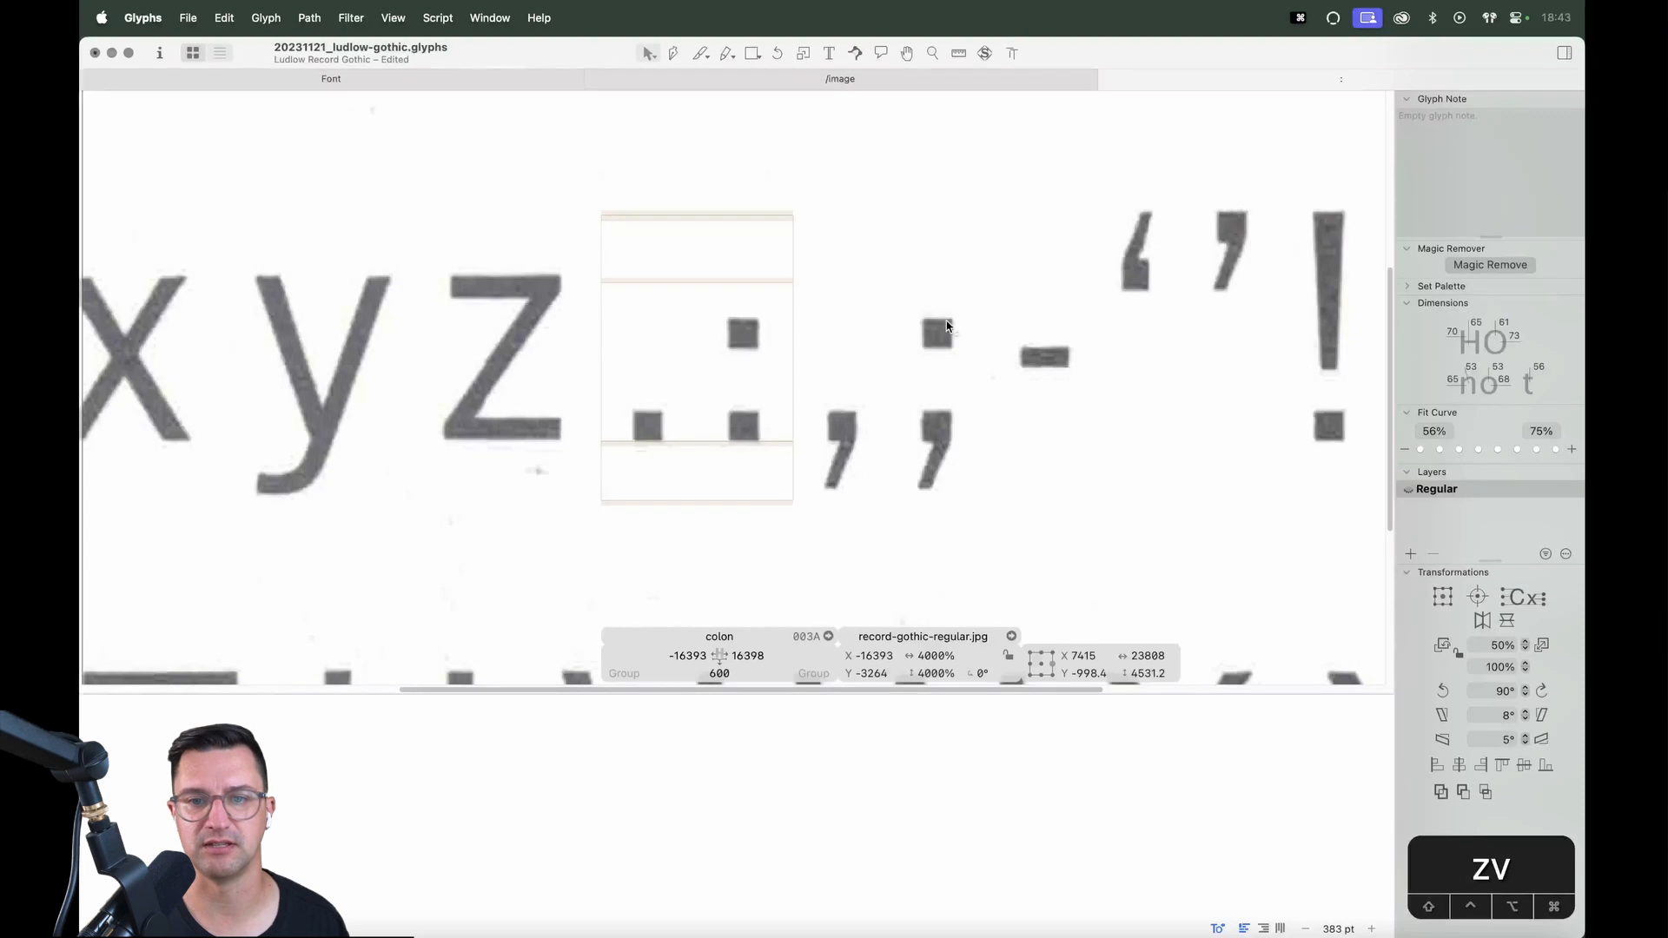
# Position the reference scan at X -16536, Y -3264 so its colon lies over the colon glyph, and lock the image
pyautogui.keyDown('shift'); pyautogui.click(1115, 432); pyautogui.keyUp('shift')
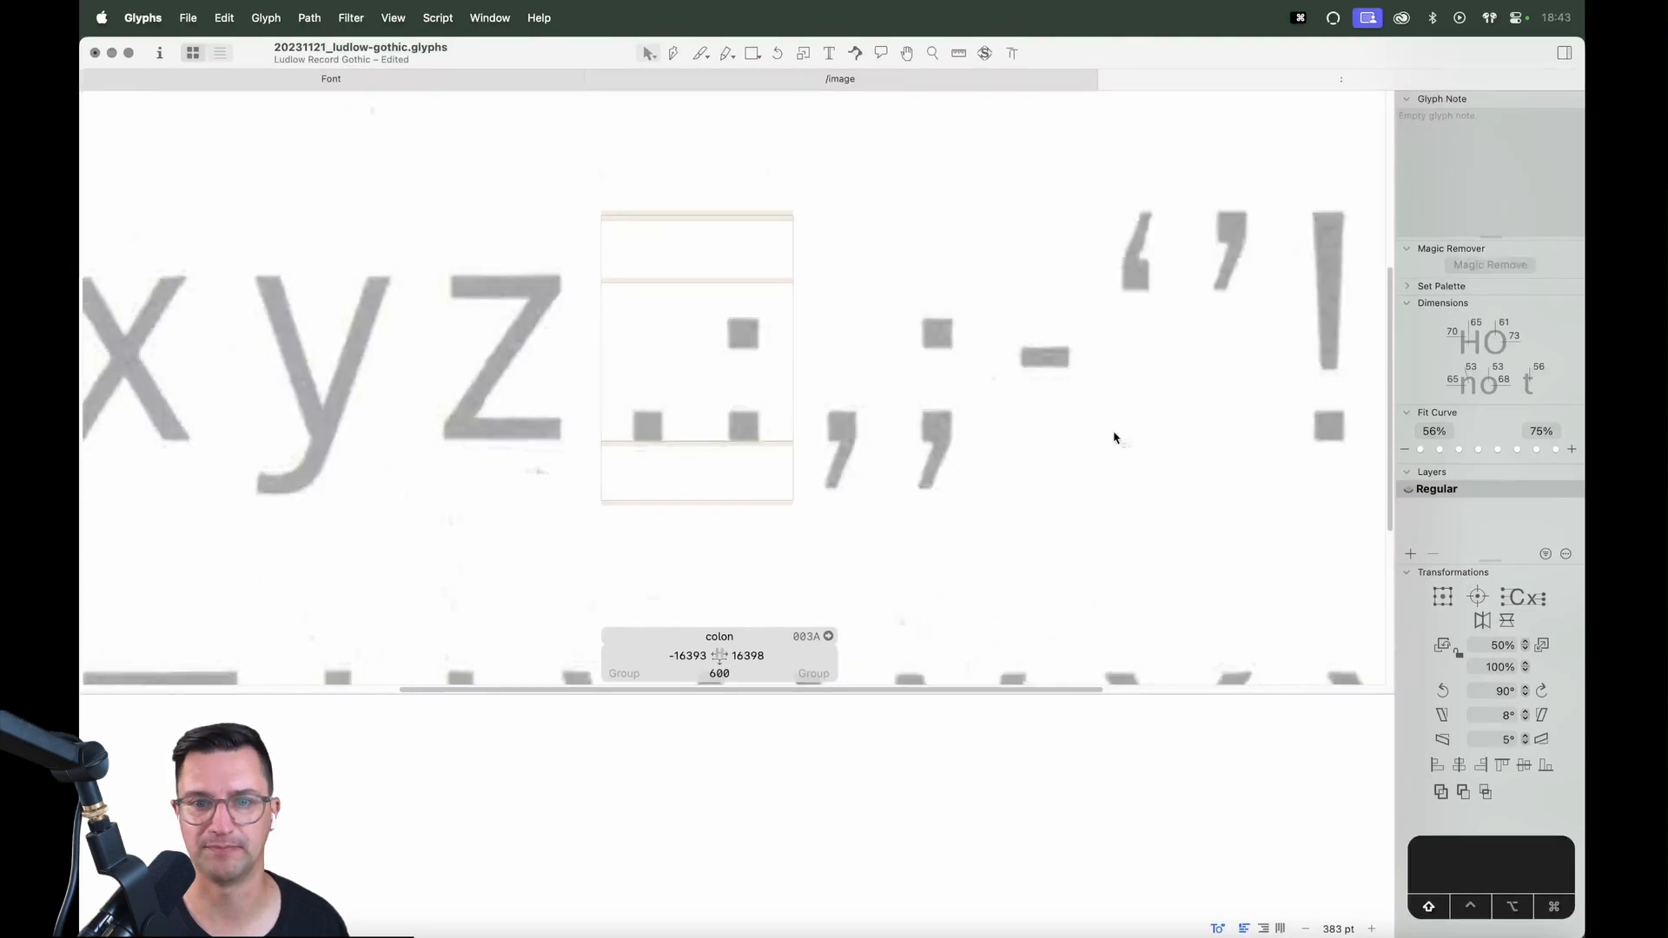
pyautogui.moveTo(1078, 433); pyautogui.dragTo(654, 428)
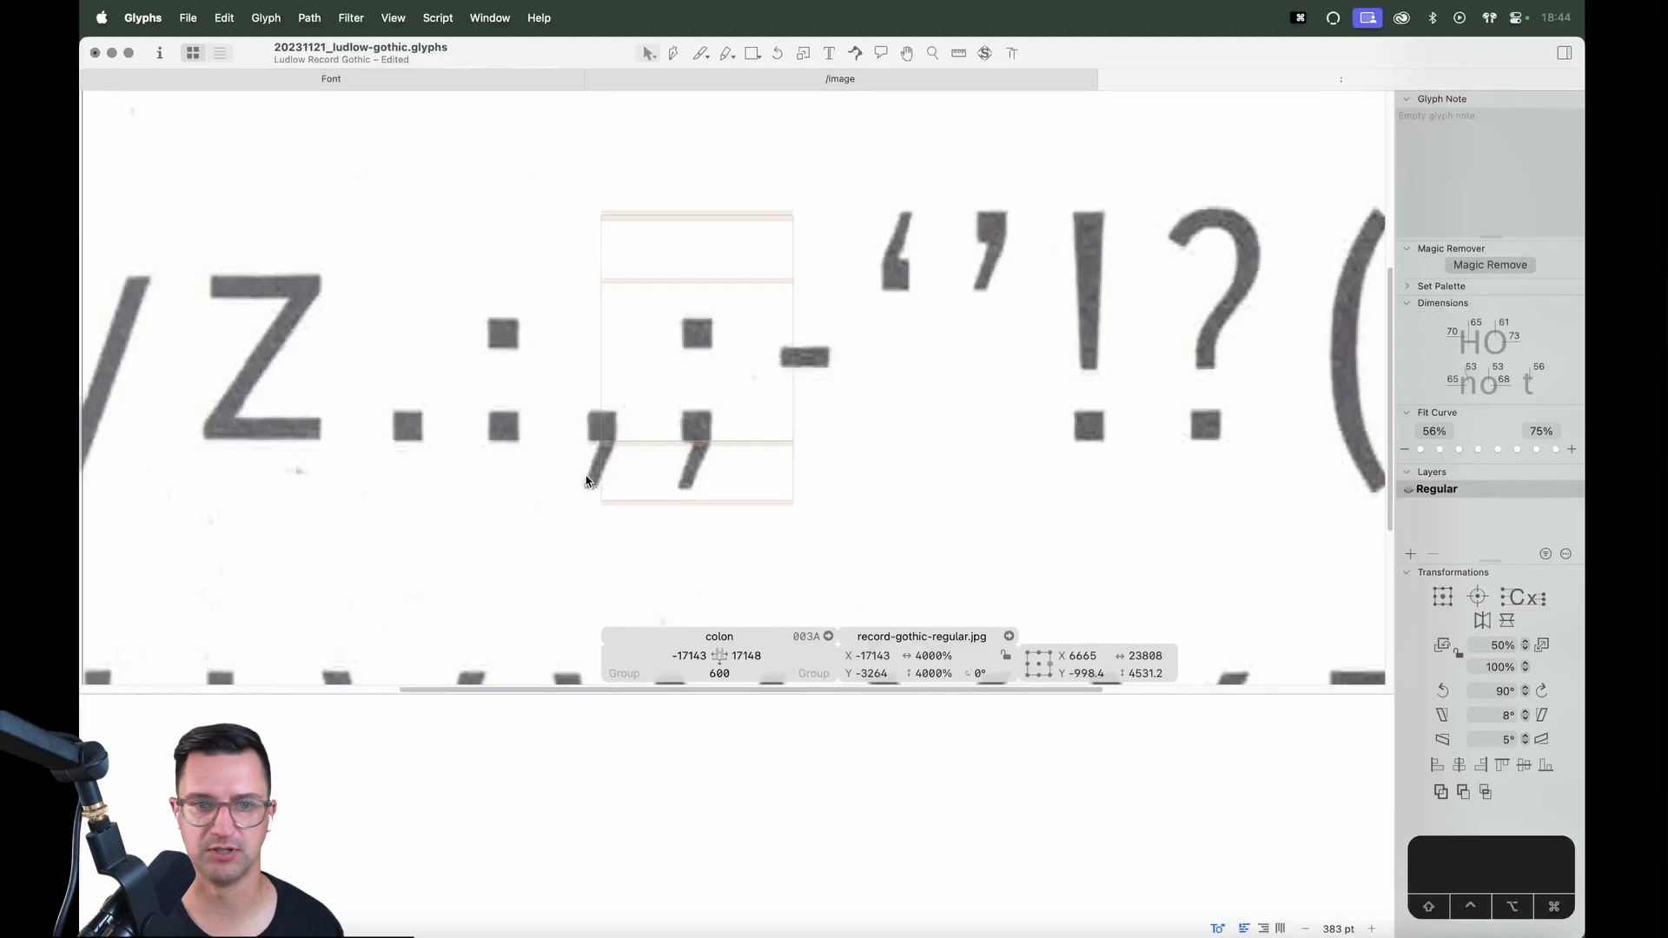
pyautogui.moveTo(587, 480); pyautogui.dragTo(782, 469)
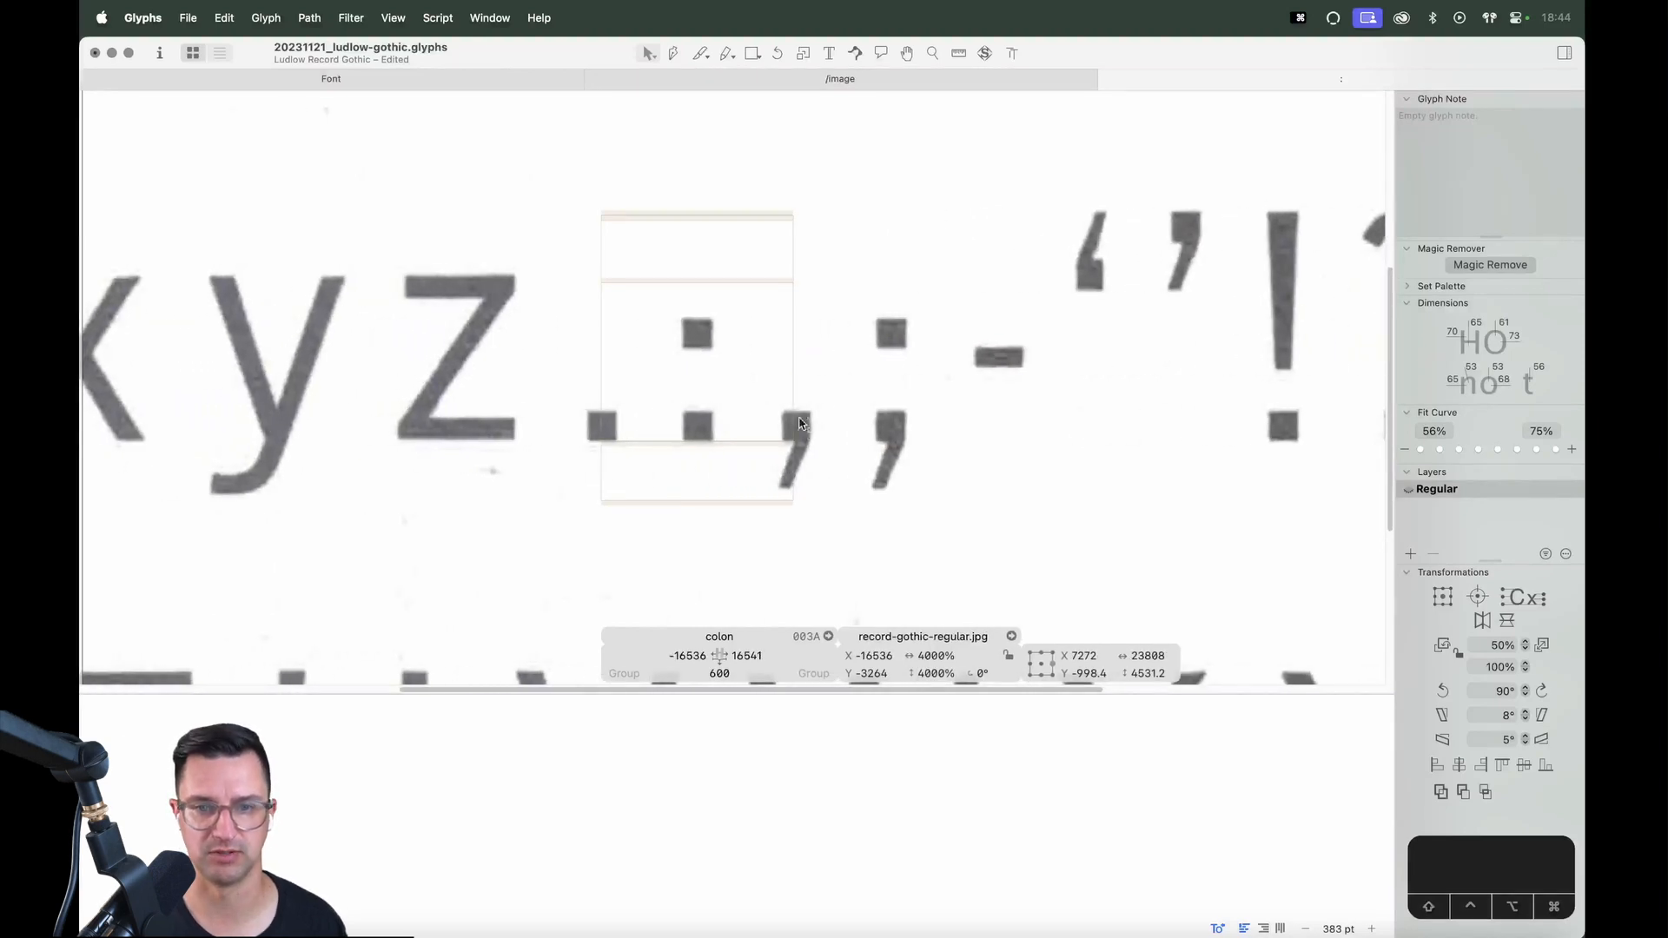
pyautogui.rightClick(807, 365)
pyautogui.click(823, 371)
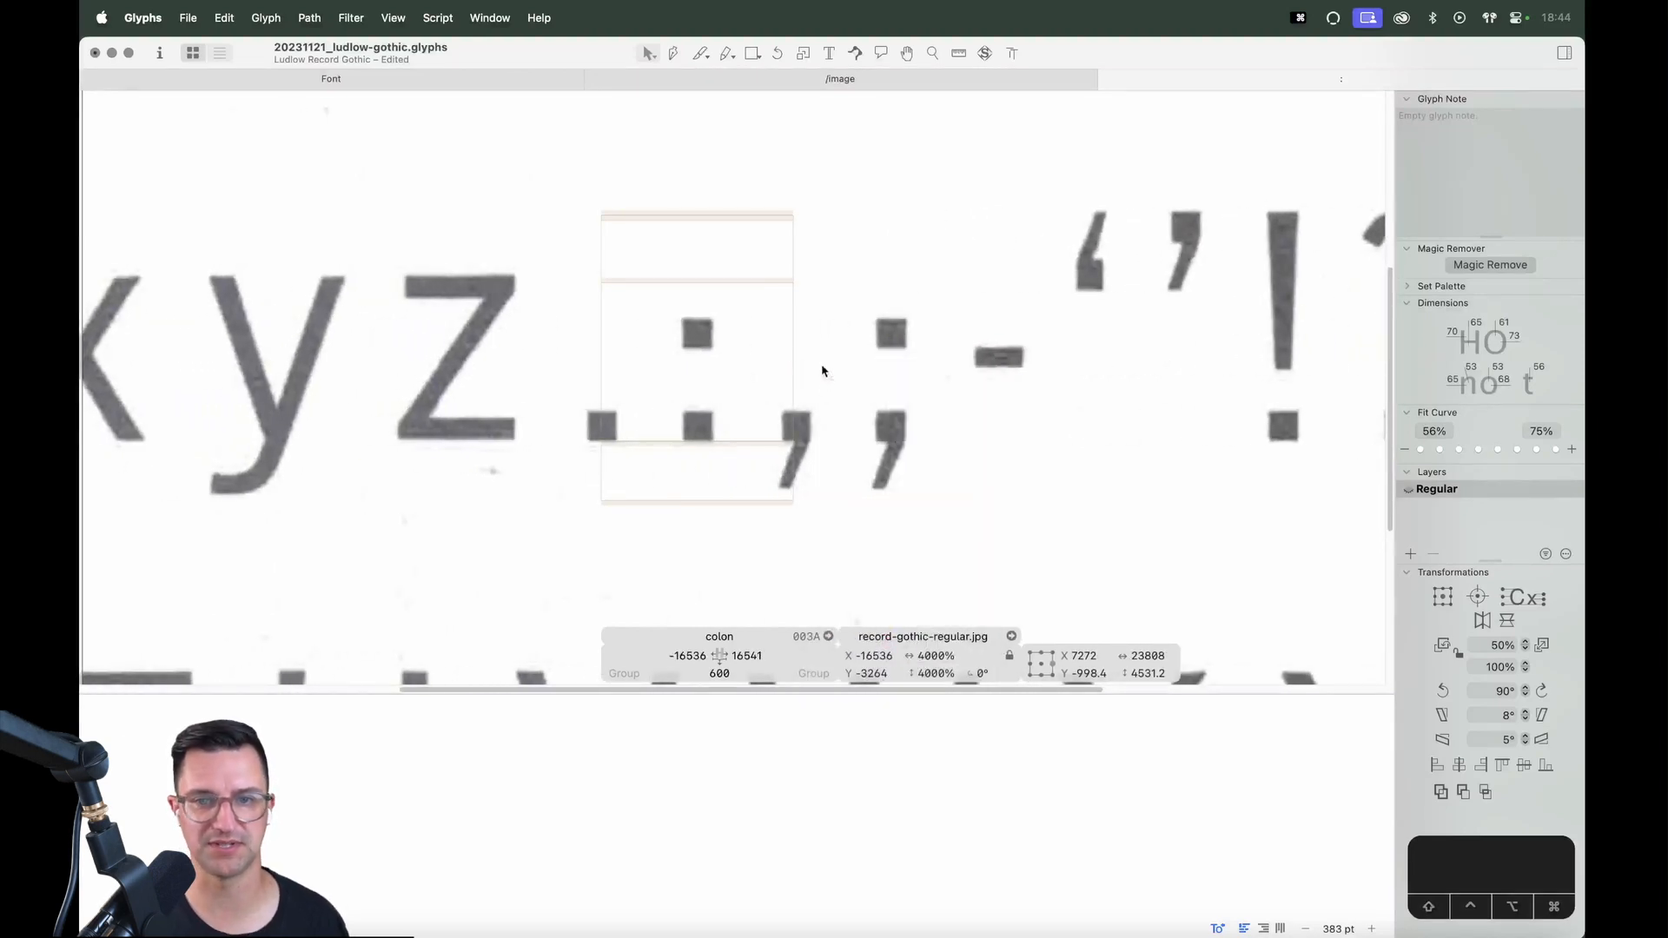
pyautogui.press('z')
pyautogui.click(560, 469)
pyautogui.press('v')
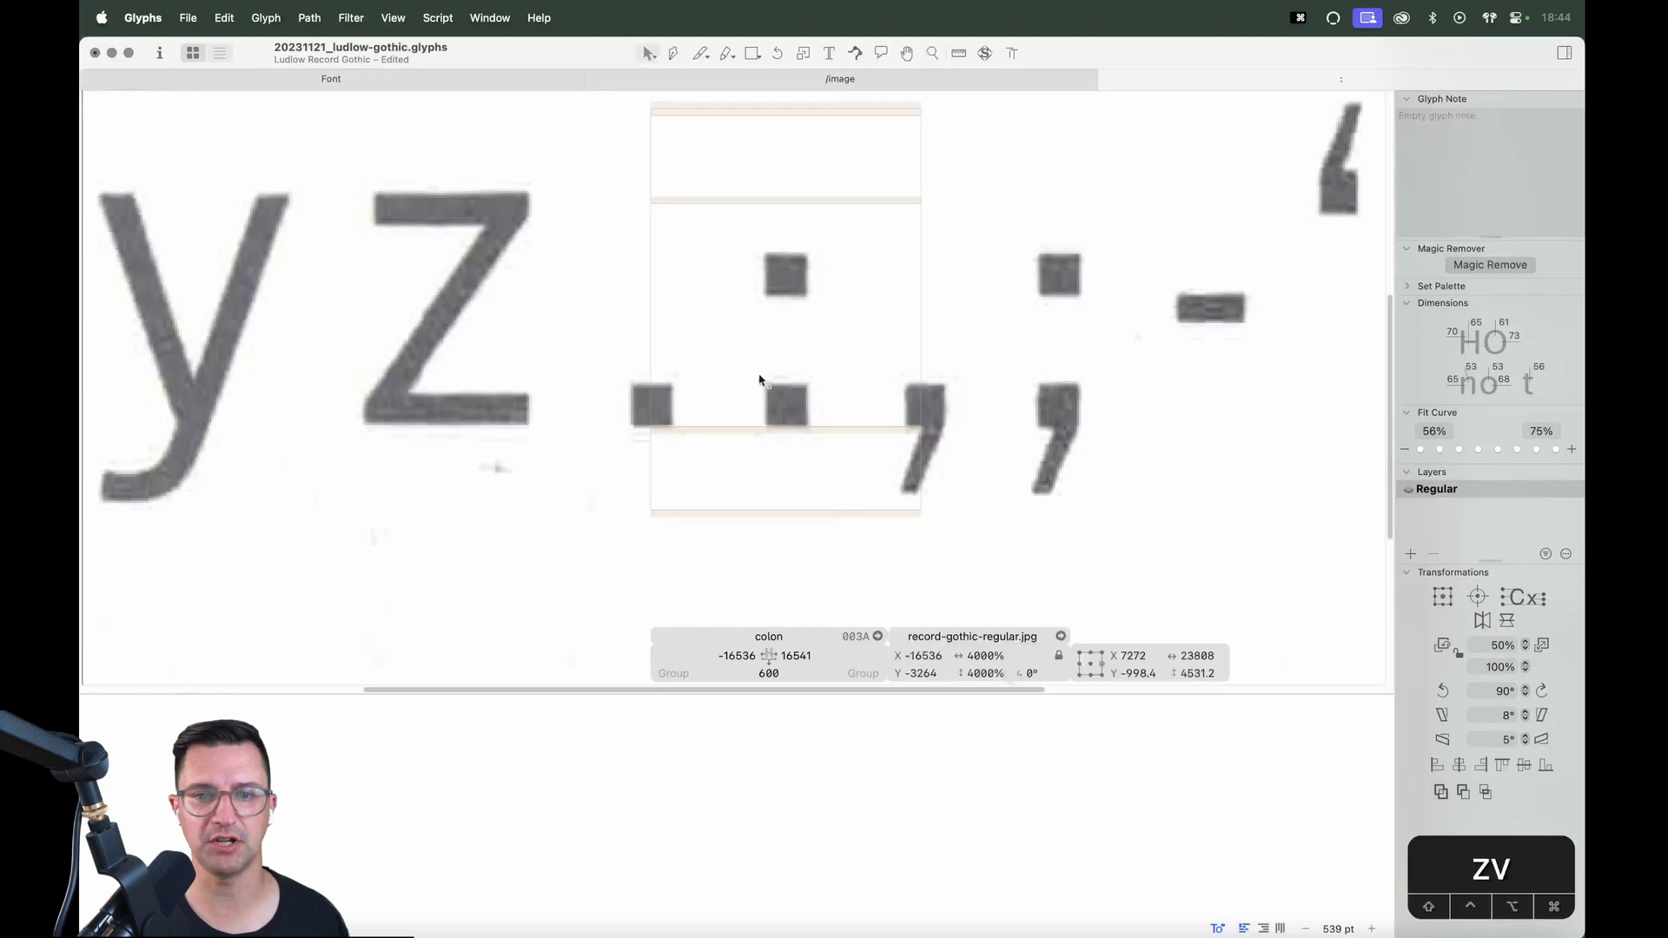
pyautogui.press('space')
pyautogui.moveTo(879, 299); pyautogui.dragTo(837, 347)
pyautogui.press('space')
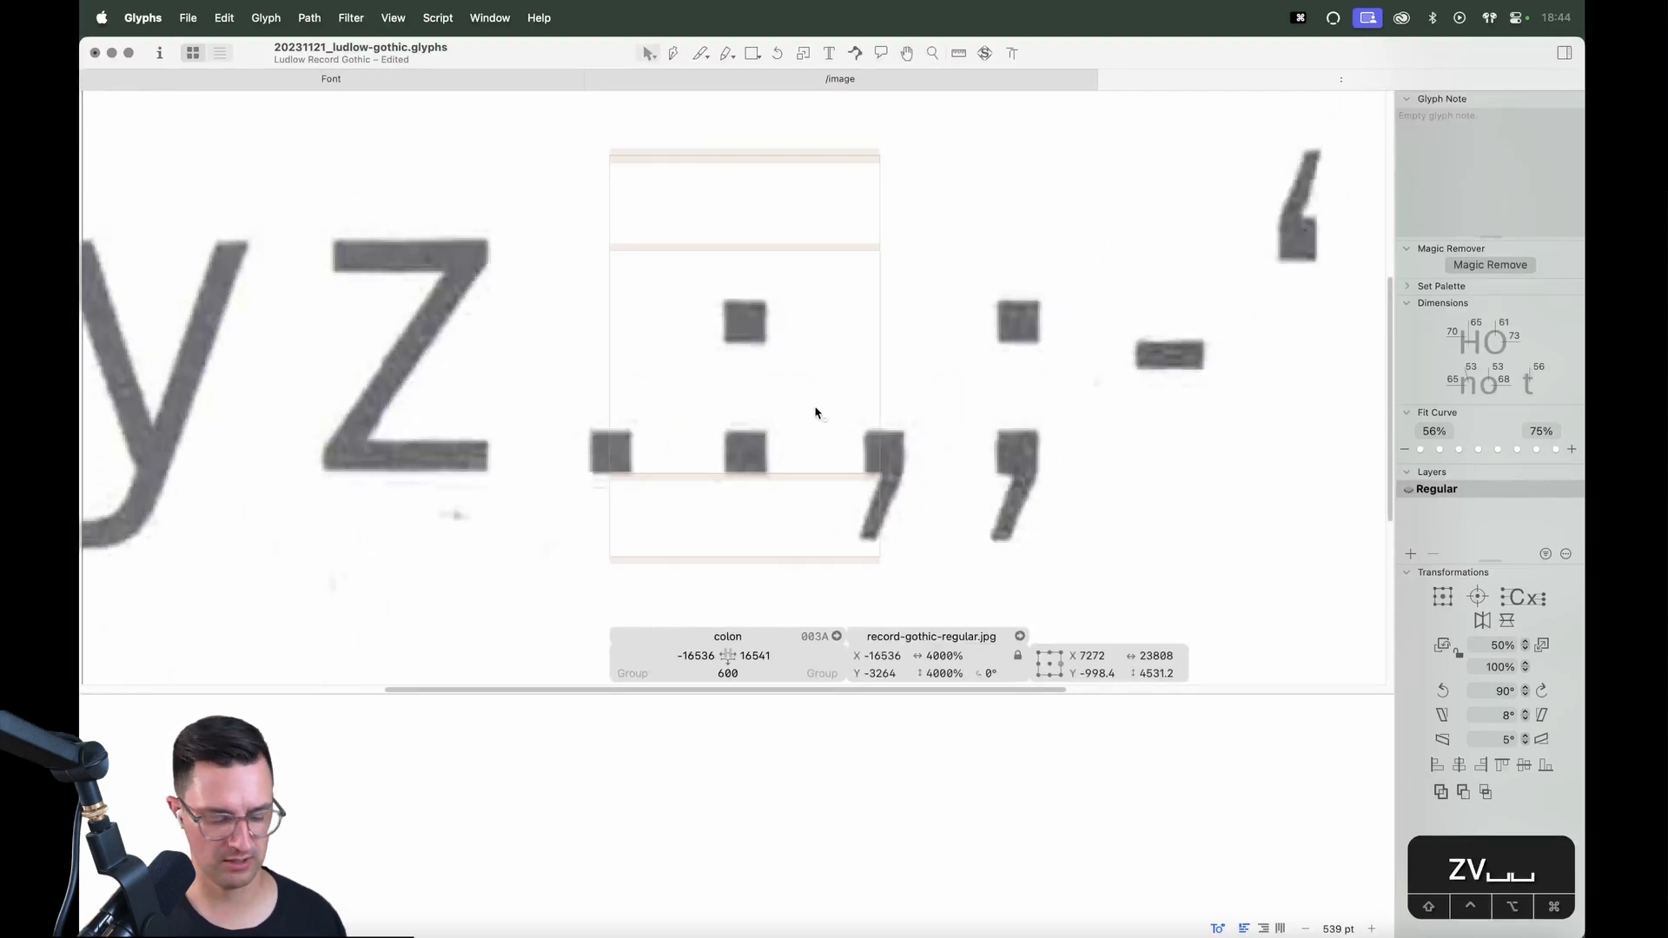
# Add a period component to the colon glyph and place a copy at Y 297 as the upper dot
pyautogui.press('super+shift+c')
pyautogui.write('peri')
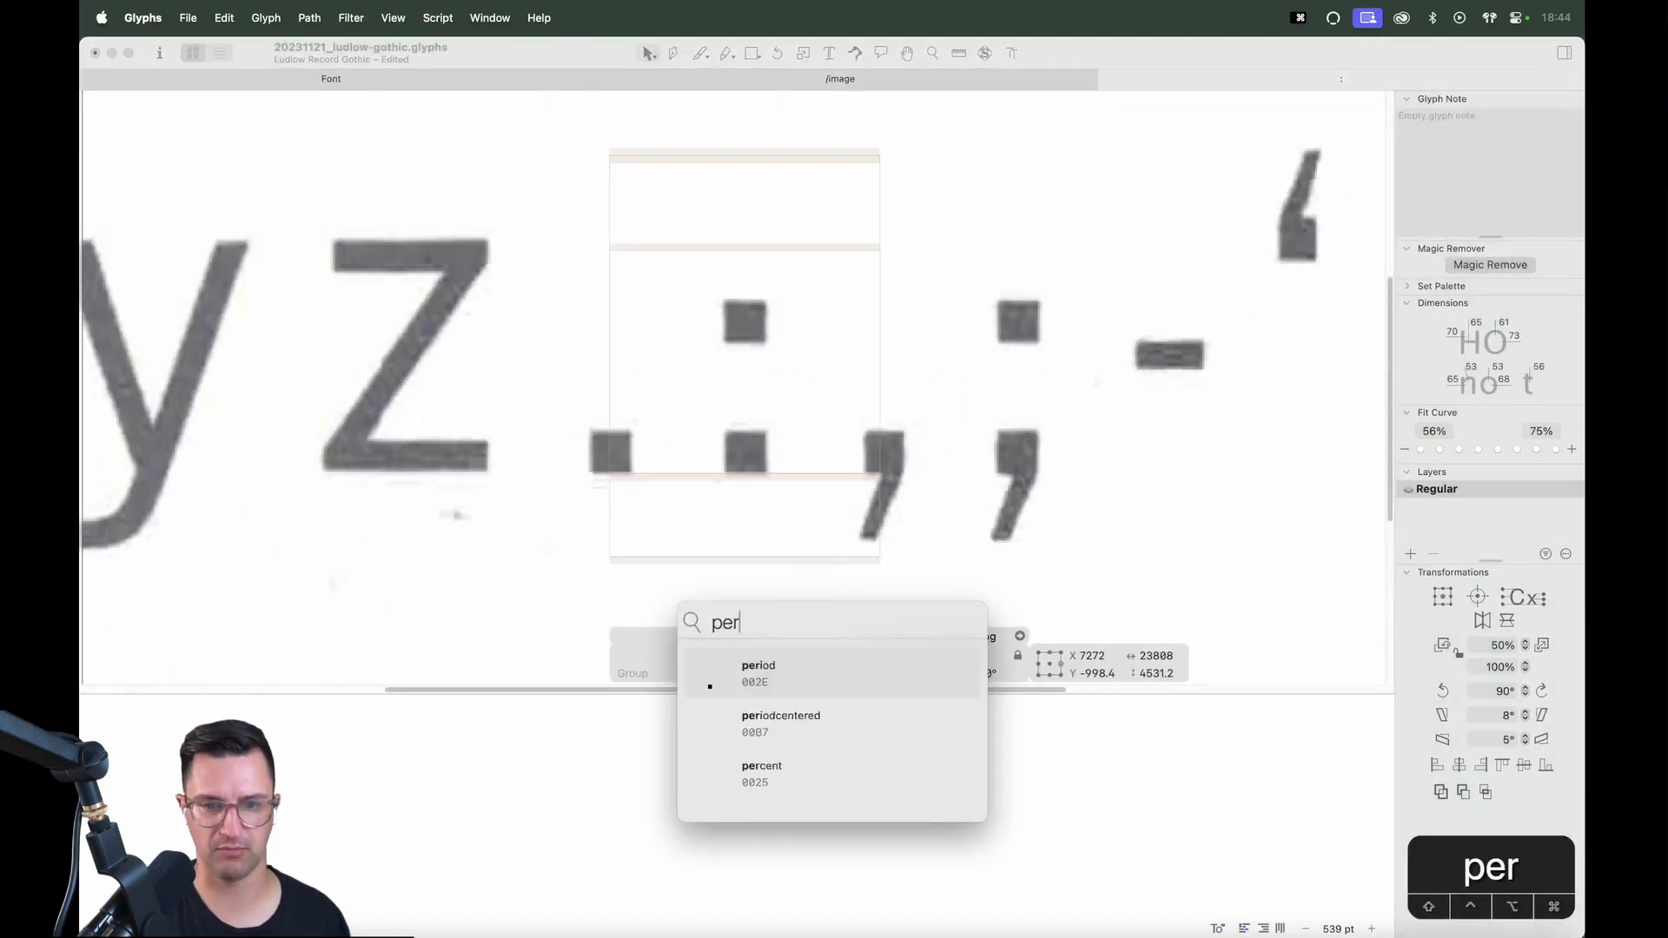
pyautogui.press('Return')
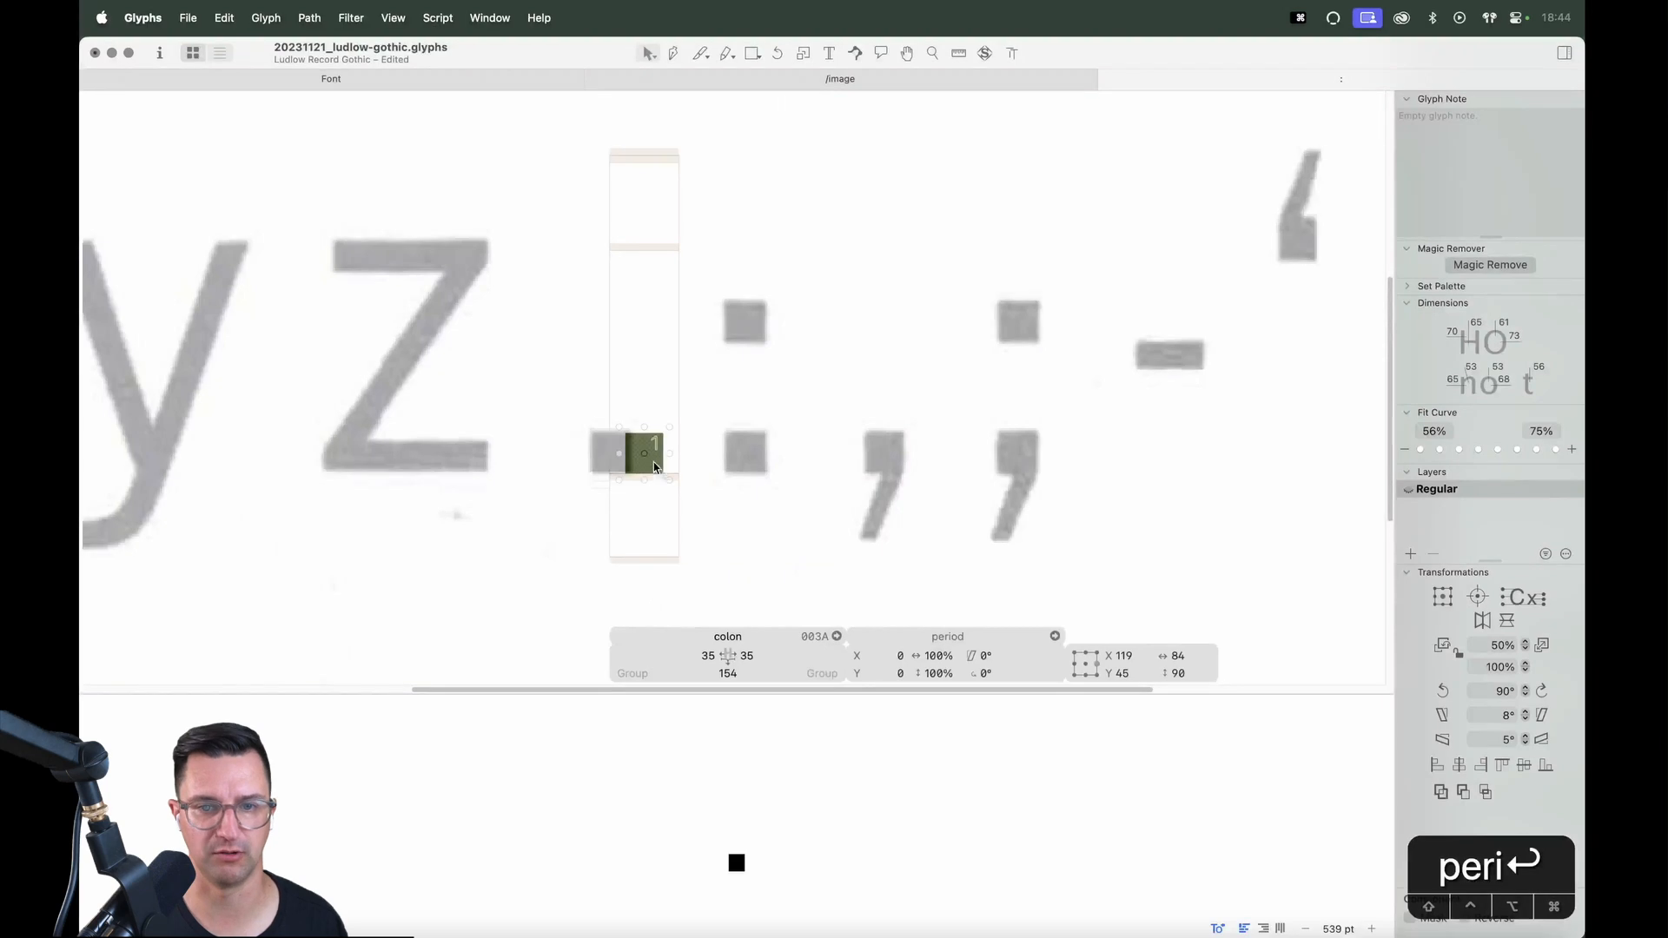
pyautogui.moveTo(658, 461); pyautogui.dragTo(674, 327)
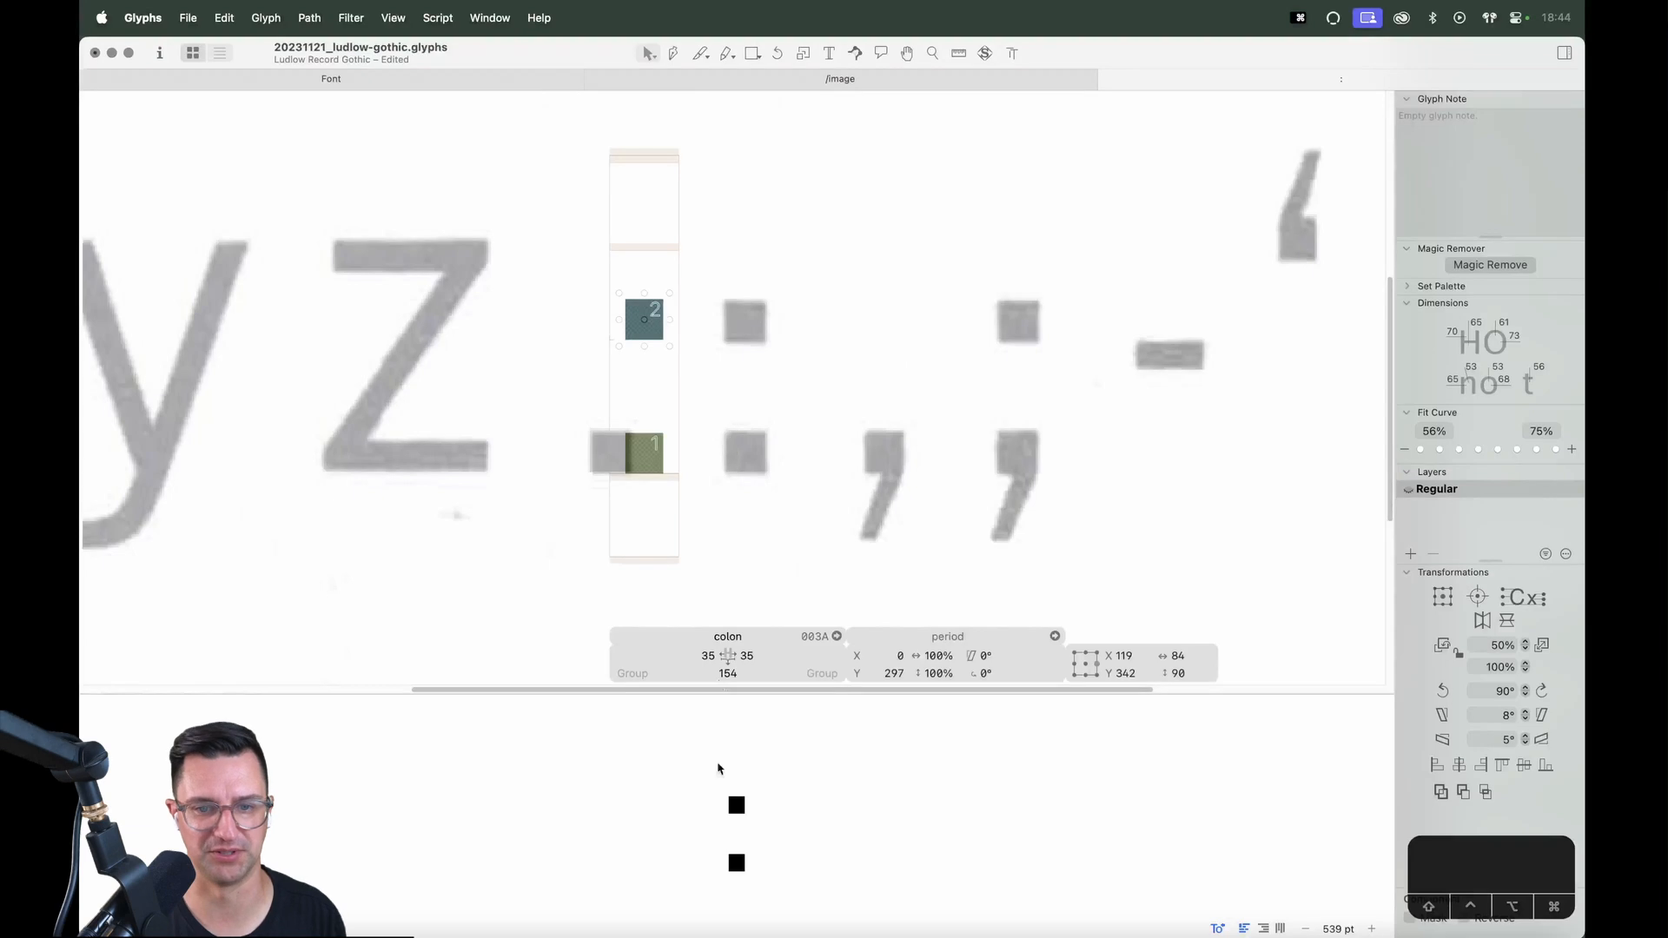
pyautogui.press('space')
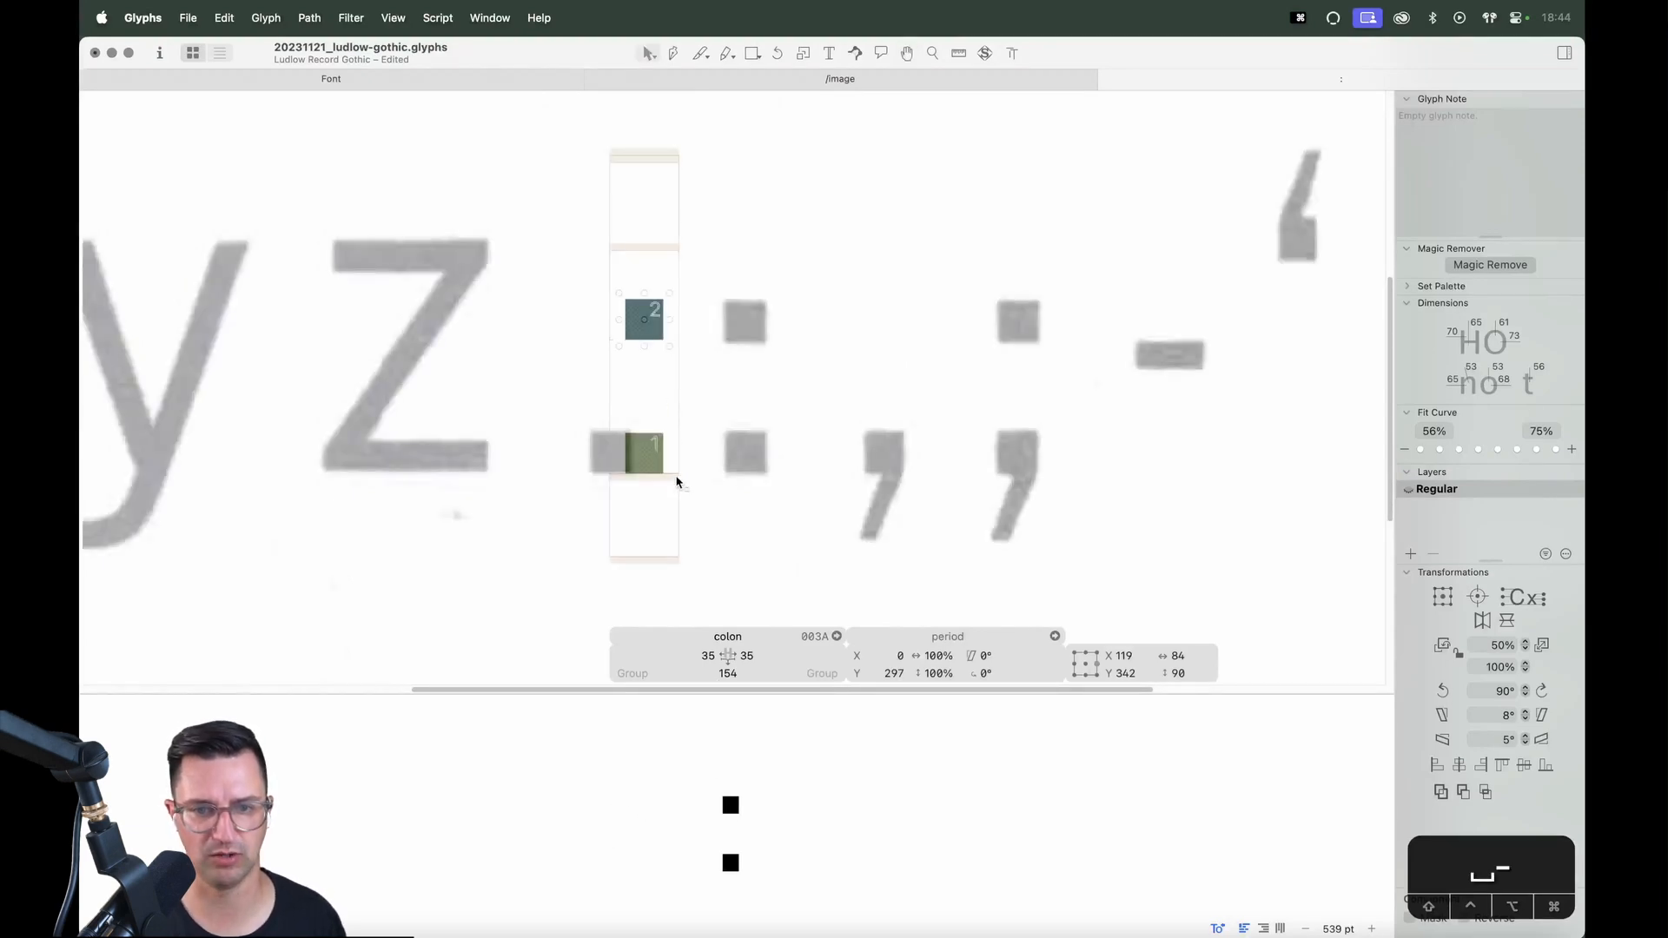
# Link the colon's left and right sidebearings to the metrics of period
pyautogui.click(706, 655)
pyautogui.write('period')
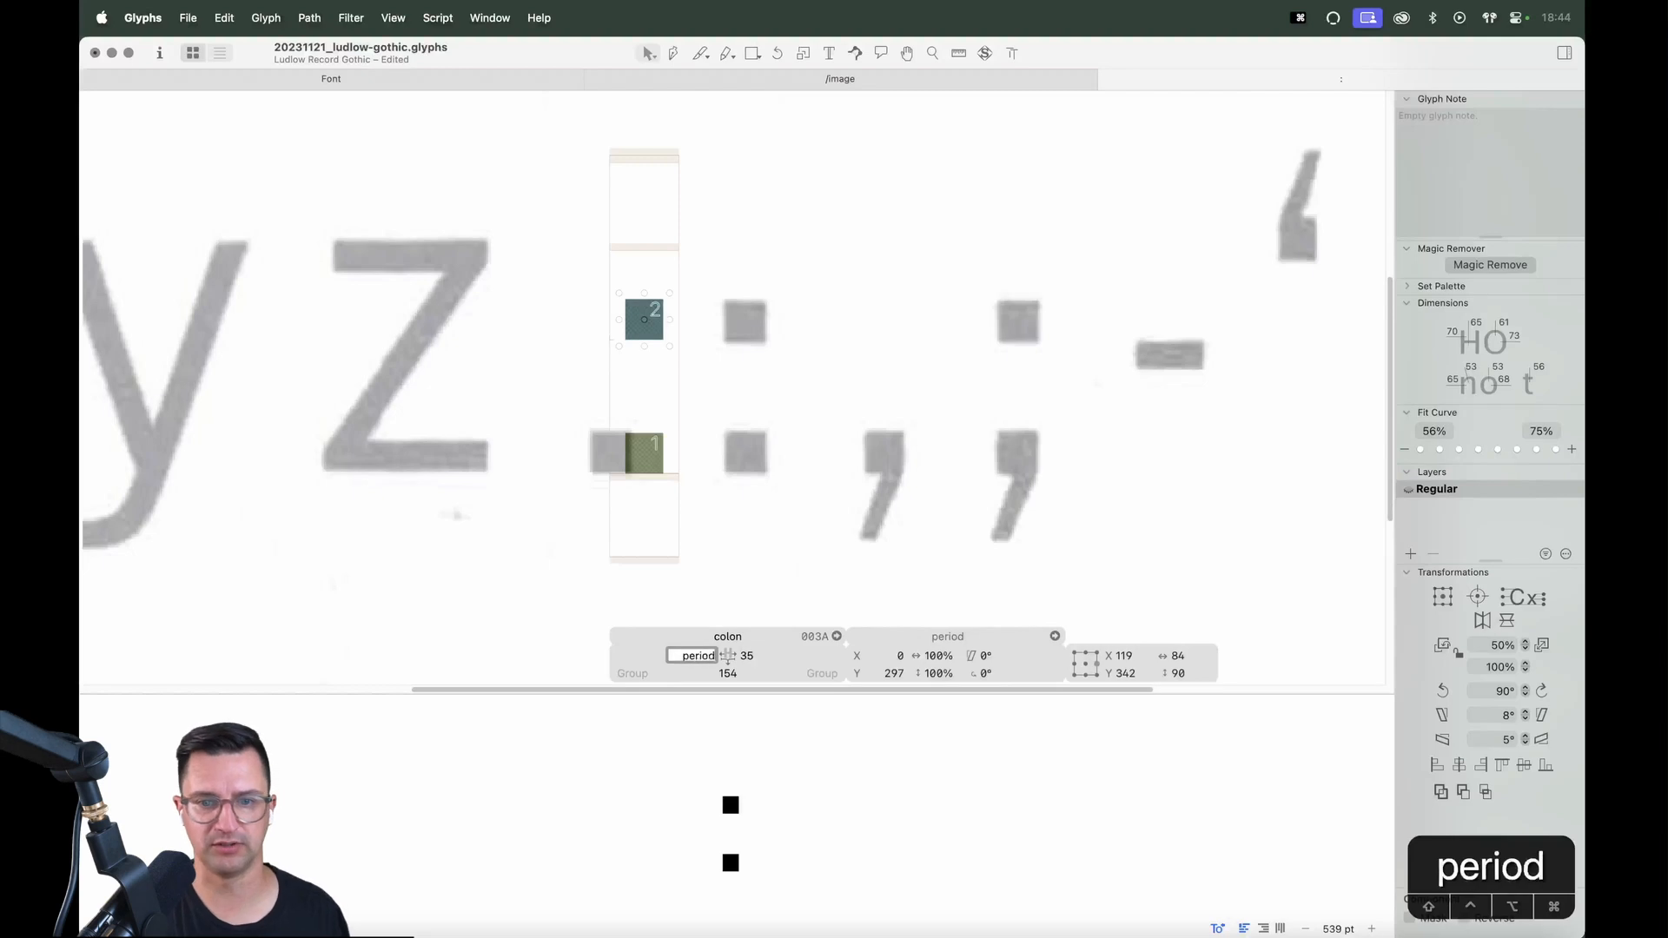
pyautogui.press('Tab')
pyautogui.write('period')
pyautogui.press('Return')
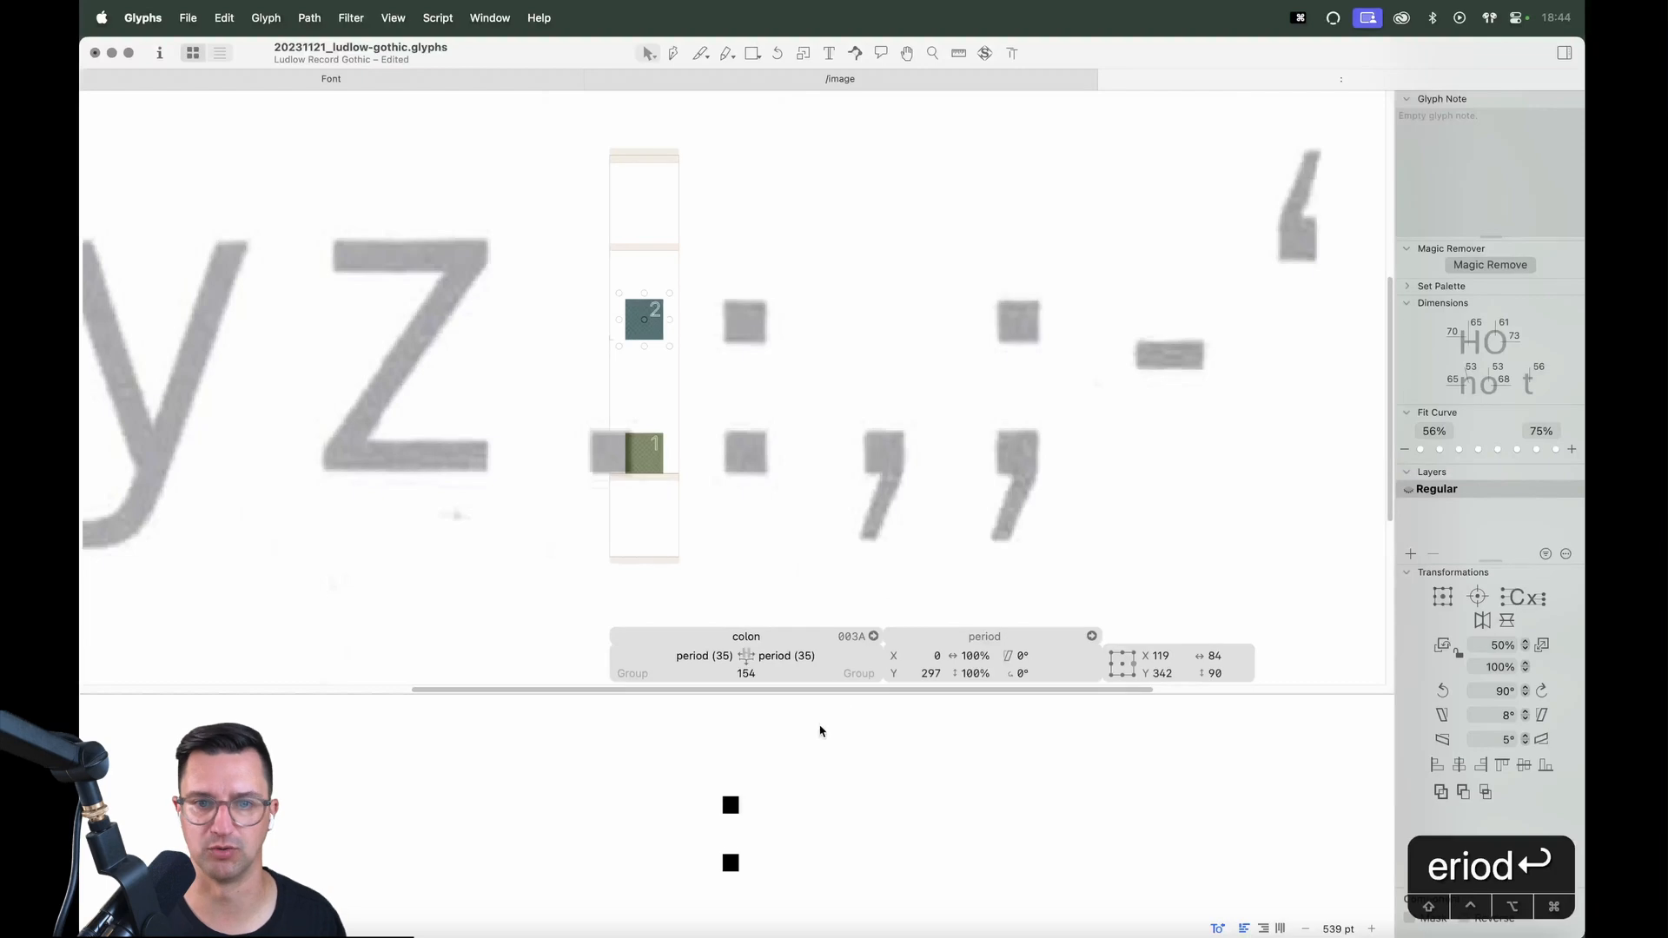
# Unlock the reference image and remove it from the colon glyph
pyautogui.click(841, 440)
pyautogui.rightClick(793, 357)
pyautogui.click(805, 364)
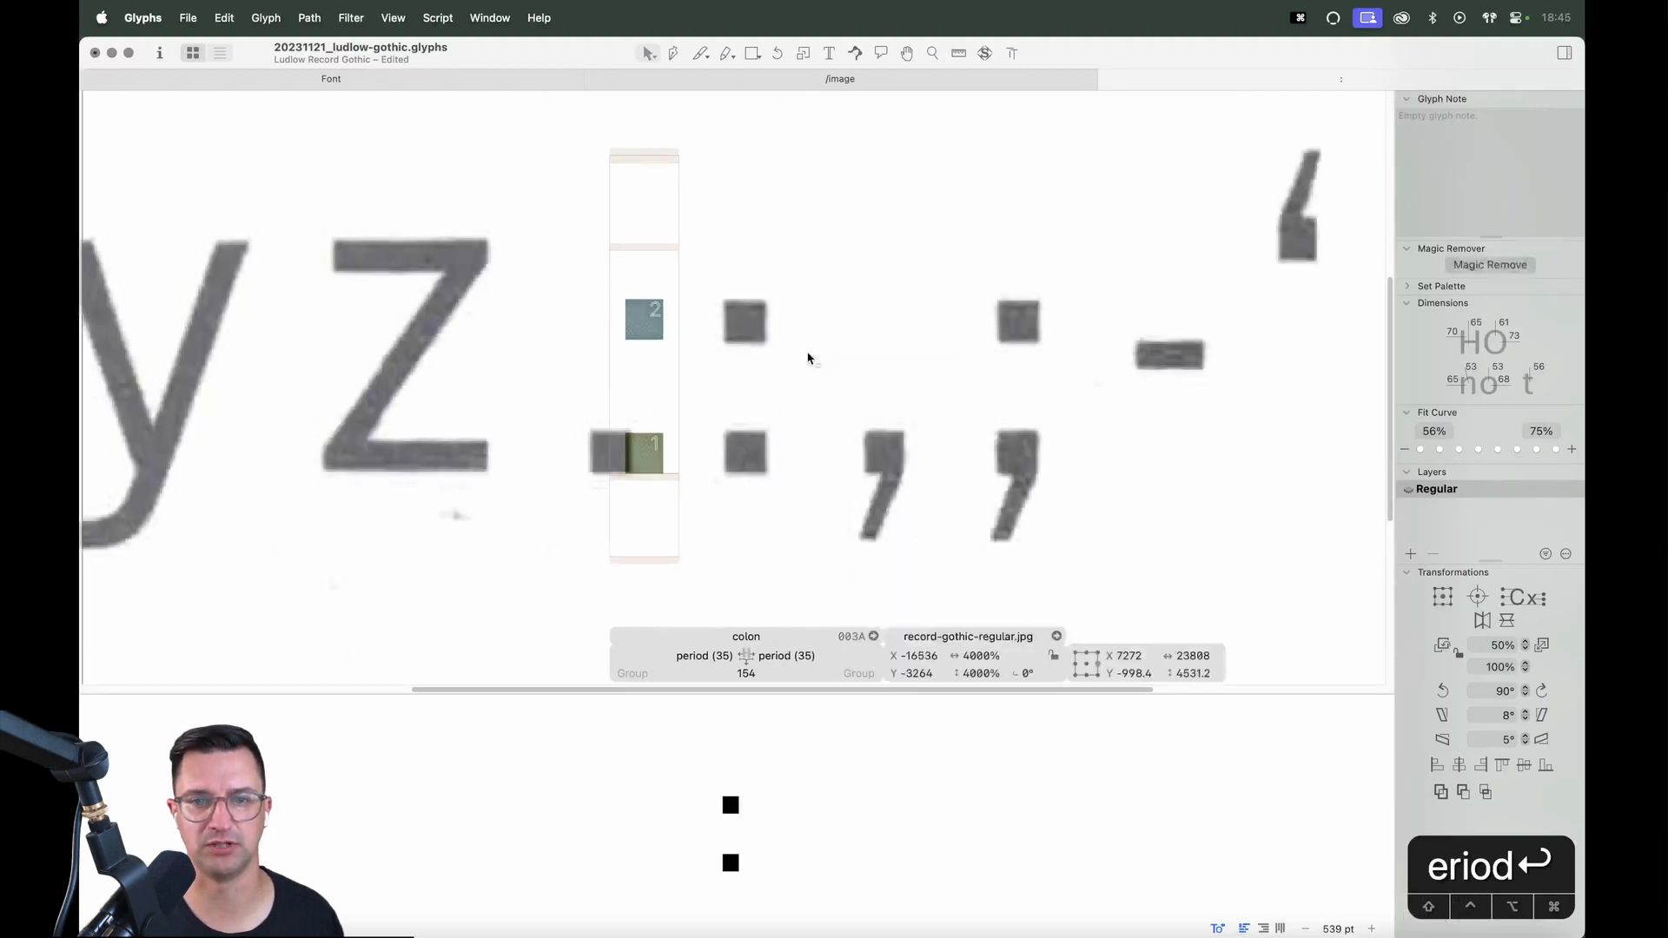
pyautogui.press('BackSpace')
# Insert a semicolon after the colon, paste the reference image into it and align the scan with the glyph
pyautogui.write('t')
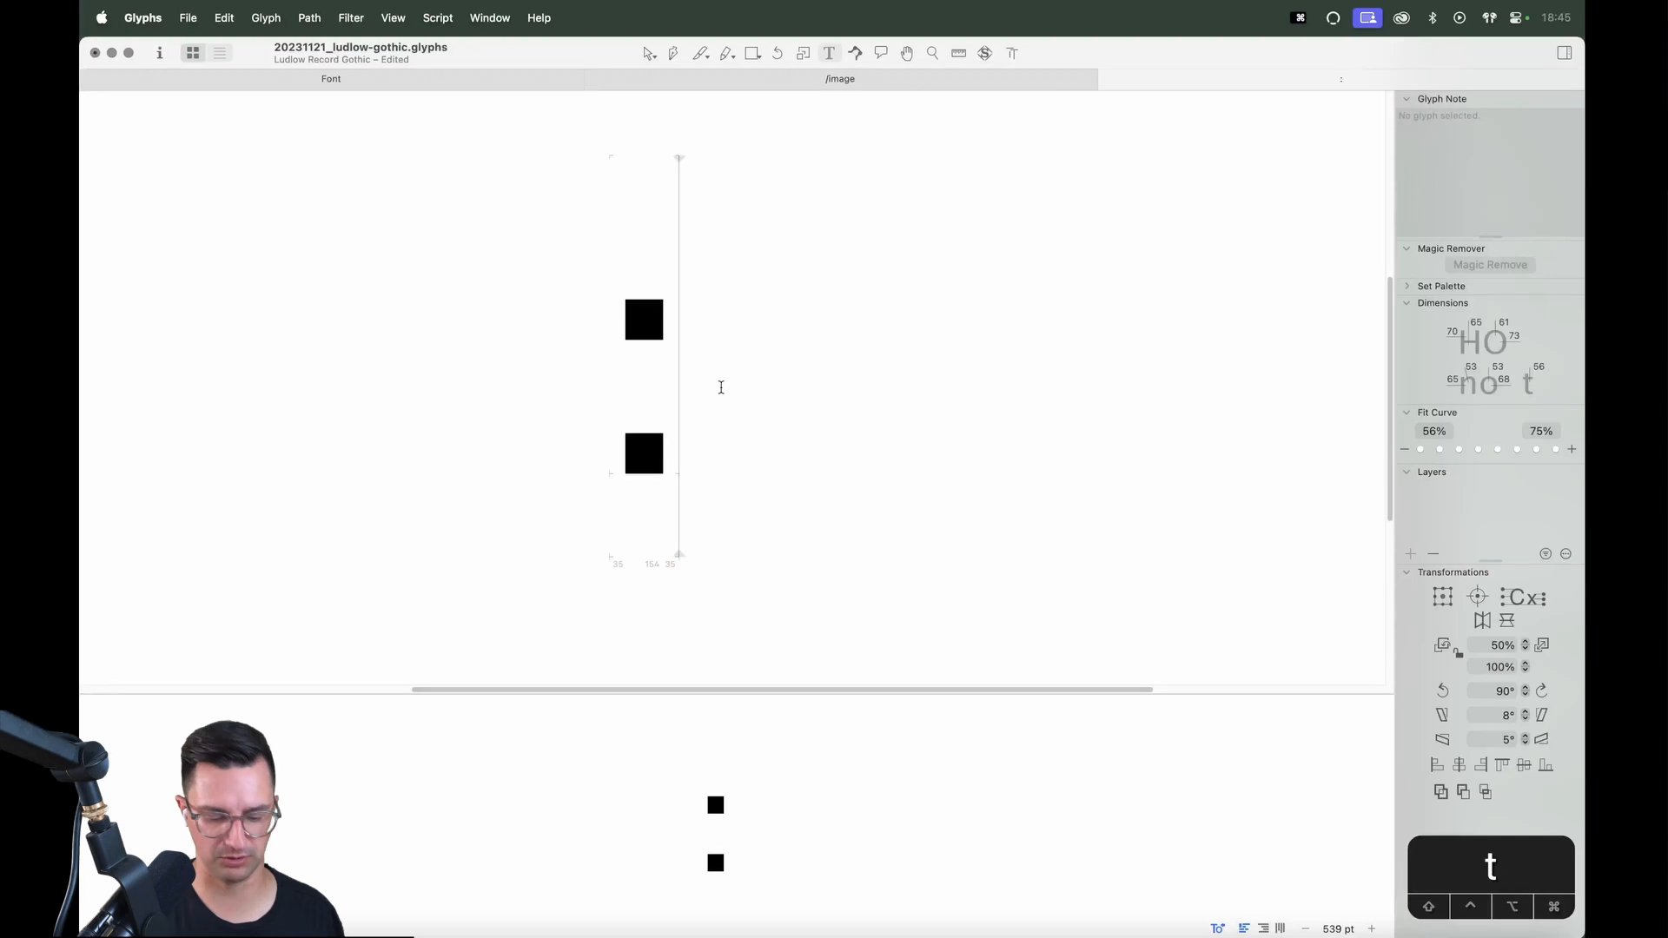
pyautogui.write('l')
pyautogui.press('BackSpace')
pyautogui.write(';')
pyautogui.press('super+v')
pyautogui.doubleClick(806, 396)
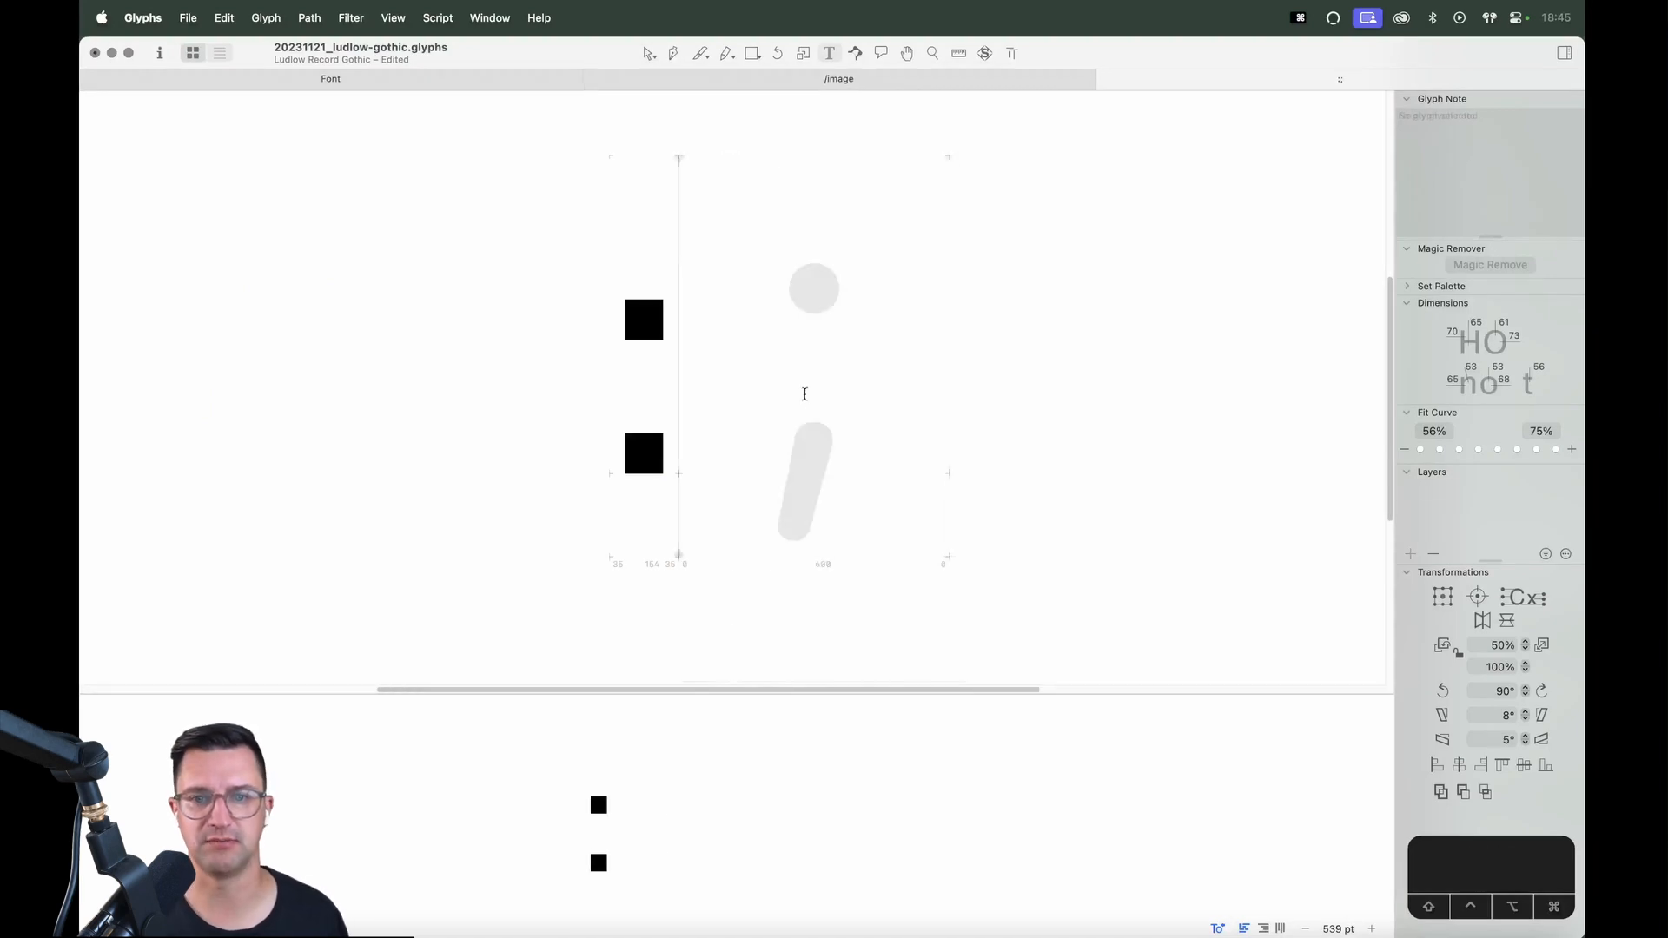
pyautogui.press('super+v')
pyautogui.moveTo(1148, 425); pyautogui.dragTo(892, 434)
pyautogui.press('super+f')
pyautogui.write('peri')
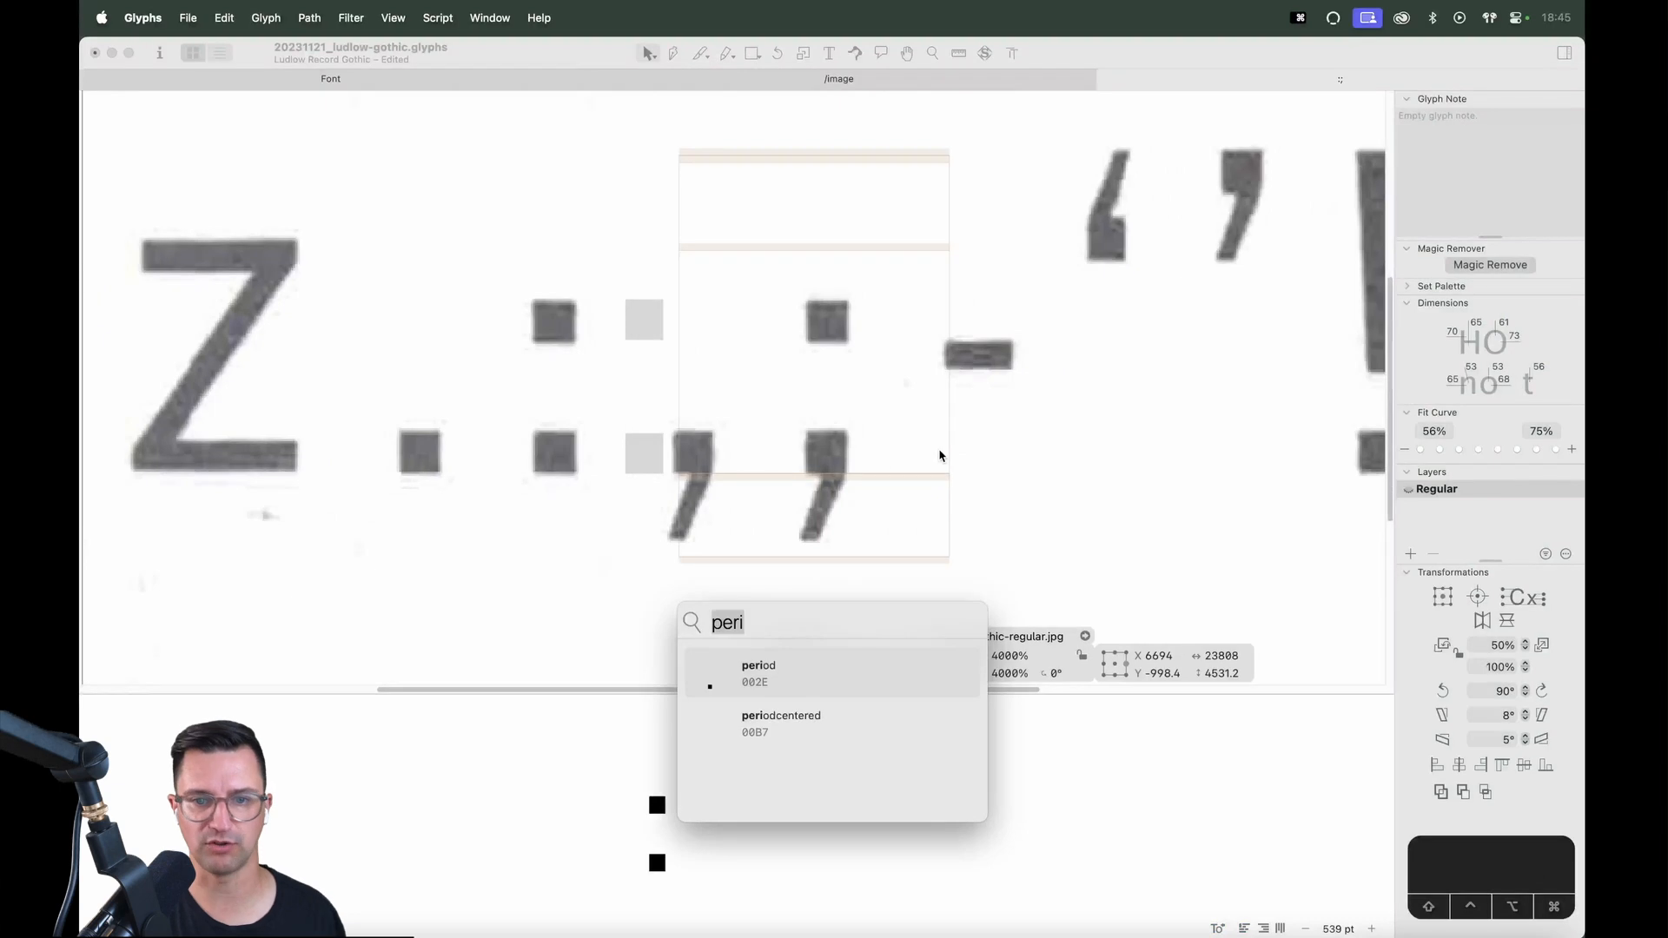
pyautogui.press('Return')
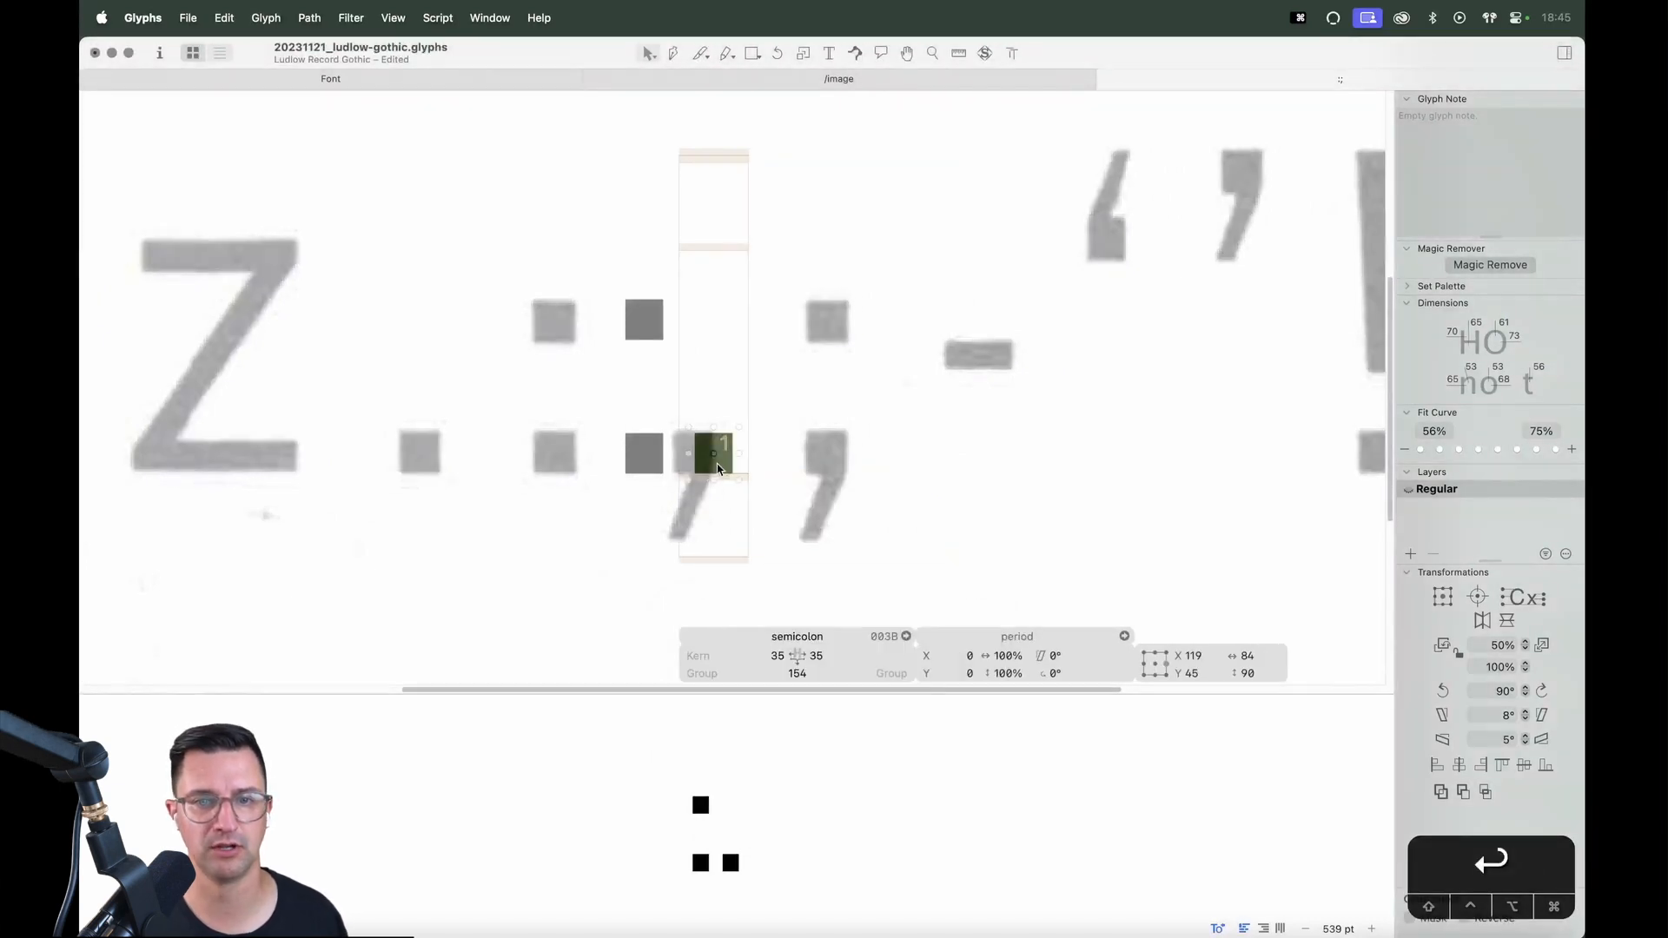
pyautogui.press('BackSpace')
# Copy the colon's upper dot component into the semicolon glyph
pyautogui.click(660, 335)
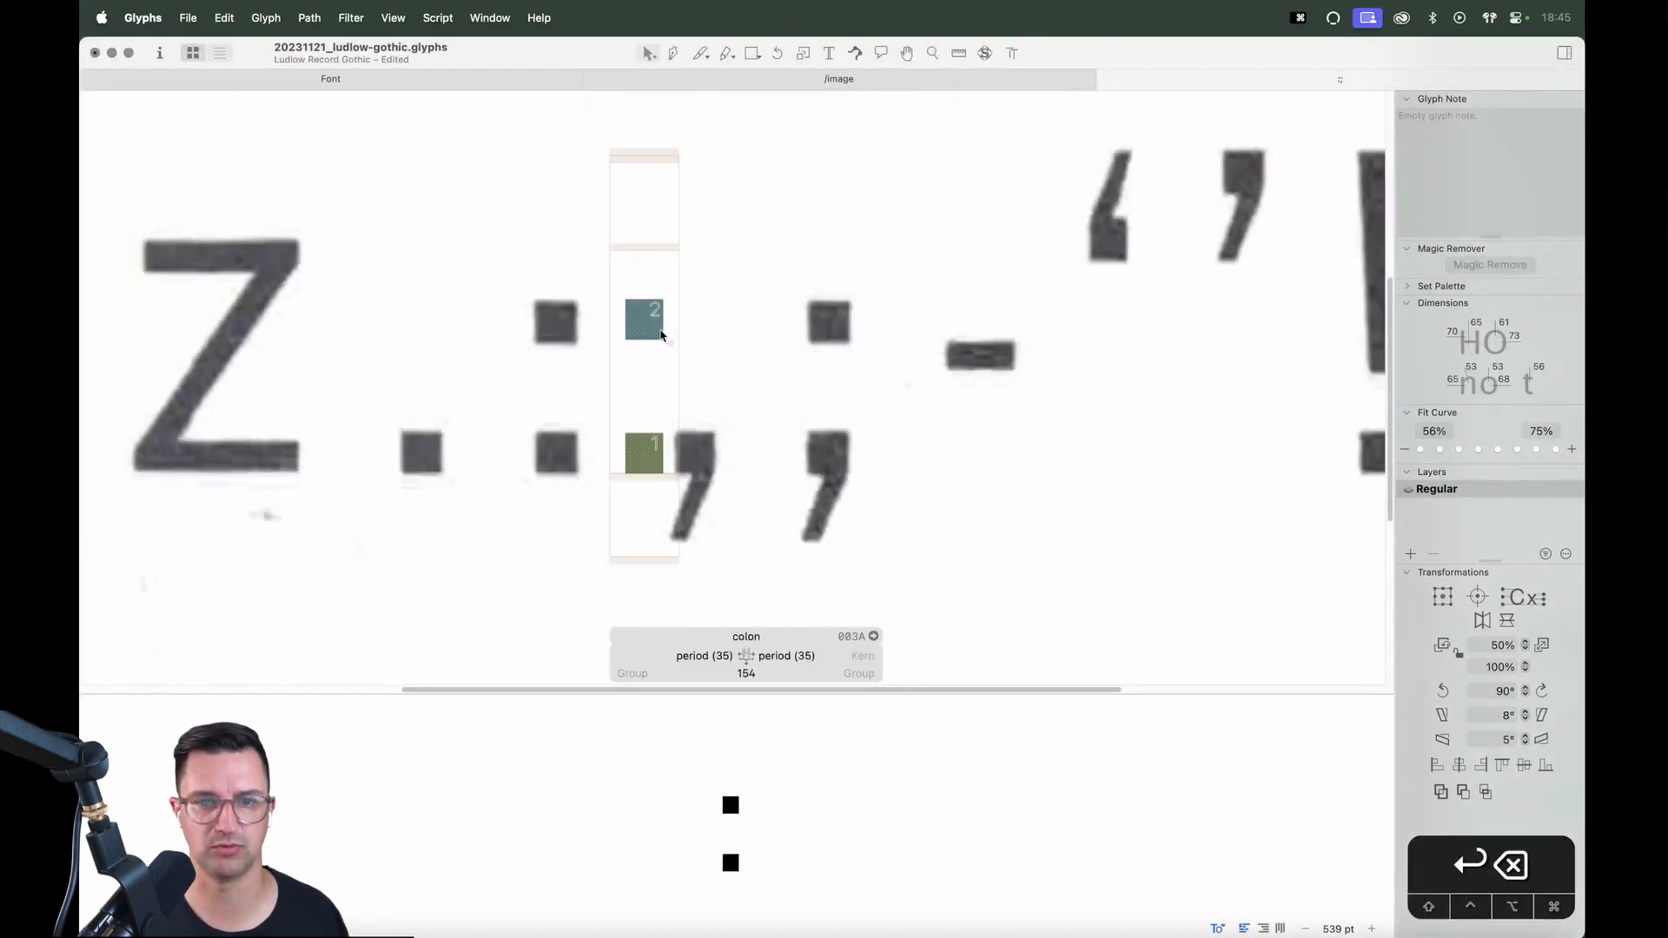
pyautogui.press('super+c')
pyautogui.doubleClick(721, 374)
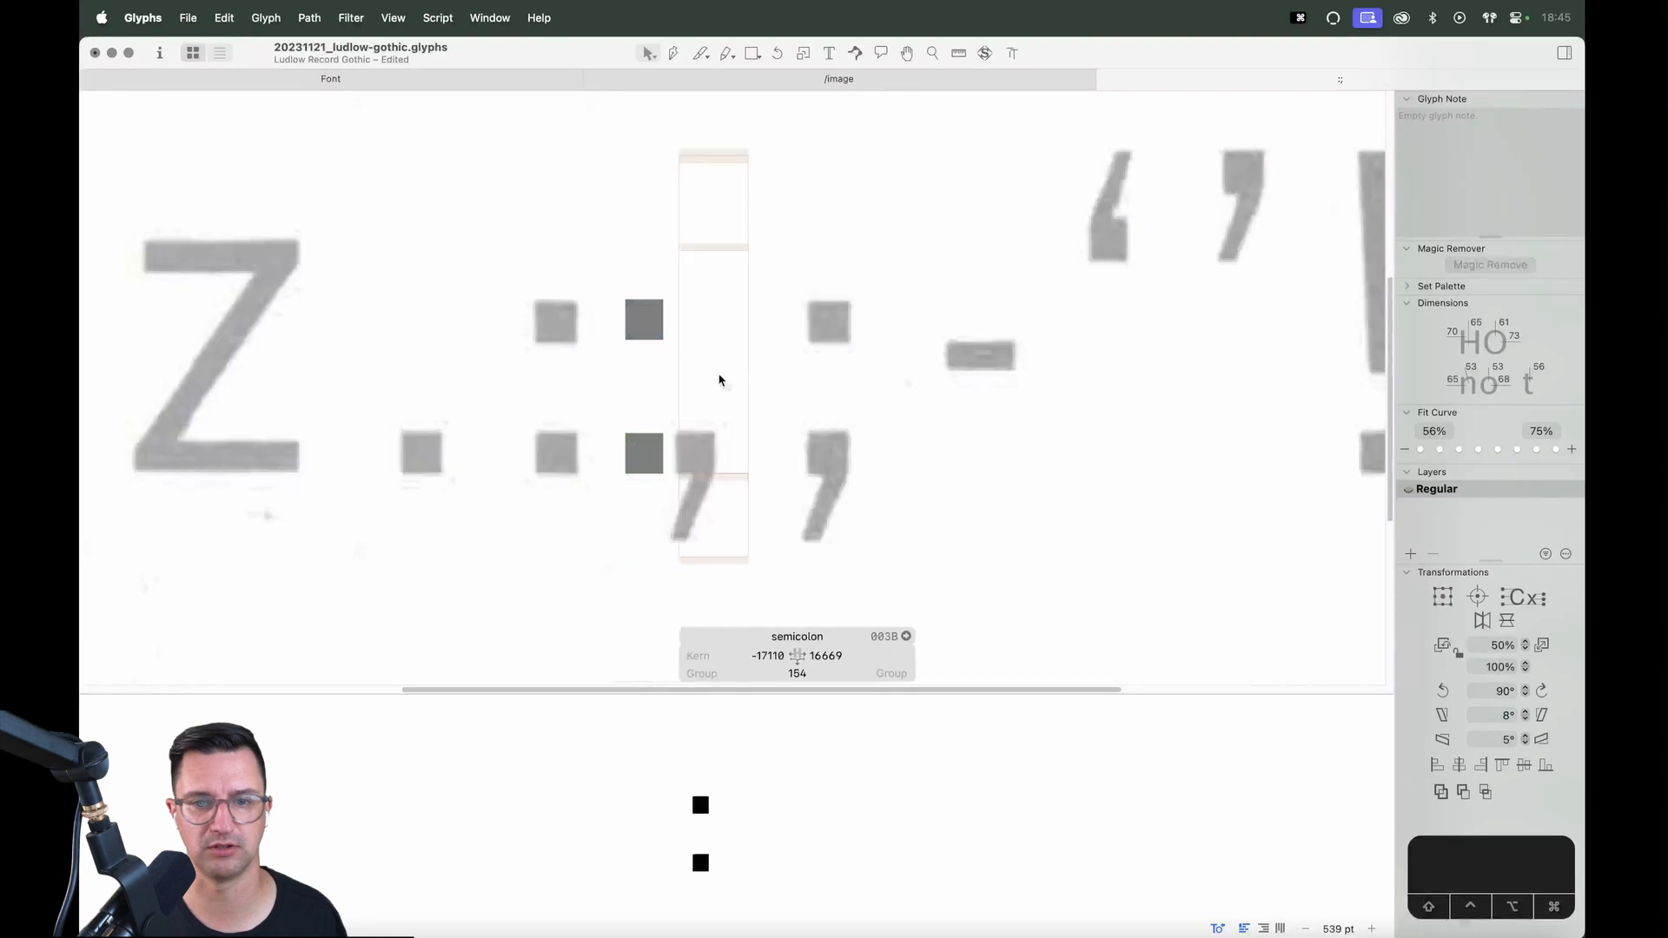
pyautogui.press('super+v')
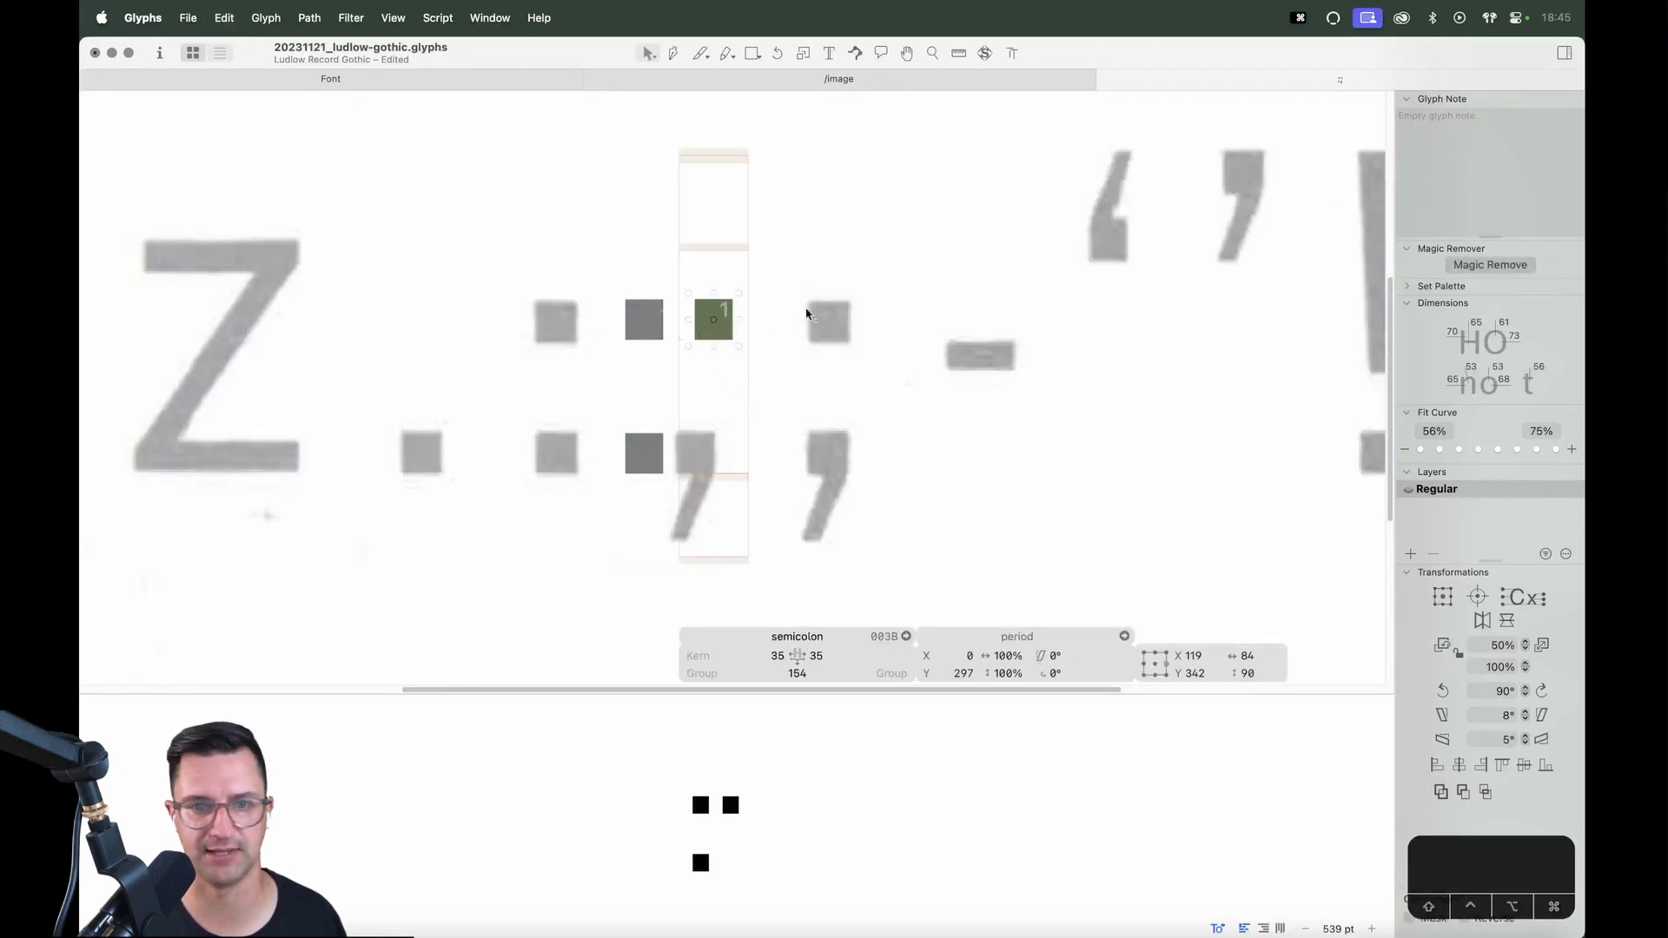
# Add a comma component to the semicolon and align the upper dot with the comma's right edge
pyautogui.press('shift+super+c')
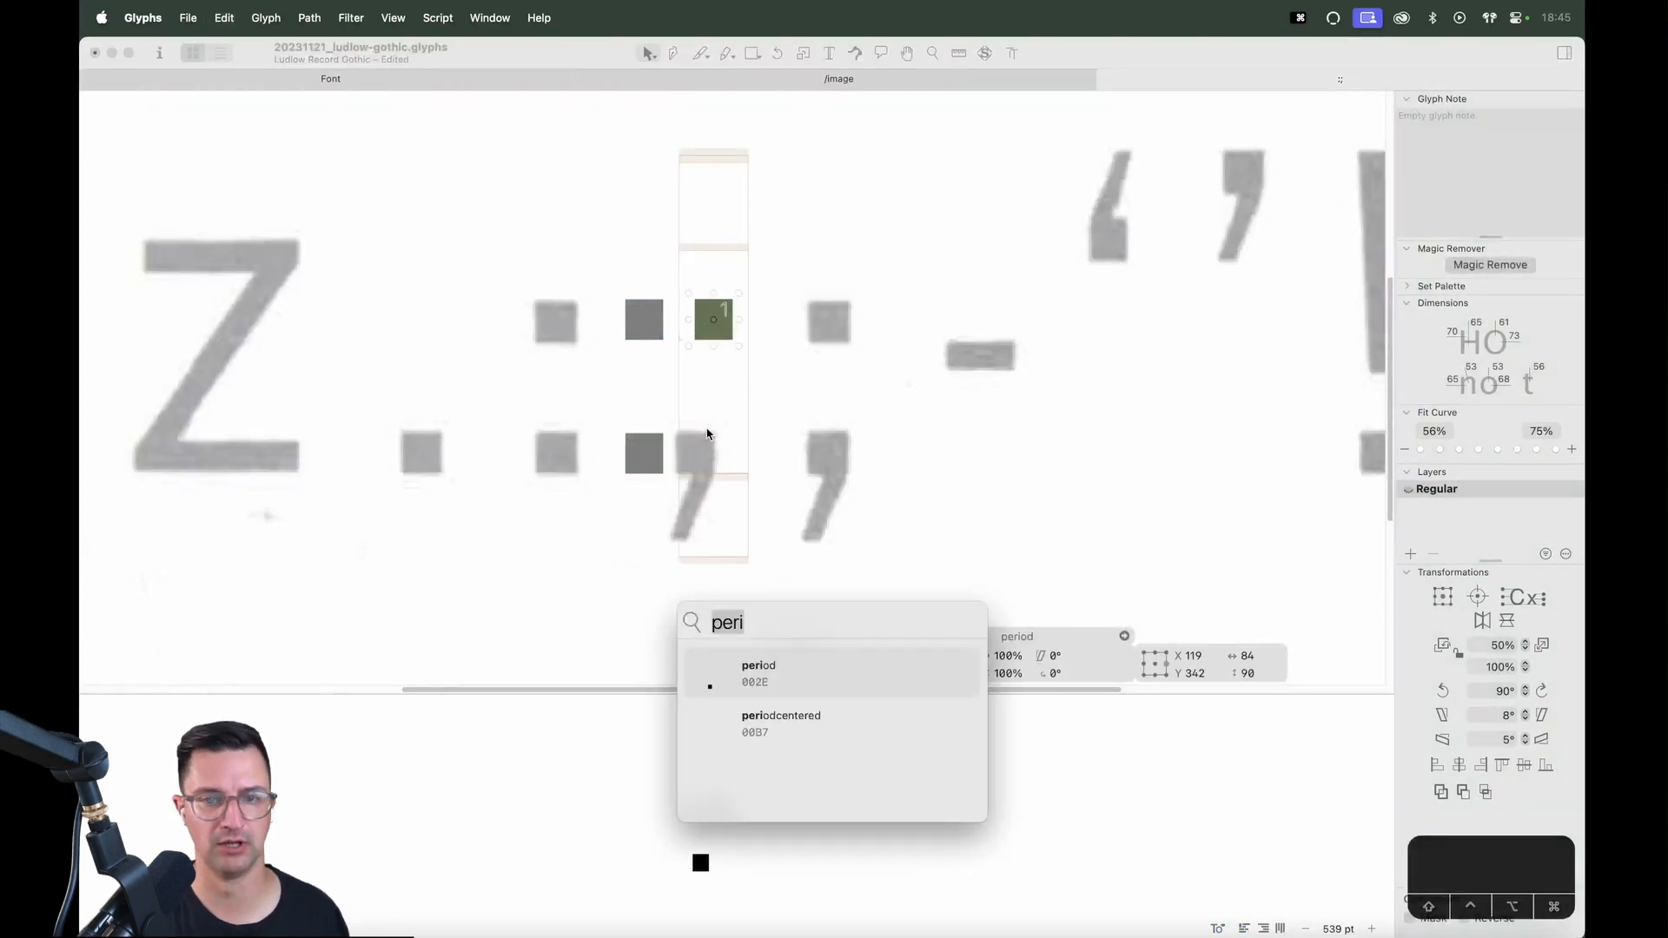
pyautogui.write('com')
pyautogui.press('Return')
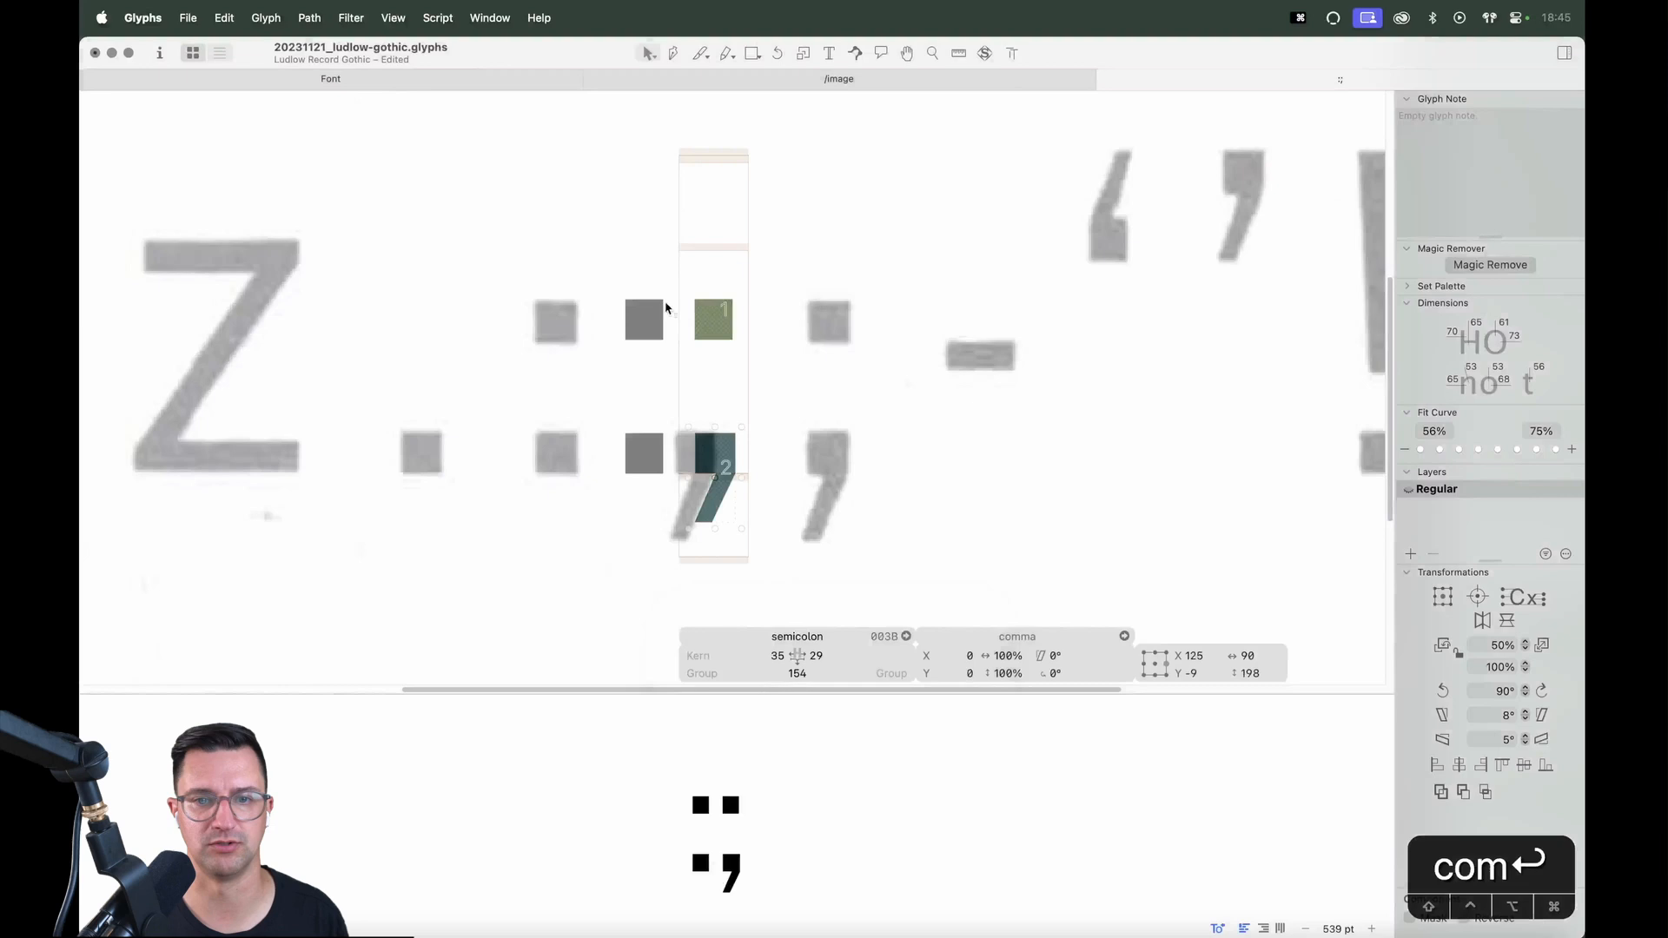
pyautogui.keyDown('shift'); pyautogui.click(728, 334); pyautogui.keyUp('shift')
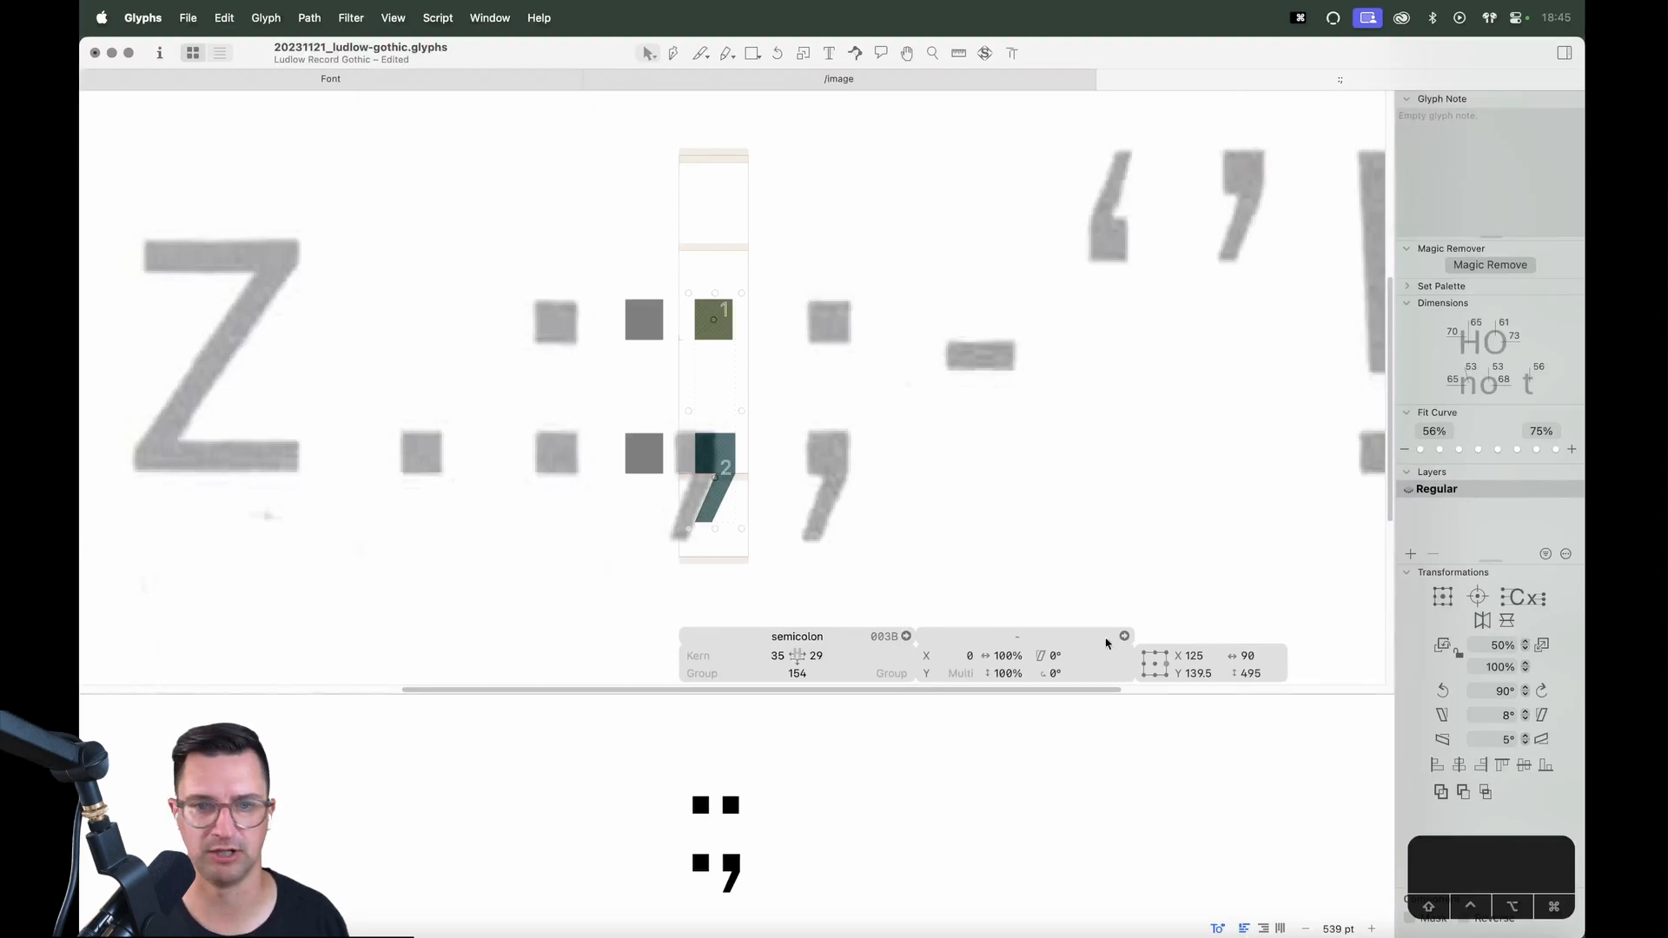
pyautogui.click(1482, 765)
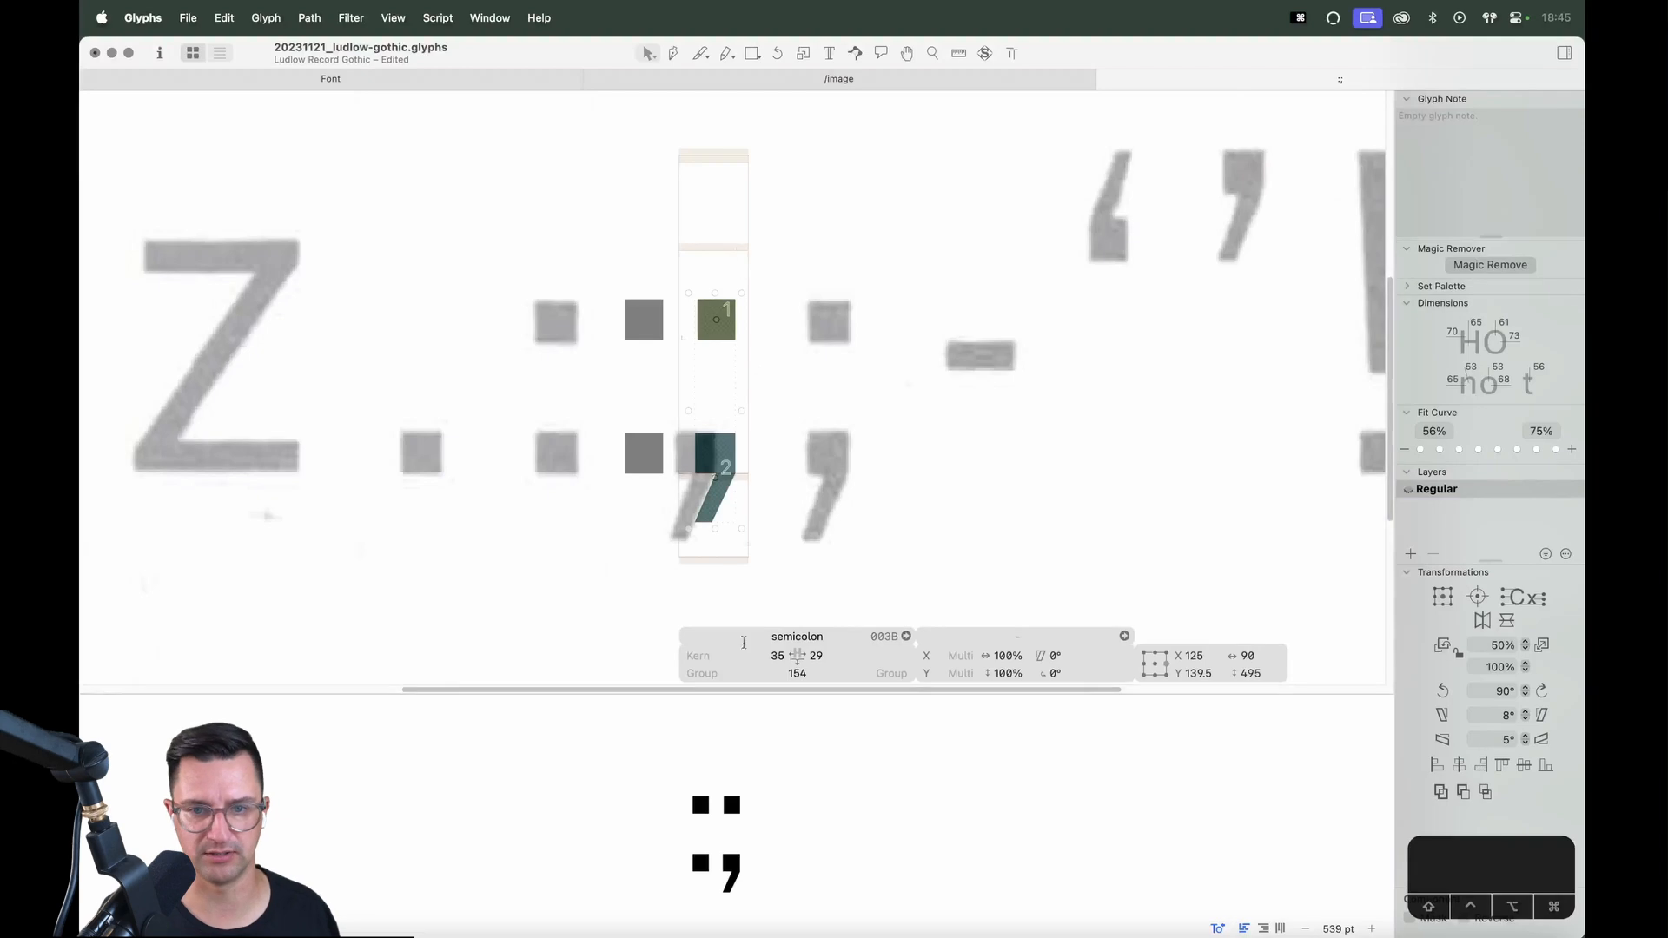
# Link the semicolon's left and right sidebearings to the metrics of period
pyautogui.click(773, 656)
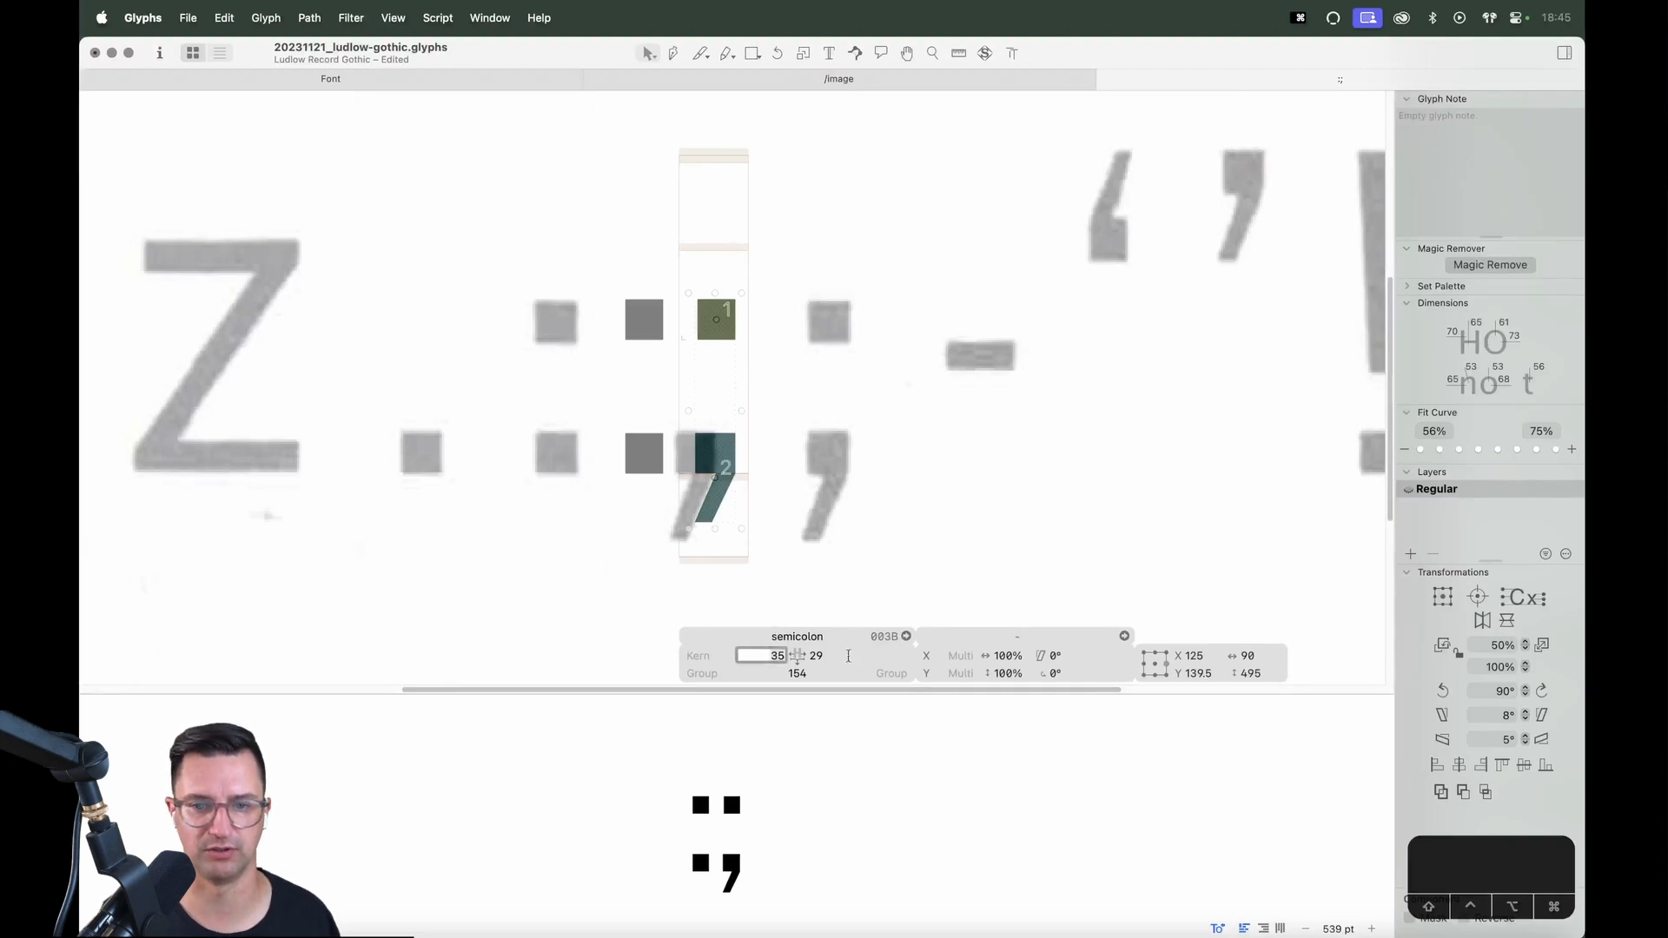
pyautogui.write('period')
pyautogui.press('Return')
pyautogui.write('period')
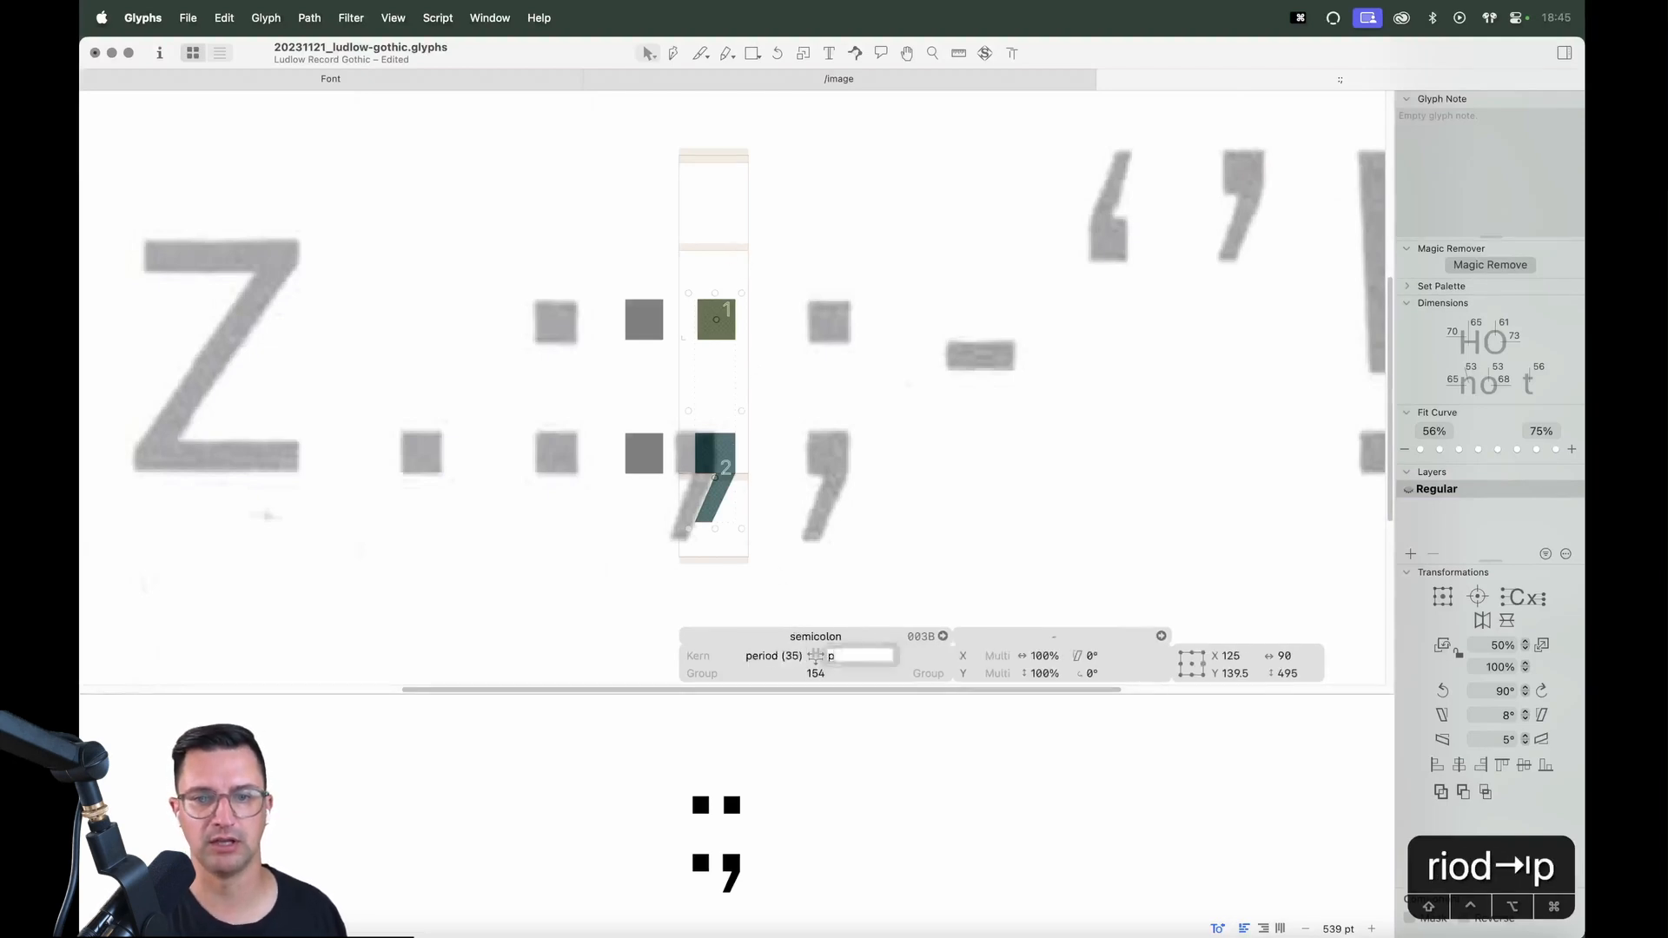
pyautogui.press('Return')
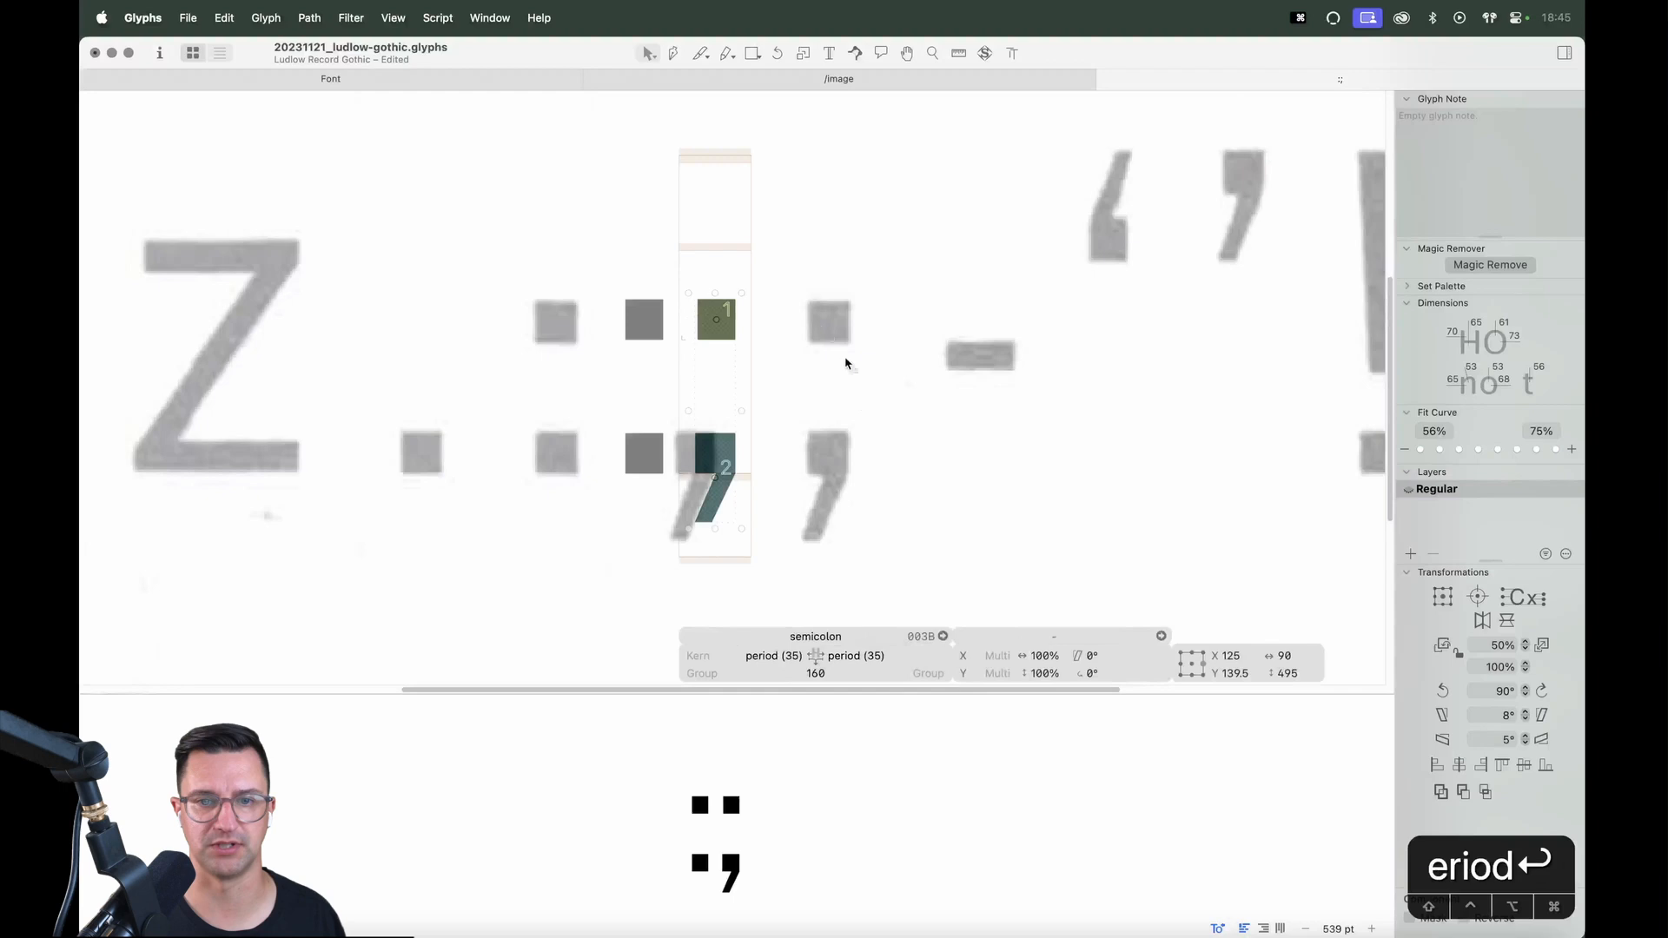
# Cut the reference image out of the semicolon and close the edit tab to return to the font overview
pyautogui.click(863, 456)
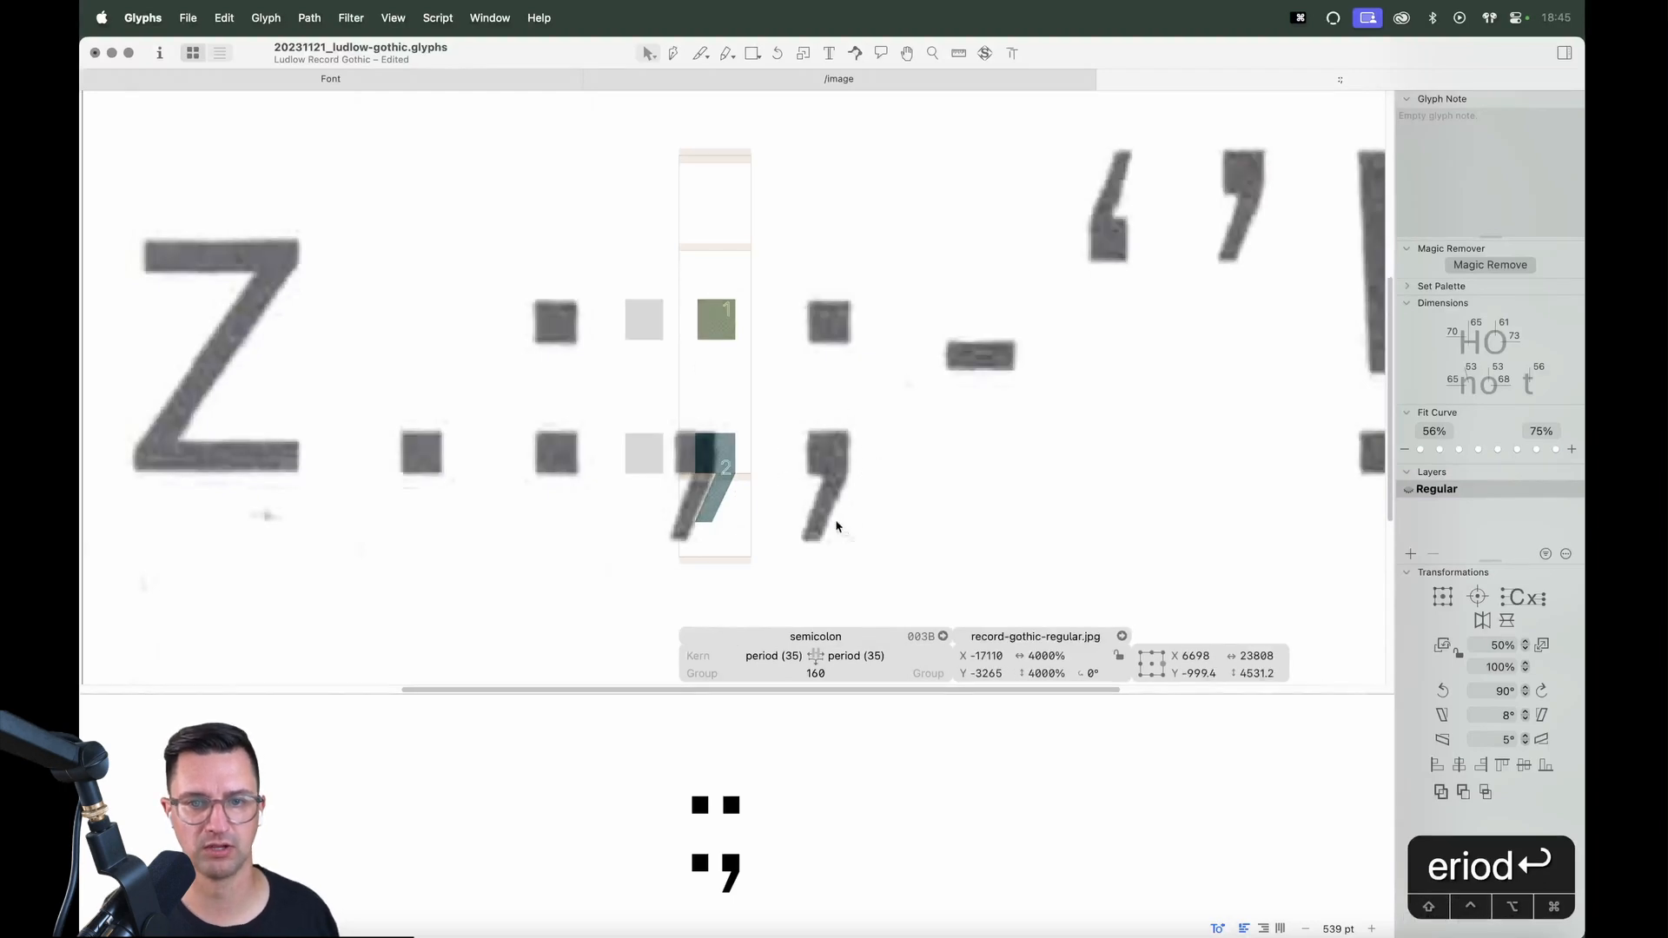
pyautogui.press('super+x')
pyautogui.press('super+minus')
pyautogui.press('super+minus')
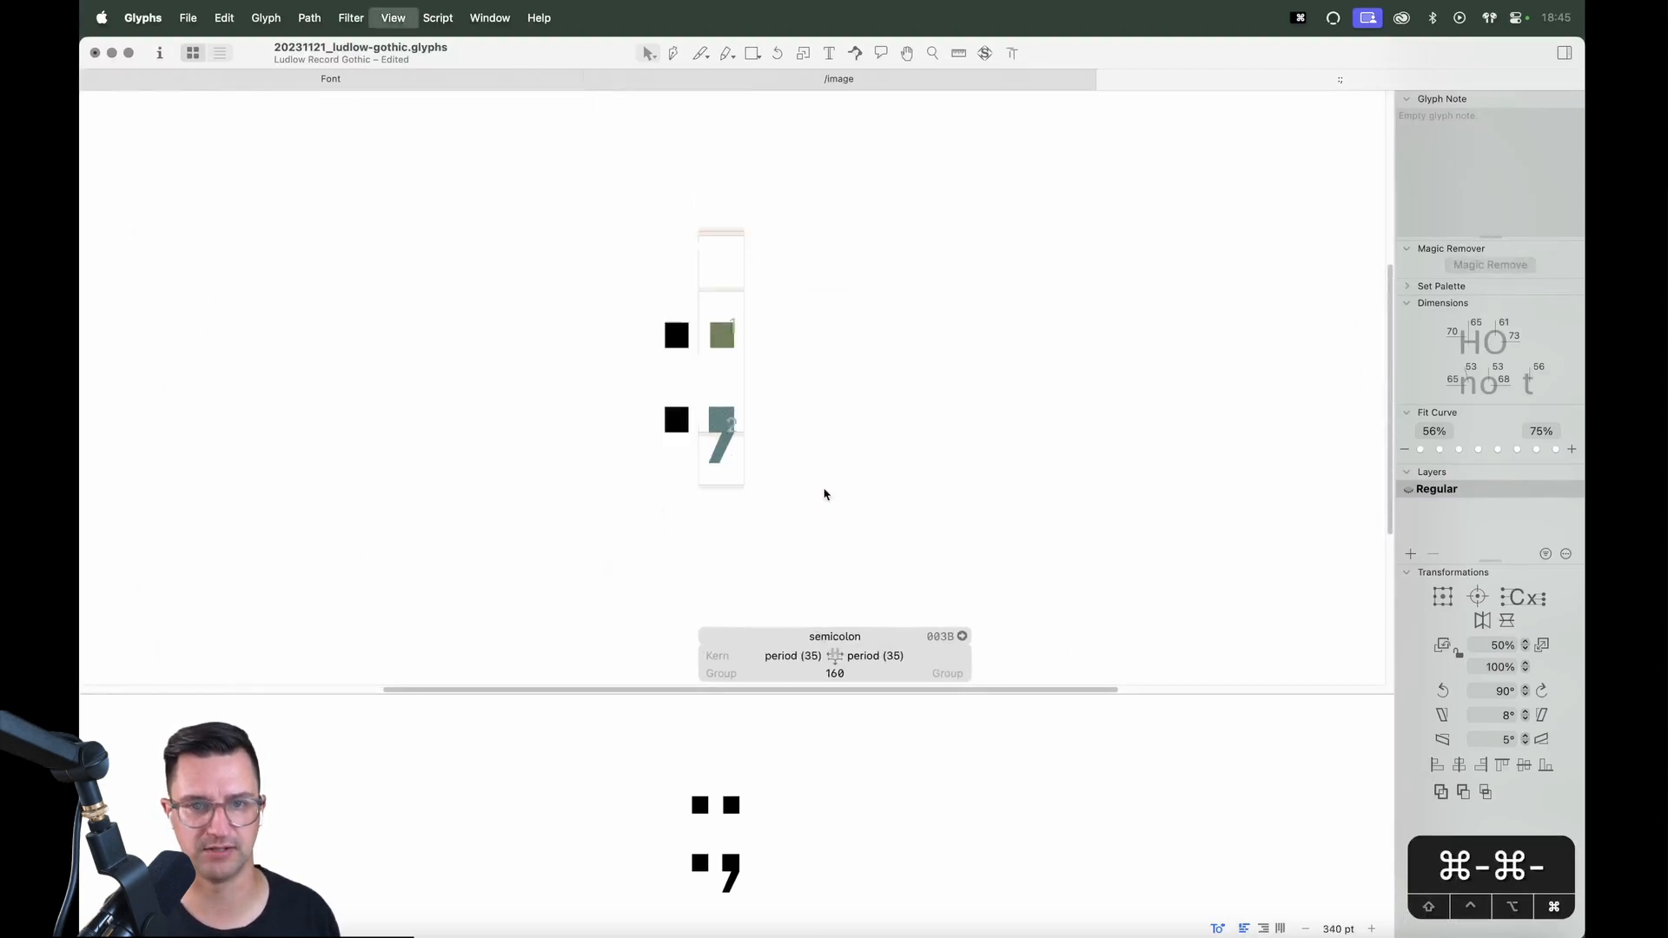
pyautogui.press('super+w')
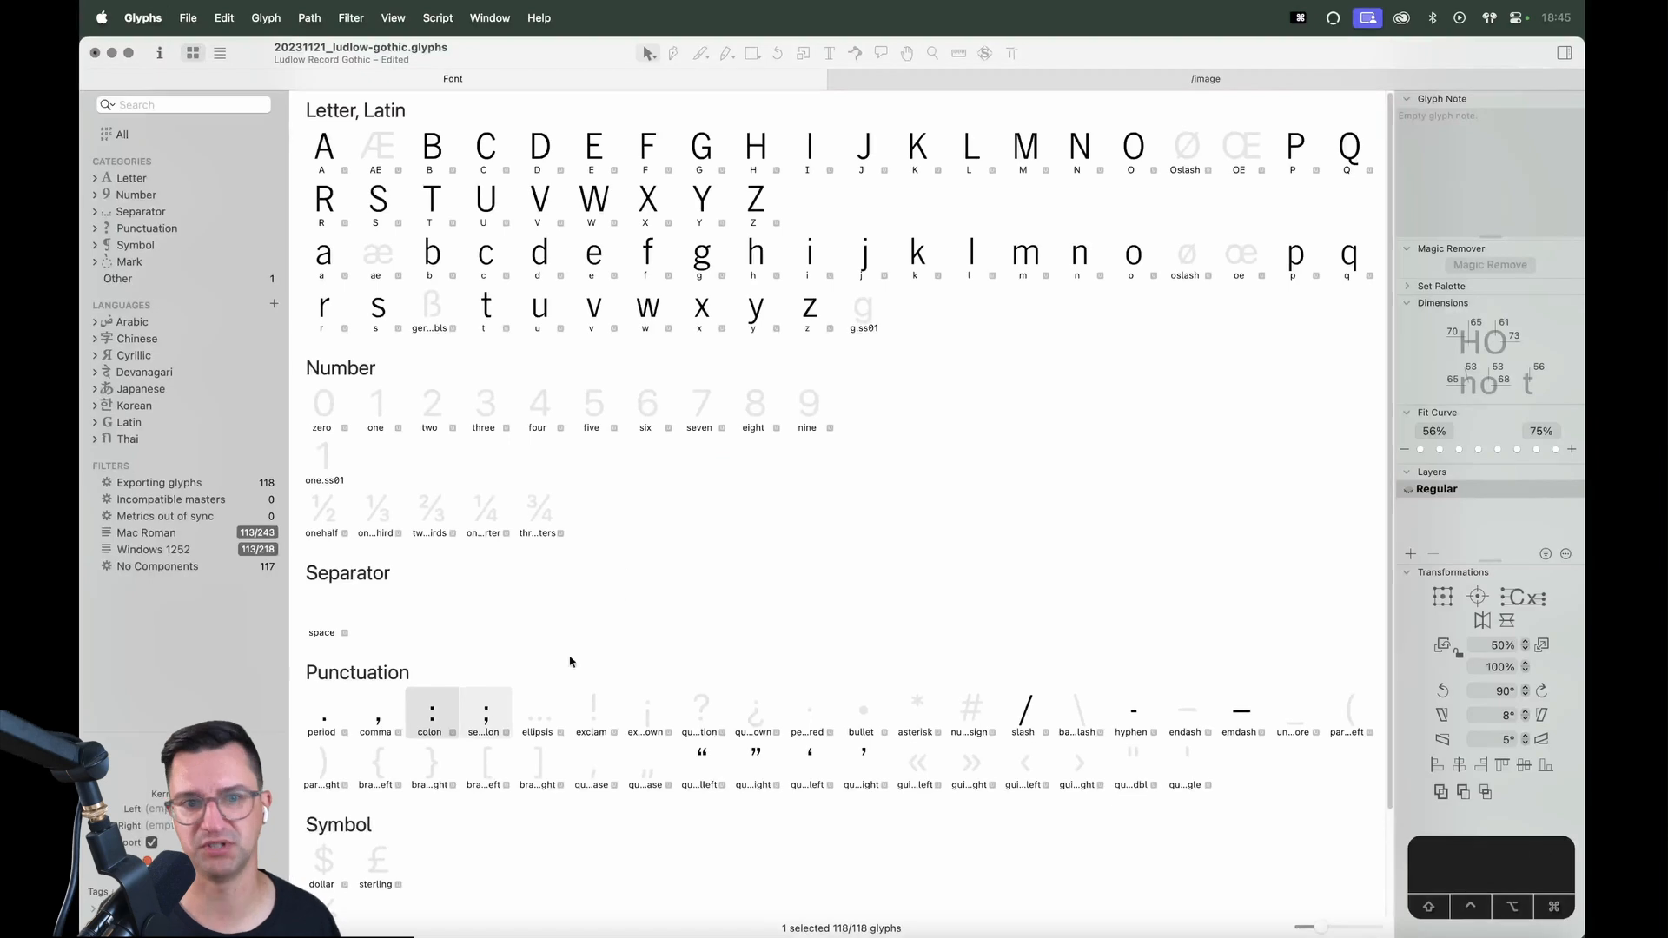
# Open the ellipsis glyph, paste the reference image into it and move the scan's period and colon into the glyph area
pyautogui.doubleClick(549, 709)
pyautogui.press('super+v')
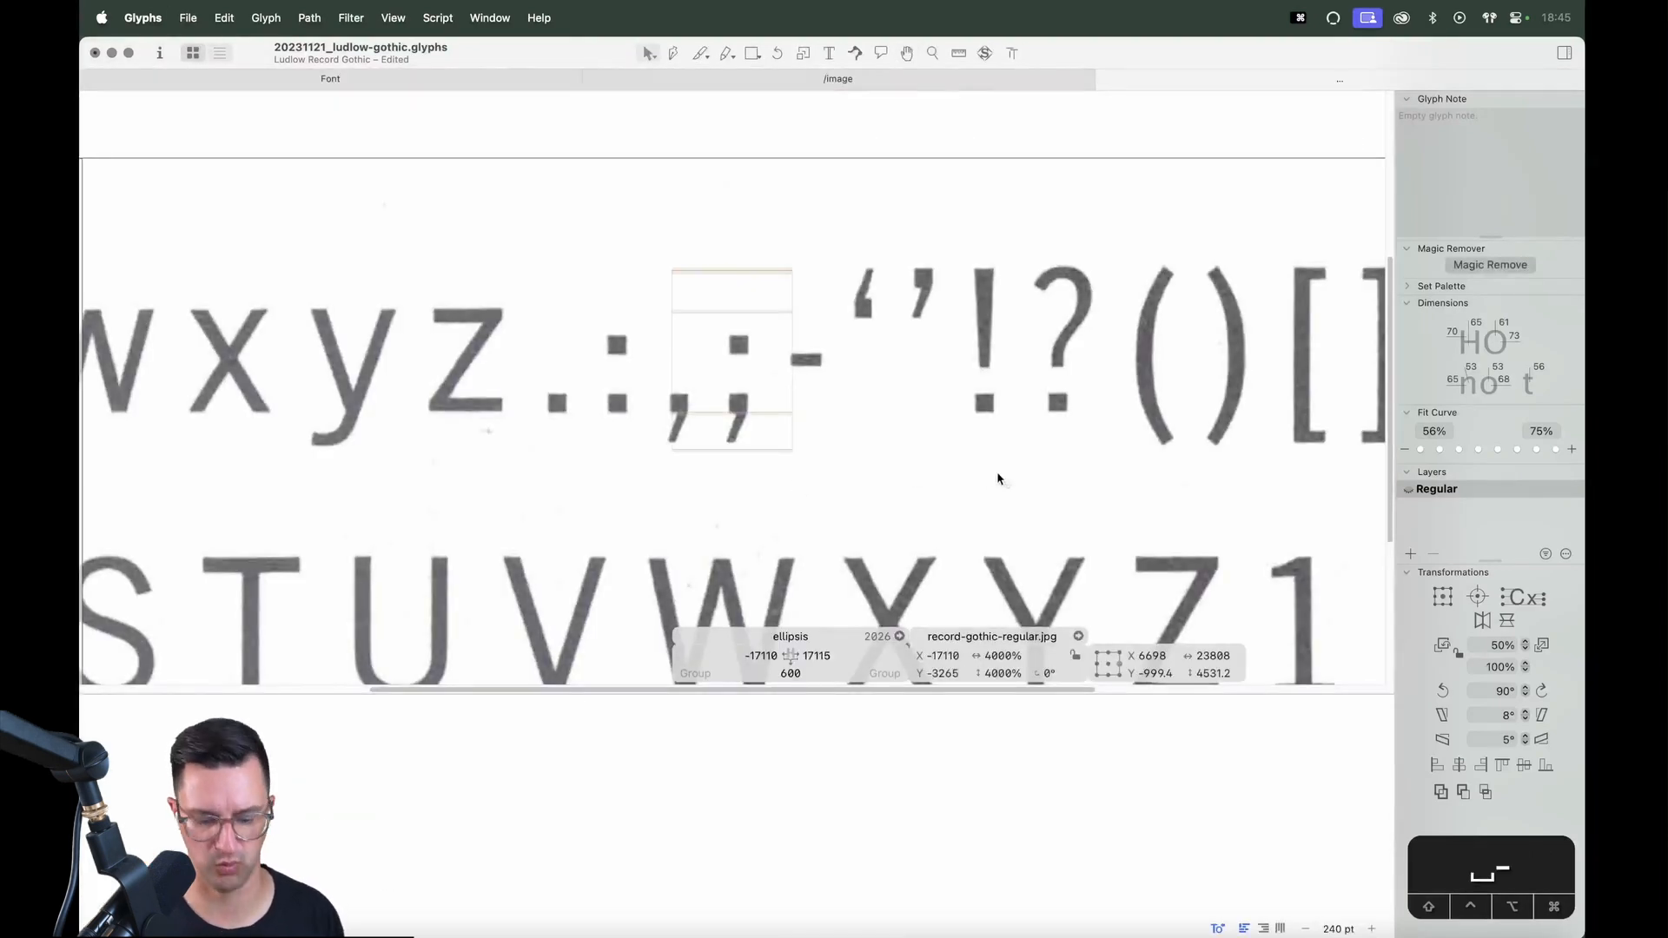
pyautogui.press('super+minus')
pyautogui.press('super+minus')
pyautogui.press('super+minus')
pyautogui.moveTo(265, 543); pyautogui.dragTo(489, 496)
pyautogui.moveTo(787, 483); pyautogui.dragTo(660, 528)
# Fine-tune the reference image in the ellipsis glyph to X -16389, Y -3264 so the scanned dots sit on the baseline
pyautogui.press('z')
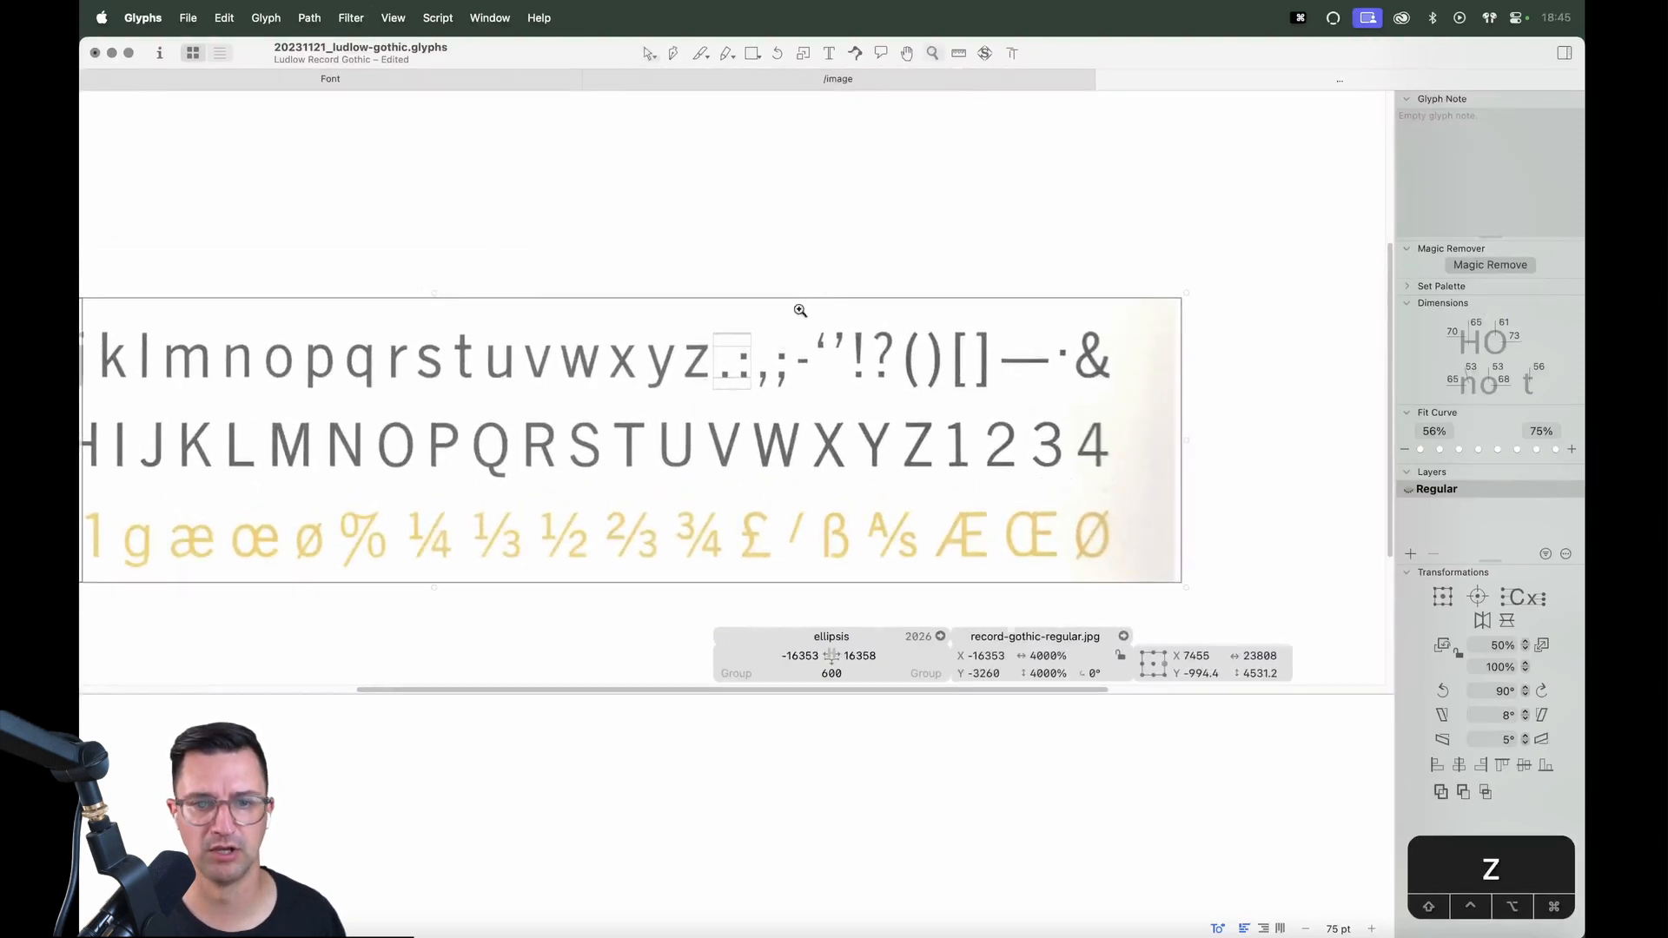
pyautogui.moveTo(794, 311); pyautogui.dragTo(652, 454)
pyautogui.click(804, 334)
pyautogui.press('v')
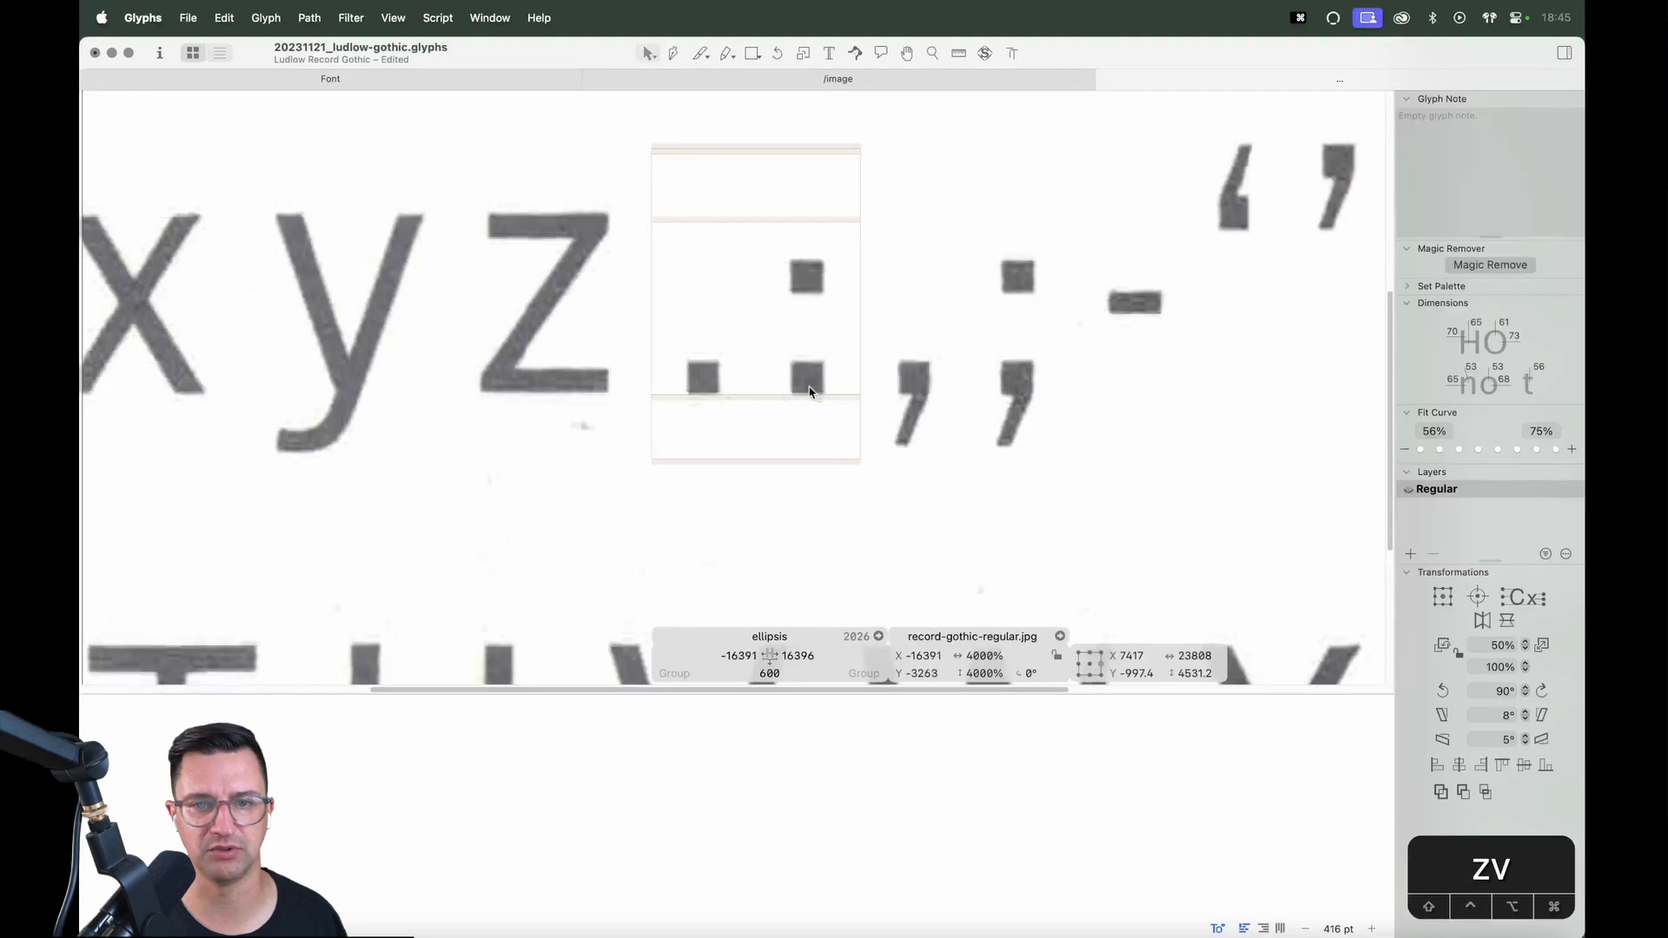
pyautogui.press('Down')
pyautogui.press('Right')
pyautogui.press('Right')
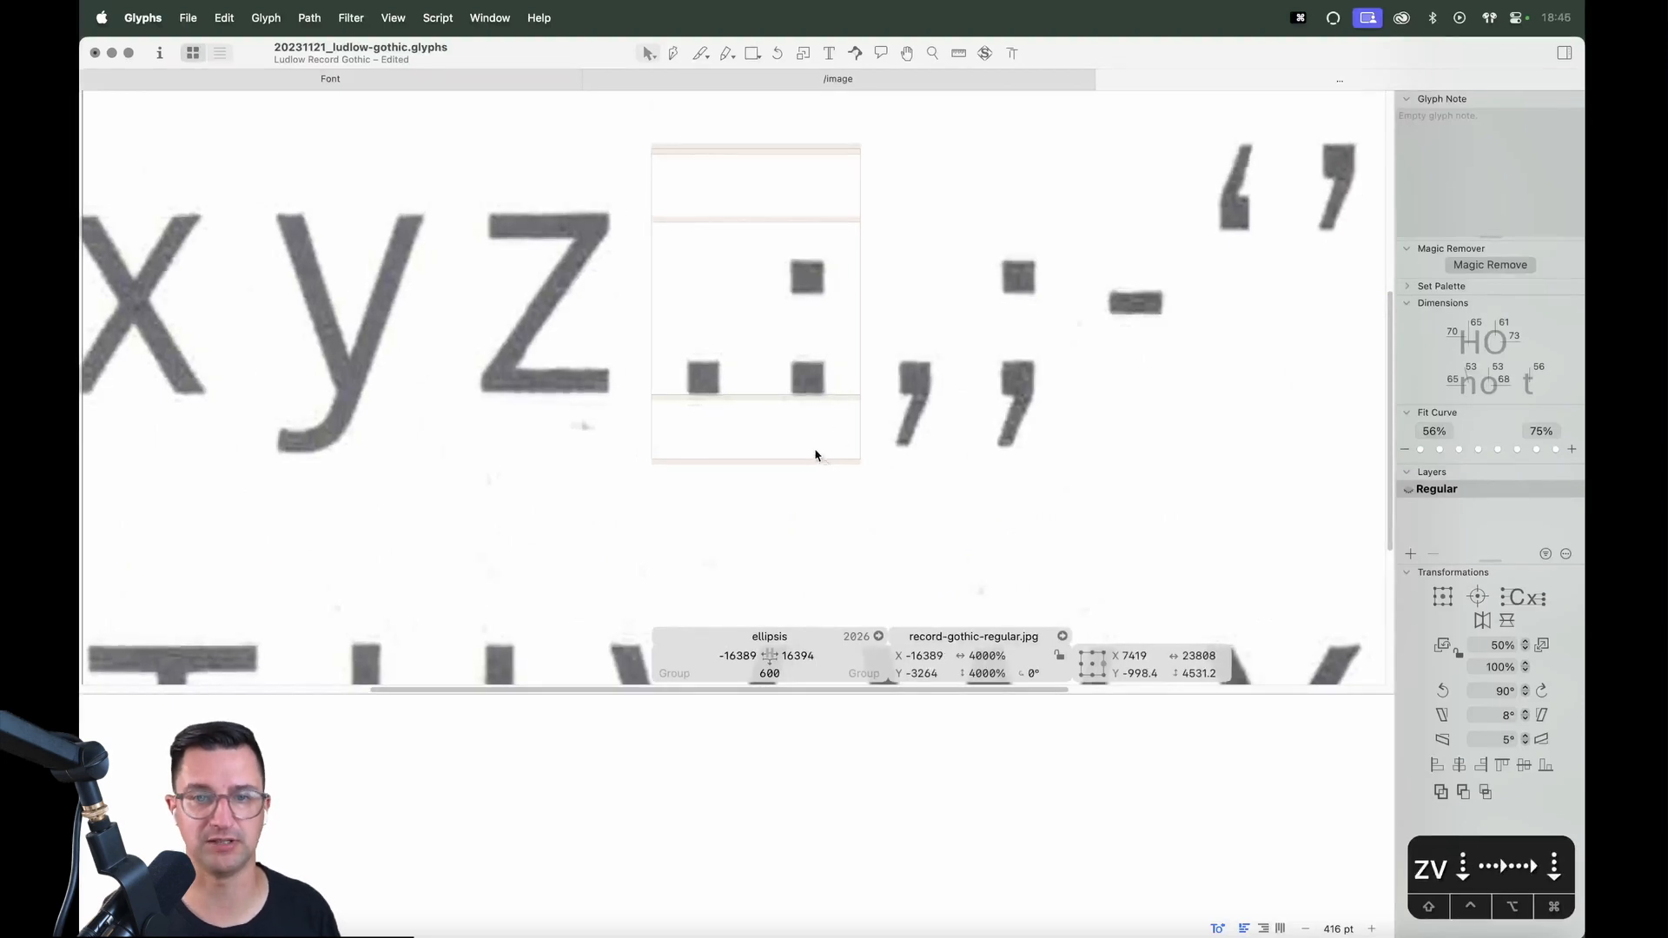
pyautogui.press('Down')
# Add a period component to the ellipsis and copy it twice along the baseline to form three dots matching the scan's spacing
pyautogui.press('super+shift+c')
pyautogui.write('perio')
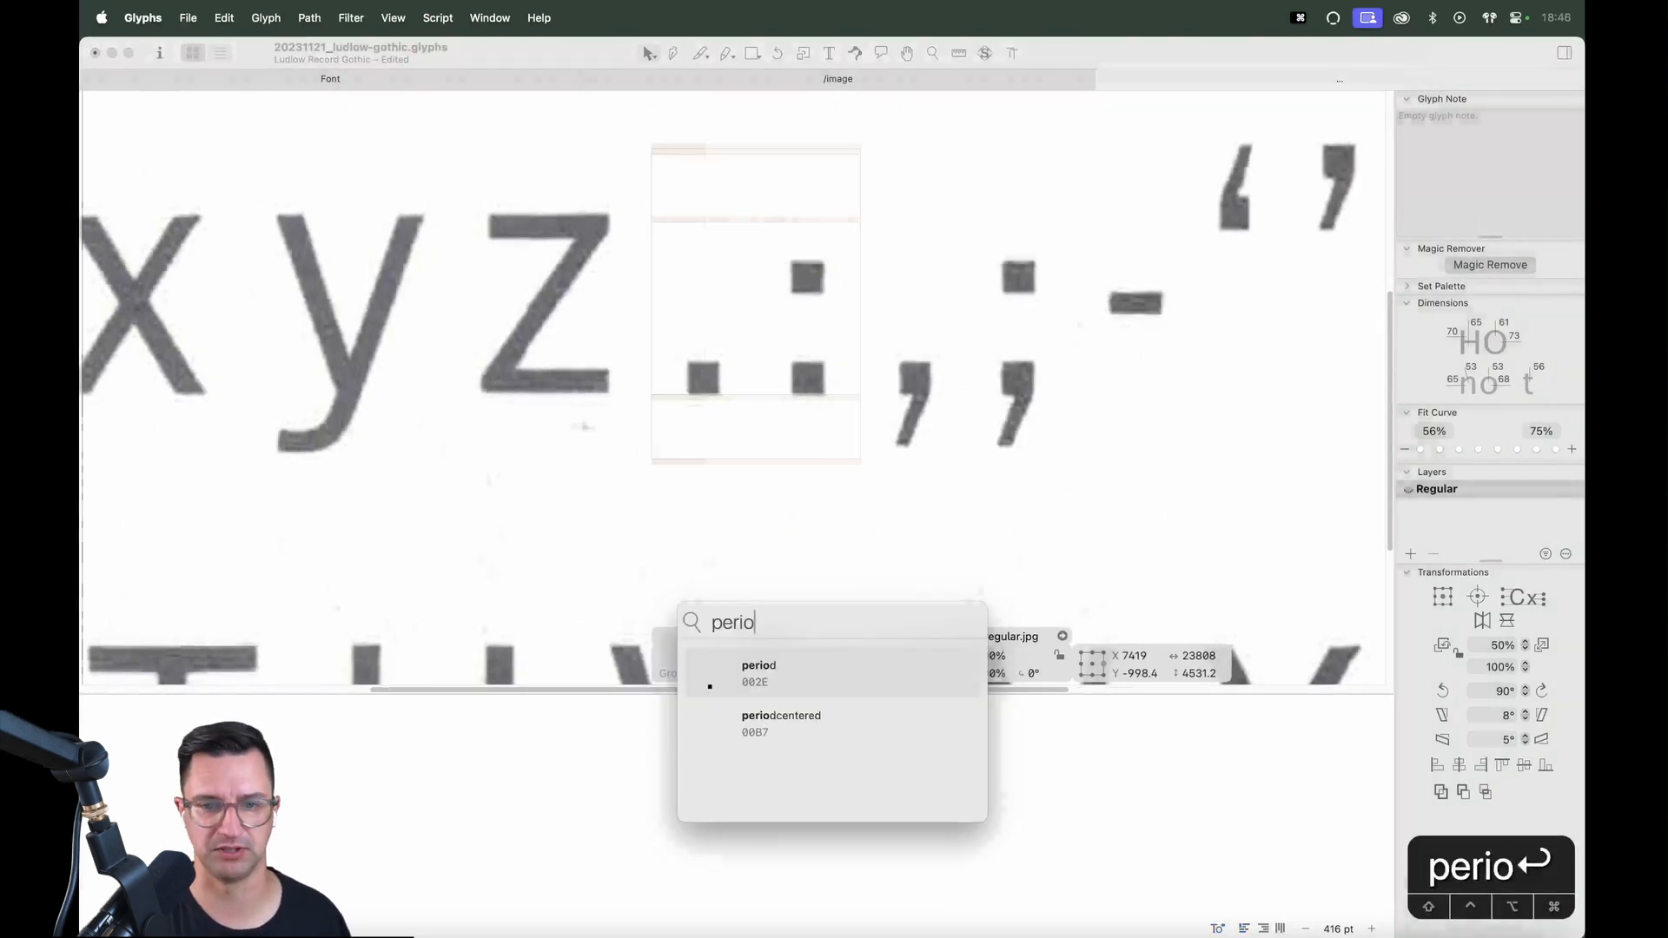
pyautogui.press('Return')
pyautogui.moveTo(681, 378); pyautogui.dragTo(741, 391)
pyautogui.keyDown('shift'); pyautogui.click(687, 383); pyautogui.keyUp('shift')
pyautogui.keyDown('shift'); pyautogui.click(799, 383); pyautogui.keyUp('shift')
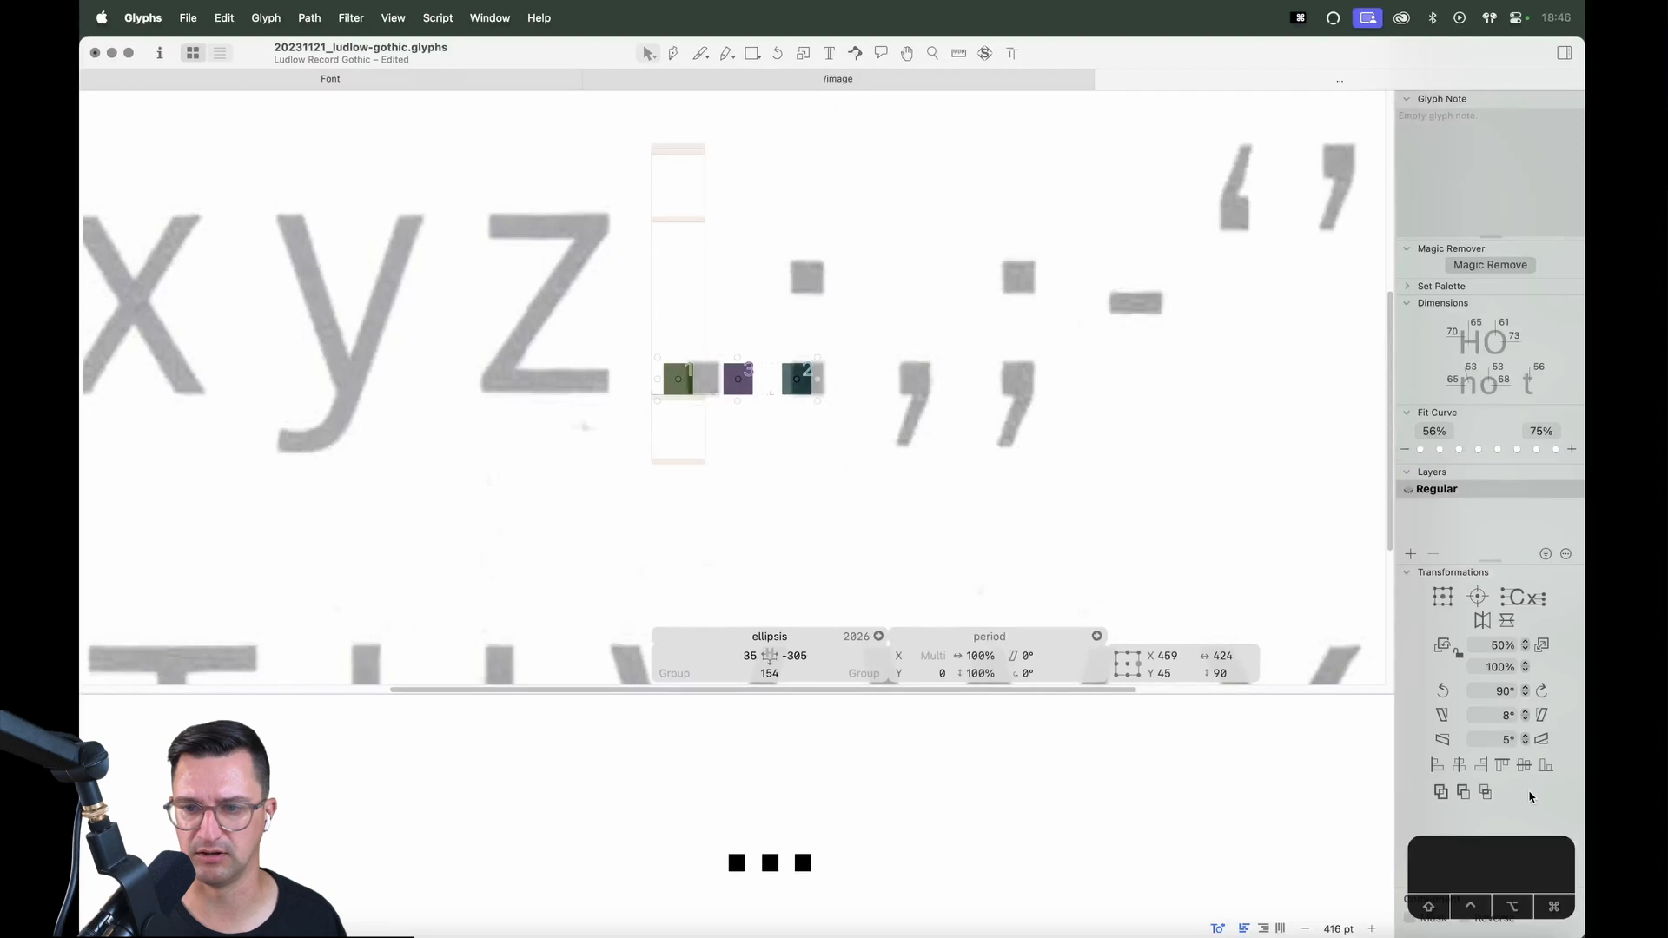
# Remove the reference image from the ellipsis and link its left and right sidebearings to the metrics of period
pyautogui.click(855, 373)
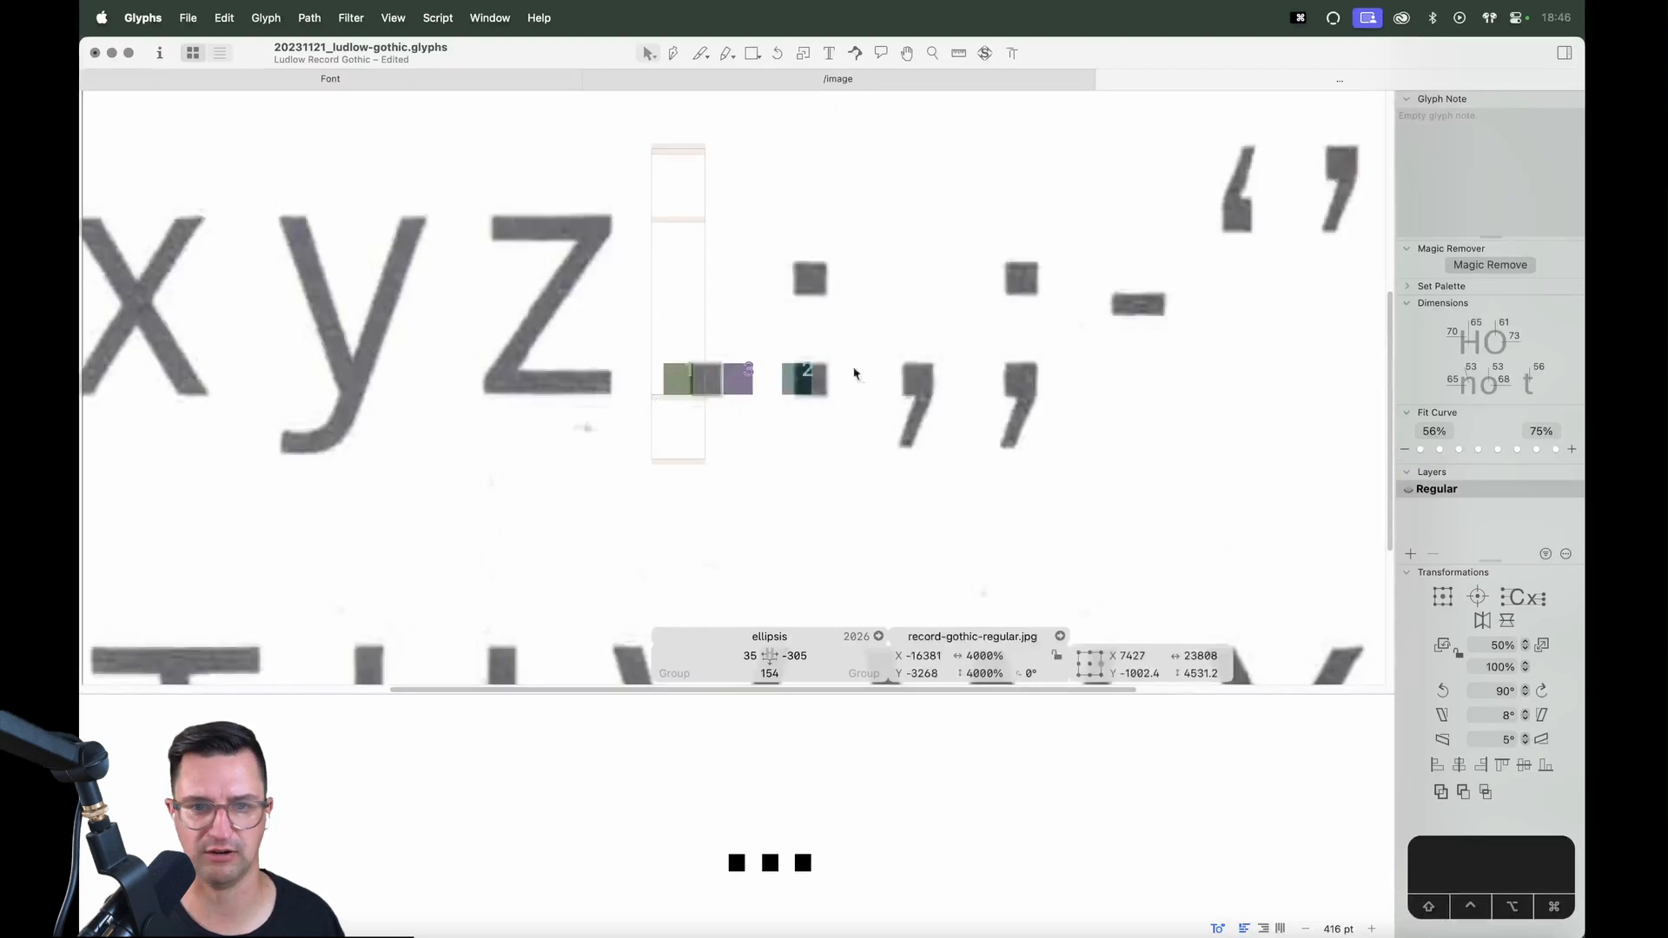
pyautogui.press('BackSpace')
pyautogui.press('z')
pyautogui.moveTo(939, 277); pyautogui.dragTo(519, 539)
pyautogui.press('v')
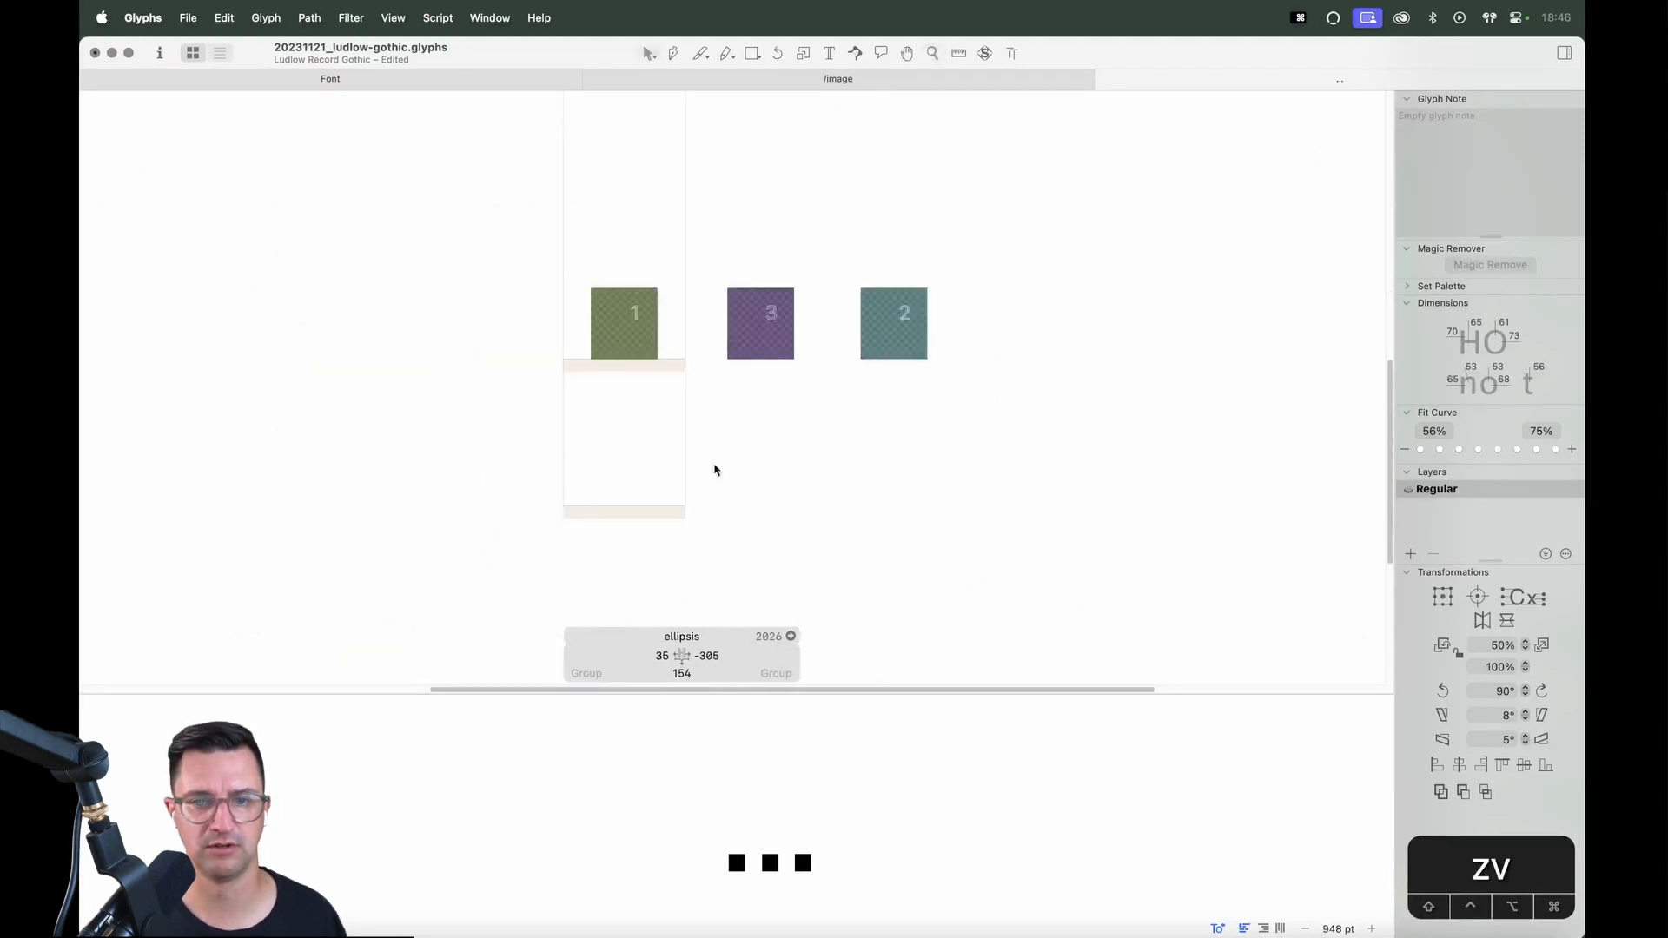
pyautogui.click(635, 651)
pyautogui.write('period')
pyautogui.press('Tab')
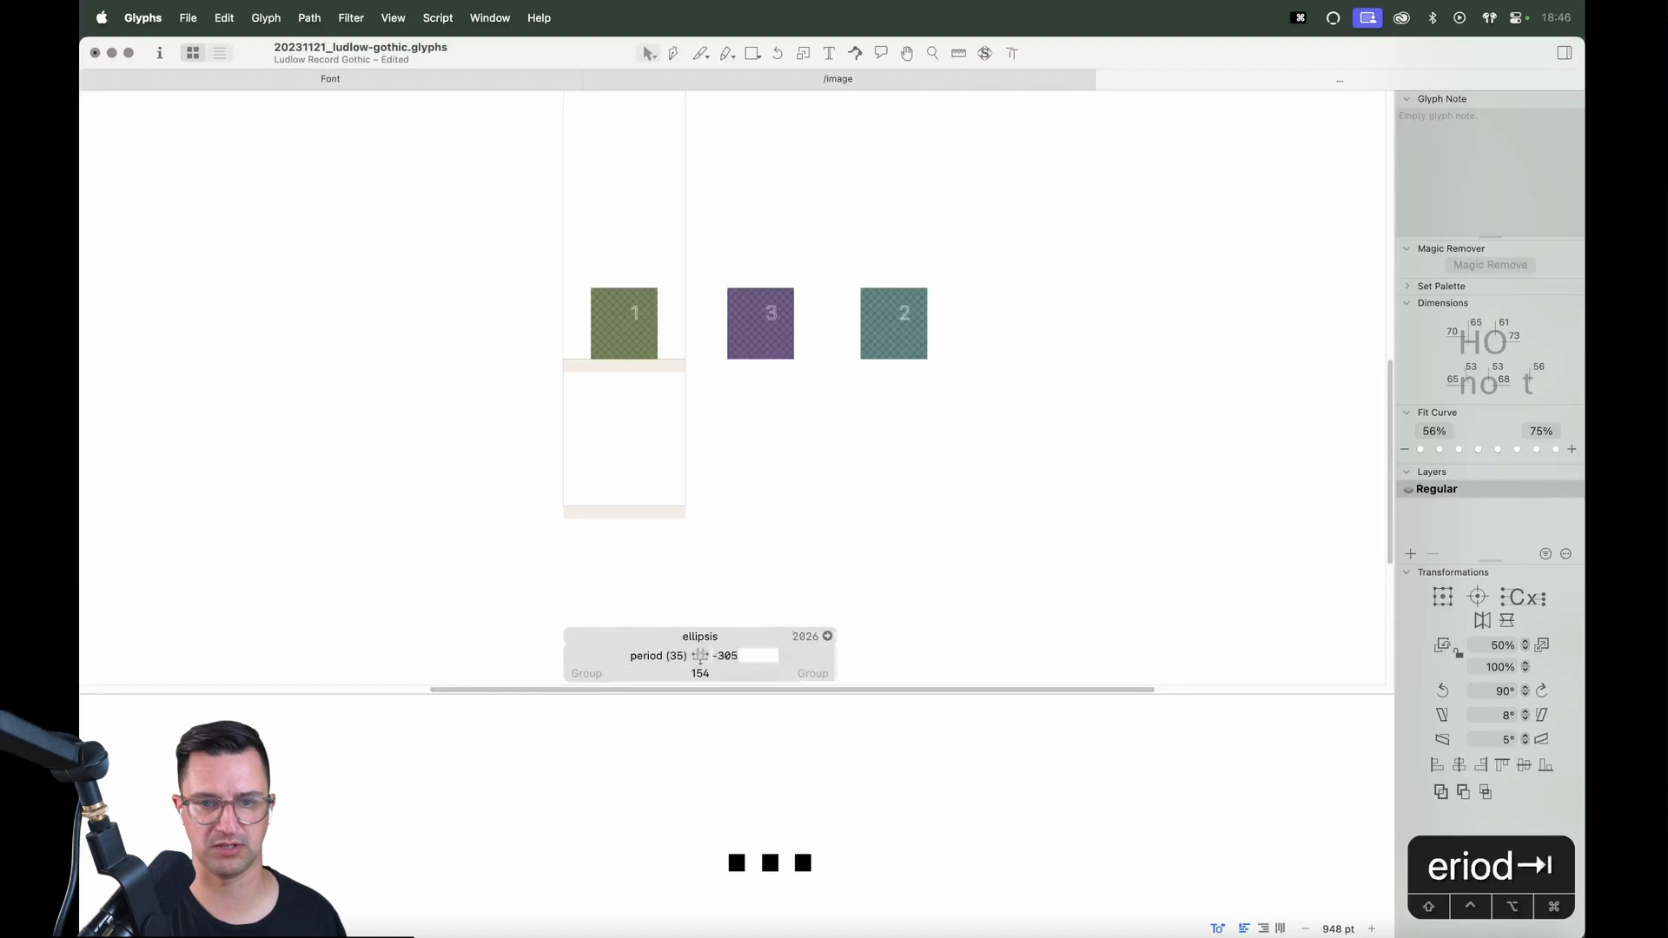
pyautogui.write('period')
pyautogui.press('Return')
# Measure the gaps between the ellipsis dots and nudge the middle period component to X 174
pyautogui.press('l')
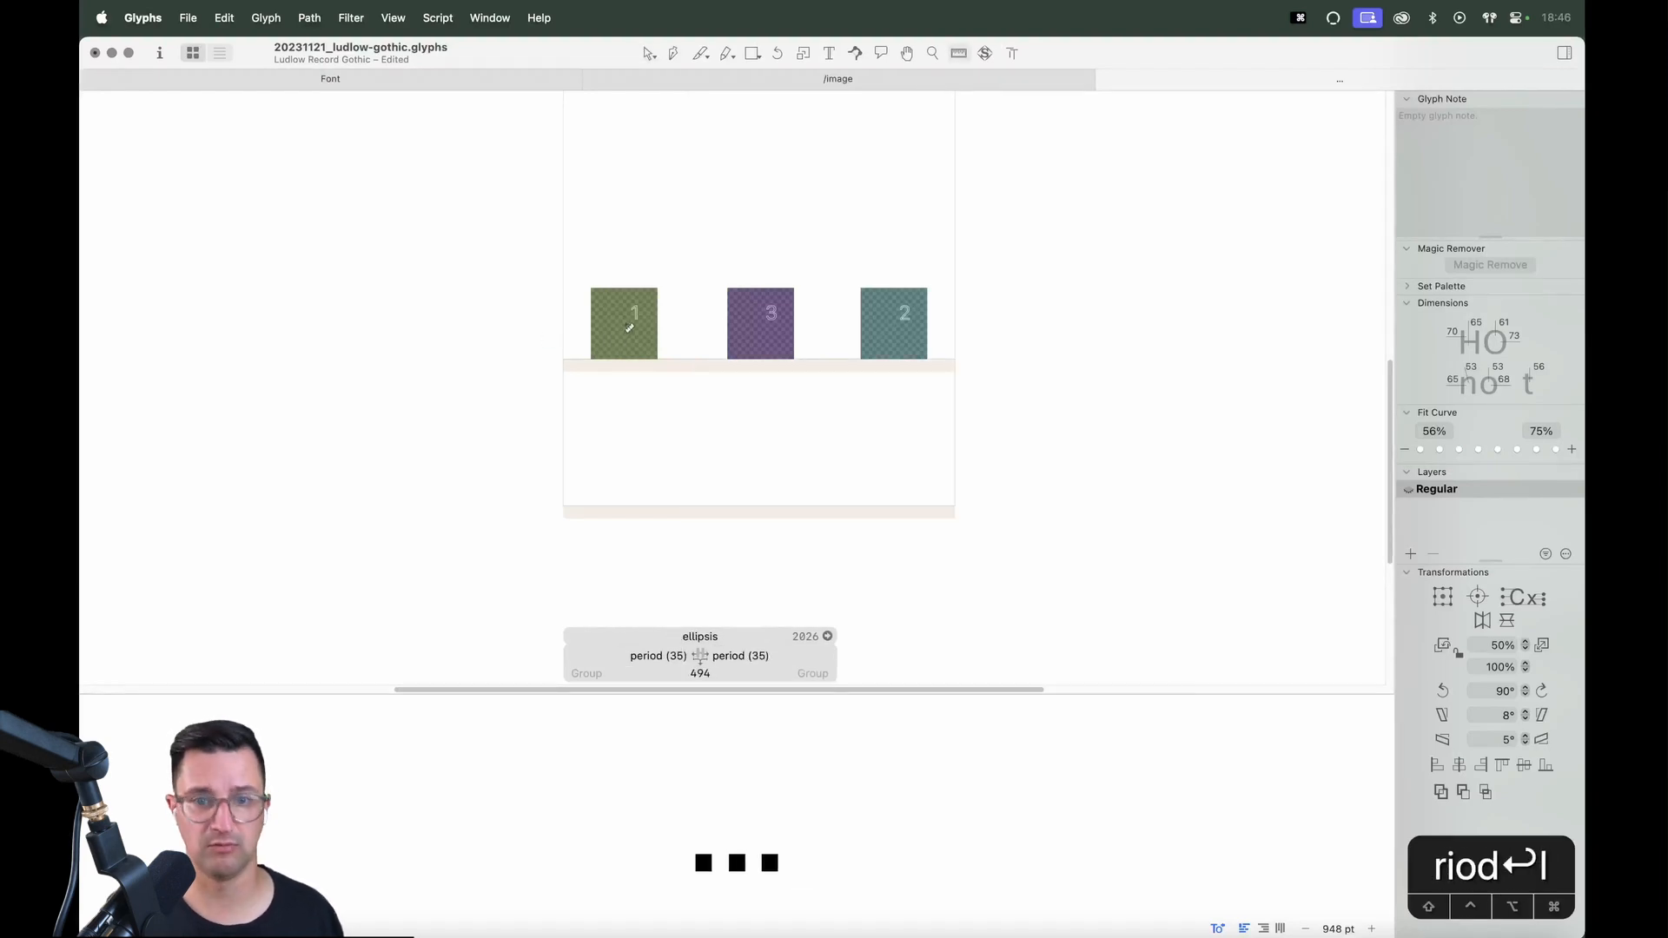
pyautogui.moveTo(556, 329); pyautogui.dragTo(1047, 329)
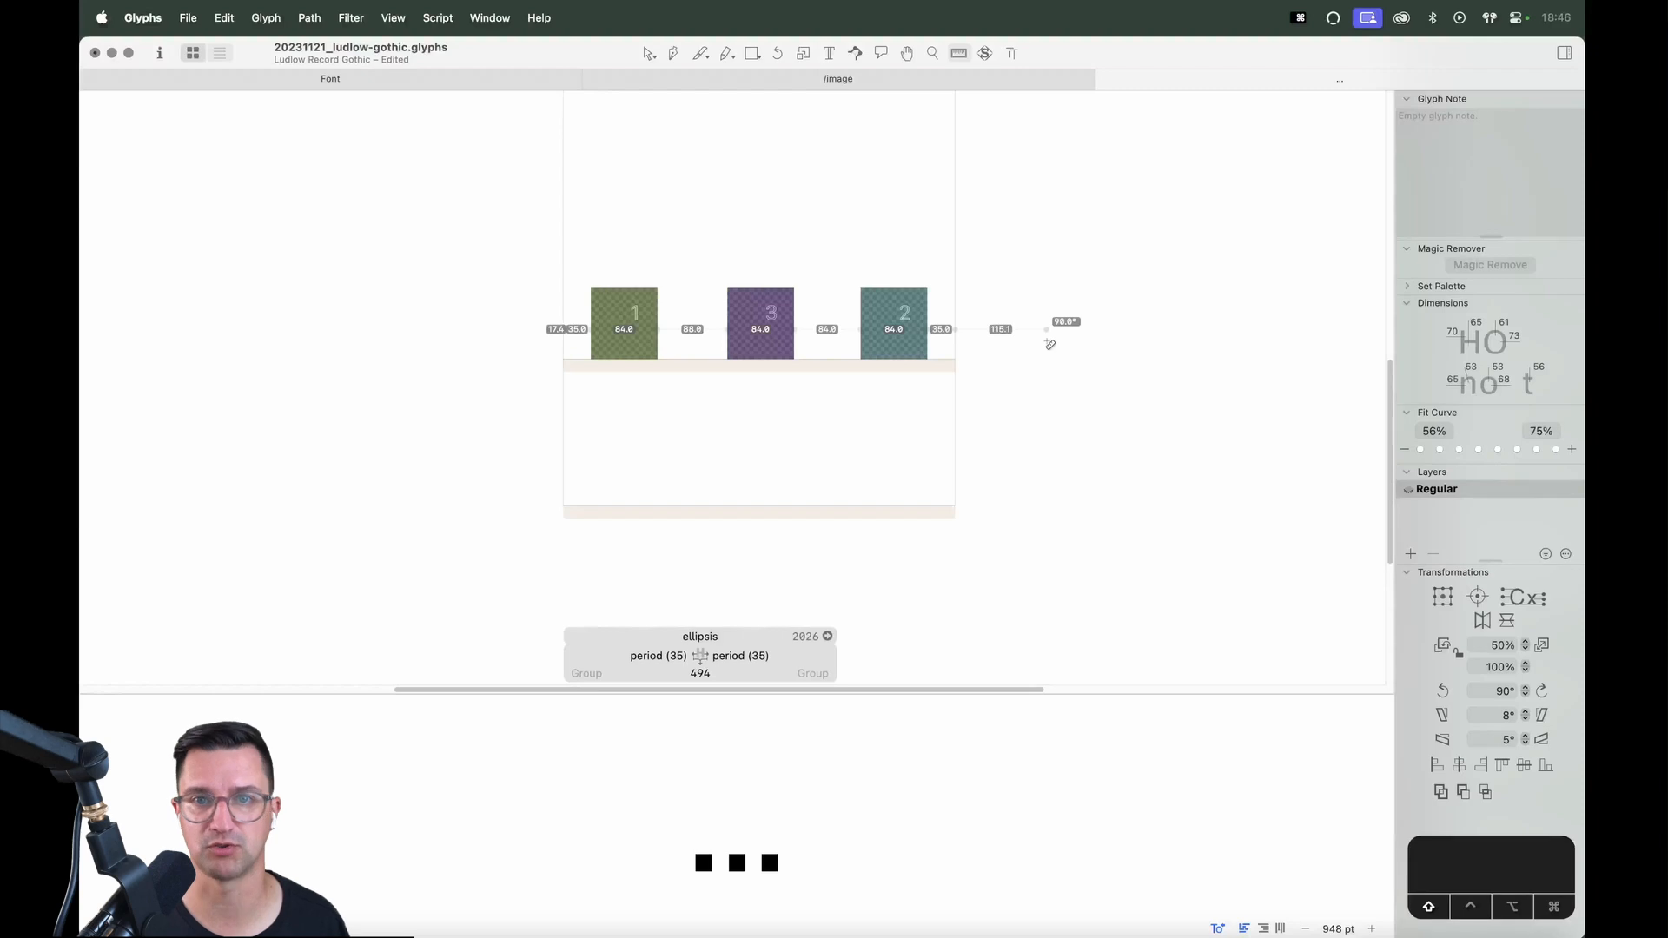
pyautogui.press('v')
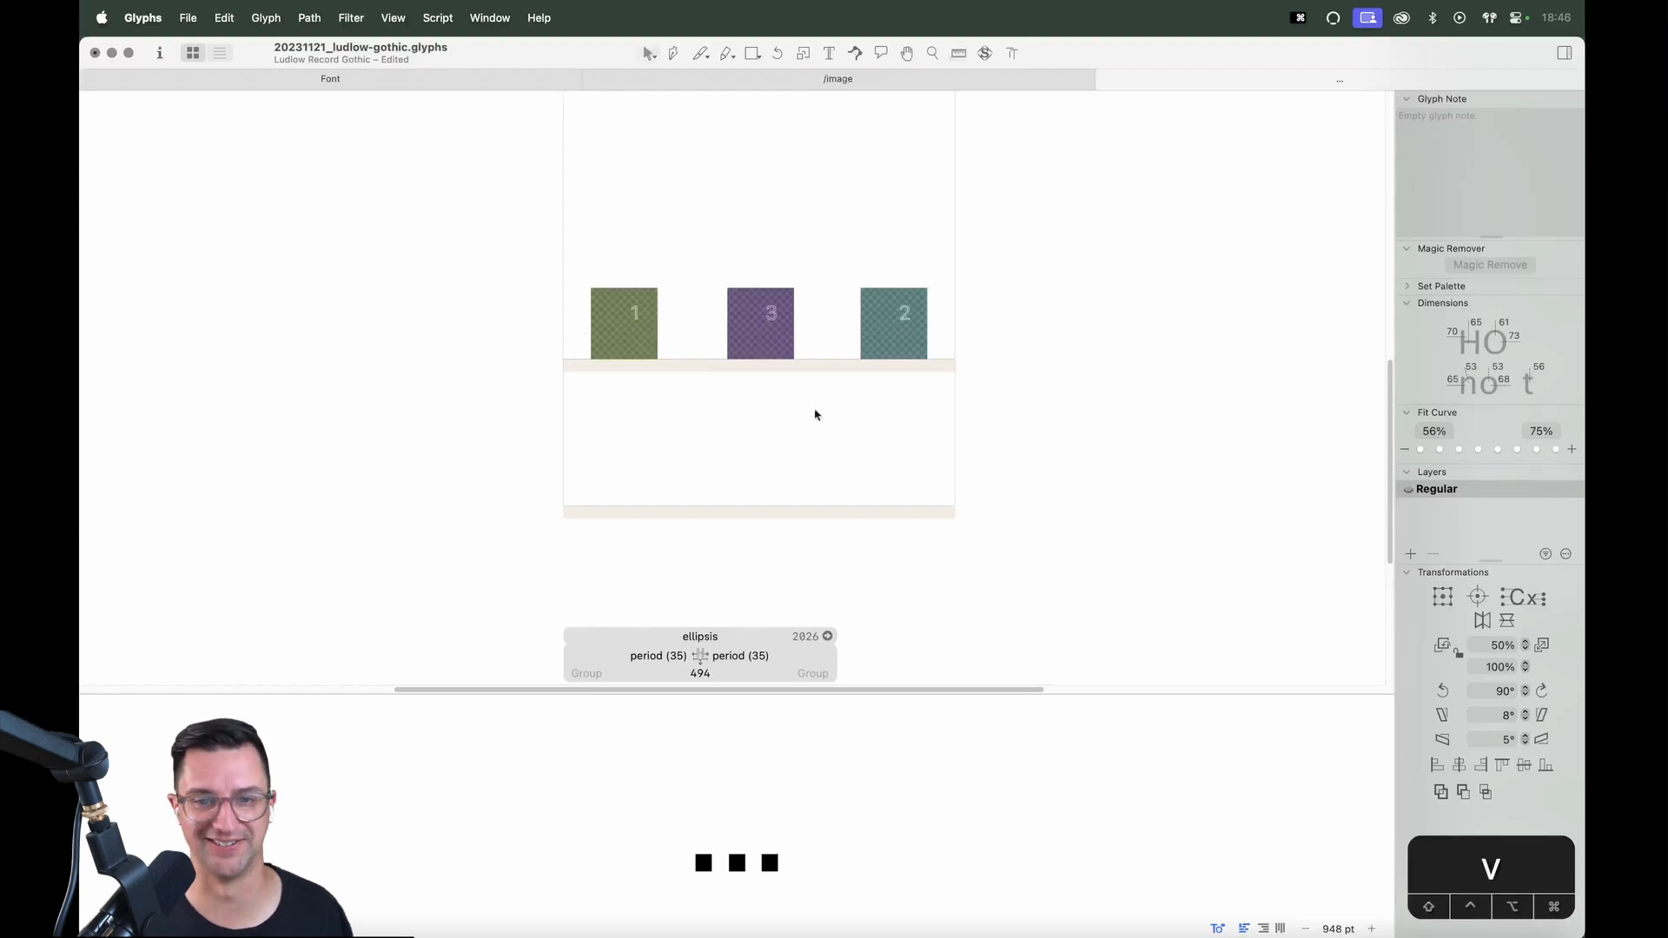
pyautogui.click(769, 343)
pyautogui.press('Right')
pyautogui.press('Right')
pyautogui.click(881, 407)
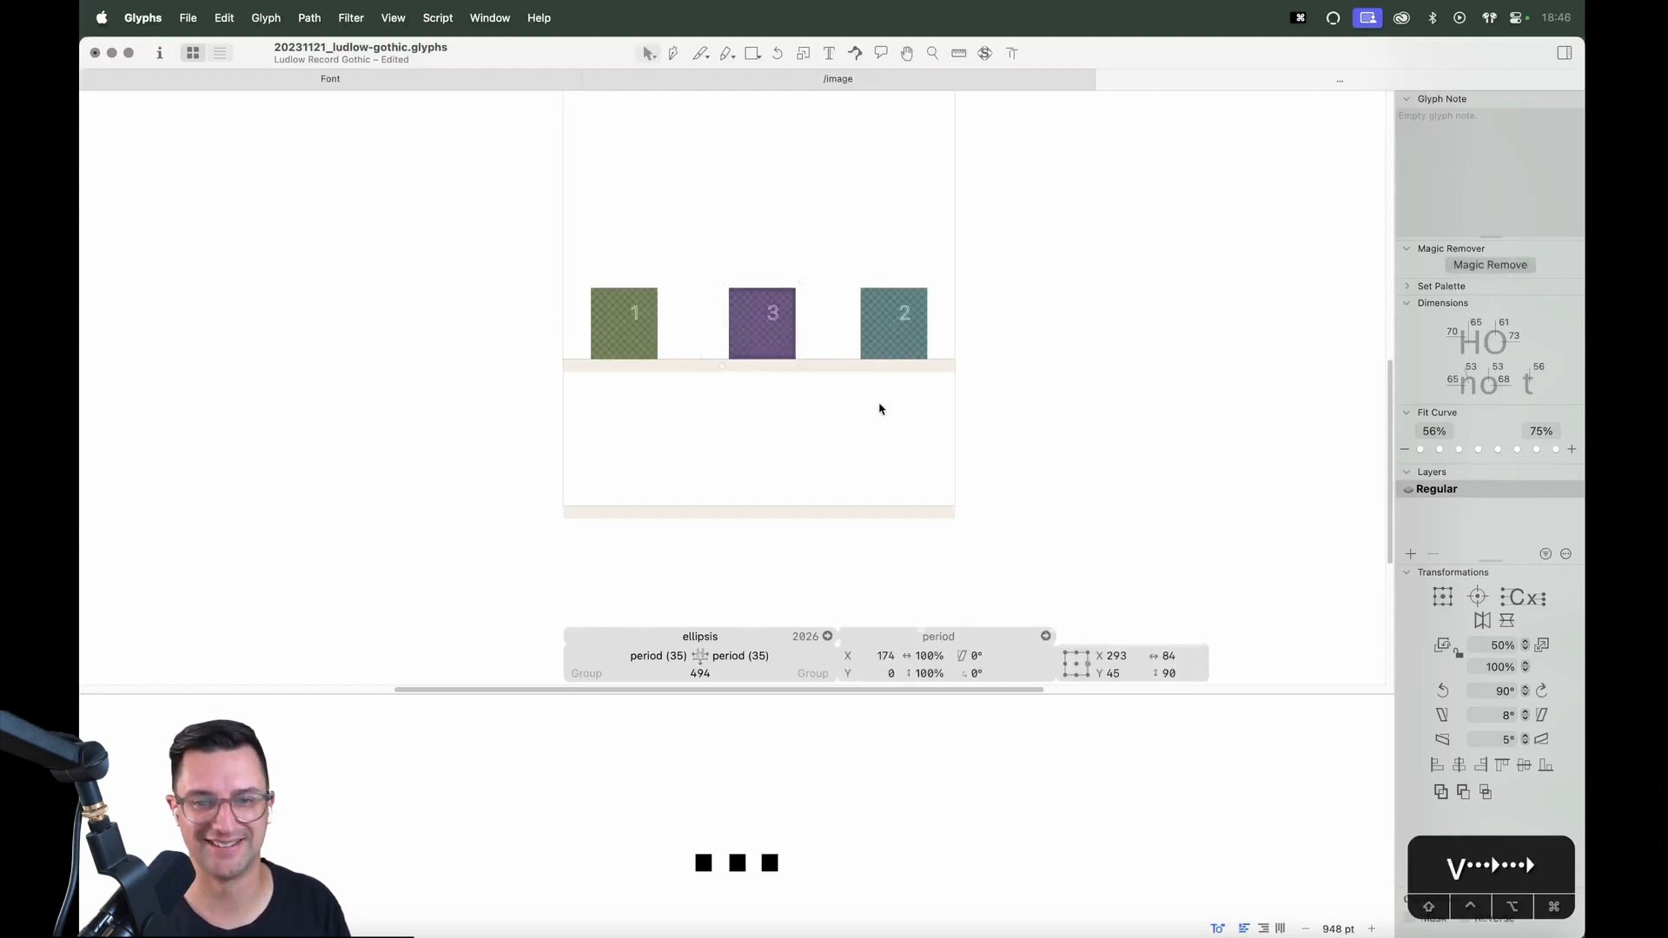
# Measure the dot gaps again and move the last period component of the ellipsis to X 348
pyautogui.press('l')
pyautogui.moveTo(960, 327); pyautogui.dragTo(587, 351)
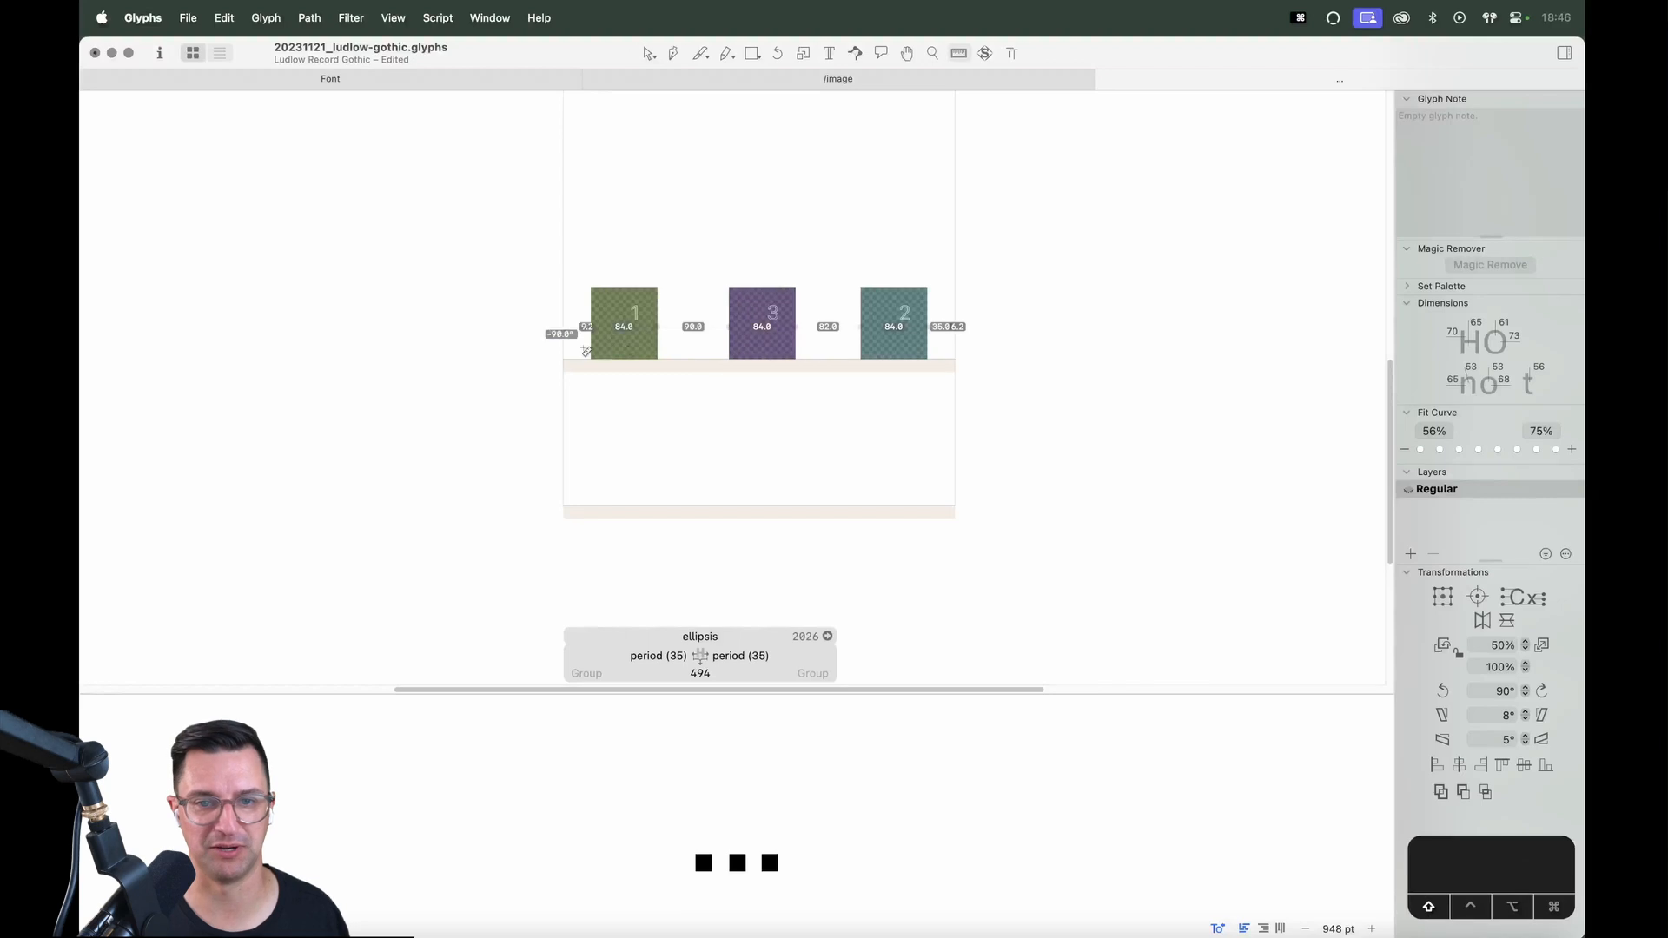
pyautogui.press('v')
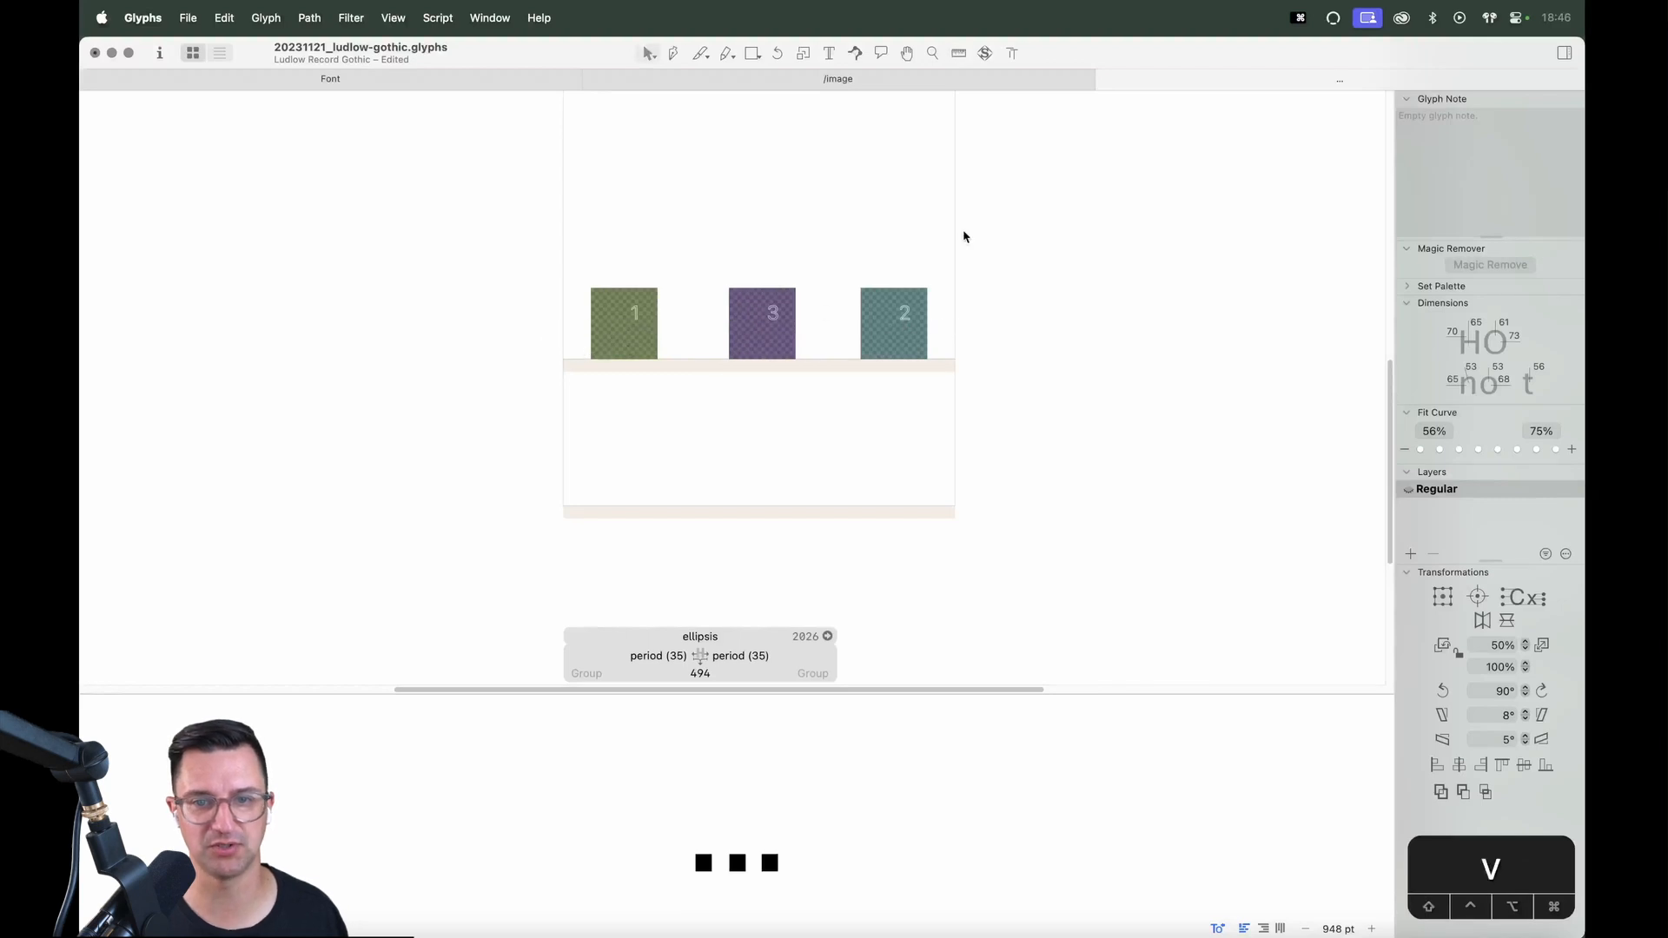
pyautogui.click(904, 322)
pyautogui.hotkey('shift', 'Right')
pyautogui.press('Left')
pyautogui.press('Left')
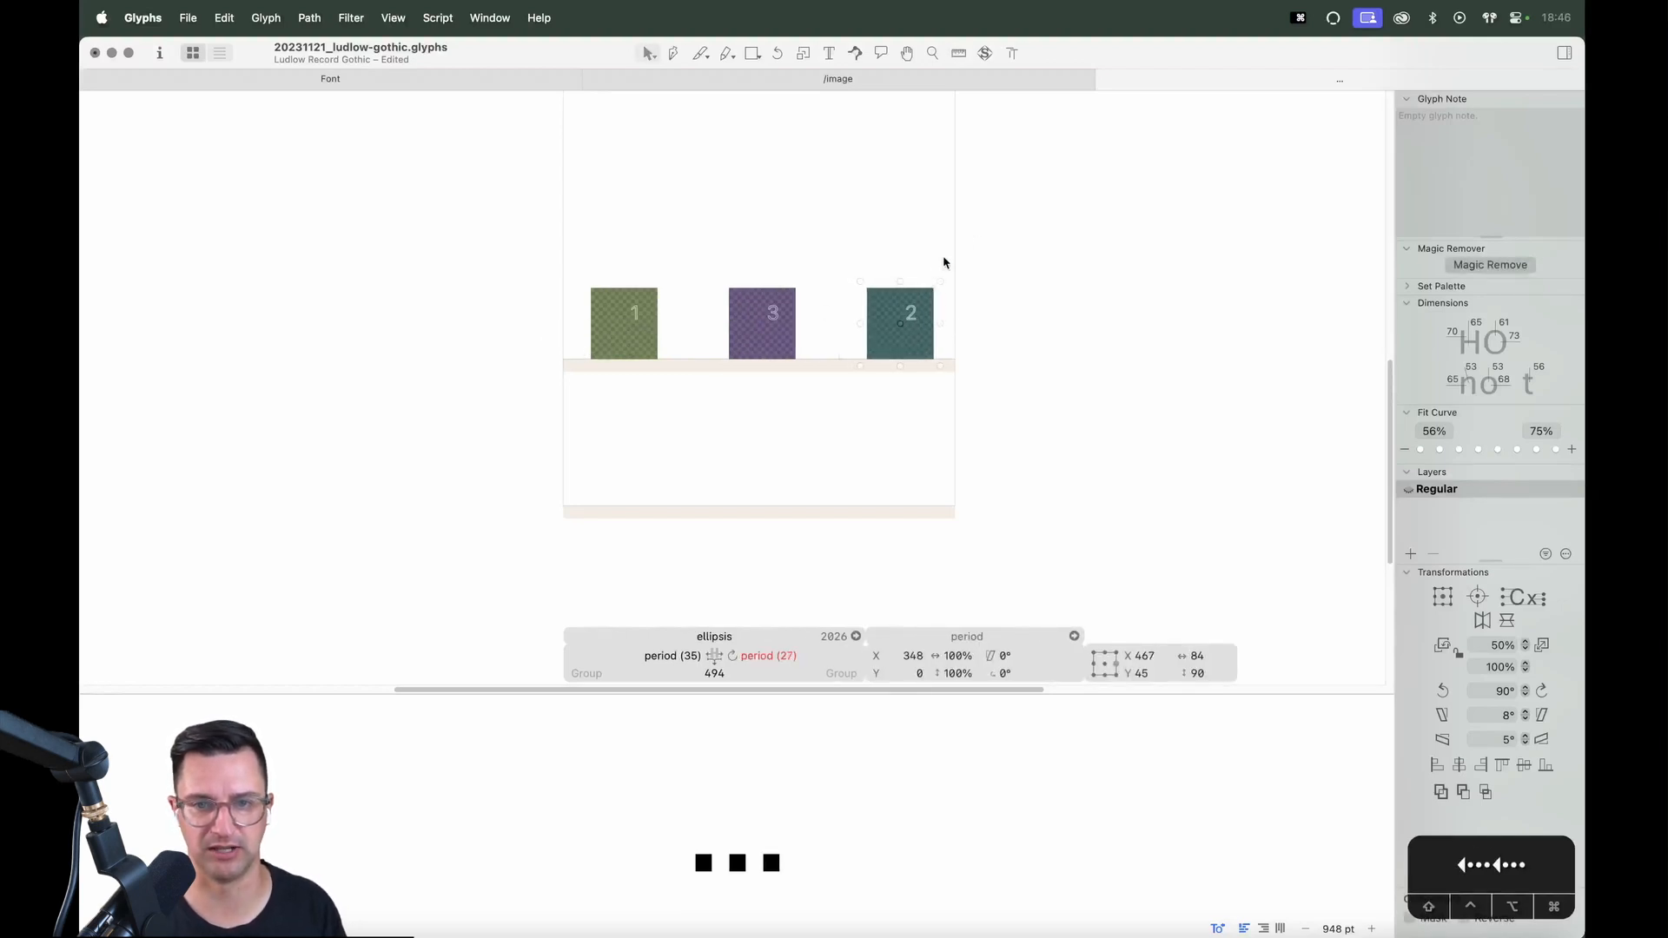
# Recheck the ellipsis's dot spacing and update its period-linked sidebearings to match the new dot positions
pyautogui.press('l')
pyautogui.moveTo(990, 318); pyautogui.dragTo(522, 364)
pyautogui.press('ctrl+super+m')
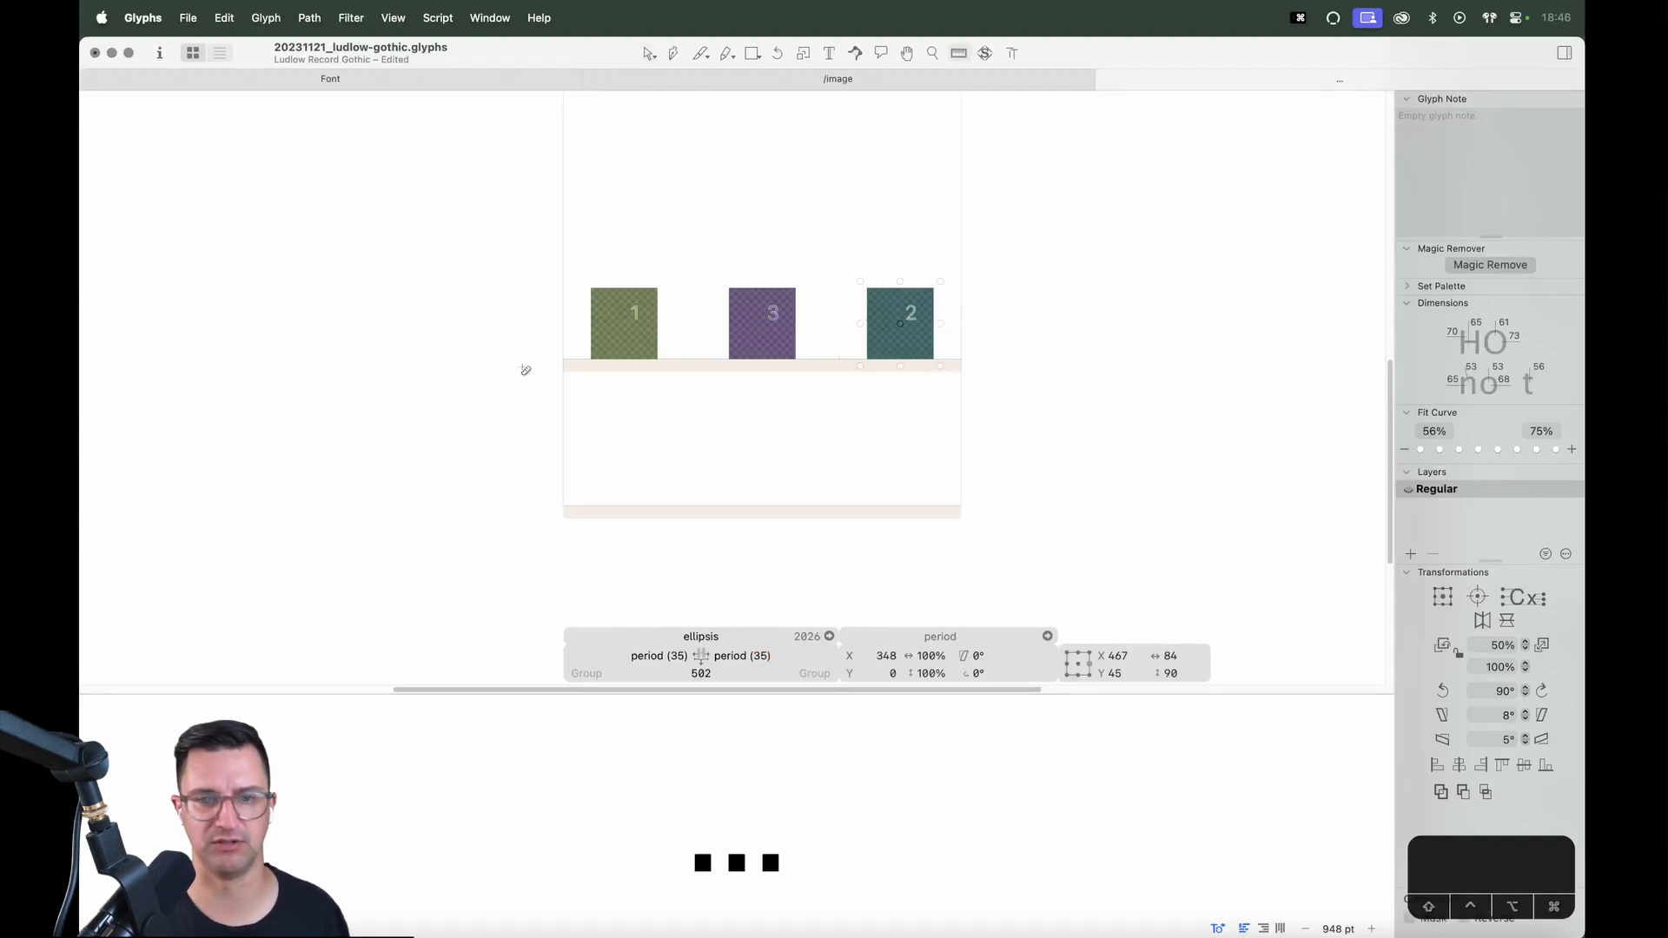
pyautogui.press('super+minus')
pyautogui.press('super+minus')
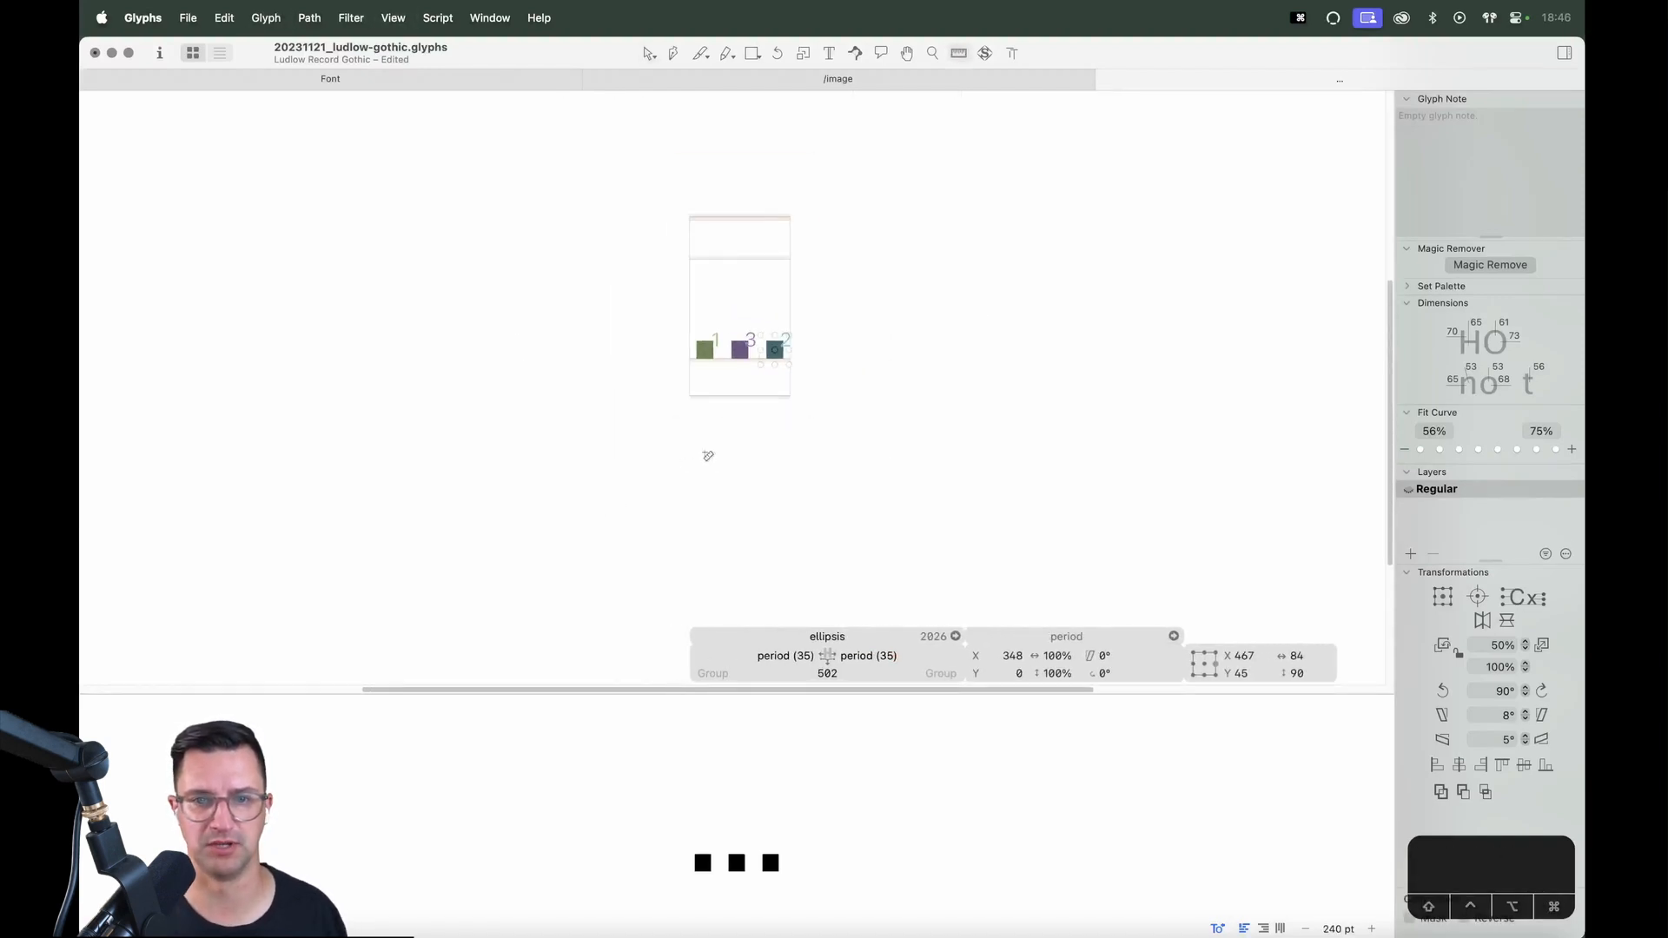
pyautogui.press('v')
pyautogui.click(787, 408)
pyautogui.press('space')
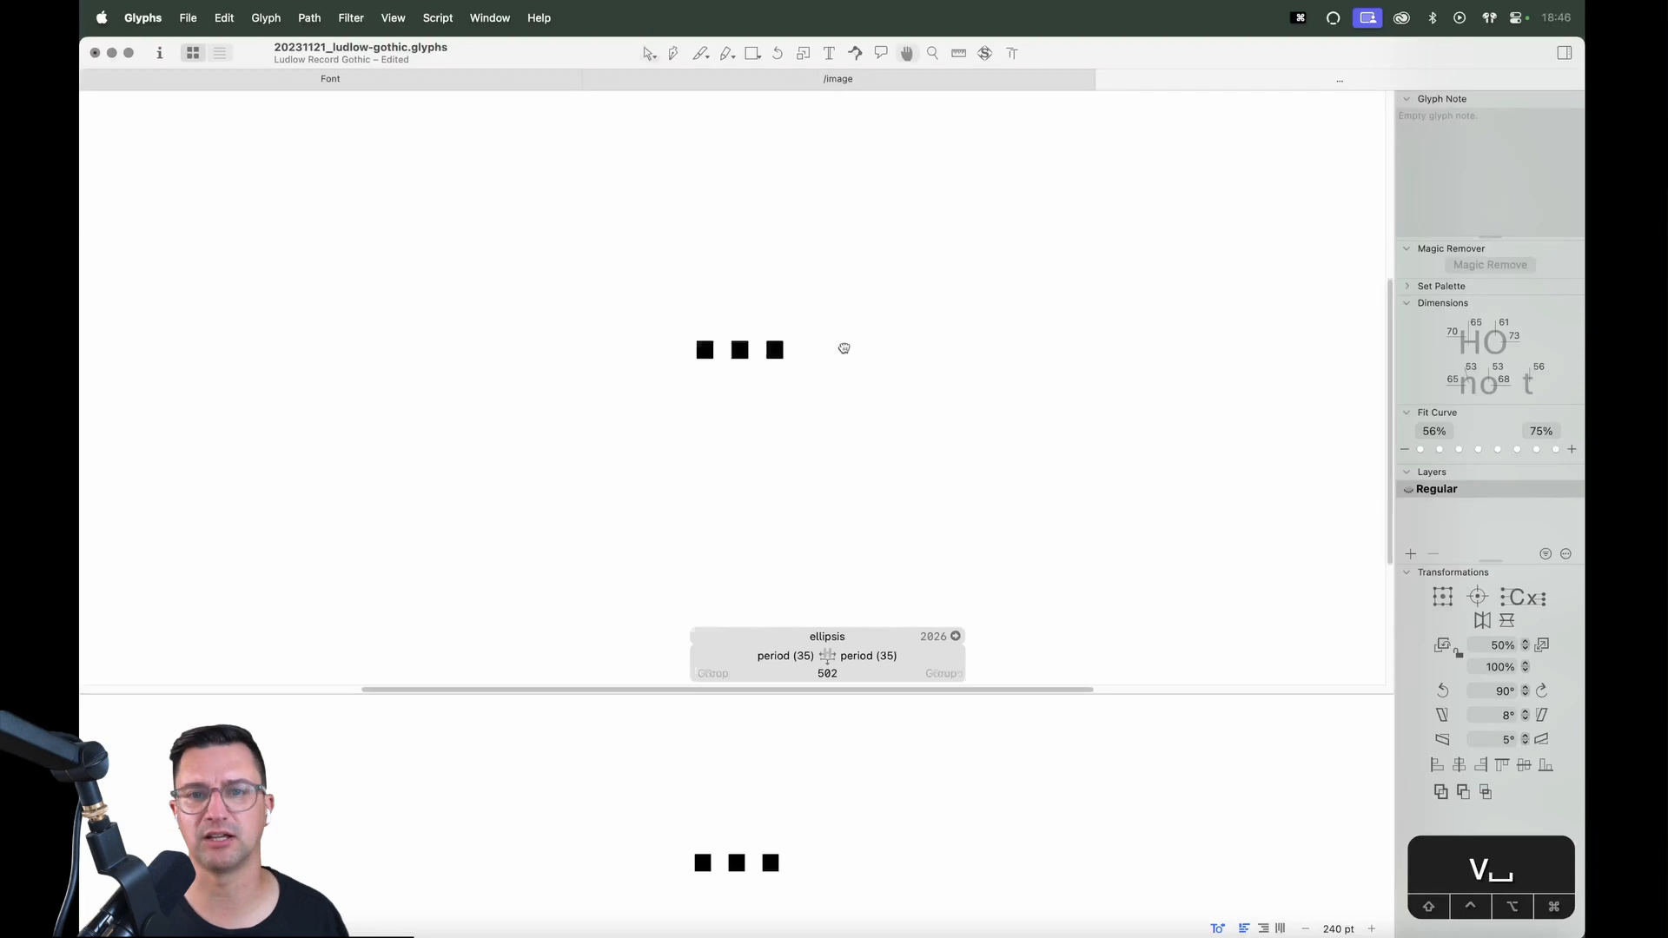
pyautogui.moveTo(820, 334); pyautogui.dragTo(834, 398)
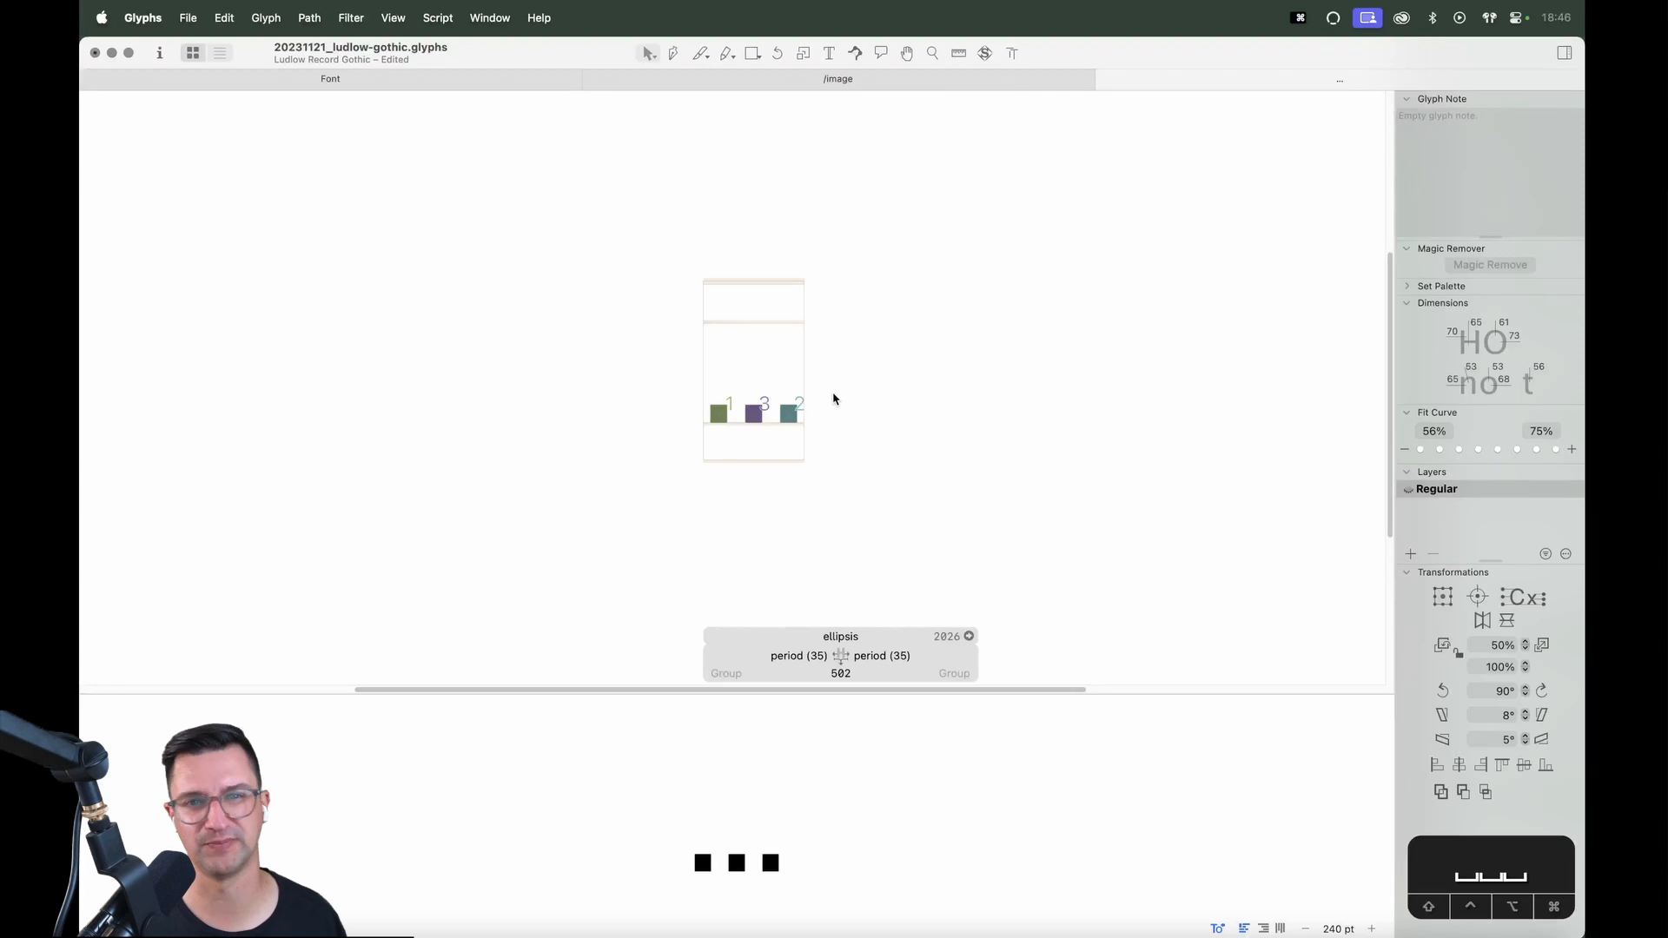
# Open the exclam glyph from the font overview and paste the reference image into it
pyautogui.click(551, 80)
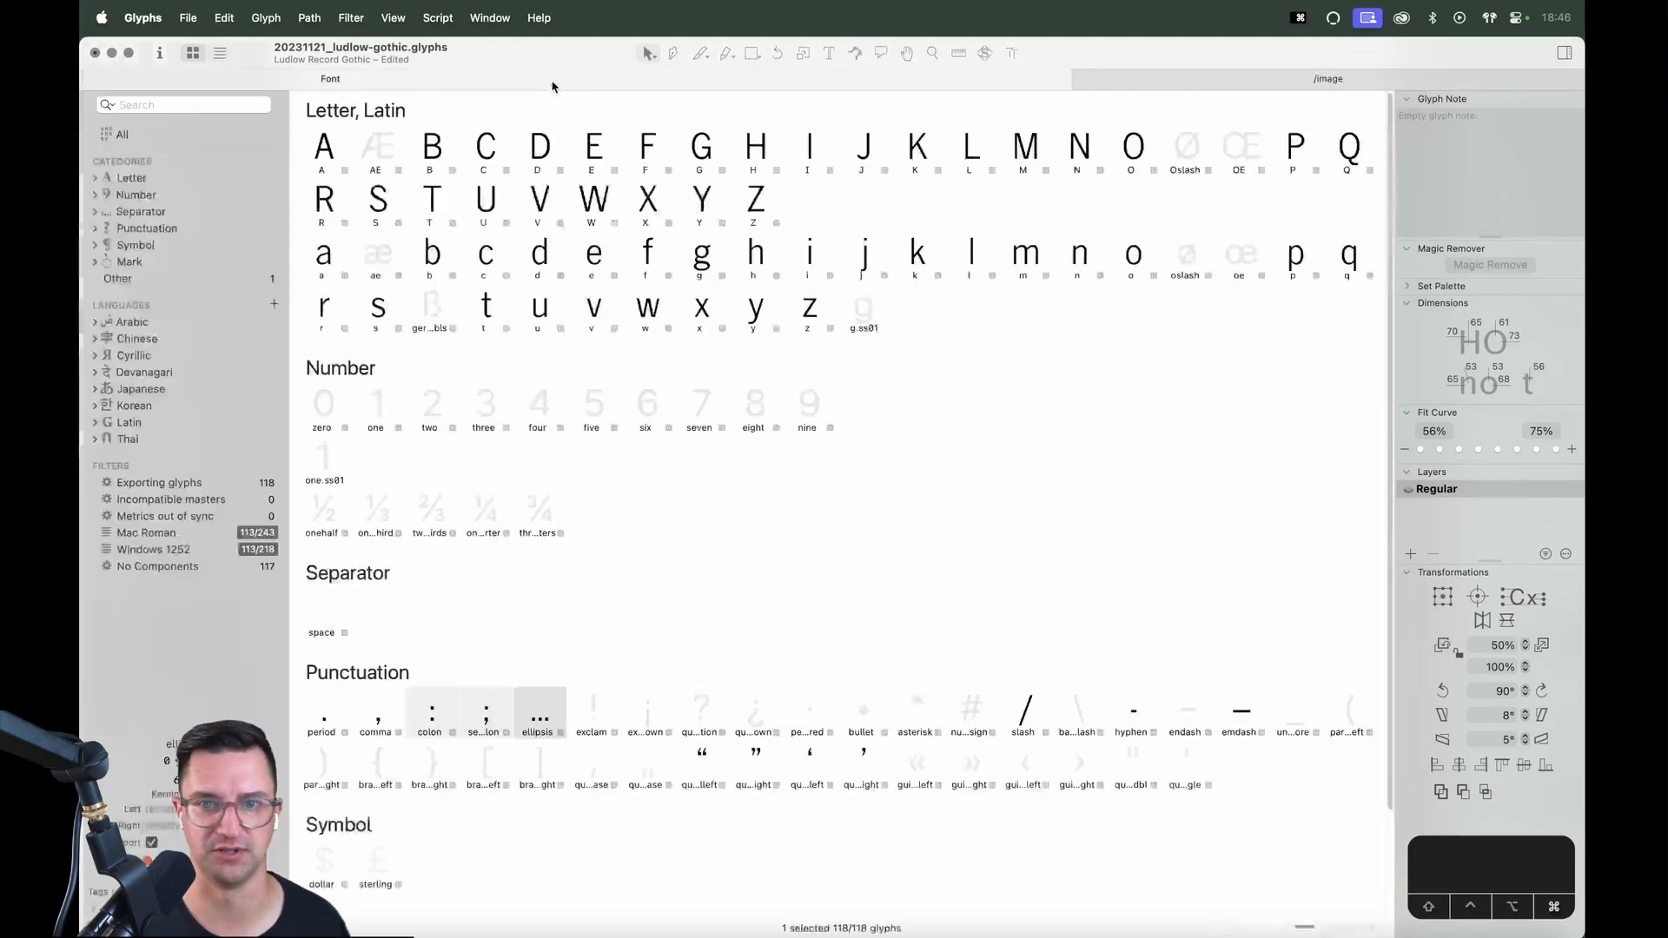
pyautogui.click(598, 721)
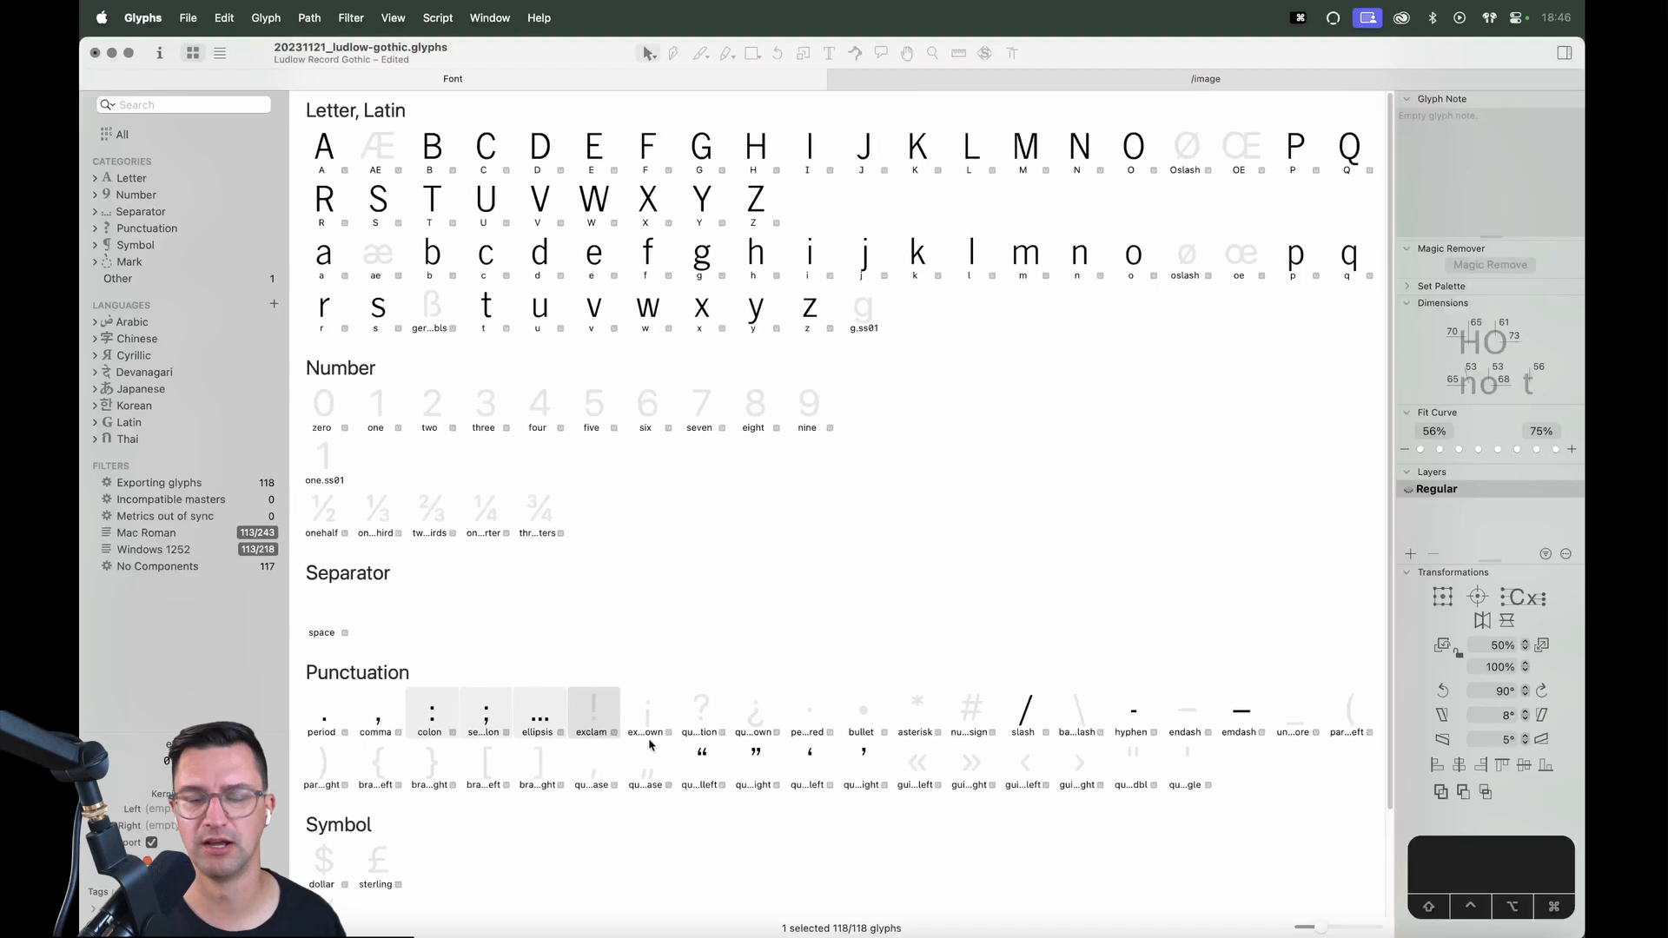
pyautogui.doubleClick(593, 724)
pyautogui.press('super+v')
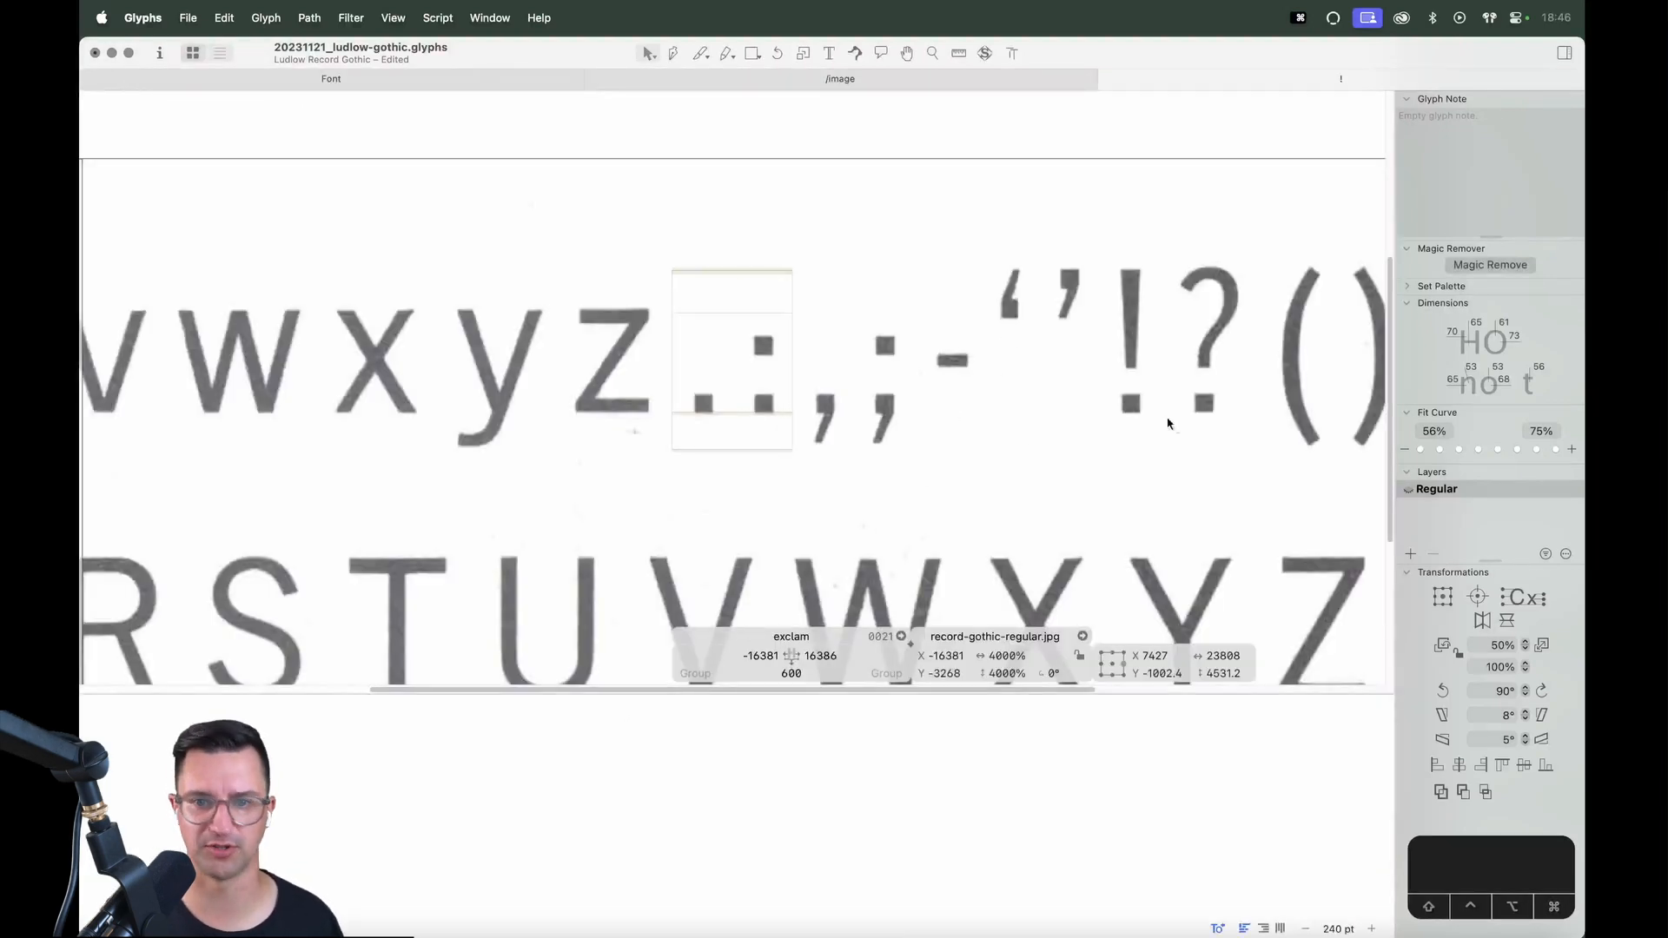
# Shift the reference image to X -18366, Y -3270 so the scanned exclamation mark sits inside the exclam glyph area
pyautogui.keyDown('shift'); pyautogui.click(1125, 431); pyautogui.keyUp('shift')
pyautogui.keyDown('shift'); pyautogui.click(1225, 411); pyautogui.keyUp('shift')
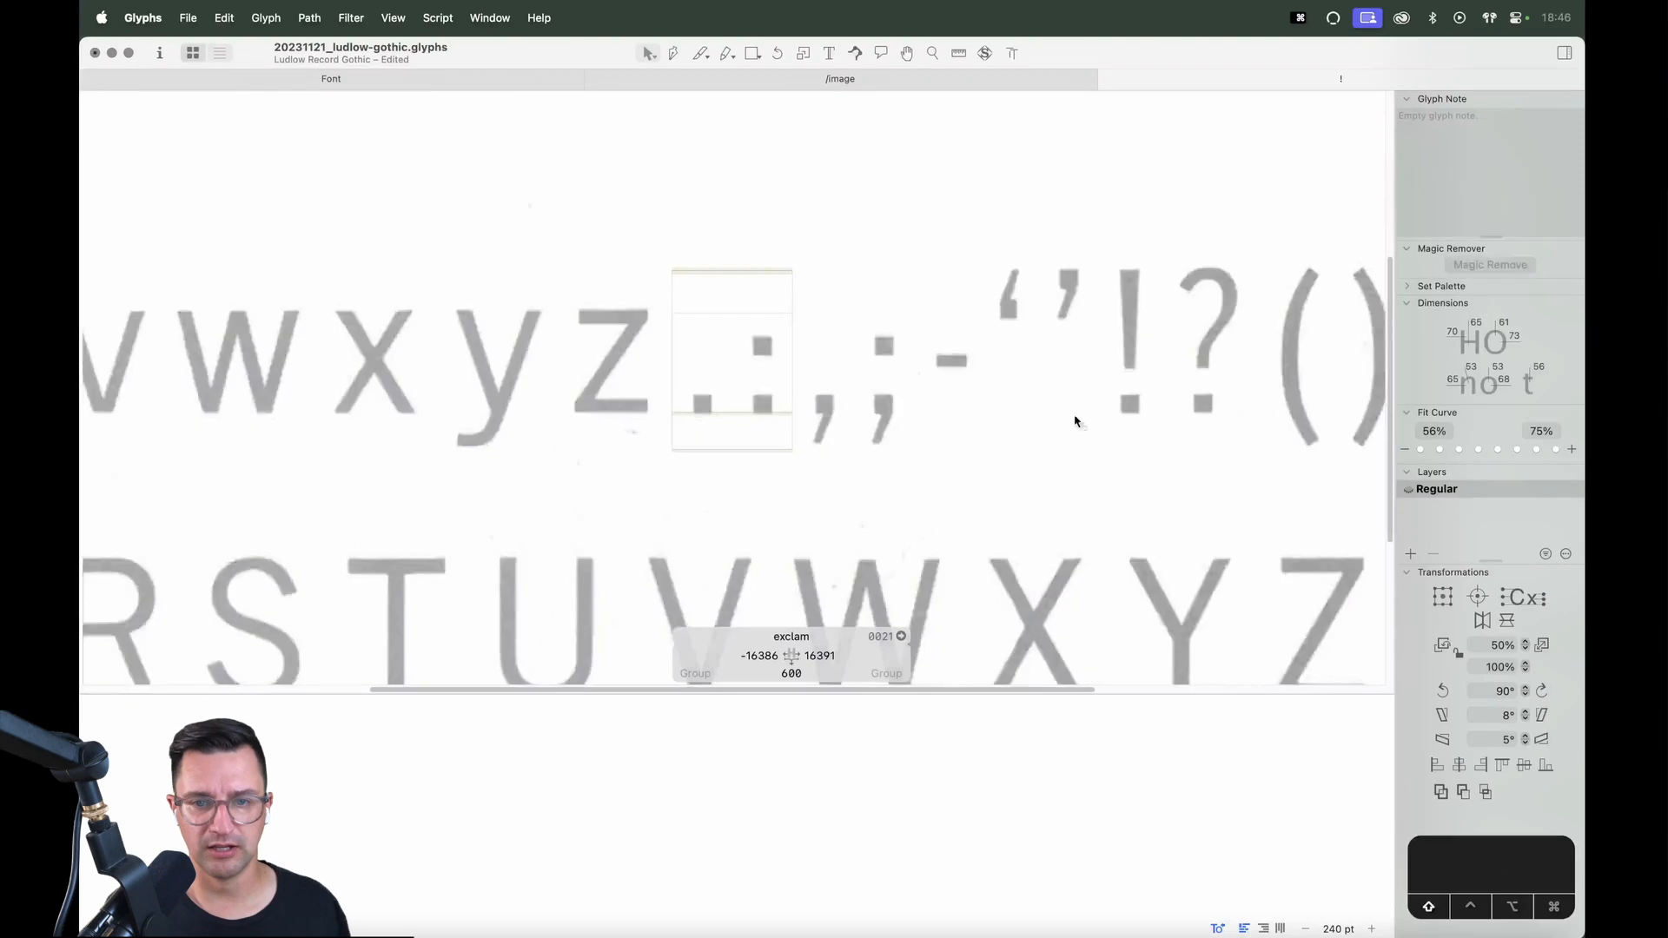
pyautogui.keyDown('shift'); pyautogui.click(905, 420); pyautogui.keyUp('shift')
pyautogui.moveTo(1130, 407); pyautogui.dragTo(739, 408)
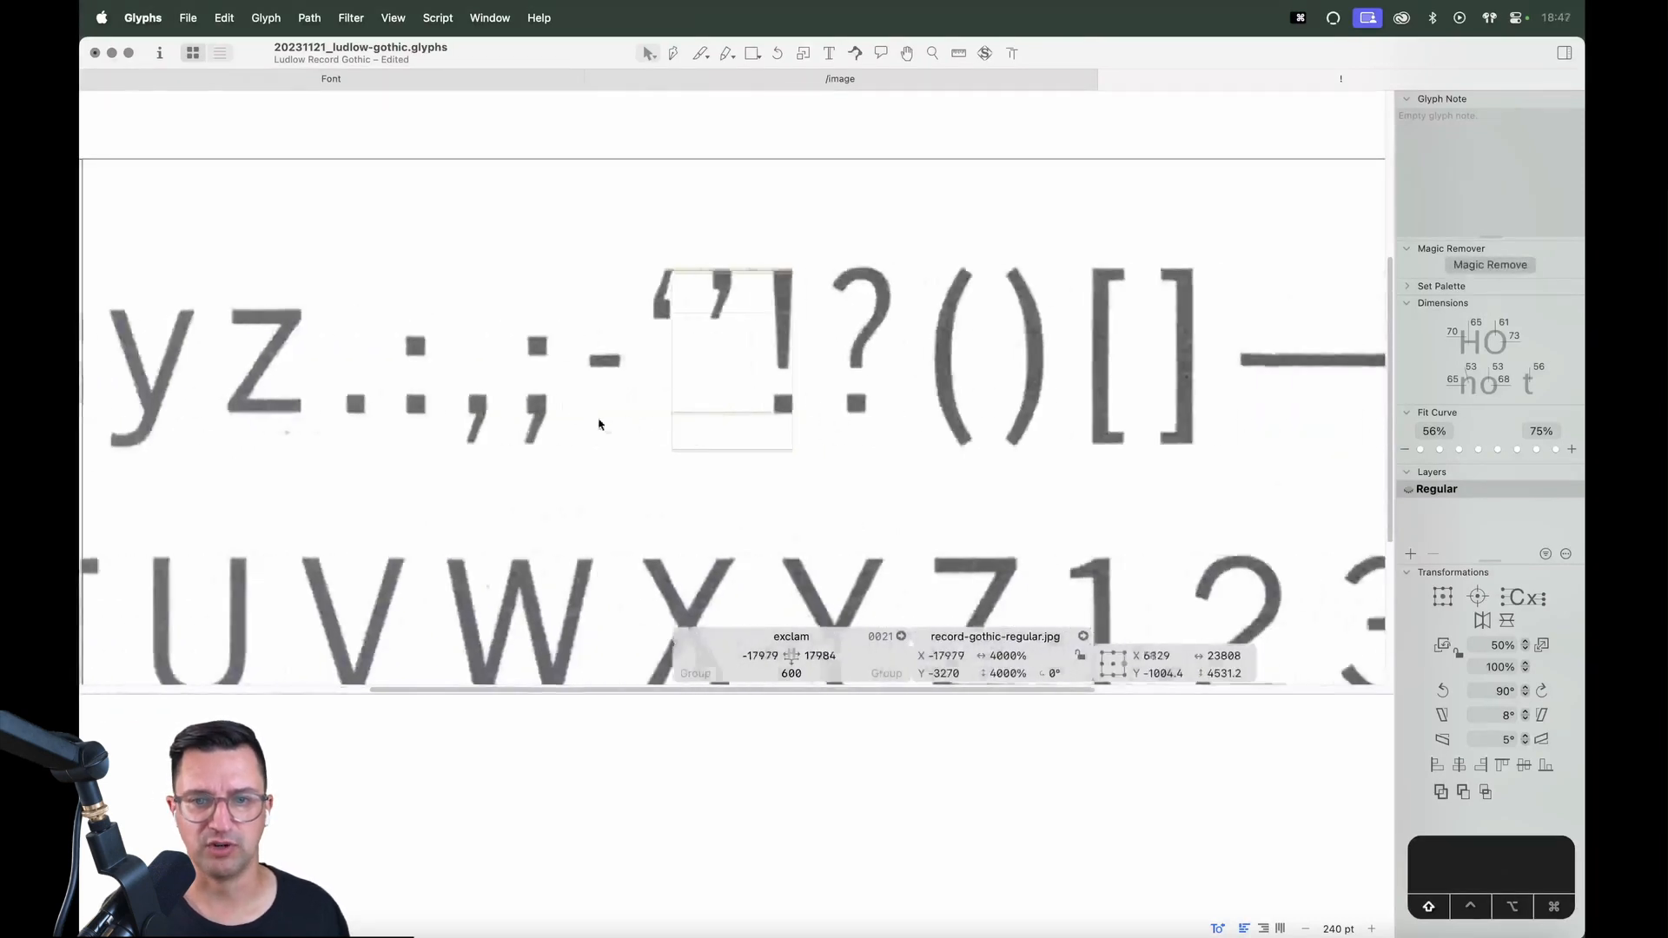
pyautogui.hotkey('shift', 'Left')
pyautogui.hotkey('shift', 'Left')
pyautogui.press('Left')
pyautogui.press('Left')
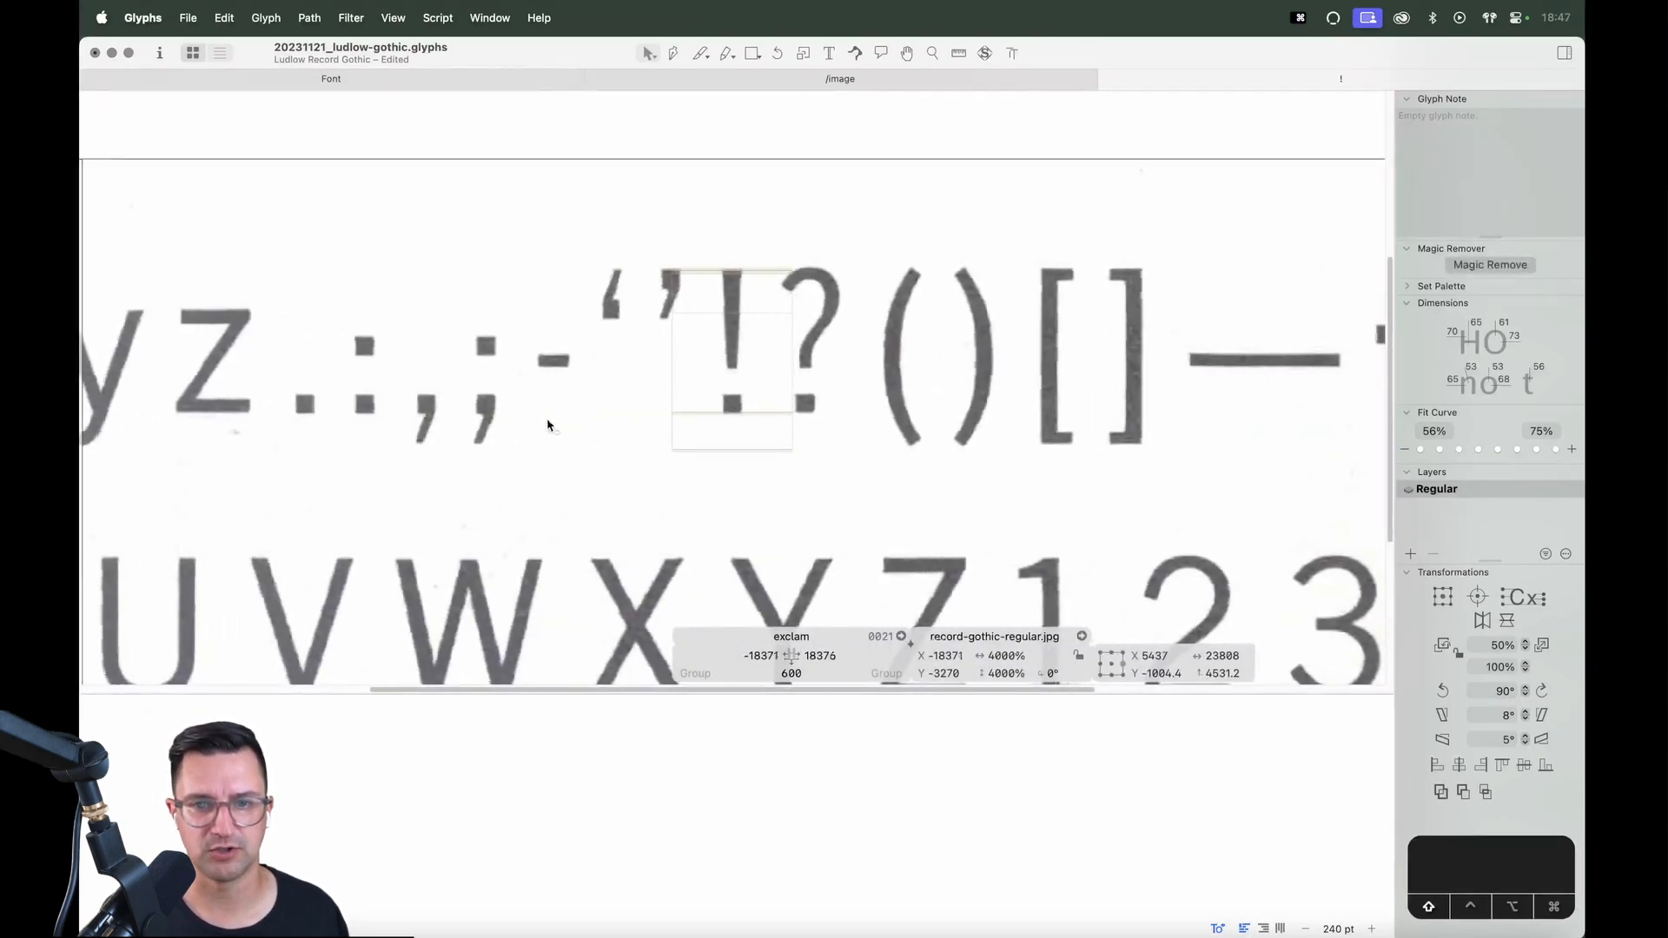
pyautogui.press('z')
pyautogui.click(670, 401)
pyautogui.press('v')
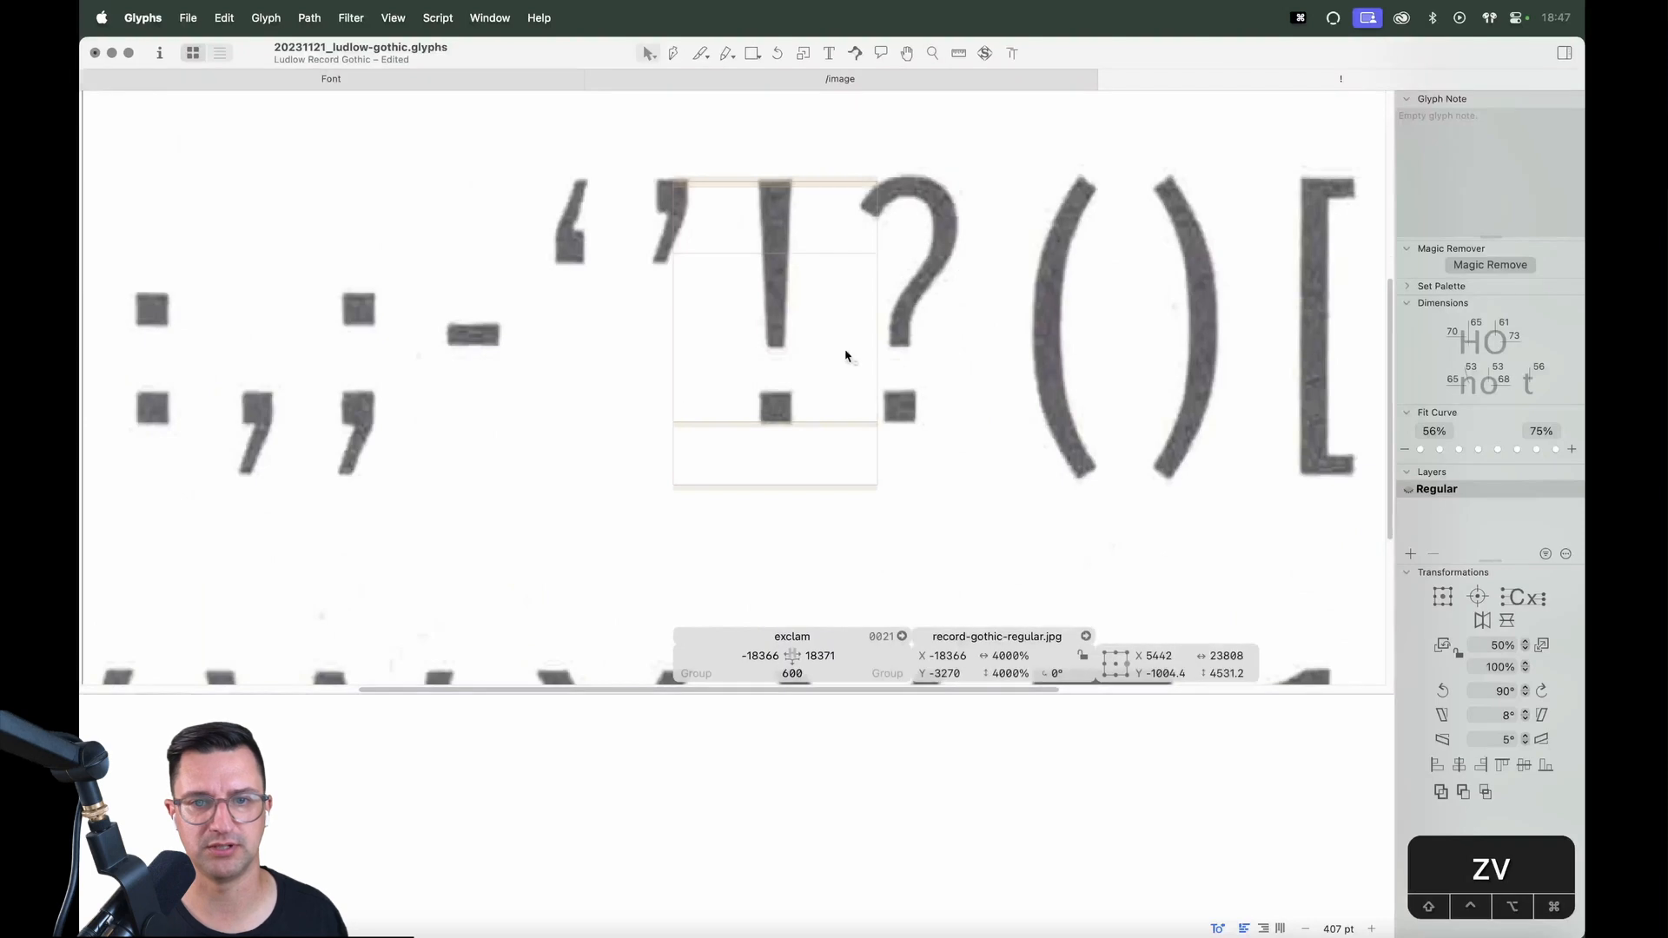
# Add a period component to exclam and slide the reference image to X -18588 so the scanned dot lies under it
pyautogui.press('z')
pyautogui.click(789, 300)
pyautogui.press('v')
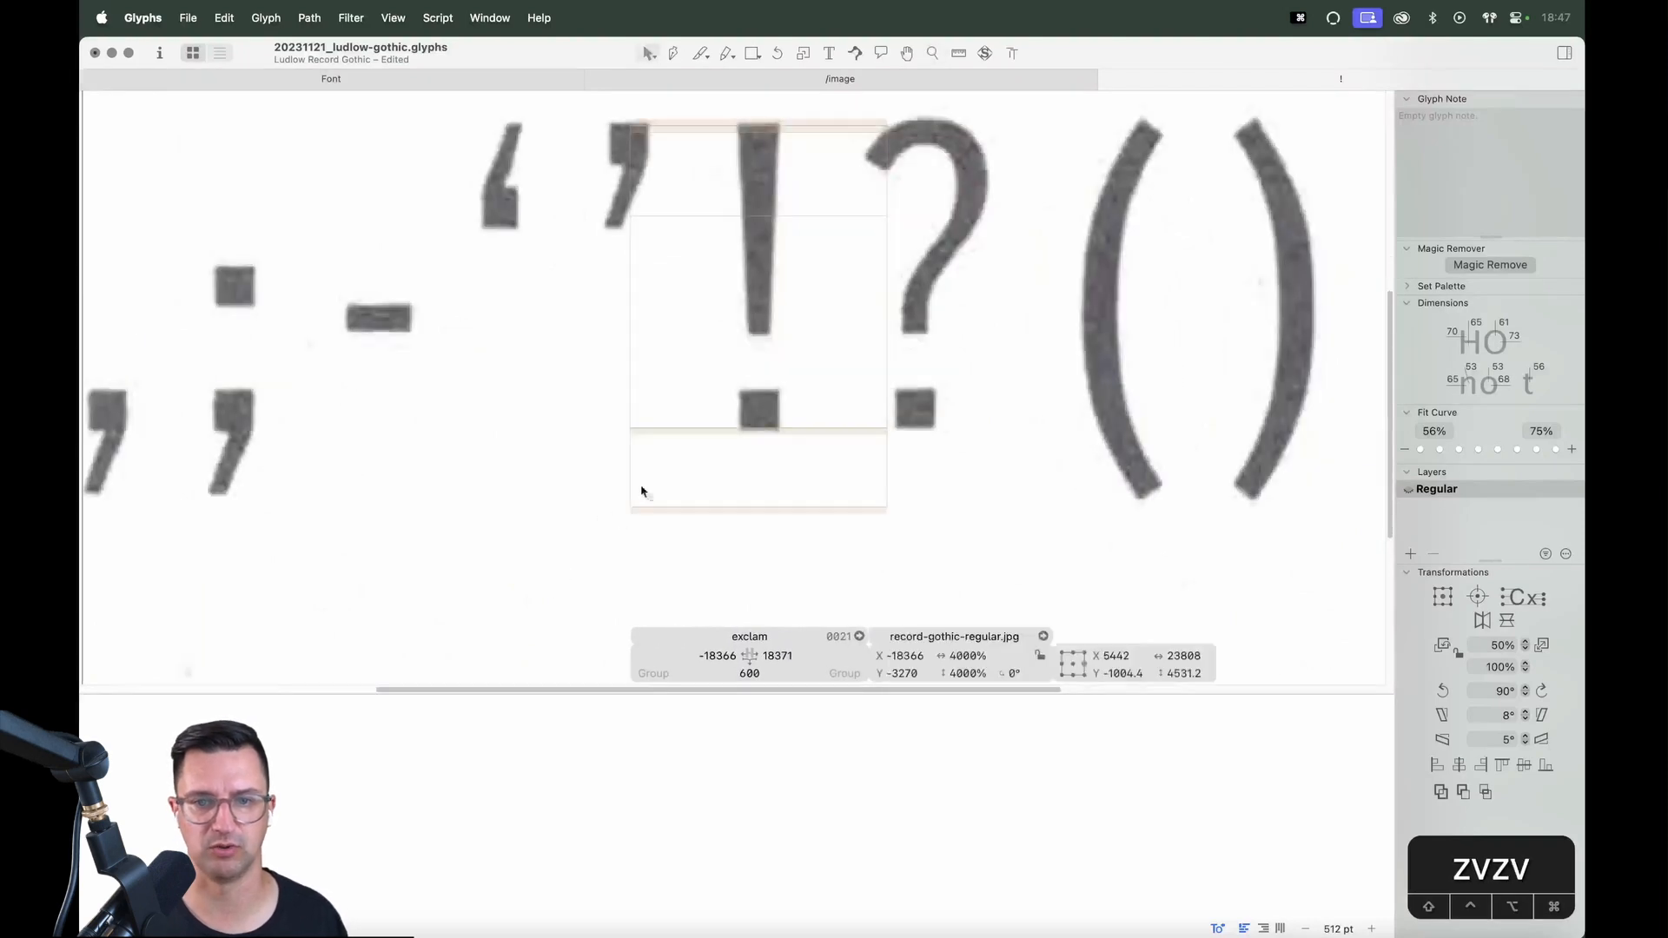
pyautogui.press('space')
pyautogui.write('perio')
pyautogui.press('Return')
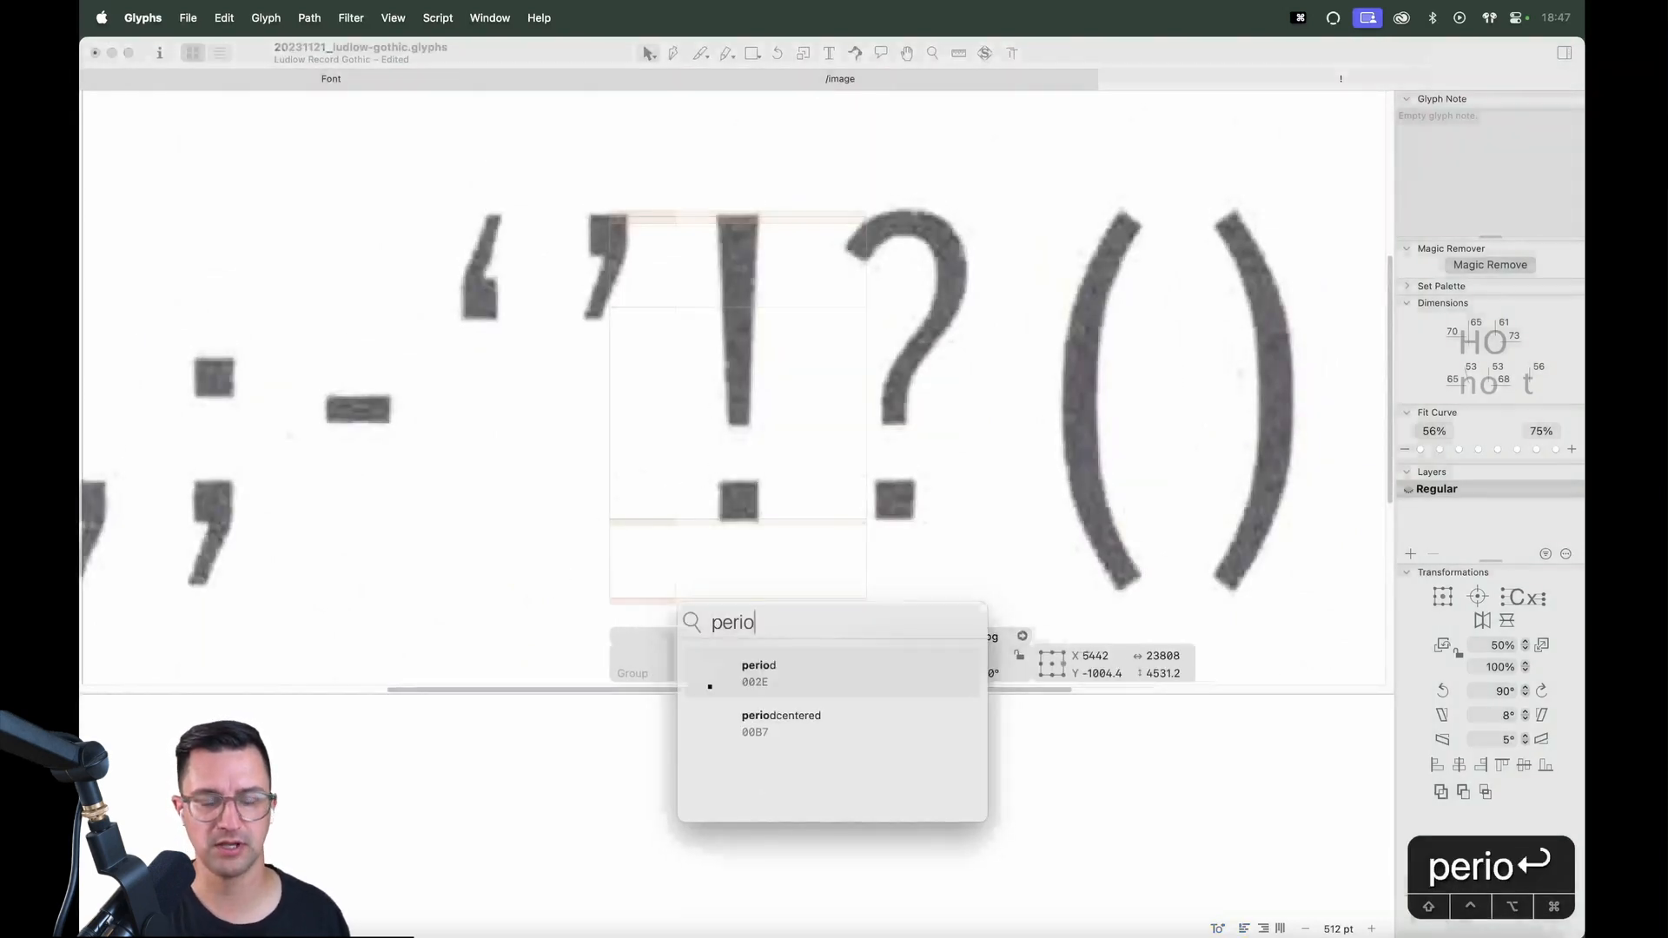
pyautogui.moveTo(799, 464); pyautogui.dragTo(700, 466)
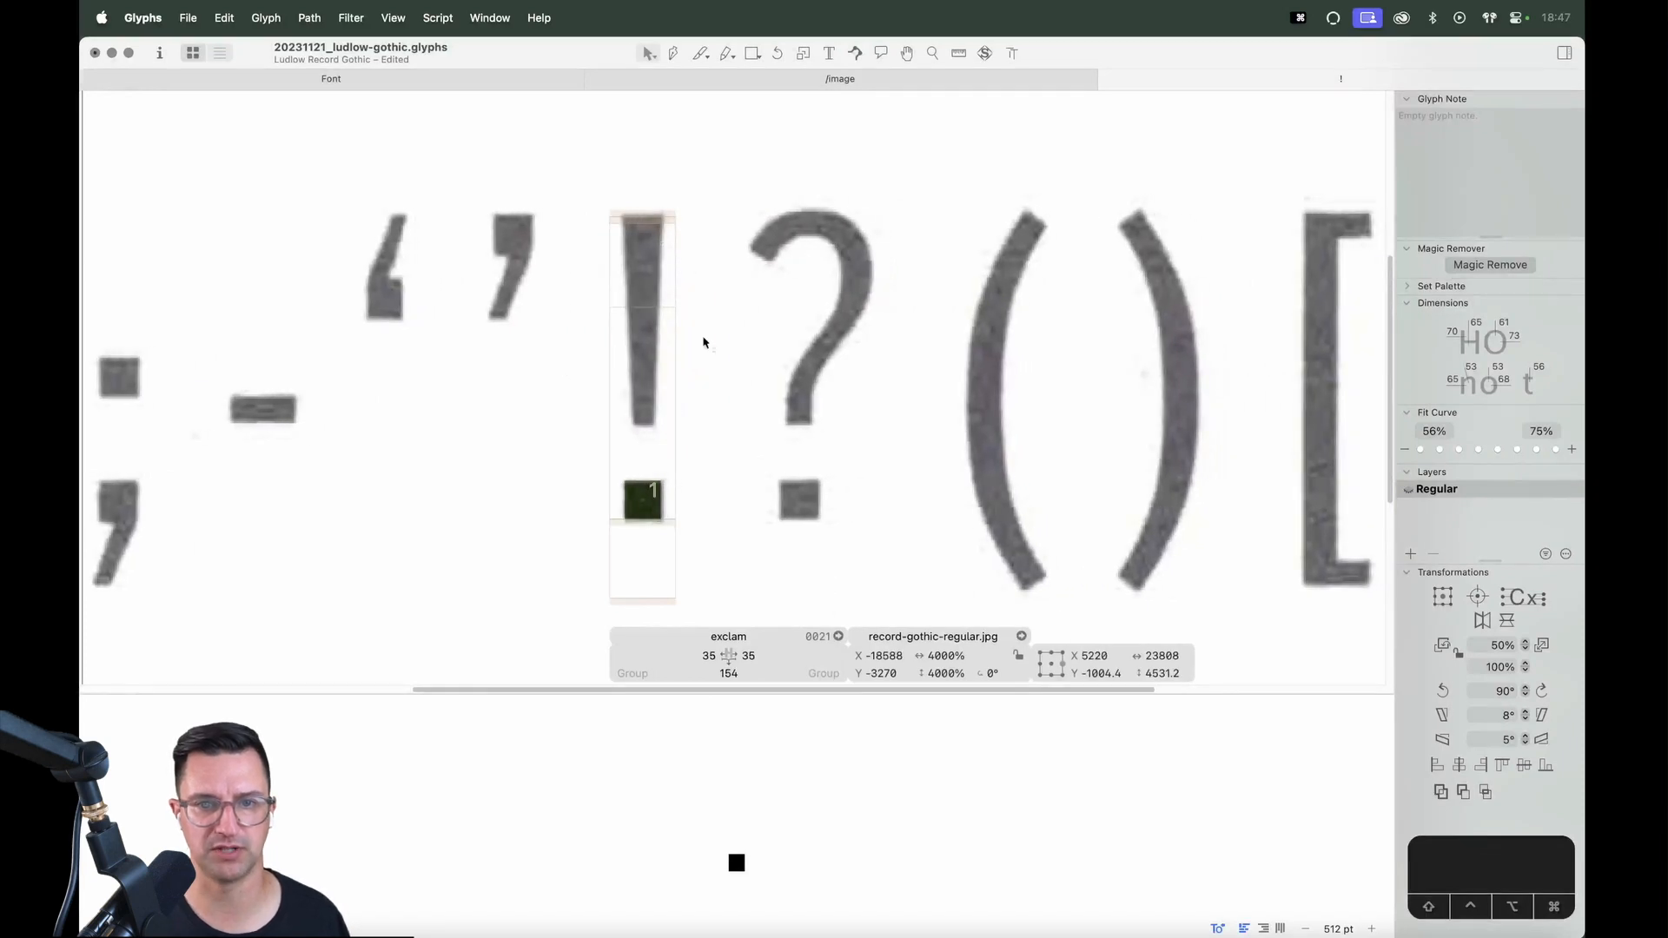
# Copy the period component straight up to Y 219 at the scanned stem's foot and decompose the copy into outlines
pyautogui.moveTo(653, 497); pyautogui.dragTo(669, 418)
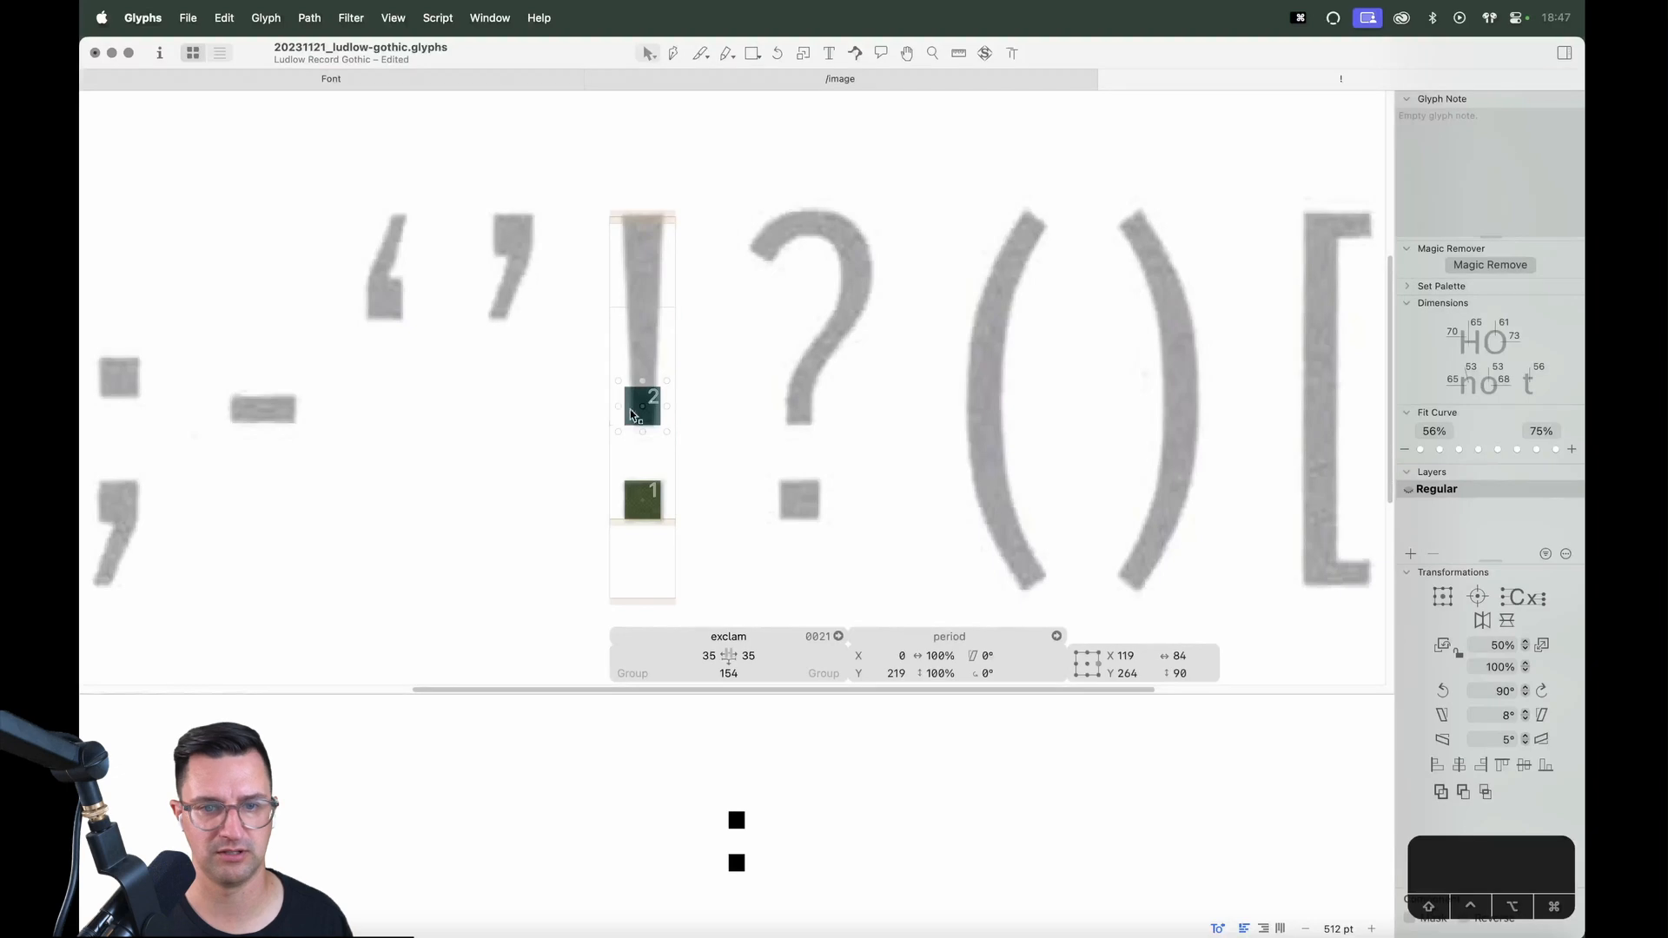
pyautogui.rightClick(646, 415)
pyautogui.click(686, 418)
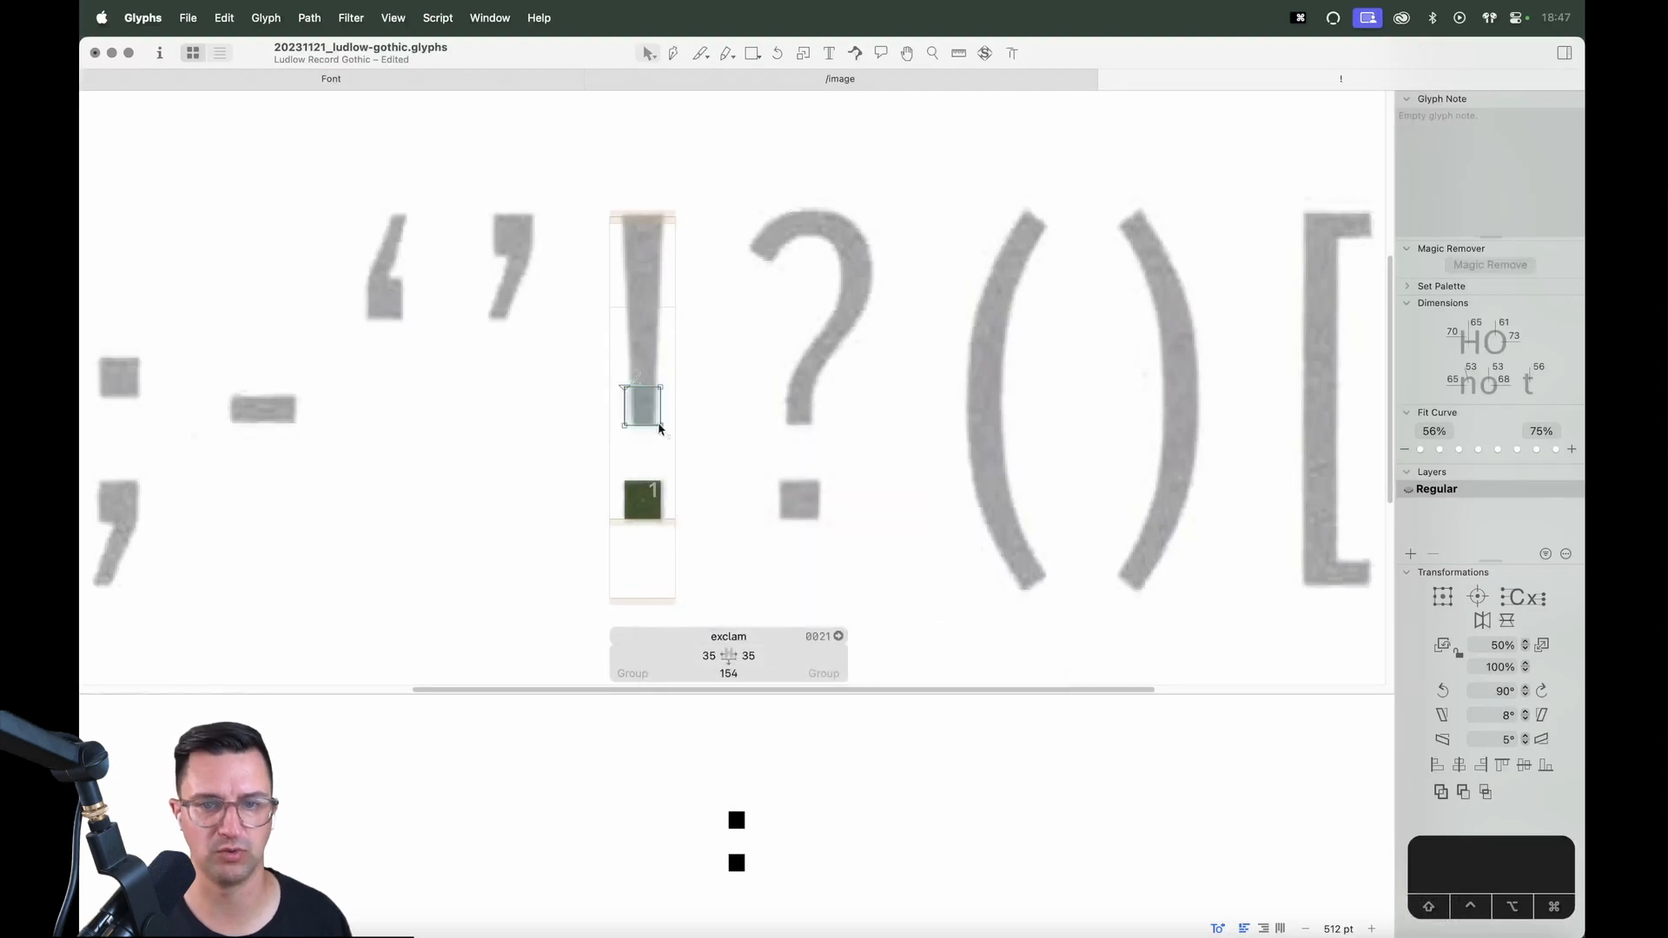
# Lock the reference image and stretch the upper square's top edge up to Y 706 to form the exclamation mark's stem
pyautogui.rightClick(773, 345)
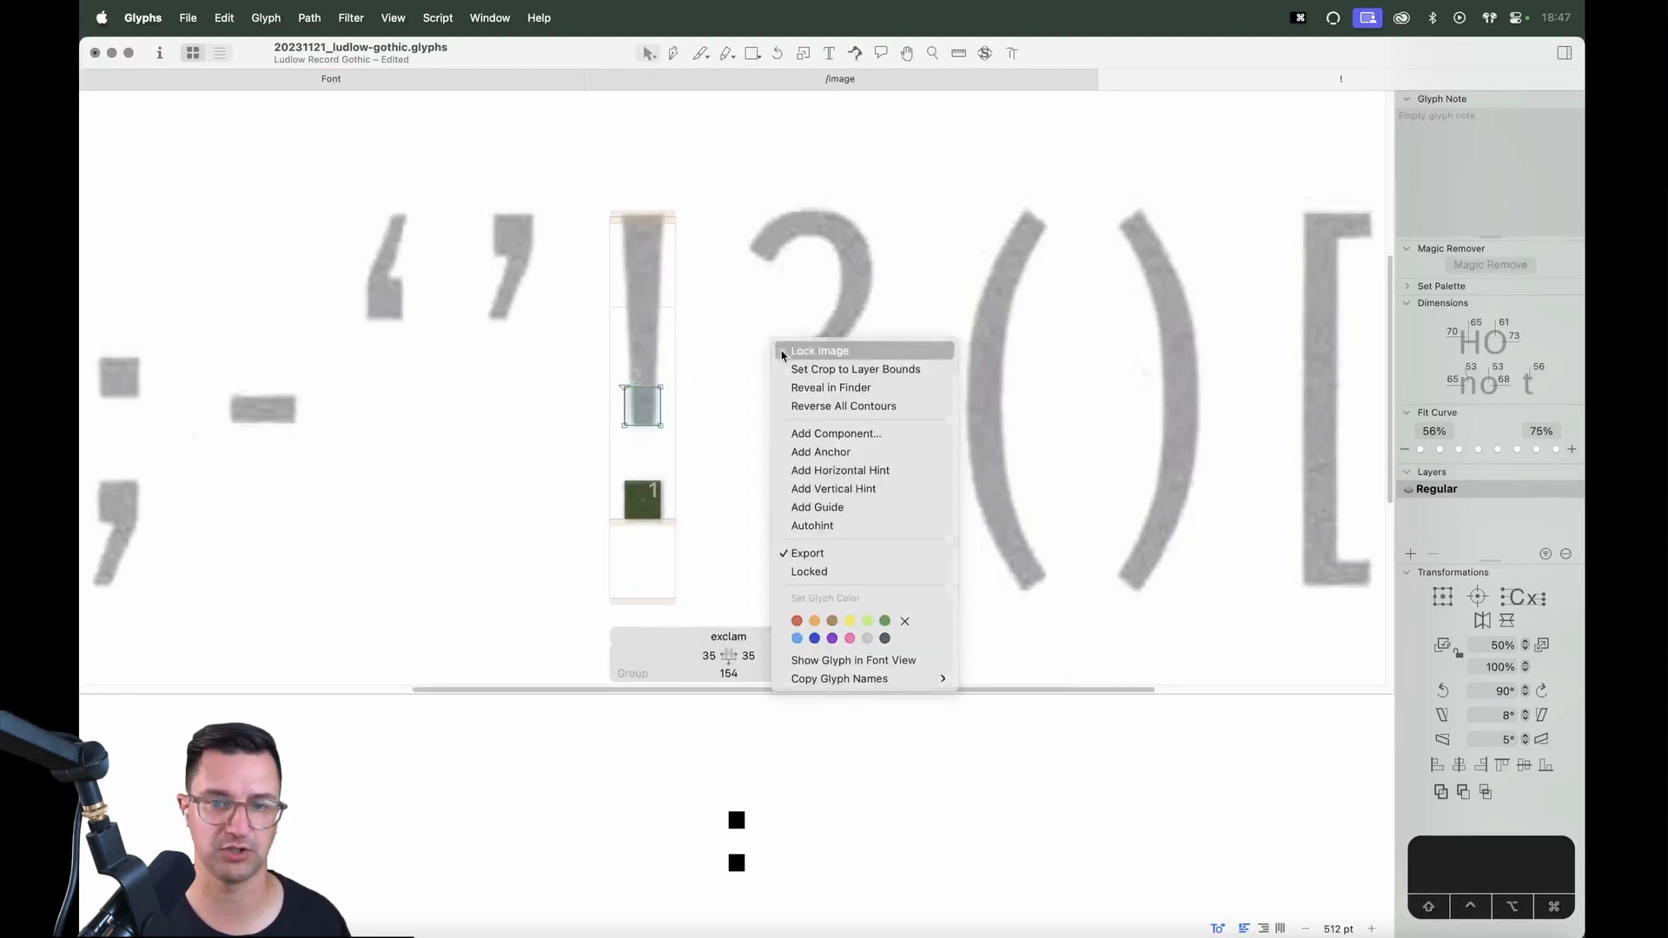
pyautogui.click(780, 351)
pyautogui.press('z')
pyautogui.click(496, 575)
pyautogui.press('v')
pyautogui.press('space')
pyautogui.moveTo(794, 337); pyautogui.dragTo(583, 490)
pyautogui.moveTo(743, 449); pyautogui.dragTo(759, 240)
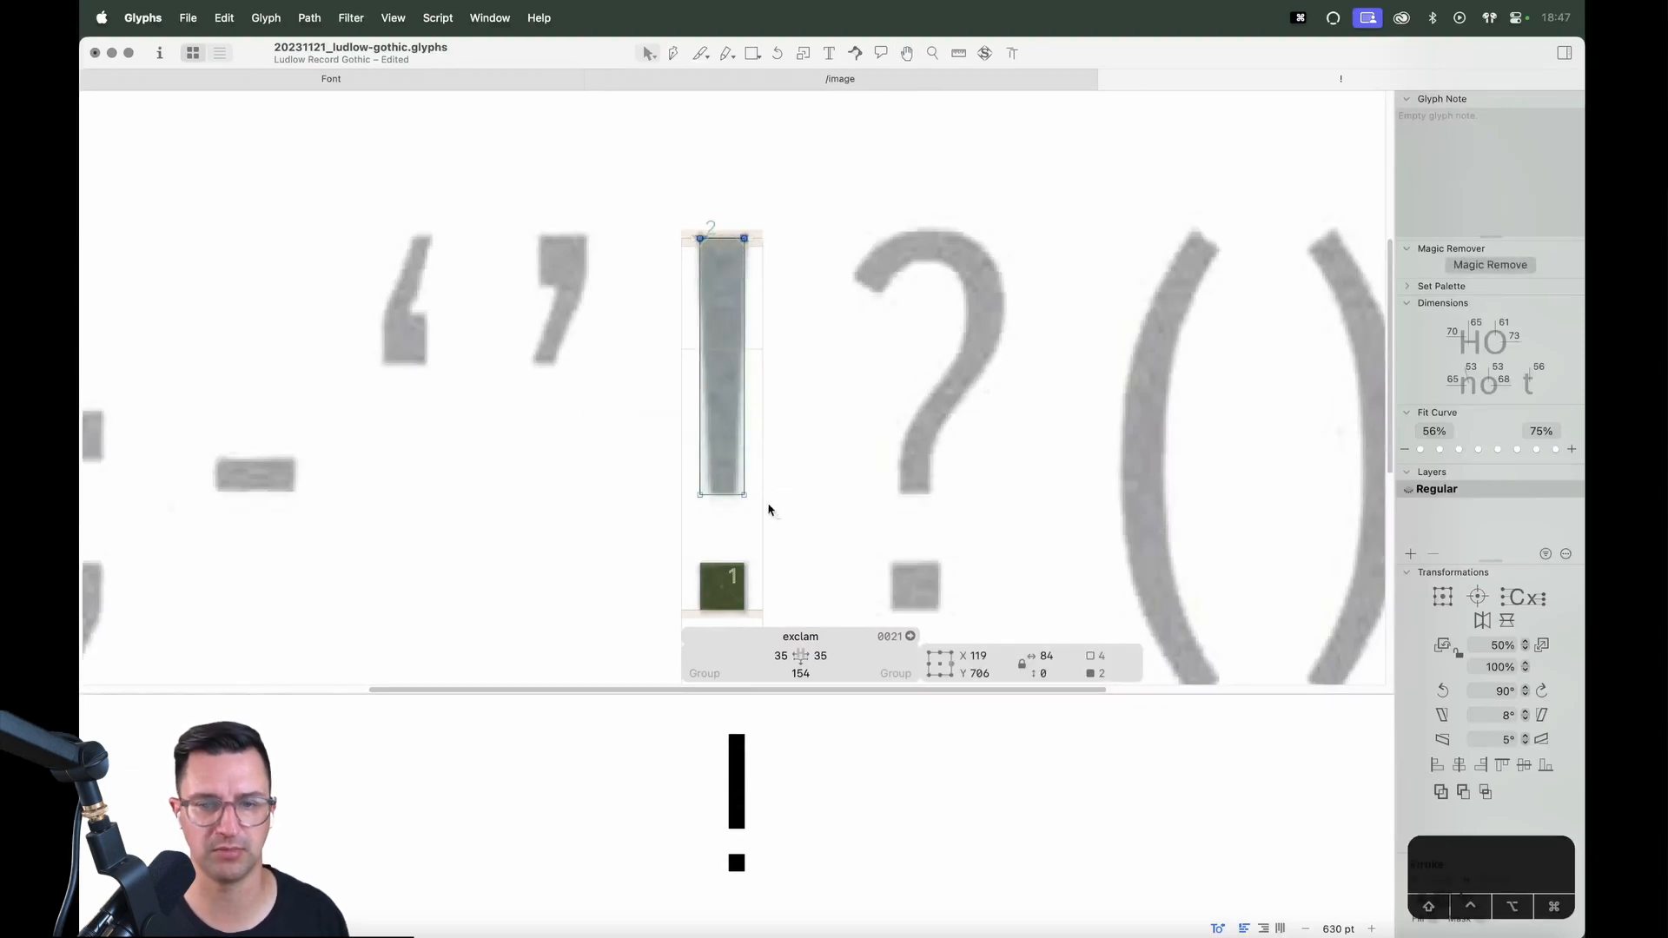
# Taper the exclamation mark's stem by scaling its bottom edge symmetrically to 51 units wide, following the scan
pyautogui.press('z')
pyautogui.moveTo(852, 376); pyautogui.dragTo(565, 626)
pyautogui.press('v')
pyautogui.moveTo(895, 343); pyautogui.dragTo(682, 409)
pyautogui.press('space')
pyautogui.moveTo(823, 387); pyautogui.dragTo(802, 497)
pyautogui.press('s')
pyautogui.press('super+z')
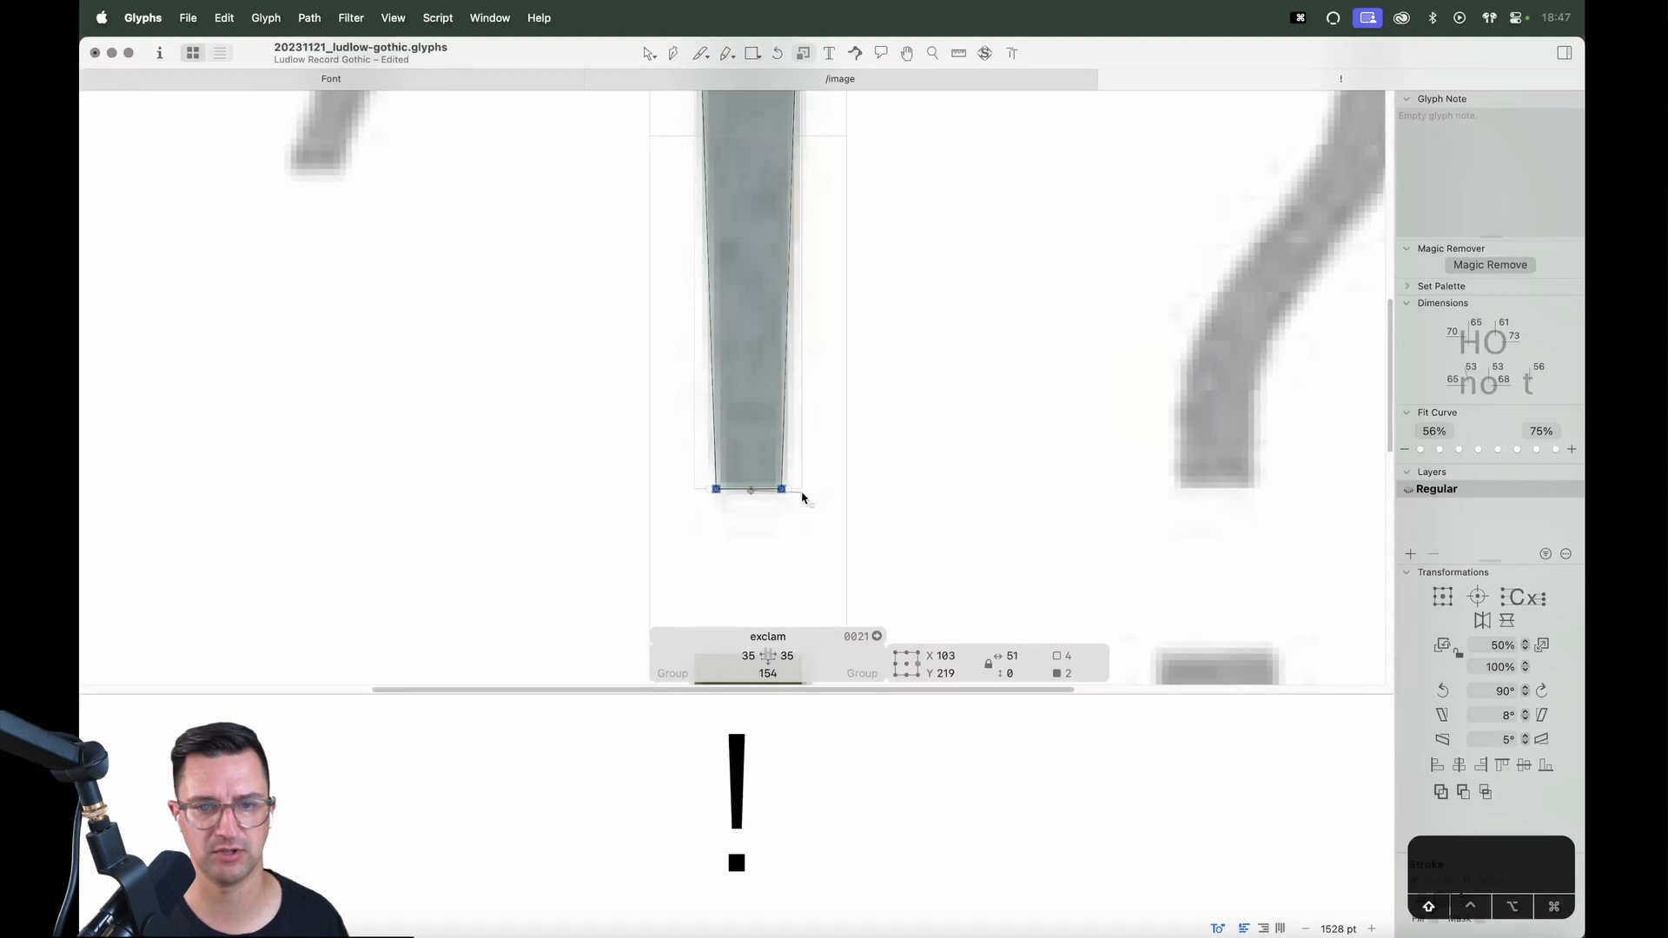
# Inspect the tapered stem's edges against the scan up close and preview the whole exclamation mark as a filled shape
pyautogui.press('v')
pyautogui.click(786, 522)
pyautogui.press('super+equal')
pyautogui.press('super+equal')
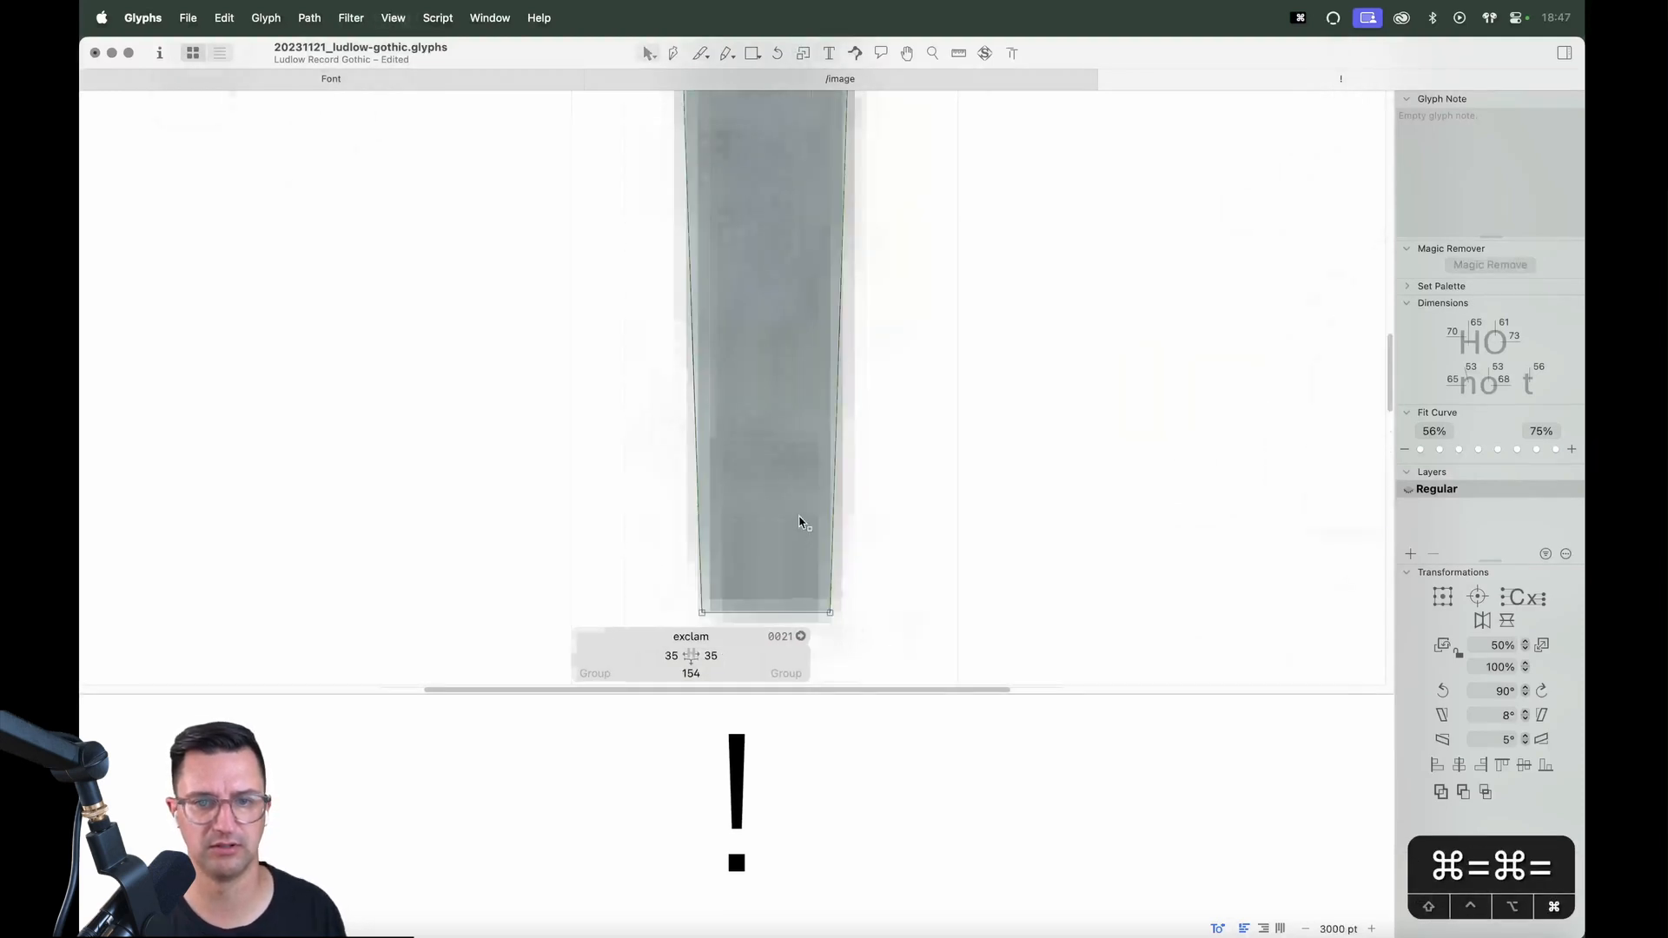
pyautogui.press('super+minus')
pyautogui.press('super+minus')
pyautogui.press('super+minus')
pyautogui.press('super+minus')
pyautogui.press('super+minus')
pyautogui.press('space')
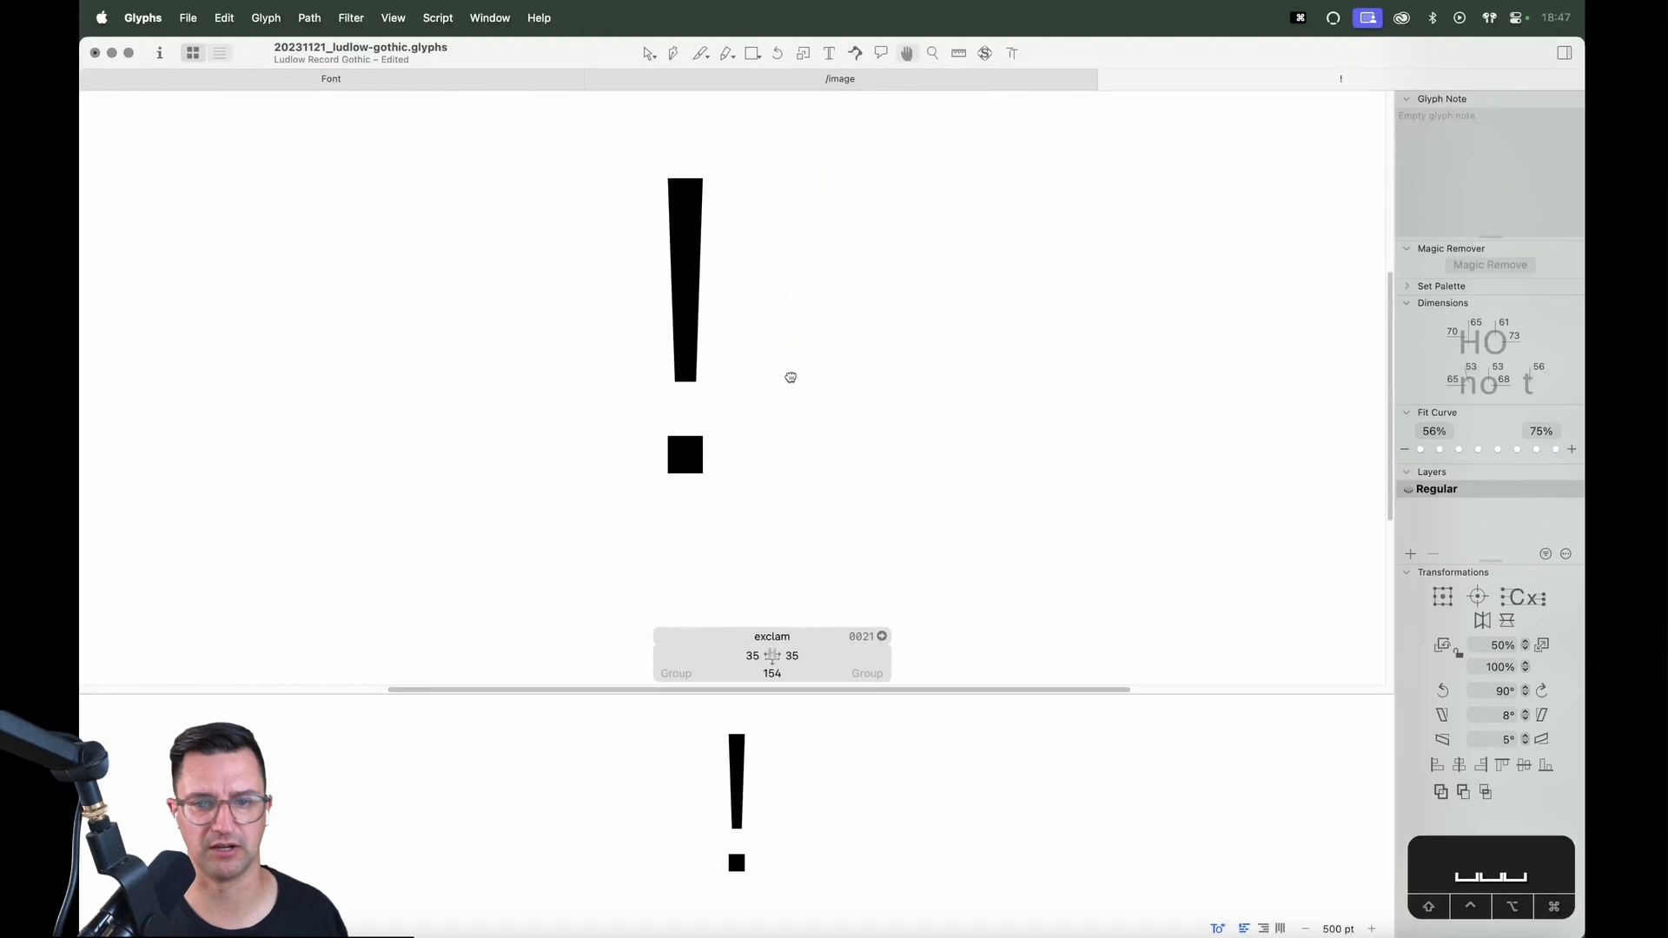
pyautogui.press('z')
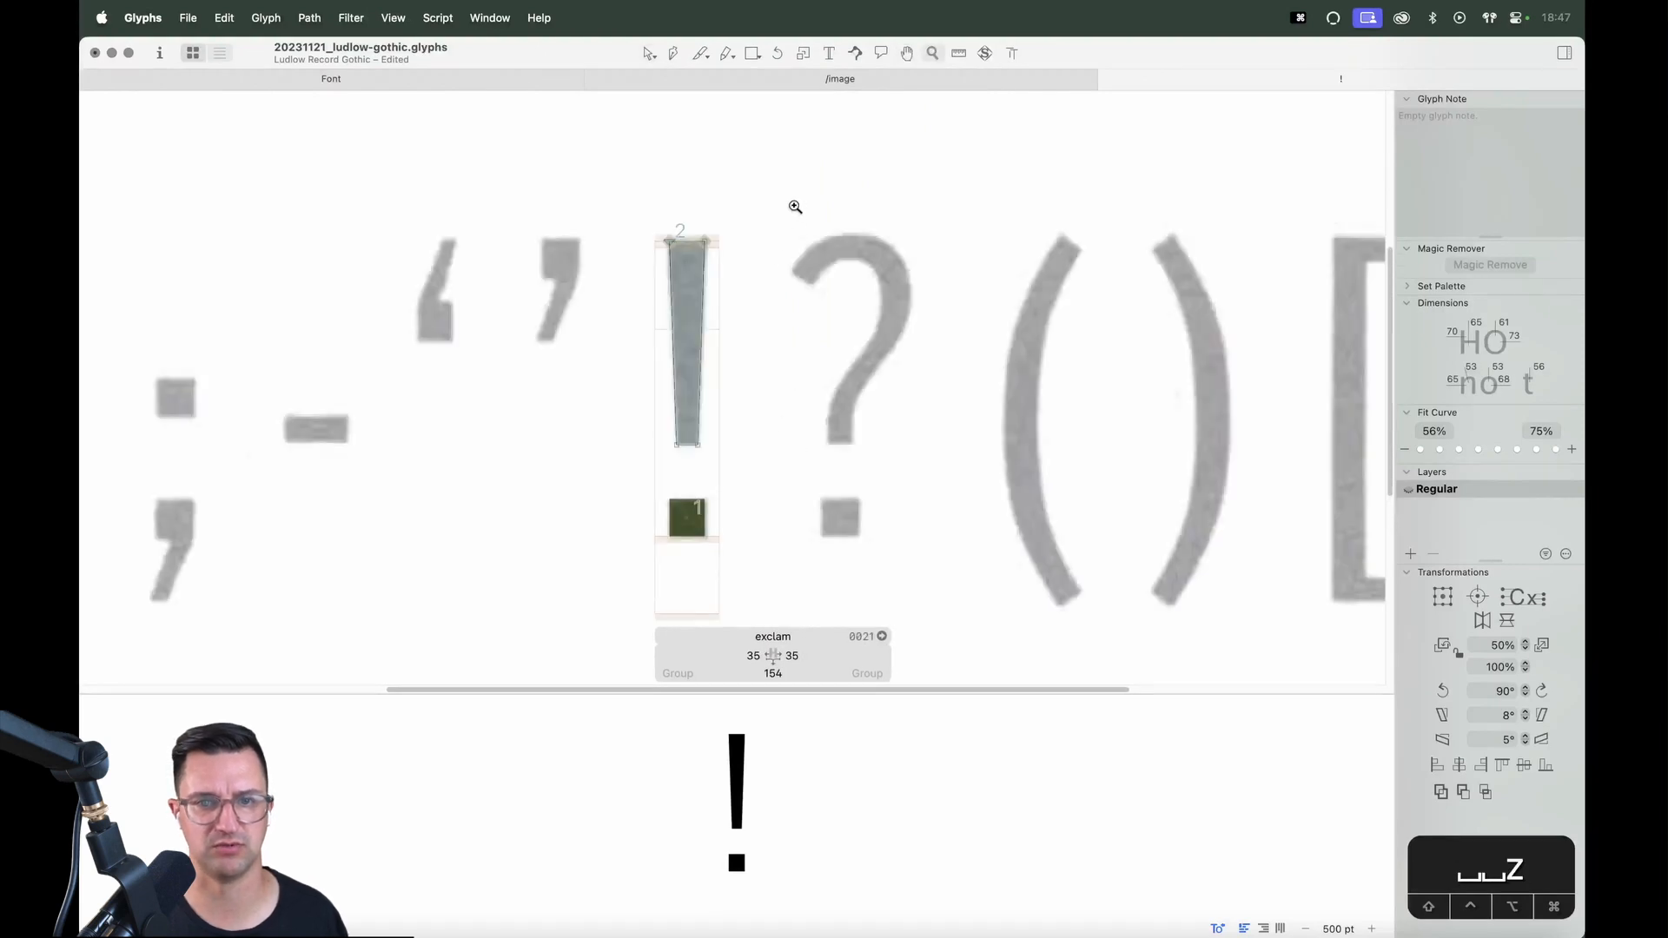
pyautogui.press('v')
pyautogui.press('z')
pyautogui.moveTo(784, 200); pyautogui.dragTo(570, 635)
pyautogui.press('space')
pyautogui.moveTo(779, 253); pyautogui.dragTo(778, 312)
pyautogui.press('v')
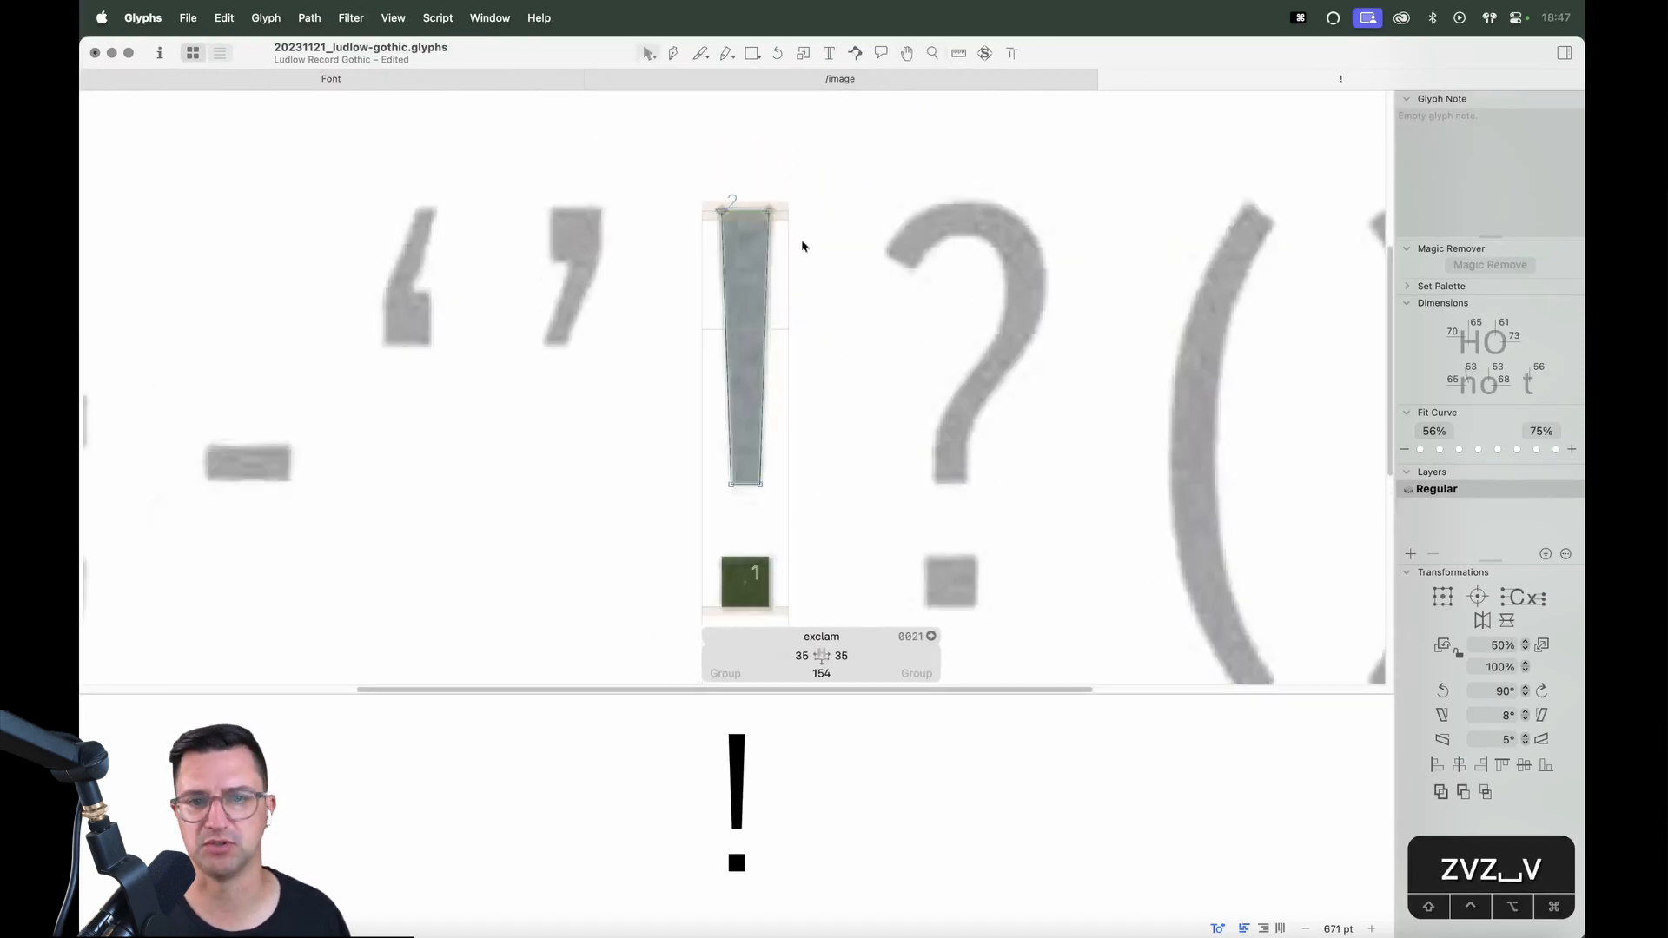
# Widen the top edge of the exclamation mark's stem by 5 units on each side, putting its left corner at X 30
pyautogui.moveTo(816, 176); pyautogui.dragTo(758, 249)
pyautogui.hotkey('shift', 'Right')
pyautogui.click(721, 211)
pyautogui.hotkey('shift', 'Left')
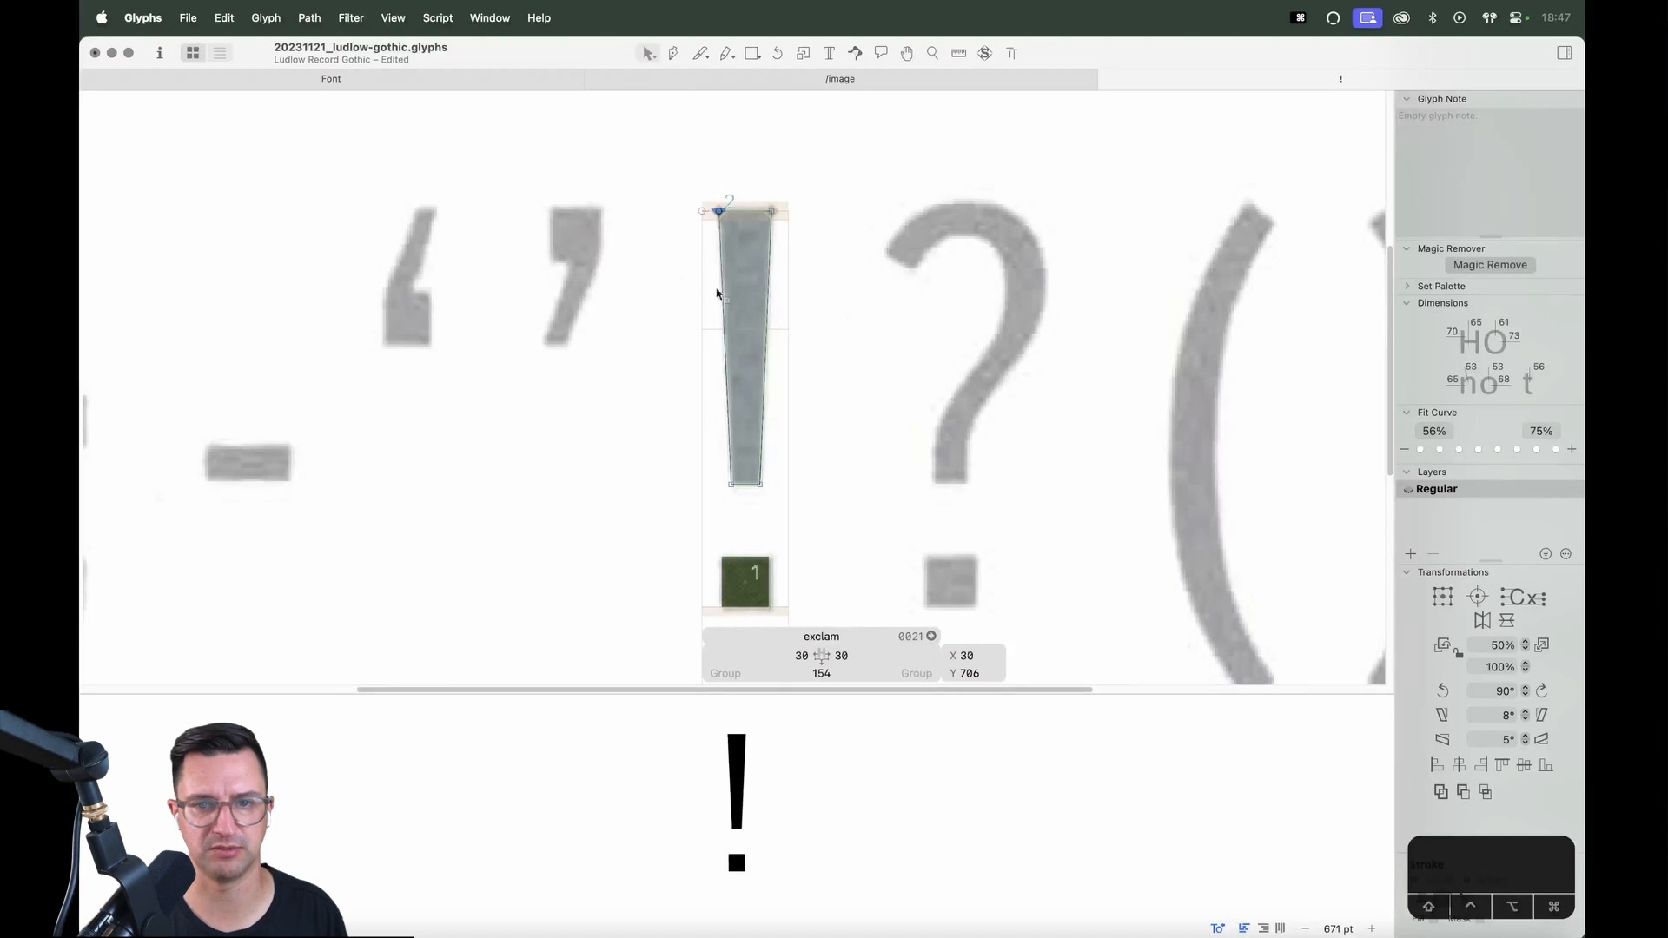
# Compare the widened exclamation mark with the surrounding scanned characters and preview it as a filled shape at several sizes
pyautogui.click(852, 318)
pyautogui.press('super+minus')
pyautogui.press('super+minus')
pyautogui.press('super+minus')
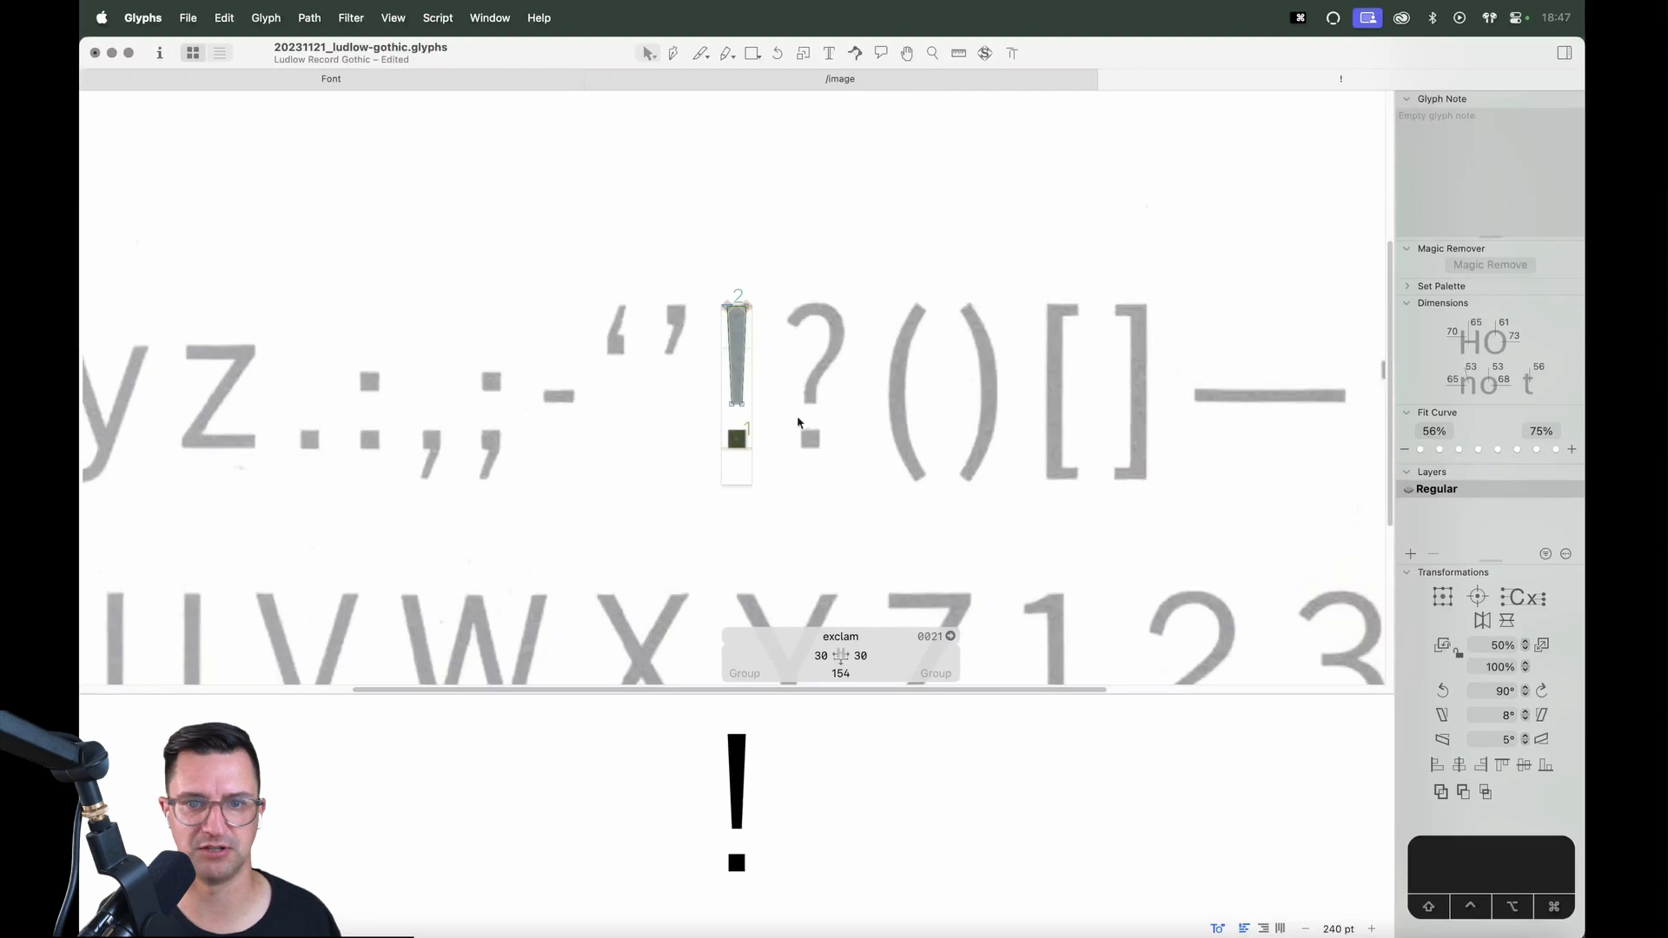
pyautogui.press('space')
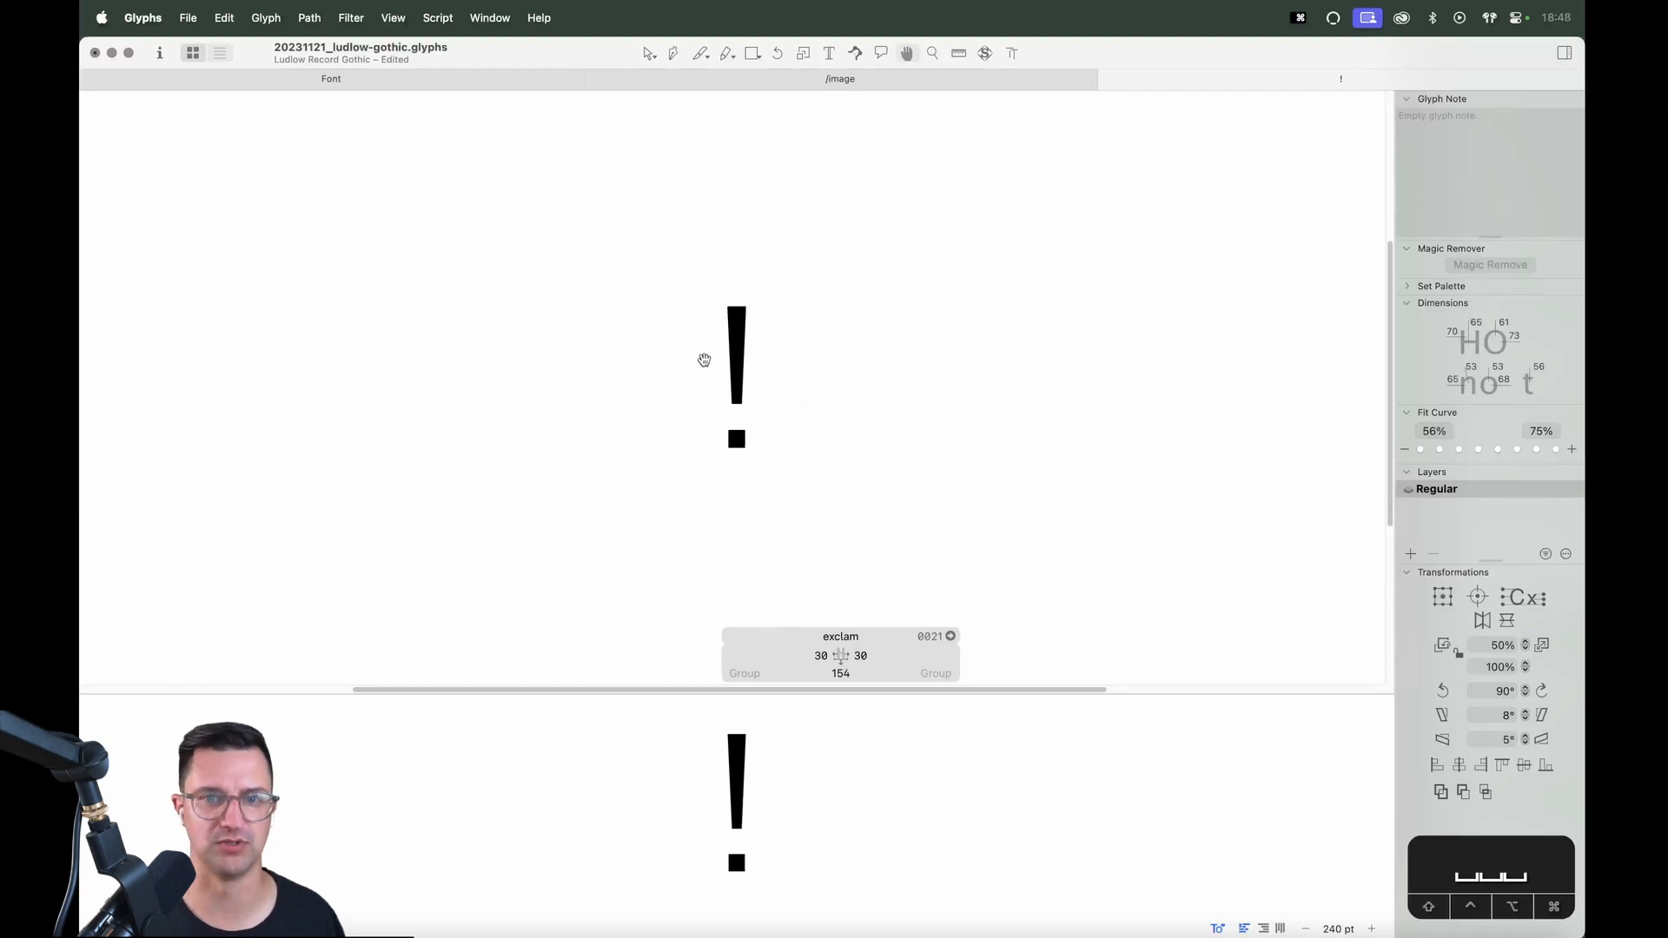
pyautogui.press('z')
pyautogui.click(708, 382)
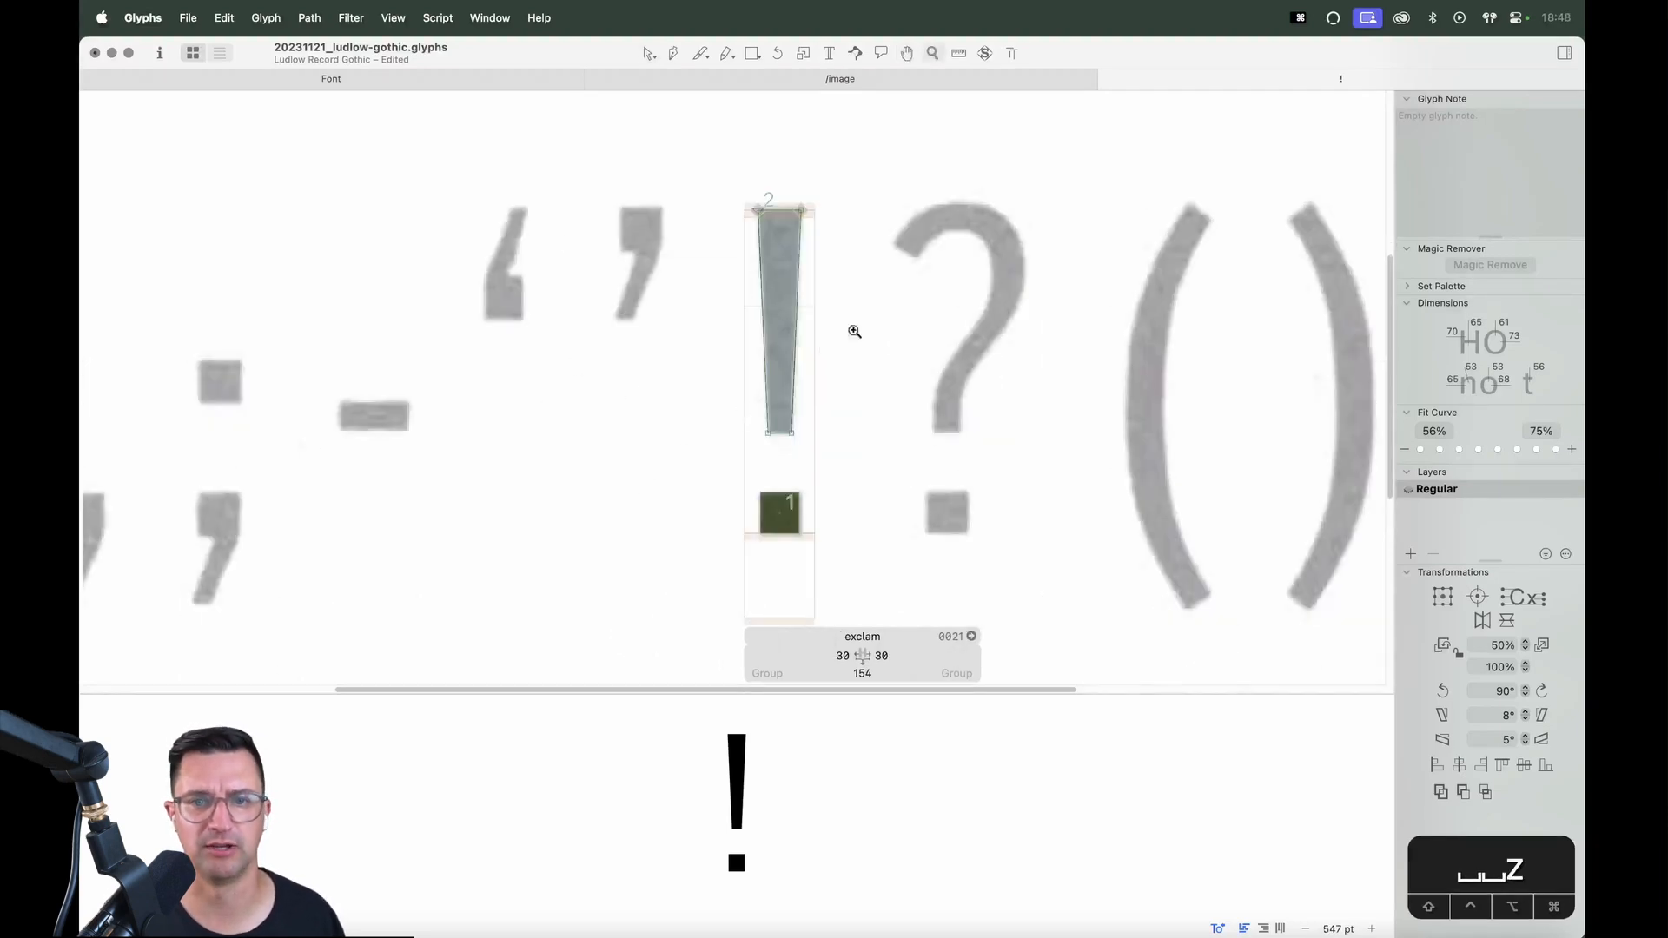
pyautogui.press('v')
pyautogui.press('space')
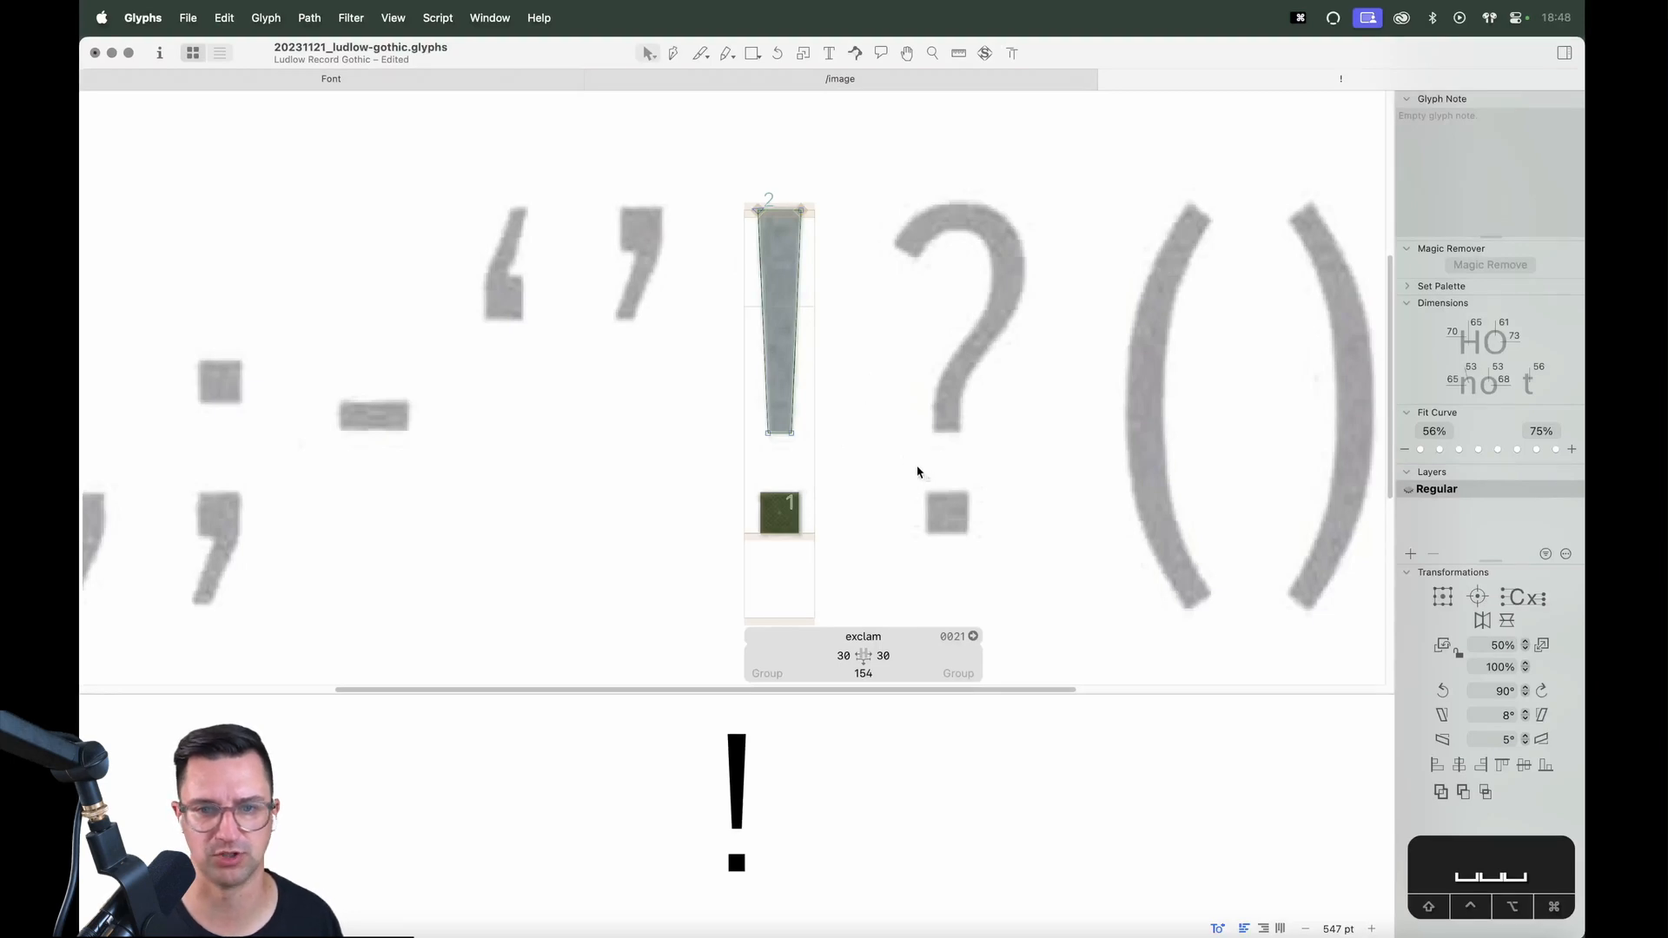
pyautogui.press('space')
pyautogui.moveTo(987, 469); pyautogui.dragTo(942, 477)
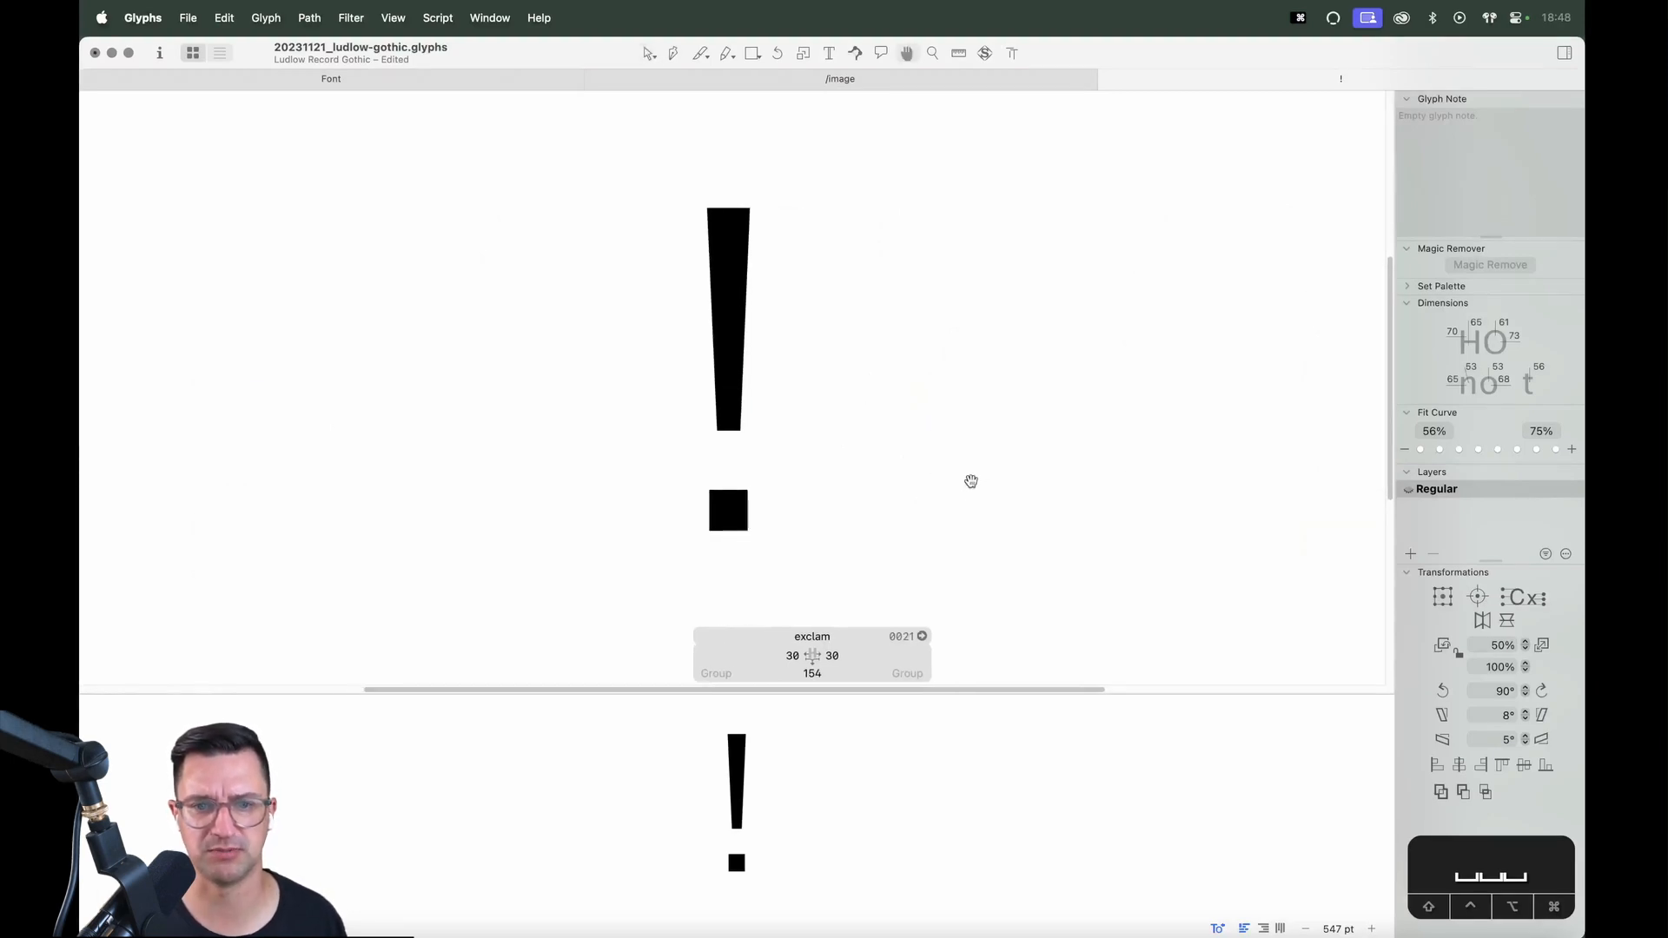
# Unlock the reference image in the exclamation mark glyph and delete it
pyautogui.press('super+minus')
pyautogui.press('super+minus')
pyautogui.press('super+minus')
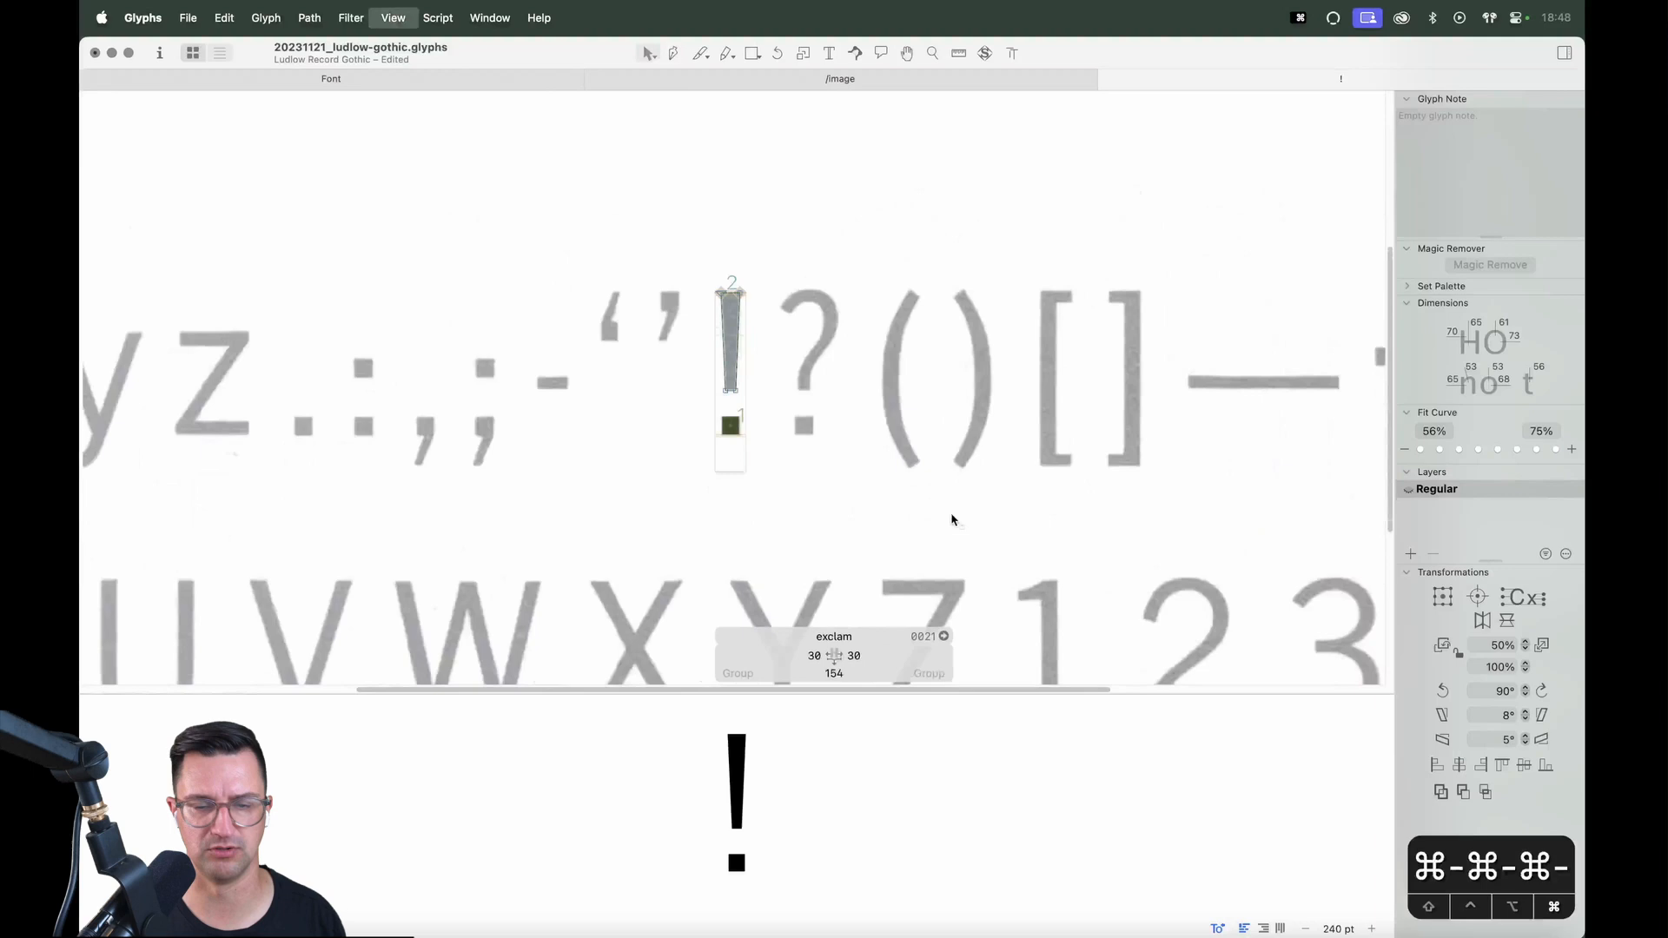
pyautogui.rightClick(830, 373)
pyautogui.click(836, 376)
pyautogui.click(839, 393)
pyautogui.press('Delete')
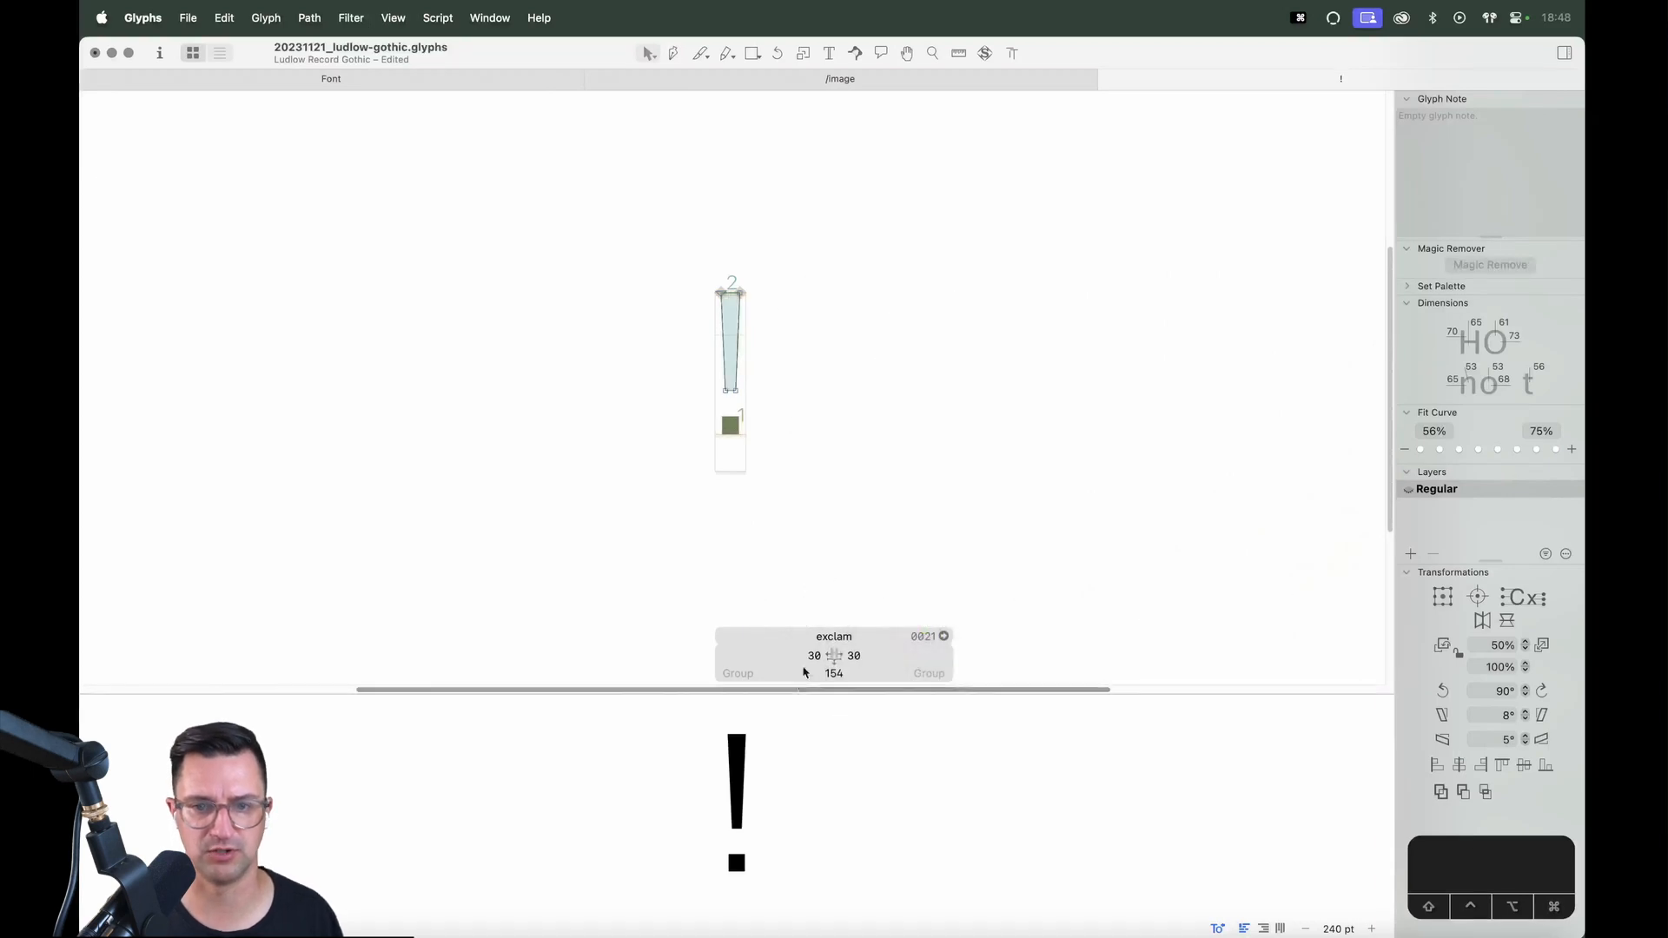
# Link both sidebearings of the exclamation mark to the period glyph
pyautogui.click(814, 656)
pyautogui.write('peri')
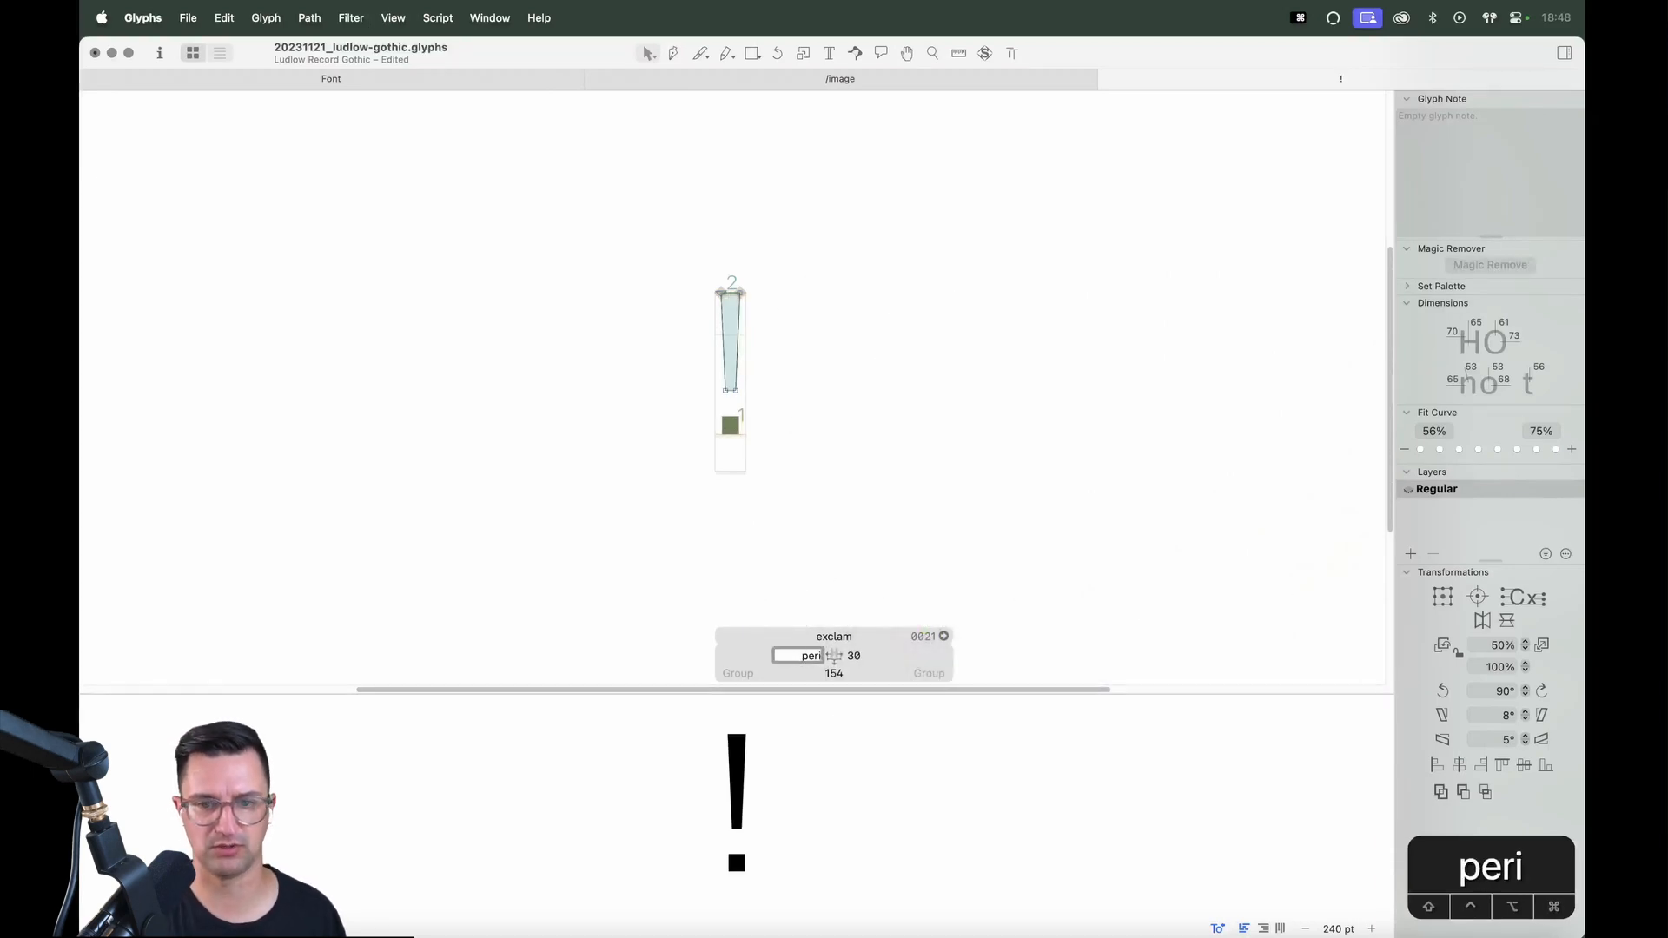
pyautogui.write('od')
pyautogui.press('Tab')
pyautogui.write('period')
pyautogui.press('Return')
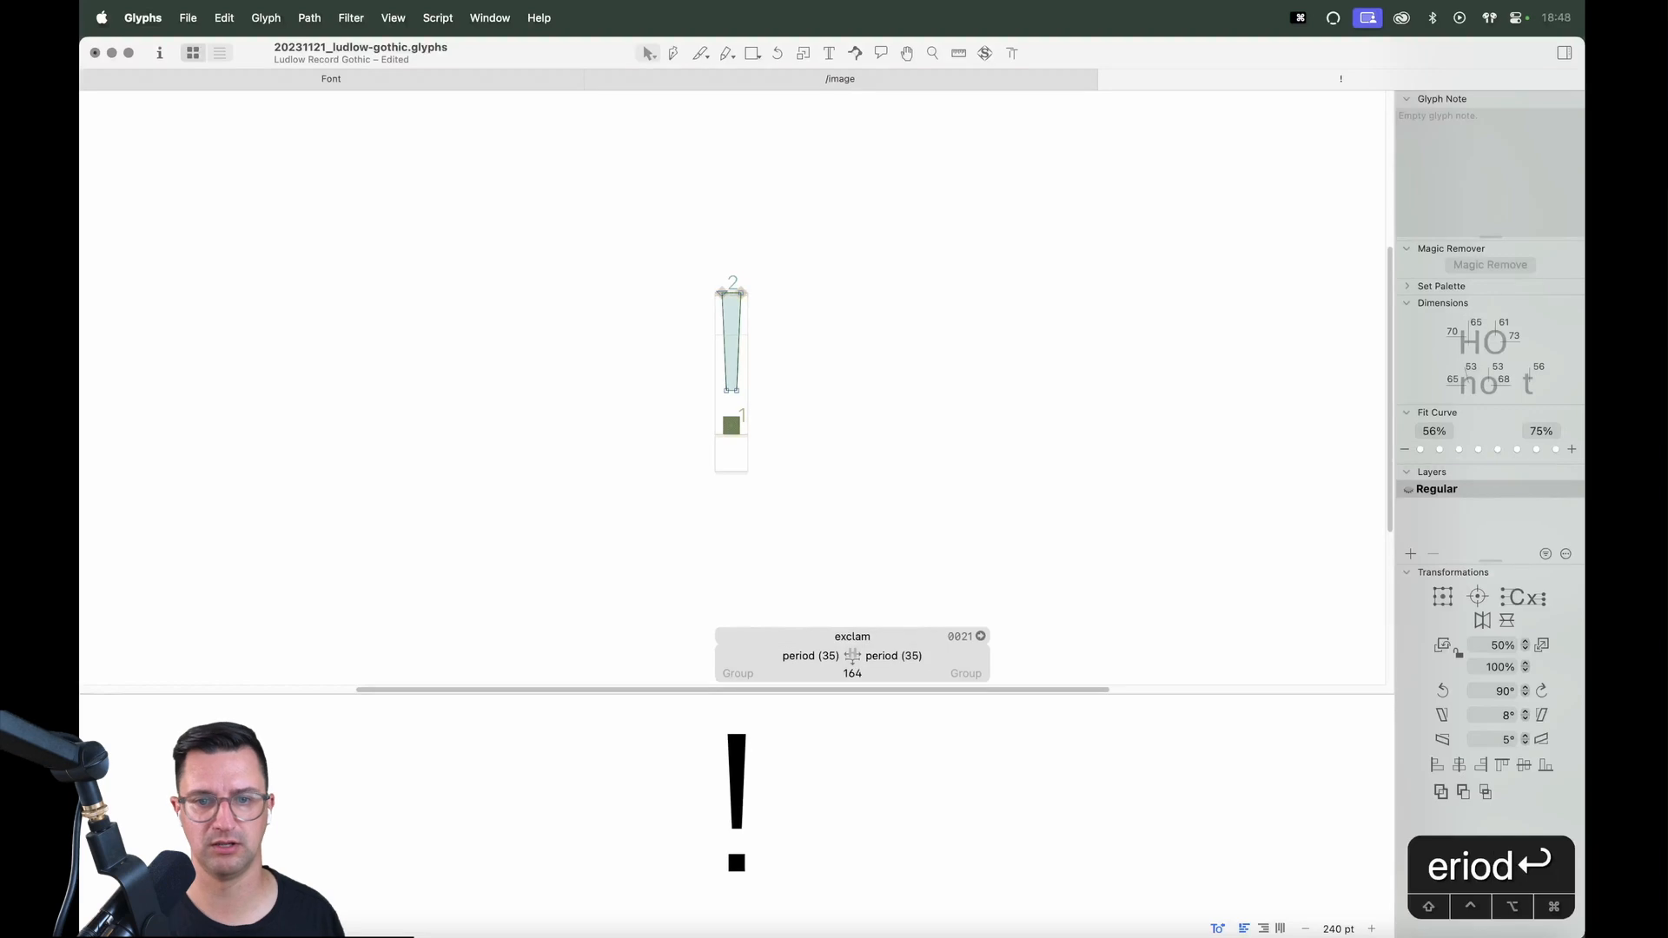
# Add the inverted exclamation mark glyph after the exclamation mark and insert exclam into it as a component
pyautogui.press('t')
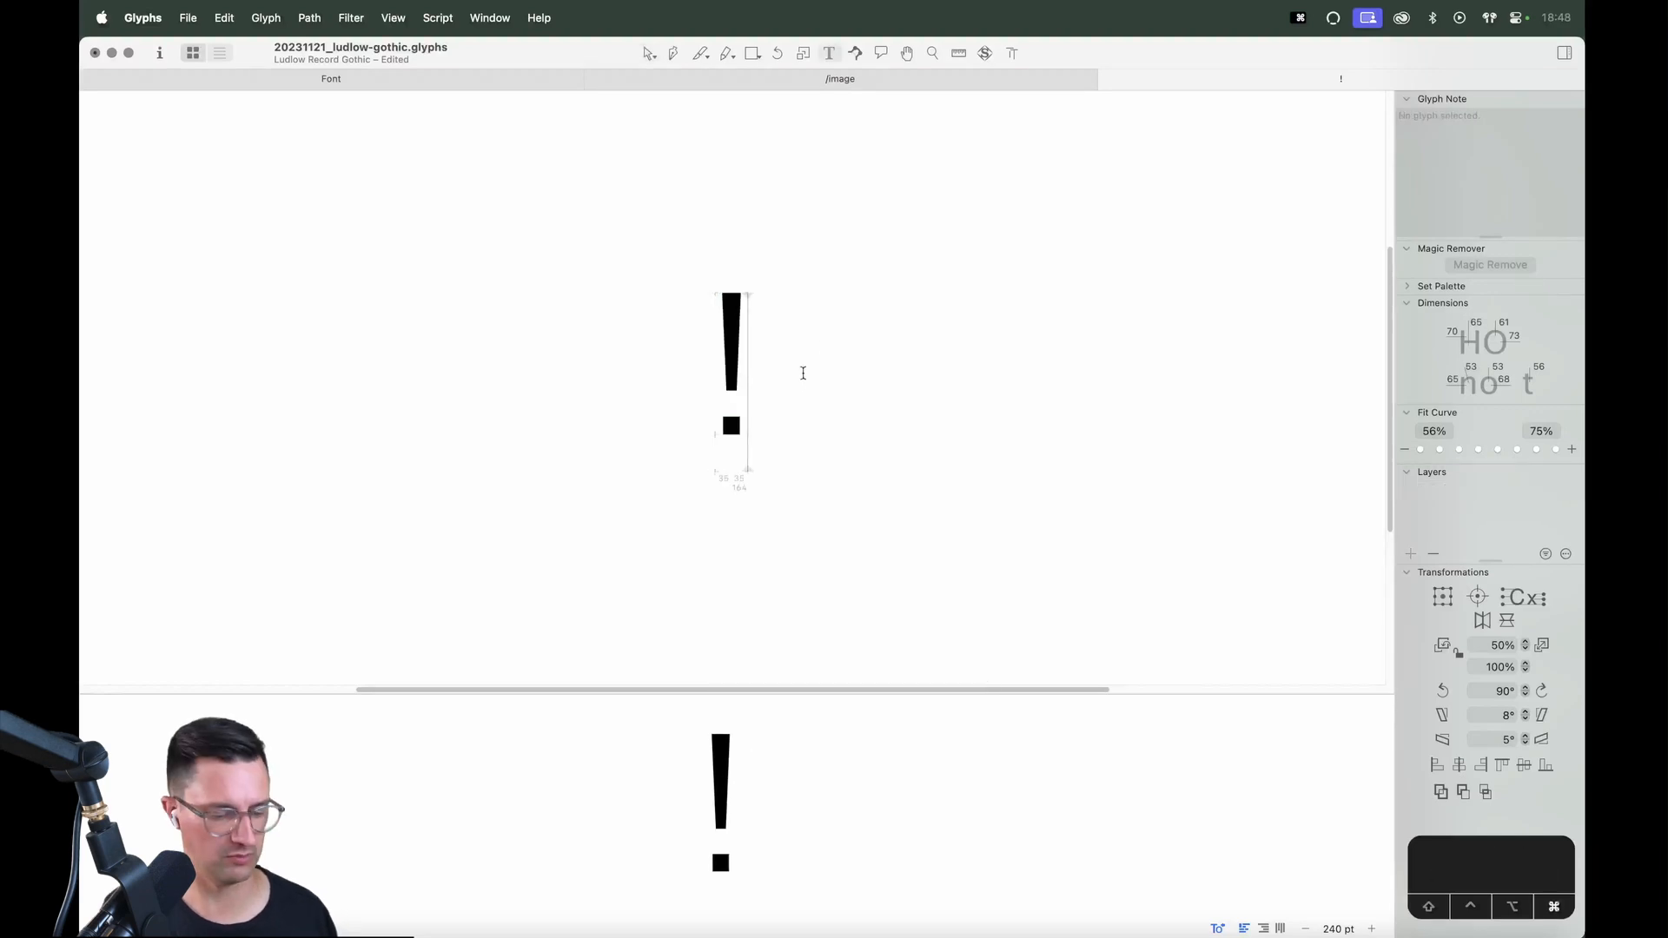
pyautogui.press('cmd+1')
pyautogui.hotkey('alt', '1')
pyautogui.press('Escape')
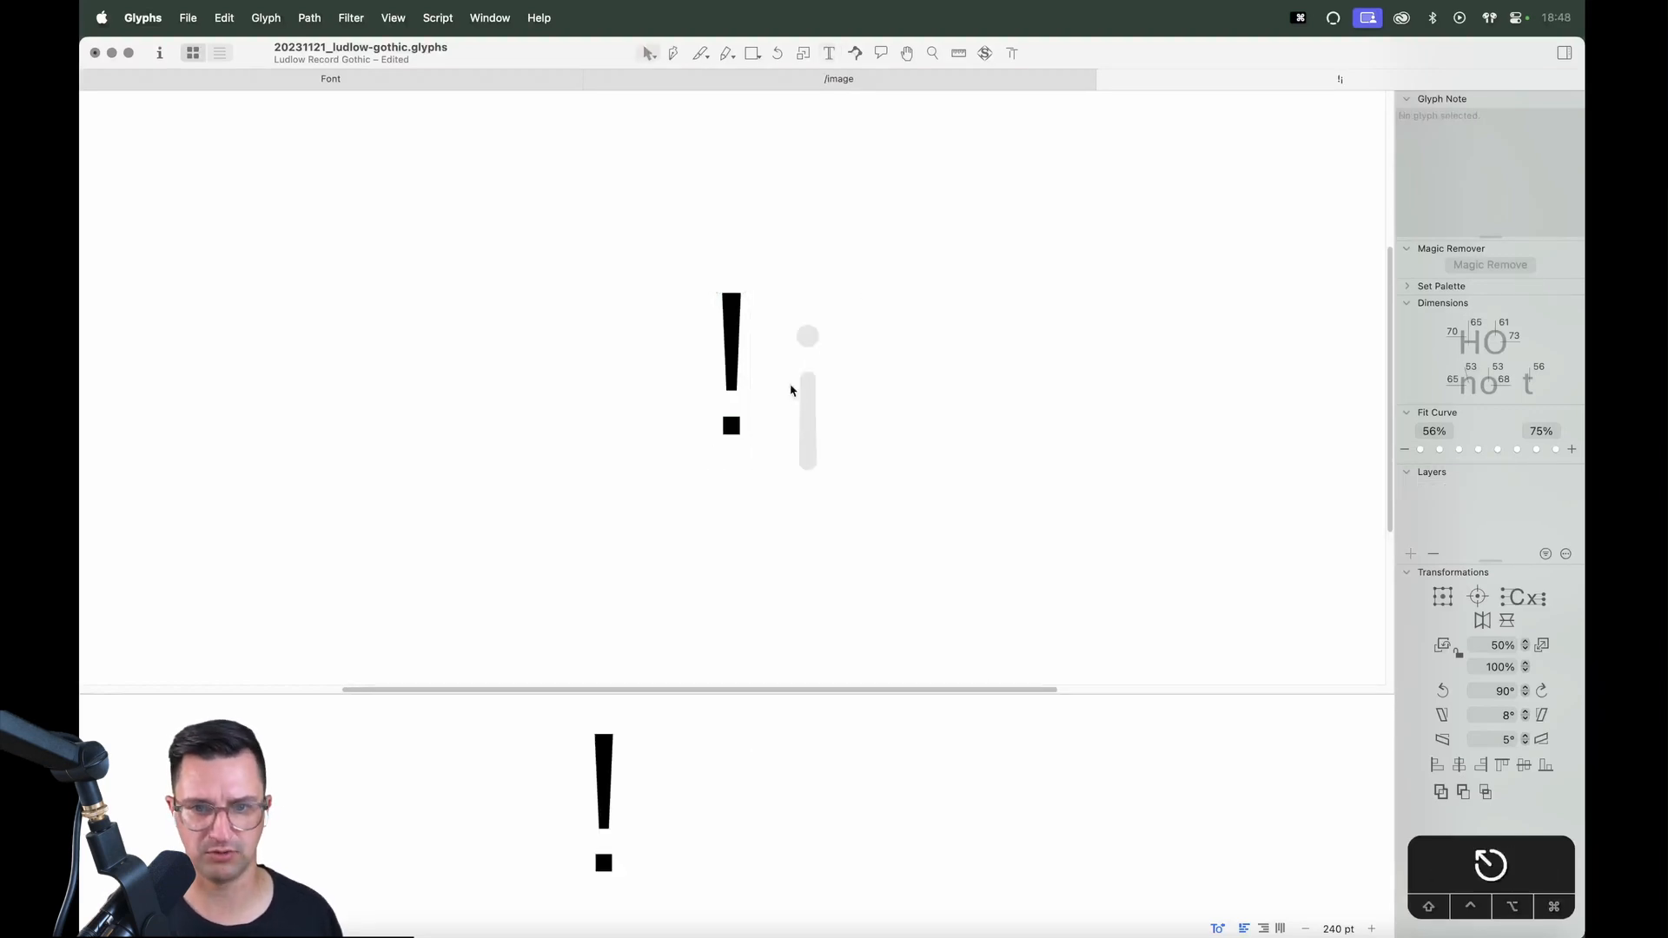
pyautogui.press('cmd+f')
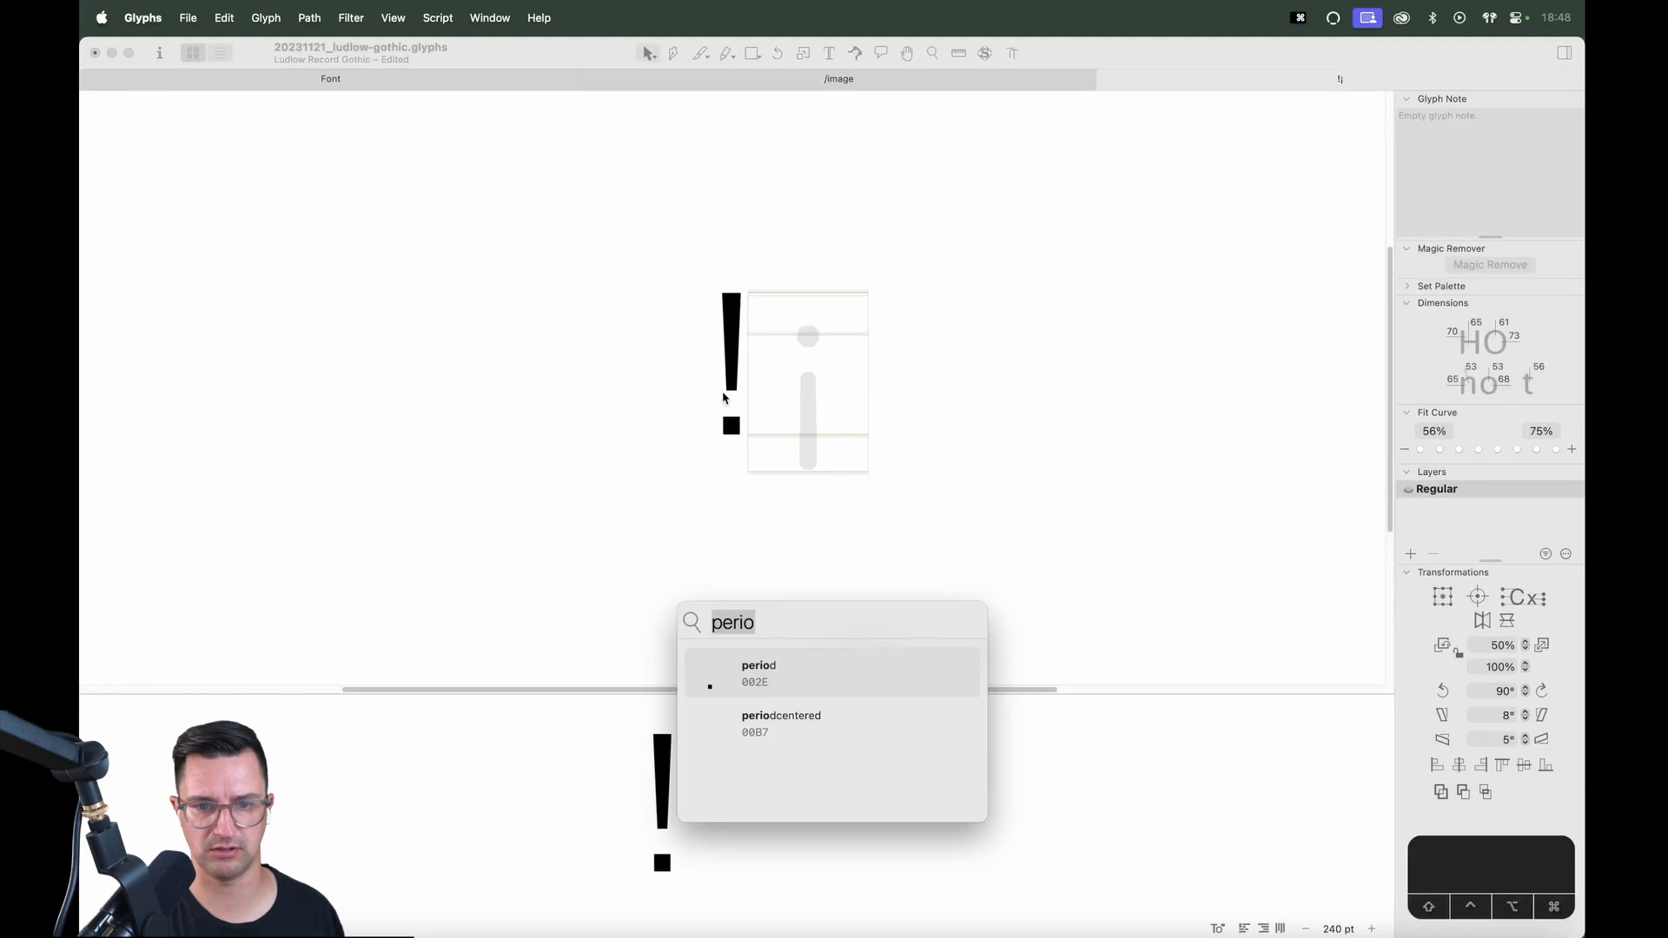
pyautogui.write('exc')
pyautogui.press('Return')
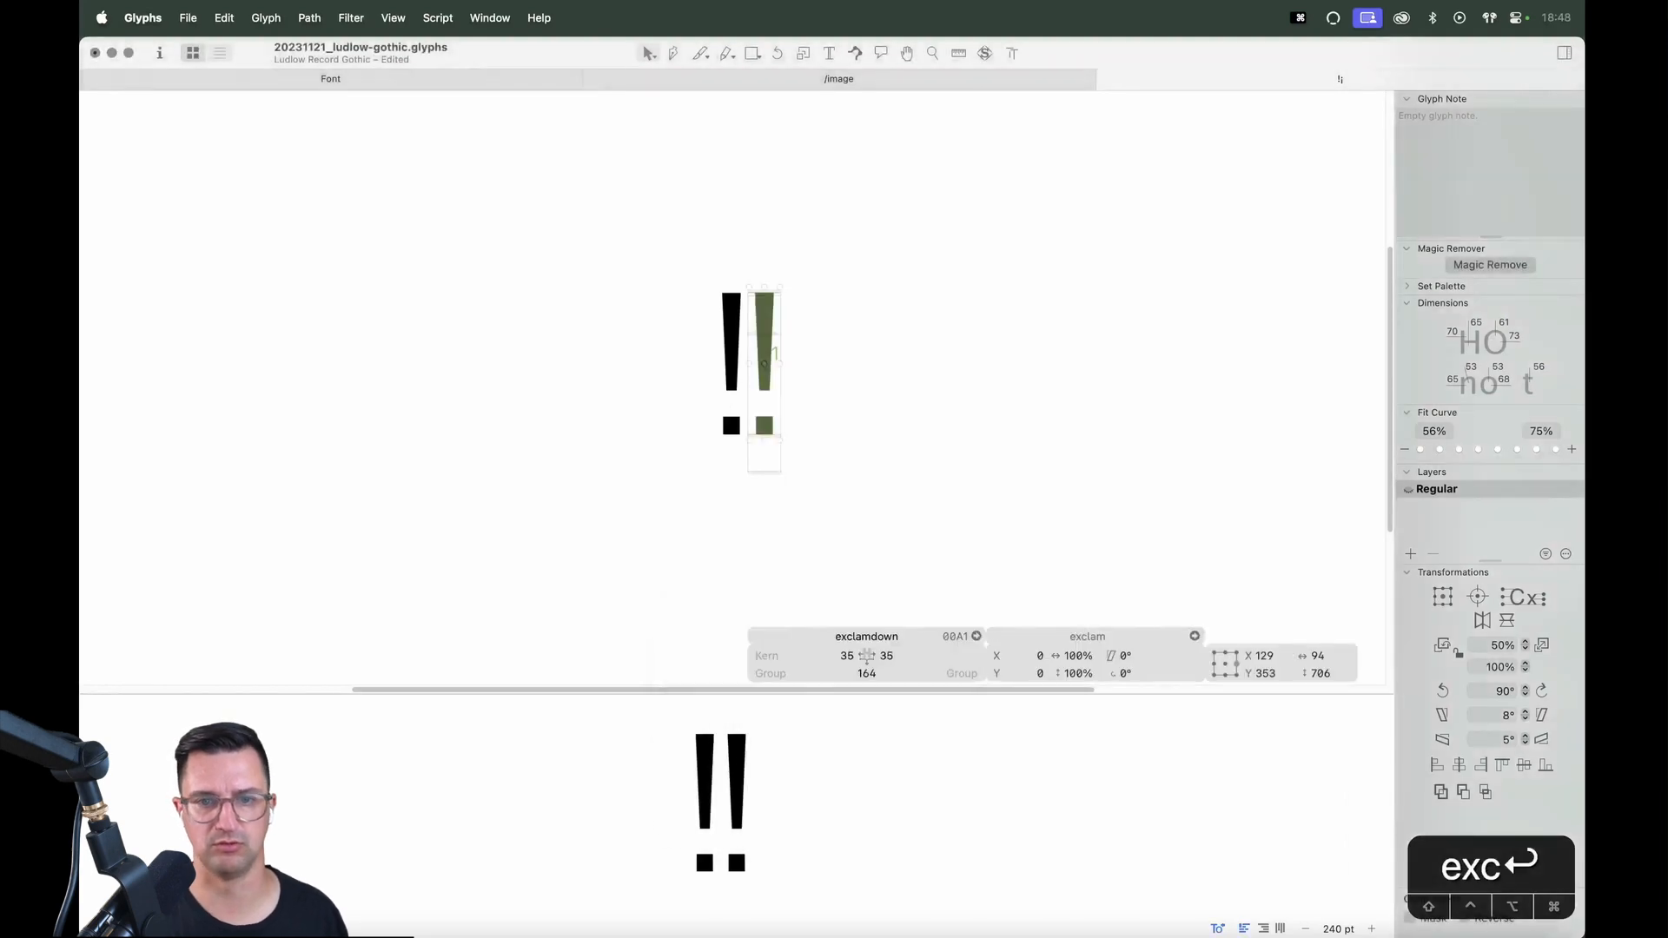
# Turn the exclam component upside down to form the inverted exclamation mark
pyautogui.click(1507, 621)
pyautogui.press('z')
pyautogui.click(776, 431)
pyautogui.press('v')
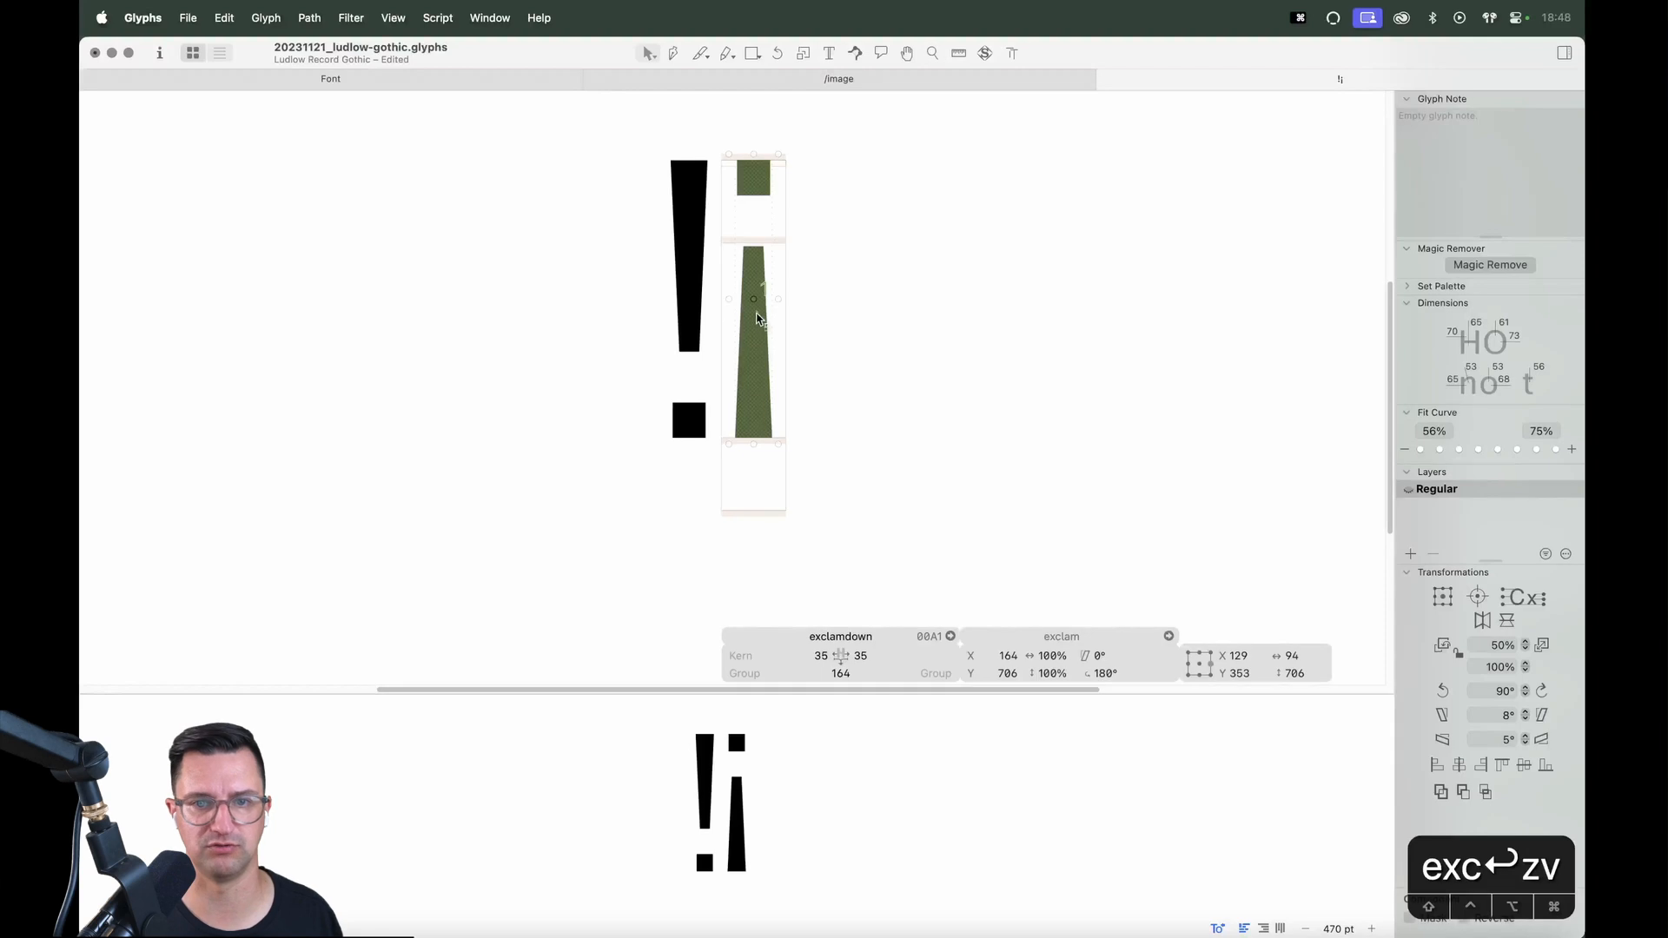
pyautogui.click(840, 342)
pyautogui.press('super+v')
pyautogui.press('super+z')
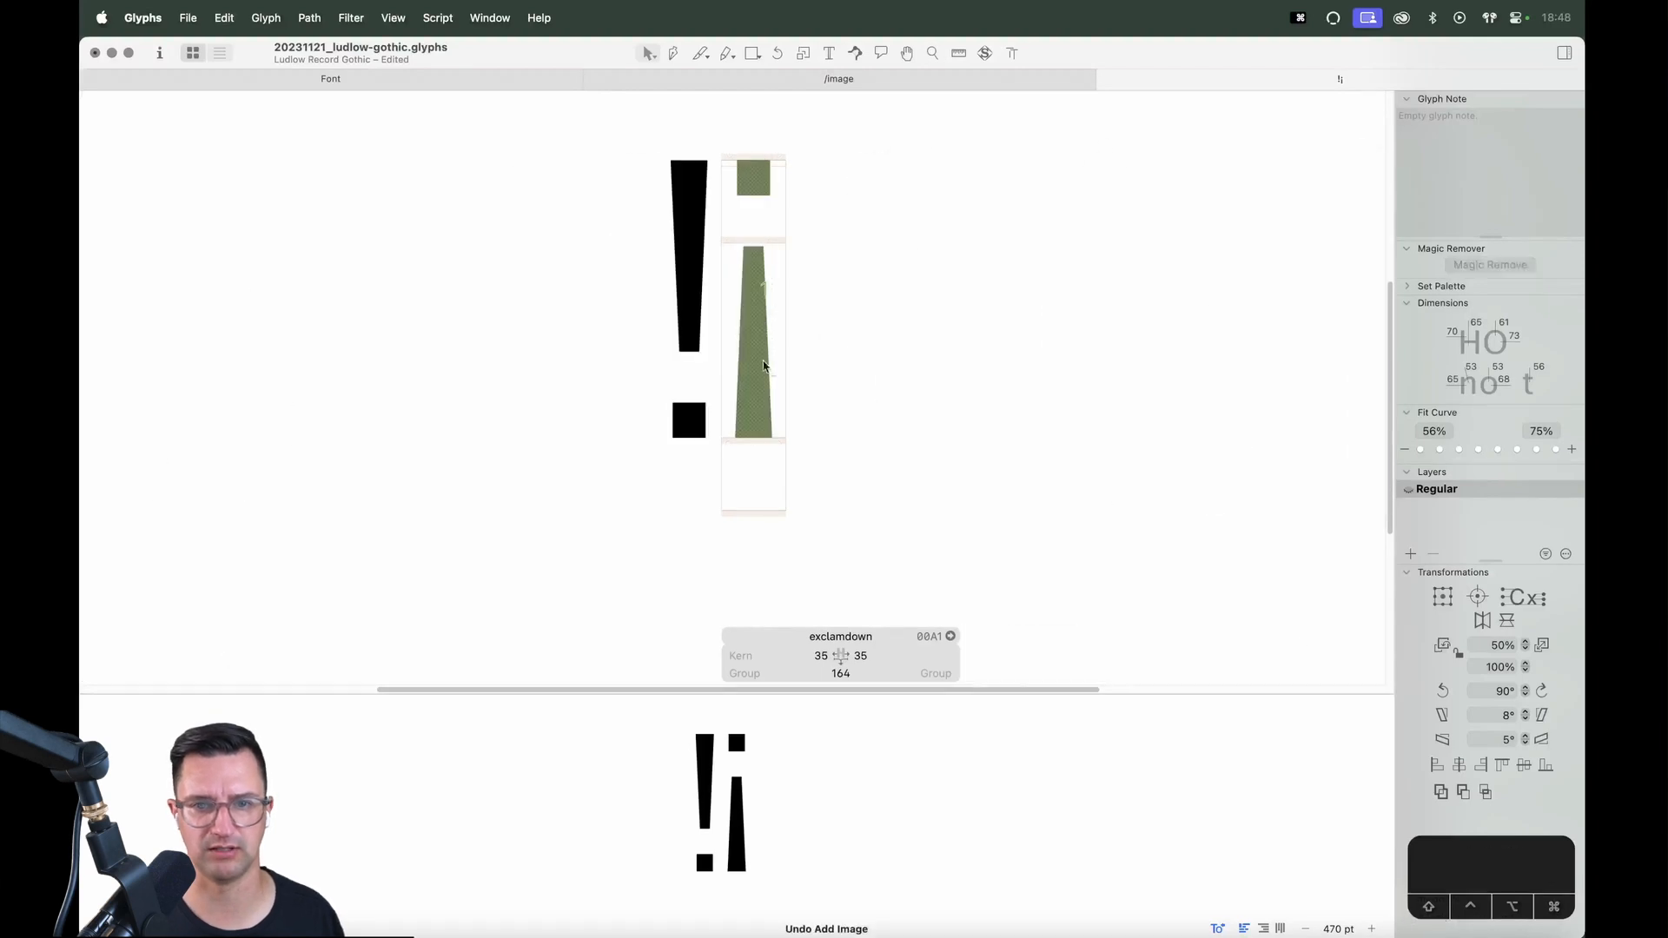
# Move the inverted exclam component straight down to Y 521 so the foot of its stem rests on the descender line
pyautogui.click(764, 365)
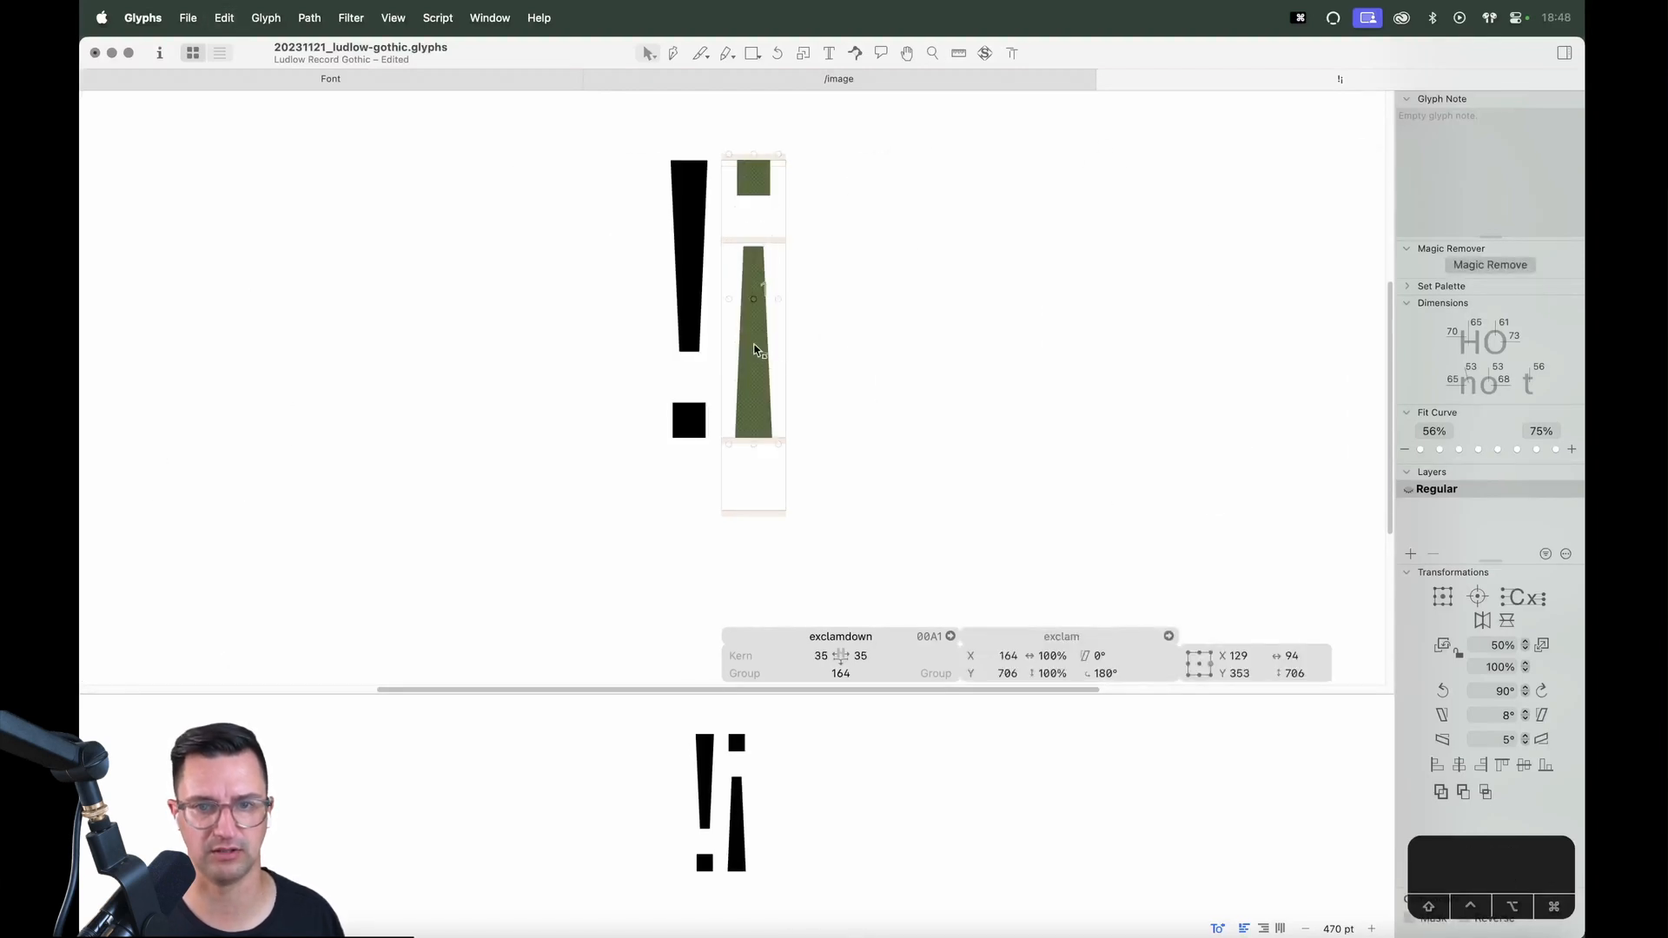
pyautogui.moveTo(755, 349); pyautogui.dragTo(674, 536)
pyautogui.press('z')
pyautogui.press('v')
pyautogui.press('Down')
pyautogui.press('Down')
pyautogui.press('Down')
pyautogui.press('Down')
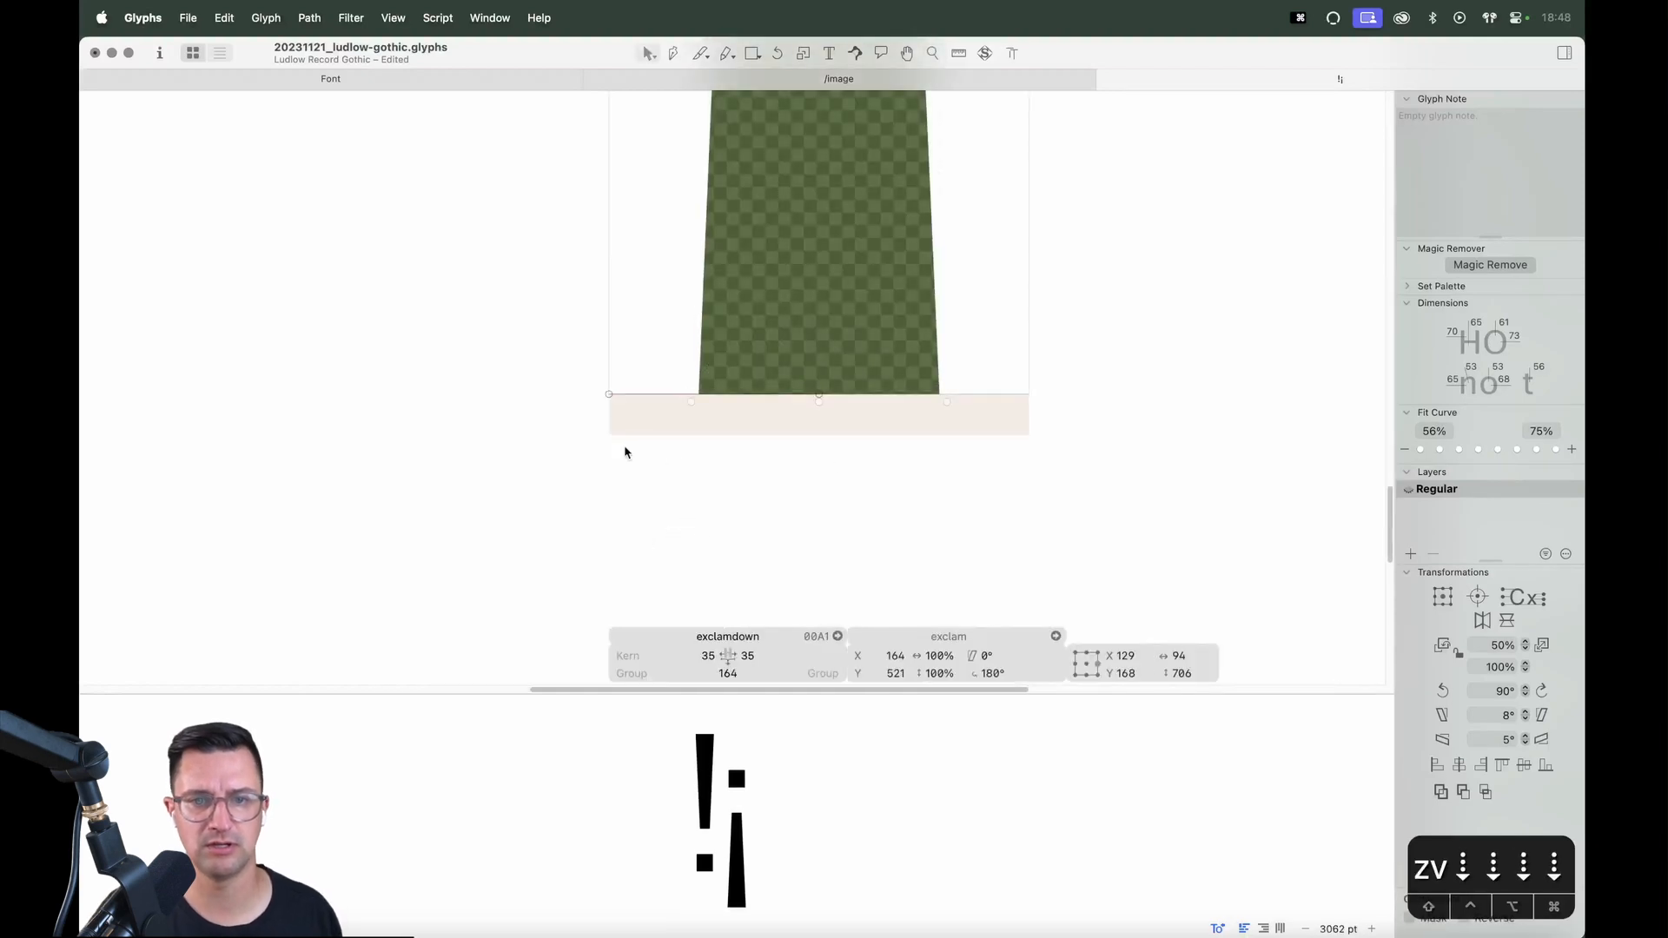
# Link both sidebearings of the inverted exclamation mark to the period glyph
pyautogui.press('super+minus')
pyautogui.press('super+minus')
pyautogui.press('super+minus')
pyautogui.press('super+minus')
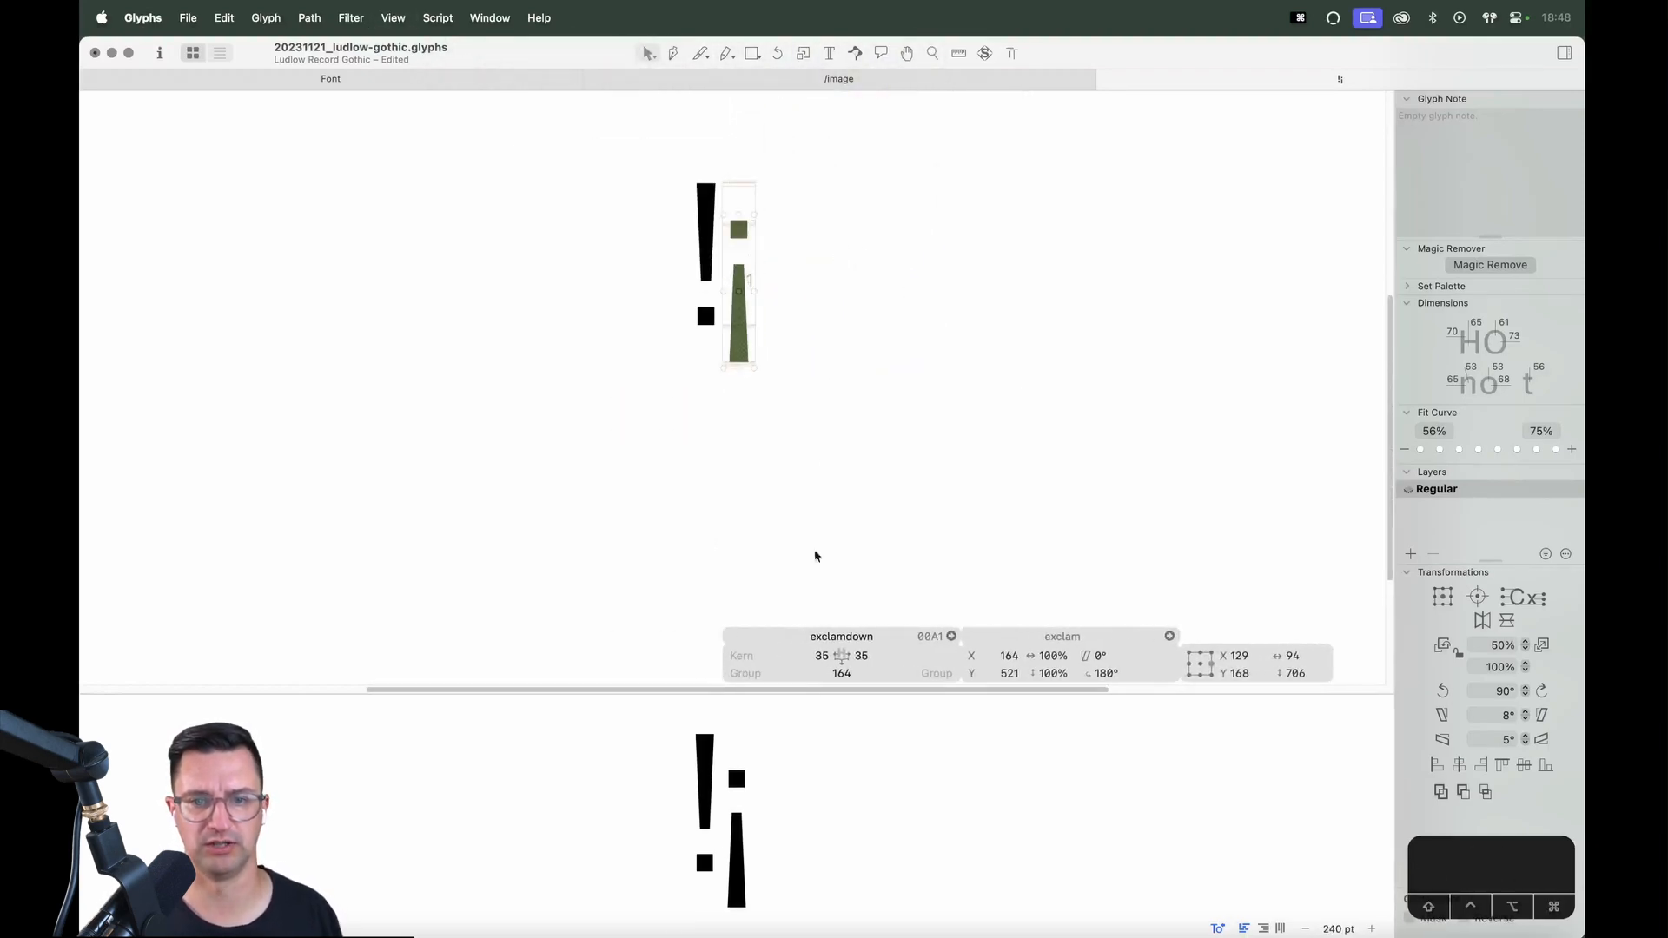
pyautogui.click(823, 656)
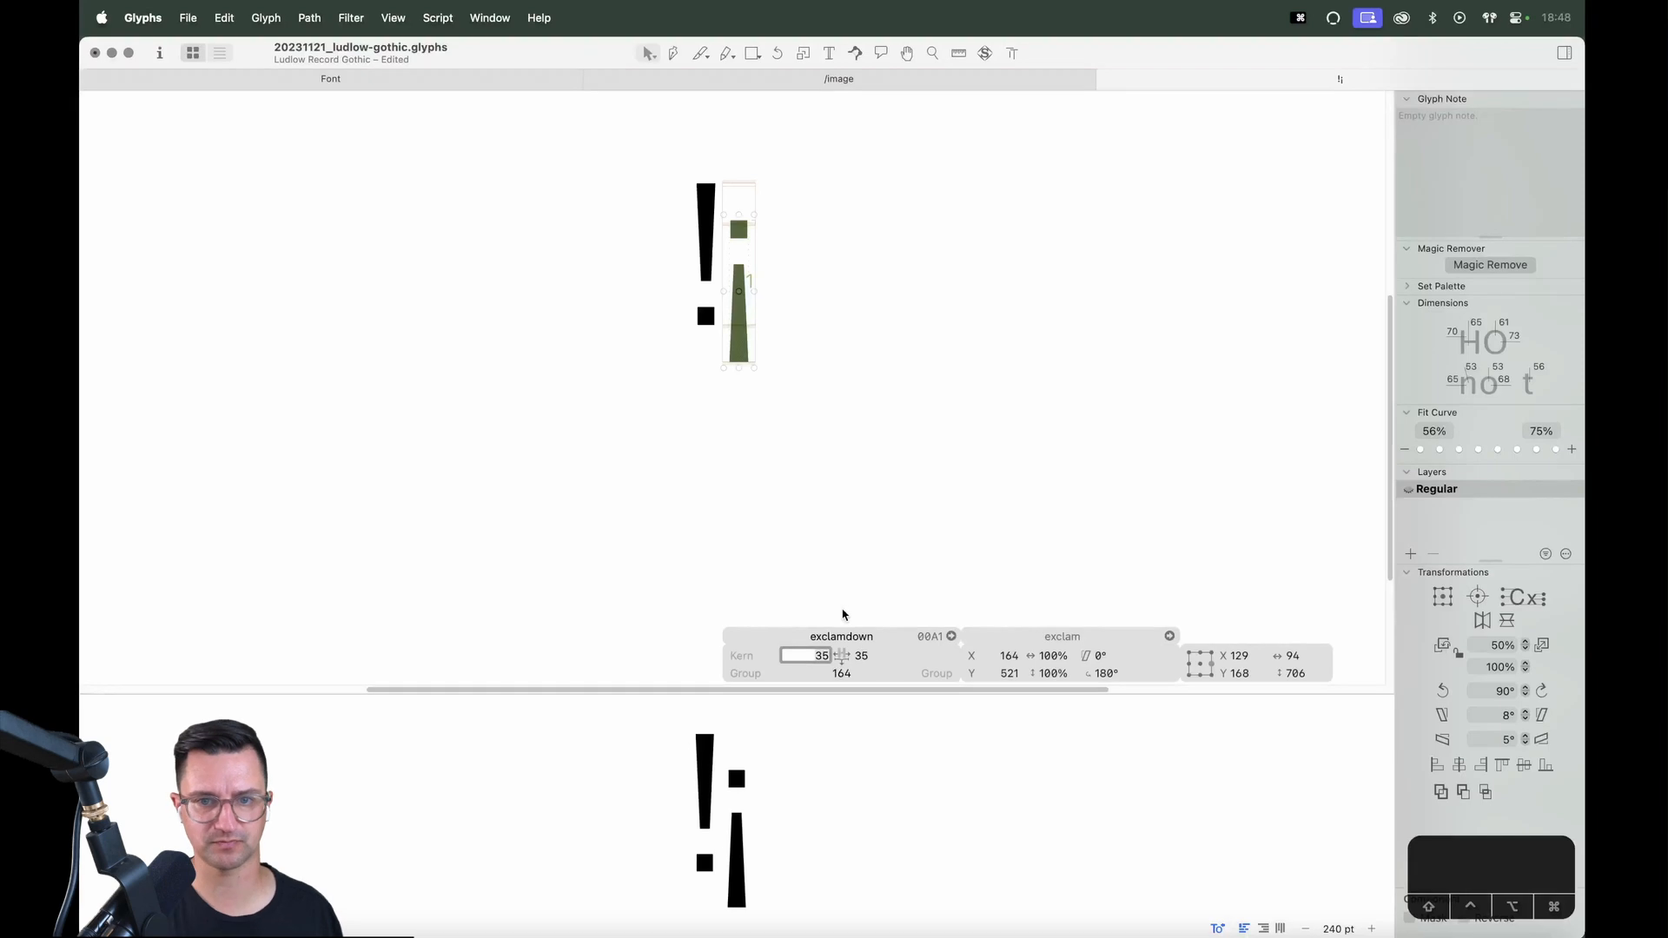
pyautogui.write('period')
pyautogui.press('Tab')
pyautogui.write('period')
pyautogui.press('Return')
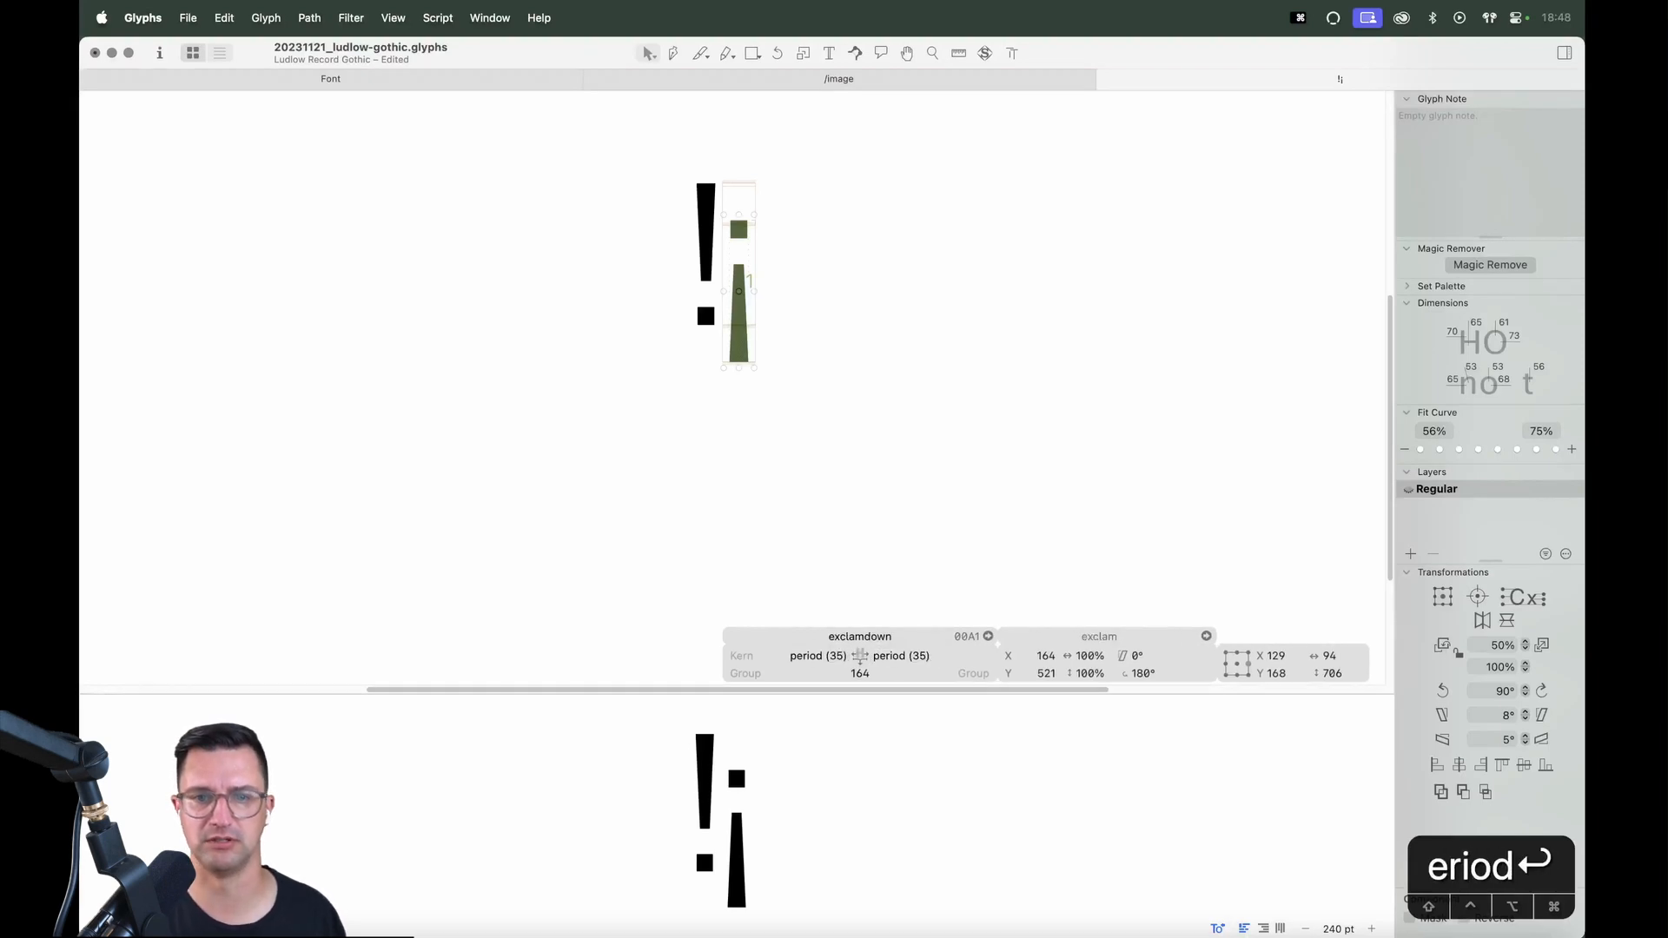
# Preview the regular and inverted exclamation marks side by side as filled shapes at a smaller size
pyautogui.click(895, 306)
pyautogui.press('super+minus')
pyautogui.press('space')
pyautogui.moveTo(799, 301); pyautogui.dragTo(808, 388)
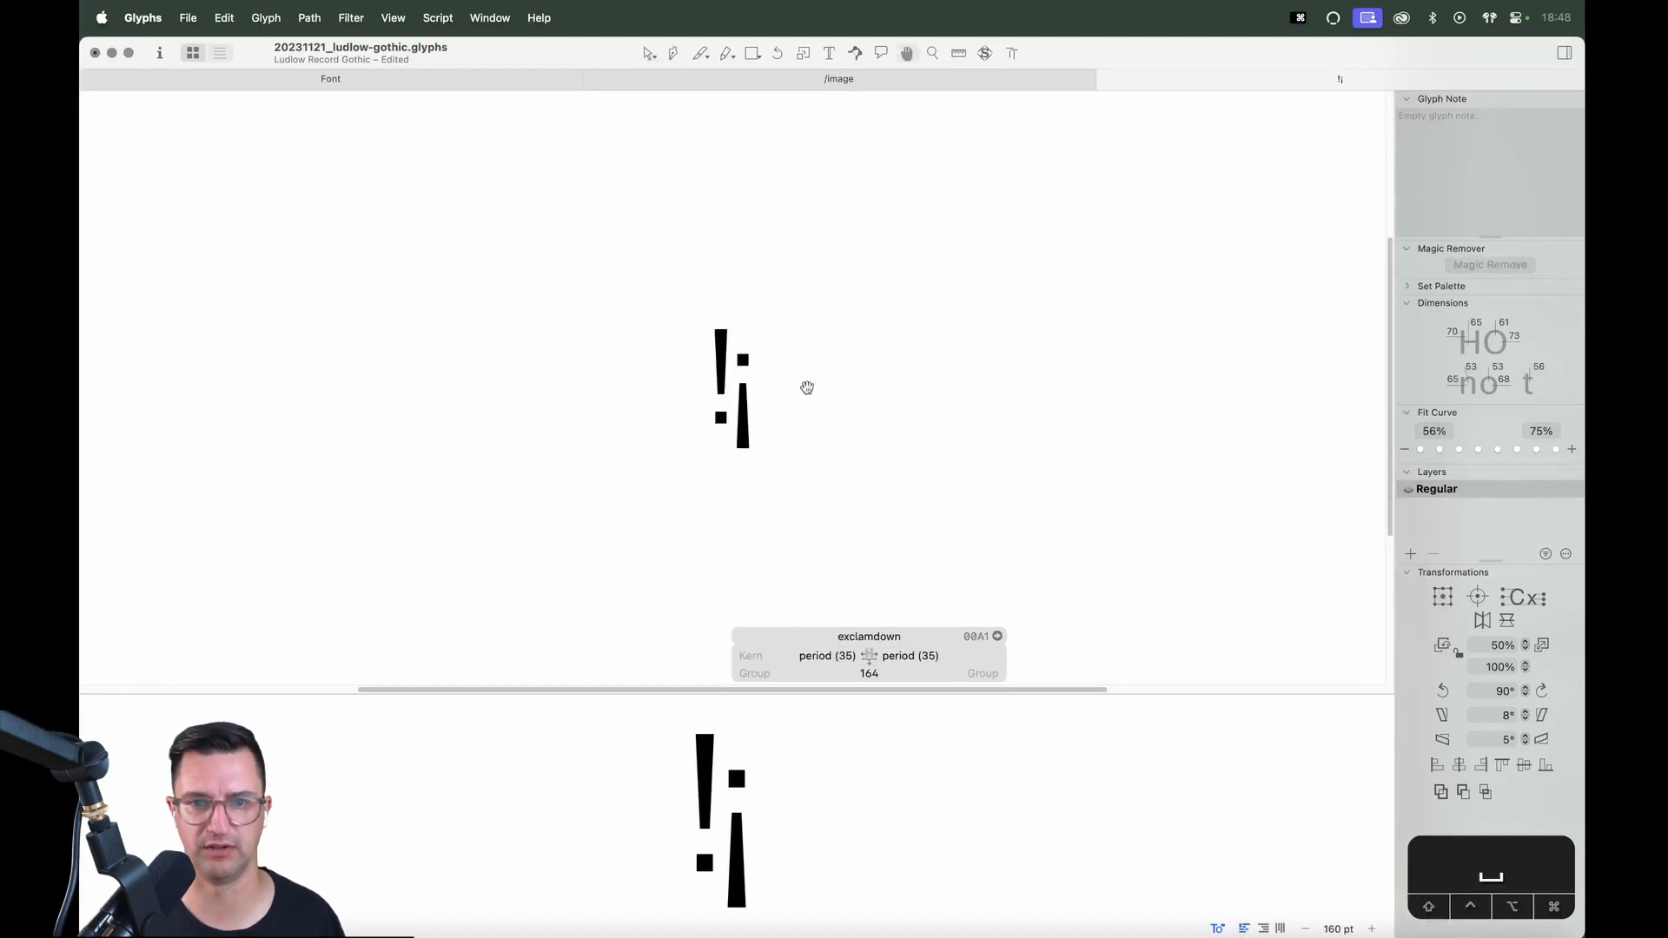
pyautogui.press('t')
pyautogui.click(789, 403)
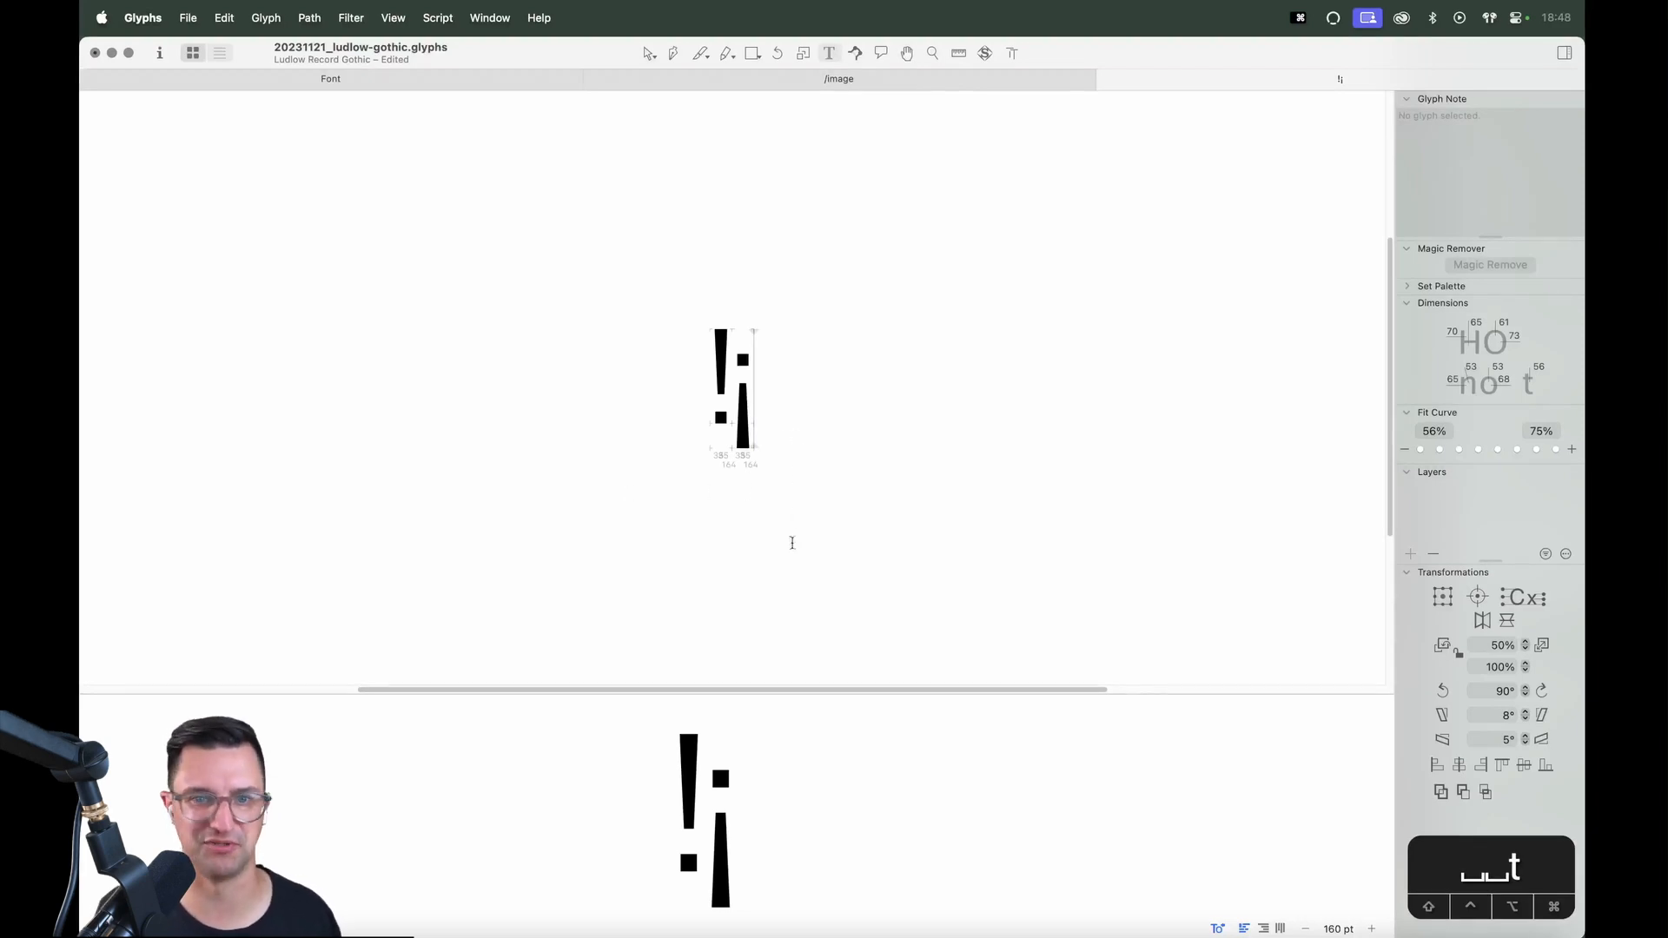
pyautogui.press('Escape')
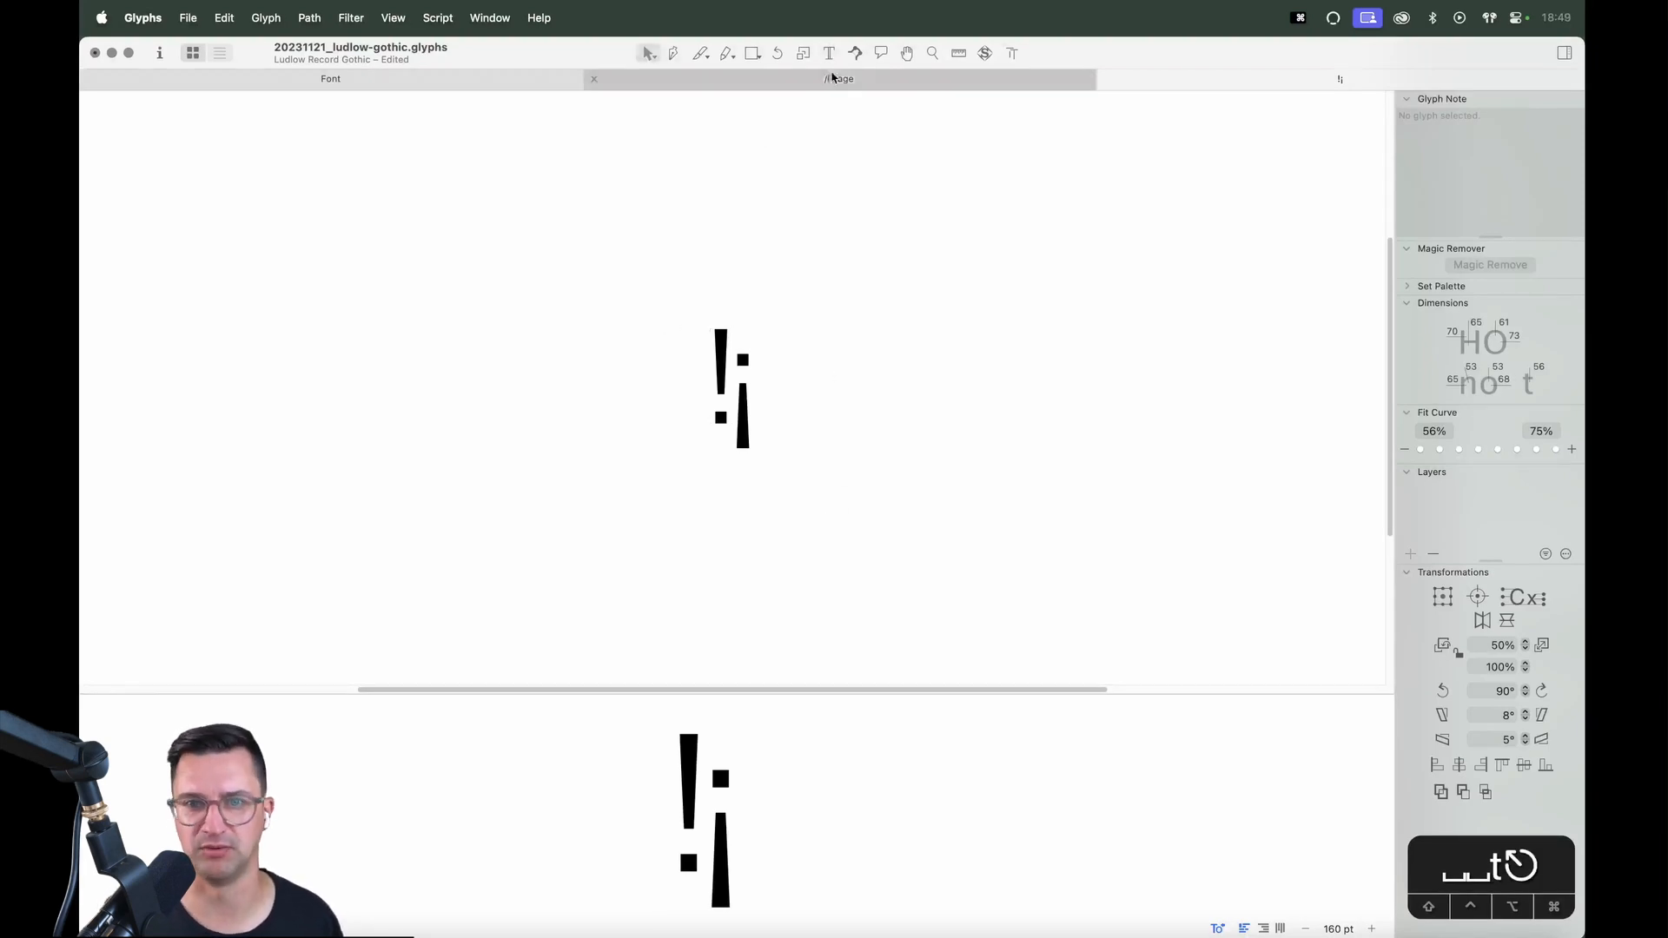
# Replace both exclamation marks in the edit view with a question mark and paste the scanned reference image from the image glyph into it
pyautogui.press('t')
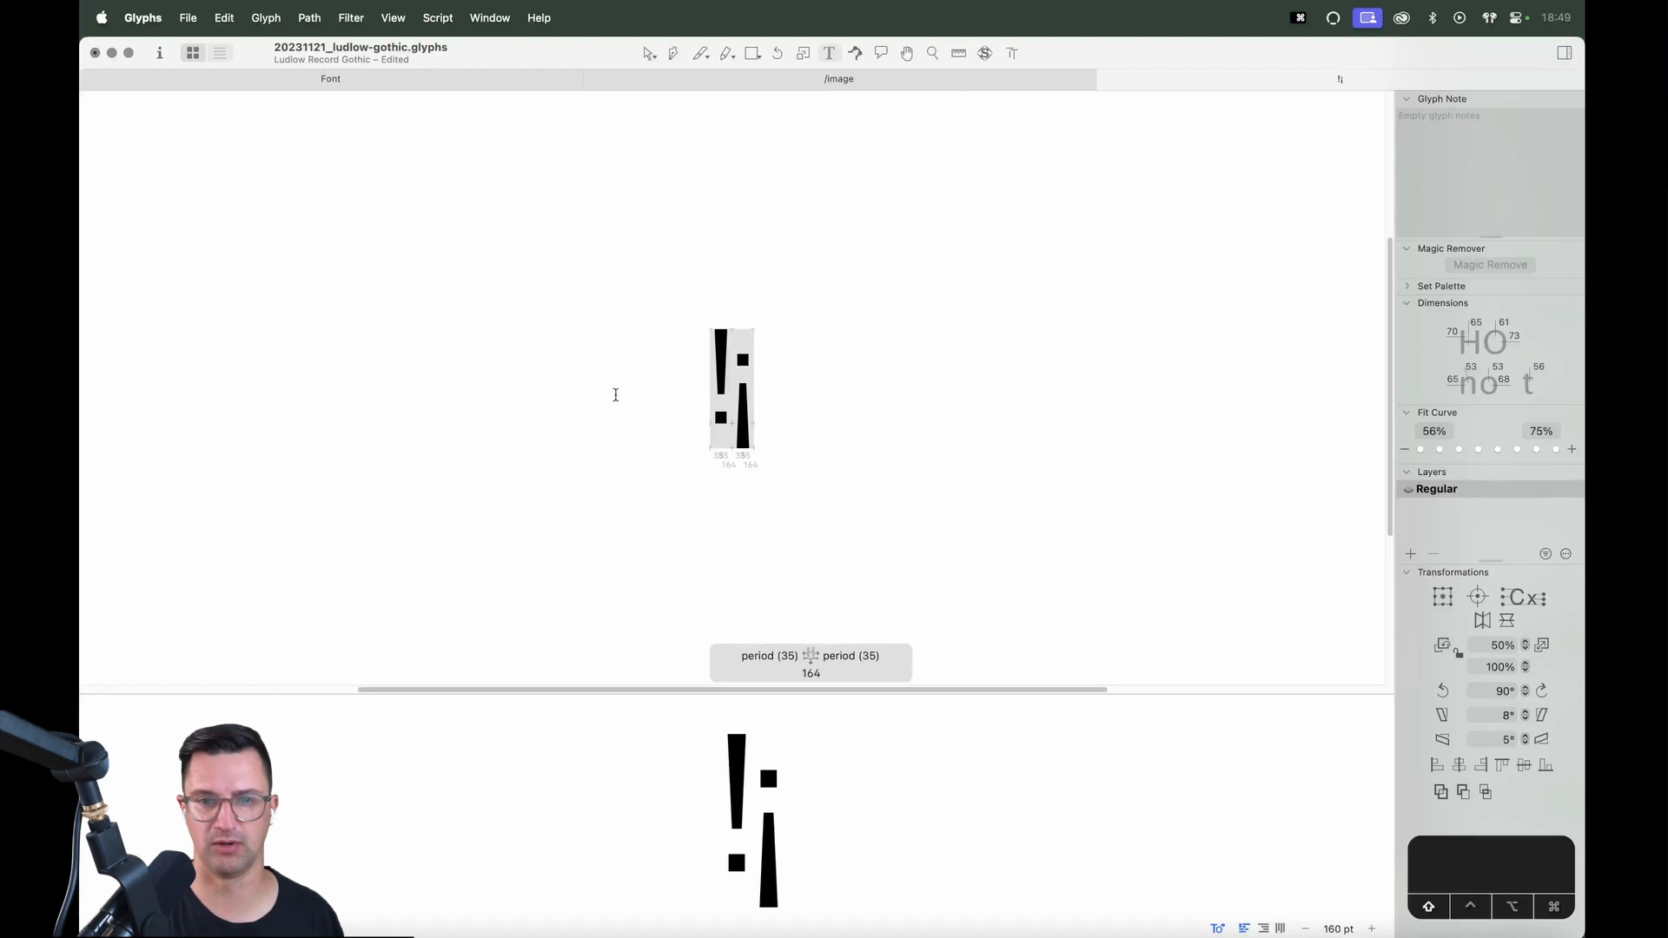
pyautogui.write('?')
pyautogui.press('Escape')
pyautogui.click(839, 82)
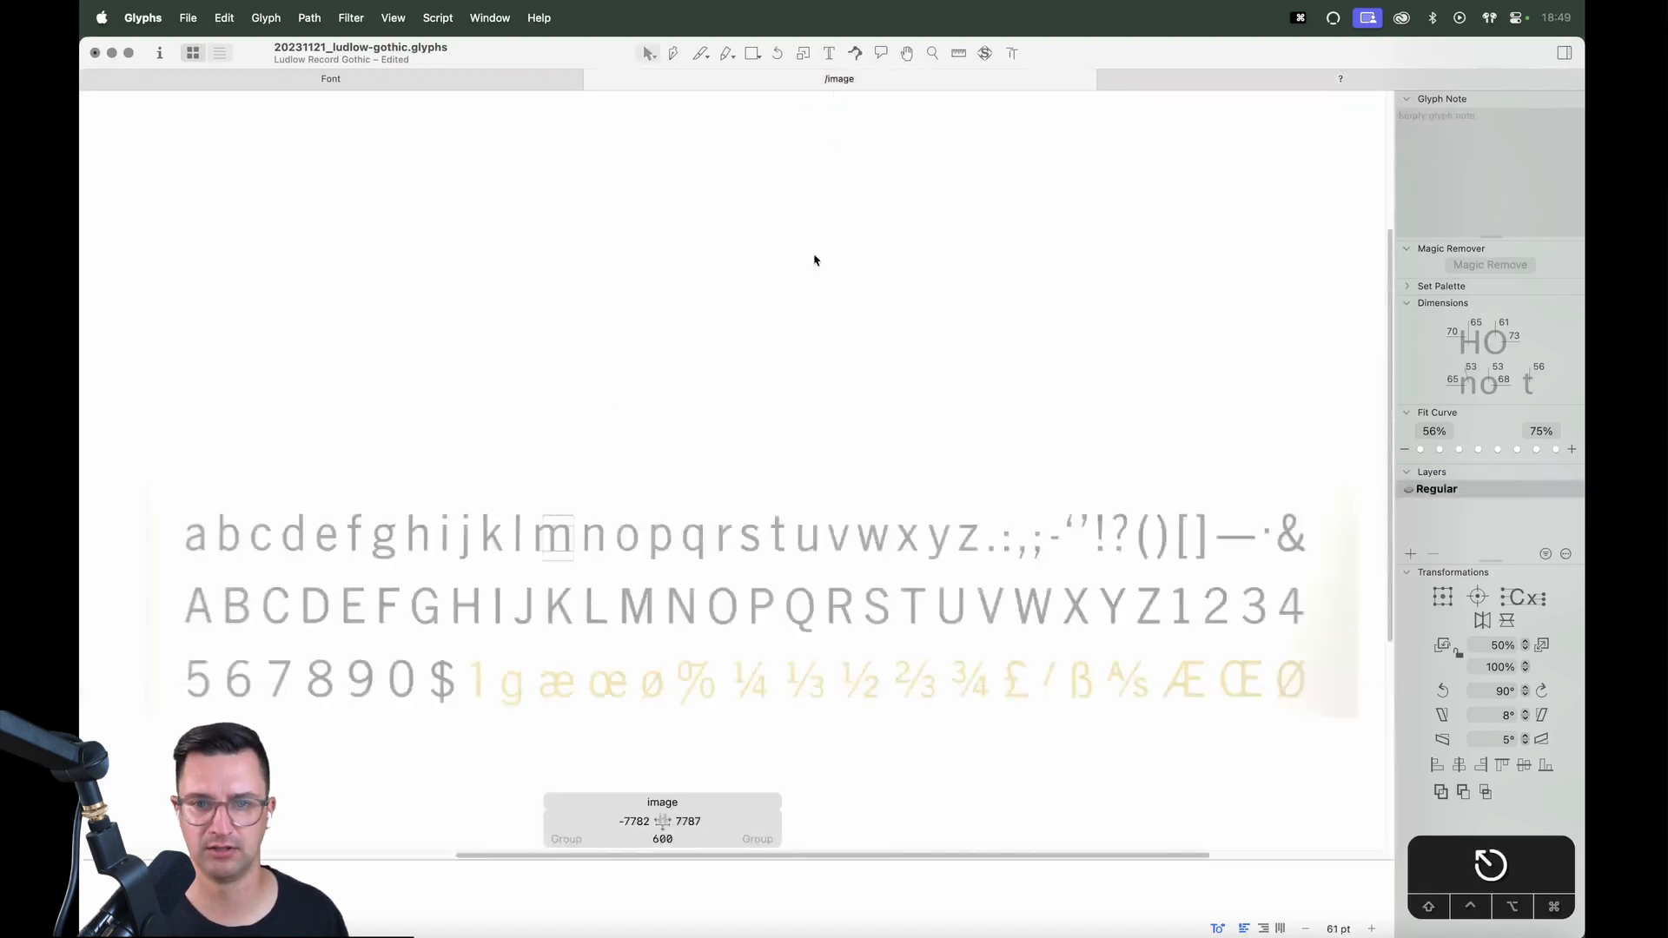
pyautogui.click(663, 575)
pyautogui.press('cmd+c')
pyautogui.click(1180, 82)
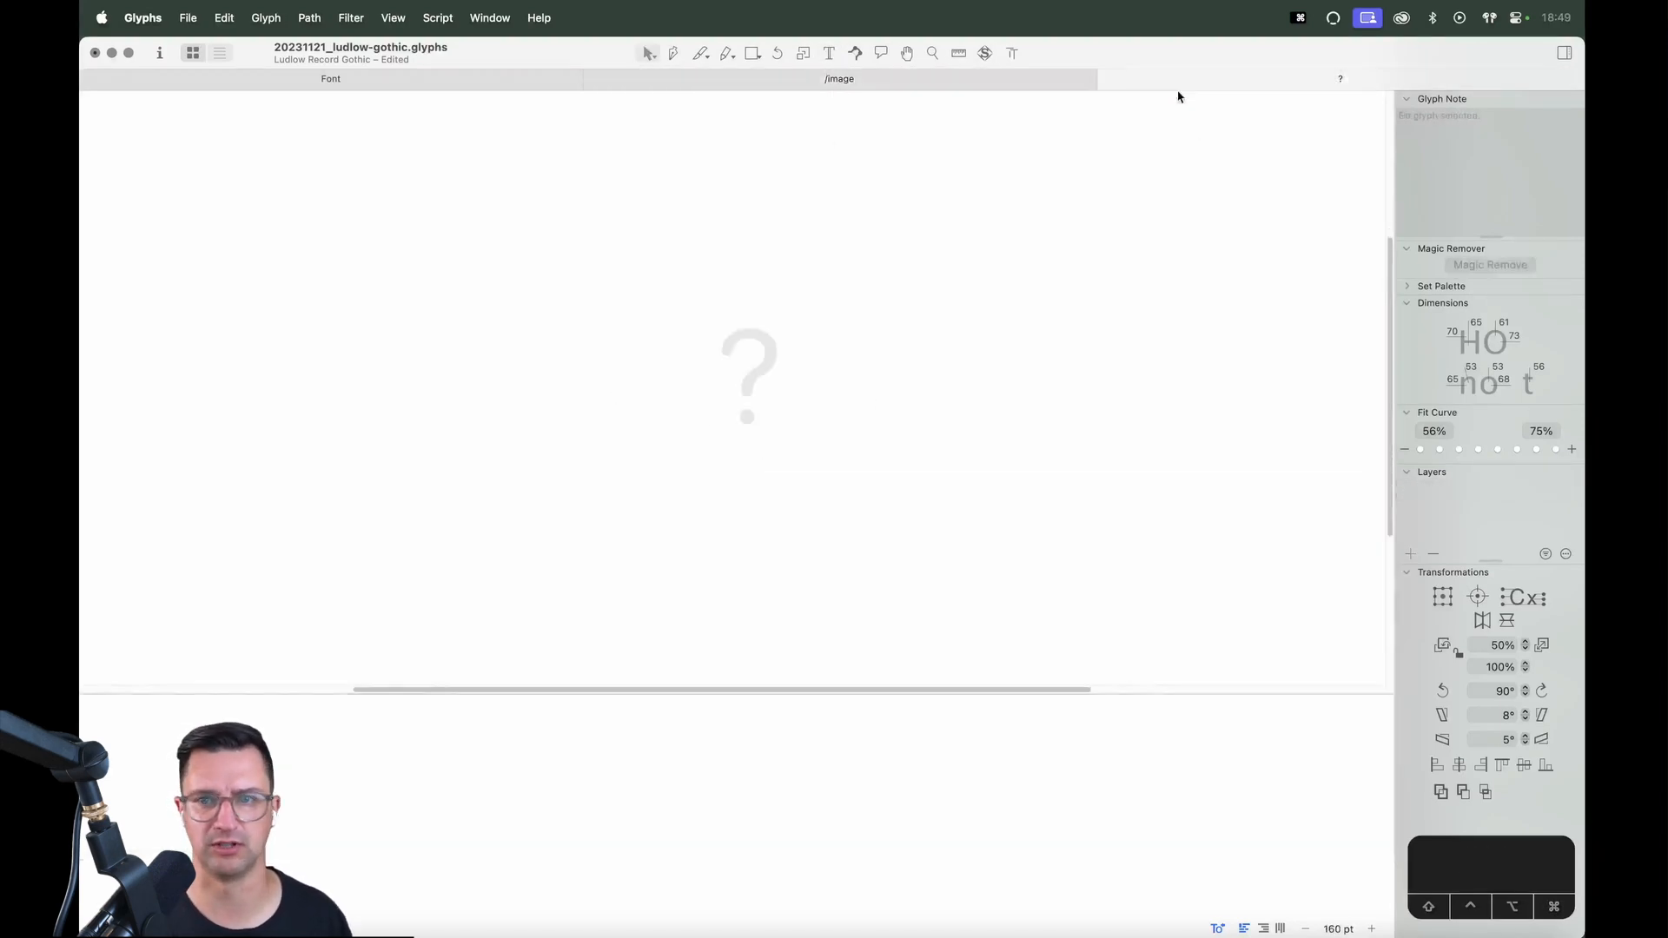
pyautogui.press('cmd+v')
# Move the reference image to X -18739, Y -3274 so the scanned question mark sits inside the glyph's frame on the baseline
pyautogui.press('z')
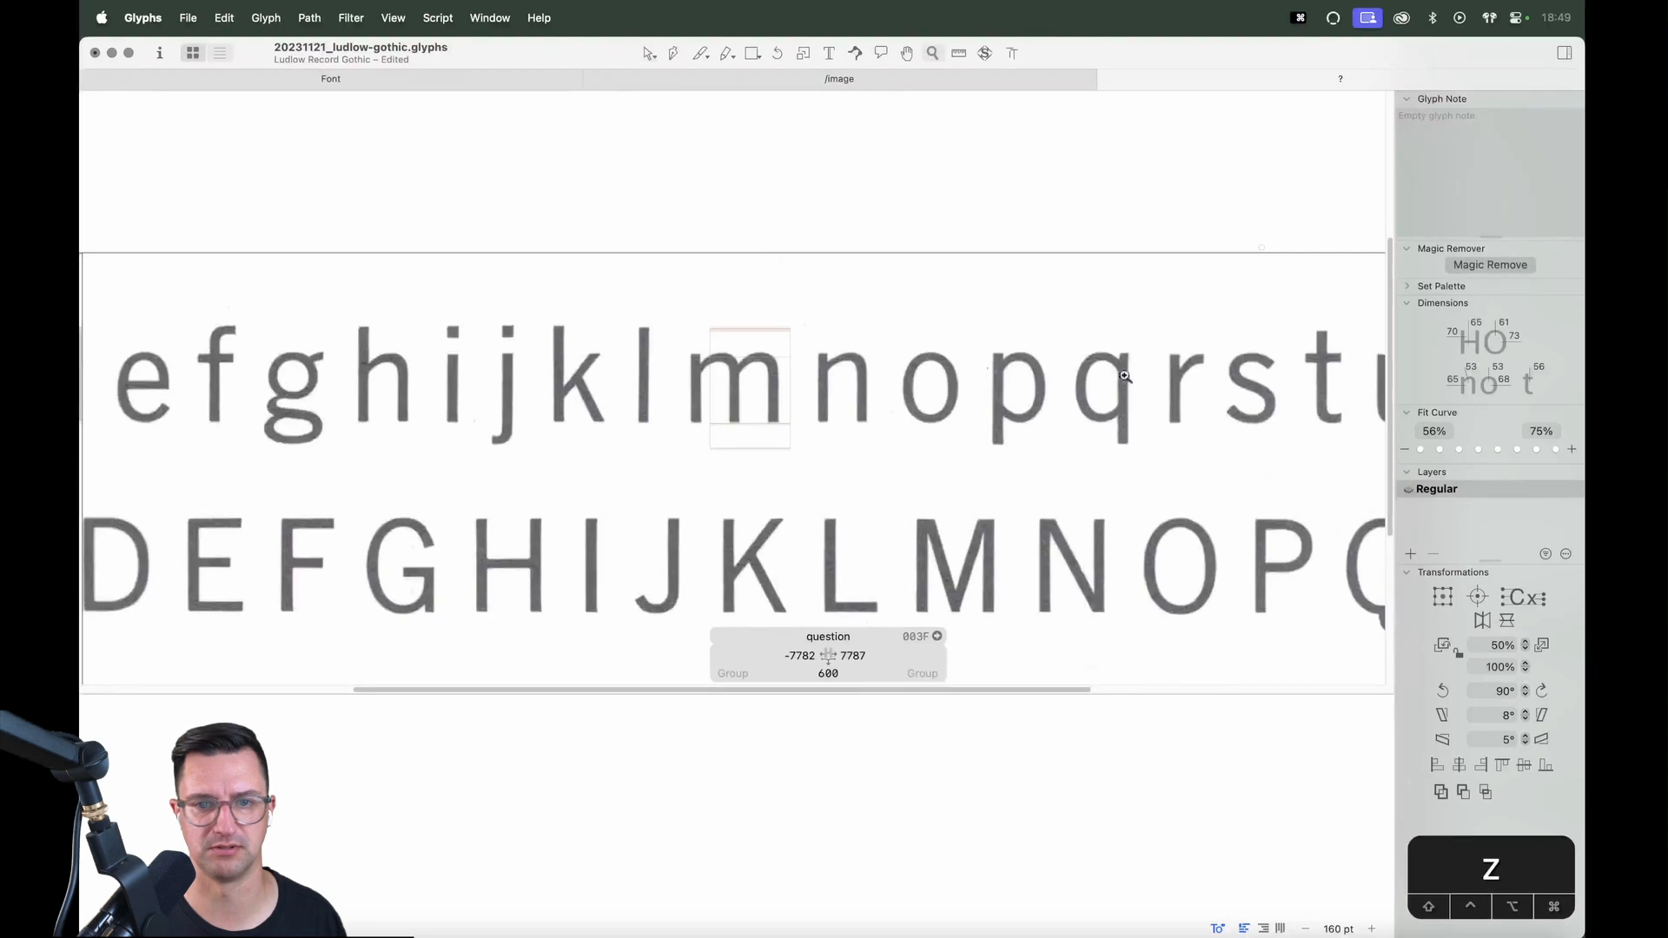
pyautogui.press('v')
pyautogui.moveTo(1313, 391); pyautogui.dragTo(493, 424)
pyautogui.keyDown('shift'); pyautogui.click(1049, 427); pyautogui.keyUp('shift')
pyautogui.moveTo(872, 429); pyautogui.dragTo(268, 426)
pyautogui.keyDown('shift'); pyautogui.click(951, 401); pyautogui.keyUp('shift')
pyautogui.moveTo(903, 399); pyautogui.dragTo(879, 399)
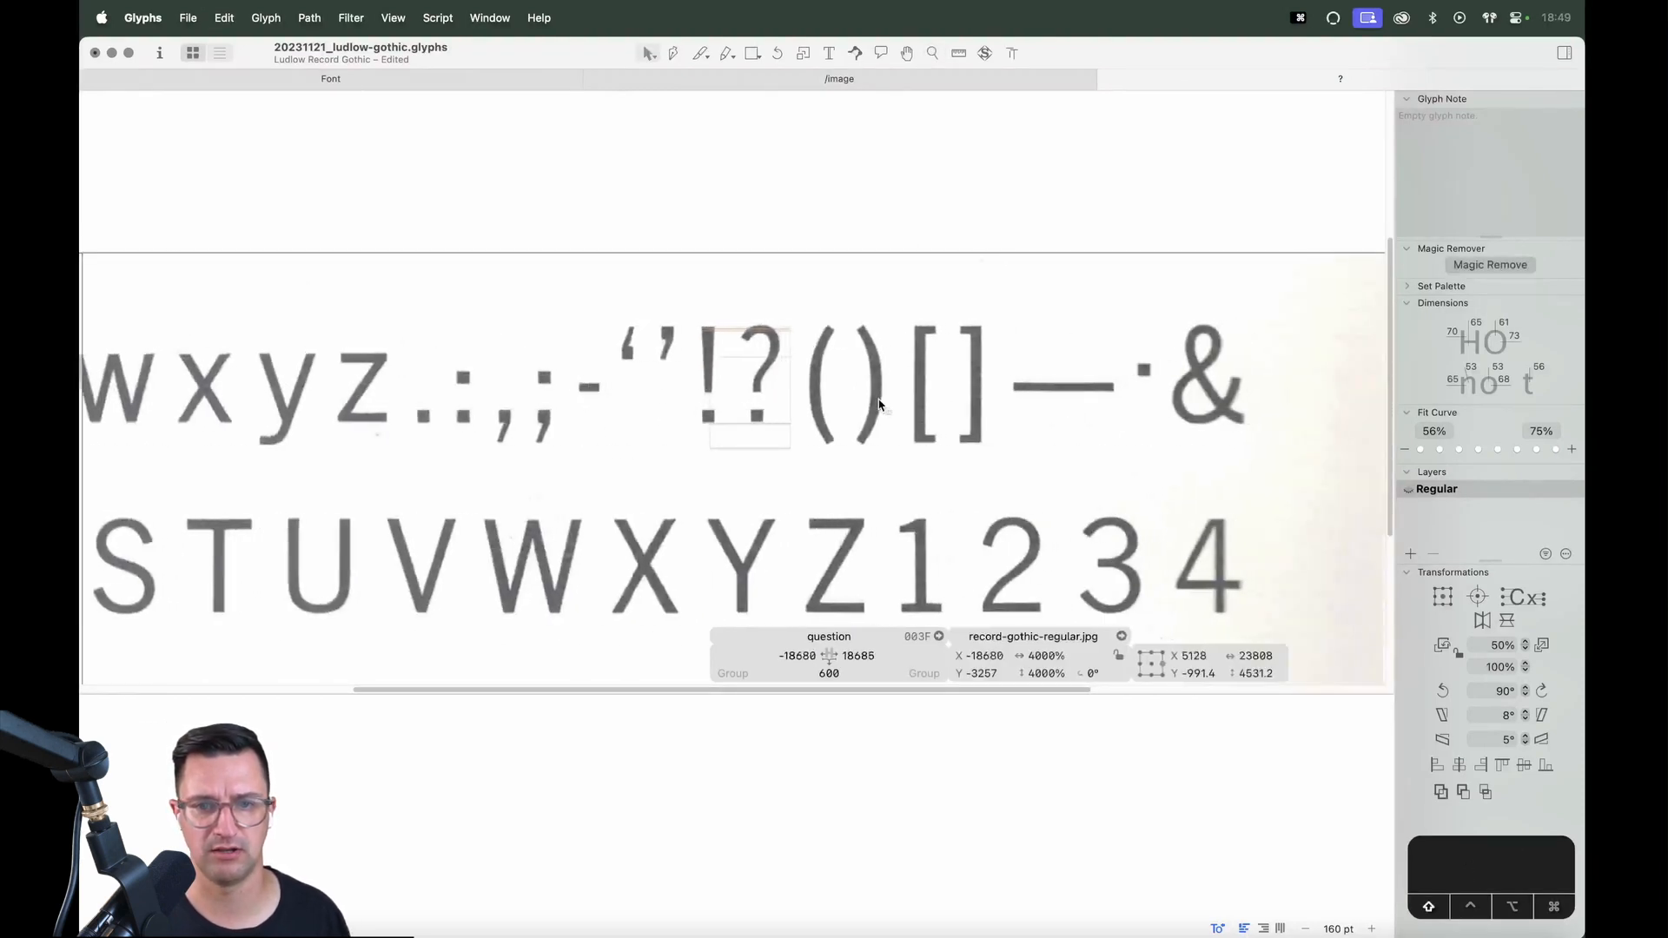
pyautogui.press('z')
pyautogui.press('v')
pyautogui.moveTo(771, 374); pyautogui.dragTo(841, 375)
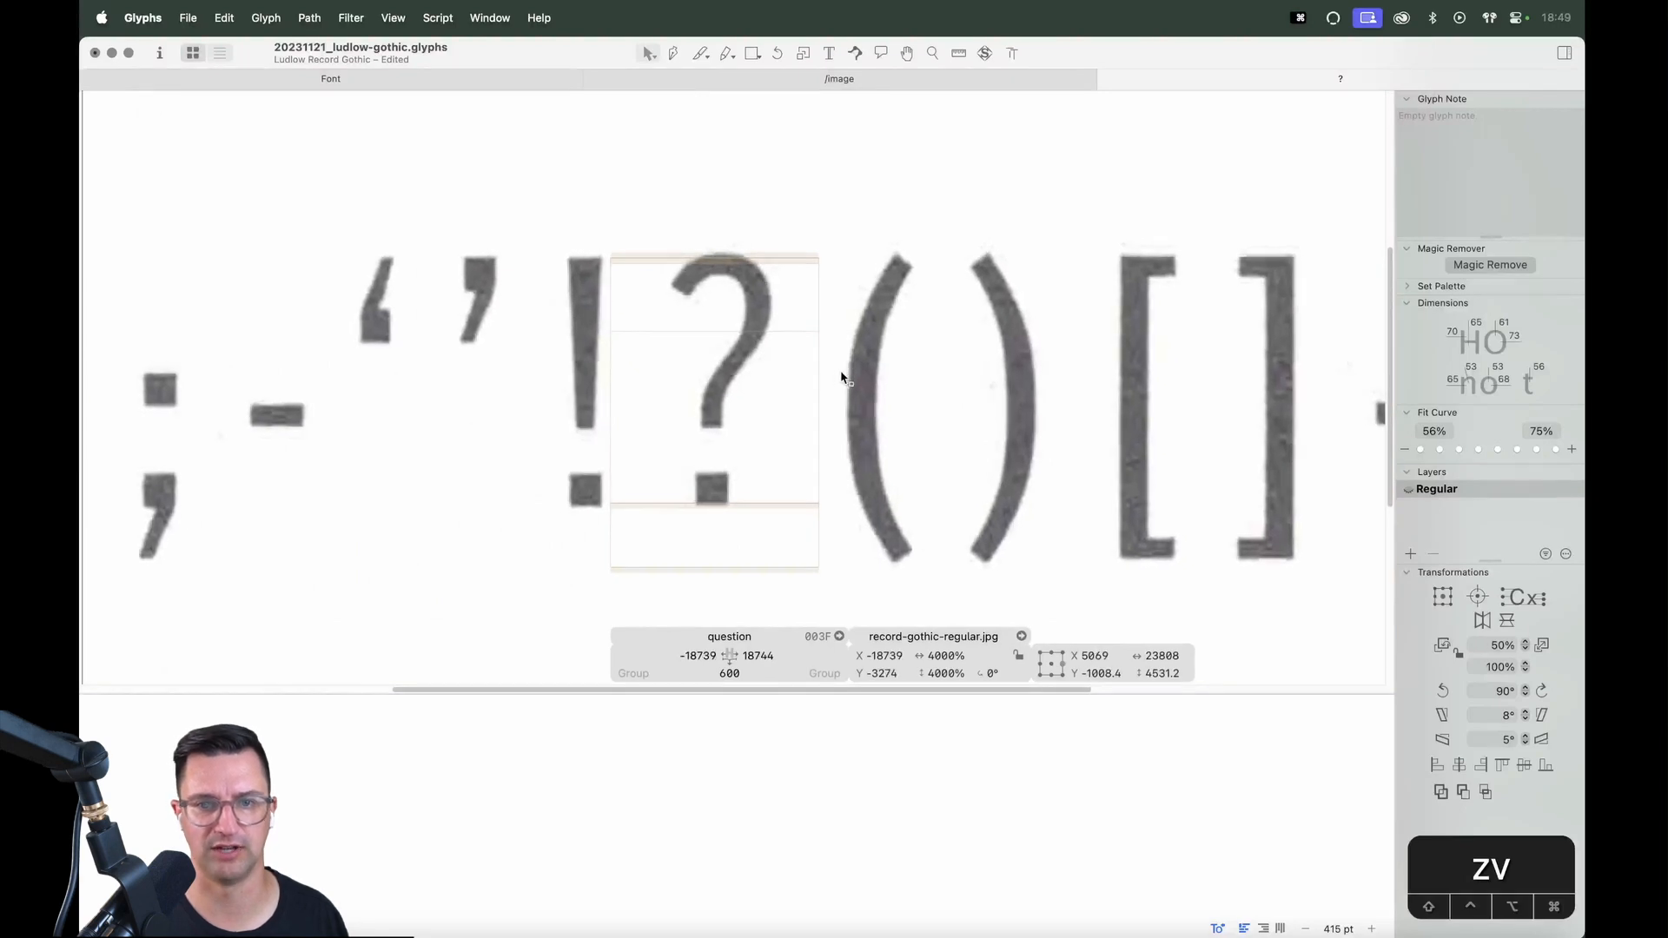
# Lock the reference image in the question mark glyph
pyautogui.press('z')
pyautogui.moveTo(905, 169); pyautogui.dragTo(540, 626)
pyautogui.press('v')
pyautogui.rightClick(778, 342)
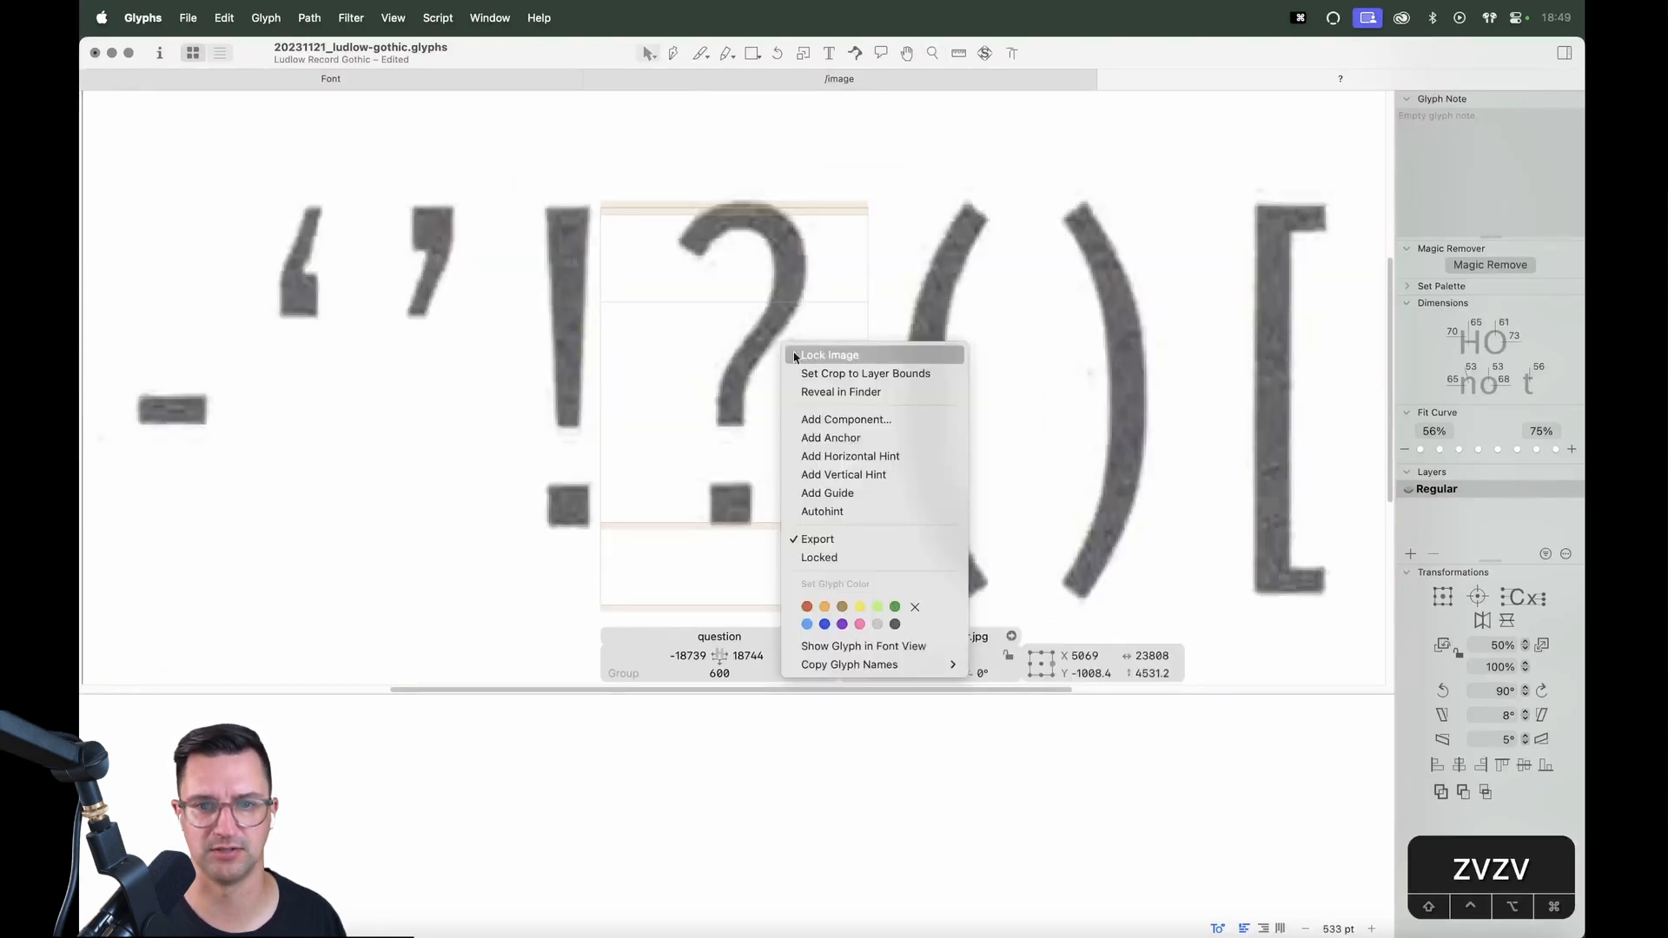
pyautogui.click(792, 356)
pyautogui.click(786, 390)
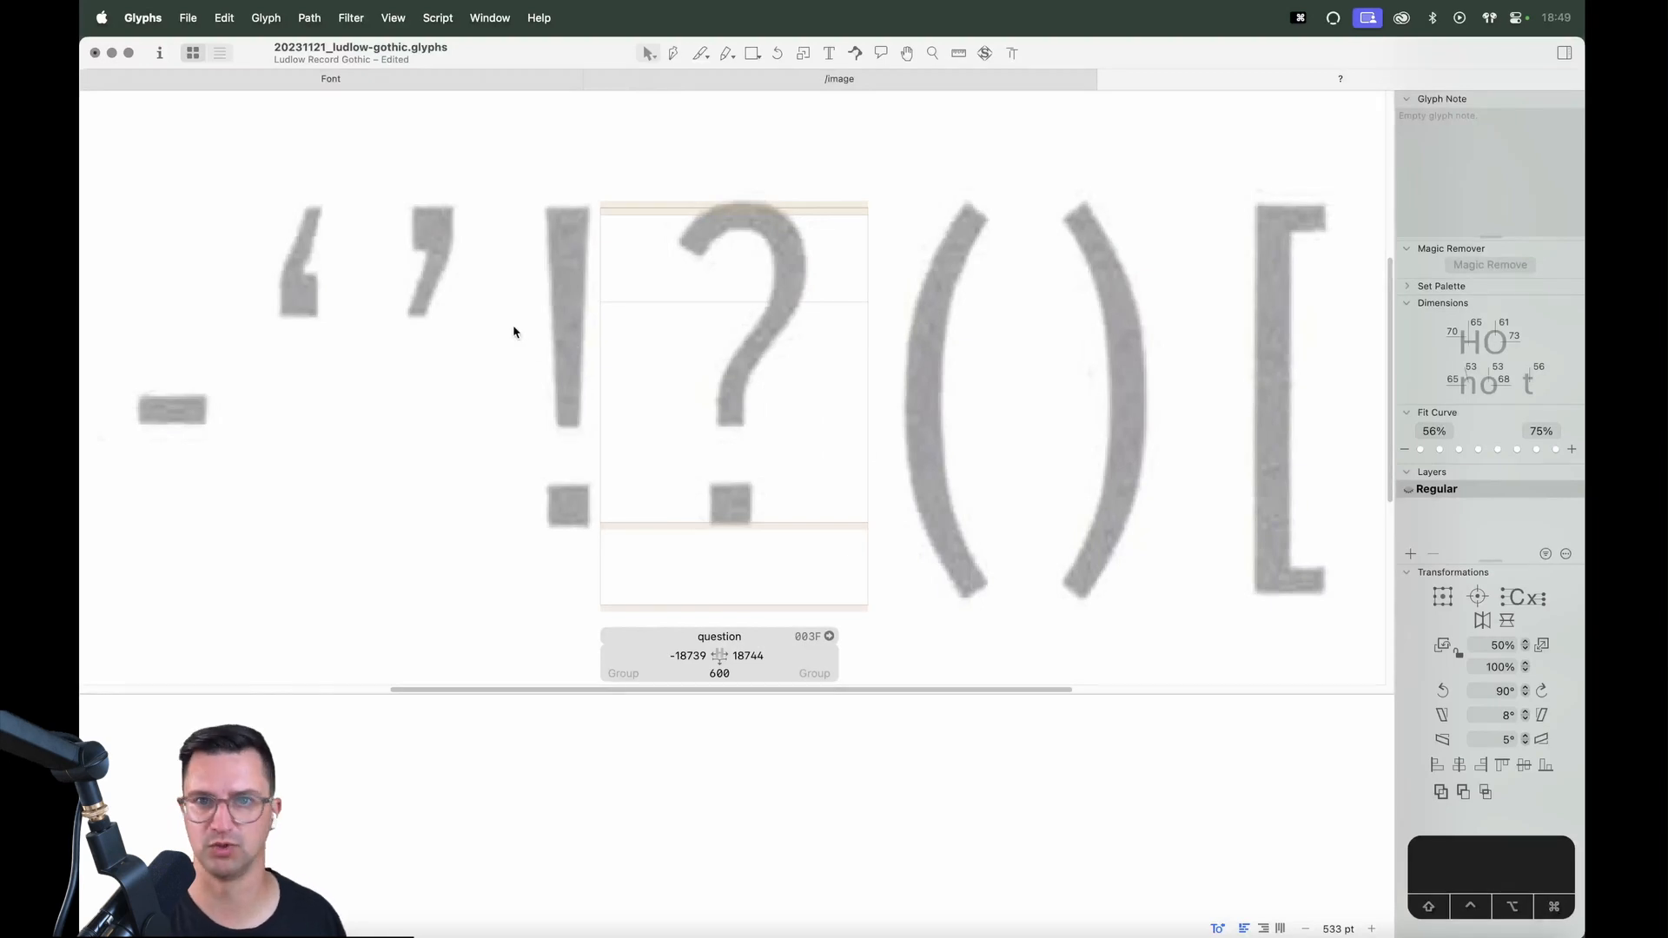
# Insert the period glyph as a component in the question mark to serve as its dot
pyautogui.press('super+shift+c')
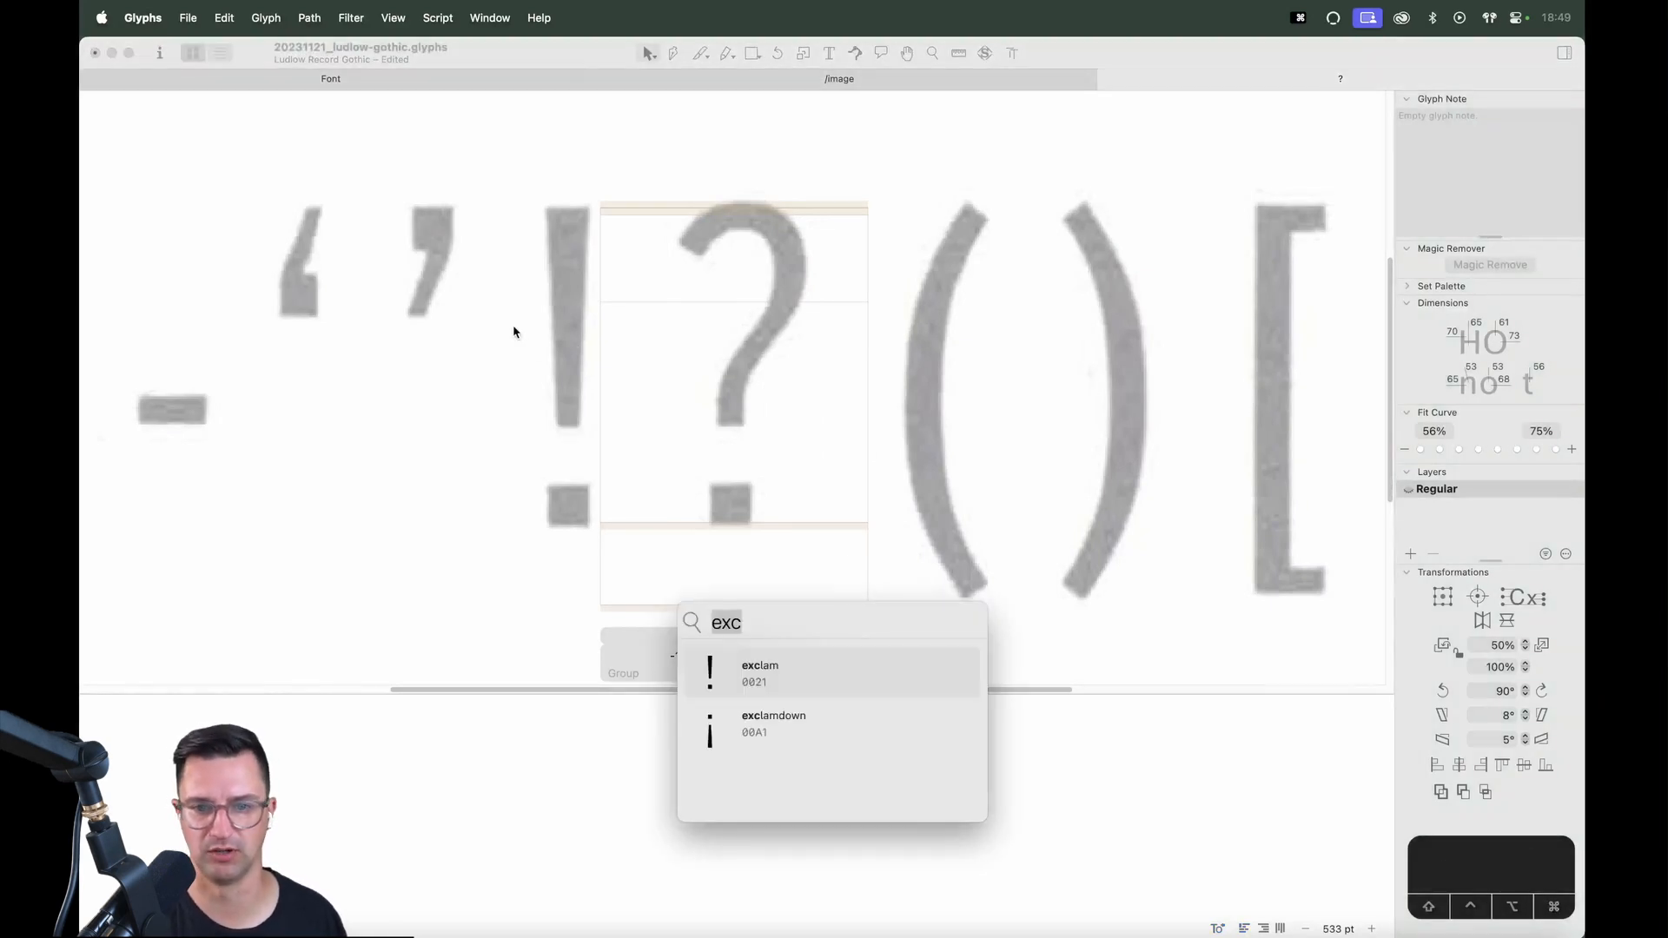
pyautogui.write('per')
pyautogui.press('Return')
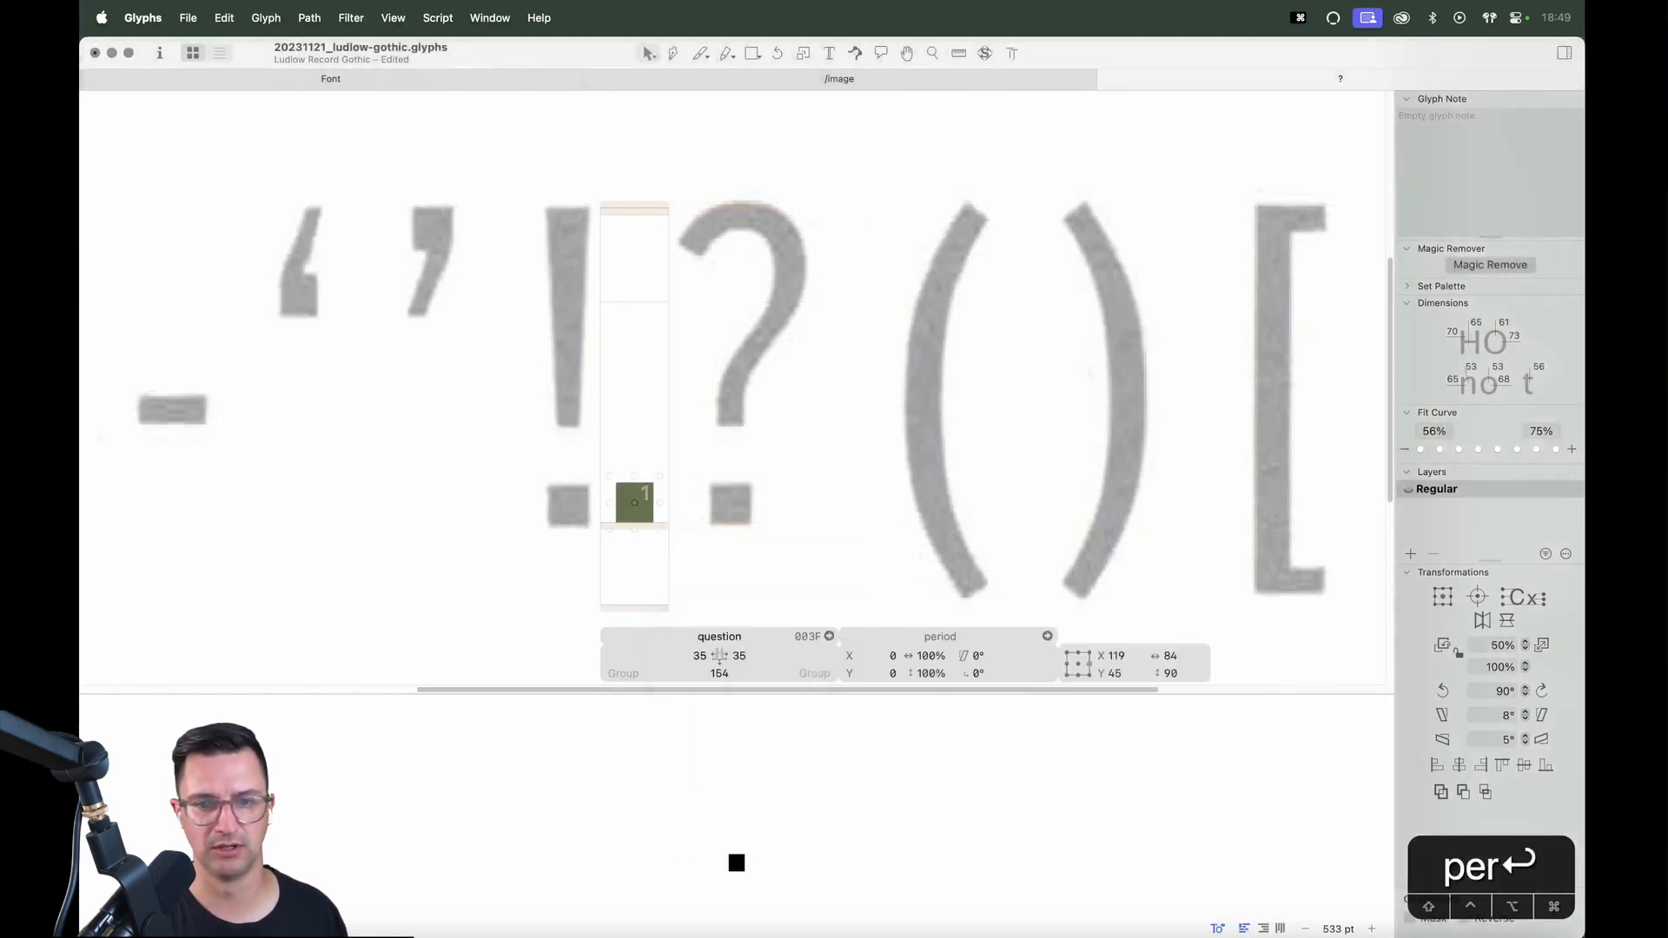
# Unlock the reference image, shift it to X -18954 so the scanned dot lines up with the period component, and lock it again
pyautogui.click(757, 428)
pyautogui.rightClick(724, 383)
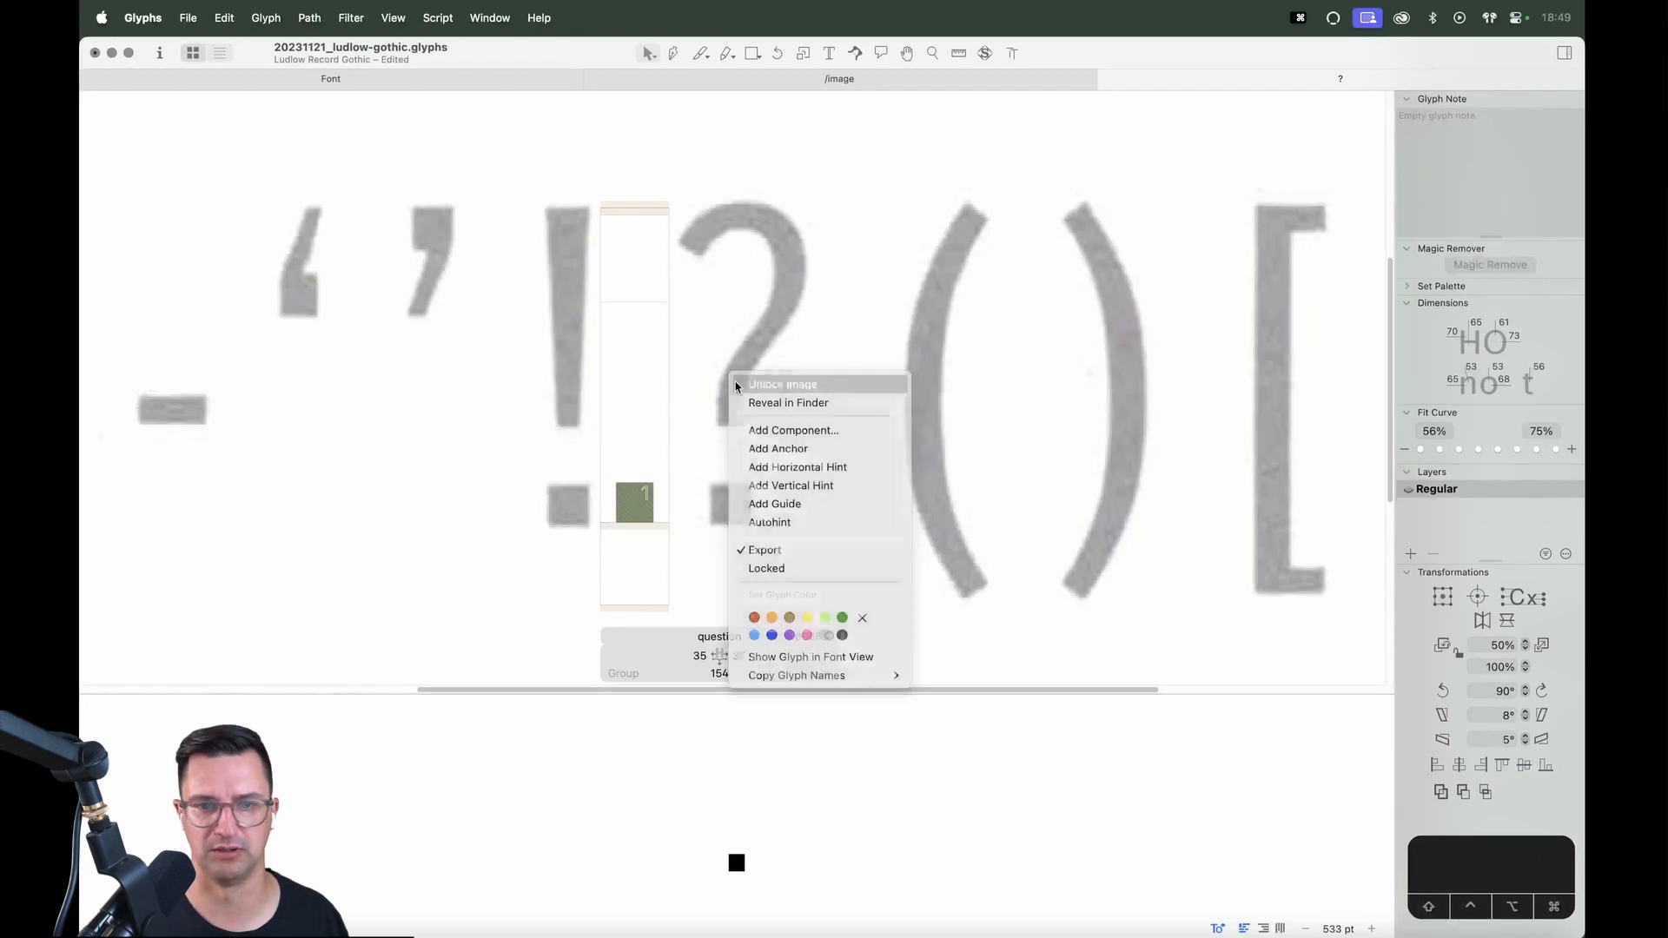
pyautogui.press('Escape')
pyautogui.moveTo(762, 319); pyautogui.dragTo(665, 321)
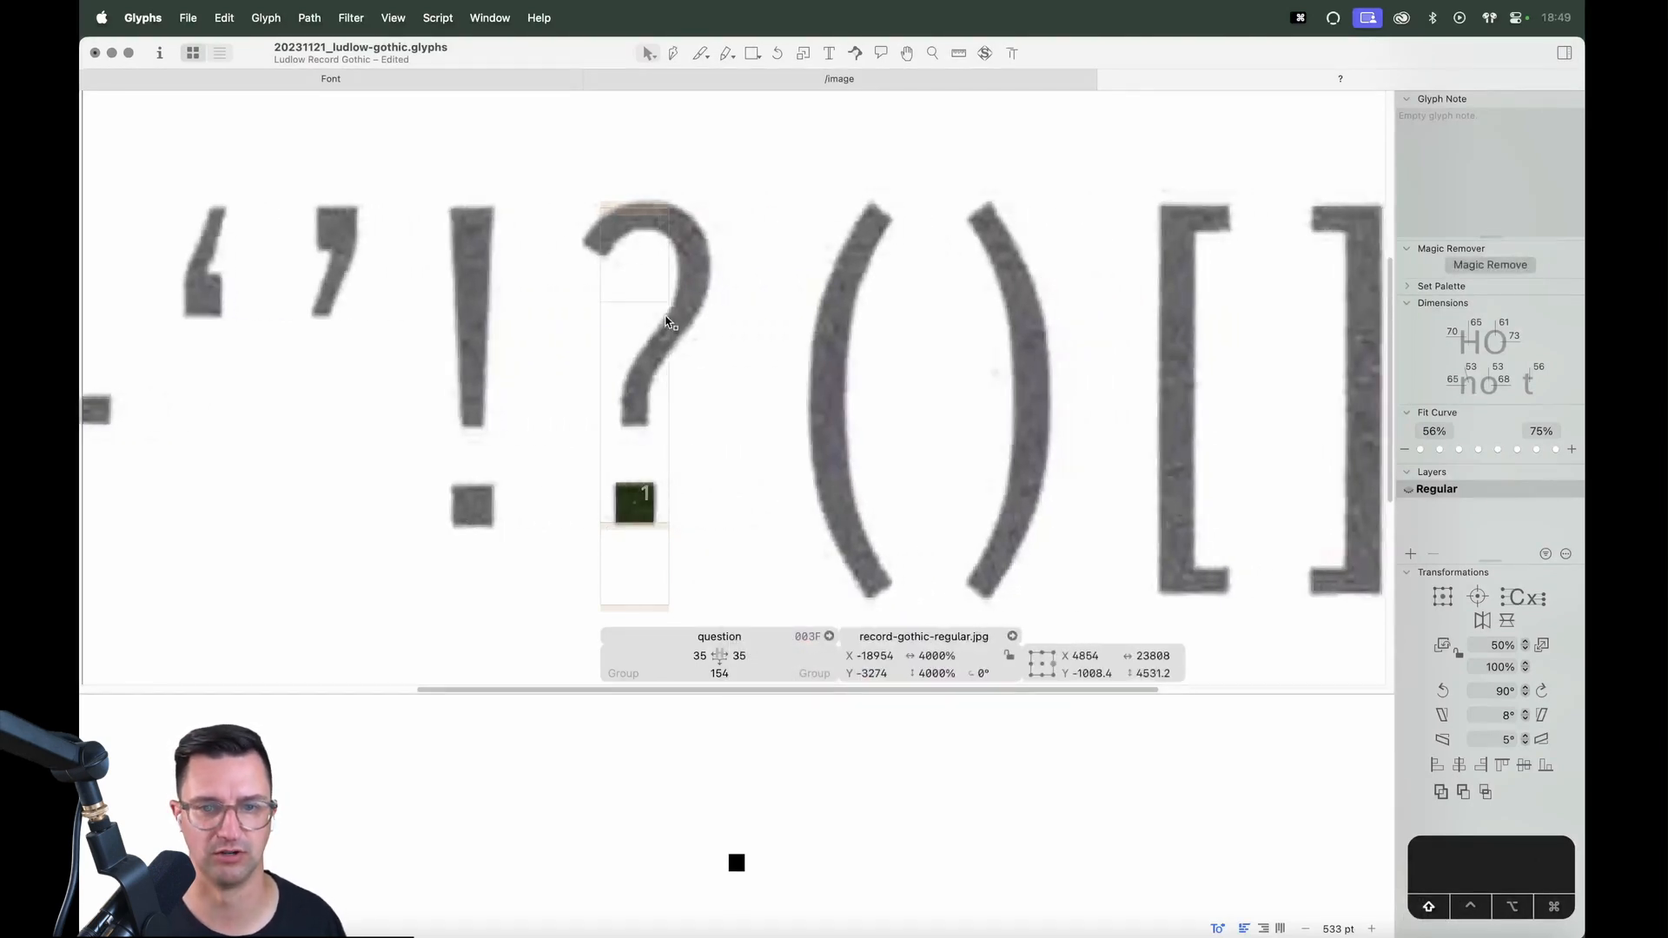
pyautogui.rightClick(707, 361)
pyautogui.click(734, 365)
# Start the hook outline with the Pen tool at X 25, Y 221, overshoot the stem base's right corner, and go up via X 108, Y 188 to Y 284
pyautogui.press('z')
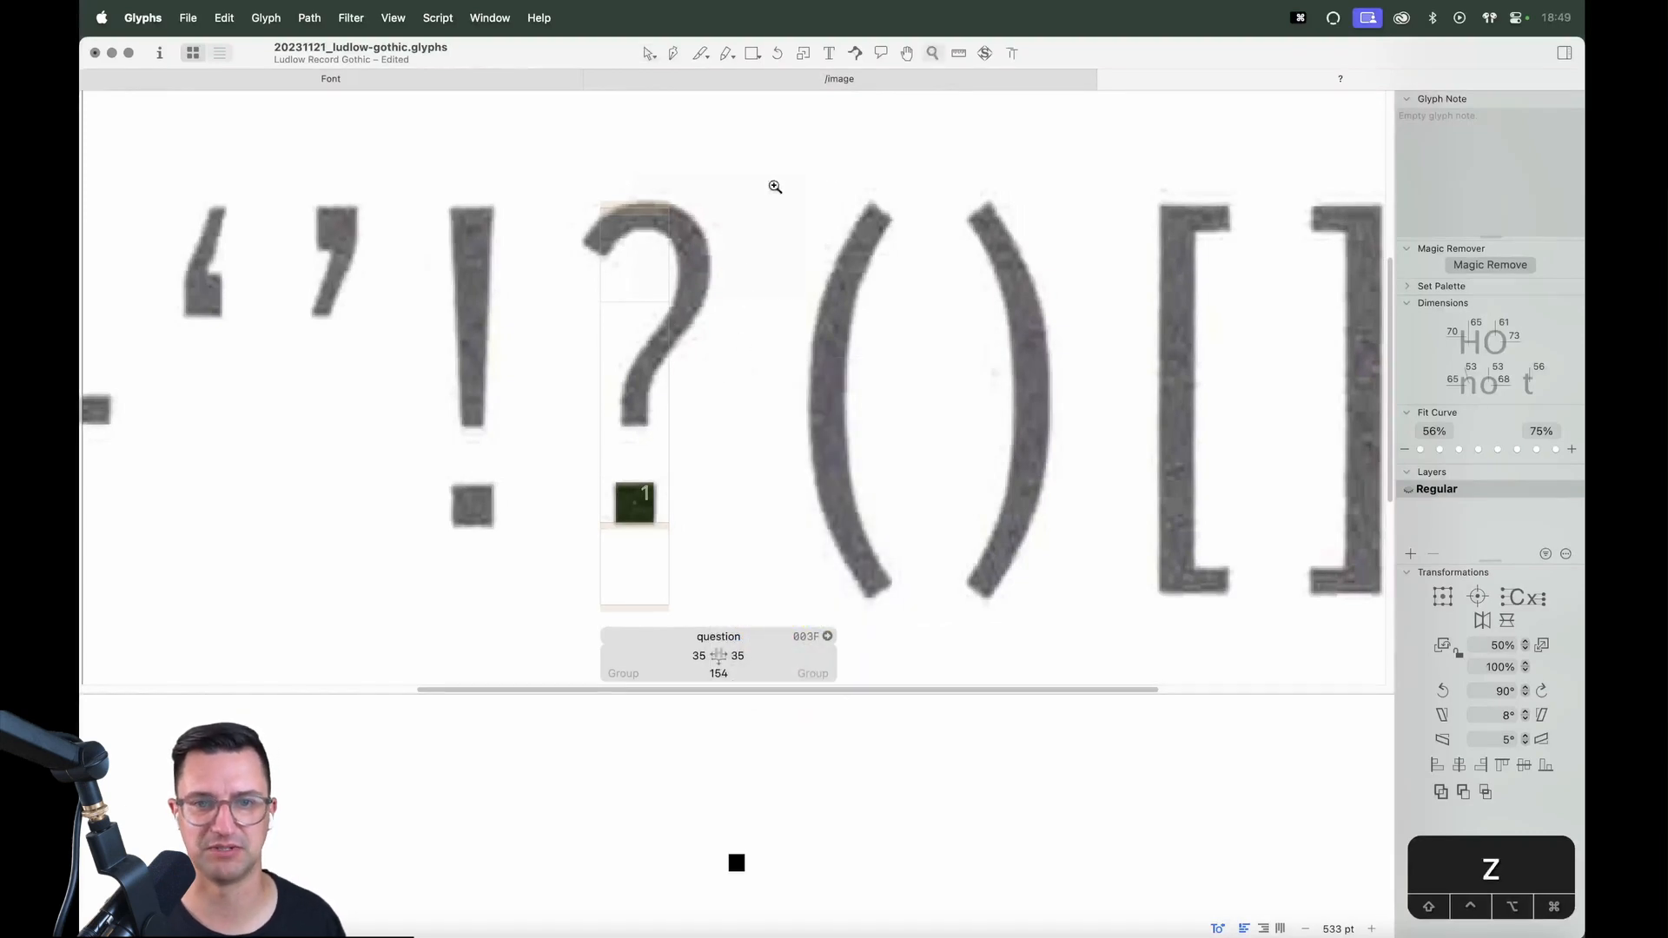
pyautogui.moveTo(774, 184); pyautogui.dragTo(489, 582)
pyautogui.press('v')
pyautogui.press('space')
pyautogui.moveTo(718, 257); pyautogui.dragTo(678, 371)
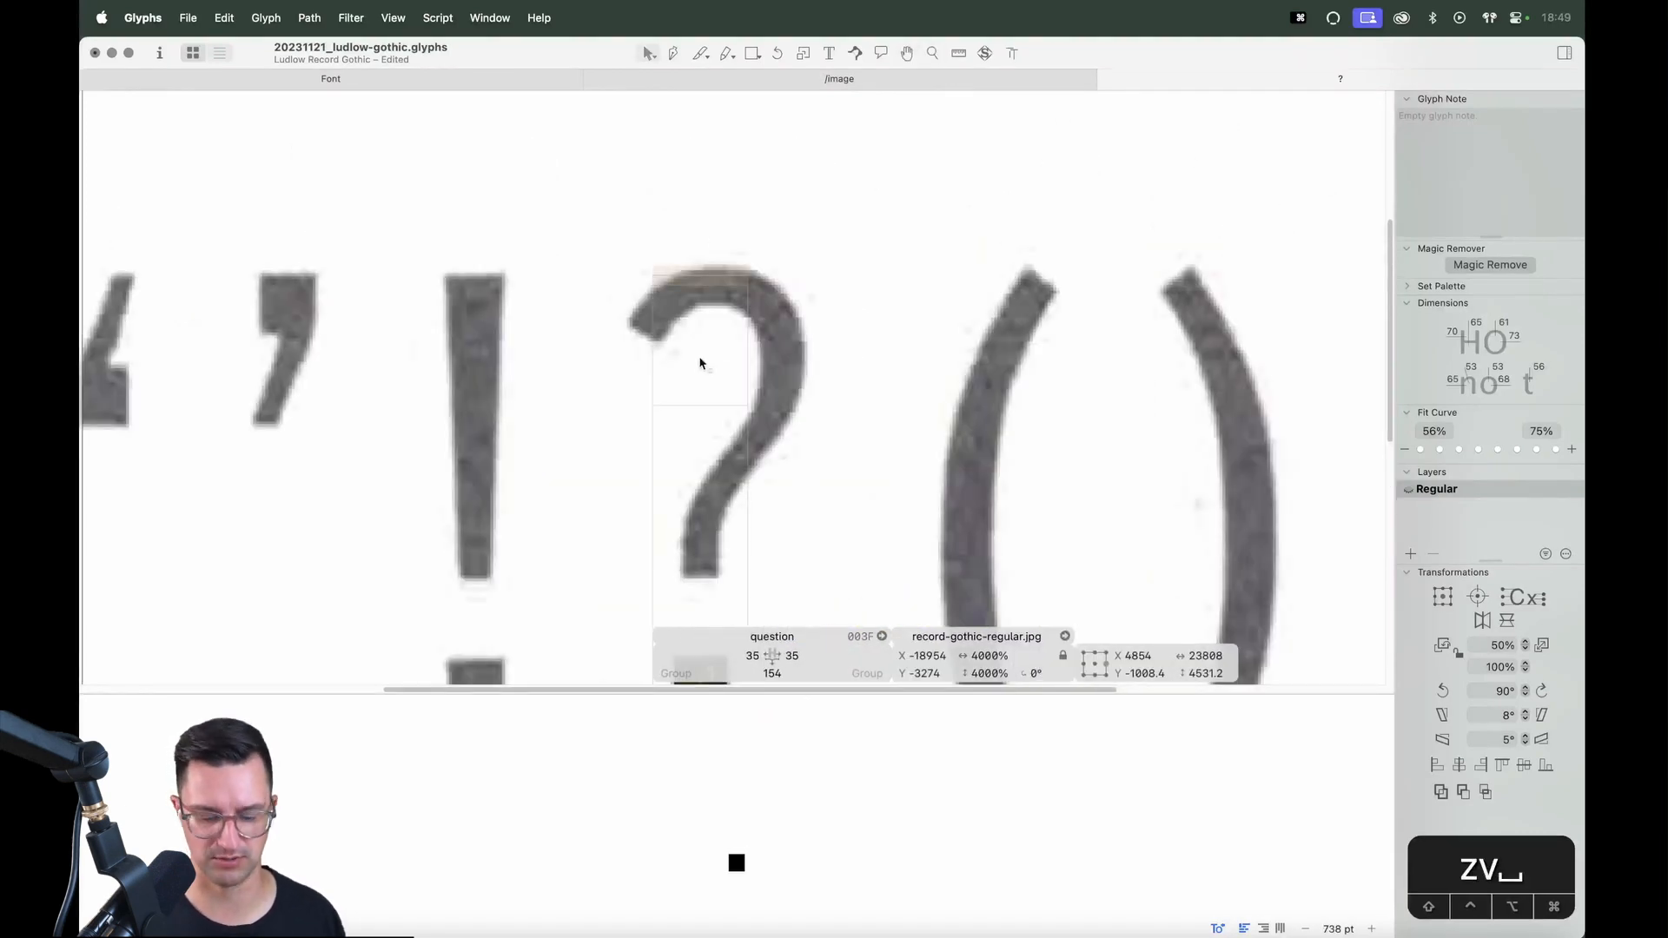
pyautogui.press('super+plus')
pyautogui.press('space')
pyautogui.moveTo(711, 465); pyautogui.dragTo(733, 394)
pyautogui.press('p')
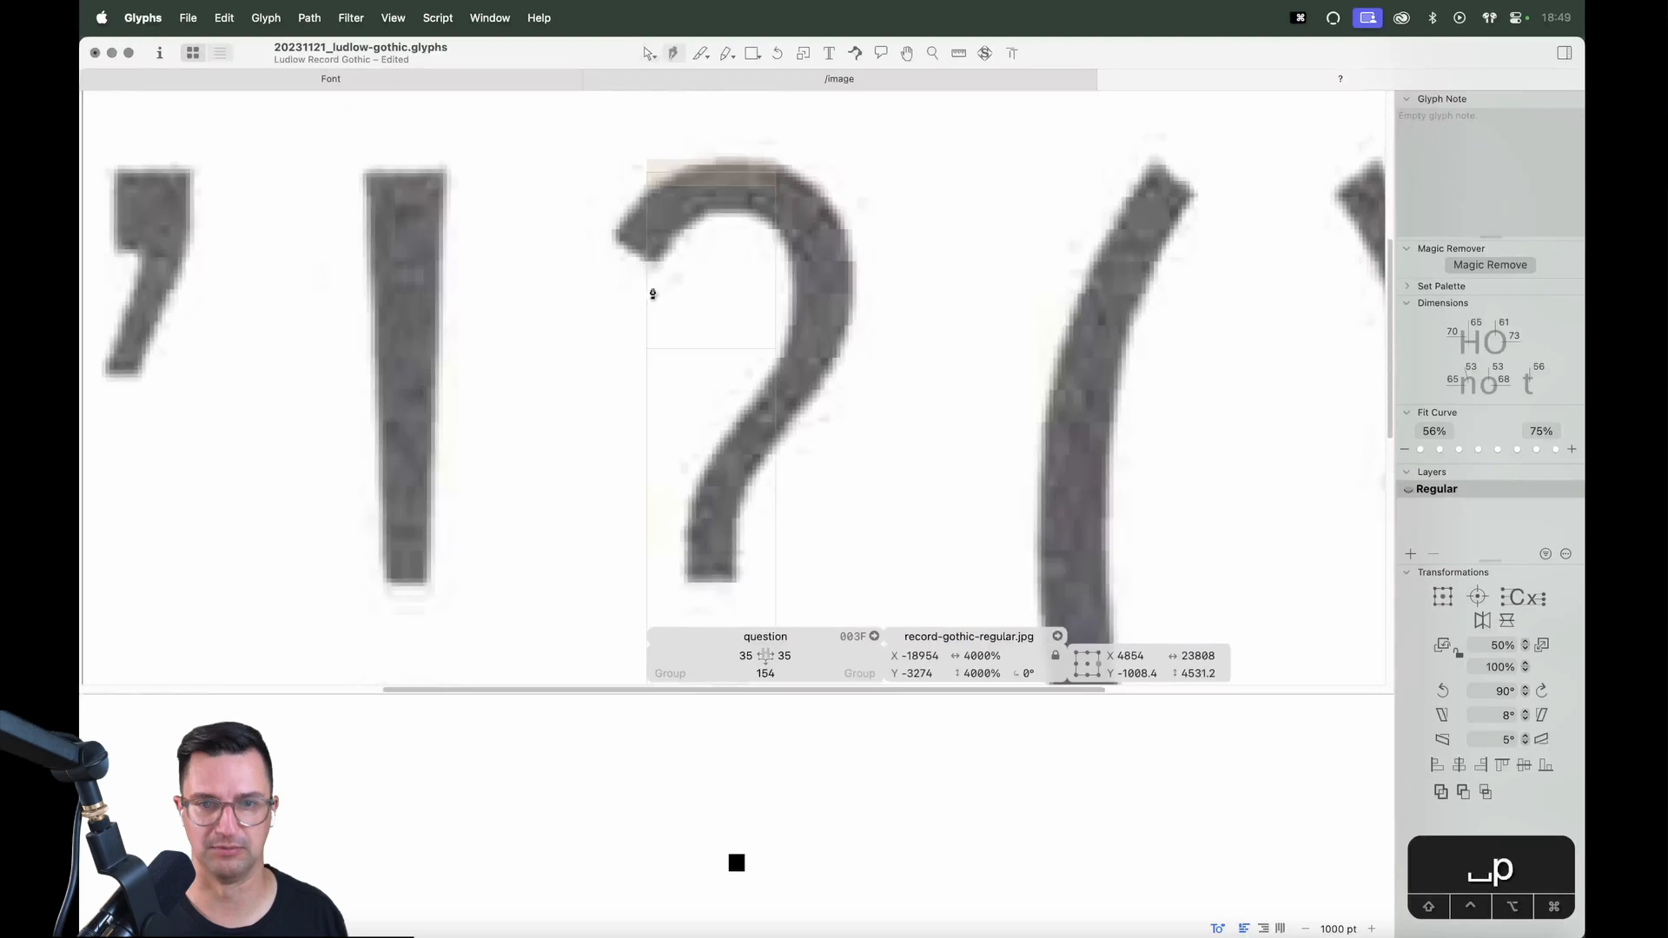
pyautogui.press('space')
pyautogui.moveTo(740, 488); pyautogui.dragTo(753, 420)
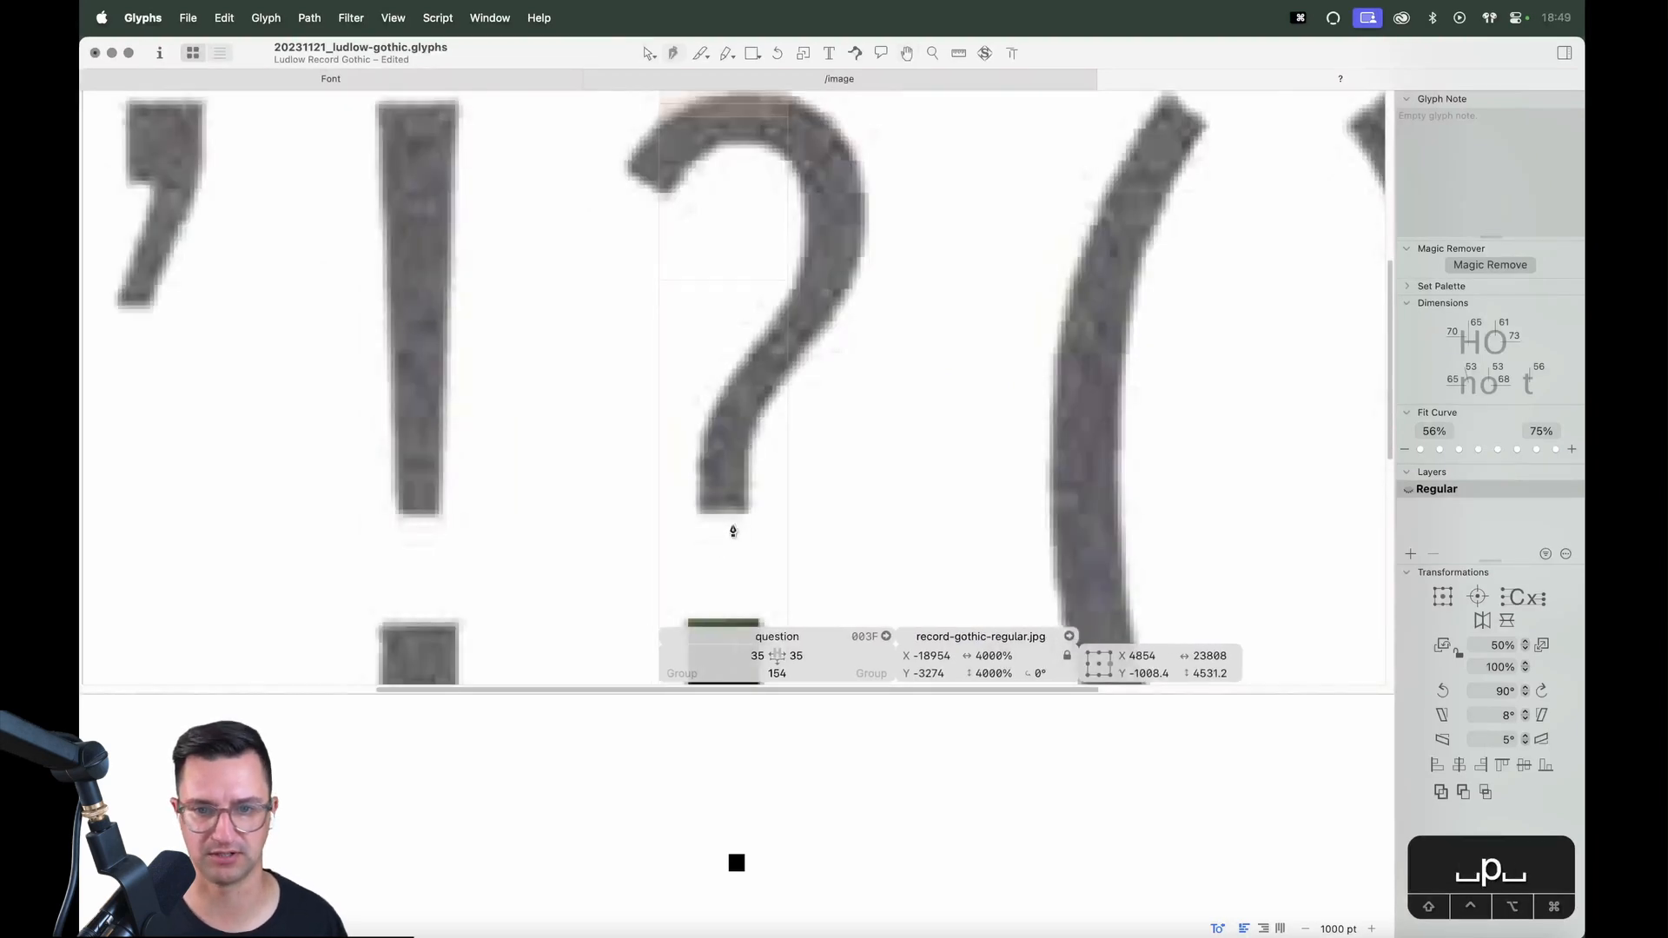
pyautogui.press('space')
pyautogui.moveTo(737, 500); pyautogui.dragTo(777, 510)
pyautogui.press('space')
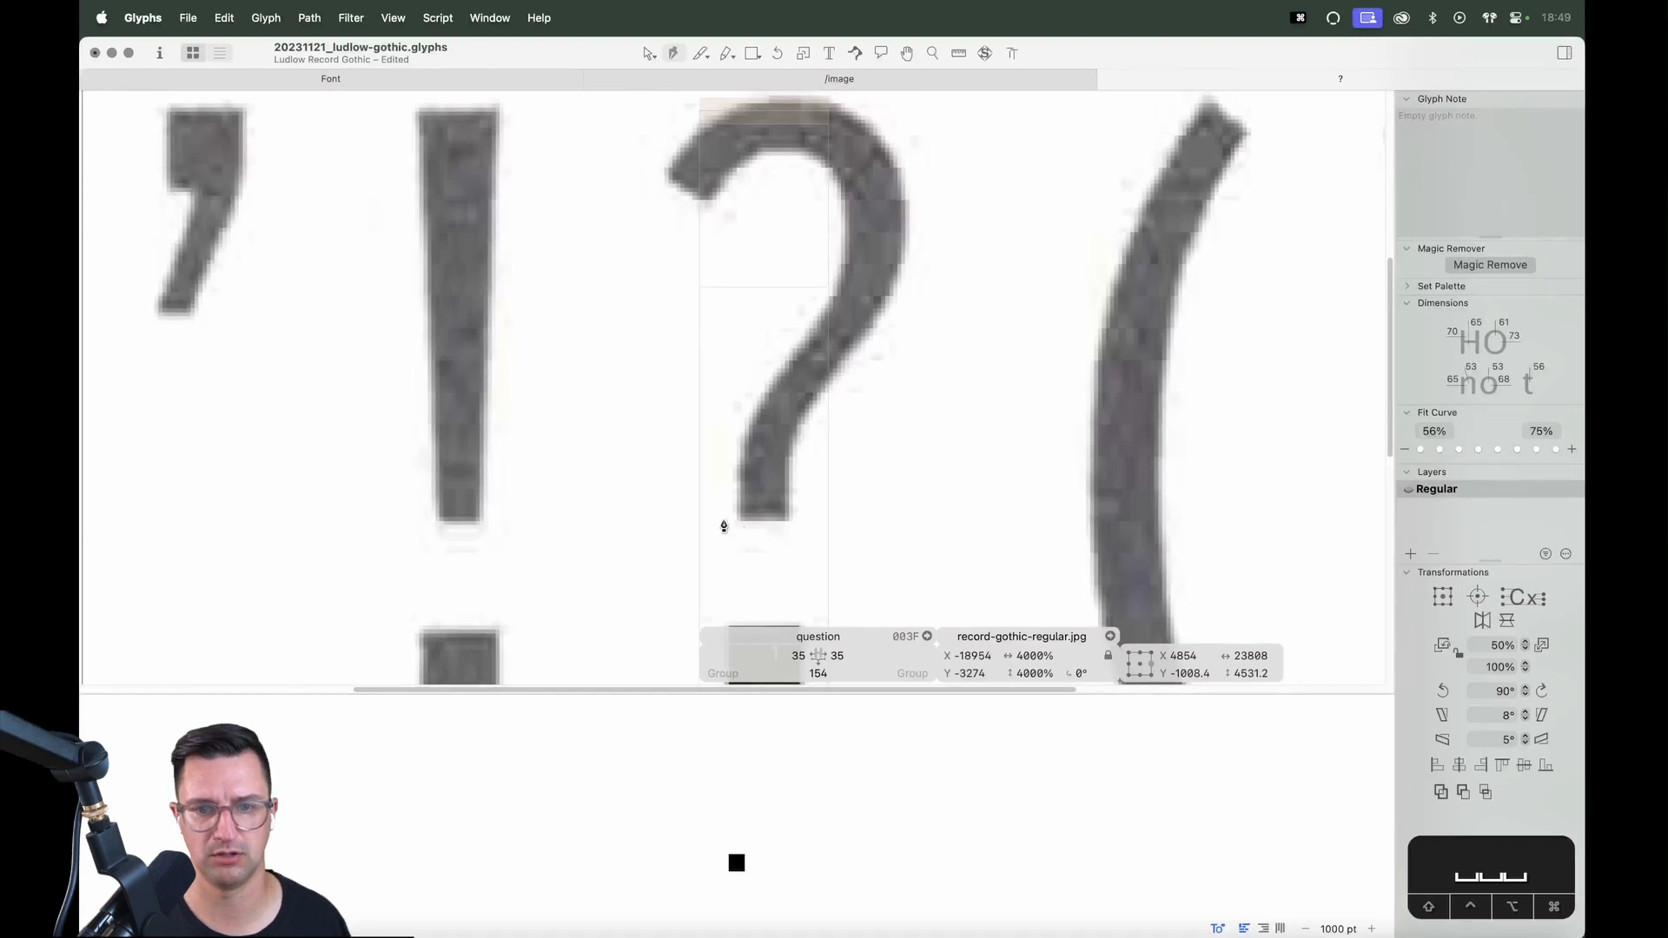
pyautogui.click(721, 520)
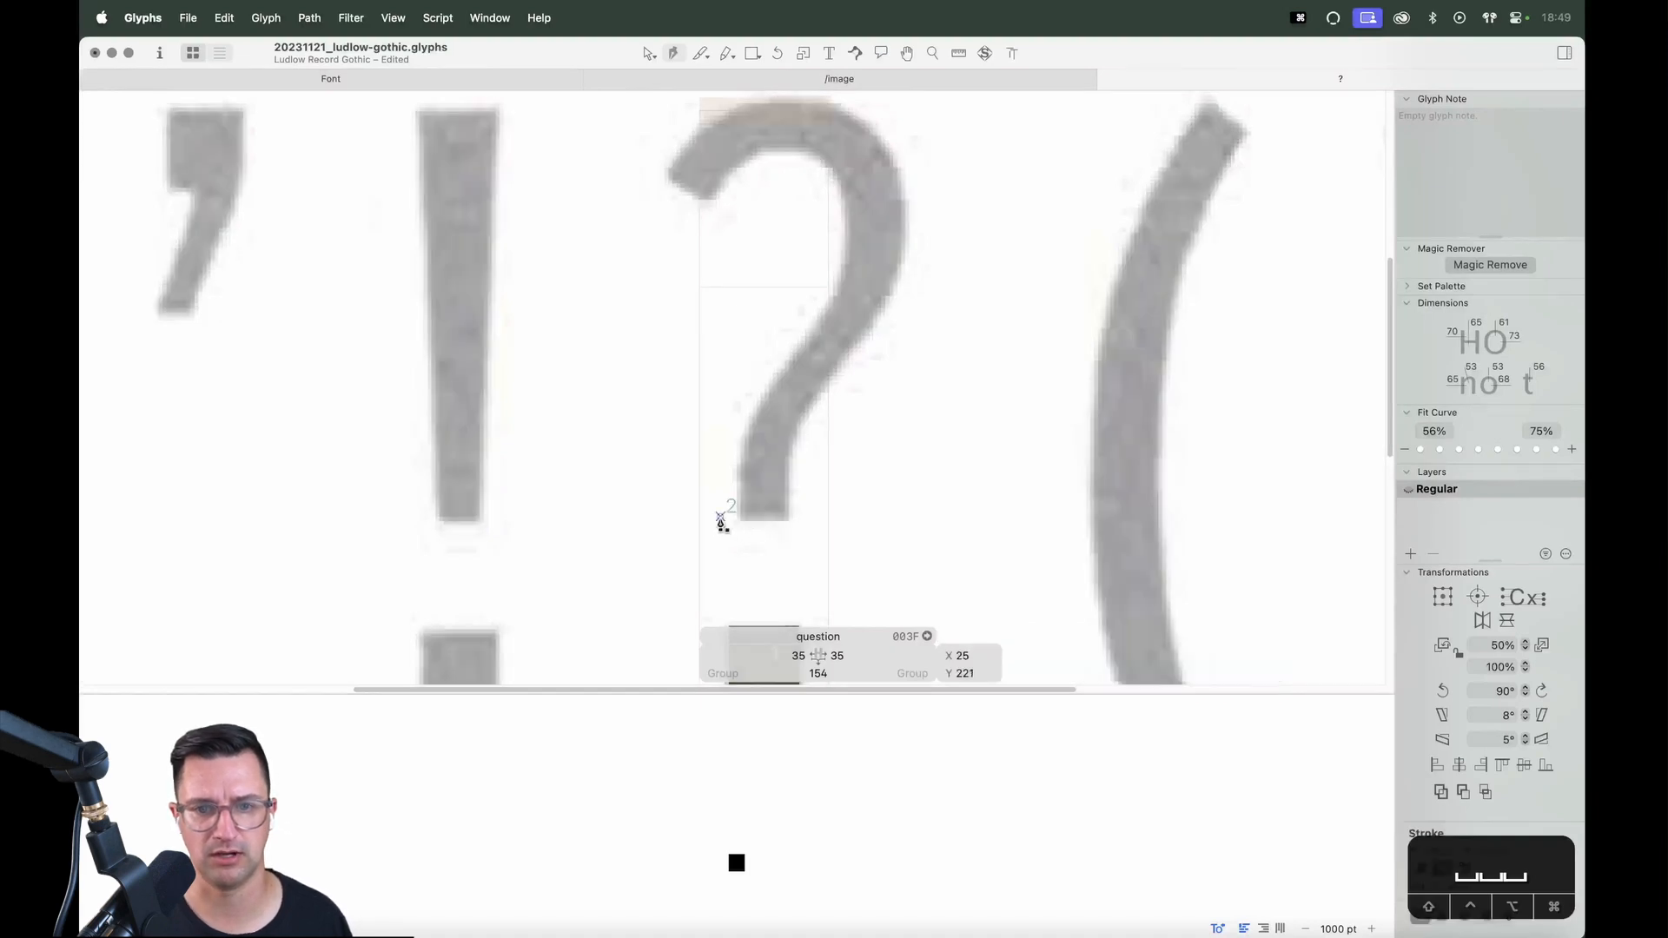
pyautogui.click(818, 519)
pyautogui.click(790, 544)
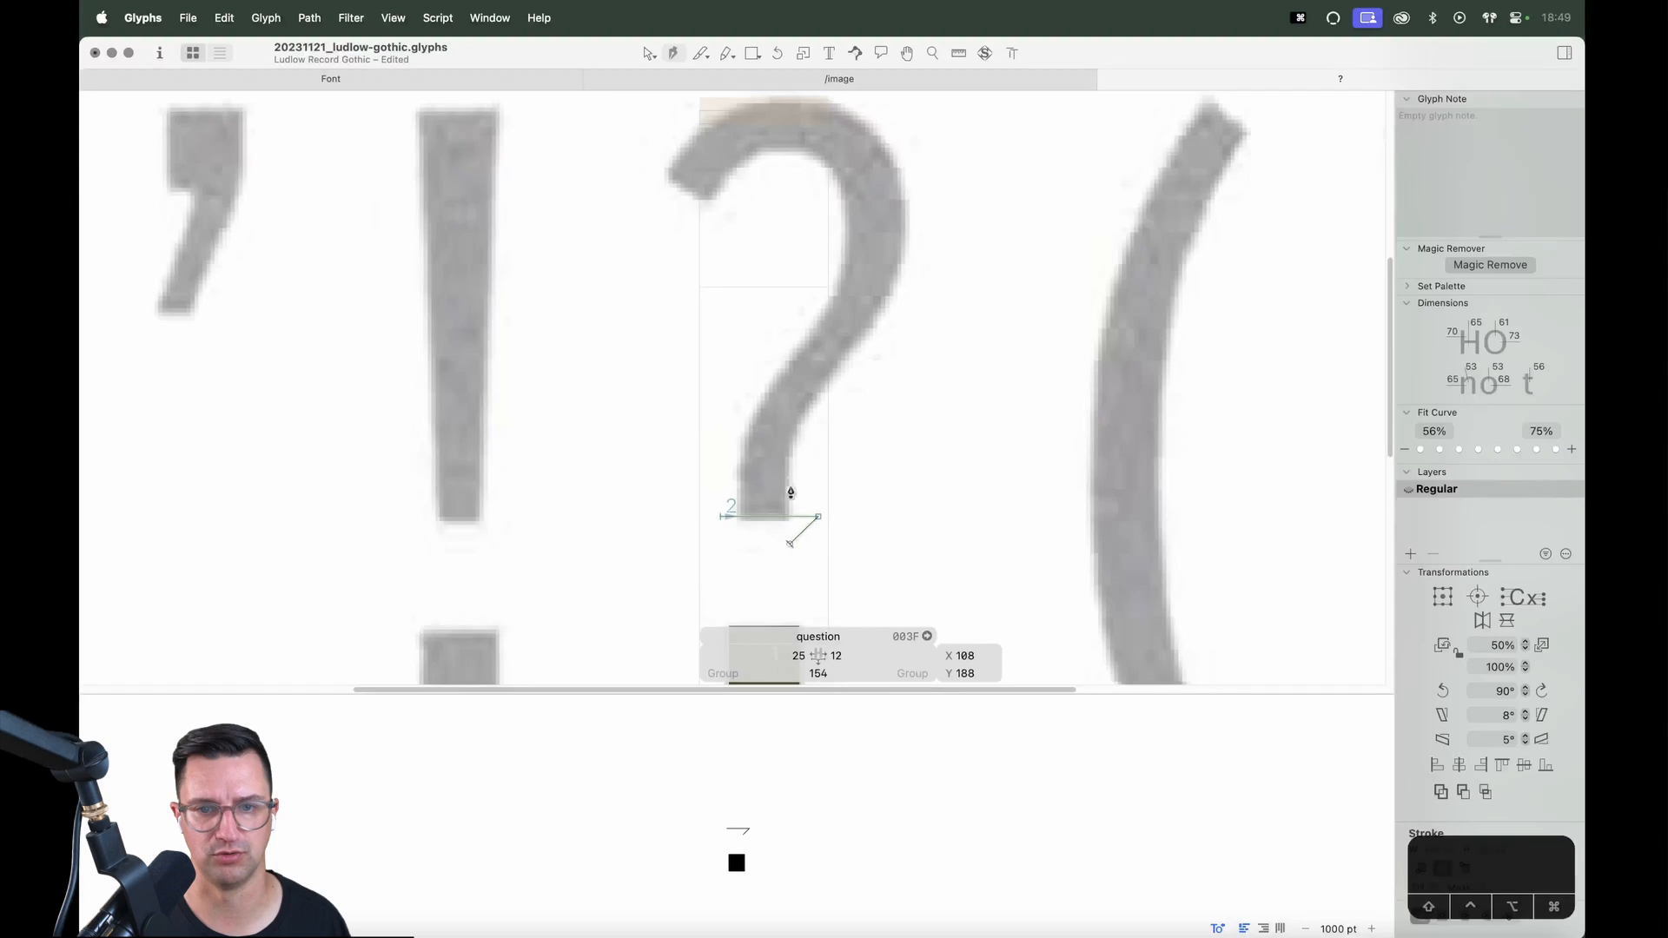
pyautogui.keyDown('shift'); pyautogui.click(788, 467); pyautogui.keyUp('shift')
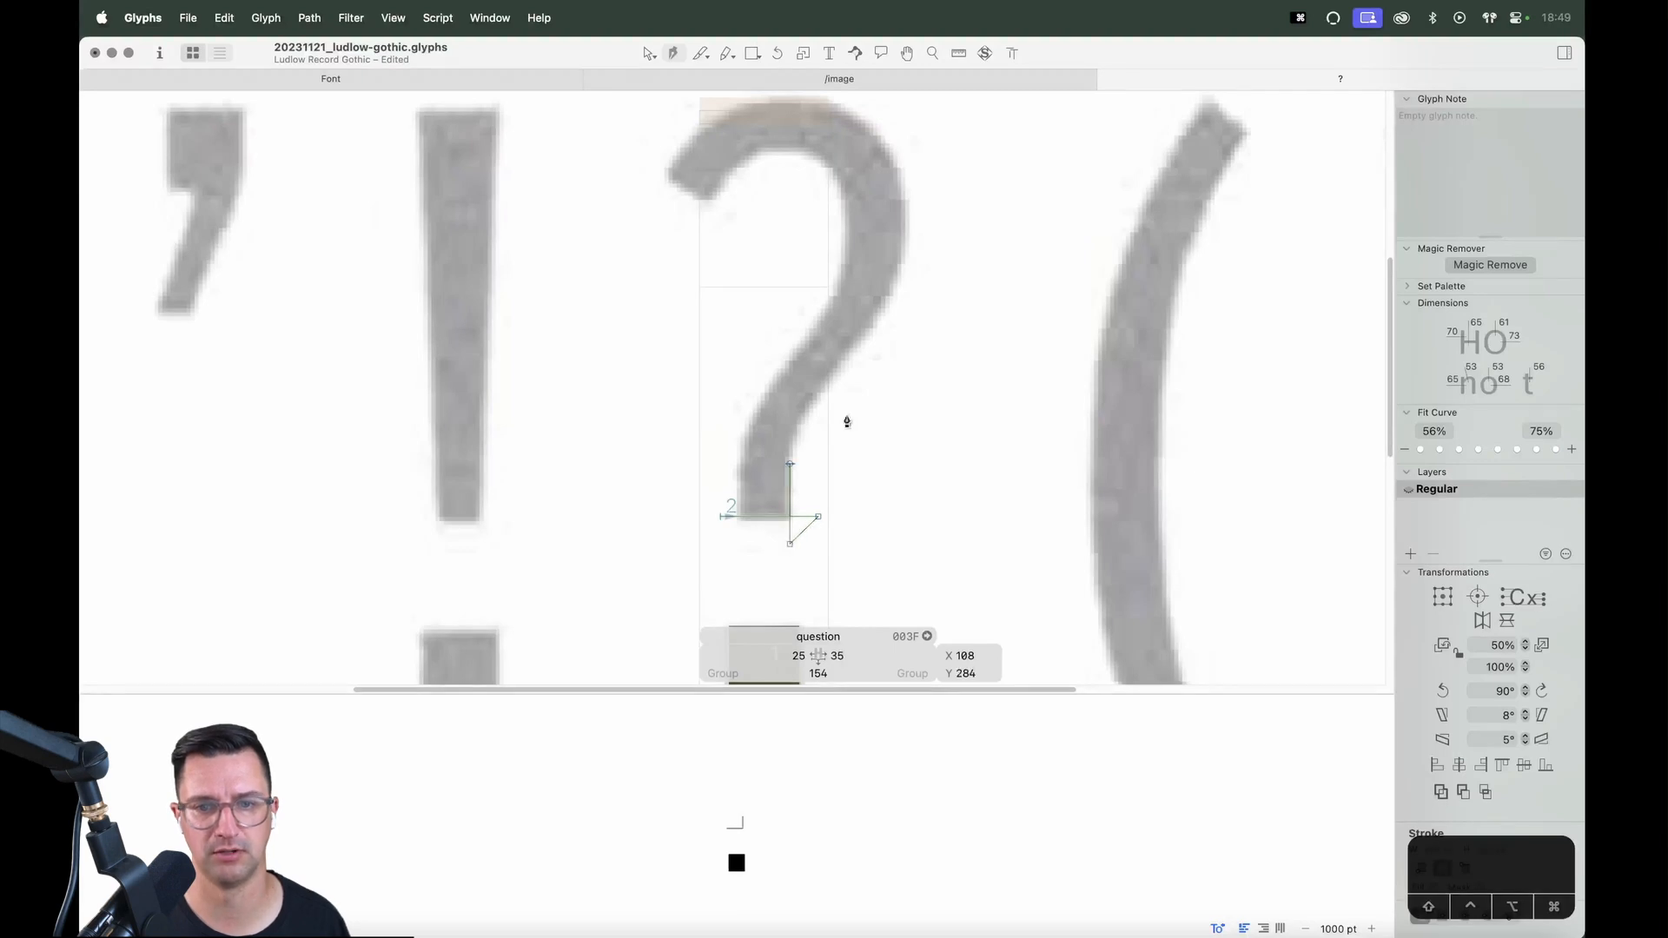
# Continue along the hook's outer edge with nodes at about 250/574, 111/725 and -66/598, and add crossing overshoot corners at the upper terminal
pyautogui.press('space')
pyautogui.moveTo(837, 249); pyautogui.dragTo(843, 339)
pyautogui.click(914, 313)
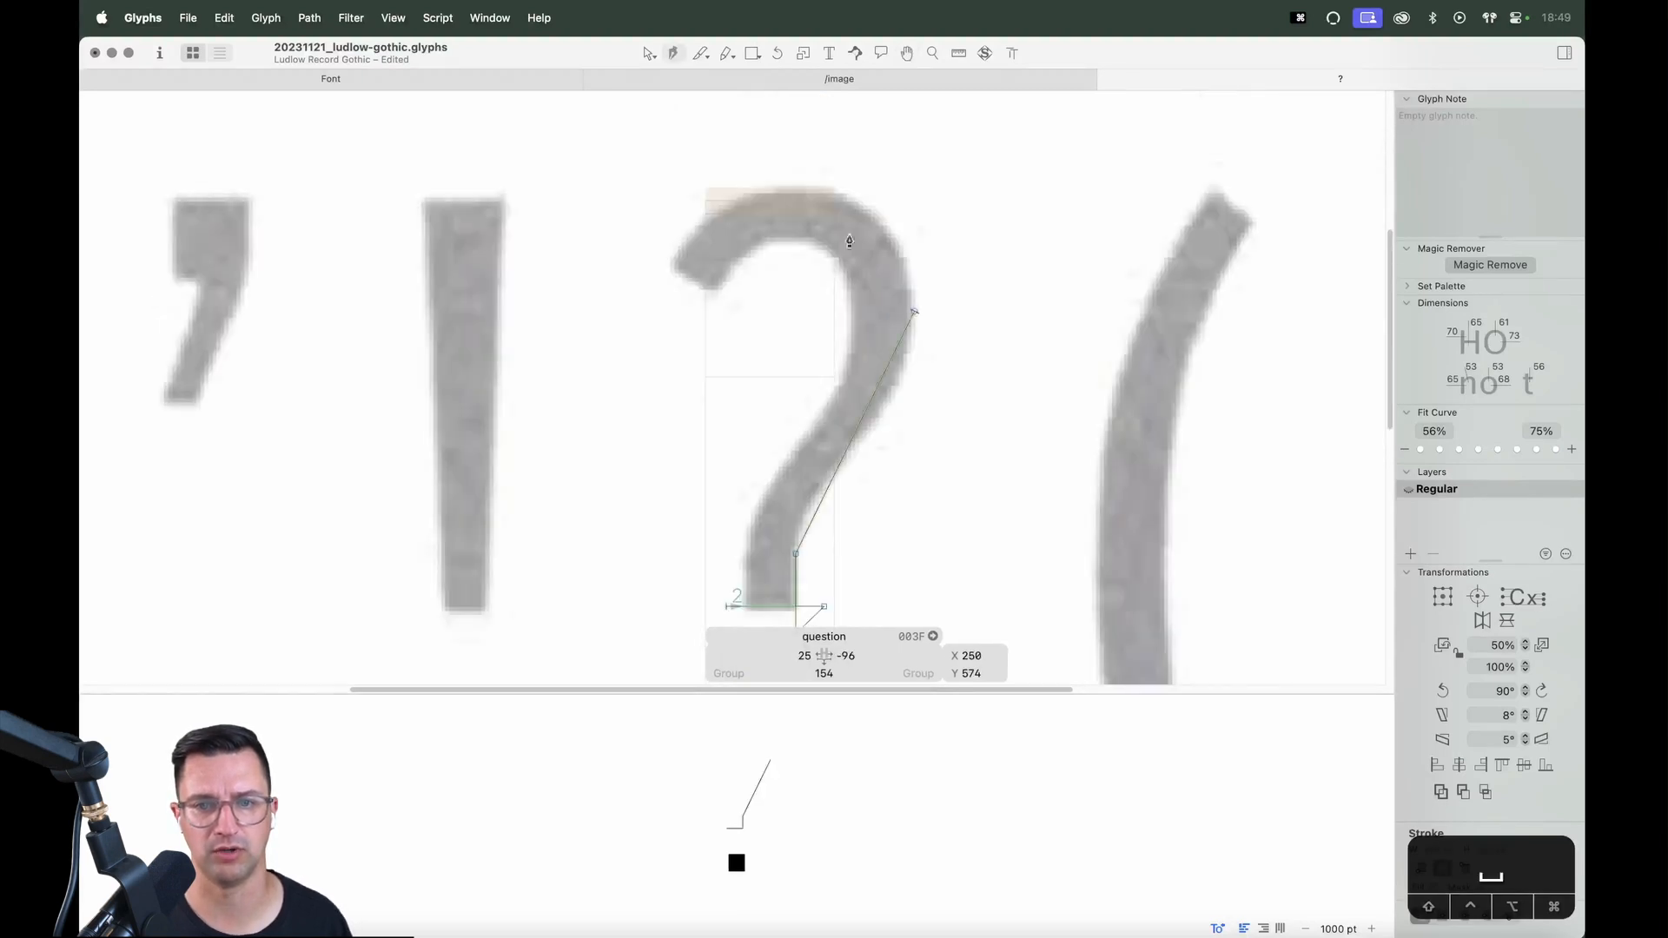
pyautogui.click(799, 186)
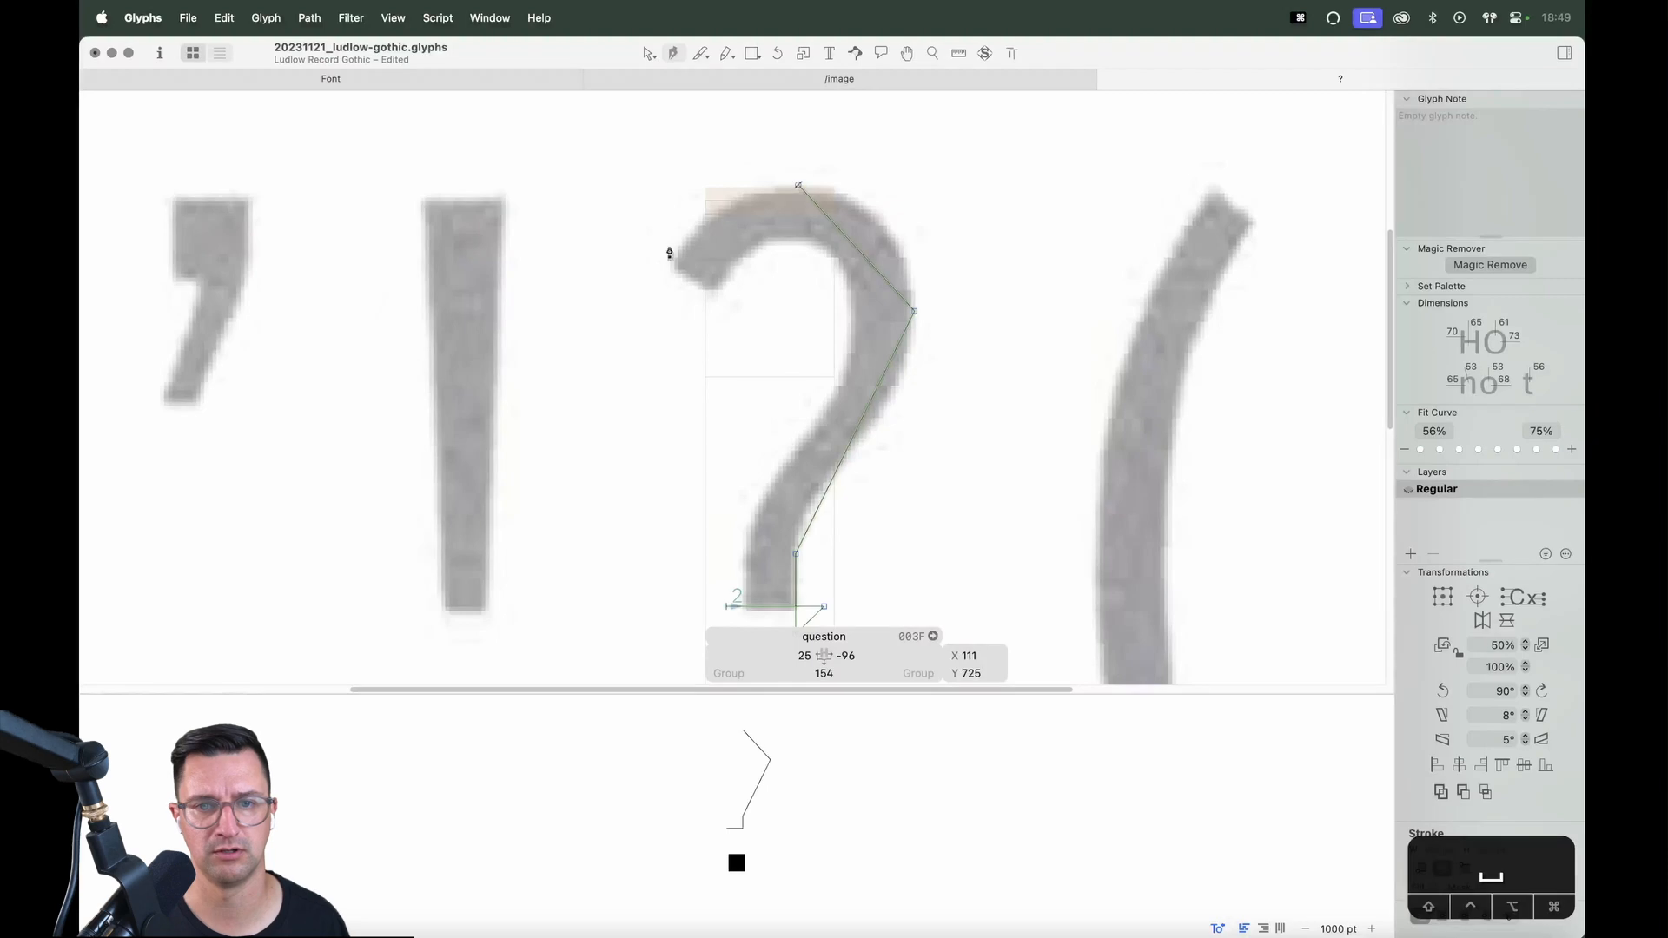
pyautogui.click(652, 292)
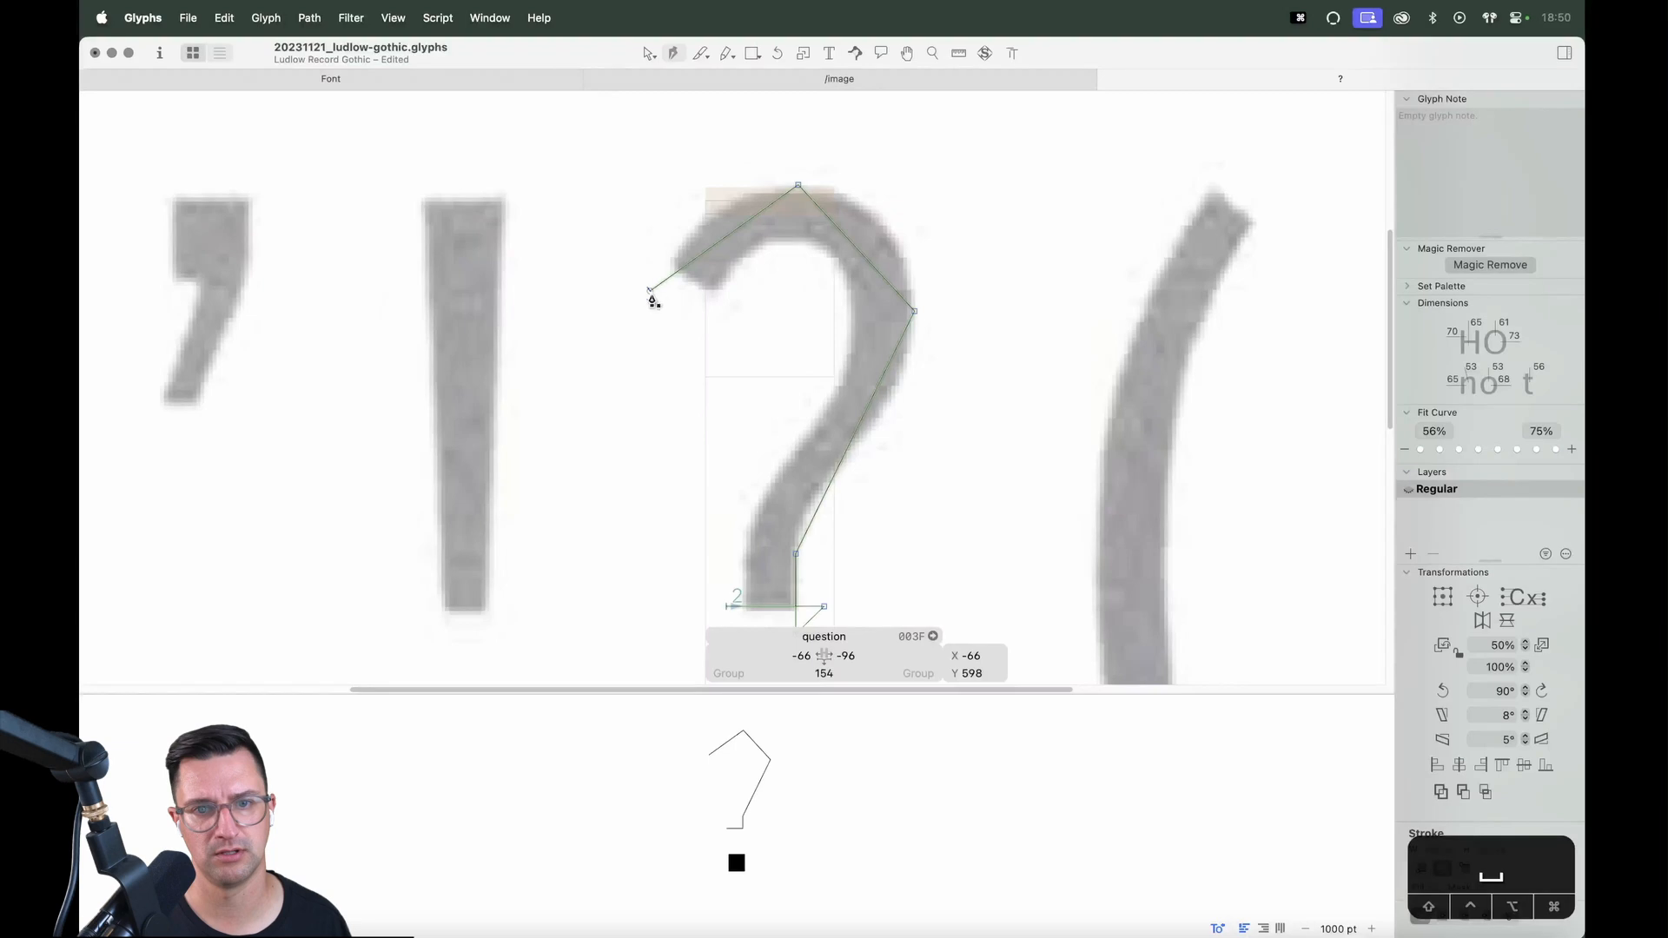
pyautogui.click(645, 242)
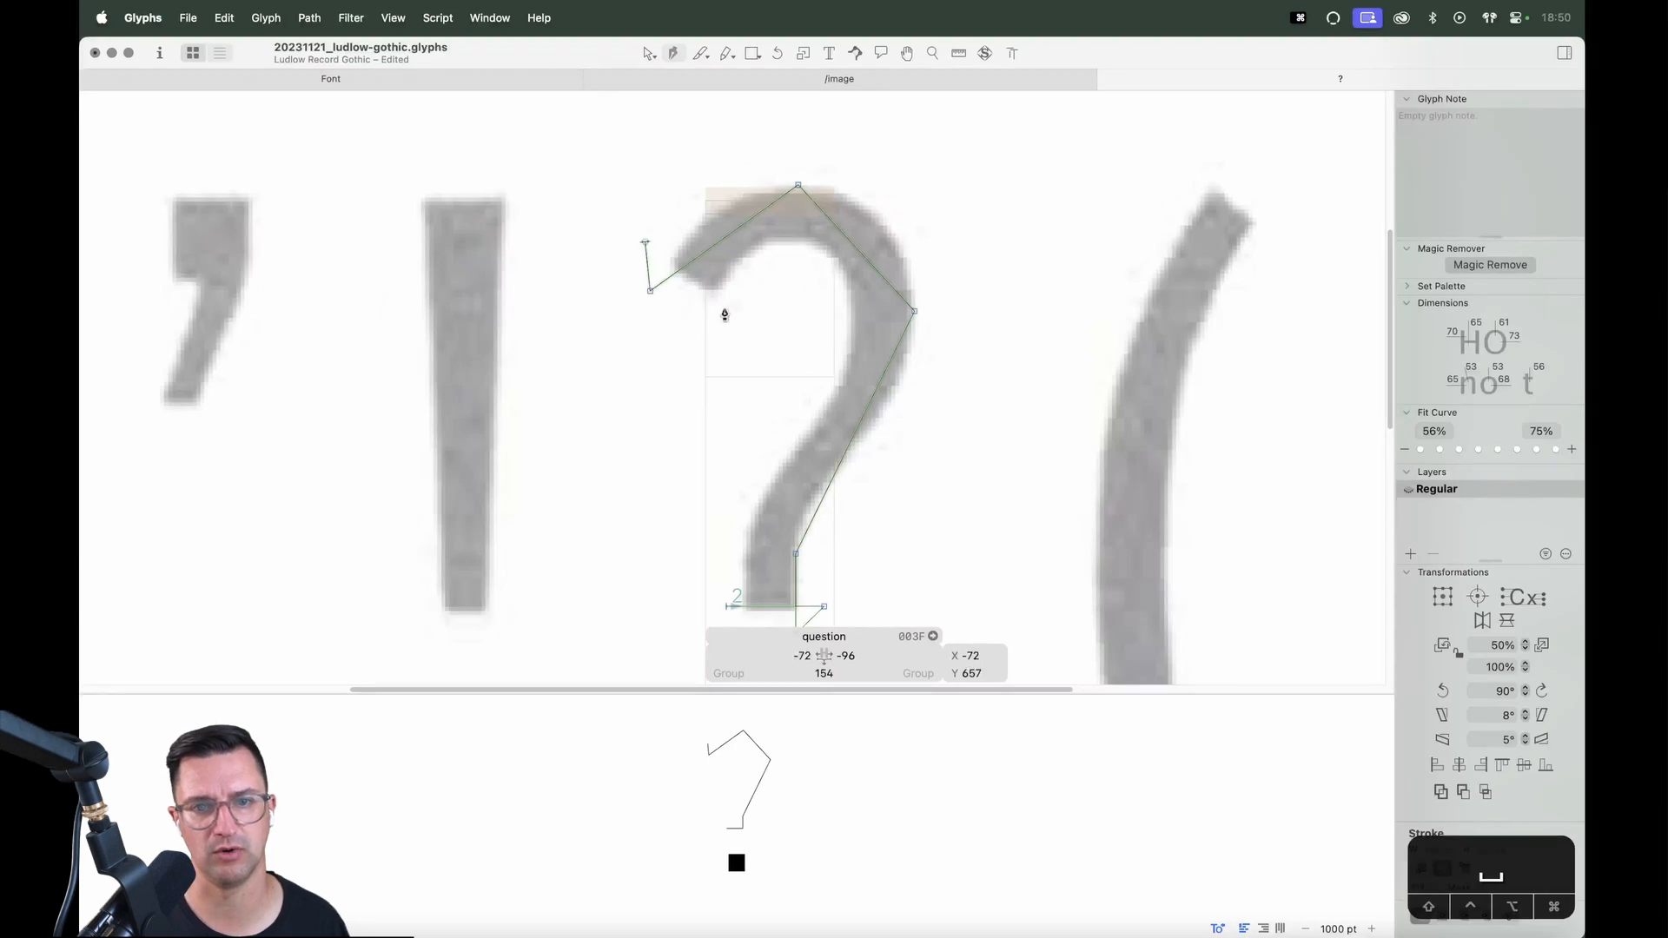
pyautogui.click(695, 318)
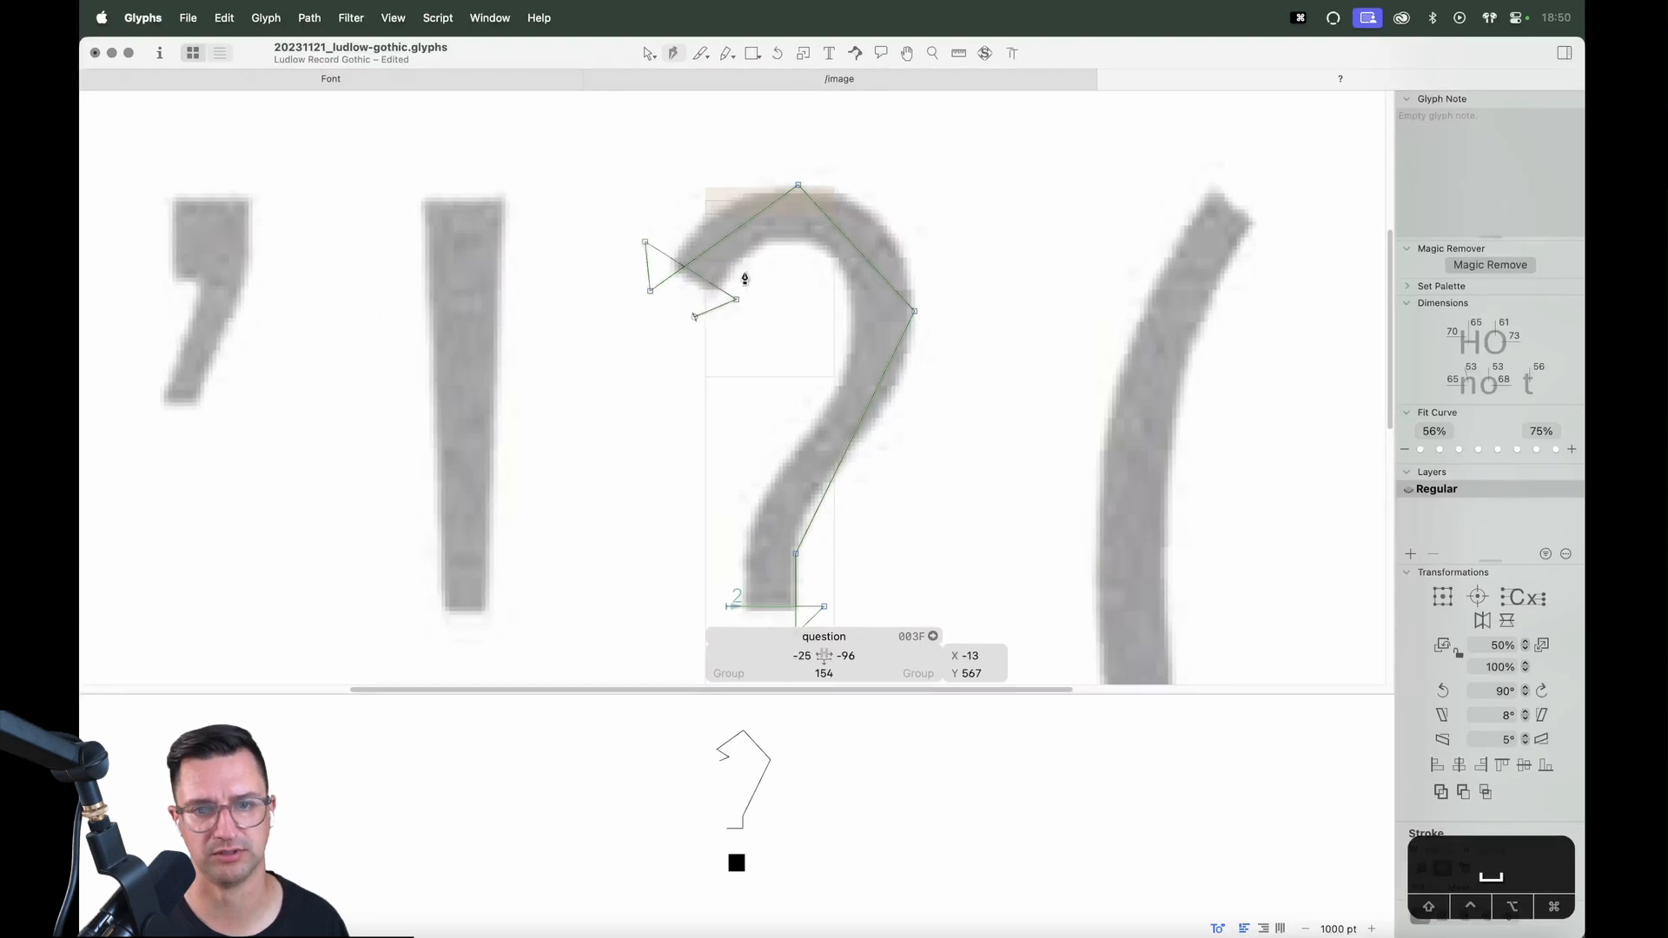
# Trace the hook's inner edge with nodes at about 101/660, 180/568 and 49/296, and close the outline with an overshoot corner at the base
pyautogui.click(790, 240)
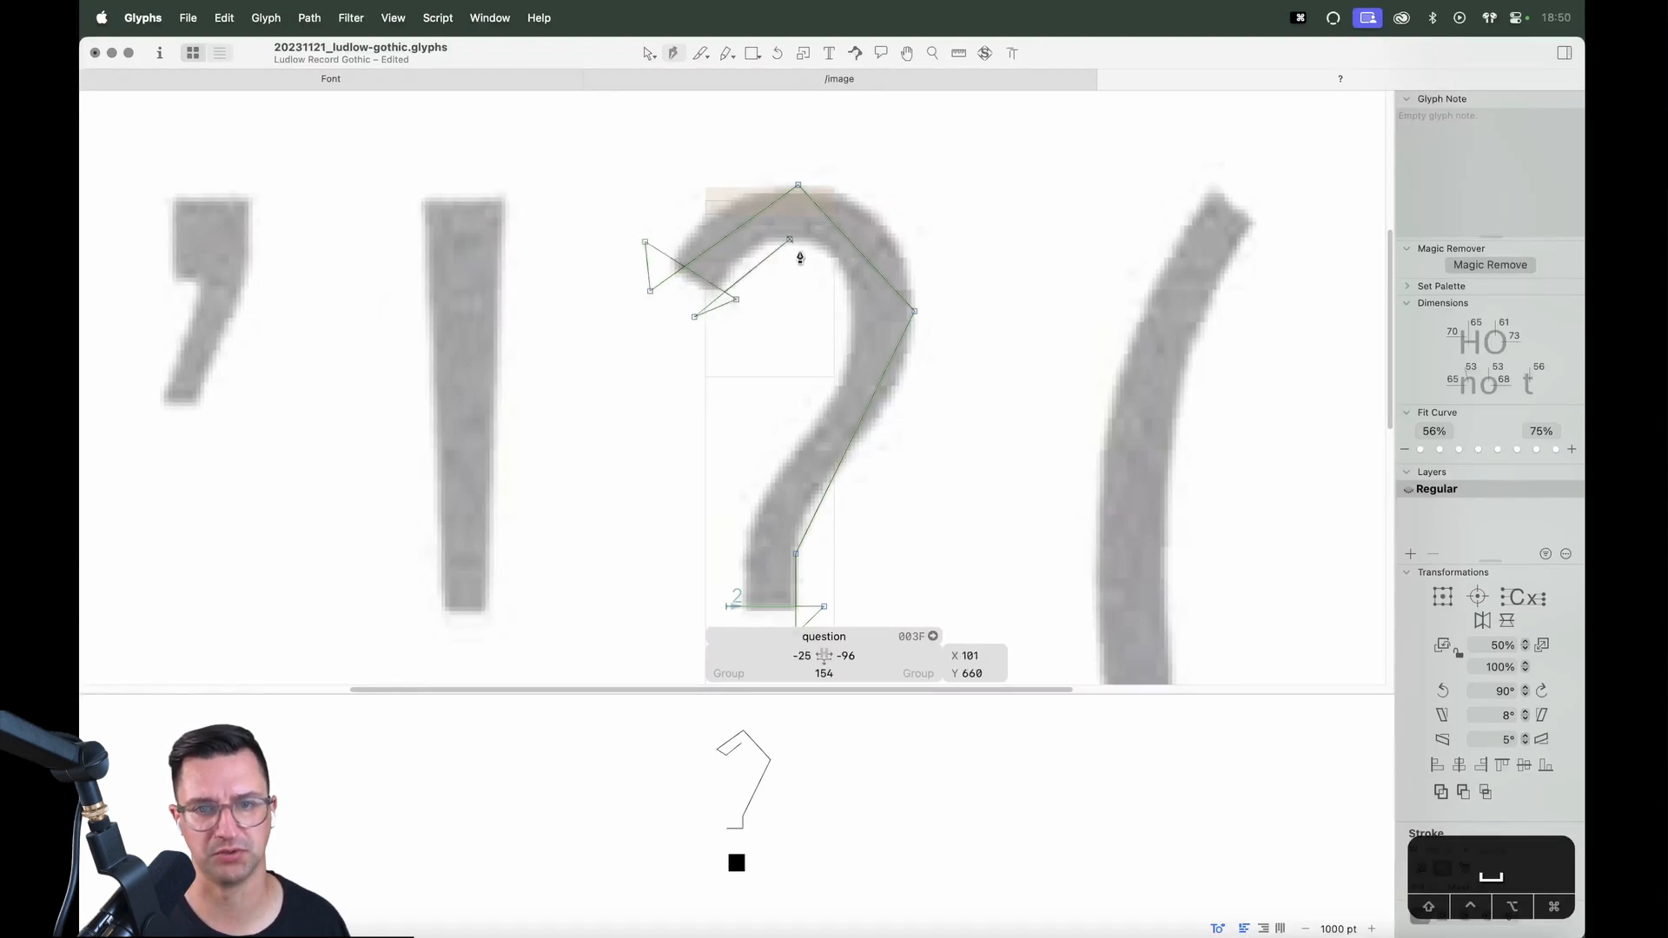
pyautogui.click(856, 317)
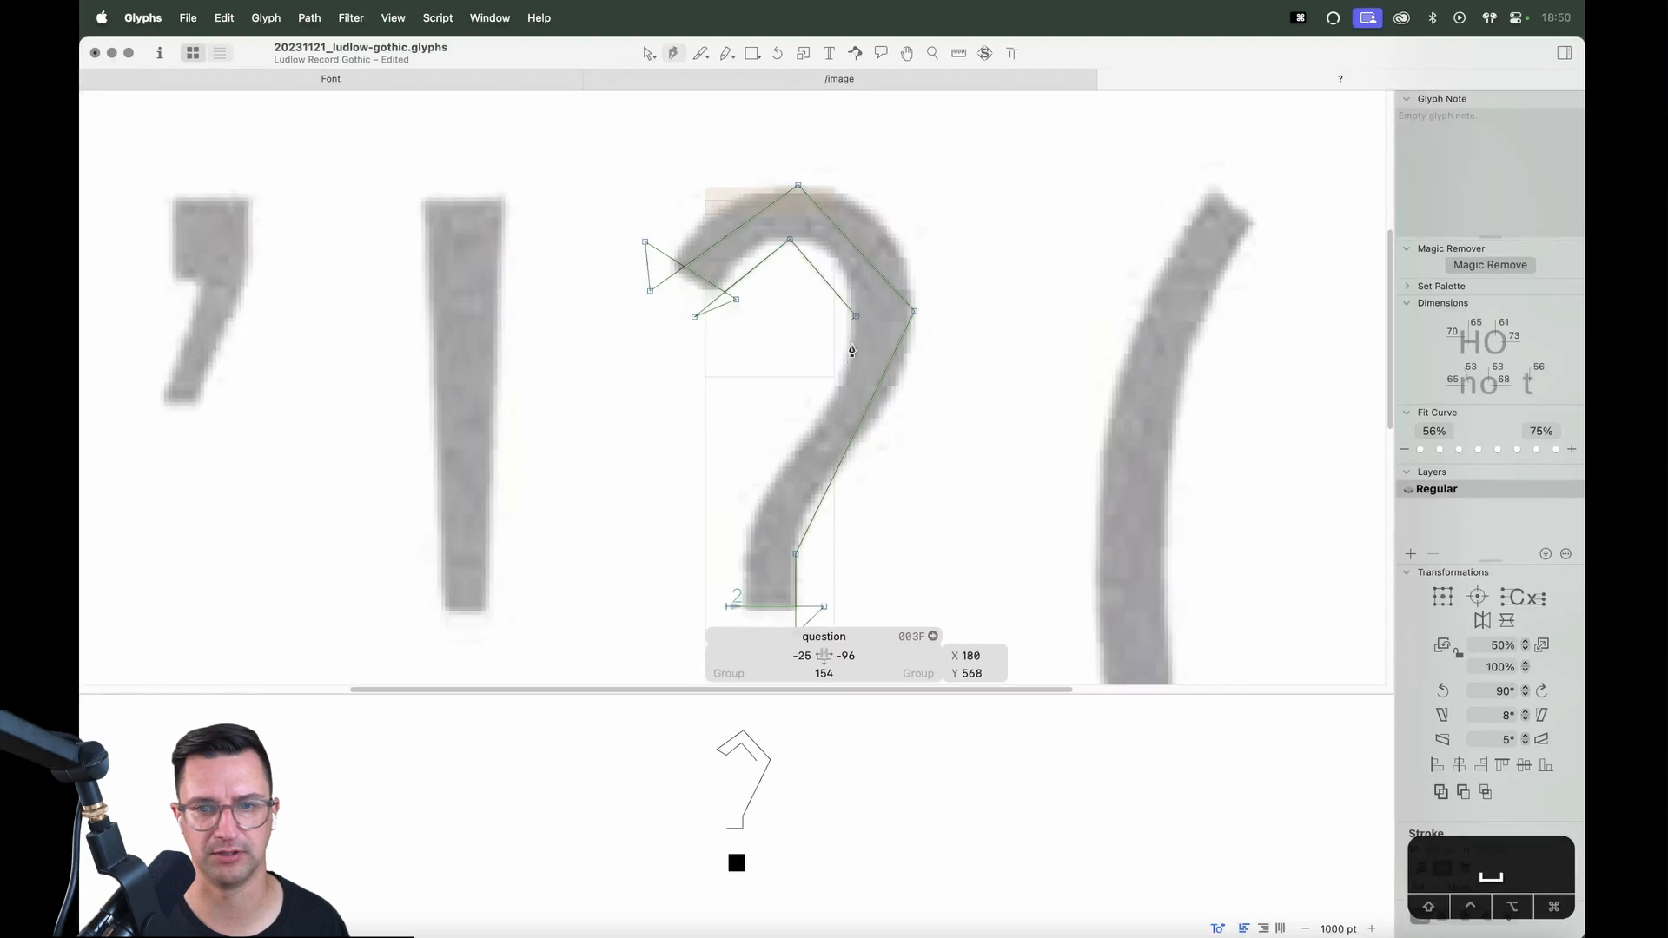
pyautogui.click(749, 545)
pyautogui.press('space')
pyautogui.scroll(-3, 749, 533)
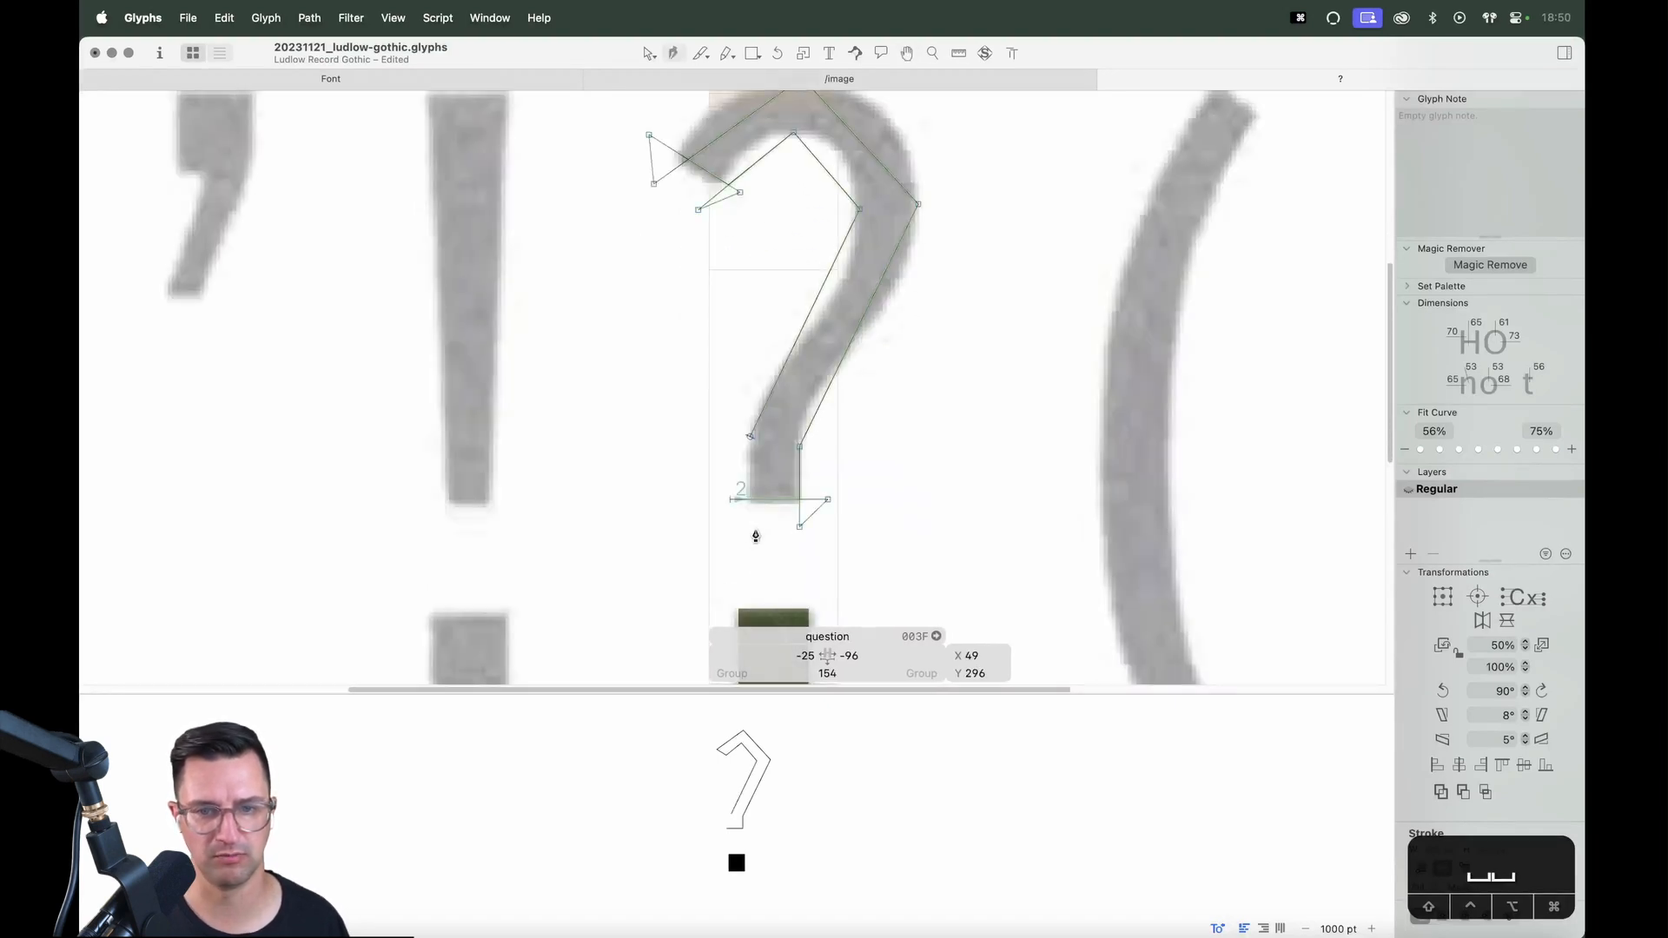
pyautogui.click(755, 527)
pyautogui.click(732, 499)
# Align the two nodes of the stem's left edge at X 49 and level the lower one with the matching right corner at Y 188
pyautogui.press('v')
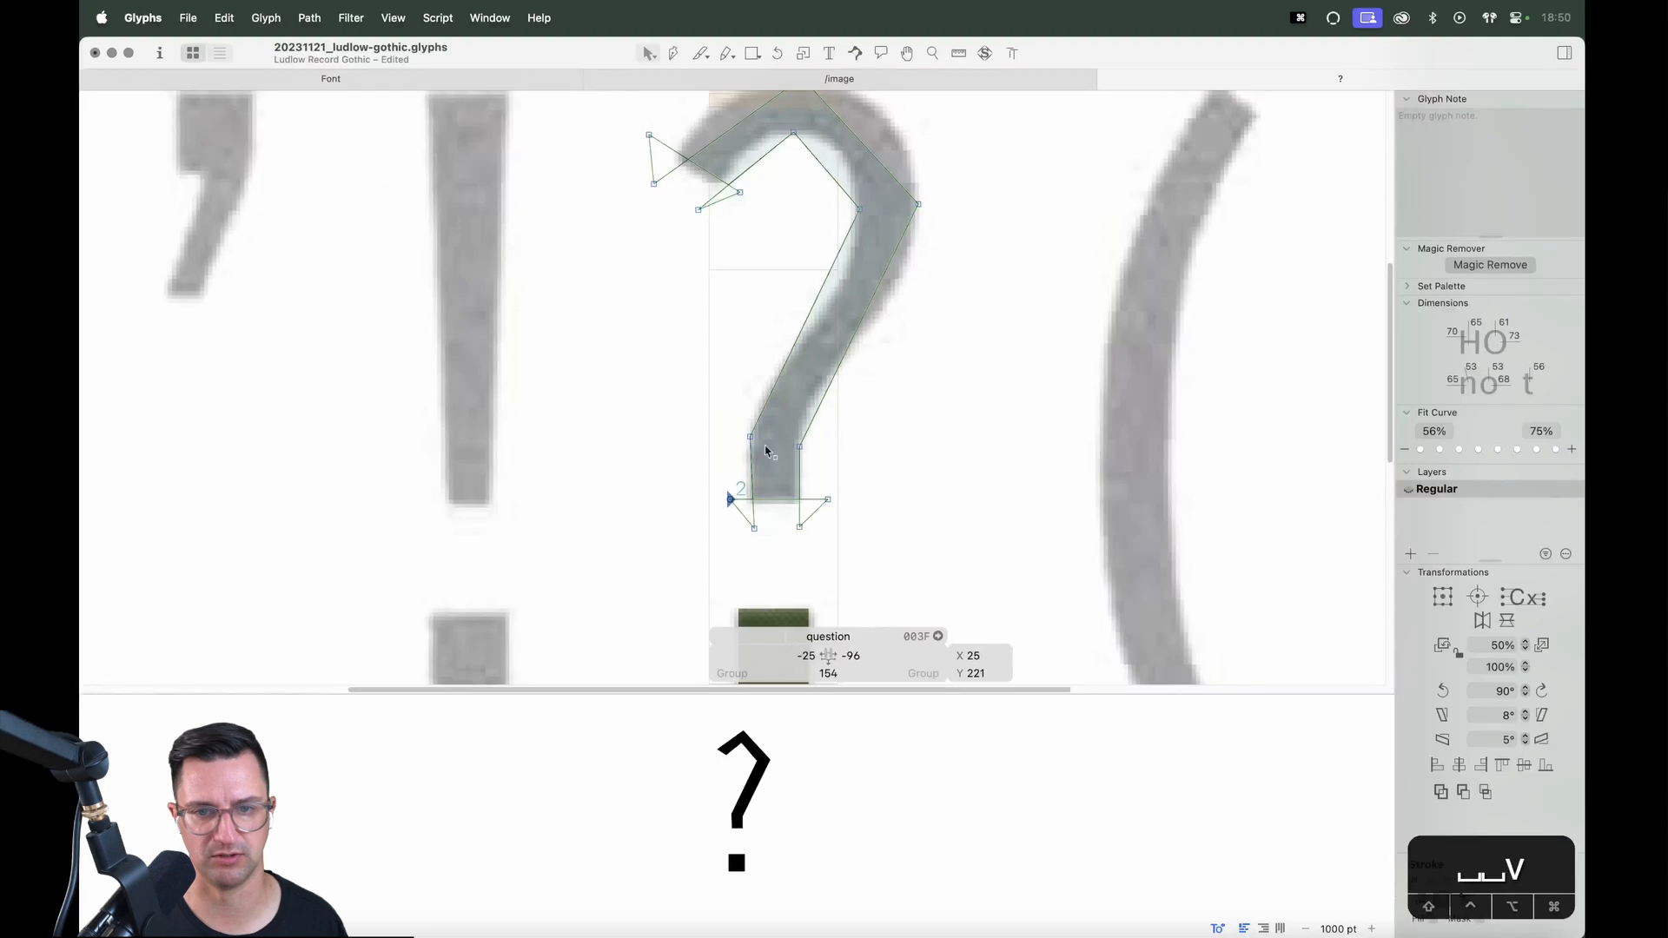
pyautogui.click(749, 521)
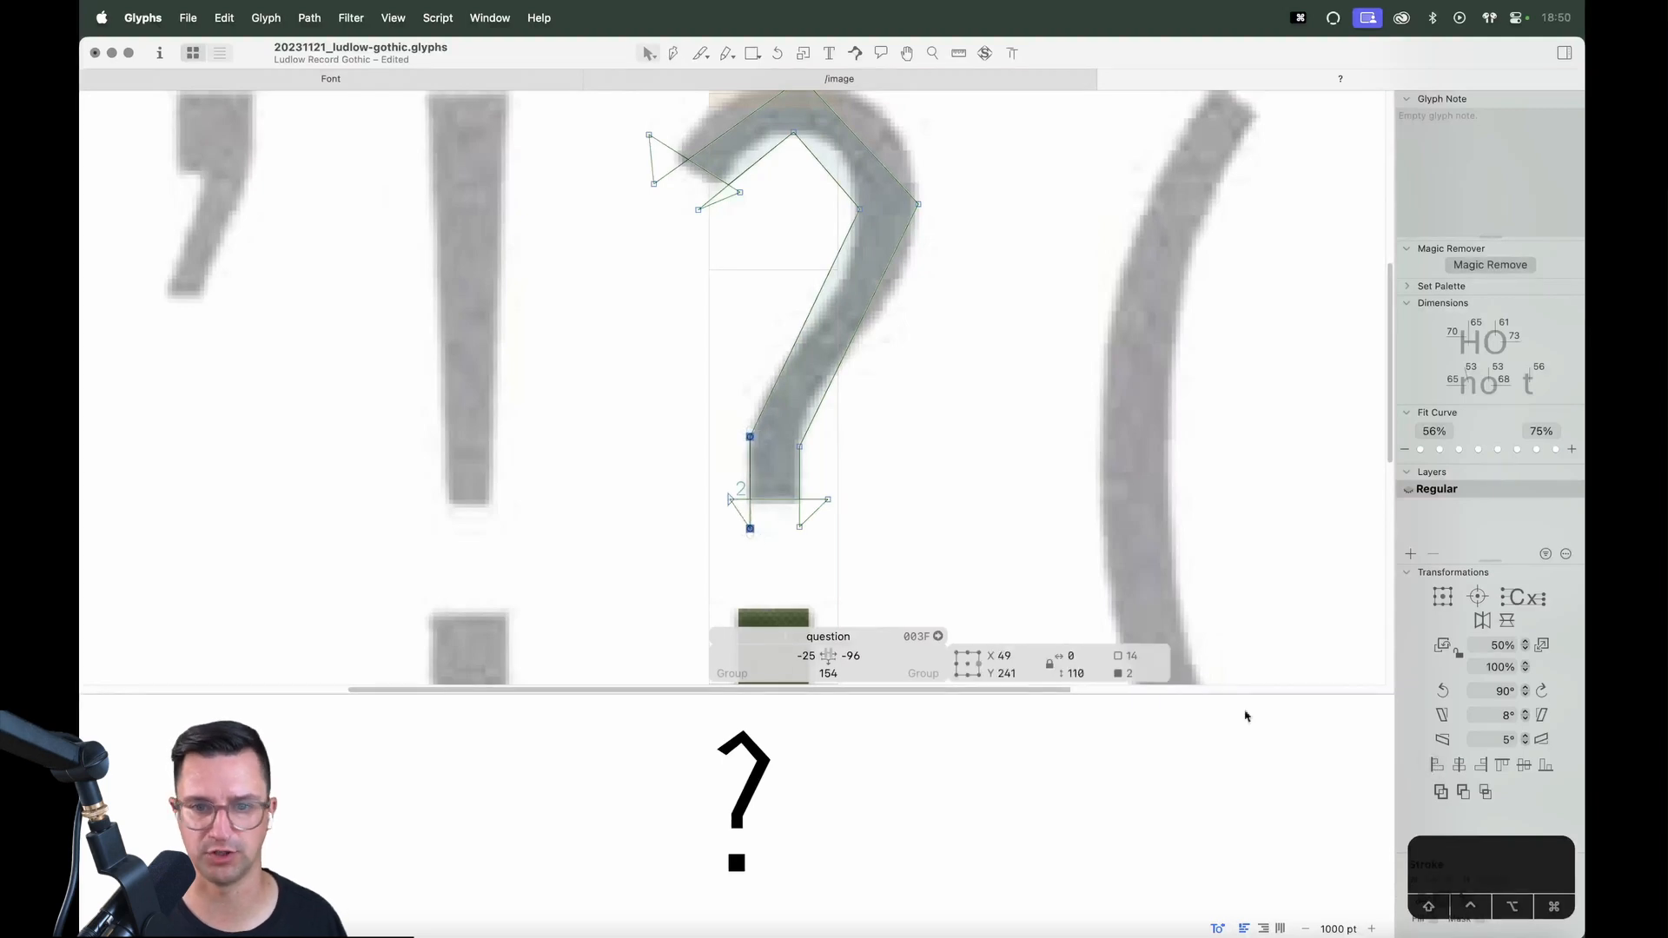
pyautogui.click(937, 504)
pyautogui.click(749, 529)
pyautogui.press('Up')
pyautogui.press('Up')
pyautogui.press('Up')
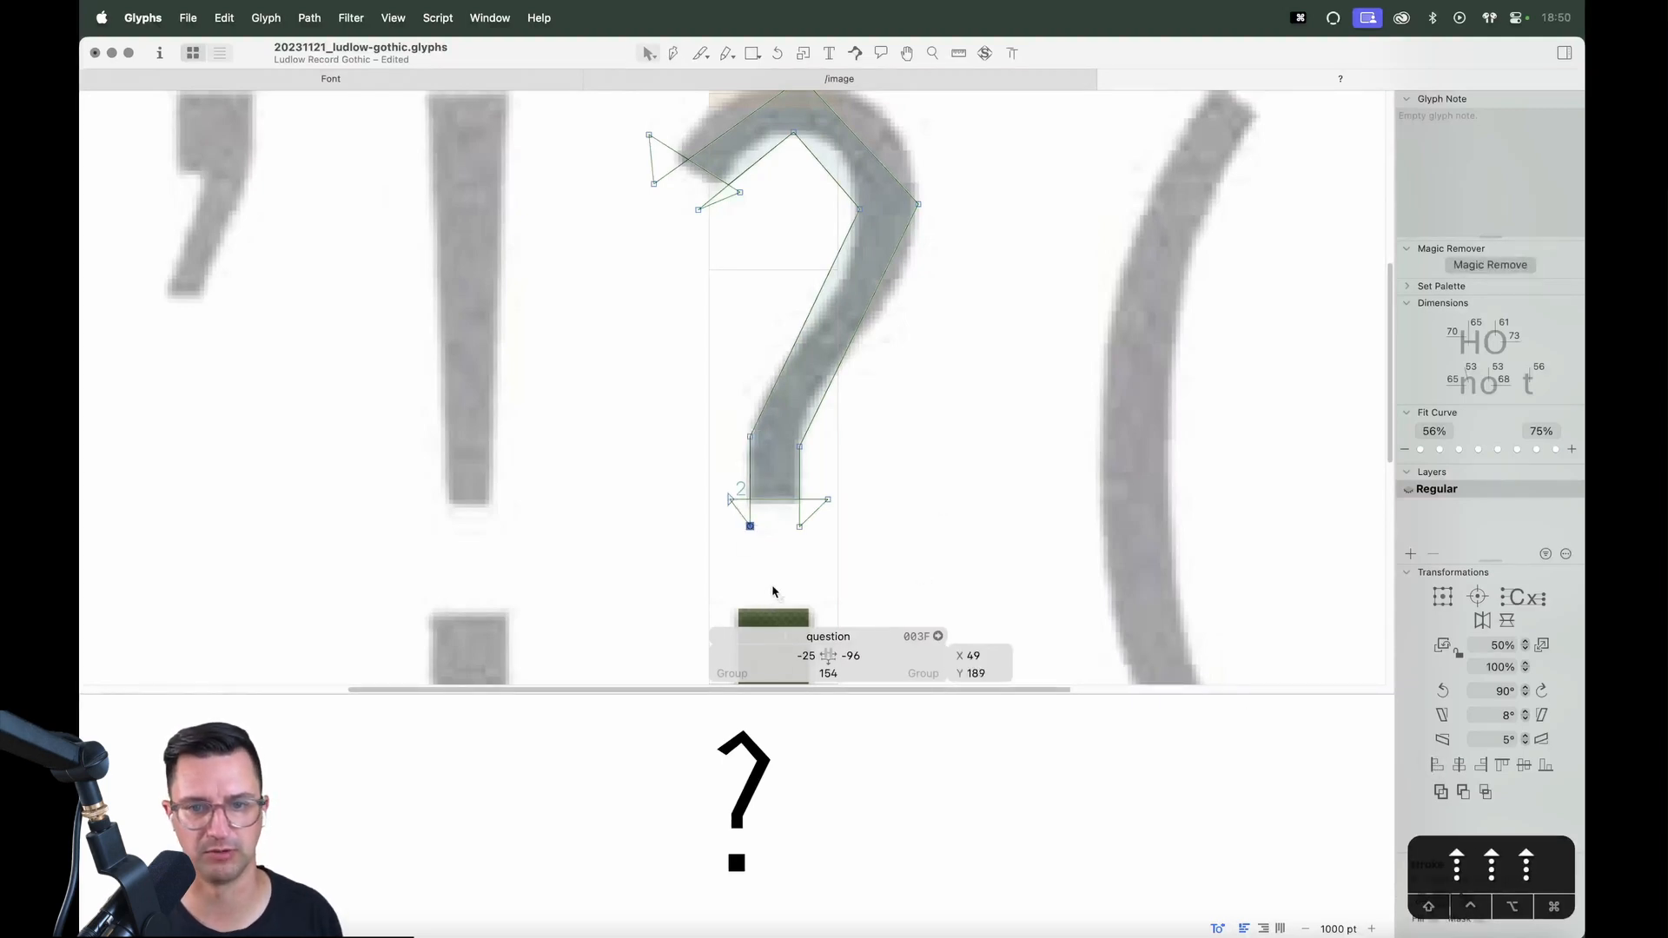
pyautogui.press('Down')
# Nudge the left overshoot node of the stem's base a few units outward
pyautogui.click(766, 579)
pyautogui.click(728, 498)
pyautogui.press('Left')
pyautogui.press('Left')
pyautogui.press('Left')
pyautogui.press('Left')
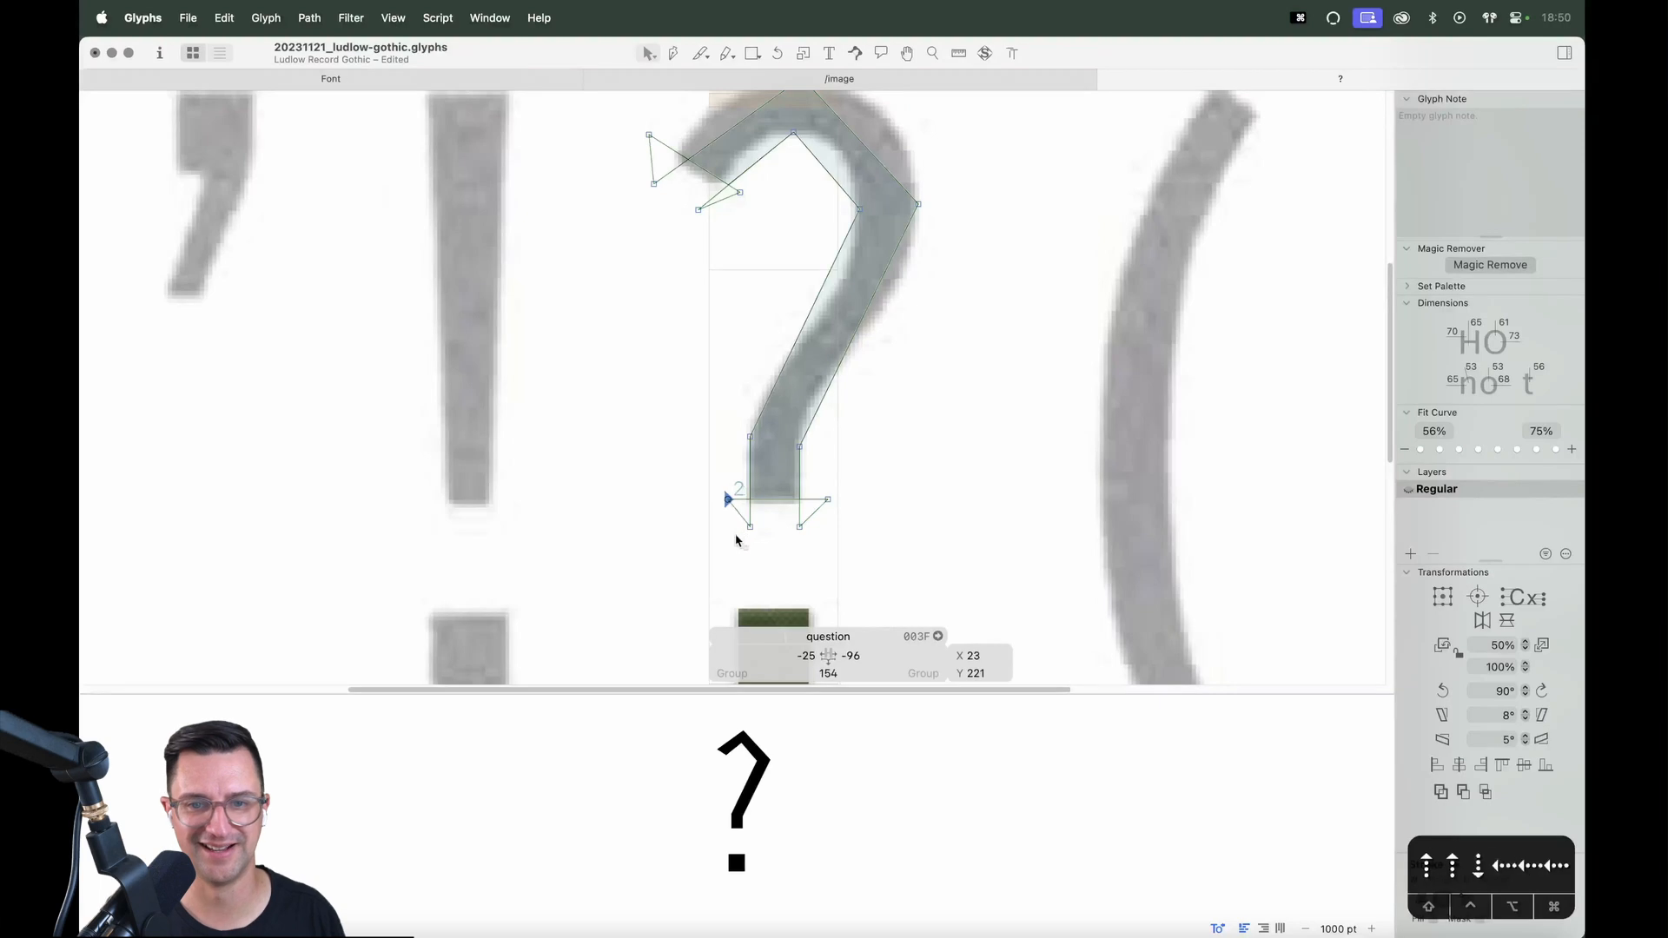
pyautogui.click(734, 546)
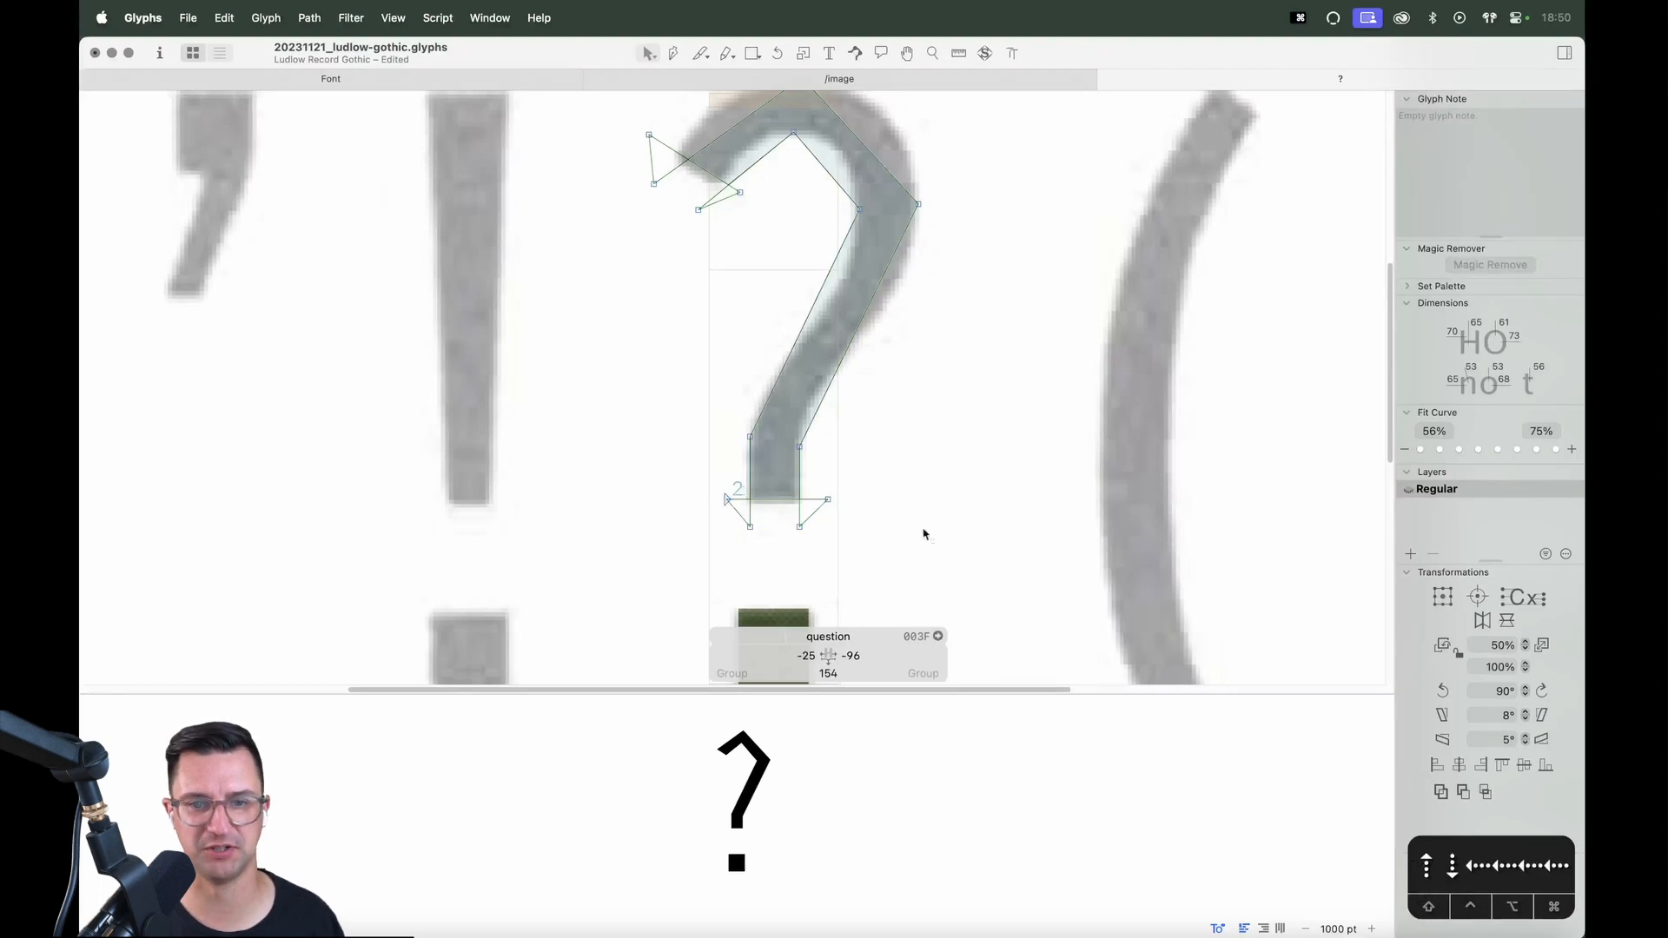
# Adjust the terminal's overshoot nodes to follow the scanned cut, lowering the inner one and placing the upper one at X -71, Y 651
pyautogui.press('space')
pyautogui.moveTo(941, 368); pyautogui.dragTo(953, 391)
pyautogui.moveTo(752, 217); pyautogui.dragTo(752, 228)
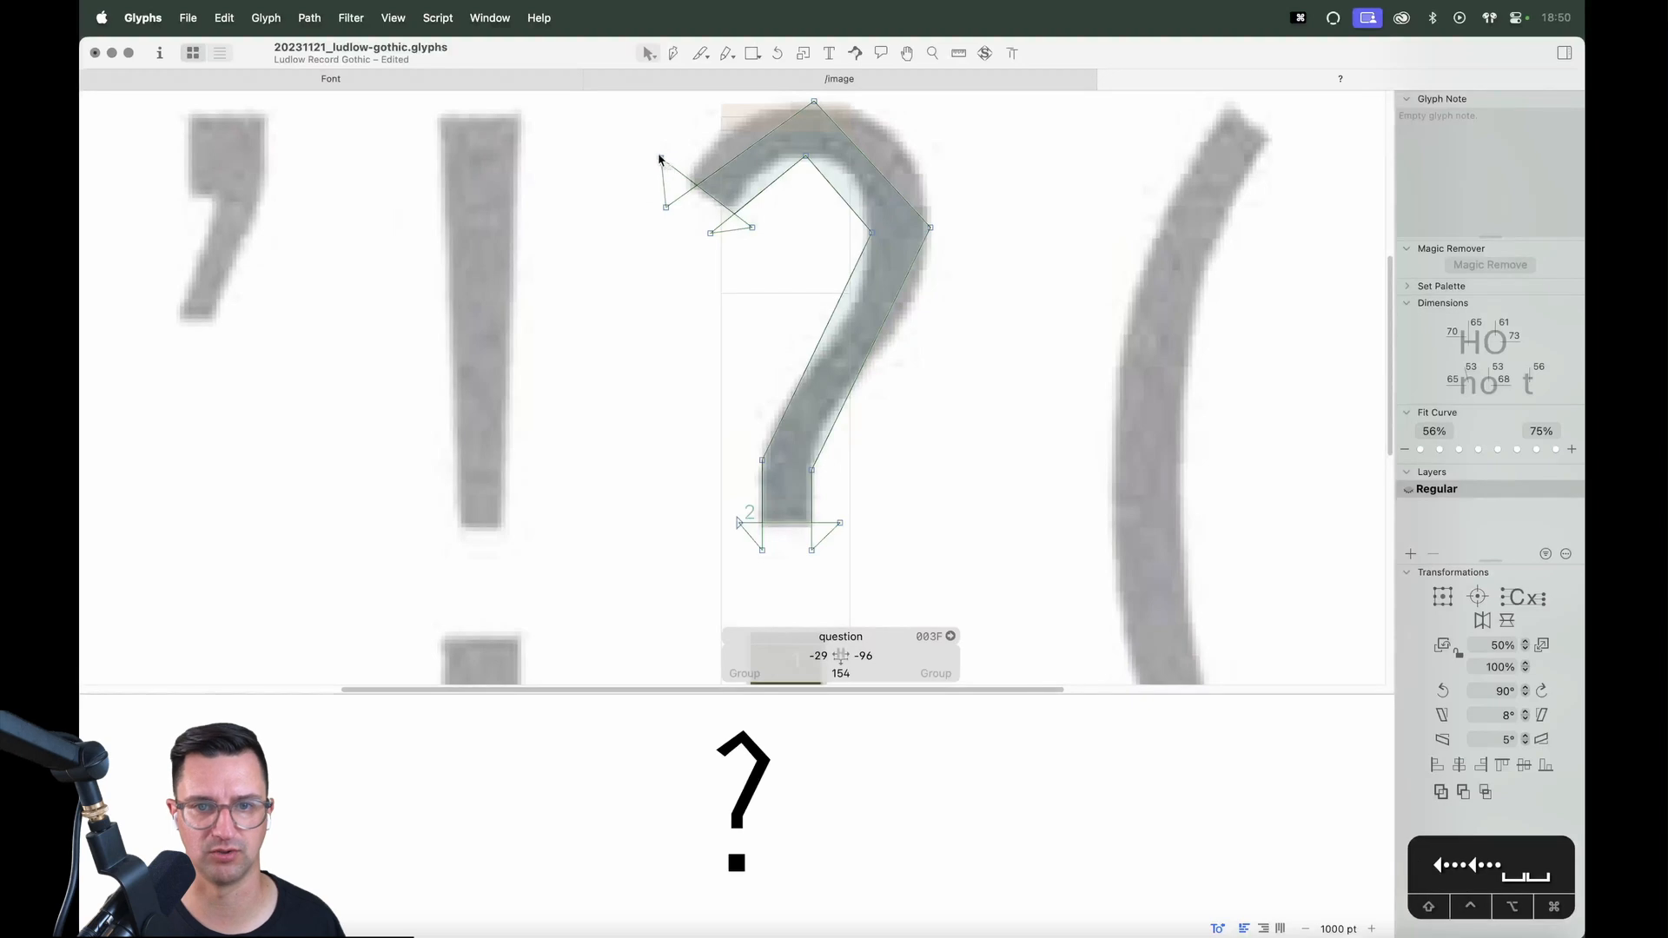
pyautogui.moveTo(659, 159); pyautogui.dragTo(662, 163)
# Convert the straight segments along the hook's outer and inner edges into curves
pyautogui.press('space')
pyautogui.moveTo(791, 130); pyautogui.dragTo(785, 165)
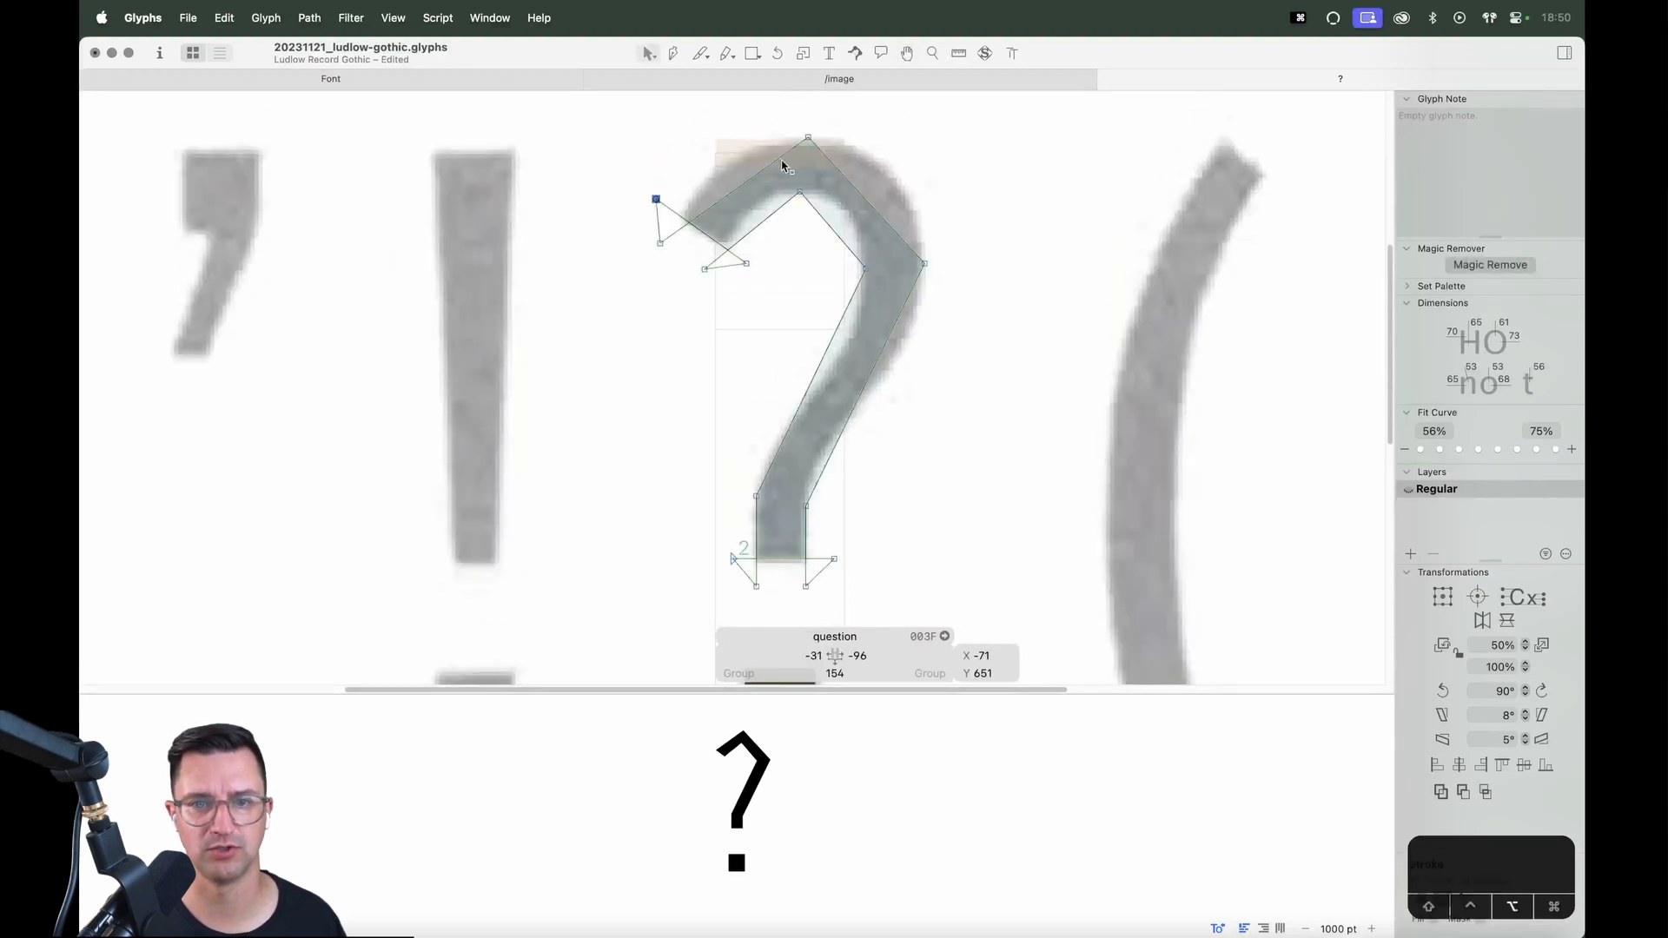
pyautogui.click(785, 166)
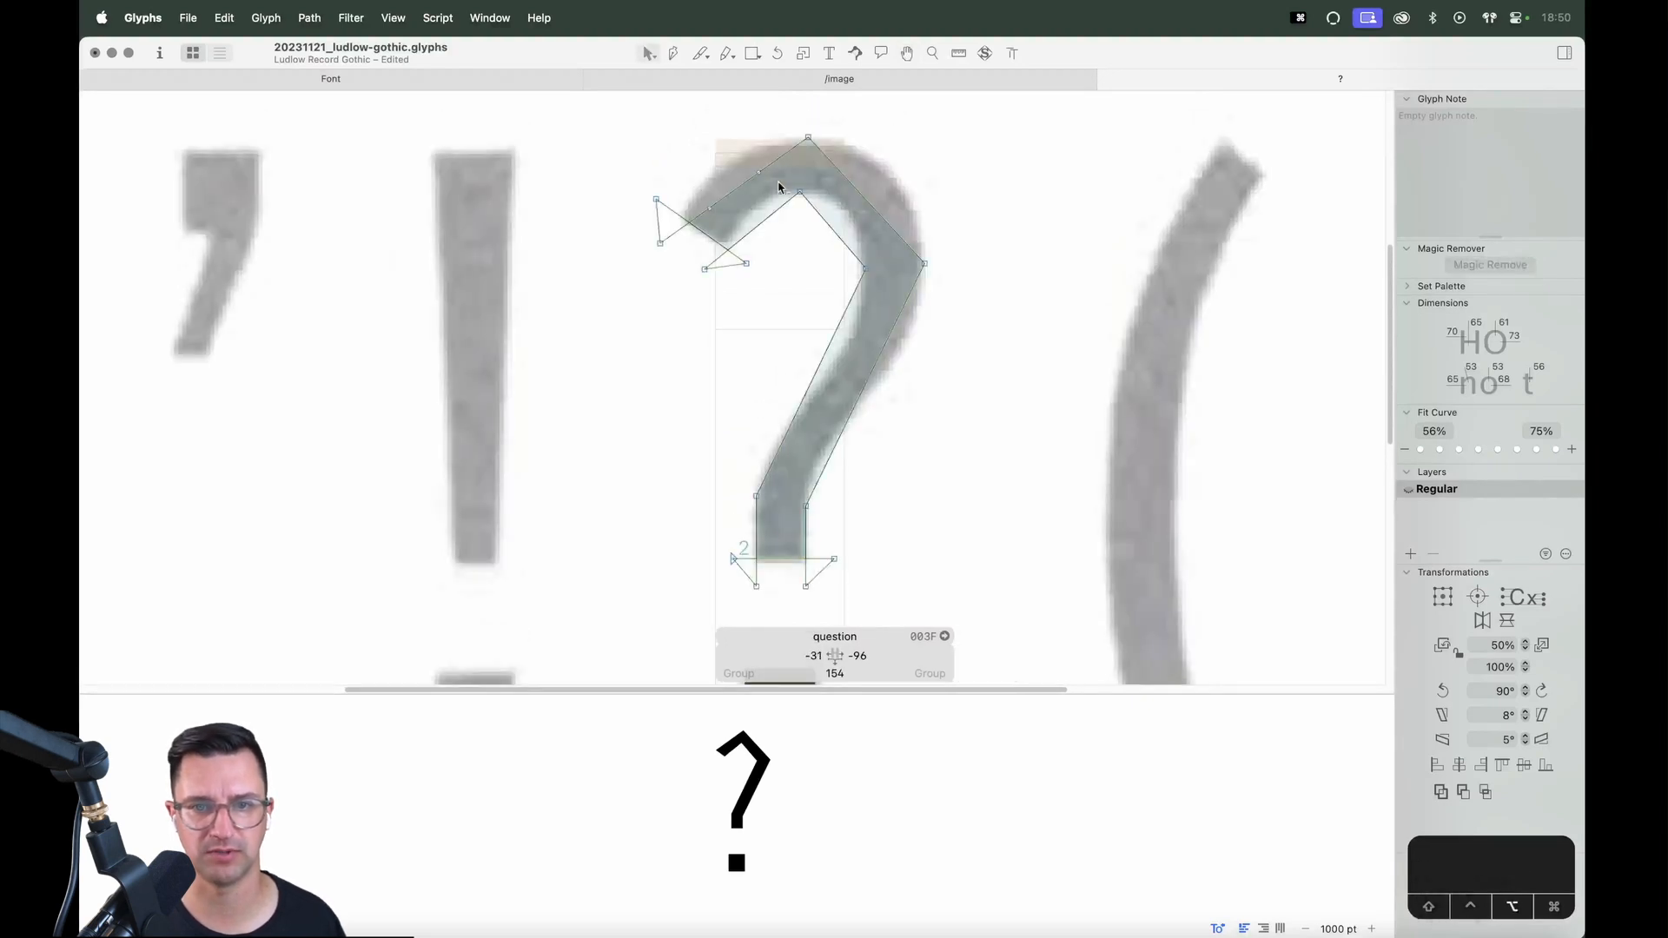
pyautogui.keyDown('alt'); pyautogui.click(853, 185); pyautogui.keyUp('alt')
pyautogui.keyDown('alt'); pyautogui.click(852, 320); pyautogui.keyUp('alt')
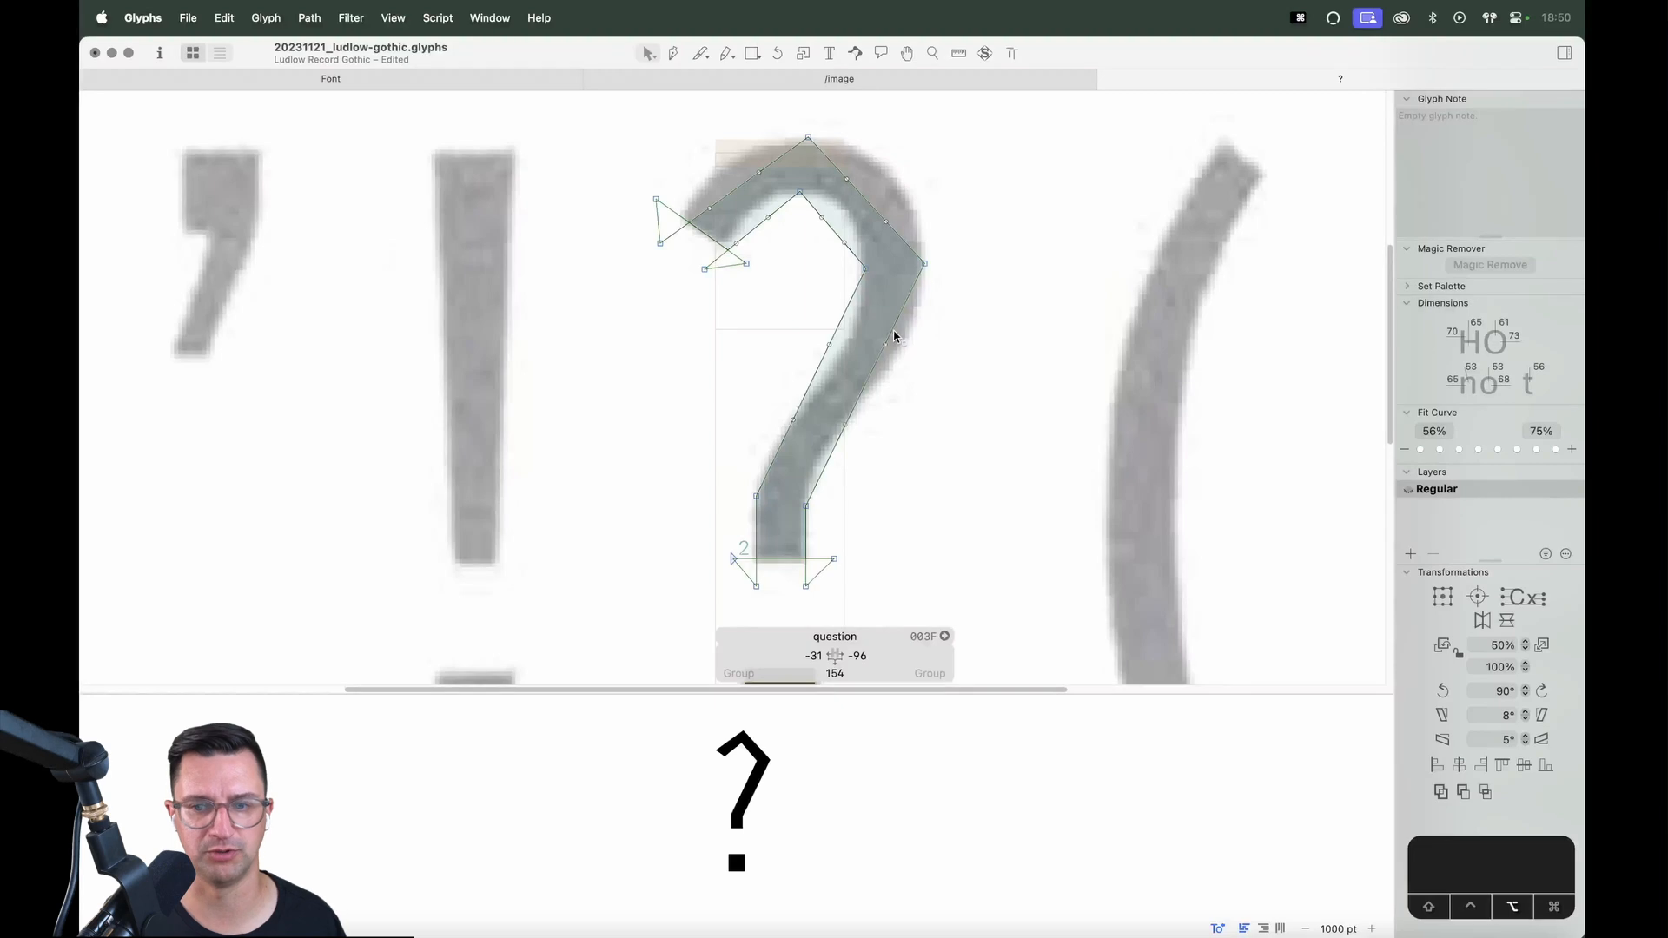
# Turn the outer and inner nodes at the hook's right and top extremes into smooth curve nodes
pyautogui.click(925, 262)
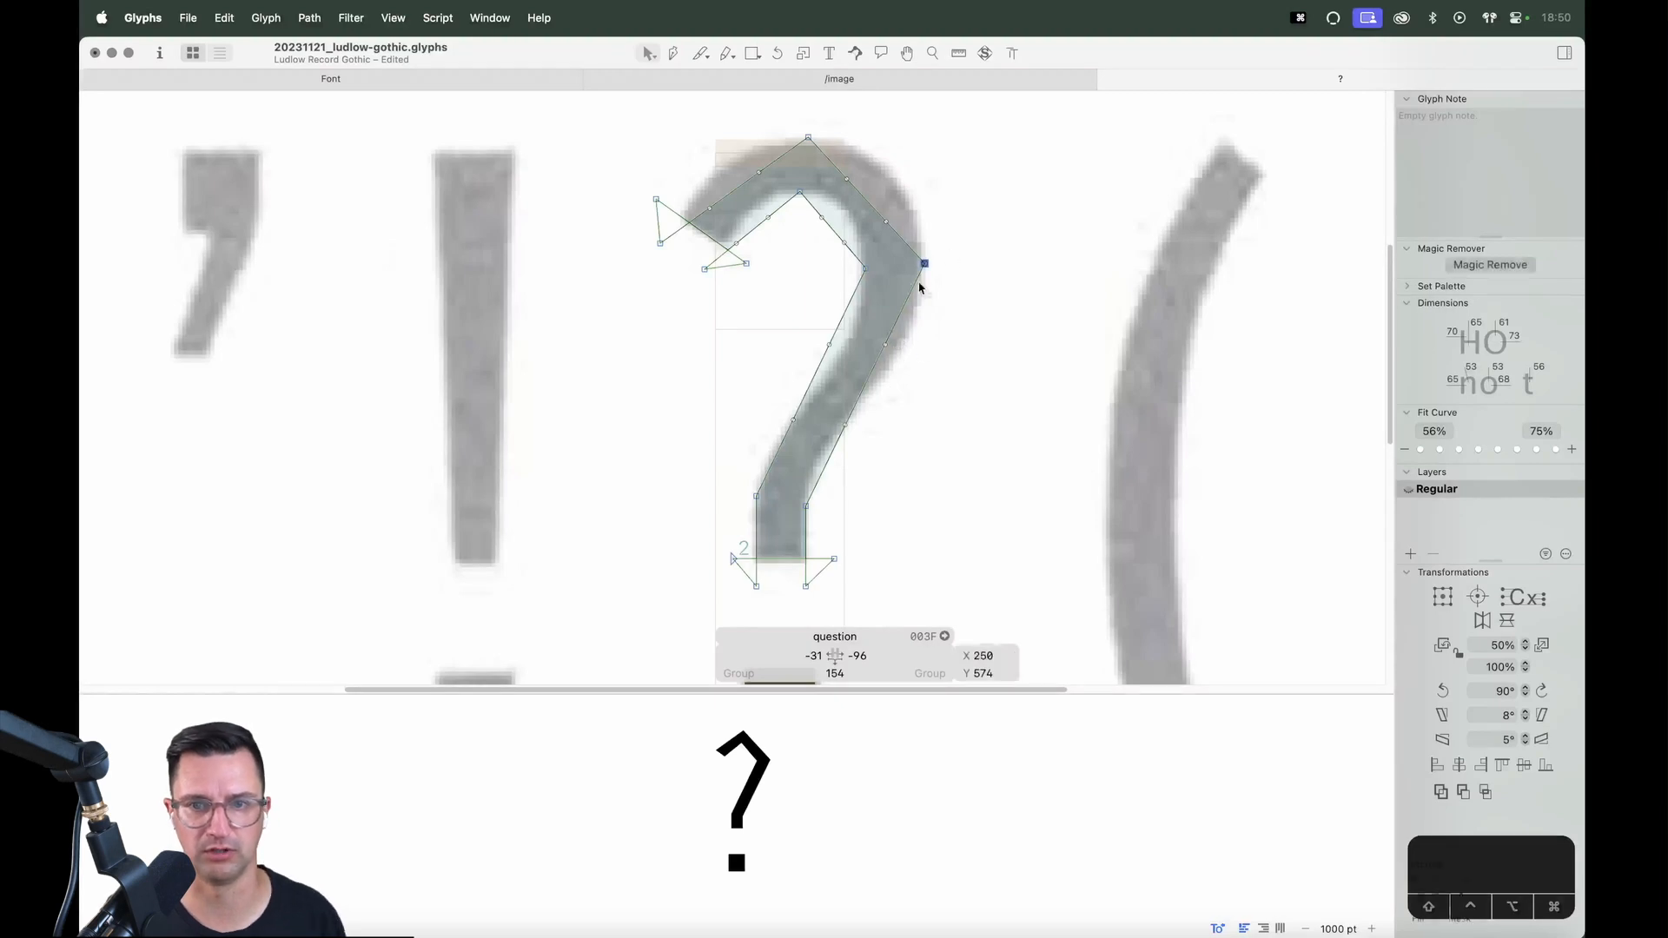
pyautogui.keyDown('shift'); pyautogui.click(864, 269); pyautogui.keyUp('shift')
pyautogui.press('Return')
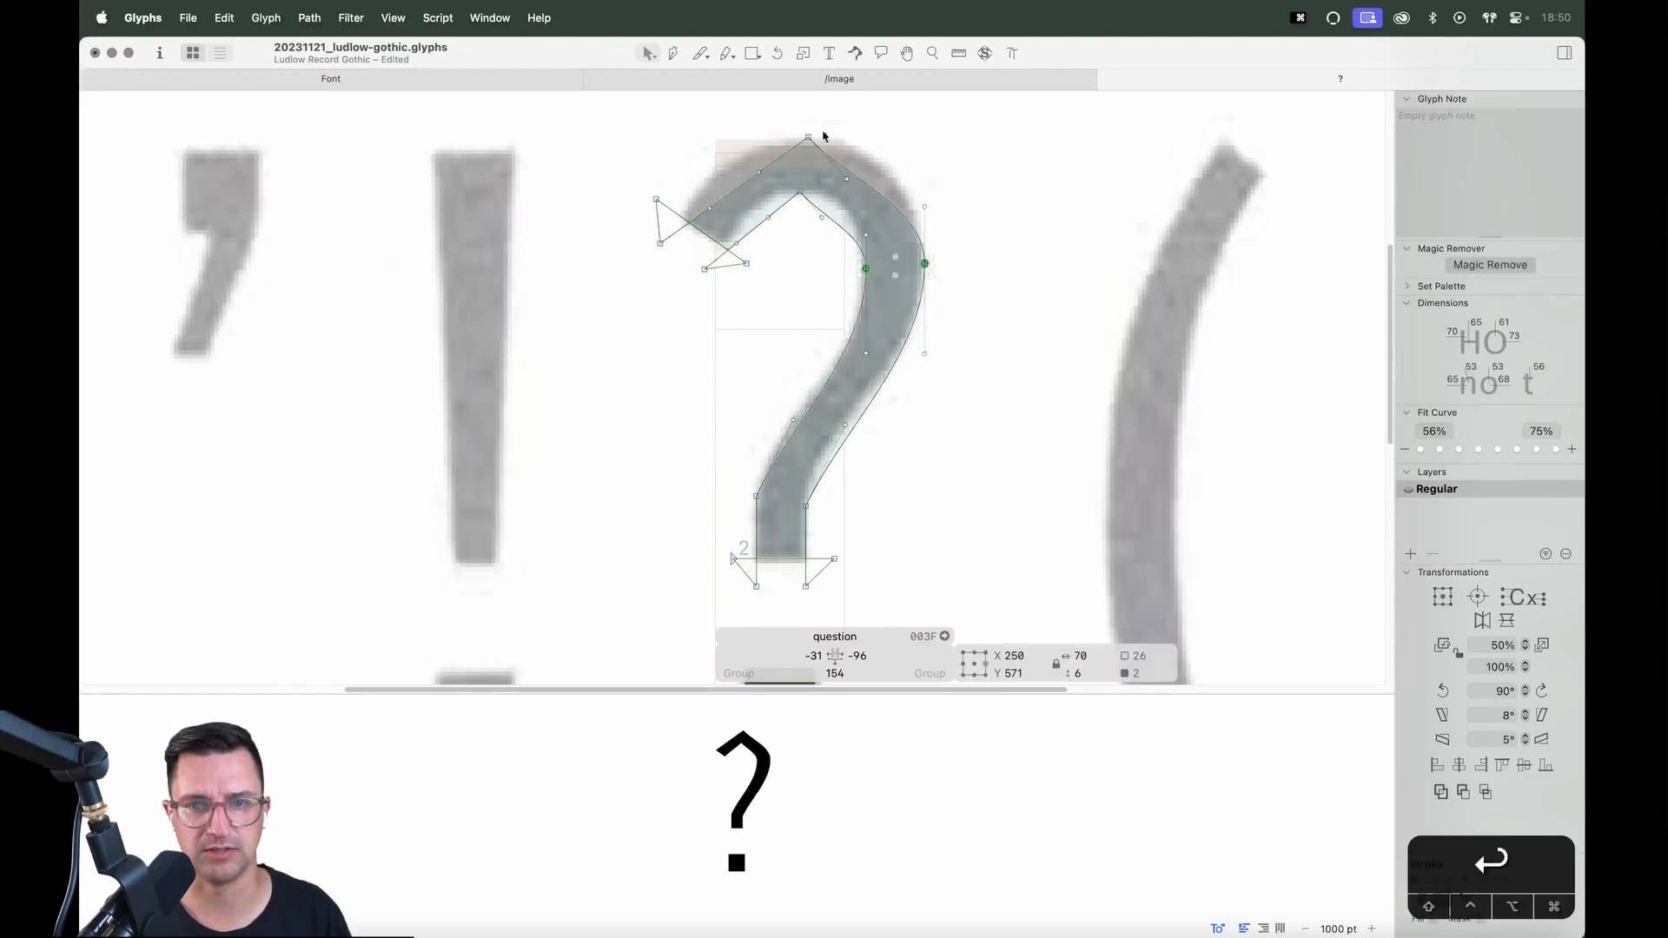
pyautogui.click(808, 136)
pyautogui.keyDown('shift'); pyautogui.click(799, 191); pyautogui.keyUp('shift')
pyautogui.press('Return')
pyautogui.click(801, 237)
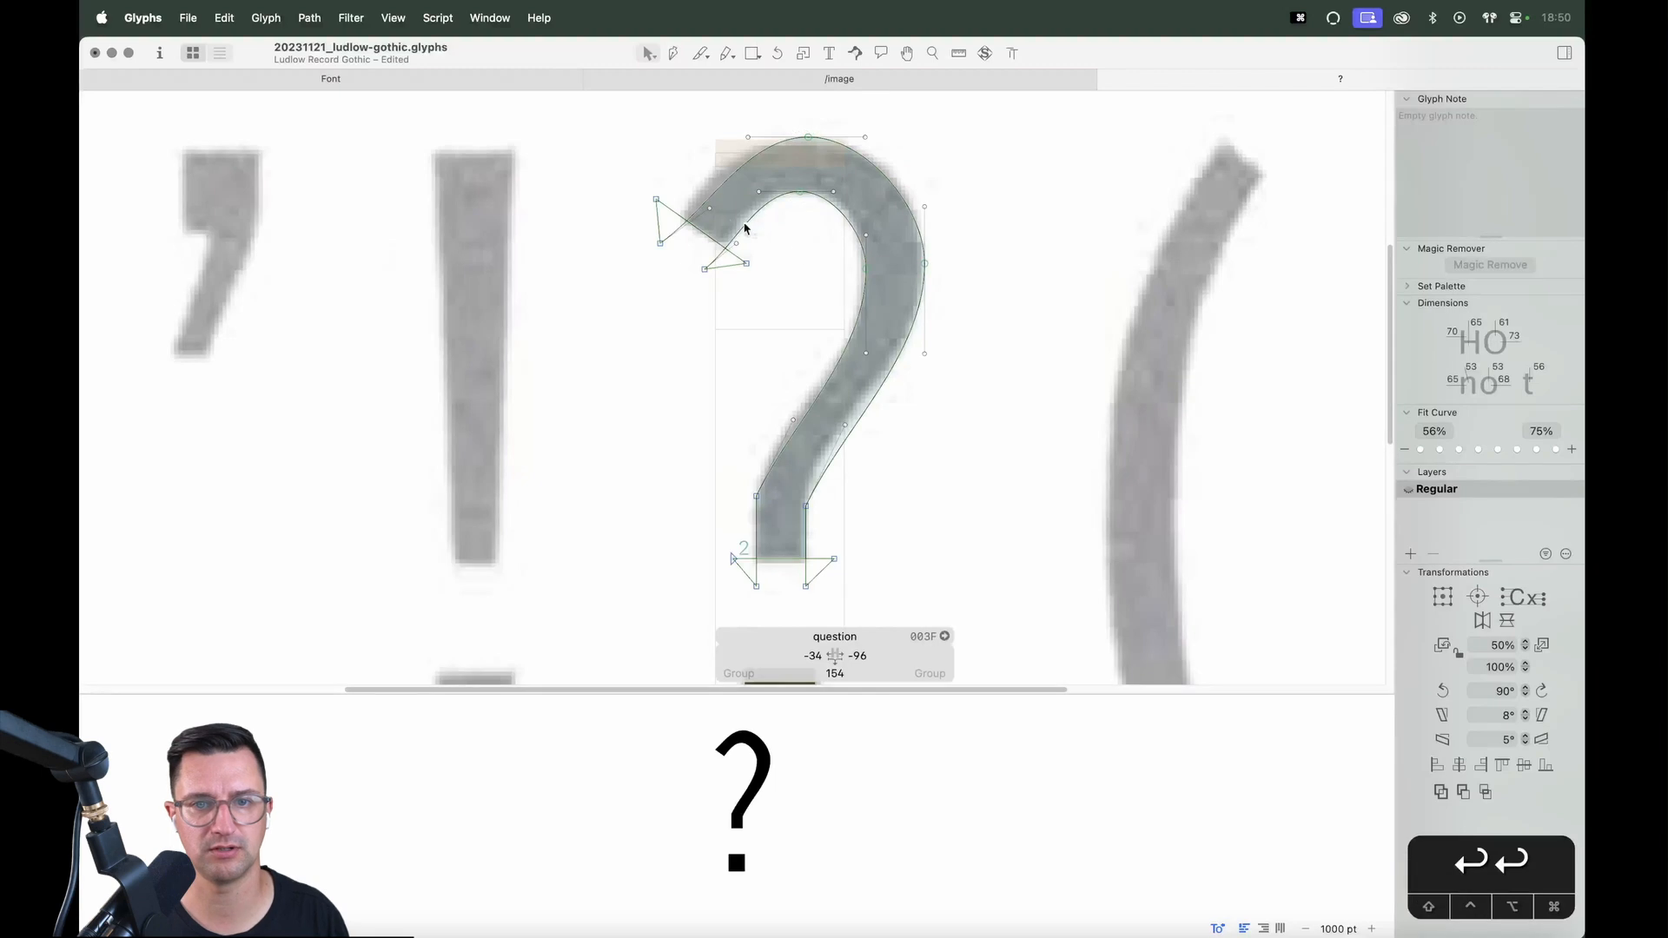
# Reset the outer and inner segments between the hook's top and its terminal to straight lines and convert them into curves again
pyautogui.click(757, 172)
pyautogui.press('BackSpace')
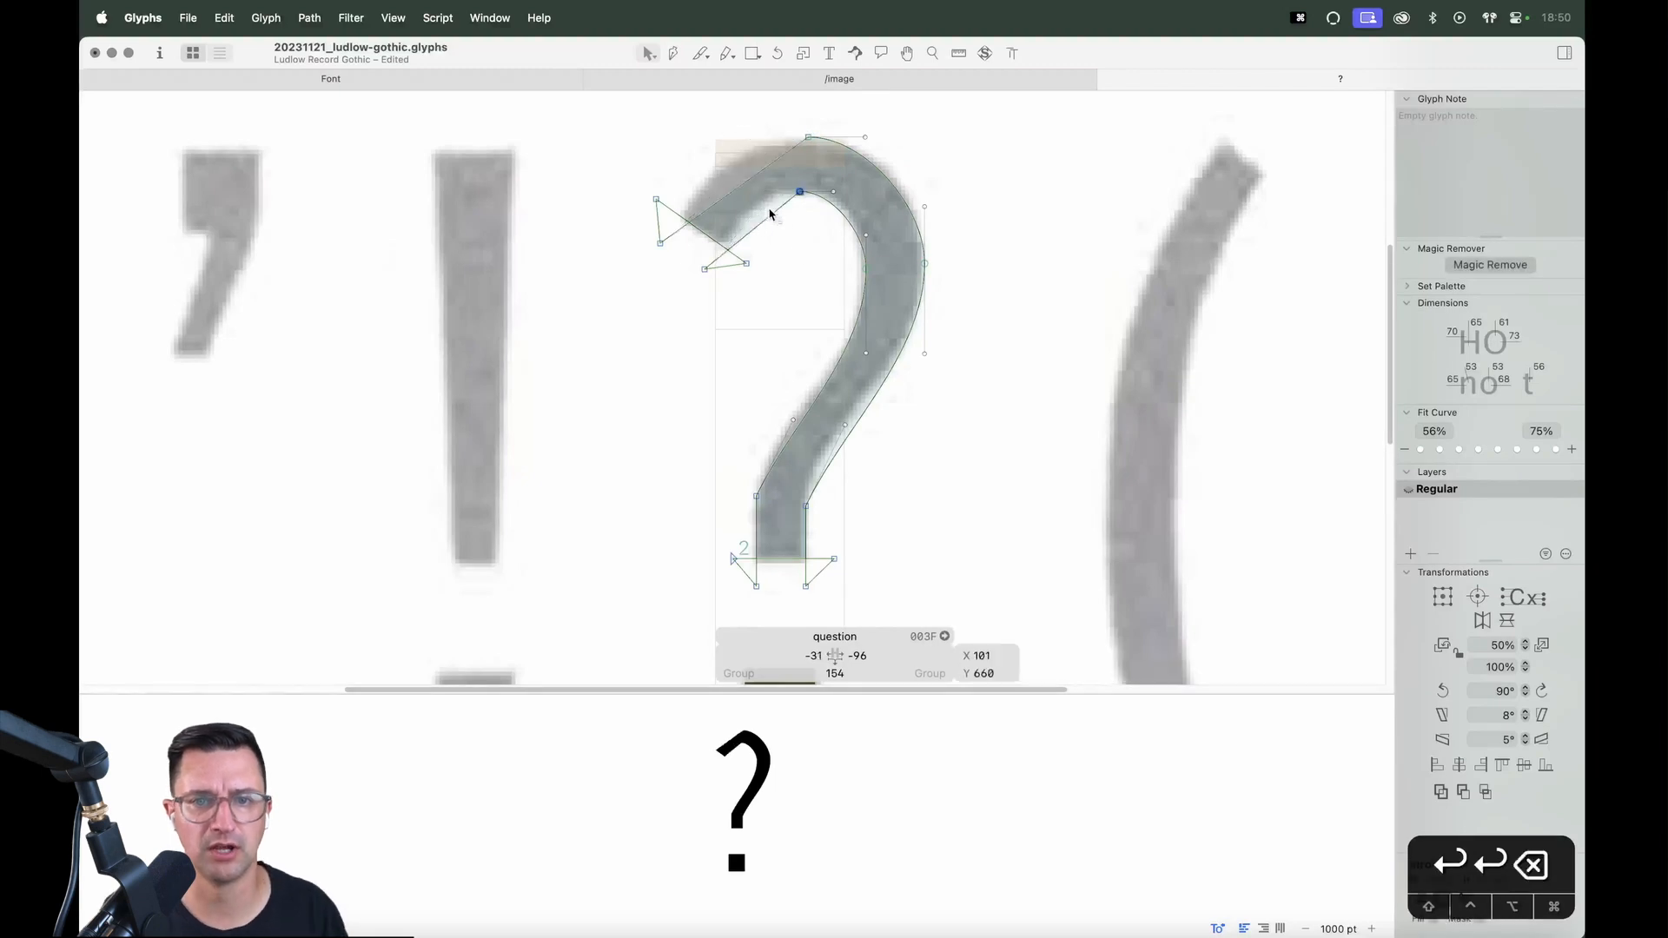
pyautogui.keyDown('alt'); pyautogui.click(744, 185); pyautogui.keyUp('alt')
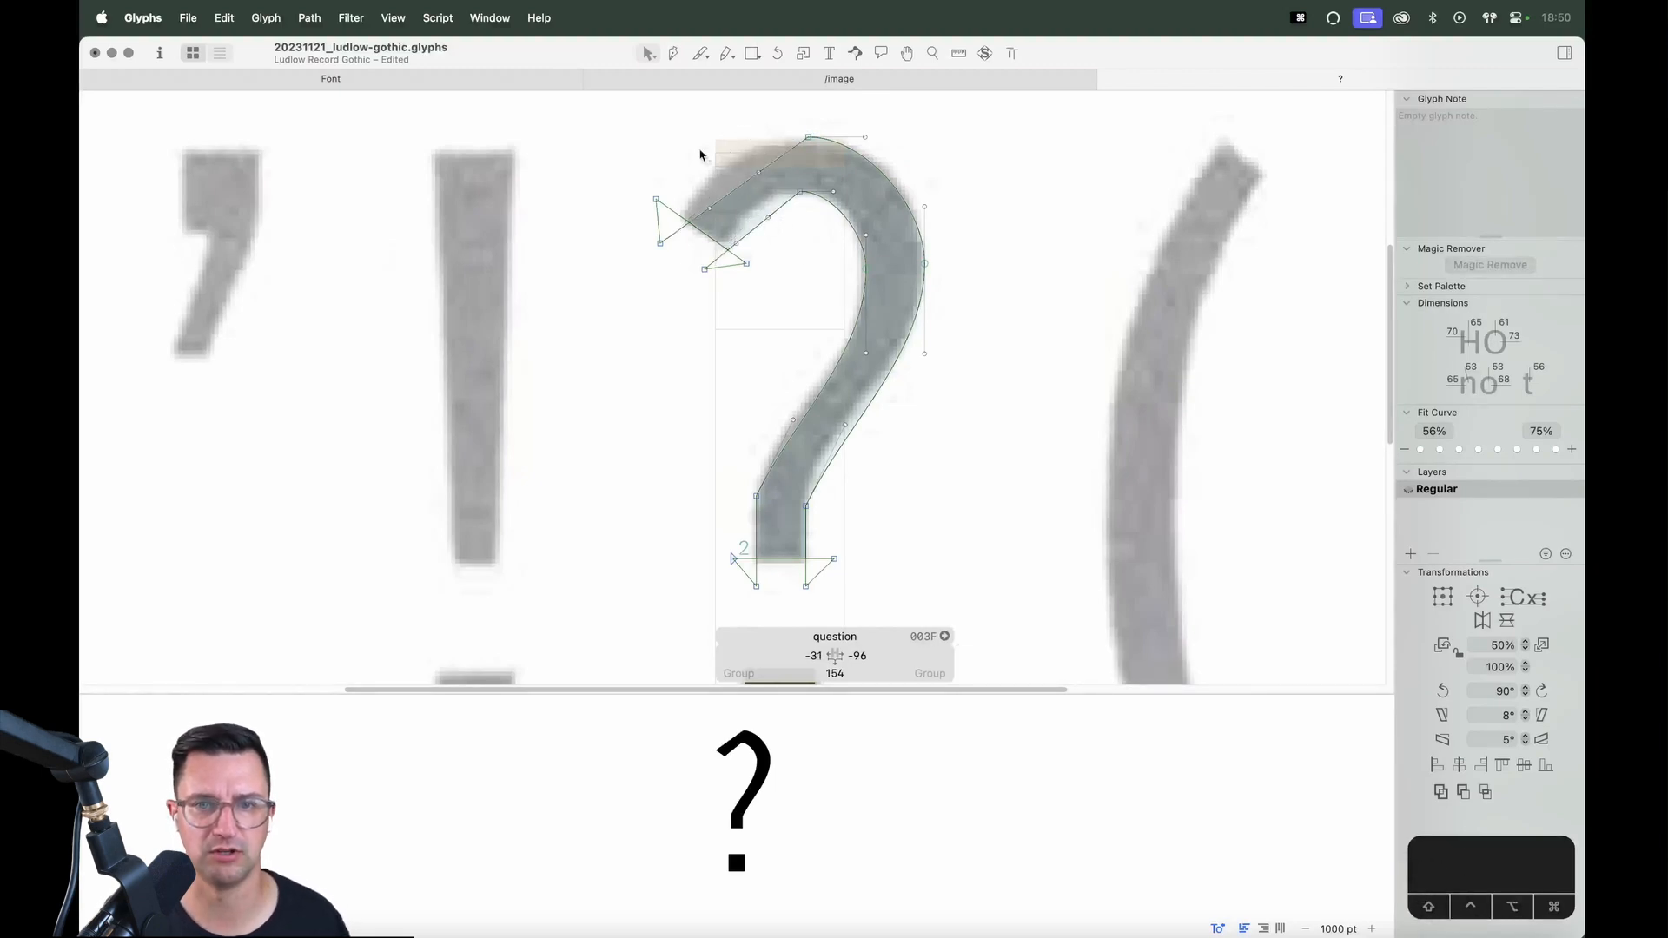
# Move the handles of the outer and inner curves beside the terminal outward so both arcs follow the scanned hook
pyautogui.moveTo(700, 156); pyautogui.dragTo(746, 138)
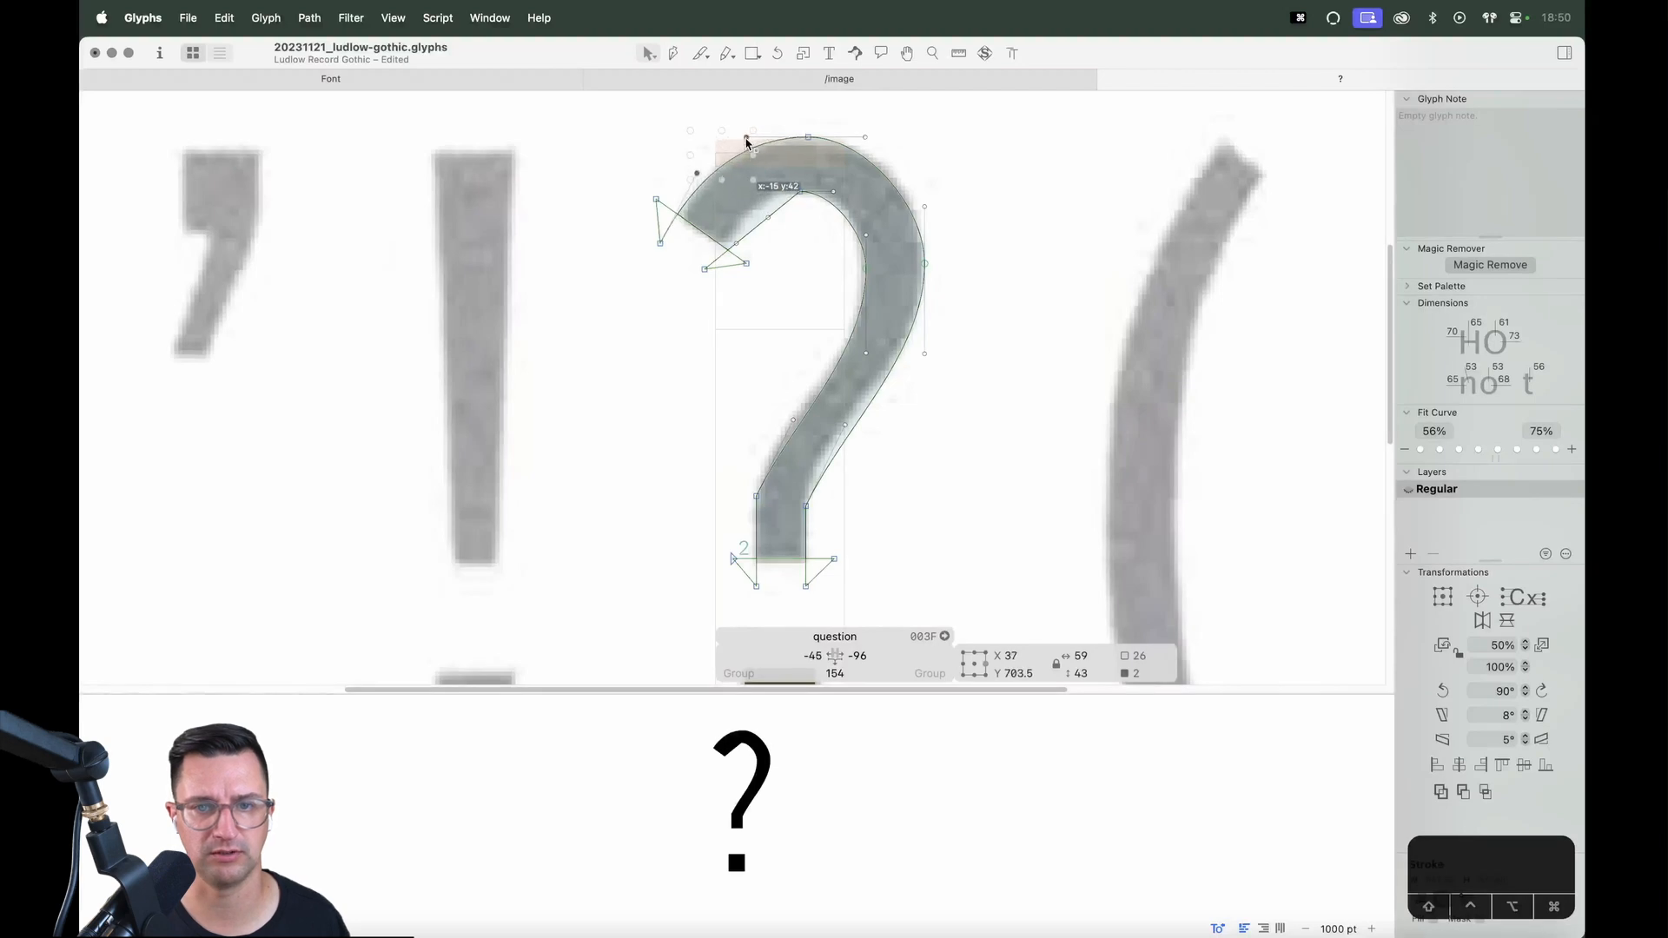
pyautogui.click(753, 229)
pyautogui.moveTo(768, 222); pyautogui.dragTo(760, 196)
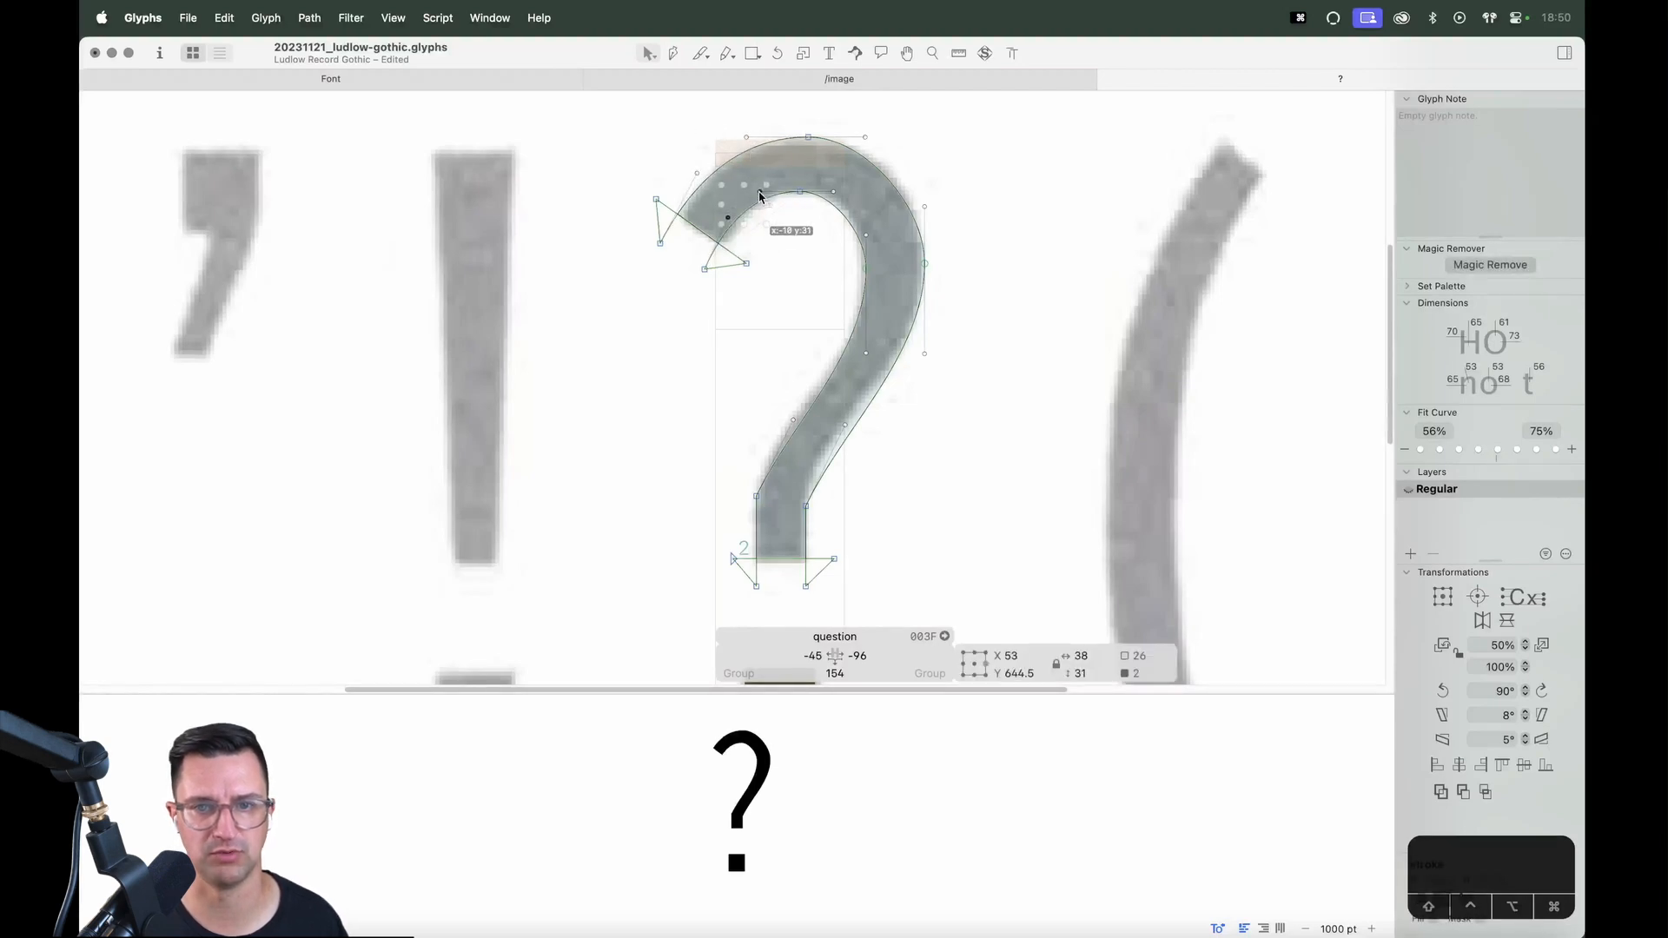
pyautogui.click(809, 293)
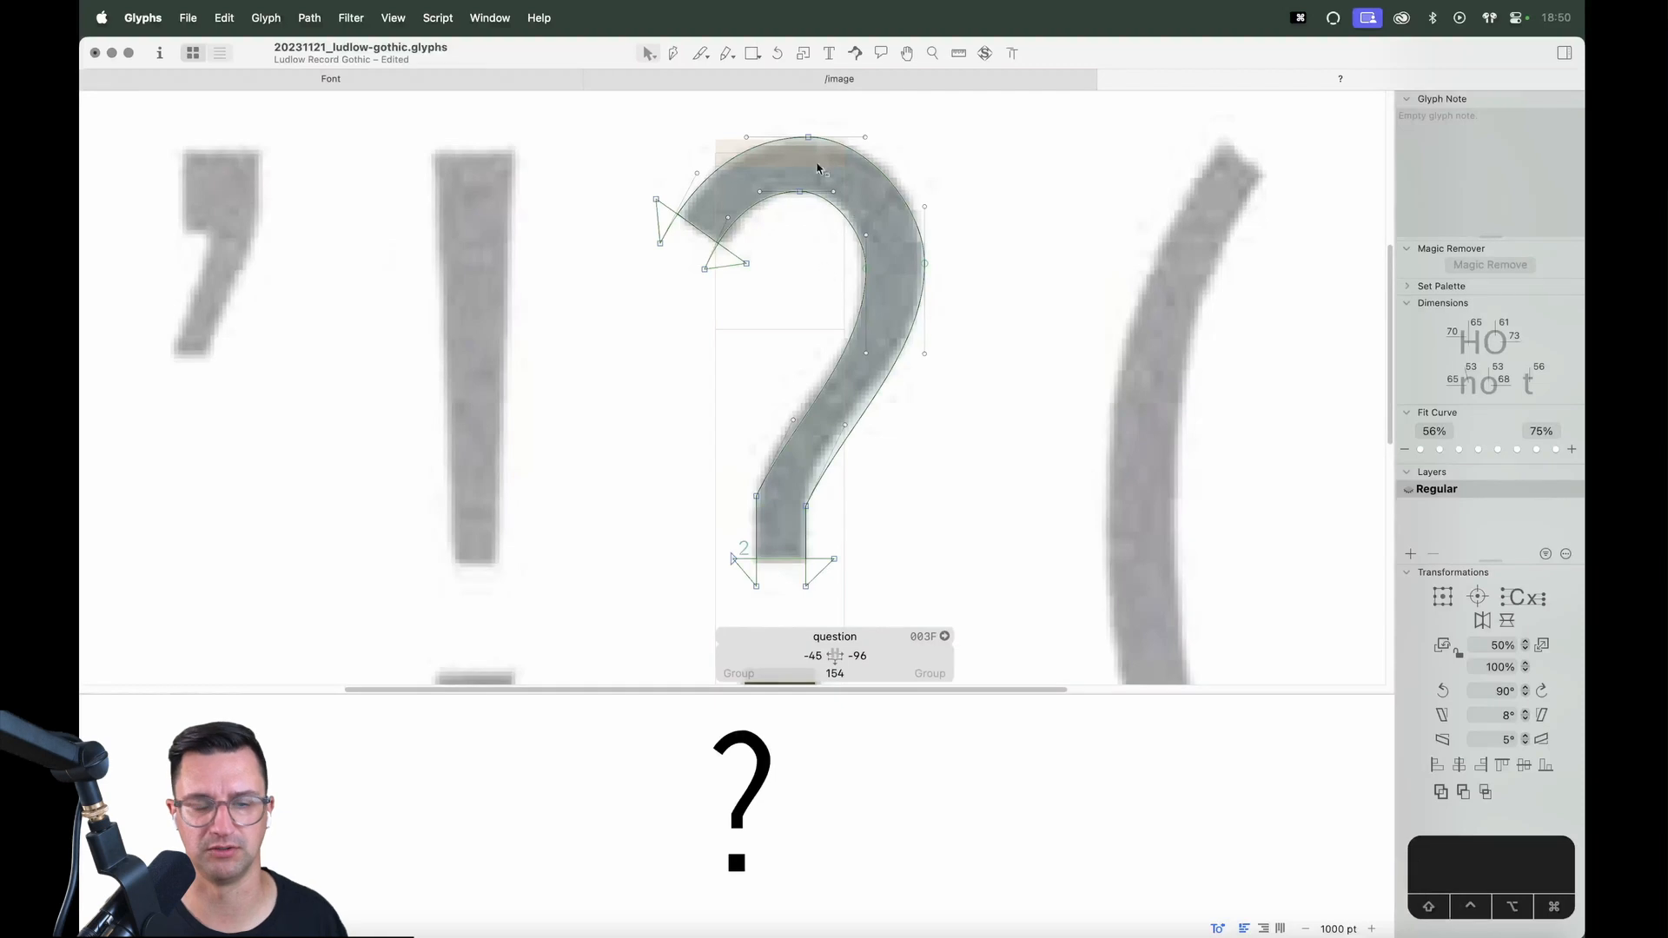
# Set the lower curve handles vertically above the question mark's stem and lower the nodes where both curves meet the stem
pyautogui.press('space')
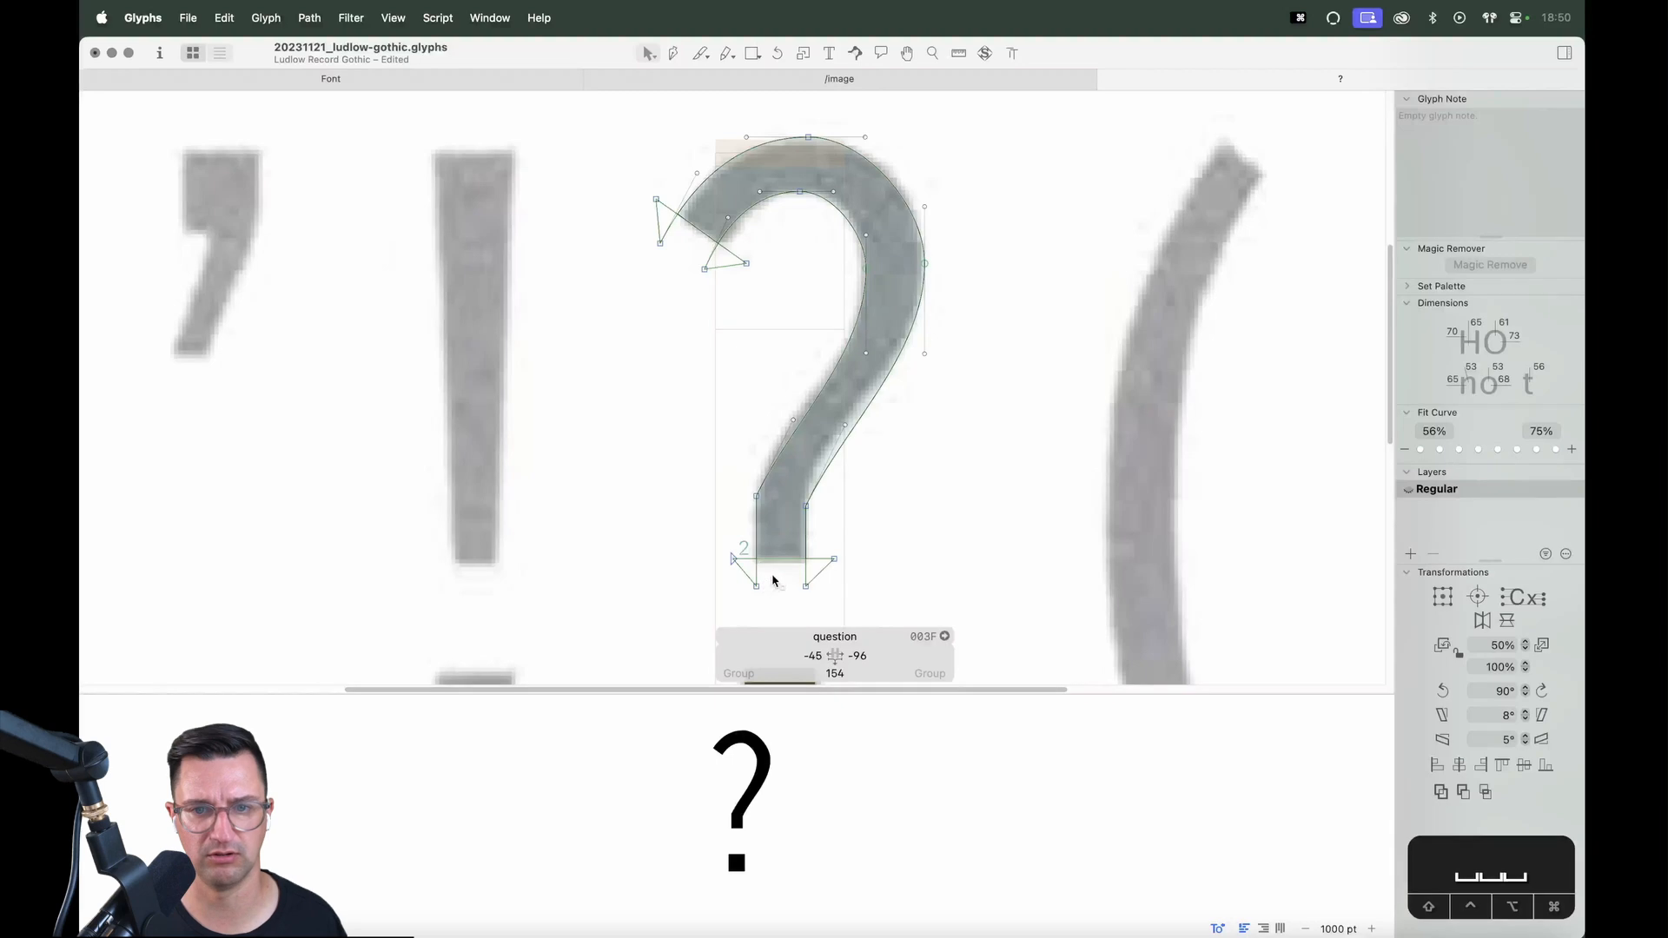
pyautogui.moveTo(847, 426); pyautogui.dragTo(756, 421)
pyautogui.click(771, 441)
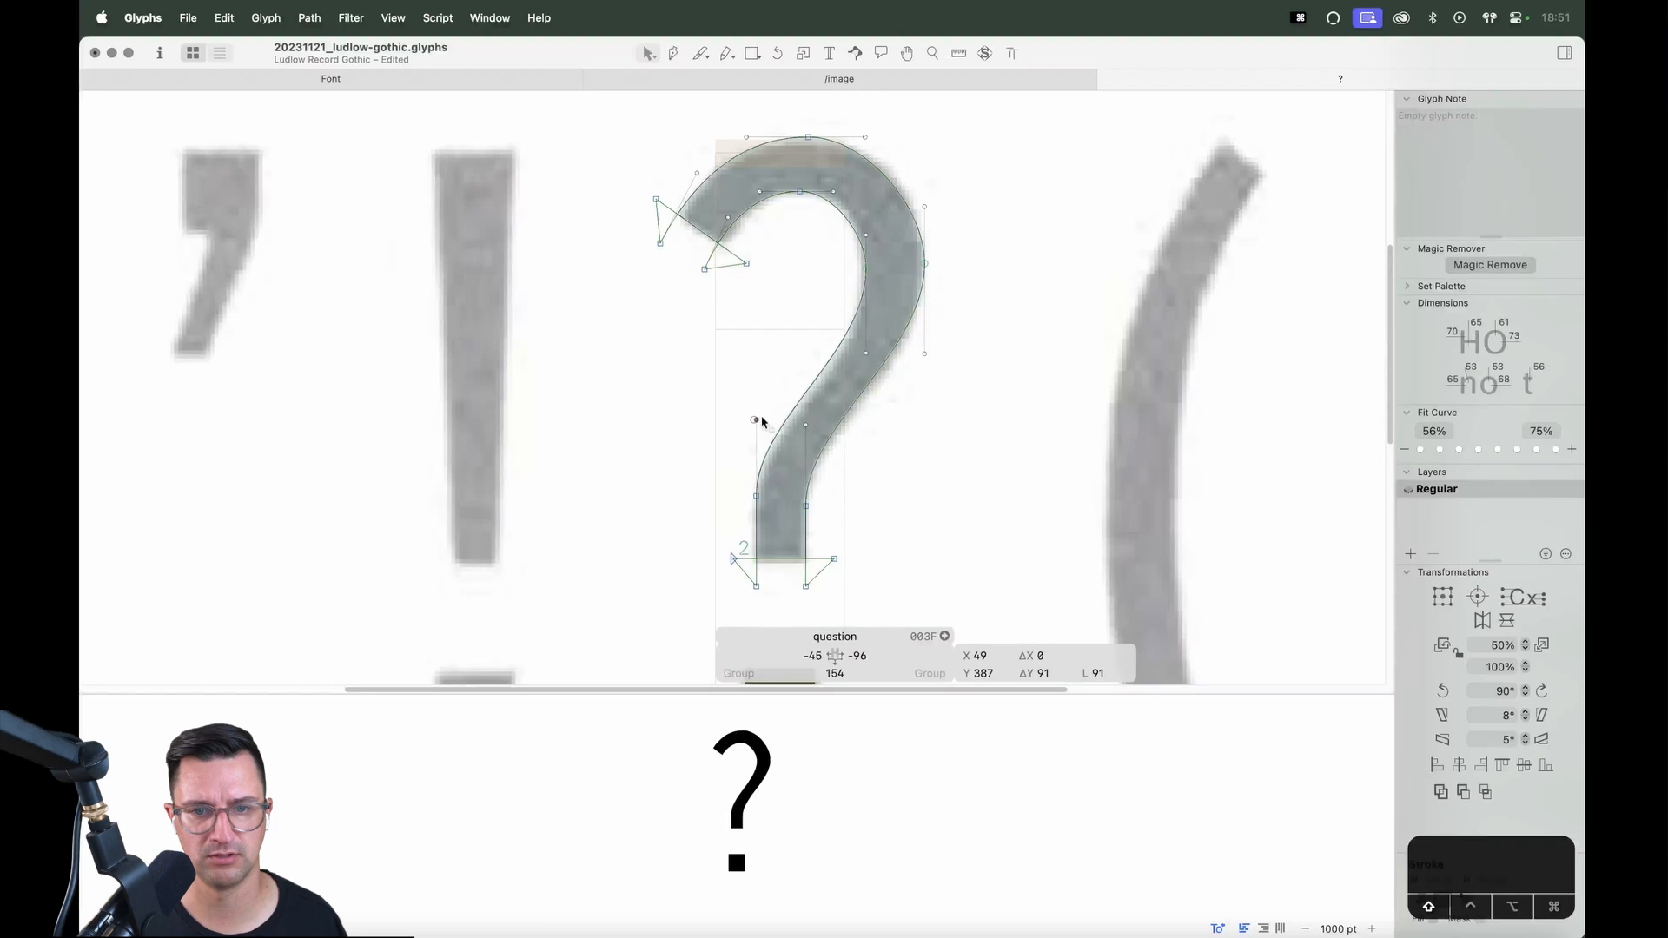
pyautogui.moveTo(756, 498); pyautogui.dragTo(763, 529)
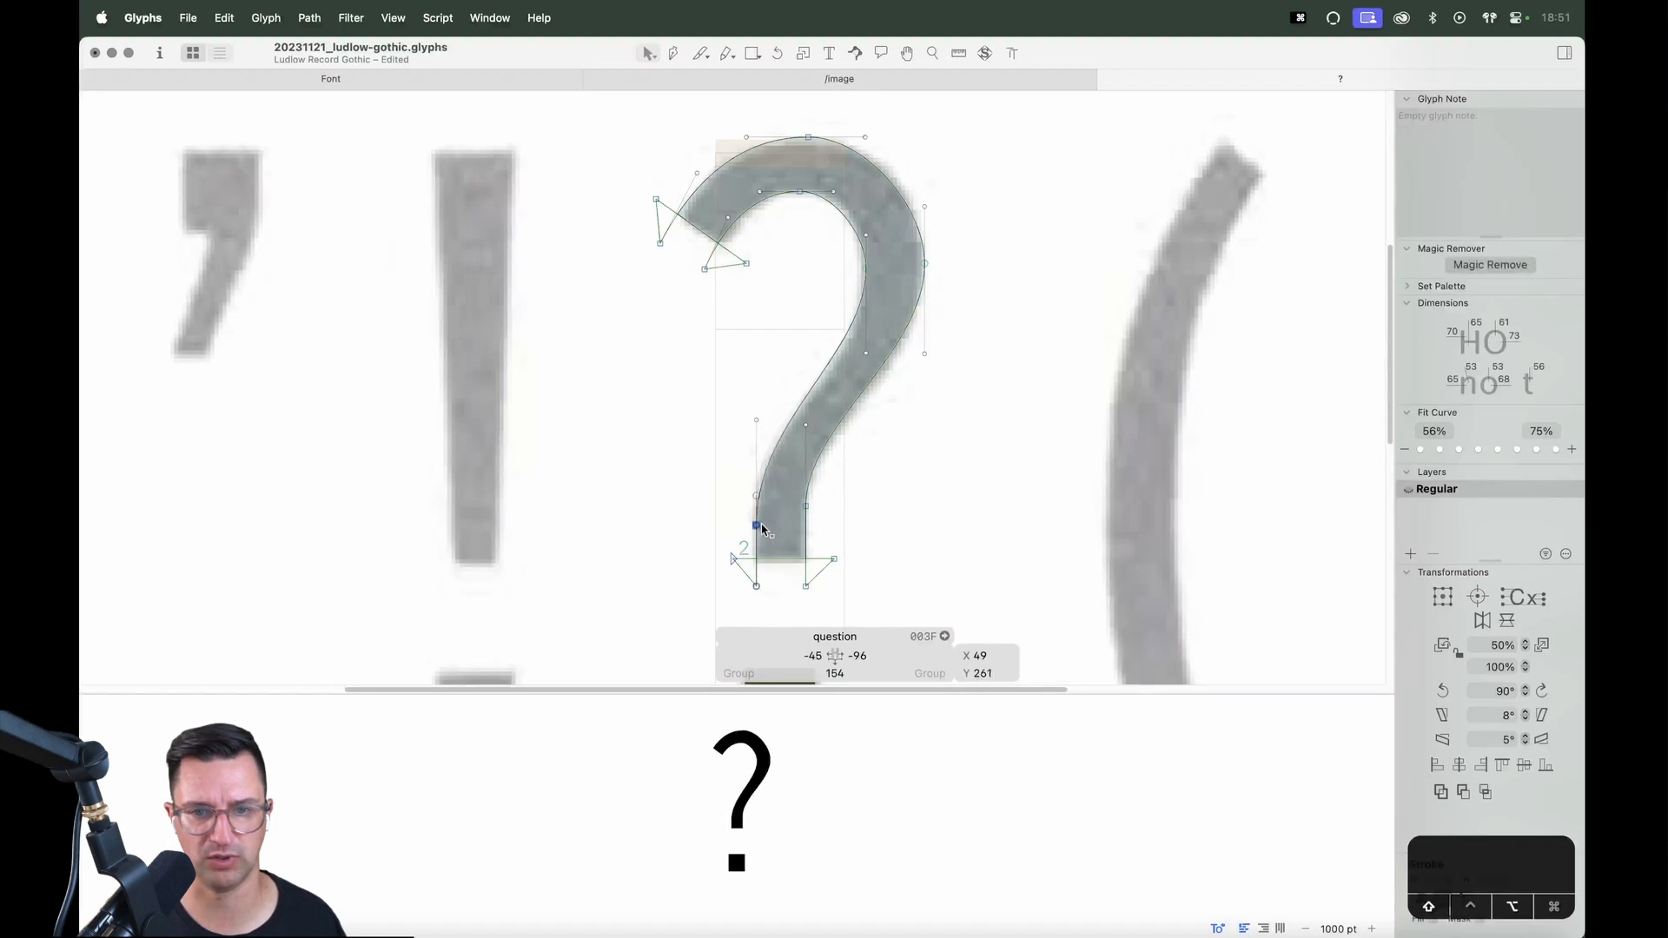
pyautogui.click(806, 515)
pyautogui.click(825, 514)
pyautogui.press('space')
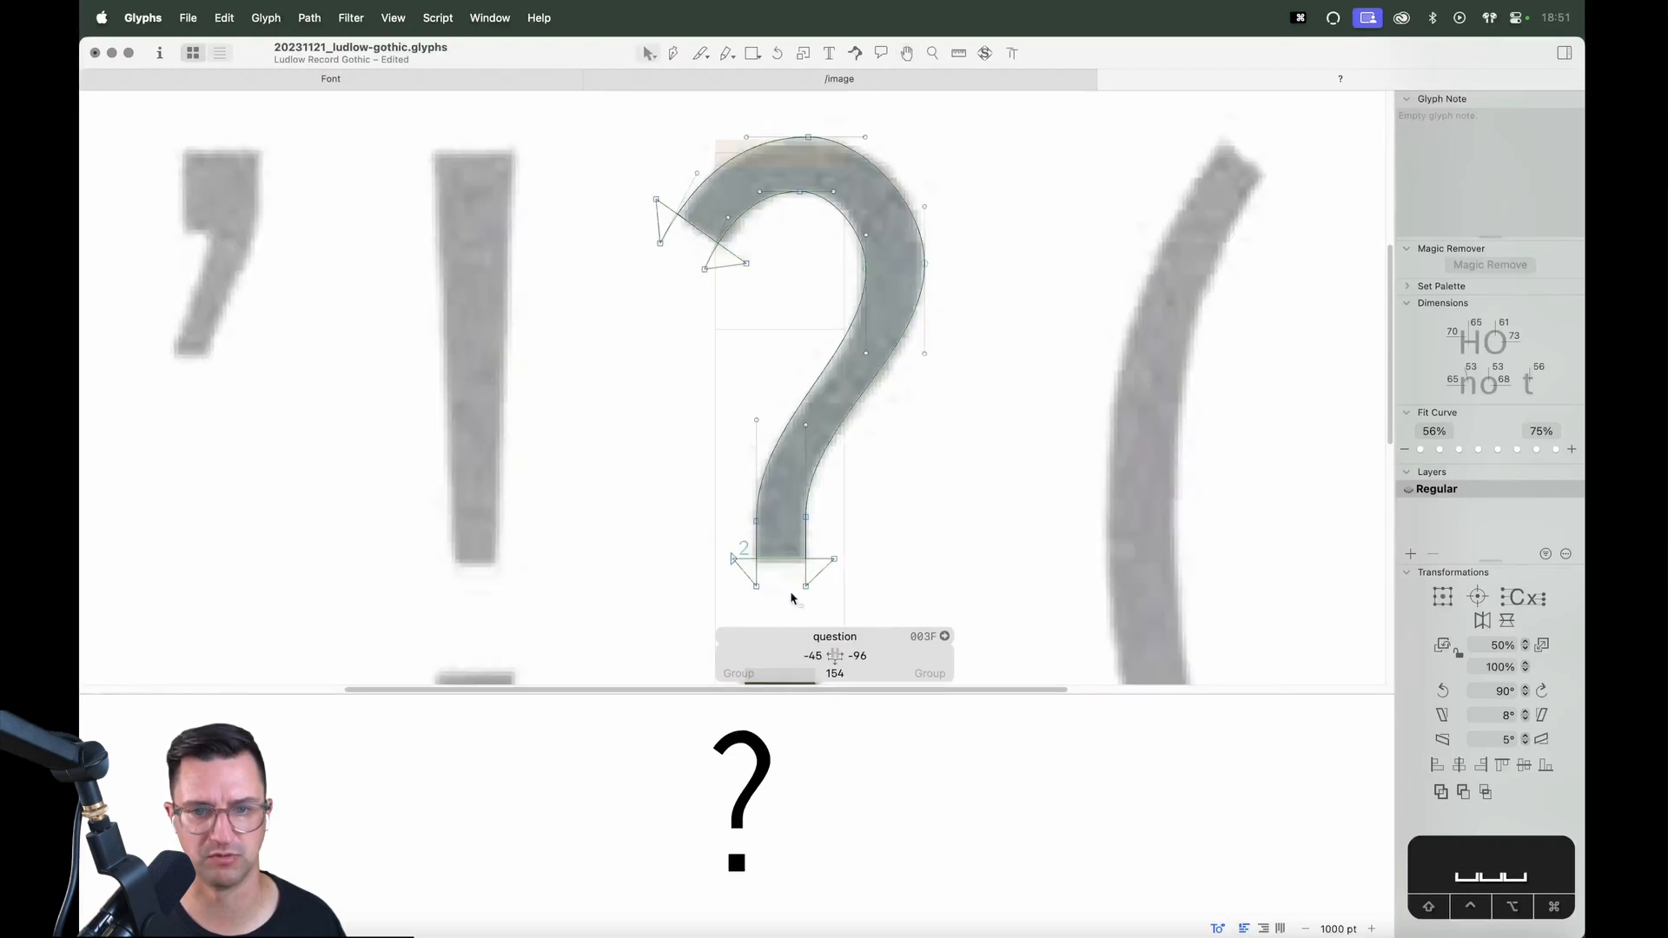
# Lower the two outer nodes of the stem's foot to Y 217 and nudge the right one left to X 139
pyautogui.moveTo(877, 545); pyautogui.dragTo(700, 577)
pyautogui.press('Down')
pyautogui.press('Down')
pyautogui.press('Down')
pyautogui.press('Down')
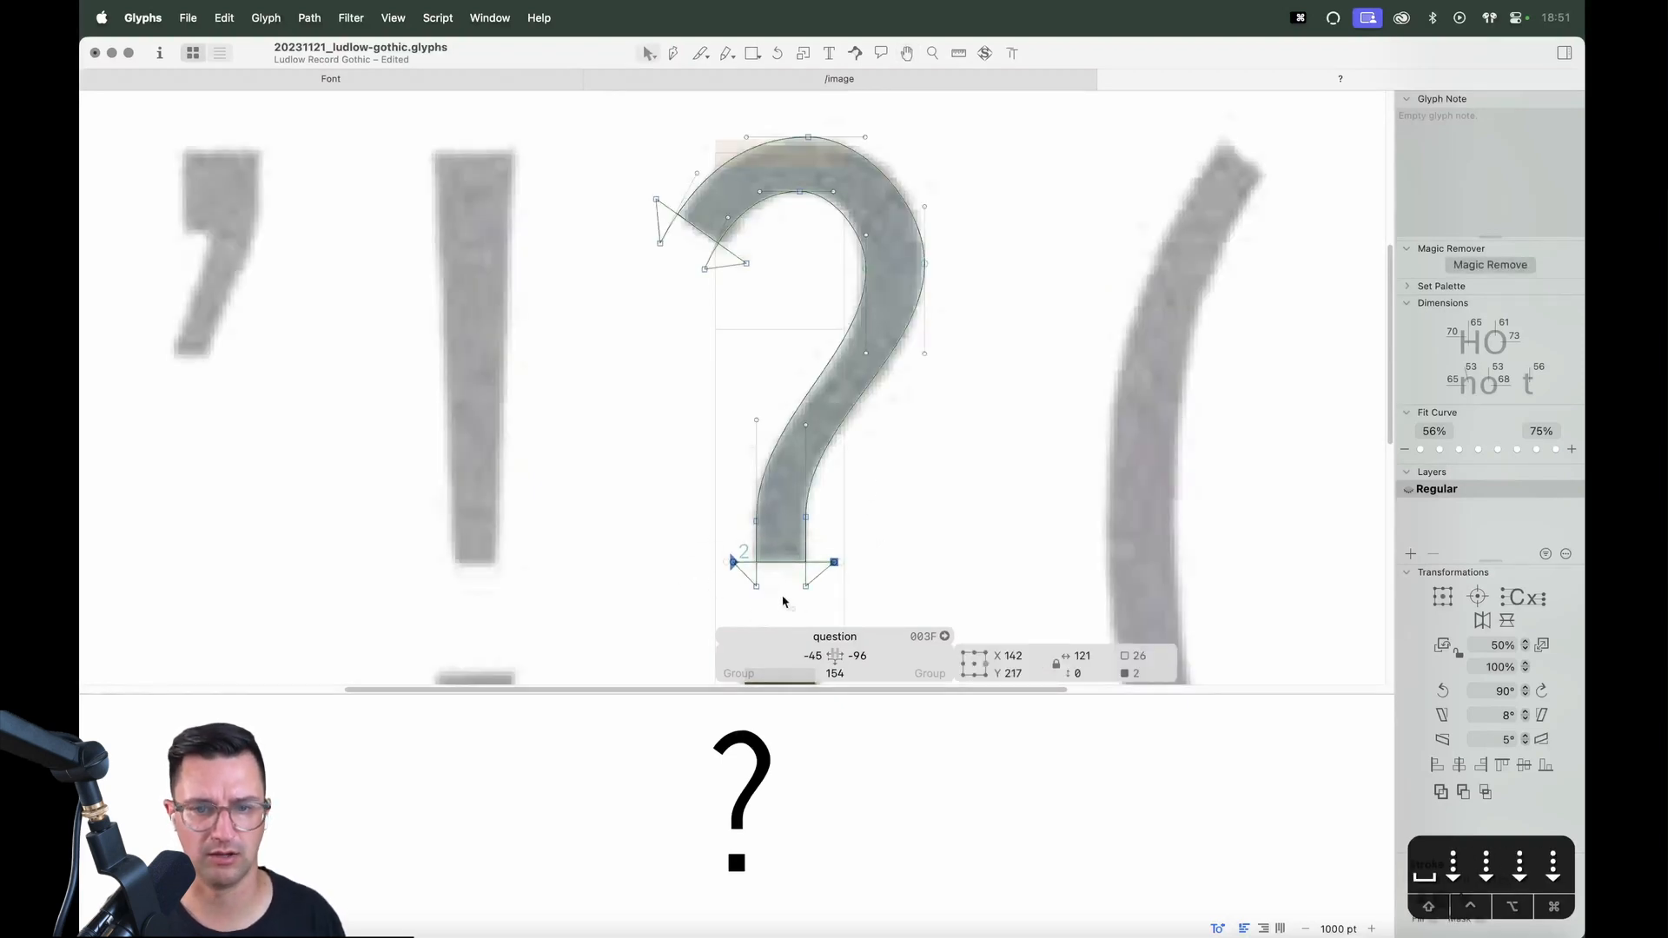
pyautogui.click(847, 561)
pyautogui.press('Left')
pyautogui.press('Left')
pyautogui.press('Left')
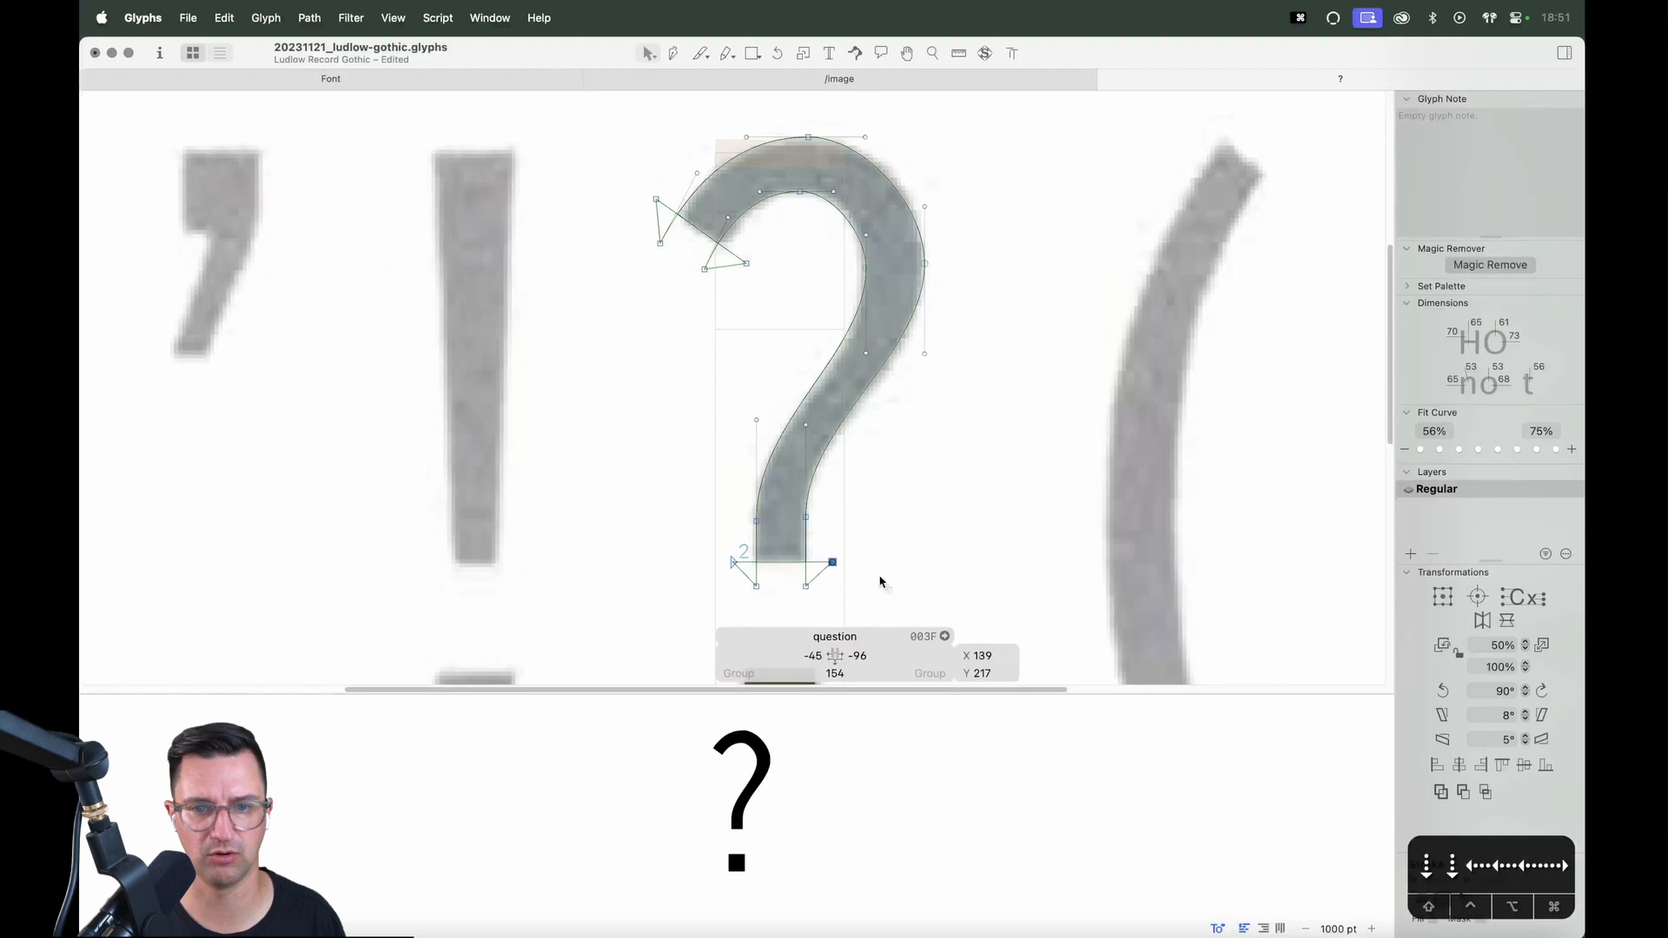
pyautogui.click(907, 570)
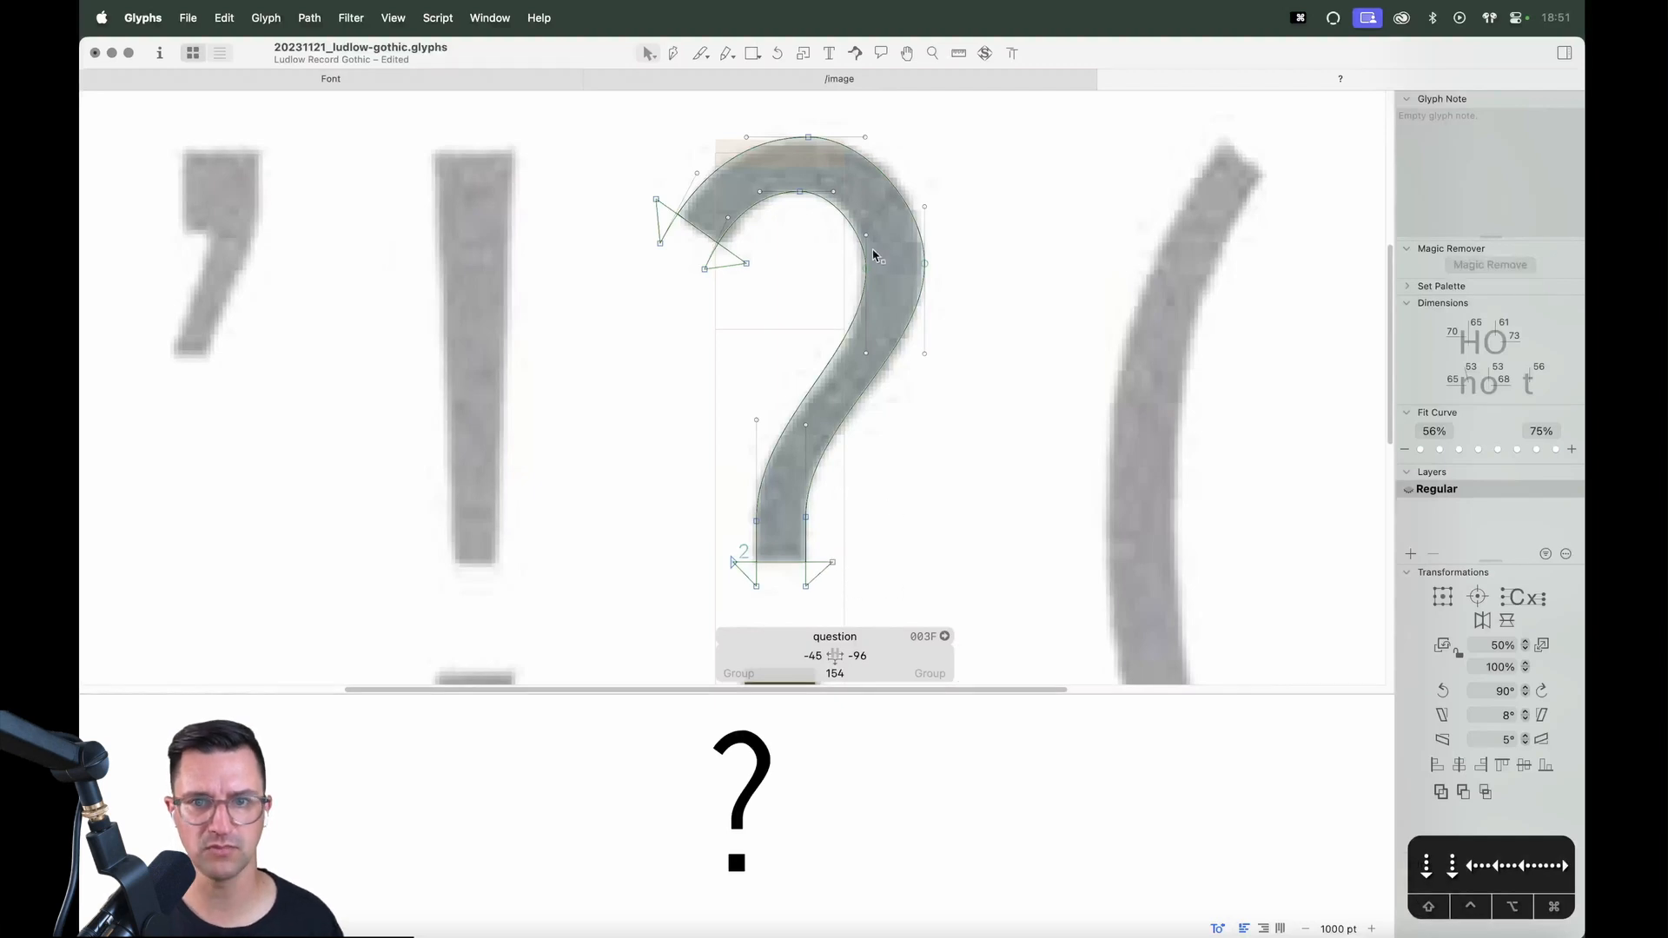
# Push the inner and outer curves between the hook's top and right extremes outward to follow the scan
pyautogui.press('z')
pyautogui.moveTo(959, 137); pyautogui.dragTo(655, 396)
pyautogui.press('v')
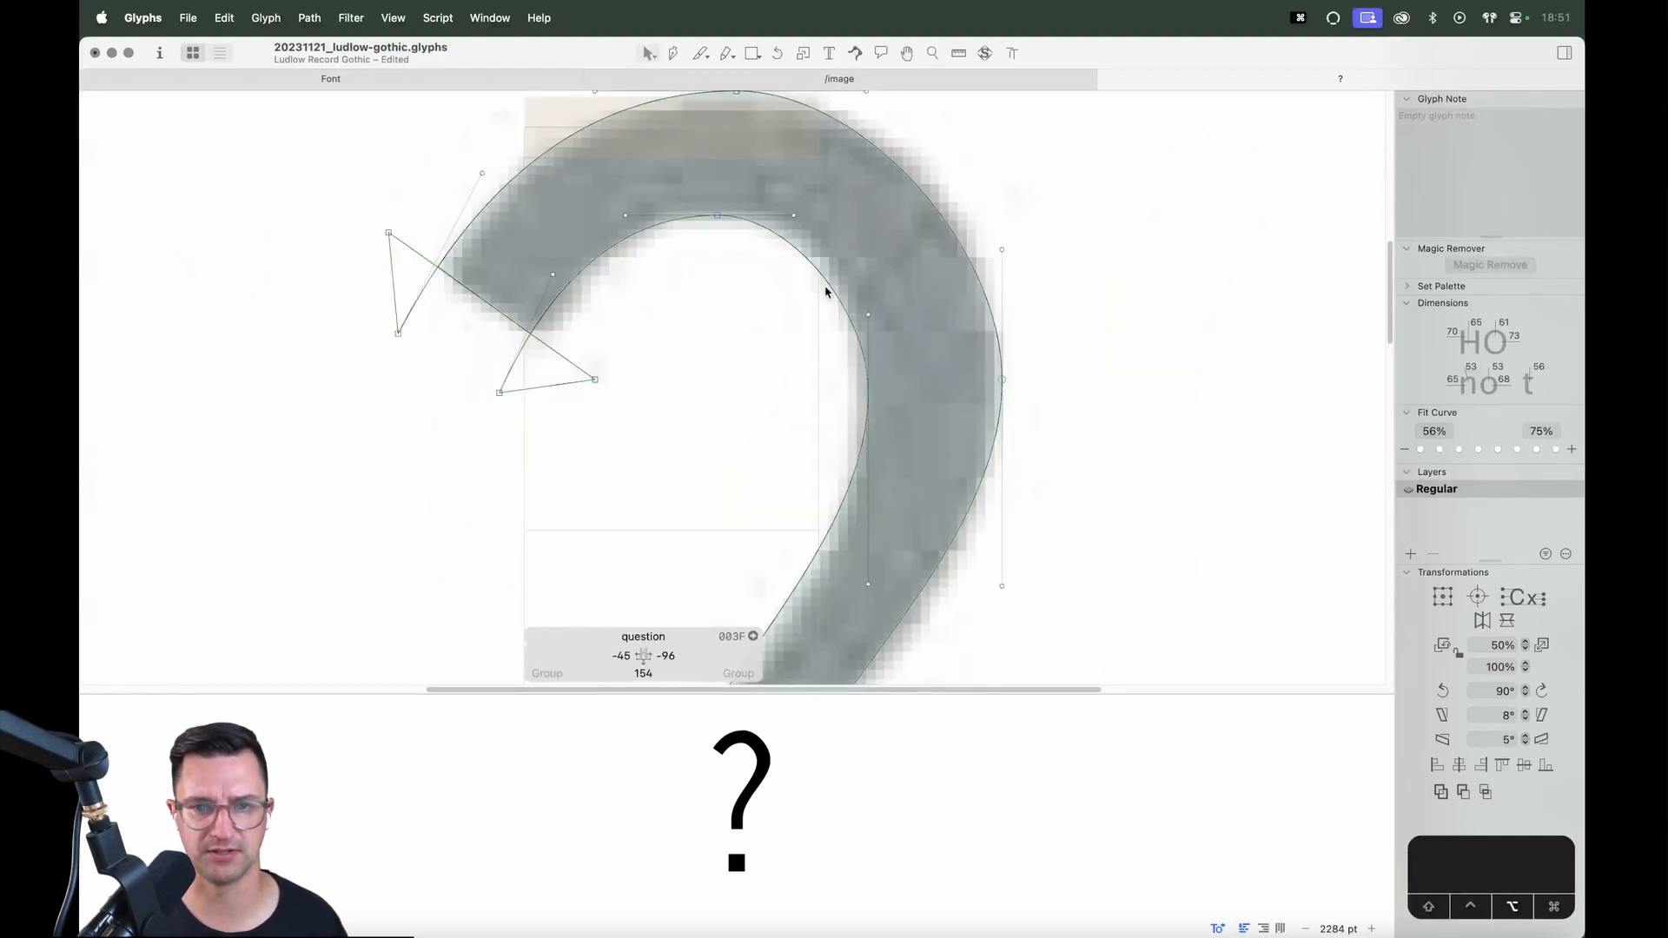
pyautogui.moveTo(837, 271)
pyautogui.mouseDown()
pyautogui.moveTo(836, 289)
pyautogui.moveTo(845, 275)
pyautogui.mouseUp()
pyautogui.press('space')
pyautogui.moveTo(886, 192); pyautogui.dragTo(918, 216)
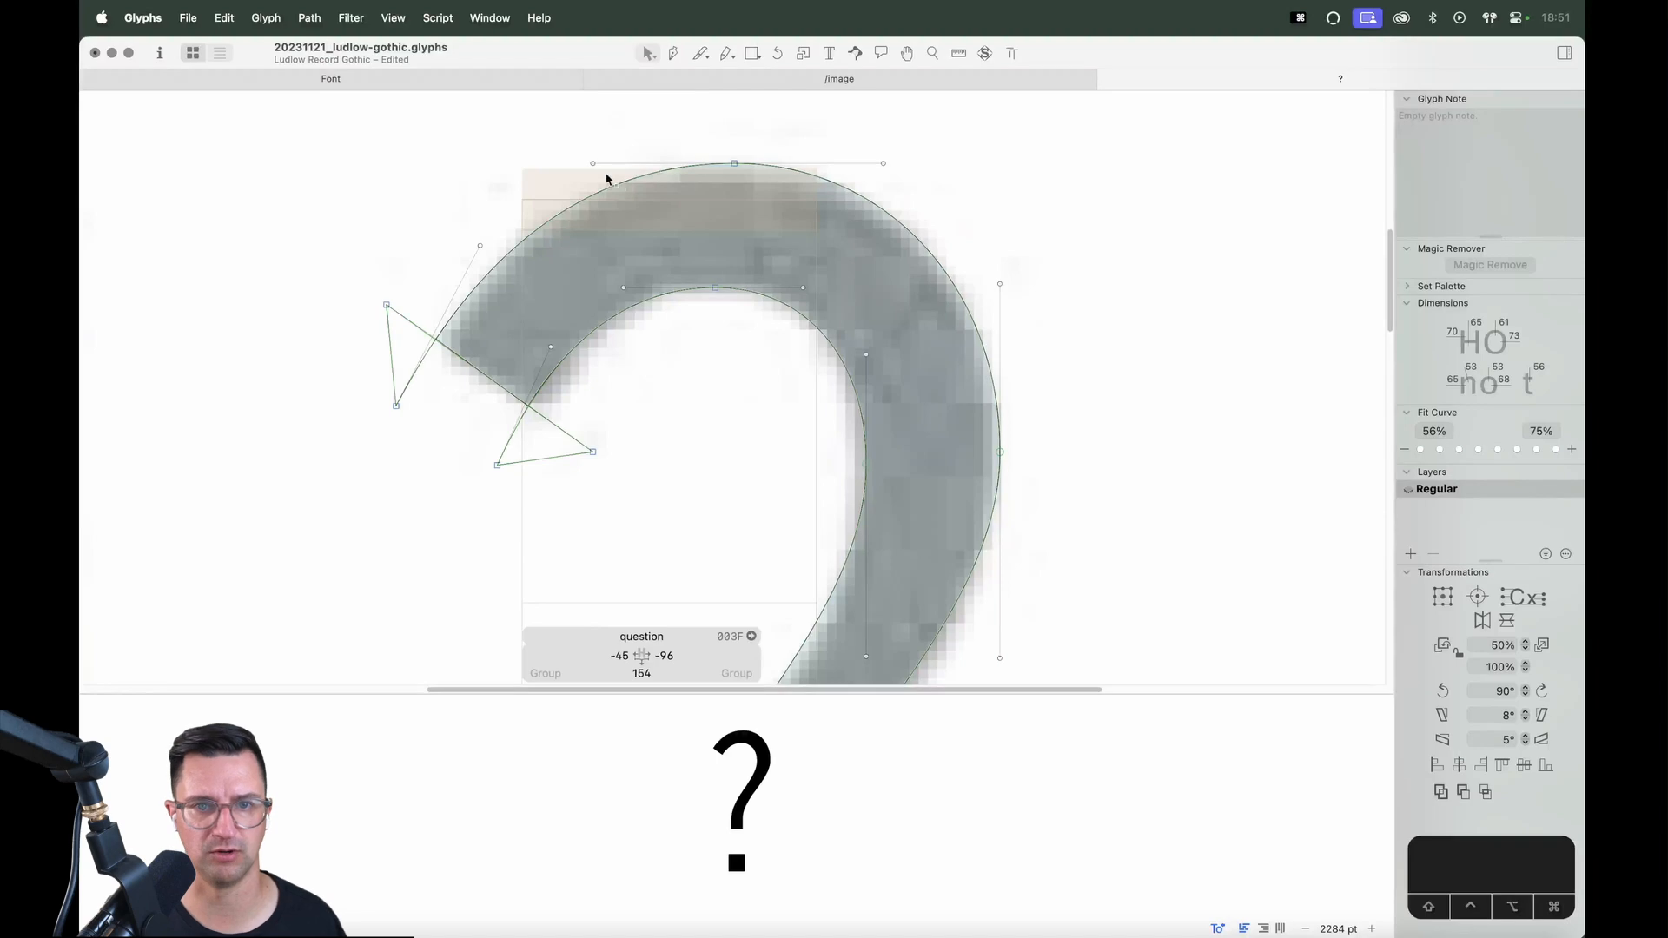
# Extend the inner and outer handles below the hook's right extreme down to Y 453
pyautogui.press('super+minus')
pyautogui.press('super+minus')
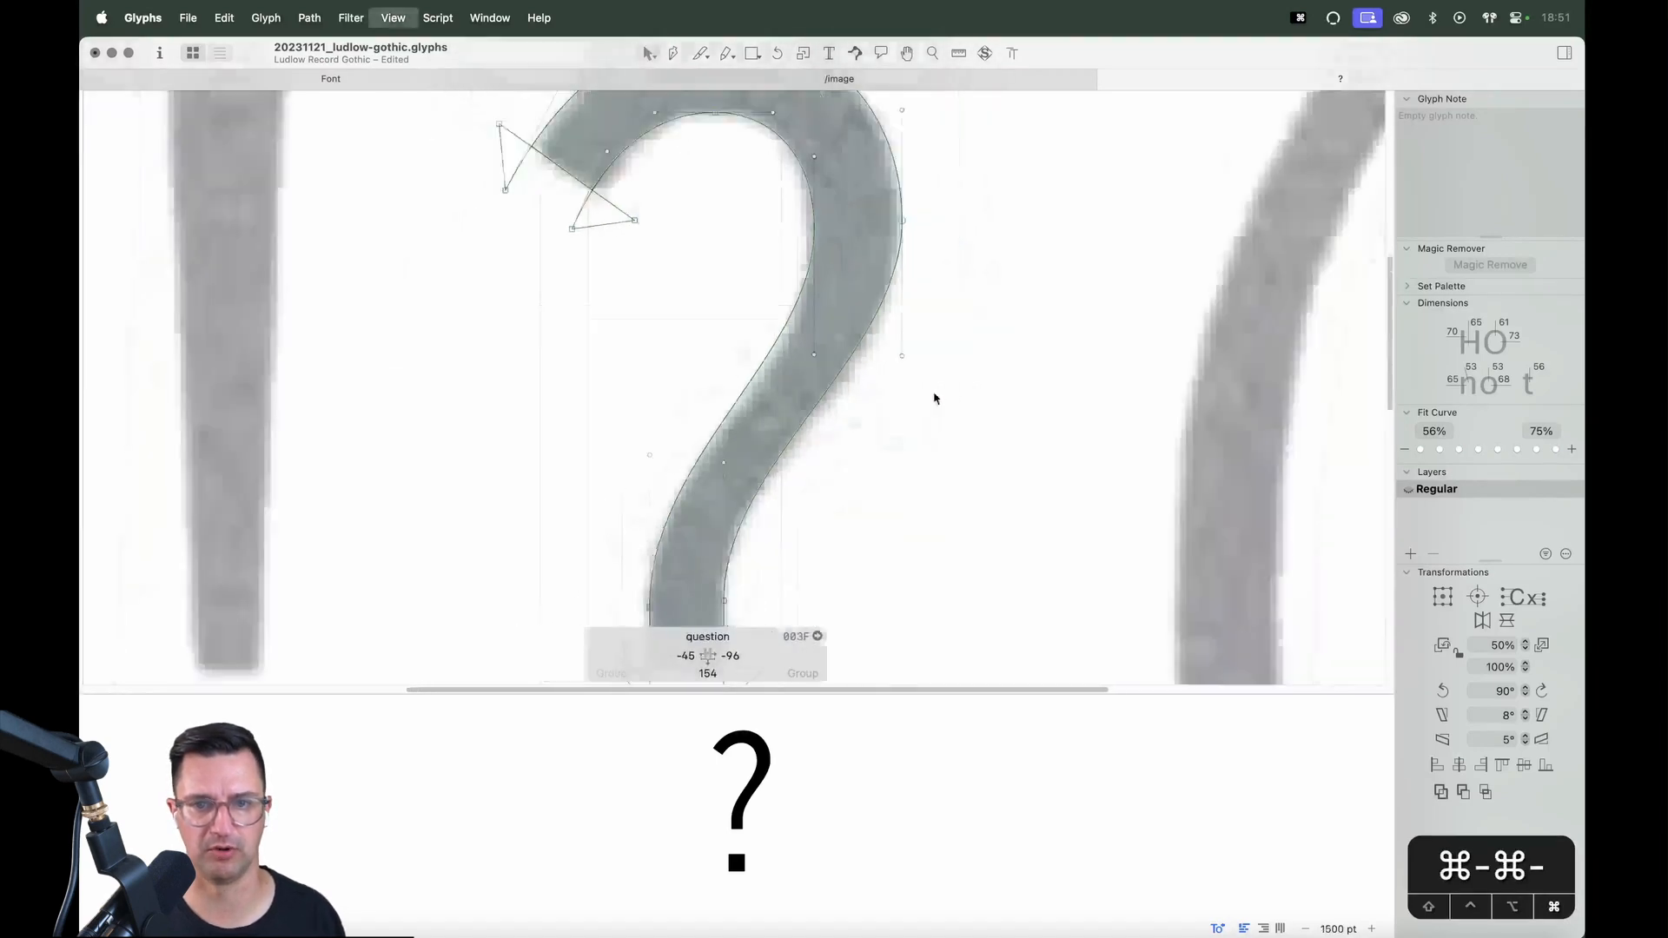
pyautogui.press('space')
pyautogui.moveTo(851, 406); pyautogui.dragTo(862, 369)
pyautogui.click(918, 354)
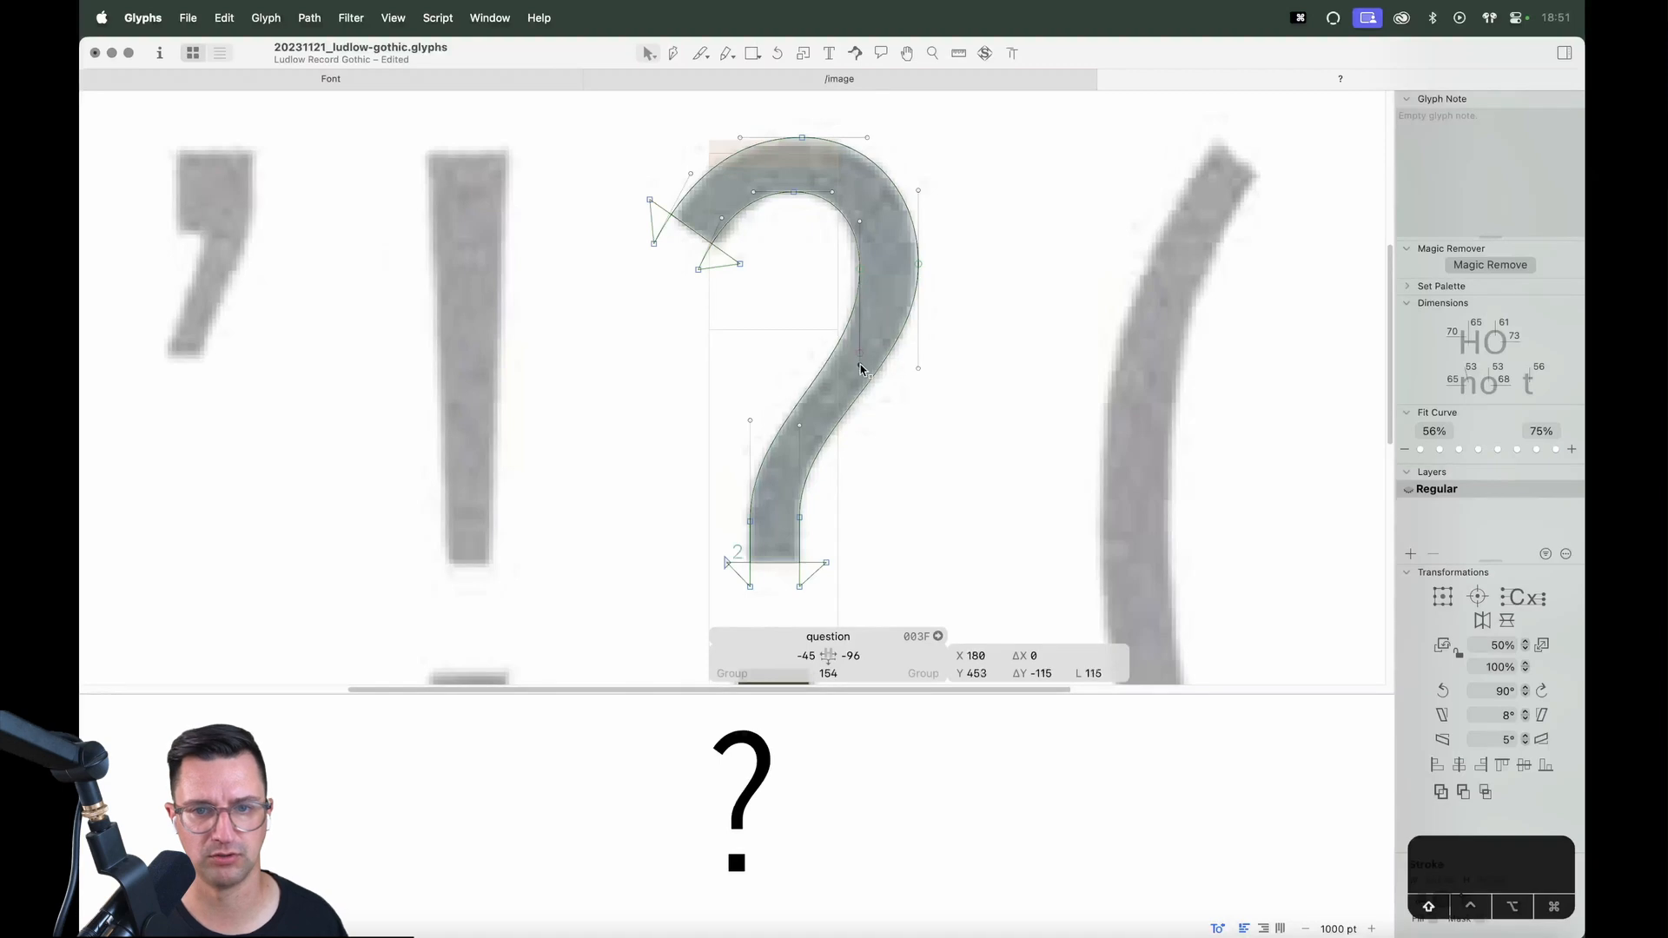
# Lower the stem's left curve node to Y 258, raise its handle, and extend the hook's inner right handle down to Y 431
pyautogui.click(750, 422)
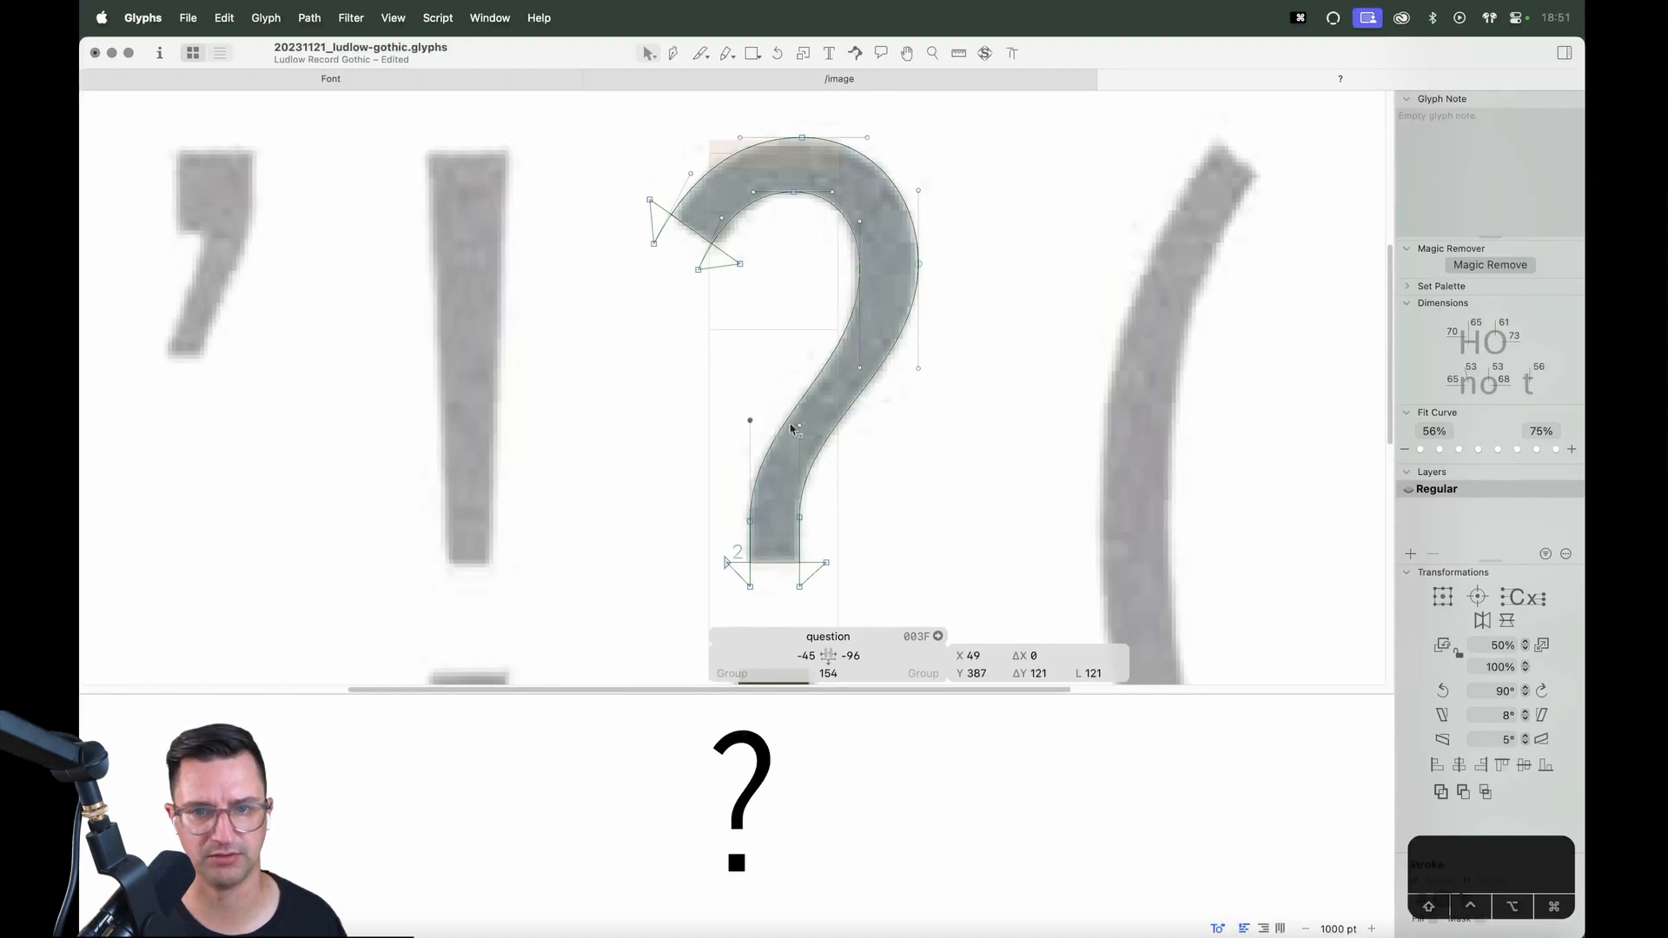
pyautogui.moveTo(751, 421); pyautogui.dragTo(751, 432)
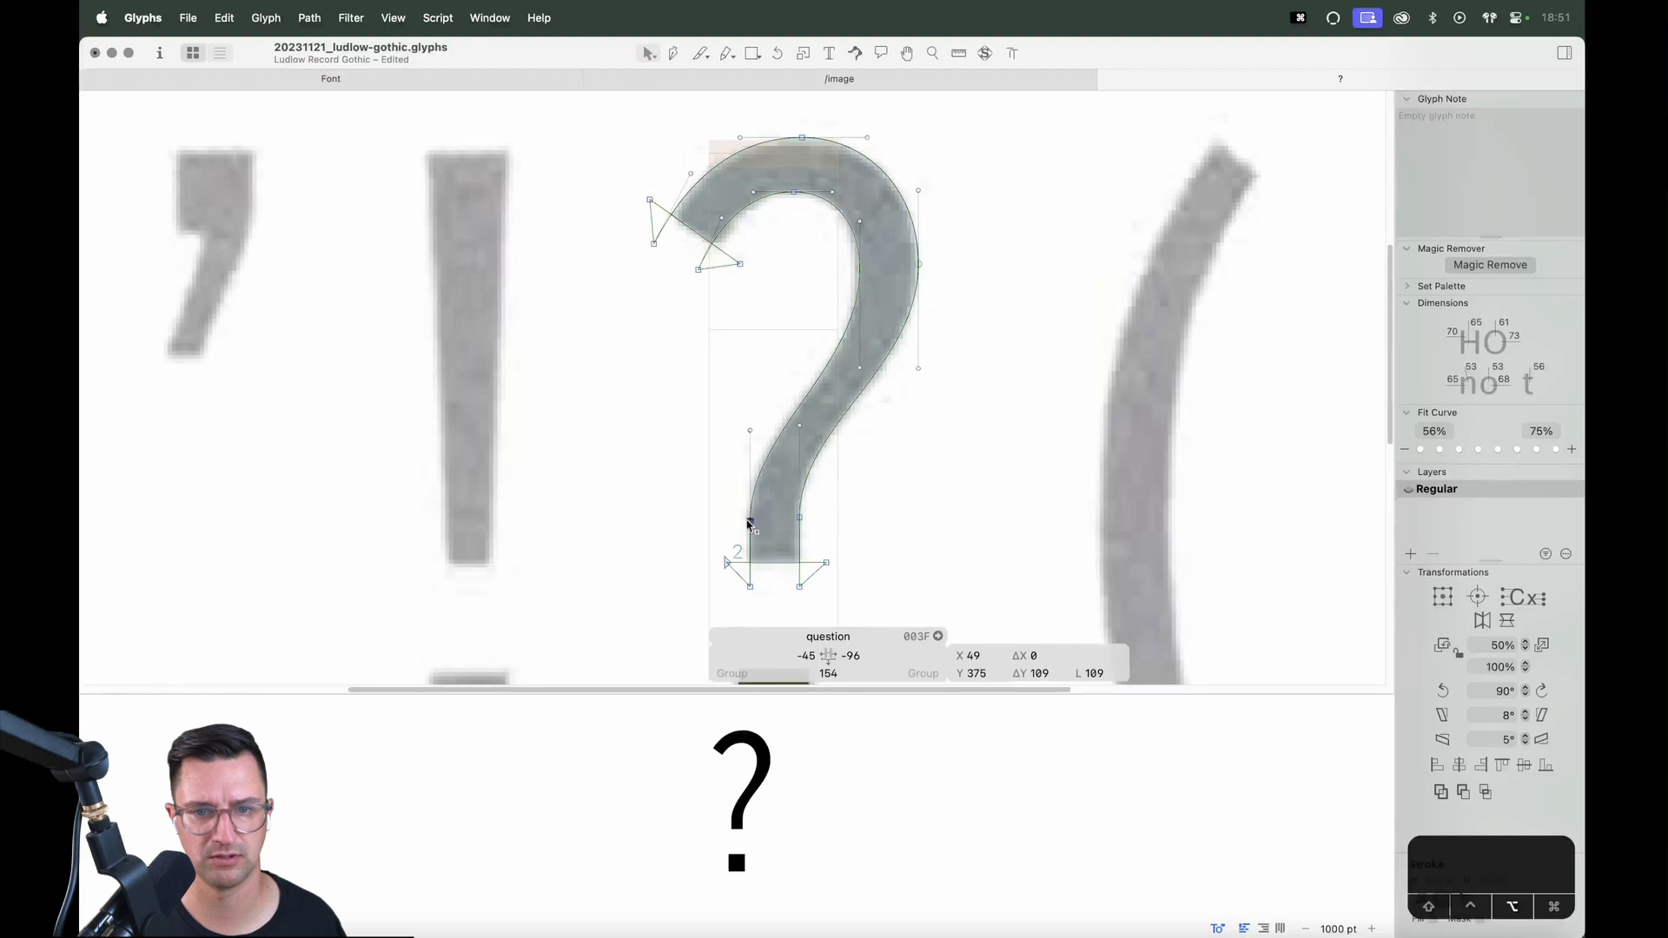
pyautogui.moveTo(750, 522); pyautogui.dragTo(752, 531)
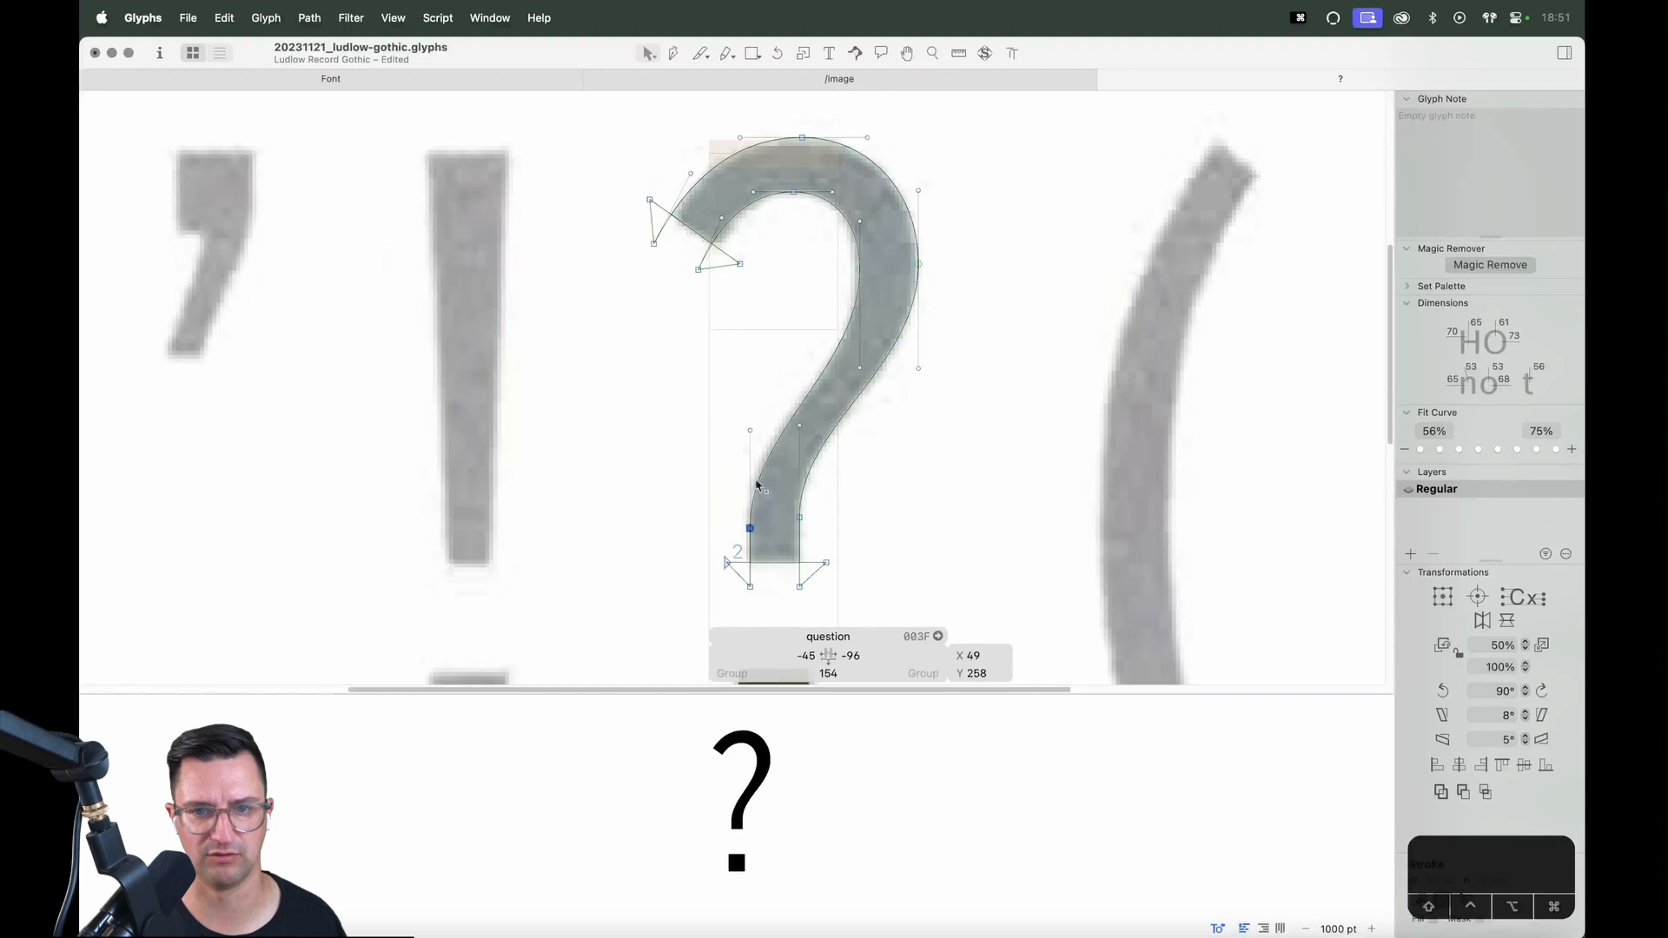
pyautogui.moveTo(751, 430); pyautogui.dragTo(753, 406)
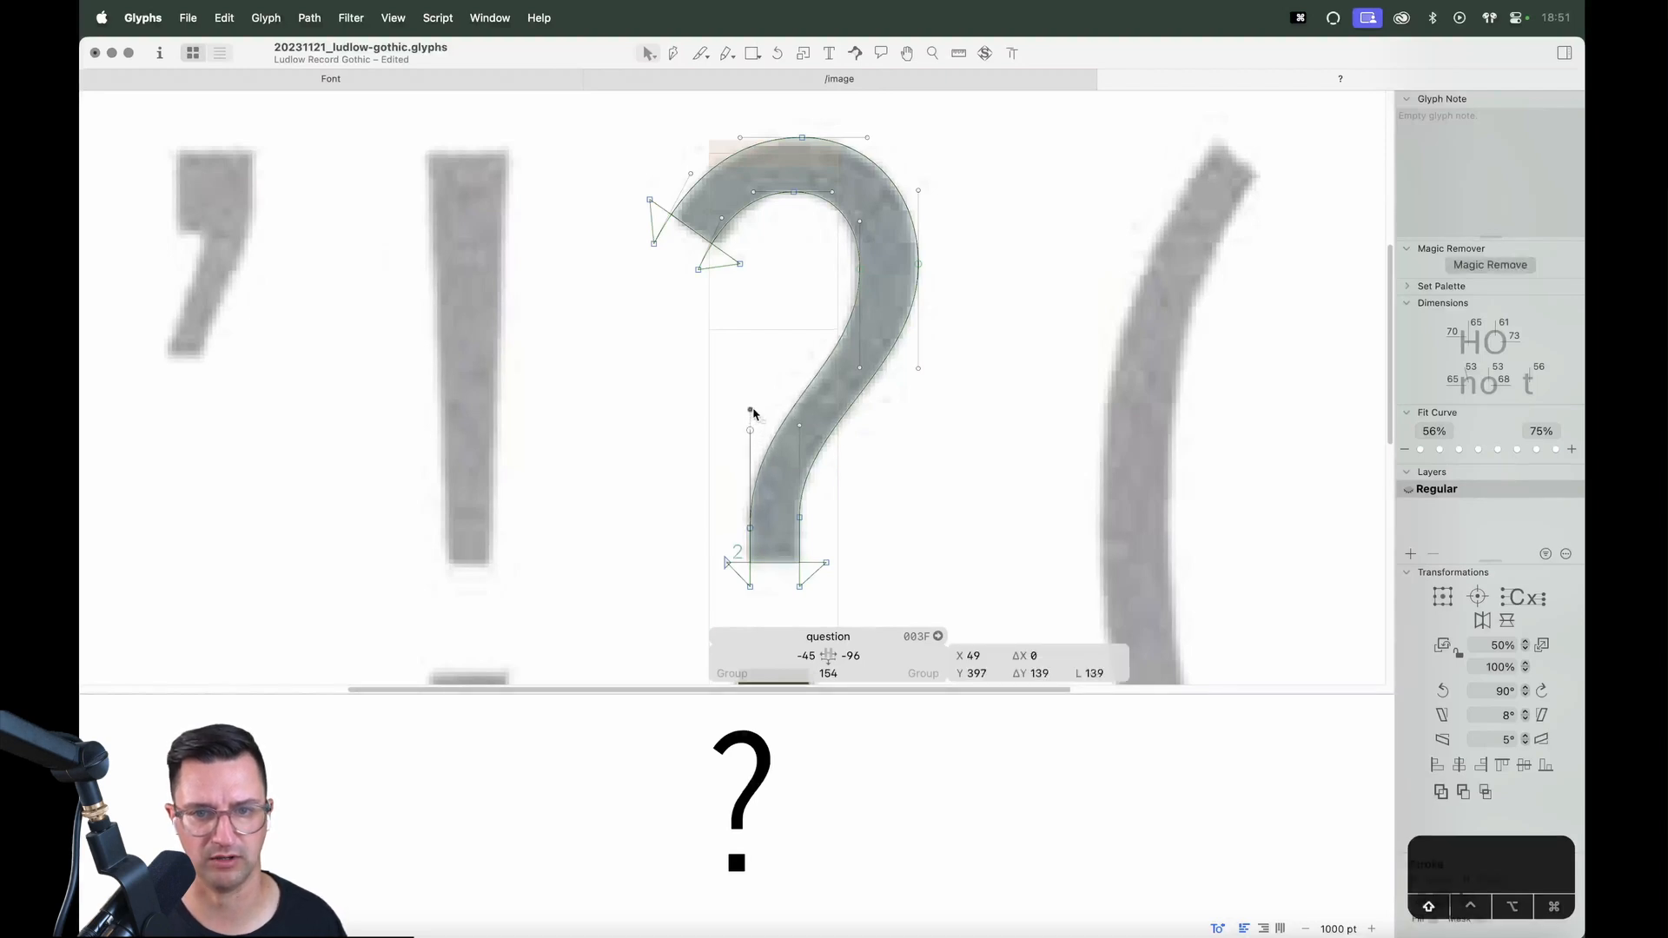
pyautogui.click(860, 372)
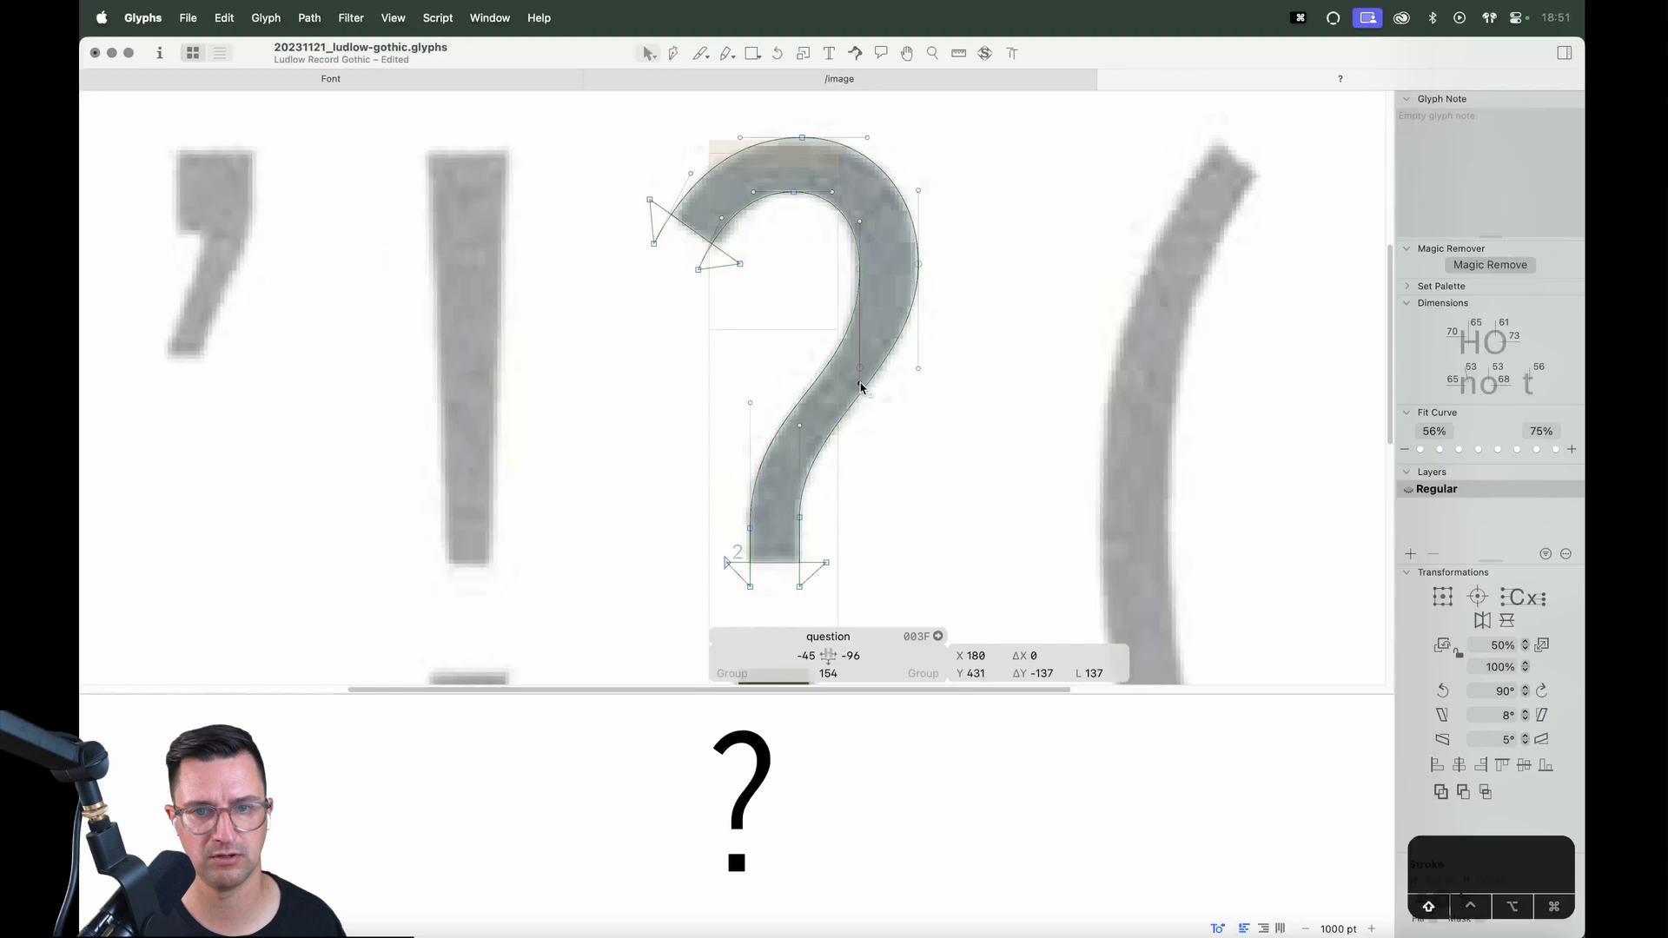
pyautogui.click(896, 419)
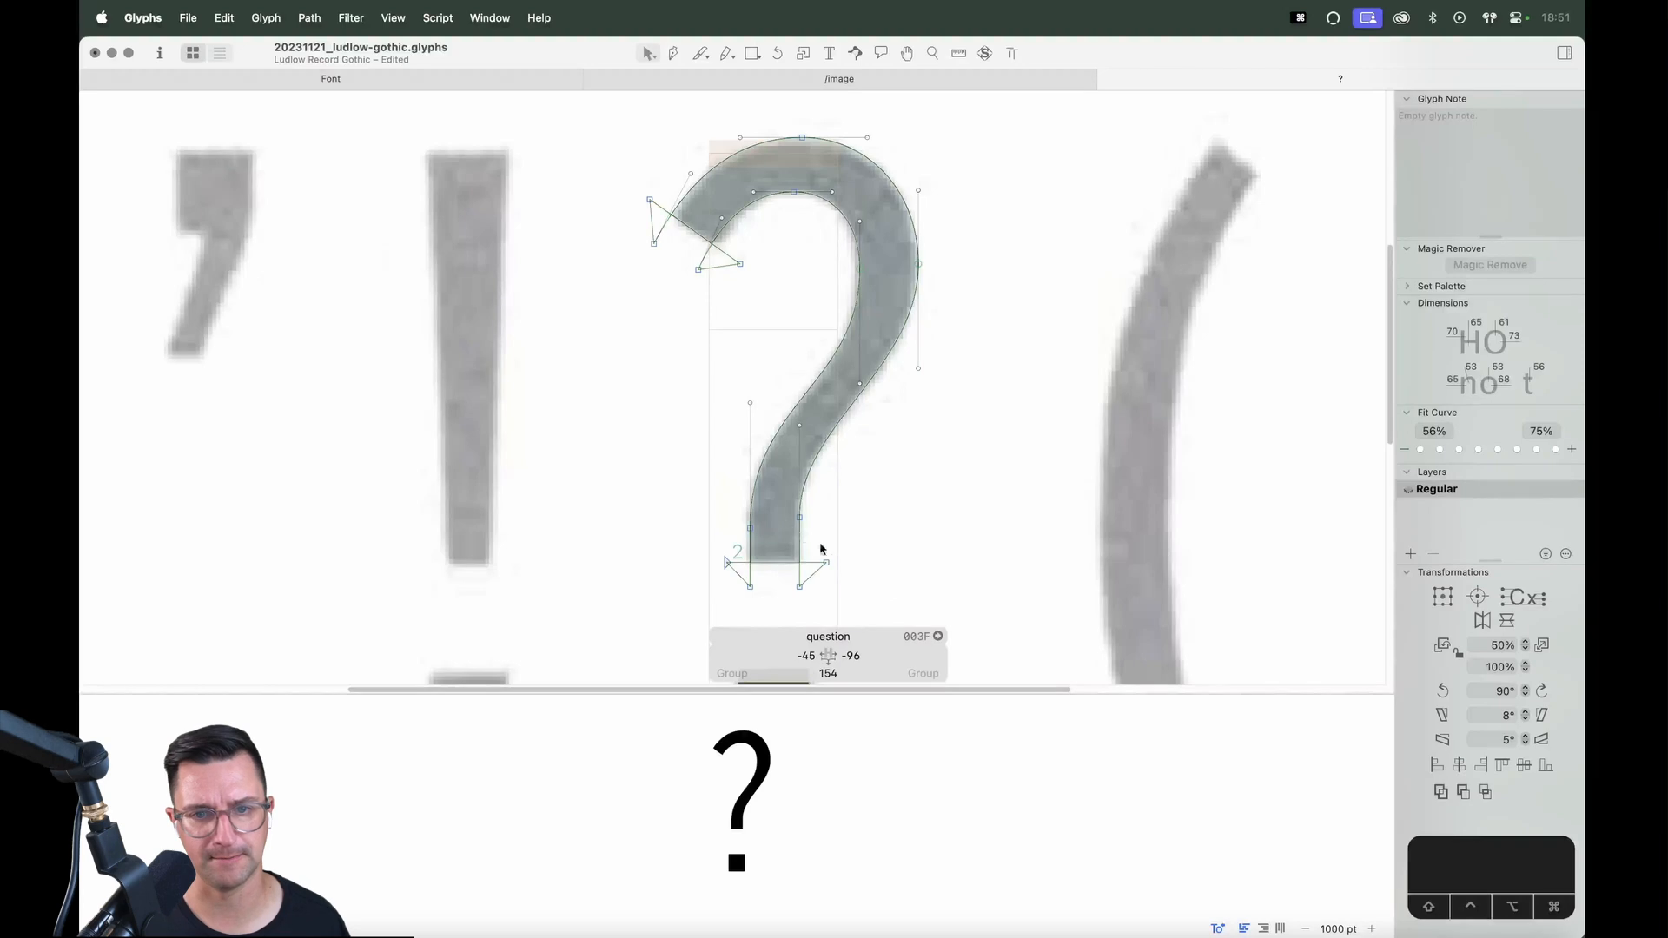
# Preview the question mark's filled shape and nudge the nodes on the stem's left side slightly right
pyautogui.press('space')
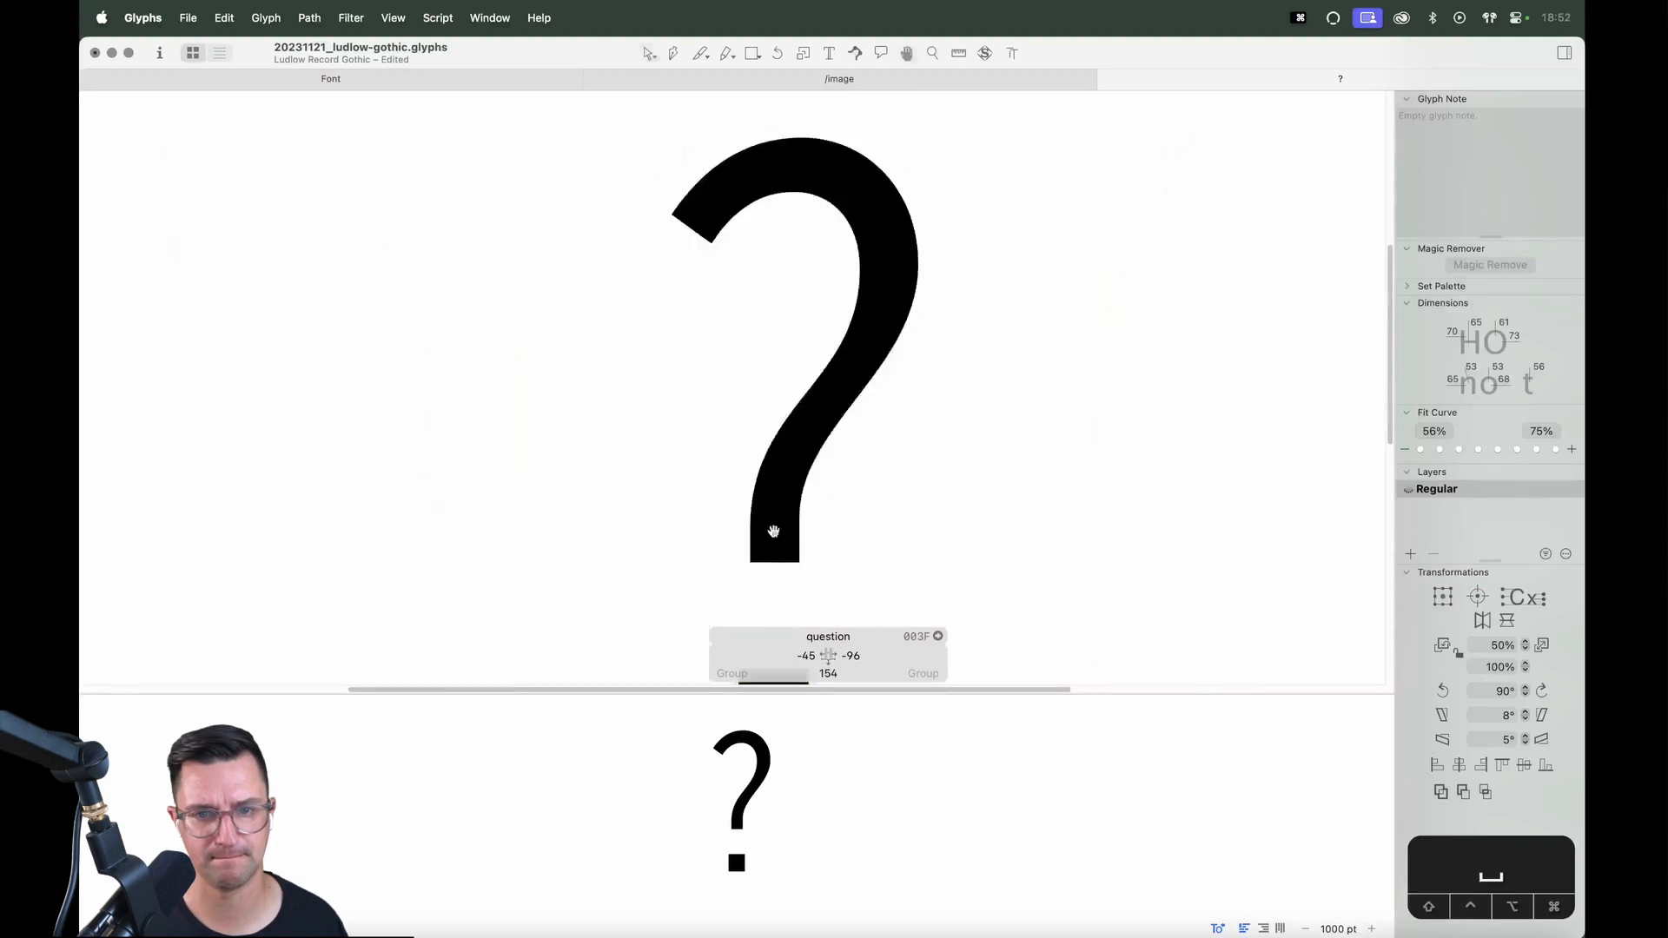
pyautogui.scroll(-3, 773, 495)
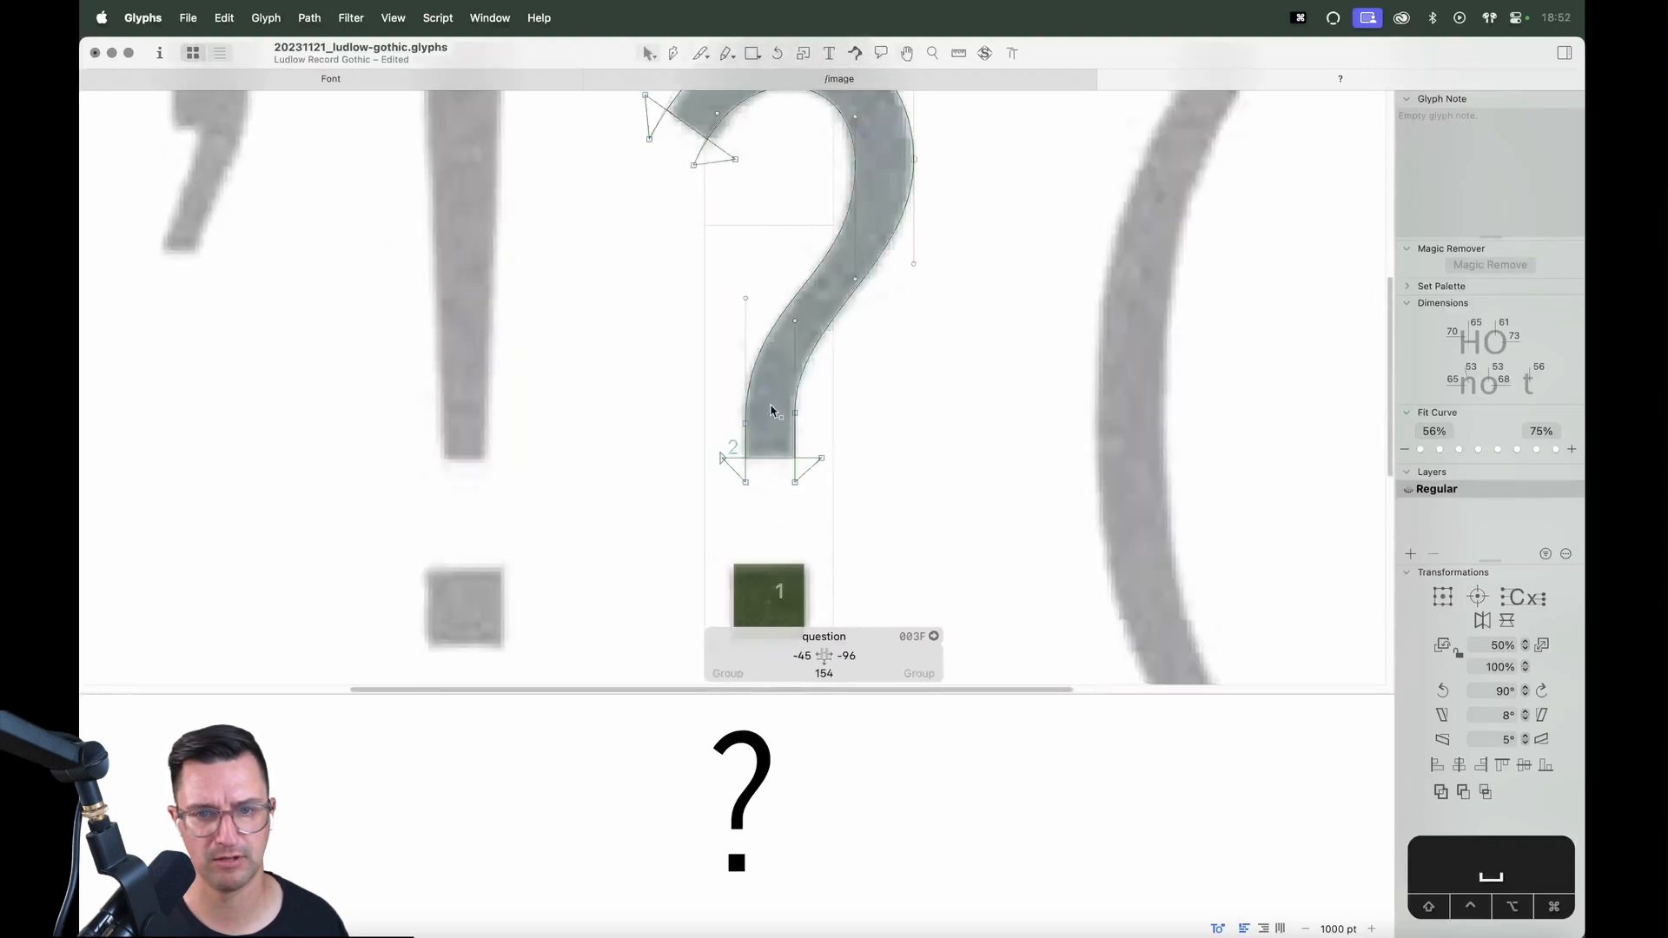
pyautogui.moveTo(731, 518); pyautogui.dragTo(758, 407)
pyautogui.press('Right')
pyautogui.click(750, 513)
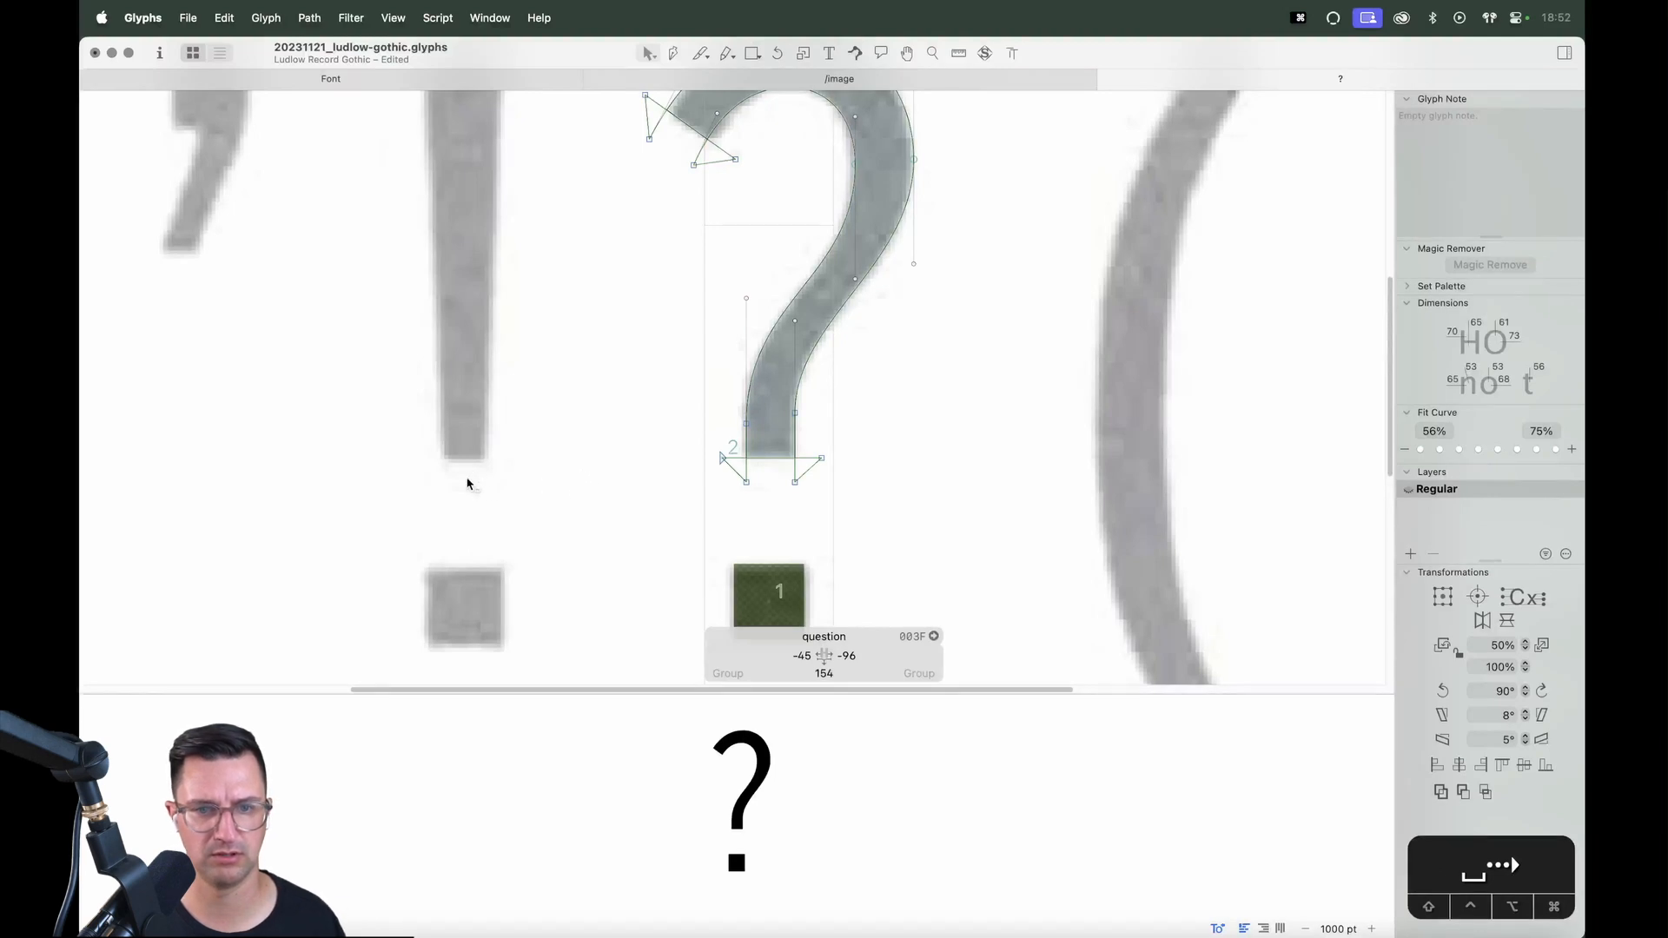
# Check the foot width of a temporarily inserted exclamation mark and measure the question mark's stem for comparison
pyautogui.write('t!')
pyautogui.press('Escape')
pyautogui.doubleClick(771, 483)
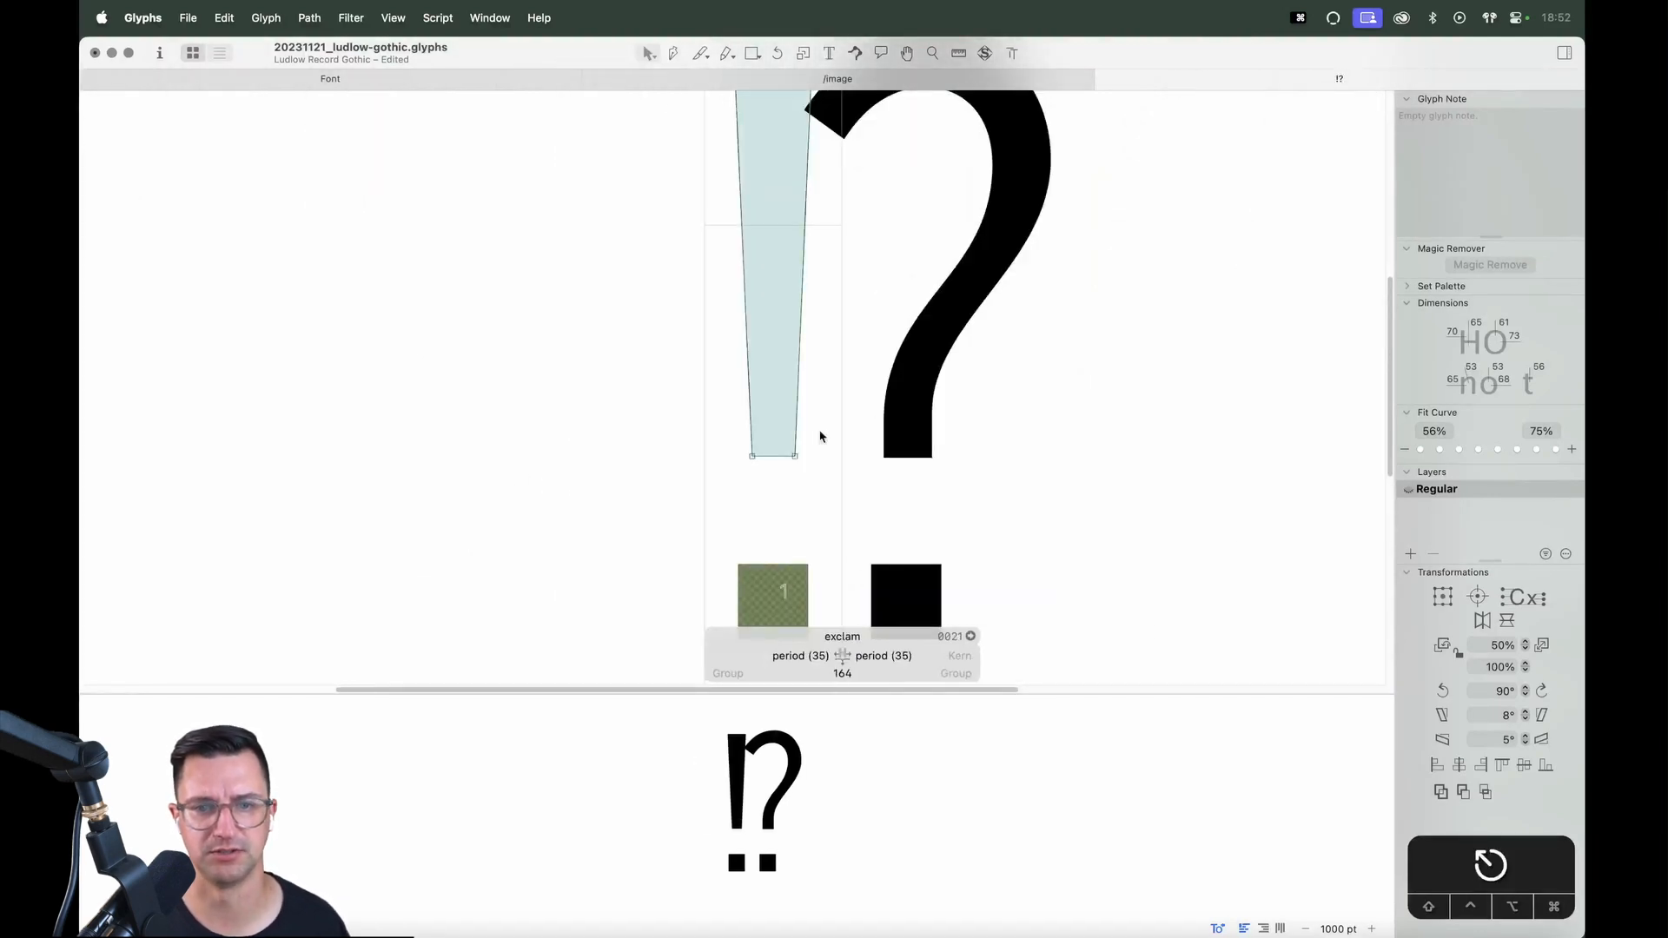
pyautogui.moveTo(821, 435); pyautogui.dragTo(734, 488)
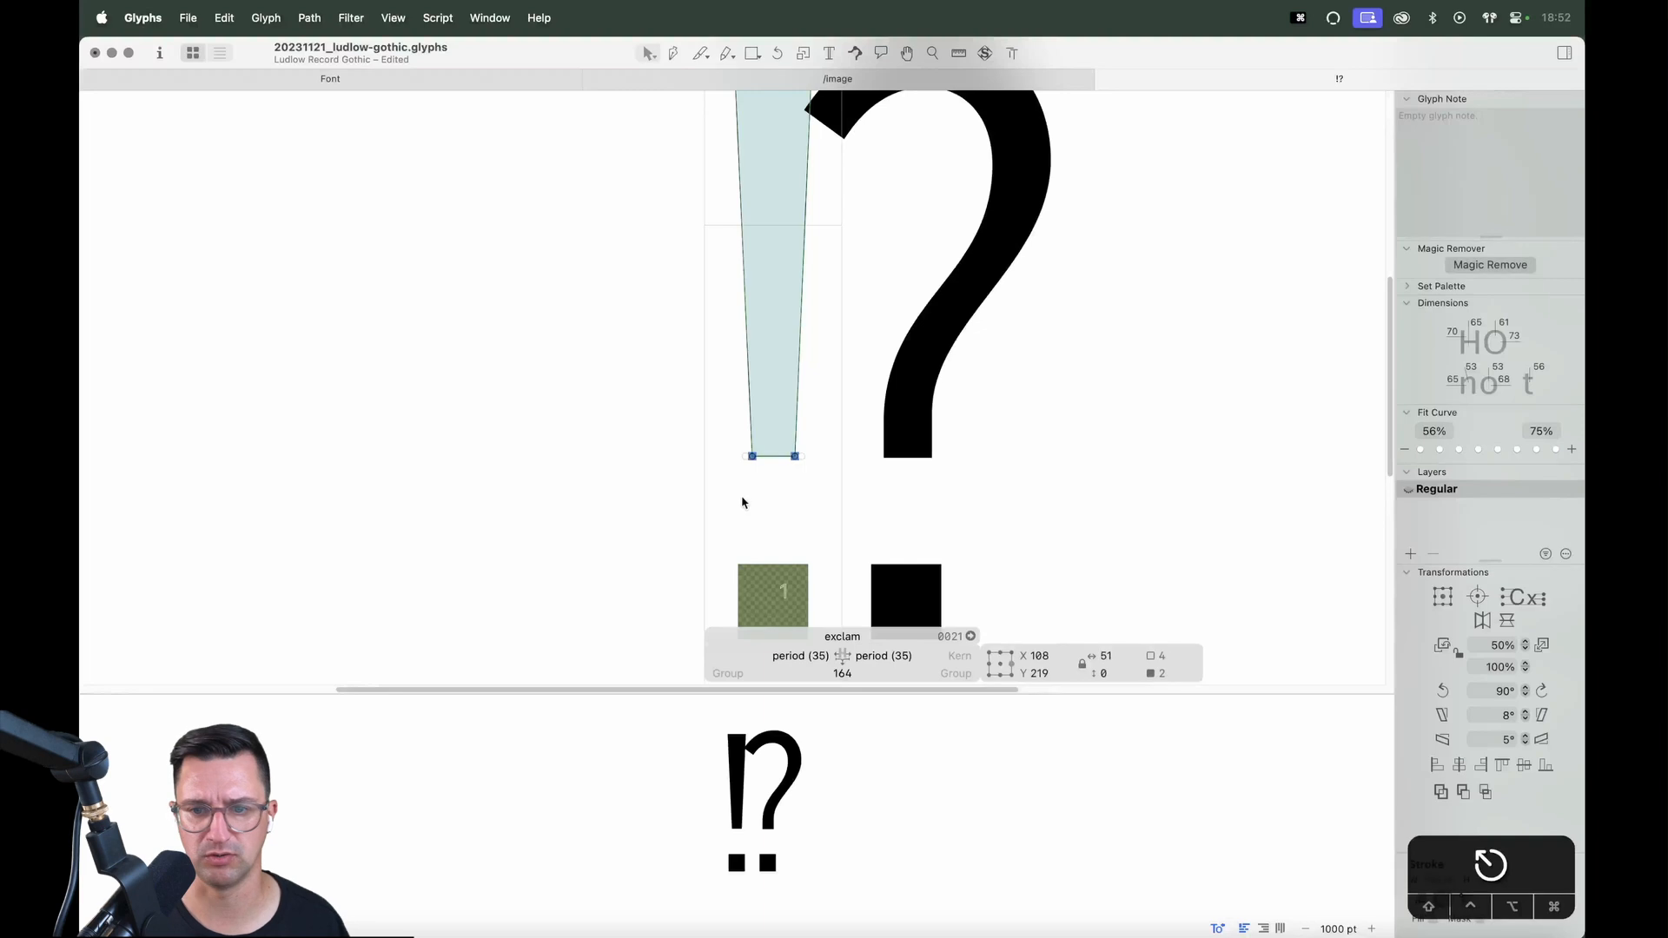
pyautogui.press('t')
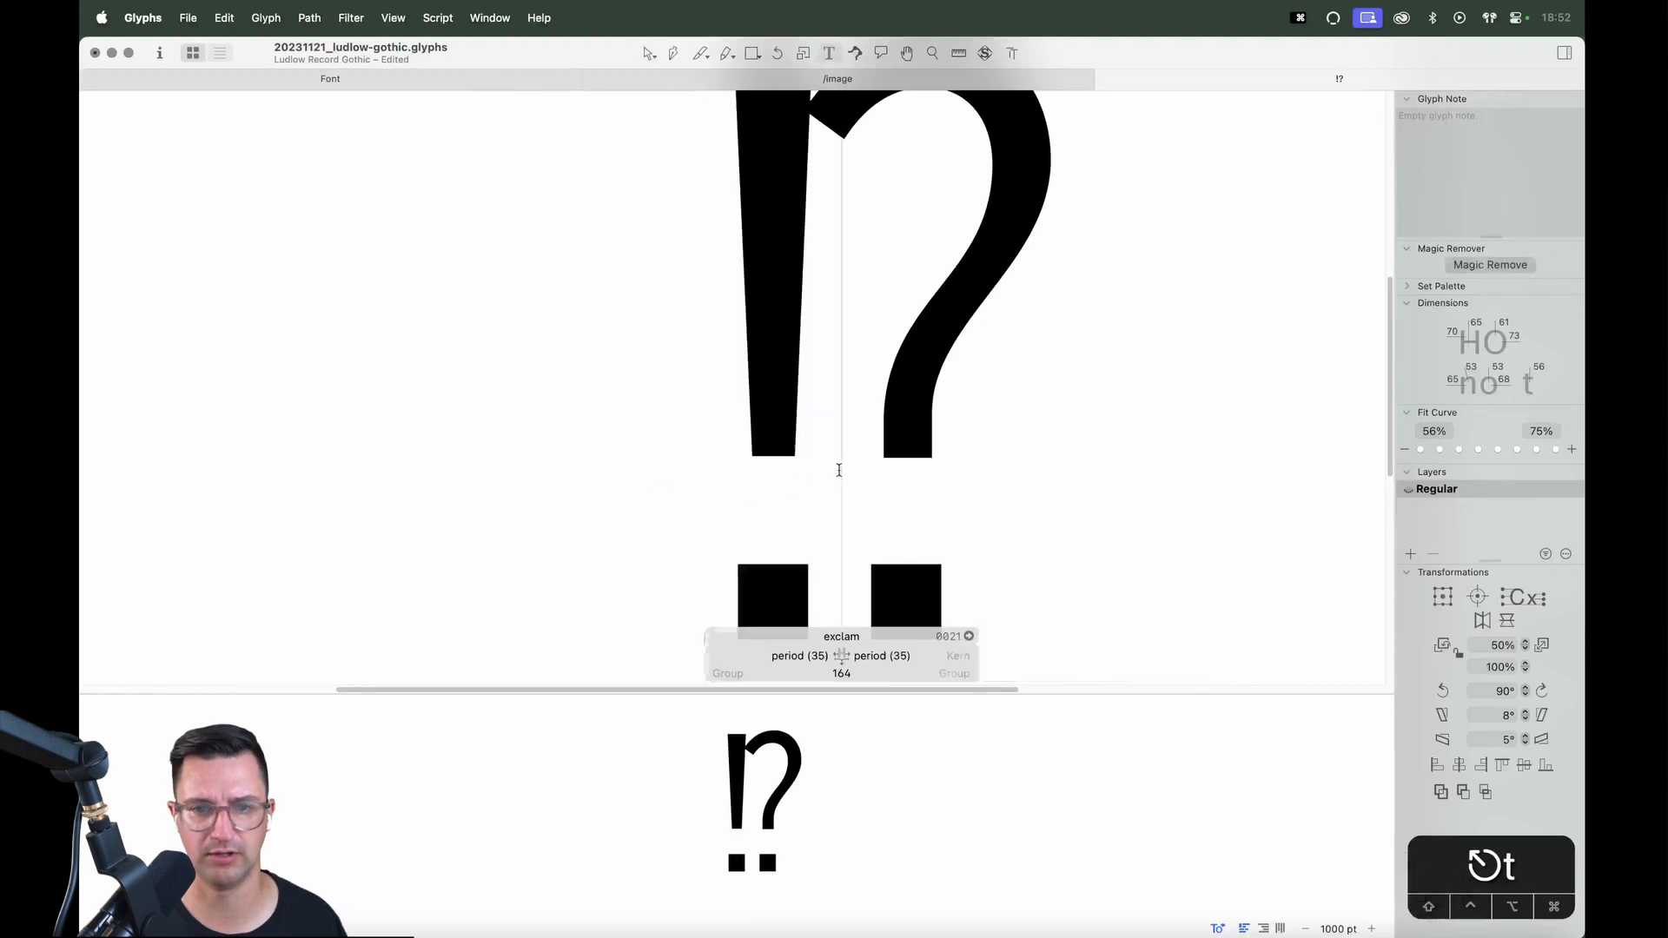
pyautogui.press('BackSpace')
pyautogui.press('Escape')
pyautogui.click(817, 454)
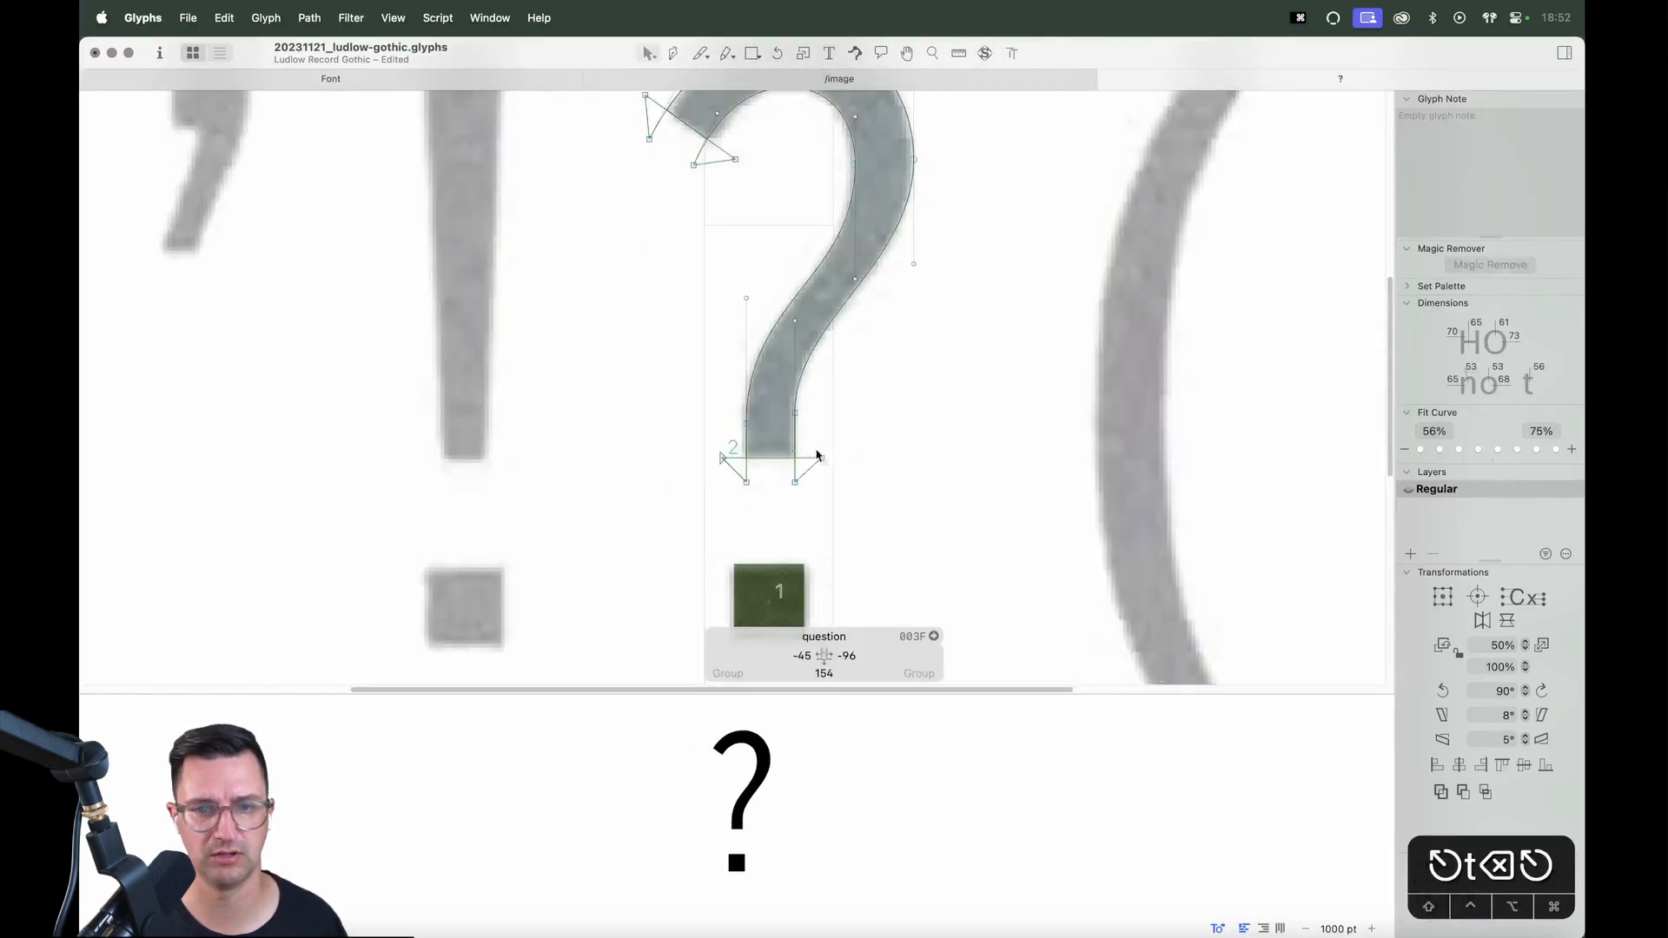
pyautogui.press('l')
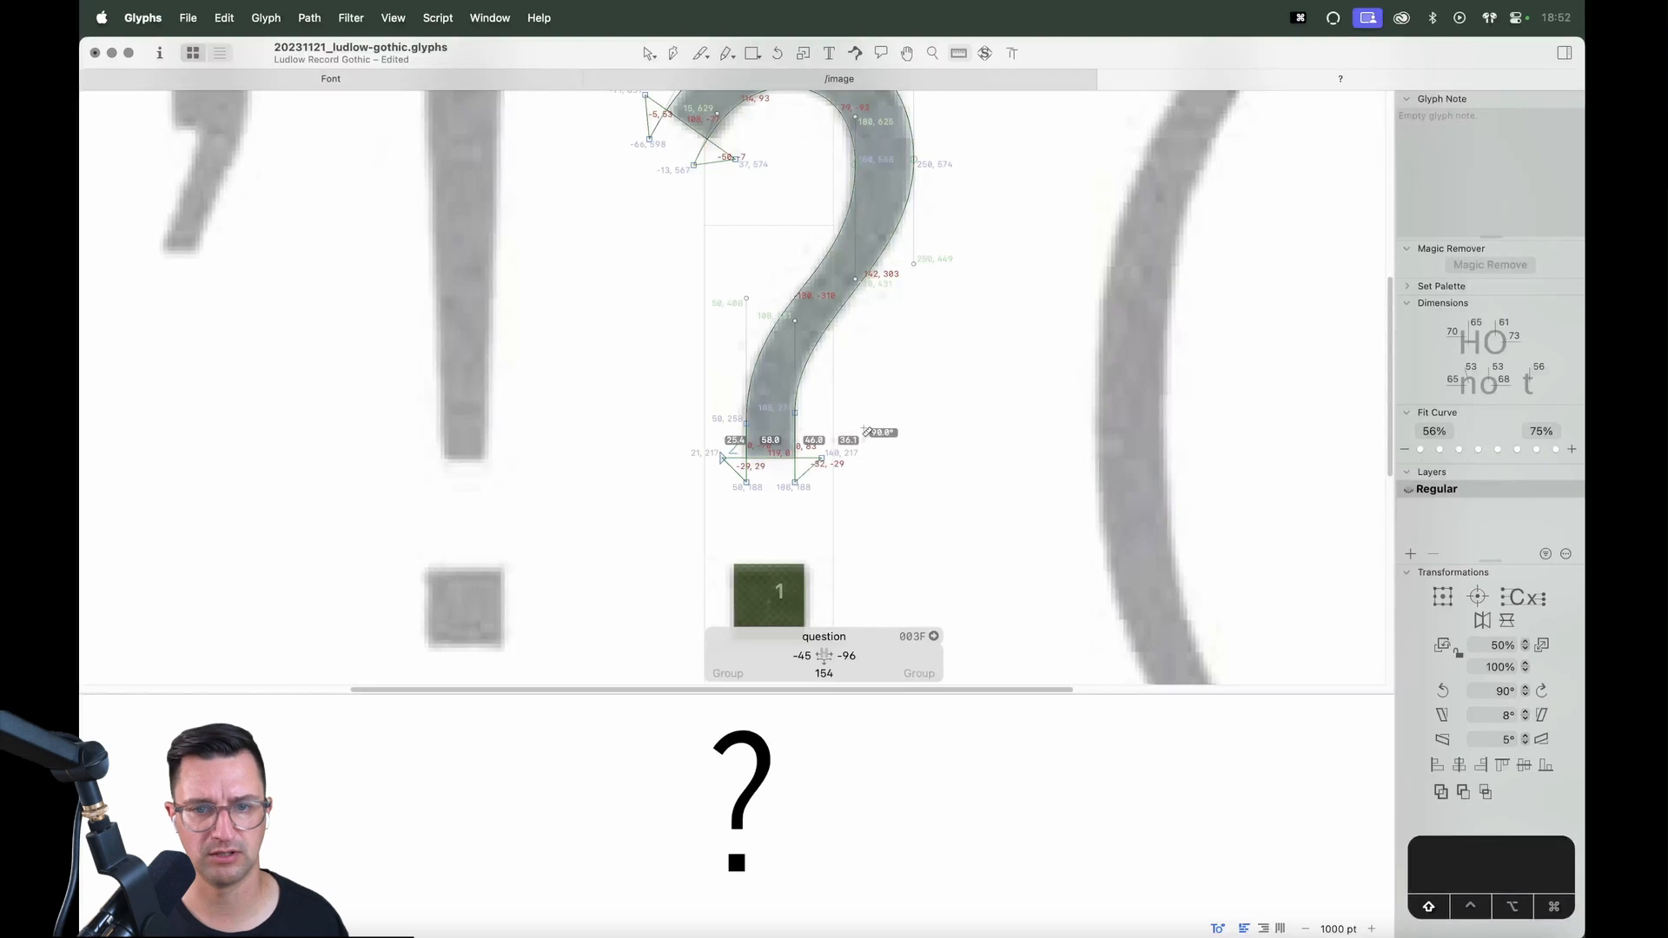
# Narrow the question mark's stem by nudging its right-side nodes left to X 106 and its left-side nodes right
pyautogui.press('v')
pyautogui.moveTo(857, 403); pyautogui.dragTo(779, 503)
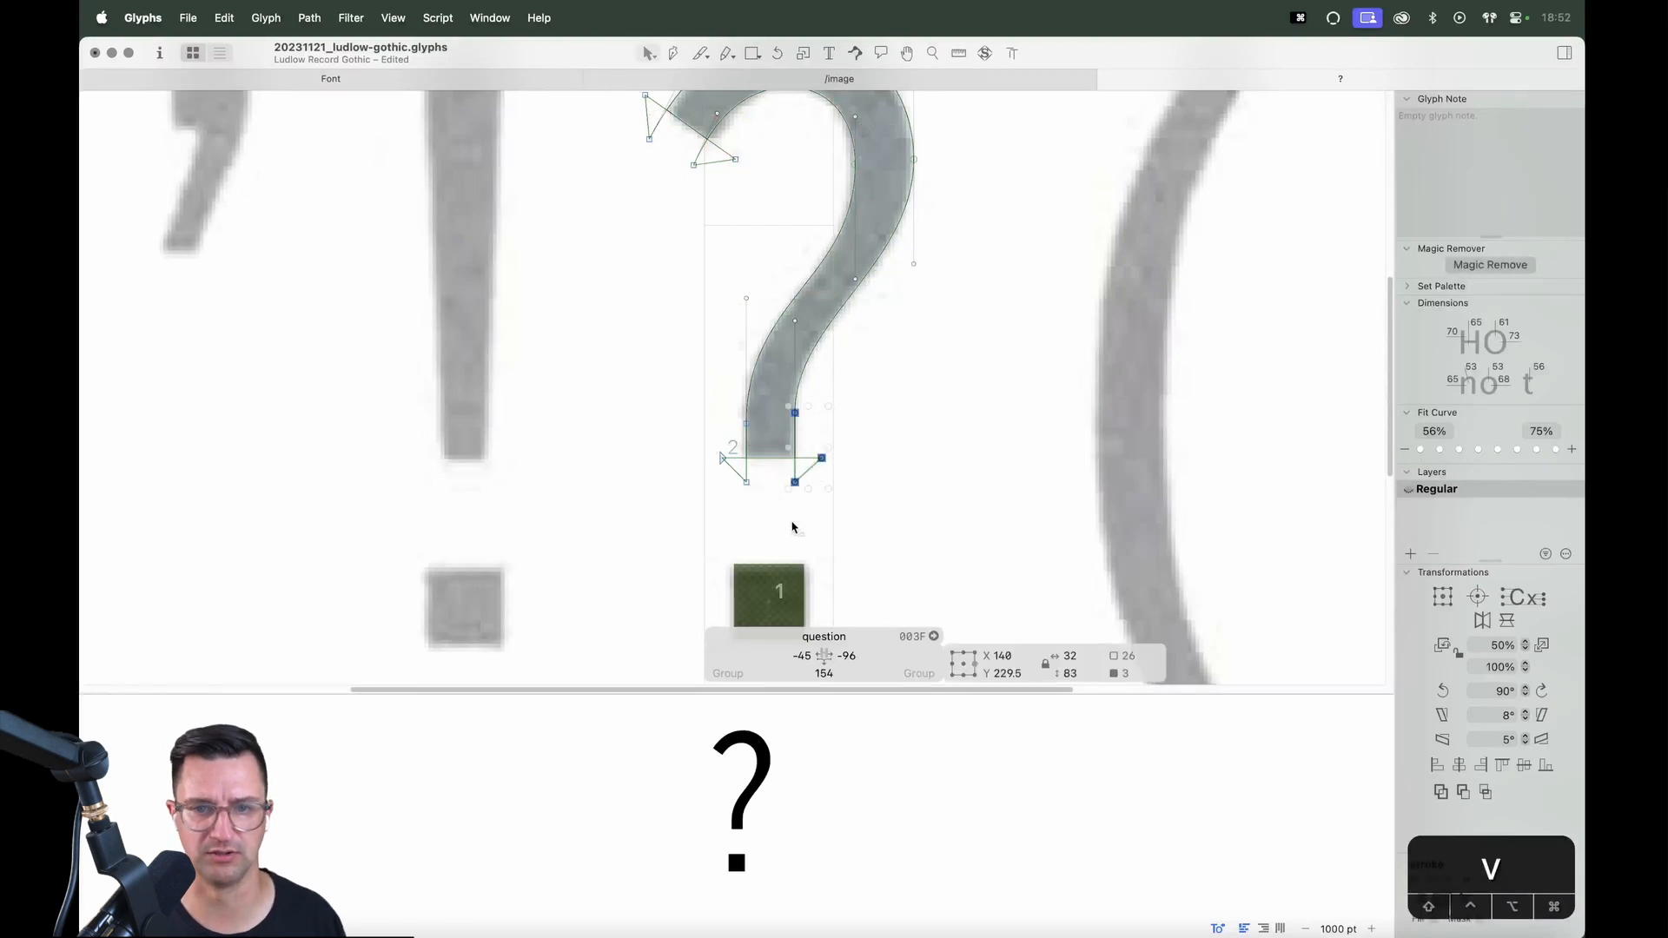
pyautogui.press('Left')
pyautogui.press('Left')
pyautogui.moveTo(776, 391); pyautogui.dragTo(824, 543)
pyautogui.press('Right')
pyautogui.press('Right')
pyautogui.click(695, 541)
pyautogui.press('space')
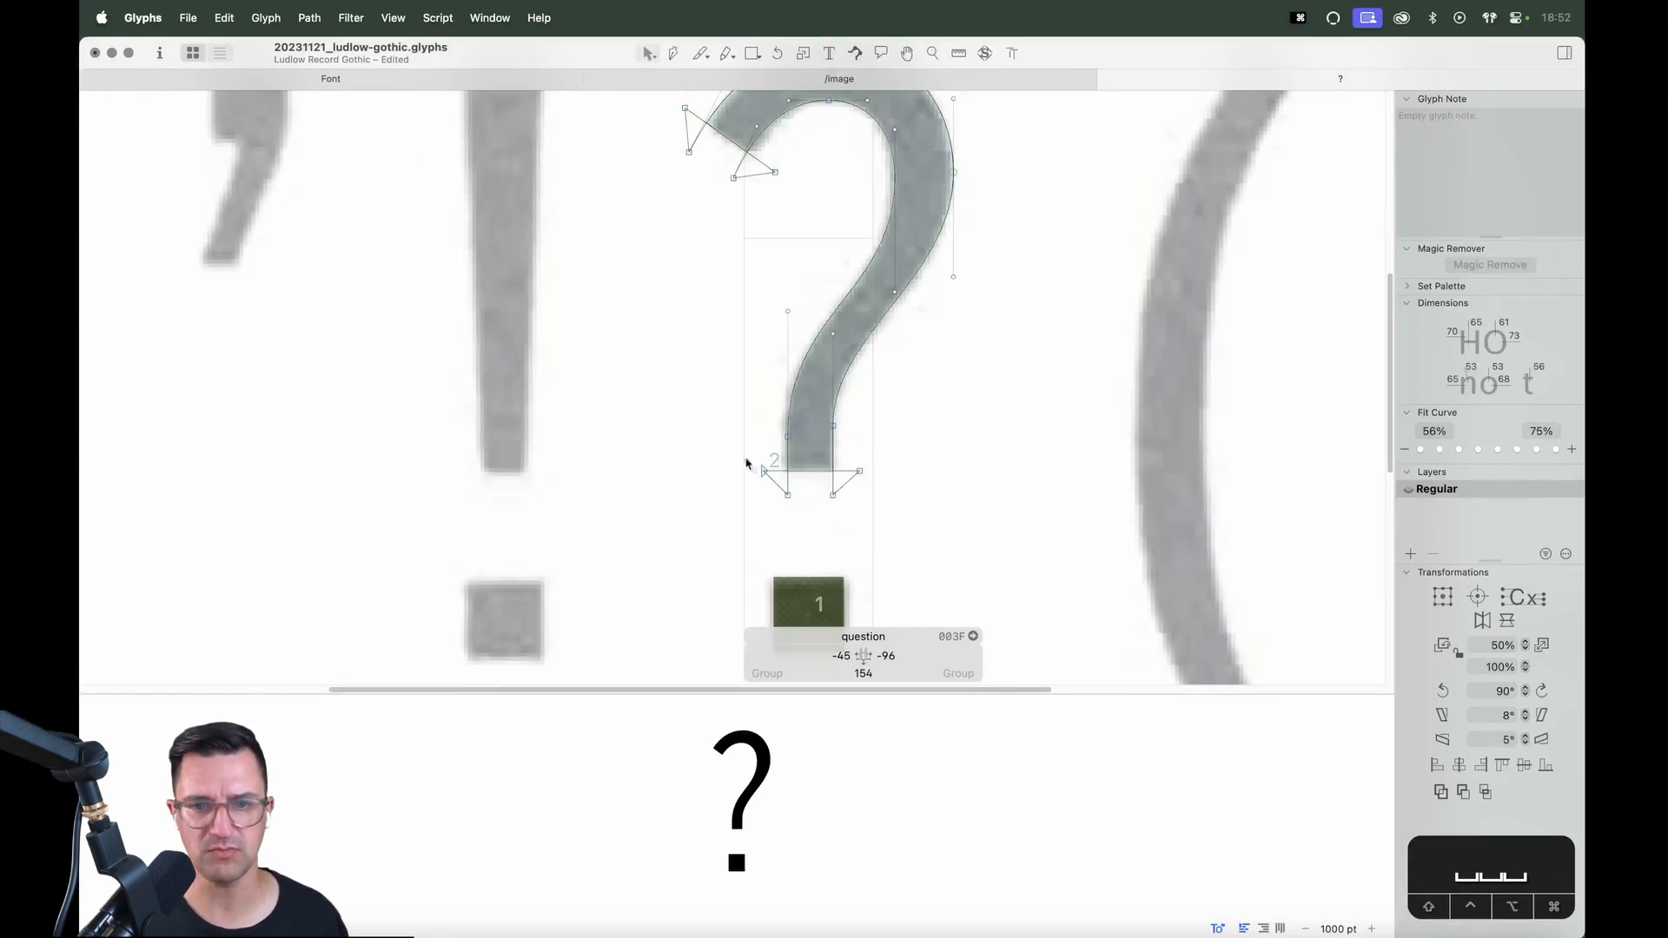
# Lower the curve node on the stem's right side to Y 260 and raise its handle to smooth the bend
pyautogui.press('space')
pyautogui.moveTo(824, 455); pyautogui.dragTo(828, 495)
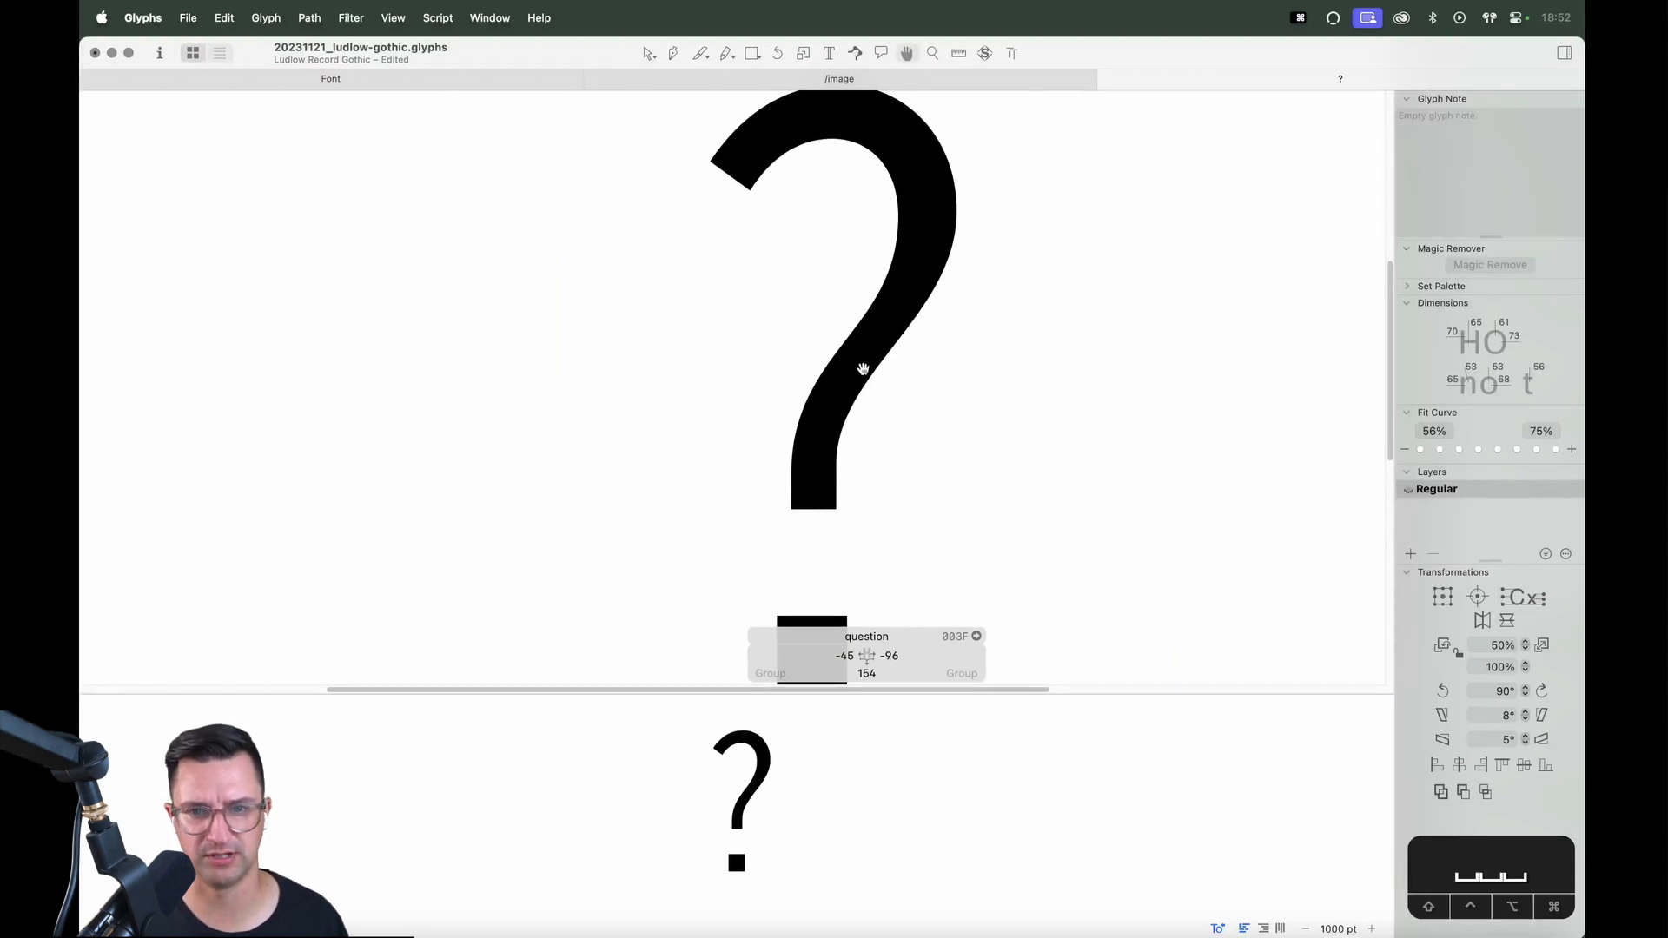
pyautogui.press('space')
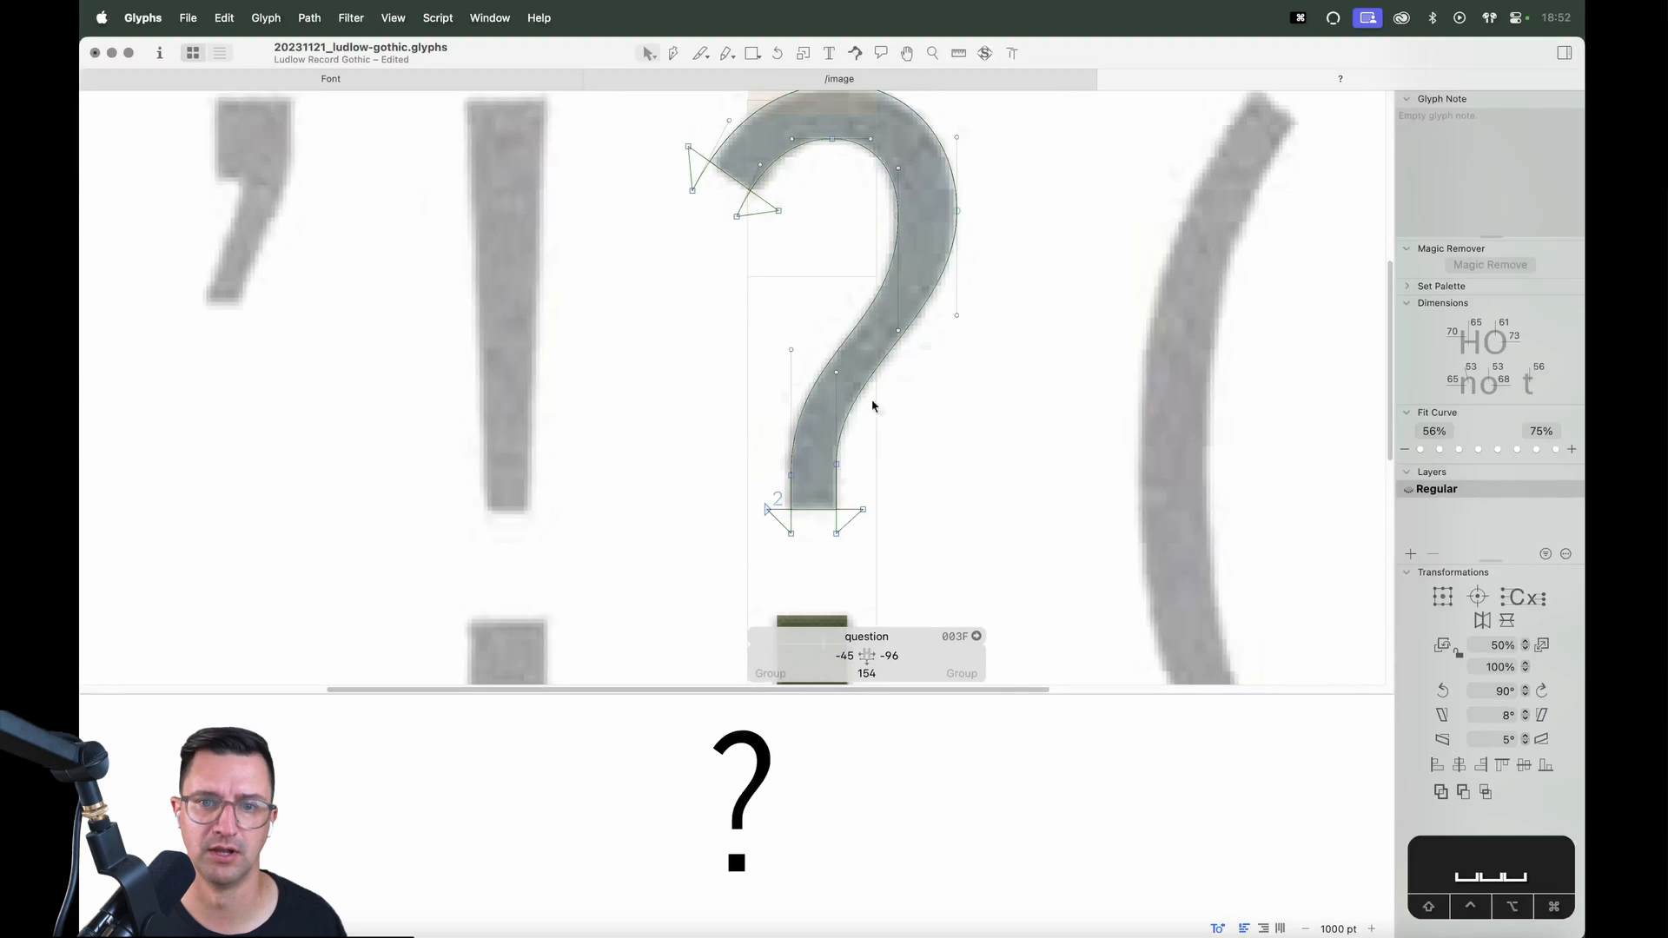
pyautogui.moveTo(841, 470); pyautogui.dragTo(840, 475)
pyautogui.click(886, 472)
pyautogui.press('space')
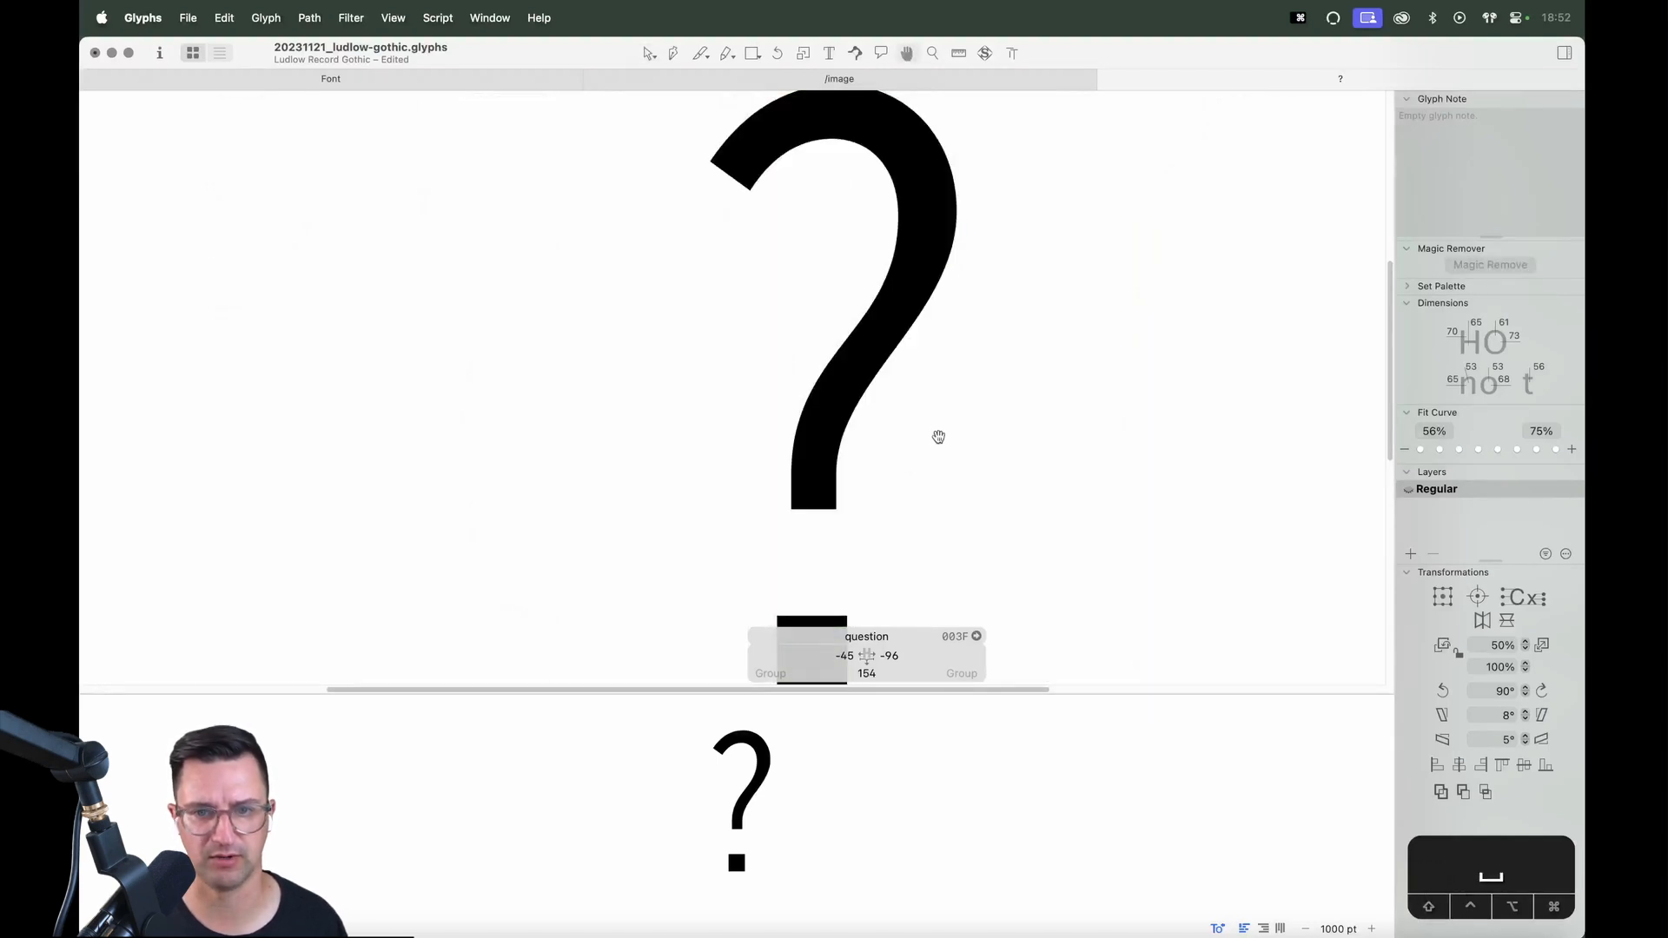
pyautogui.click(835, 380)
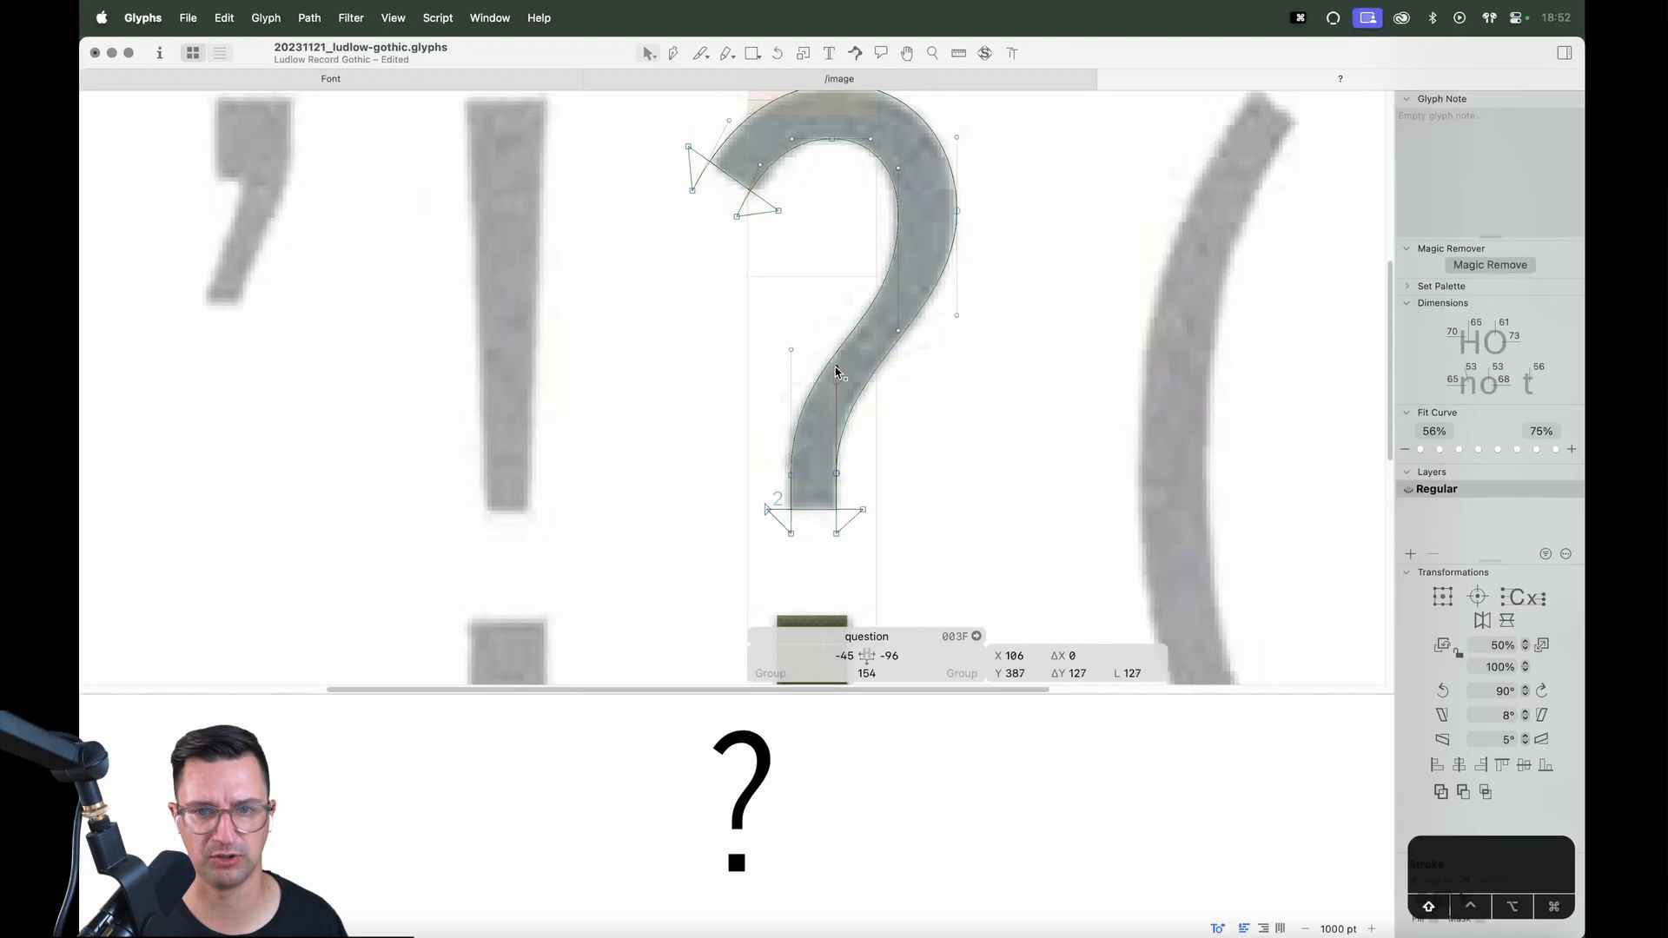
# Lower the outer handle below the hook's right extreme to Y 431 and undo a trial raise of both handles there
pyautogui.click(956, 331)
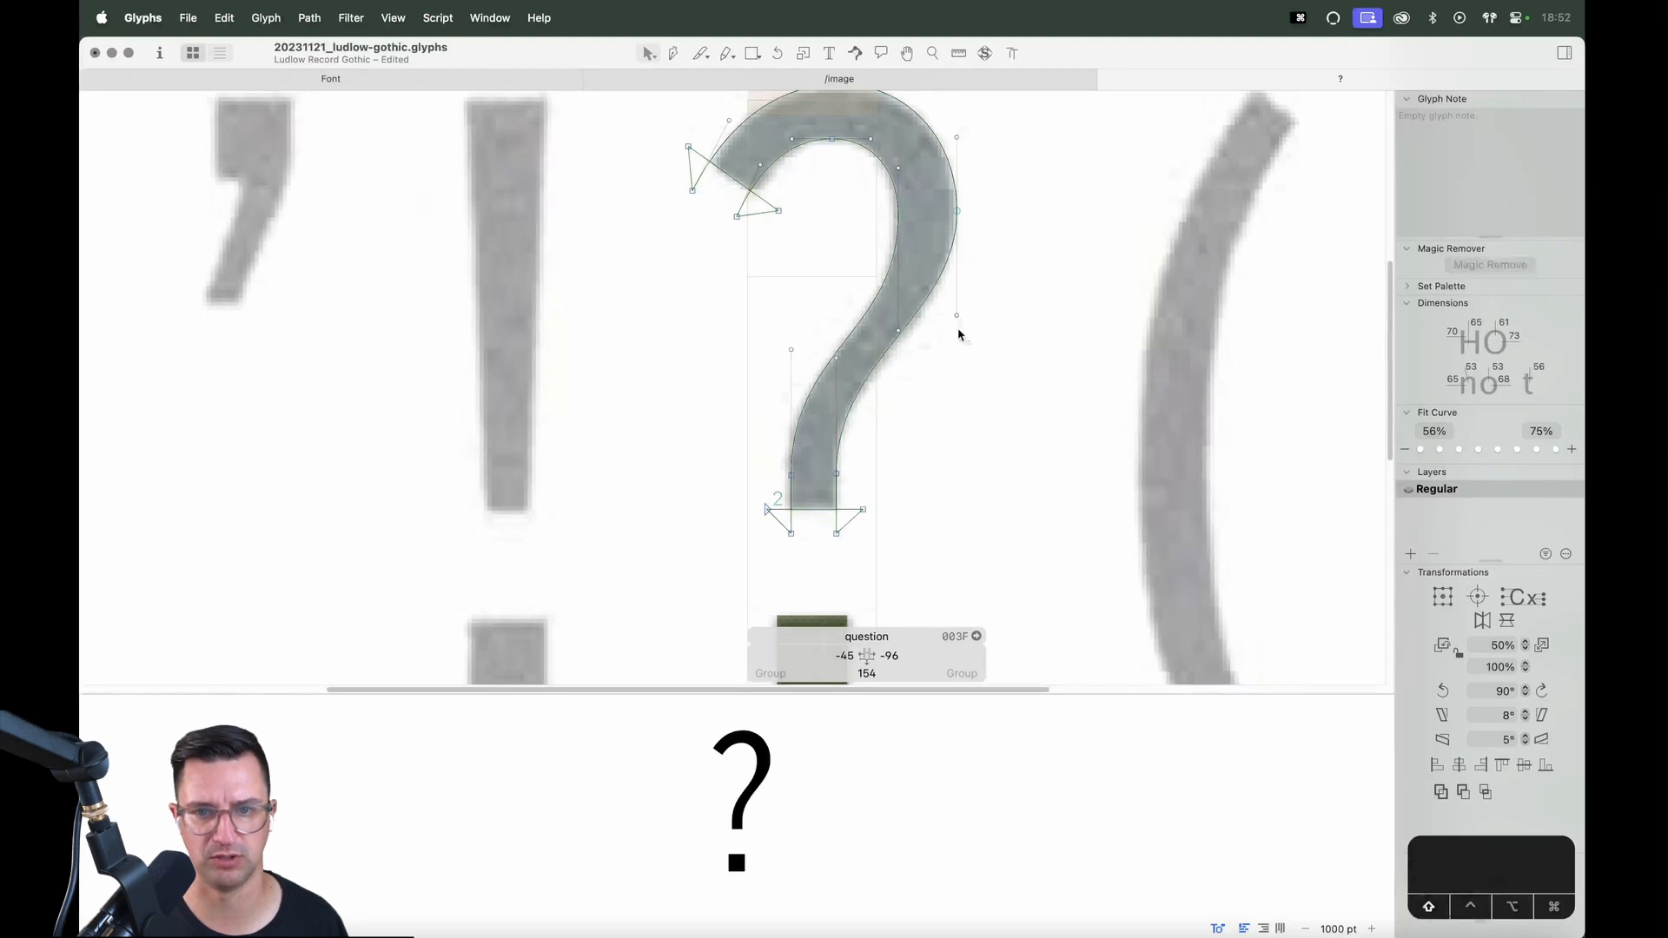
pyautogui.click(957, 316)
pyautogui.moveTo(959, 342); pyautogui.dragTo(960, 337)
pyautogui.press('space')
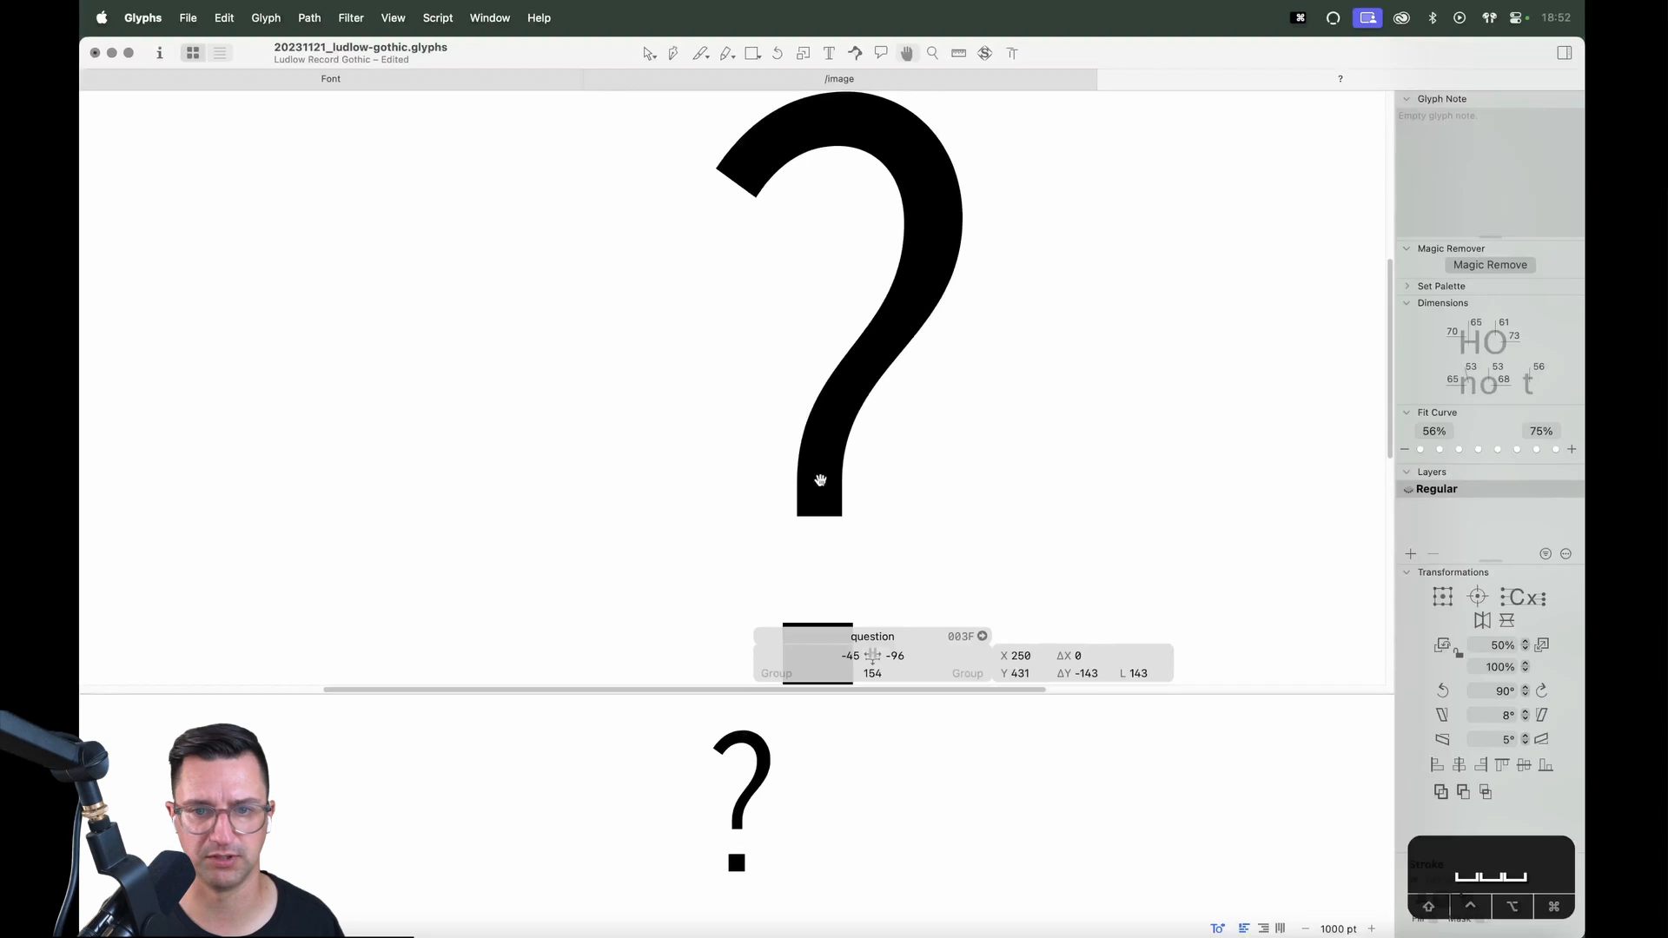
pyautogui.moveTo(900, 339); pyautogui.dragTo(903, 332)
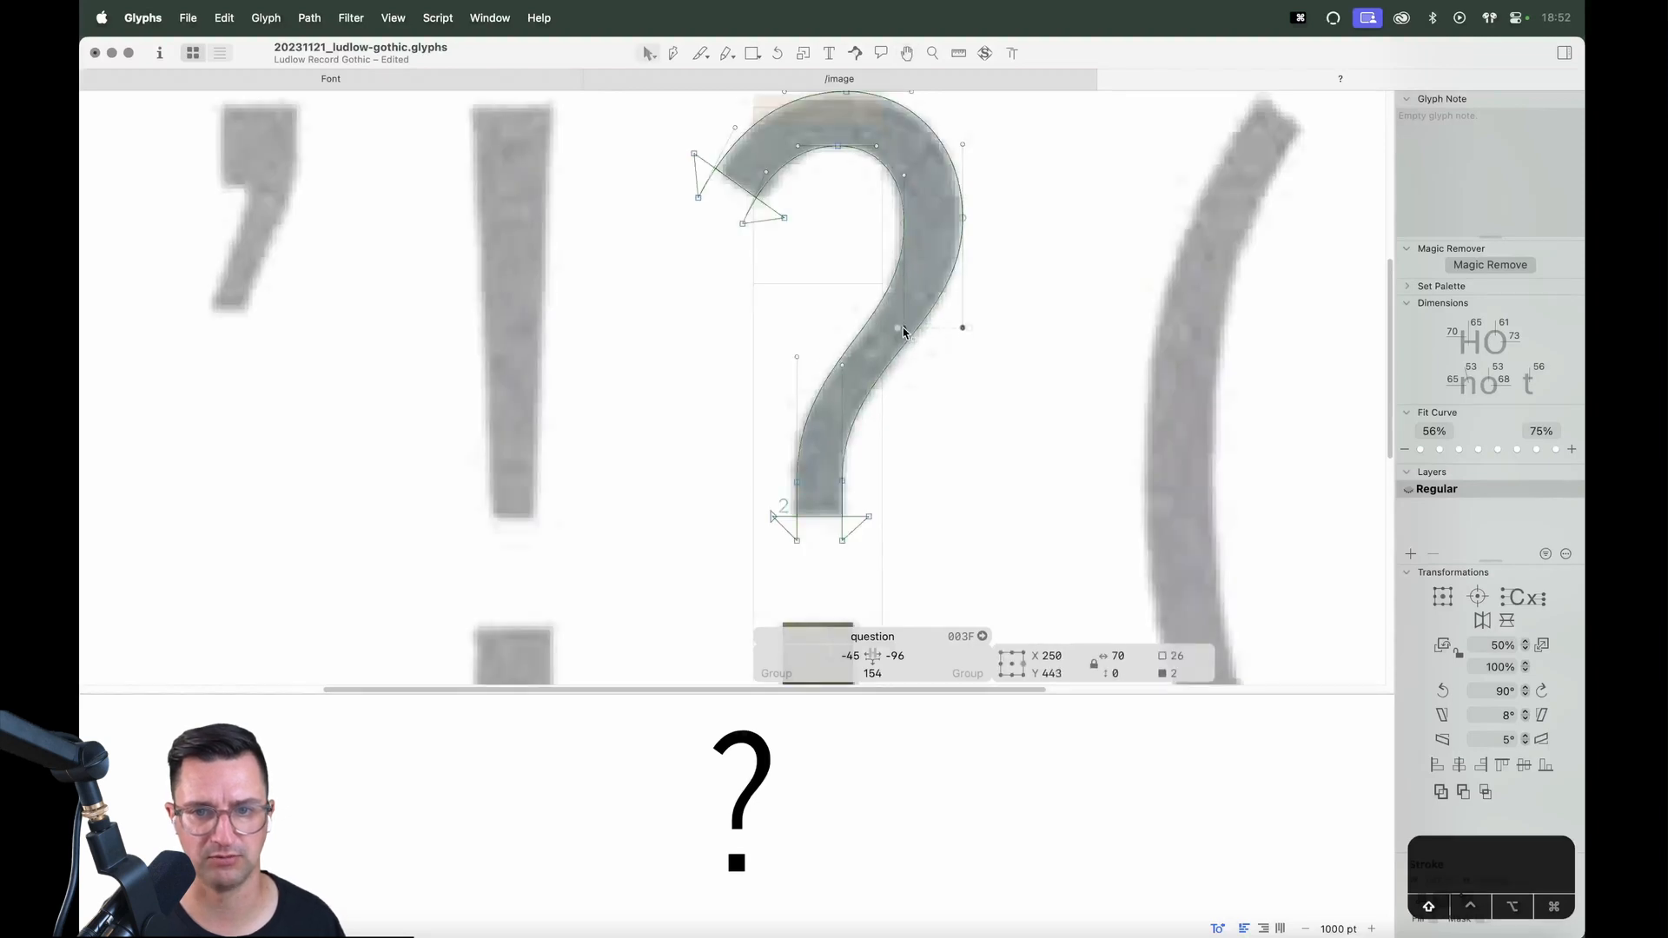
pyautogui.press('super+z')
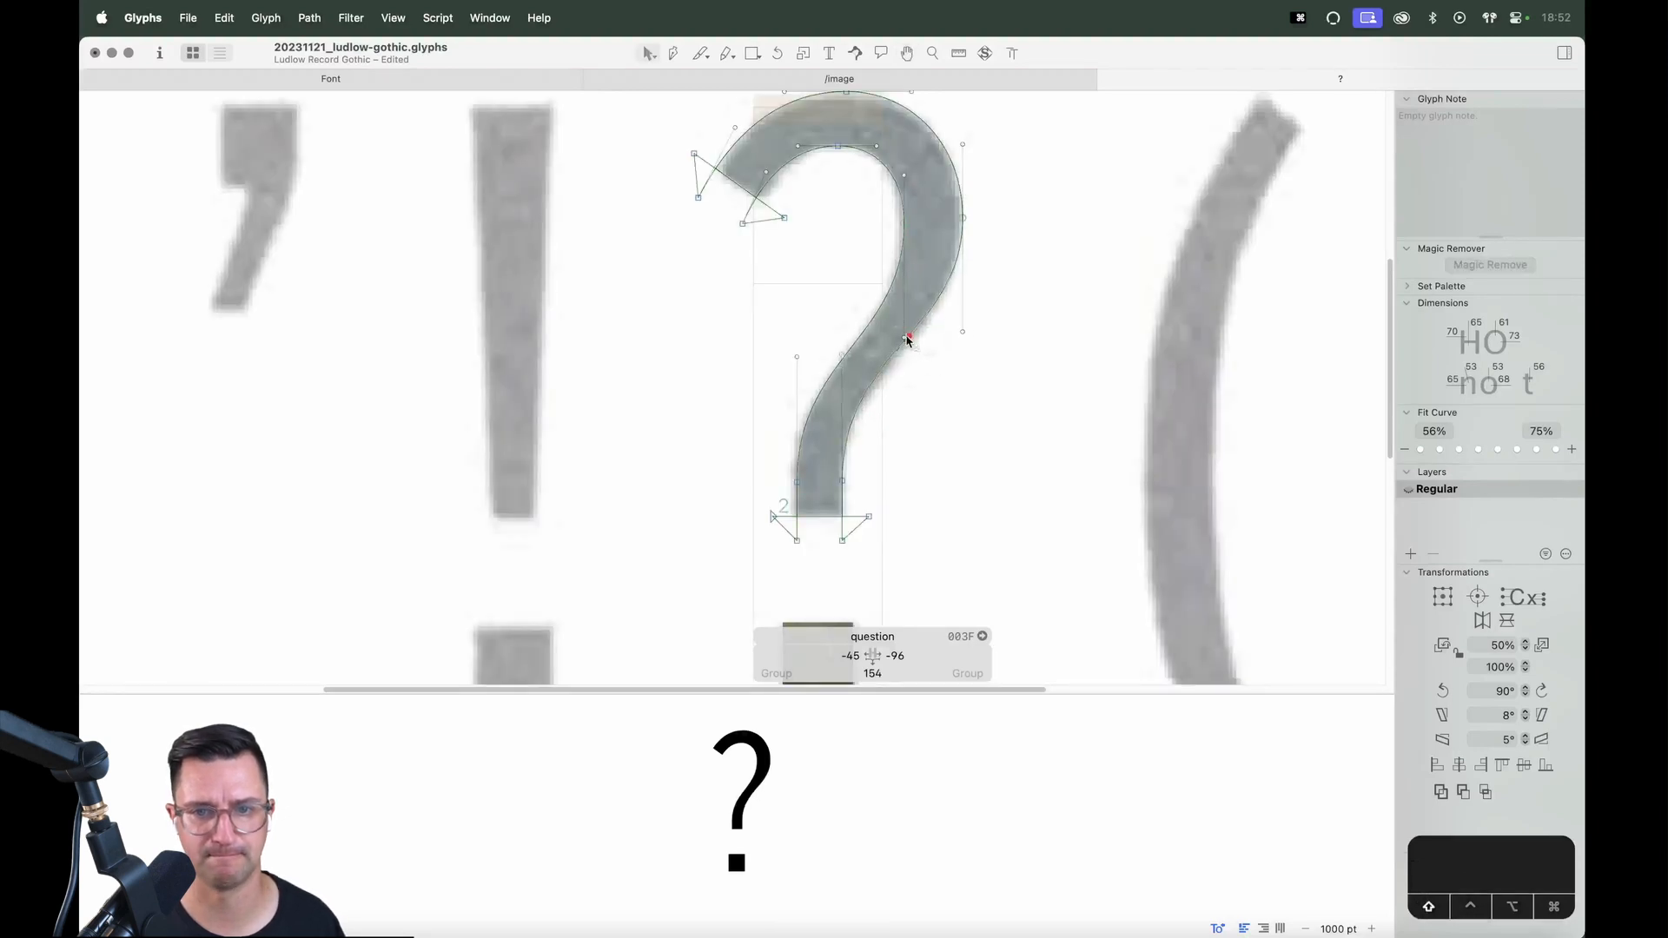
# Set the inner handle below the hook's right extreme to Y 441 and preview the filled question mark
pyautogui.click(906, 337)
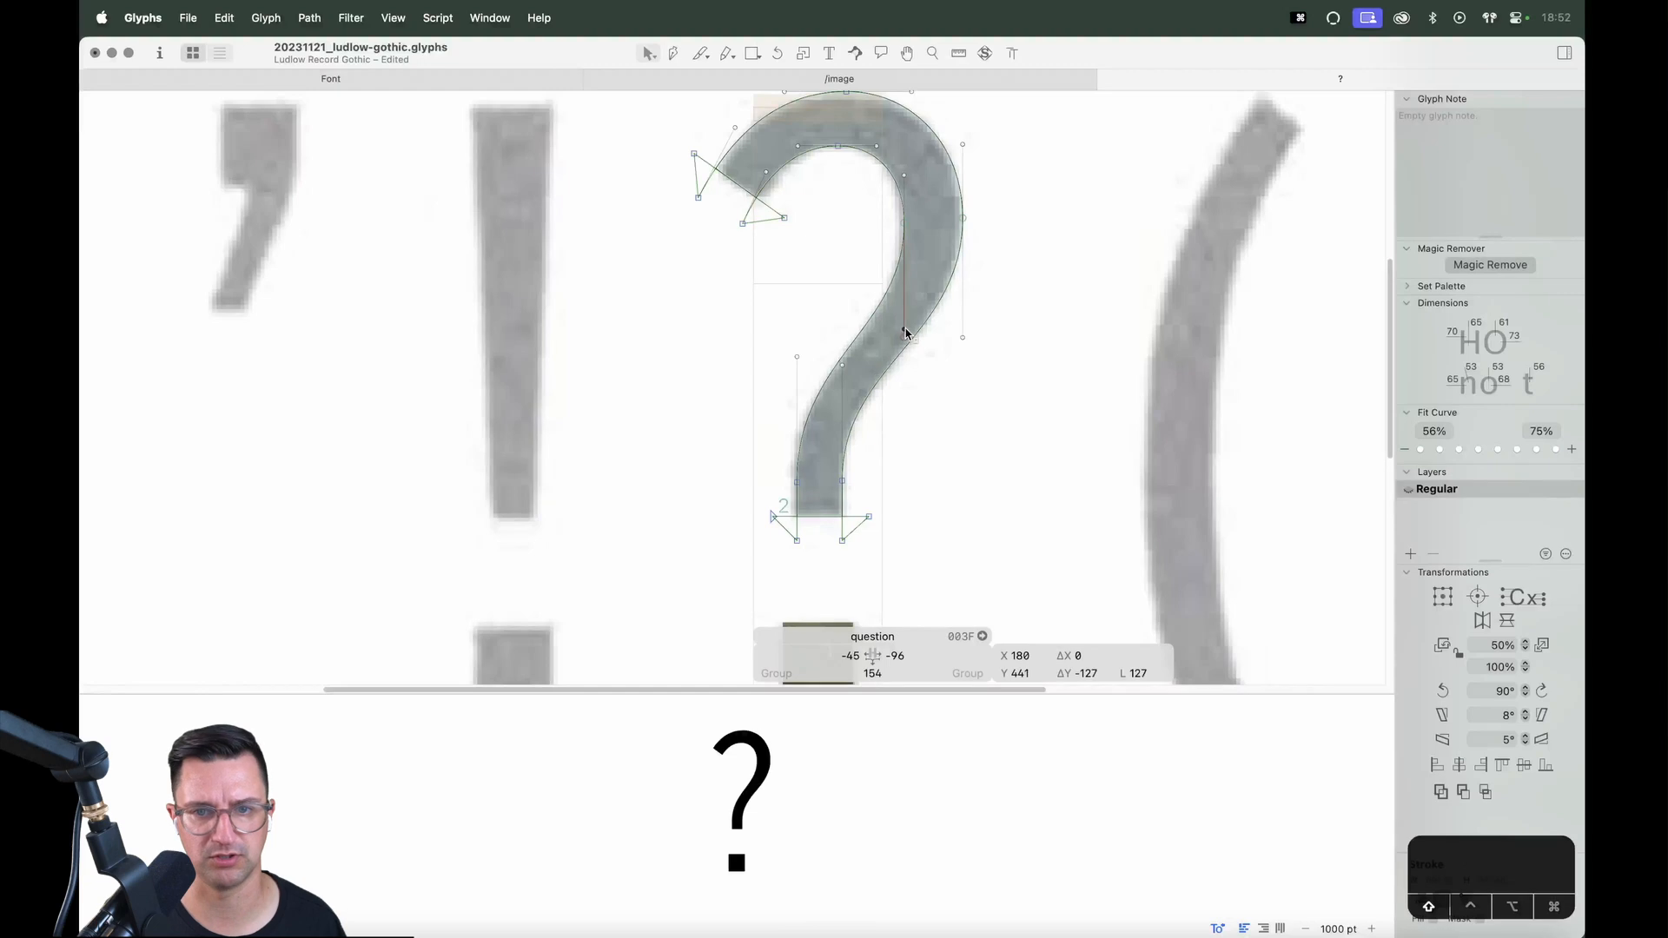
pyautogui.press('space')
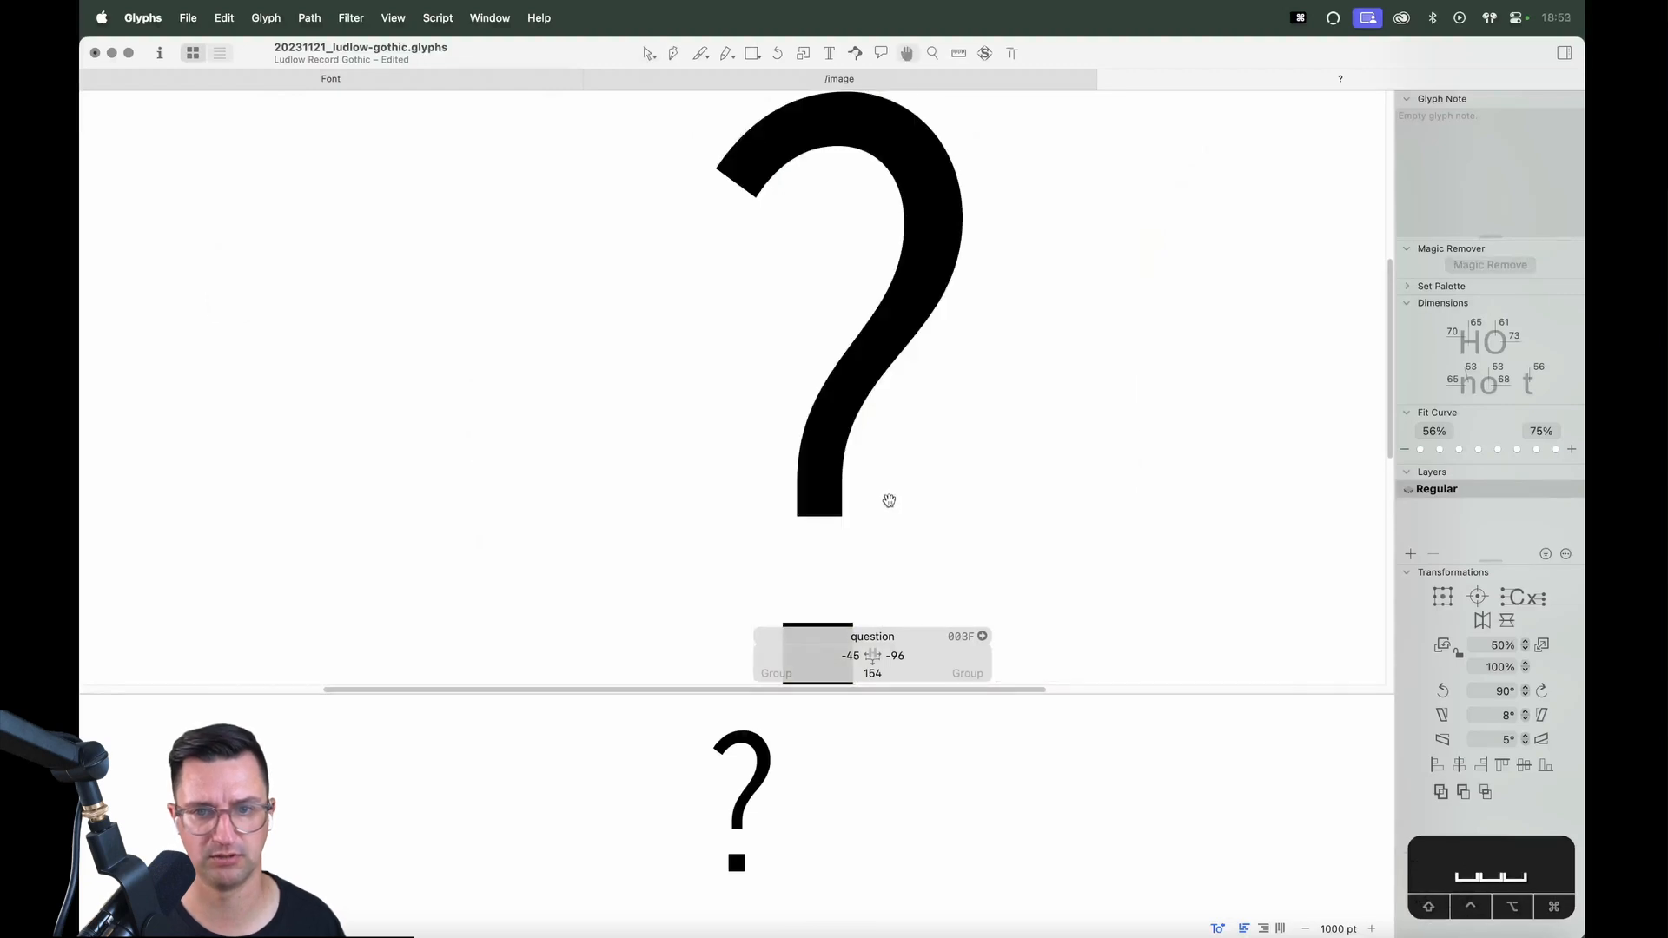
pyautogui.moveTo(869, 518); pyautogui.dragTo(864, 544)
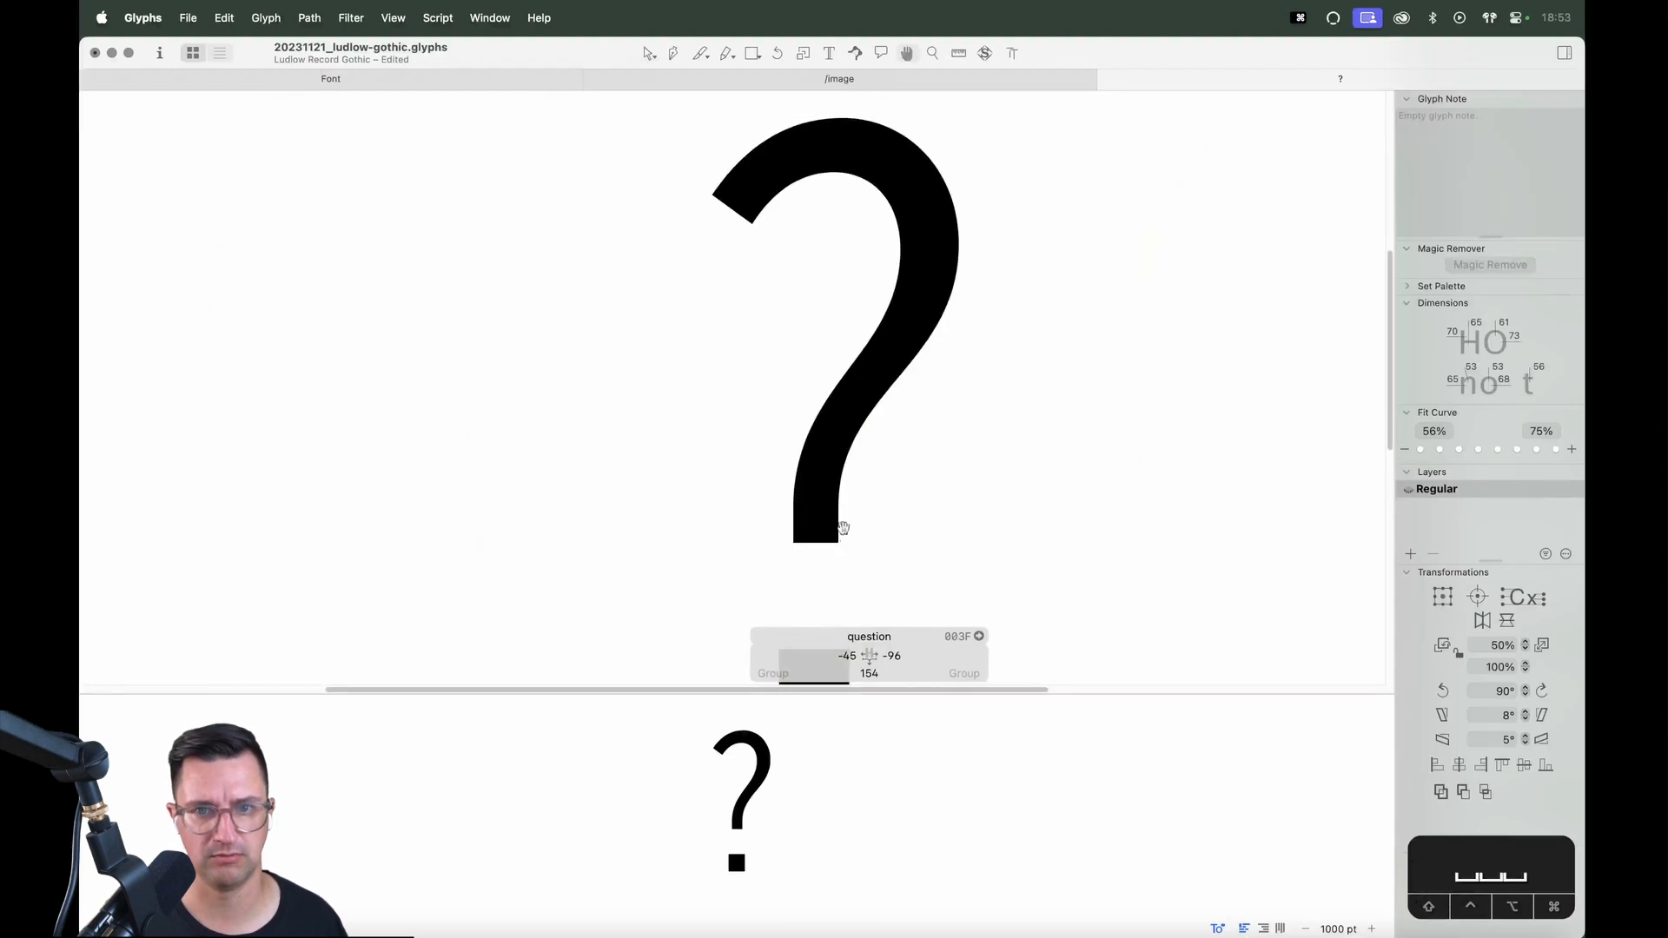
# Move the outer corner node of the hook's terminal right to X -54, Y 598 and preview the shape
pyautogui.moveTo(694, 226); pyautogui.dragTo(704, 224)
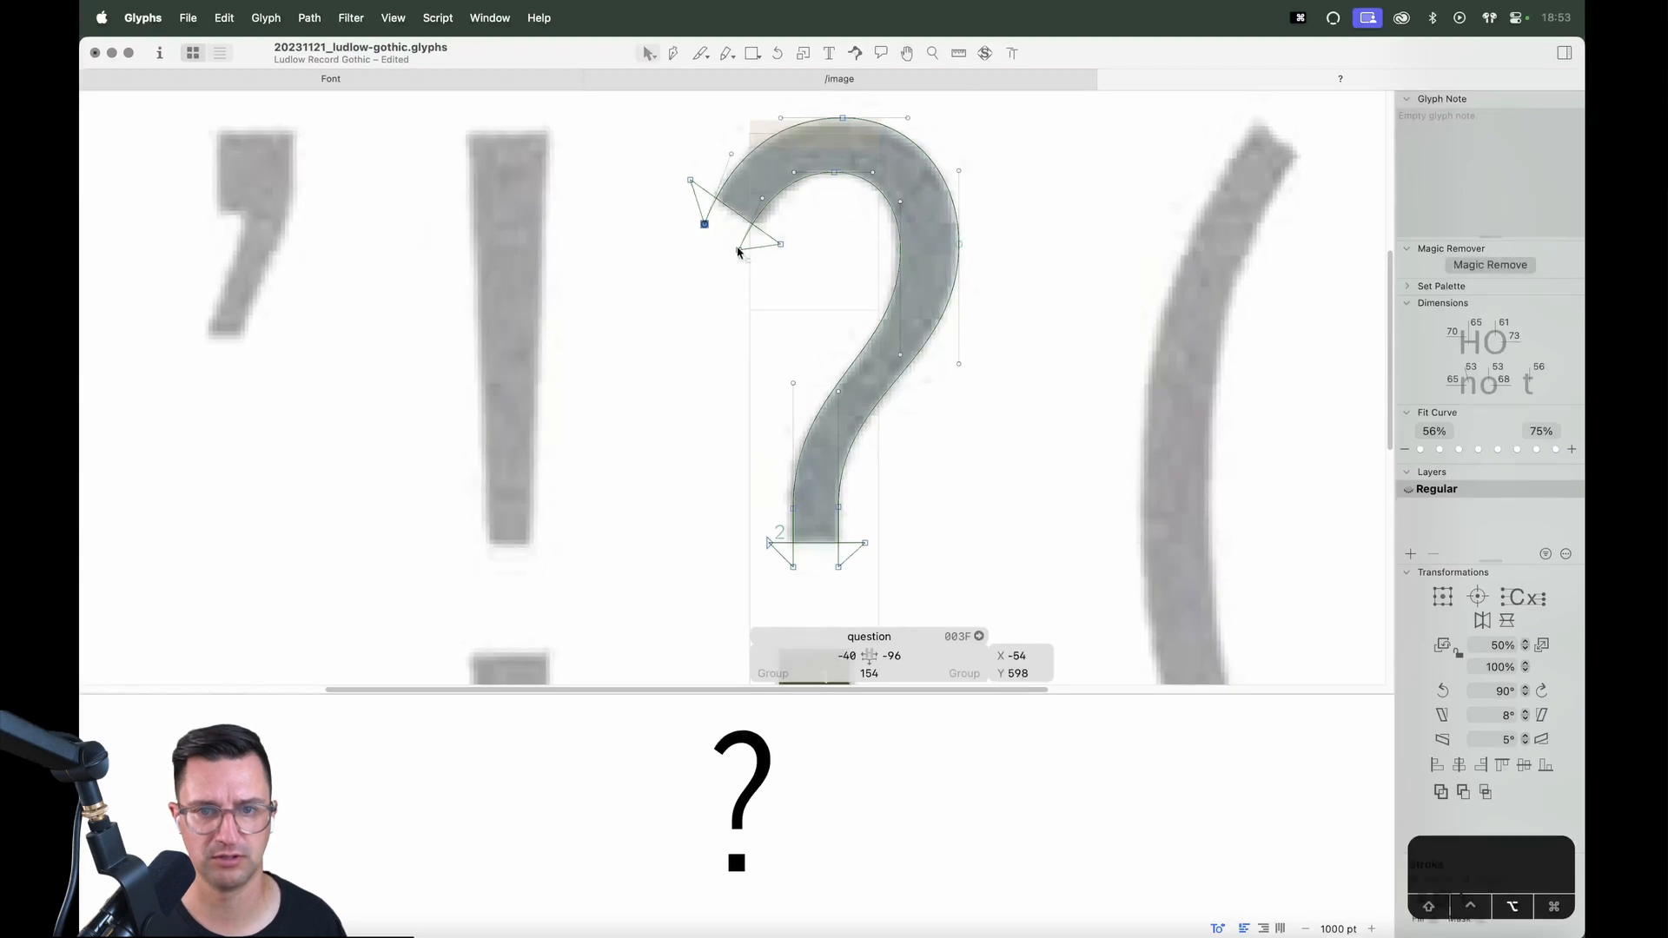
pyautogui.click(738, 250)
pyautogui.press('space')
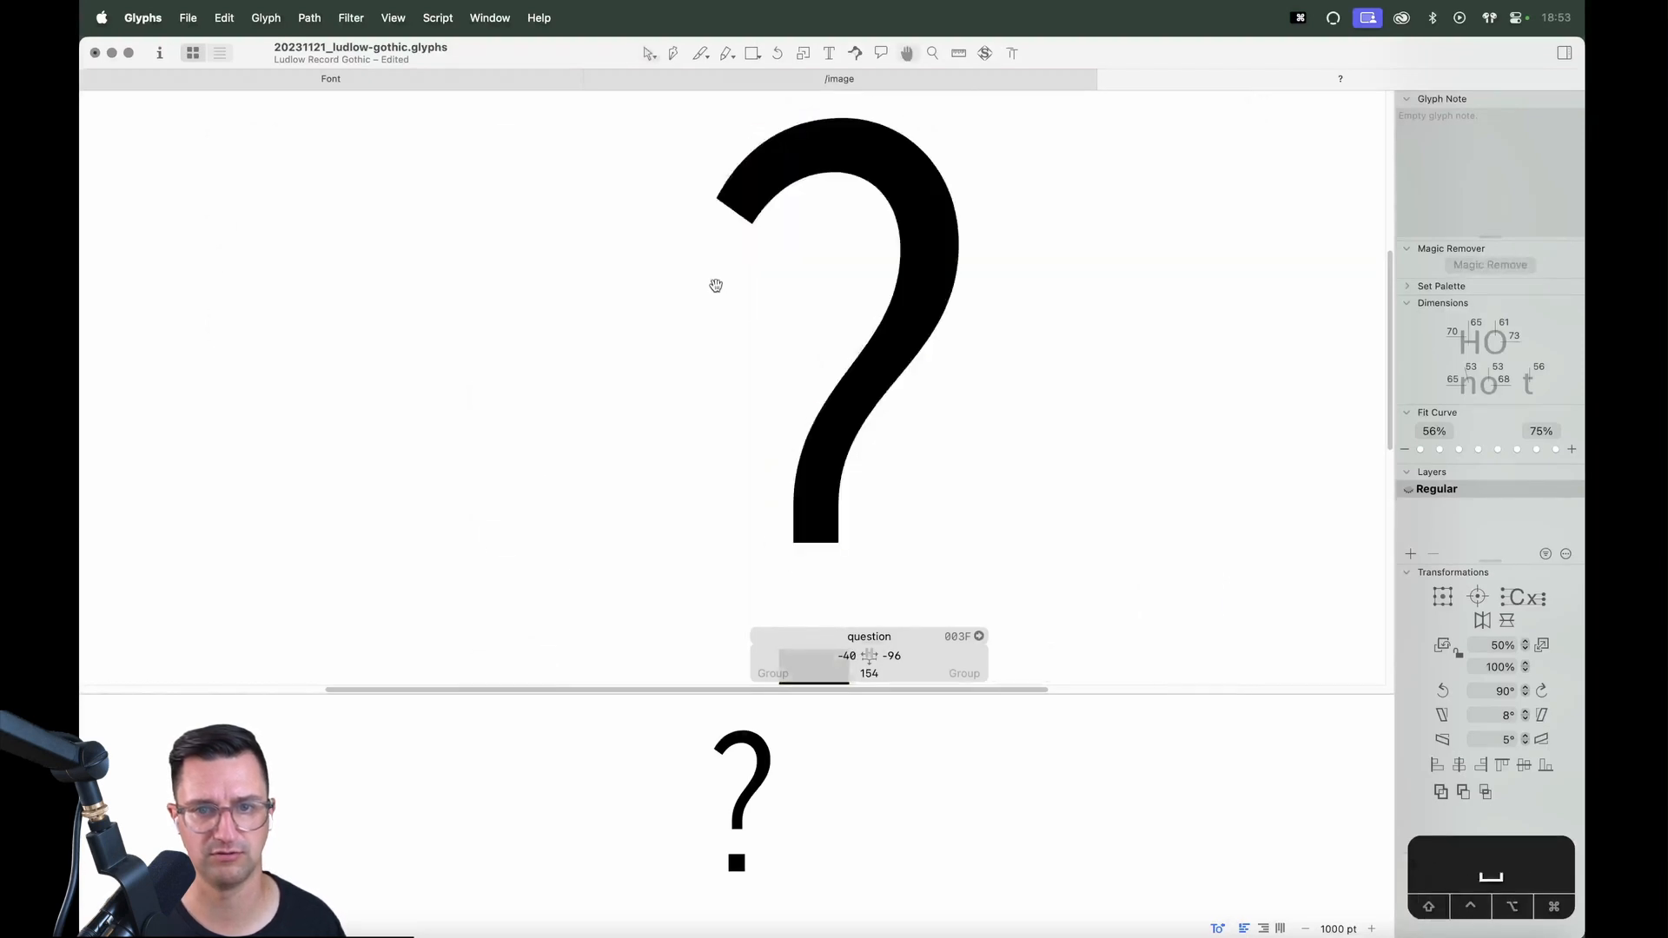
pyautogui.moveTo(677, 203); pyautogui.dragTo(741, 268)
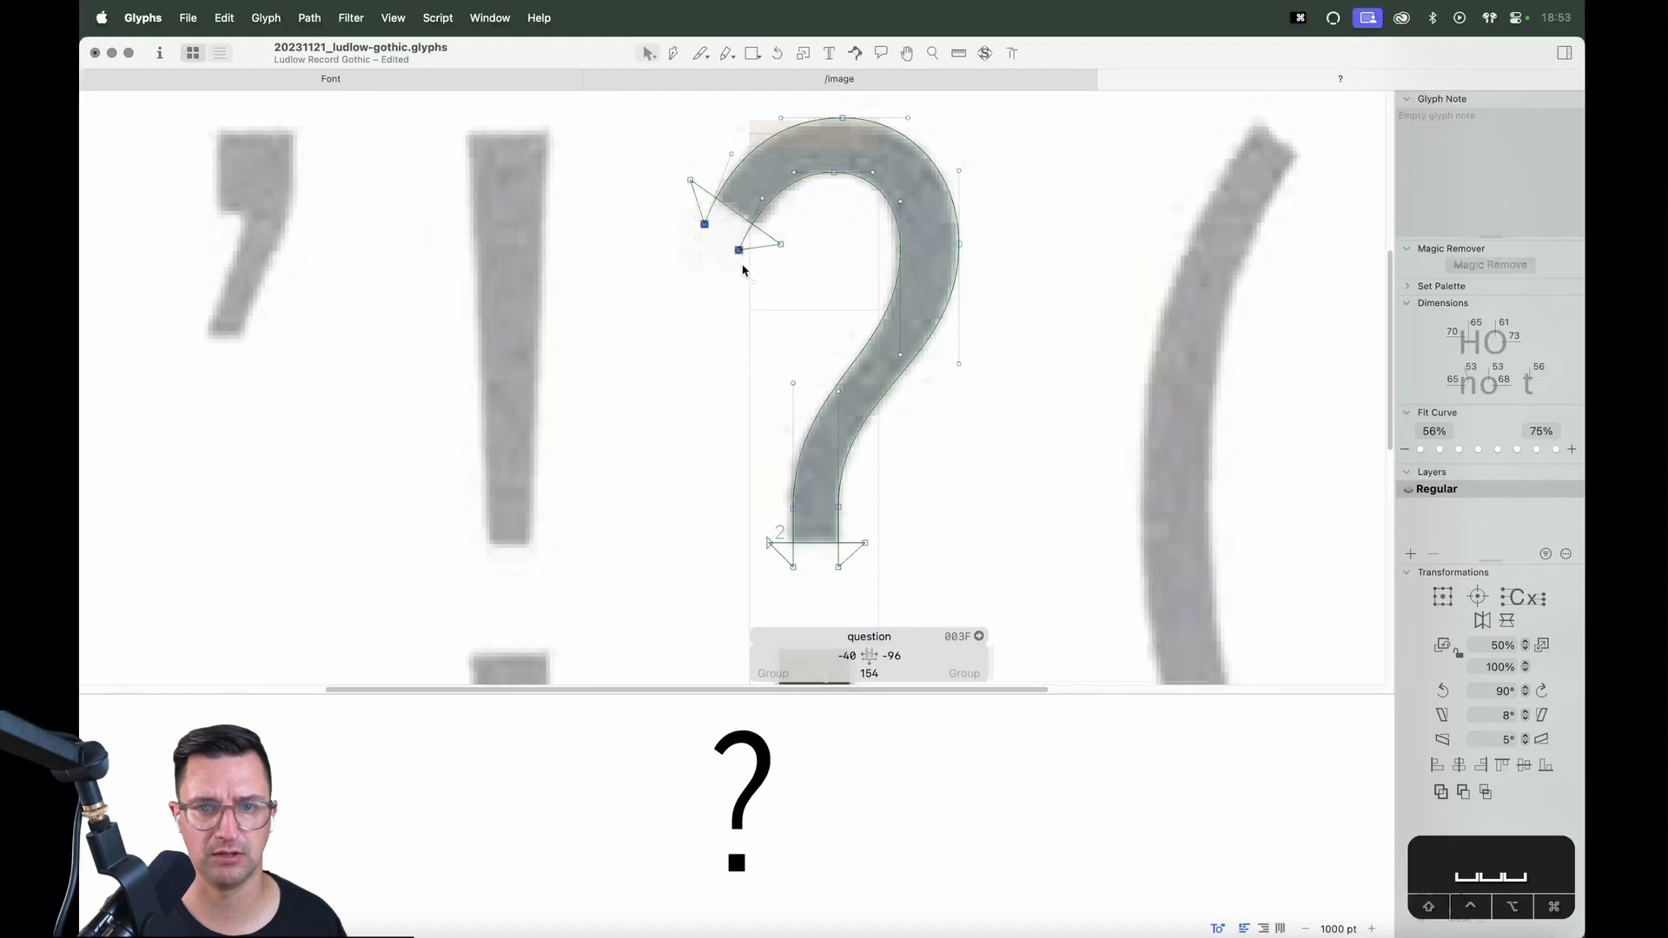
# Shift the four curve handles between the hook's terminal and its top slightly right, then preview the shape
pyautogui.moveTo(720, 140); pyautogui.dragTo(764, 204)
pyautogui.press('space')
pyautogui.moveTo(784, 117); pyautogui.dragTo(793, 154)
pyautogui.moveTo(810, 124); pyautogui.dragTo(757, 250)
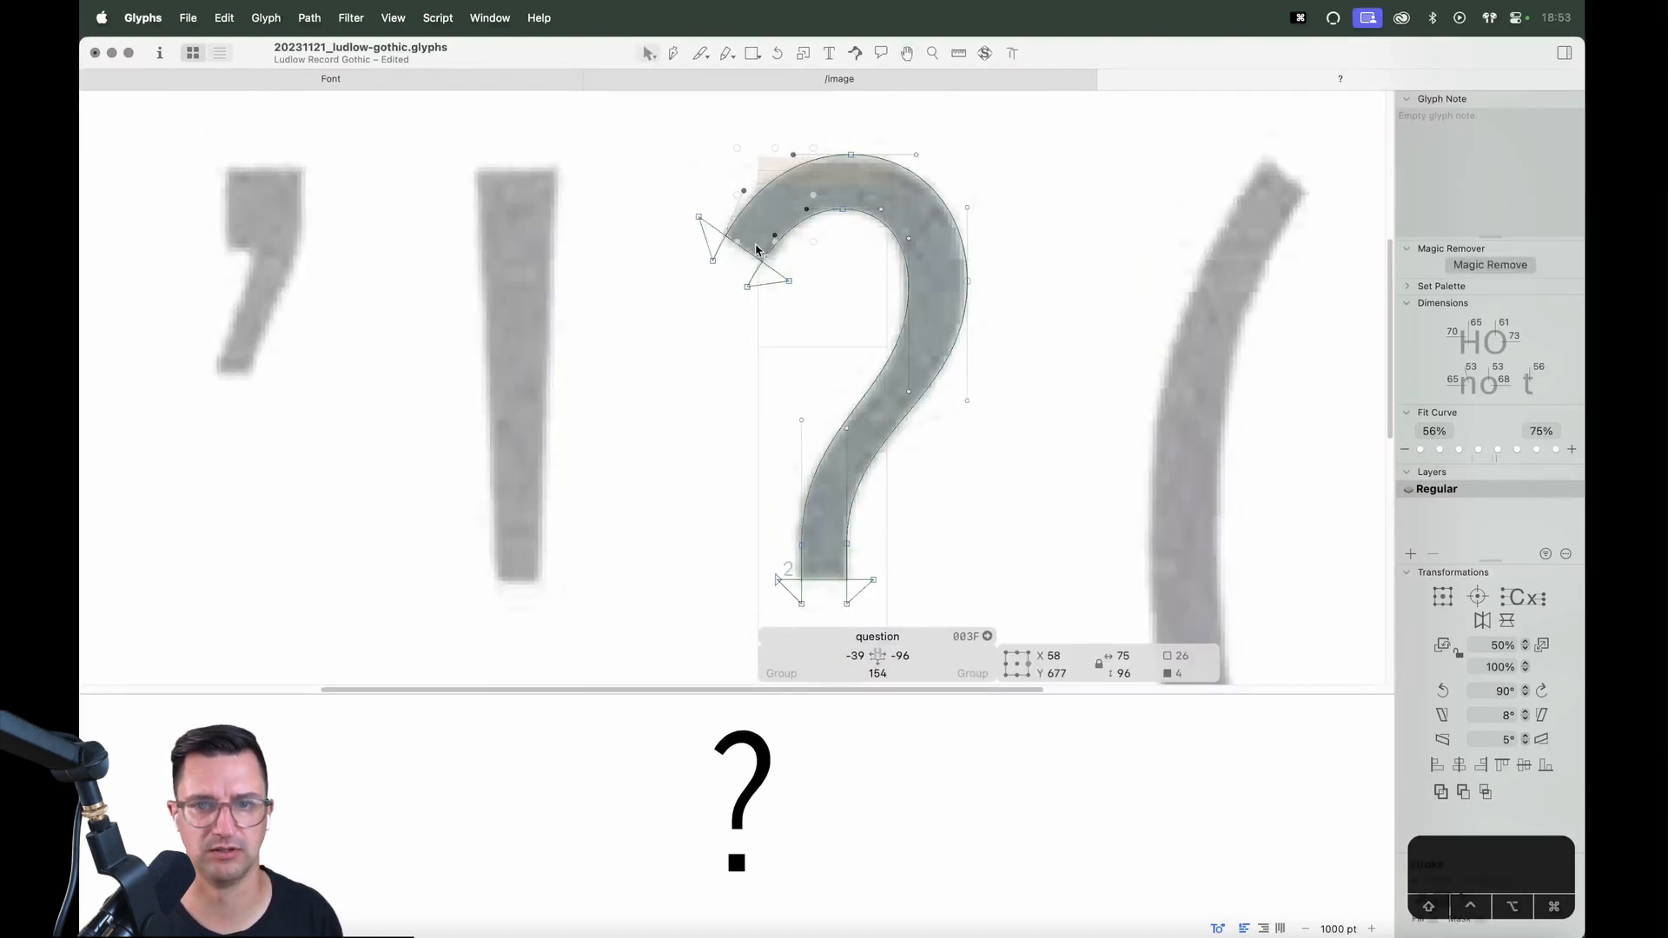
pyautogui.click(768, 323)
pyautogui.press('space')
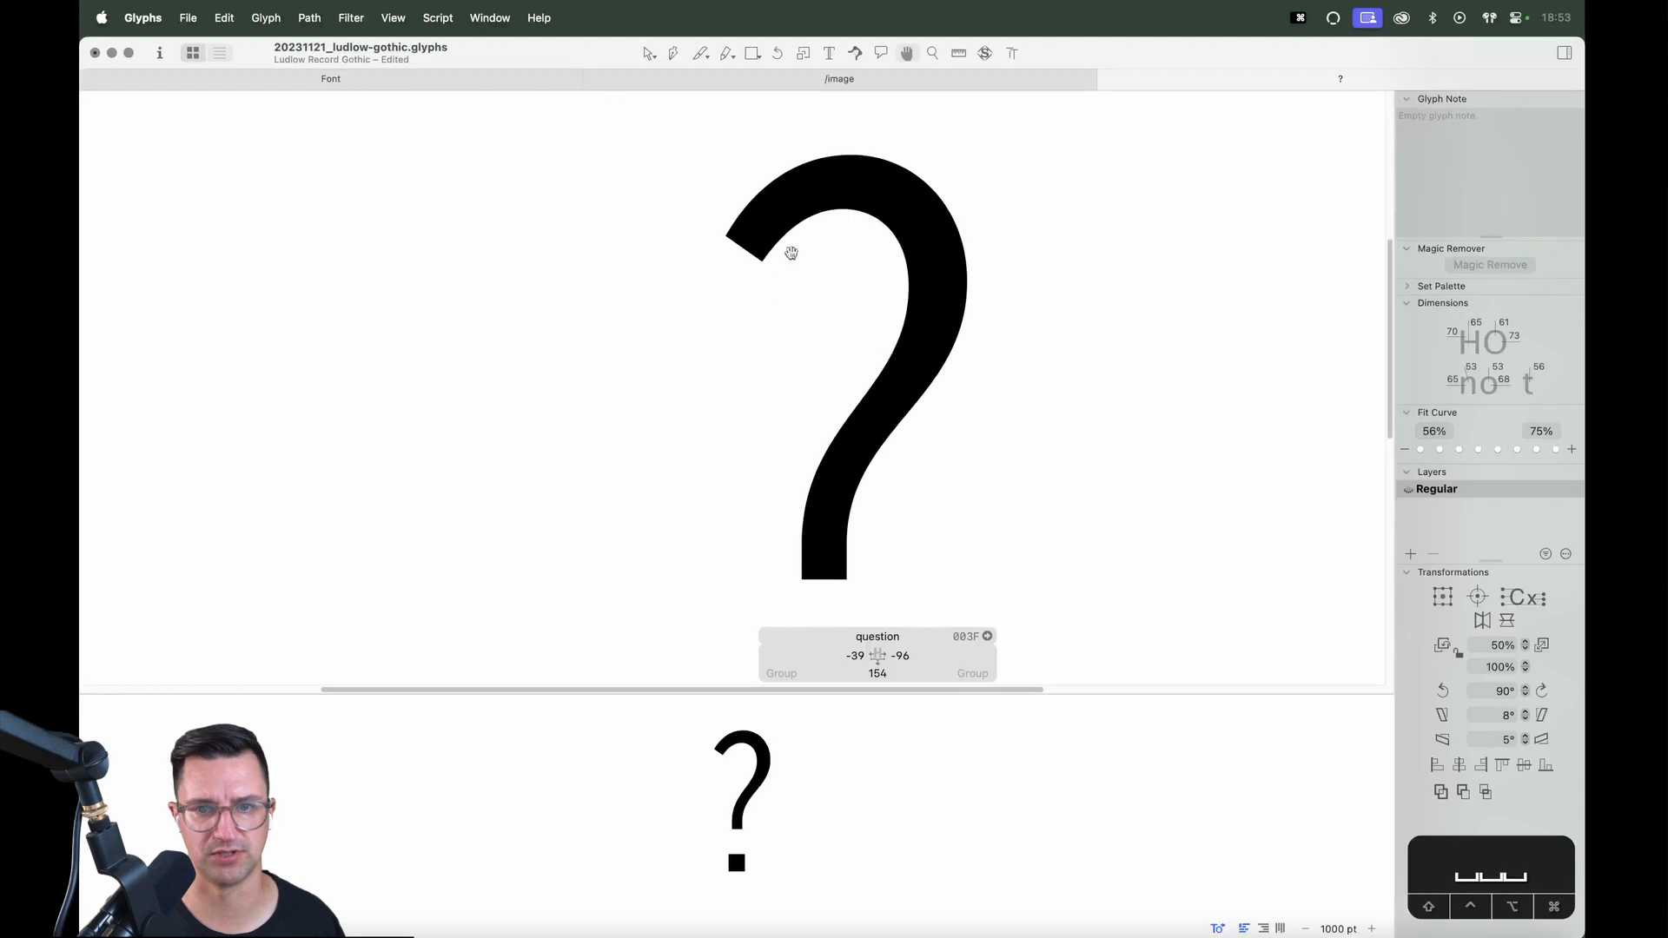
# Raise the outer end of the hook's slanted terminal and set its inner end node to X 37, Y 574
pyautogui.moveTo(696, 221); pyautogui.dragTo(702, 212)
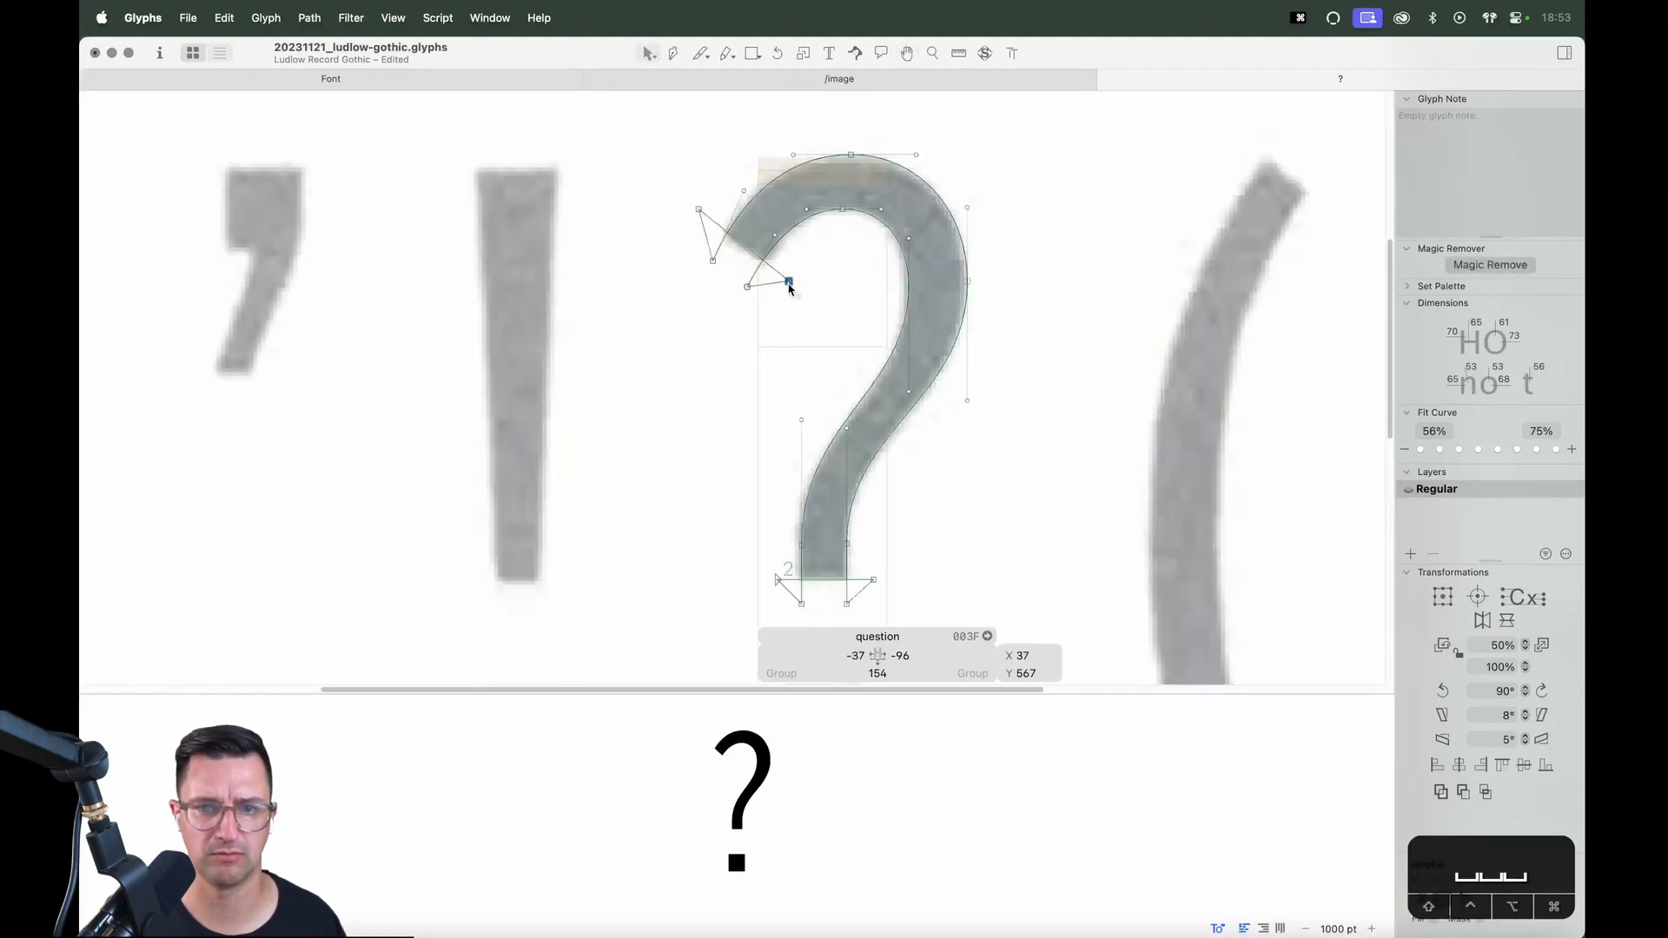
pyautogui.press('space')
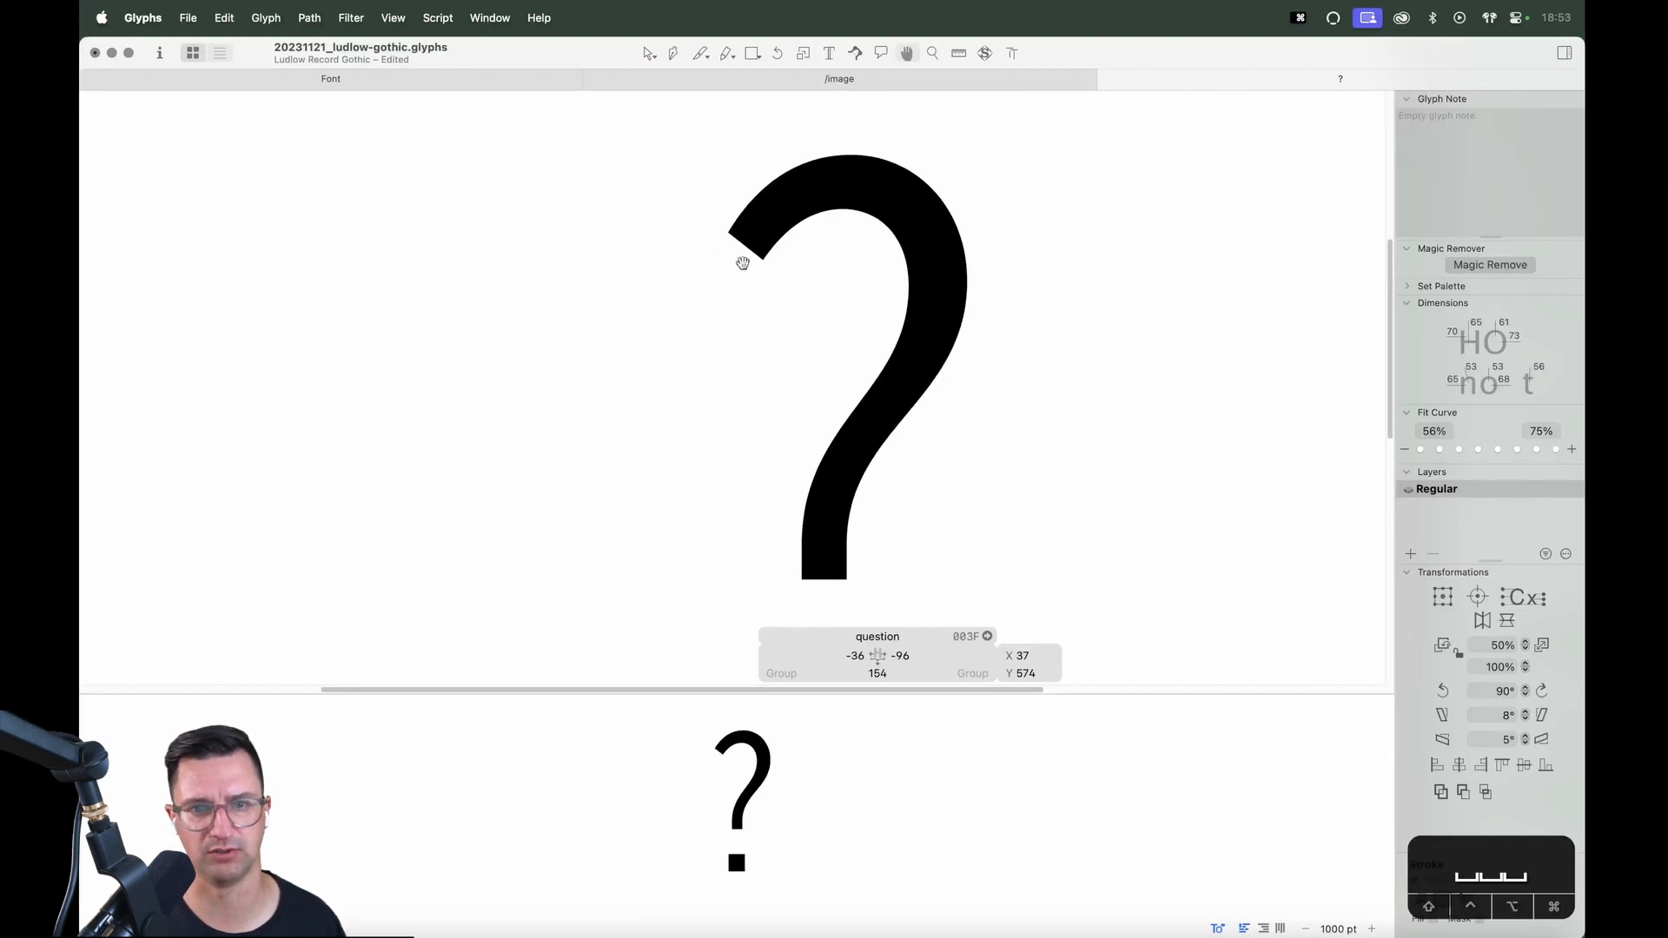
pyautogui.press('space')
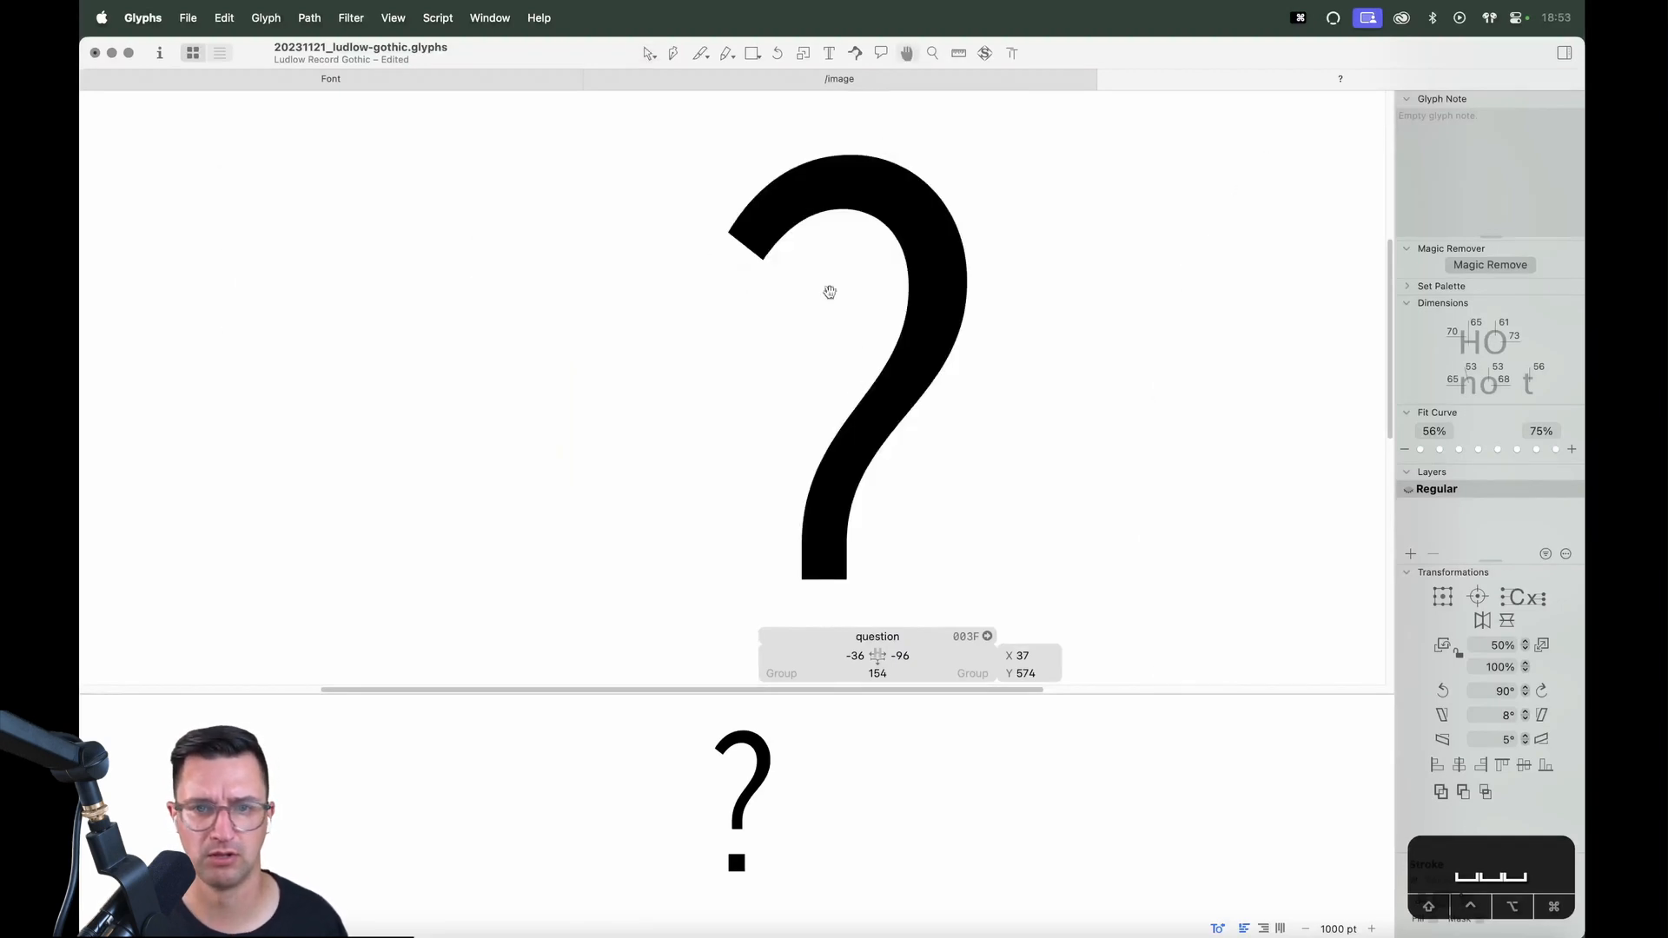
# Nudge the two outer handles on the hook's left curve right and lower the outer top node to Y 722
pyautogui.click(792, 156)
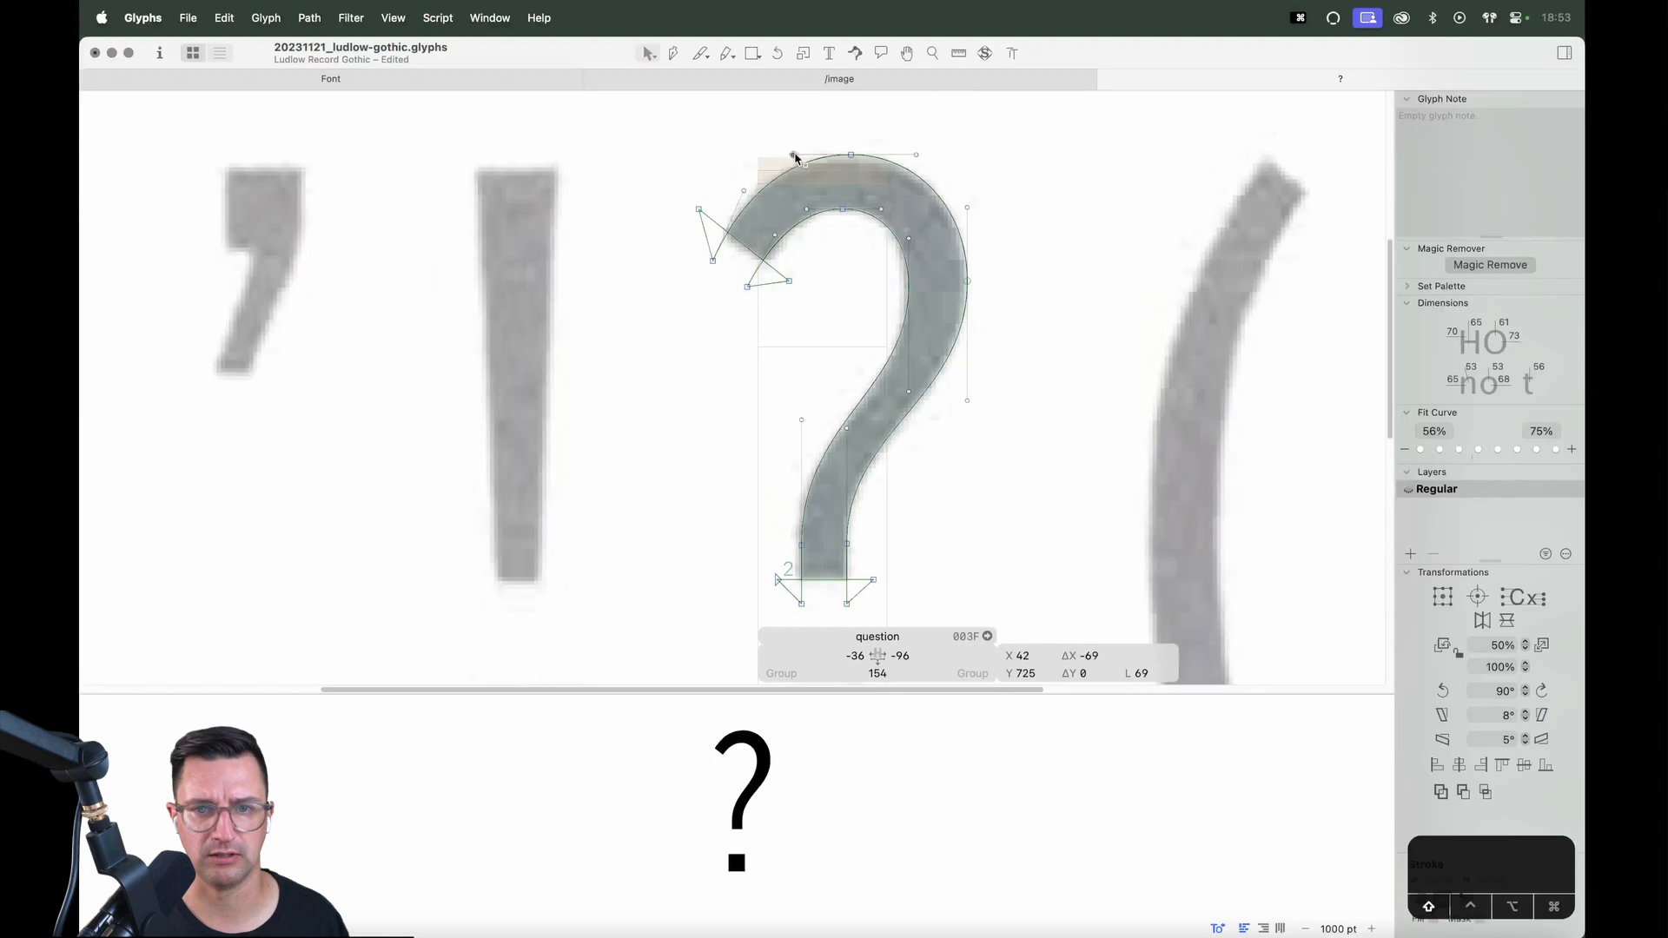
pyautogui.keyDown('shift'); pyautogui.click(745, 190); pyautogui.keyUp('shift')
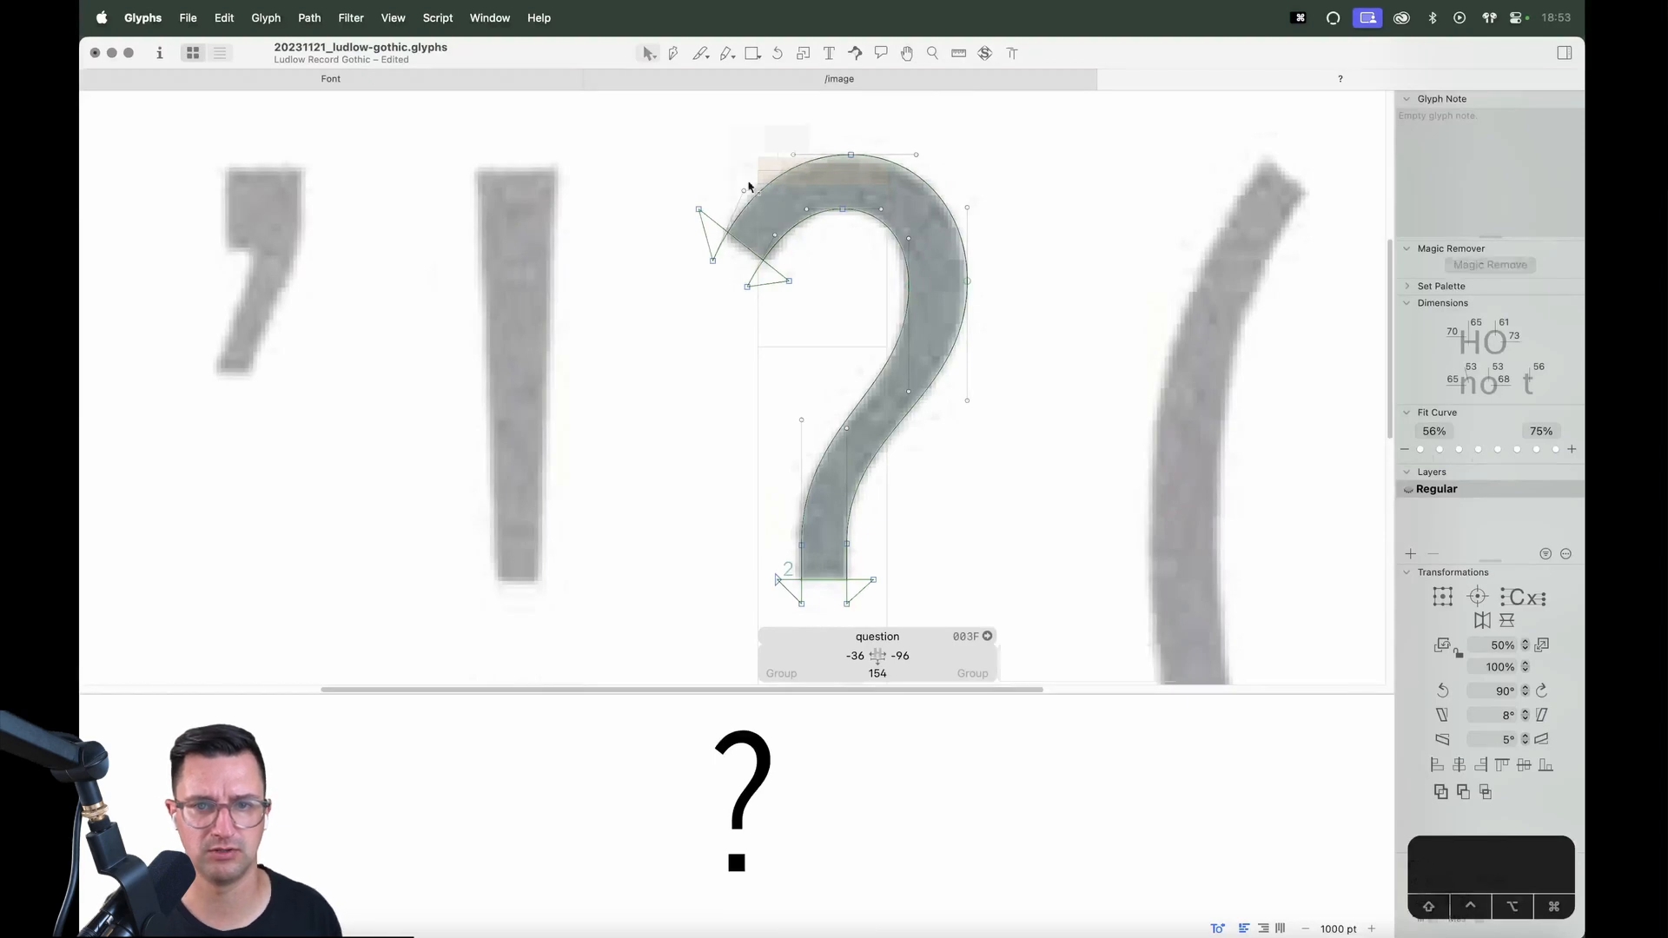
pyautogui.click(851, 155)
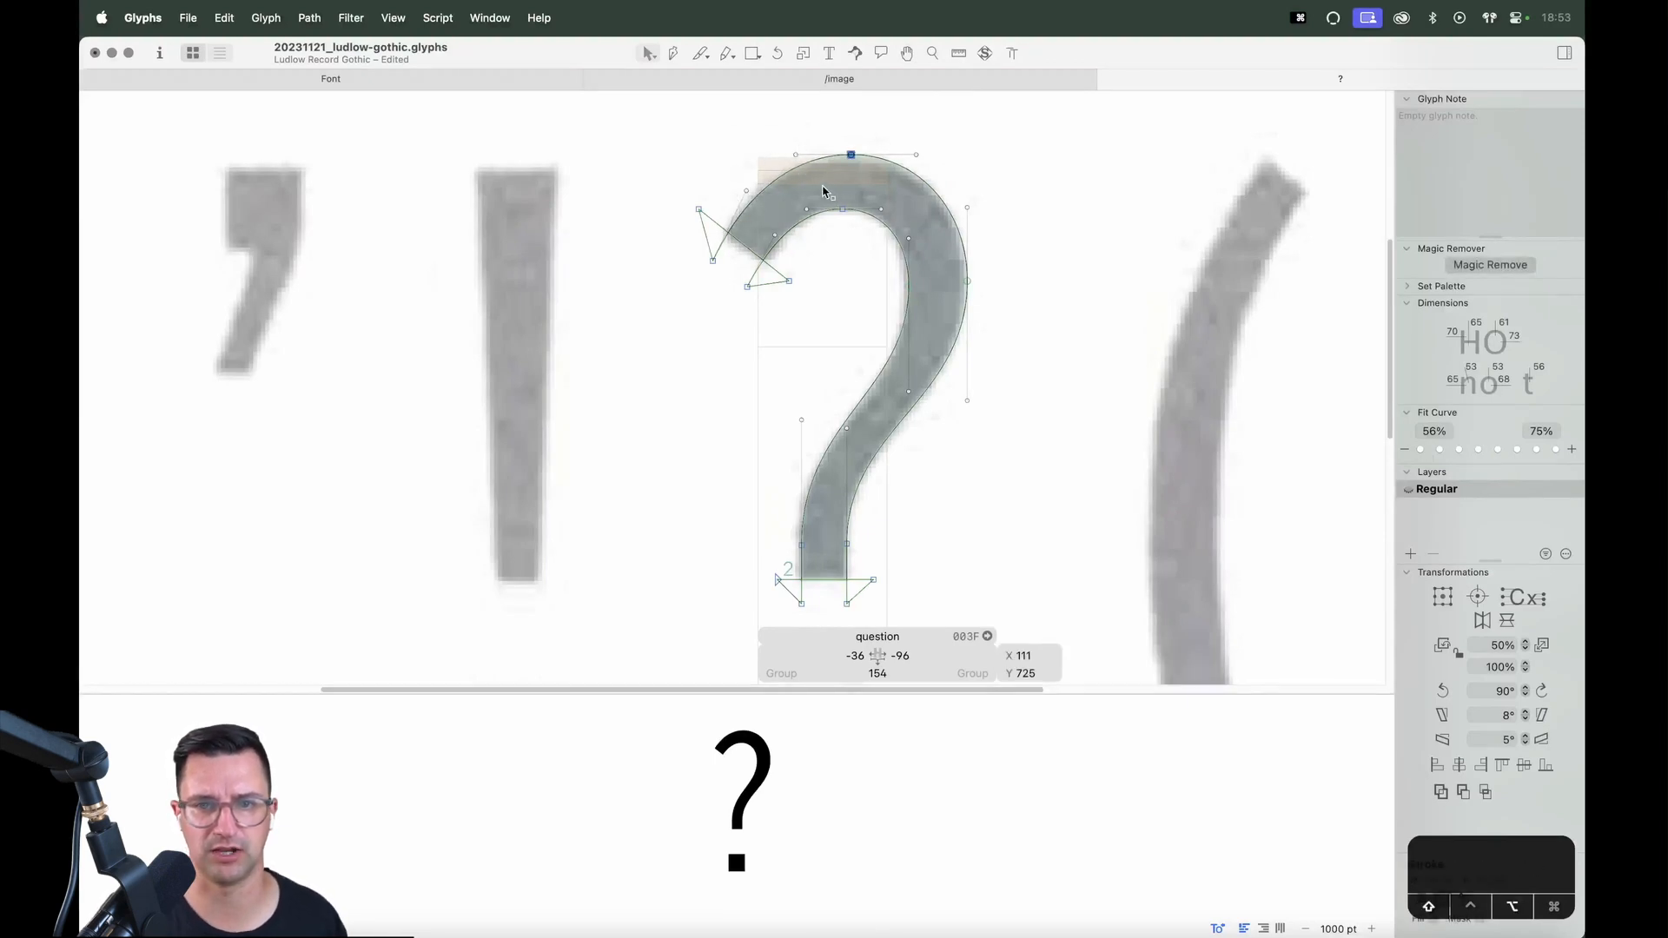
pyautogui.press('Down')
pyautogui.press('Down')
pyautogui.press('Down')
pyautogui.press('Down')
pyautogui.press('Down')
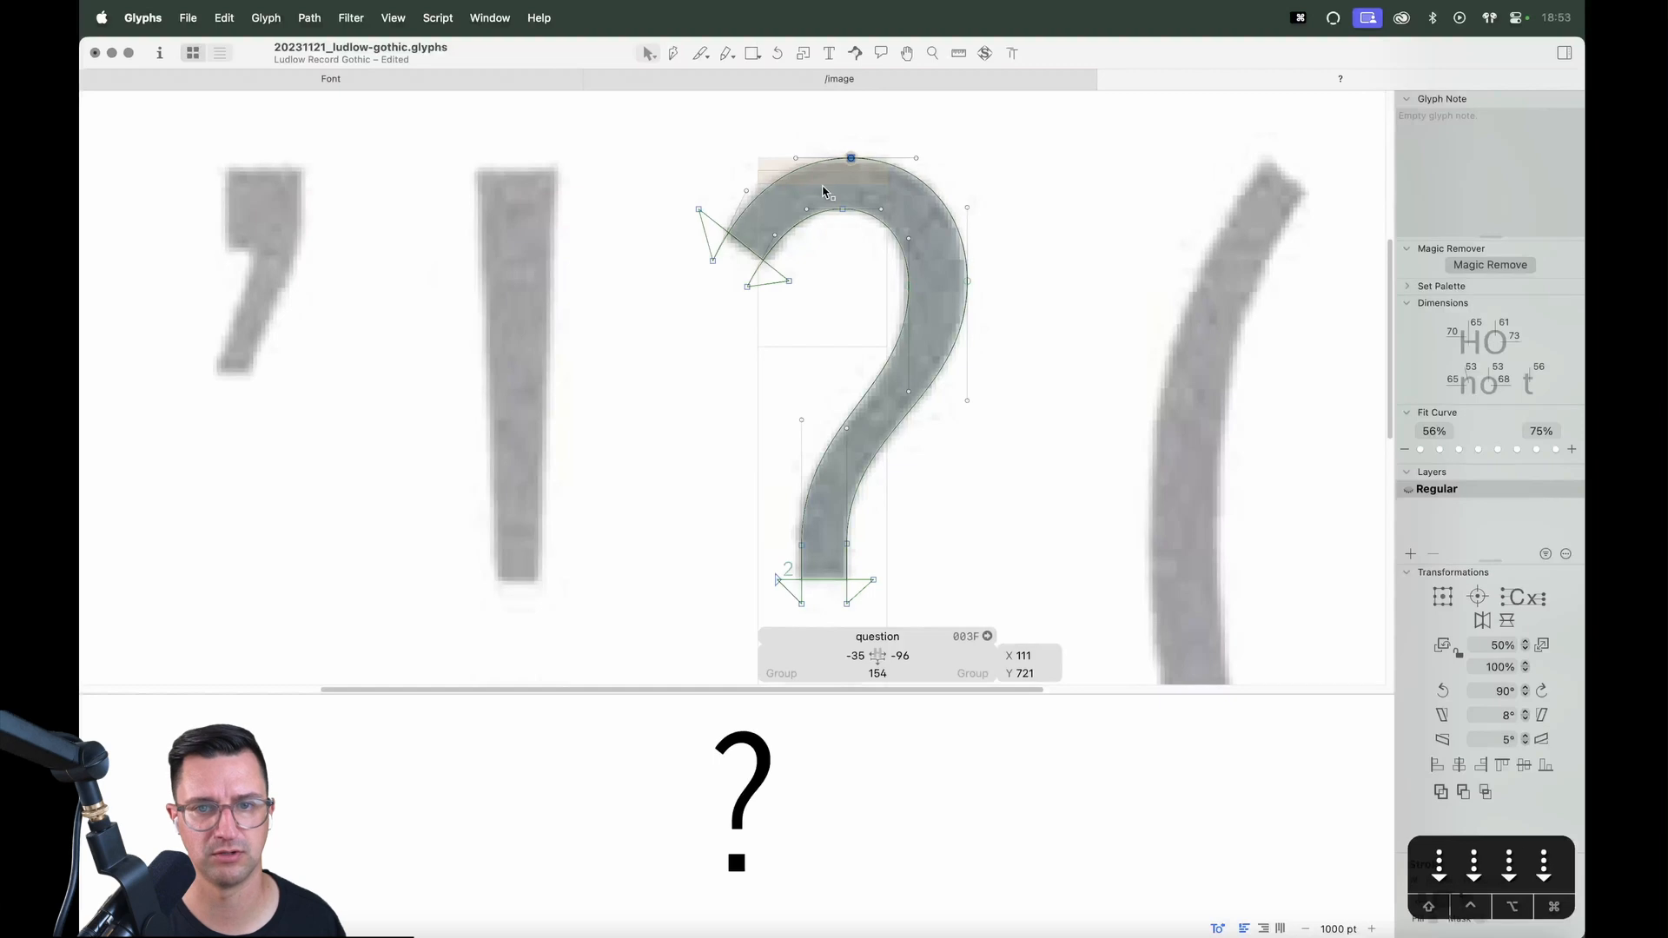
pyautogui.press('Down')
pyautogui.press('Down')
pyautogui.press('Up')
# Examine the hook's top against the scan up close and preview the whole question mark beside the neighbouring specimens
pyautogui.press('z')
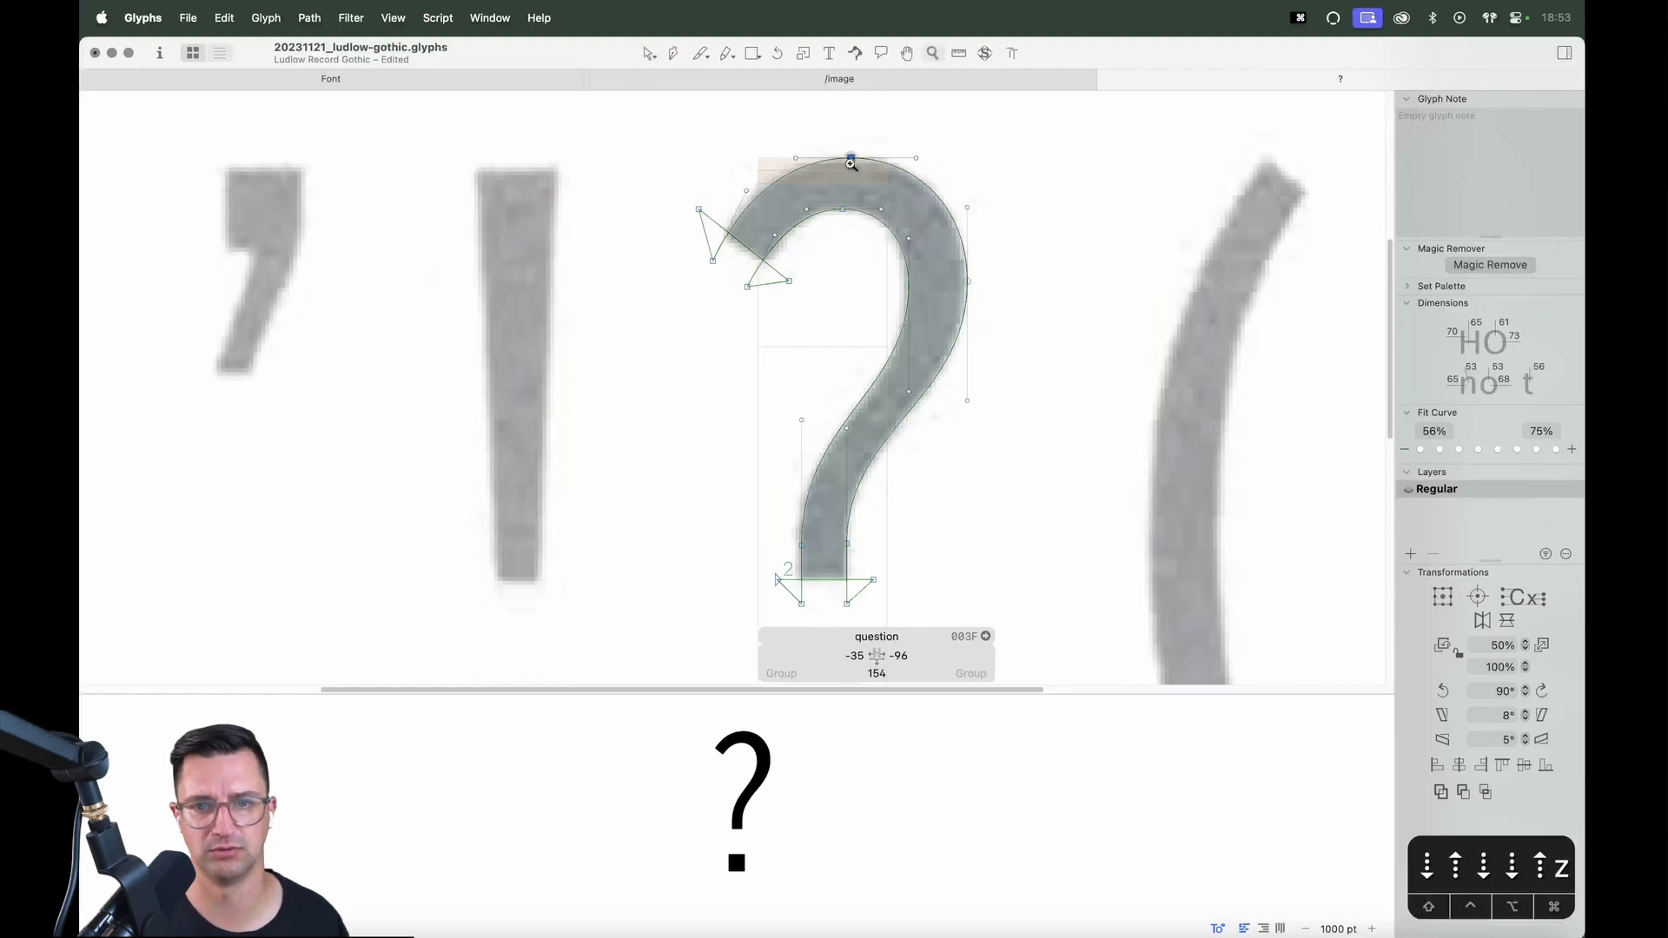
pyautogui.moveTo(904, 131); pyautogui.dragTo(797, 214)
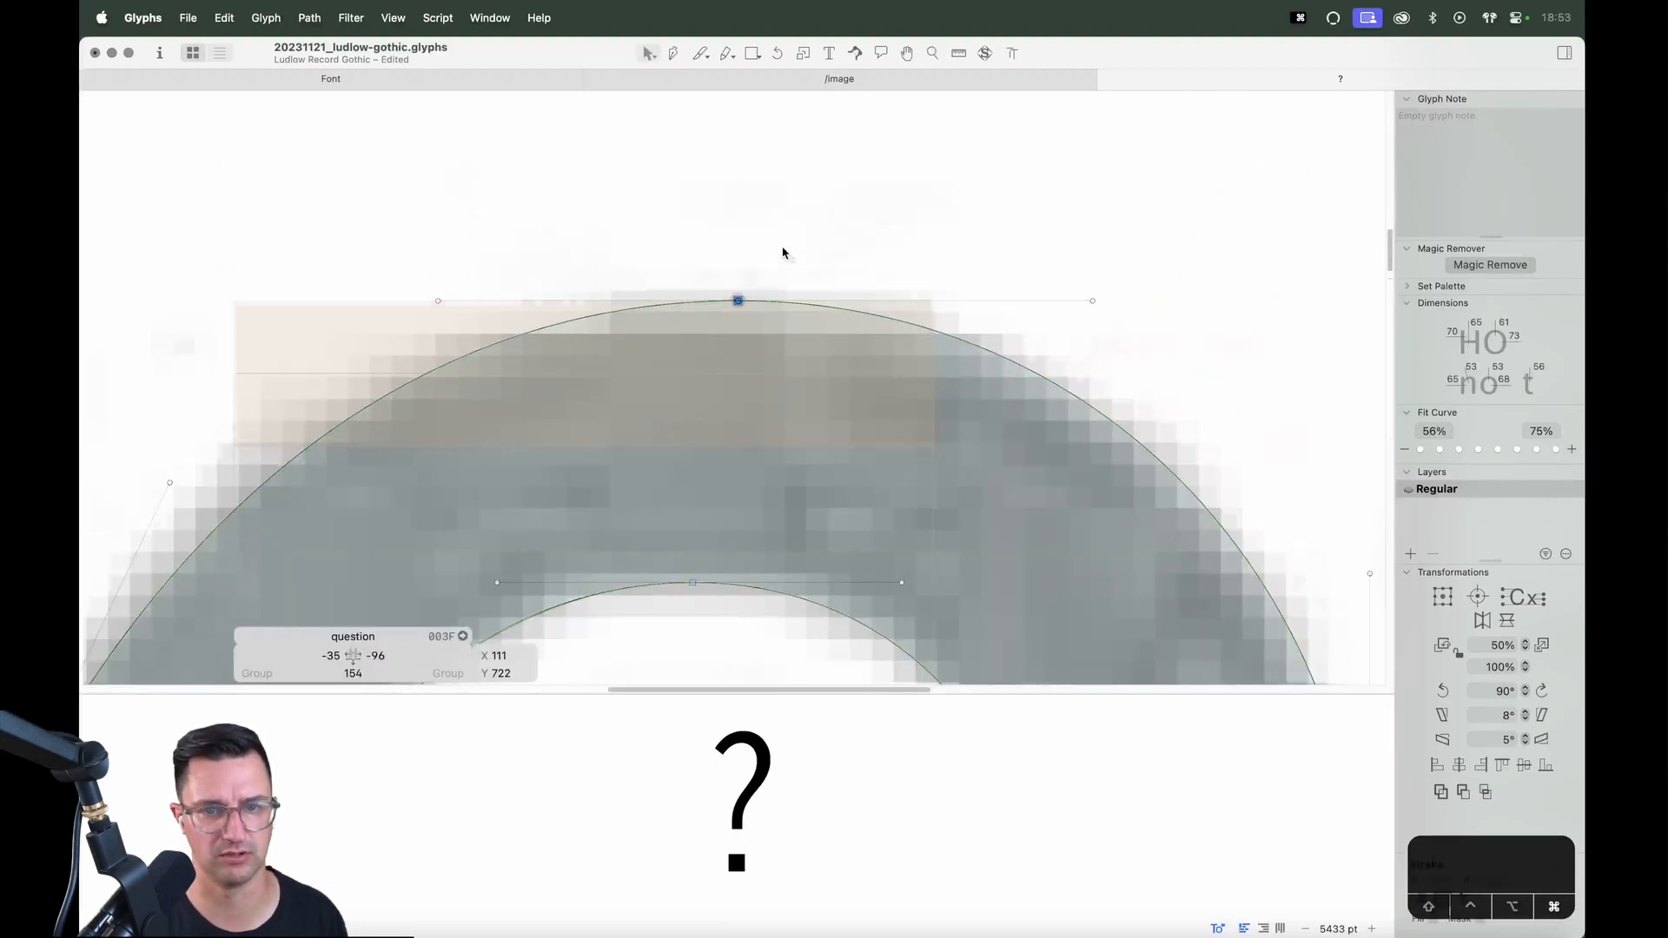
pyautogui.press('super+minus')
pyautogui.press('super+minus')
pyautogui.press('super+minus')
pyautogui.press('super+minus')
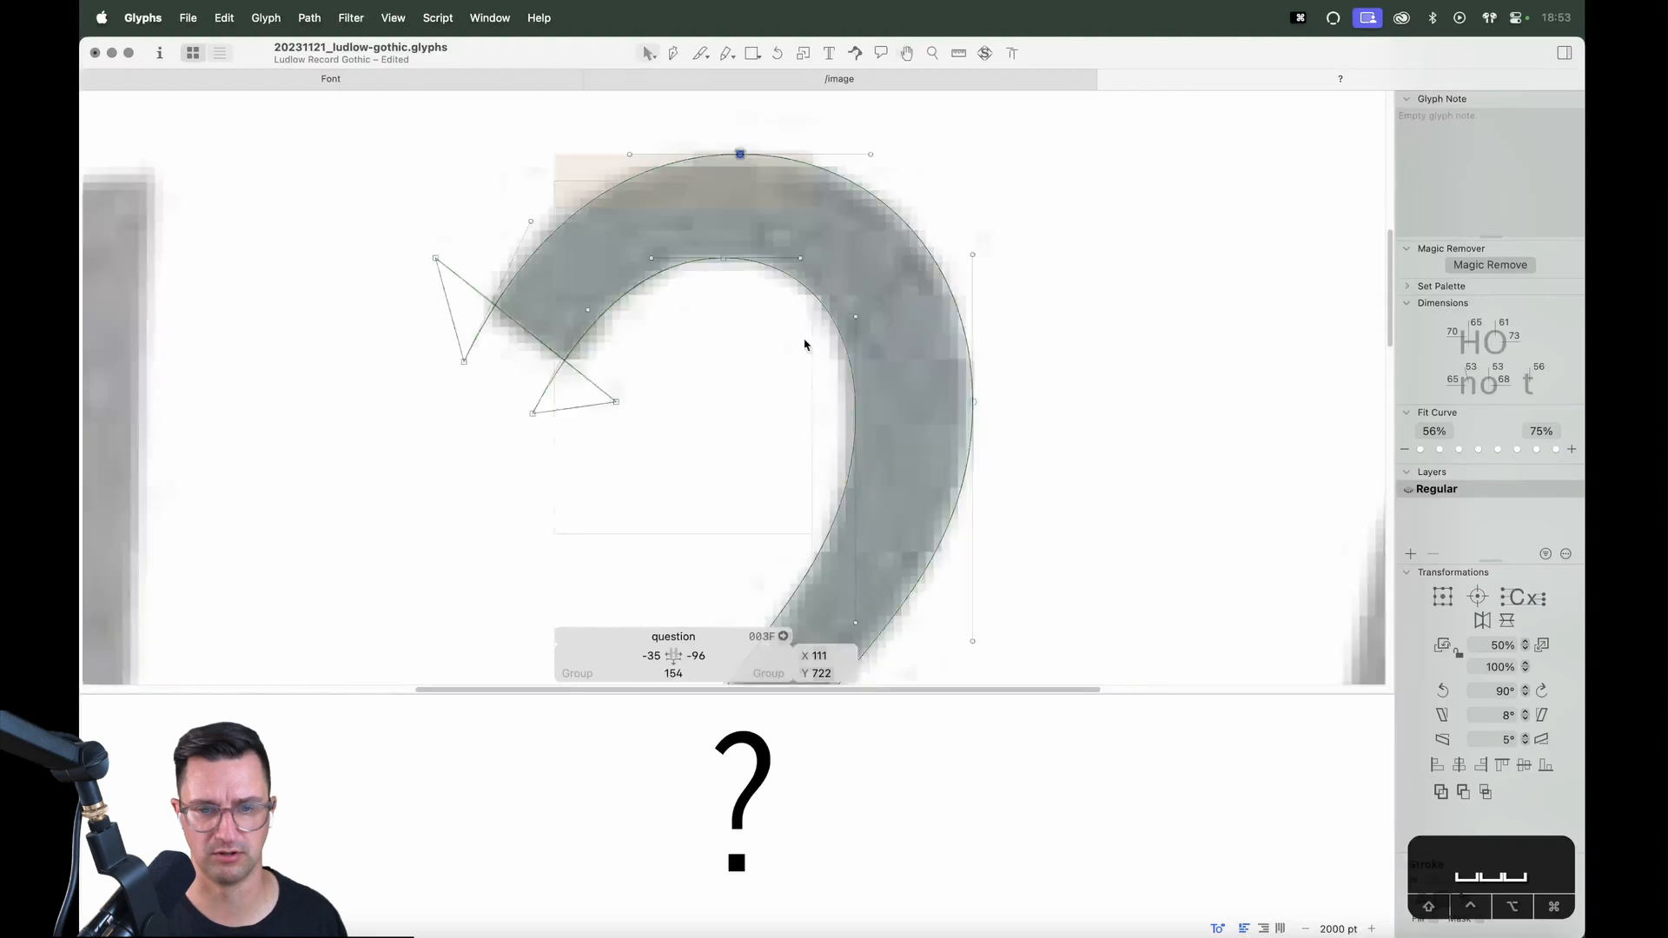
pyautogui.press('super+minus')
pyautogui.press('space')
pyautogui.moveTo(751, 456); pyautogui.dragTo(797, 325)
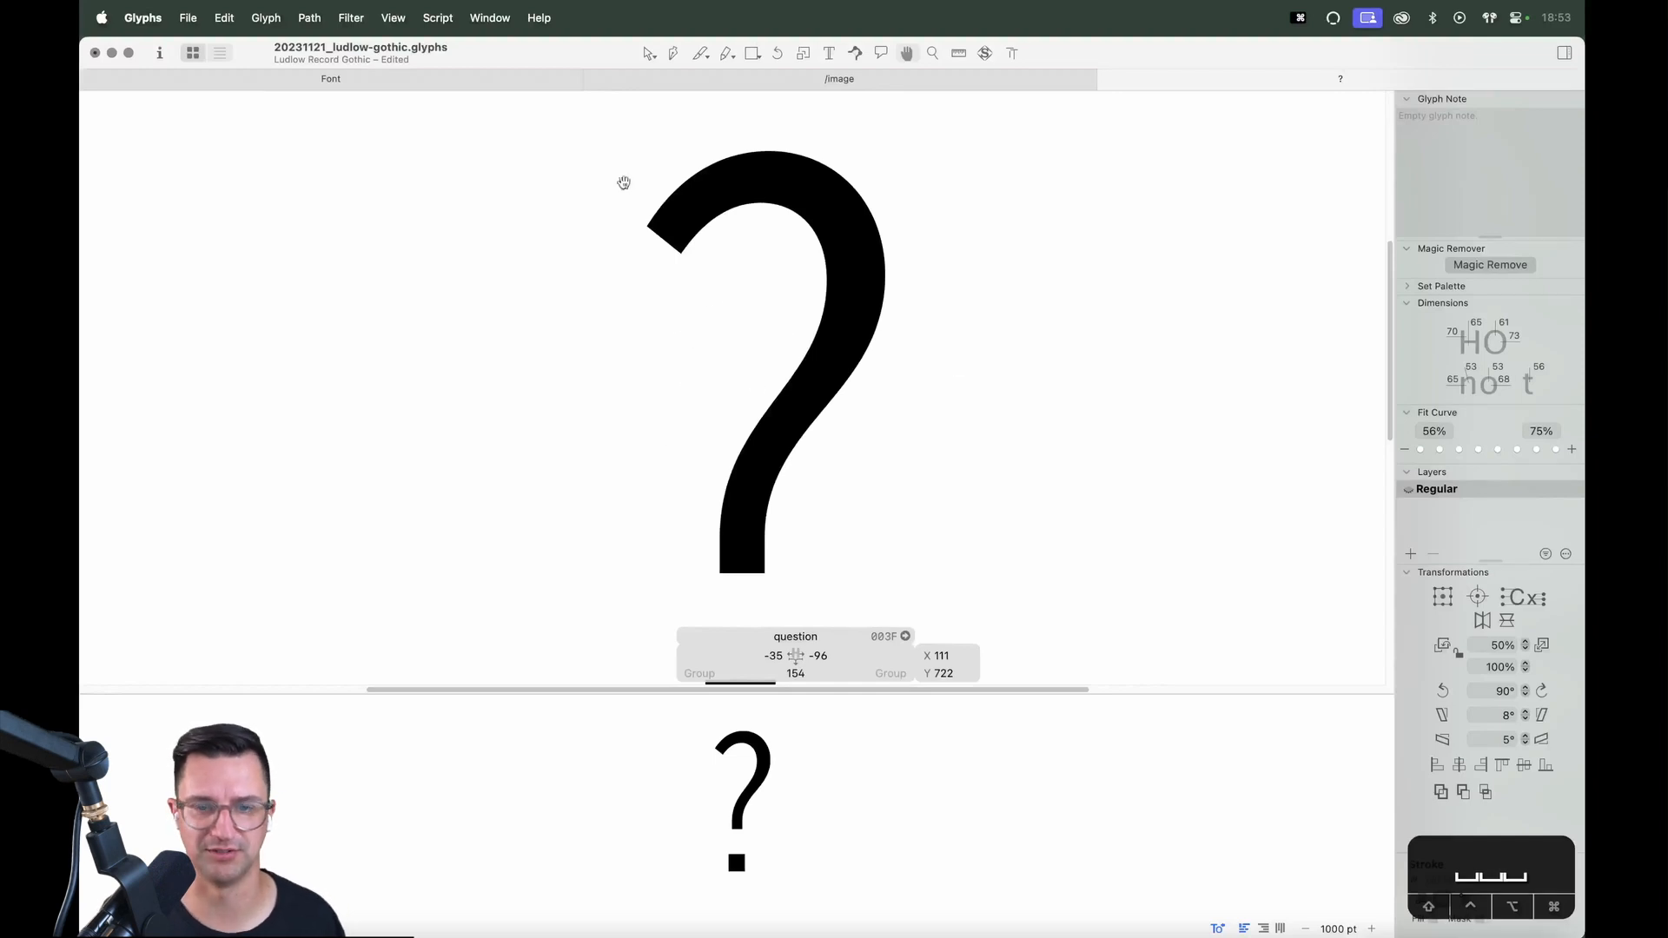
pyautogui.scroll(-3, 844, 485)
pyautogui.hscroll(-3, 844, 485)
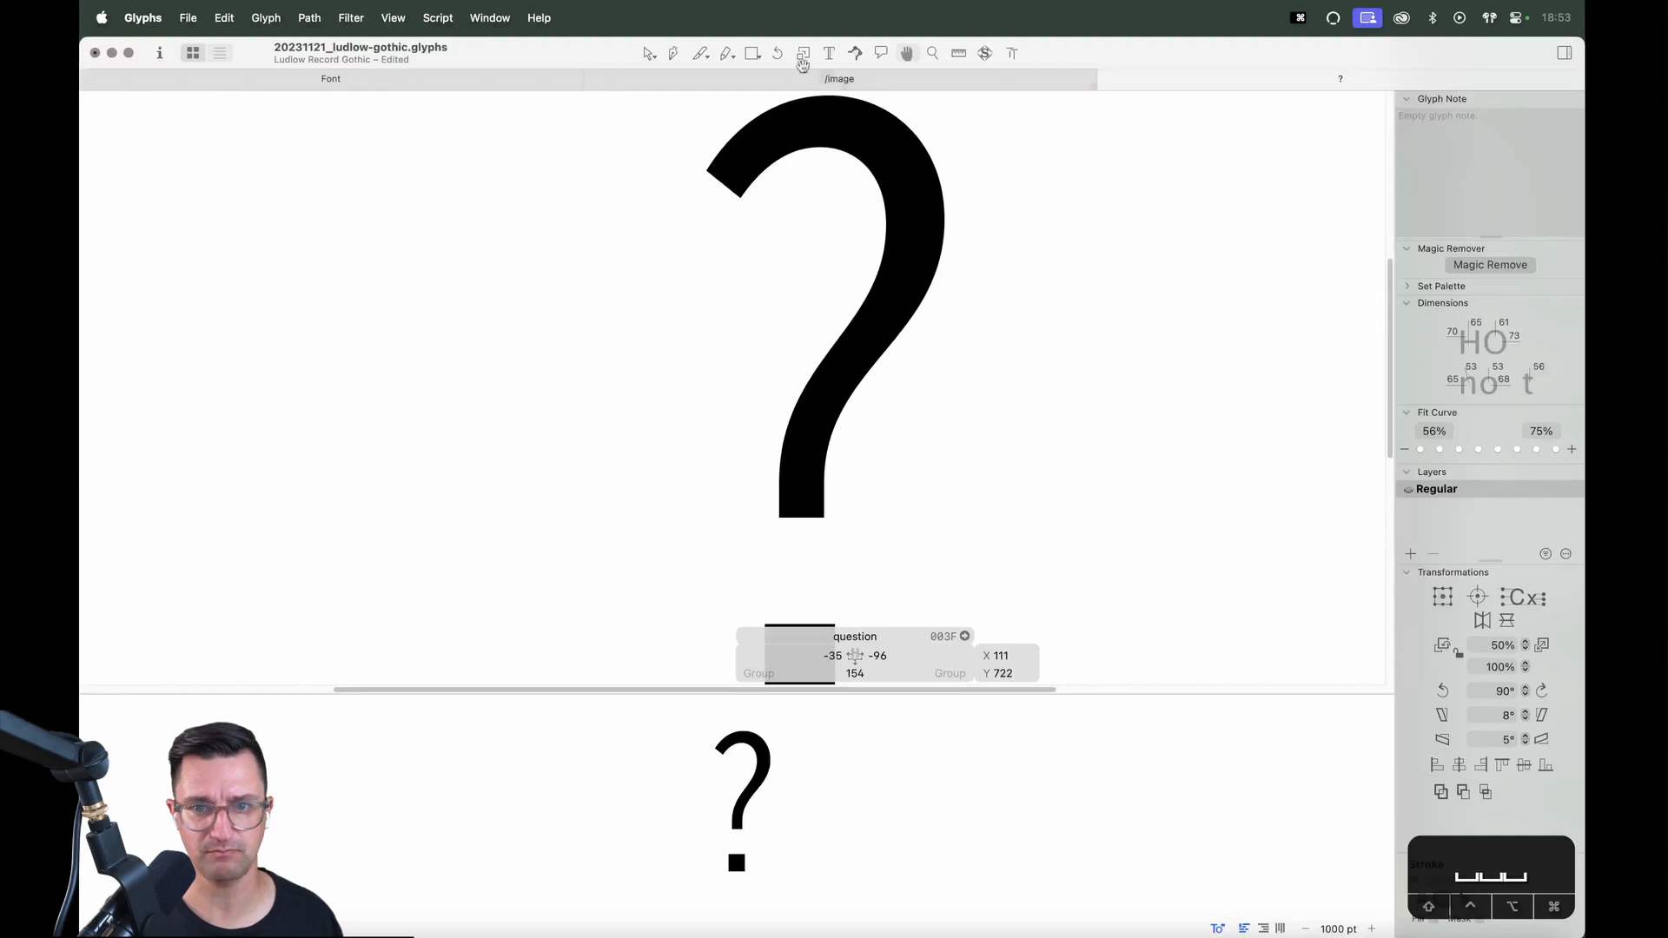
pyautogui.press('super+minus')
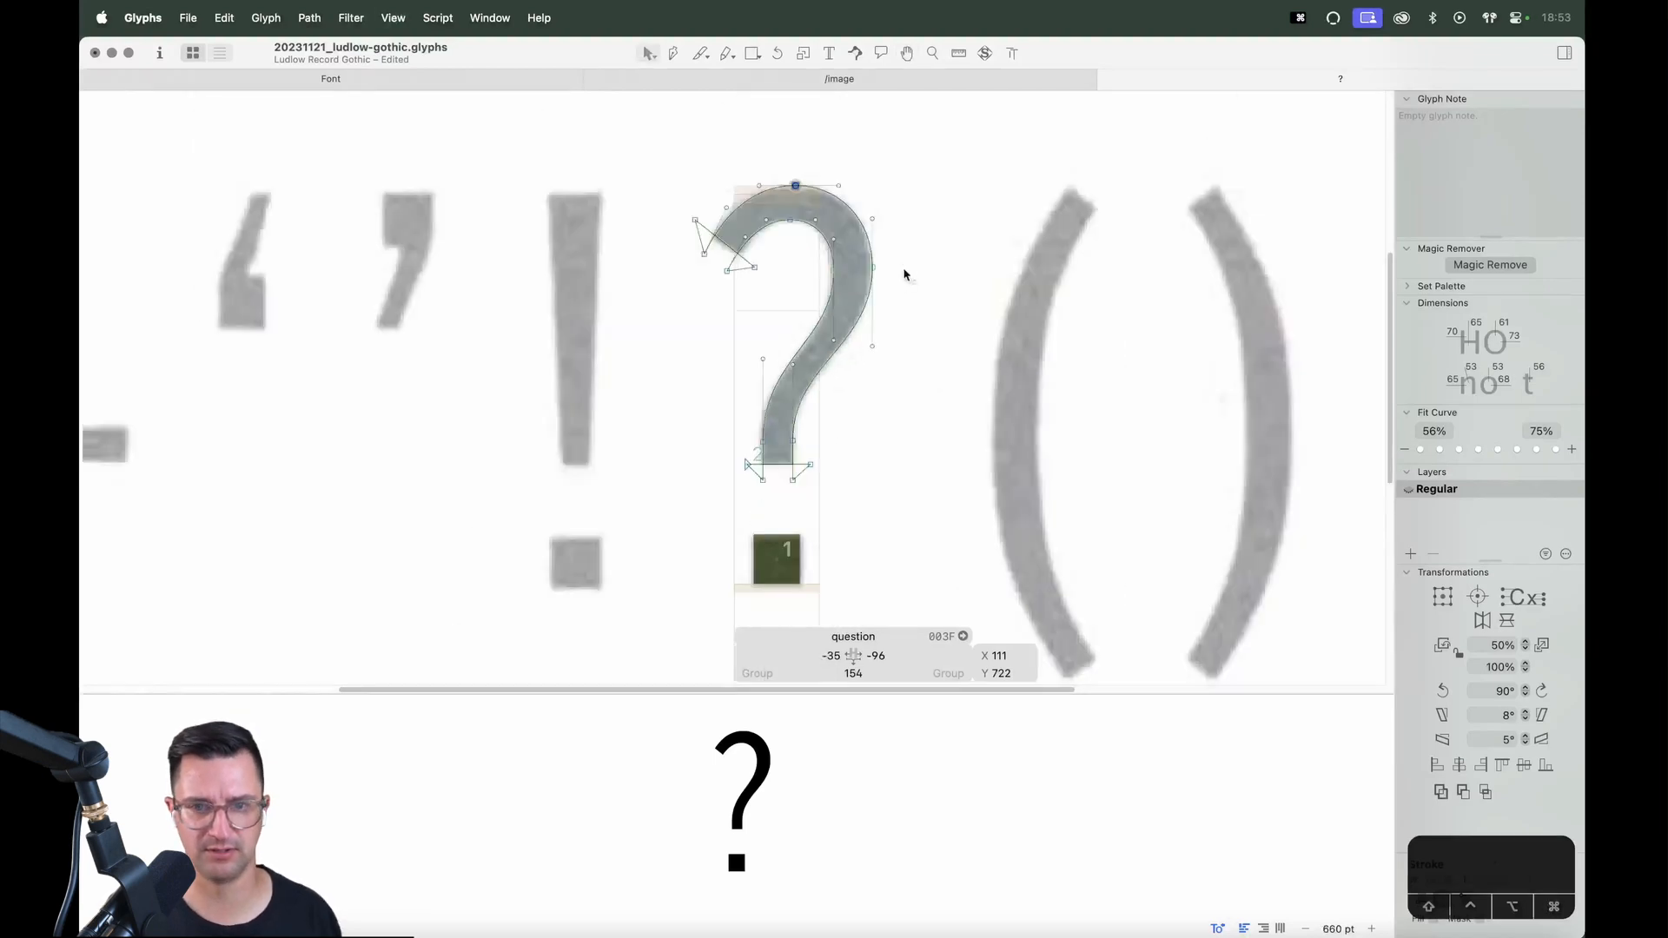
pyautogui.press('space')
pyautogui.moveTo(856, 289); pyautogui.dragTo(893, 281)
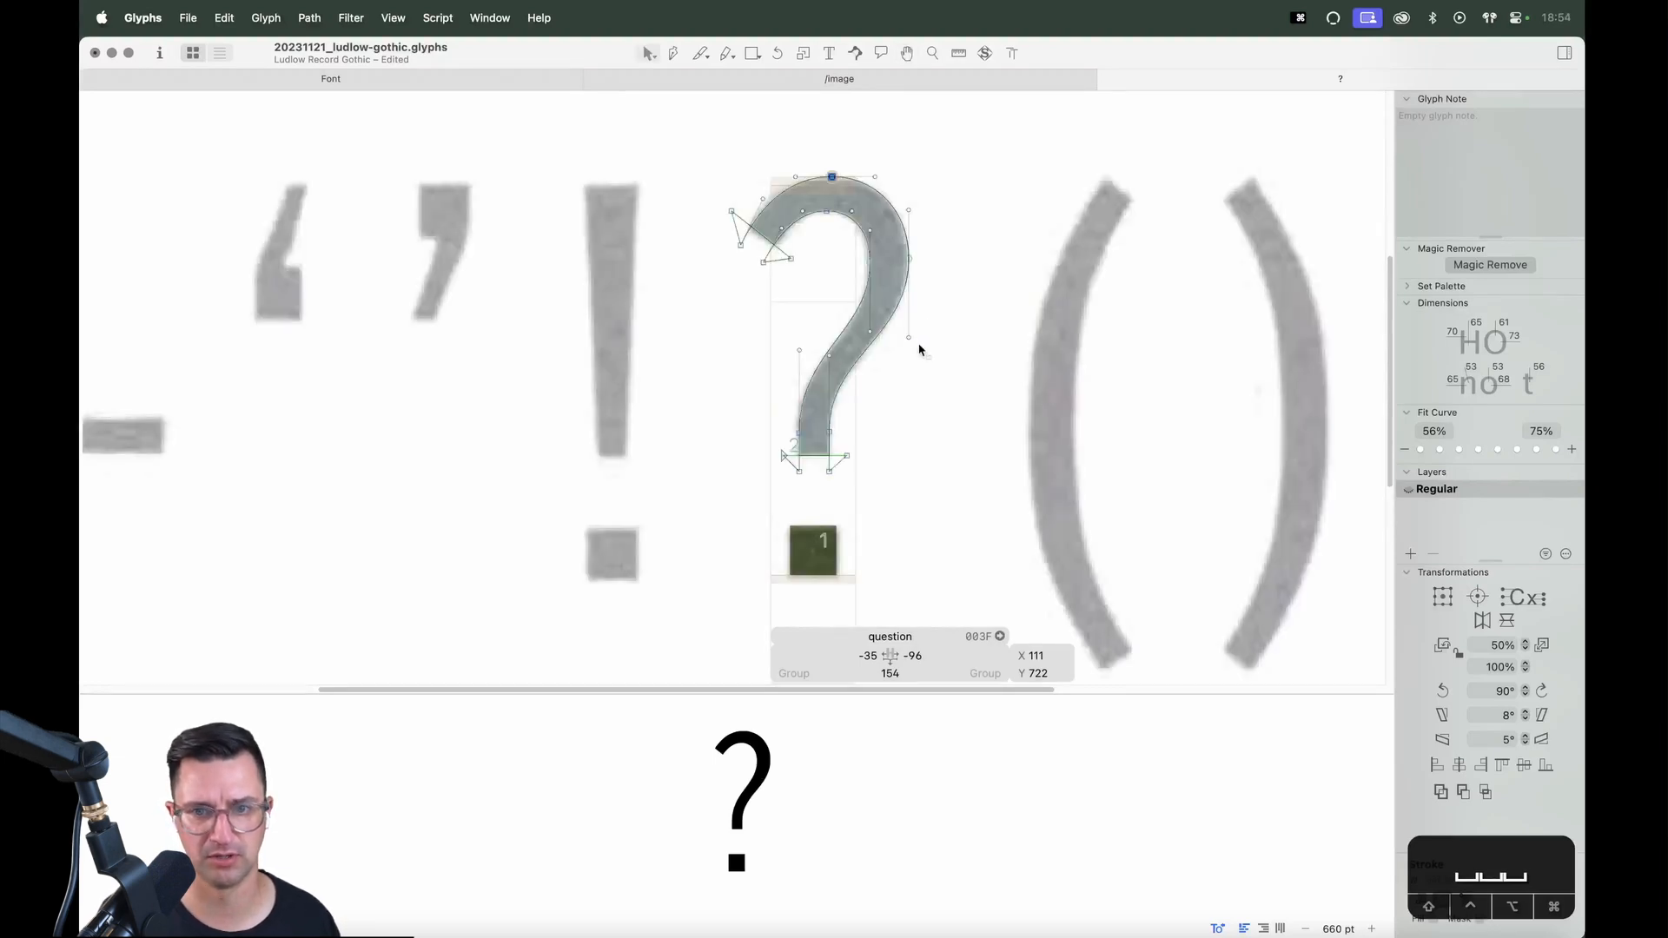
pyautogui.press('space')
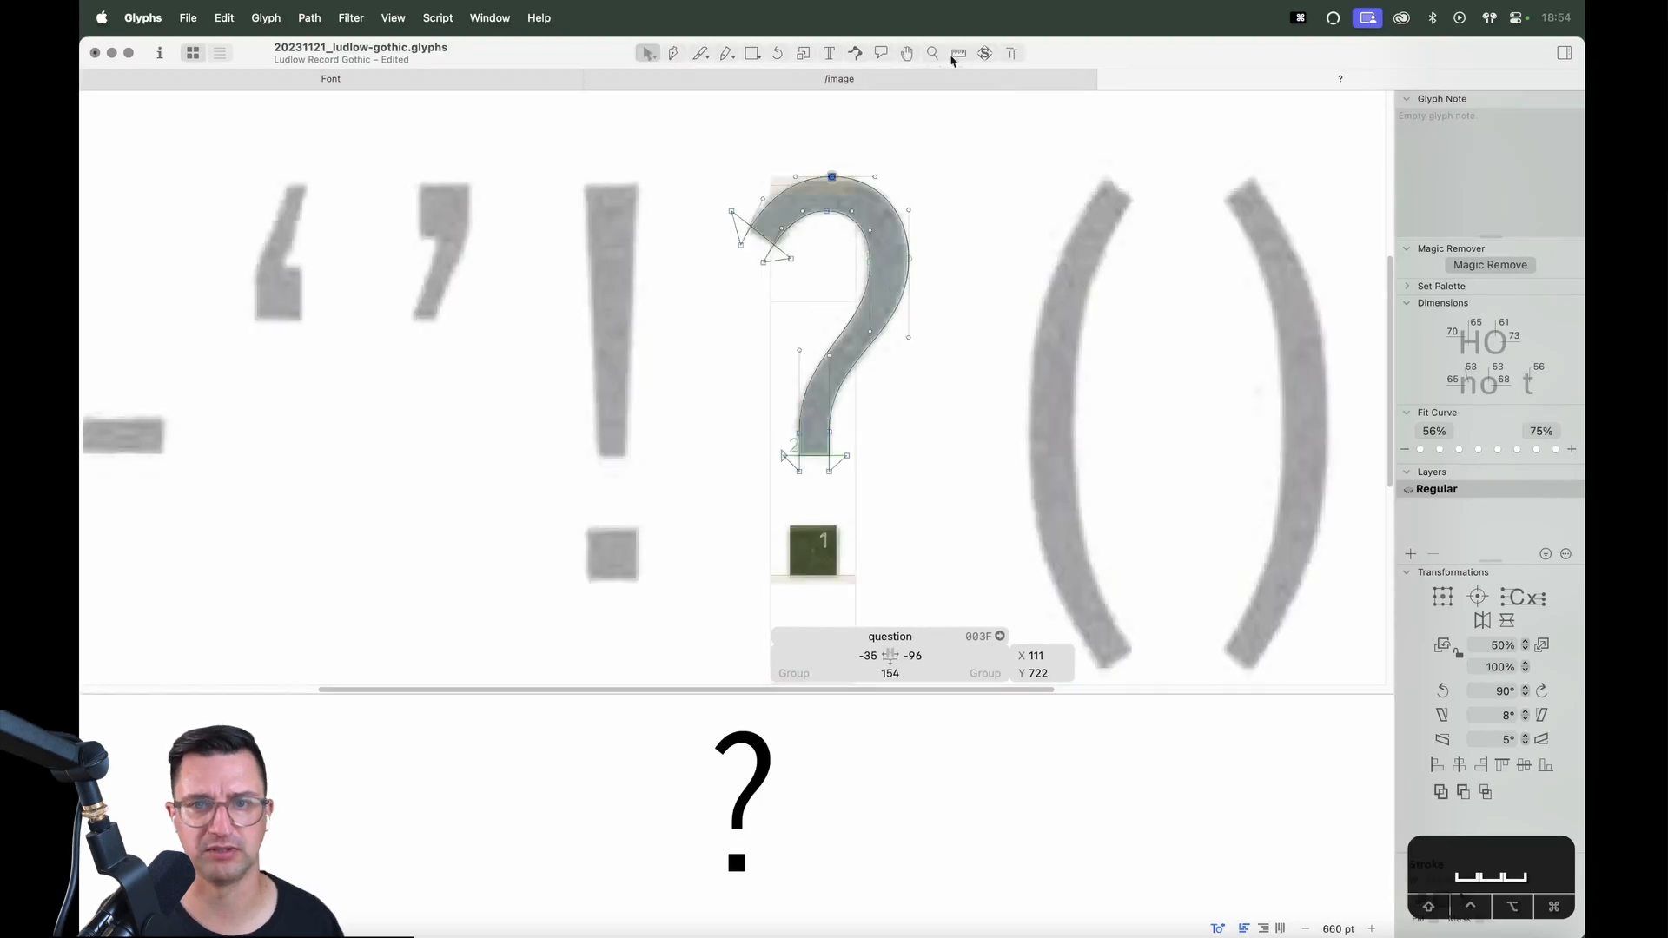
# Display the curvature of the hook with the curve tool and nudge its outer top node to X 110, Y 722
pyautogui.click(985, 54)
pyautogui.press('z')
pyautogui.moveTo(979, 138); pyautogui.dragTo(665, 469)
pyautogui.moveTo(927, 115); pyautogui.dragTo(571, 380)
pyautogui.press('v')
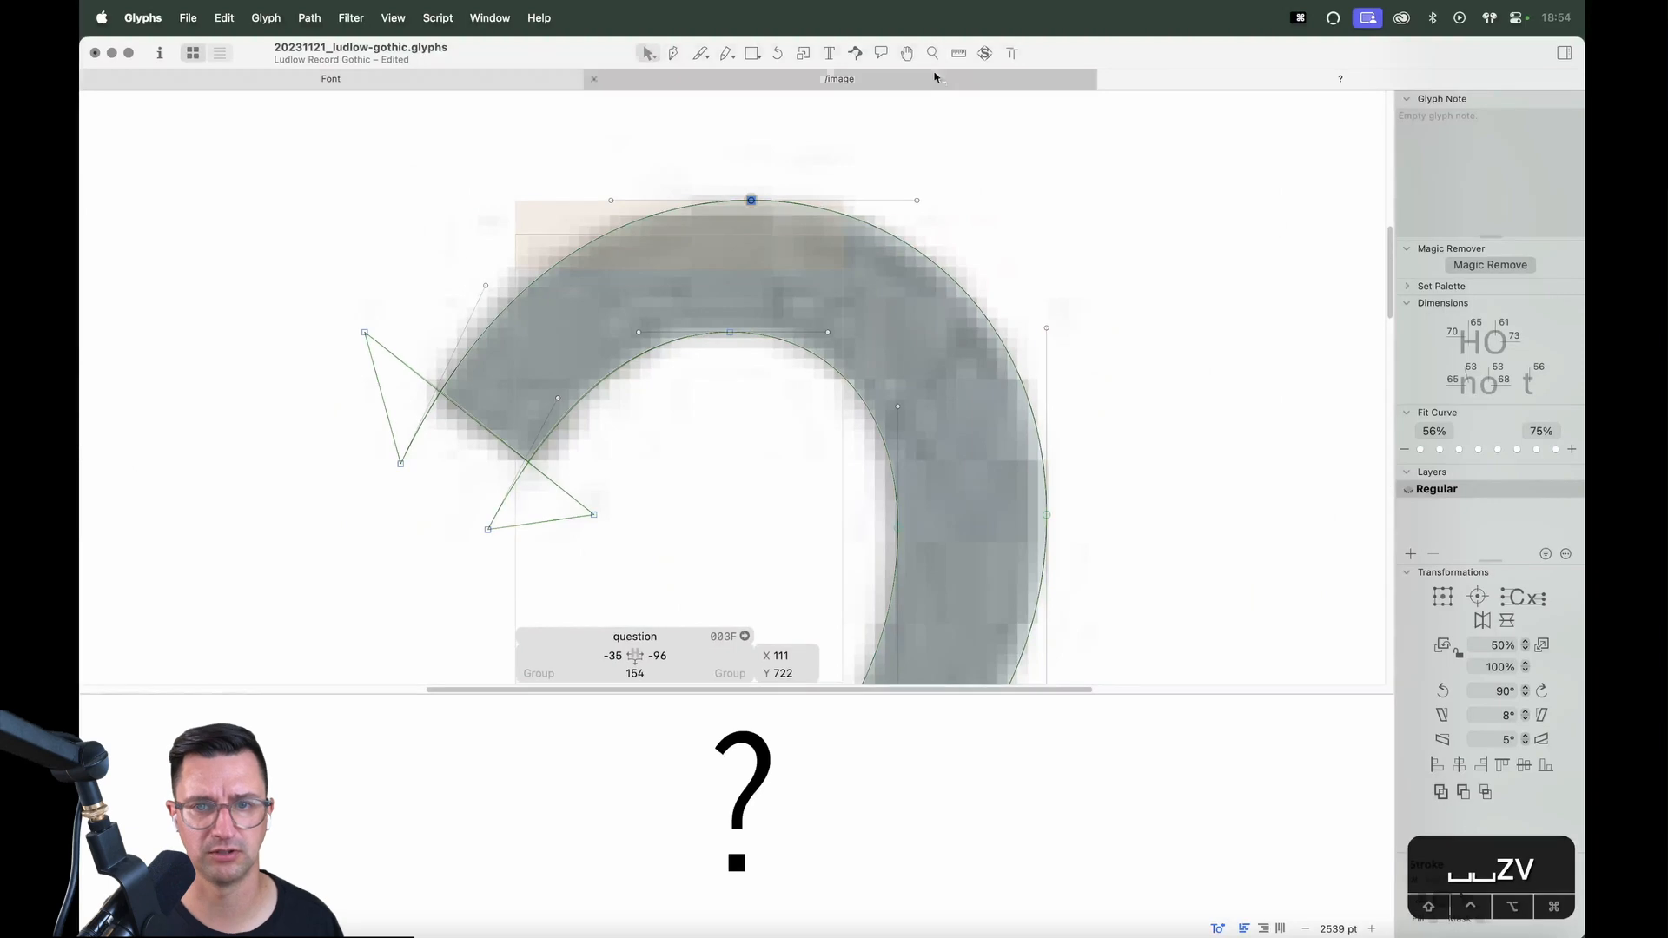
pyautogui.click(985, 53)
pyautogui.hotkey('alt', 'Down')
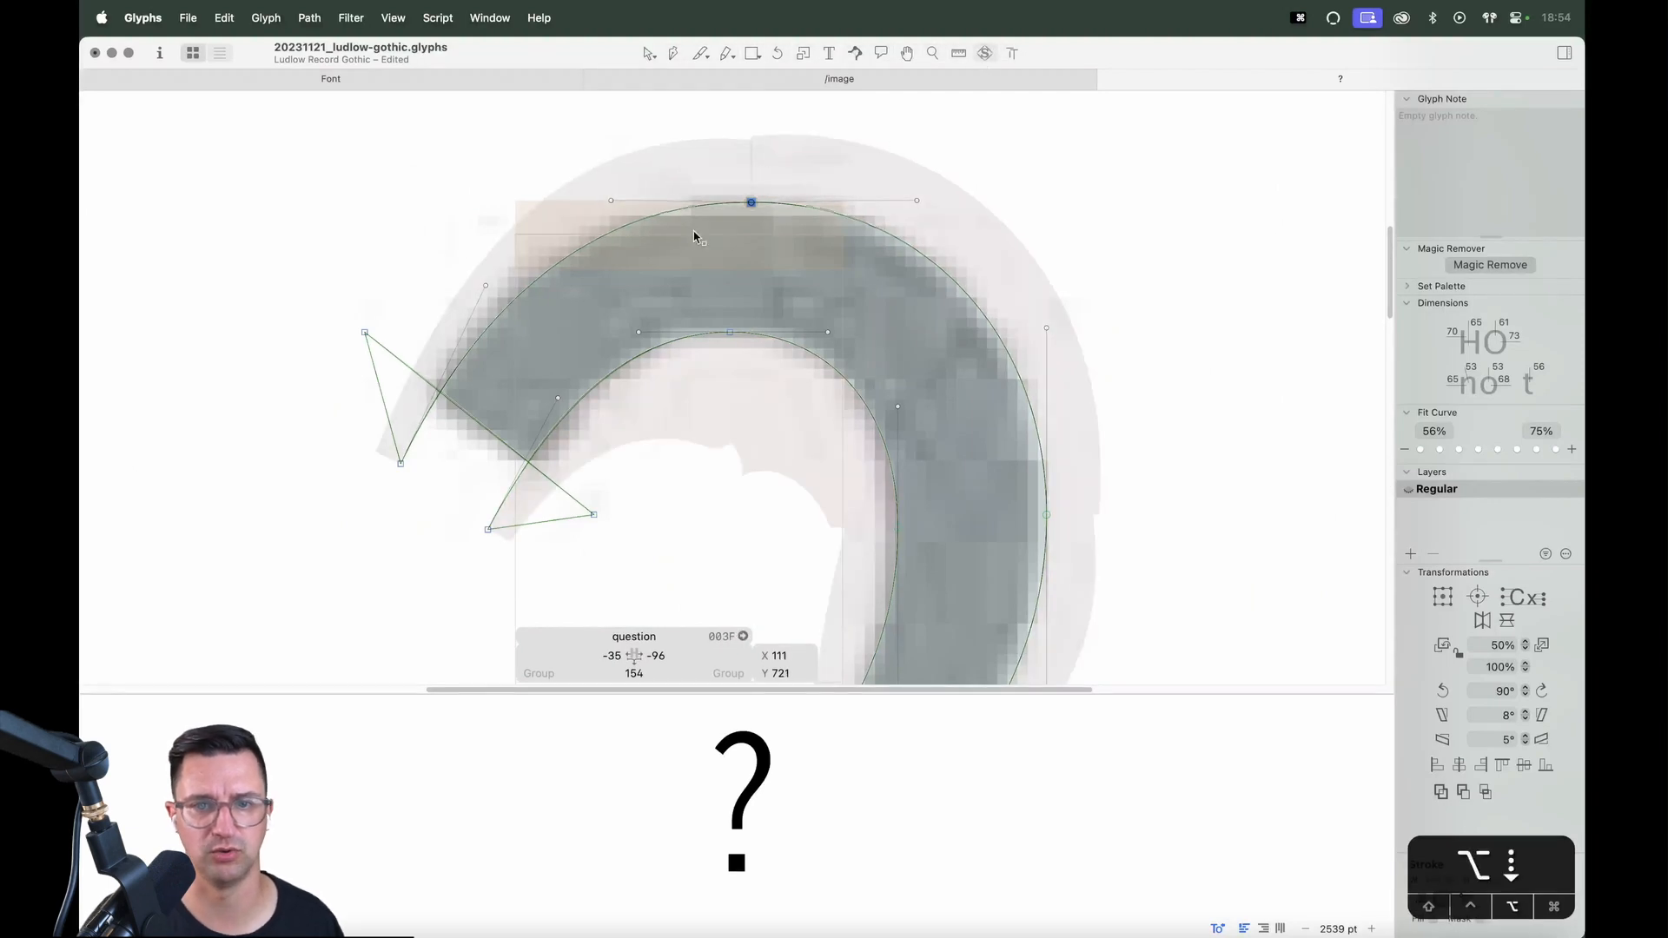
pyautogui.hotkey('alt', 'Up')
pyautogui.hotkey('alt', 'Left')
pyautogui.hotkey('alt', 'Left')
pyautogui.hotkey('alt', 'Right')
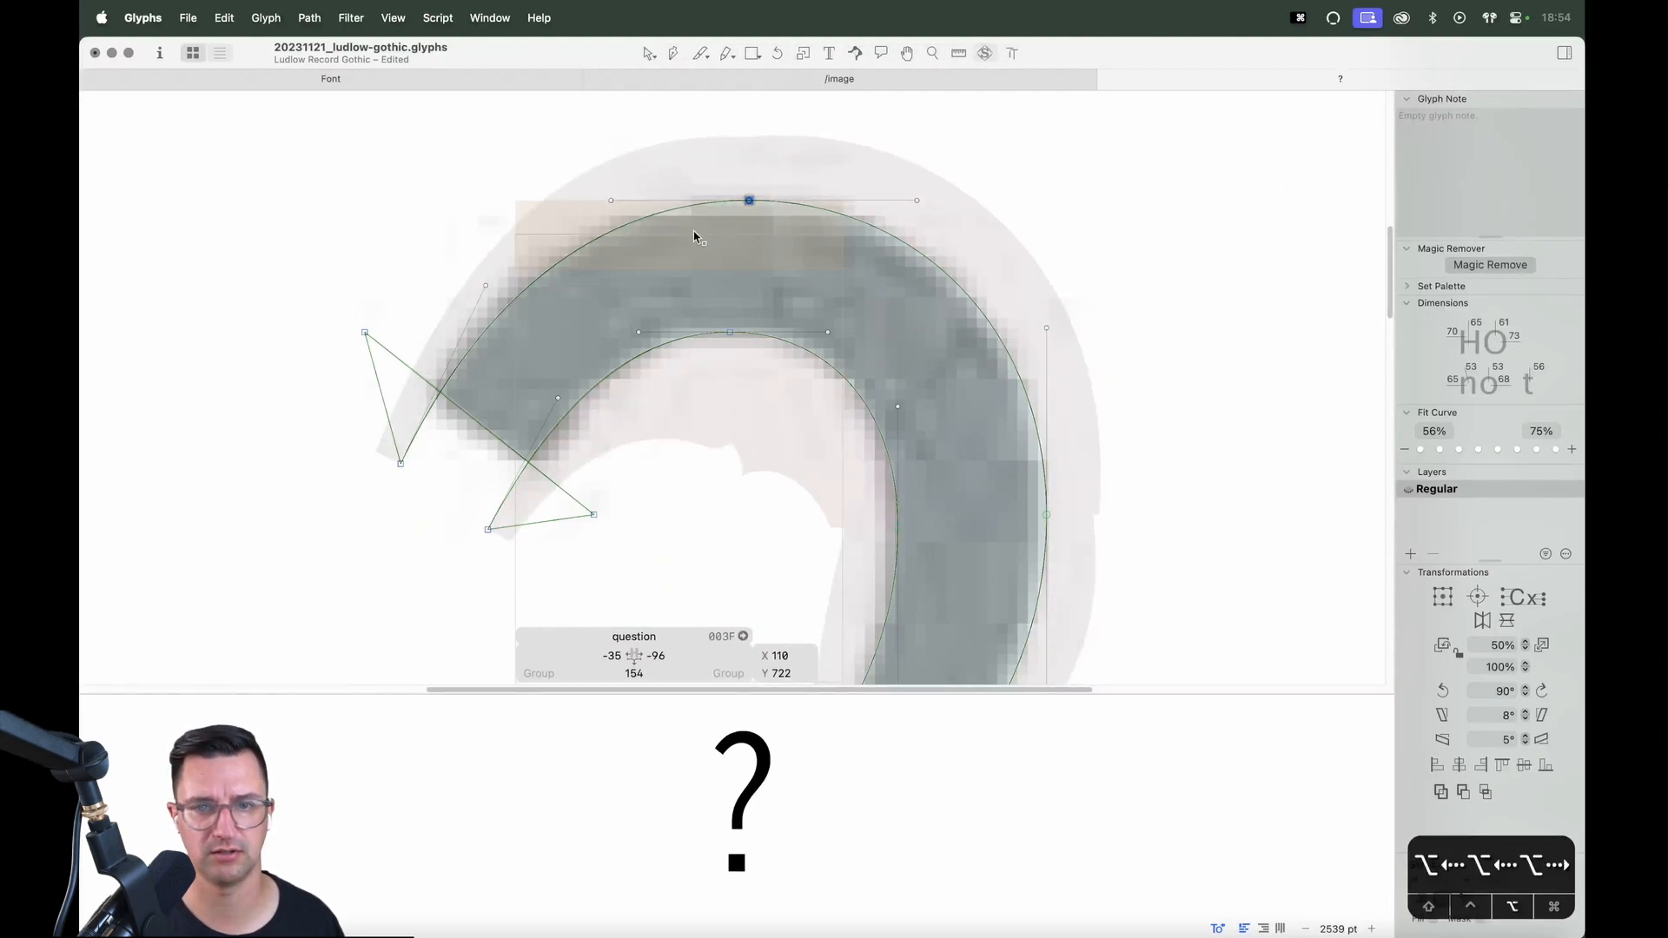
# Make the hook's outer and inner top nodes smooth and fine-tune the inner one at X 101, Y 660
pyautogui.press('Return')
pyautogui.click(730, 332)
pyautogui.press('Return')
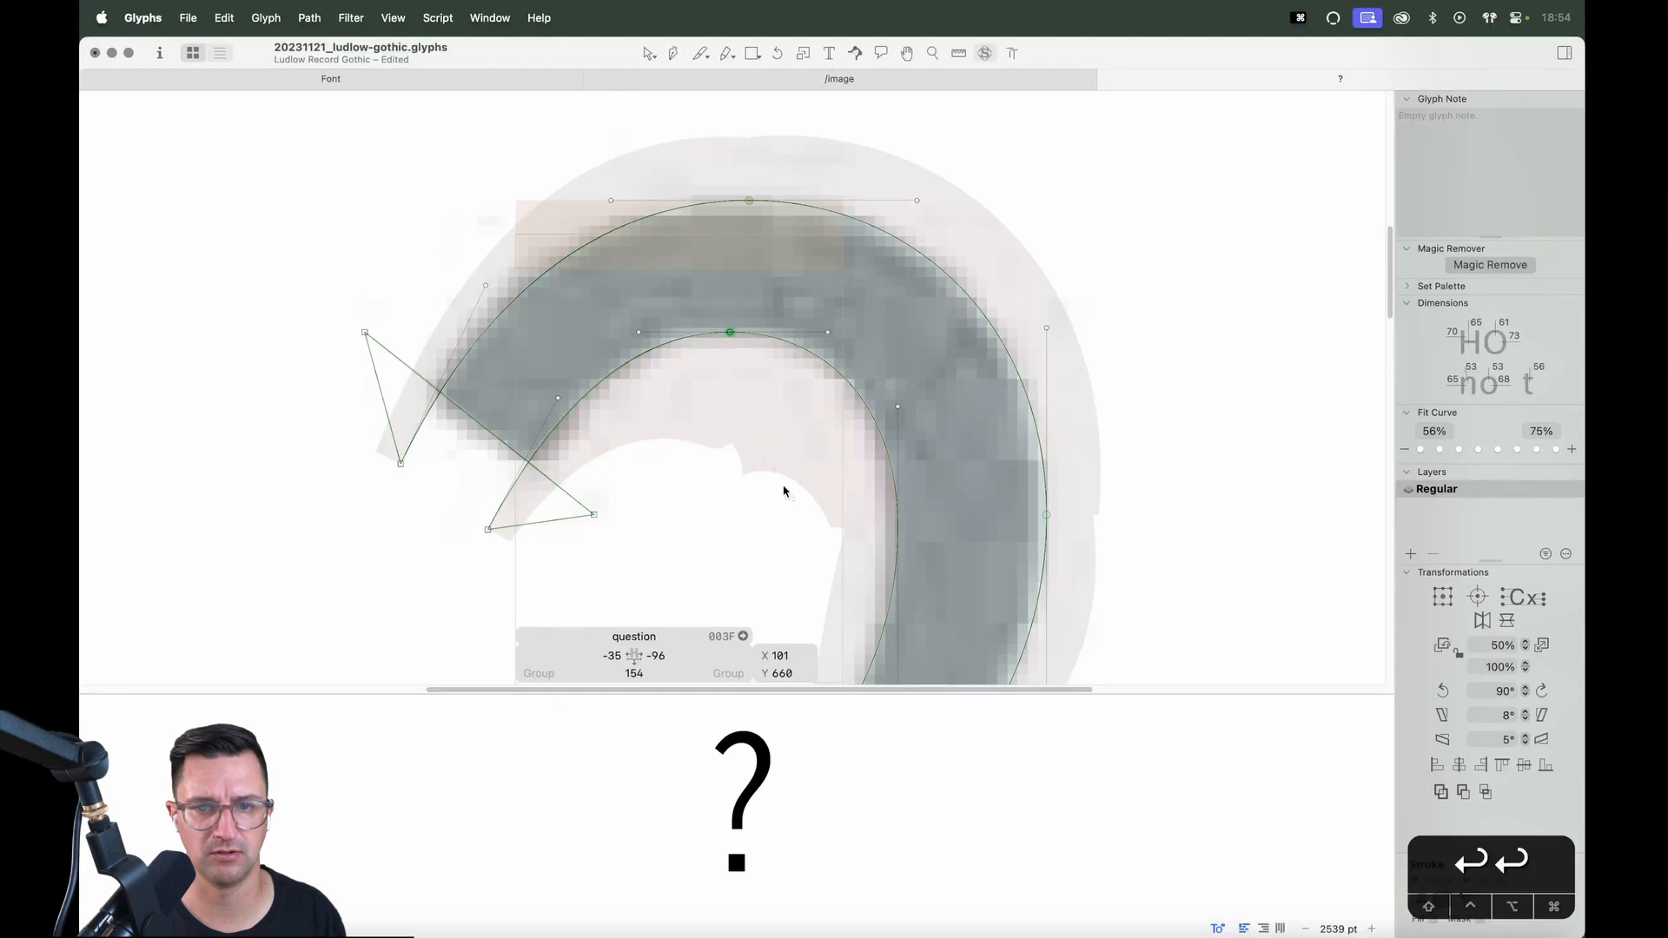
pyautogui.moveTo(884, 498); pyautogui.dragTo(937, 548)
pyautogui.moveTo(759, 305); pyautogui.dragTo(684, 396)
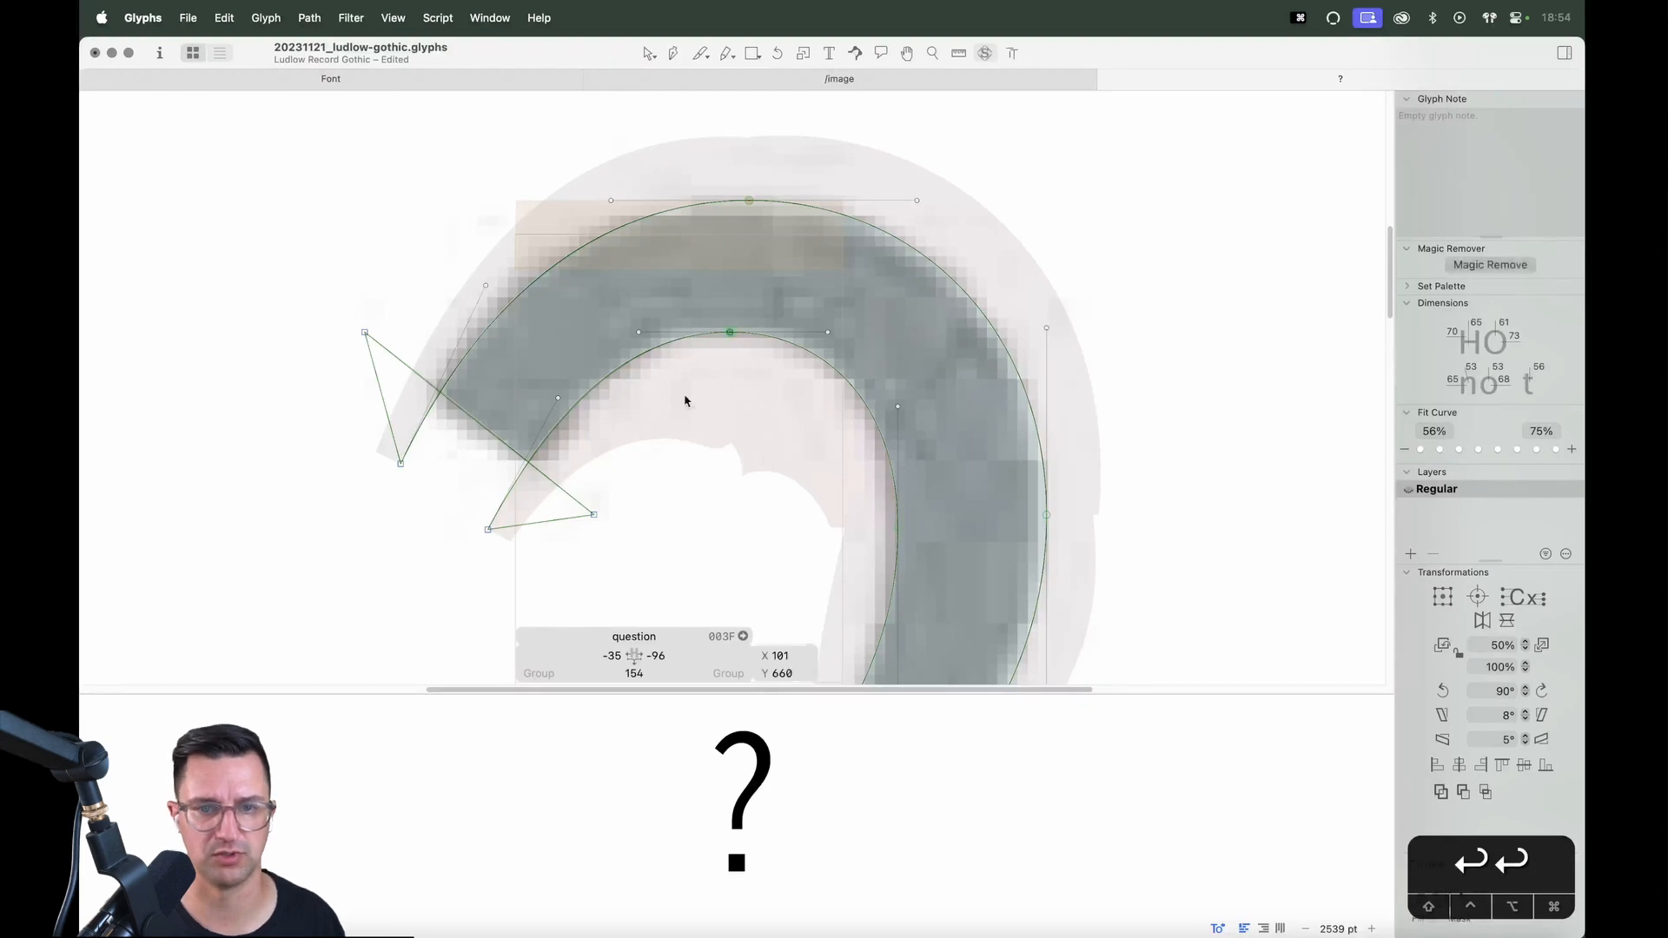
pyautogui.hotkey('alt', 'Left')
pyautogui.hotkey('alt', 'Right')
pyautogui.hotkey('alt', 'Right')
pyautogui.hotkey('alt', 'Left')
# Lower the node at the hook's inner right extreme to X 180, Y 567 while keeping its handles in place
pyautogui.press('space')
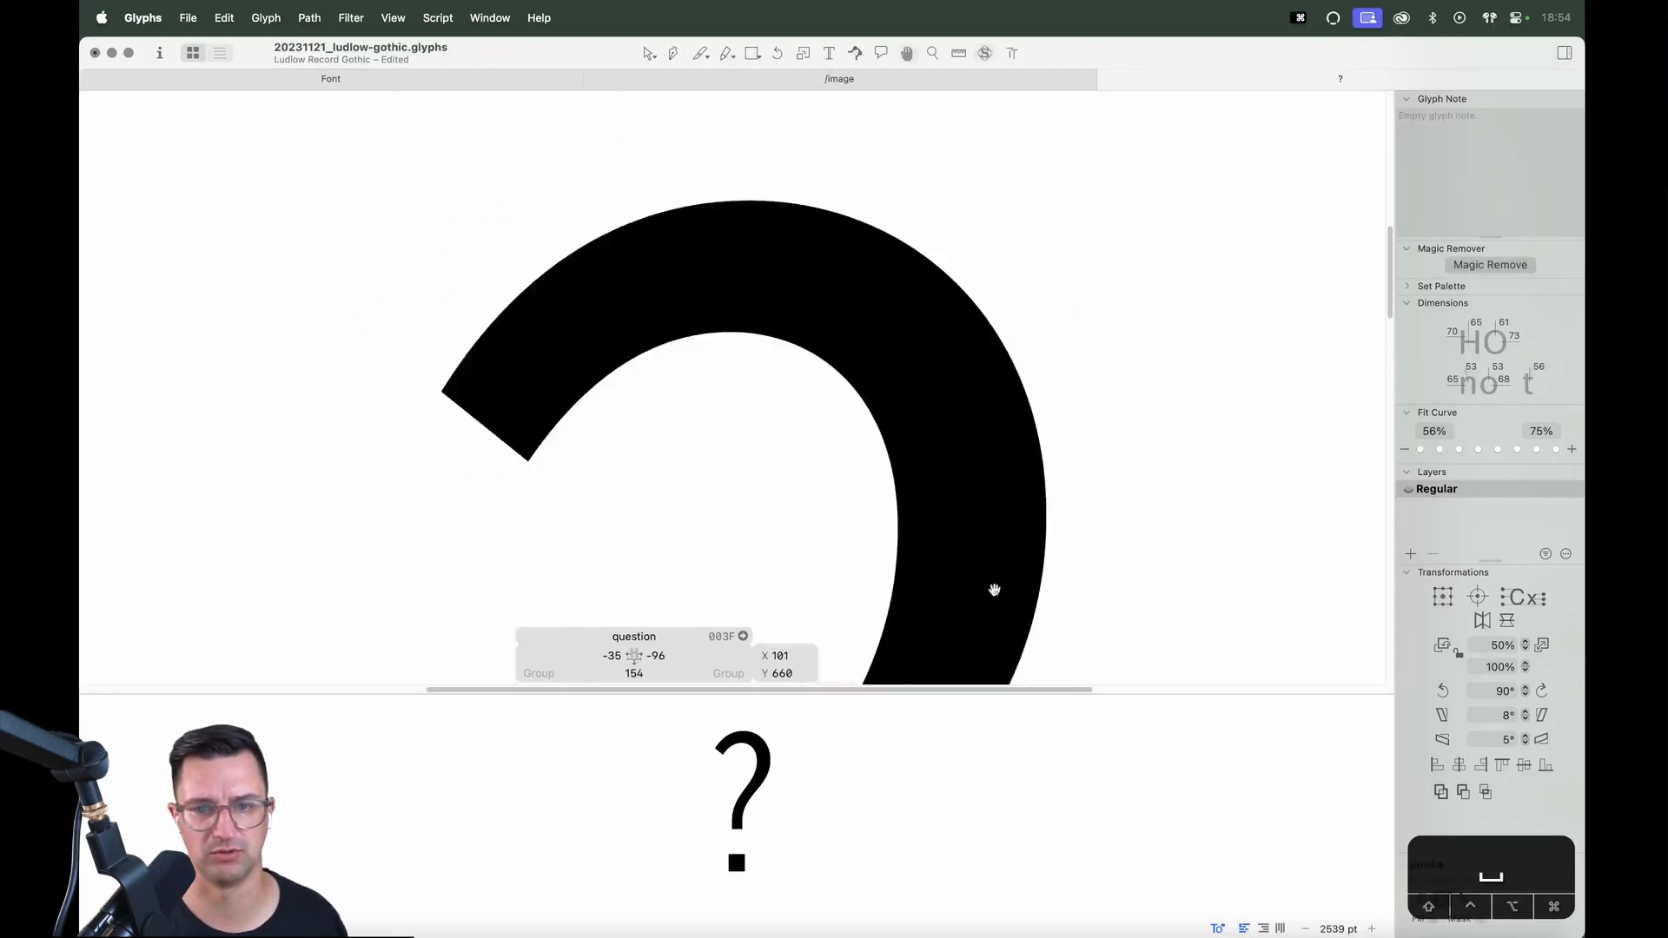
pyautogui.moveTo(994, 589); pyautogui.dragTo(990, 467)
pyautogui.moveTo(900, 376); pyautogui.dragTo(732, 489)
pyautogui.hotkey('alt', 'Down')
pyautogui.hotkey('alt', 'Down')
pyautogui.hotkey('alt', 'Down')
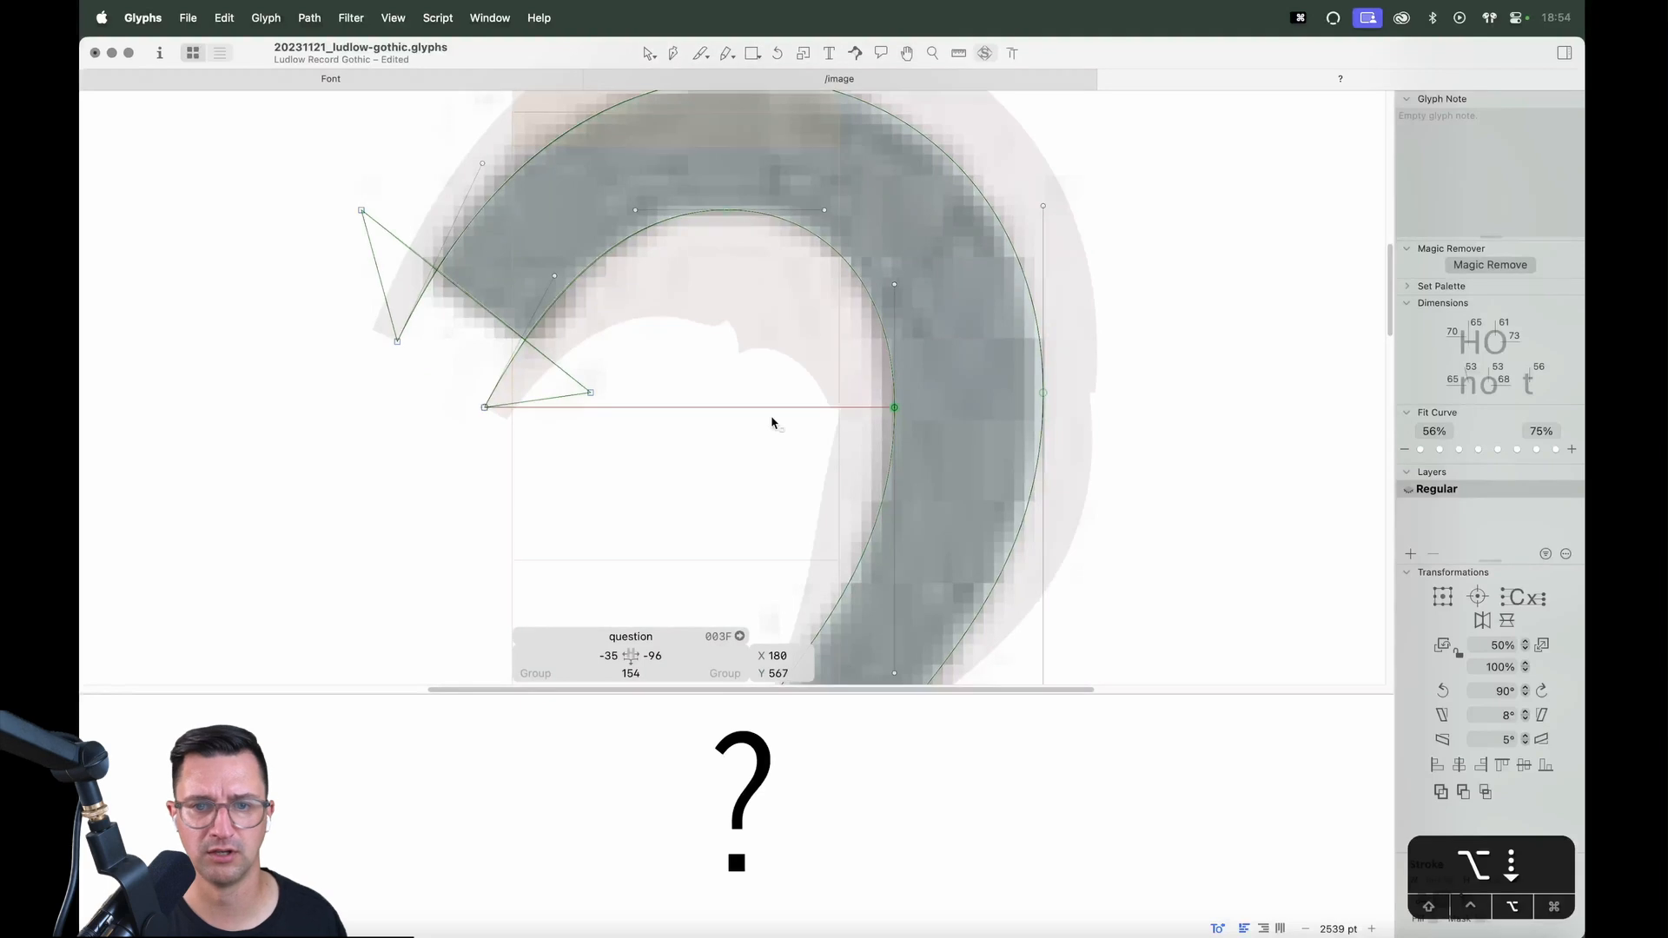
# Lower the node at the hook's outer right extreme to X 250, Y 570 and review the whole stroke
pyautogui.click(1042, 393)
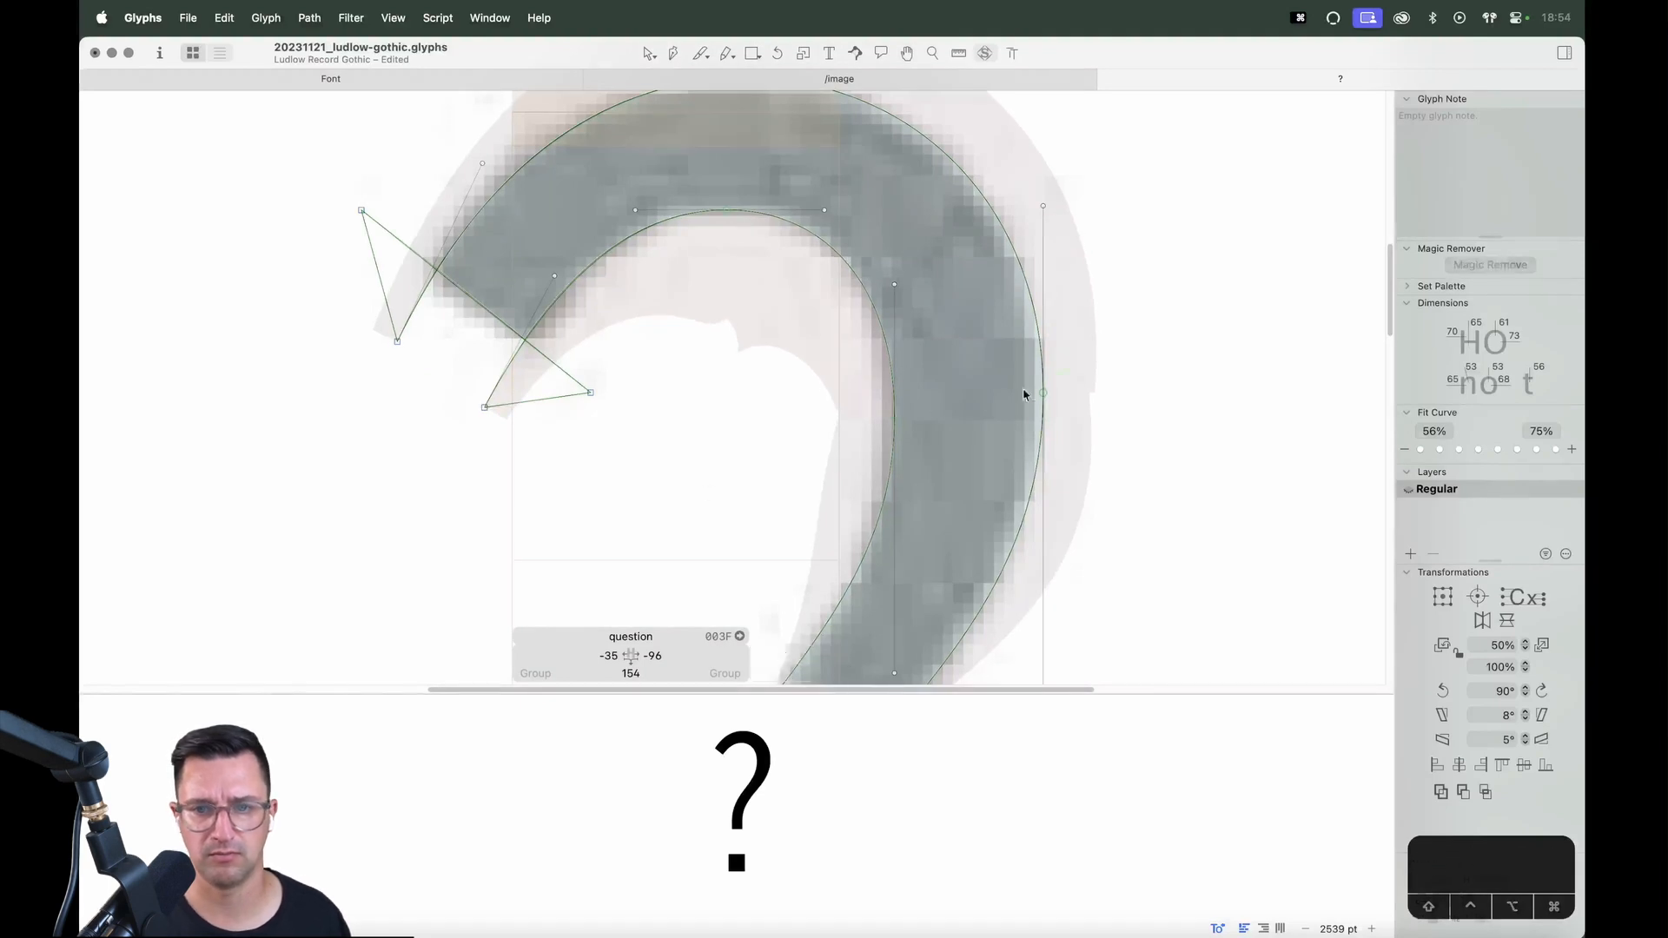
pyautogui.hotkey('alt', 'Down')
pyautogui.hotkey('alt', 'Down')
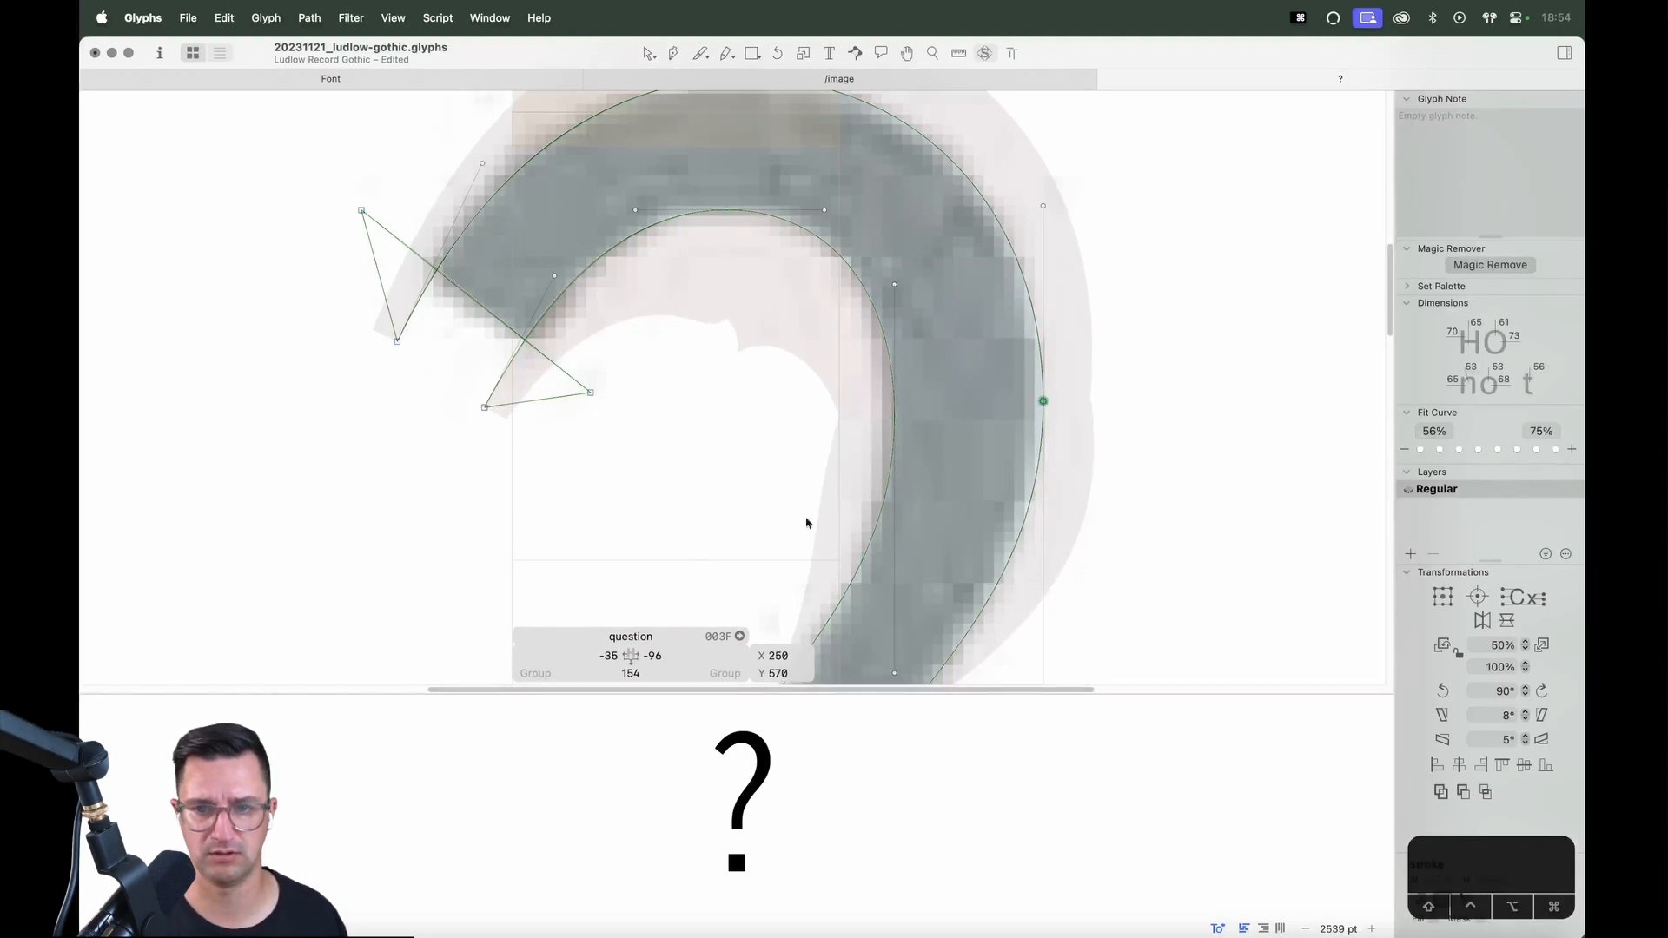
pyautogui.press('v')
pyautogui.press('super+minus')
pyautogui.press('super+minus')
pyautogui.moveTo(868, 603); pyautogui.dragTo(949, 354)
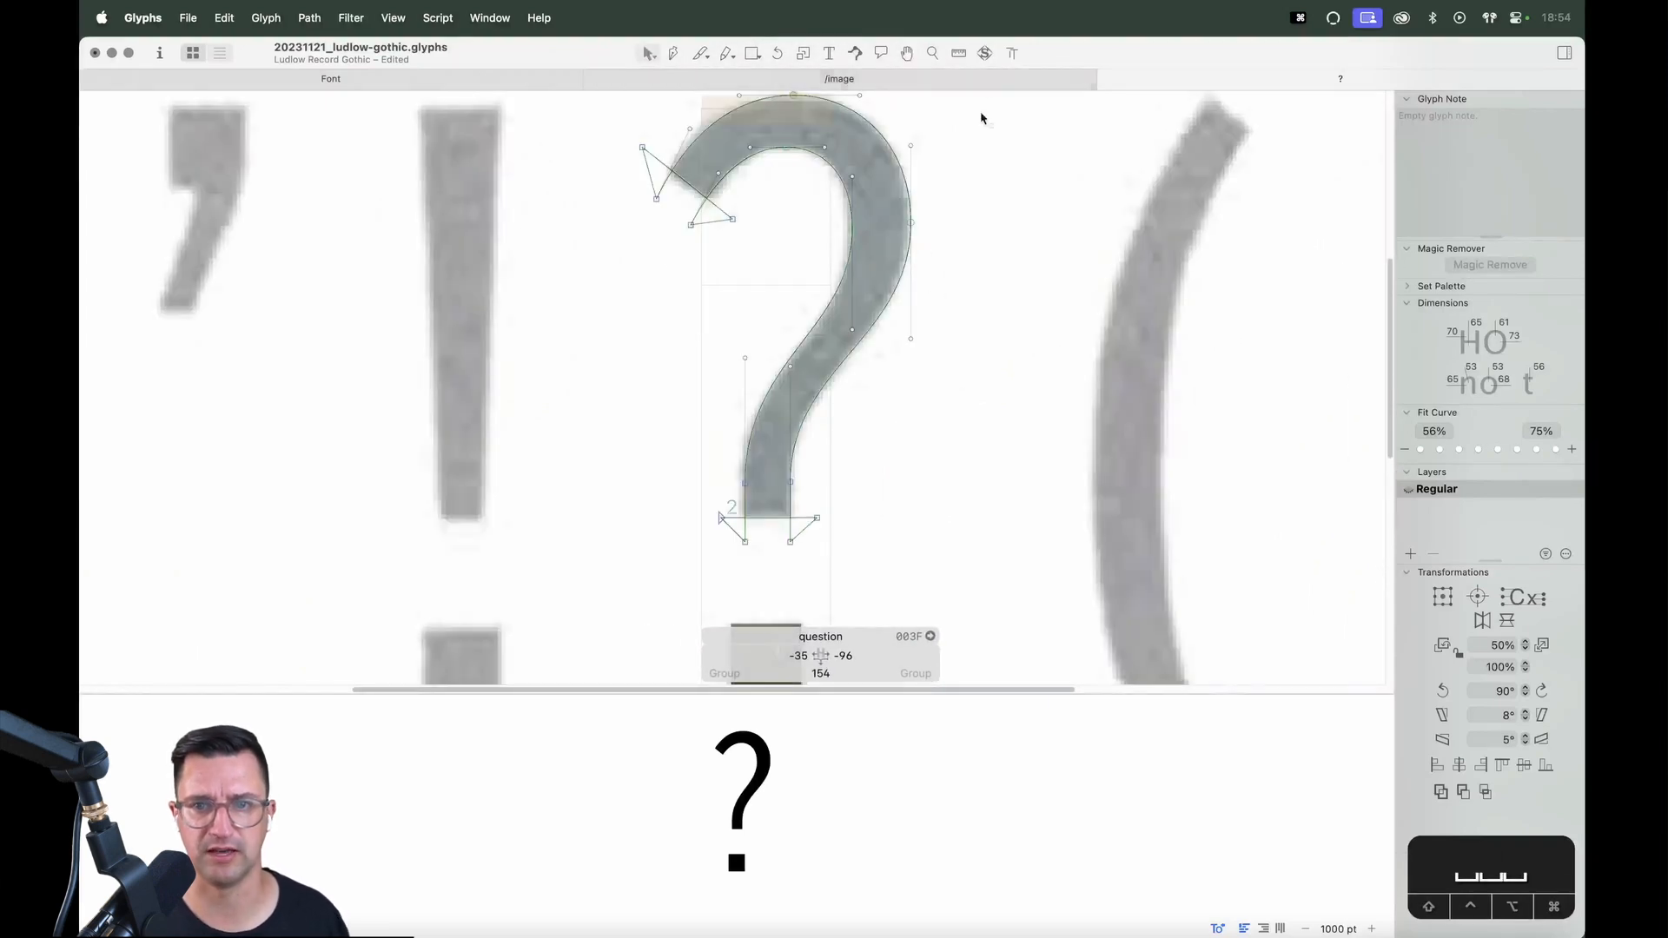
# Show the heatmap over the question mark to examine its stroke thickness, and hide the overlay again
pyautogui.click(438, 17)
pyautogui.moveTo(476, 18)
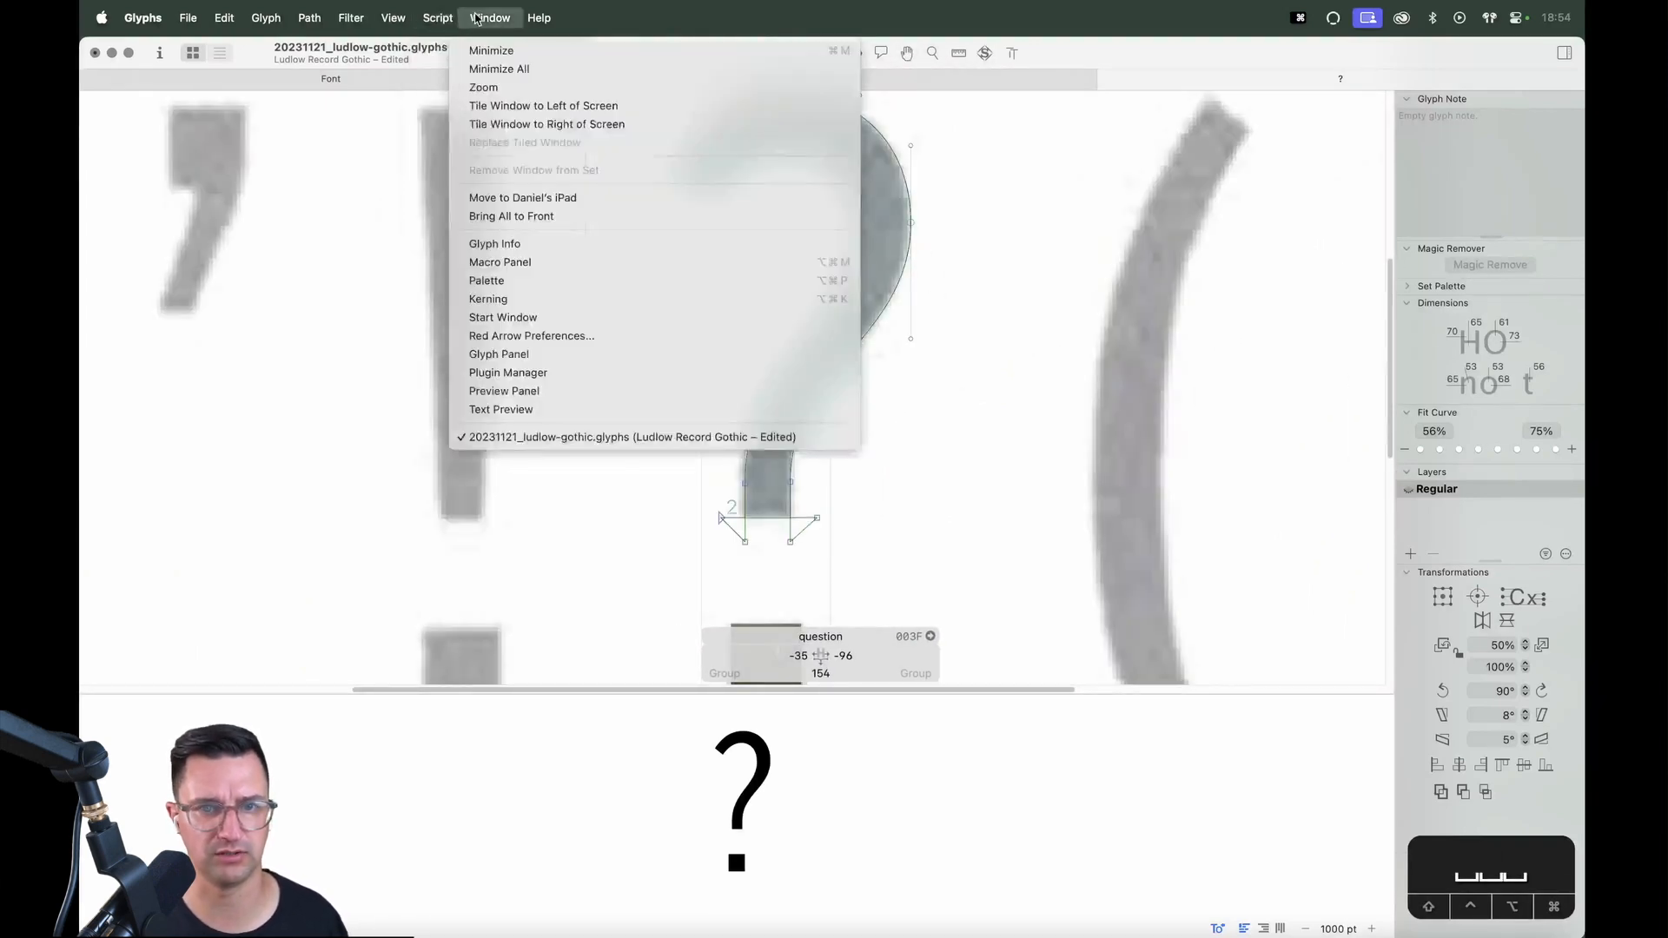
pyautogui.moveTo(393, 18)
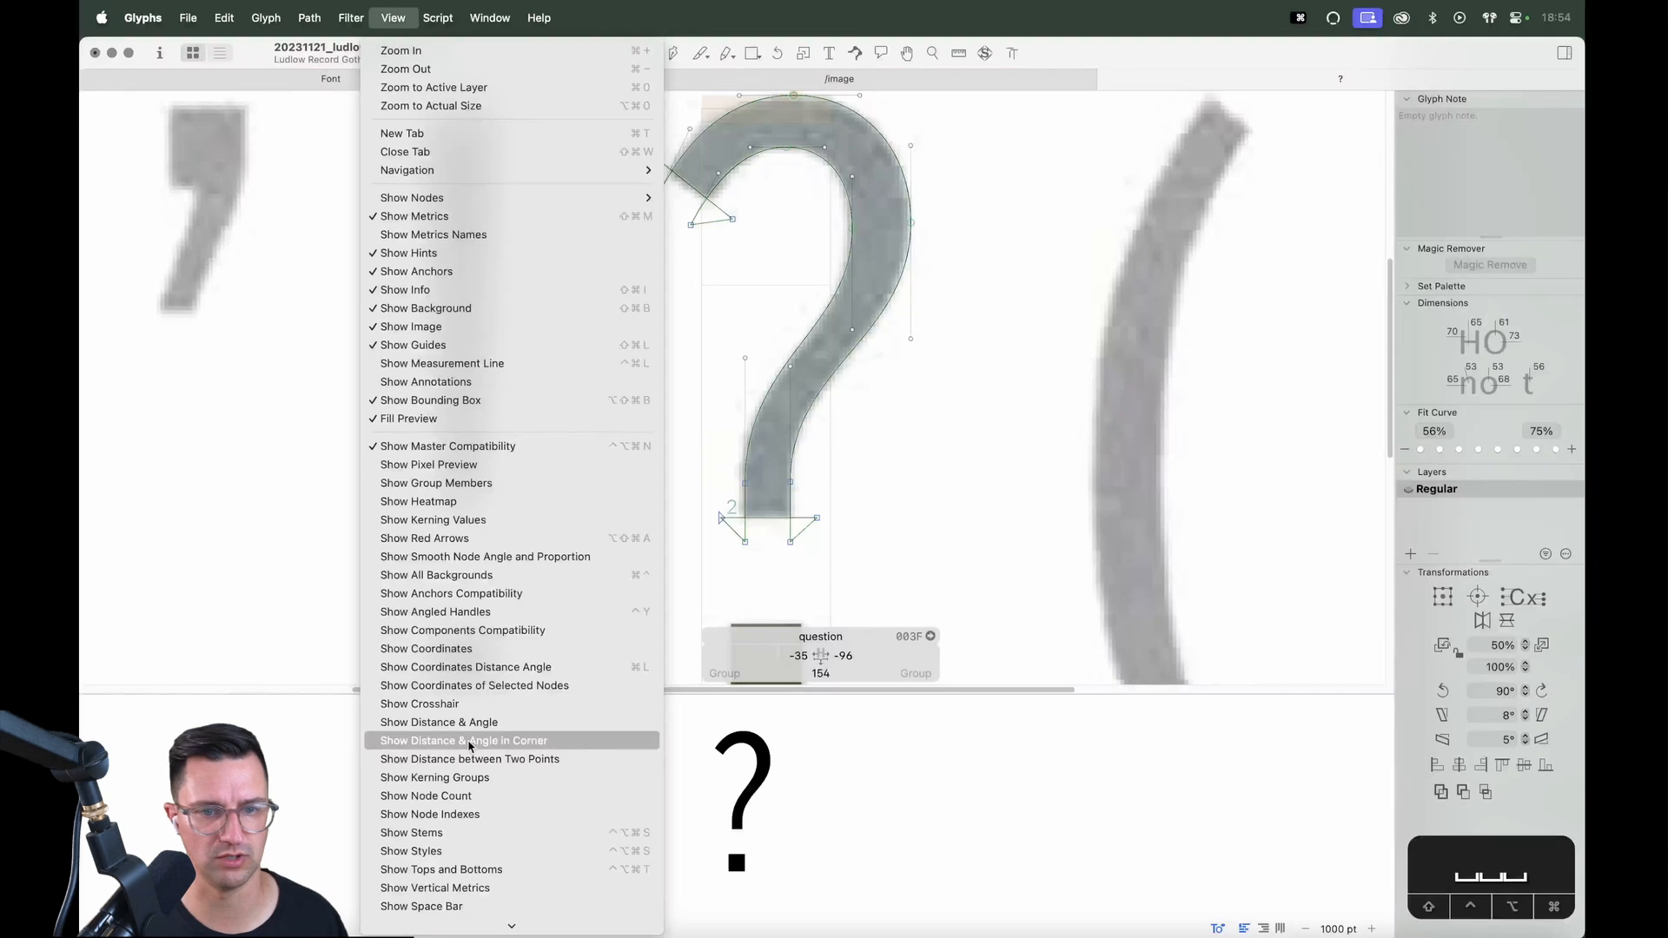
pyautogui.click(476, 501)
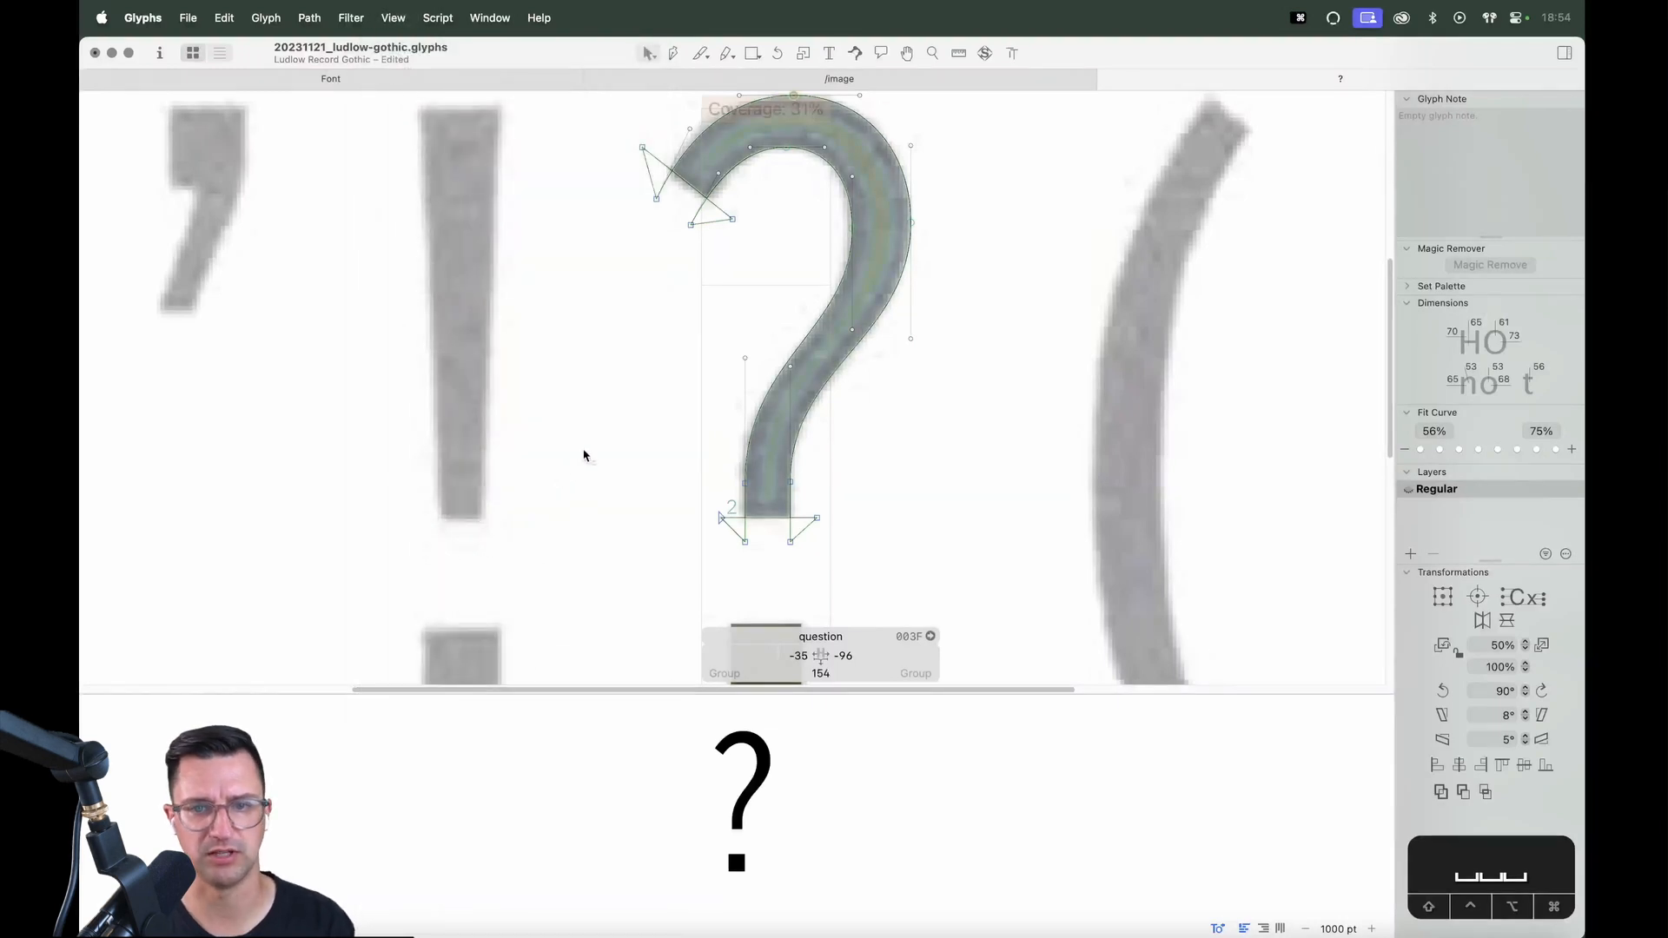
pyautogui.press('space')
pyautogui.moveTo(693, 324); pyautogui.dragTo(707, 402)
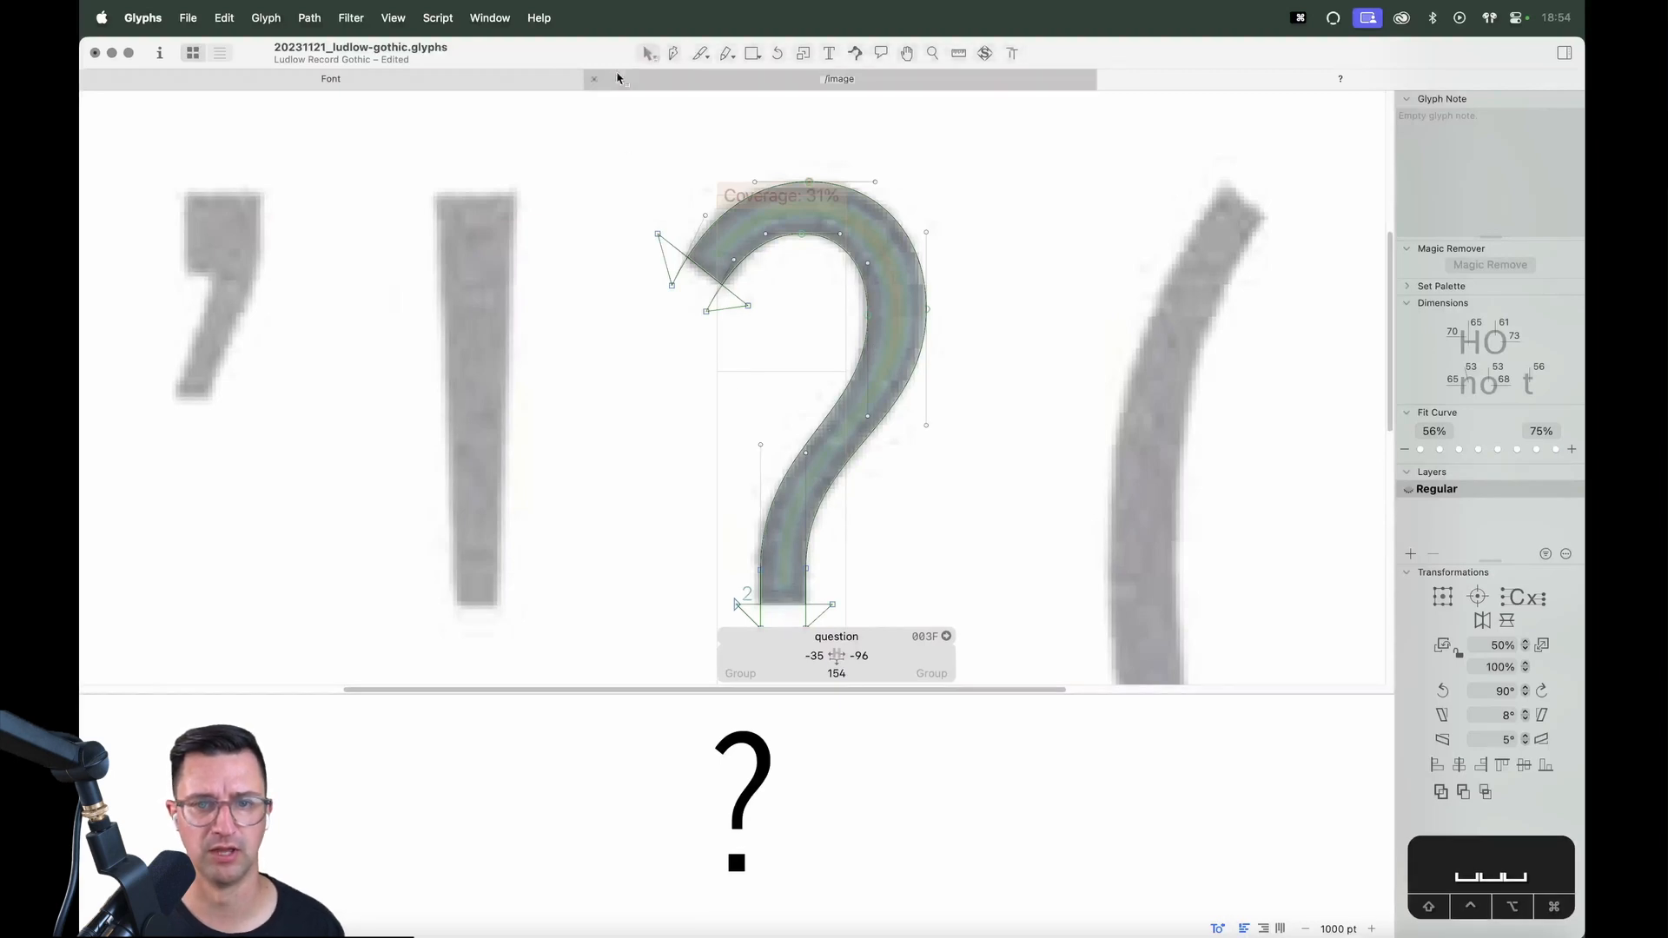
pyautogui.click(417, 21)
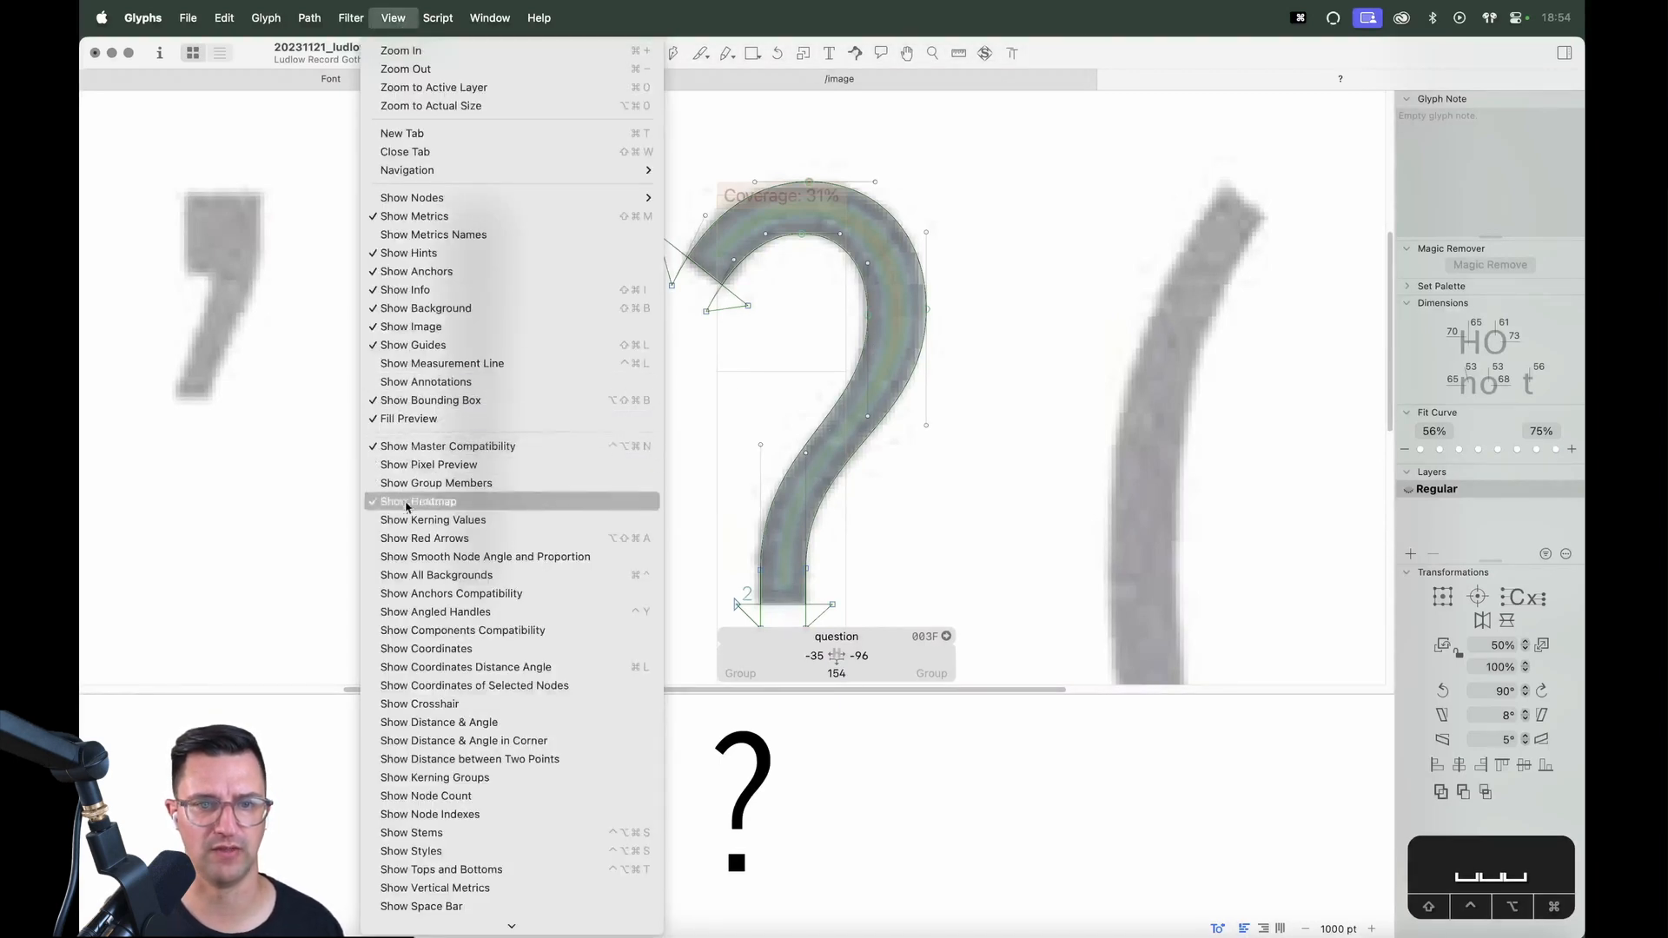
pyautogui.click(521, 502)
# Link both the left and right sidebearings of the question mark to the period glyph
pyautogui.press('super+equal')
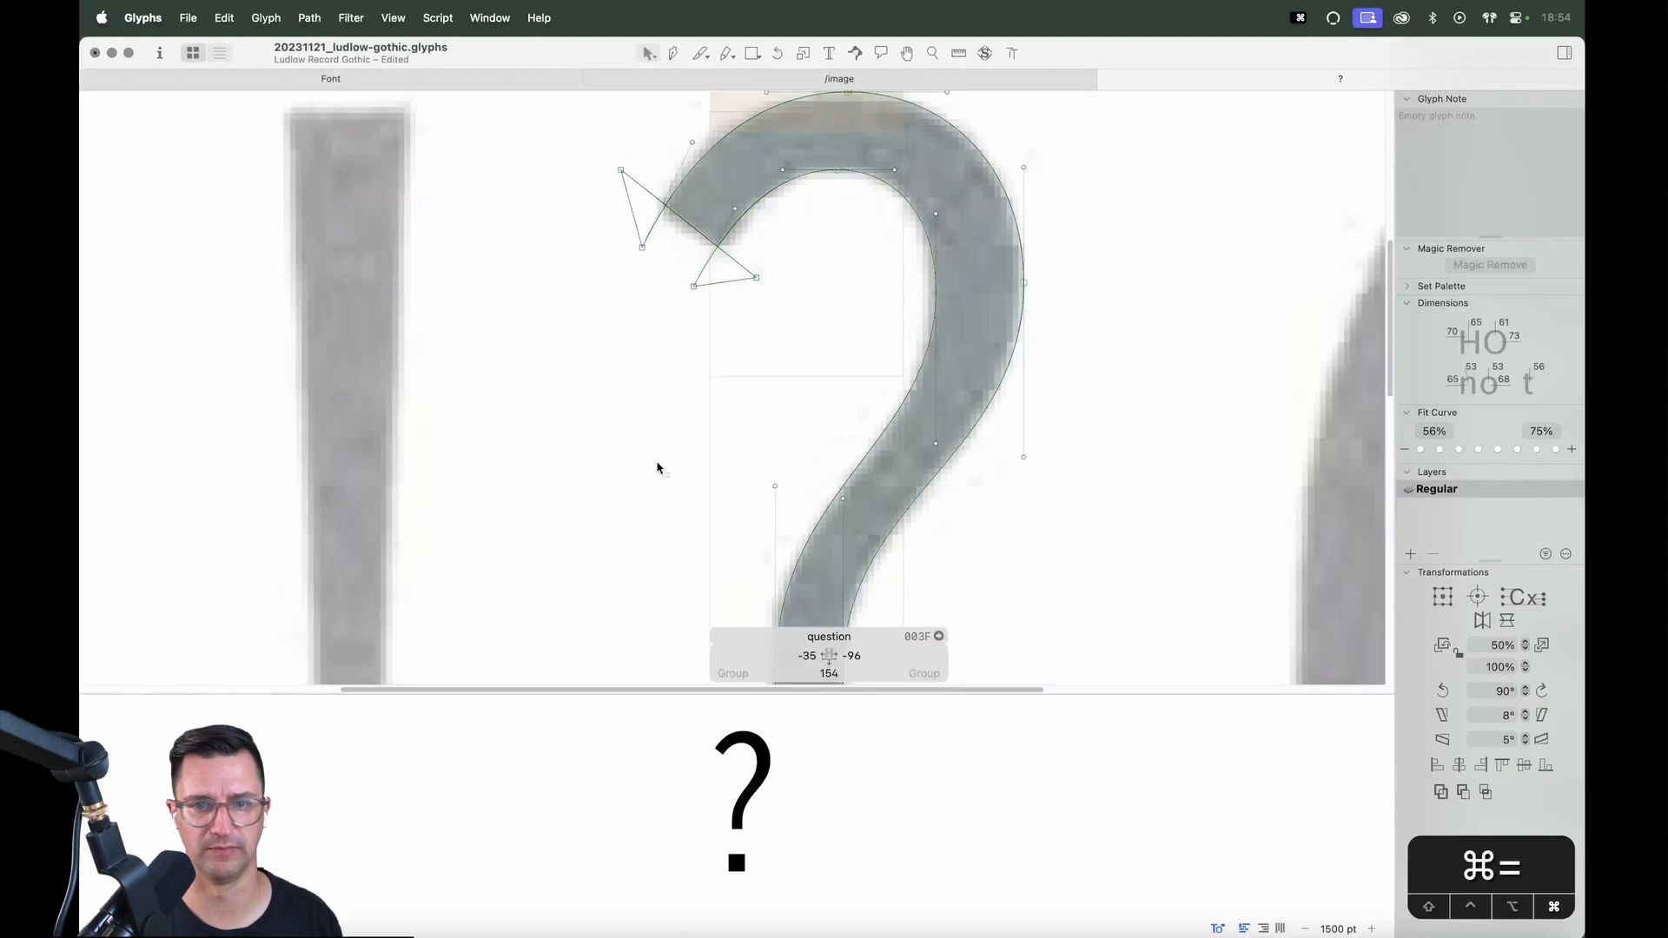
pyautogui.press('super+minus')
pyautogui.press('super+minus')
pyautogui.press('super+minus')
pyautogui.click(823, 657)
pyautogui.press('super+a')
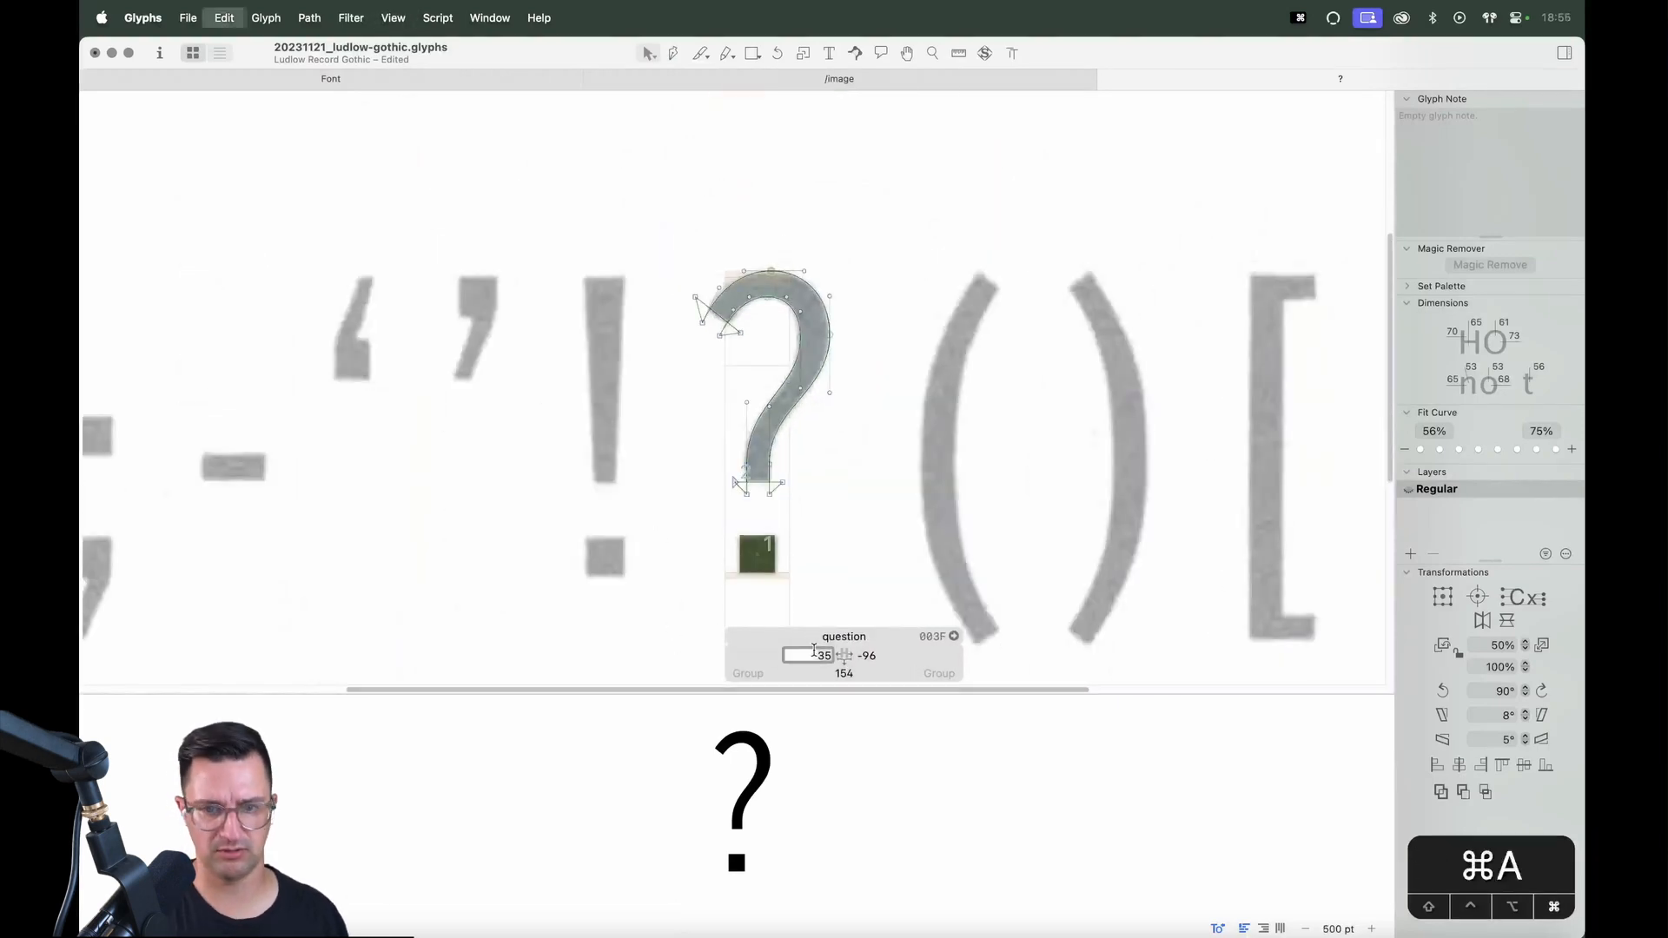
pyautogui.write('period')
pyautogui.press('Tab')
pyautogui.write('period')
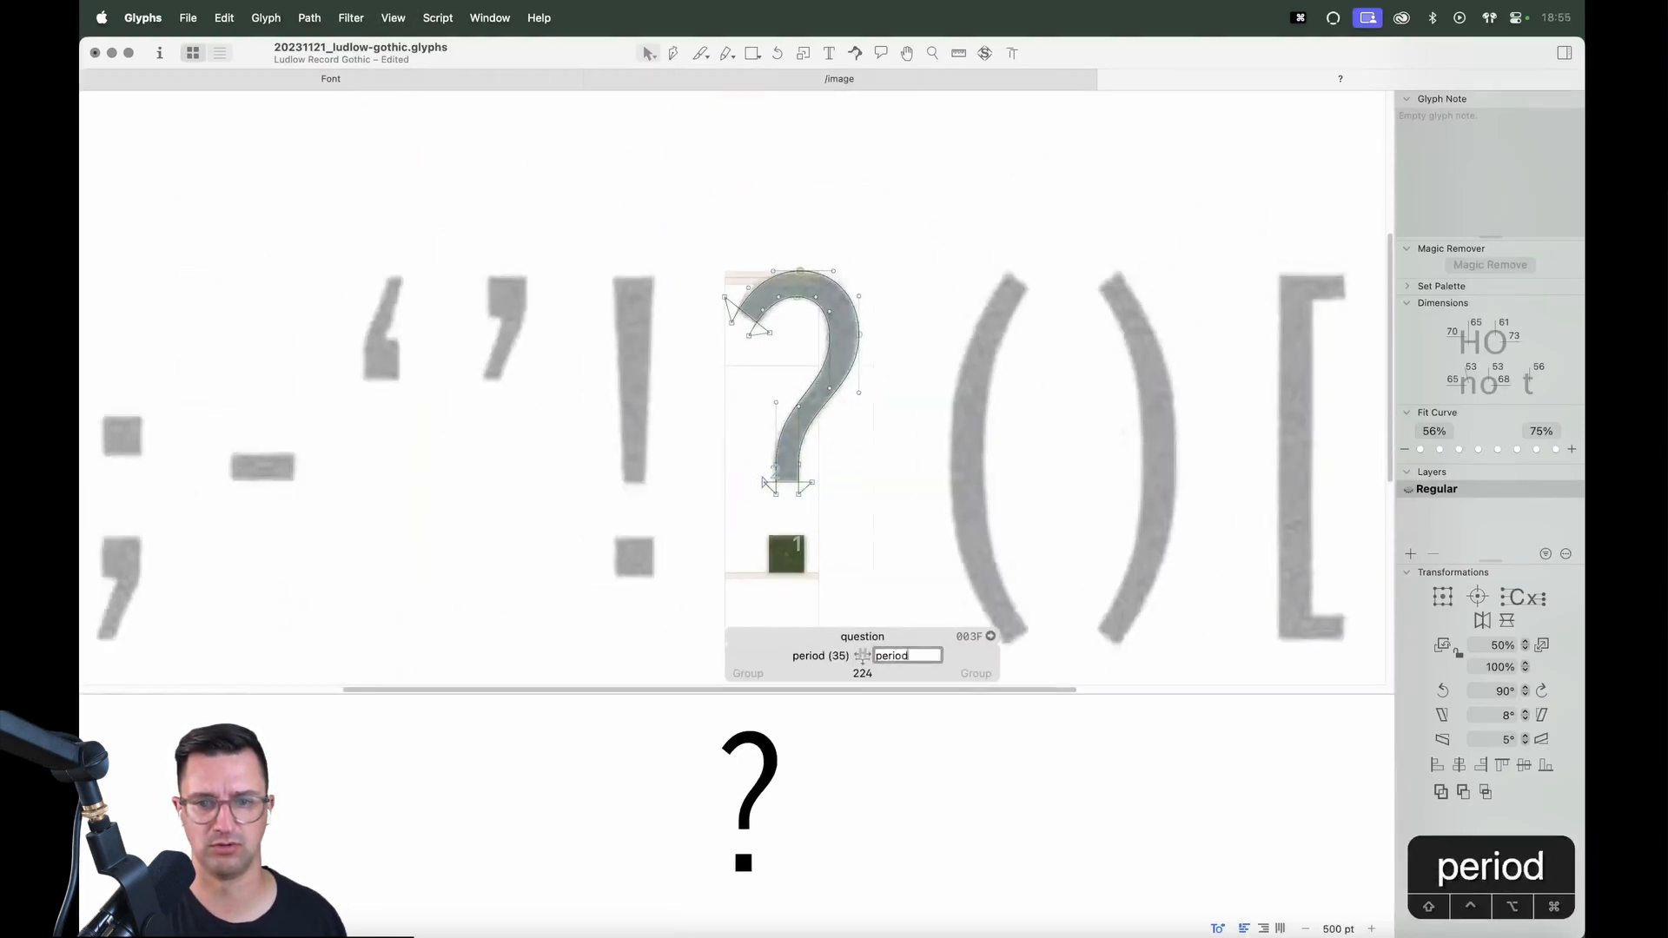
pyautogui.press('Return')
# Preview the question mark and add "Fonts" in front of it to examine its shape and spacing in a word
pyautogui.press('space')
pyautogui.moveTo(1006, 511); pyautogui.dragTo(960, 476)
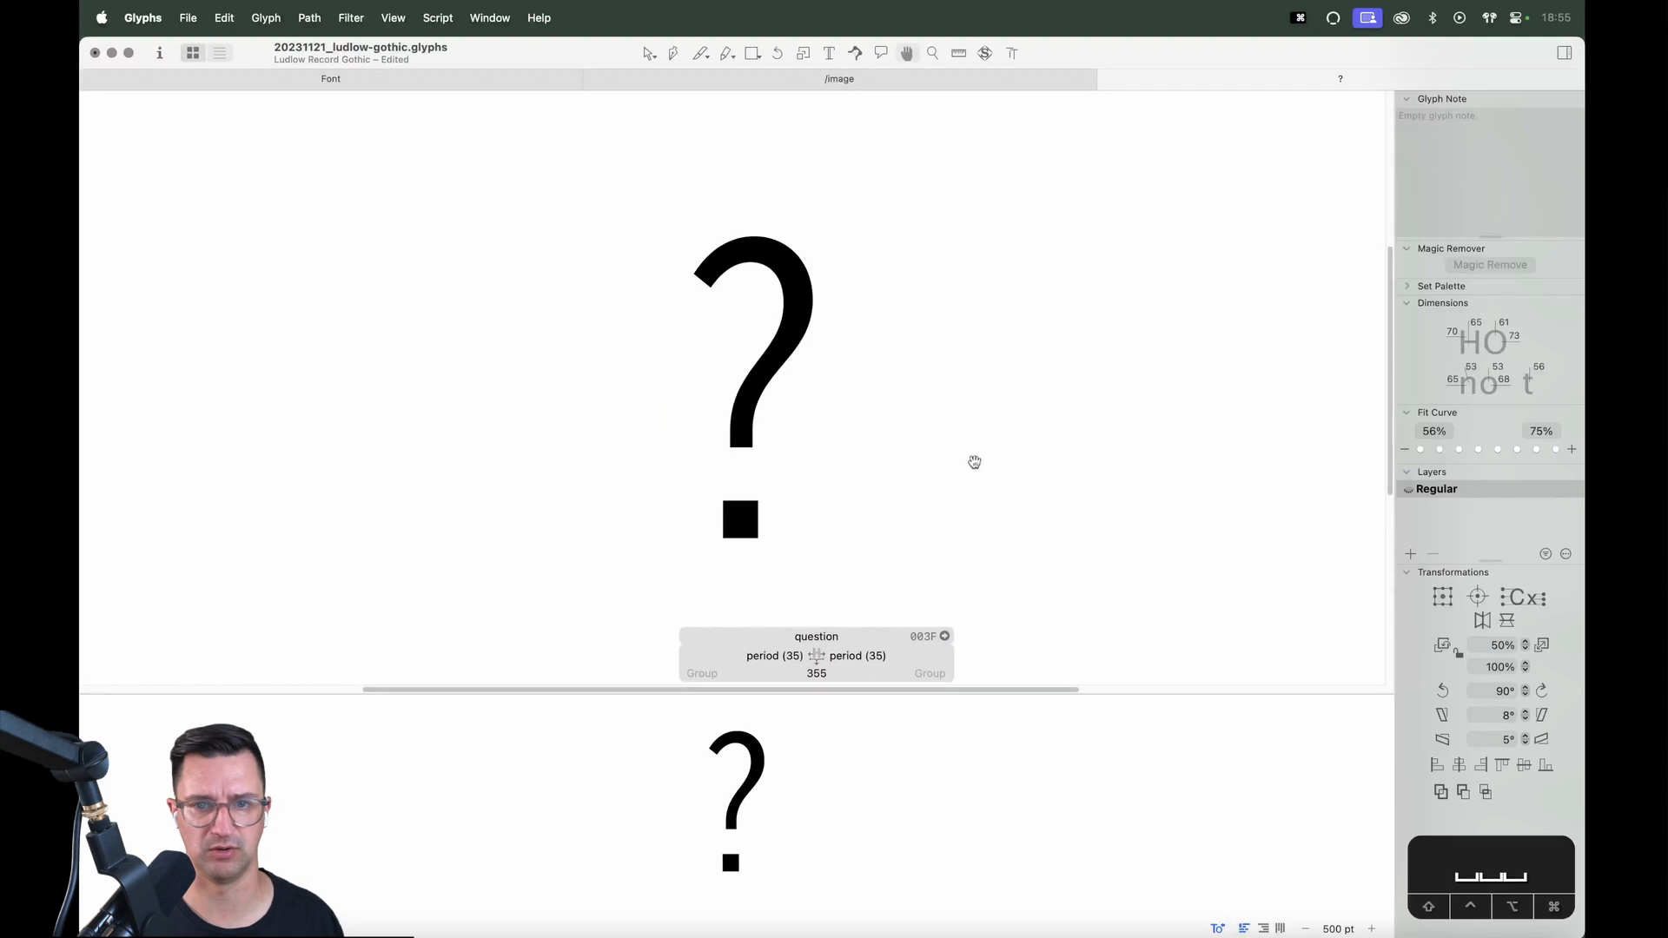
pyautogui.press('t')
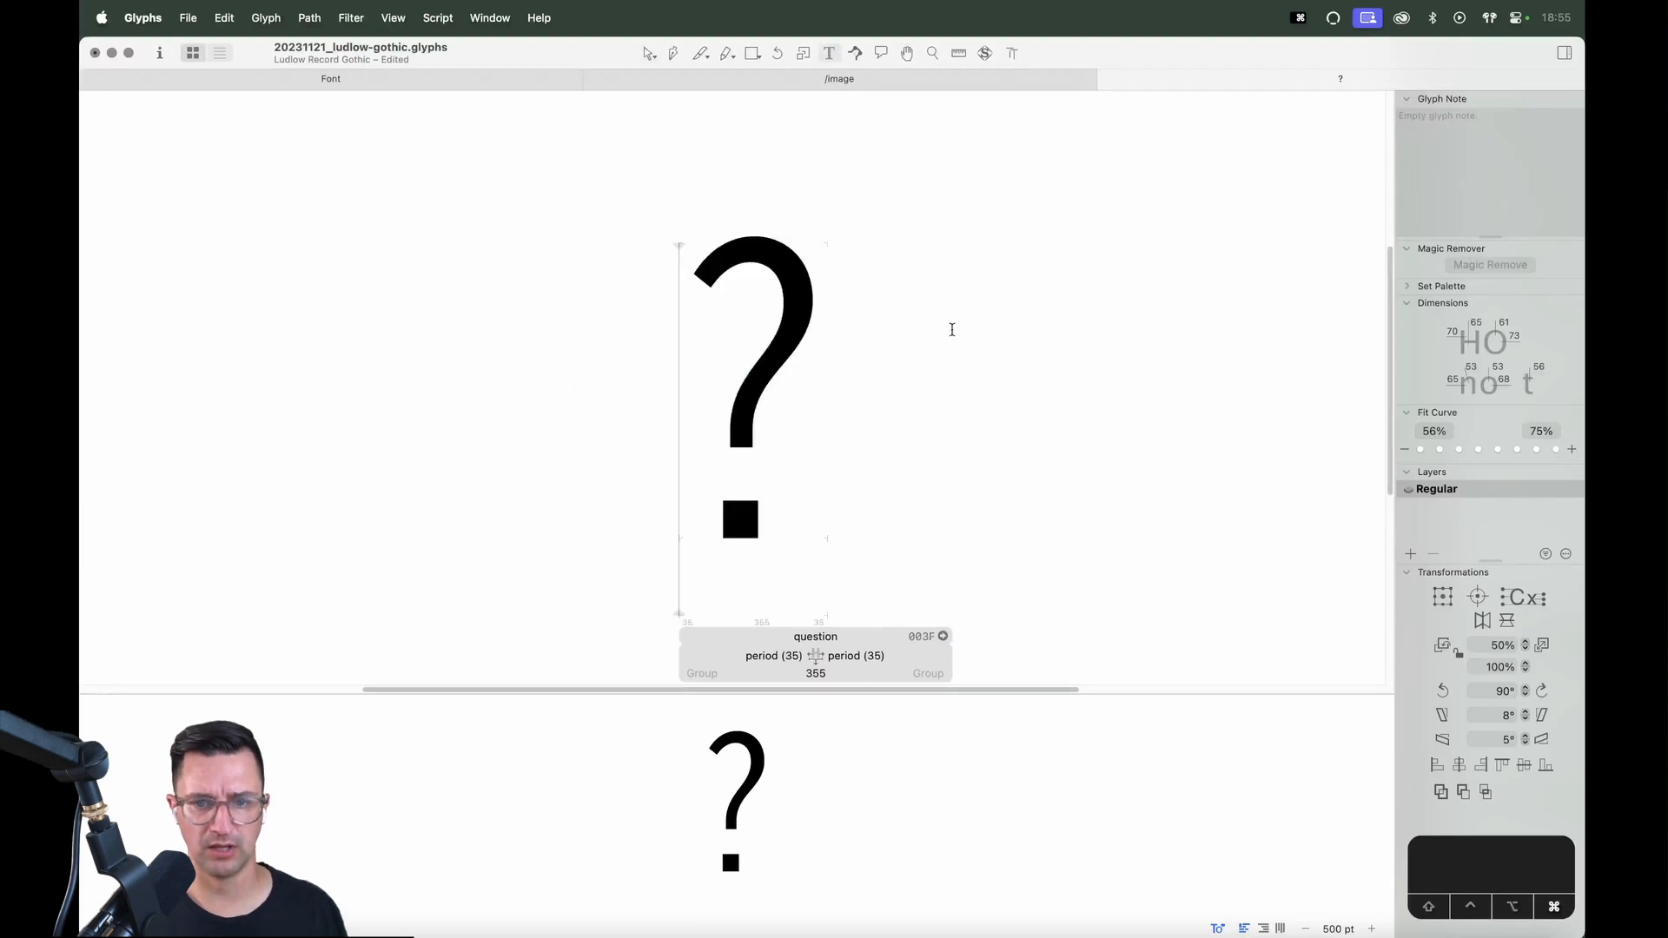
pyautogui.press('super+minus')
pyautogui.press('super+minus')
pyautogui.write('Fonts')
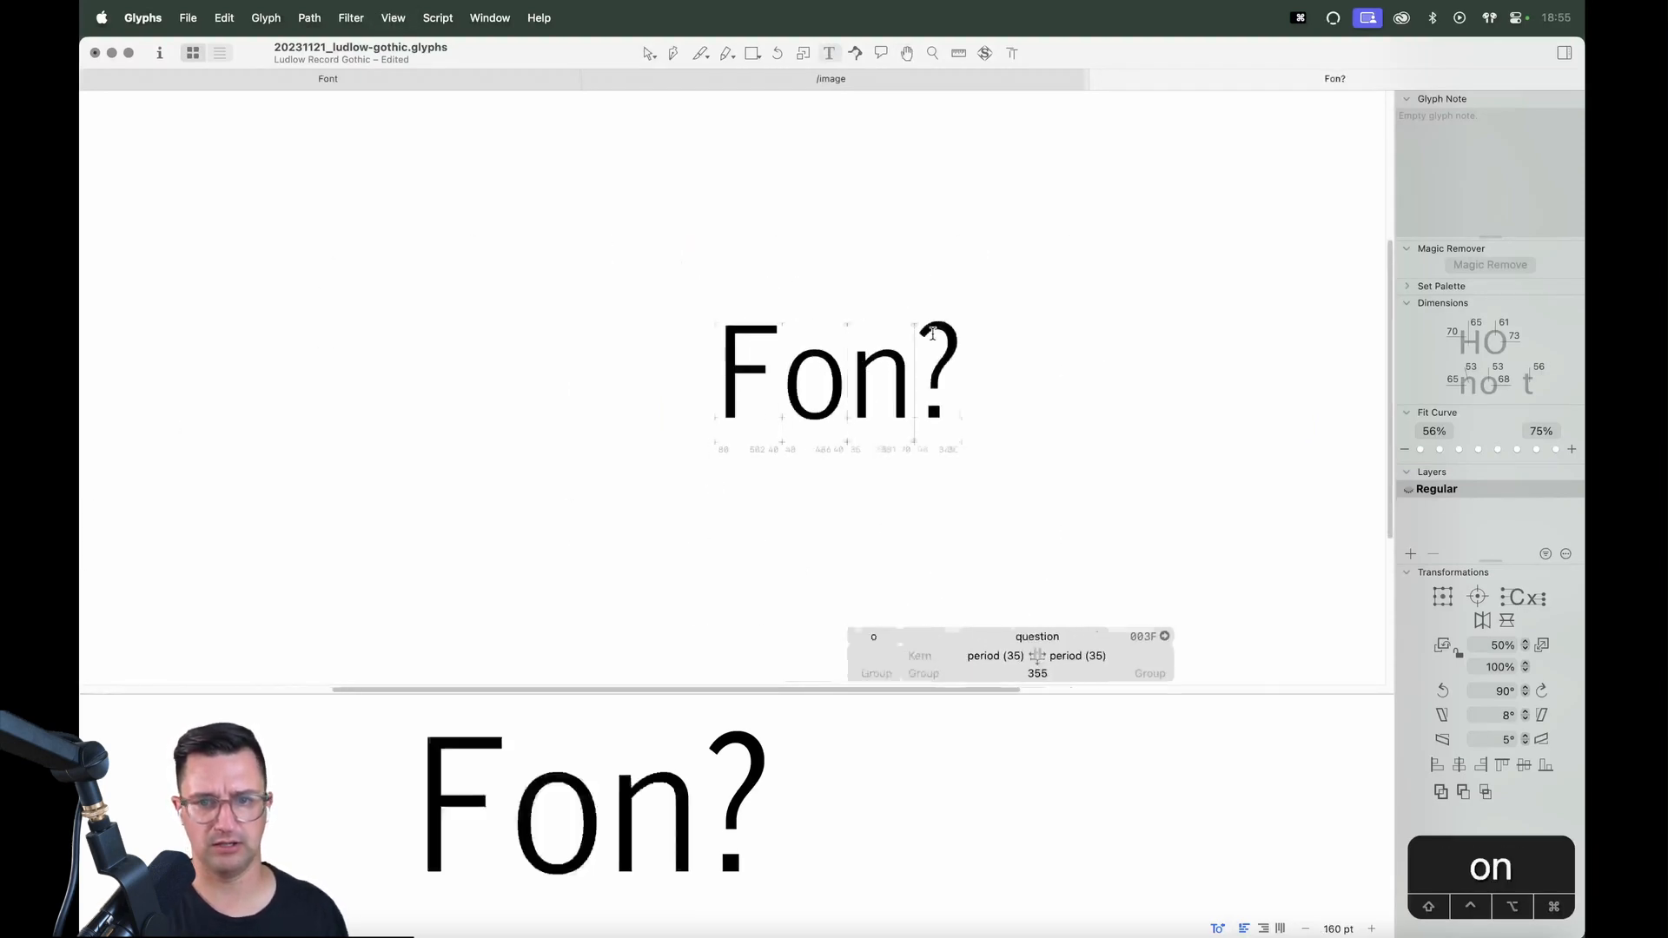
pyautogui.press('space')
pyautogui.moveTo(1167, 369); pyautogui.dragTo(1026, 345)
pyautogui.press('t')
pyautogui.click(1008, 376)
pyautogui.press('Escape')
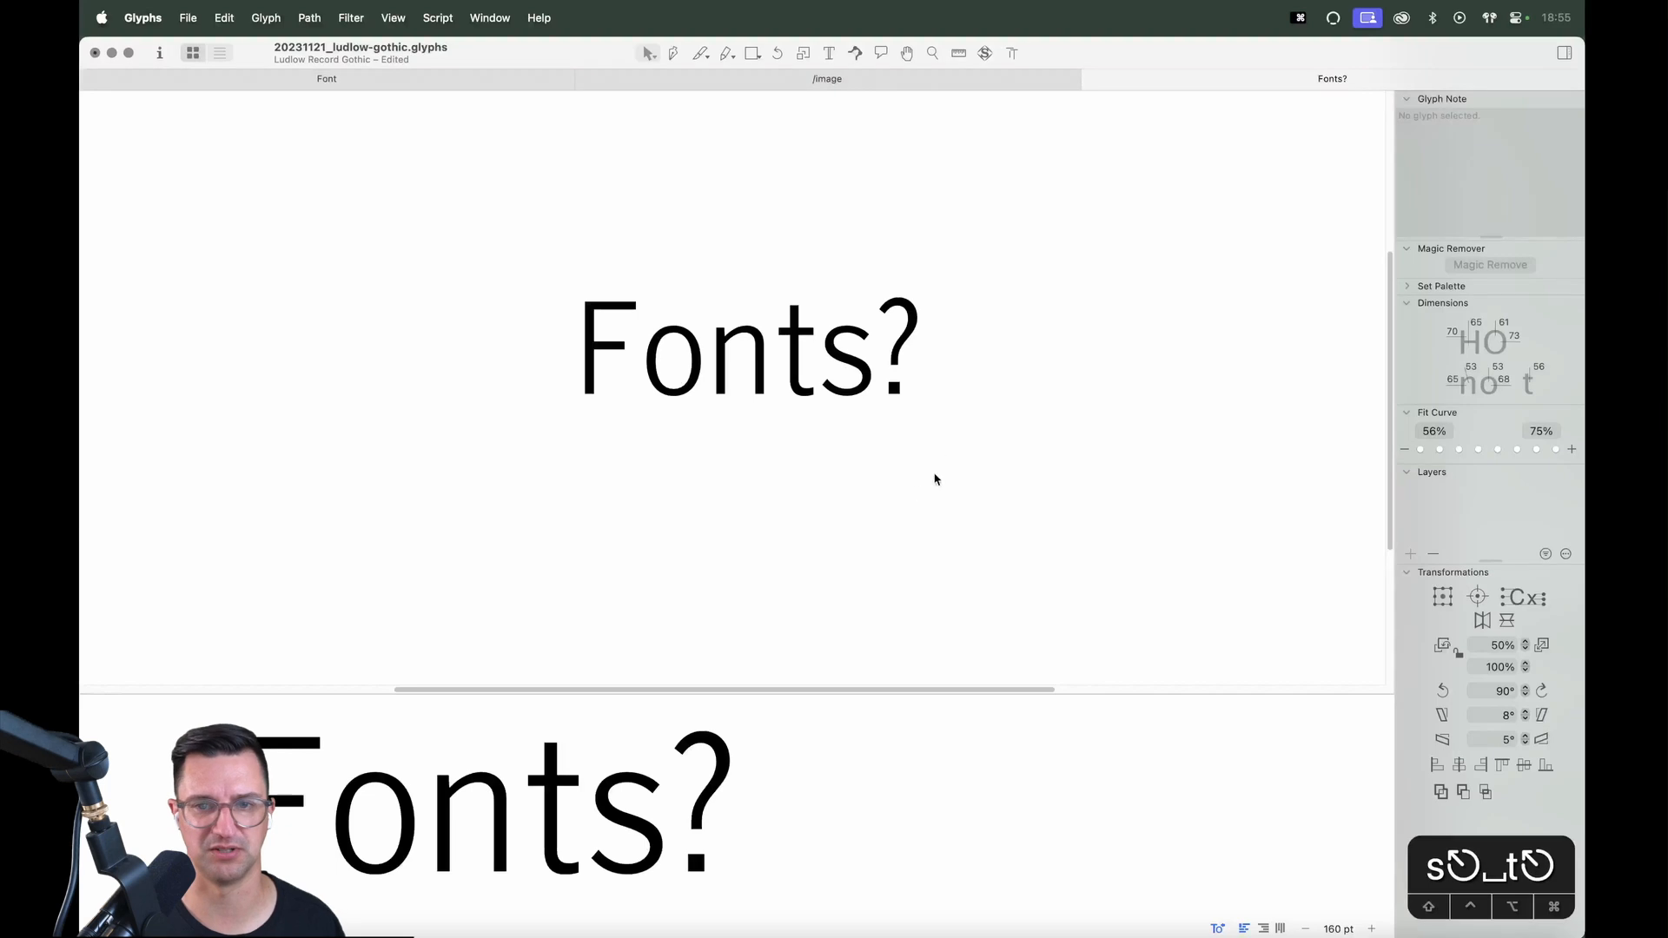
pyautogui.press('t')
pyautogui.doubleClick(887, 360)
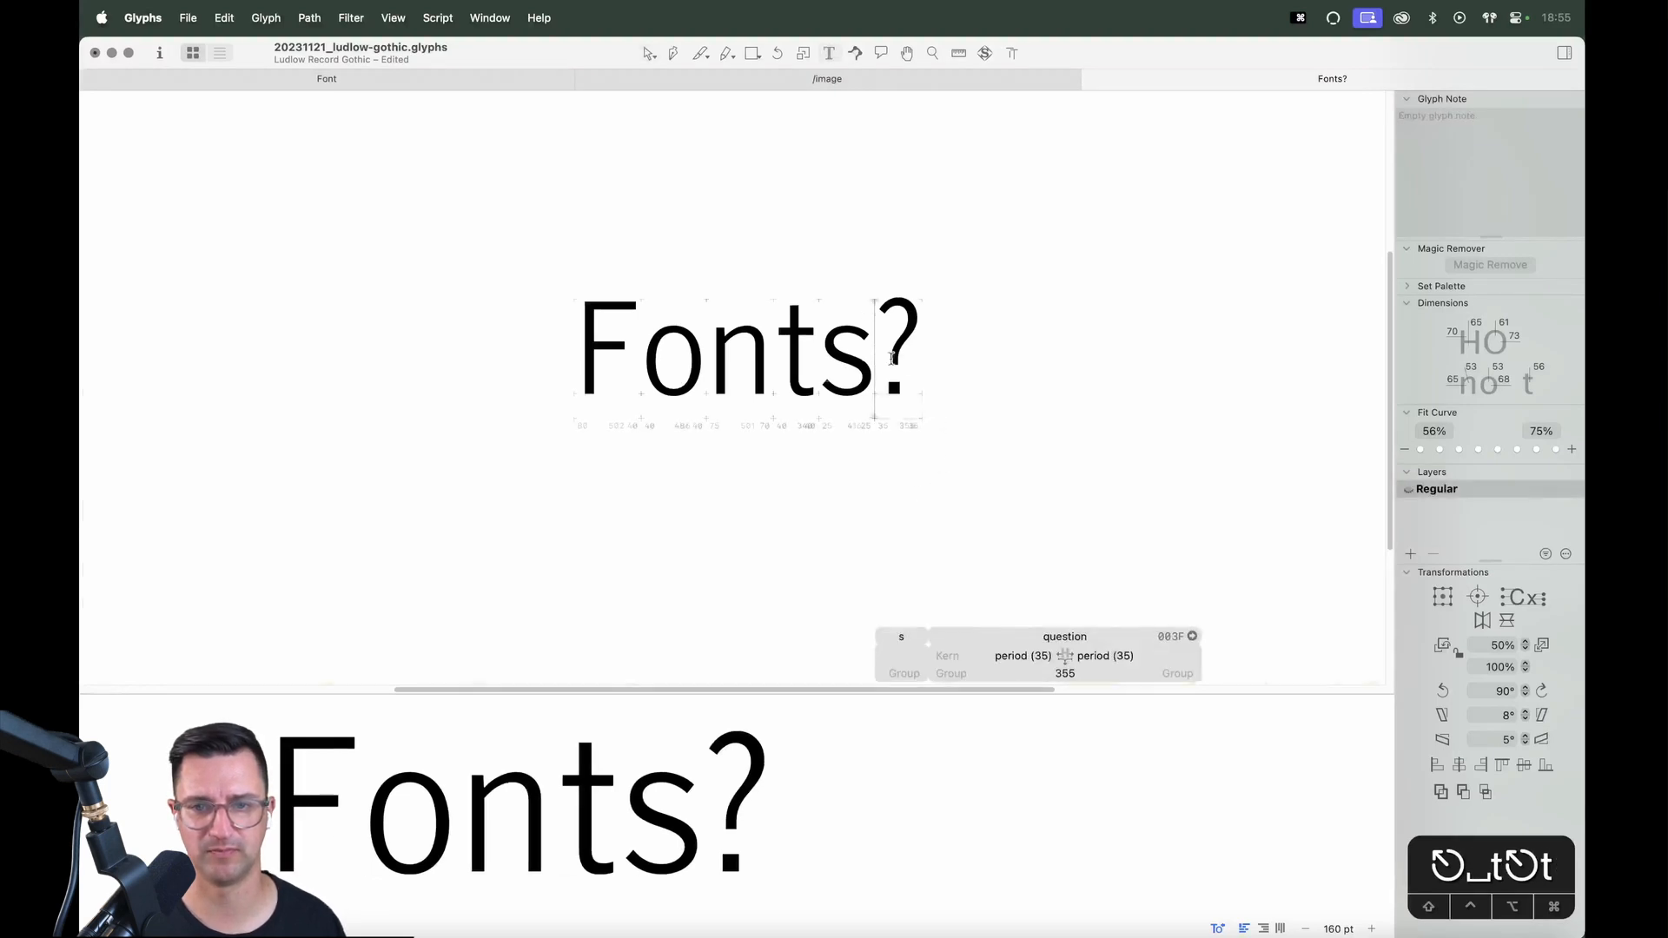
pyautogui.press('t')
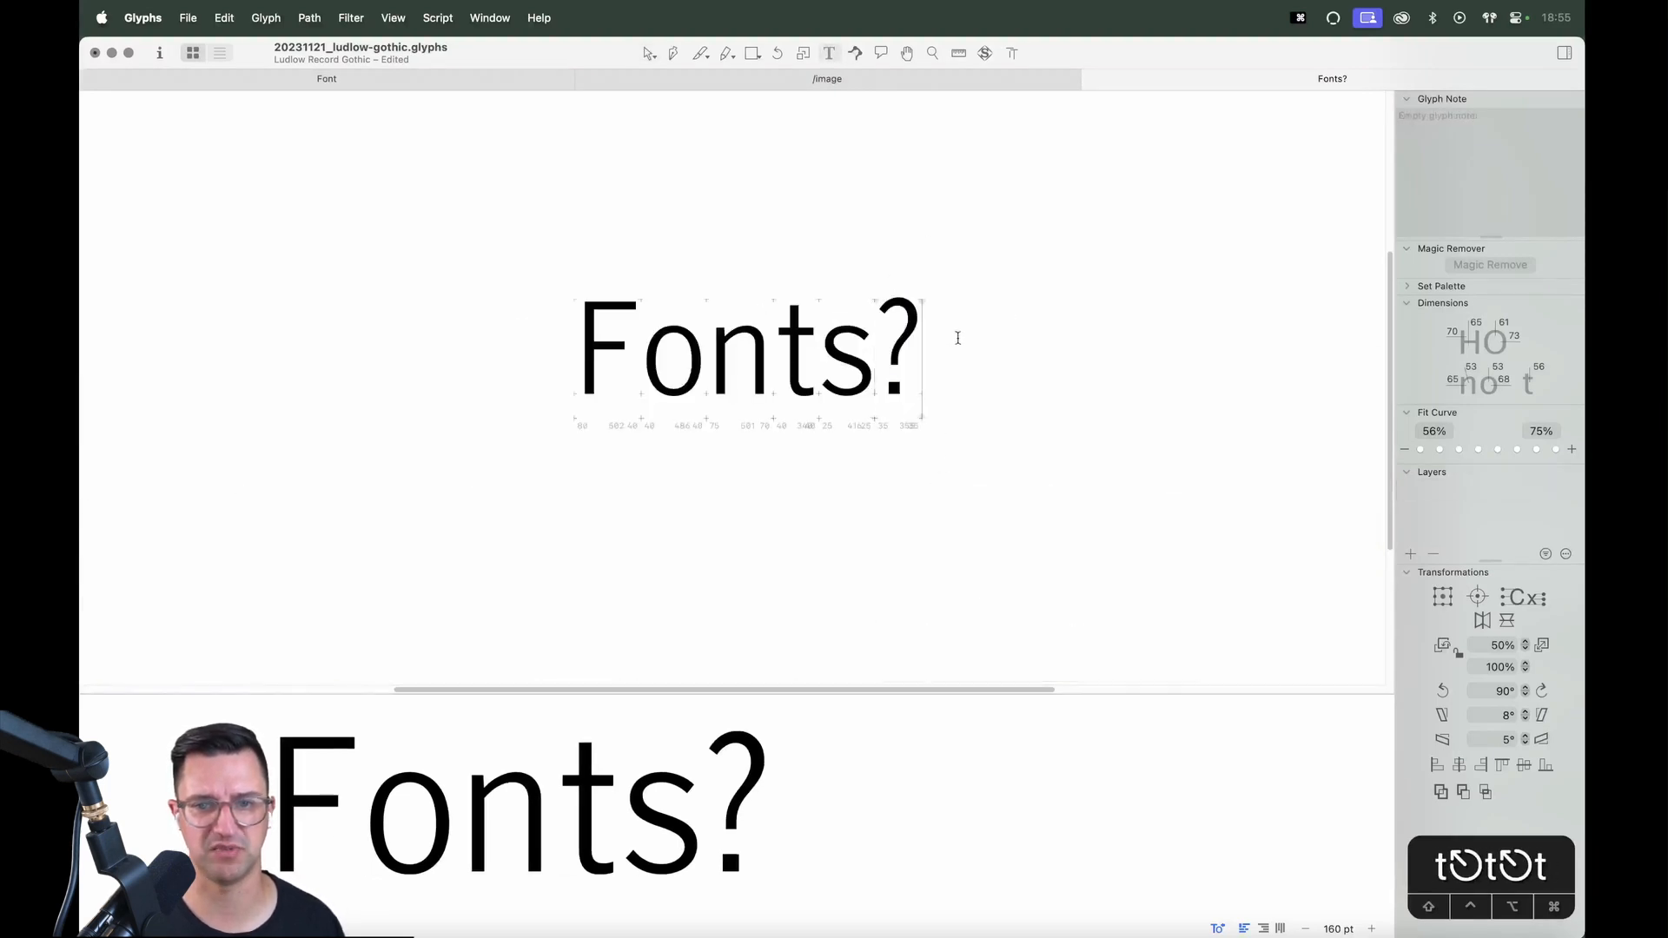
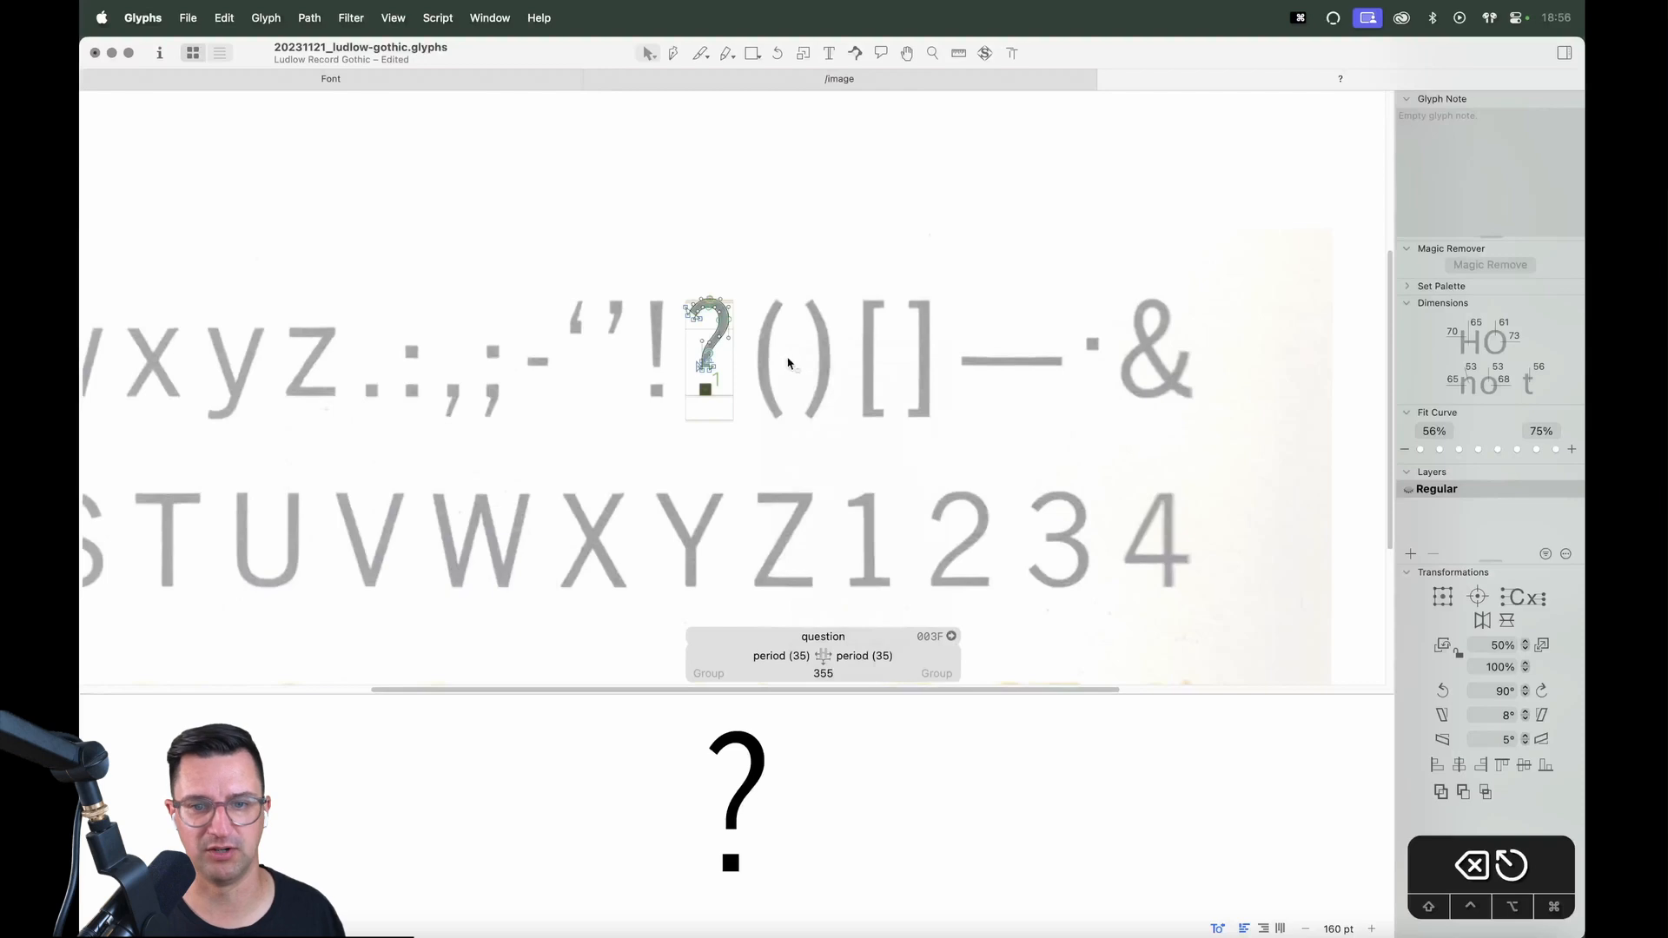
# Replace the question mark in the edit view with the left parenthesis glyph
pyautogui.click(818, 451)
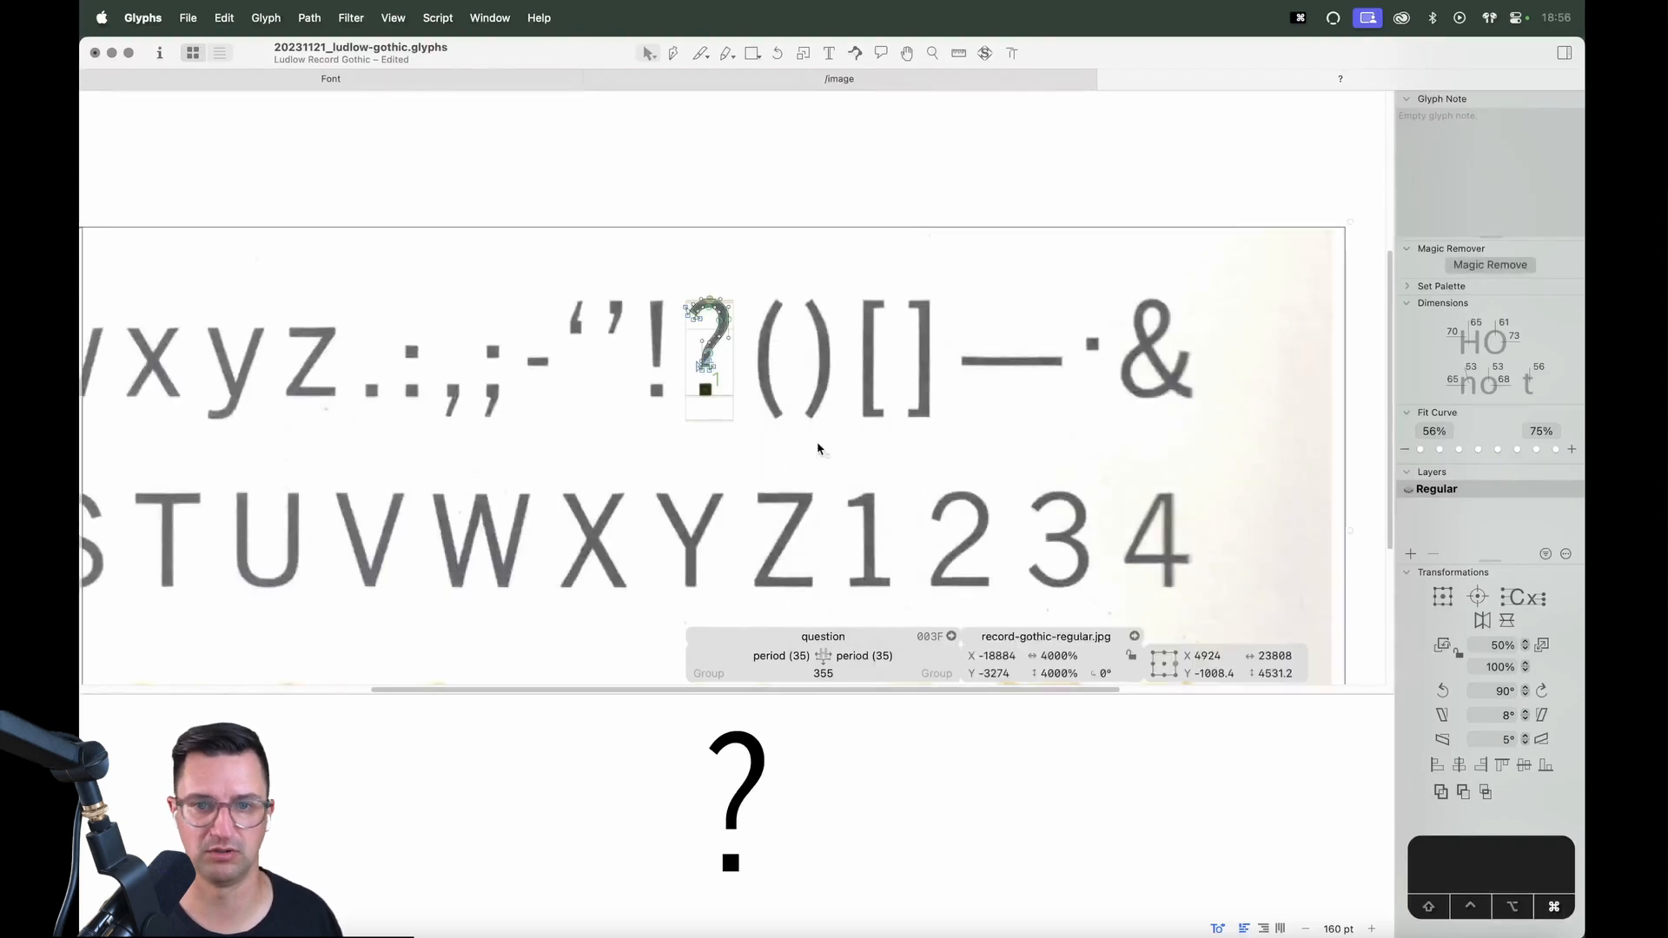
pyautogui.press('t')
pyautogui.press('super+a')
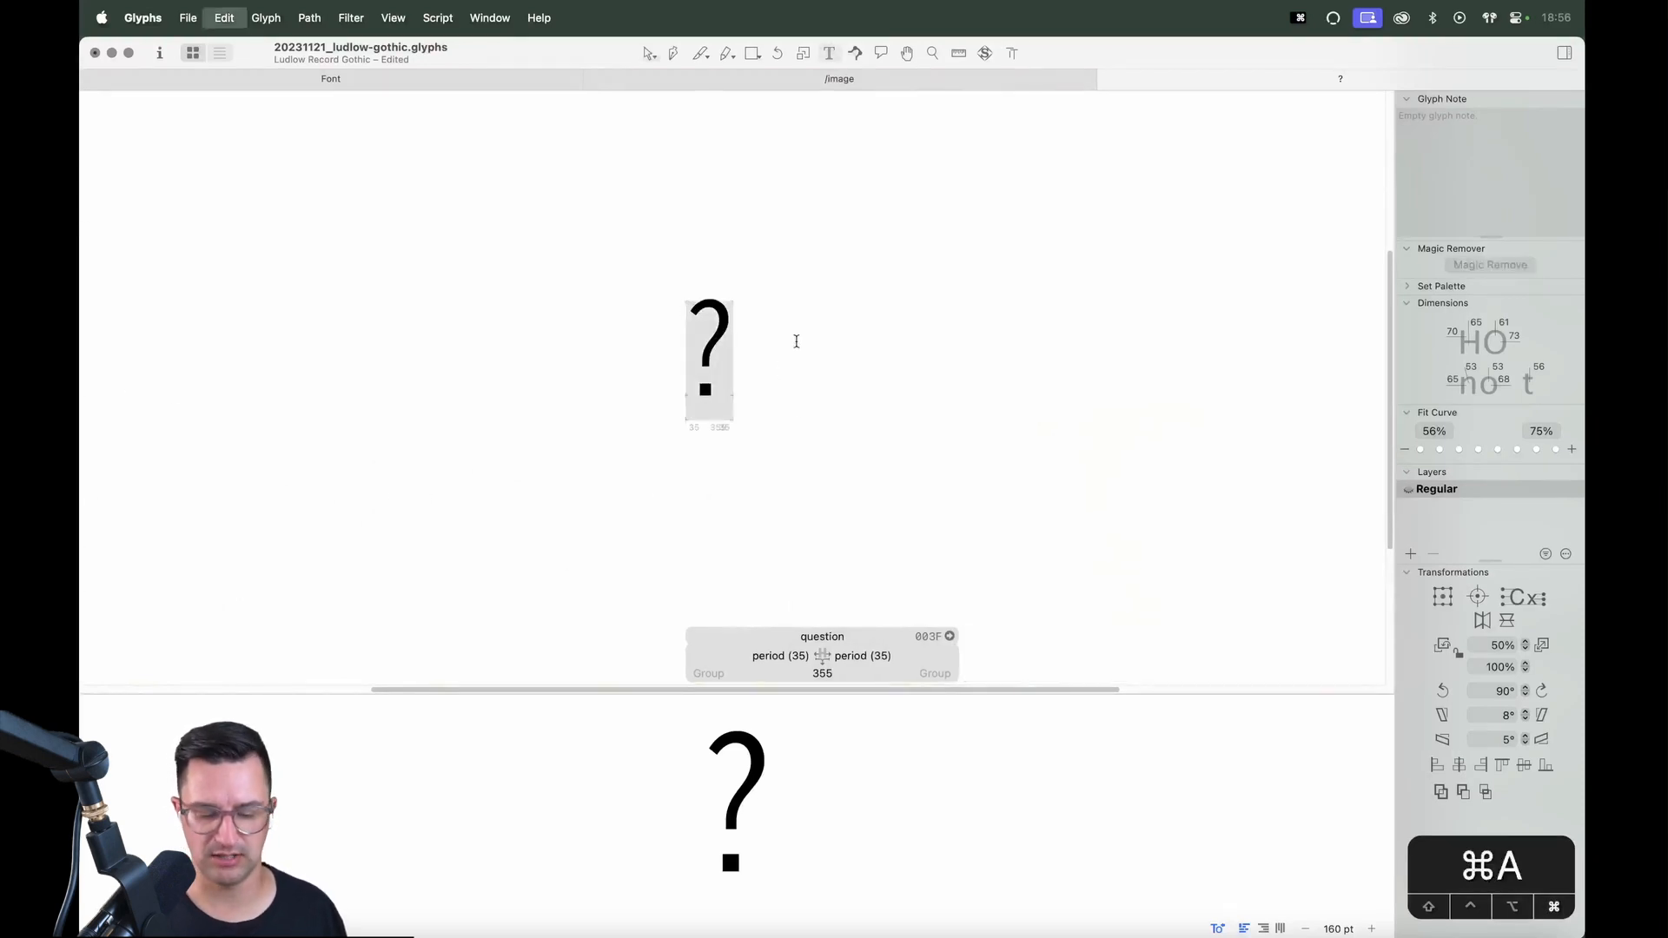
pyautogui.write('(')
pyautogui.press('Escape')
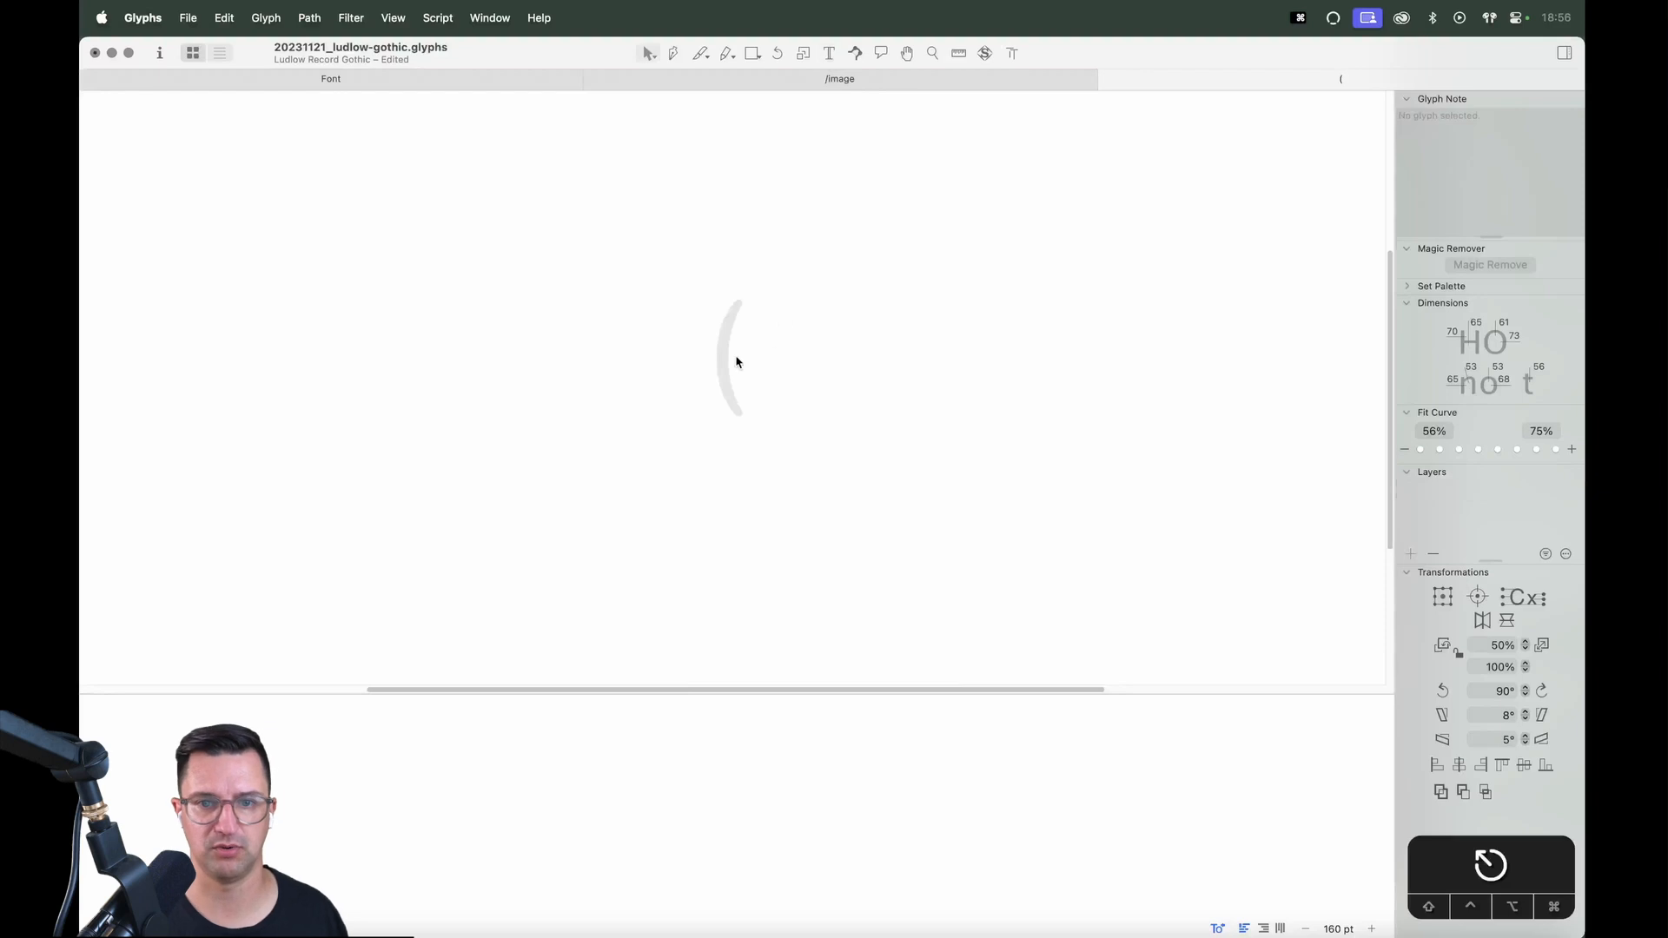
# Shift the record-gothic-regular.jpg specimen to X -19275 in the left parenthesis glyph and lock the image
pyautogui.hscroll(2, 848, 373)
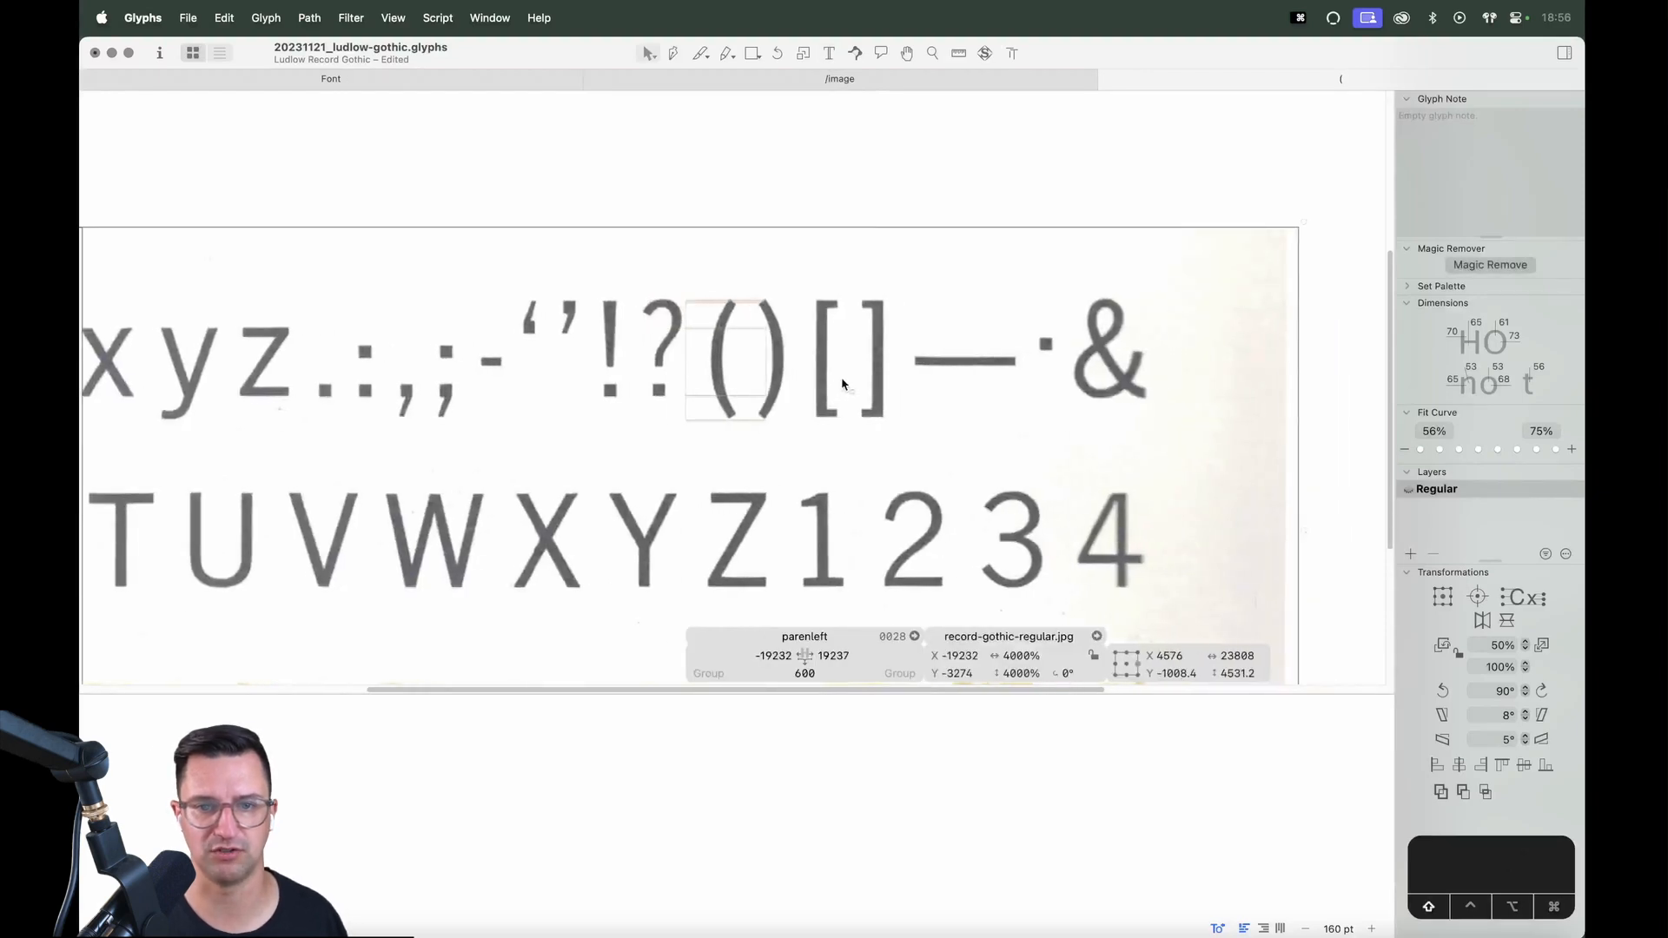
pyautogui.press('z')
pyautogui.click(673, 432)
pyautogui.press('v')
pyautogui.rightClick(816, 318)
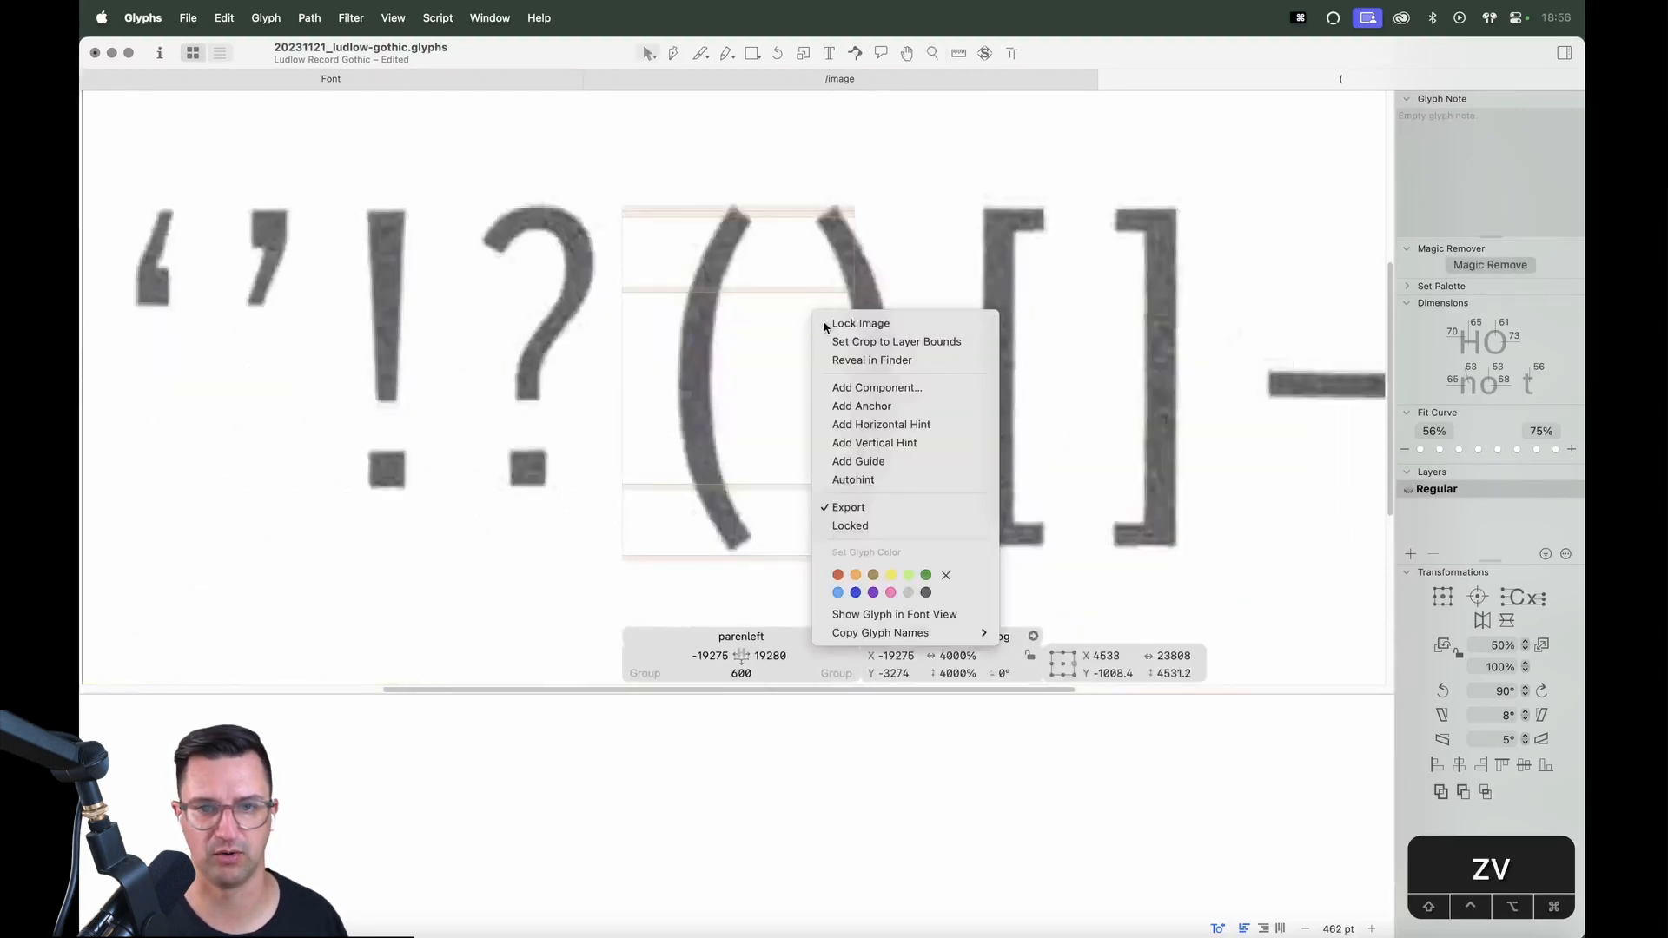
pyautogui.click(826, 324)
# Draw an ellipse of about 591 by 1116 units around both scanned parentheses
pyautogui.click(753, 53)
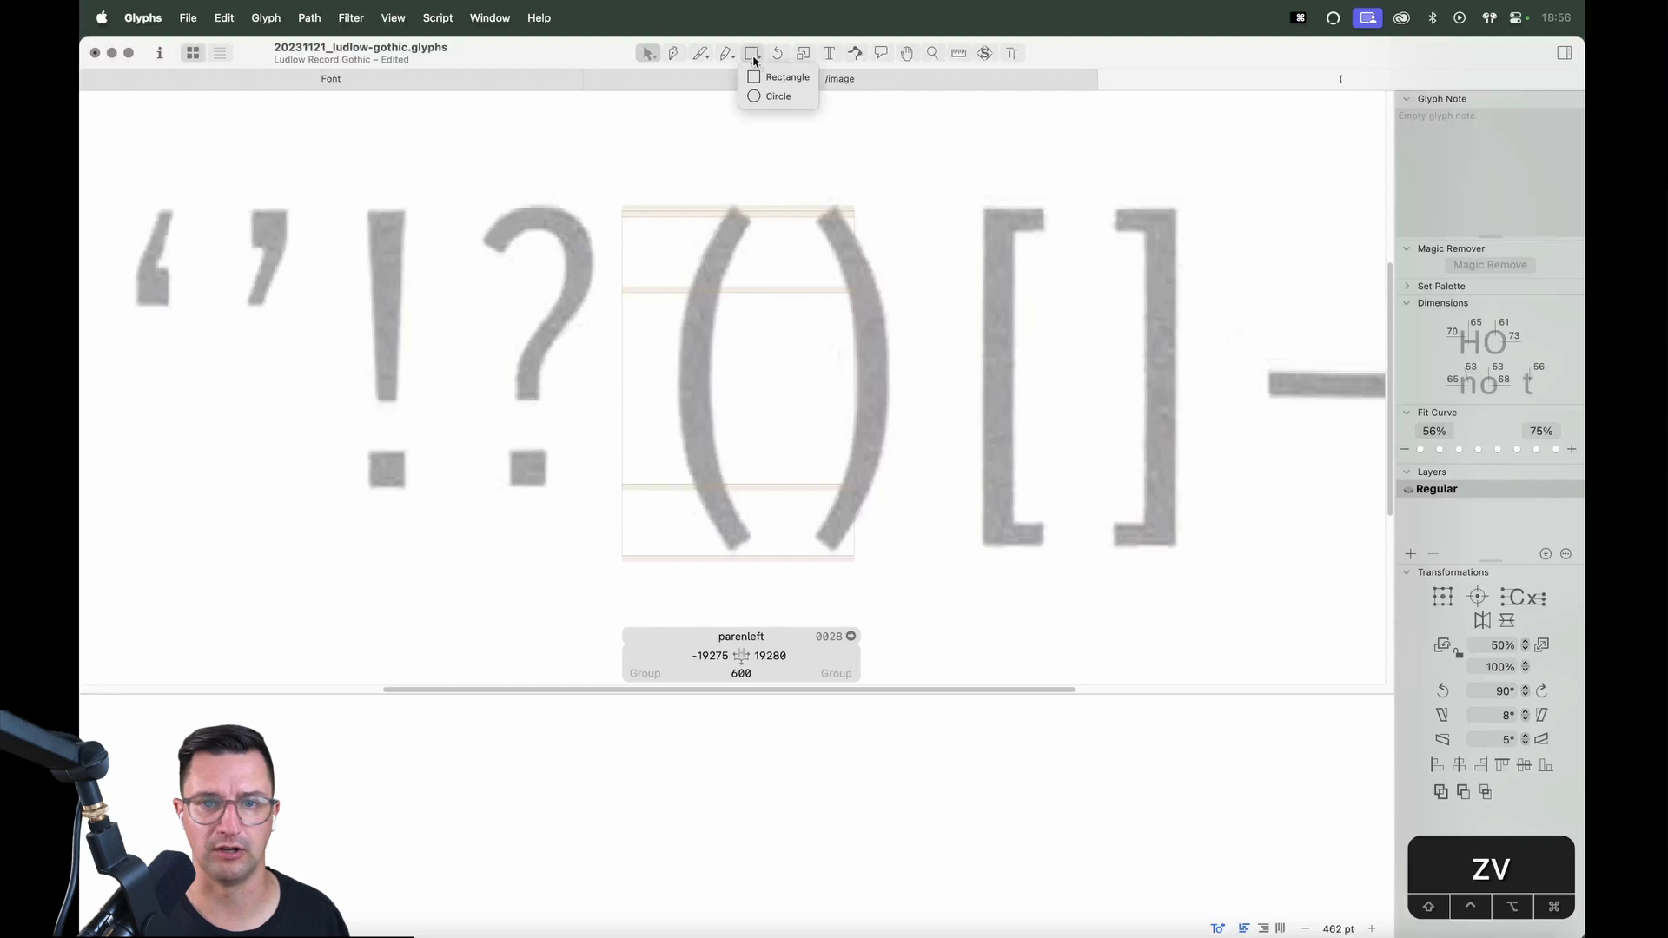
pyautogui.click(769, 98)
pyautogui.moveTo(681, 152); pyautogui.dragTo(908, 587)
pyautogui.press('space')
pyautogui.press('v')
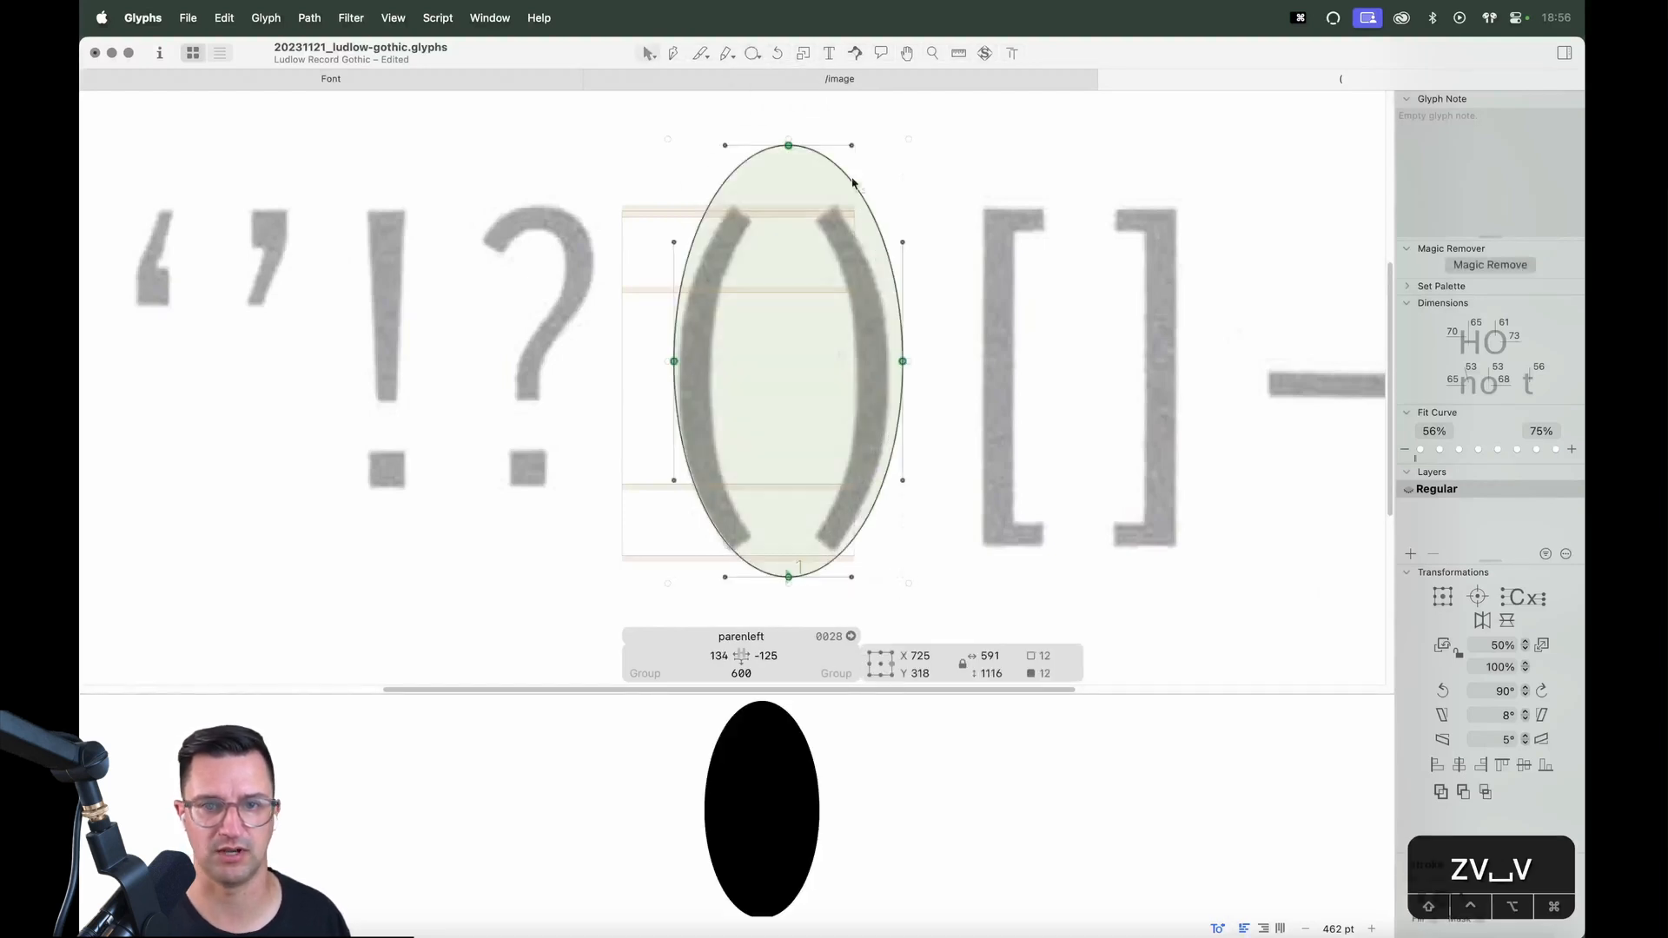
# Resize the ellipse to 600 by 1055 units so its edge follows the outer curve of the scanned left parenthesis
pyautogui.click(790, 146)
pyautogui.moveTo(787, 139); pyautogui.dragTo(787, 175)
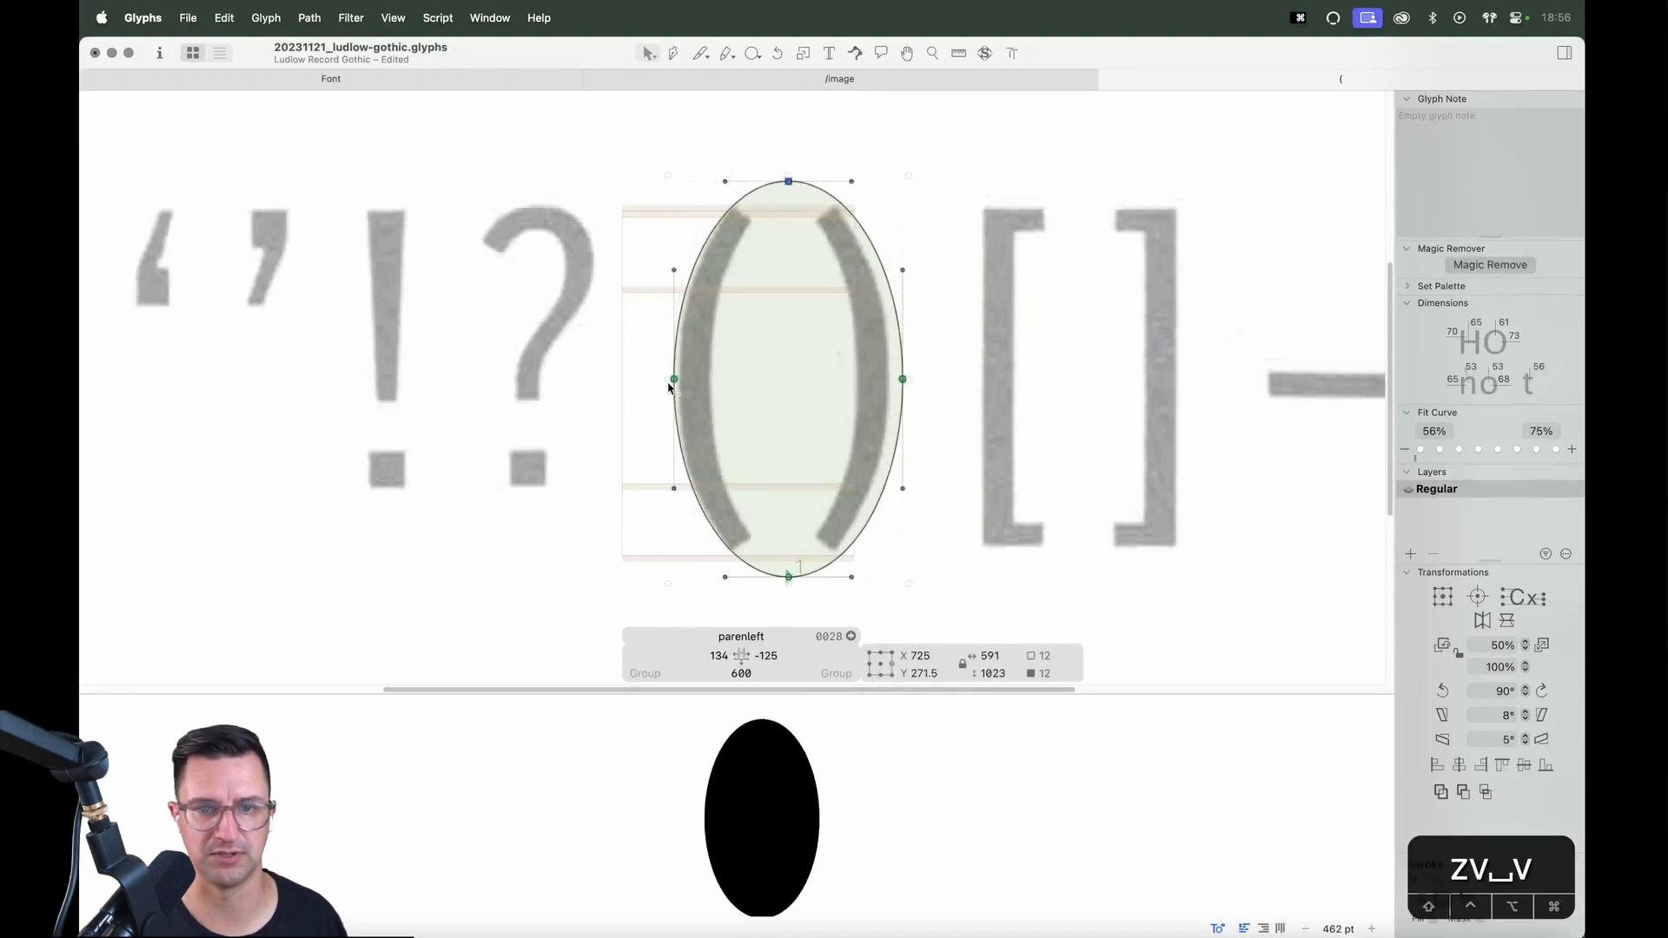
pyautogui.moveTo(668, 380); pyautogui.dragTo(673, 380)
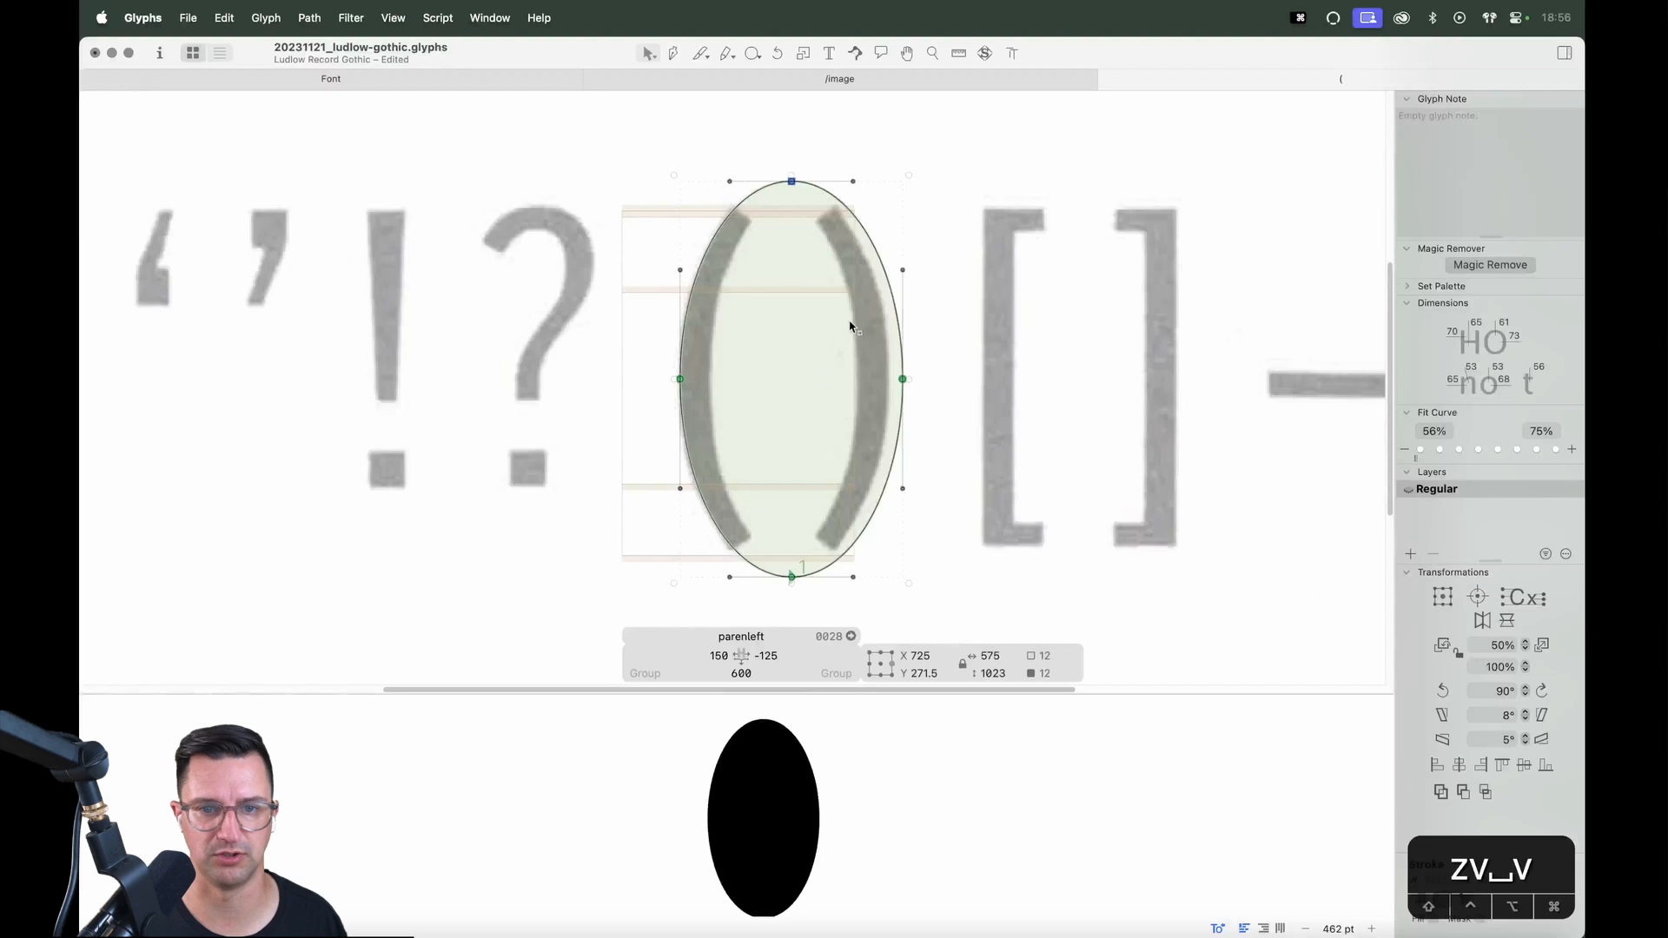
pyautogui.moveTo(792, 174); pyautogui.dragTo(795, 169)
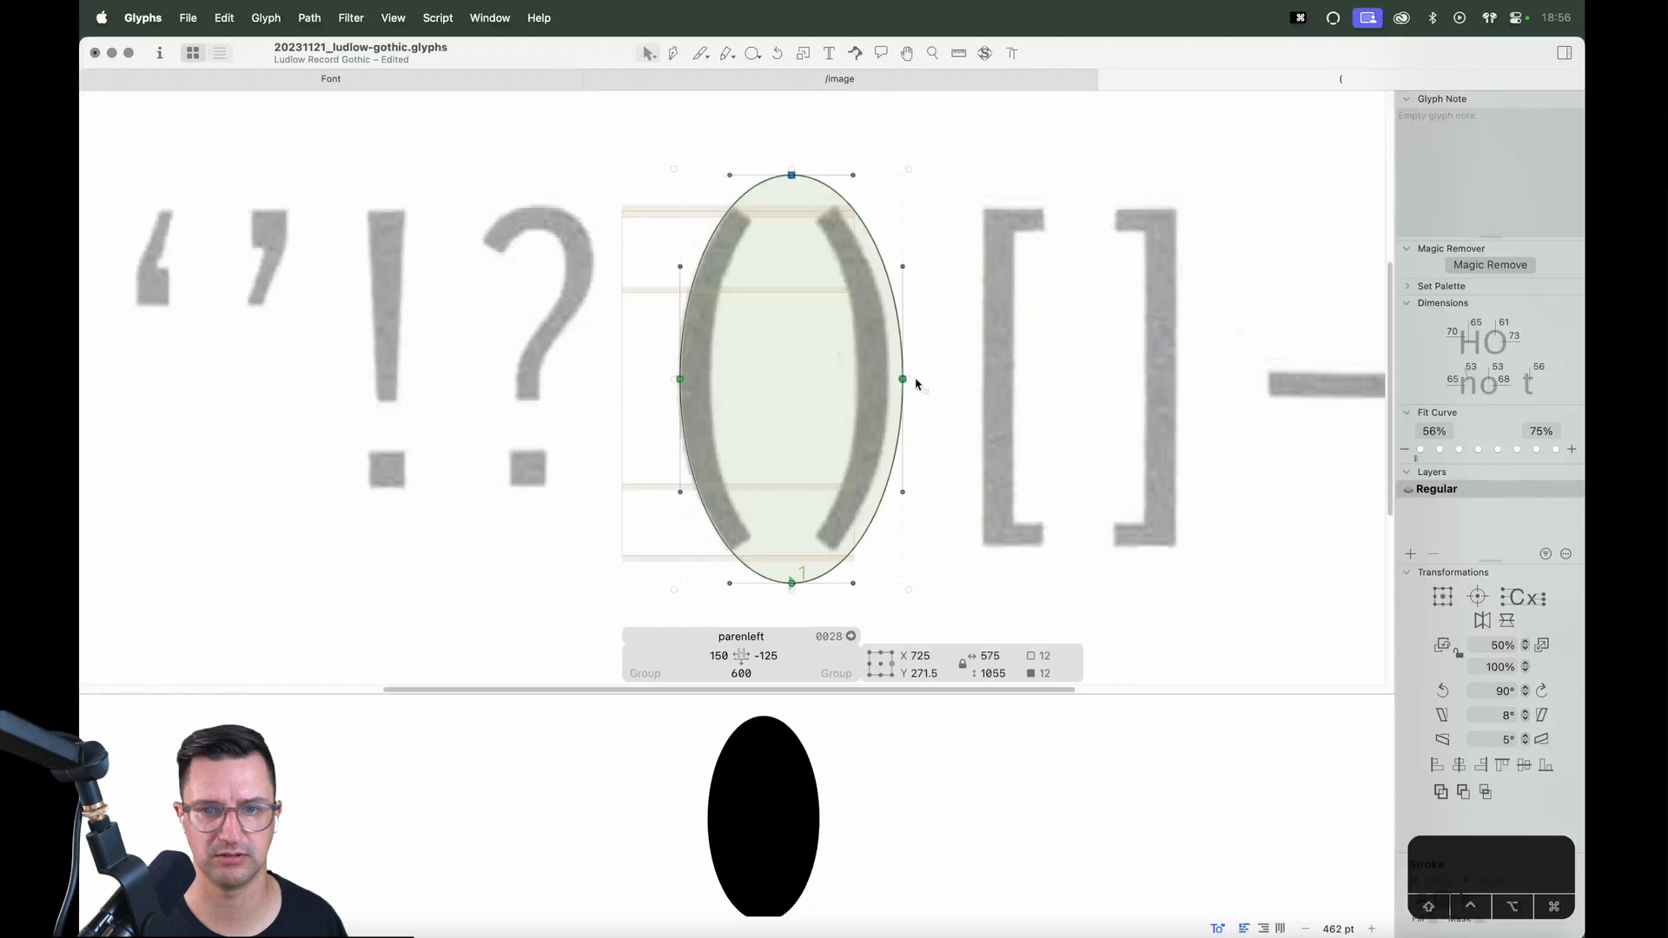
pyautogui.moveTo(906, 378); pyautogui.dragTo(918, 379)
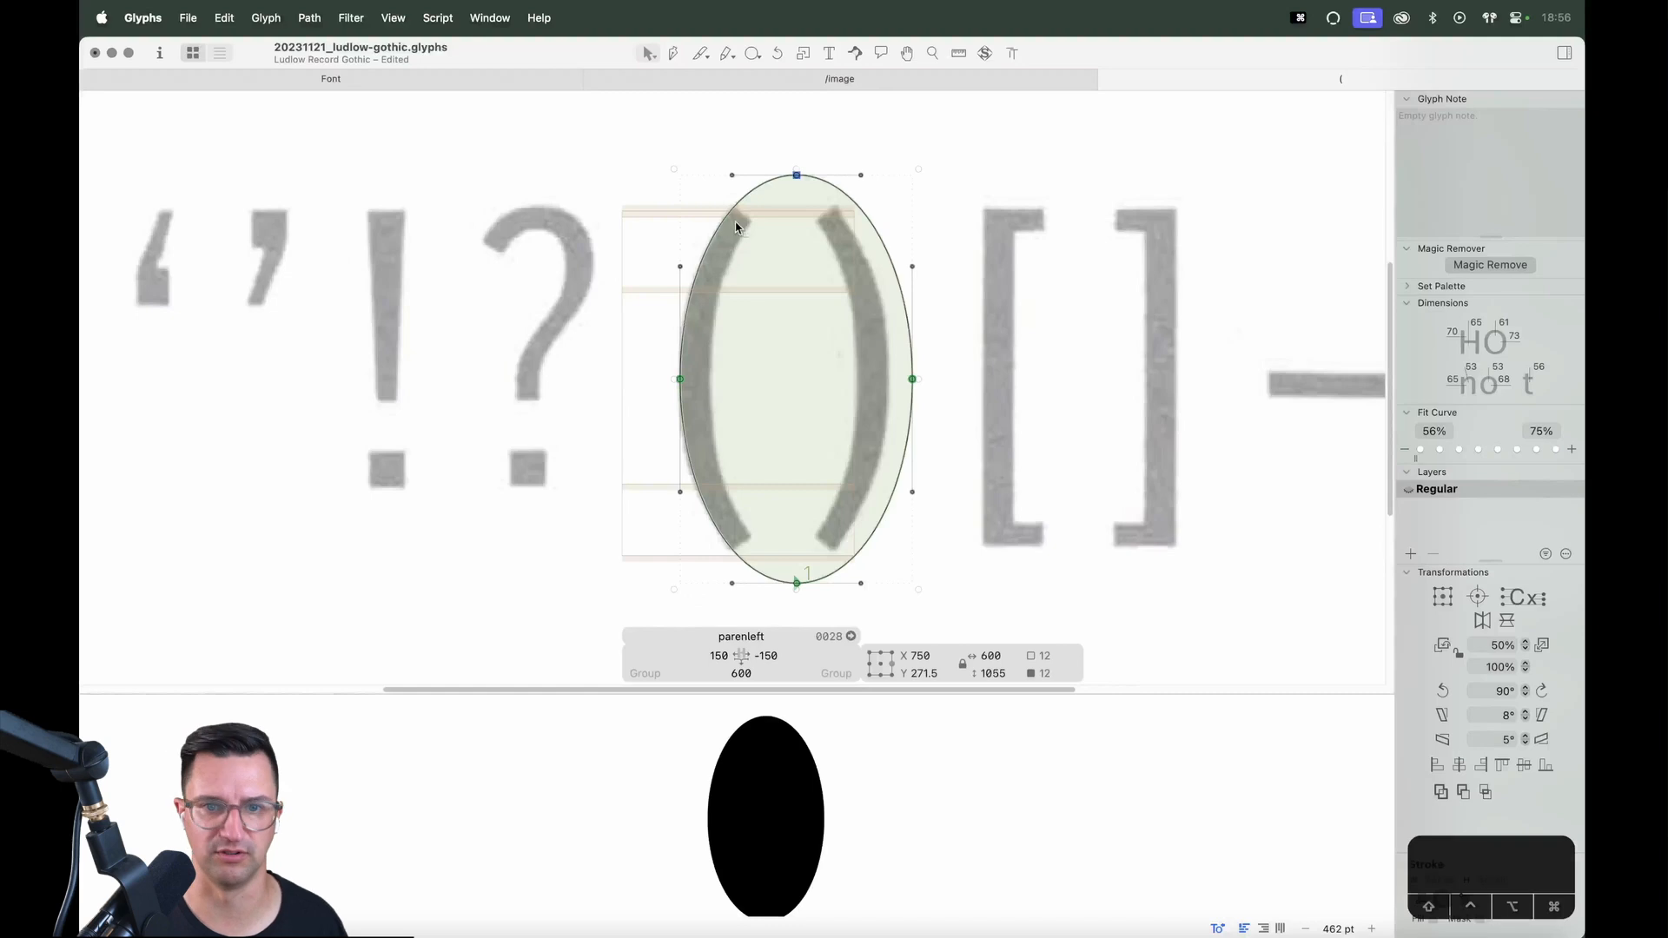
# Duplicate the ellipse in place
pyautogui.press('super+d')
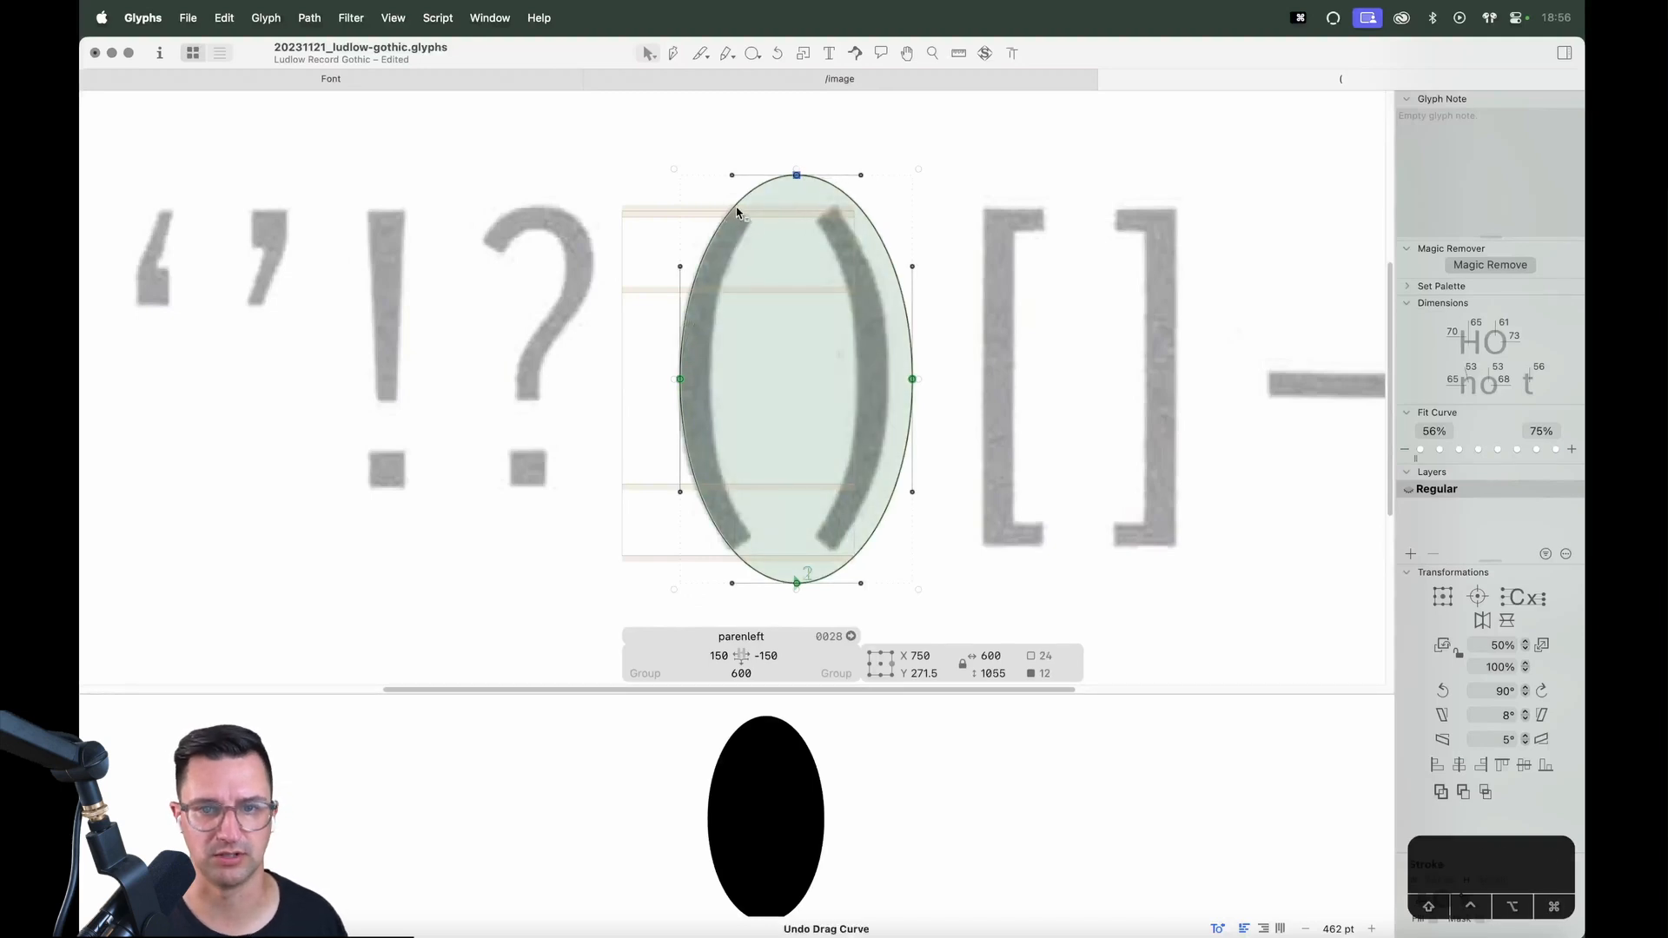
pyautogui.press('Right')
pyautogui.press('Right')
pyautogui.press('Right')
pyautogui.press('Right')
pyautogui.press('Right')
pyautogui.press('Right')
pyautogui.press('Right')
pyautogui.press('Right')
pyautogui.press('Right')
pyautogui.press('Right')
pyautogui.press('Right')
pyautogui.press('Right')
pyautogui.press('Right')
pyautogui.press('Right')
pyautogui.press('Right')
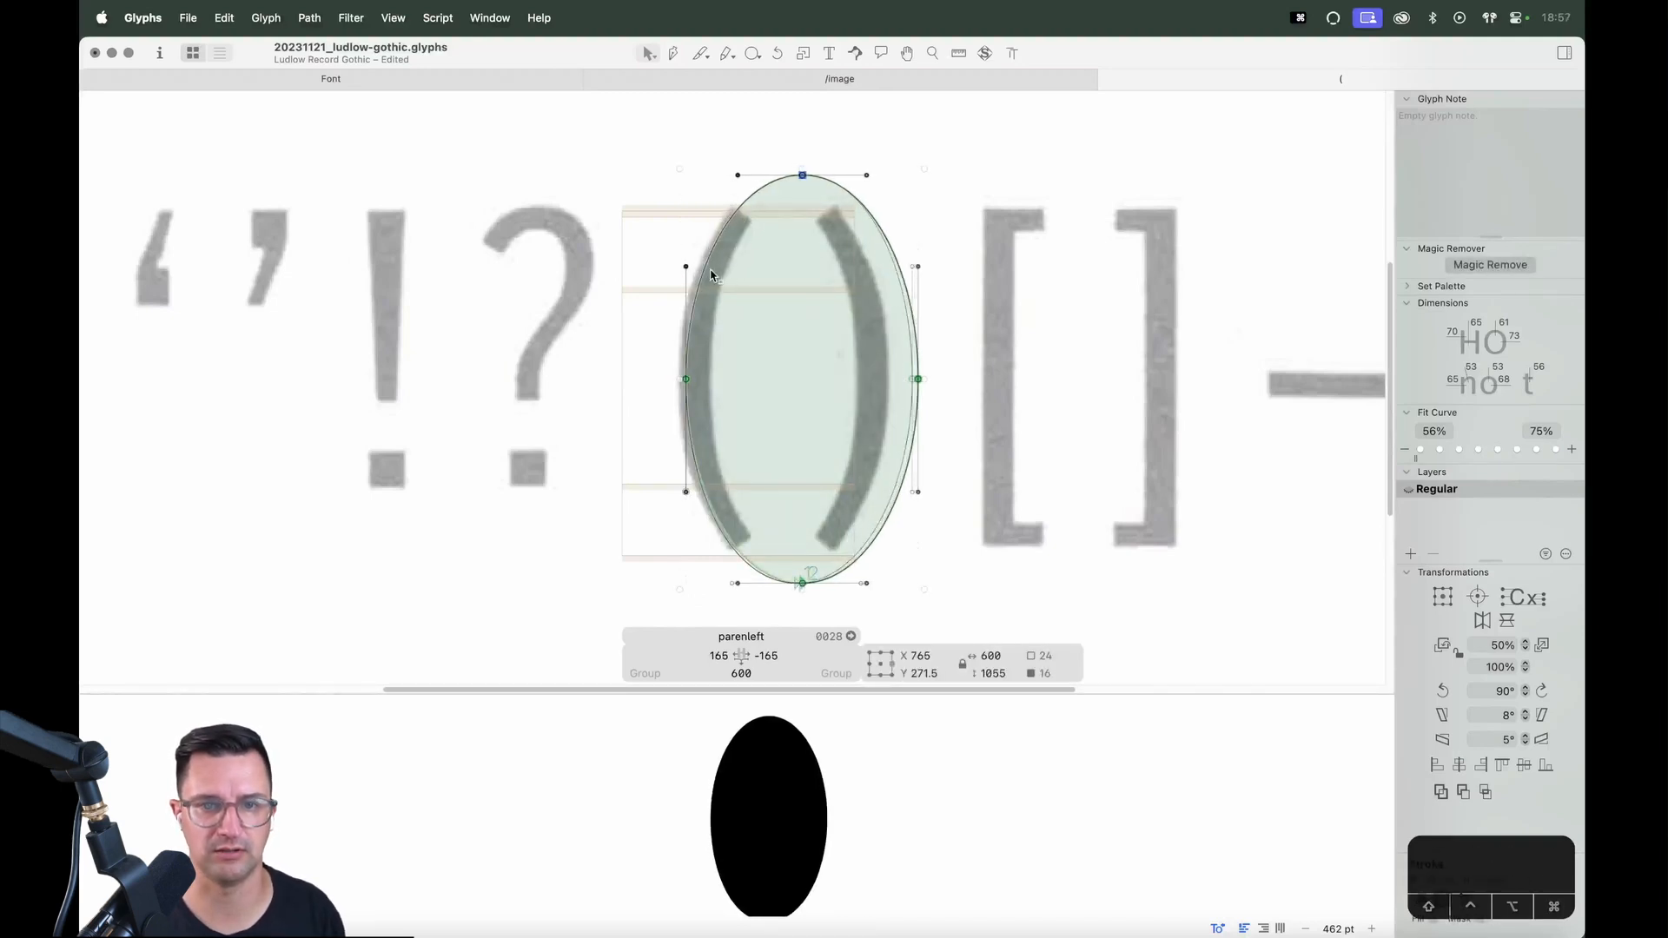
pyautogui.hotkey('shift', 'Right')
pyautogui.hotkey('shift', 'Right')
pyautogui.hotkey('shift', 'Right')
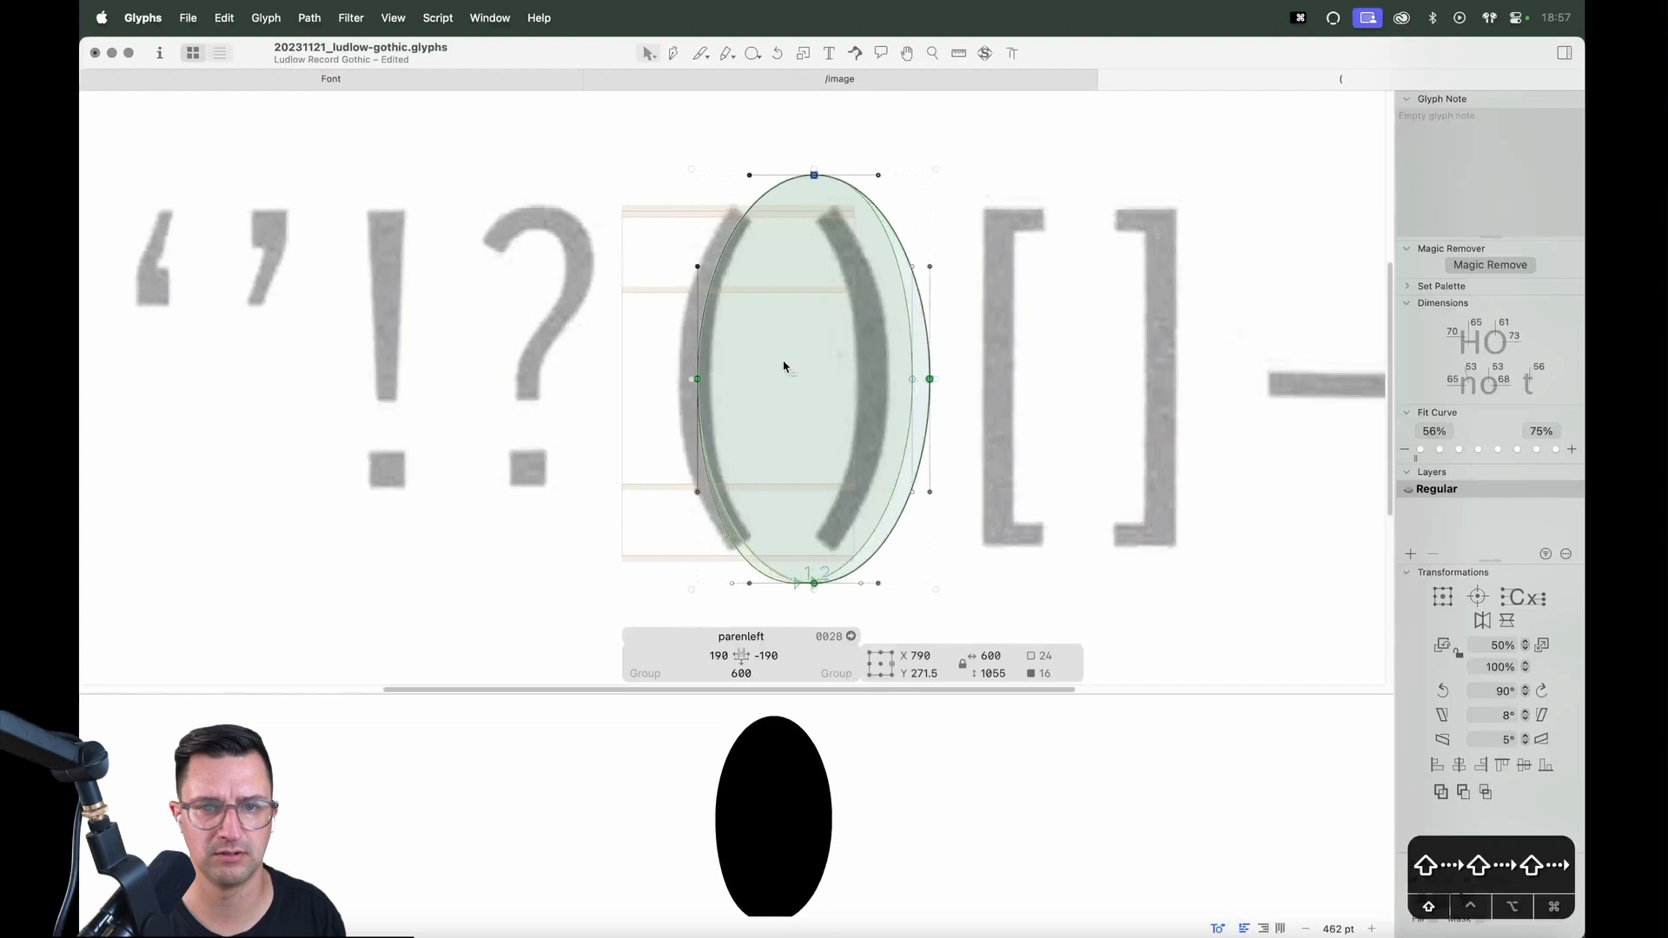
pyautogui.hotkey('shift', 'Right')
pyautogui.hotkey('shift', 'Right')
pyautogui.hotkey('shift', 'Right')
pyautogui.hotkey('shift', 'Right')
pyautogui.hotkey('shift', 'Right')
pyautogui.hotkey('shift', 'Right')
pyautogui.press('super+z')
pyautogui.press('super+z')
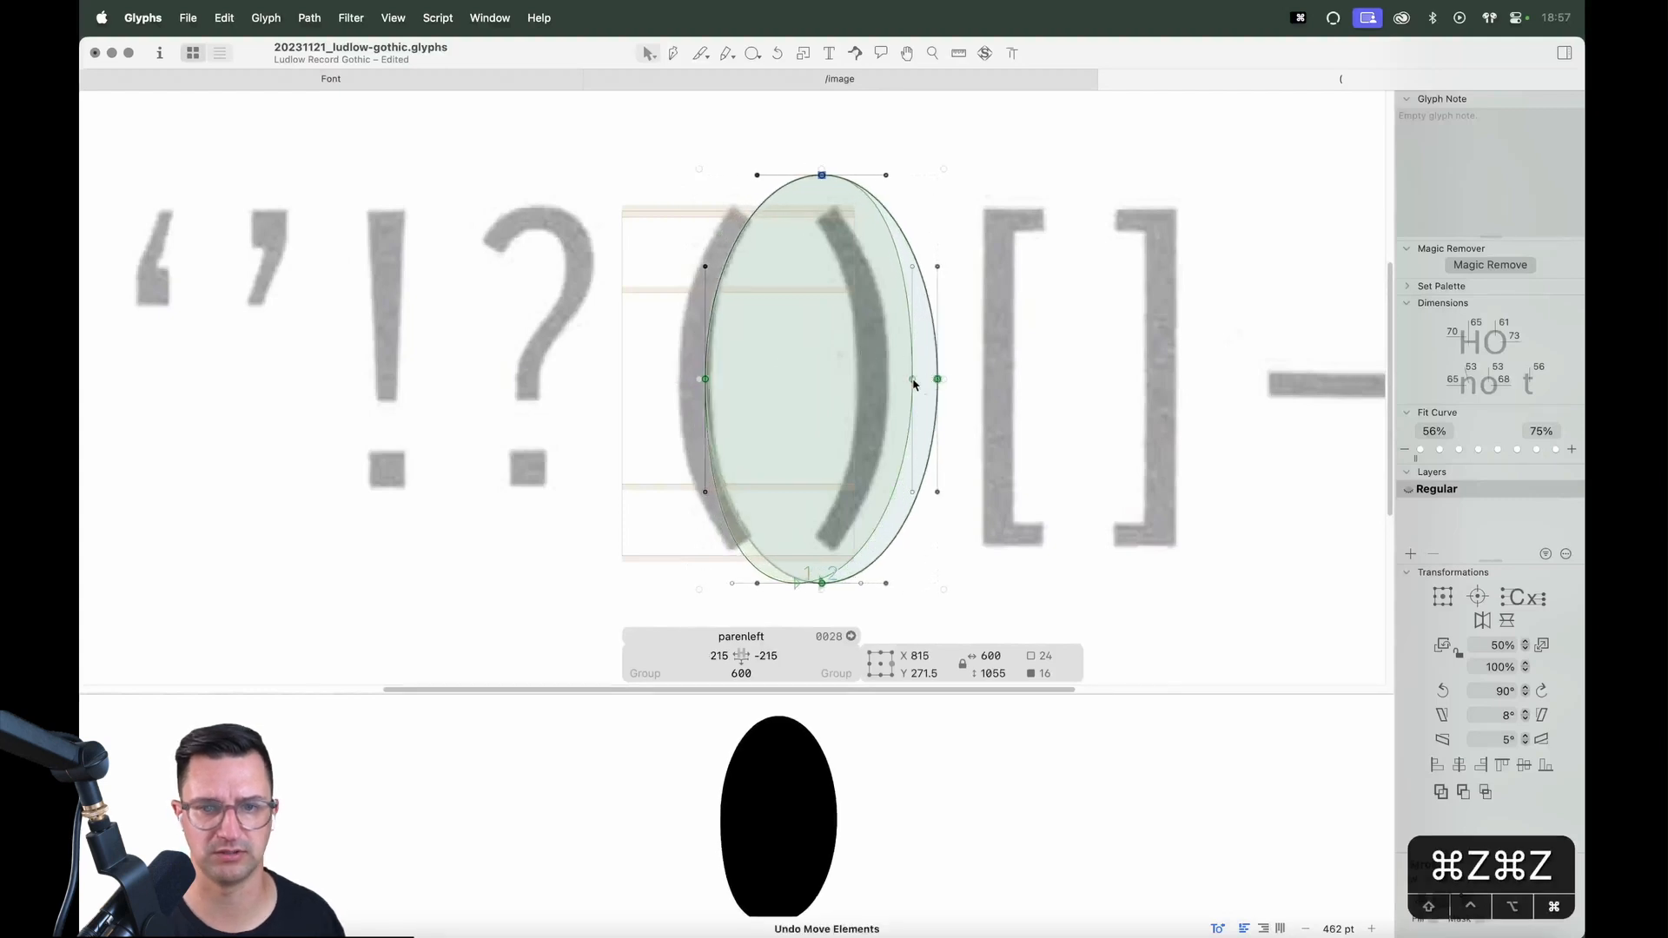
pyautogui.press('super+shift+z')
pyautogui.press('super+shift+z')
pyautogui.press('super+z')
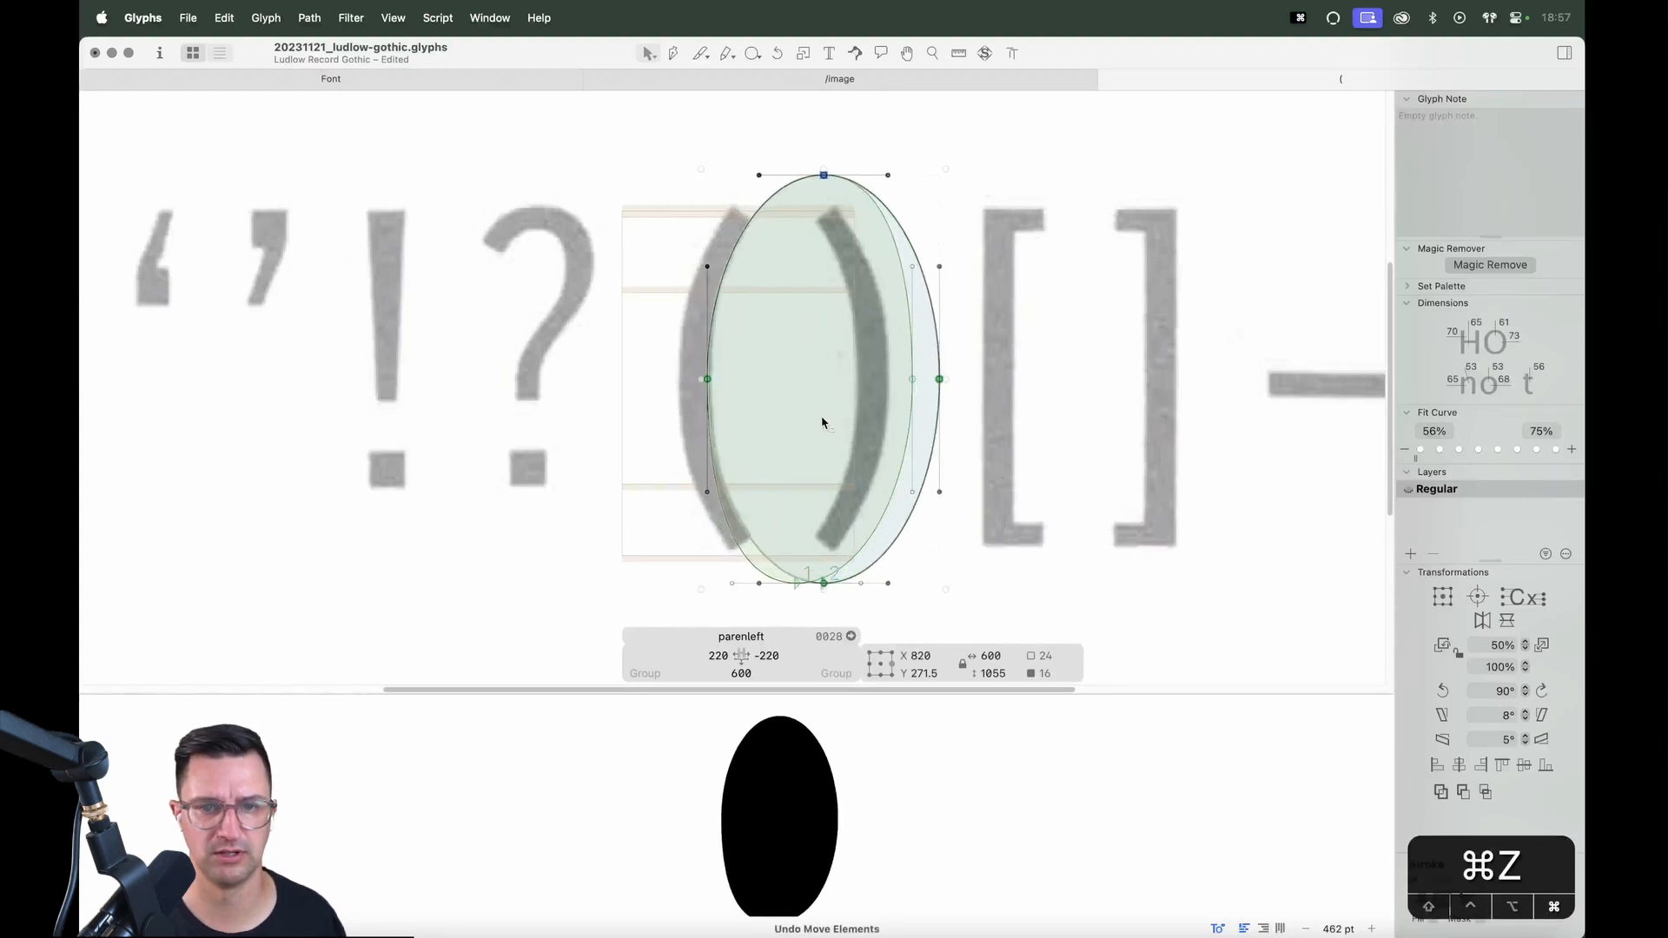
pyautogui.press('super+z')
pyautogui.press('super+z')
pyautogui.press('super+z')
pyautogui.press('super+z')
pyautogui.press('super+z')
pyautogui.press('super+z')
pyautogui.press('super+z')
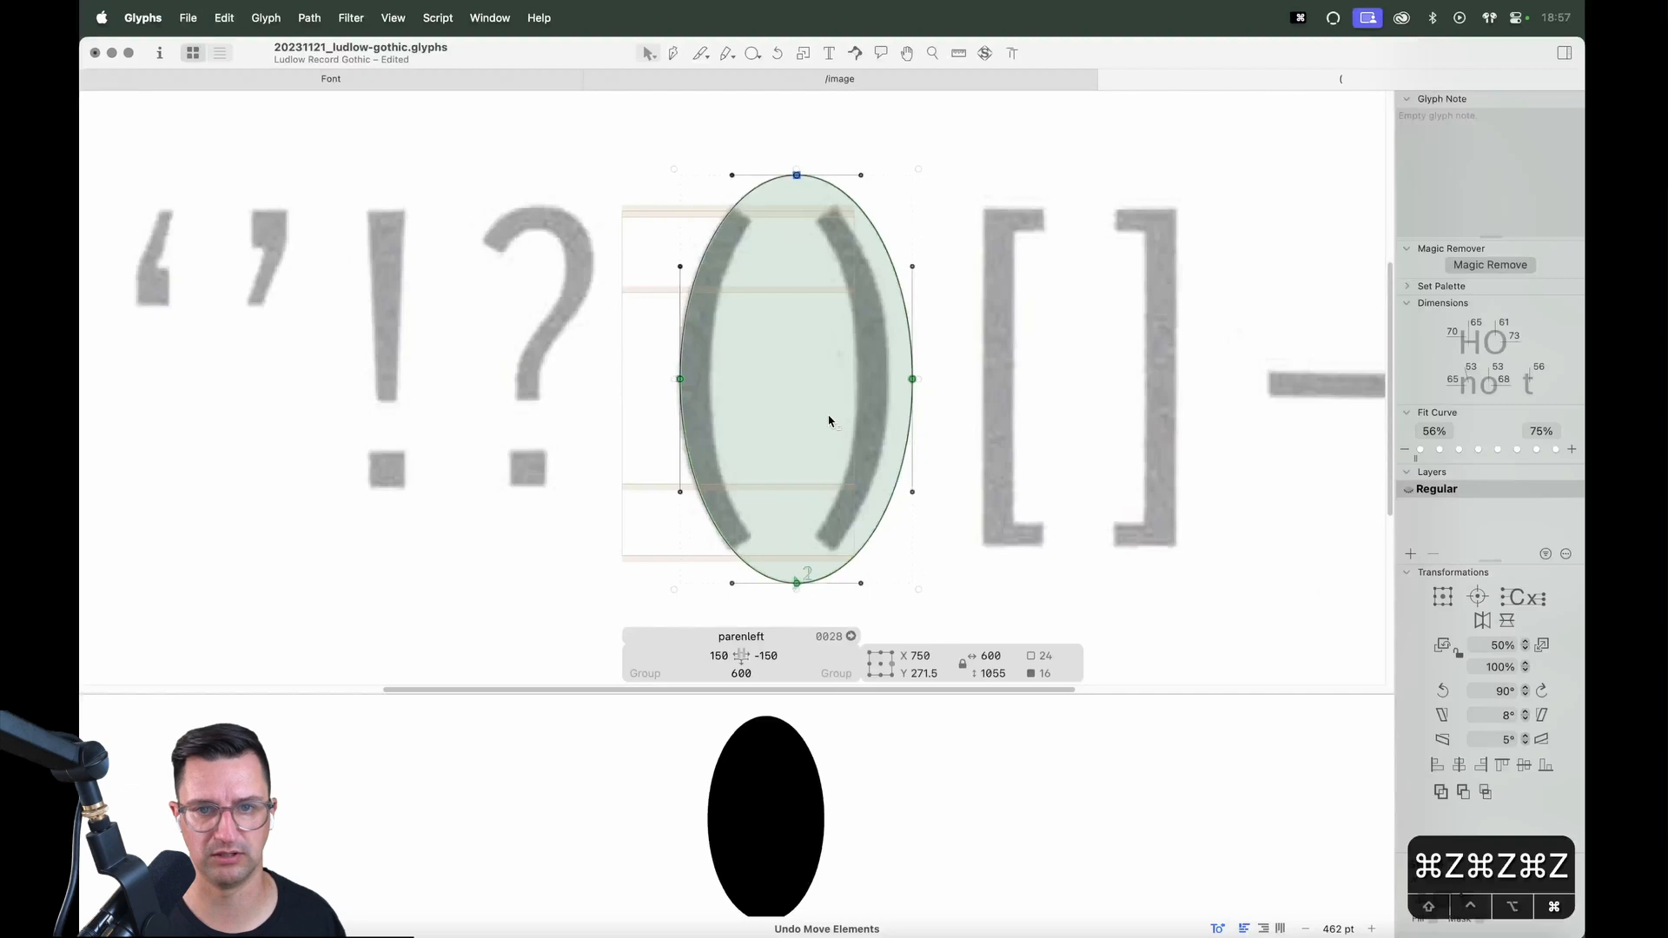
pyautogui.press('super+z')
pyautogui.press('super+shift+z')
# Select only one of the two stacked ellipses and shift it horizontally to X 830, toward the right parenthesis
pyautogui.click(973, 367)
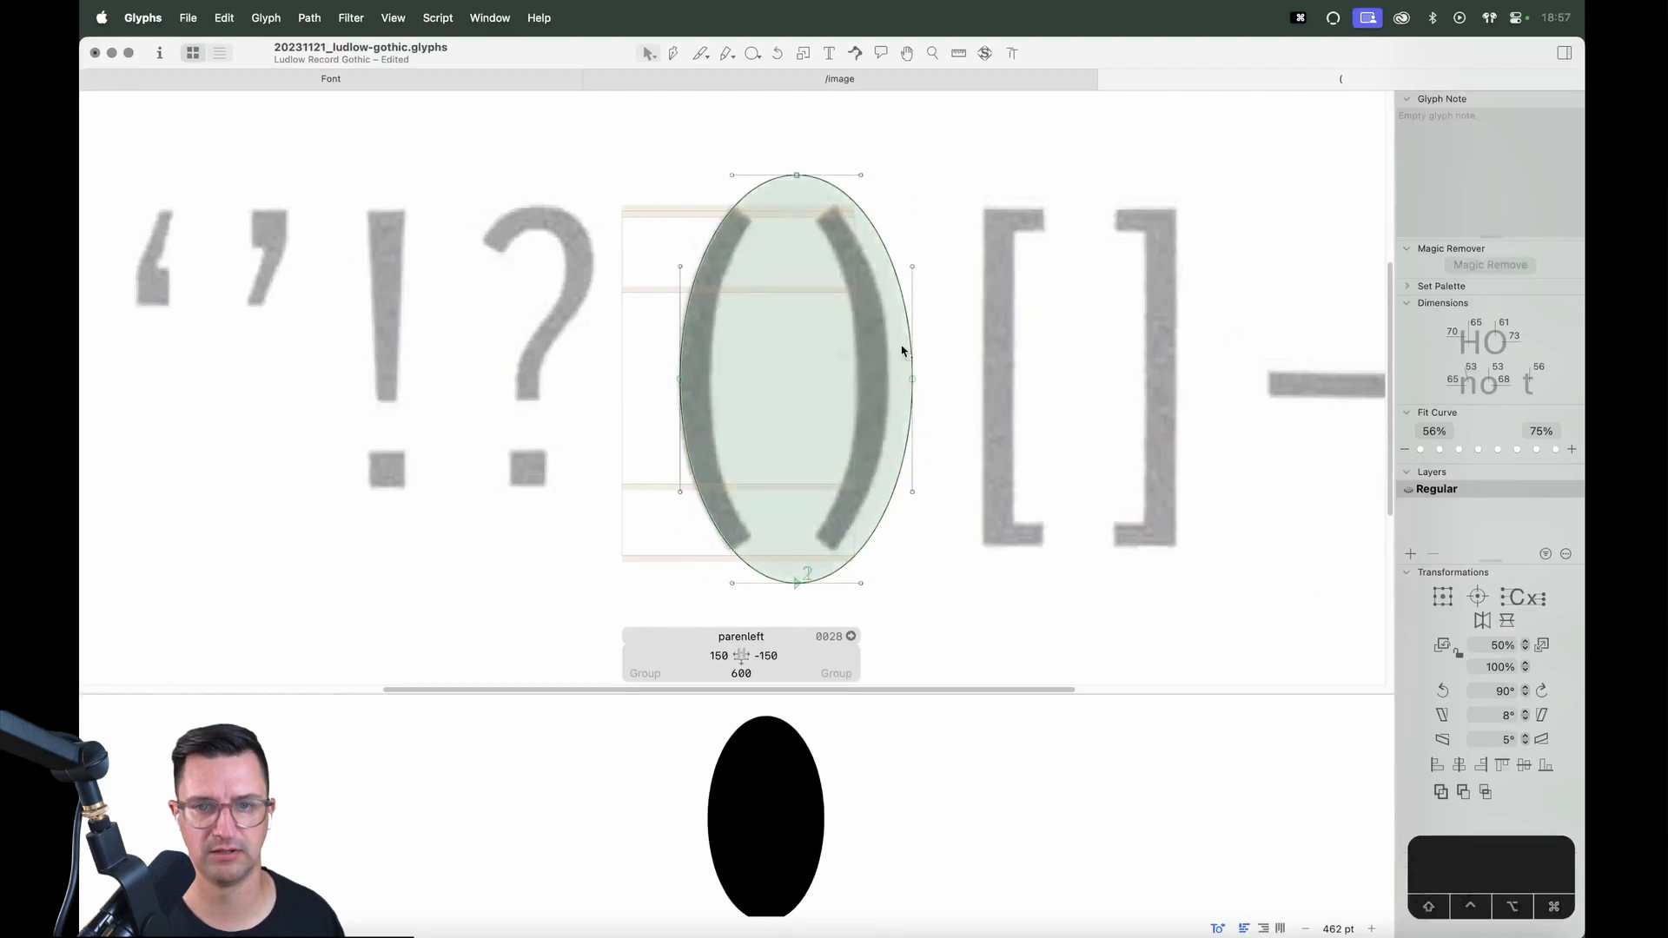
pyautogui.click(903, 351)
pyautogui.hotkey('shift', 'Right')
pyautogui.hotkey('shift', 'Right')
pyautogui.hotkey('shift', 'Right')
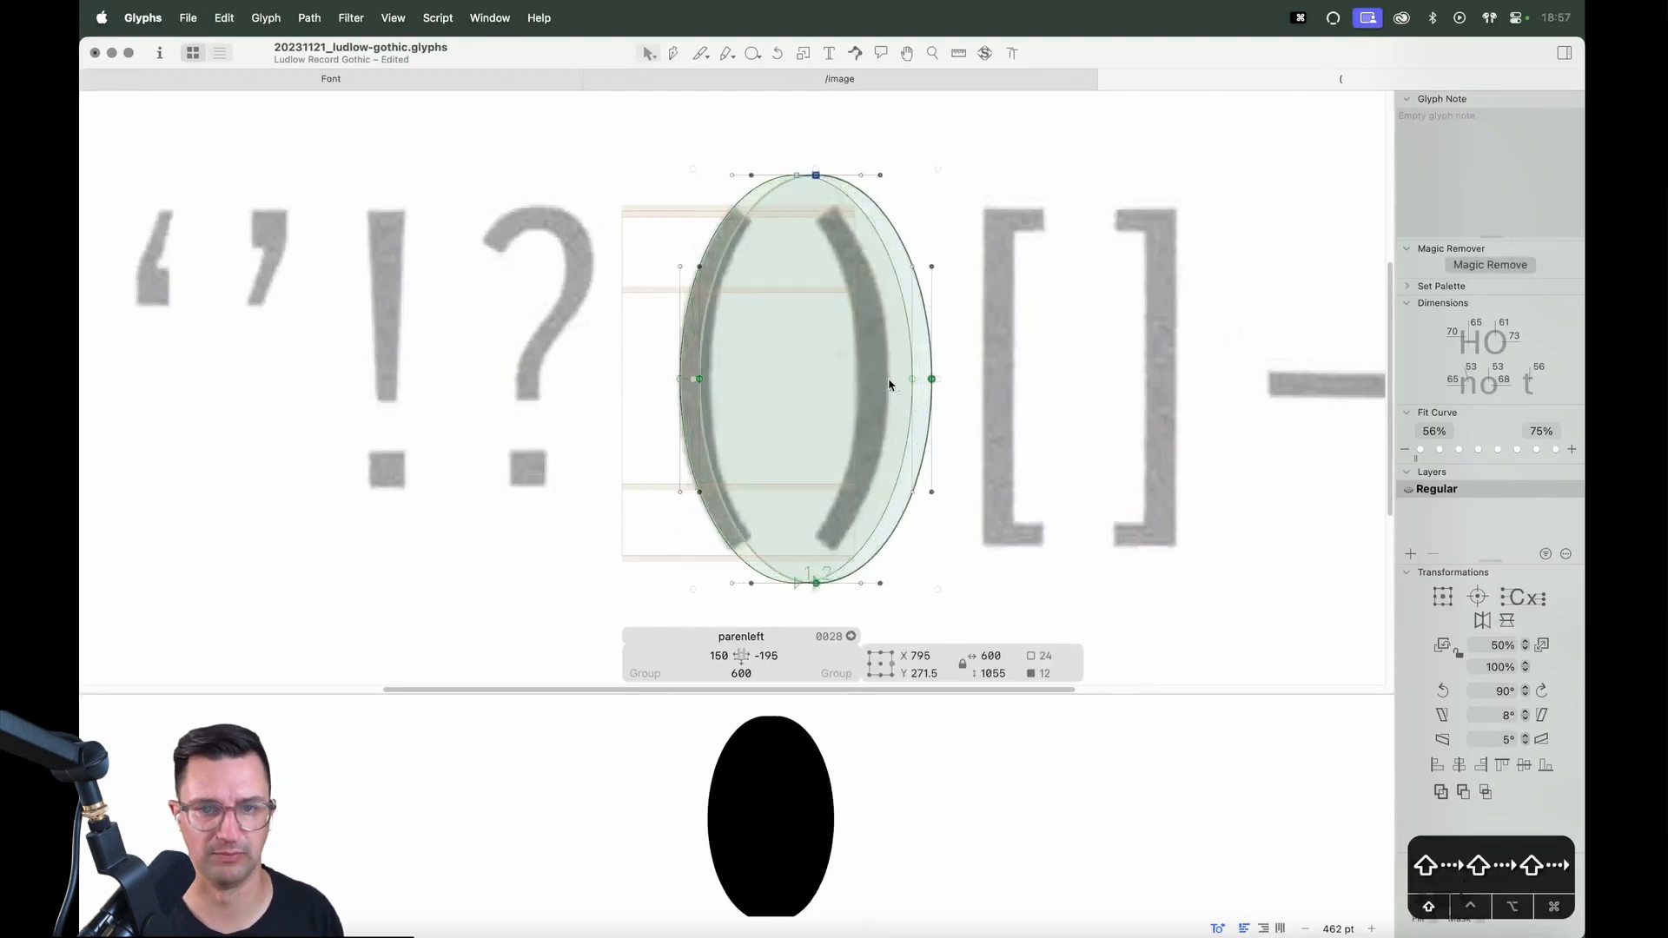
pyautogui.hotkey('shift', 'Right')
pyautogui.hotkey('shift', 'Right')
pyautogui.hotkey('shift', 'Right')
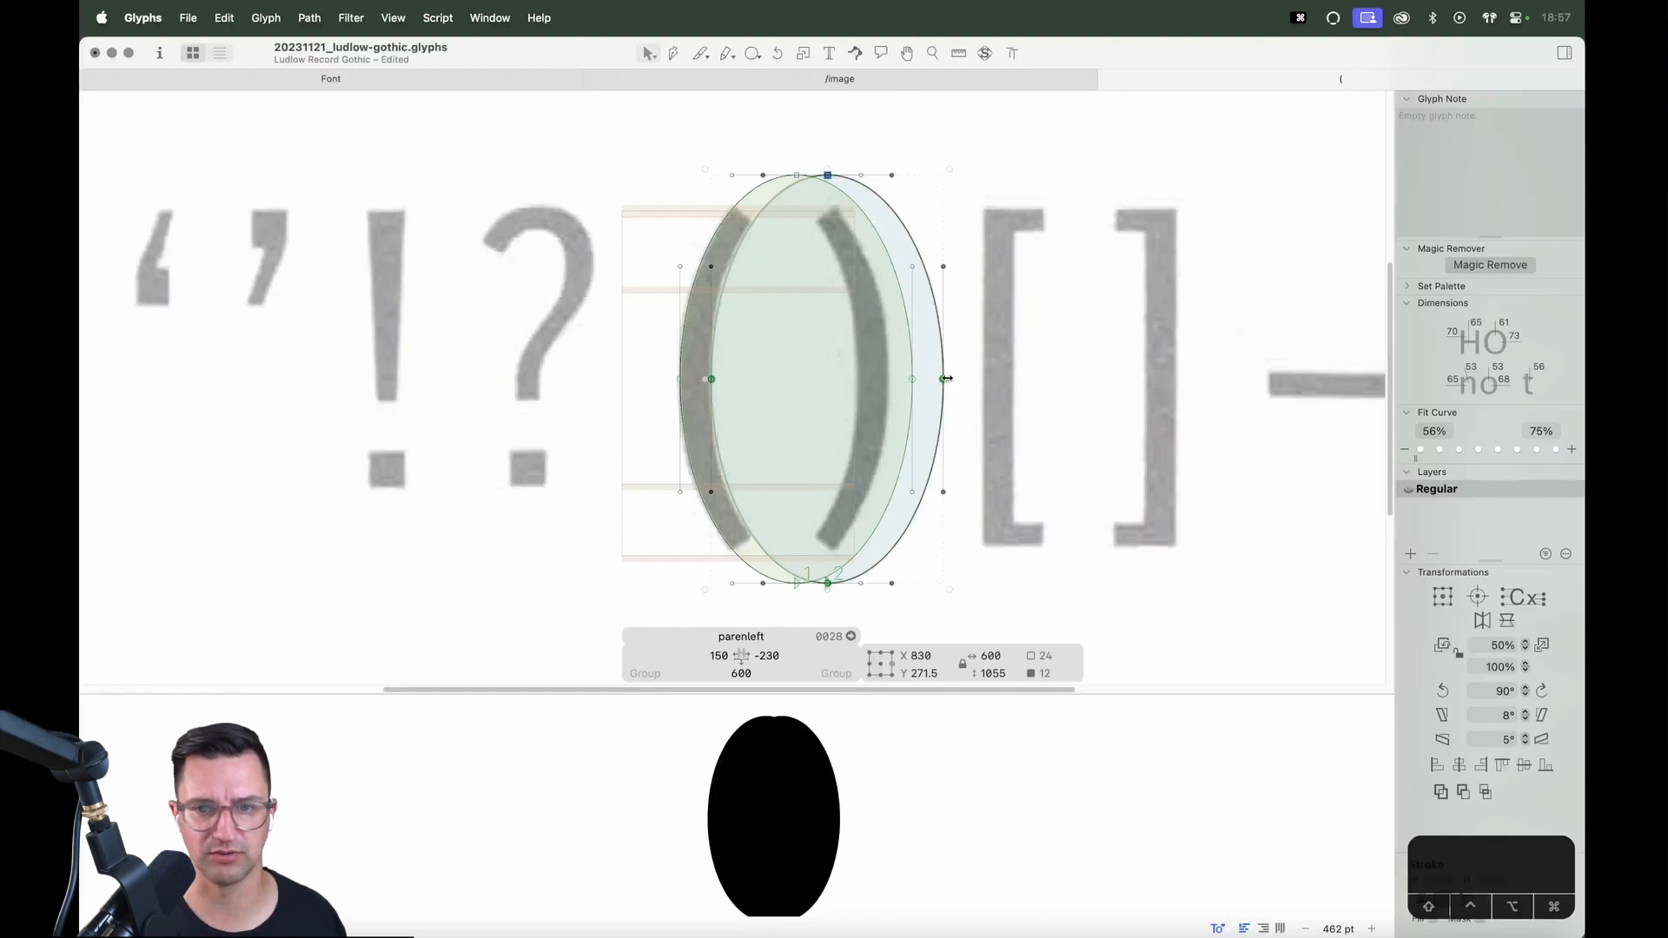
# Resize the inner ellipse to 481 by 987 units and nudge it to X 709, matching the scanned left parenthesis's inner curve
pyautogui.moveTo(947, 379); pyautogui.dragTo(929, 379)
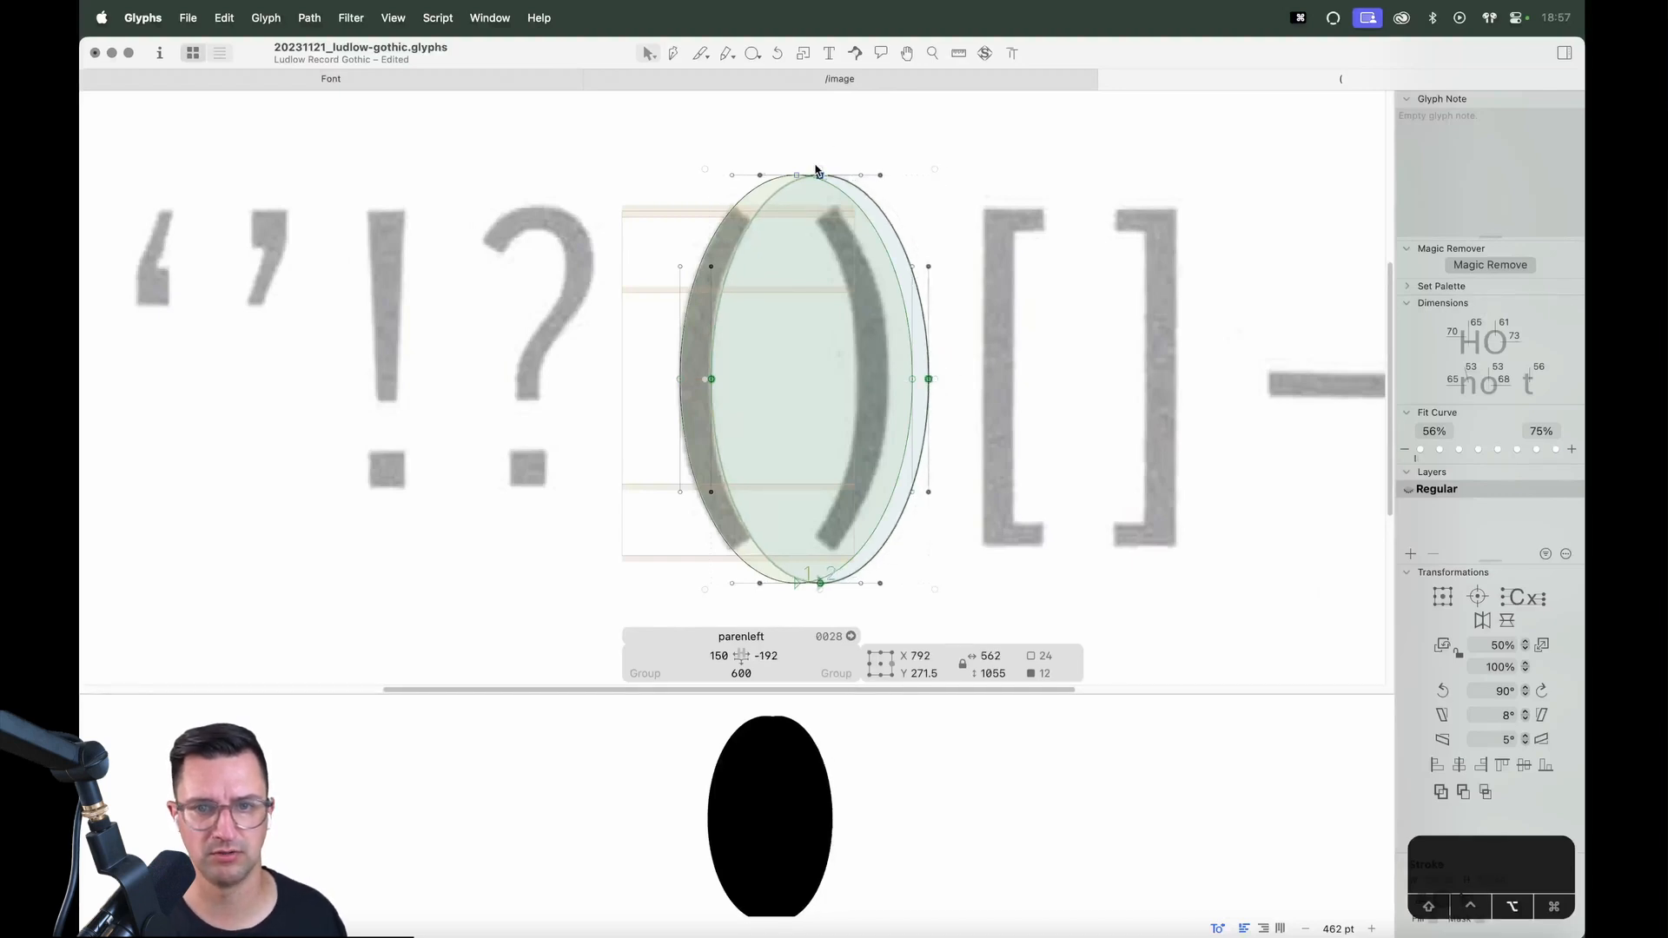
pyautogui.moveTo(821, 169); pyautogui.dragTo(821, 186)
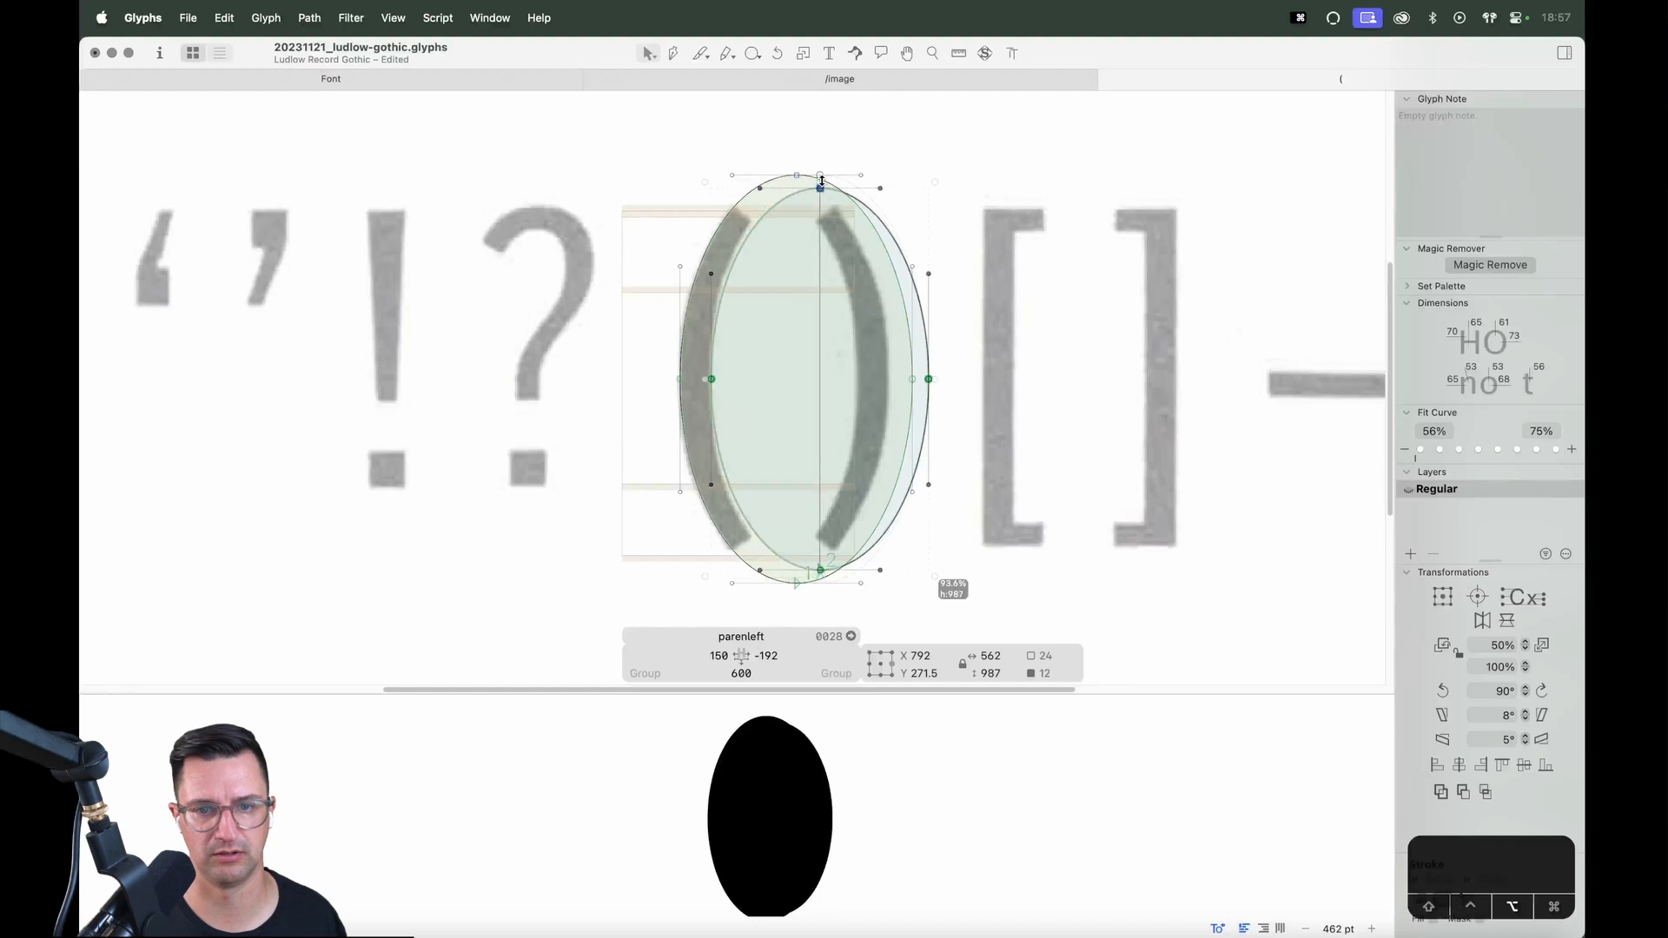
pyautogui.moveTo(935, 378); pyautogui.dragTo(903, 378)
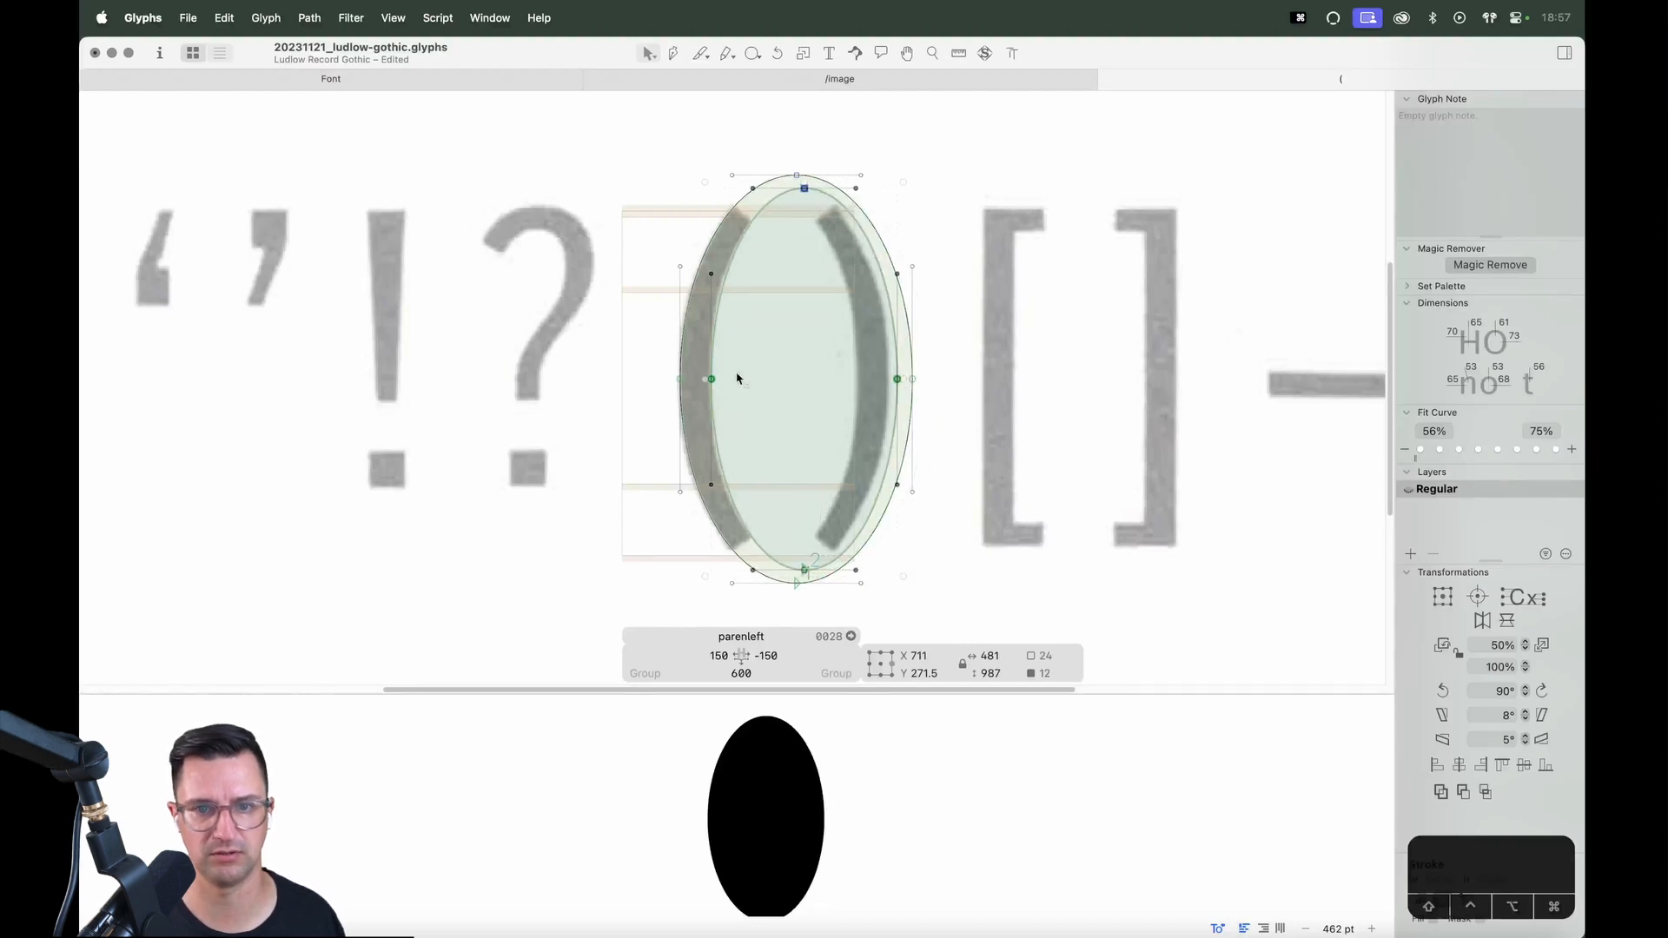
pyautogui.press('Left')
pyautogui.press('Left')
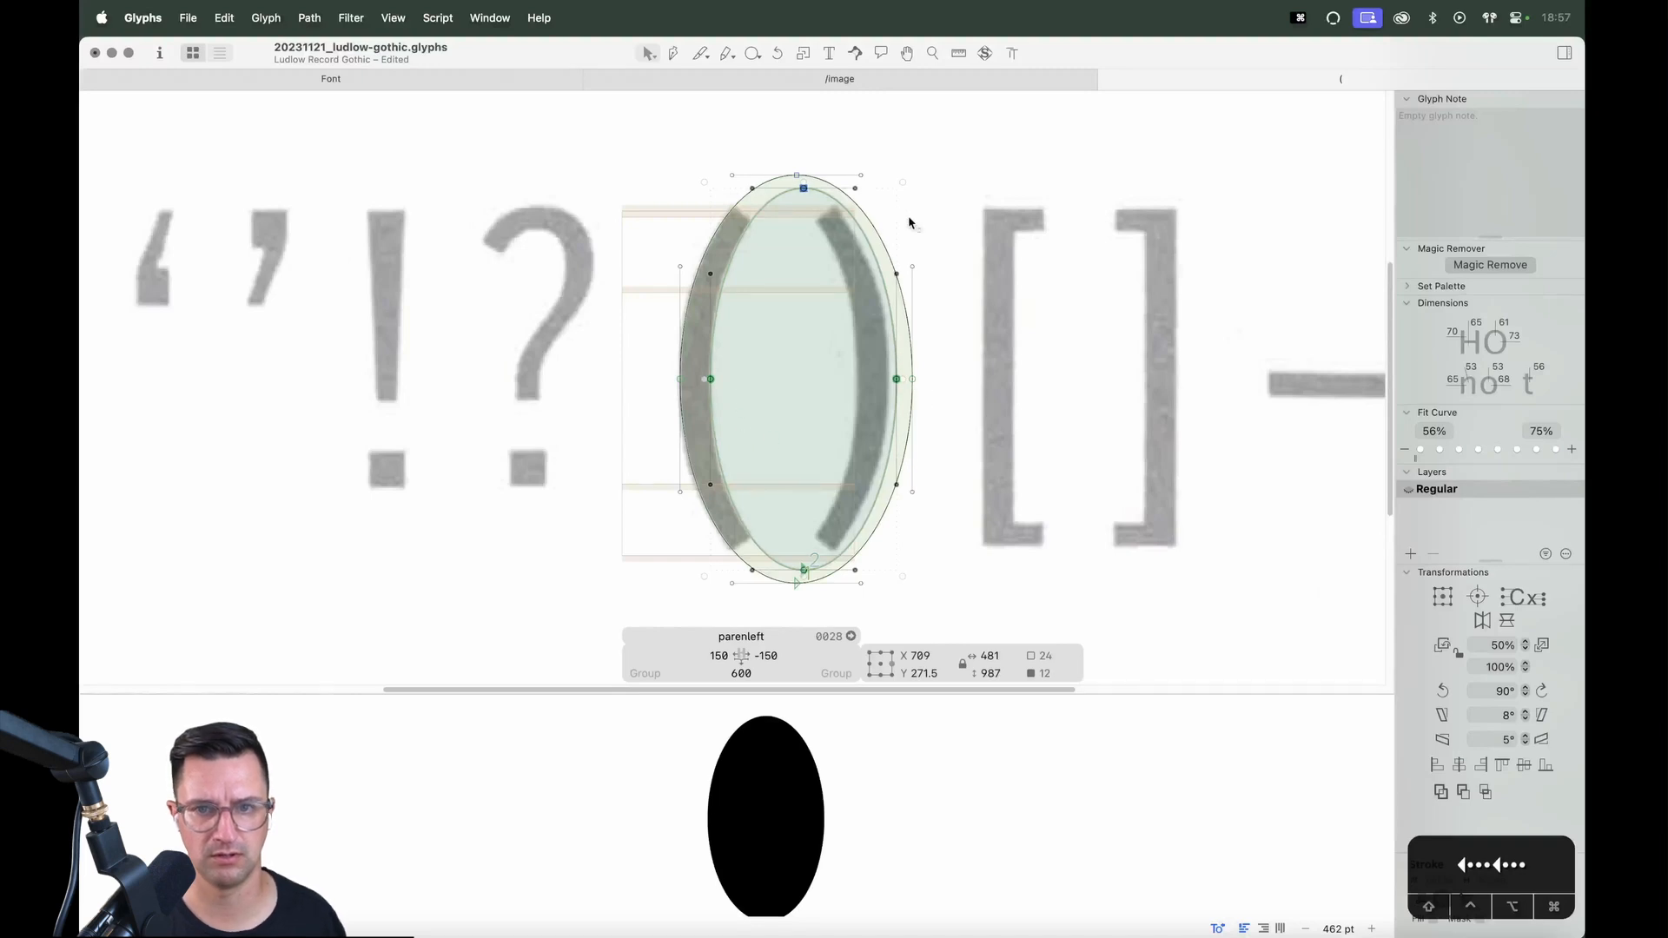
# Try the lighter curve-fit settings on the inner ellipse and apply the lowest one, 56%
pyautogui.click(1438, 449)
pyautogui.click(1458, 449)
pyautogui.click(1440, 448)
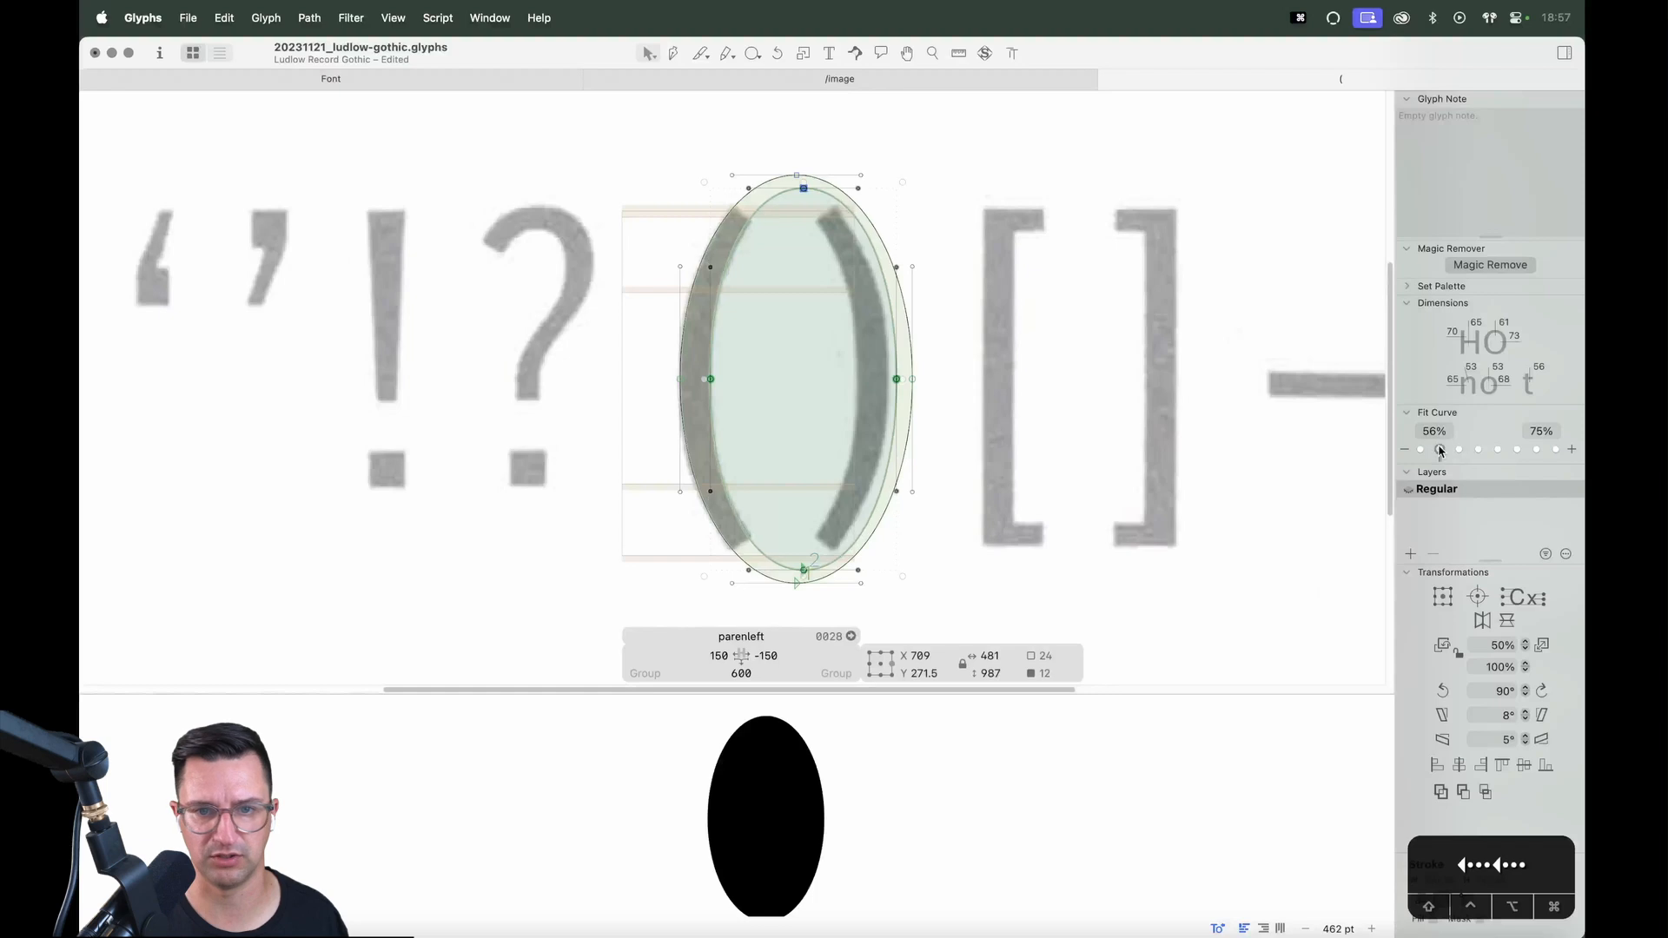
pyautogui.click(1422, 449)
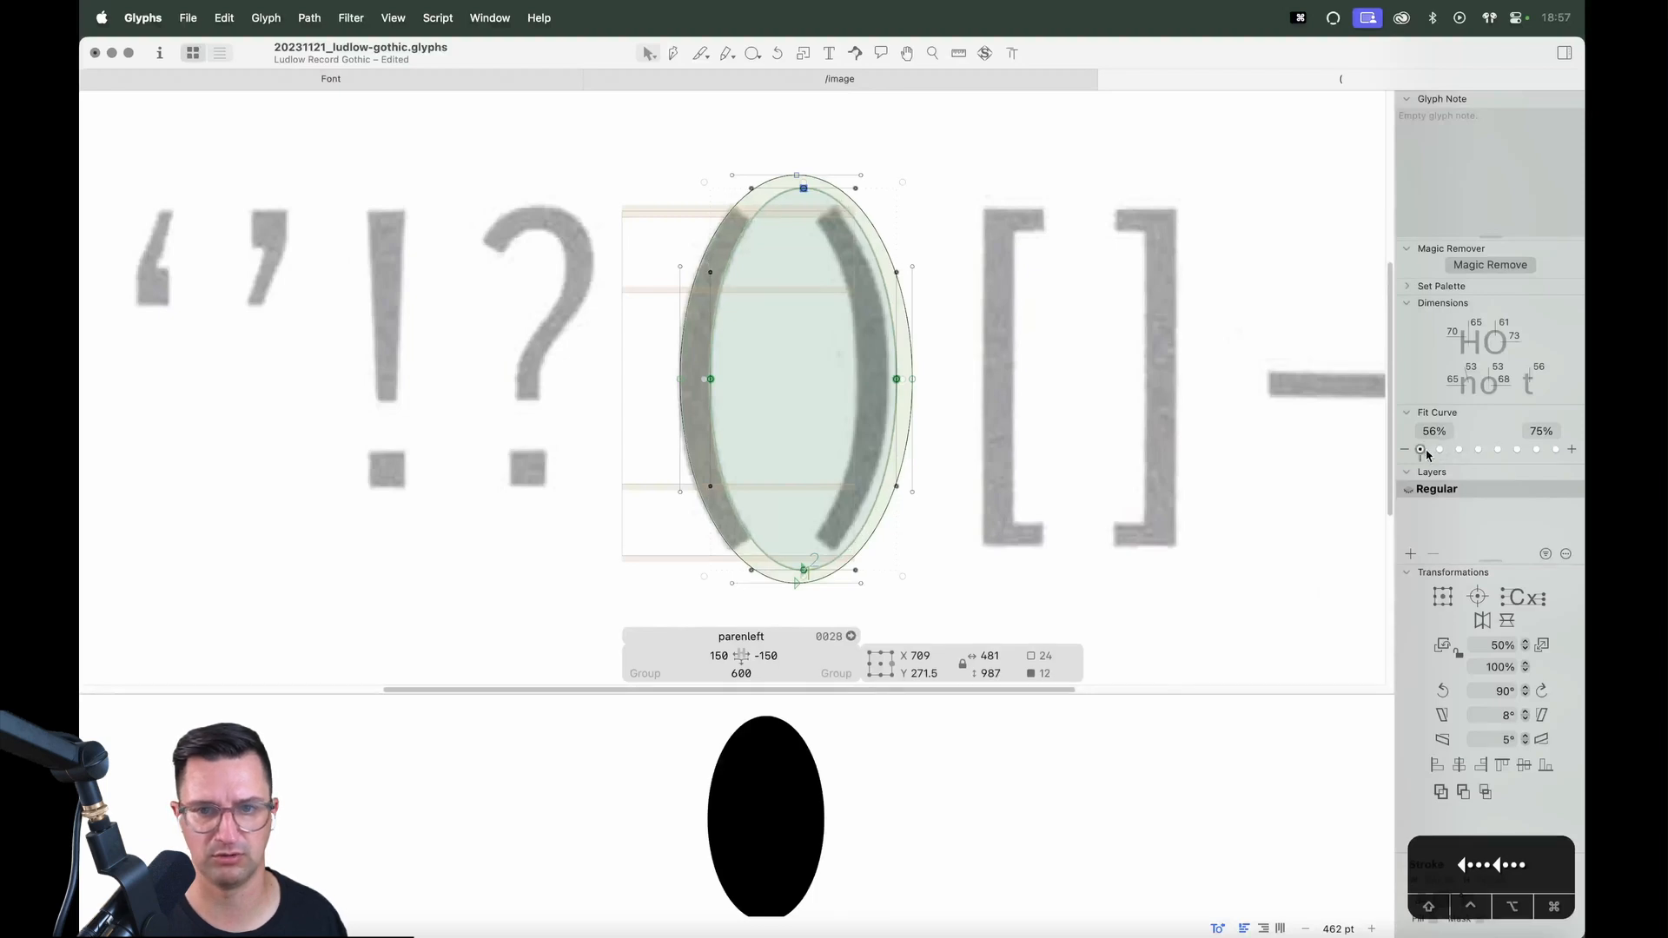
# Correct the path direction of both ellipses so the inner one is cut out of the outer one, and check the preview
pyautogui.click(1018, 519)
pyautogui.press('space')
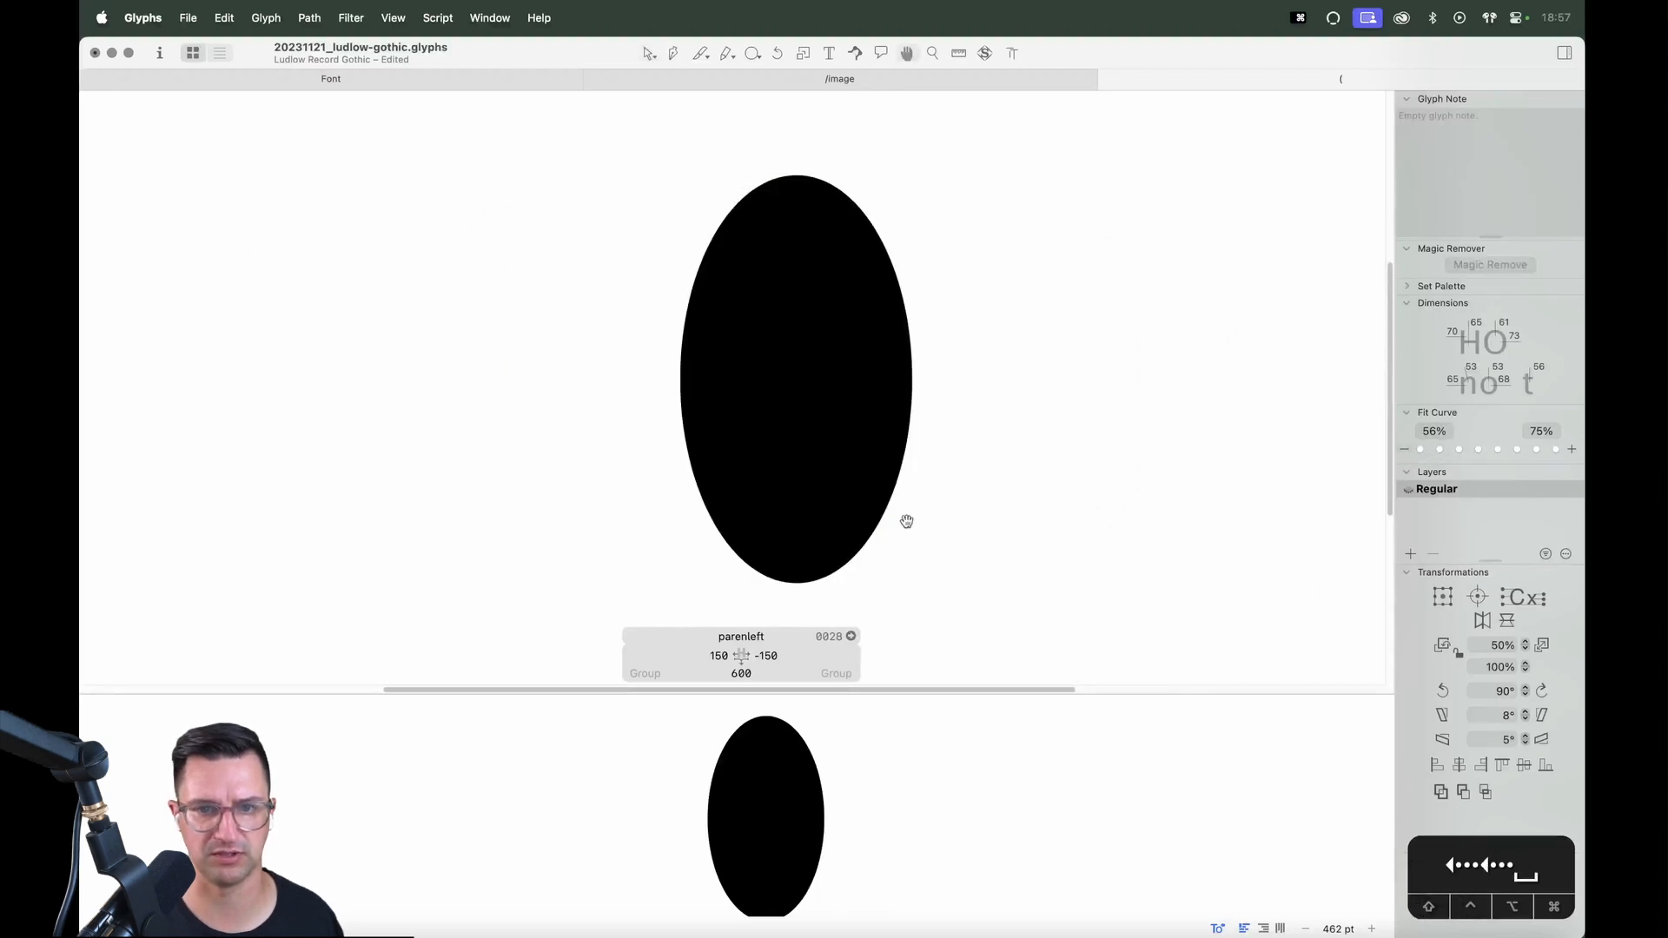
pyautogui.press('super+a')
pyautogui.press('shift+super+r')
pyautogui.press('space')
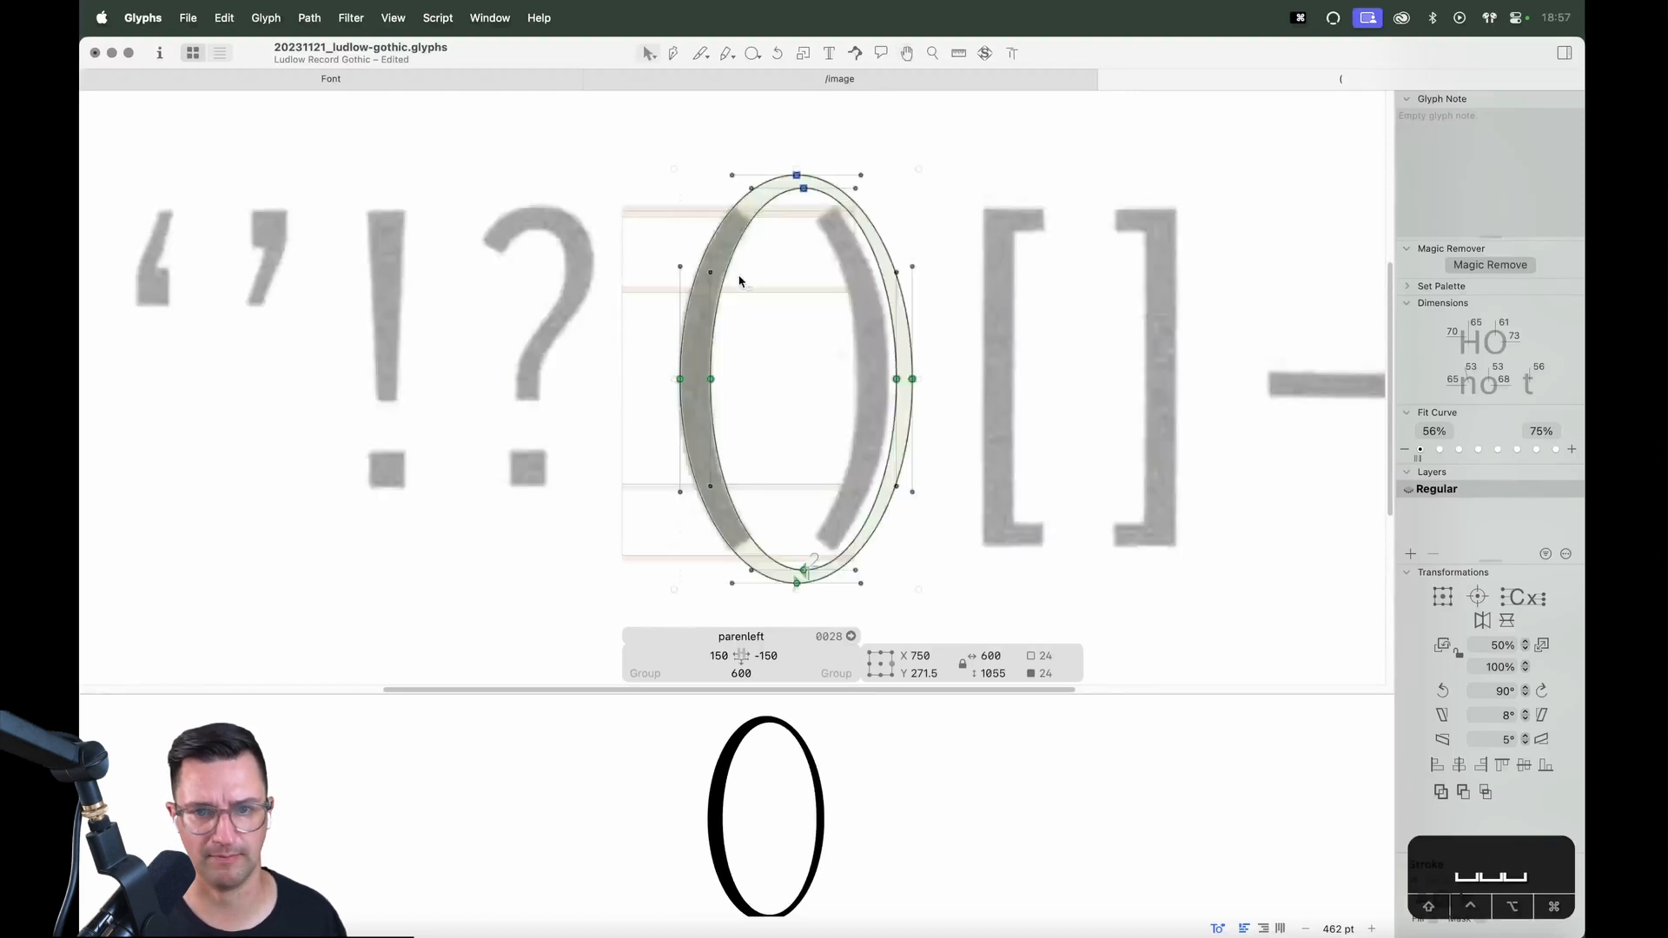
pyautogui.click(1443, 795)
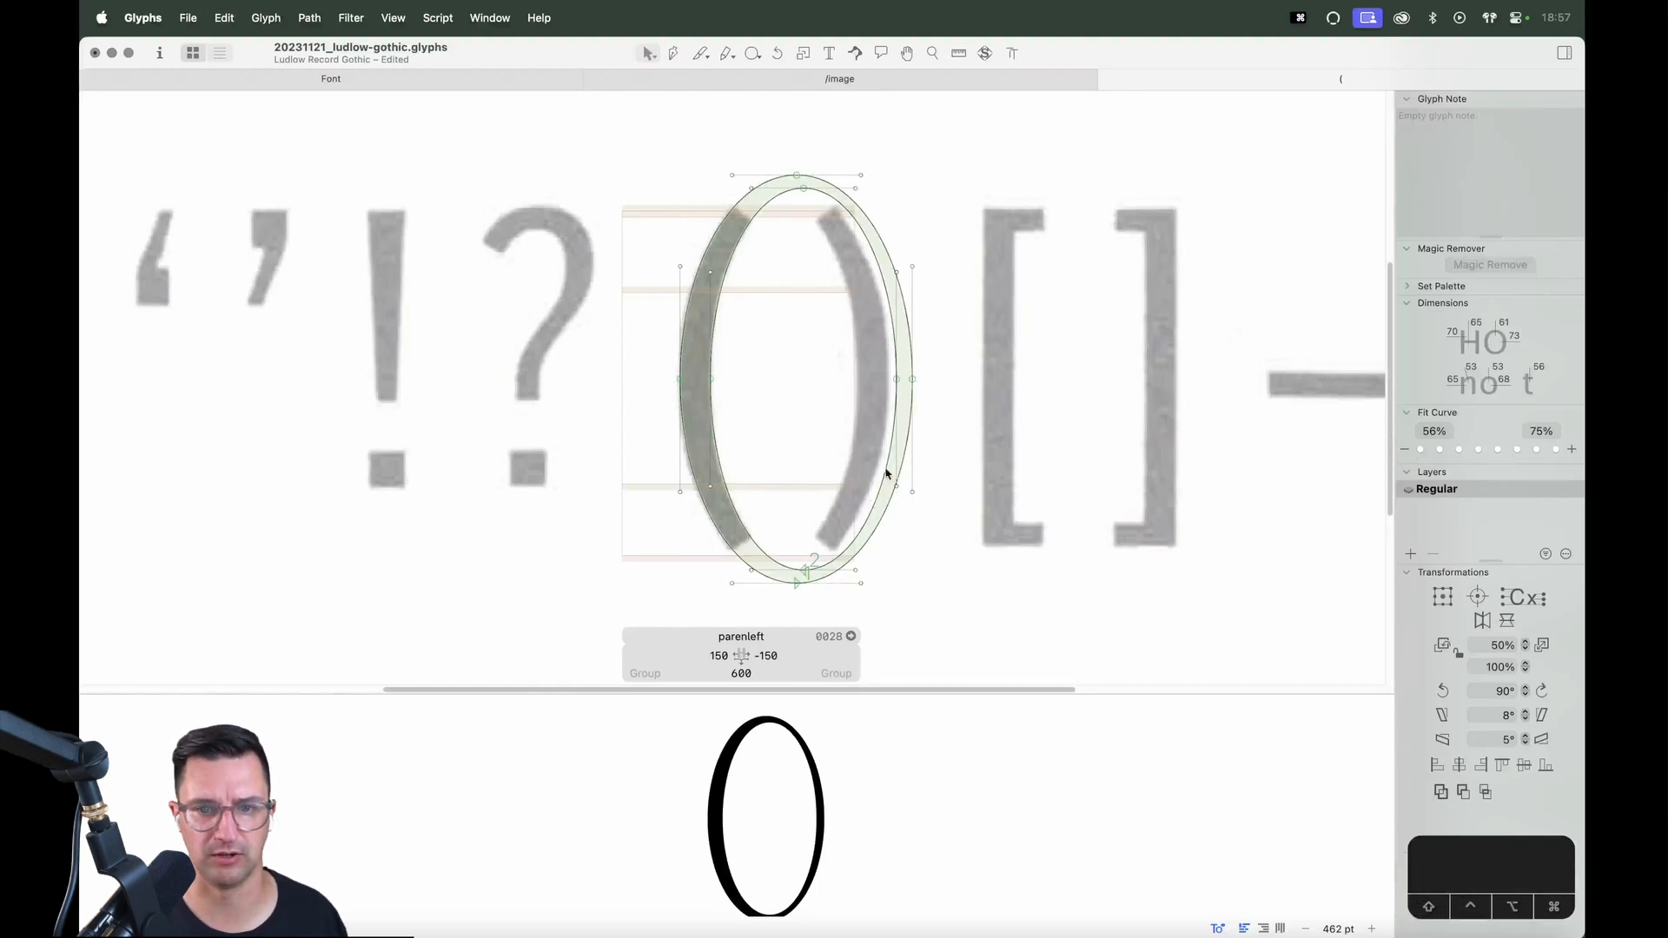
# Delete the bottom nodes of both ellipses, leaving only the open upper halves
pyautogui.press('v')
pyautogui.moveTo(979, 402); pyautogui.dragTo(491, 602)
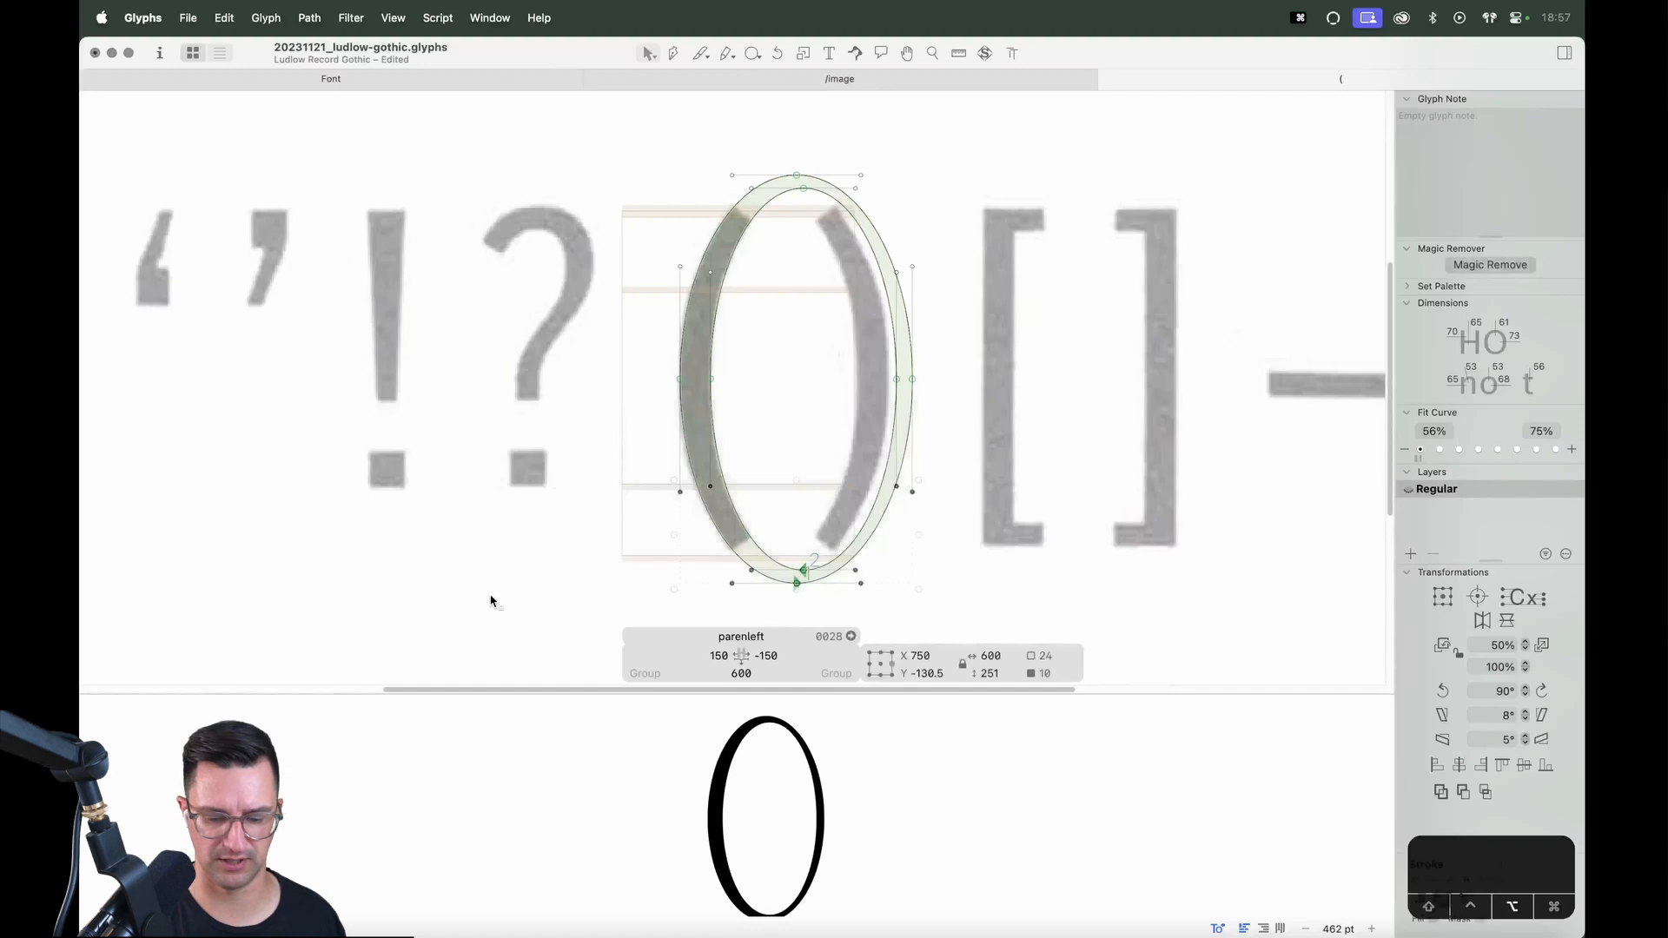
pyautogui.hotkey('alt', 'BackSpace')
# Cut both arcs along the slanted upper terminal of the scanned left parenthesis and delete the part beyond the cut
pyautogui.press('z')
pyautogui.click(831, 205)
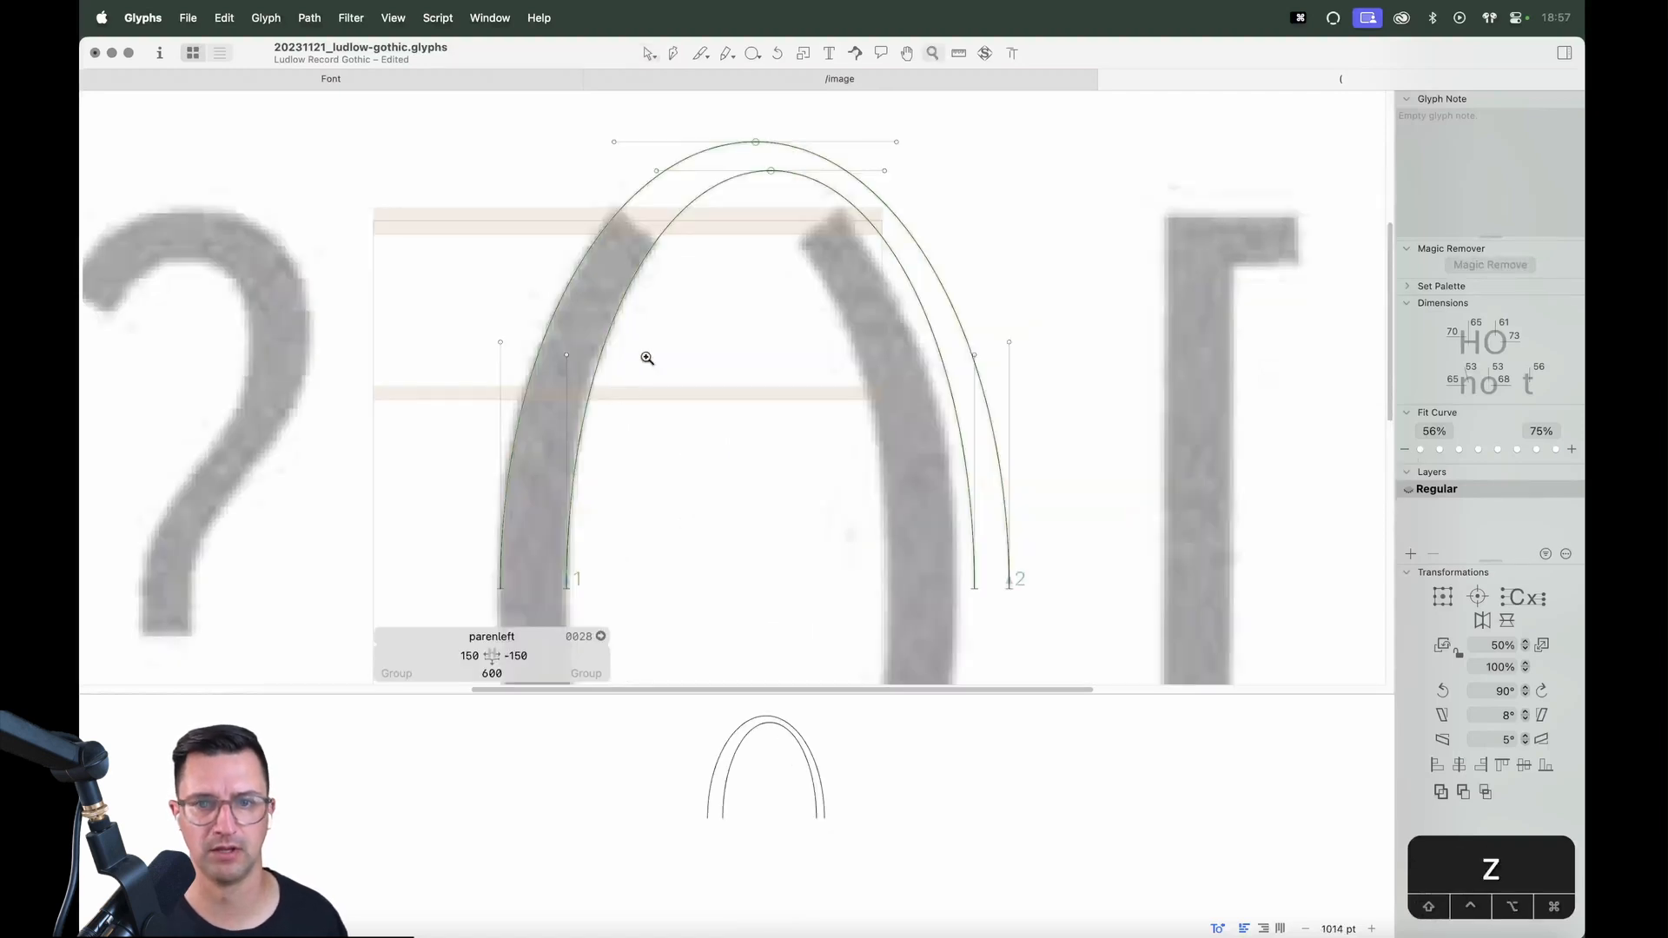
pyautogui.press('e')
pyautogui.moveTo(596, 183); pyautogui.dragTo(726, 291)
pyautogui.press('v')
pyautogui.click(719, 208)
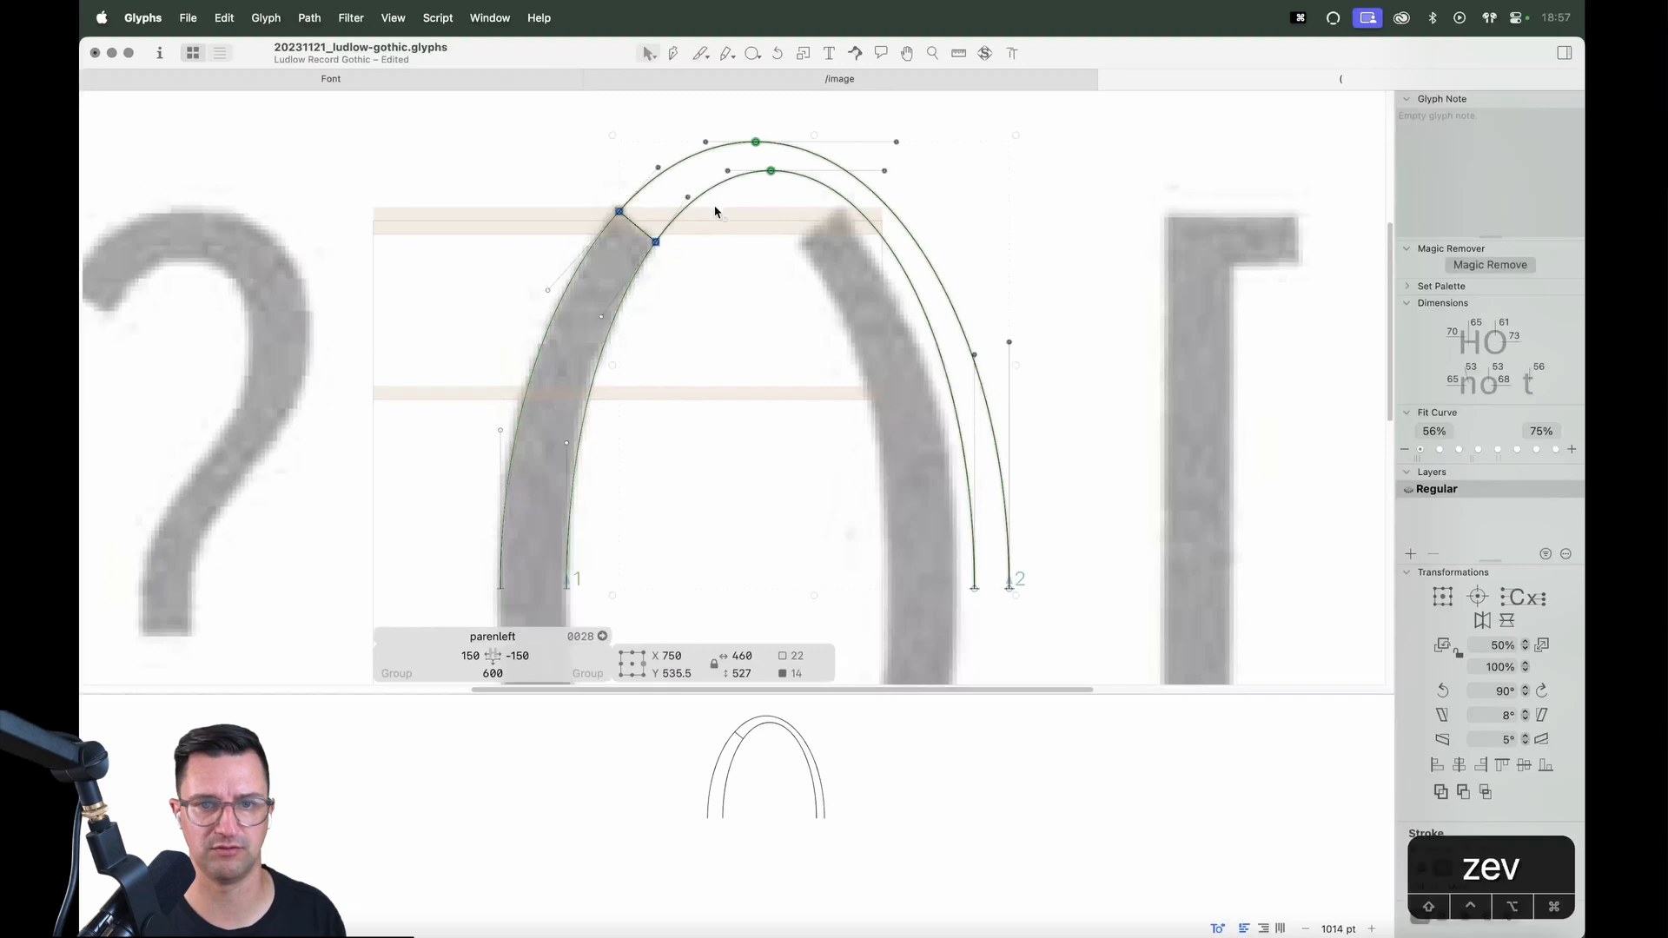
pyautogui.press('BackSpace')
# Add a vertically flipped copy of the upper half of the parenthesis and place it over the scanned lower half
pyautogui.press('super+minus')
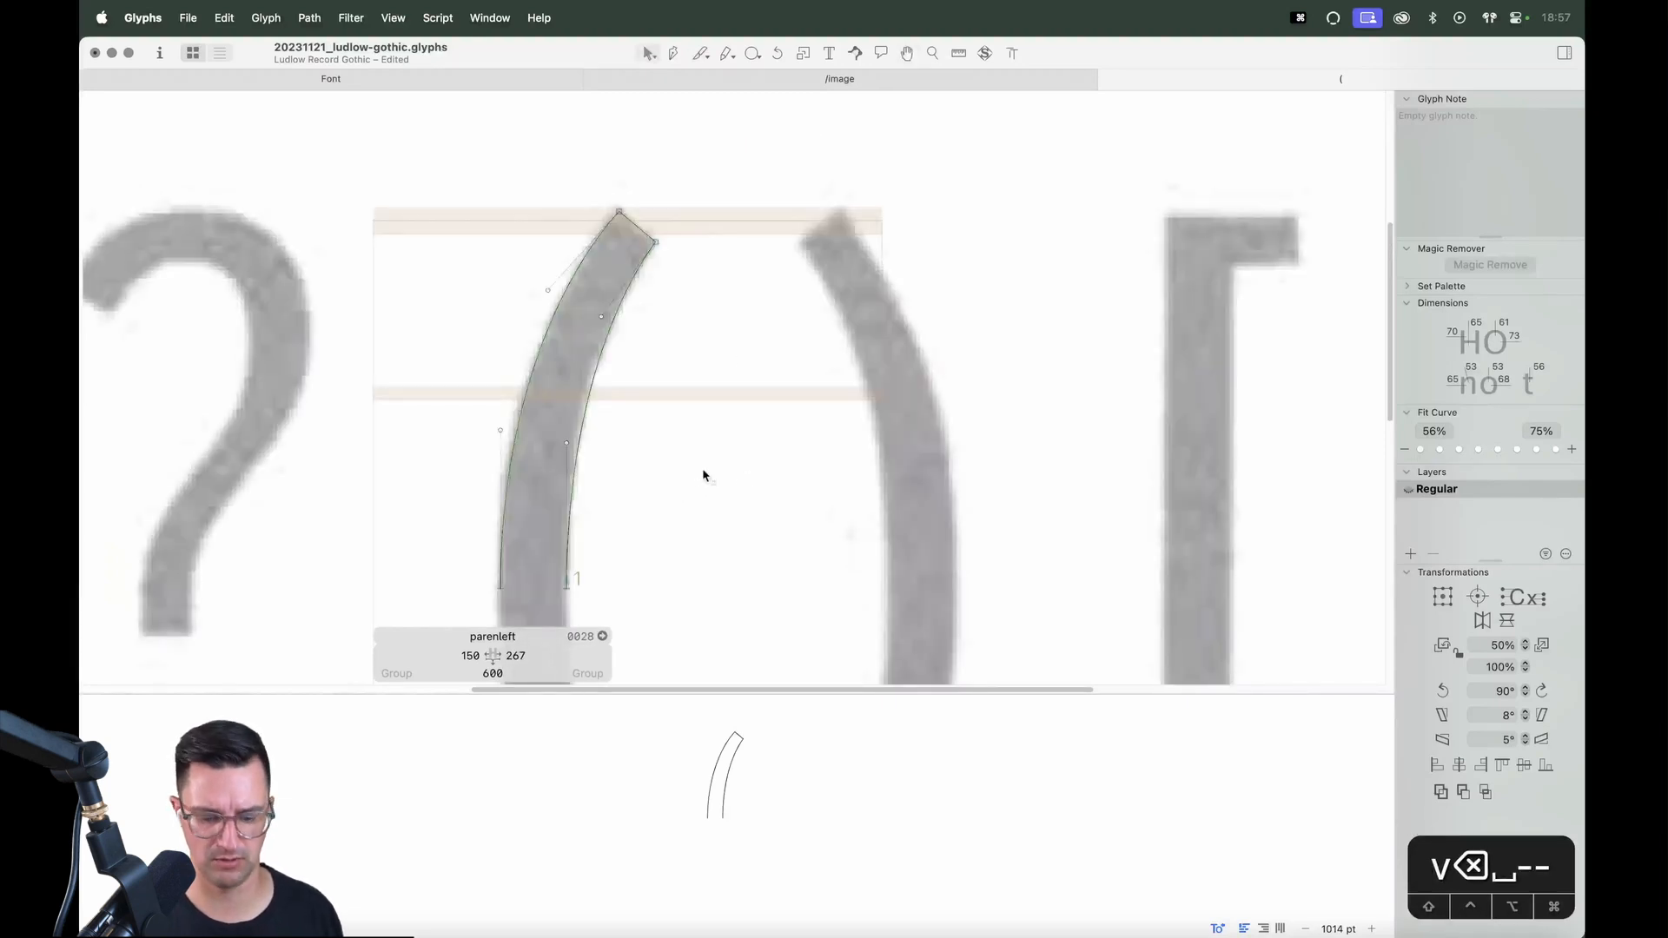
pyautogui.press('super+minus')
pyautogui.moveTo(726, 492); pyautogui.dragTo(748, 387)
pyautogui.press('super+a')
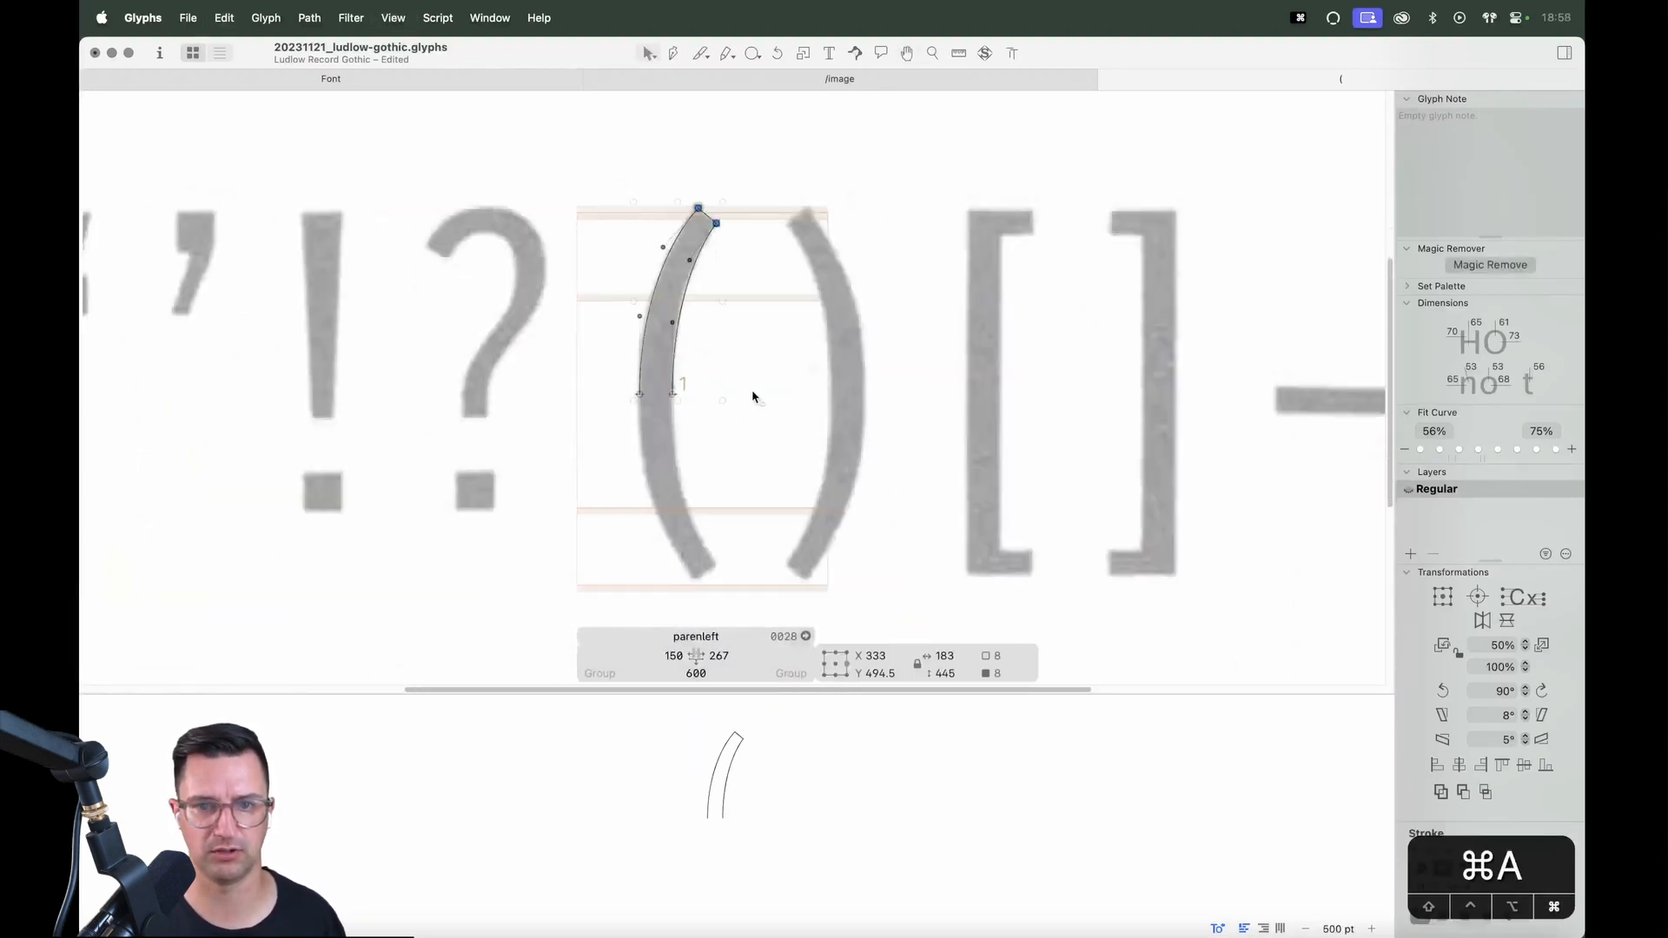
pyautogui.click(1509, 622)
pyautogui.moveTo(716, 383); pyautogui.dragTo(726, 563)
# Nudge the lower half up until its end nodes join the upper half in one closed outline, and preview the shape
pyautogui.press('z')
pyautogui.moveTo(700, 392); pyautogui.dragTo(532, 396)
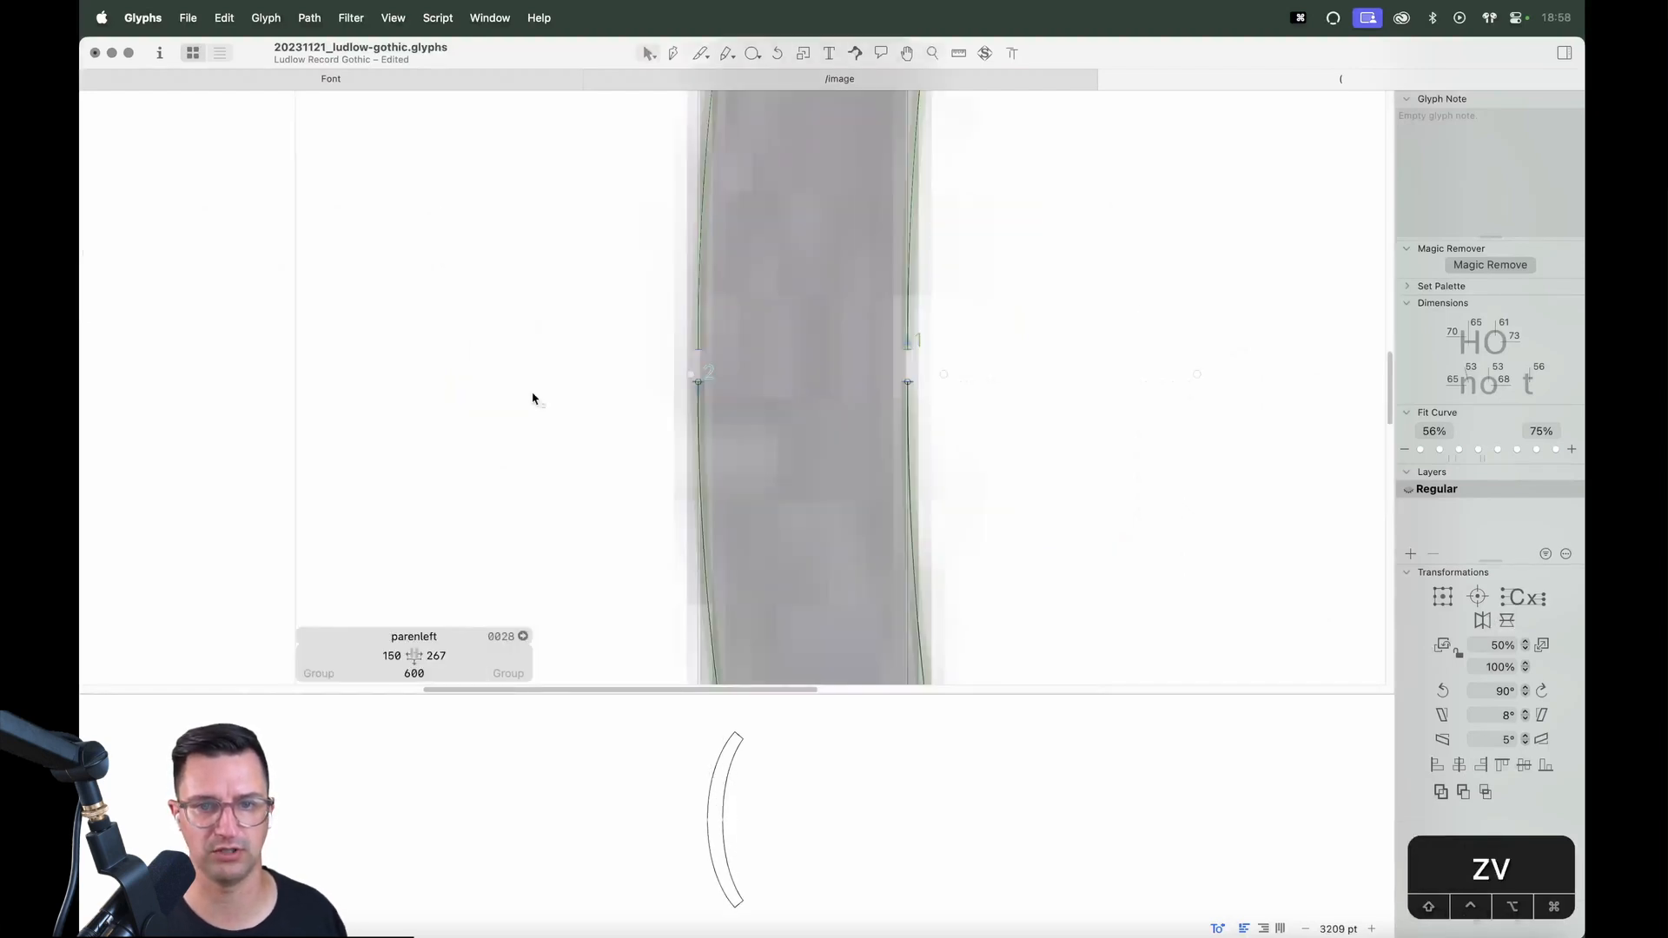
pyautogui.press('v')
pyautogui.press('Up')
pyautogui.press('Up')
pyautogui.press('Up')
pyautogui.press('Up')
pyautogui.press('Up')
pyautogui.press('Up')
pyautogui.press('Up')
pyautogui.press('Up')
pyautogui.press('Up')
pyautogui.press('Up')
pyautogui.press('Up')
pyautogui.press('Up')
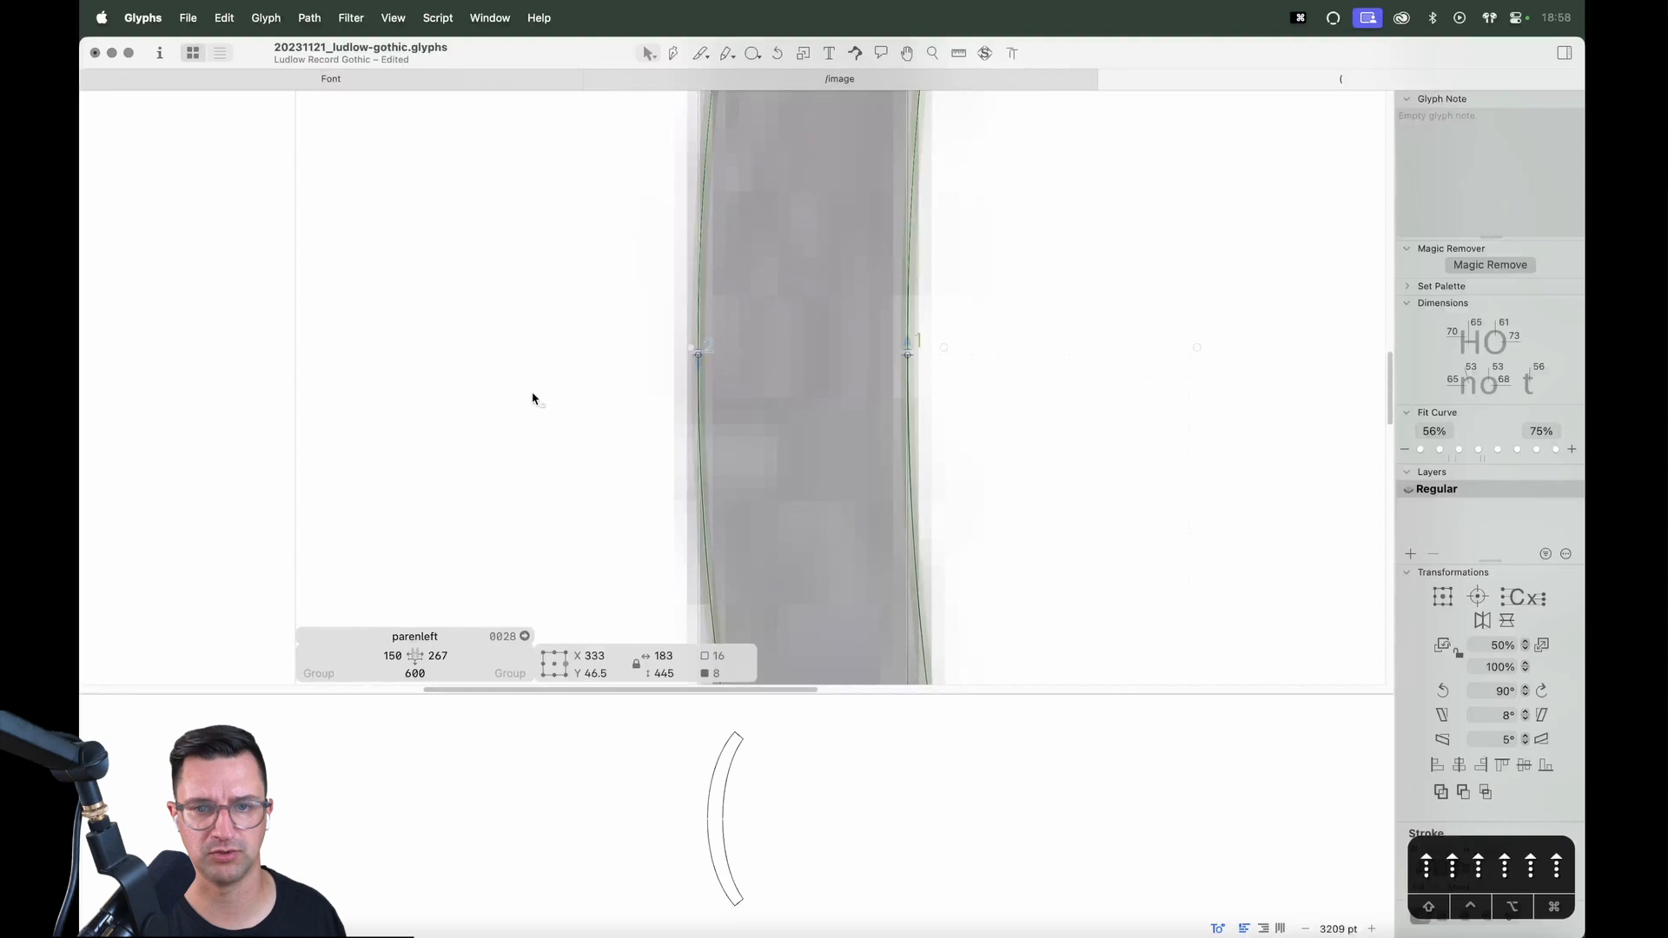
pyautogui.press('super+minus')
pyautogui.press('super+minus')
pyautogui.press('super+minus')
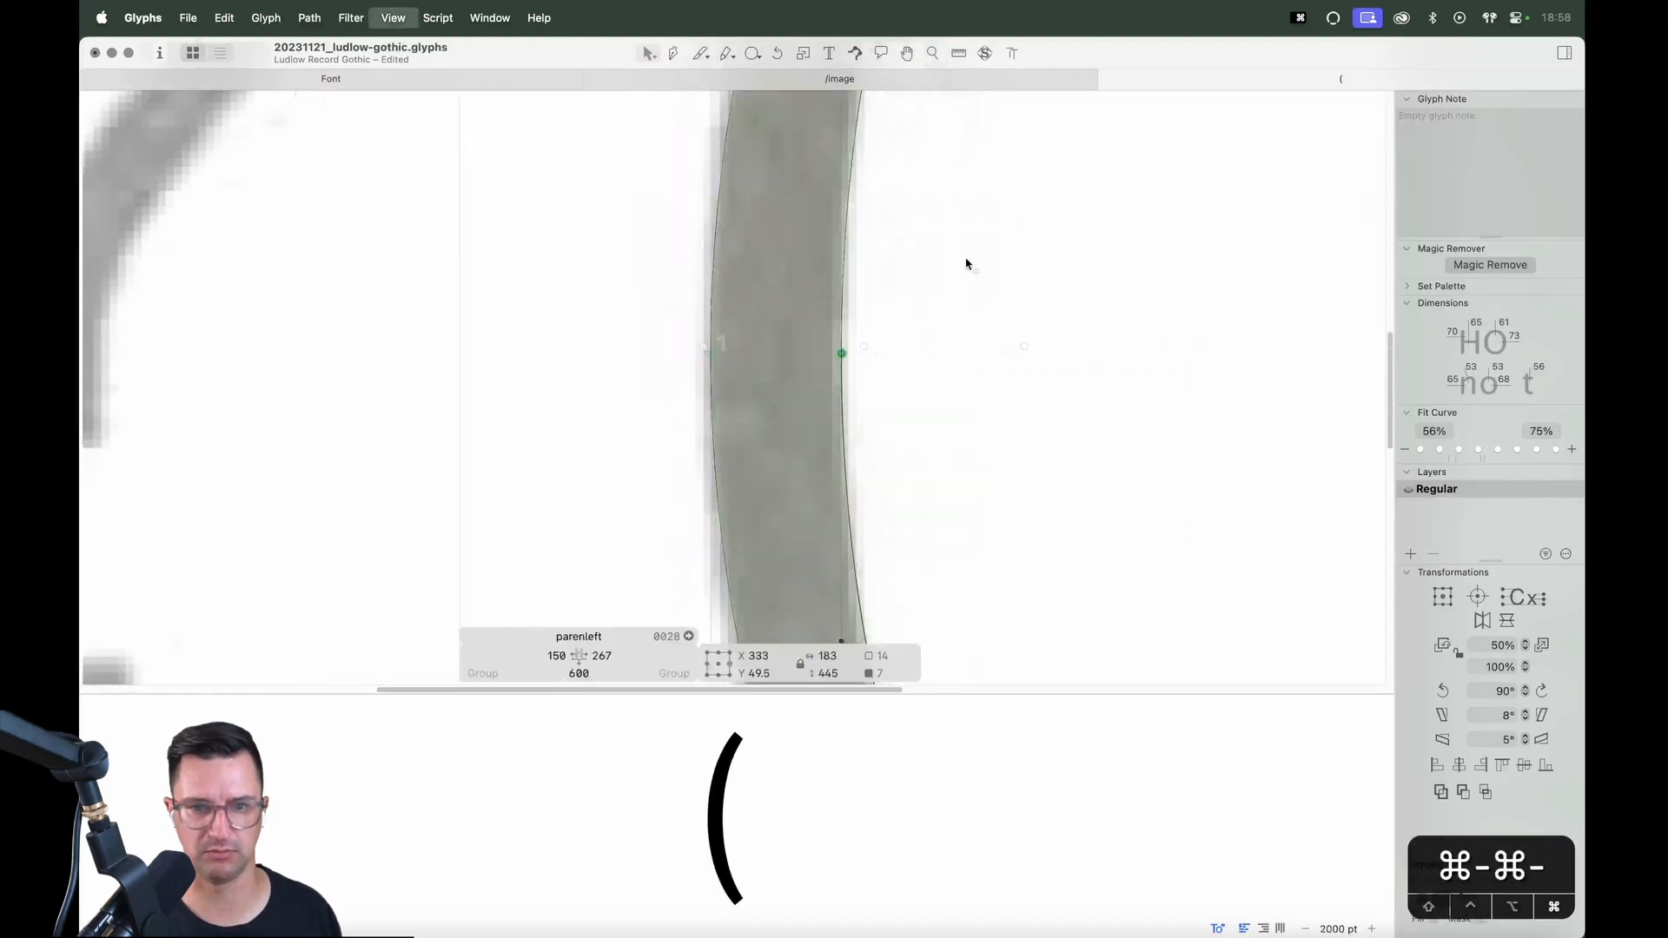
pyautogui.press('space')
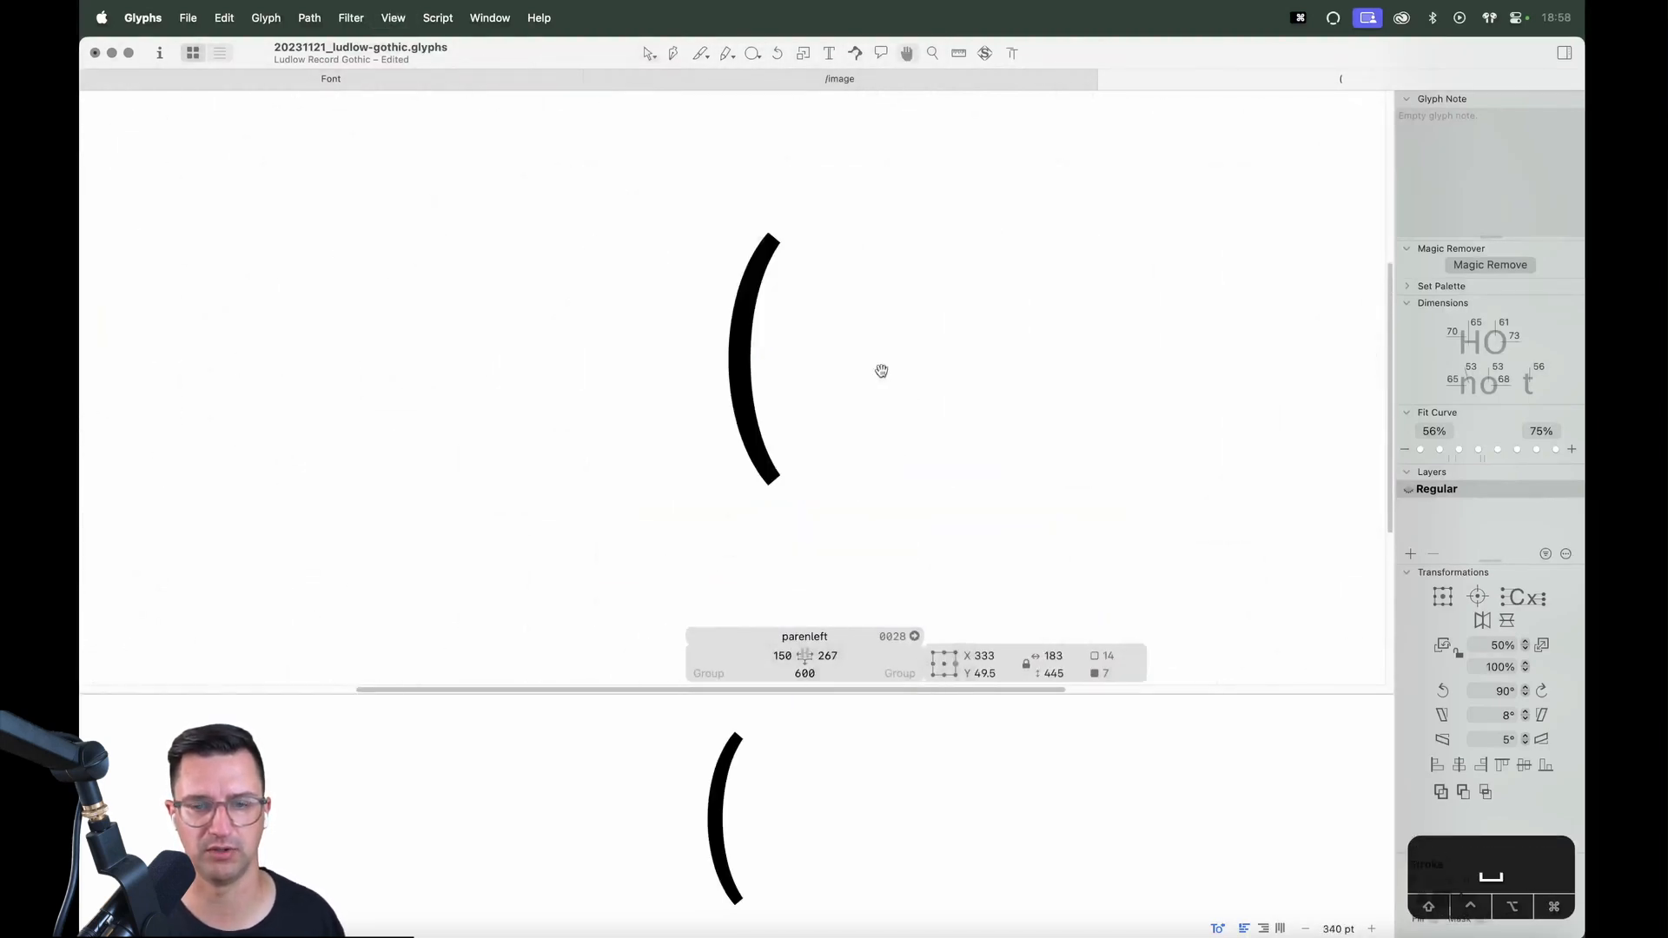
# Select the corner nodes at both terminals of the left parenthesis and open the corners
pyautogui.press('z')
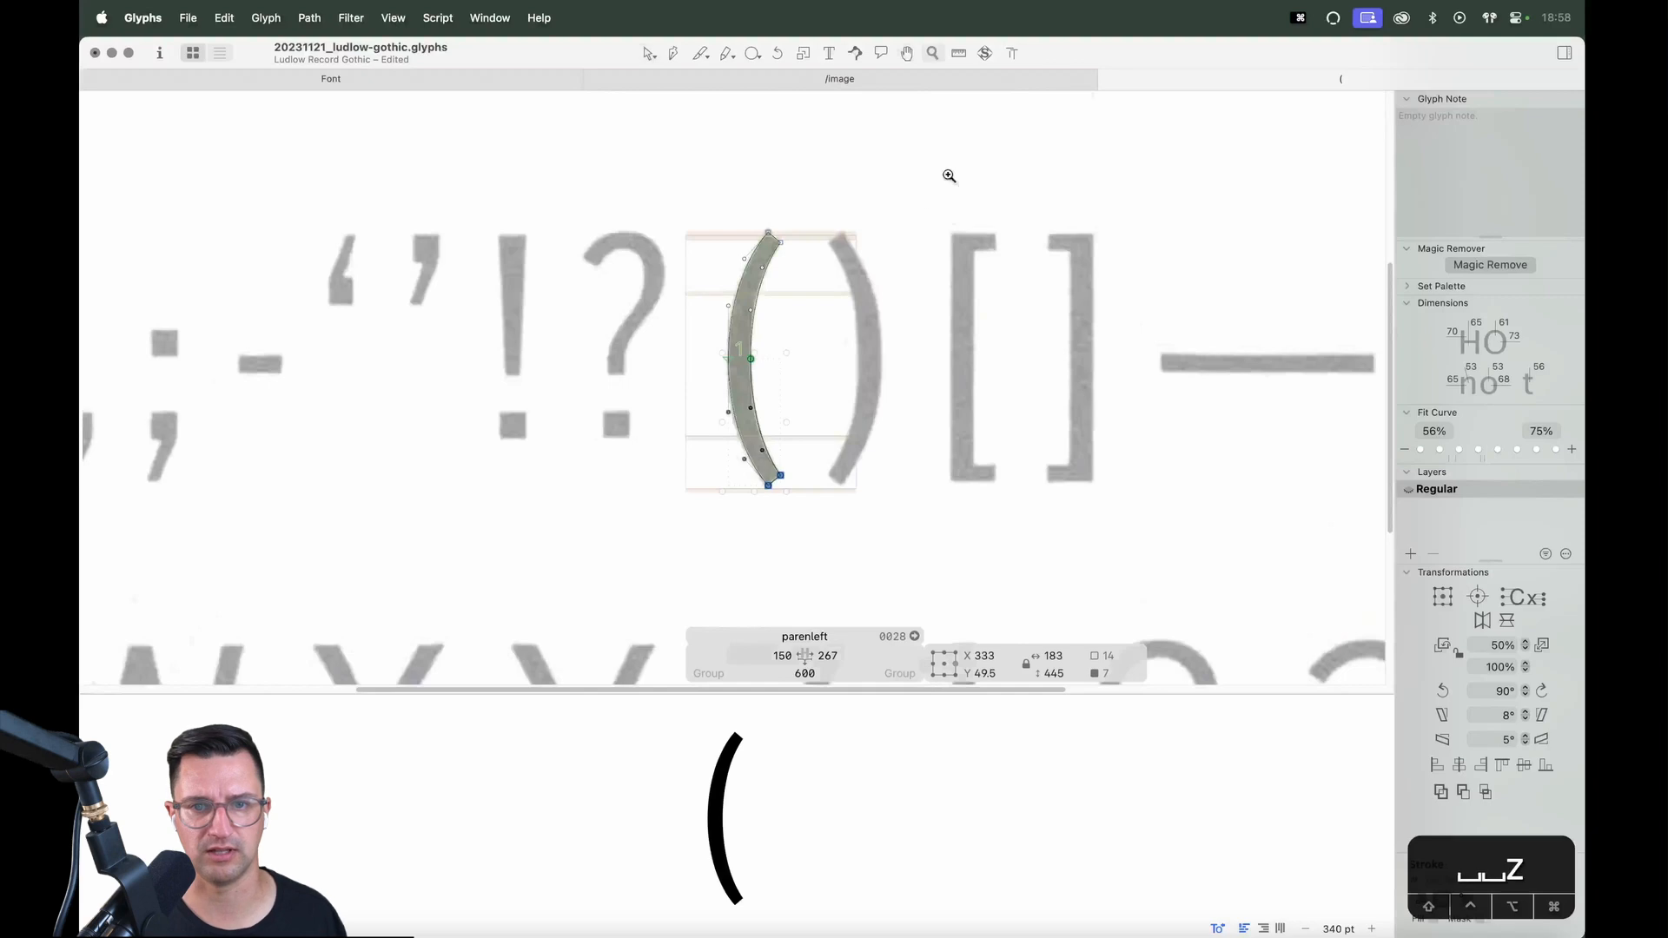
pyautogui.moveTo(947, 175); pyautogui.dragTo(644, 566)
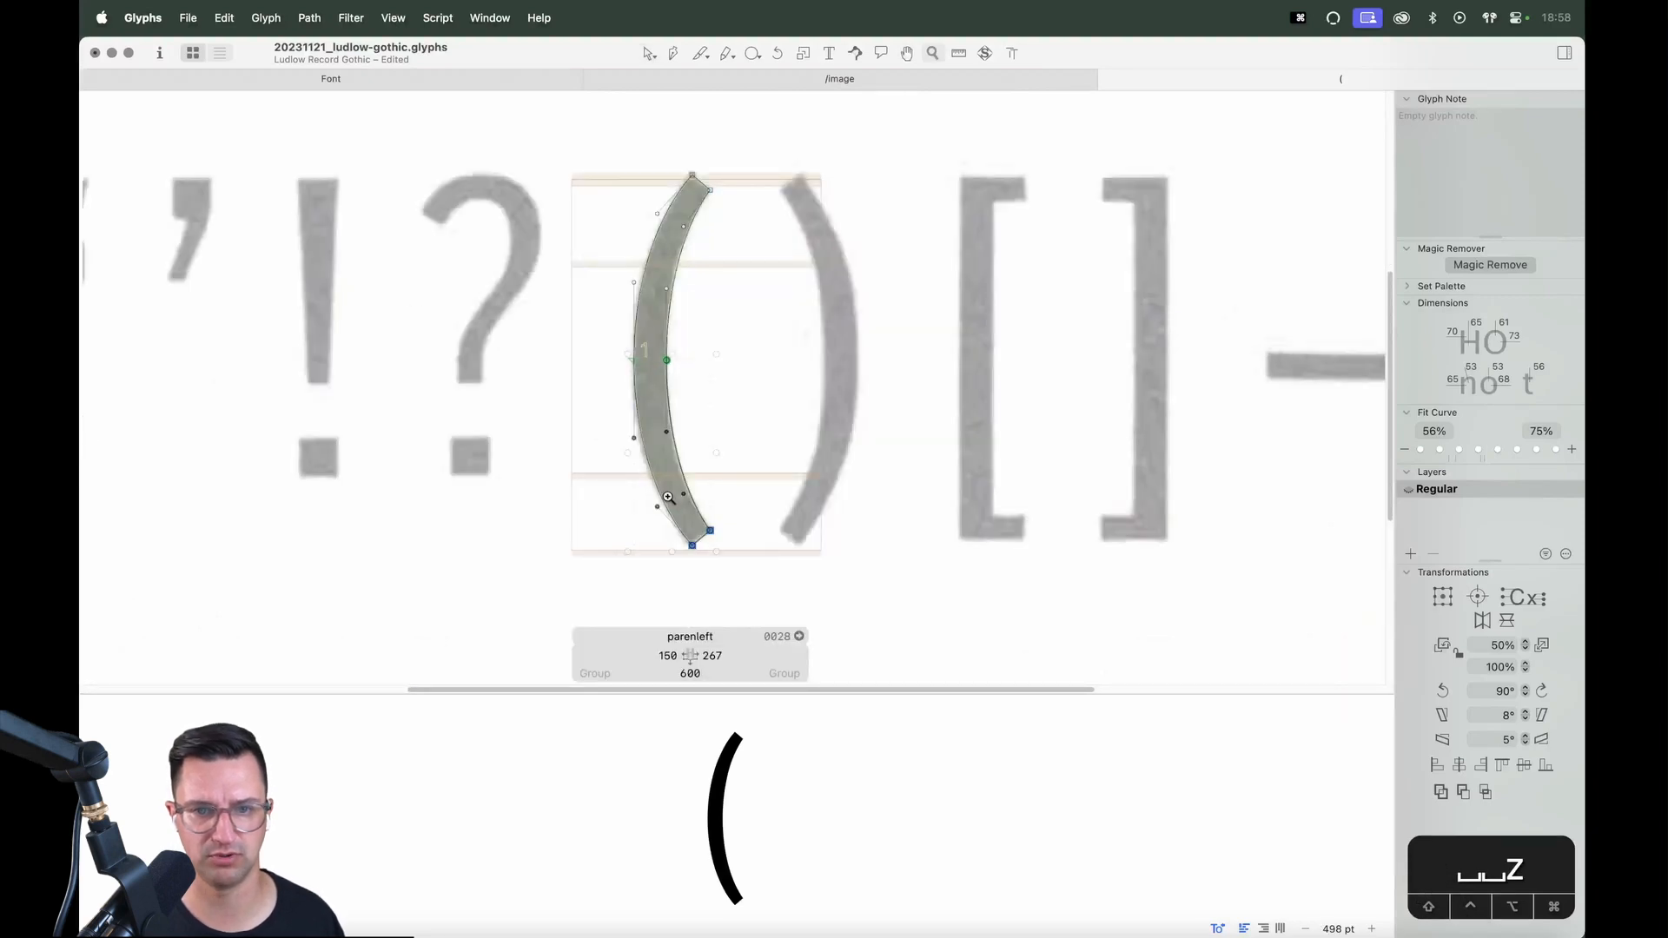
pyautogui.press('v')
pyautogui.keyDown('shift'); pyautogui.click(692, 176); pyautogui.keyUp('shift')
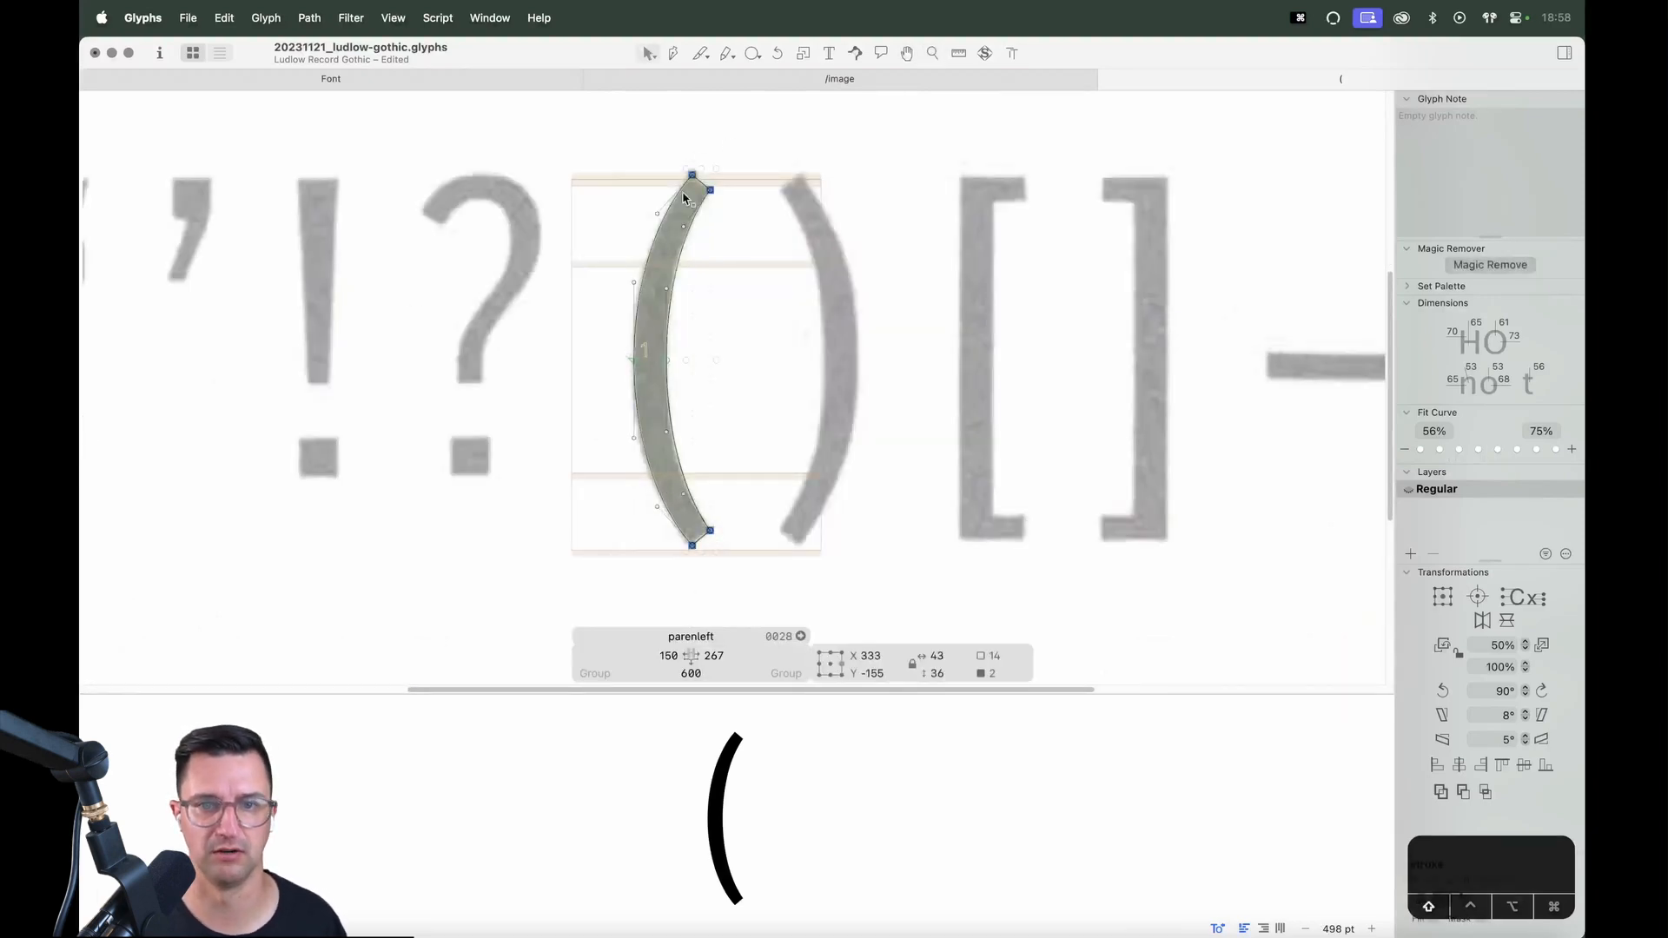
pyautogui.rightClick(700, 179)
pyautogui.click(744, 248)
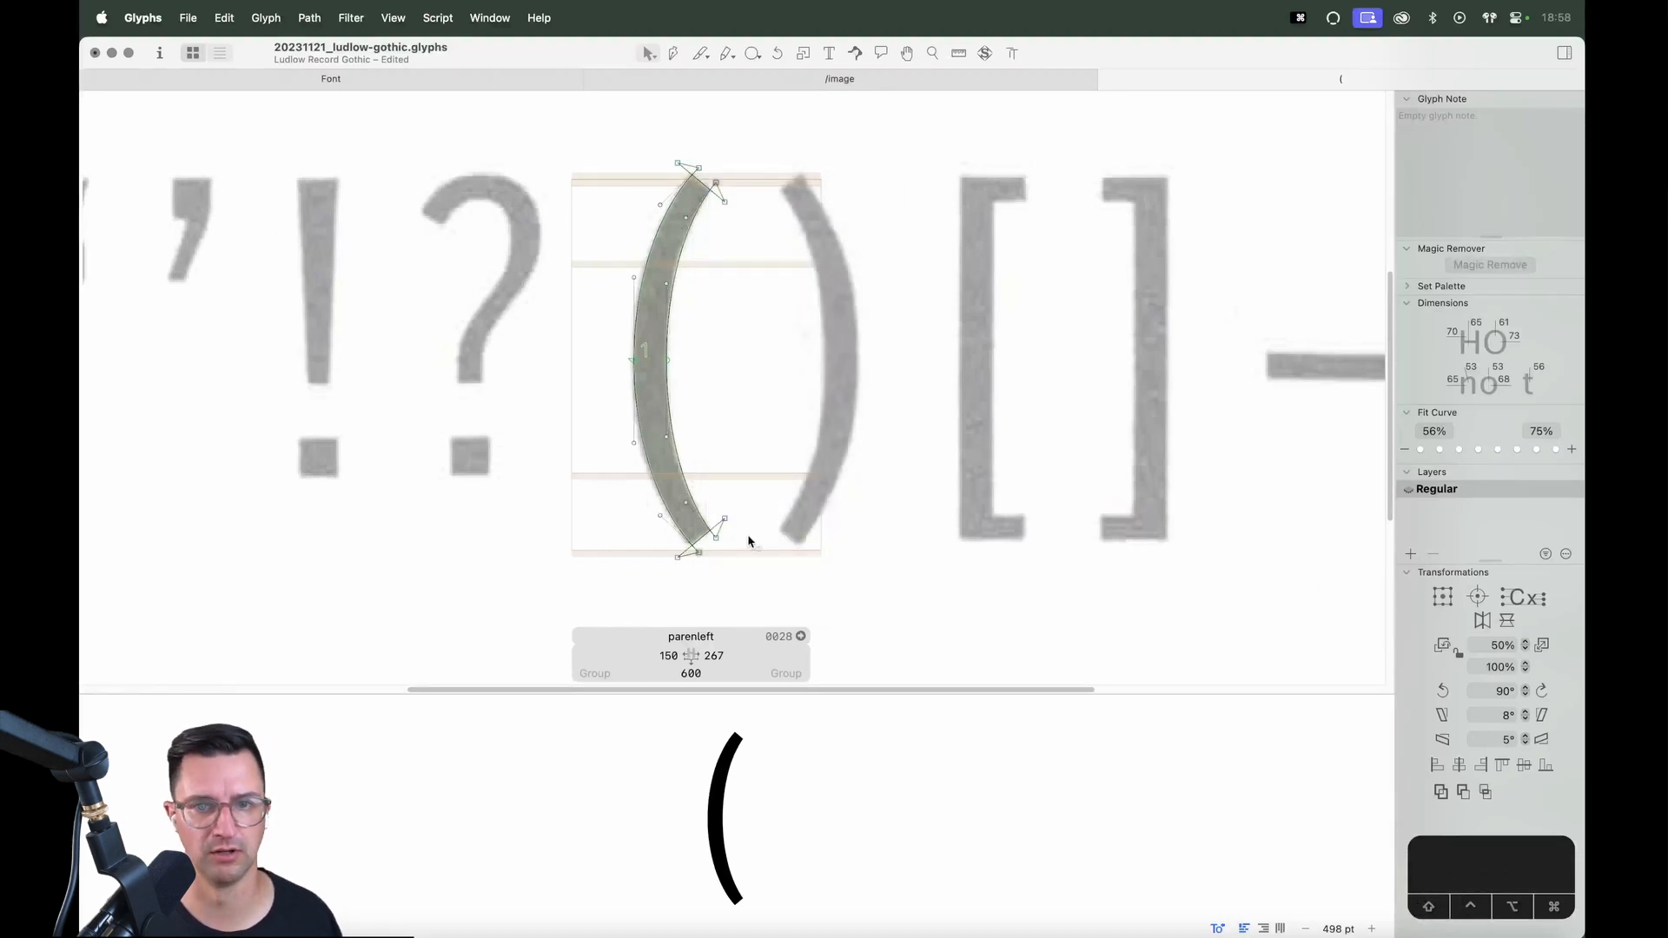
# Link both sidebearings of the left parenthesis to period
pyautogui.click(665, 656)
pyautogui.write('period')
pyautogui.press('Tab')
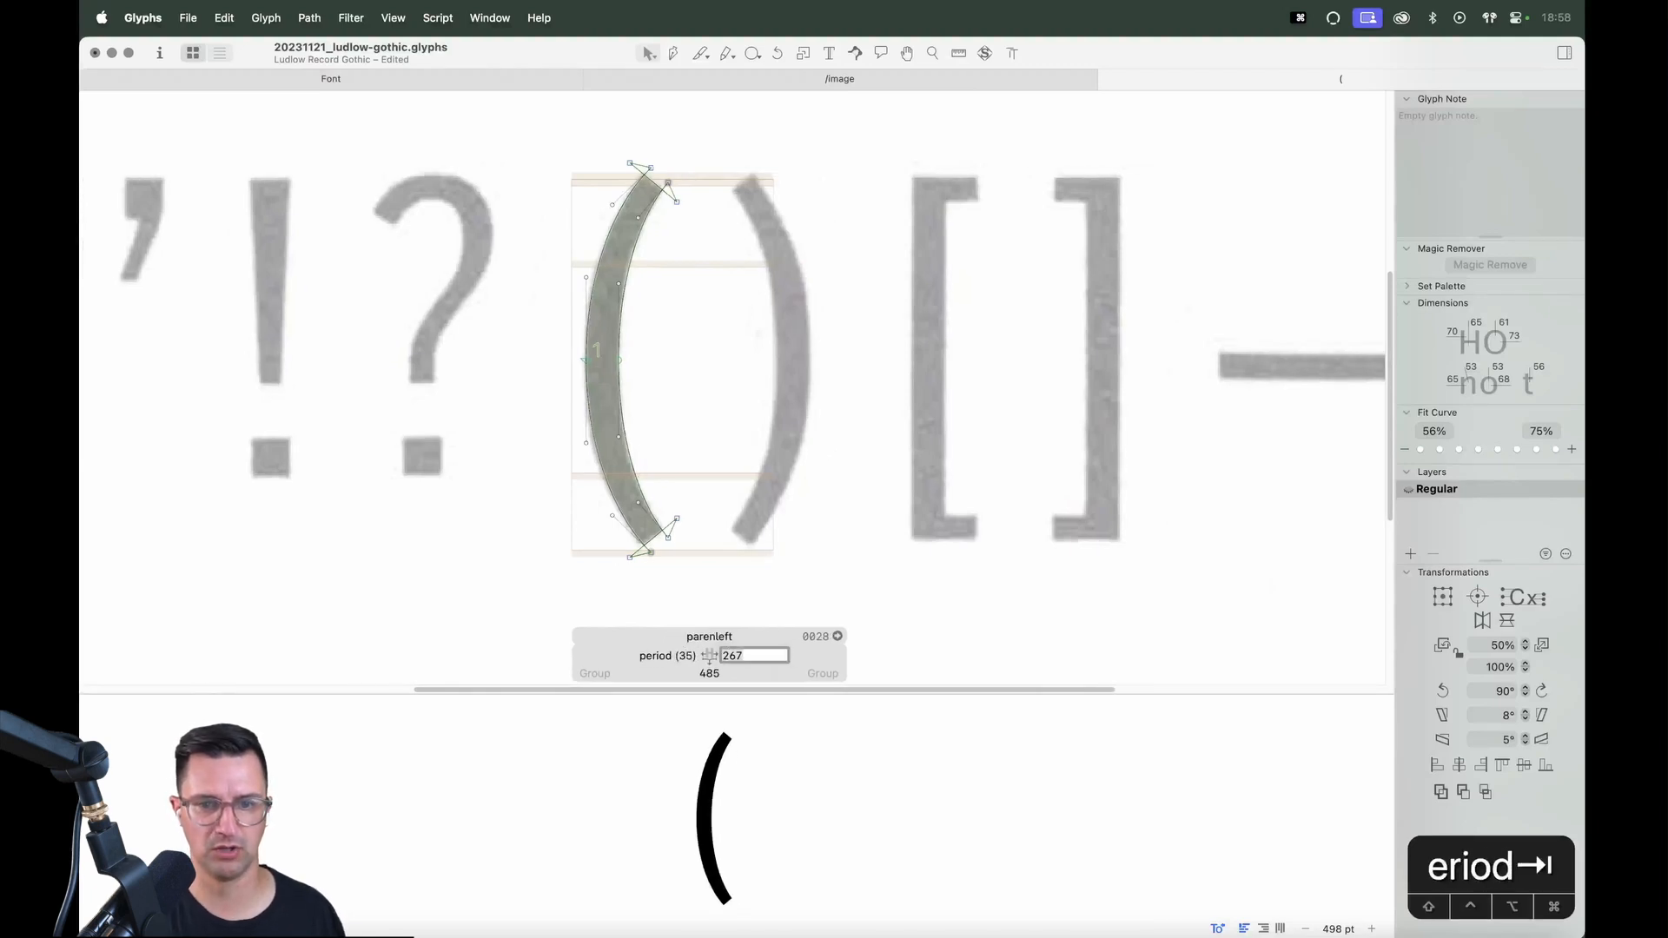
pyautogui.write('period')
pyautogui.press('Return')
# Add a right parenthesis to the text, insert parenleft in it as a component and flip it horizontally
pyautogui.write('t')
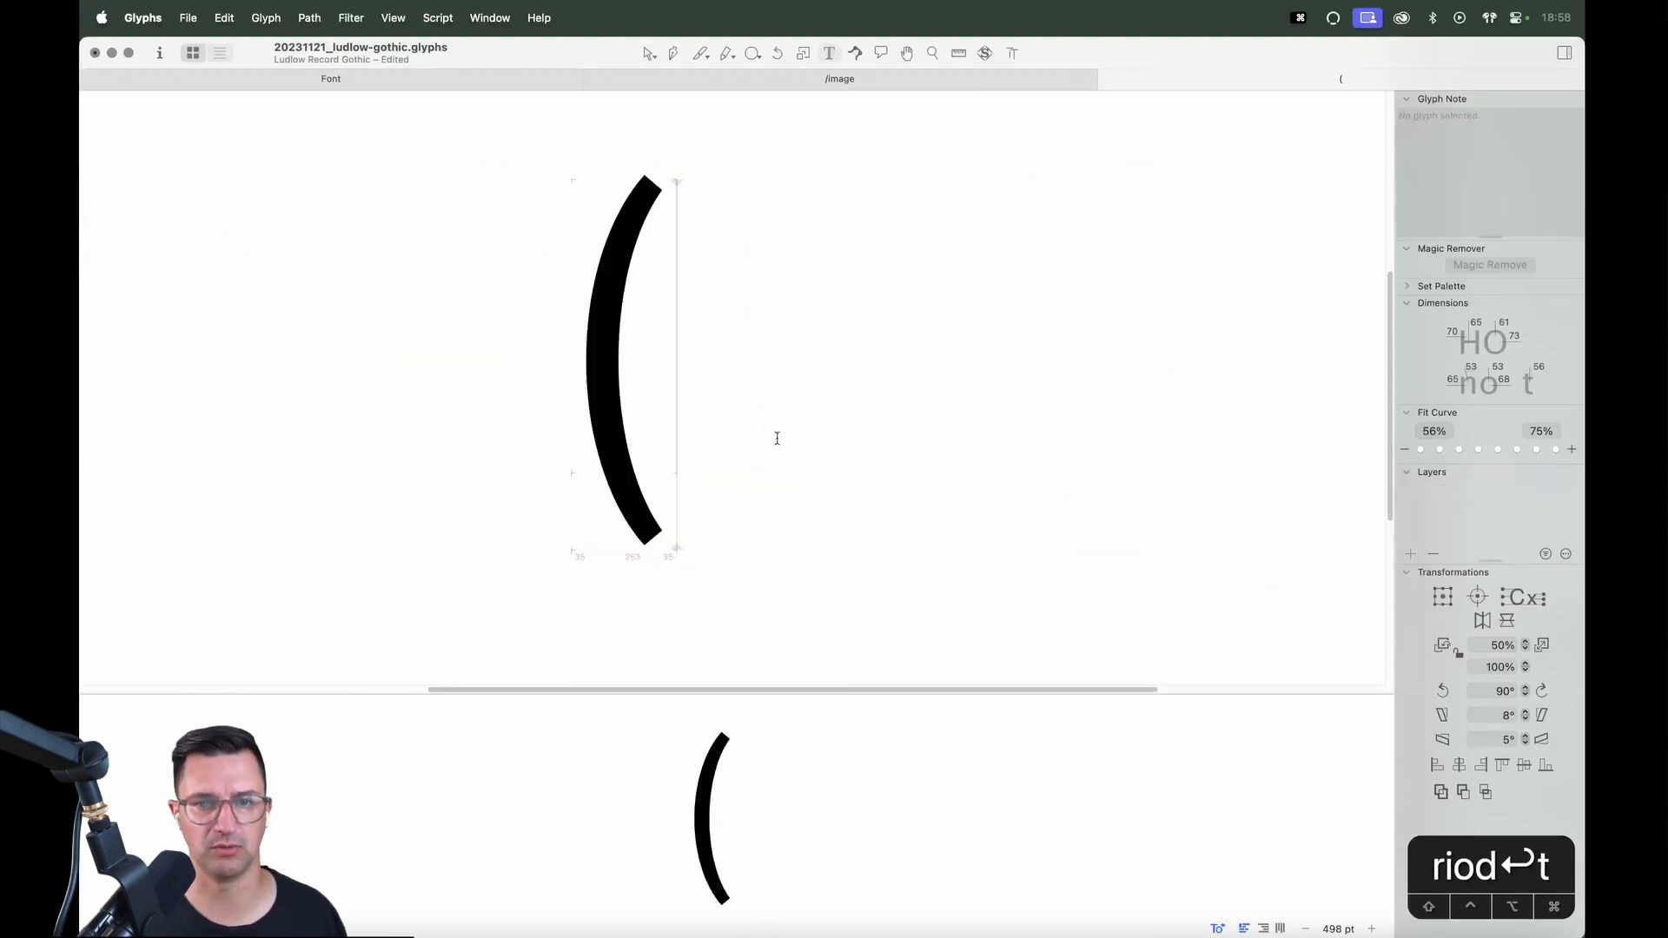
pyautogui.write(')')
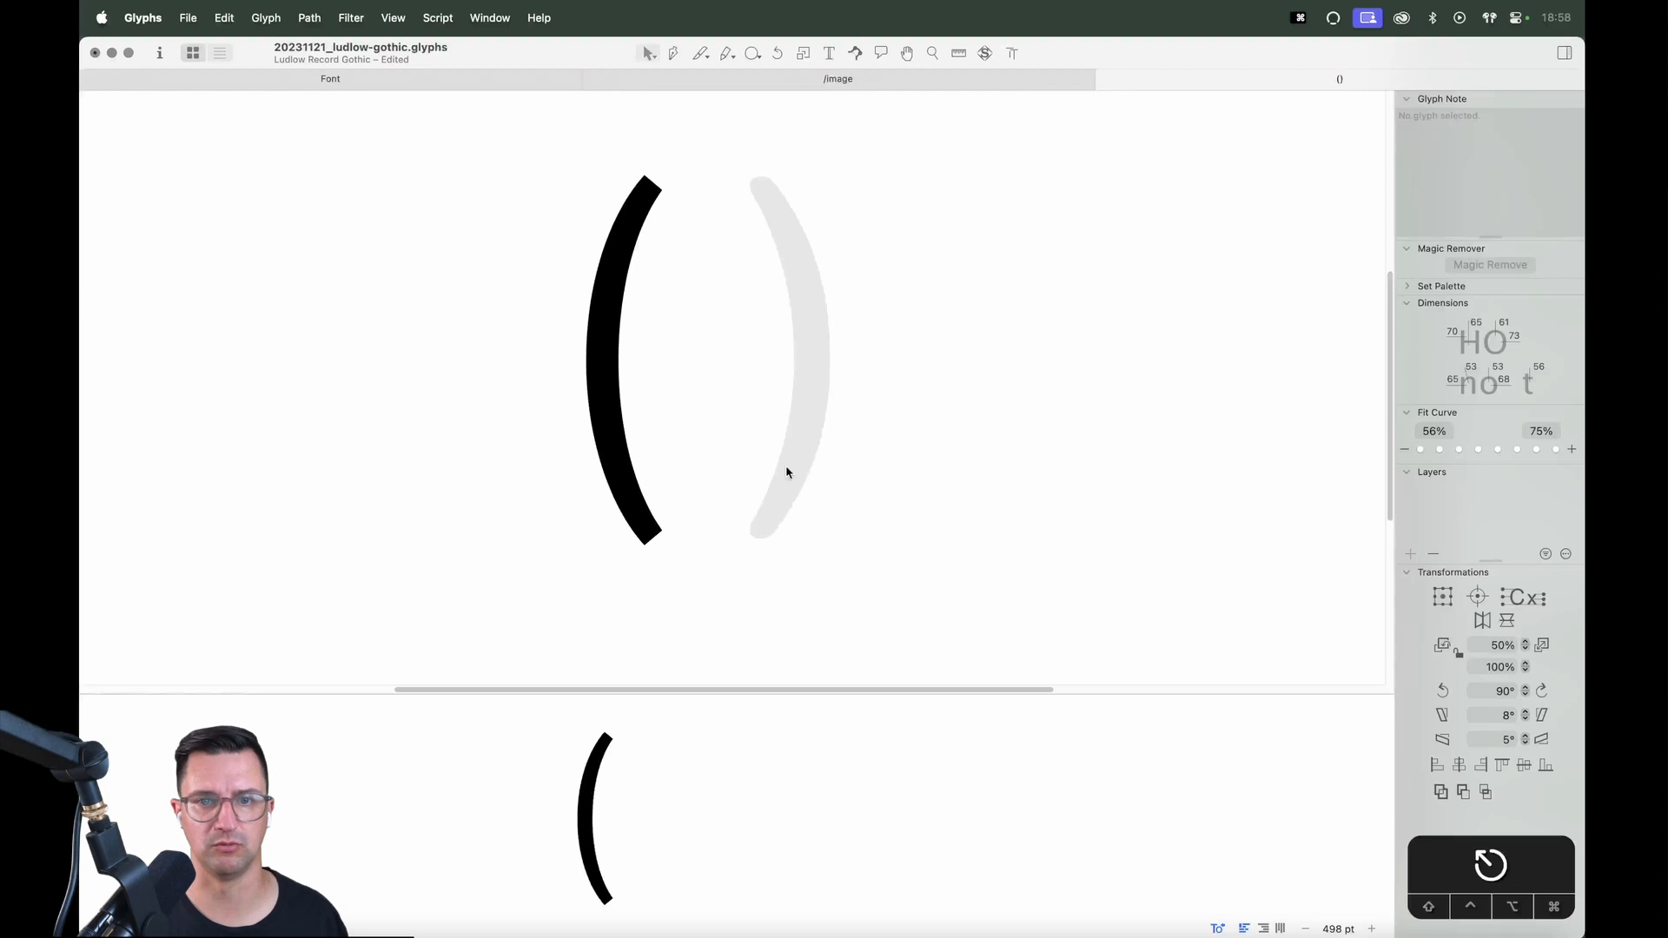
pyautogui.press('shift+super+c')
pyautogui.write('par')
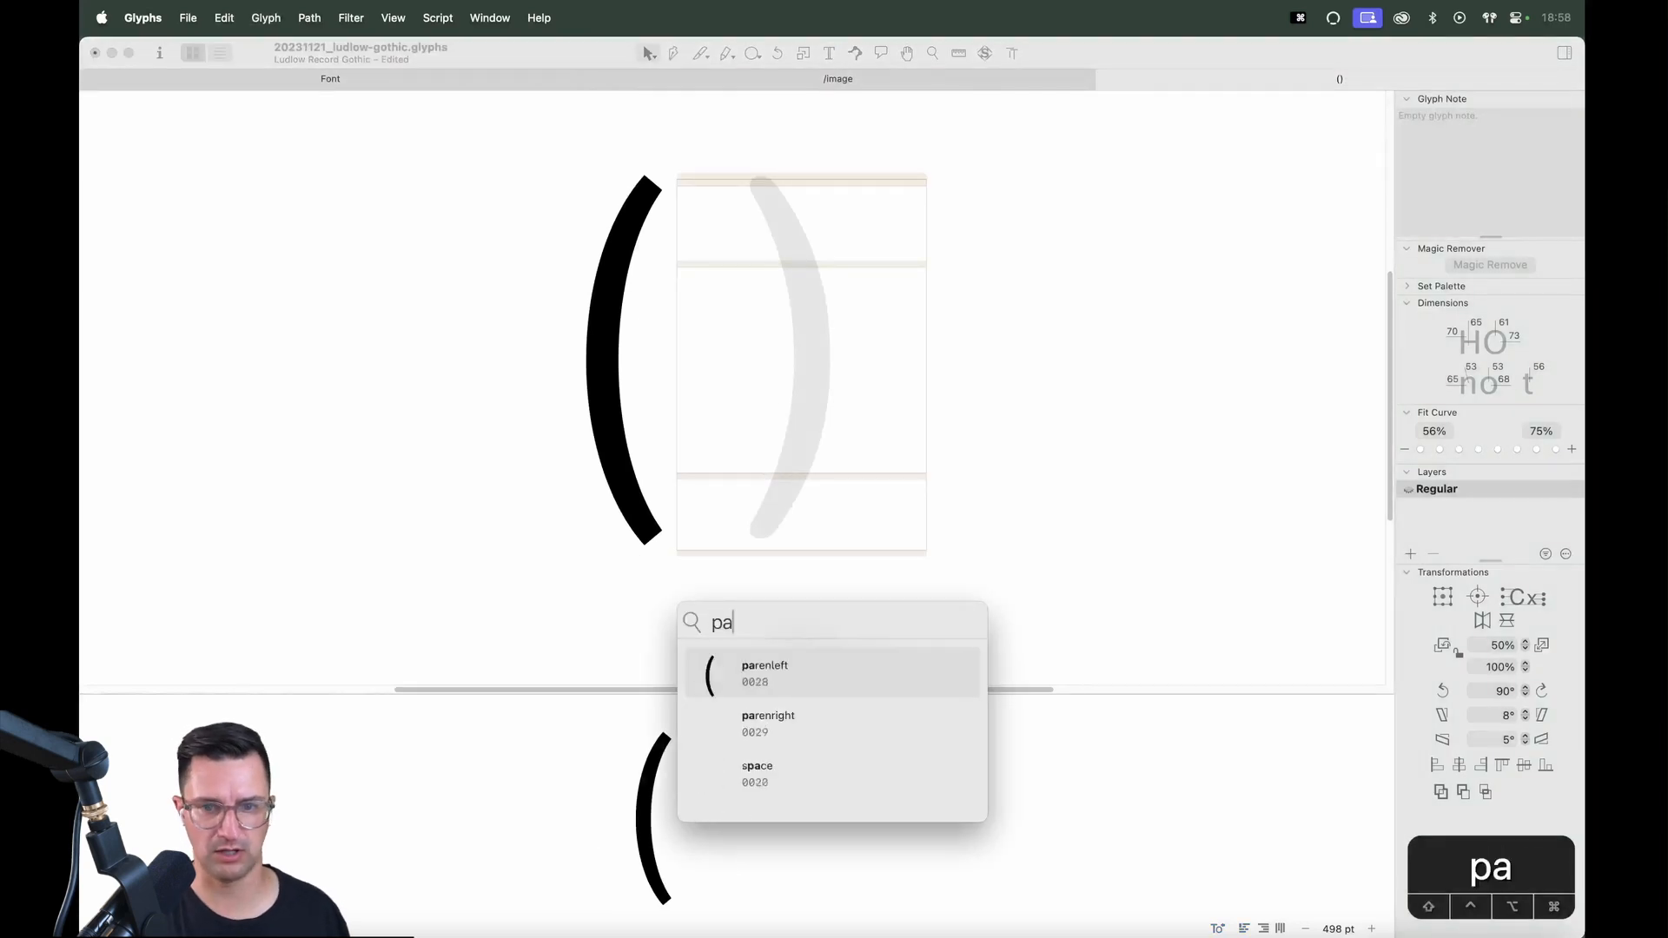
pyautogui.click(798, 664)
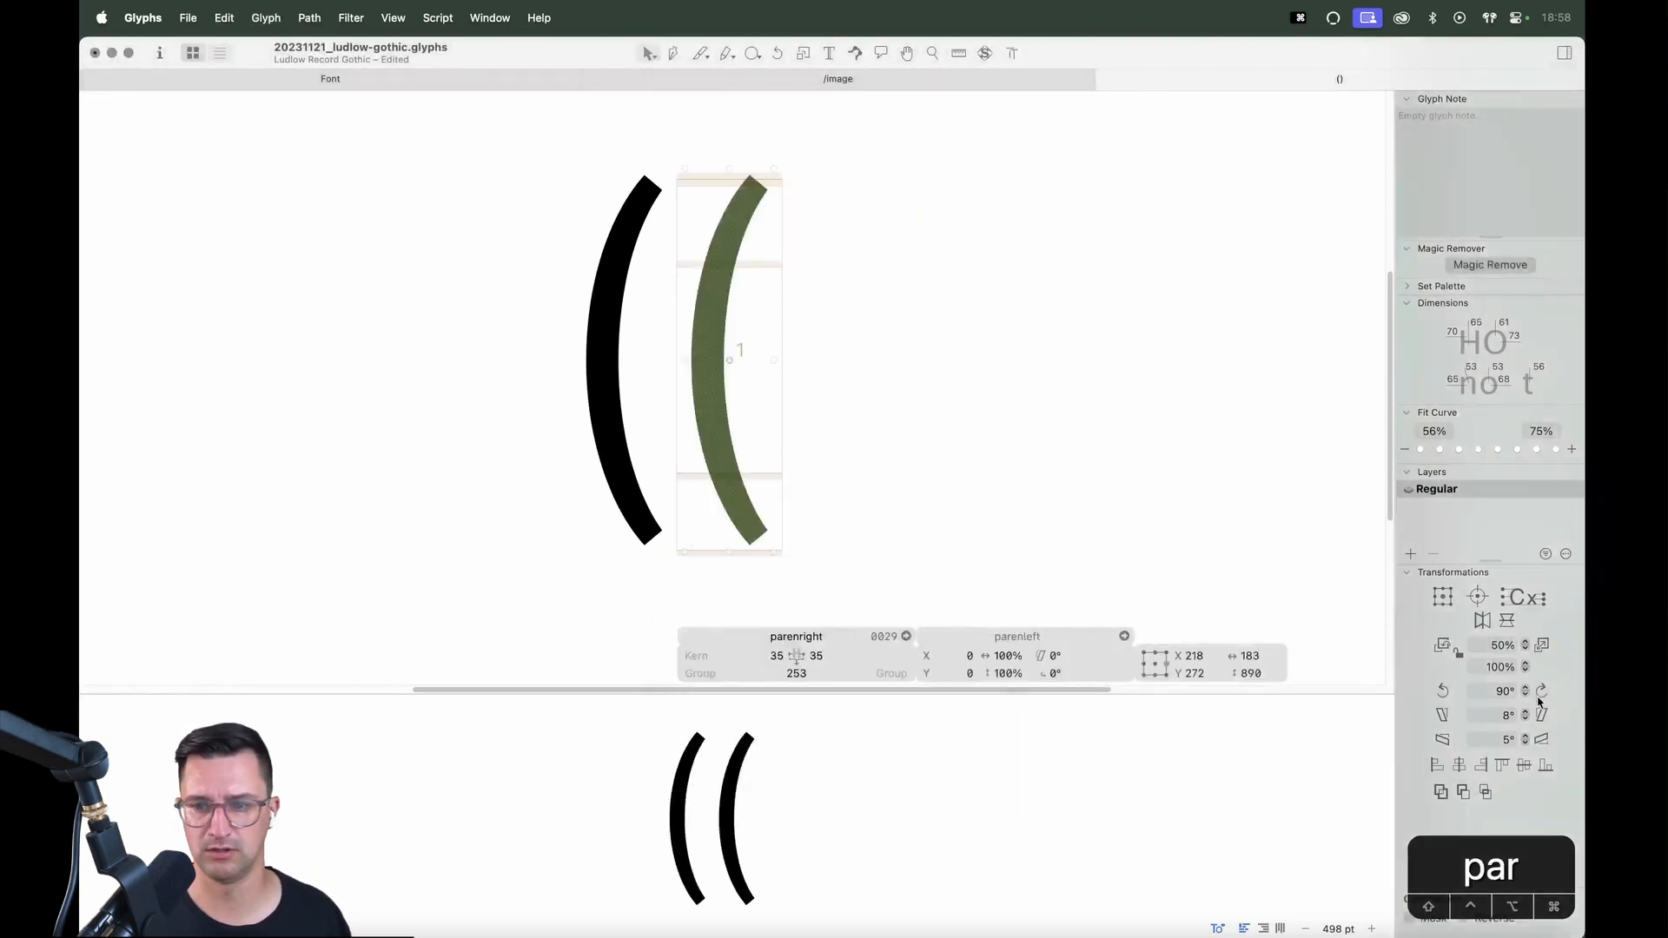
pyautogui.click(1483, 621)
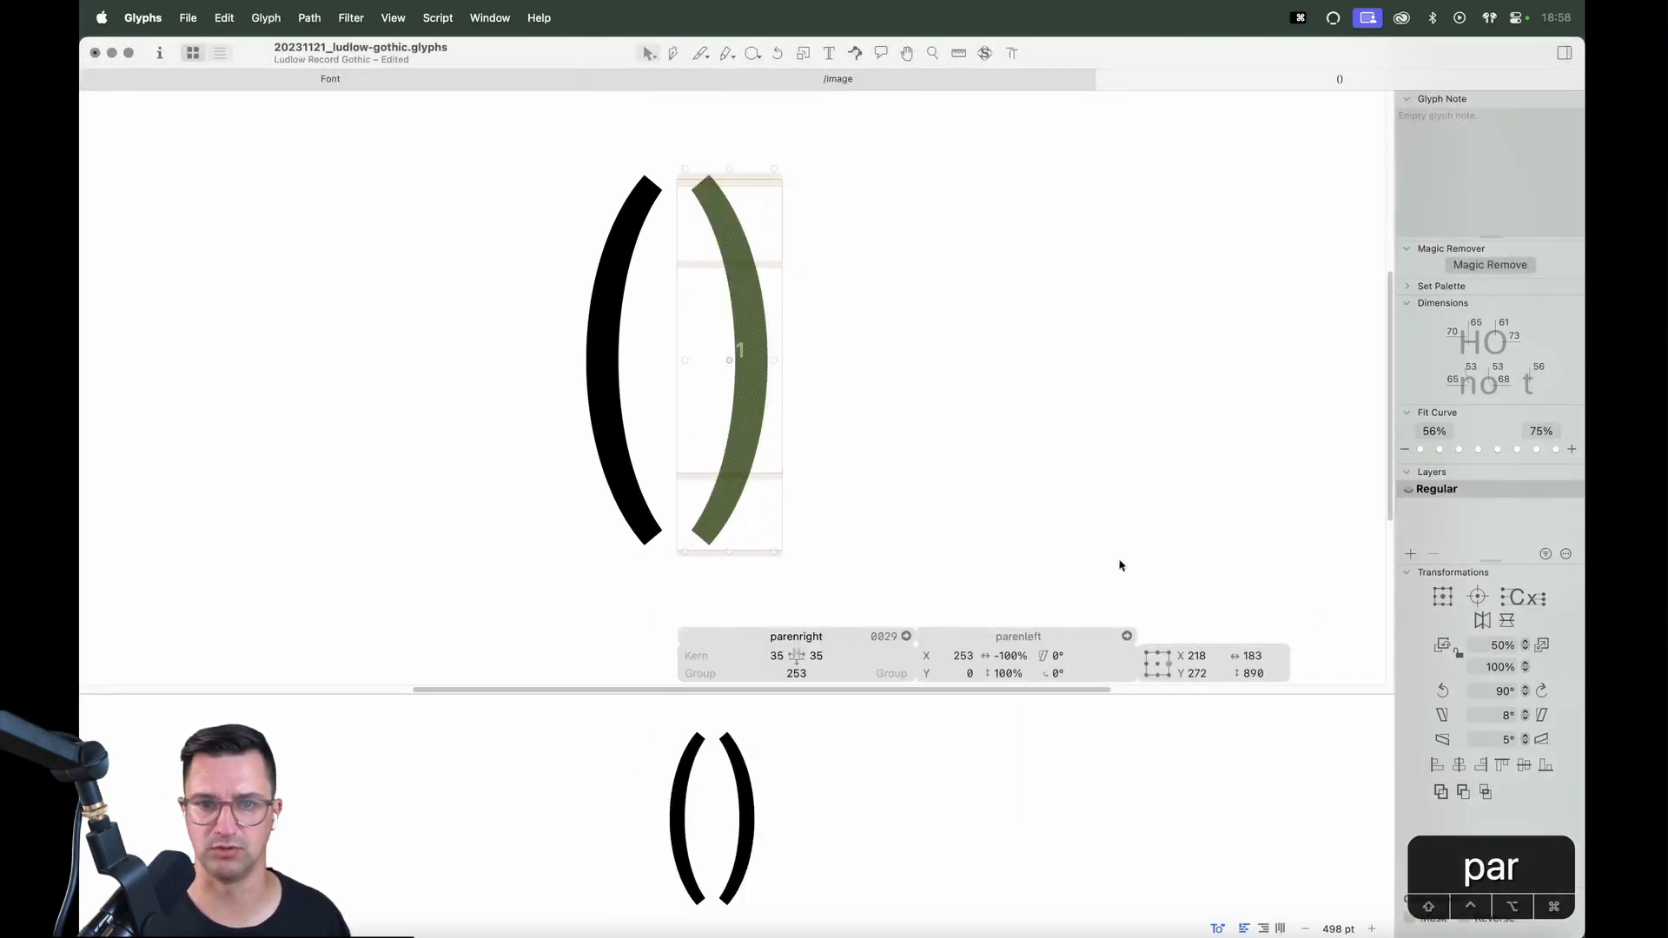
# Link both sidebearings of the right parenthesis to period
pyautogui.click(776, 656)
pyautogui.write('period')
pyautogui.press('Tab')
pyautogui.write('period')
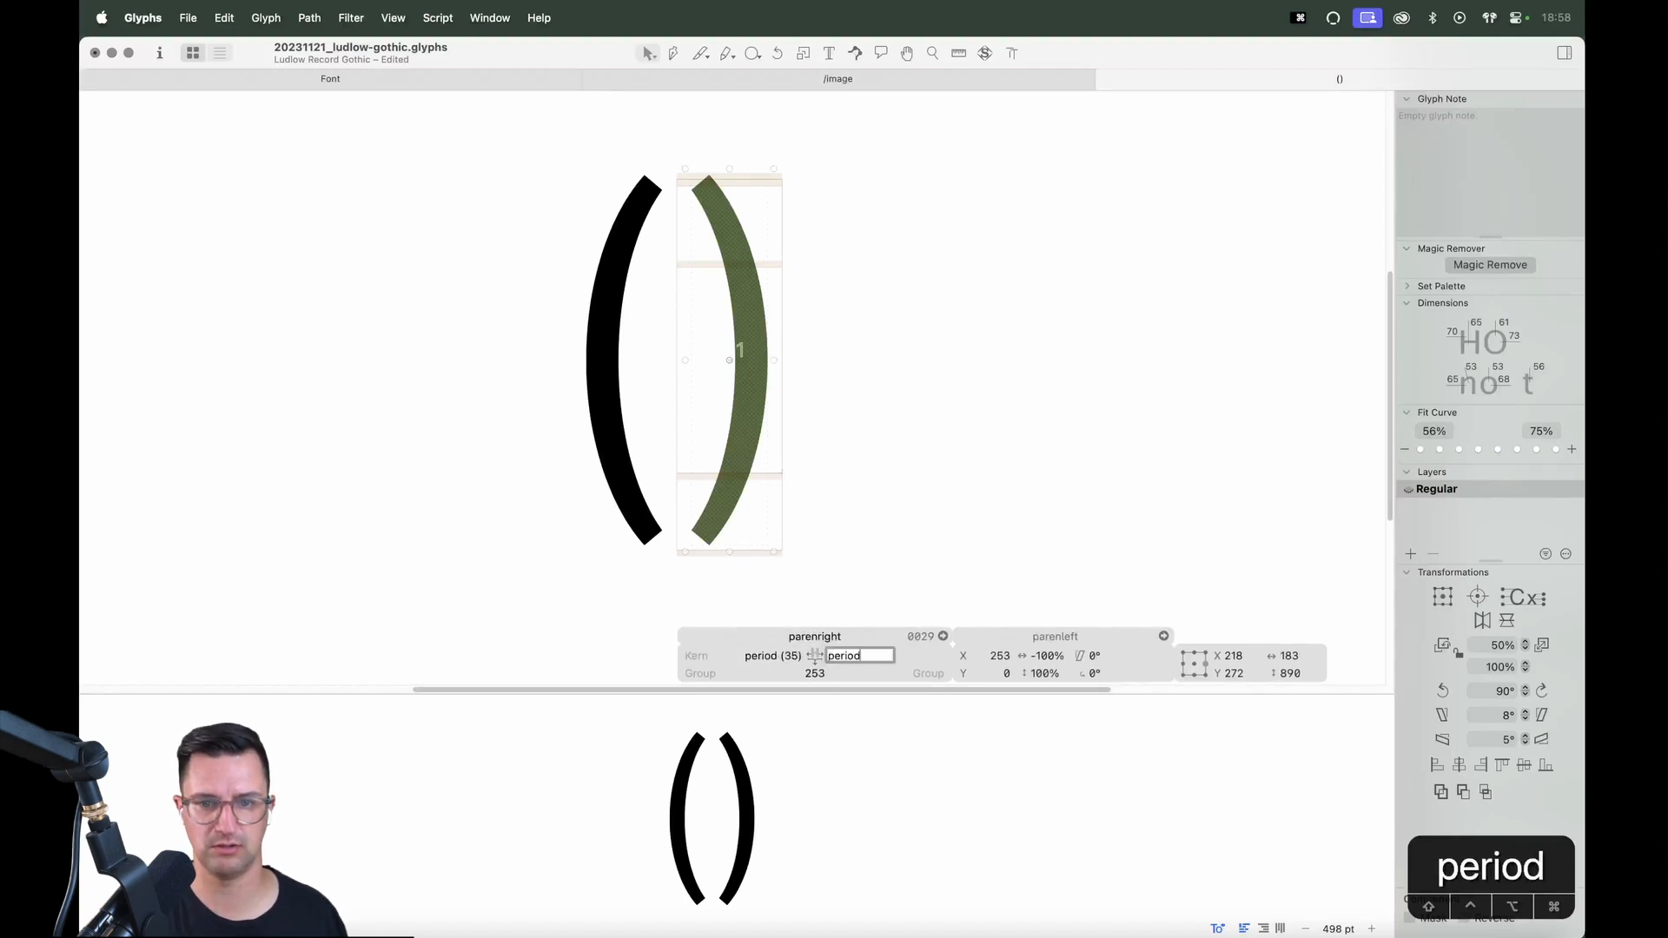
pyautogui.press('Return')
# Insert the text "test word" between the two parentheses to judge them in context
pyautogui.press('t')
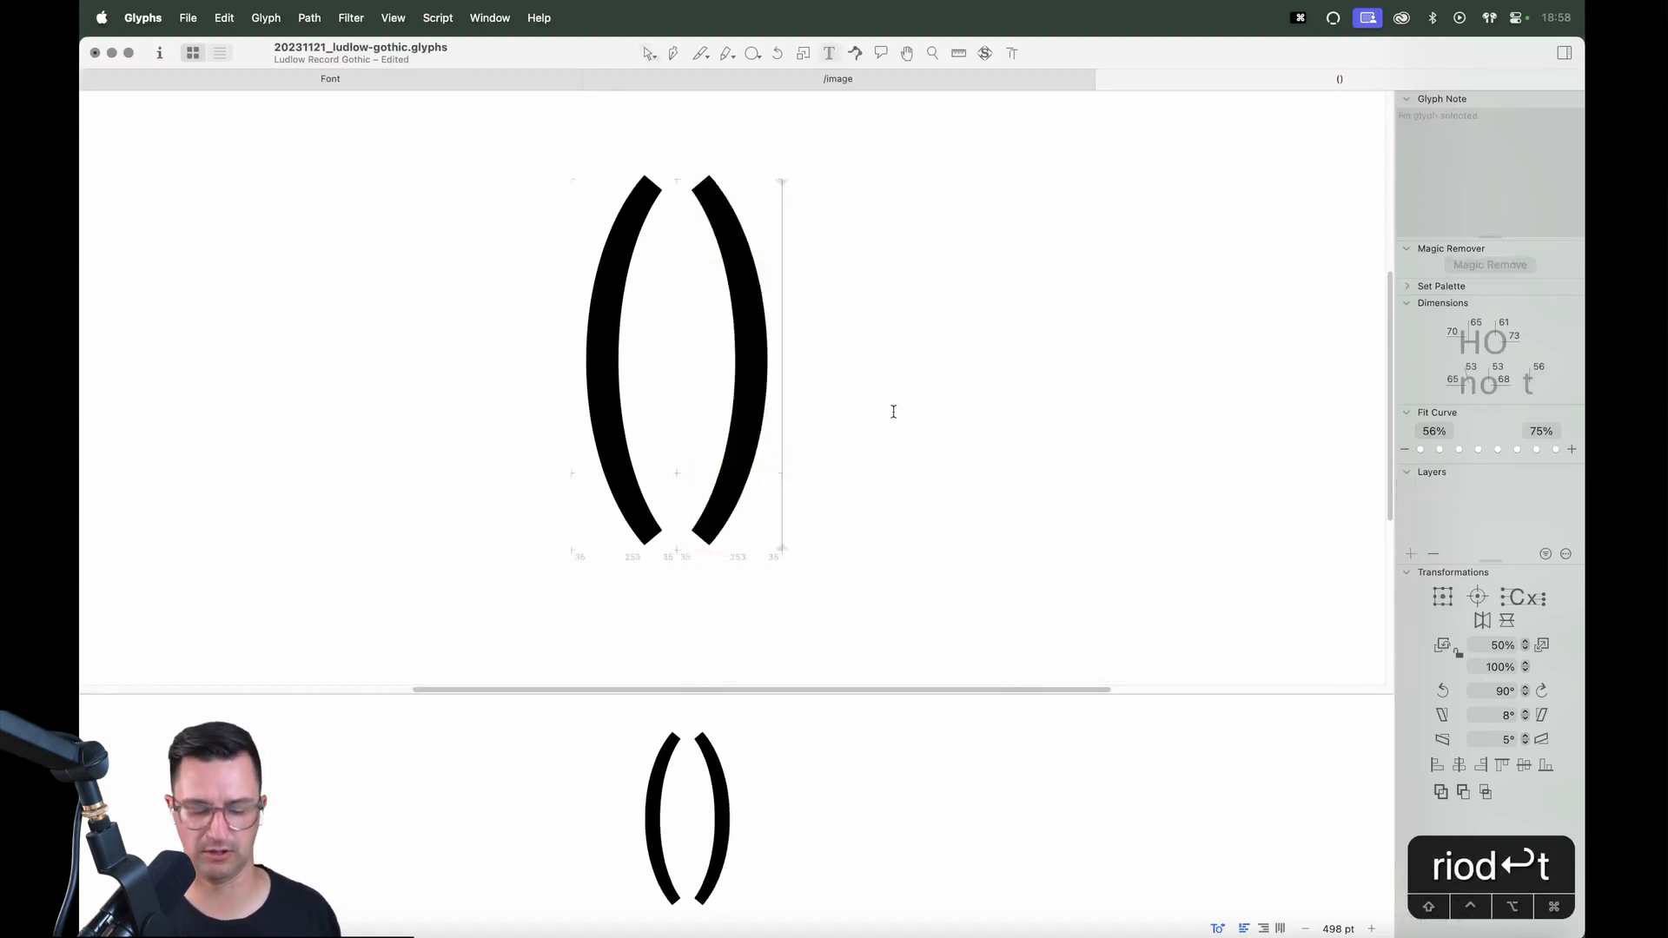
pyautogui.press('super+minus')
pyautogui.press('Escape')
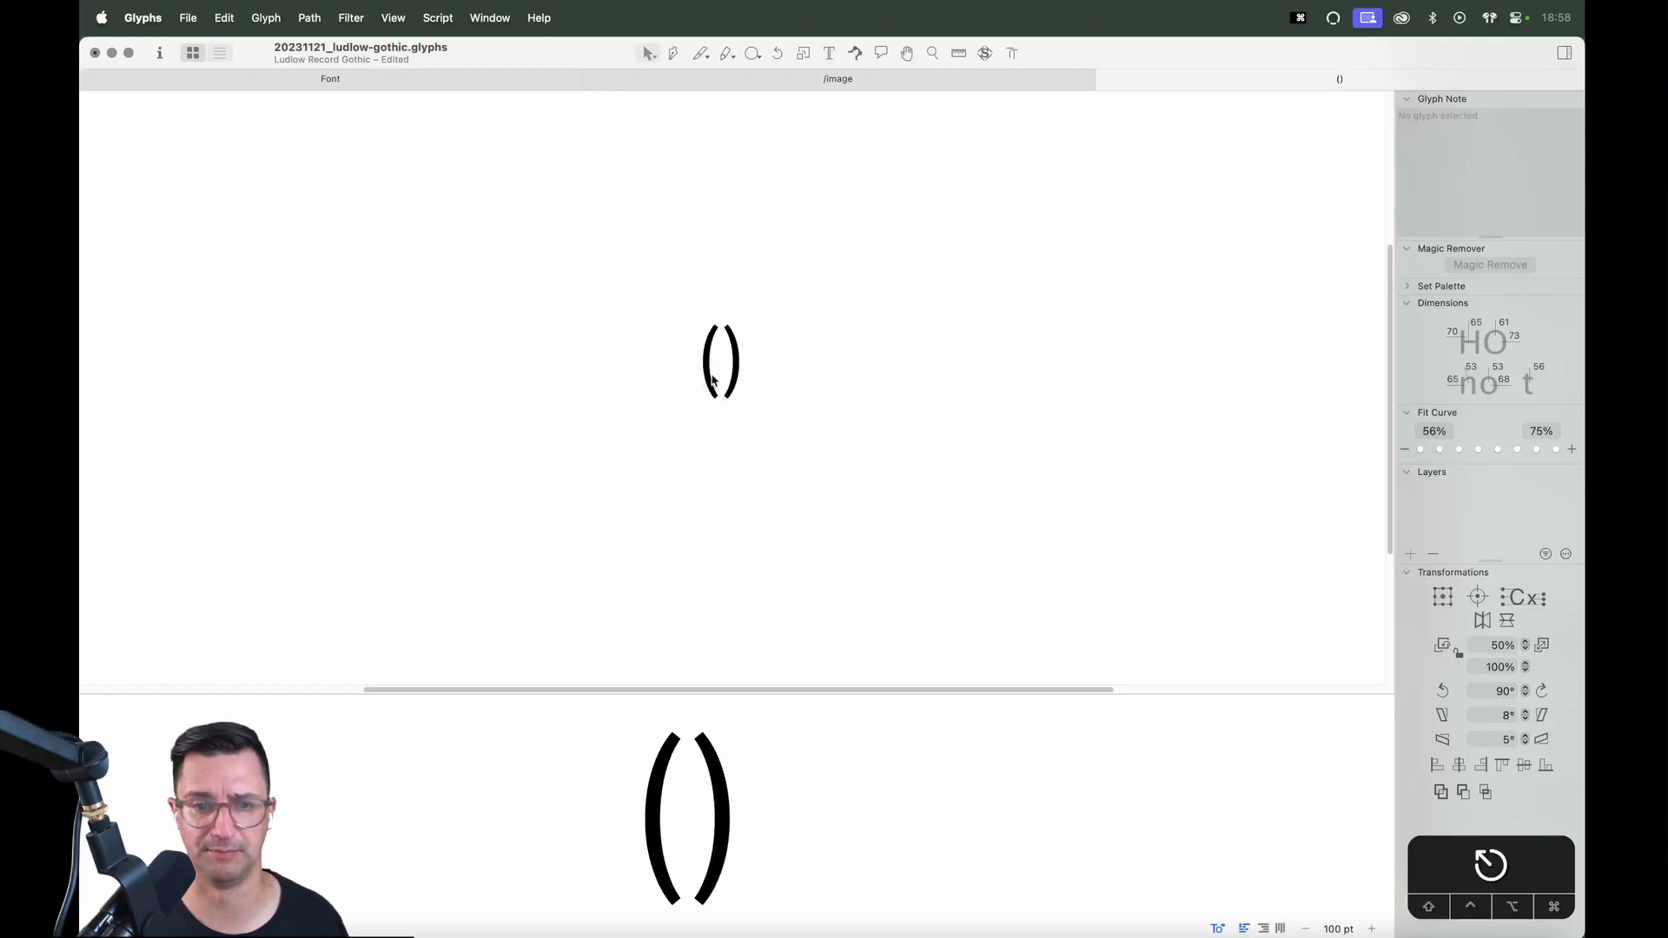
pyautogui.press('t')
pyautogui.click(718, 348)
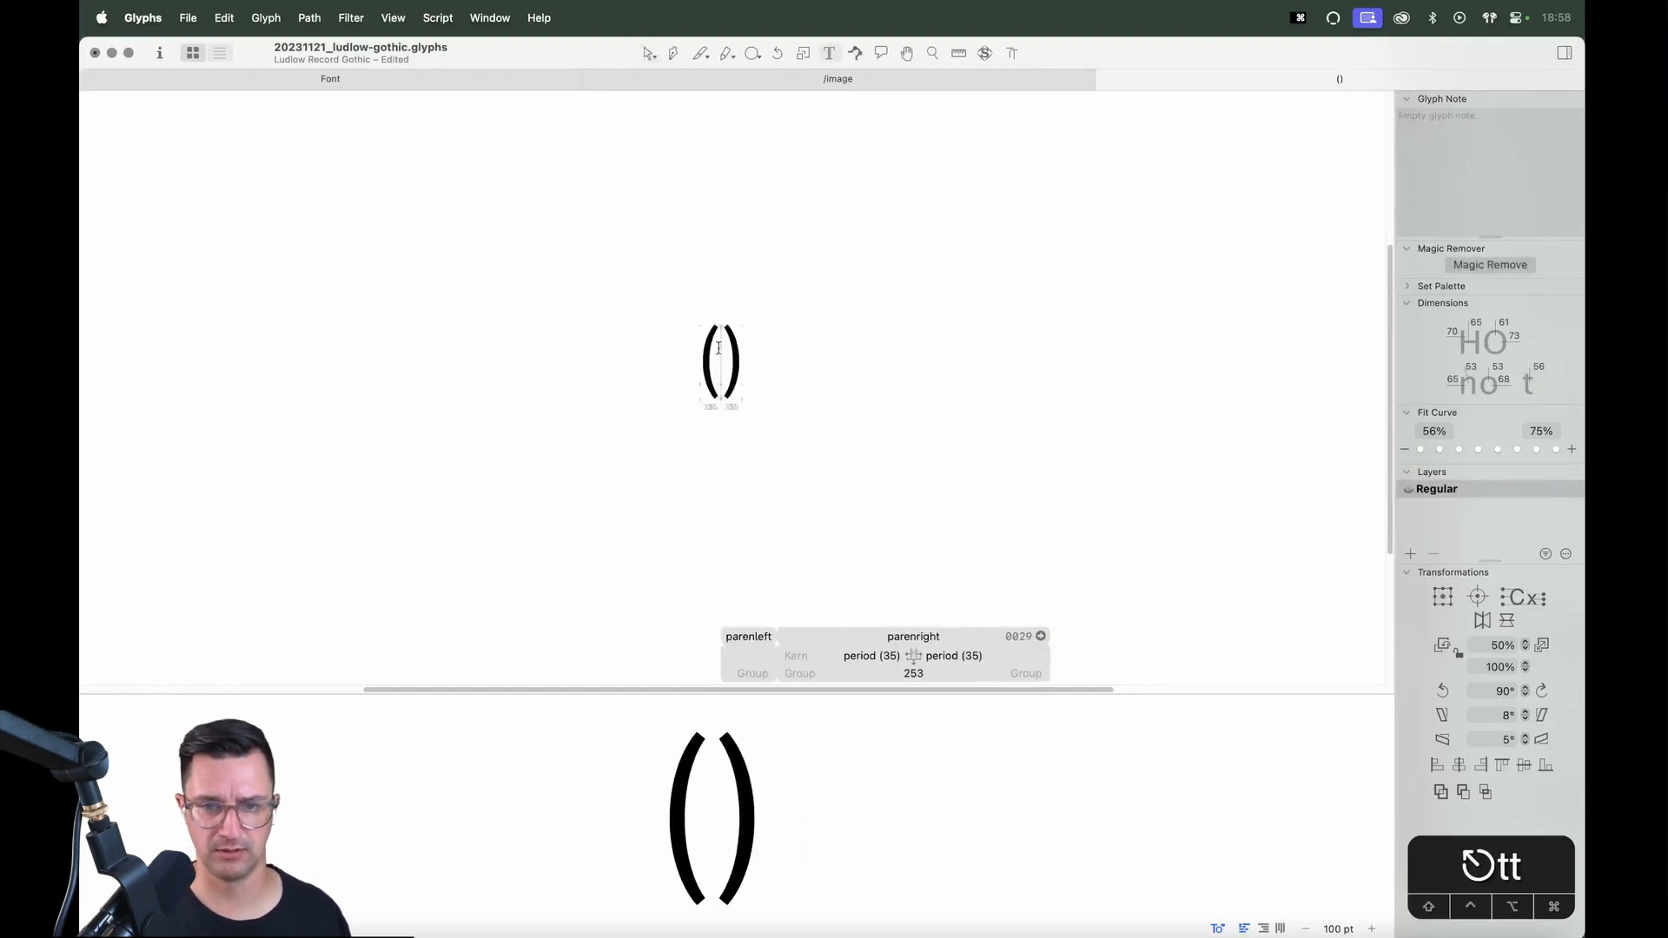
pyautogui.write('test or')
pyautogui.press('BackSpace')
pyautogui.press('BackSpace')
pyautogui.write('wo')
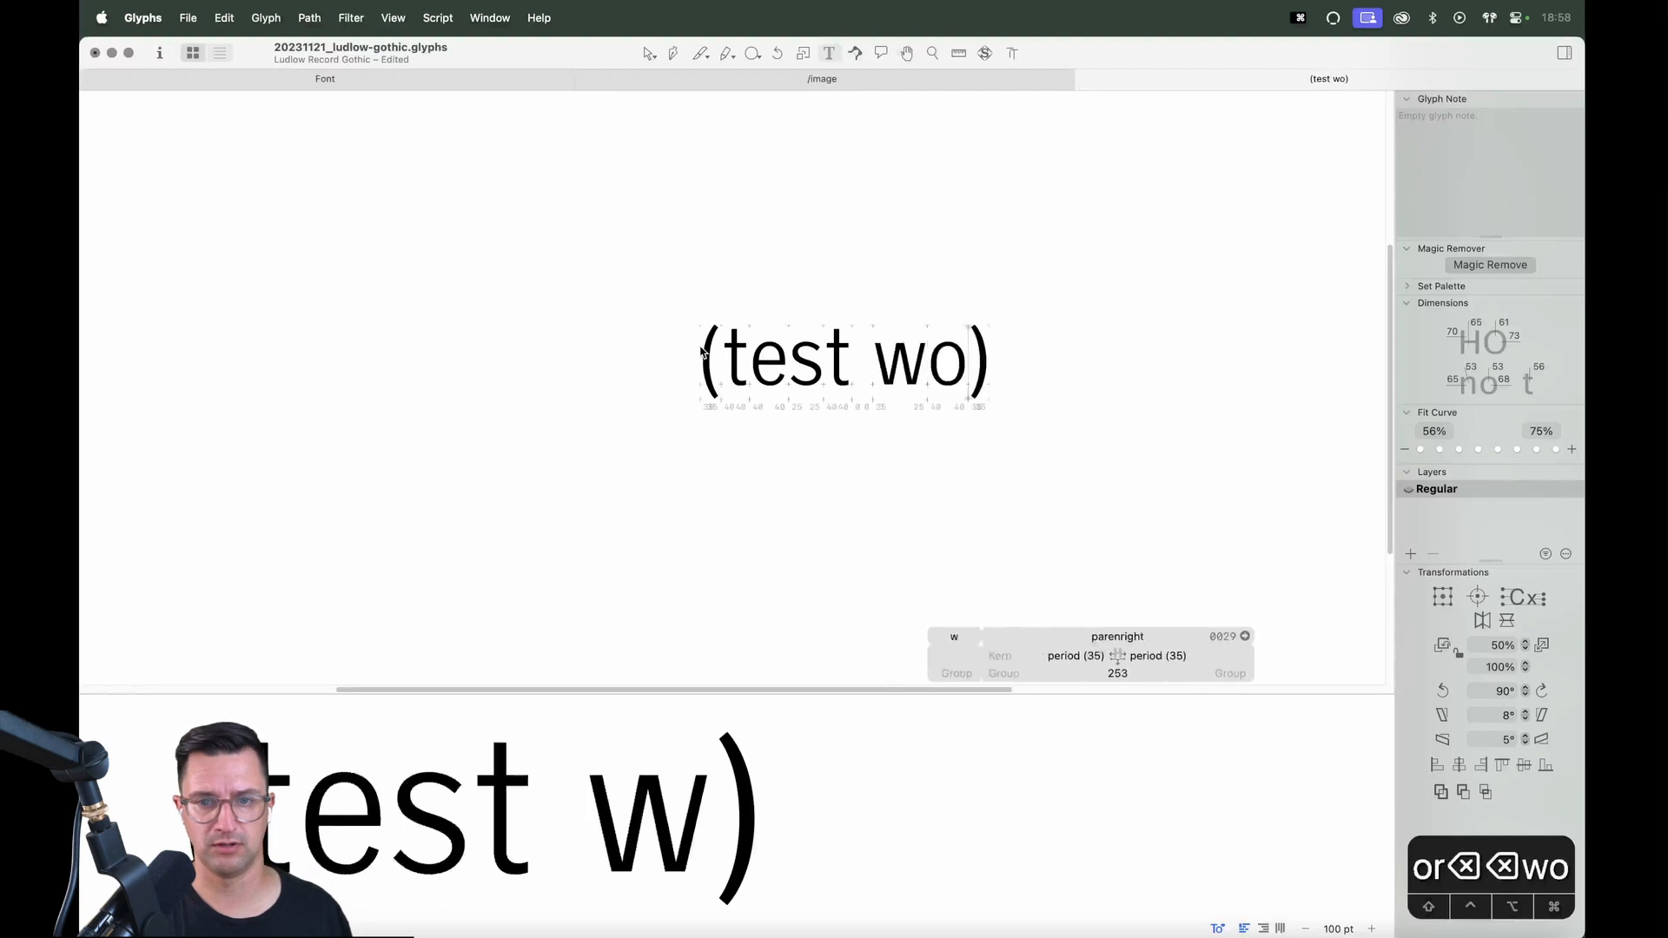
pyautogui.write('rd')
pyautogui.press('Escape')
pyautogui.press('t')
pyautogui.press('Escape')
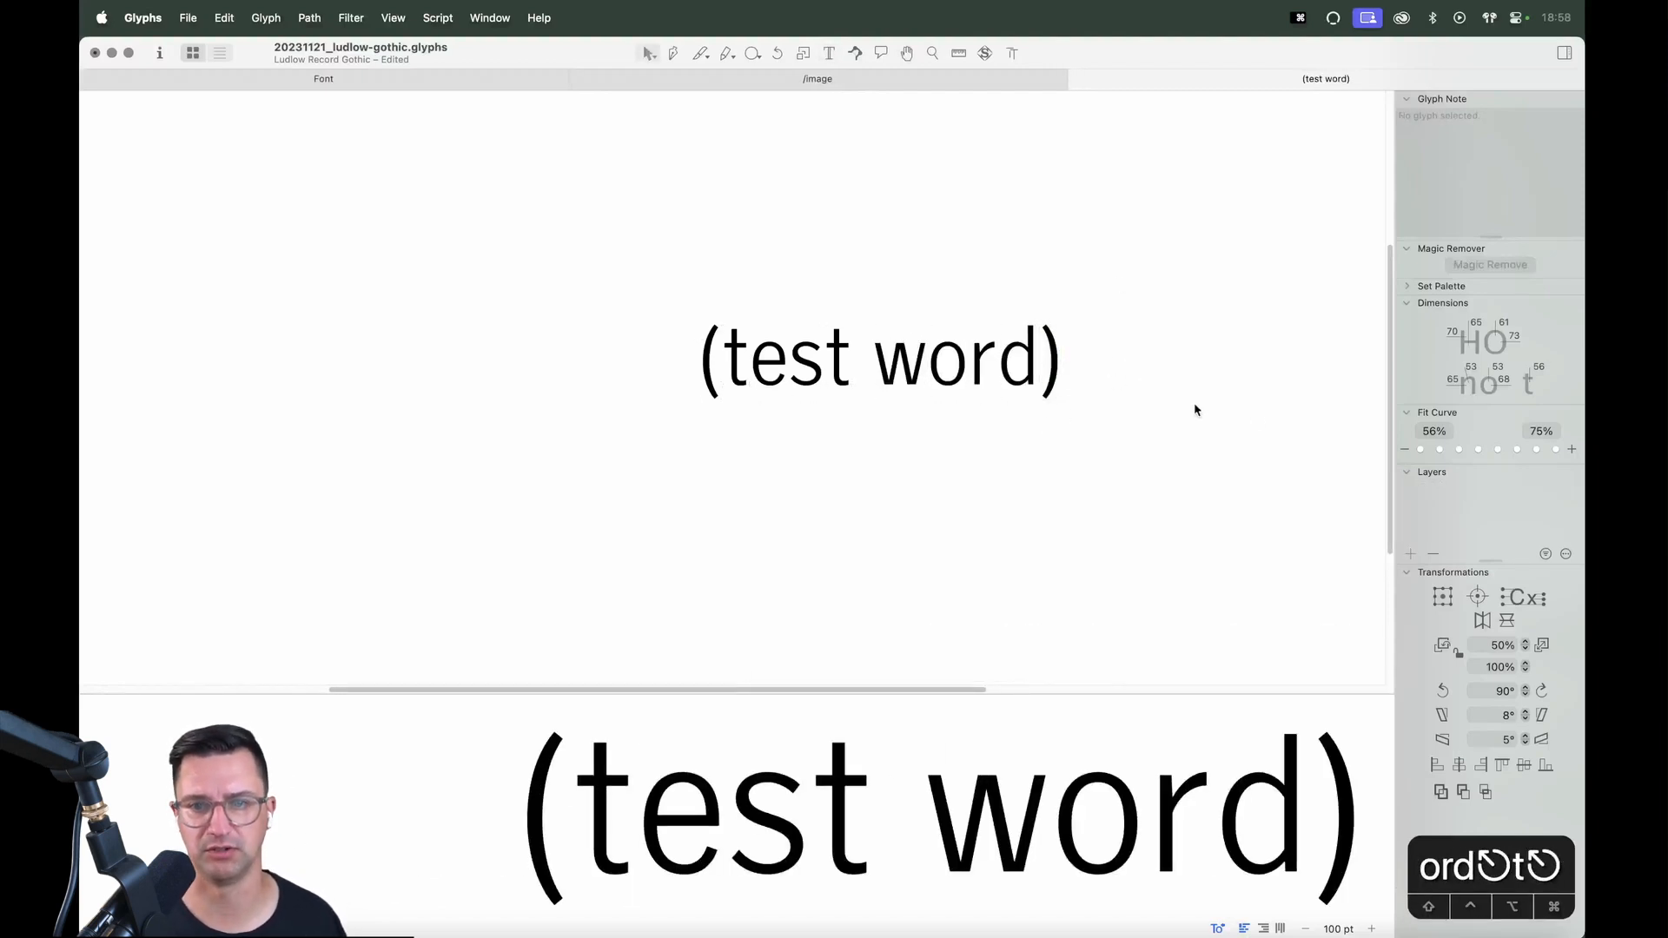
# Select the left parenthesis's inner curve and stretch it to 134 units wide toward the outer curve, thinning the stroke's middle
pyautogui.press('z')
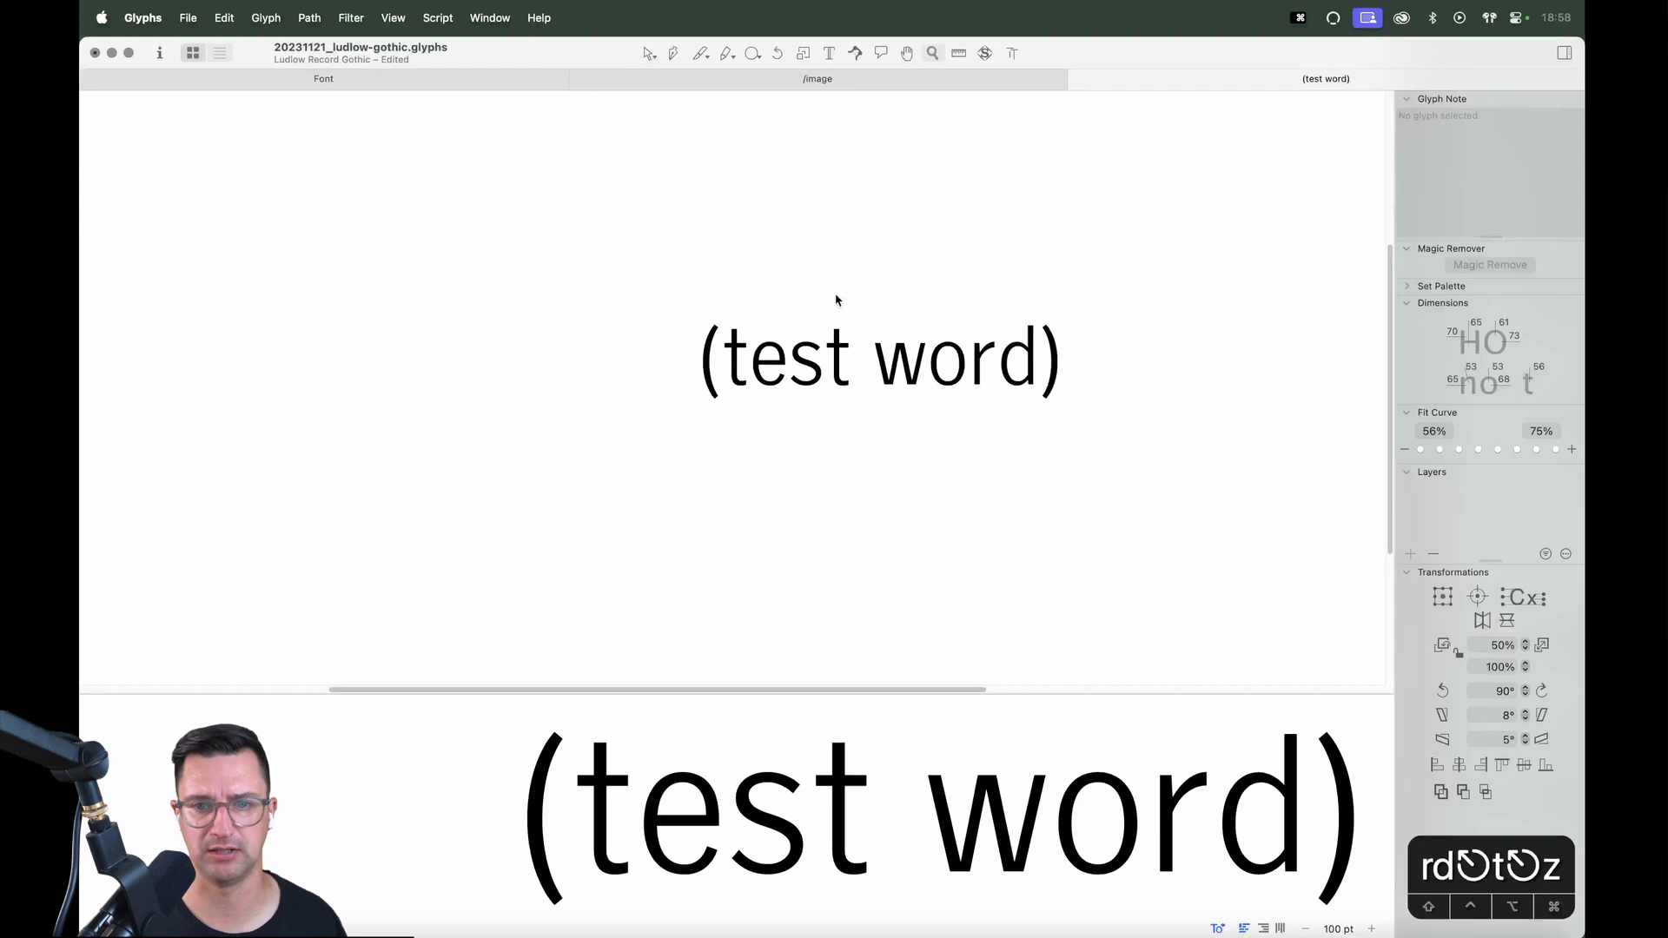
pyautogui.click(738, 365)
pyautogui.press('v')
pyautogui.click(628, 354)
pyautogui.click(626, 353)
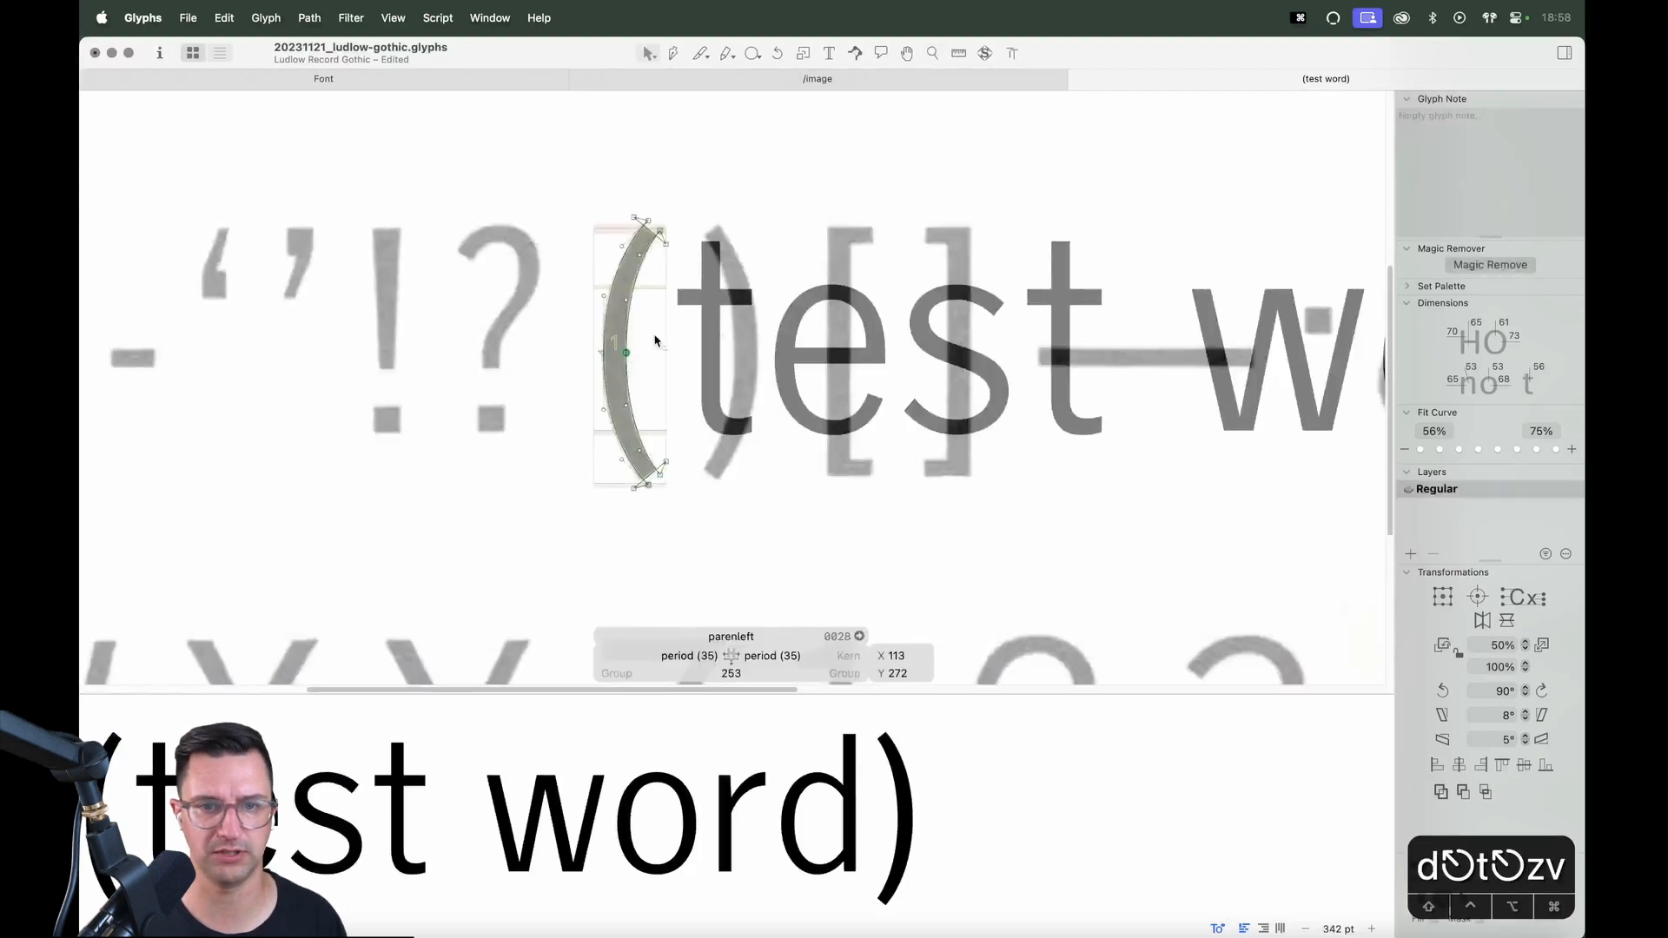
pyautogui.doubleClick(638, 283)
pyautogui.click(647, 297)
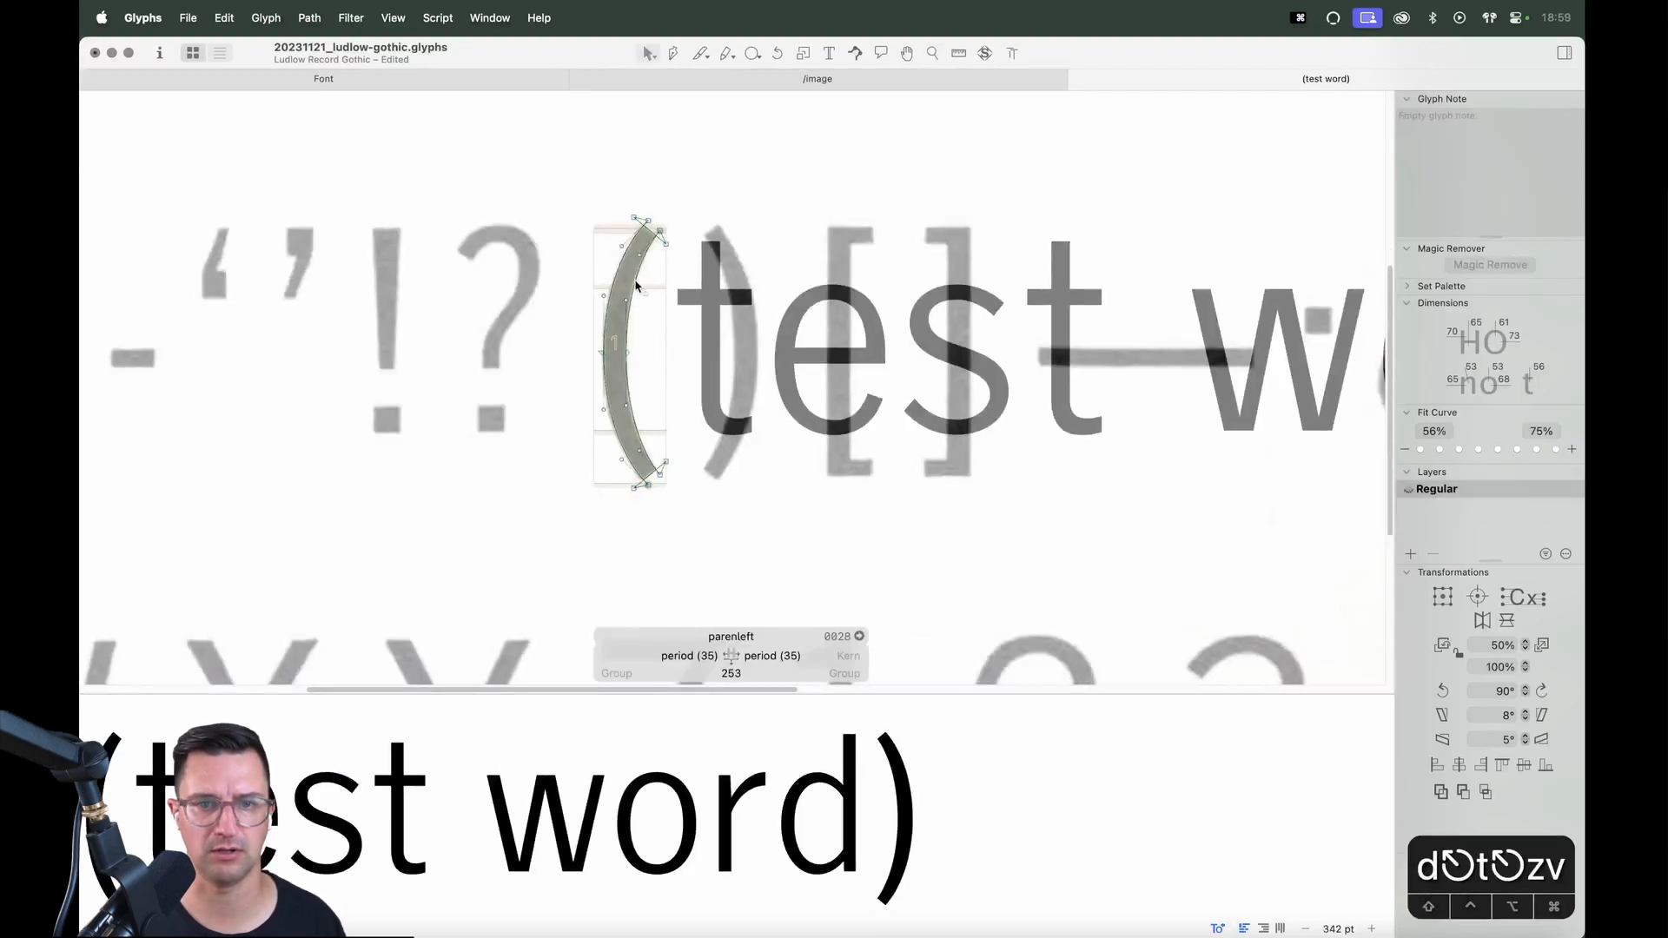
pyautogui.click(634, 279)
pyautogui.keyDown('shift'); pyautogui.click(639, 427); pyautogui.keyUp('shift')
pyautogui.press('z')
pyautogui.click(735, 328)
pyautogui.press('v')
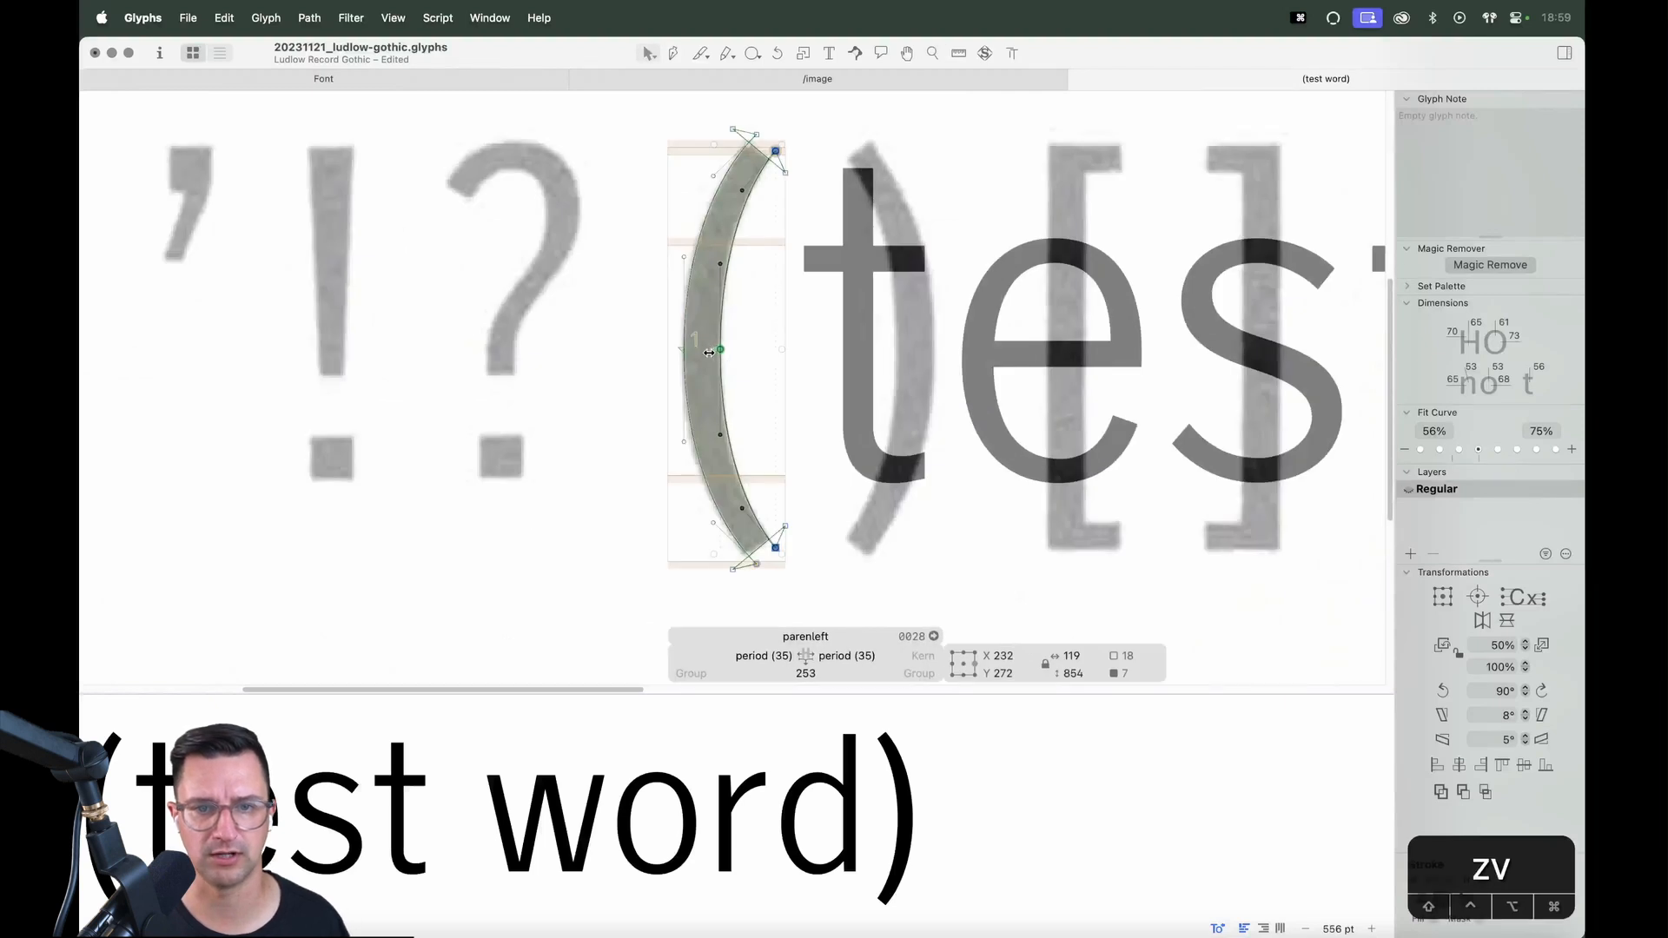
pyautogui.moveTo(709, 352)
pyautogui.mouseDown()
pyautogui.moveTo(698, 365)
pyautogui.moveTo(711, 352)
pyautogui.mouseUp()
# Look through the display options available for the glyph view
pyautogui.click(400, 18)
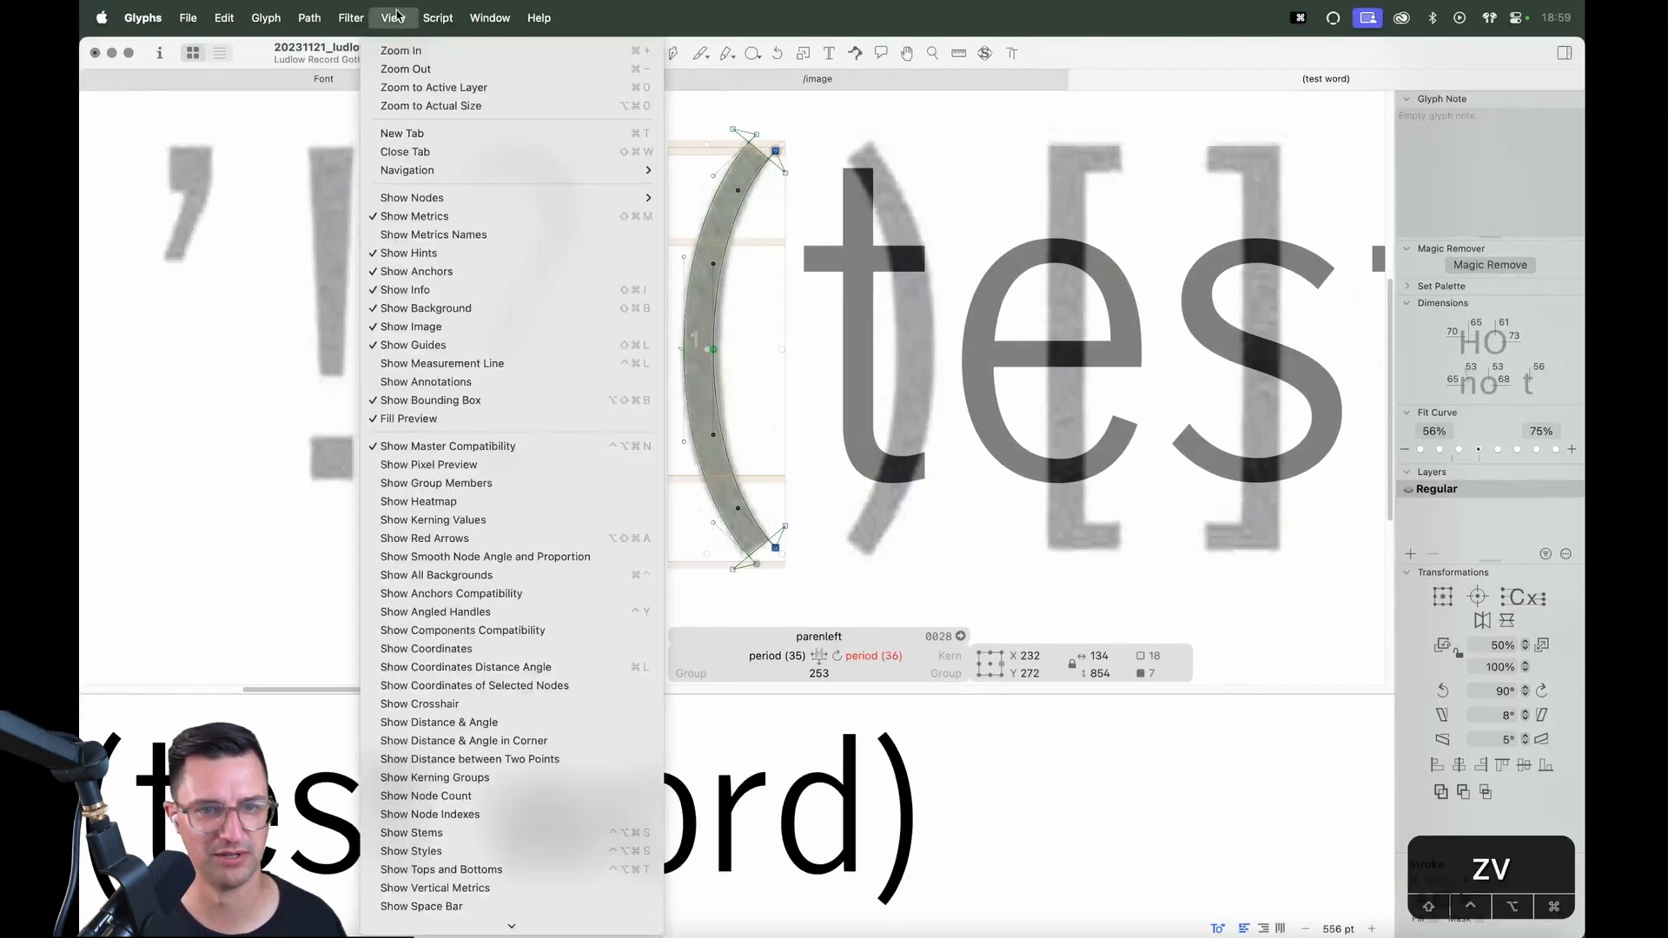
pyautogui.moveTo(439, 927)
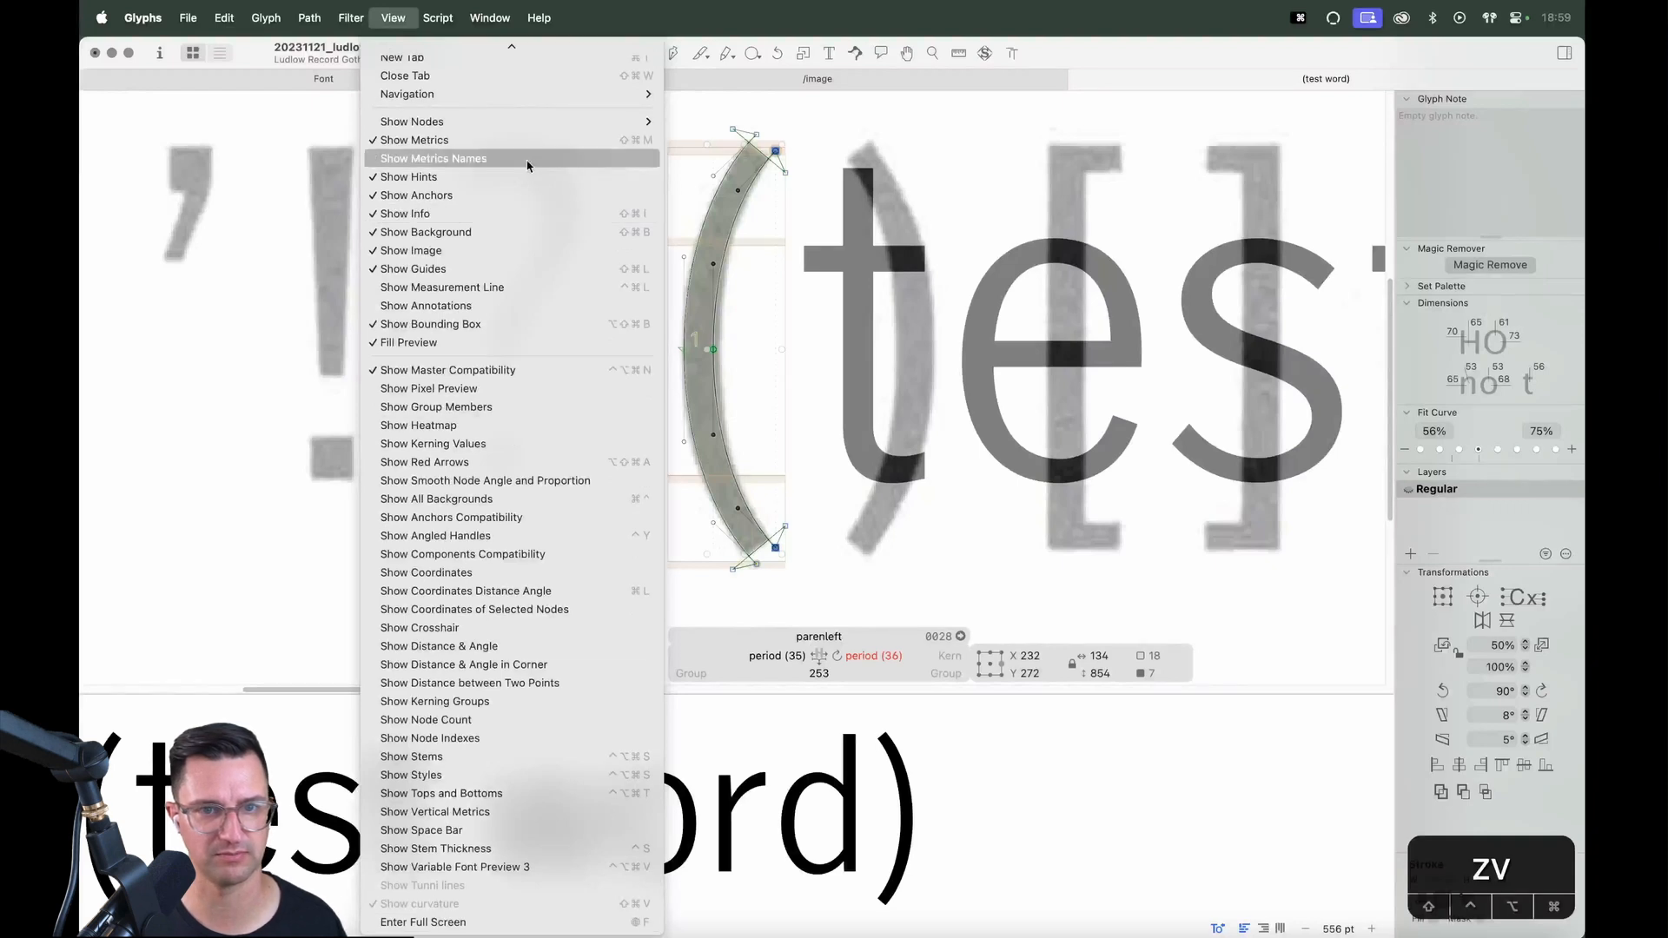
# Undo the last outline change and shift the left parenthesis's inner curve slightly left to thin its stroke
pyautogui.moveTo(539, 126)
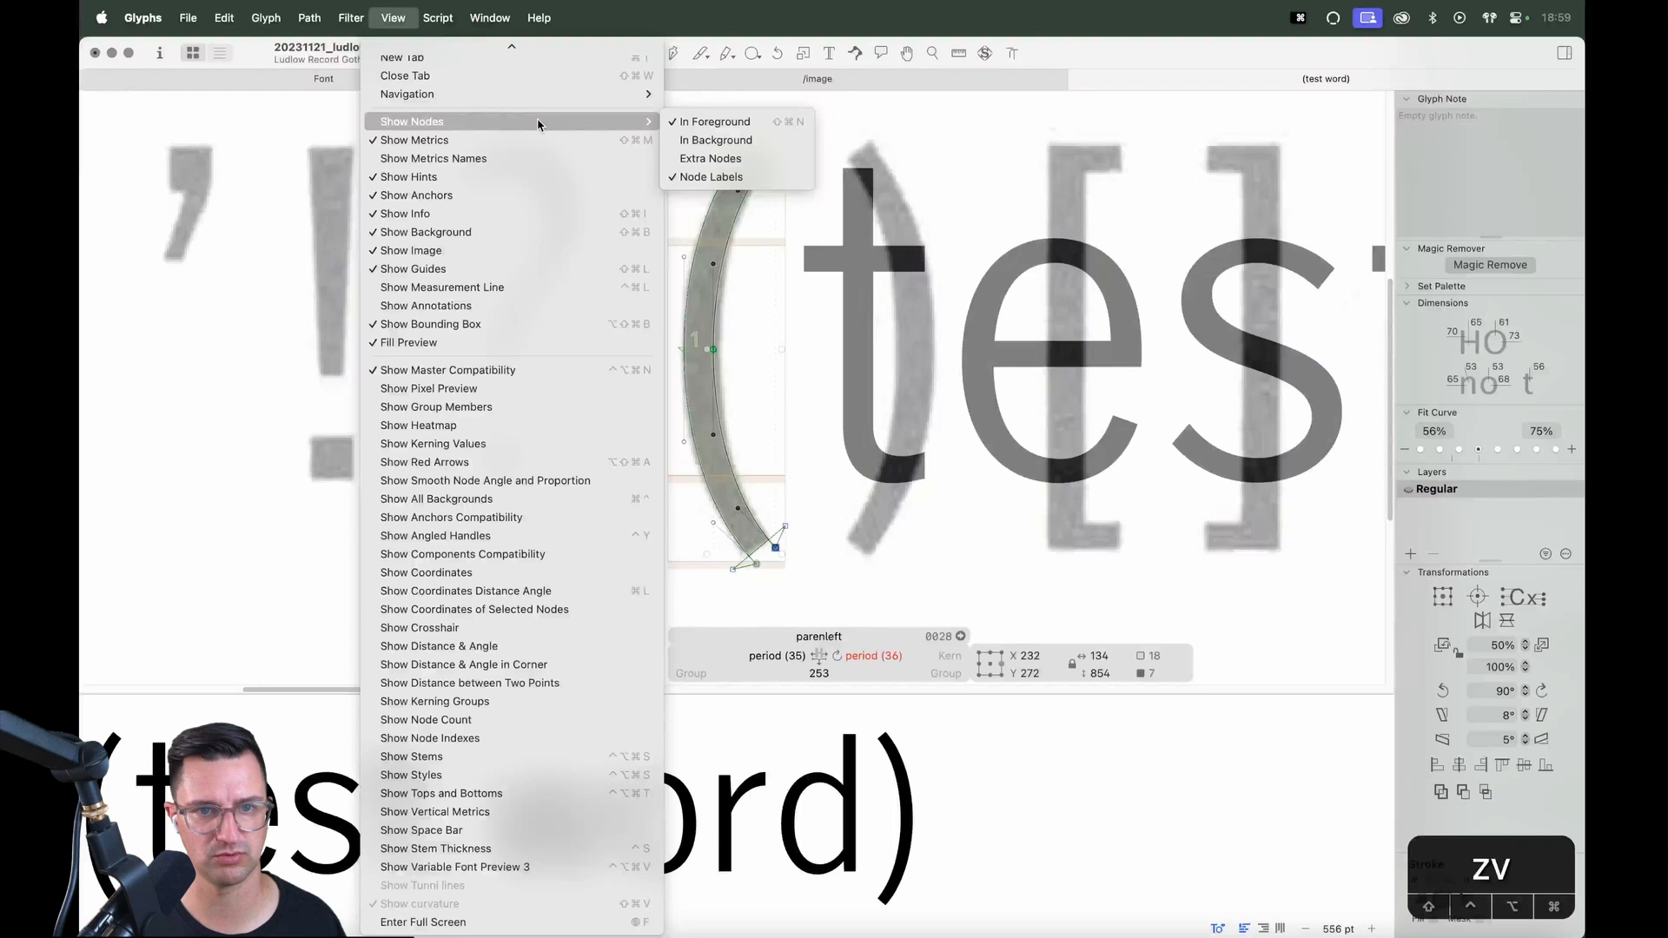
pyautogui.press('Escape')
pyautogui.press('cmd+z')
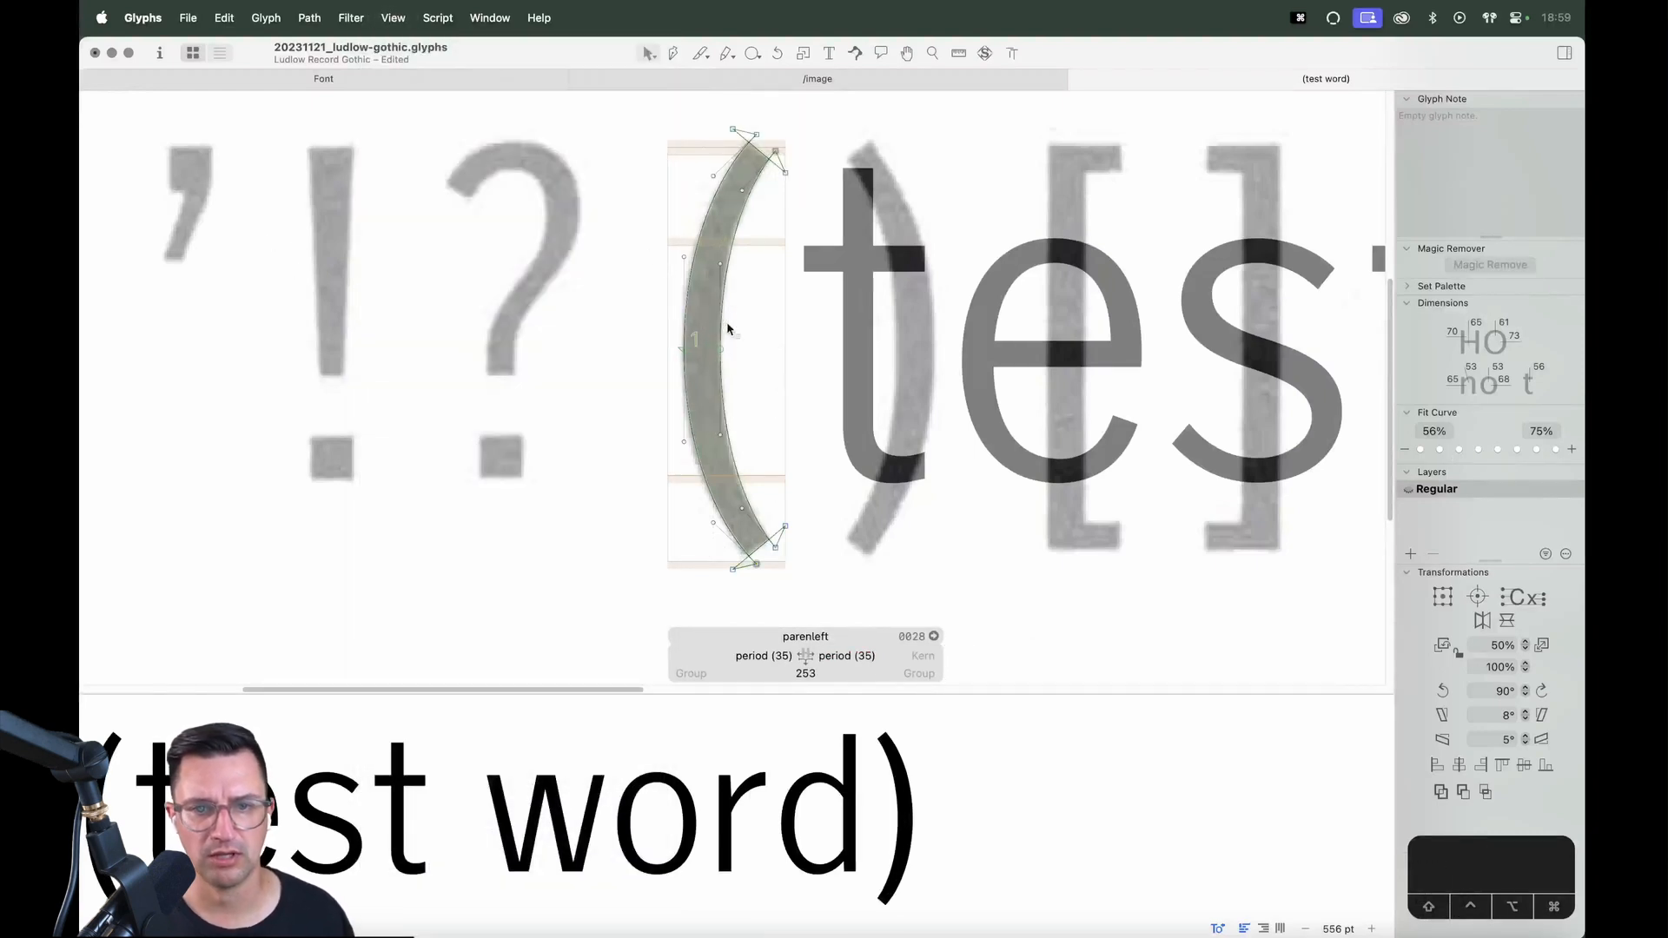
pyautogui.doubleClick(735, 243)
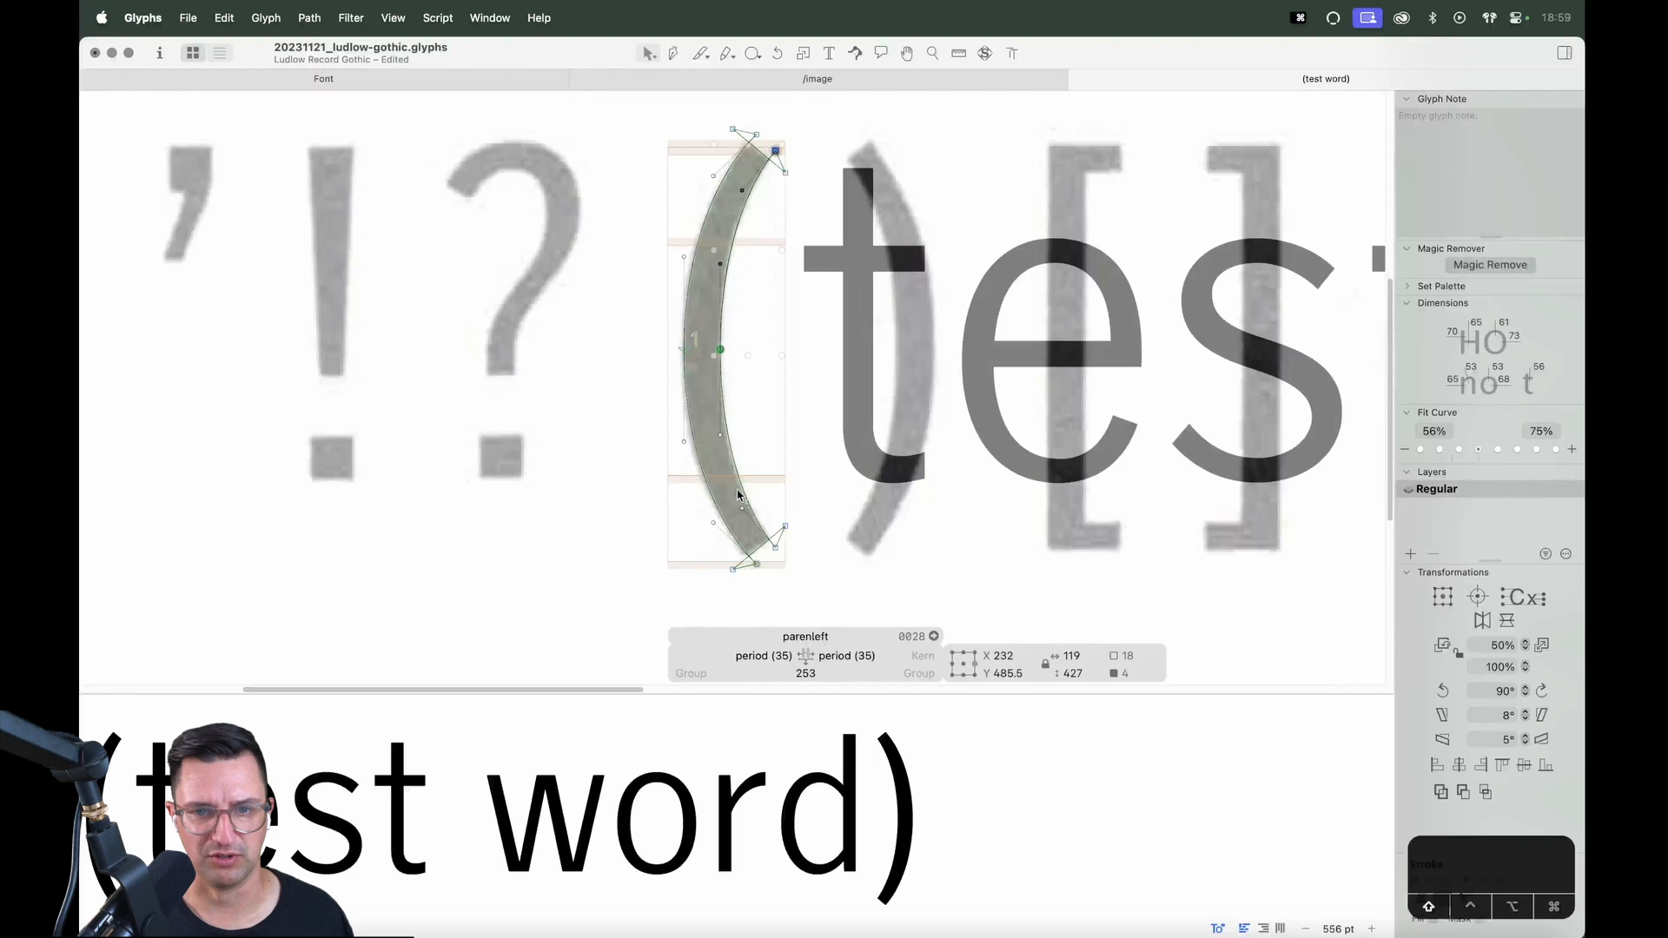
pyautogui.moveTo(714, 351); pyautogui.dragTo(709, 351)
pyautogui.click(745, 350)
pyautogui.press('super+z')
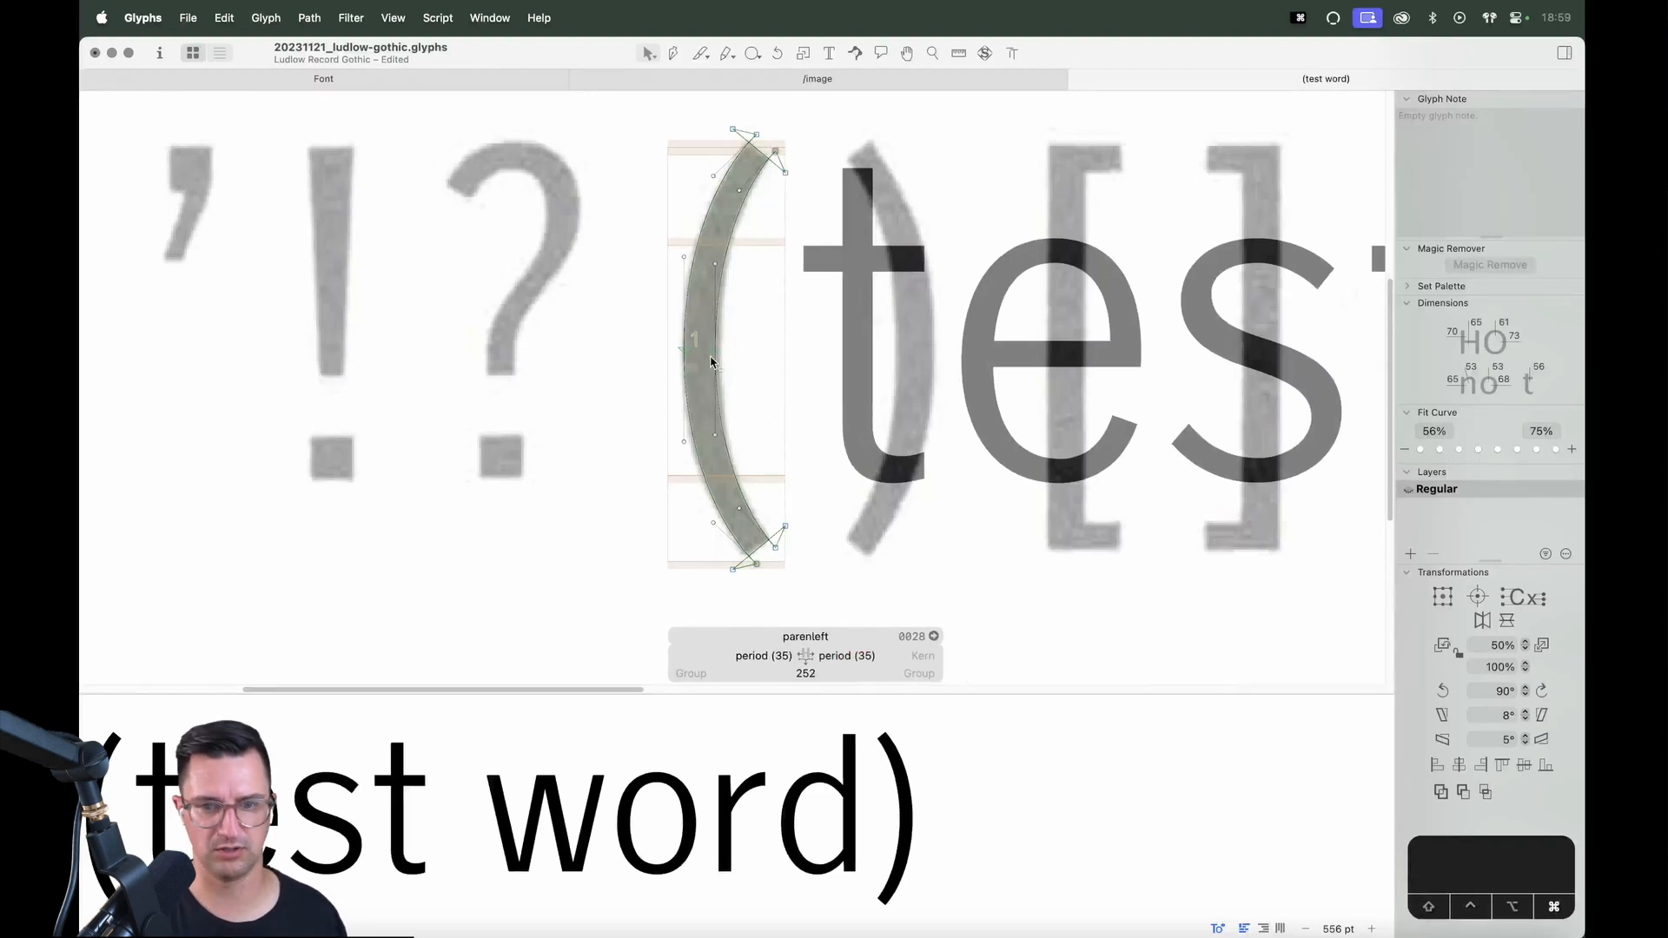
# Review how the parentheses look around the sample text "(test word)" at smaller display sizes
pyautogui.press('super+minus')
pyautogui.press('super+minus')
pyautogui.press('t')
pyautogui.press('Escape')
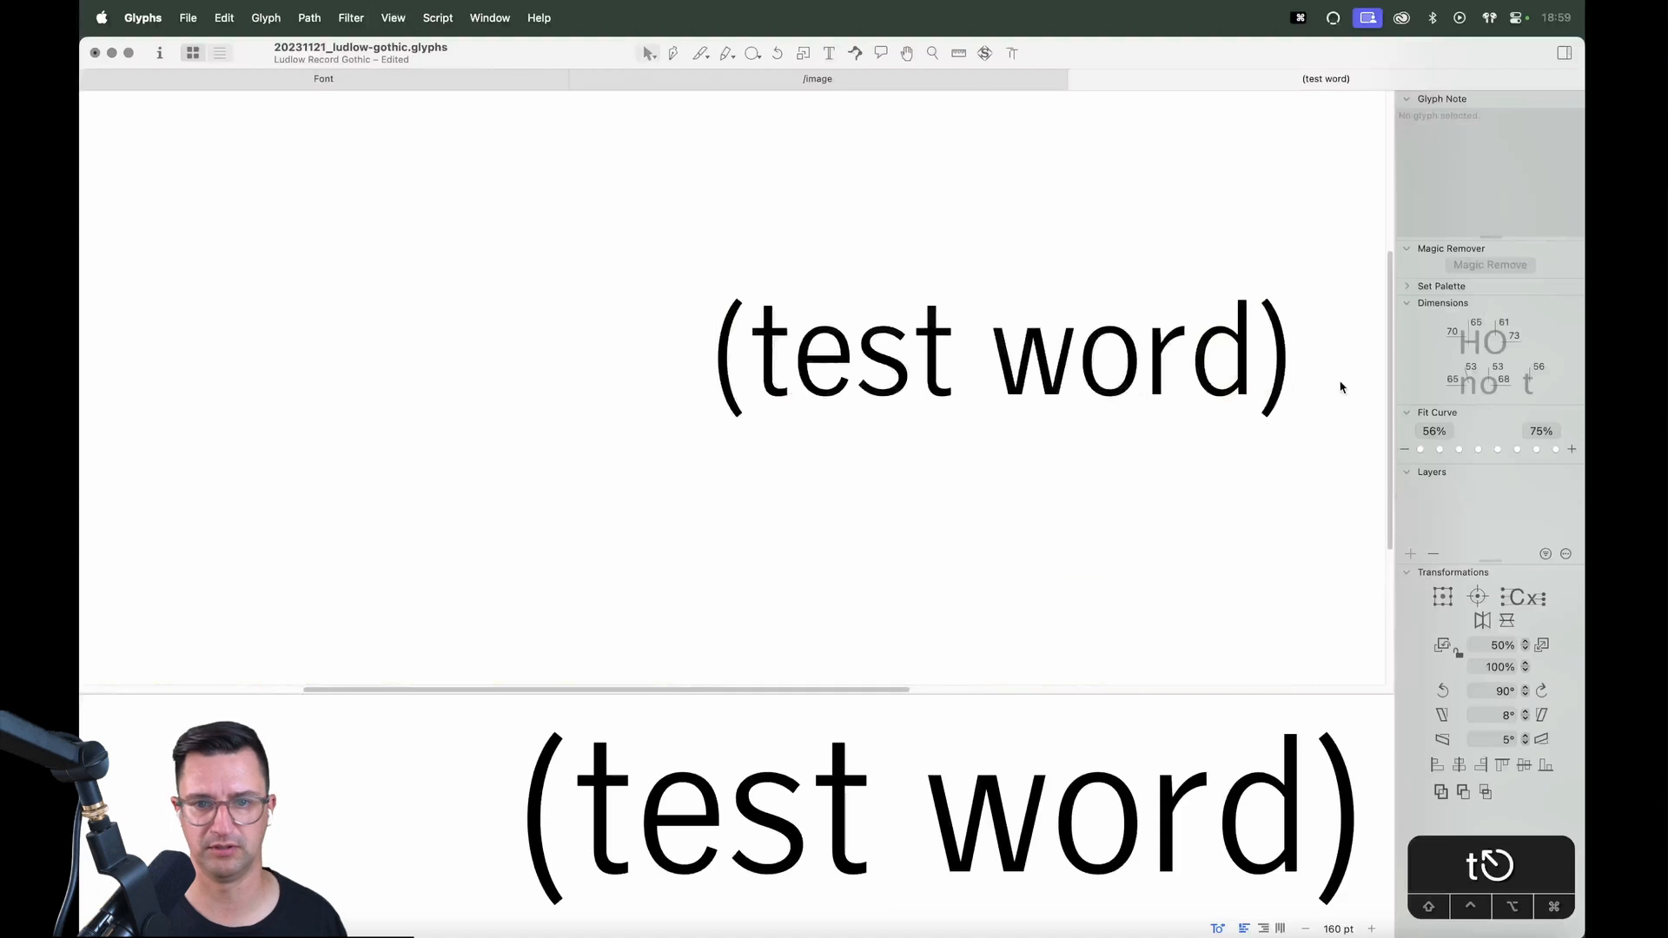
pyautogui.hscroll(3, 1303, 372)
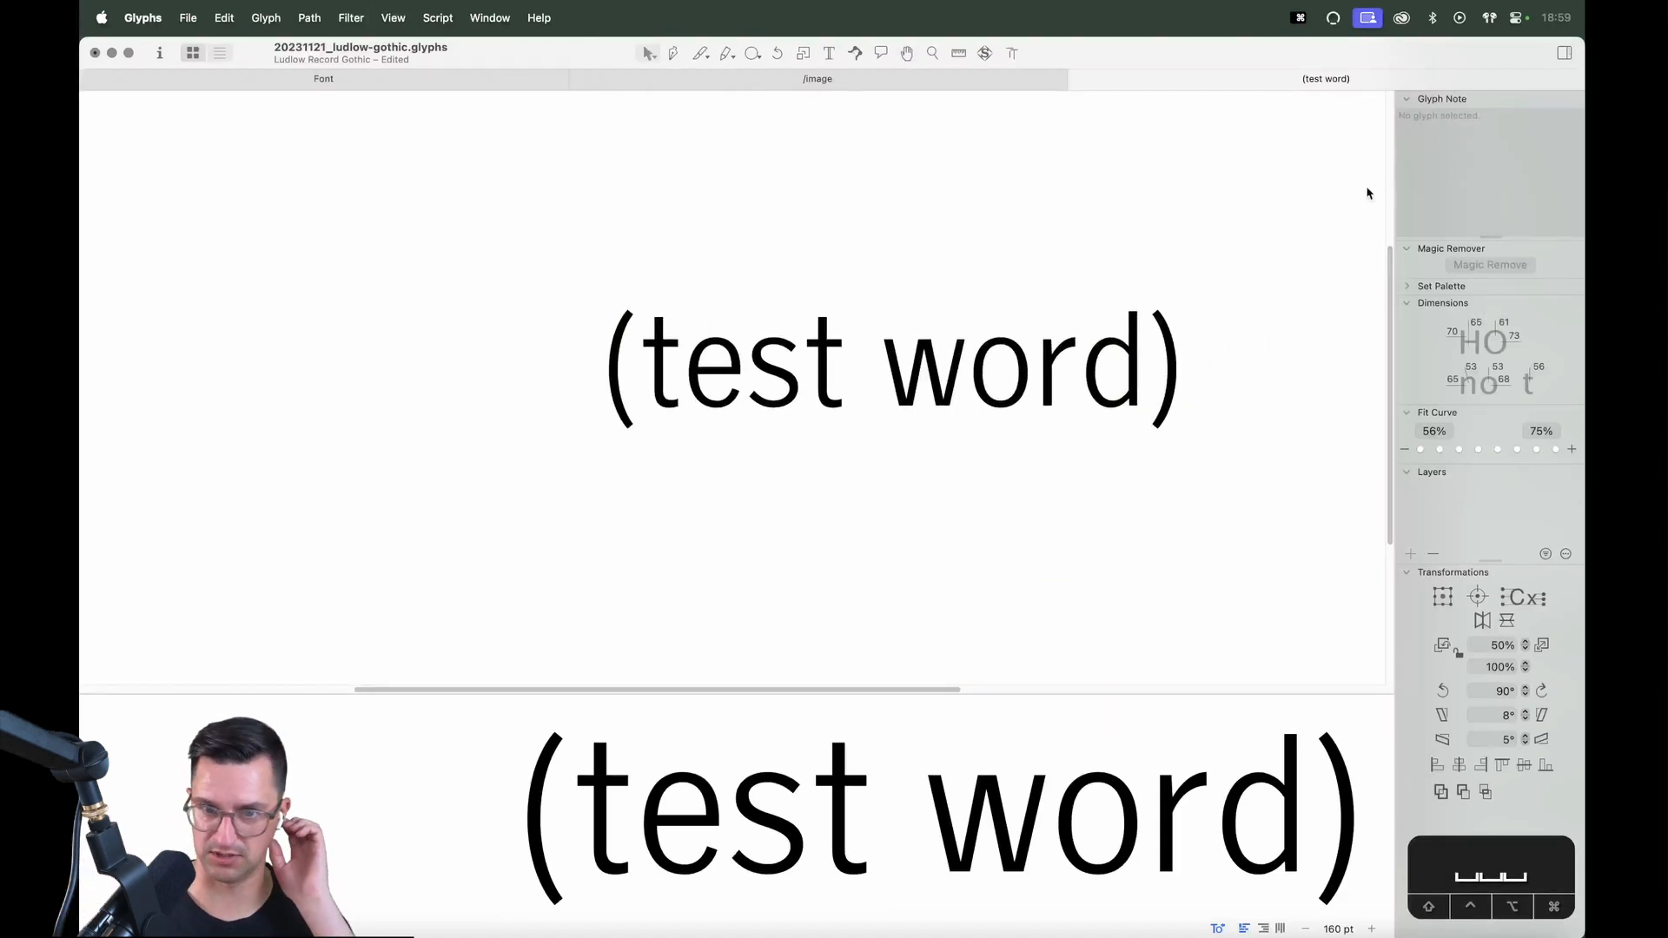
pyautogui.press('super+minus')
pyautogui.press('super+minus')
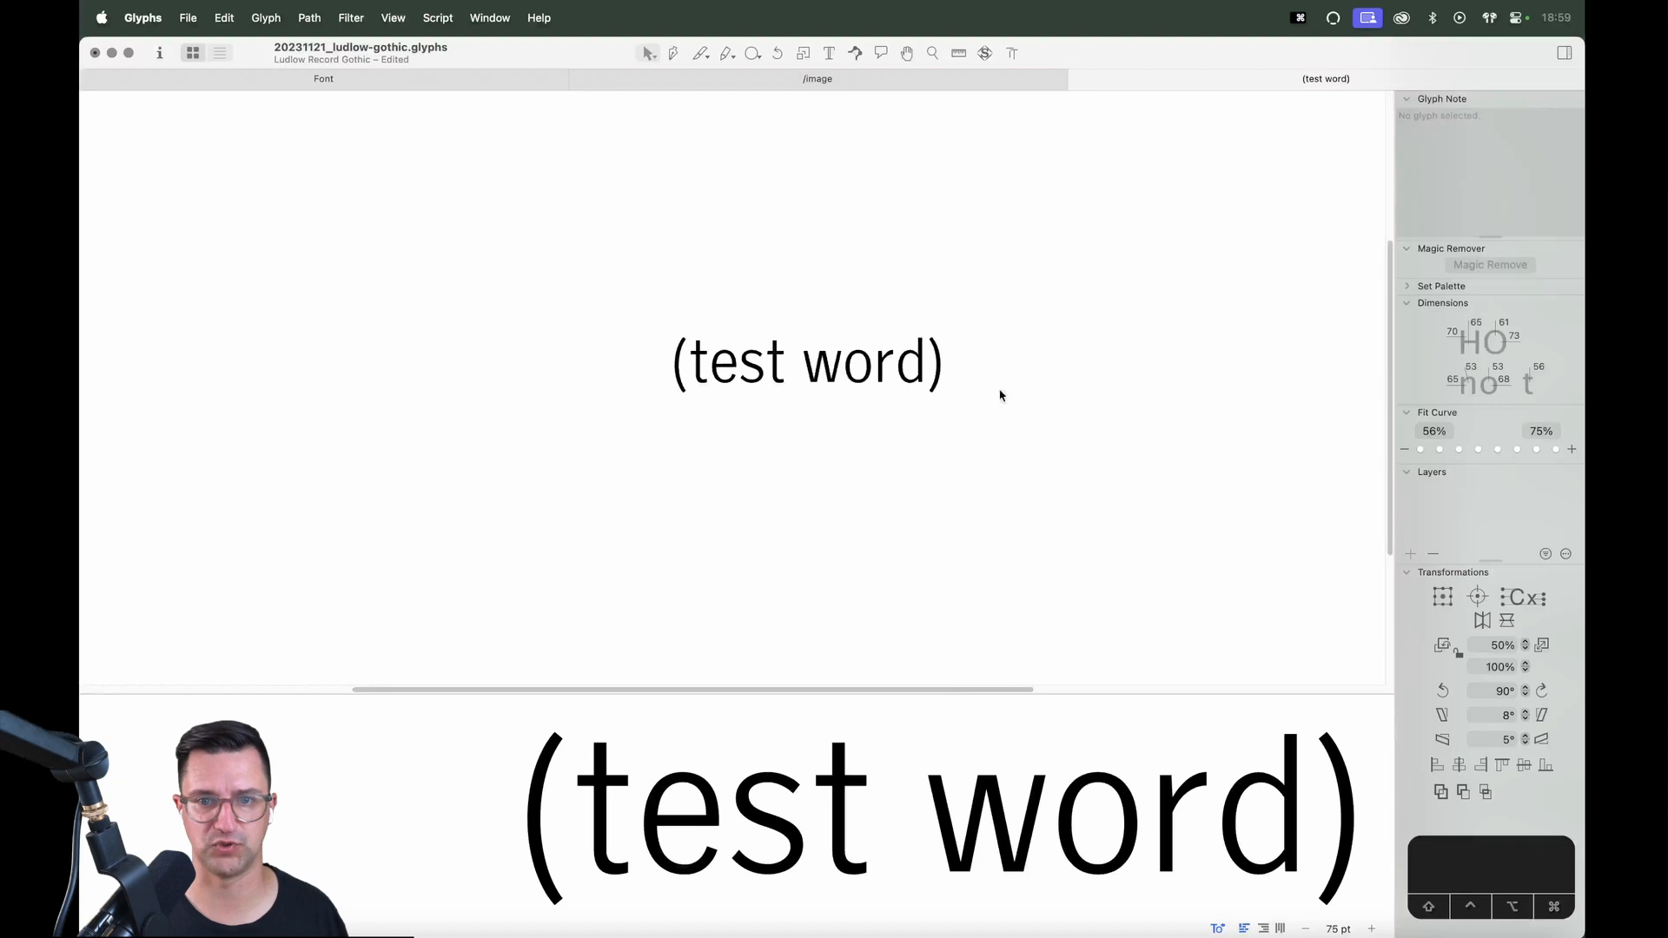
# Delete everything after the opening parenthesis from the sample text
pyautogui.press('t')
pyautogui.press('super+a')
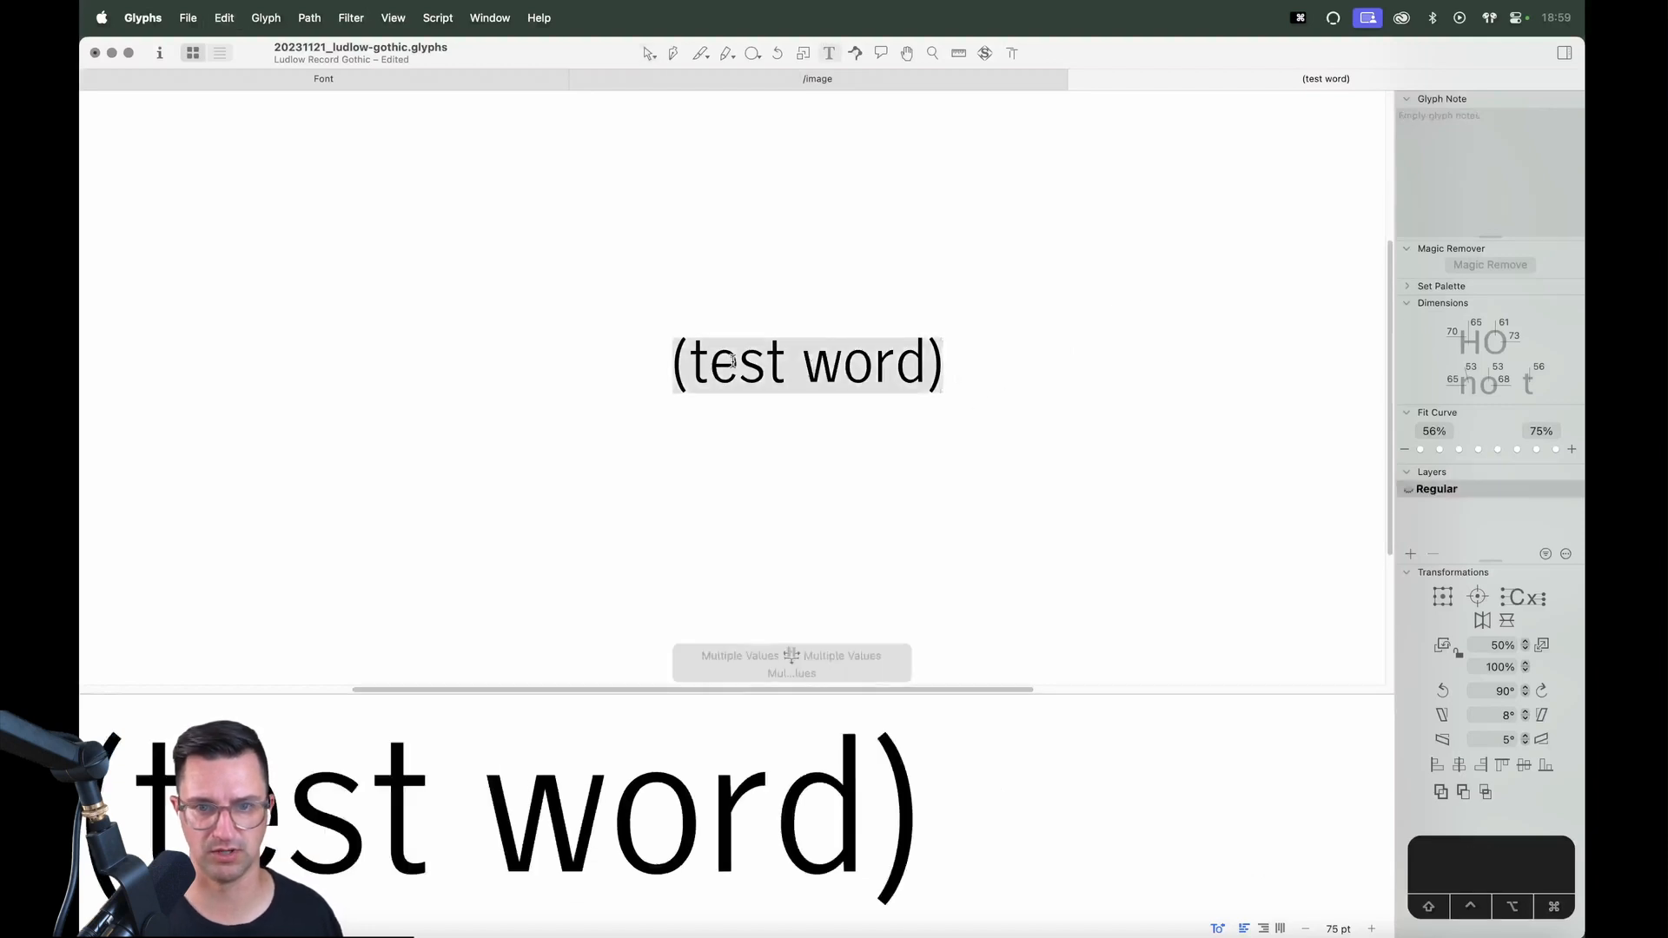
pyautogui.press('Right')
pyautogui.press('BackSpace')
pyautogui.press('BackSpace')
pyautogui.press('BackSpace')
pyautogui.press('BackSpace')
pyautogui.press('BackSpace')
pyautogui.press('BackSpace')
pyautogui.press('BackSpace')
pyautogui.press('BackSpace')
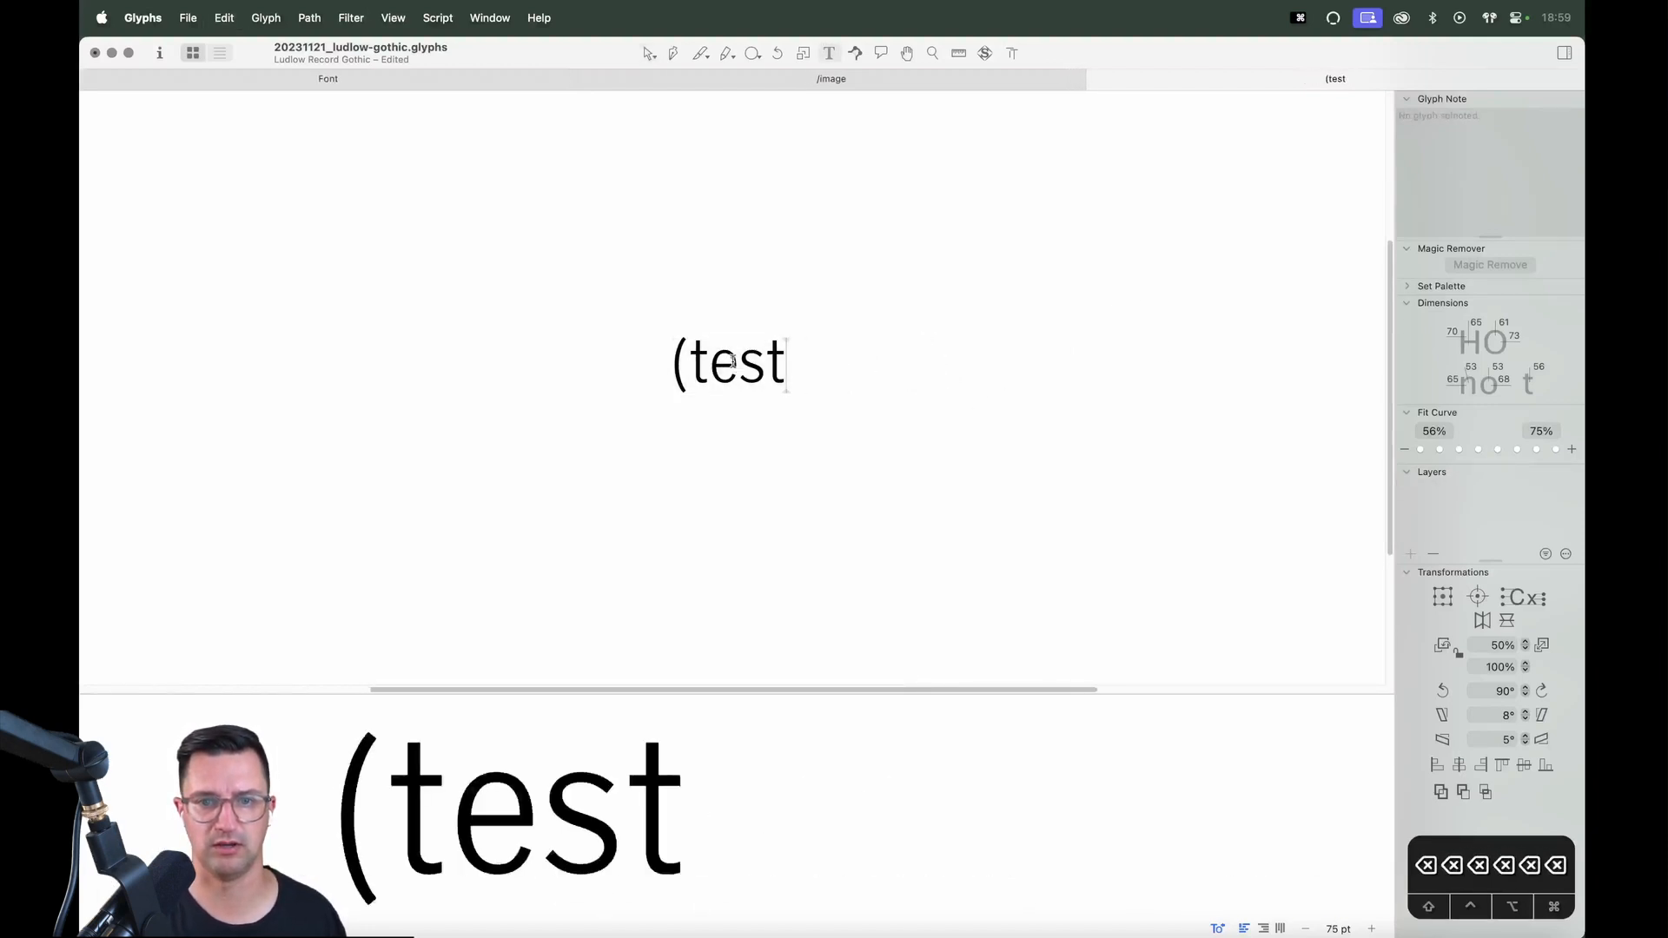
pyautogui.press('BackSpace')
pyautogui.press('BackSpace')
# Open the left parenthesis glyph for editing, unlock its reference image and cut the image from it
pyautogui.press('Escape')
pyautogui.press('z')
pyautogui.moveTo(815, 246); pyautogui.dragTo(626, 461)
pyautogui.press('v')
pyautogui.doubleClick(728, 319)
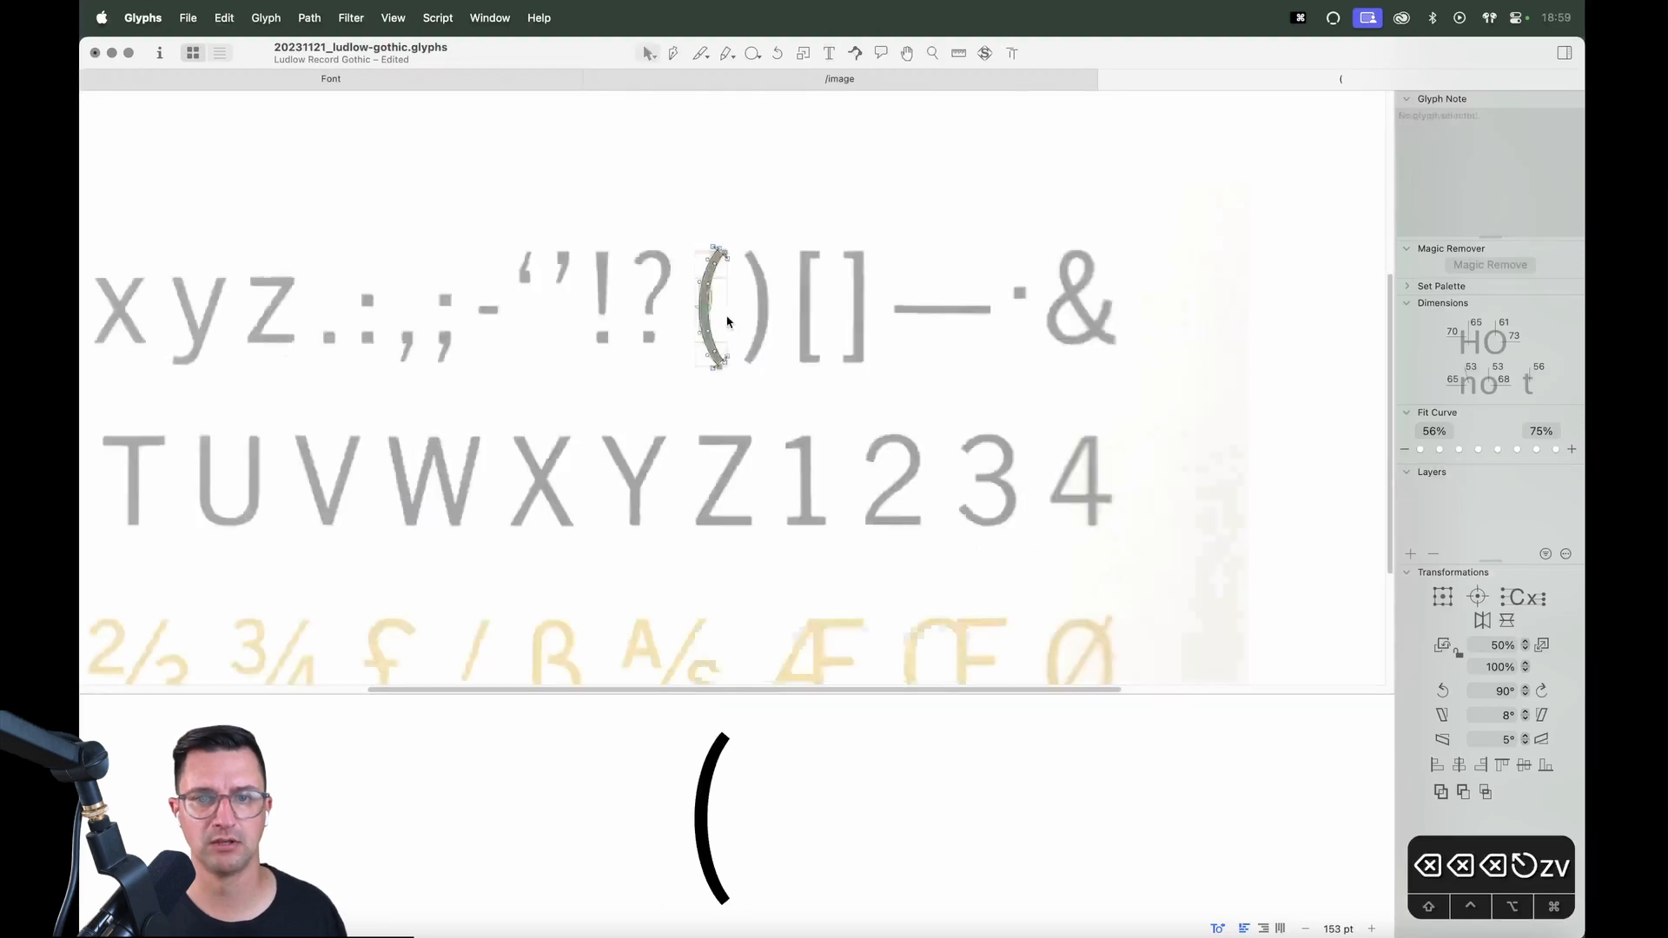
pyautogui.rightClick(791, 292)
pyautogui.click(805, 299)
pyautogui.press('super+x')
# Replace the parenthesis in the edit view with the bracket pair "[]"
pyautogui.press('t')
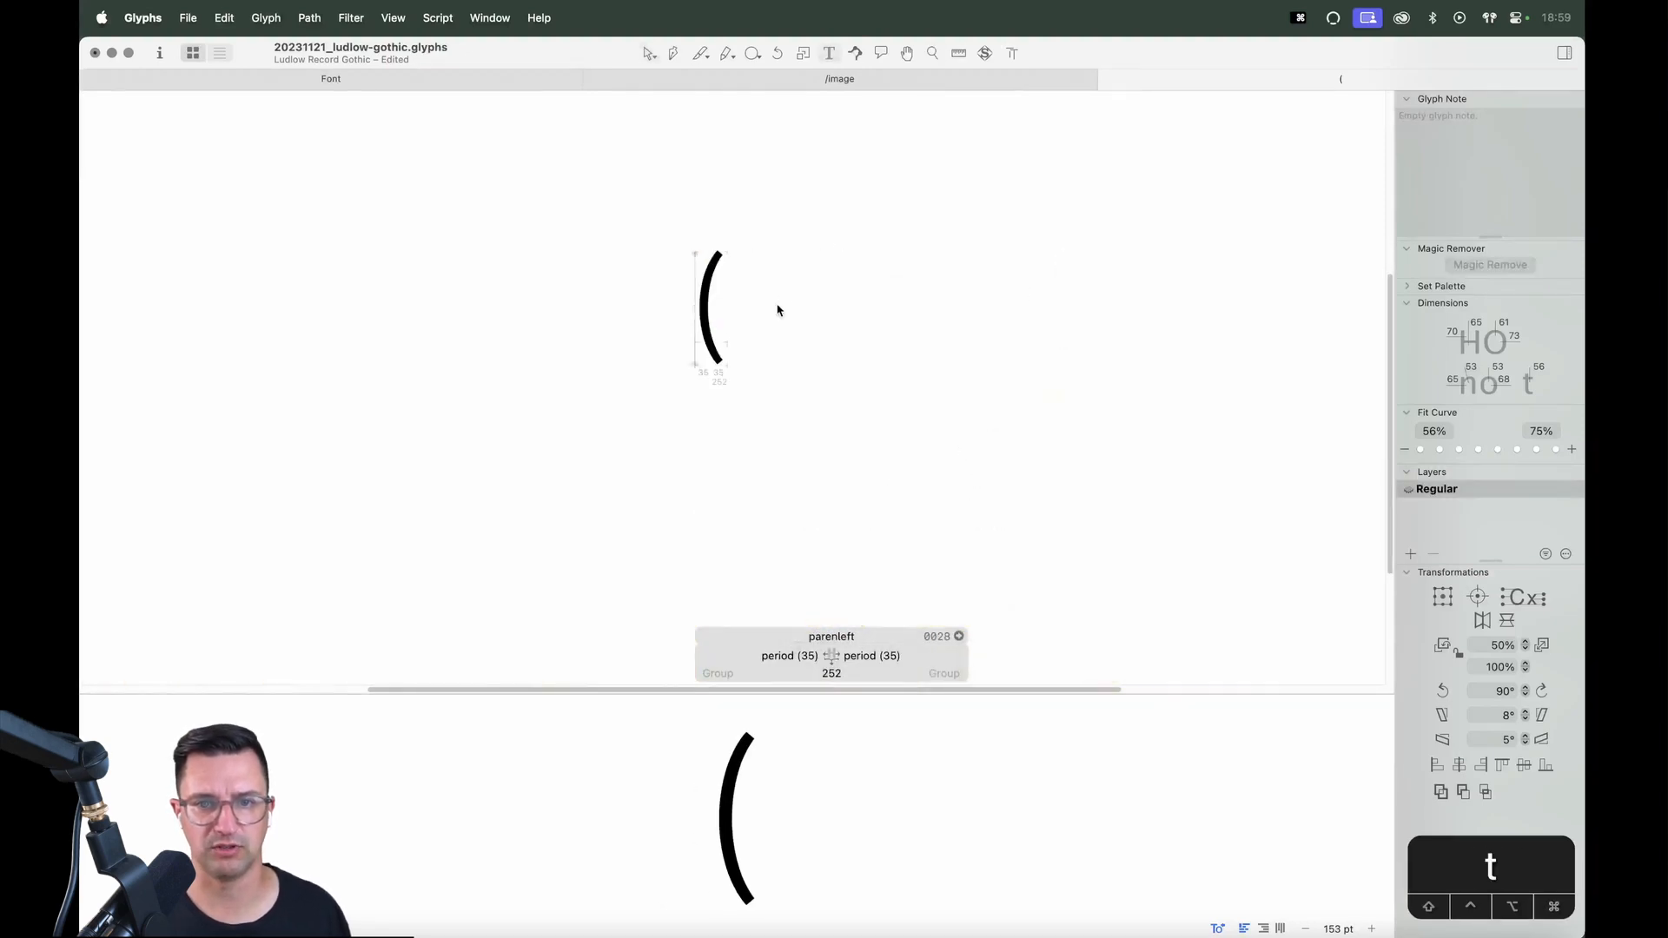
pyautogui.press('BackSpace')
pyautogui.write('[]')
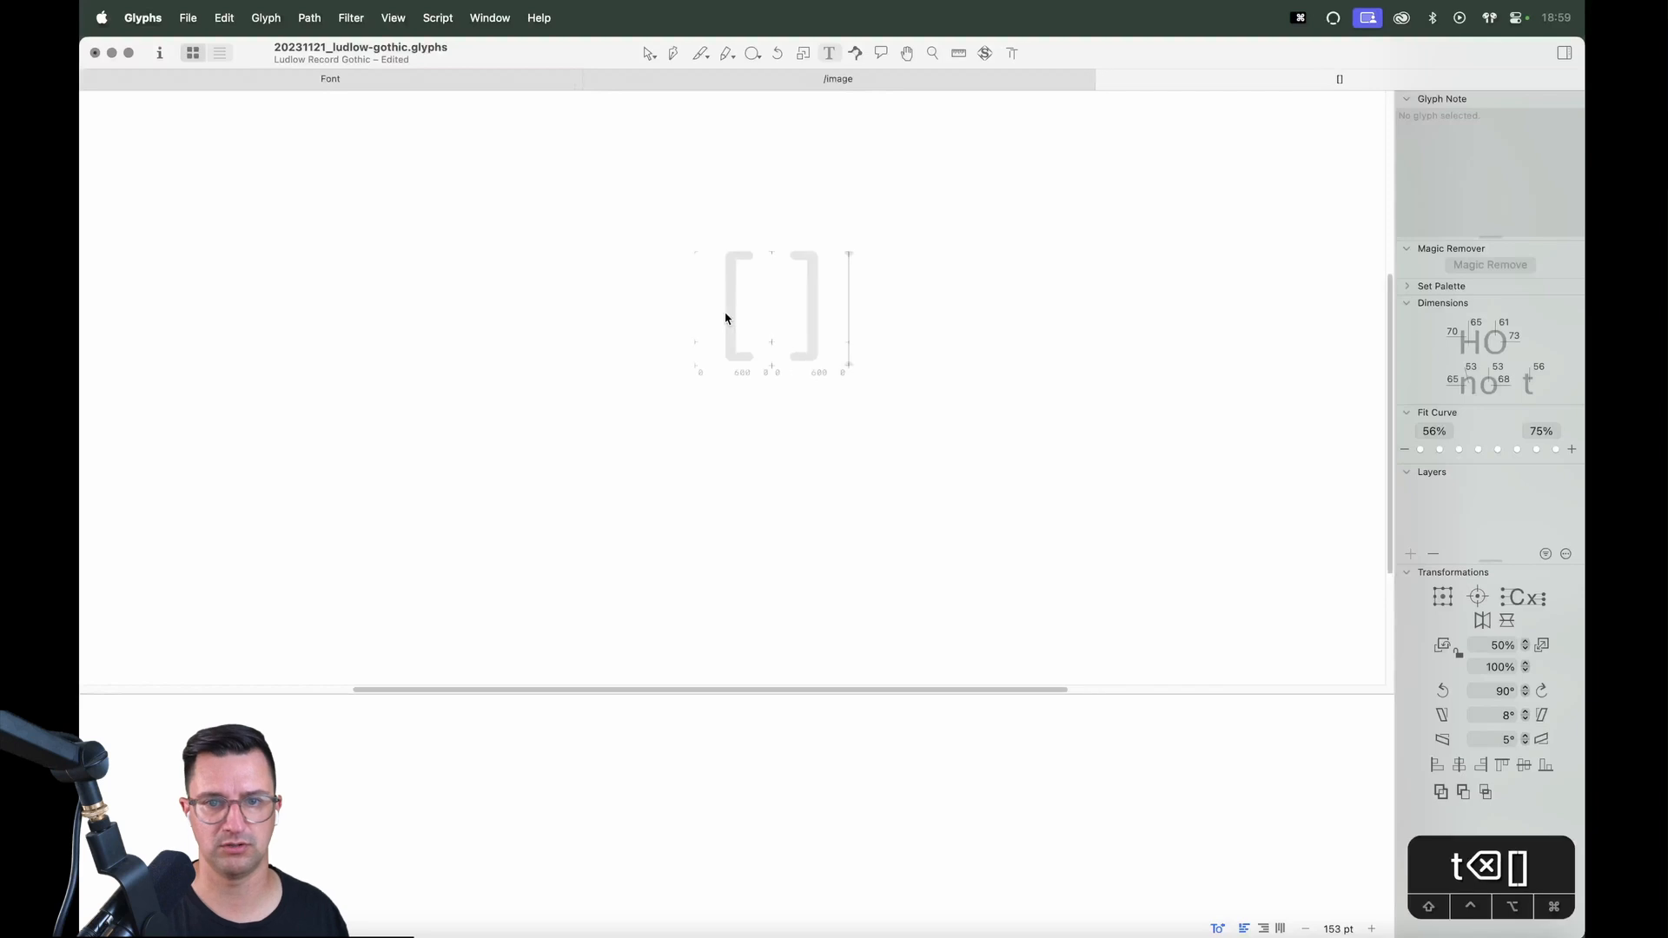
# Paste the reference image into the left bracket glyph and shift it so the scanned left bracket falls inside the glyph
pyautogui.doubleClick(753, 323)
pyautogui.press('super+v')
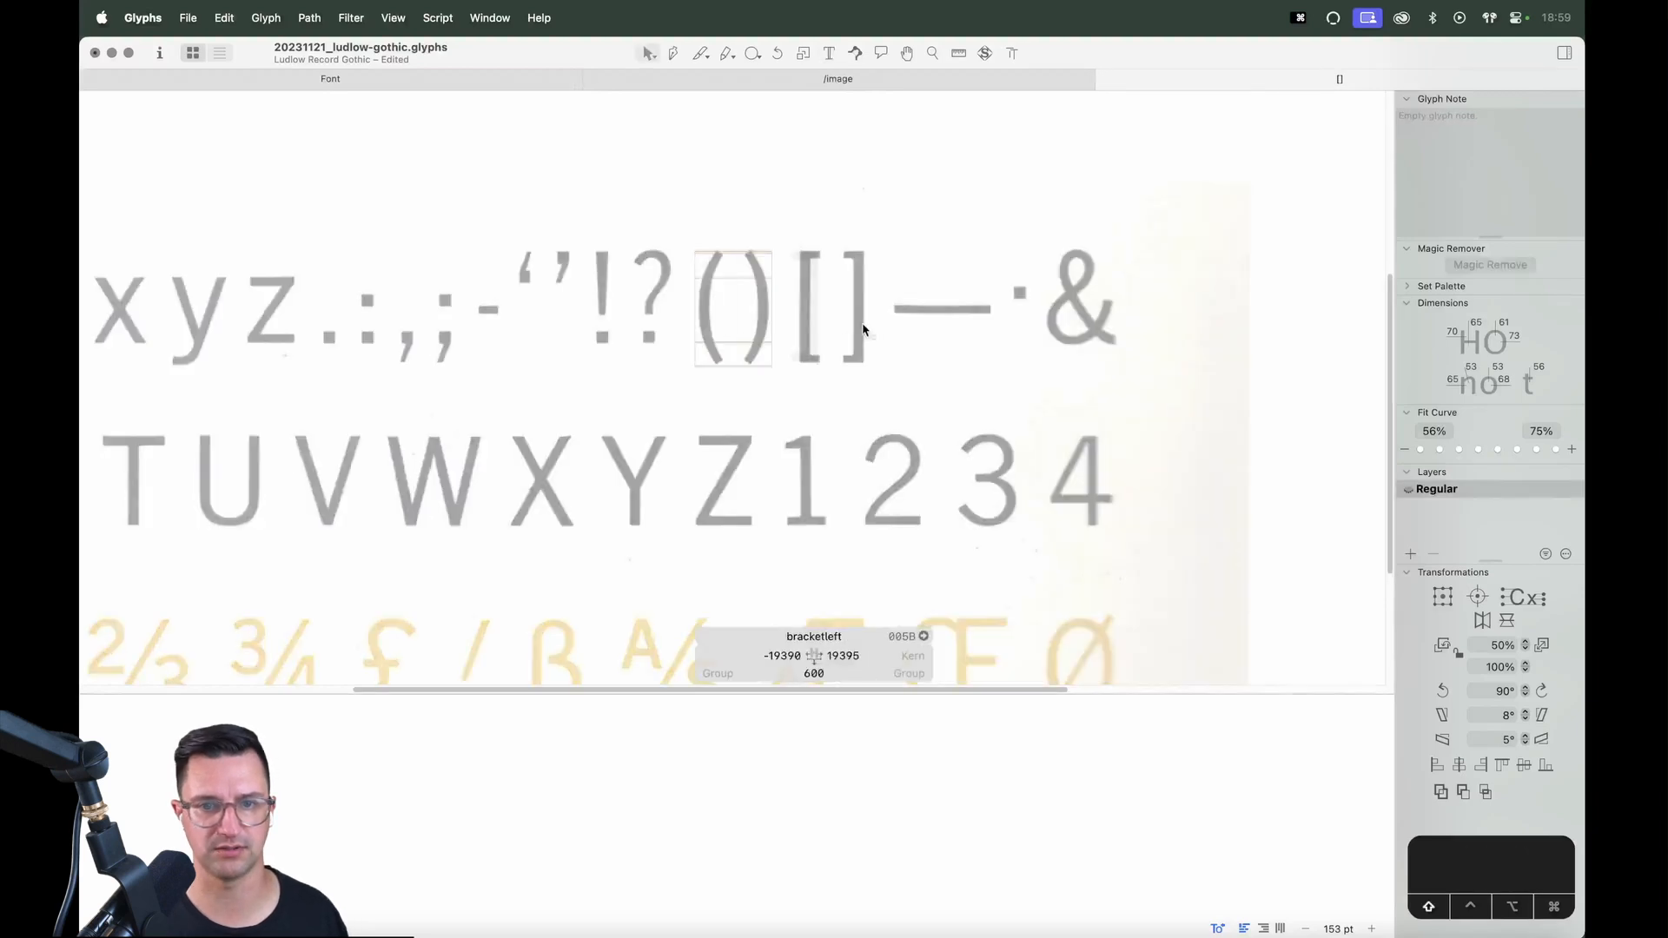
pyautogui.hscroll(2, 782, 330)
pyautogui.press('z')
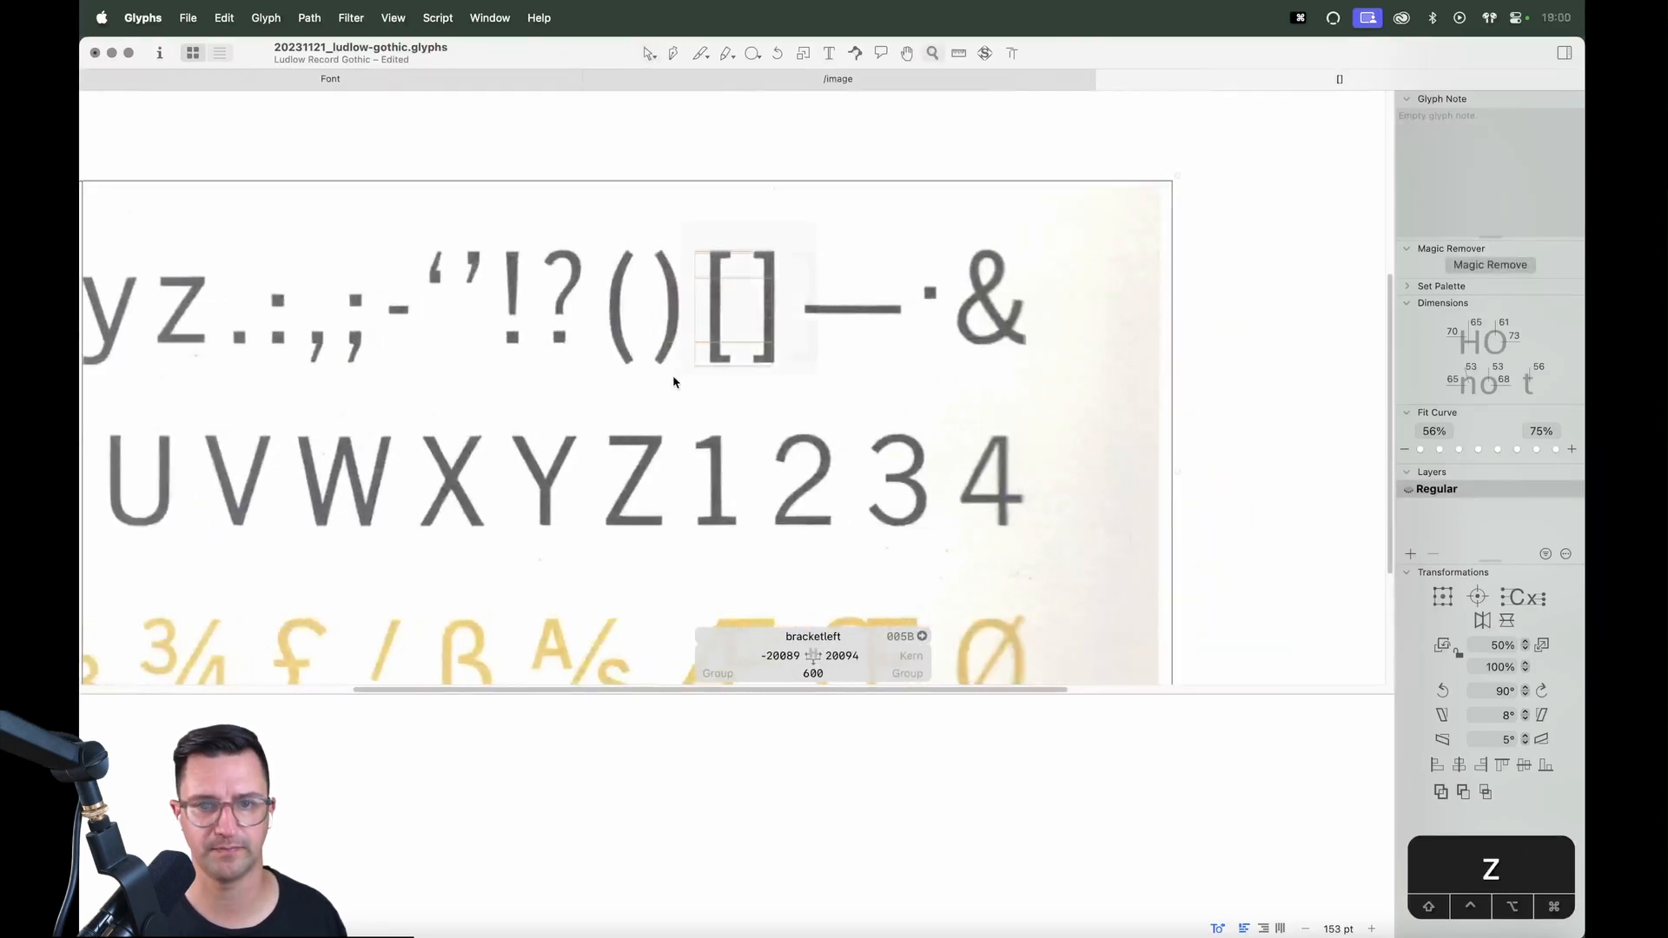
pyautogui.click(685, 360)
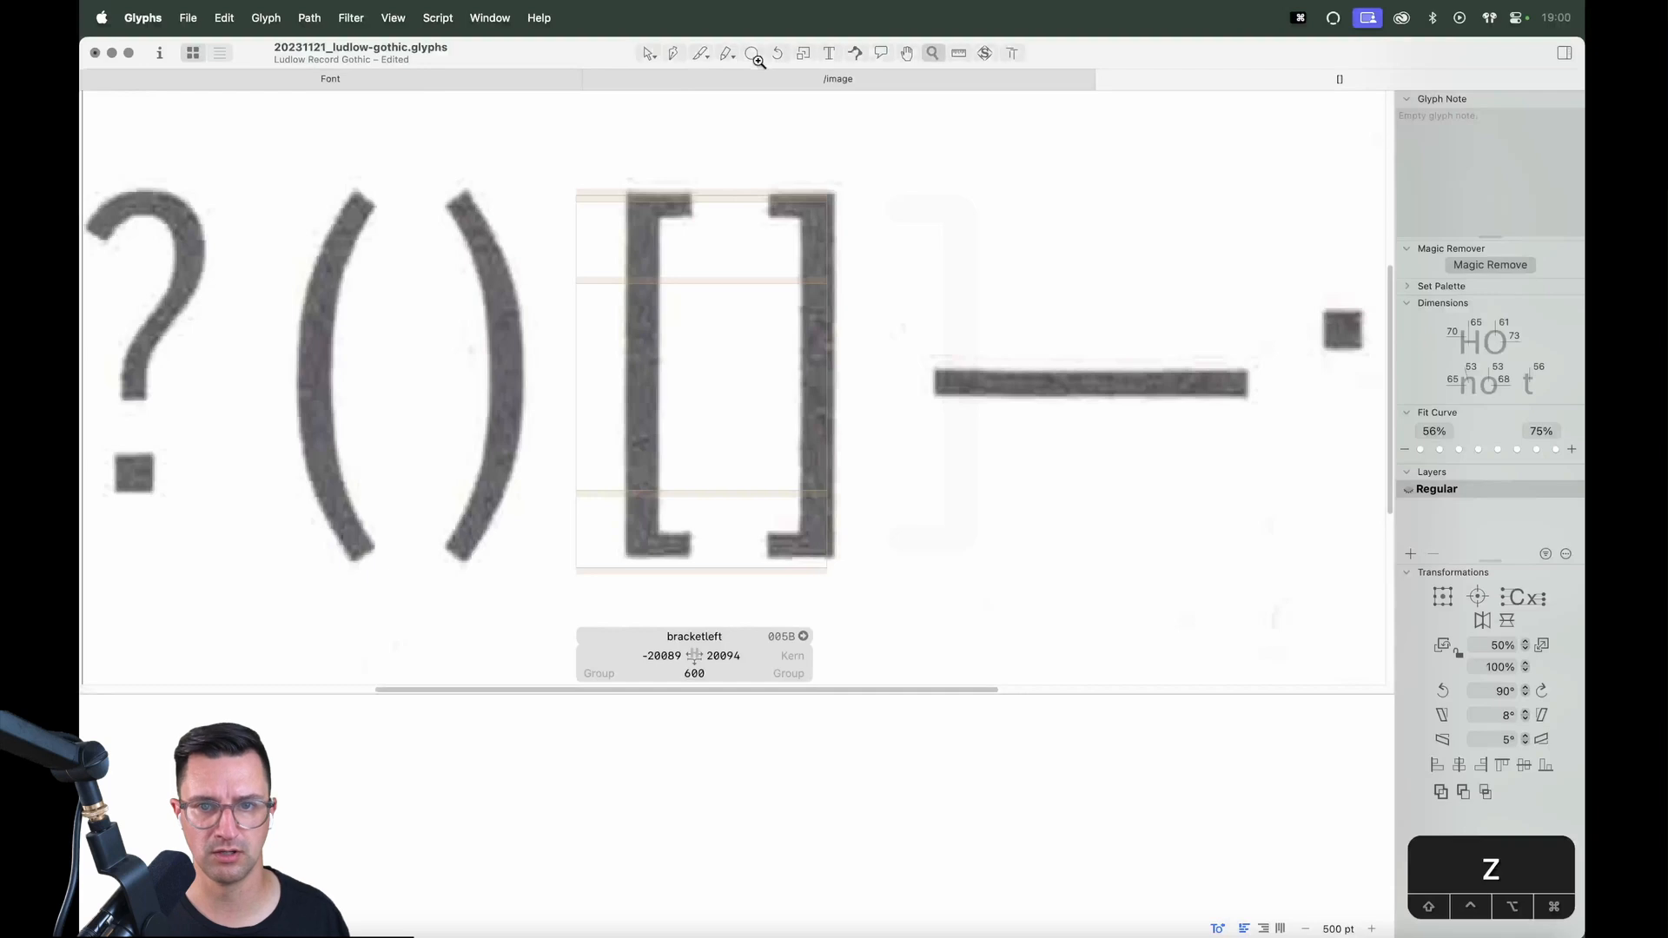
# Insert an H before the brackets and copy its left stem and crossbar shapes
pyautogui.press('v')
pyautogui.write('t')
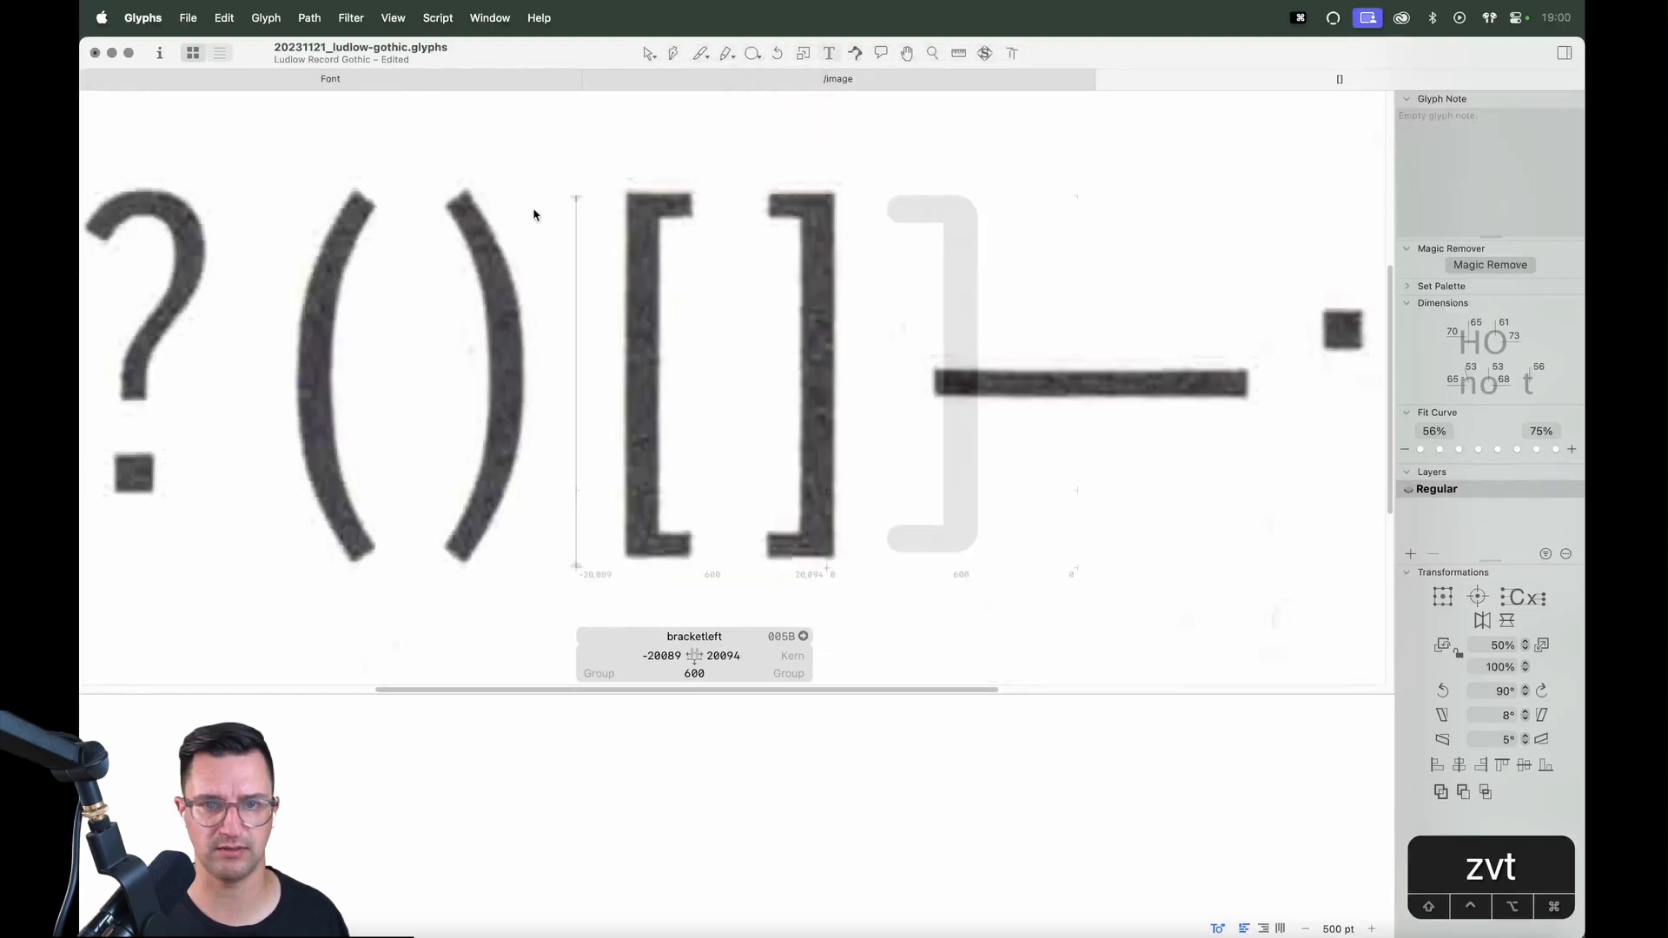
pyautogui.write('H')
pyautogui.press('Escape')
pyautogui.click(794, 308)
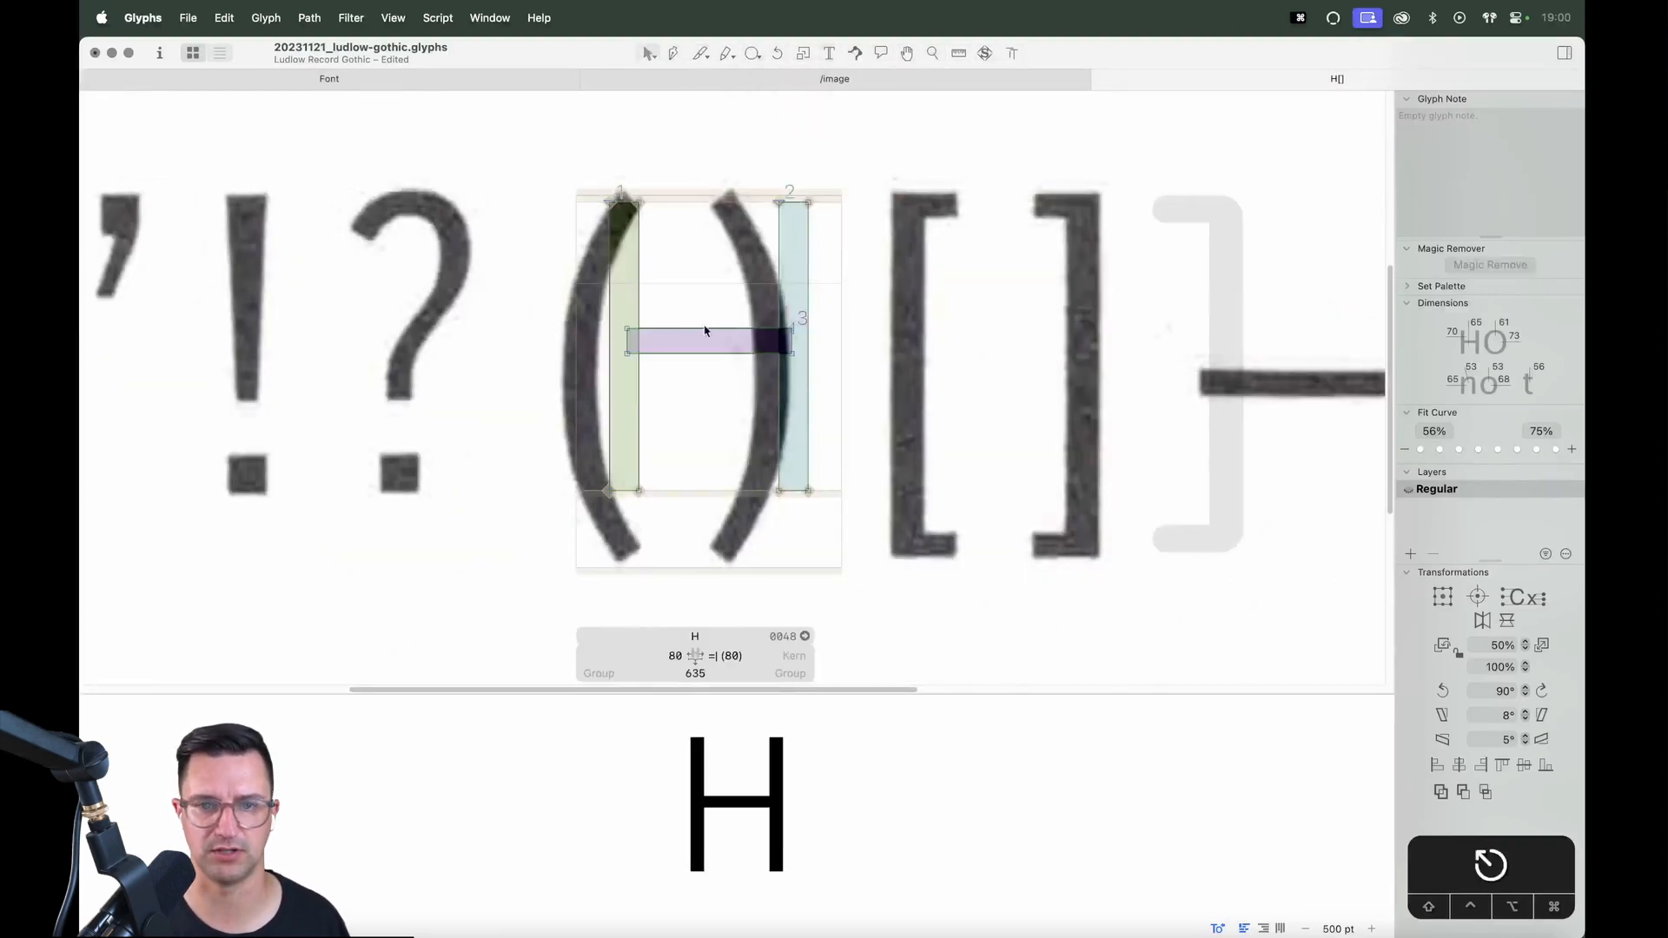
# Remove the H, paste its stem and crossbar into the left bracket glyph, and move them over the scanned bracket's vertical
pyautogui.press('t')
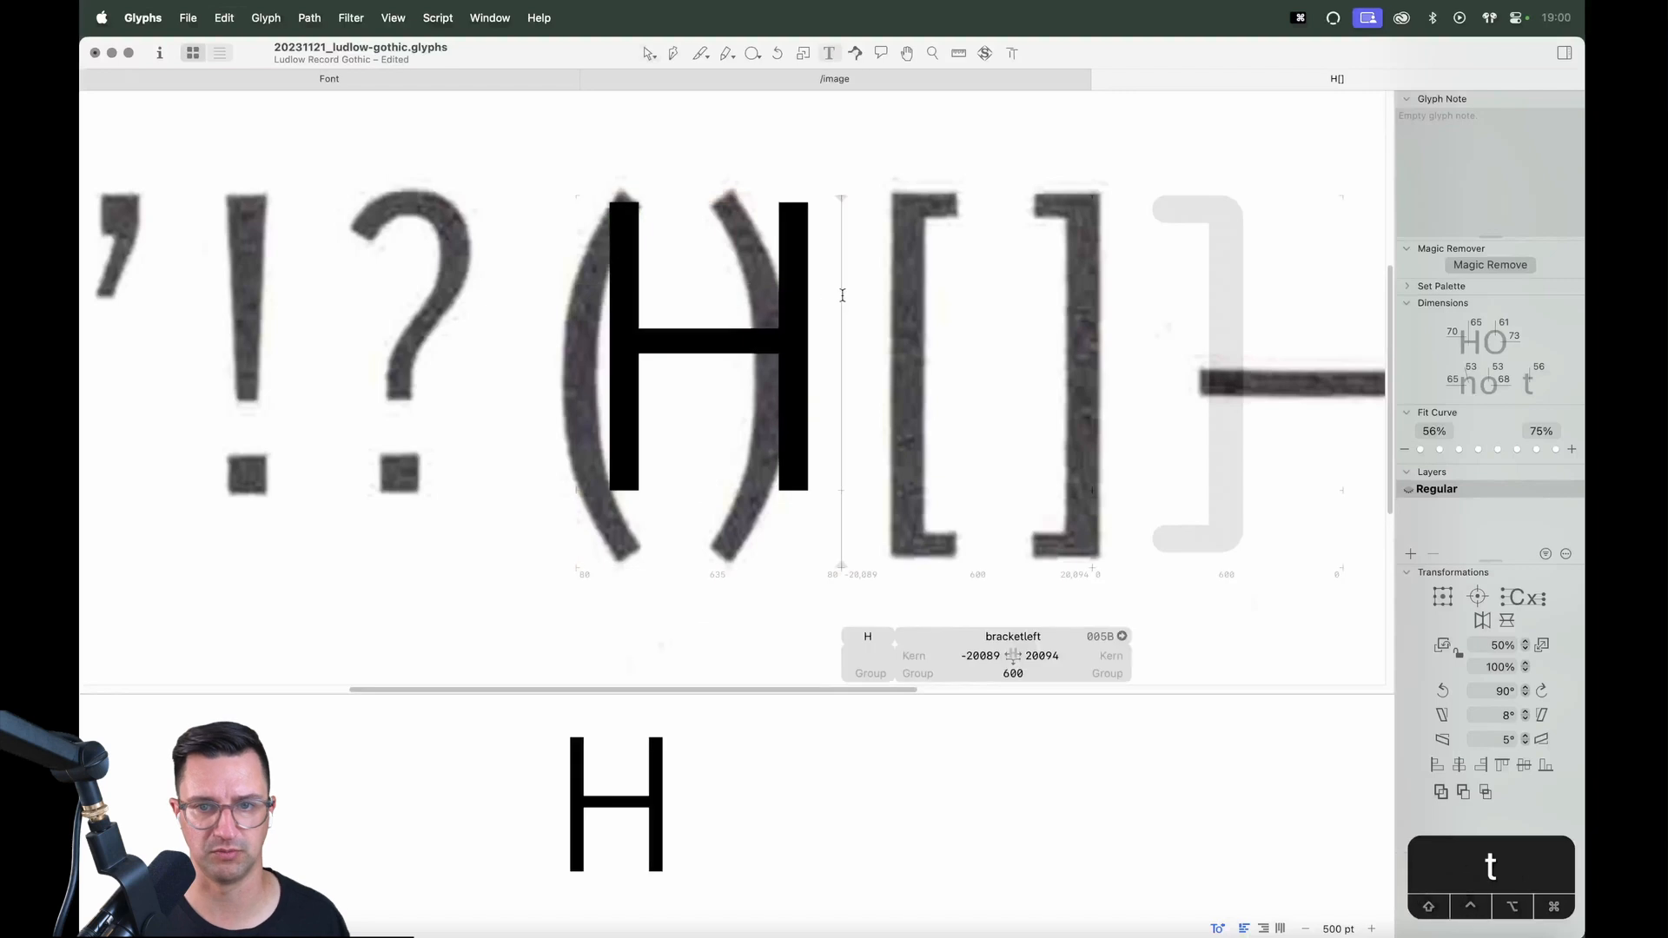
pyautogui.press('BackSpace')
pyautogui.press('Escape')
pyautogui.press('cmd+v')
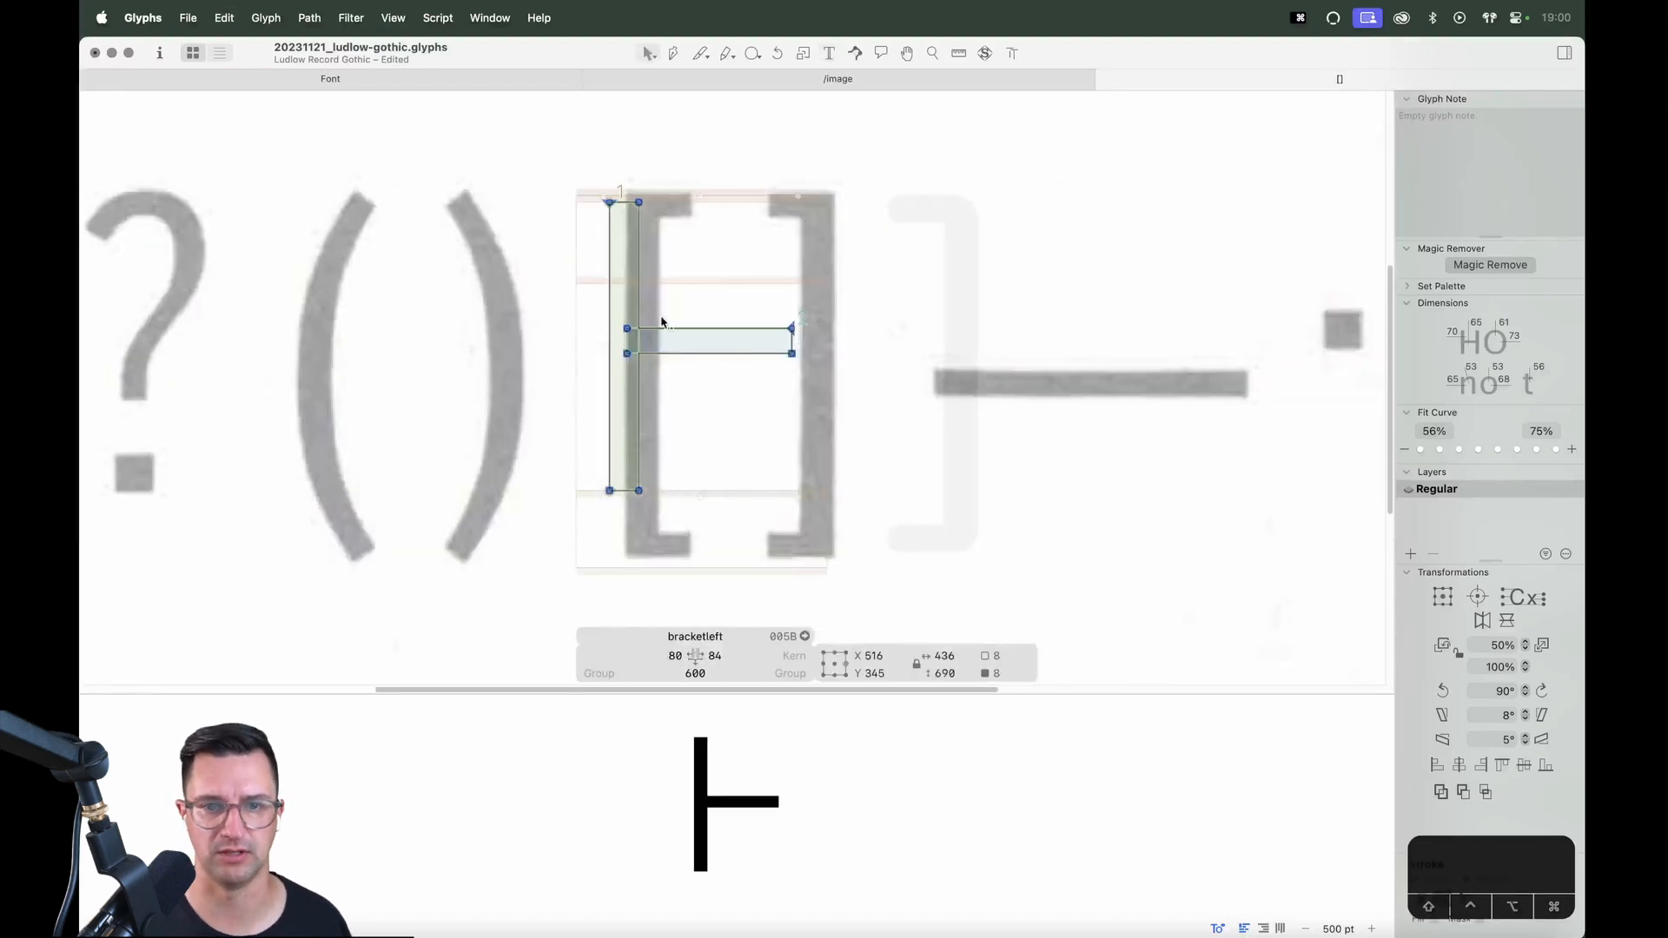
pyautogui.moveTo(637, 313); pyautogui.dragTo(658, 315)
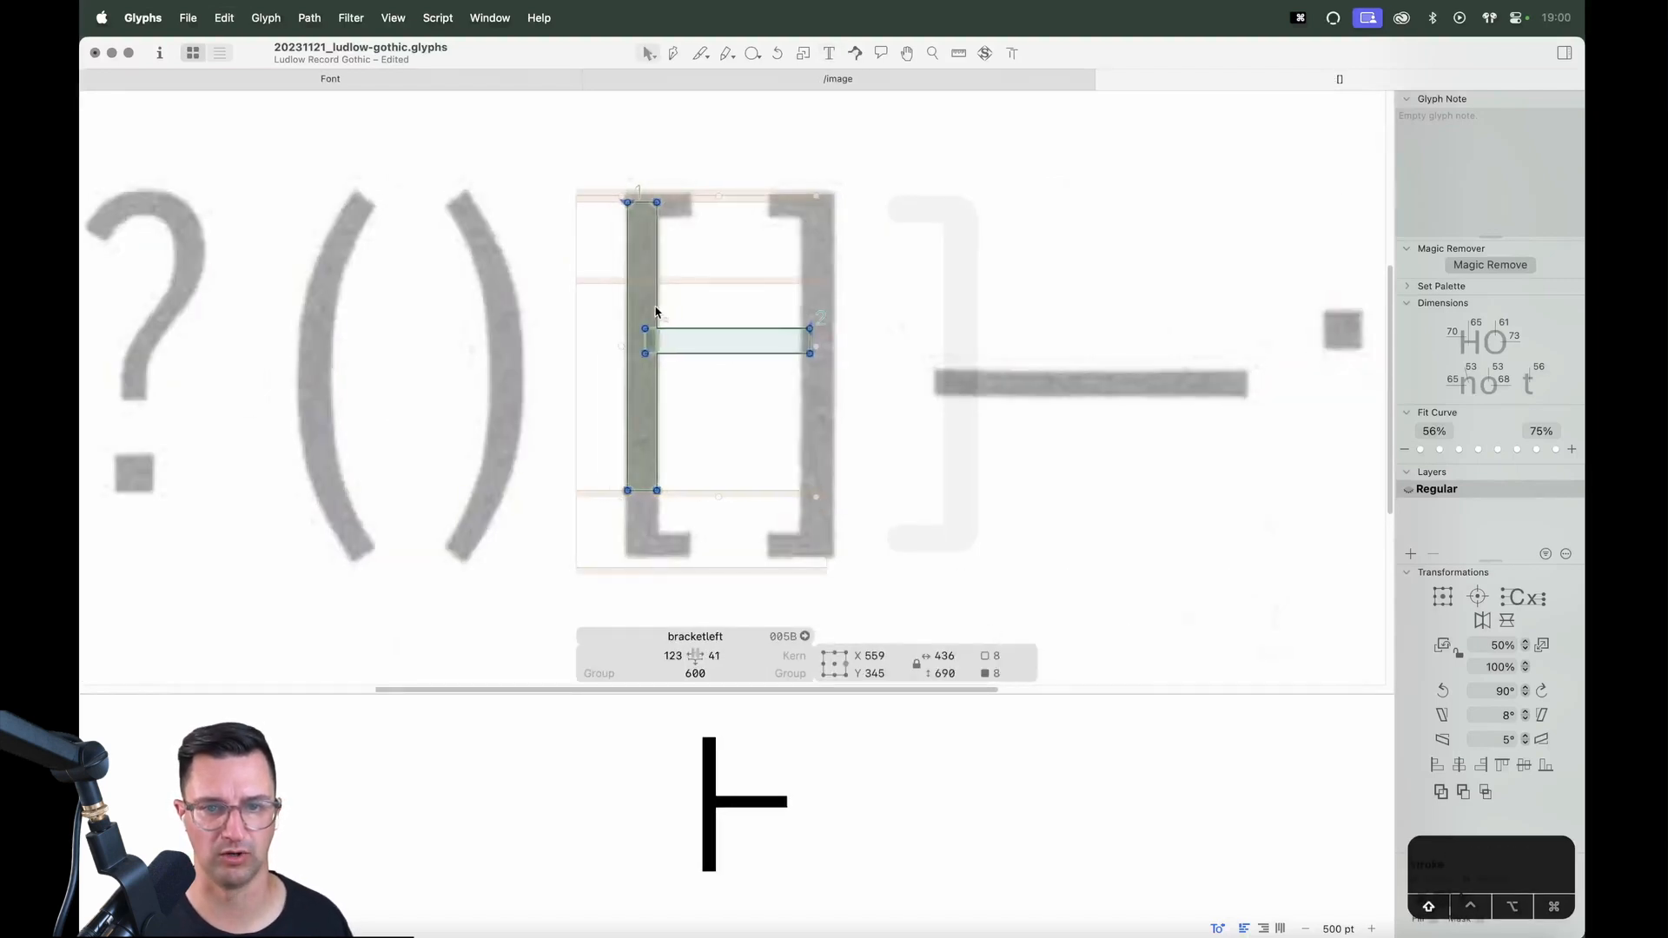
pyautogui.click(688, 329)
pyautogui.doubleClick(689, 329)
pyautogui.keyDown('shift'); pyautogui.doubleClick(658, 292); pyautogui.keyUp('shift')
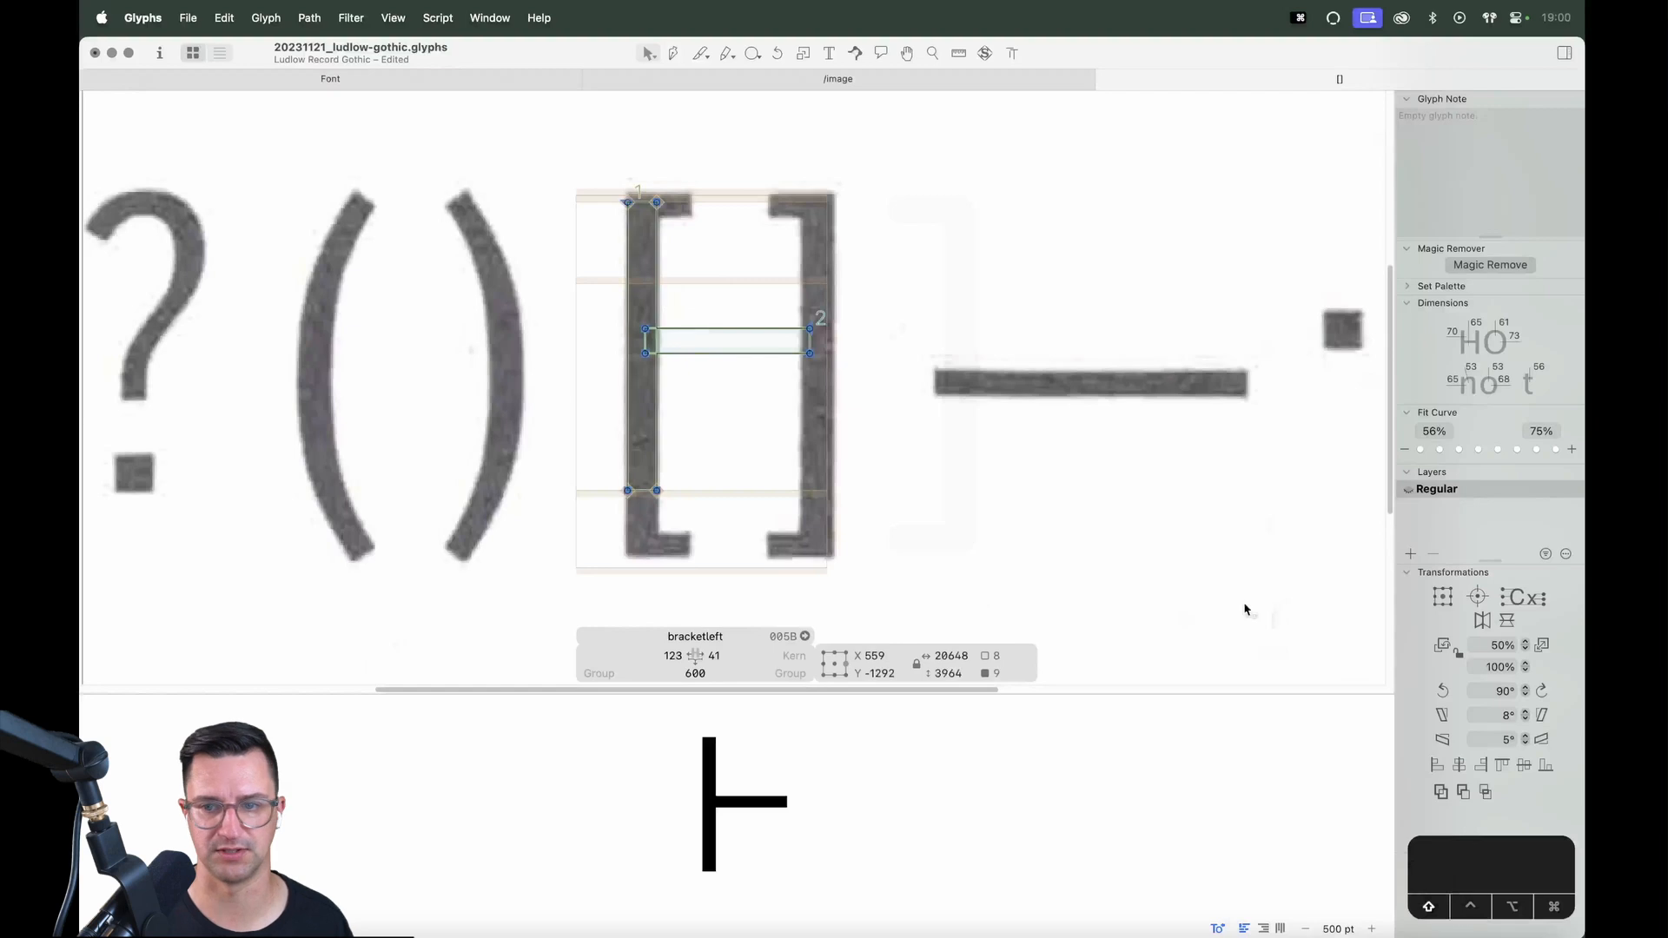
pyautogui.click(1501, 765)
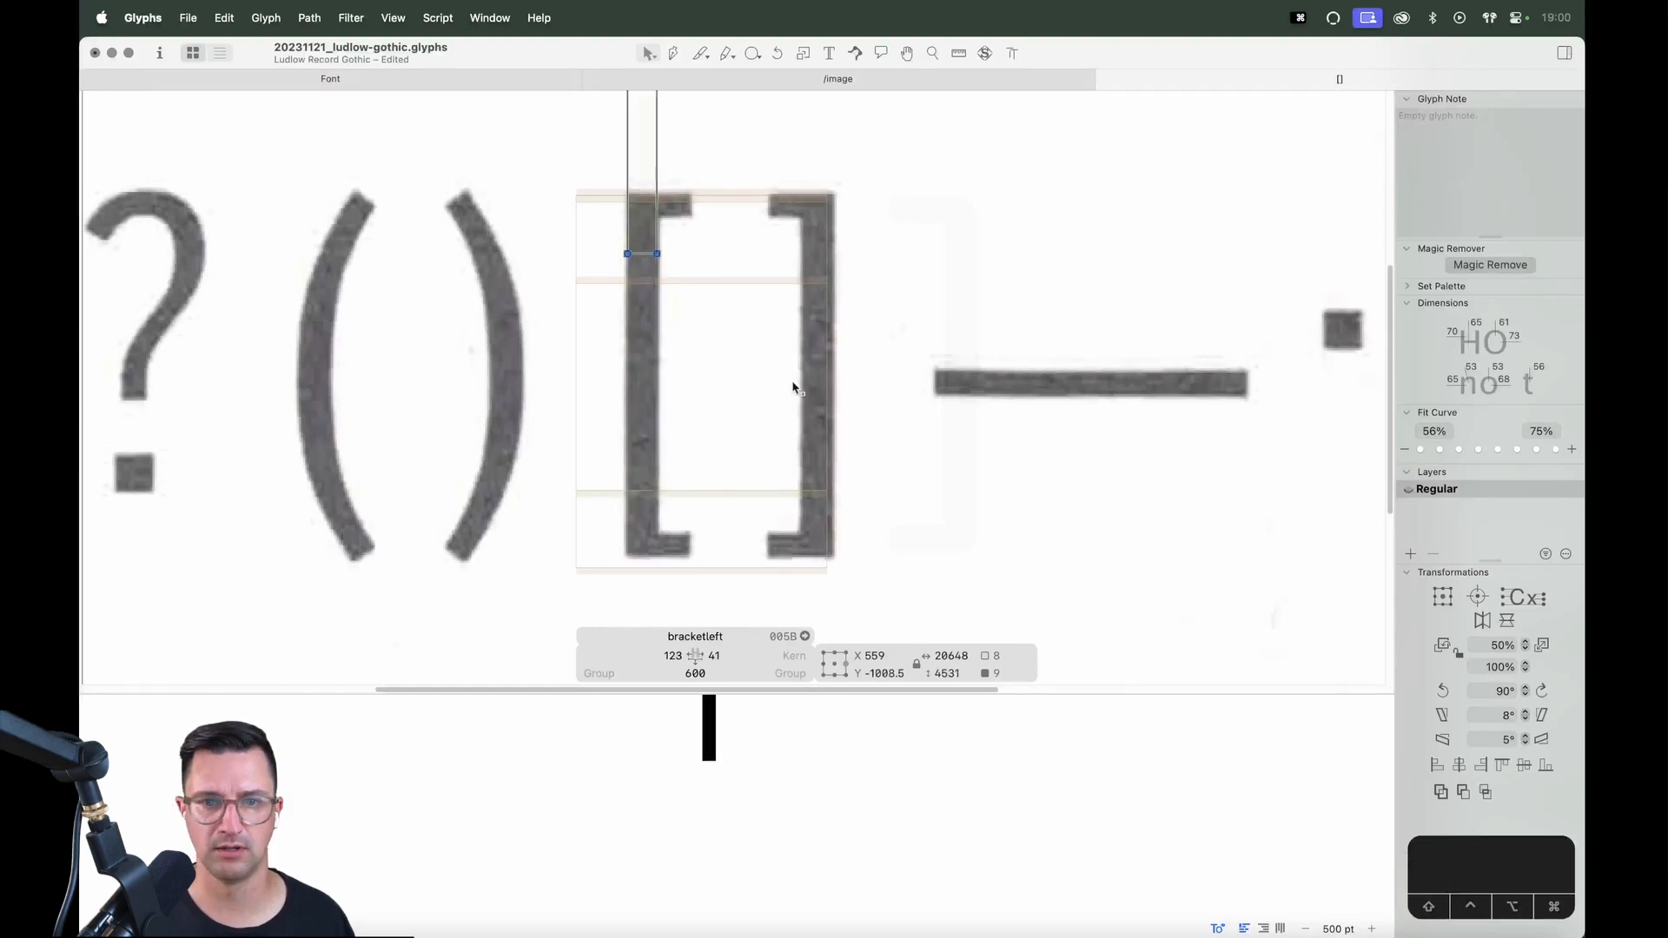
pyautogui.press('super+z')
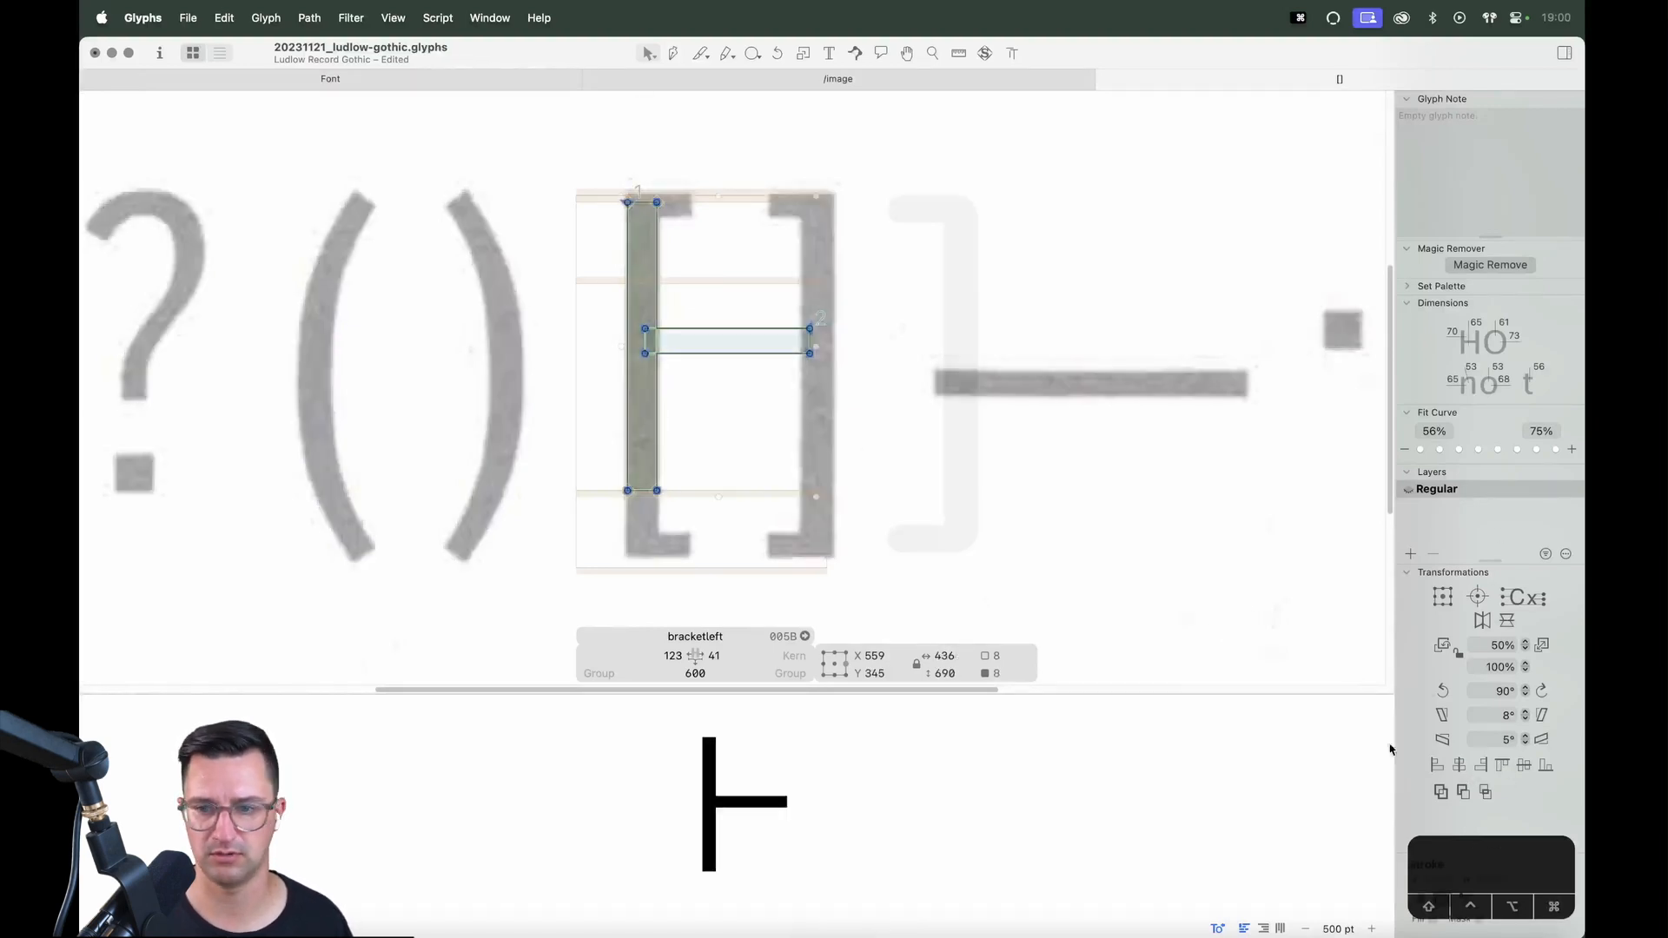
# Align the tops of the stem and crossbar shapes and lock the reference image
pyautogui.click(1503, 767)
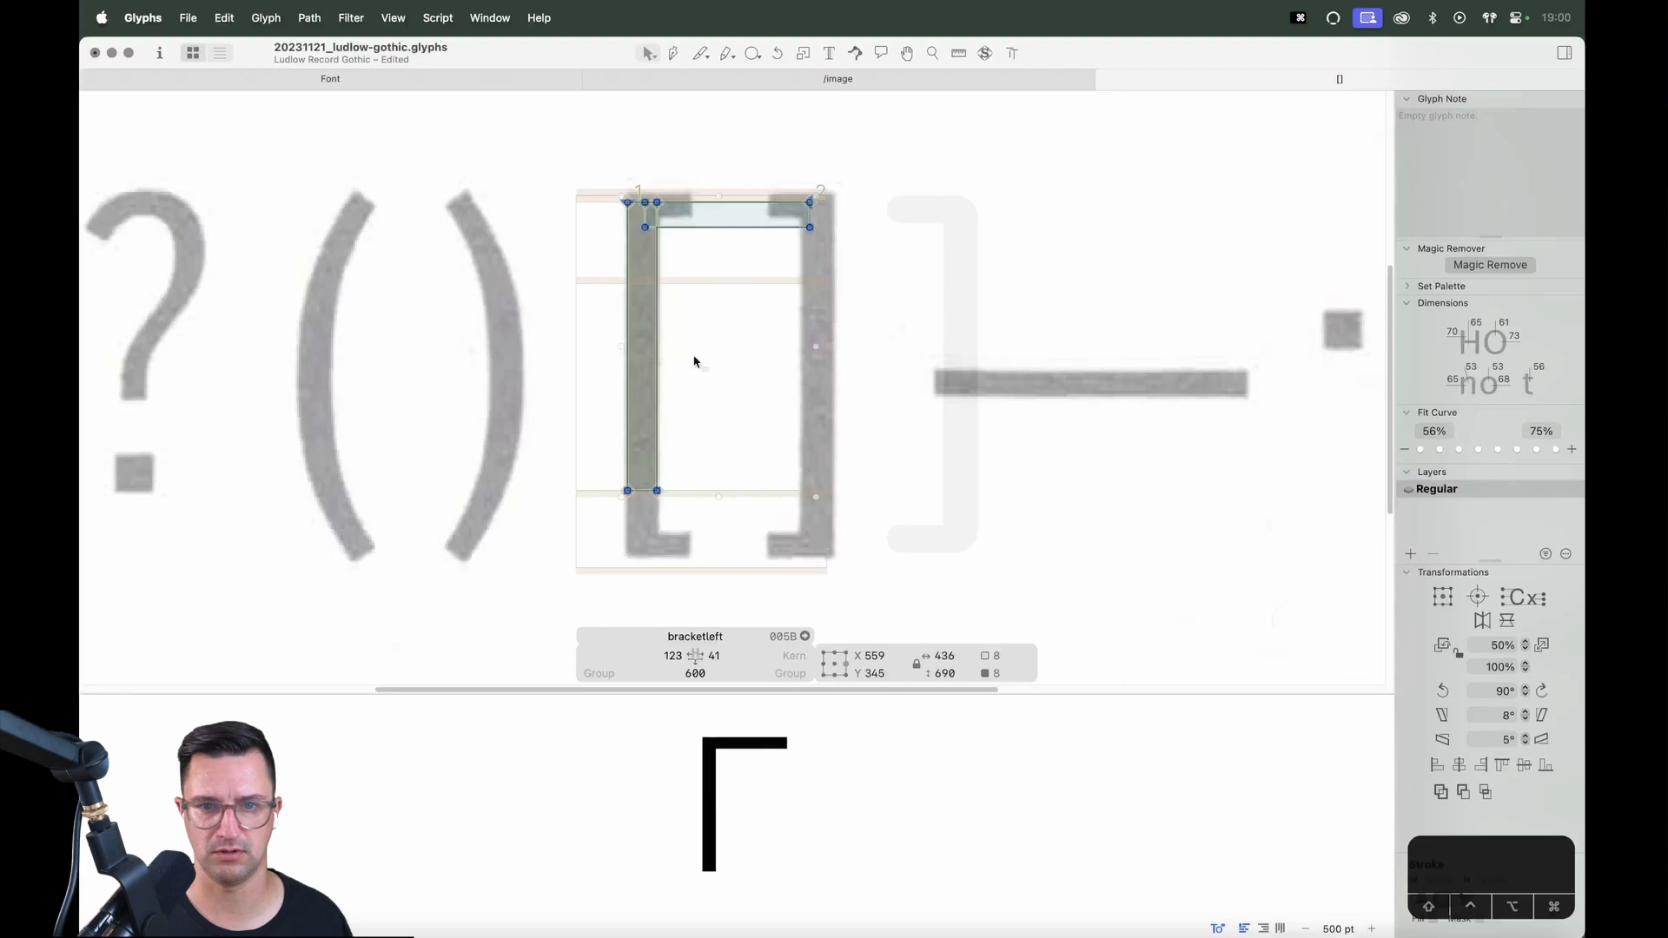
pyautogui.click(718, 231)
pyautogui.rightClick(905, 237)
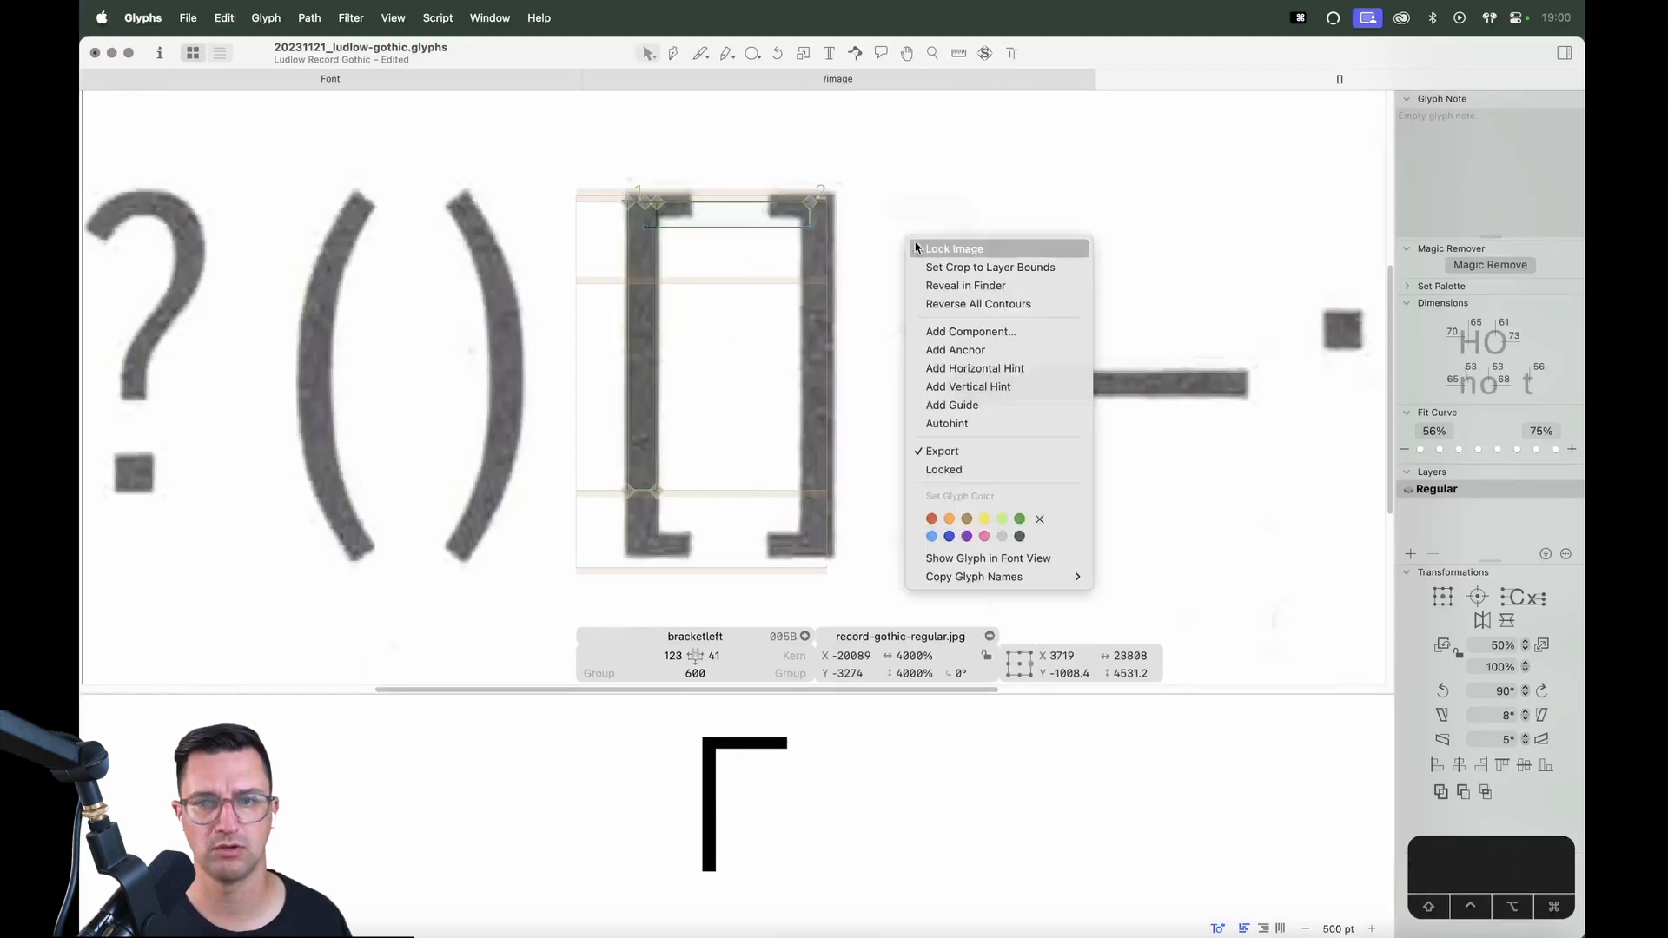
pyautogui.click(919, 249)
# Move the stem's top edge and the whole arm up 16 units to meet the scanned bracket's upper edge
pyautogui.press('z')
pyautogui.moveTo(950, 146); pyautogui.dragTo(469, 452)
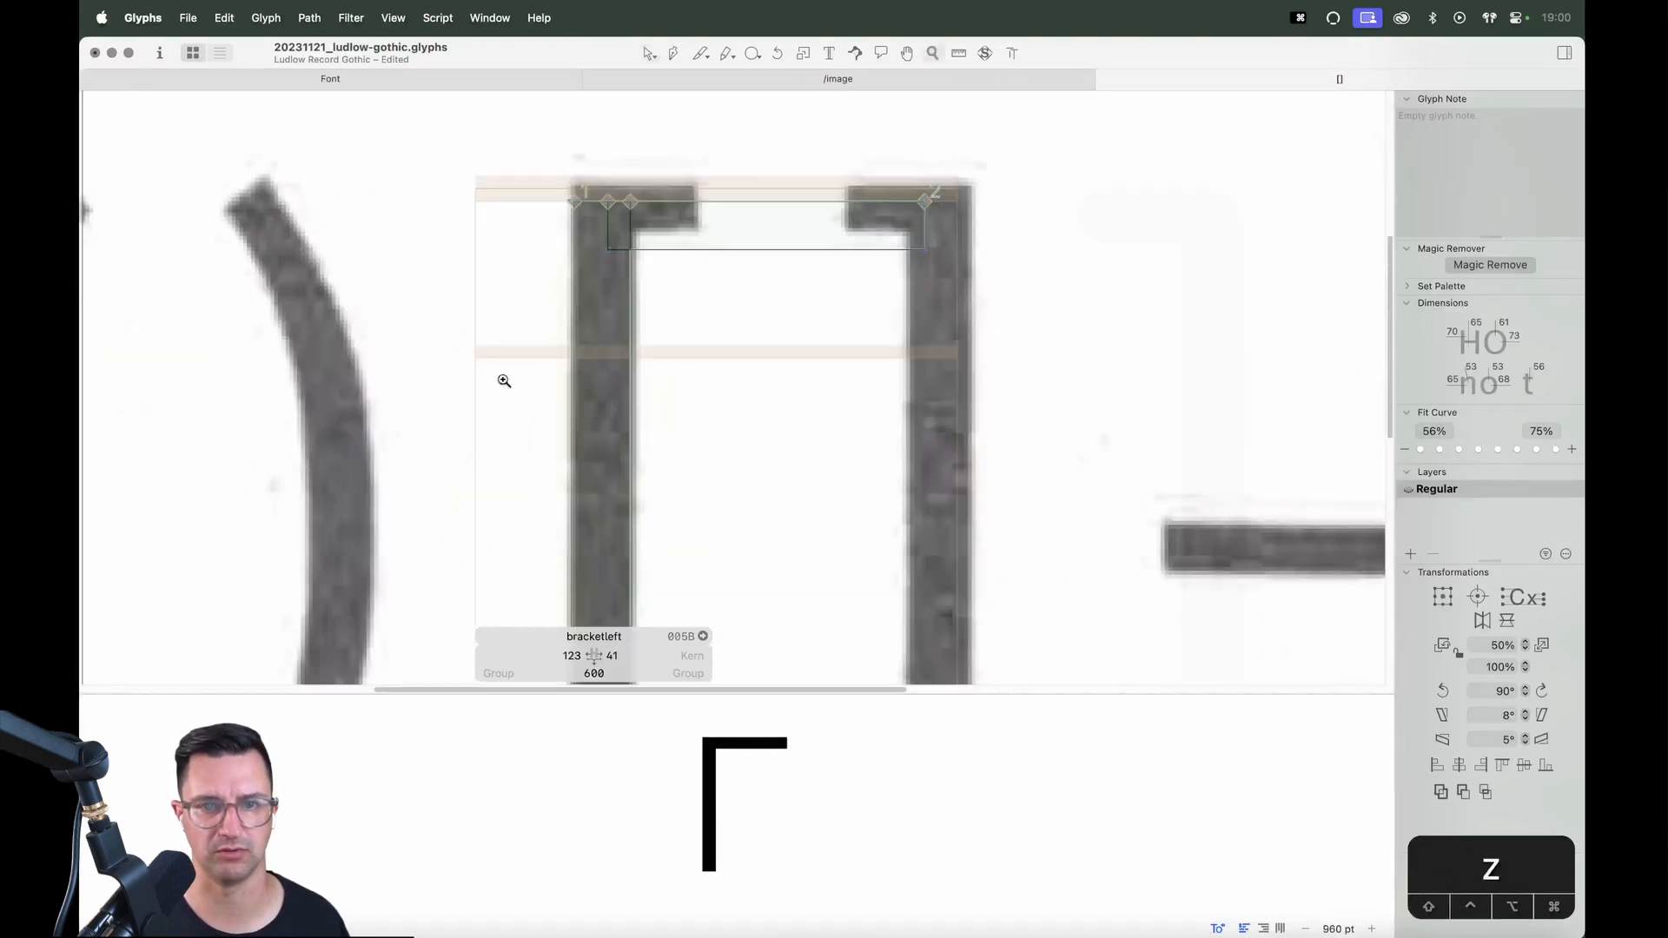
pyautogui.press('v')
pyautogui.moveTo(995, 165); pyautogui.dragTo(521, 307)
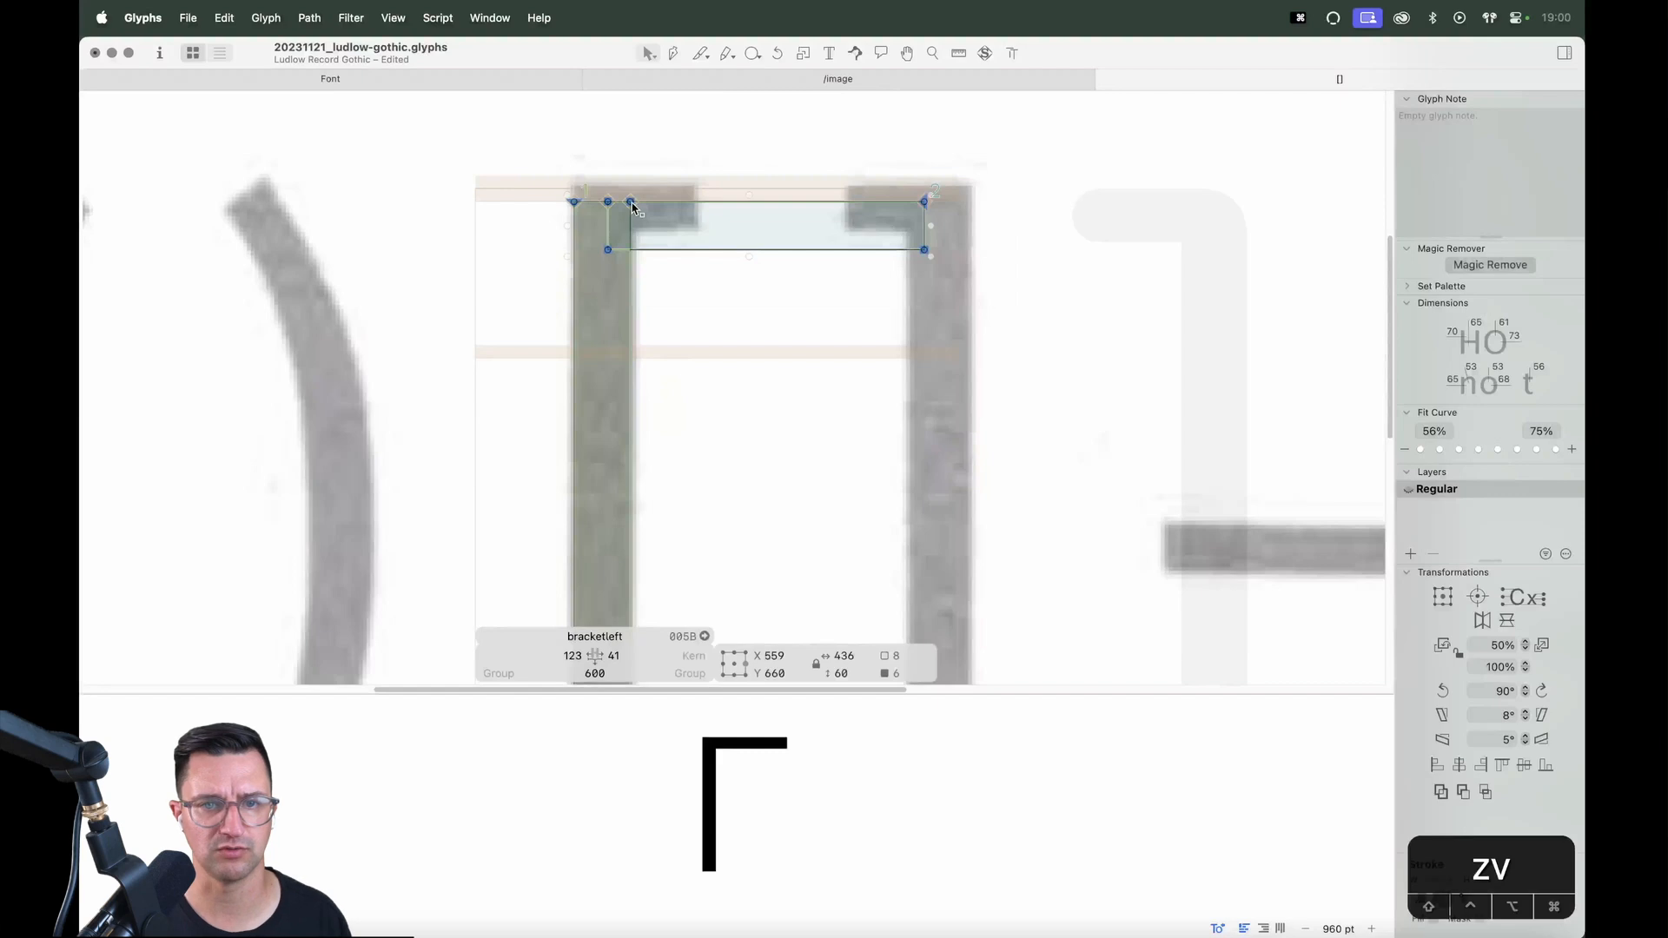
pyautogui.moveTo(633, 208); pyautogui.dragTo(633, 195)
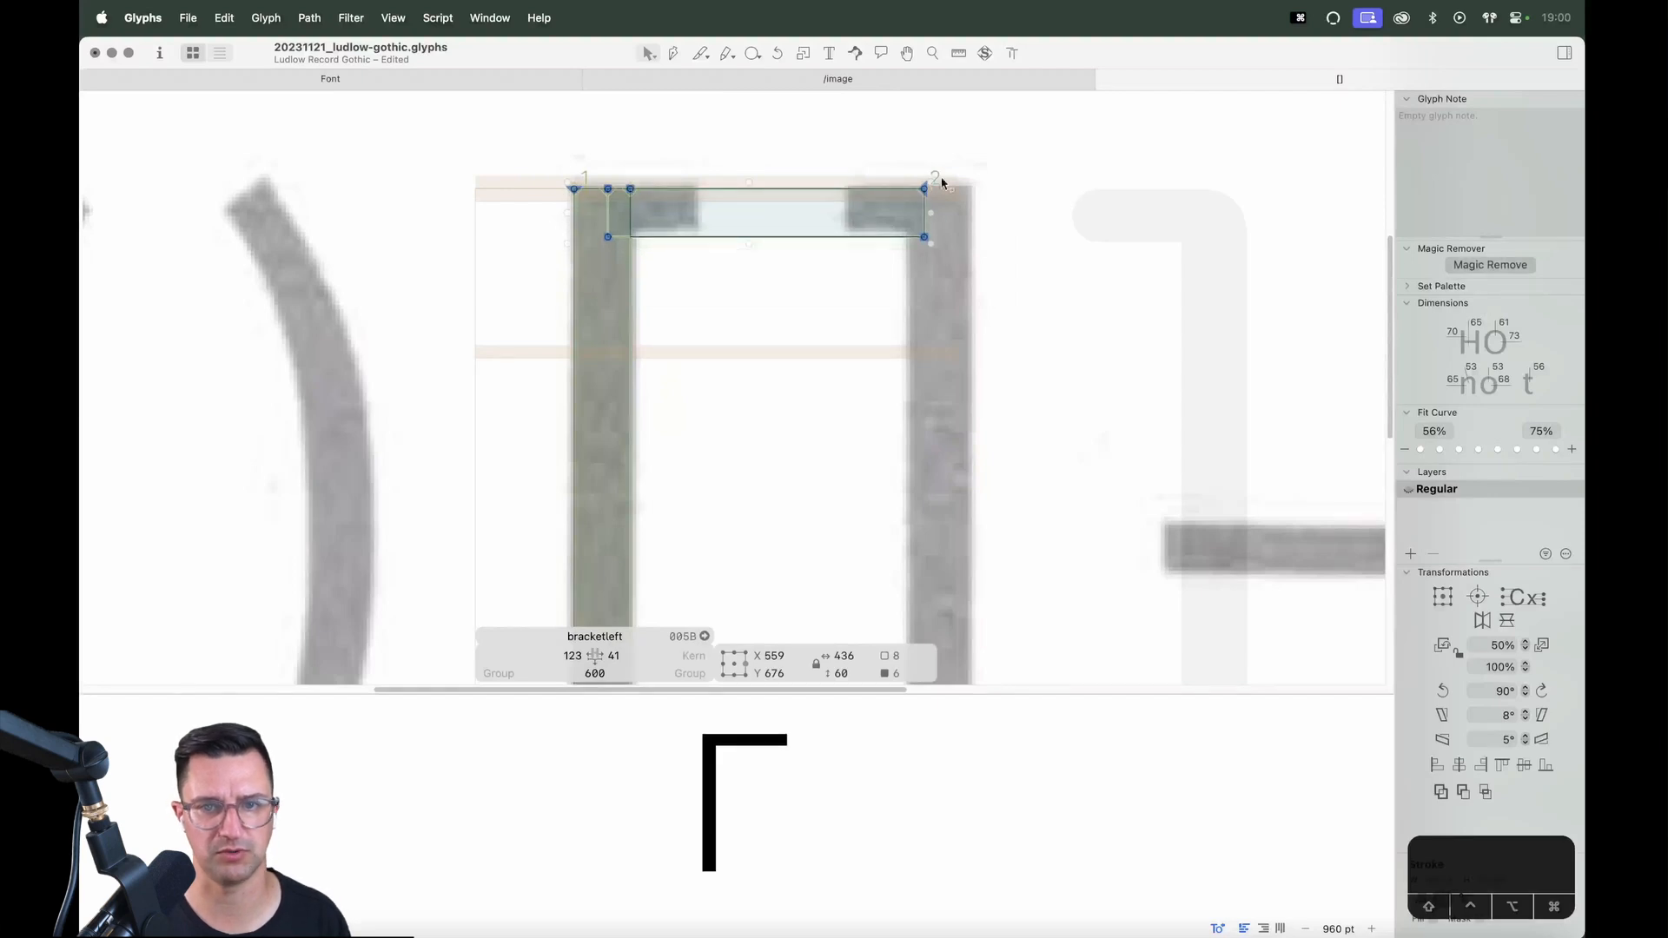
# Shorten the upper arm to the scanned arm's length and raise its lower edge to match the scan's thickness
pyautogui.moveTo(944, 179); pyautogui.dragTo(912, 245)
pyautogui.doubleClick(911, 237)
pyautogui.moveTo(949, 165); pyautogui.dragTo(592, 252)
pyautogui.click(751, 237)
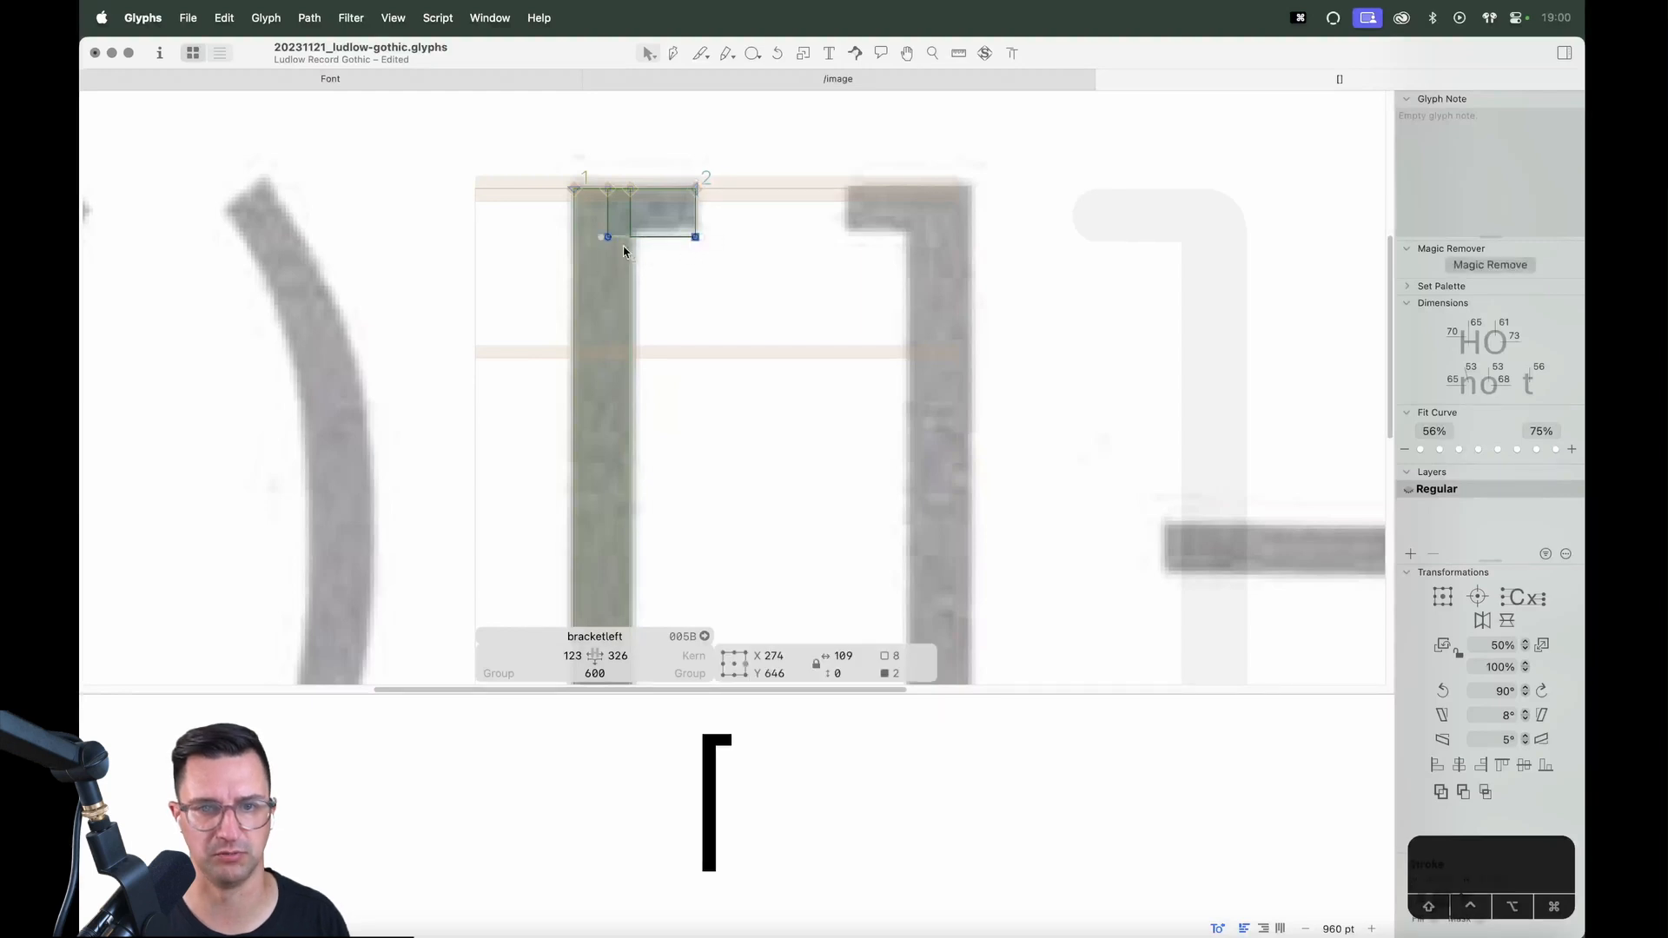
pyautogui.hotkey('shift', 'Up')
pyautogui.press('Down')
pyautogui.click(780, 307)
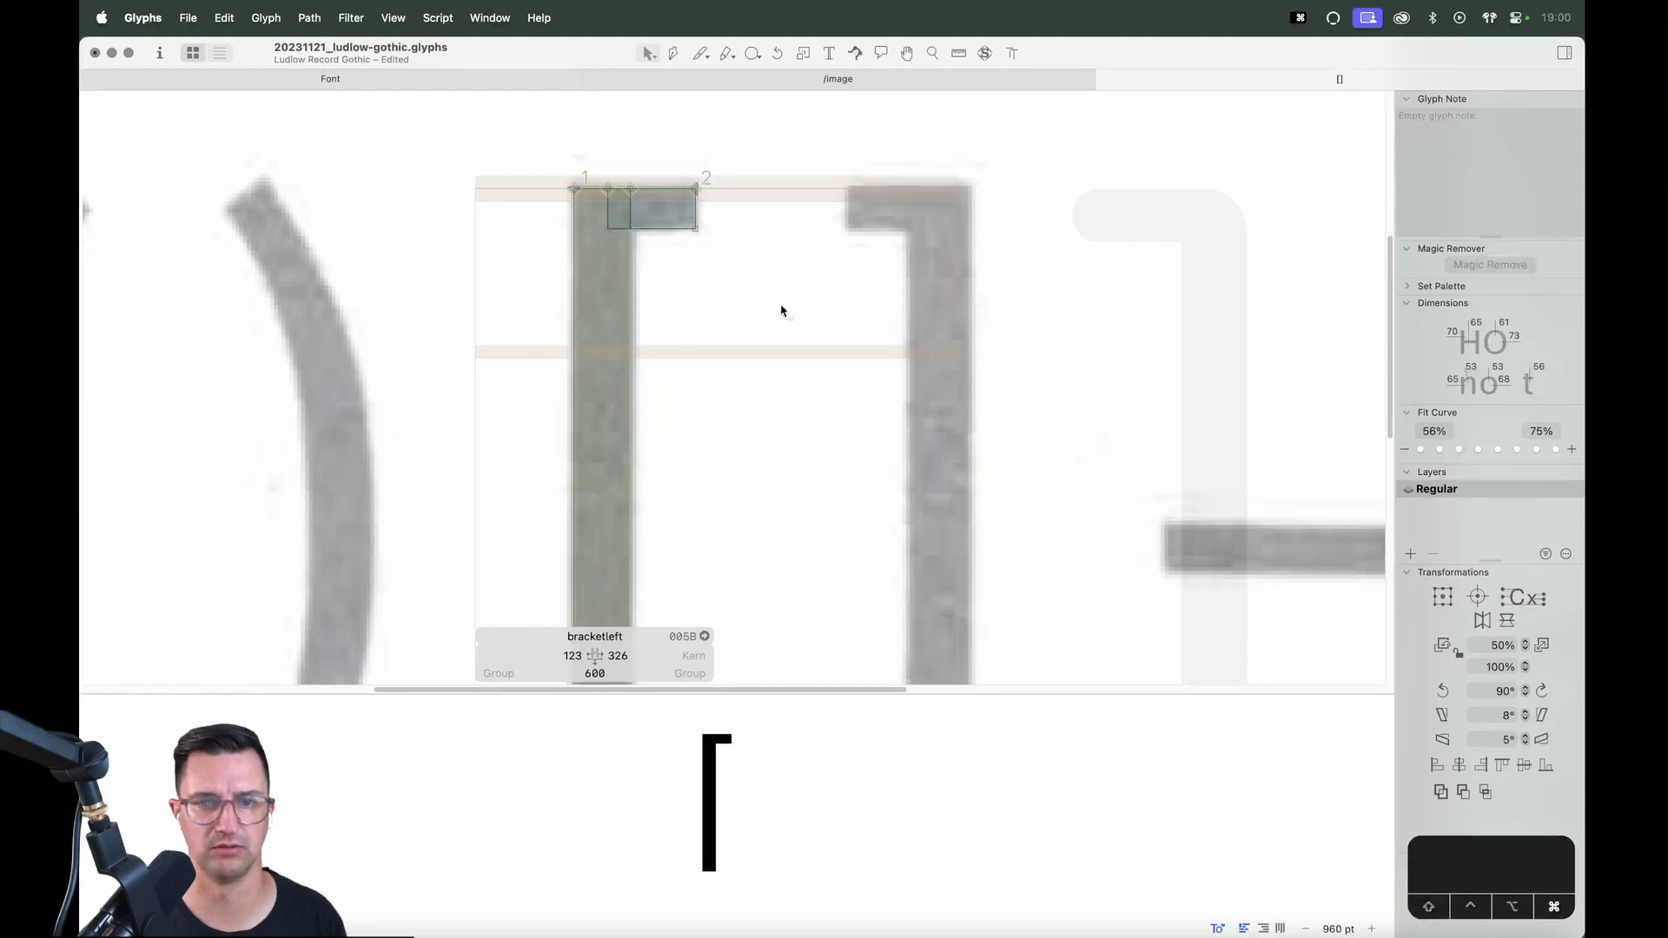
# Shorten the vertical stem by moving its bottom edge up to Y 228, near the bracket's middle
pyautogui.press('super+equal')
pyautogui.press('super+equal')
pyautogui.press('super+minus')
pyautogui.press('super+minus')
pyautogui.press('super+minus')
pyautogui.press('space')
pyautogui.moveTo(754, 496); pyautogui.dragTo(777, 364)
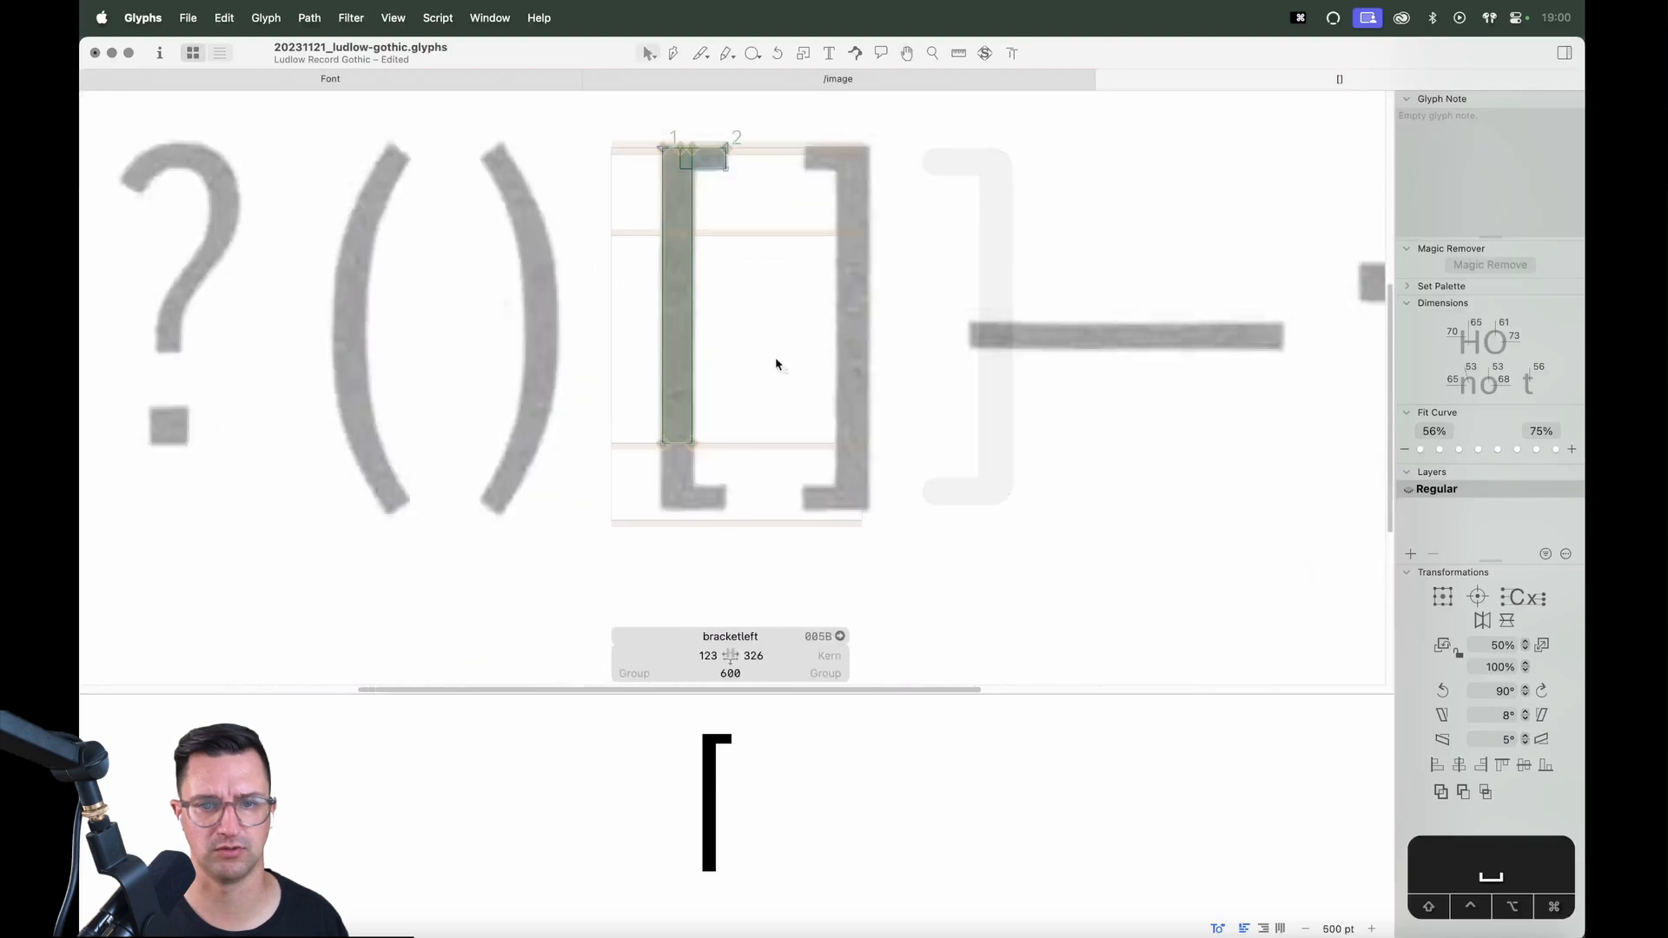
pyautogui.moveTo(728, 417); pyautogui.dragTo(670, 343)
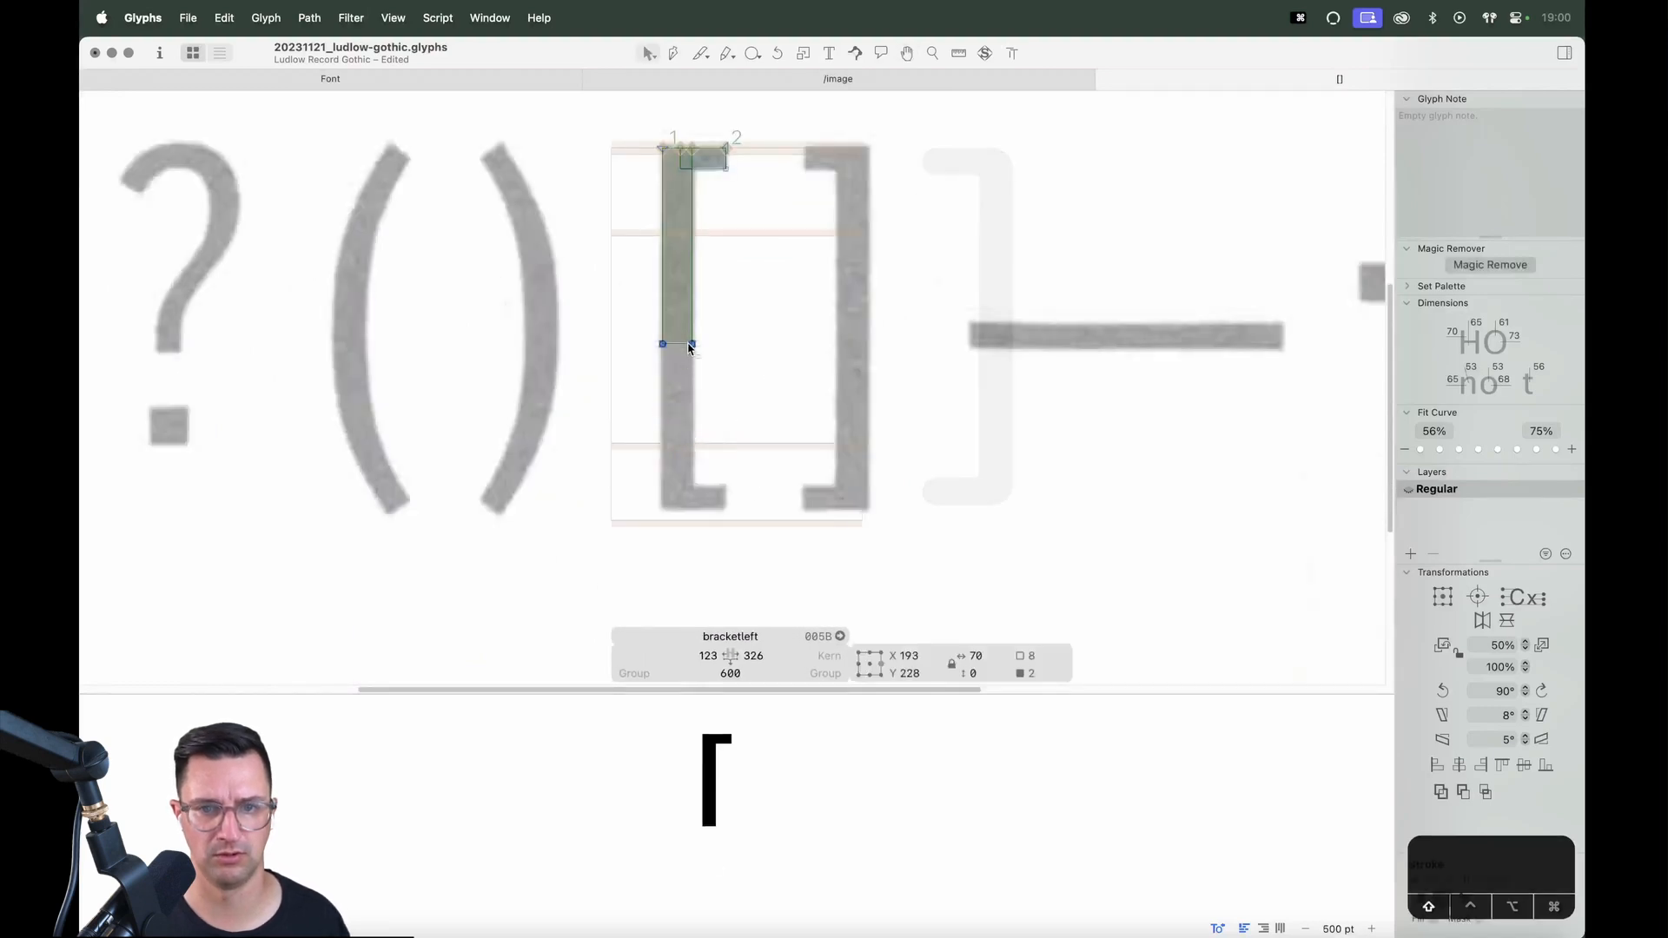
# Duplicate the stem and arm, flip the copy vertically, and move it down about 393 units onto the scanned lower arm
pyautogui.press('super+d')
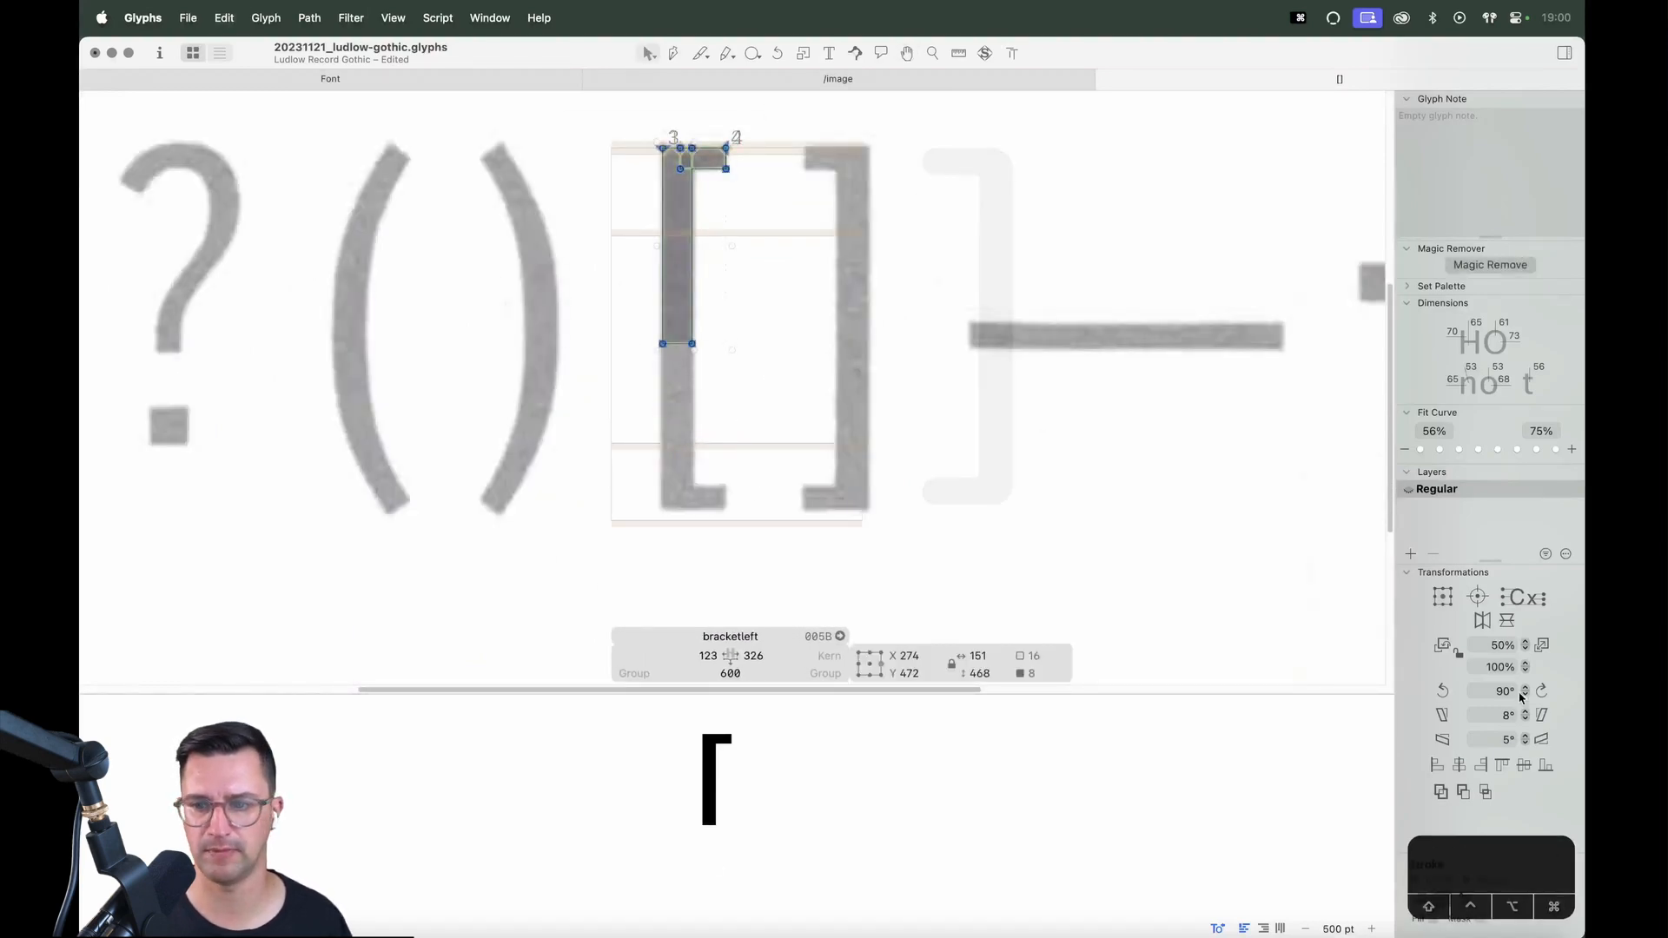
pyautogui.click(1508, 621)
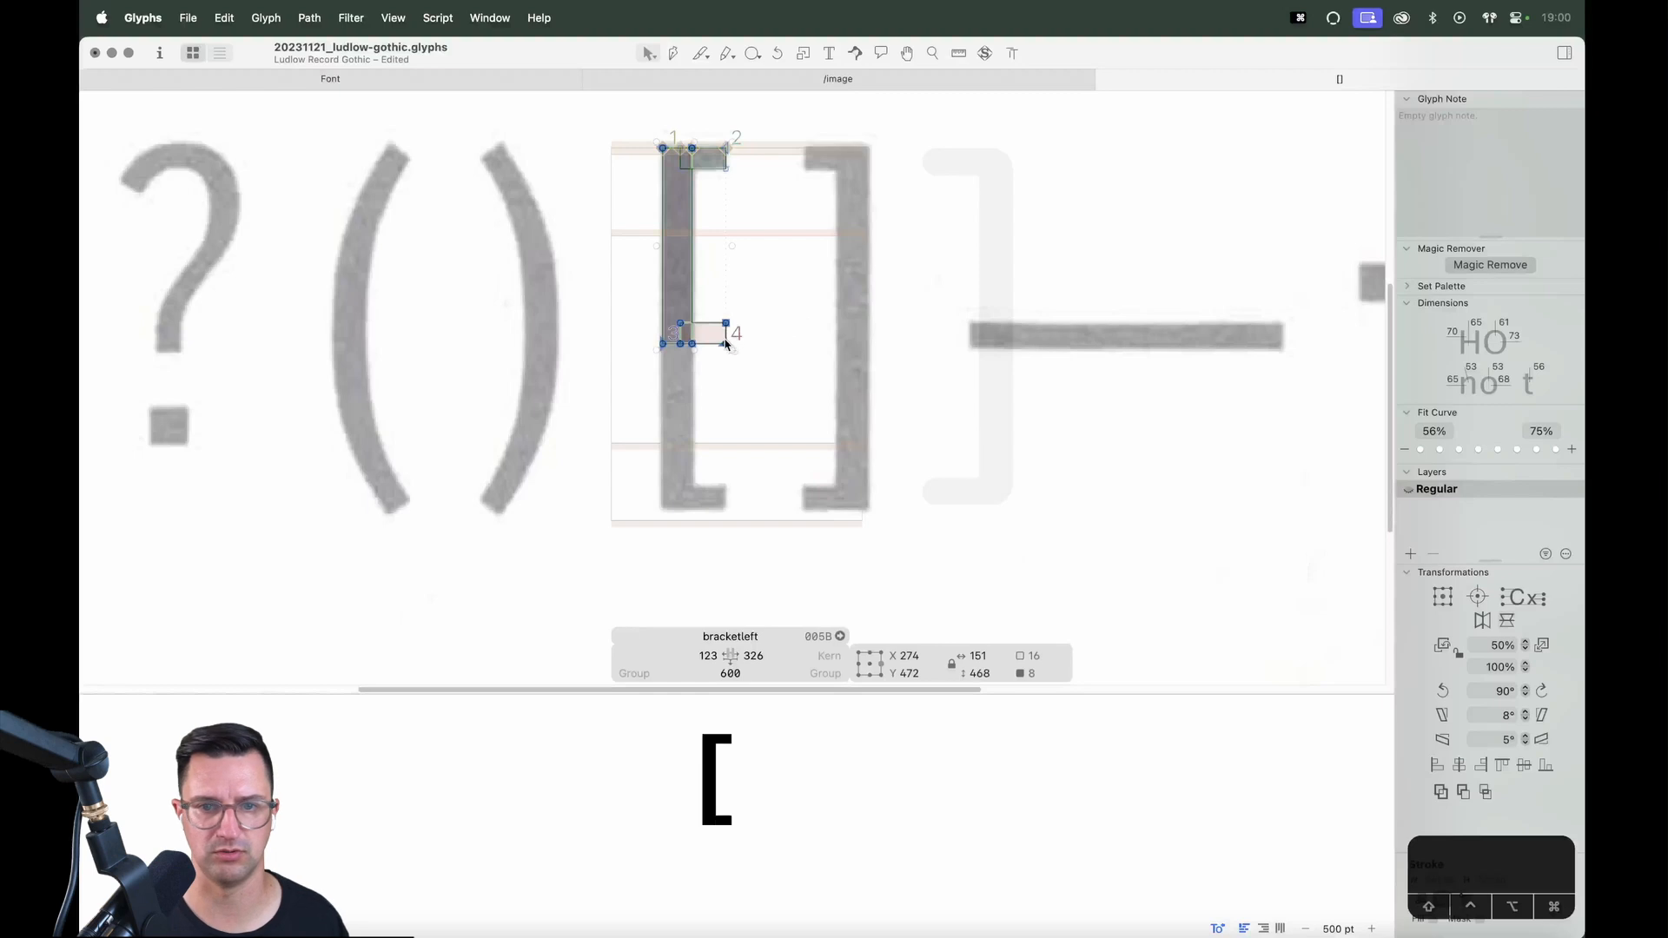
pyautogui.moveTo(729, 344); pyautogui.dragTo(734, 509)
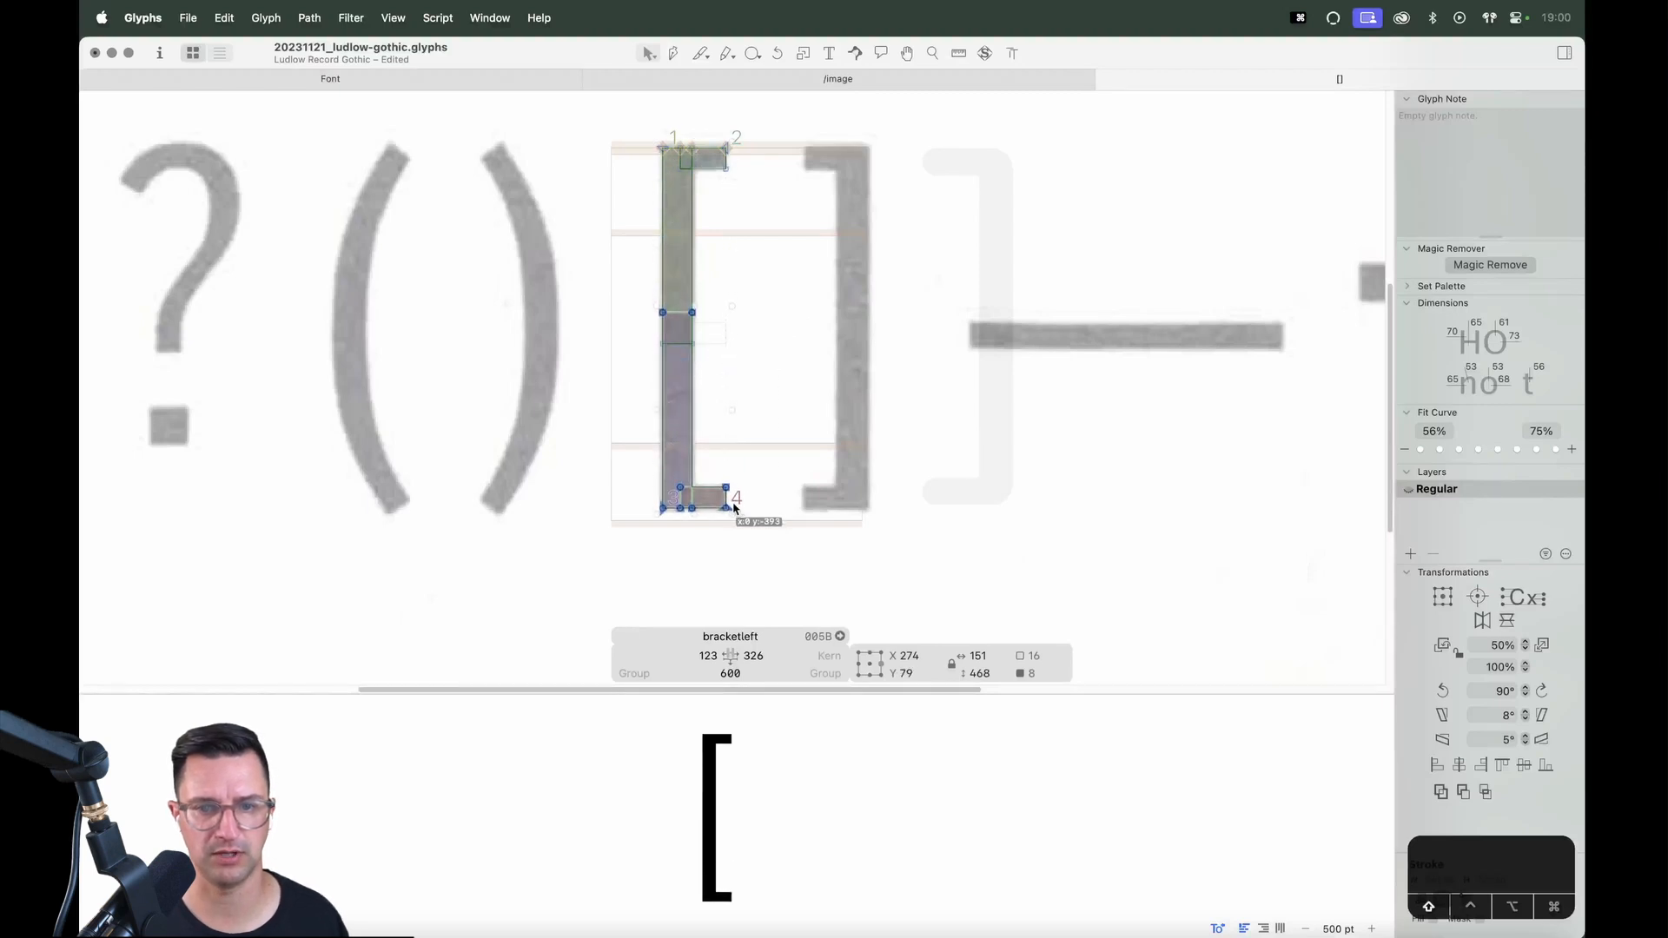
# Select the two overlapping vertical stems of the left bracket and merge them into one full-height stem
pyautogui.click(709, 261)
pyautogui.keyDown('shift'); pyautogui.doubleClick(693, 276); pyautogui.keyUp('shift')
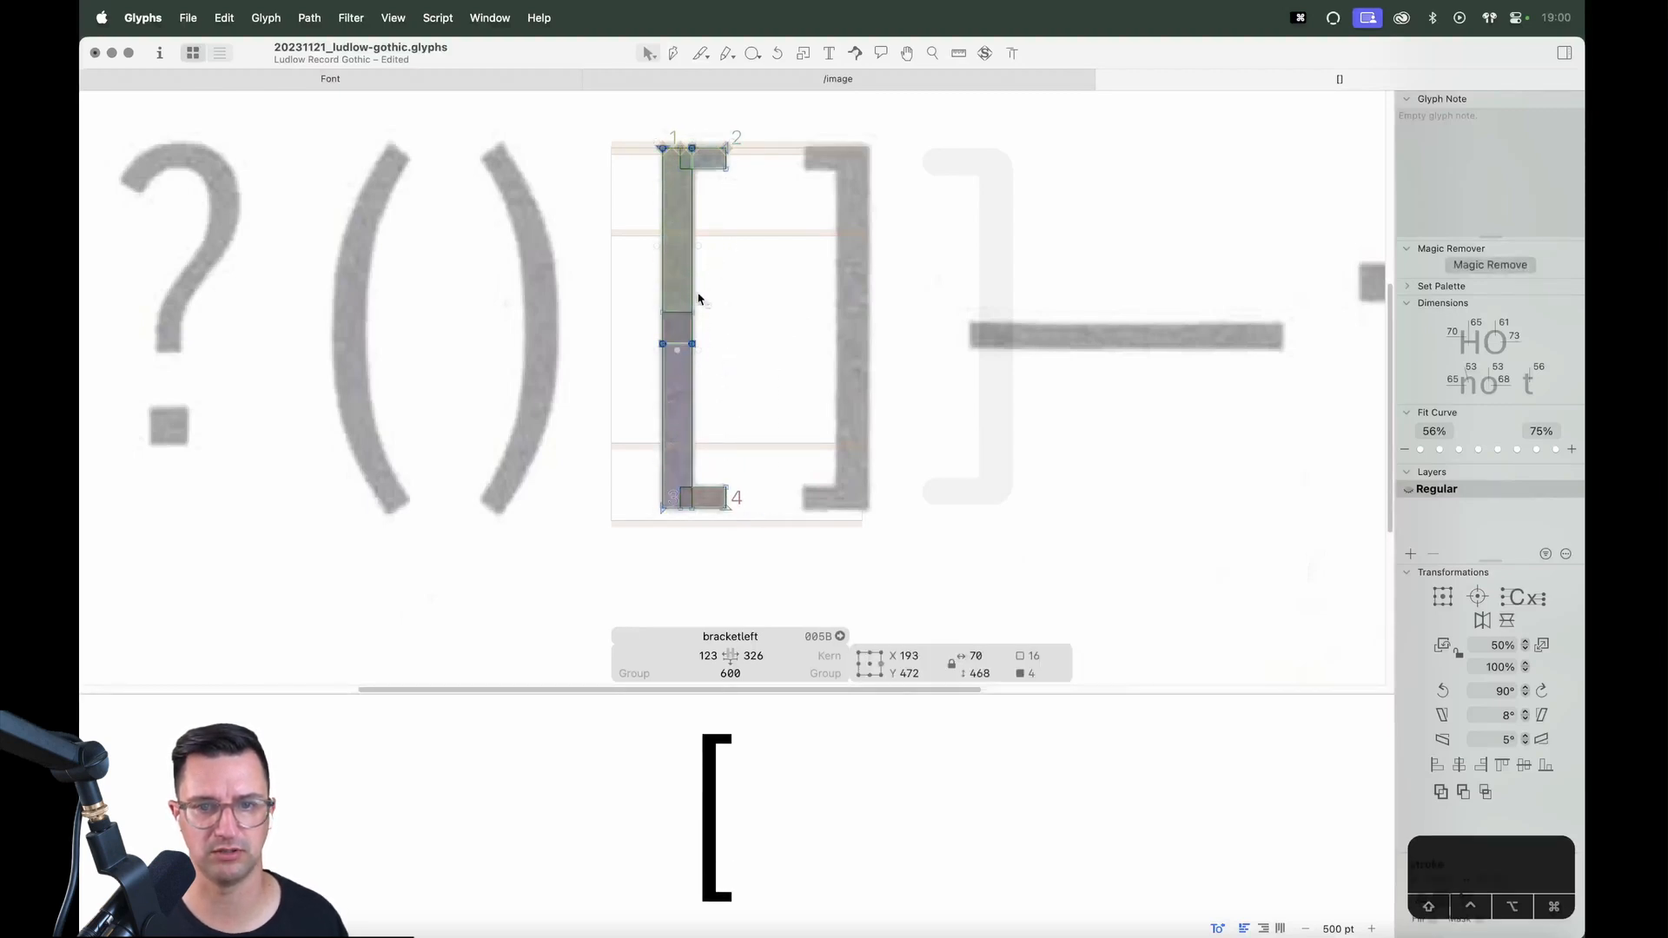
pyautogui.keyDown('shift'); pyautogui.doubleClick(695, 385); pyautogui.keyUp('shift')
pyautogui.click(1440, 794)
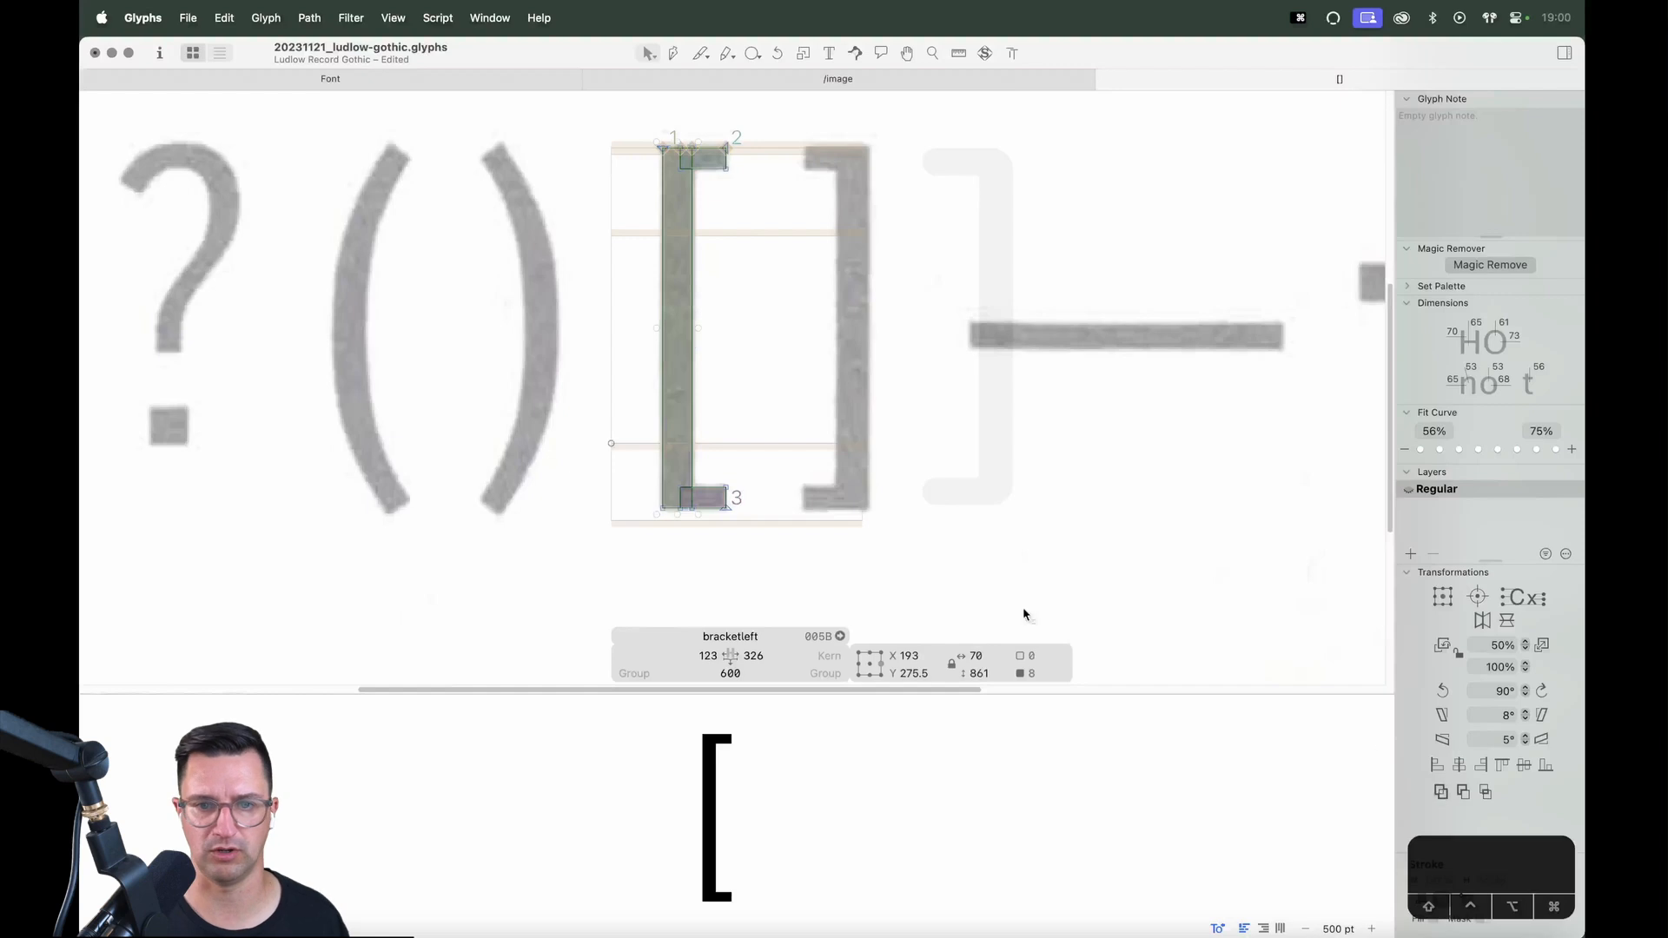
pyautogui.click(794, 413)
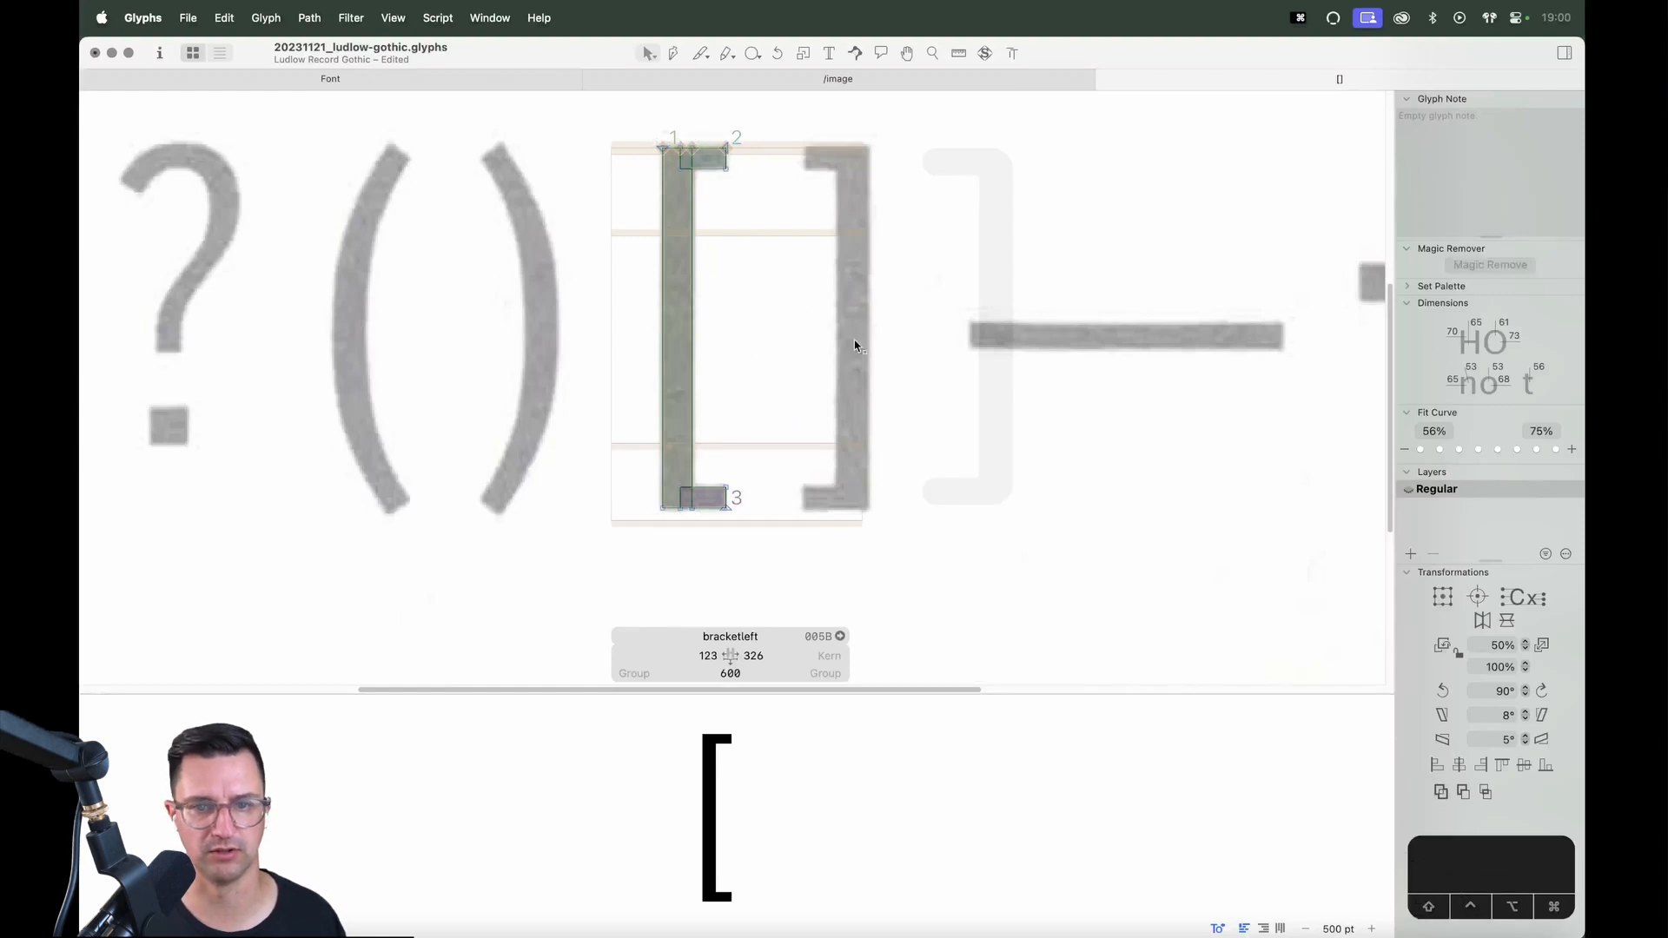
# Link both the left and right sidebearings of the left bracket to the period glyph
pyautogui.click(702, 653)
pyautogui.write('period')
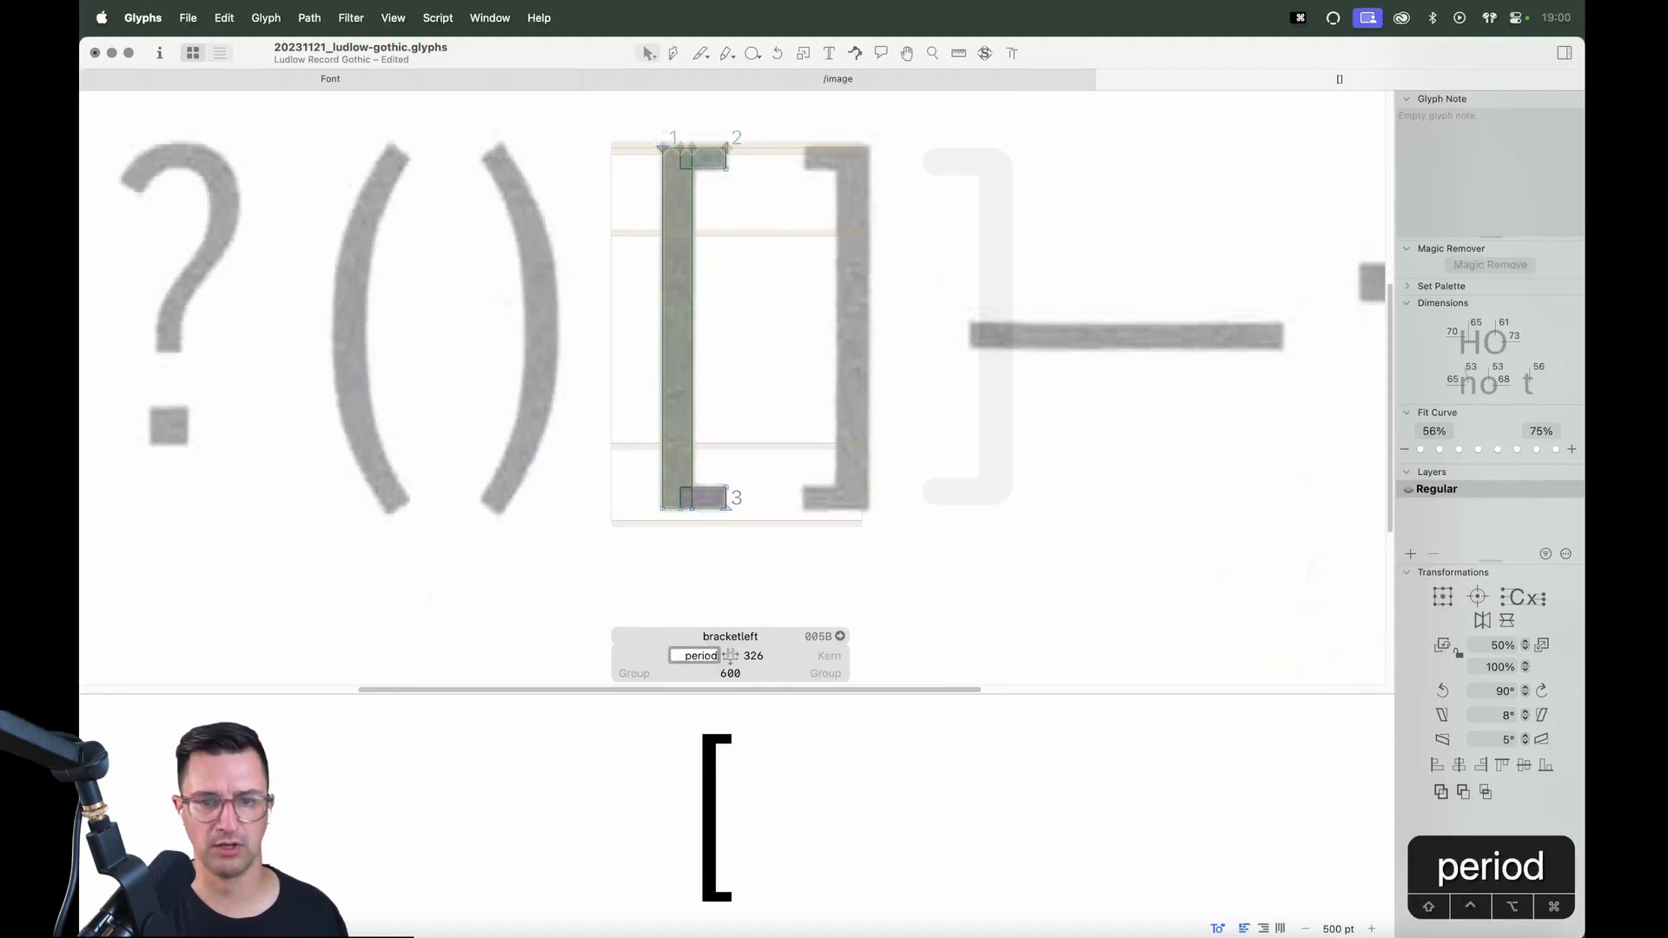
pyautogui.press('Tab')
pyautogui.write('period')
pyautogui.press('Return')
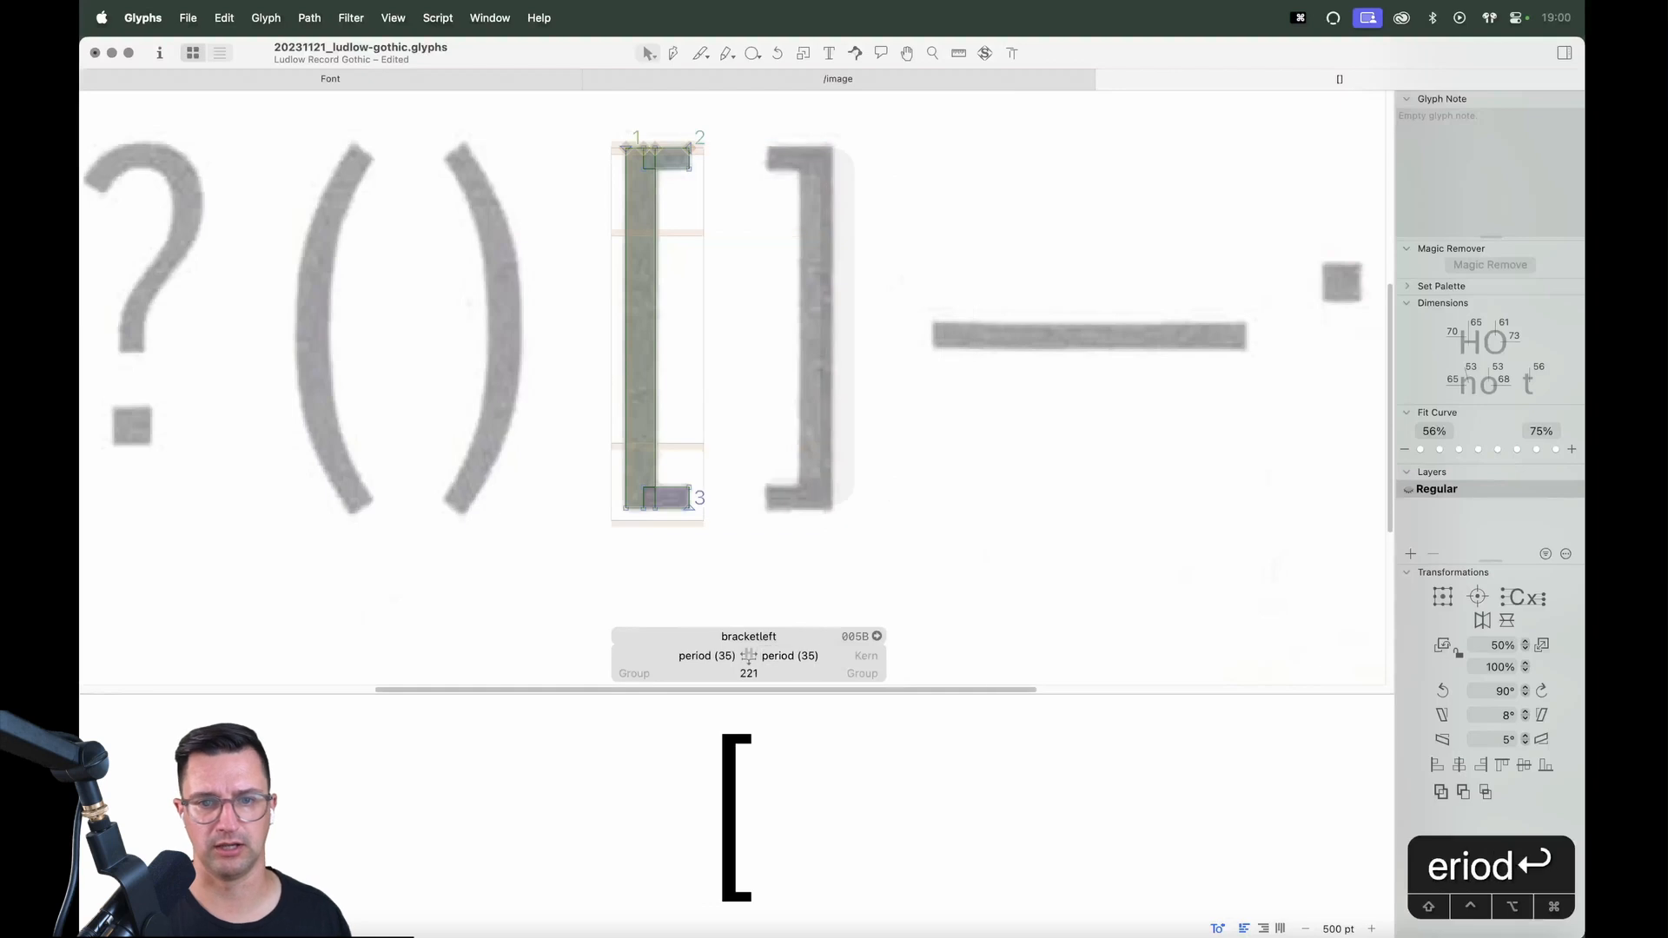
# In the bracketright glyph, add bracketleft as a component and flip it horizontally
pyautogui.press('Escape')
pyautogui.doubleClick(793, 348)
pyautogui.press('shift+super+c')
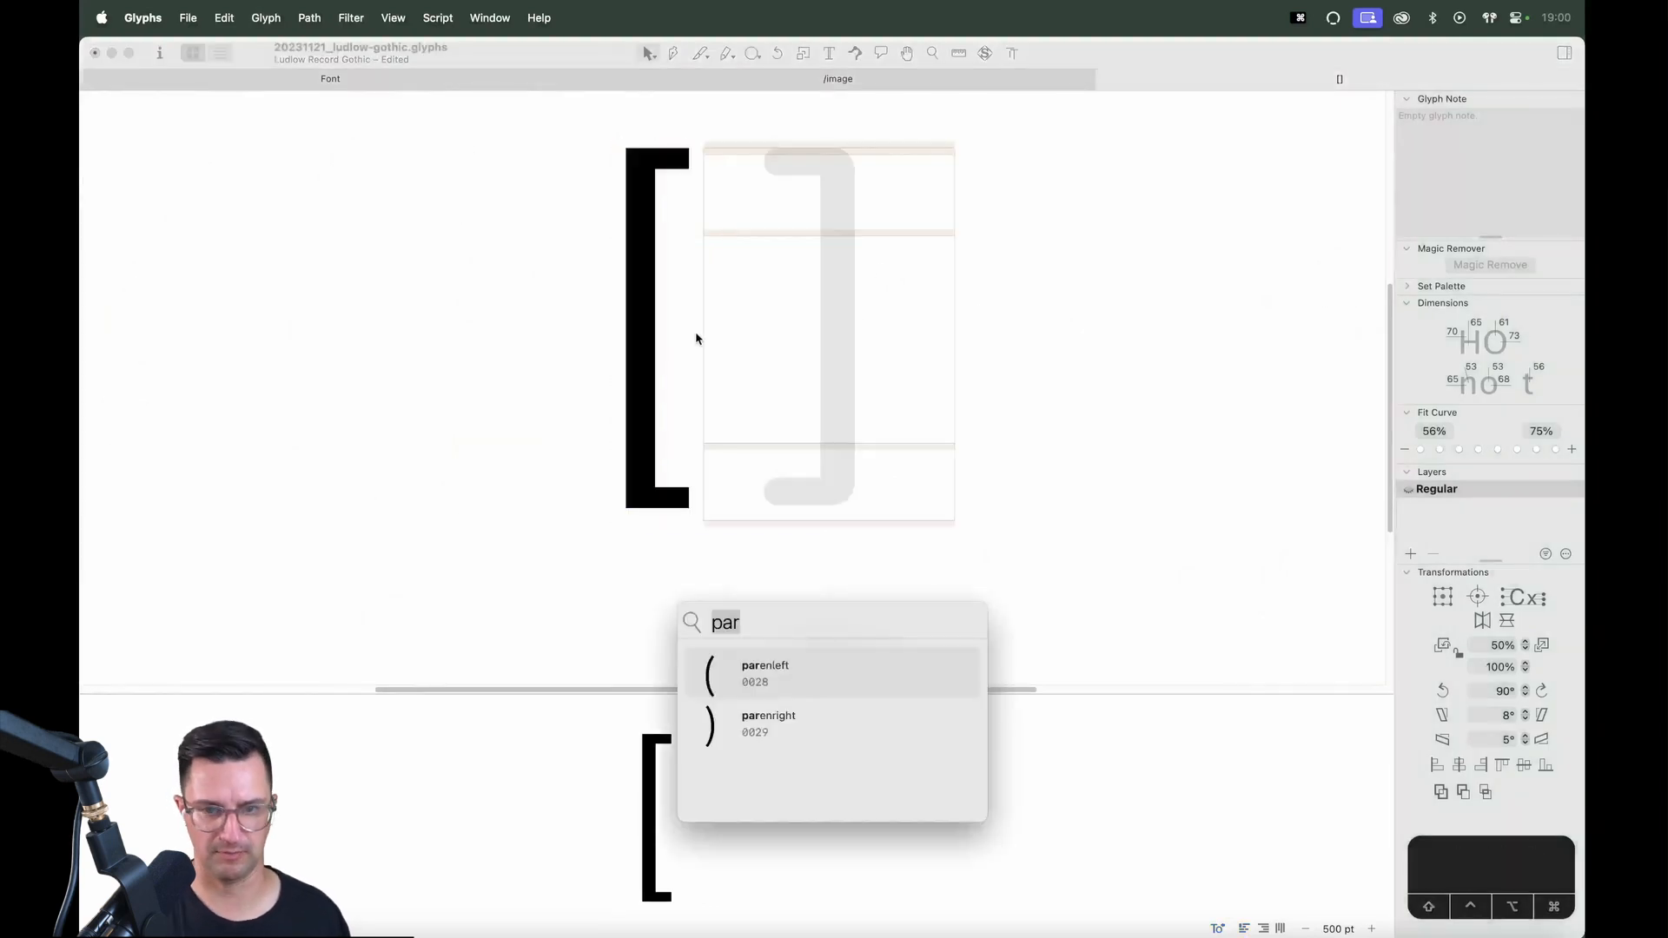
pyautogui.write('br')
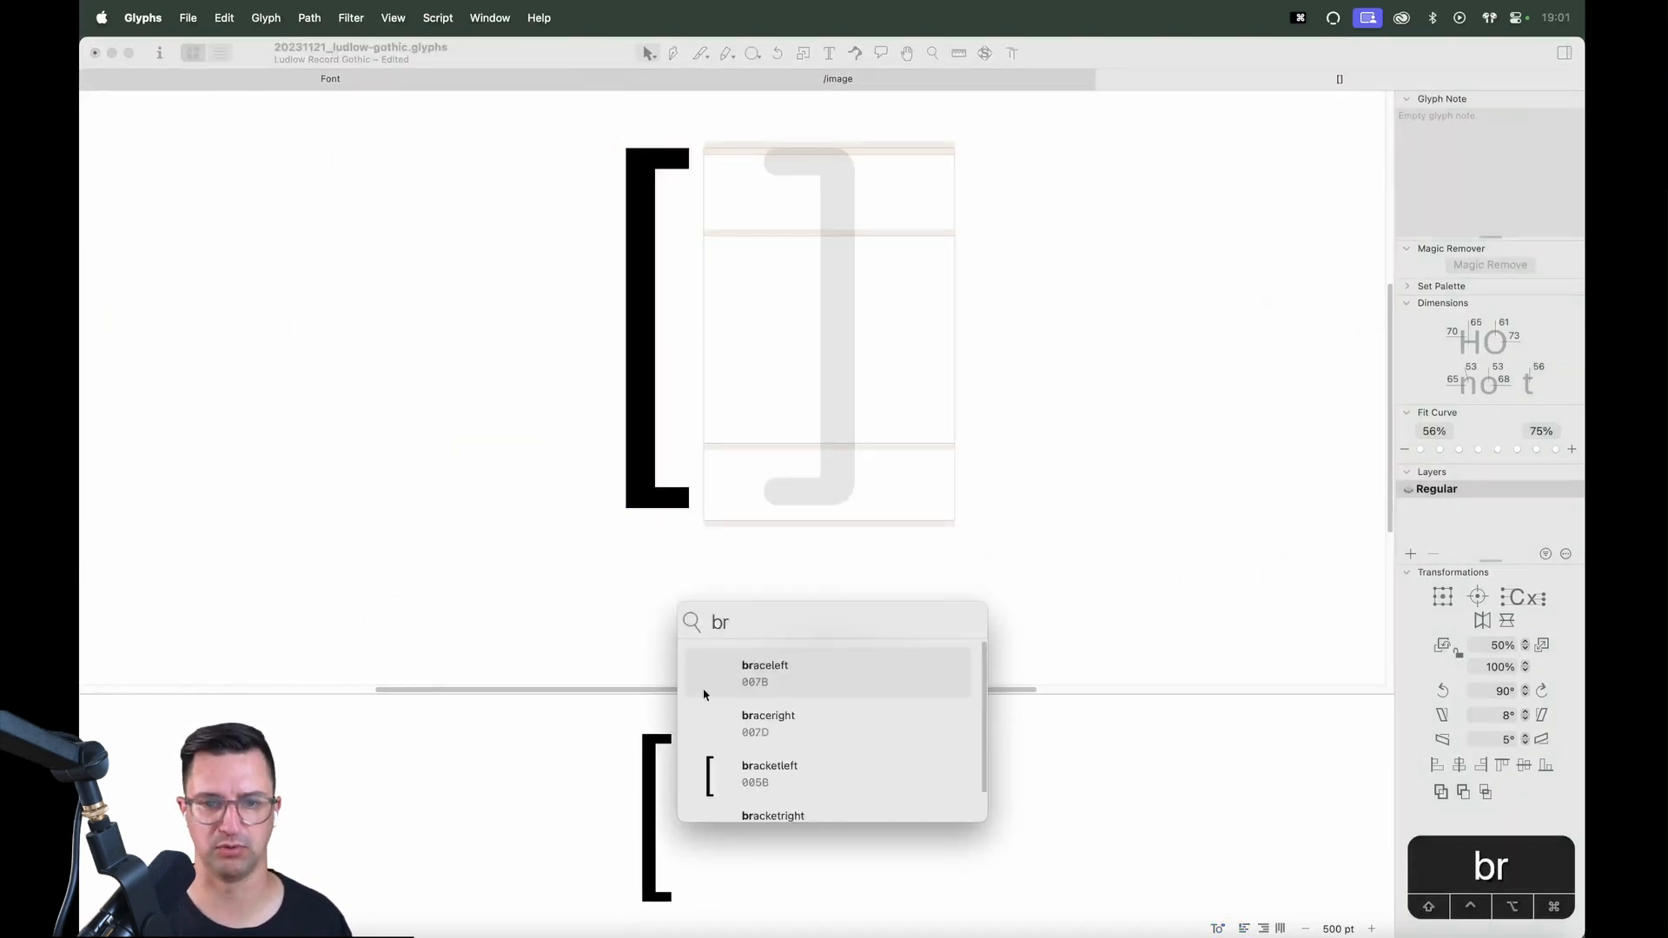
pyautogui.click(789, 774)
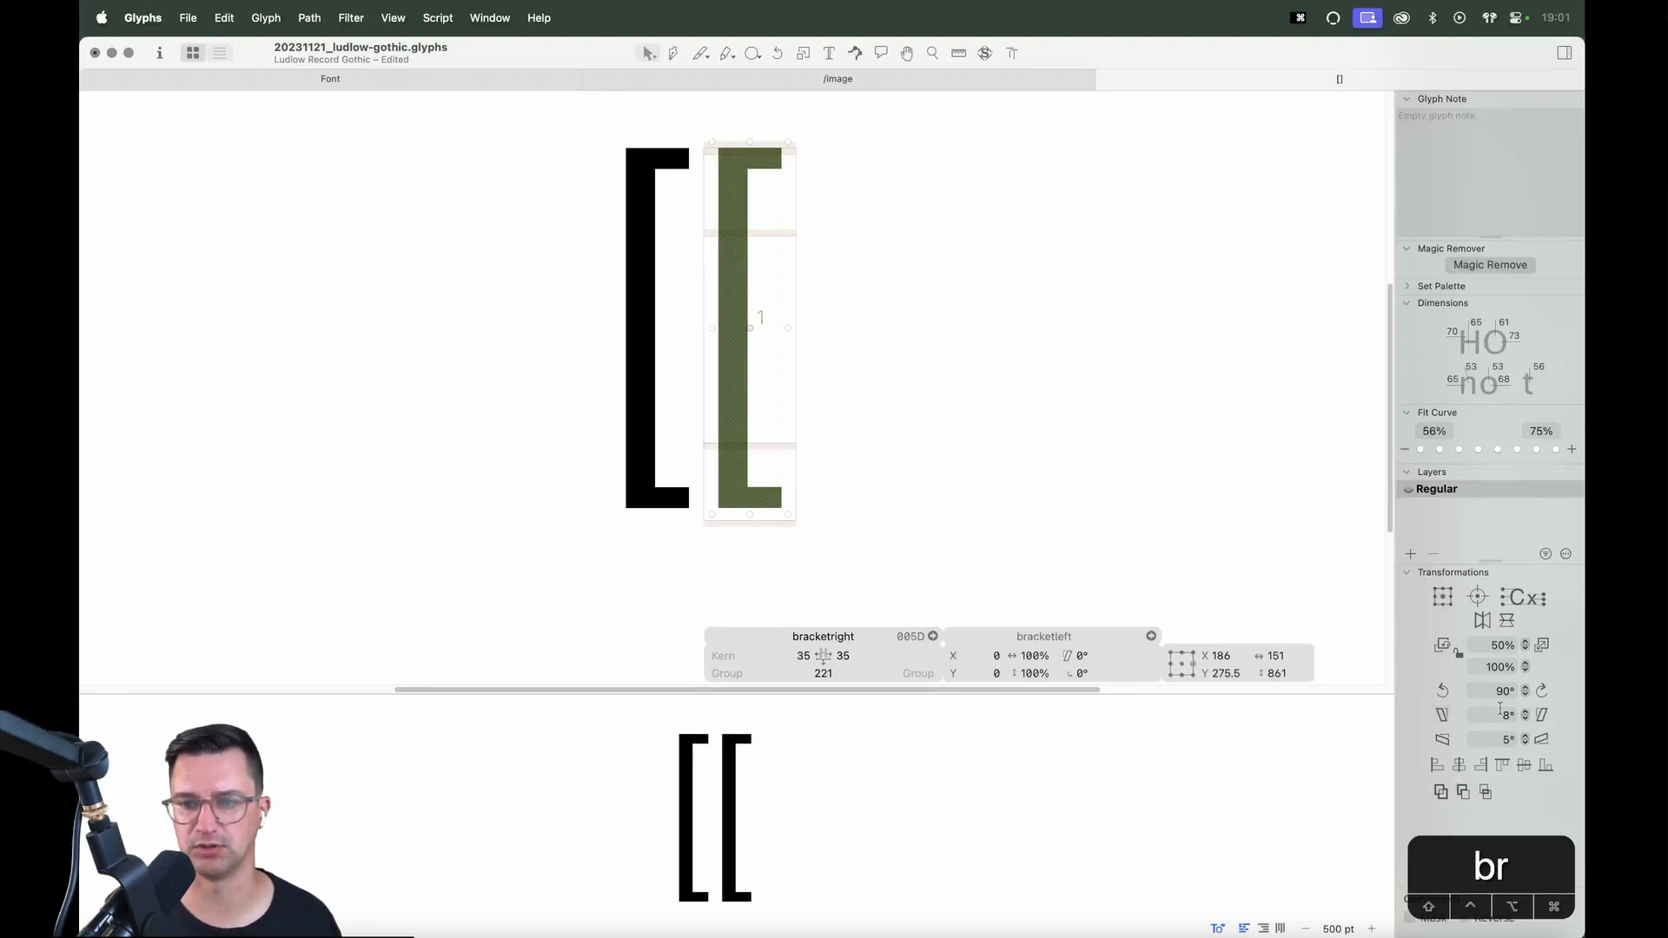
pyautogui.click(1483, 620)
# Link both sidebearings of the right bracket to the period glyph
pyautogui.click(801, 656)
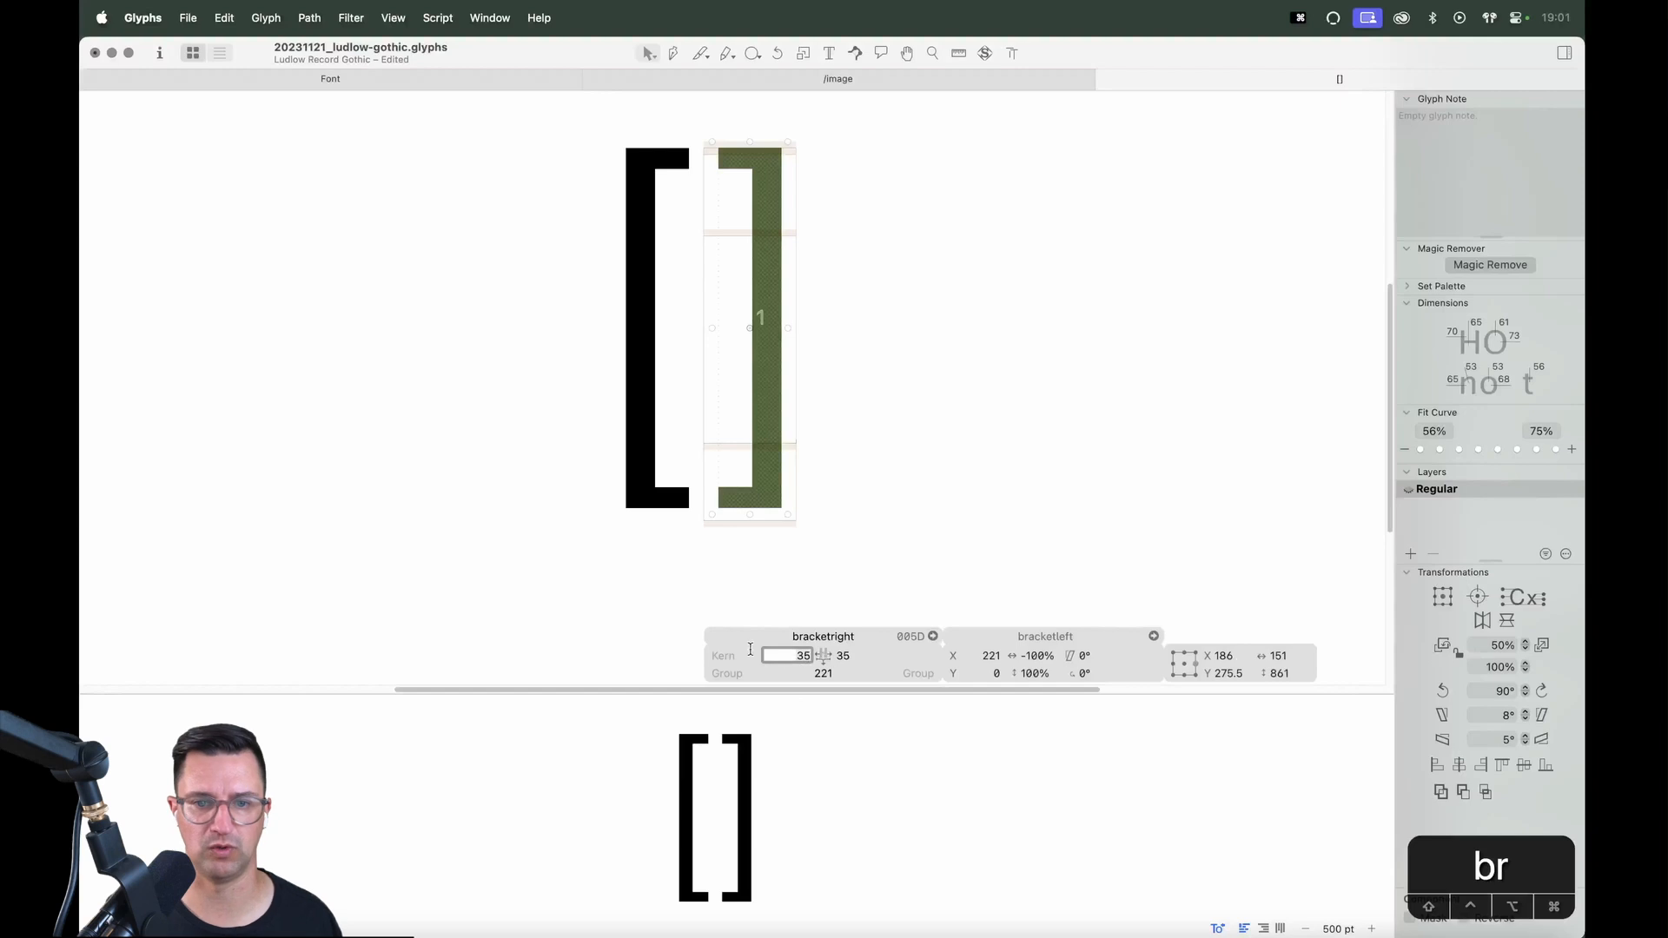
pyautogui.write('period')
pyautogui.press('Return')
pyautogui.write('period')
pyautogui.press('Return')
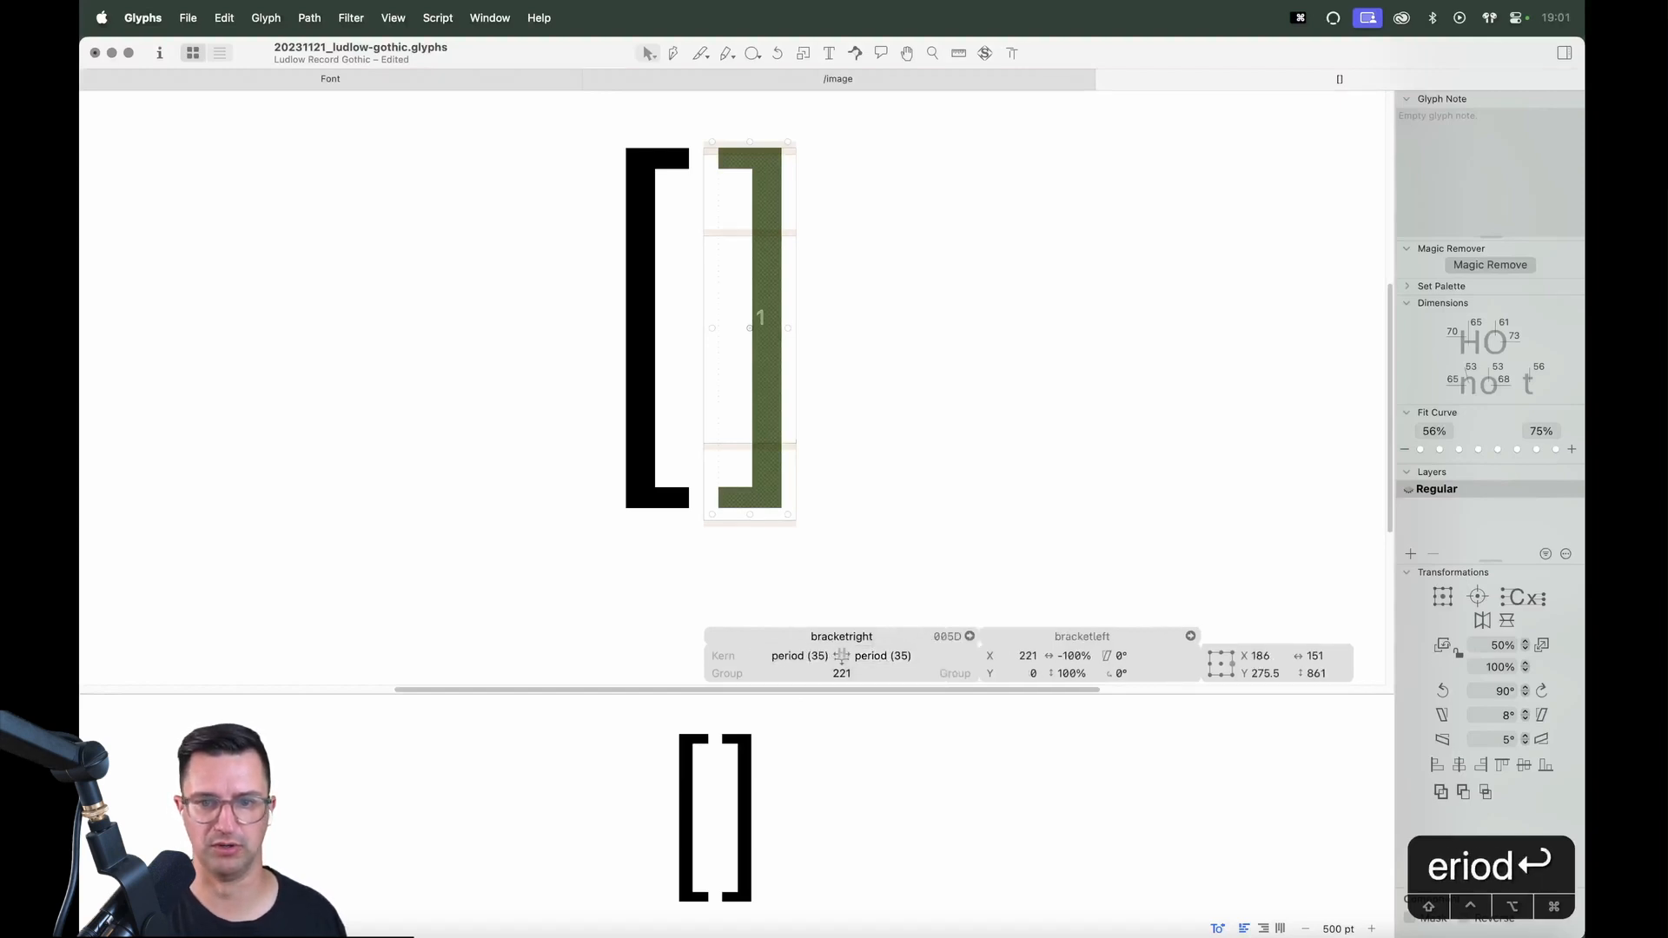
# Unlock the scanned background image in the bracketleft glyph and delete it
pyautogui.press('t')
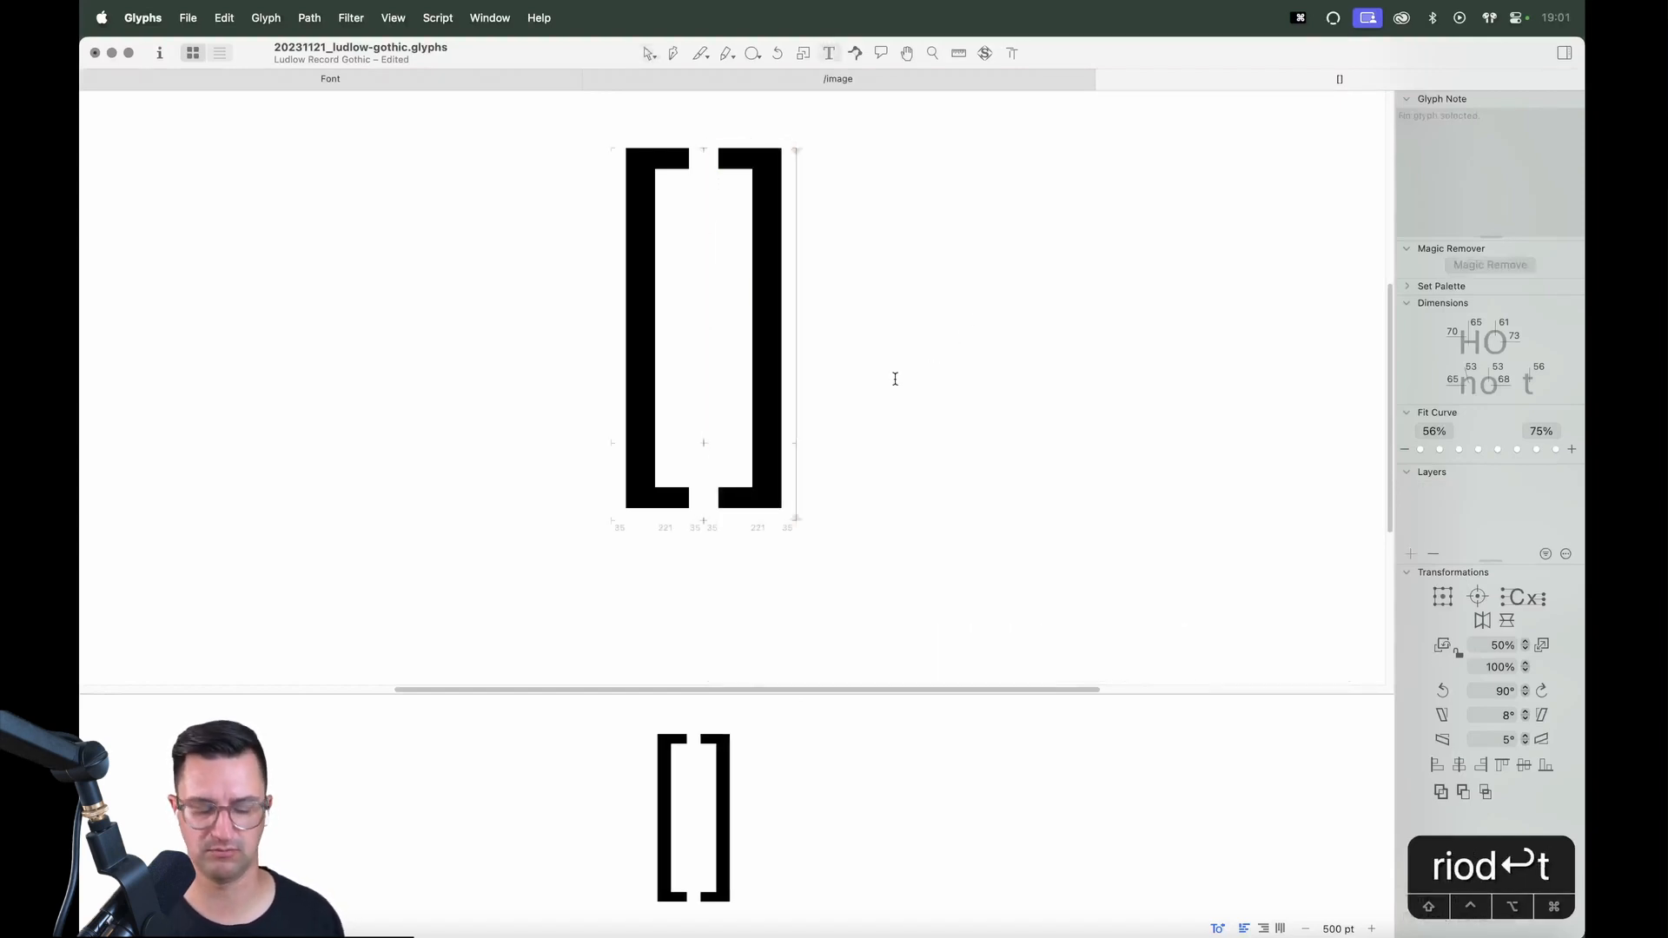
pyautogui.press('super+minus')
pyautogui.press('Escape')
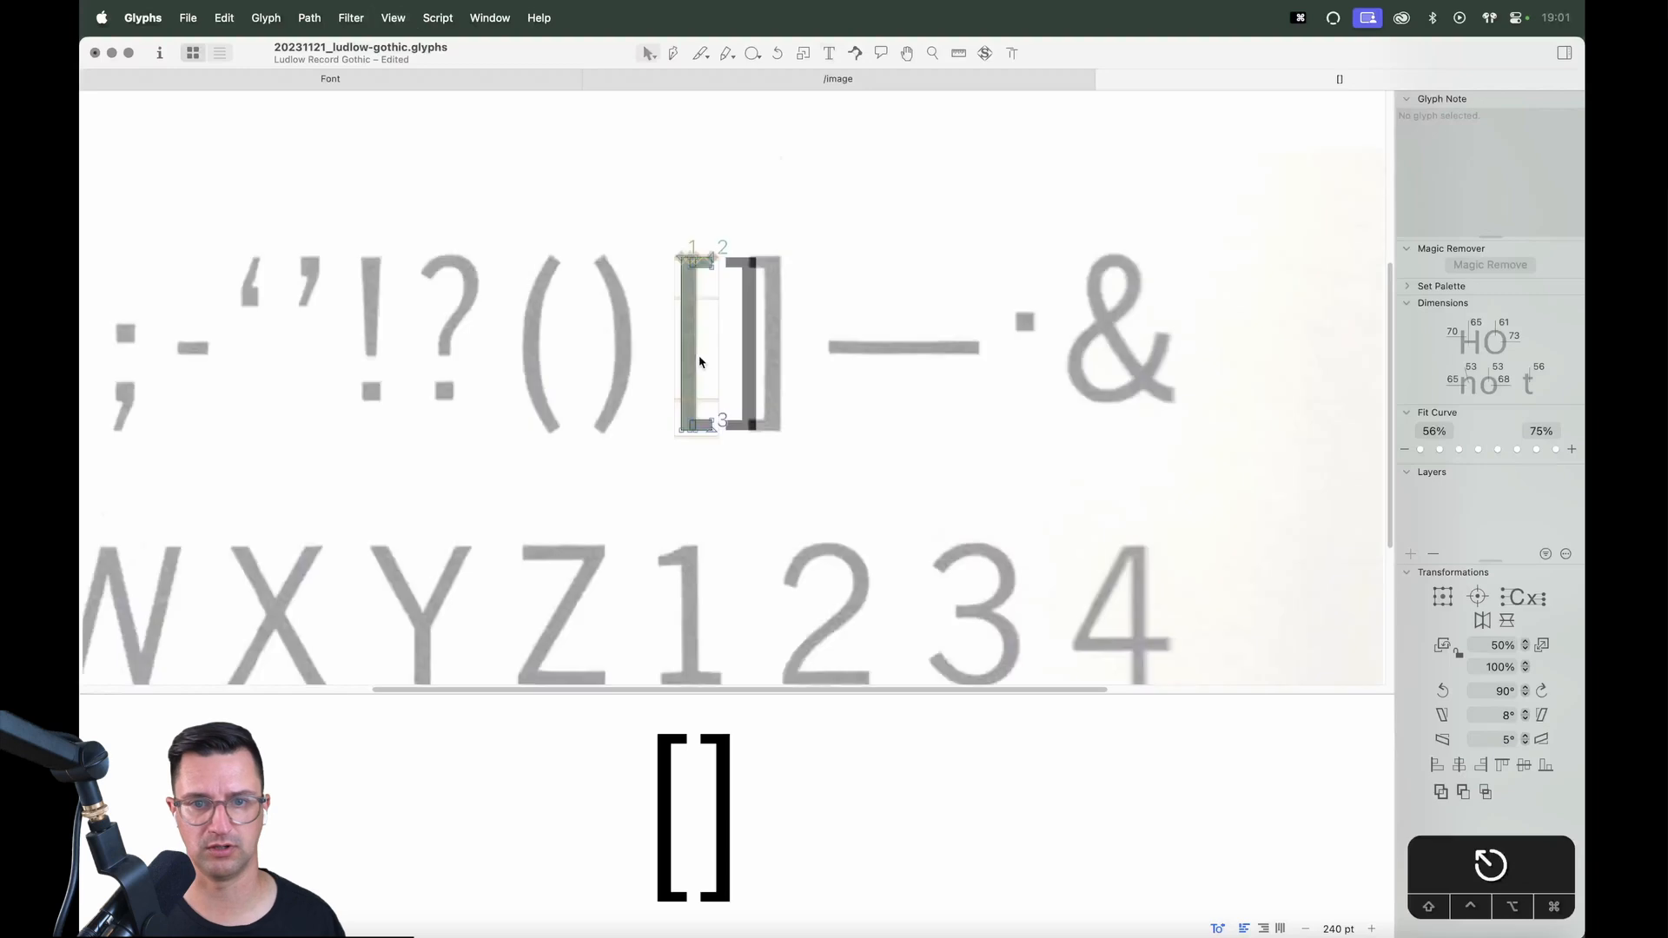
pyautogui.click(700, 361)
pyautogui.rightClick(781, 335)
pyautogui.click(799, 341)
pyautogui.click(802, 344)
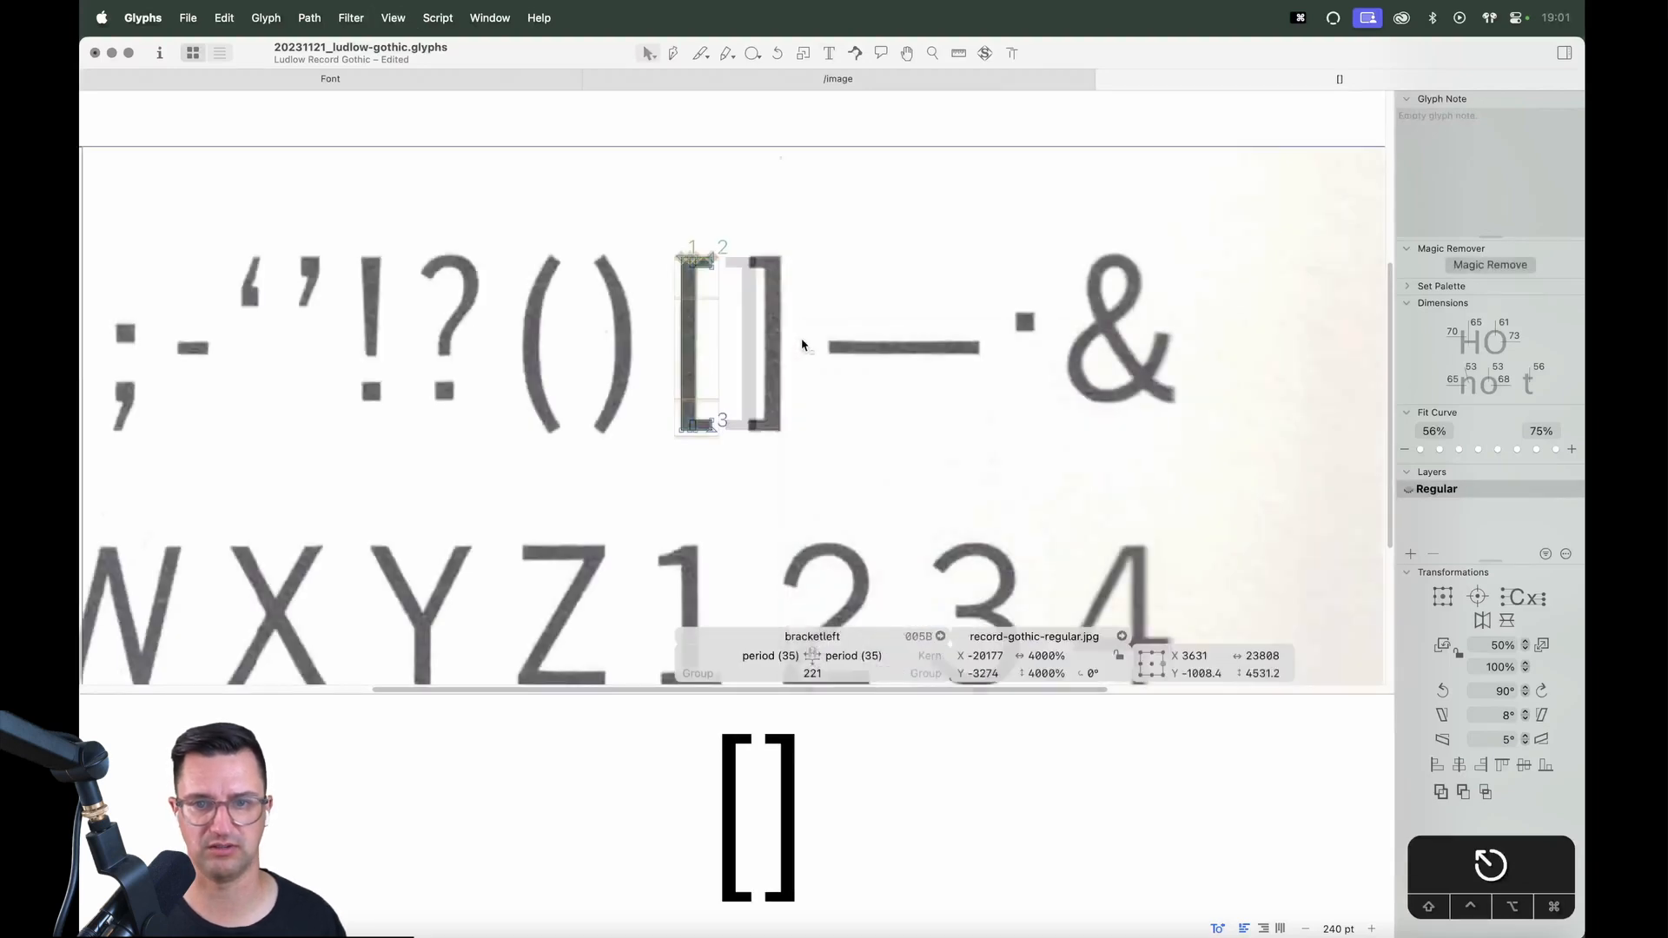
pyautogui.press('BackSpace')
# Save the font file and close the edit tab with the two brackets
pyautogui.press('t')
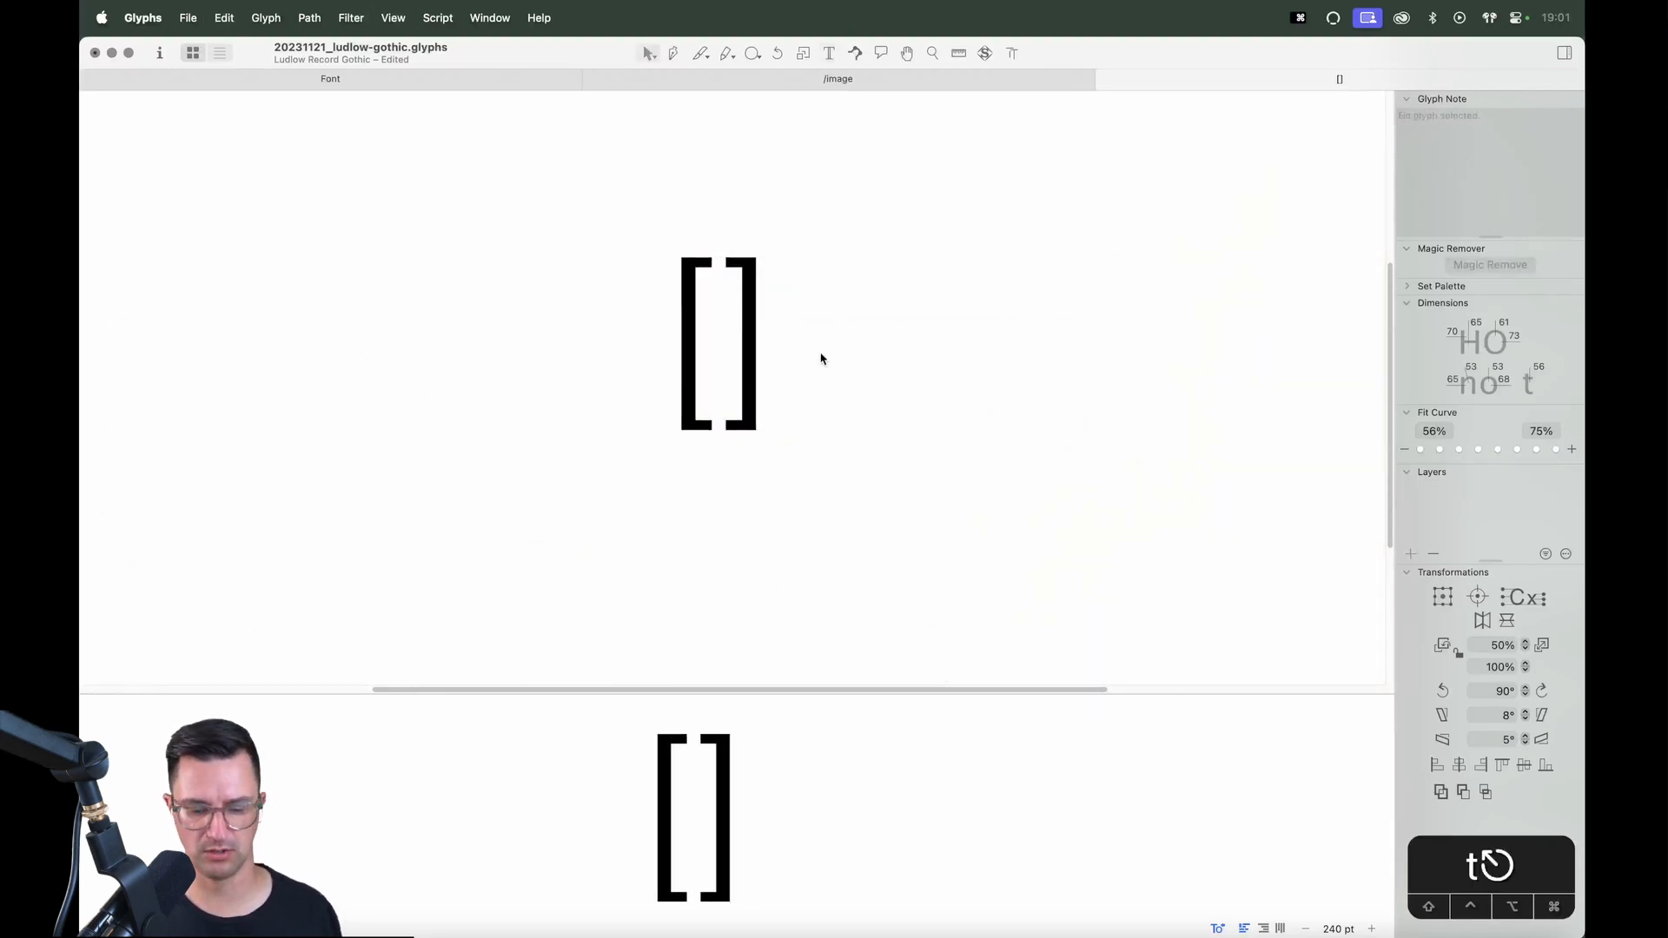
pyautogui.press('super+minus')
pyautogui.press('super+minus')
pyautogui.press('super+s')
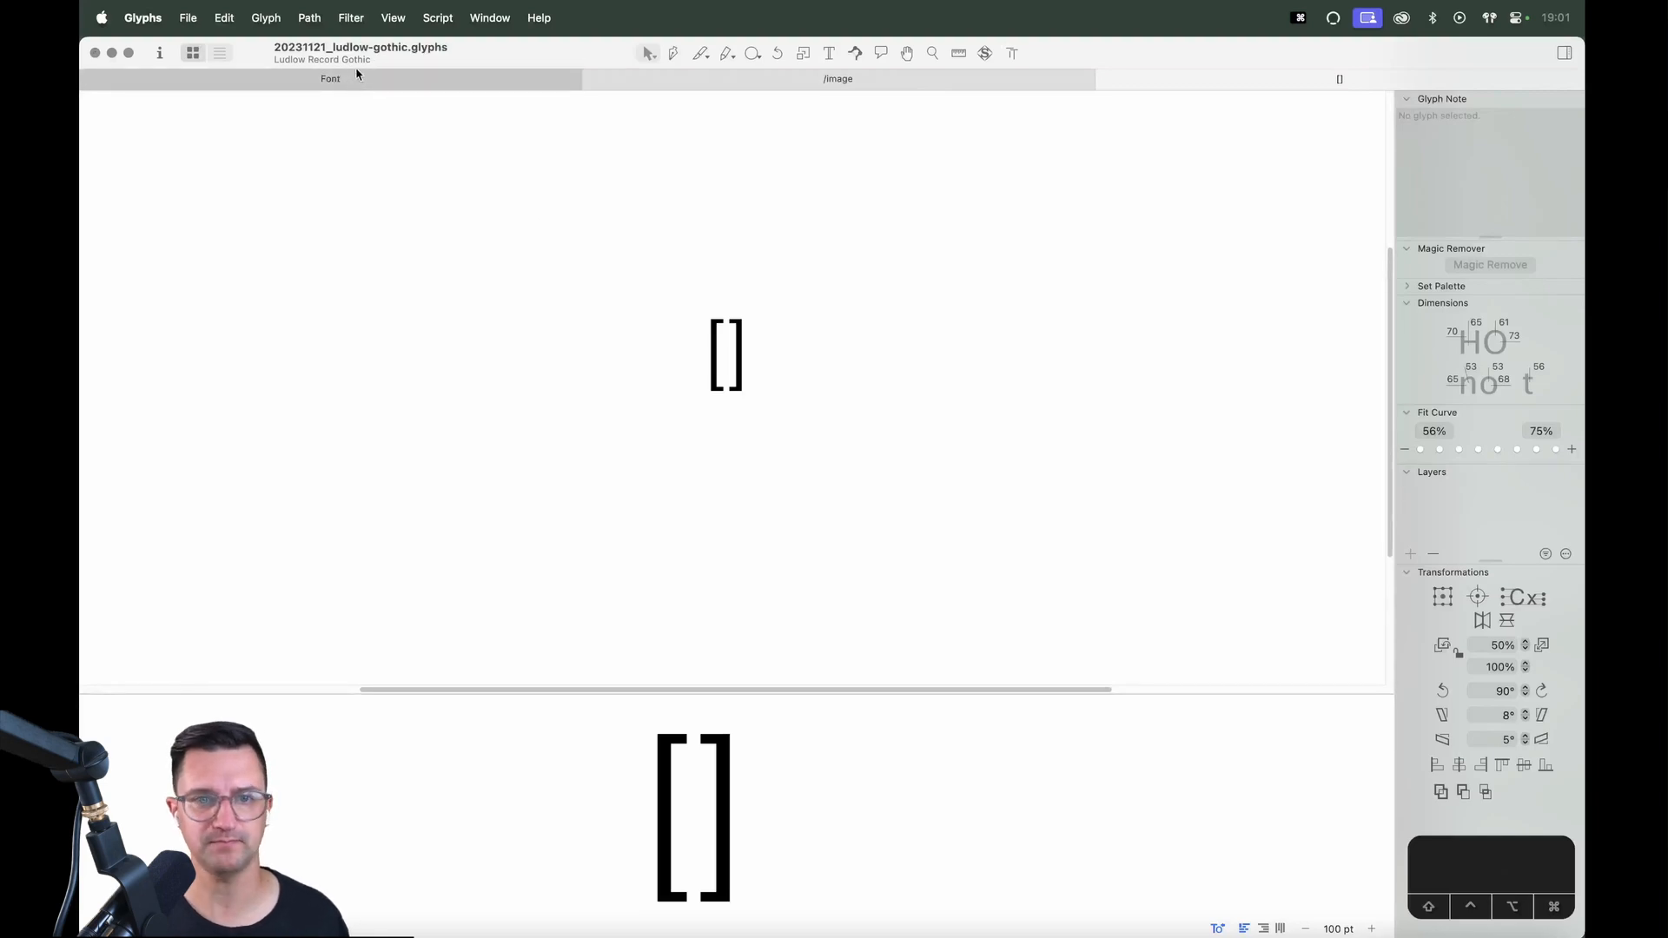
pyautogui.press('super+w')
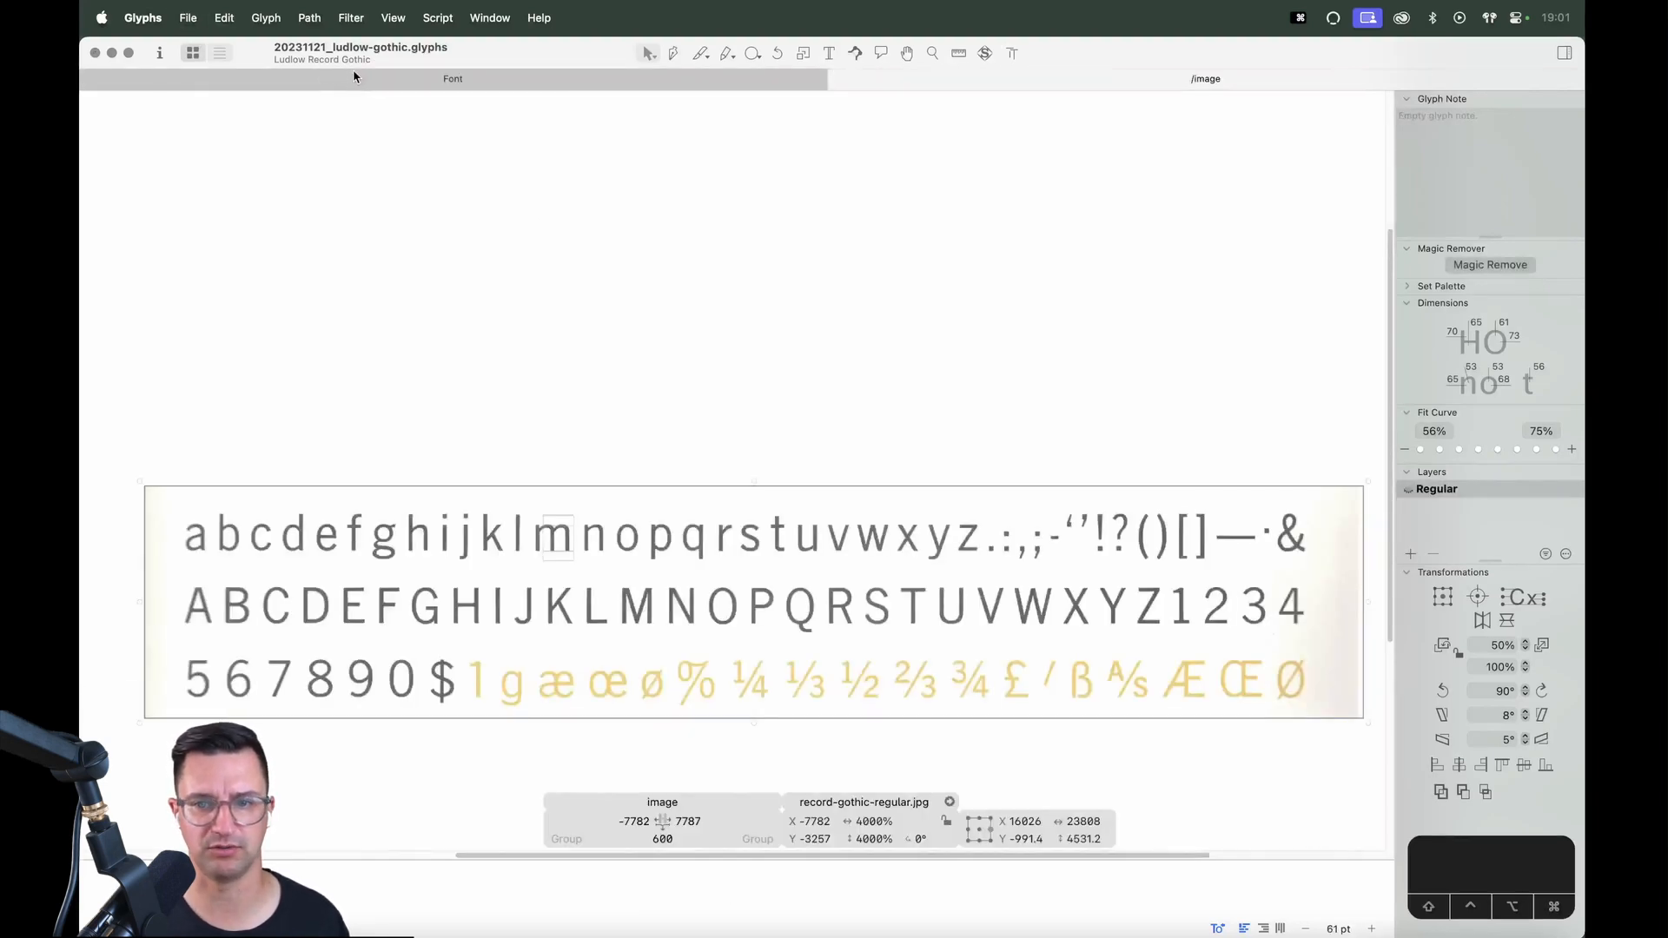
# Open the questiondown glyph, add question as a component, and flip it both horizontally and vertically
pyautogui.click(355, 76)
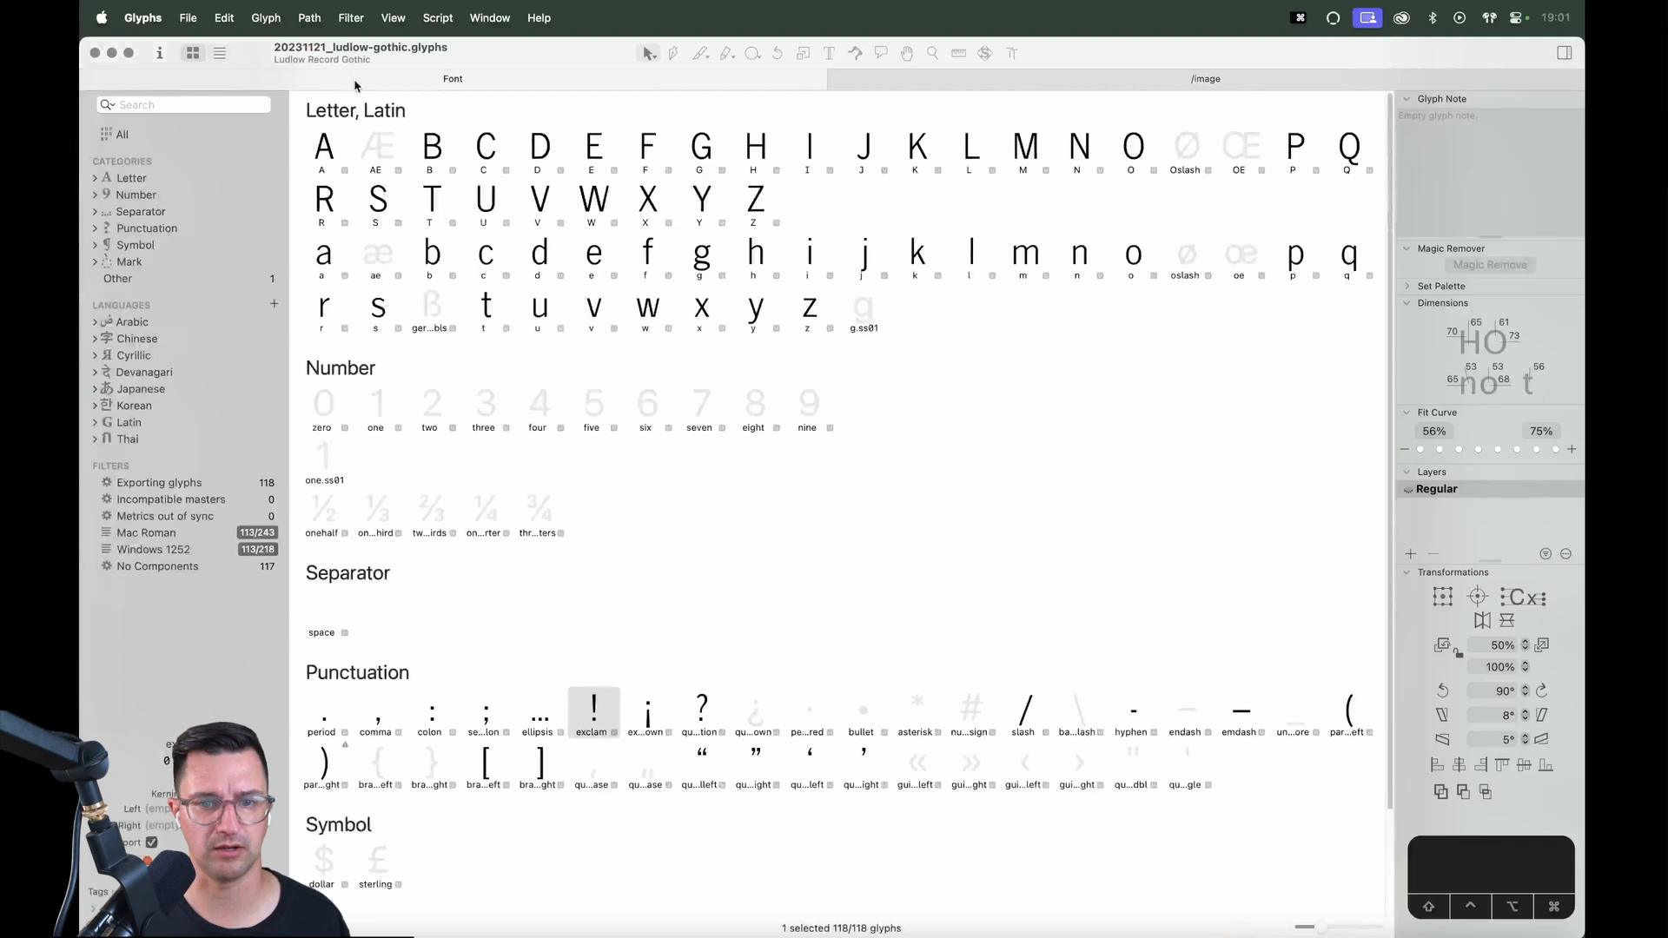
pyautogui.doubleClick(756, 717)
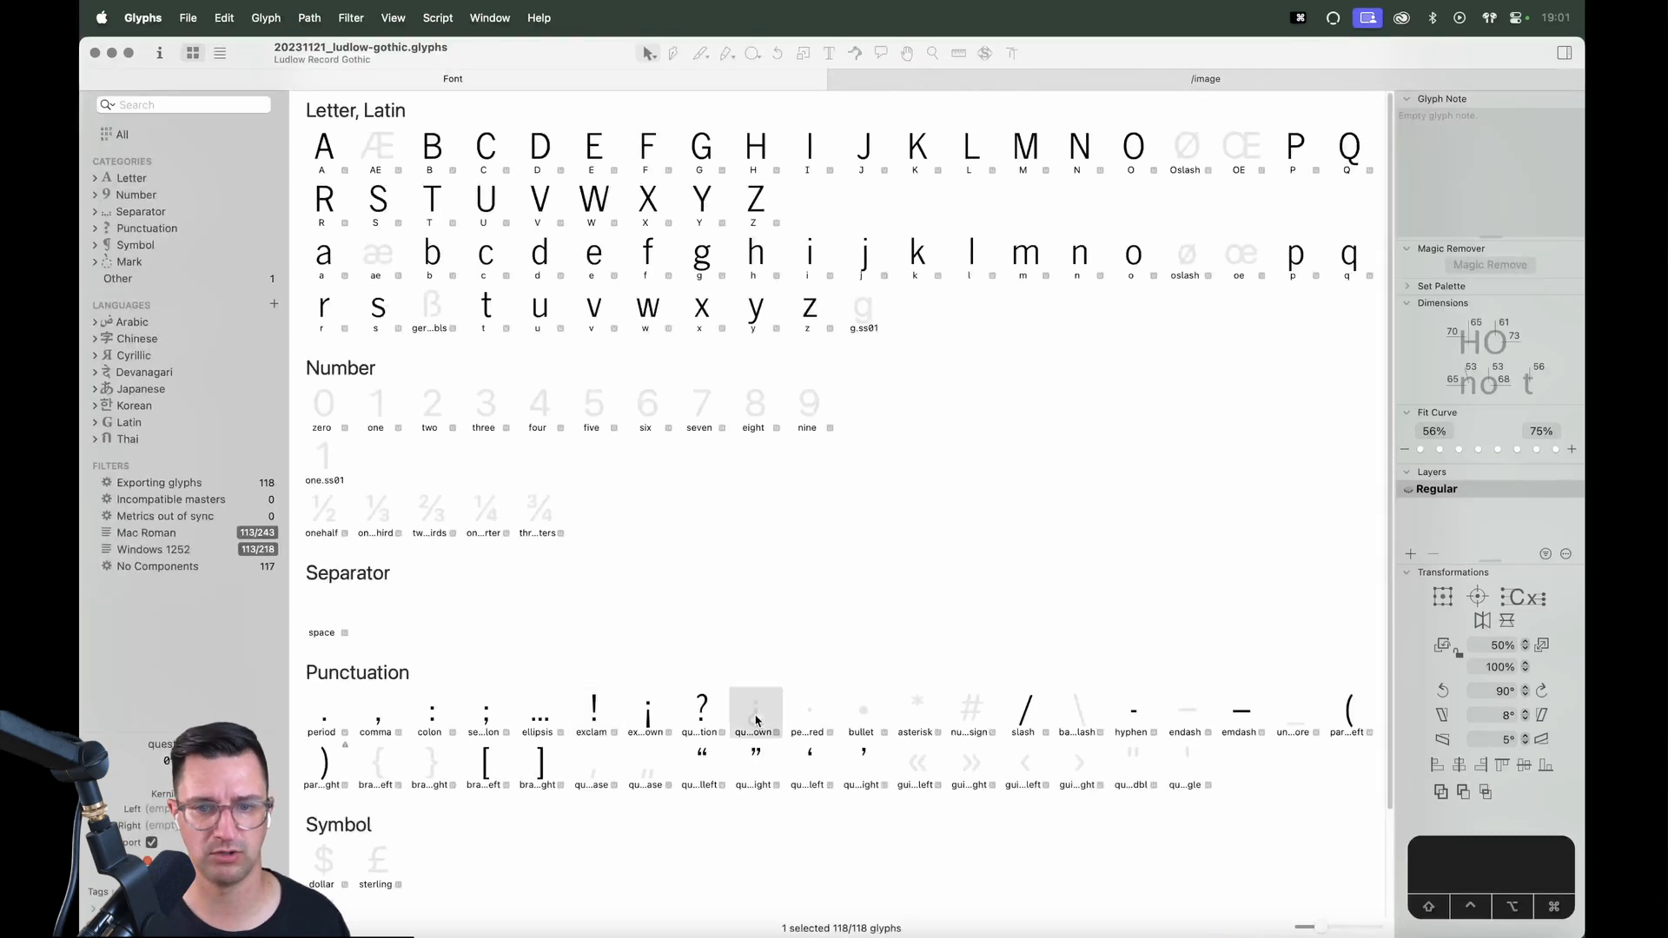
pyautogui.press('super+f')
pyautogui.write('qu')
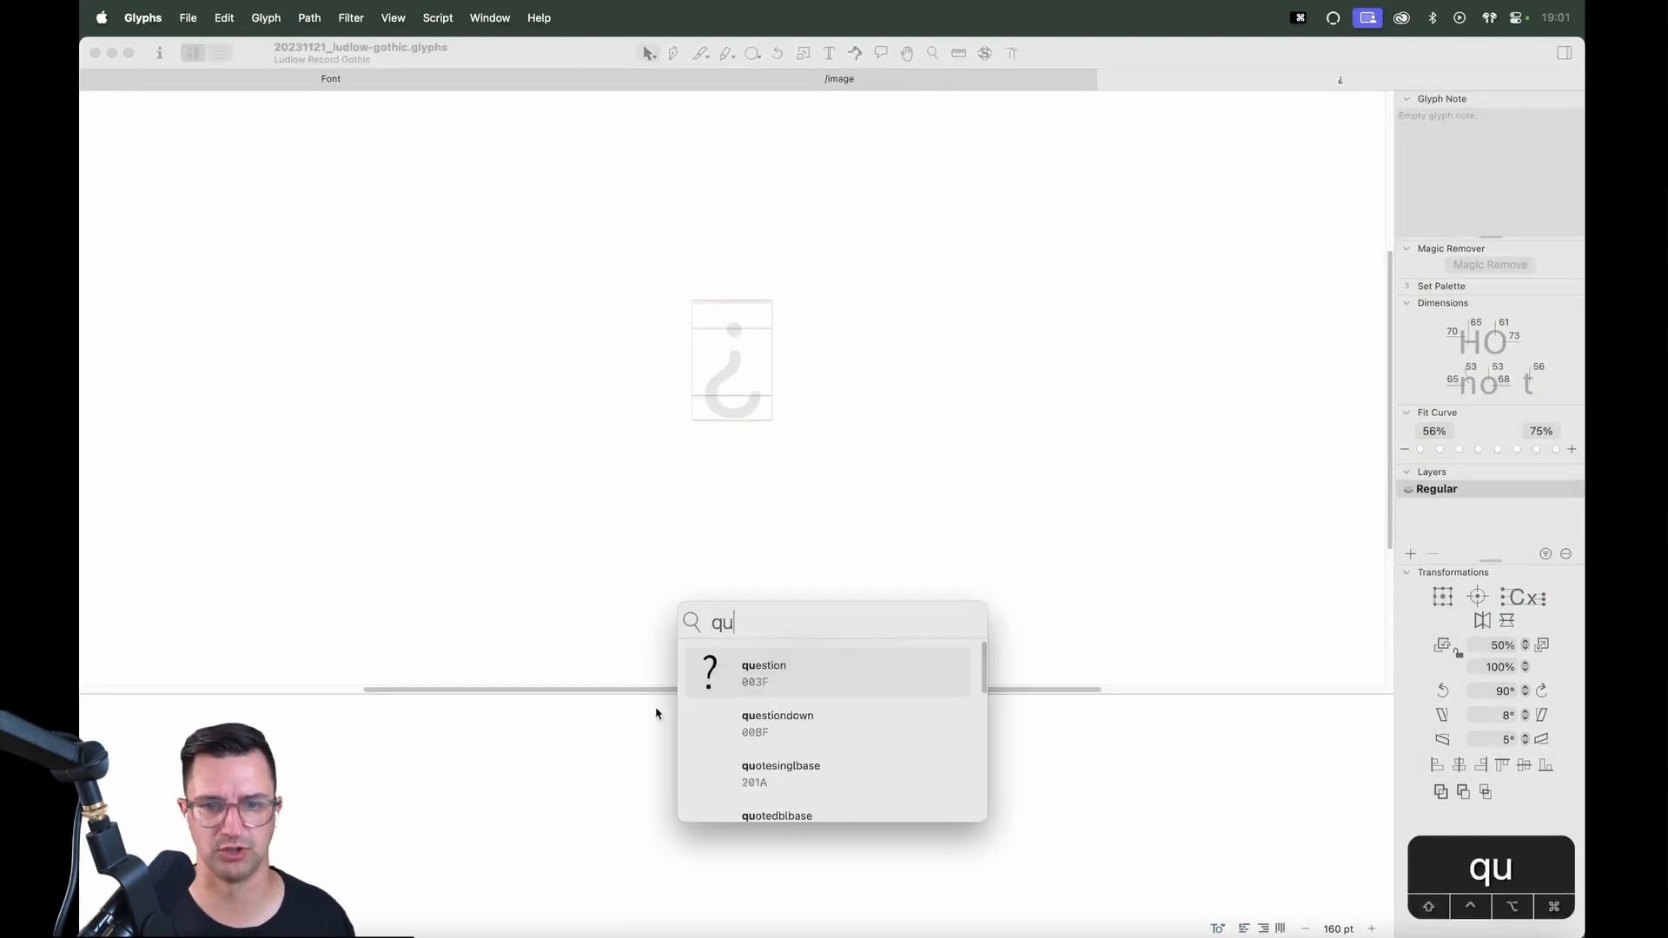
pyautogui.click(799, 666)
pyautogui.click(1483, 623)
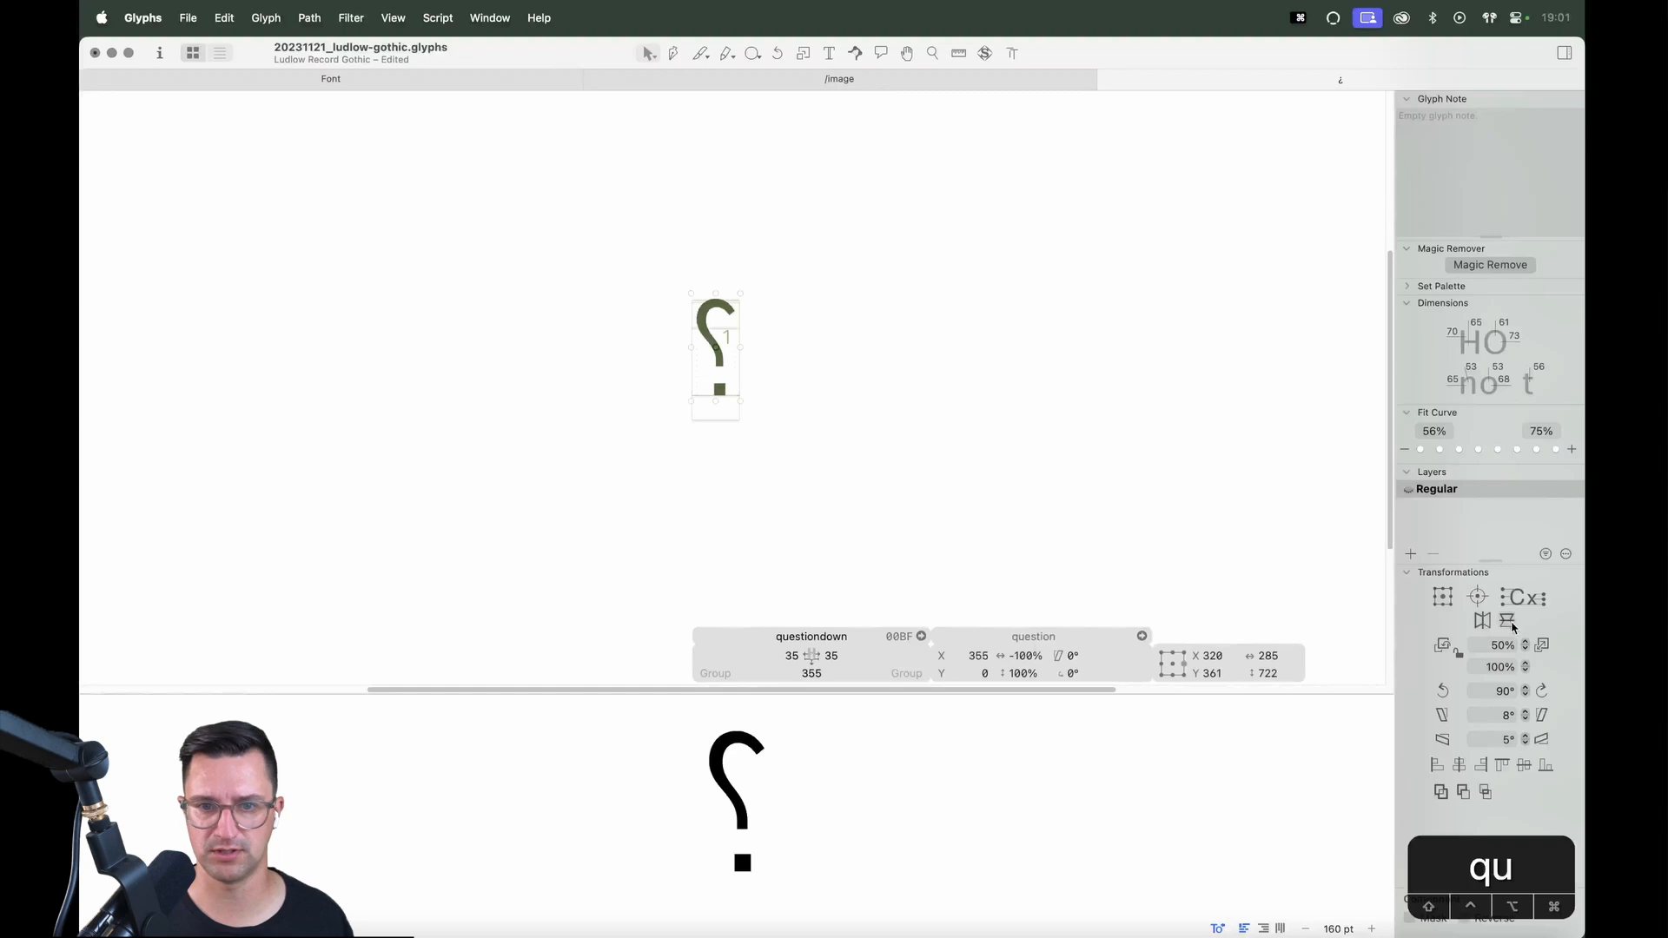
pyautogui.click(1507, 622)
# Move the inverted question component down to Y 521 so its curve reaches the bottom of the descender overshoot zone
pyautogui.press('z')
pyautogui.moveTo(809, 251); pyautogui.dragTo(651, 488)
pyautogui.press('v')
pyautogui.press('z')
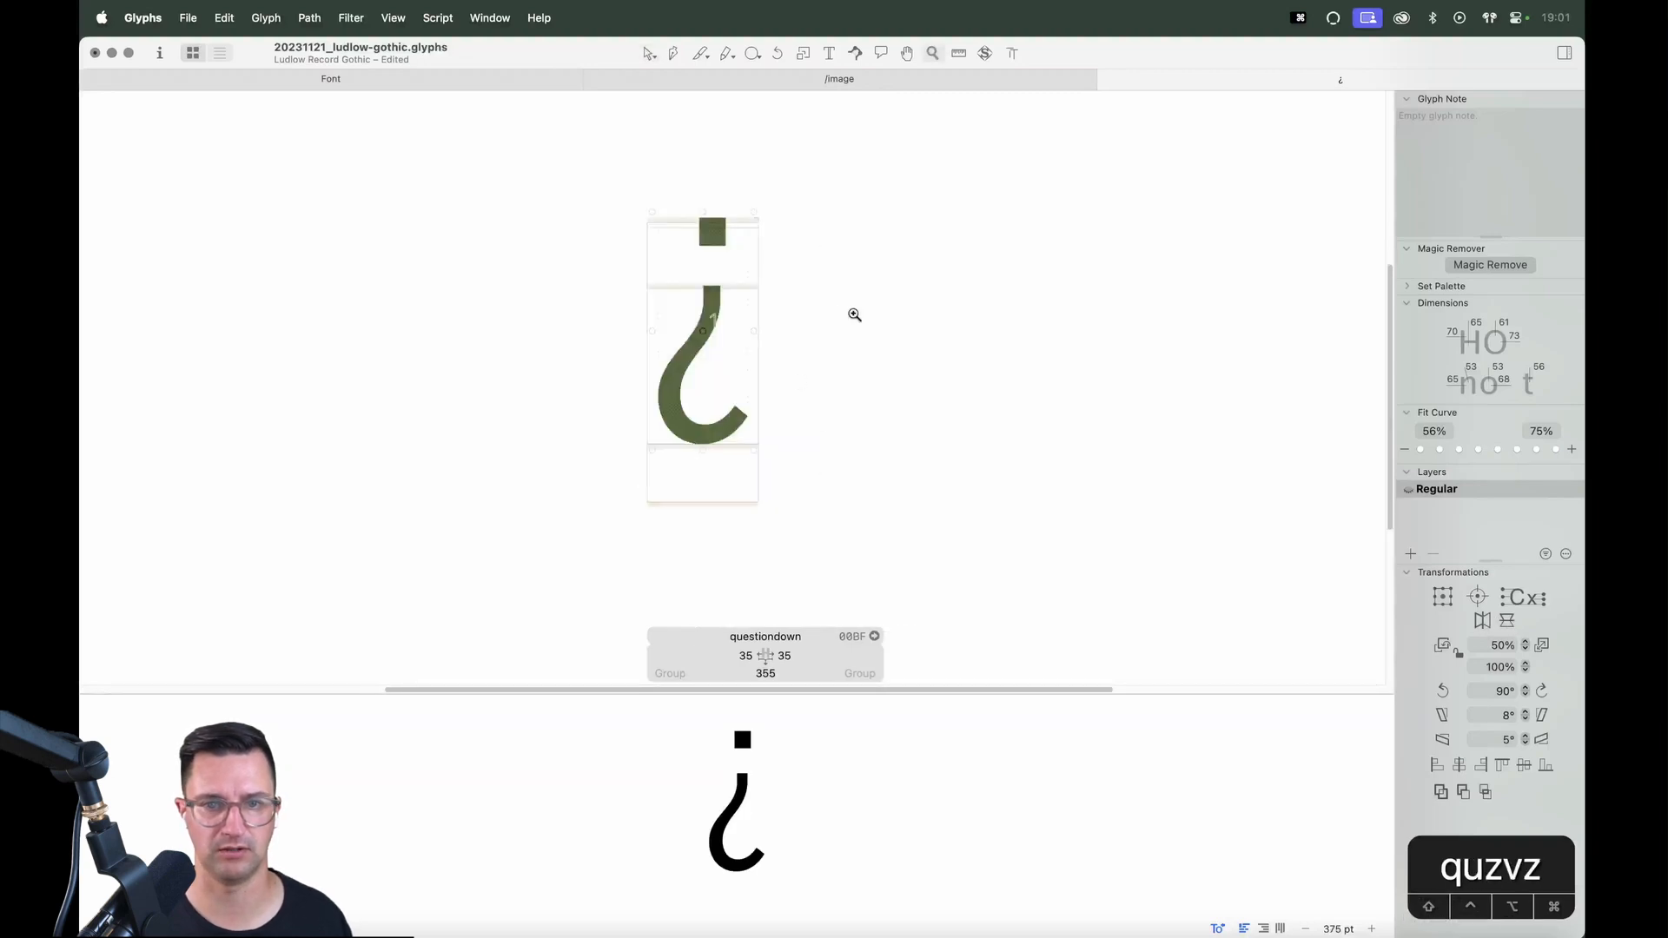
pyautogui.press('v')
pyautogui.moveTo(852, 317); pyautogui.dragTo(712, 505)
pyautogui.press('z')
pyautogui.moveTo(813, 438); pyautogui.dragTo(636, 577)
pyautogui.press('v')
pyautogui.press('Down')
pyautogui.press('Down')
pyautogui.press('Down')
pyautogui.press('Up')
pyautogui.press('super+minus')
pyautogui.press('super+minus')
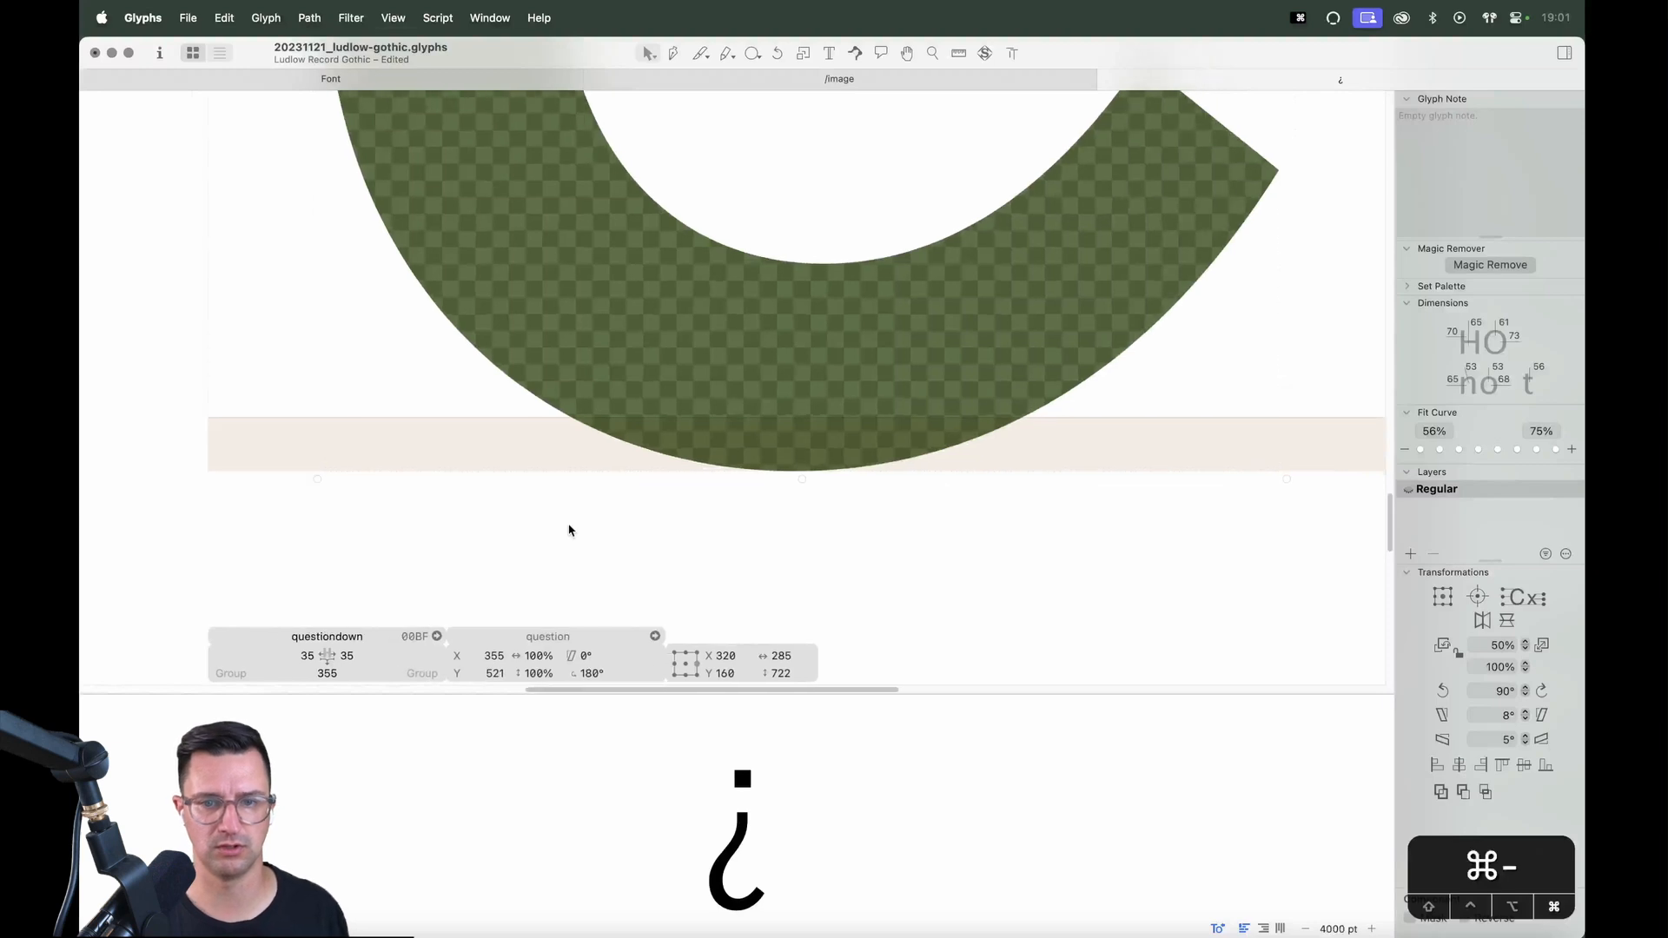
# Link both sidebearings of the questiondown glyph to the period glyph
pyautogui.click(687, 655)
pyautogui.write('period')
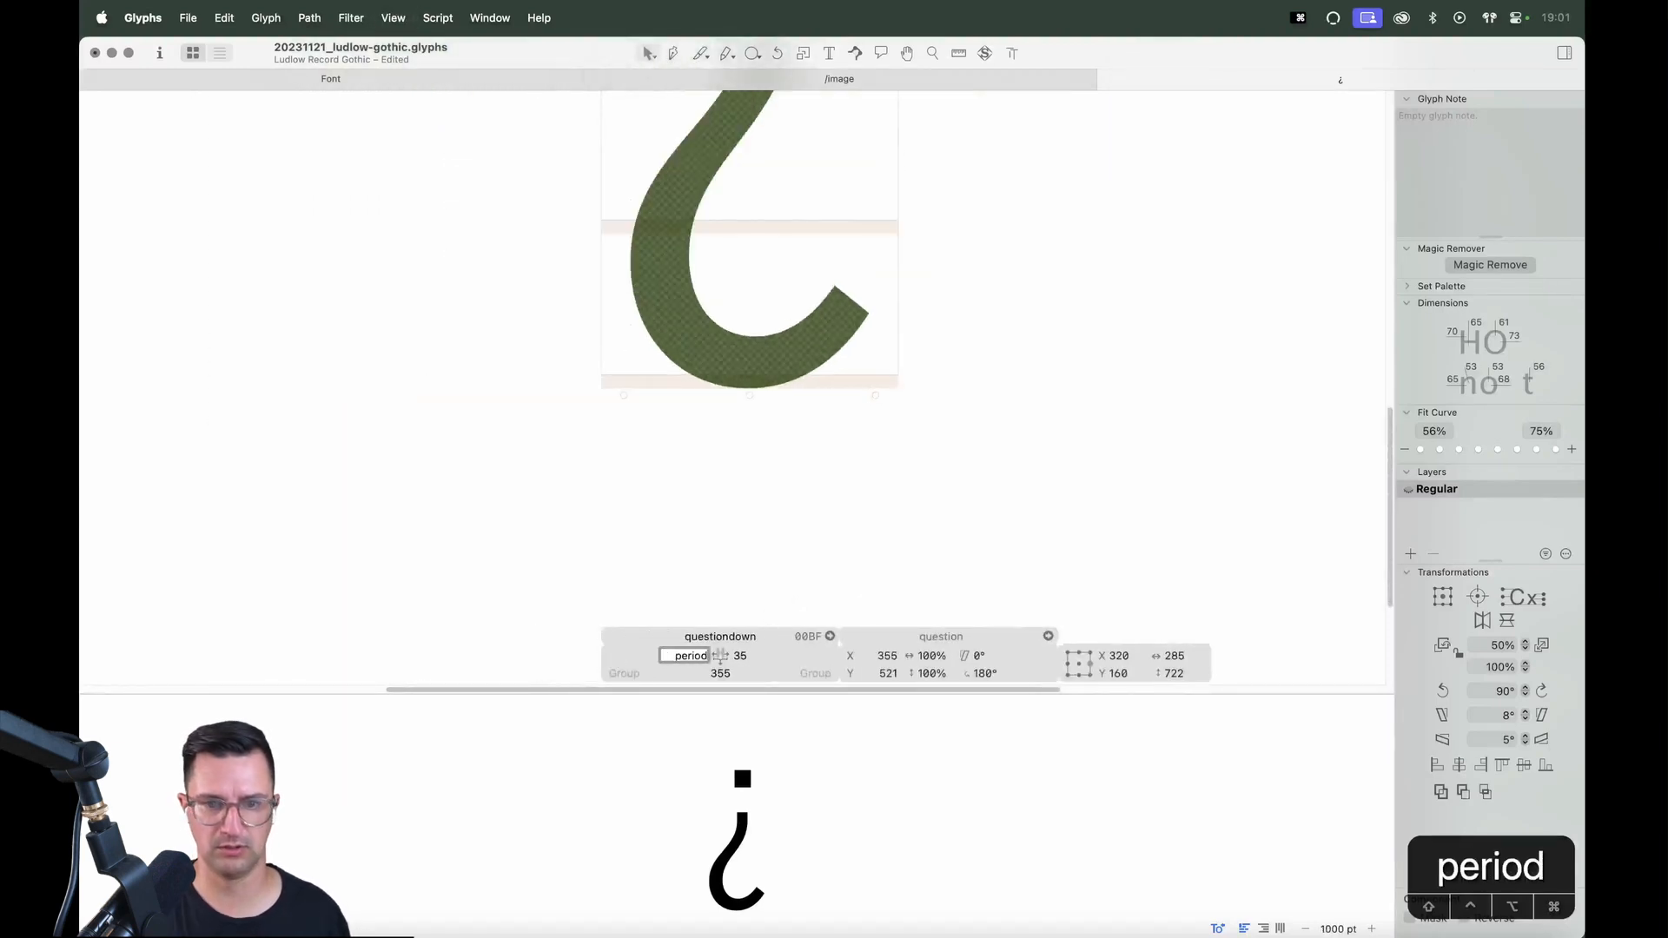
pyautogui.press('Tab')
pyautogui.write('period')
pyautogui.press('Return')
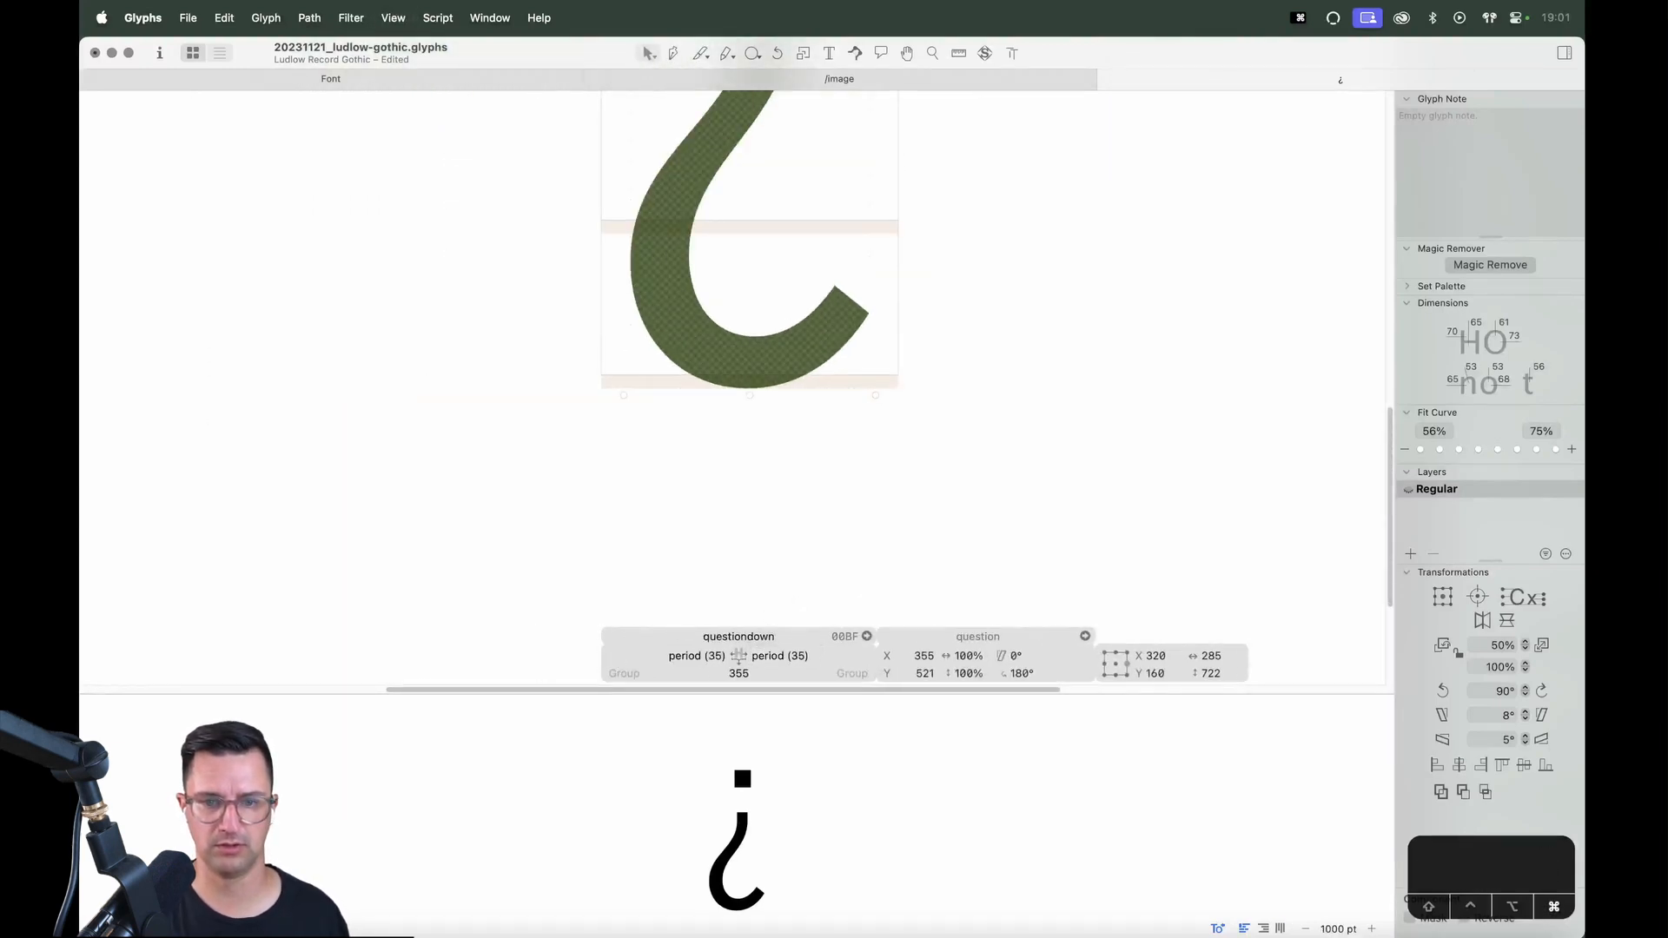
# Close the questiondown edit tab and save the font file
pyautogui.press('super+minus')
pyautogui.press('super+minus')
pyautogui.press('super+w')
pyautogui.click(832, 738)
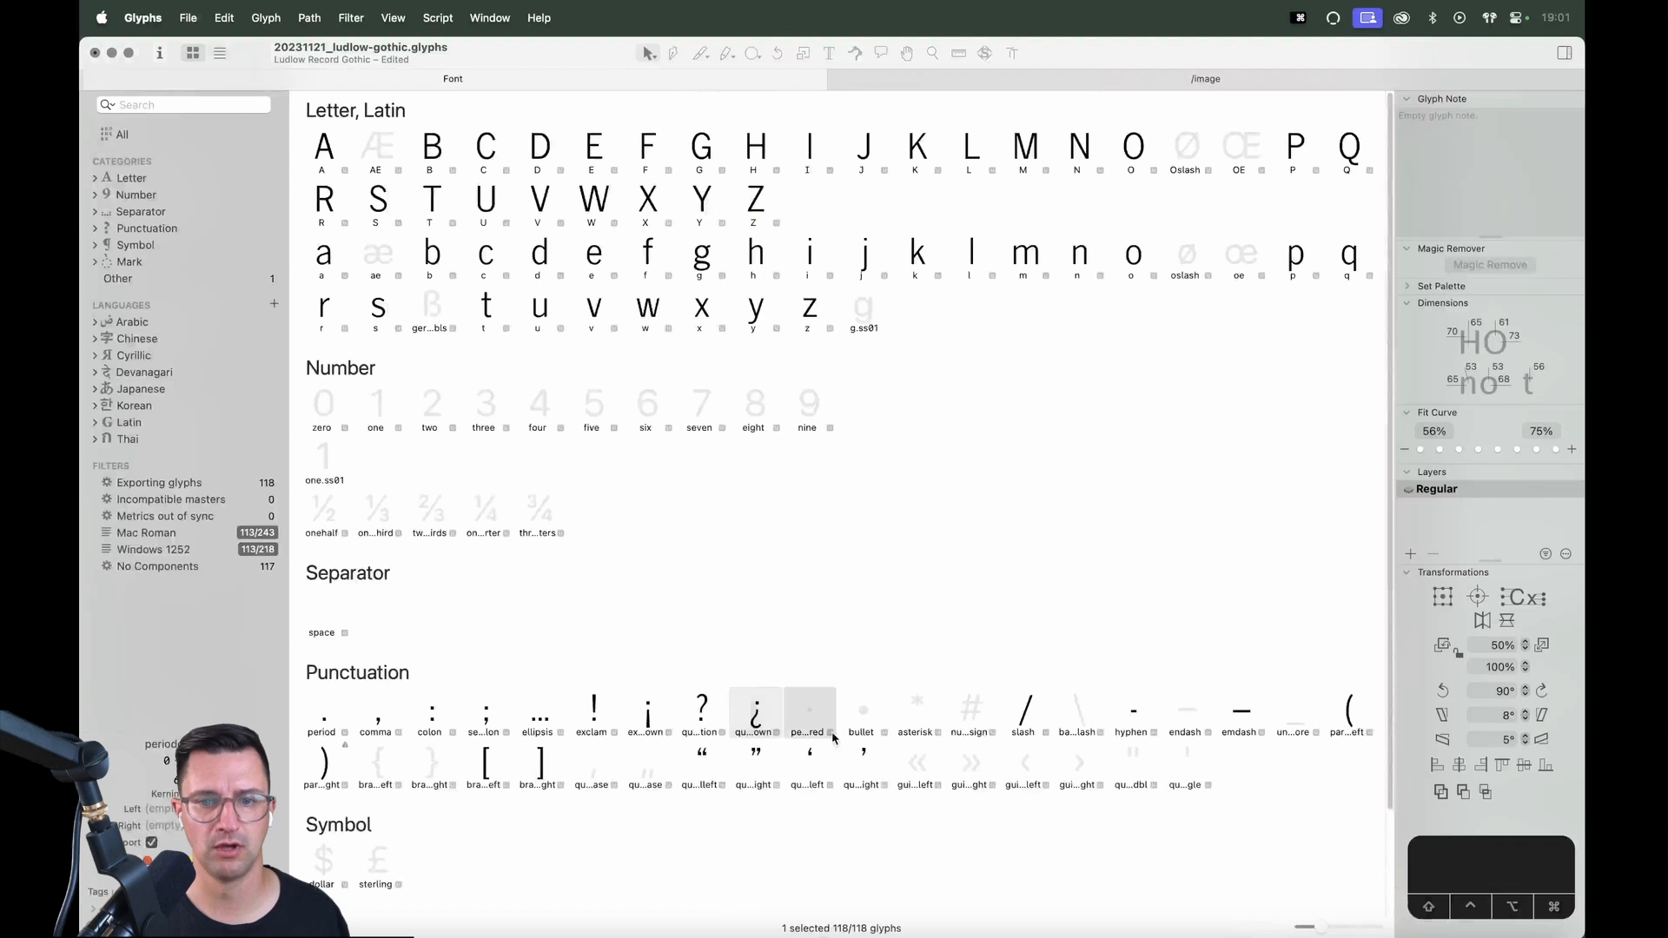
pyautogui.press('super+s')
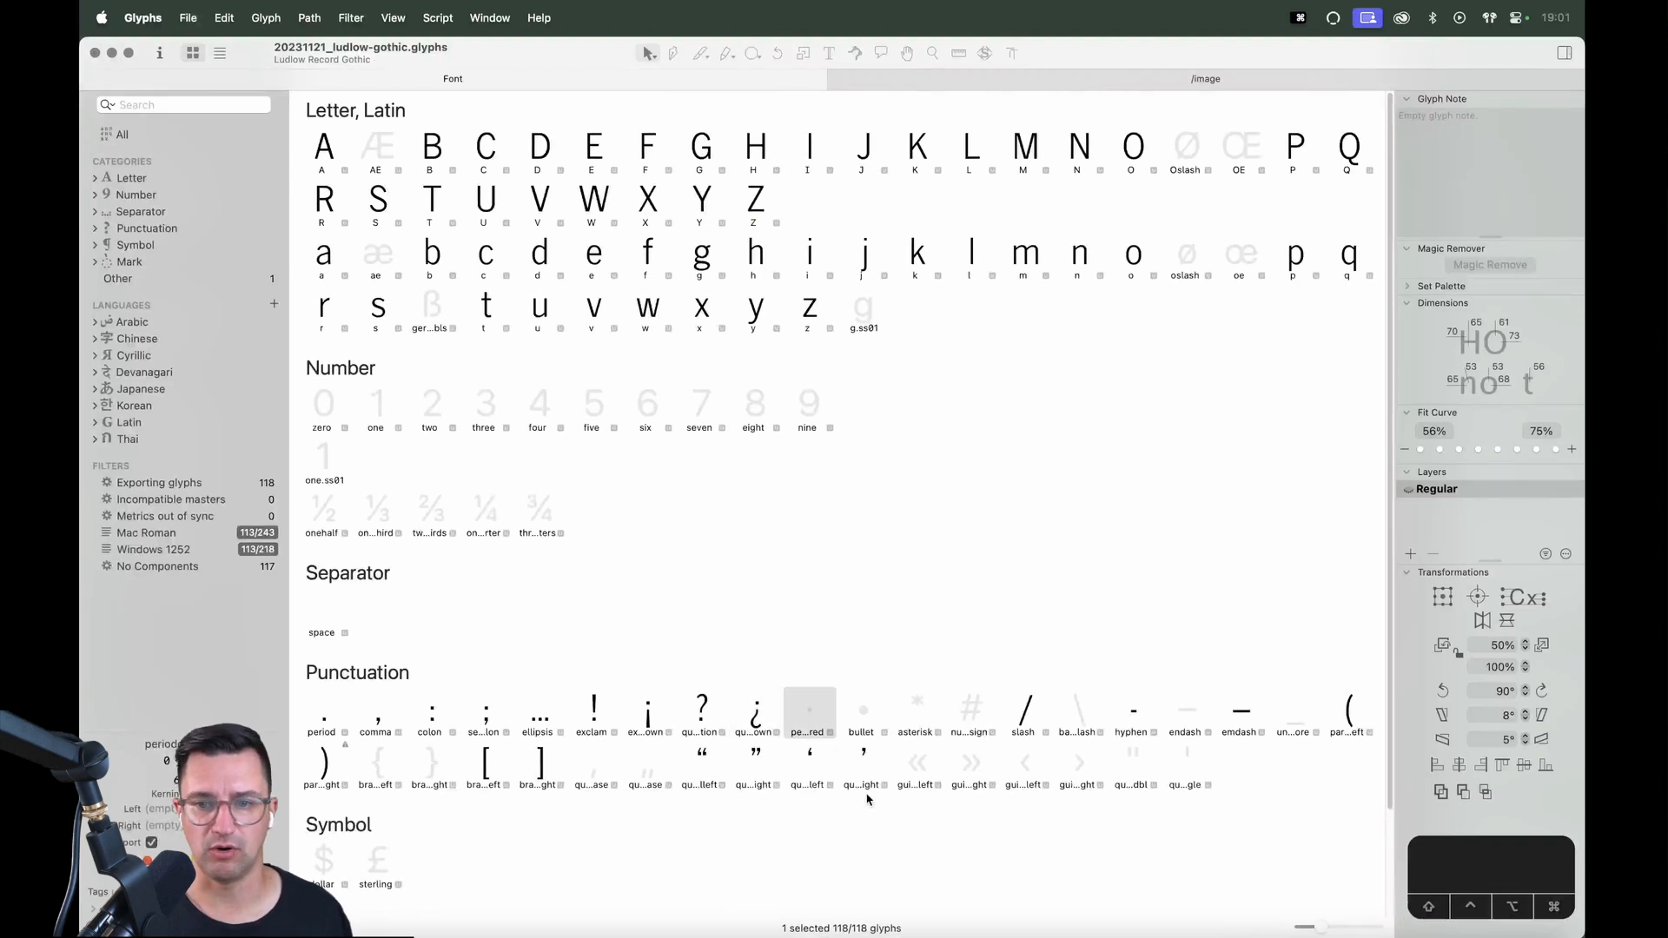
# Update the out-of-sync metrics of the right parenthesis from its linked period sidebearings
pyautogui.click(345, 772)
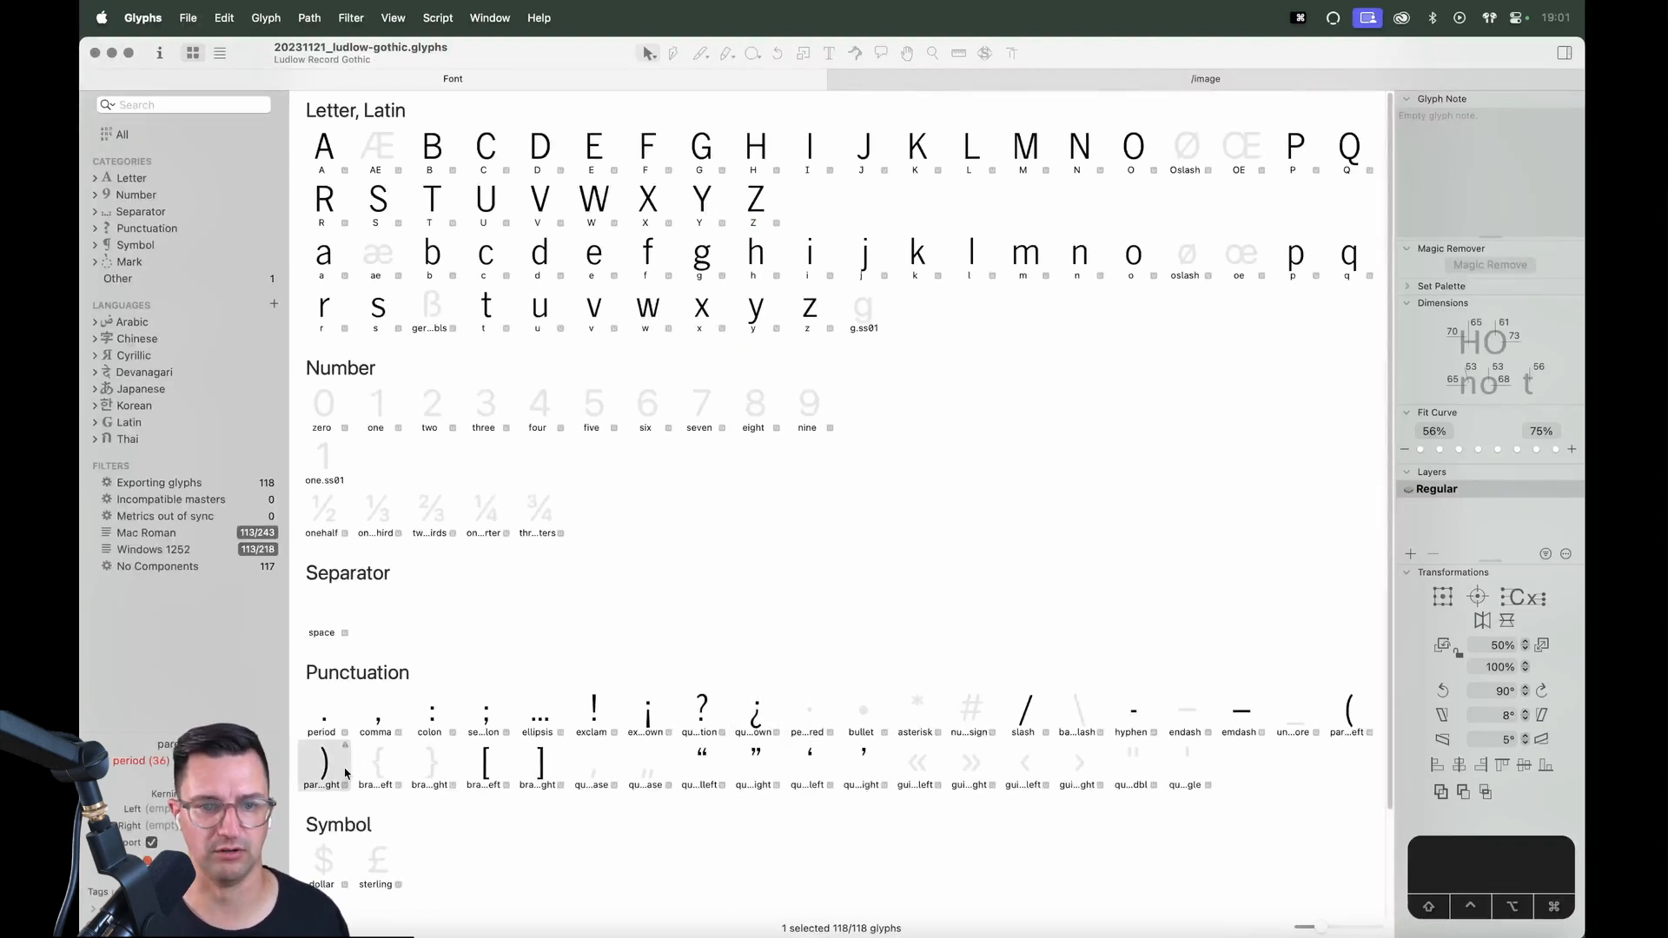
pyautogui.press('ctrl+super+m')
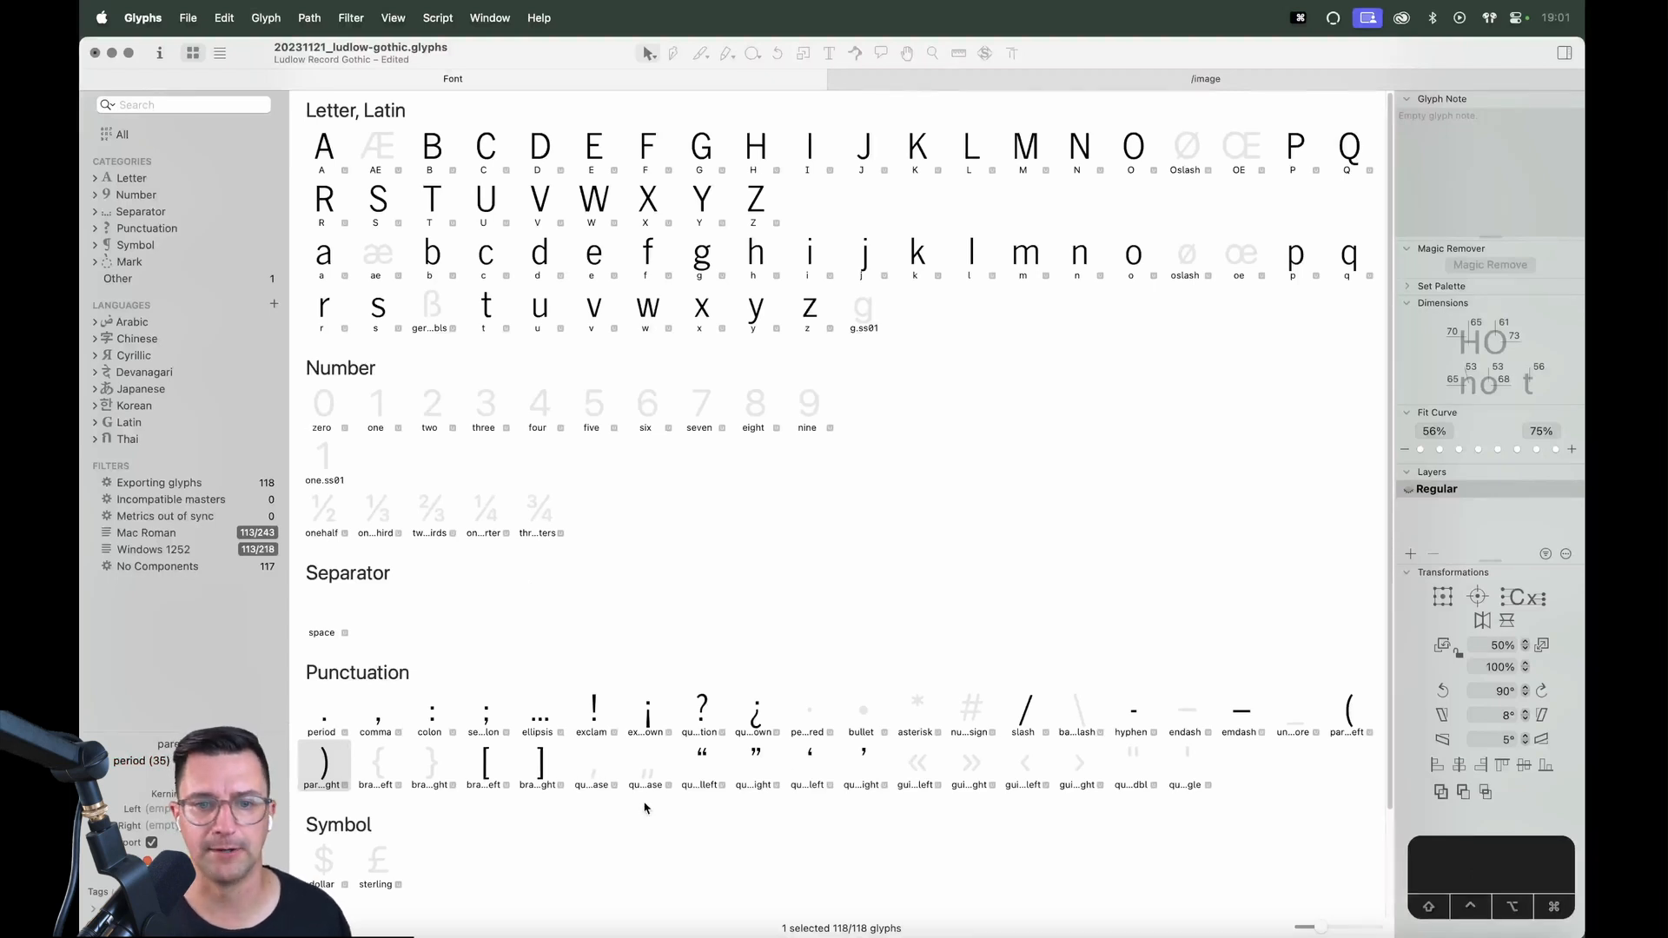
# Check the scanned specimen in the image glyph for remaining characters and return to the font overview
pyautogui.scroll(-3, 396, 820)
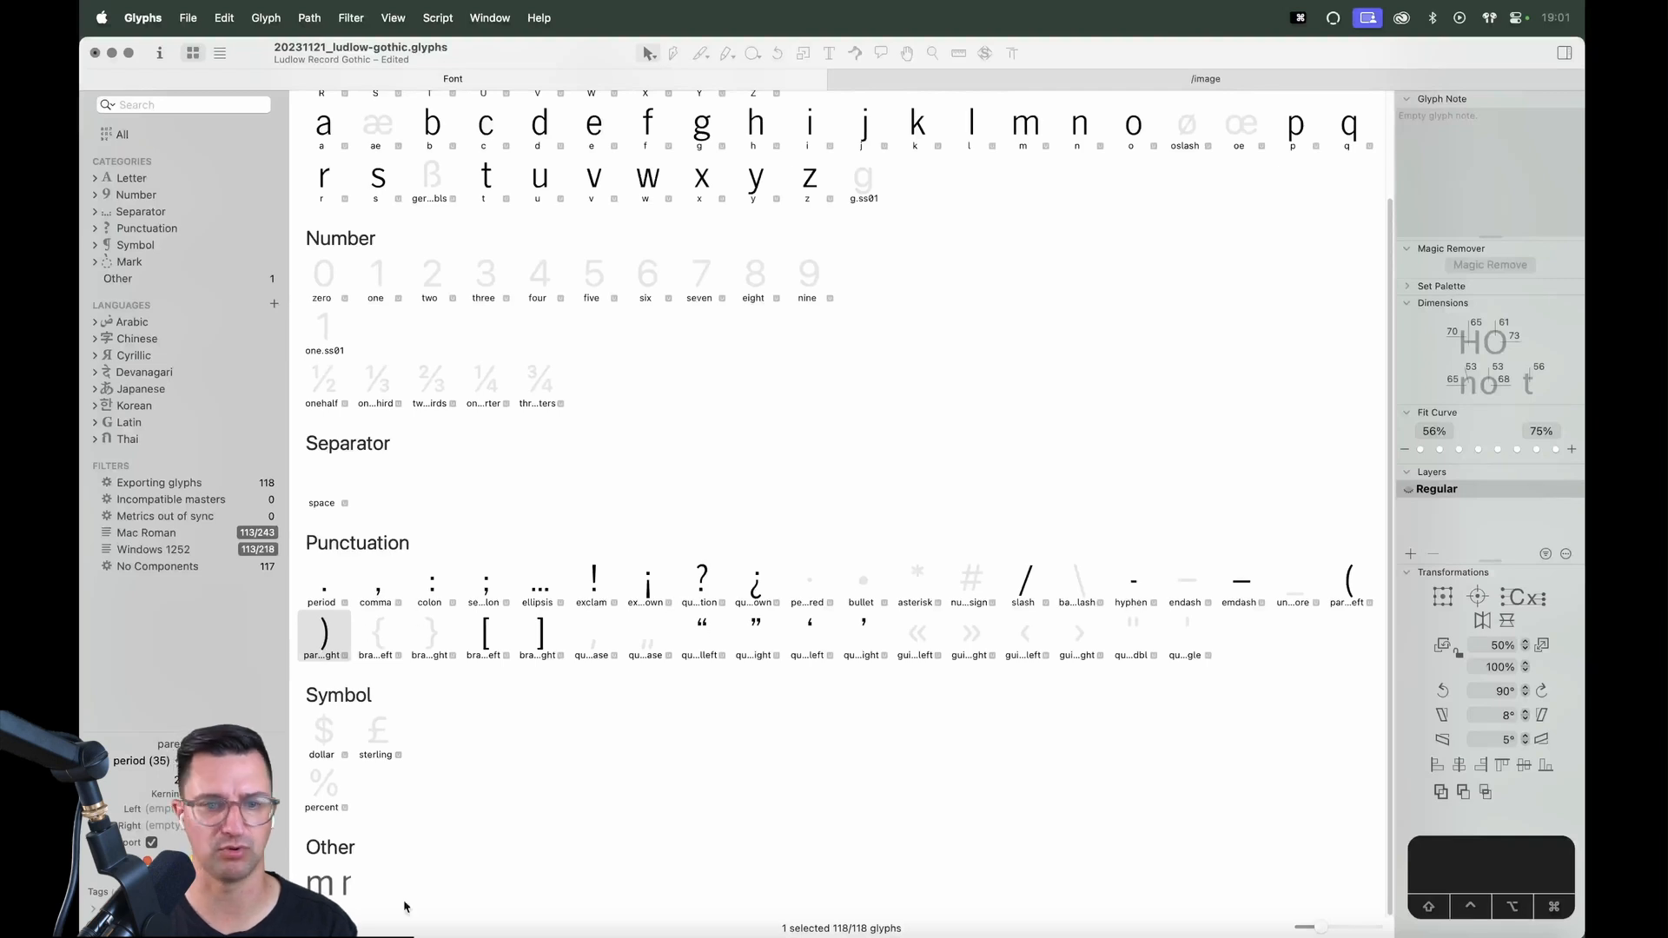
pyautogui.doubleClick(347, 888)
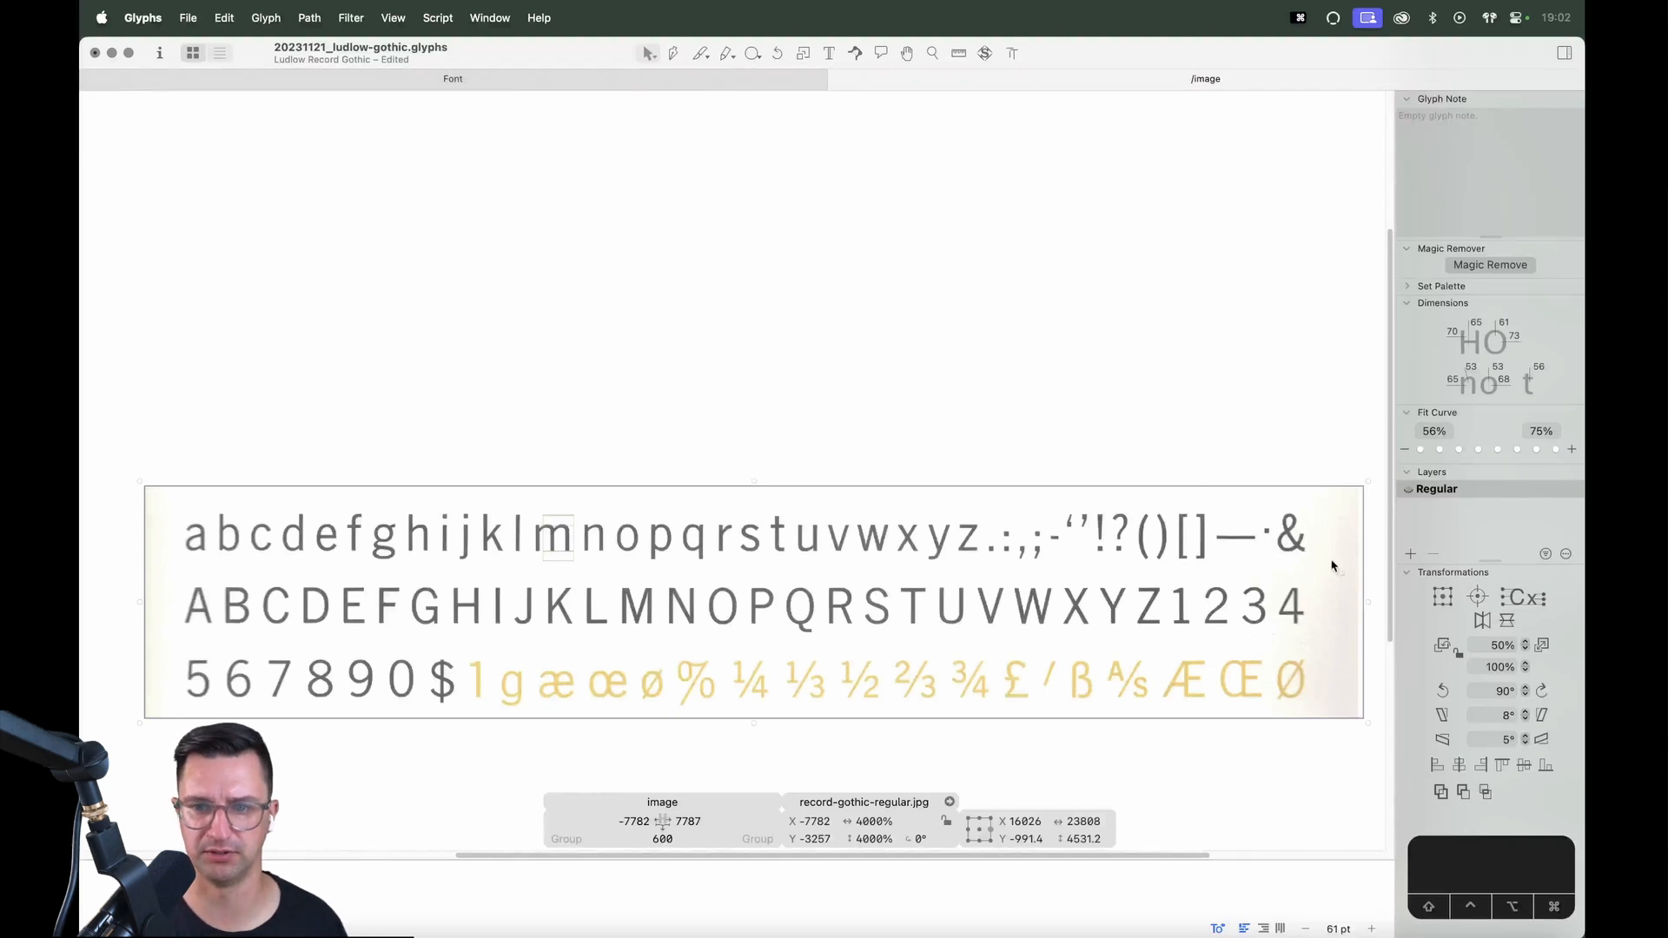
pyautogui.click(668, 86)
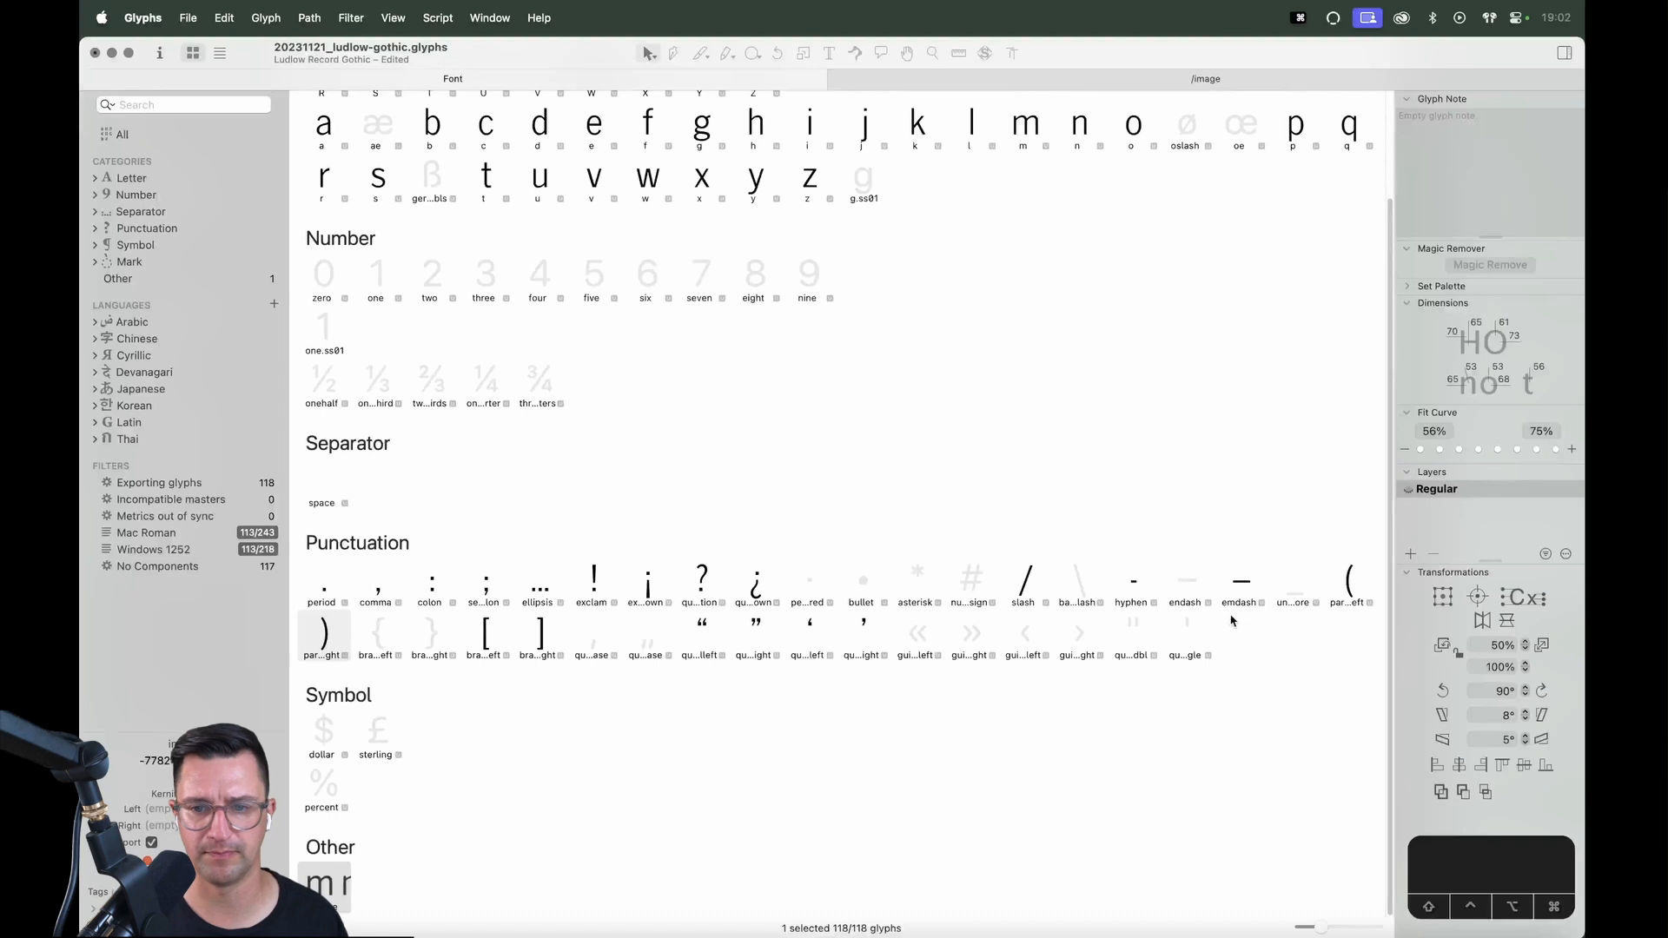
# Open the periodcentered glyph, paste the scanned specimen, and shift it horizontally until its centered dot lies within the glyph's width
pyautogui.doubleClick(804, 575)
pyautogui.press('super+v')
pyautogui.keyDown('shift'); pyautogui.click(1217, 420); pyautogui.keyUp('shift')
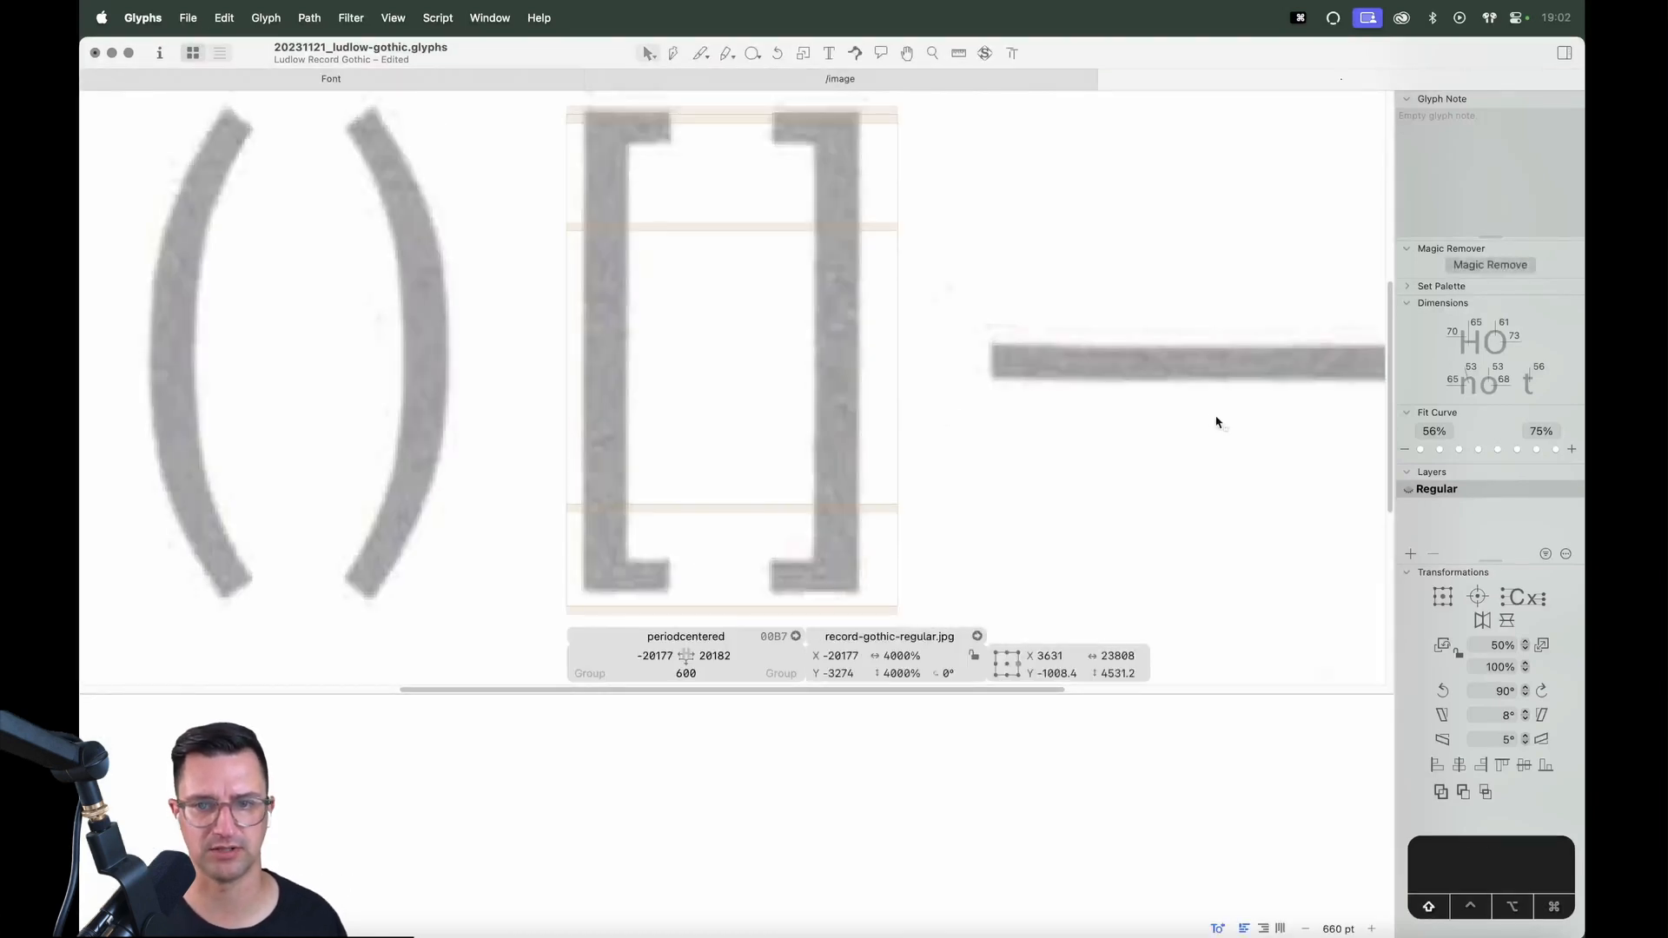
pyautogui.keyDown('shift'); pyautogui.moveTo(1114, 414); pyautogui.dragTo(525, 433); pyautogui.keyUp('shift')
pyautogui.keyDown('shift'); pyautogui.moveTo(911, 379); pyautogui.dragTo(718, 383); pyautogui.keyUp('shift')
# Add period as a component in periodcentered and raise it 342 units to the scanned dot's height
pyautogui.press('shift+super+c')
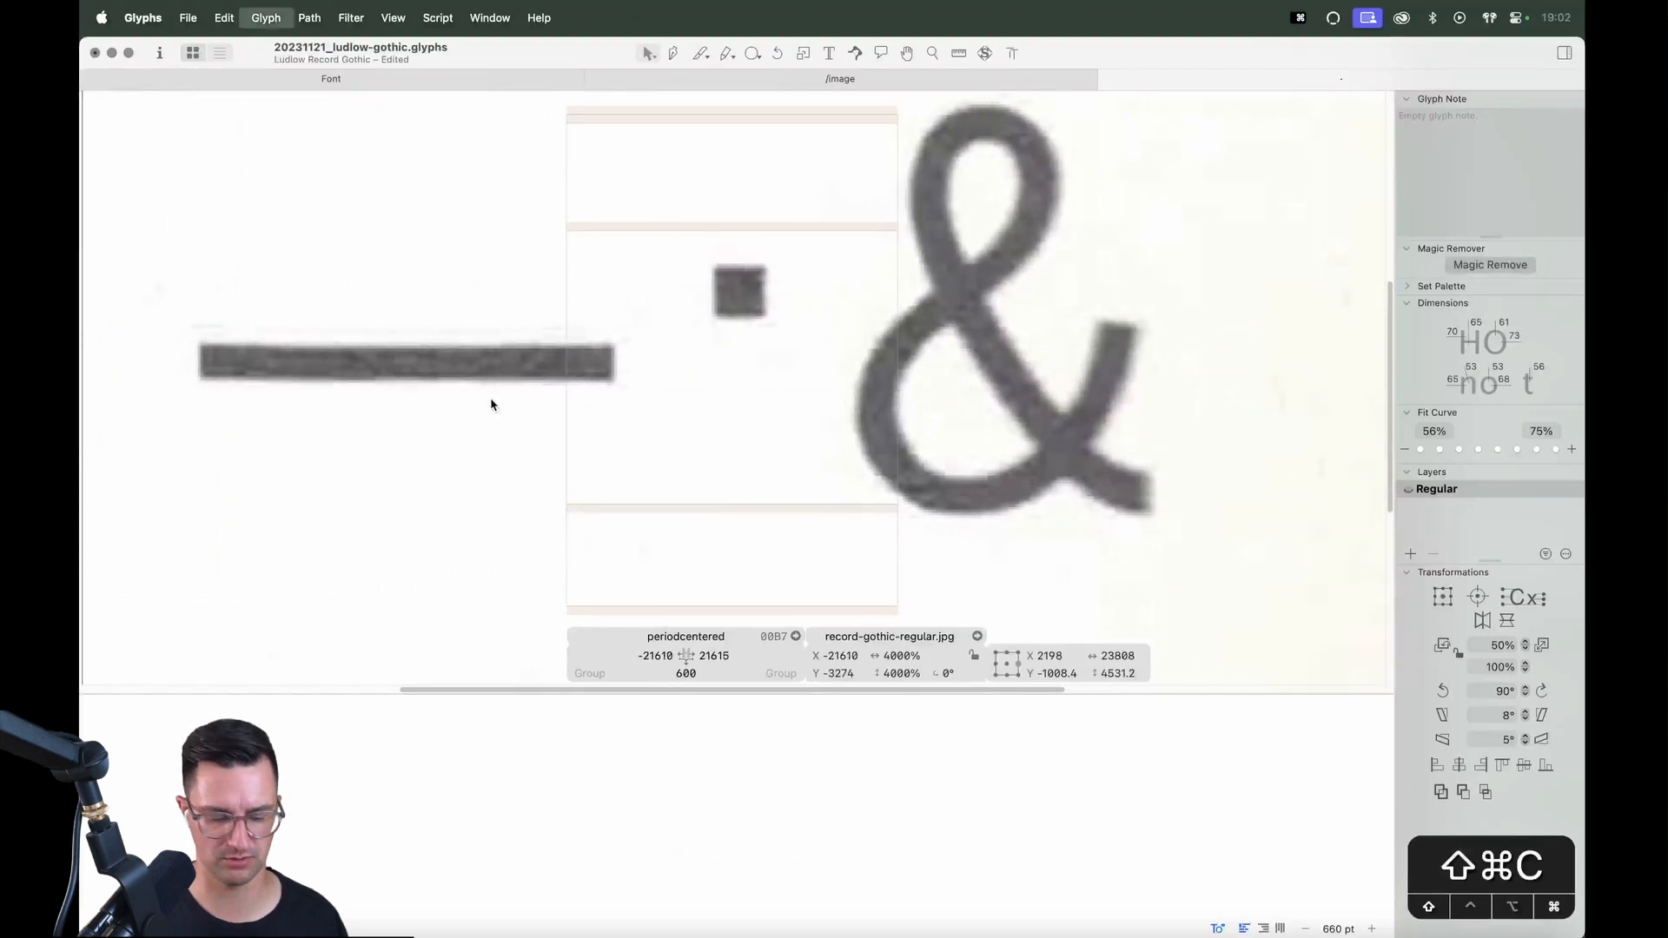
pyautogui.write('period')
pyautogui.press('Return')
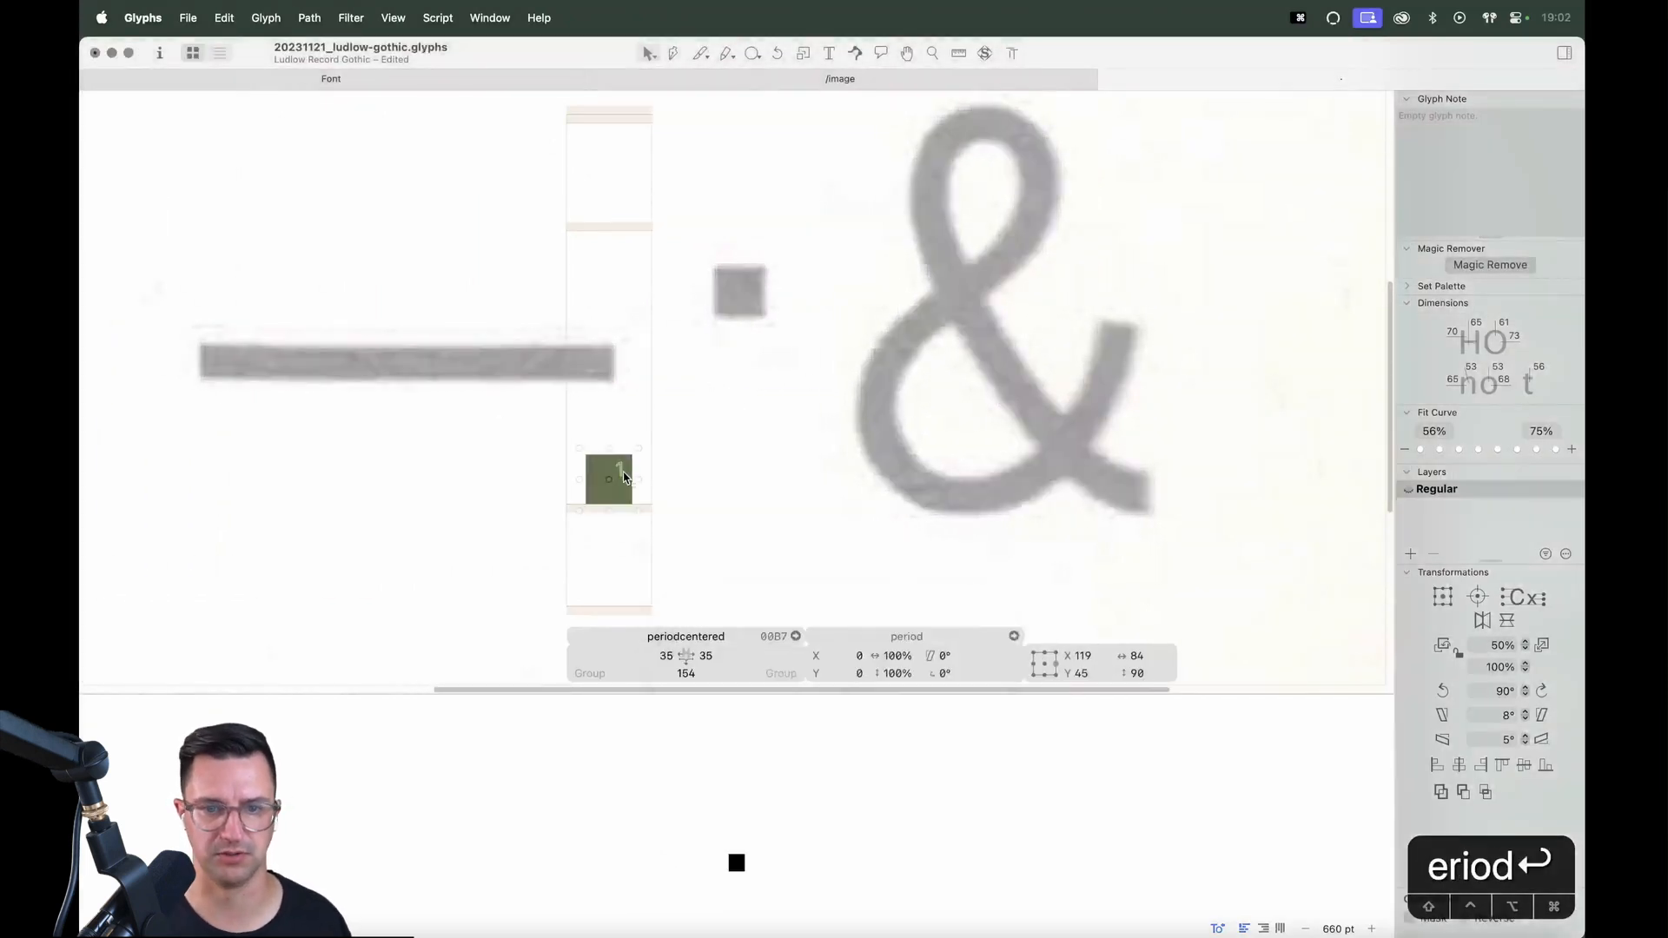
pyautogui.moveTo(631, 469); pyautogui.dragTo(633, 298)
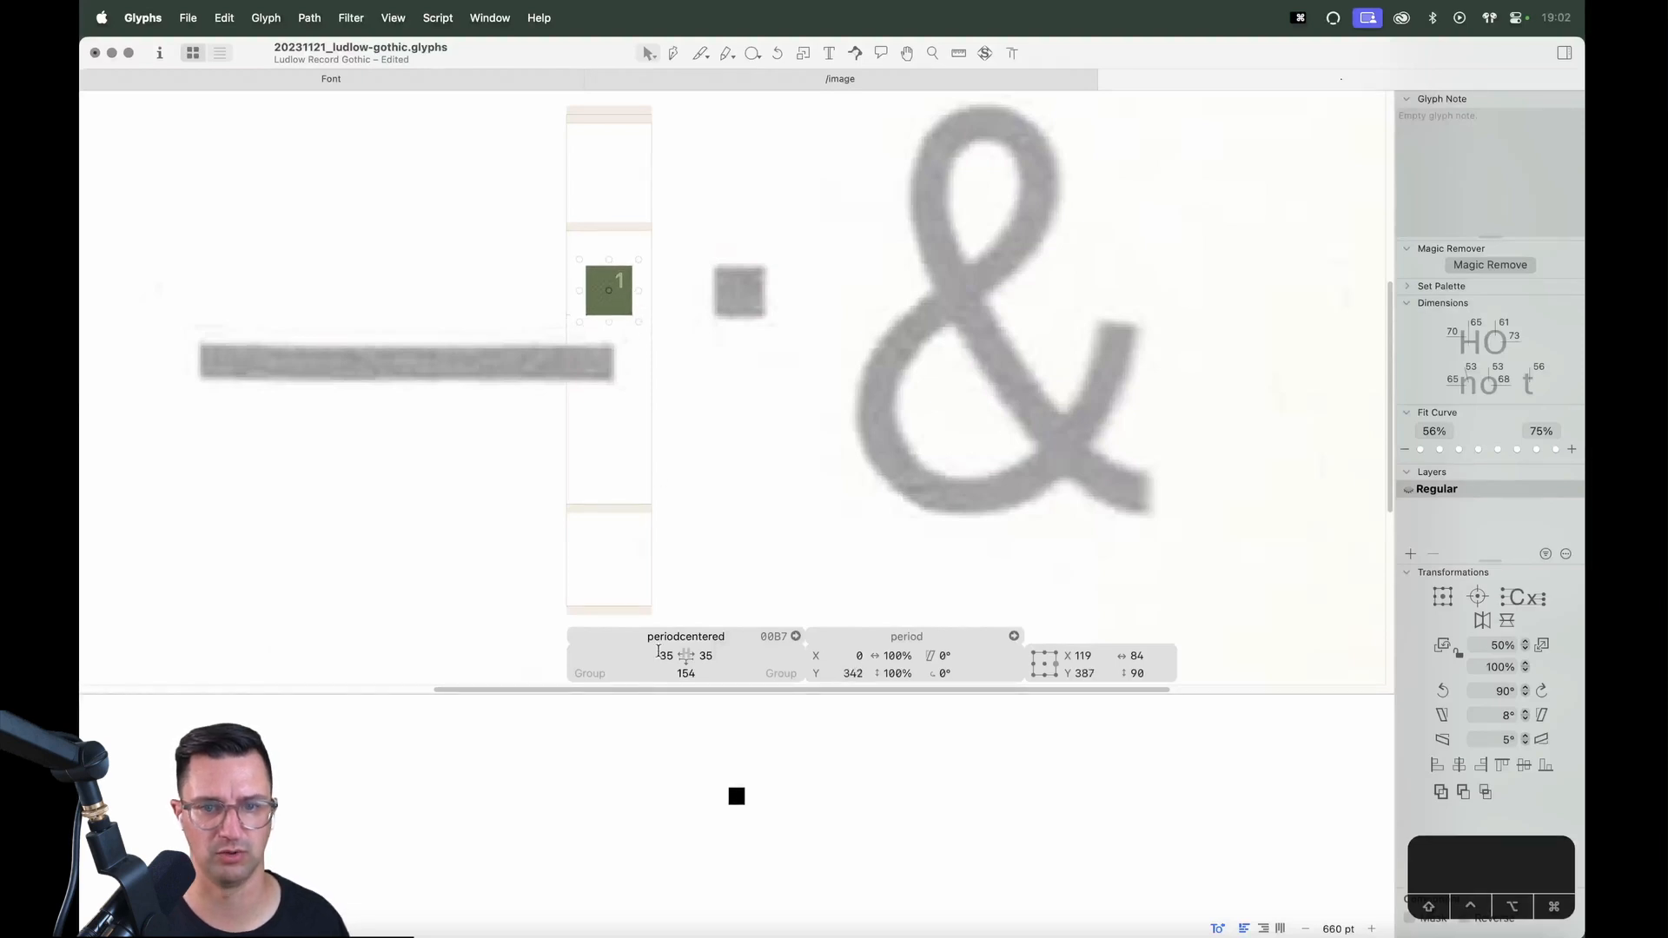
# Link the left and right sidebearings of periodcentered to the period glyph
pyautogui.click(663, 656)
pyautogui.write('period')
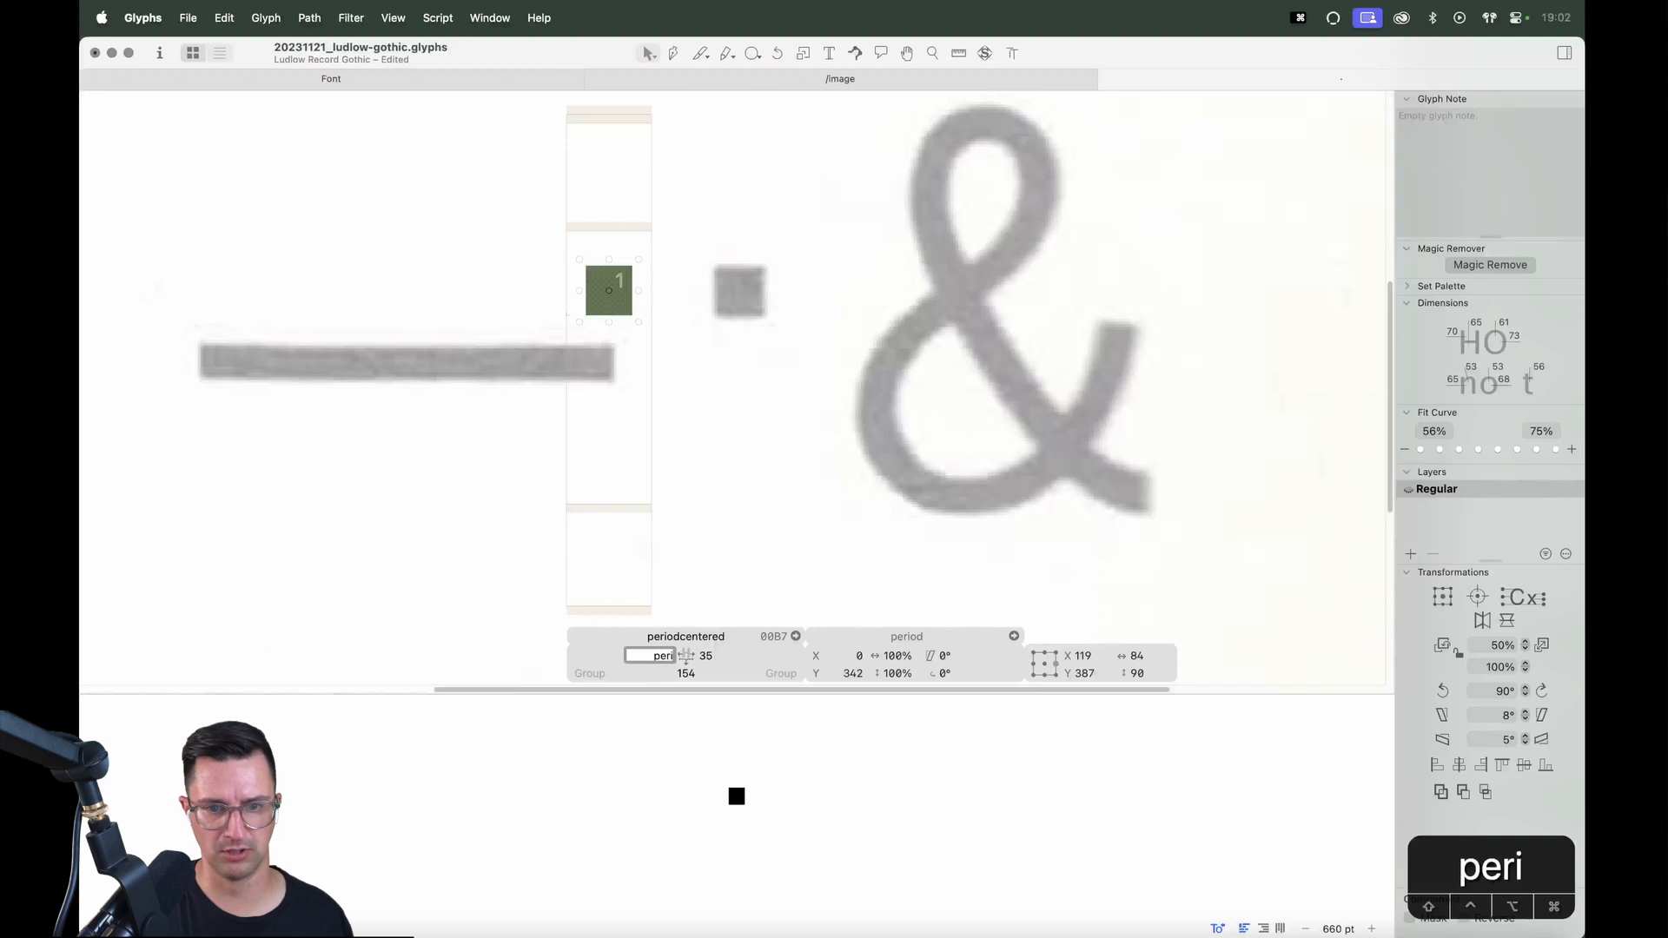
pyautogui.press('Tab')
pyautogui.write('period')
pyautogui.press('Return')
# Unlock the scanned specimen image in the periodcentered glyph and delete it
pyautogui.press('cmd+equal')
pyautogui.press('cmd+minus')
pyautogui.press('cmd+minus')
pyautogui.press('cmd+minus')
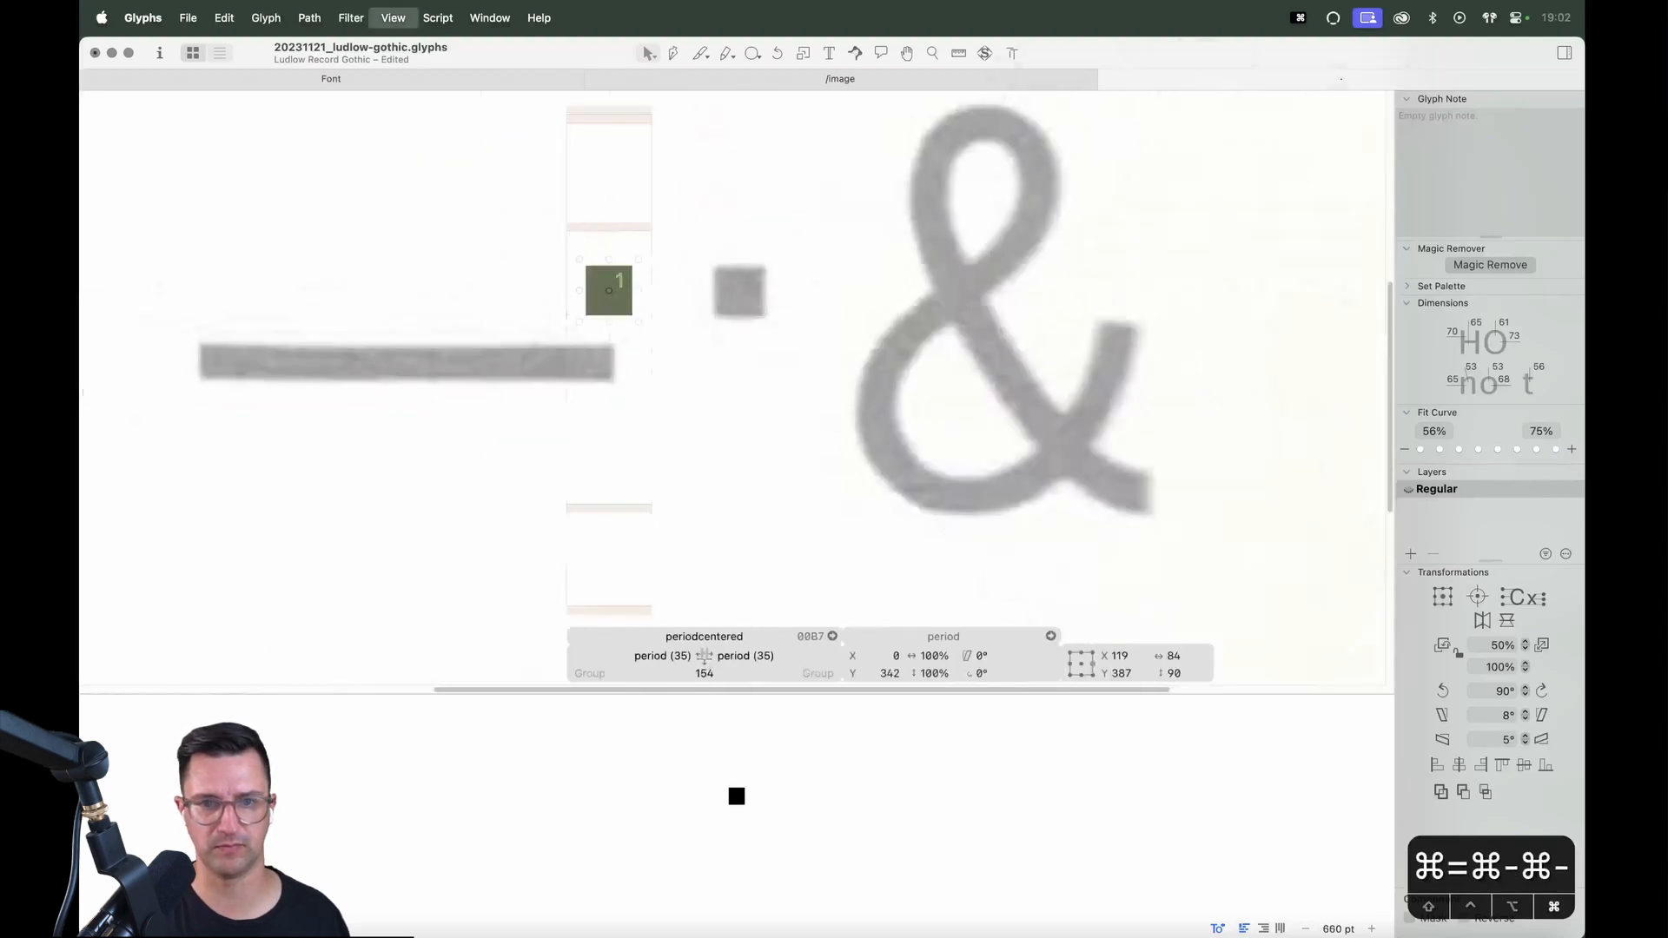
pyautogui.press('space')
pyautogui.moveTo(728, 347); pyautogui.dragTo(1100, 387)
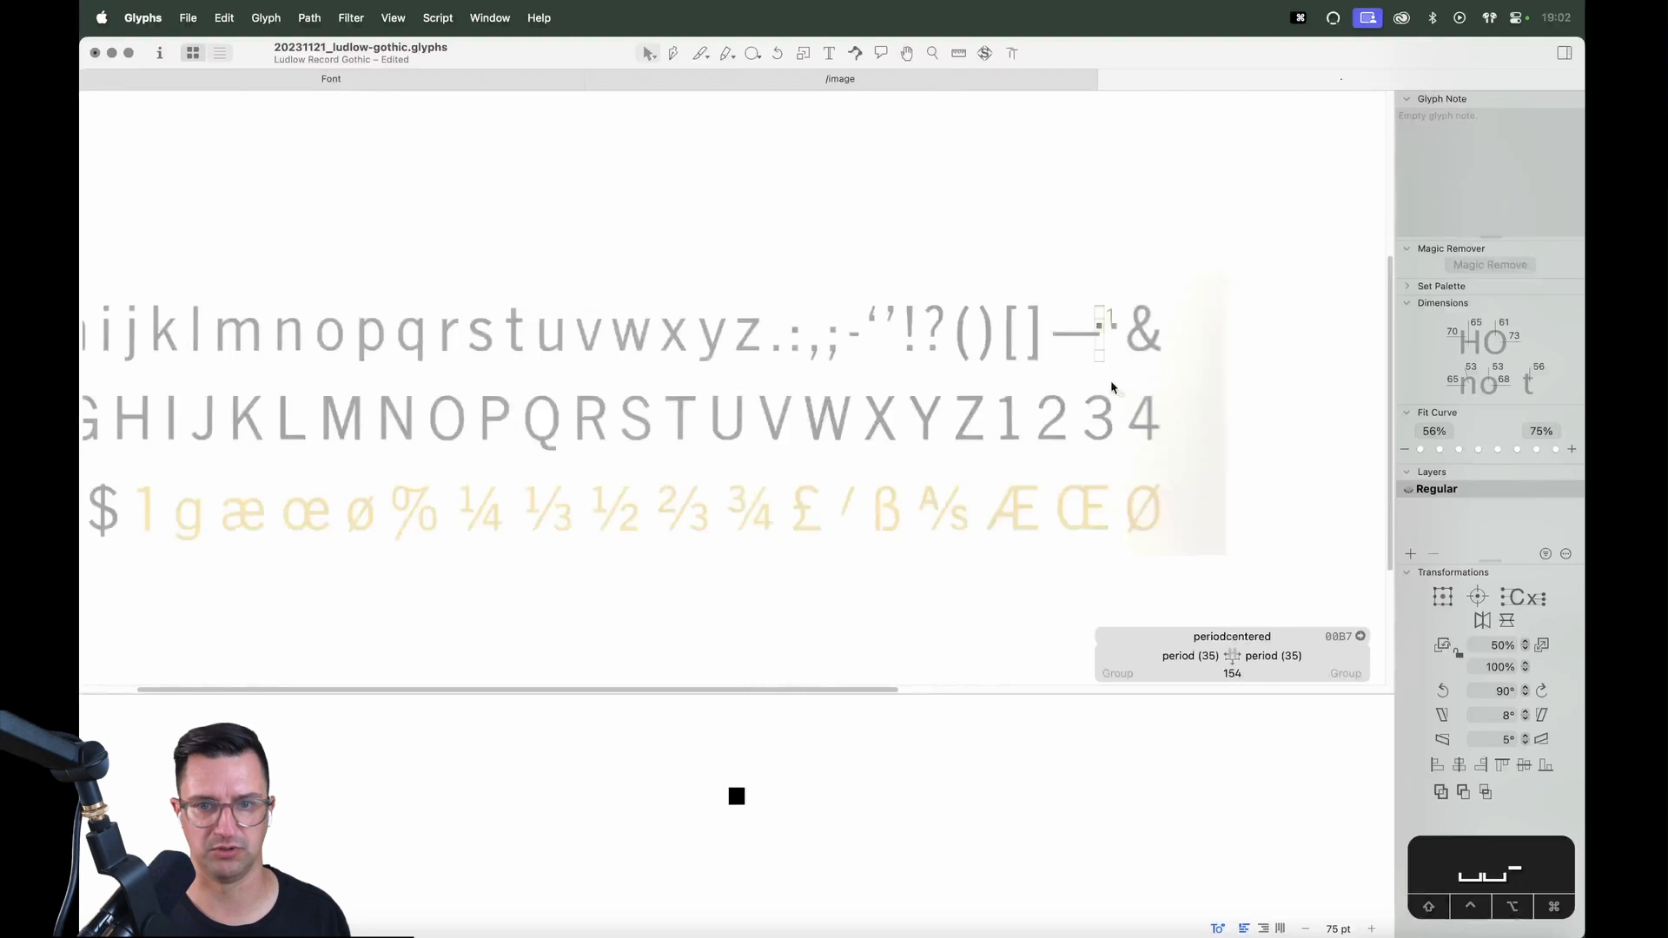
pyautogui.press('cmd+minus')
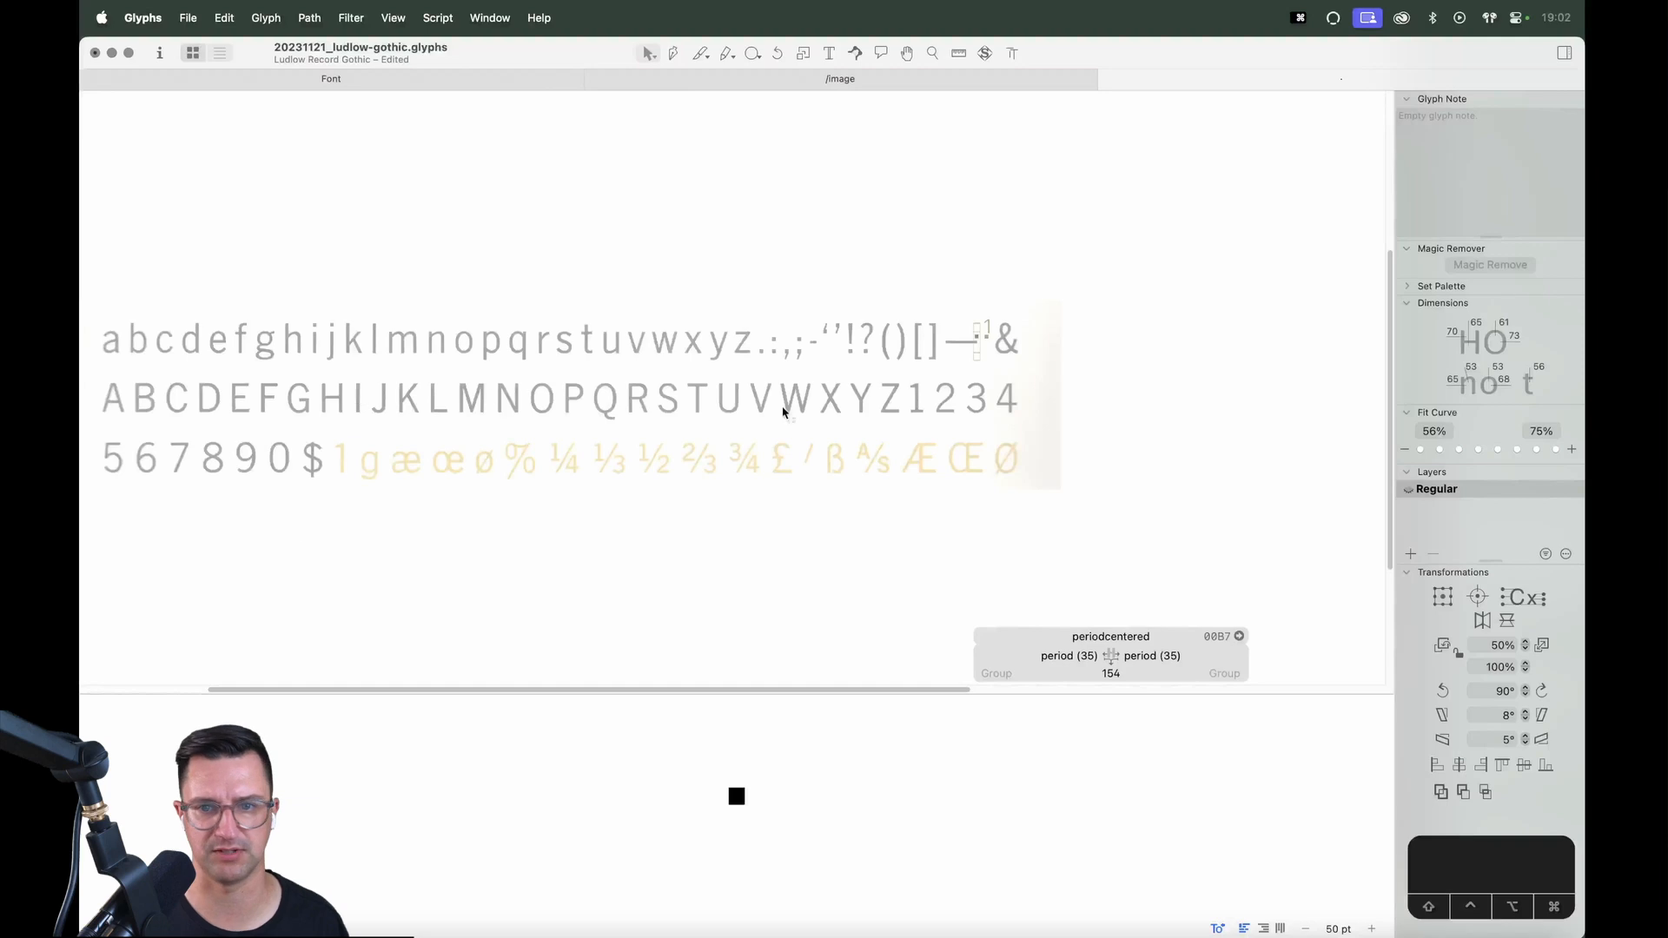
pyautogui.rightClick(1004, 374)
pyautogui.click(1011, 370)
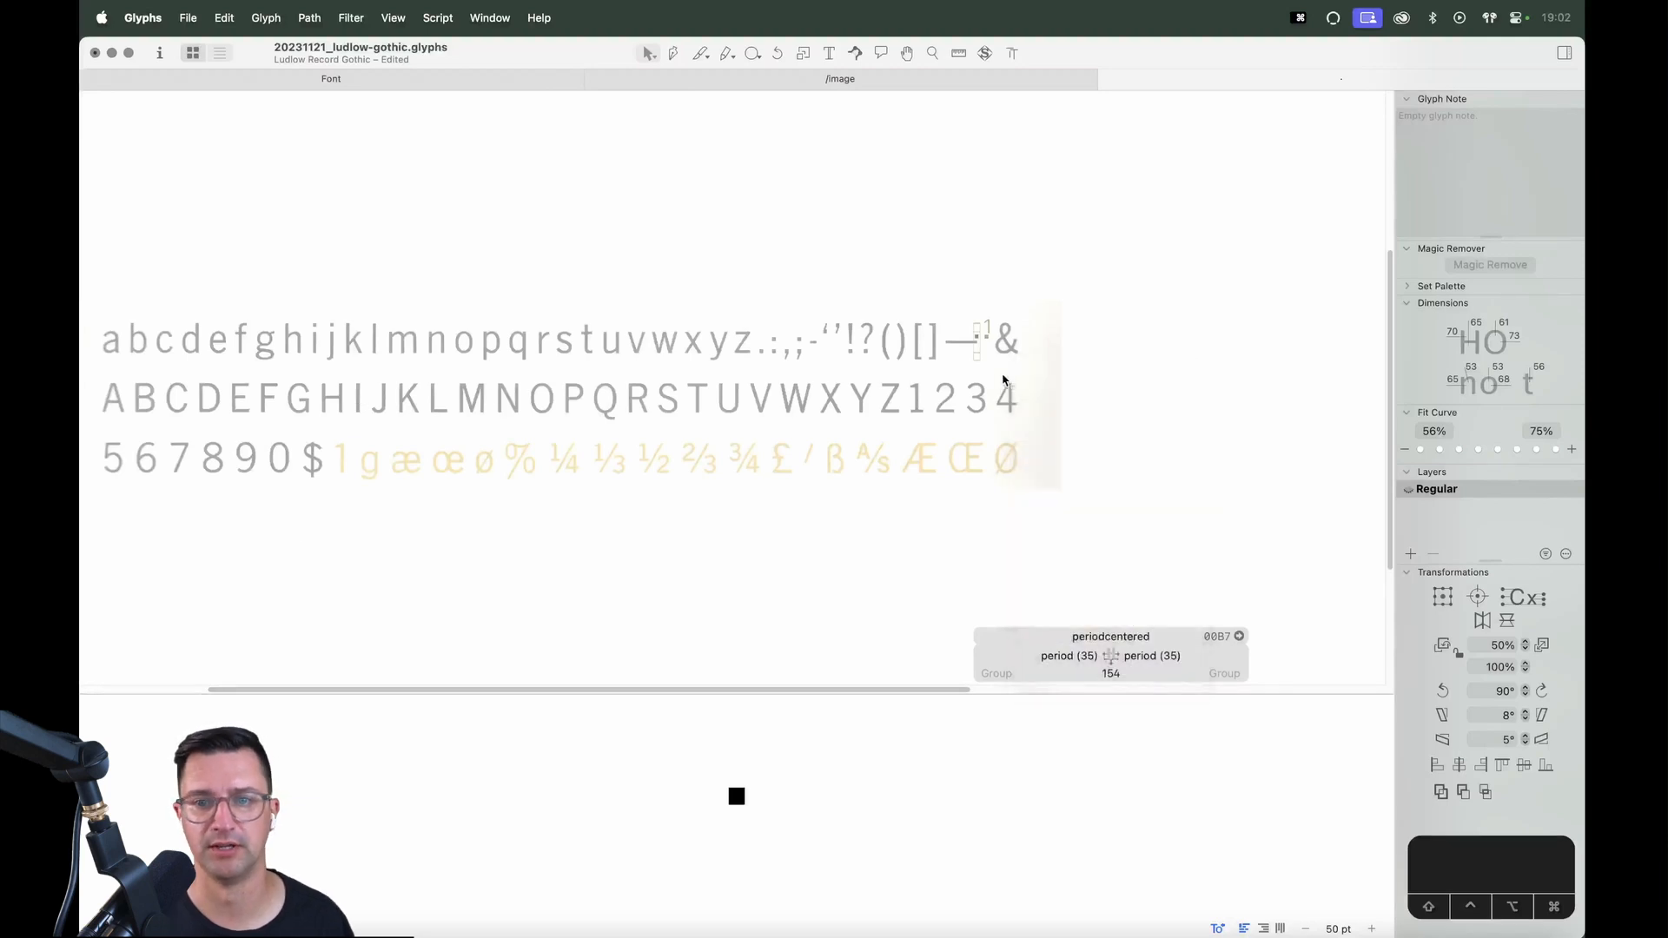
pyautogui.rightClick(1018, 374)
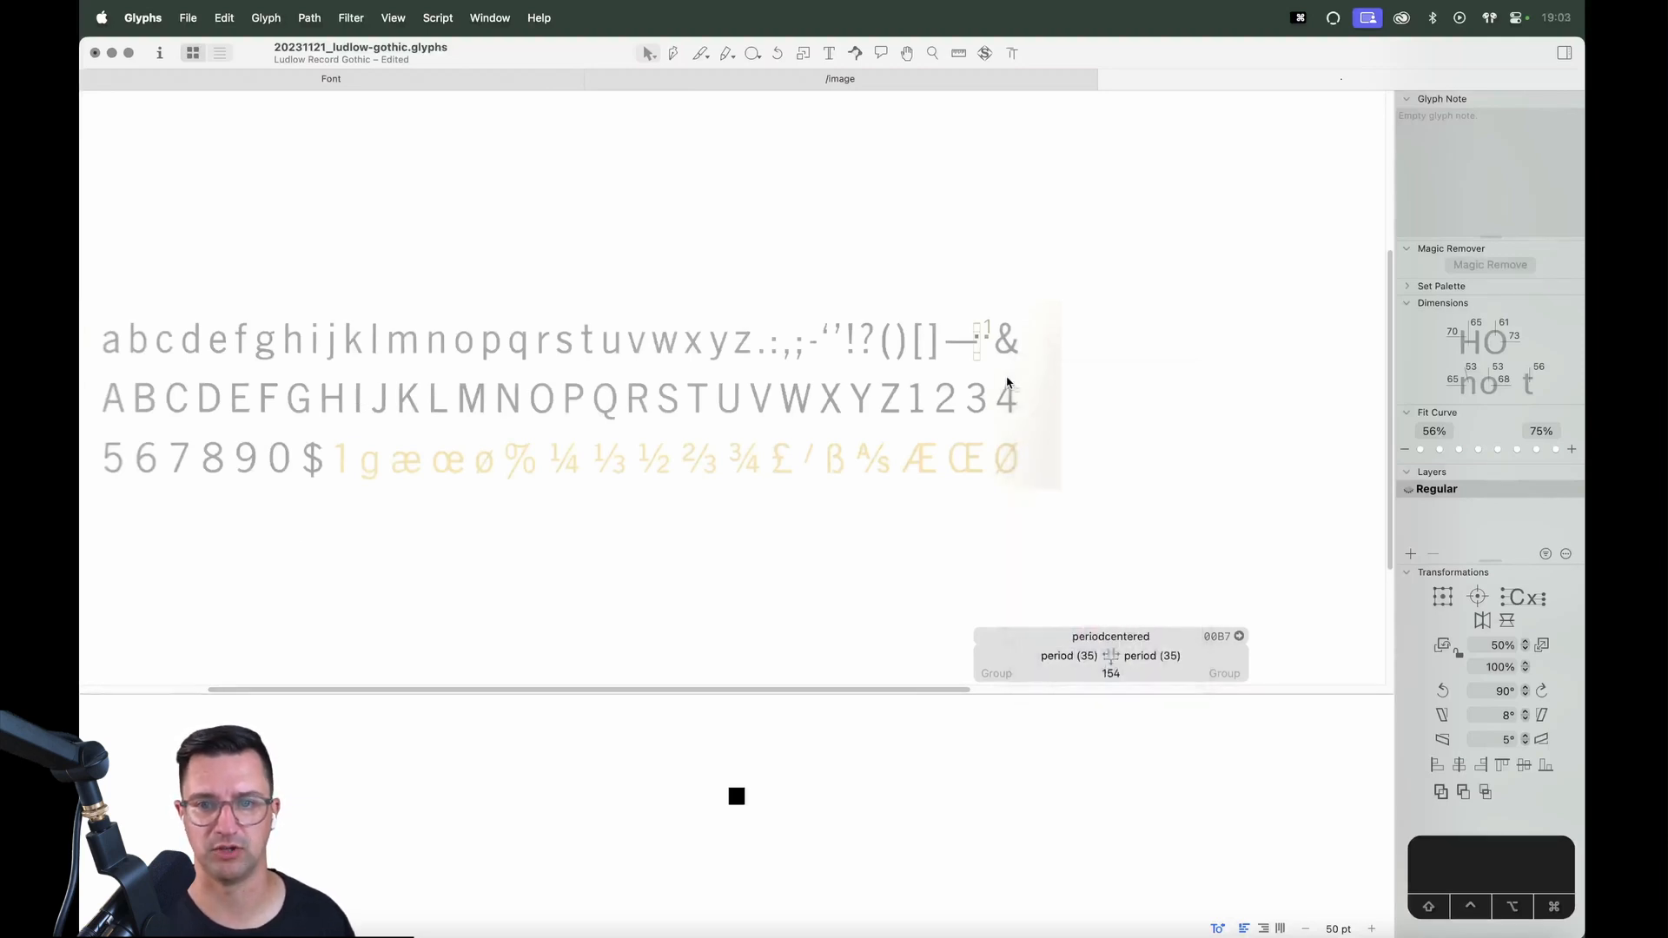
pyautogui.rightClick(1017, 371)
pyautogui.click(1025, 379)
pyautogui.rightClick(1022, 365)
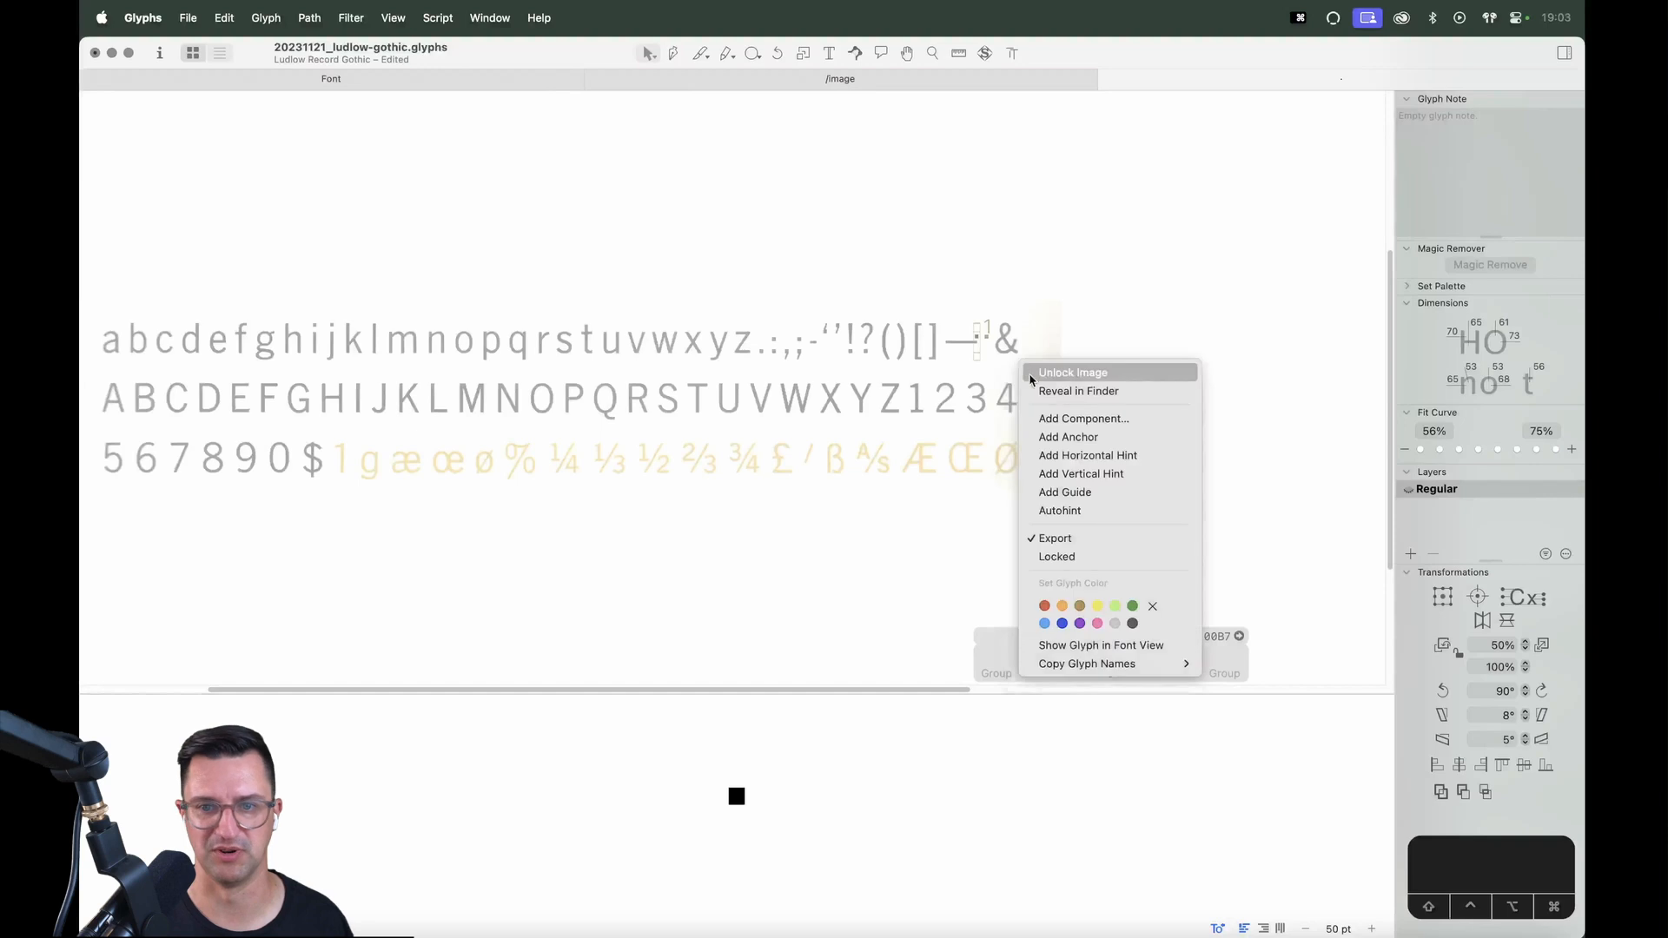
pyautogui.click(1030, 373)
pyautogui.click(1022, 379)
pyautogui.press('BackSpace')
pyautogui.press('t')
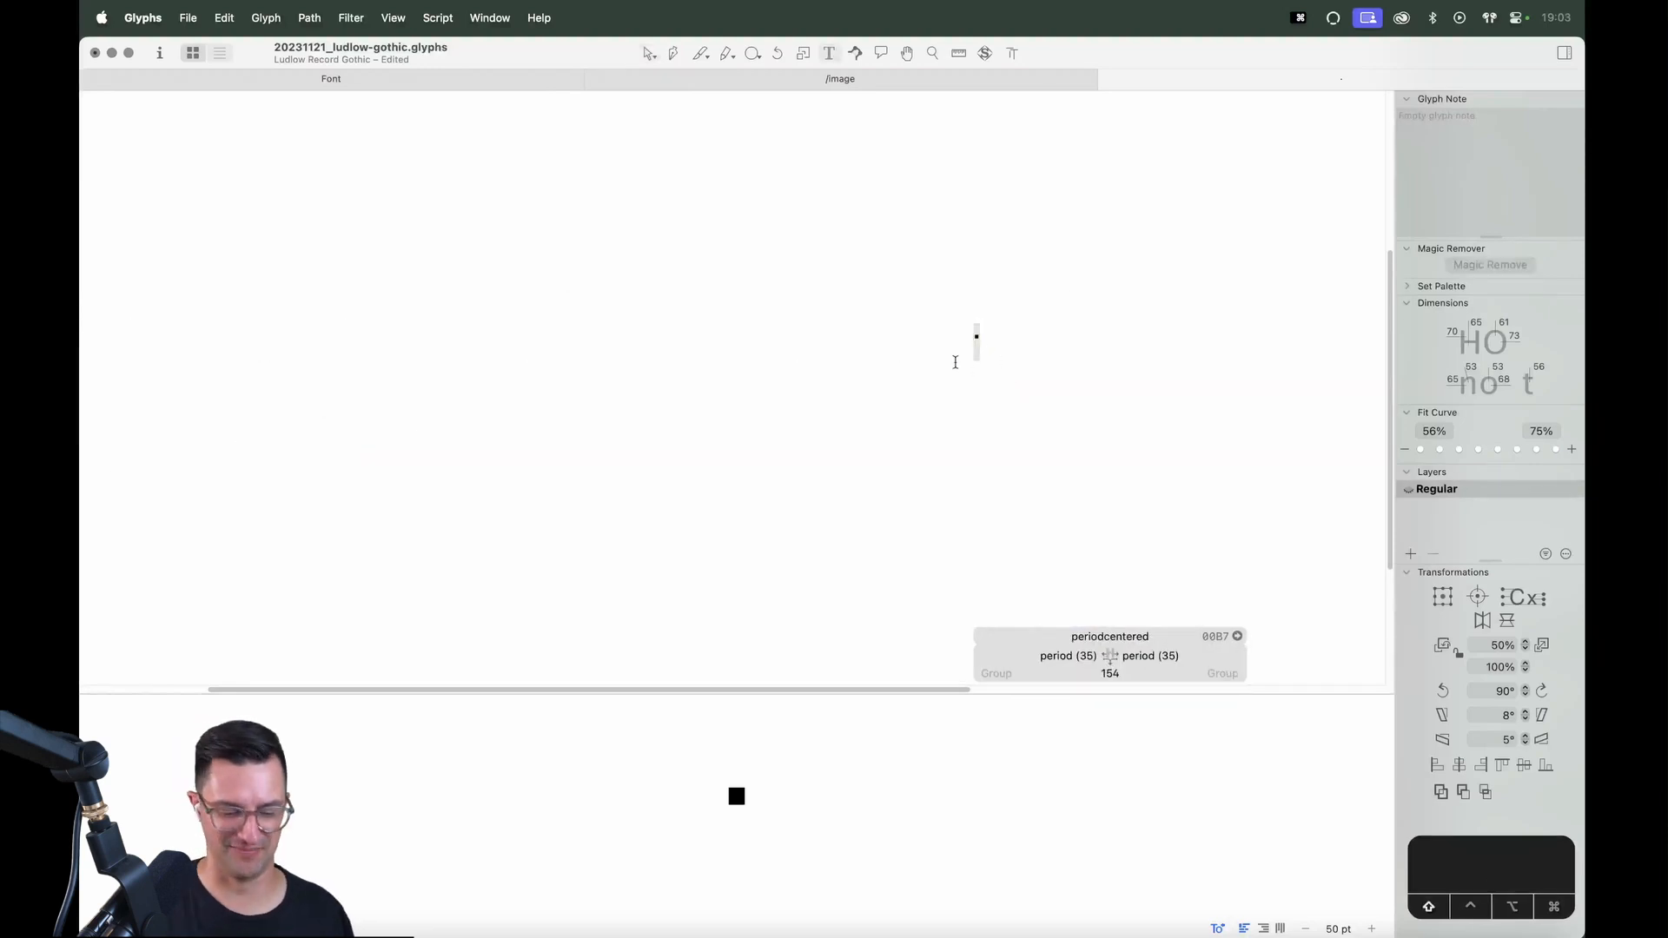
pyautogui.hotkey('shift', '7')
pyautogui.press('Escape')
pyautogui.press('z')
pyautogui.moveTo(1030, 282); pyautogui.dragTo(858, 432)
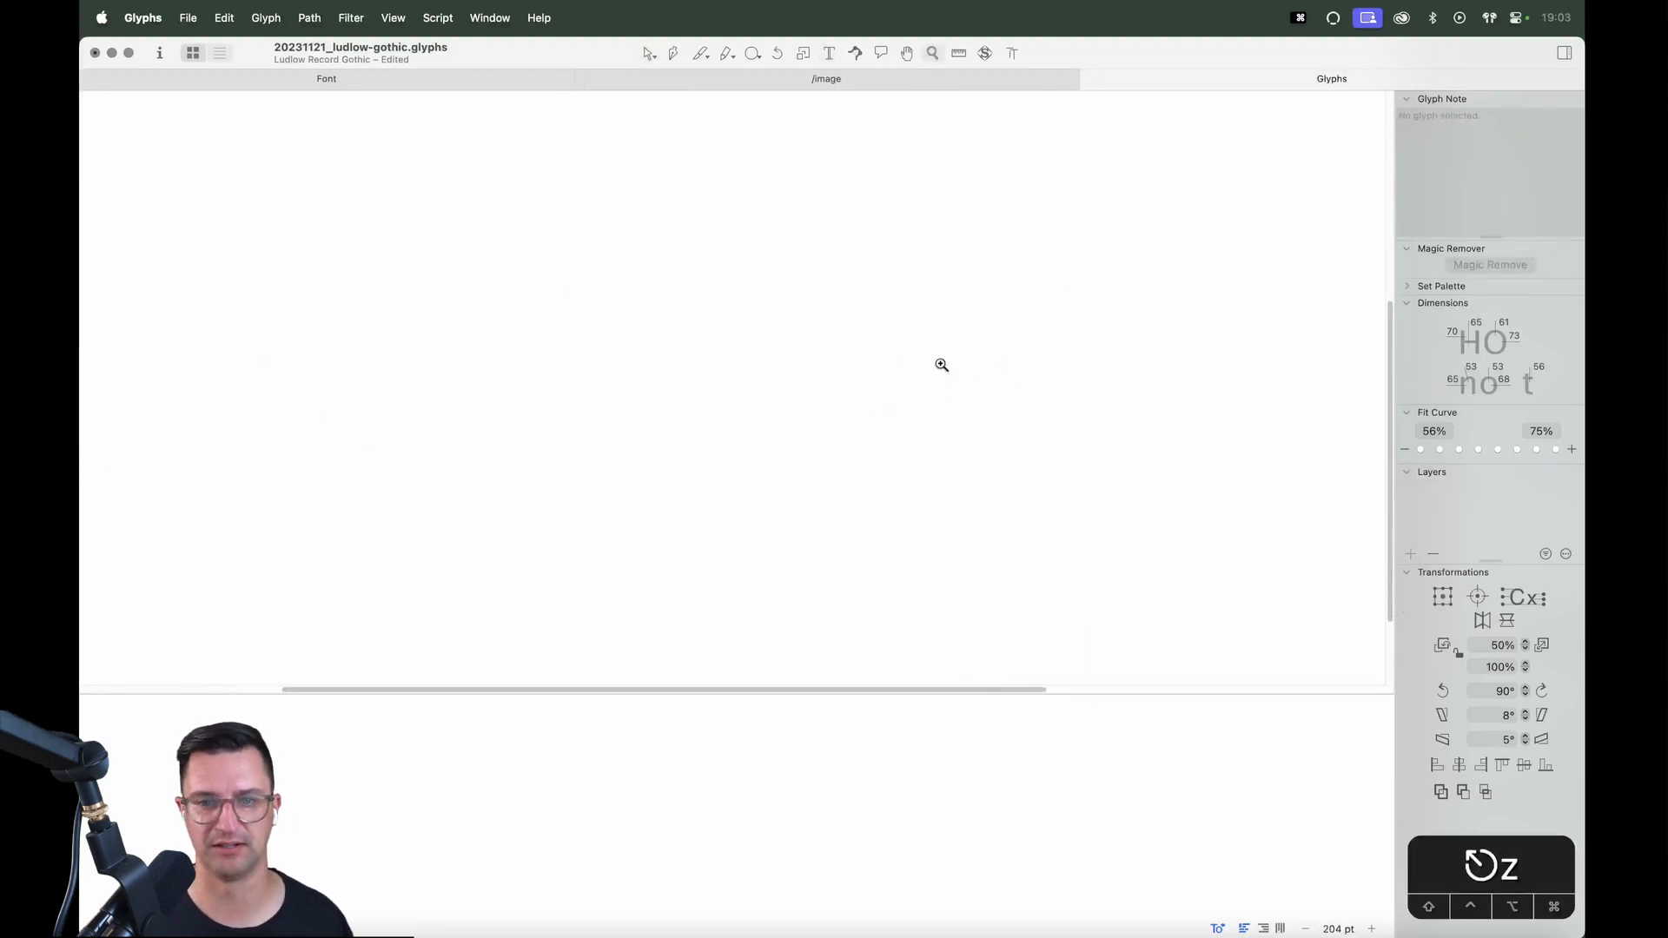
pyautogui.press('v')
pyautogui.press('t')
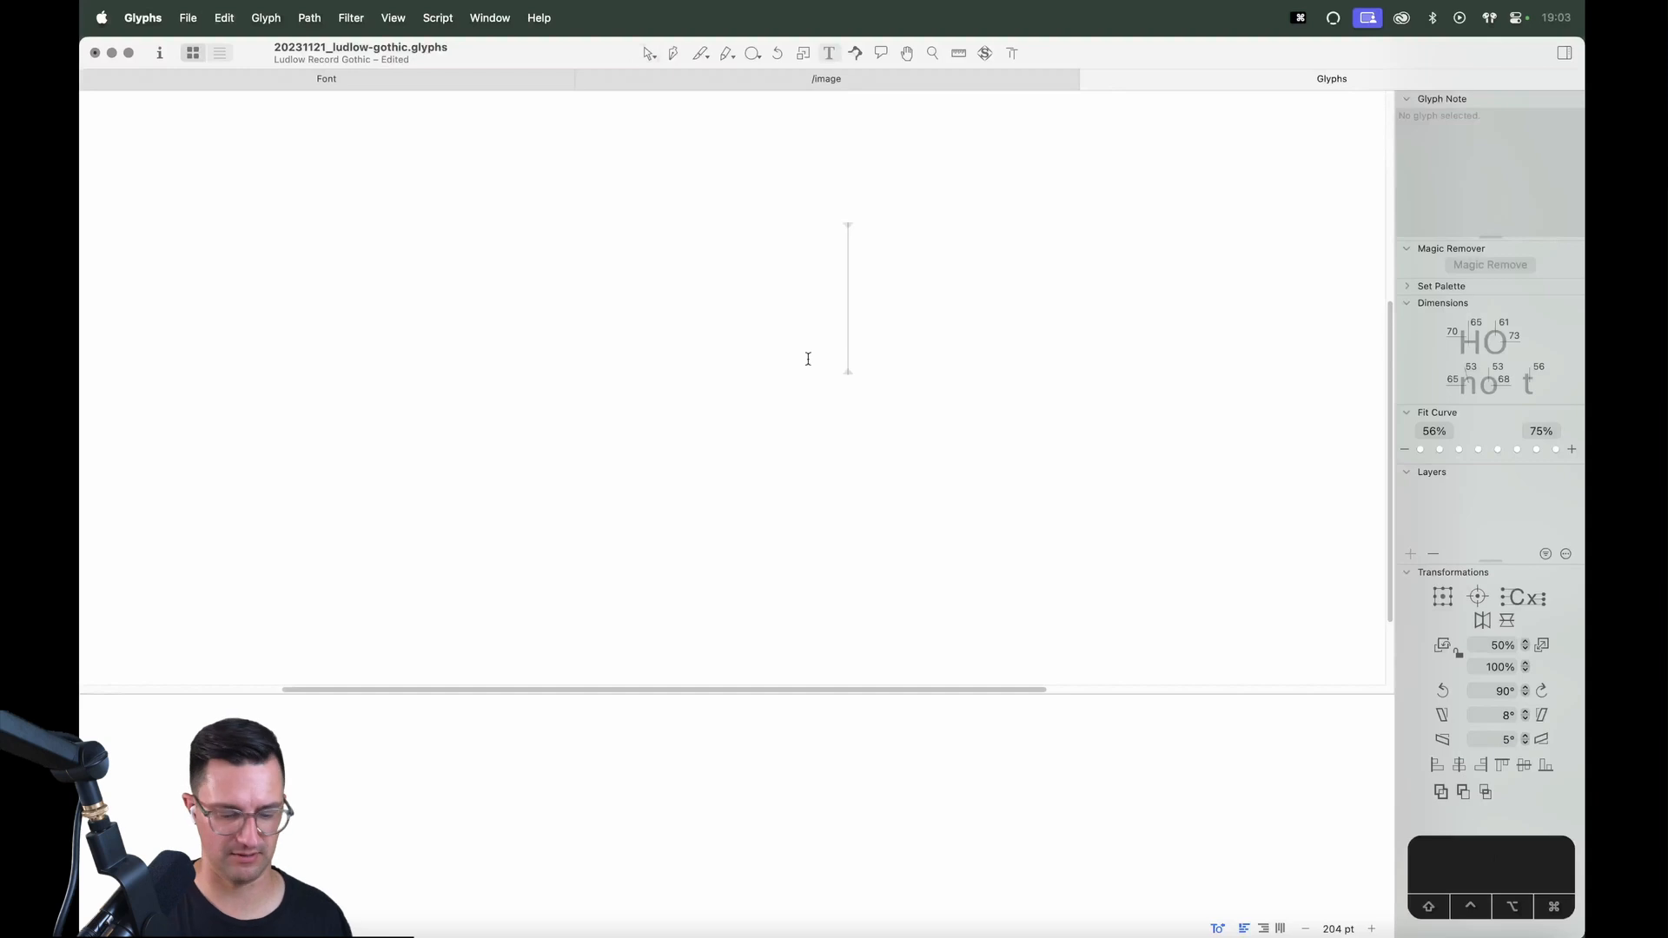
pyautogui.hotkey('shift', '7')
pyautogui.press('BackSpace')
pyautogui.press('BackSpace')
pyautogui.press('BackSpace')
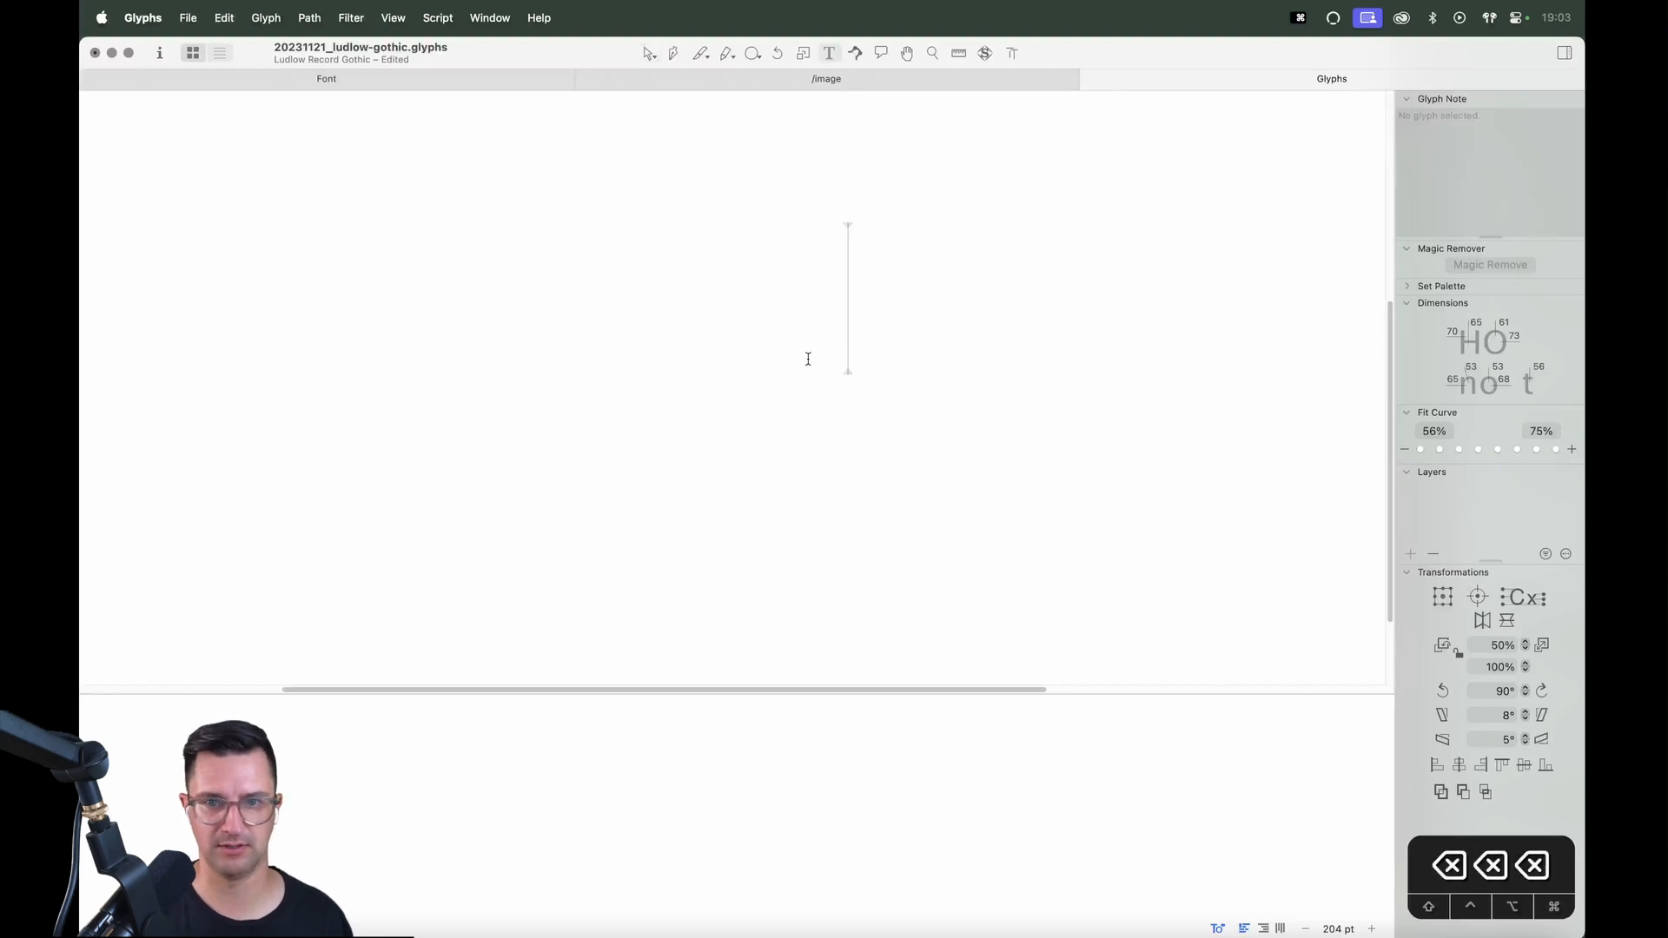
# Close the periodcentered edit view and generate a new & glyph in the font
pyautogui.press('super+w')
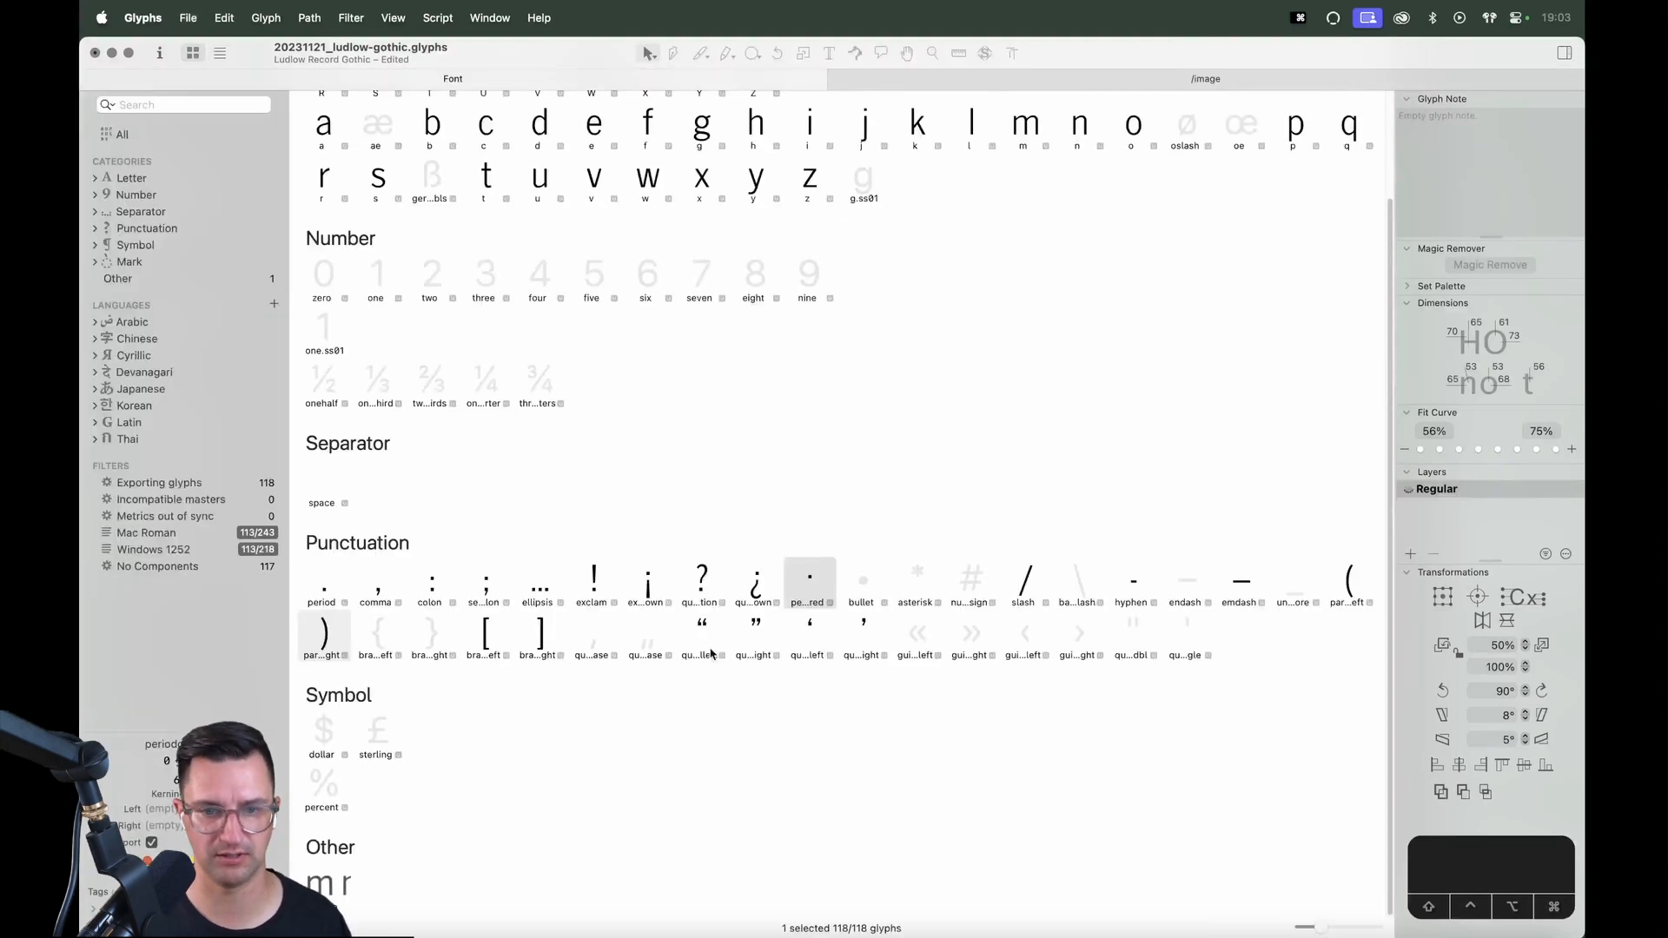
pyautogui.press('super+shift+g')
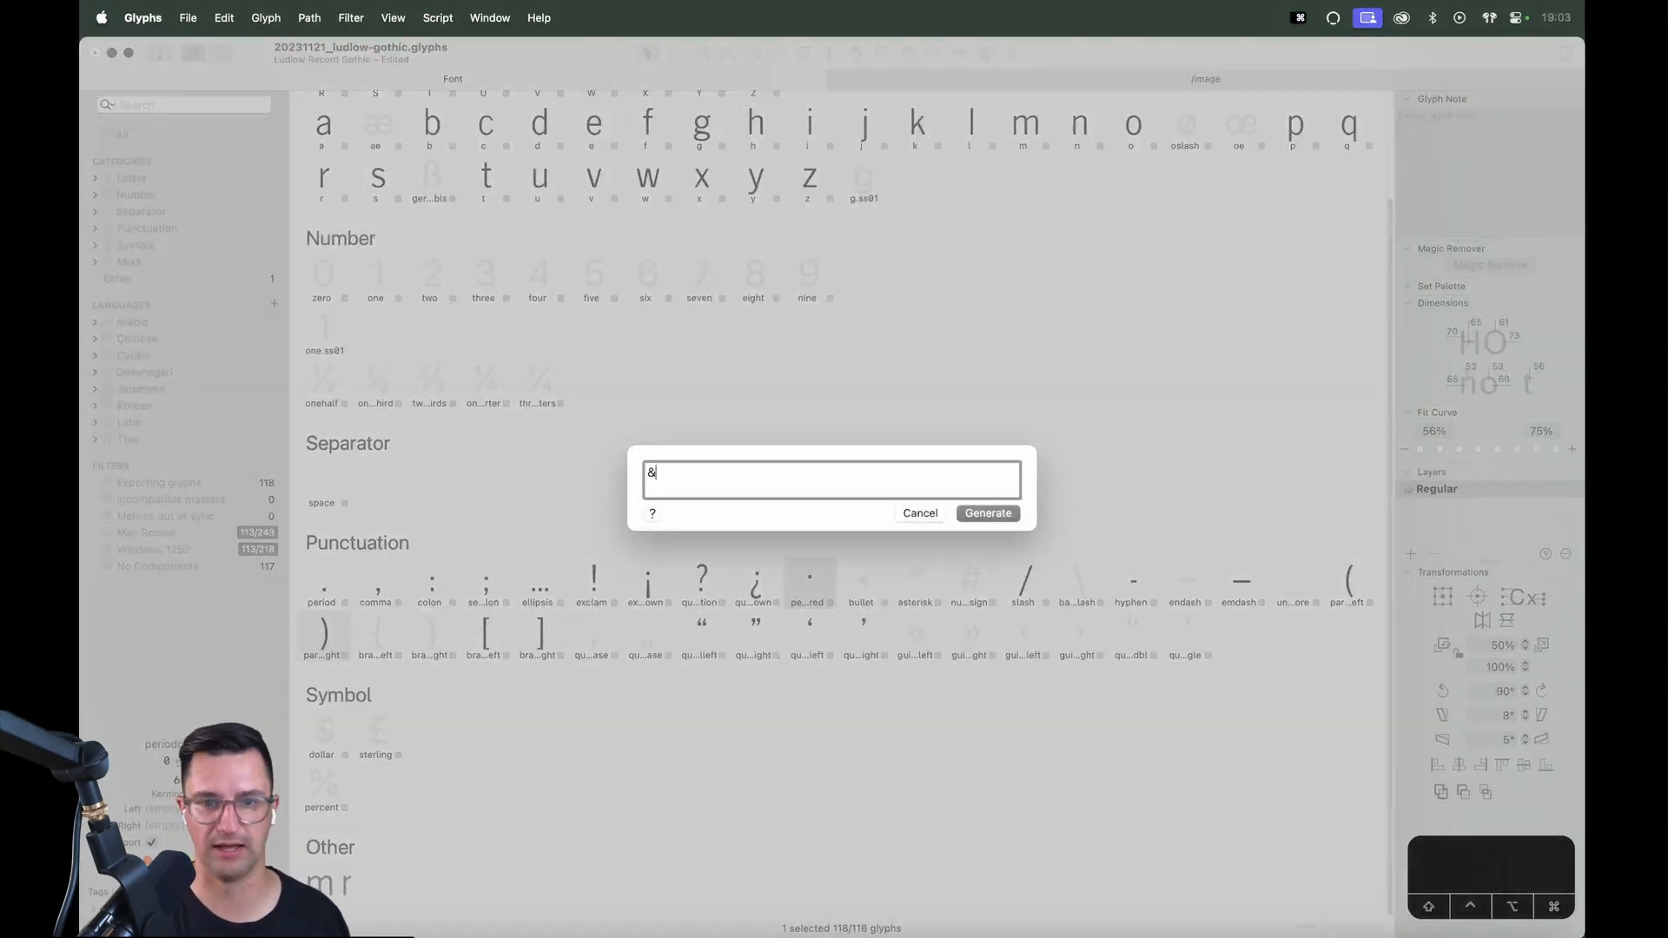
pyautogui.press('Return')
pyautogui.click(980, 512)
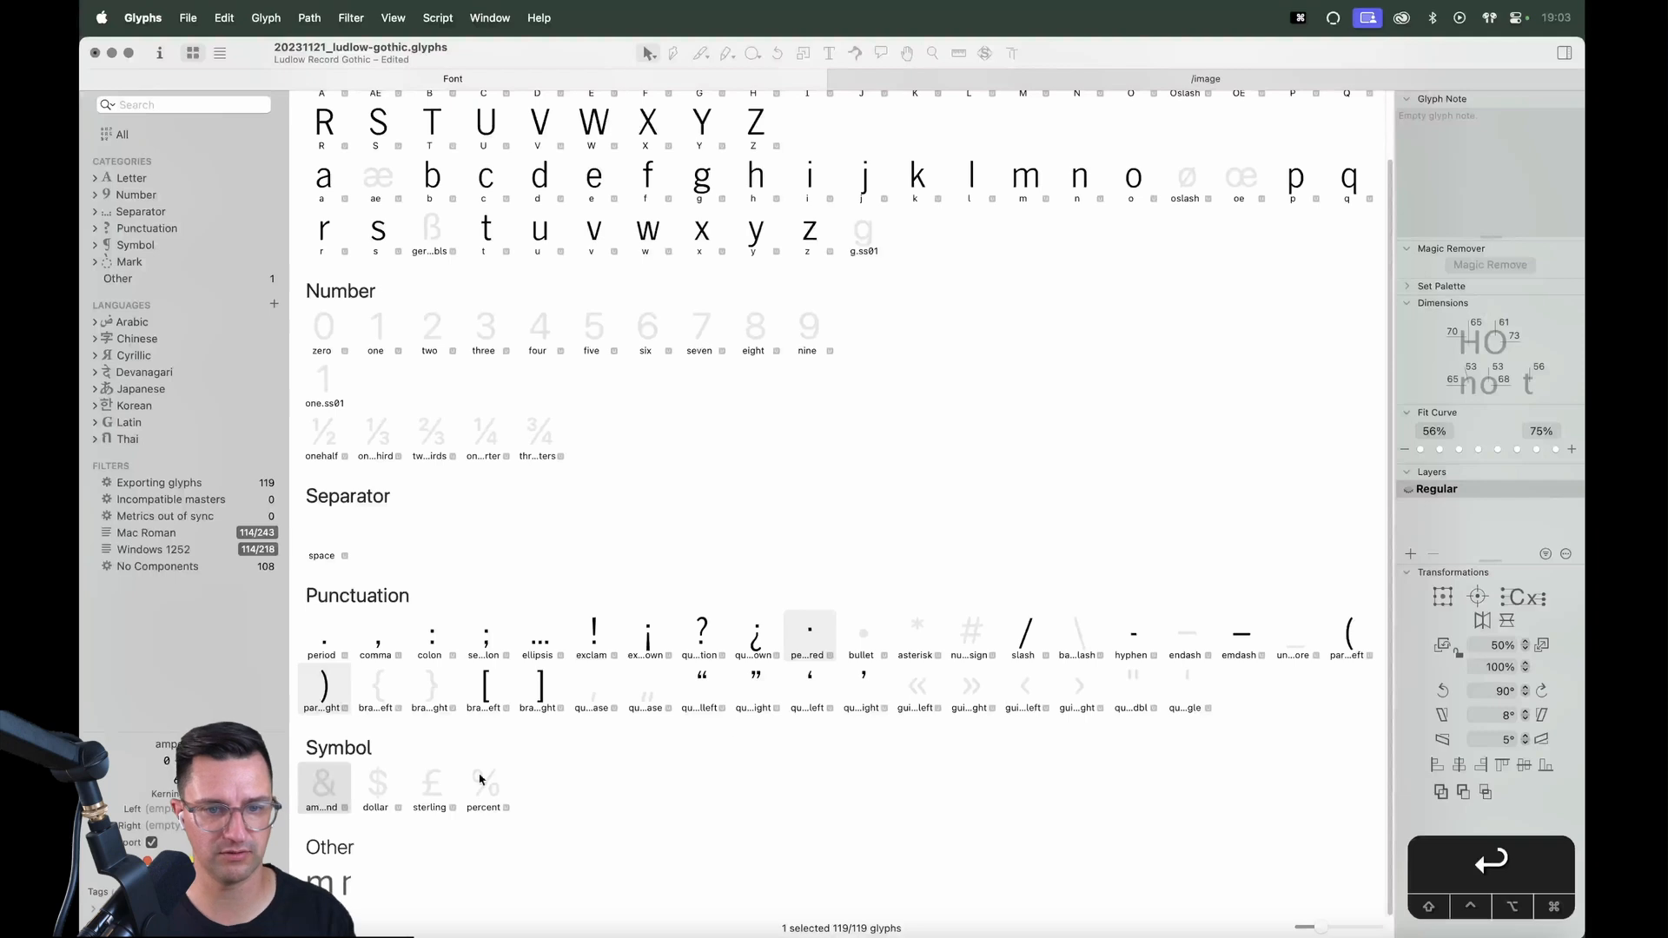
# Open the ampersand glyph, paste the scanned specimen, and shift it horizontally until the scanned & fits within the glyph's width
pyautogui.press('Return')
pyautogui.press('super+v')
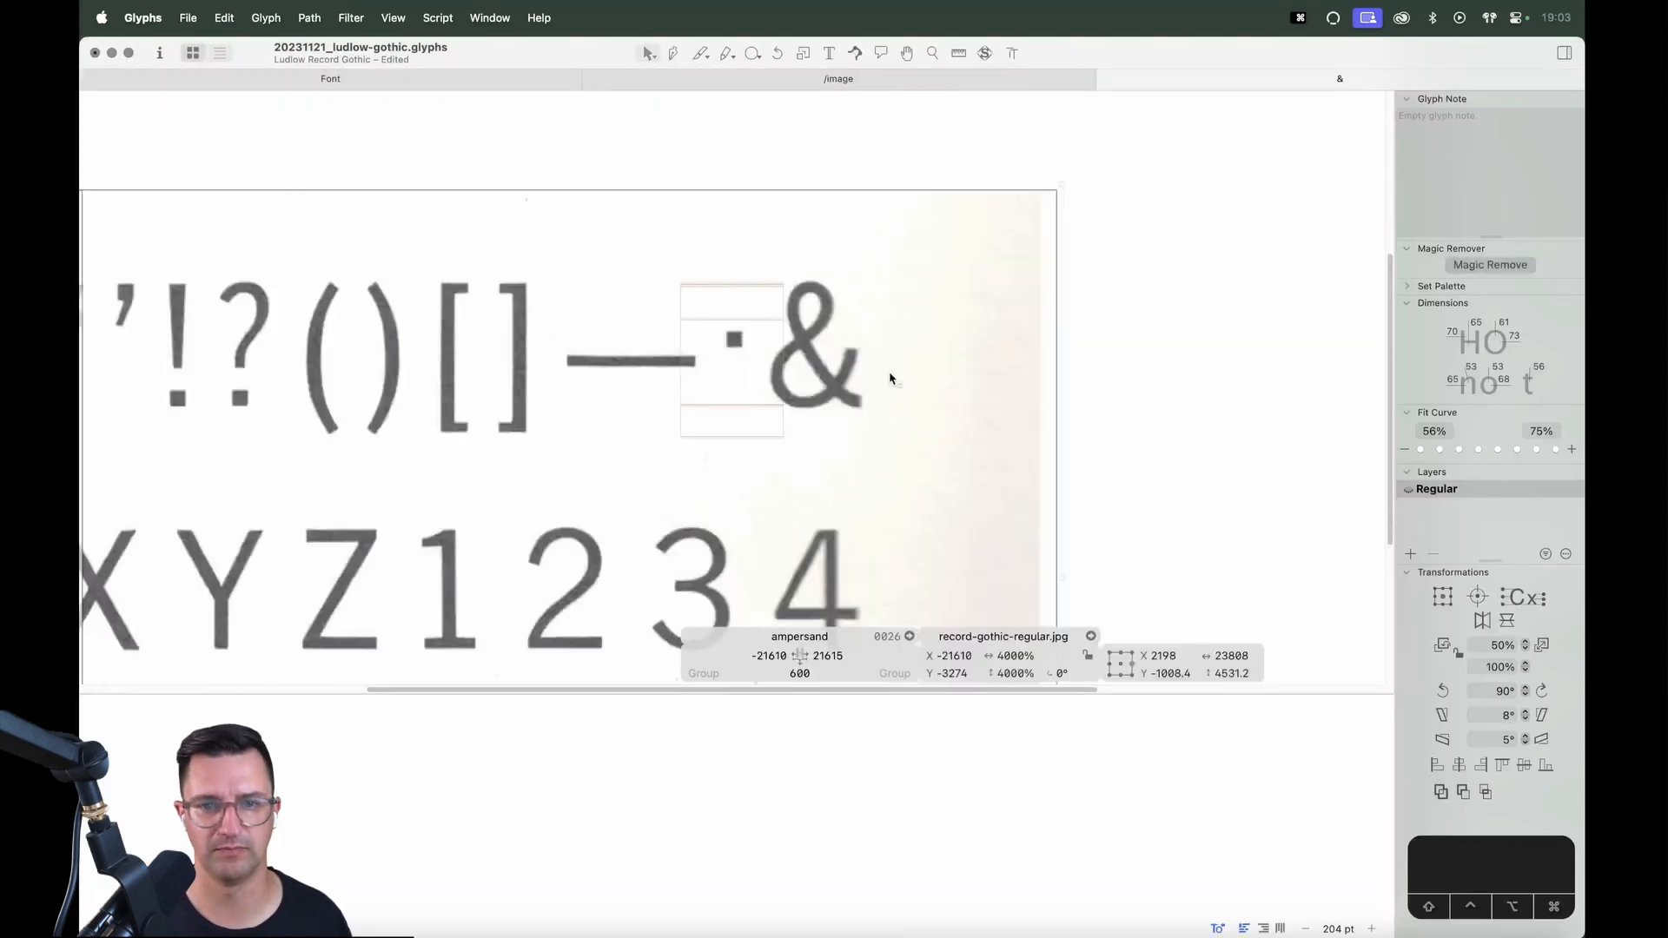
pyautogui.moveTo(891, 376); pyautogui.dragTo(811, 381)
pyautogui.press('z')
pyautogui.click(829, 249)
pyautogui.press('v')
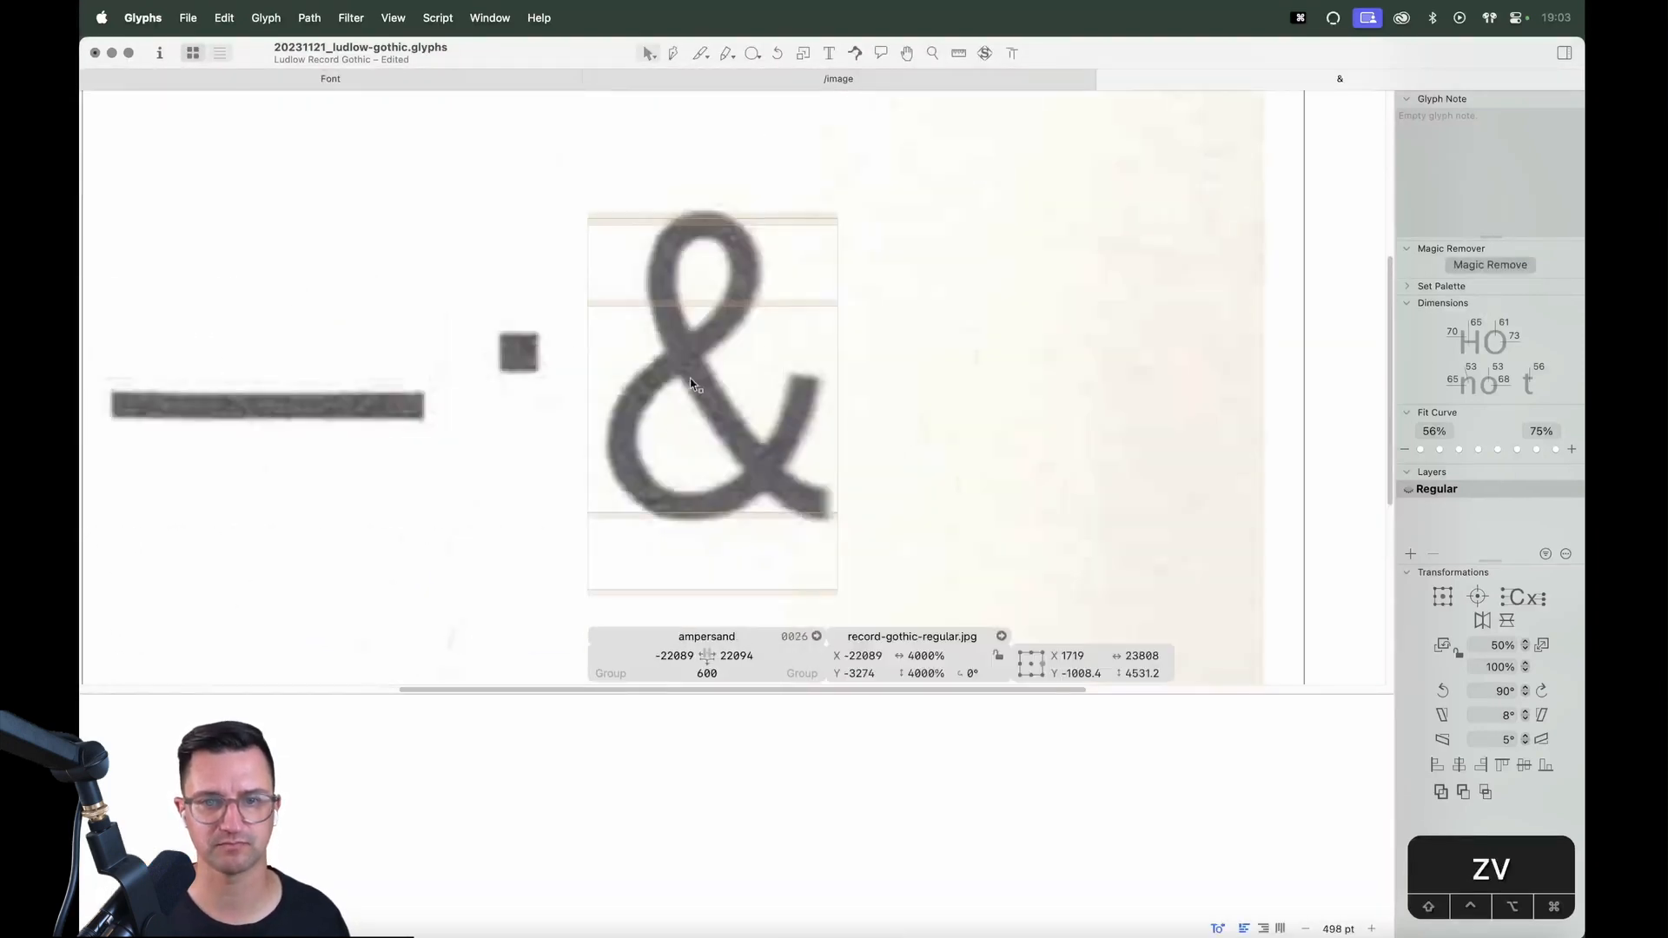
# Lock the scanned specimen image in the ampersand glyph and deselect it
pyautogui.rightClick(986, 321)
pyautogui.click(987, 322)
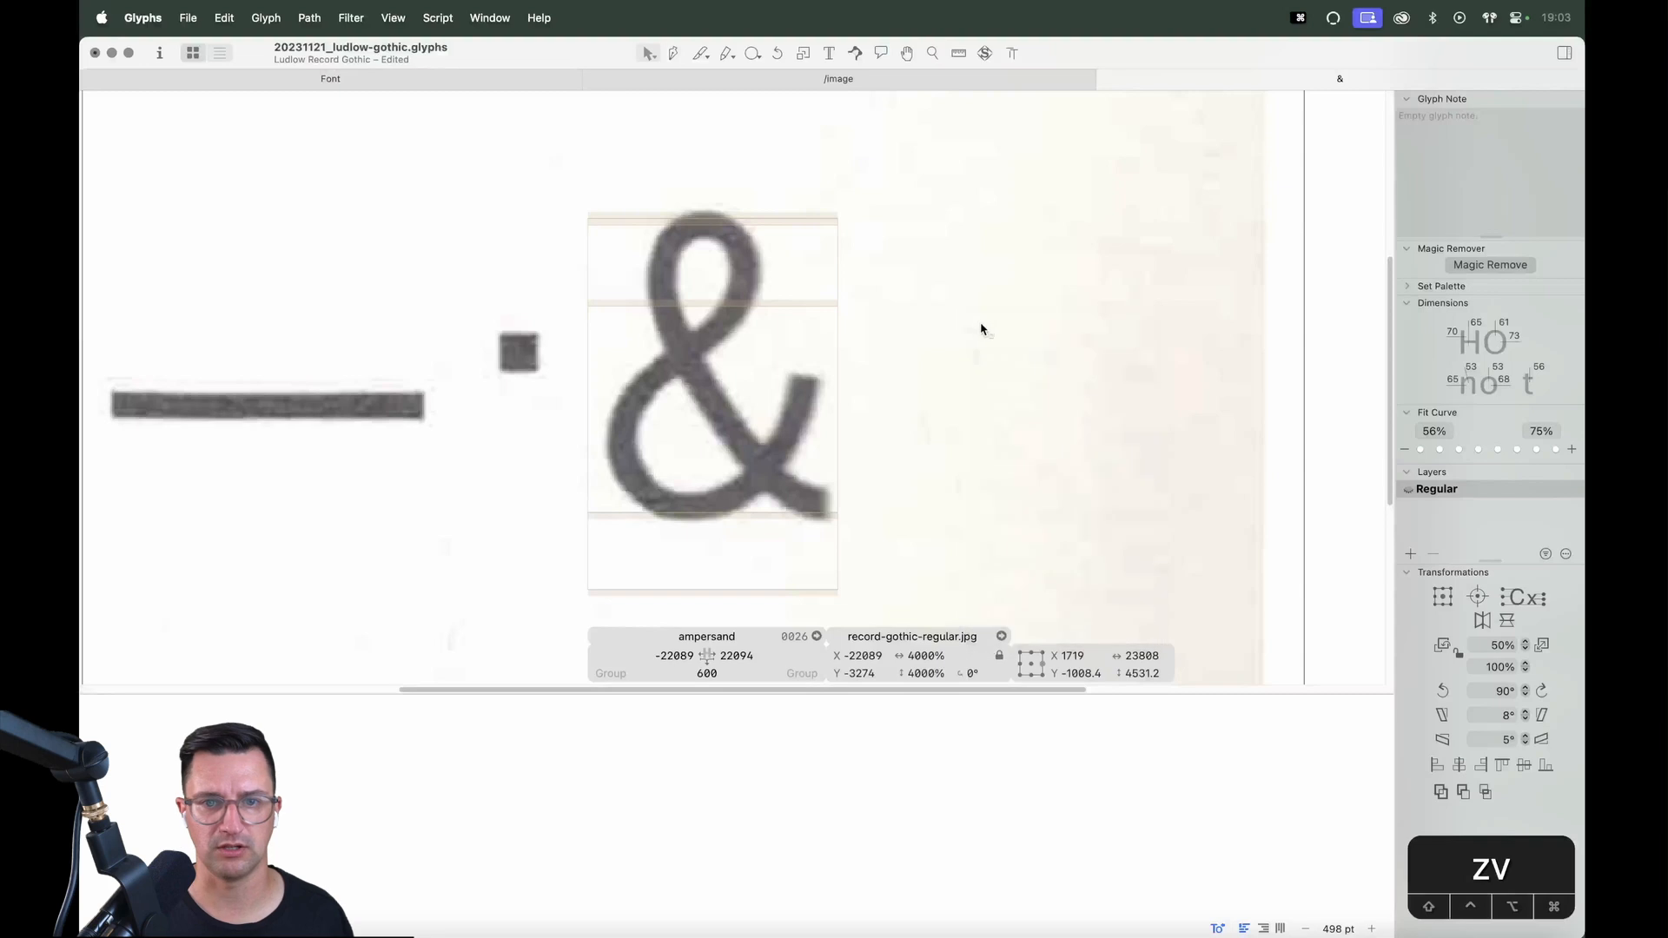
pyautogui.click(1028, 380)
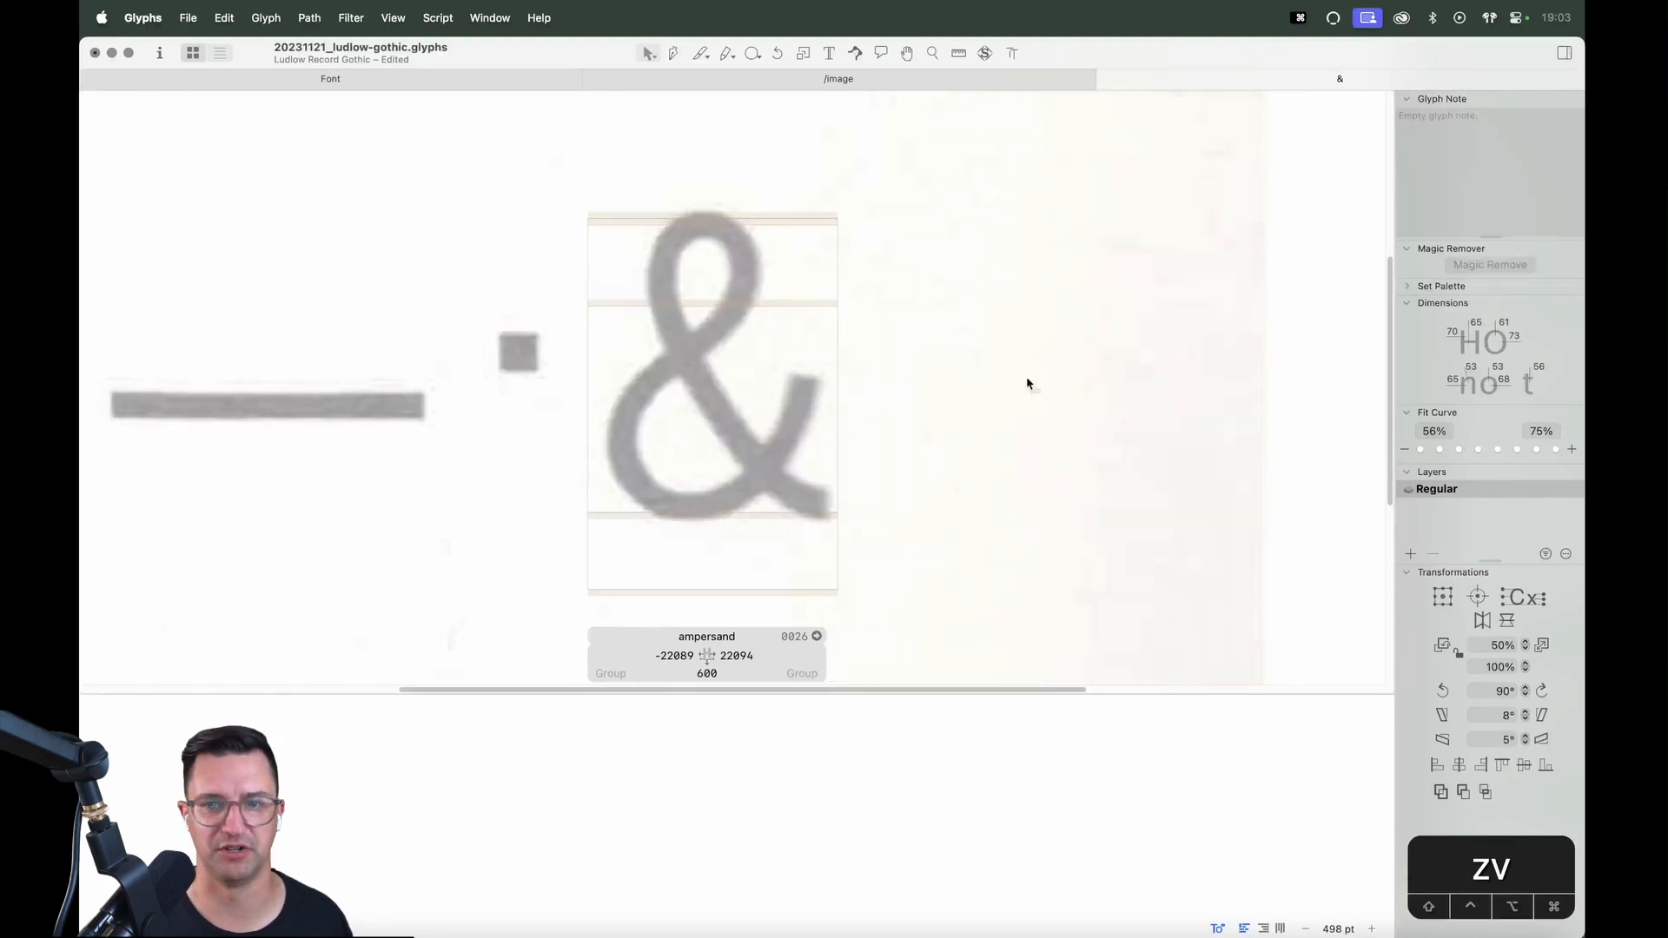
# Insert a capital S before the ampersand in the edit view as a stroke reference
pyautogui.press('z')
pyautogui.moveTo(904, 174); pyautogui.dragTo(506, 523)
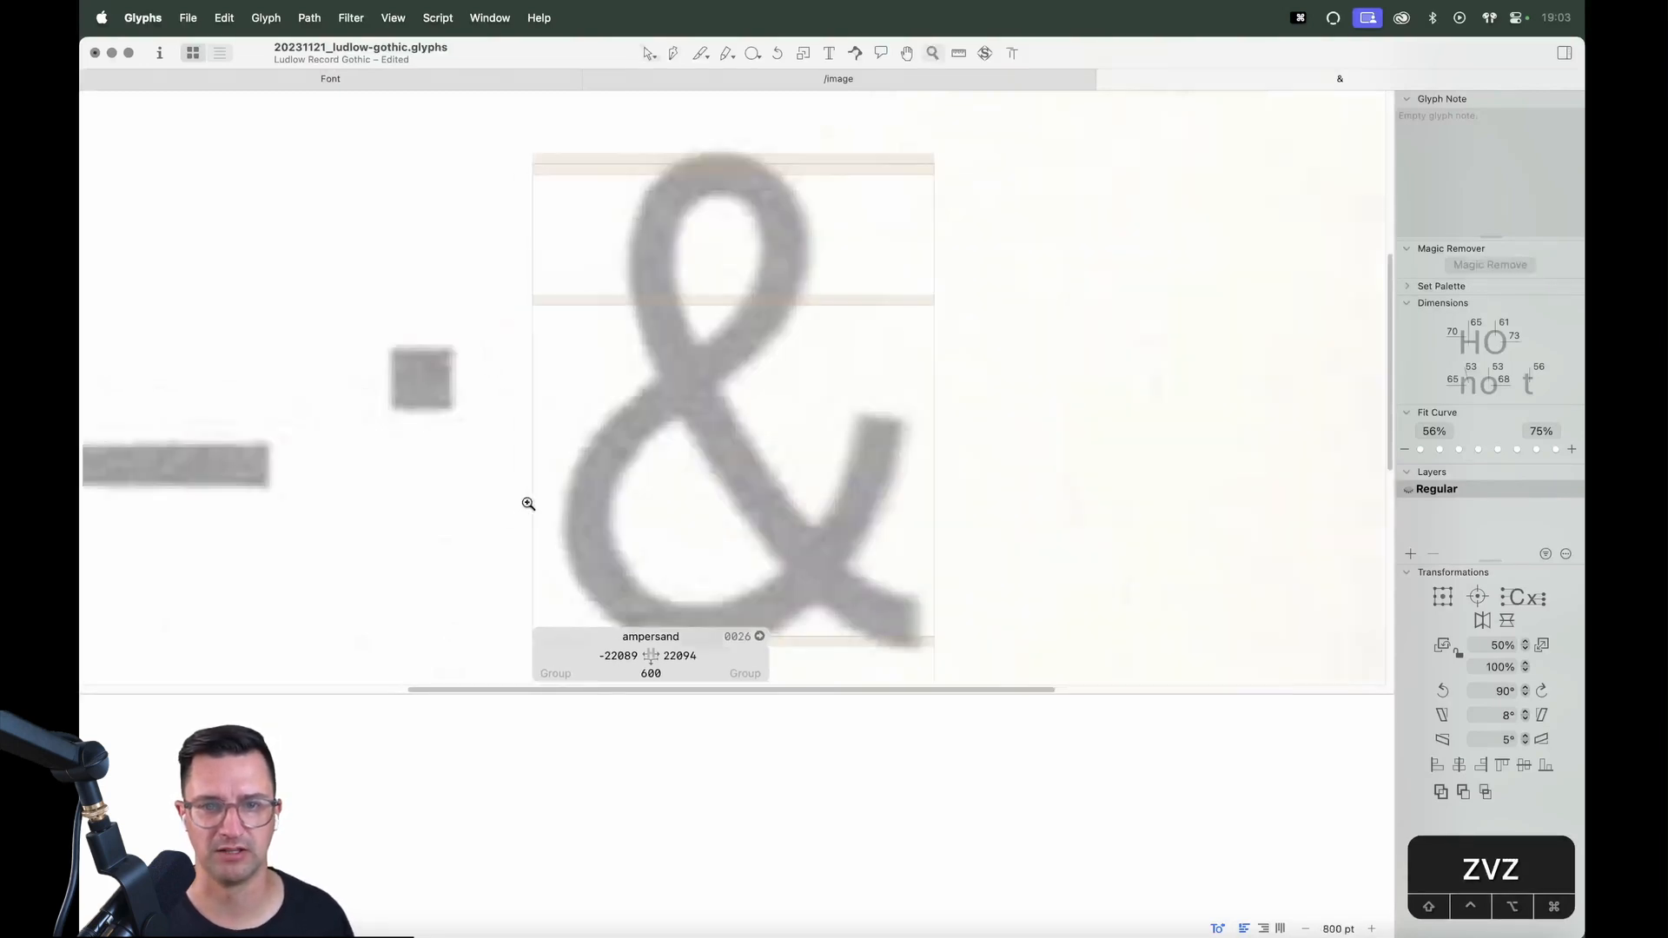
pyautogui.press('space')
pyautogui.moveTo(629, 487); pyautogui.dragTo(641, 419)
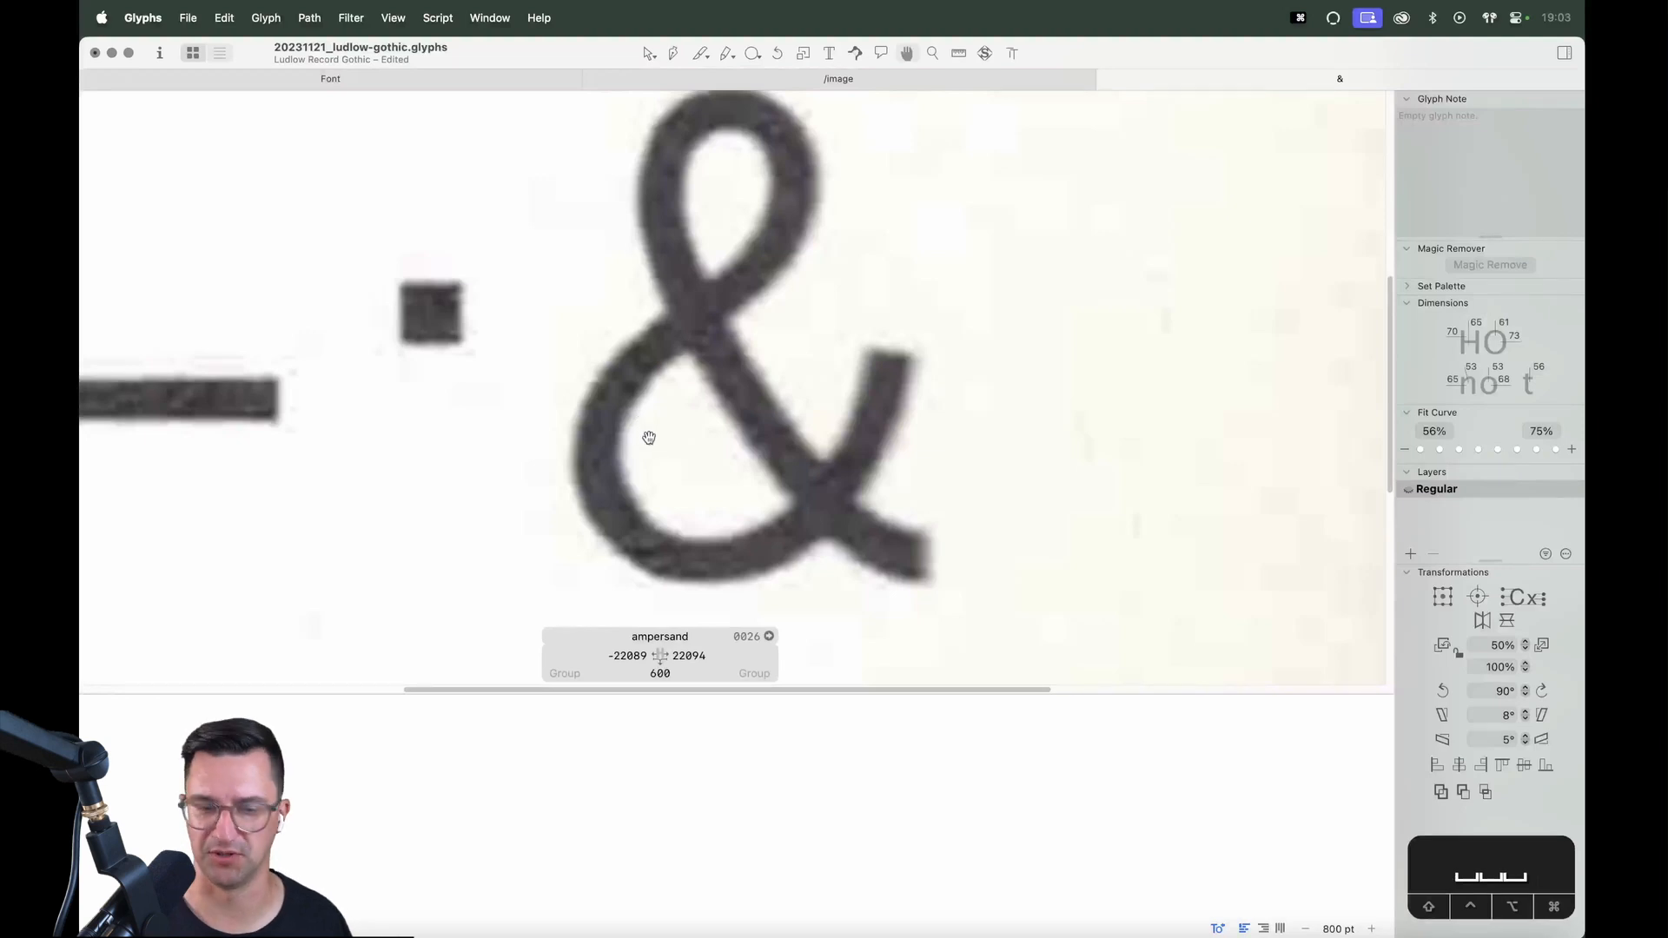
pyautogui.press('super+minus')
pyautogui.press('super+equal')
pyautogui.press('super+minus')
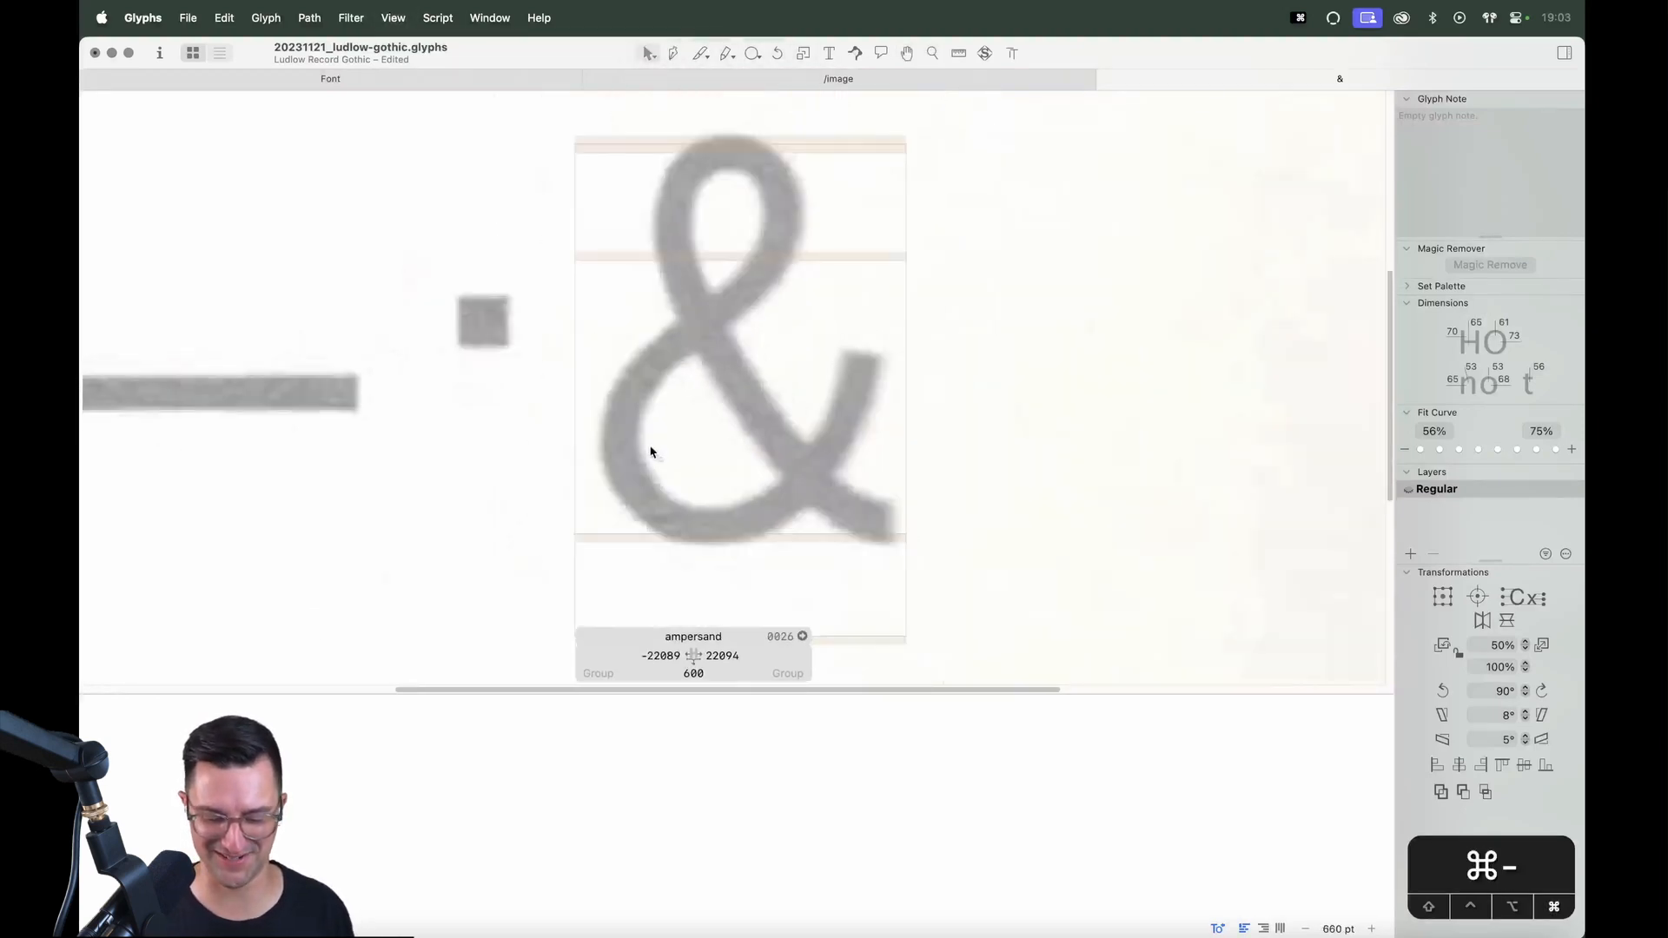
pyautogui.press('super+minus')
pyautogui.write('t')
pyautogui.write('S')
pyautogui.press('Escape')
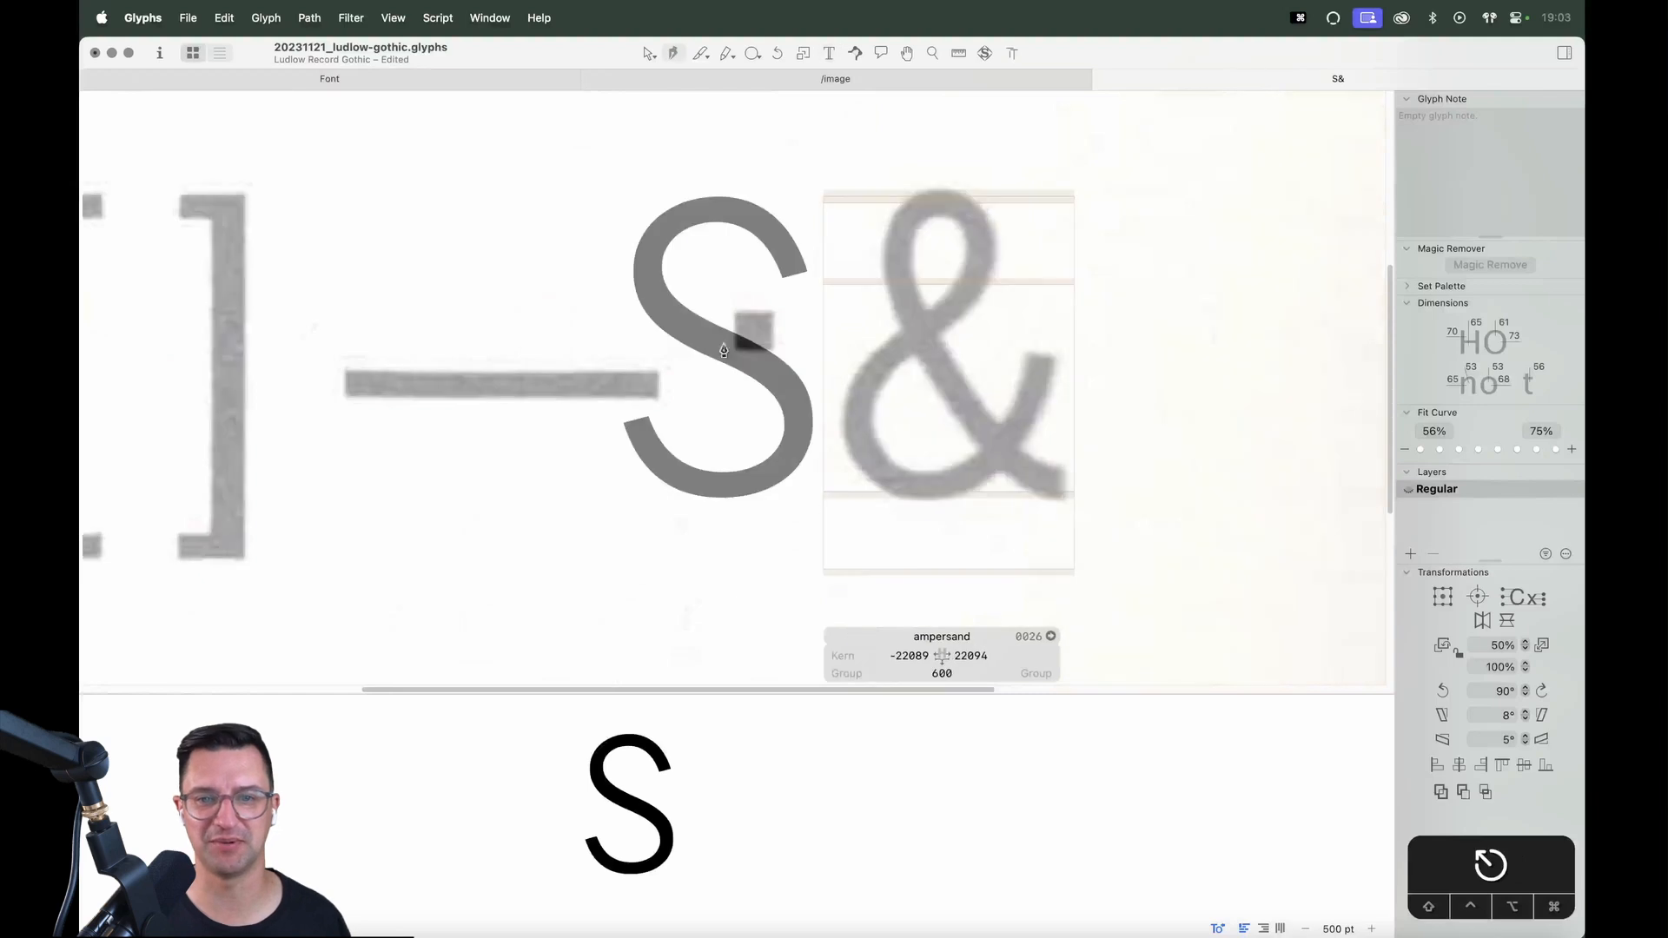
# Activate the S outline and check its stroke thickness by selecting the node pairs on the spine and the top curve
pyautogui.press('v')
pyautogui.doubleClick(726, 358)
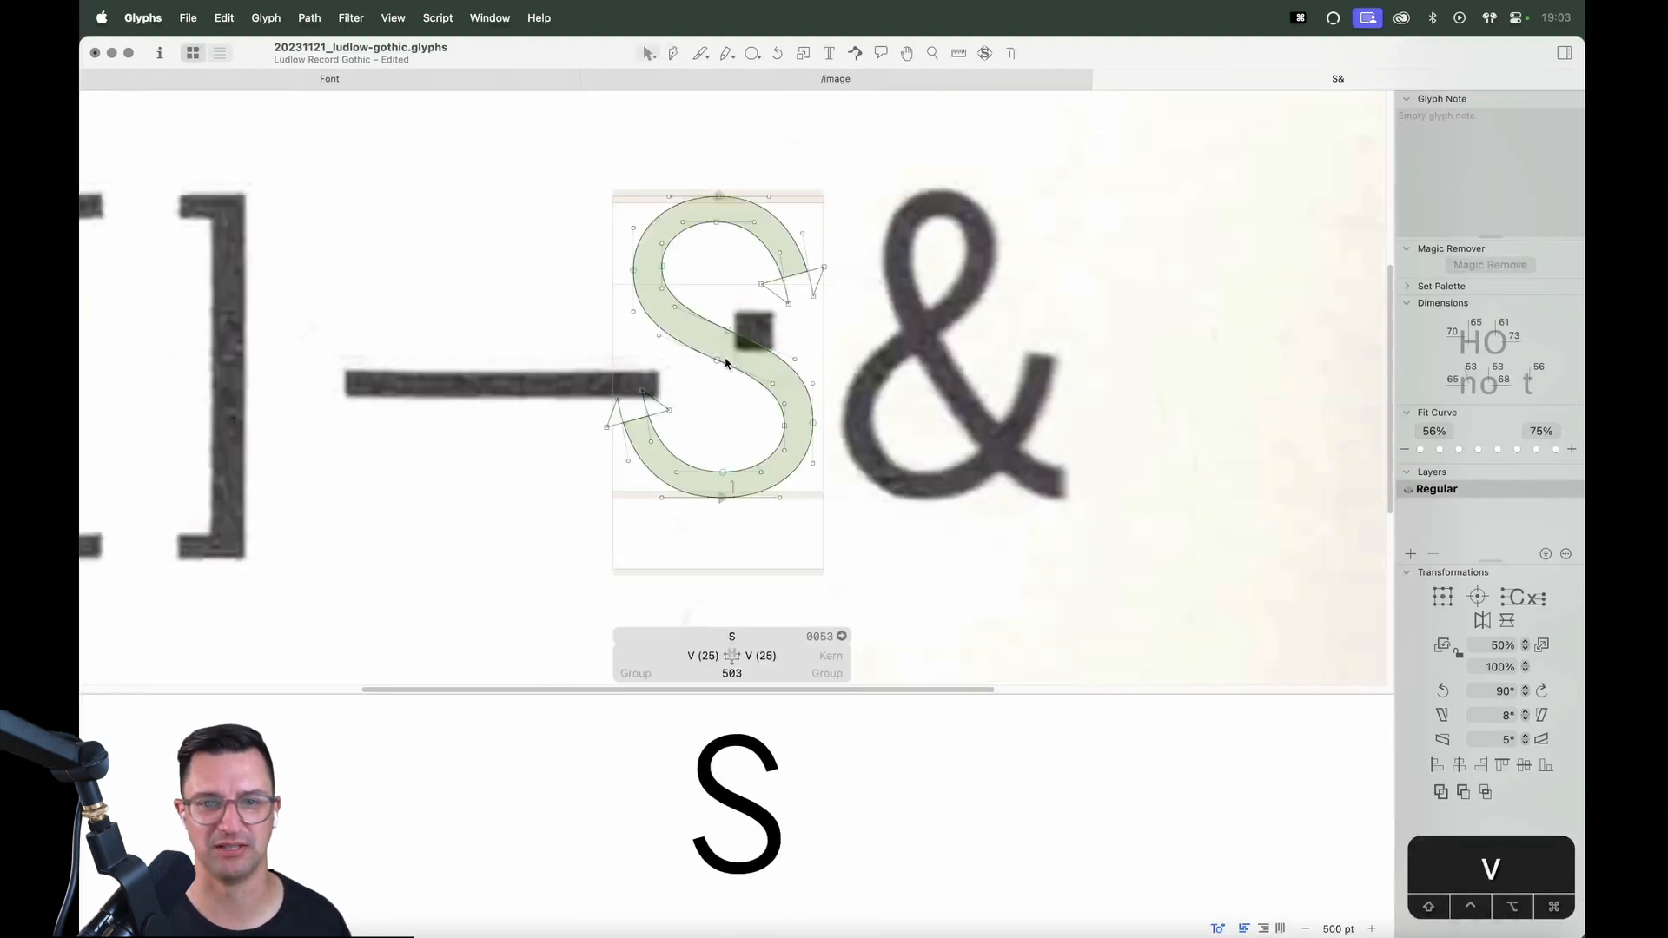
pyautogui.moveTo(734, 318); pyautogui.dragTo(698, 384)
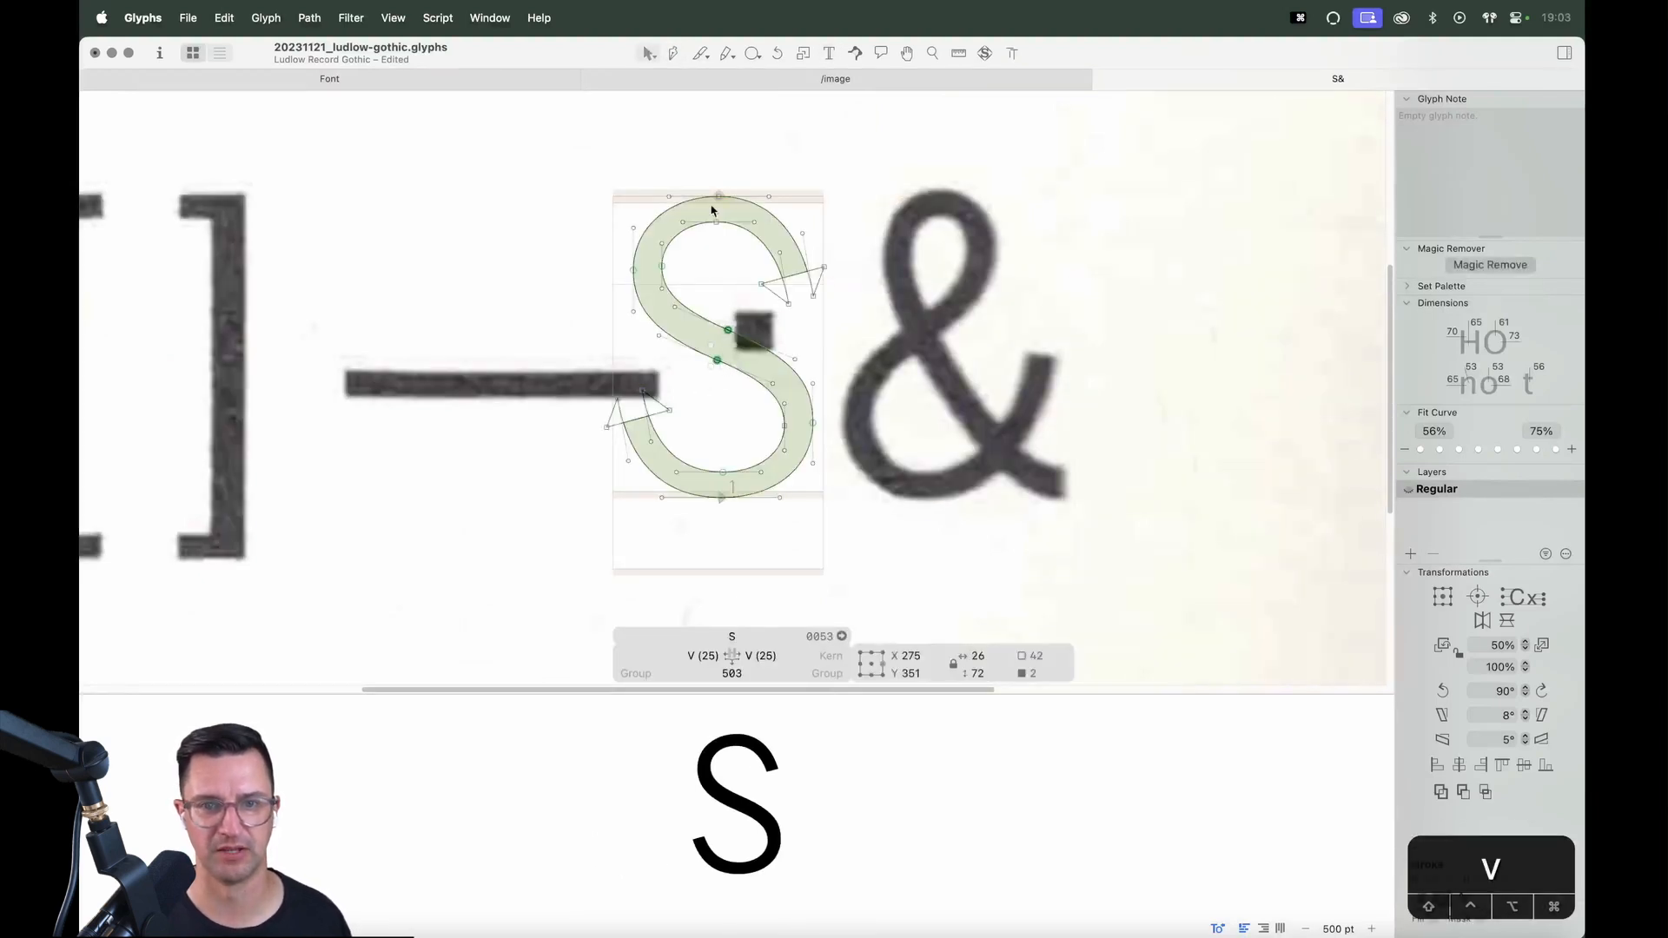
pyautogui.moveTo(726, 178); pyautogui.dragTo(708, 244)
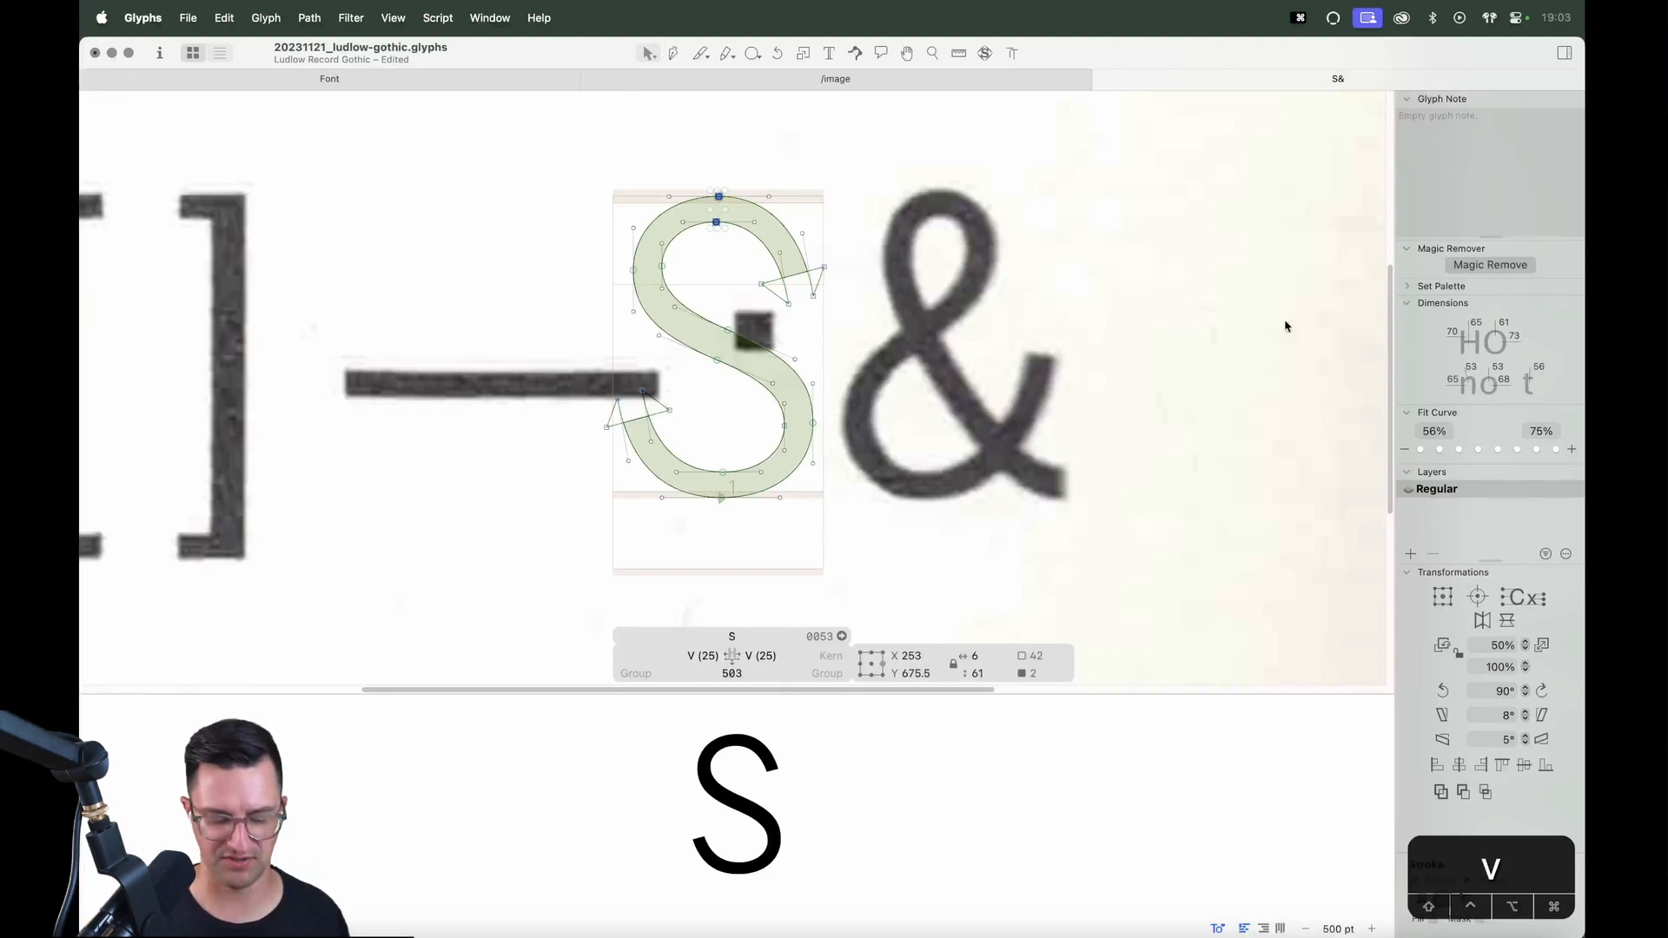
# Measure the stroke thickness across the spine of the S and return to editing the ampersand
pyautogui.press('l')
pyautogui.moveTo(744, 316); pyautogui.dragTo(710, 384)
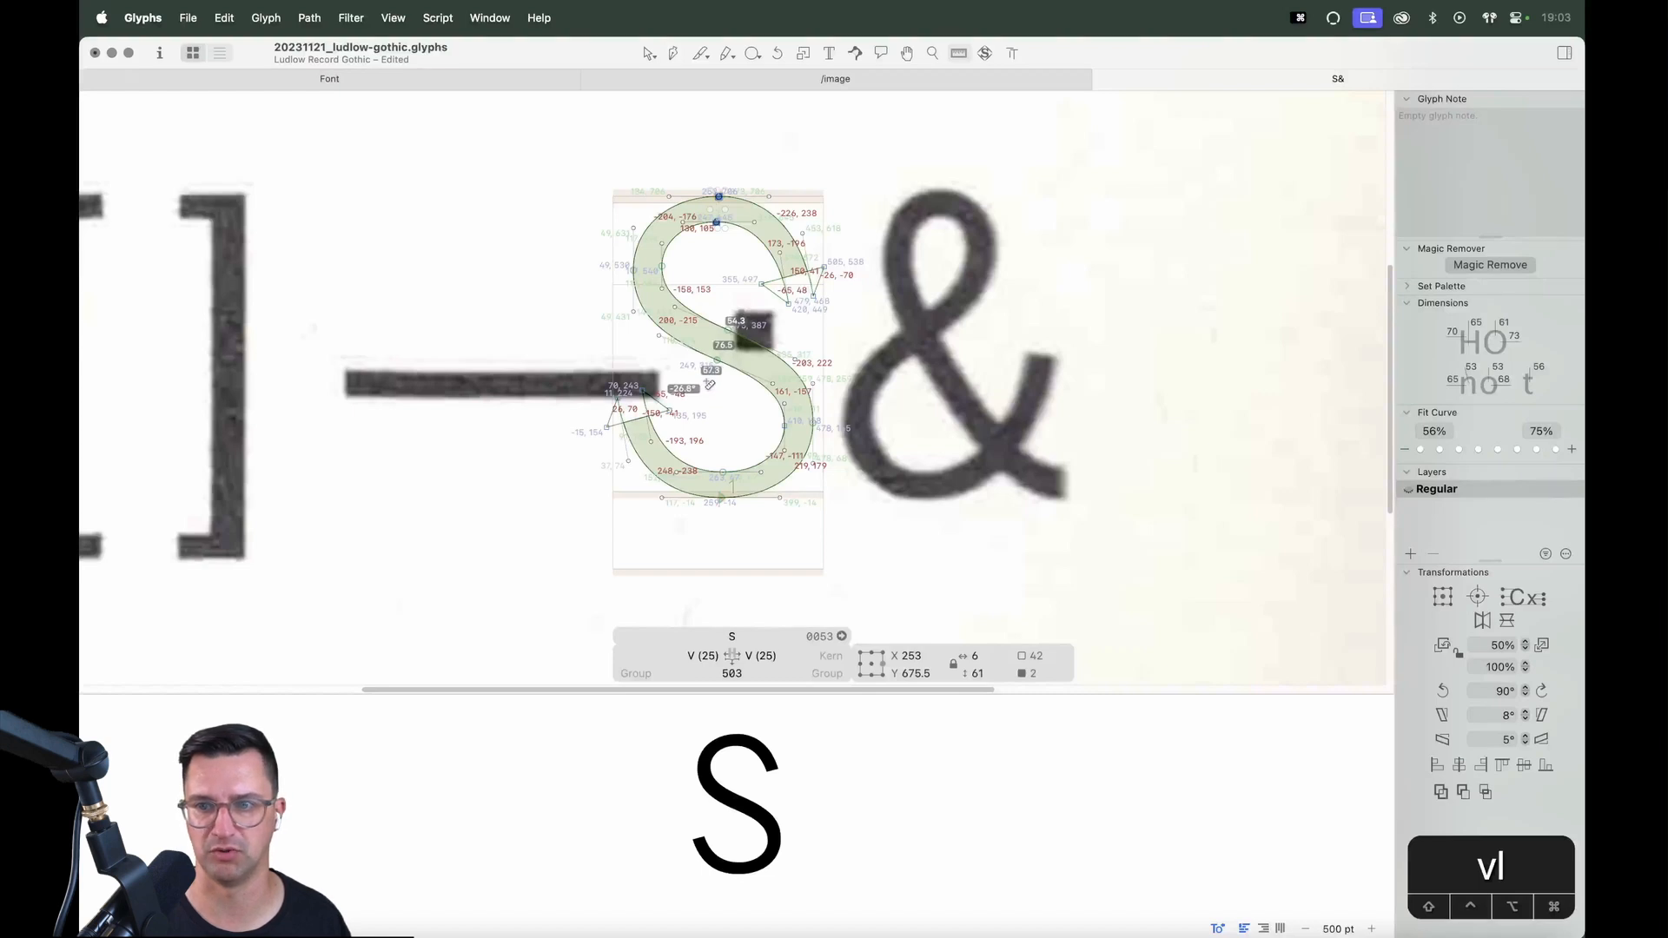
pyautogui.moveTo(708, 384); pyautogui.dragTo(711, 384)
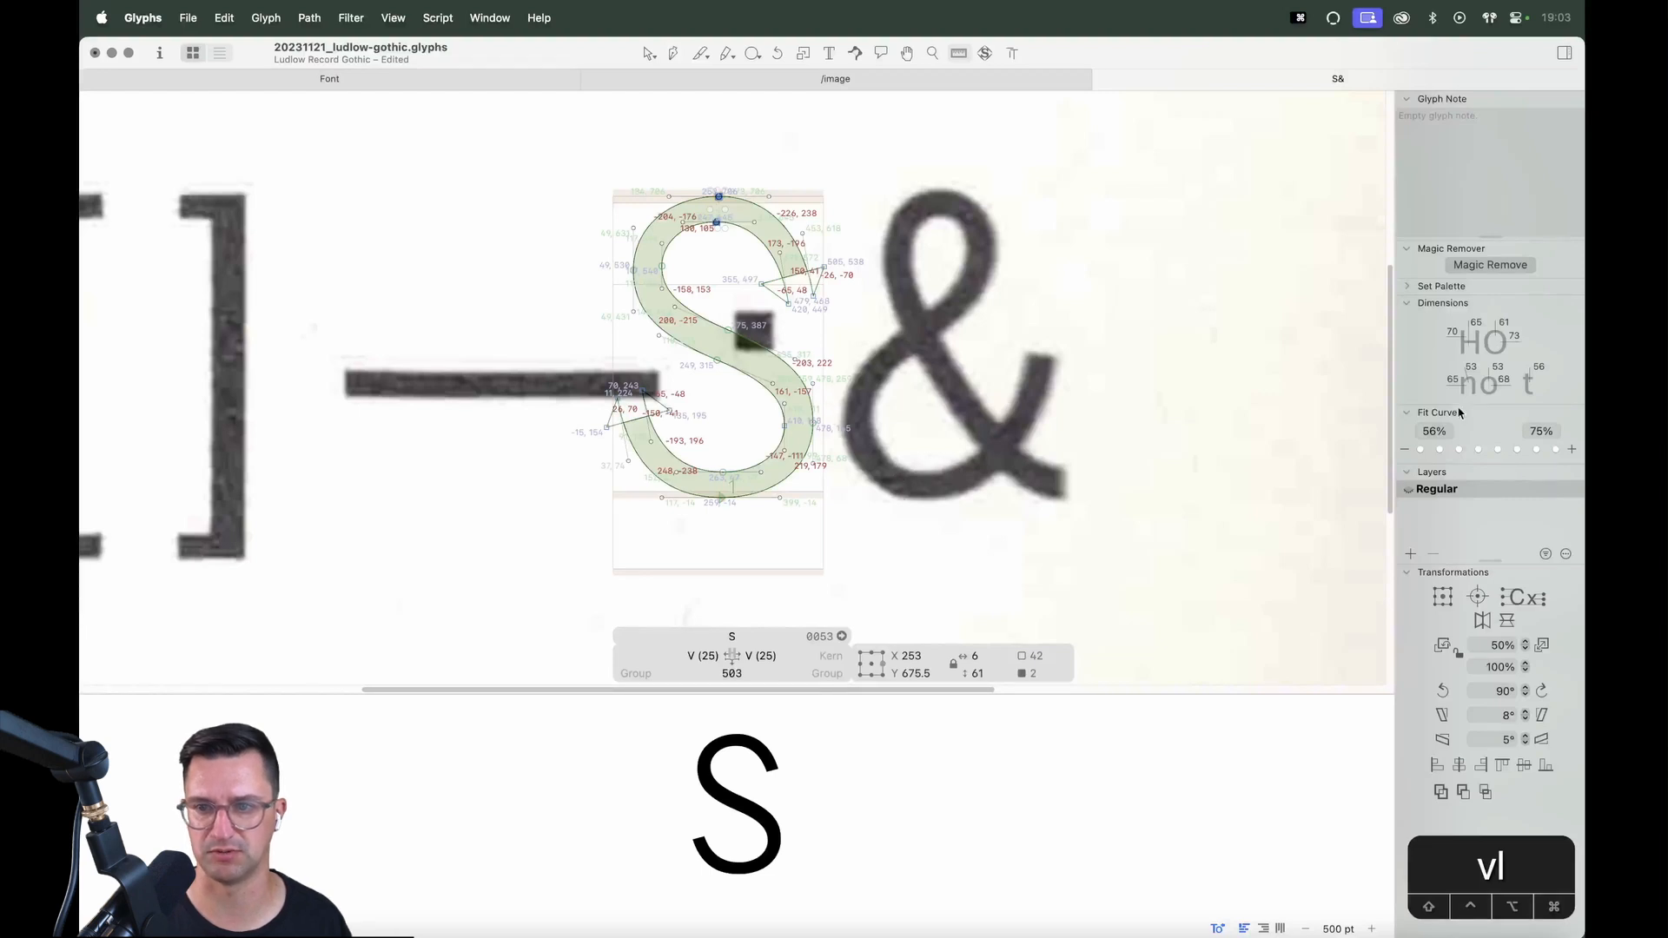
pyautogui.moveTo(740, 296); pyautogui.dragTo(708, 403)
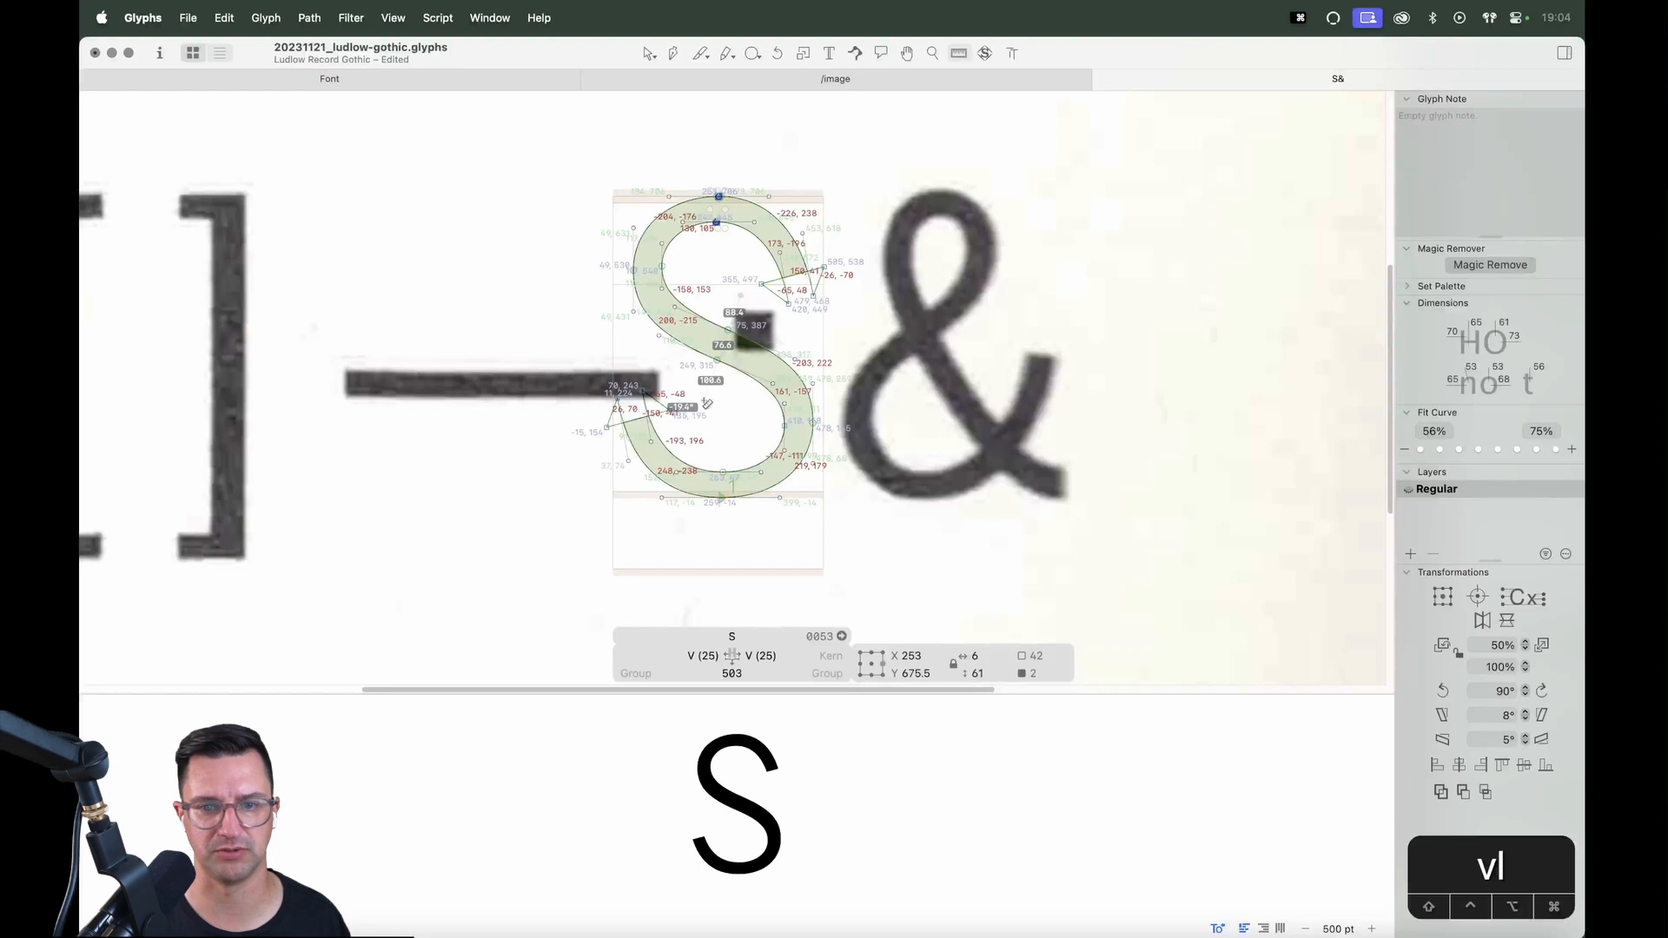
pyautogui.moveTo(708, 403); pyautogui.dragTo(595, 441)
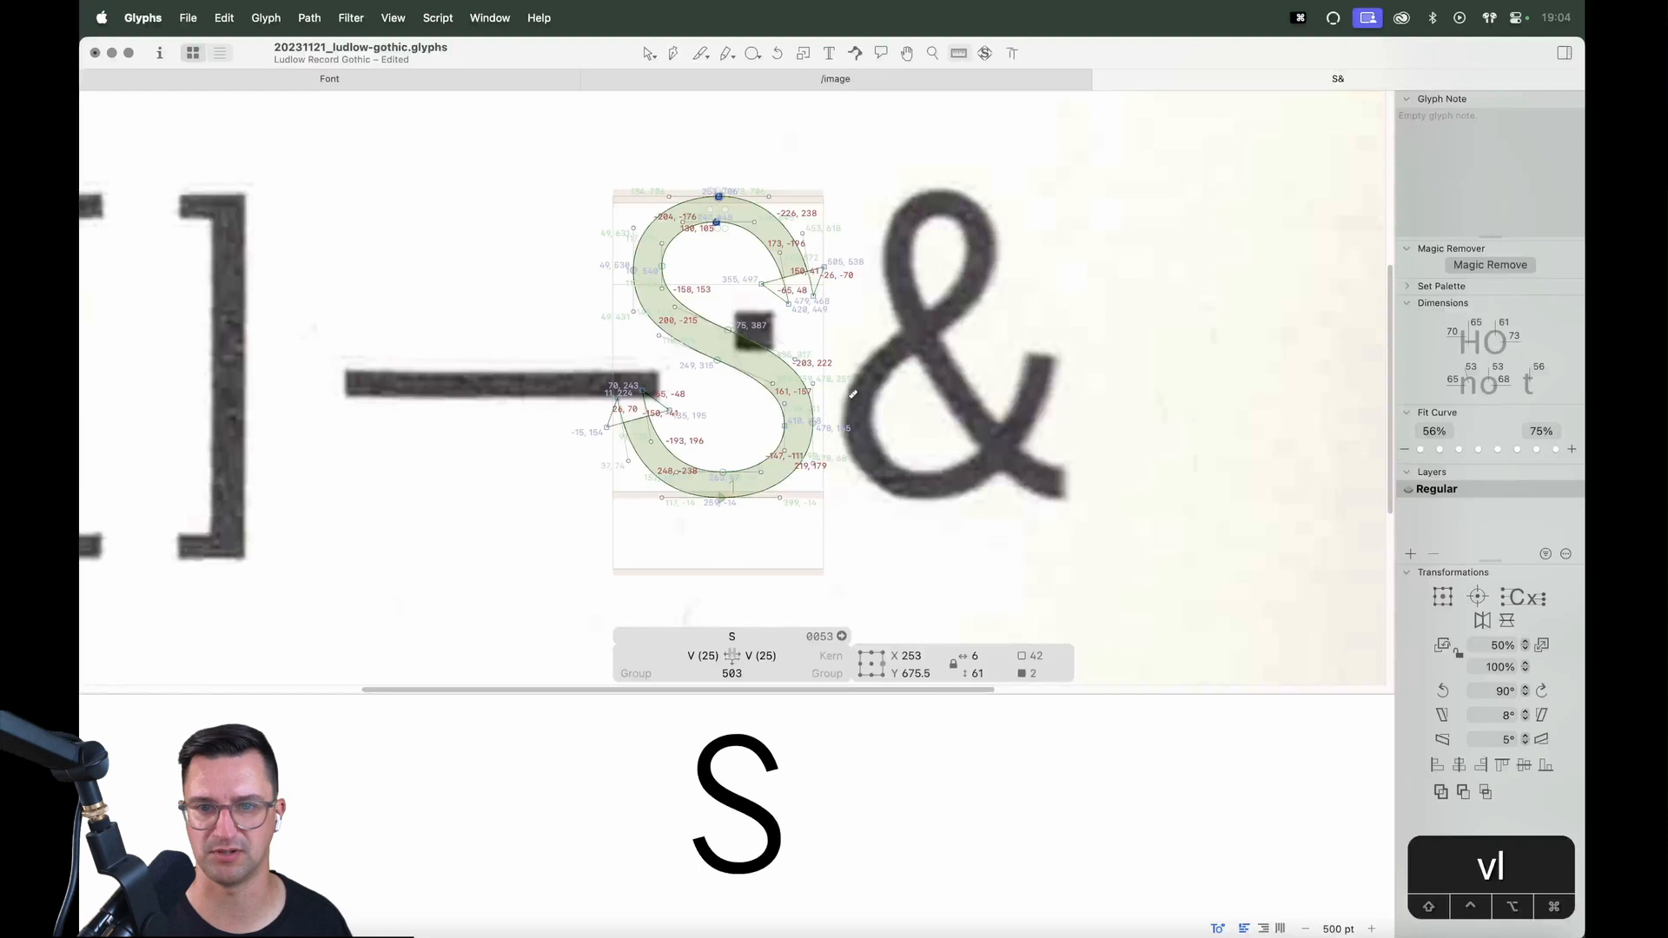
pyautogui.press('t')
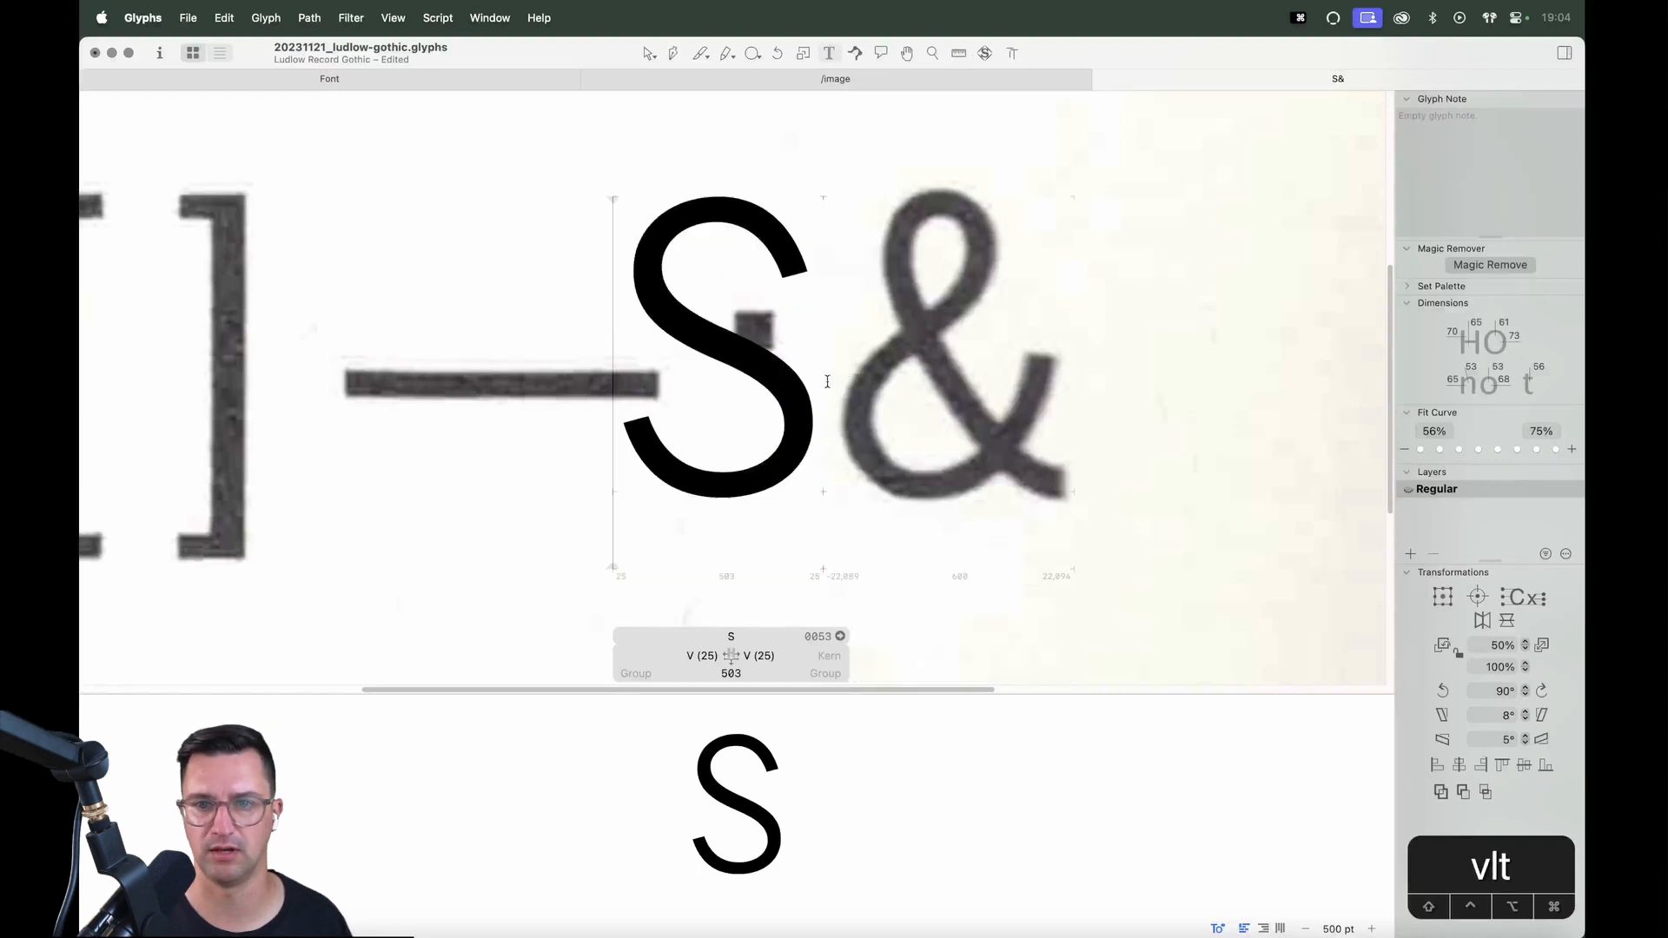
pyautogui.press('Escape')
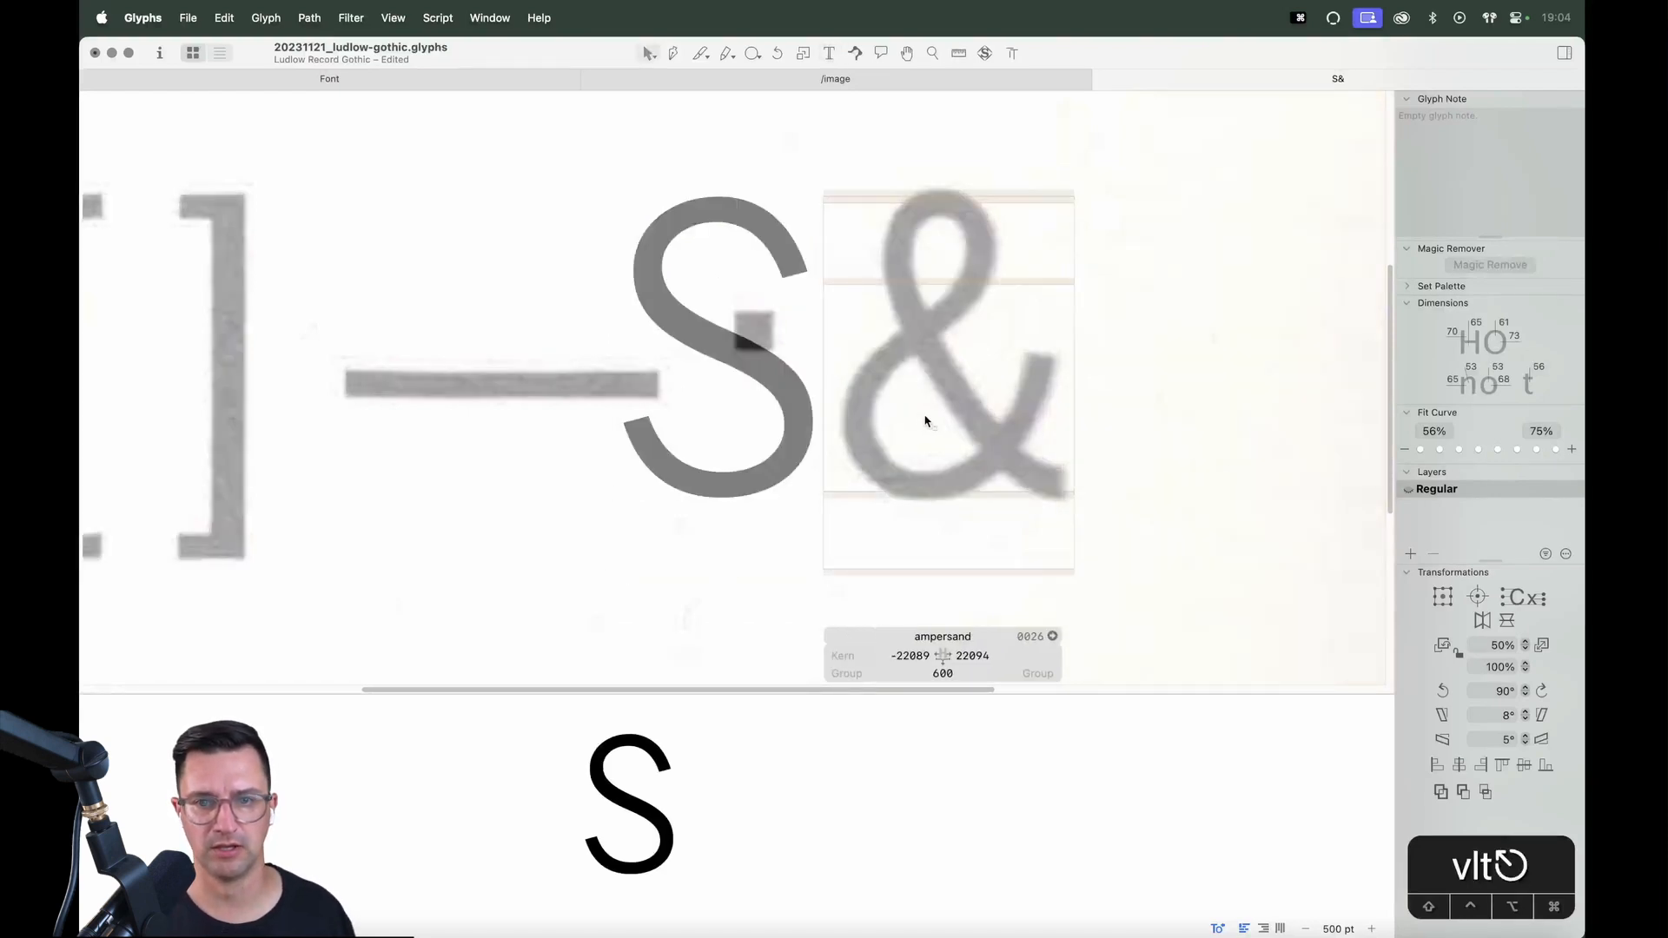
# Start the ampersand outline with three corner points around the lower end of its diagonal leg
pyautogui.press('space')
pyautogui.moveTo(1111, 380); pyautogui.dragTo(965, 391)
pyautogui.press('z')
pyautogui.moveTo(982, 176); pyautogui.dragTo(525, 713)
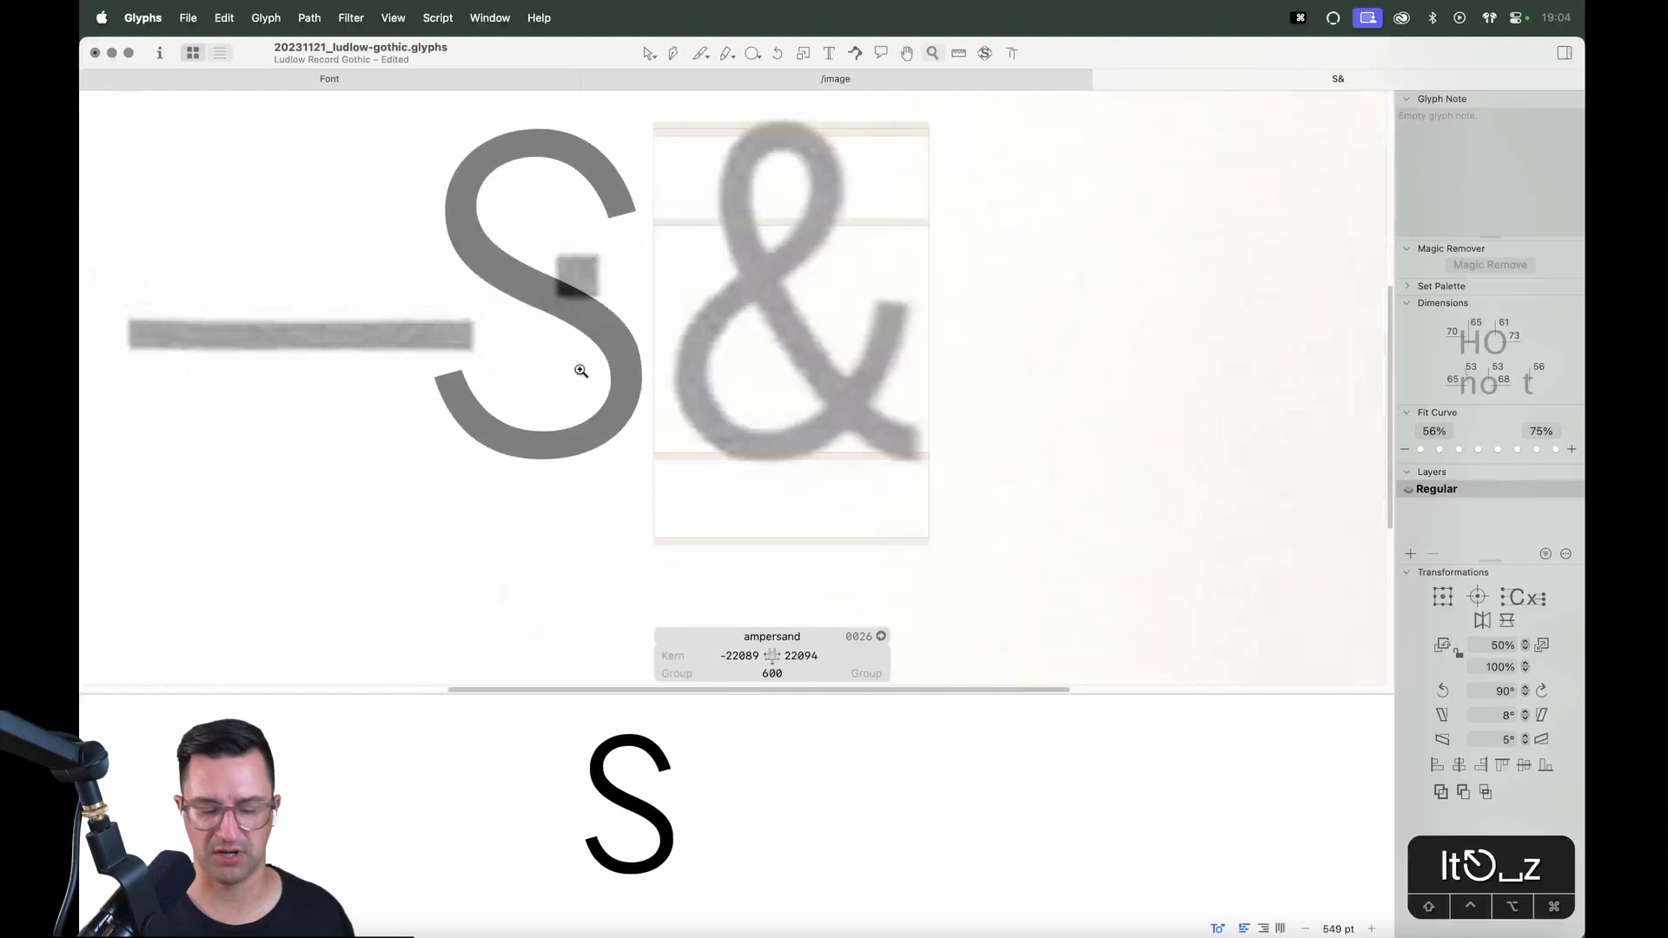
pyautogui.press('space')
pyautogui.moveTo(620, 360); pyautogui.dragTo(605, 464)
pyautogui.press('super+equal')
pyautogui.press('p')
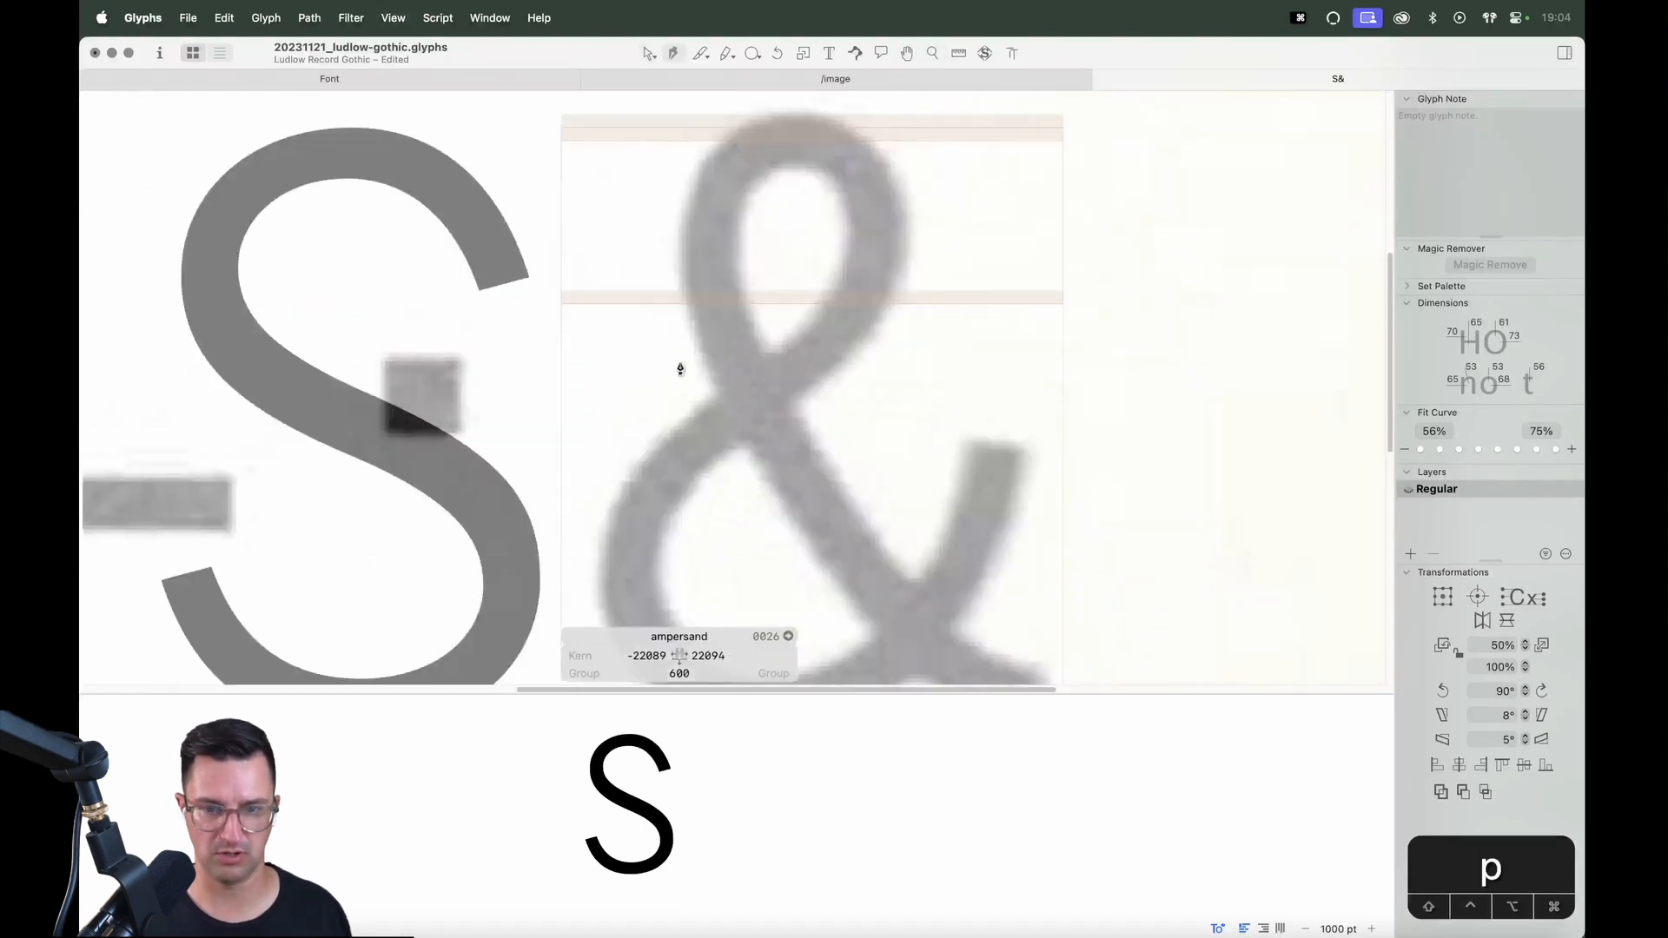
pyautogui.press('space')
pyautogui.scroll(-5, 946, 490)
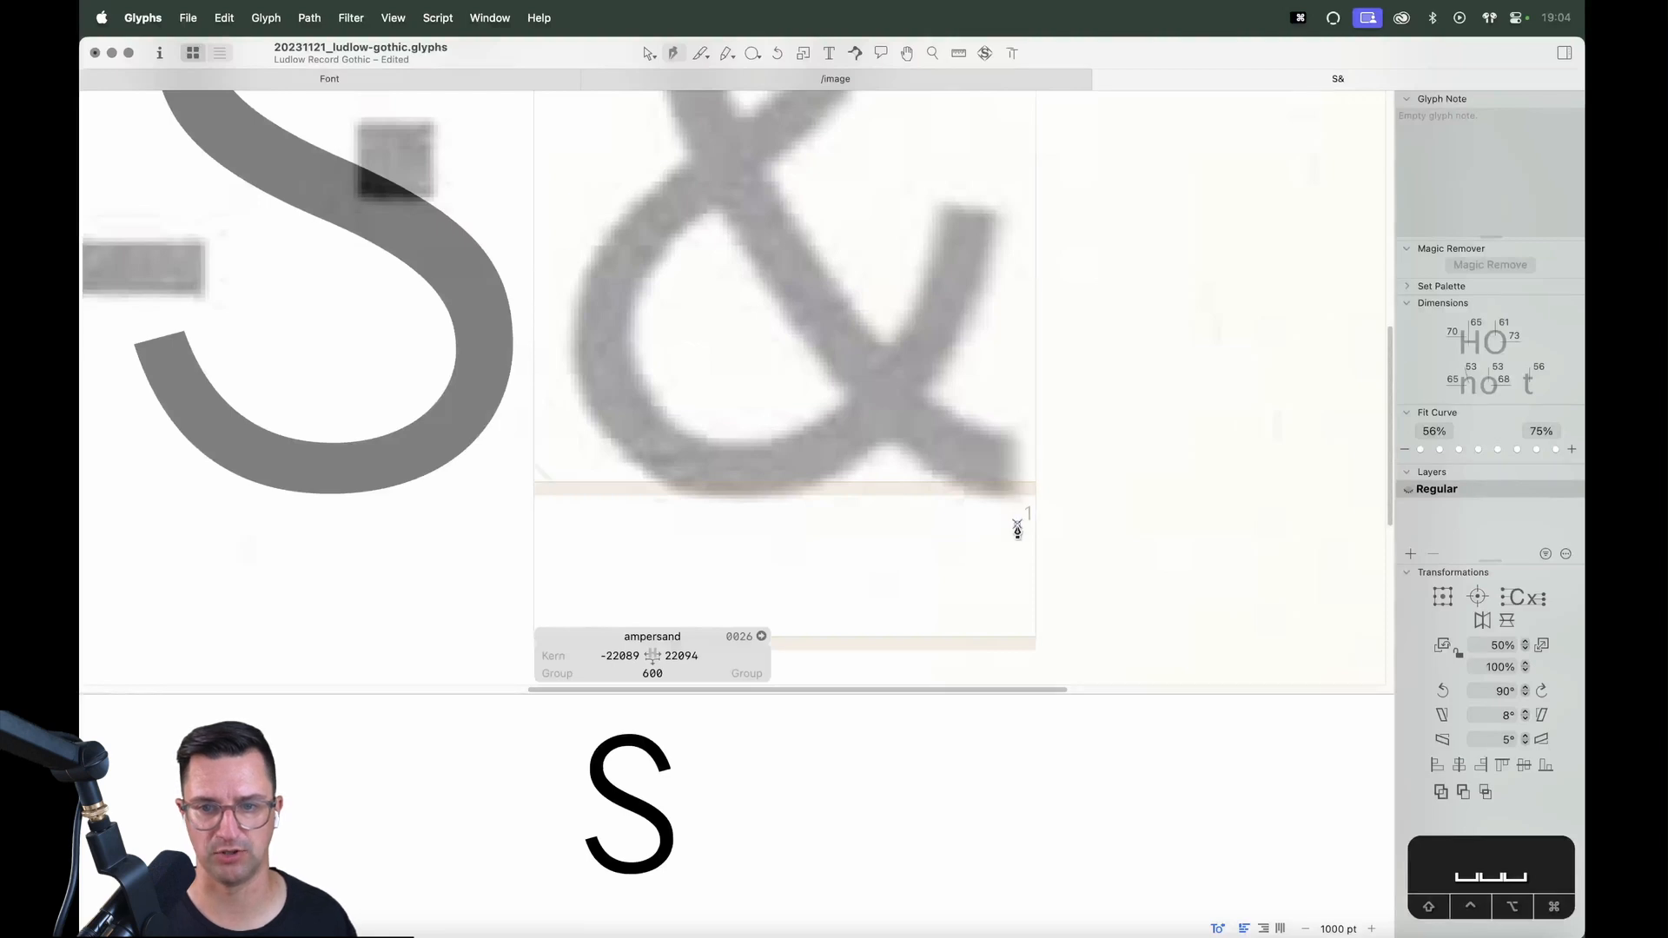
pyautogui.moveTo(1017, 520); pyautogui.dragTo(1017, 407)
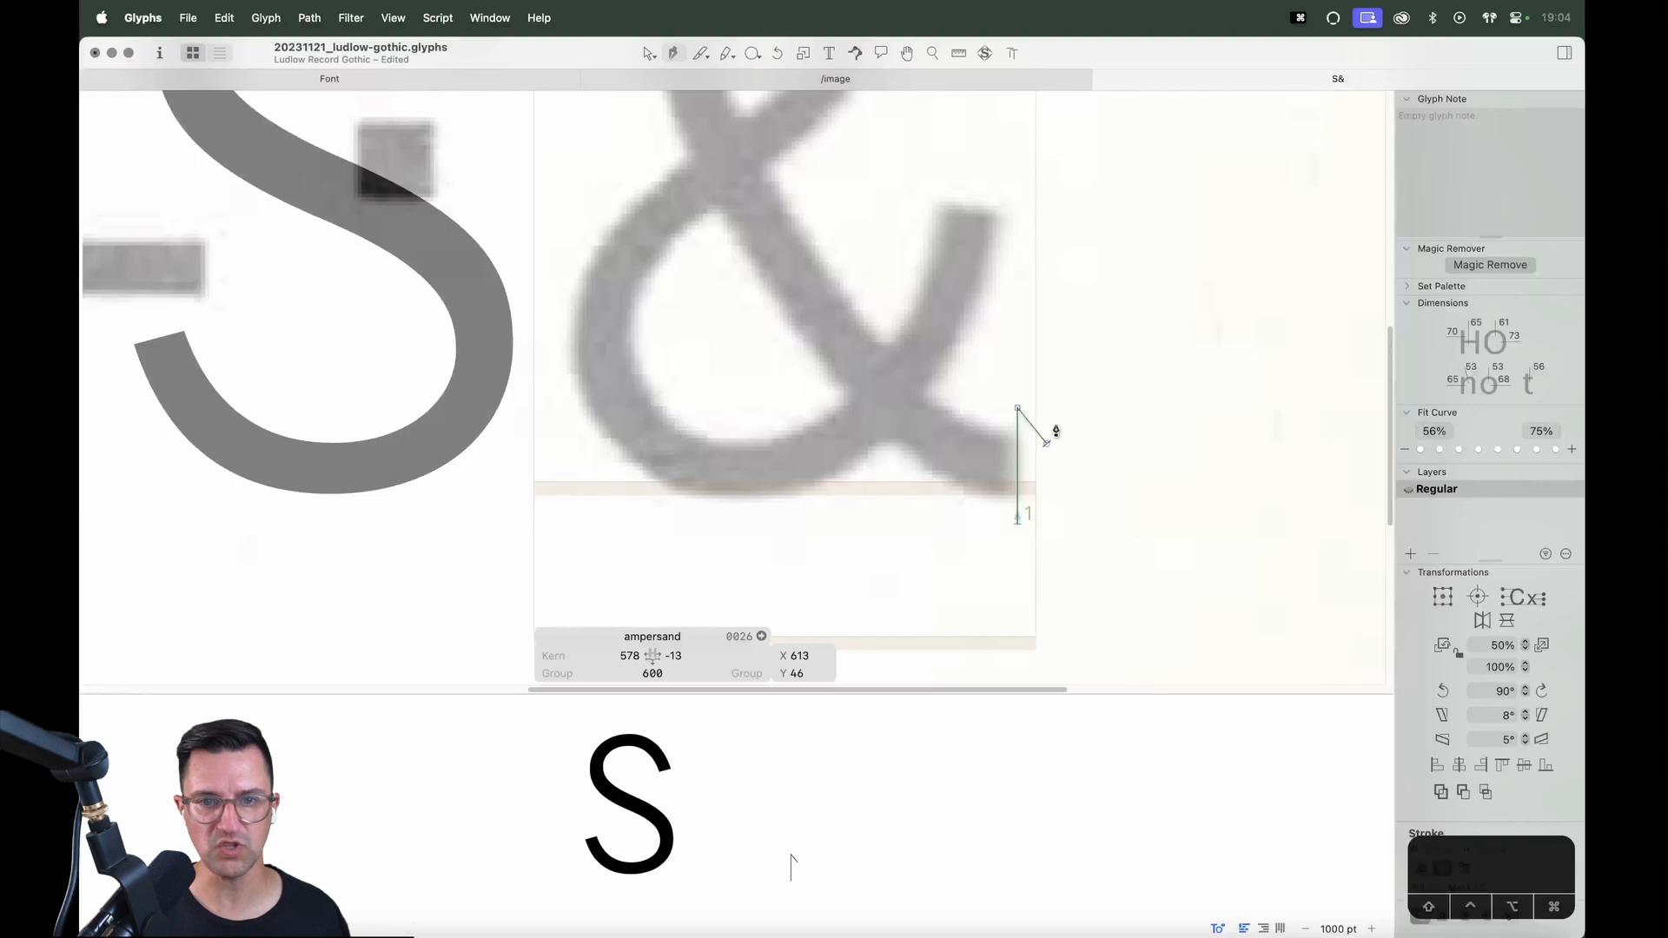
# Continue the outline with corner points at the left, top and right extremes of the upper loop's inner edge
pyautogui.press('space')
pyautogui.moveTo(858, 312); pyautogui.dragTo(890, 450)
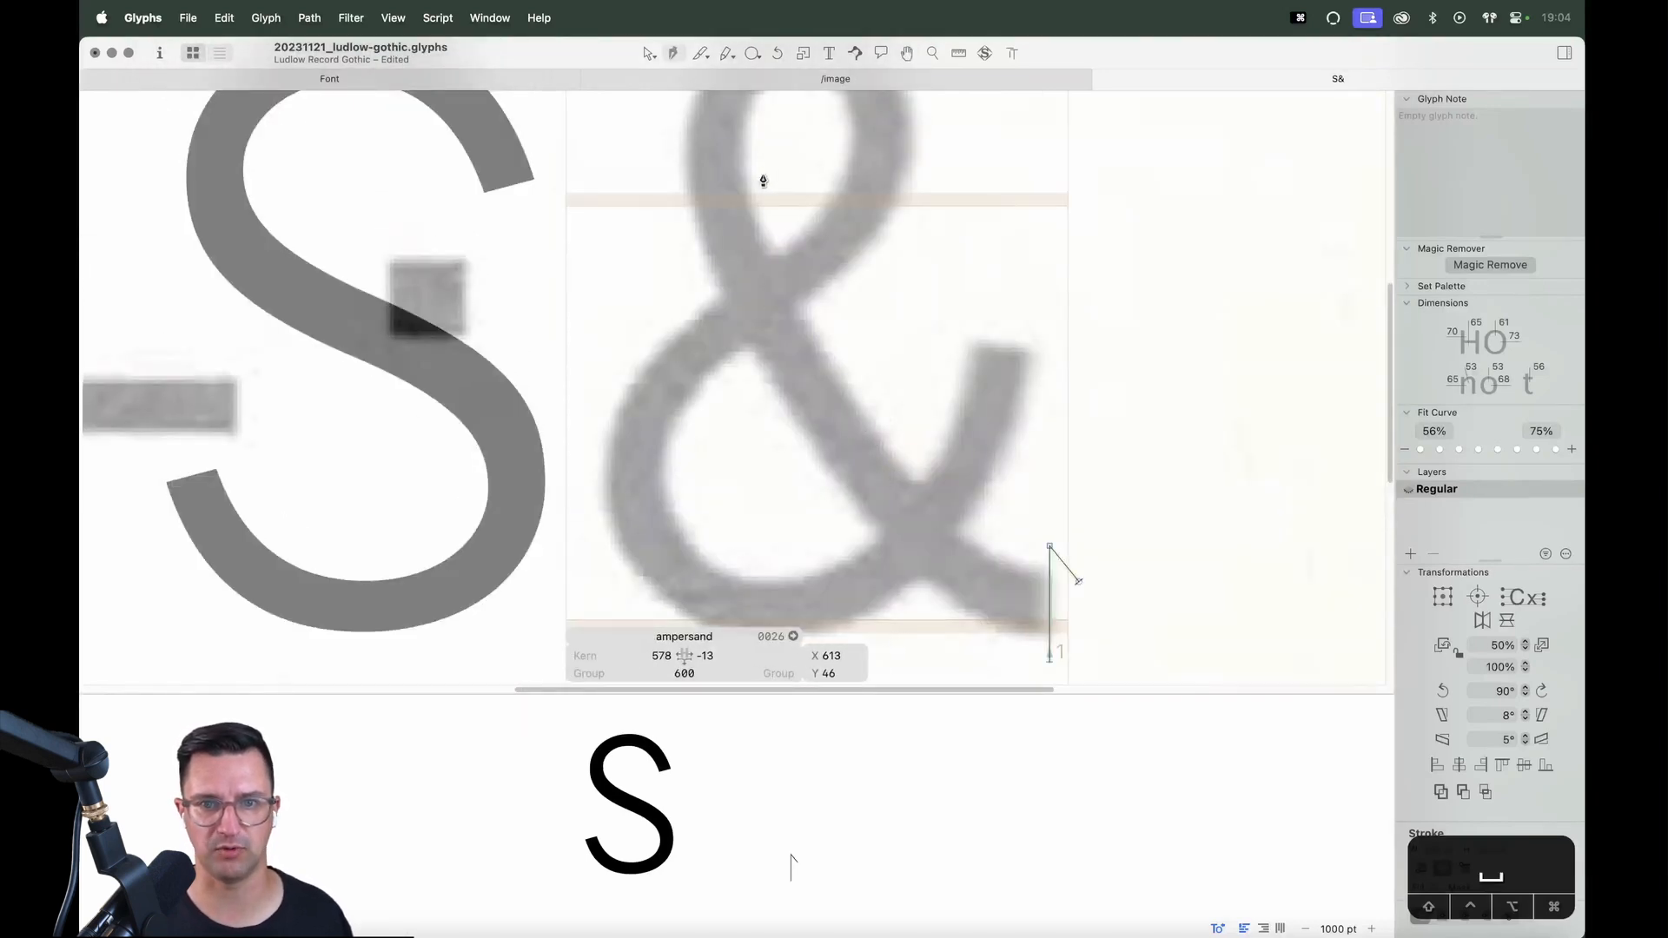
pyautogui.press('space')
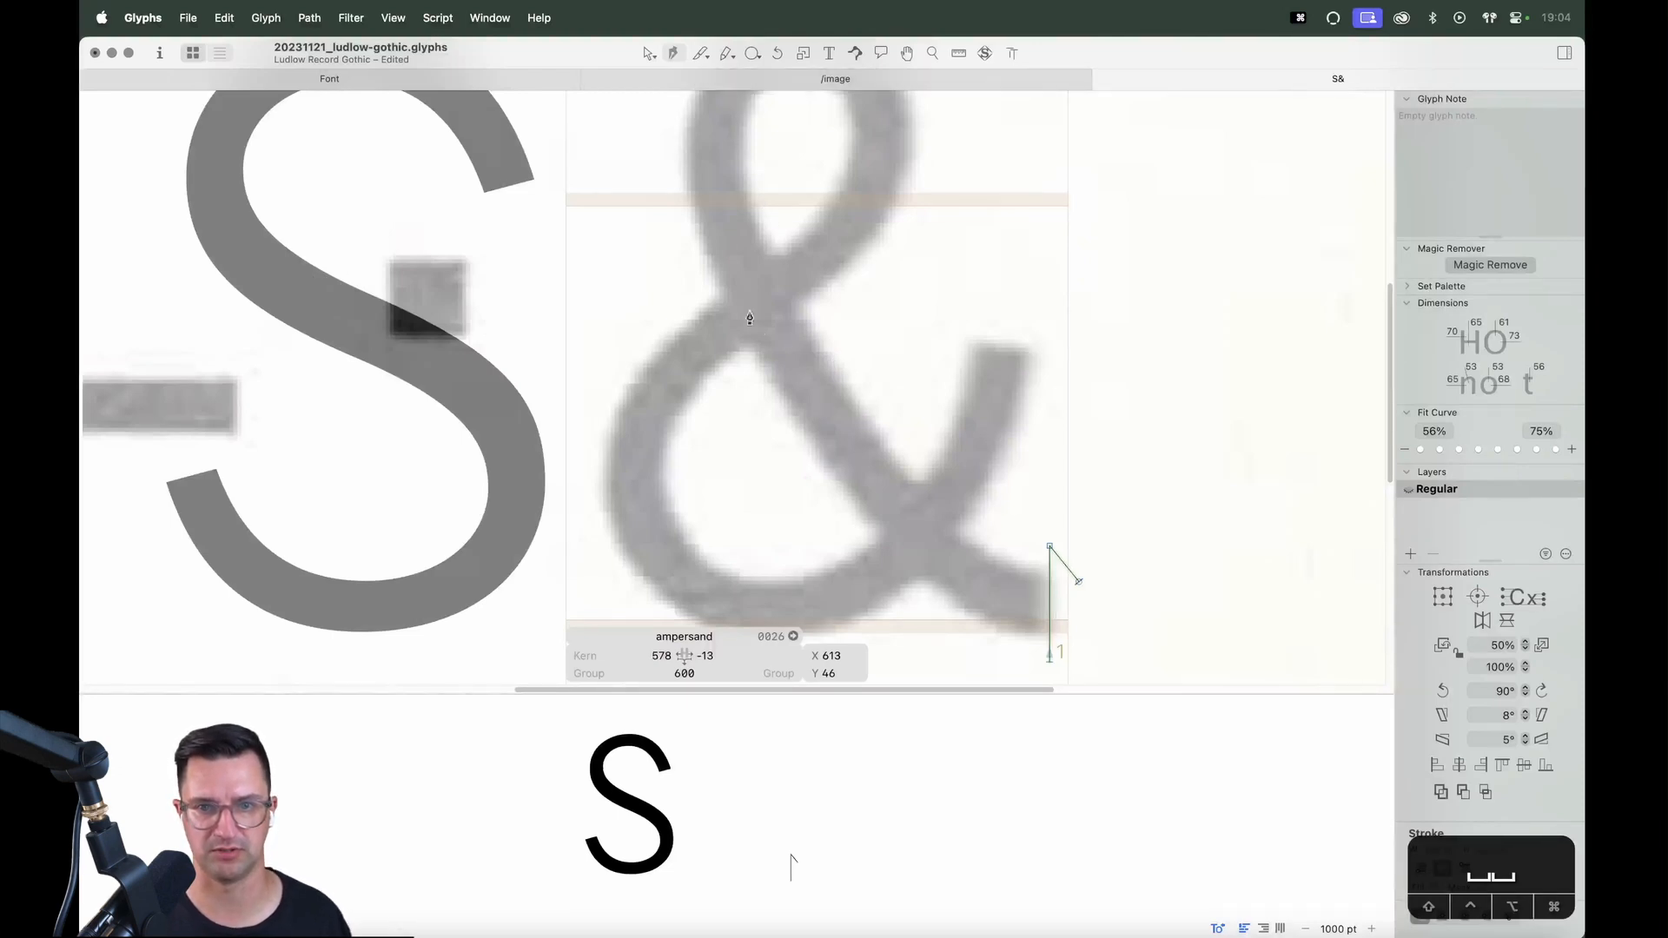
pyautogui.press('space')
pyautogui.moveTo(748, 226); pyautogui.dragTo(782, 339)
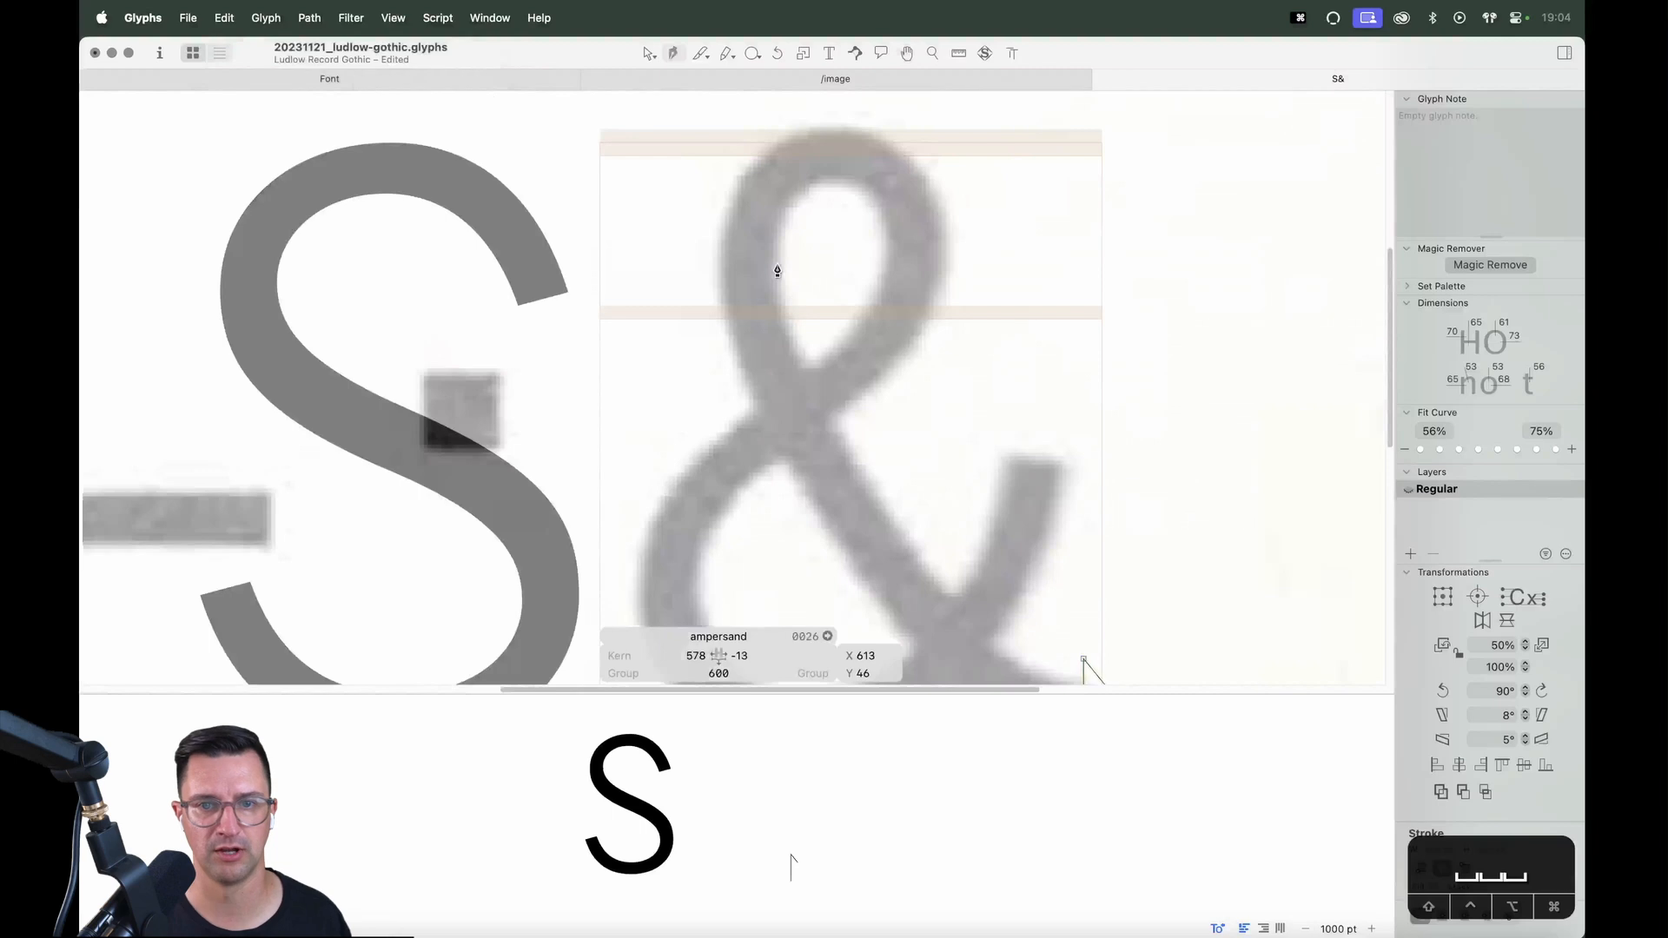
pyautogui.click(775, 262)
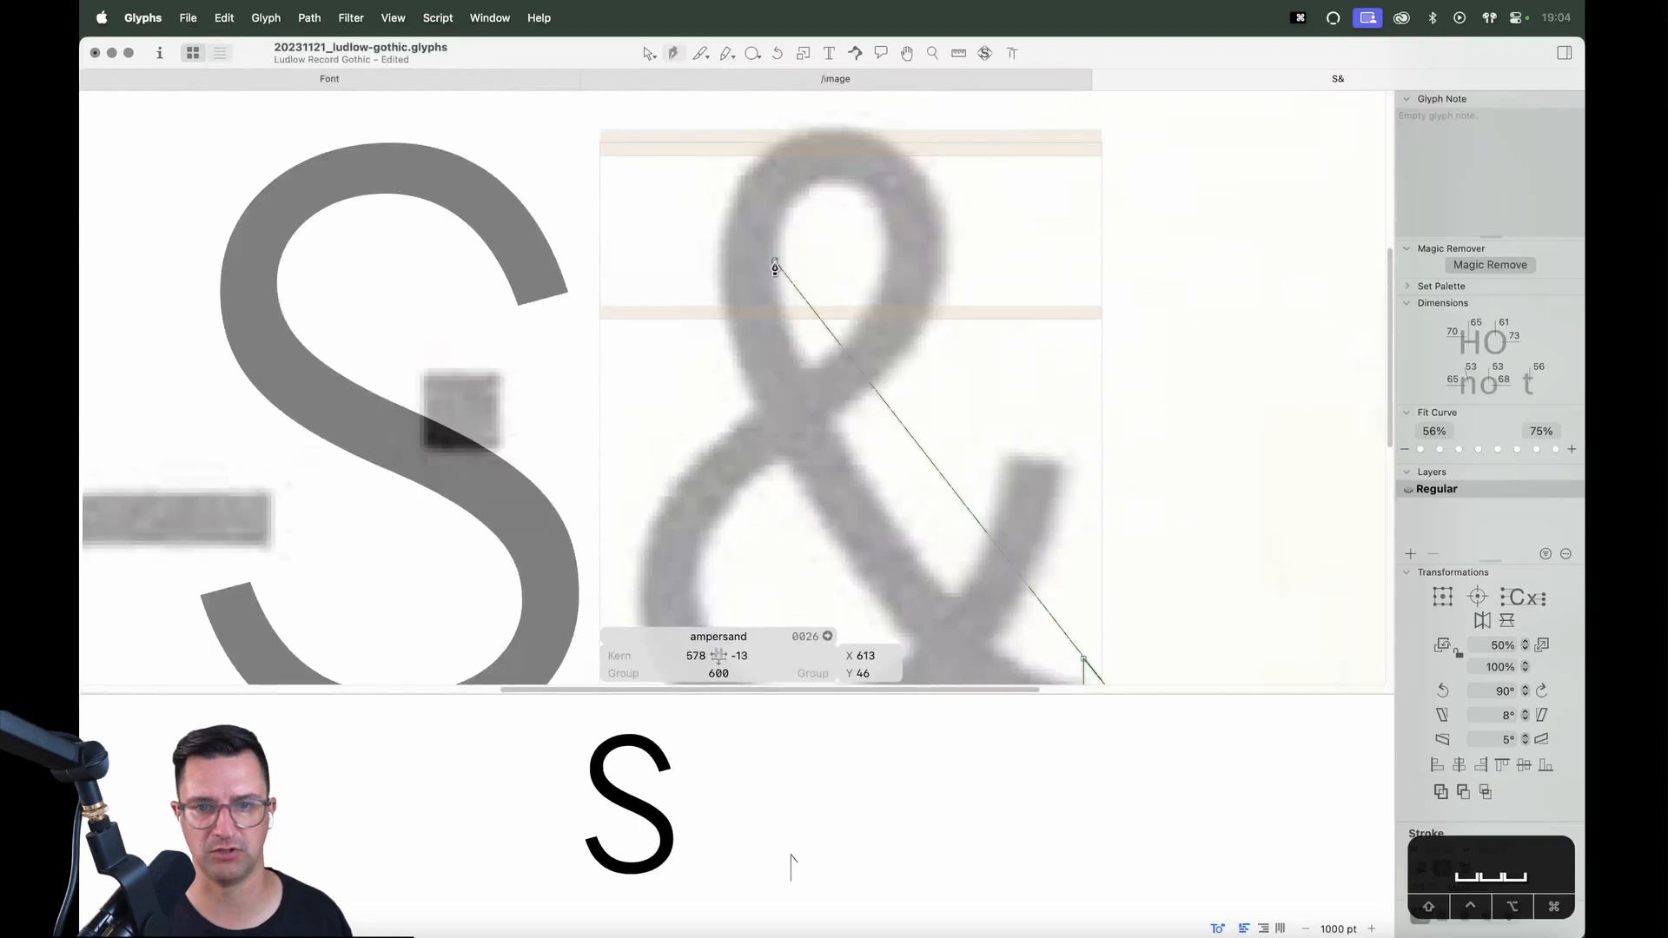
pyautogui.click(832, 181)
pyautogui.click(888, 249)
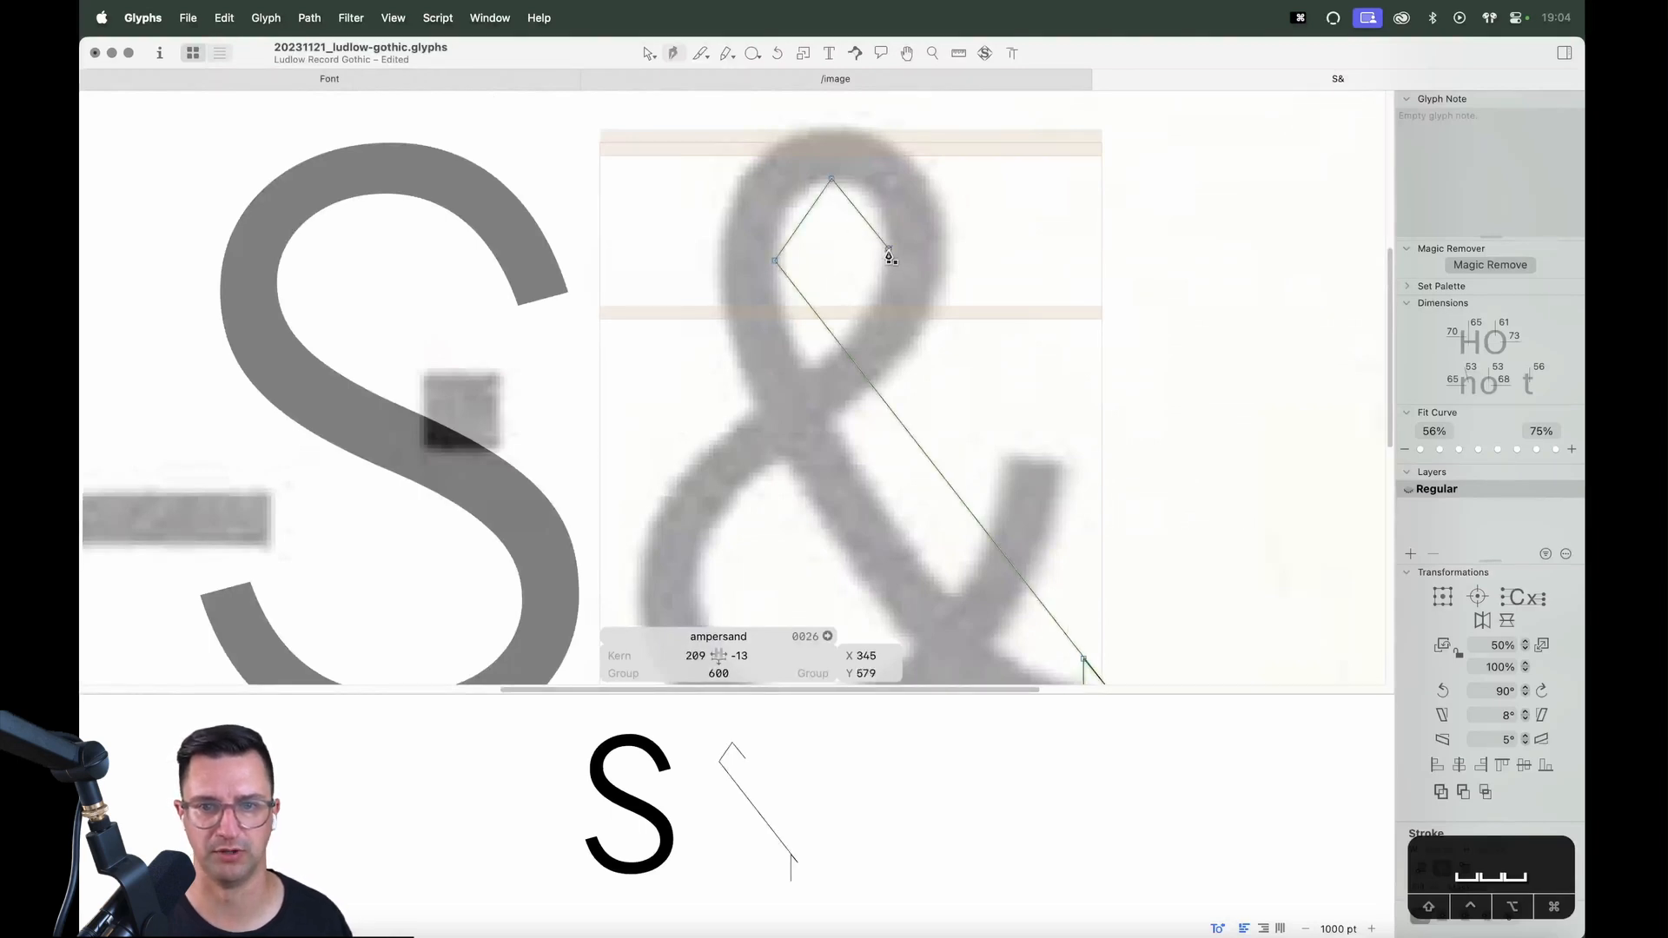
# Continue the outline along the lower bowl's outer left and bottom extremes, then place four points around the end of the short arm
pyautogui.press('space')
pyautogui.moveTo(795, 488); pyautogui.dragTo(840, 299)
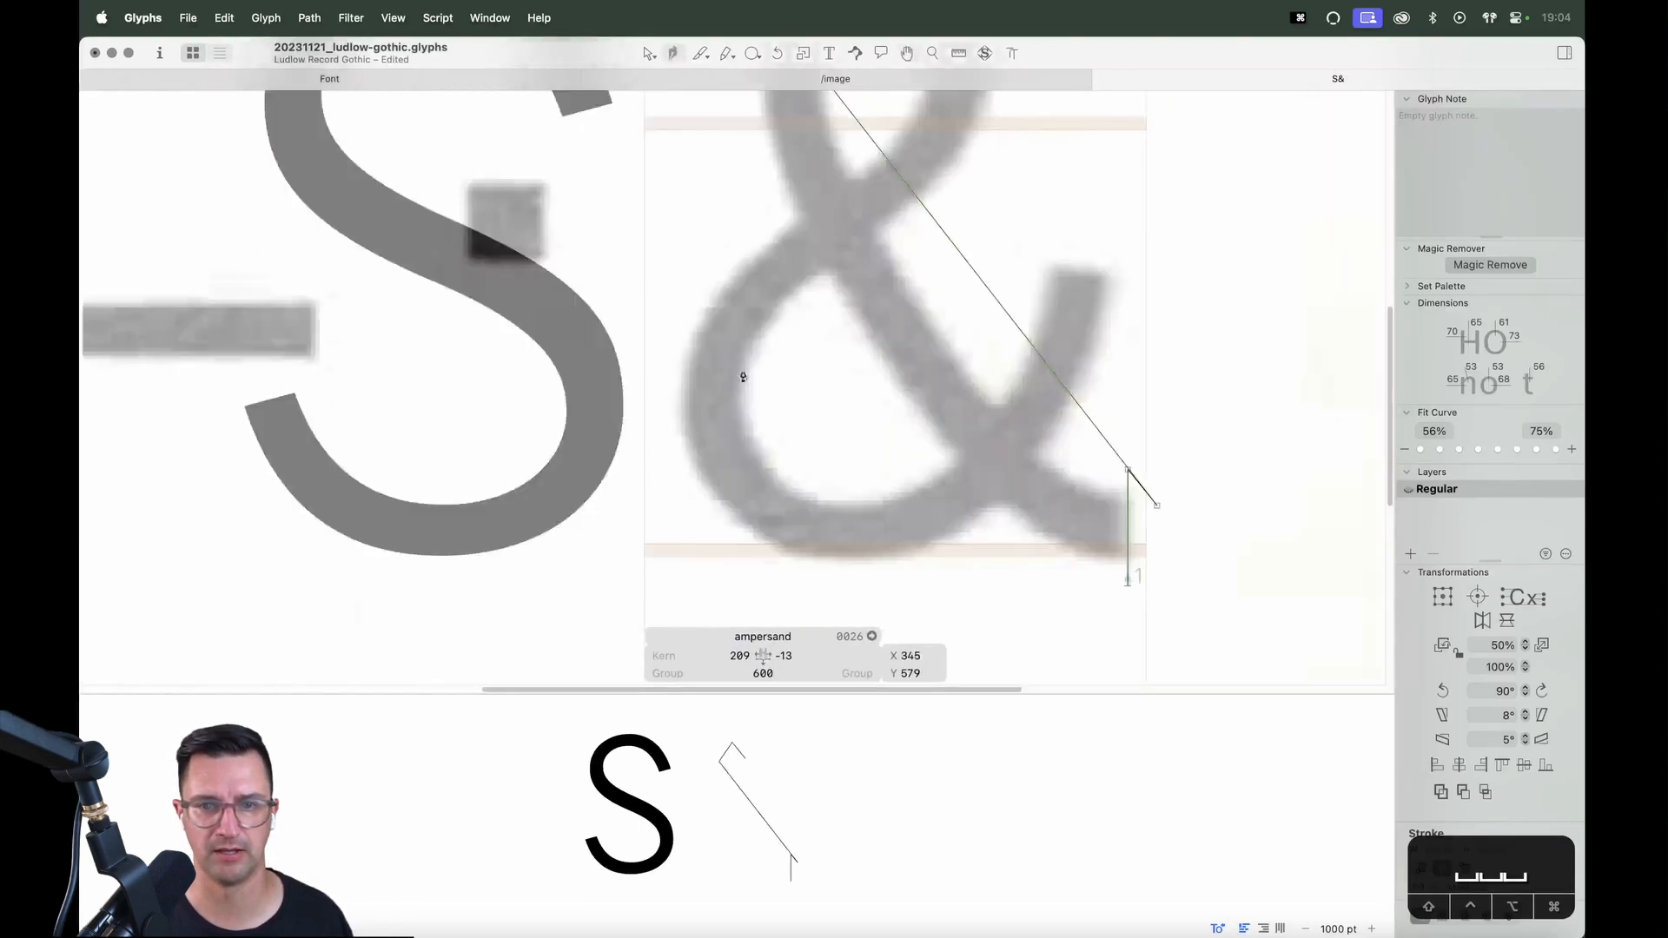
pyautogui.click(685, 413)
pyautogui.click(845, 561)
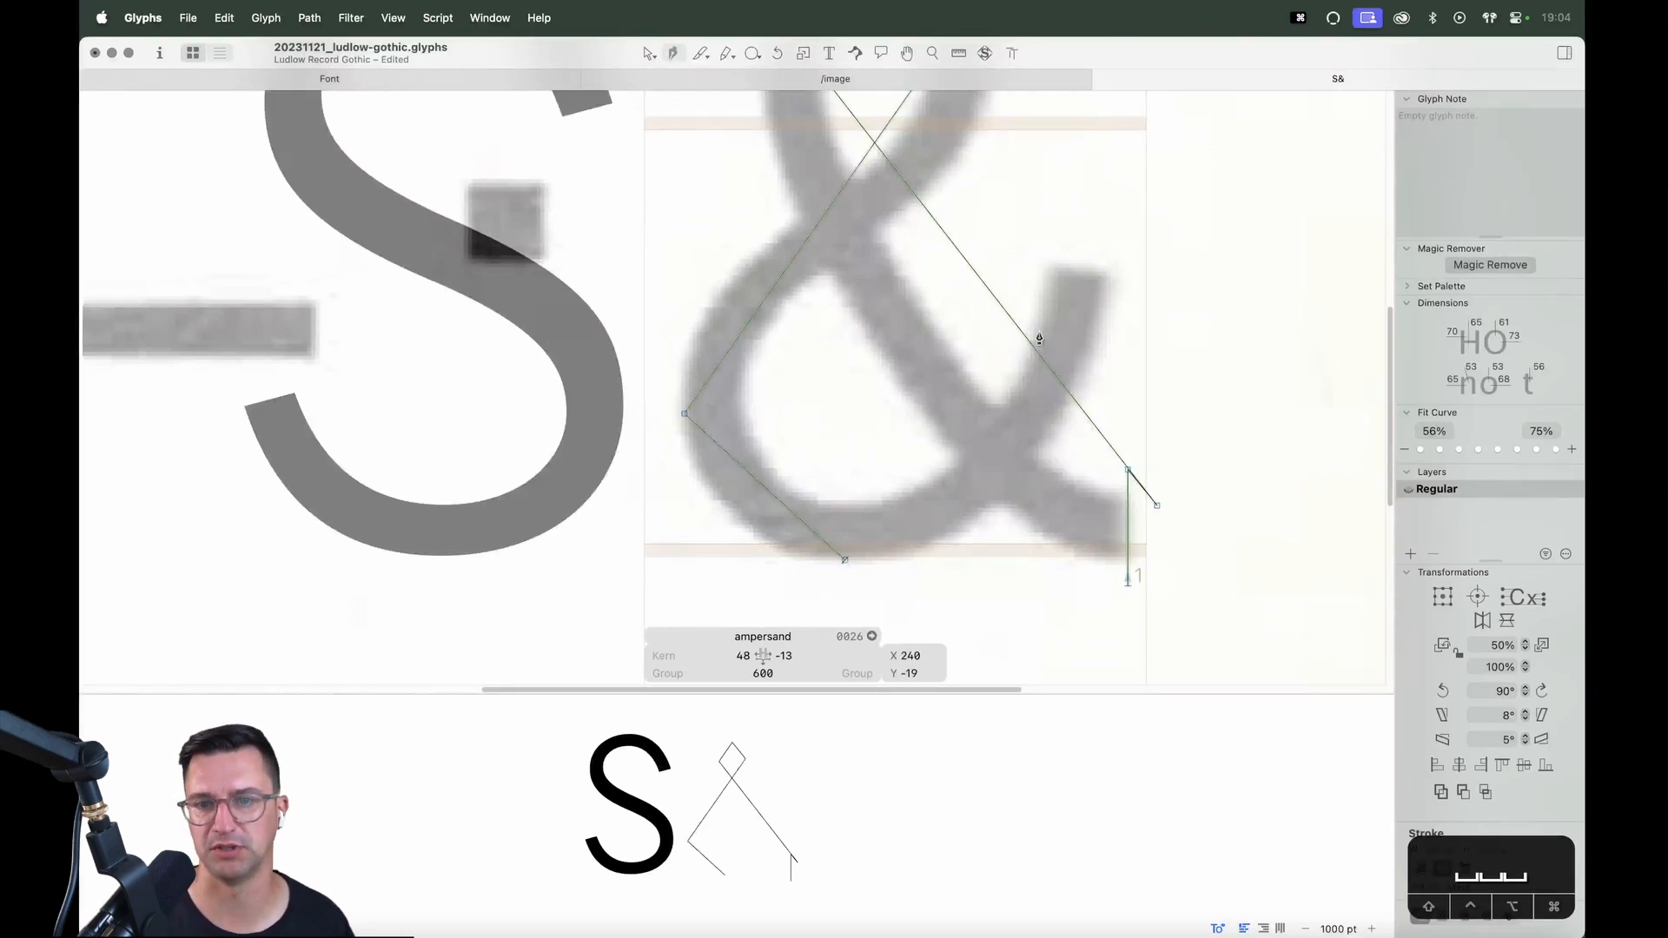
pyautogui.click(1113, 233)
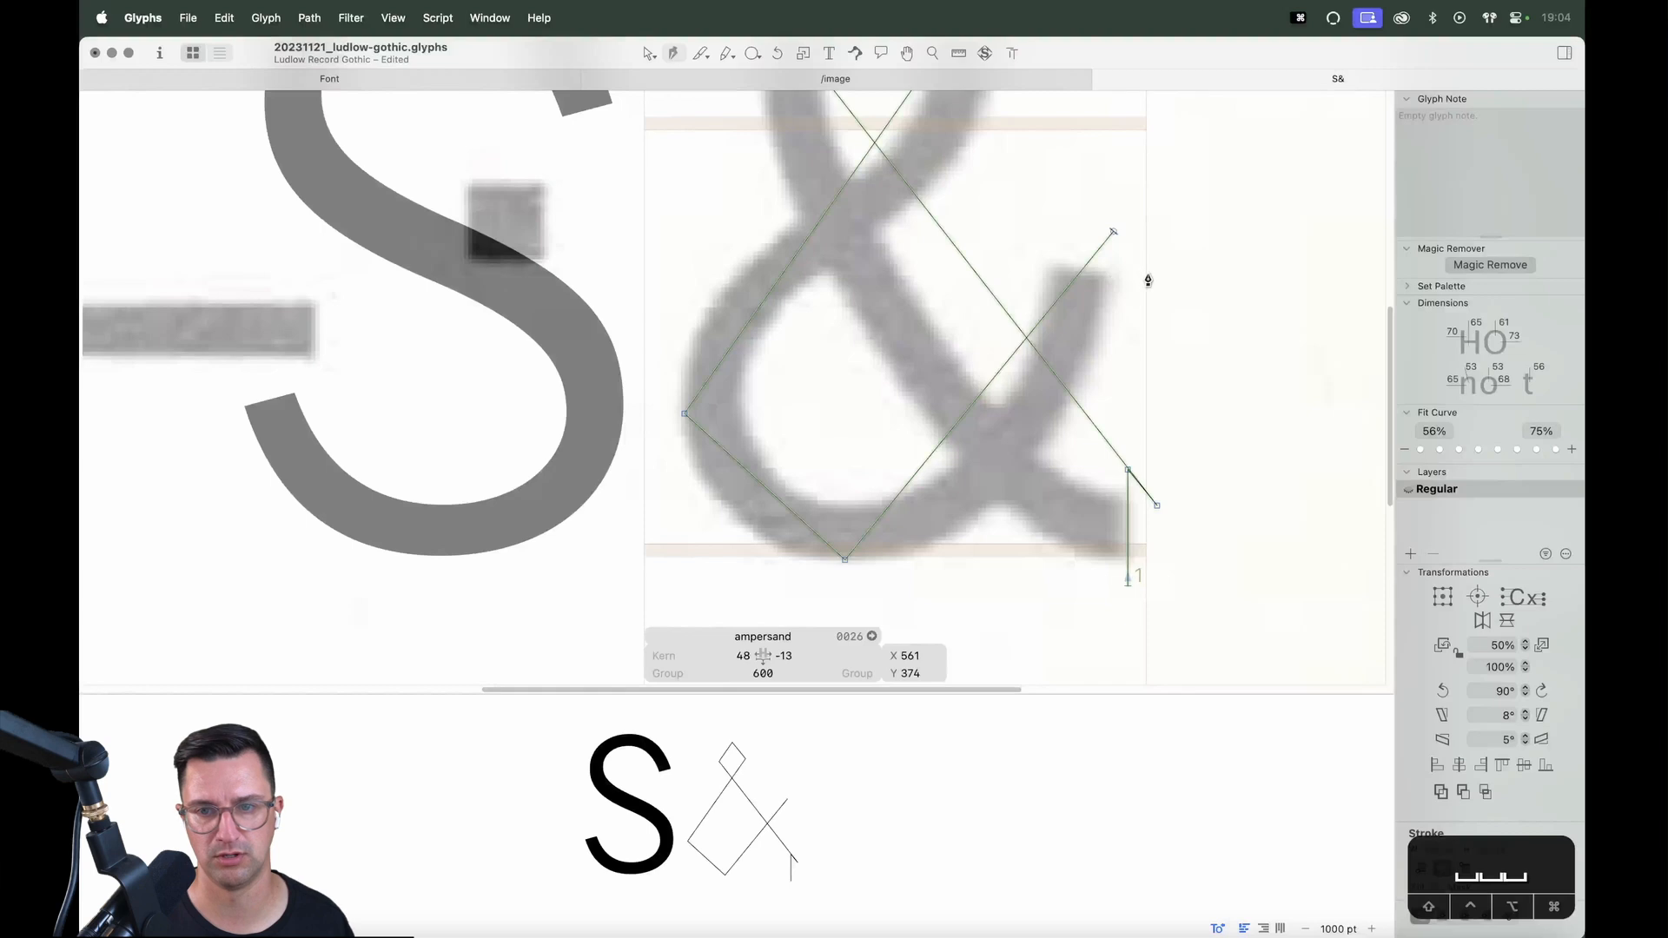
pyautogui.click(1147, 272)
pyautogui.click(1025, 263)
pyautogui.click(1062, 227)
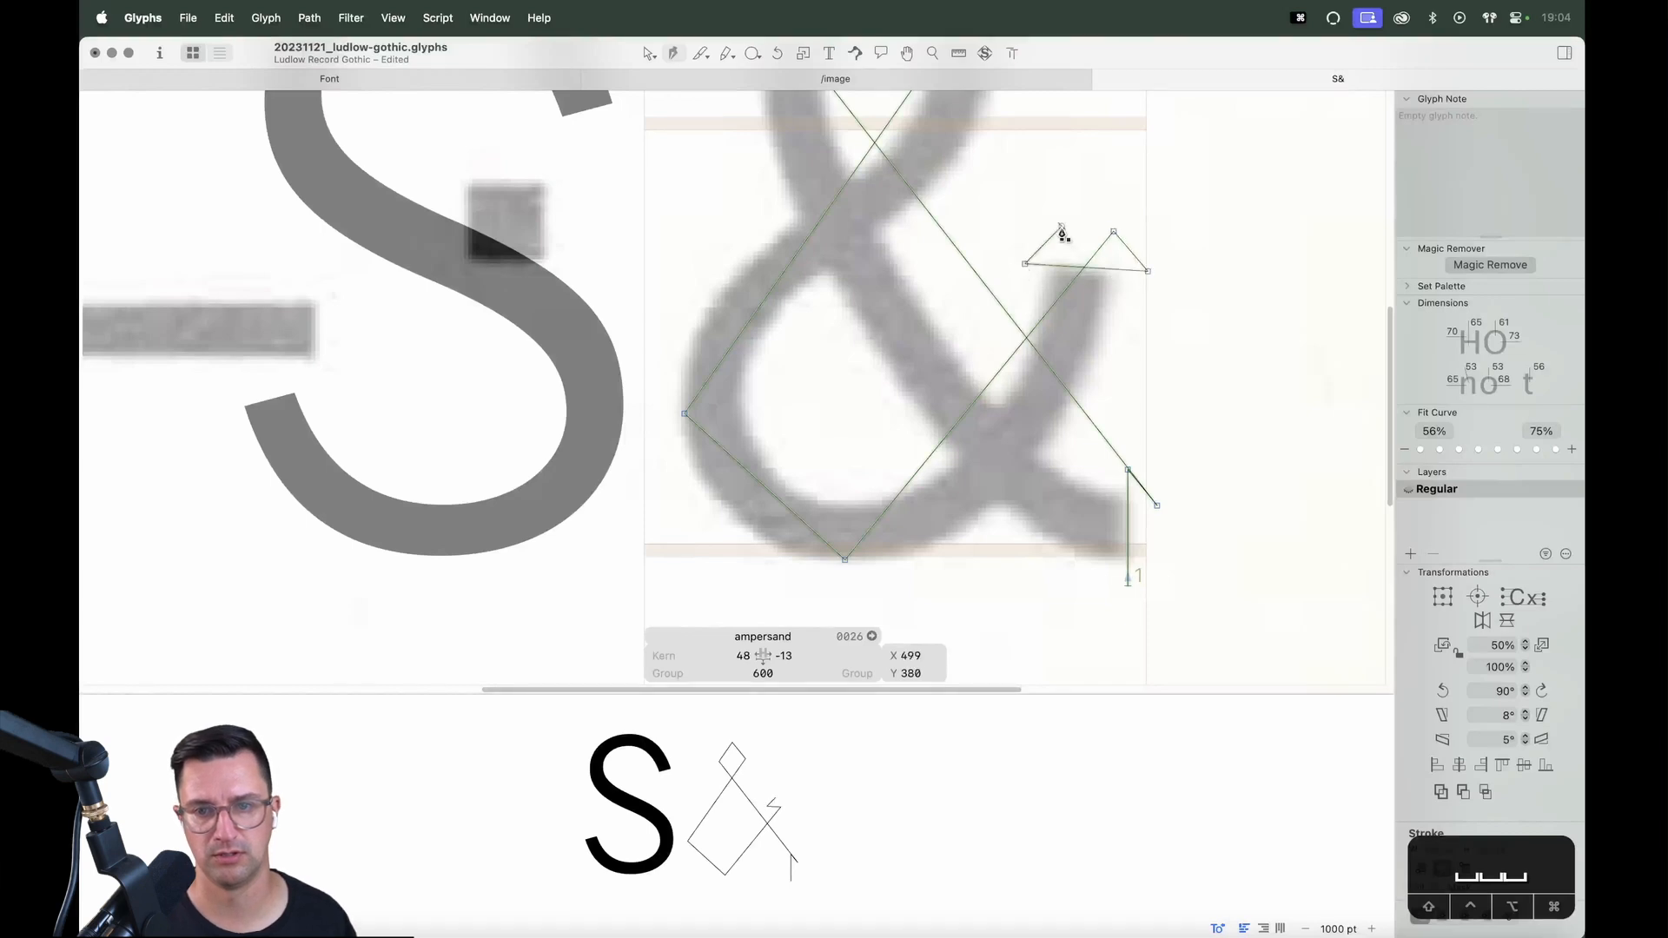
# Place points at the lower bowl's inner bottom and left extremes and at the upper loop's outer right, top and left extremes
pyautogui.click(852, 505)
pyautogui.click(742, 407)
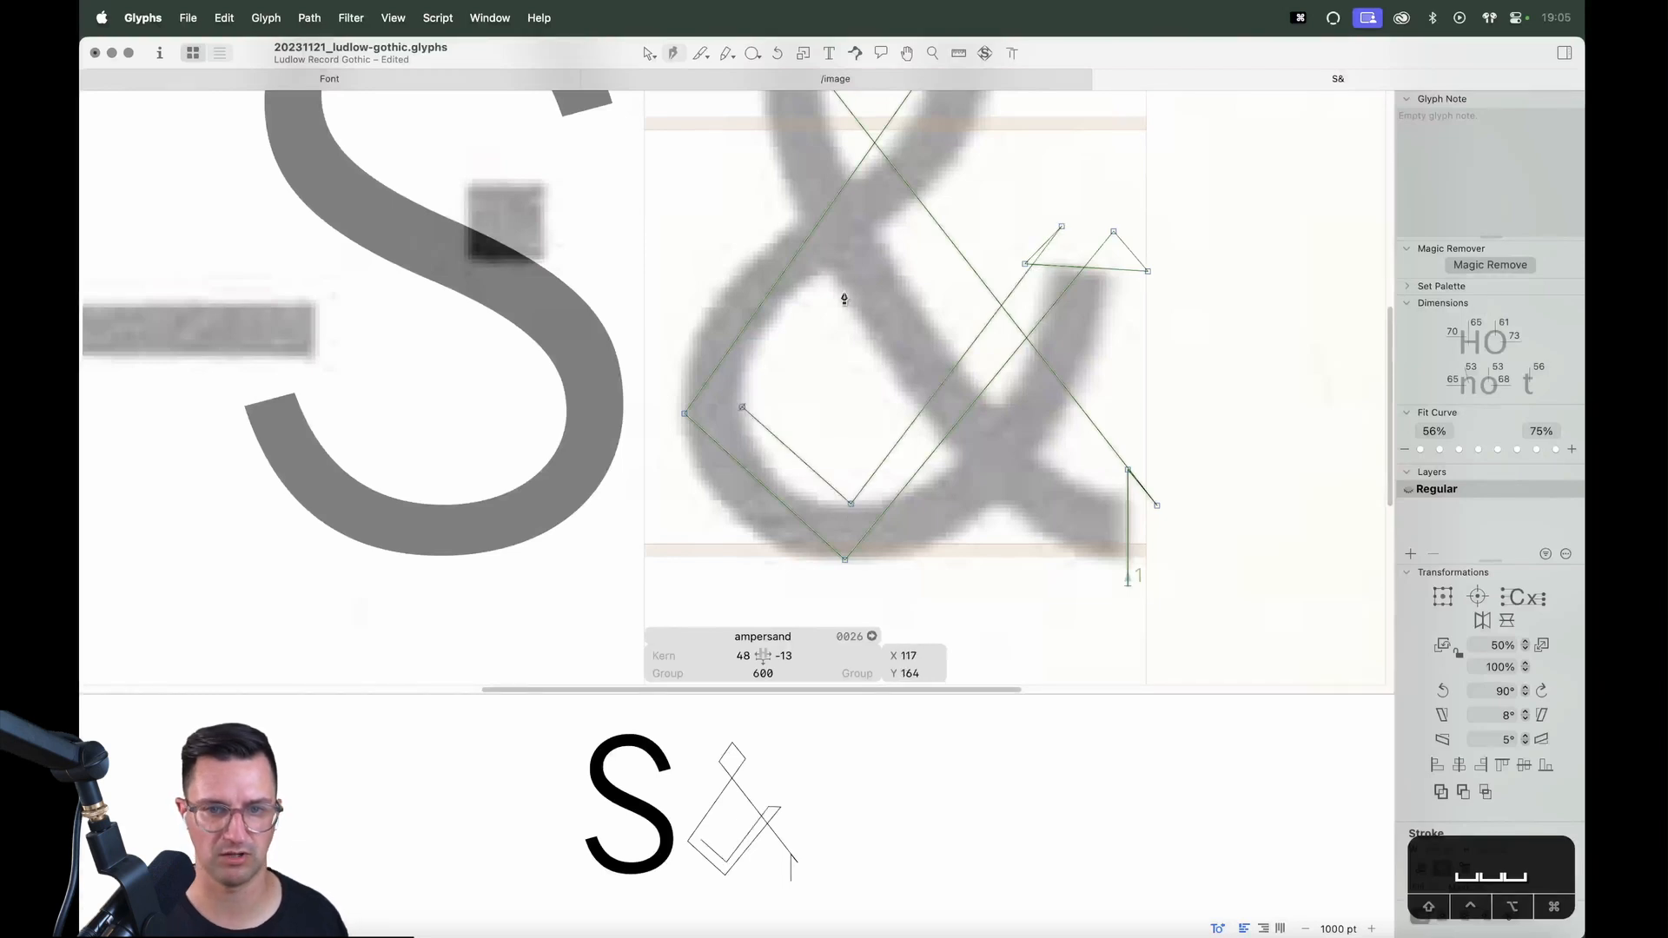
pyautogui.scroll(5, 942, 276)
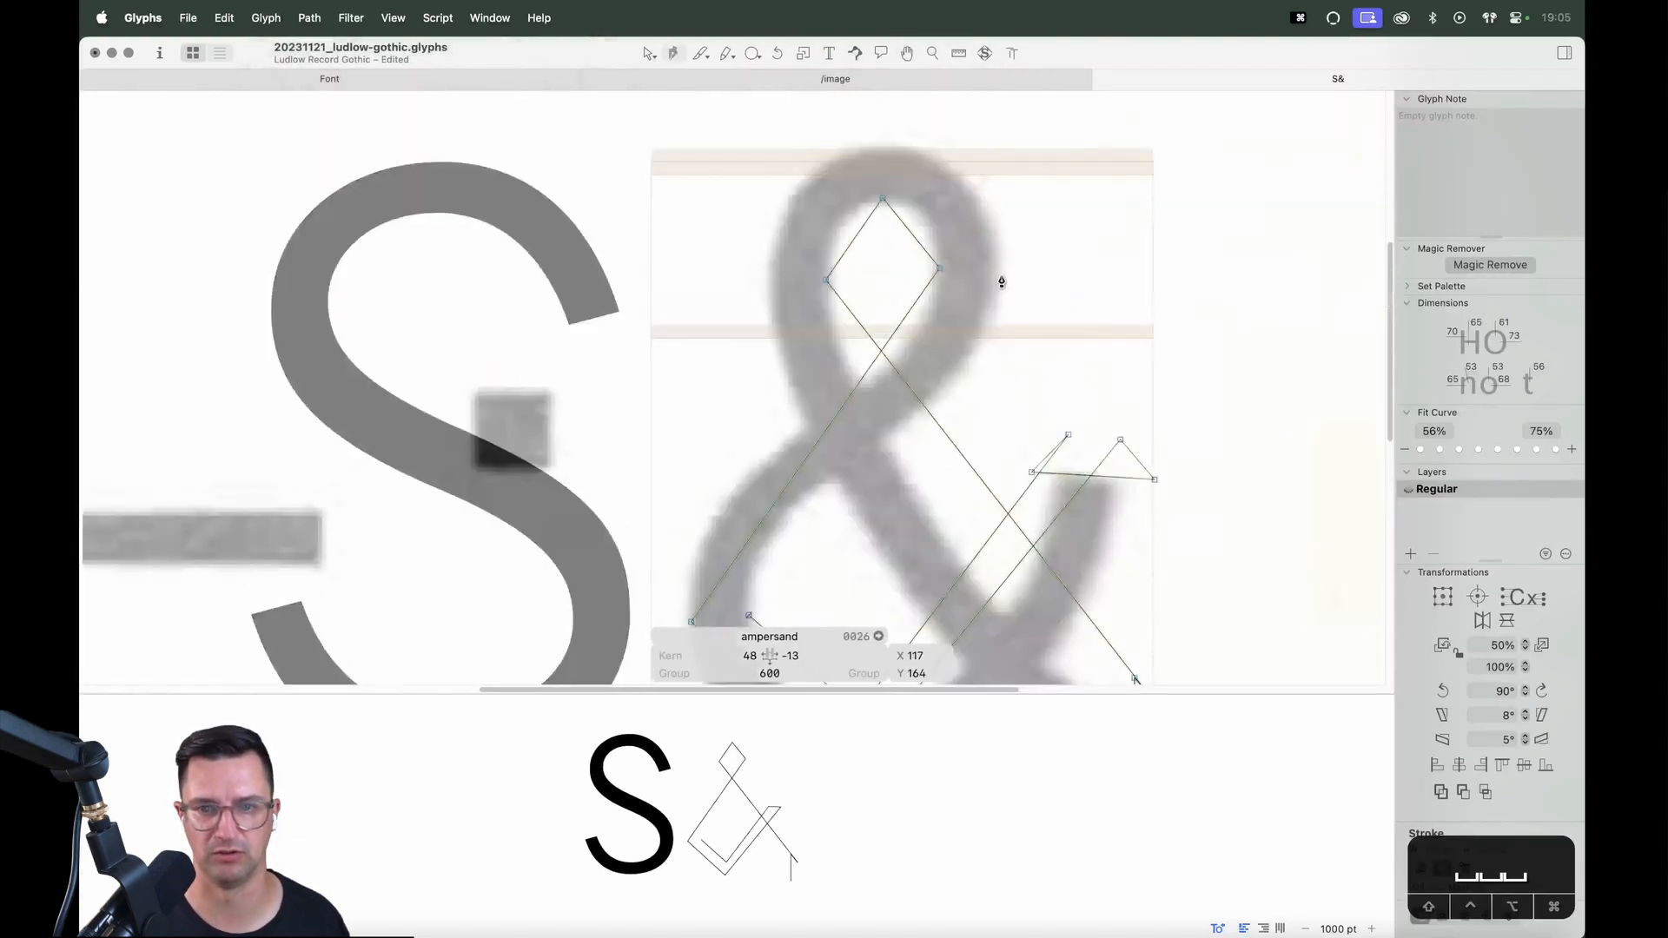
pyautogui.click(888, 146)
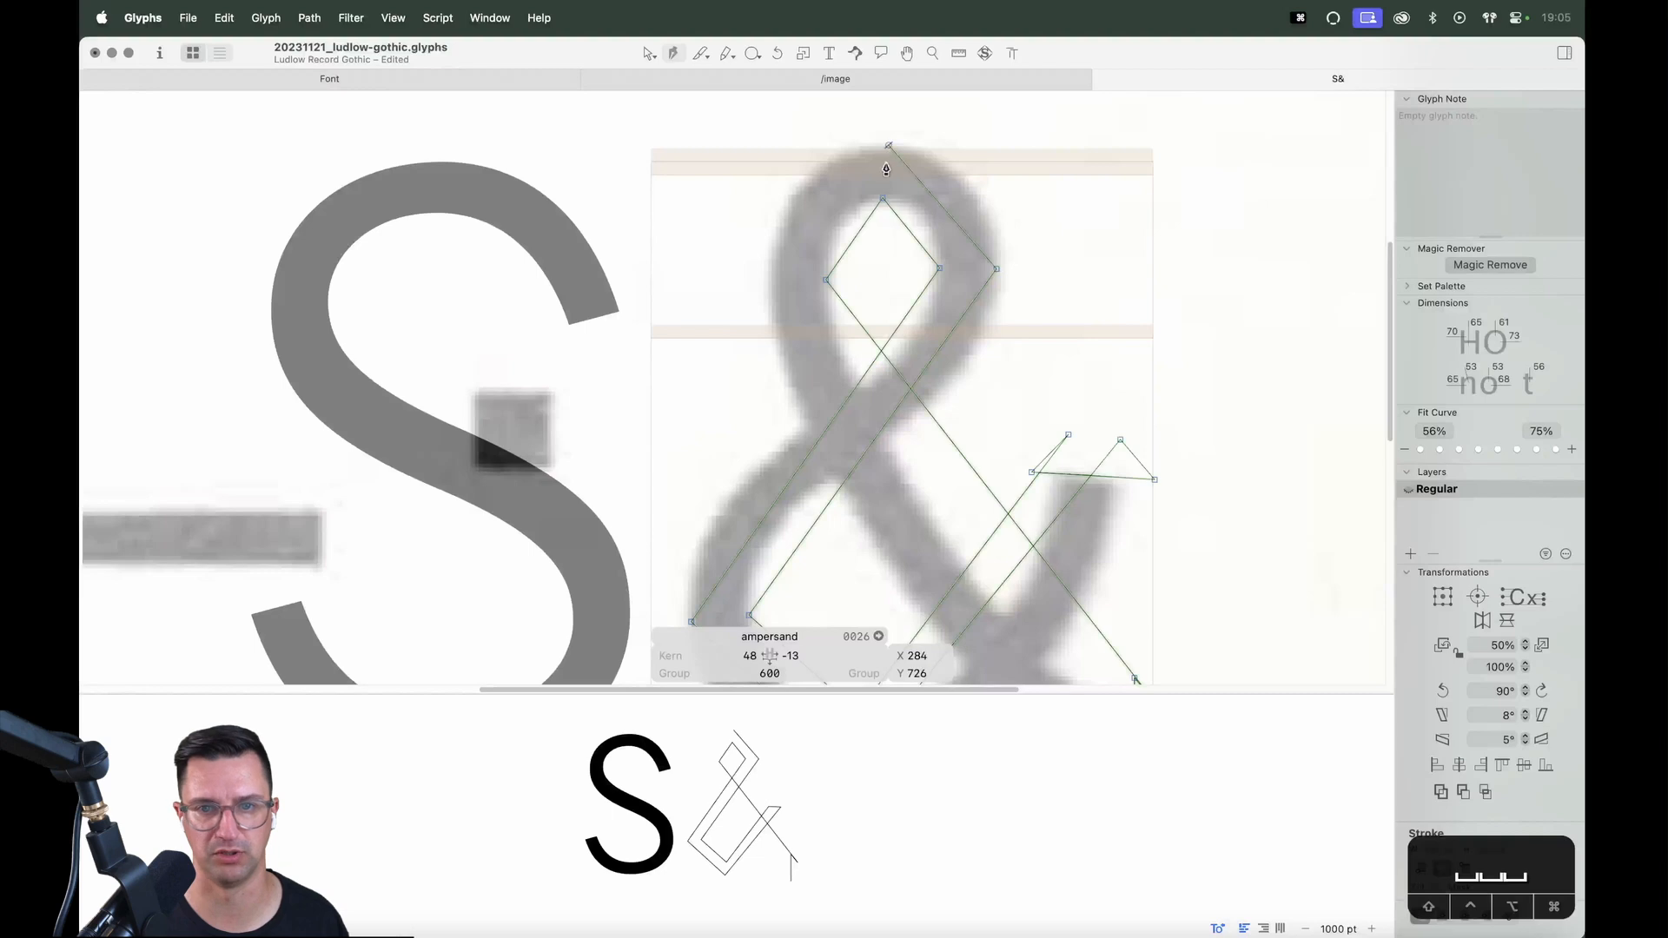
pyautogui.click(769, 283)
# Close the outline at the diagonal leg's end and raise the leg's upper corner point to Y 126
pyautogui.press('space')
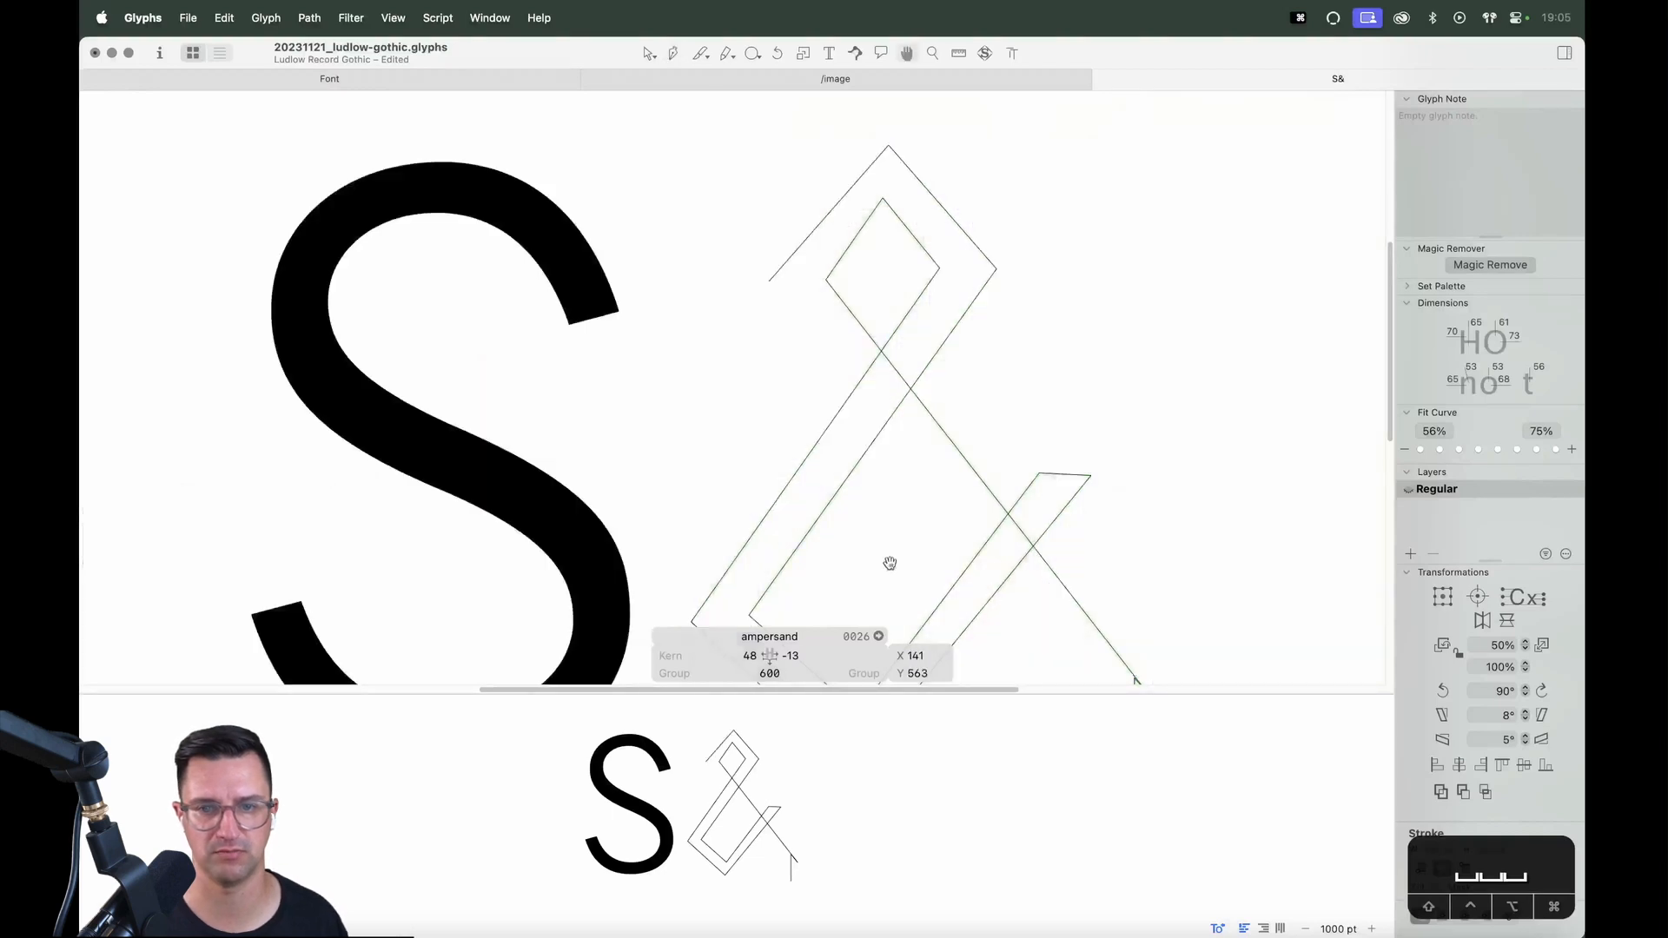
pyautogui.moveTo(890, 562); pyautogui.dragTo(851, 312)
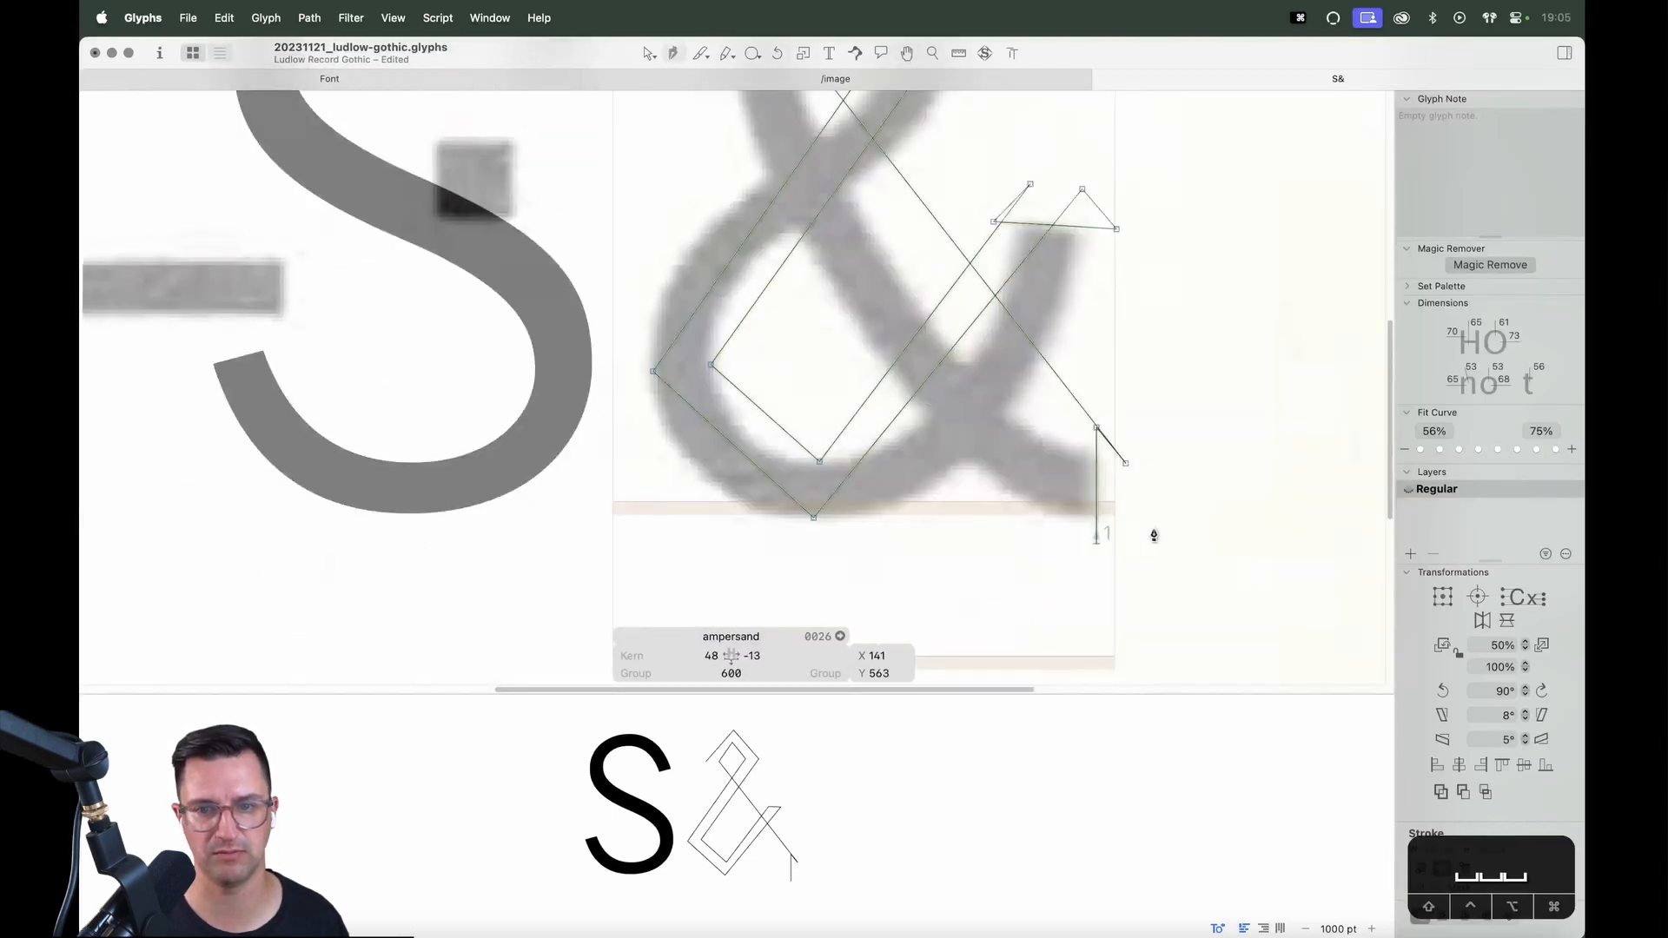
pyautogui.click(1119, 514)
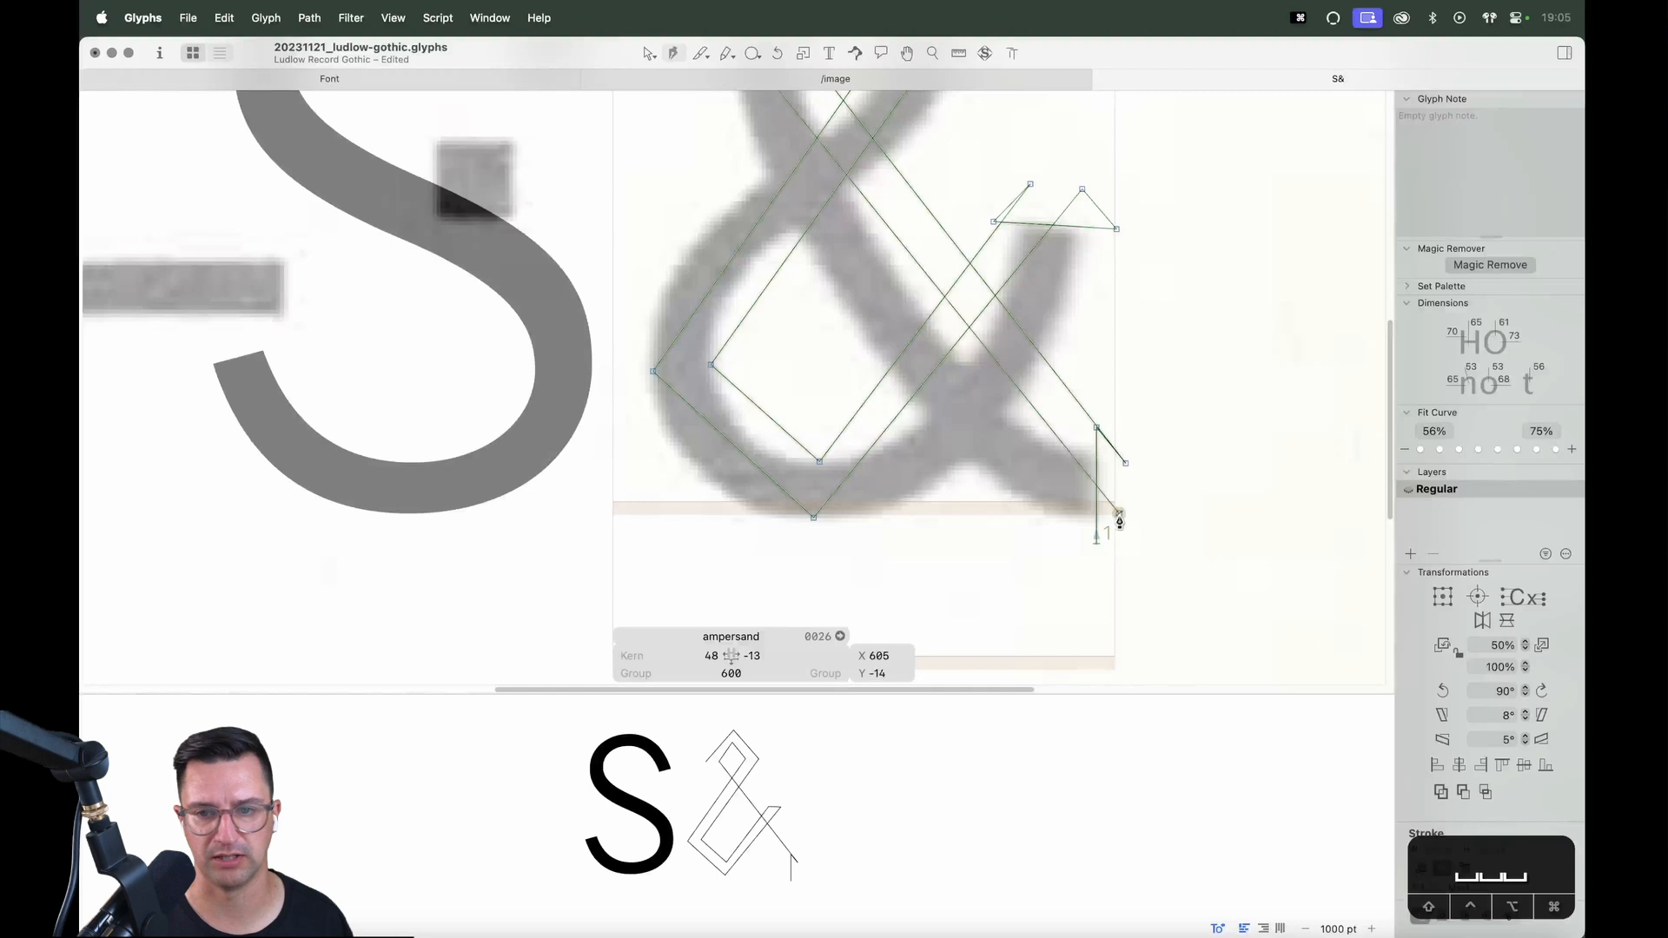
pyautogui.click(1096, 542)
pyautogui.press('v')
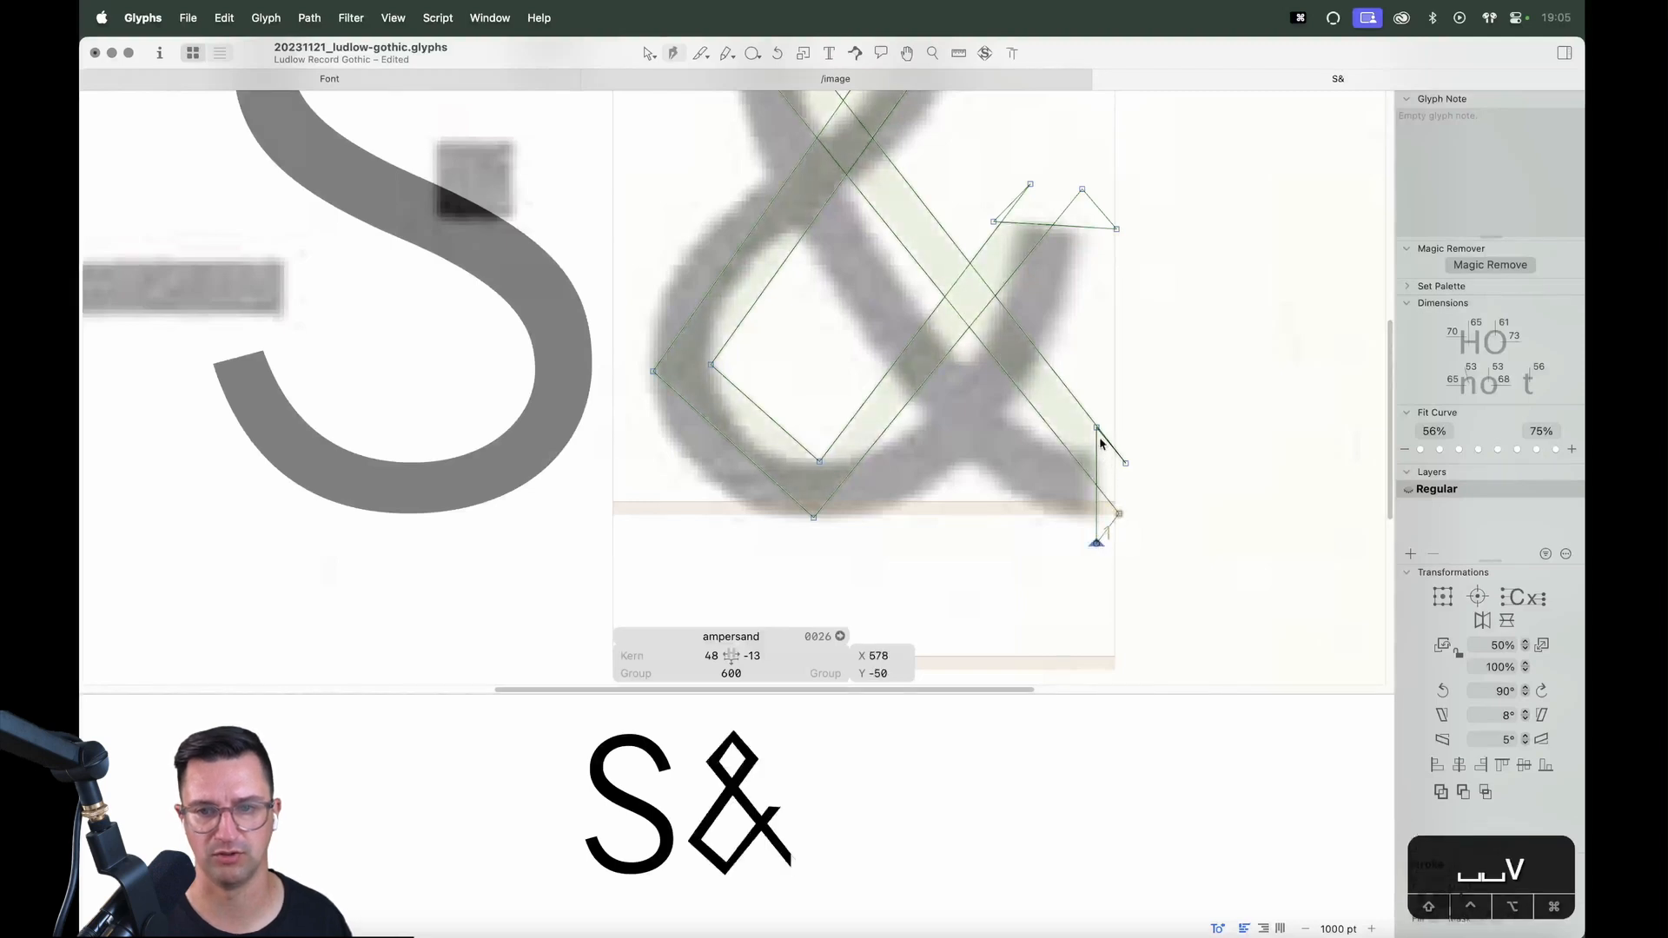
pyautogui.click(1097, 436)
pyautogui.moveTo(1096, 426); pyautogui.dragTo(1097, 396)
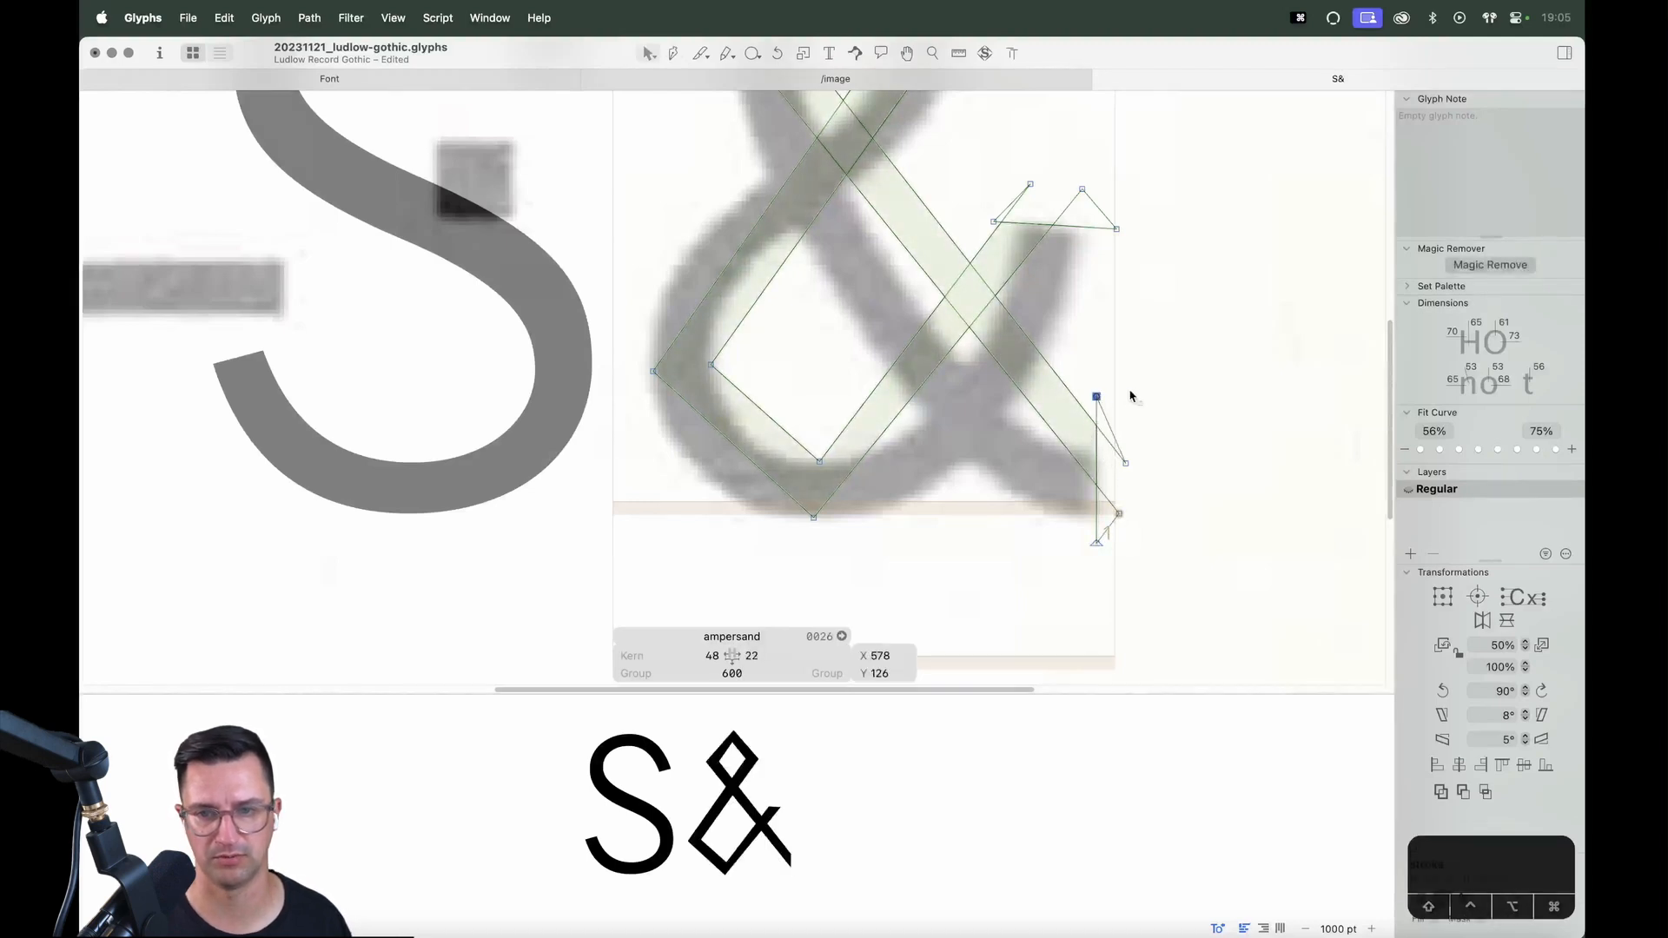
pyautogui.click(1131, 394)
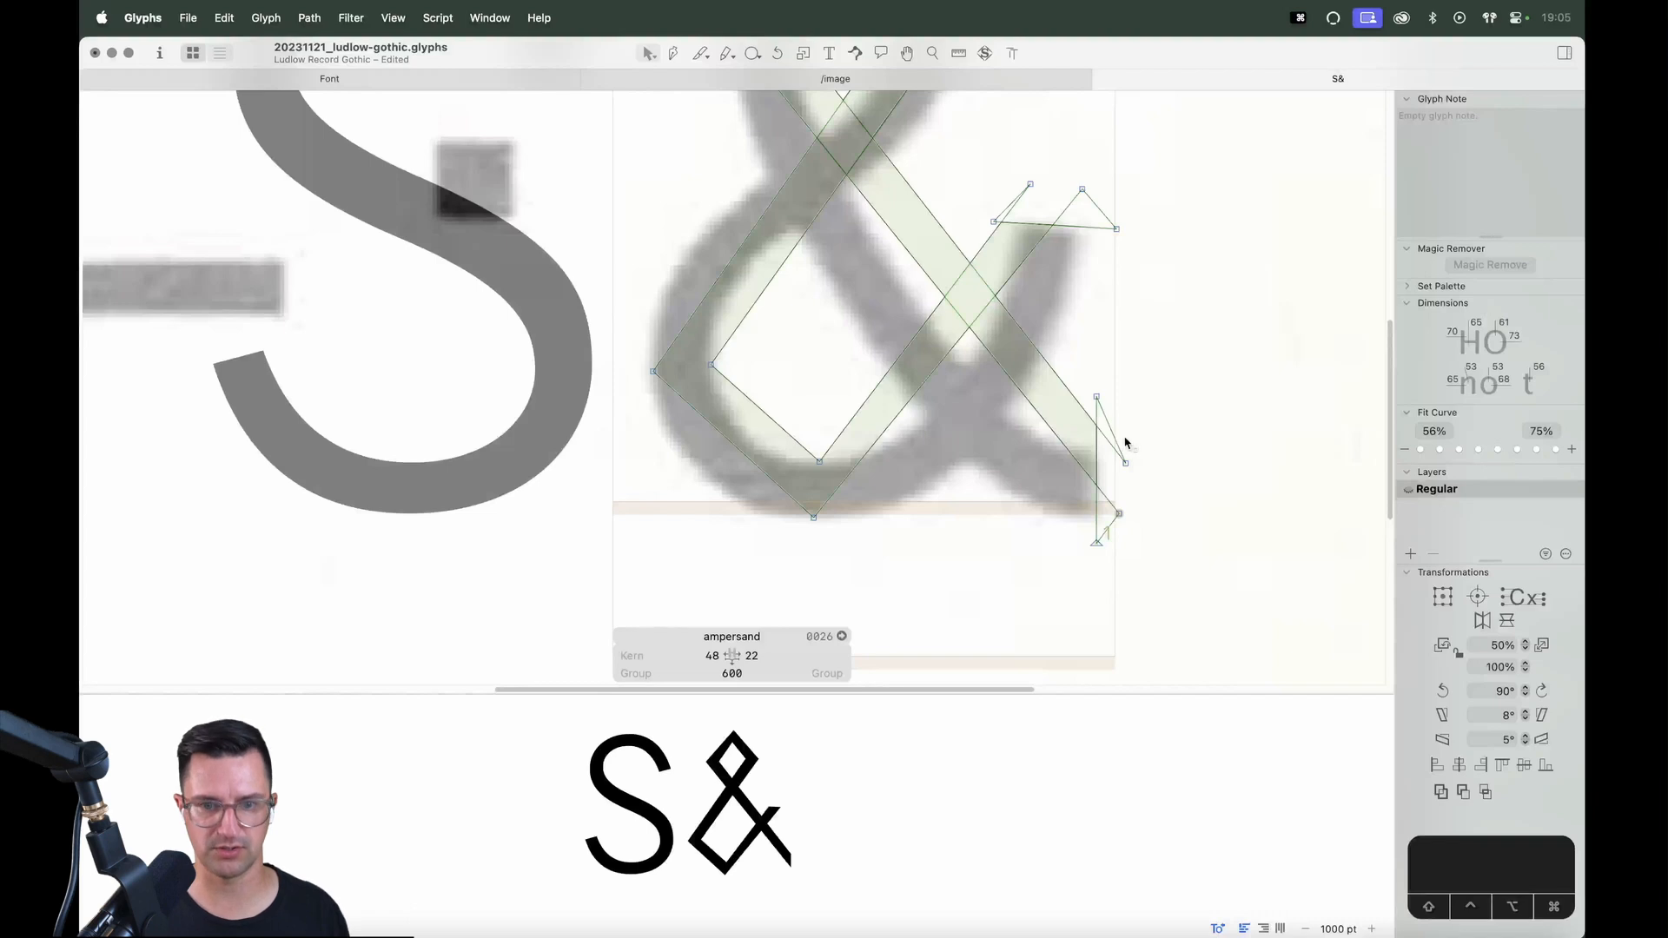
# Convert the two outer segments beside the upper loop's top point into curve segments
pyautogui.press('super+minus')
pyautogui.press('space')
pyautogui.moveTo(961, 278); pyautogui.dragTo(979, 339)
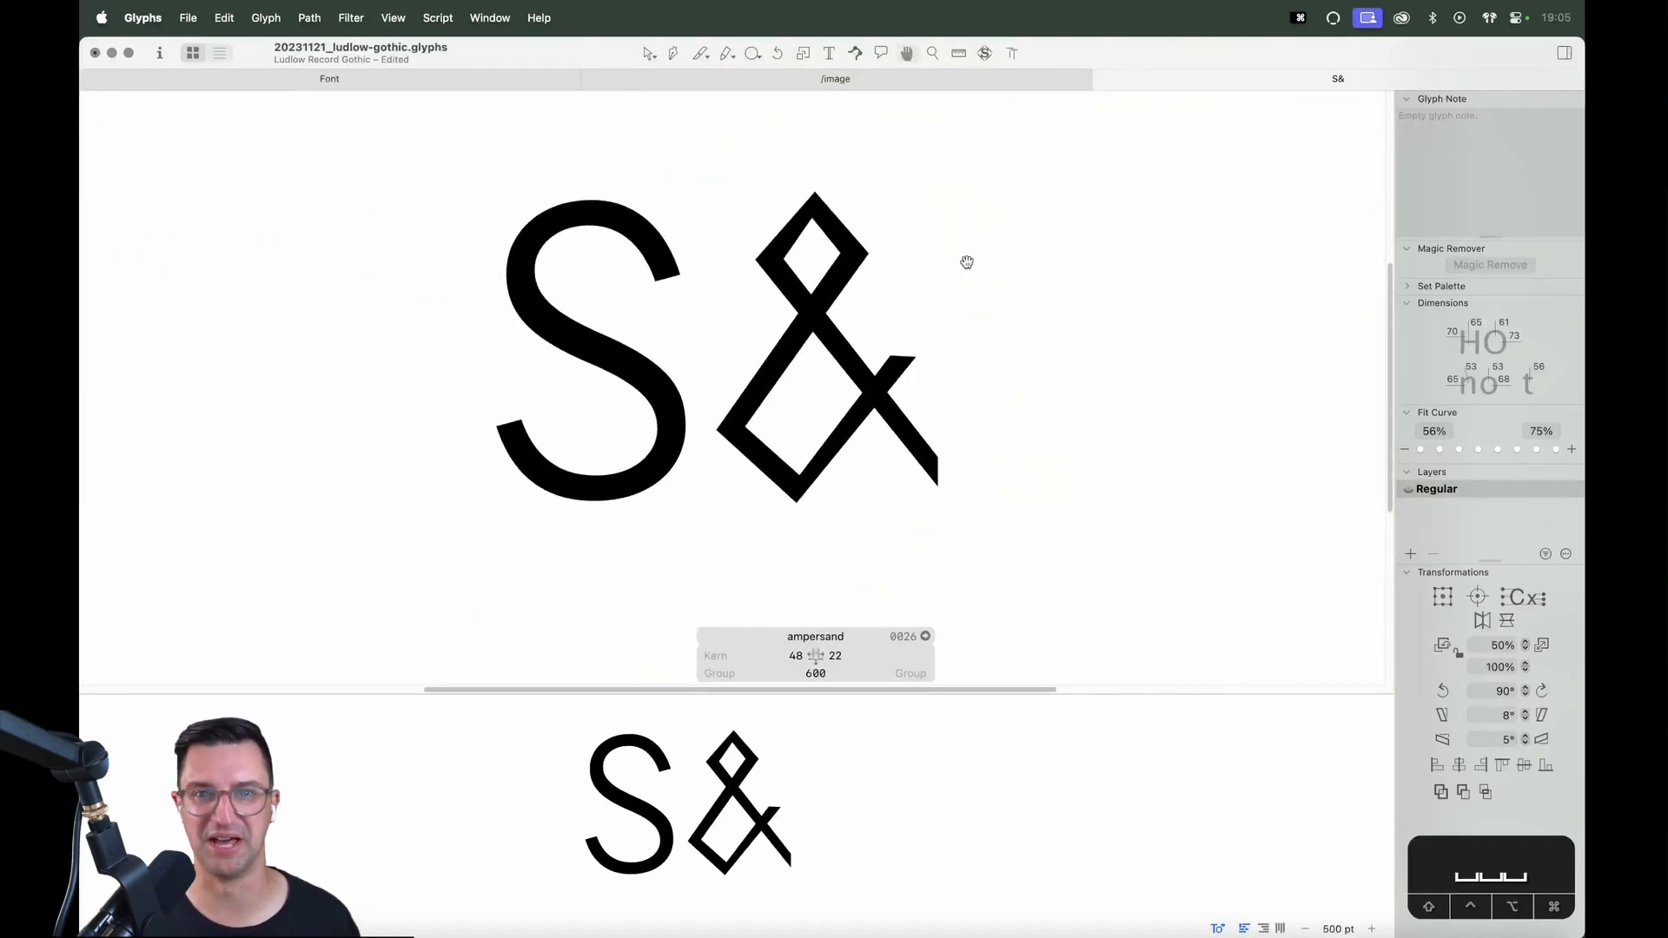
pyautogui.press('z')
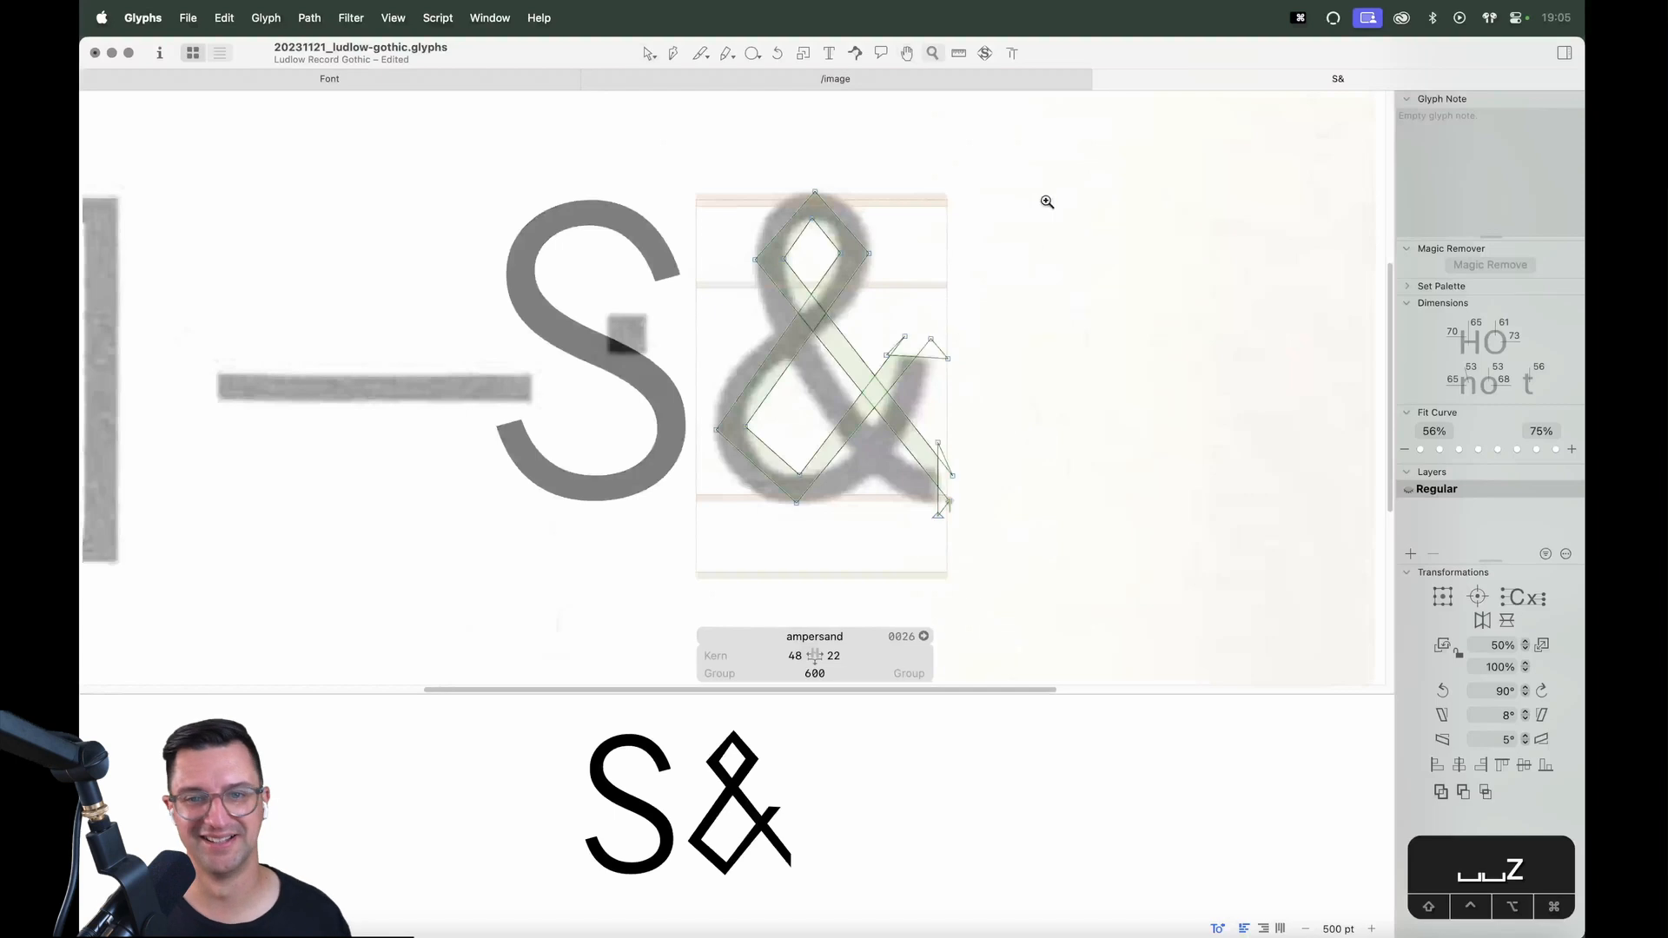
pyautogui.moveTo(1047, 201); pyautogui.dragTo(658, 643)
pyautogui.press('space')
pyautogui.moveTo(692, 287); pyautogui.dragTo(786, 421)
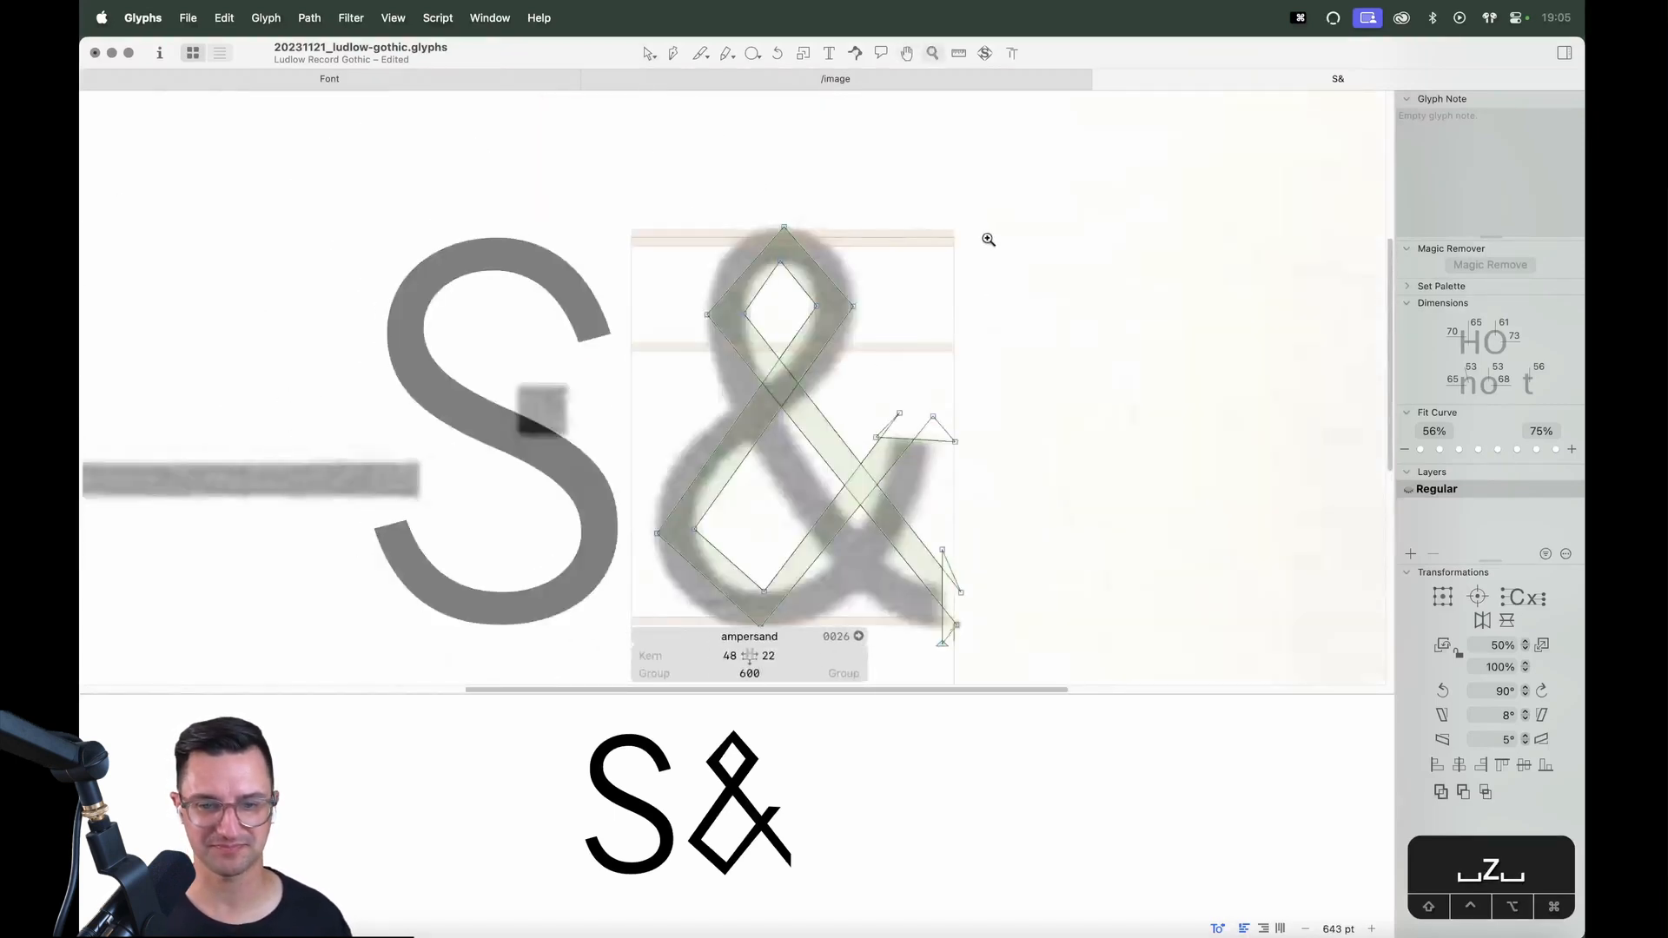
pyautogui.press('v')
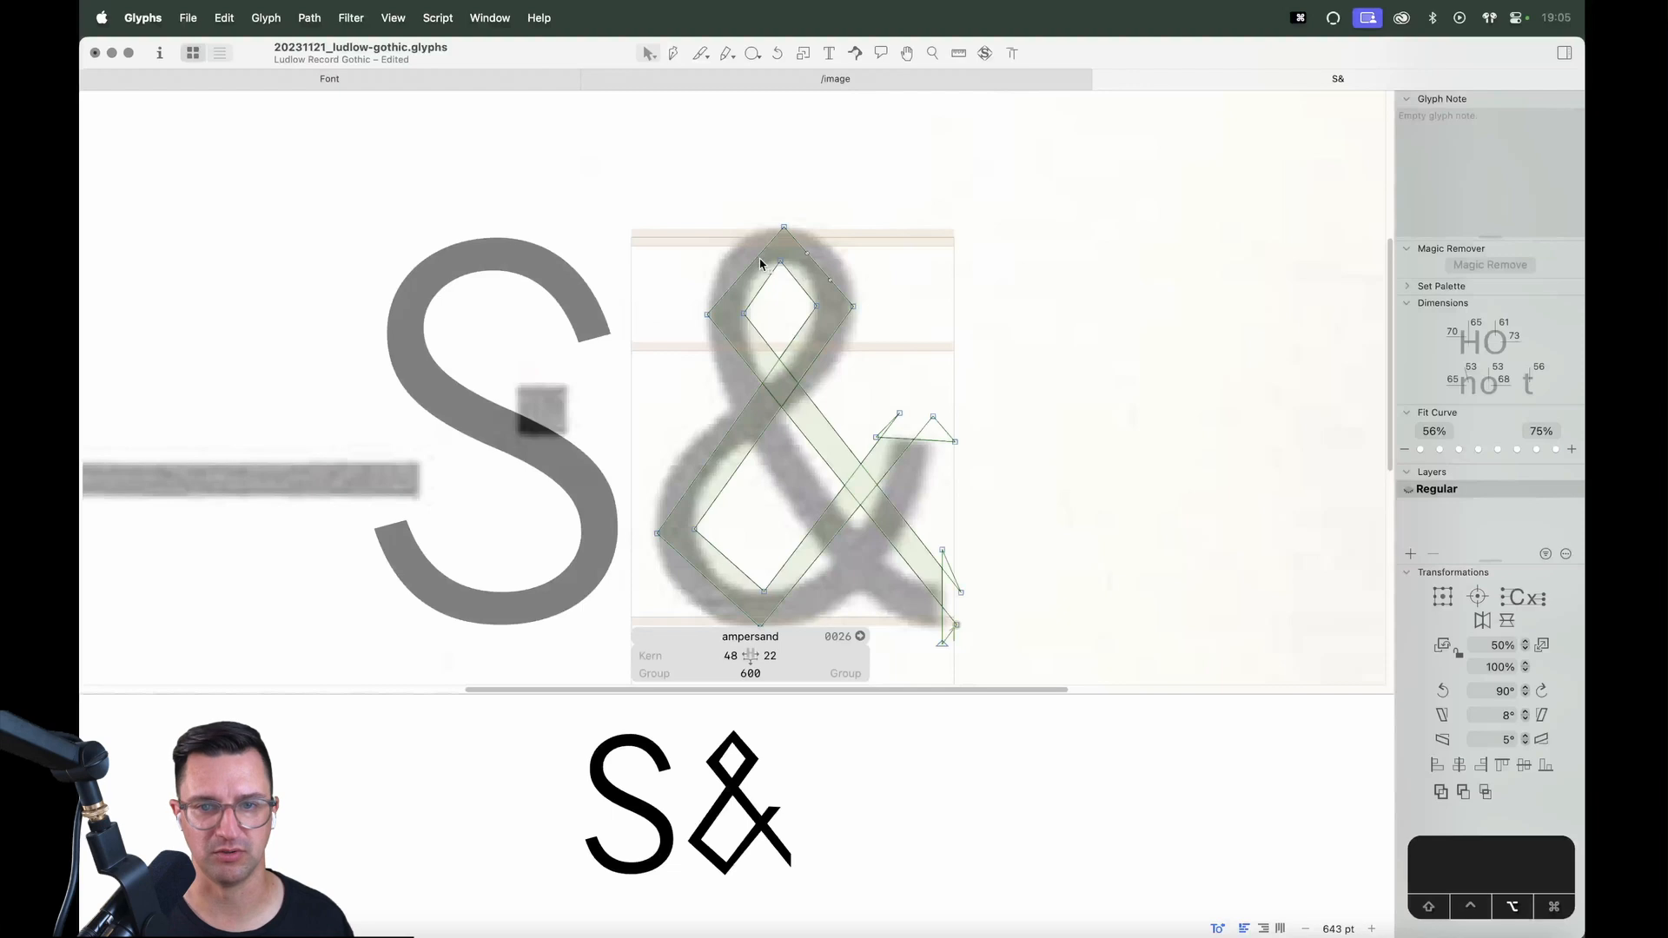
pyautogui.press('z')
pyautogui.moveTo(912, 197); pyautogui.dragTo(652, 400)
pyautogui.press('v')
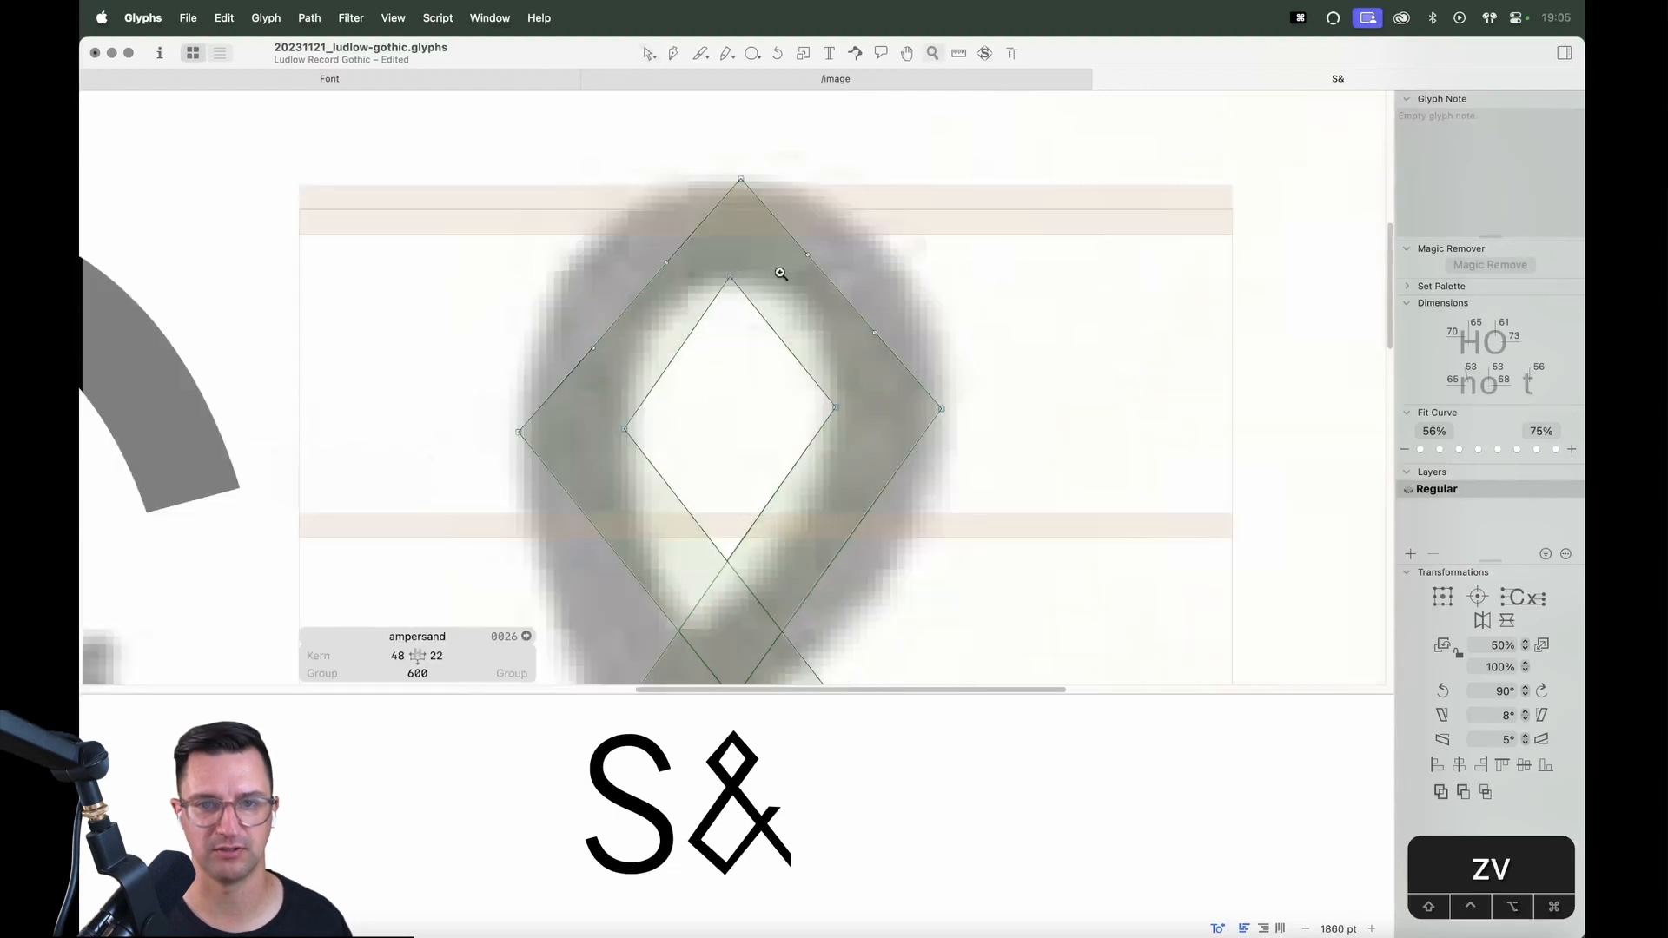
# Make the upper loop's outer top point smooth at Y 722 and pull both side handles vertical to follow the scan
pyautogui.moveTo(802, 165); pyautogui.dragTo(696, 232)
pyautogui.press('Down')
pyautogui.press('Down')
pyautogui.press('Down')
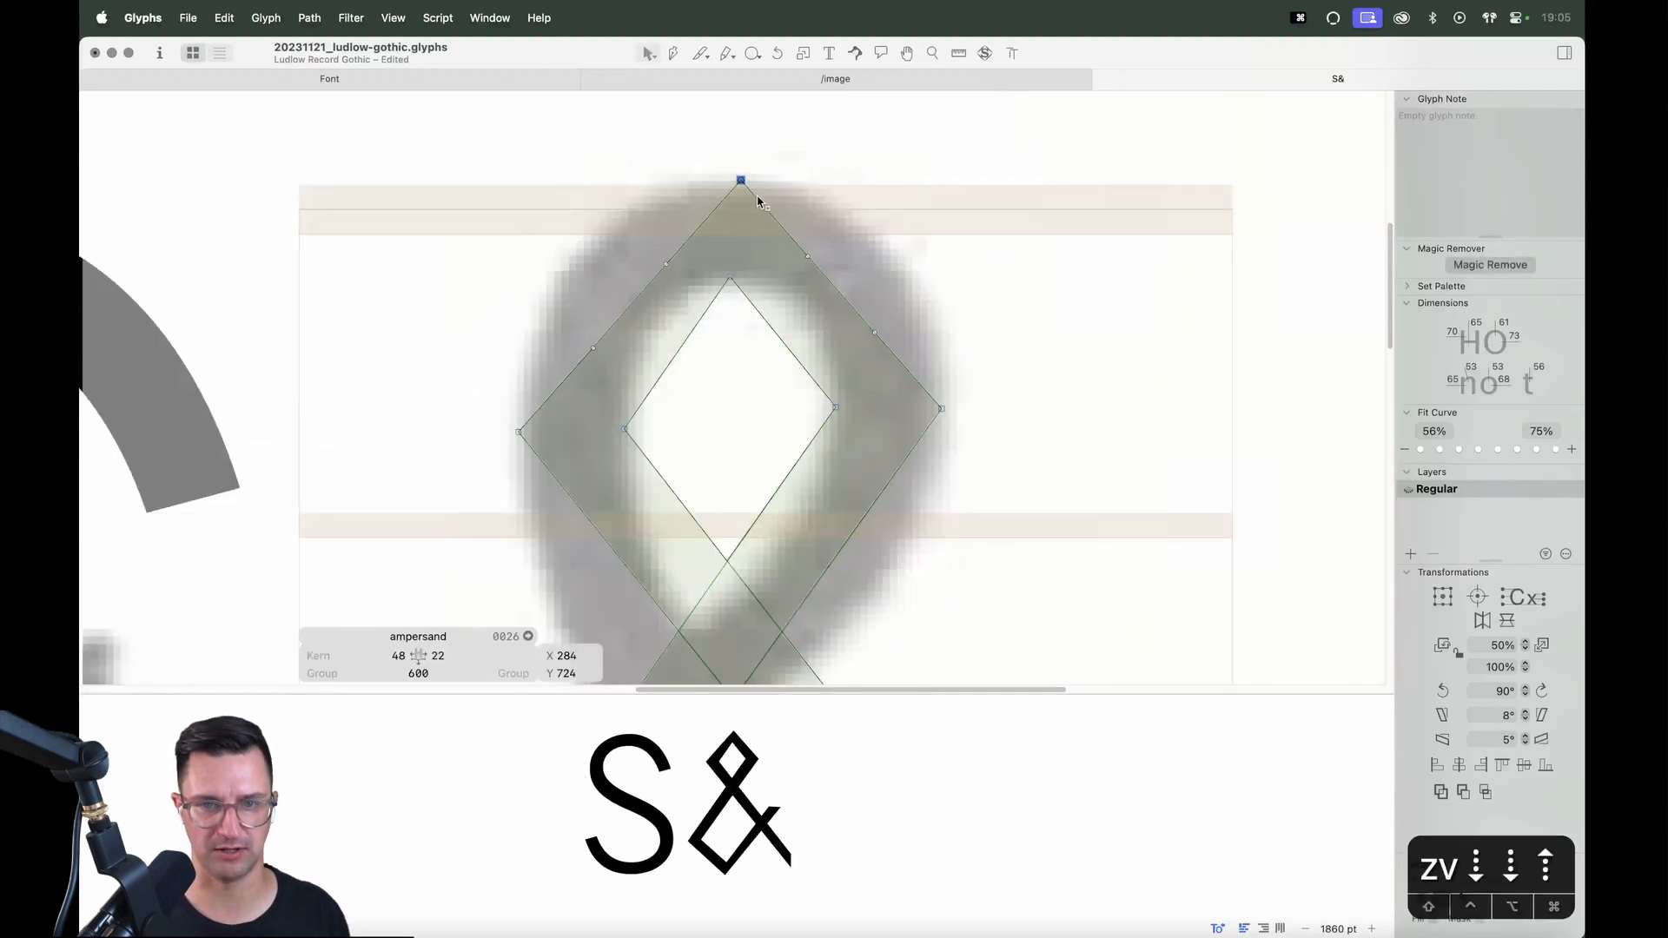
pyautogui.press('Return')
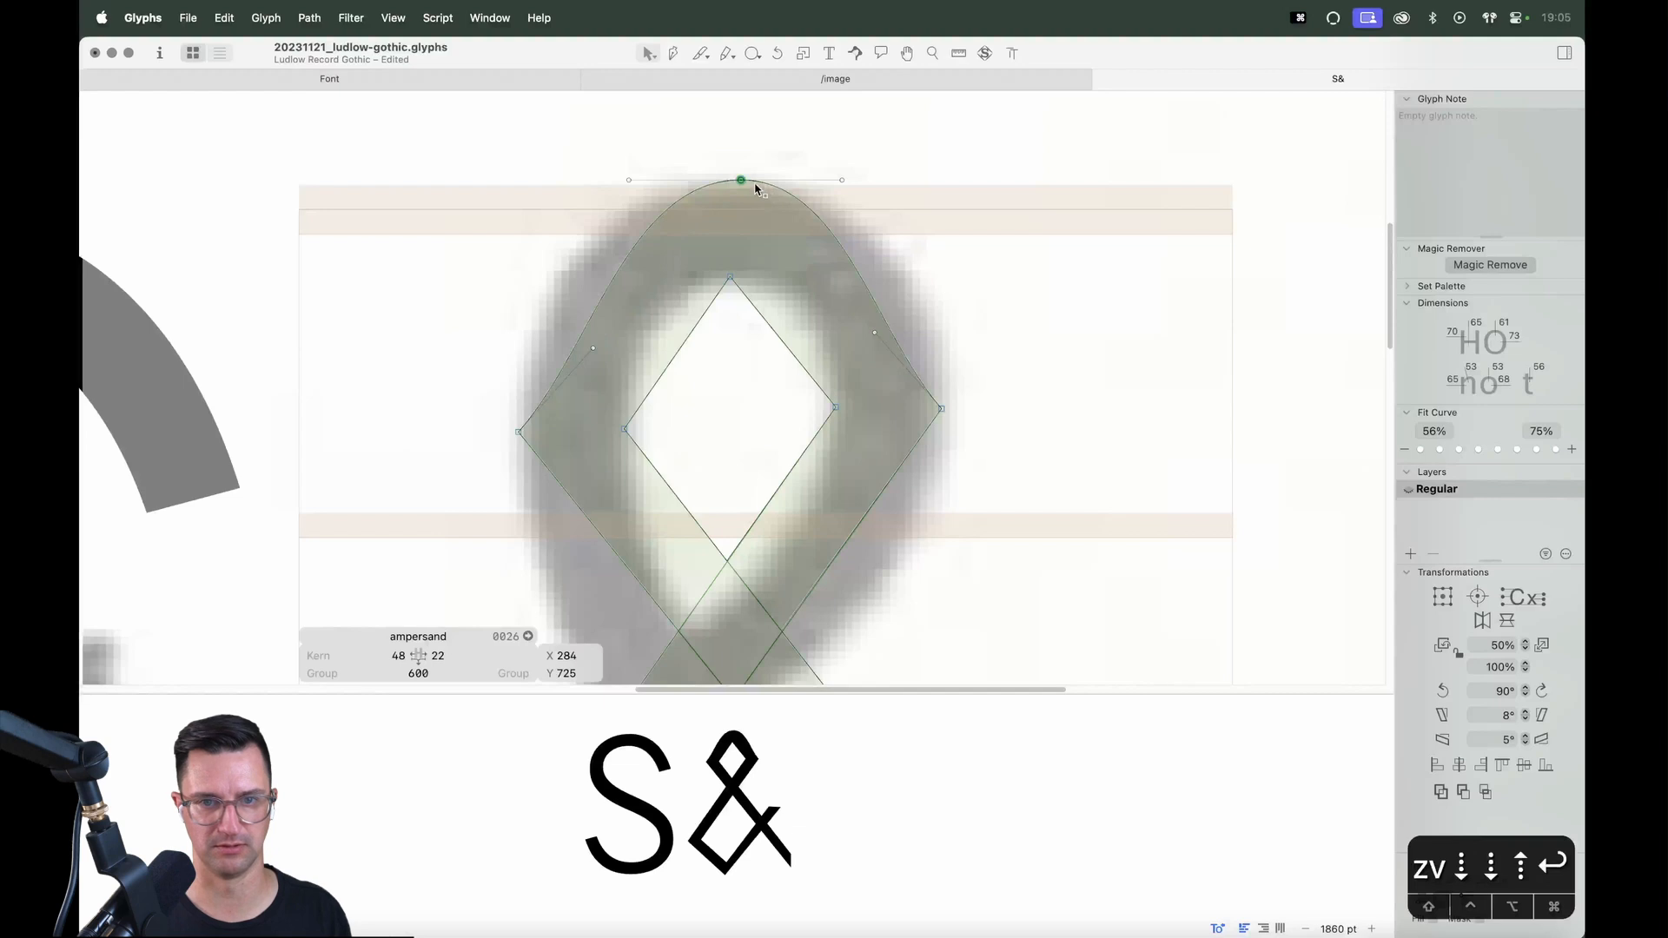
pyautogui.press('Down')
pyautogui.press('Down')
pyautogui.press('Down')
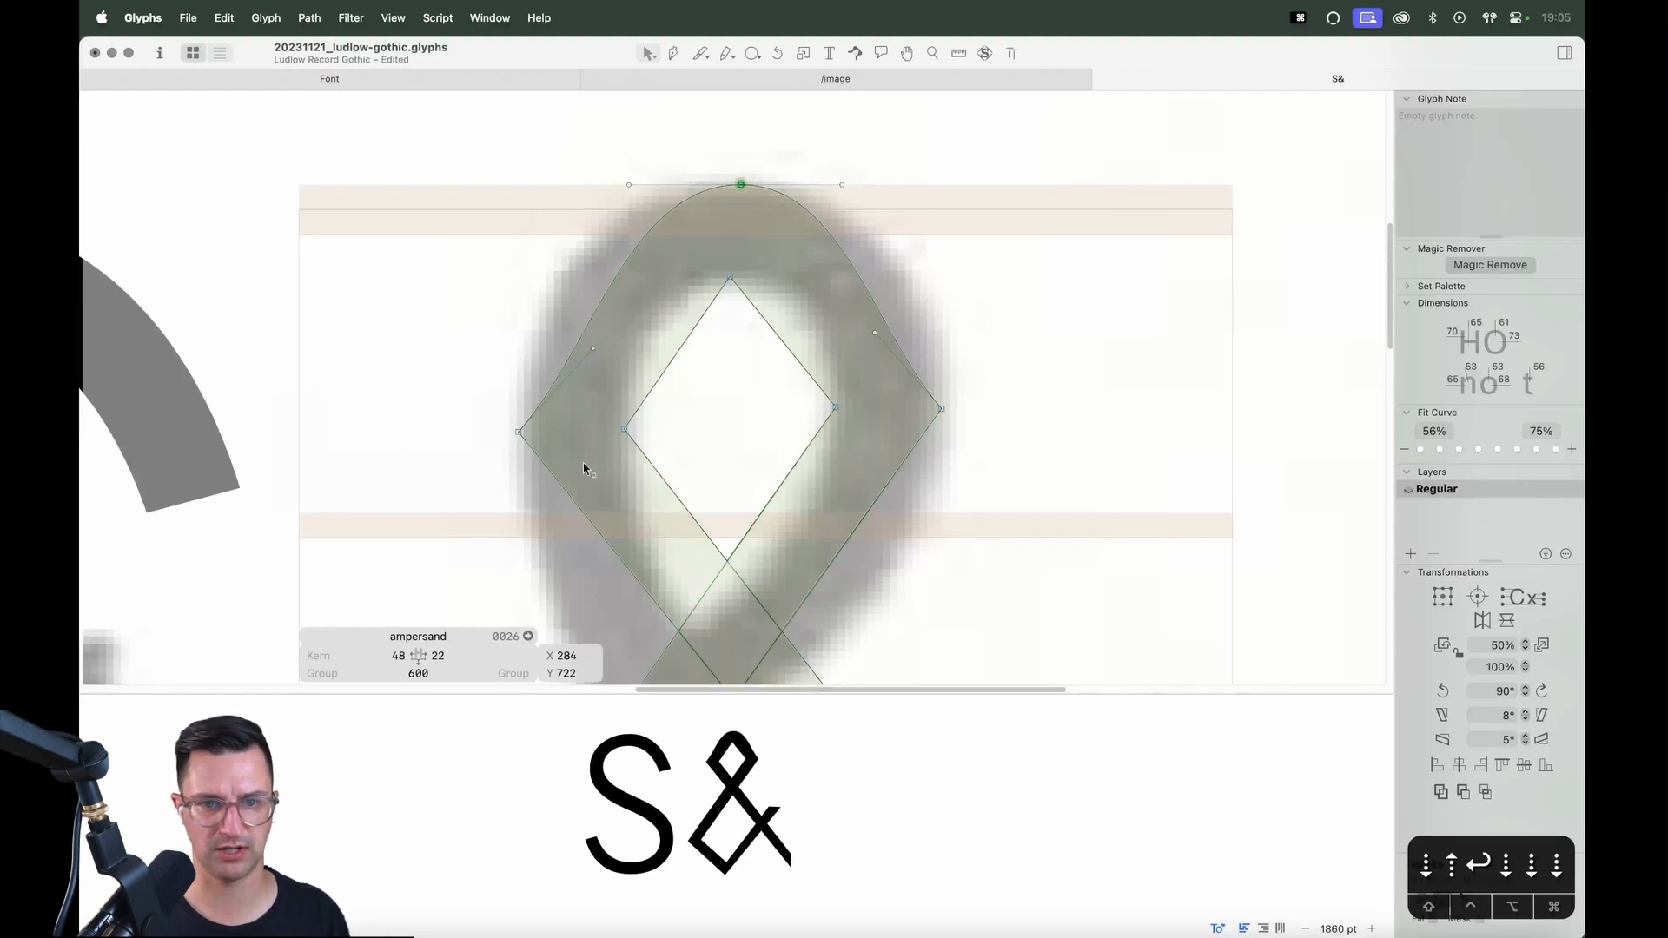
pyautogui.moveTo(874, 332); pyautogui.dragTo(966, 318)
pyautogui.moveTo(598, 357); pyautogui.dragTo(518, 333)
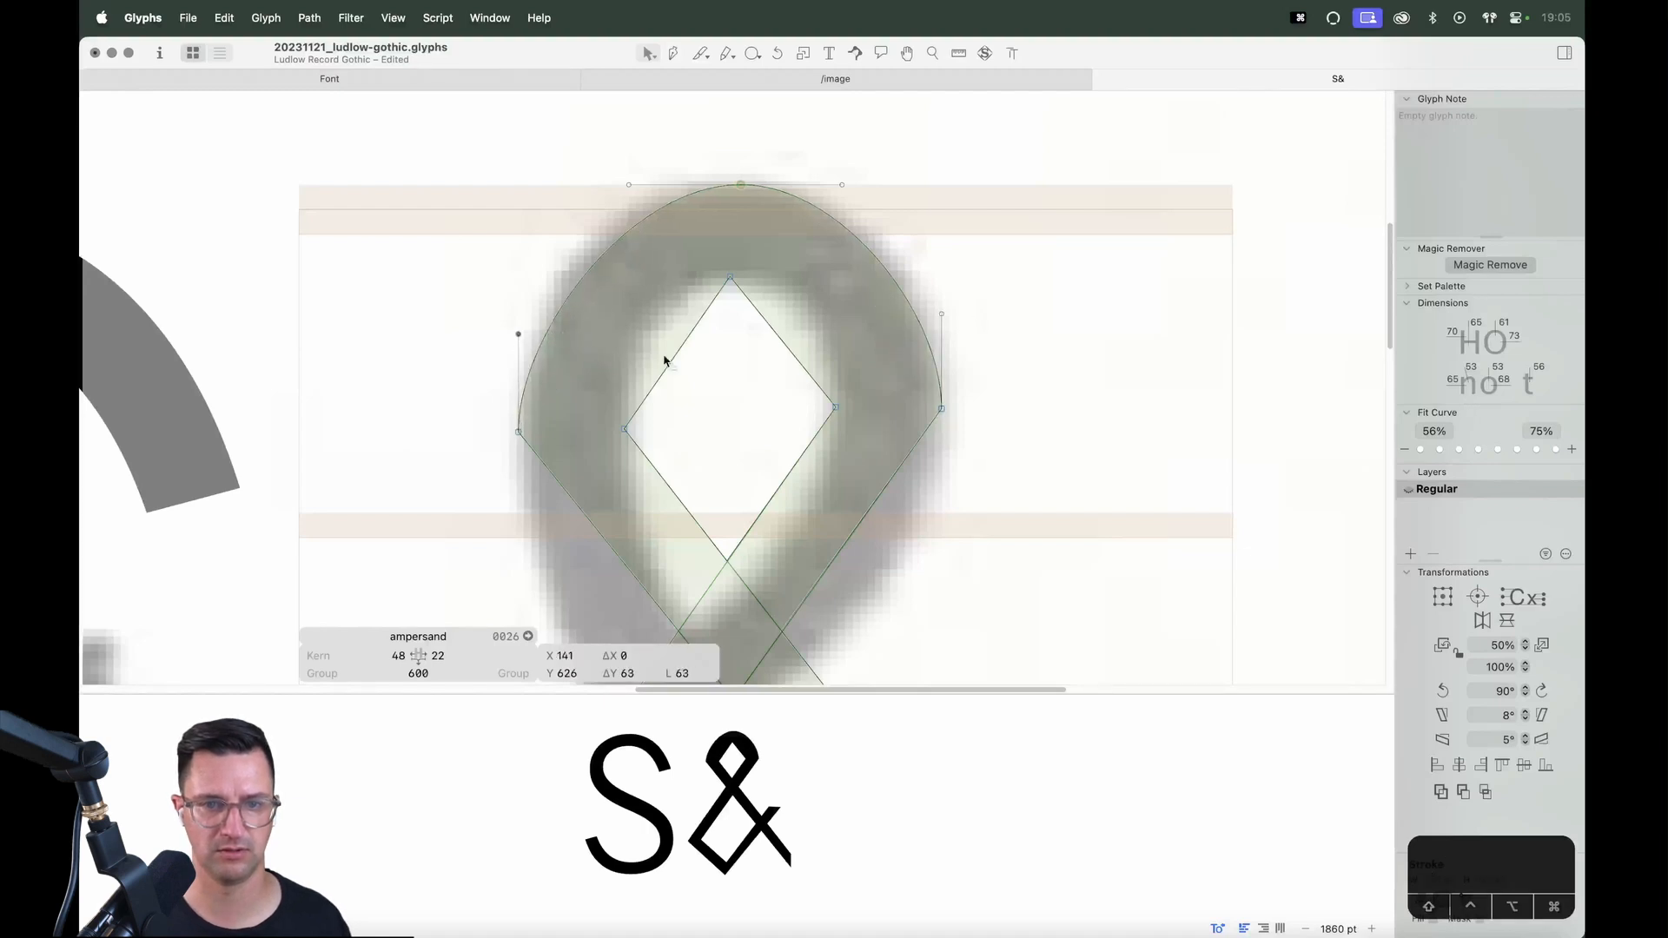
# Curve the top of the upper loop's inner edge by converting its segments, smoothing the top point and making the side handles vertical
pyautogui.click(690, 369)
pyautogui.press('super+a')
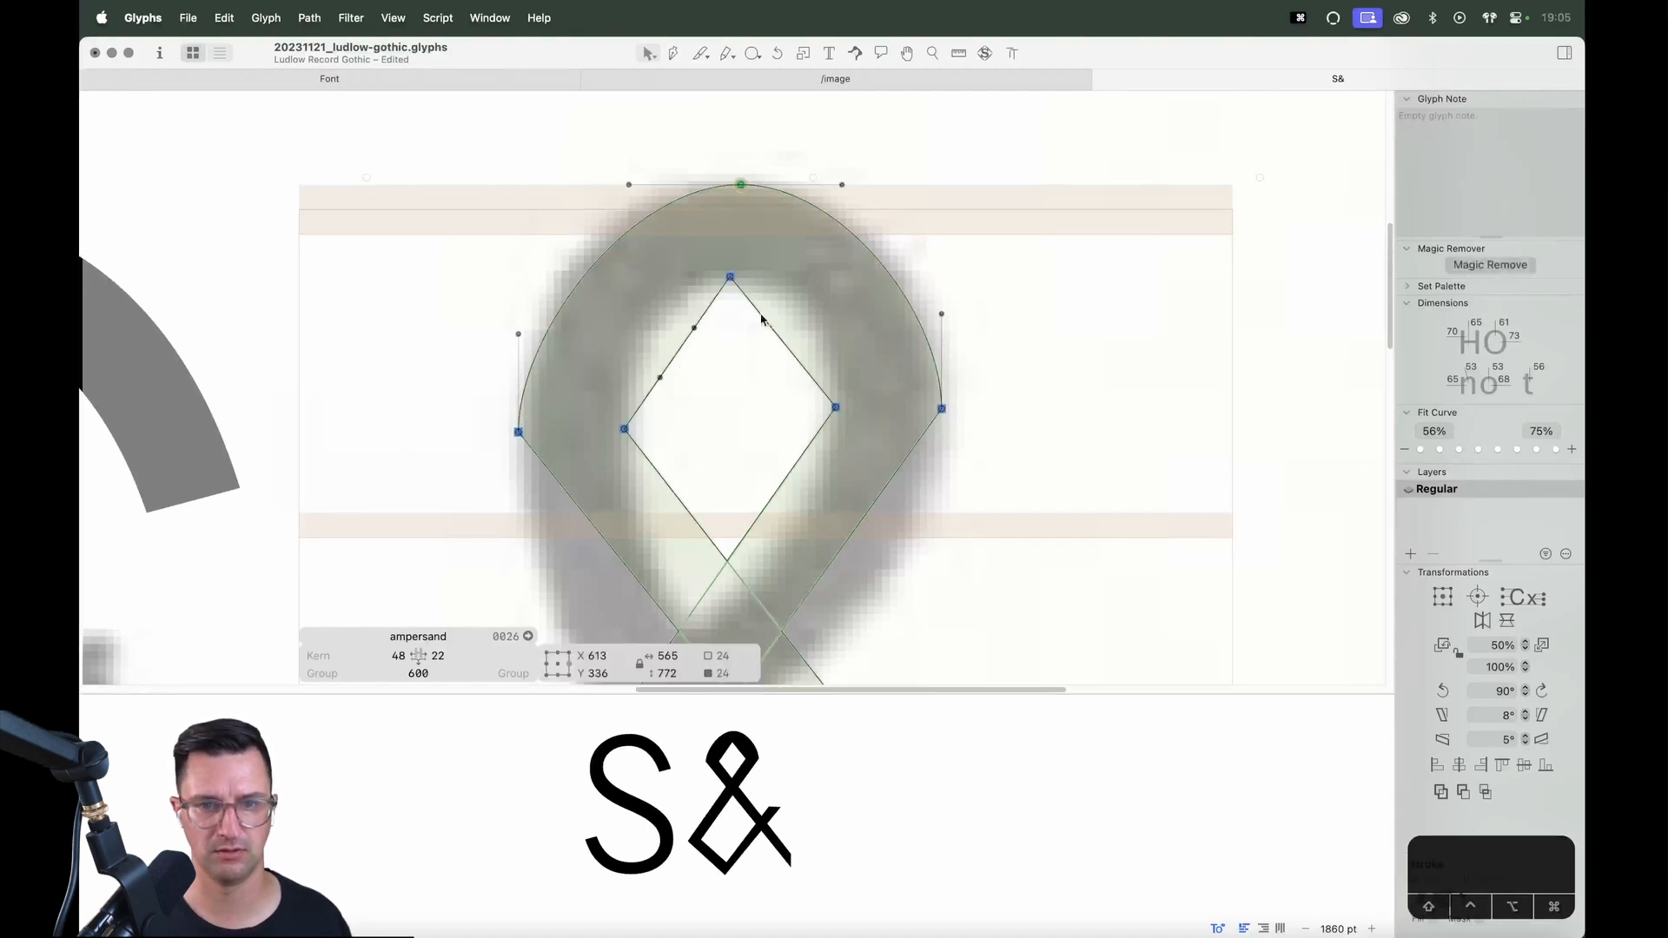
pyautogui.click(767, 328)
pyautogui.click(730, 280)
pyautogui.press('Return')
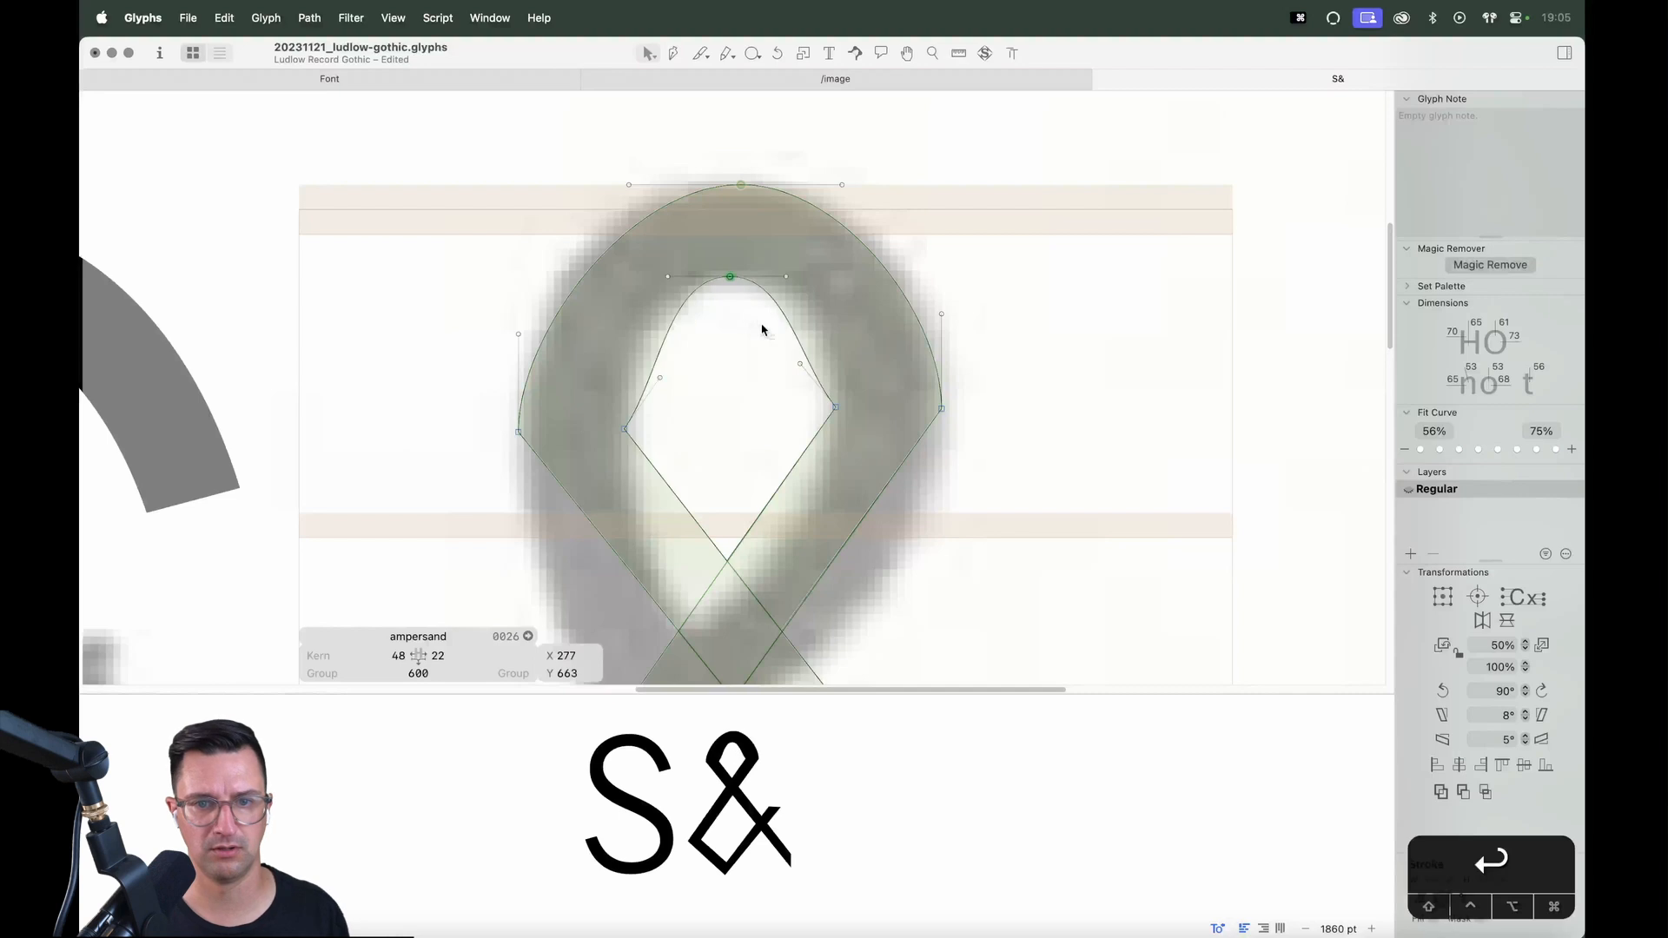
pyautogui.moveTo(662, 378); pyautogui.dragTo(616, 373)
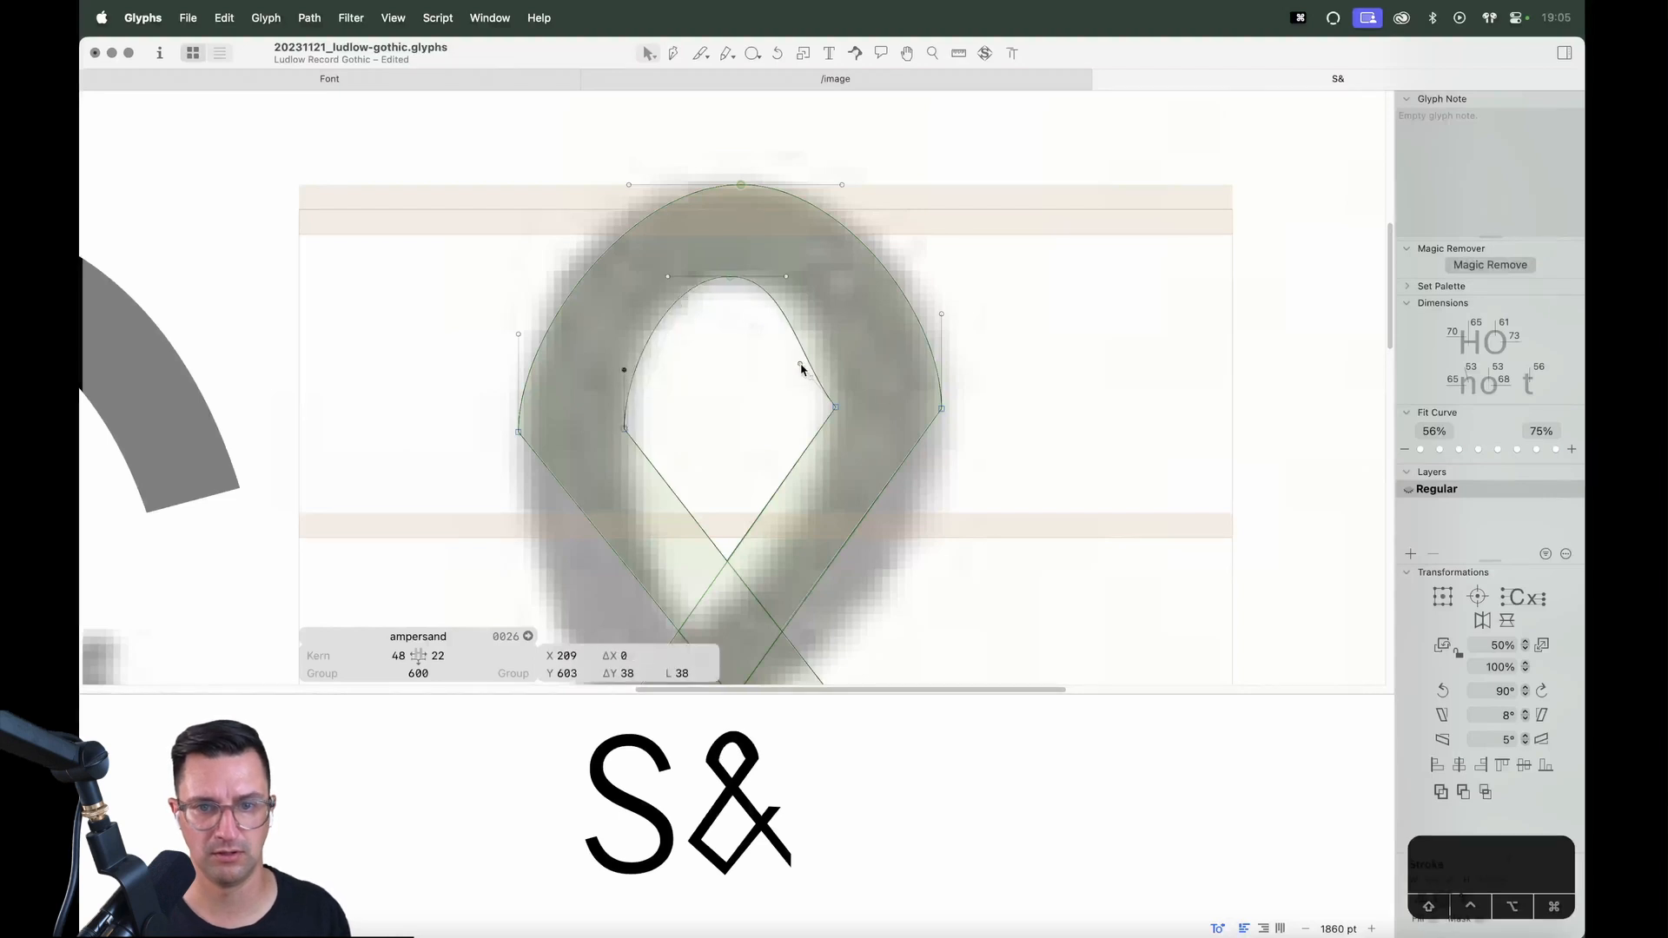
pyautogui.moveTo(801, 366); pyautogui.dragTo(838, 360)
pyautogui.click(839, 408)
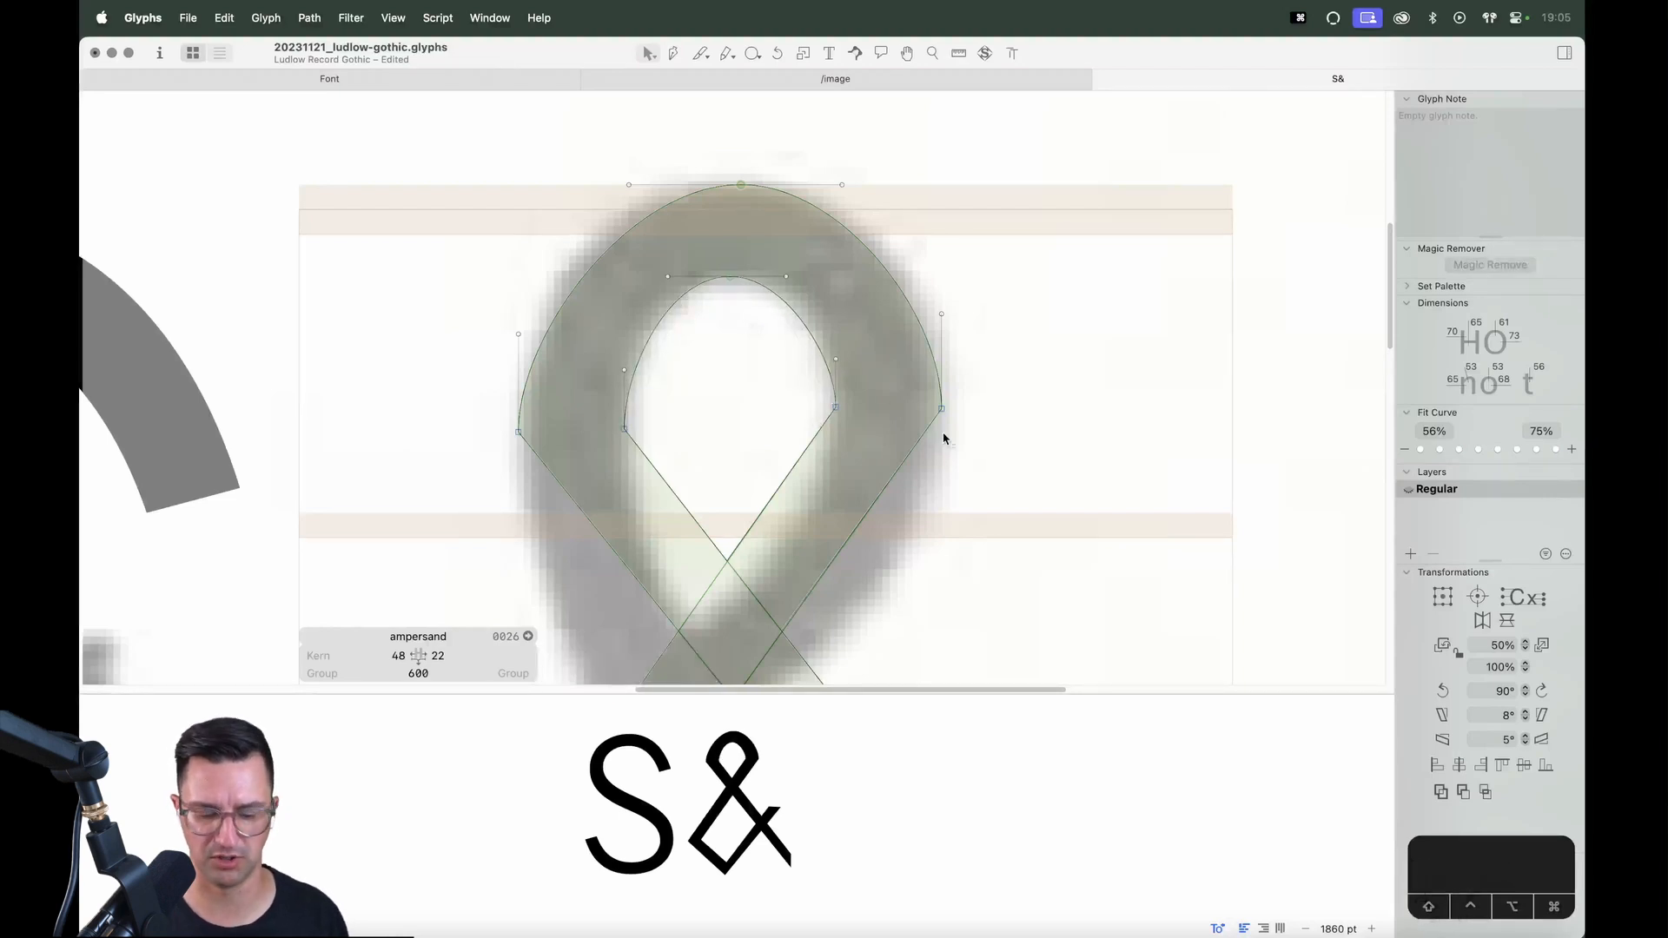
# Curve the outer edge between the upper loop and the lower bowl, pulling both handles vertical to follow the scan
pyautogui.press('super+equal')
pyautogui.press('super+minus')
pyautogui.press('super+minus')
pyautogui.press('space')
pyautogui.moveTo(837, 513); pyautogui.dragTo(872, 377)
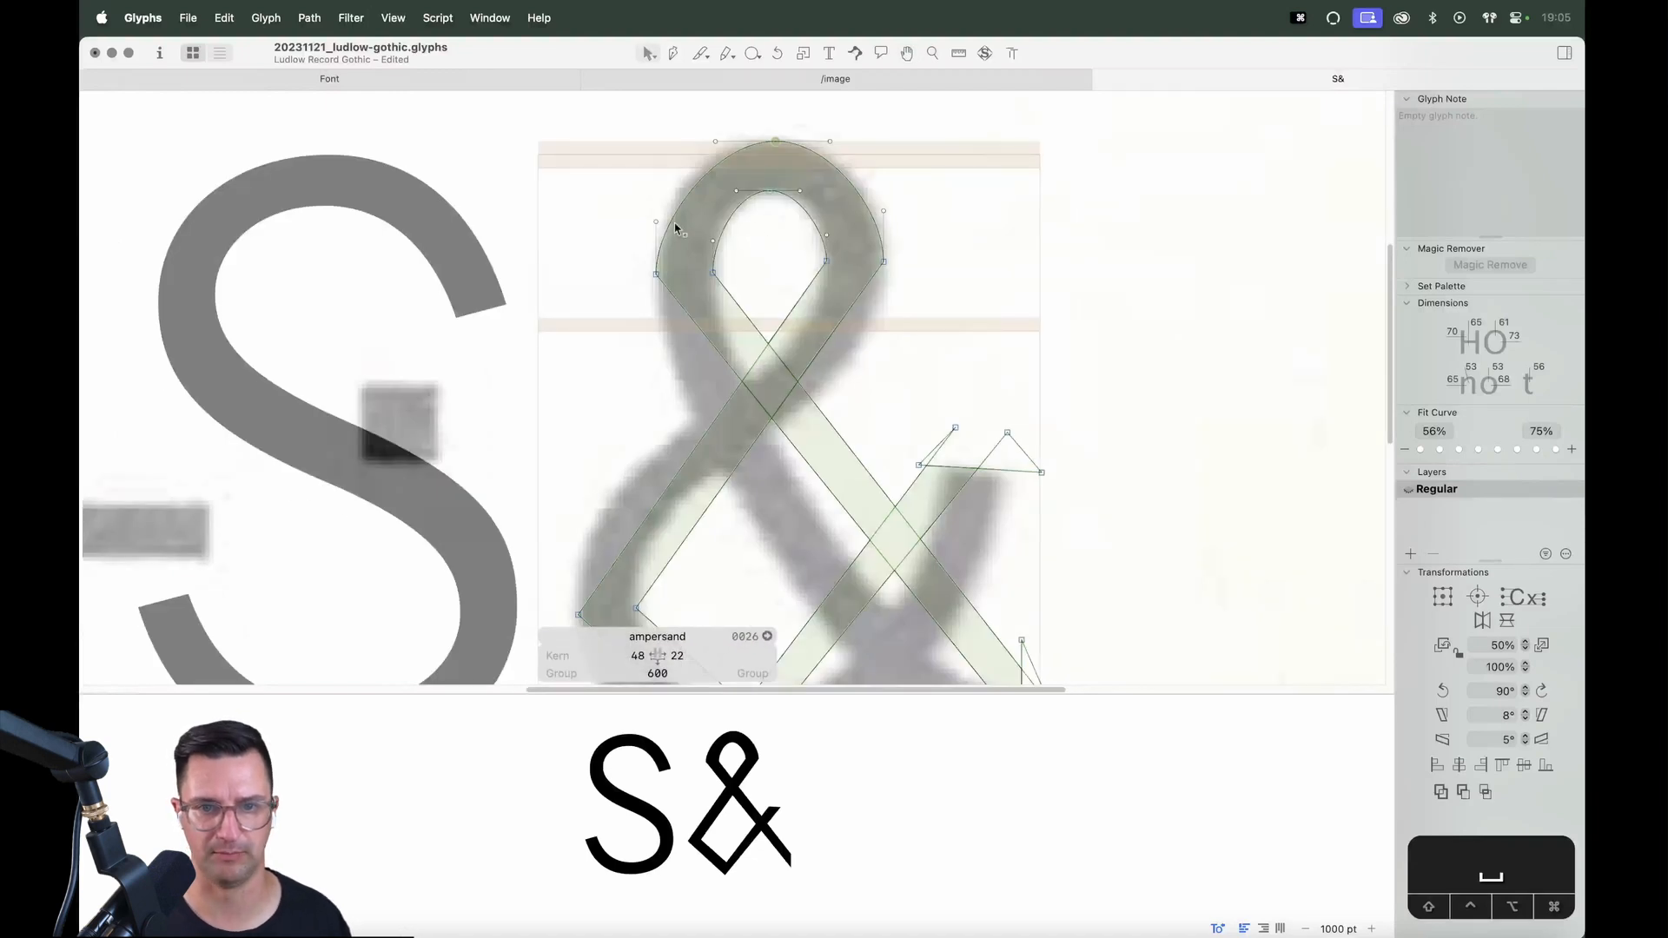
pyautogui.press('space')
pyautogui.moveTo(841, 391); pyautogui.dragTo(883, 292)
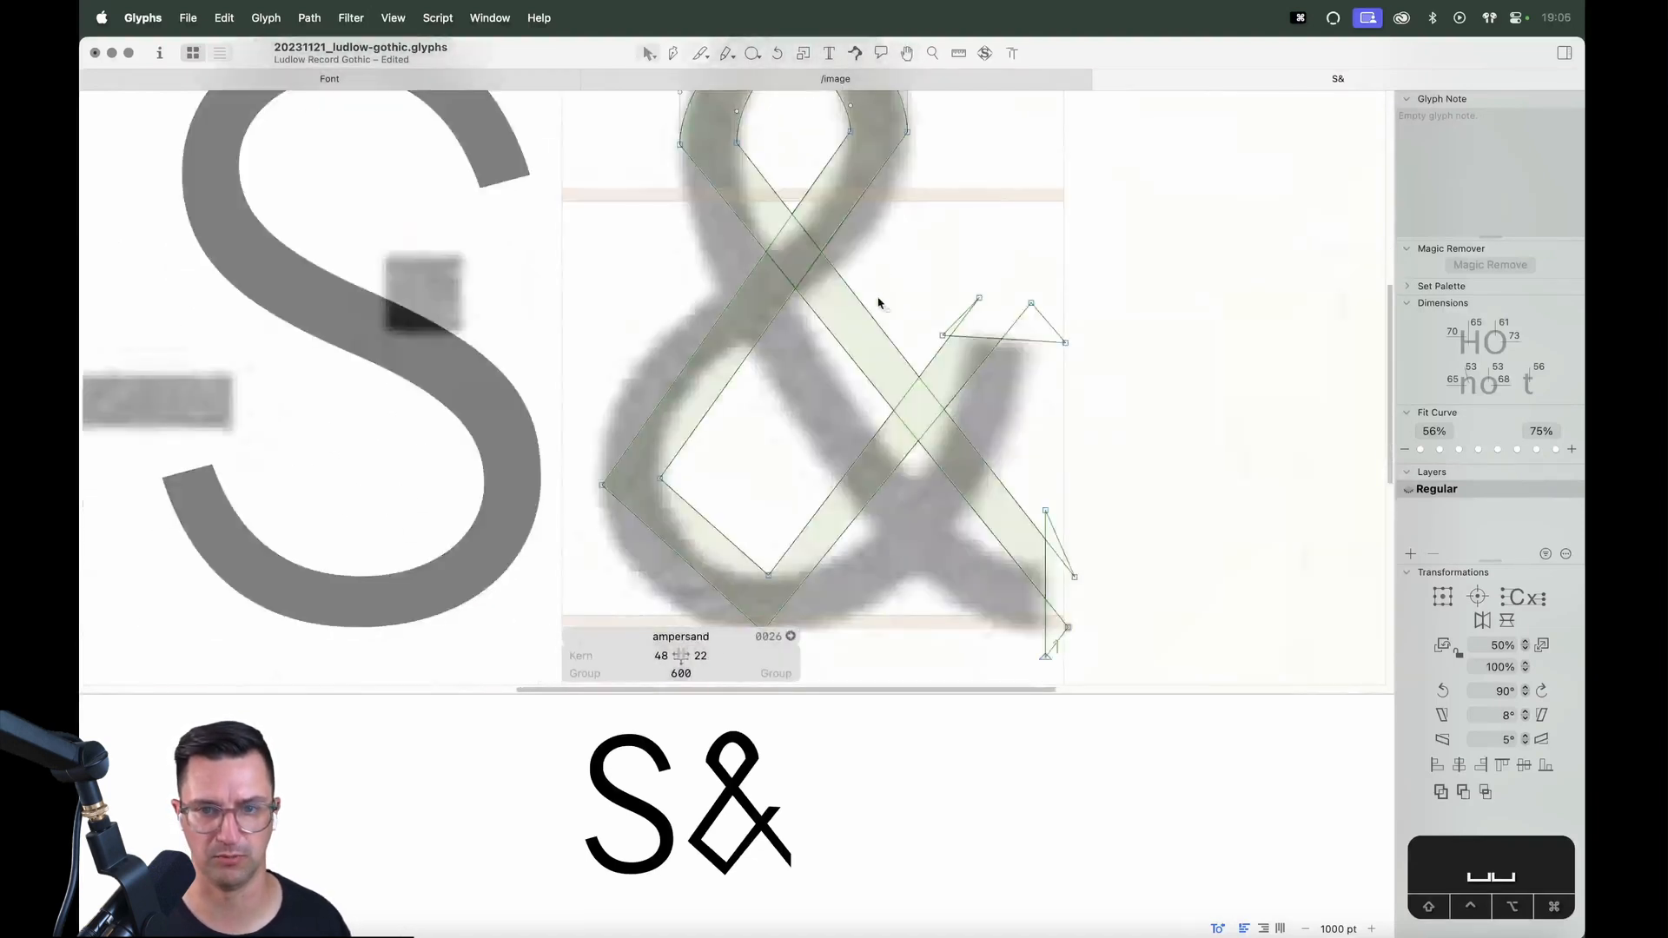
pyautogui.keyDown('alt'); pyautogui.click(637, 514); pyautogui.keyUp('alt')
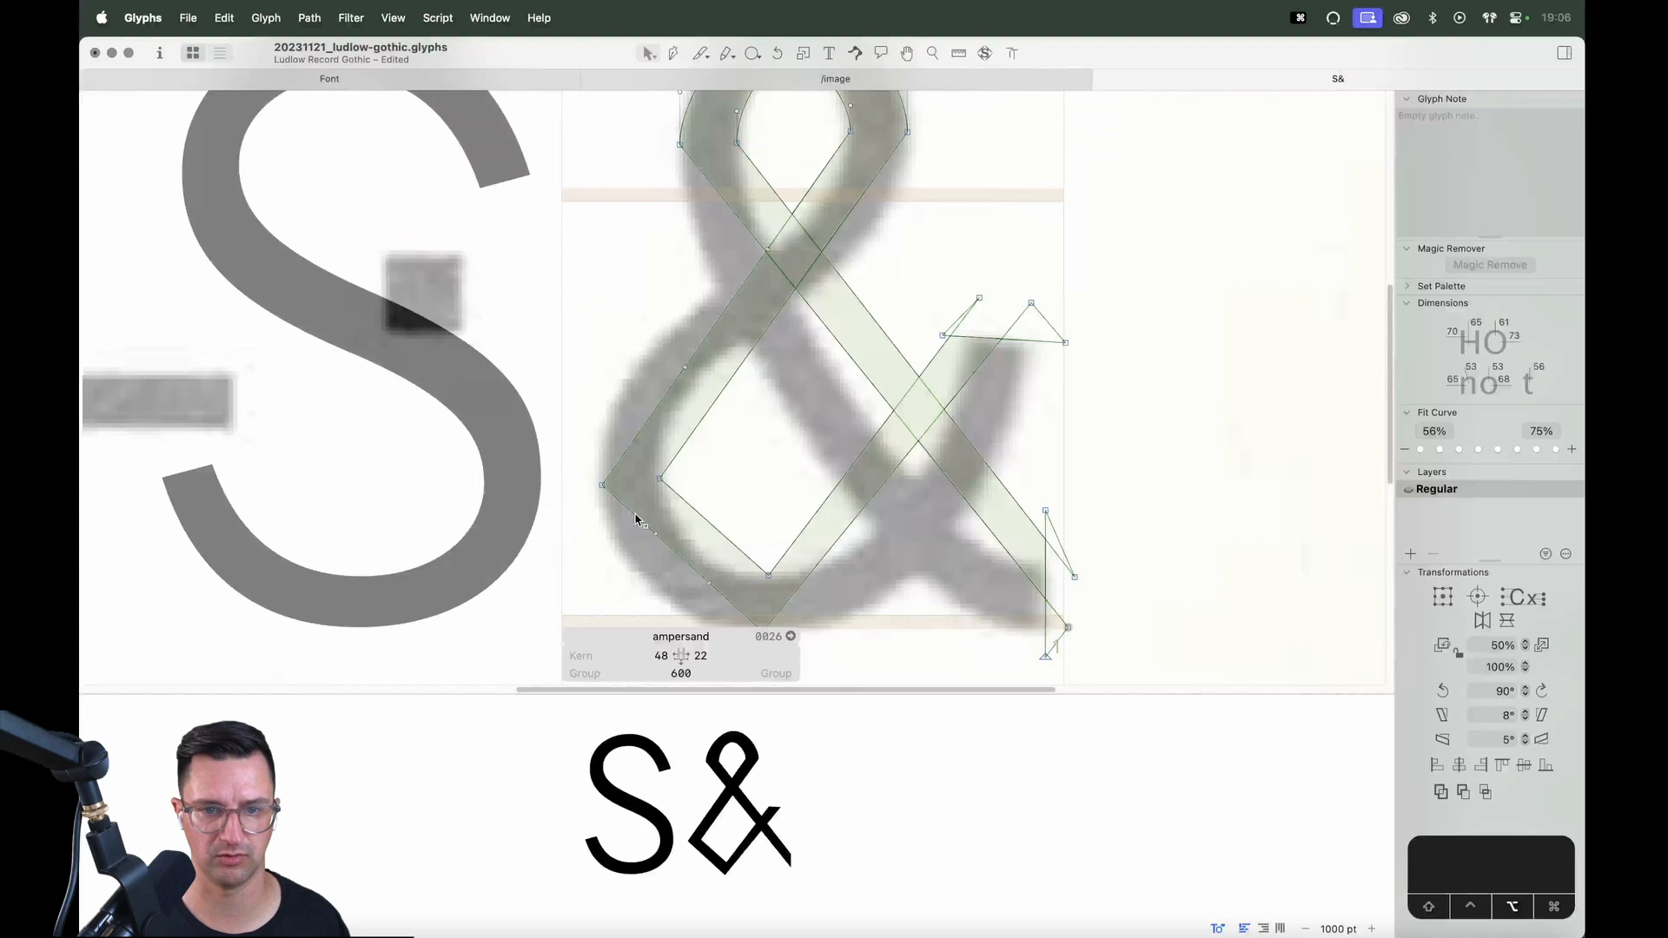
pyautogui.moveTo(685, 368); pyautogui.dragTo(637, 361)
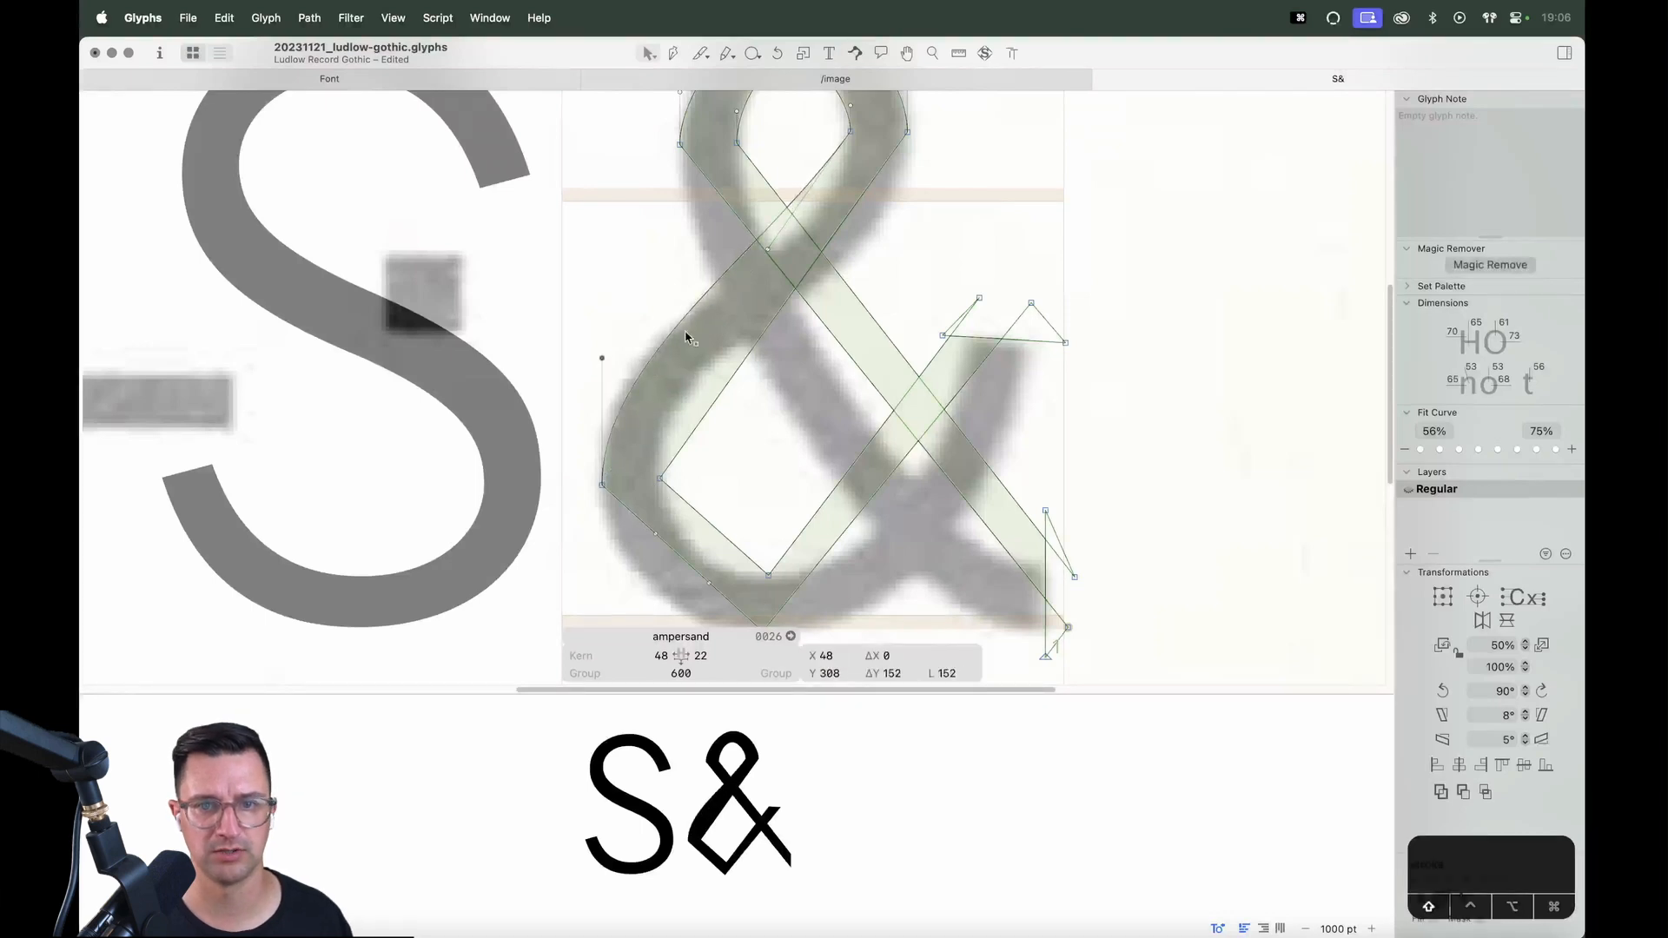
pyautogui.moveTo(770, 250); pyautogui.dragTo(809, 257)
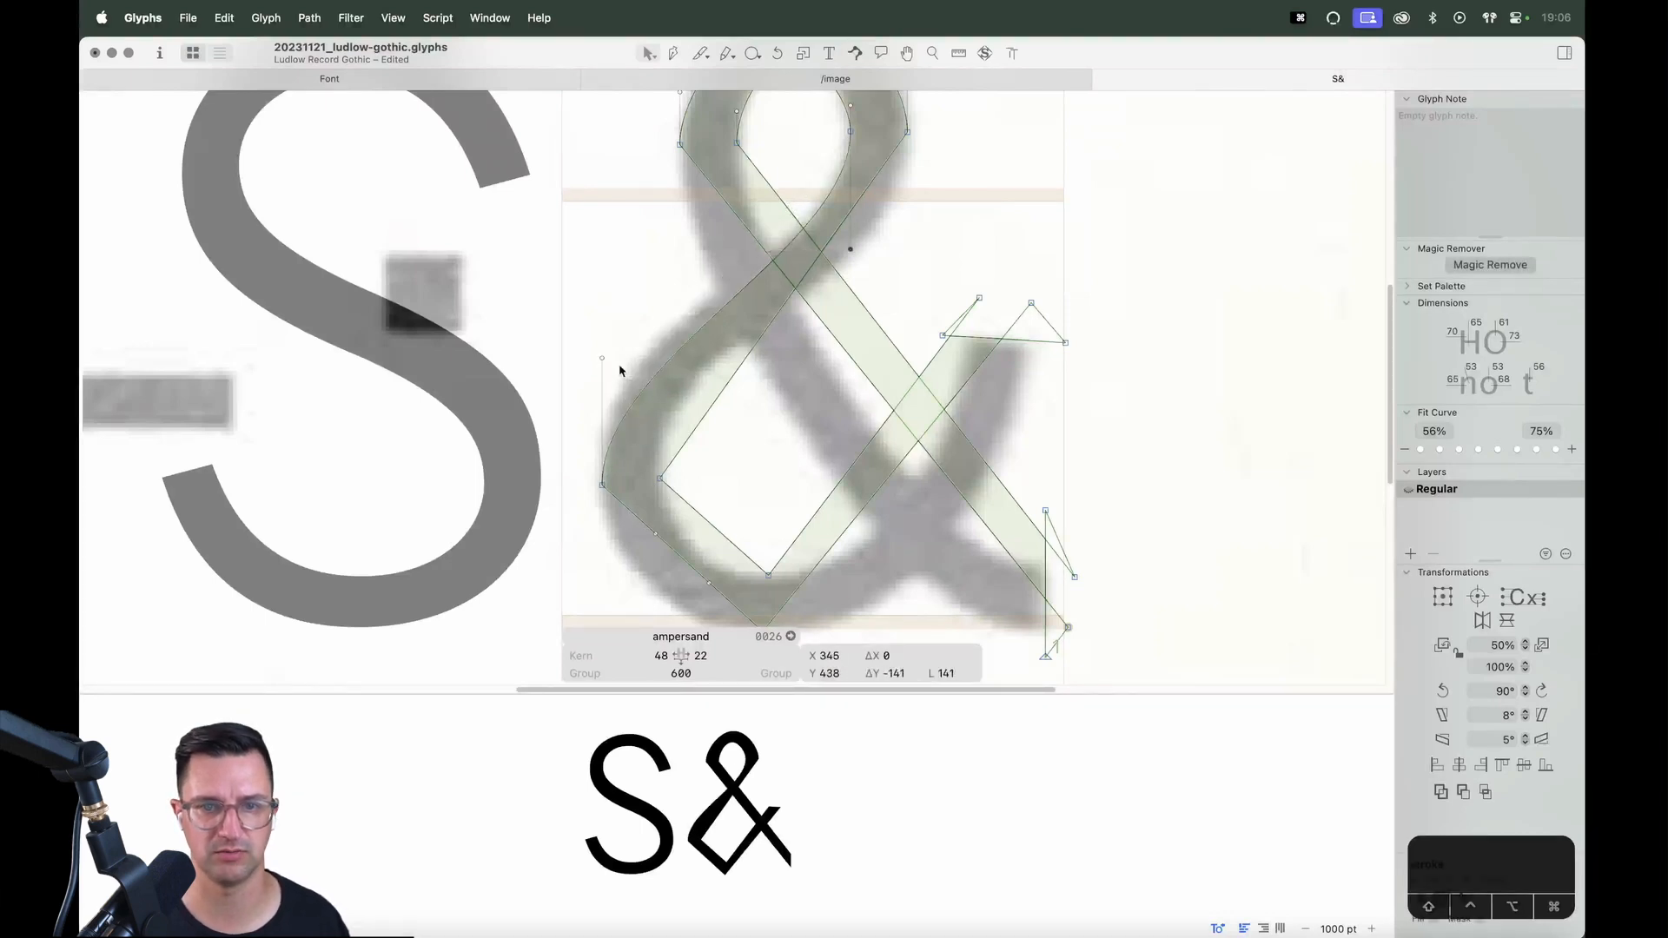
pyautogui.moveTo(601, 359); pyautogui.dragTo(603, 324)
# Make the lower bowl's outer left point smooth and pull the bottom point's handle horizontal to round the corner between them
pyautogui.press('space')
pyautogui.moveTo(654, 538); pyautogui.dragTo(585, 477)
pyautogui.click(591, 410)
pyautogui.press('Return')
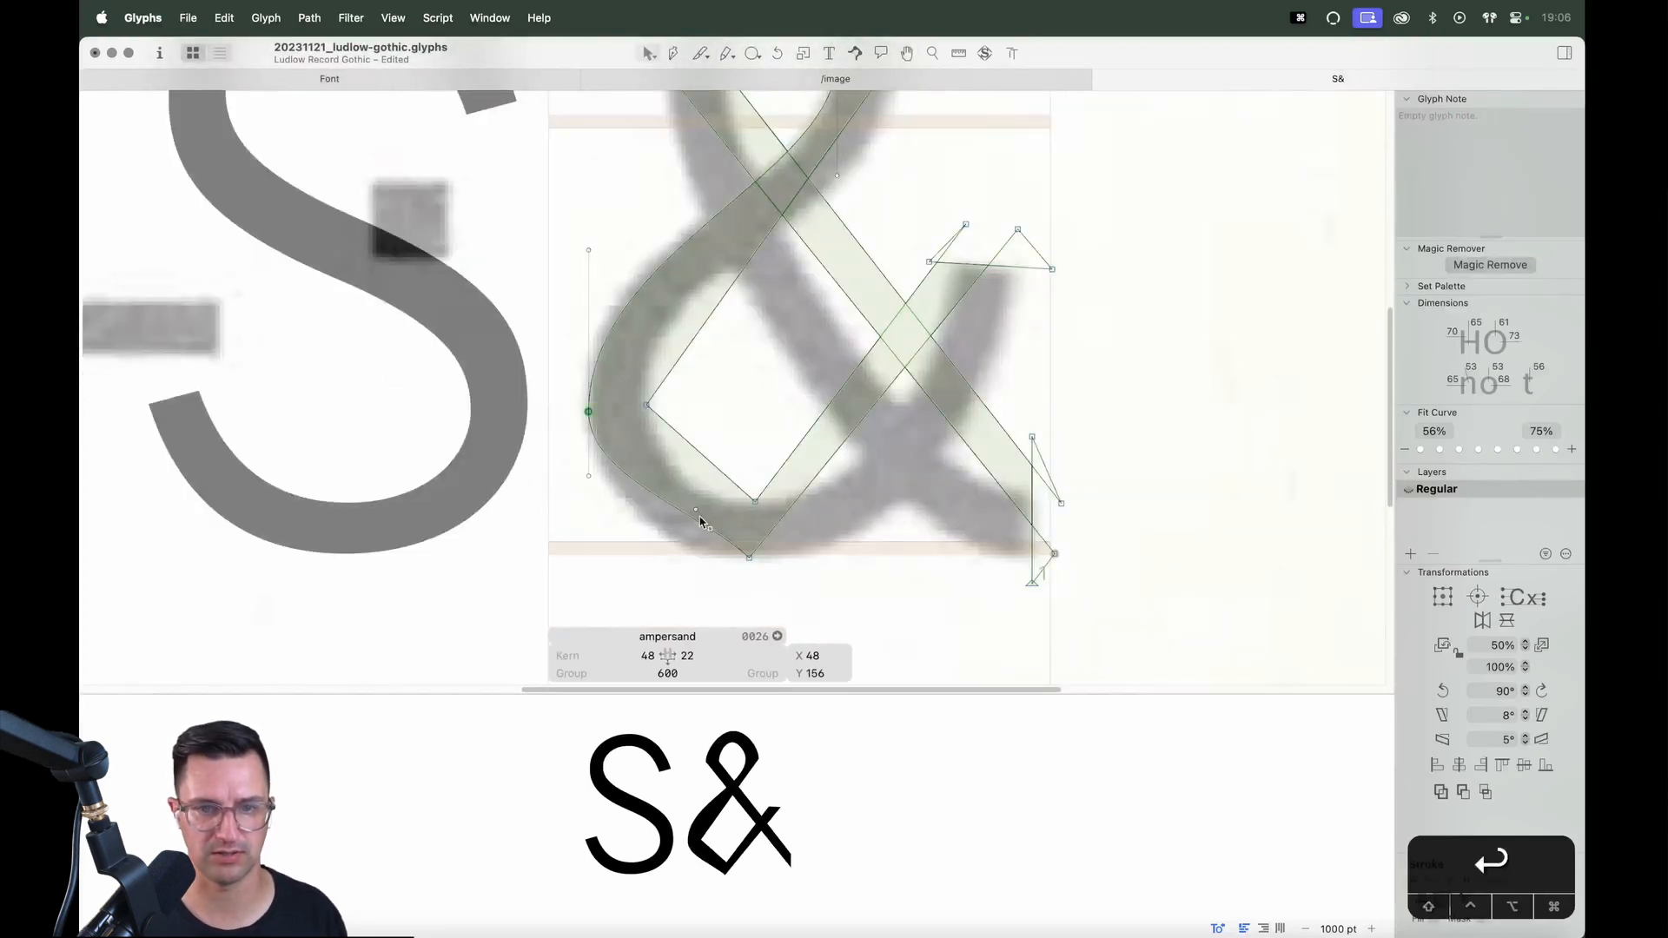
pyautogui.moveTo(700, 516); pyautogui.dragTo(691, 560)
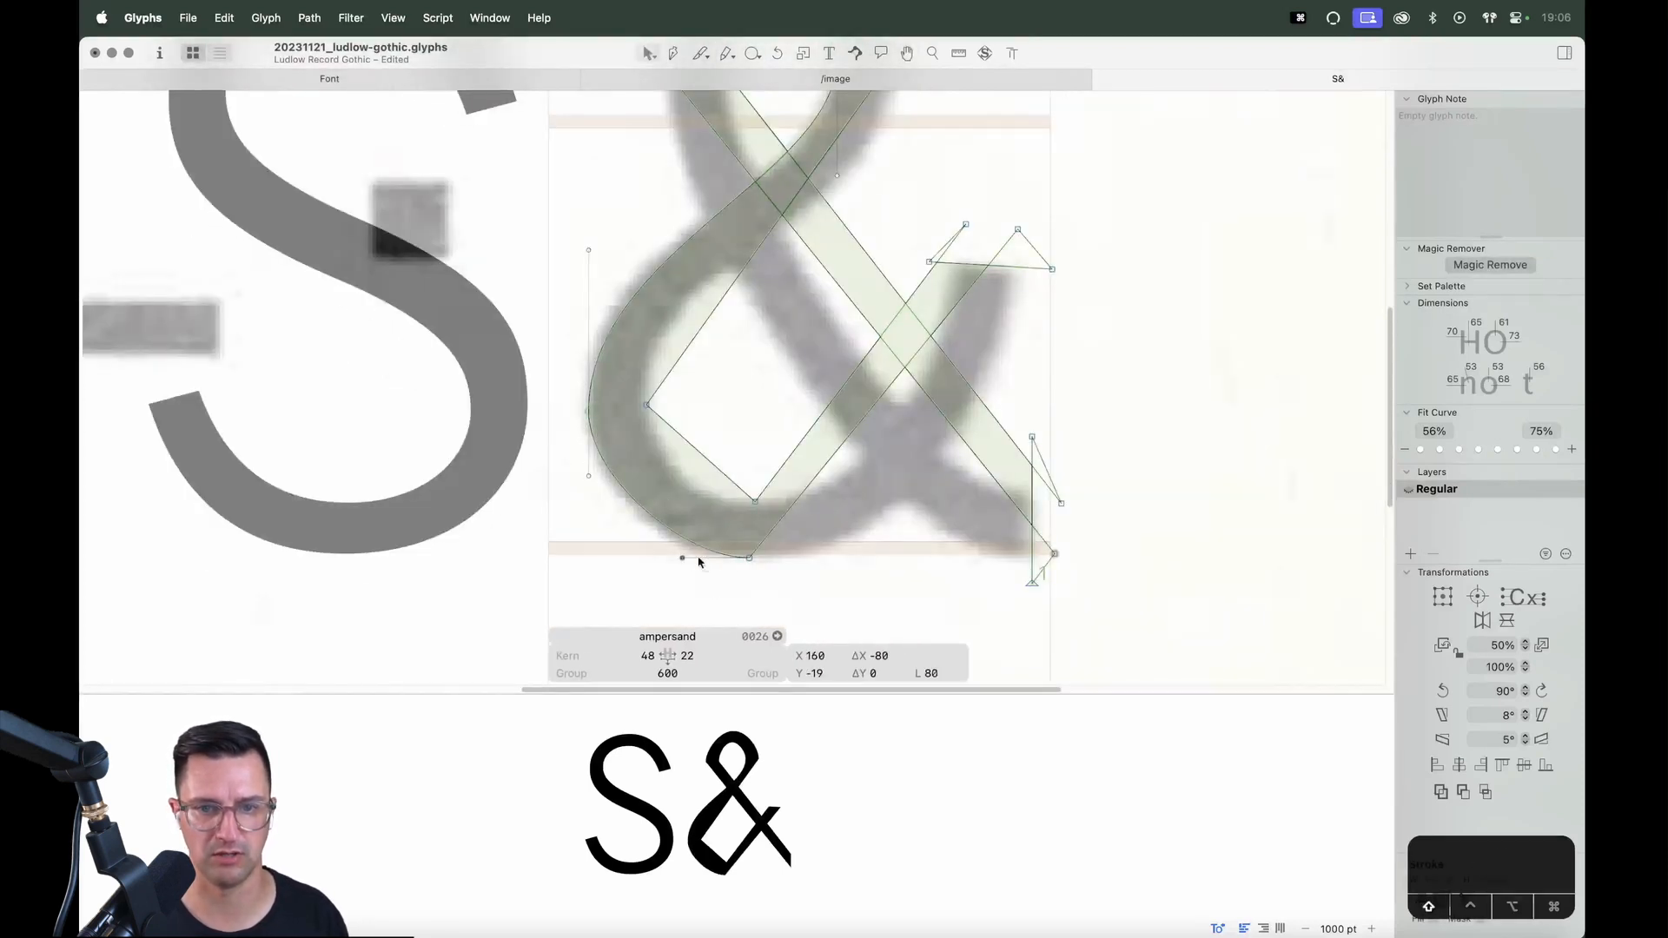
# Convert the right arm's outer segment to a curve and move both handles down until the lower one is level with the bottom point
pyautogui.click(829, 514)
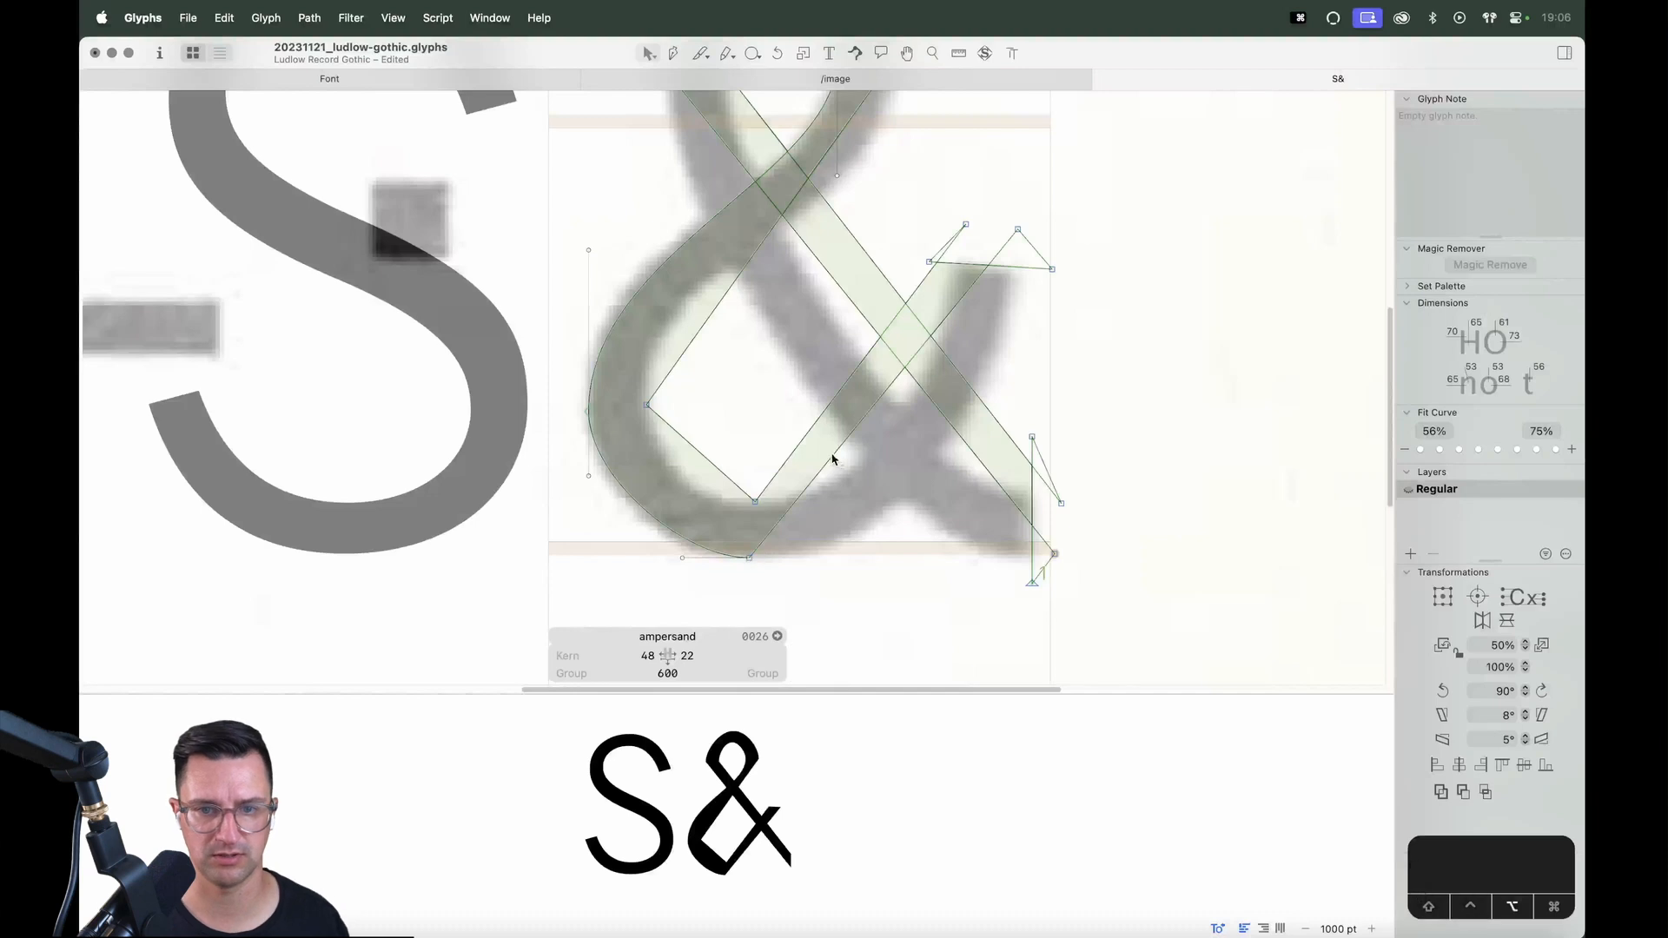
pyautogui.click(931, 340)
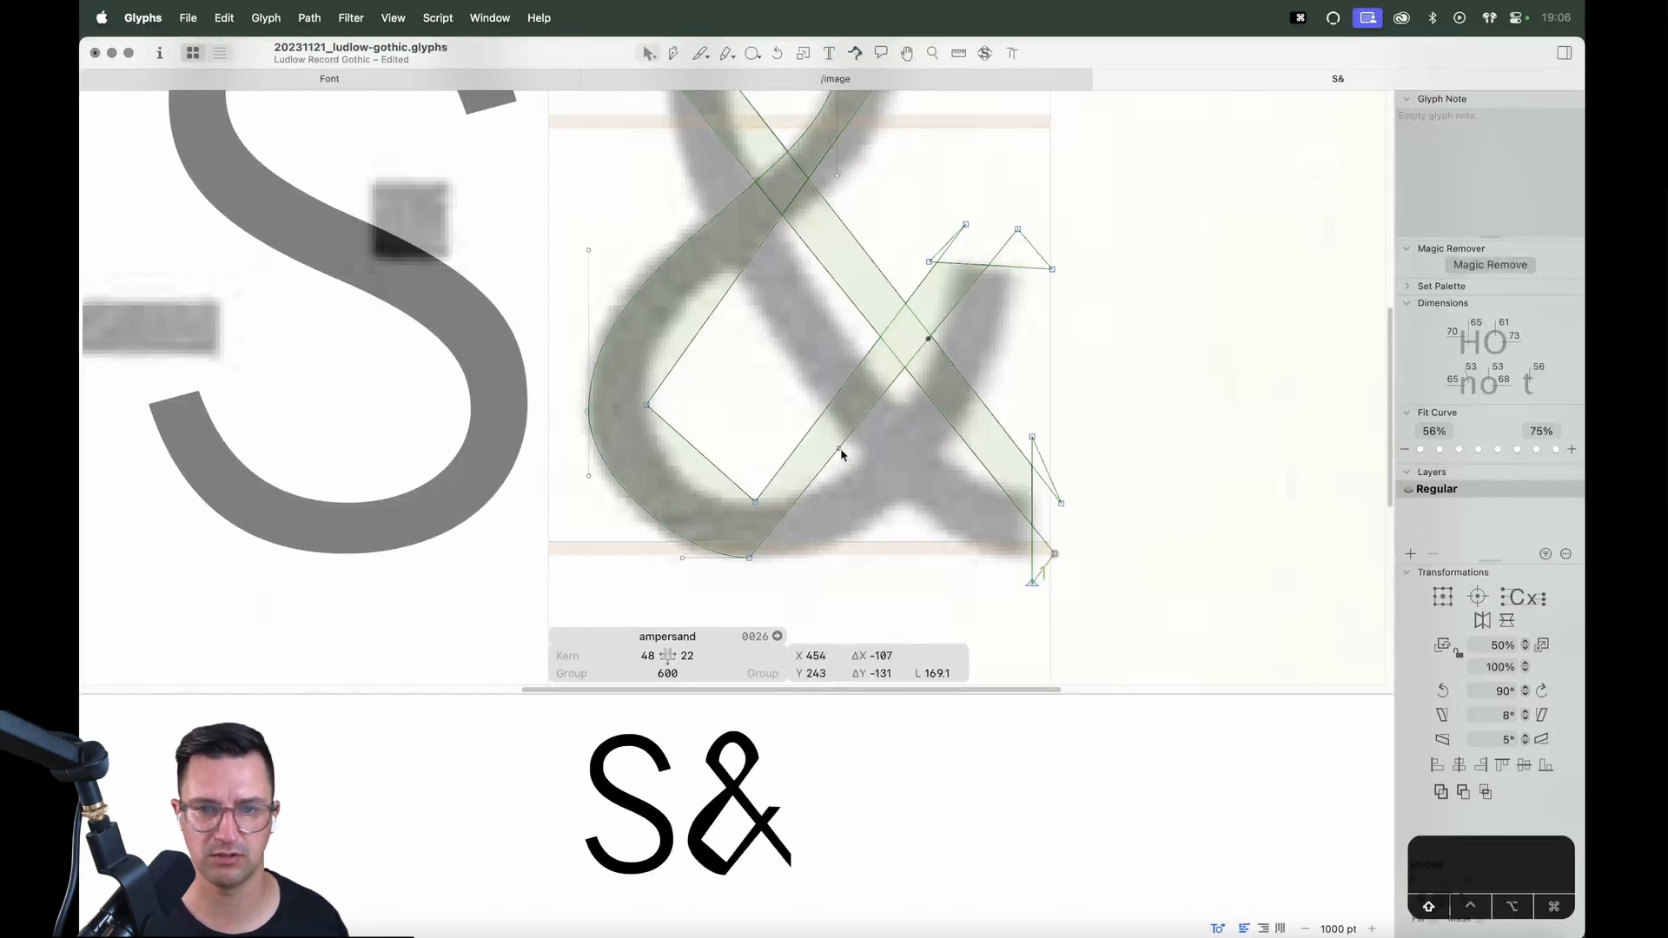
pyautogui.keyDown('shift'); pyautogui.click(840, 449); pyautogui.keyUp('shift')
pyautogui.moveTo(847, 489); pyautogui.dragTo(864, 559)
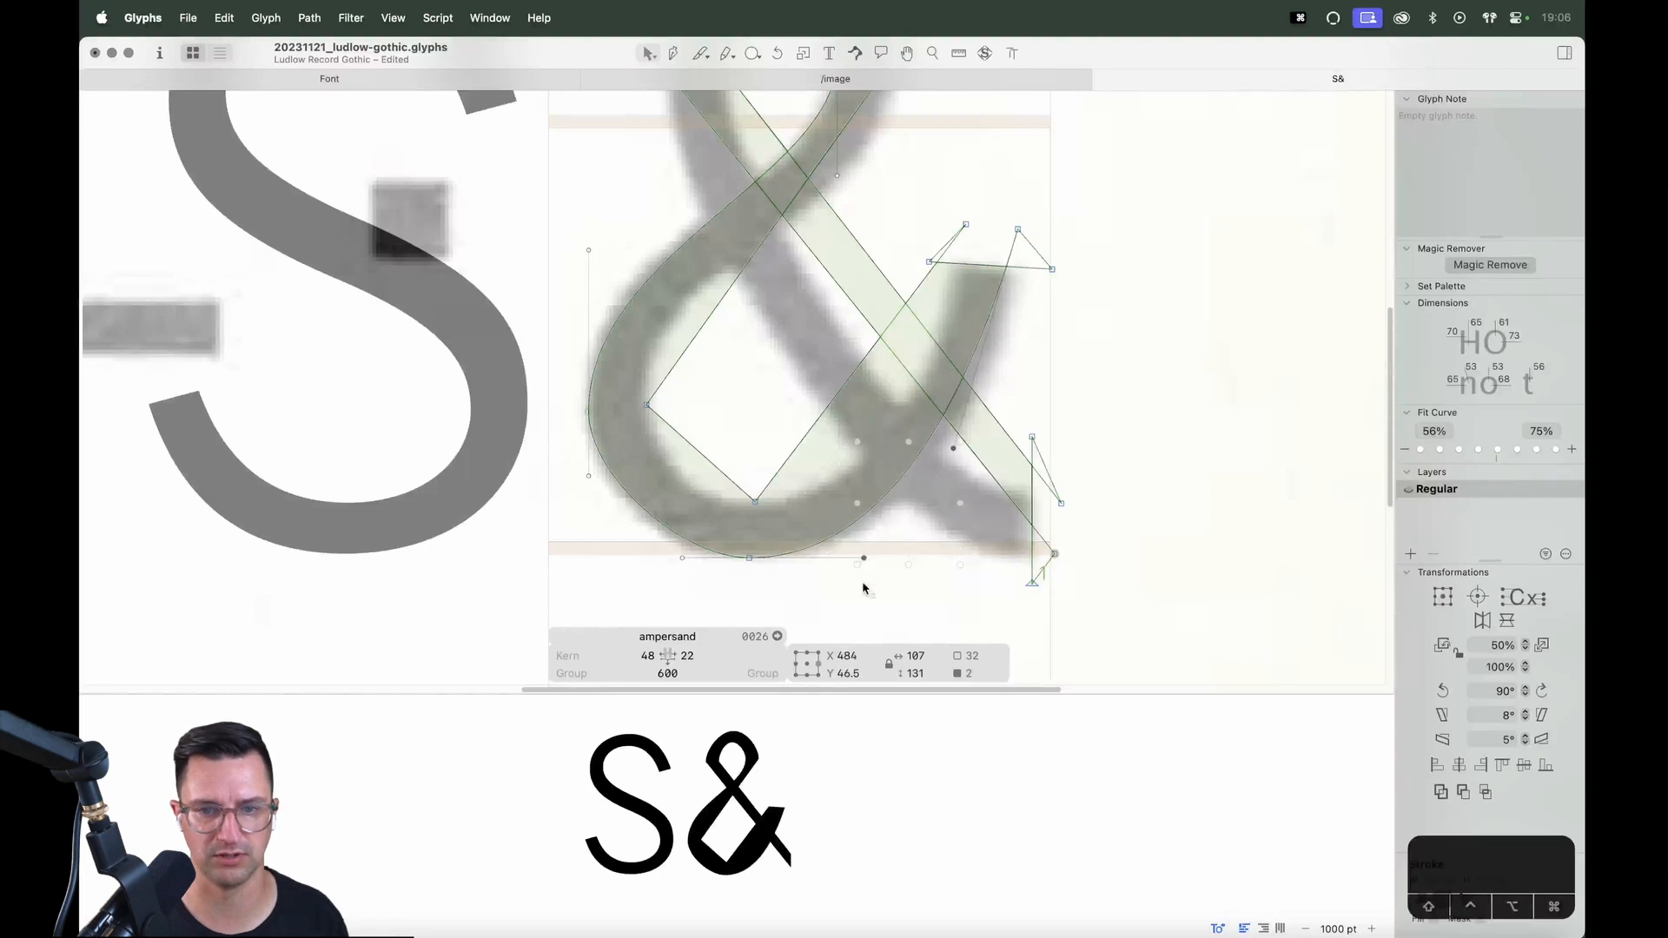
# Raise the bowl's bottom point together with its adjoining curve handles onto the lower edge of the baseline overshoot zone
pyautogui.click(749, 558)
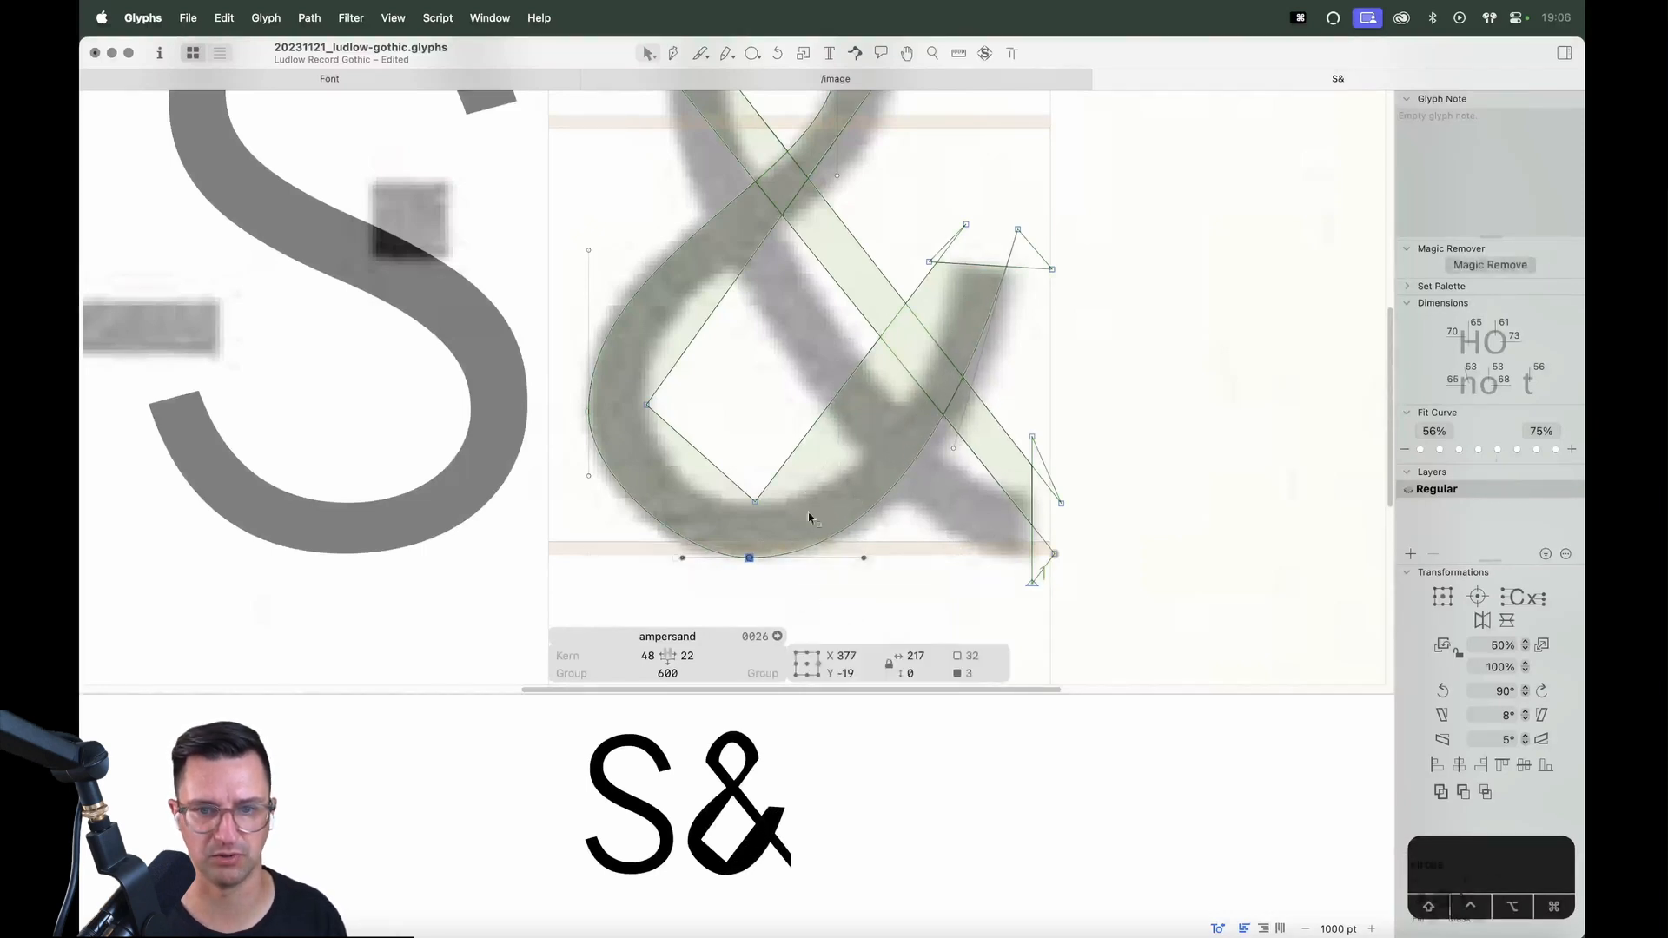
pyautogui.keyDown('shift'); pyautogui.click(953, 449); pyautogui.keyUp('shift')
pyautogui.press('Up')
pyautogui.press('Up')
pyautogui.press('Up')
pyautogui.press('Up')
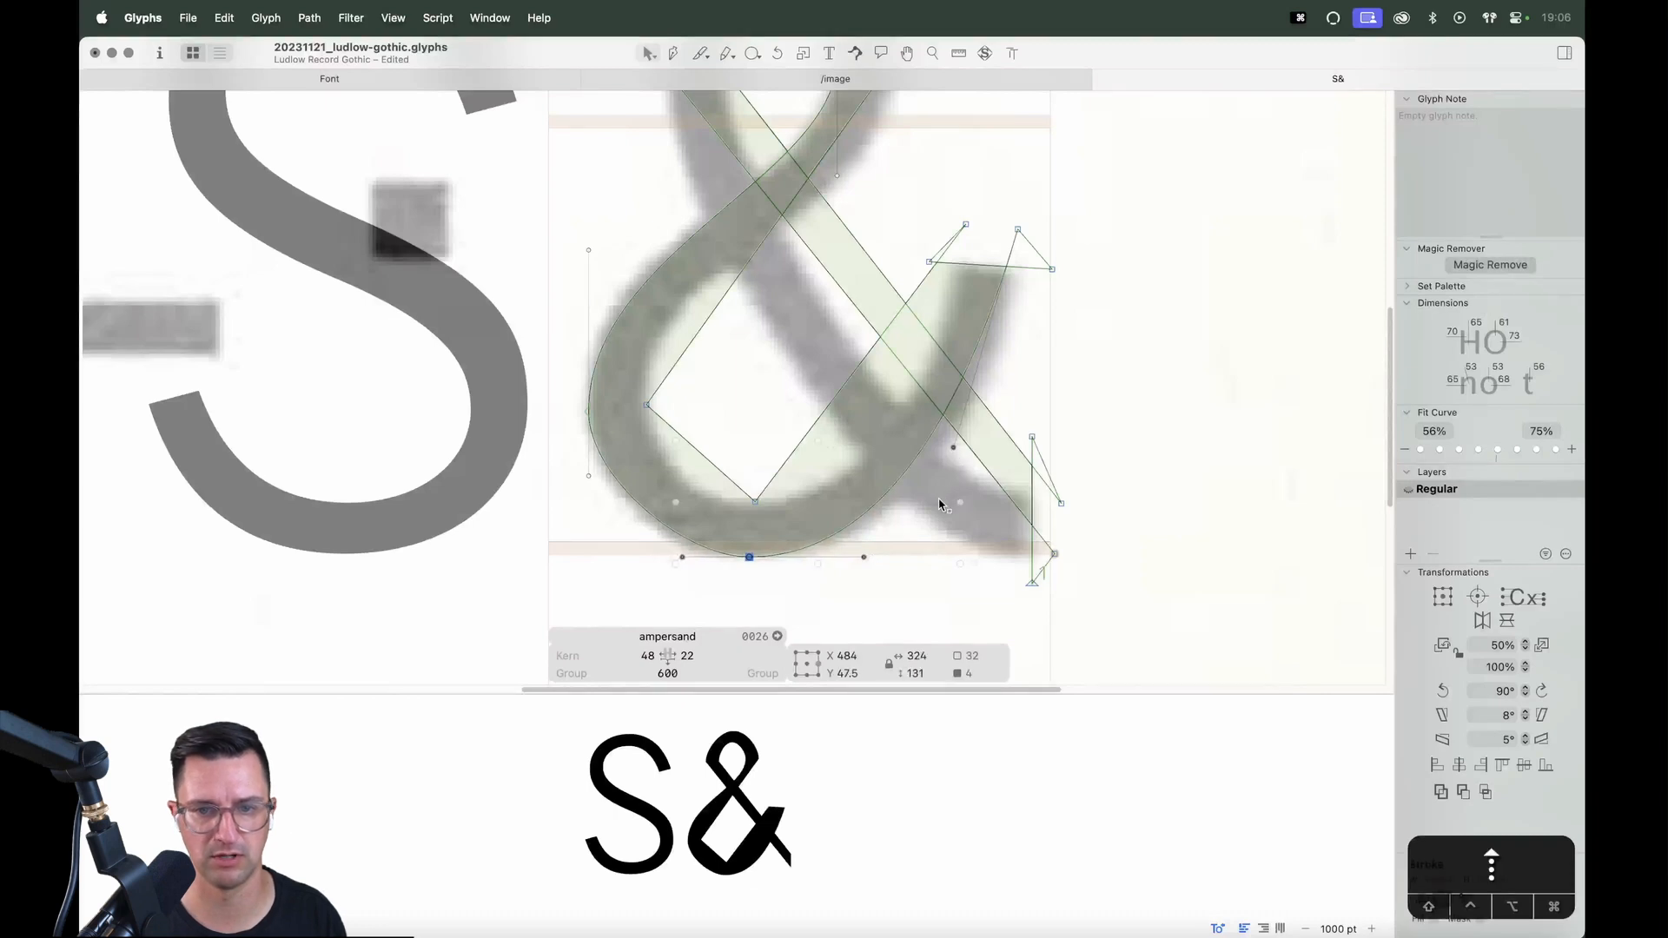
pyautogui.press('z')
pyautogui.moveTo(904, 516); pyautogui.dragTo(569, 630)
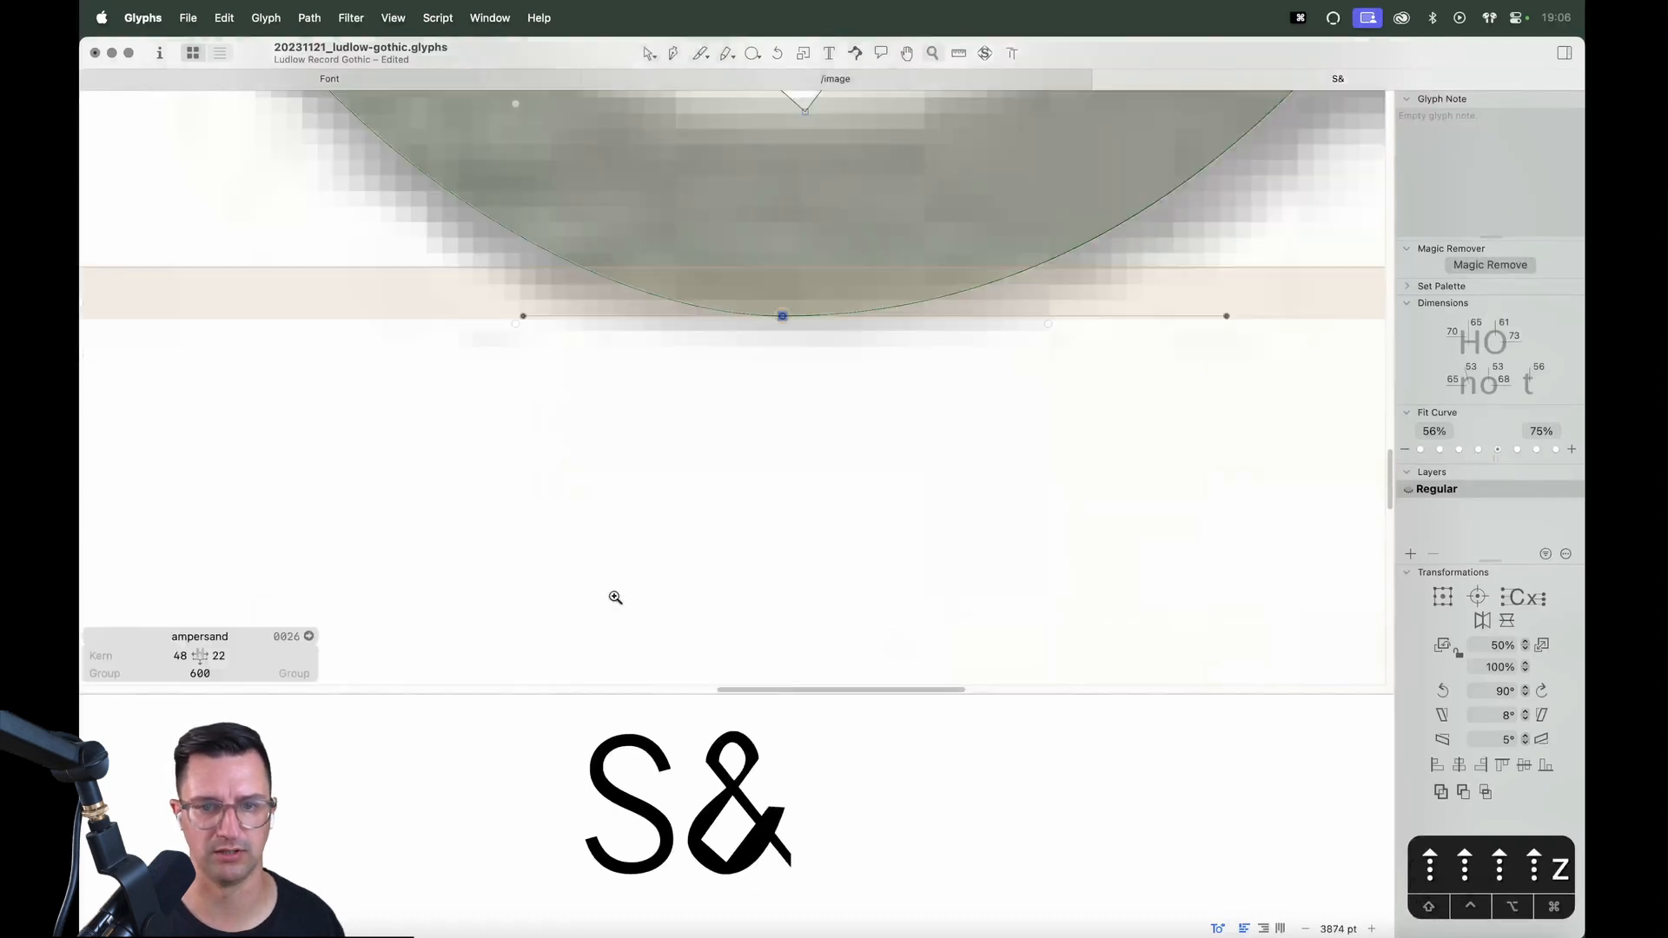
pyautogui.press('Down')
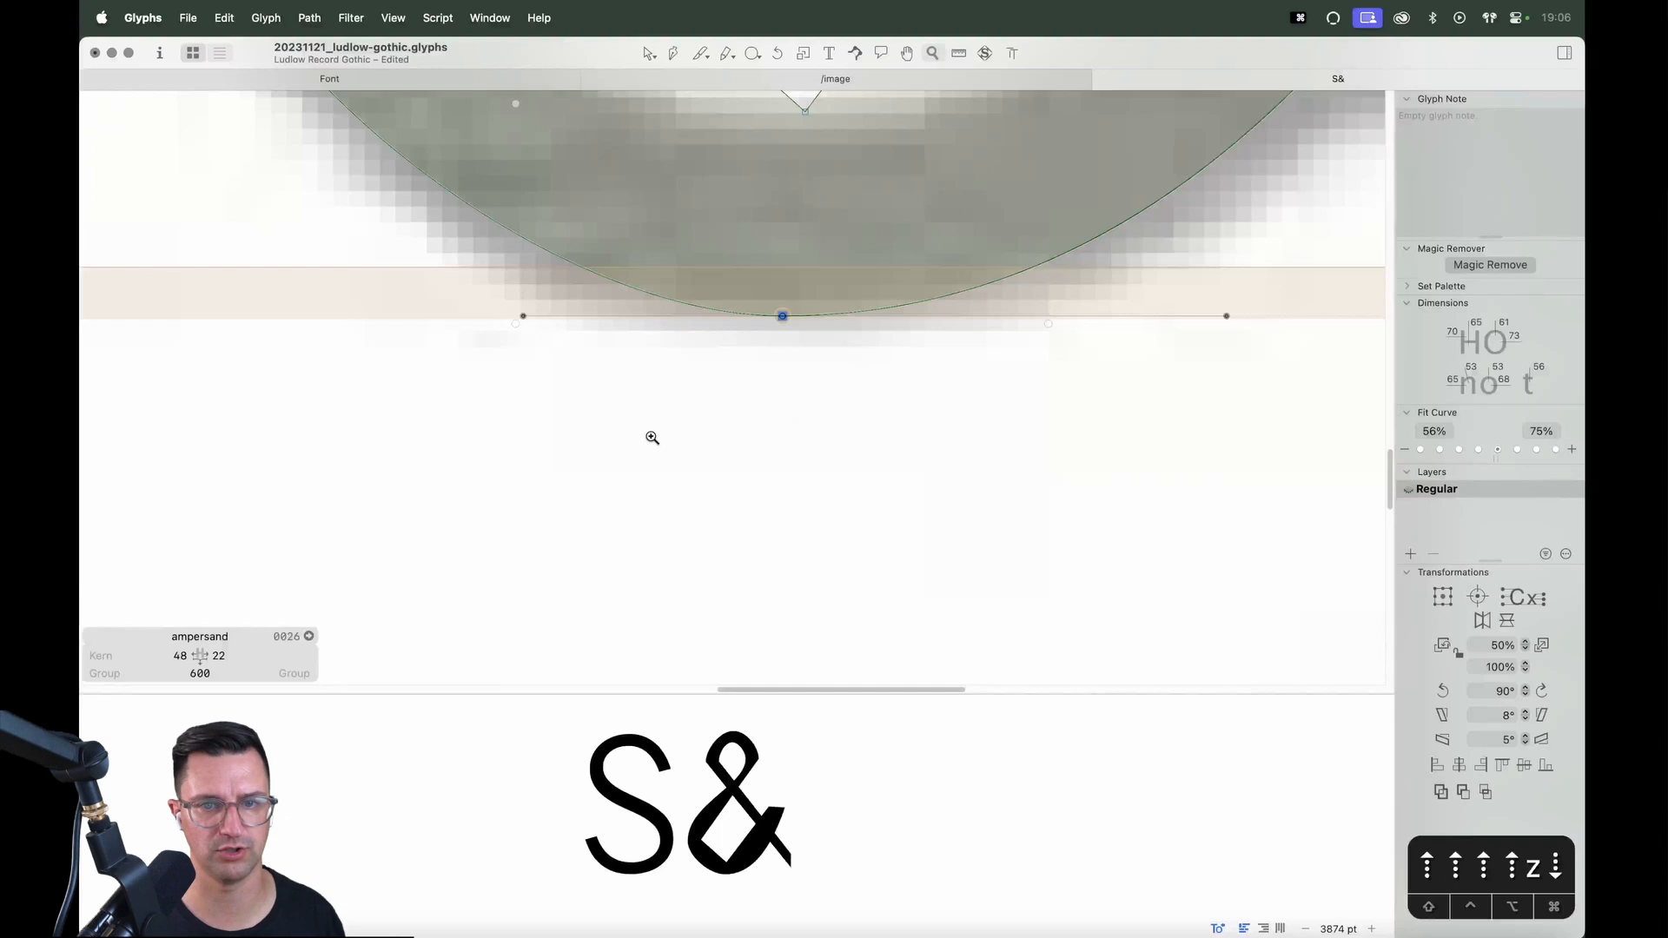
pyautogui.press('v')
pyautogui.press('Down')
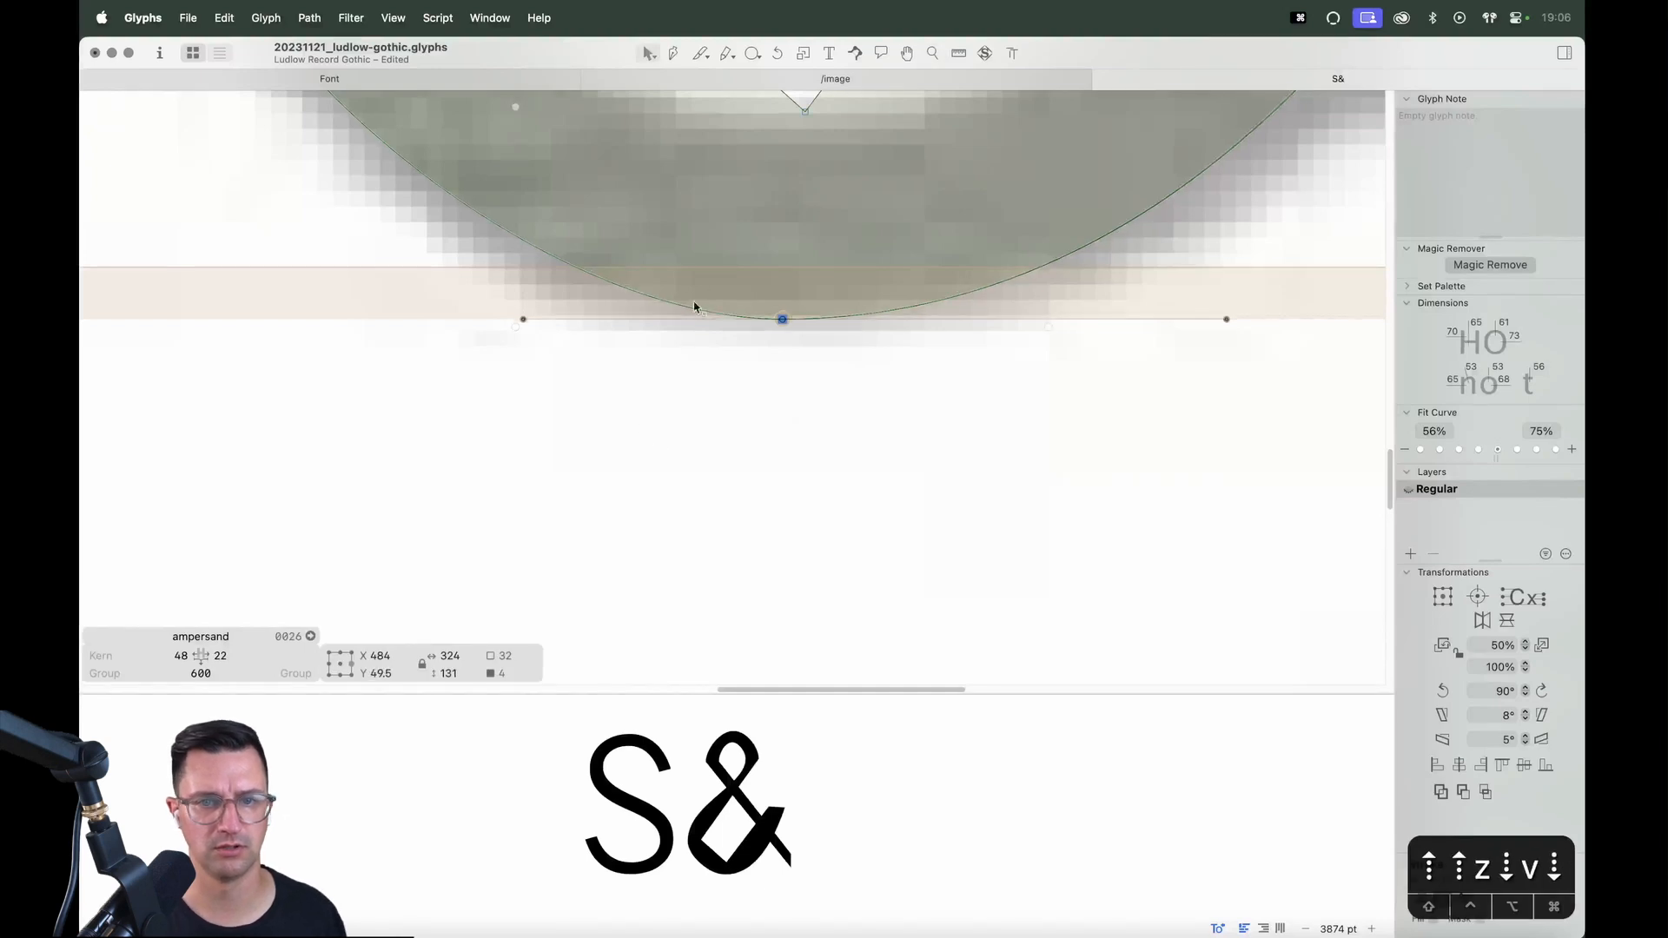
pyautogui.press('z')
pyautogui.moveTo(897, 222); pyautogui.dragTo(534, 415)
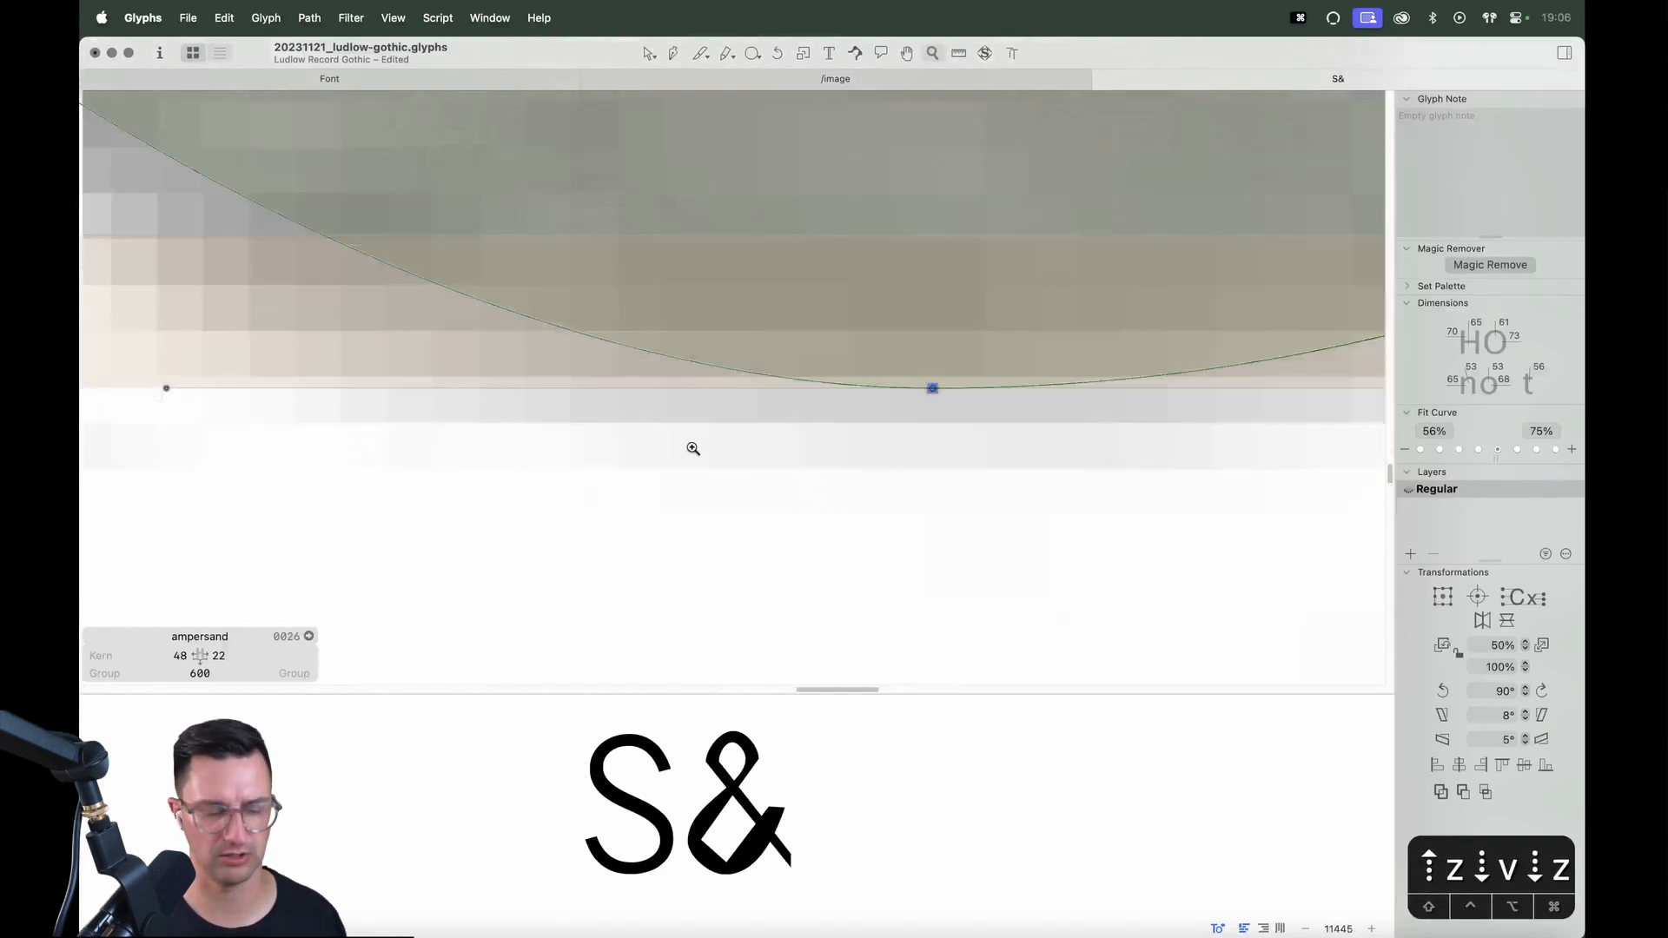
pyautogui.press('super+0')
# Convert the right arm's inner segment to a curve and shift both handles down and right to follow the scanned stroke
pyautogui.press('z')
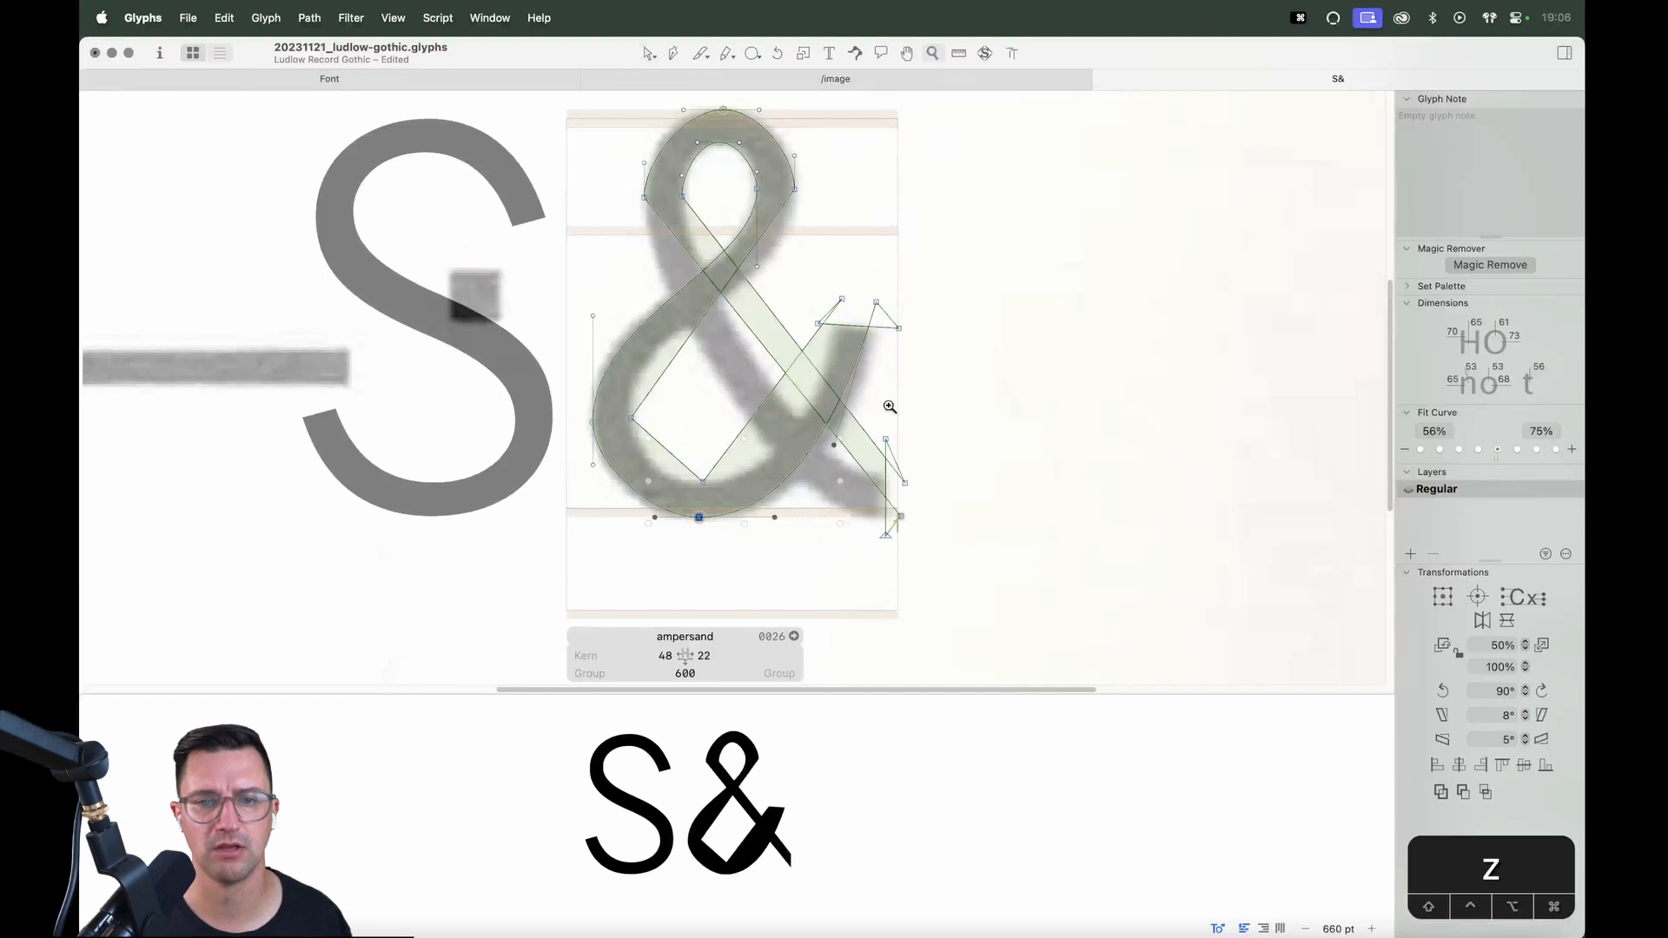
pyautogui.moveTo(934, 217); pyautogui.dragTo(584, 587)
pyautogui.press('v')
pyautogui.click(846, 574)
pyautogui.press('space')
pyautogui.moveTo(860, 516); pyautogui.dragTo(870, 540)
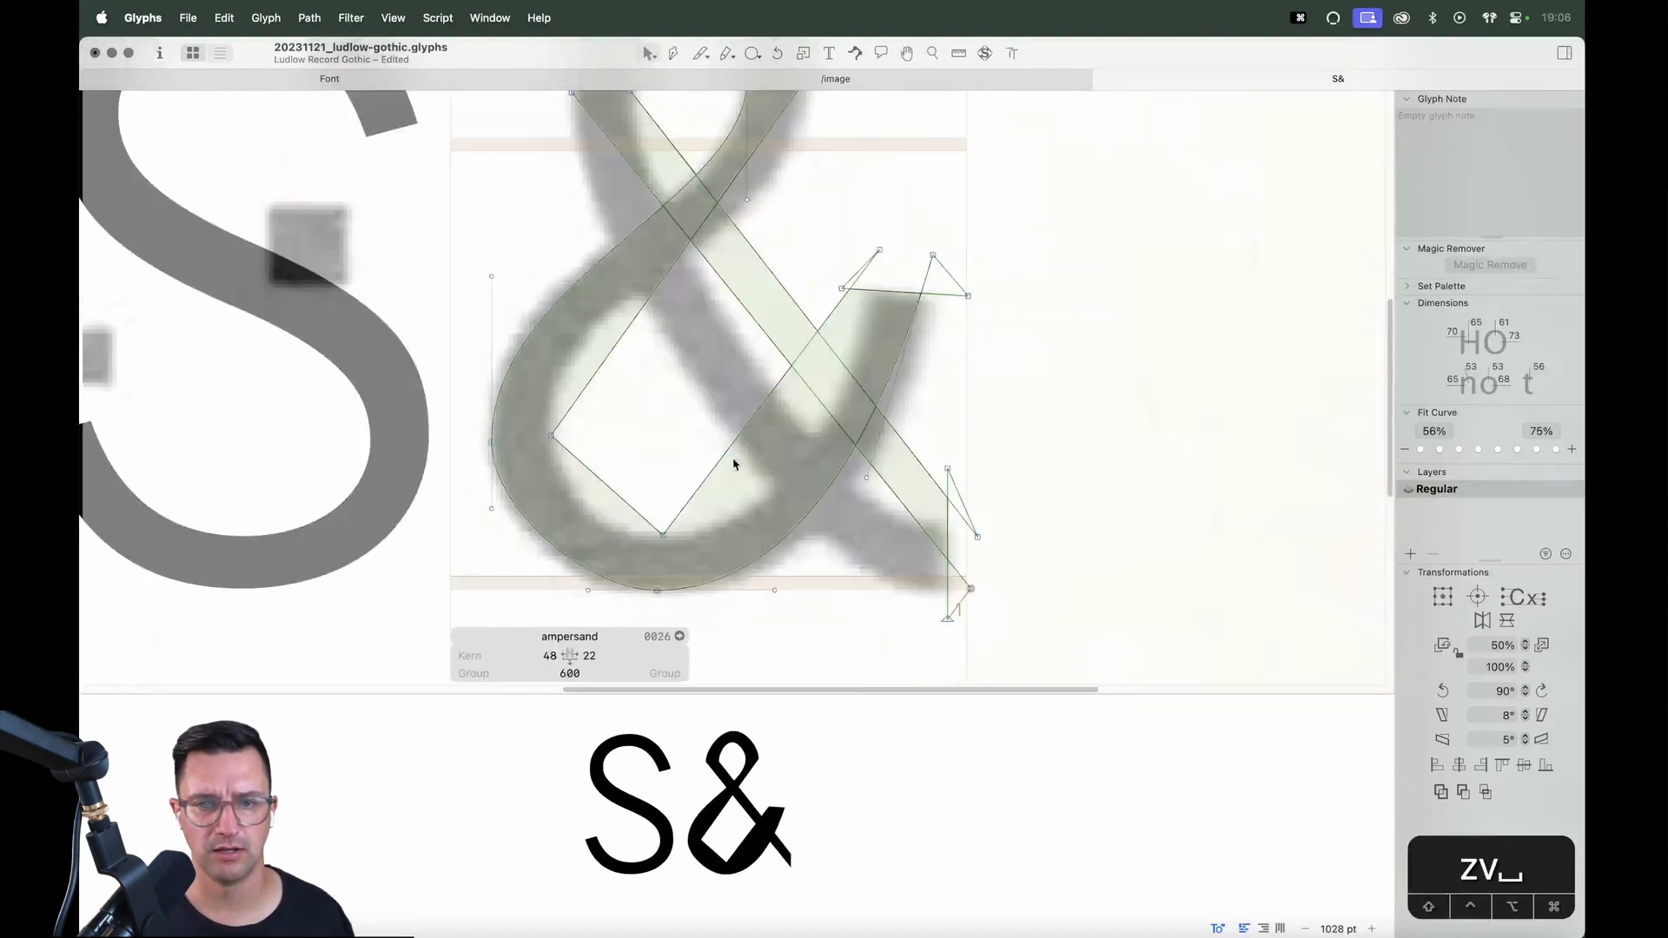
pyautogui.keyDown('alt'); pyautogui.click(722, 458); pyautogui.keyUp('alt')
pyautogui.click(735, 441)
pyautogui.keyDown('shift'); pyautogui.click(807, 346); pyautogui.keyUp('shift')
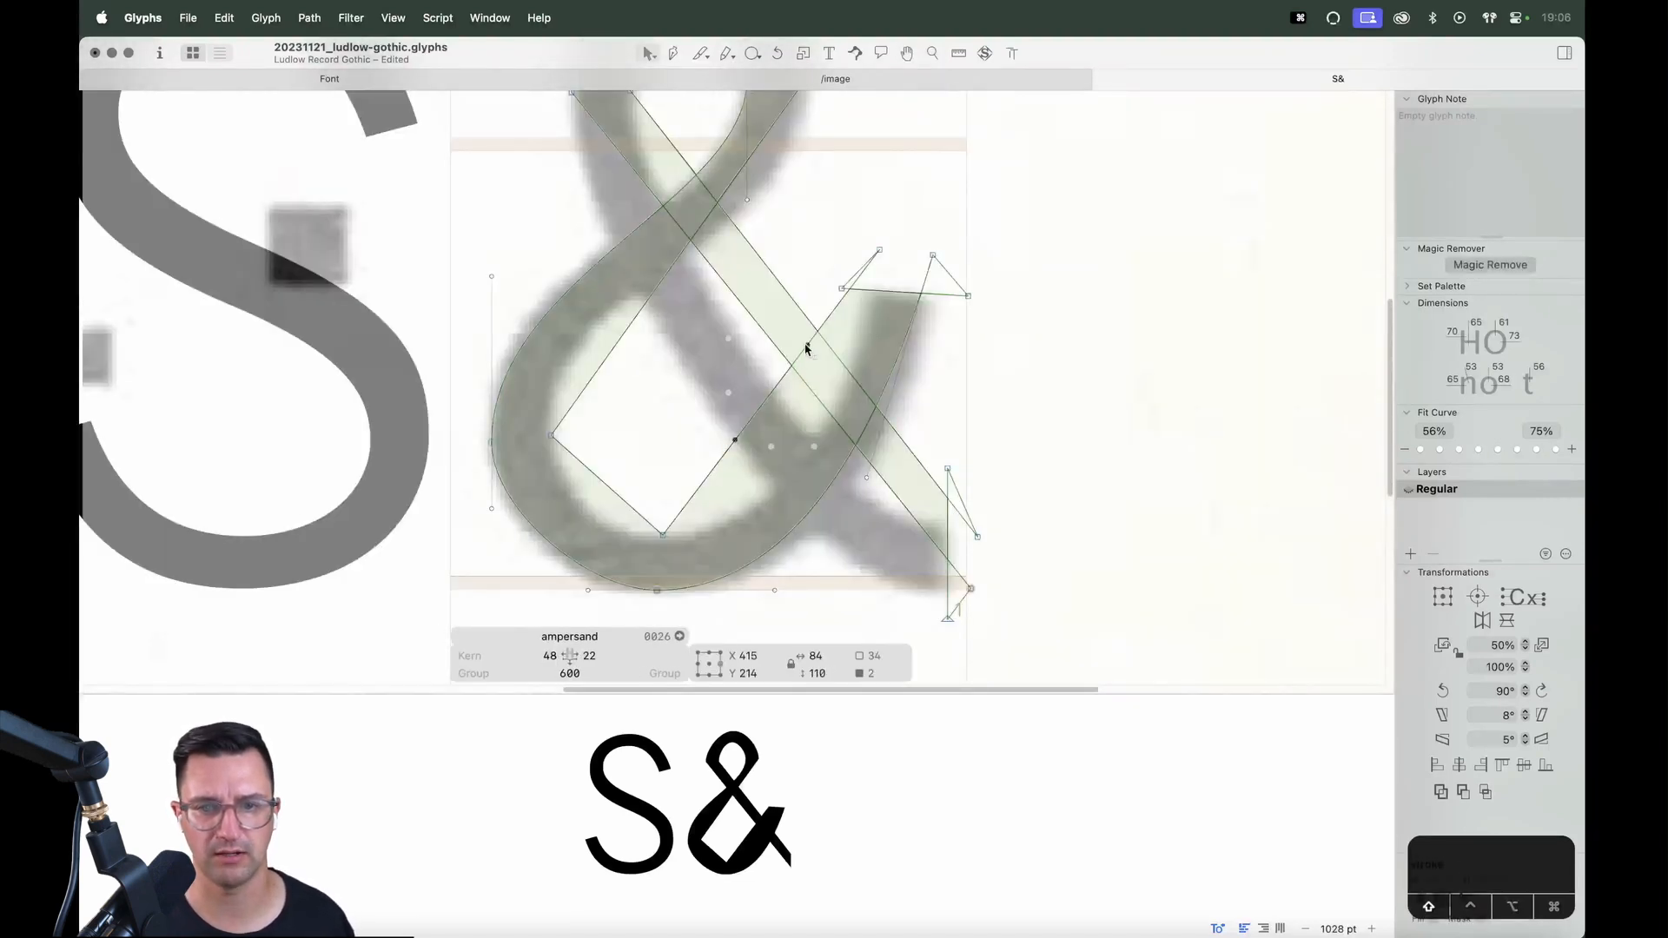
pyautogui.moveTo(735, 442); pyautogui.dragTo(744, 535)
pyautogui.press('Right')
pyautogui.press('Right')
pyautogui.press('Right')
pyautogui.press('Right')
pyautogui.press('Right')
pyautogui.press('Right')
pyautogui.press('Right')
pyautogui.press('Right')
pyautogui.press('Right')
pyautogui.press('Right')
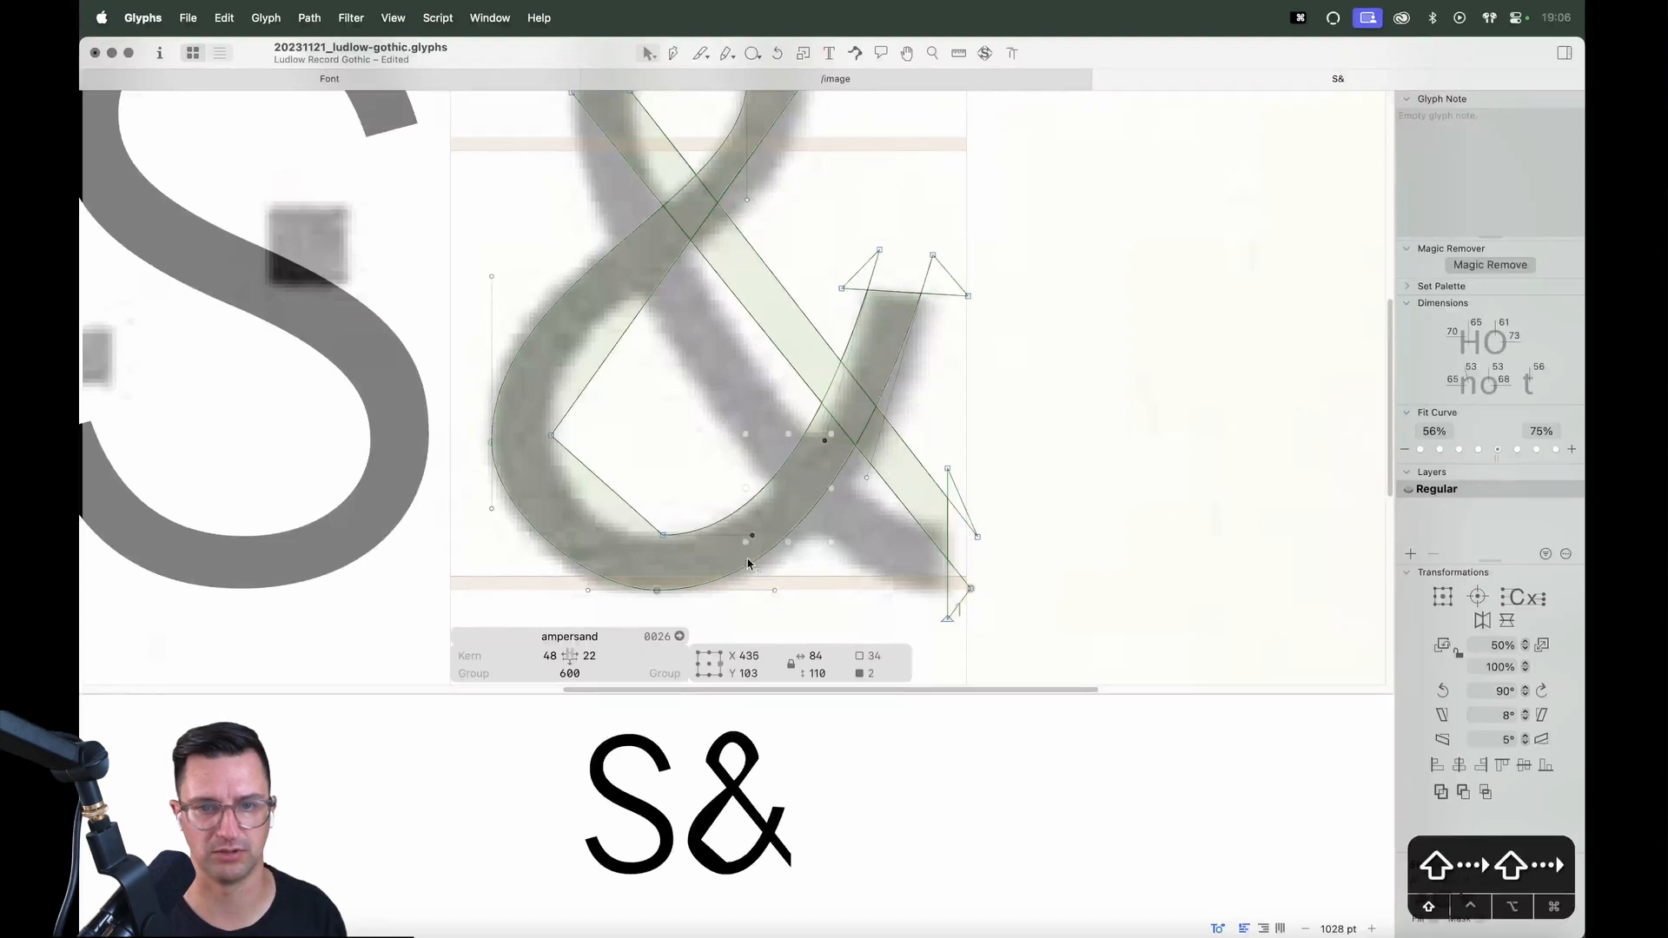
# Curve the remaining inner edge of the lower bowl and make its left and bottom points smooth
pyautogui.click(633, 475)
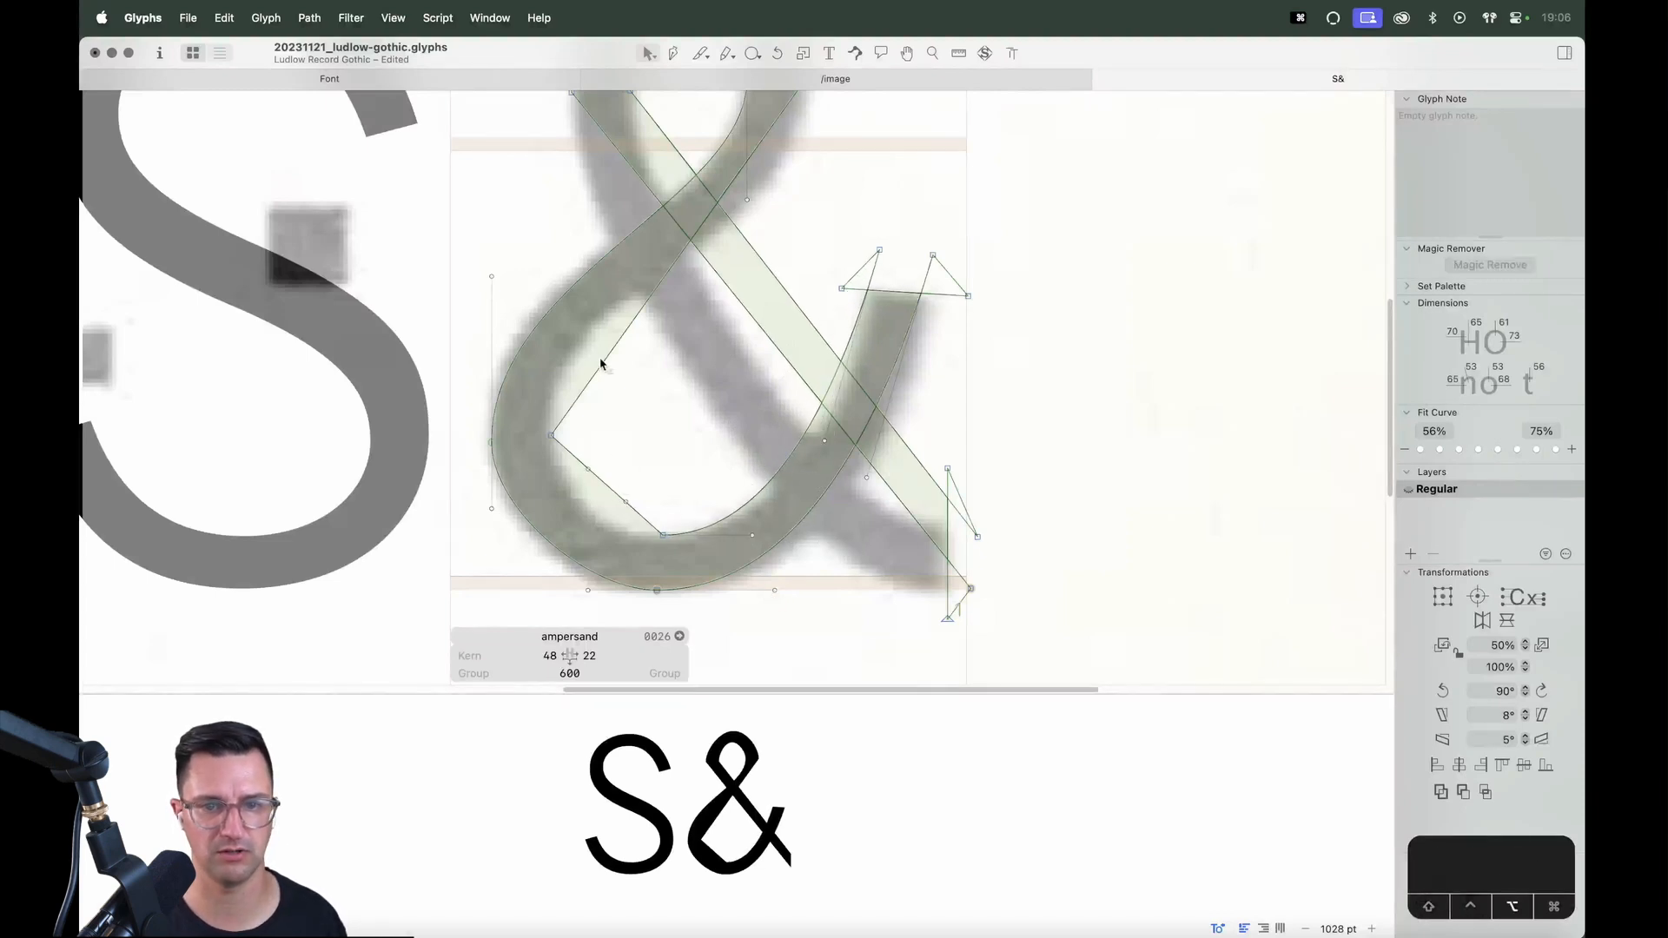
pyautogui.click(552, 435)
pyautogui.press('Return')
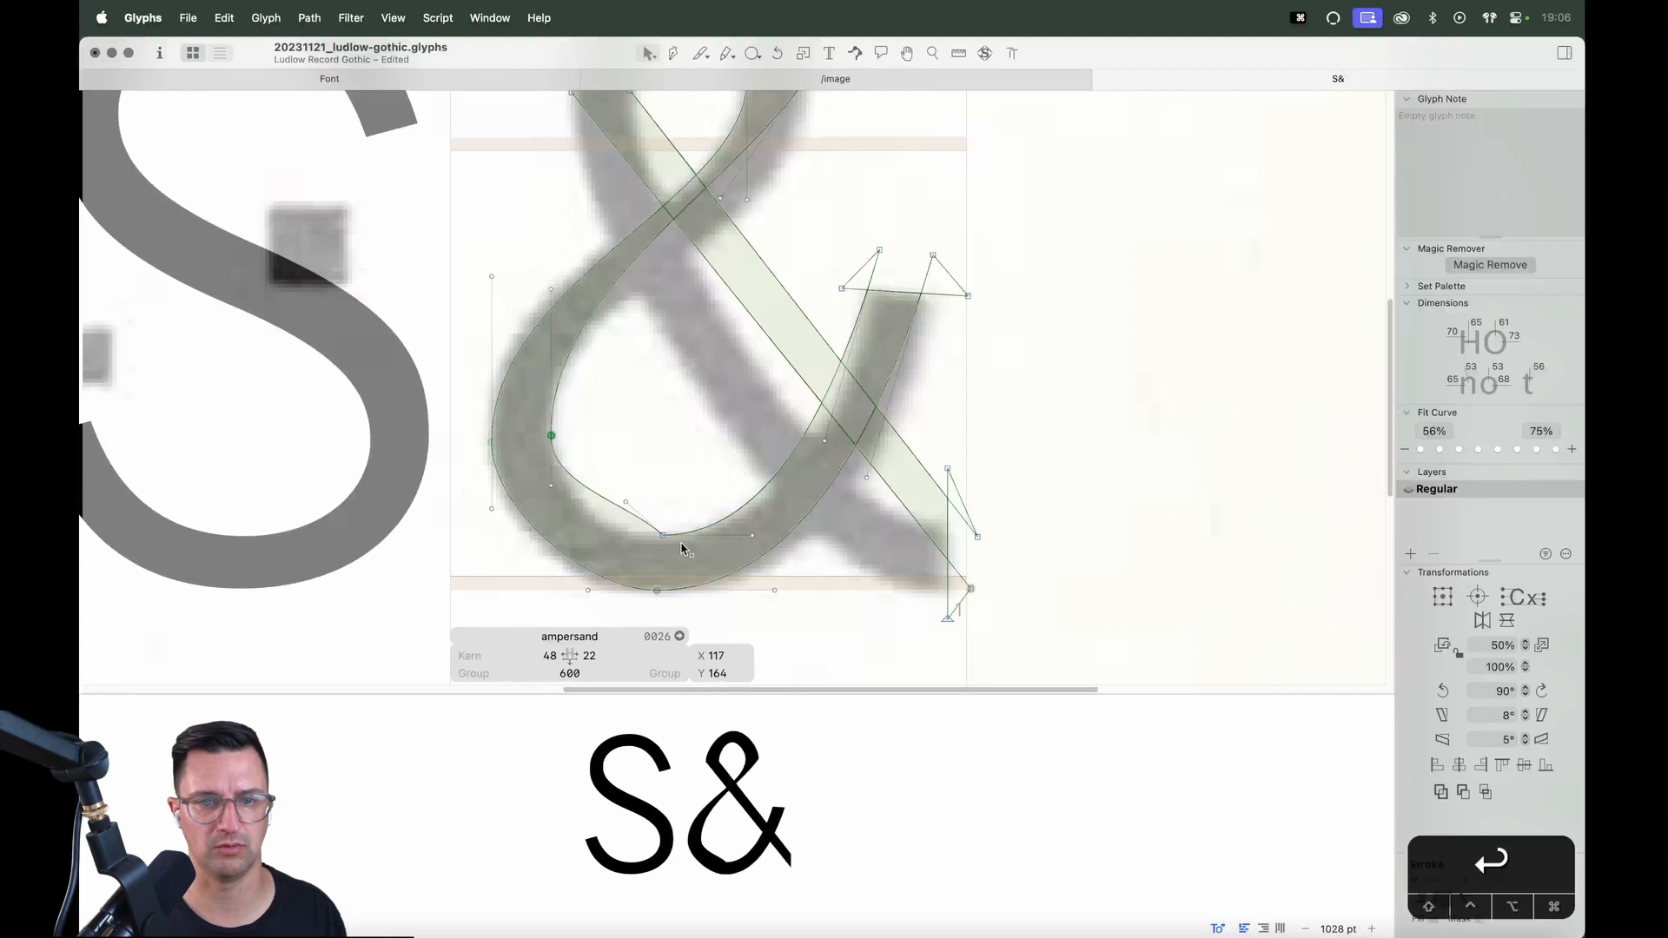
pyautogui.click(663, 535)
pyautogui.press('Return')
# Pull the handle below the upper loop's outer right point vertical and make the loop's outer and inner right points smooth
pyautogui.moveTo(677, 366); pyautogui.dragTo(673, 531)
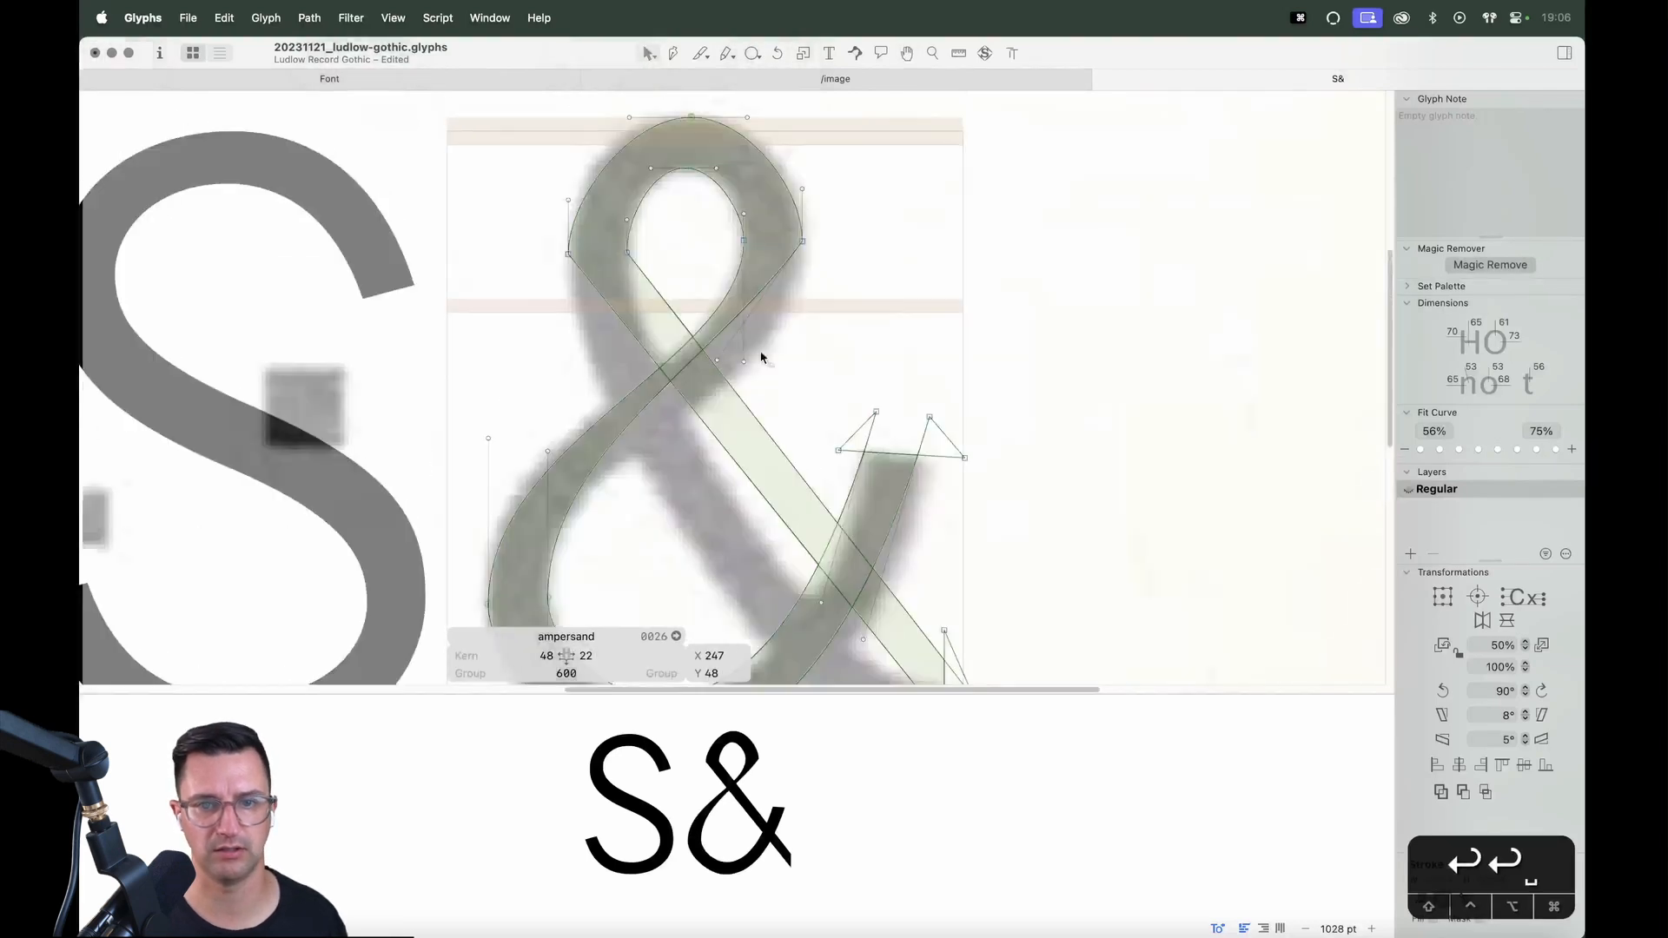
pyautogui.moveTo(719, 364); pyautogui.dragTo(782, 377)
pyautogui.press('Return')
pyautogui.moveTo(819, 238); pyautogui.dragTo(726, 258)
pyautogui.press('Return')
pyautogui.press('Return')
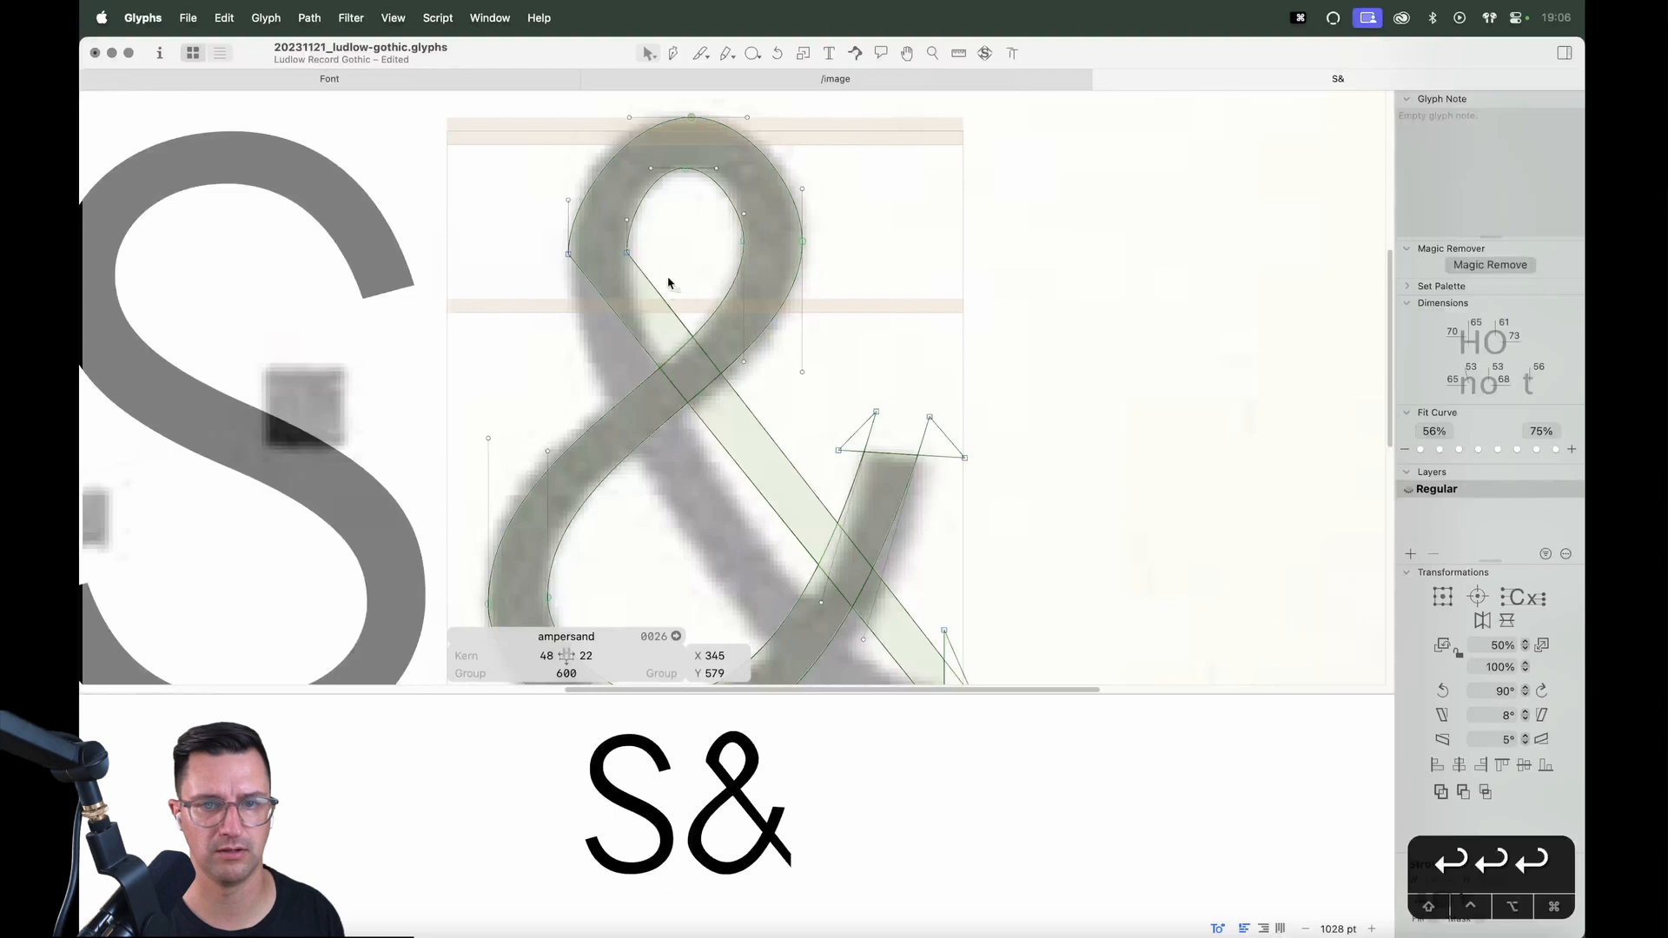
pyautogui.click(670, 285)
# Curve both edges of the long diagonal, pulling their upper handles vertical and smoothing the upper loop's left points
pyautogui.moveTo(756, 403)
pyautogui.mouseDown()
pyautogui.moveTo(770, 347)
pyautogui.moveTo(772, 402)
pyautogui.mouseUp()
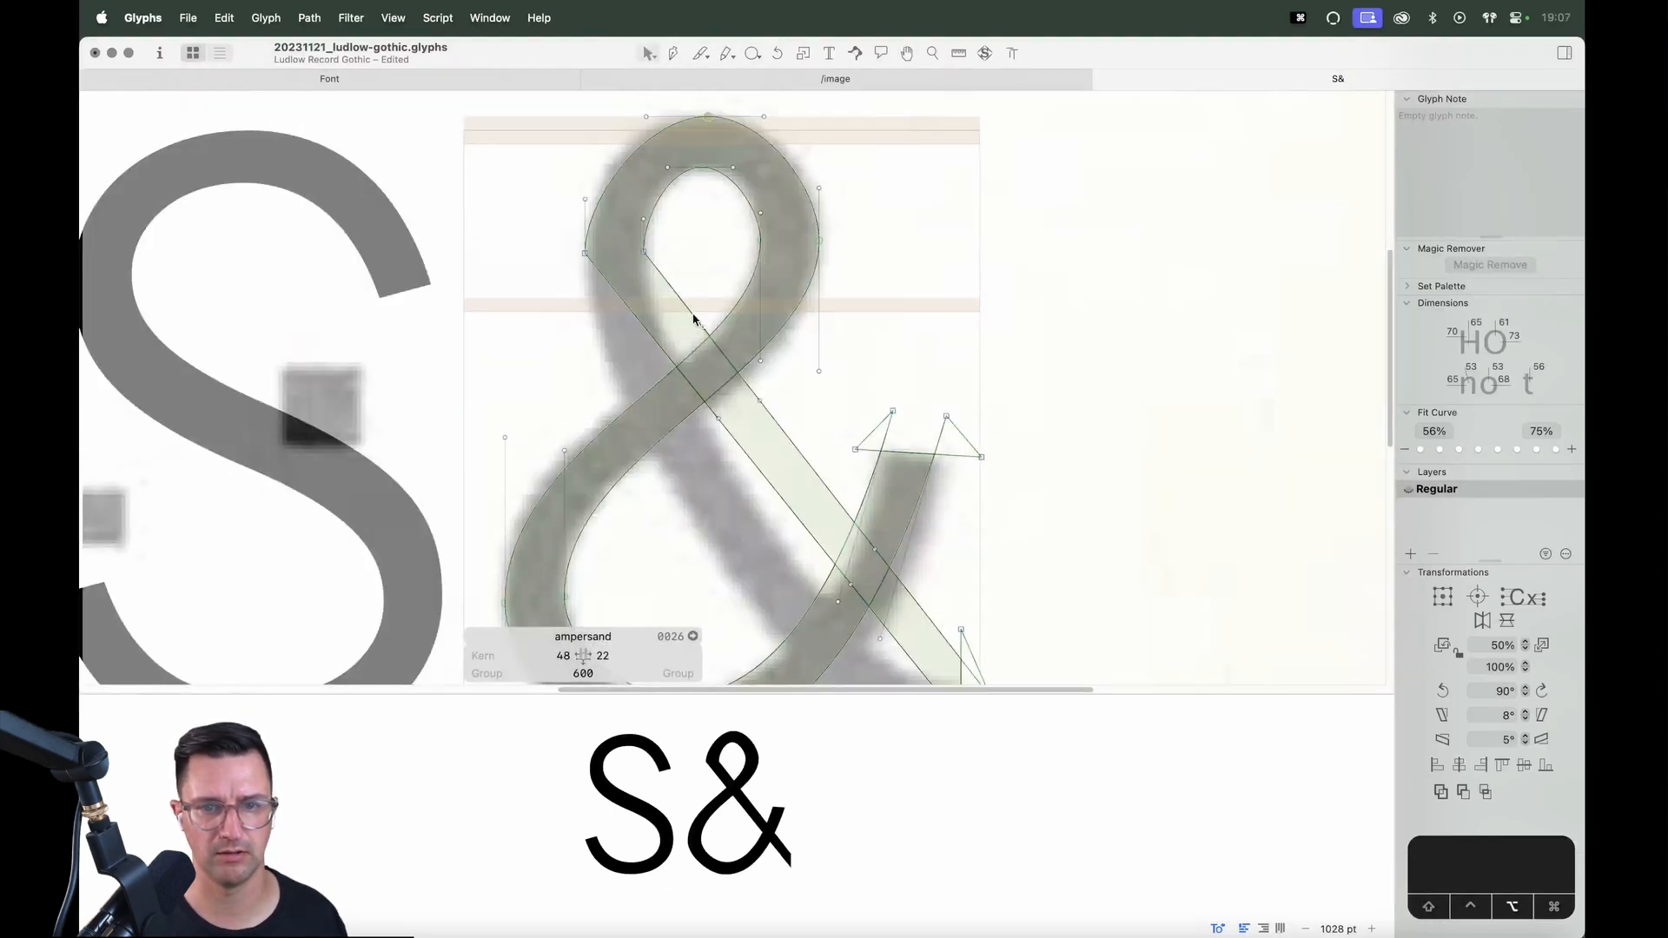
pyautogui.moveTo(760, 398); pyautogui.dragTo(643, 364)
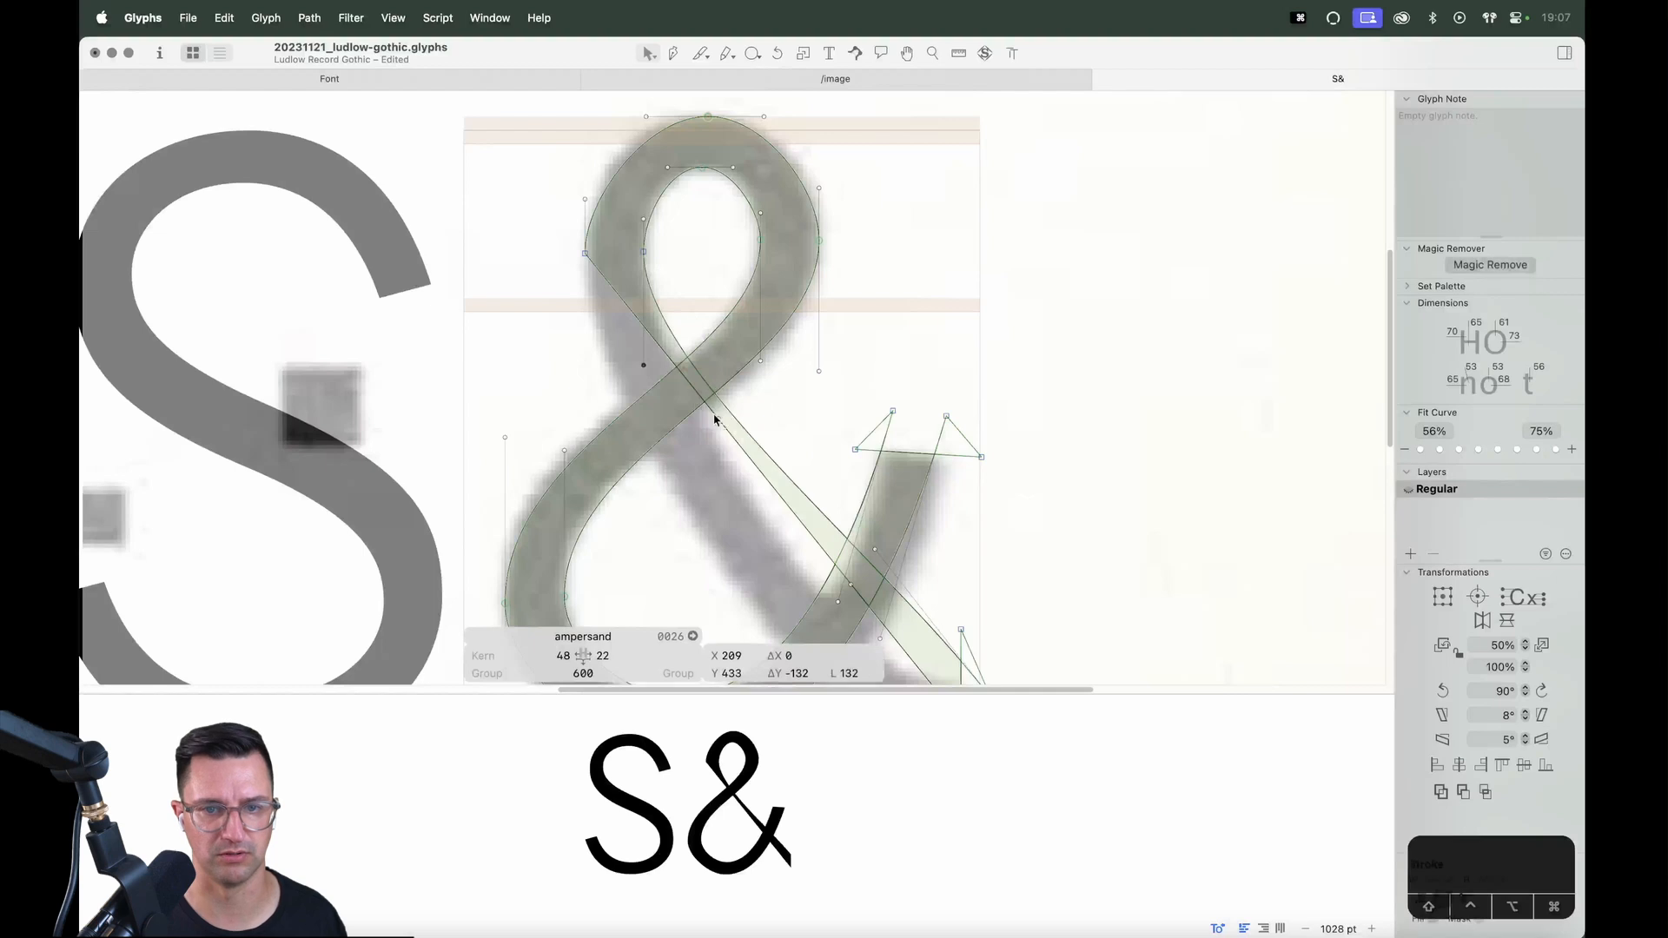
pyautogui.moveTo(717, 419); pyautogui.dragTo(621, 417)
pyautogui.moveTo(687, 237); pyautogui.dragTo(570, 300)
pyautogui.press('Return')
pyautogui.click(725, 269)
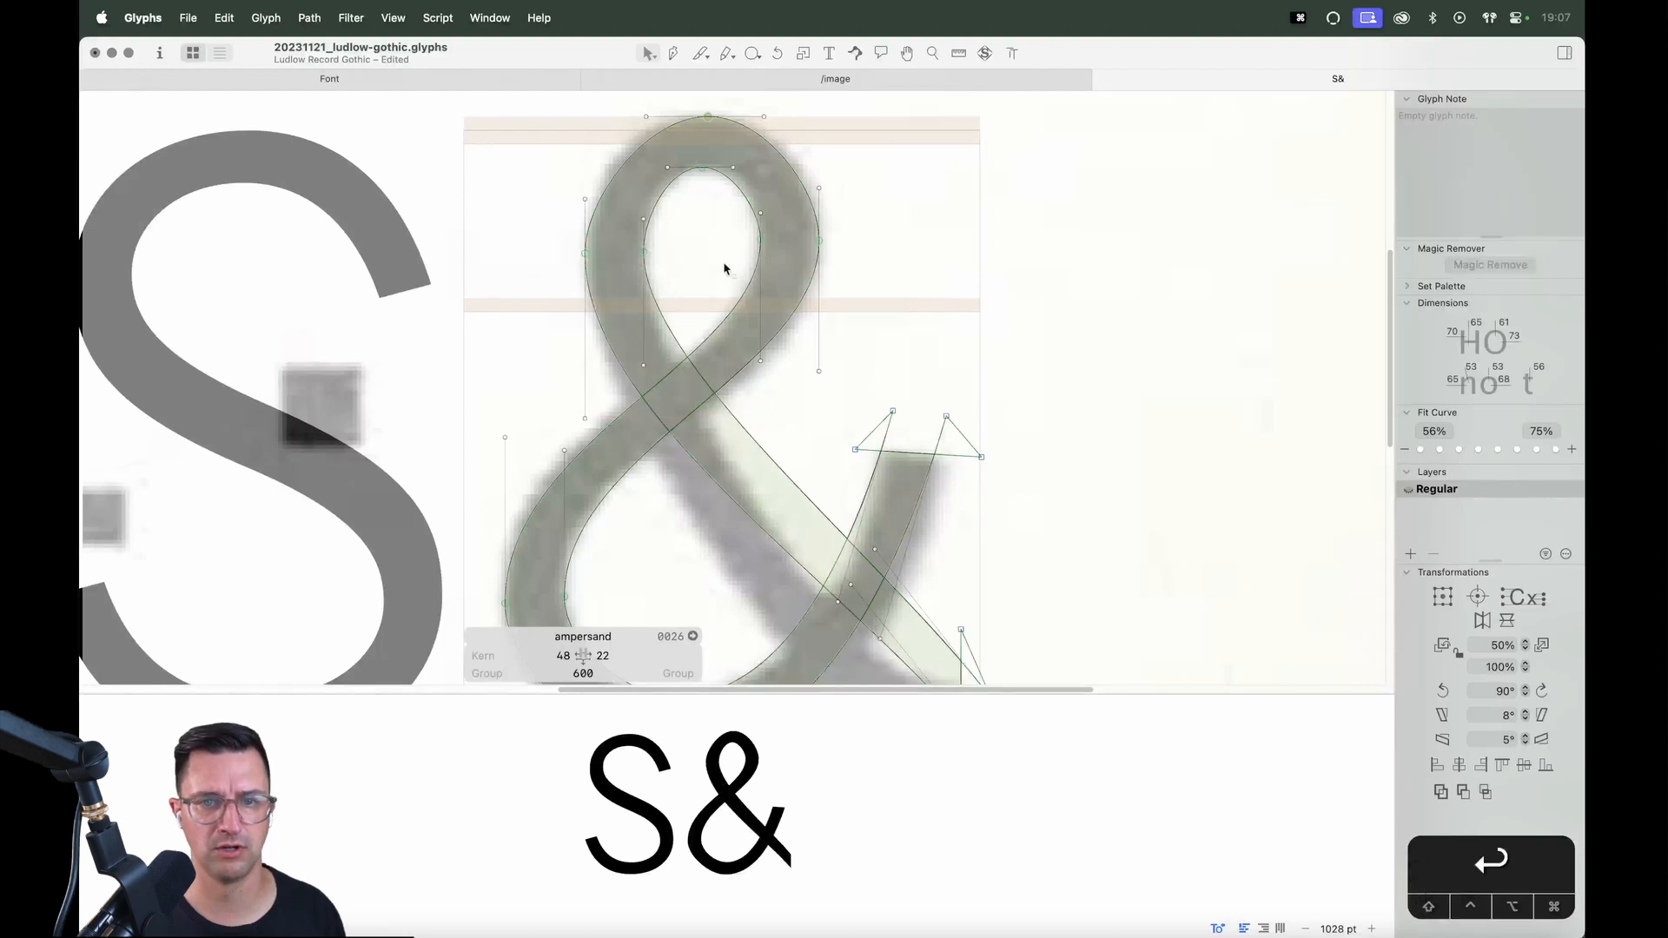
# Pull the diagonal's lower handles horizontal to follow the scan and lower the upper corner point at the leg's end
pyautogui.scroll(-5, 802, 363)
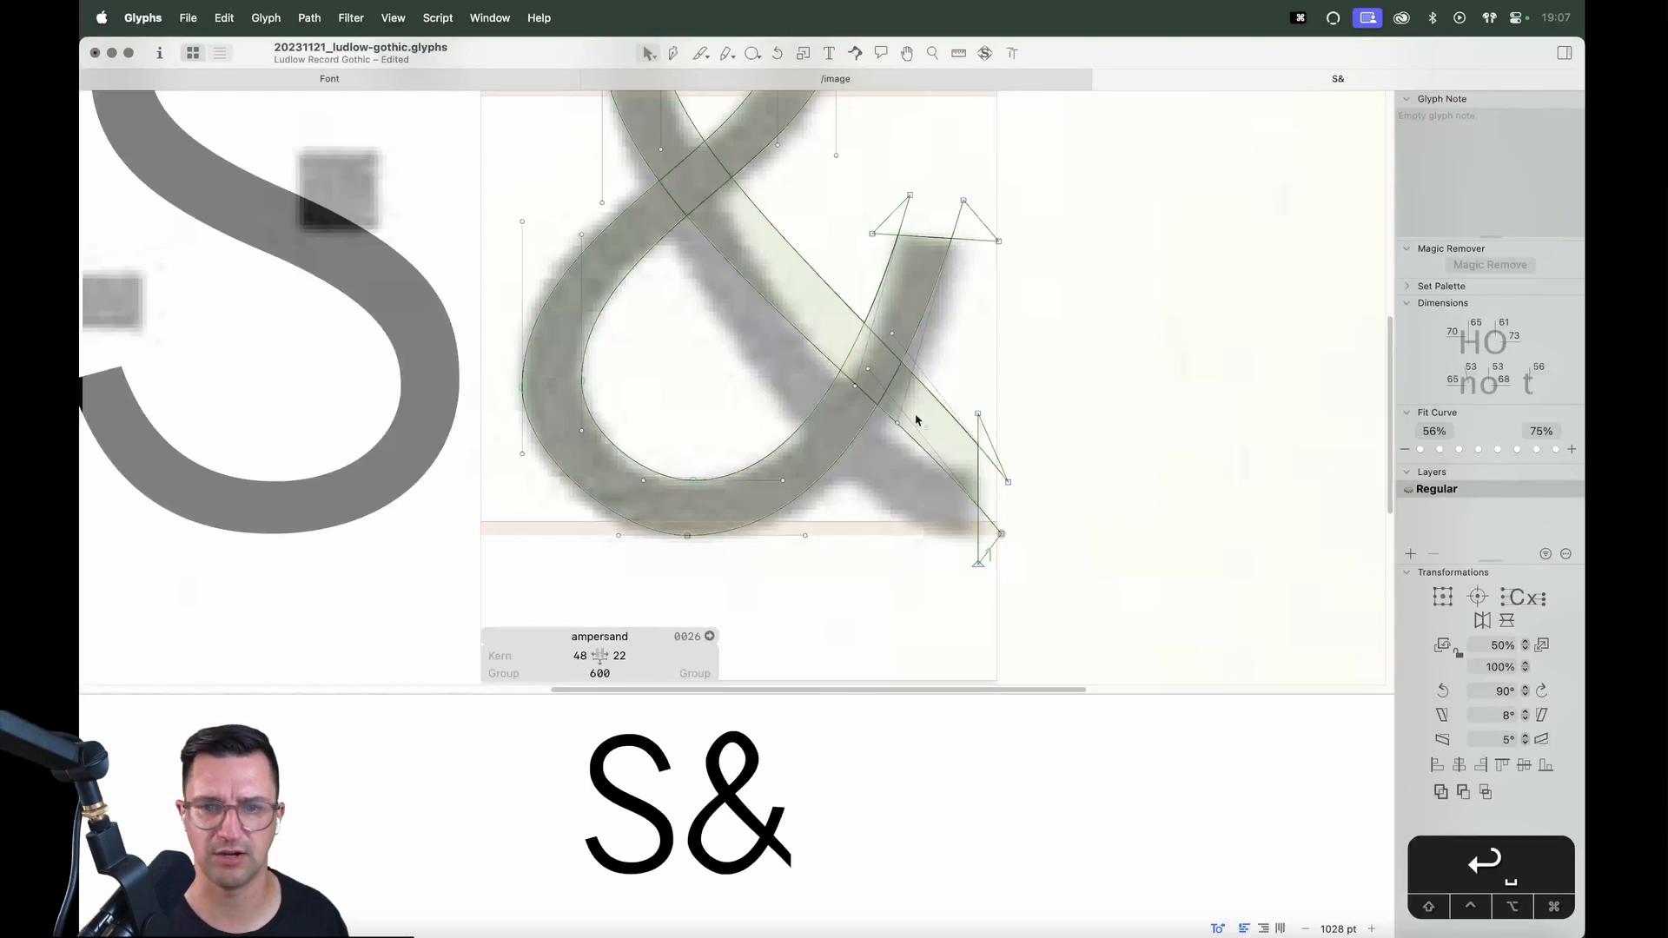
pyautogui.moveTo(878, 367); pyautogui.dragTo(876, 426)
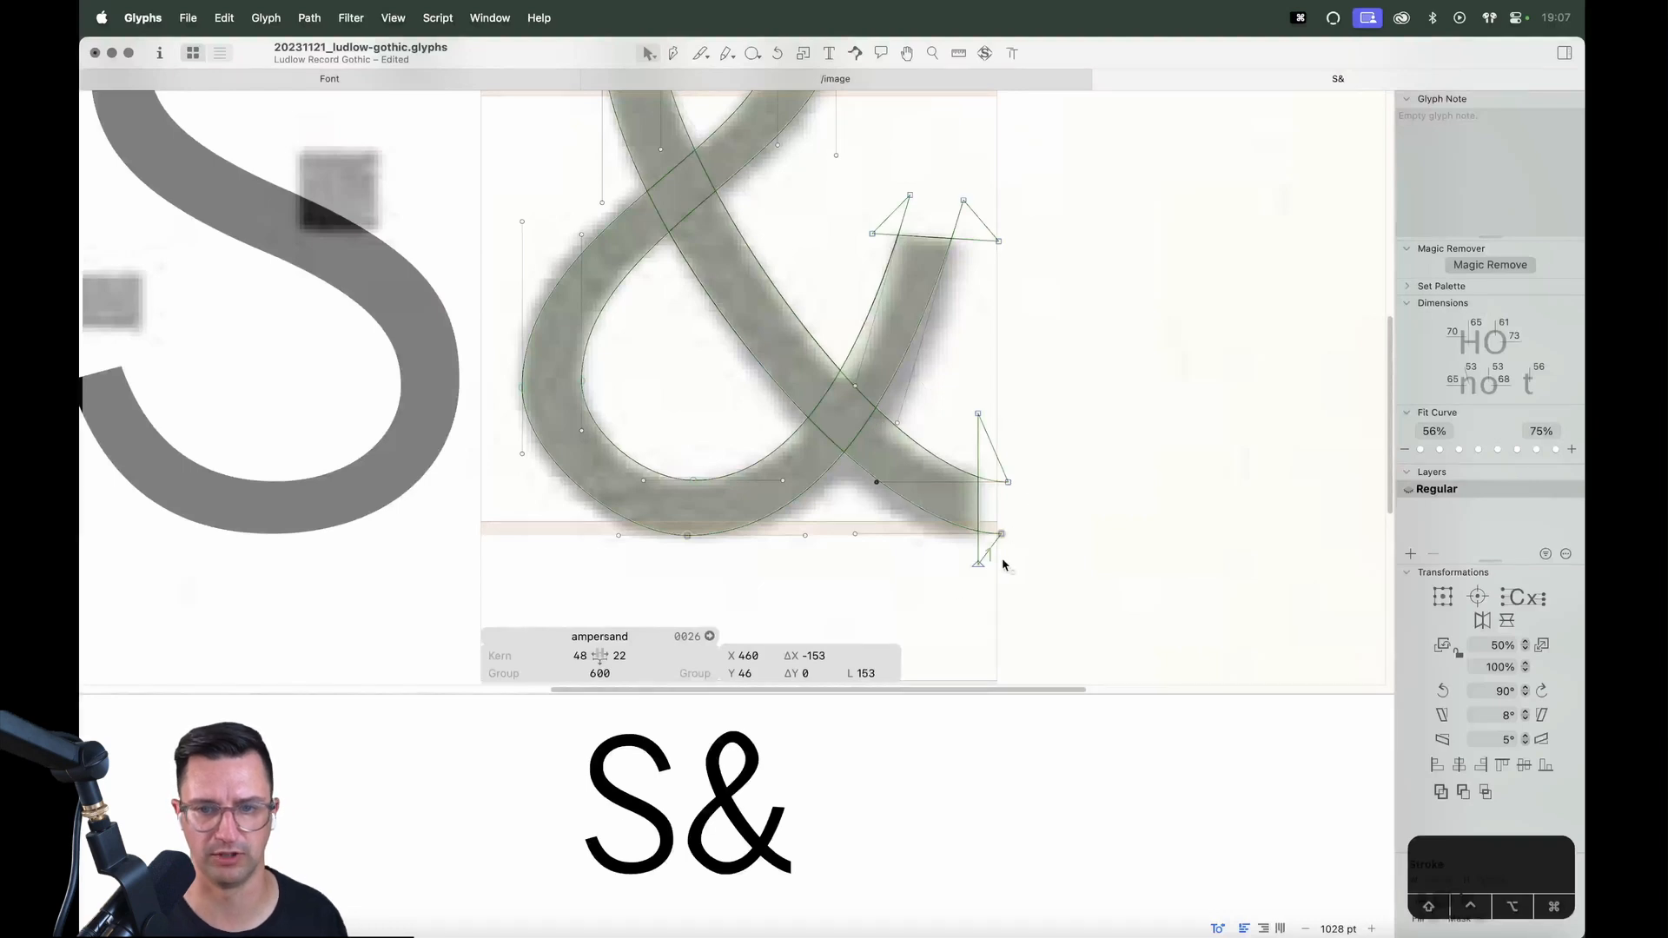
pyautogui.moveTo(977, 414); pyautogui.dragTo(975, 445)
pyautogui.click(1014, 446)
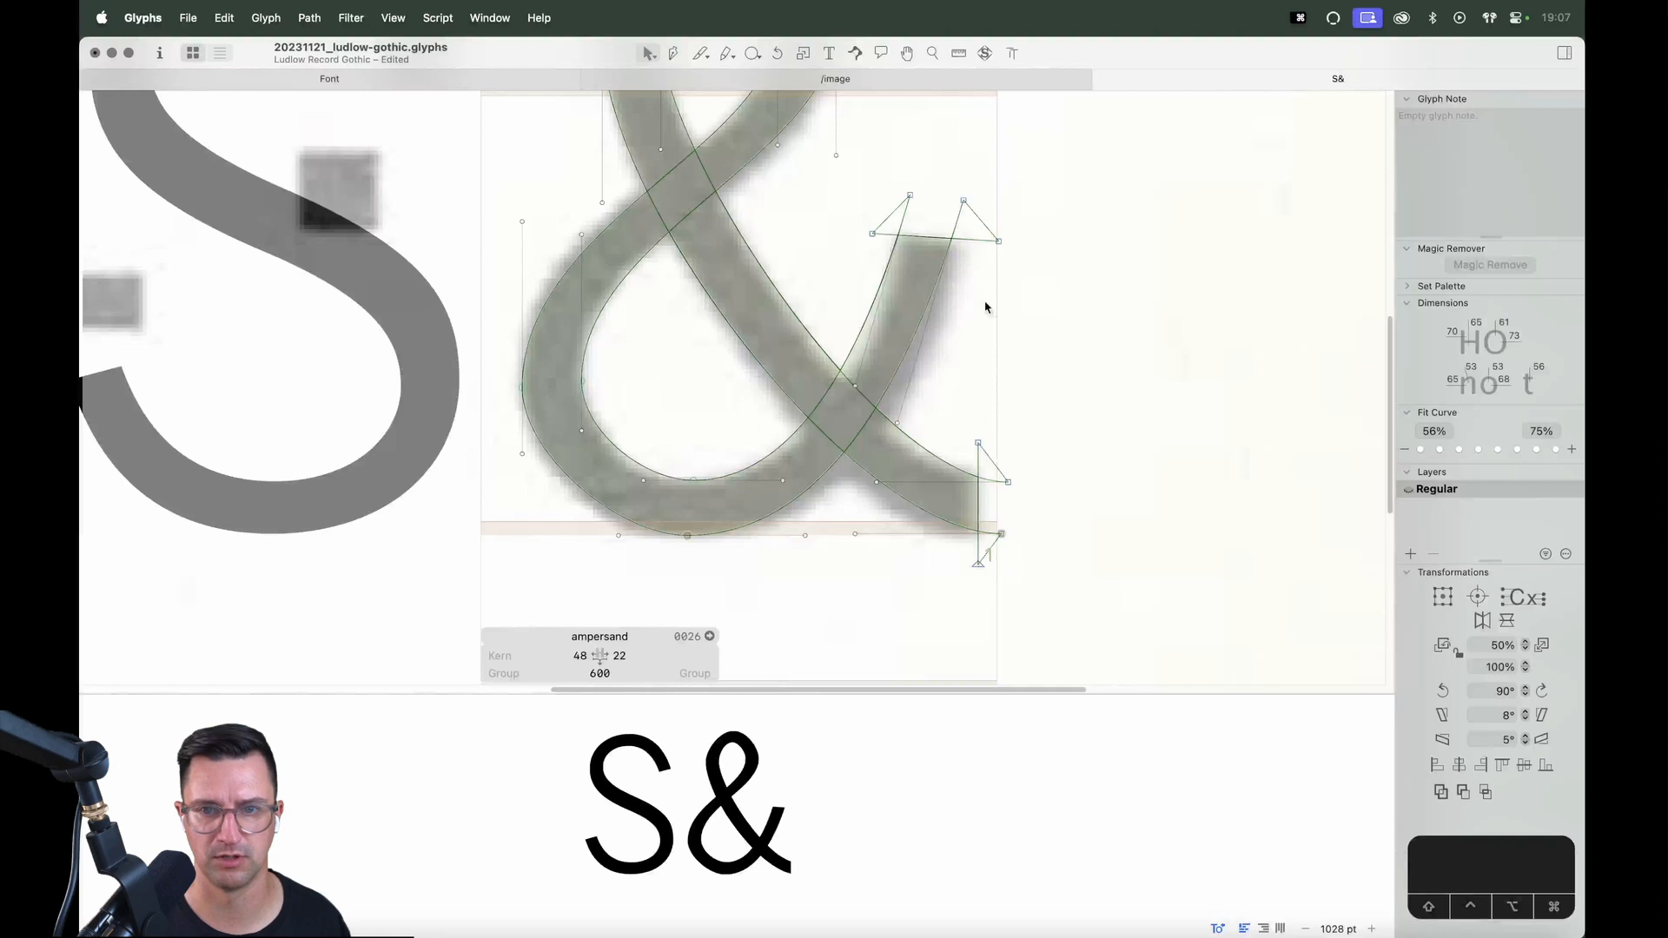
# Shift the left corner point at the right arm's end slightly outward and up
pyautogui.press('space')
pyautogui.moveTo(985, 308); pyautogui.dragTo(999, 363)
pyautogui.moveTo(885, 290); pyautogui.dragTo(875, 286)
pyautogui.click(1013, 350)
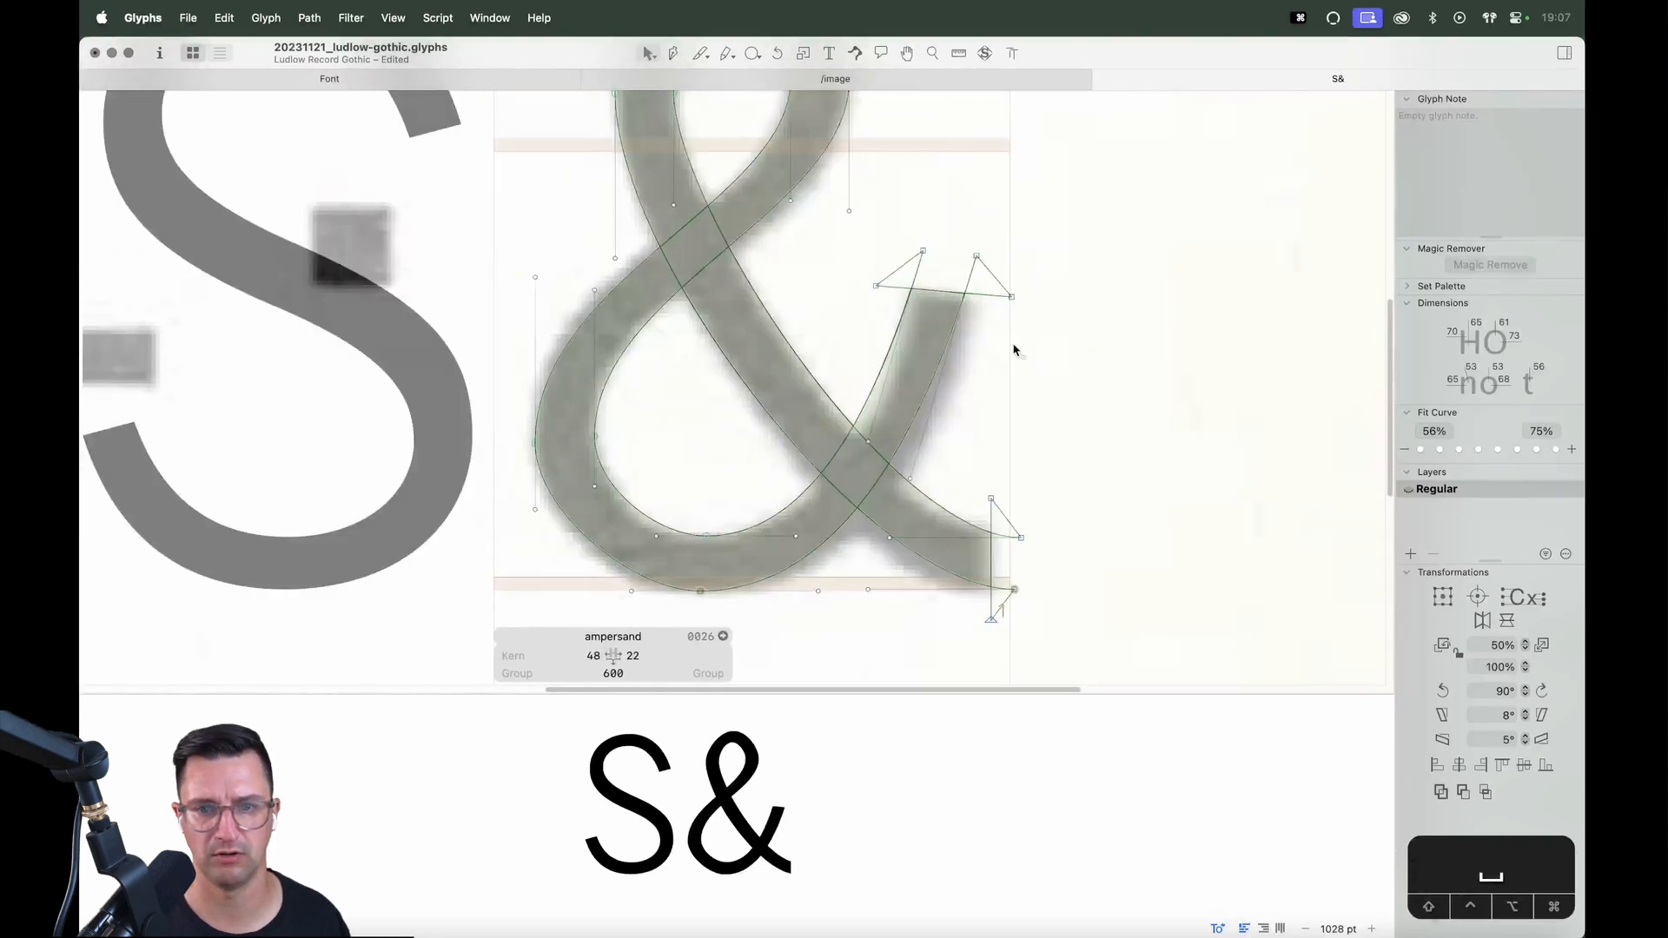
# Preview the filled ampersand beside the S to check its curves
pyautogui.press('space')
pyautogui.moveTo(1009, 456); pyautogui.dragTo(1054, 461)
pyautogui.moveTo(1028, 283); pyautogui.dragTo(954, 246)
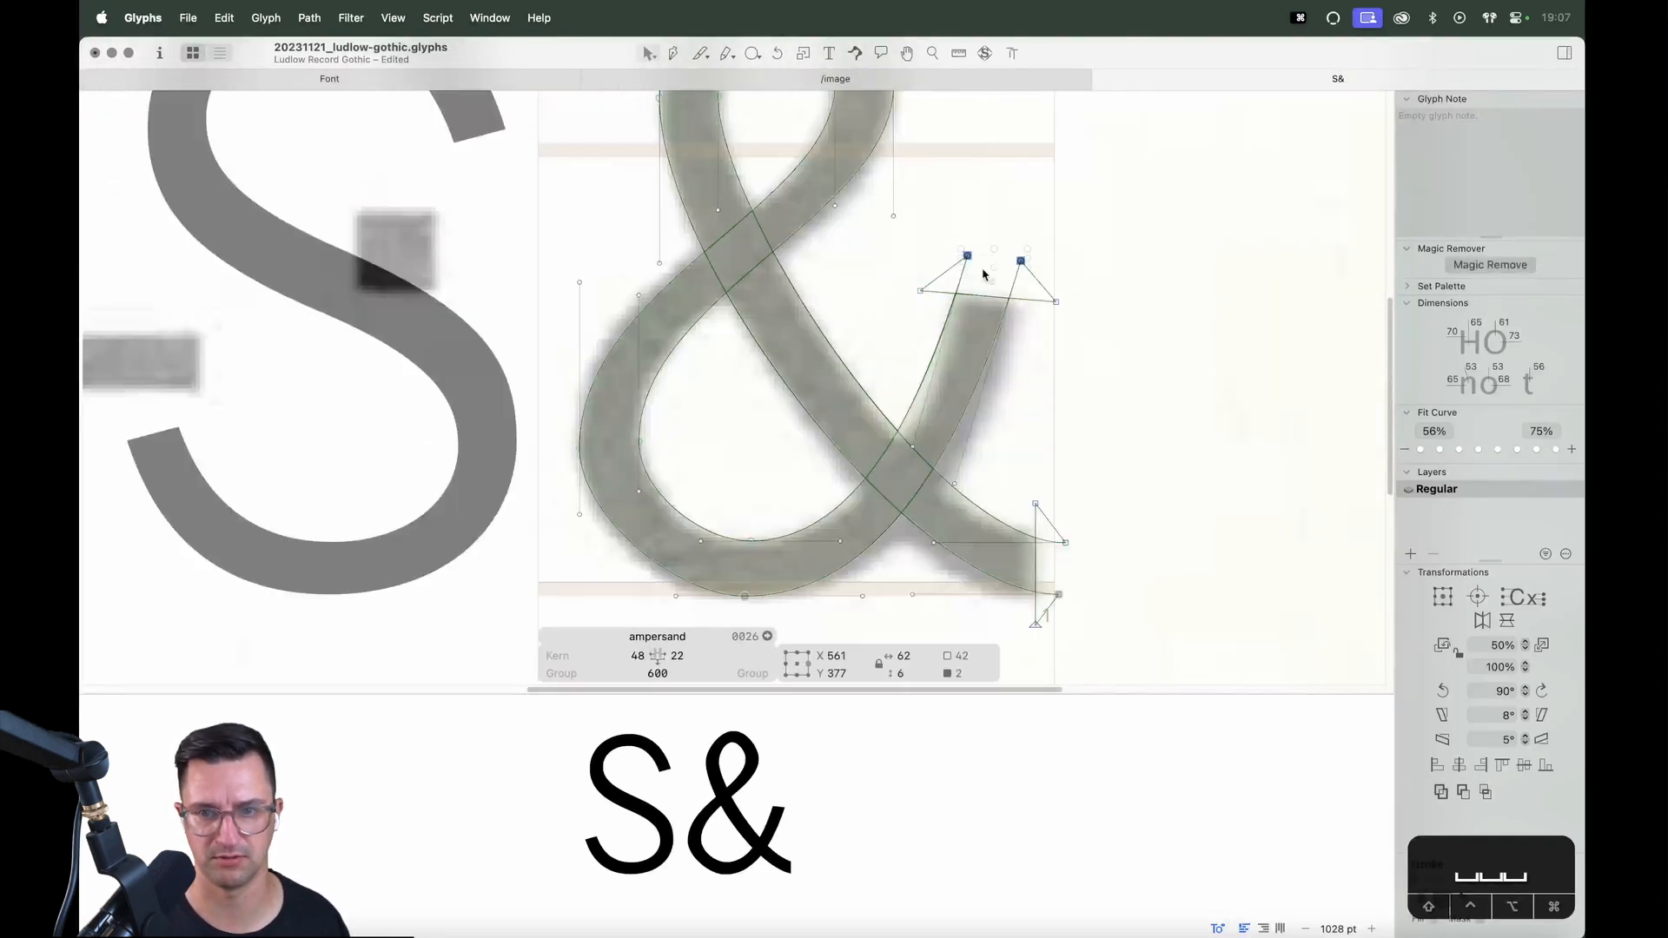
pyautogui.press('Escape')
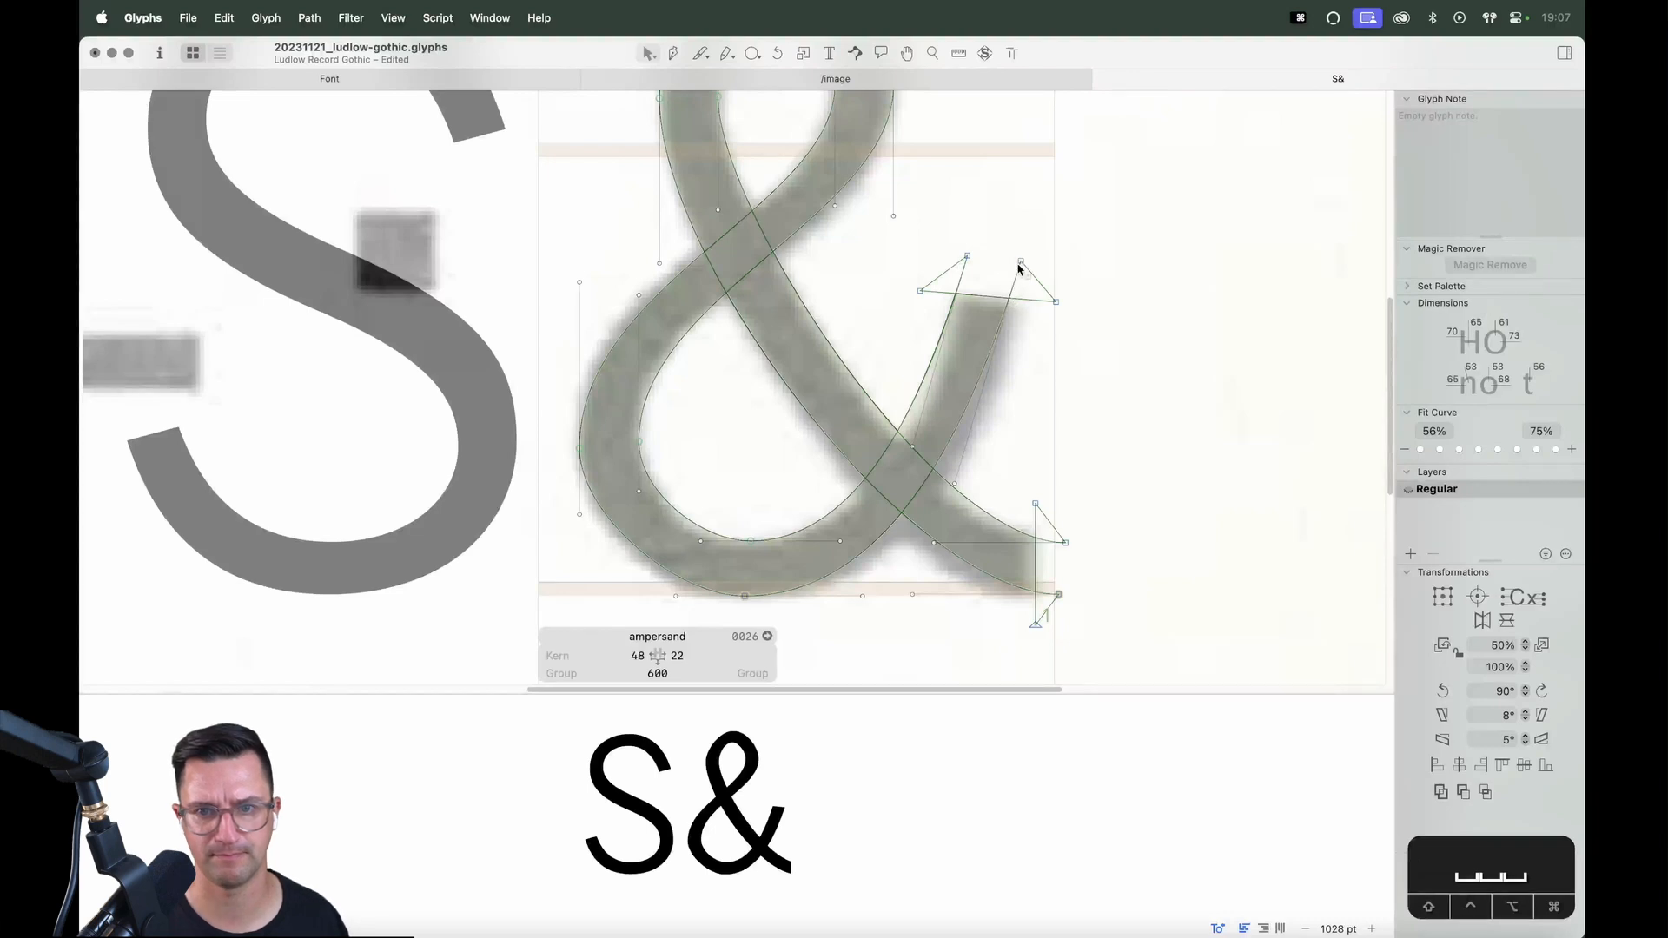
pyautogui.press('space')
pyautogui.moveTo(1043, 339); pyautogui.dragTo(1044, 471)
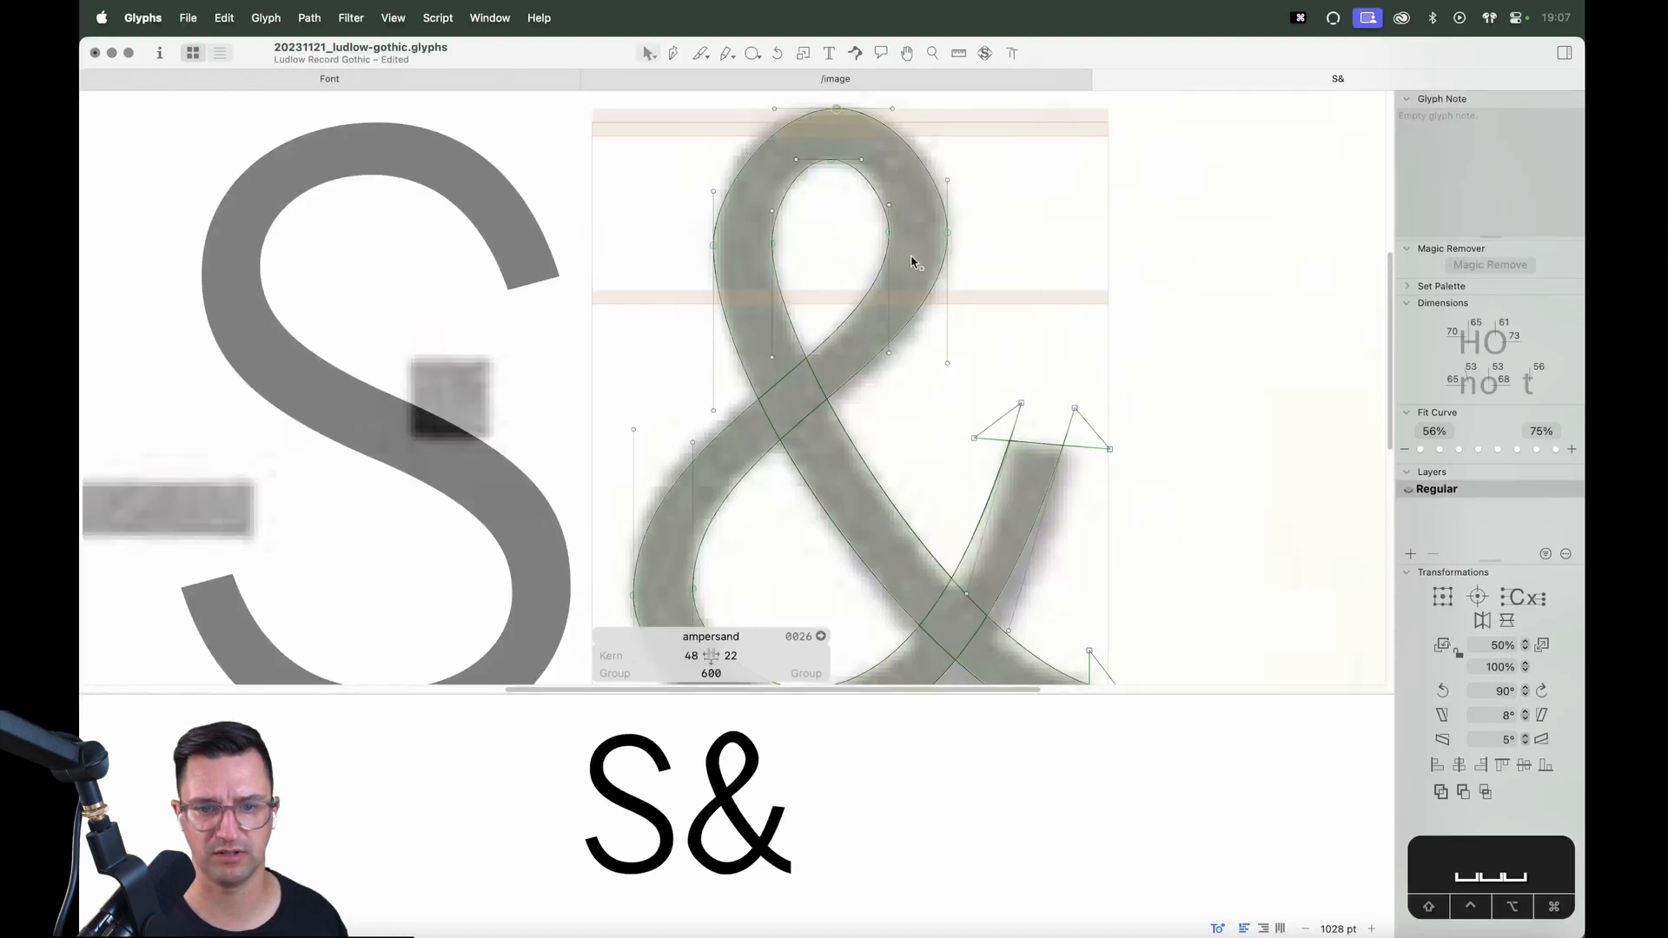
pyautogui.press('space')
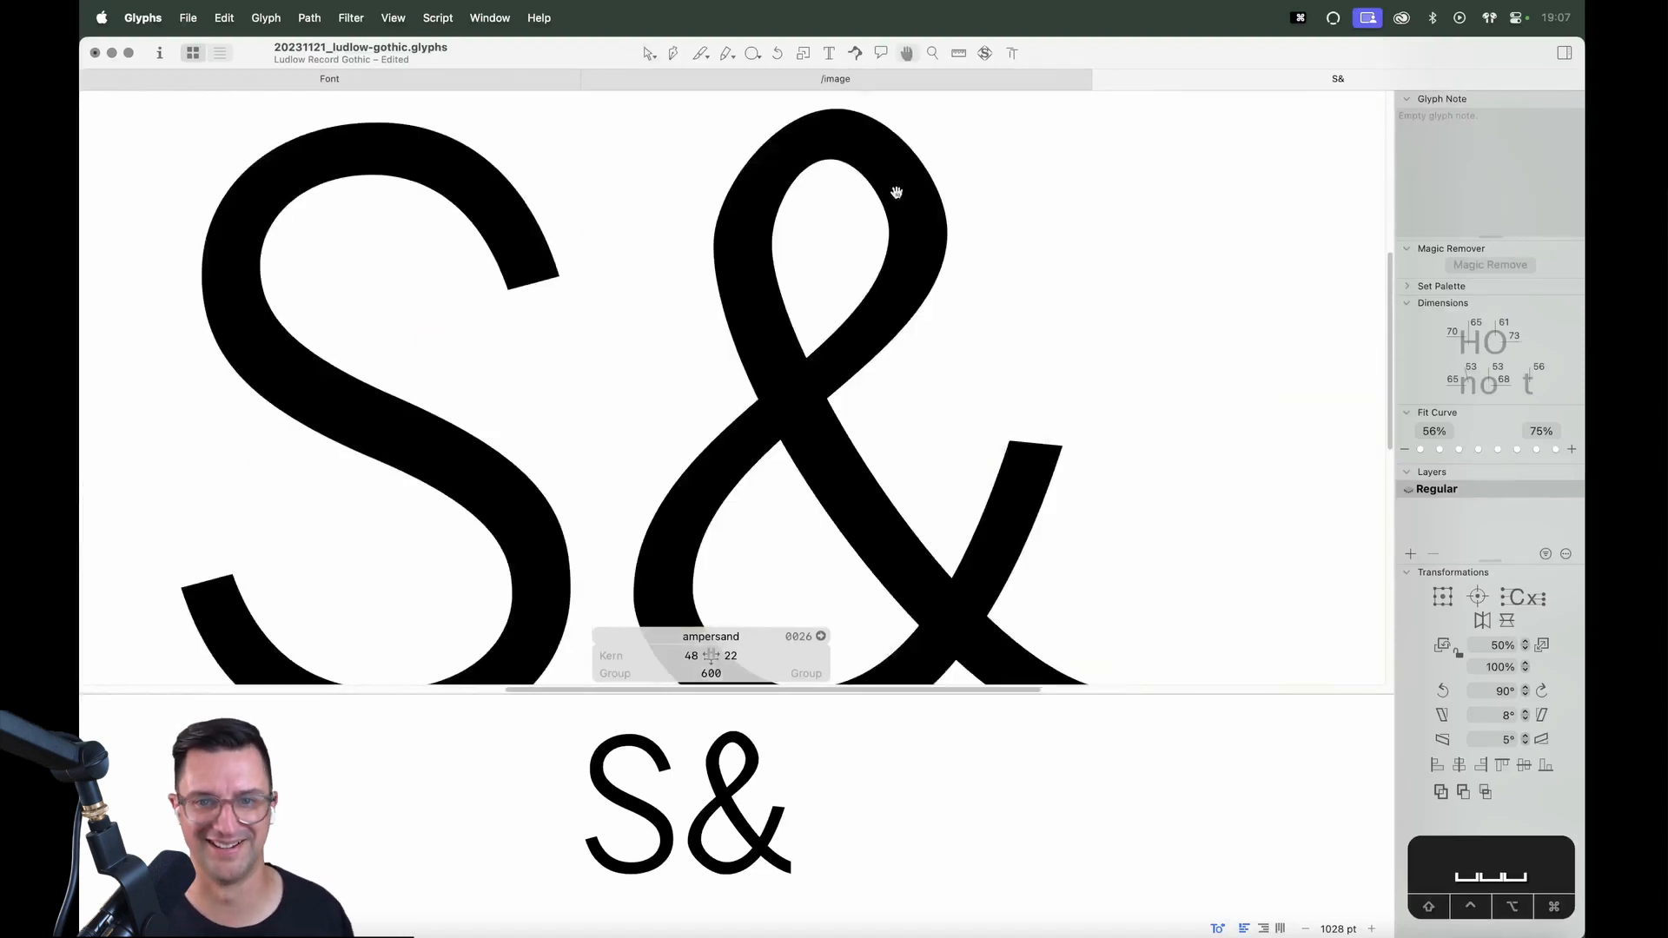
# Bulge the outer curve of the ampersand's upper loop outward on both shoulders to follow the scan
pyautogui.moveTo(898, 192); pyautogui.dragTo(904, 226)
pyautogui.press('z')
pyautogui.moveTo(1009, 135); pyautogui.dragTo(676, 374)
pyautogui.press('v')
pyautogui.press('space')
pyautogui.moveTo(698, 226); pyautogui.dragTo(764, 232)
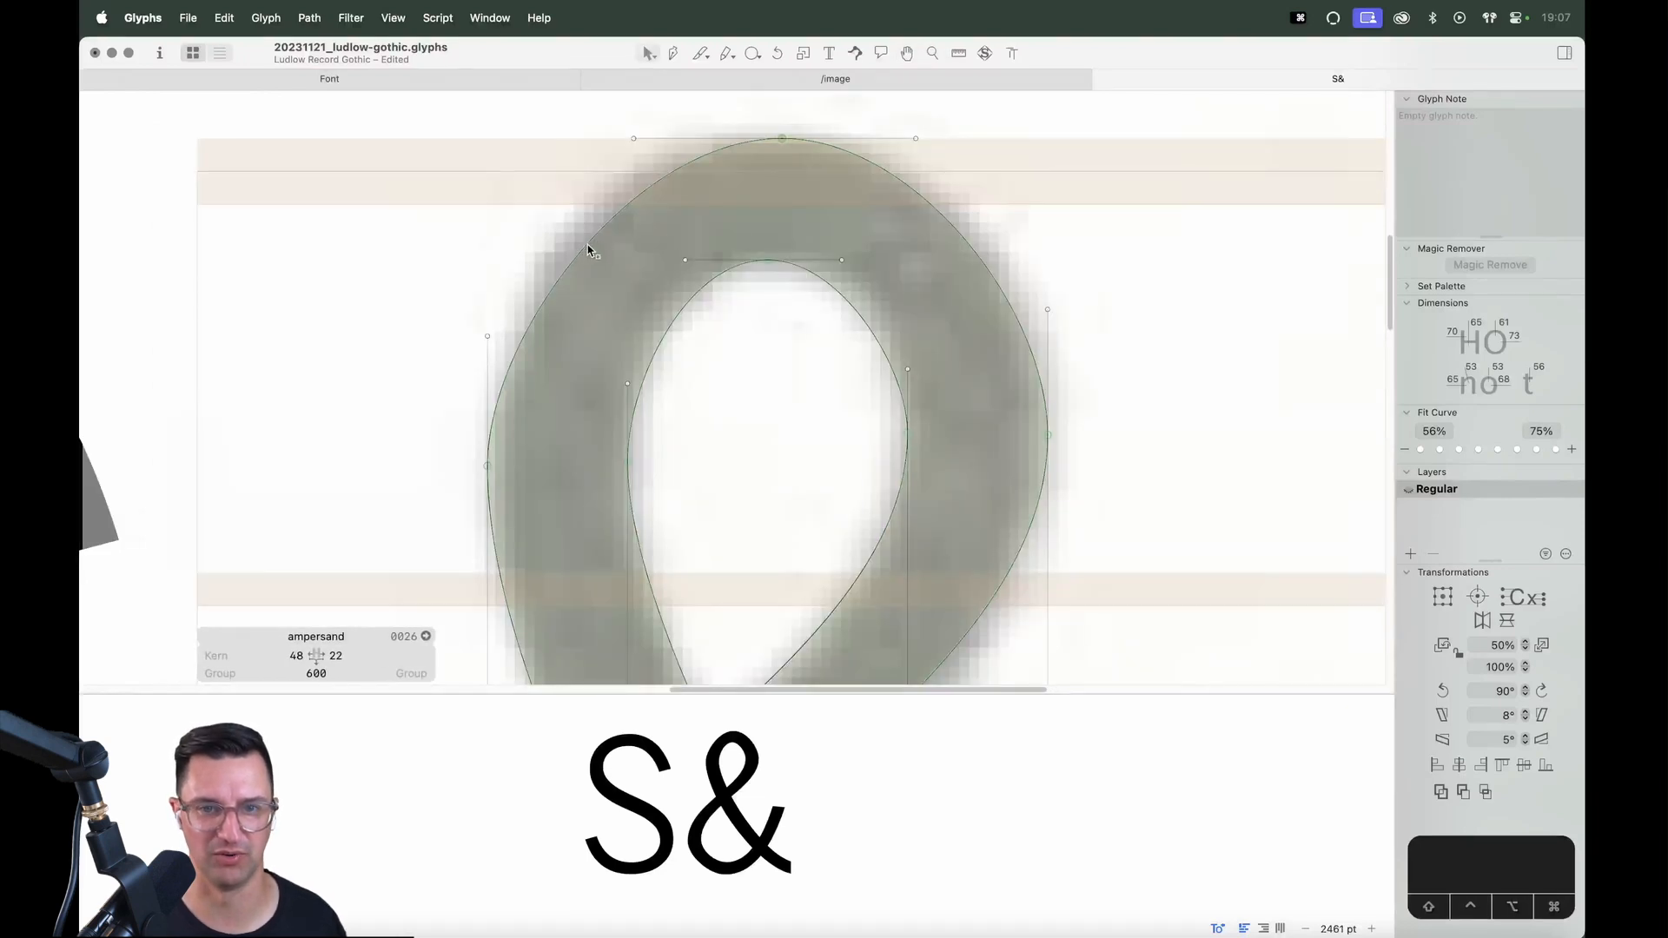
pyautogui.moveTo(594, 244); pyautogui.dragTo(569, 197)
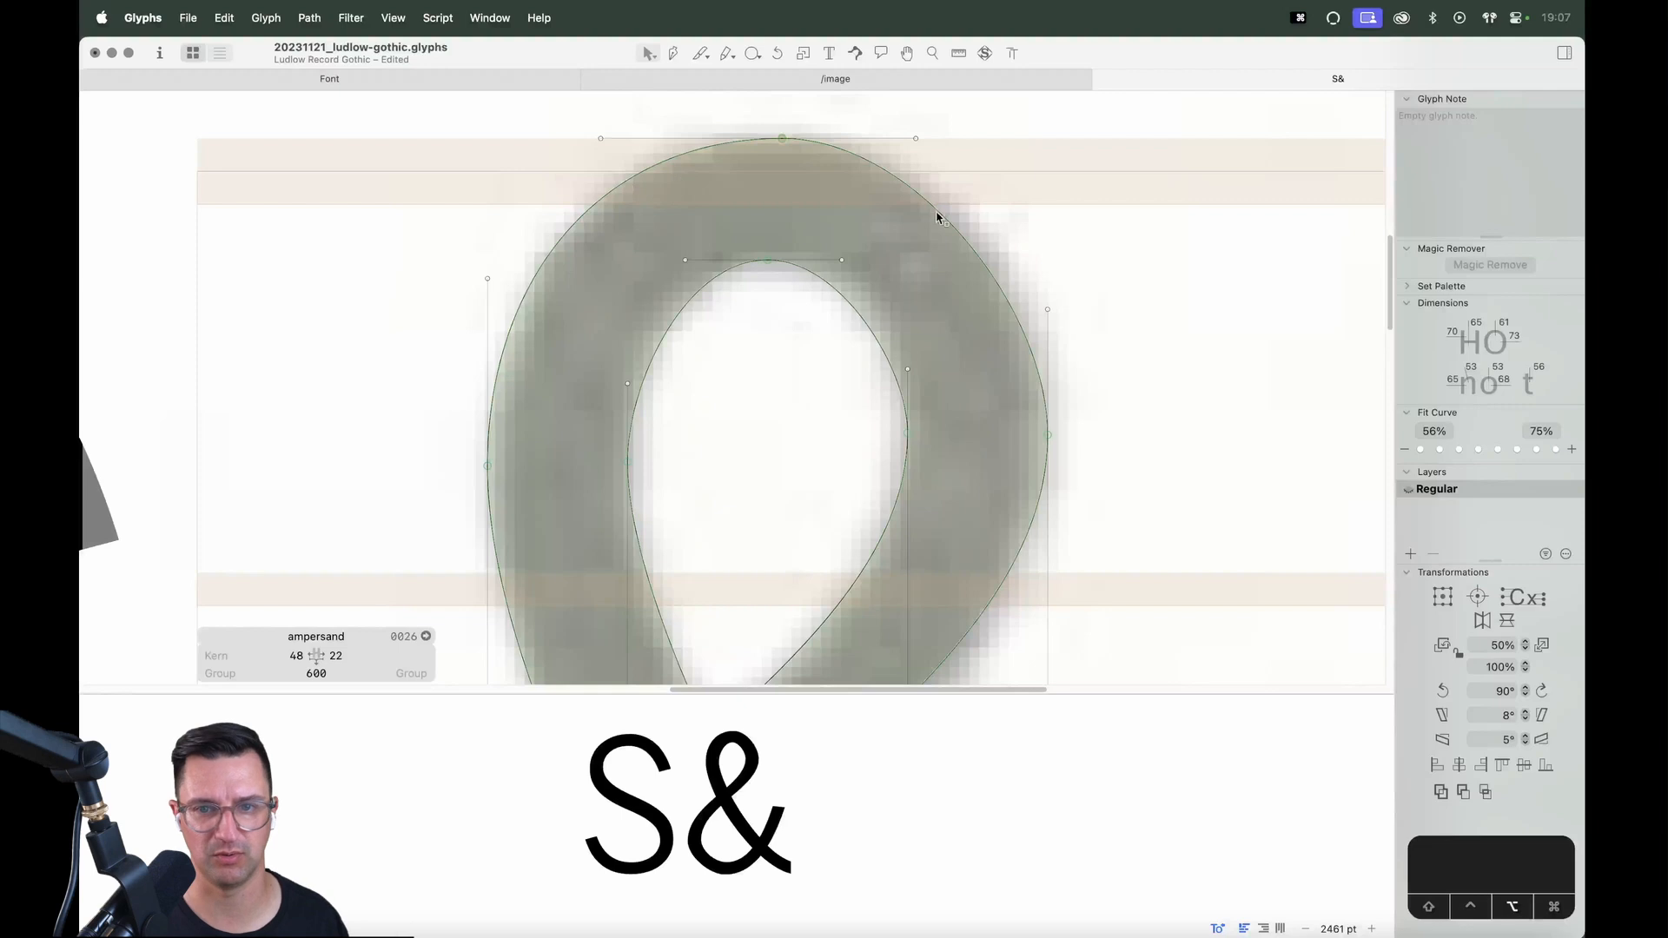
pyautogui.moveTo(936, 217); pyautogui.dragTo(962, 193)
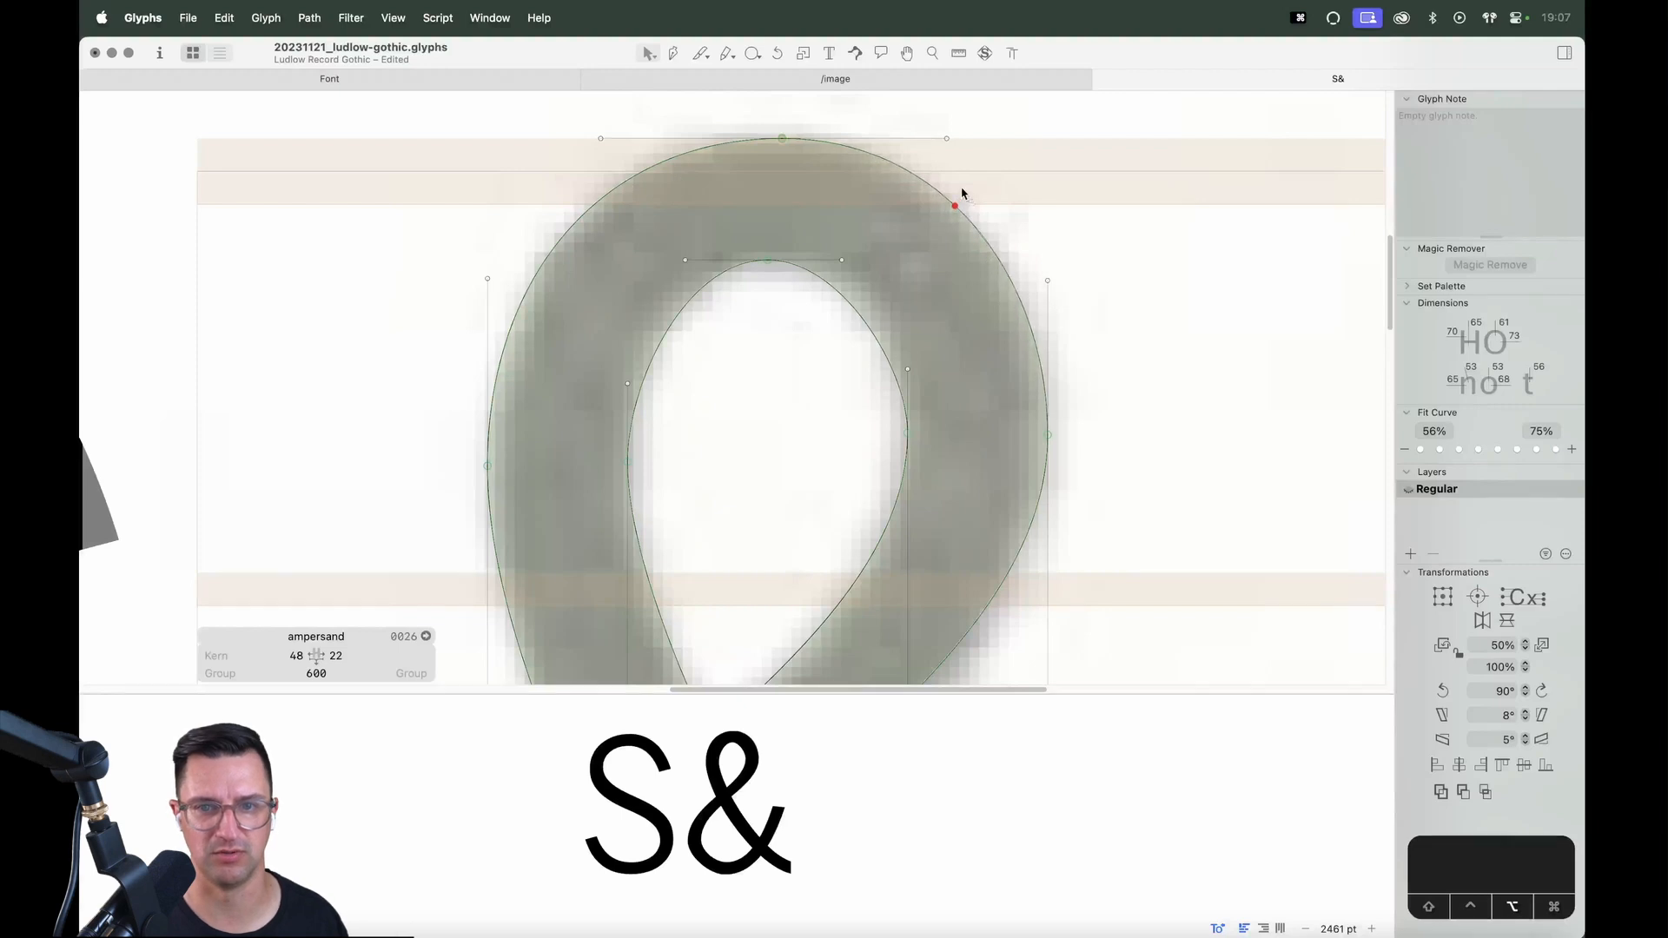
# Bulge the upper-left curve of the upper loop's counter outward to match the scan
pyautogui.click(780, 139)
pyautogui.click(791, 227)
pyautogui.press('space')
pyautogui.moveTo(854, 323); pyautogui.dragTo(868, 205)
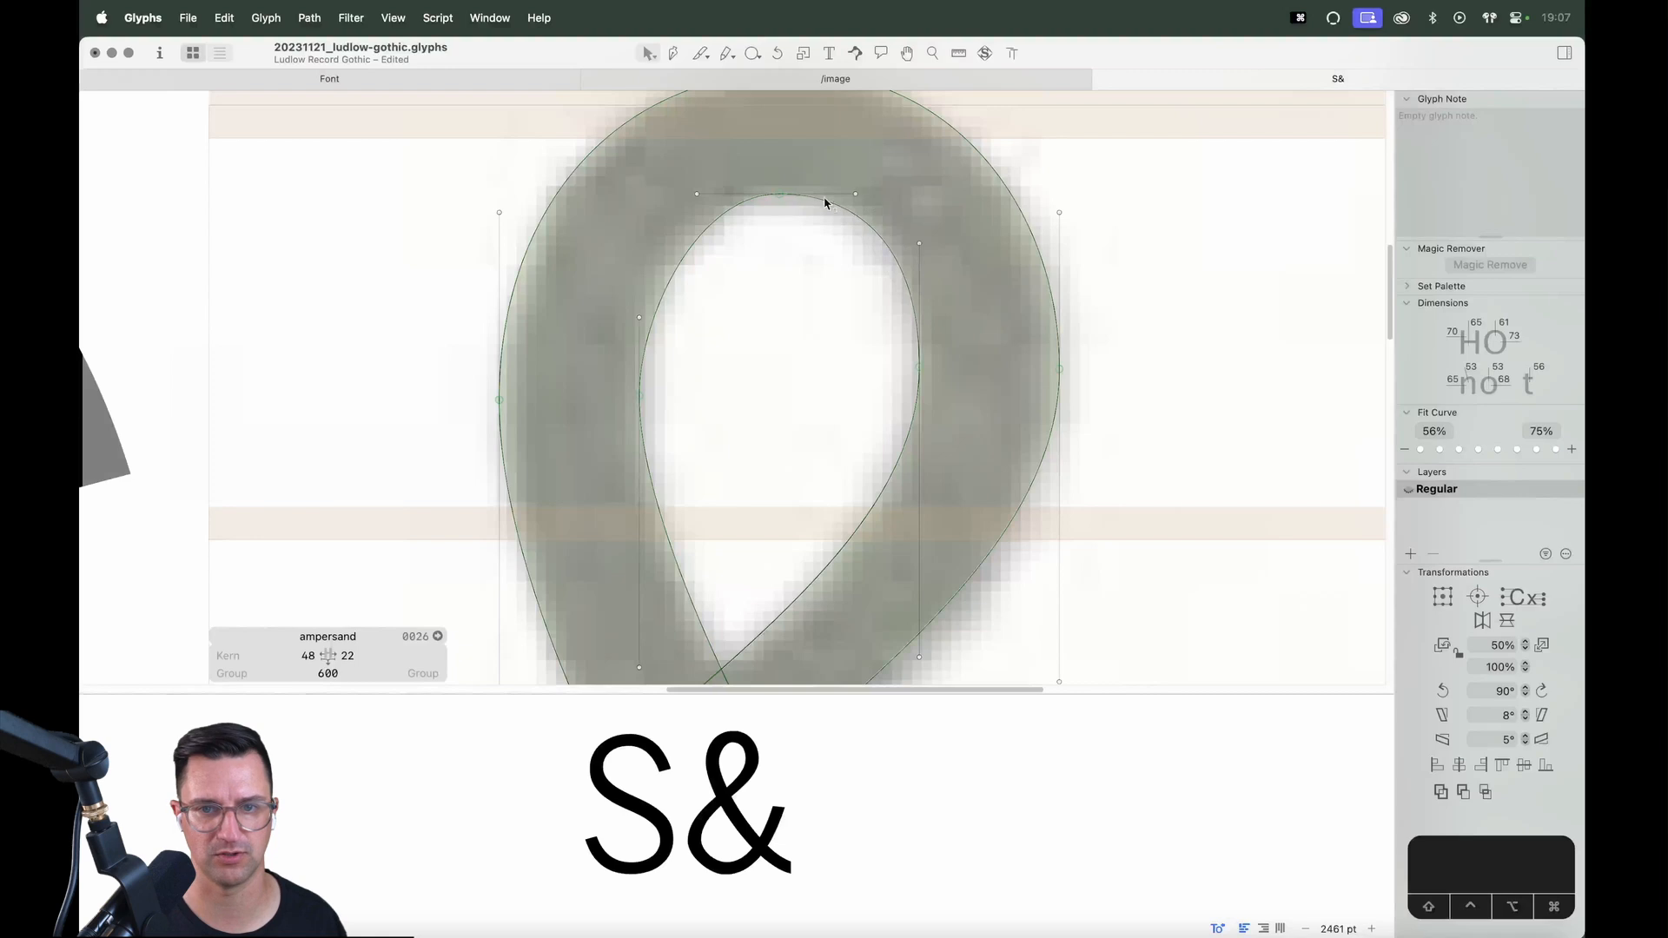
pyautogui.click(786, 196)
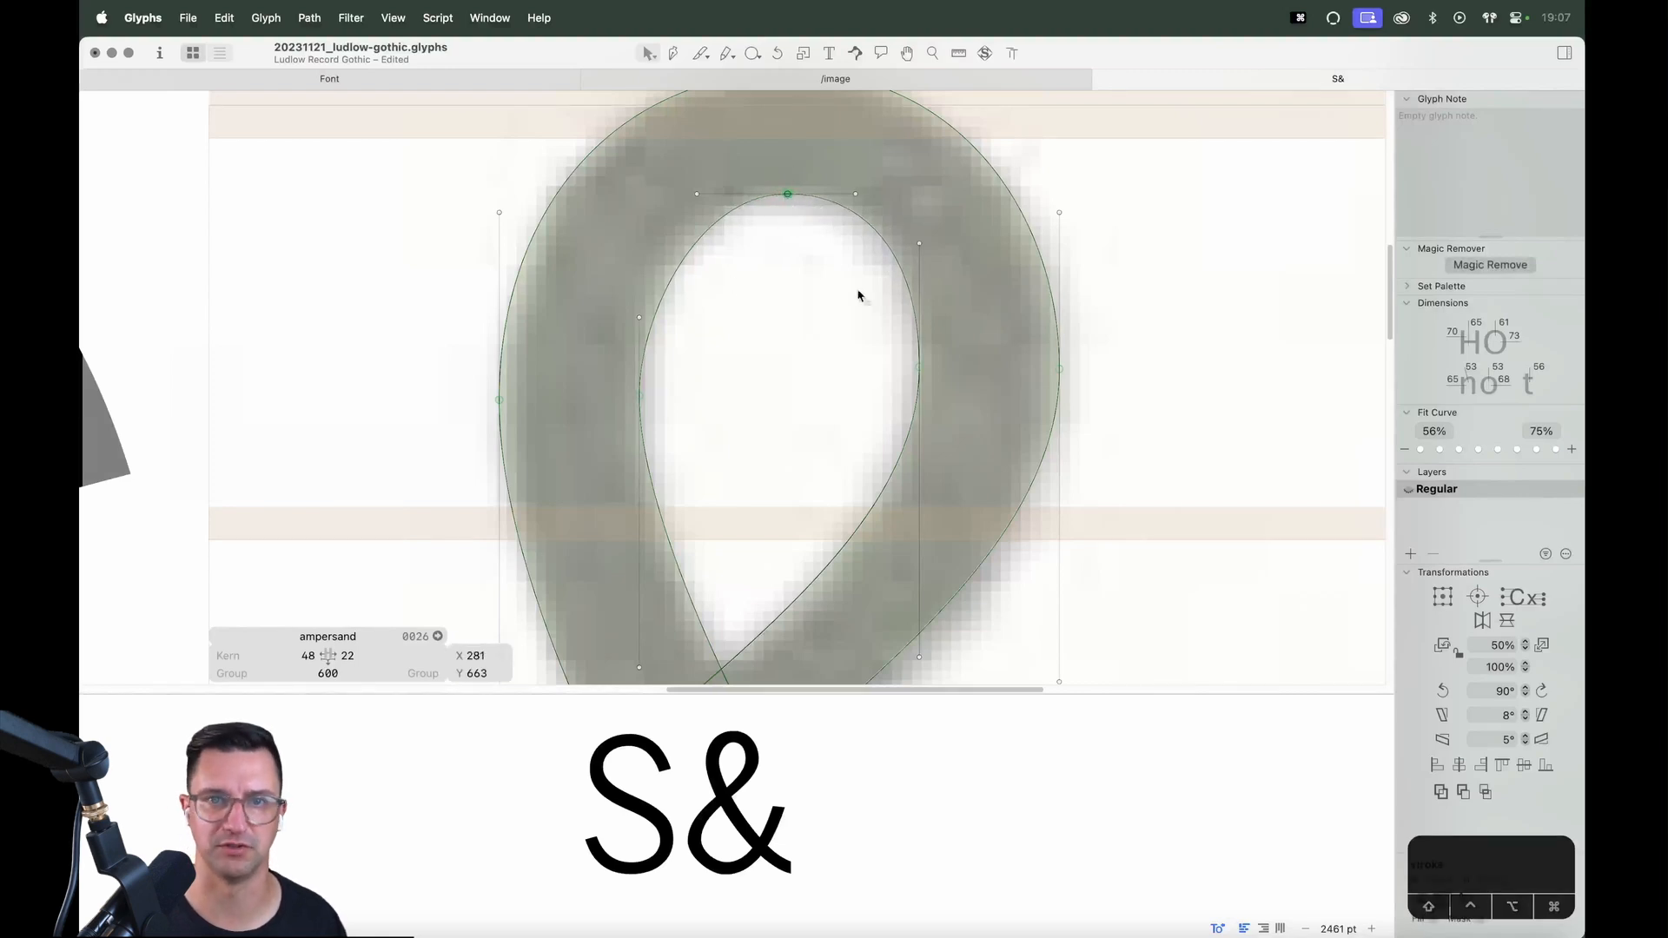
pyautogui.moveTo(662, 305)
pyautogui.mouseDown()
pyautogui.moveTo(663, 257)
pyautogui.moveTo(663, 276)
pyautogui.mouseUp()
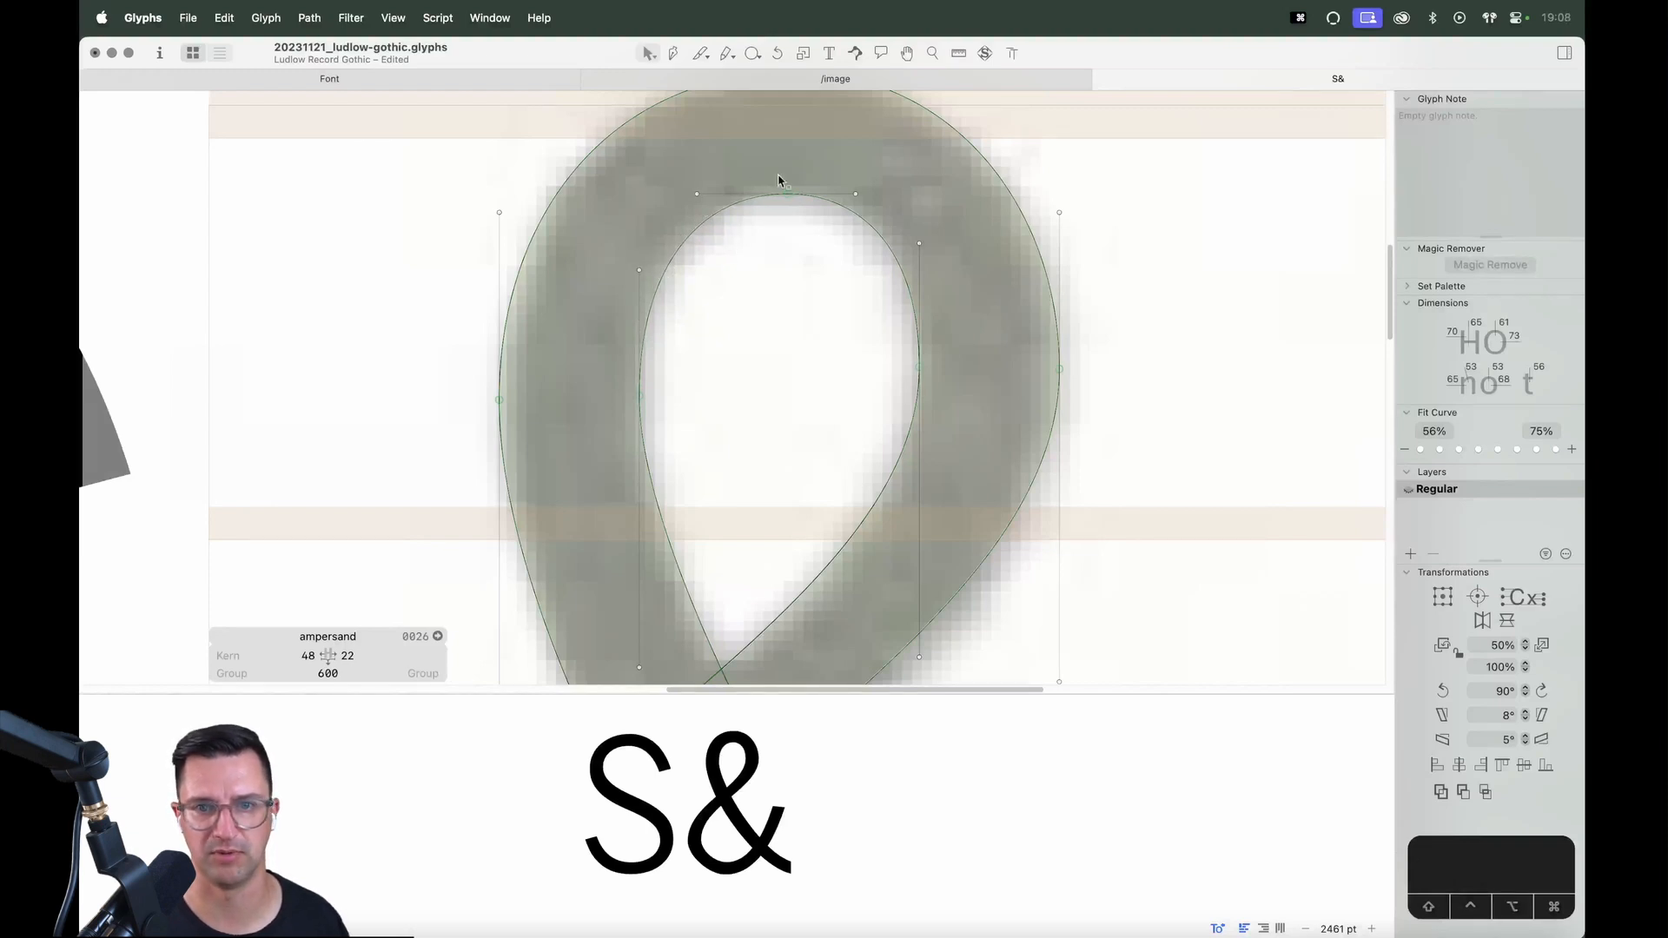
# Thin the right side of the upper loop by shifting its outer right point slightly inward
pyautogui.press('space')
pyautogui.moveTo(875, 431); pyautogui.dragTo(879, 338)
pyautogui.press('super+minus')
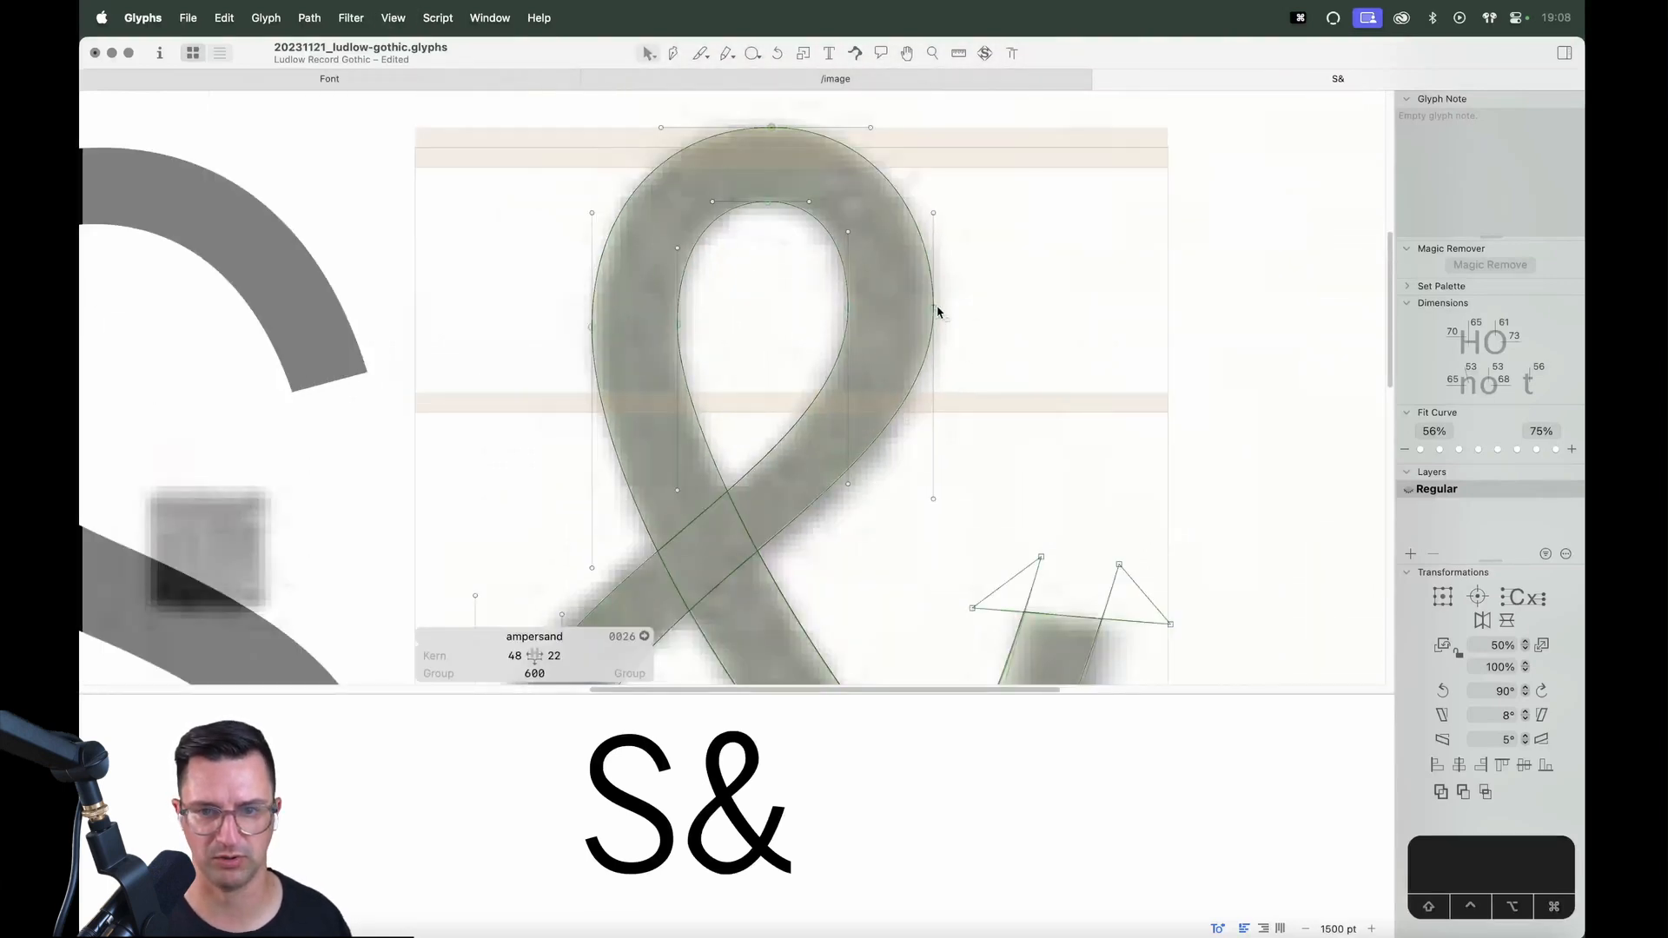
pyautogui.moveTo(934, 309); pyautogui.dragTo(786, 343)
pyautogui.click(971, 313)
pyautogui.press('Right')
pyautogui.click(1012, 357)
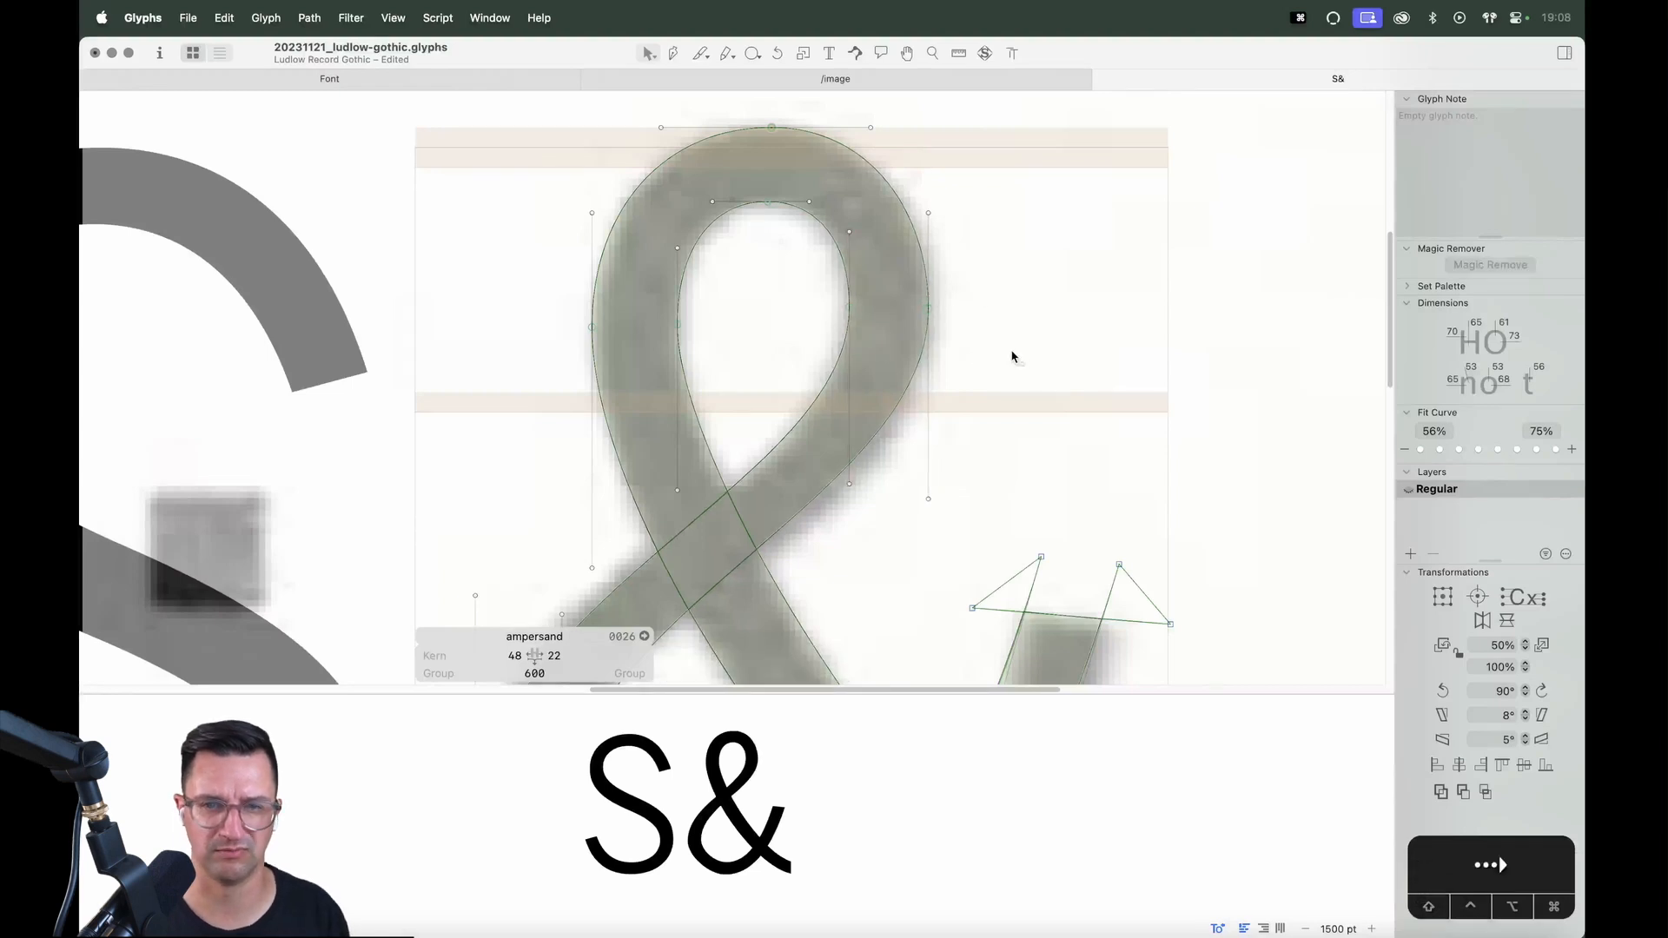
# Shift the upper loop's outer left point inward so the left stroke is 64 units wide
pyautogui.click(592, 326)
pyautogui.press('Right')
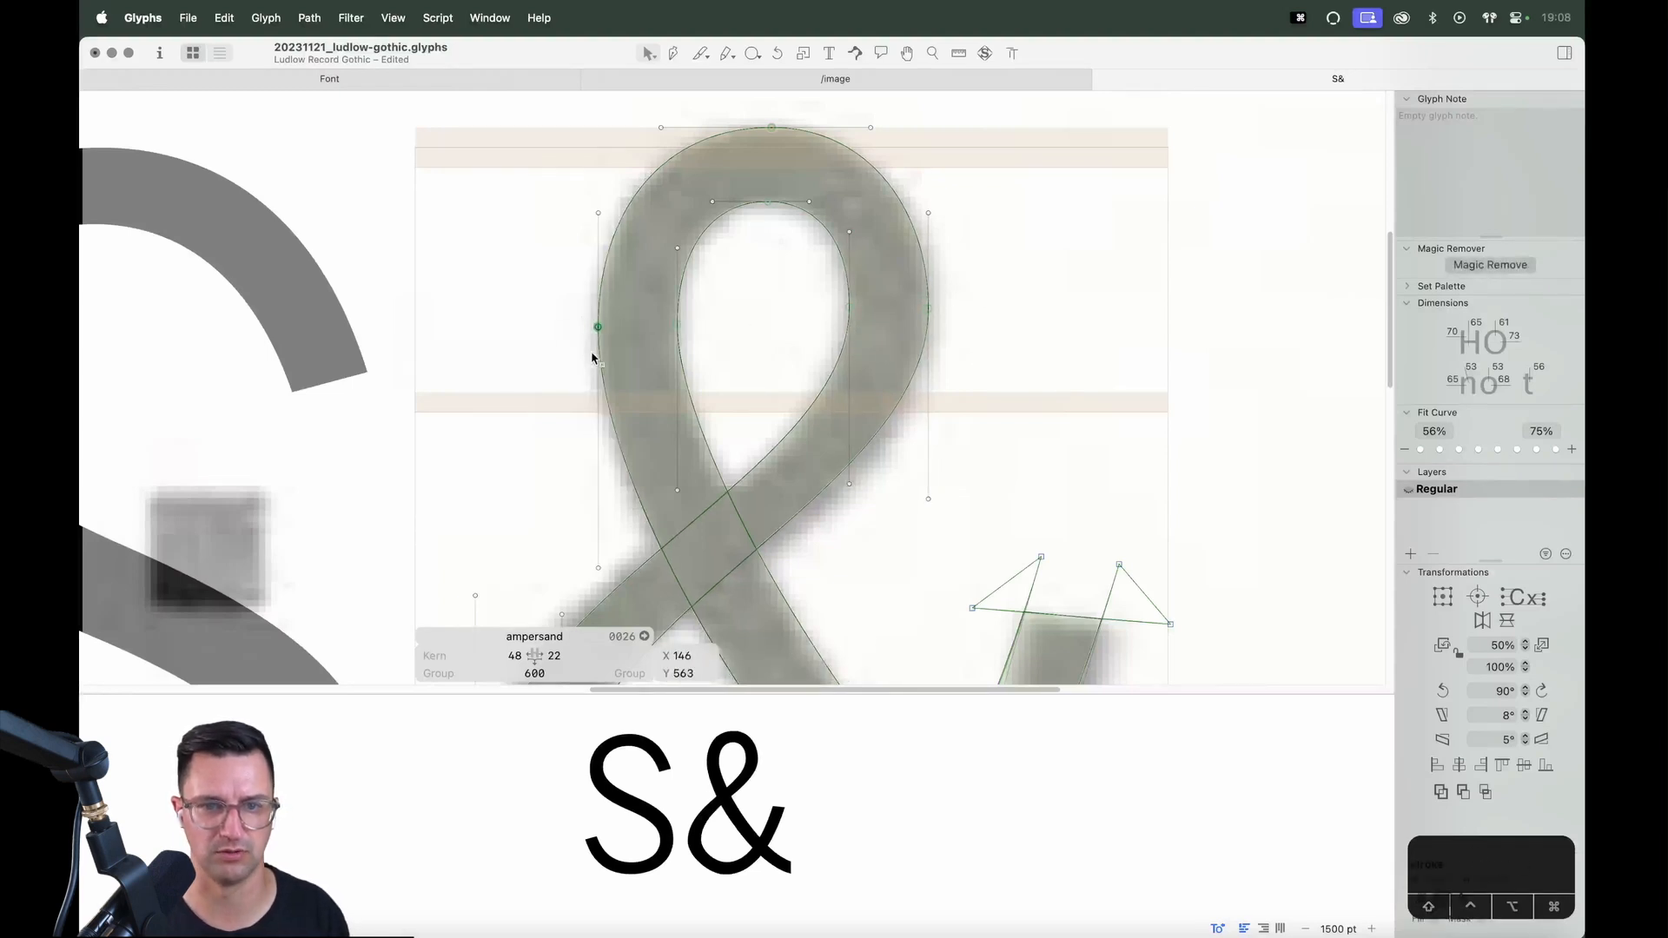
pyautogui.click(788, 329)
pyautogui.moveTo(791, 320); pyautogui.dragTo(560, 360)
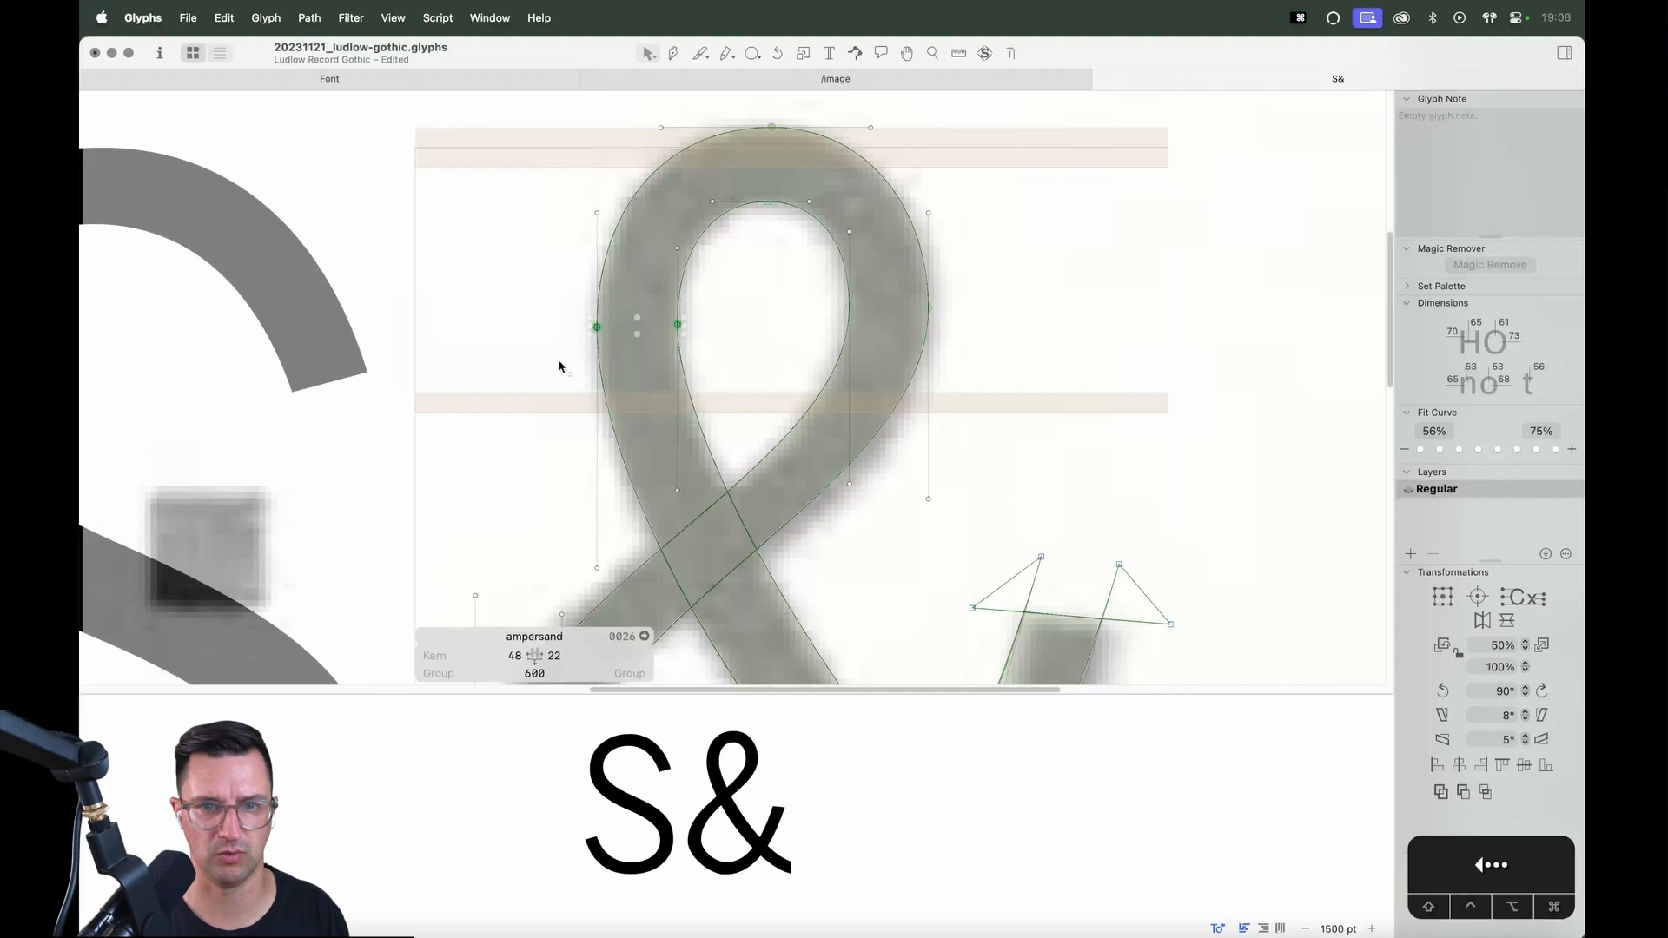
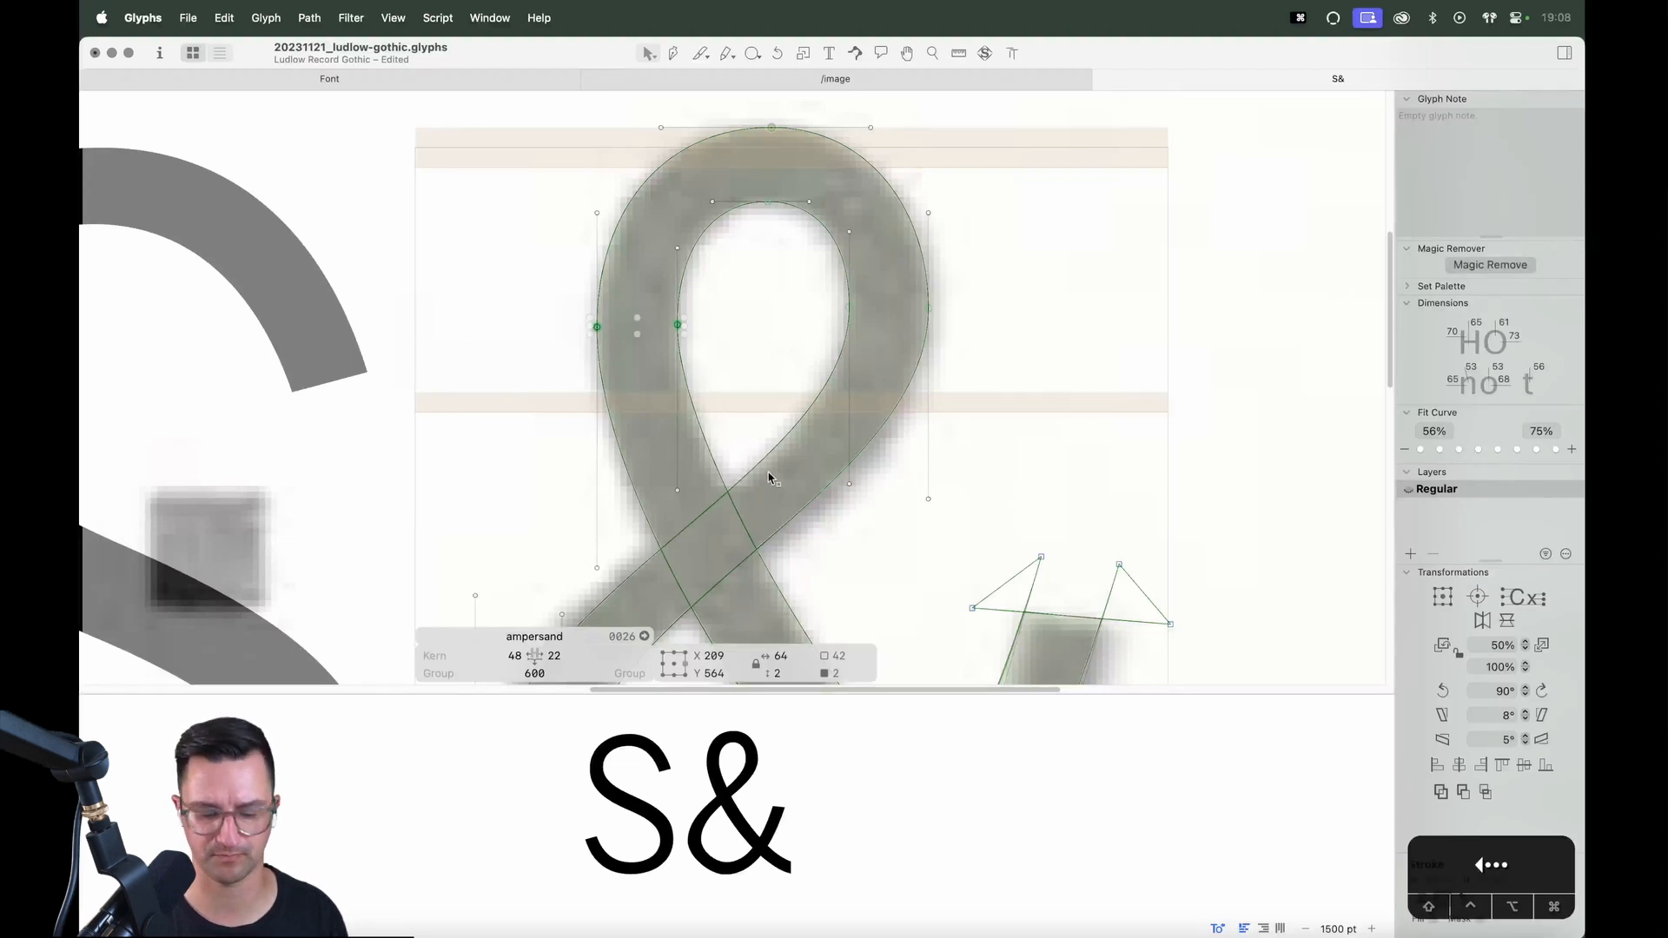
# Measure the stroke thickness across the ampersand's diagonal and lower bowl
pyautogui.press('super+minus')
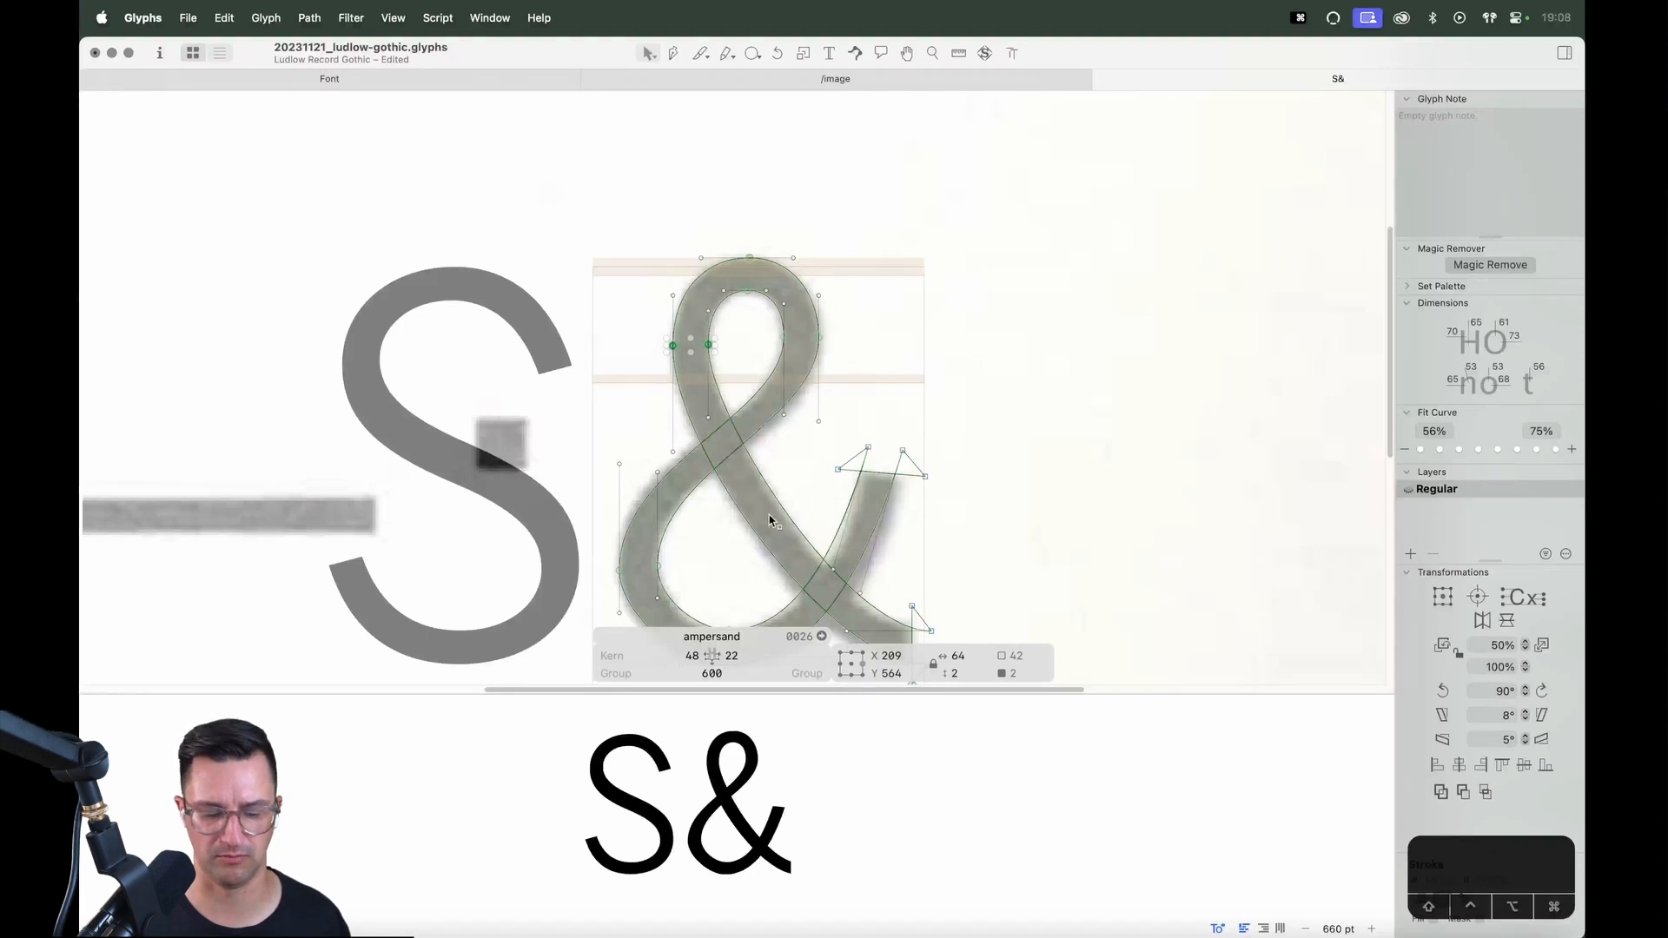
pyautogui.press('l')
pyautogui.moveTo(781, 487); pyautogui.dragTo(706, 530)
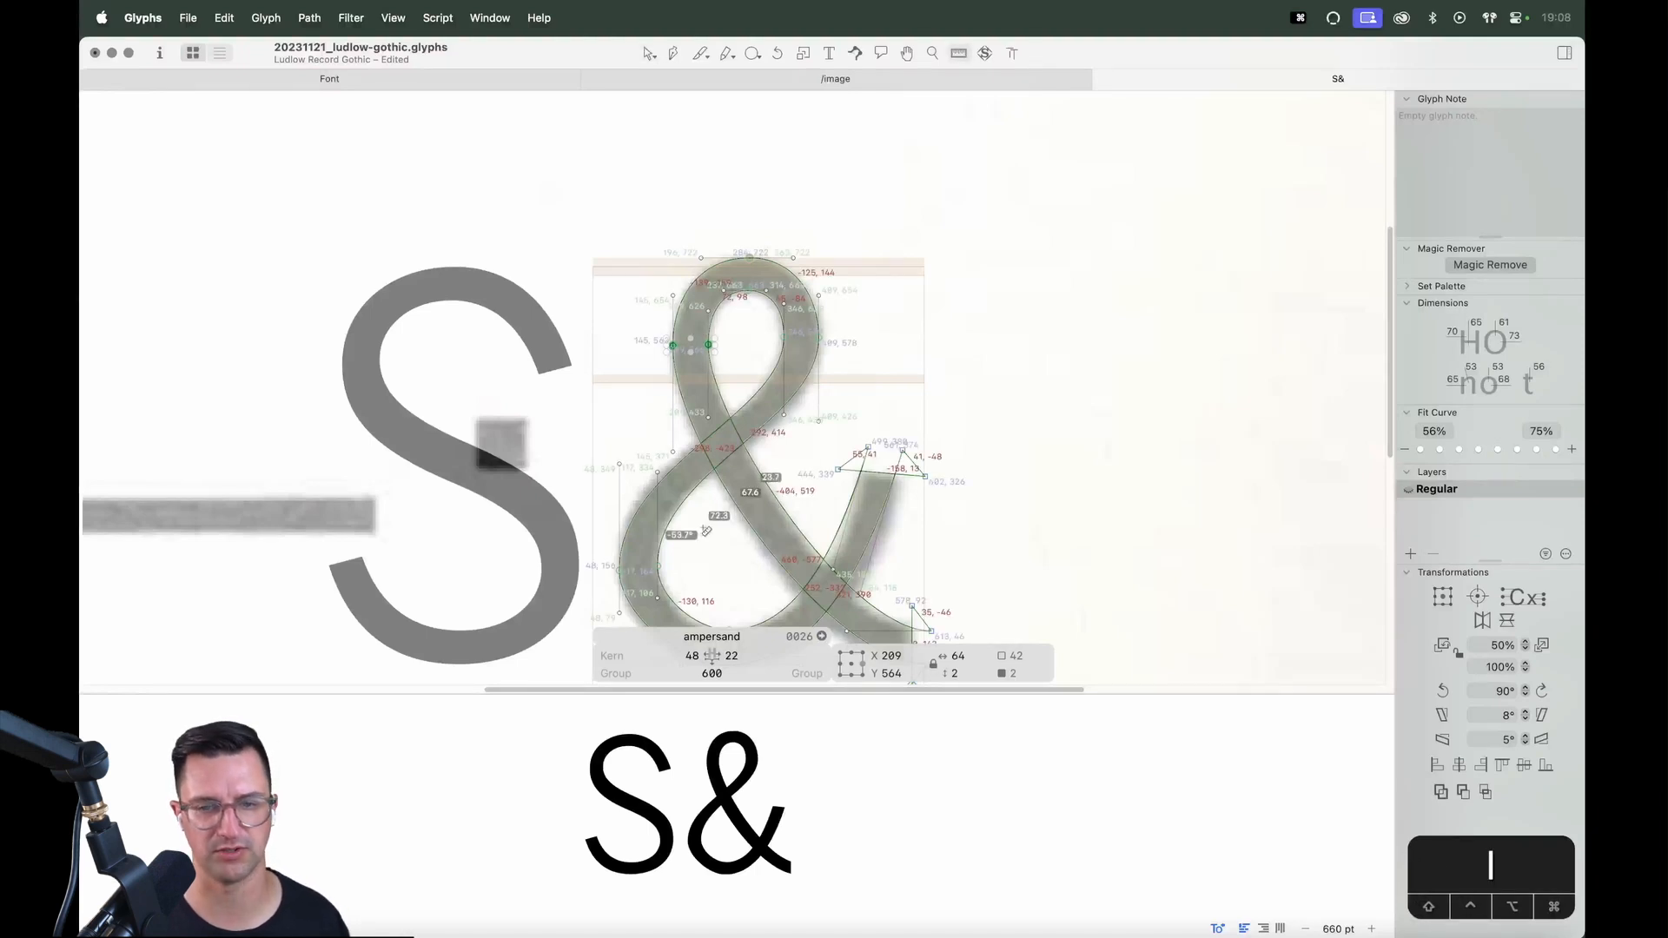
pyautogui.press('v')
# Adjust the curve handle on the leg's lower edge to X 404, Y -14
pyautogui.press('space')
pyautogui.scroll(-2, 740, 525)
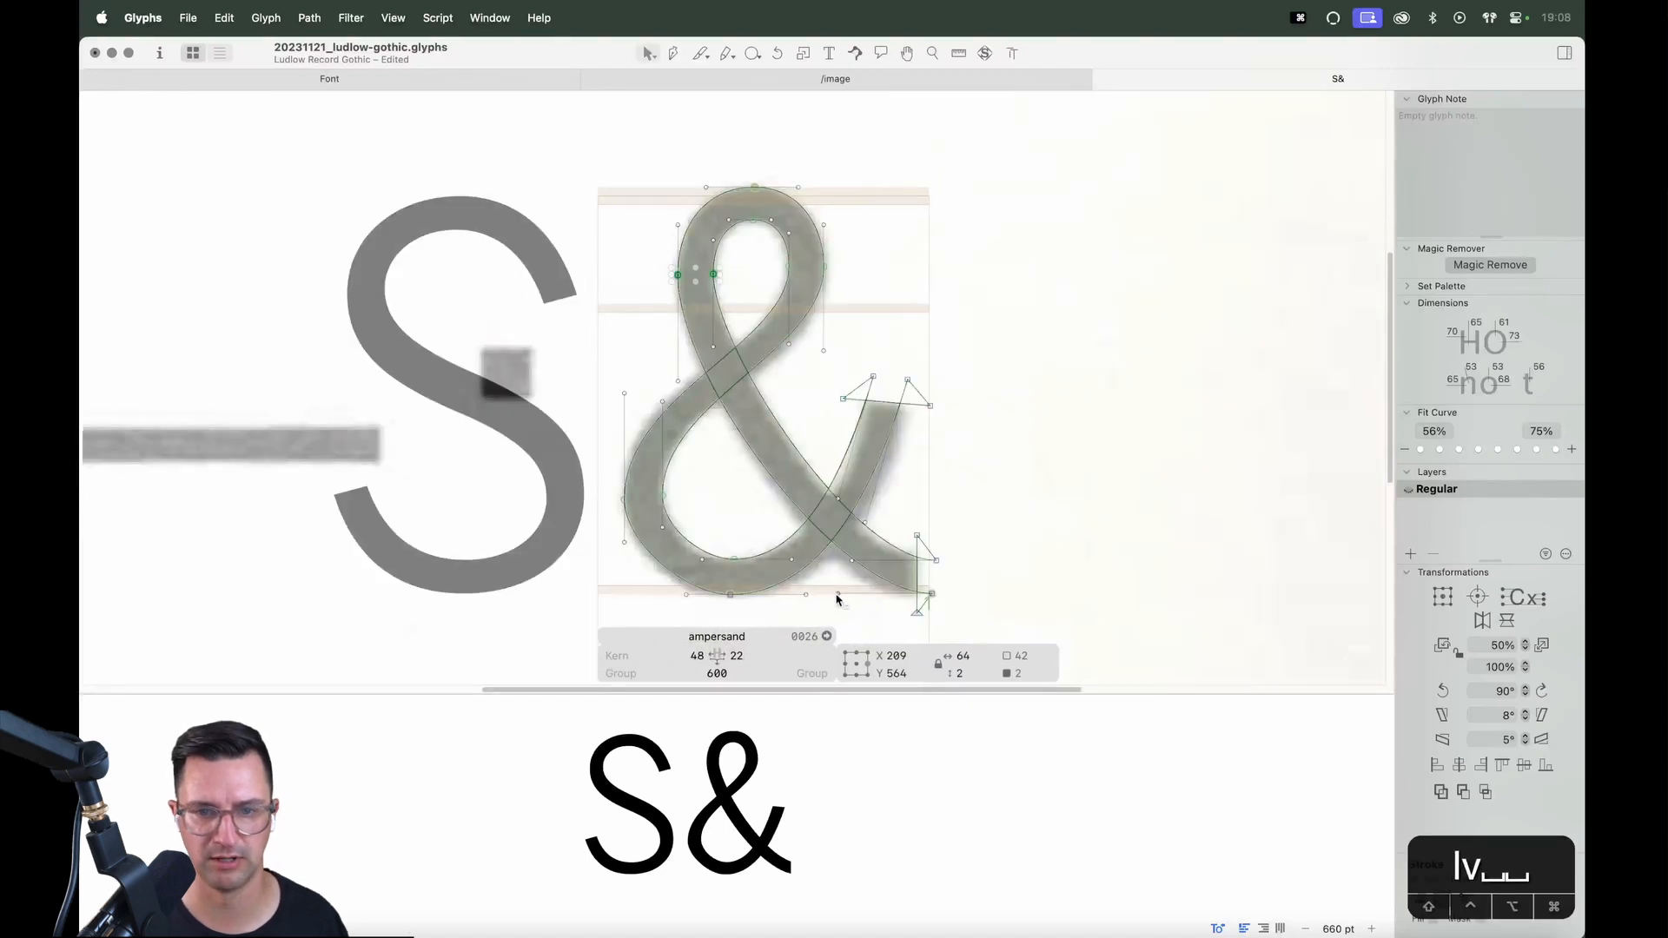
pyautogui.moveTo(837, 598); pyautogui.dragTo(924, 599)
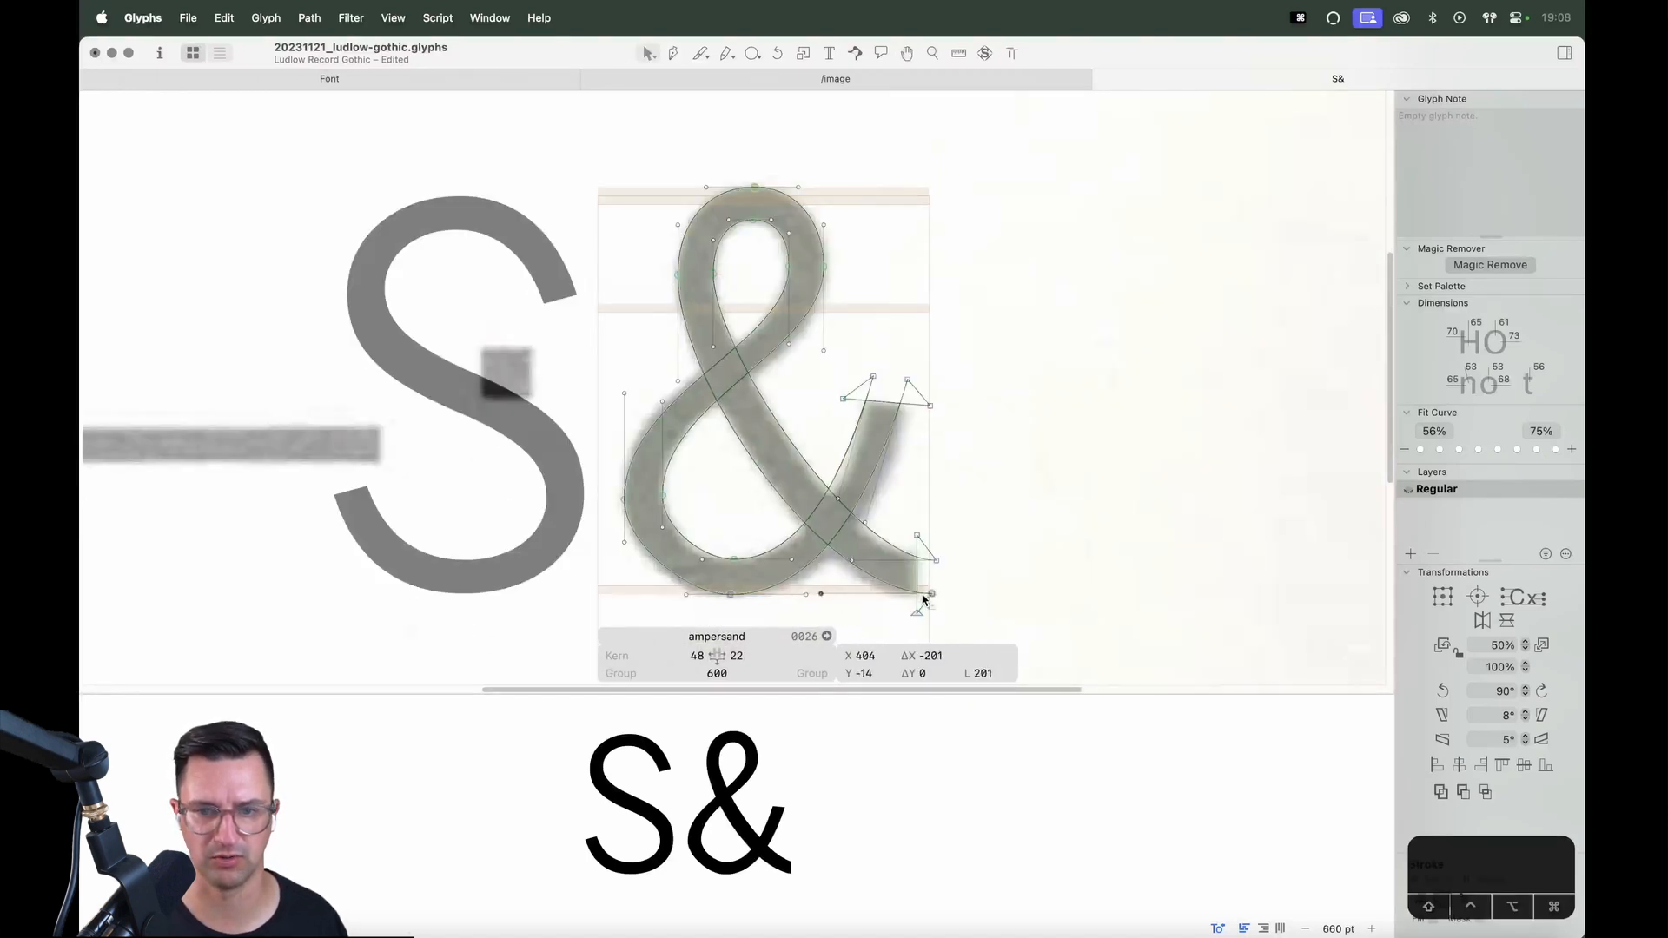
# End the leg's lower curve before the tip at X 557, Y -14, with a straight segment continuing to the tip
pyautogui.press('z')
pyautogui.moveTo(987, 521); pyautogui.dragTo(858, 651)
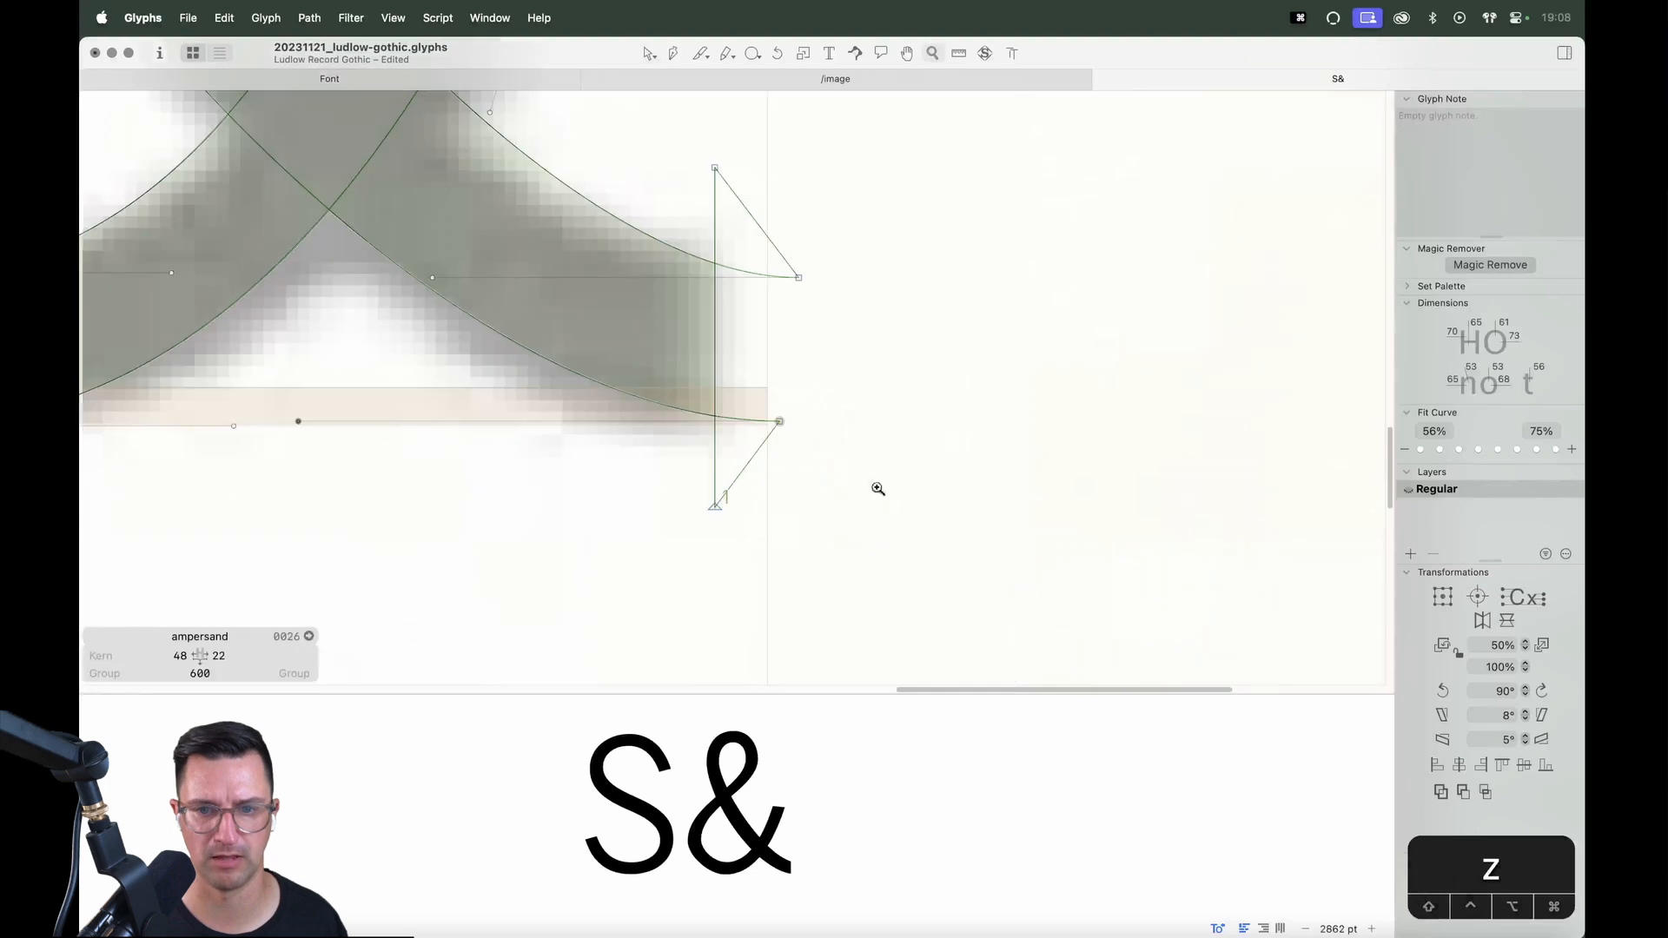
pyautogui.press('e')
pyautogui.press('v')
pyautogui.press('e')
pyautogui.press('v')
pyautogui.moveTo(779, 421); pyautogui.dragTo(686, 432)
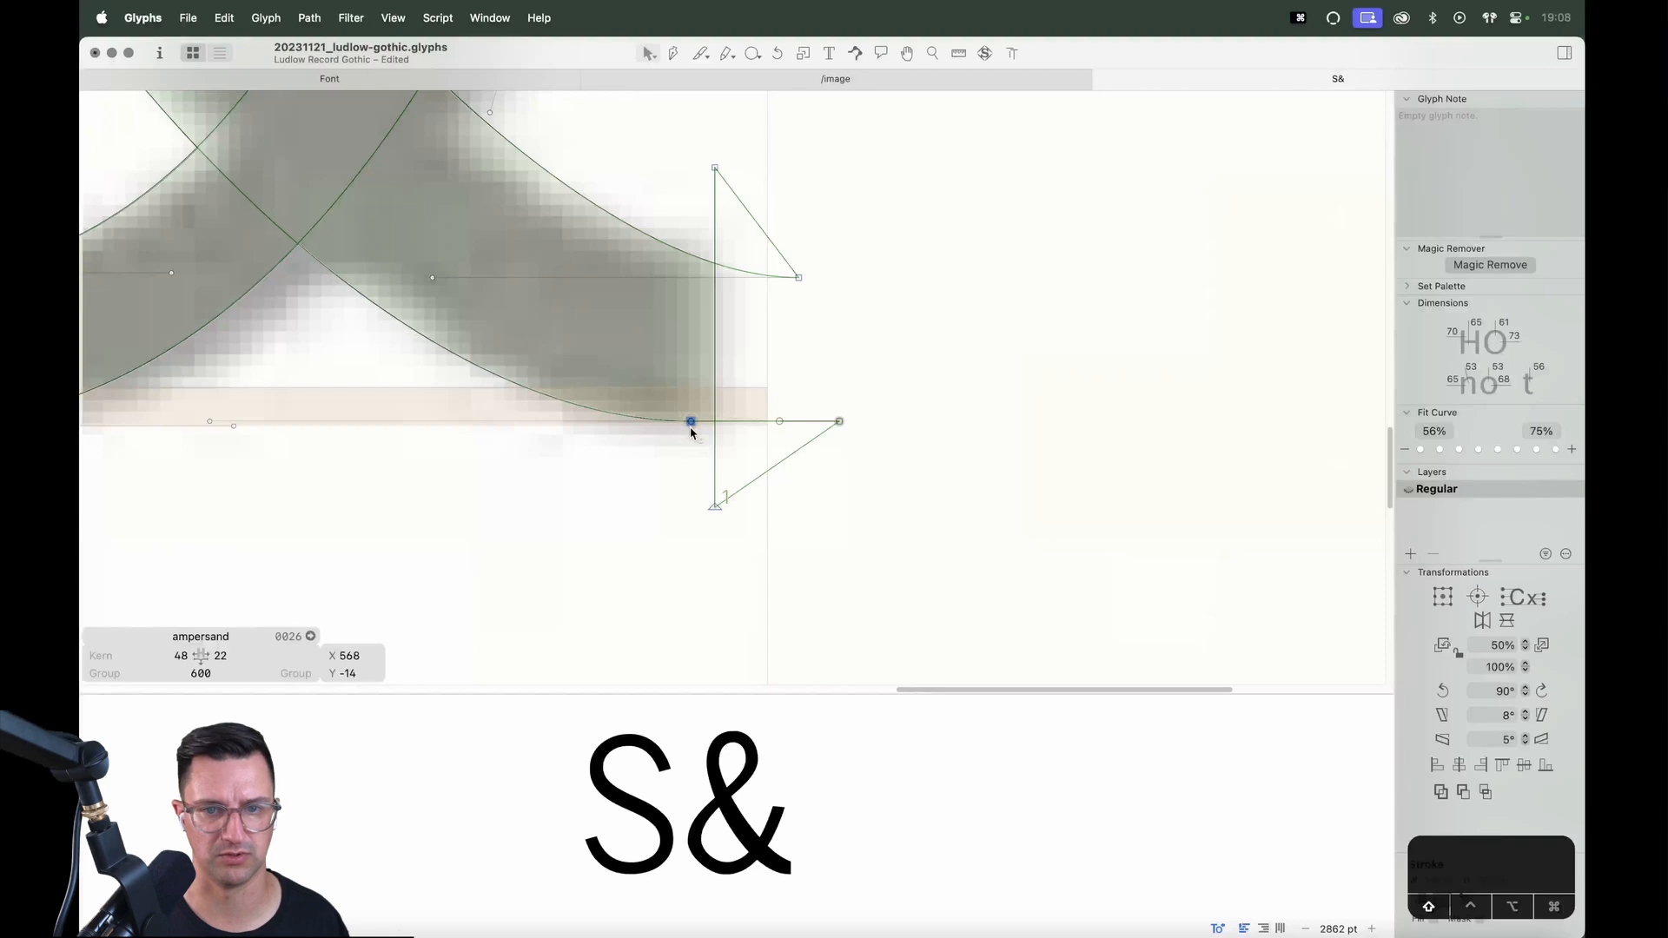
pyautogui.moveTo(839, 424); pyautogui.dragTo(779, 440)
pyautogui.click(687, 474)
pyautogui.press('space')
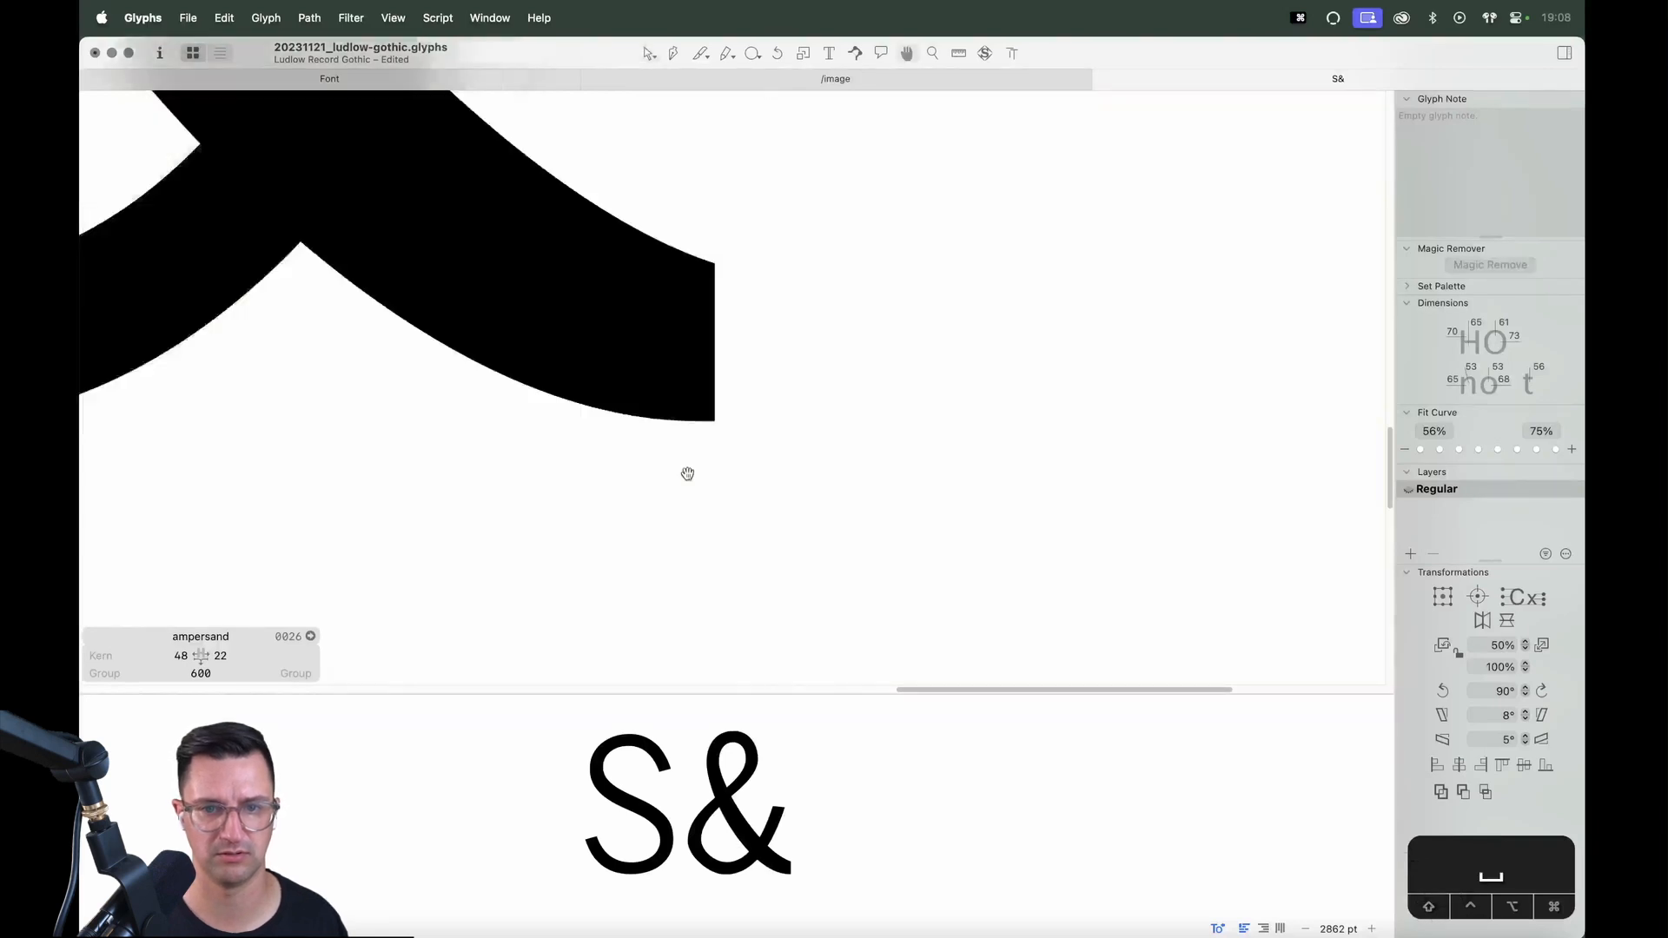
pyautogui.moveTo(689, 473); pyautogui.dragTo(764, 466)
pyautogui.keyDown('alt'); pyautogui.keyDown('shift'); pyautogui.click(799, 466); pyautogui.keyUp('shift'); pyautogui.keyUp('alt')
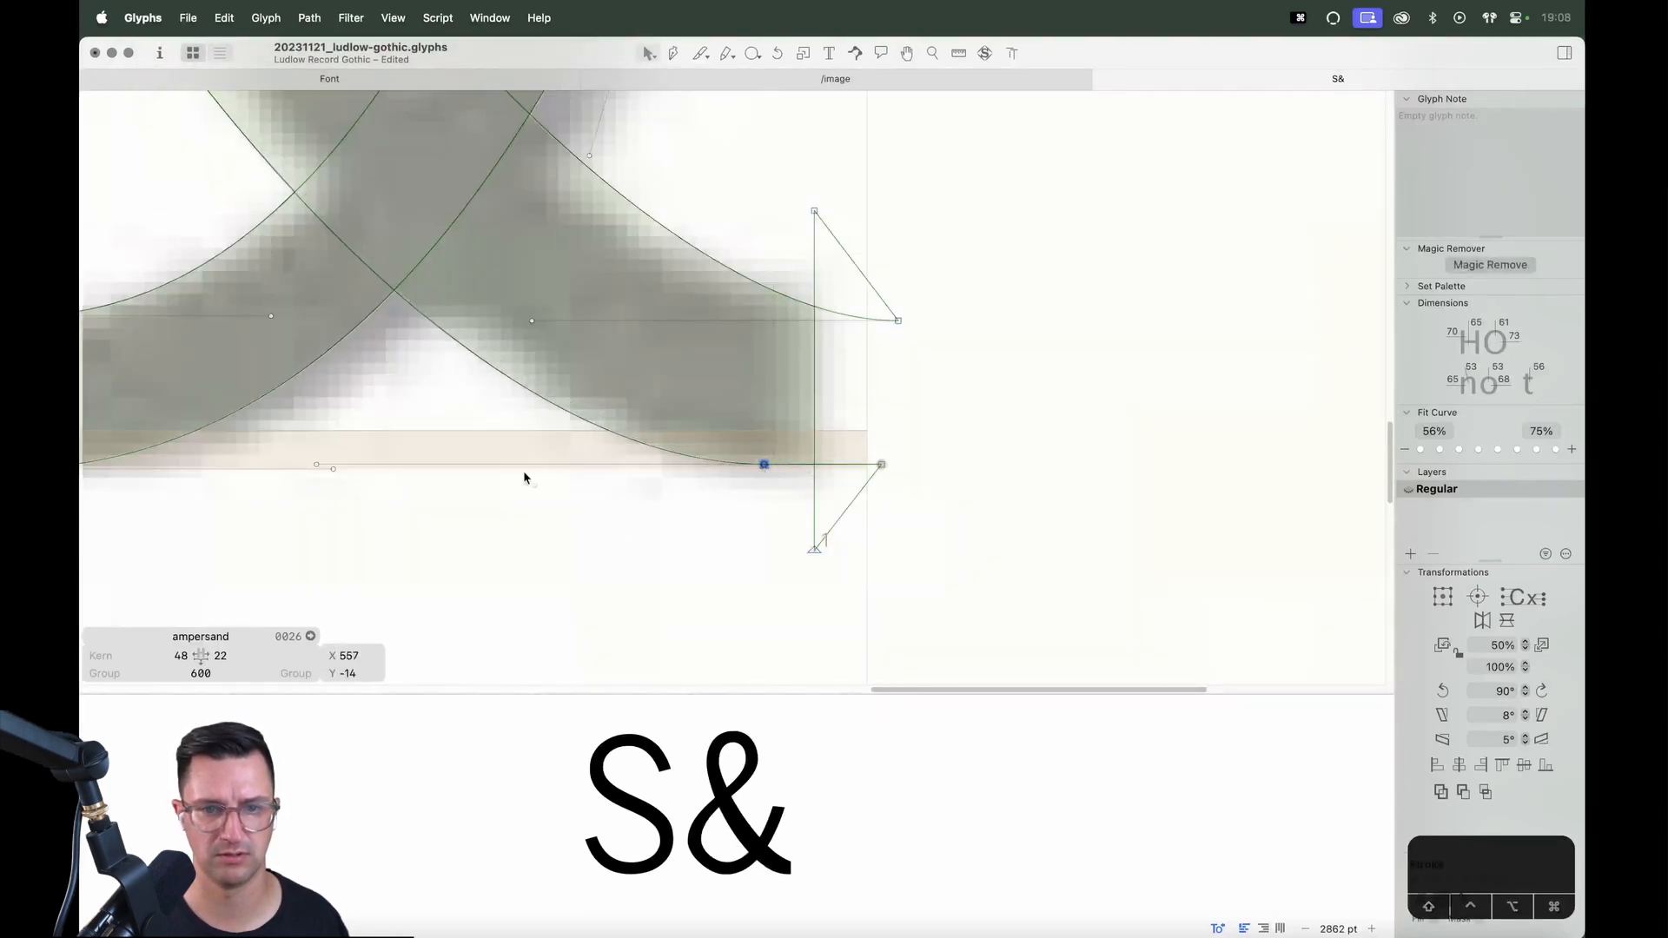
# Shorten the handle of the leg's lower curve to X 415 and lower it two units to Y -16
pyautogui.moveTo(316, 465); pyautogui.dragTo(424, 465)
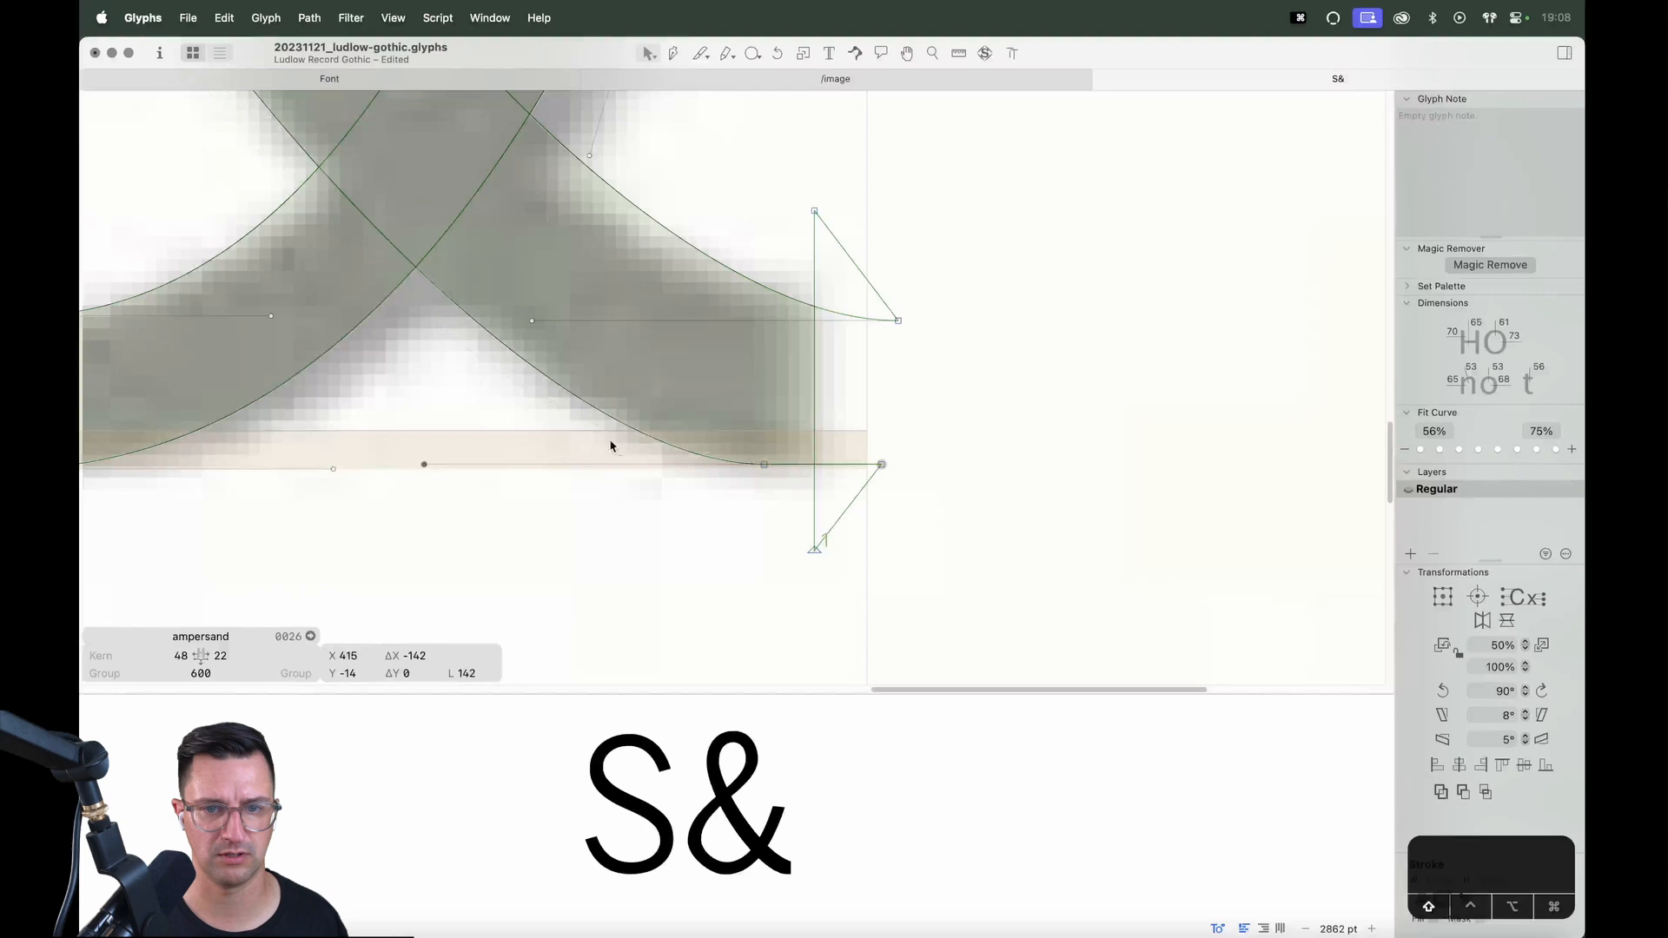
pyautogui.press('Down')
pyautogui.press('Down')
pyautogui.click(743, 510)
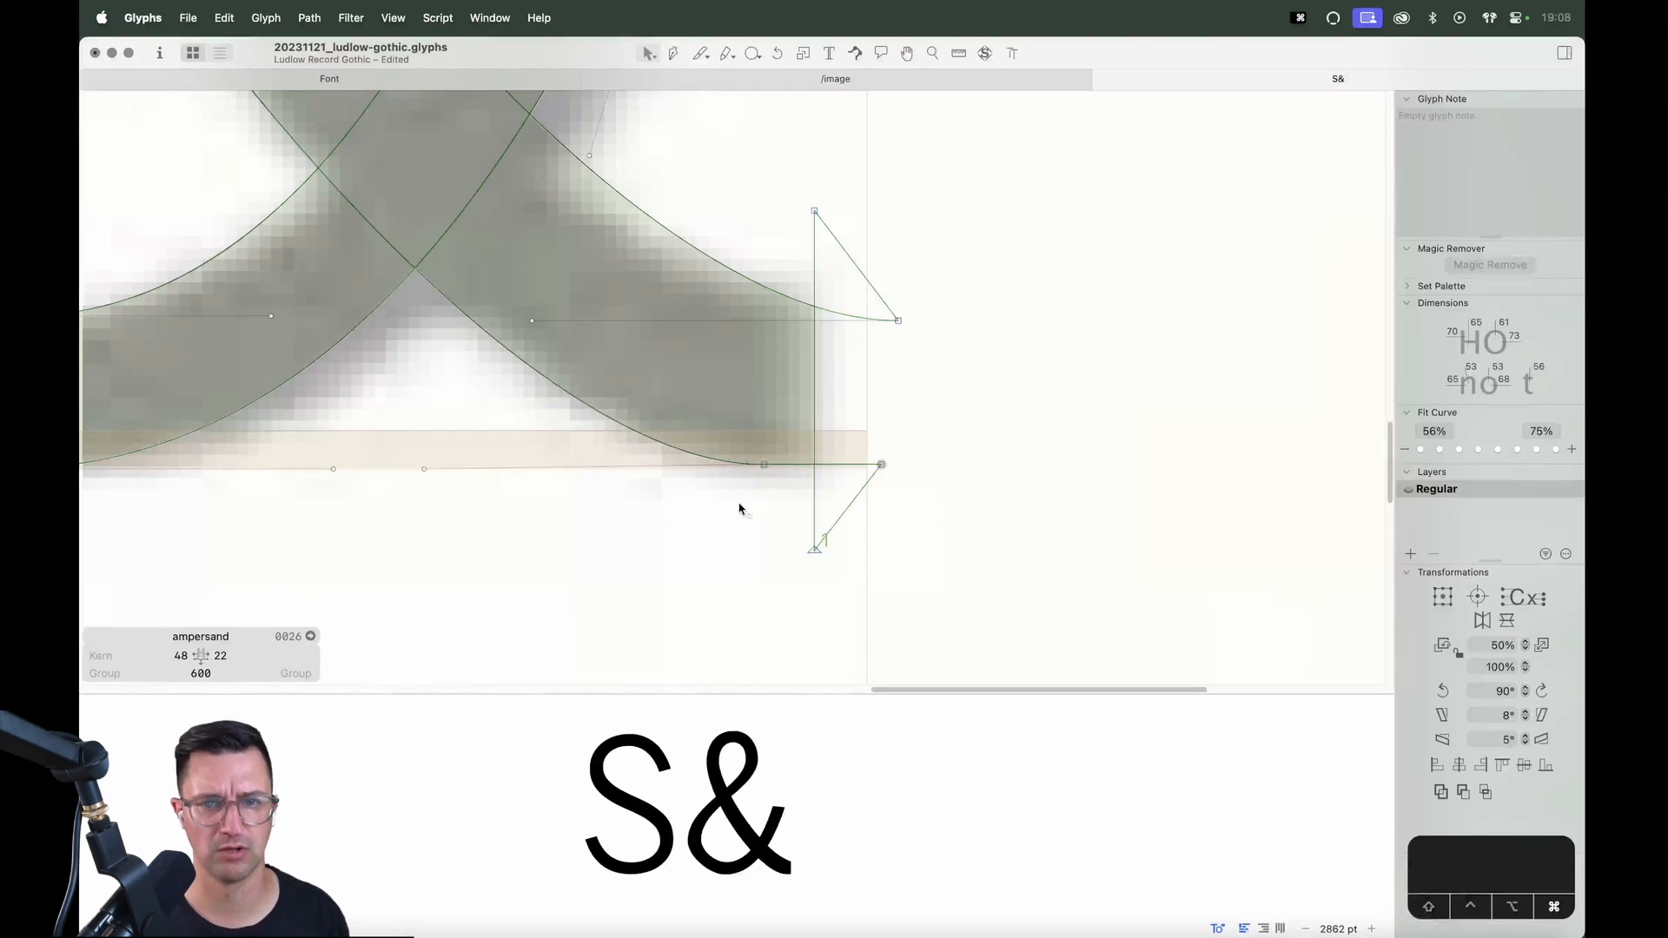
# Extend the right handle at the bottom of the lower bowl's outer curve to X 415, Y -16
pyautogui.press('super+minus')
pyautogui.press('super+minus')
pyautogui.press('space')
pyautogui.moveTo(665, 537); pyautogui.dragTo(683, 597)
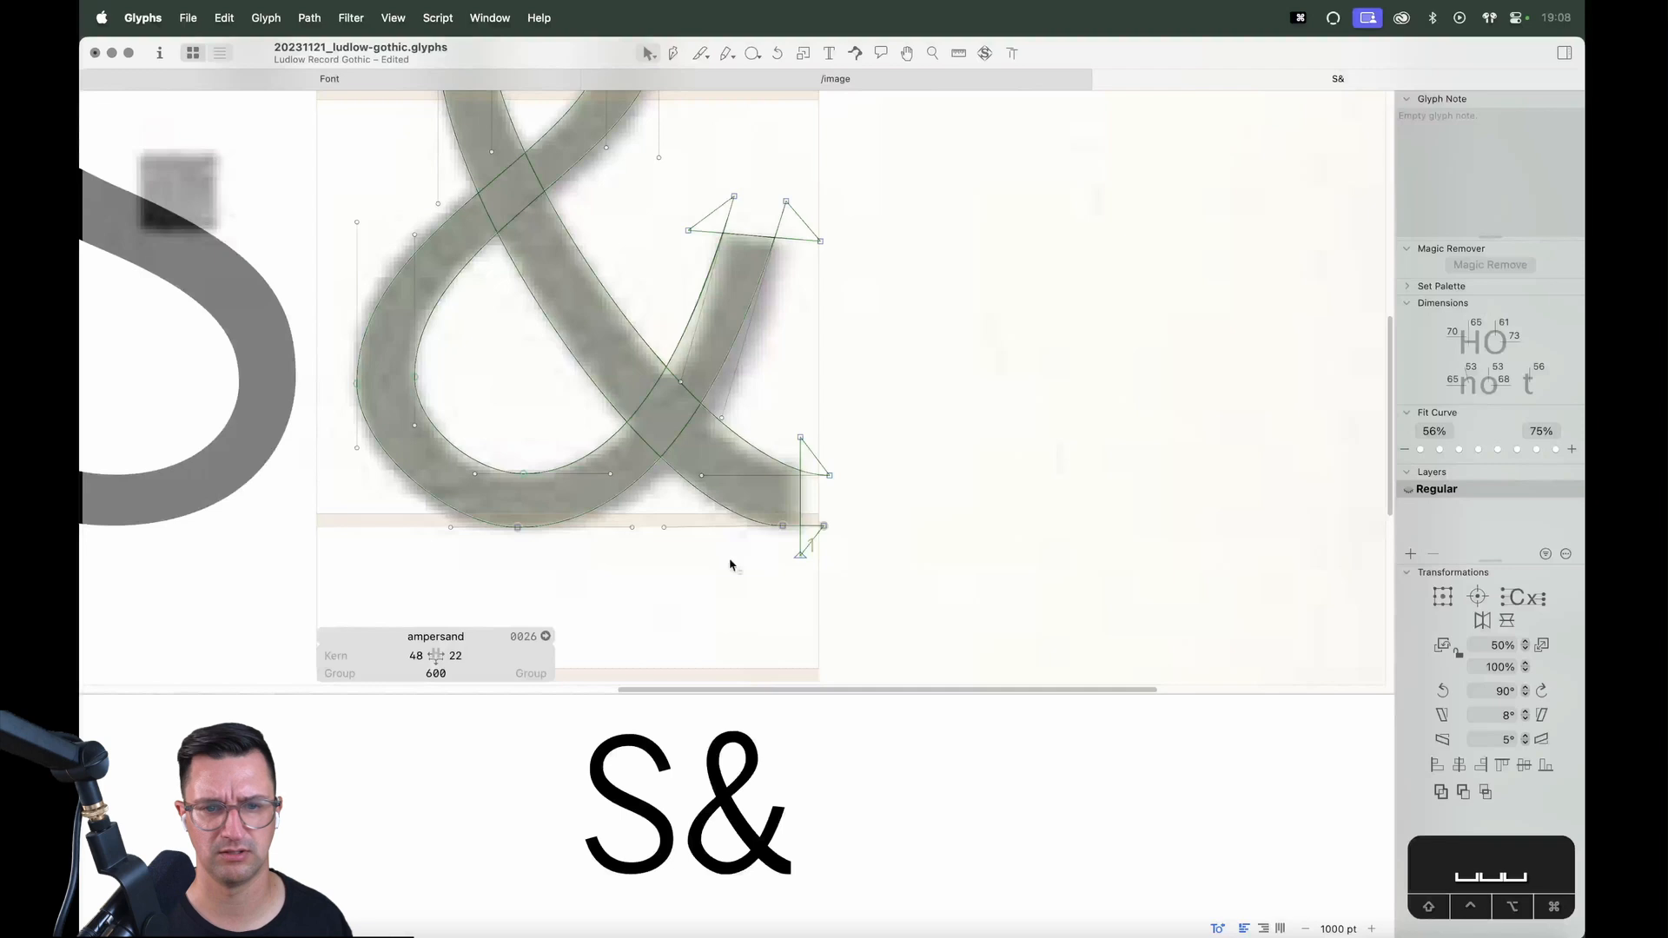
pyautogui.moveTo(632, 527); pyautogui.dragTo(664, 532)
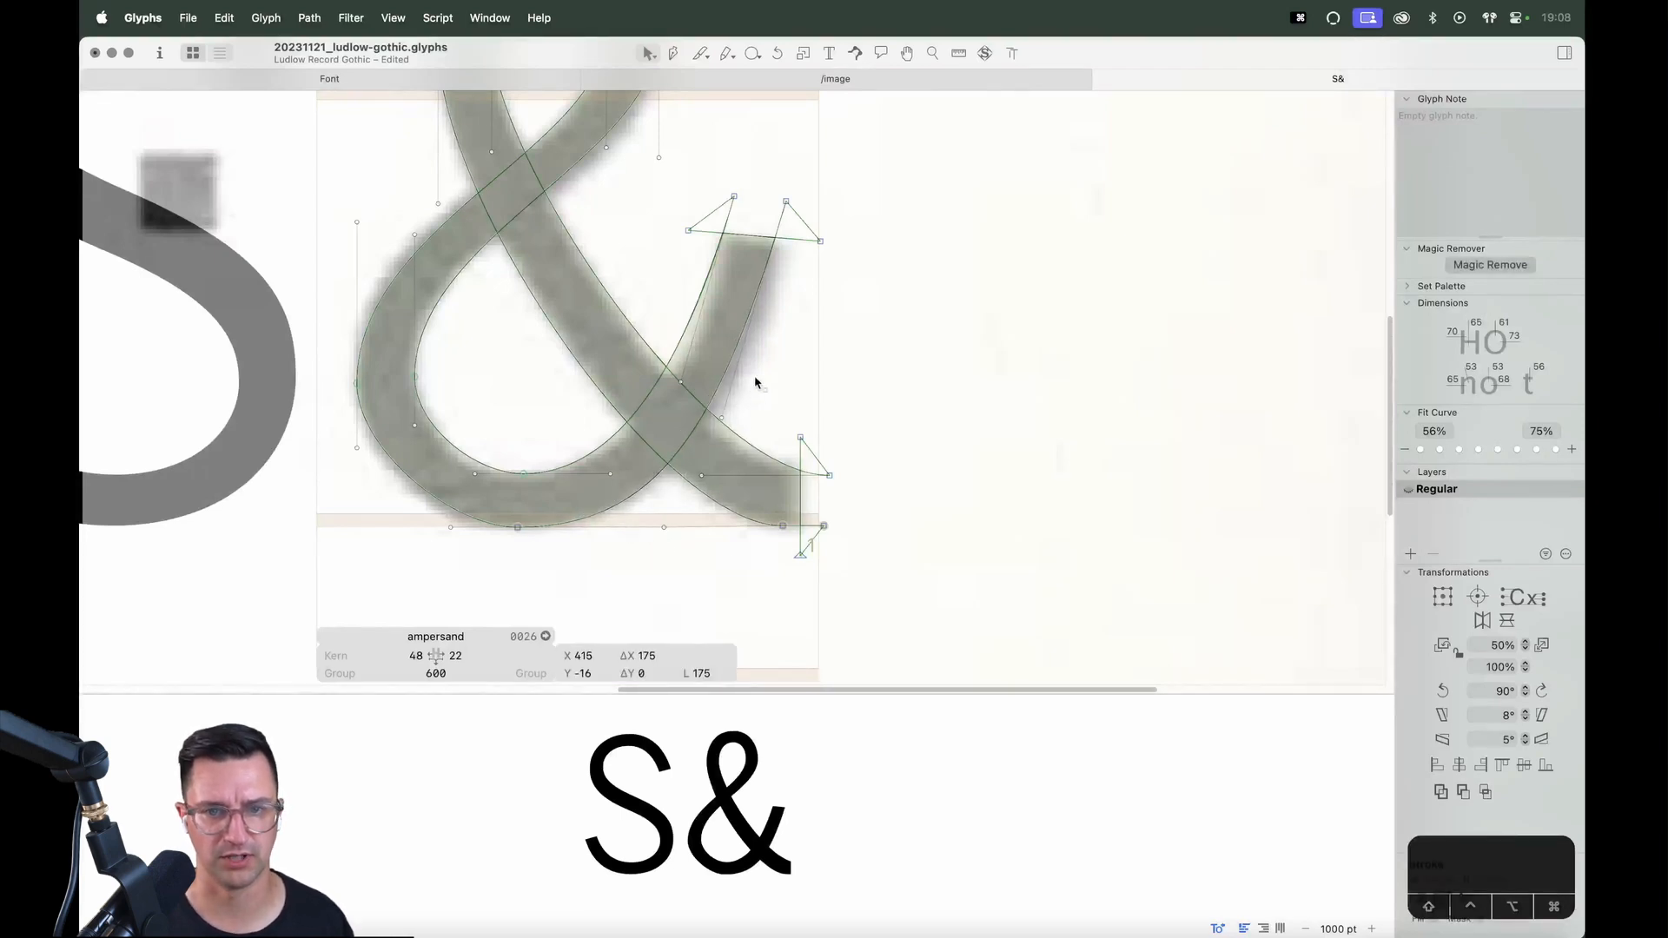
# Move the lower curve handles of both edges of the right arm outward together to follow the scan
pyautogui.moveTo(755, 379); pyautogui.dragTo(682, 422)
pyautogui.keyDown('shift'); pyautogui.click(685, 388); pyautogui.keyUp('shift')
pyautogui.click(702, 377)
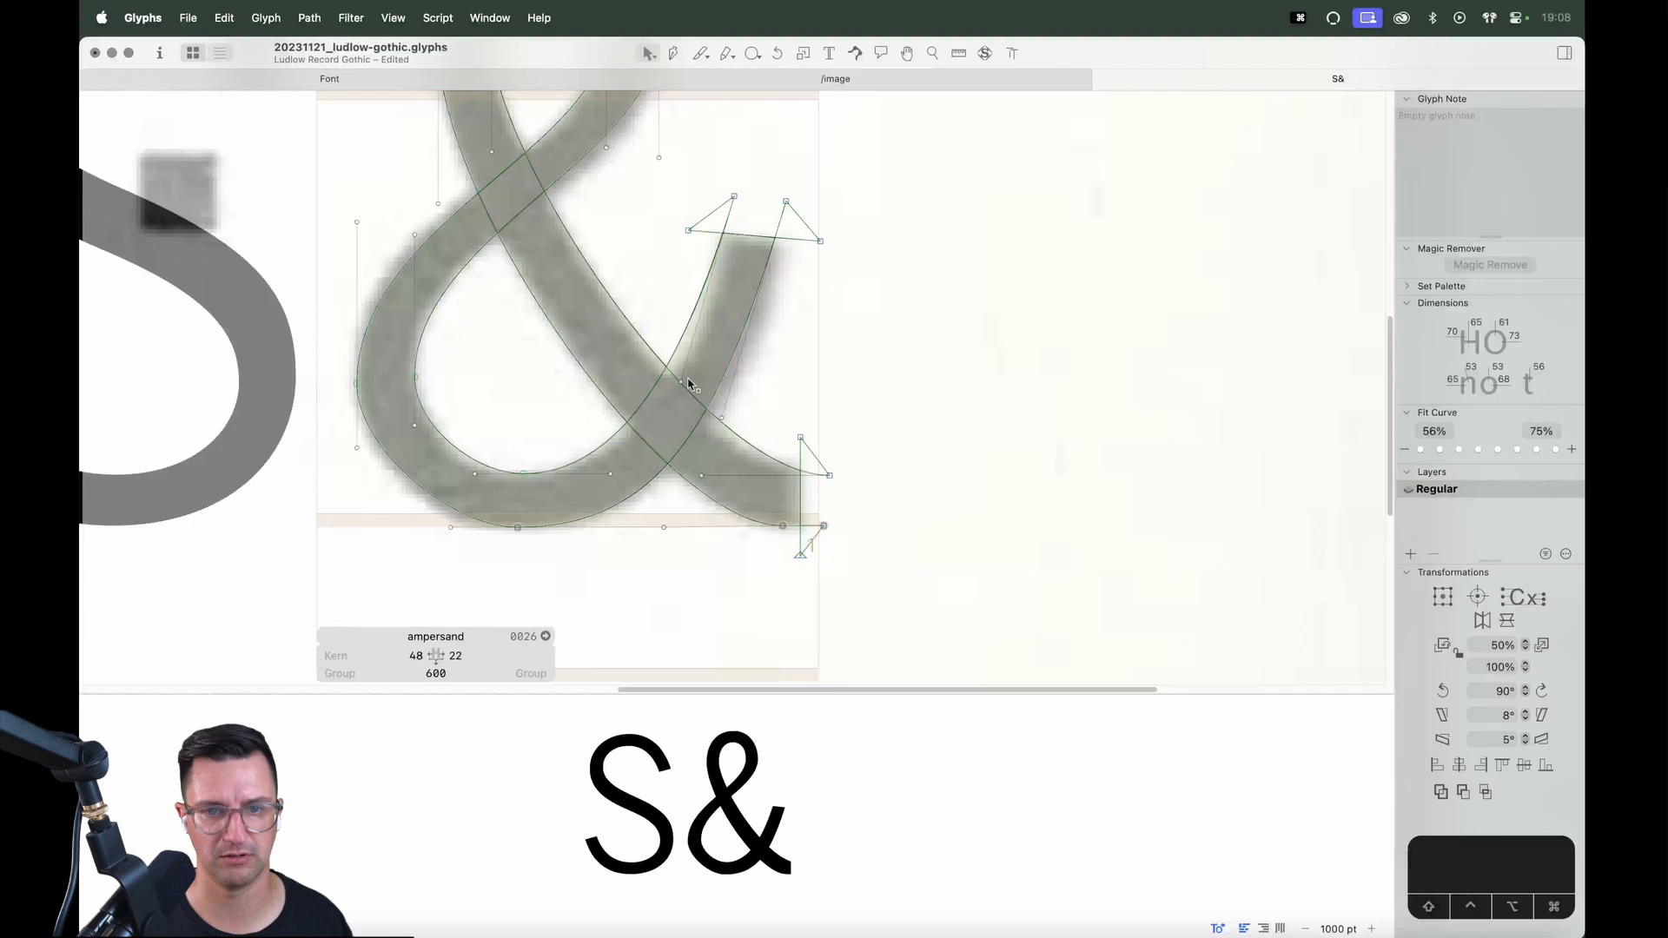
pyautogui.click(681, 382)
pyautogui.keyDown('shift'); pyautogui.click(721, 419); pyautogui.keyUp('shift')
pyautogui.moveTo(722, 423); pyautogui.dragTo(748, 420)
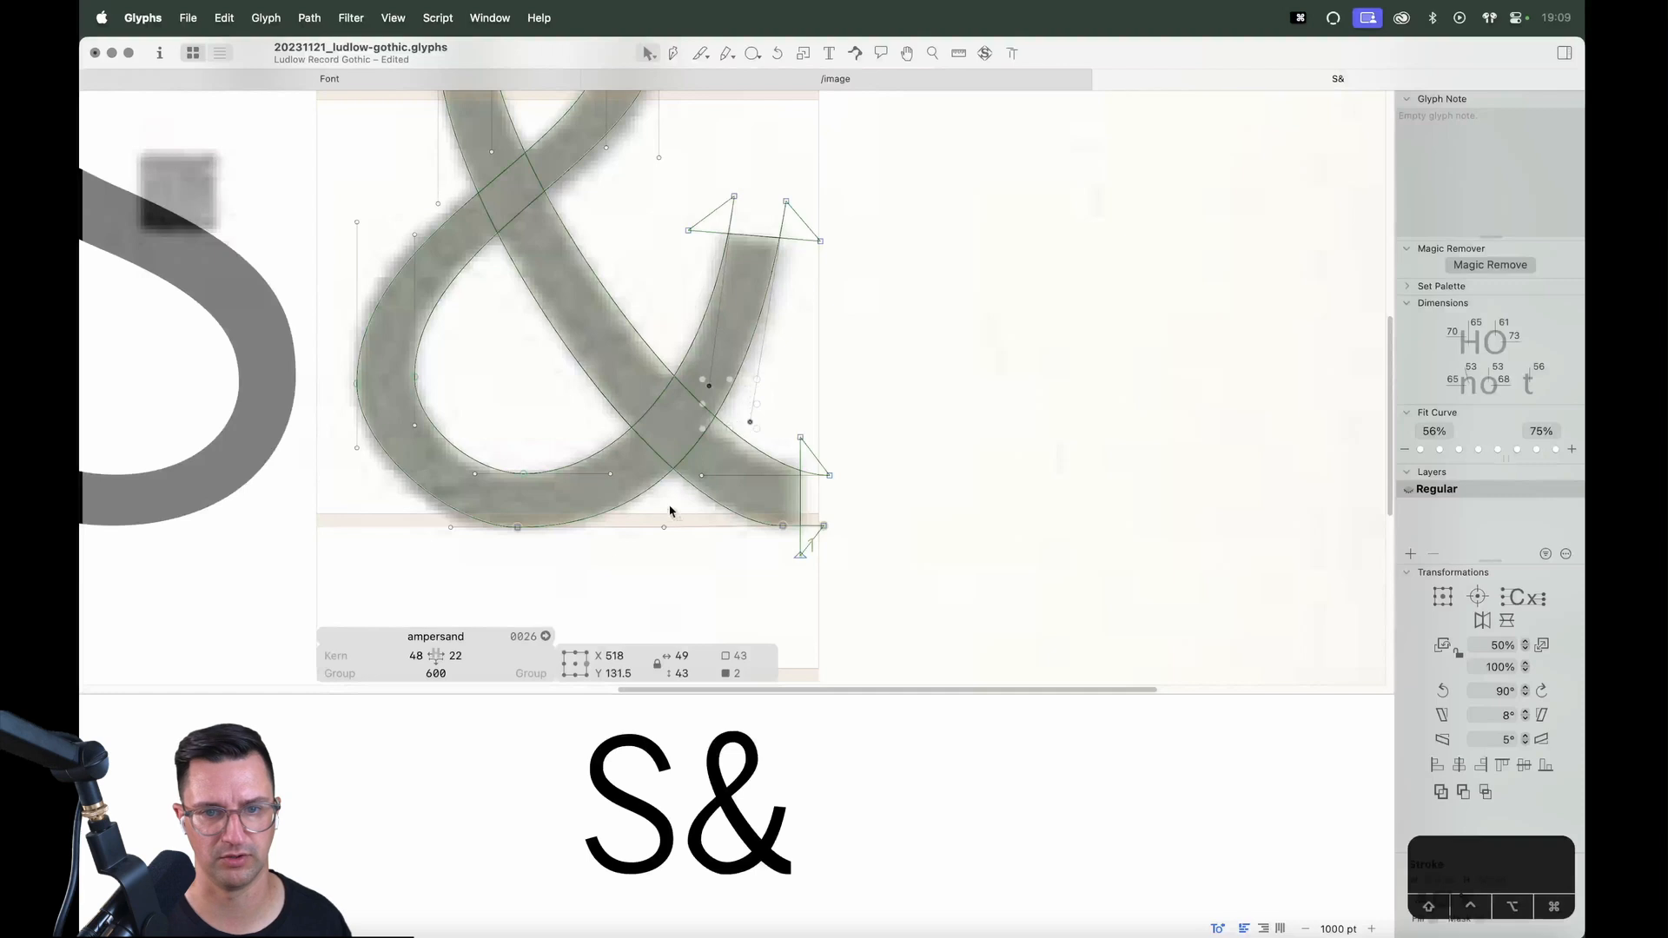
# Extend the right handle at the bottom of the lower bowl's inner curve to X 362, Y 48
pyautogui.press('space')
pyautogui.click(631, 491)
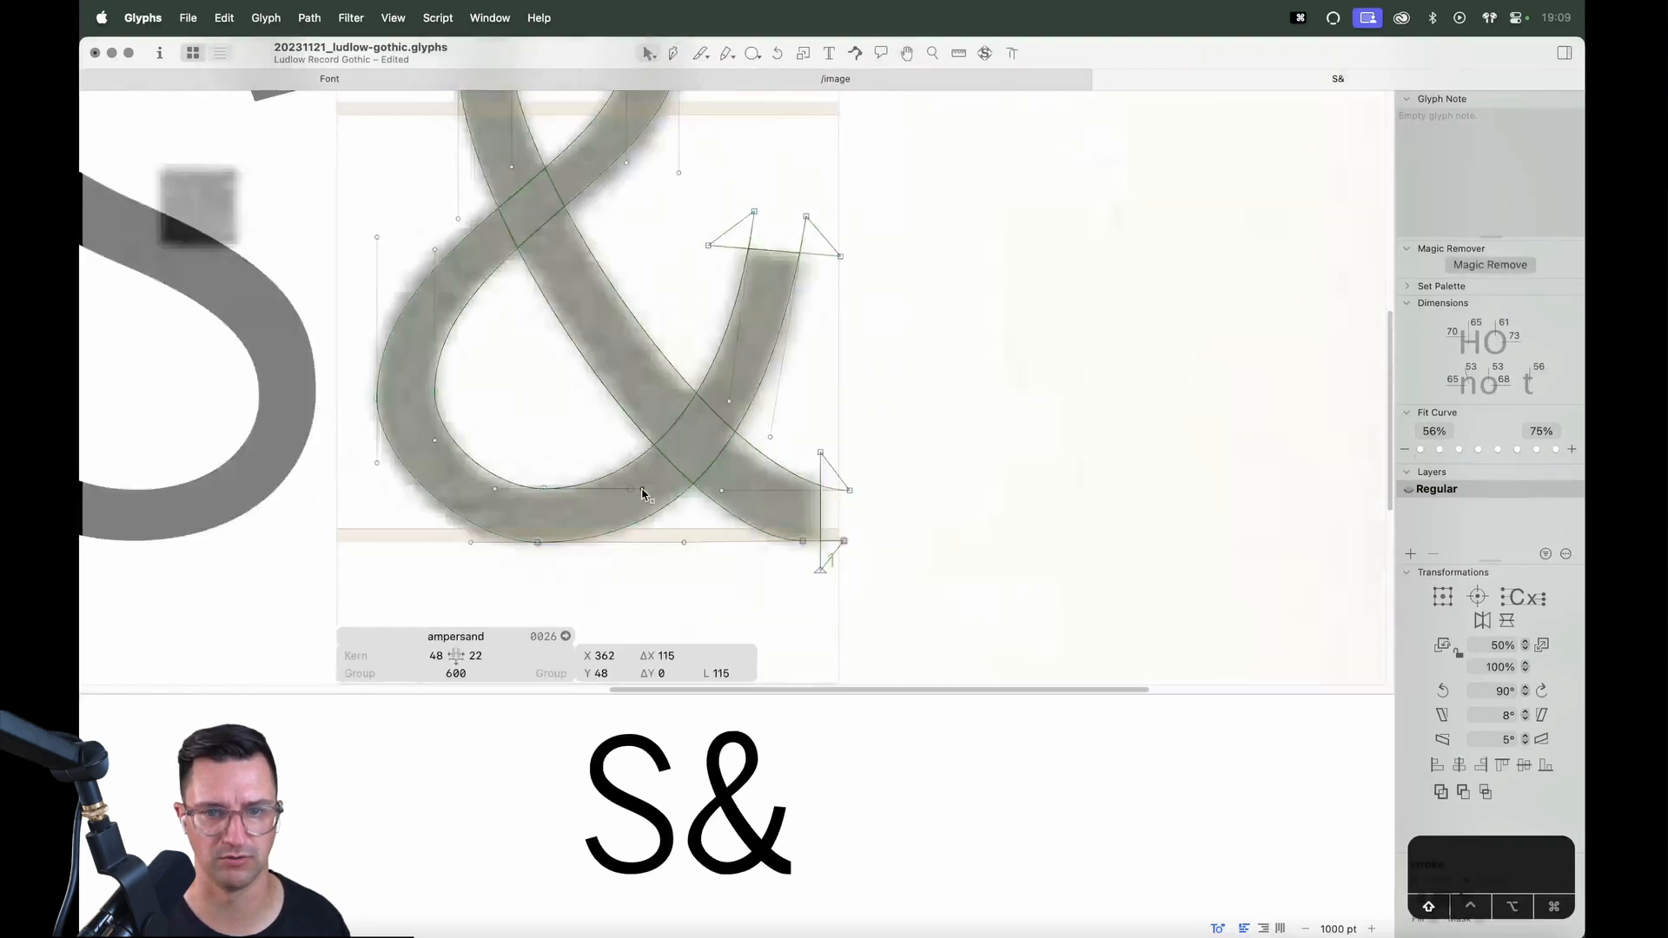
pyautogui.click(809, 397)
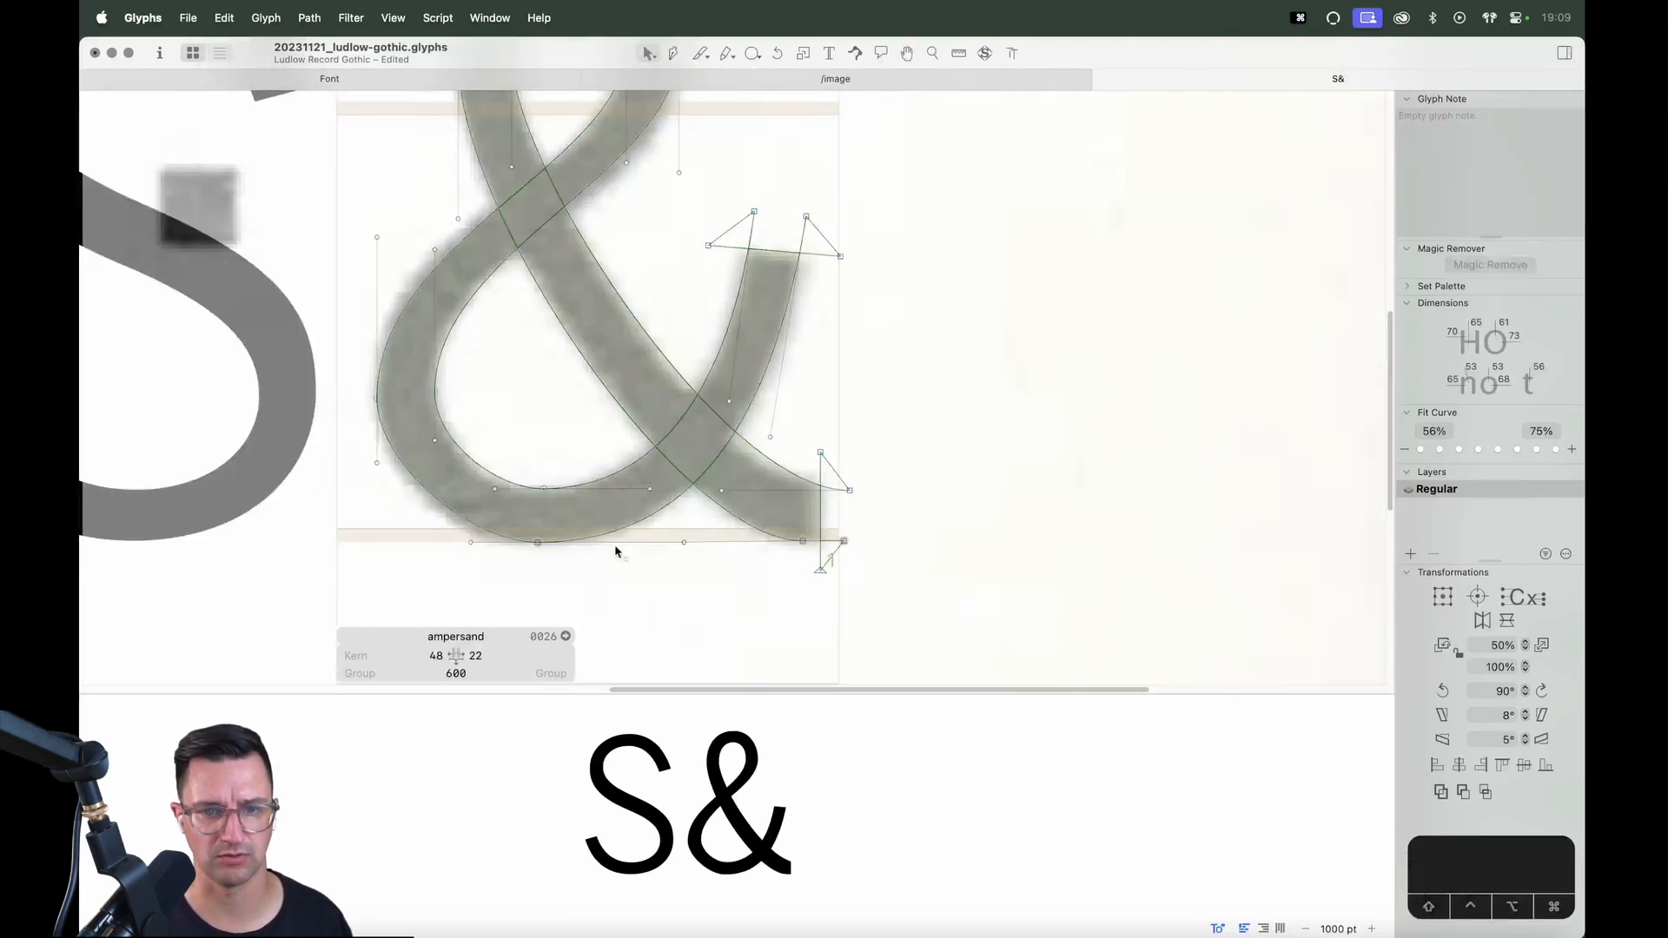
# Round out the lower-left curves of the bowl by adjusting both the outer and inner contours
pyautogui.hscroll(-5, 615, 550)
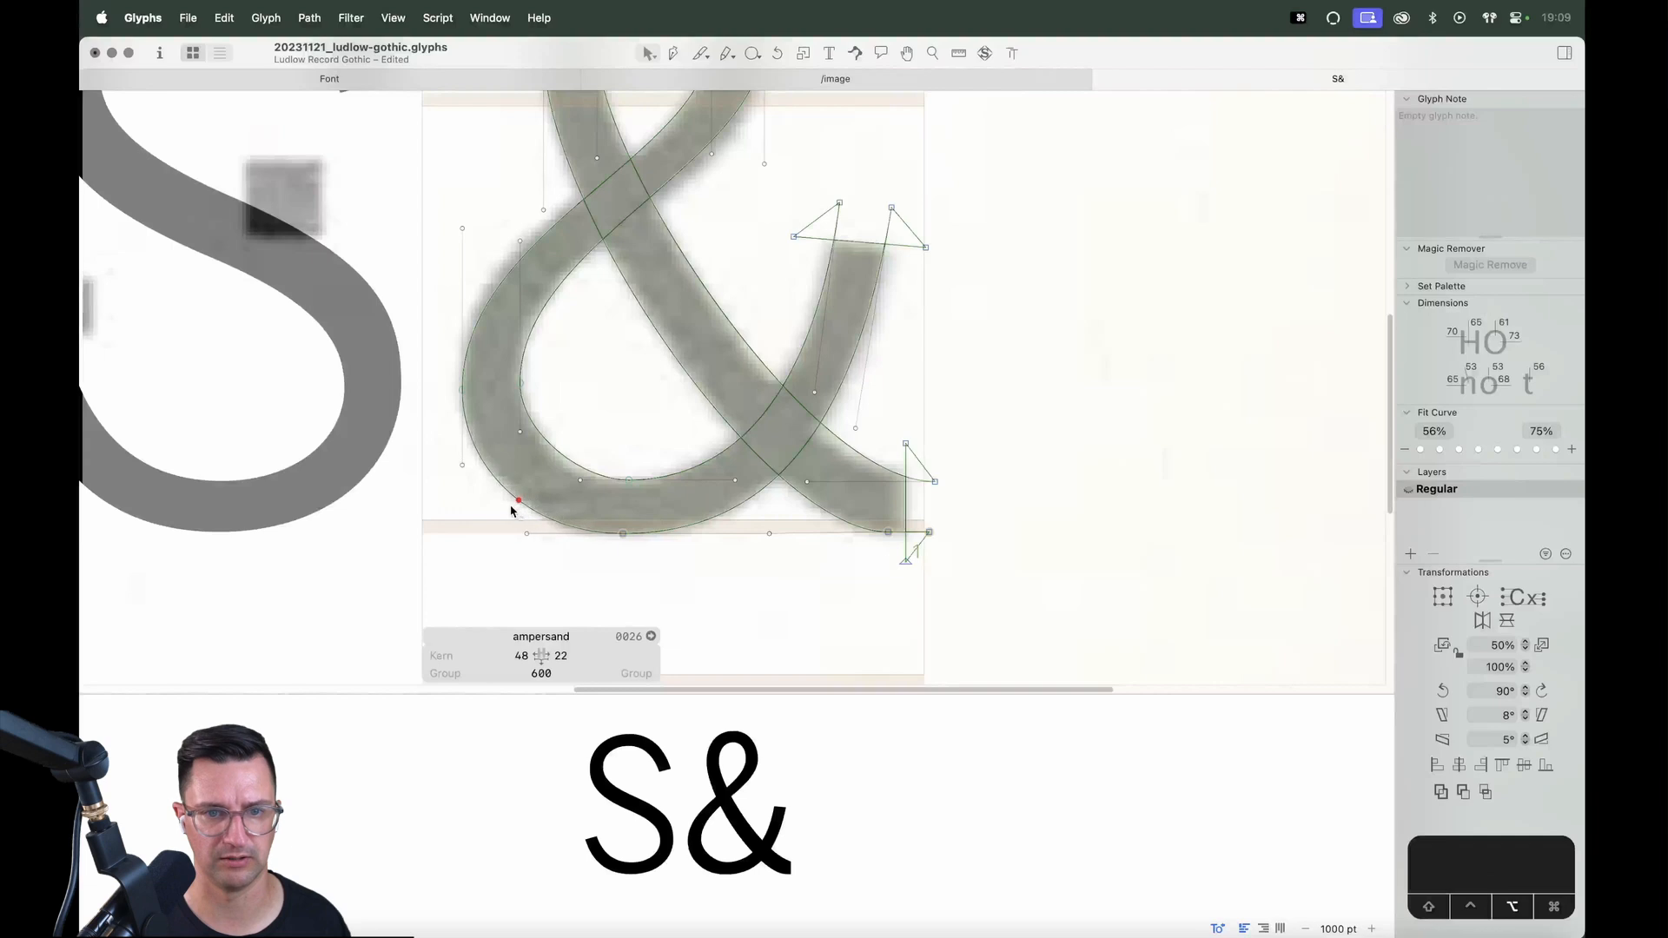
pyautogui.moveTo(511, 507); pyautogui.dragTo(516, 511)
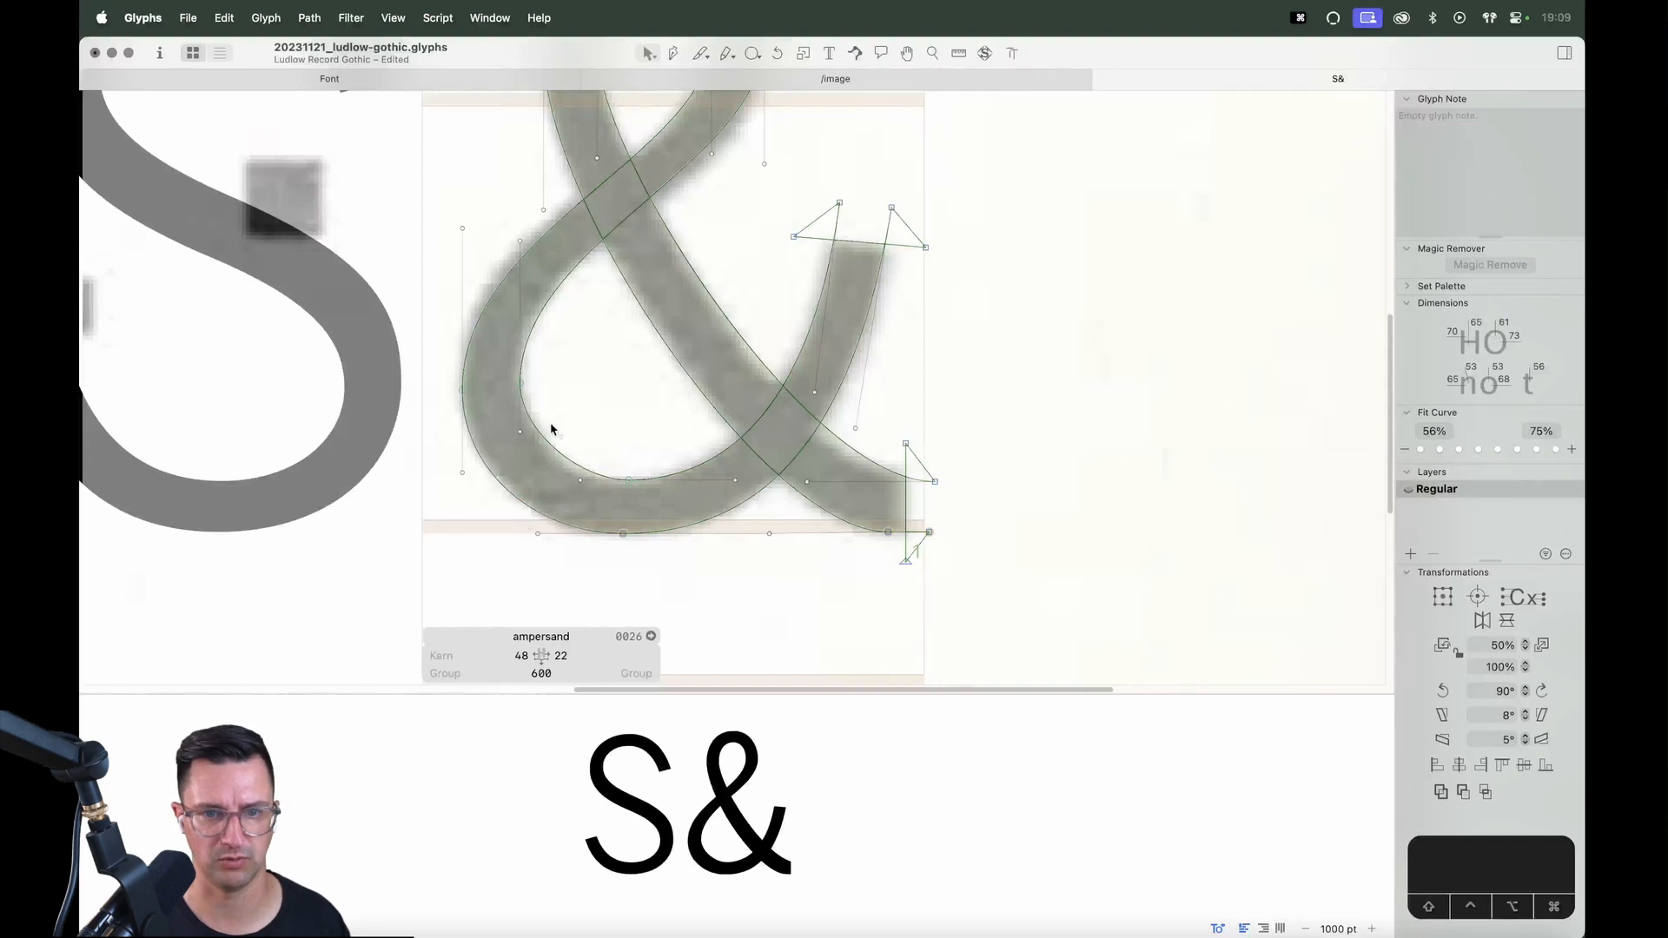
pyautogui.moveTo(556, 447); pyautogui.dragTo(551, 450)
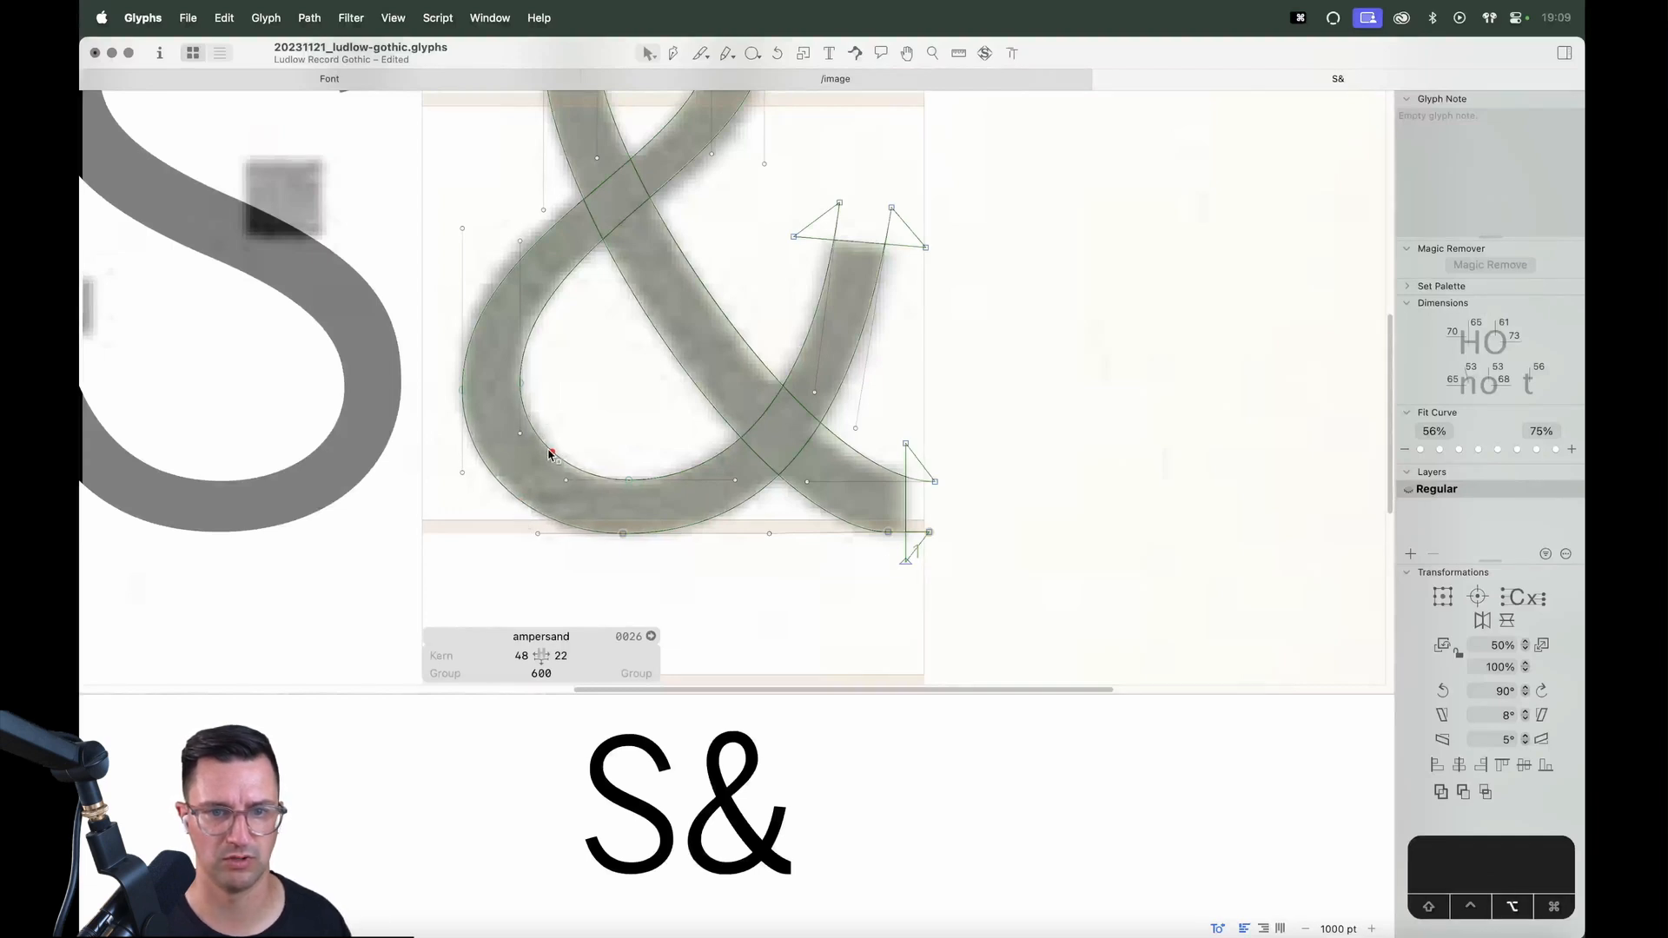
# Raise the lower bowl's outer left point nearly level with its inner left point
pyautogui.moveTo(533, 375); pyautogui.dragTo(453, 398)
pyautogui.click(546, 384)
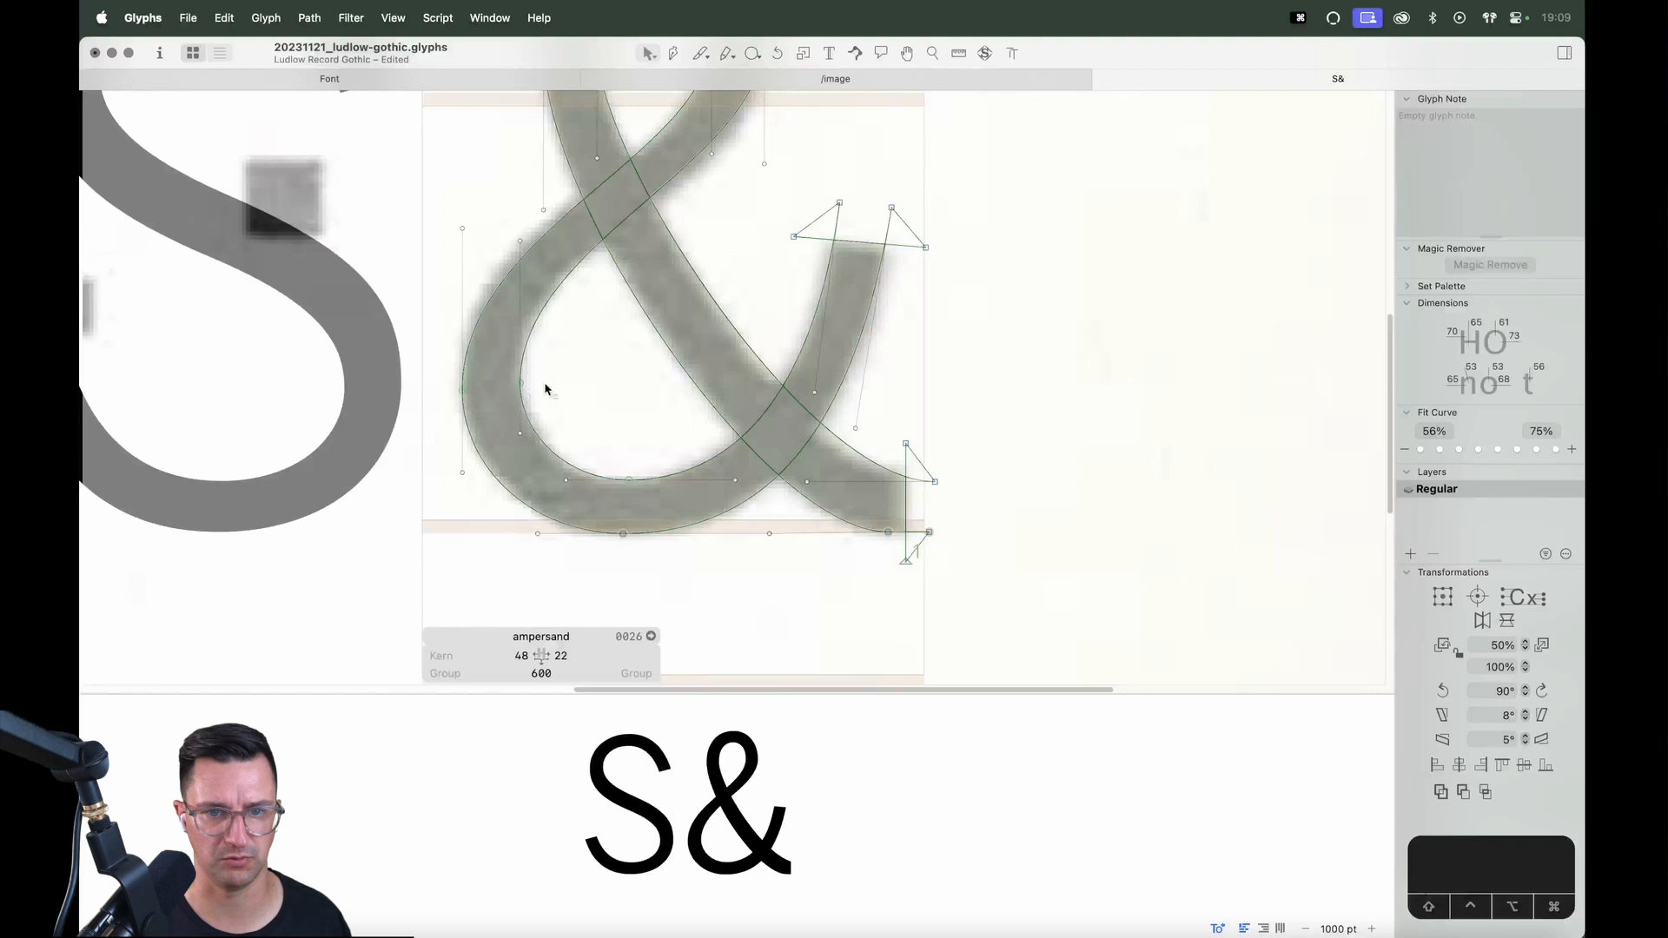
pyautogui.click(521, 379)
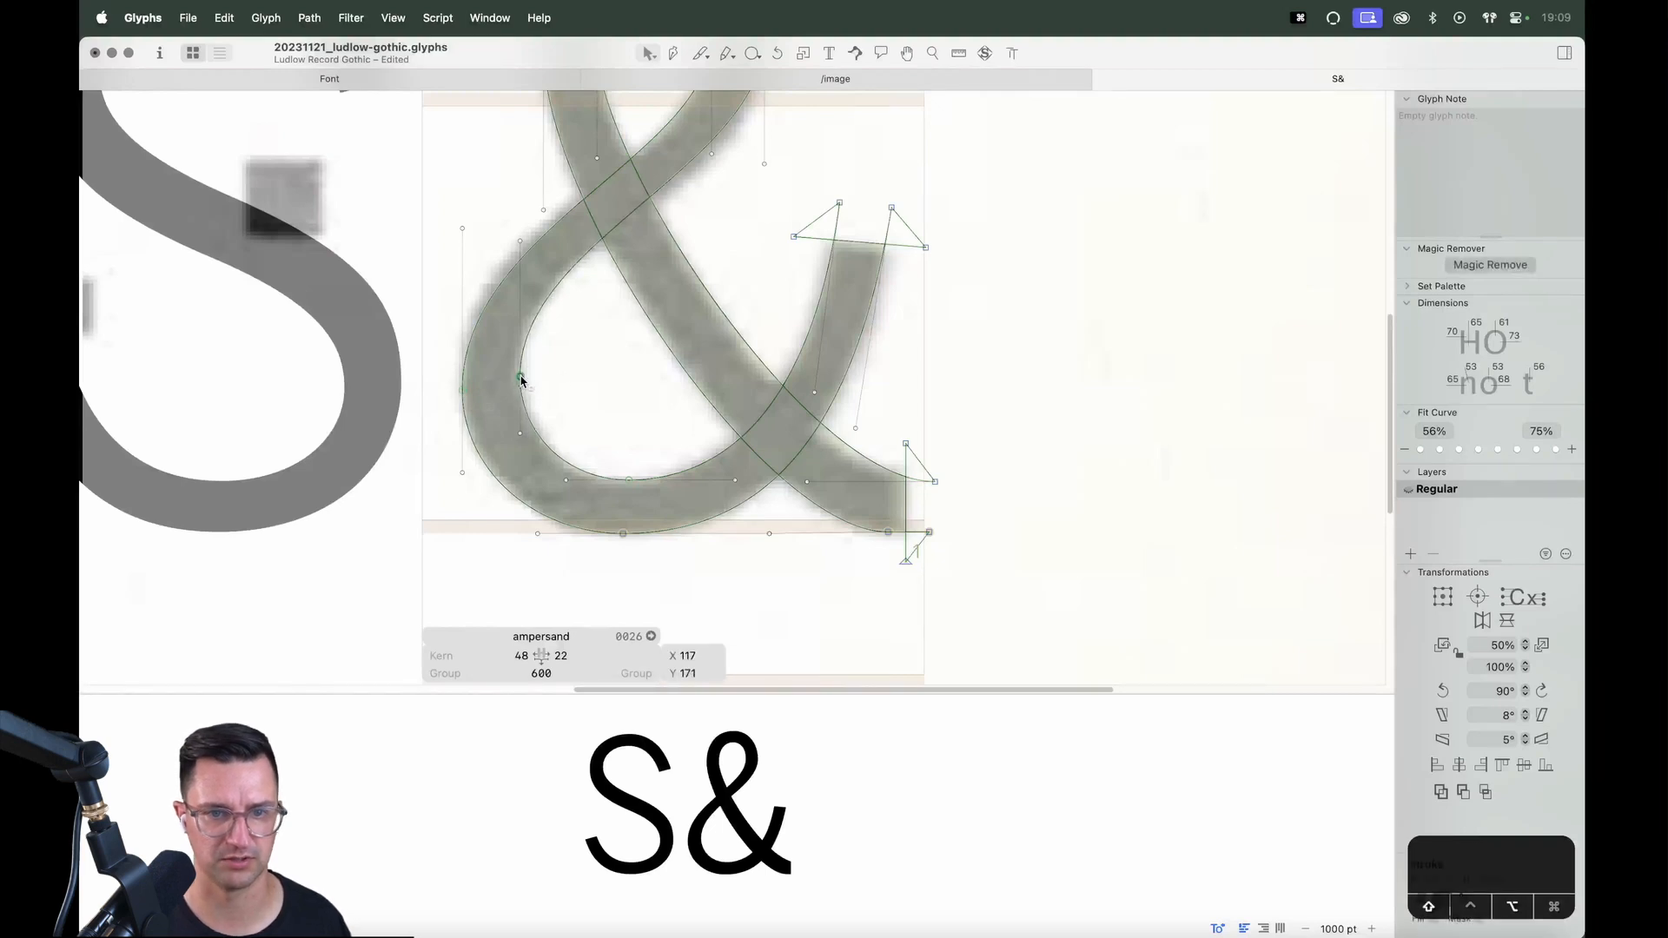
pyautogui.click(462, 379)
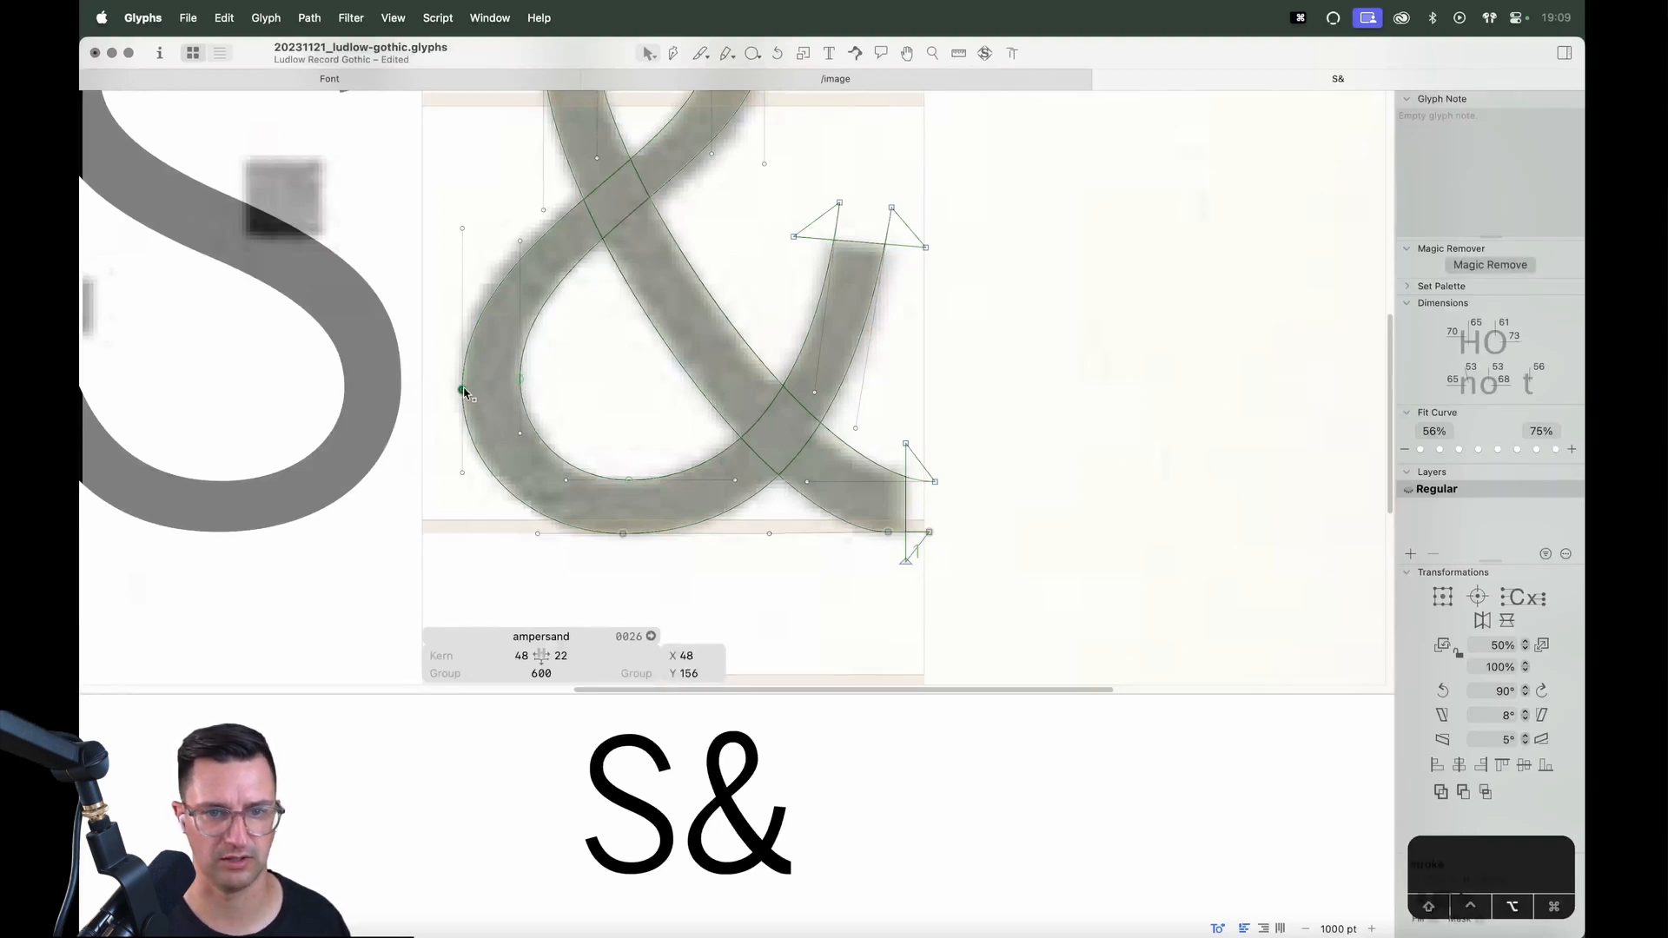
pyautogui.click(546, 357)
# Preview the filled ampersand and lengthen the upper handle of the bowl's outer left point to X 48, Y 367
pyautogui.press('space')
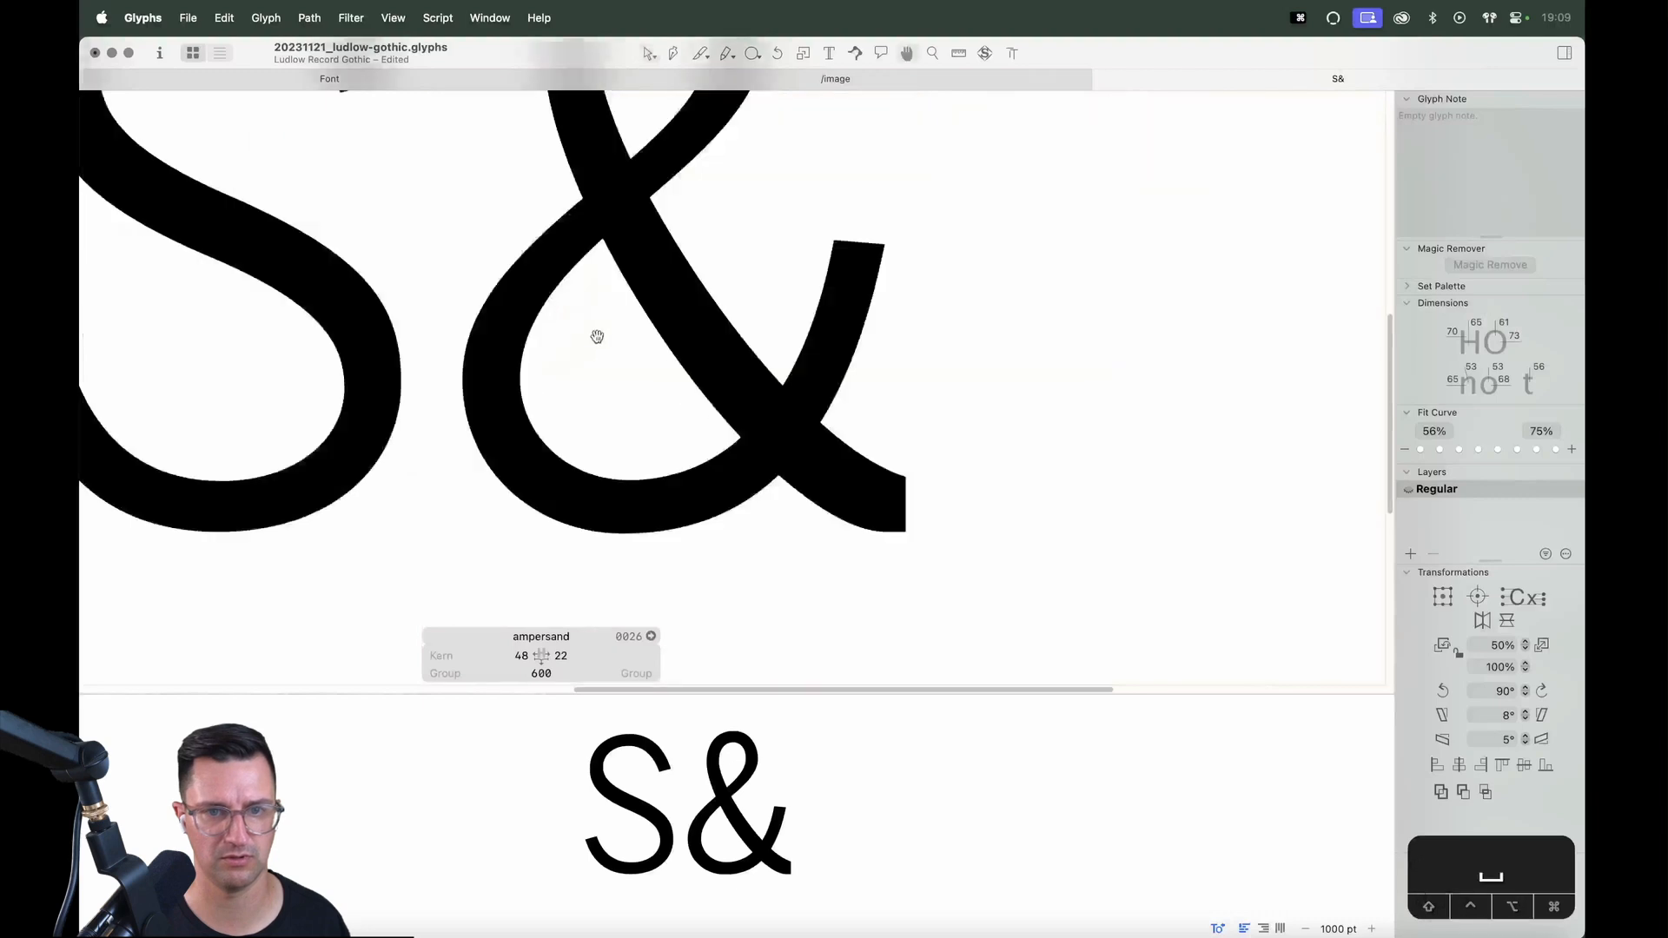
pyautogui.moveTo(596, 336); pyautogui.dragTo(602, 436)
pyautogui.click(468, 330)
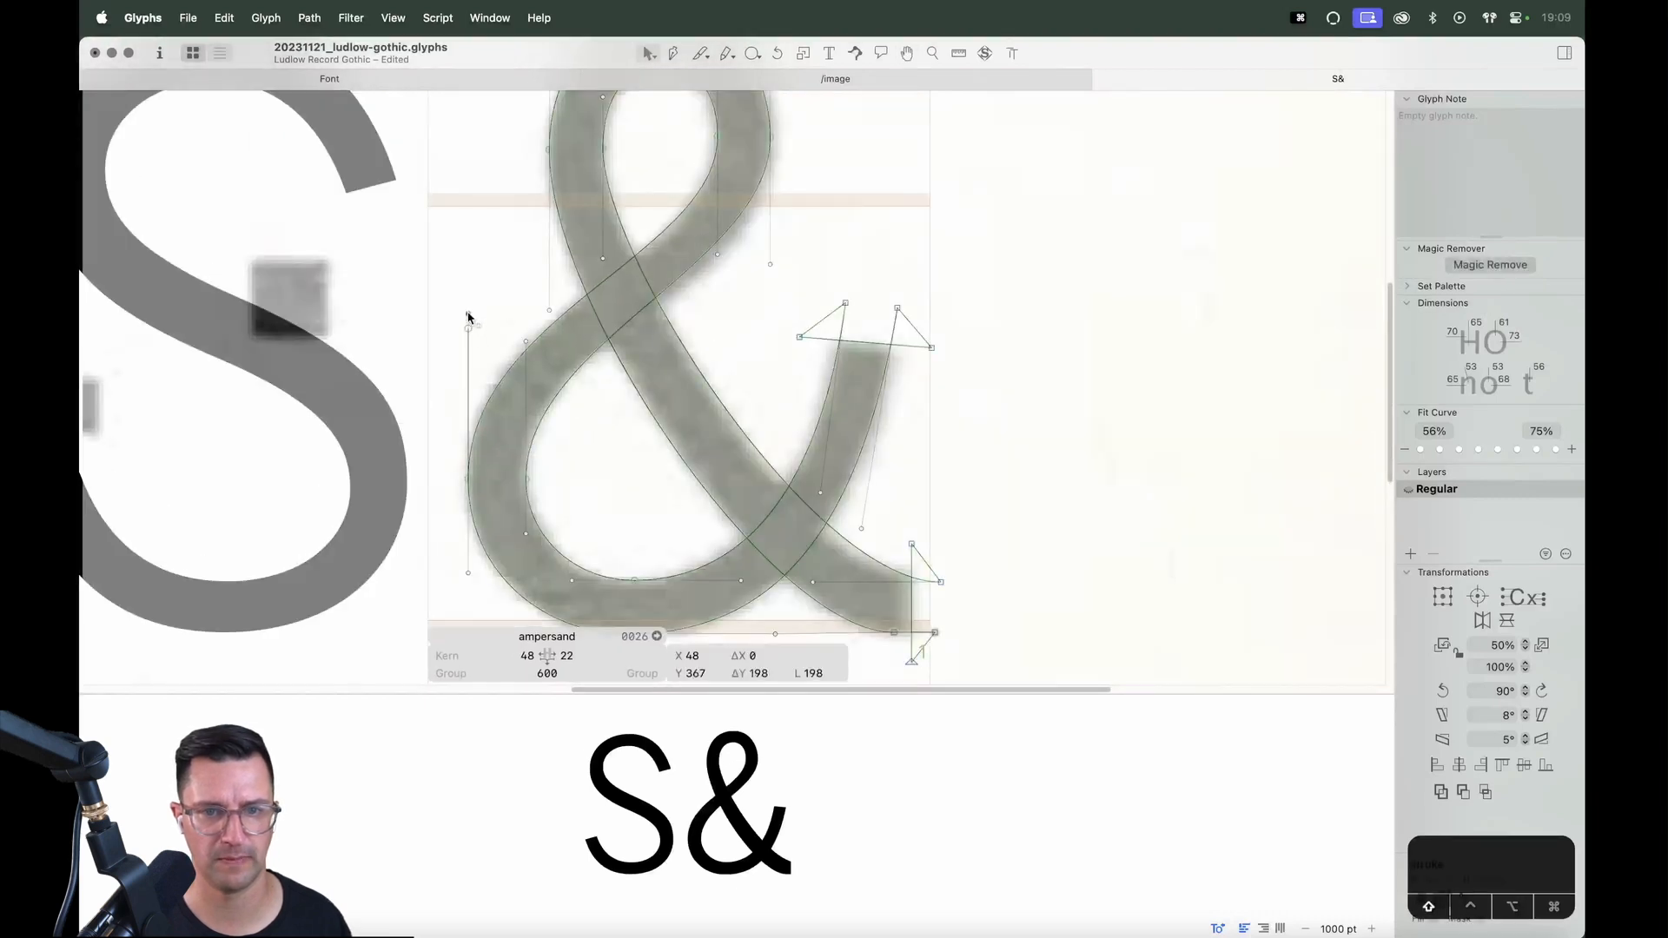
# Lengthen the bowl's inner left upper handle to X 117, Y 348 and the loop's outer right lower handle to X 409, Y 380
pyautogui.moveTo(468, 314); pyautogui.dragTo(469, 314)
pyautogui.press('space')
pyautogui.moveTo(788, 268); pyautogui.dragTo(791, 304)
pyautogui.click(720, 299)
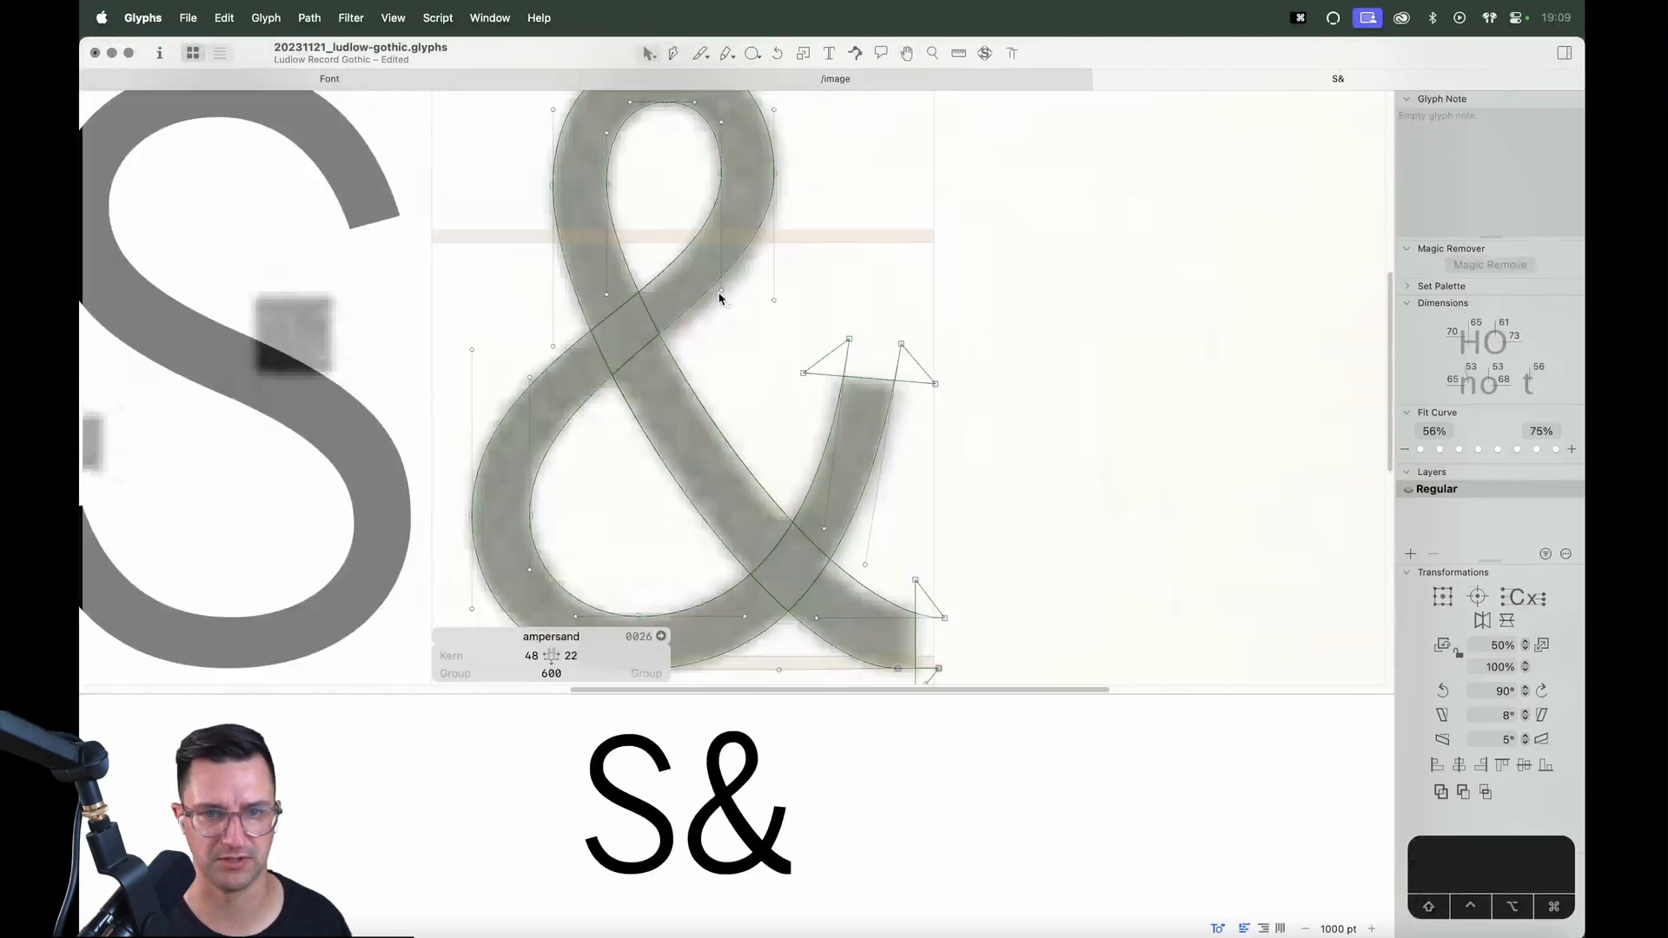
pyautogui.click(721, 292)
pyautogui.moveTo(774, 300); pyautogui.dragTo(774, 327)
pyautogui.click(529, 373)
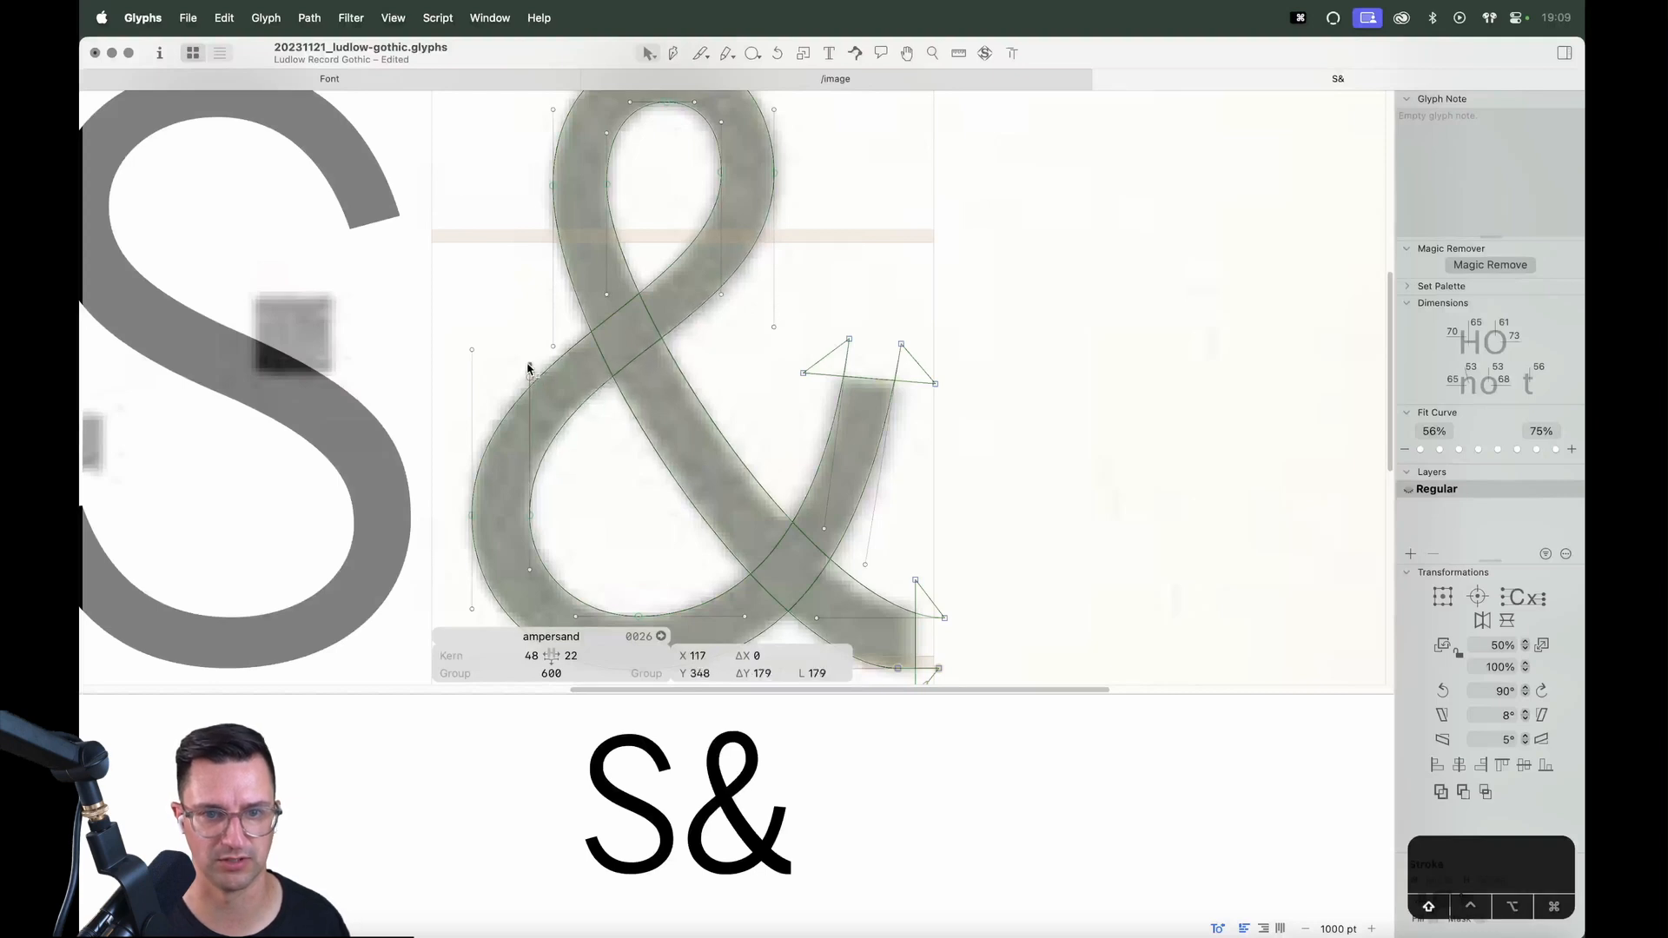
pyautogui.moveTo(775, 328); pyautogui.dragTo(775, 340)
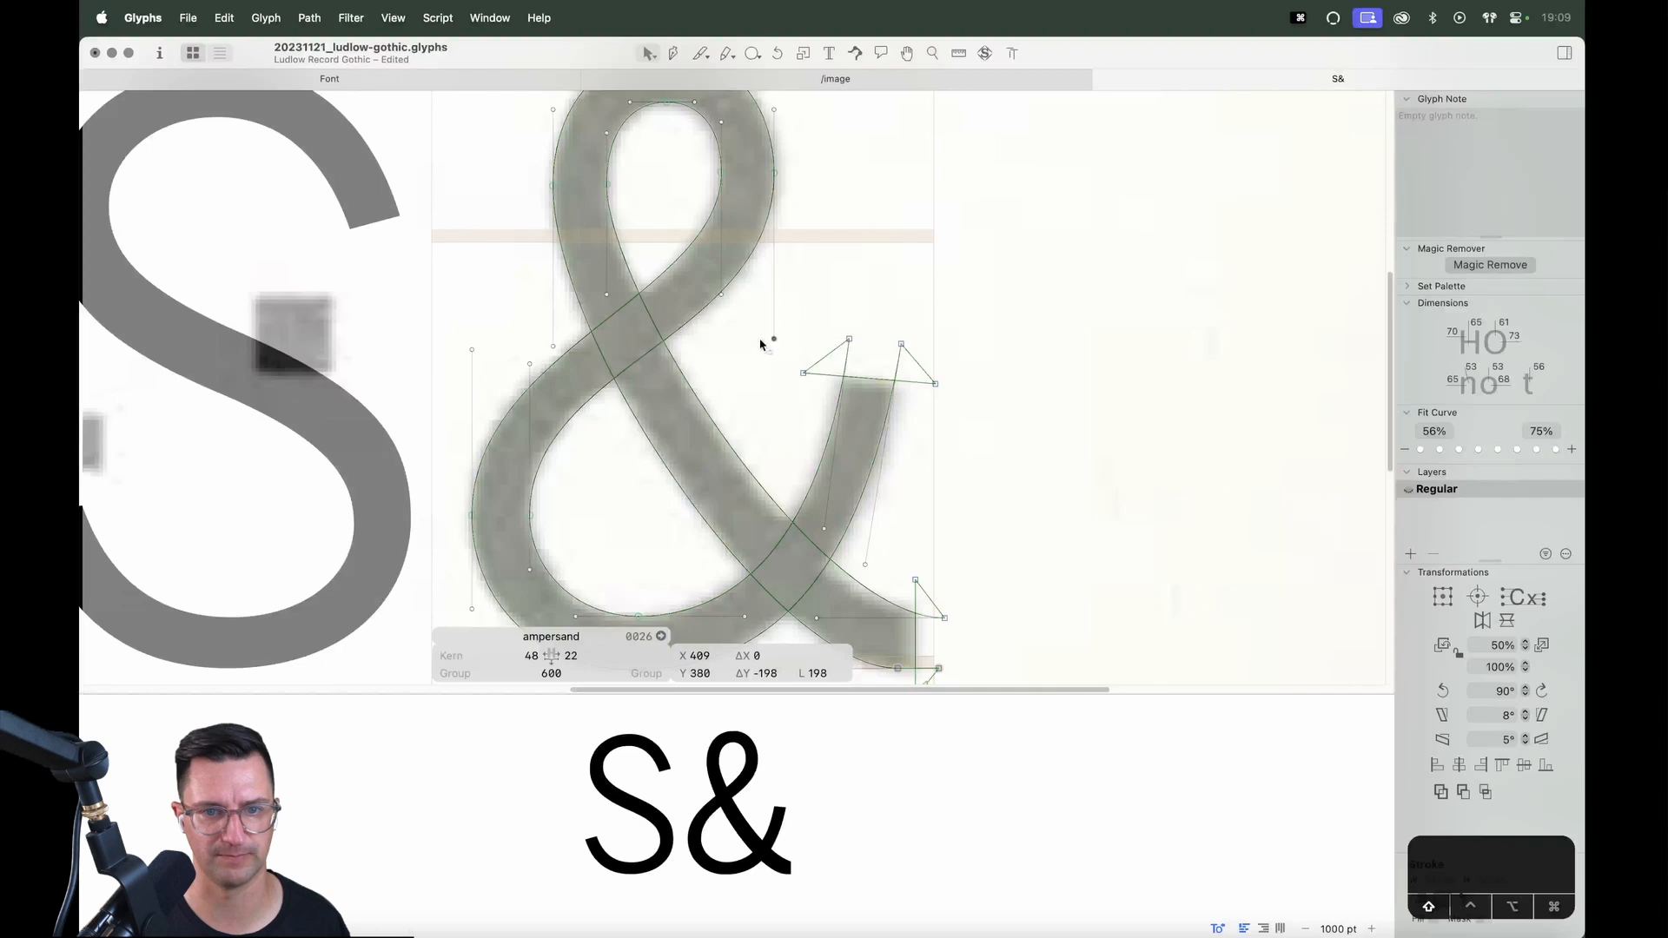
# Preview the filled ampersand and set the lower handle of the loop's outer left point to X 145, Y 363
pyautogui.press('space')
pyautogui.moveTo(633, 419); pyautogui.dragTo(720, 480)
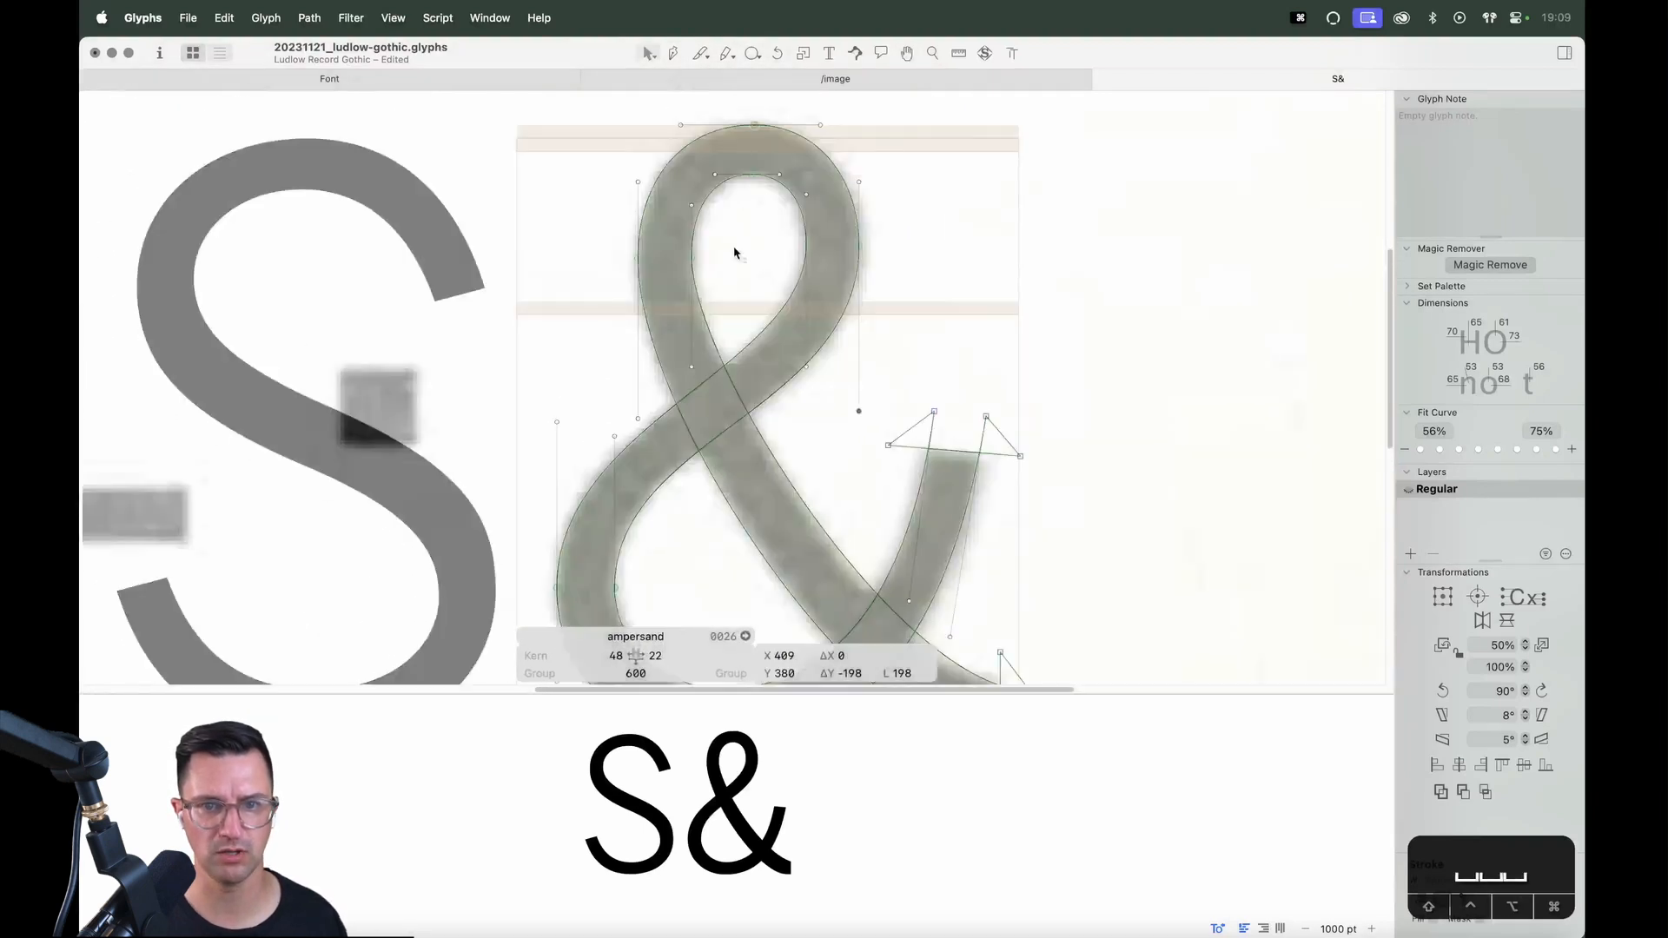
pyautogui.click(638, 420)
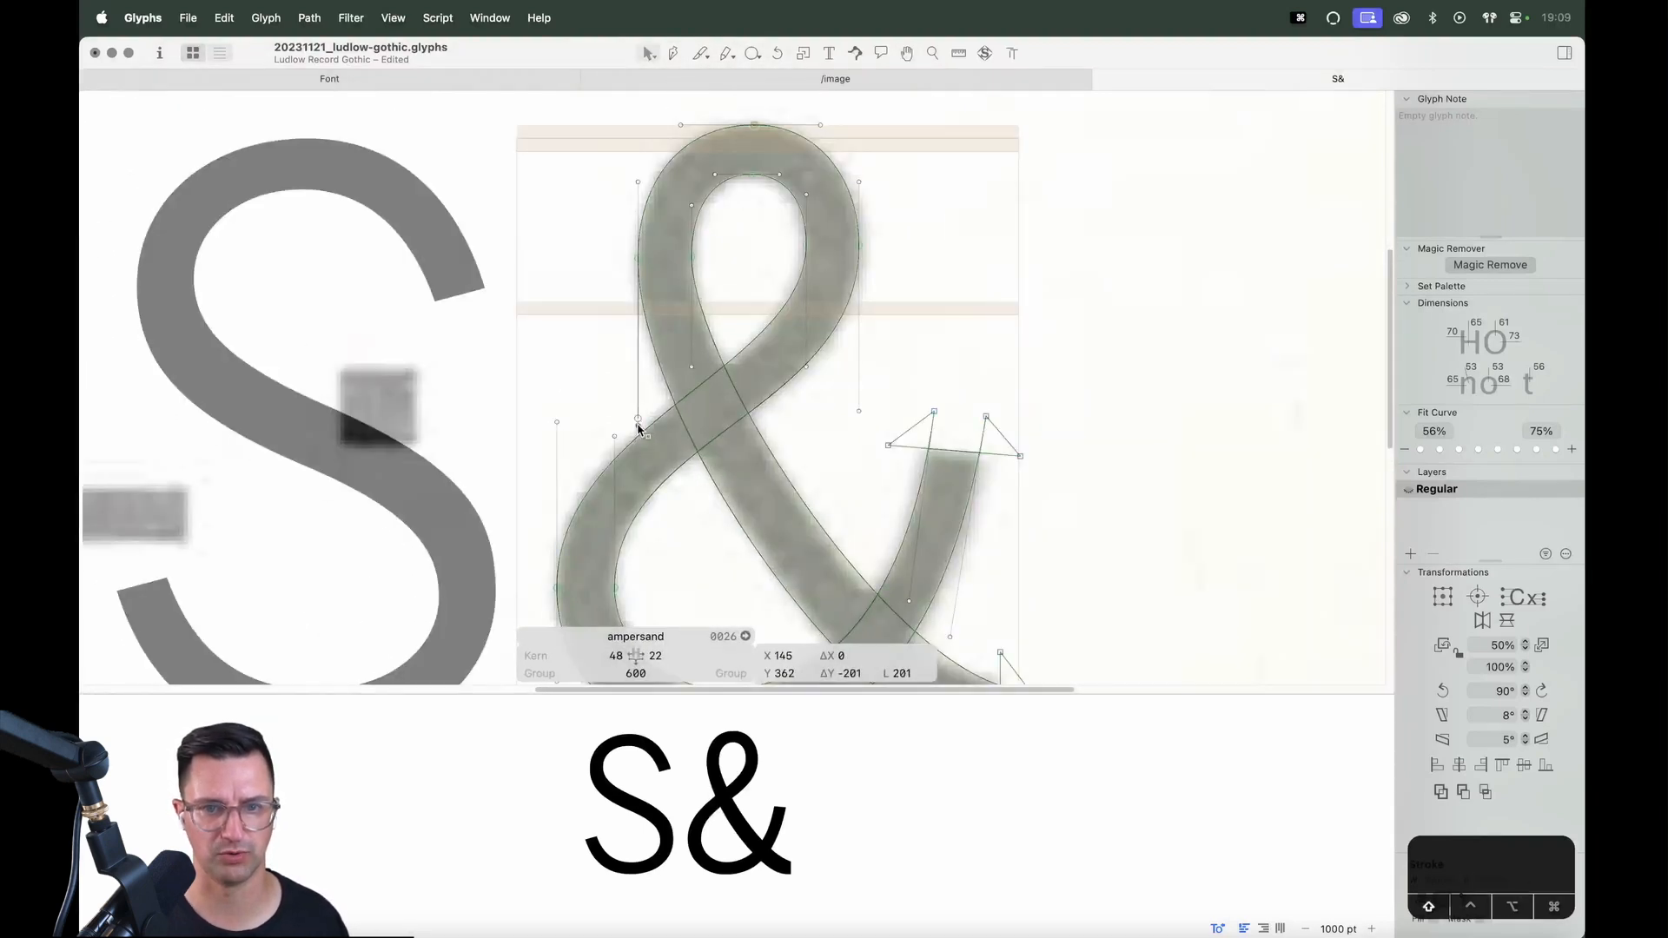
pyautogui.press('Up')
# Delete the three surplus nodes around the diagonal leg's terminal, leaving one upper and one lower end node
pyautogui.scroll(-3, 790, 496)
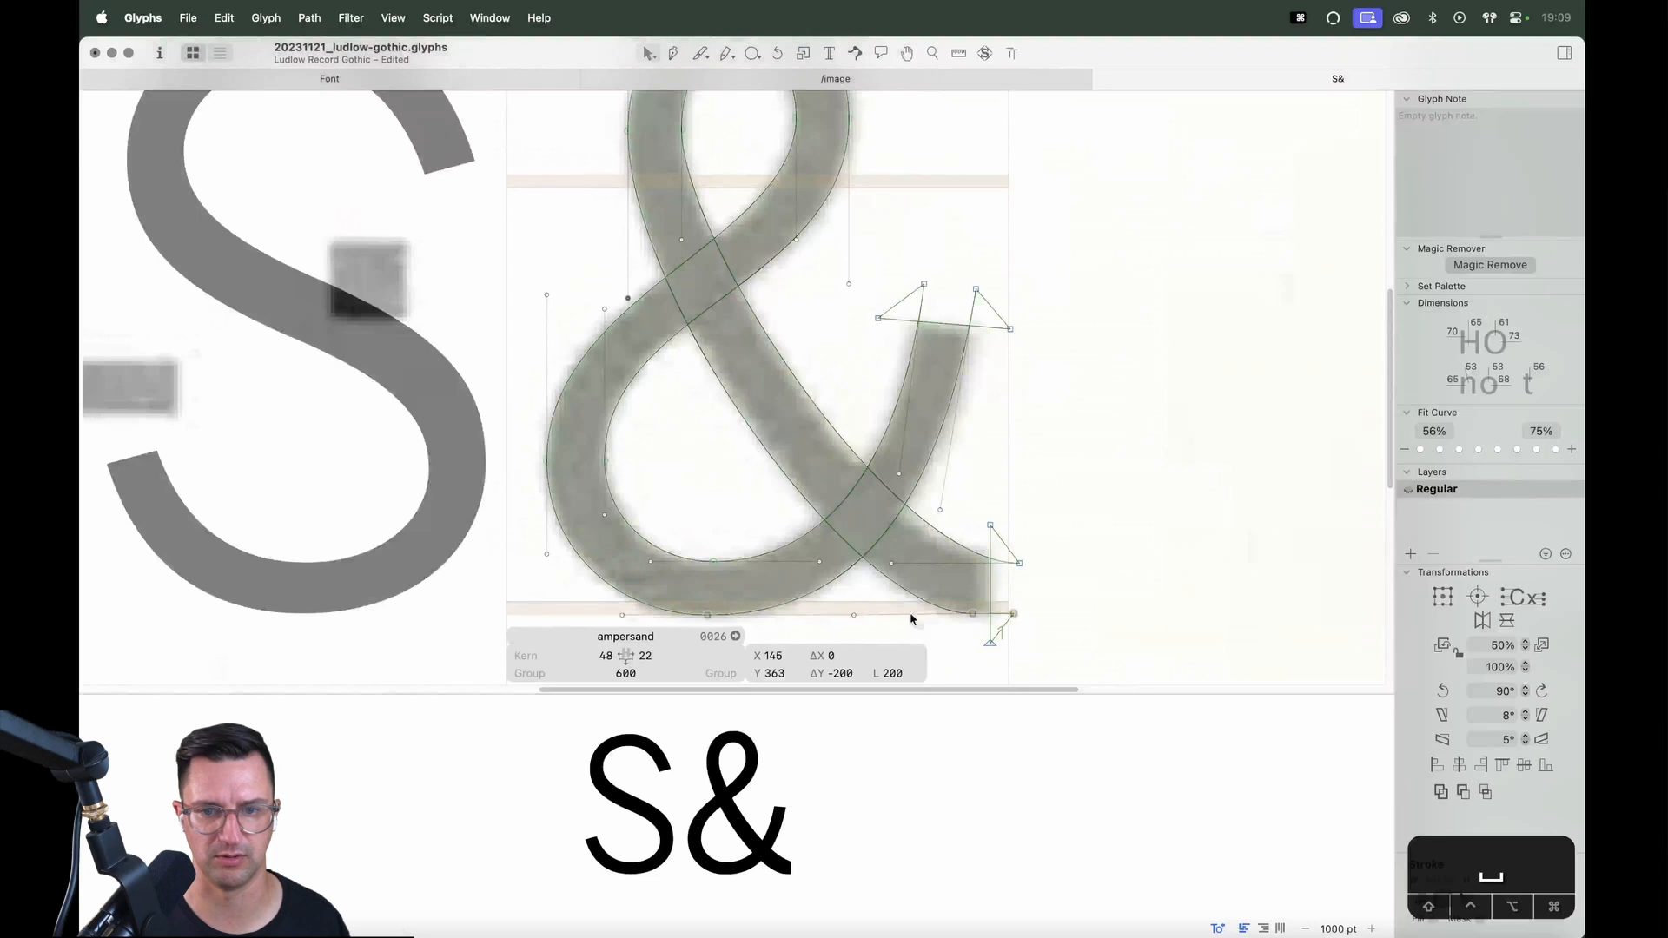
pyautogui.click(973, 614)
pyautogui.press('BackSpace')
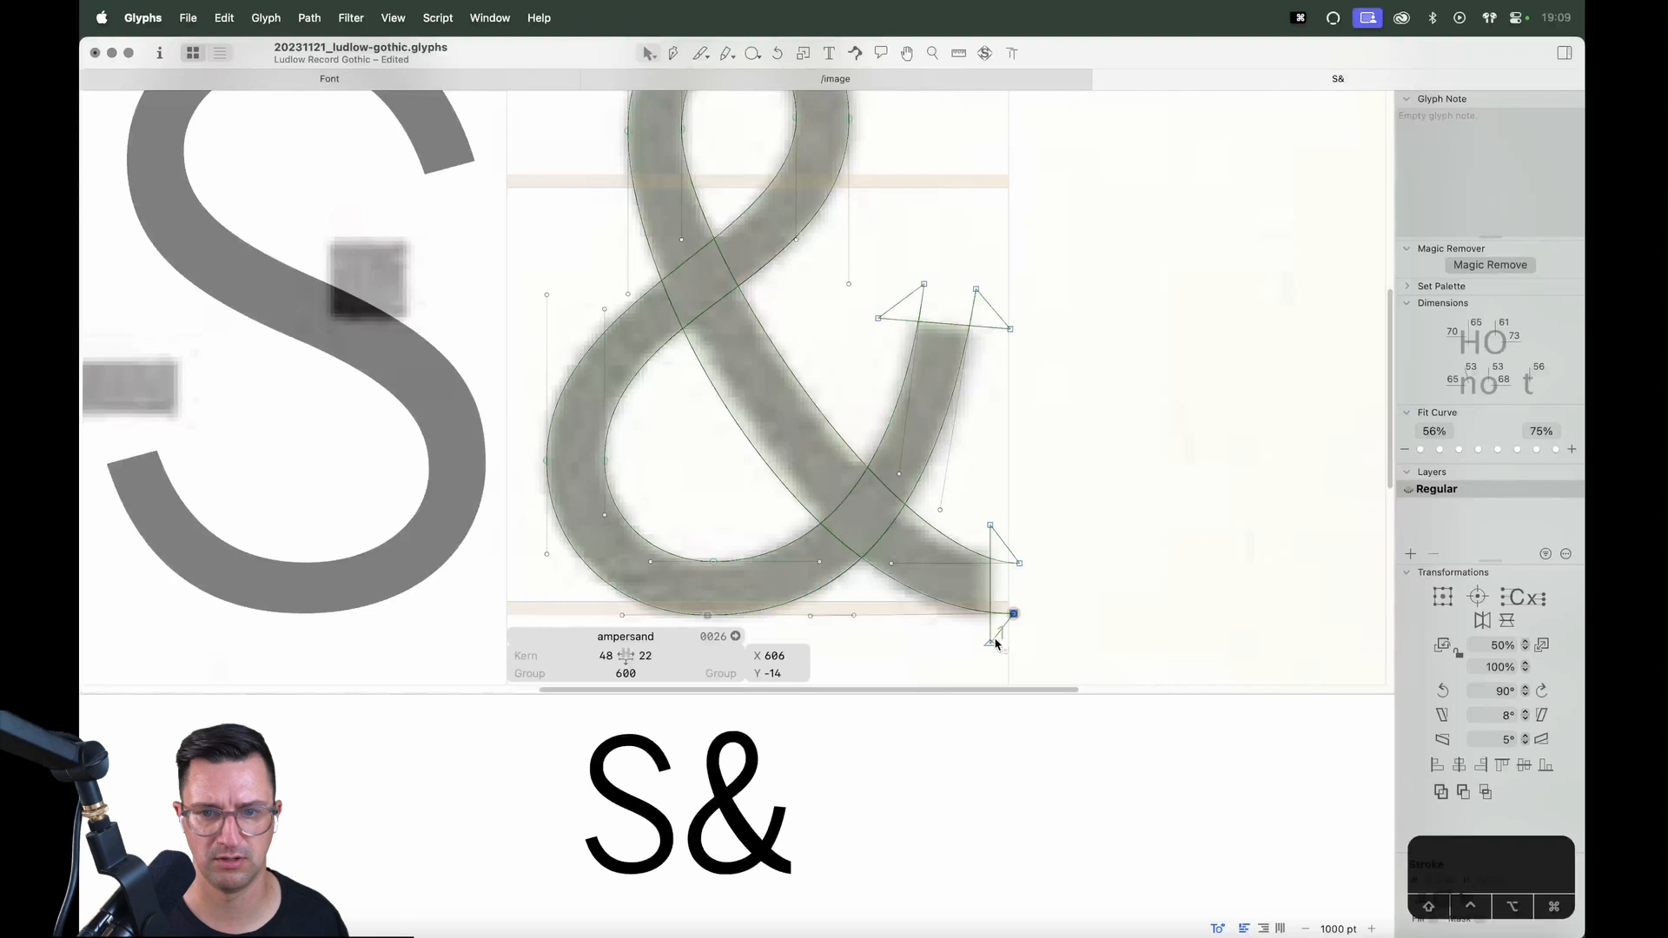
pyautogui.press('BackSpace')
pyautogui.press('BackSpace')
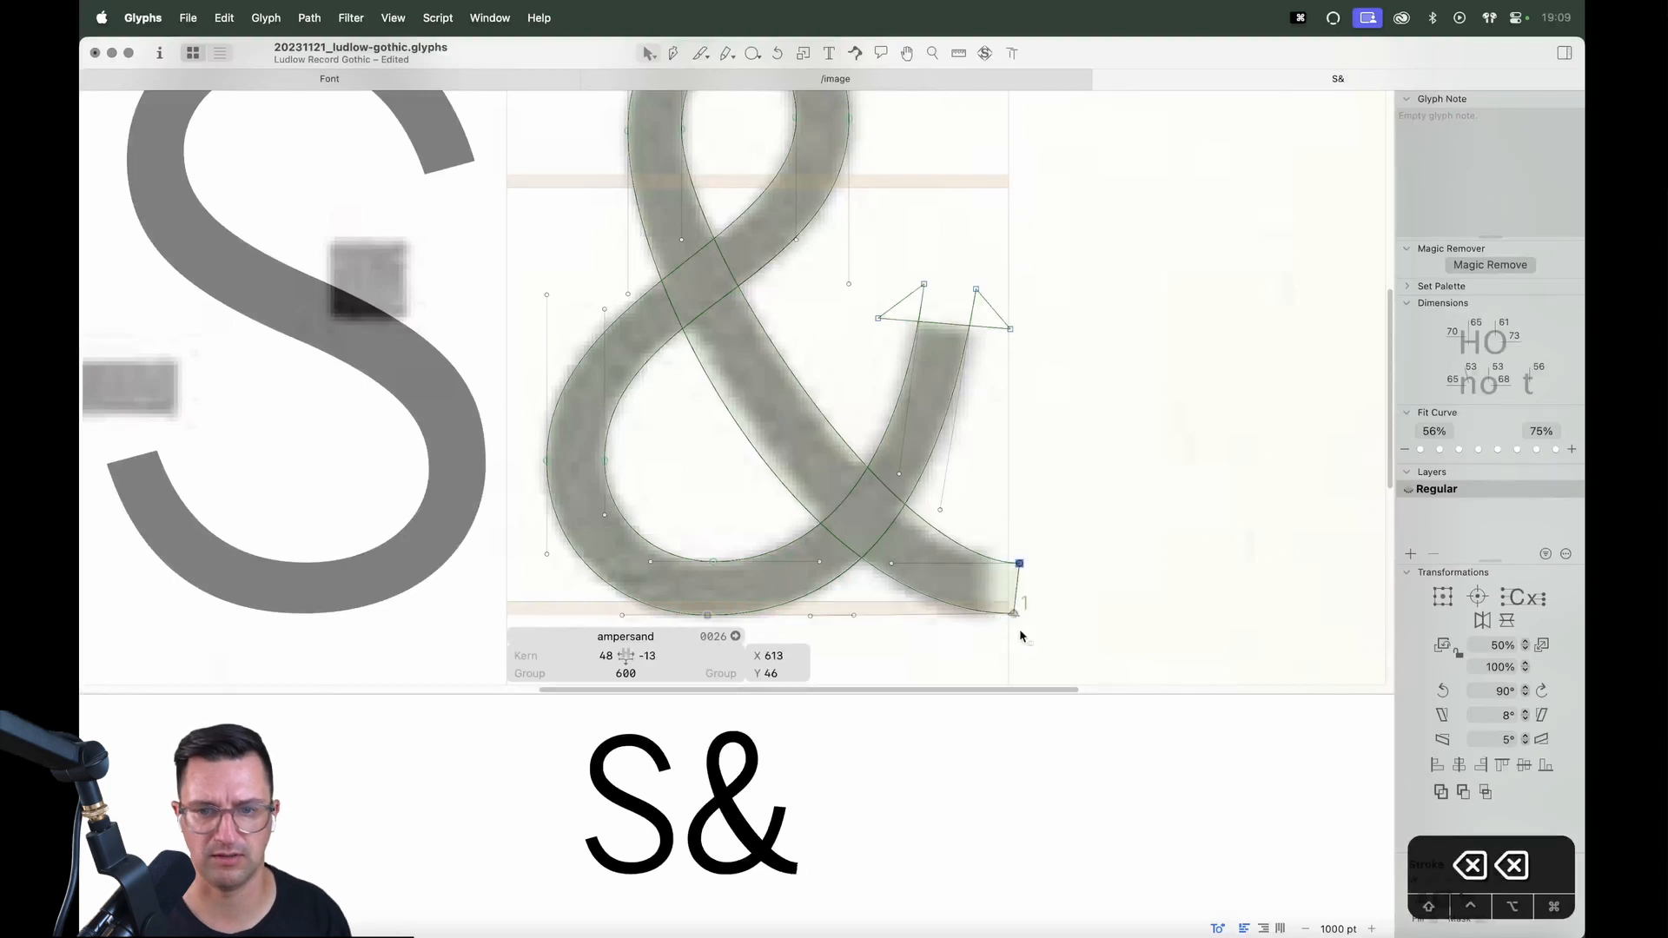
# Align the diagonal leg's upper end node vertically with the lower end node at X 606
pyautogui.press('Left')
pyautogui.press('Left')
pyautogui.press('Left')
pyautogui.press('Left')
pyautogui.press('Left')
pyautogui.press('Left')
pyautogui.press('Left')
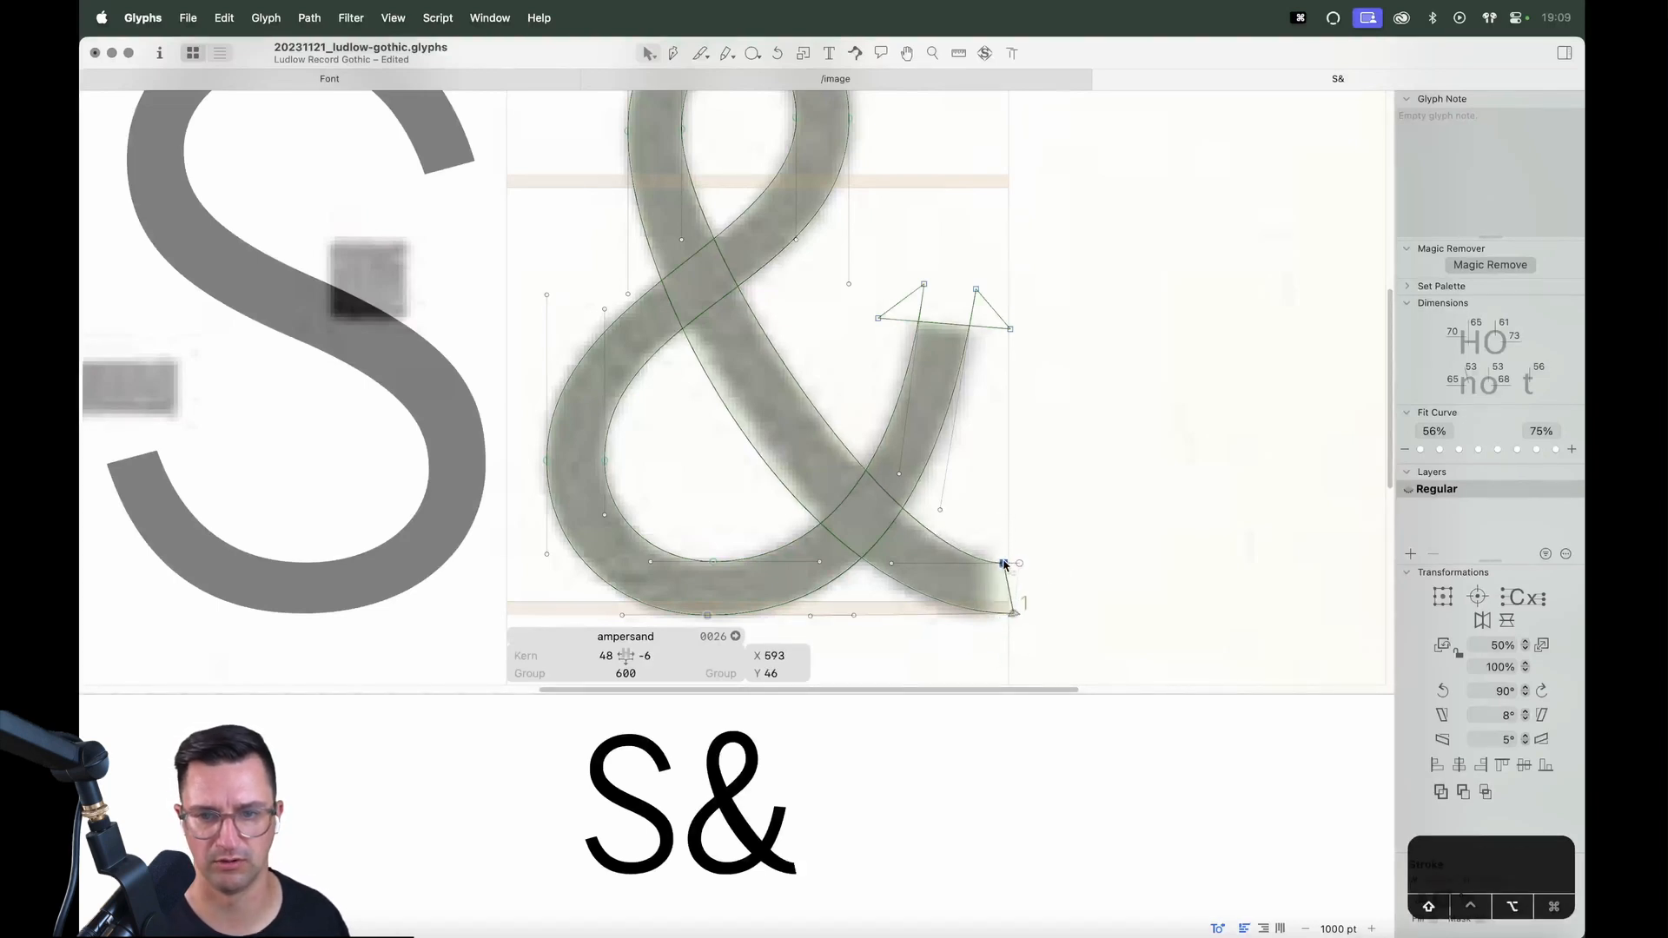
pyautogui.keyDown('shift'); pyautogui.click(1020, 615); pyautogui.keyUp('shift')
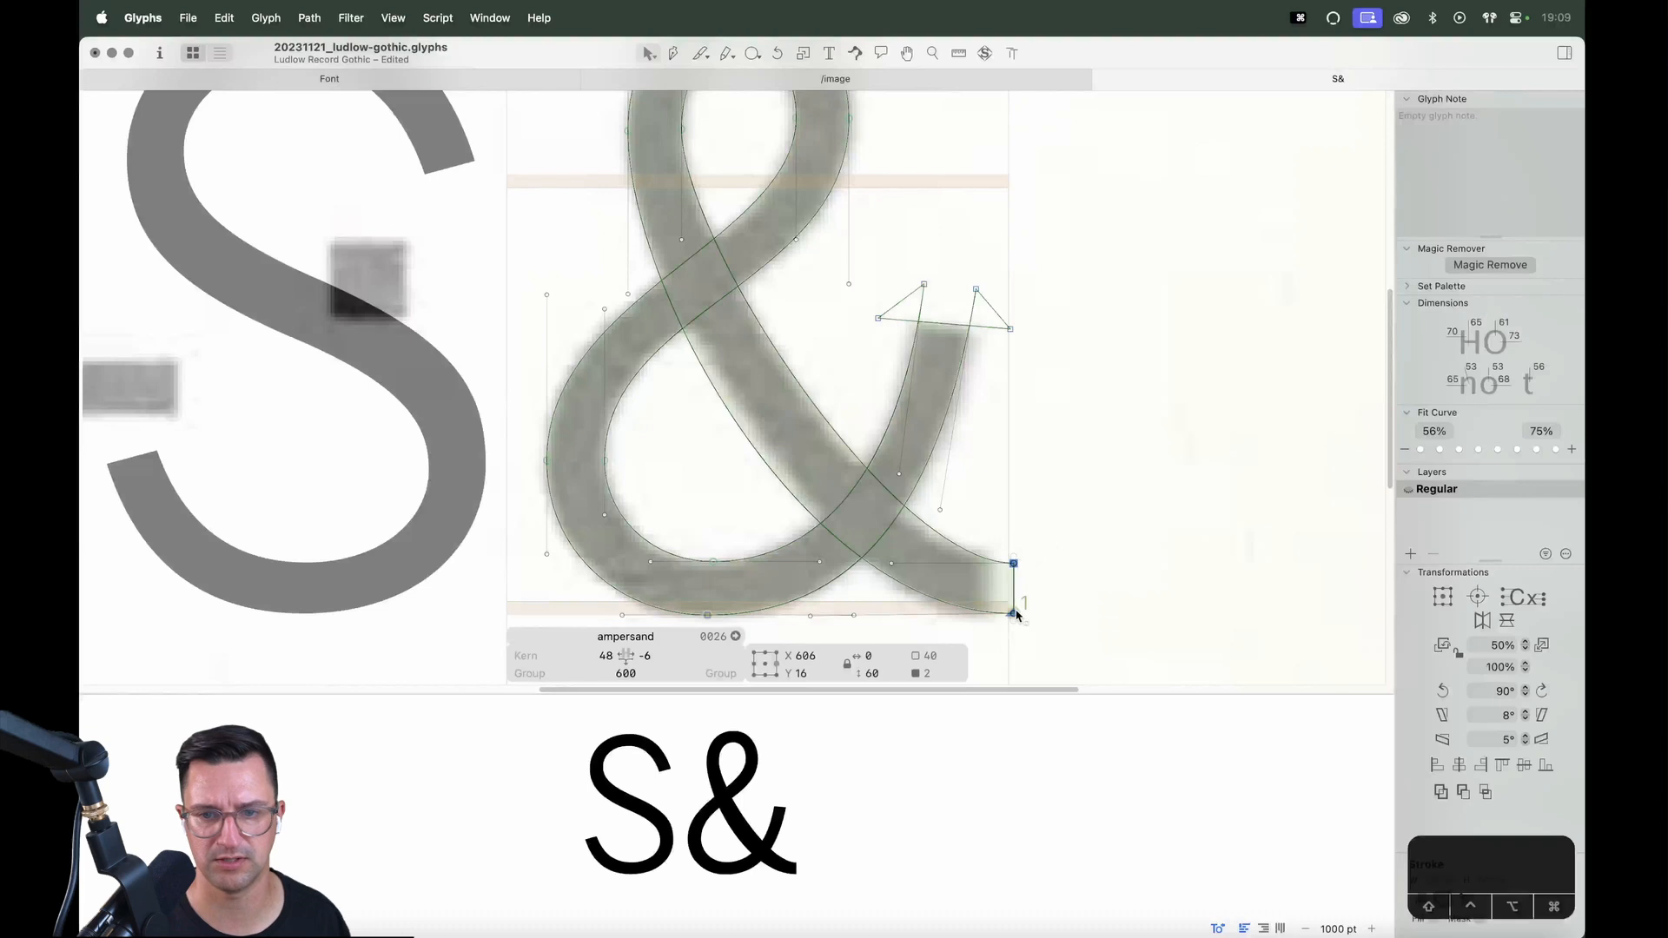
# Move both end nodes of the diagonal leg inward to X 582 and preview the filled glyph
pyautogui.hotkey('shift', 'Left')
pyautogui.hotkey('shift', 'Left')
pyautogui.press('Left')
pyautogui.press('Left')
pyautogui.press('Left')
pyautogui.press('Left')
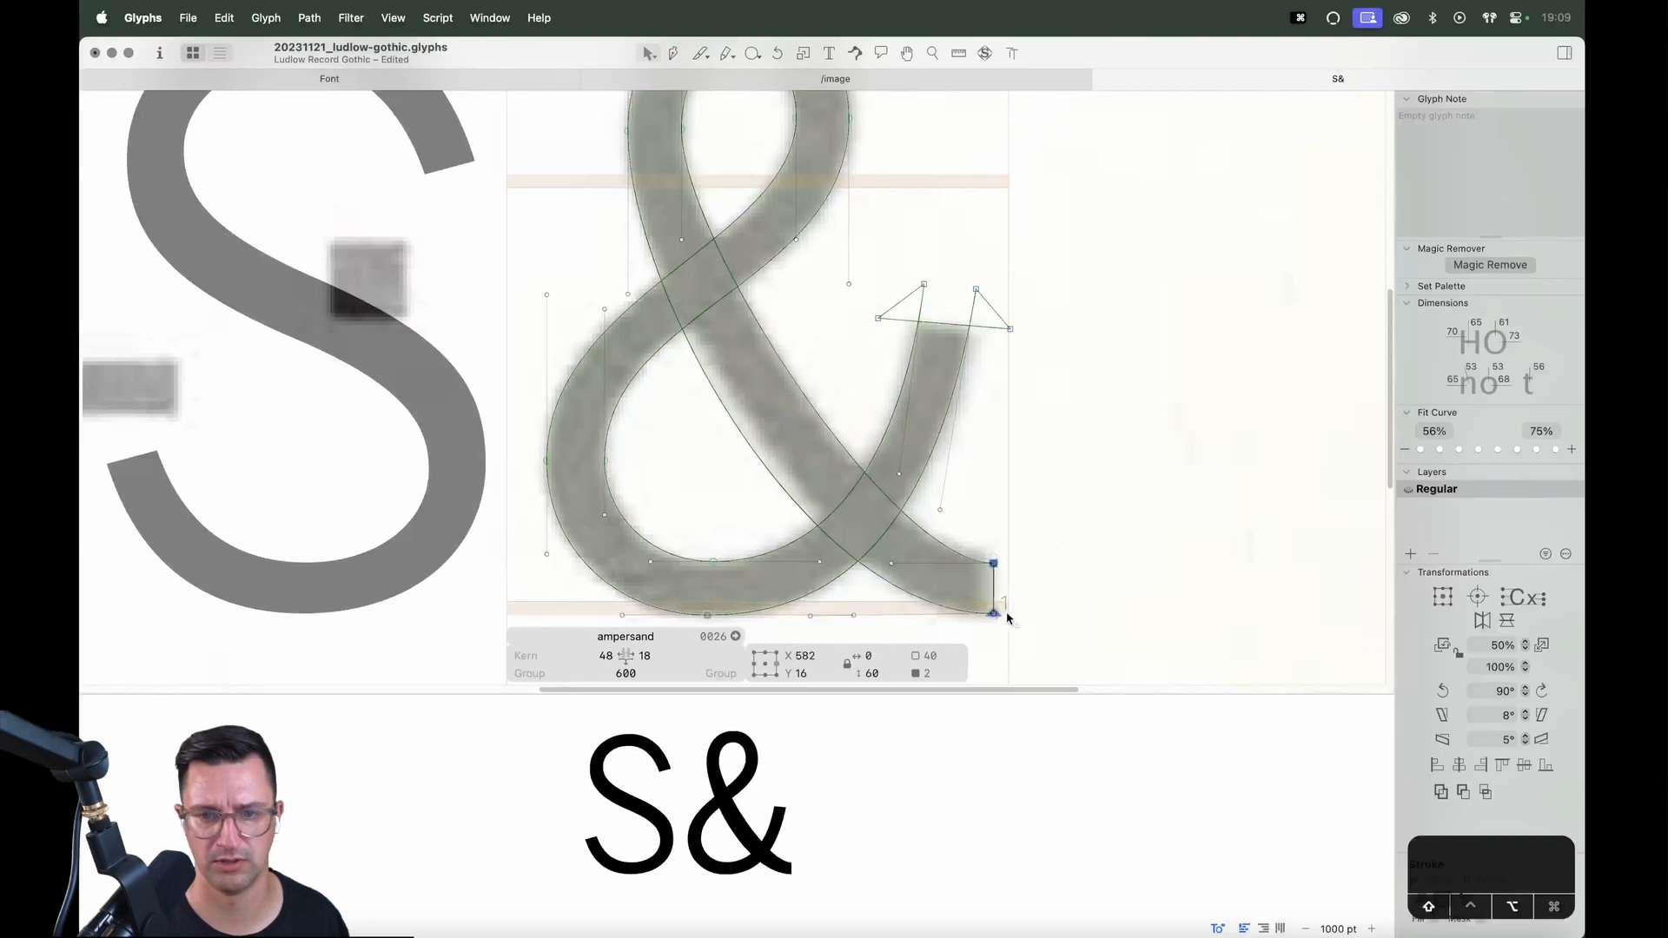
pyautogui.press('space')
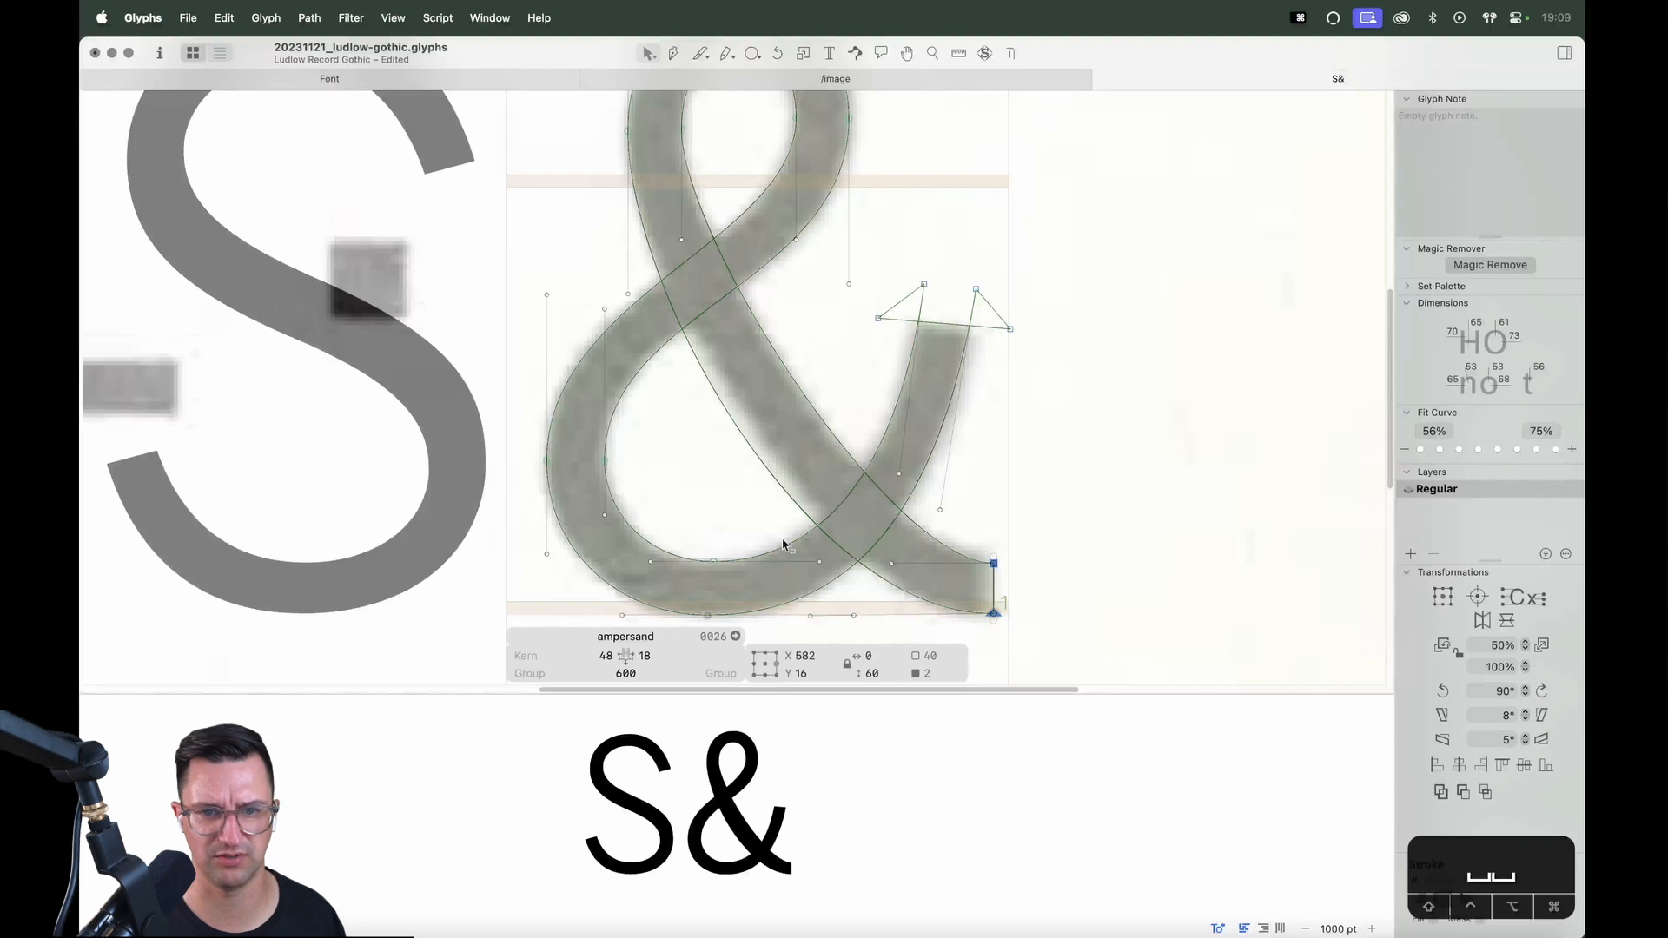
# Move the curve handle of the leg's lower end node to X 431, Y -16
pyautogui.moveTo(811, 619); pyautogui.dragTo(867, 641)
pyautogui.press('z')
pyautogui.moveTo(1056, 556); pyautogui.dragTo(845, 633)
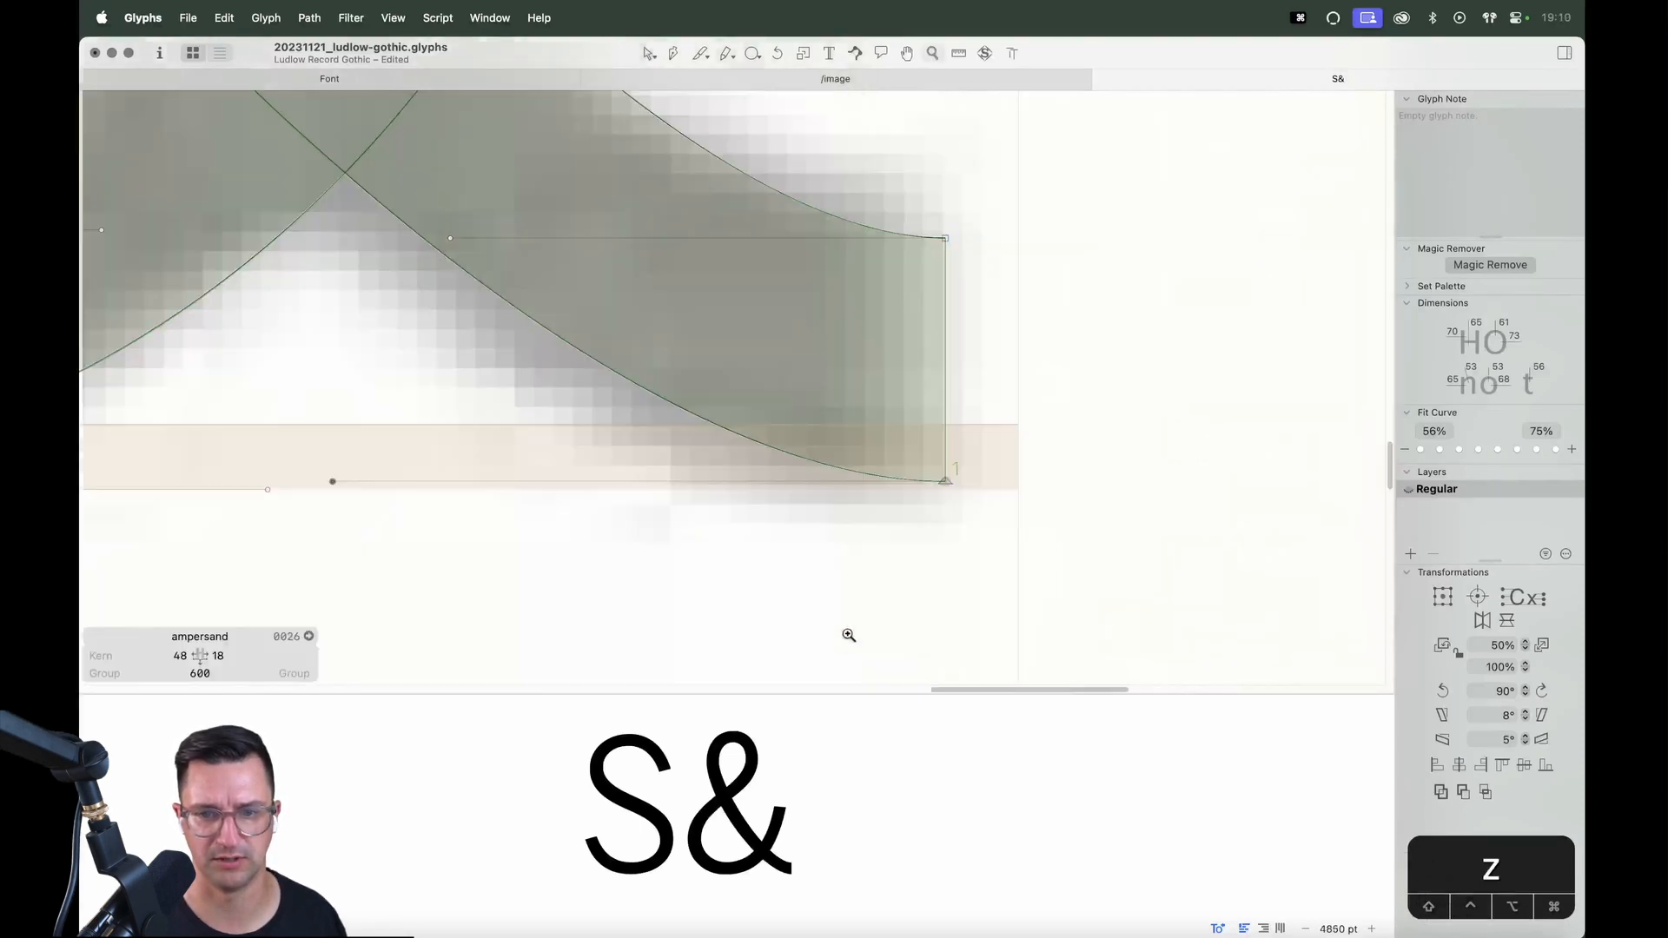
pyautogui.press('v')
pyautogui.press('Down')
pyautogui.press('Down')
pyautogui.press('Down')
pyautogui.press('Down')
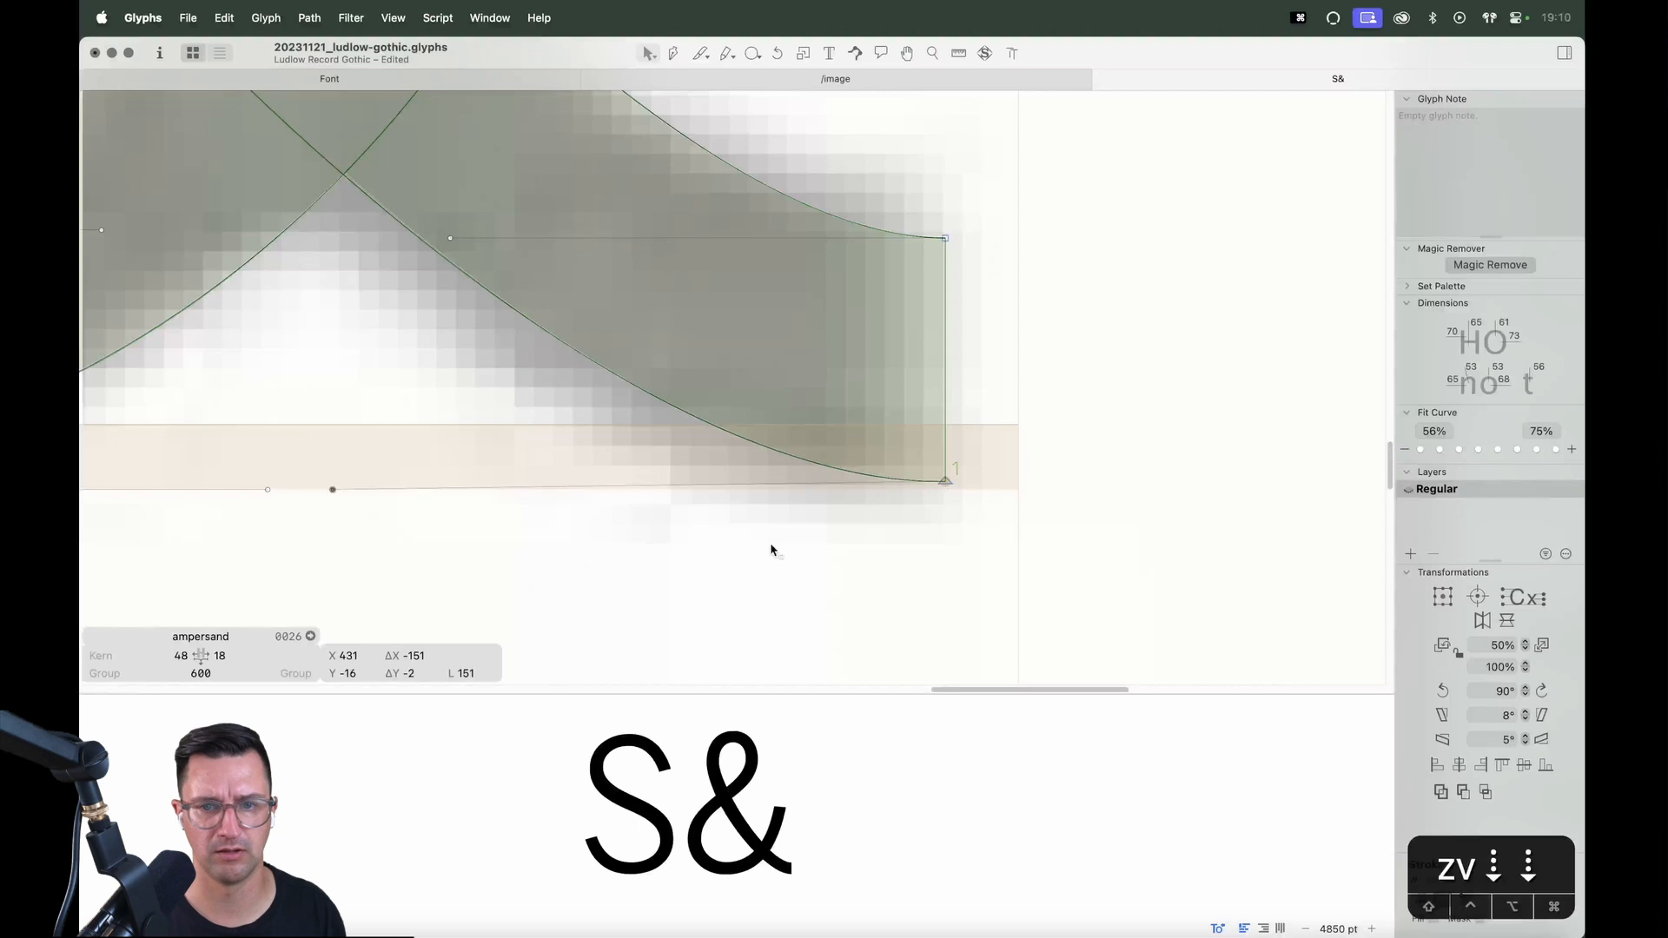
pyautogui.click(945, 483)
pyautogui.press('Down')
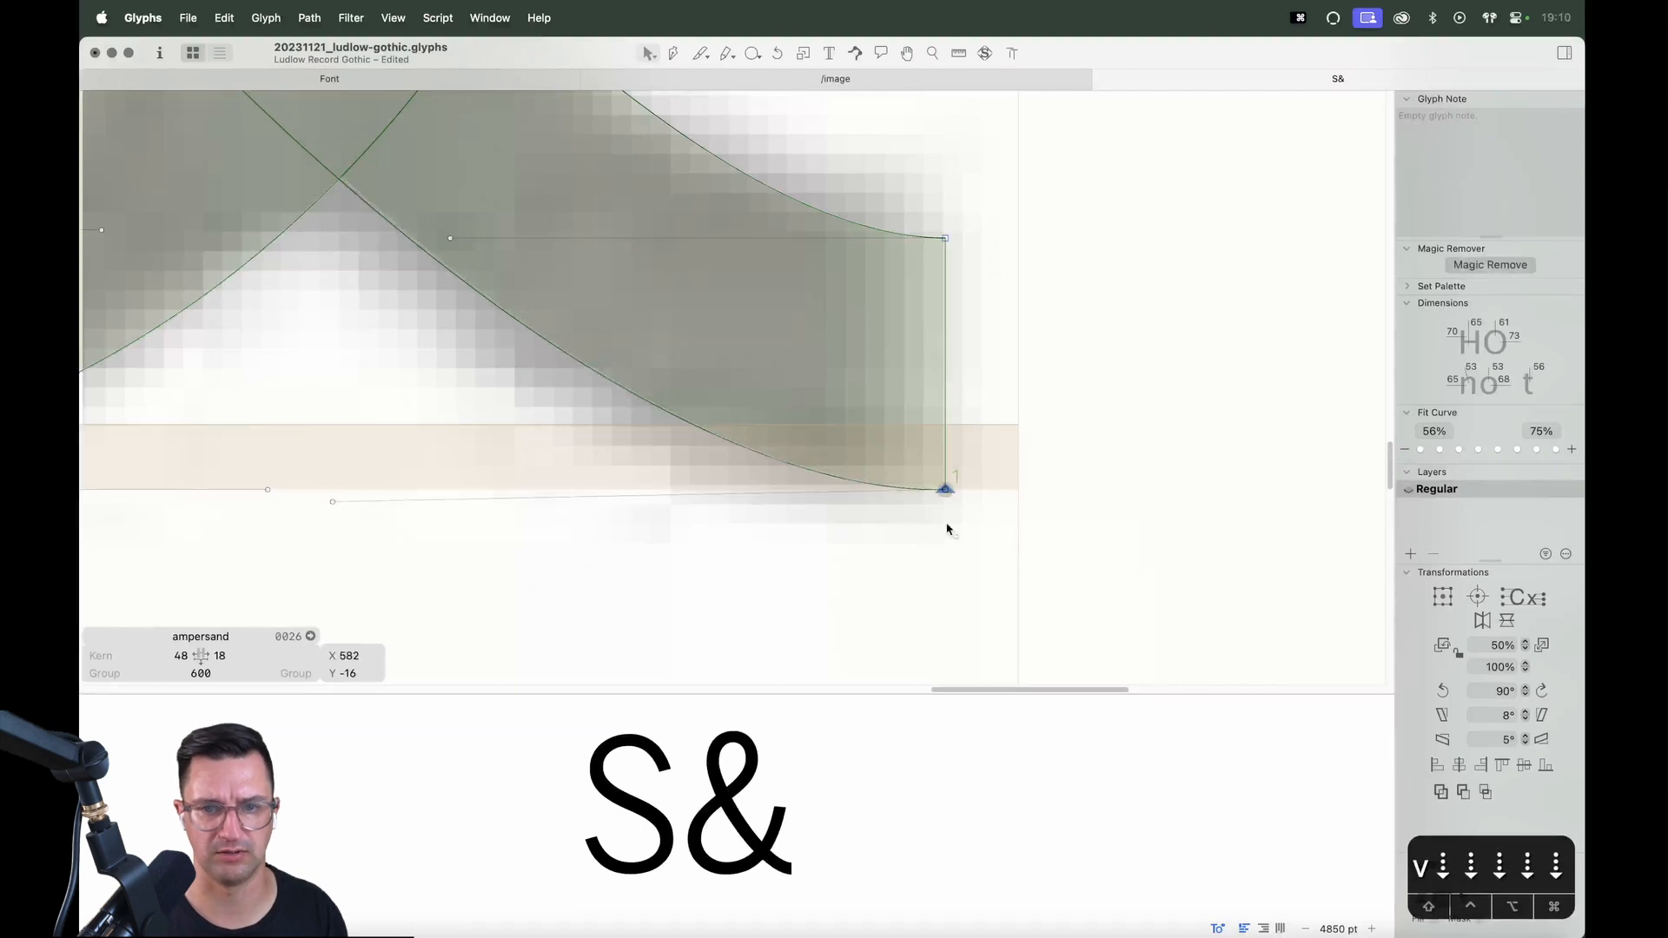
pyautogui.press('Up')
pyautogui.press('Up')
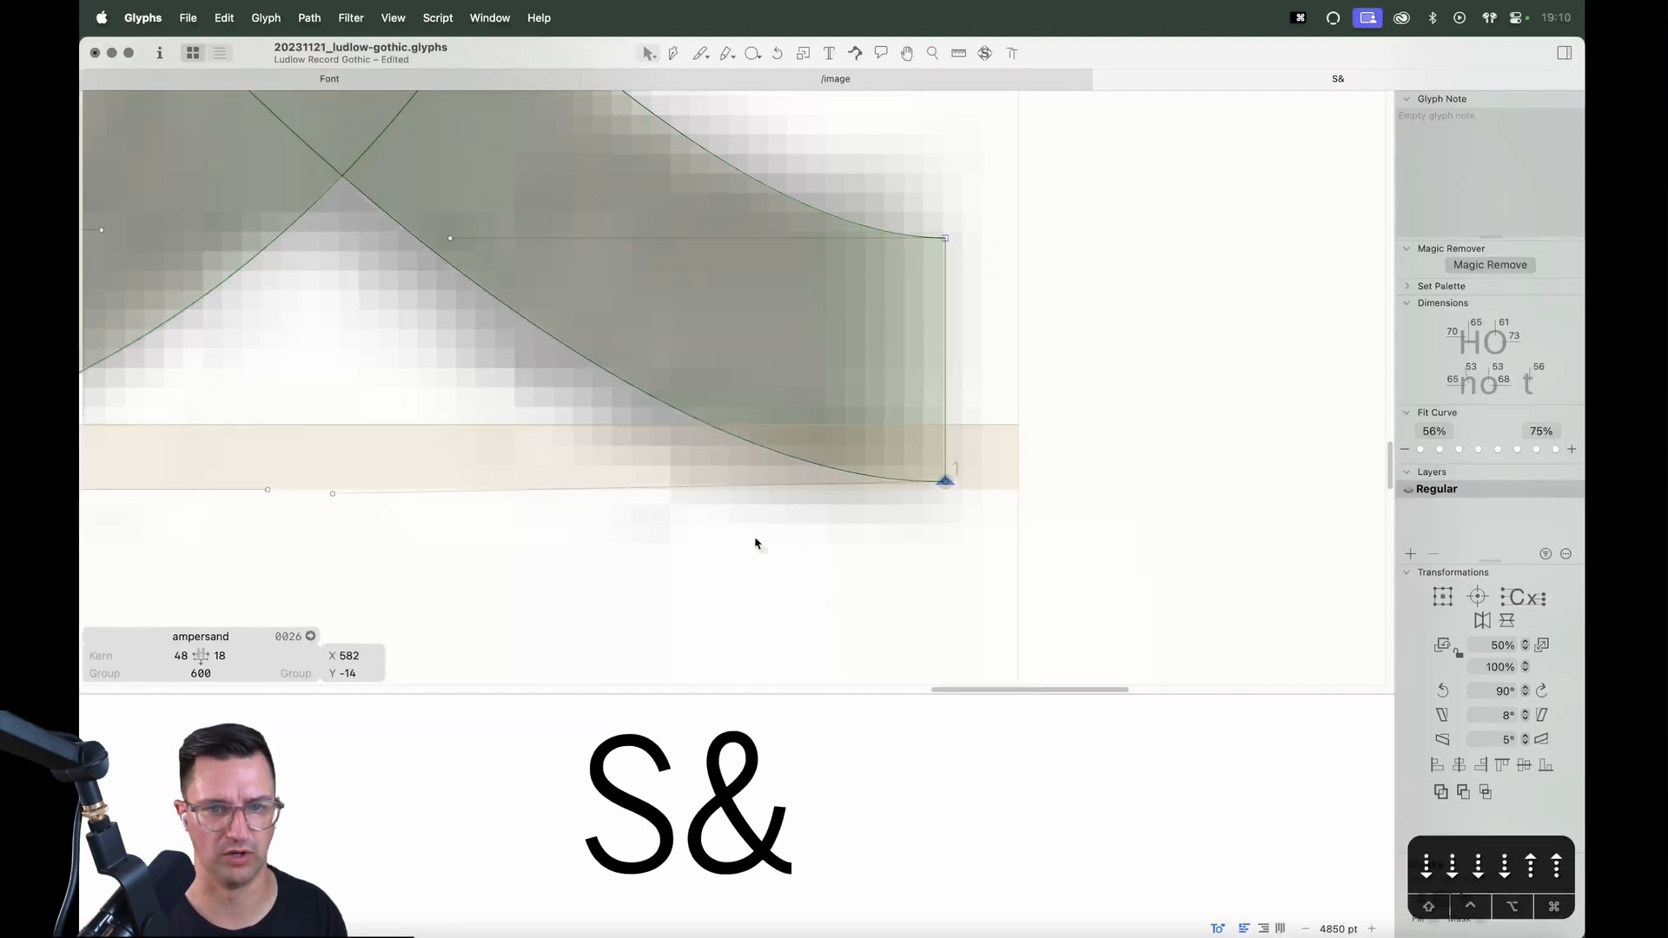
pyautogui.click(333, 493)
pyautogui.press('Up')
# Lower the leg's bottom end node to Y -16, level with its curve handle
pyautogui.press('super+equal')
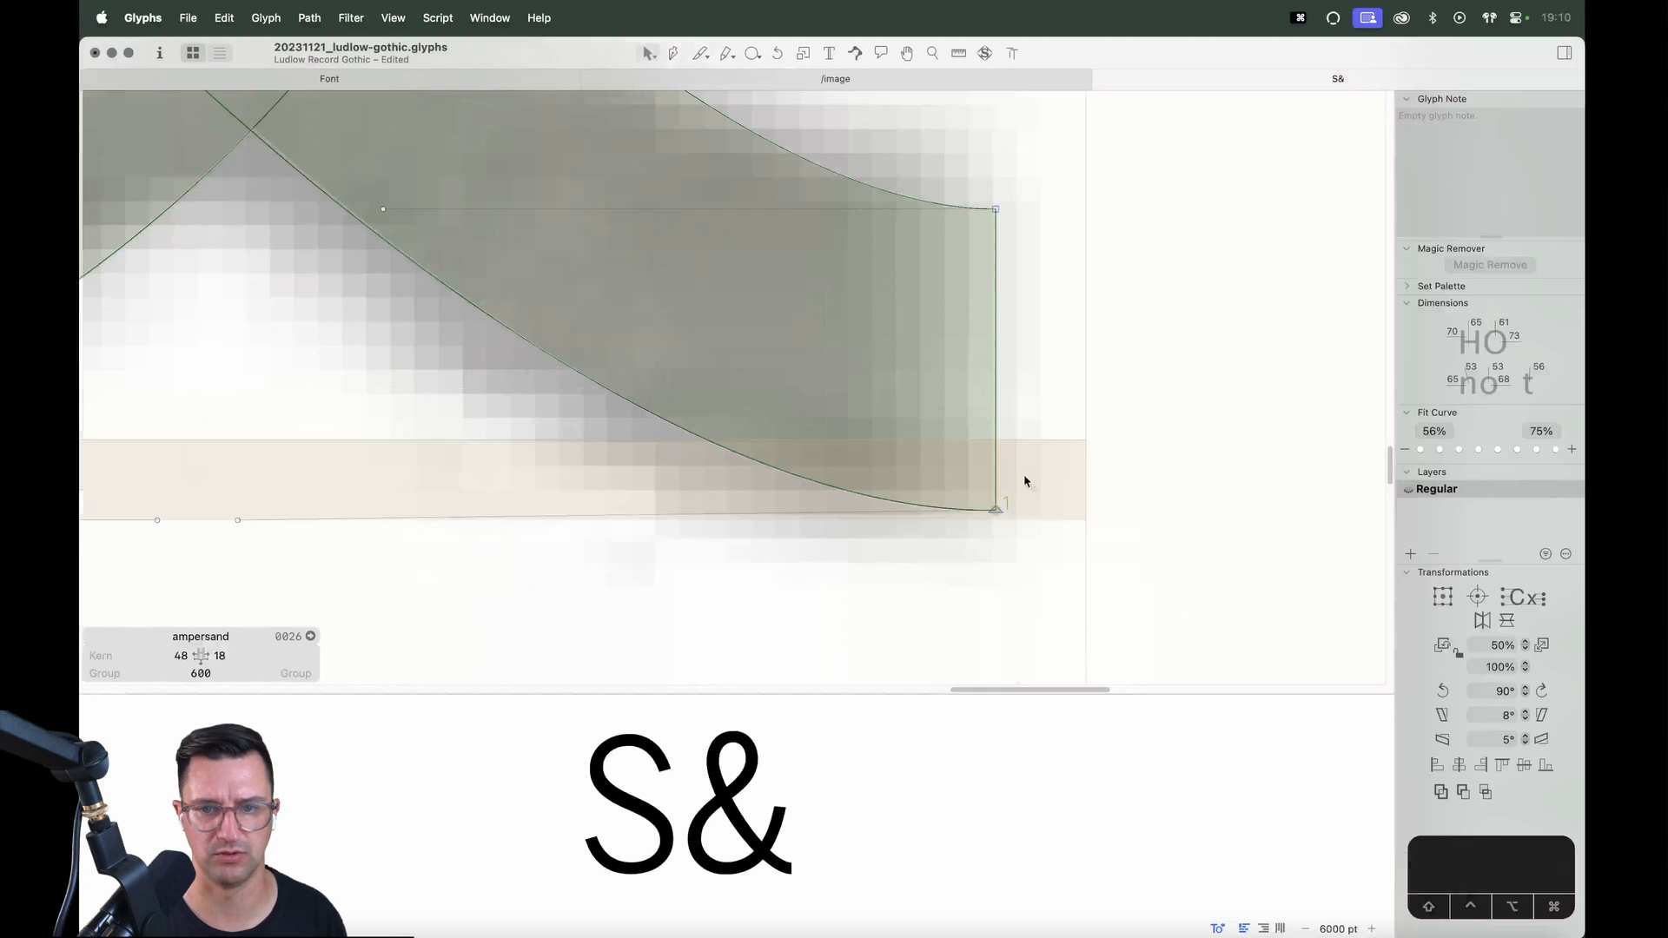
pyautogui.click(995, 509)
pyautogui.hotkey('alt', 'Down')
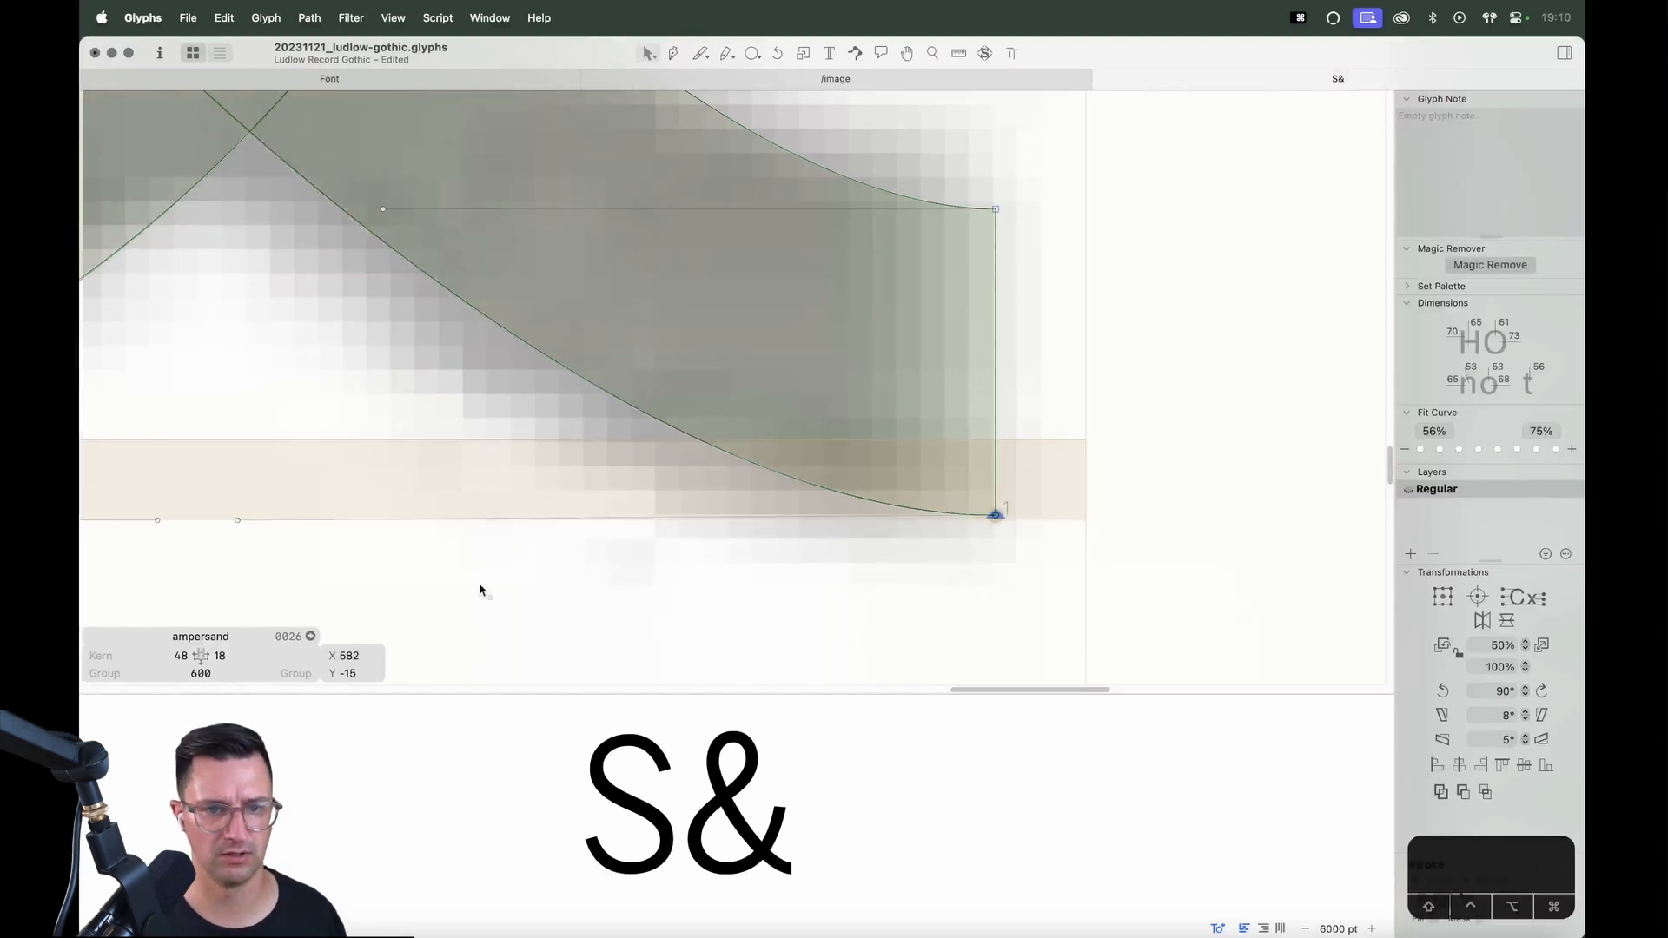
pyautogui.keyDown('shift'); pyautogui.click(238, 521); pyautogui.keyUp('shift')
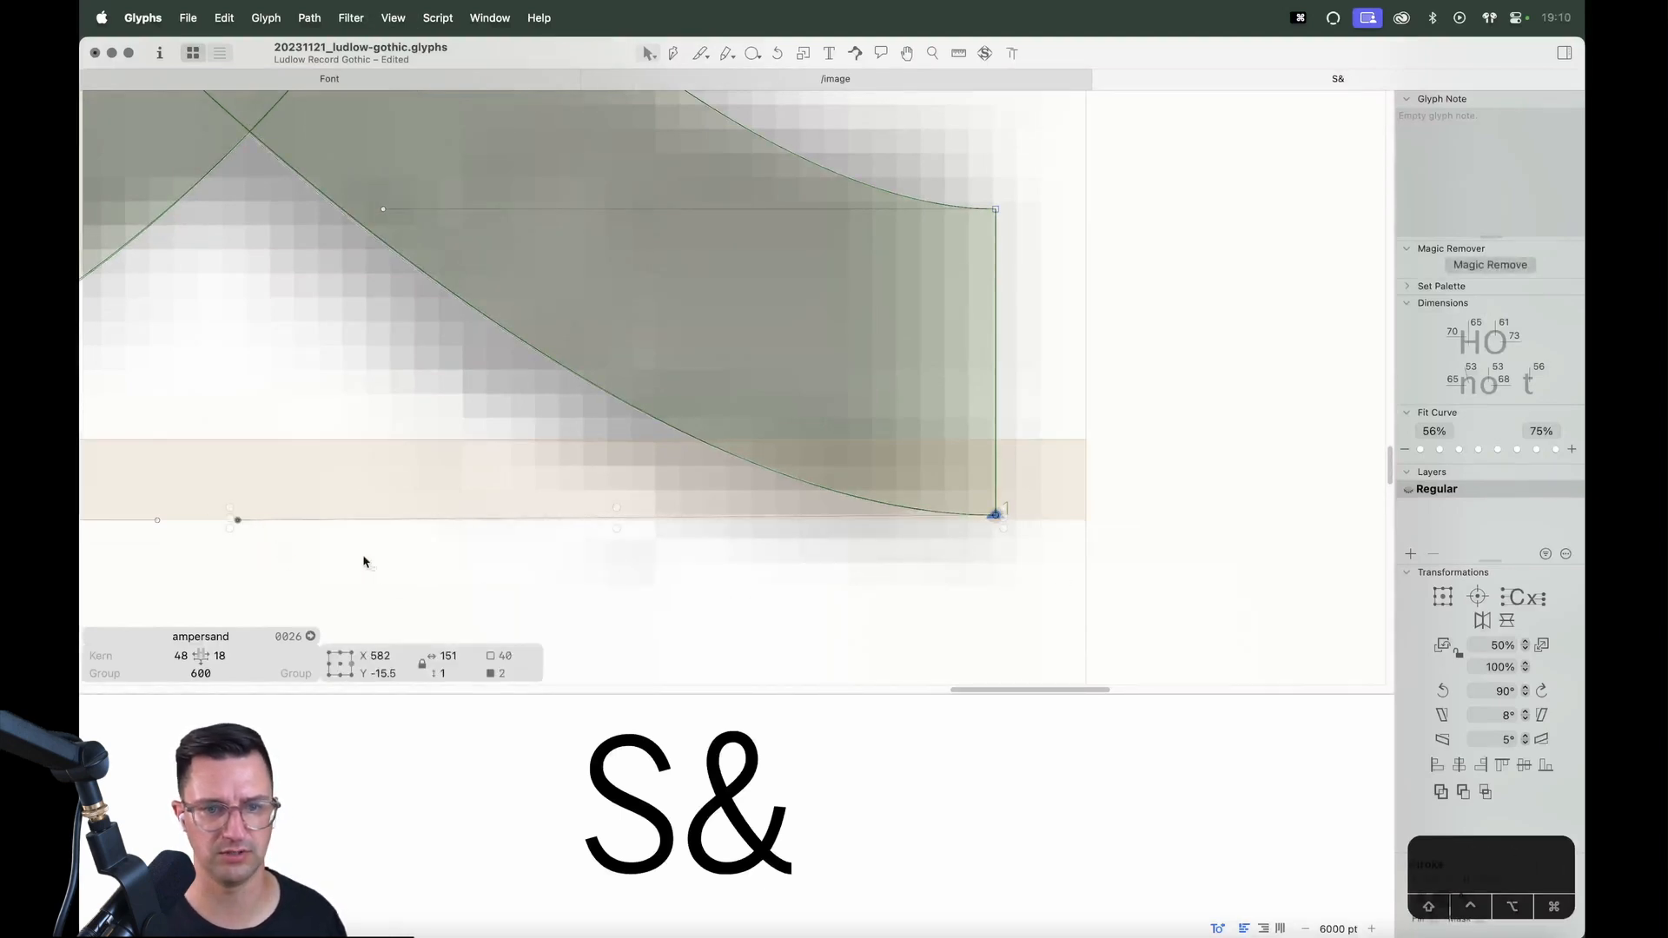
pyautogui.hotkey('alt', 'Down')
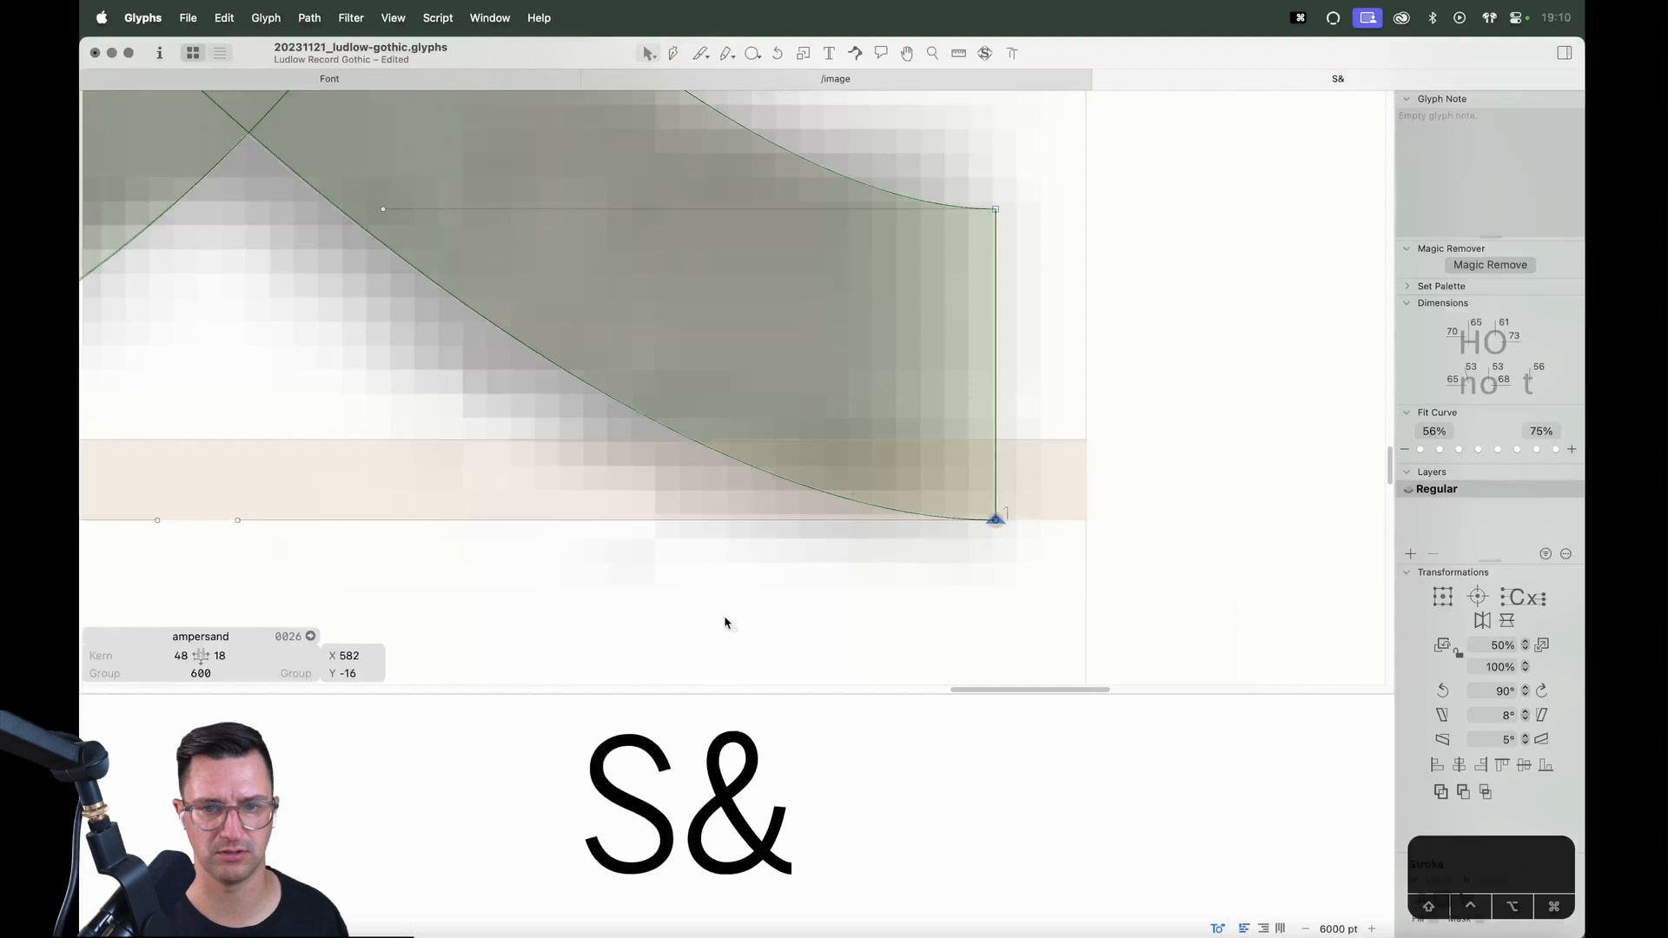
# Level the leg's upper end node and its curve handle at Y 46, and preview the filled ampersand
pyautogui.press('super+minus')
pyautogui.press('super+minus')
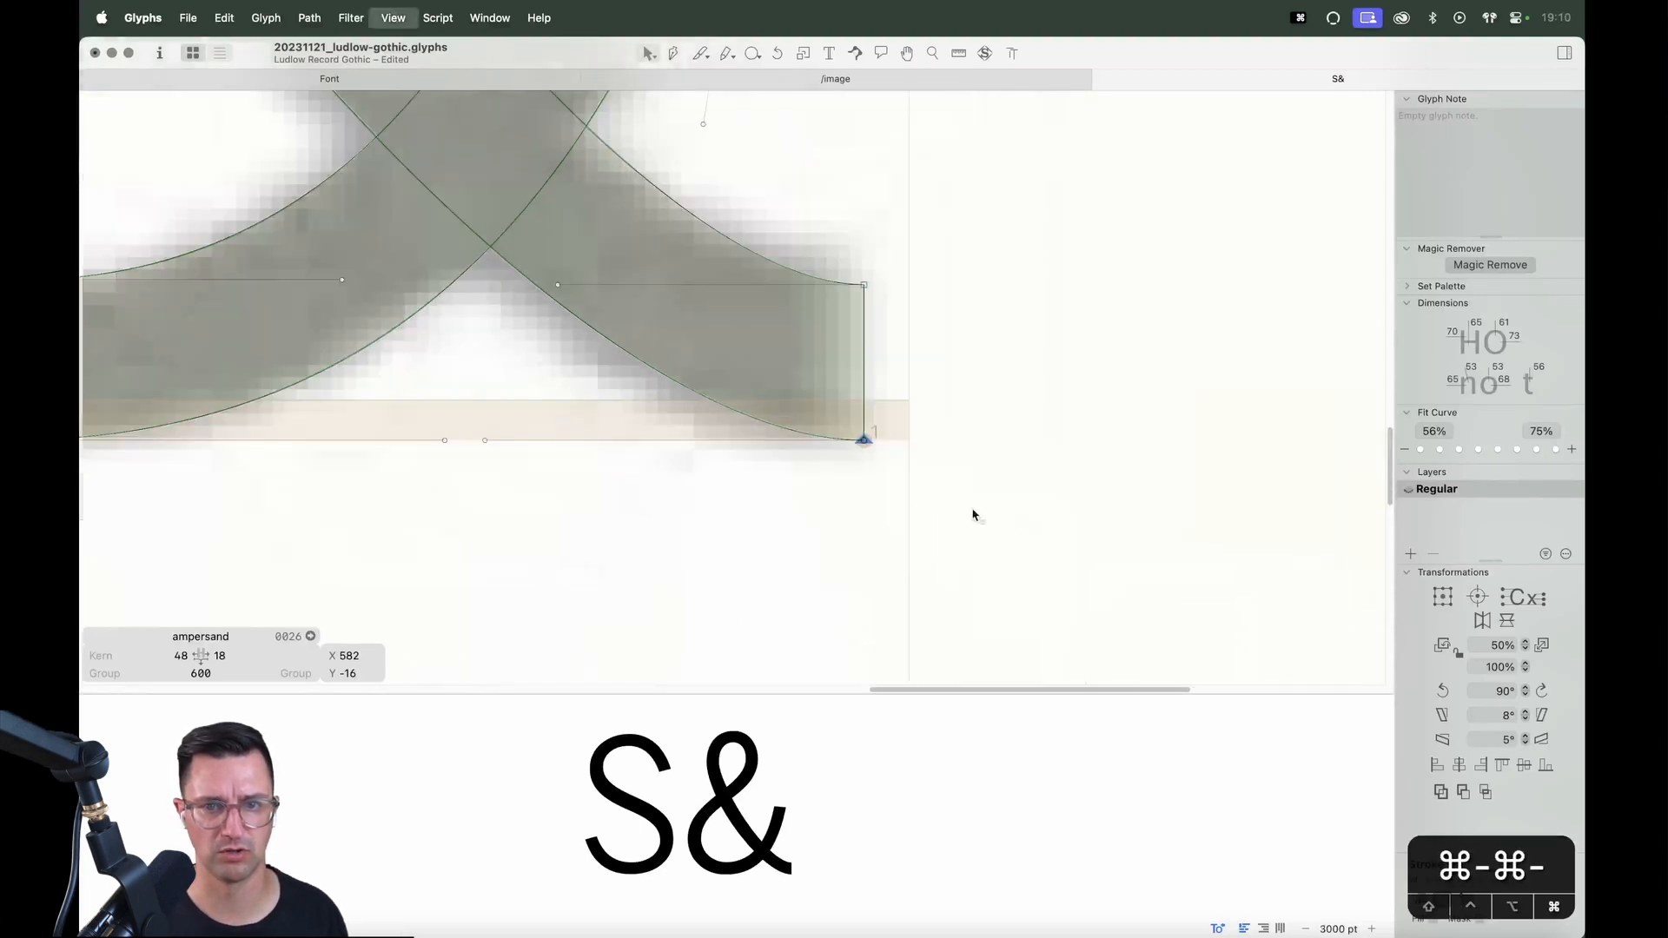
pyautogui.moveTo(893, 297); pyautogui.dragTo(518, 259)
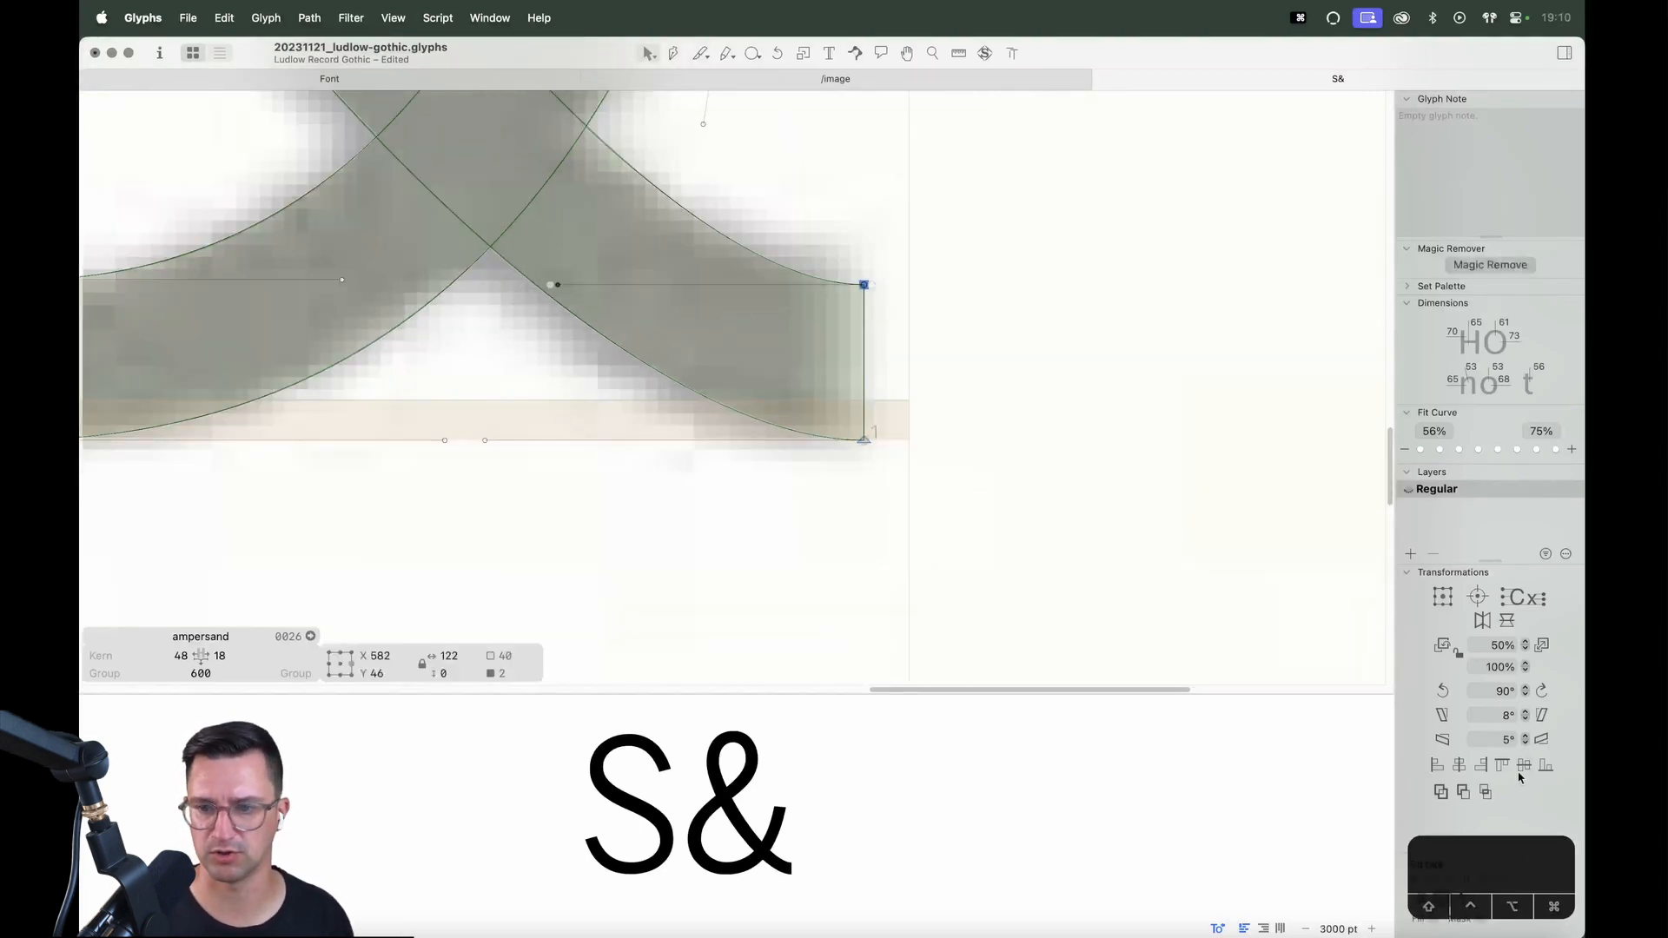
pyautogui.click(999, 313)
pyautogui.press('super+minus')
pyautogui.press('super+minus')
pyautogui.press('space')
pyautogui.moveTo(857, 357); pyautogui.dragTo(985, 536)
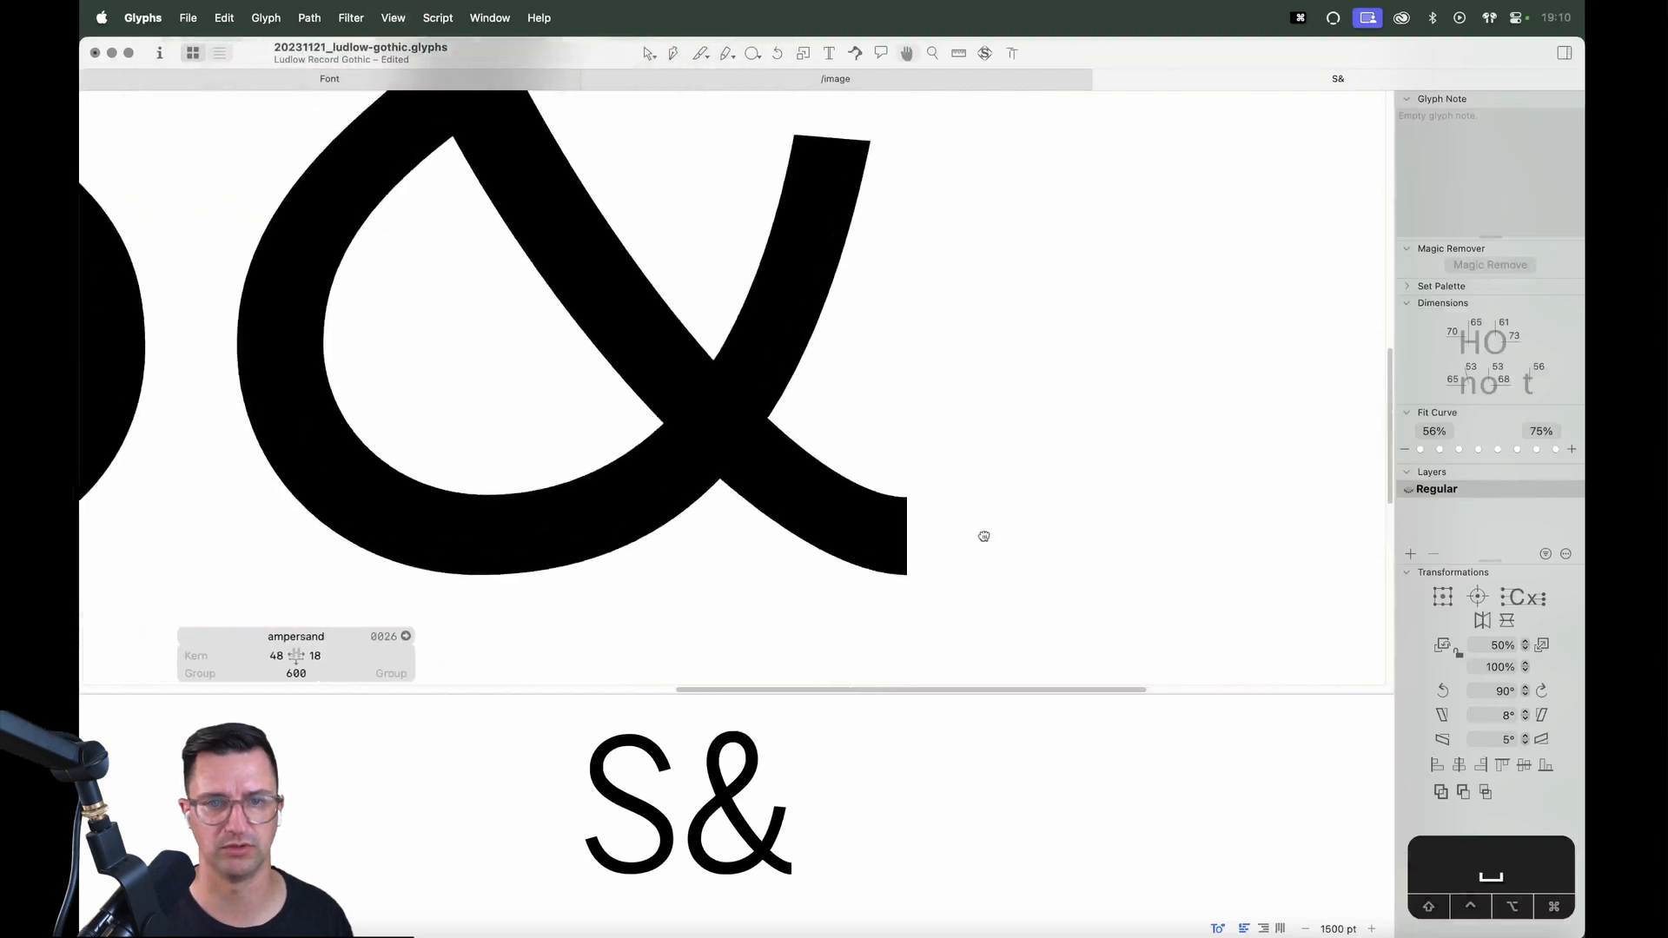
# Try extending the handle of the leg's lower end node to X 415, and return it to X 431
pyautogui.press('super+equal')
pyautogui.press('super+minus')
pyautogui.press('super+minus')
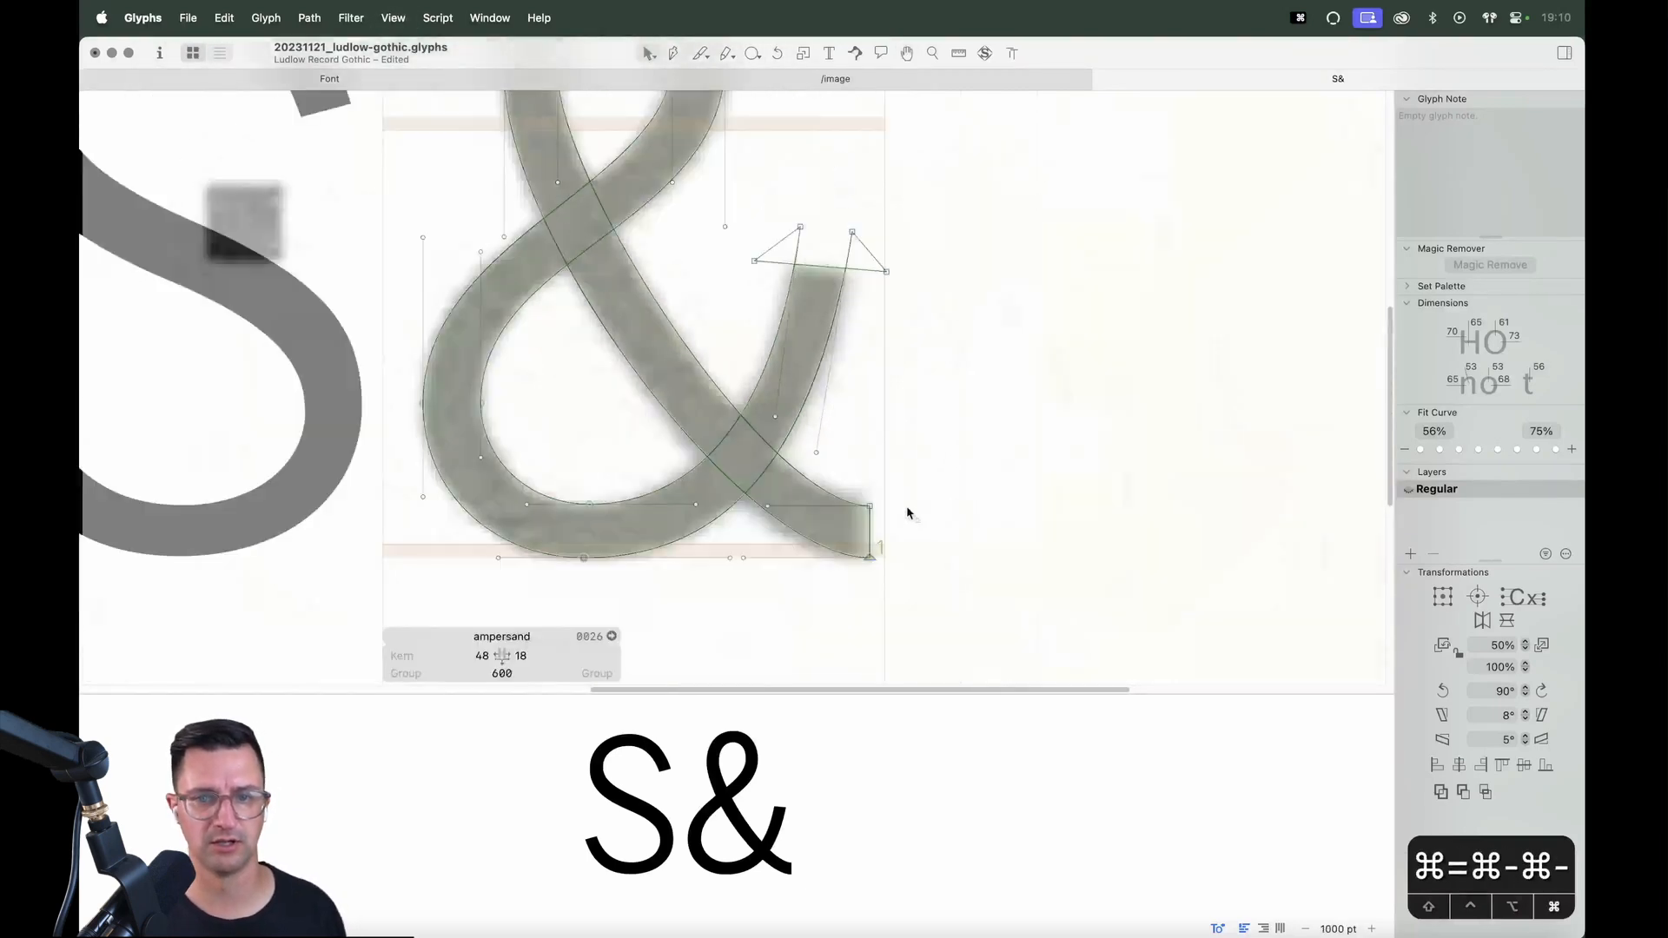
pyautogui.press('super+minus')
pyautogui.click(730, 492)
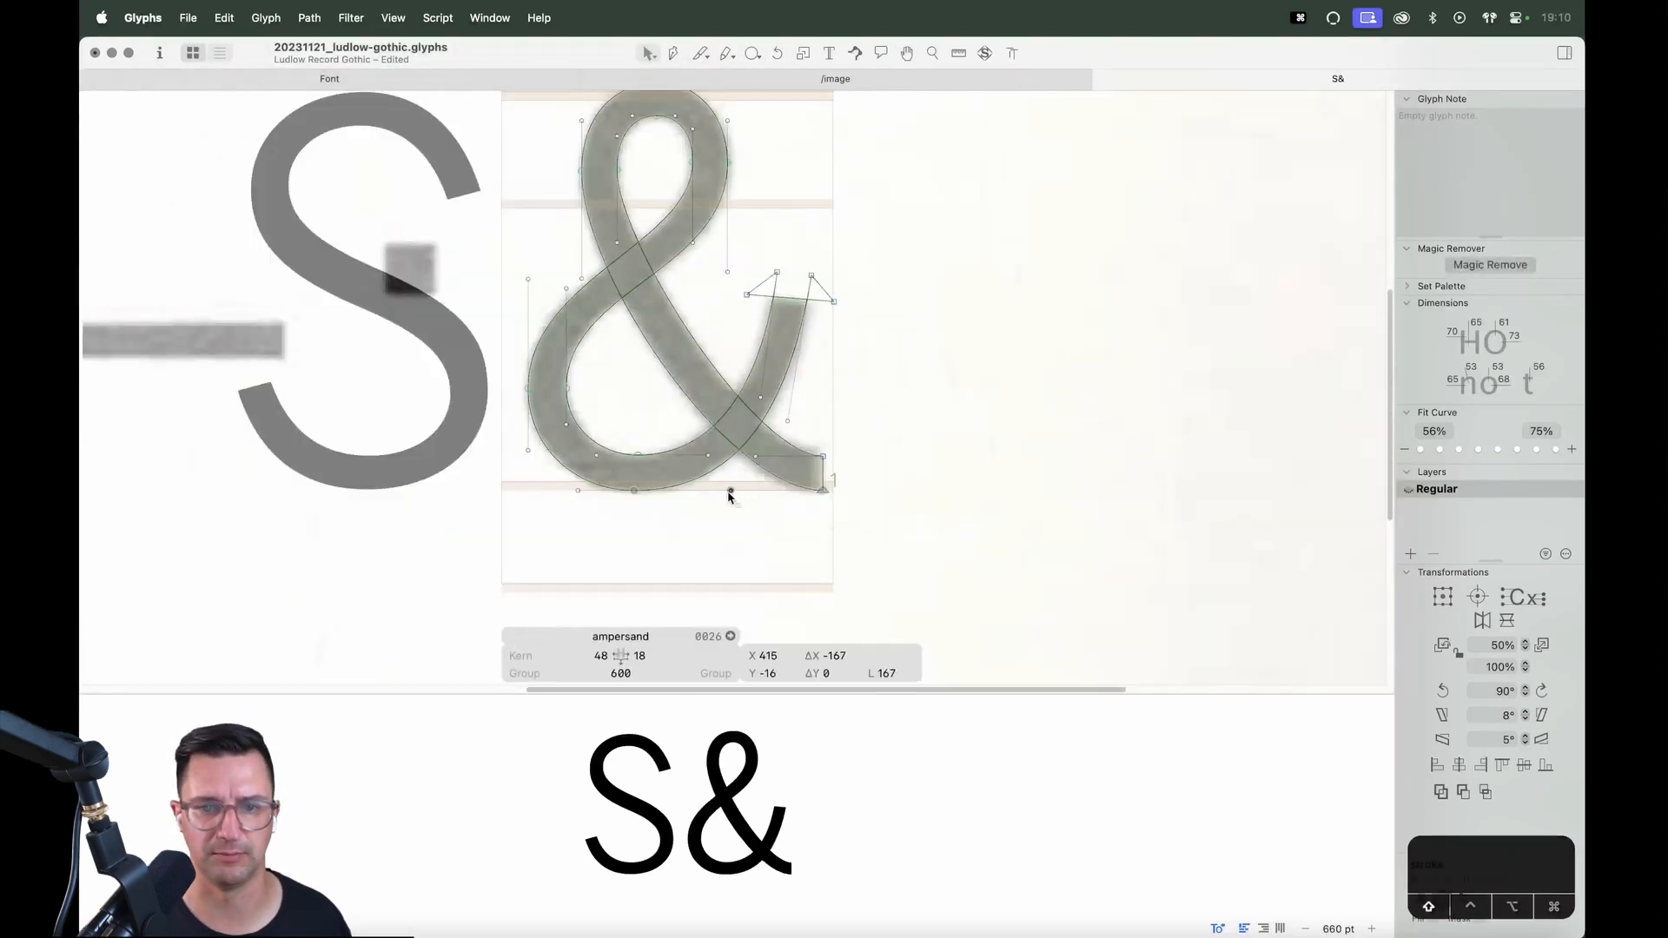
pyautogui.moveTo(730, 493); pyautogui.dragTo(751, 497)
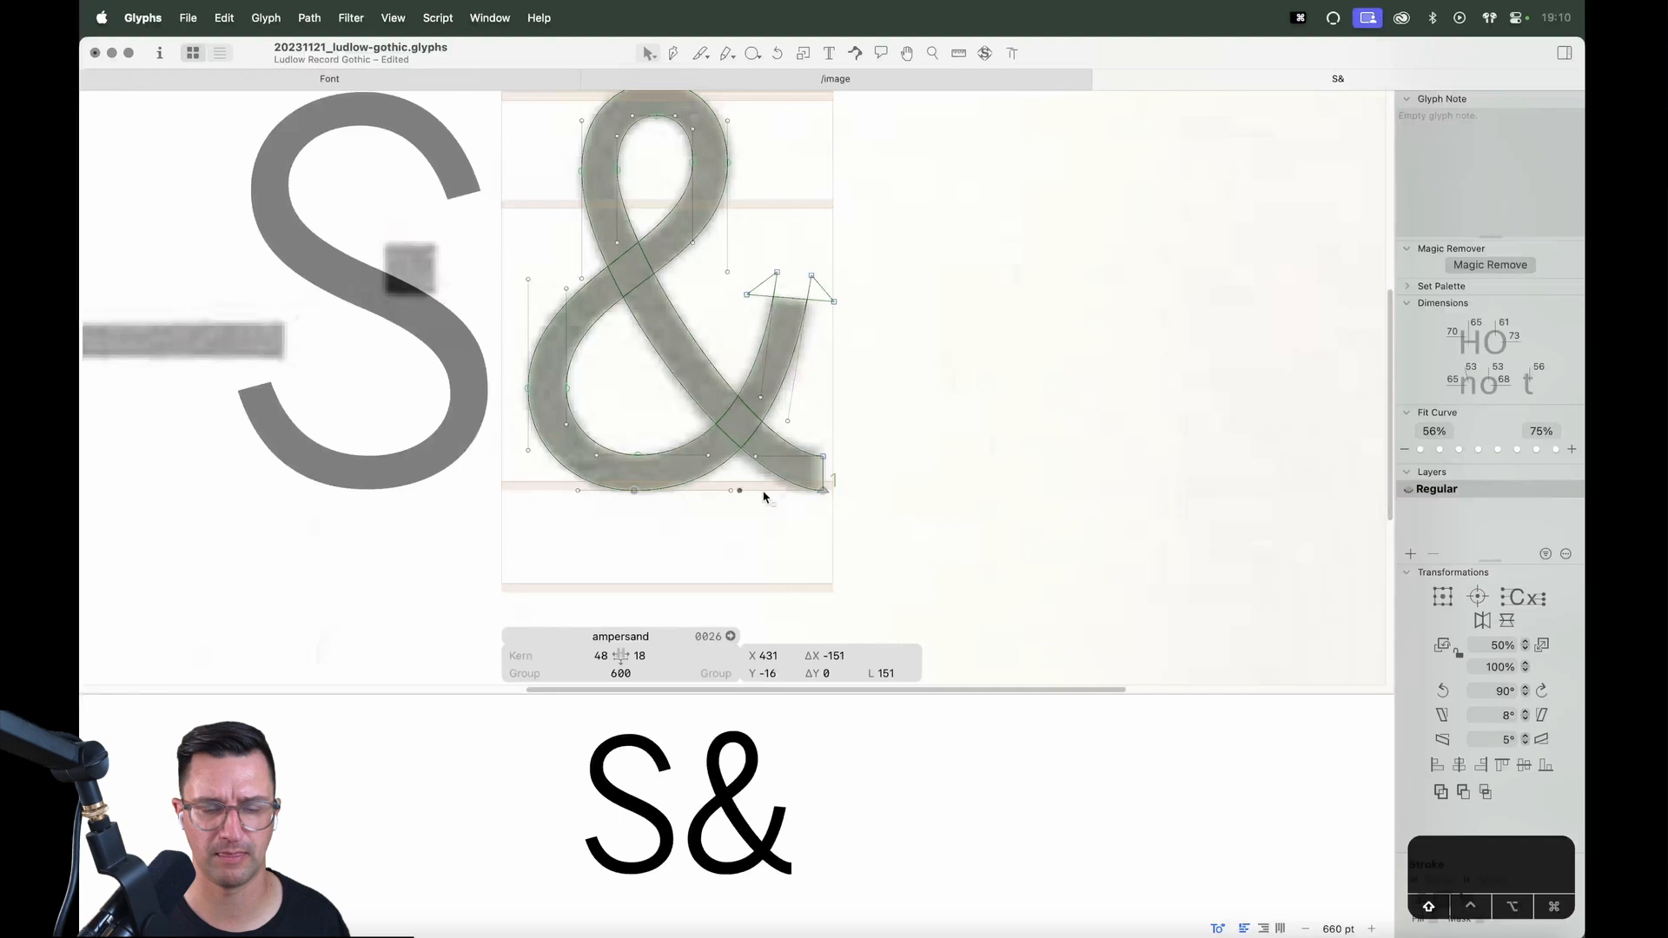
# Raise the leg's upper end node to Y 52 and extend its curve handle to X 444
pyautogui.click(822, 457)
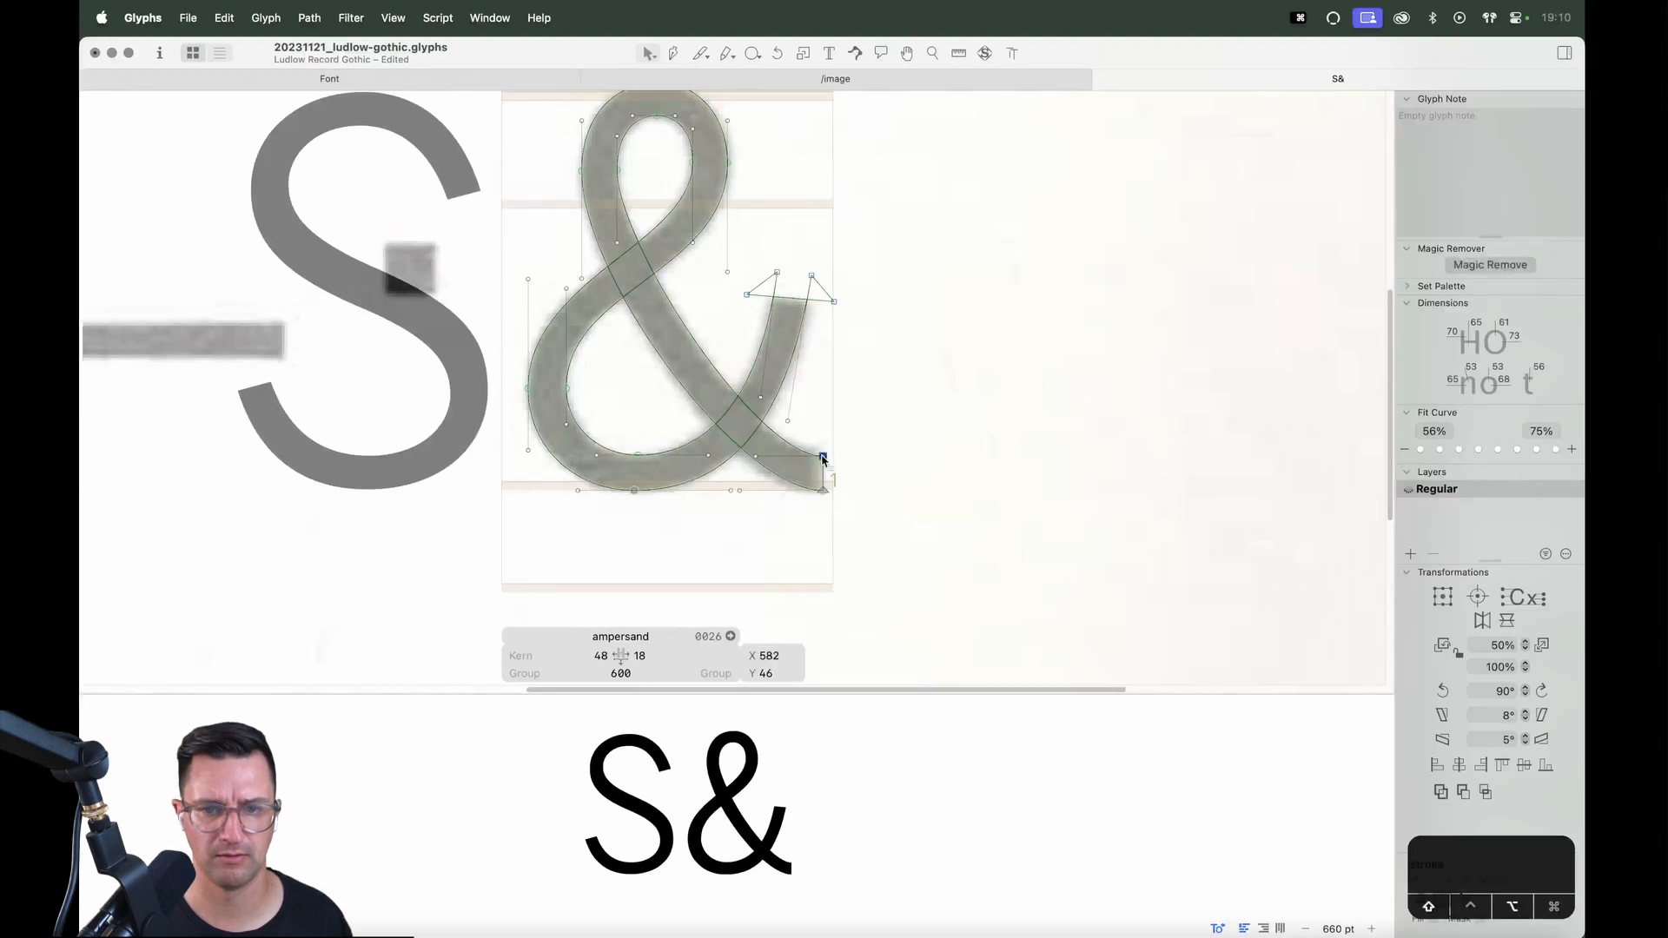
pyautogui.moveTo(823, 458); pyautogui.dragTo(828, 454)
pyautogui.press('super+z')
pyautogui.press('Up')
pyautogui.press('Up')
pyautogui.press('Up')
pyautogui.press('Up')
pyautogui.press('Up')
pyautogui.press('Up')
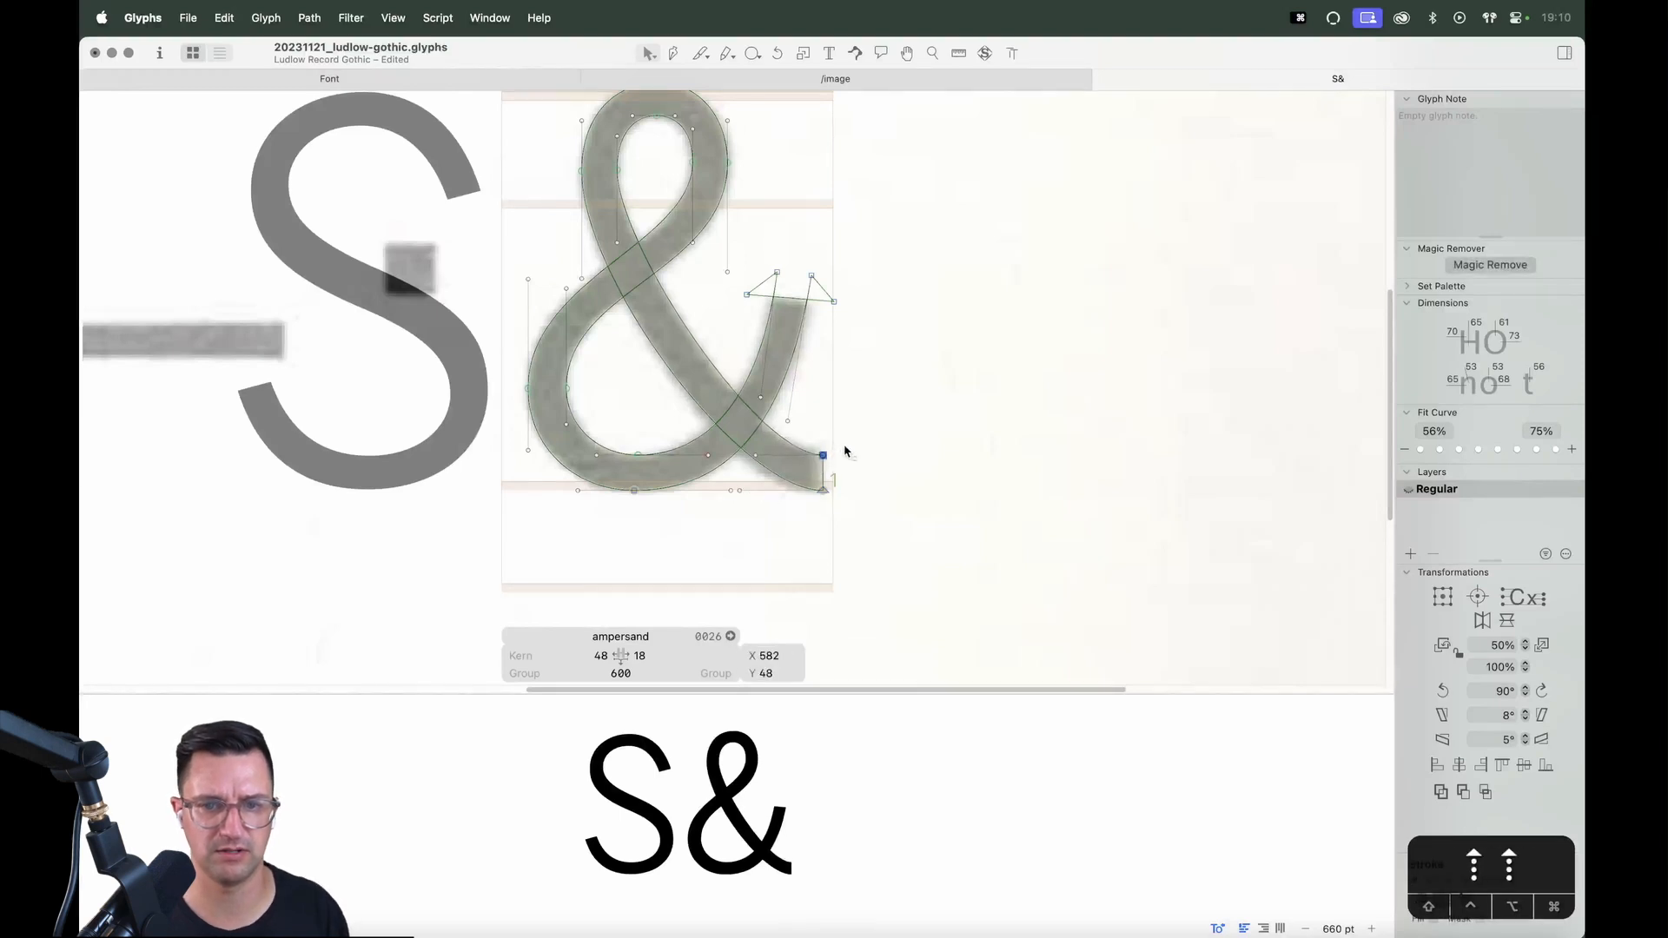
pyautogui.click(858, 466)
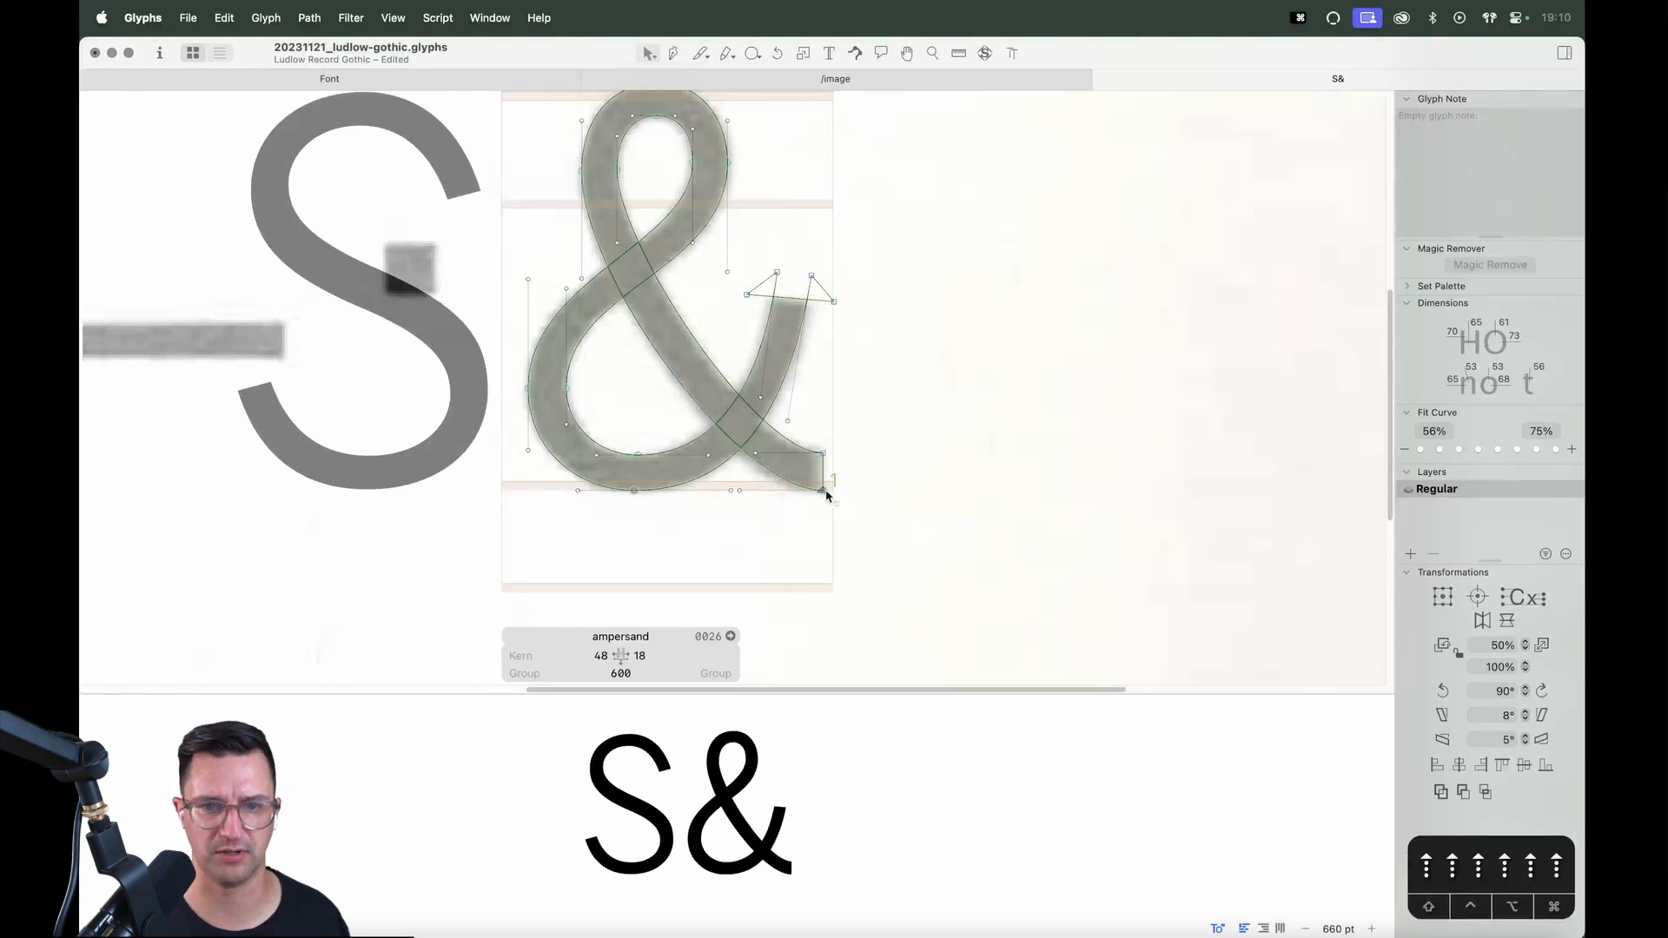
pyautogui.moveTo(779, 449); pyautogui.dragTo(746, 455)
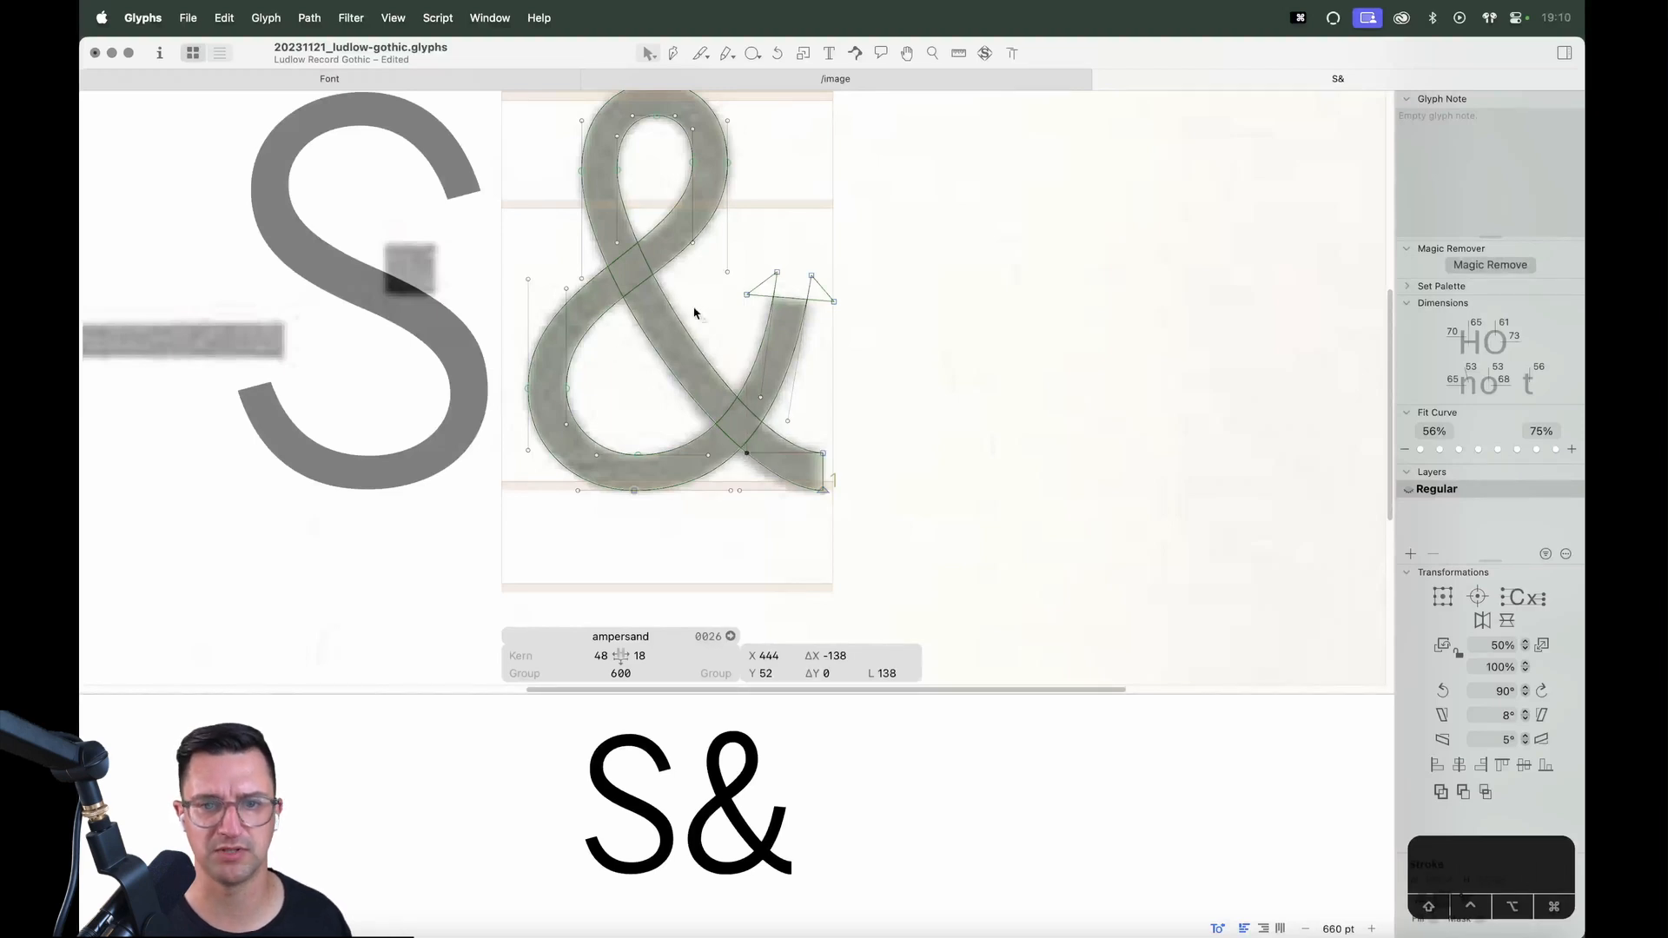
# Shorten the lower handle of the loop's outer left point to X 145, Y 368 and preview the S and ampersand
pyautogui.click(581, 280)
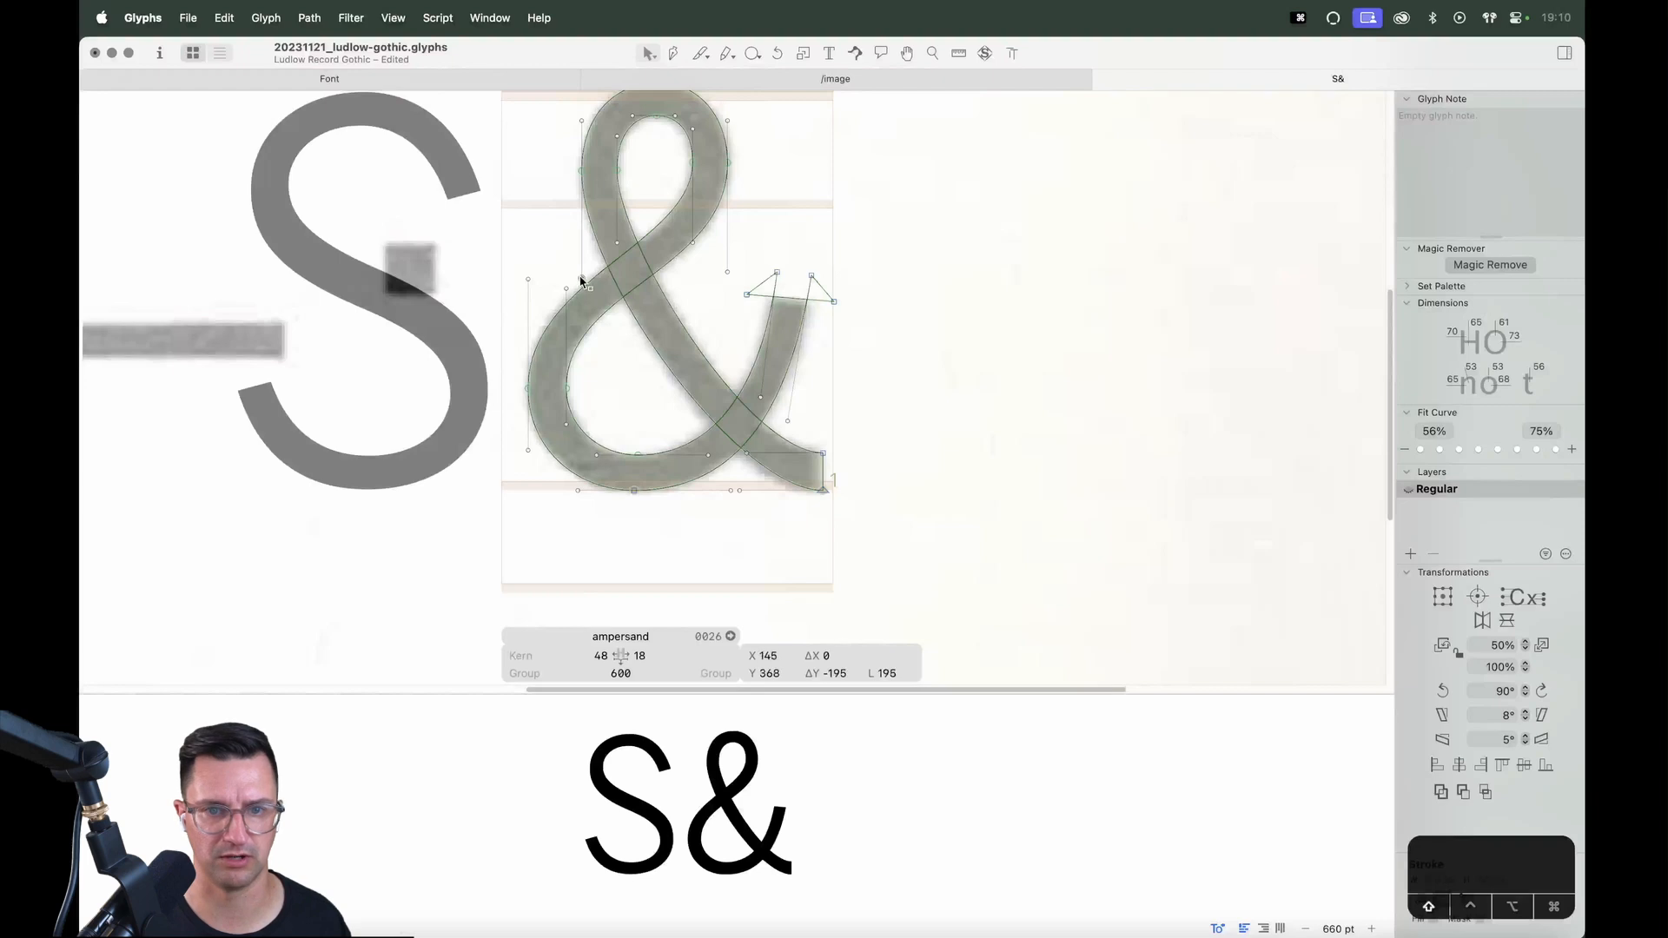
pyautogui.press('space')
pyautogui.moveTo(753, 251); pyautogui.dragTo(808, 341)
pyautogui.press('space')
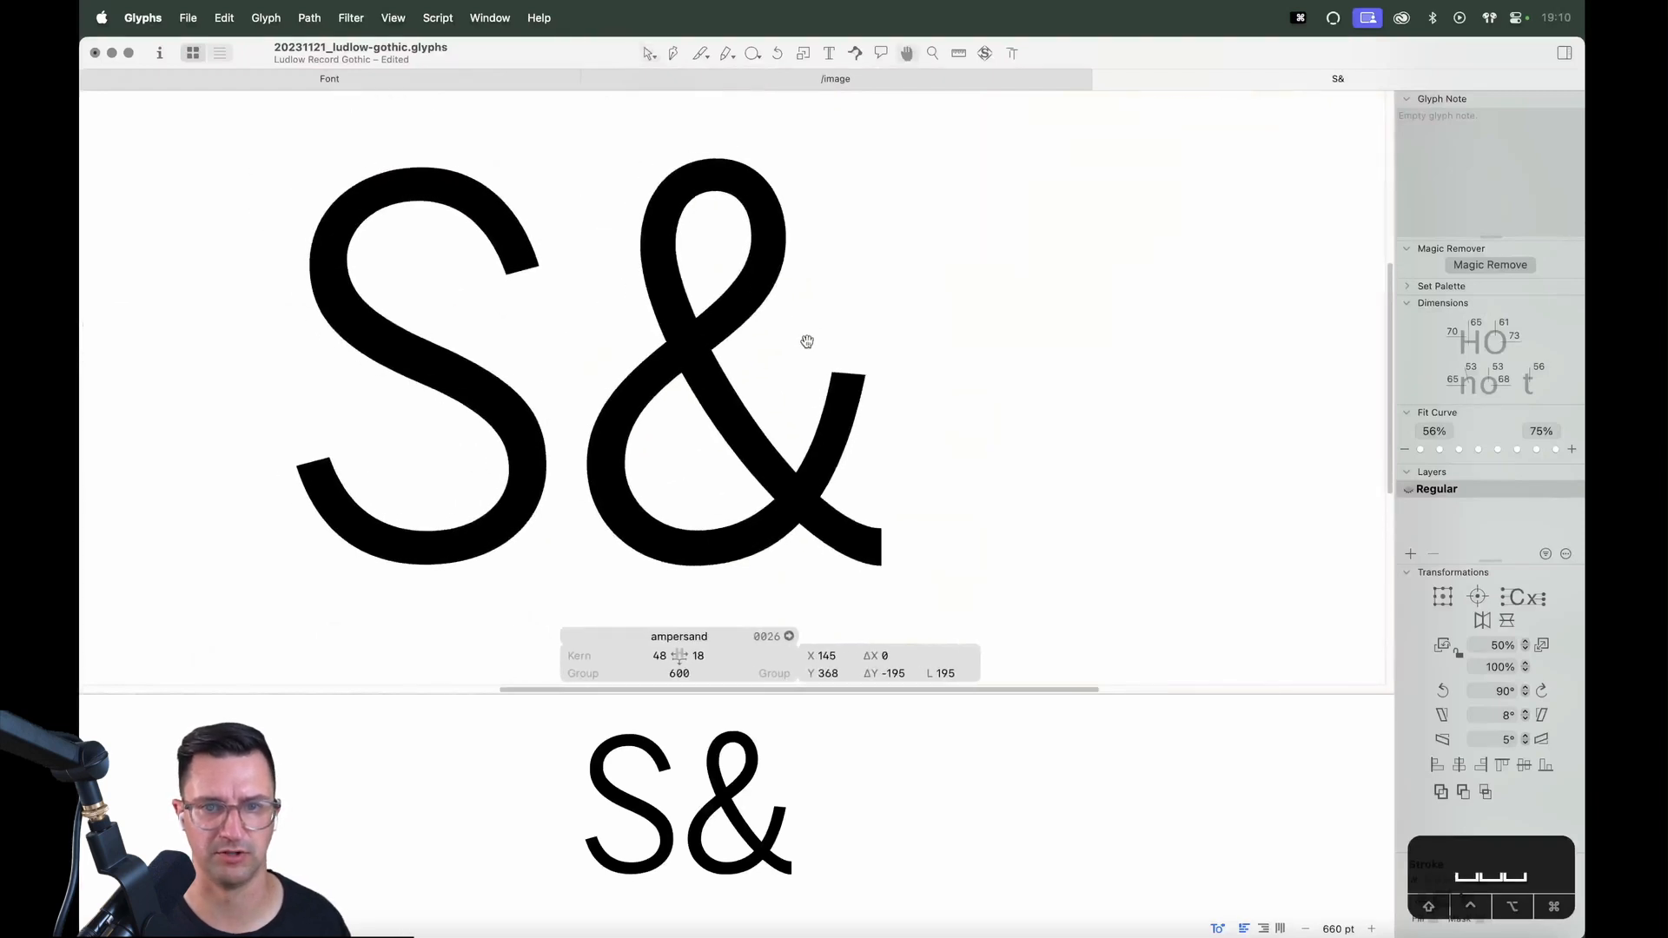
# Shorten the upper handle of the loop's inner right point to X 346, Y 635
pyautogui.press('z')
pyautogui.moveTo(854, 146); pyautogui.dragTo(546, 381)
pyautogui.press('v')
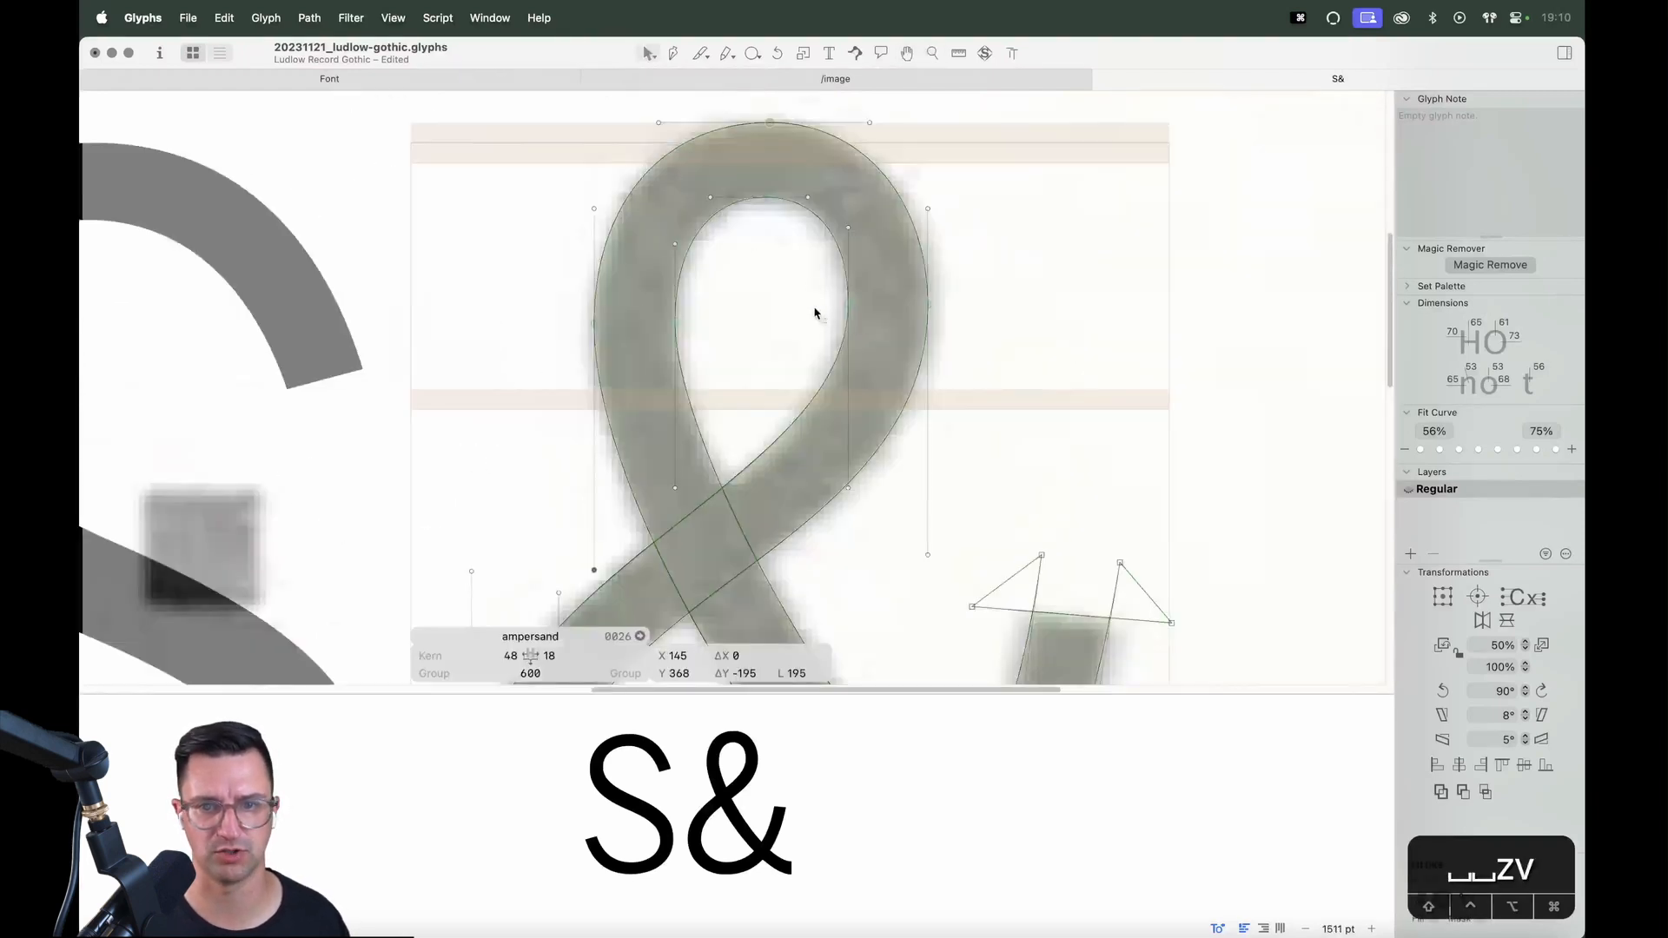
pyautogui.click(817, 313)
pyautogui.click(849, 231)
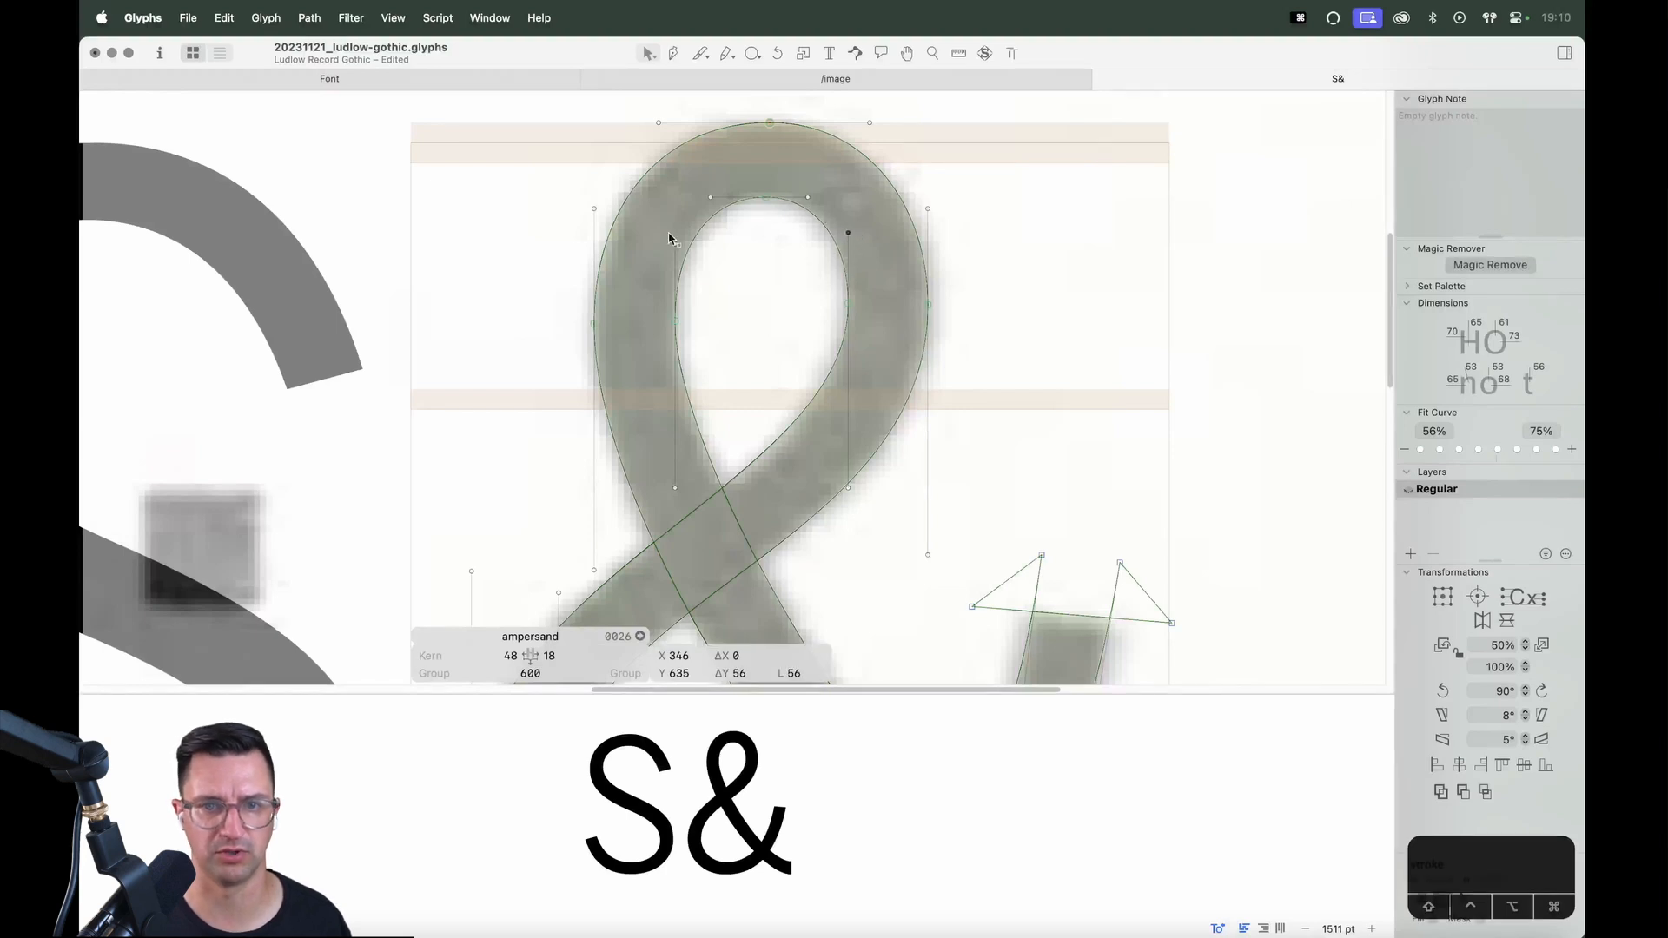
pyautogui.click(745, 250)
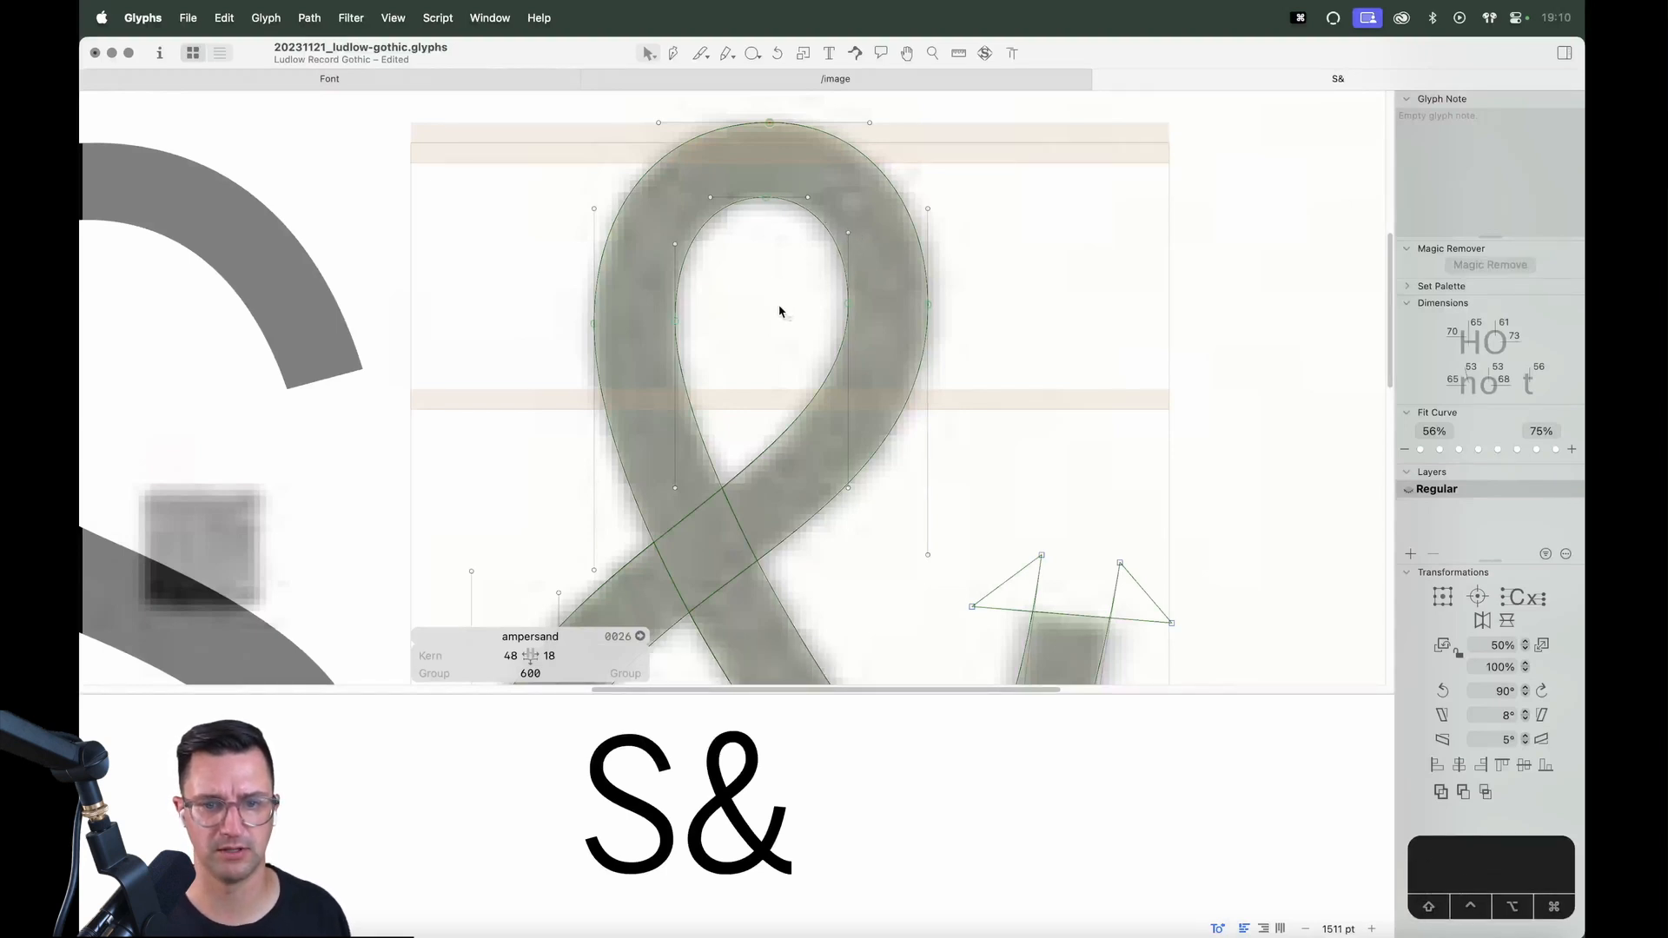
# Slide the outer top node of the ampersand's loop along its curve to X 279
pyautogui.press('super+equal')
pyautogui.press('super+minus')
pyautogui.press('super+minus')
pyautogui.press('super+minus')
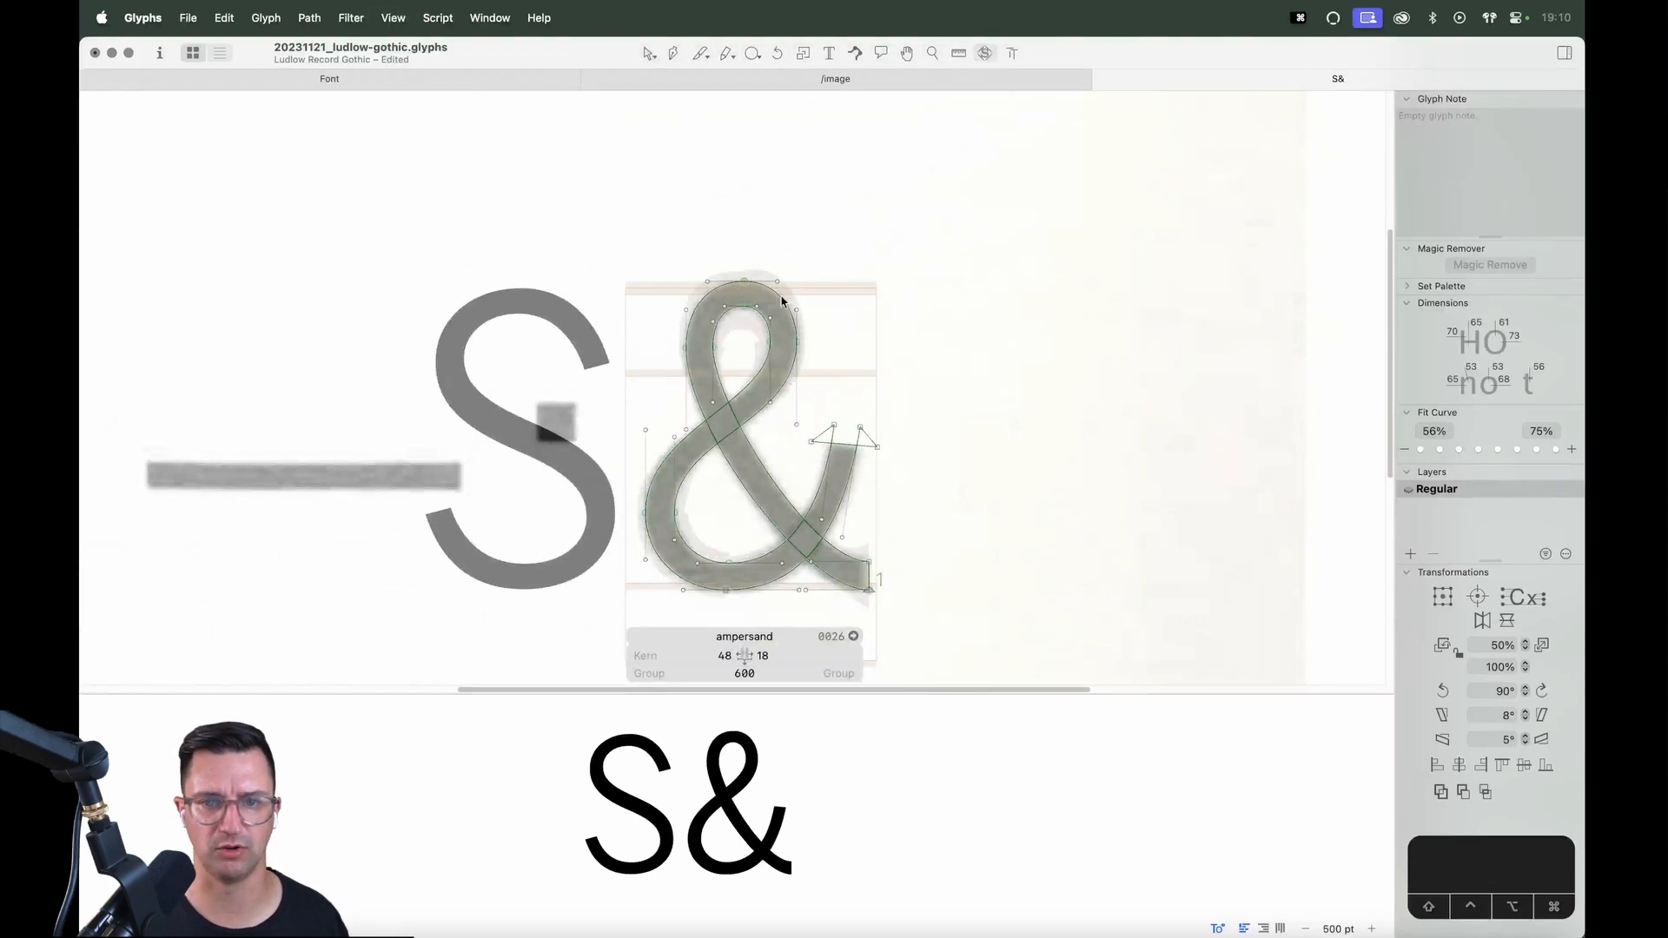
pyautogui.press('z')
pyautogui.moveTo(893, 218); pyautogui.dragTo(588, 459)
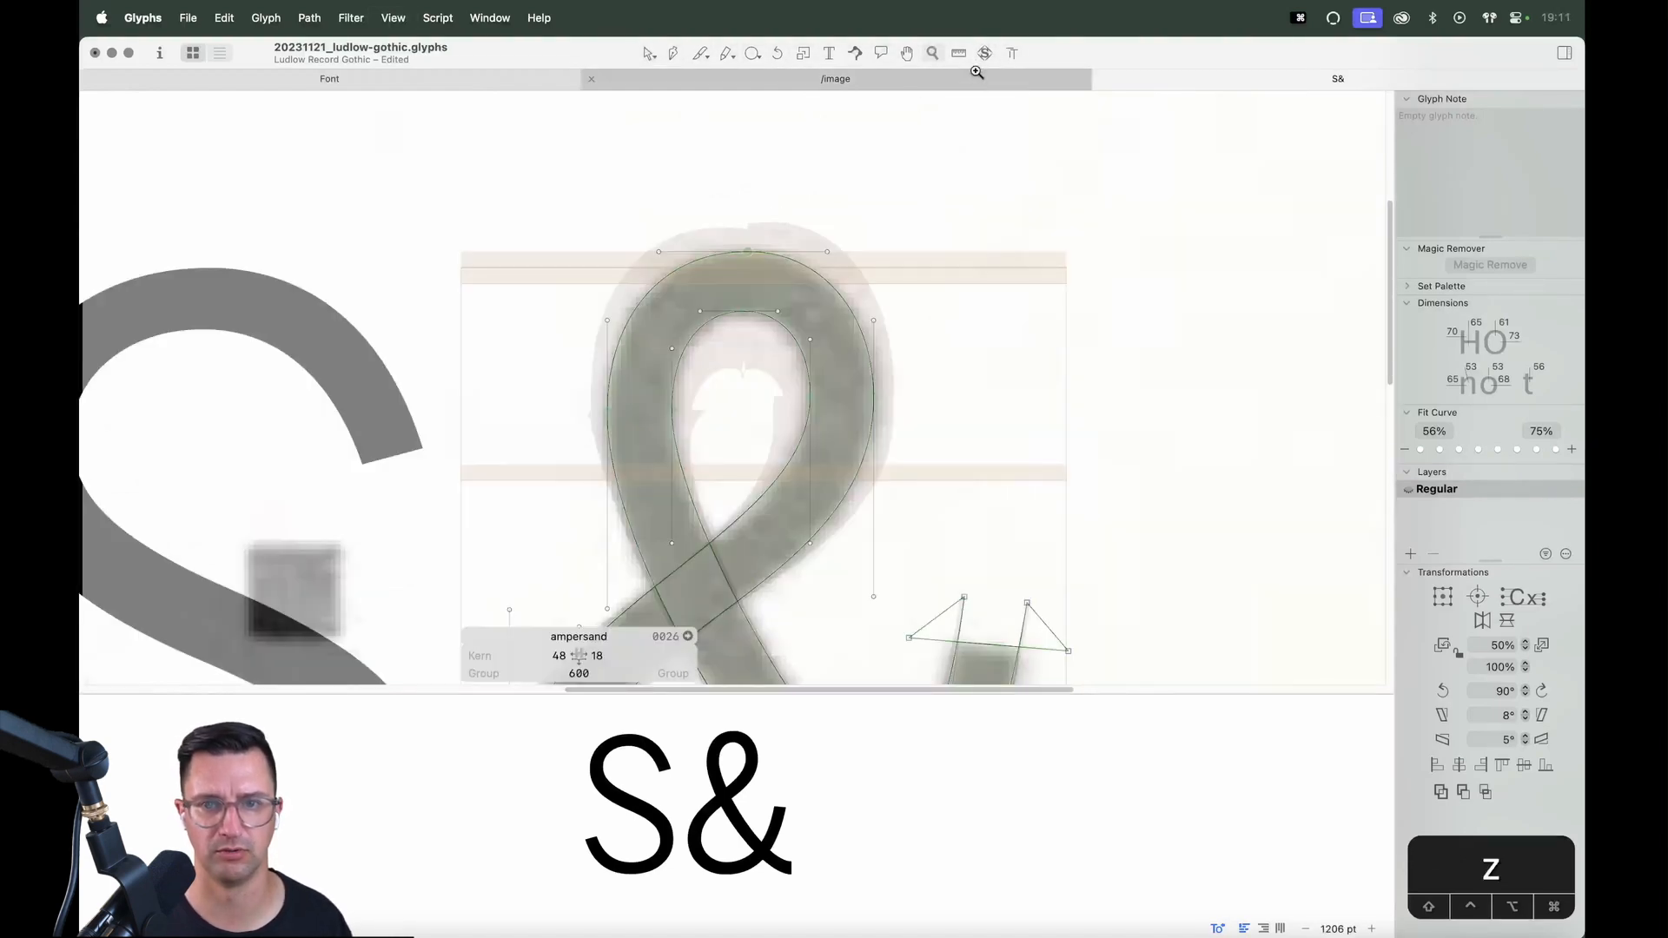
pyautogui.click(747, 251)
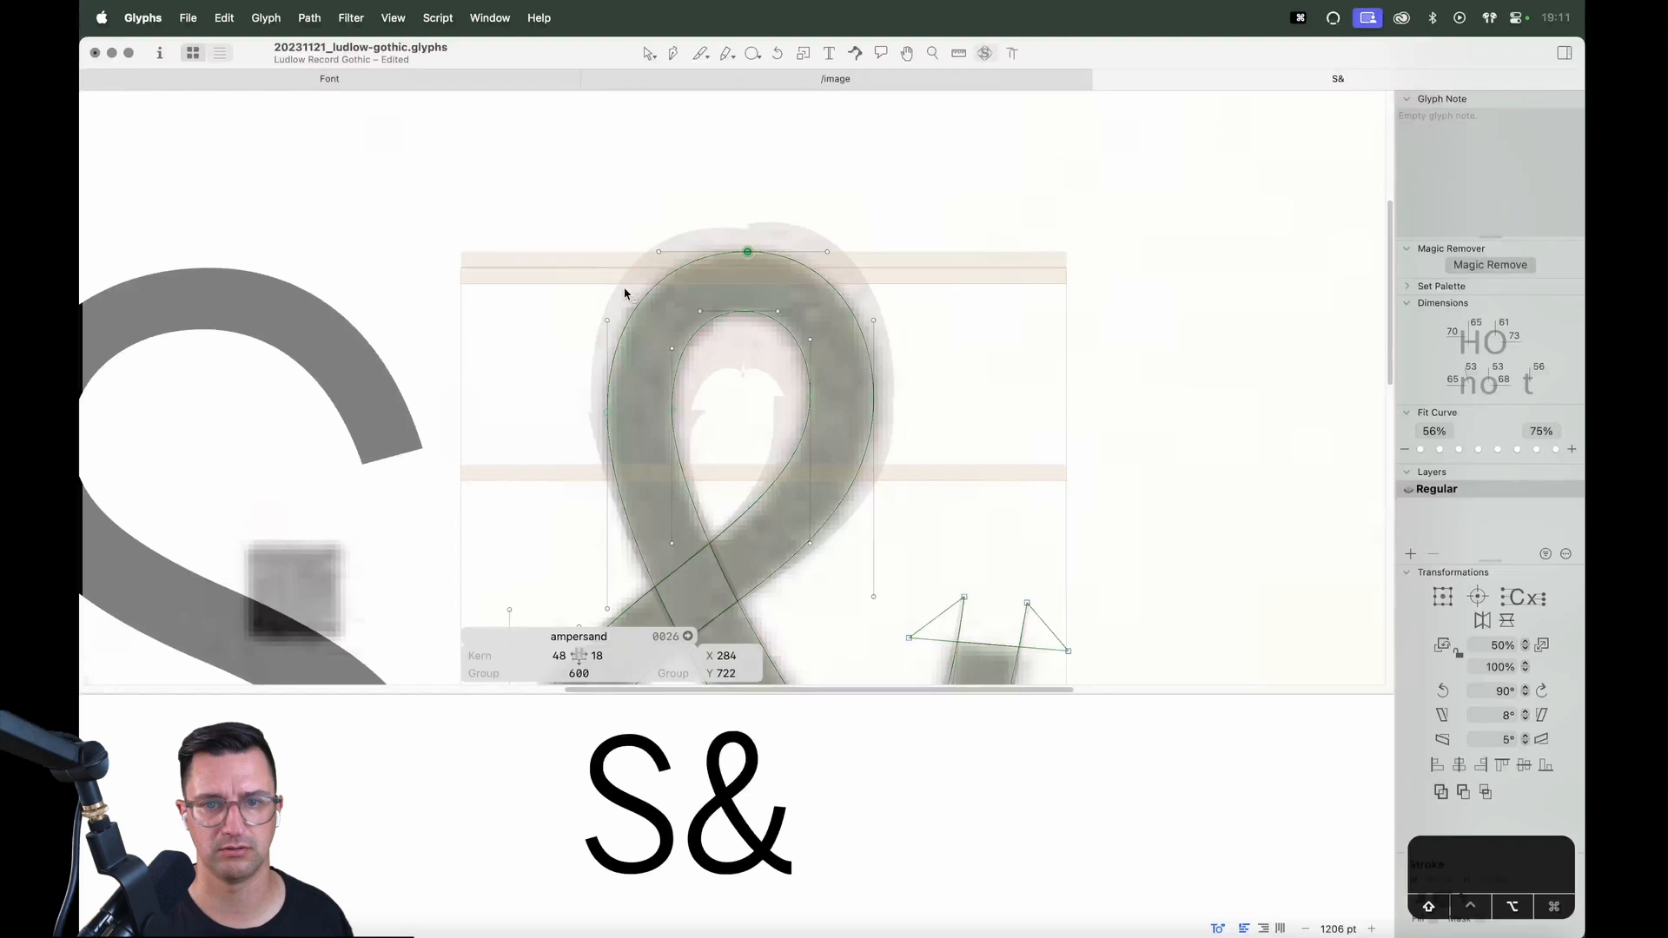
pyautogui.hotkey('alt', 'shift', 'Left')
# Slide the loop's inner top node between its handles to X 279, Y 663
pyautogui.press('z')
pyautogui.moveTo(968, 172); pyautogui.dragTo(573, 588)
pyautogui.click(985, 53)
pyautogui.click(694, 291)
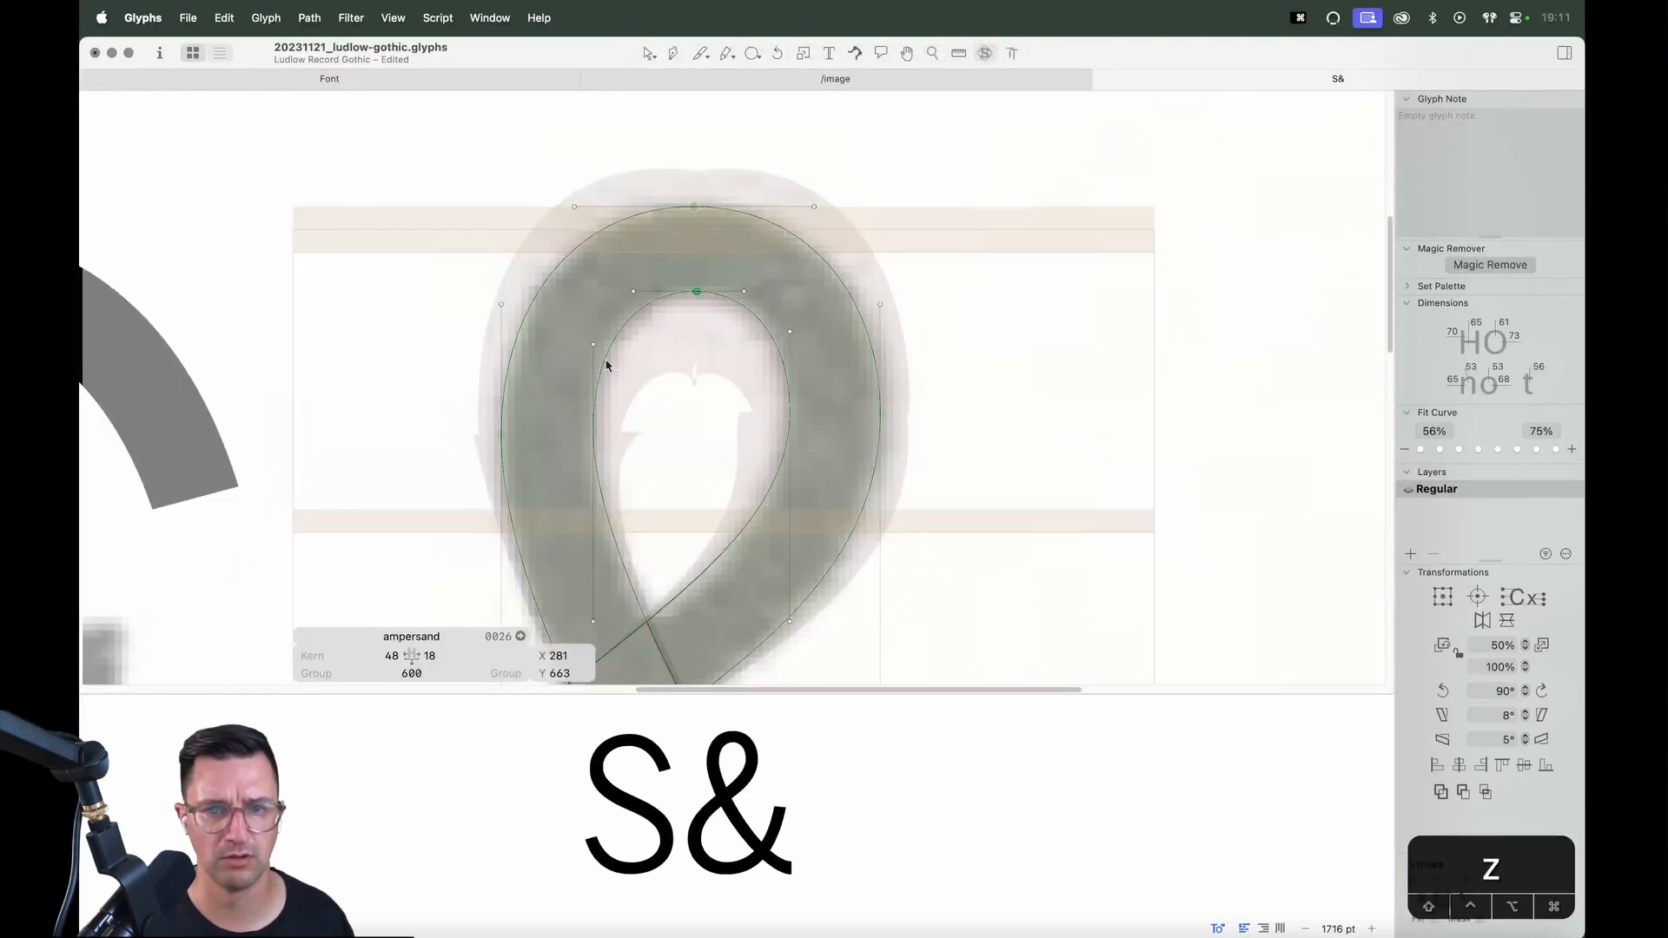
pyautogui.hotkey('alt', 'Left')
pyautogui.hotkey('alt', 'Left')
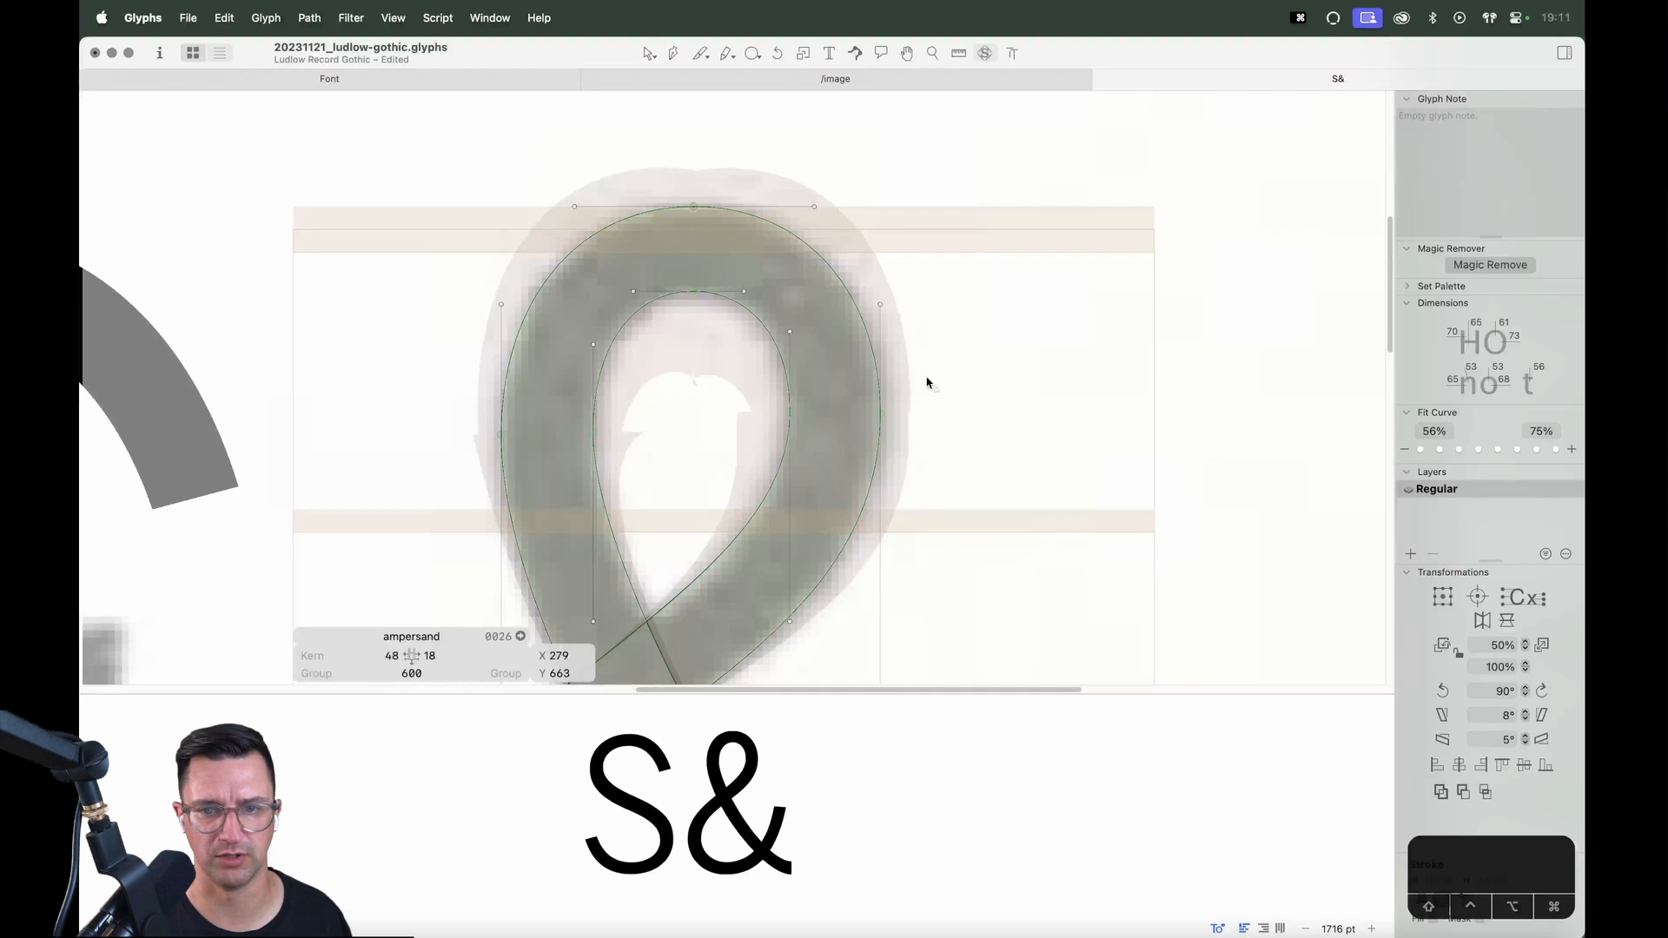
# Slide the loop's inner right node between its handles to X 346, Y 585
pyautogui.moveTo(927, 379); pyautogui.dragTo(648, 476)
pyautogui.hotkey('alt', 'Up')
pyautogui.hotkey('alt', 'Down')
pyautogui.hotkey('alt', 'Down')
pyautogui.hotkey('alt', 'shift', 'Down')
pyautogui.hotkey('alt', 'Up')
pyautogui.hotkey('alt', 'Up')
pyautogui.hotkey('alt', 'Up')
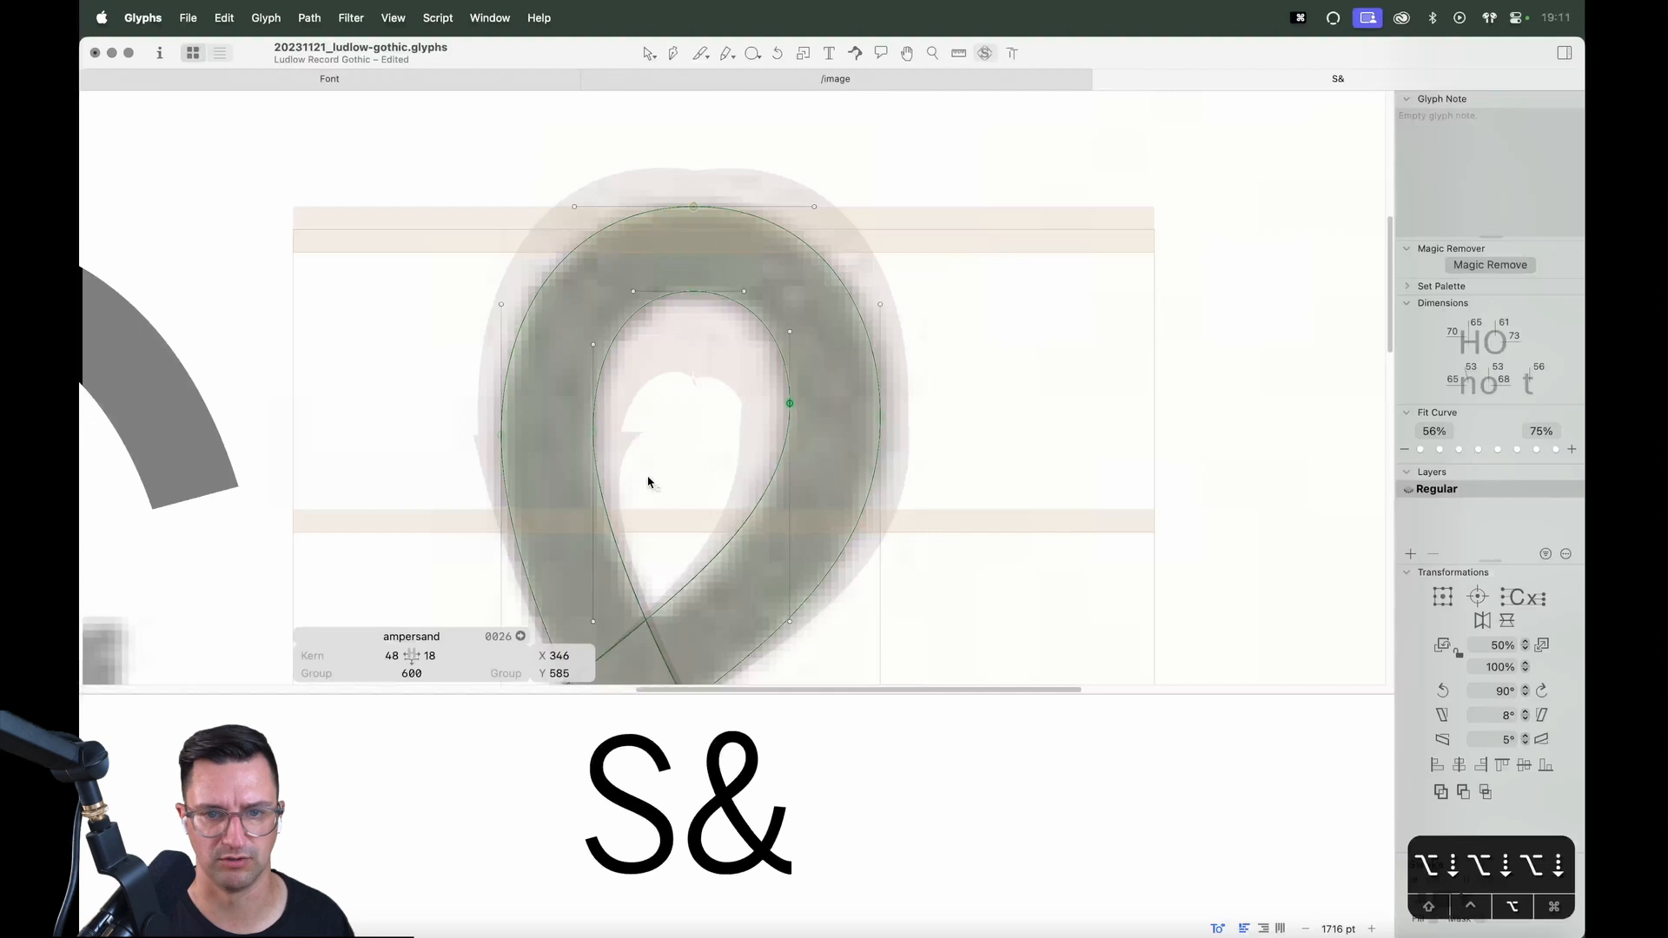
# Slide the loop's inner left node between its handles to X 209, Y 576
pyautogui.moveTo(638, 404); pyautogui.dragTo(541, 466)
pyautogui.hotkey('alt', 'shift', 'Up')
pyautogui.hotkey('alt', 'shift', 'Up')
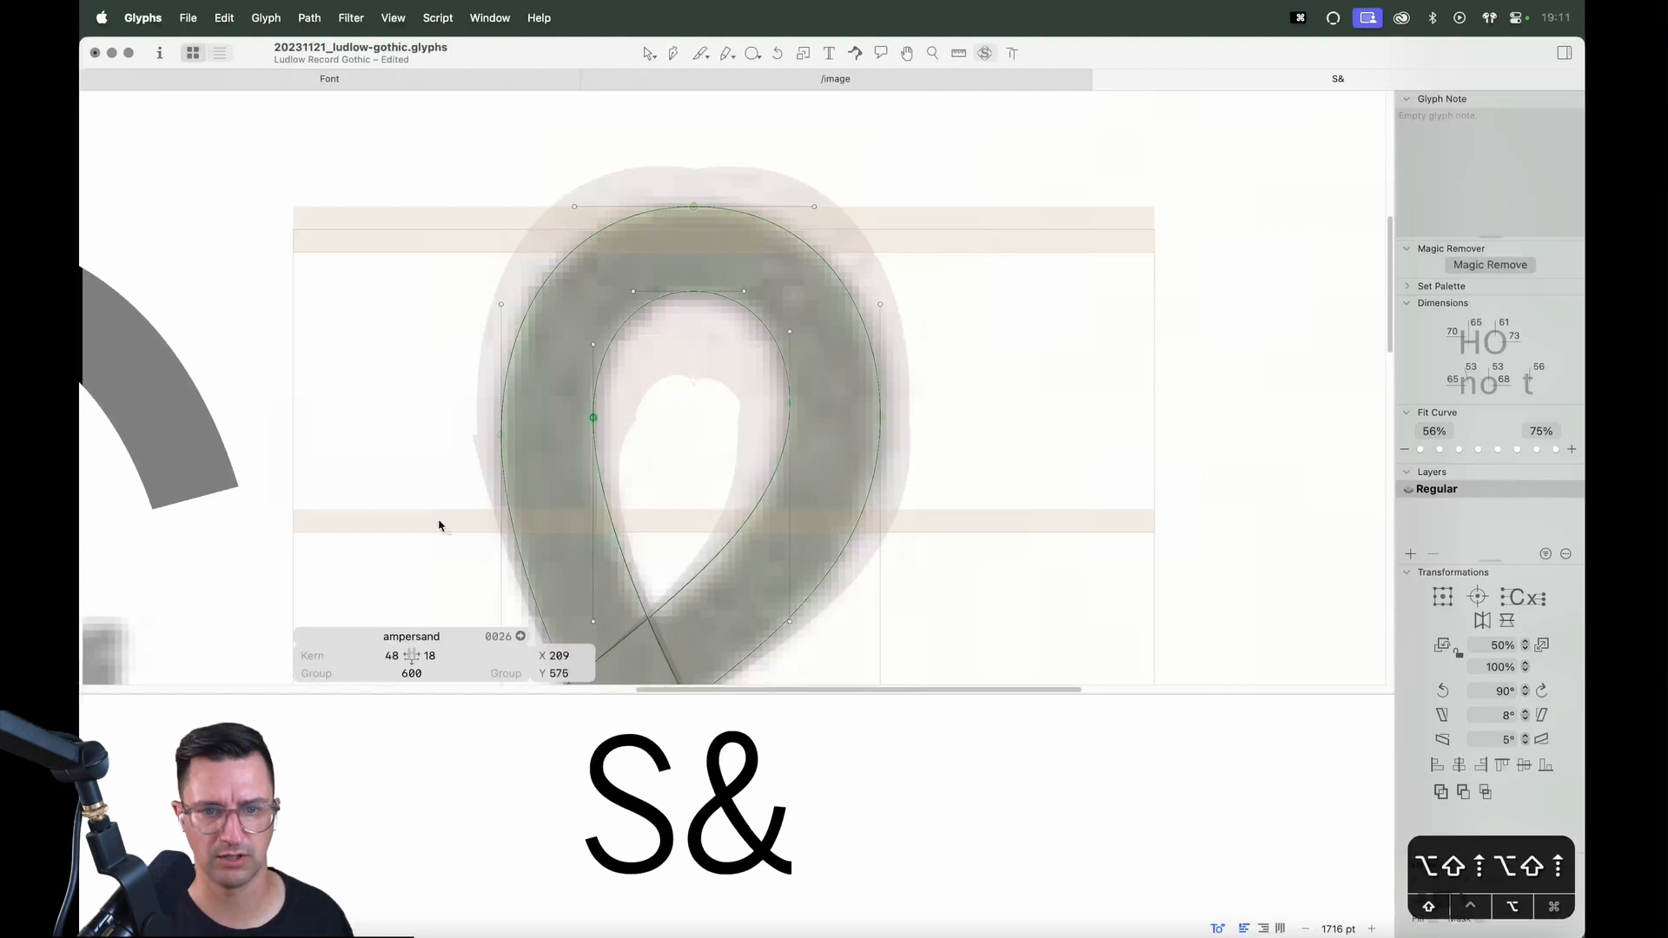
pyautogui.hotkey('alt', 'Up')
pyautogui.hotkey('alt', 'Up')
pyautogui.hotkey('alt', 'Down')
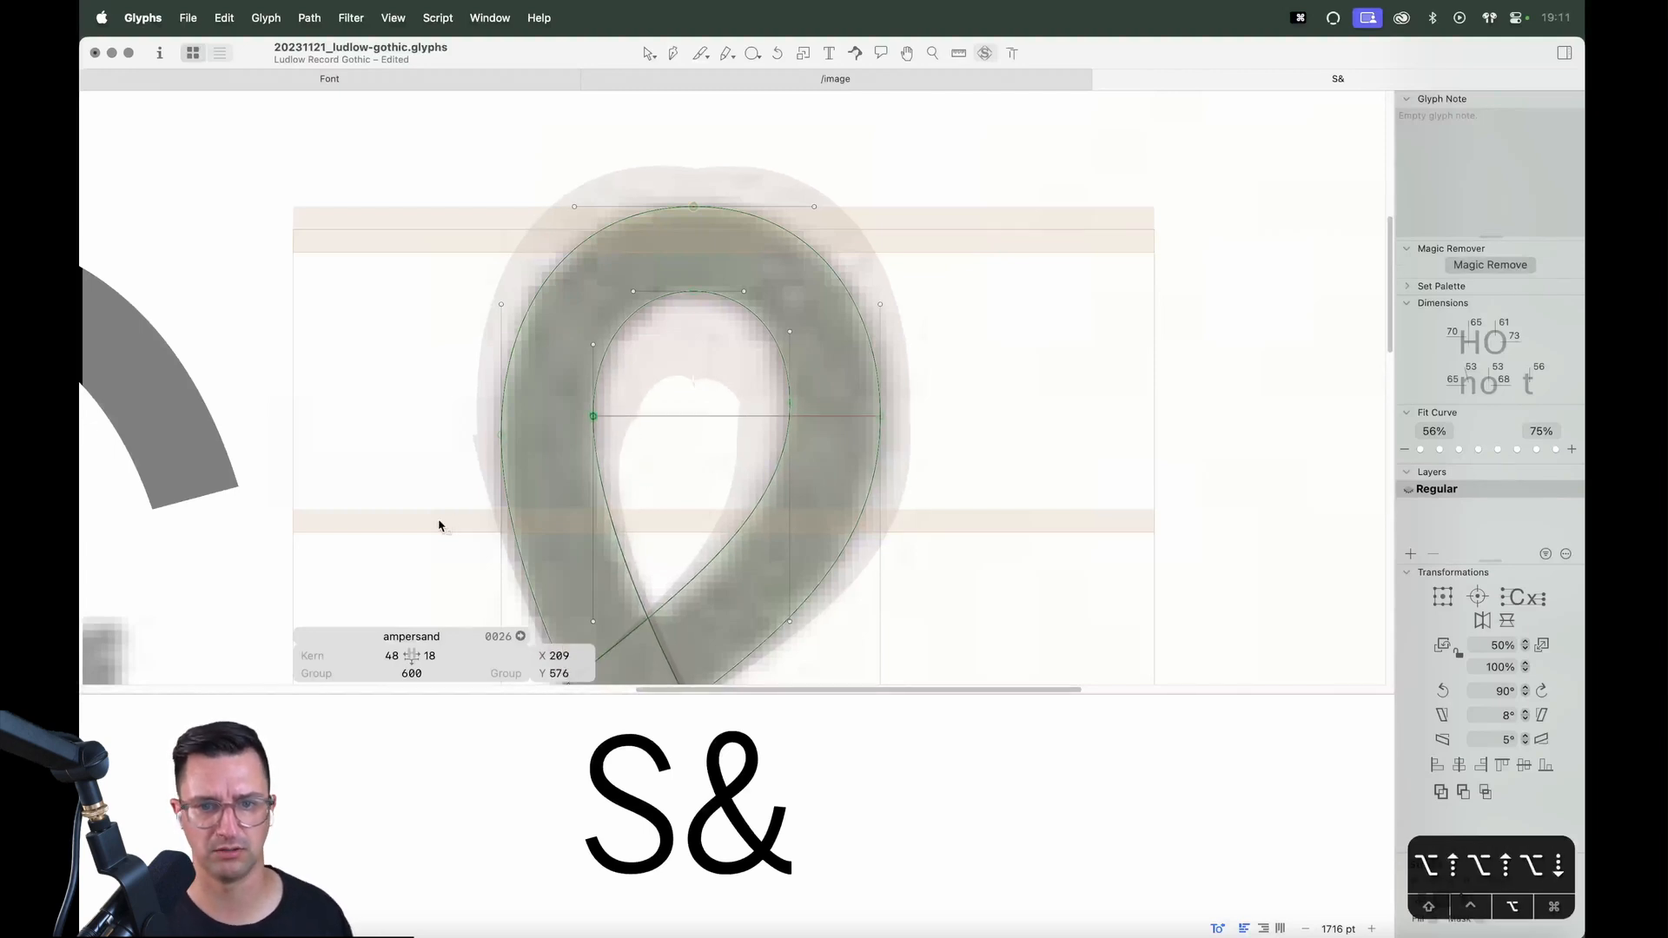
# Slide the loop's outer left node to X 145, Y 568 and preview the filled ampersand
pyautogui.moveTo(577, 399); pyautogui.dragTo(342, 518)
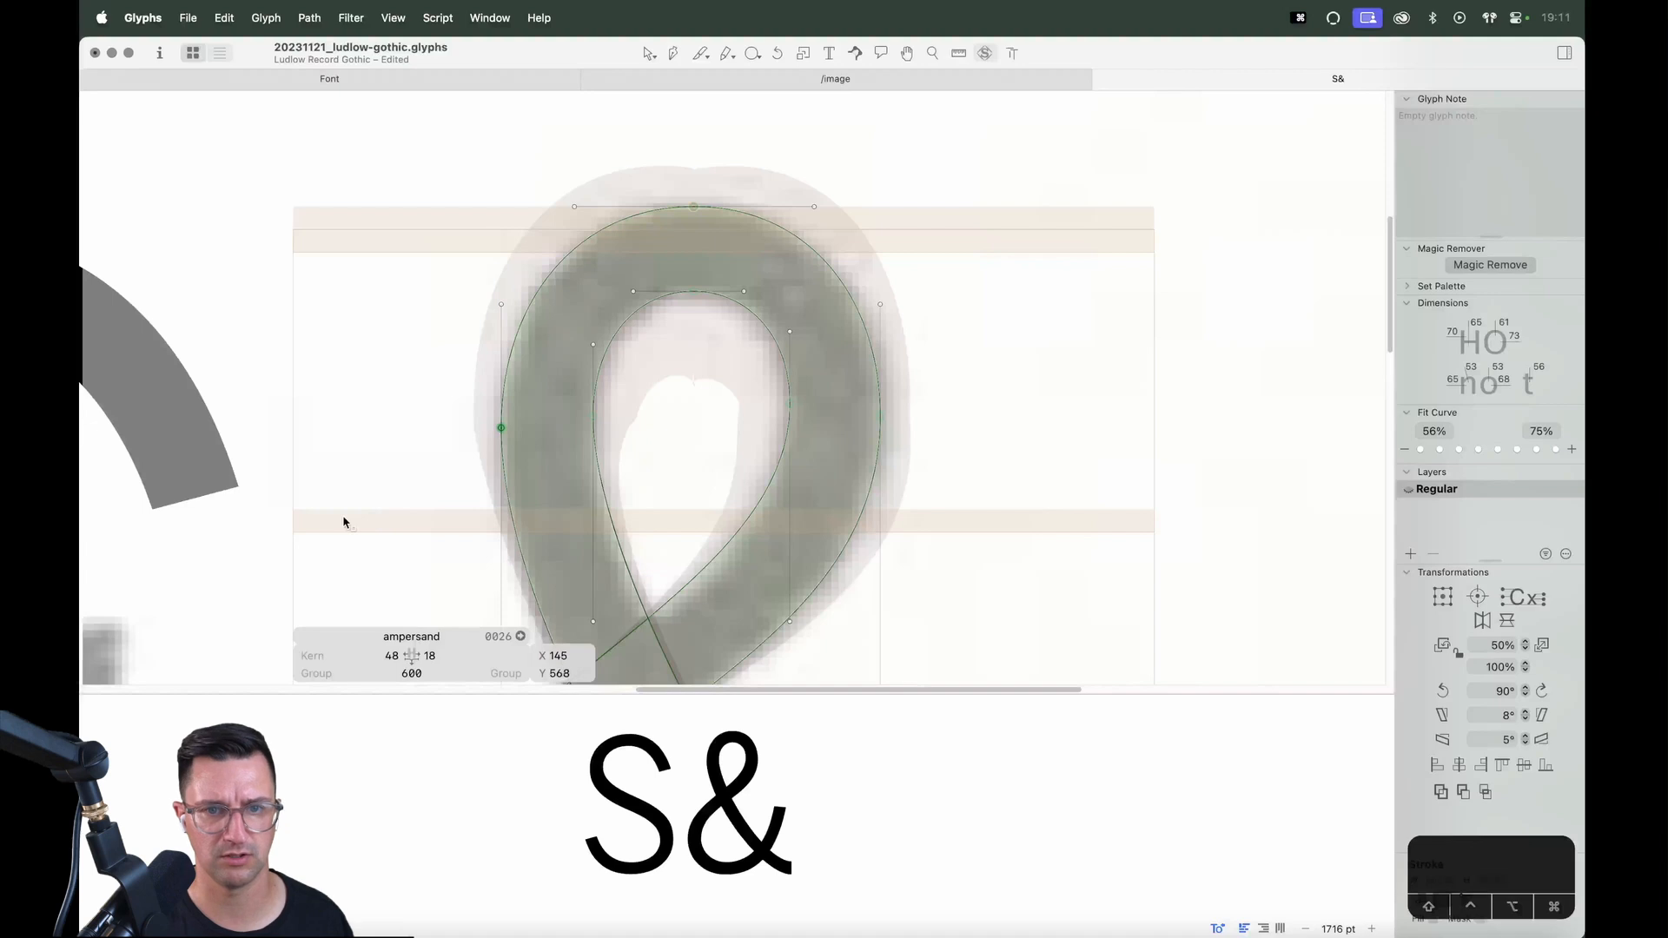
pyautogui.press('super+minus')
pyautogui.press('space')
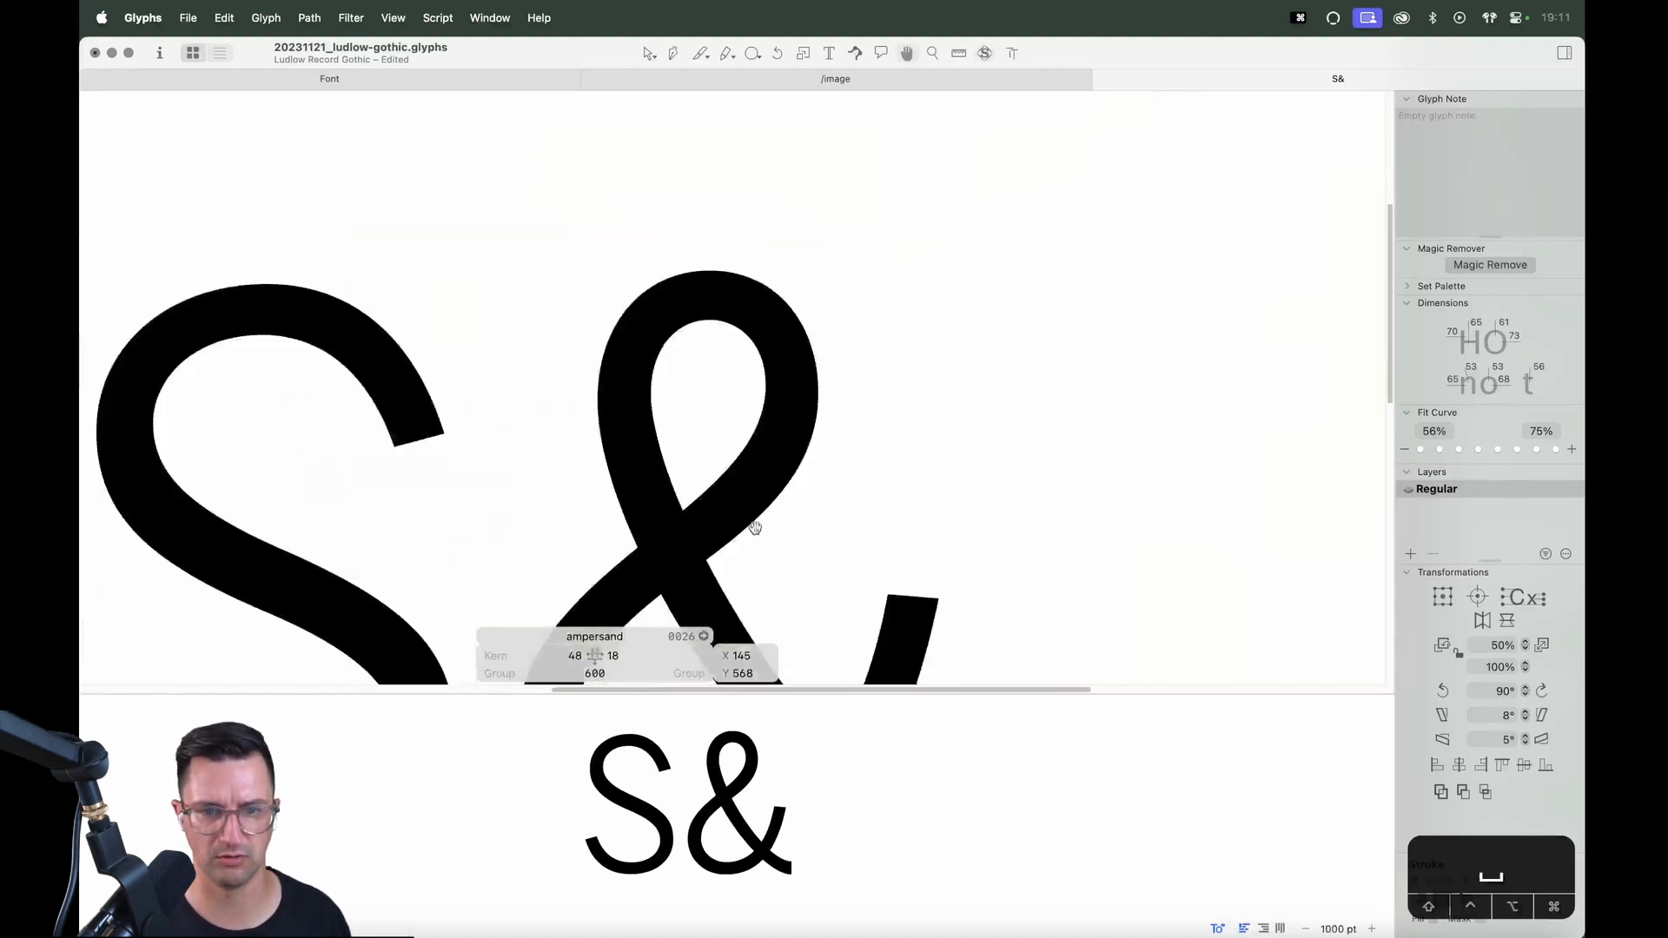
# Slide the lower bowl's inner left node to X 117, Y 174 and its outer left node to X 48, Y 167
pyautogui.moveTo(755, 529); pyautogui.dragTo(753, 262)
pyautogui.moveTo(607, 456); pyautogui.dragTo(535, 481)
pyautogui.hotkey('alt', 'shift', 'Up')
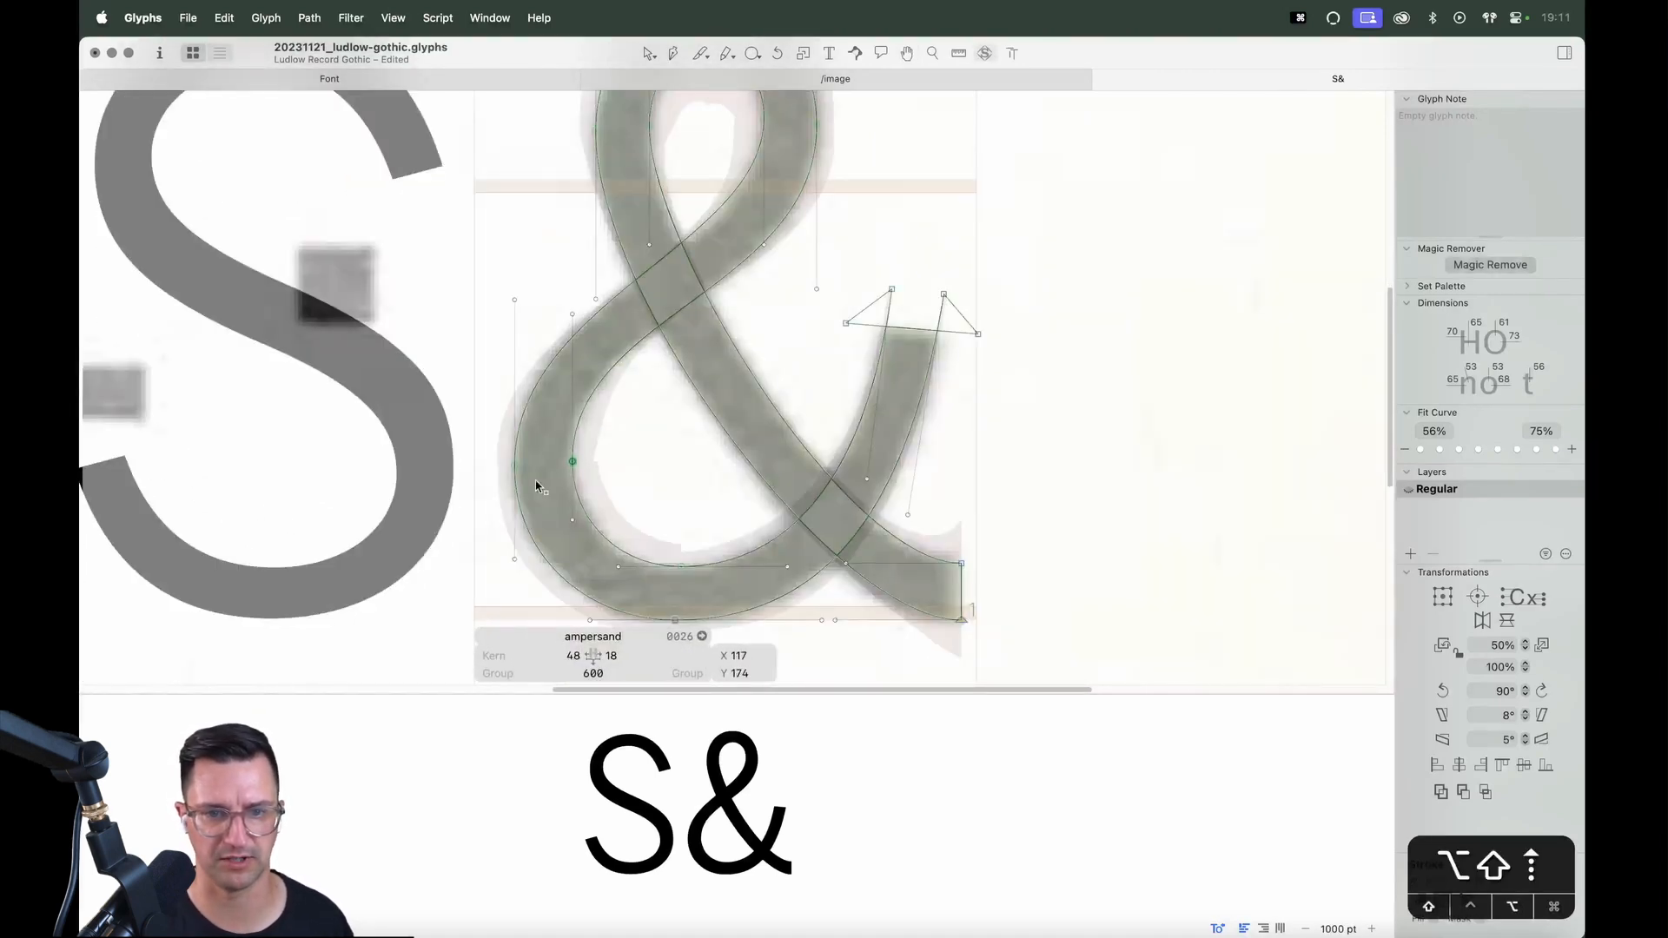
pyautogui.click(514, 466)
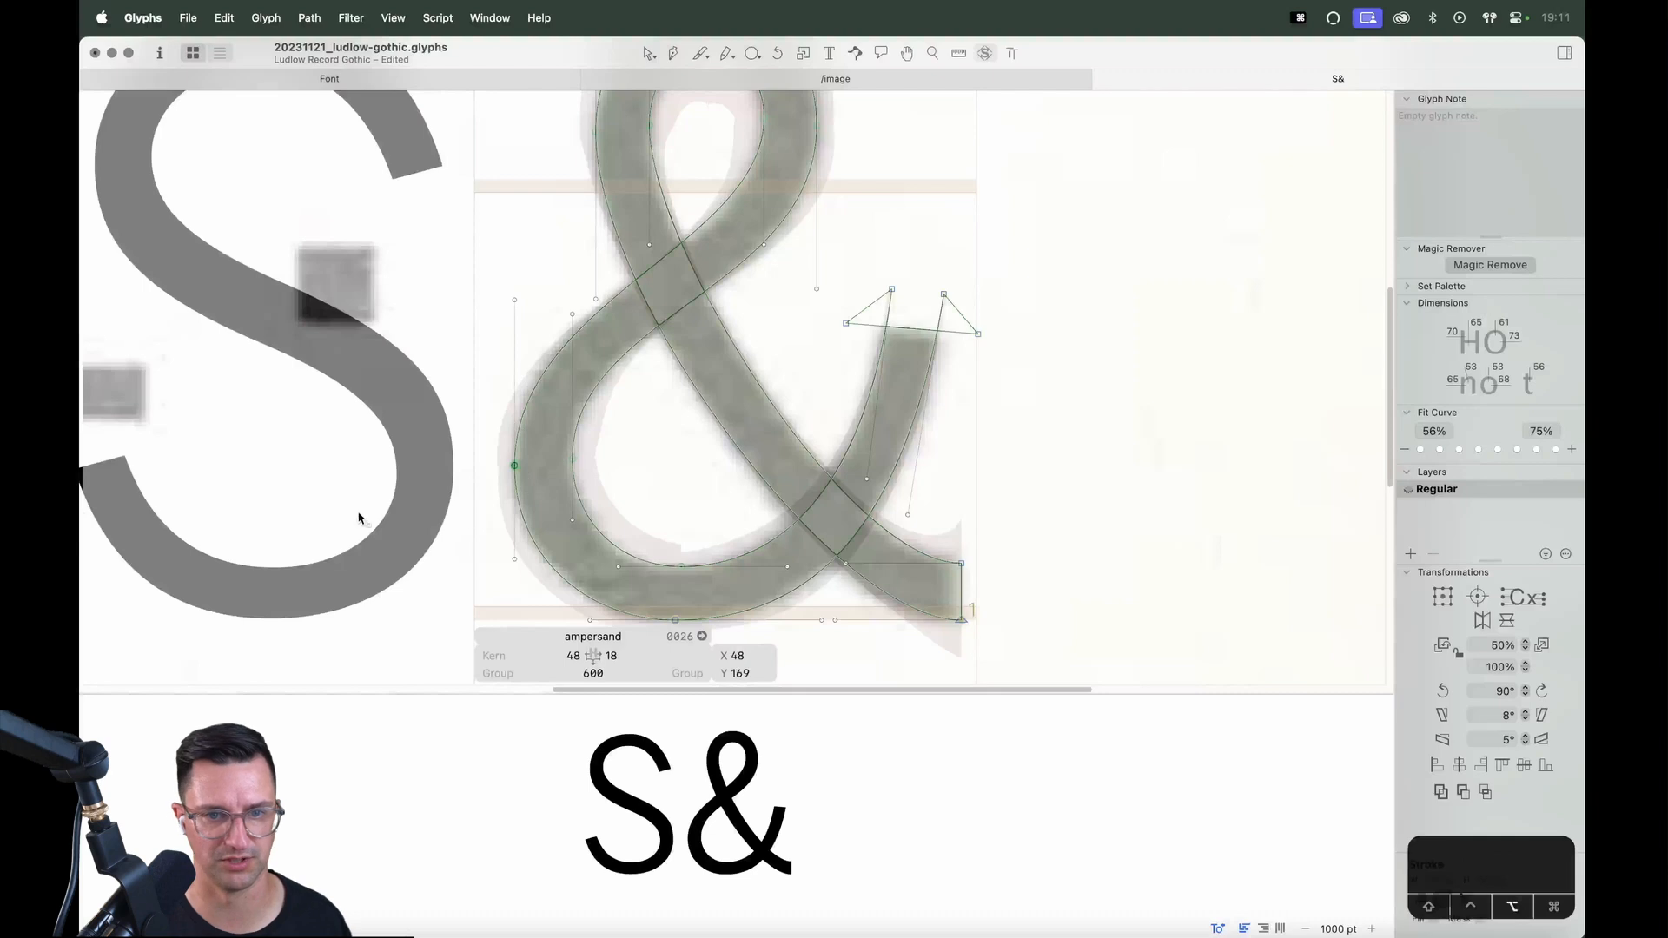
pyautogui.hotkey('alt', 'Up')
pyautogui.hotkey('alt', 'Up')
pyautogui.hotkey('alt', 'Up')
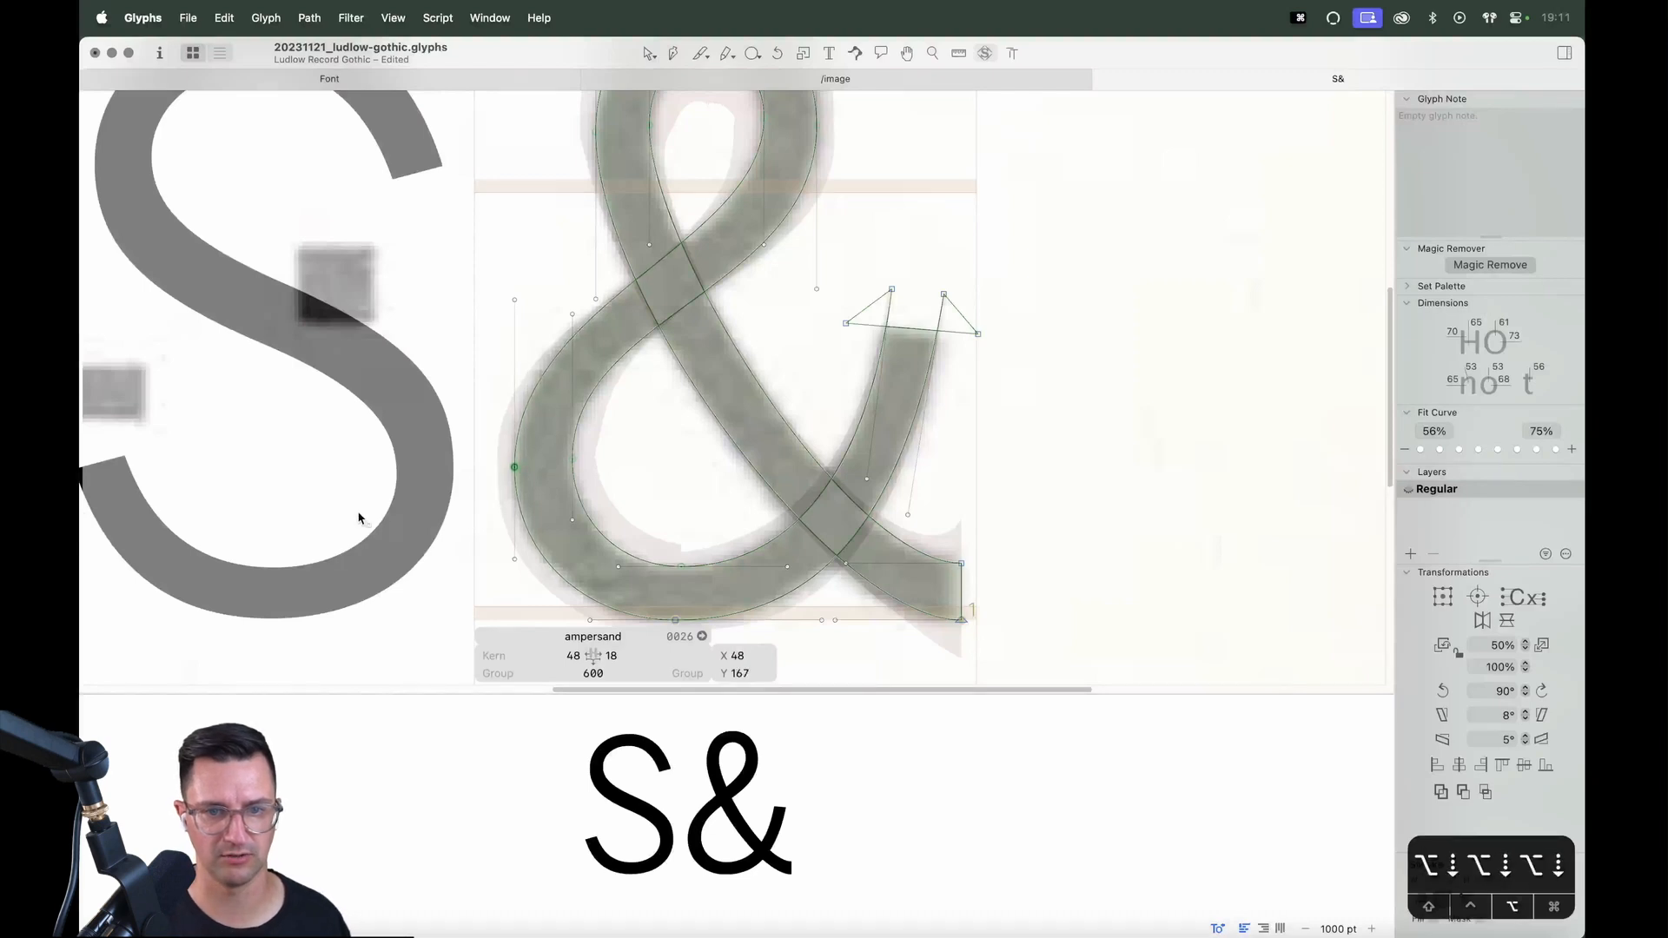
# Slide the lower bowl's inner bottom node to X 257, Y 48
pyautogui.click(681, 566)
pyautogui.hotkey('alt', 'shift', 'Right')
pyautogui.hotkey('alt', 'shift', 'Right')
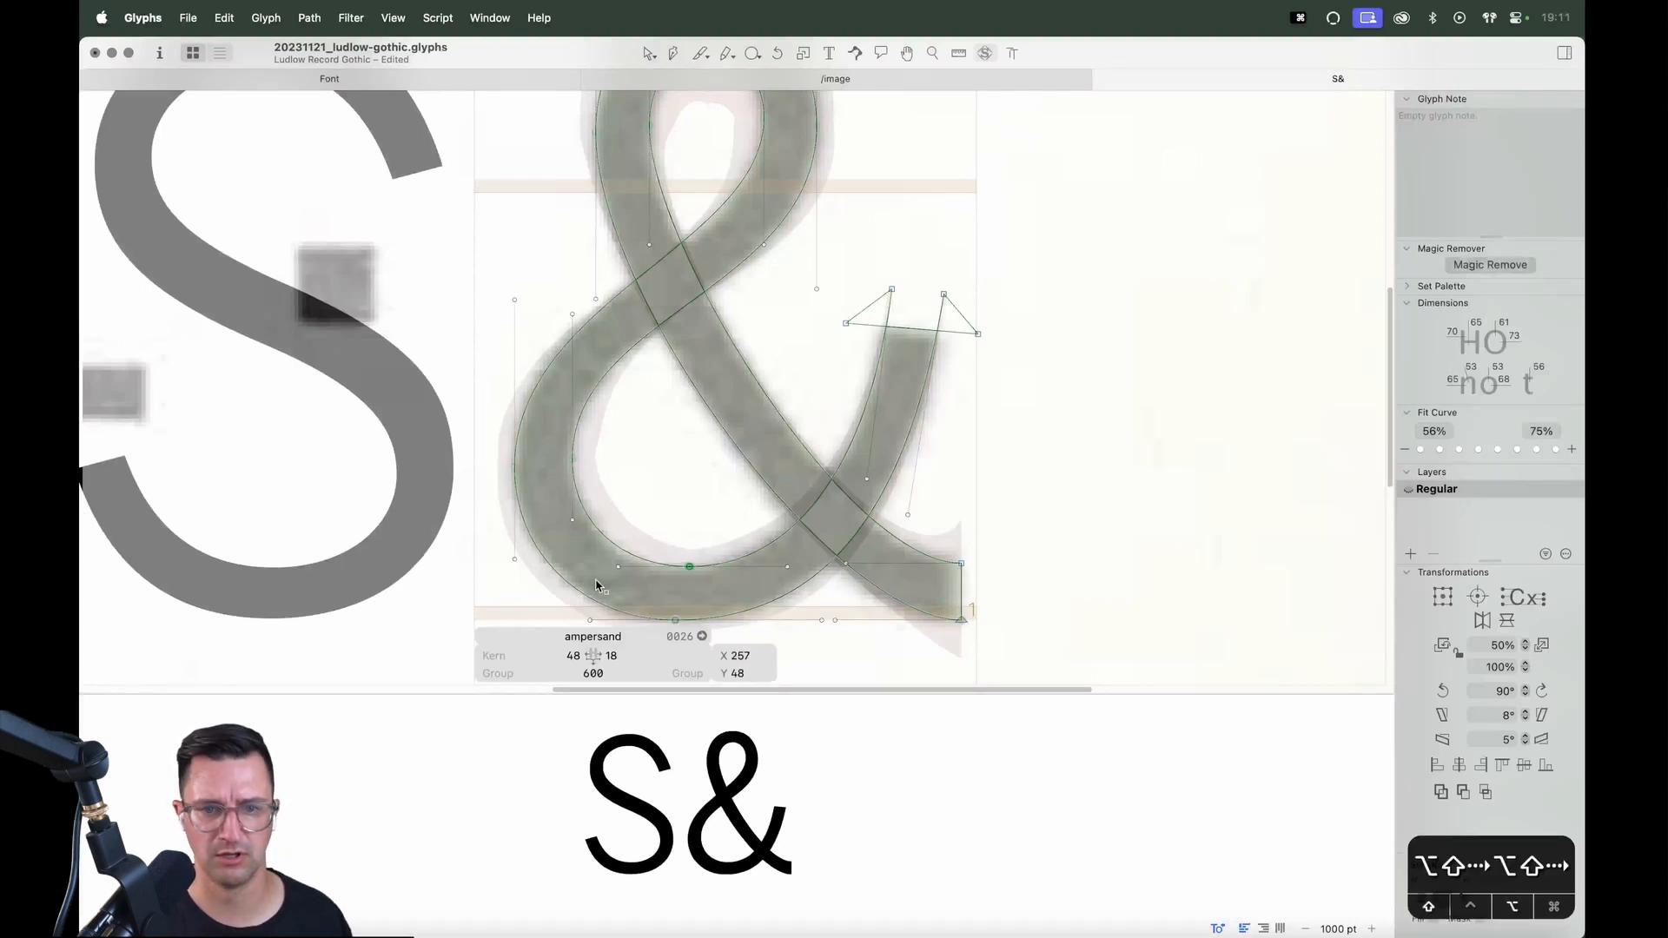
# Slide the lower bowl's outer bottom node to X 257, Y -16 and preview the filled ampersand
pyautogui.press('space')
pyautogui.moveTo(731, 566); pyautogui.dragTo(648, 551)
pyautogui.hotkey('alt', 'shift', '0')
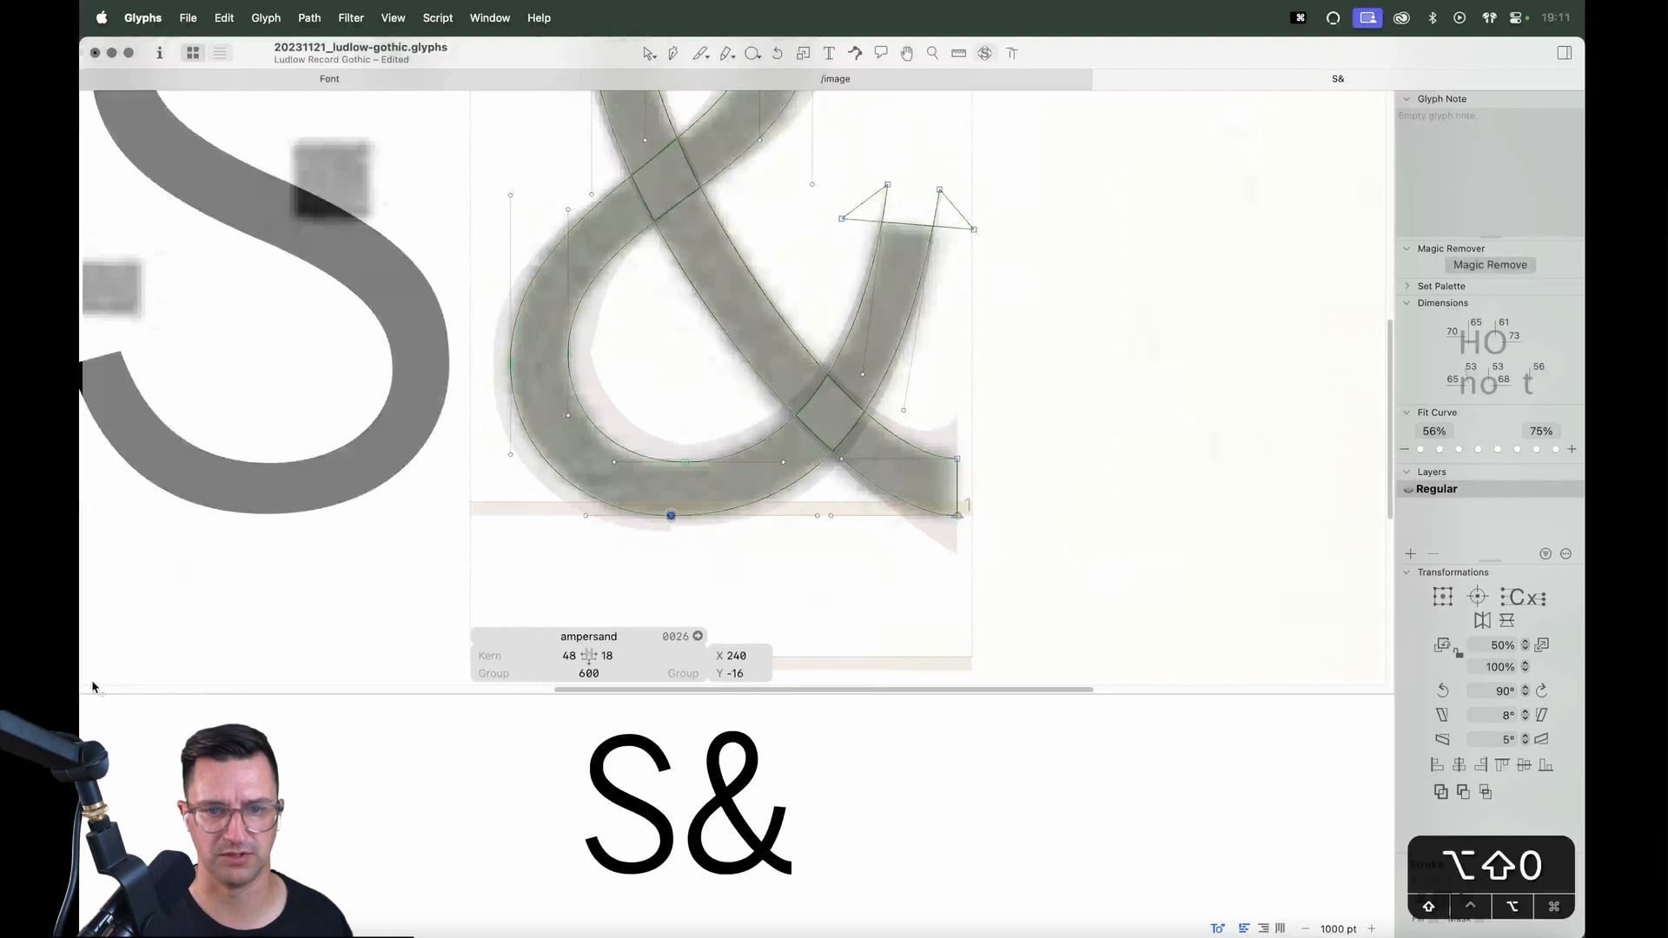
pyautogui.hotkey('alt', 'shift', 'Right')
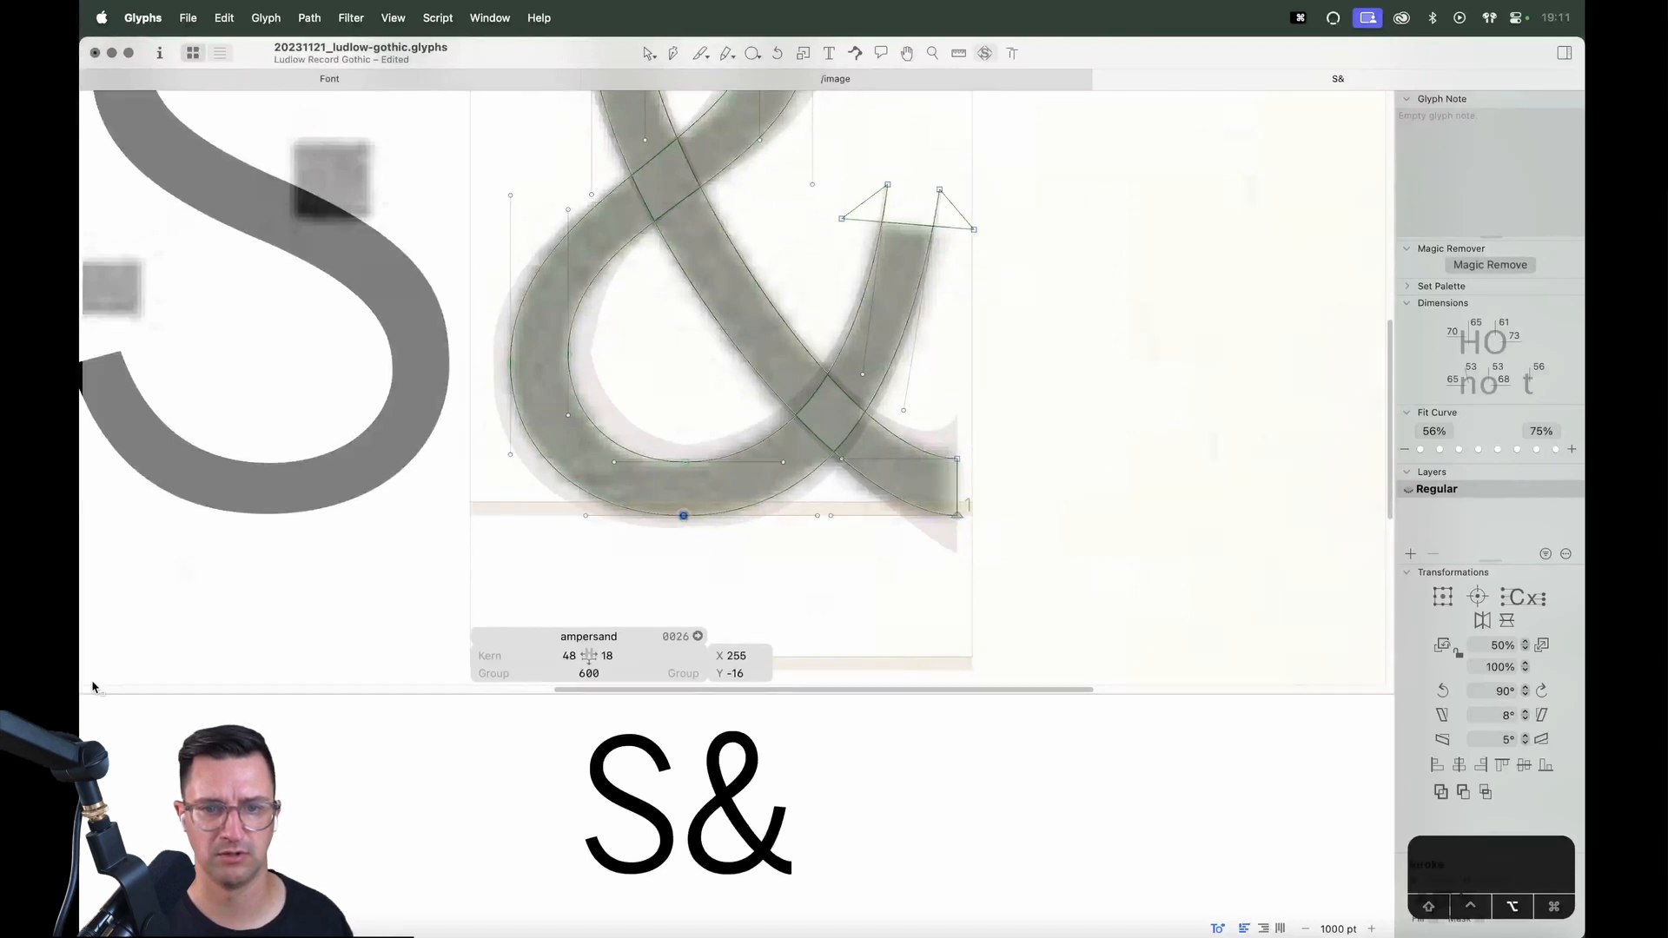
pyautogui.hotkey('alt', 'Right')
pyautogui.hotkey('alt', 'Right')
pyautogui.press('space')
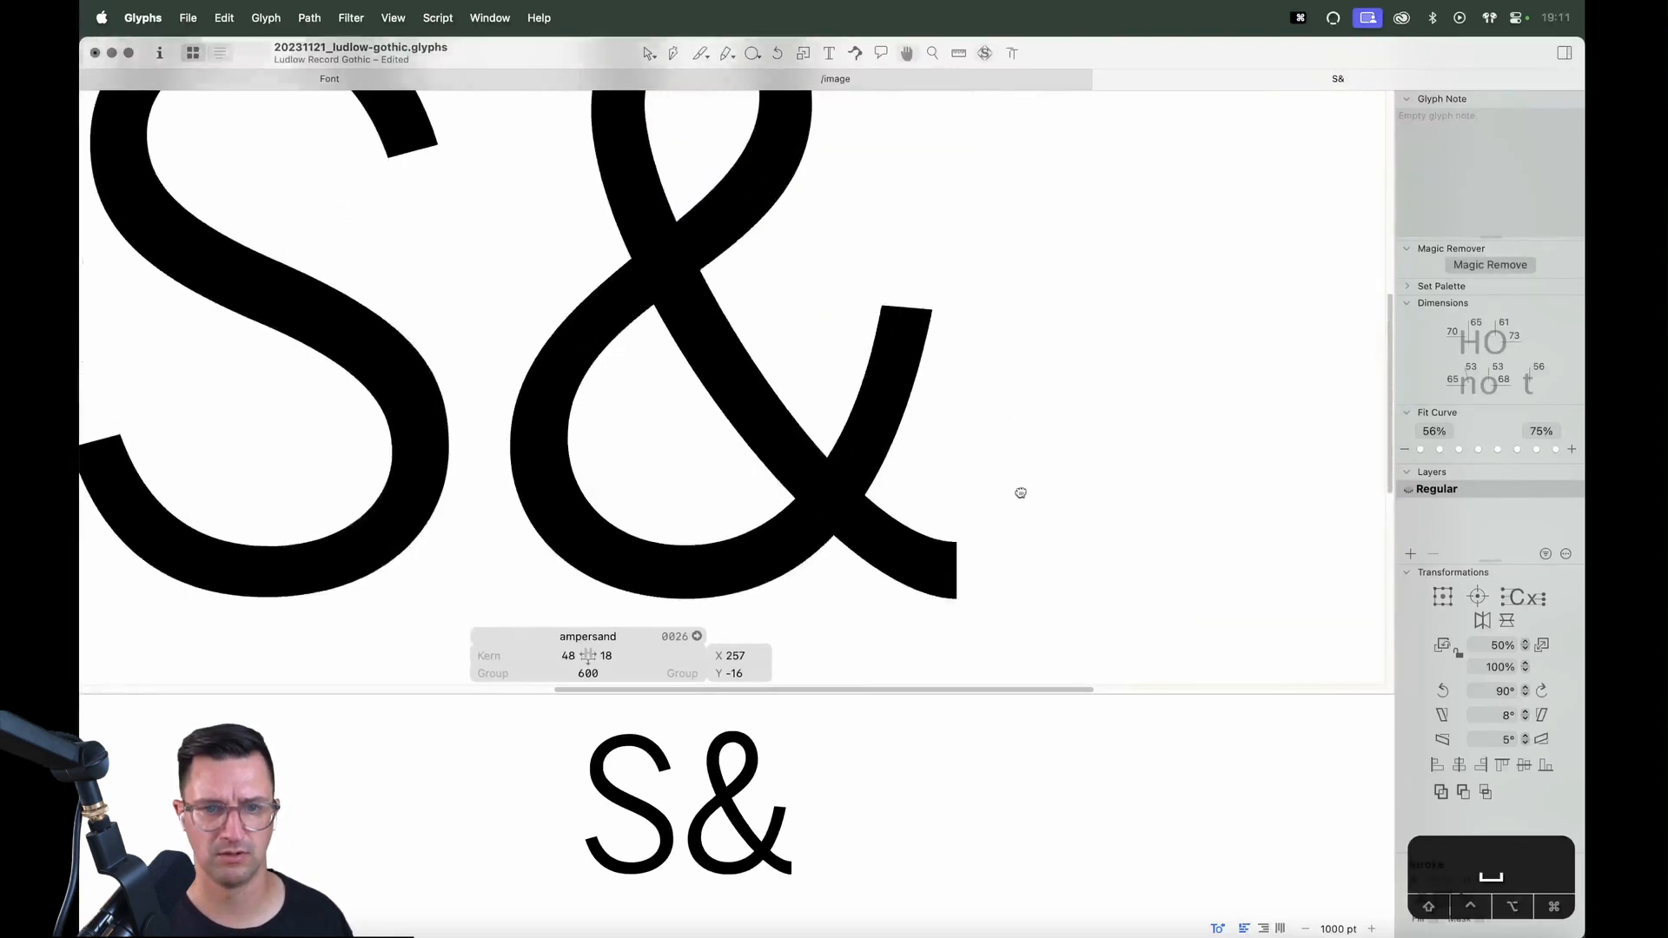
pyautogui.moveTo(1021, 492); pyautogui.dragTo(1026, 482)
pyautogui.press('v')
pyautogui.click(1032, 477)
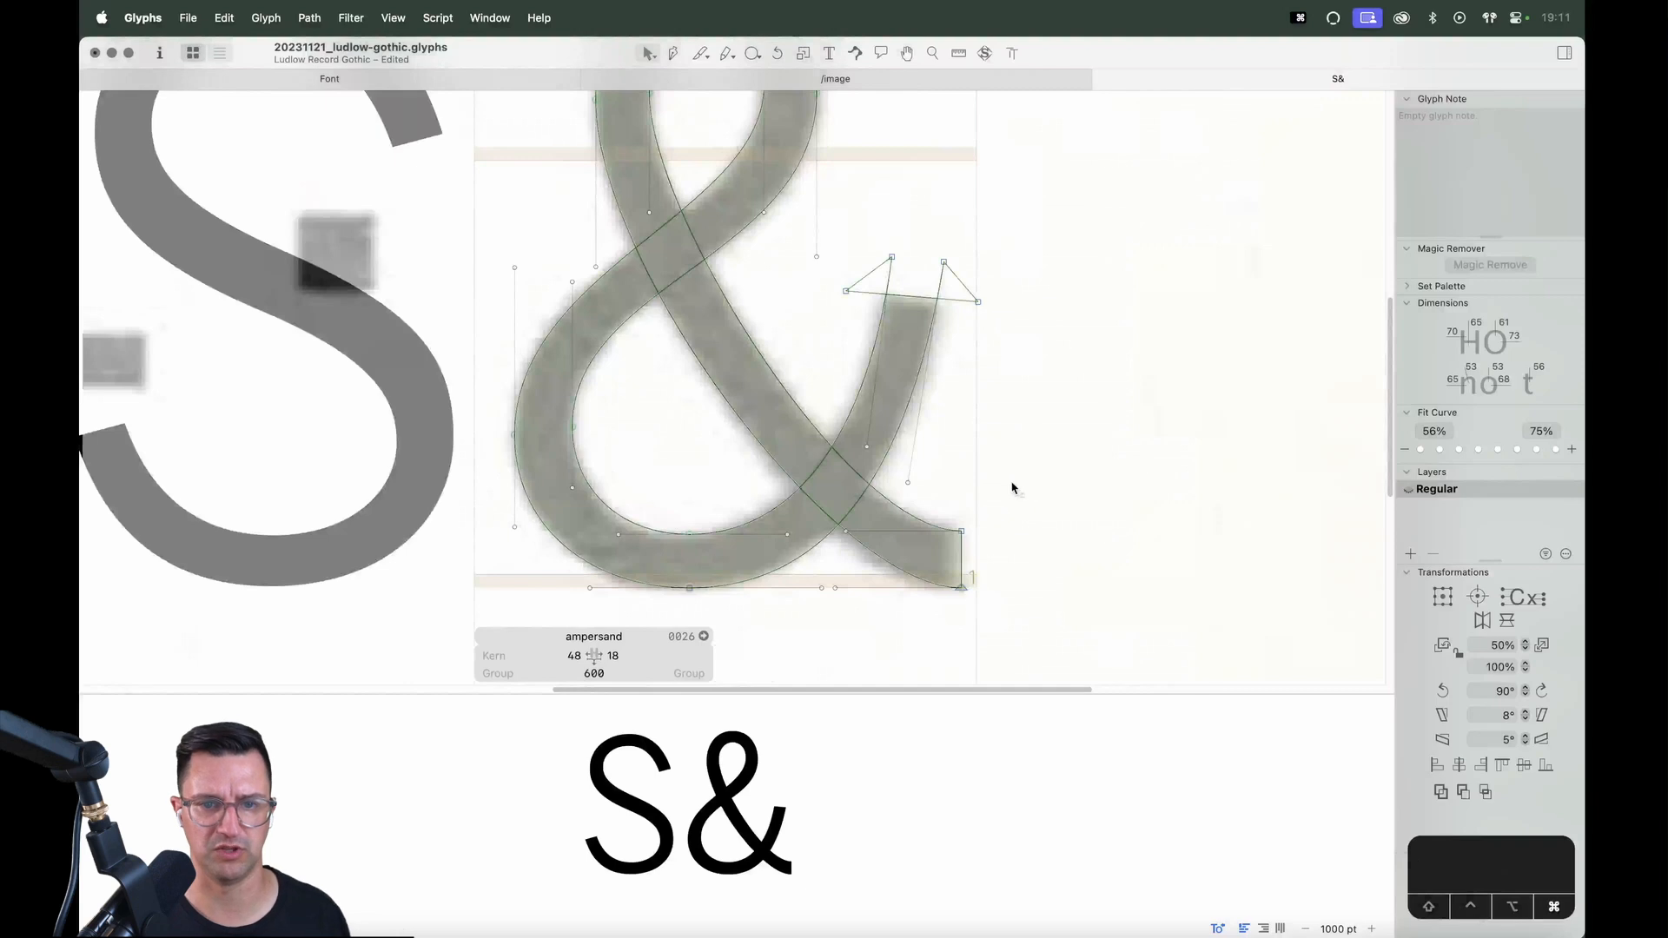
# Leave glyph editing, shrink the preview pane to a thin strip and show the sample text at a small size
pyautogui.press('super+minus')
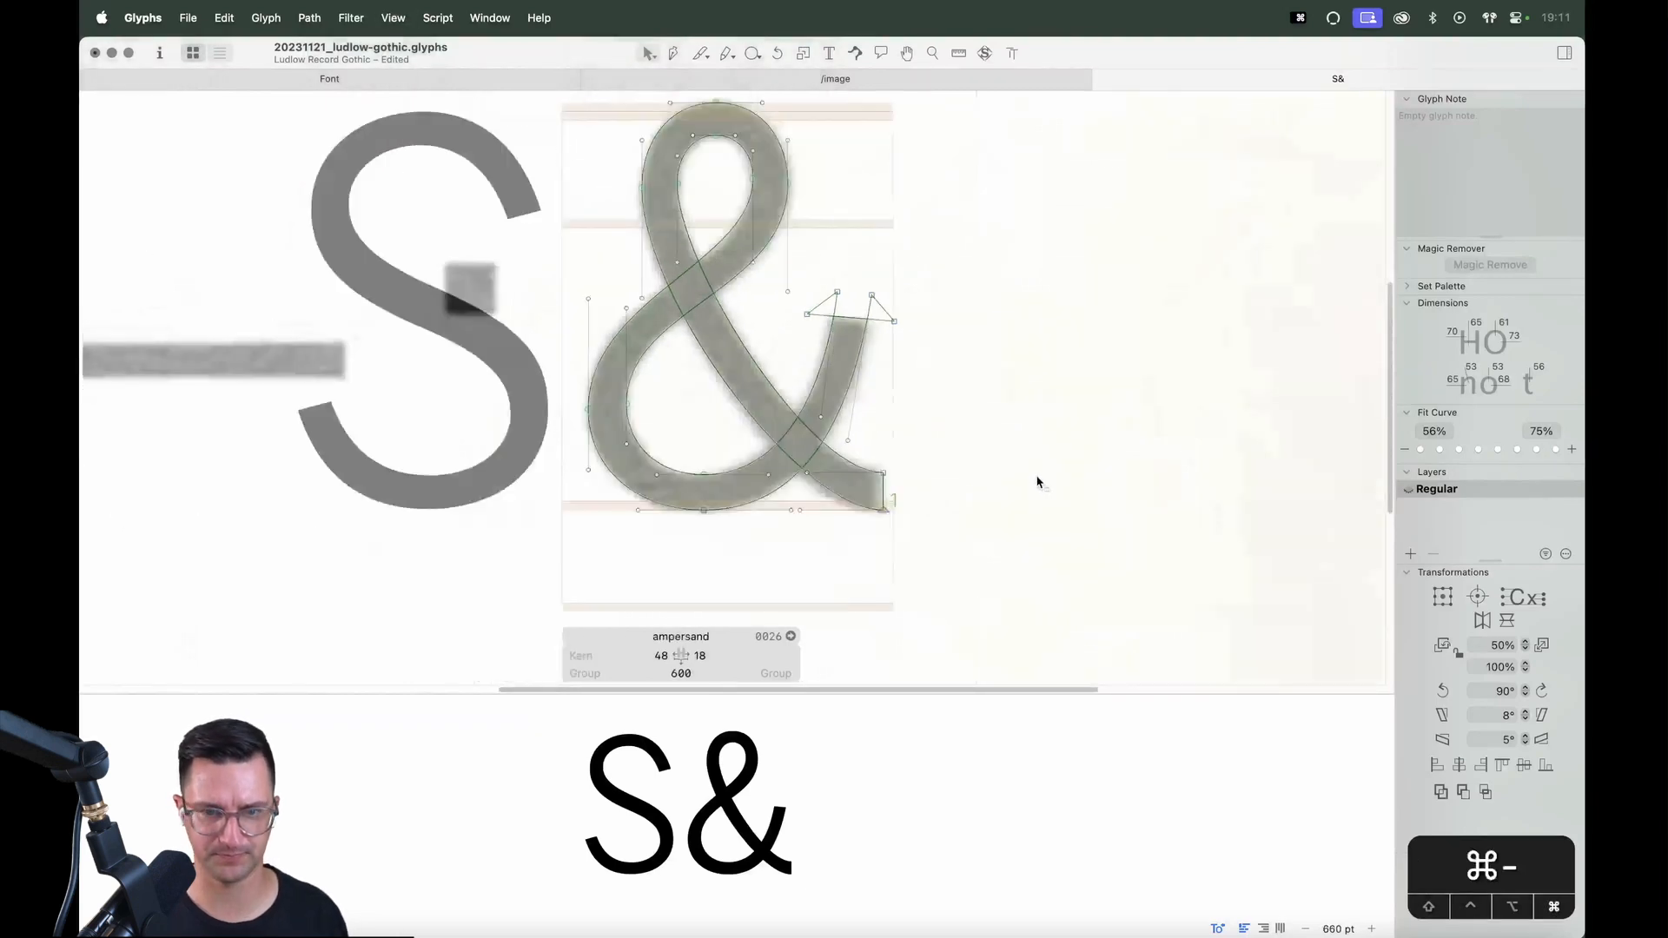
pyautogui.press('t')
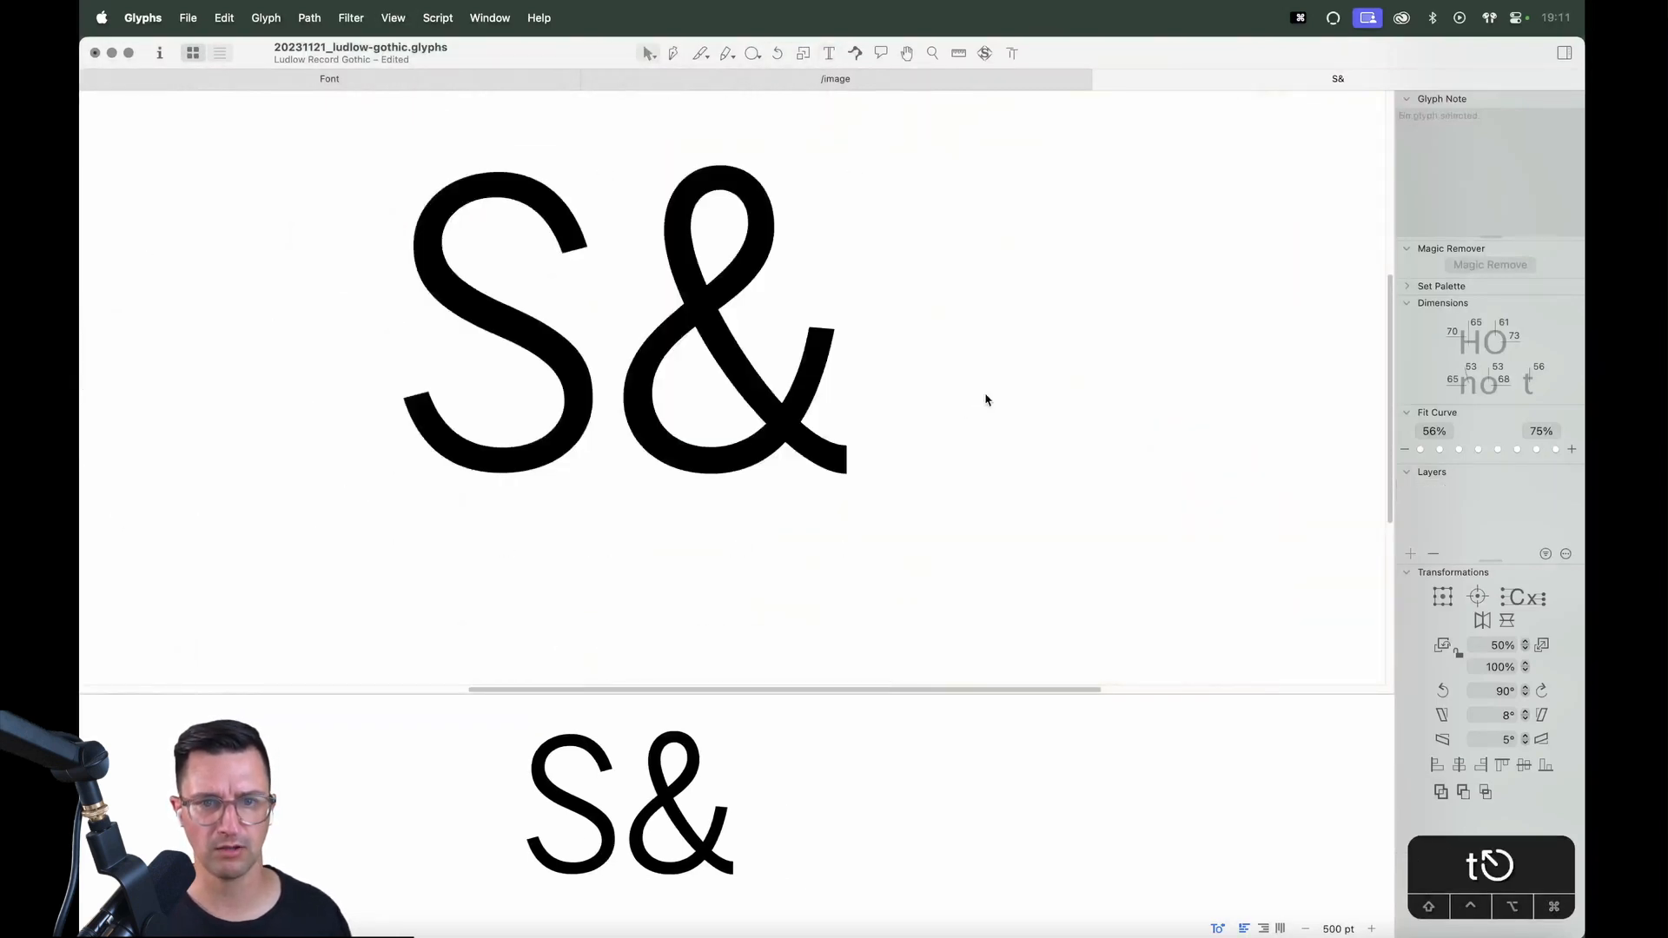
pyautogui.moveTo(596, 693); pyautogui.dragTo(585, 831)
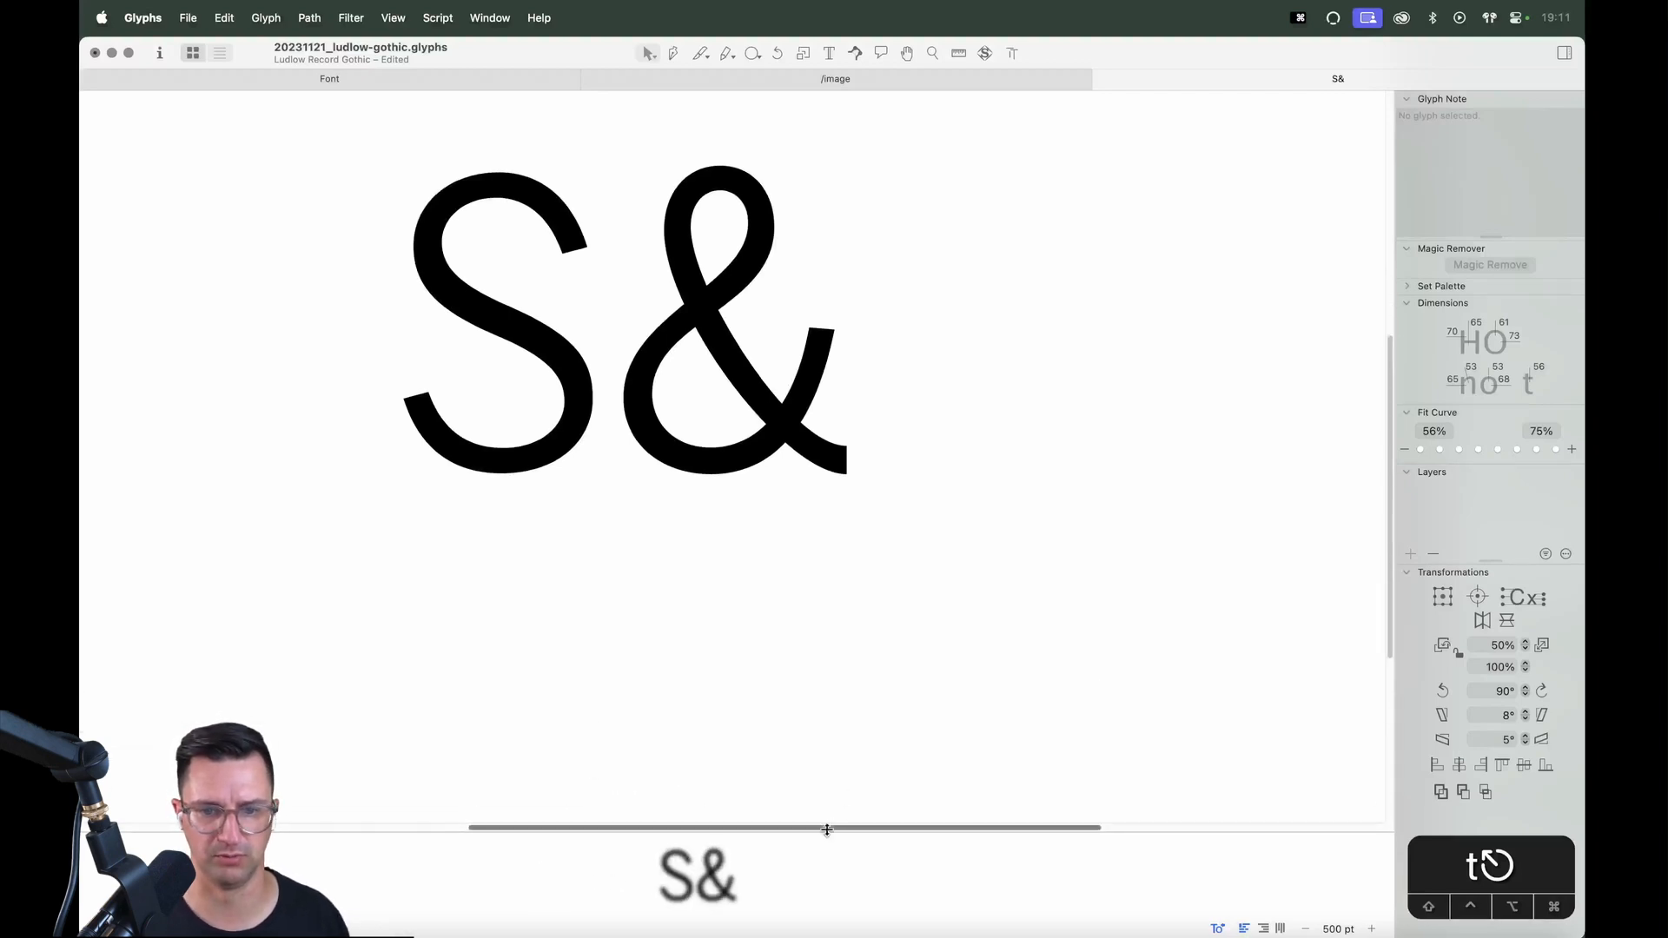
pyautogui.moveTo(822, 827); pyautogui.dragTo(822, 867)
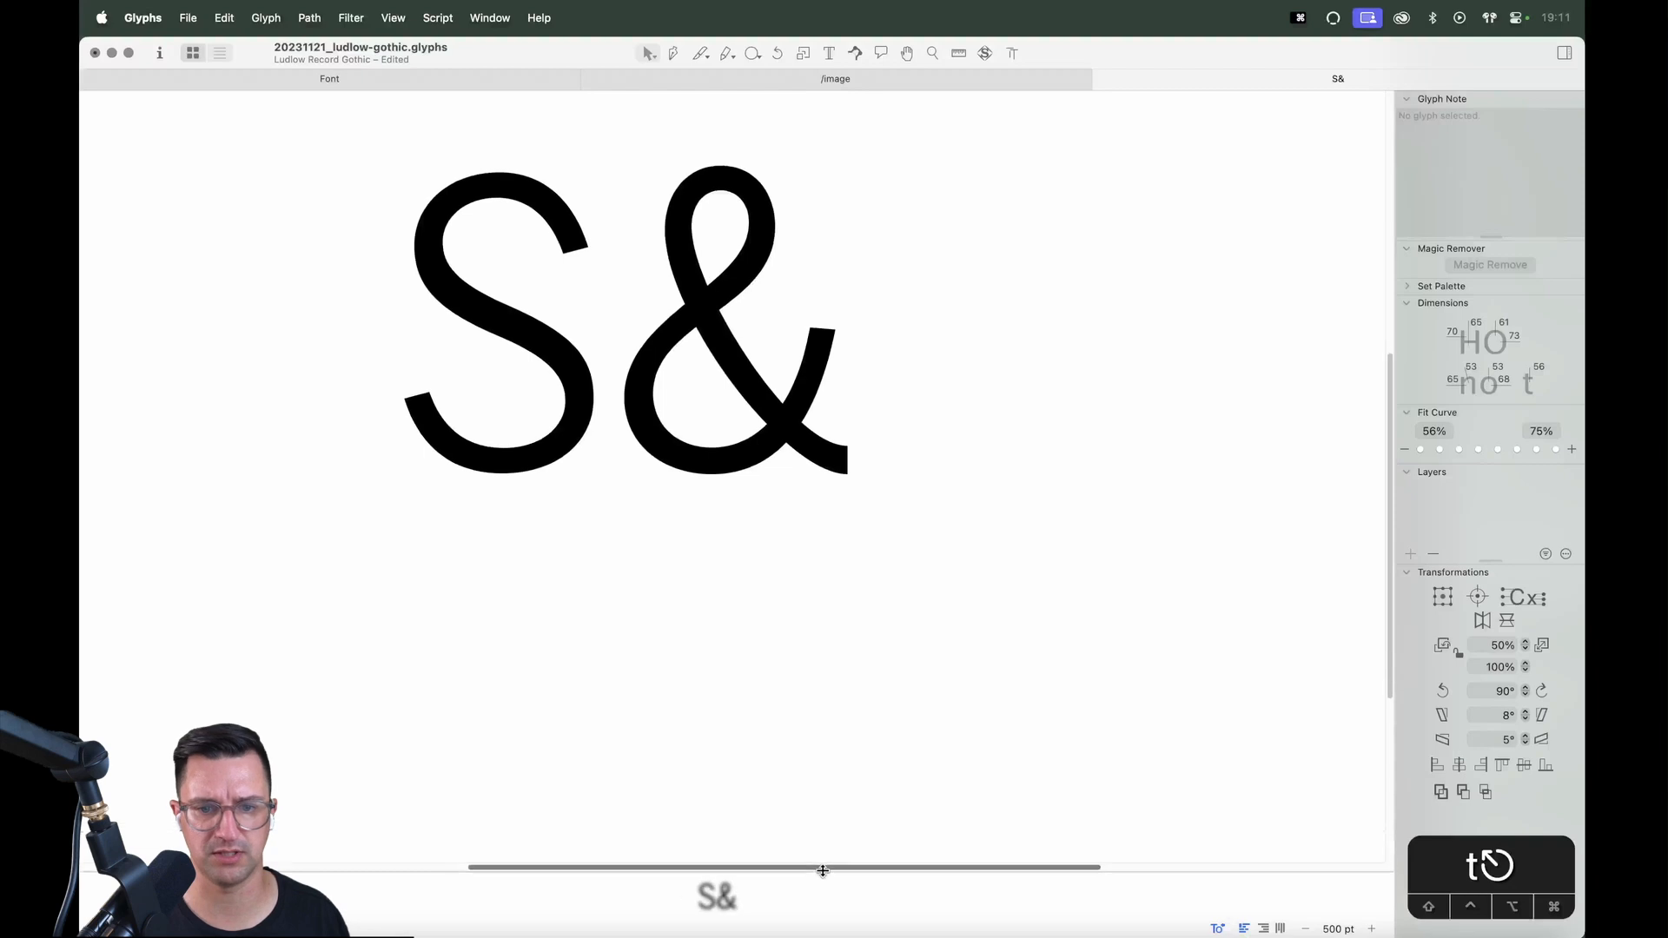
pyautogui.press('super+minus')
pyautogui.press('super+minus')
pyautogui.press('super+minus')
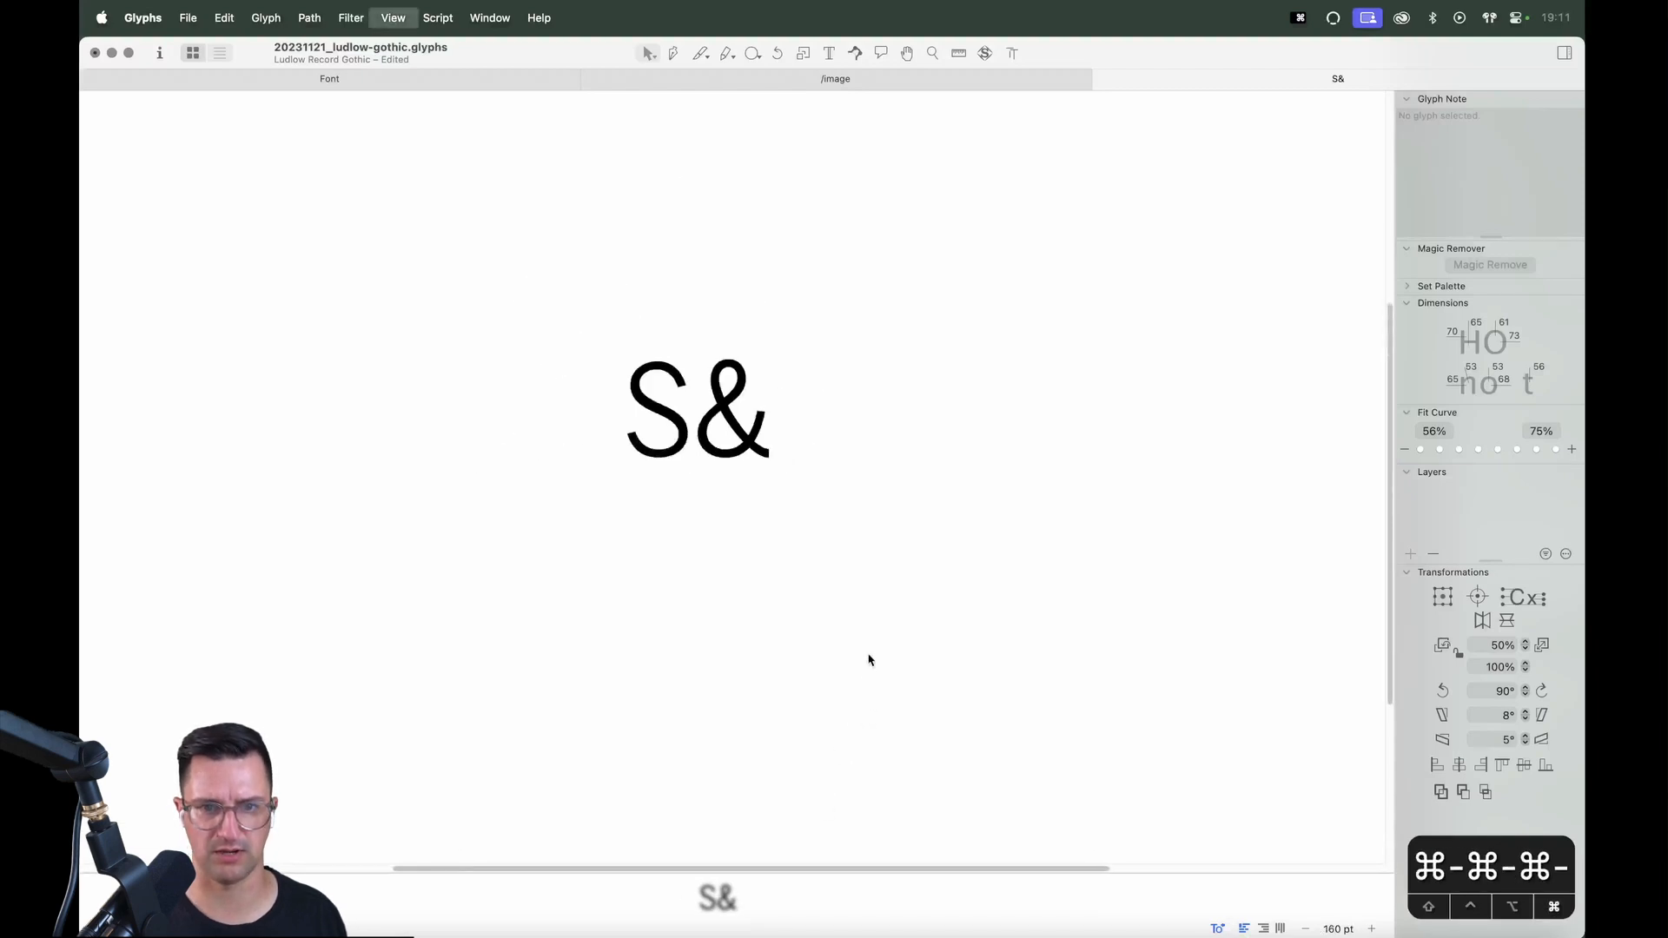
# Extend the sample text to three lines reading S&S, s&s and o&o
pyautogui.write('t')
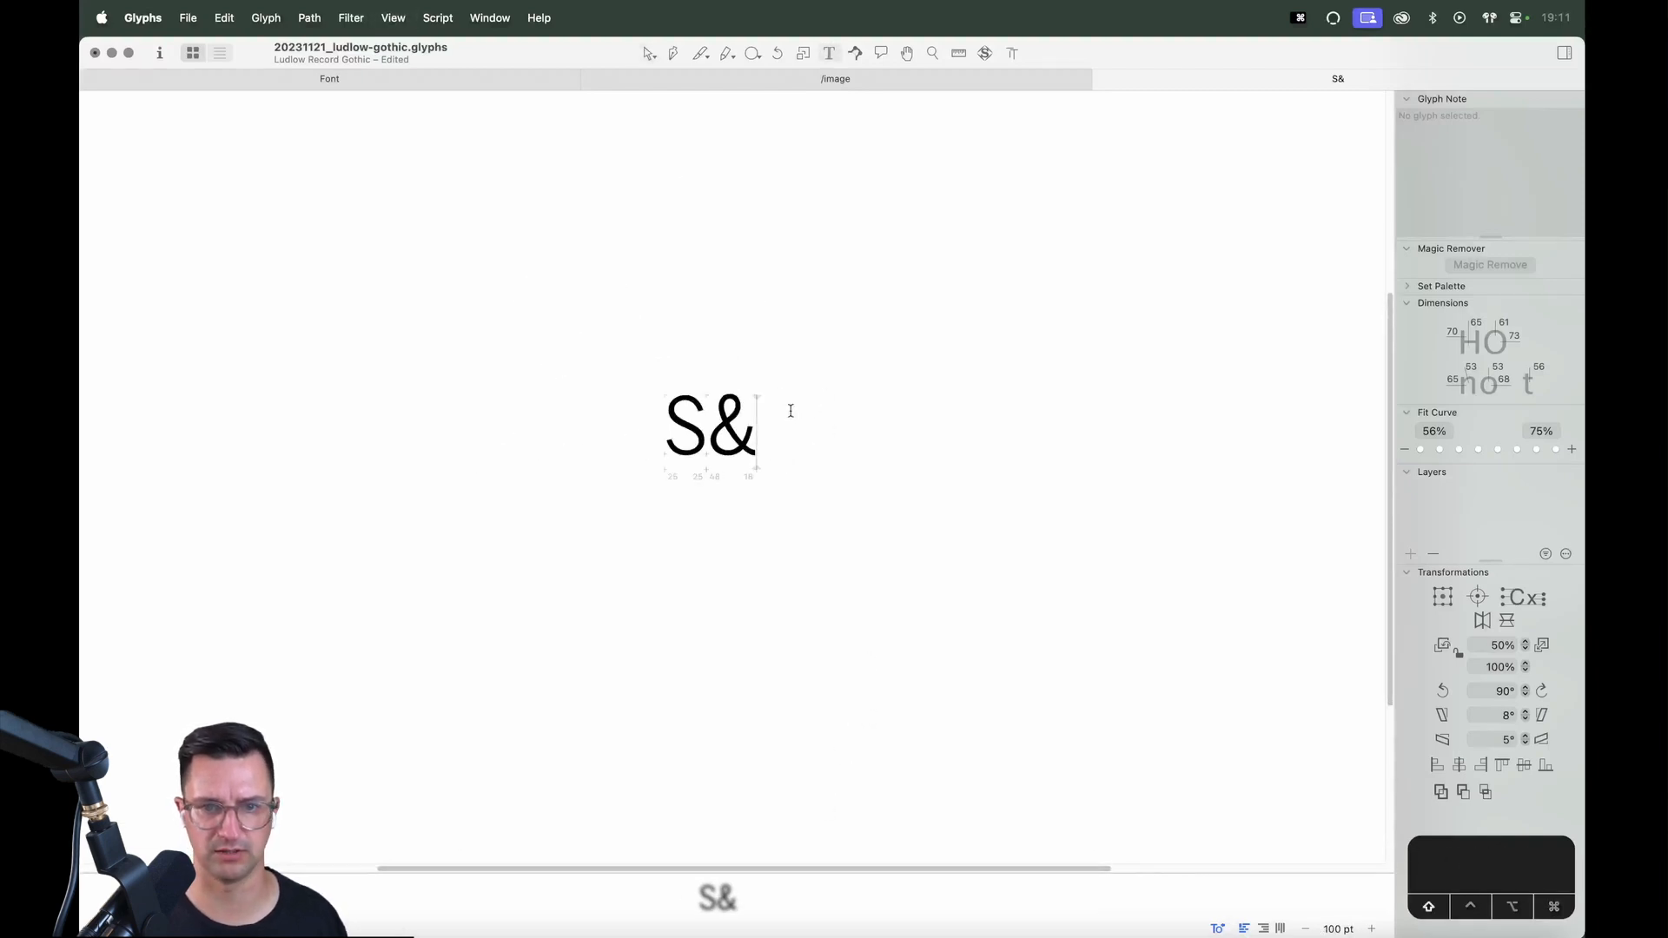
pyautogui.write('S')
pyautogui.press('Return')
pyautogui.write('s&s')
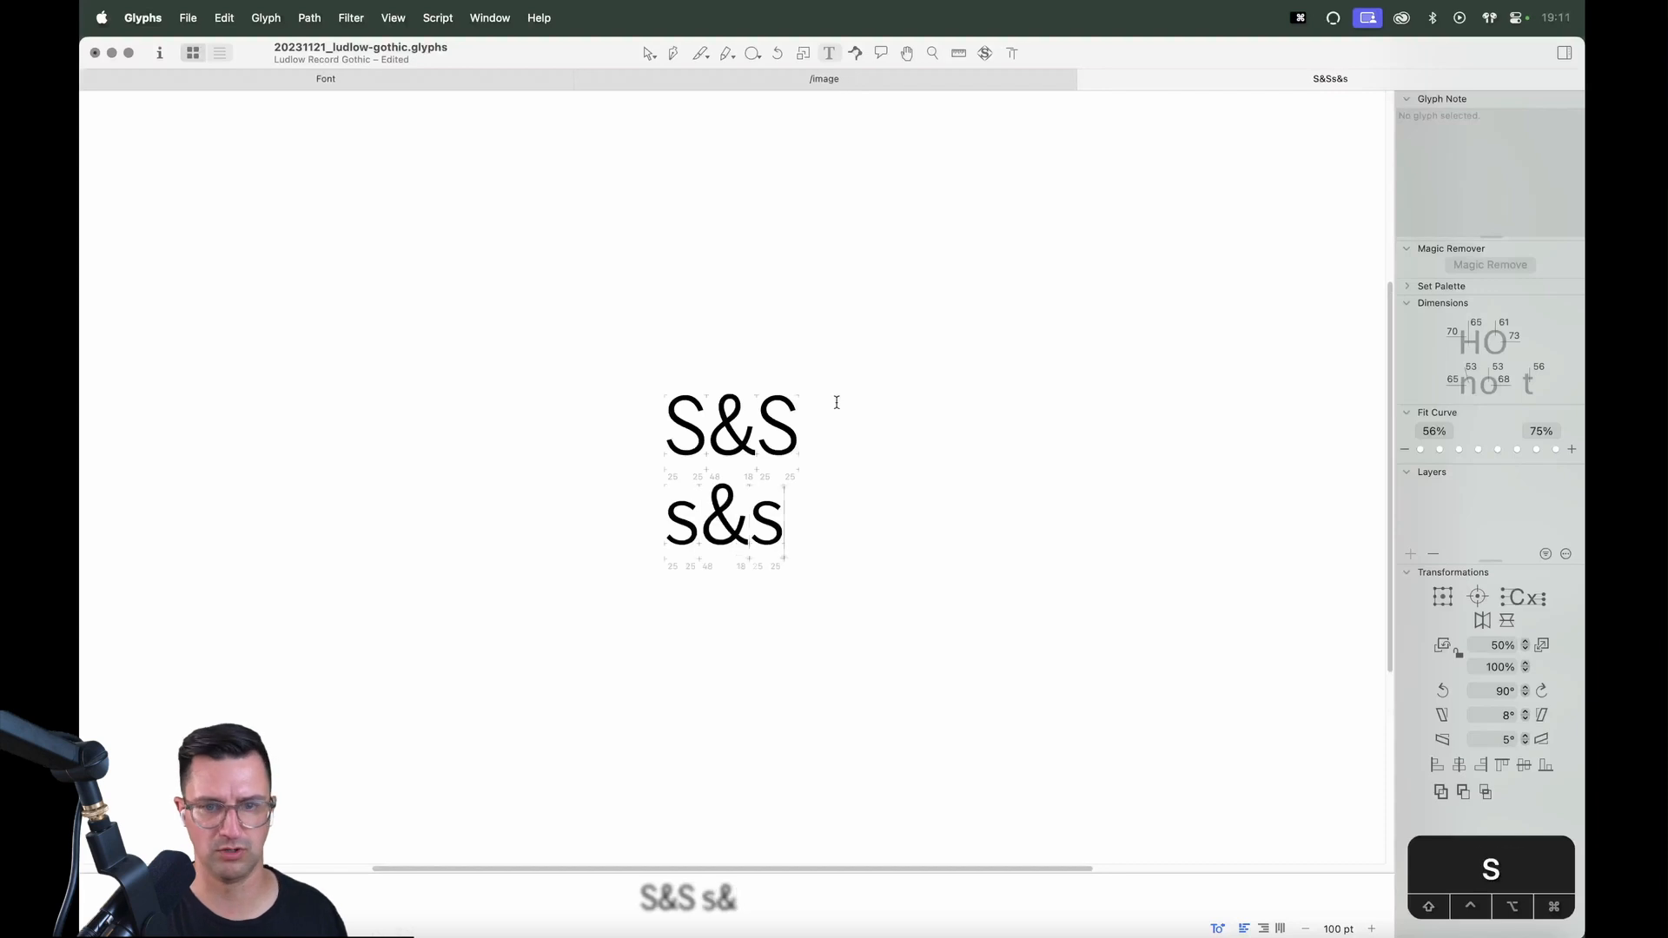
pyautogui.press('Return')
pyautogui.write('s')
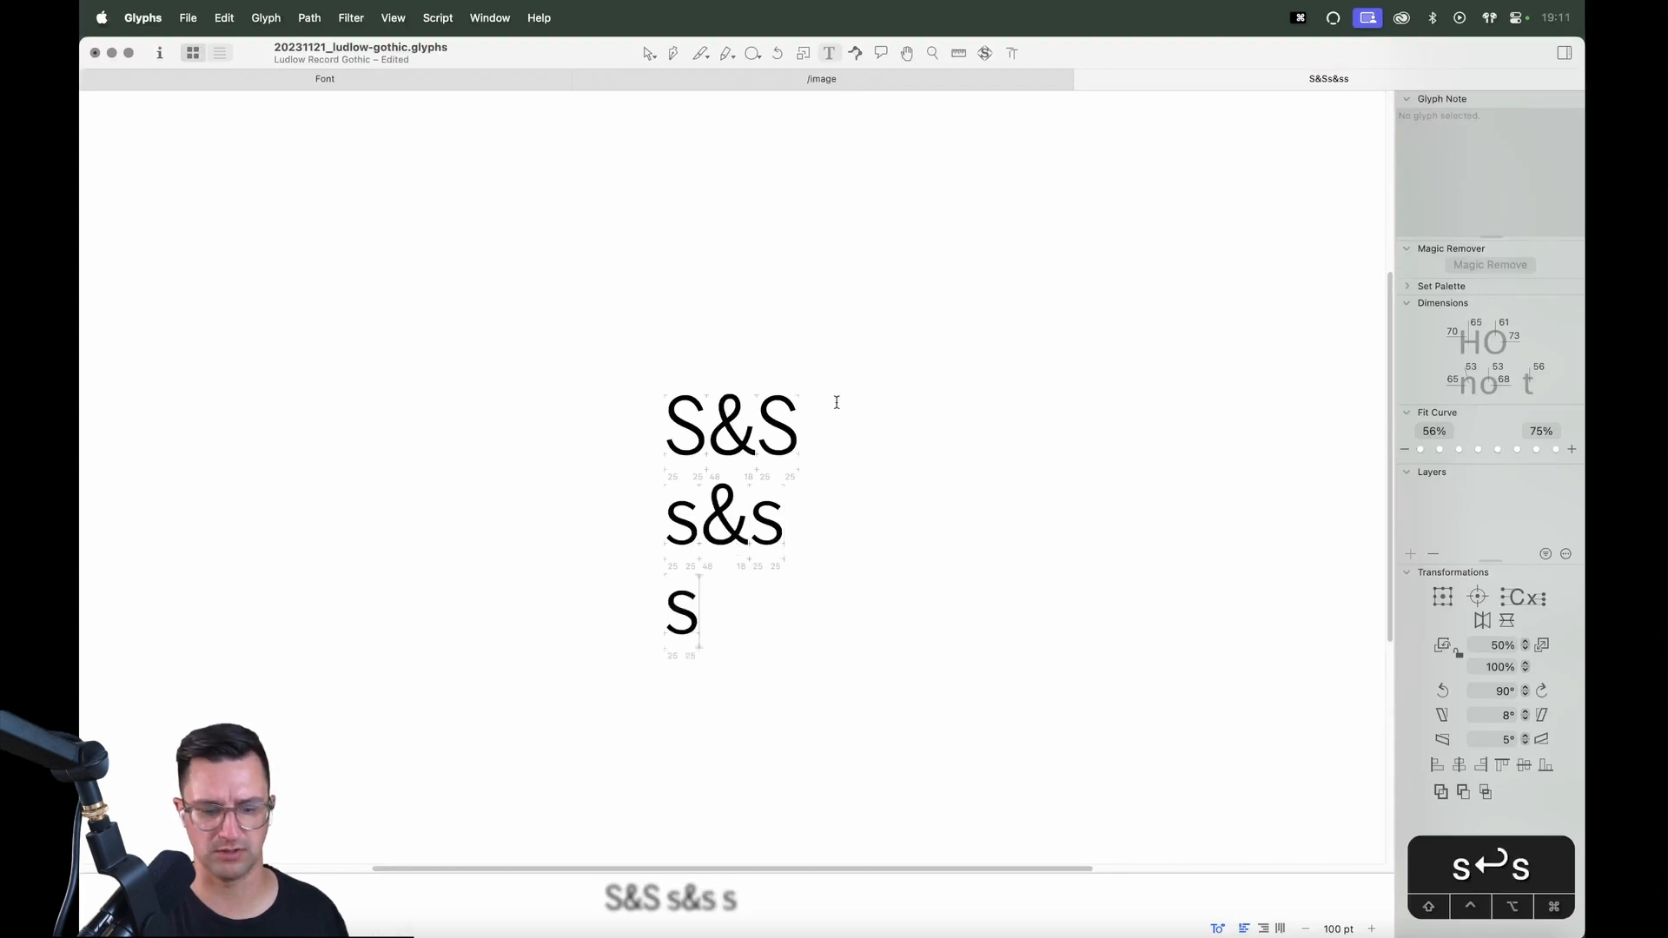
pyautogui.press('BackSpace')
pyautogui.write('o&o')
pyautogui.press('Escape')
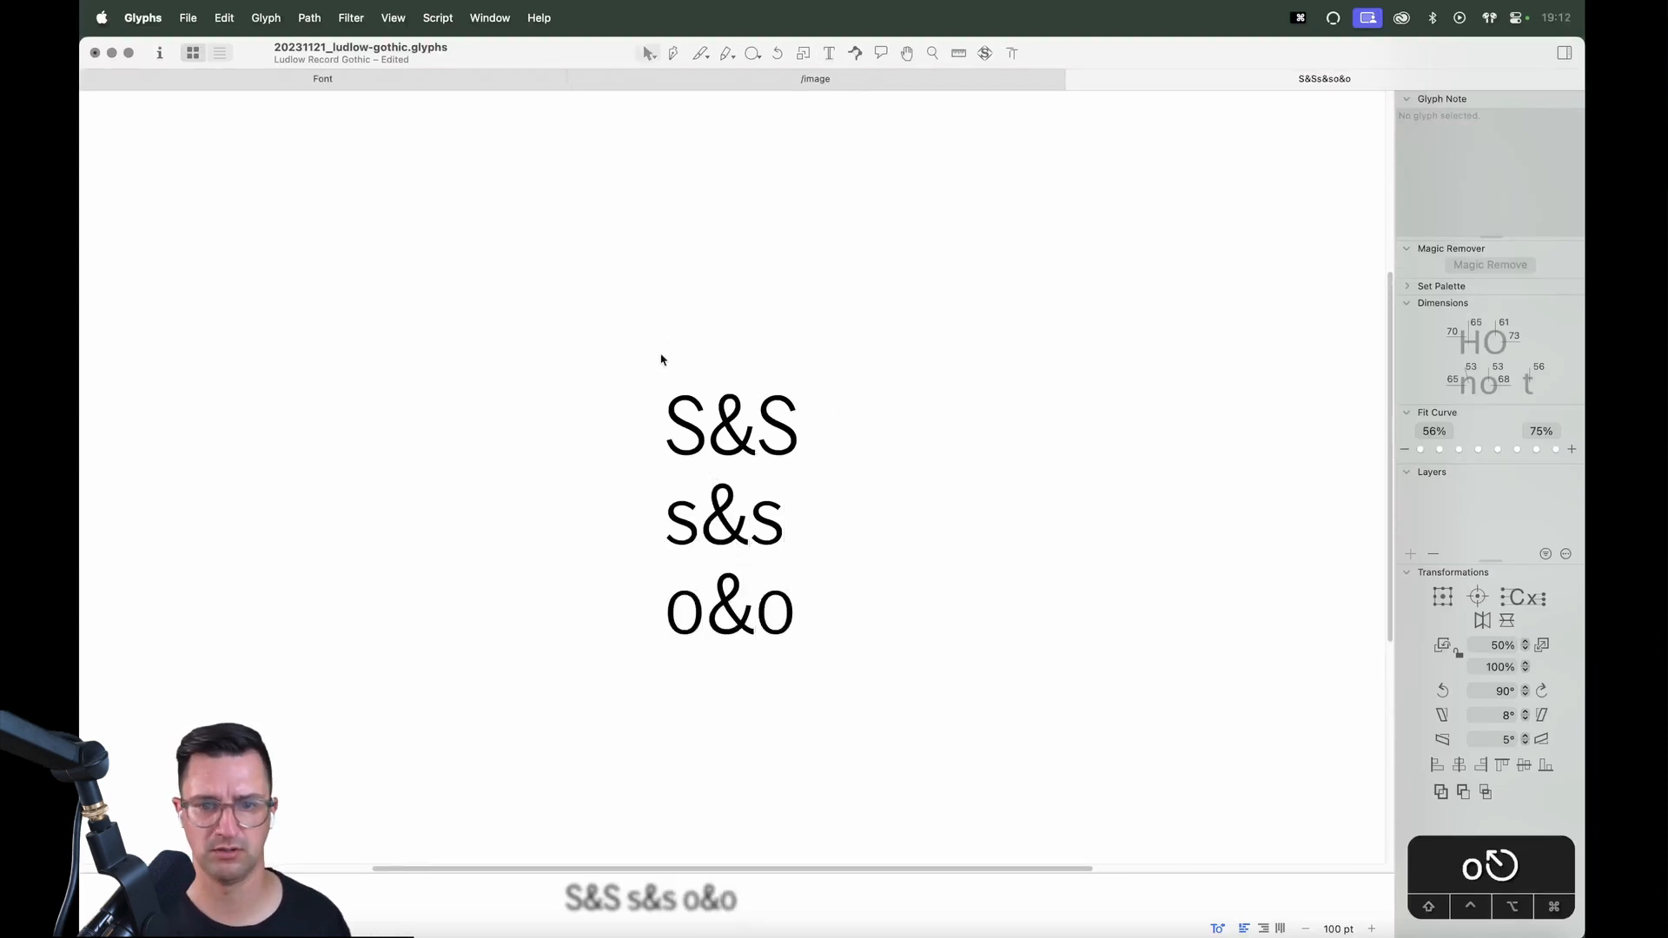
# Replace the last o of the third sample line with eg so the line reads o&eg
pyautogui.press('z')
pyautogui.moveTo(877, 315); pyautogui.dragTo(526, 685)
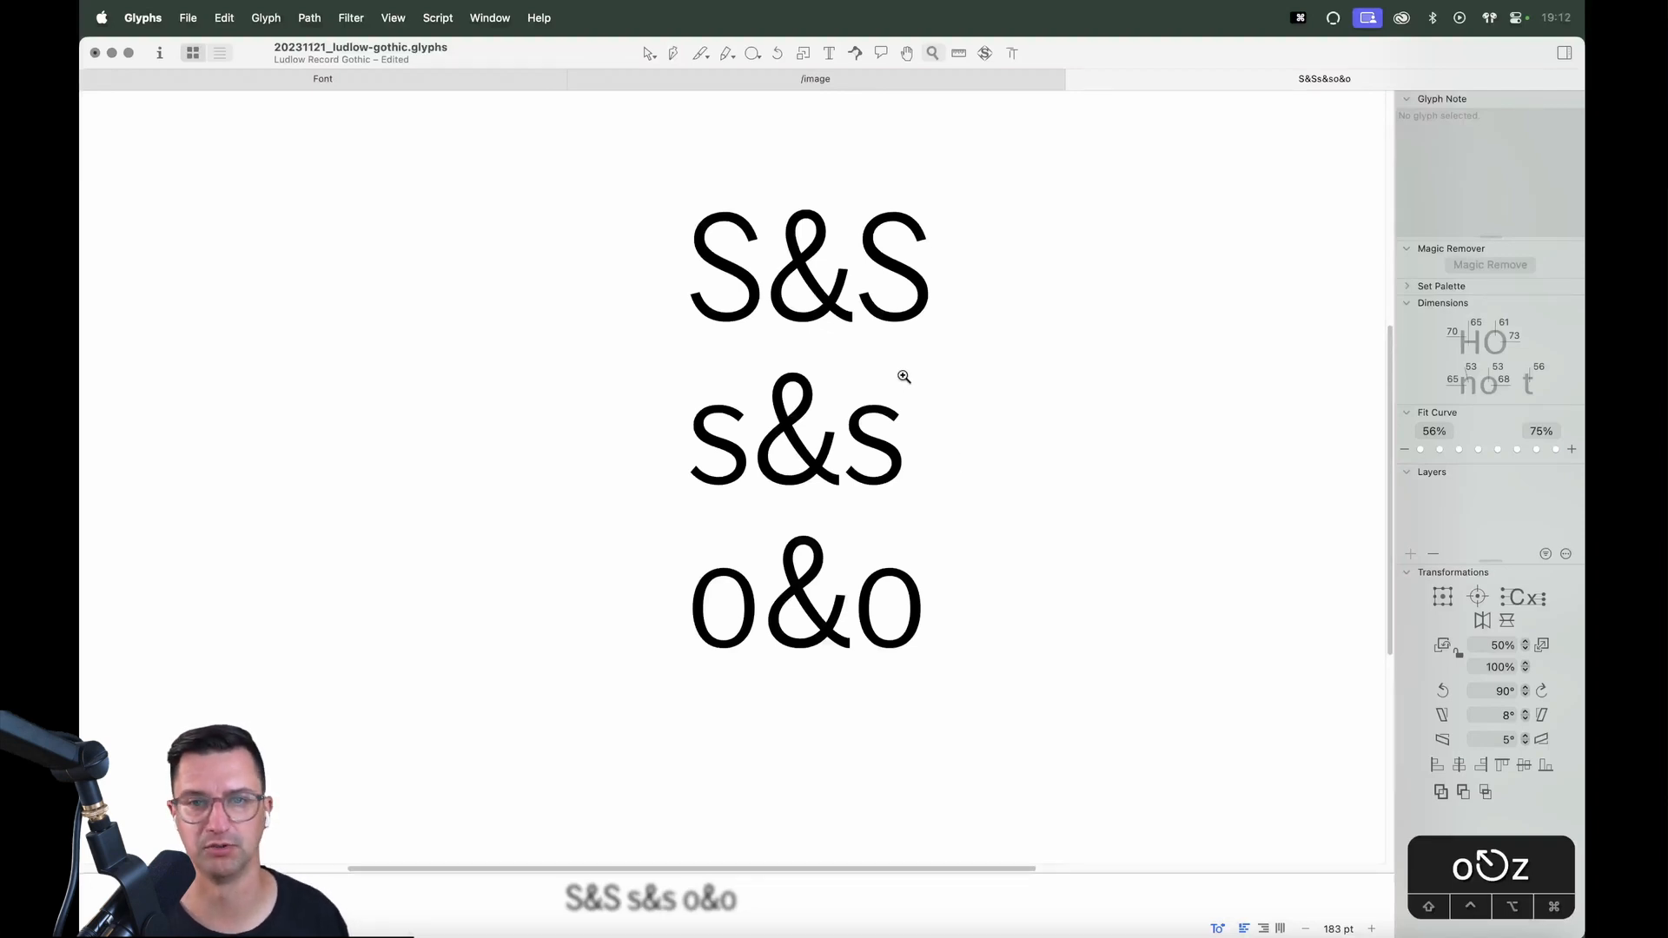
pyautogui.press('t')
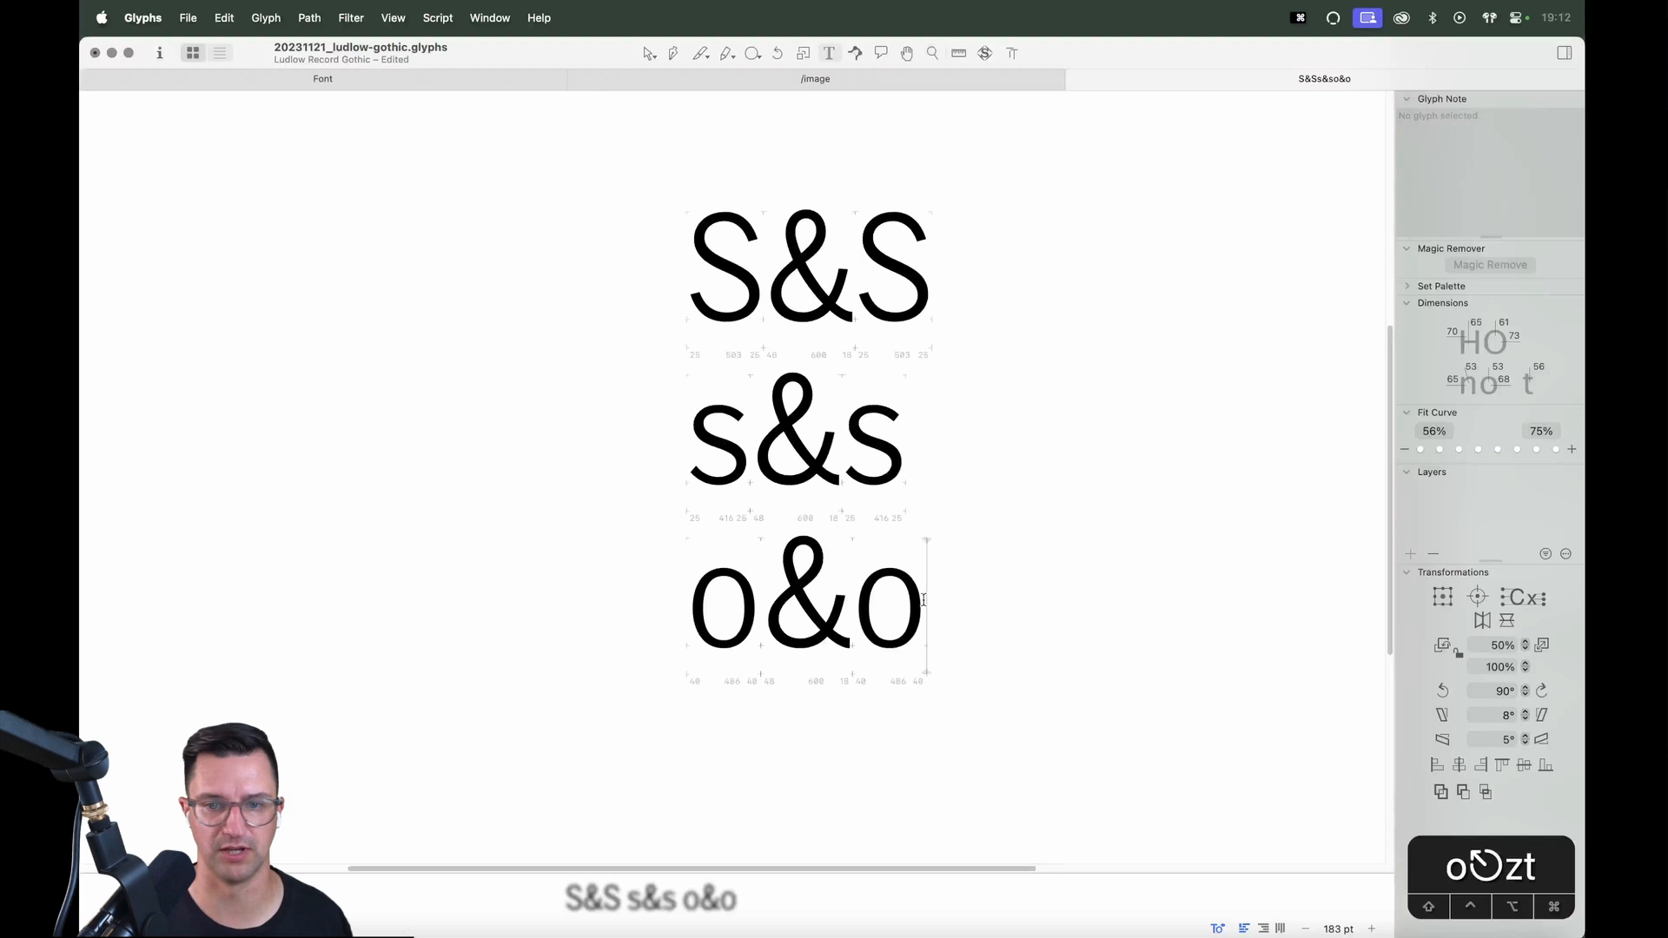
pyautogui.press('BackSpace')
pyautogui.write('e')
pyautogui.press('Escape')
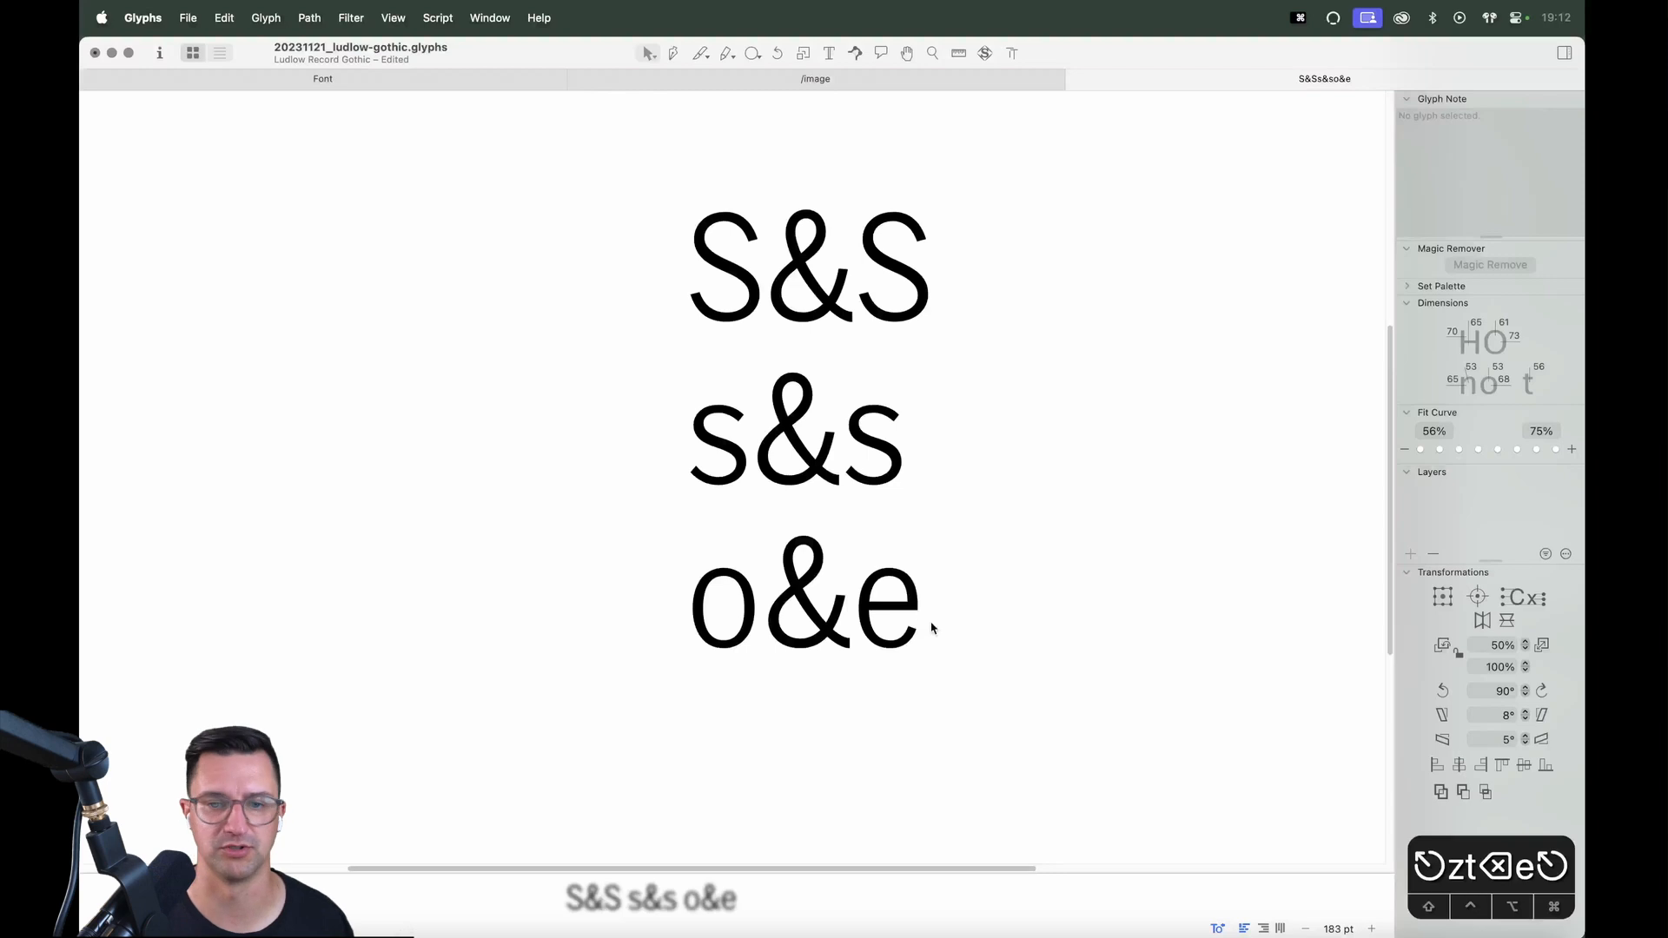
pyautogui.write('tg')
pyautogui.press('Escape')
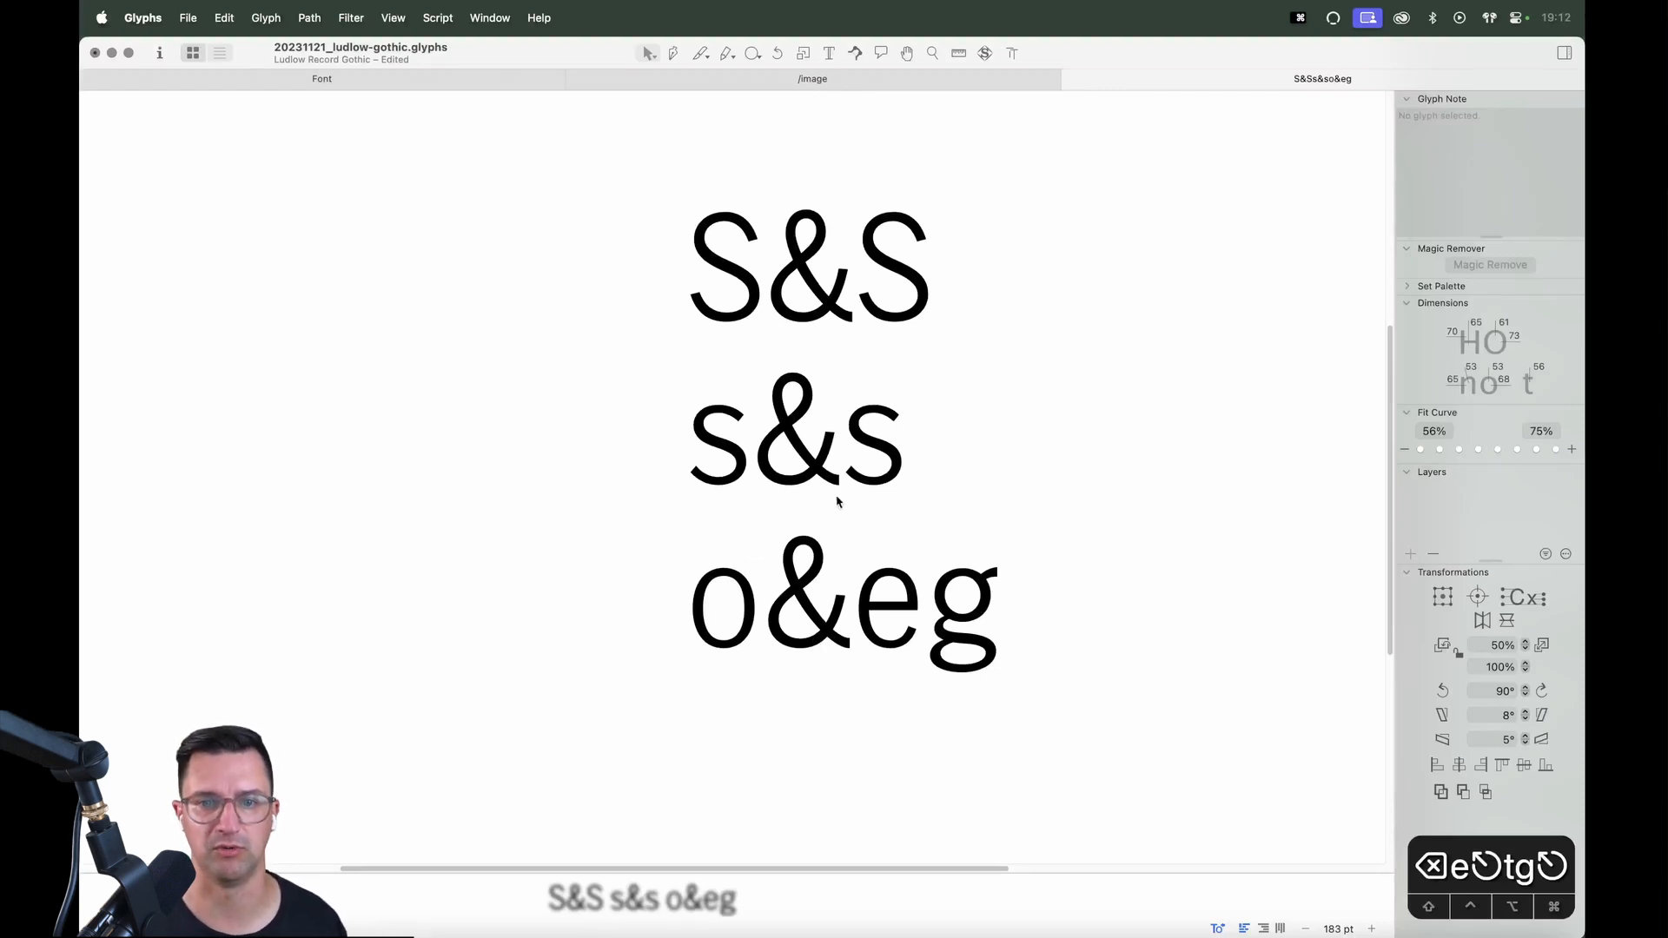
# Measure the stroke thickness at the top of the ampersand's loop and preview it within the s&s line
pyautogui.press('z')
pyautogui.moveTo(953, 342); pyautogui.dragTo(627, 546)
pyautogui.press('v')
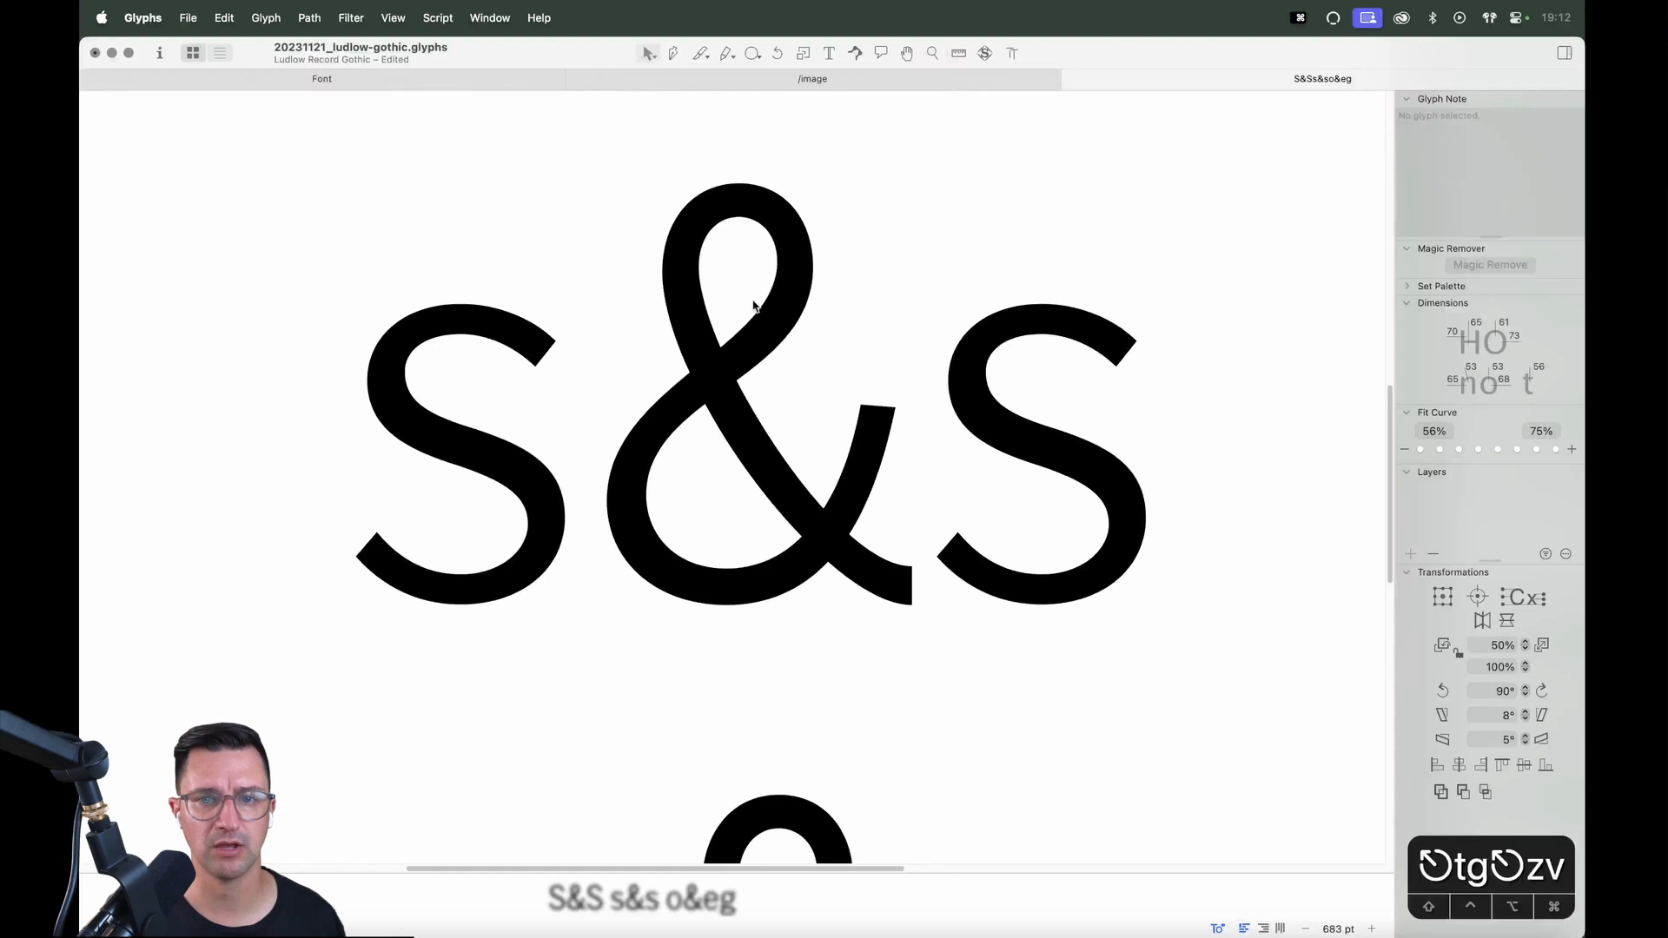
pyautogui.doubleClick(740, 261)
pyautogui.press('z')
pyautogui.moveTo(942, 139); pyautogui.dragTo(504, 461)
pyautogui.press('v')
pyautogui.moveTo(785, 168); pyautogui.dragTo(745, 331)
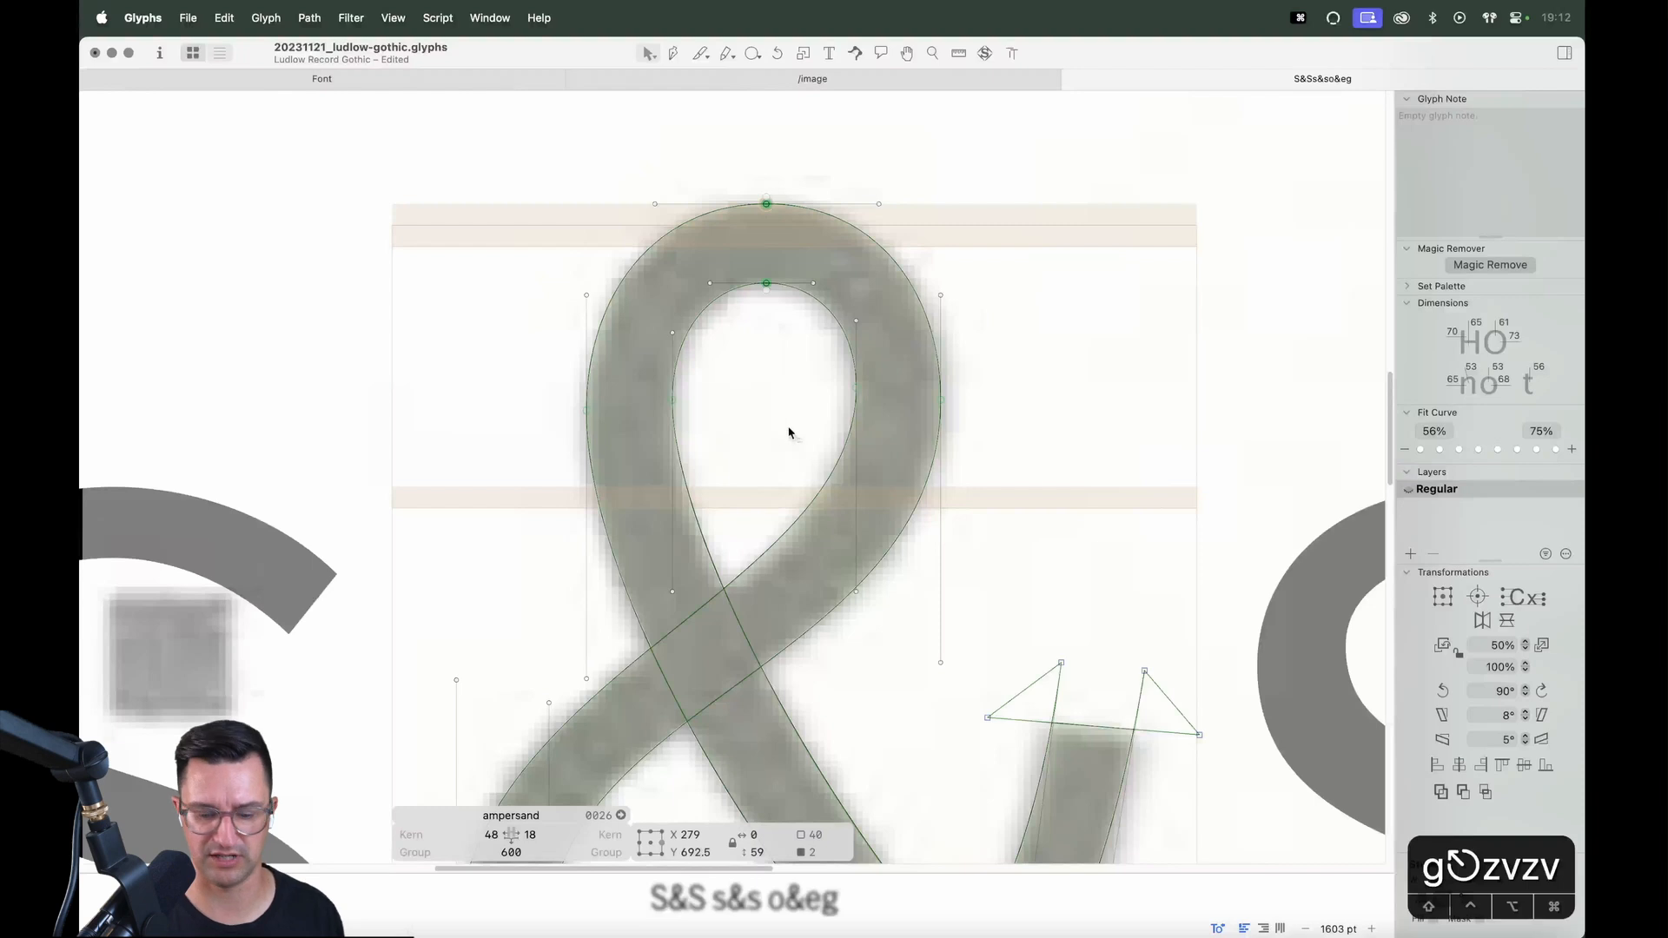
pyautogui.press('super+minus')
pyautogui.press('super+minus')
pyautogui.press('space')
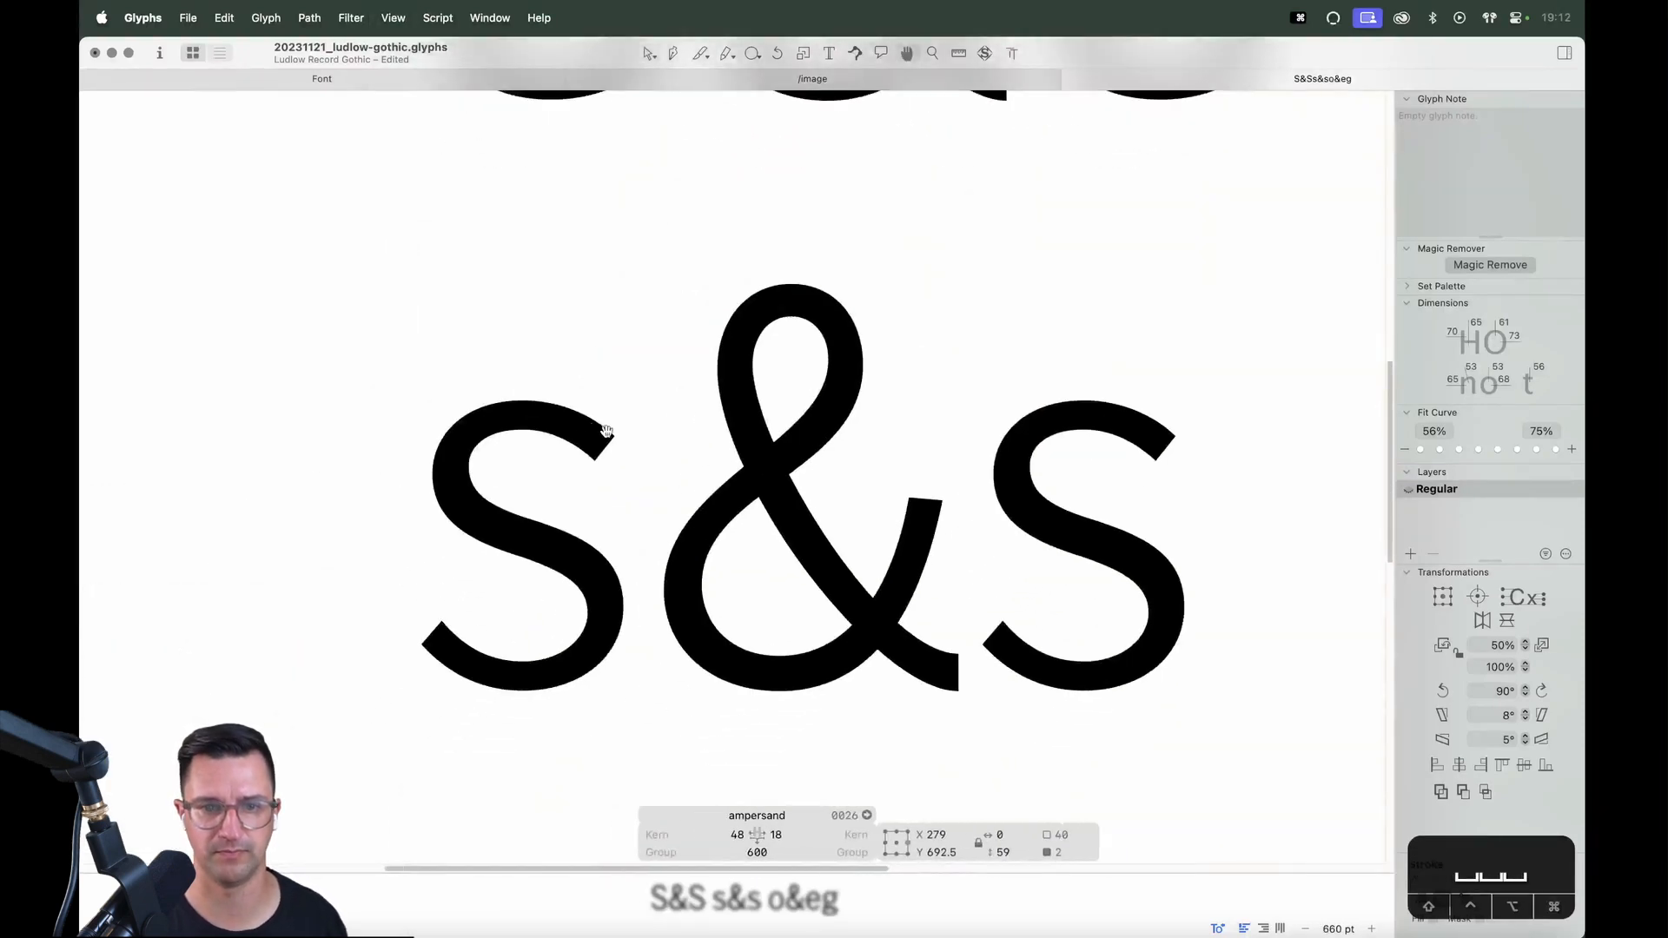
# Measure the top stroke thickness of the lowercase s and o for comparison with the ampersand
pyautogui.moveTo(529, 387); pyautogui.dragTo(519, 474)
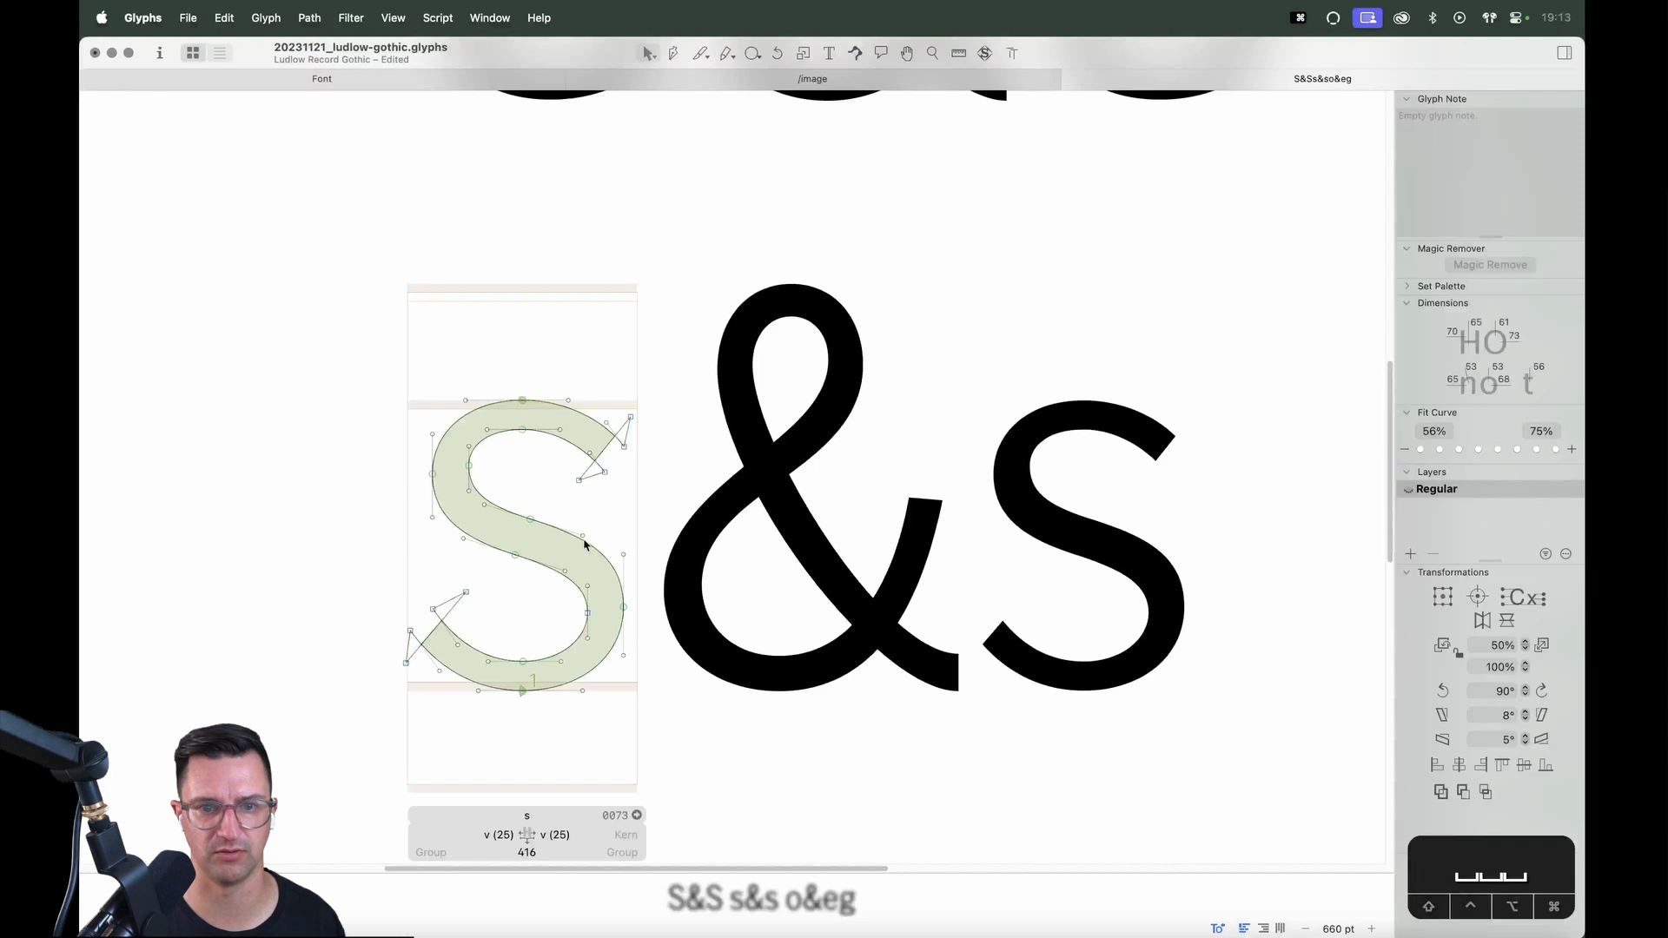
pyautogui.scroll(-5, 556, 465)
pyautogui.doubleClick(524, 597)
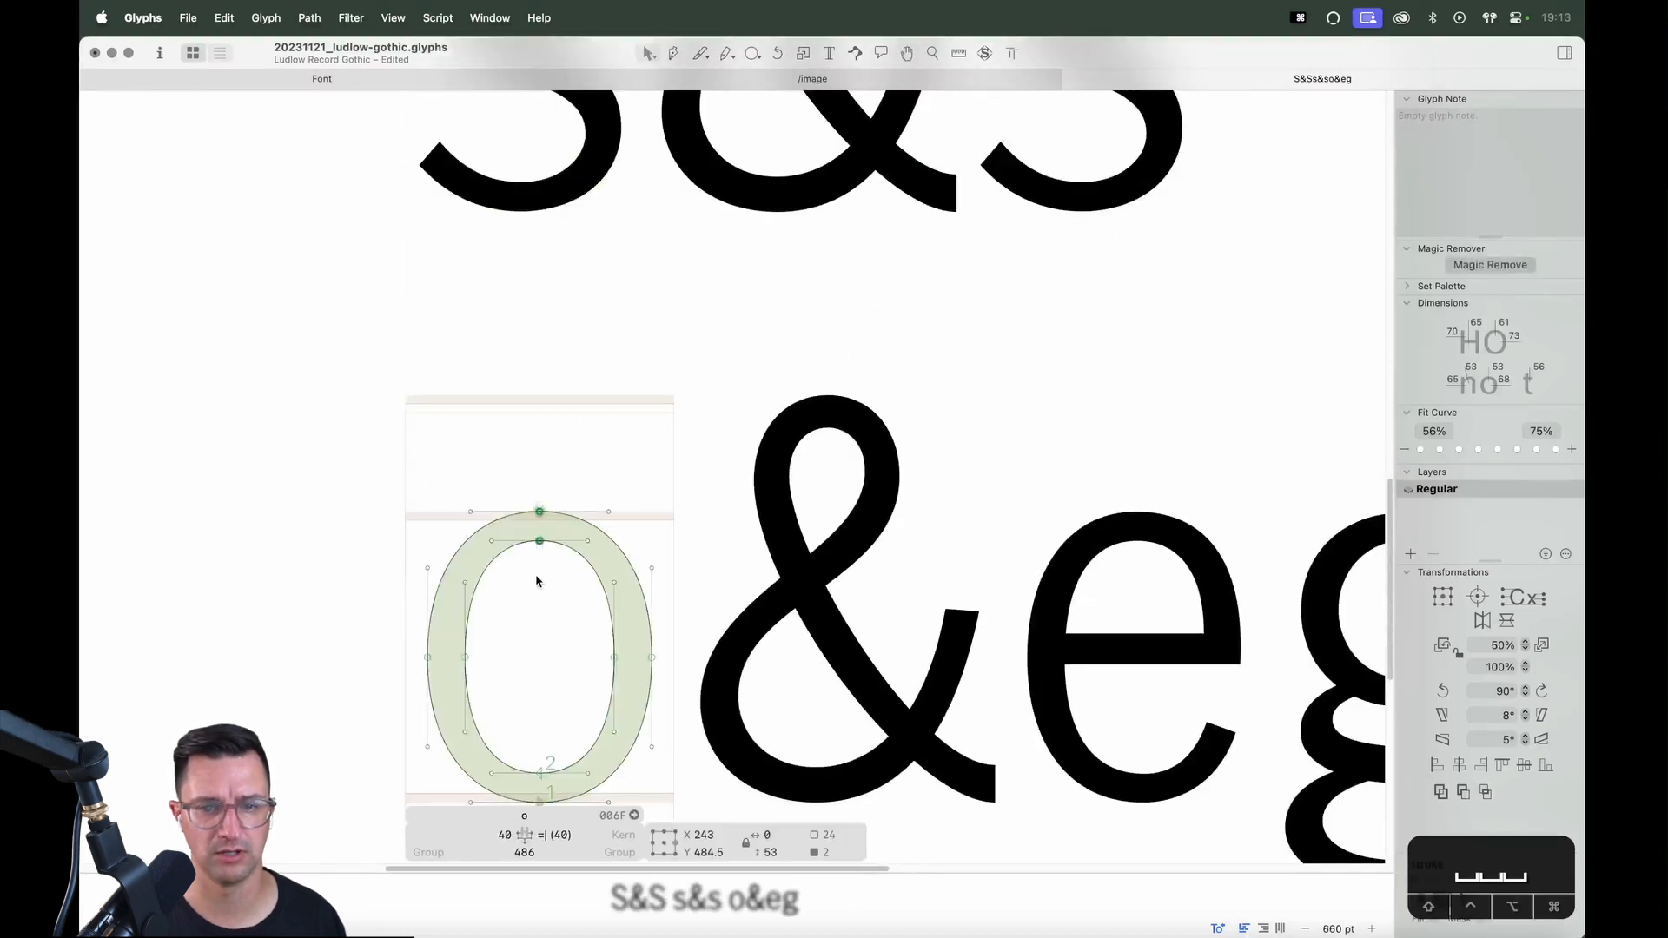
pyautogui.click(542, 609)
pyautogui.press('space')
pyautogui.moveTo(684, 205); pyautogui.dragTo(659, 693)
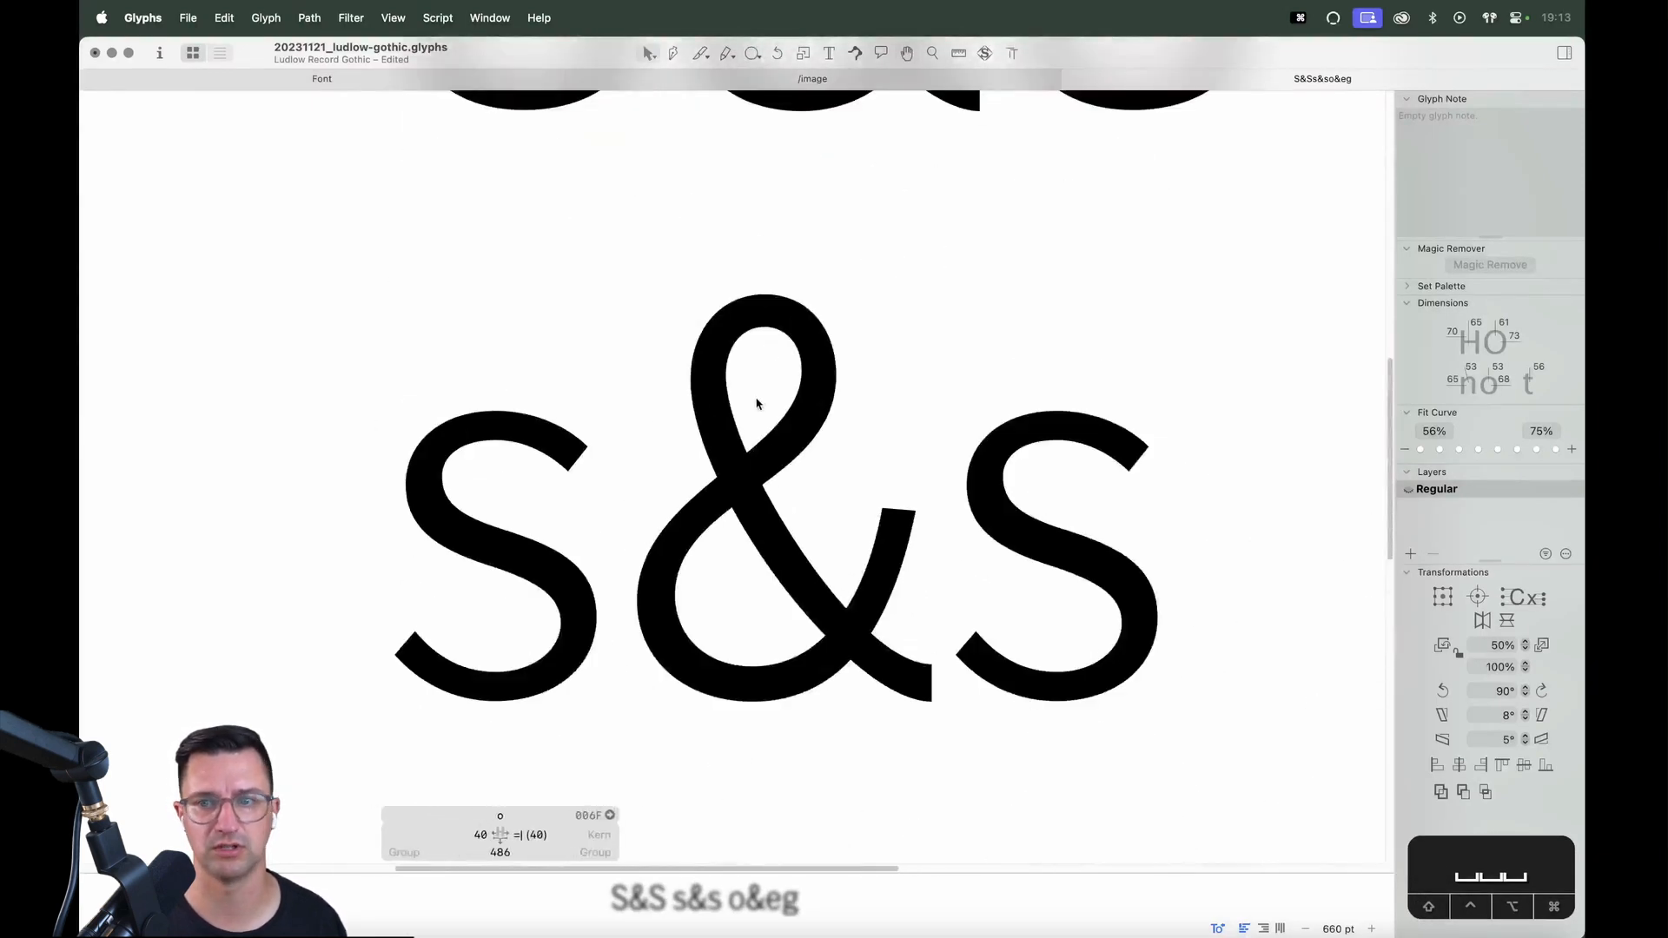
# Open the first capital S of the S&S line to compare it with the ampersand
pyautogui.scroll(10, 737, 279)
pyautogui.doubleClick(559, 351)
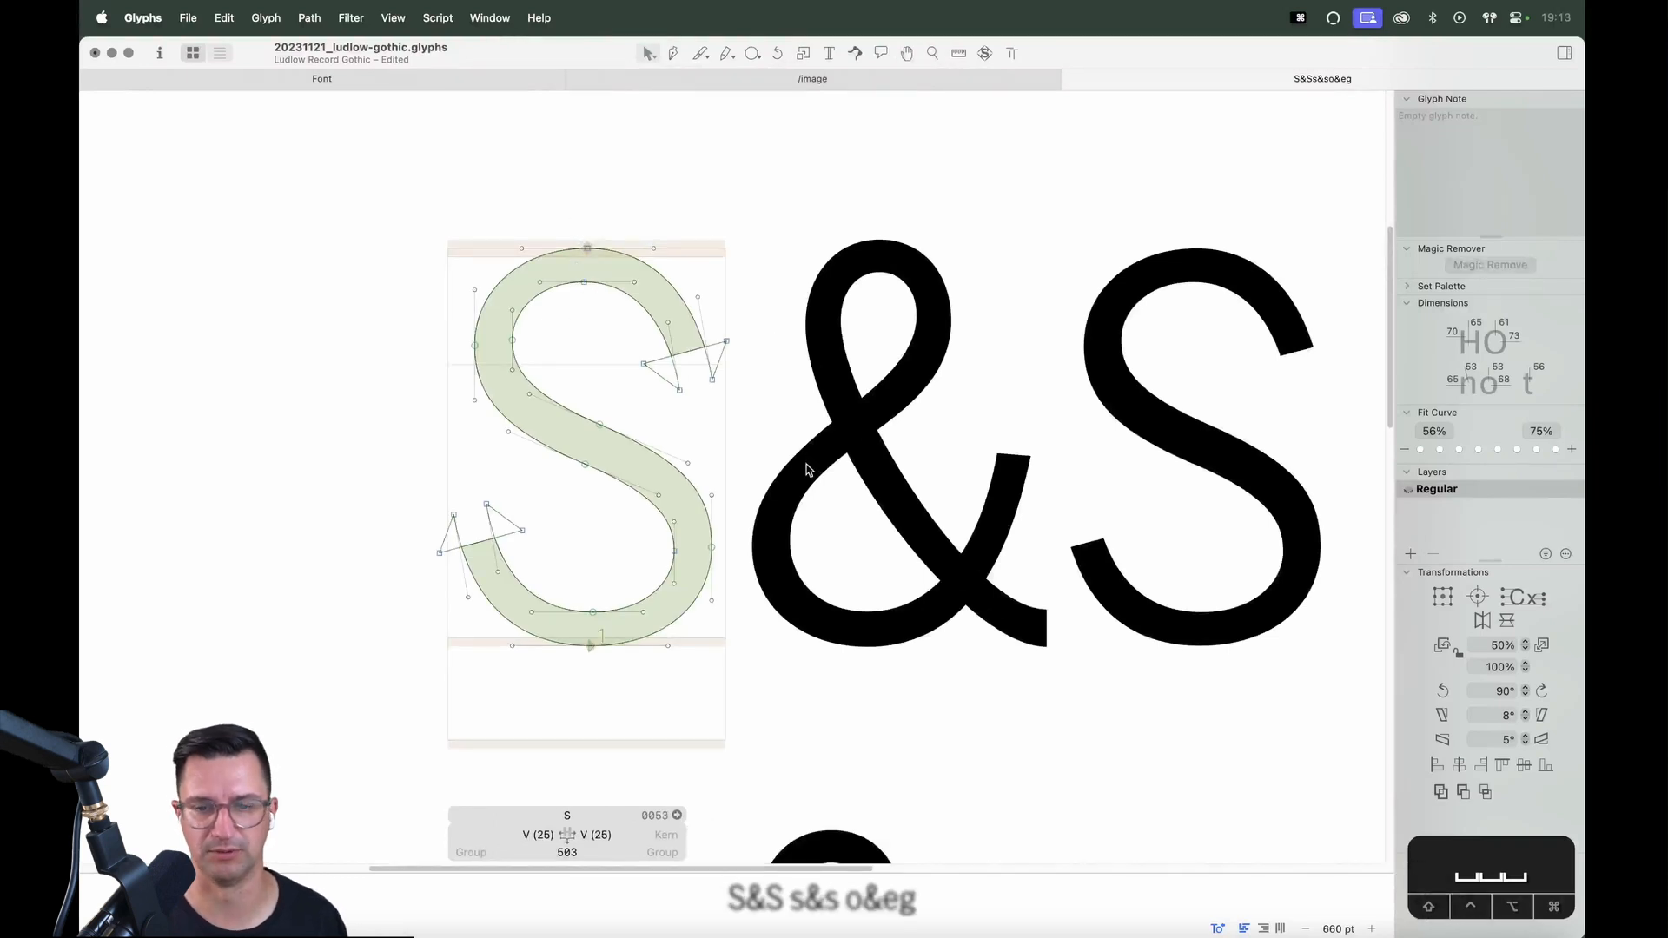
pyautogui.press('super+minus')
pyautogui.press('super+minus')
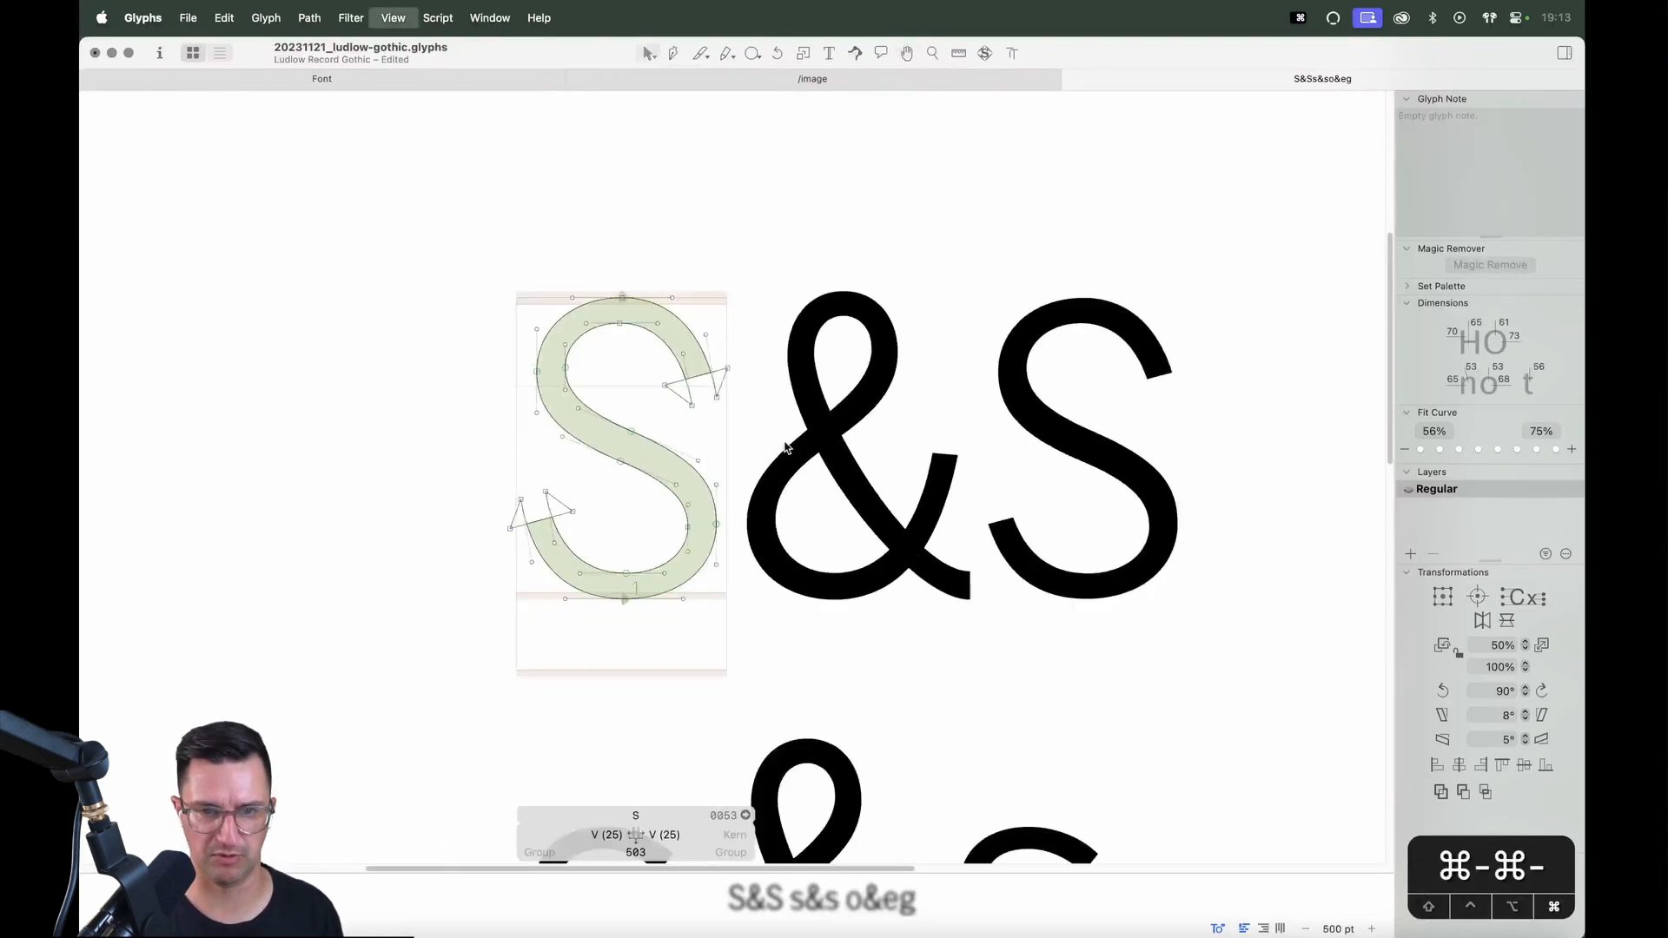
# Add an O&O line below the S&S line in the sample text
pyautogui.press('space')
pyautogui.press('space')
pyautogui.press('t')
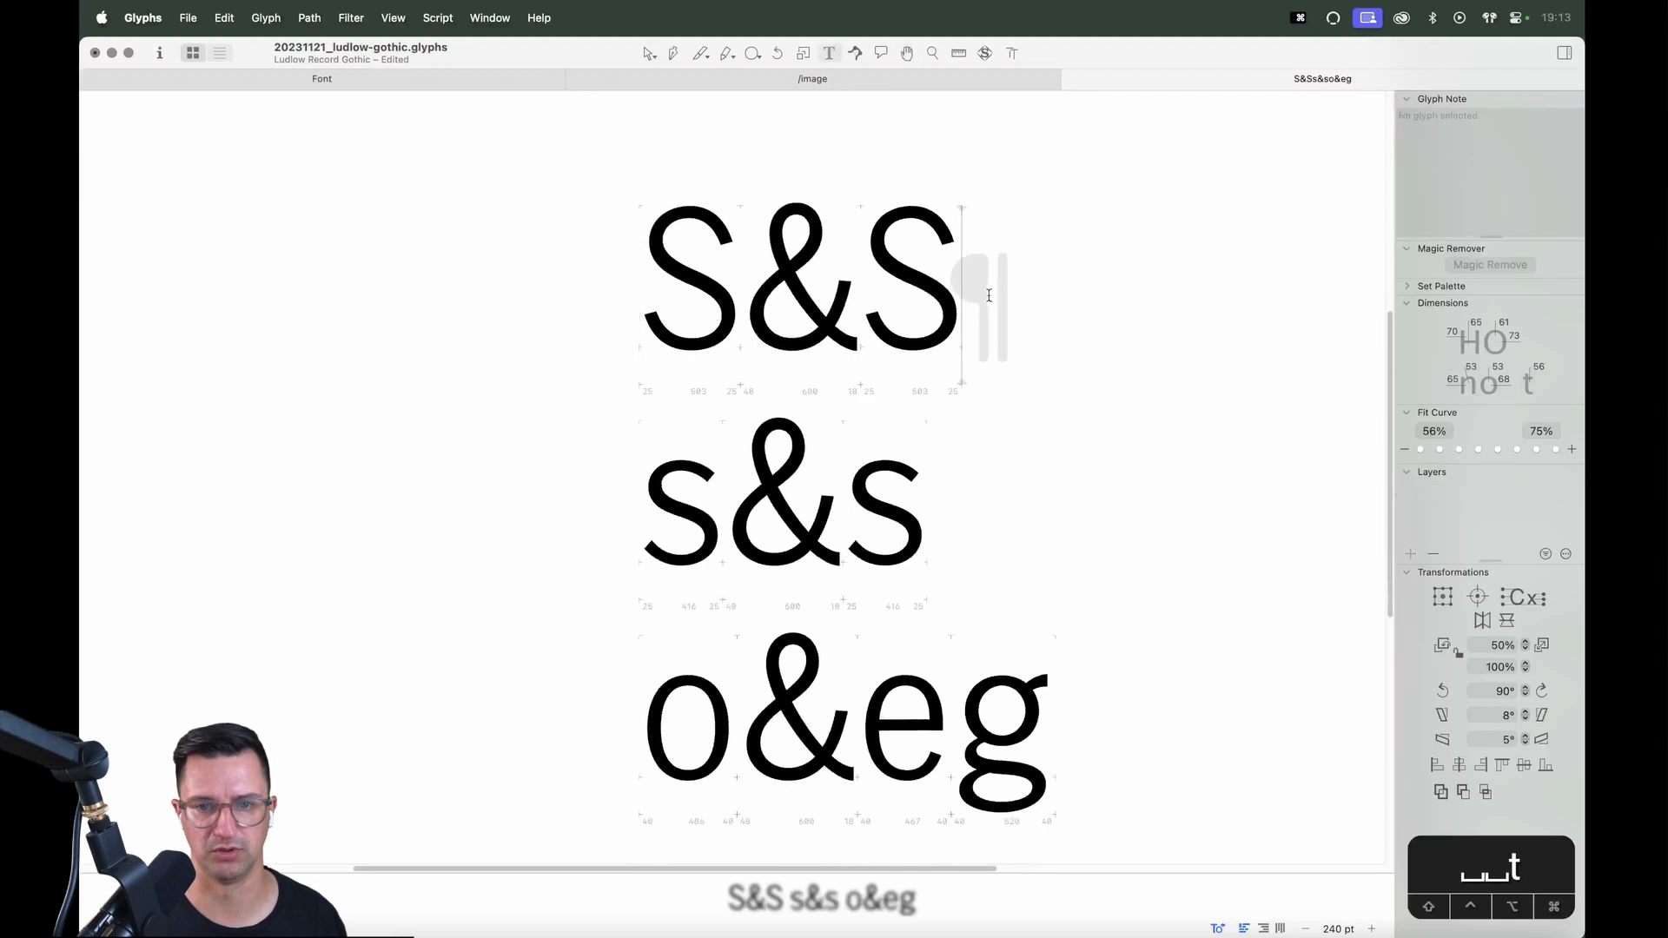
pyautogui.press('Return')
pyautogui.write('O&O')
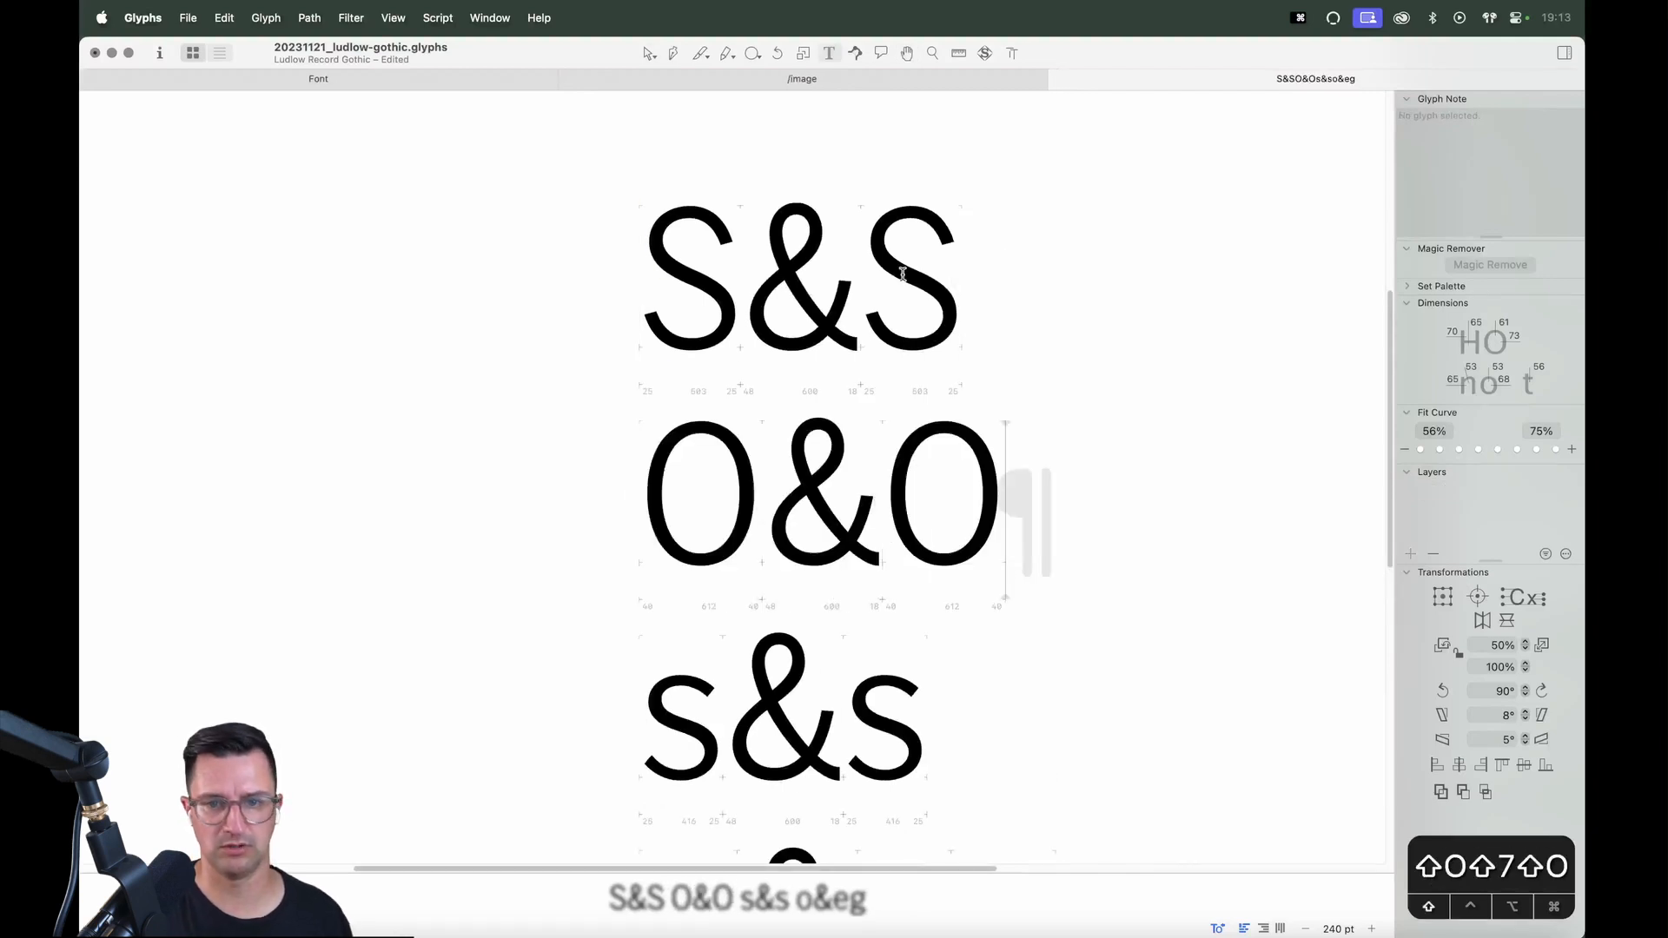
pyautogui.press('Escape')
pyautogui.press('super+minus')
pyautogui.press('super+minus')
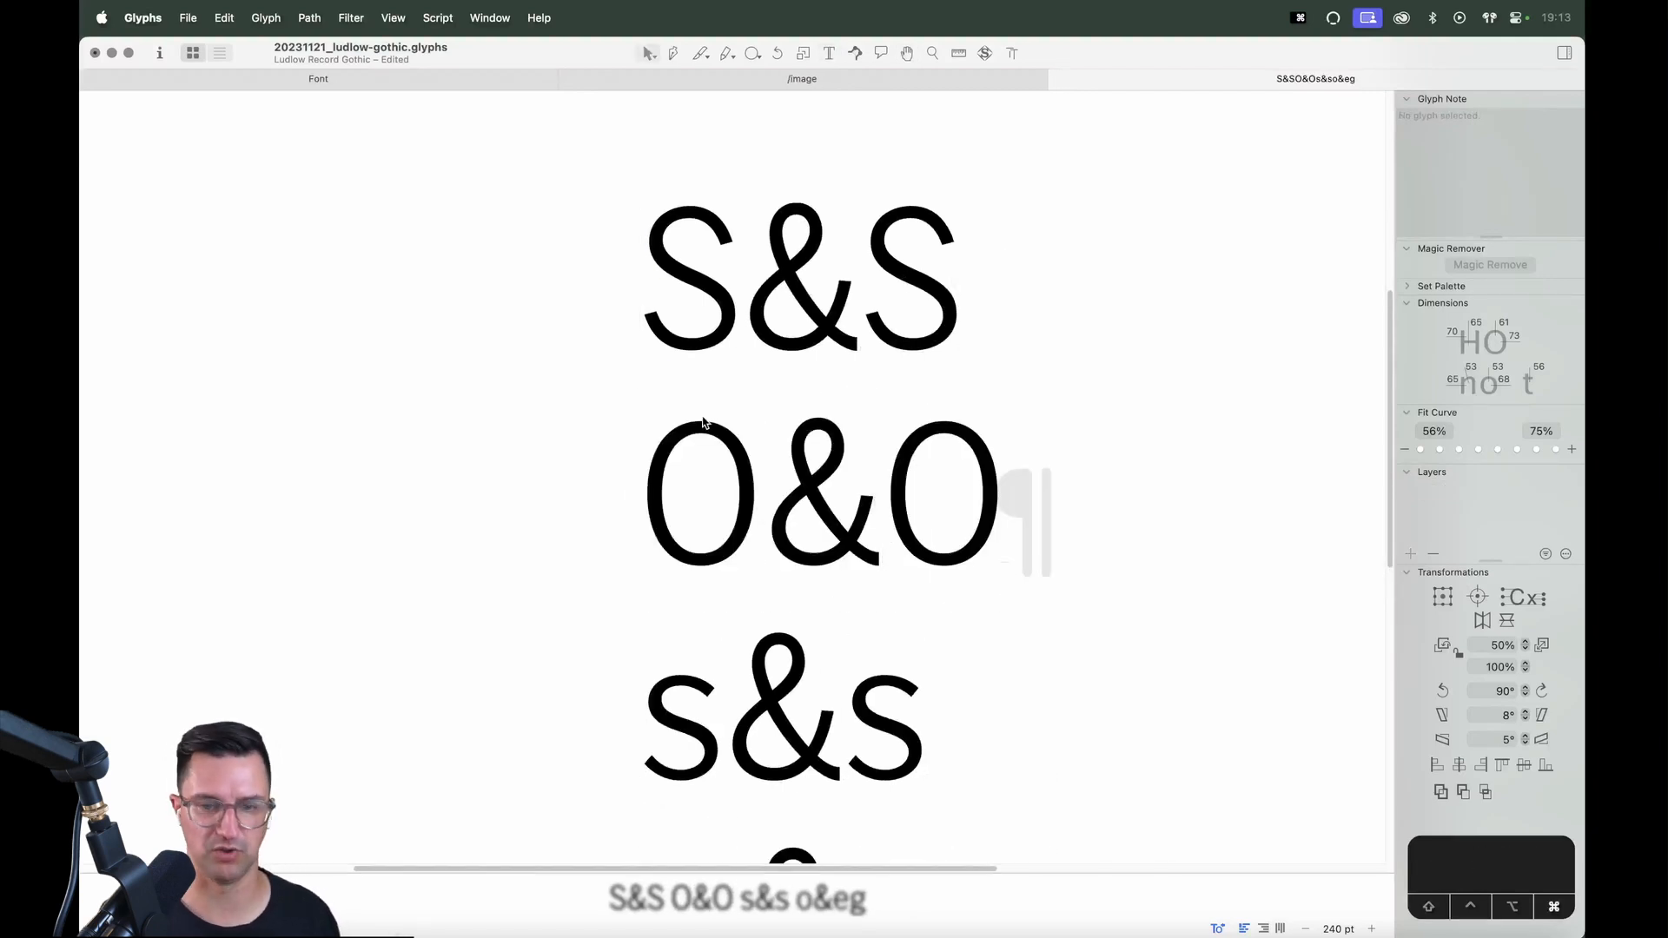
# Review the ampersand sample lines at 100 pt and save the font file
pyautogui.press('space')
pyautogui.press('space')
pyautogui.press('t')
pyautogui.press('Escape')
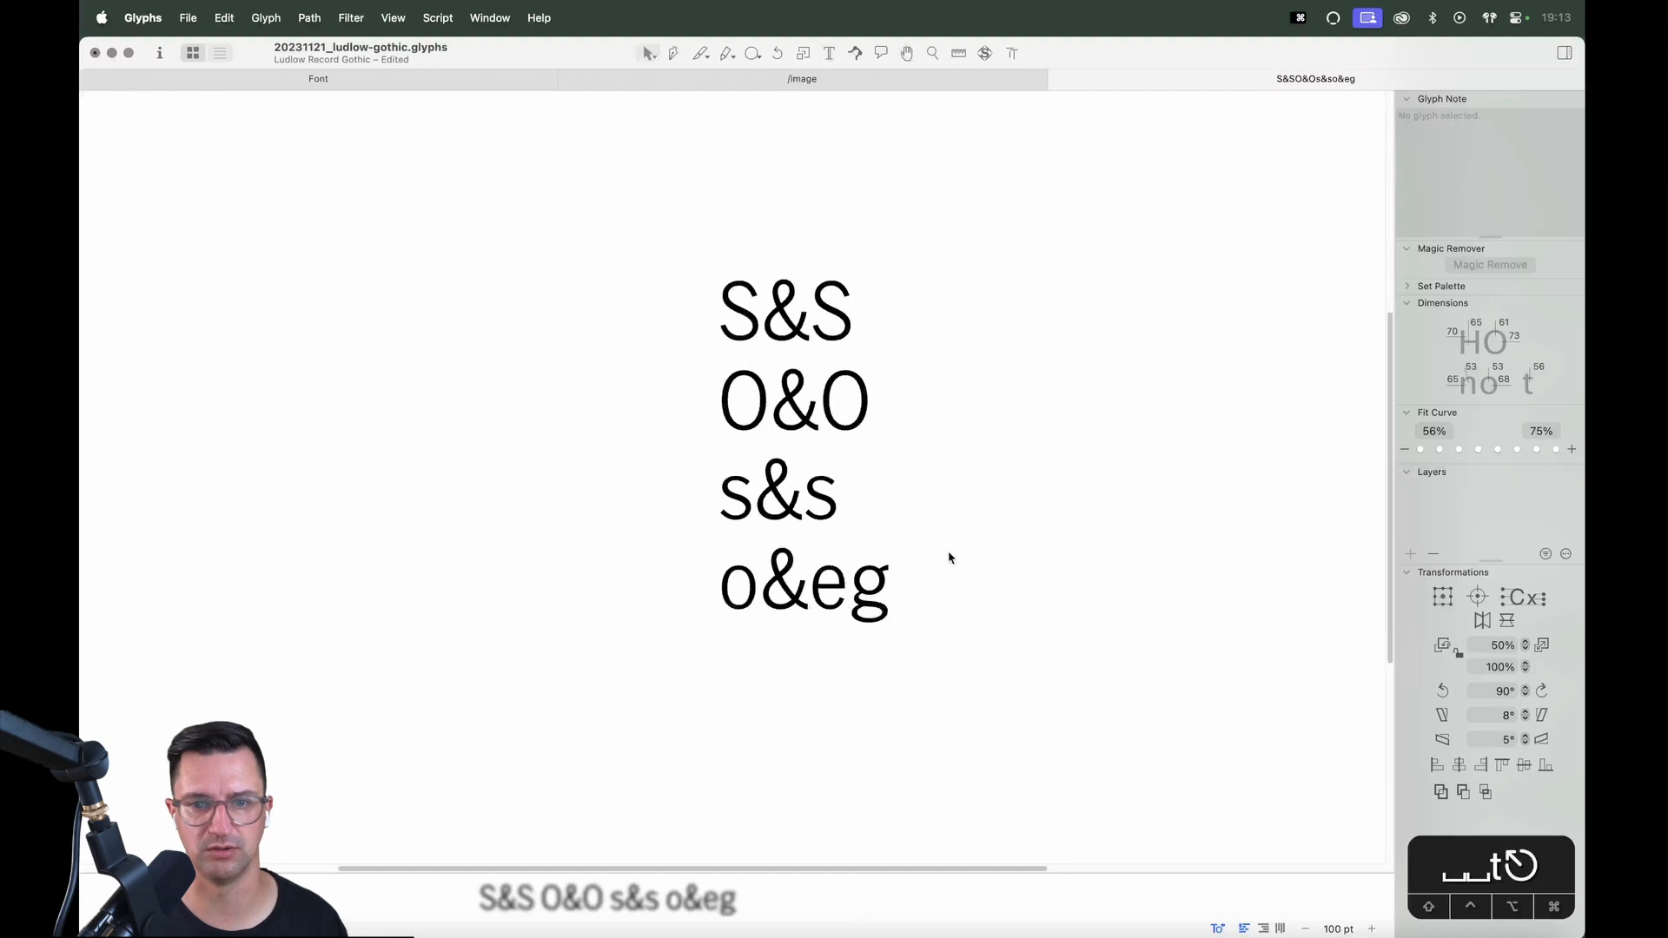
pyautogui.press('super+s')
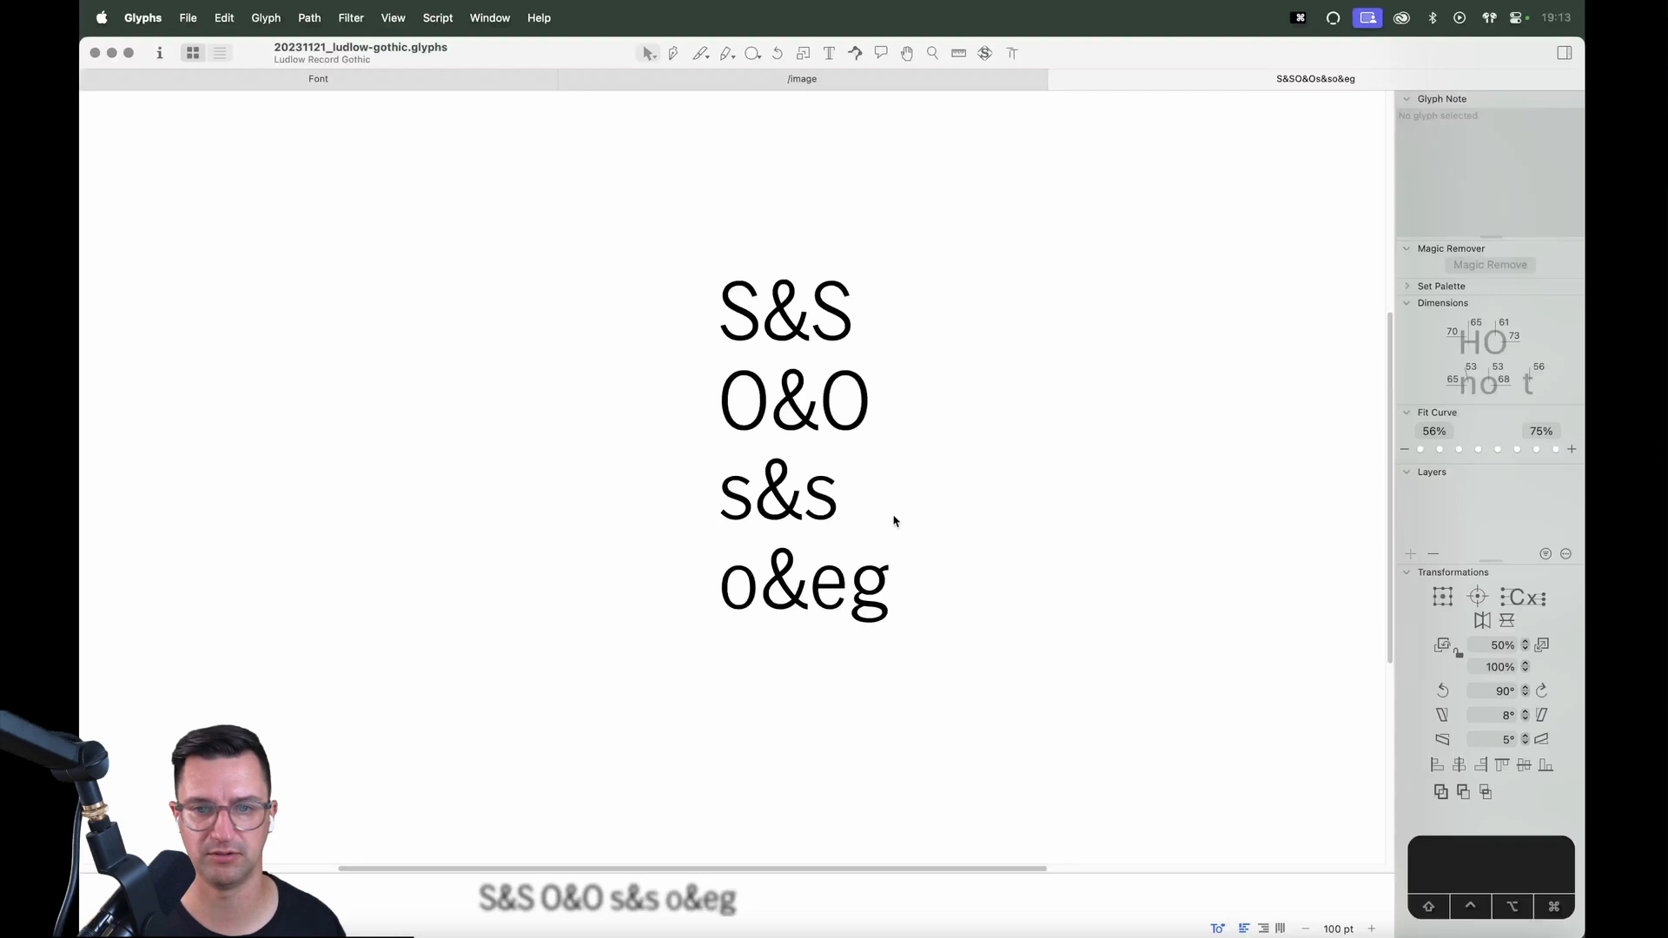
# Add the lines G&G, P&P and R&R below the O&O line in the sample text
pyautogui.press('t')
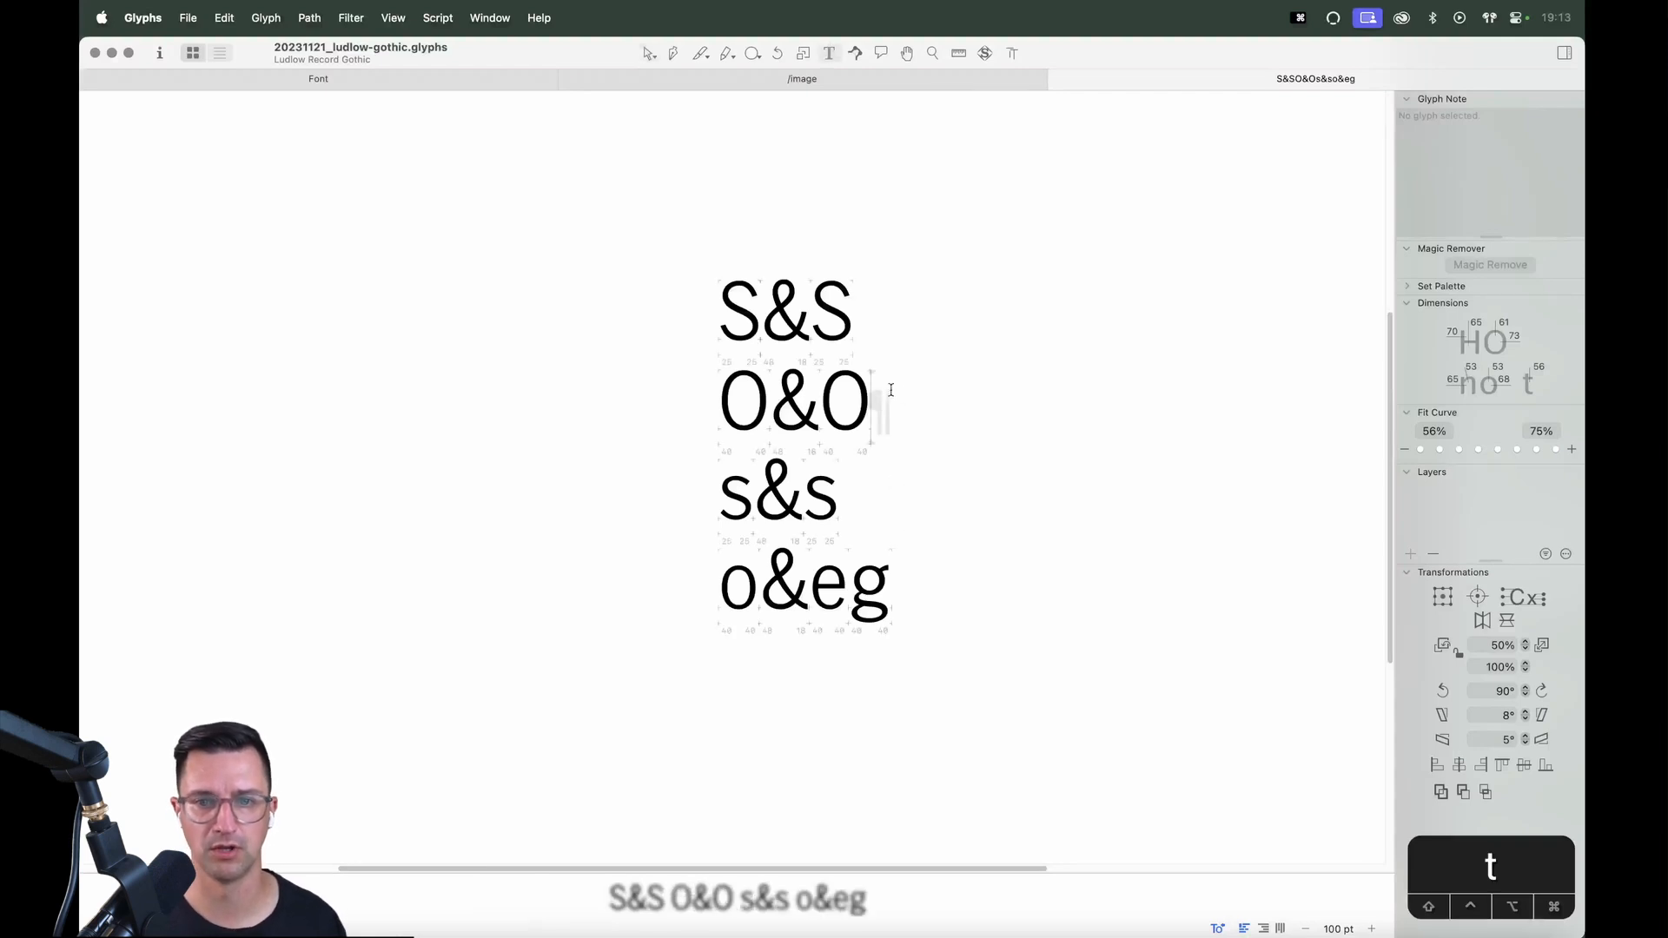
pyautogui.press('Return')
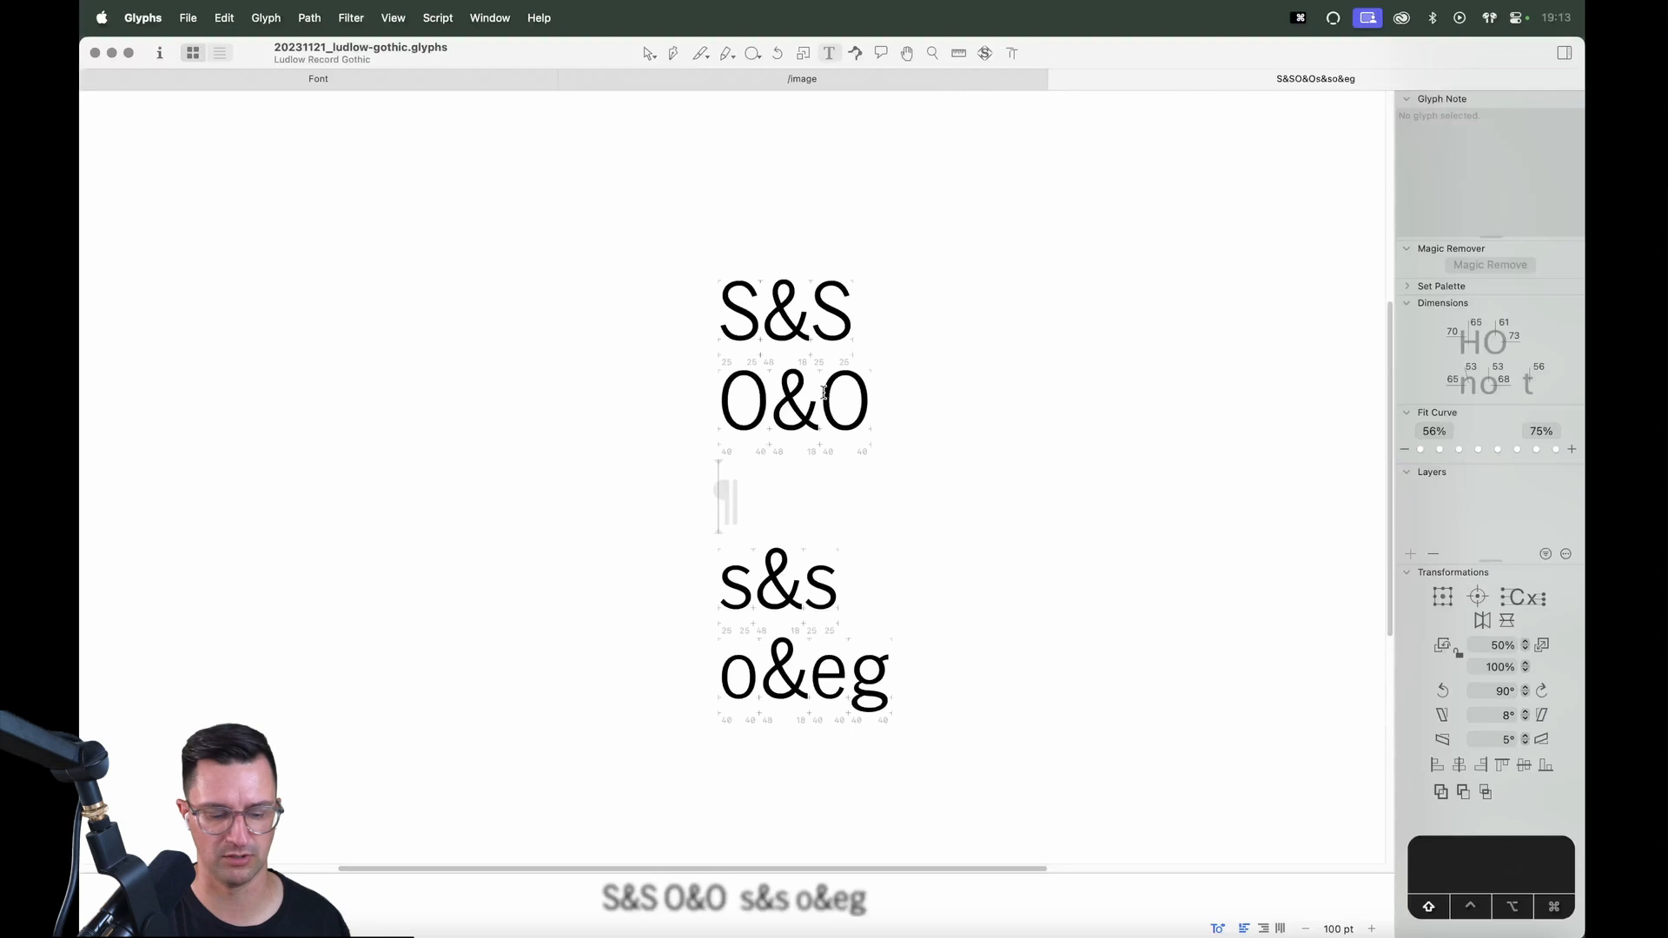
pyautogui.write('G&G')
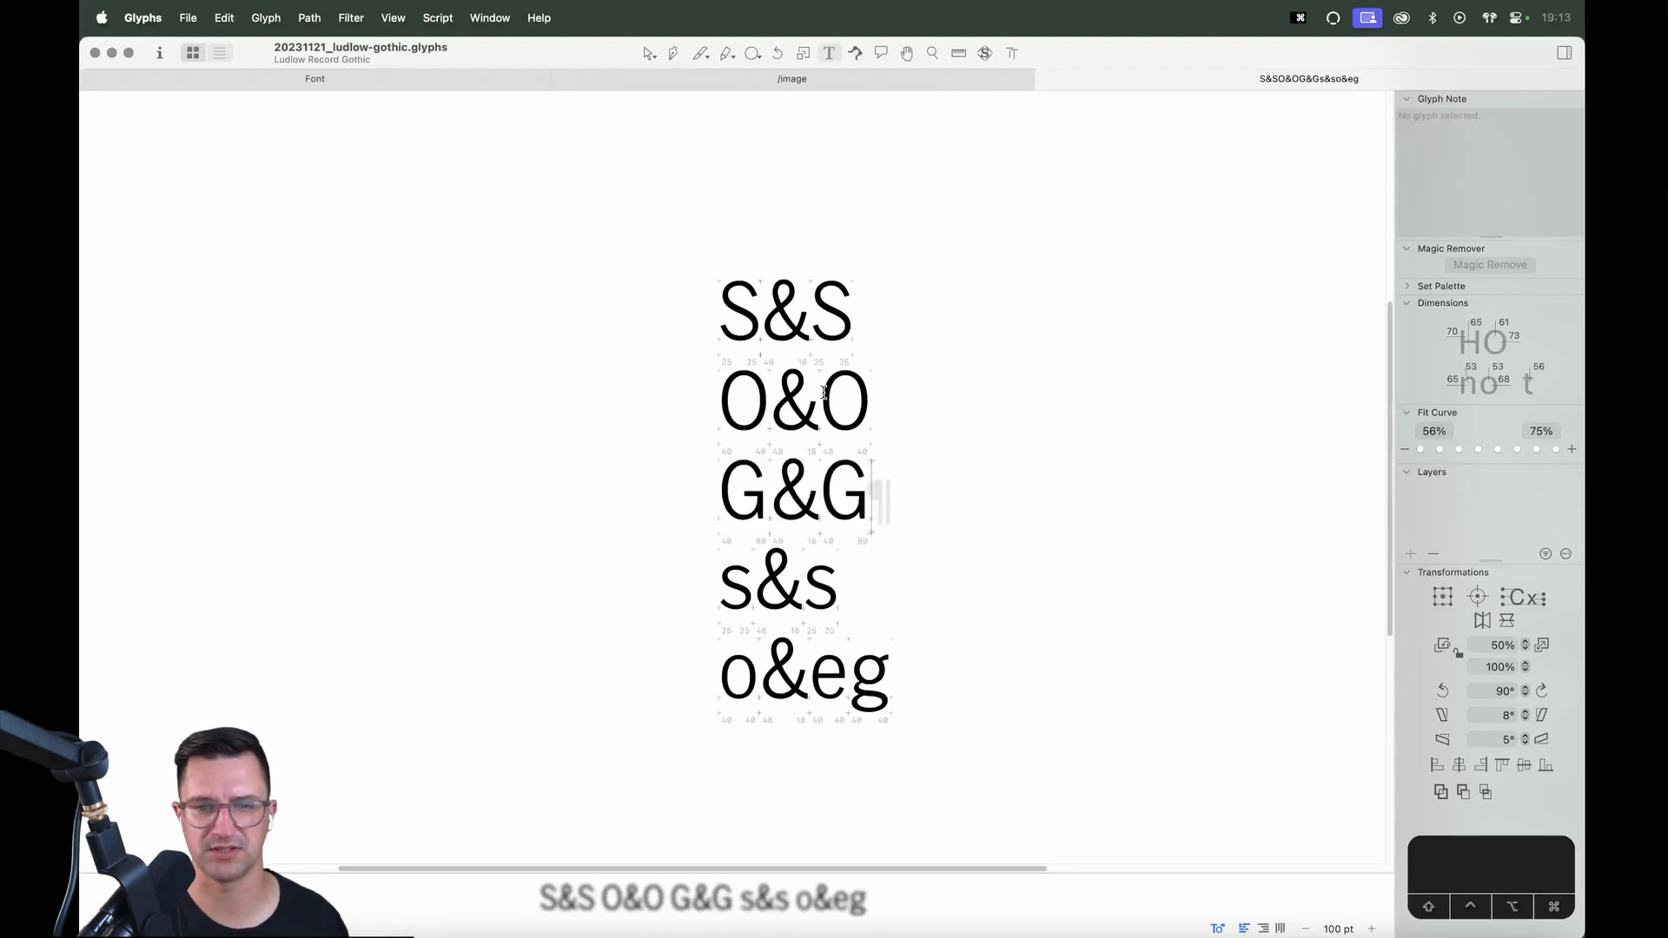
pyautogui.press('Return')
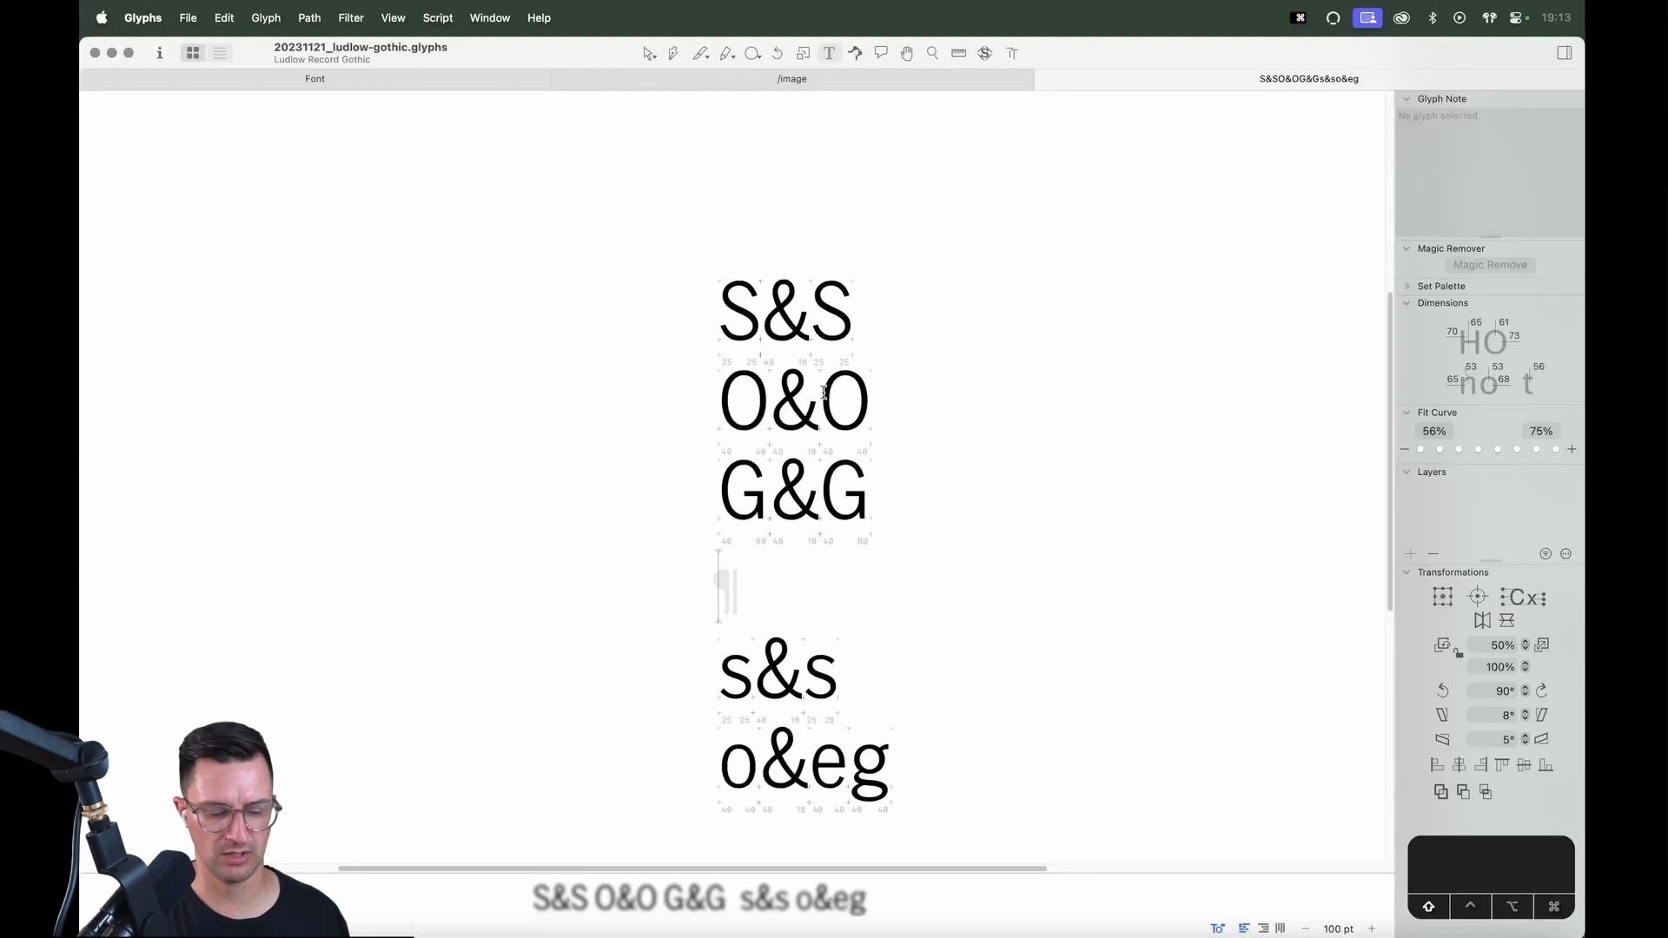
pyautogui.write('P&P')
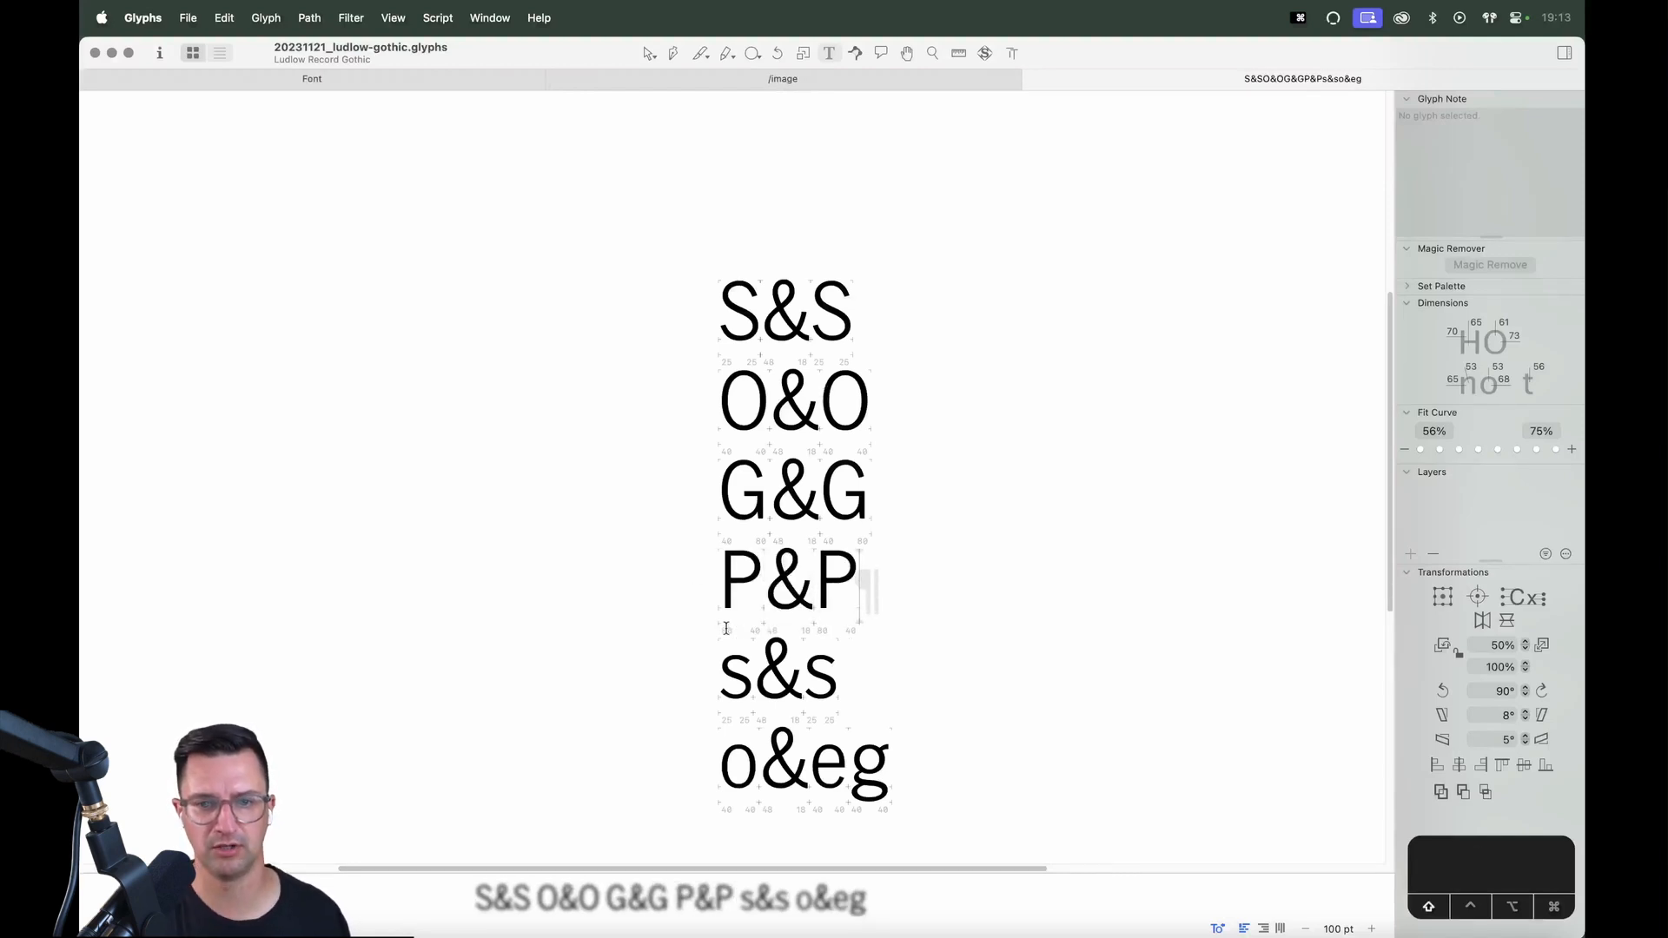
pyautogui.press('Return')
pyautogui.write('R&R')
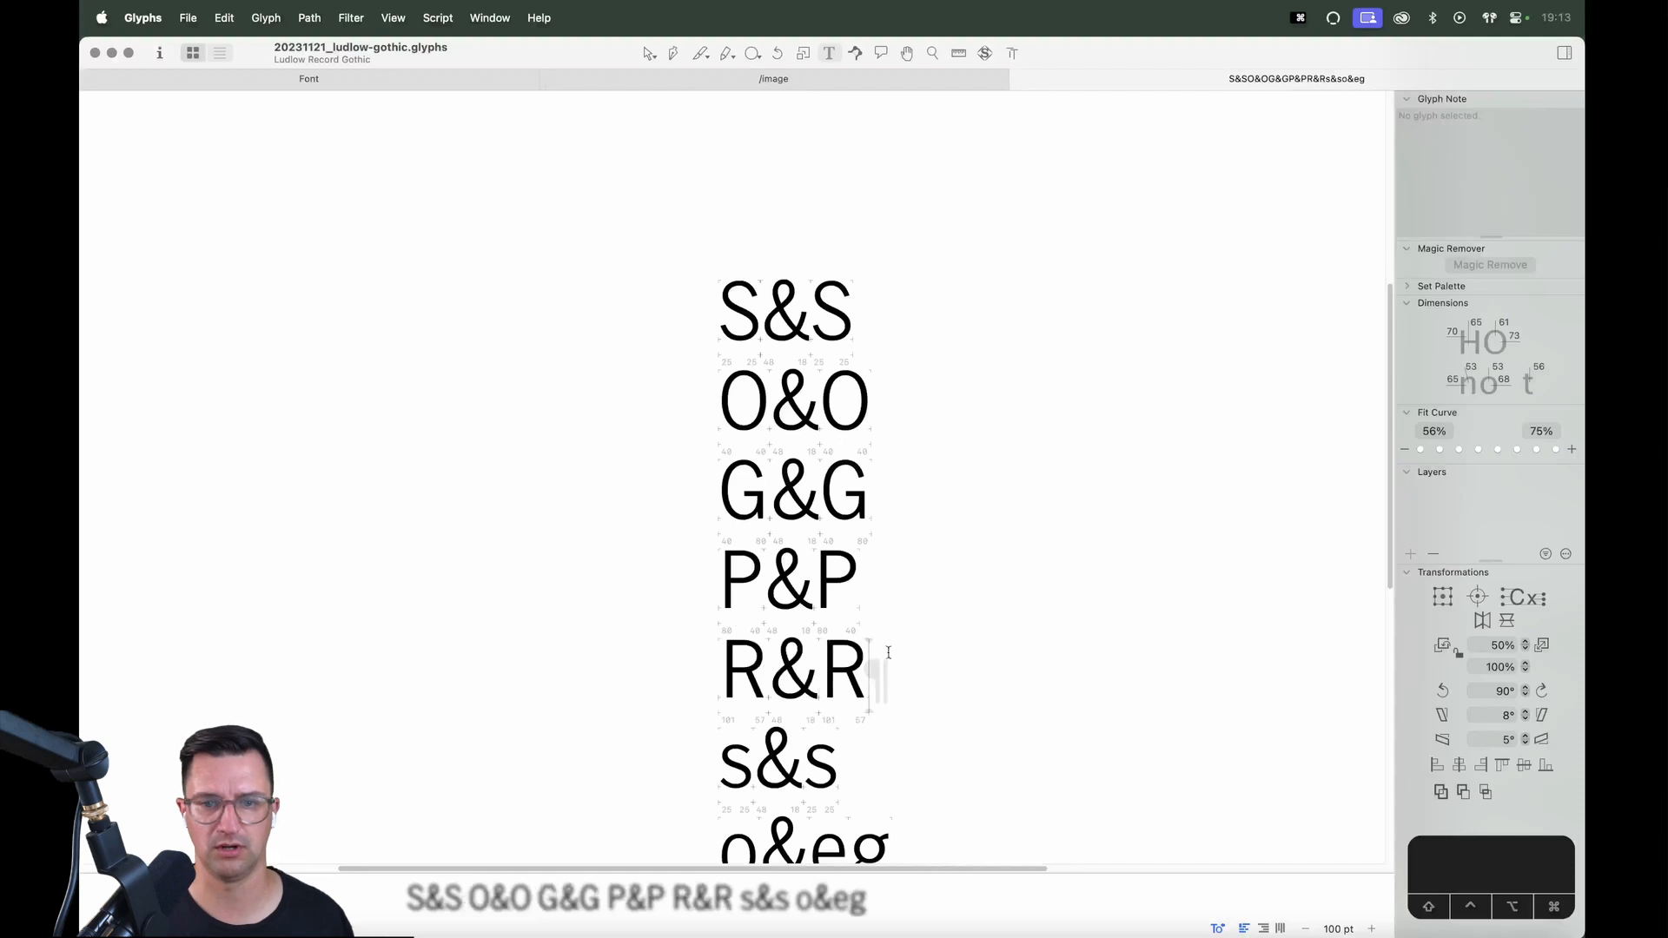
# Add a V&V line below the R&R line in the sample text
pyautogui.press('Escape')
pyautogui.press('space')
pyautogui.moveTo(885, 705); pyautogui.dragTo(891, 605)
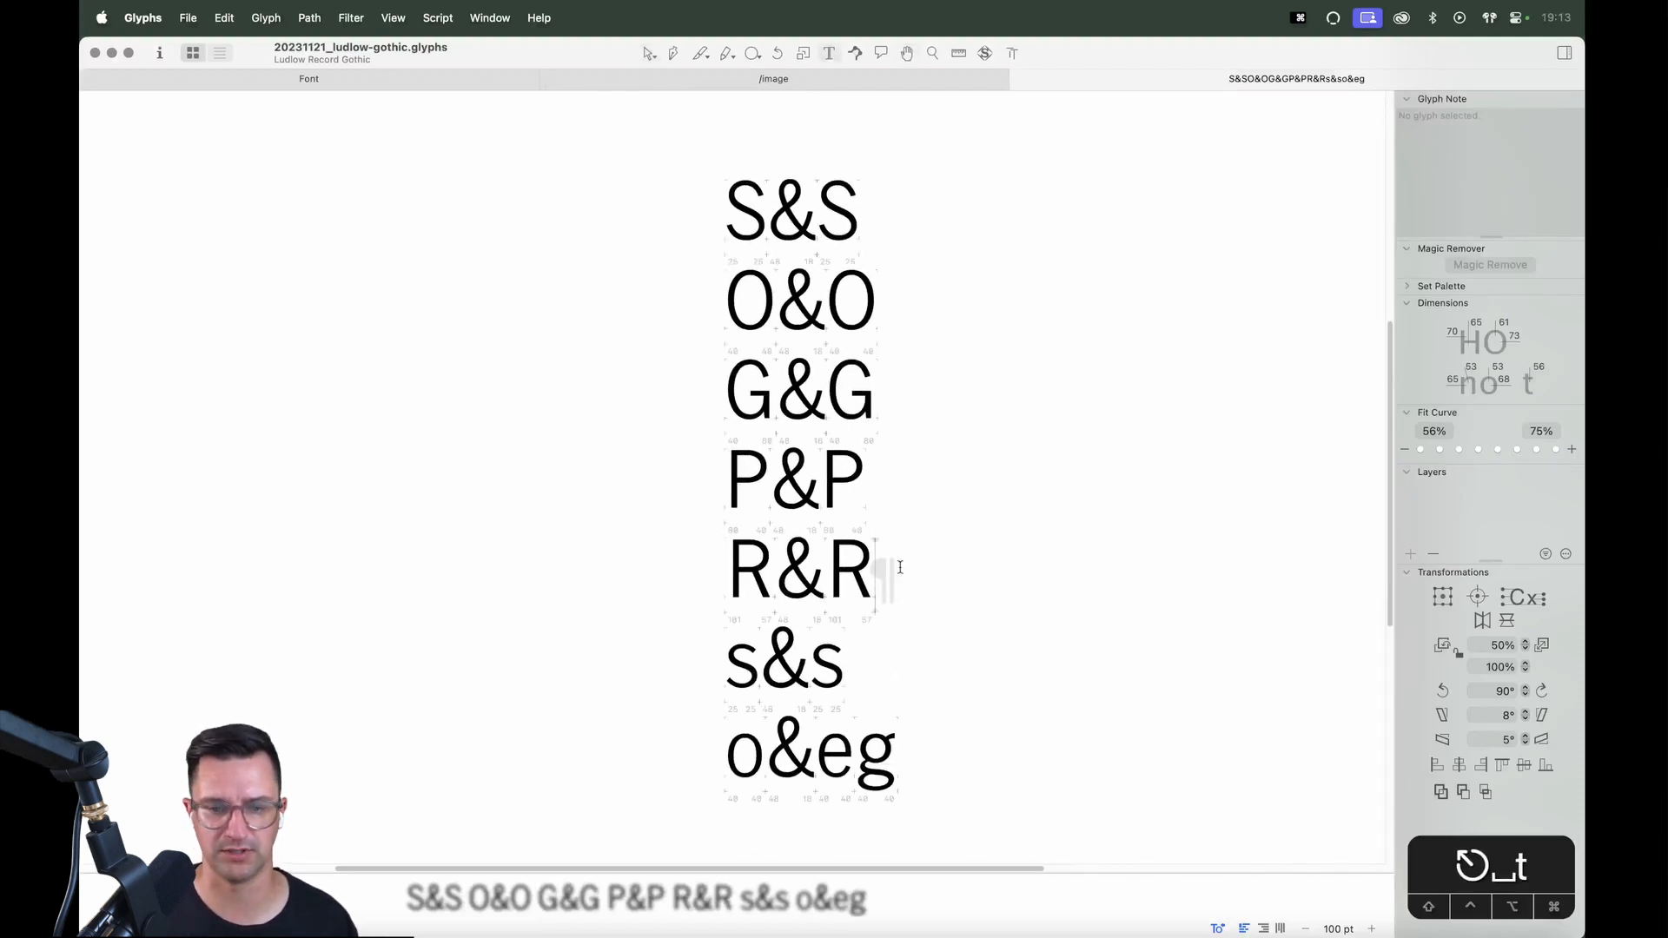
pyautogui.press('t')
pyautogui.click(899, 568)
pyautogui.press('Return')
pyautogui.write('V&V')
pyautogui.press('Escape')
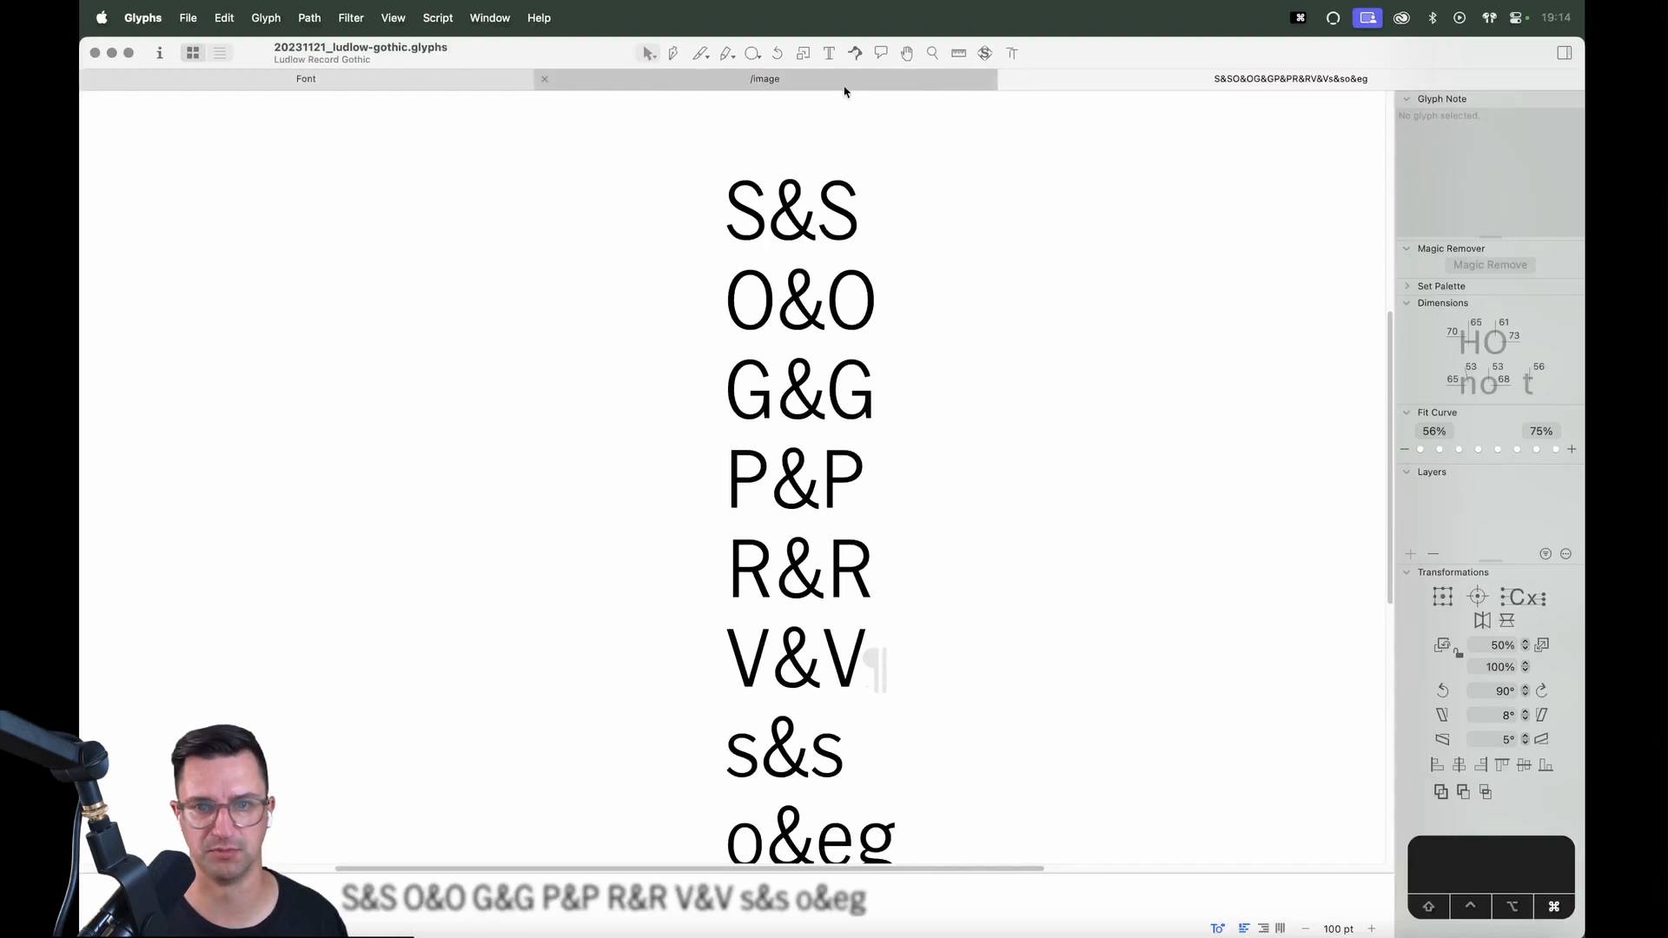
# Close the ampersand sample text and move the record-gothic-regular.jpg scan from the image glyph into the dollar glyph
pyautogui.click(1008, 80)
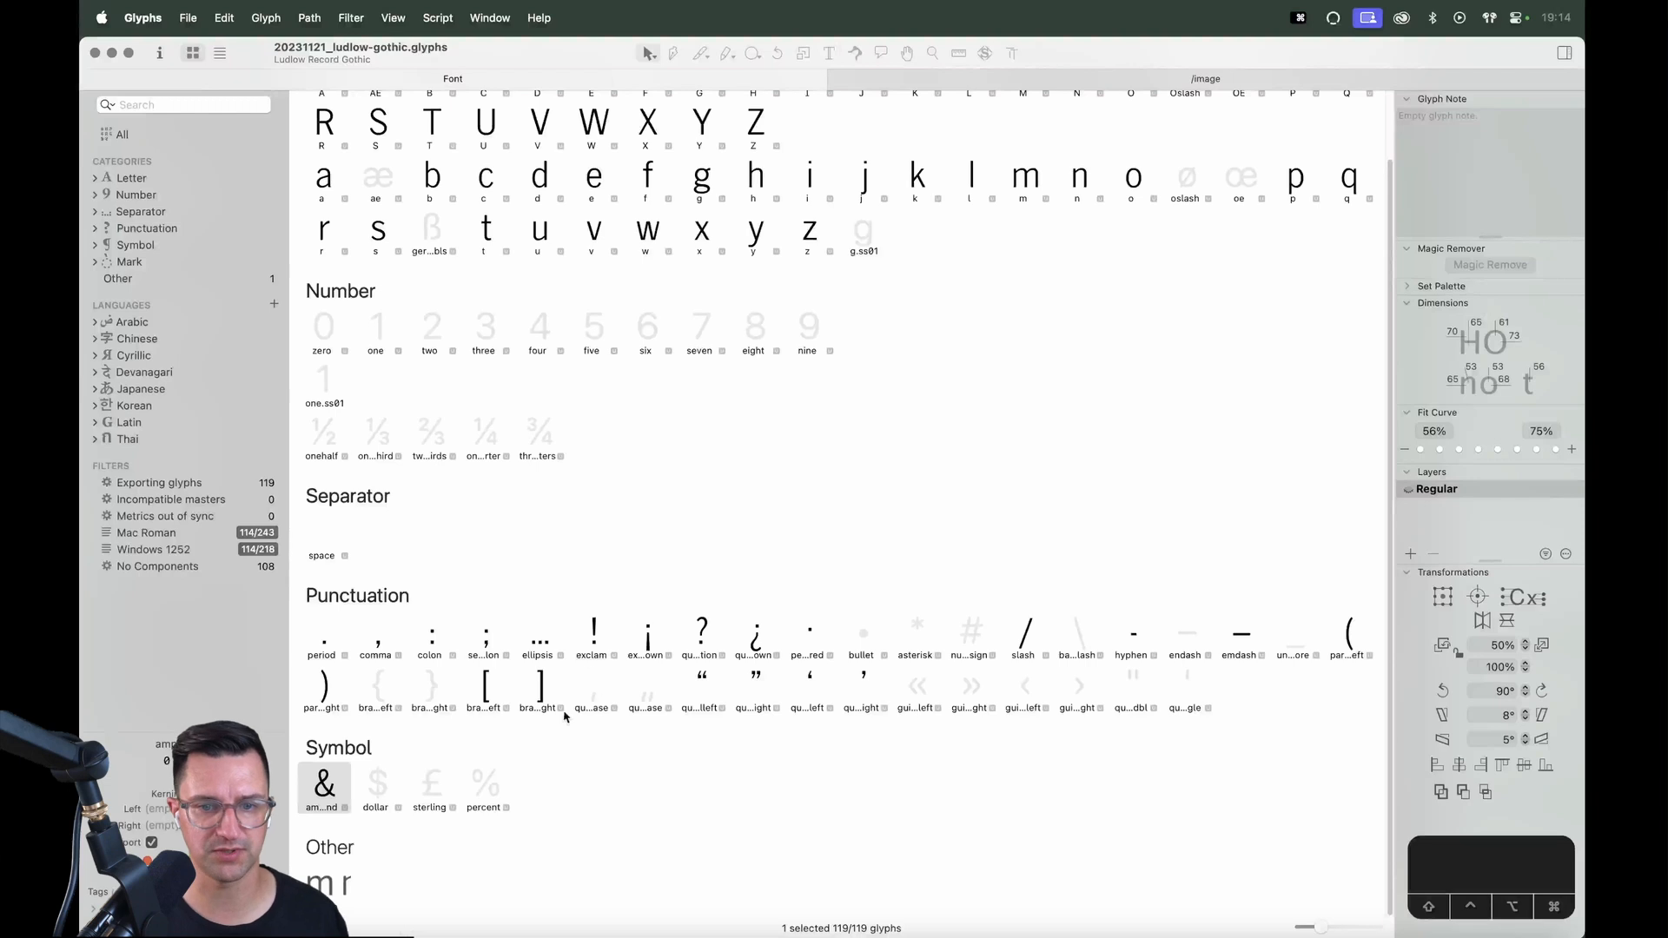
pyautogui.doubleClick(330, 885)
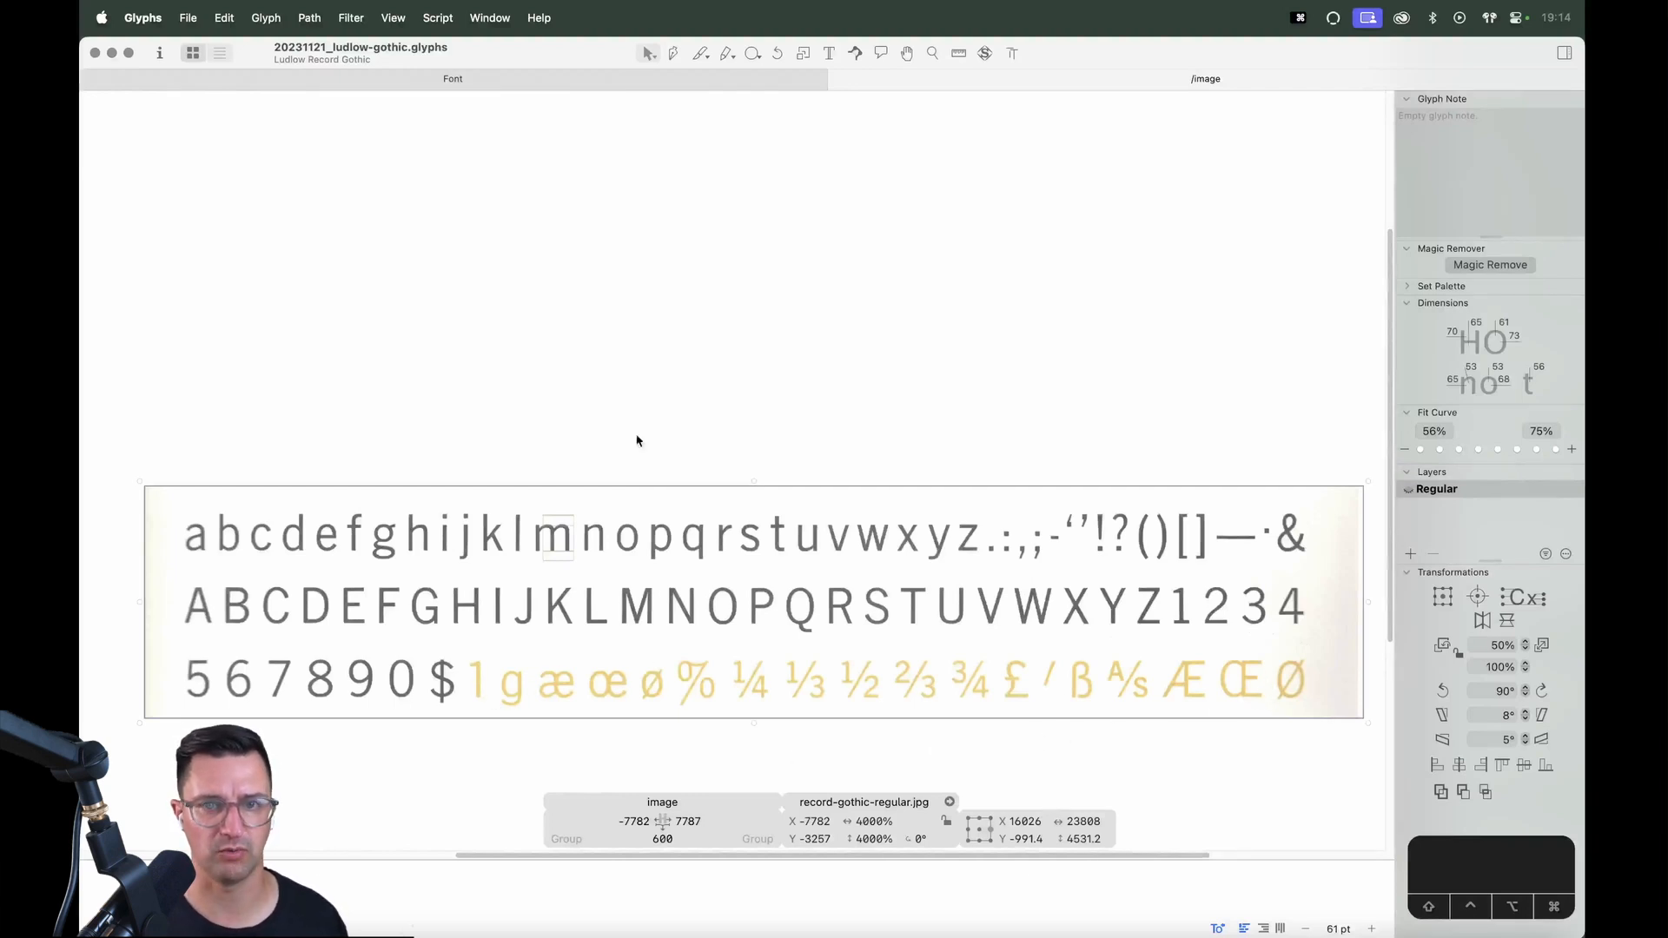
pyautogui.press('Delete')
pyautogui.click(771, 80)
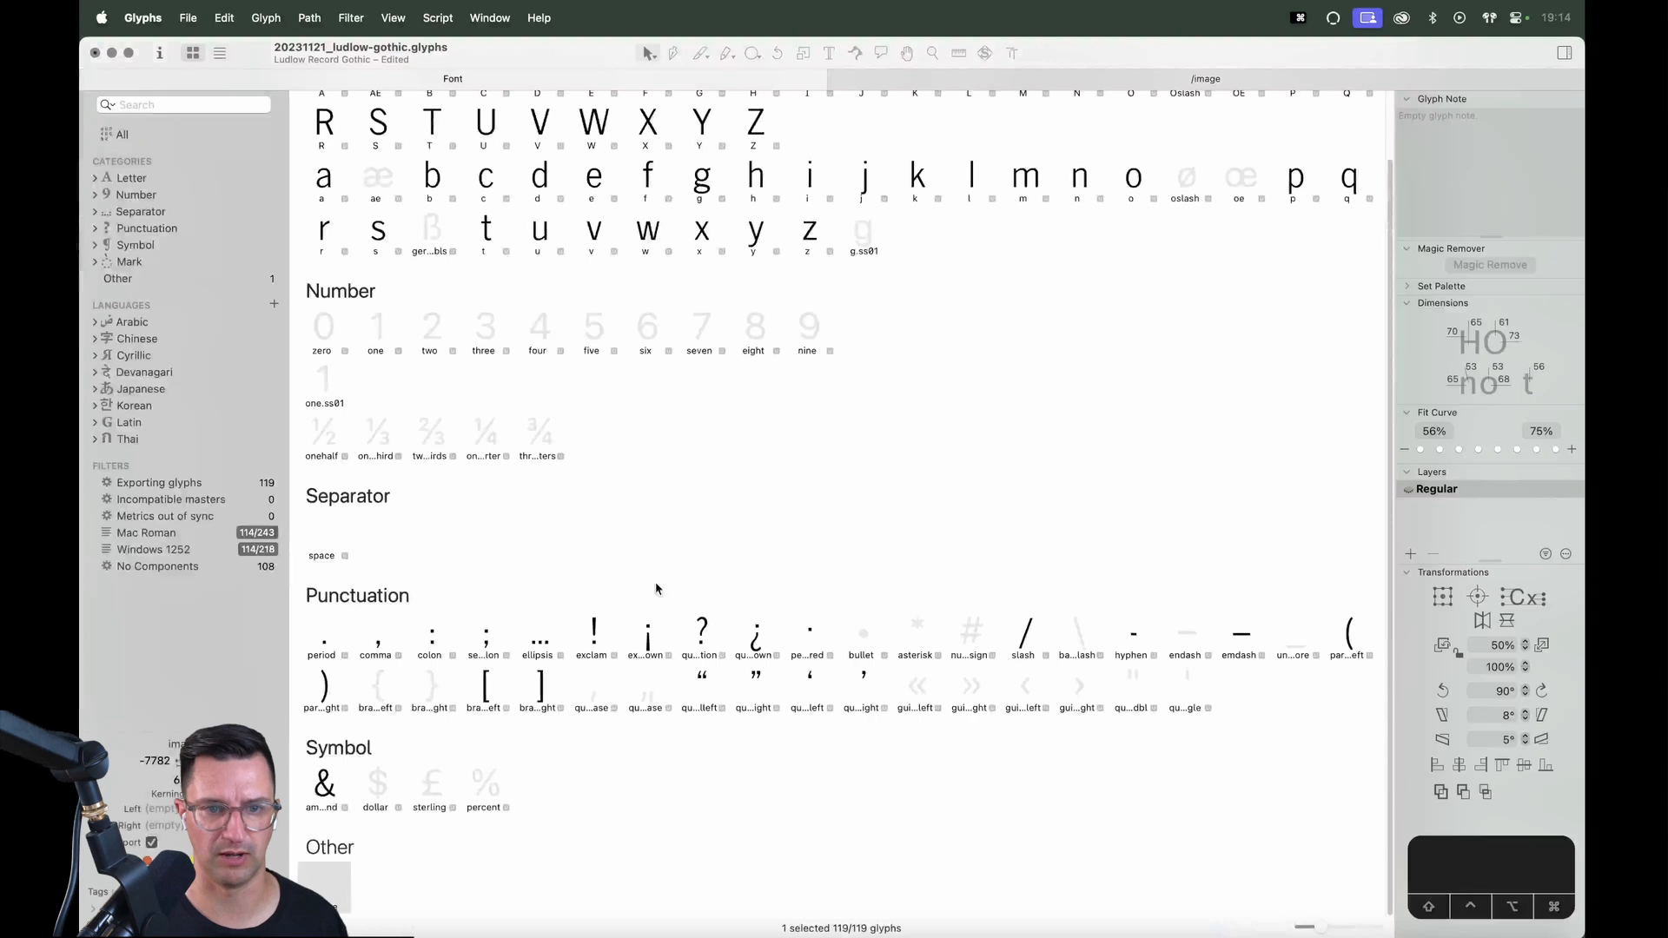
pyautogui.doubleClick(386, 784)
pyautogui.press('super+v')
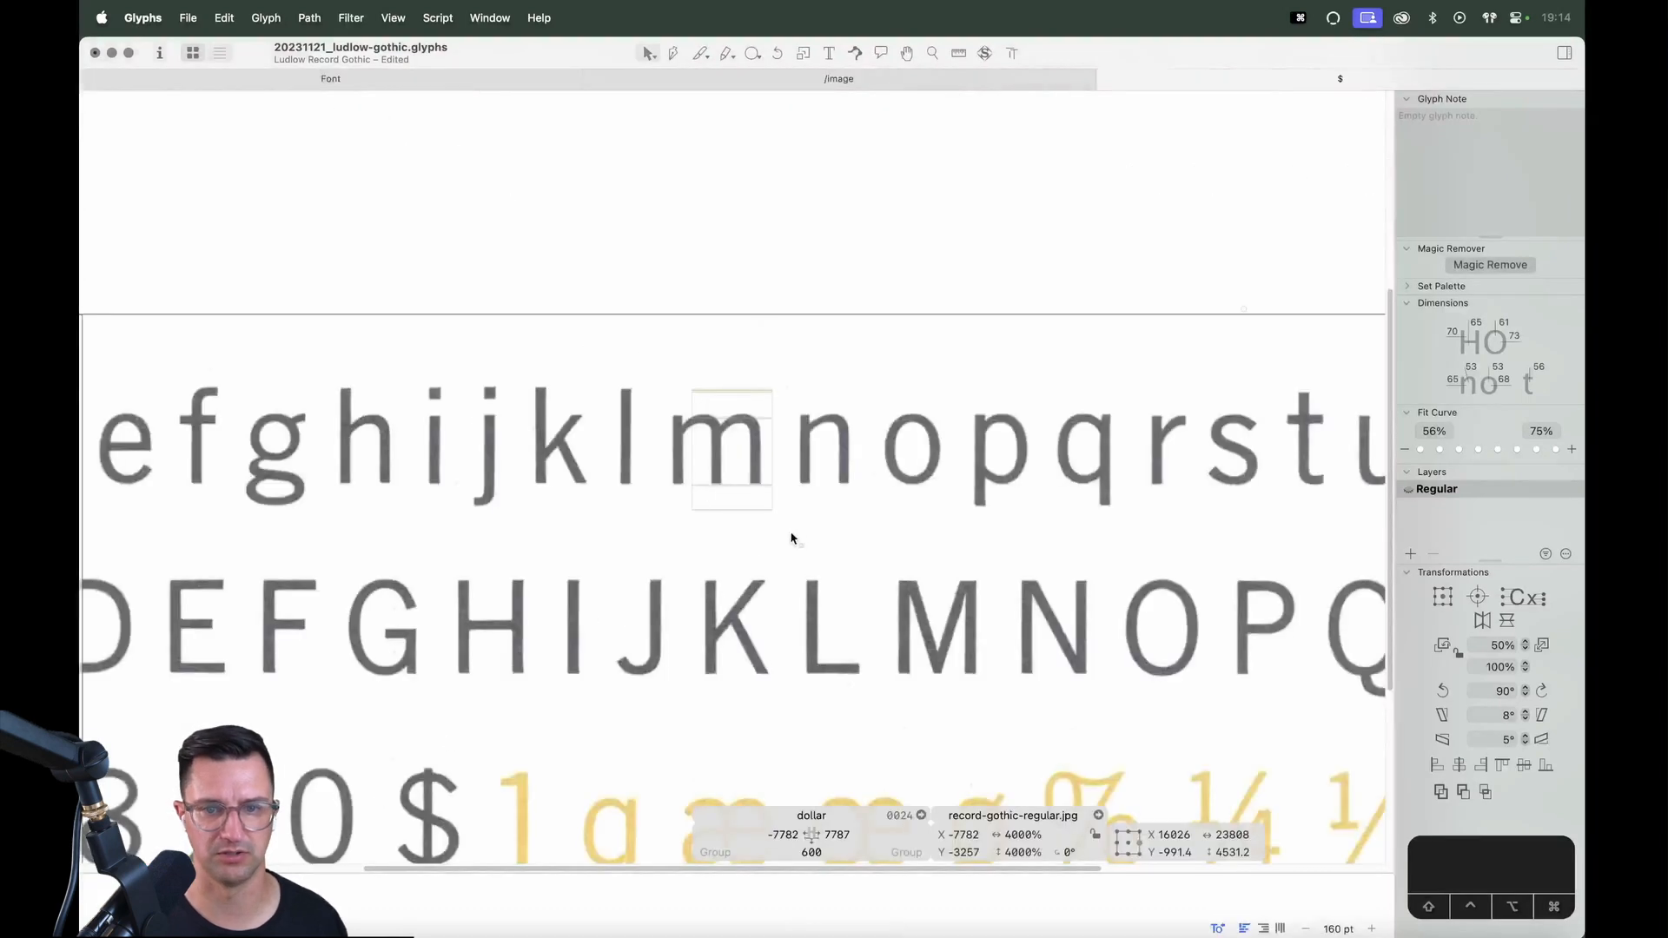
# Position the scan at X -5513, Y -415 so its dollar sign sits within the glyph's metrics, and lock the image
pyautogui.moveTo(826, 477); pyautogui.dragTo(651, 499)
pyautogui.press('z')
pyautogui.press('v')
pyautogui.moveTo(877, 405); pyautogui.dragTo(878, 399)
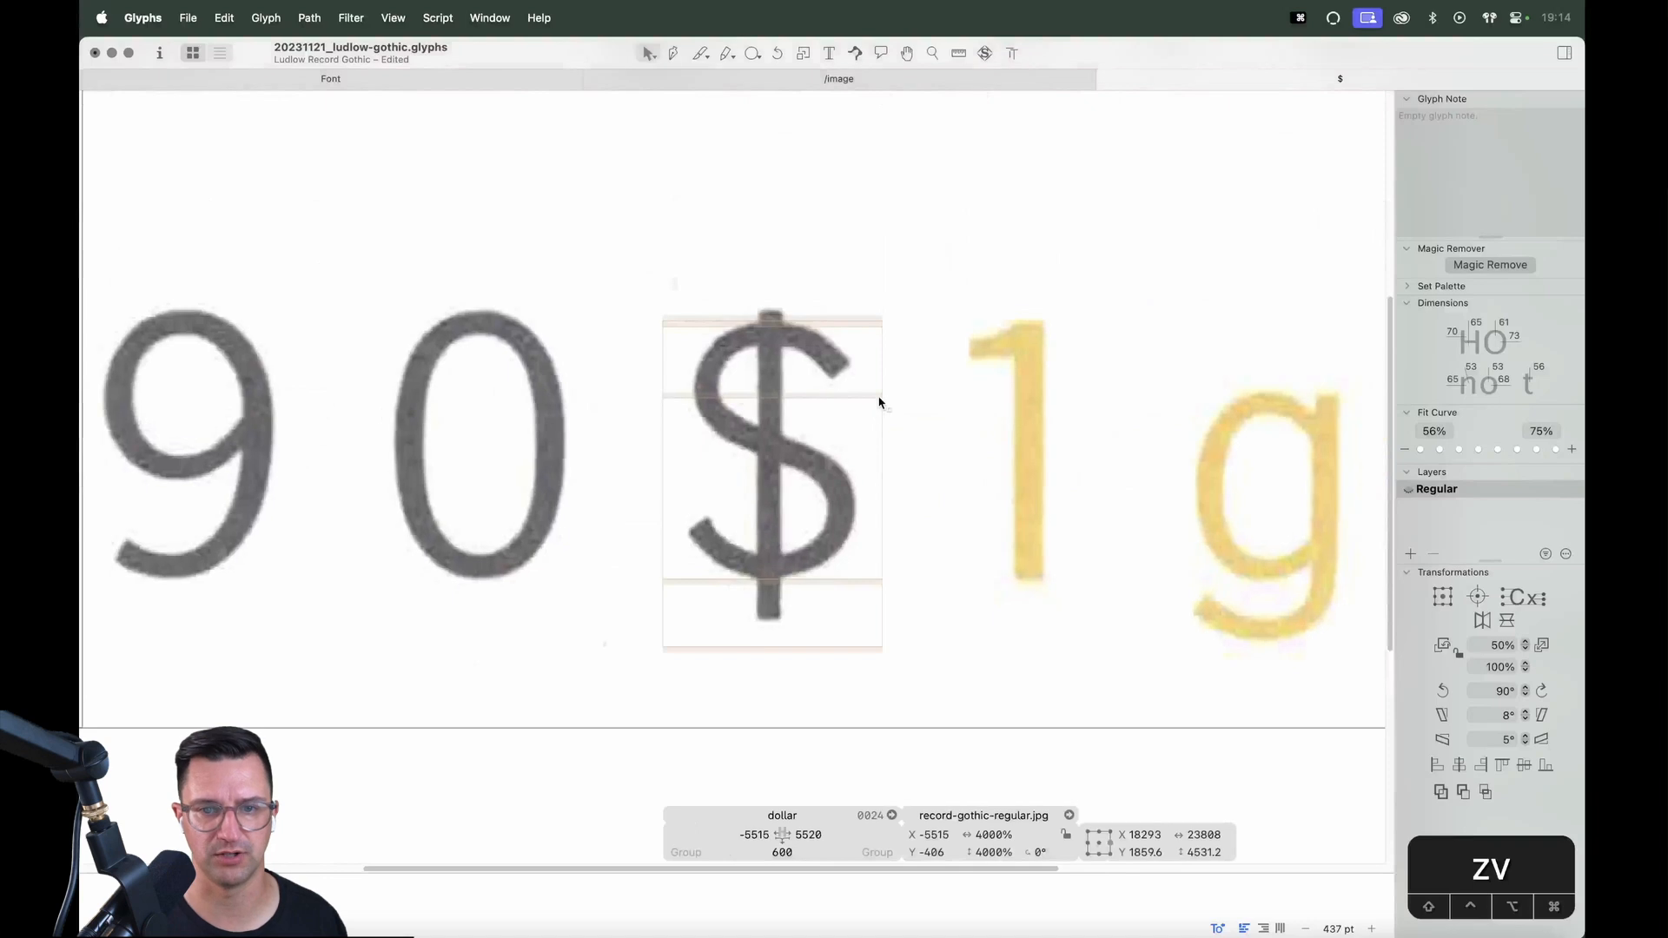
pyautogui.press('Down')
pyautogui.press('Down')
pyautogui.press('Down')
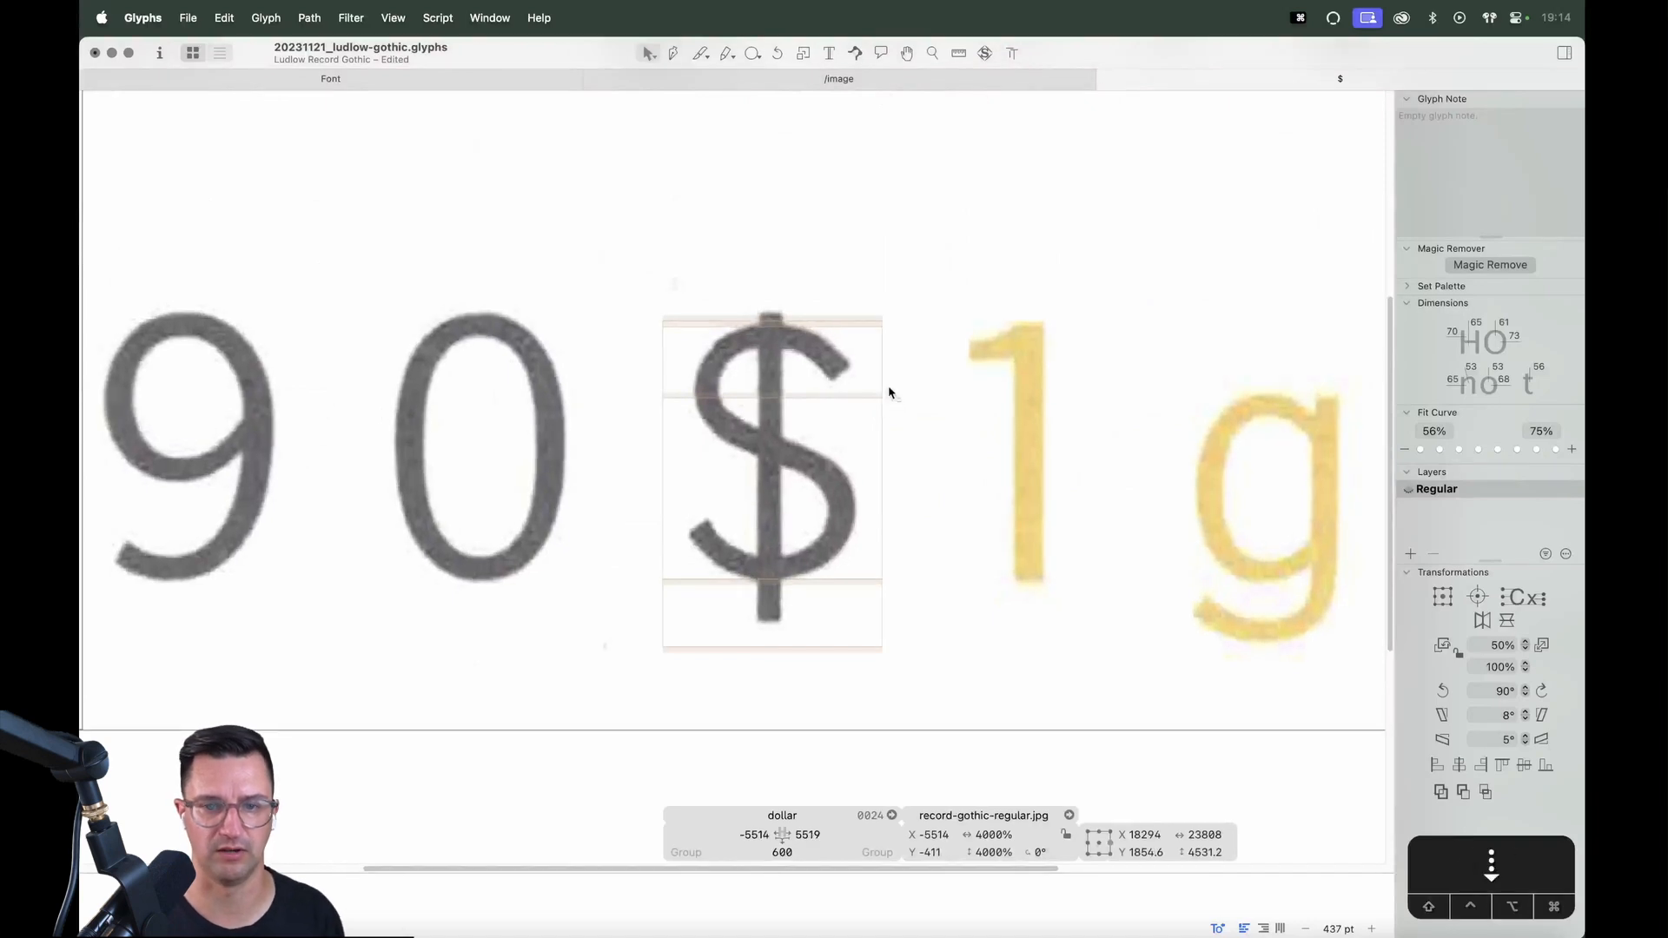
pyautogui.press('Down')
pyautogui.press('Right')
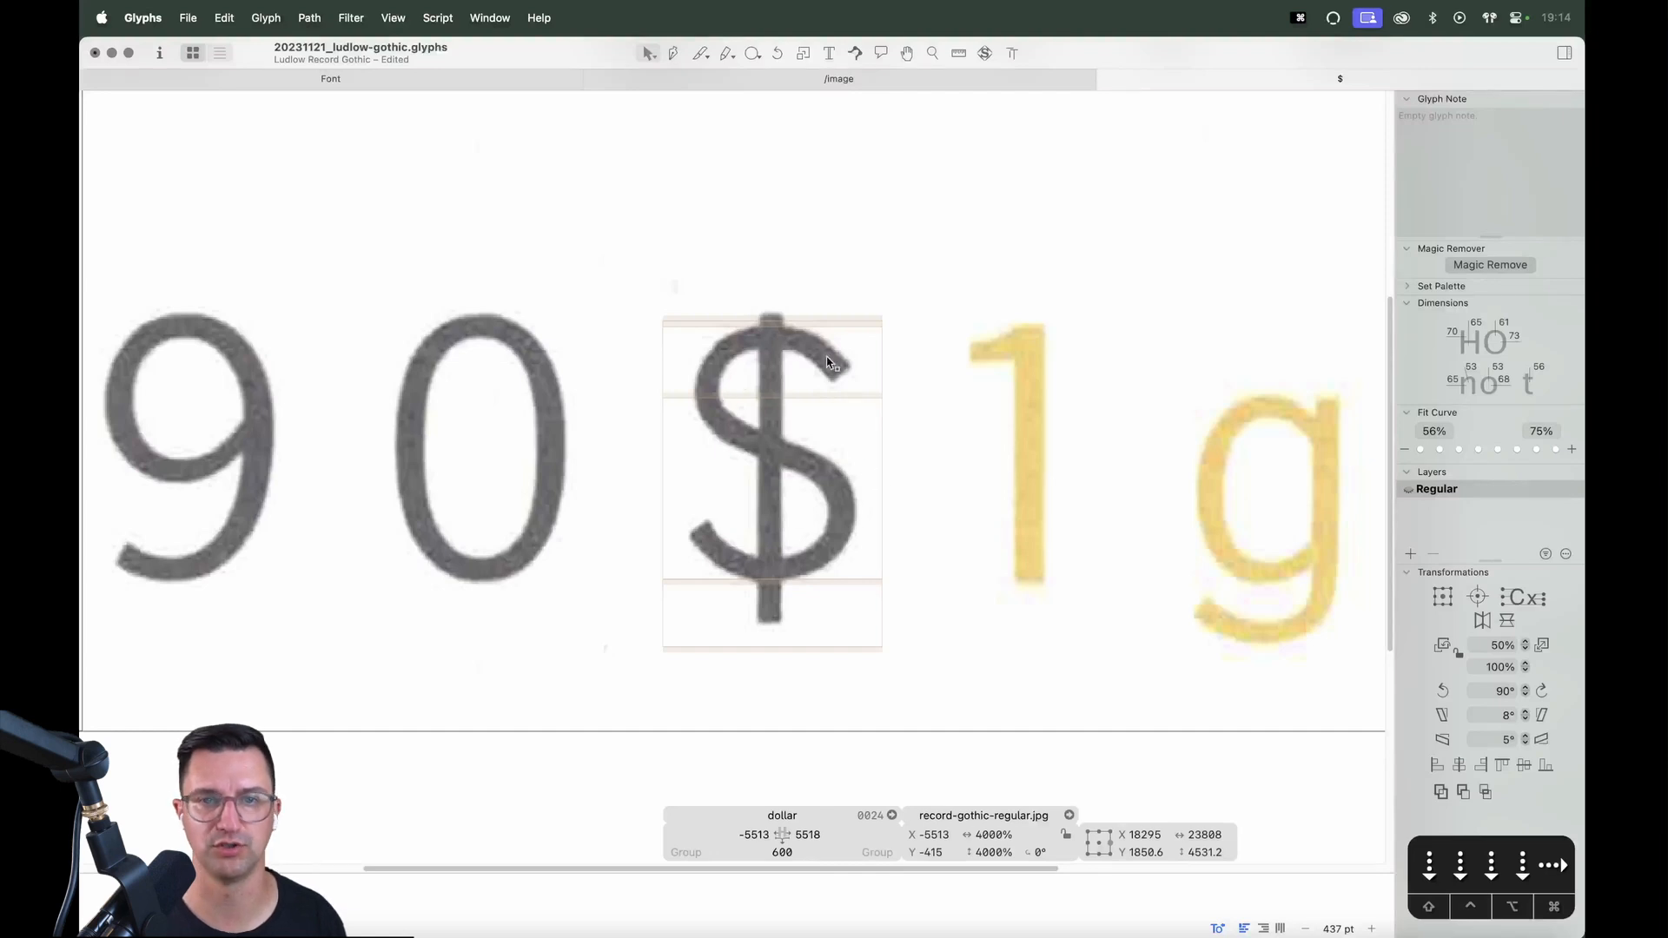
pyautogui.rightClick(904, 328)
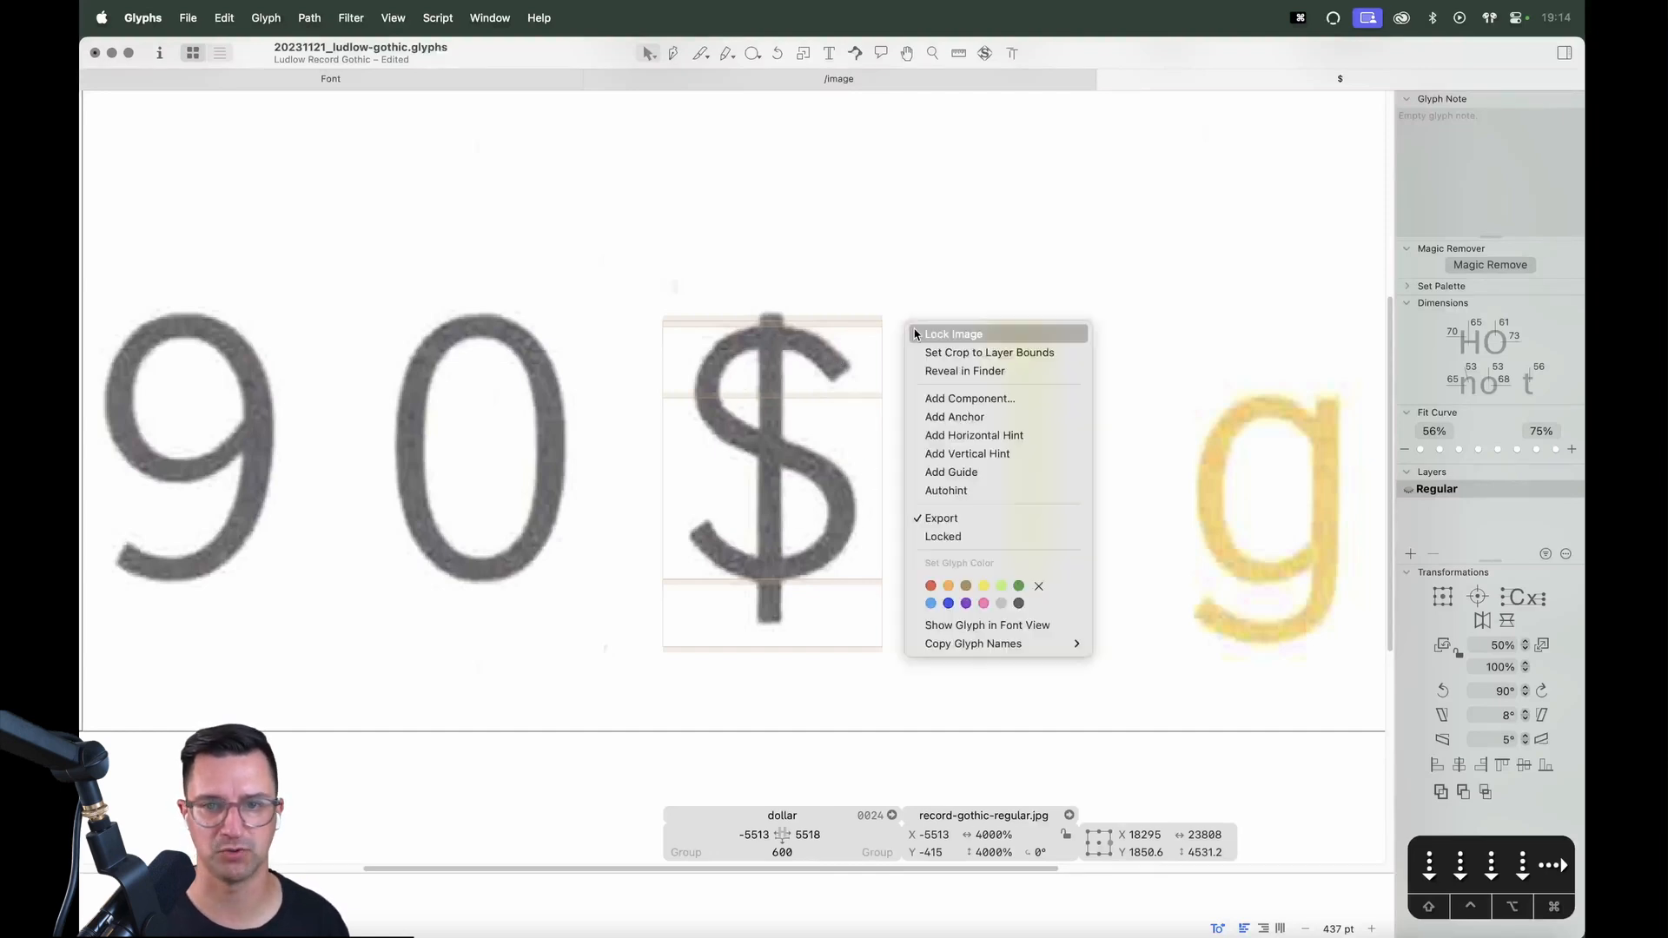
pyautogui.click(911, 335)
# Insert an S before the dollar glyph and copy its complete outline into the dollar glyph
pyautogui.write('tS')
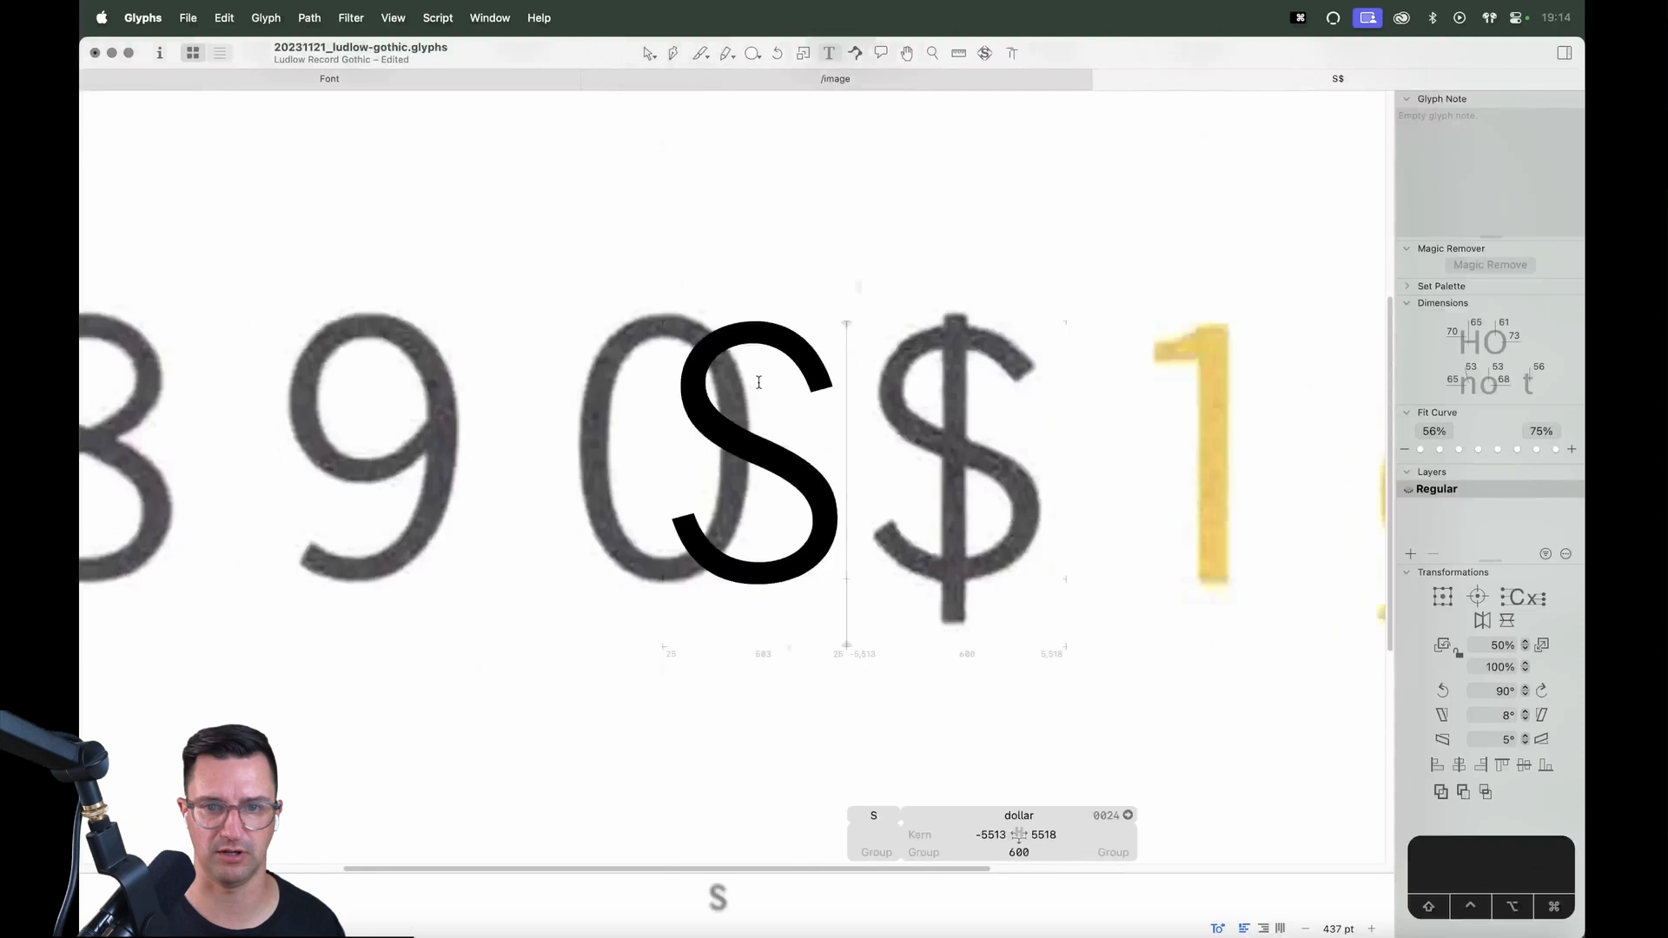
pyautogui.press('Escape')
pyautogui.press('cmd+a')
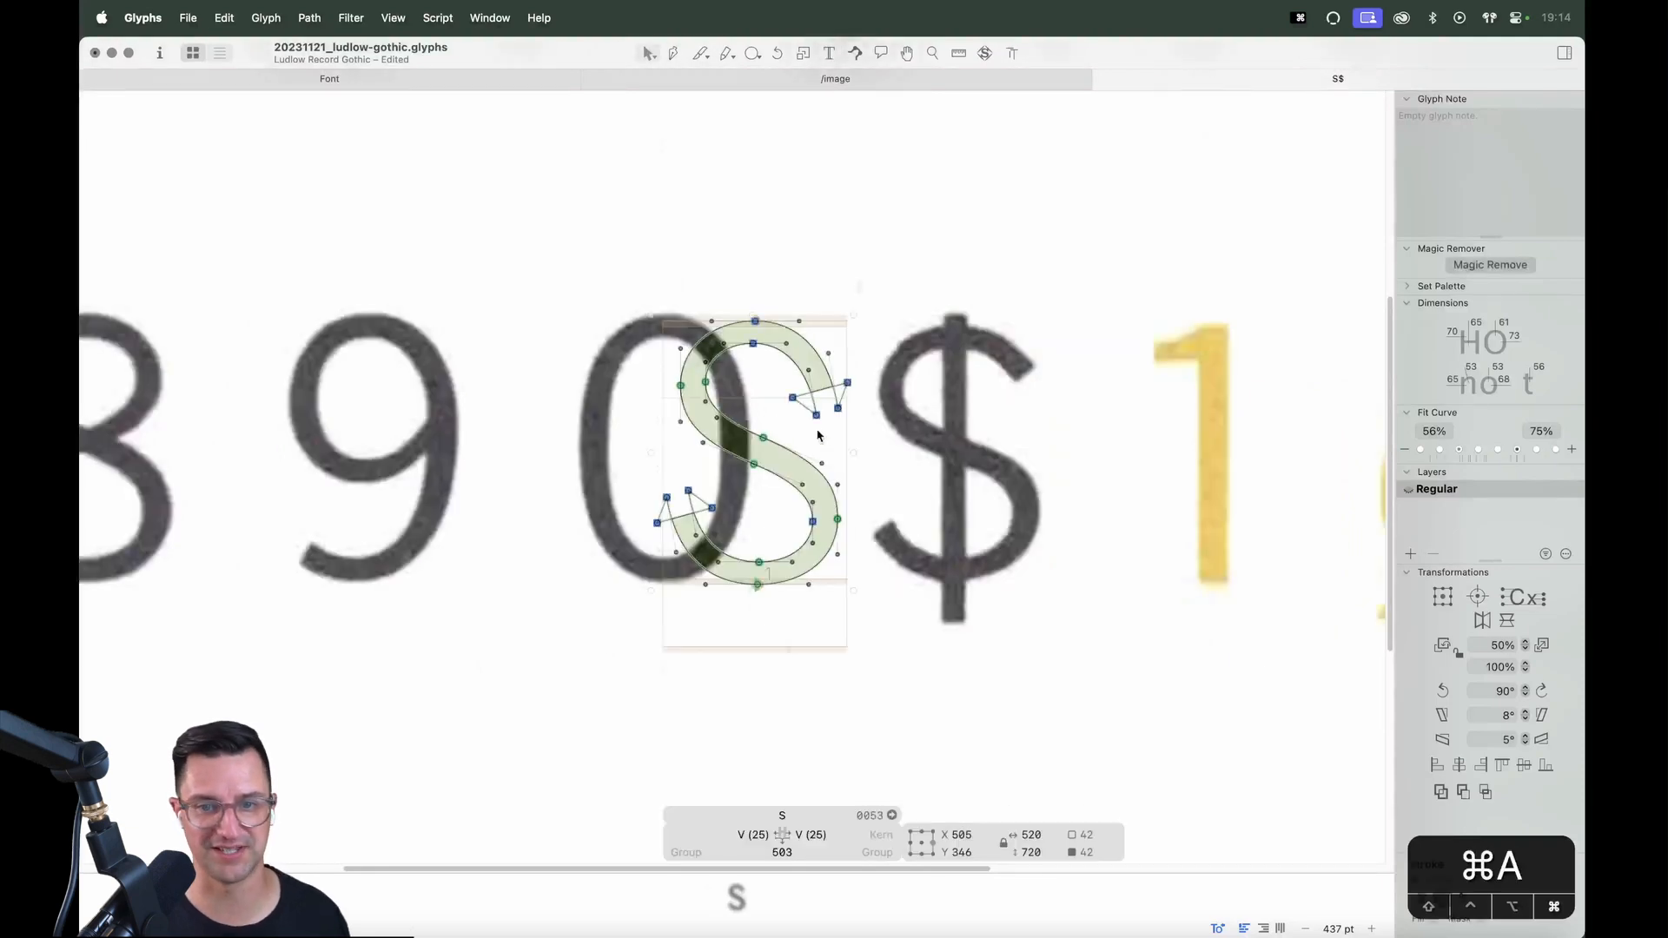
pyautogui.click(965, 445)
pyautogui.press('super+v')
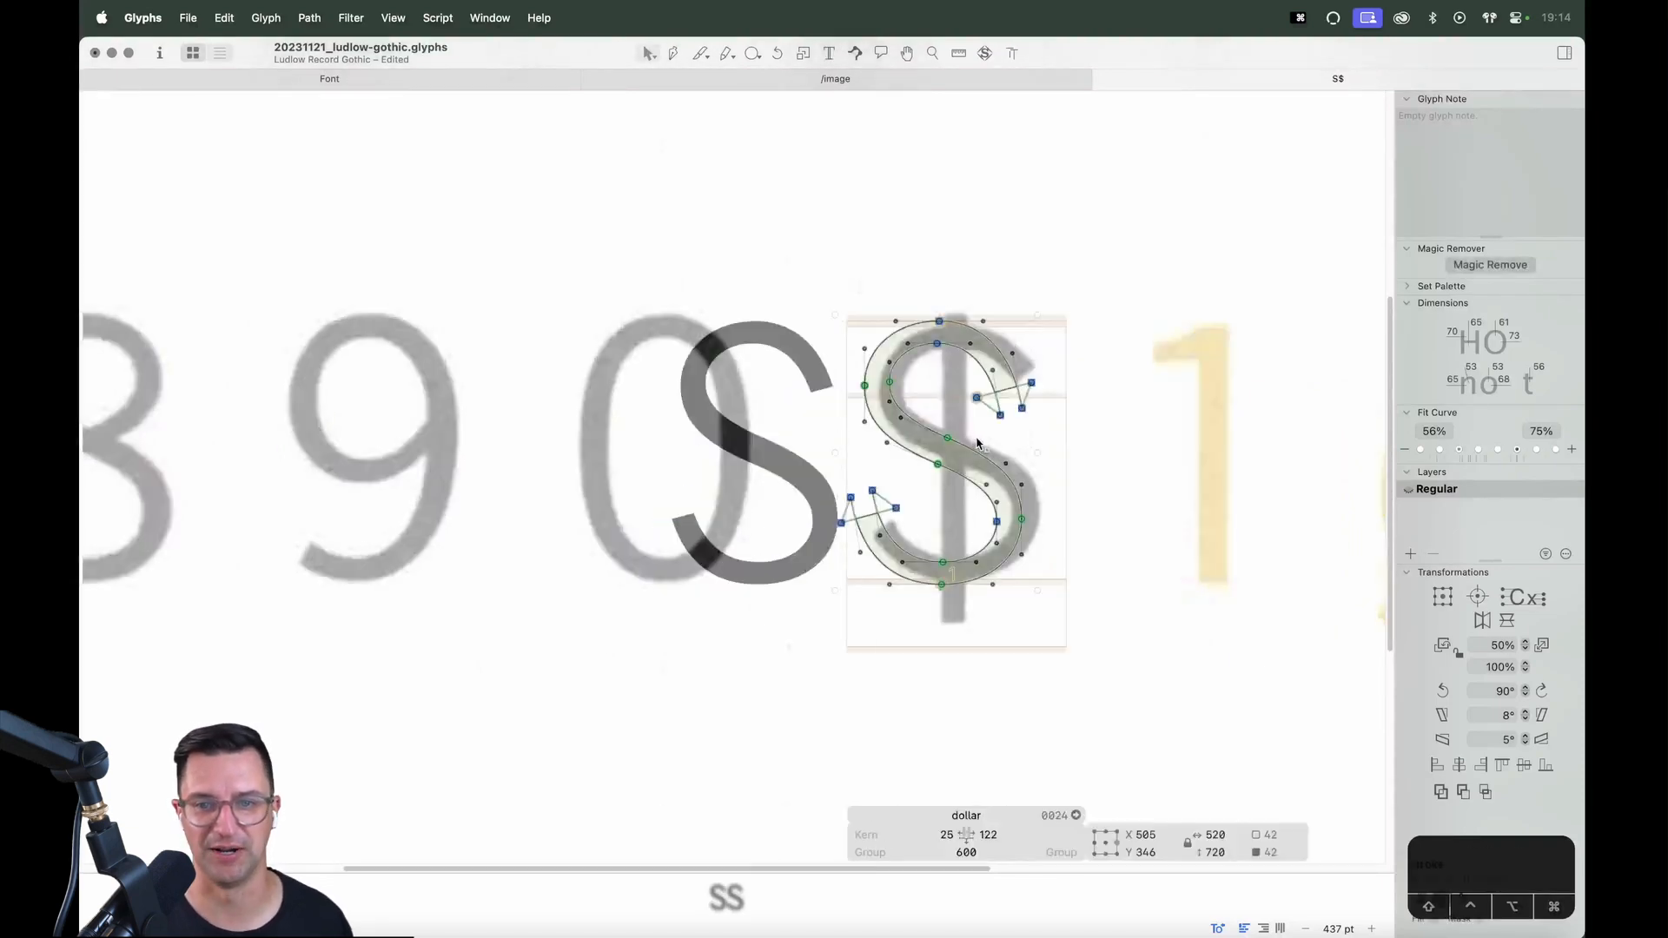
# Move the pasted S outline horizontally to X 548 so it lies over the scanned dollar sign
pyautogui.moveTo(1001, 419); pyautogui.dragTo(1015, 416)
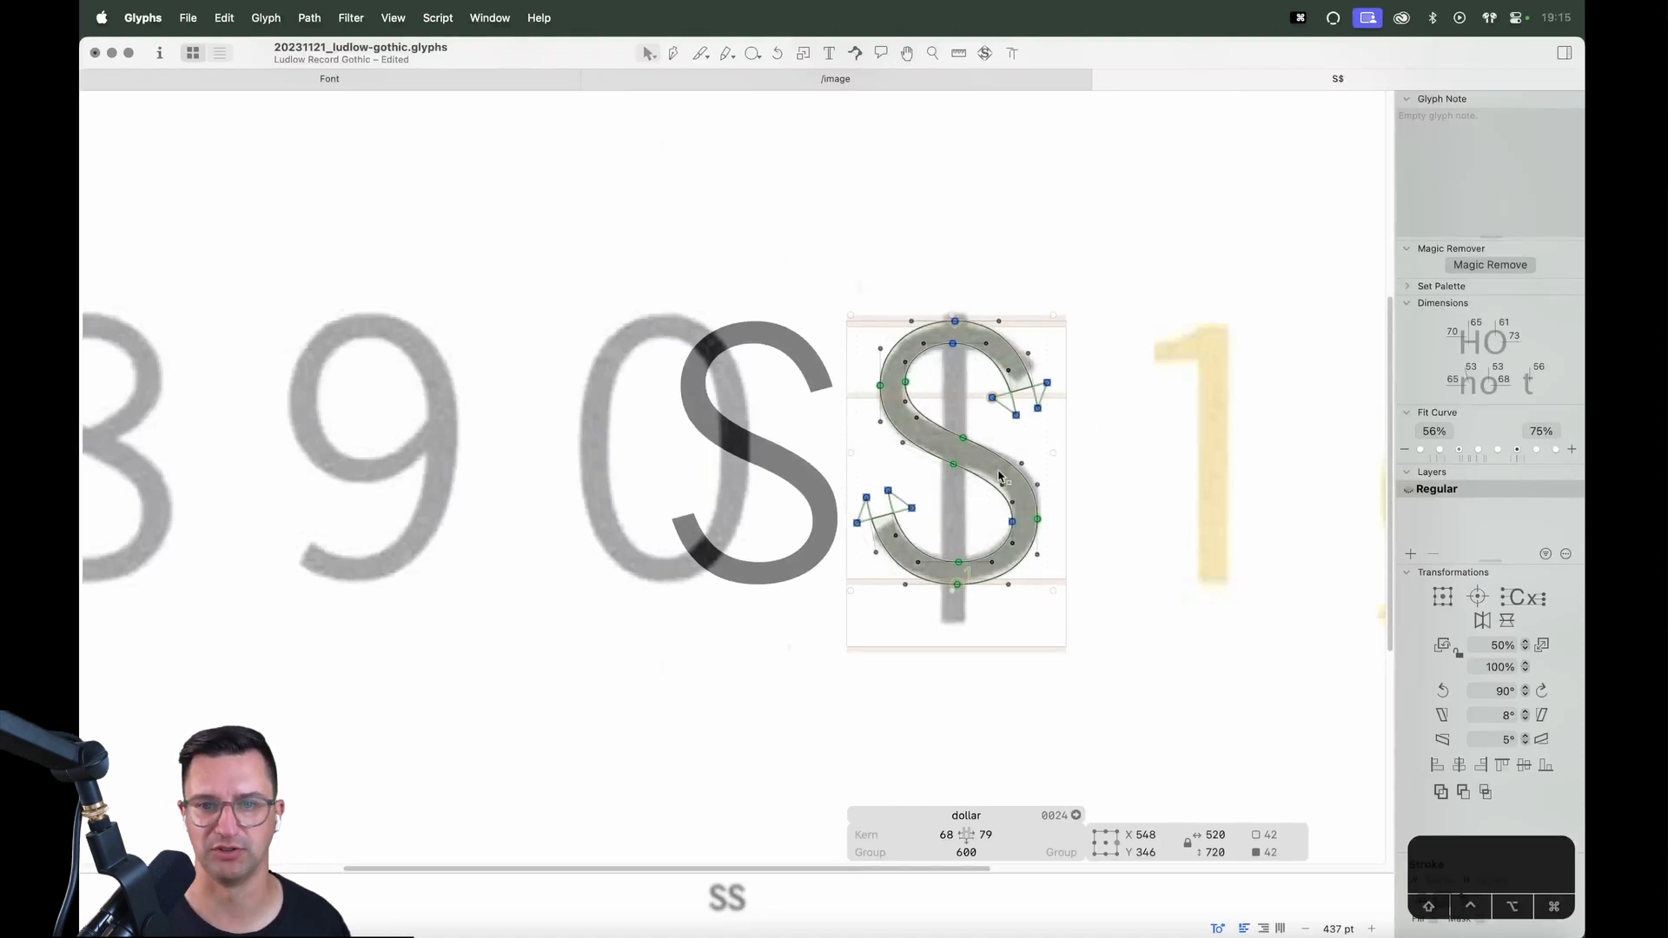
pyautogui.press('z')
pyautogui.click(908, 442)
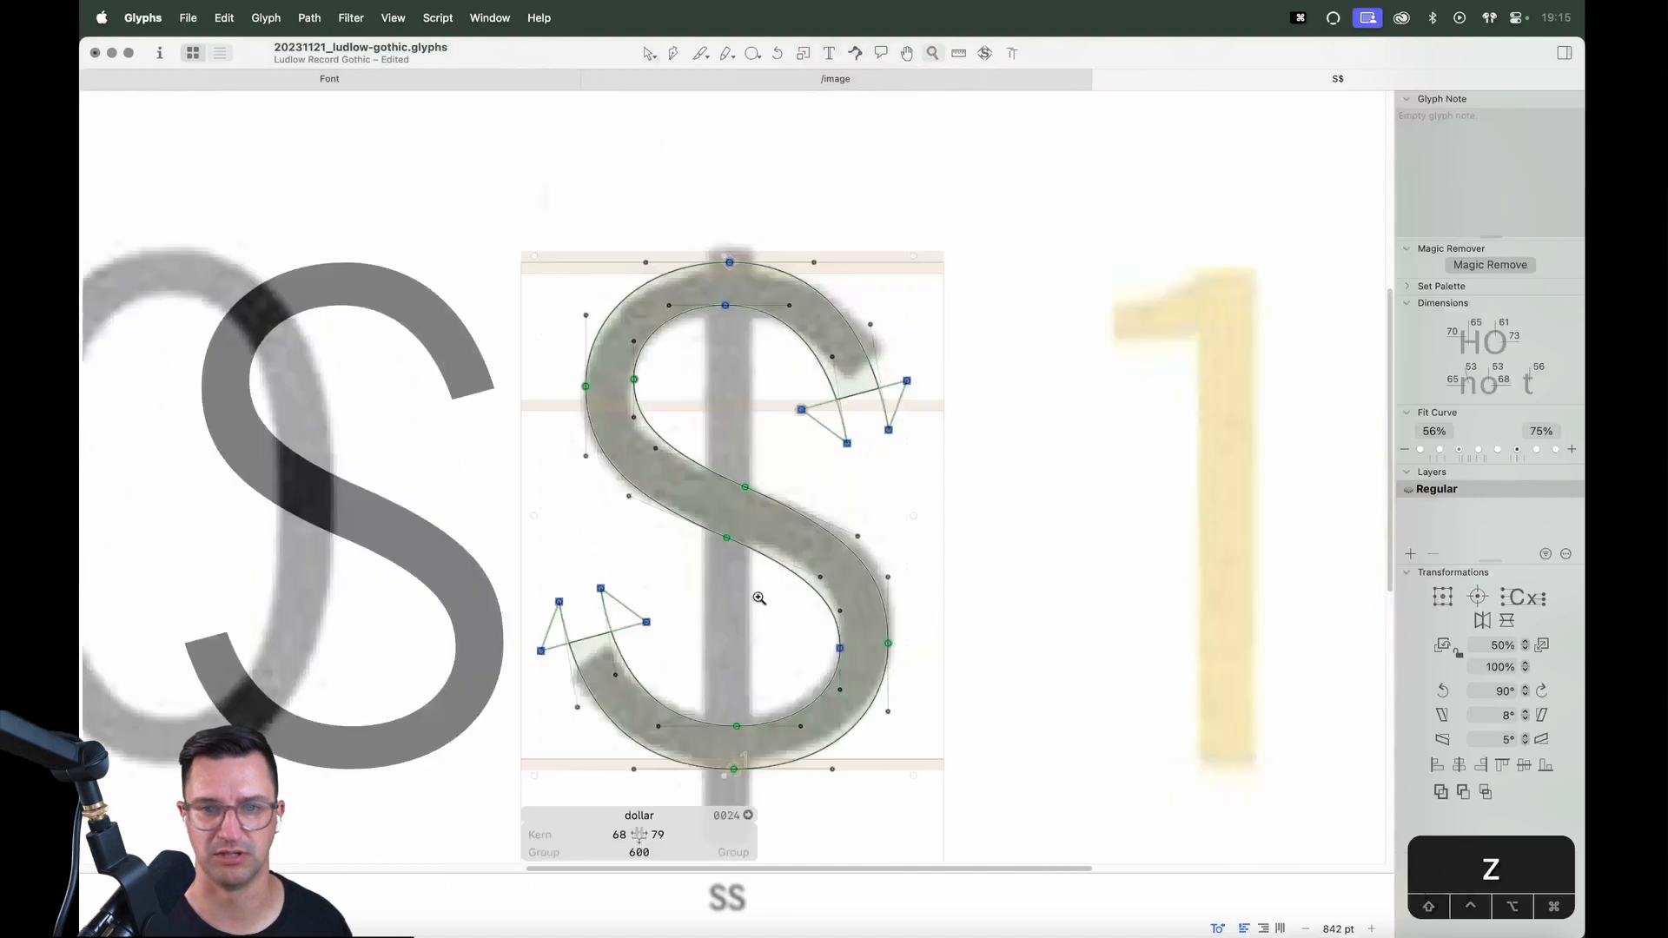
pyautogui.press('v')
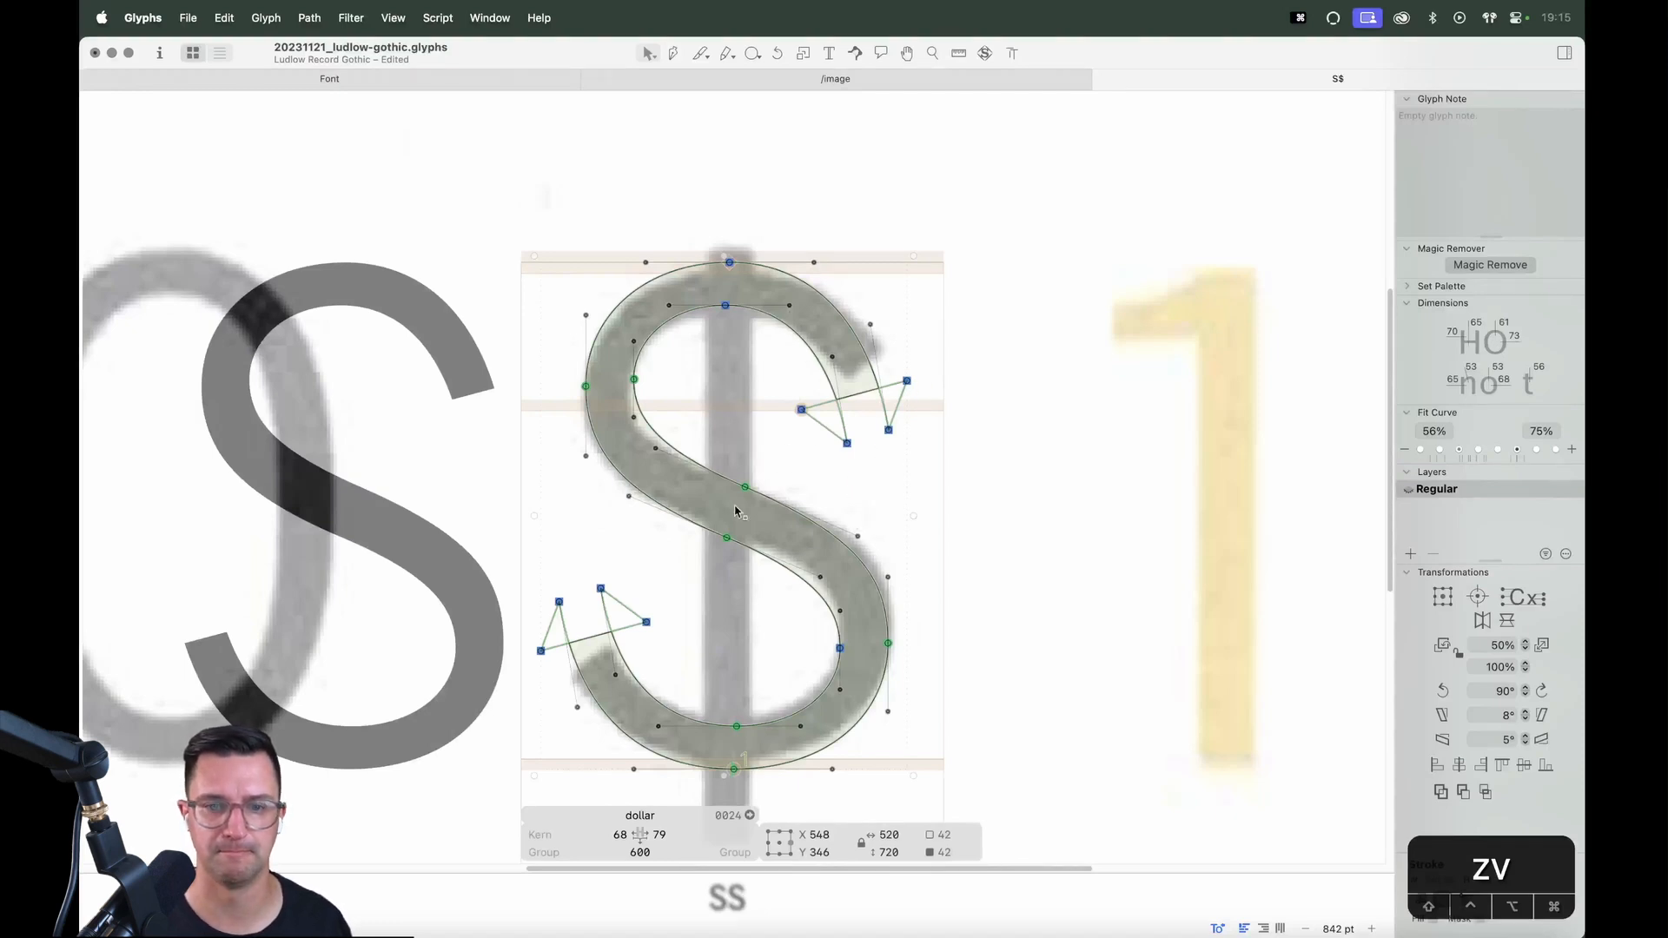
# Preview the dollar outline beside the S and remove the S from the edit text
pyautogui.click(673, 586)
pyautogui.press('space')
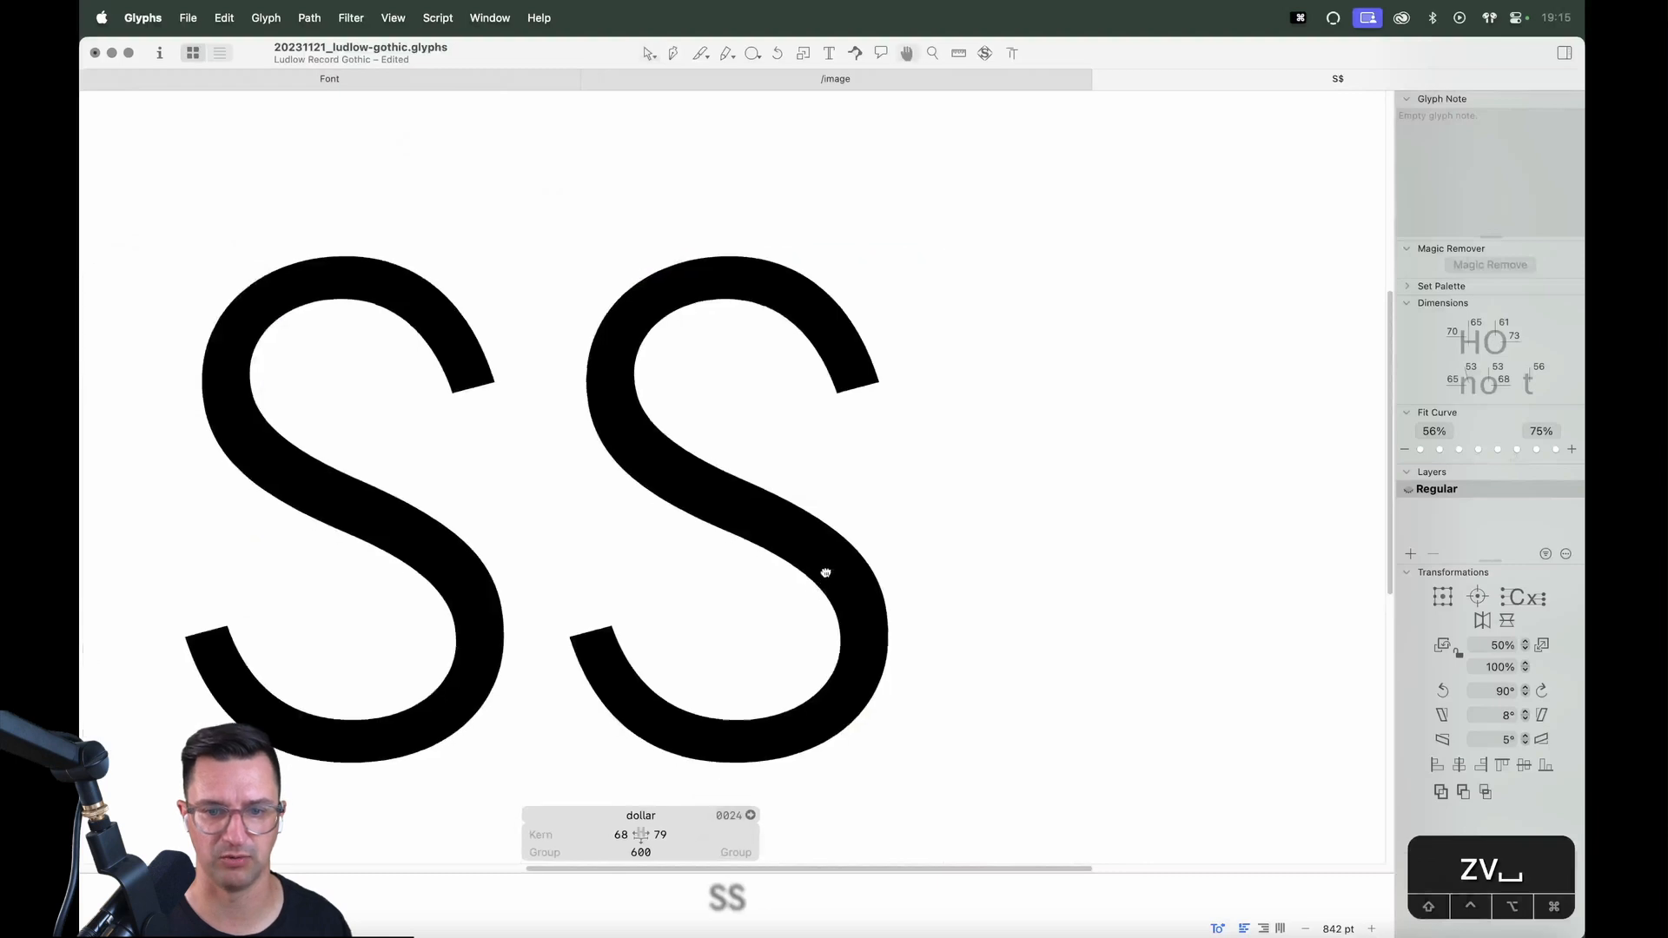
pyautogui.press('space')
pyautogui.press('t')
pyautogui.press('BackSpace')
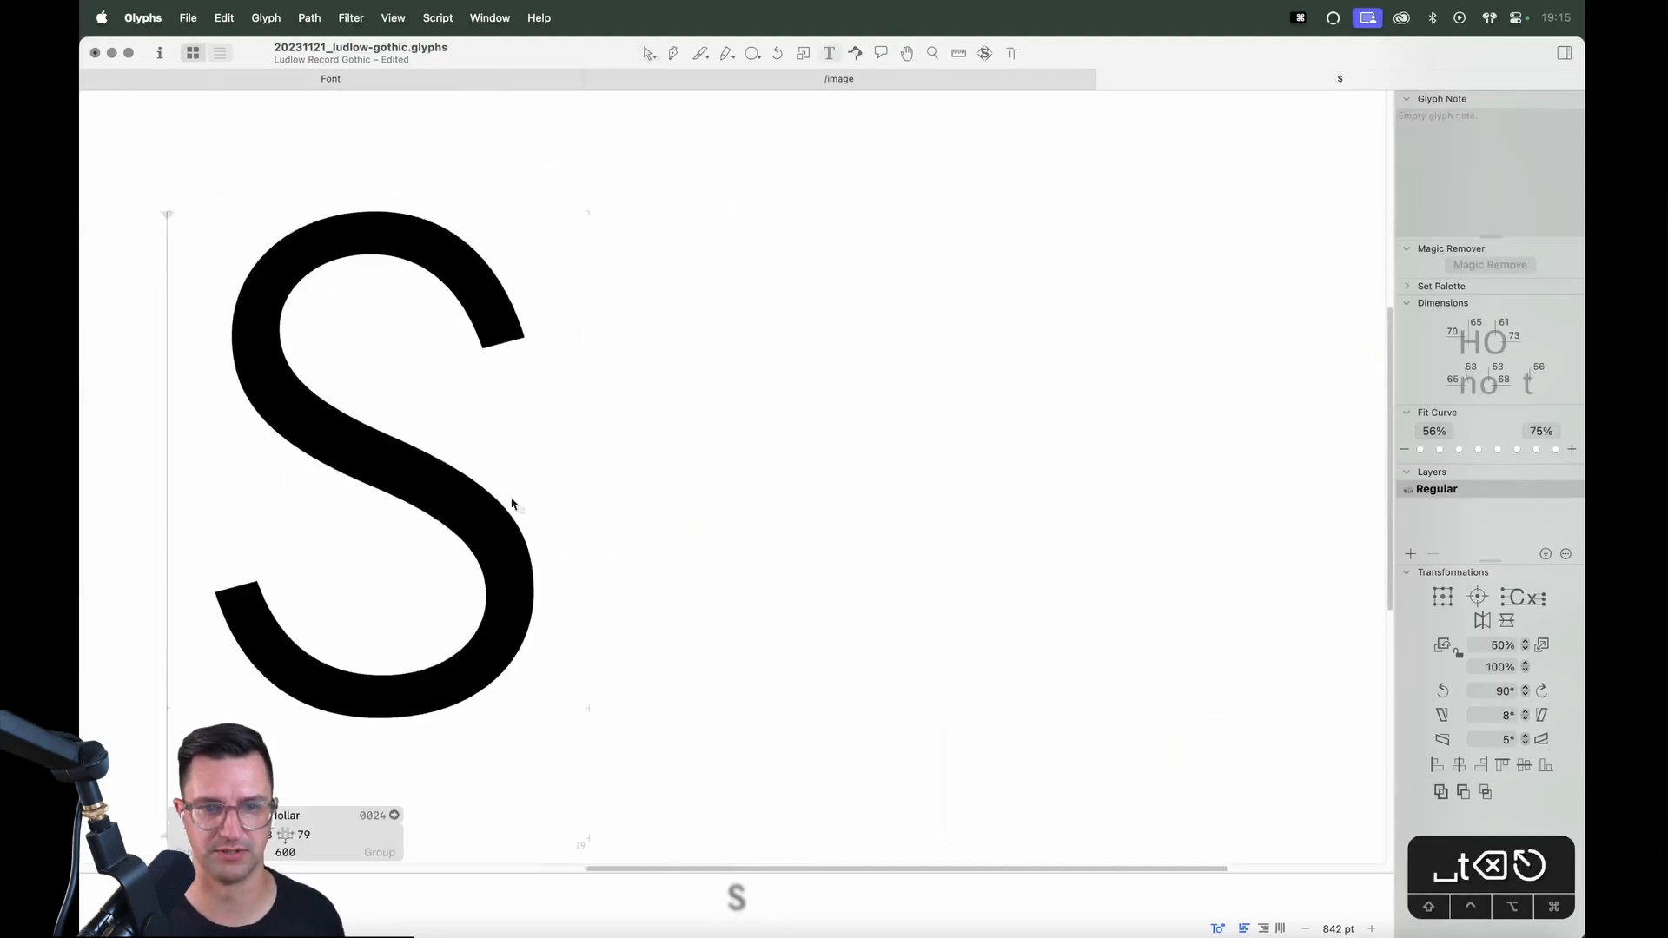
pyautogui.press('Escape')
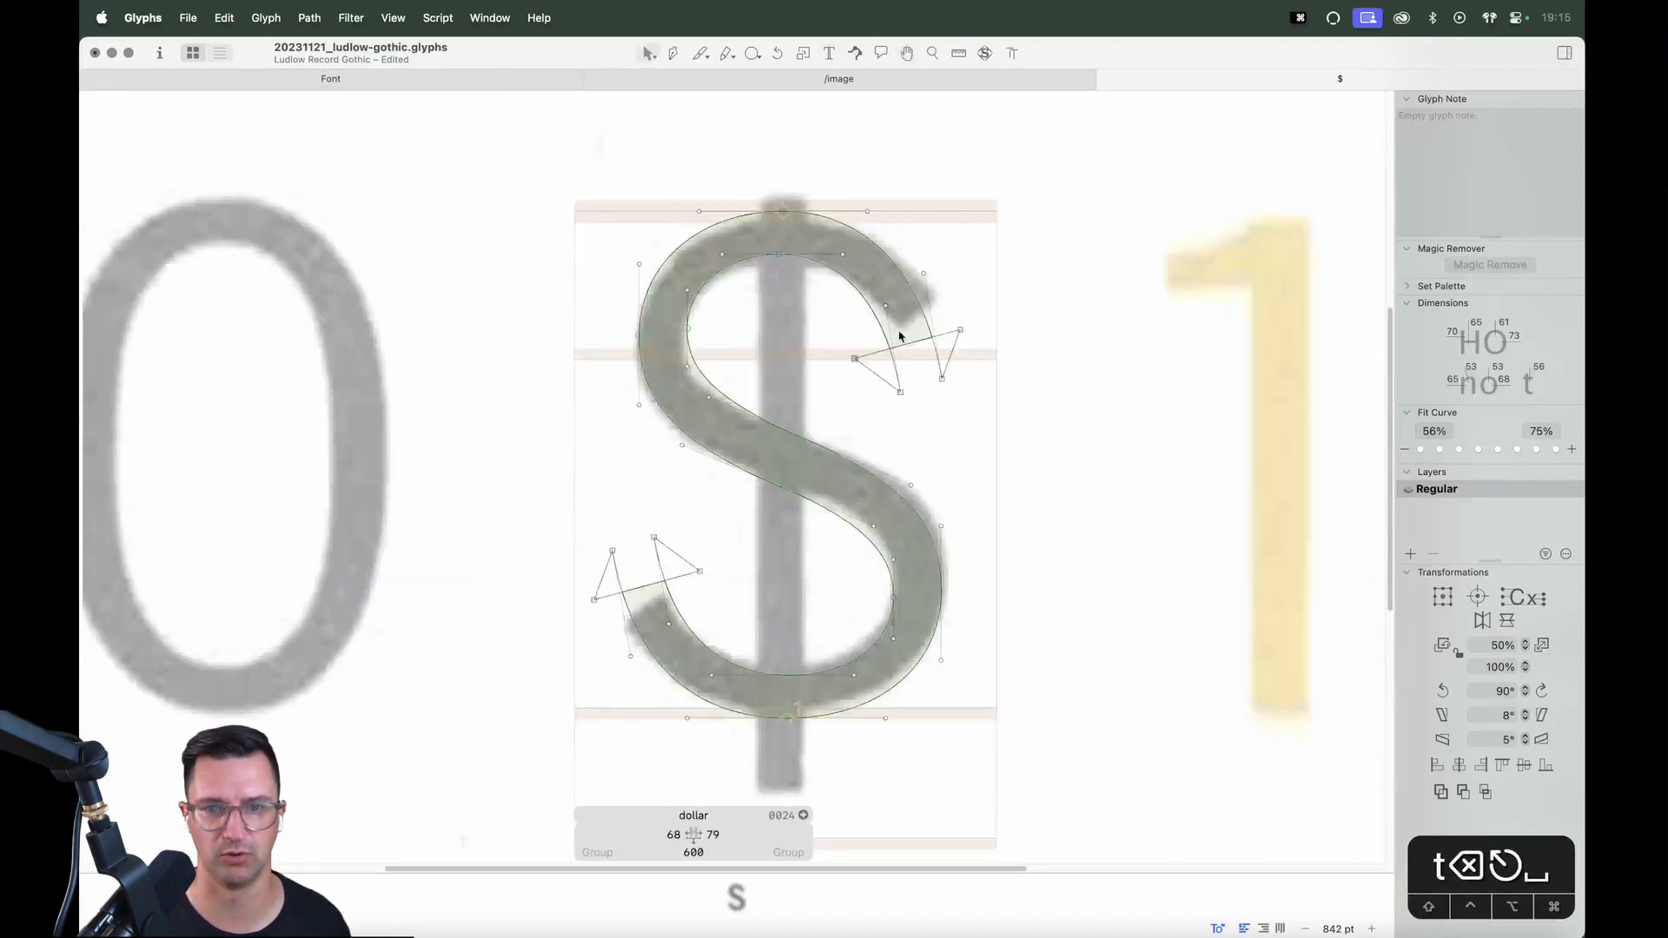
# Delete the two middle nodes on the diagonal spine of the dollar's S outline
pyautogui.press('v')
pyautogui.press('super+a')
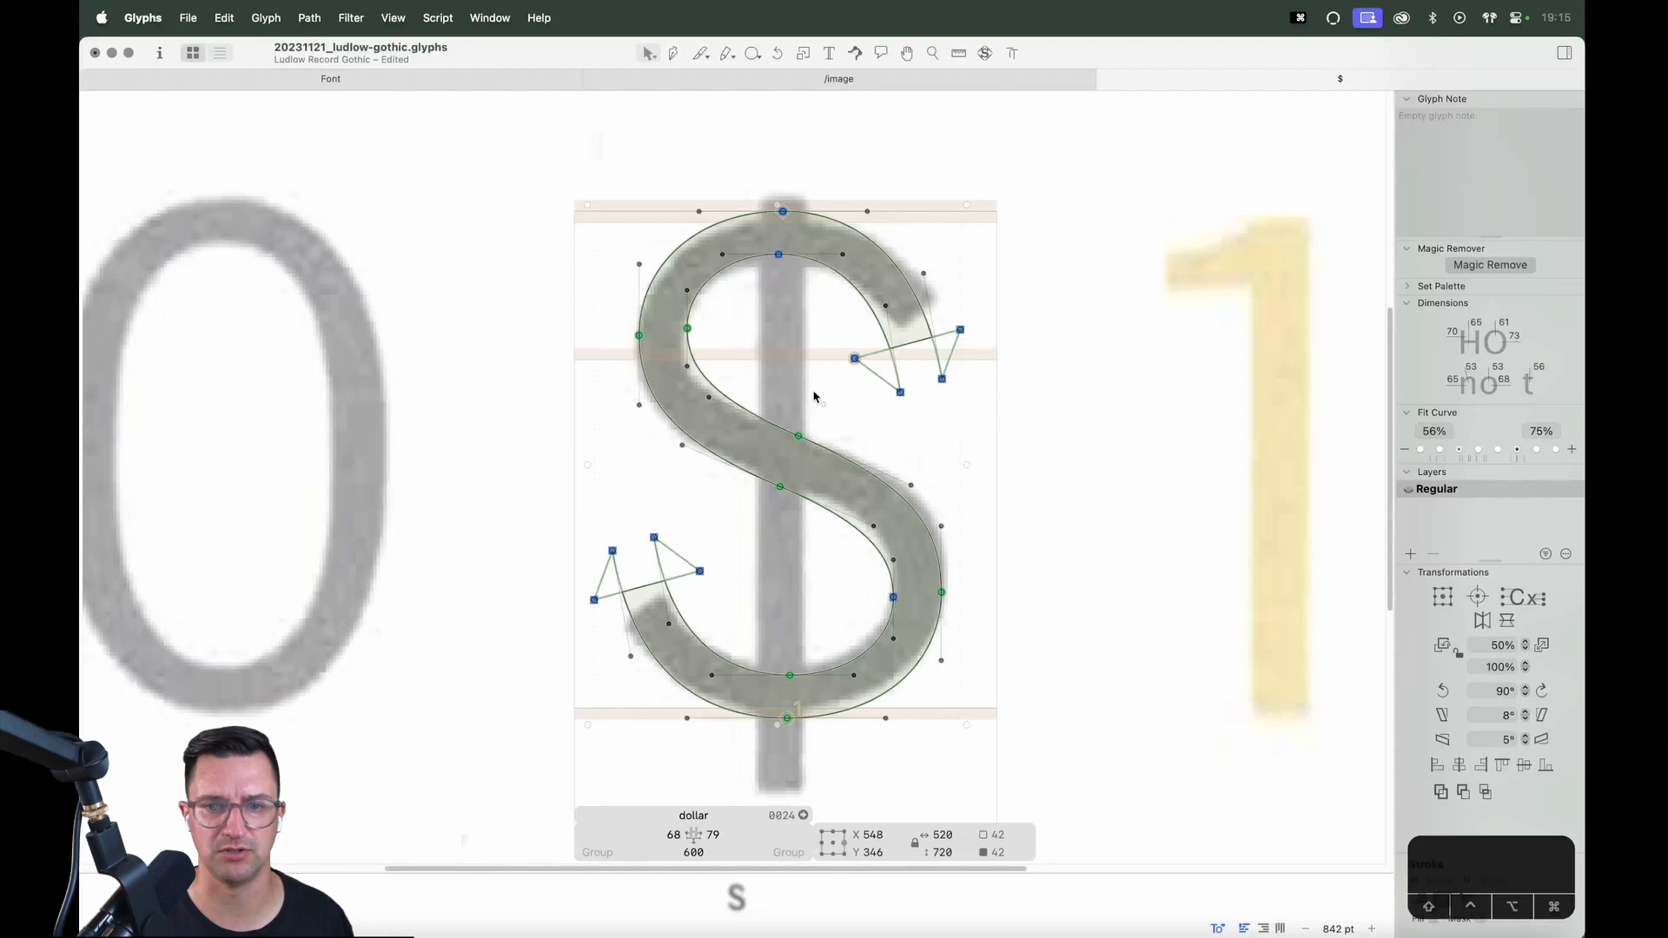
pyautogui.moveTo(815, 402); pyautogui.dragTo(765, 530)
pyautogui.press('BackSpace')
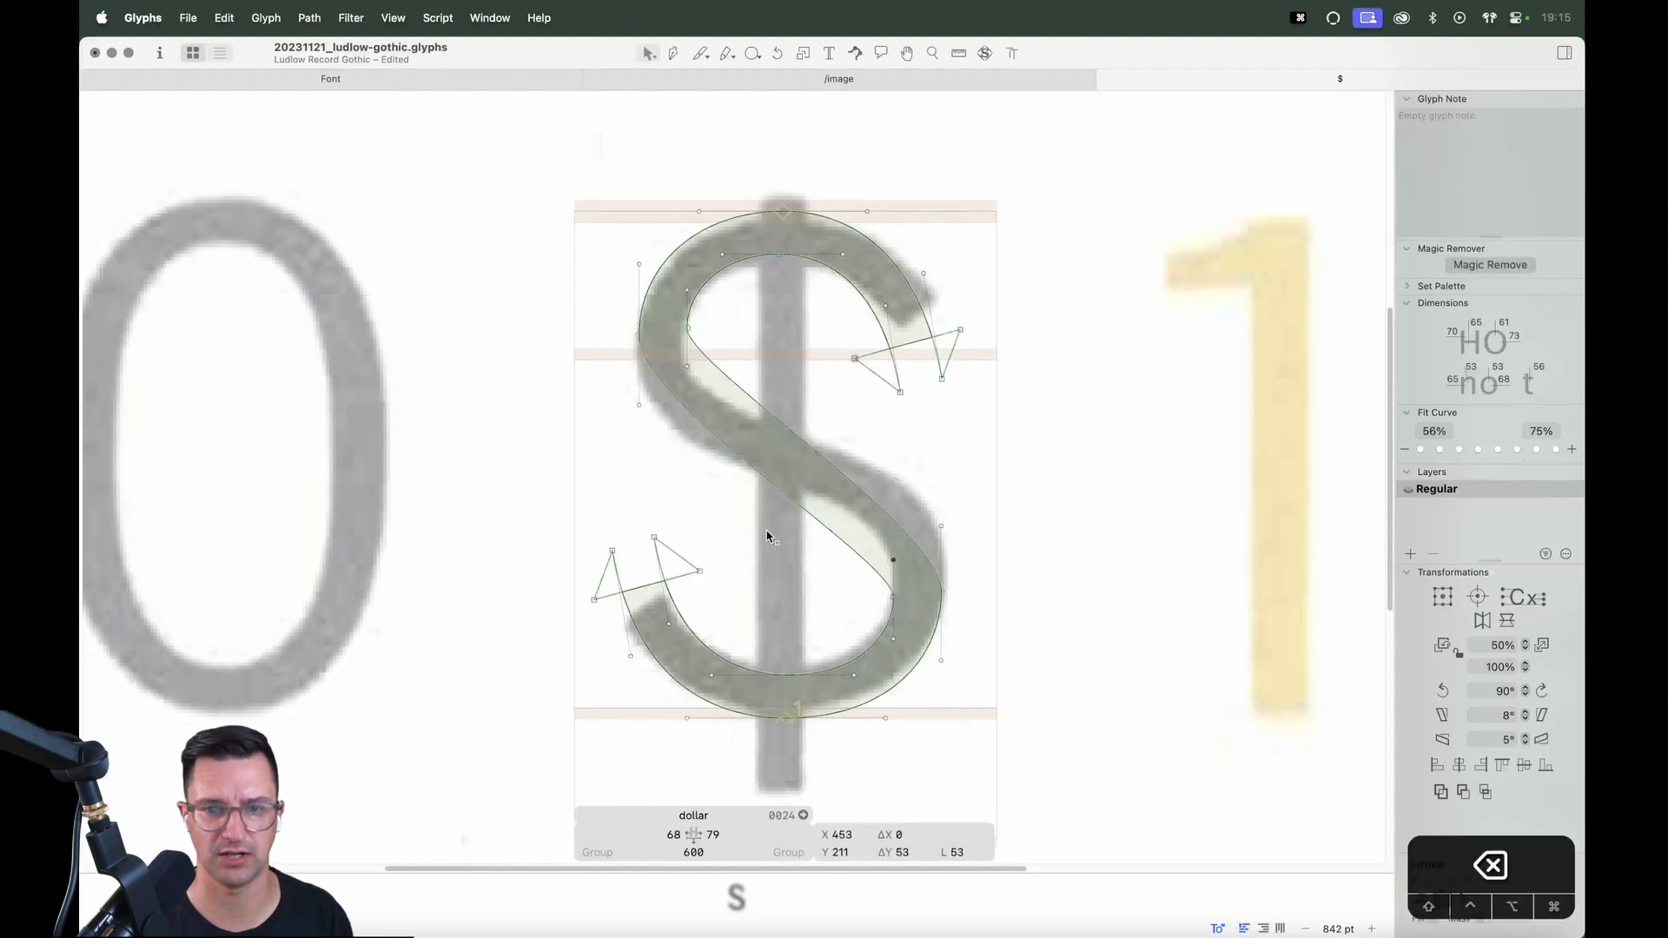
# Scale the whole dollar outline vertically from its top and bottom edges to a height of 699, matching the scanned curves
pyautogui.doubleClick(953, 349)
pyautogui.press('z')
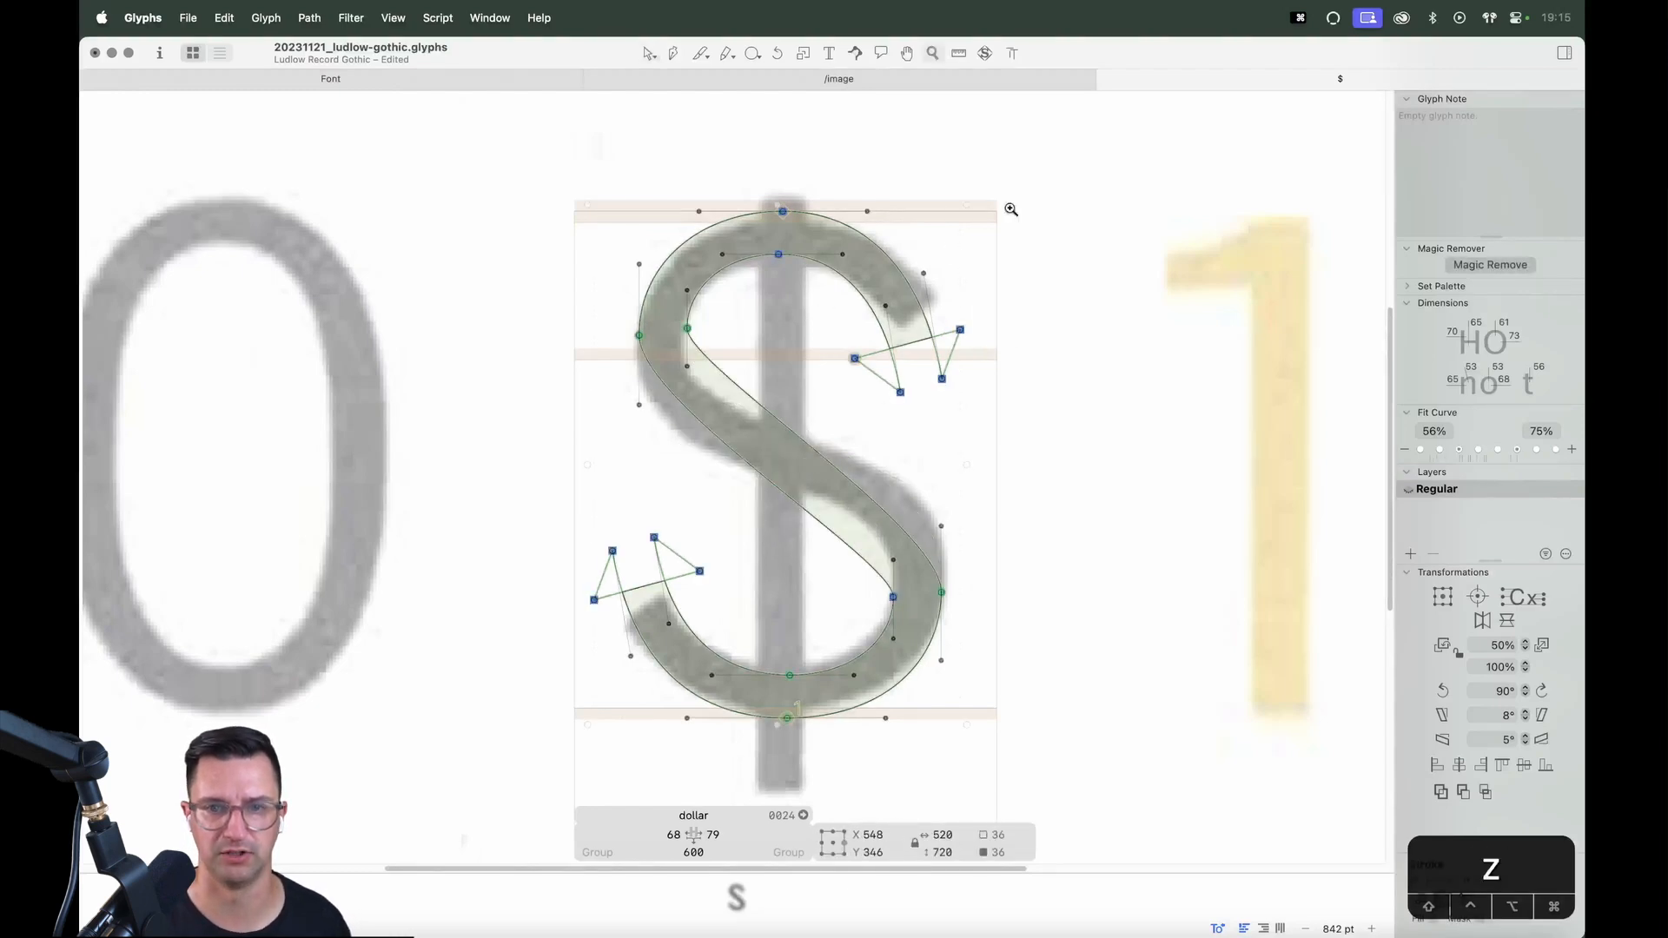
pyautogui.moveTo(1021, 154); pyautogui.dragTo(528, 485)
pyautogui.press('v')
pyautogui.moveTo(744, 217); pyautogui.dragTo(737, 243)
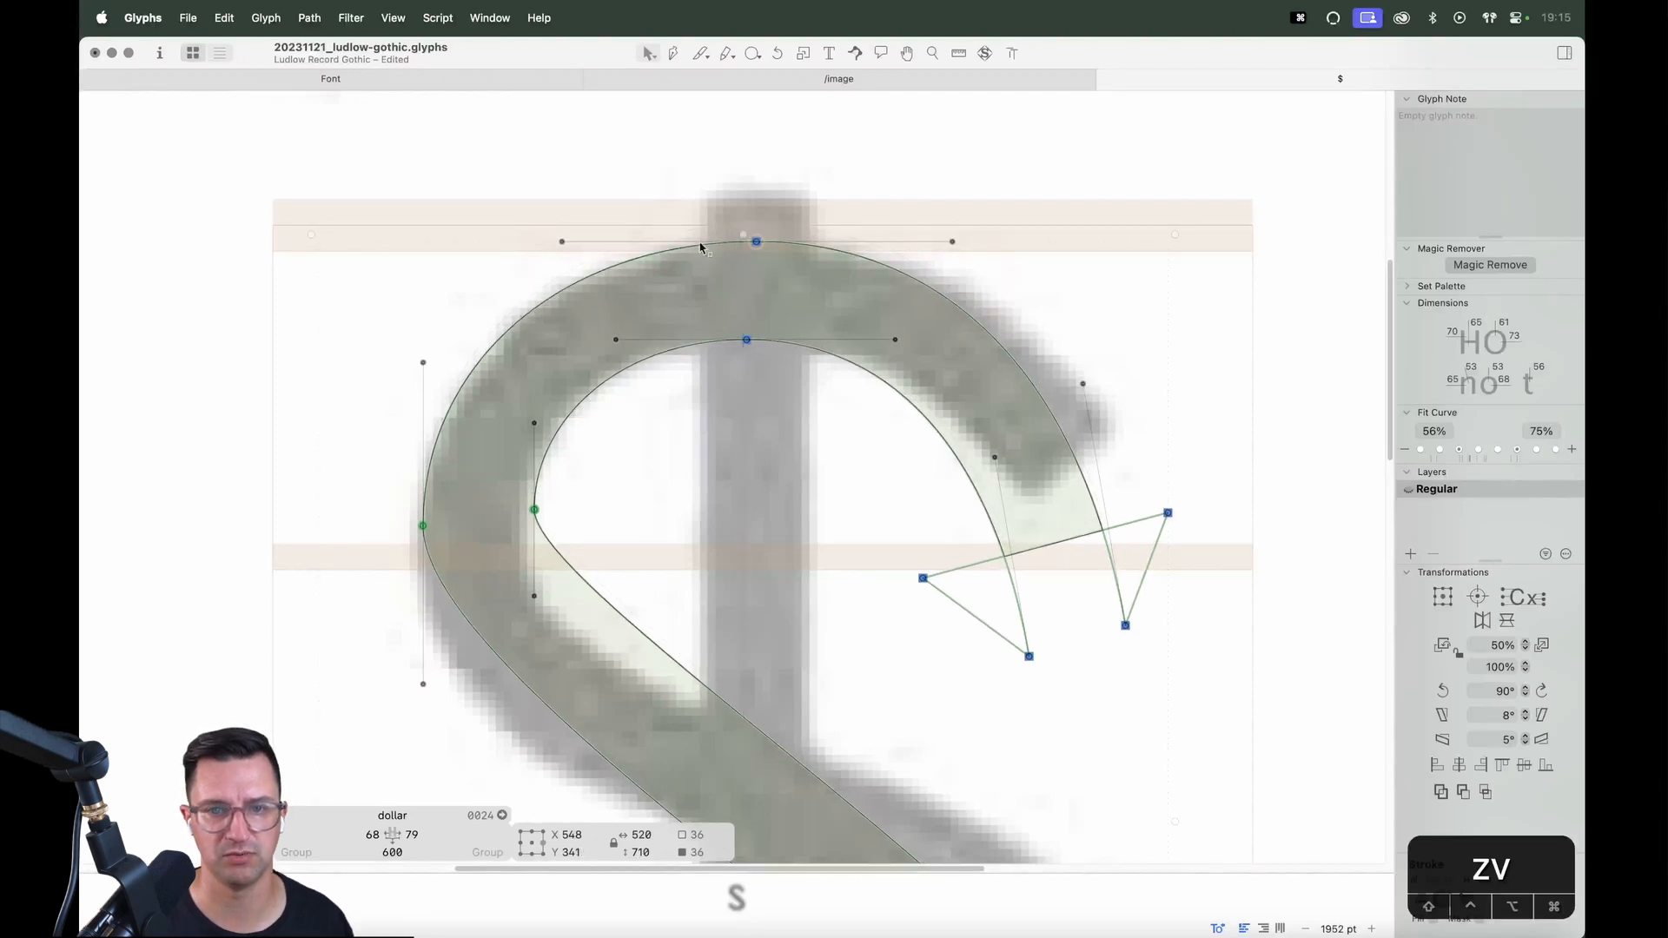
pyautogui.press('space')
pyautogui.moveTo(754, 798); pyautogui.dragTo(743, 17)
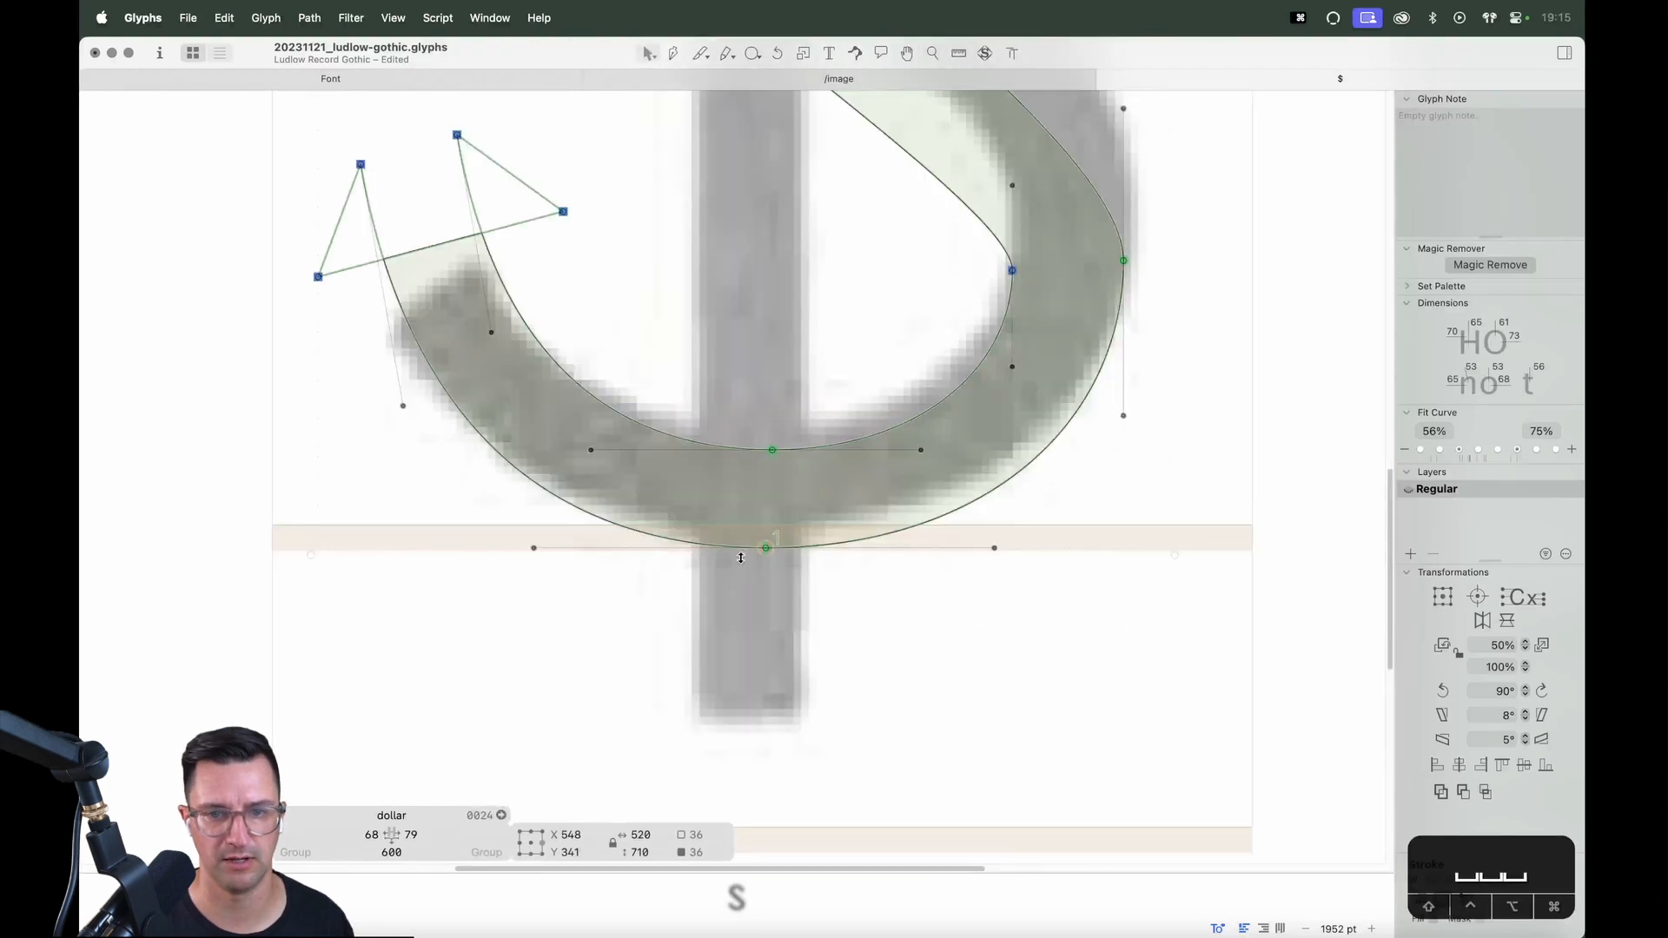
pyautogui.moveTo(741, 556); pyautogui.dragTo(742, 538)
pyautogui.press('super+minus')
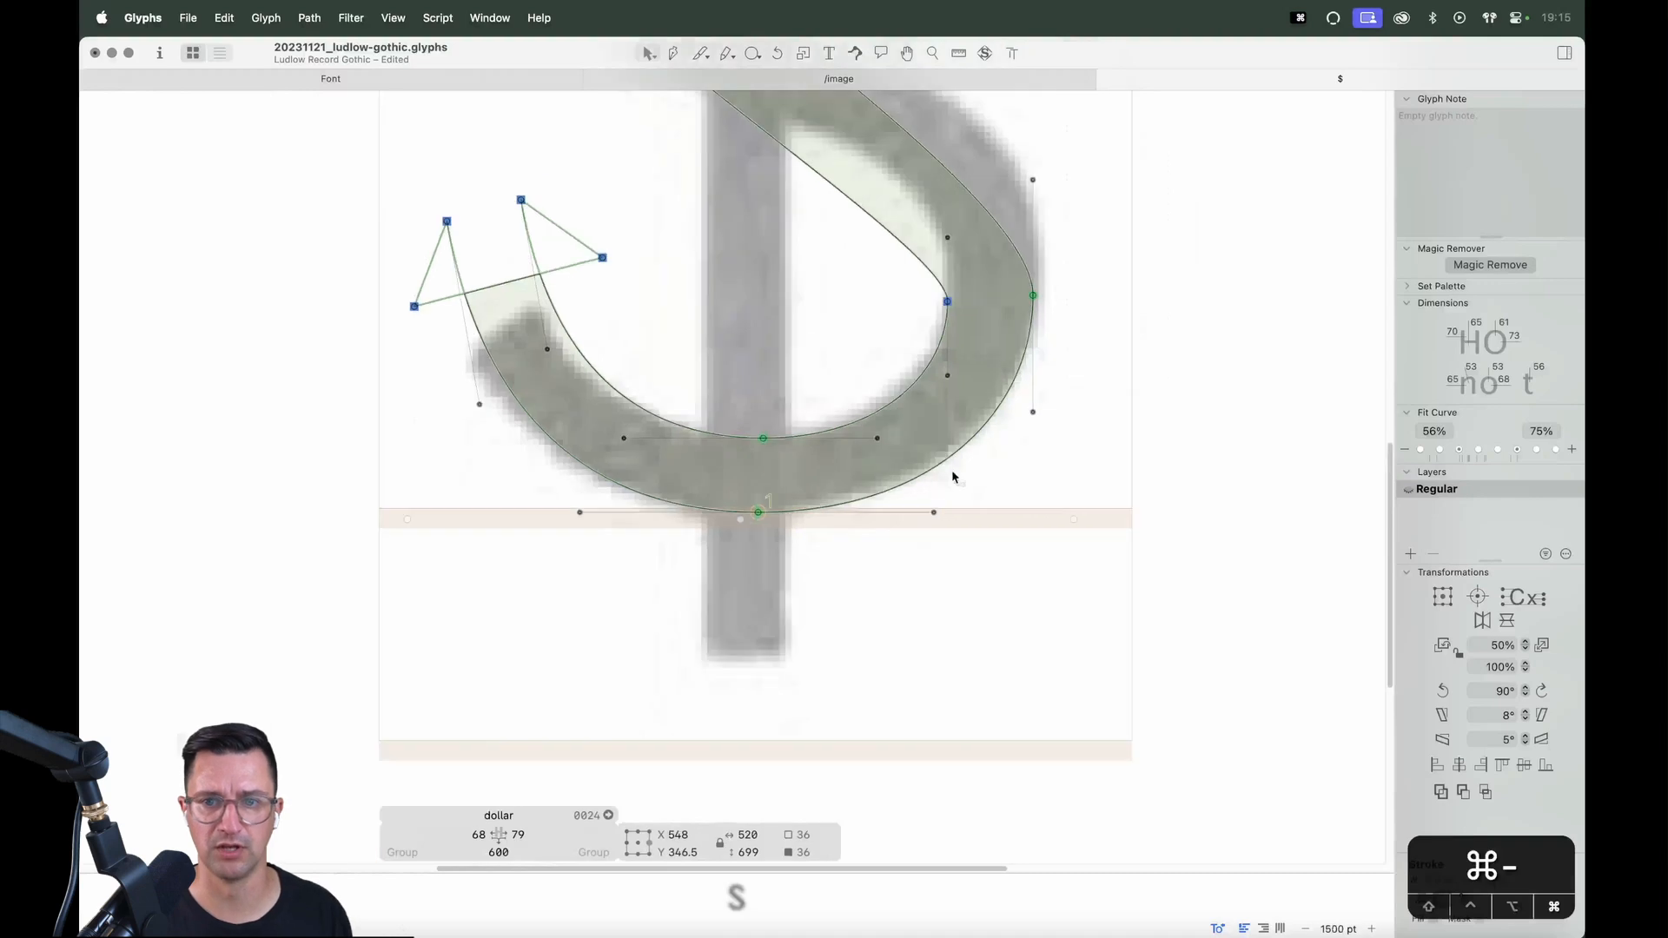
# Widen the whole dollar outline to 525 units from its right edge to fit the scan
pyautogui.press('super+minus')
pyautogui.moveTo(947, 307); pyautogui.dragTo(985, 380)
pyautogui.press('z')
pyautogui.moveTo(1002, 149); pyautogui.dragTo(527, 612)
pyautogui.press('v')
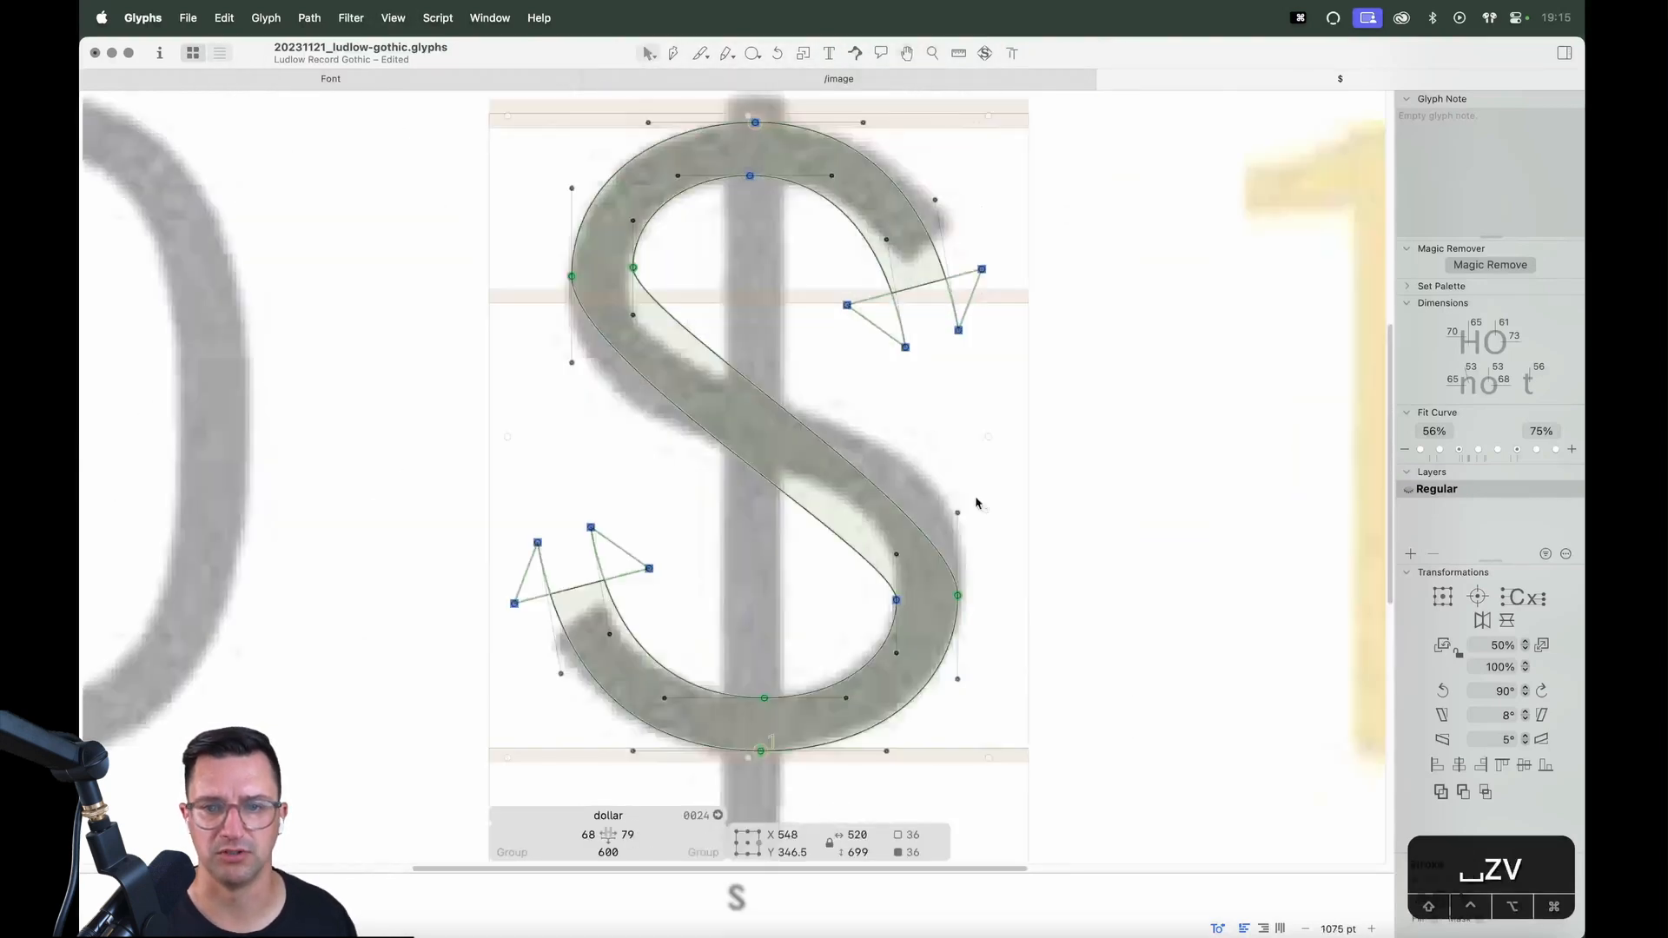
pyautogui.moveTo(991, 437); pyautogui.dragTo(994, 439)
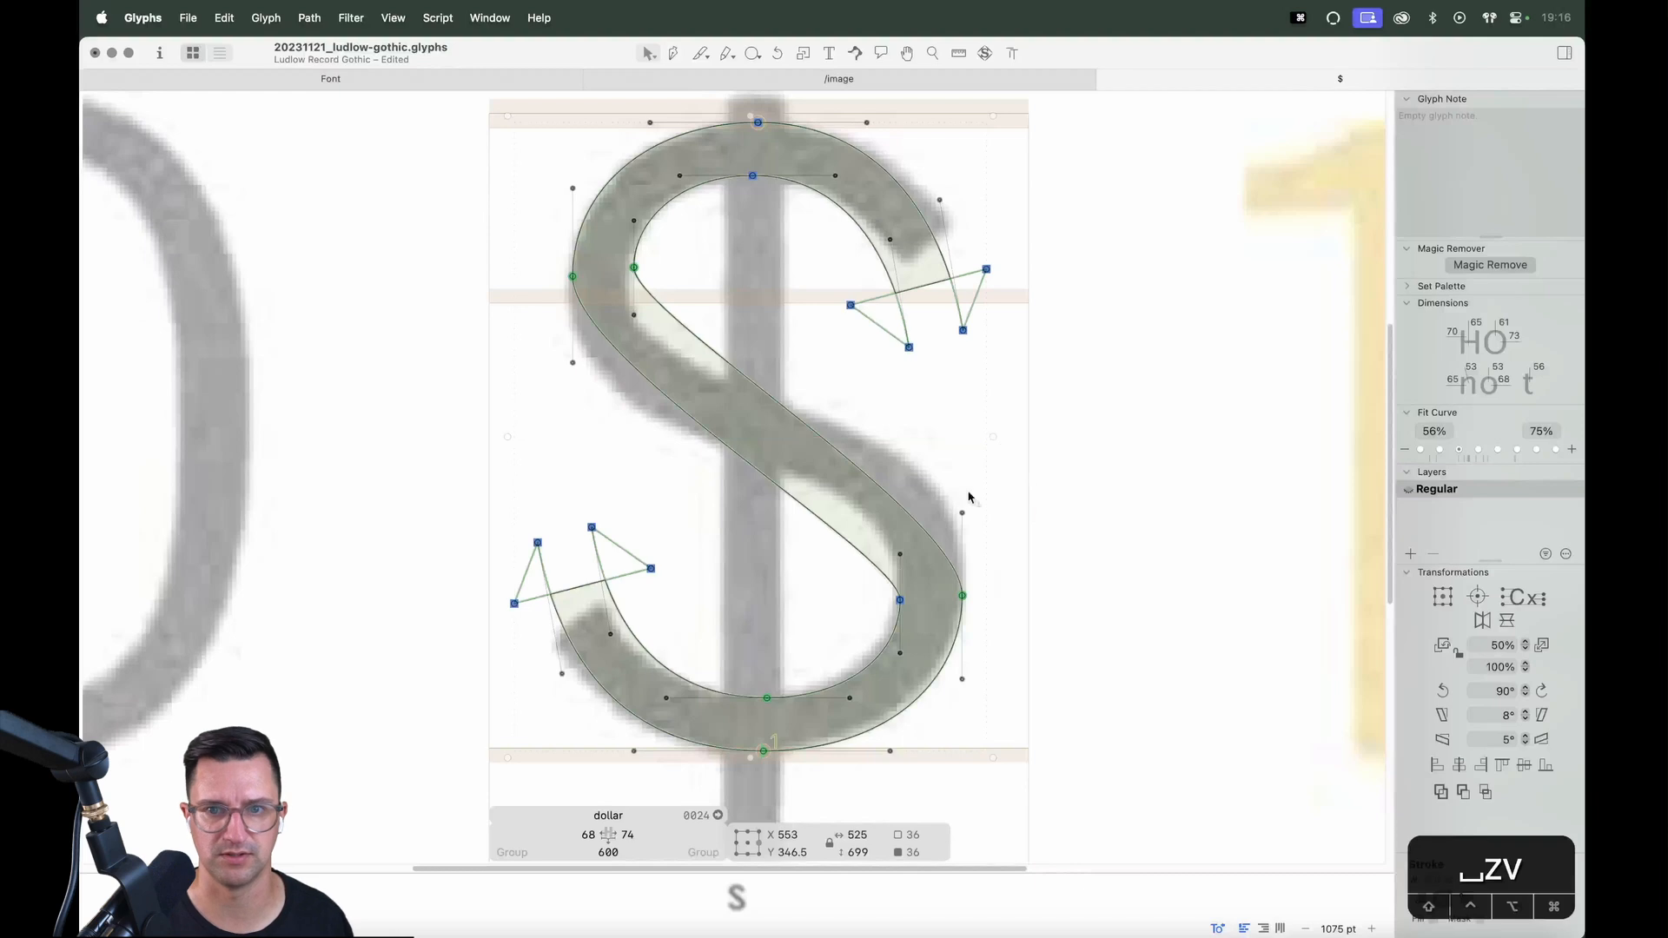
pyautogui.click(991, 473)
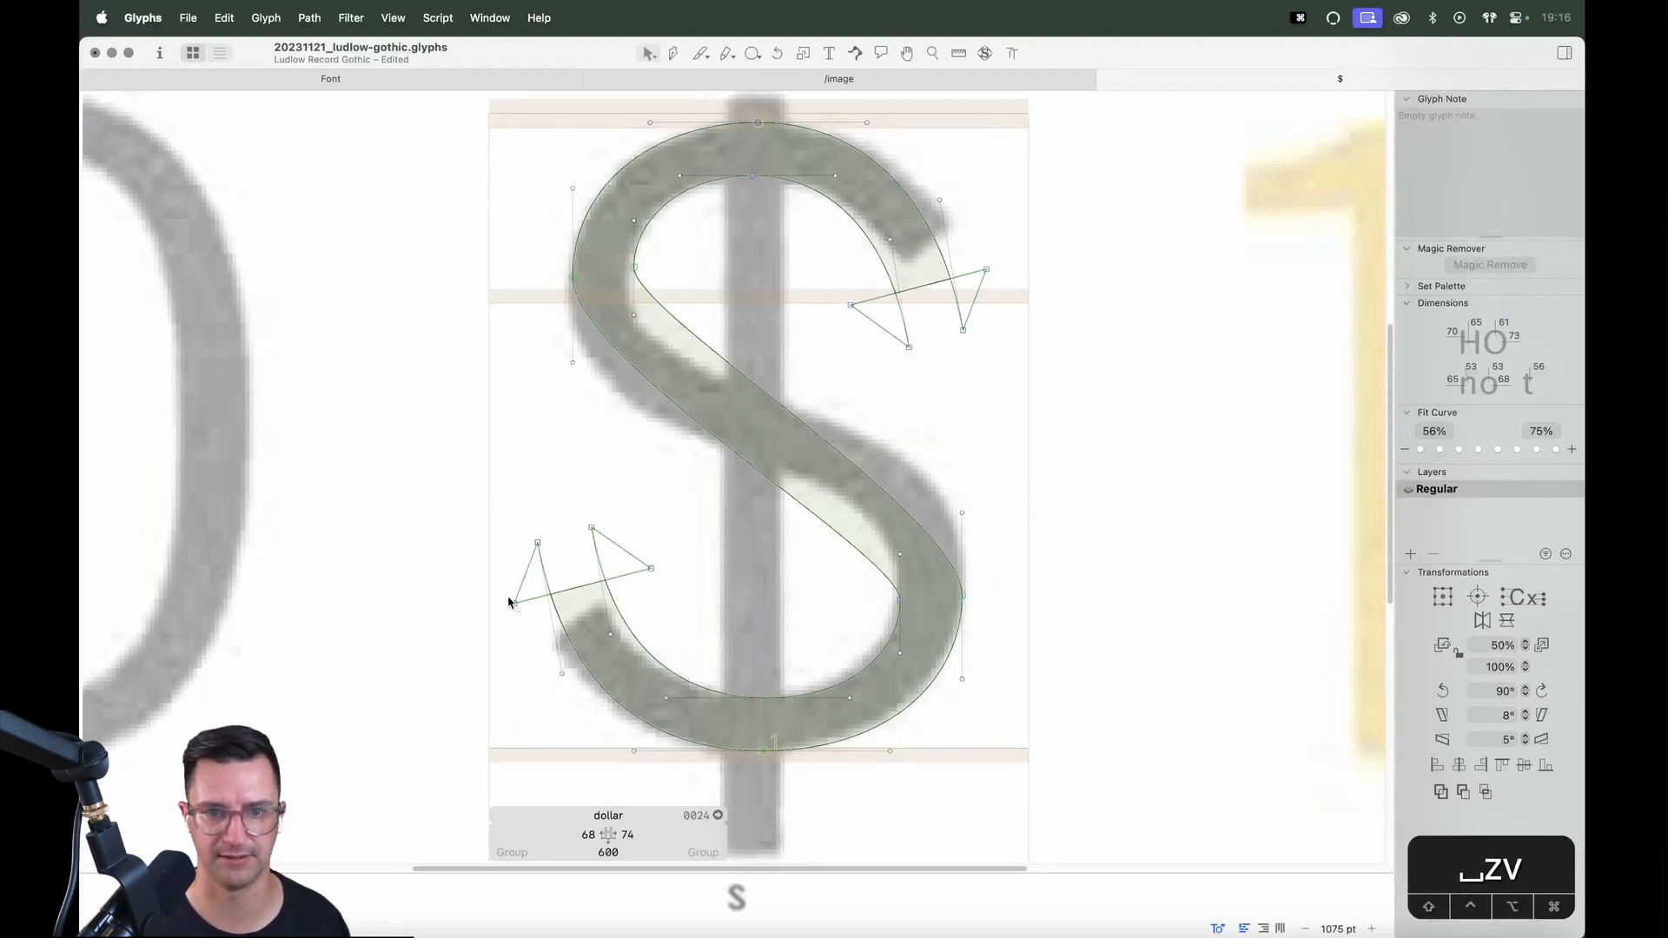
# Delete the nodes of the lower-left and upper-right terminals, leaving both ends of the S outline open
pyautogui.moveTo(440, 487); pyautogui.dragTo(695, 748)
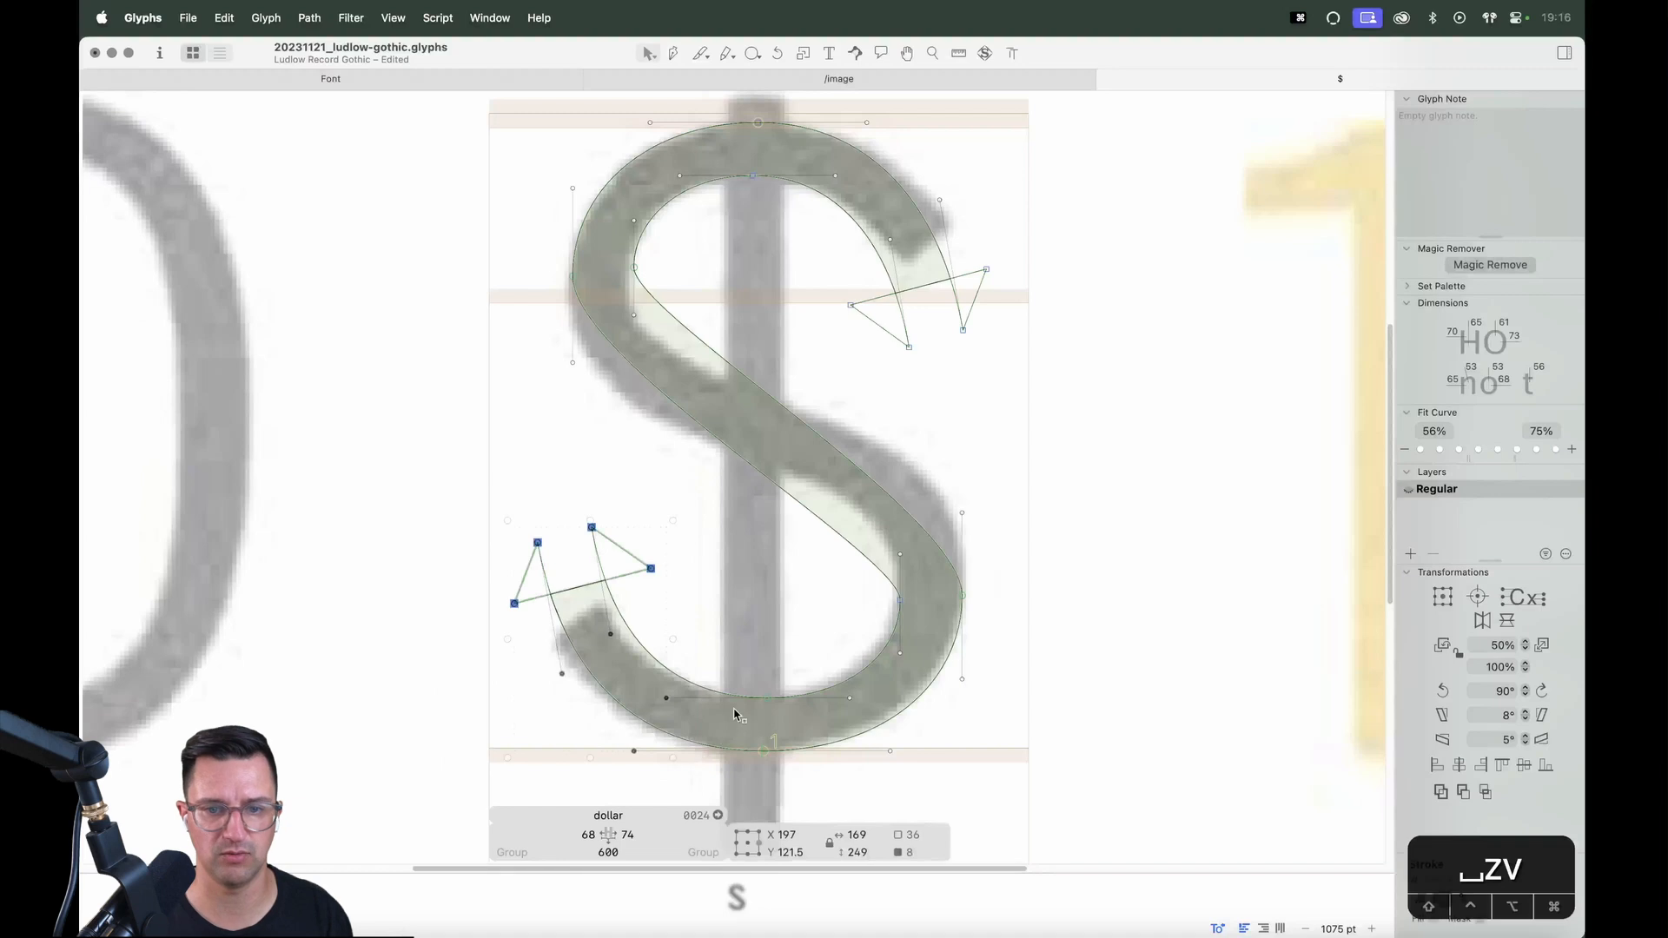
pyautogui.press('BackSpace')
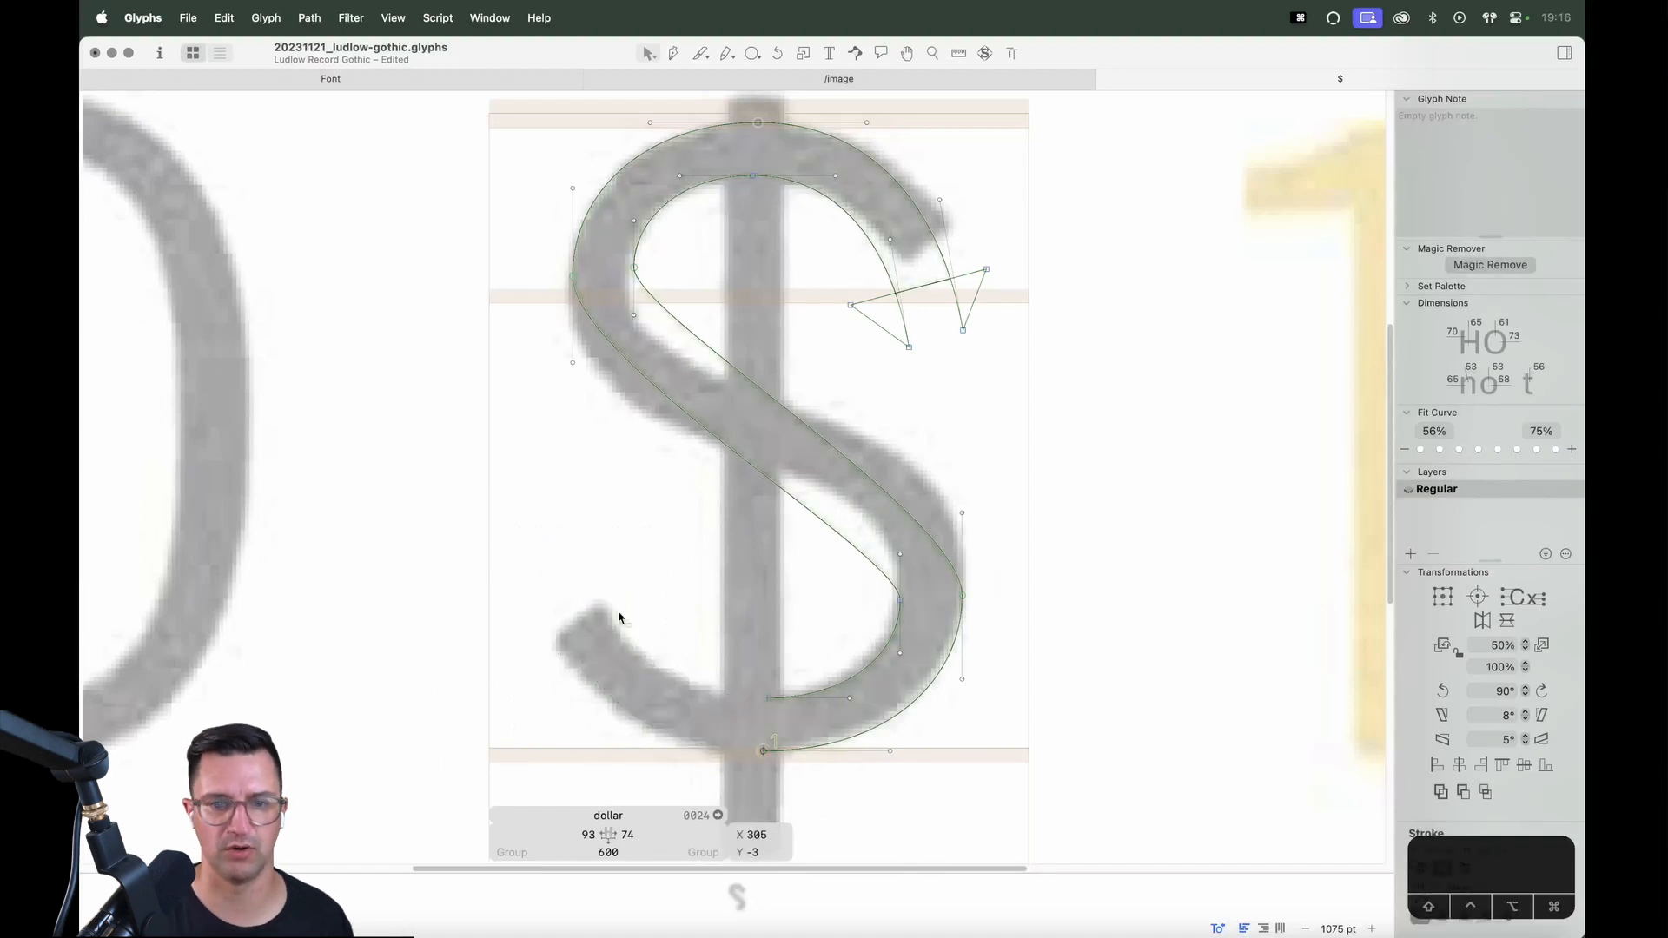
pyautogui.moveTo(1008, 374); pyautogui.dragTo(805, 118)
pyautogui.hotkey('alt', 'BackSpace')
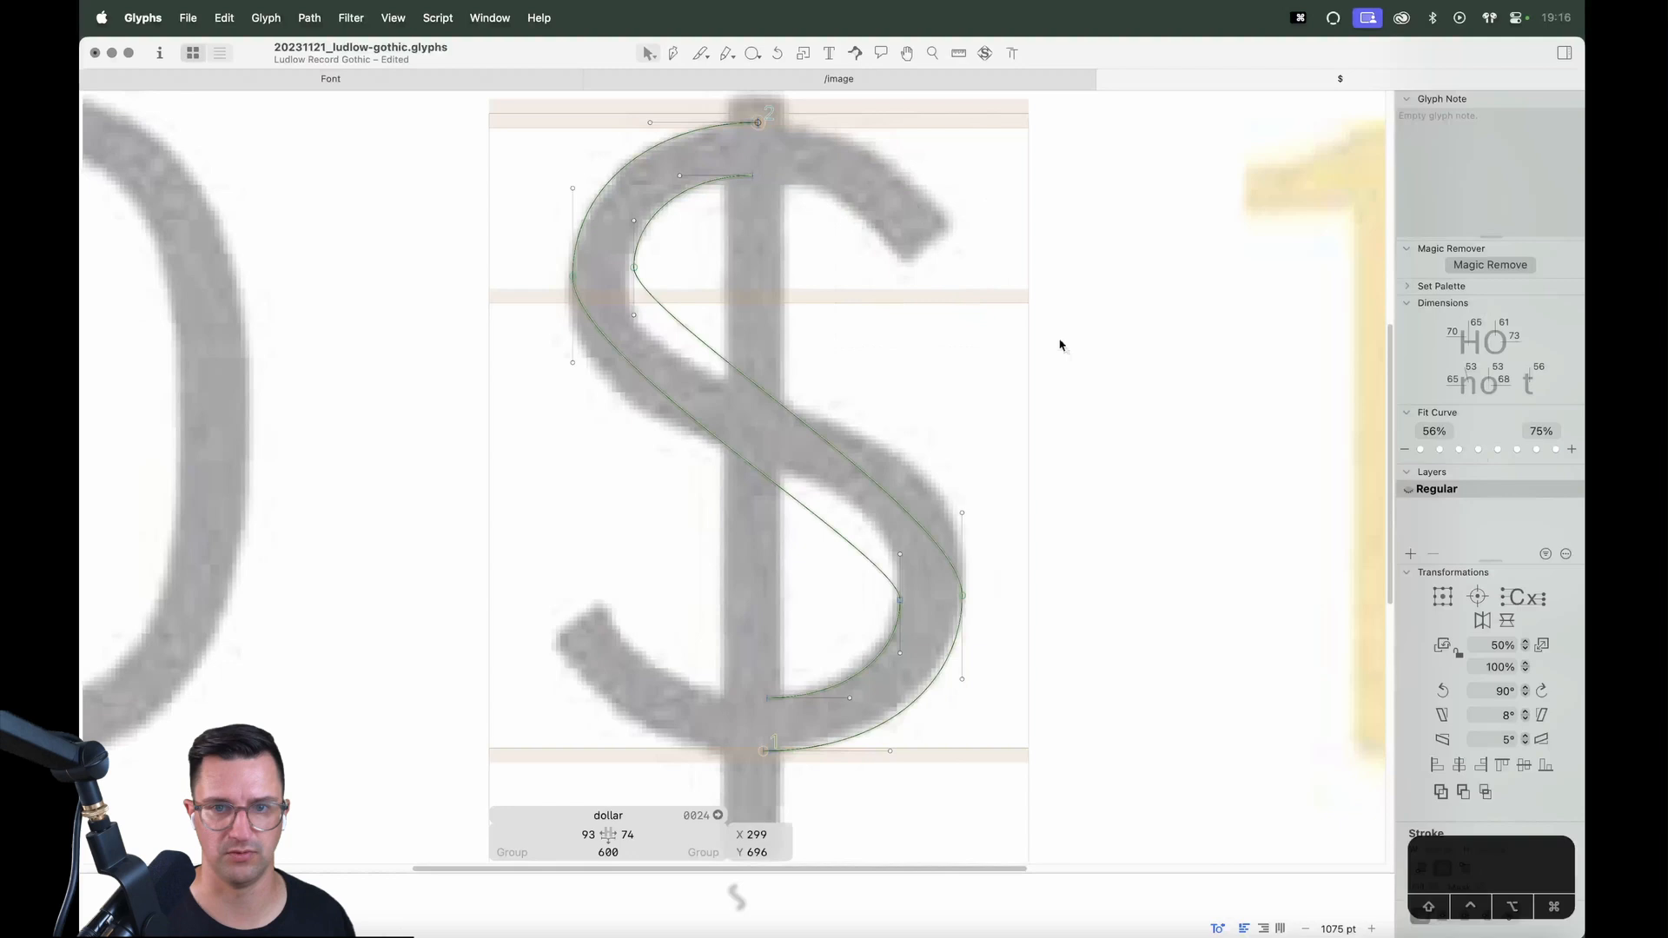
# Lengthen the vertical handles of the spine's lower curve to about 243 and 205 units so it follows the scan
pyautogui.click(784, 274)
pyautogui.moveTo(575, 363); pyautogui.dragTo(576, 450)
pyautogui.click(900, 556)
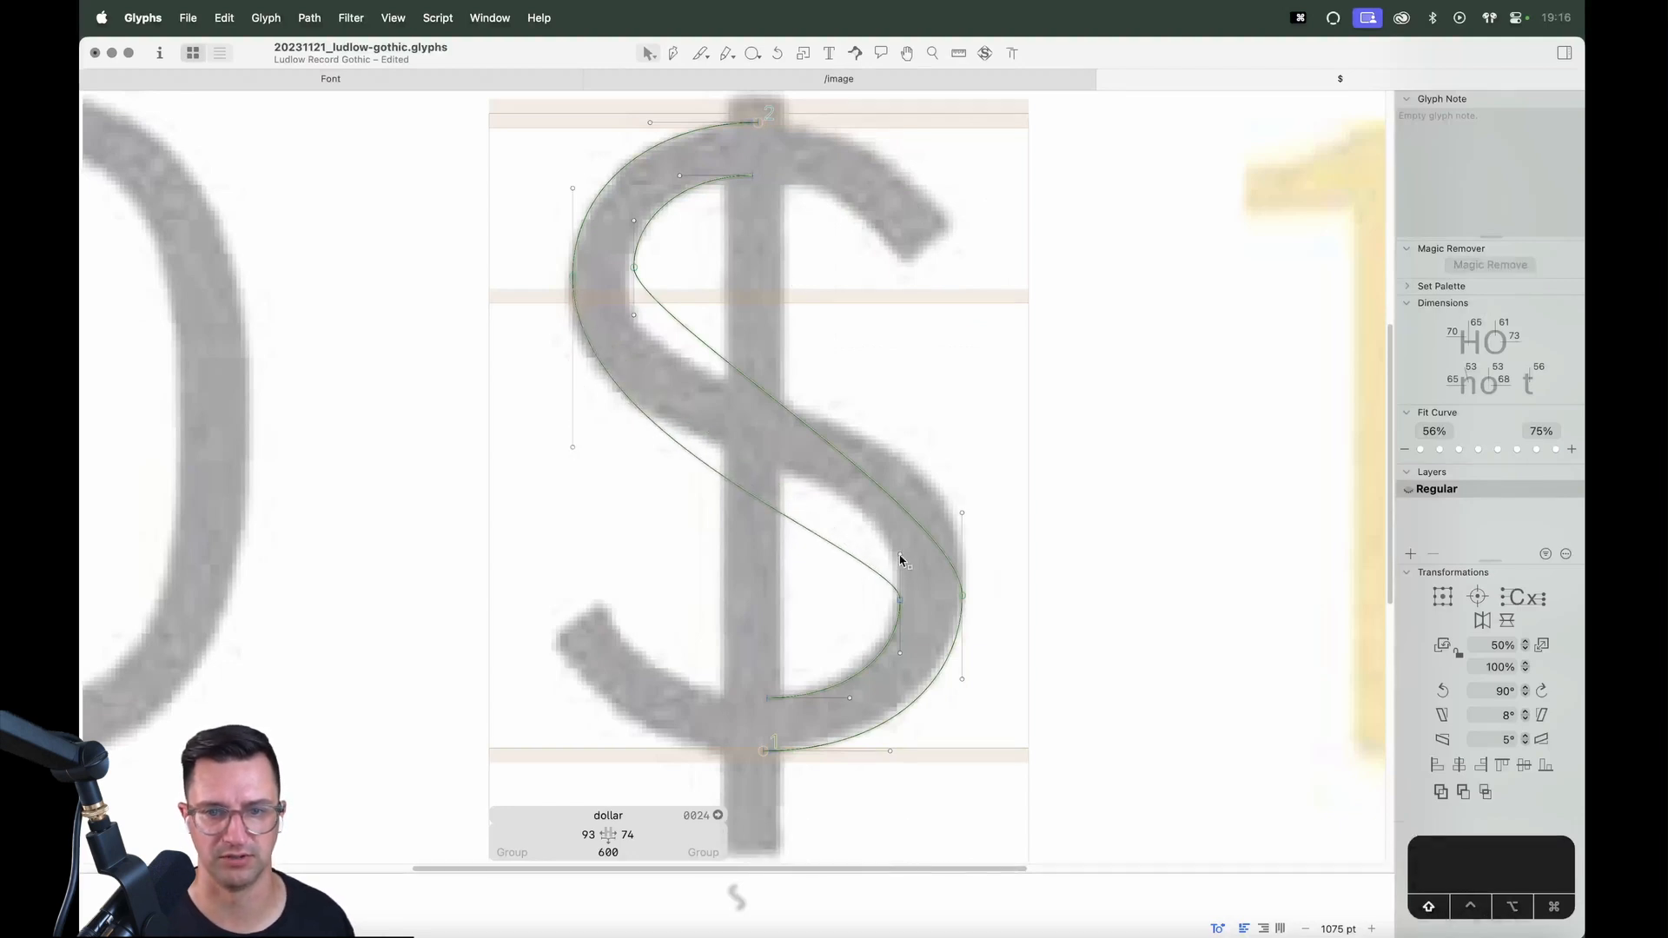
pyautogui.moveTo(892, 451); pyautogui.dragTo(895, 428)
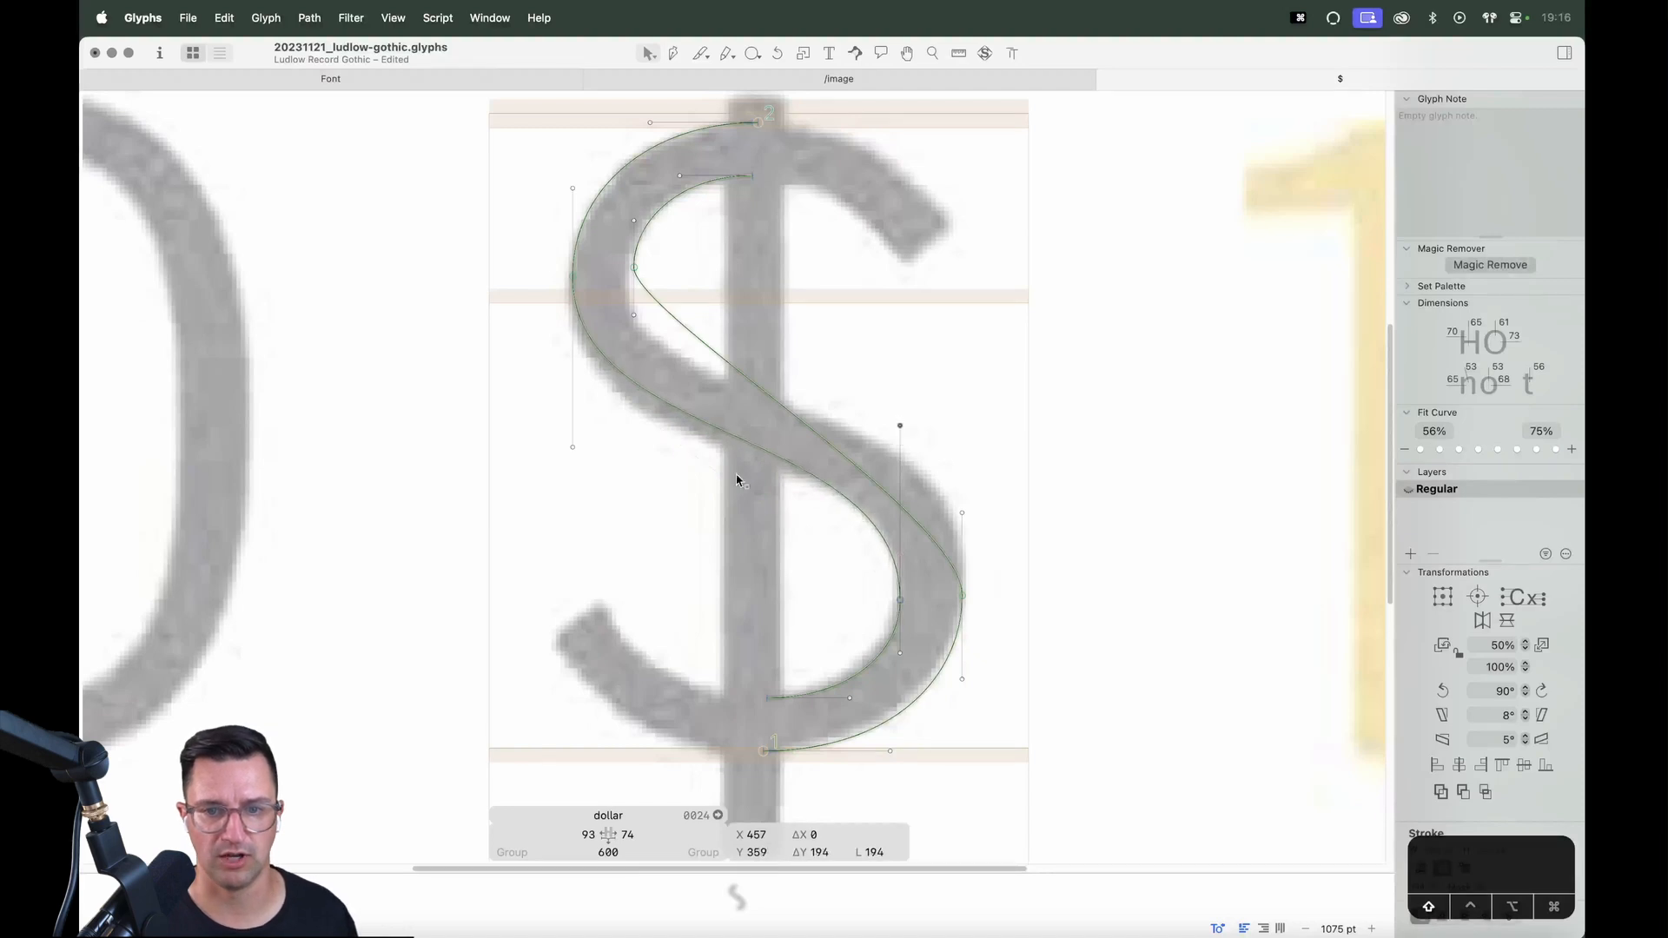
pyautogui.moveTo(571, 448); pyautogui.dragTo(576, 494)
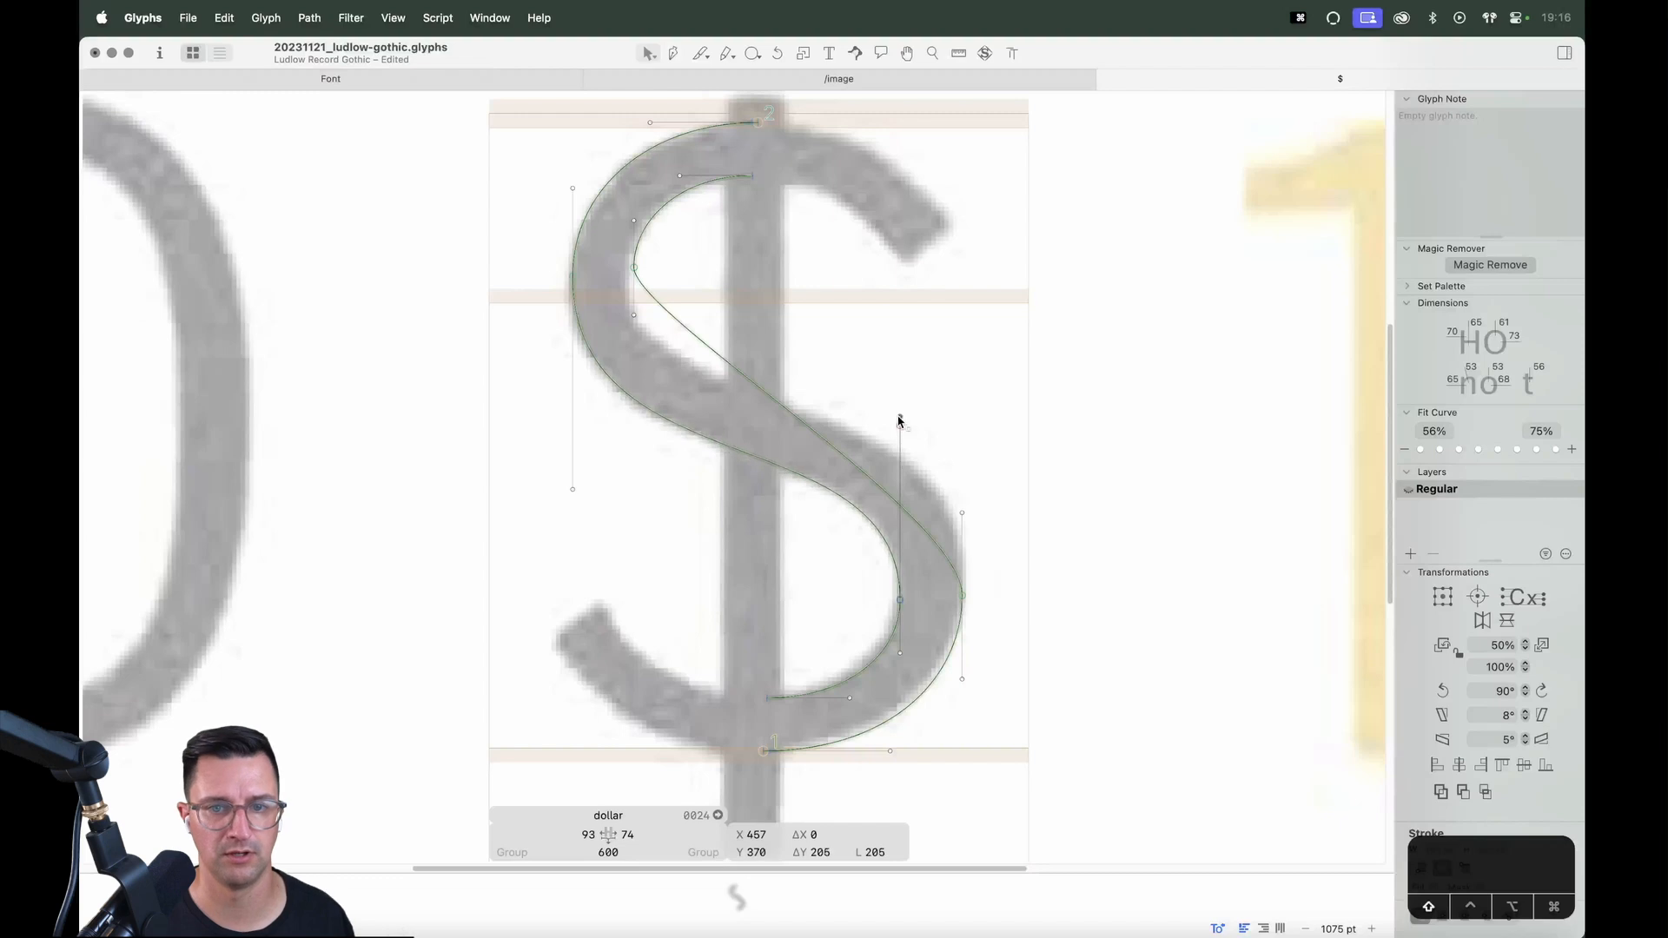
pyautogui.moveTo(572, 491); pyautogui.dragTo(573, 502)
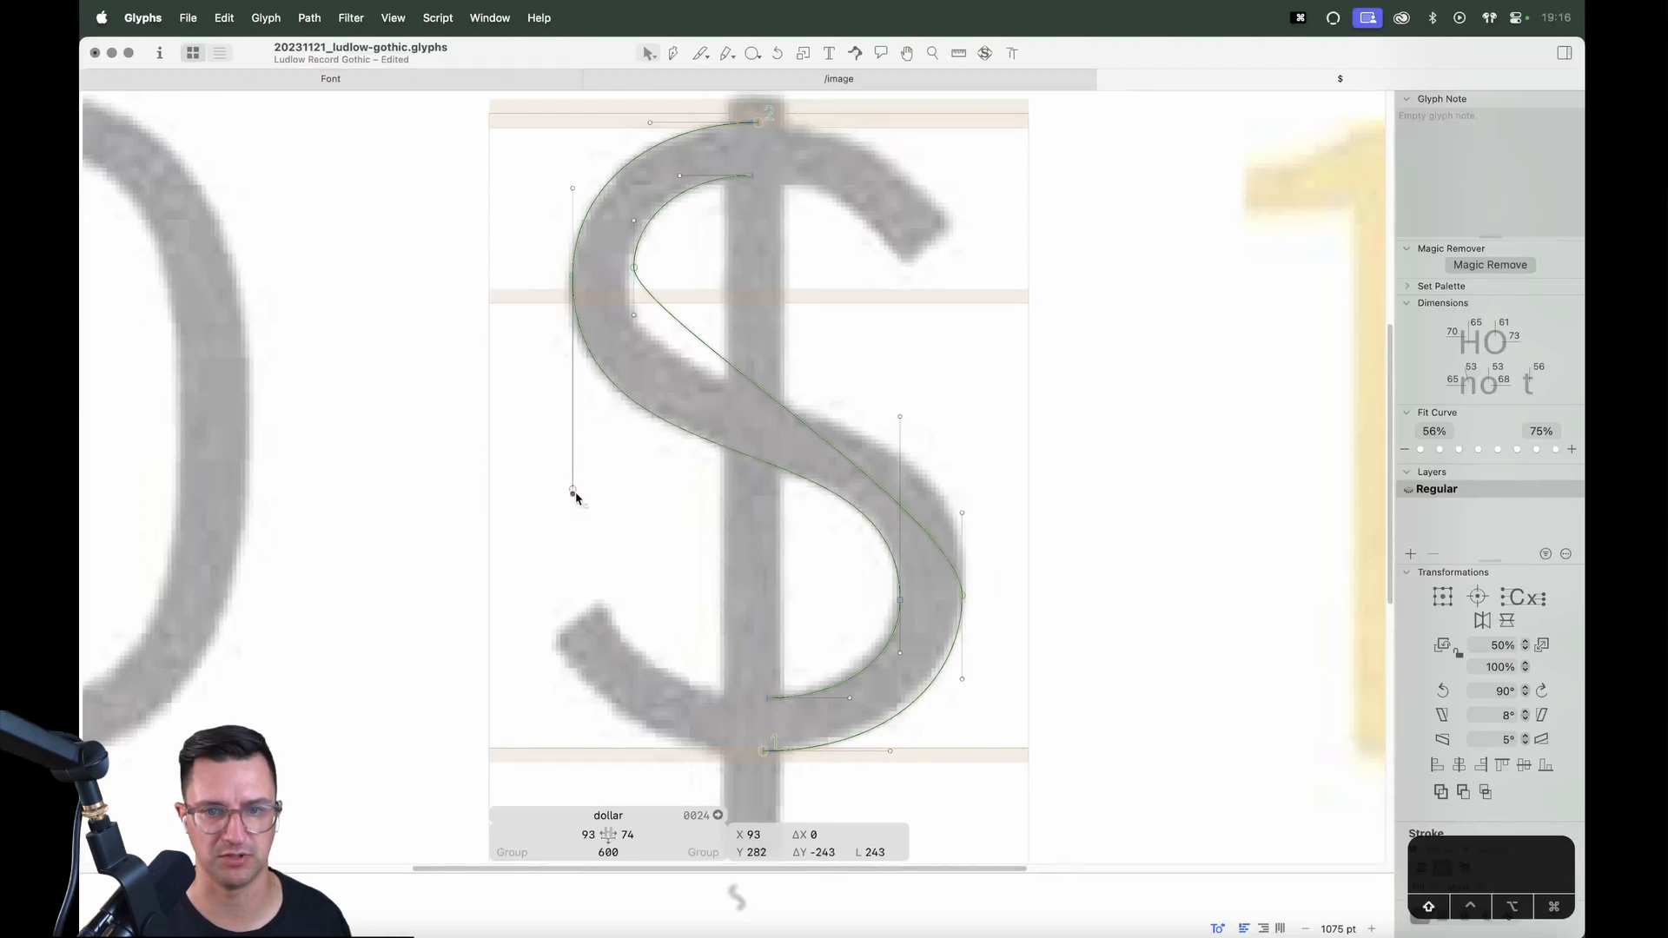
# Lengthen the handles of the spine's upper curve along the scan and raise the outer right extreme node to Y 183
pyautogui.click(634, 326)
pyautogui.moveTo(635, 328); pyautogui.dragTo(647, 426)
pyautogui.moveTo(962, 516); pyautogui.dragTo(962, 352)
pyautogui.click(962, 588)
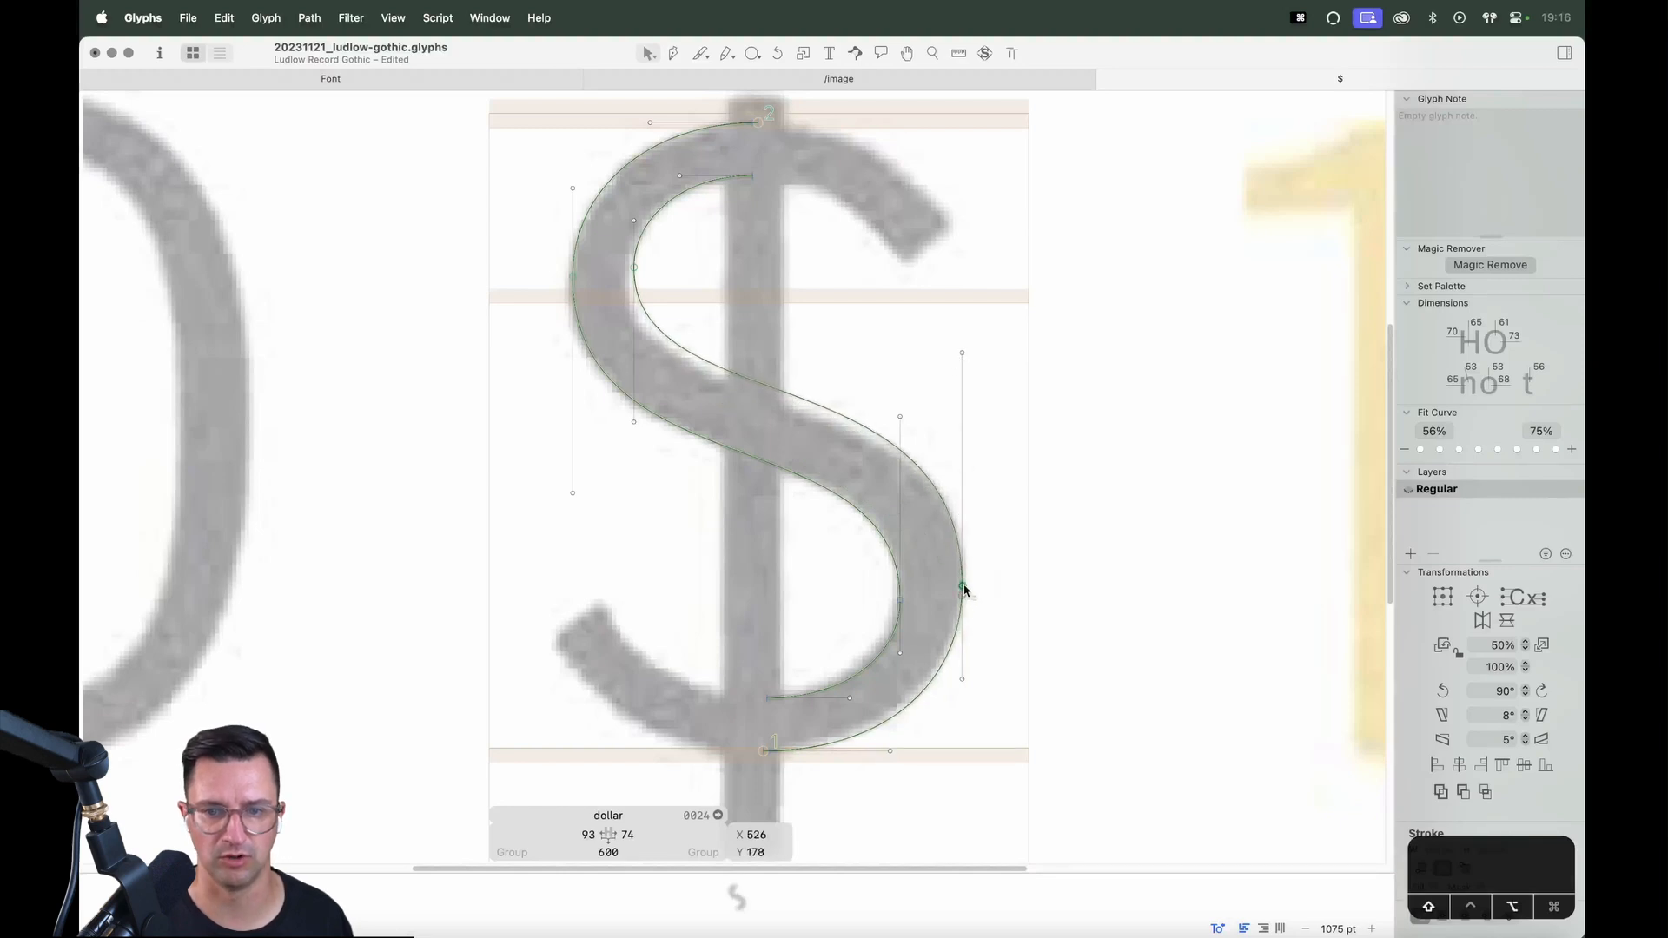
pyautogui.moveTo(964, 591); pyautogui.dragTo(962, 585)
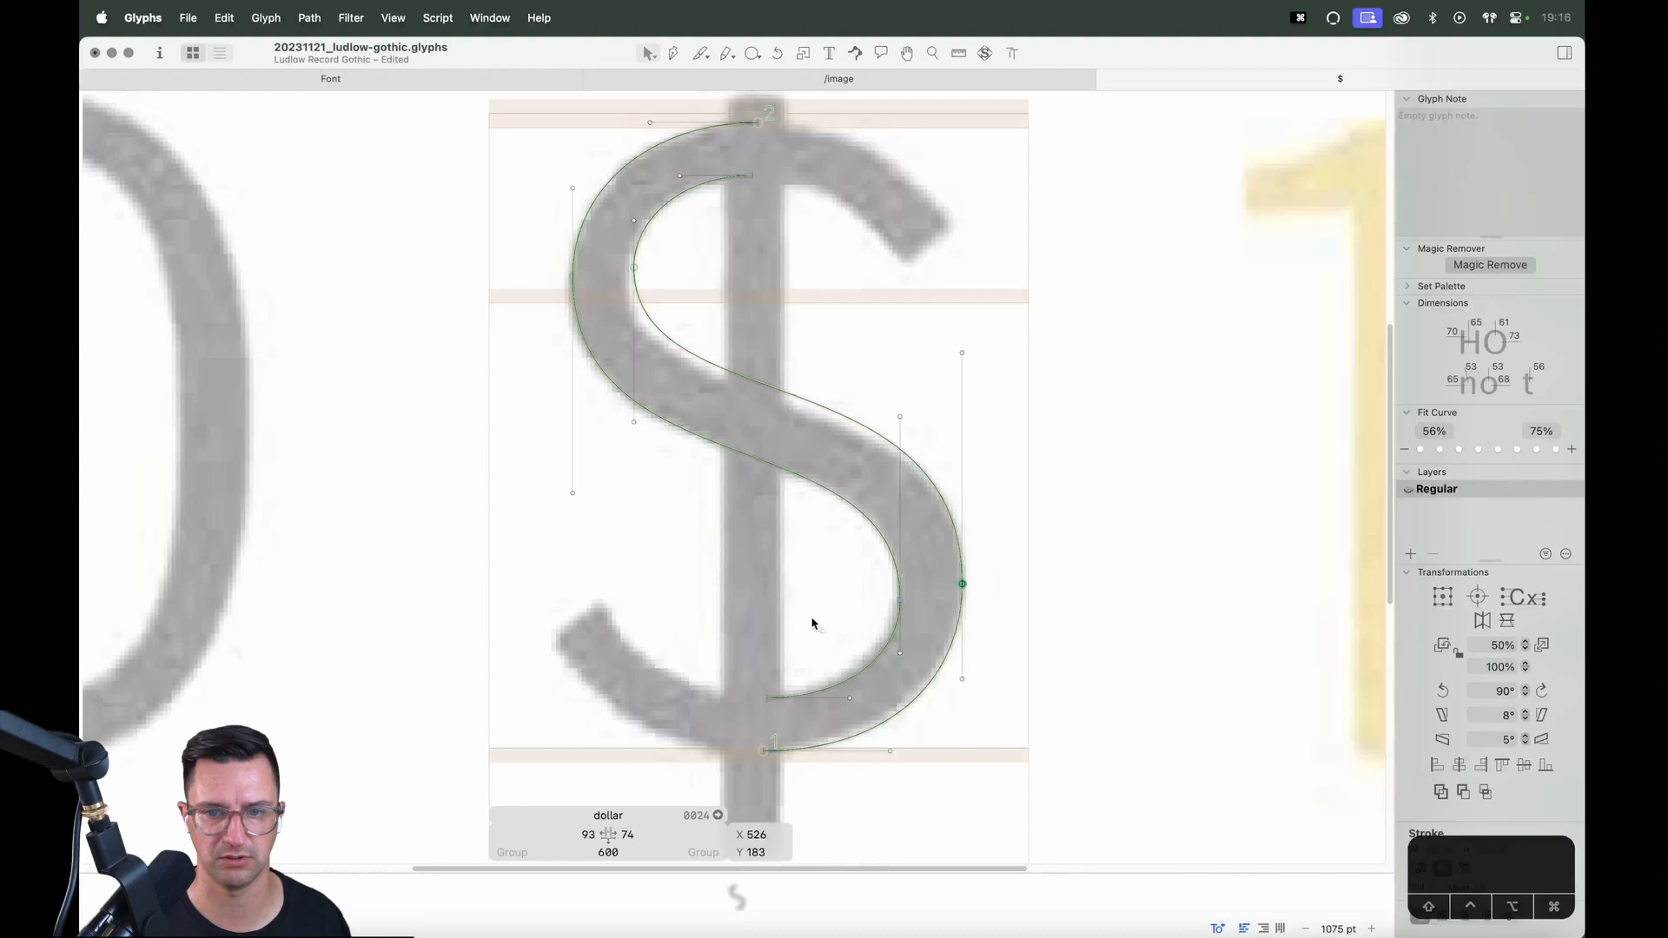
# Nudge the nodes and handles of the lower-right bowl 3 units left and 2 units up
pyautogui.moveTo(1030, 542); pyautogui.dragTo(703, 761)
pyautogui.press('Left')
pyautogui.press('Left')
pyautogui.press('Left')
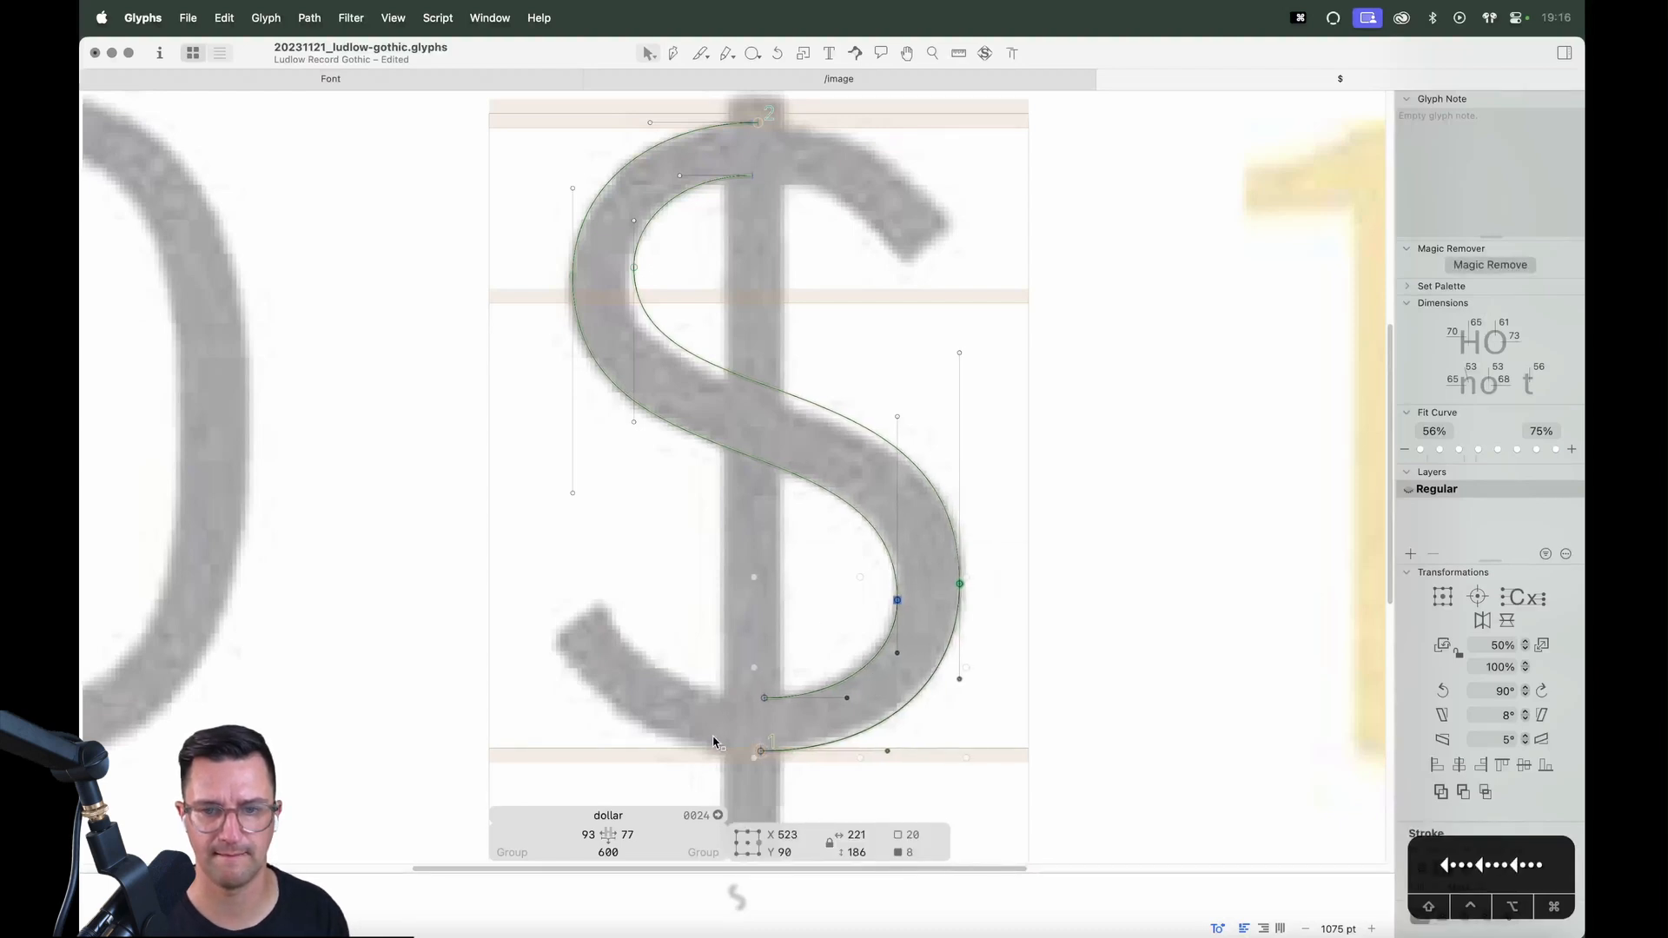
pyautogui.click(943, 719)
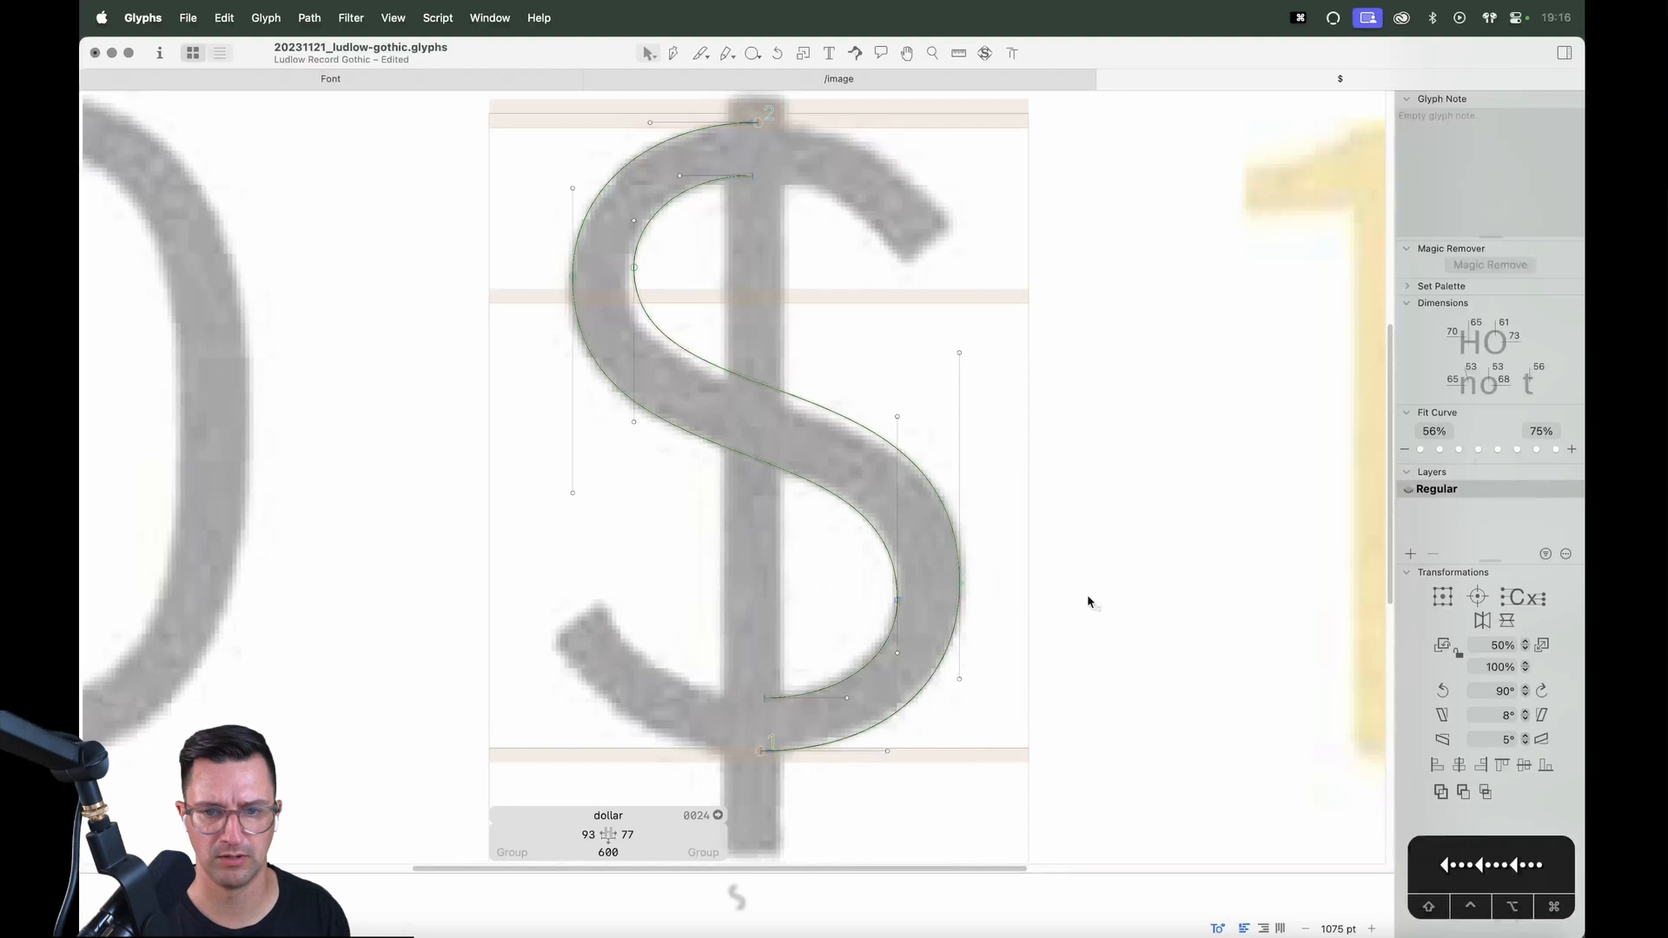
pyautogui.moveTo(1062, 574); pyautogui.dragTo(696, 780)
pyautogui.press('Up')
pyautogui.press('Up')
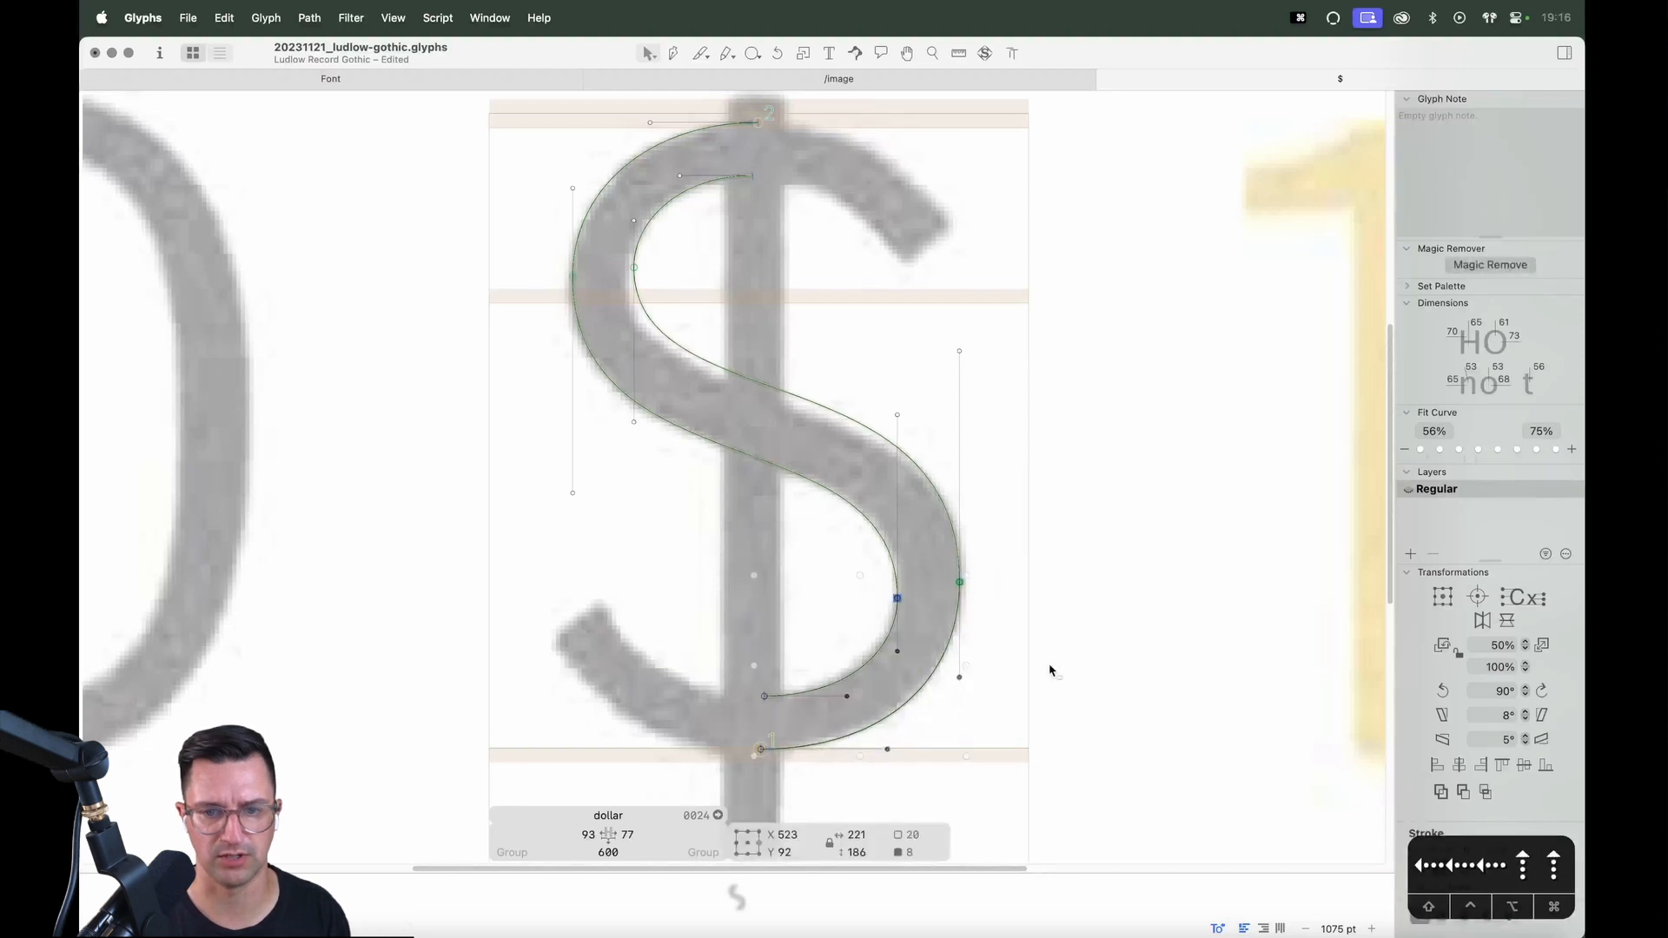
pyautogui.click(1094, 628)
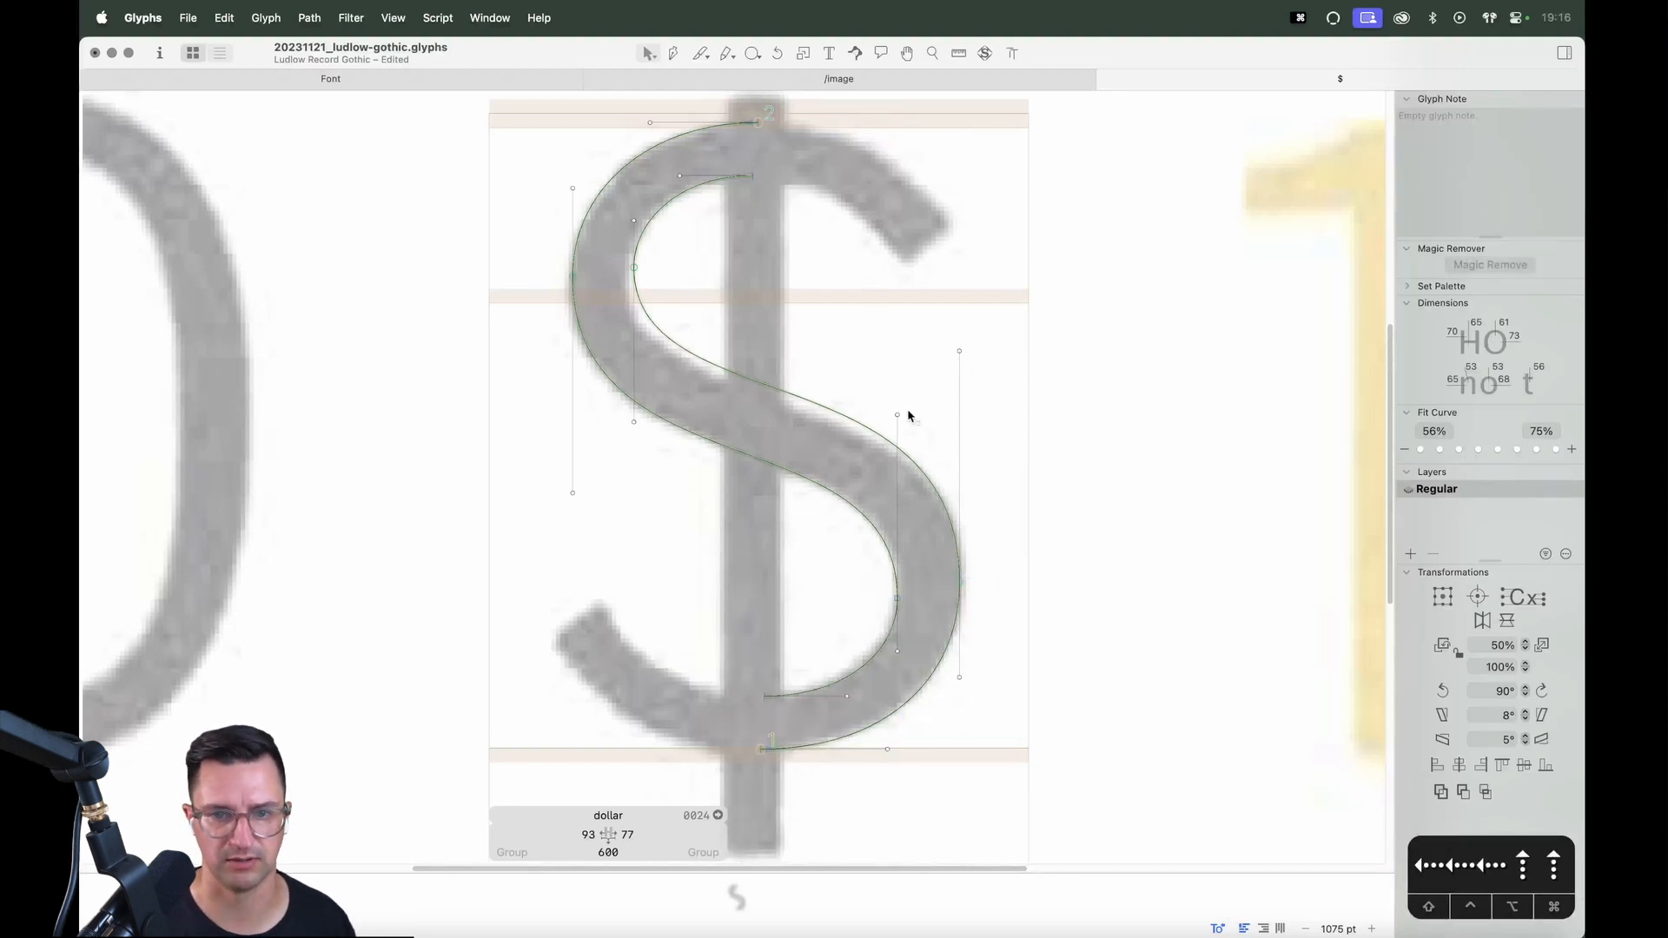
# Fine-tune the two long handles of the spine's upper curve to match the scanned stroke more closely
pyautogui.click(959, 353)
pyautogui.moveTo(635, 424); pyautogui.dragTo(637, 443)
pyautogui.click(654, 254)
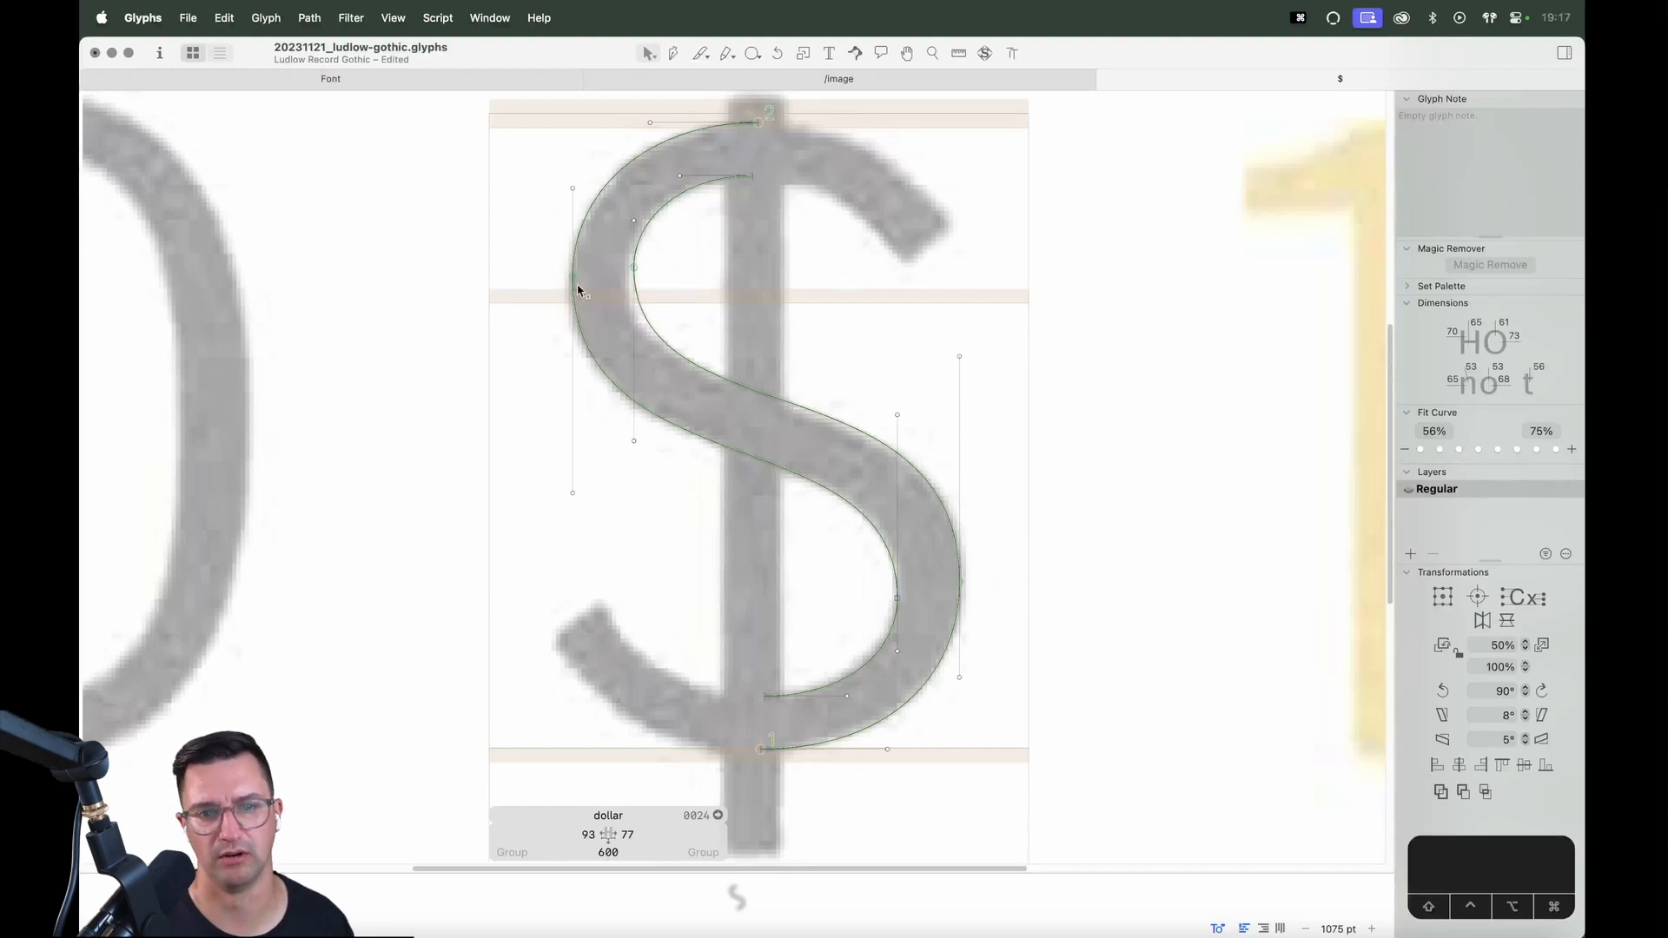
# Nudge the nodes and handles of the upper-left bowl 4 units left, giving a left sidebearing of 89
pyautogui.moveTo(533, 133); pyautogui.dragTo(669, 417)
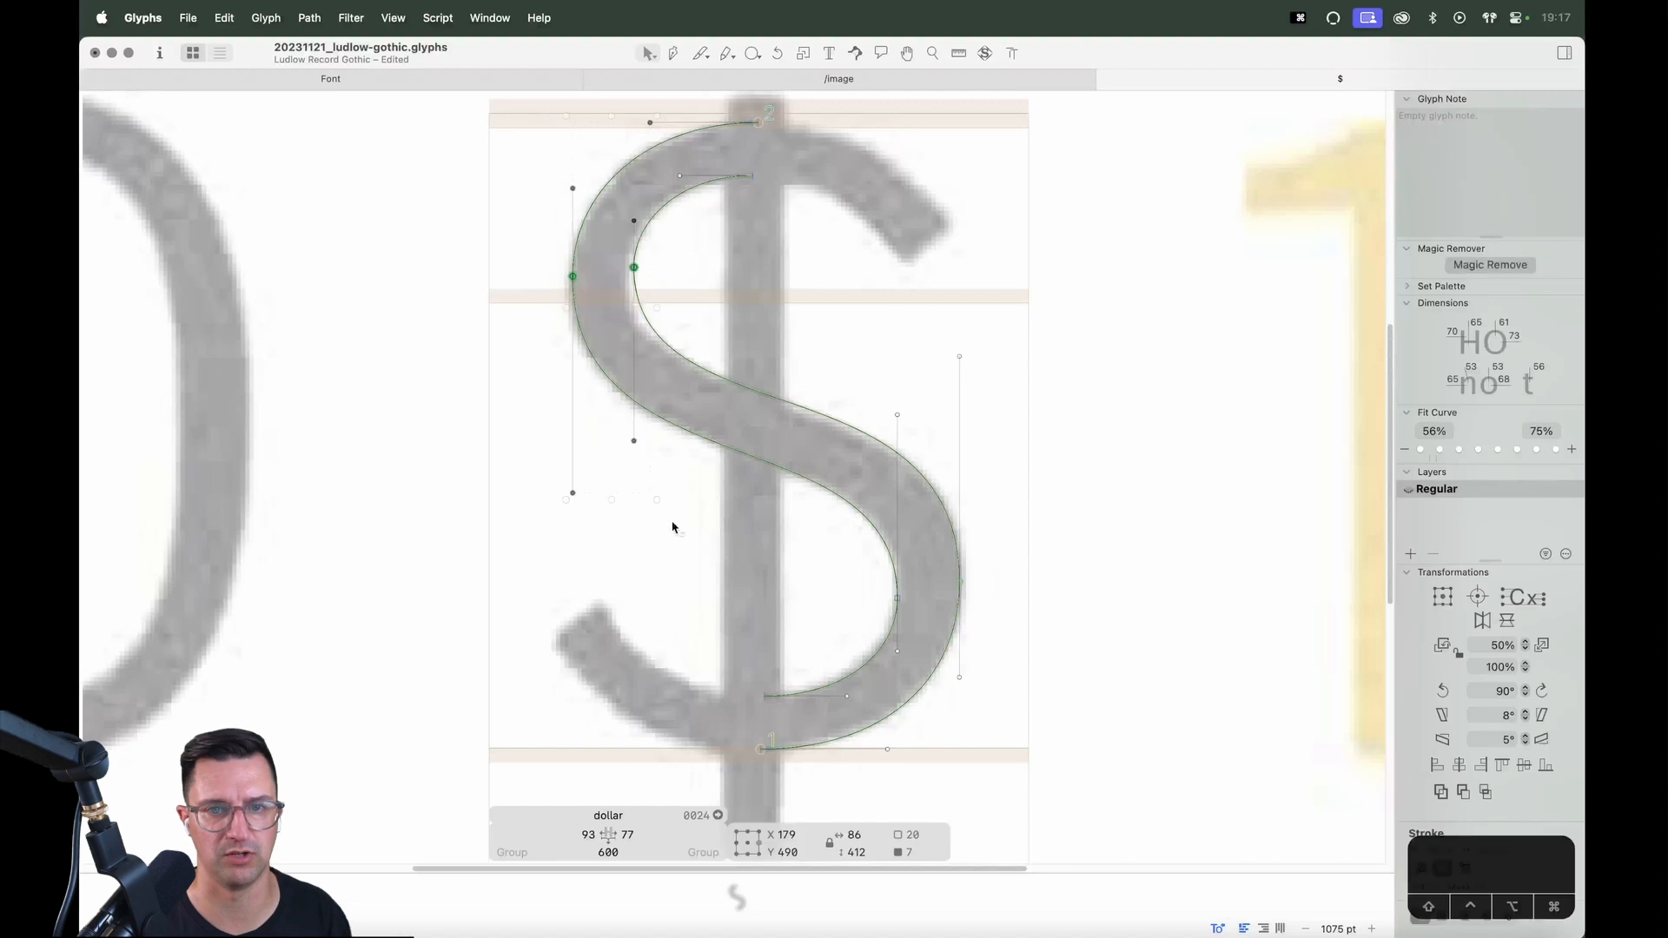
pyautogui.press('Left')
pyautogui.press('Left')
pyautogui.press('Left')
pyautogui.press('Left')
pyautogui.press('Left')
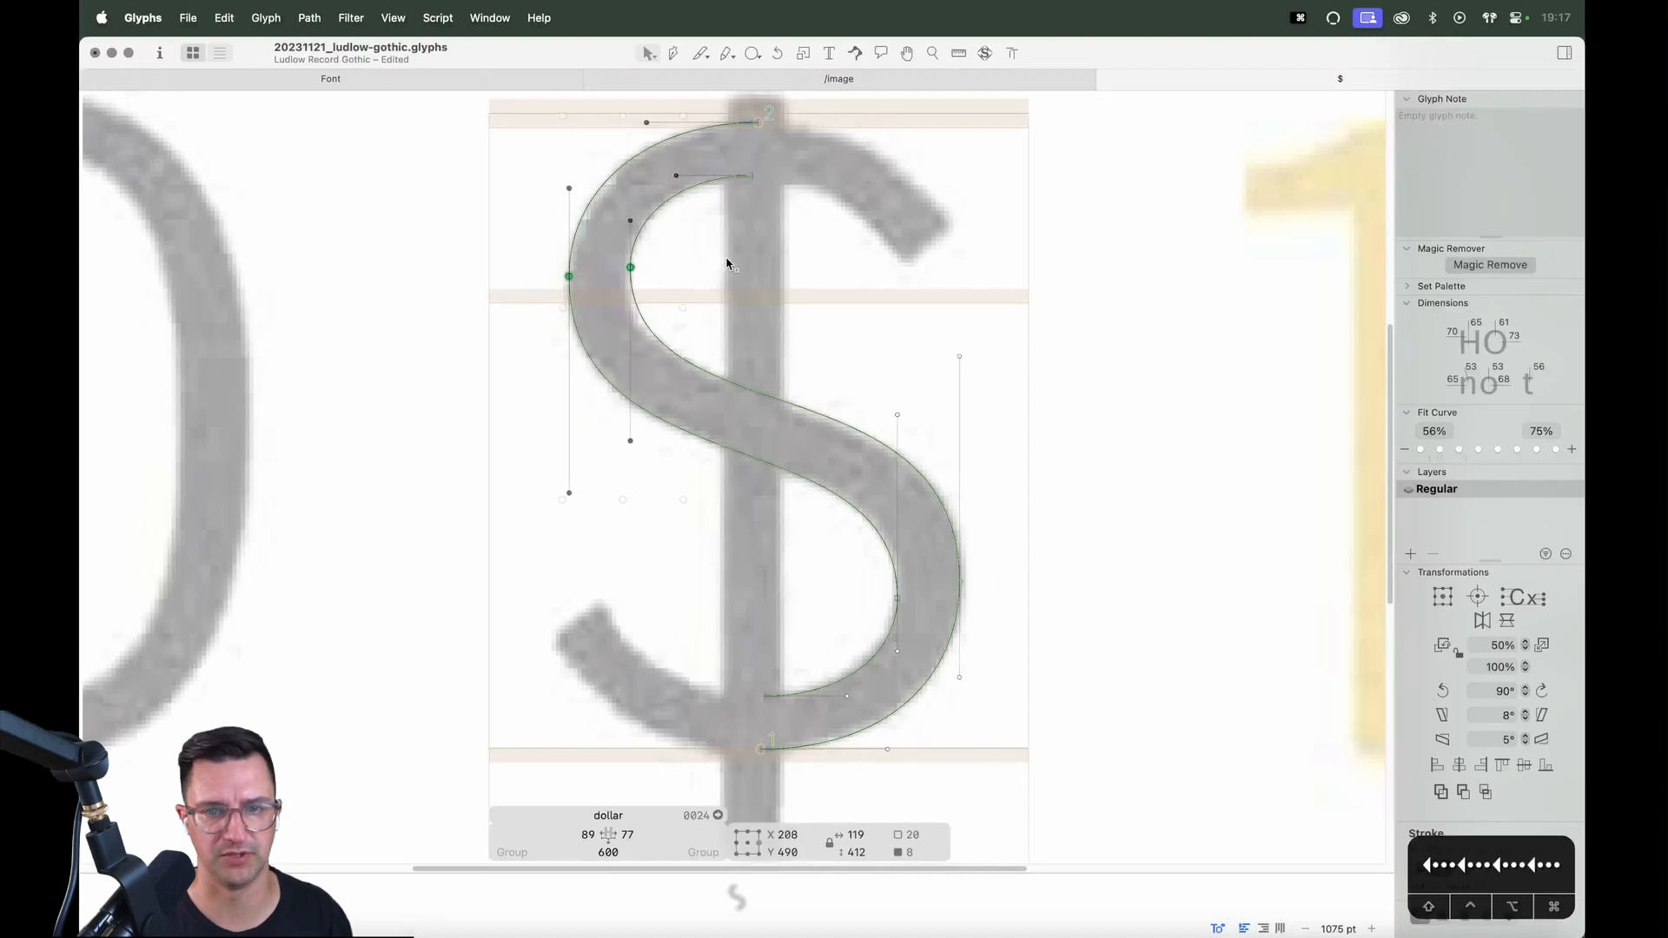
pyautogui.click(705, 334)
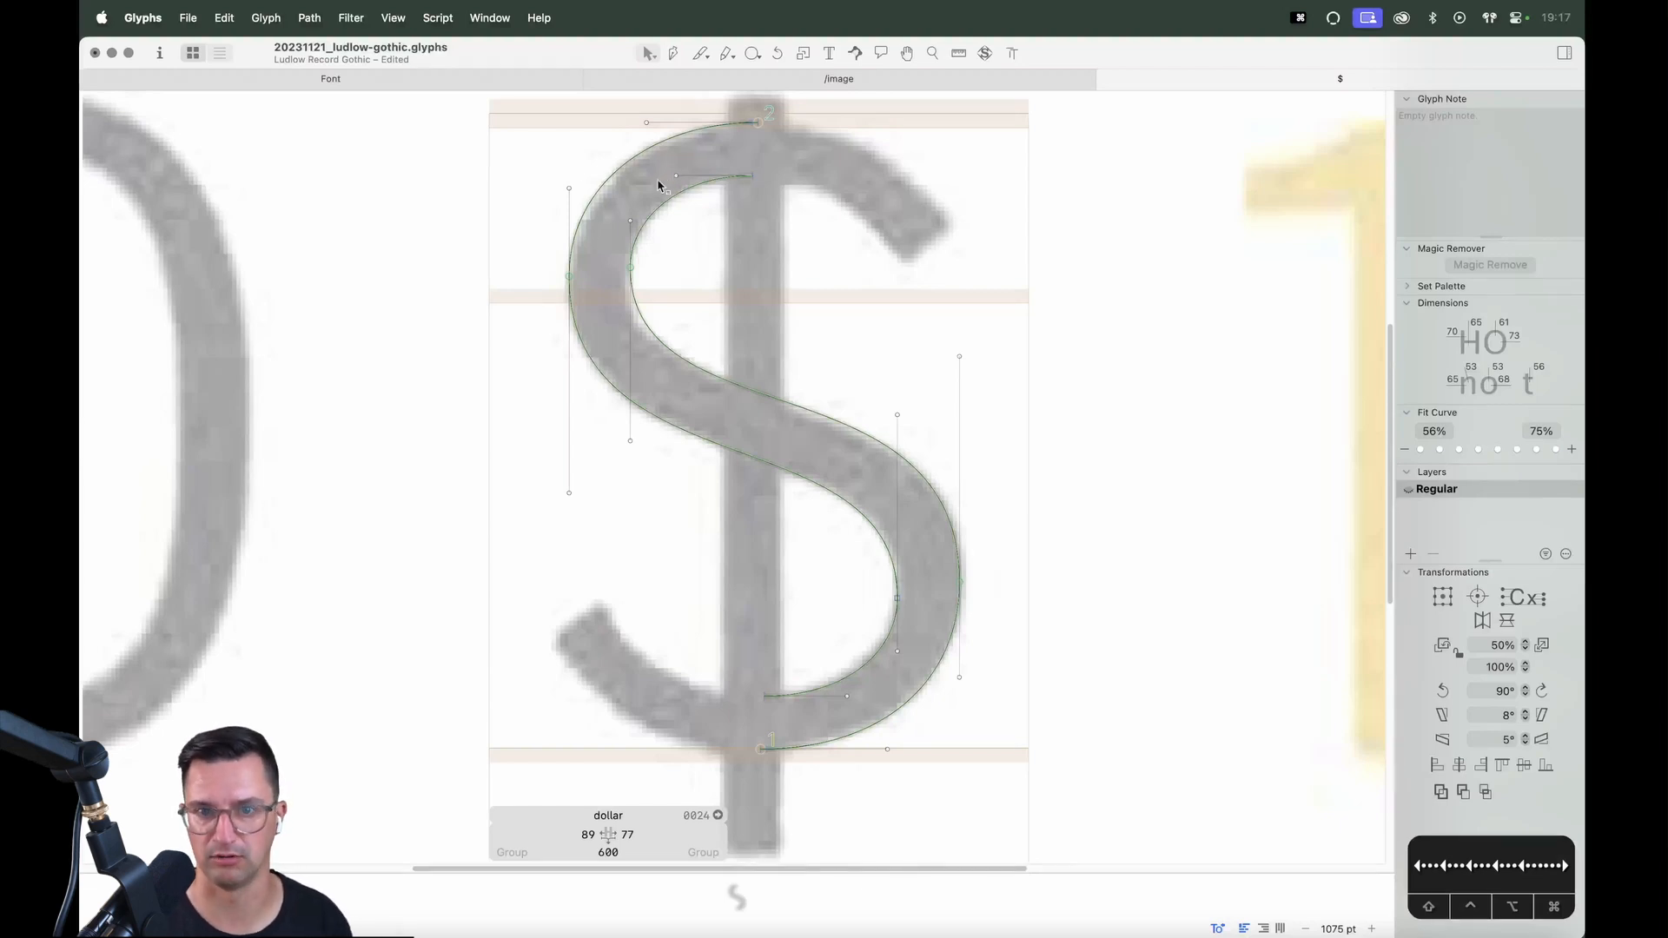
# Draw the upper-right terminal with straight Pen segments from the inner open end around the scanned corners to the outer open end
pyautogui.press('space')
pyautogui.moveTo(784, 294); pyautogui.dragTo(752, 395)
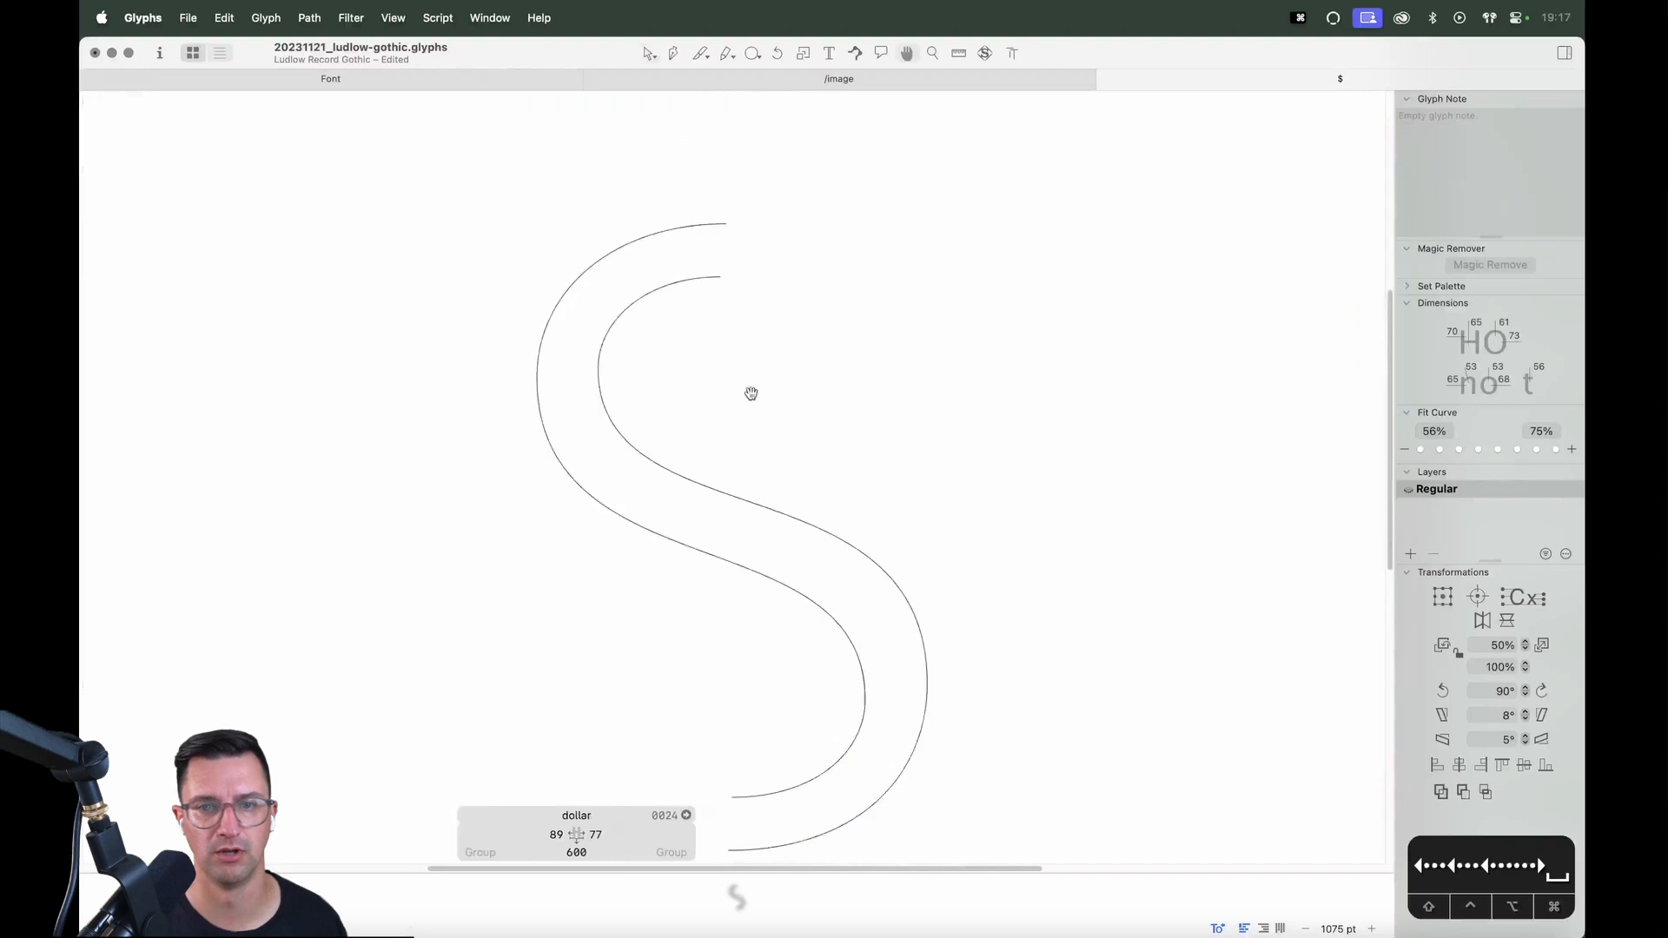
pyautogui.press('z')
pyautogui.moveTo(980, 159); pyautogui.dragTo(596, 442)
pyautogui.press('p')
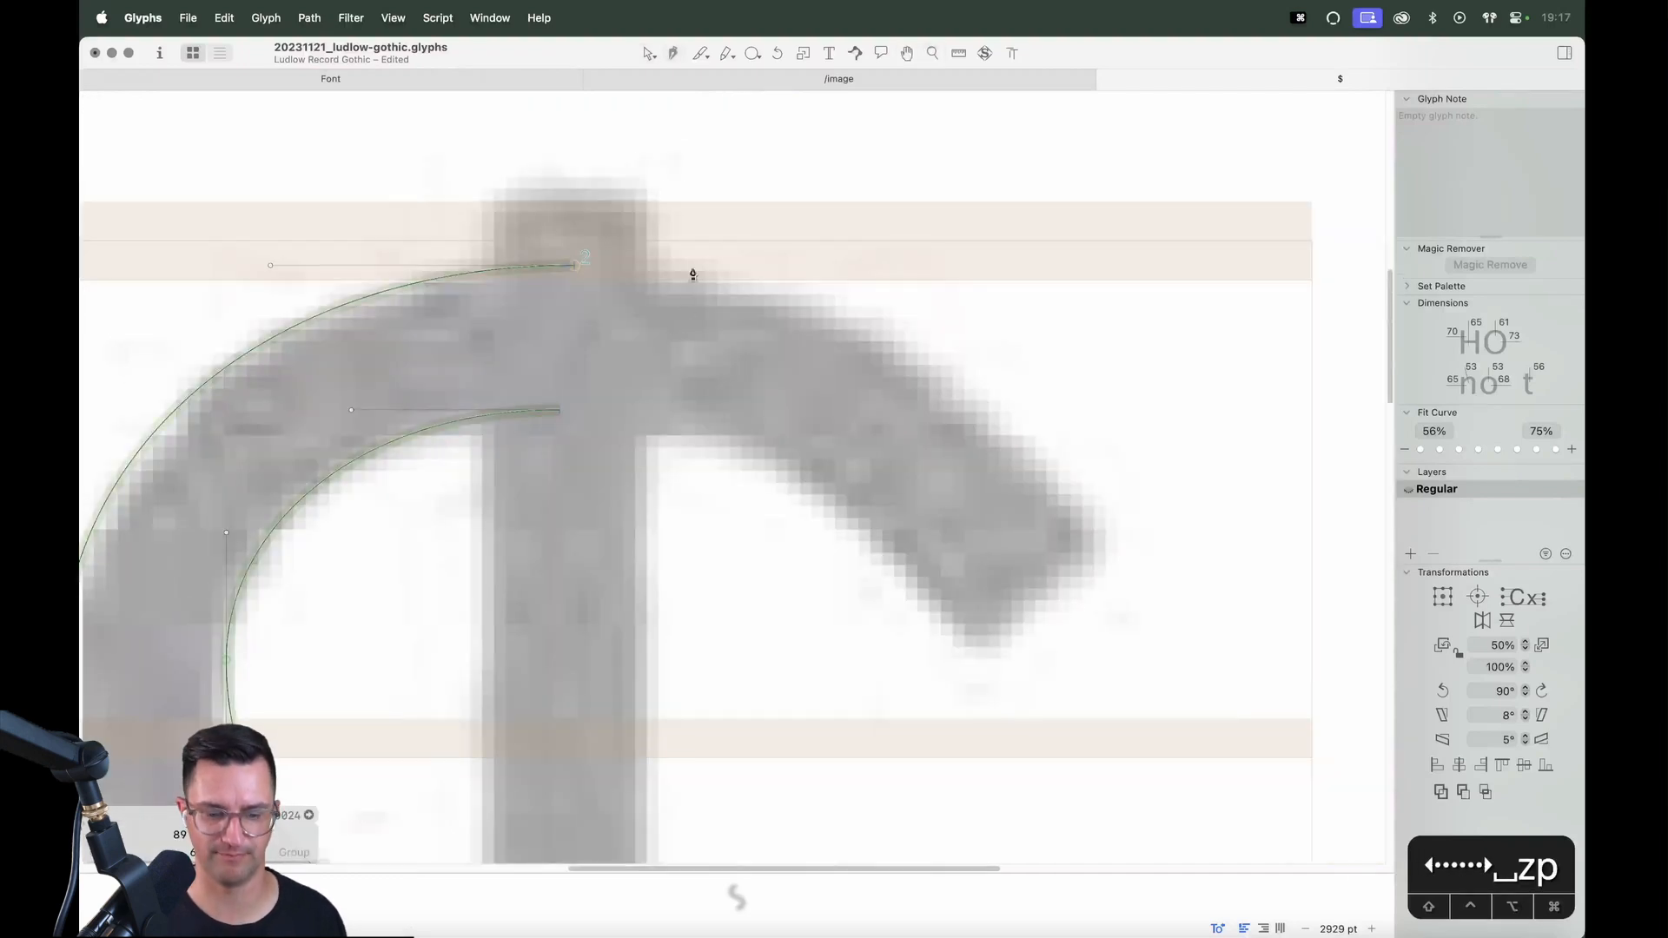
pyautogui.click(560, 414)
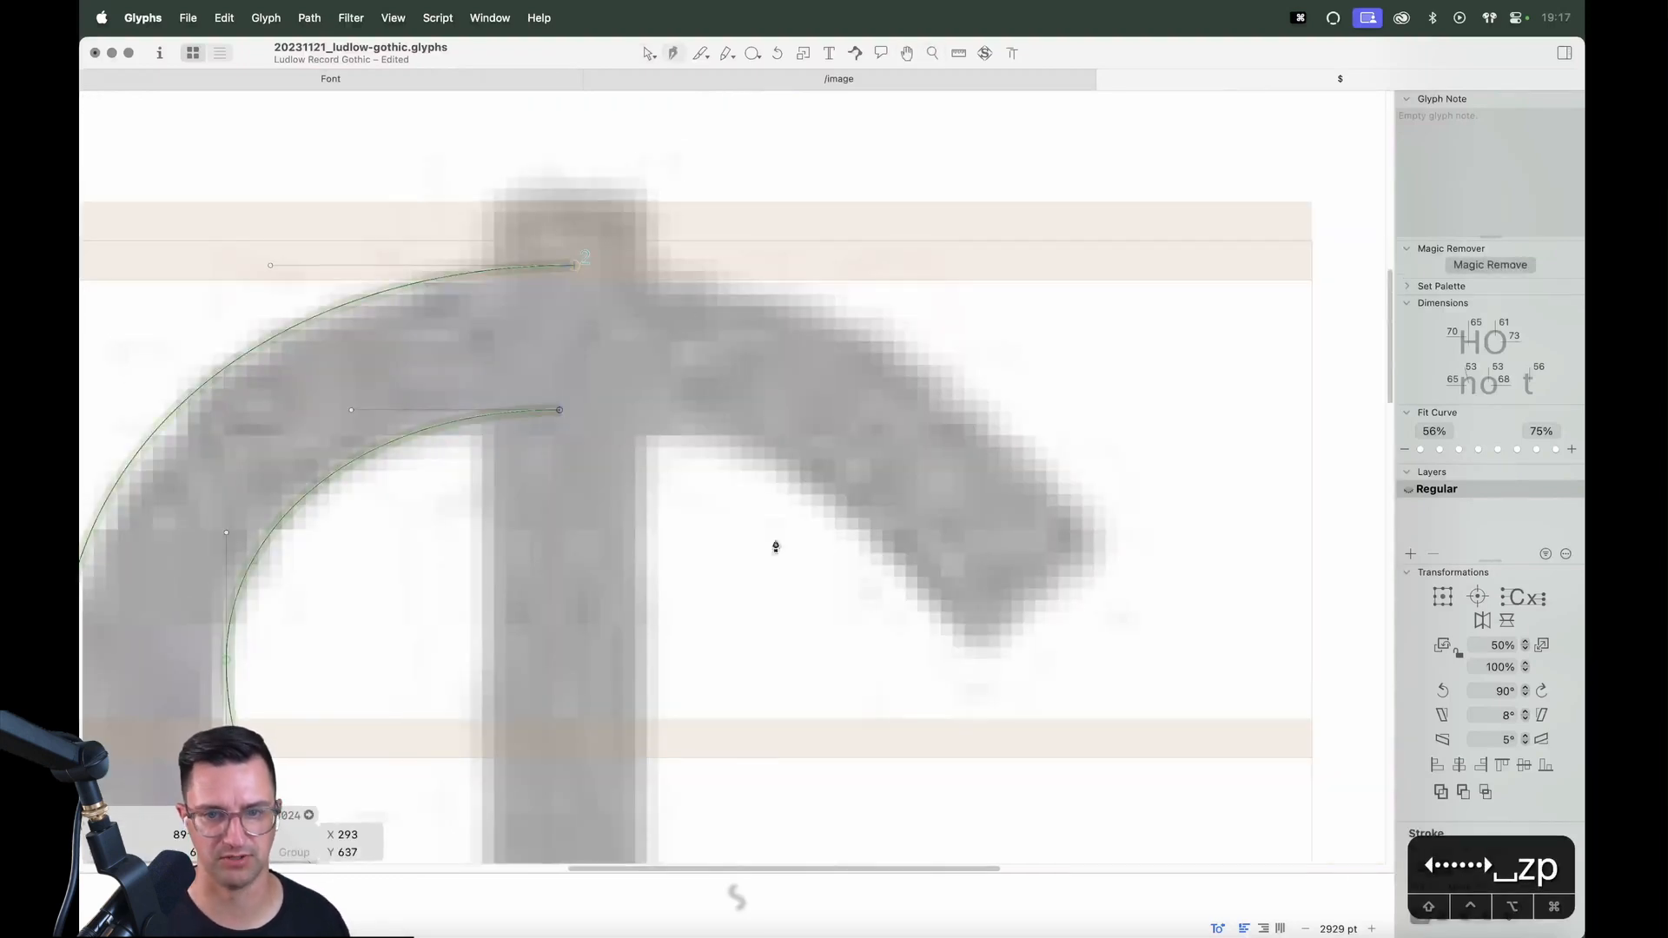
pyautogui.click(981, 649)
pyautogui.click(1103, 547)
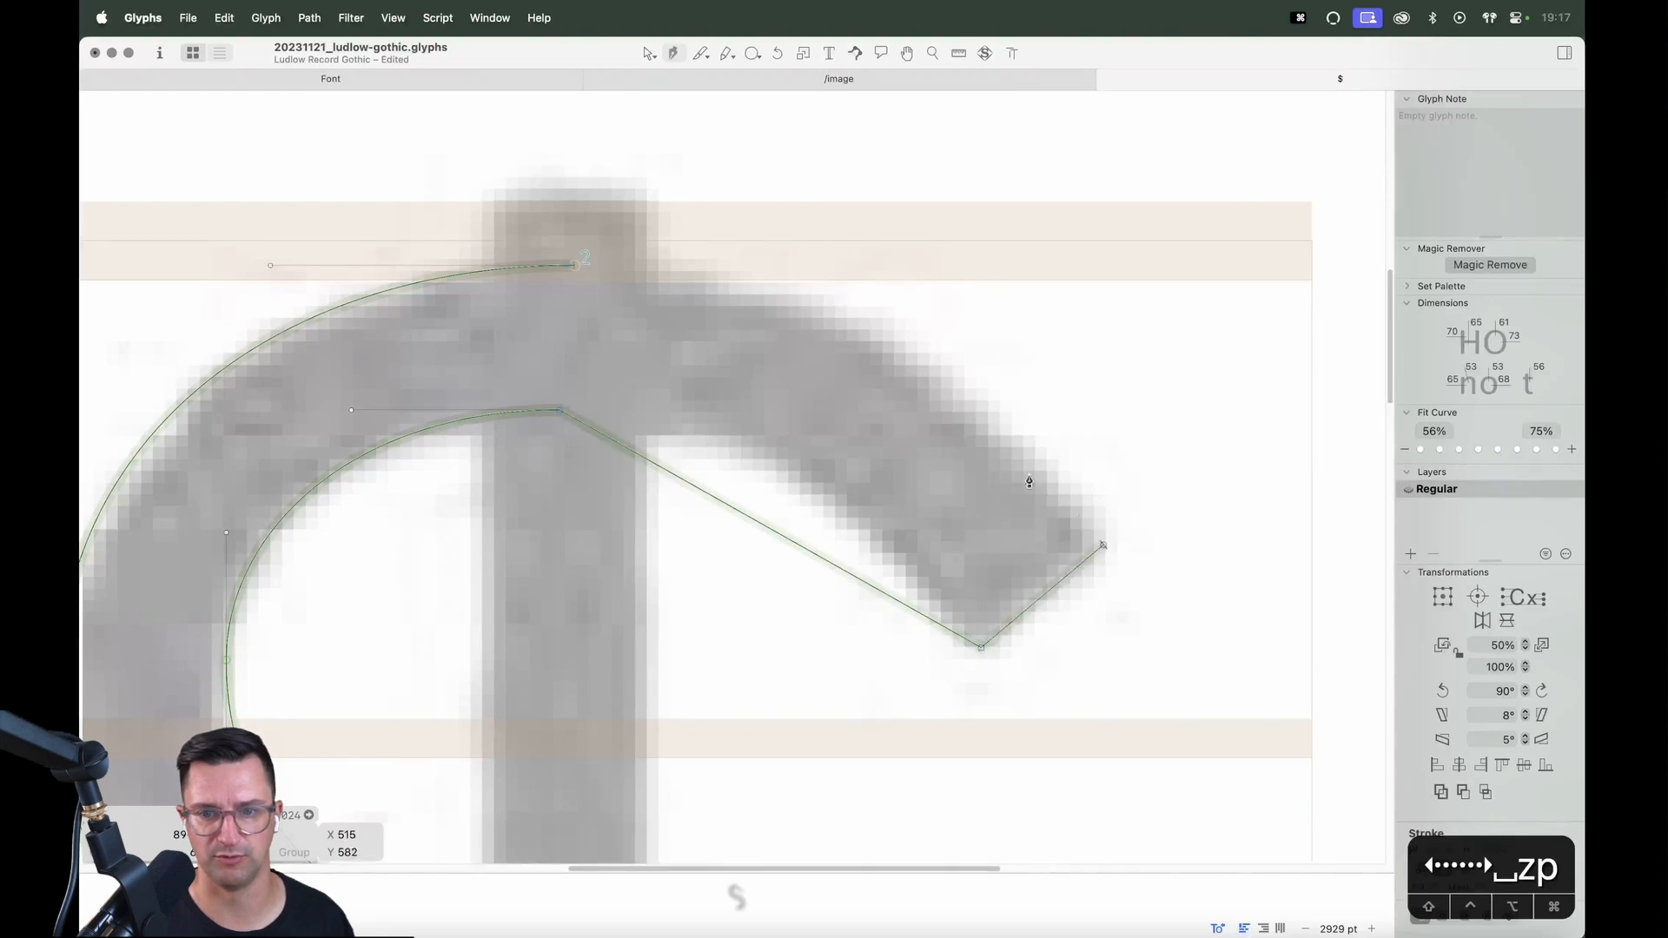
pyautogui.click(573, 271)
pyautogui.press('v')
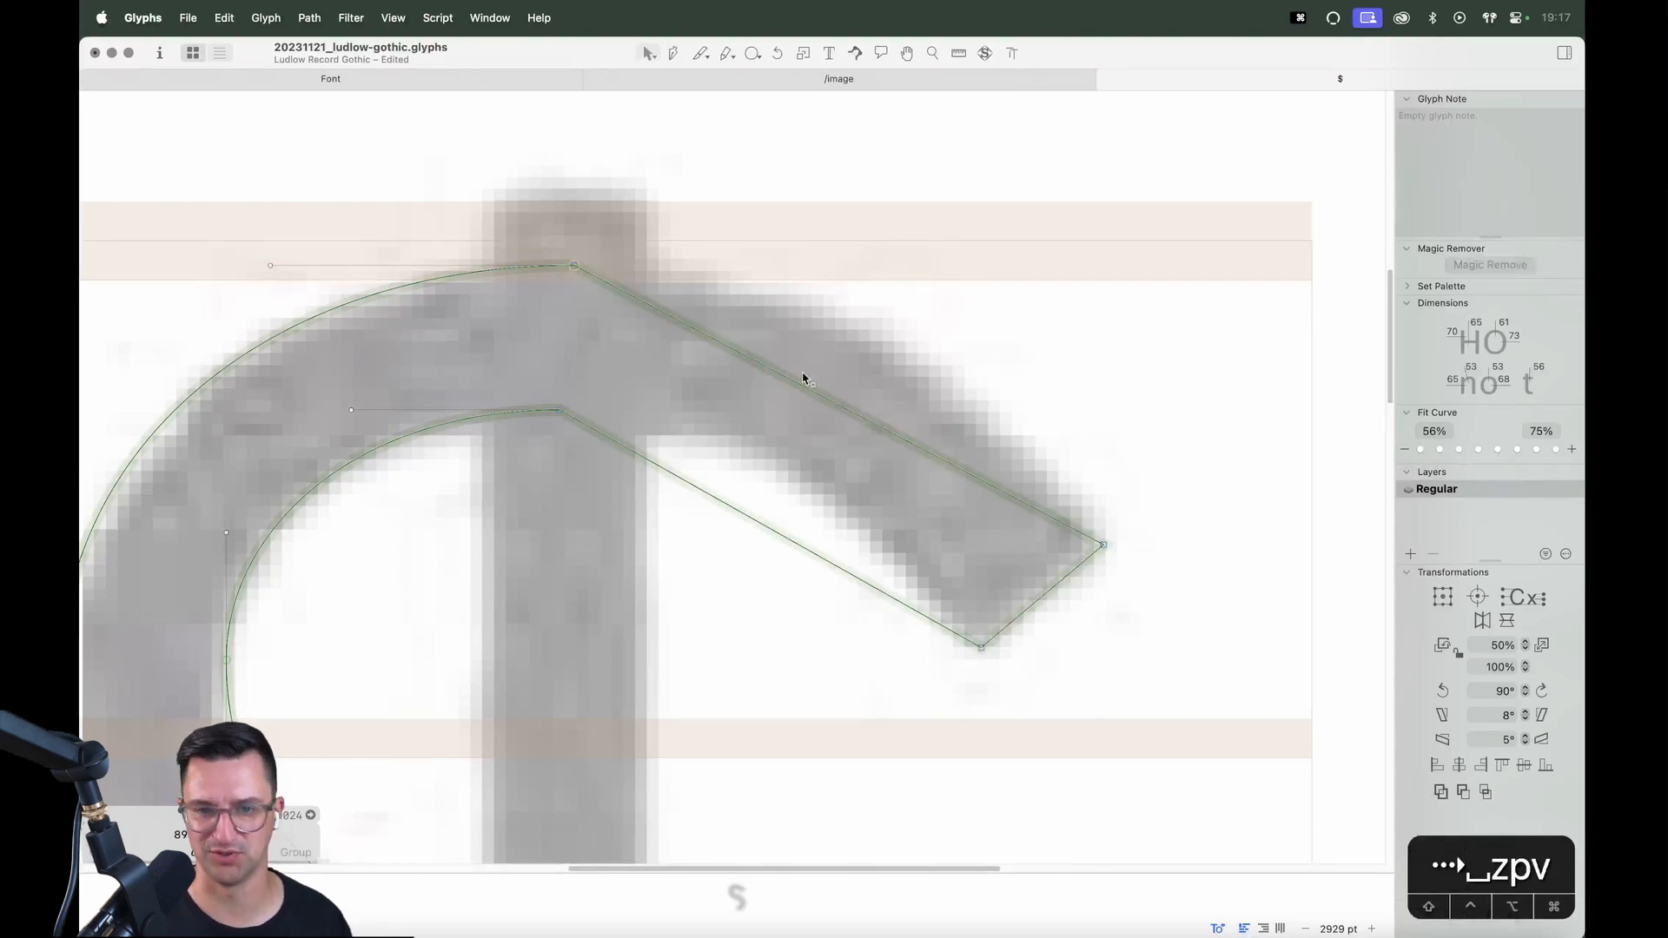
# Convert the upper edge of the new terminal to a curve and pull its handles out to follow the scan
pyautogui.keyDown('alt'); pyautogui.click(804, 386); pyautogui.keyUp('alt')
pyautogui.moveTo(995, 325); pyautogui.dragTo(738, 423)
pyautogui.moveTo(1071, 288); pyautogui.dragTo(709, 484)
pyautogui.moveTo(751, 358); pyautogui.dragTo(814, 268)
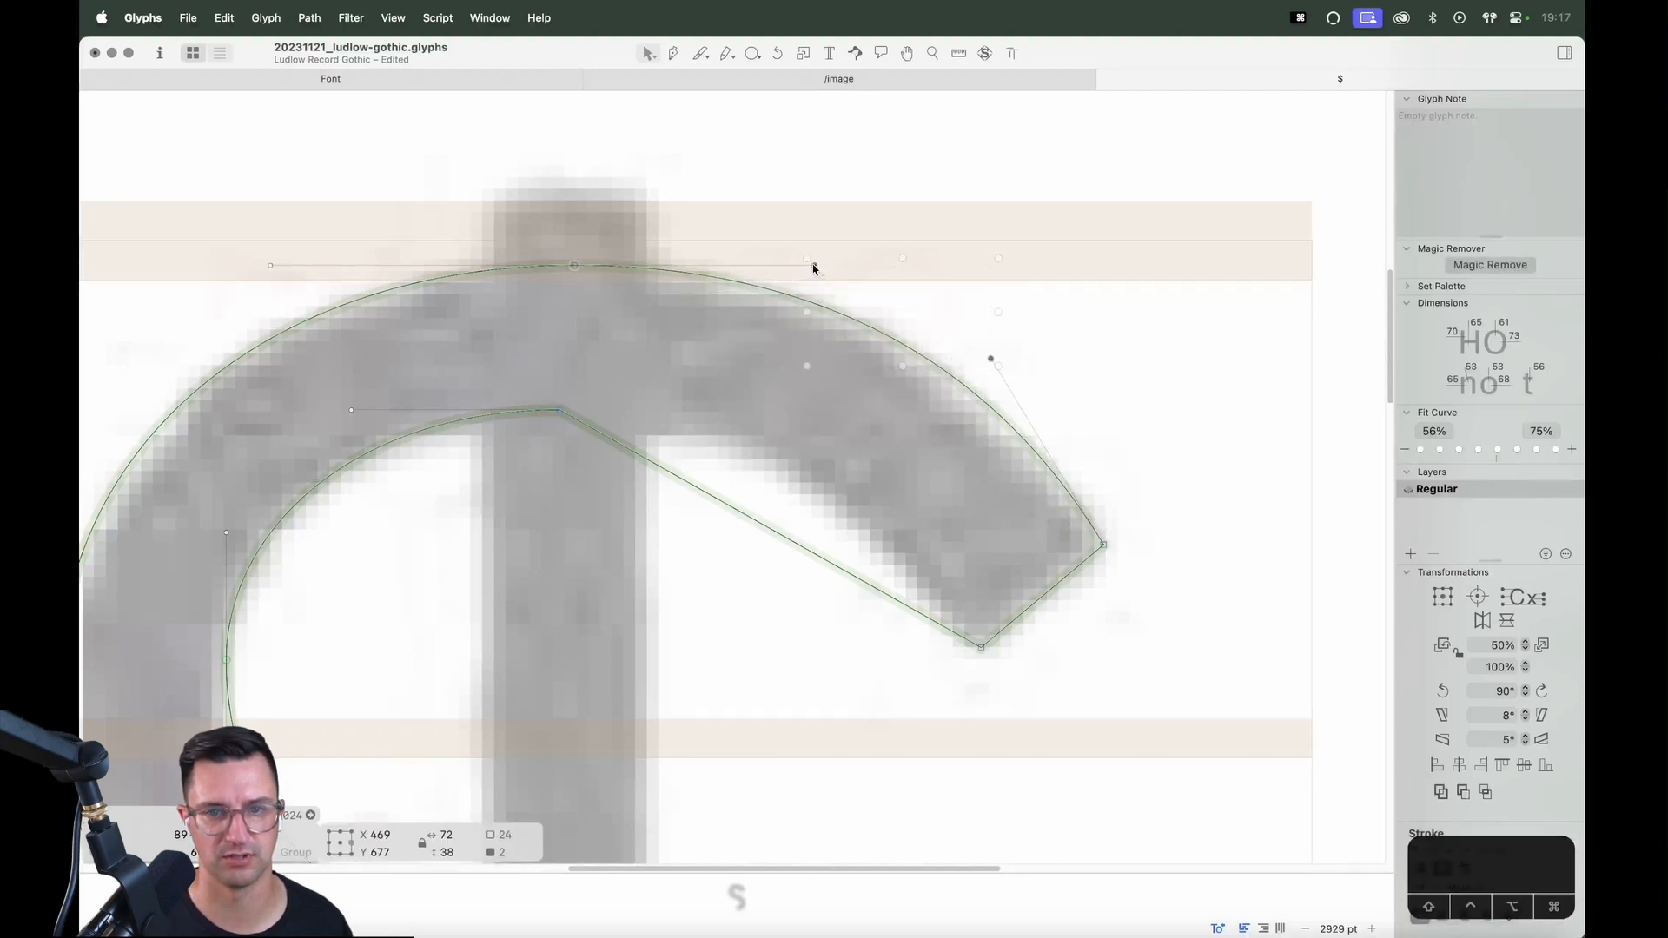
# Convert the terminal's lower edge to a curve along the scan and make the two top joining nodes smooth
pyautogui.keyDown('alt'); pyautogui.click(746, 515); pyautogui.keyUp('alt')
pyautogui.moveTo(887, 438); pyautogui.dragTo(623, 637)
pyautogui.moveTo(702, 491); pyautogui.dragTo(730, 409)
pyautogui.press('Return')
pyautogui.moveTo(624, 224); pyautogui.dragTo(565, 276)
pyautogui.press('Return')
pyautogui.click(776, 437)
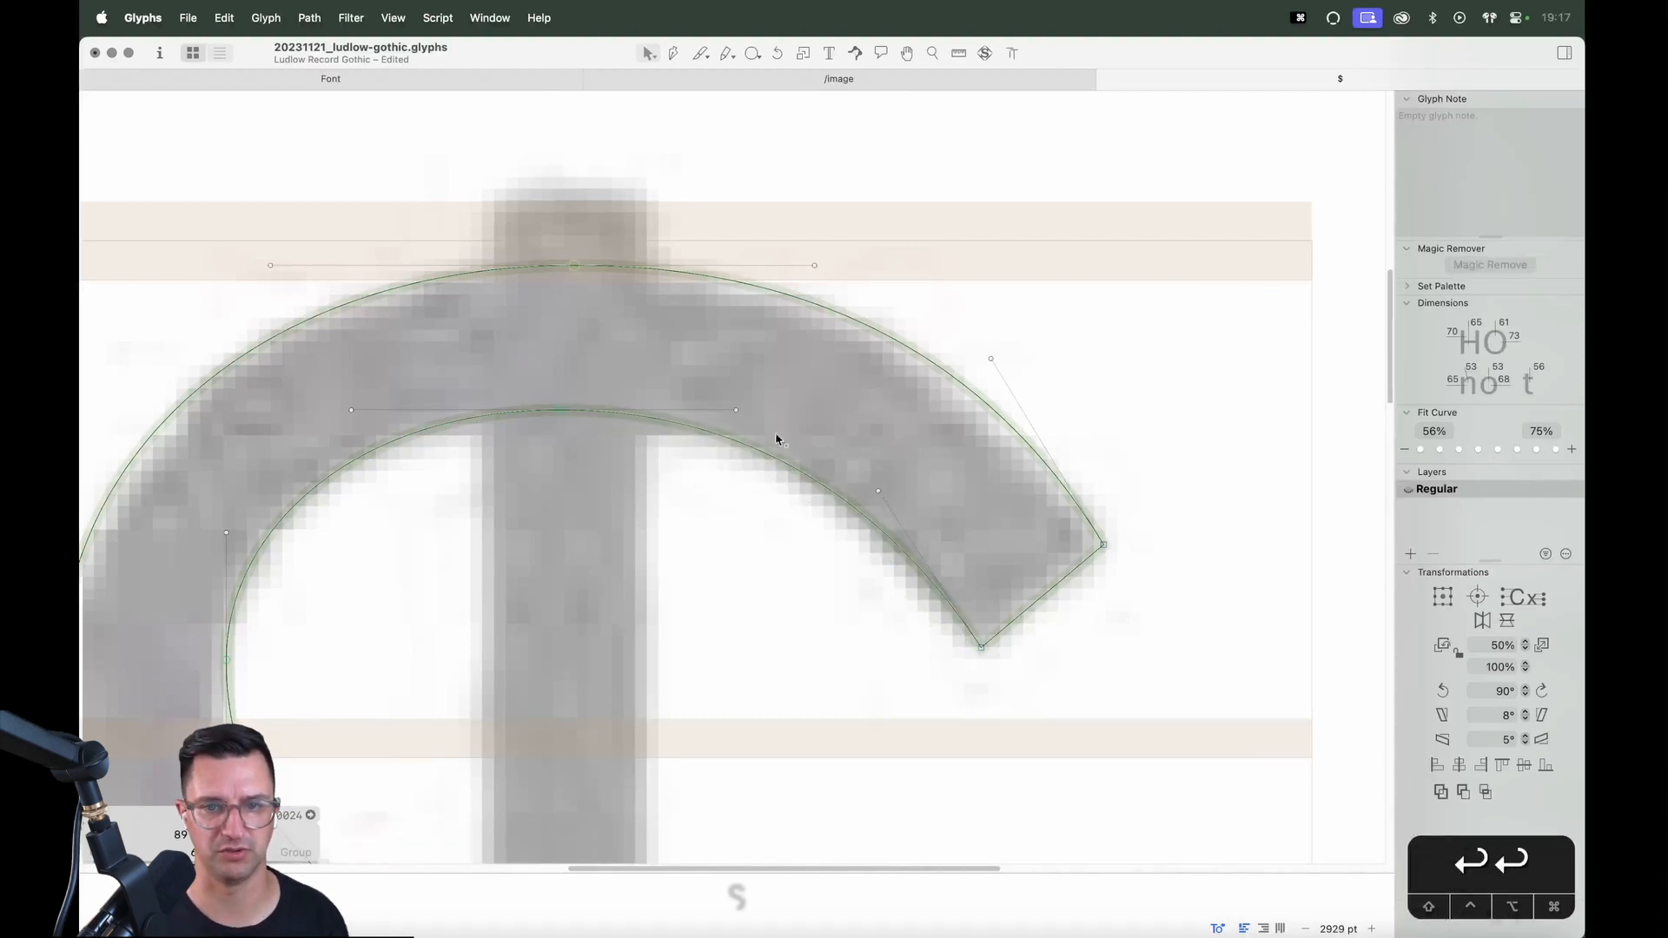
# Shift the handles of the terminal's outer curve 5 units left and those of its inner curve slightly left
pyautogui.press('space')
pyautogui.moveTo(855, 430); pyautogui.dragTo(930, 383)
pyautogui.press('super+minus')
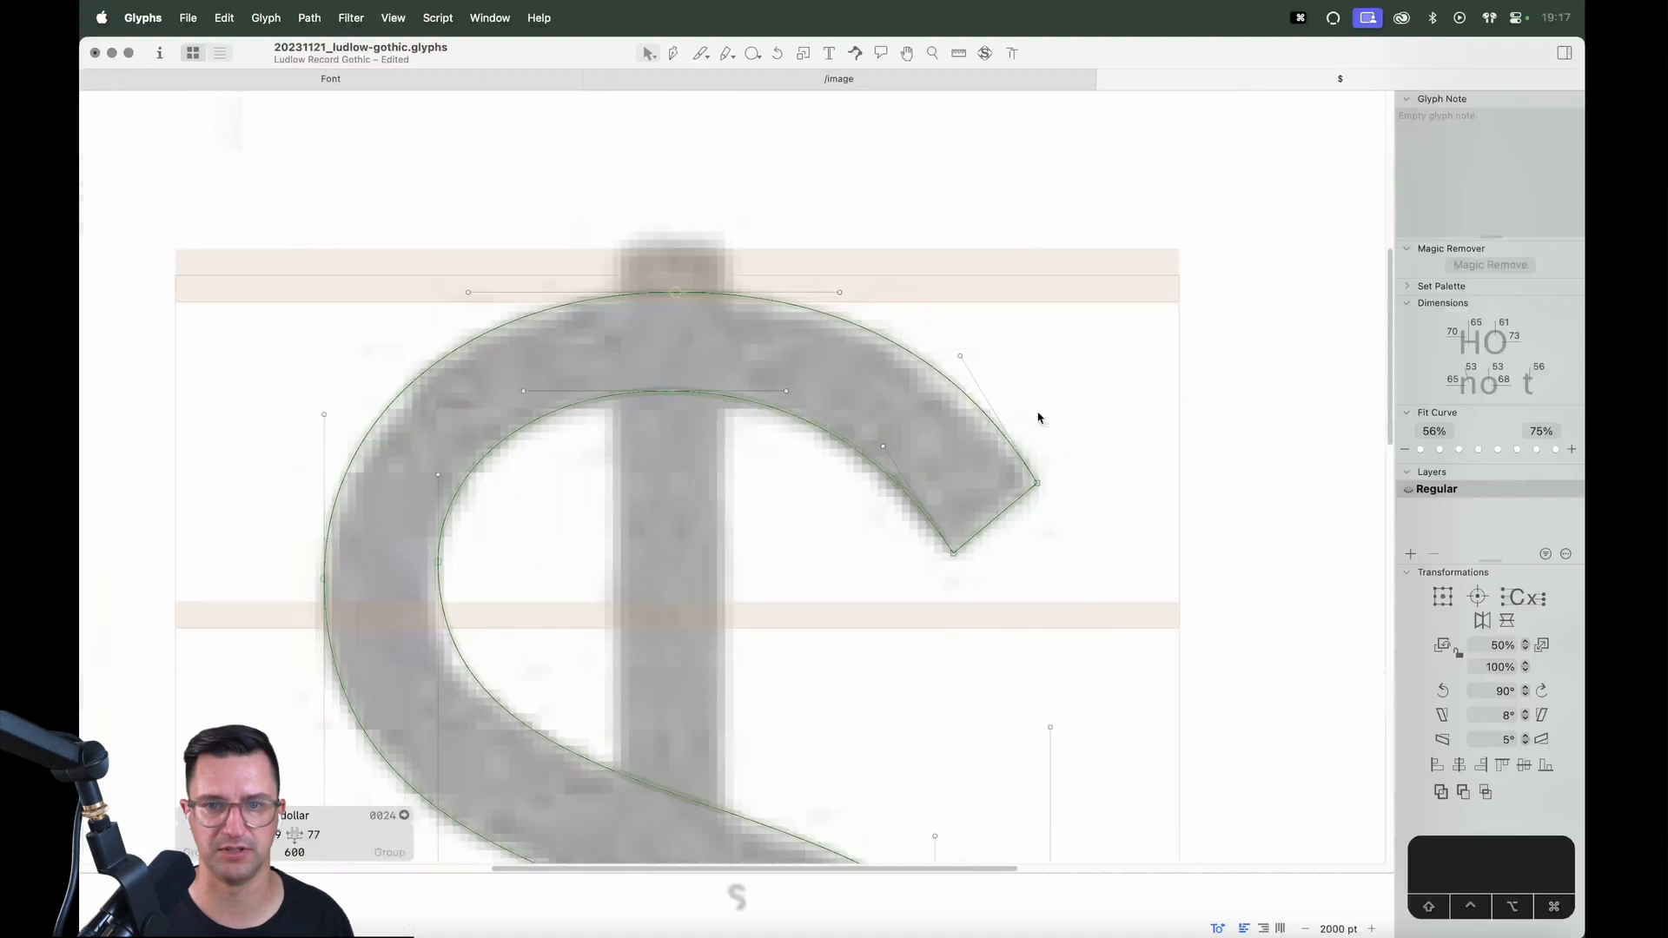
pyautogui.moveTo(1044, 242); pyautogui.dragTo(779, 375)
pyautogui.hotkey('shift', 'Left')
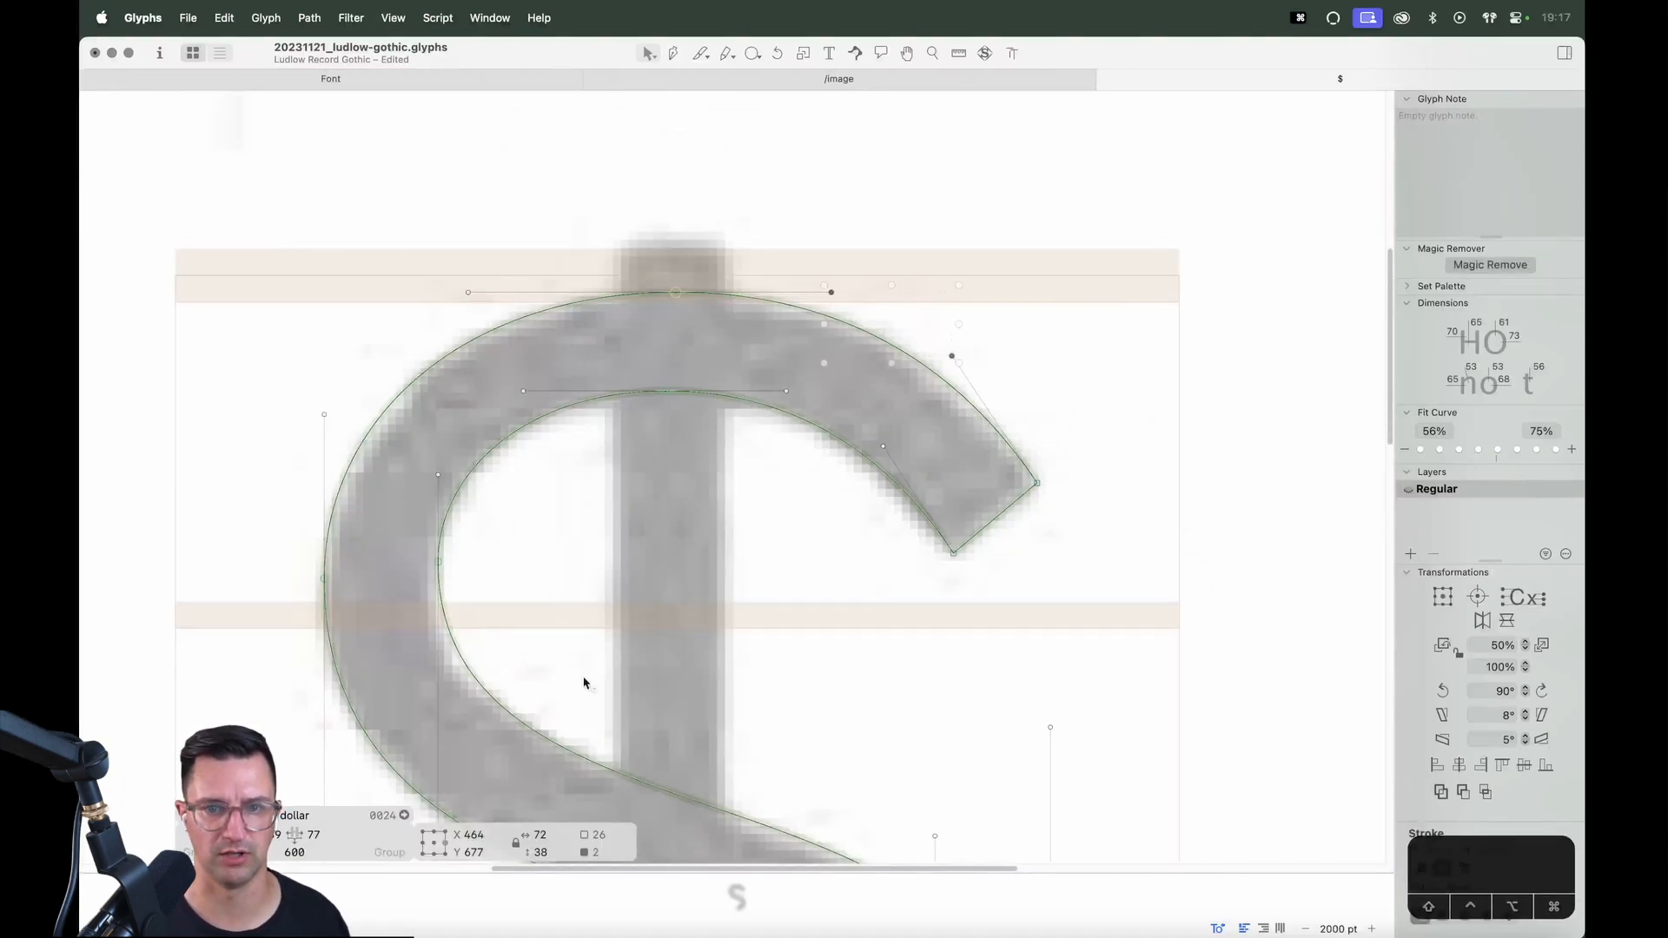
pyautogui.click(841, 563)
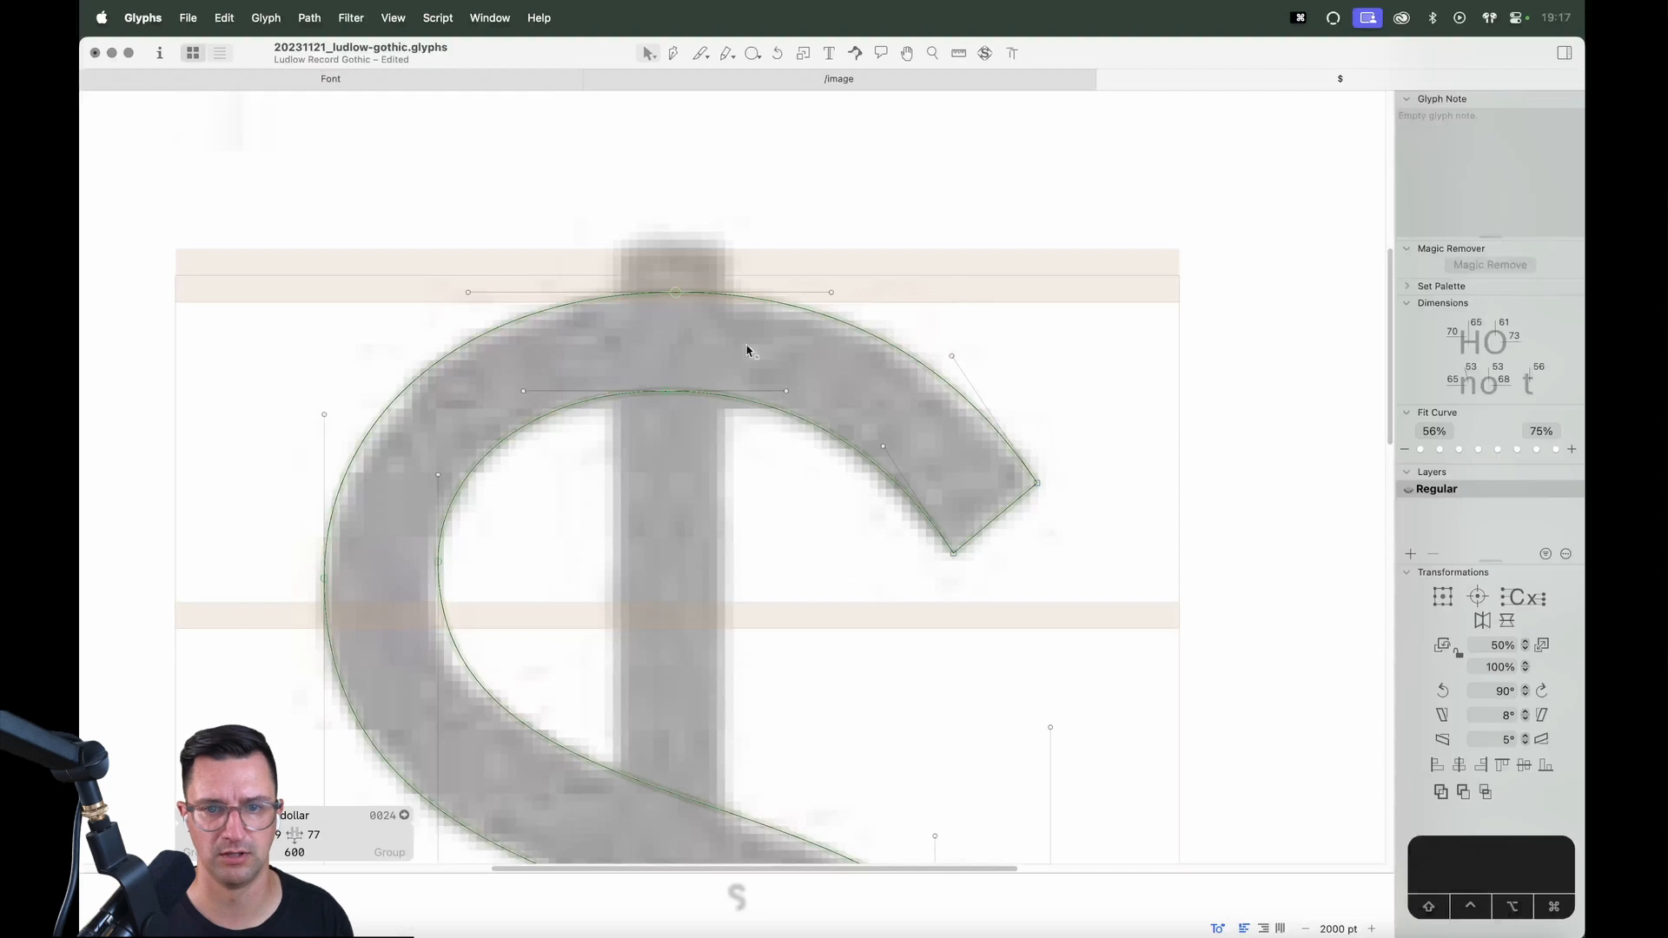
pyautogui.moveTo(747, 350); pyautogui.dragTo(919, 499)
pyautogui.press('Left')
pyautogui.press('Left')
pyautogui.press('Left')
pyautogui.click(1012, 611)
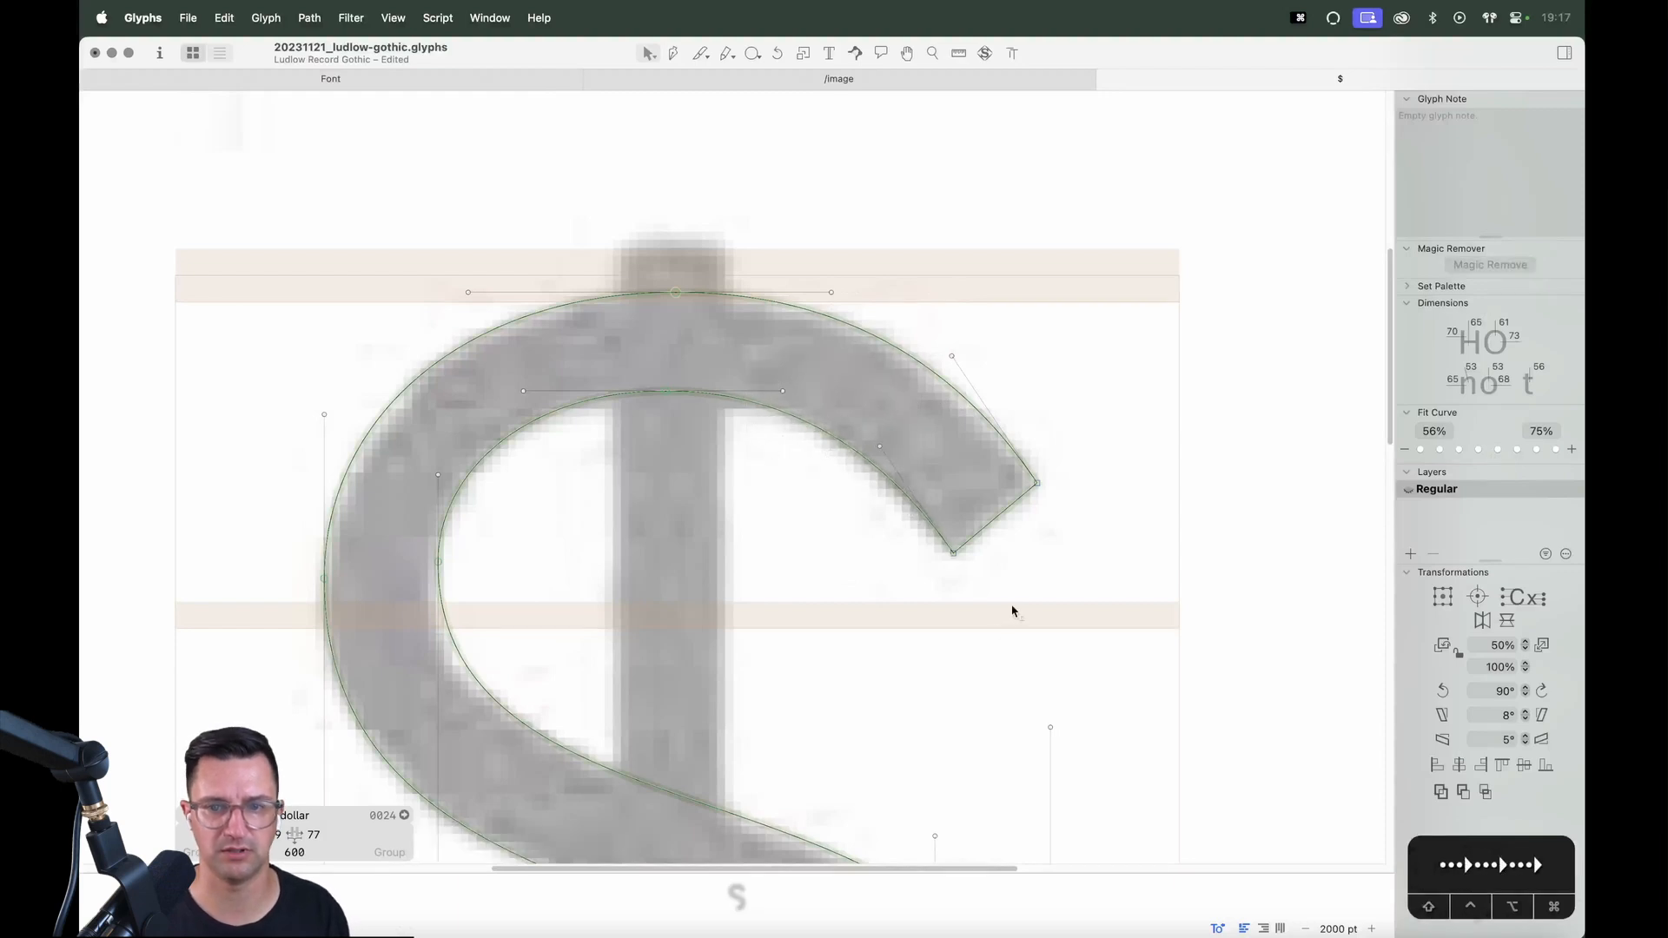
# Shift all four handles of the upper-right terminal's two curves 5 units left
pyautogui.click(790, 380)
pyautogui.moveTo(998, 261); pyautogui.dragTo(774, 454)
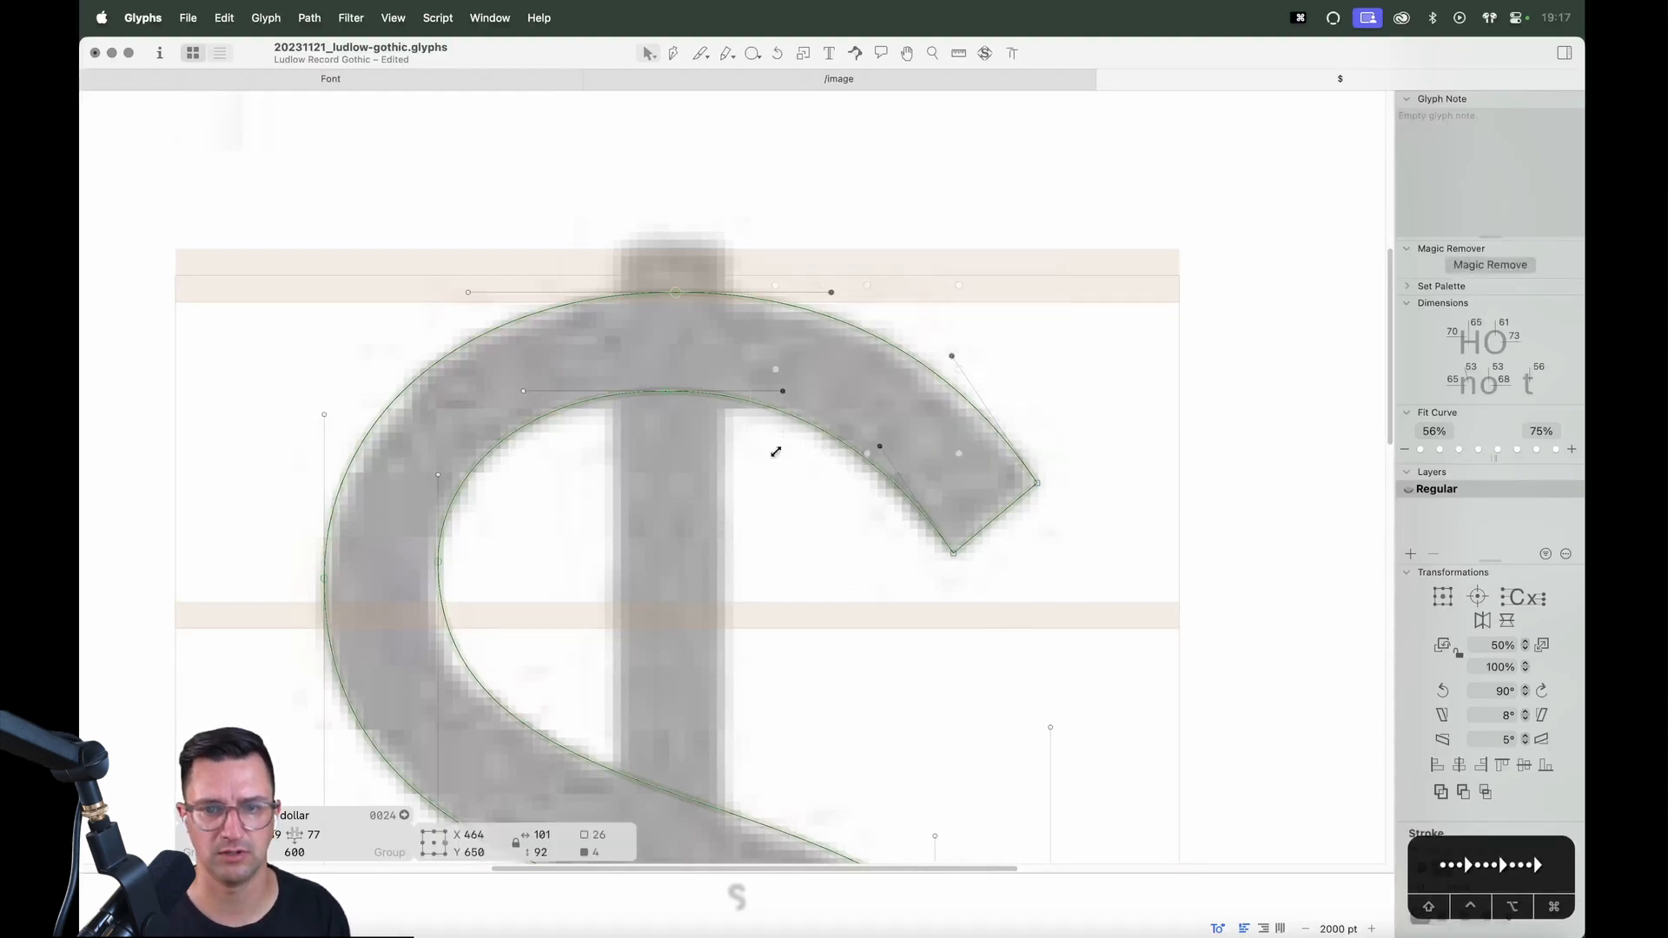
pyautogui.hotkey('shift', 'Left')
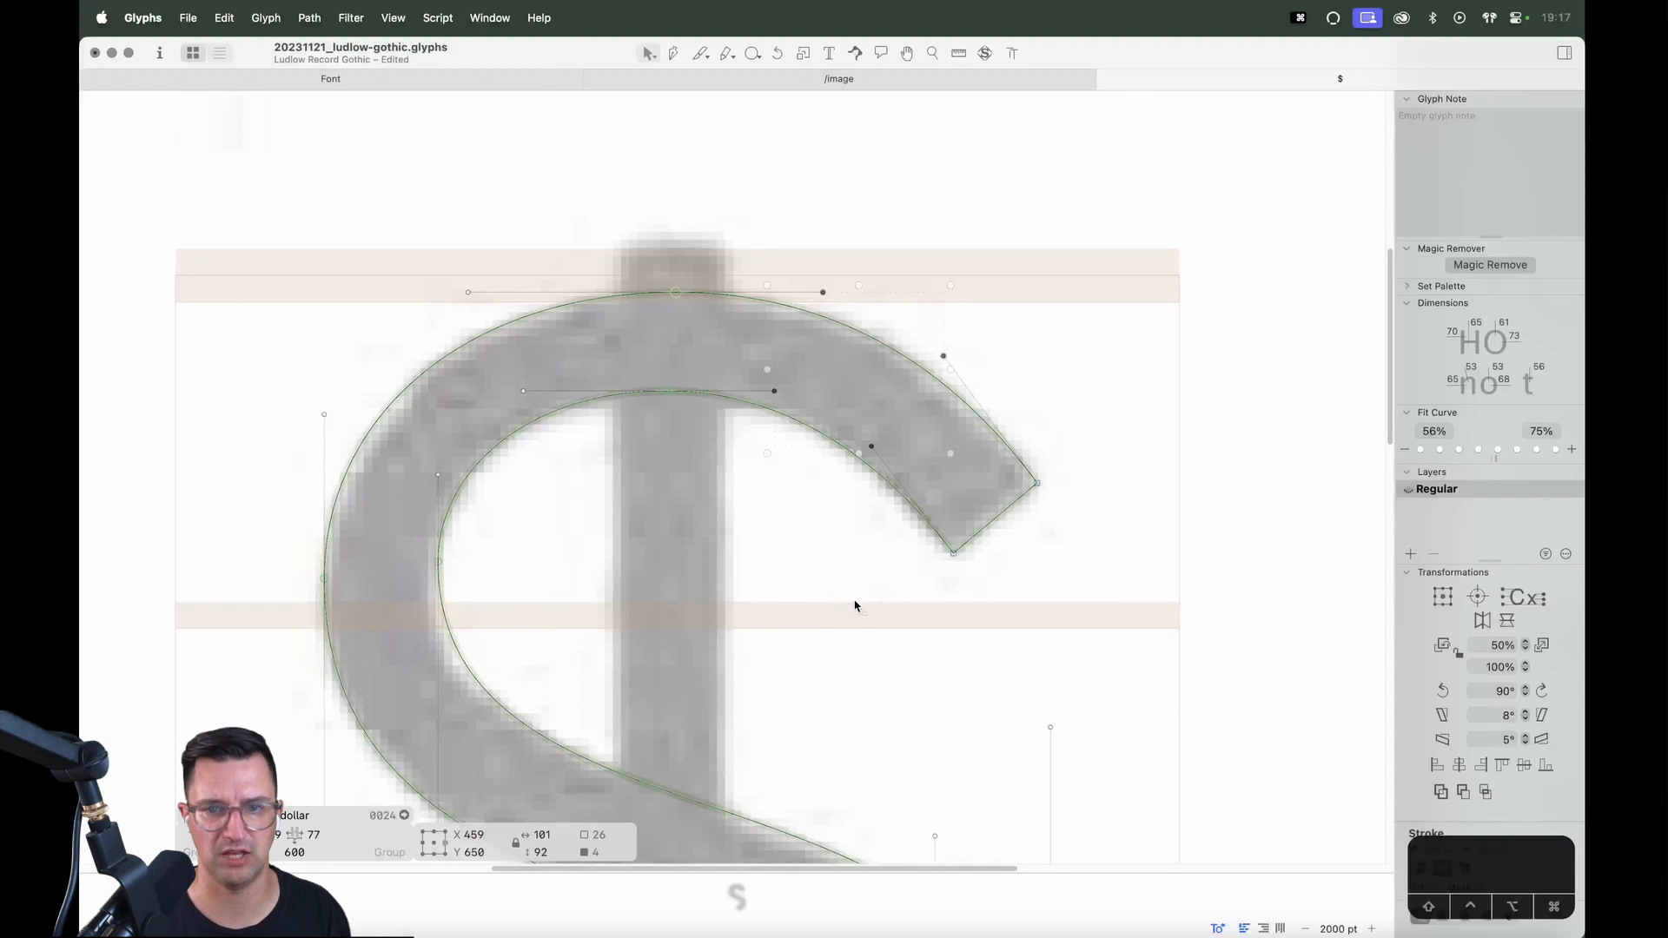
# Open both corners at the end of the upper-right terminal
pyautogui.click(1013, 536)
pyautogui.moveTo(1081, 461); pyautogui.dragTo(935, 575)
pyautogui.rightClick(1052, 494)
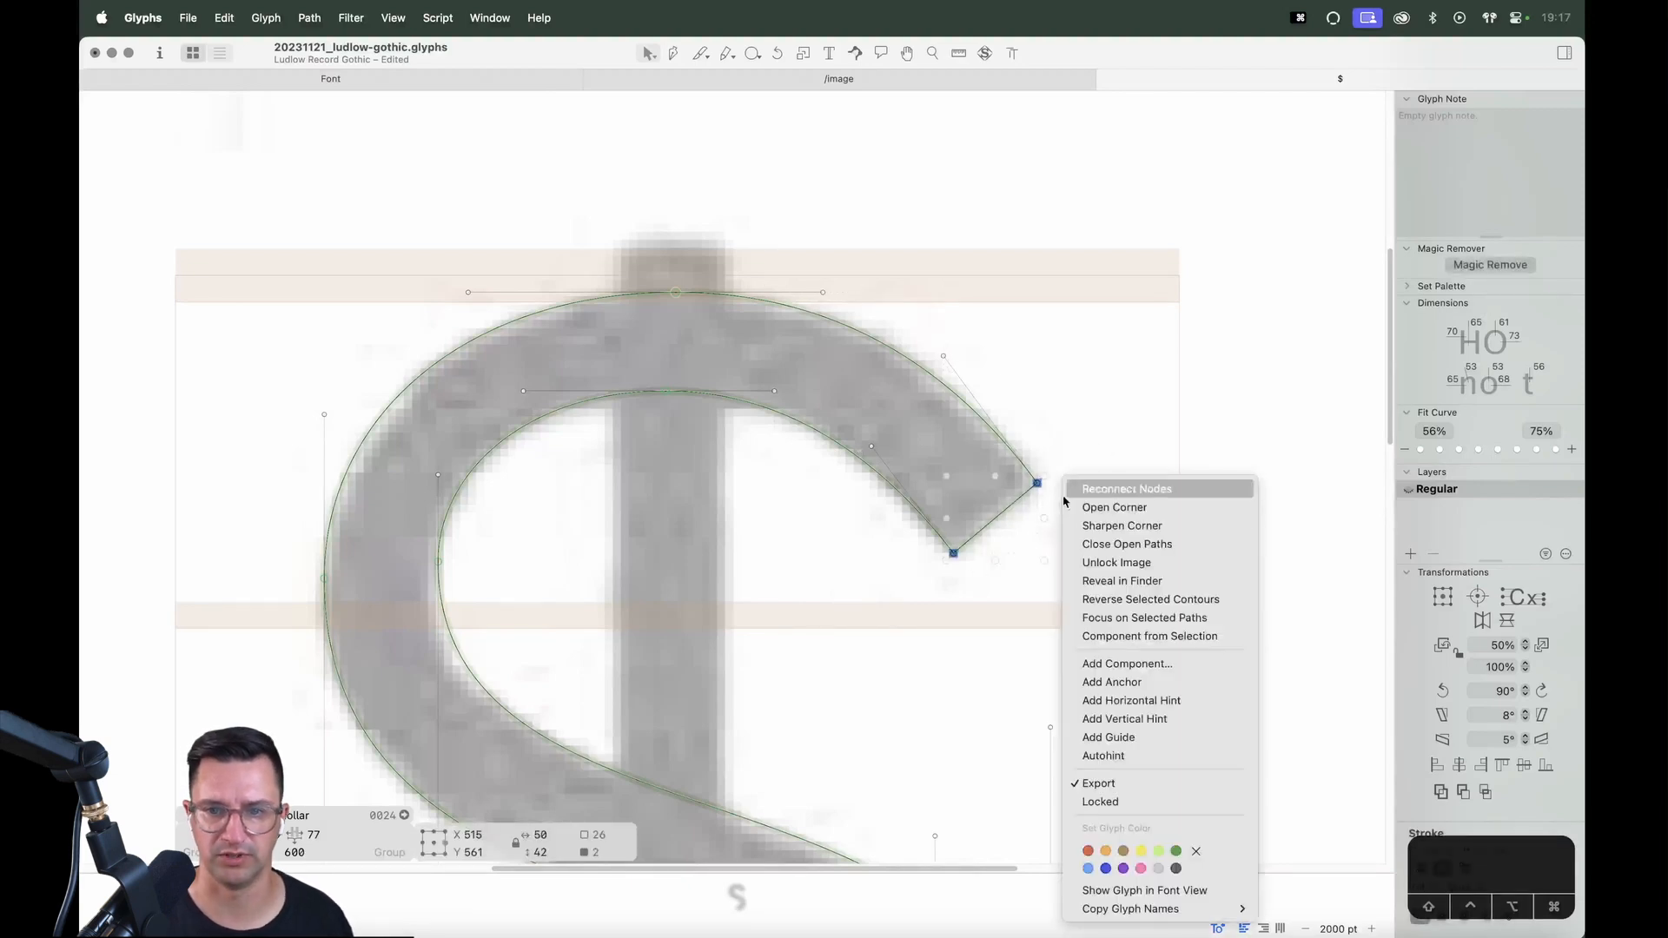
pyautogui.click(1121, 503)
# Duplicate the upper-right terminal to the lower left, flip it vertically and horizontally, and place its inner end on the S outline's open inner end
pyautogui.press('super+minus')
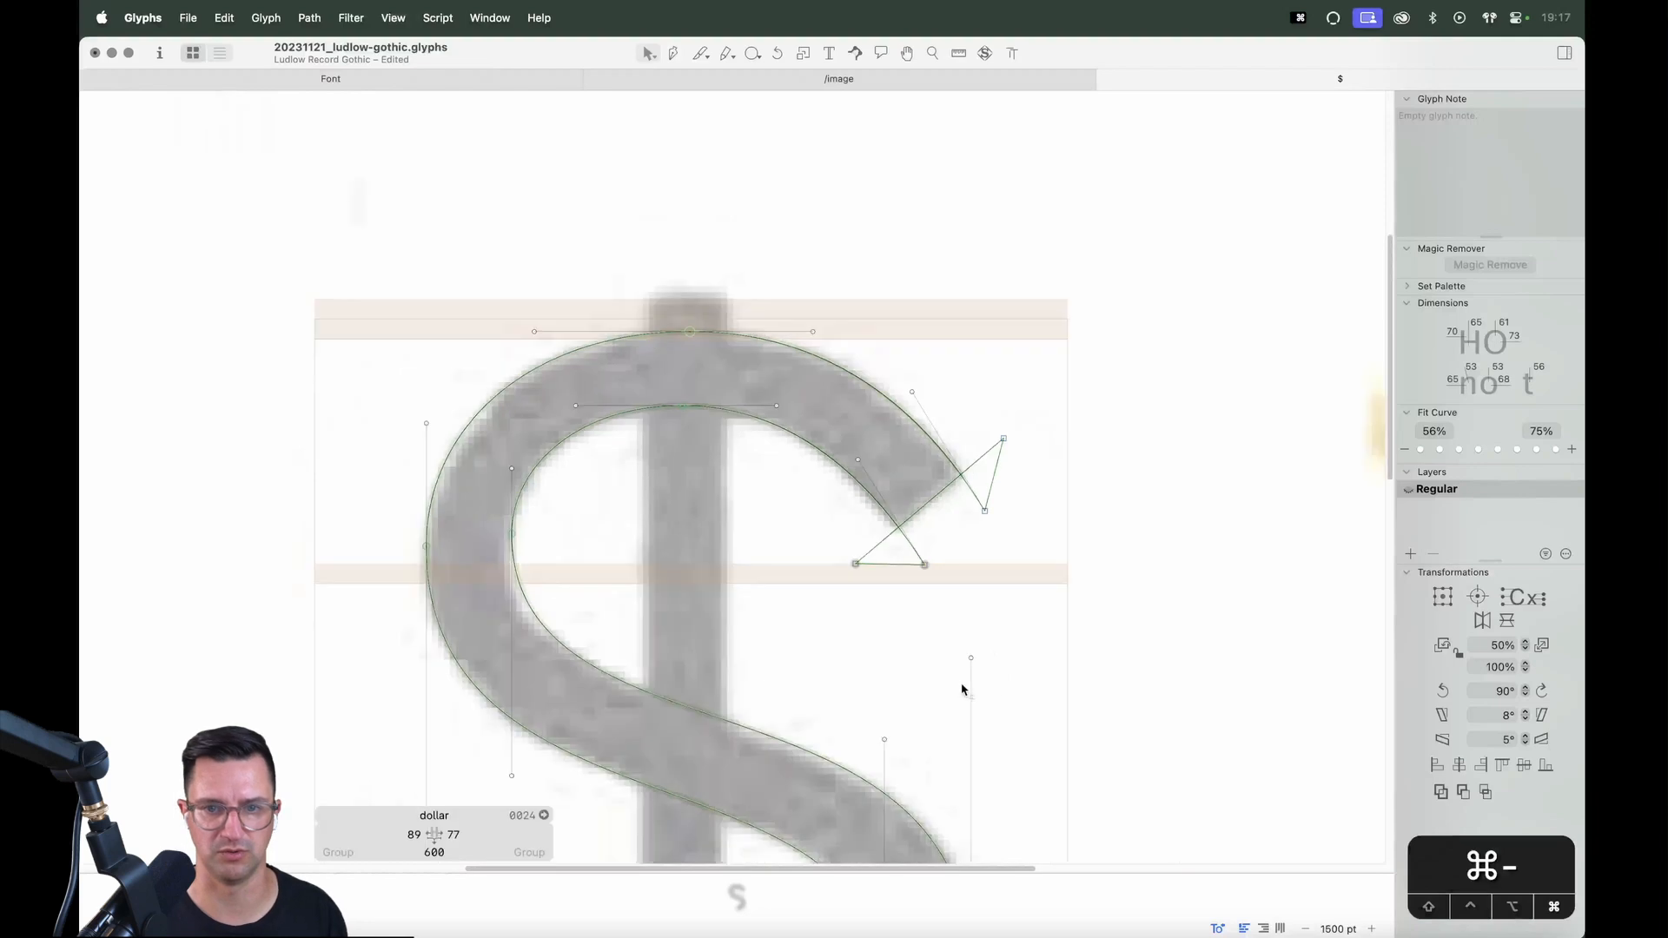
pyautogui.press('space')
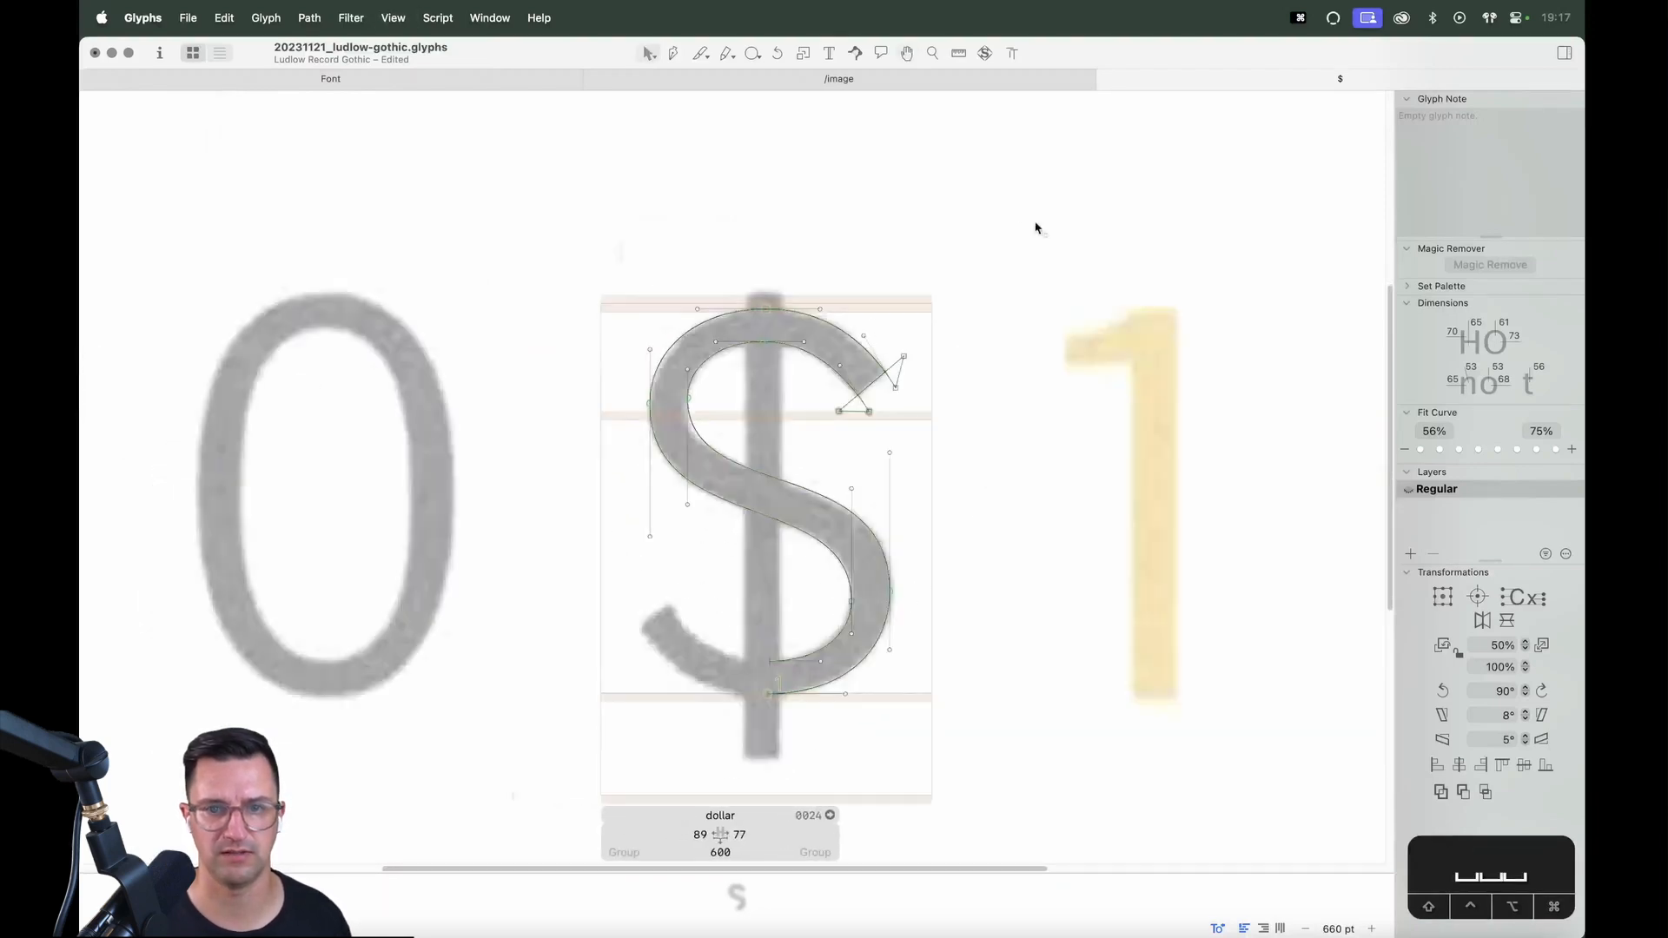
pyautogui.moveTo(1035, 228); pyautogui.dragTo(758, 445)
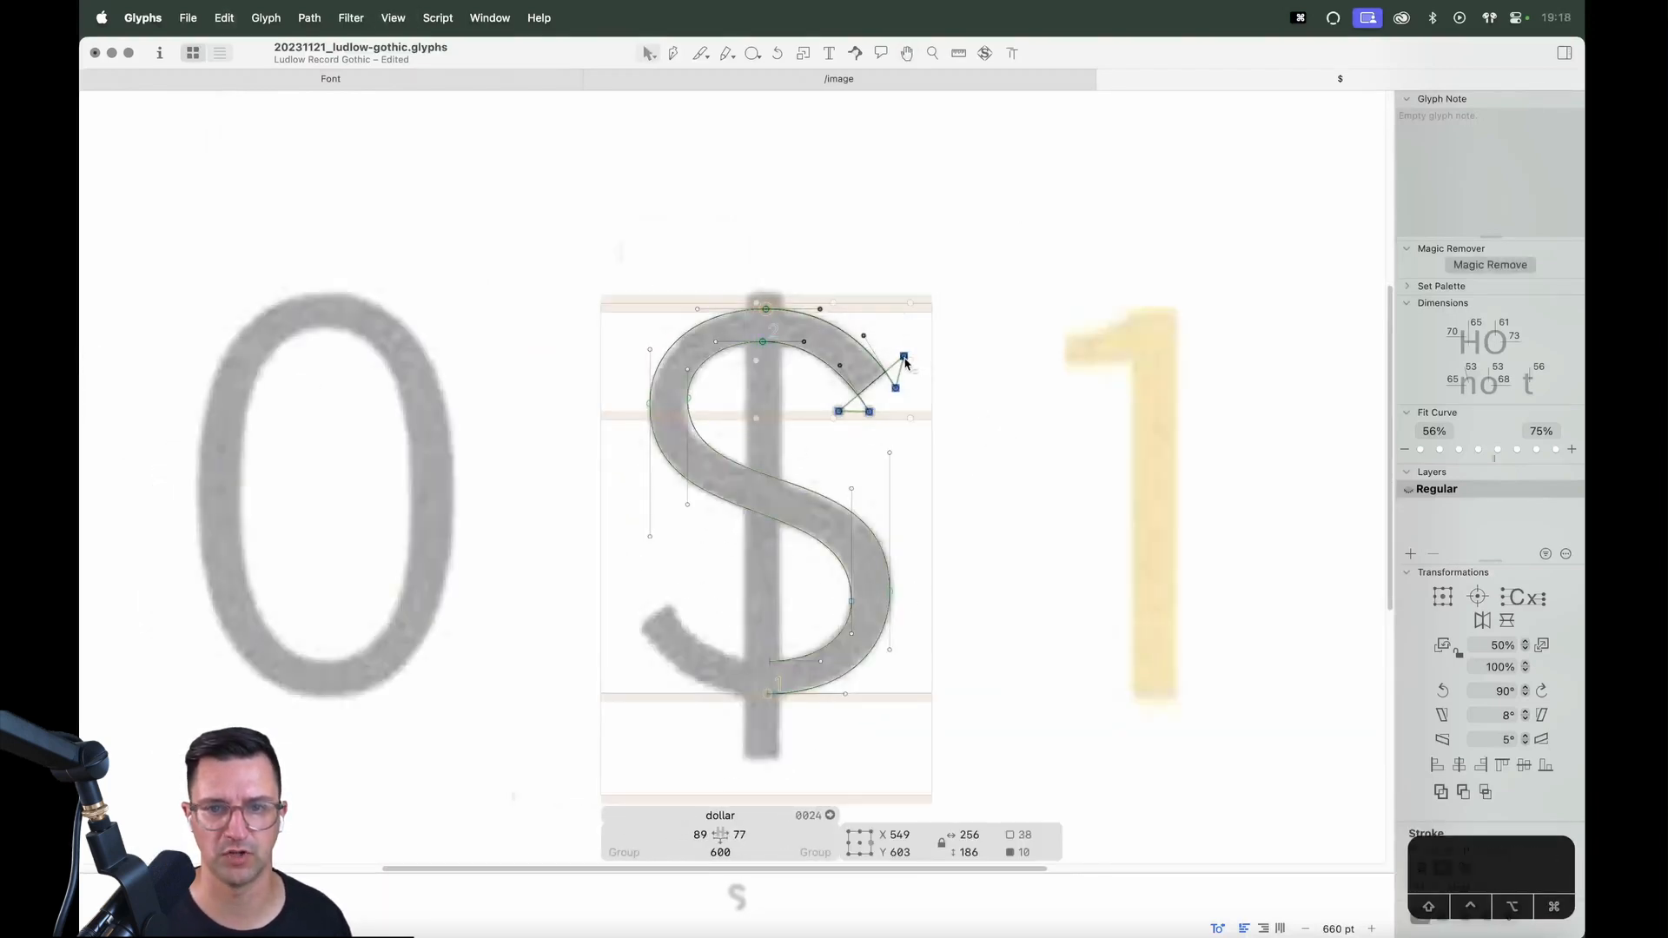
pyautogui.moveTo(904, 362); pyautogui.dragTo(743, 695)
pyautogui.click(1505, 622)
pyautogui.click(1482, 623)
pyautogui.press('z')
pyautogui.moveTo(859, 549); pyautogui.dragTo(570, 747)
pyautogui.press('v')
pyautogui.moveTo(801, 495); pyautogui.dragTo(912, 494)
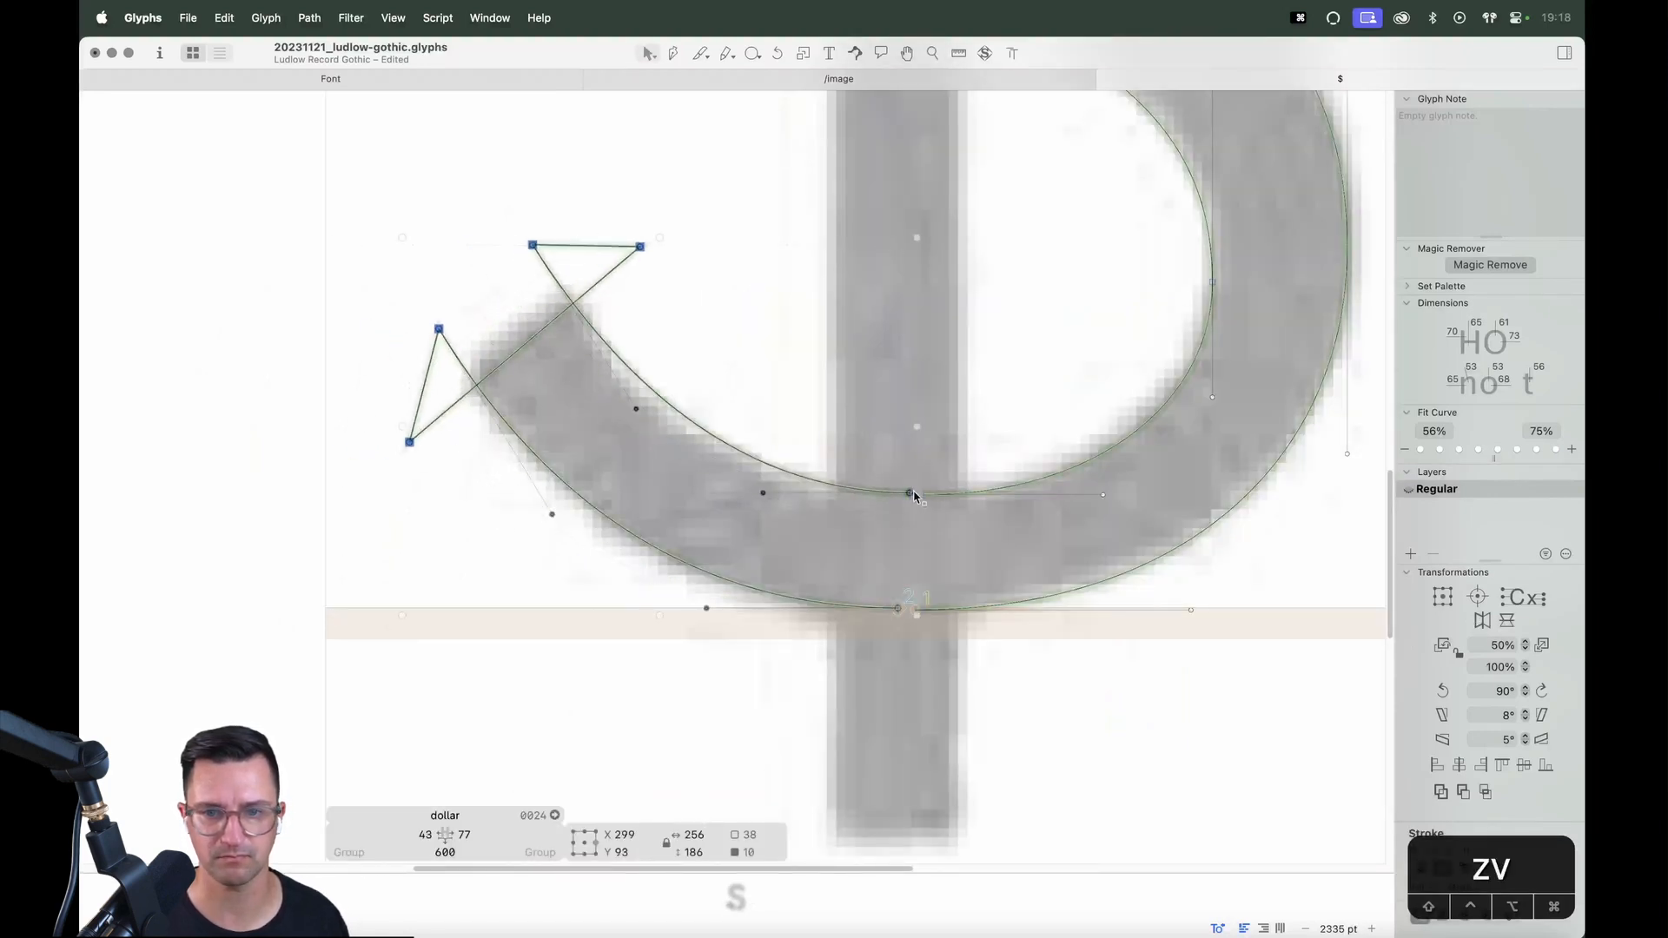
# Nudge the flipped lower-left terminal 1 unit down and 7 units right so its inner end node meets the S outline
pyautogui.press('z')
pyautogui.moveTo(1047, 415); pyautogui.dragTo(743, 662)
pyautogui.press('v')
pyautogui.press('Down')
pyautogui.press('Right')
pyautogui.press('Right')
pyautogui.press('Right')
pyautogui.press('Right')
pyautogui.press('Right')
pyautogui.press('Right')
pyautogui.press('Right')
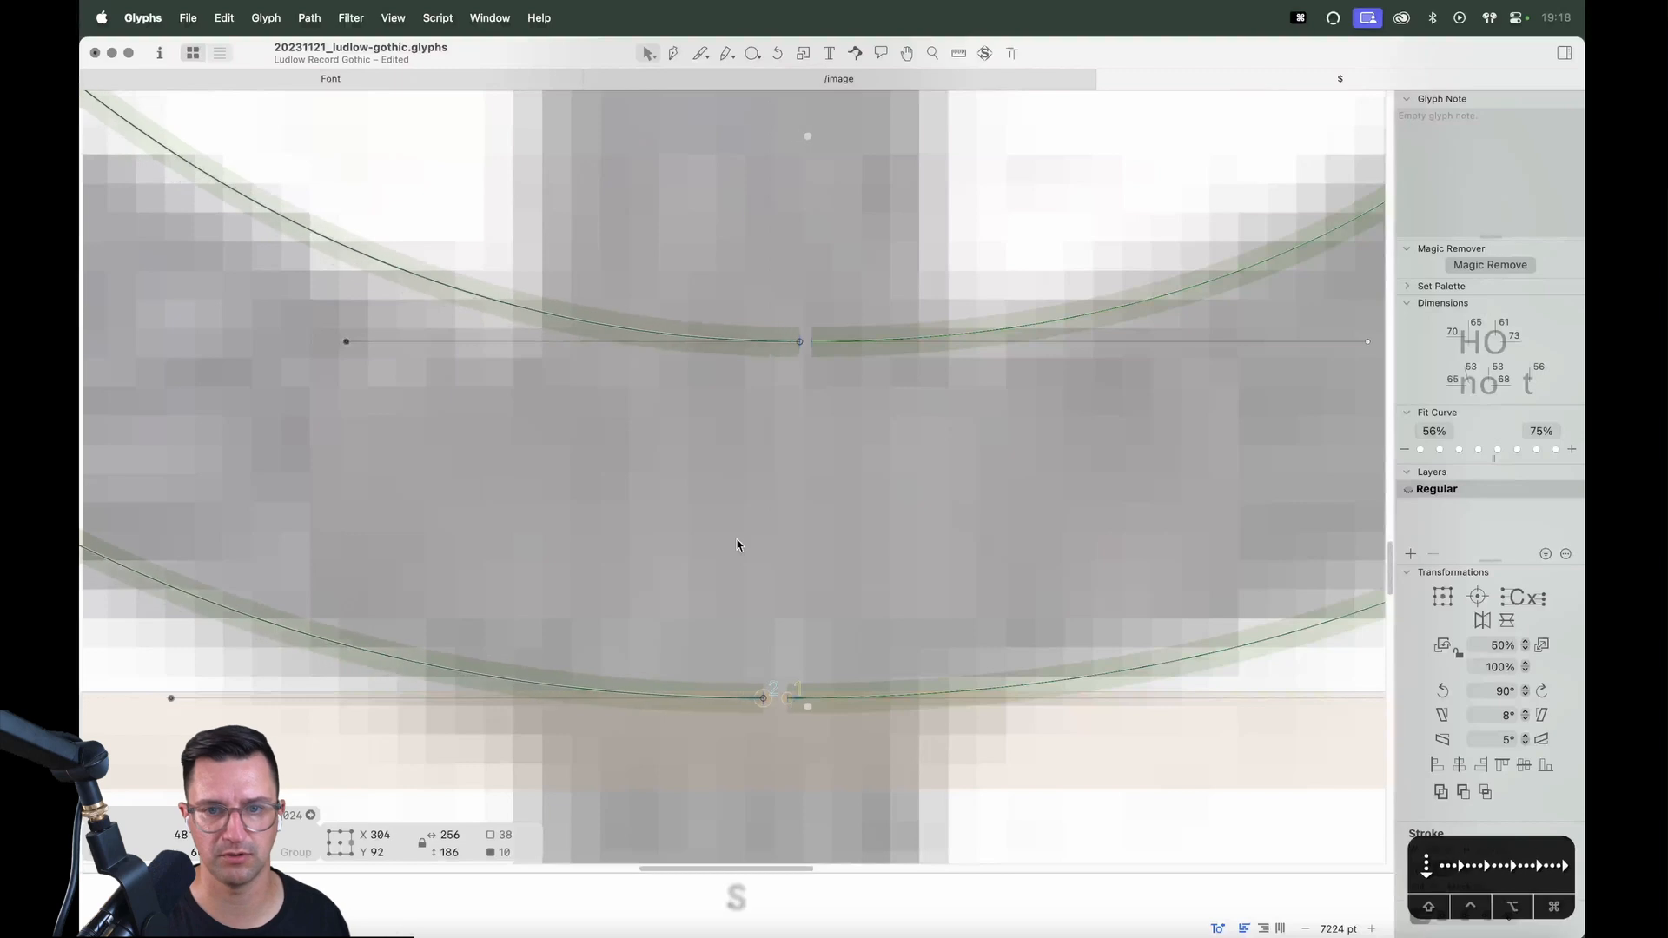
# Nudge the terminal's outer end node right at the baseline to join the S's open outer end and close the outline
pyautogui.click(952, 569)
pyautogui.hotkey('alt', 'Right')
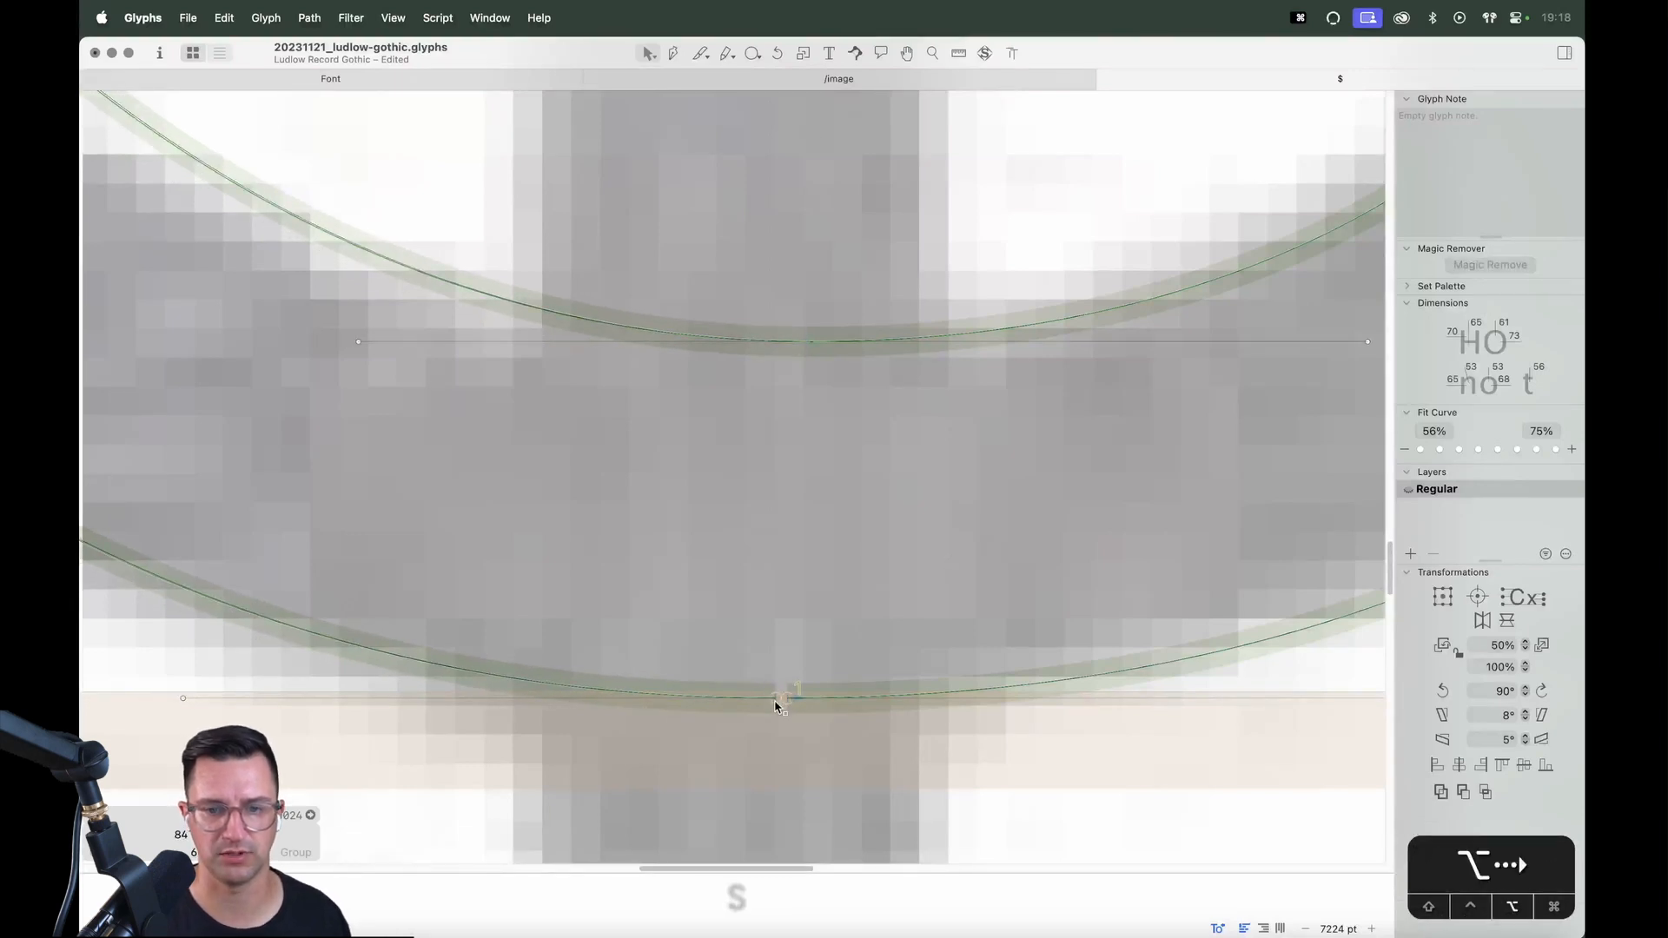
pyautogui.moveTo(718, 580); pyautogui.dragTo(781, 741)
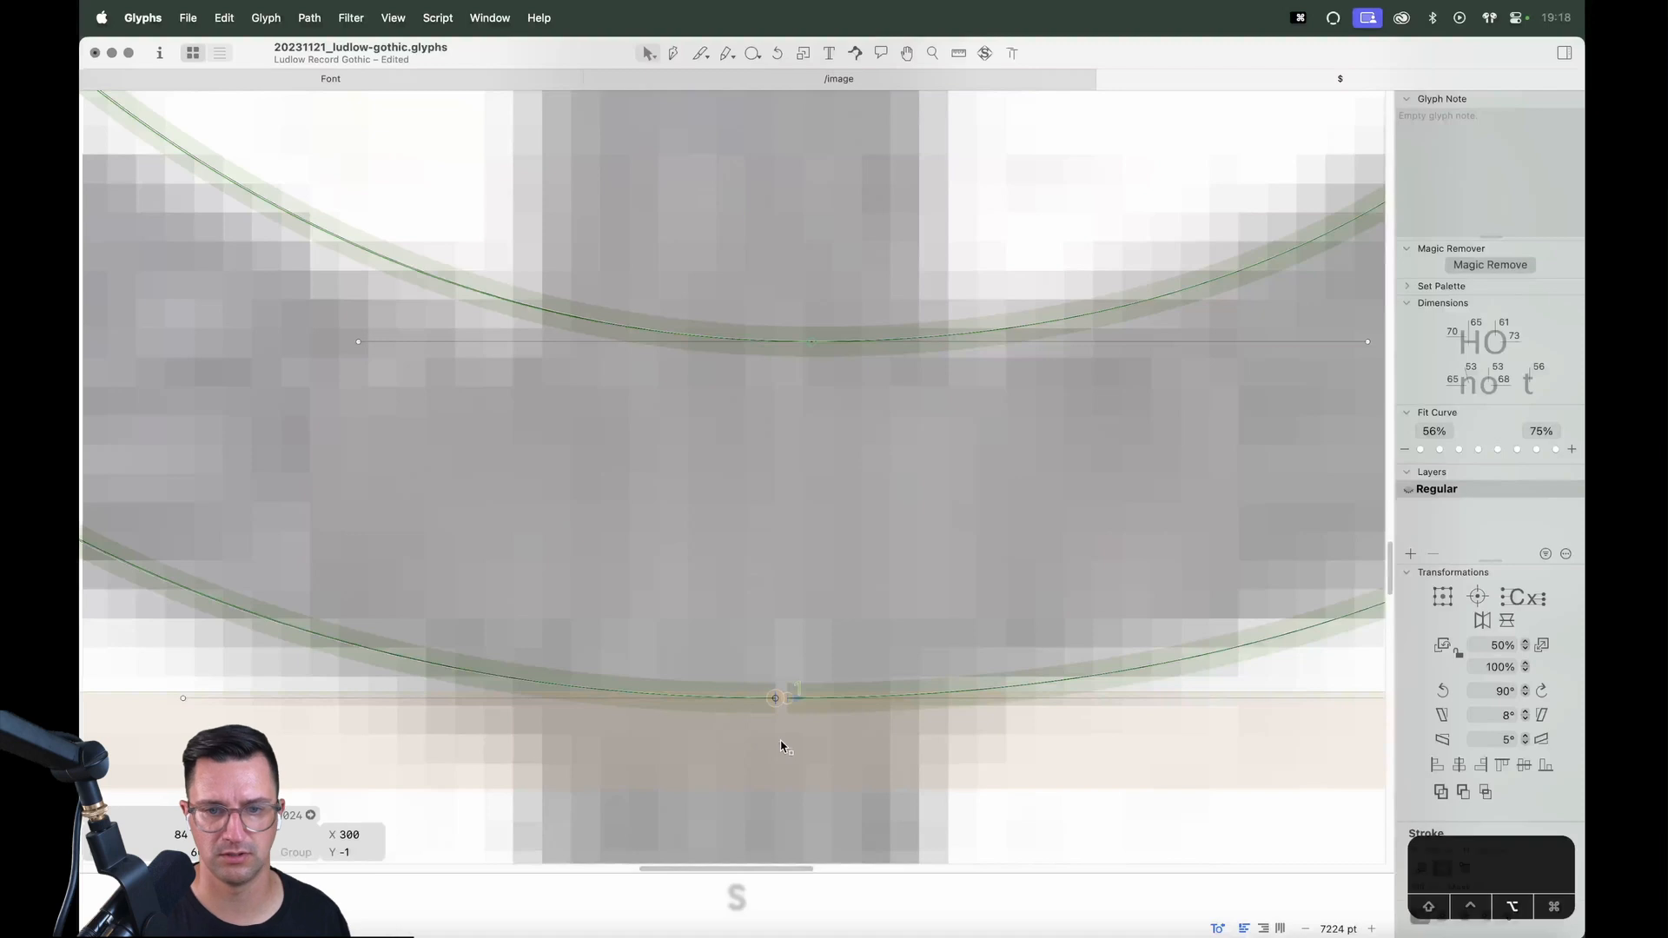
pyautogui.hotkey('alt', 'Right')
pyautogui.hotkey('alt', 'Right')
pyautogui.click(682, 747)
pyautogui.press('super+minus')
pyautogui.press('super+minus')
pyautogui.press('super+minus')
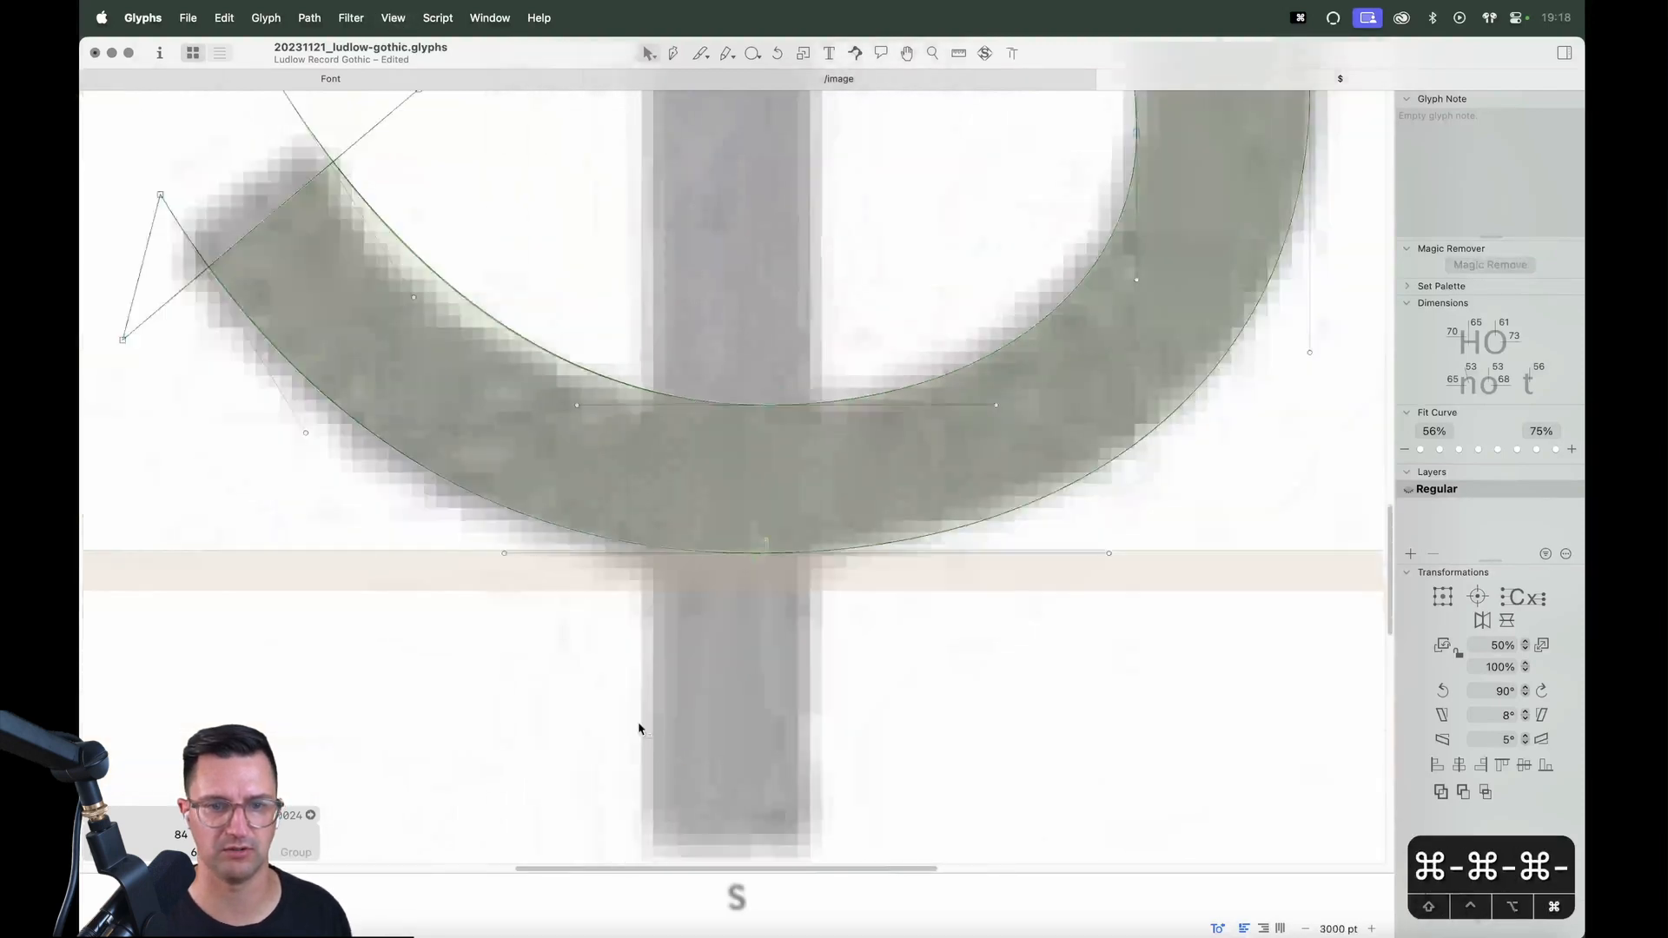
# Extend the lower-left terminal to the end of the scanned stroke by moving its opened-corner nodes up and left
pyautogui.press('space')
pyautogui.moveTo(510, 602); pyautogui.dragTo(528, 722)
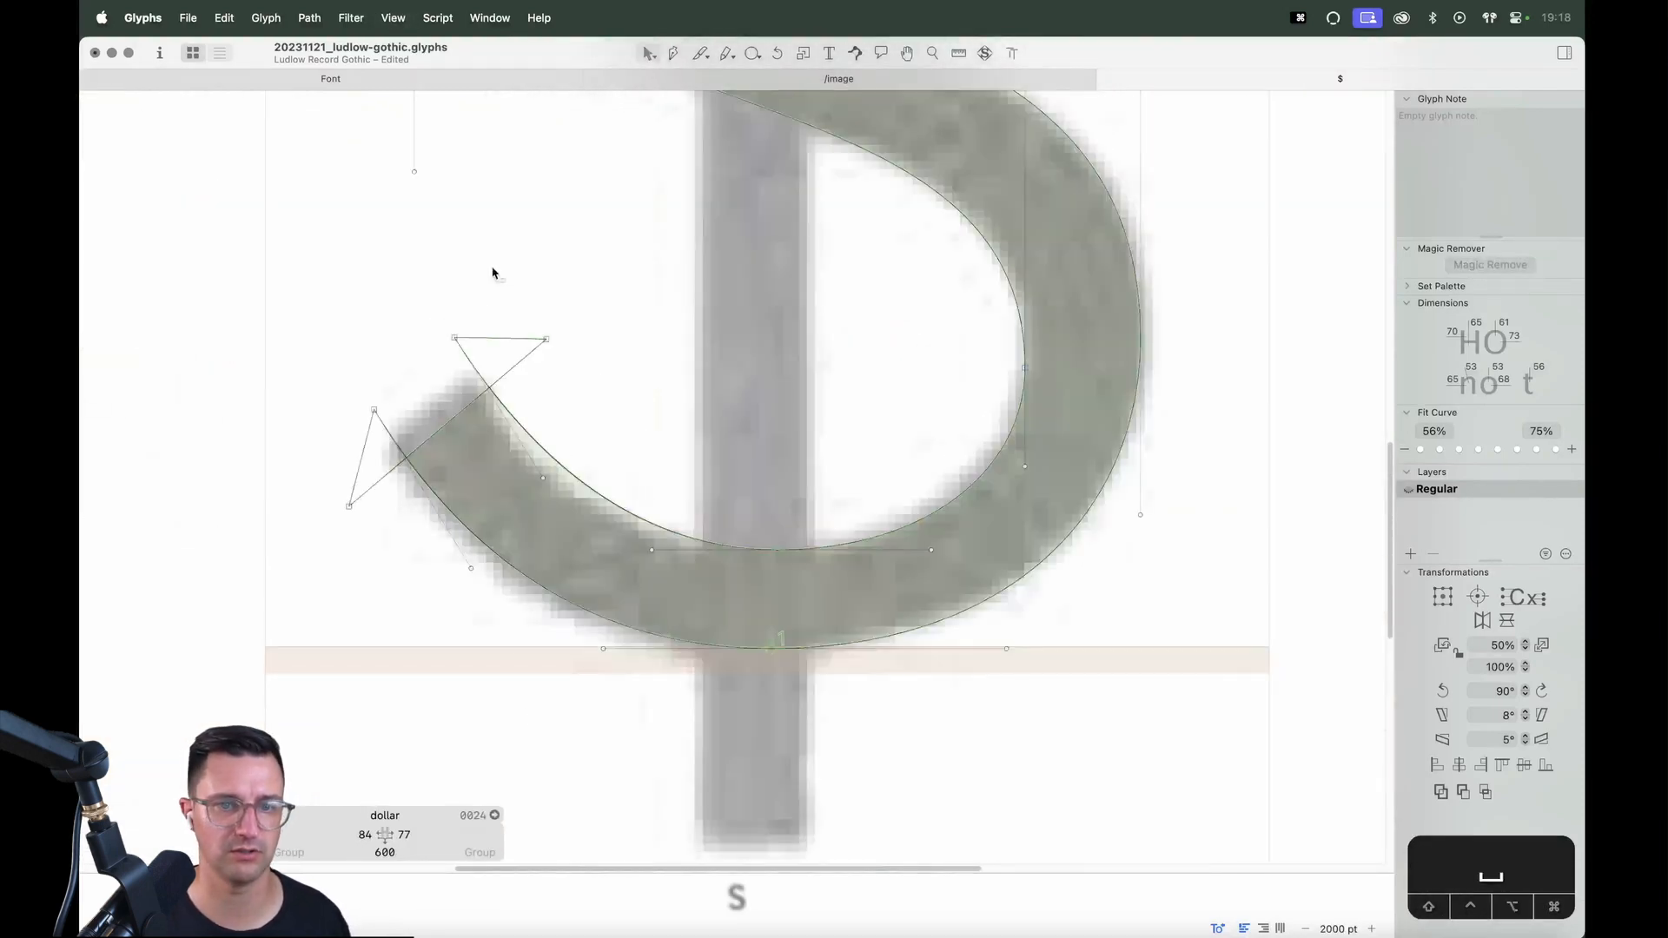
pyautogui.moveTo(491, 271); pyautogui.dragTo(354, 440)
pyautogui.moveTo(455, 337); pyautogui.dragTo(440, 323)
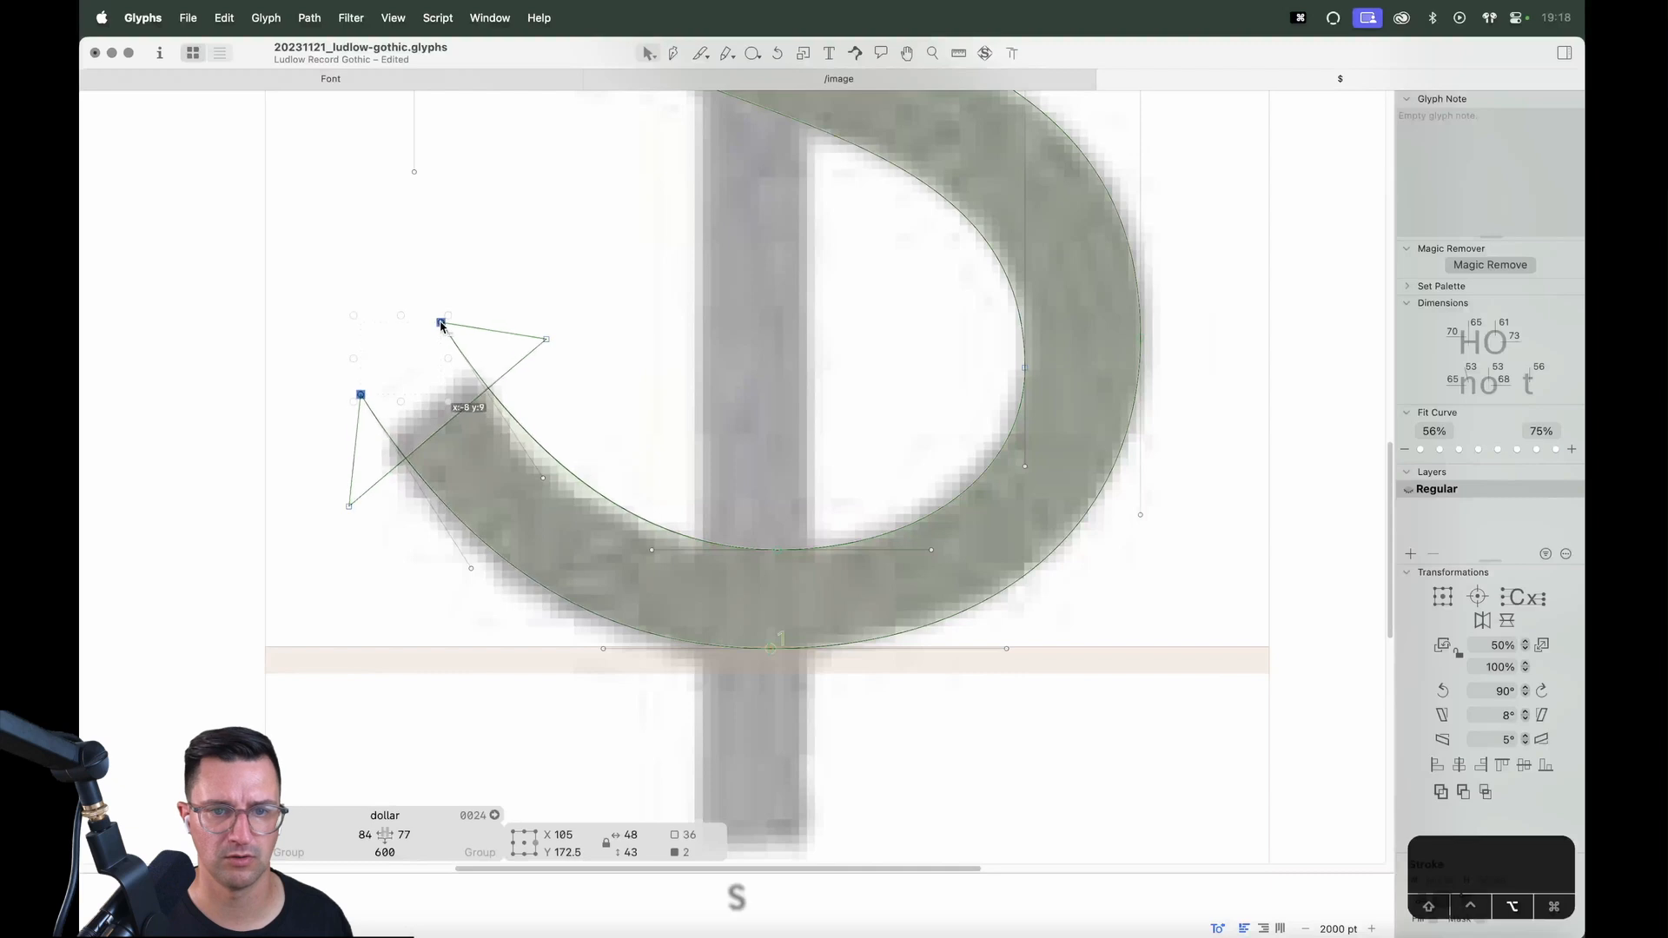
pyautogui.click(532, 352)
pyautogui.moveTo(536, 347); pyautogui.dragTo(515, 333)
pyautogui.click(518, 391)
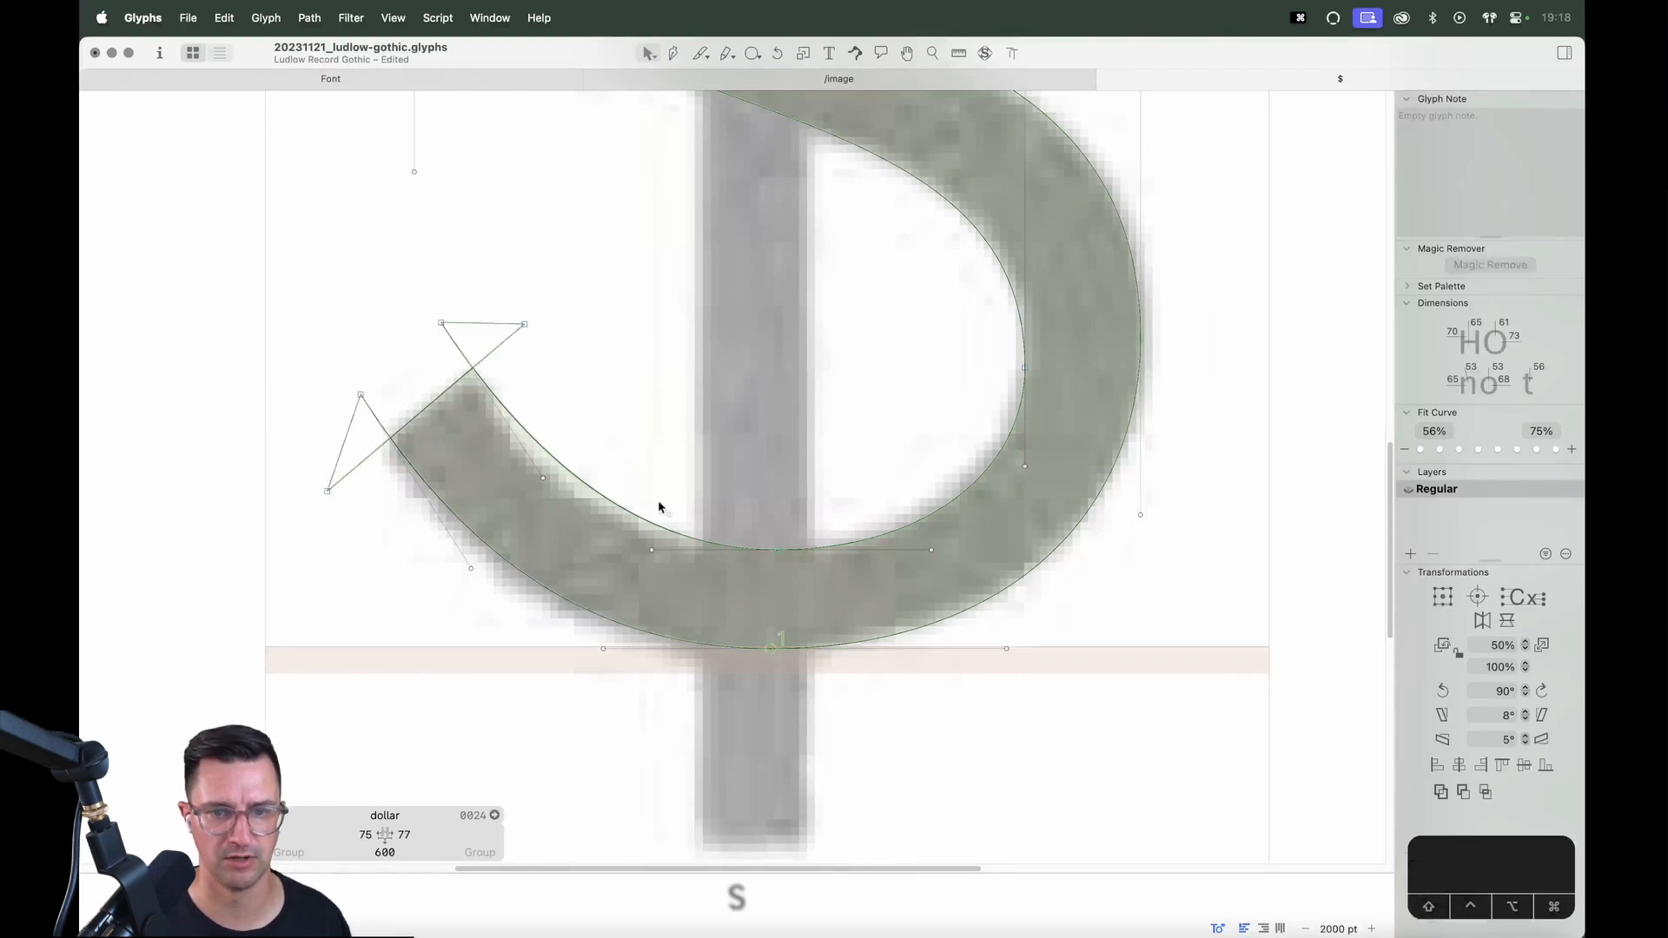
# Shift the lower-left terminal's nodes and curve handles 8 units left altogether
pyautogui.moveTo(260, 297); pyautogui.dragTo(679, 708)
pyautogui.hotkey('shift', 'Left')
pyautogui.hotkey('shift', 'Left')
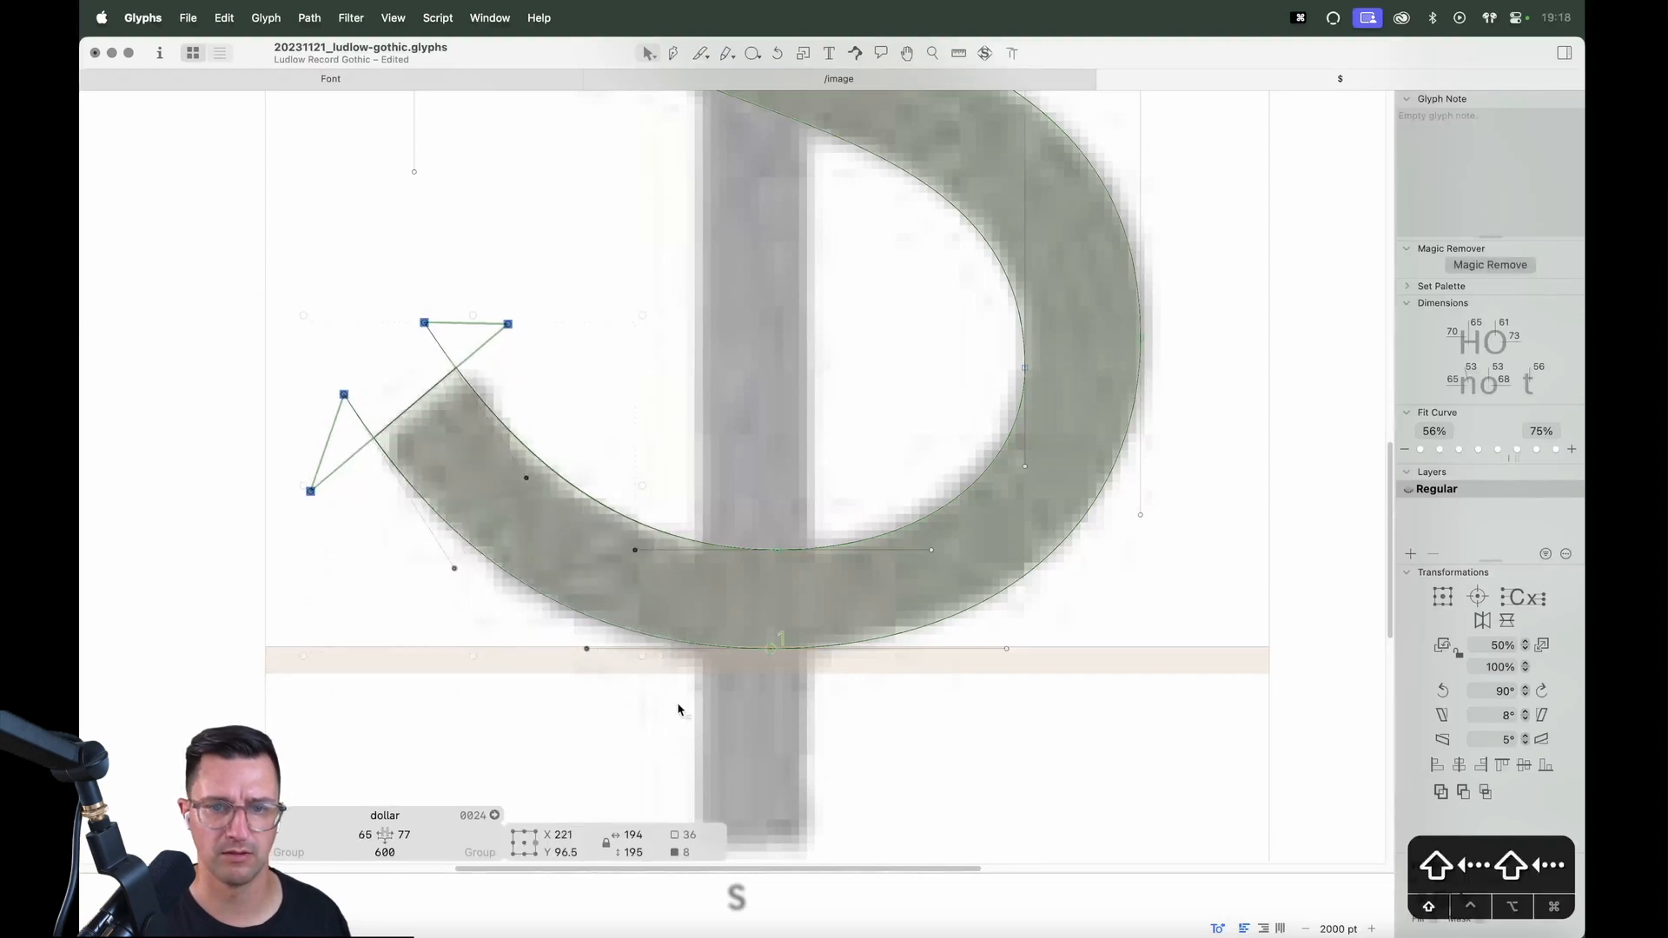
pyautogui.press('Right')
pyautogui.press('Right')
pyautogui.click(702, 450)
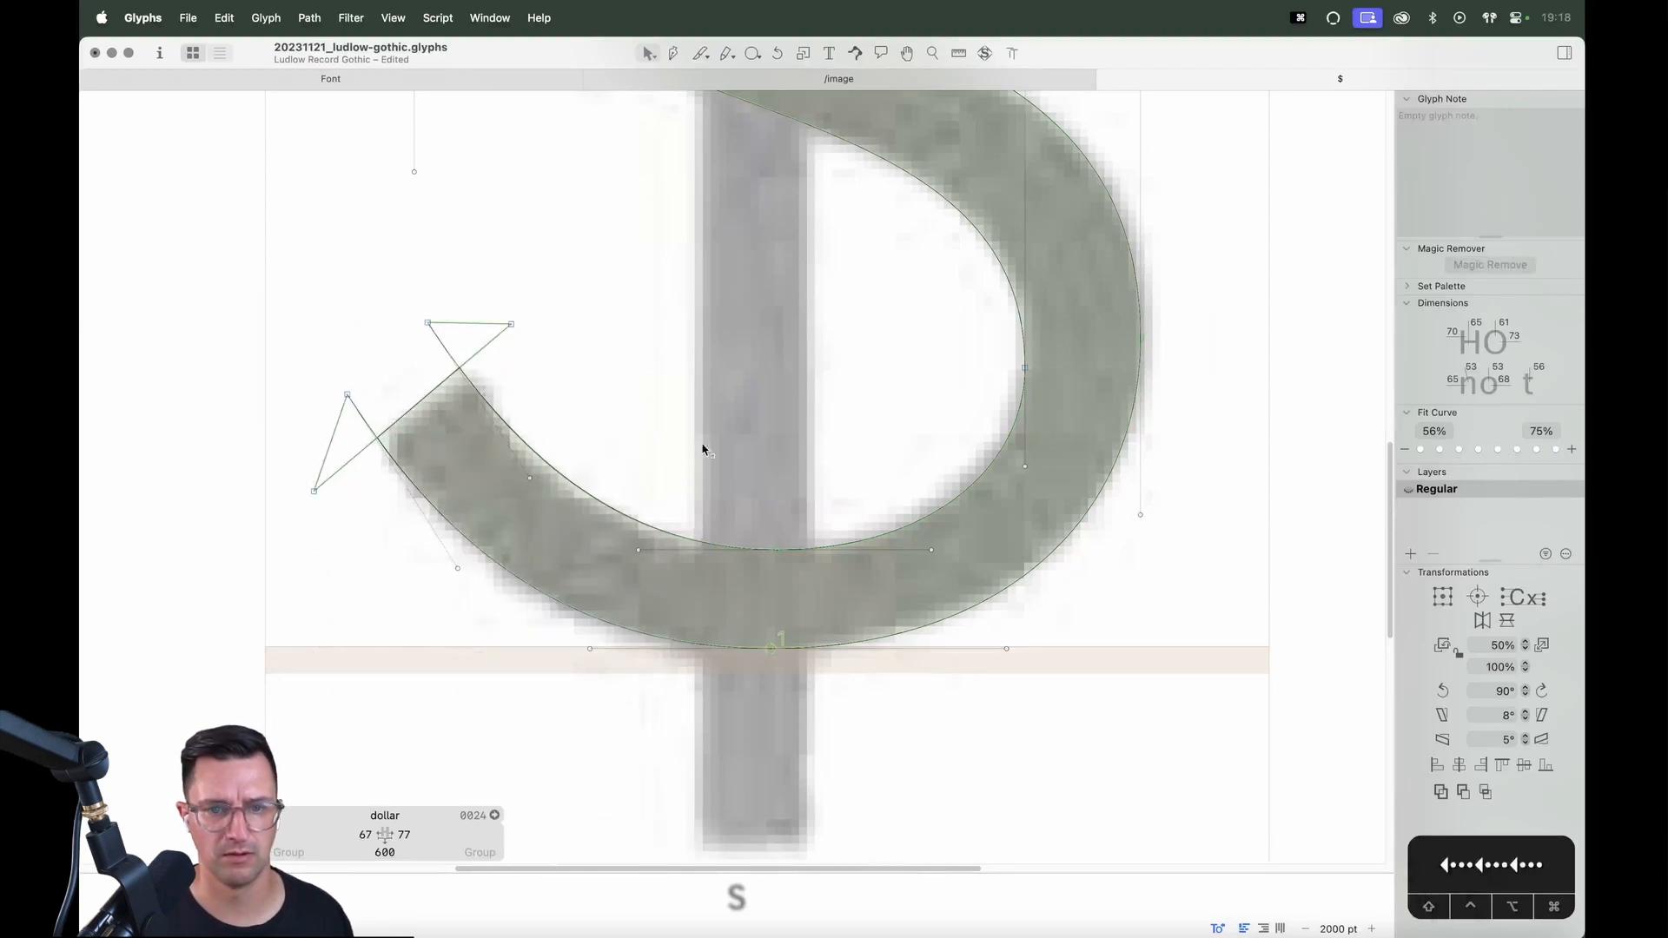
# Lengthen the two bottom handles about 10 units left and shift the terminal-side handles of both curves 5 units left
pyautogui.moveTo(705, 500); pyautogui.dragTo(561, 705)
pyautogui.hotkey('shift', 'Left')
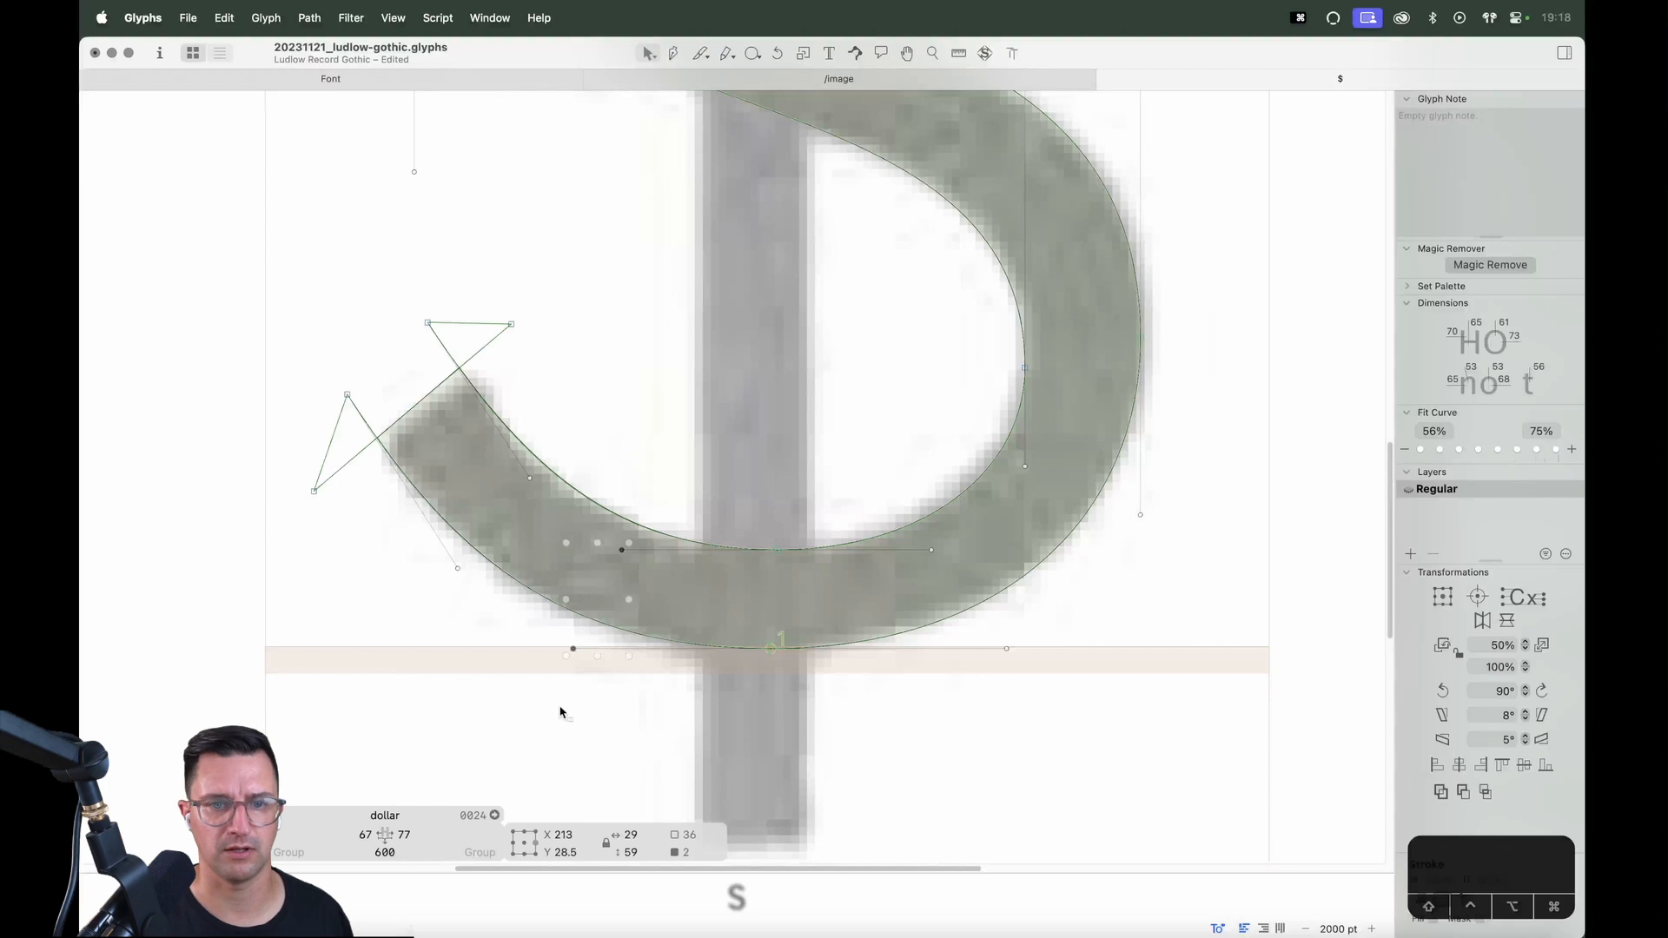
pyautogui.moveTo(602, 430); pyautogui.dragTo(398, 608)
pyautogui.hotkey('shift', 'Left')
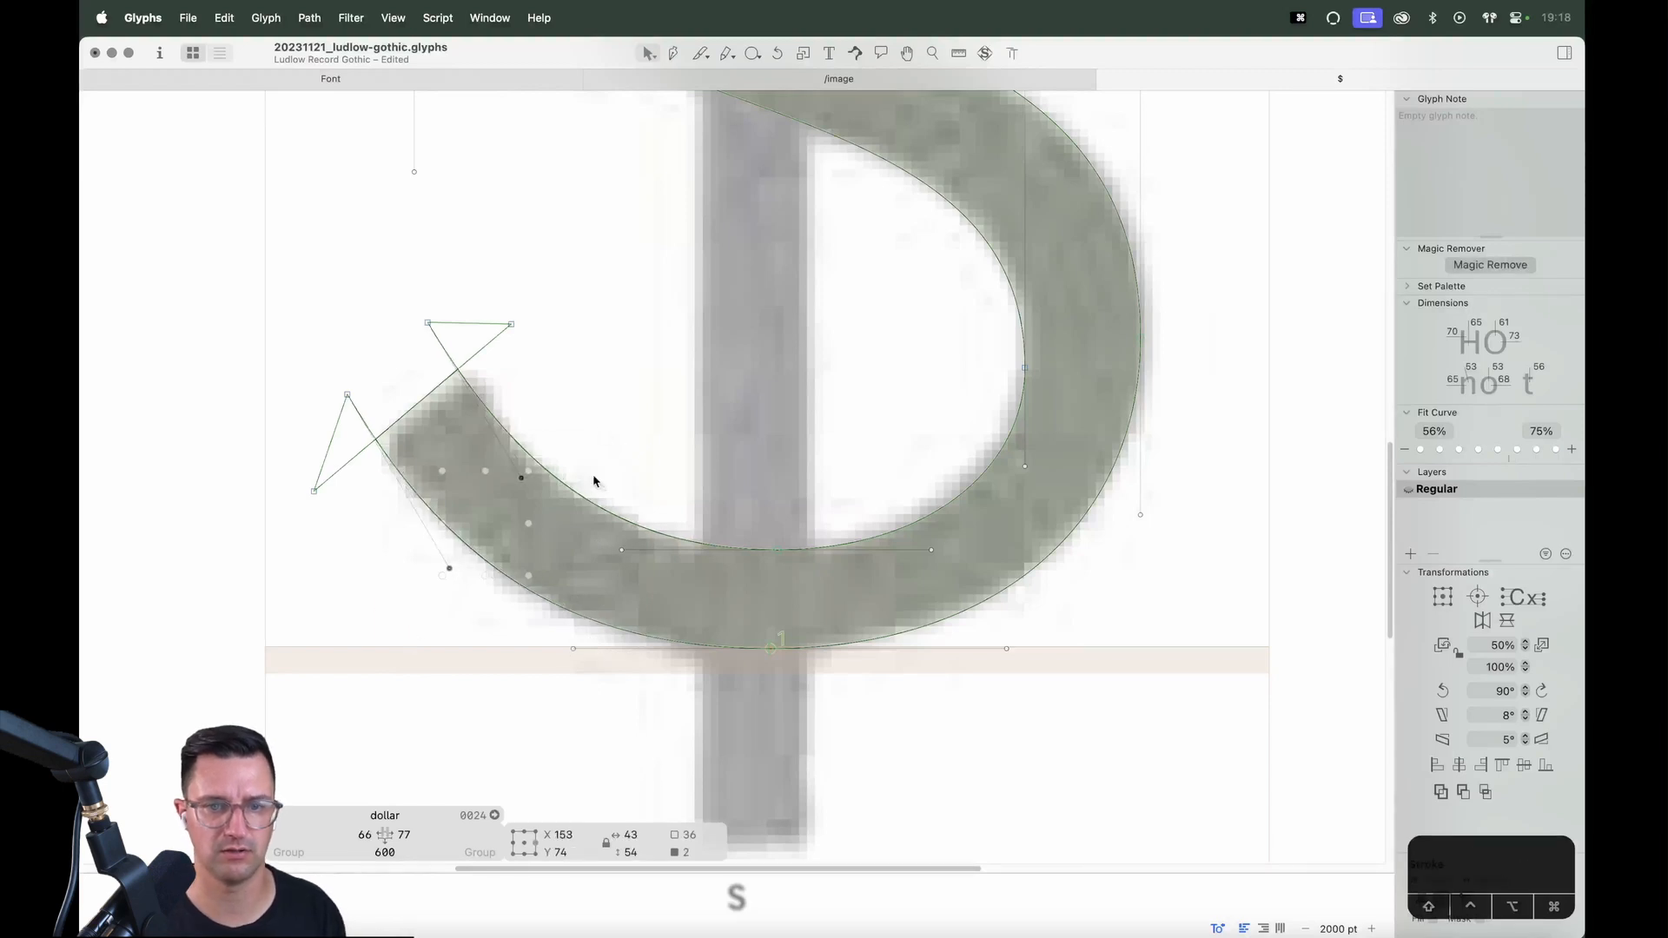
pyautogui.click(619, 434)
# Shift the two nodes of the lower-left terminal's end edge about 6 units right to match the scan
pyautogui.doubleClick(423, 404)
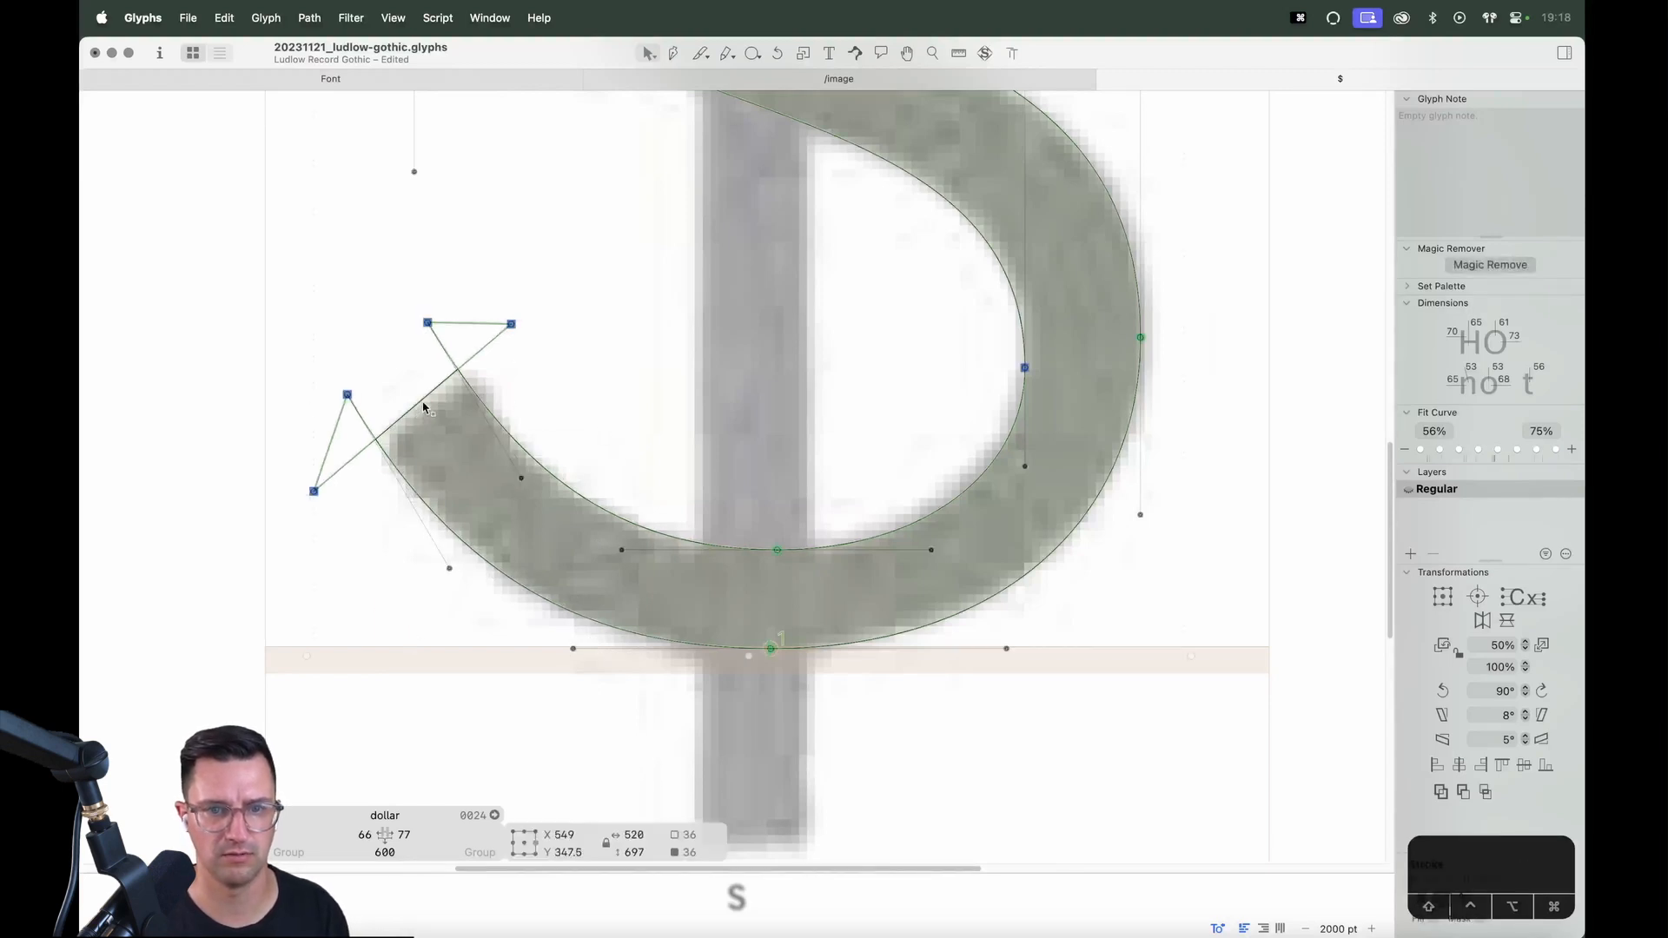
pyautogui.click(421, 398)
pyautogui.click(511, 323)
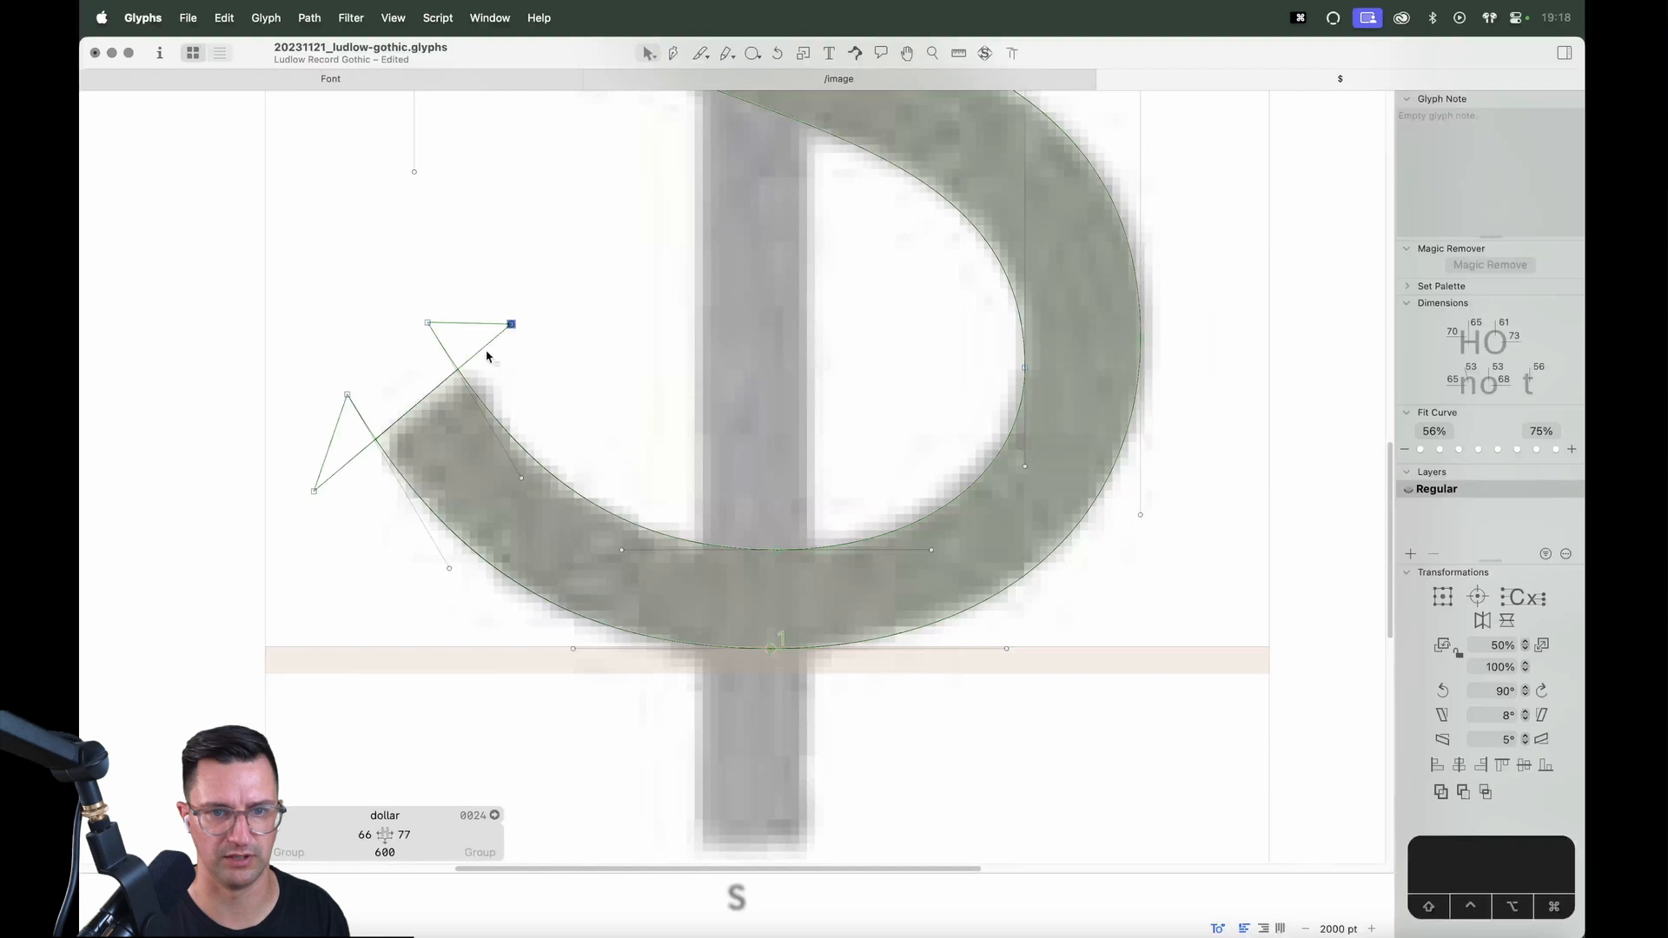
pyautogui.keyDown('shift'); pyautogui.click(314, 490); pyautogui.keyUp('shift')
pyautogui.press('Right')
pyautogui.press('Right')
pyautogui.press('Right')
pyautogui.press('Right')
pyautogui.click(333, 544)
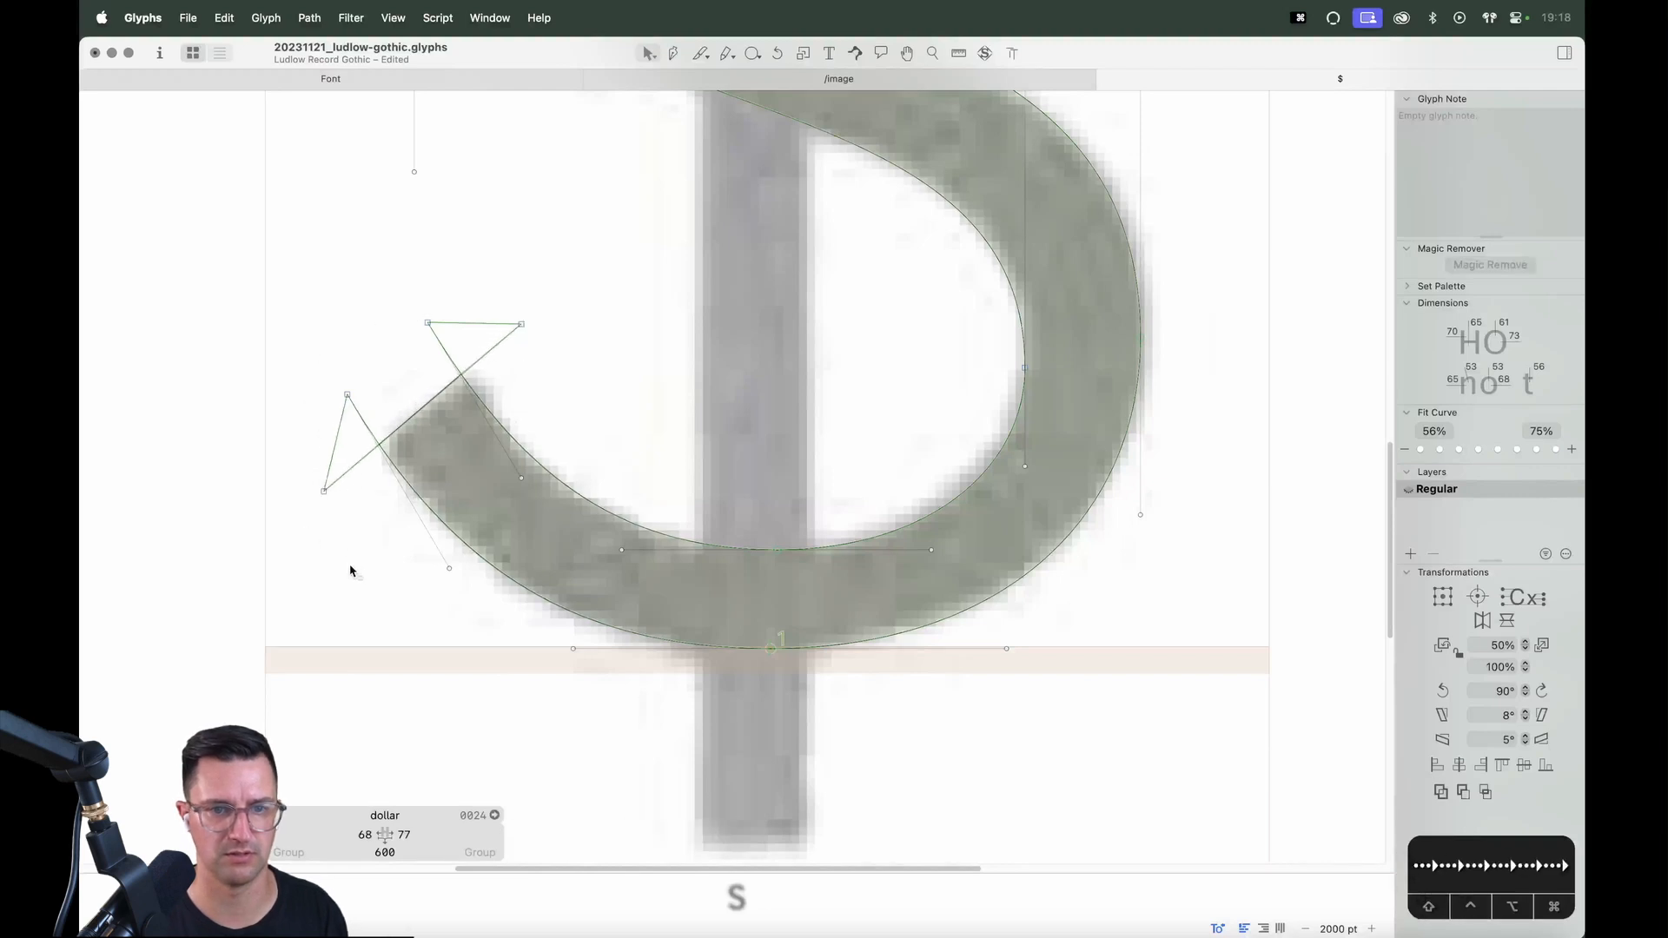
# Examine the whole filled S shape in preview to judge both terminals
pyautogui.press('super+equal')
pyautogui.press('super+equal')
pyautogui.press('super+equal')
pyautogui.press('super+minus')
pyautogui.press('super+minus')
pyautogui.press('super+minus')
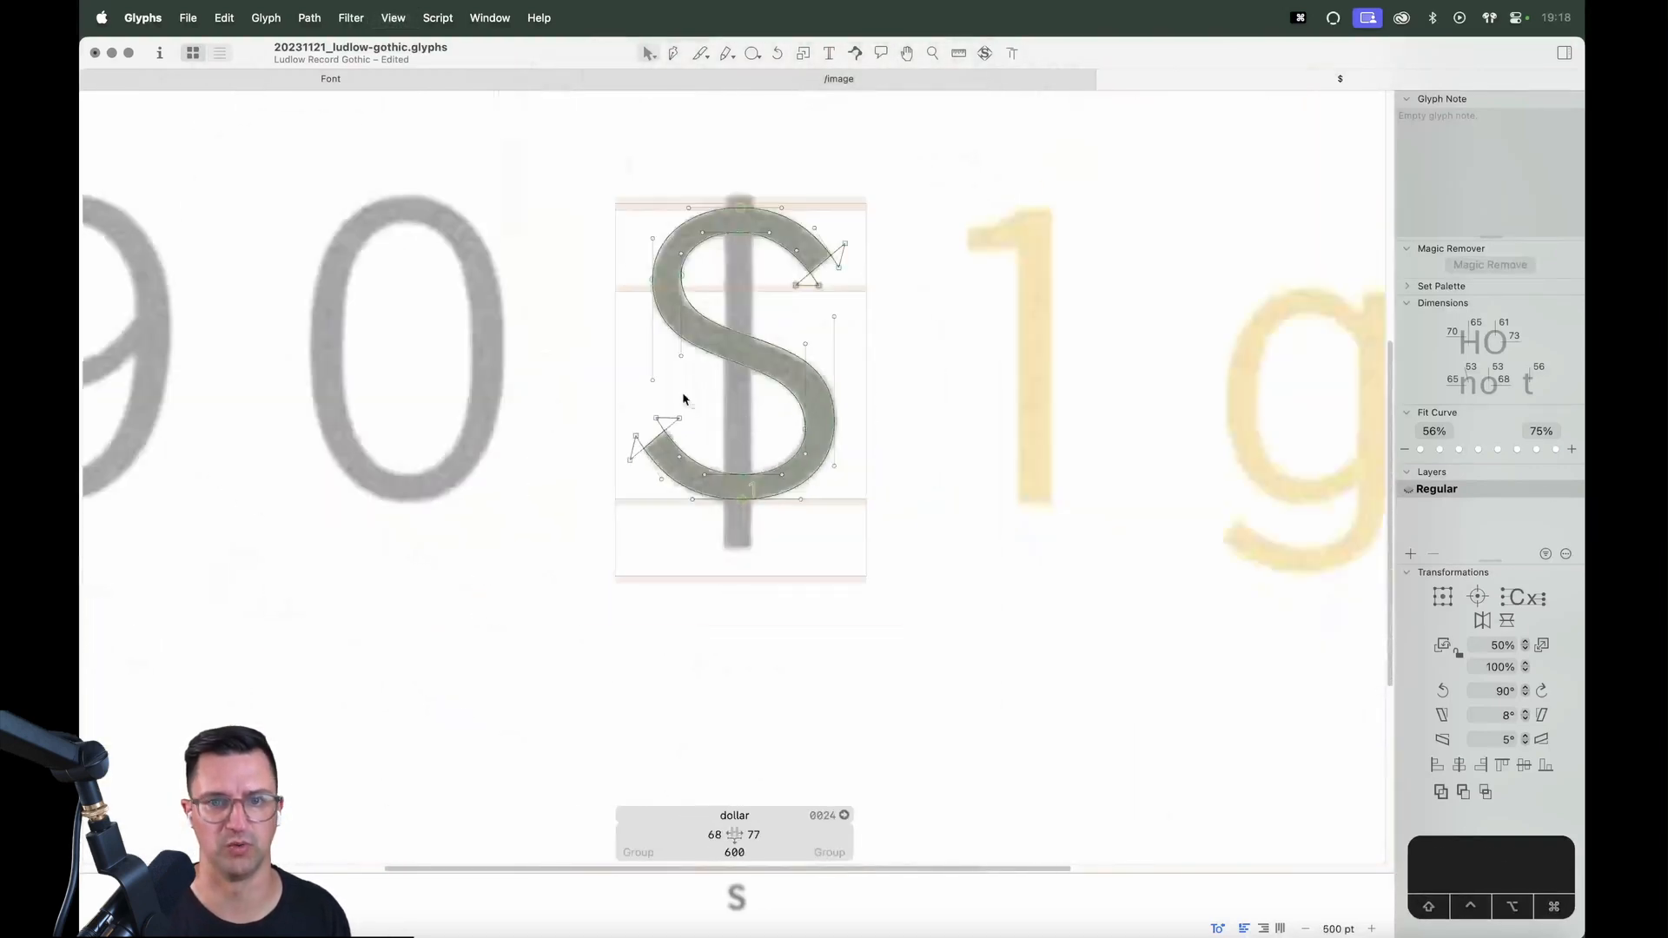
pyautogui.press('space')
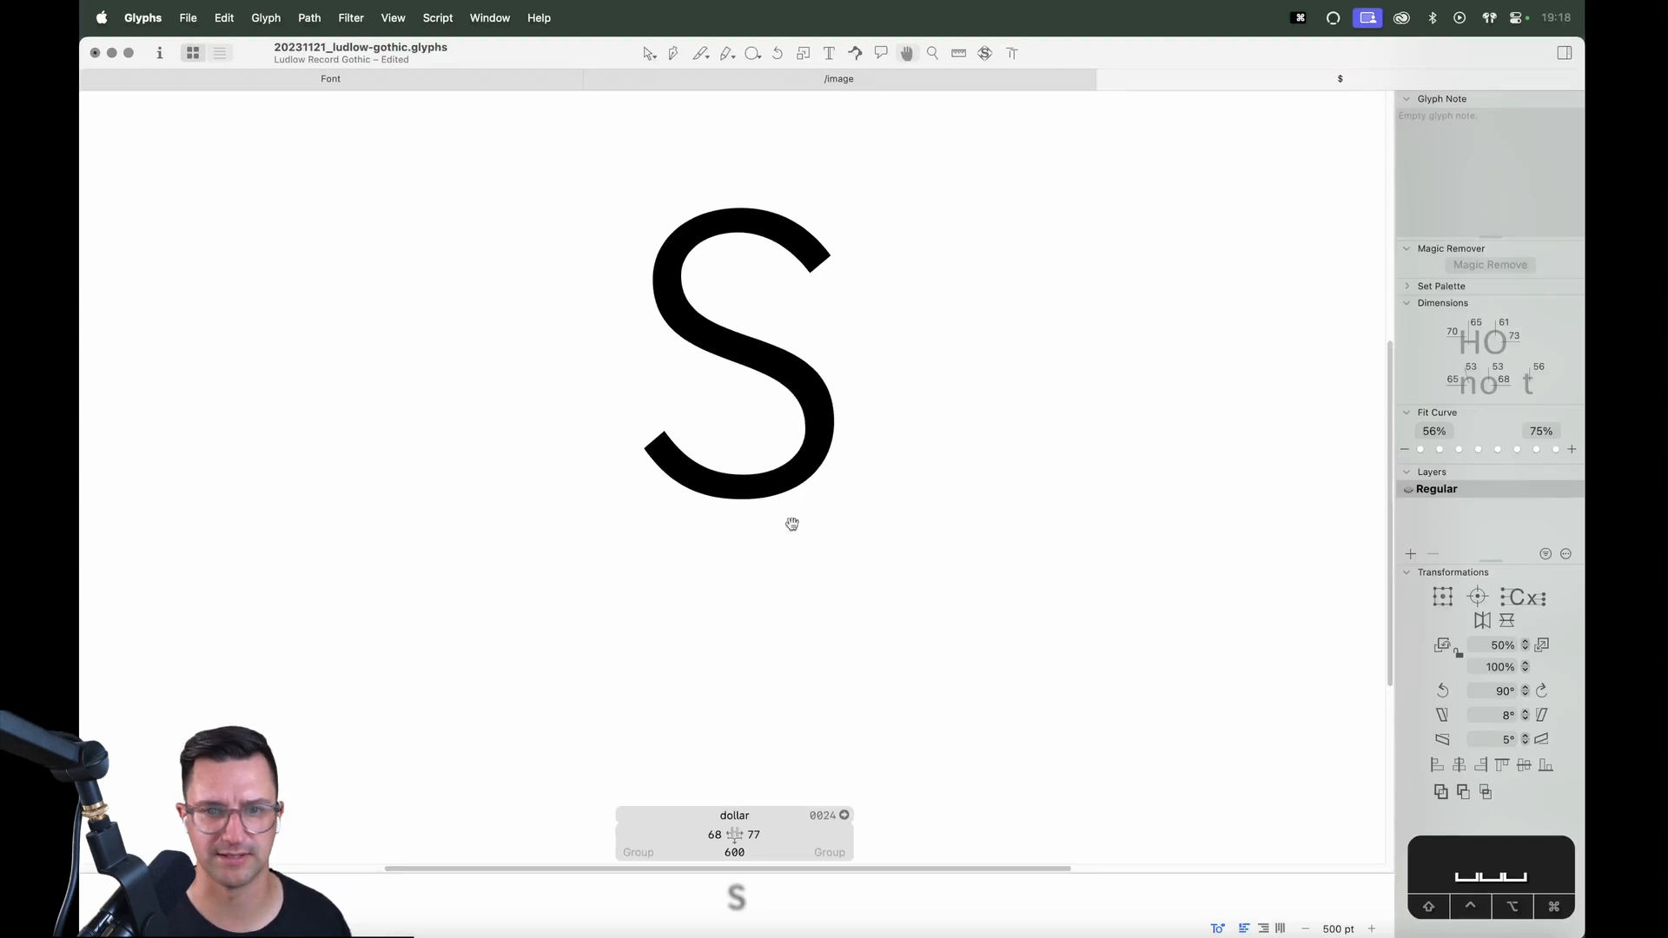
# Move the lower bowl's inner right node up to Y 177 and the upper bowl's inner left node down to Y 530, keeping their handles in place
pyautogui.press('z')
pyautogui.moveTo(891, 208); pyautogui.dragTo(592, 562)
pyautogui.press('v')
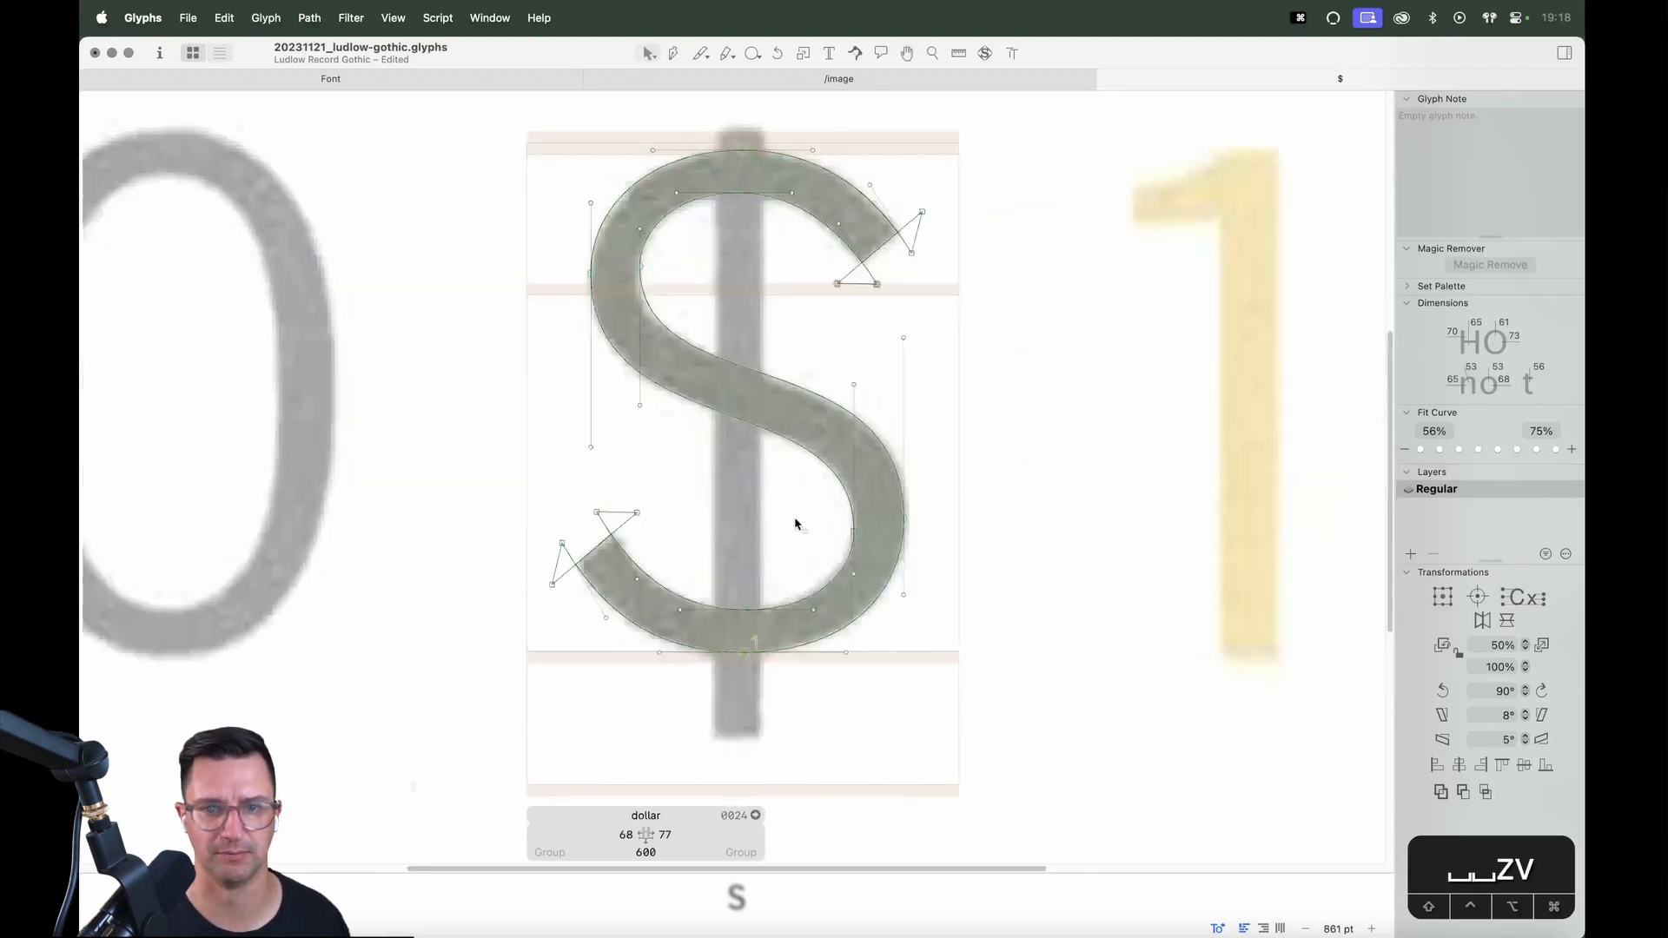
pyautogui.click(855, 530)
pyautogui.hotkey('alt', 'shift', 'Up')
pyautogui.hotkey('alt', 'shift', 'Up')
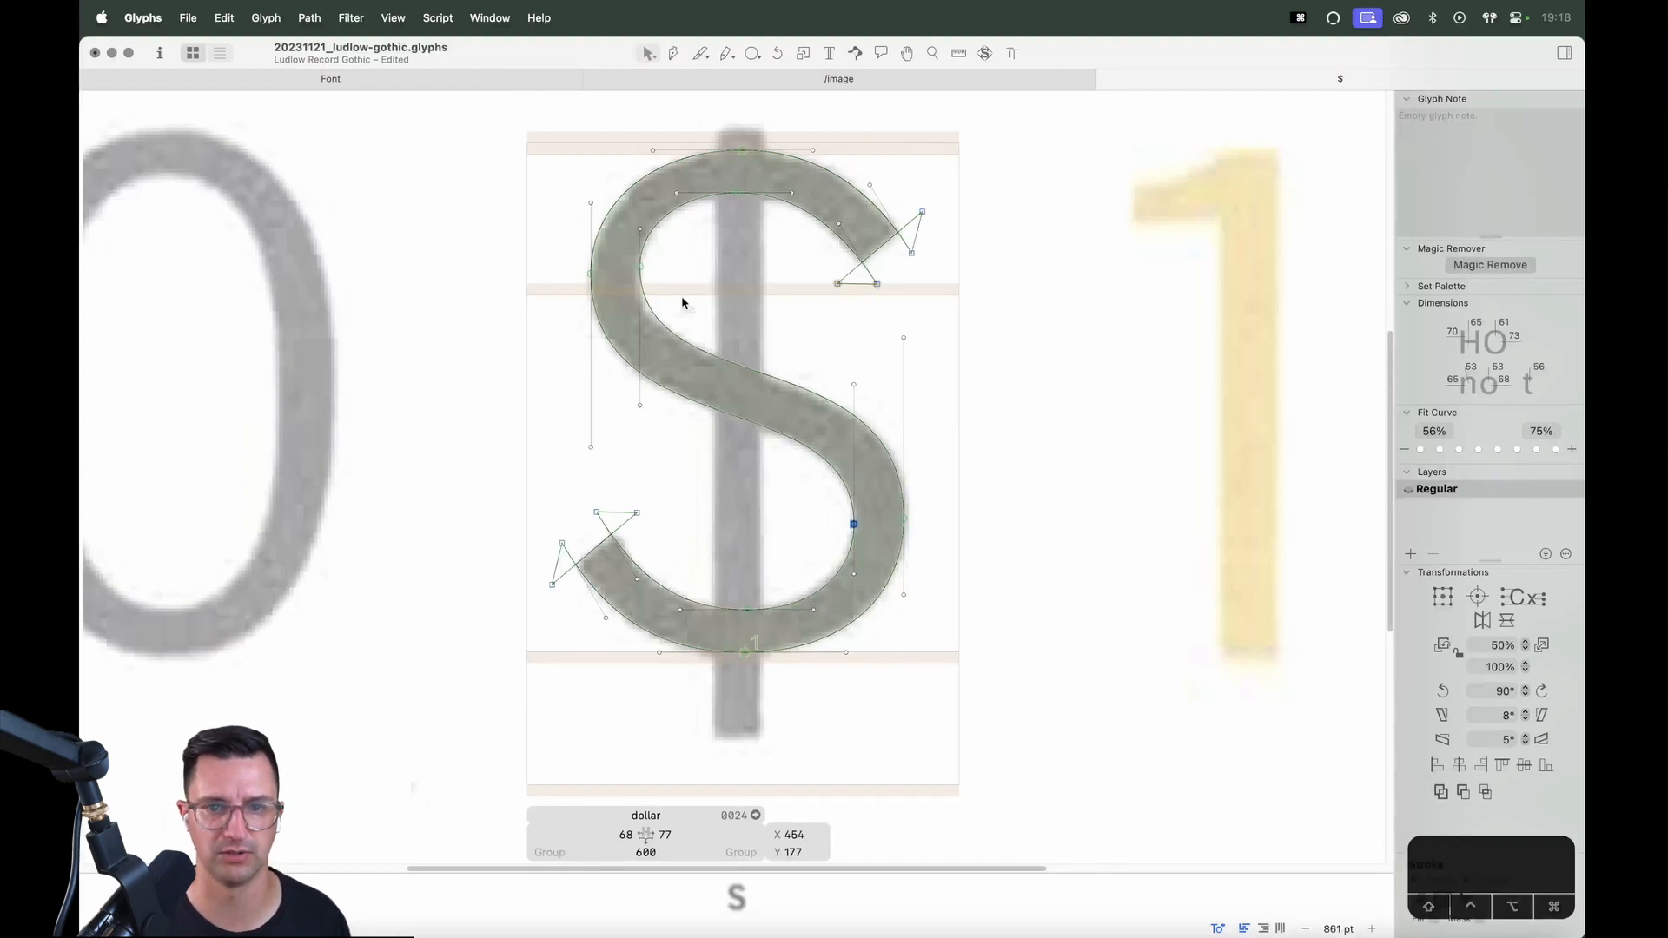
pyautogui.moveTo(672, 263); pyautogui.dragTo(548, 287)
pyautogui.hotkey('alt', 'shift', 'Down')
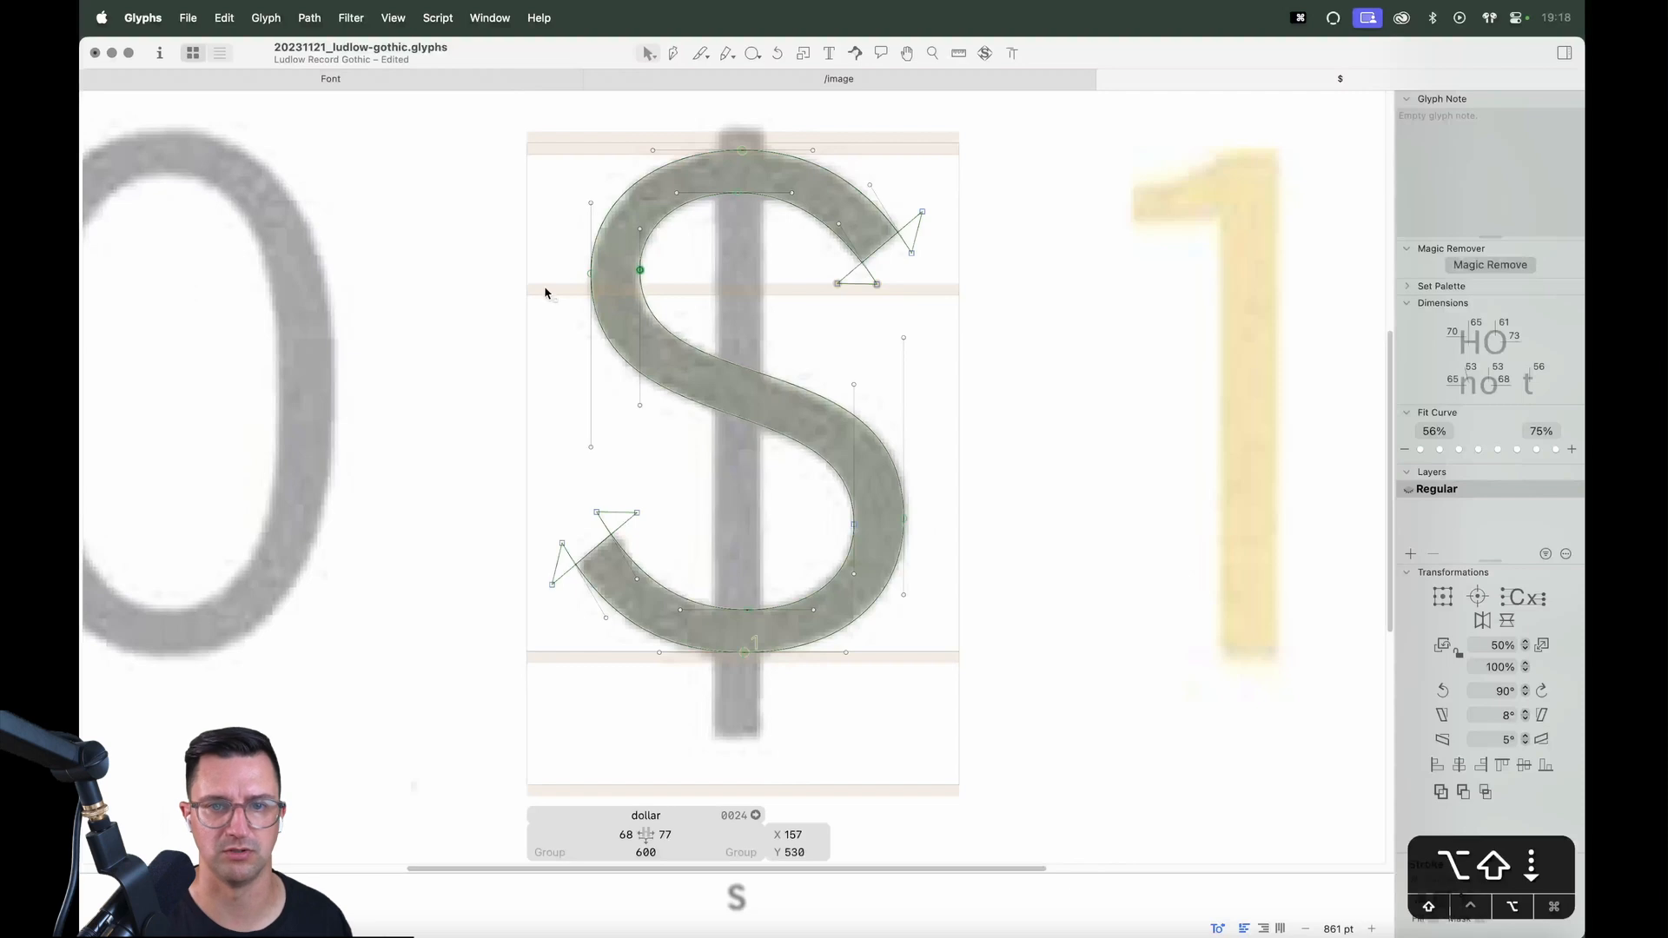
# Shorten the four vertical spine handles, setting the outer right one to Y 426 and the inner right one to Y 361
pyautogui.keyDown('shift'); pyautogui.click(640, 398); pyautogui.keyUp('shift')
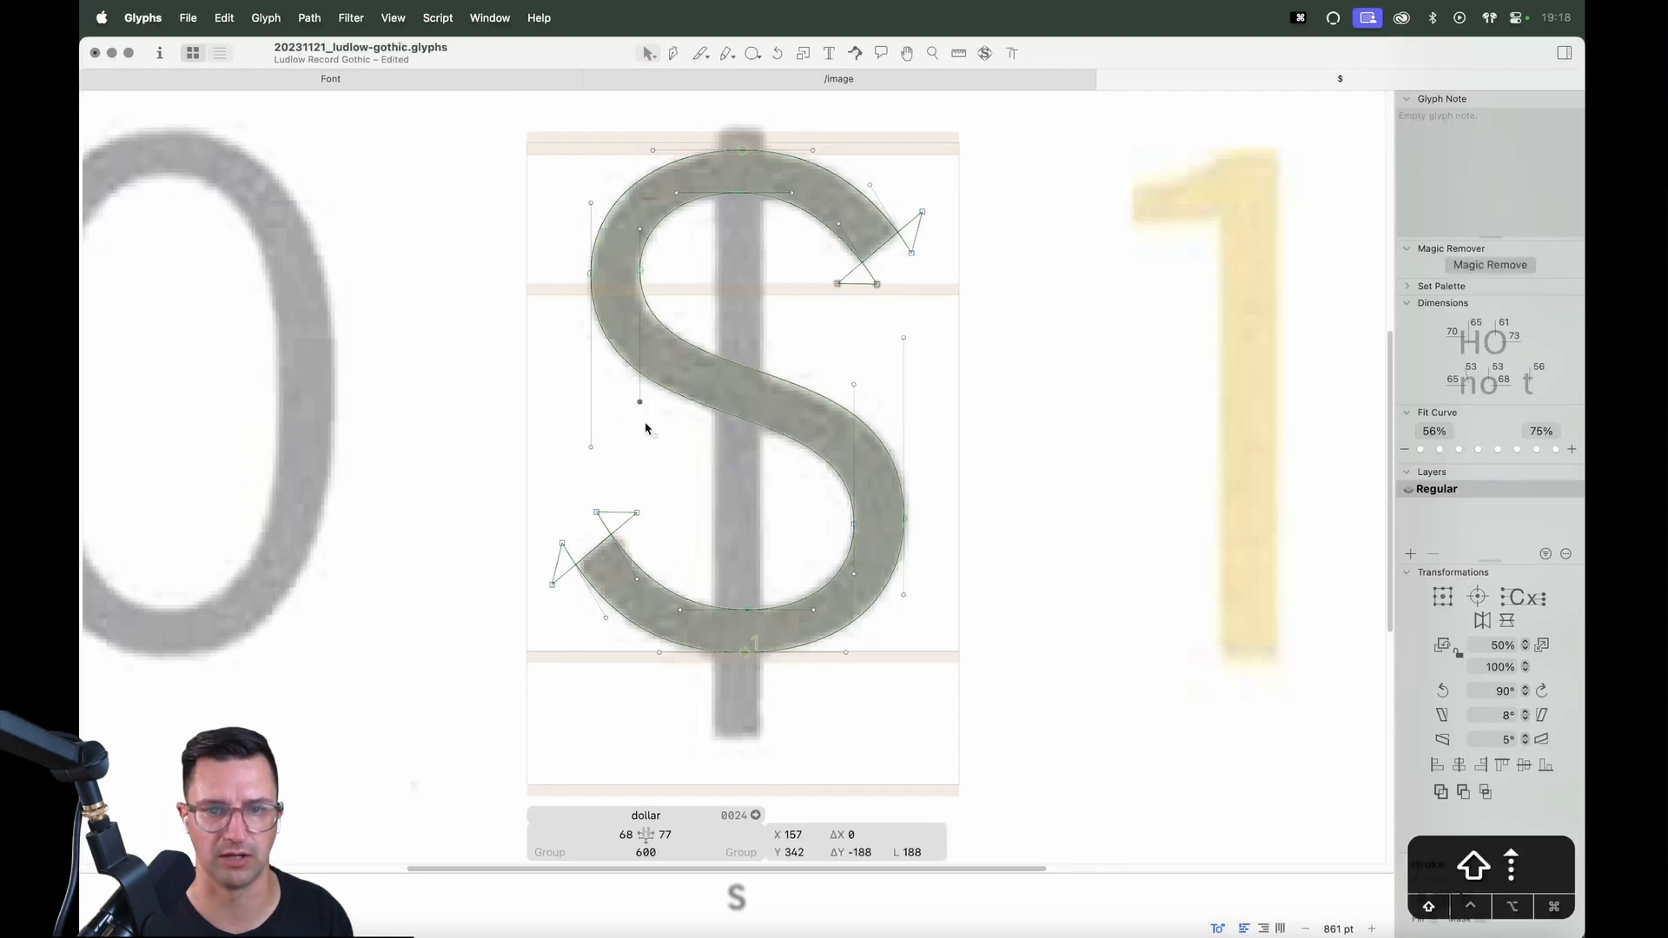
pyautogui.click(904, 338)
pyautogui.hotkey('shift', 'Down')
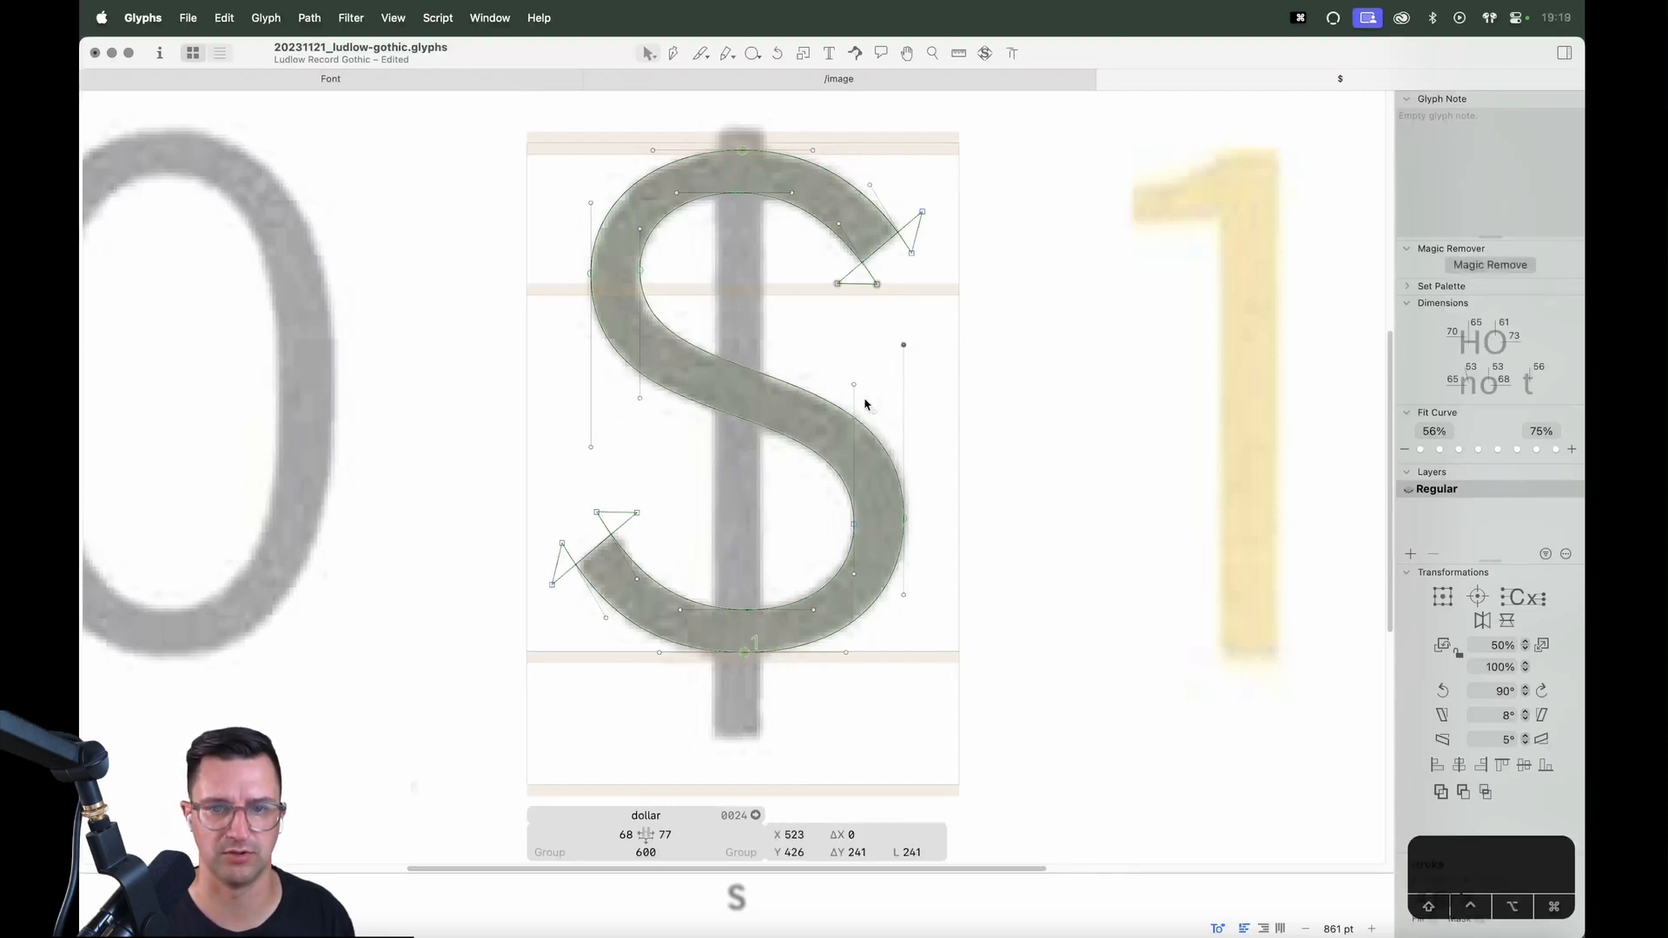
pyautogui.moveTo(660, 411); pyautogui.dragTo(559, 466)
pyautogui.hotkey('shift', 'Down')
pyautogui.hotkey('shift', 'Up')
pyautogui.hotkey('shift', 'Up')
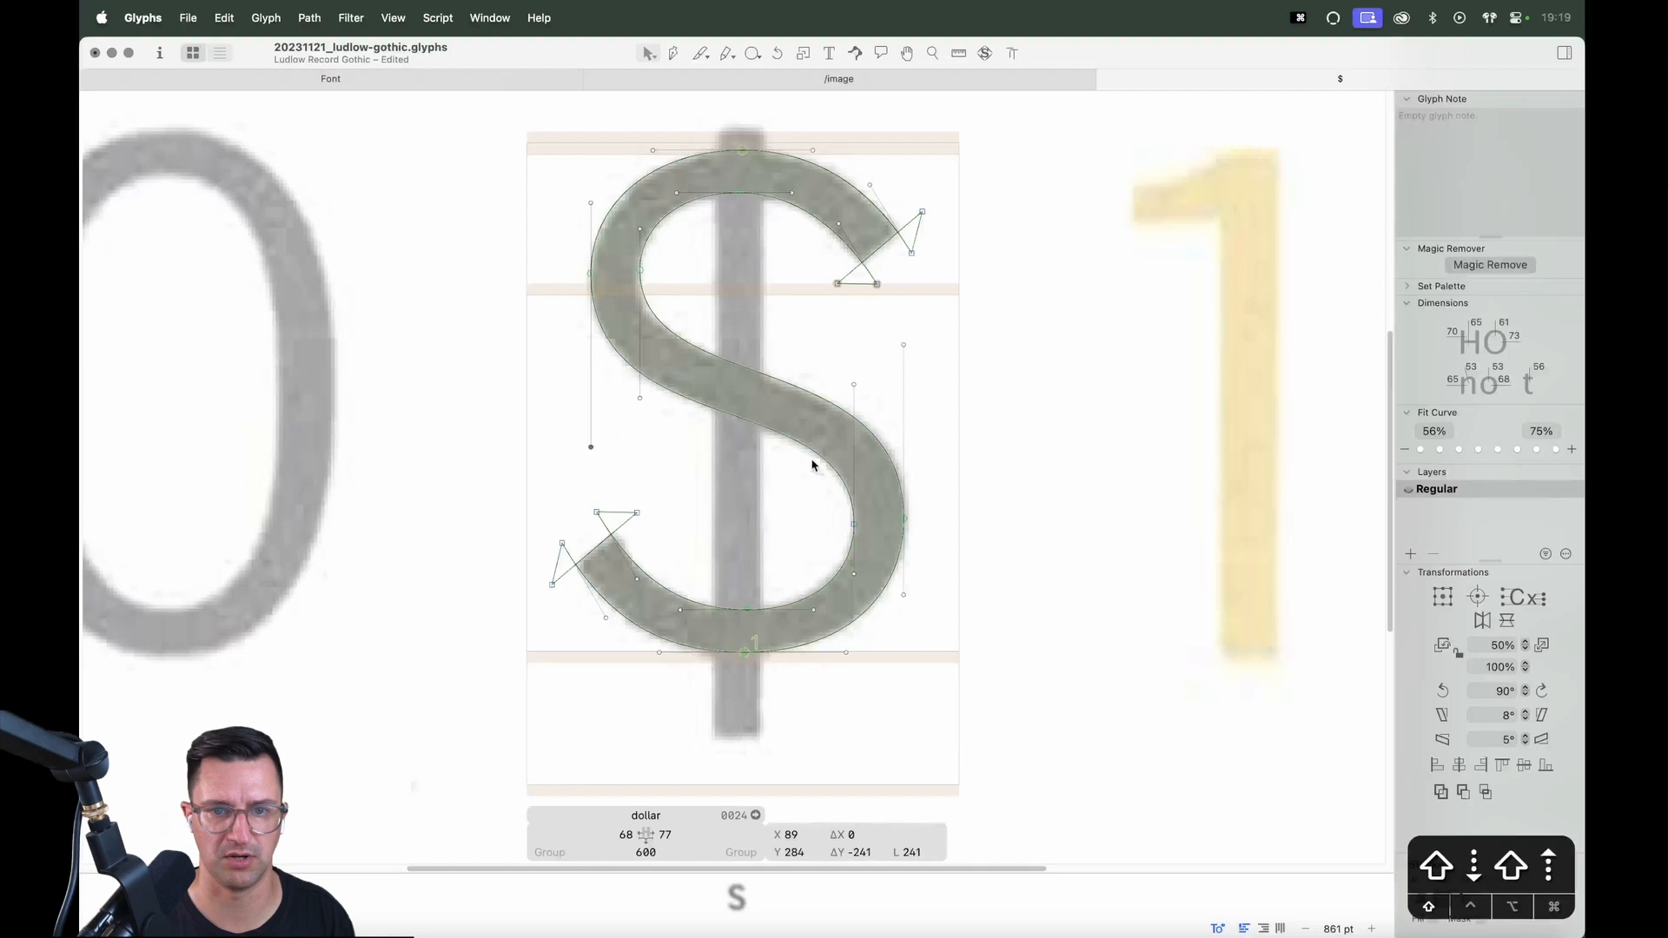
pyautogui.moveTo(879, 361); pyautogui.dragTo(830, 417)
pyautogui.hotkey('shift', 'Down')
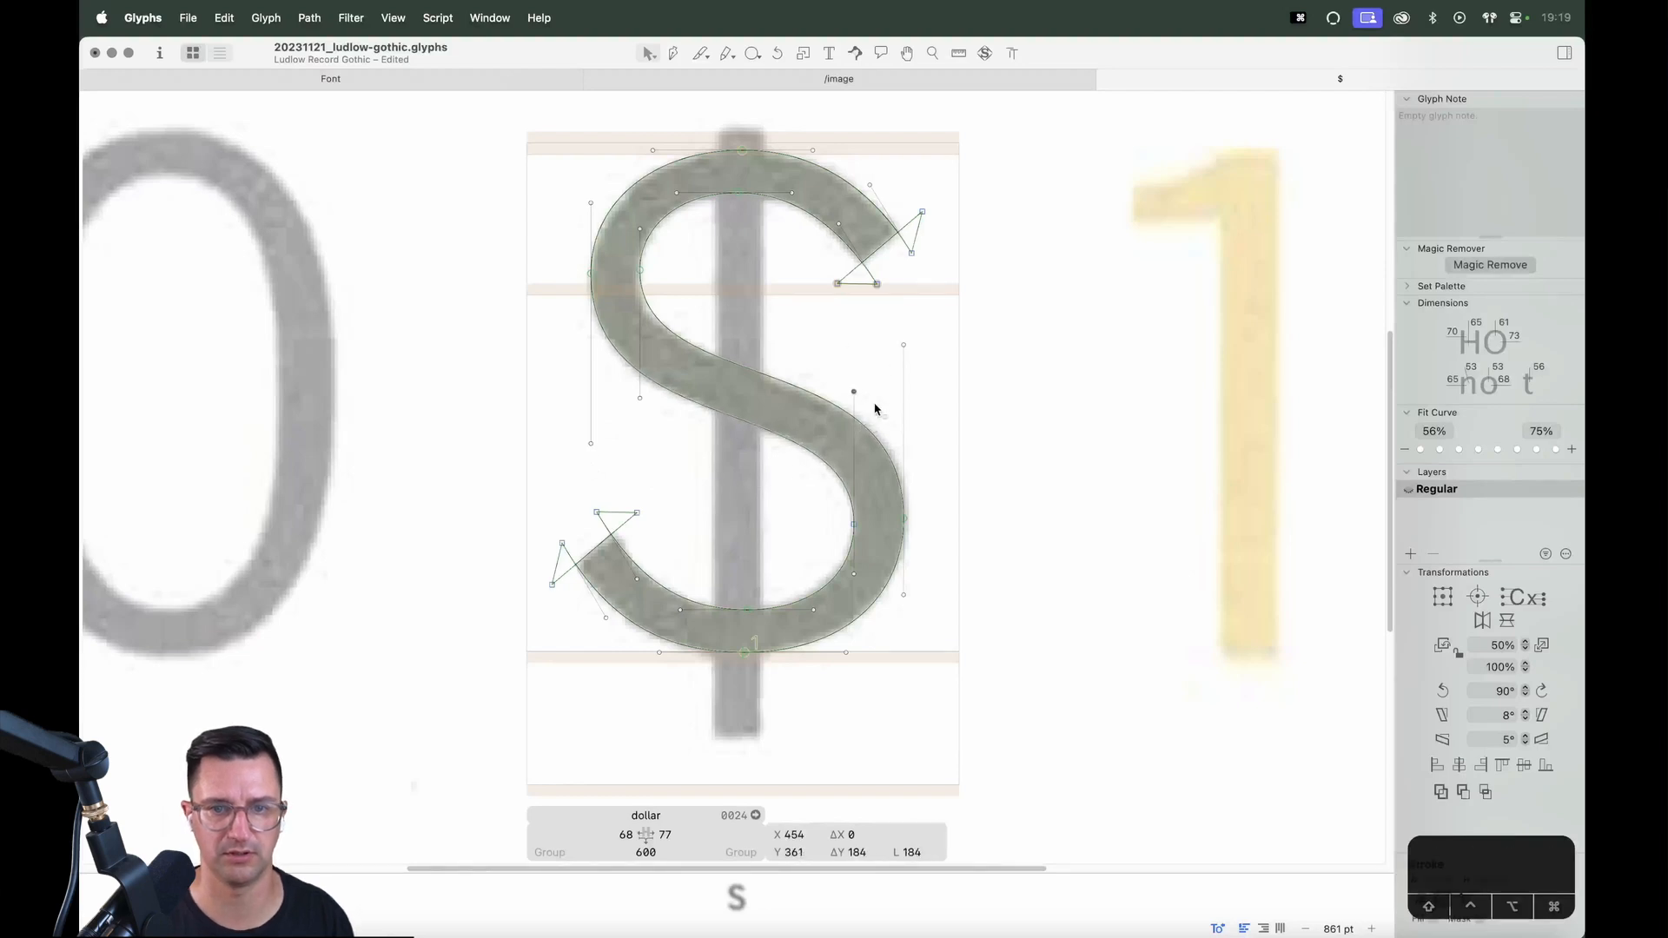
# Check the spine in preview, and insert a capital S before the dollar sign with its whole outline selected for comparison
pyautogui.press('space')
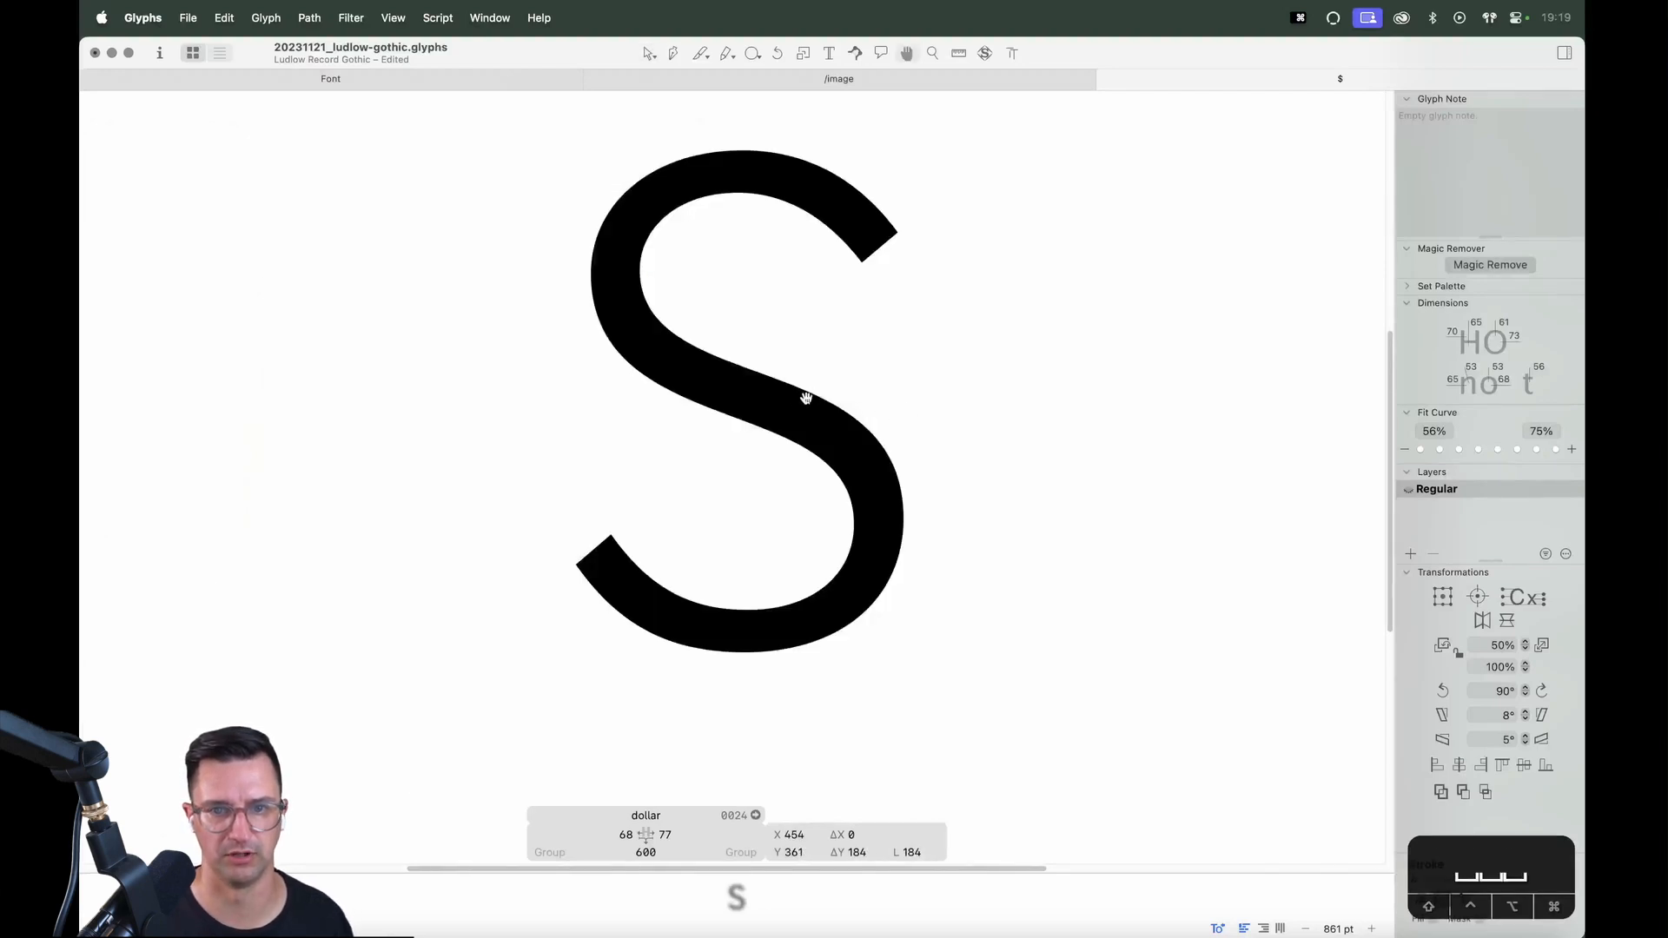
pyautogui.press('e')
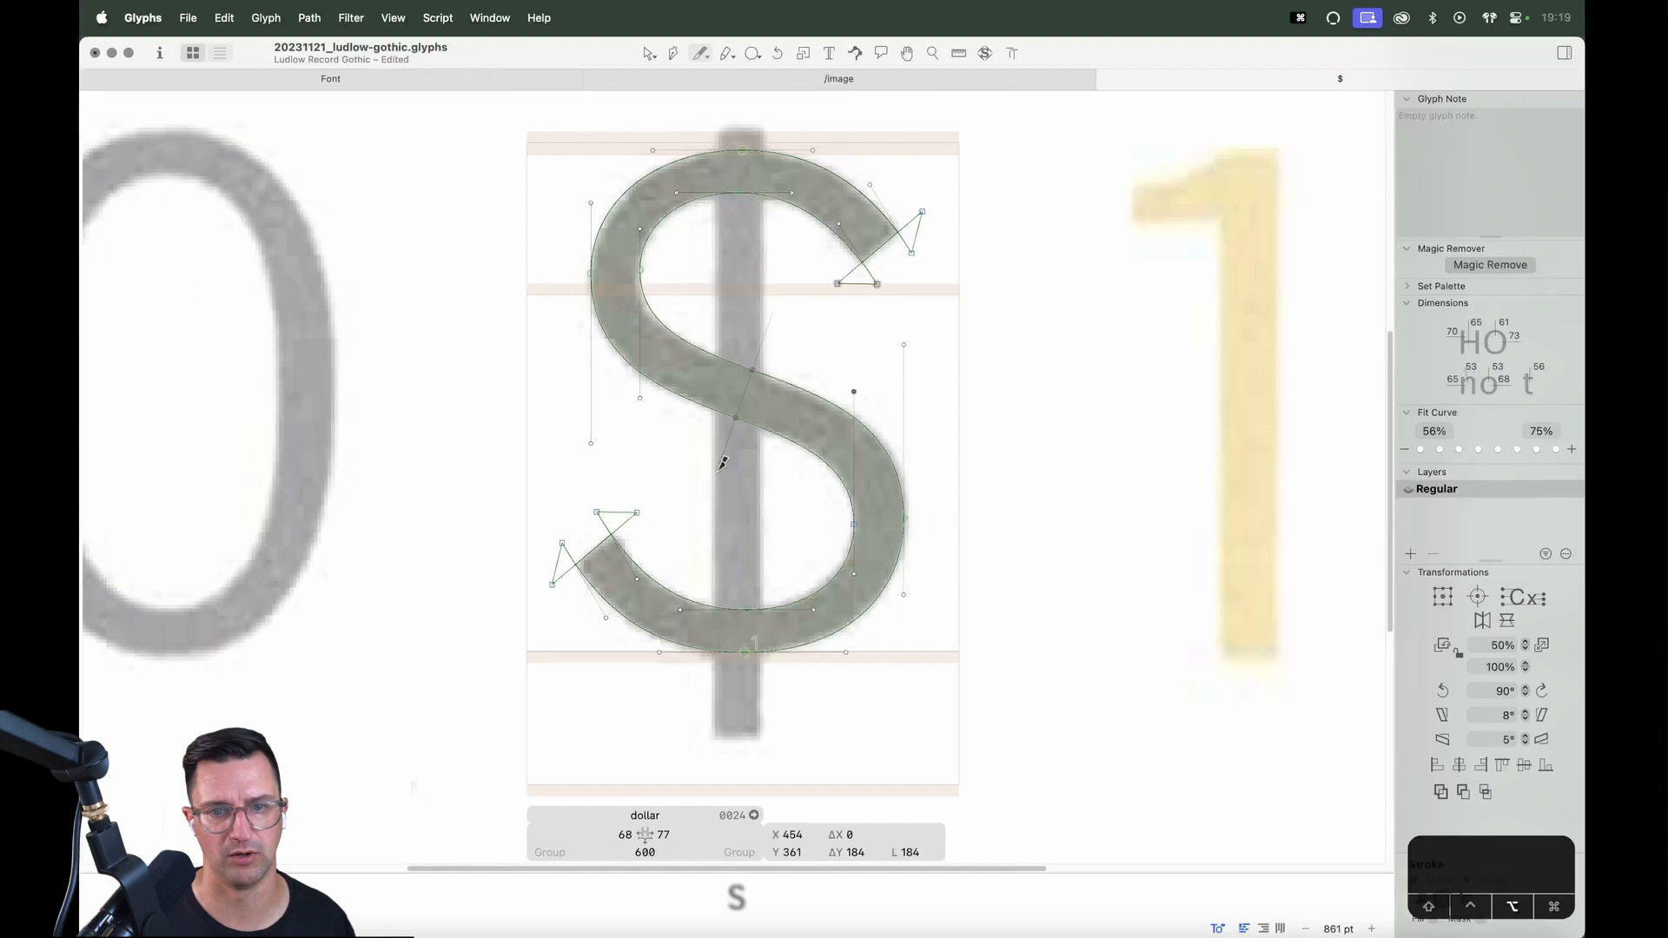
pyautogui.press('v')
pyautogui.press('space')
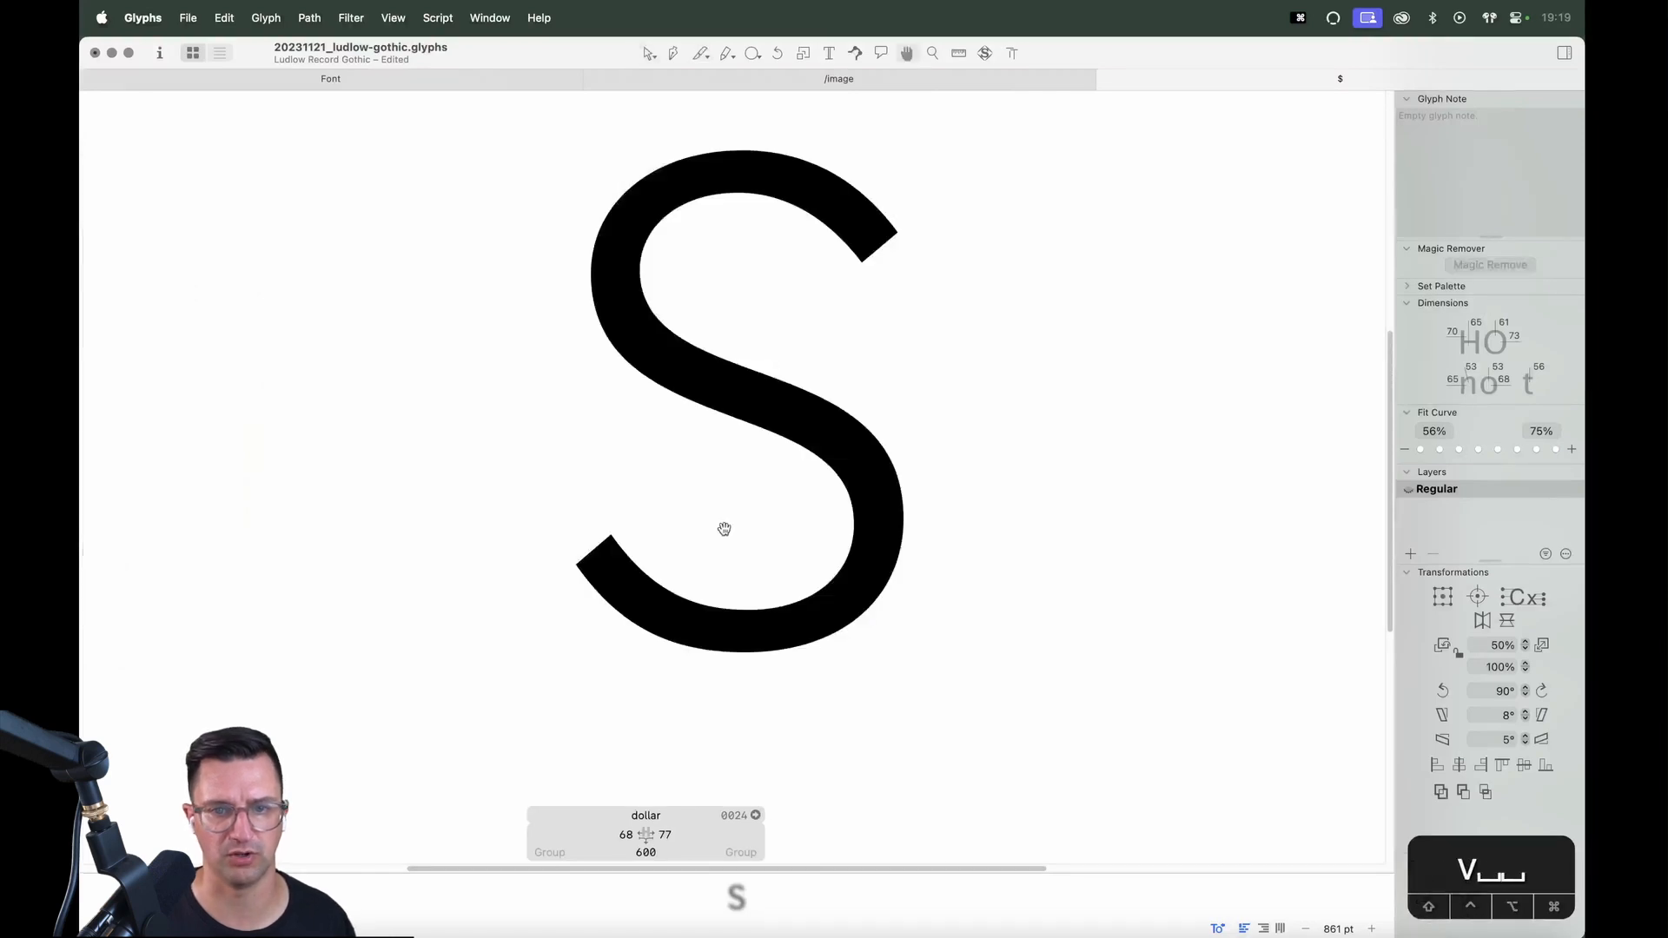
pyautogui.write('t')
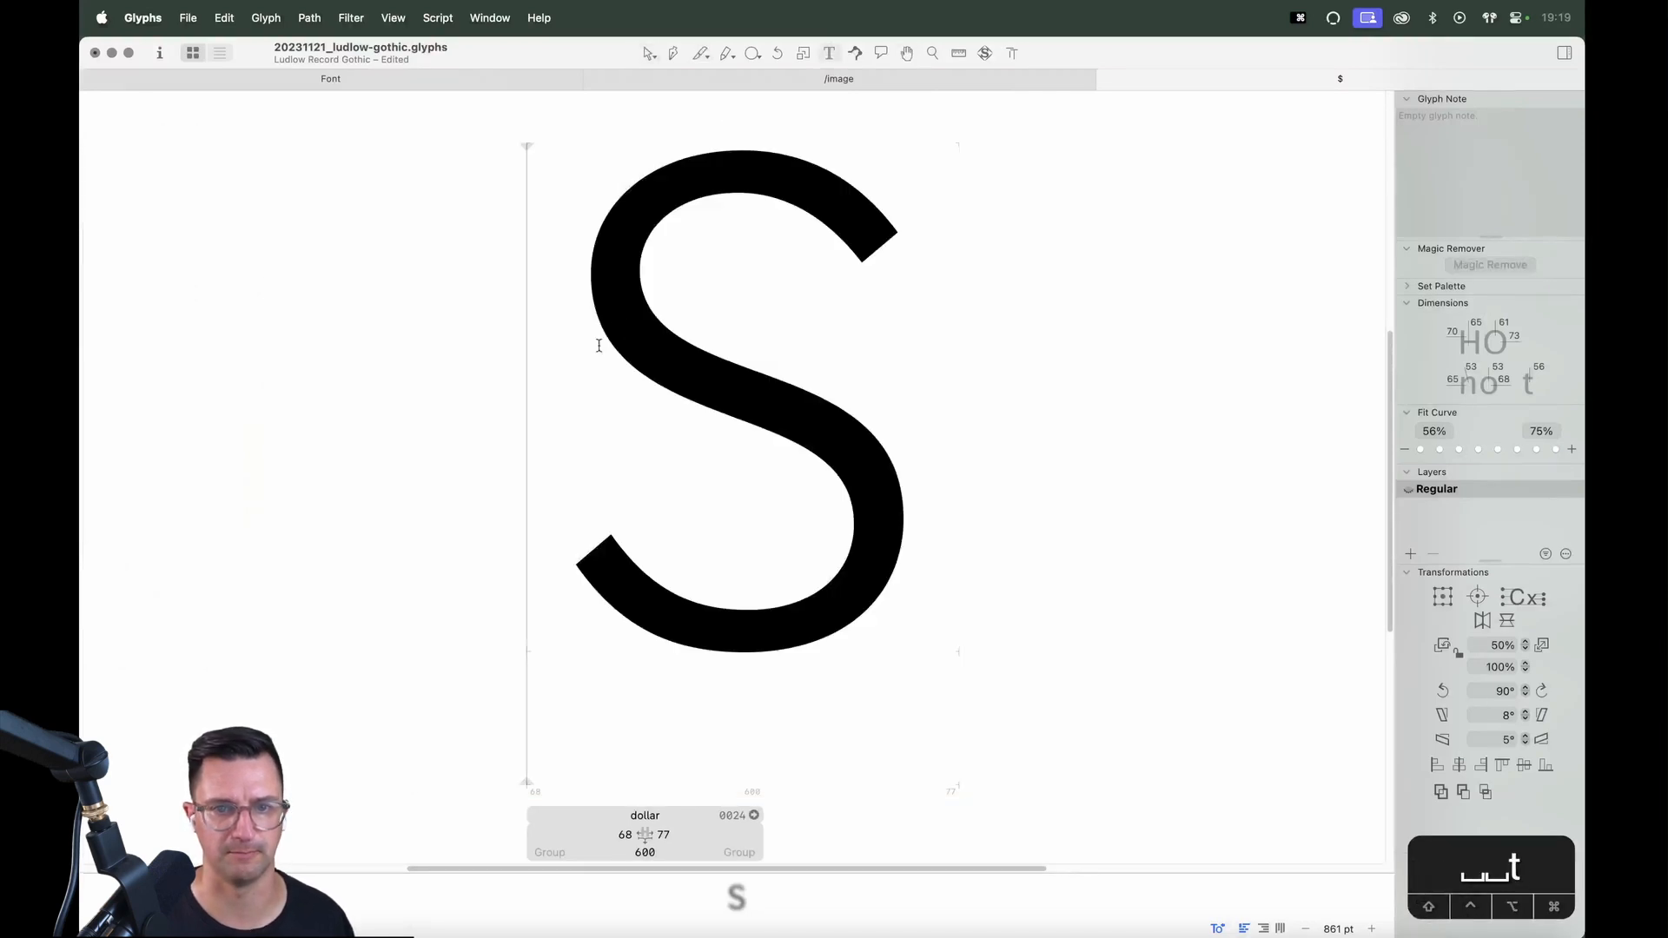
pyautogui.write('S')
pyautogui.press('Escape')
pyautogui.doubleClick(688, 378)
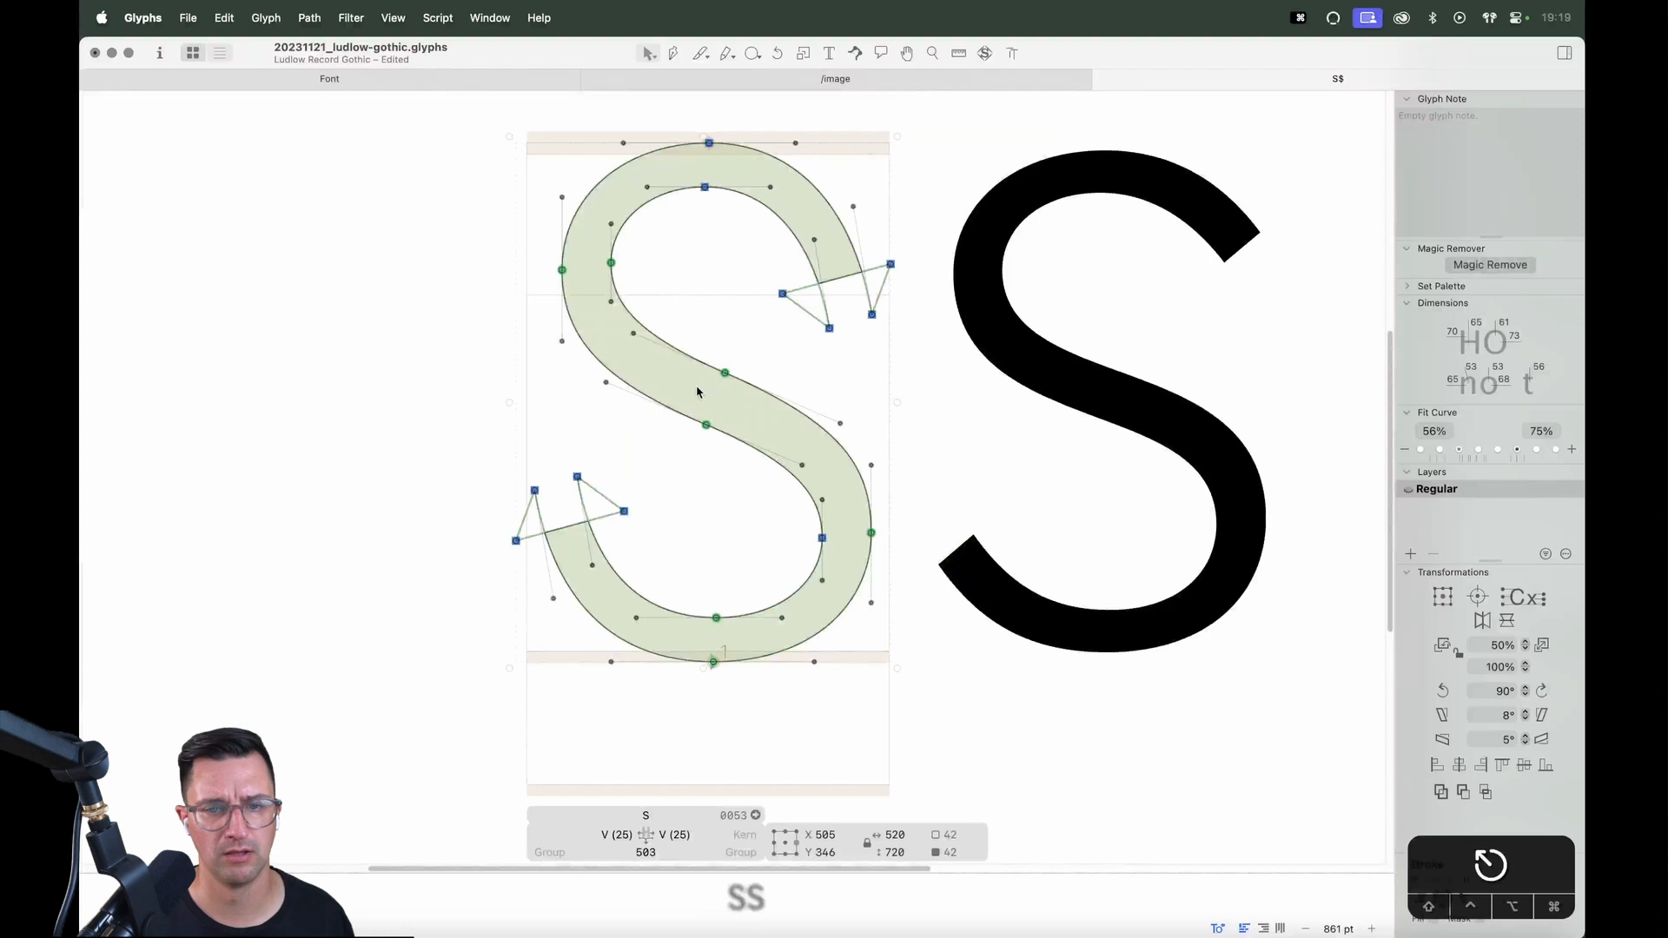
# Compare the S with the dollar sign in preview, and open the dollar glyph over its scan
pyautogui.press('space')
pyautogui.moveTo(1050, 410); pyautogui.dragTo(779, 395)
pyautogui.doubleClick(856, 394)
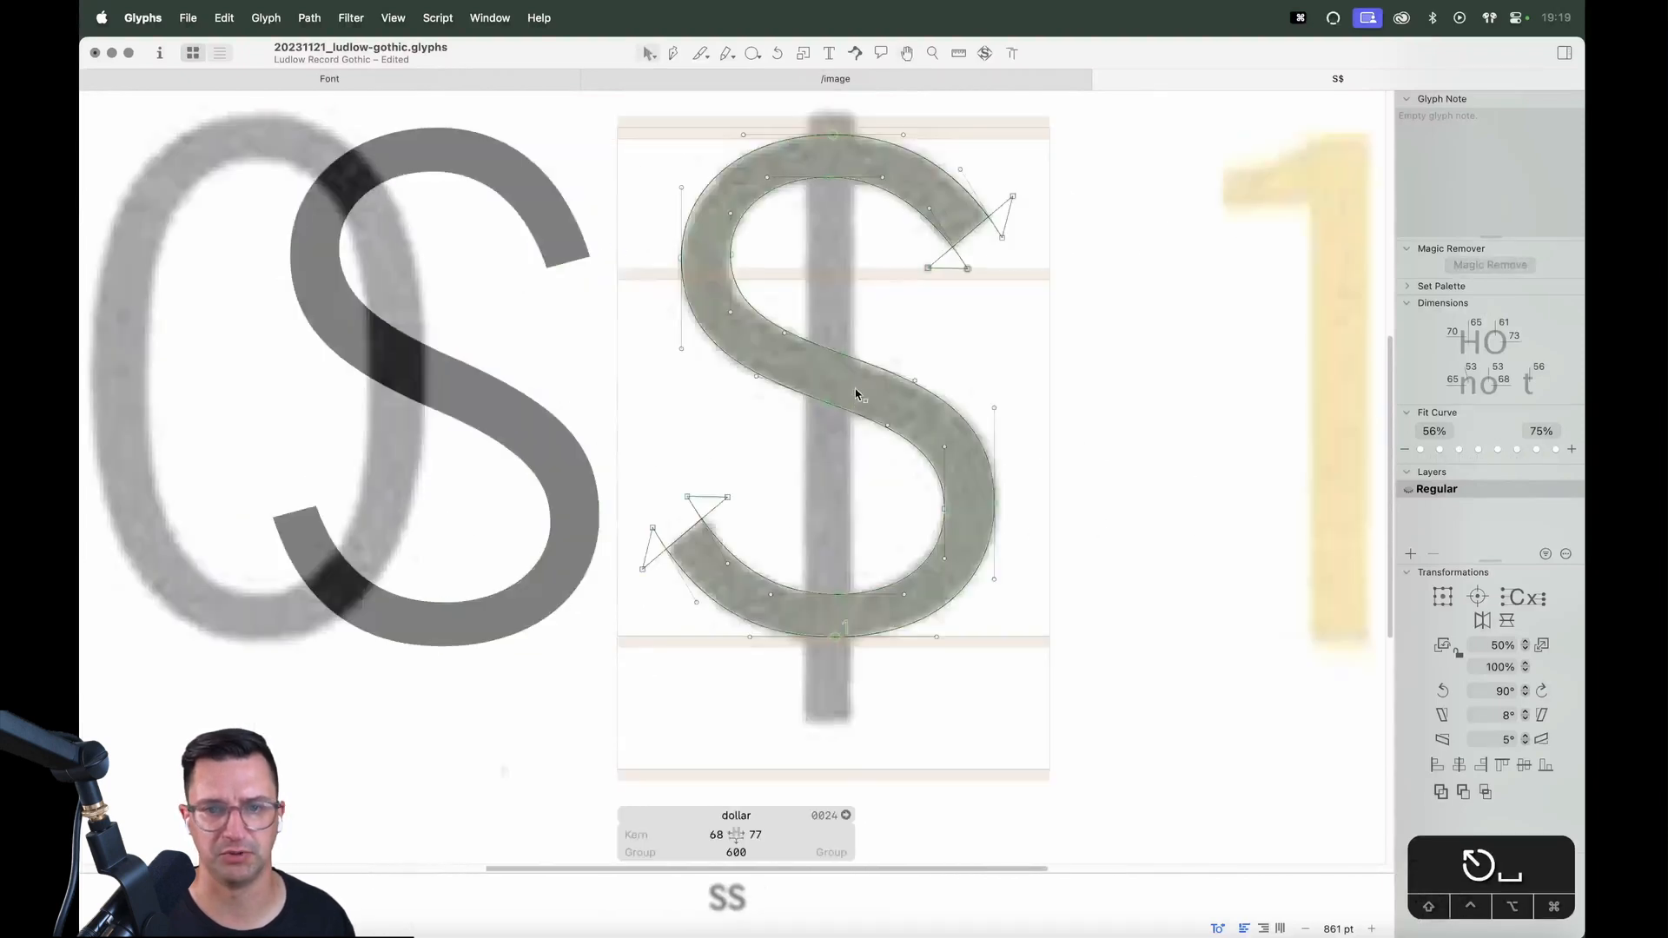
pyautogui.click(731, 311)
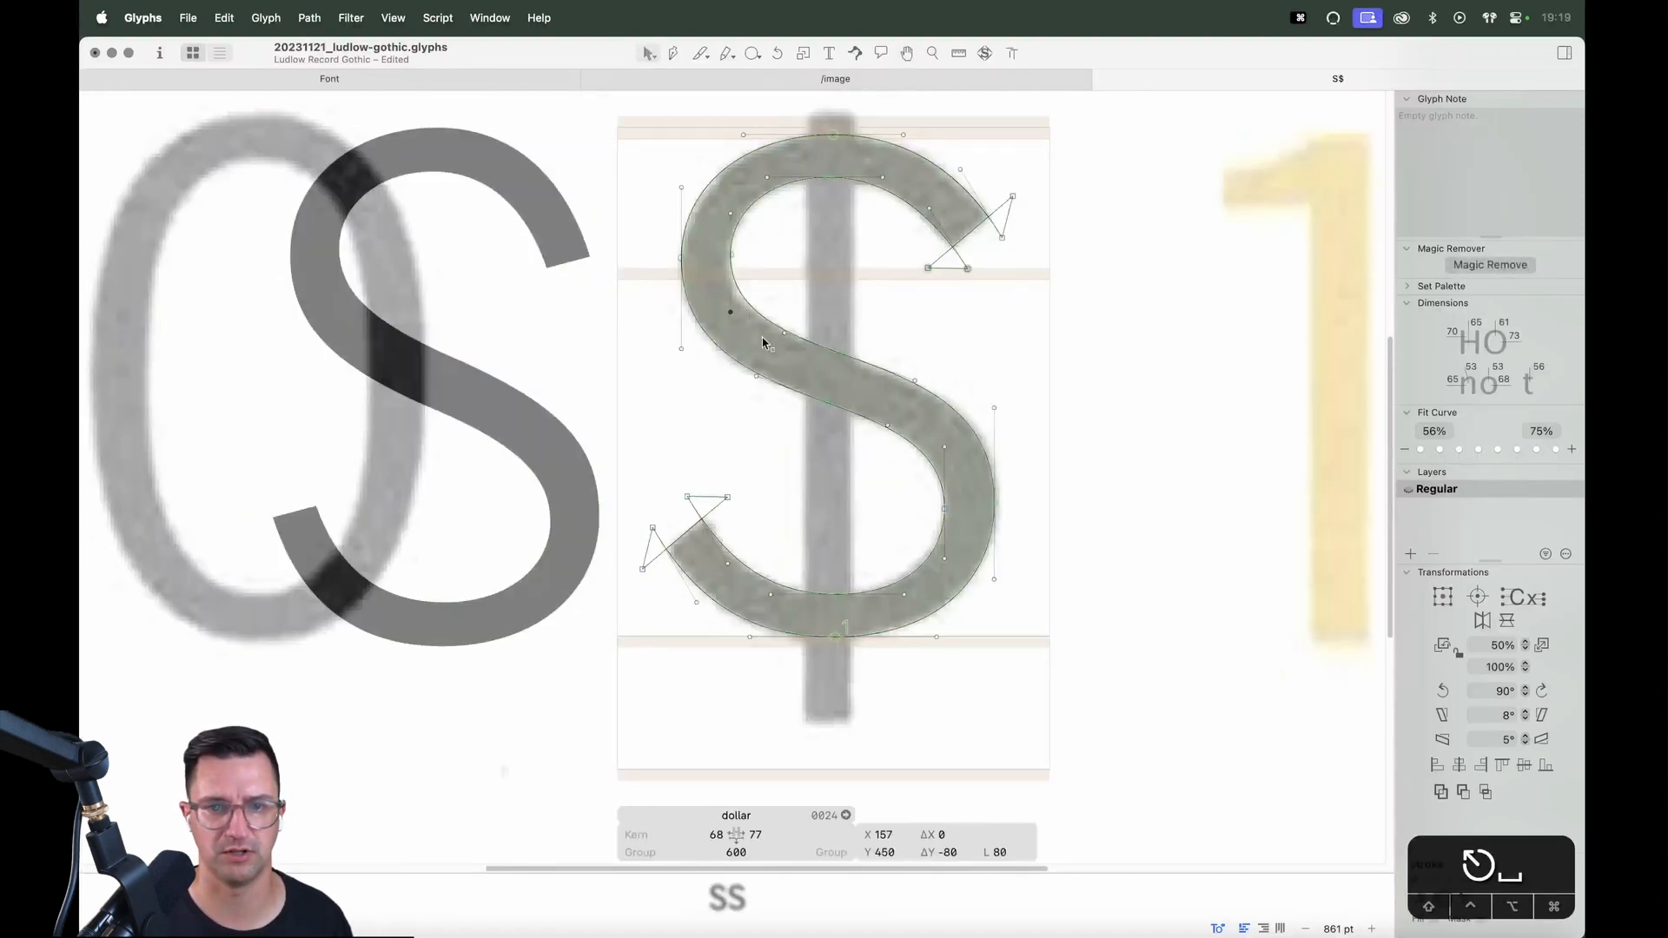
pyautogui.click(896, 279)
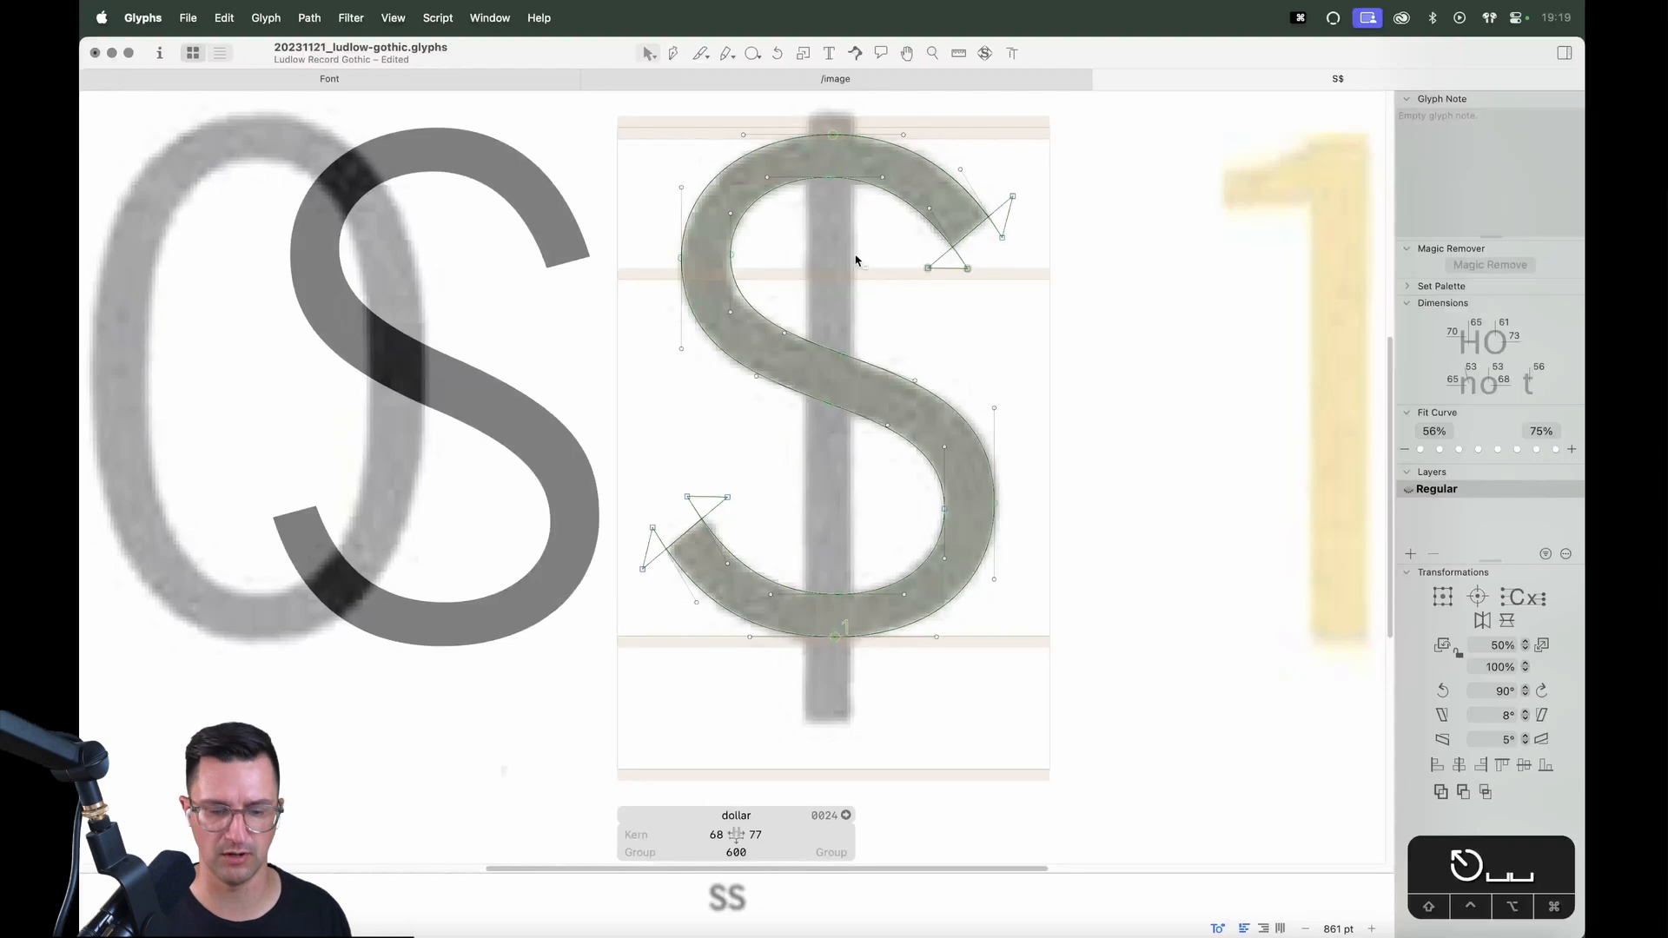
# Insert a capital I after the dollar sign and copy its whole outline
pyautogui.press('super+minus')
pyautogui.write('t')
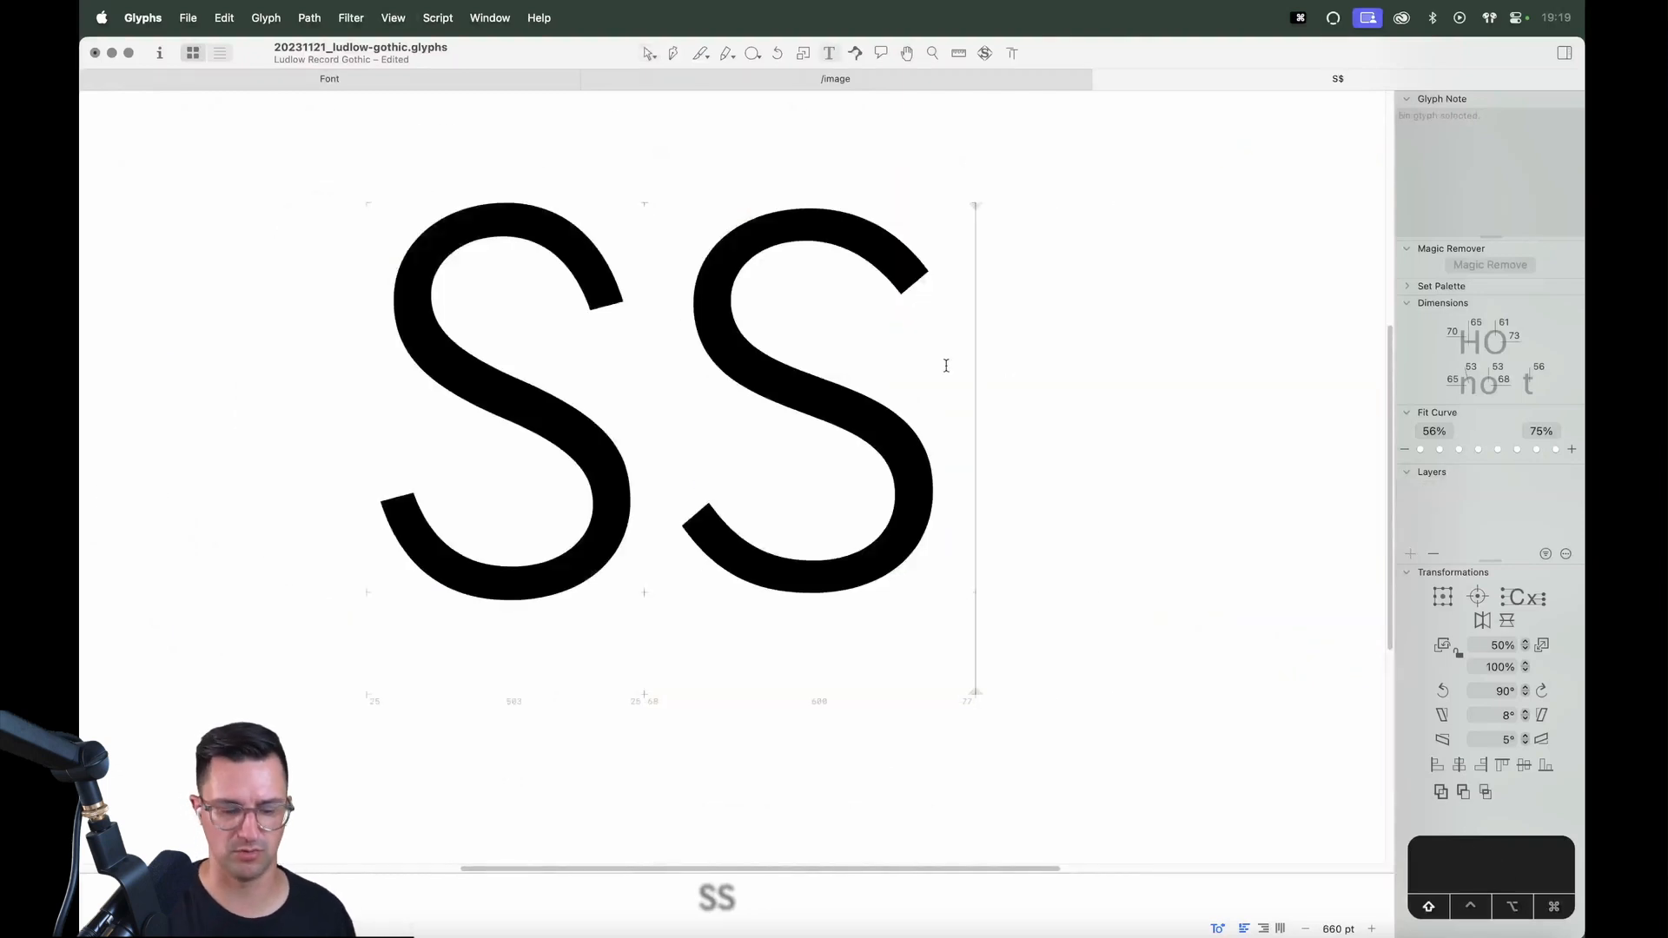
pyautogui.write('I')
pyautogui.press('Escape')
pyautogui.doubleClick(1043, 326)
pyautogui.press('super+a')
pyautogui.press('super+c')
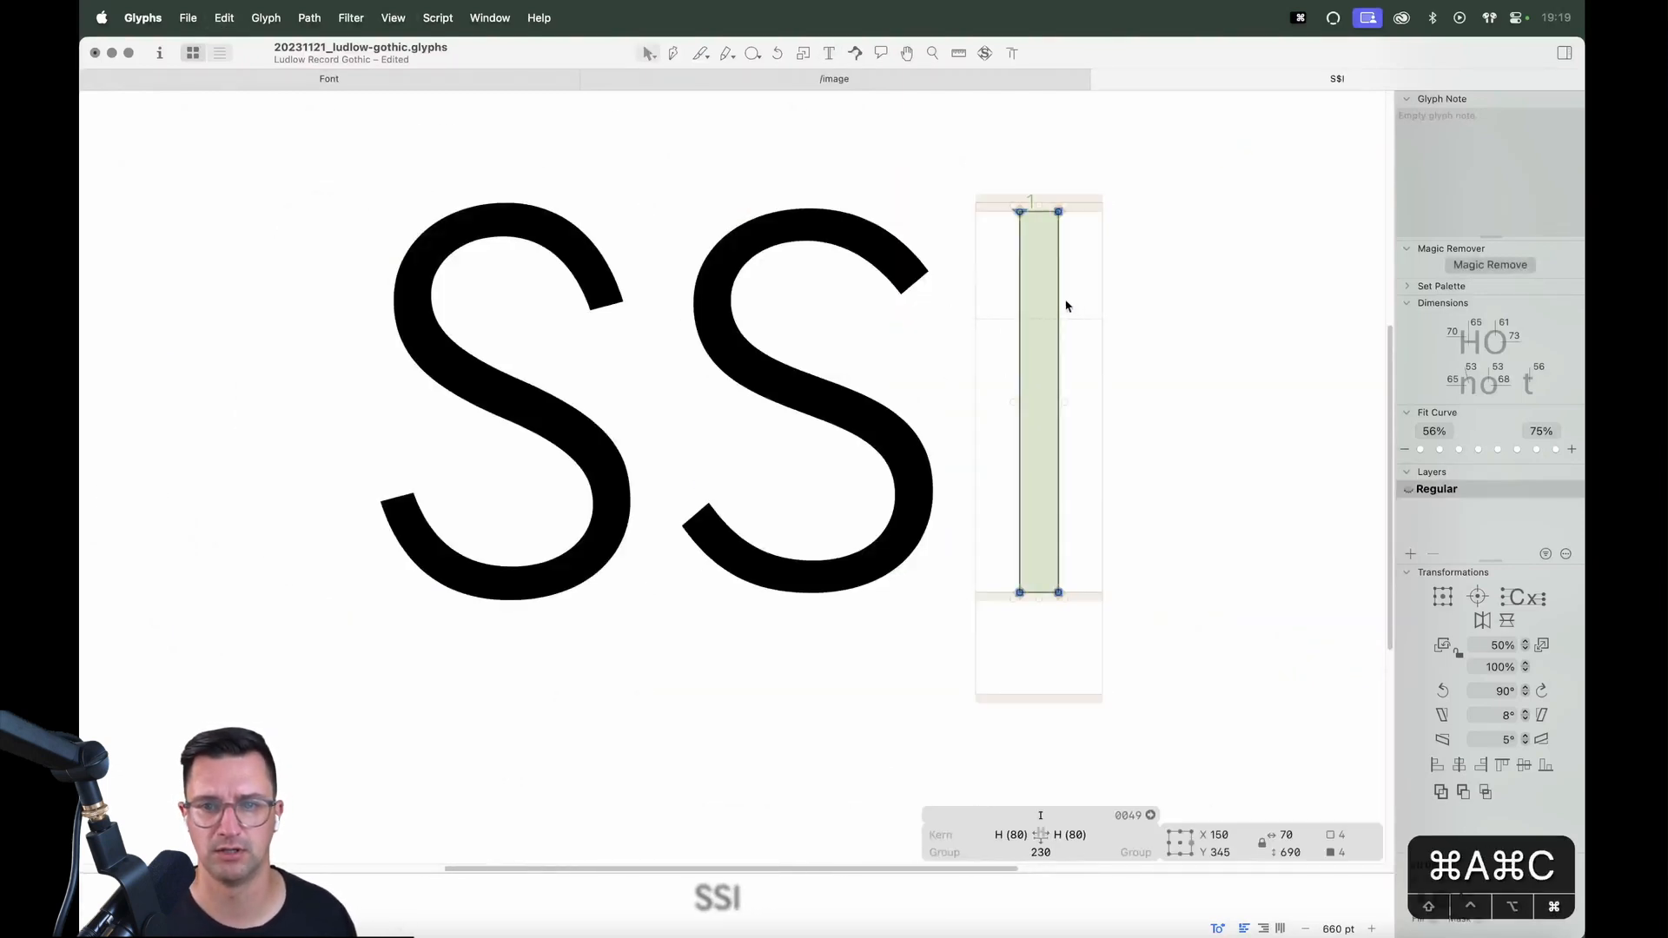
# Remove the I from the text, paste its stem into the dollar glyph and place it over the scanned vertical stroke
pyautogui.press('t')
pyautogui.press('BackSpace')
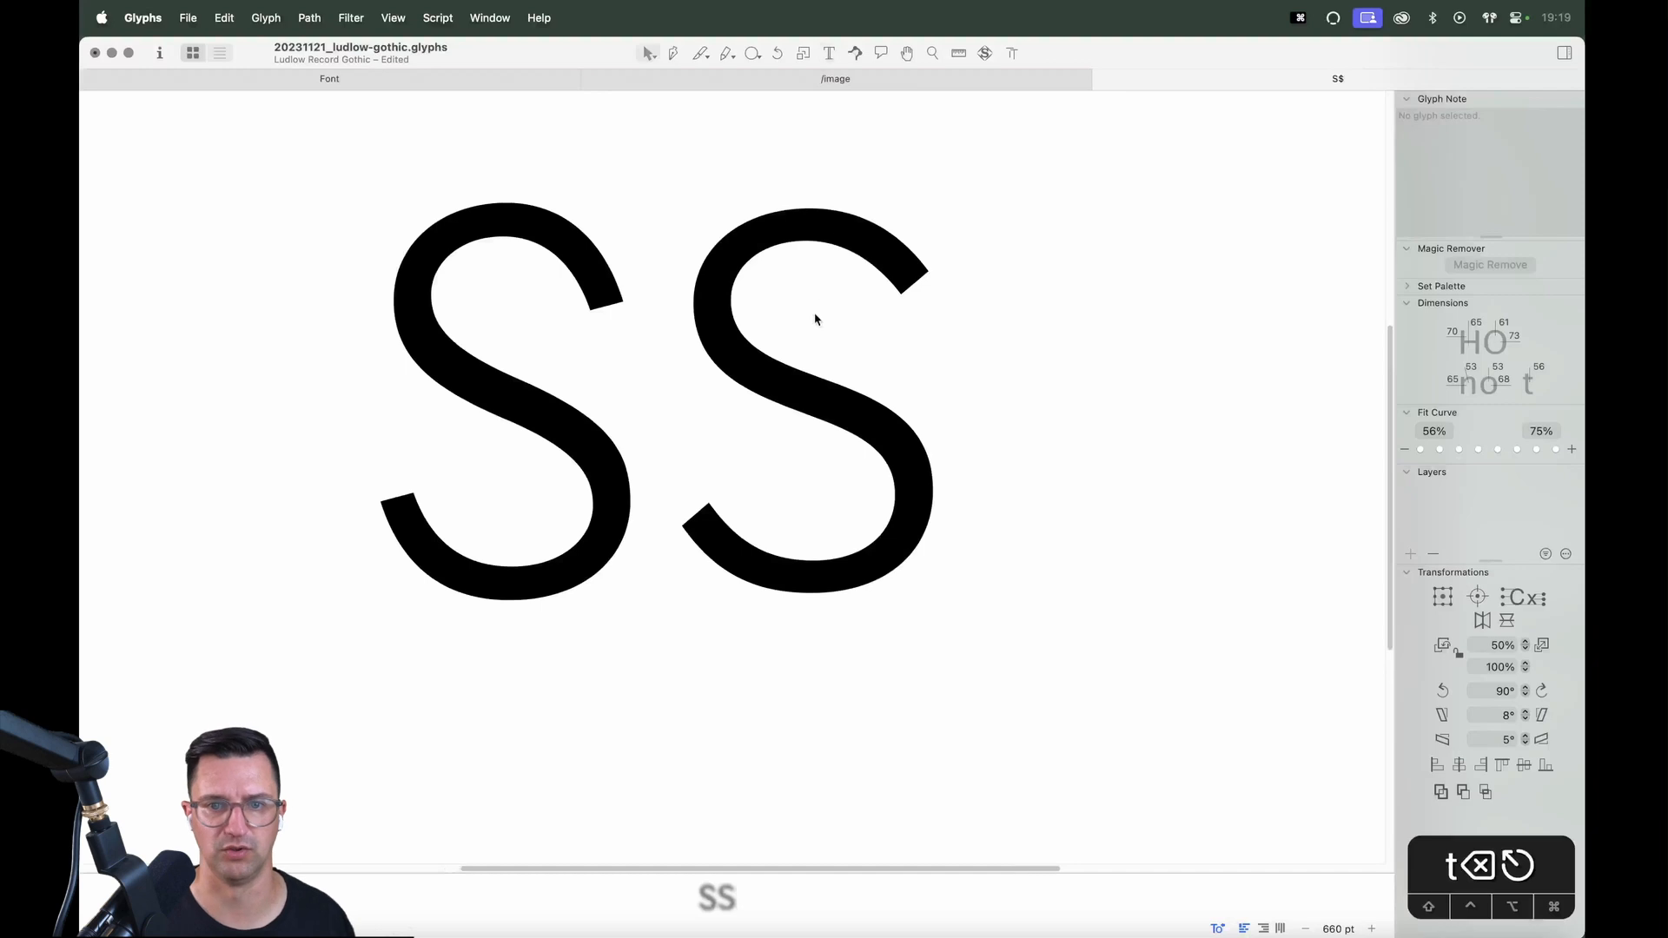
pyautogui.press('Escape')
pyautogui.press('super+v')
pyautogui.moveTo(728, 409); pyautogui.dragTo(827, 407)
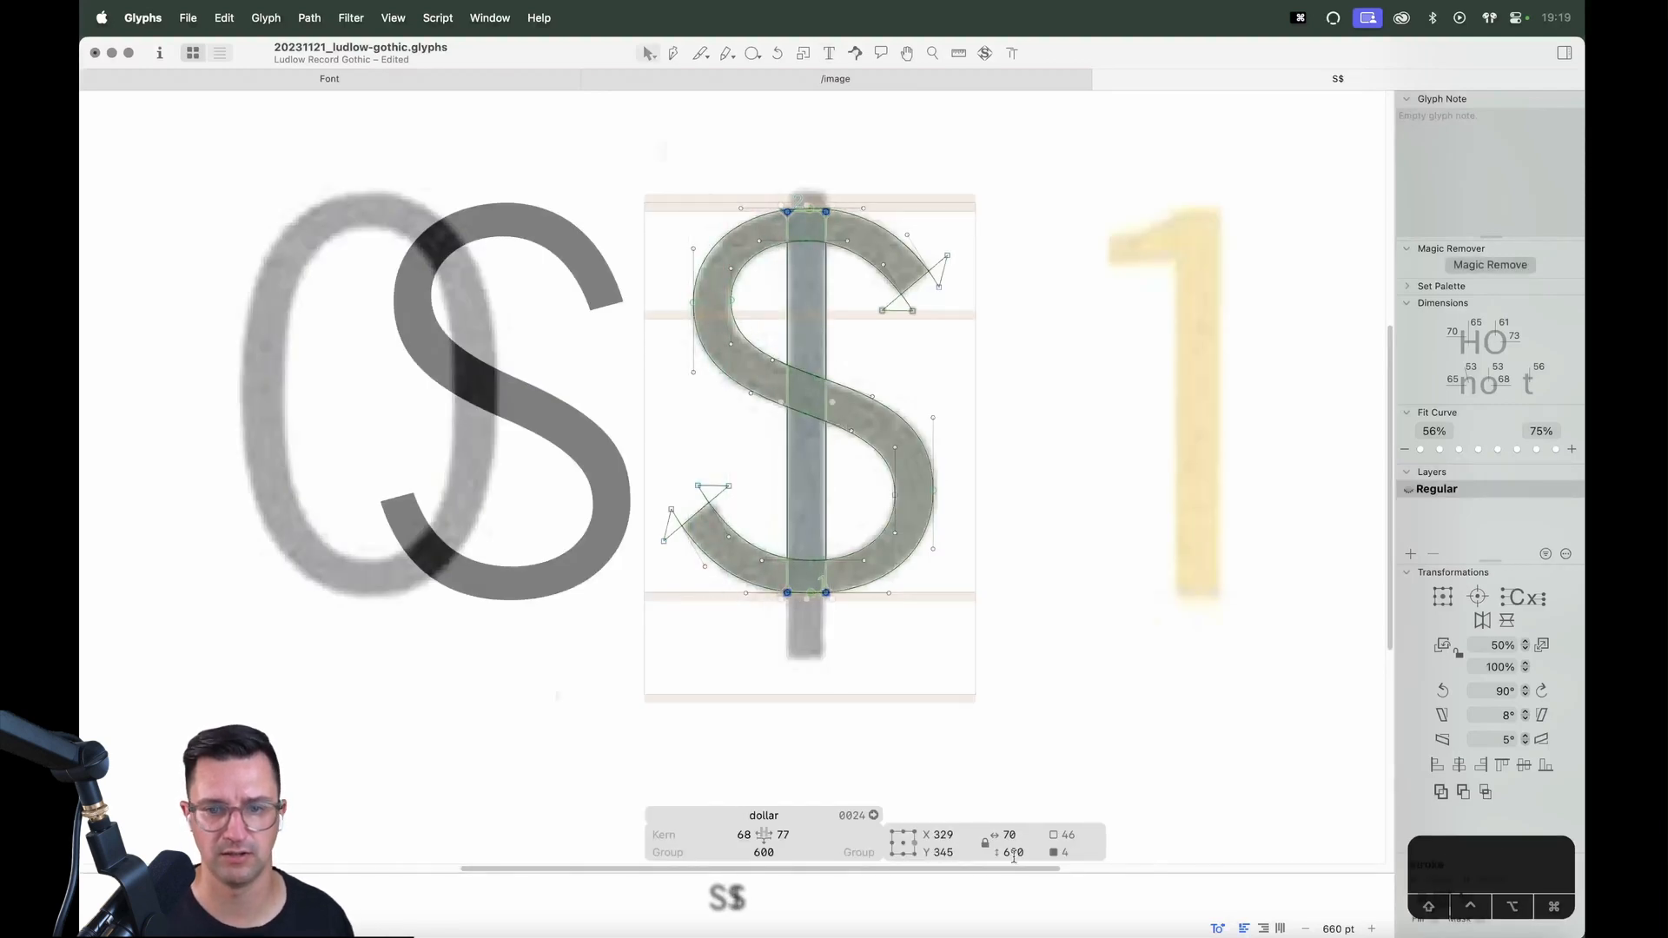
# Scale the pasted stem proportionally to a width of 60, and nudge it left to X 326
pyautogui.press('Escape')
pyautogui.doubleClick(828, 373)
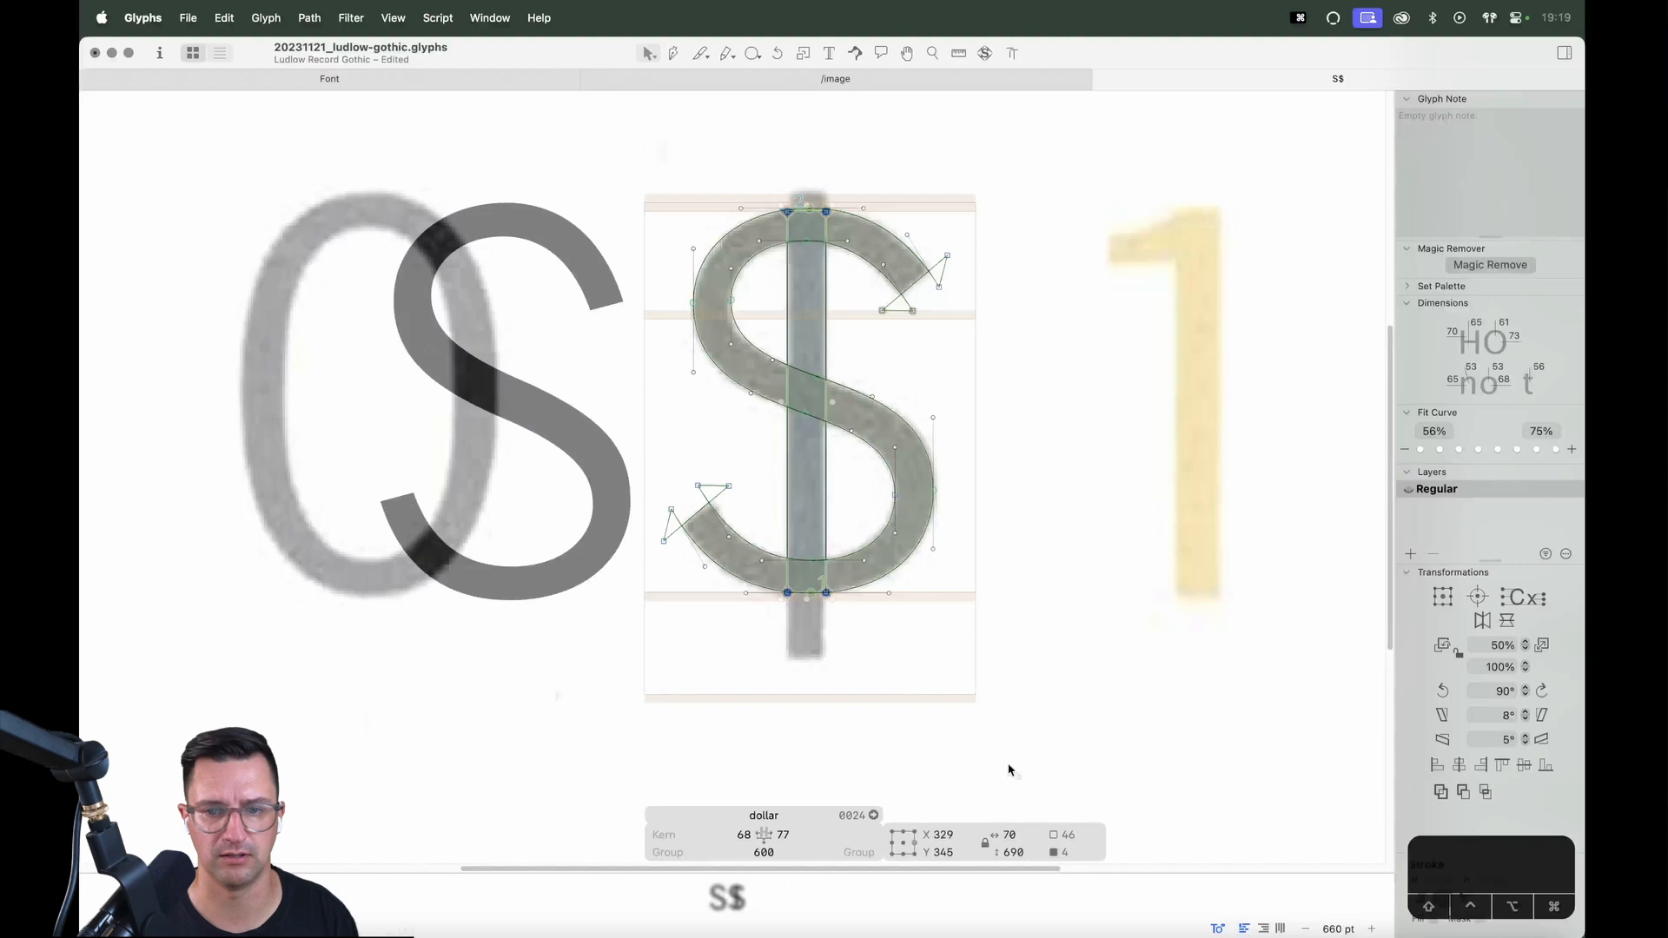
pyautogui.click(1021, 834)
pyautogui.press('Down')
pyautogui.press('Down')
pyautogui.press('Down')
pyautogui.press('Down')
pyautogui.press('Down')
pyautogui.press('Down')
pyautogui.press('Down')
pyautogui.press('Down')
pyautogui.press('Down')
pyautogui.press('Down')
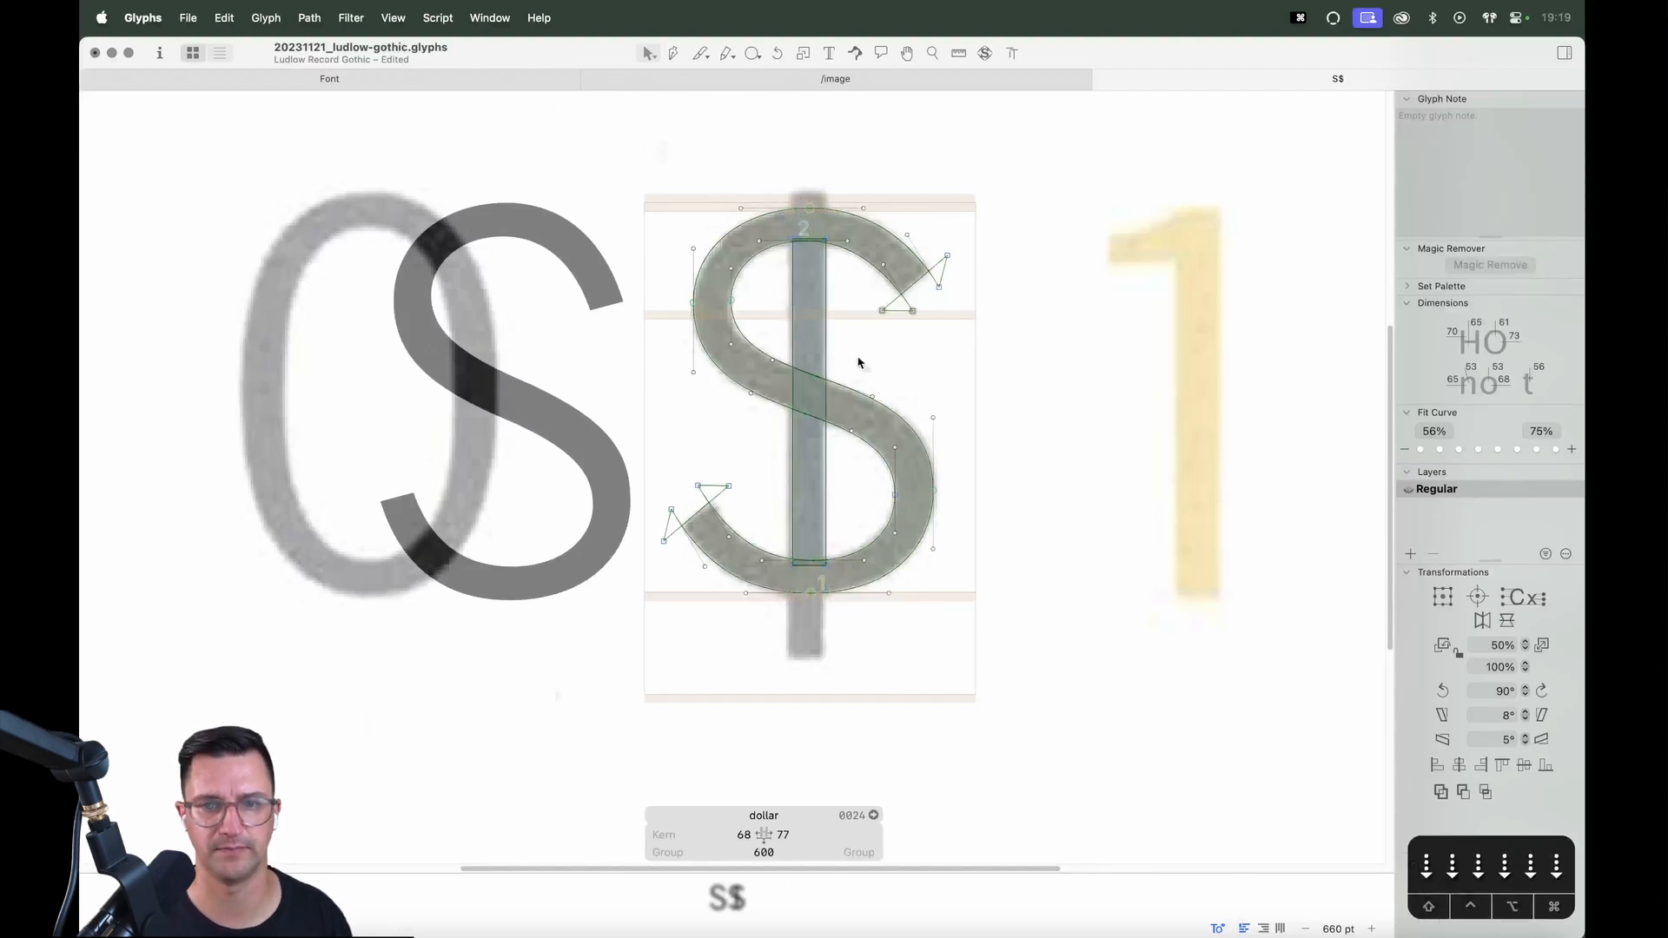
pyautogui.press('Left')
pyautogui.press('Left')
pyautogui.press('Left')
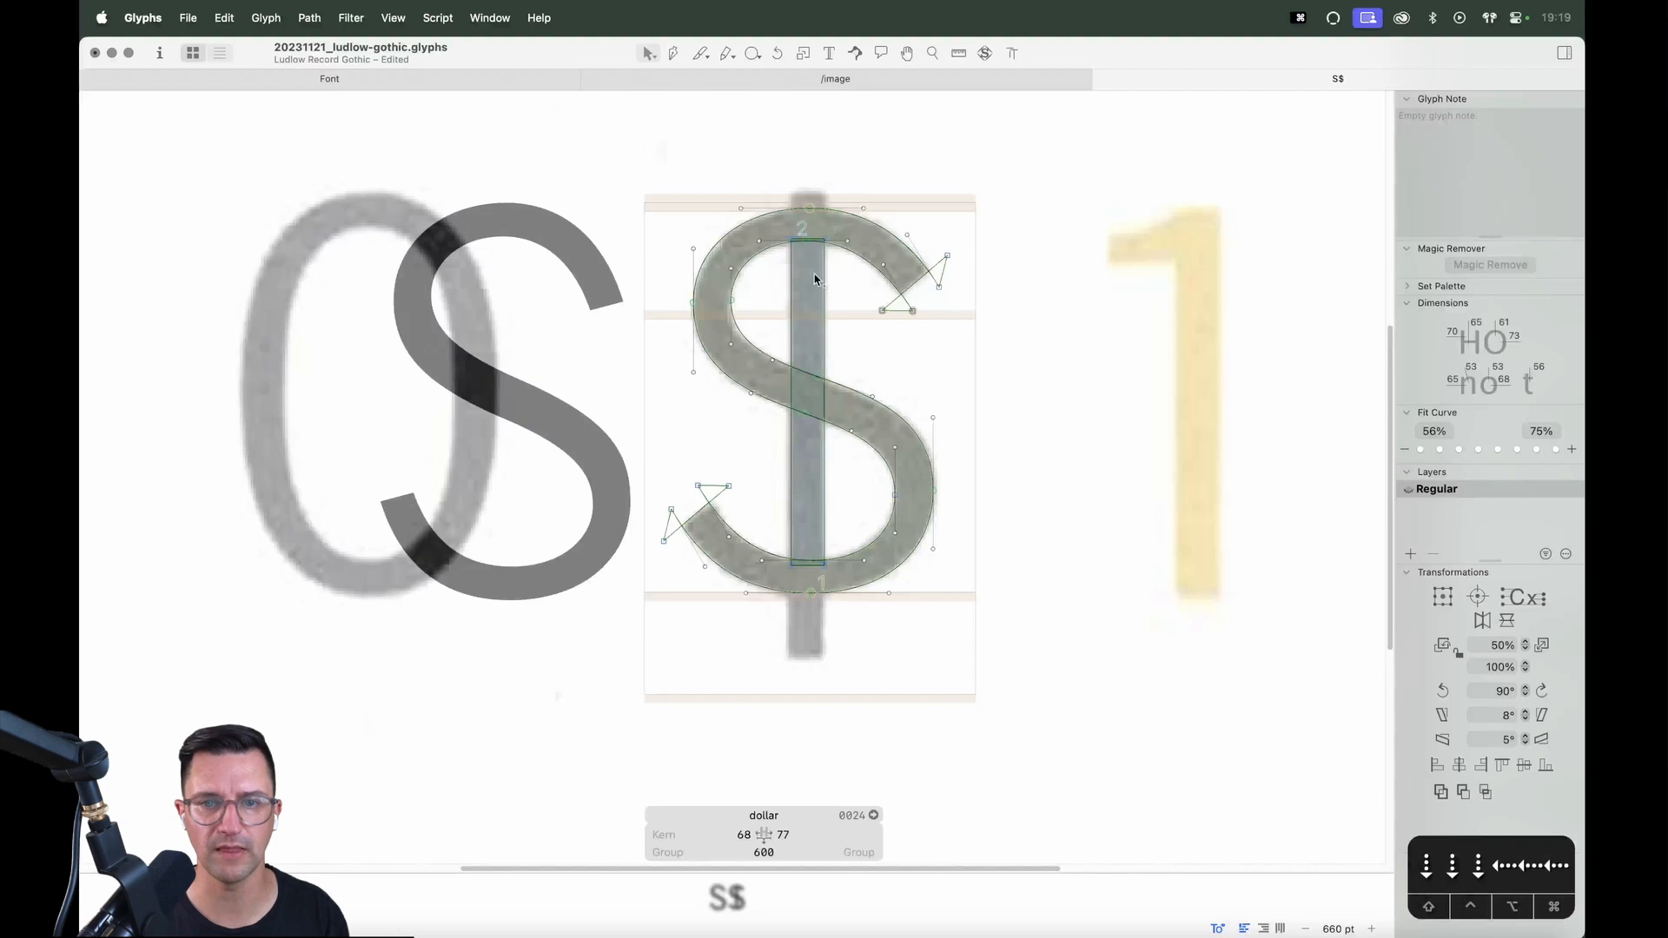
# Stretch the stem's top edge up to the upper end of the scanned stroke, giving a height of 672
pyautogui.moveTo(815, 187); pyautogui.dragTo(741, 234)
pyautogui.press('z')
pyautogui.press('v')
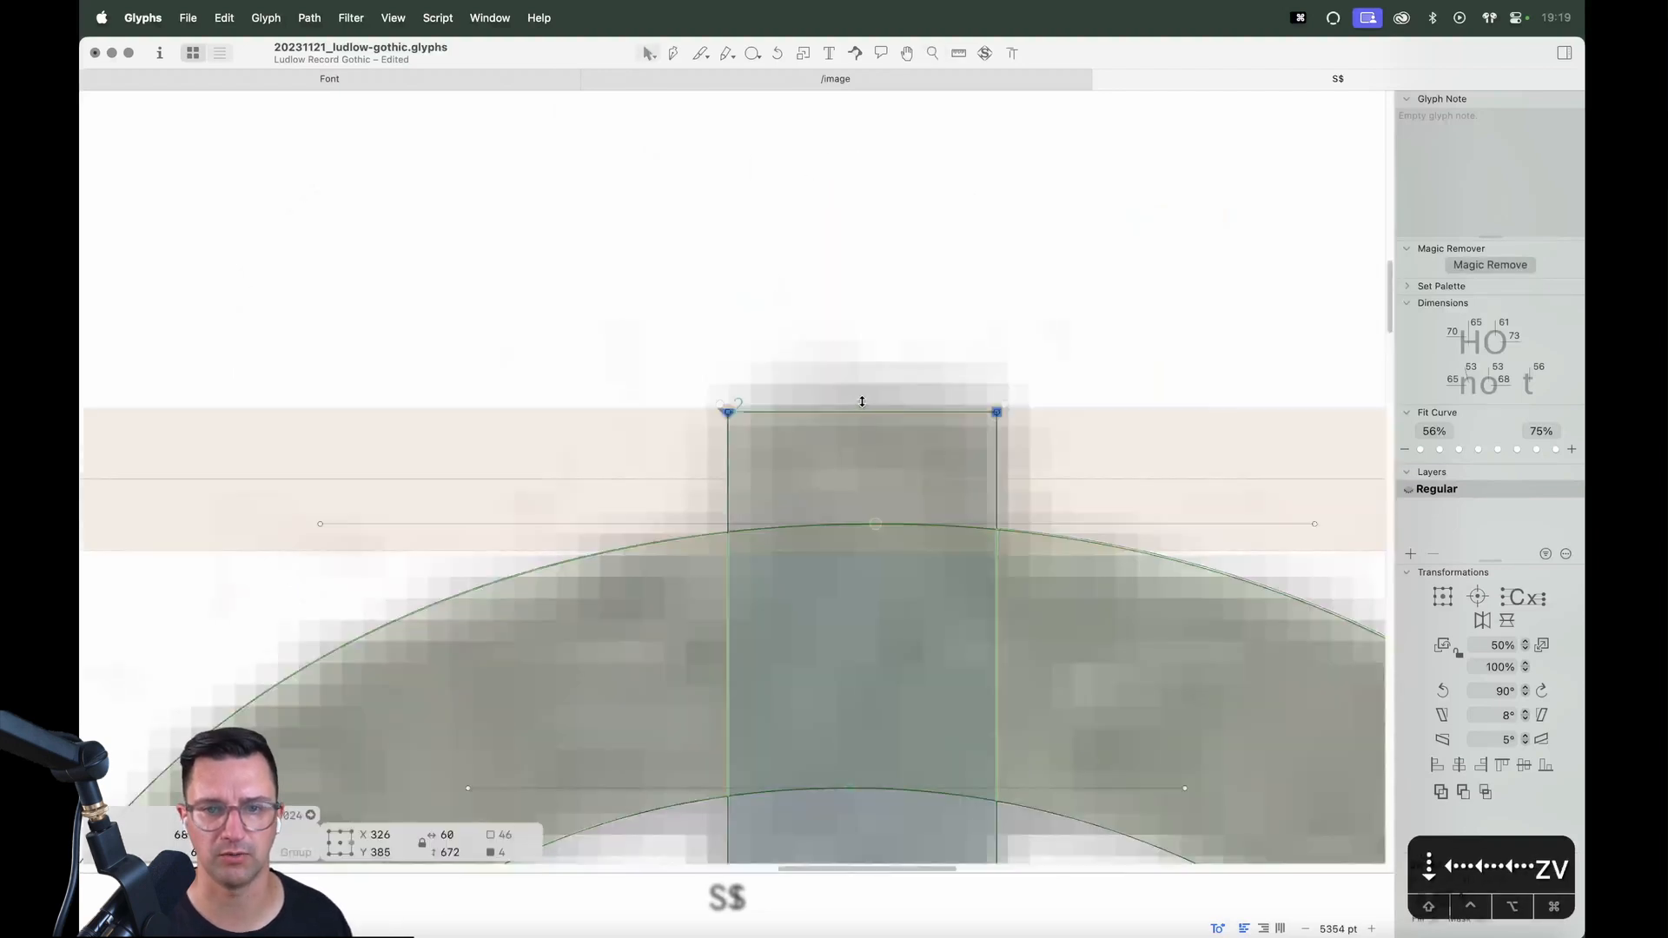
pyautogui.click(948, 356)
# Stretch the stem's bottom edge down to the lower end of the scanned stroke
pyautogui.press('super+minus')
pyautogui.press('super+minus')
pyautogui.press('super+minus')
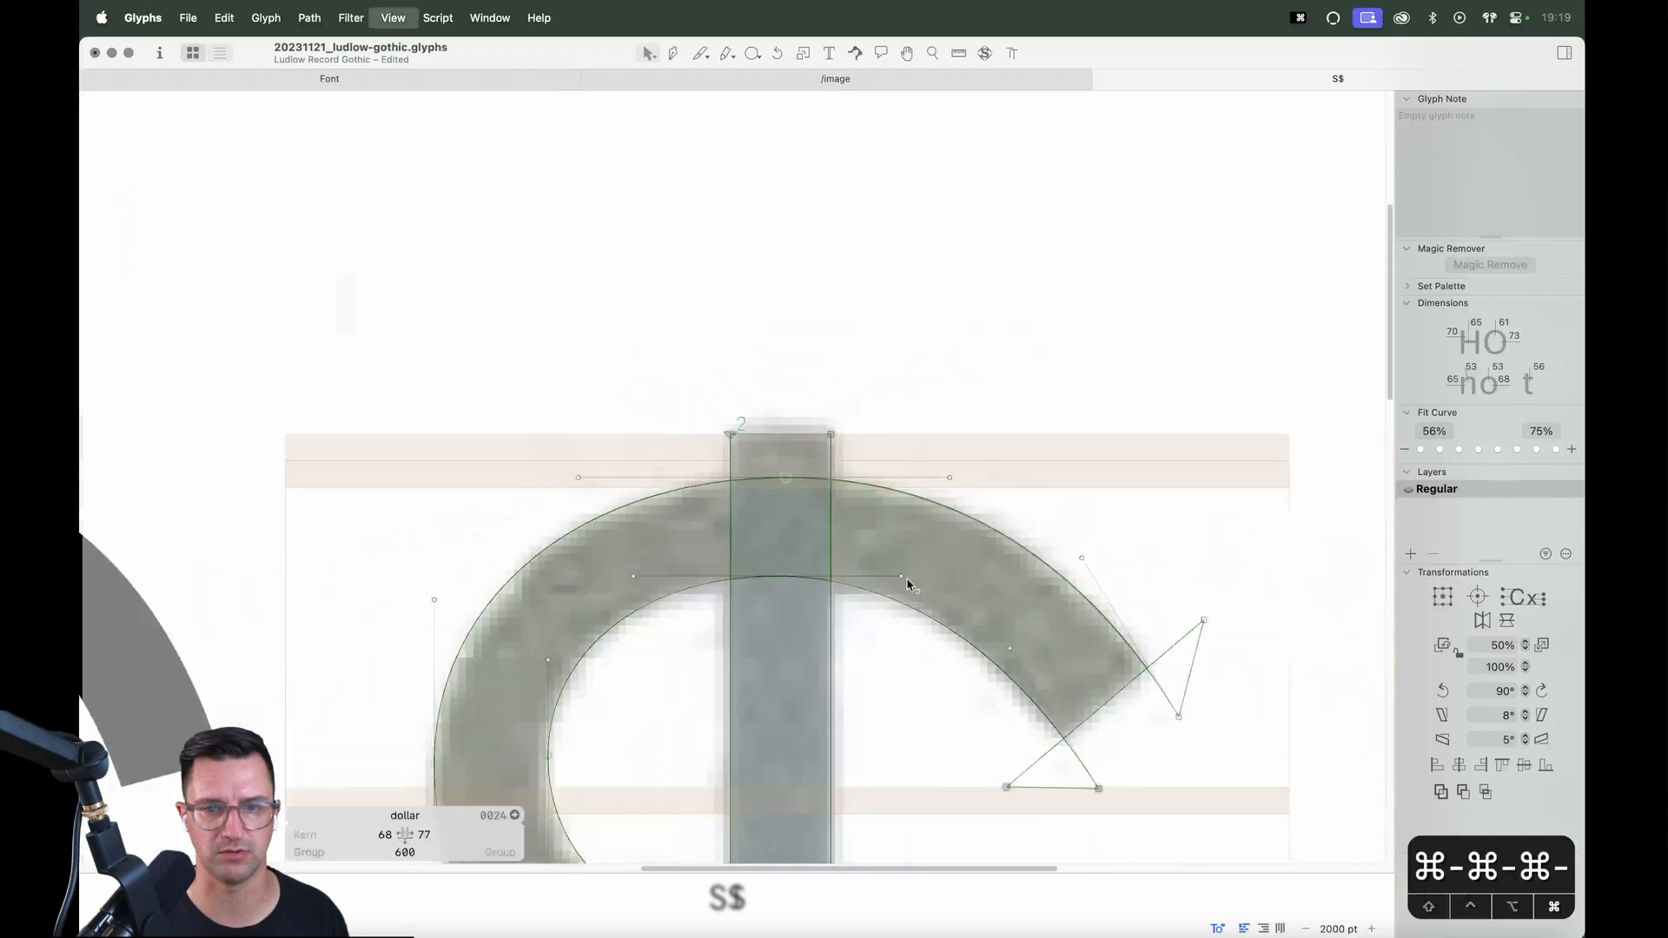
pyautogui.press('super+minus')
pyautogui.press('space')
pyautogui.moveTo(893, 691); pyautogui.dragTo(879, 129)
pyautogui.moveTo(883, 644); pyautogui.dragTo(879, 312)
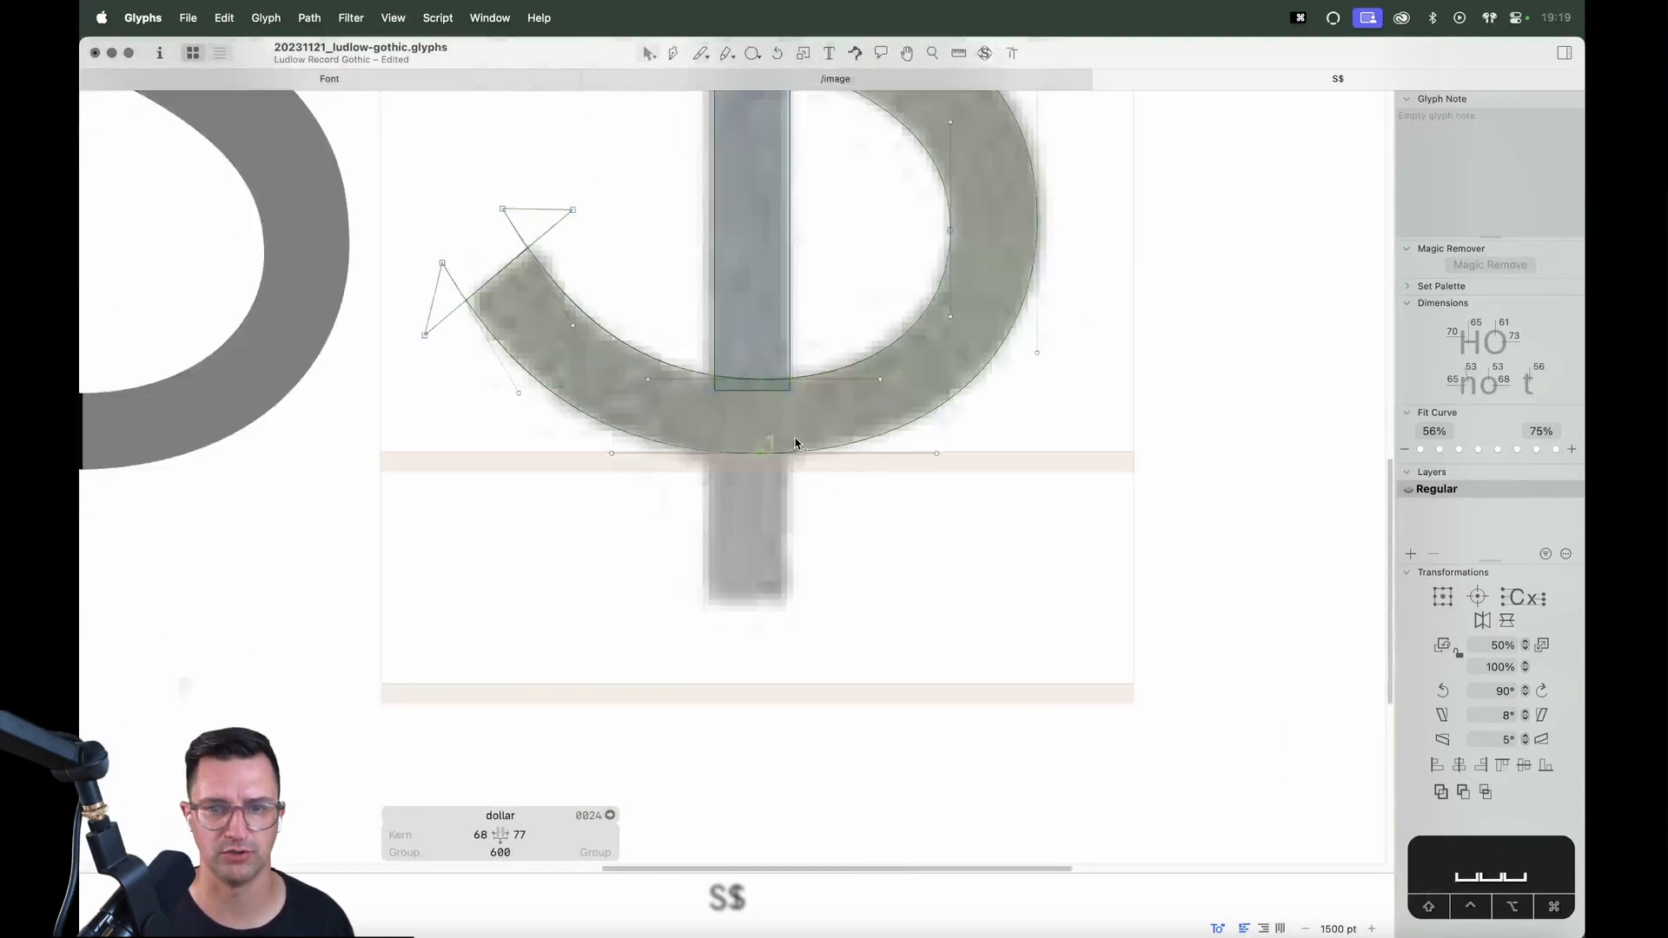
pyautogui.click(768, 391)
pyautogui.moveTo(789, 393); pyautogui.dragTo(816, 604)
pyautogui.click(844, 629)
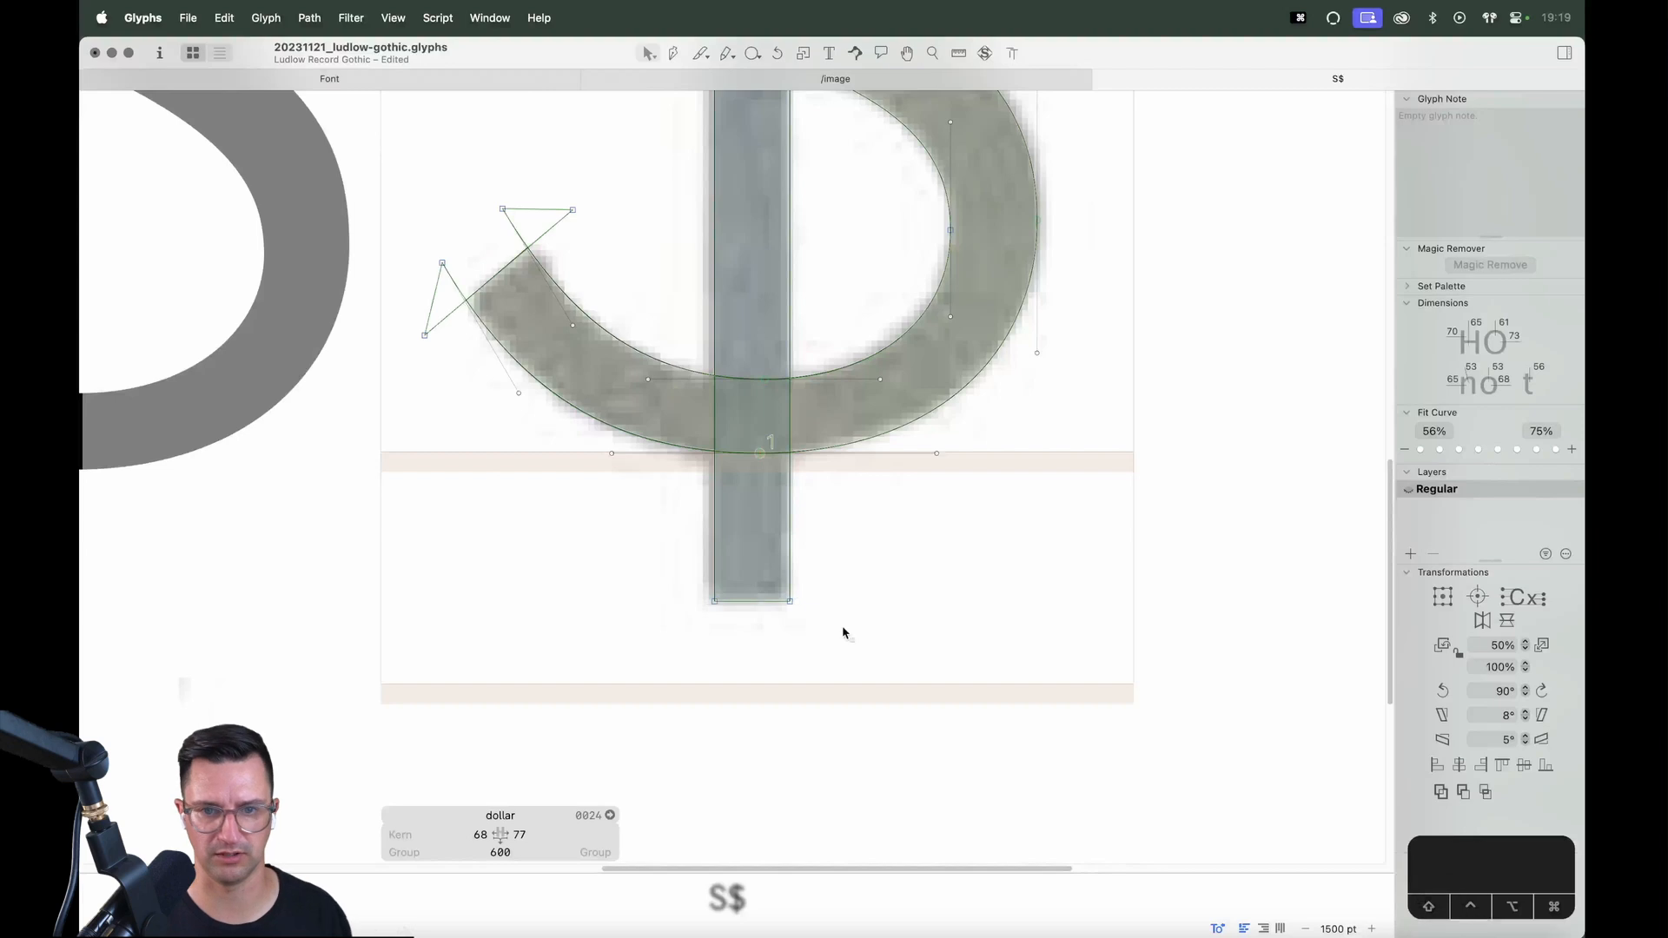
# Examine the dollar sign beside the S in preview, and check its outline against the scan
pyautogui.press('super+minus')
pyautogui.press('super+minus')
pyautogui.press('space')
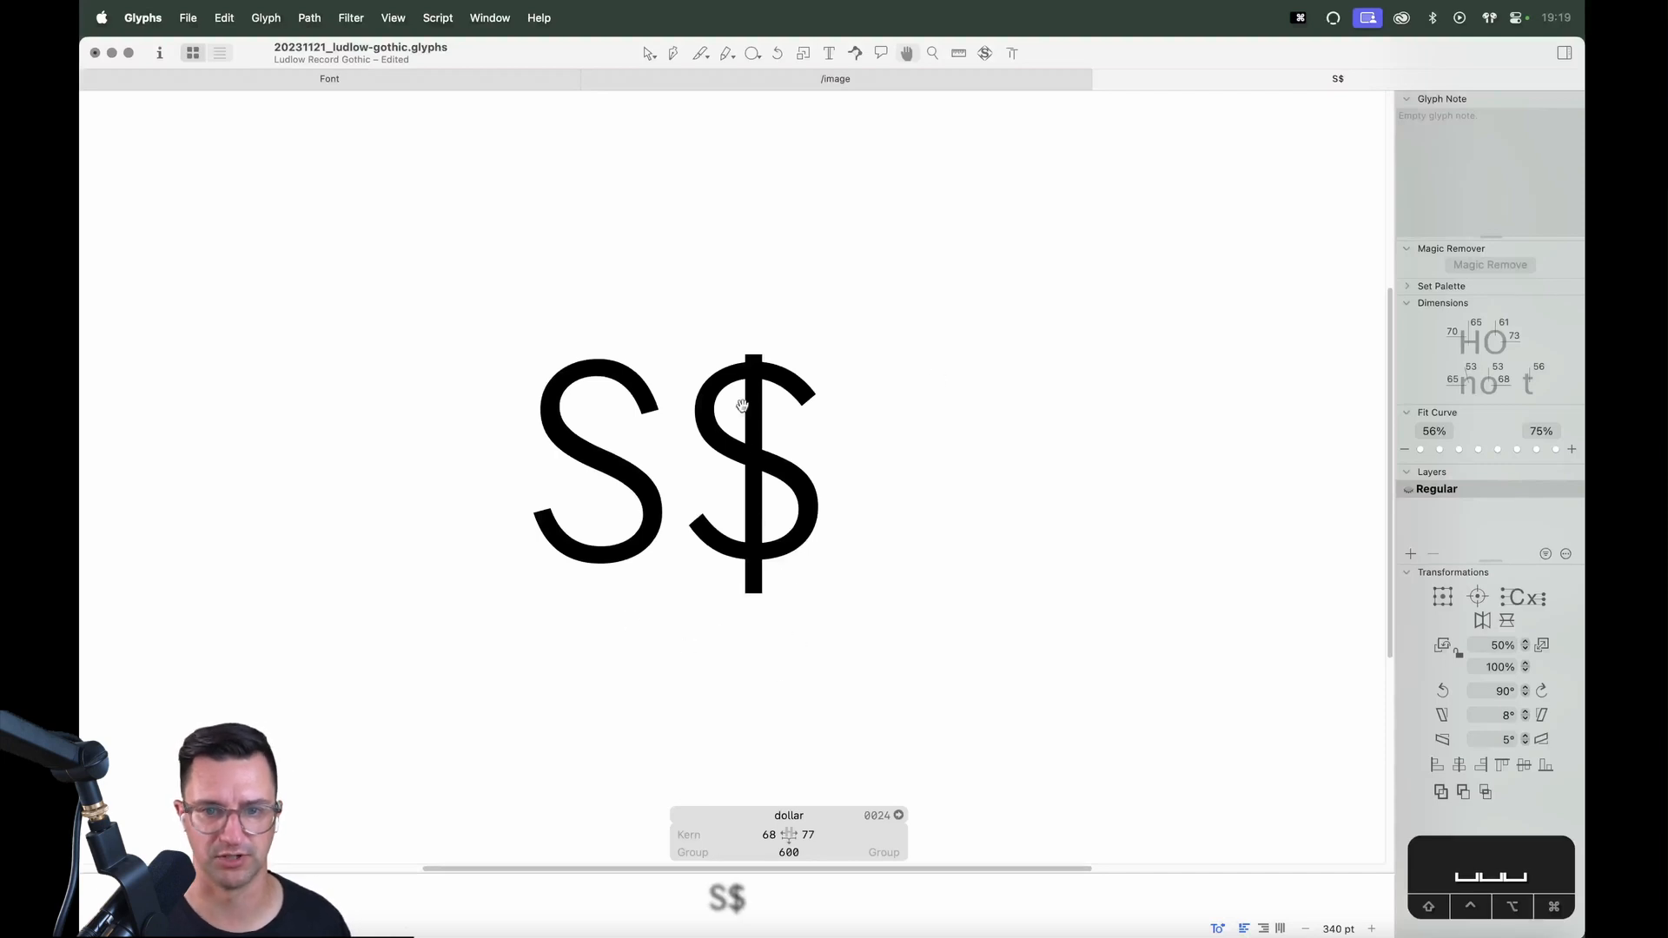
pyautogui.press('z')
pyautogui.moveTo(831, 302); pyautogui.dragTo(675, 568)
pyautogui.press('v')
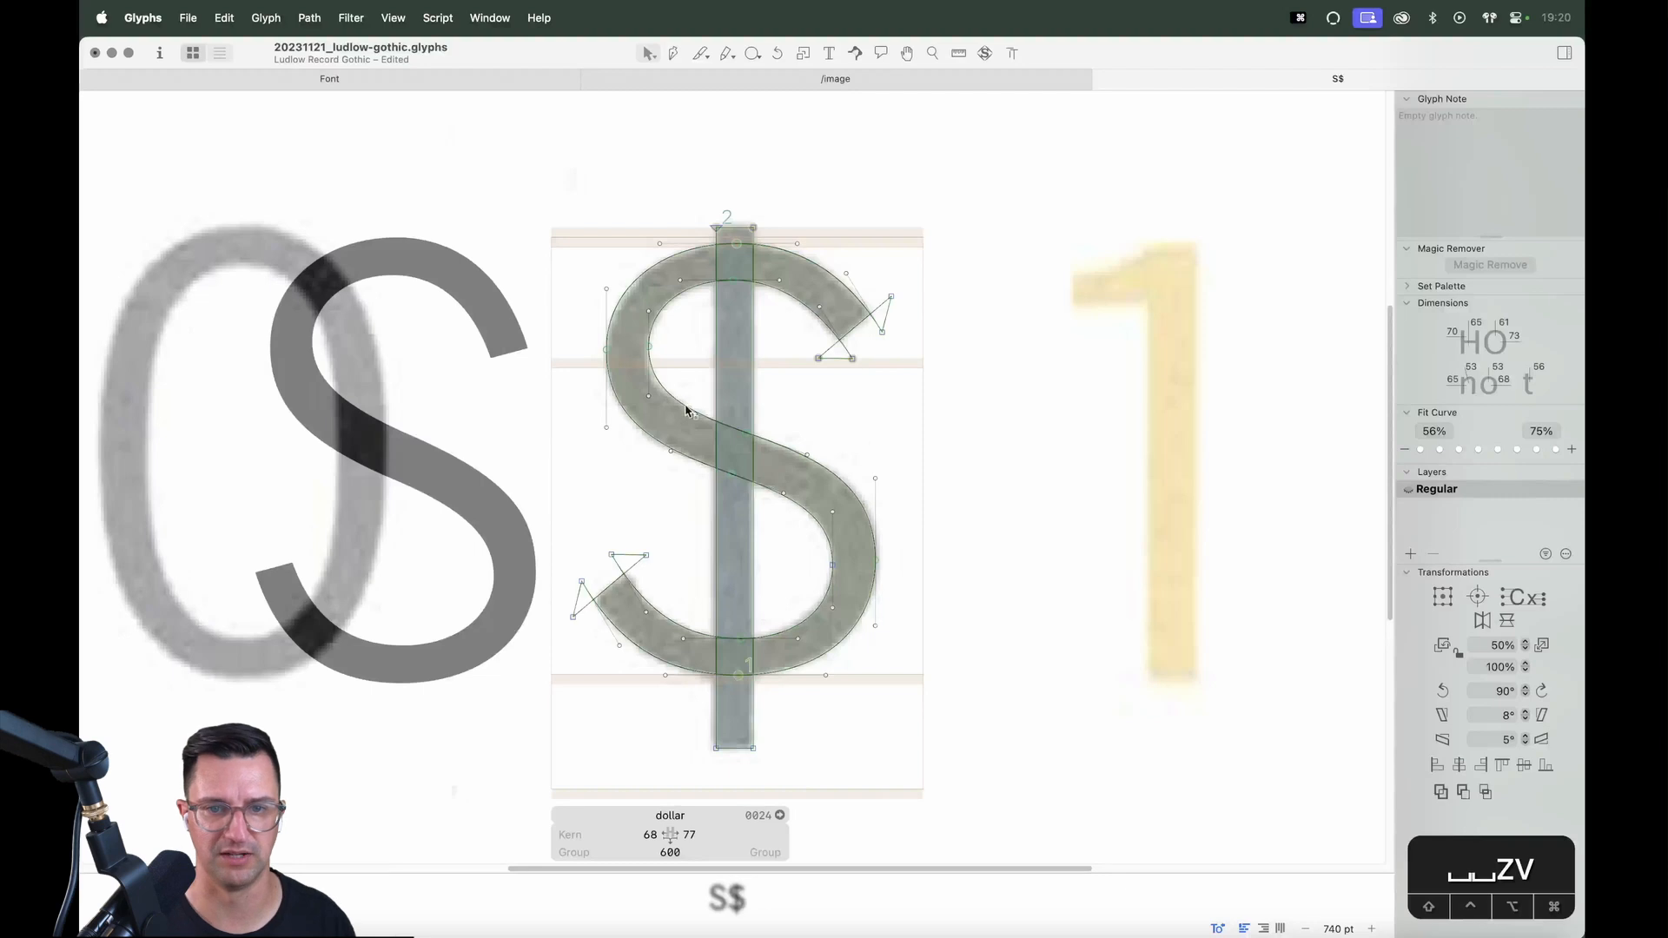
pyautogui.rightClick(912, 411)
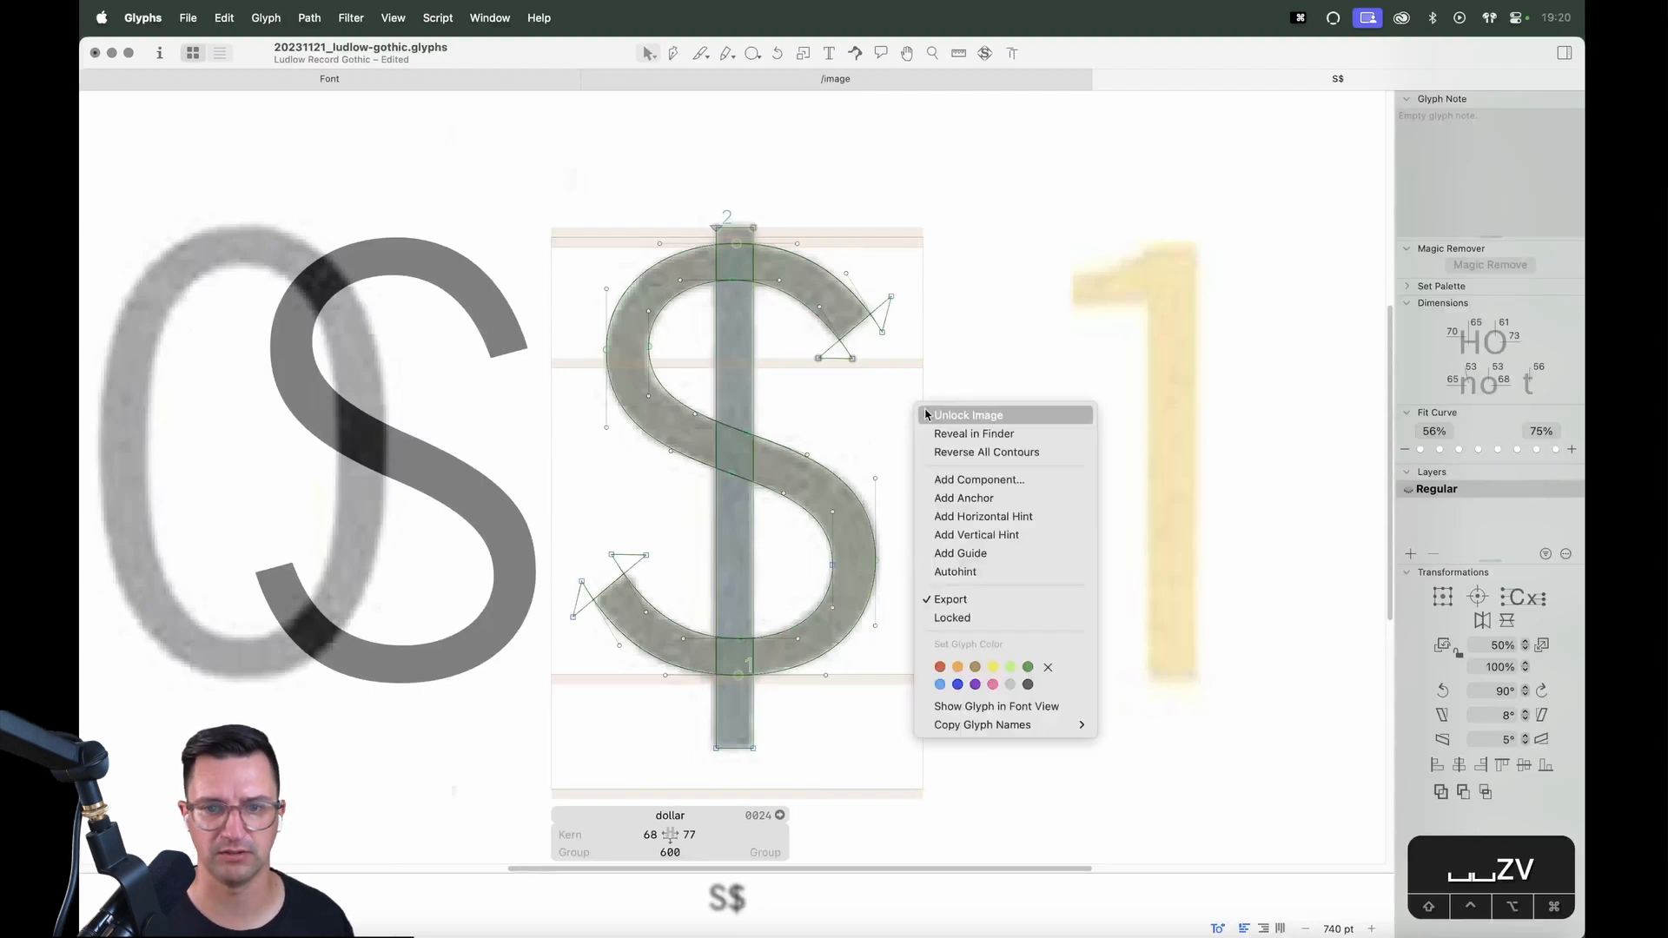
pyautogui.click(813, 397)
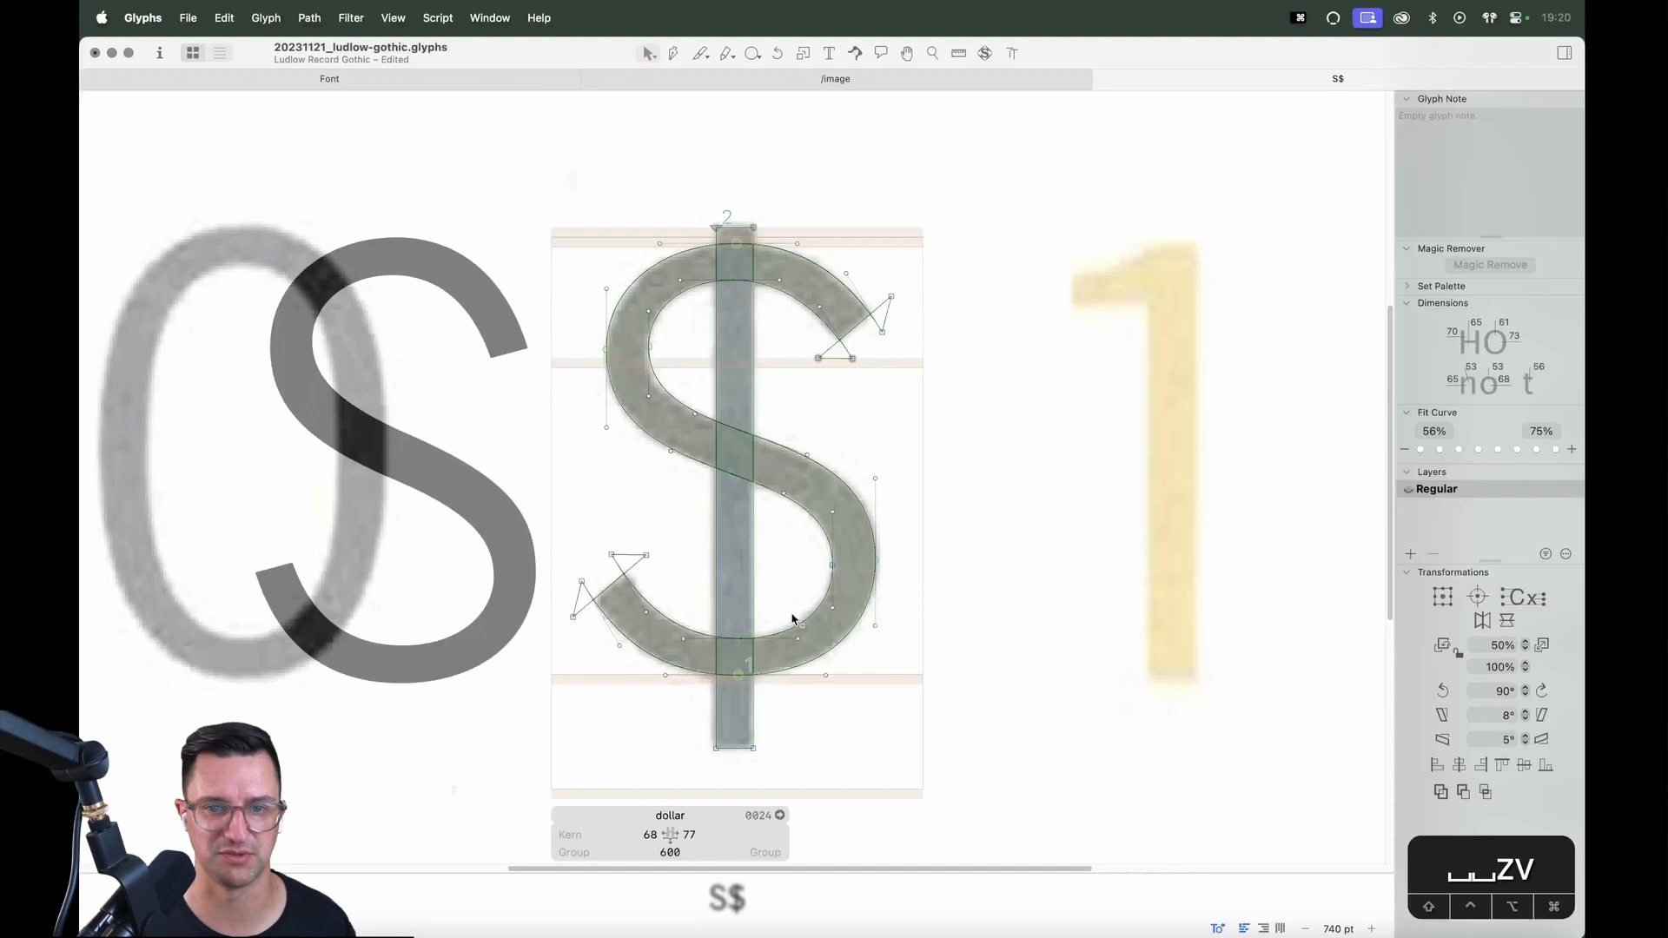
# Reshape the upper bowl's inner left curve into the spine to follow the scan, with its diagonal handle at X 184, Y 439
pyautogui.press('z')
pyautogui.moveTo(973, 296); pyautogui.dragTo(395, 546)
pyautogui.press('v')
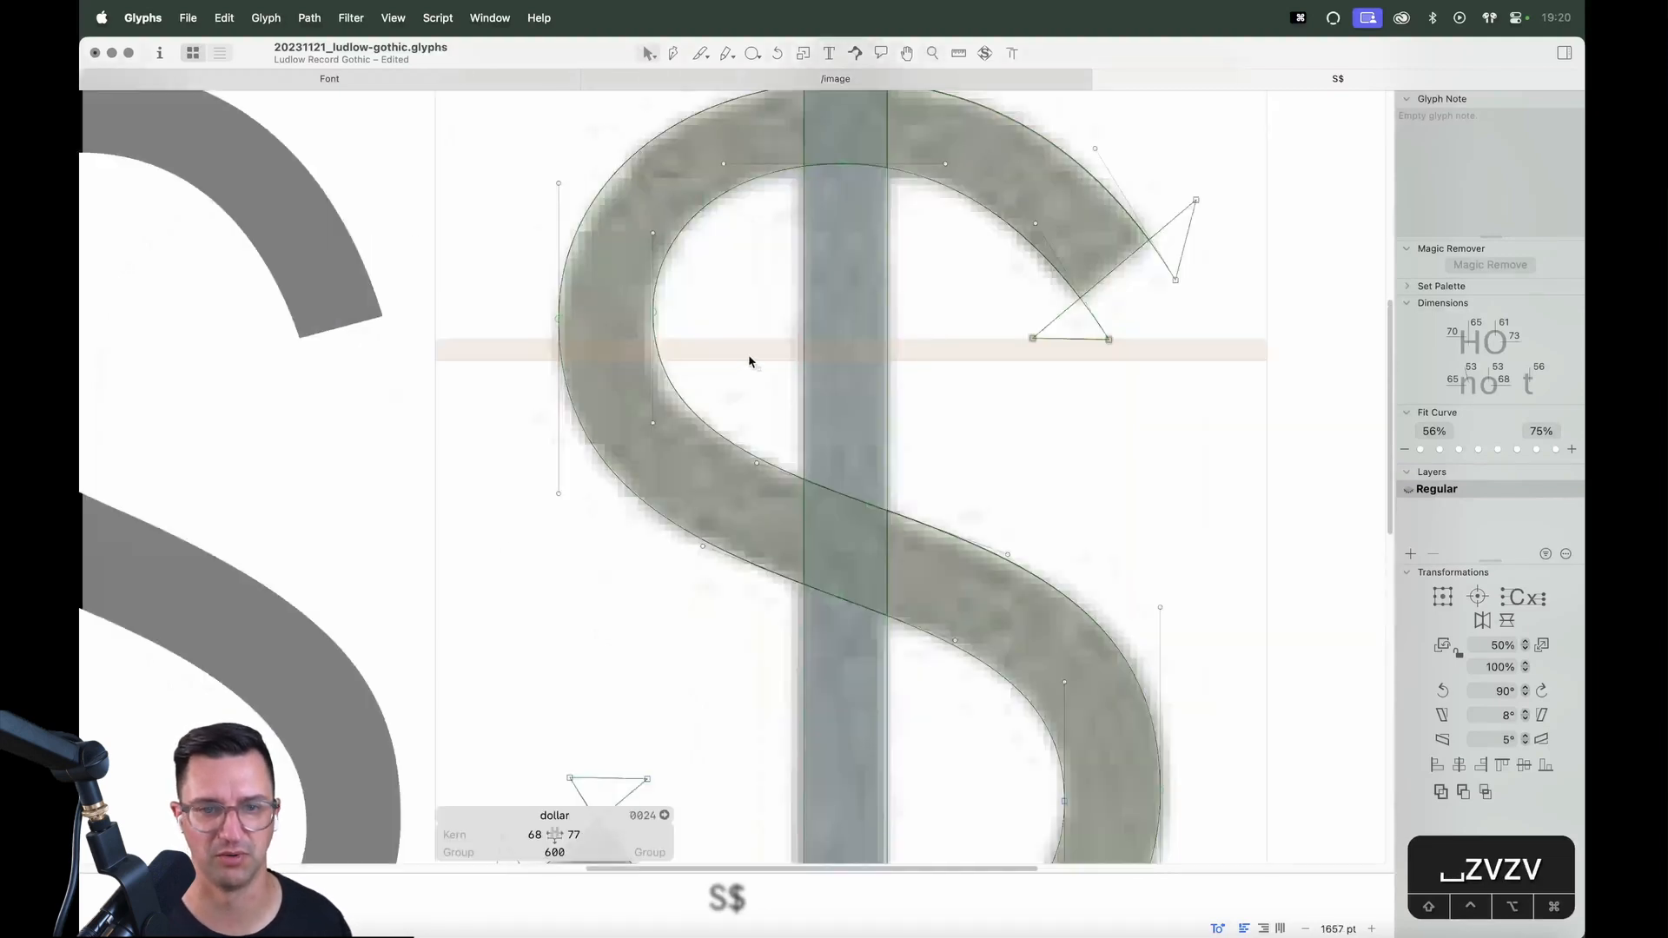
pyautogui.press('z')
pyautogui.moveTo(945, 154); pyautogui.dragTo(461, 628)
pyautogui.press('v')
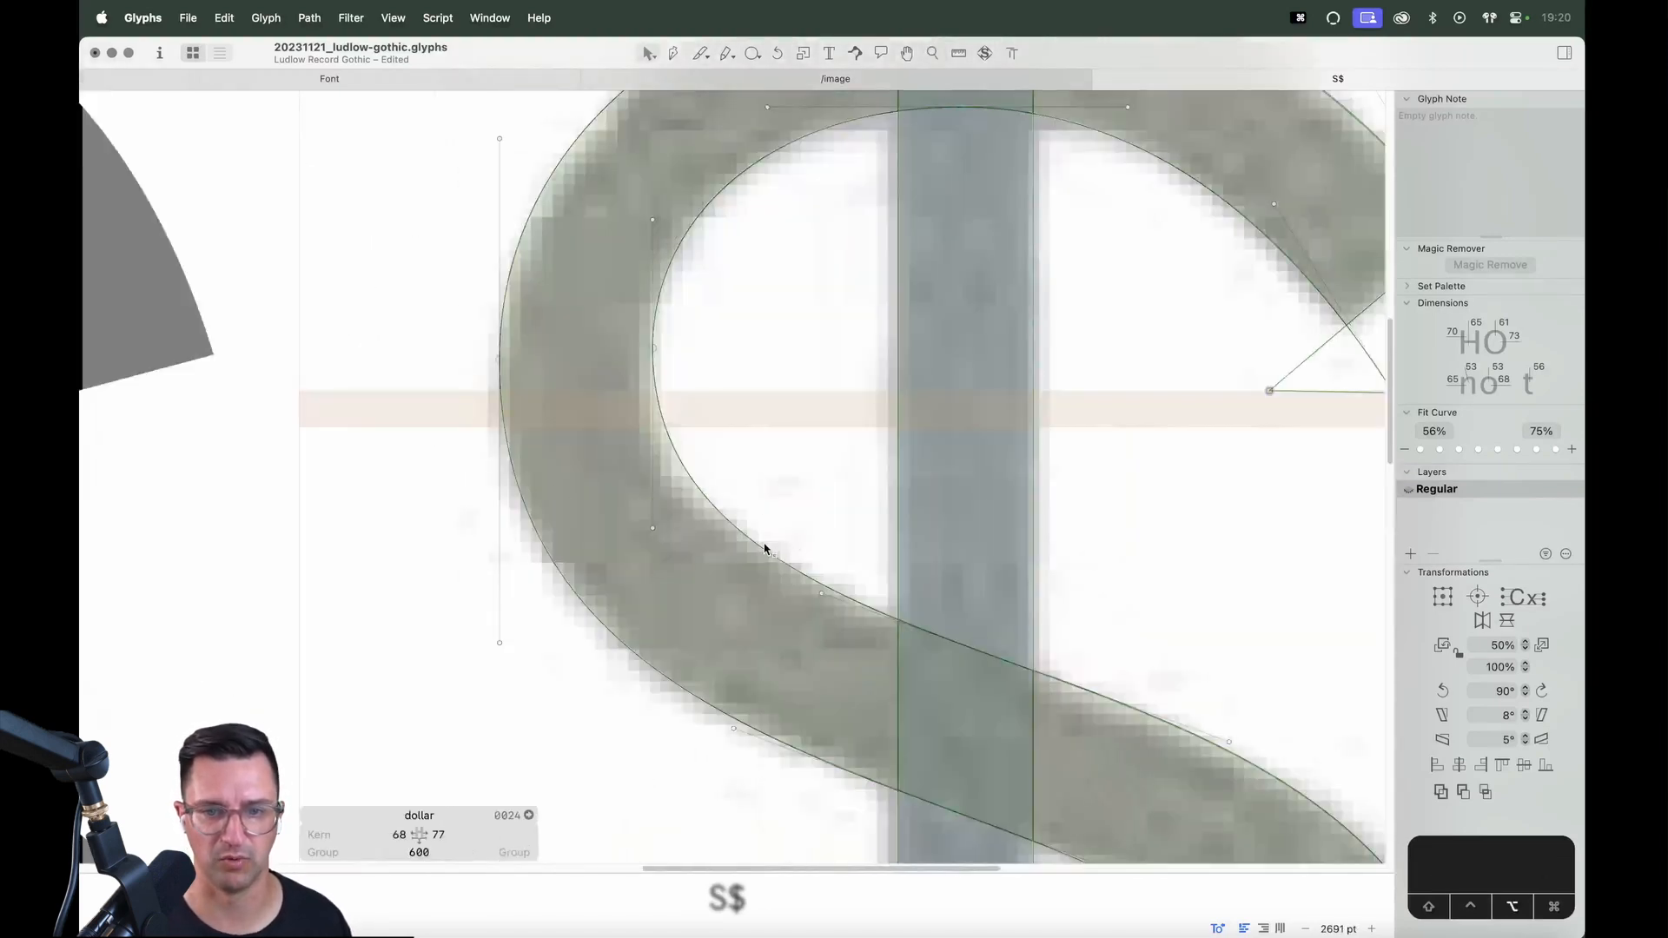
pyautogui.moveTo(759, 551); pyautogui.dragTo(683, 513)
pyautogui.click(689, 403)
pyautogui.click(654, 345)
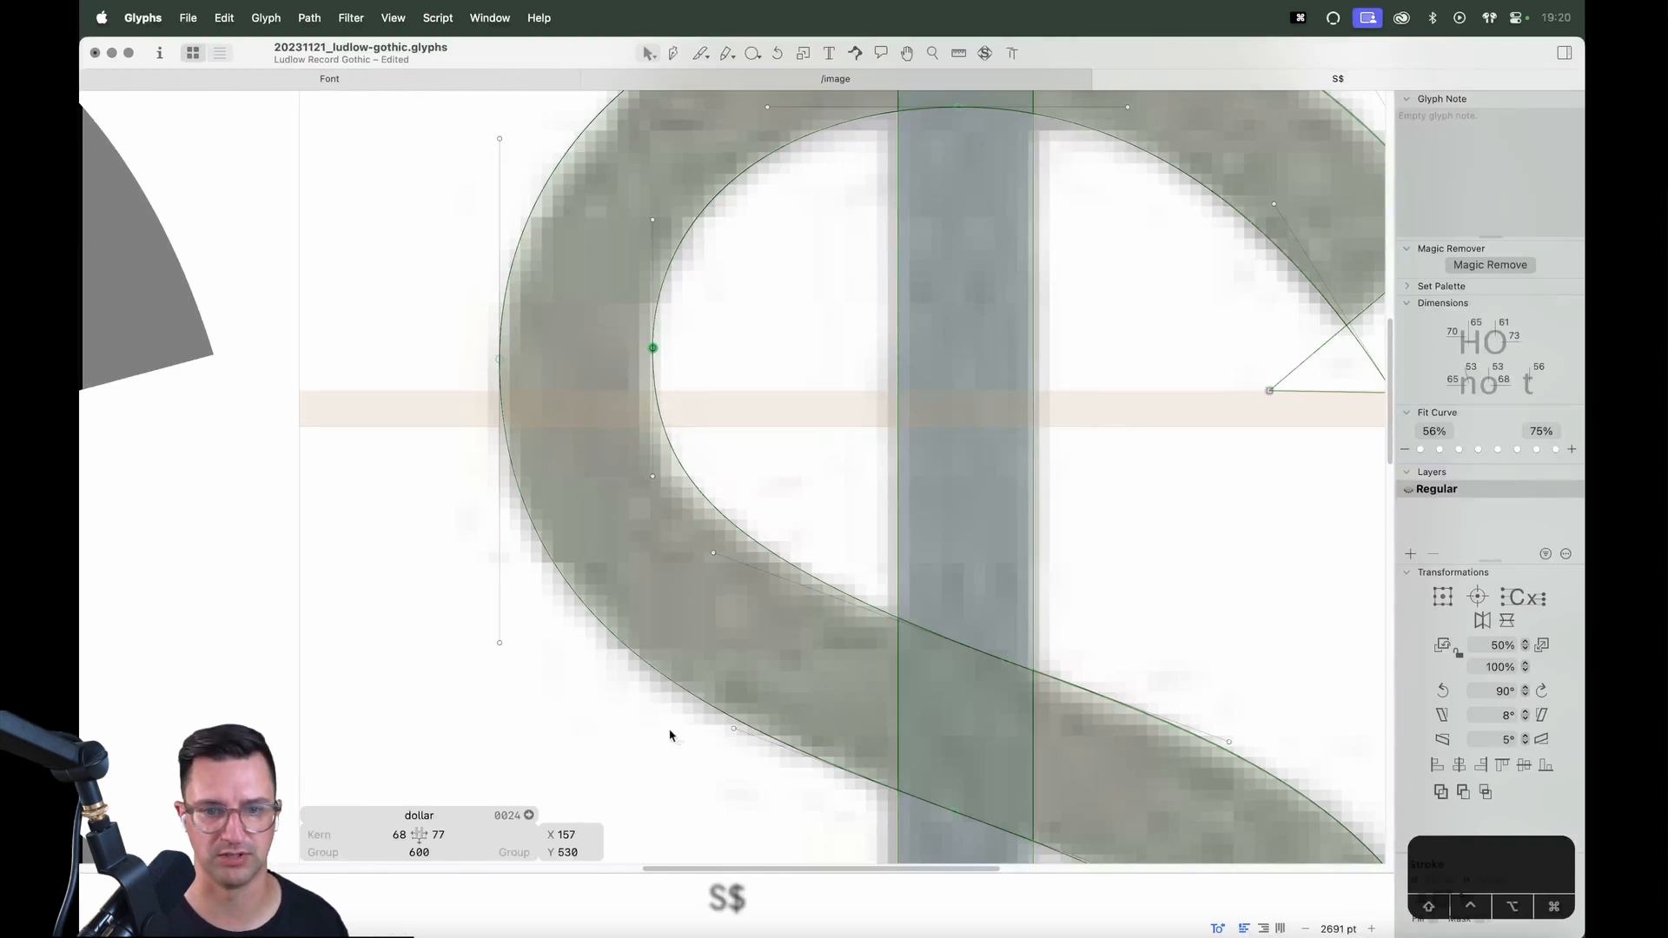
pyautogui.click(710, 553)
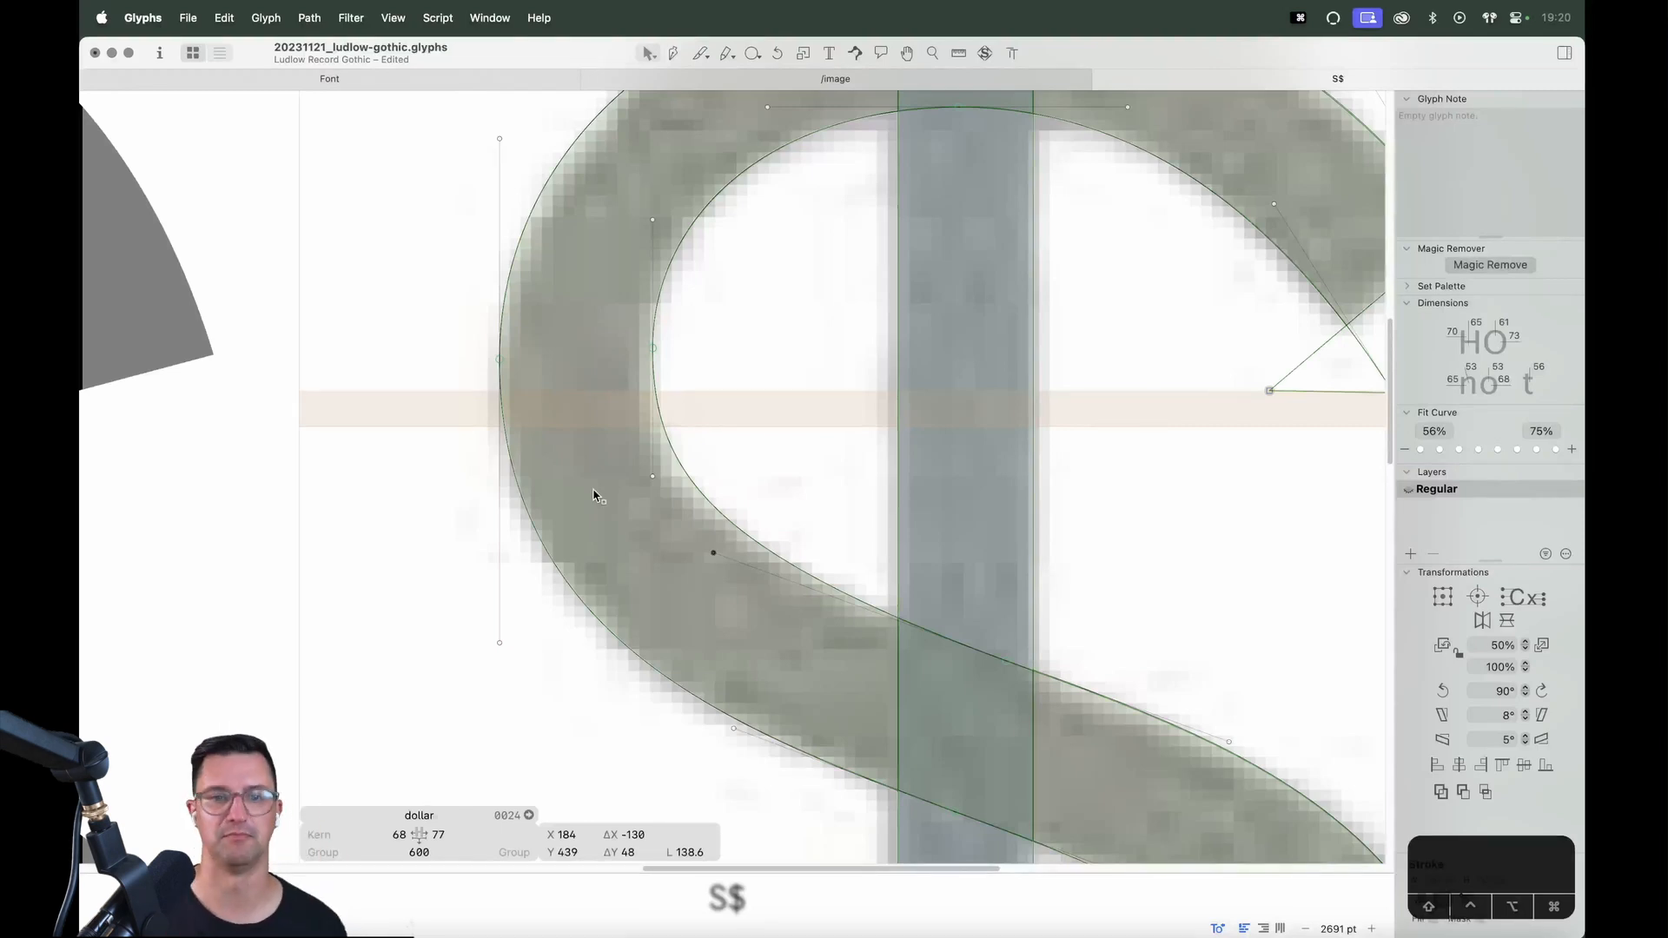
# Reshape the upper bowl's outer left curve by lengthening its diagonal handle and shortening its lower vertical one
pyautogui.scroll(-3, 594, 495)
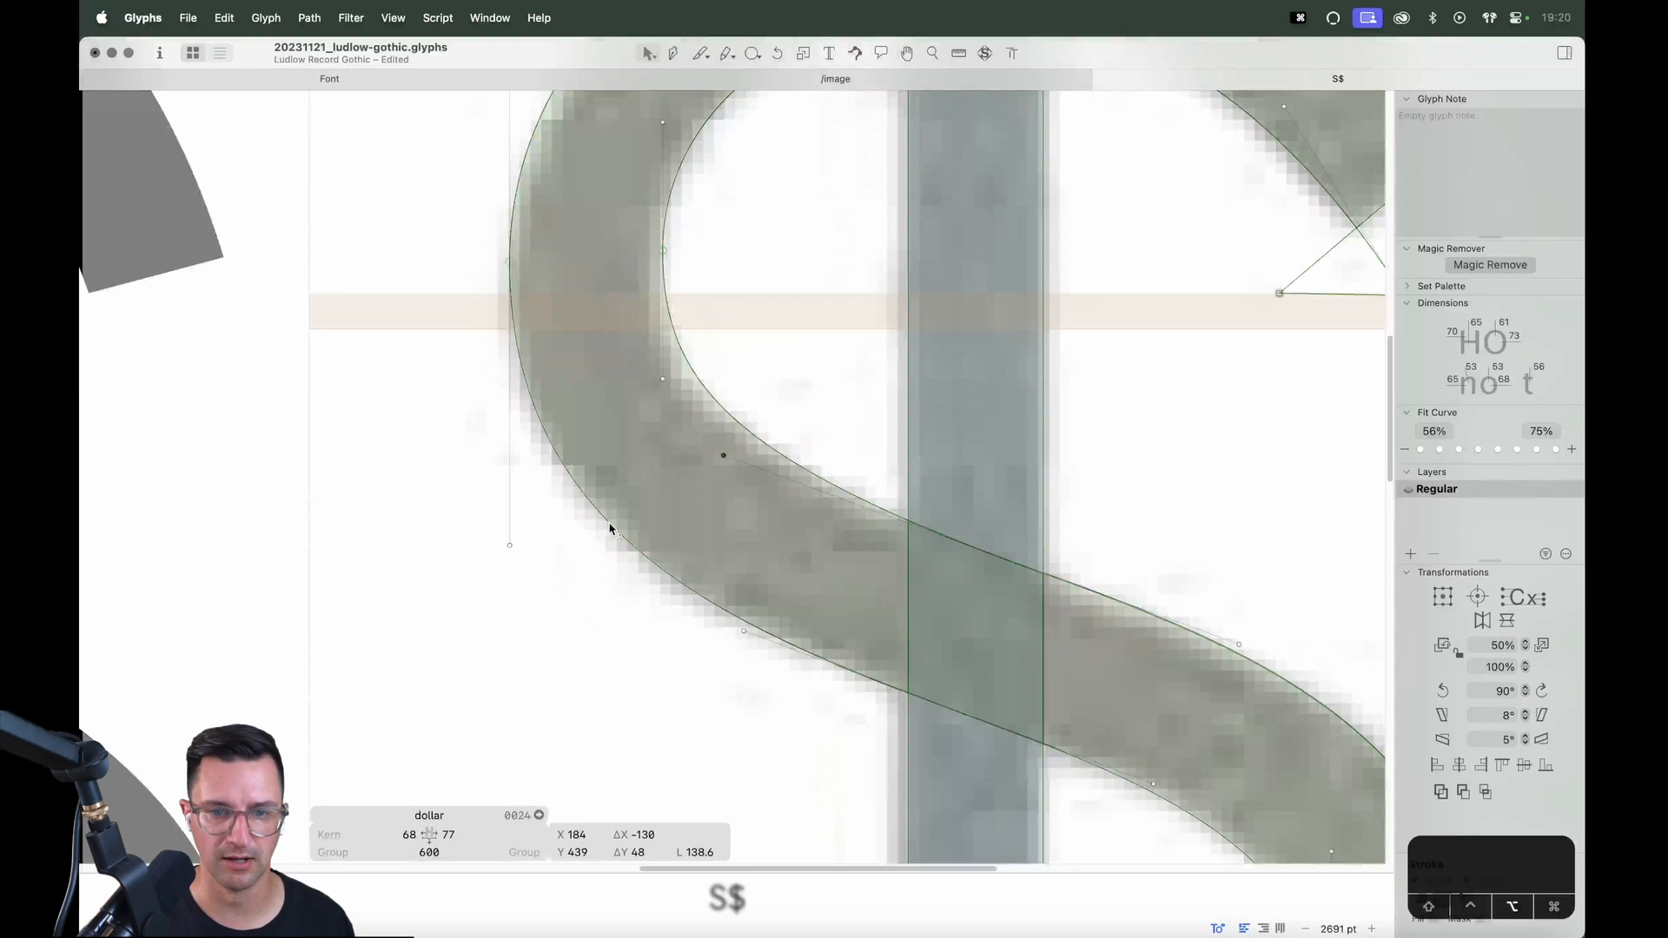
pyautogui.moveTo(614, 528); pyautogui.dragTo(487, 484)
pyautogui.scroll(2, 556, 330)
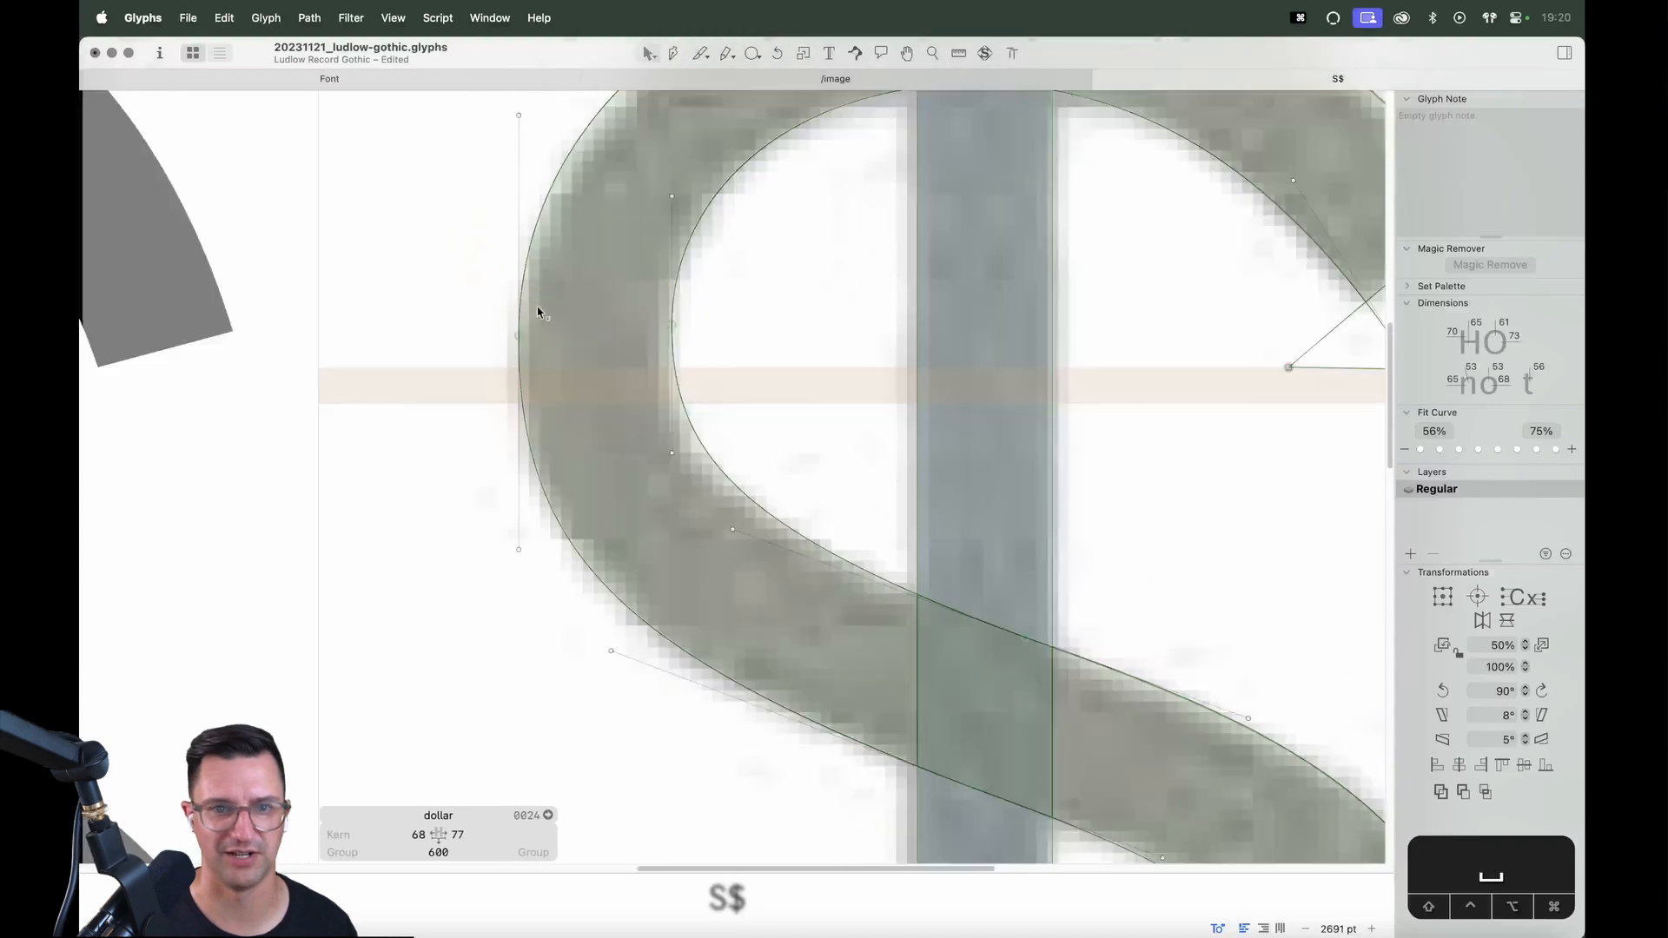
# Reshape the lower bowl's inner and outer right curves, lengthening their diagonal handles and shortening the upper vertical ones
pyautogui.press('super+minus')
pyautogui.press('super+minus')
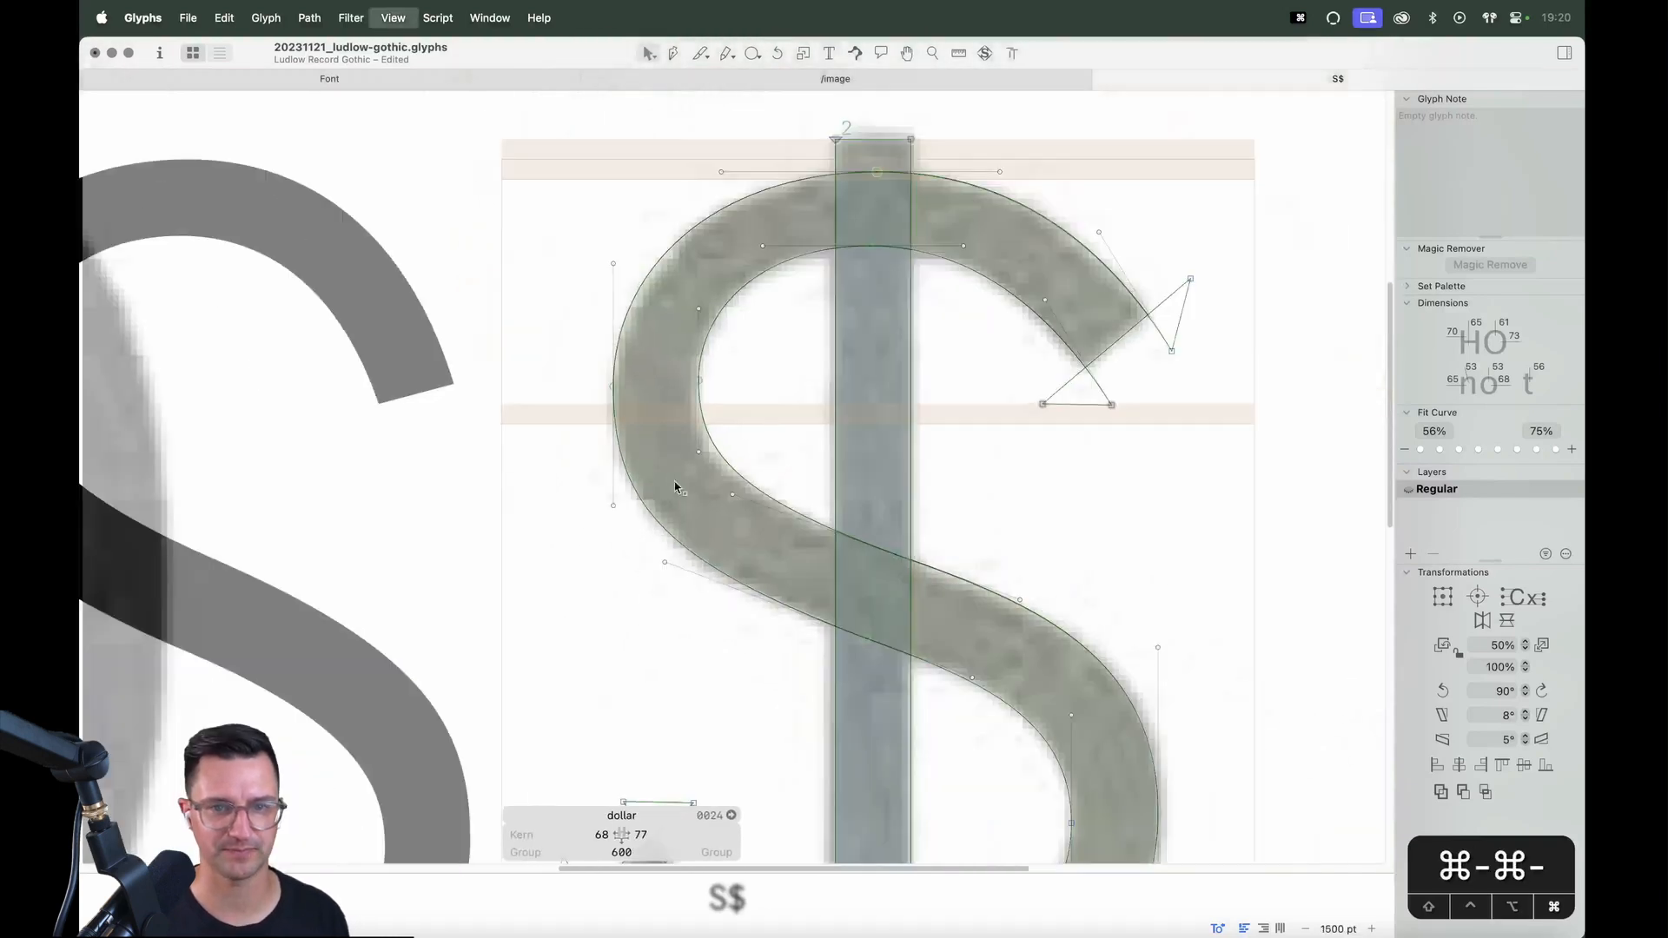
pyautogui.press('space')
pyautogui.moveTo(869, 484); pyautogui.dragTo(860, 324)
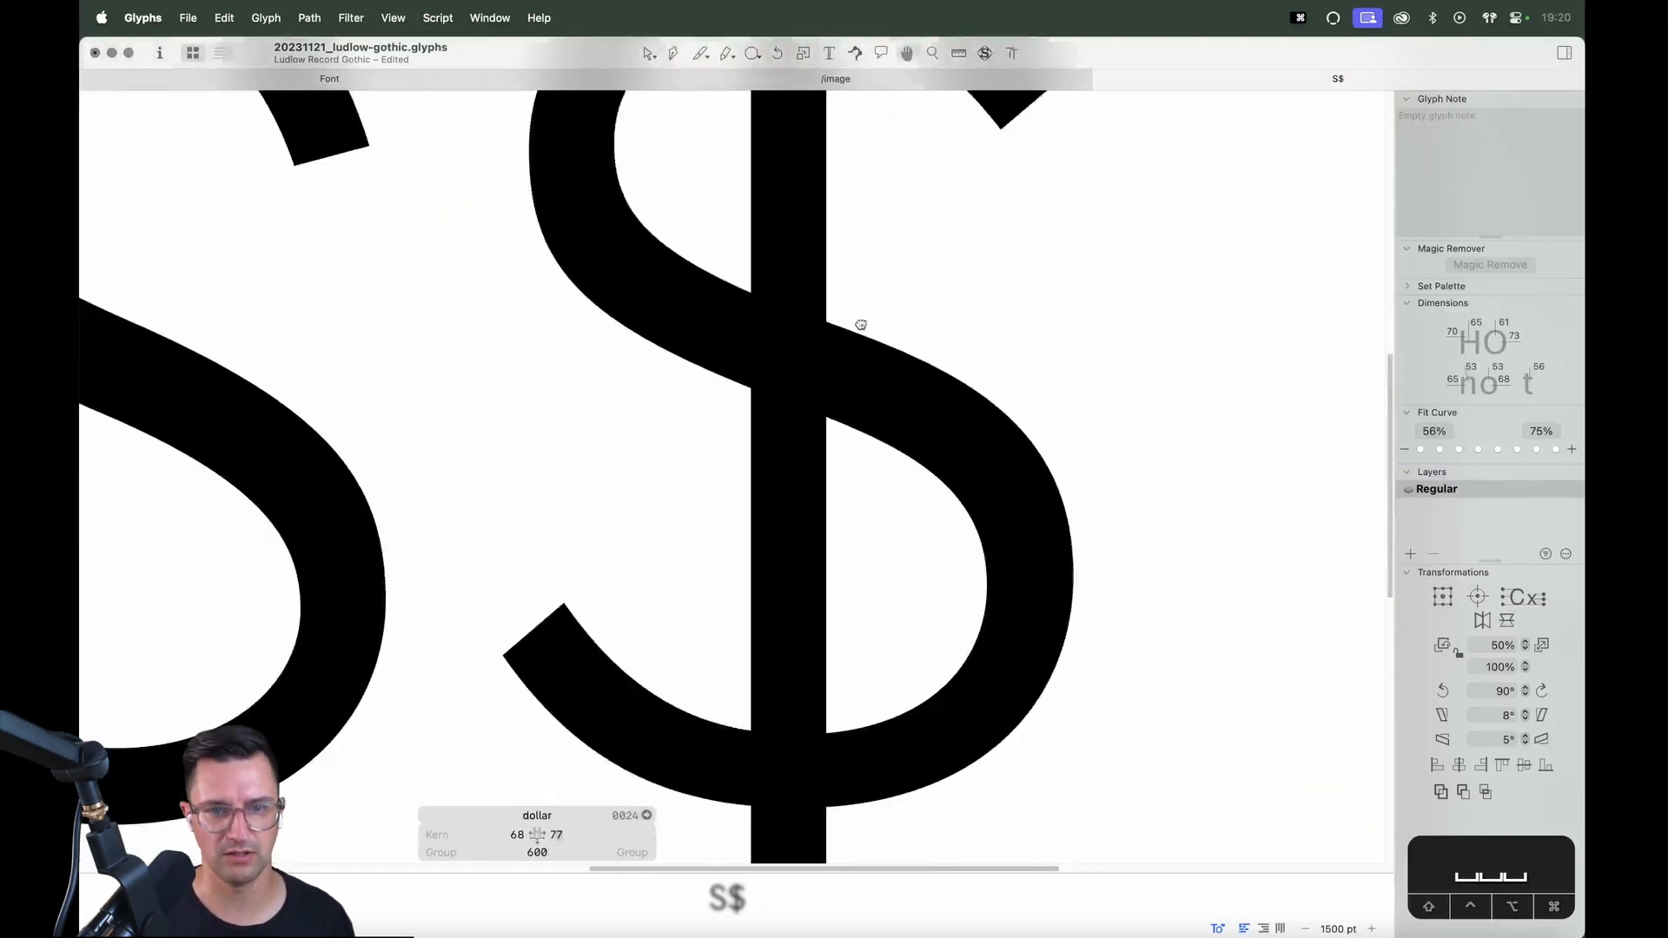
pyautogui.moveTo(958, 471); pyautogui.dragTo(1036, 488)
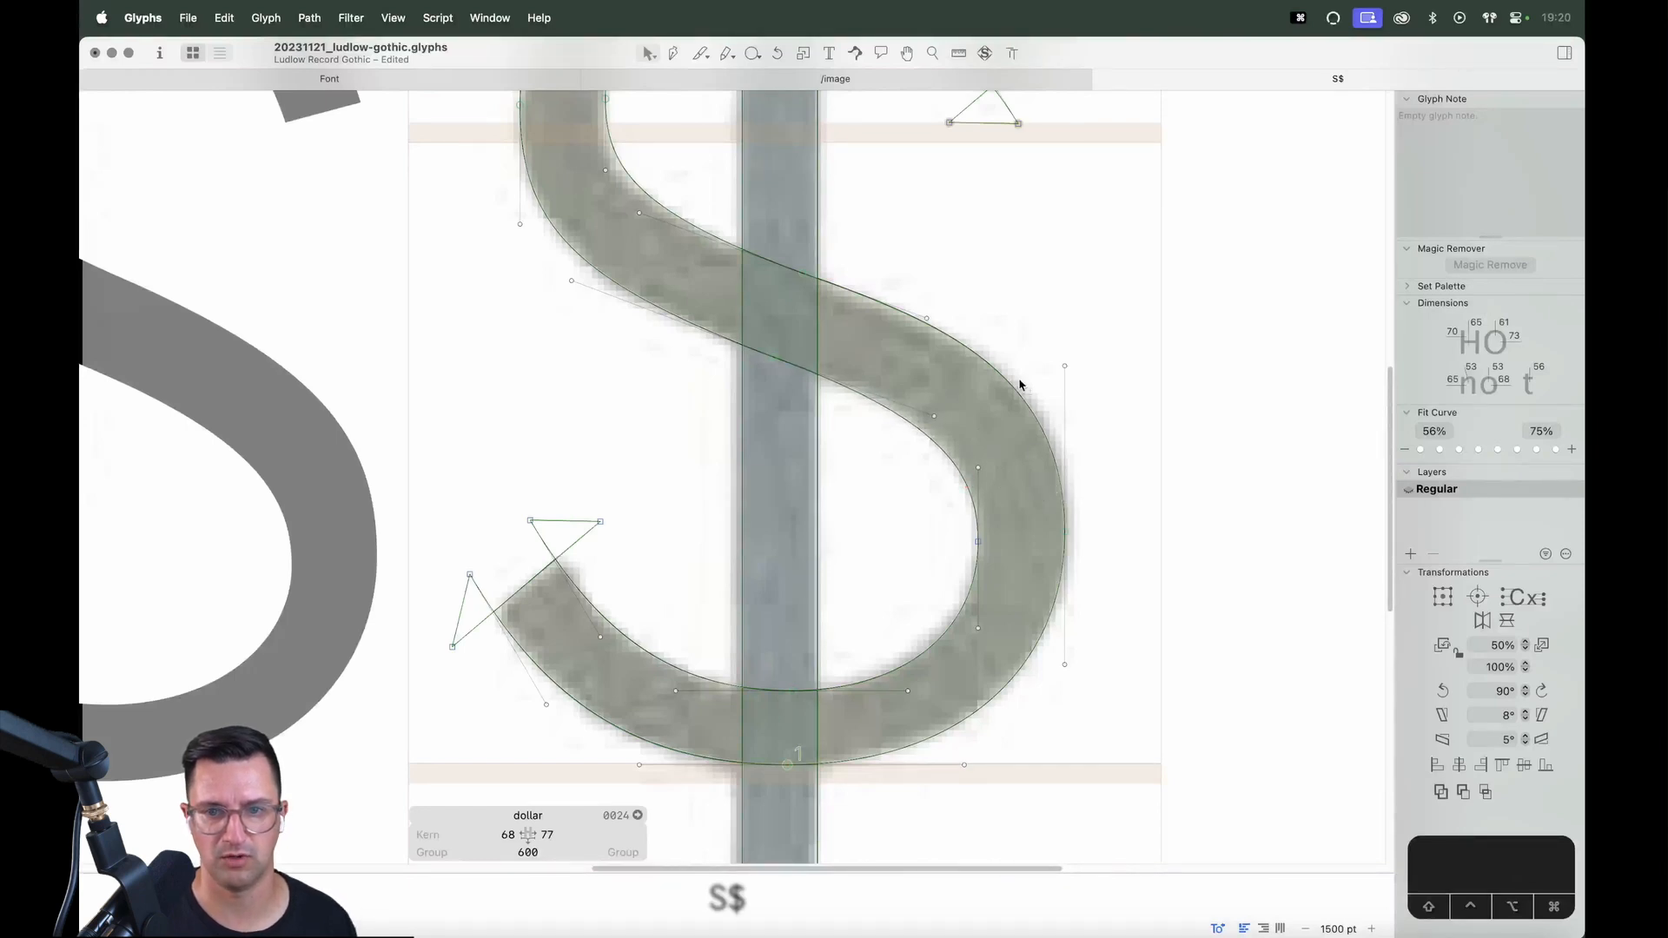
pyautogui.moveTo(1030, 413); pyautogui.dragTo(1128, 429)
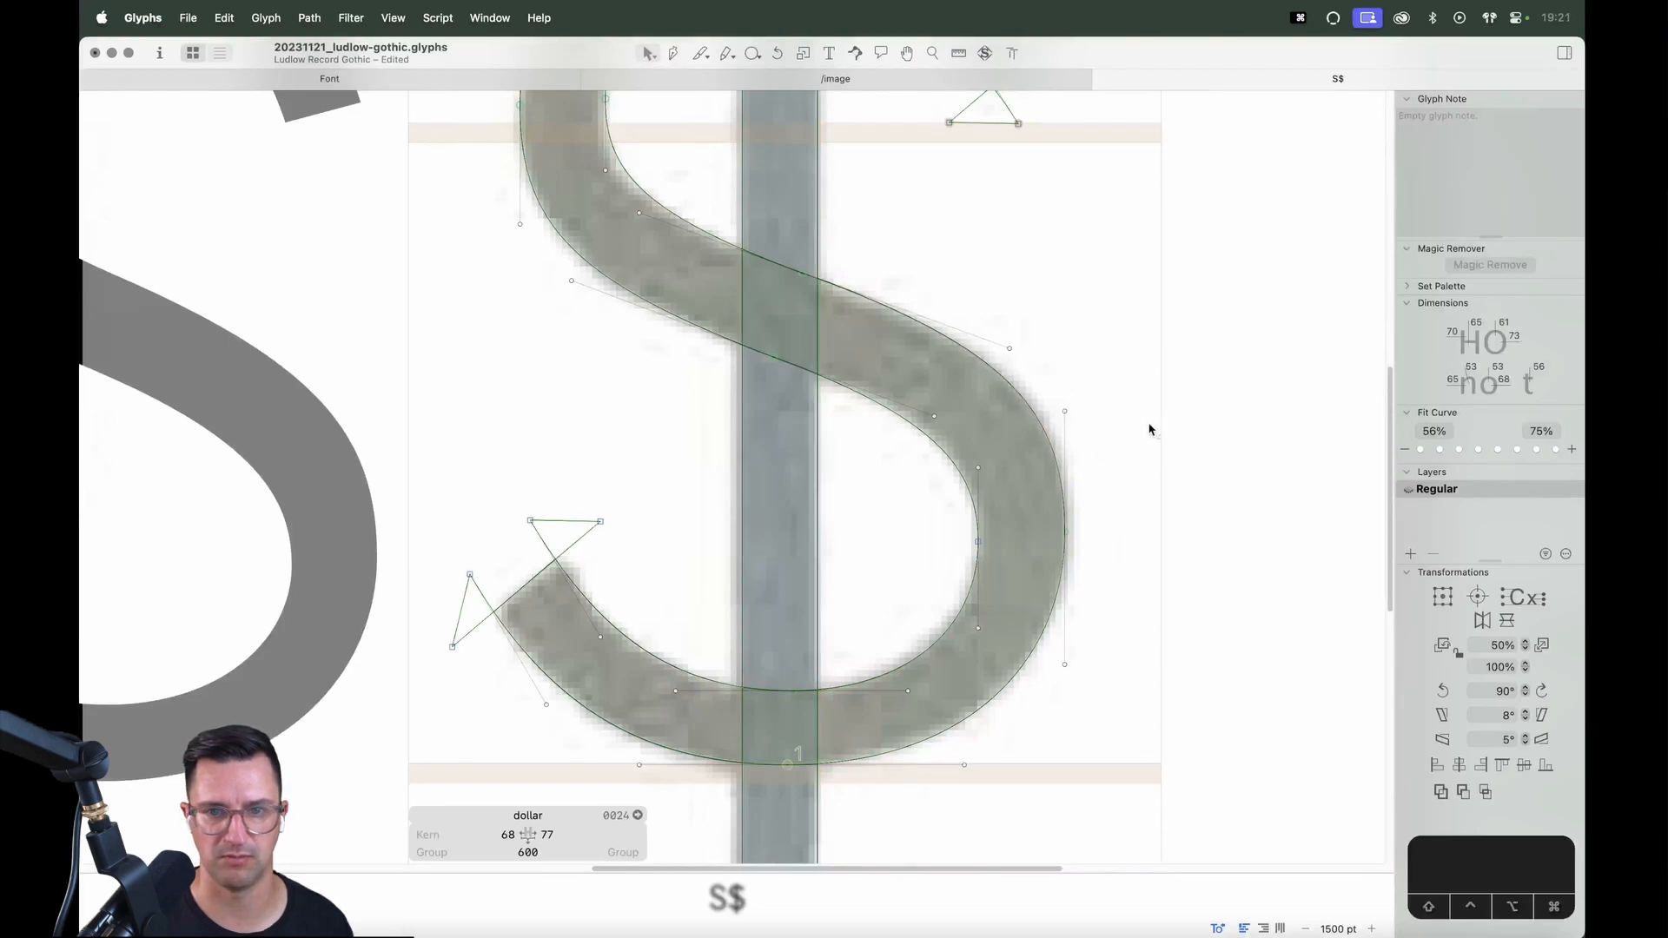
# Nudge the spine's two diagonal handles at the lower bowl up together to Y 307, and check the shape in preview
pyautogui.moveTo(1034, 335); pyautogui.dragTo(908, 424)
pyautogui.press('Up')
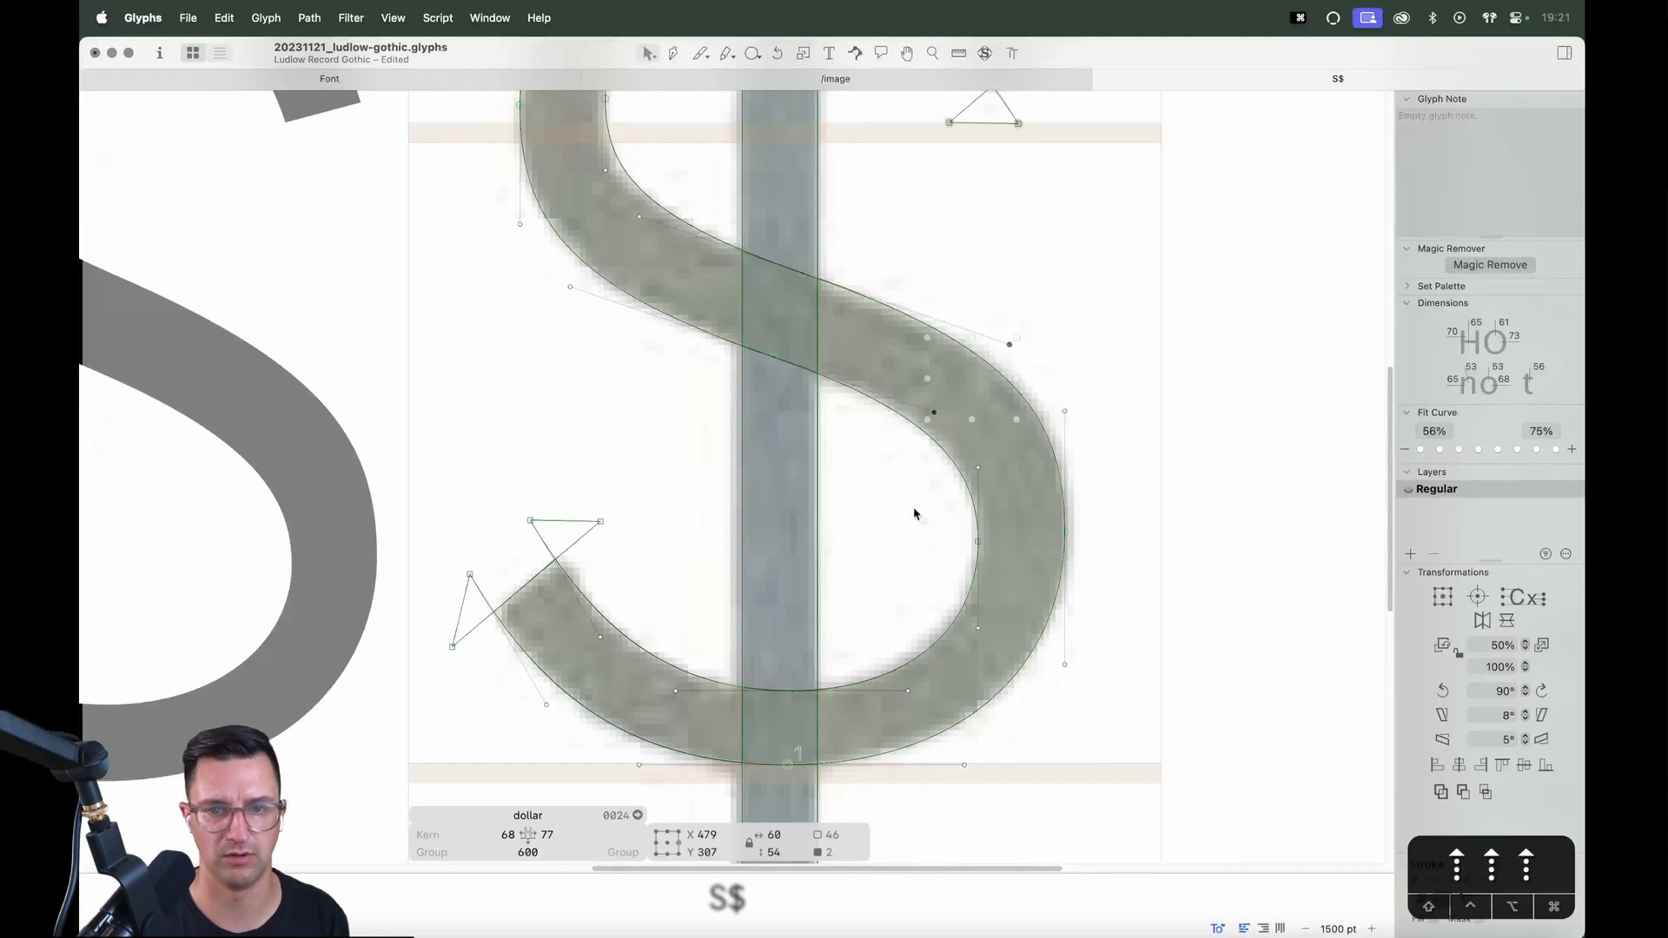
pyautogui.press('super+minus')
pyautogui.press('space')
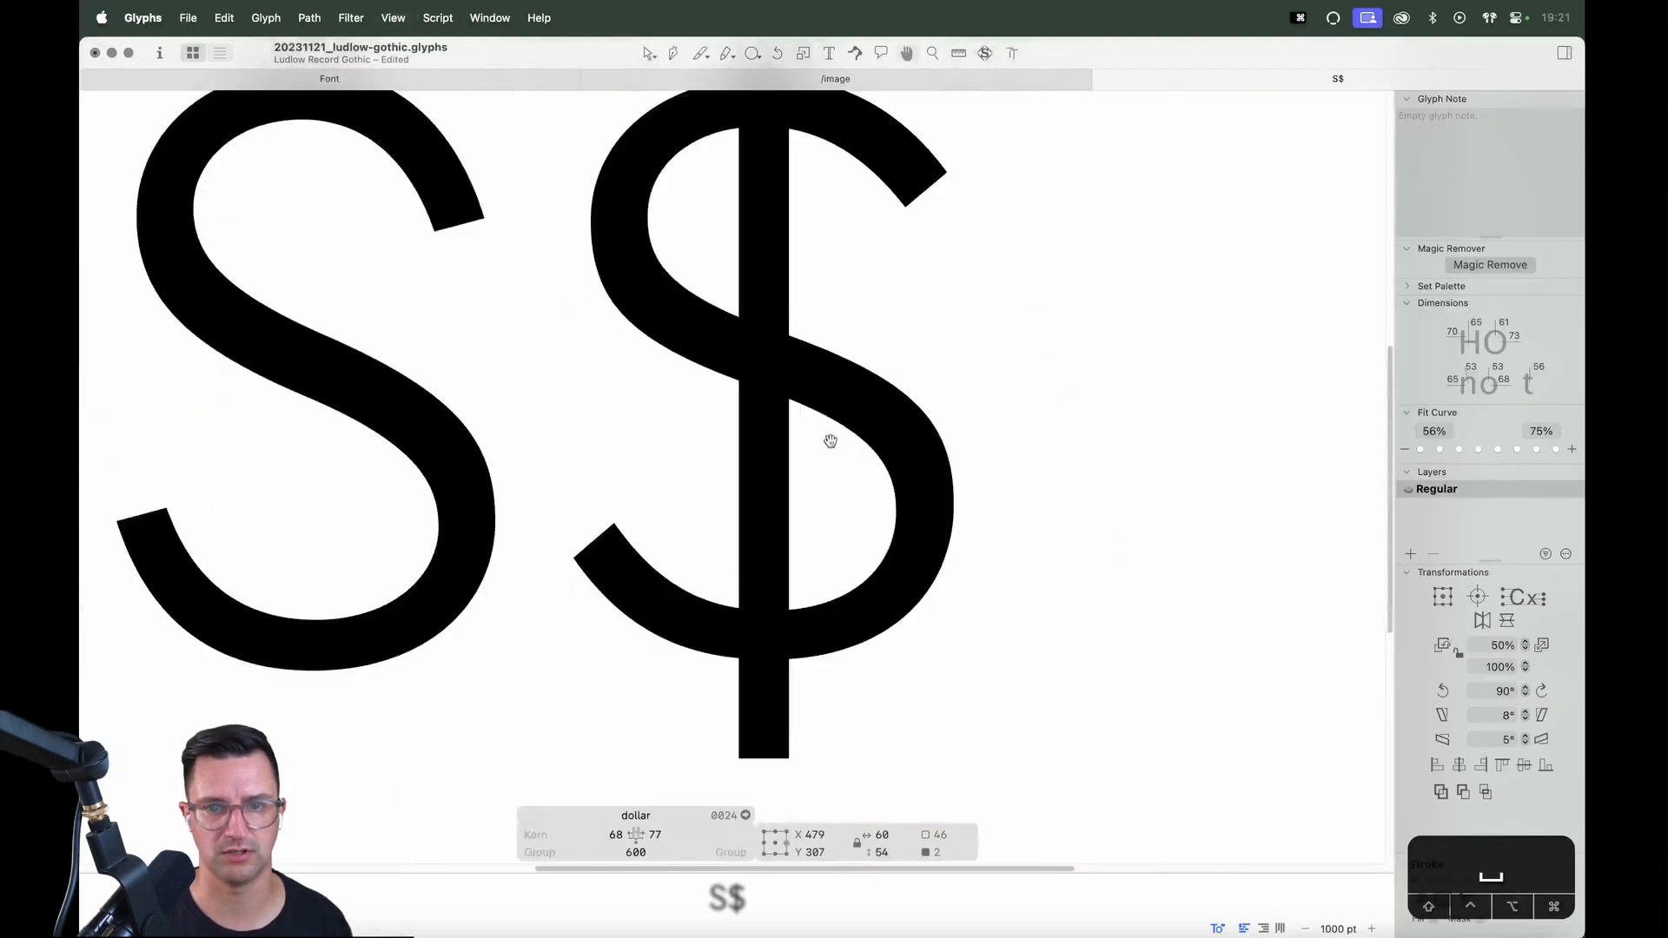
pyautogui.moveTo(652, 409); pyautogui.dragTo(657, 471)
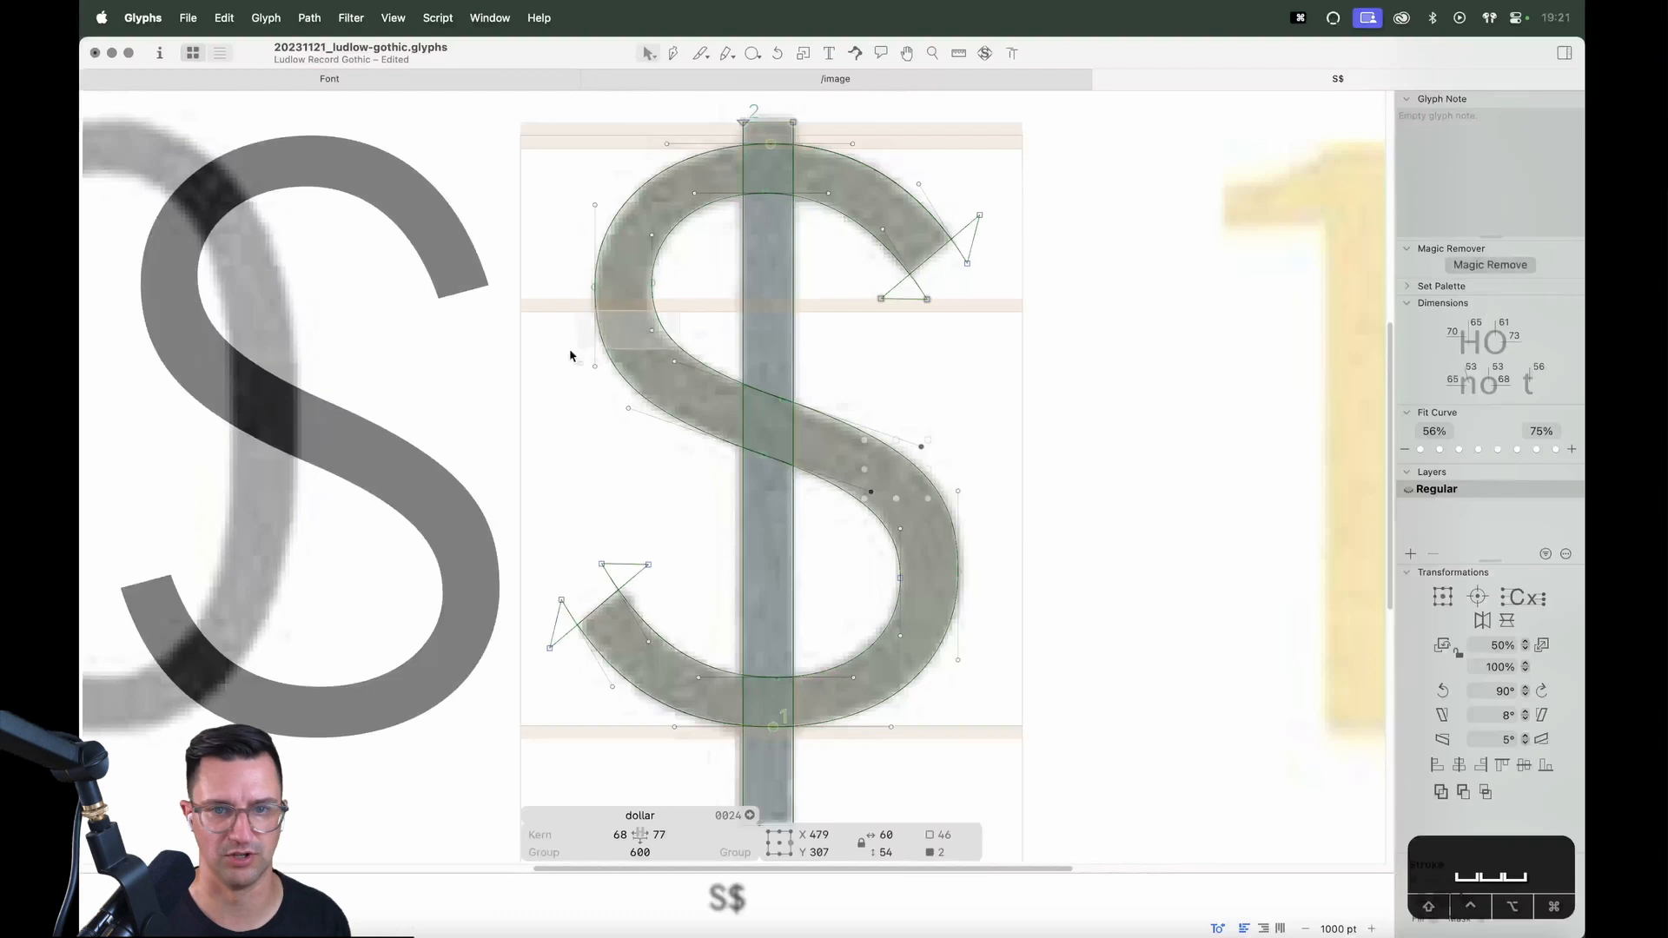
# Nudge the upper bowl's two lower vertical handles up to Y 456.5, and move its inner left node to X 152
pyautogui.keyDown('shift'); pyautogui.click(599, 366); pyautogui.keyUp('shift')
pyautogui.hotkey('shift', 'Up')
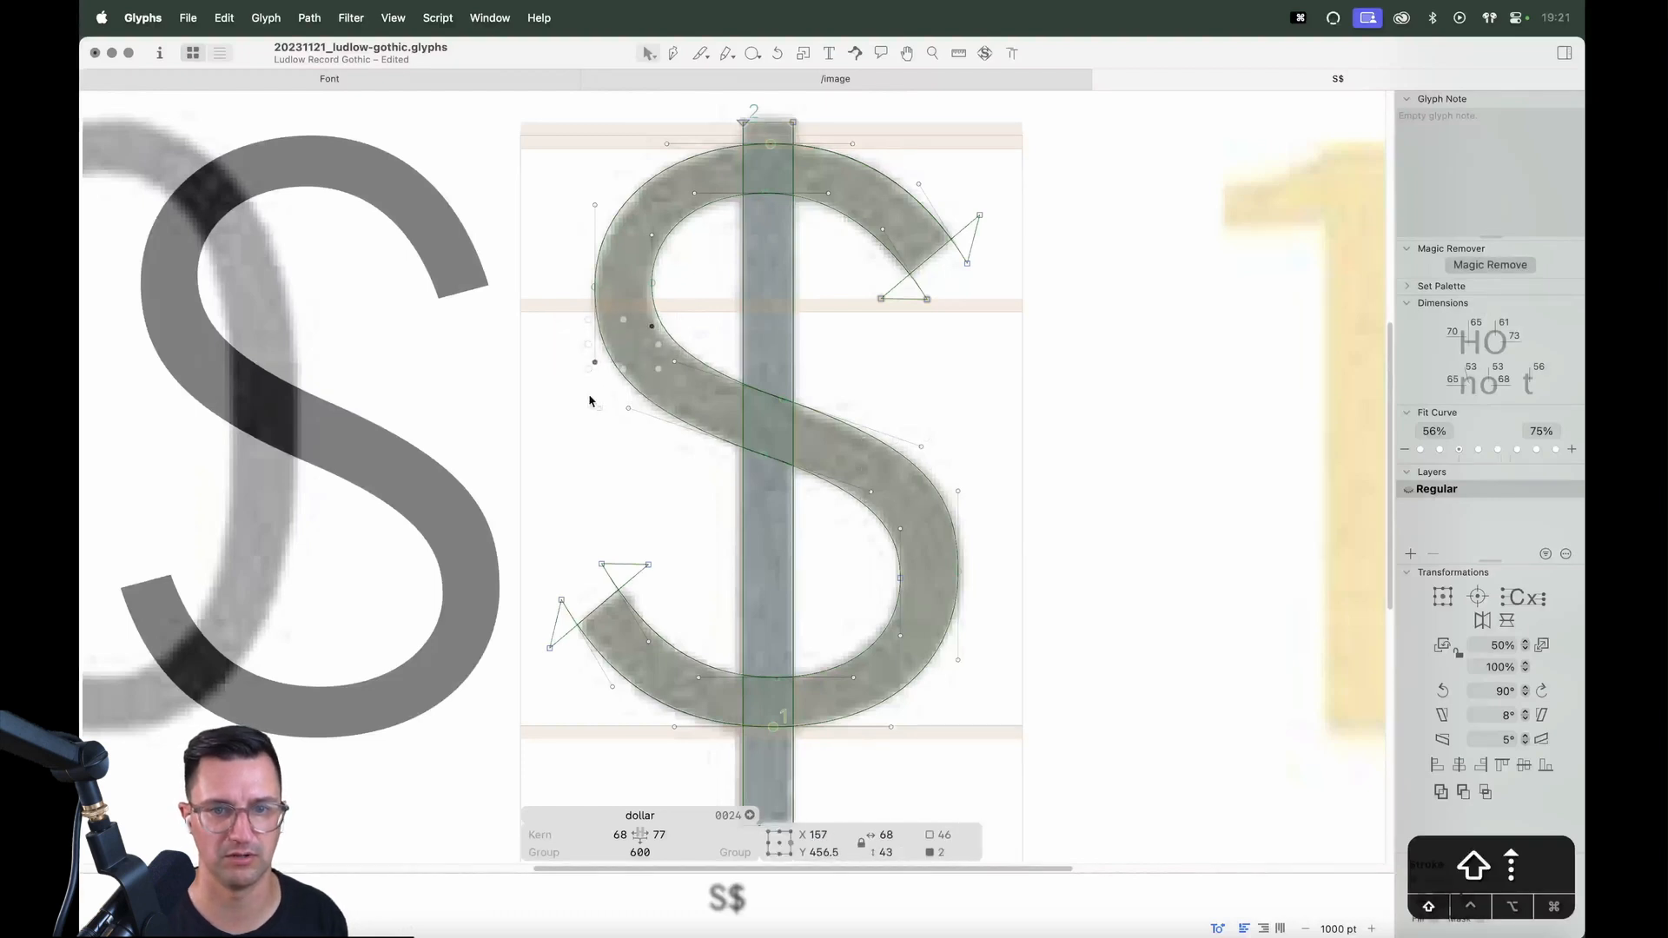
pyautogui.press('space')
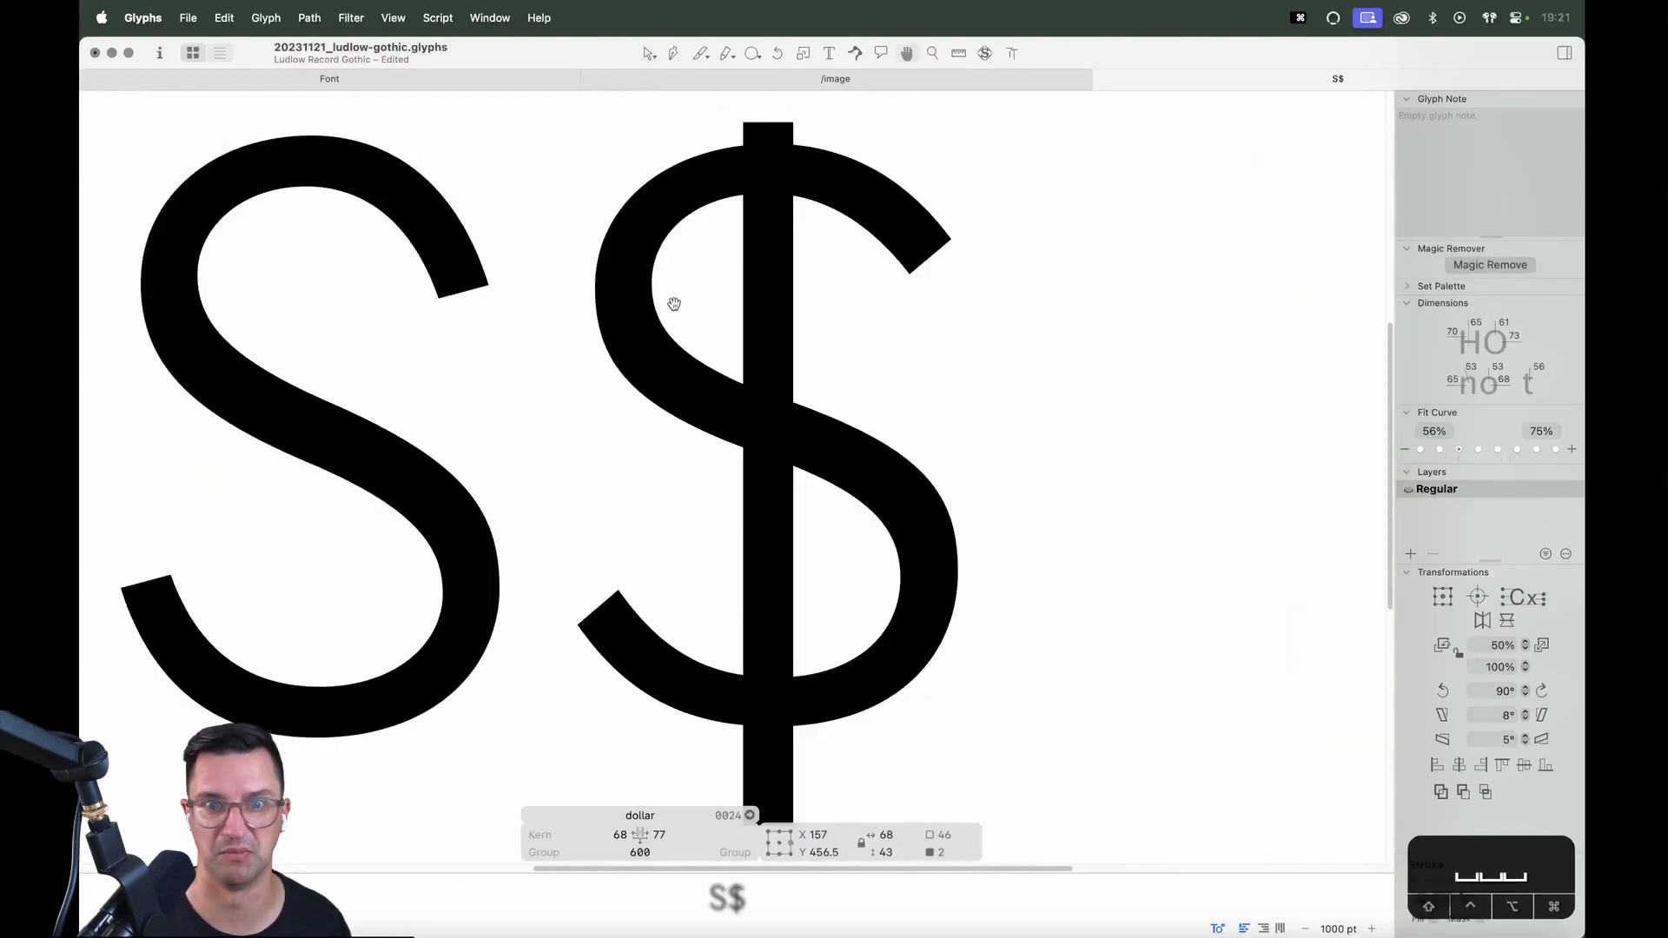
pyautogui.hotkey('shift', 'Left')
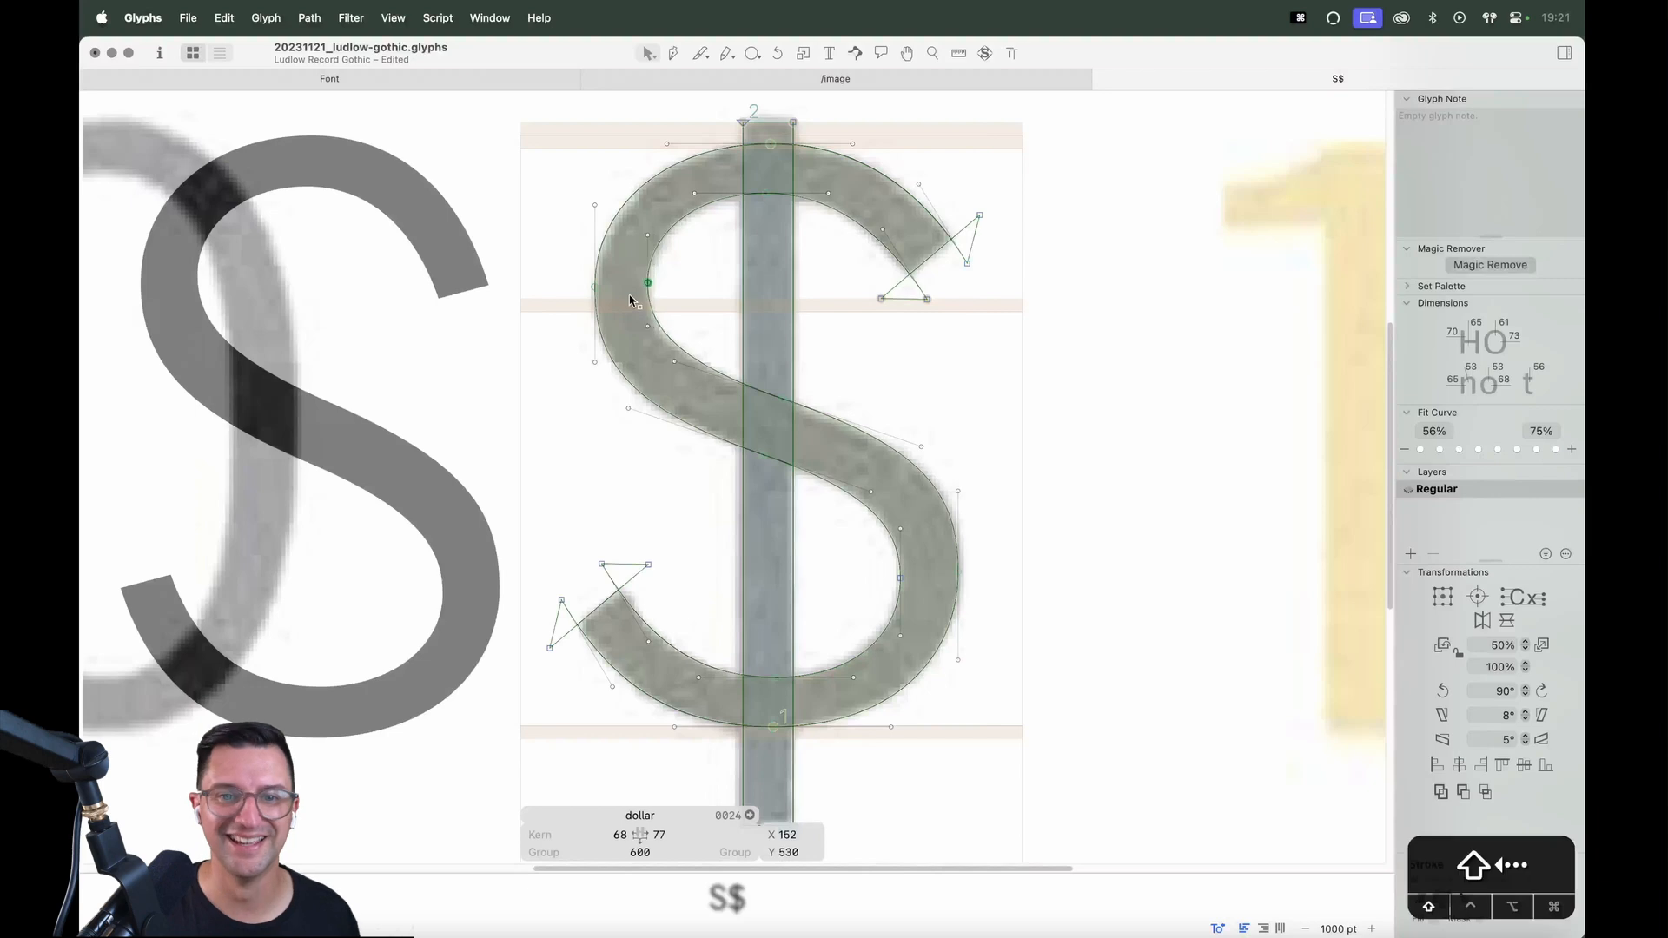
pyautogui.press('space')
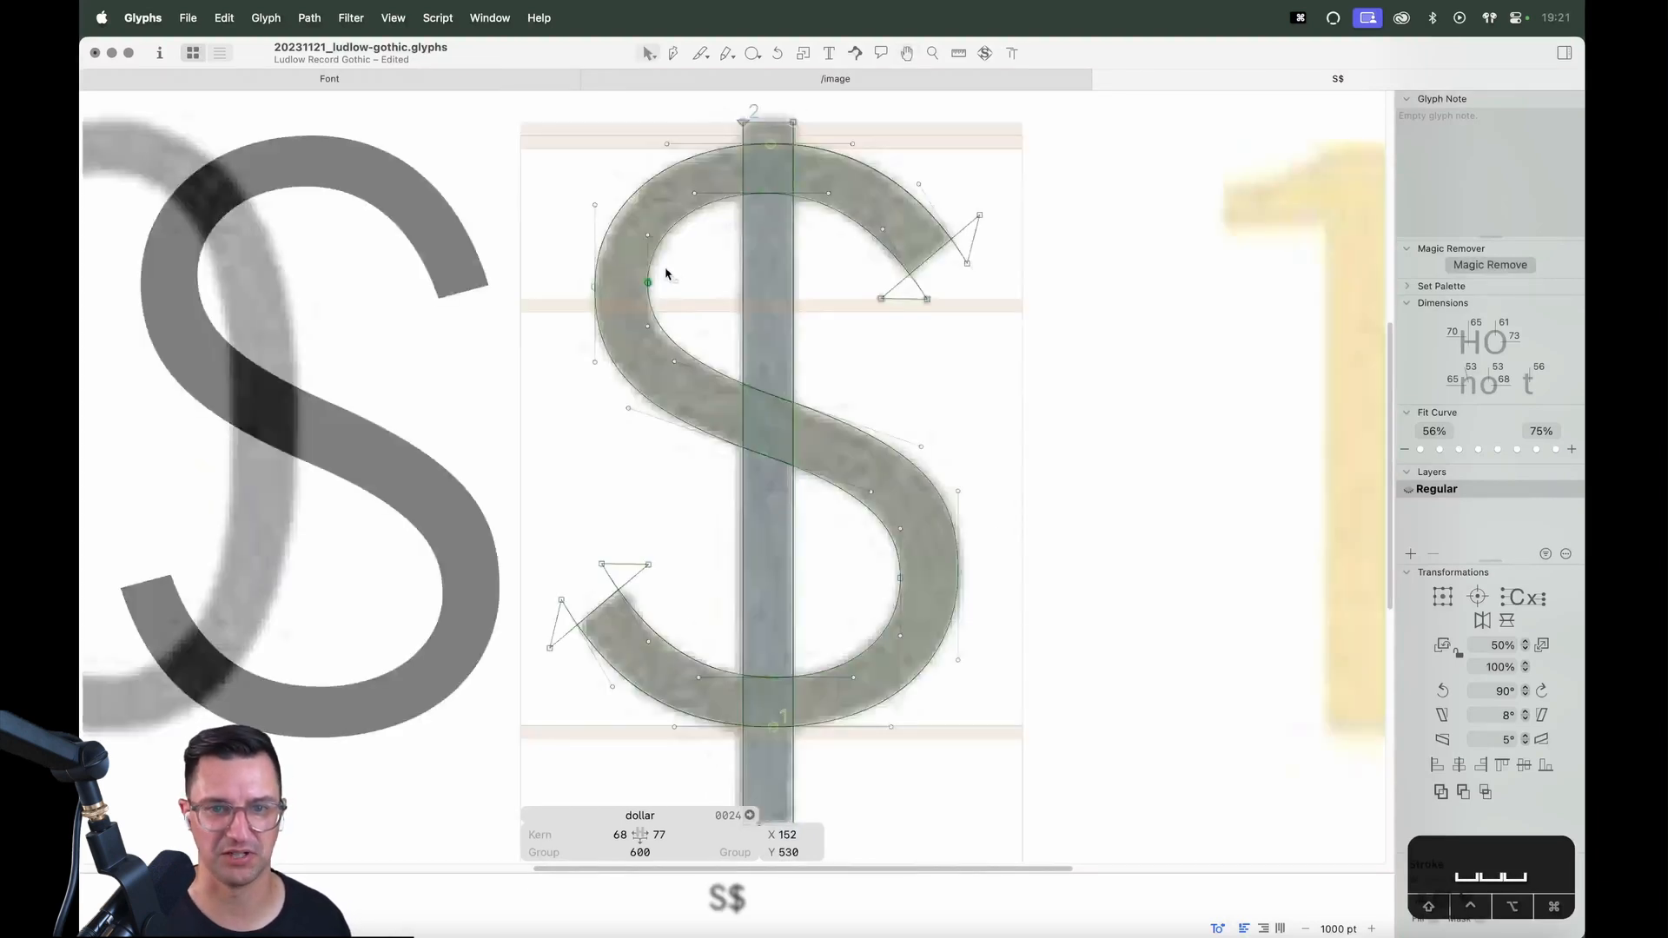
# Nudge the upper bowl's inner and outer left nodes together three units right, bringing the inner one to X 155
pyautogui.moveTo(667, 274); pyautogui.dragTo(552, 325)
pyautogui.press('Right')
pyautogui.press('Right')
pyautogui.press('Right')
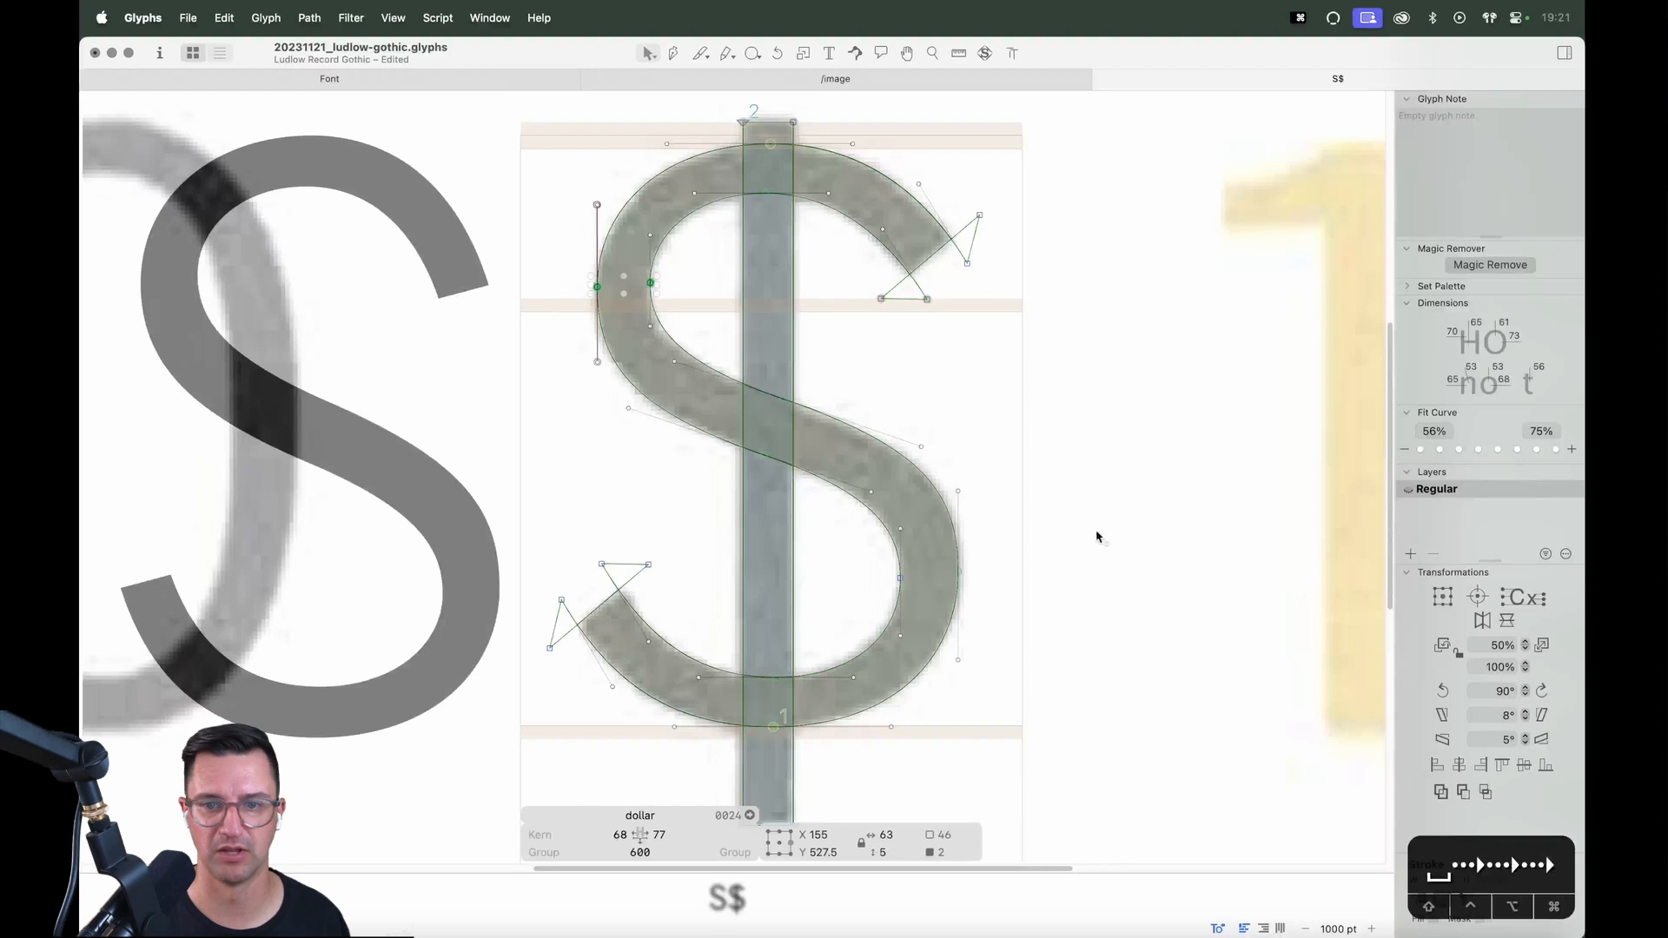
# Nudge the lower bowl's inner and outer right nodes together one unit left, and check the shape in preview
pyautogui.moveTo(936, 551); pyautogui.dragTo(872, 610)
pyautogui.hotkey('shift', 'Right')
pyautogui.moveTo(1008, 565); pyautogui.dragTo(872, 598)
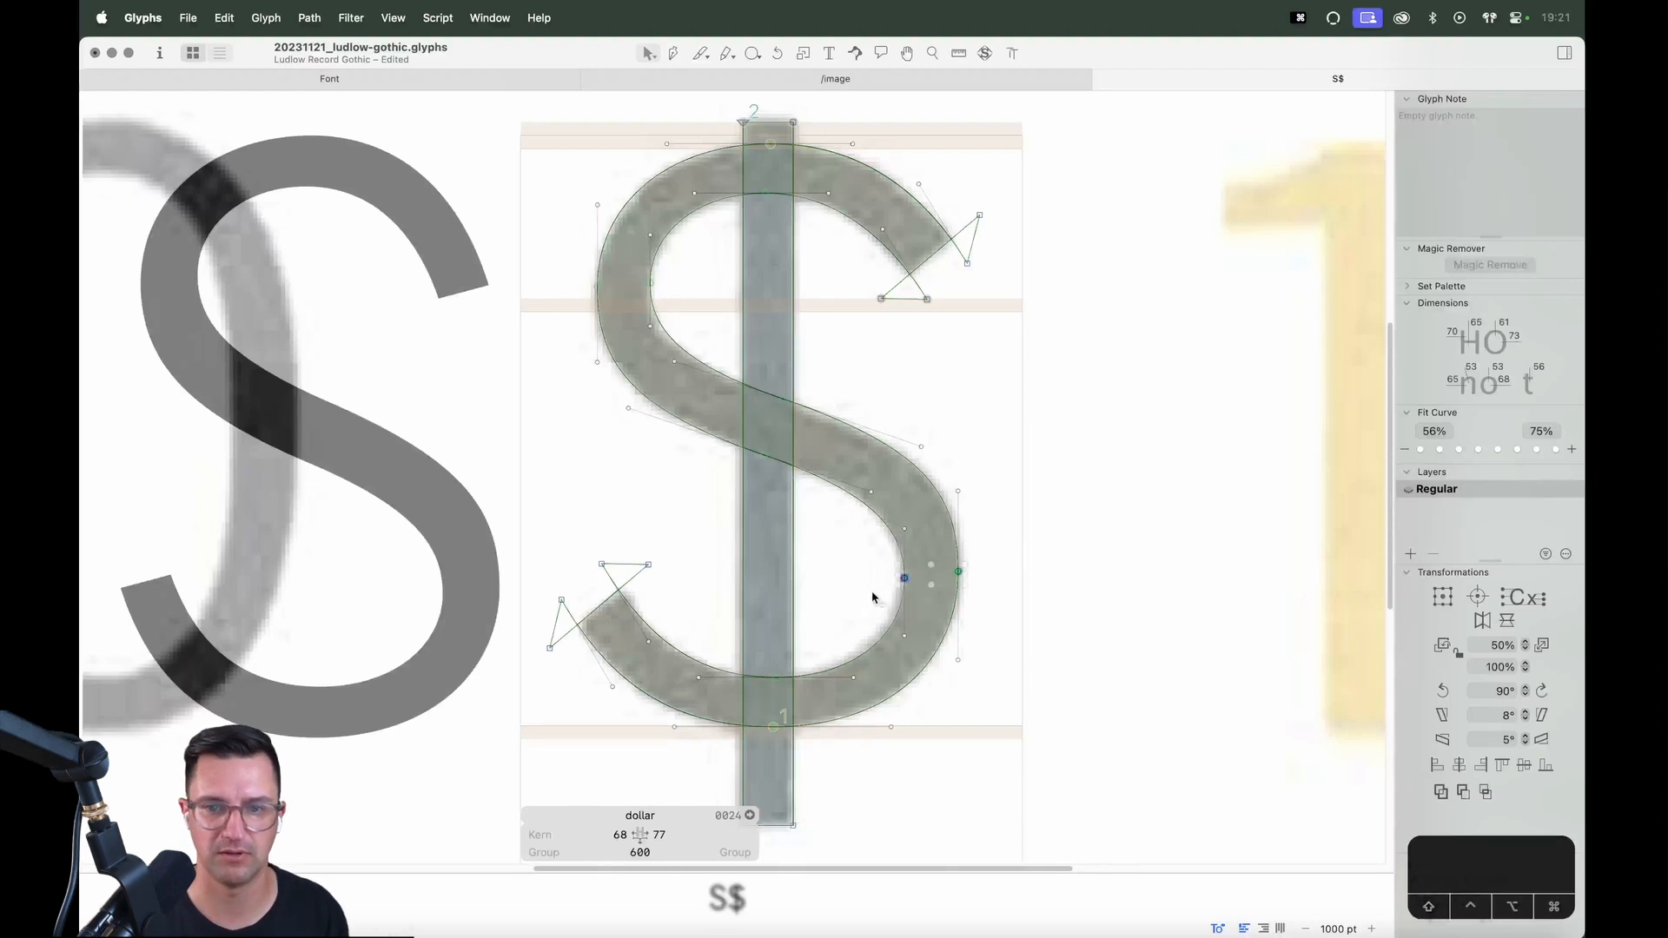
pyautogui.press('Left')
pyautogui.press('Left')
pyautogui.press('Right')
pyautogui.click(1057, 575)
pyautogui.press('space')
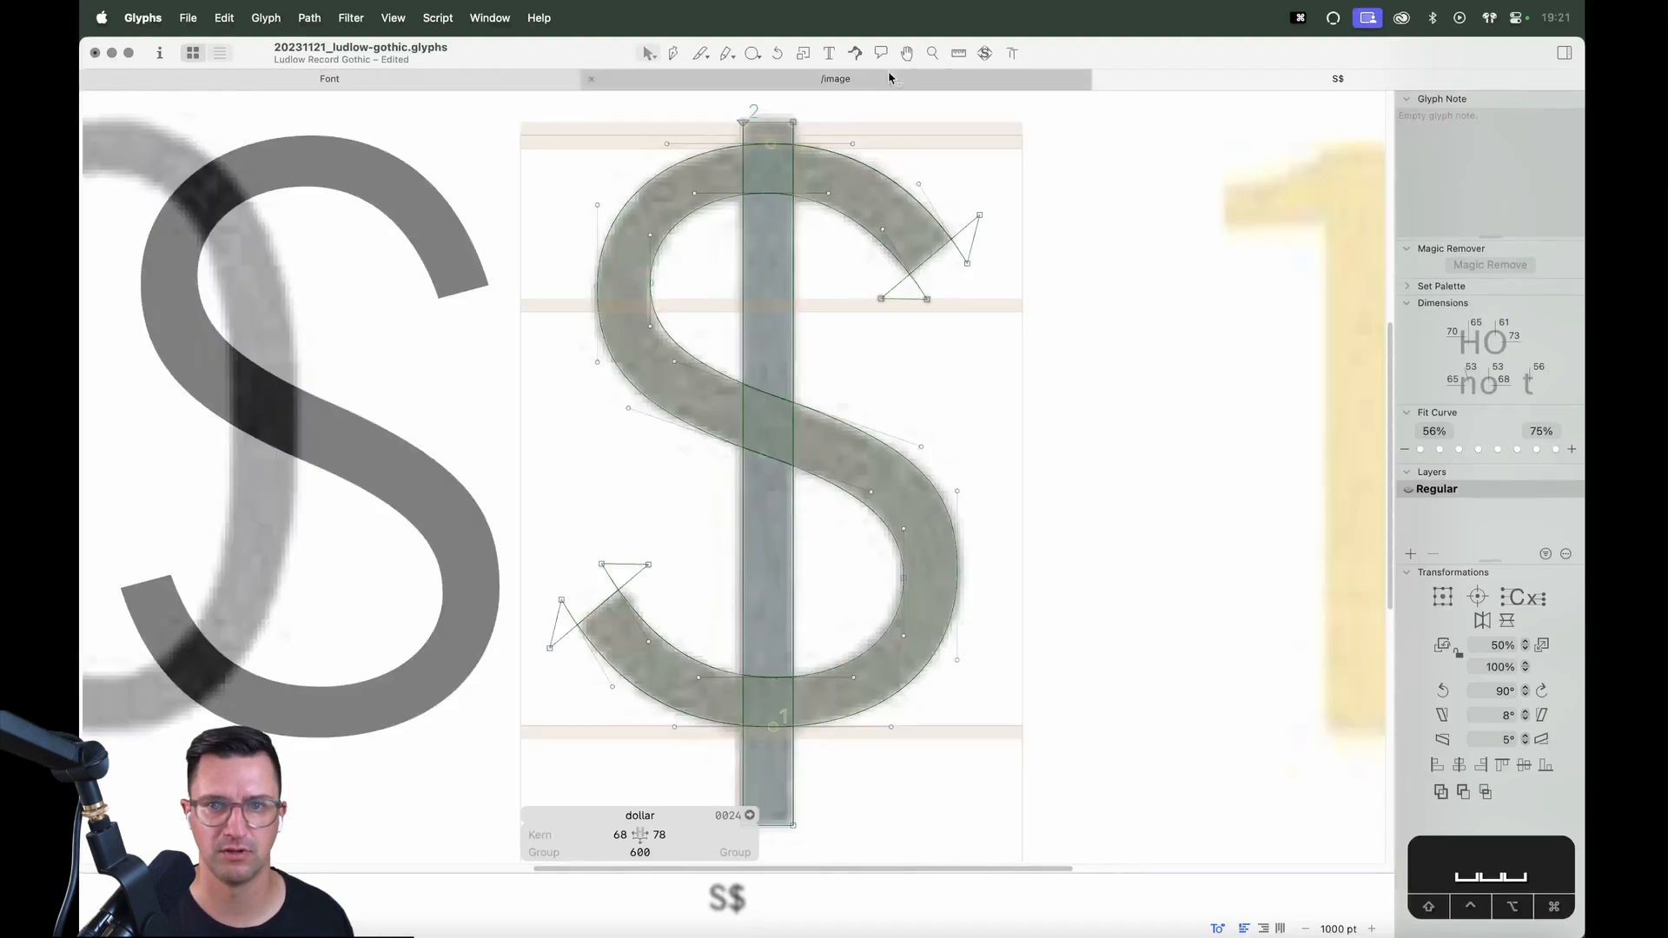
# Cut the dollar's vertical stem out and display the curvature visualization on the upper bowl up close
pyautogui.click(985, 53)
pyautogui.press('v')
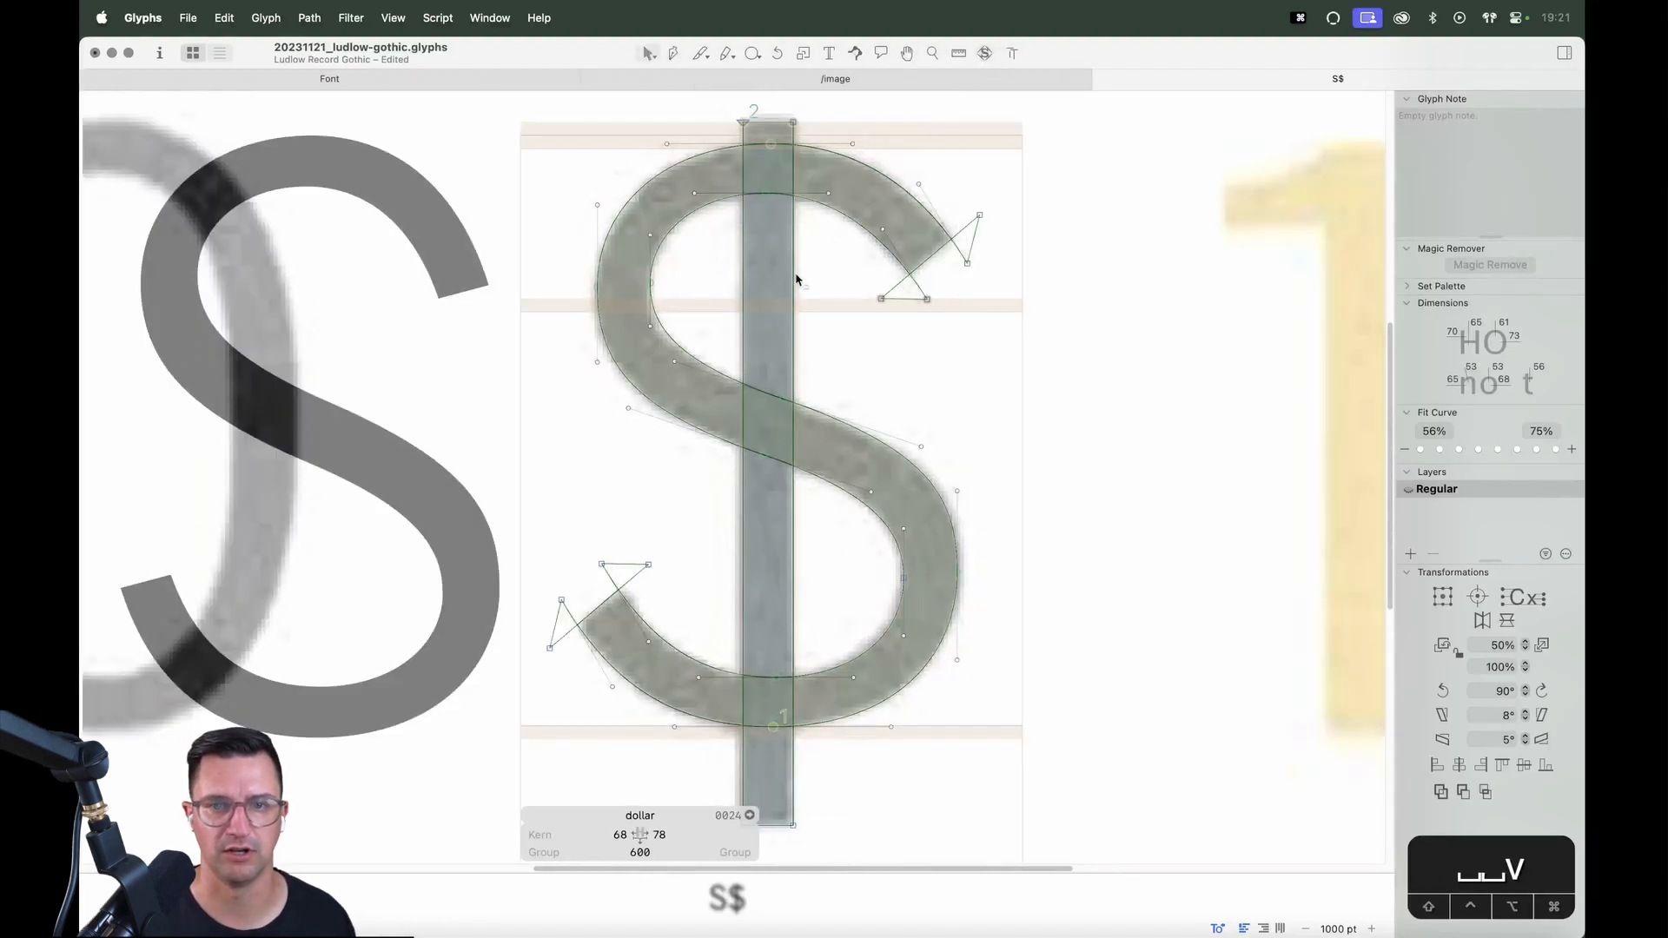
pyautogui.doubleClick(795, 277)
pyautogui.press('Delete')
pyautogui.click(984, 53)
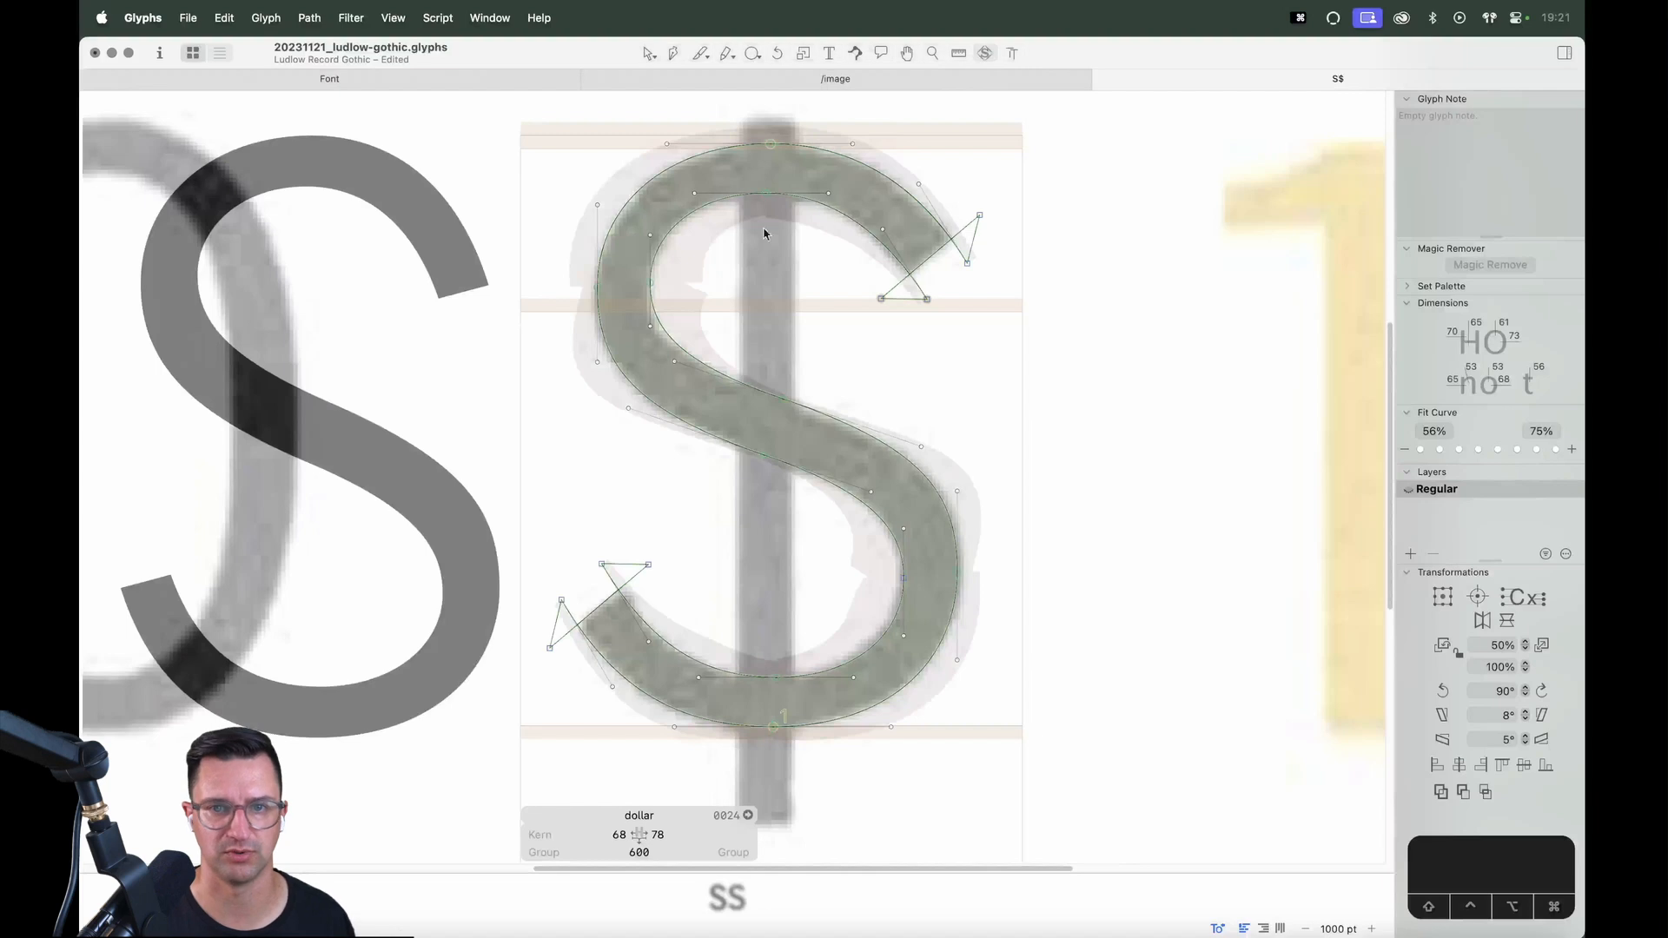
pyautogui.press('space')
pyautogui.moveTo(793, 286); pyautogui.dragTo(823, 358)
pyautogui.press('z')
pyautogui.moveTo(1054, 170); pyautogui.dragTo(524, 548)
pyautogui.press('v')
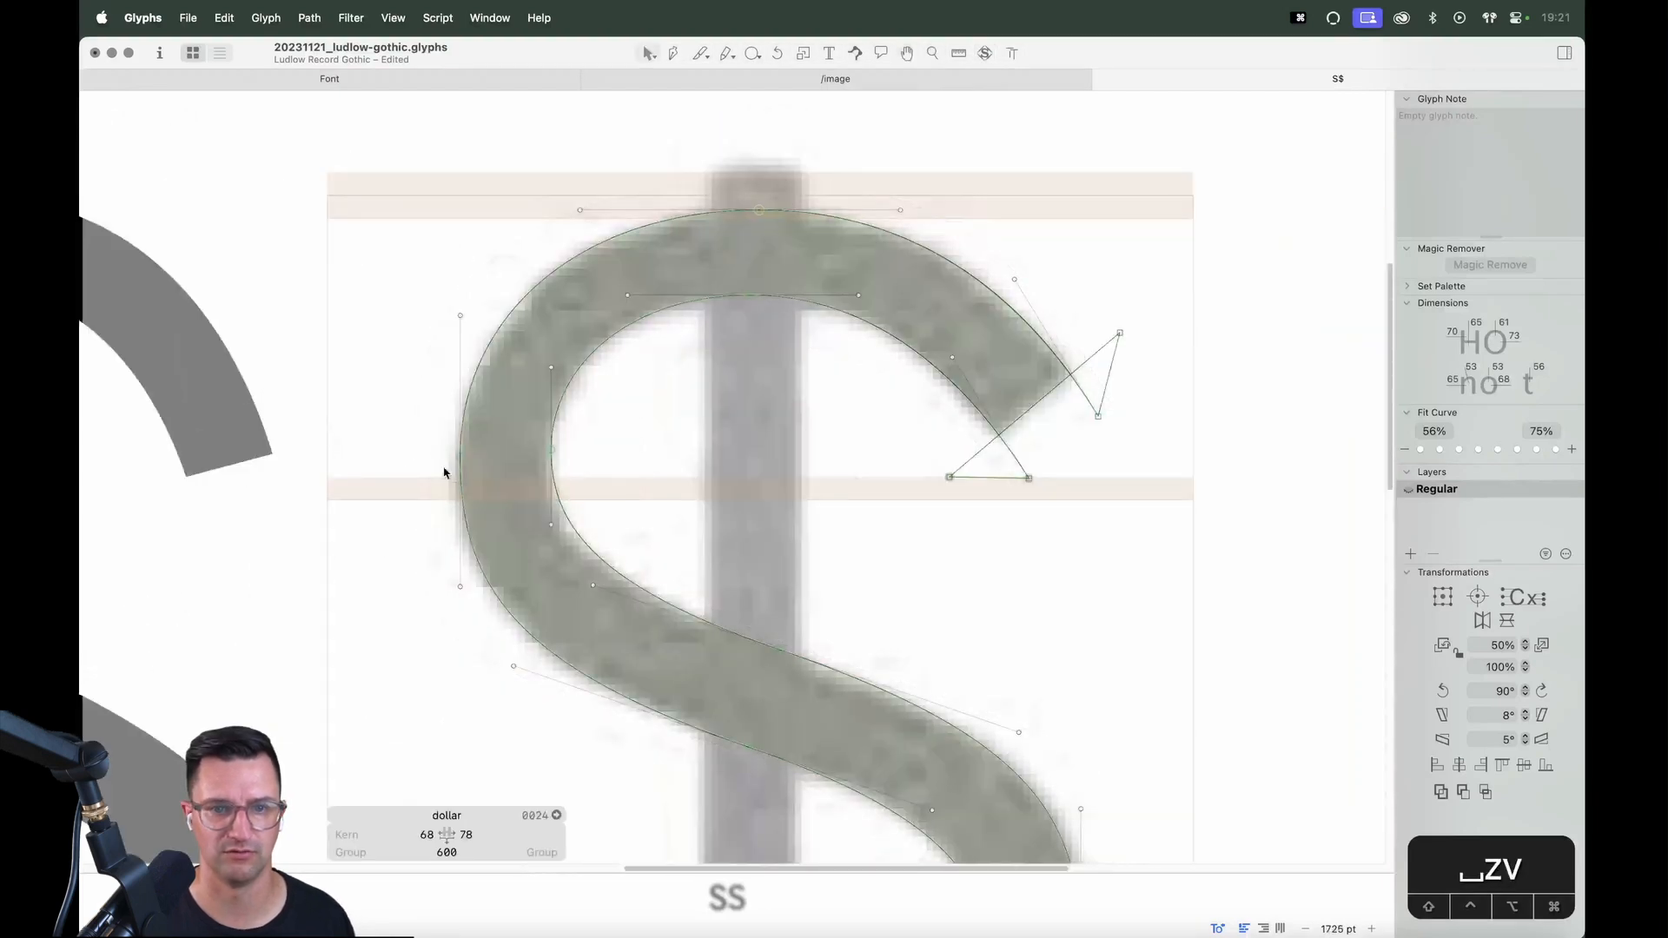
pyautogui.click(985, 53)
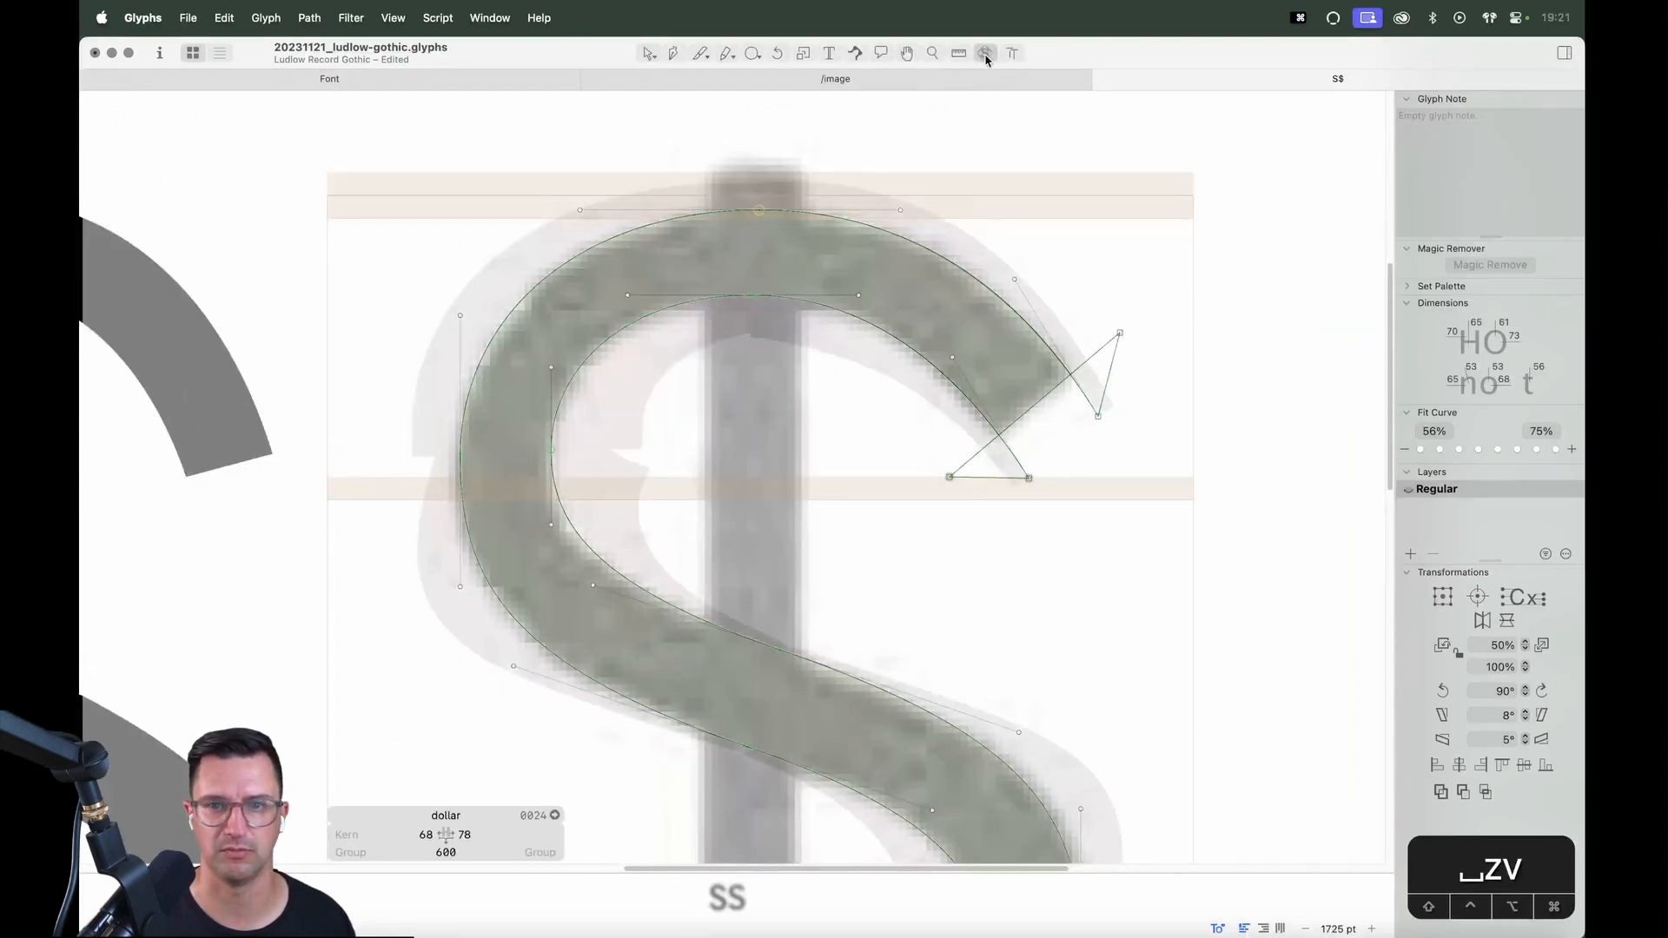
# Try sliding the upper bowl's outer left node down to Y 510 between its handles, preview it, and undo the move
pyautogui.moveTo(474, 433); pyautogui.dragTo(420, 501)
pyautogui.hotkey('alt', 'shift', 'Down')
pyautogui.hotkey('alt', 'shift', 'Down')
pyautogui.hotkey('alt', 'shift', 'Down')
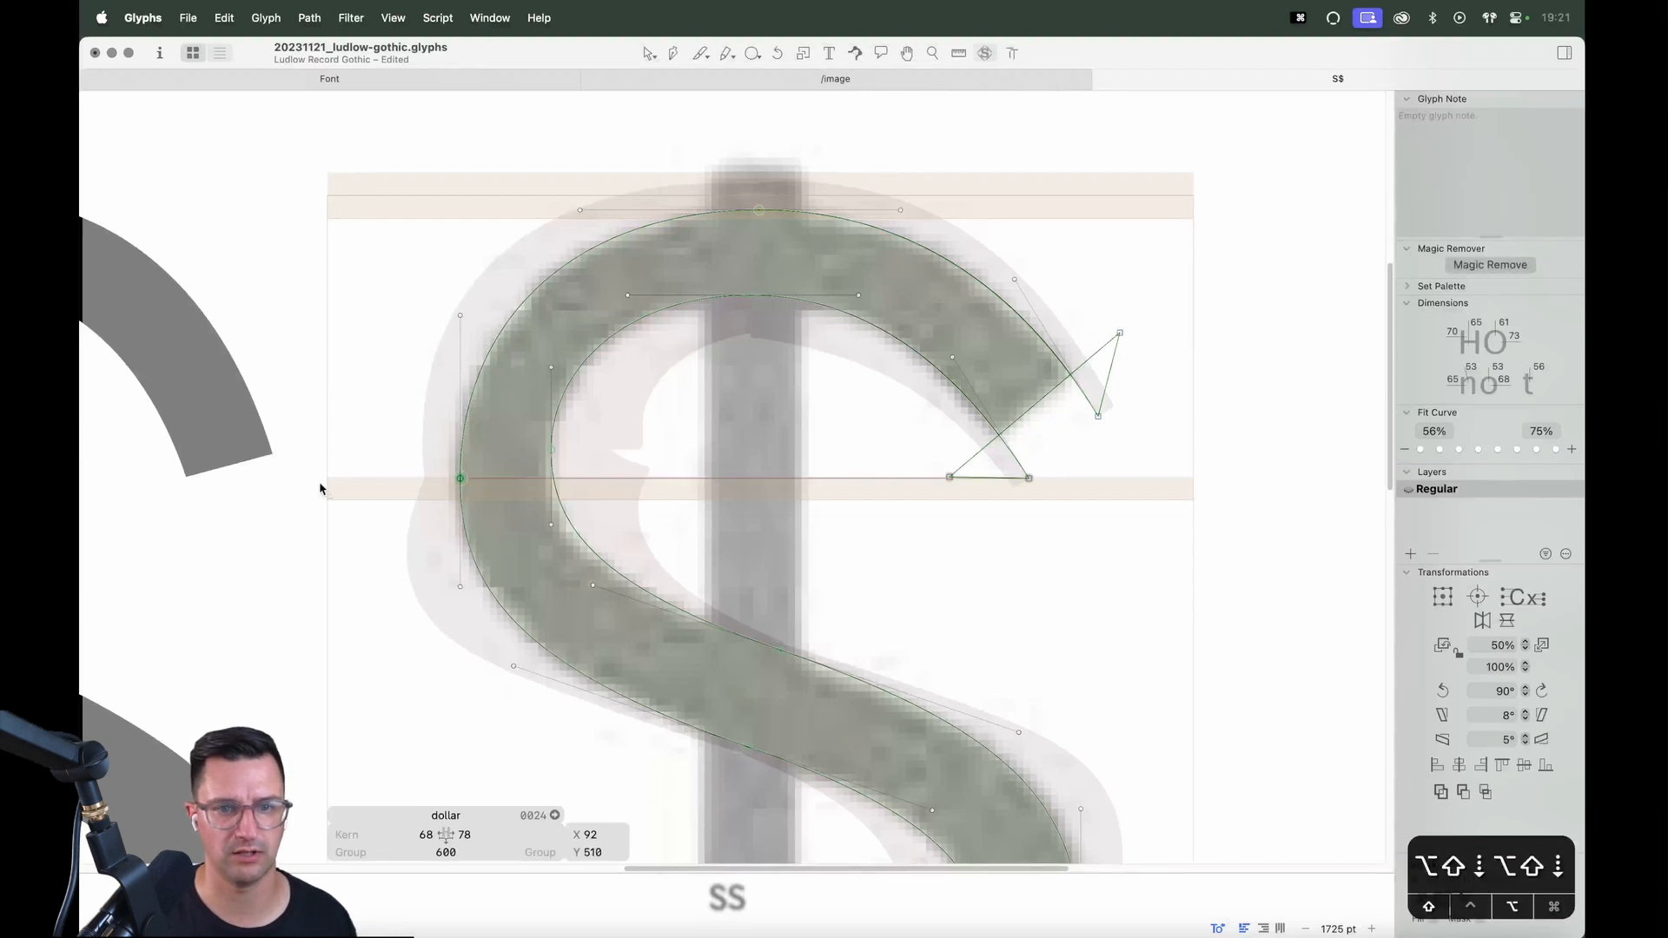
pyautogui.press('space')
pyautogui.moveTo(915, 658); pyautogui.dragTo(912, 626)
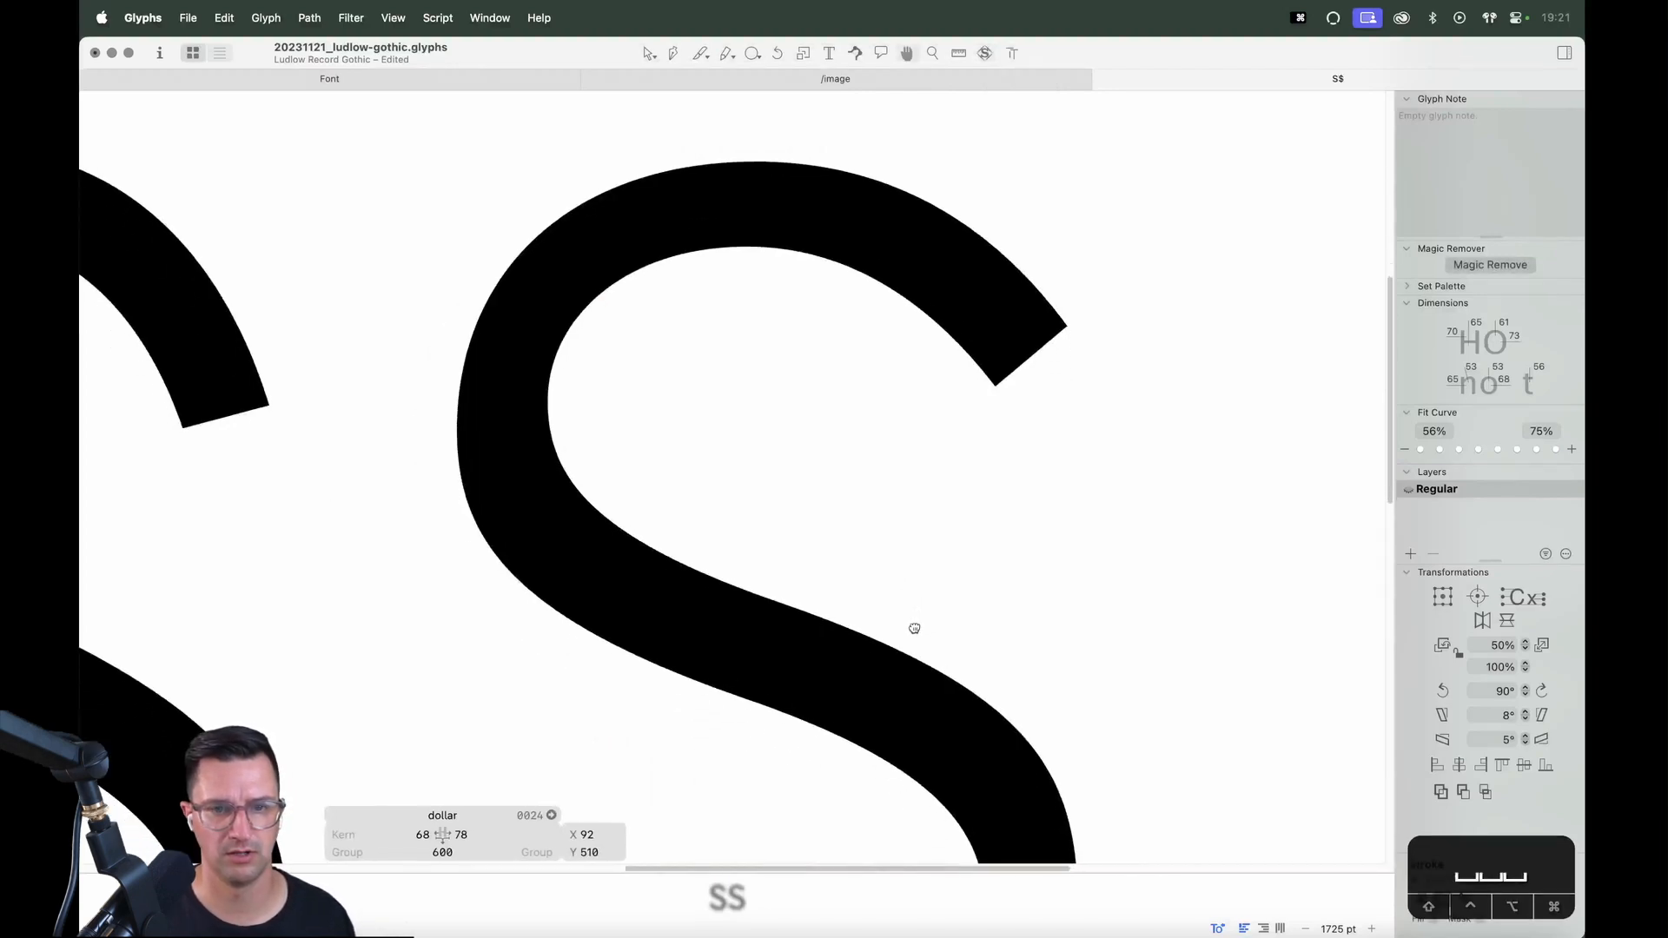
pyautogui.press('super+z')
pyautogui.press('super+z')
pyautogui.press('super+z')
pyautogui.press('super+z')
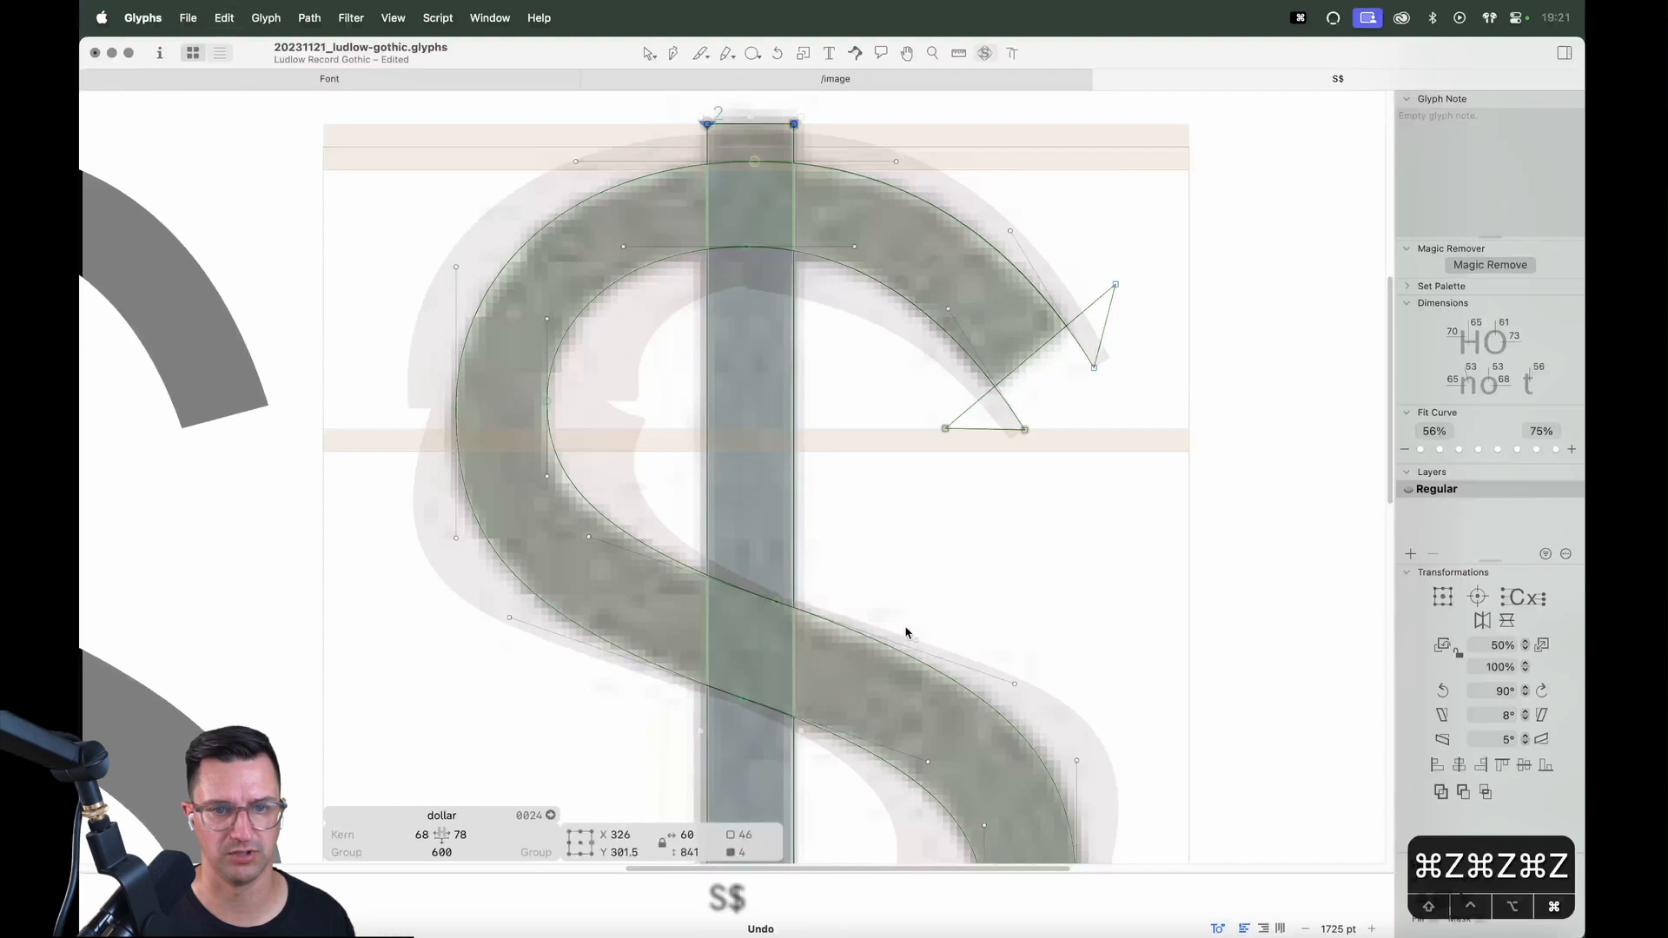
pyautogui.press('super+shift+z')
# Slide the upper bowl's inner left node down to Y 524 between its handles, and check the shape in preview
pyautogui.keyDown('shift'); pyautogui.moveTo(573, 380); pyautogui.dragTo(434, 418); pyautogui.keyUp('shift')
pyautogui.hotkey('alt', 'Up')
pyautogui.hotkey('alt', 'Up')
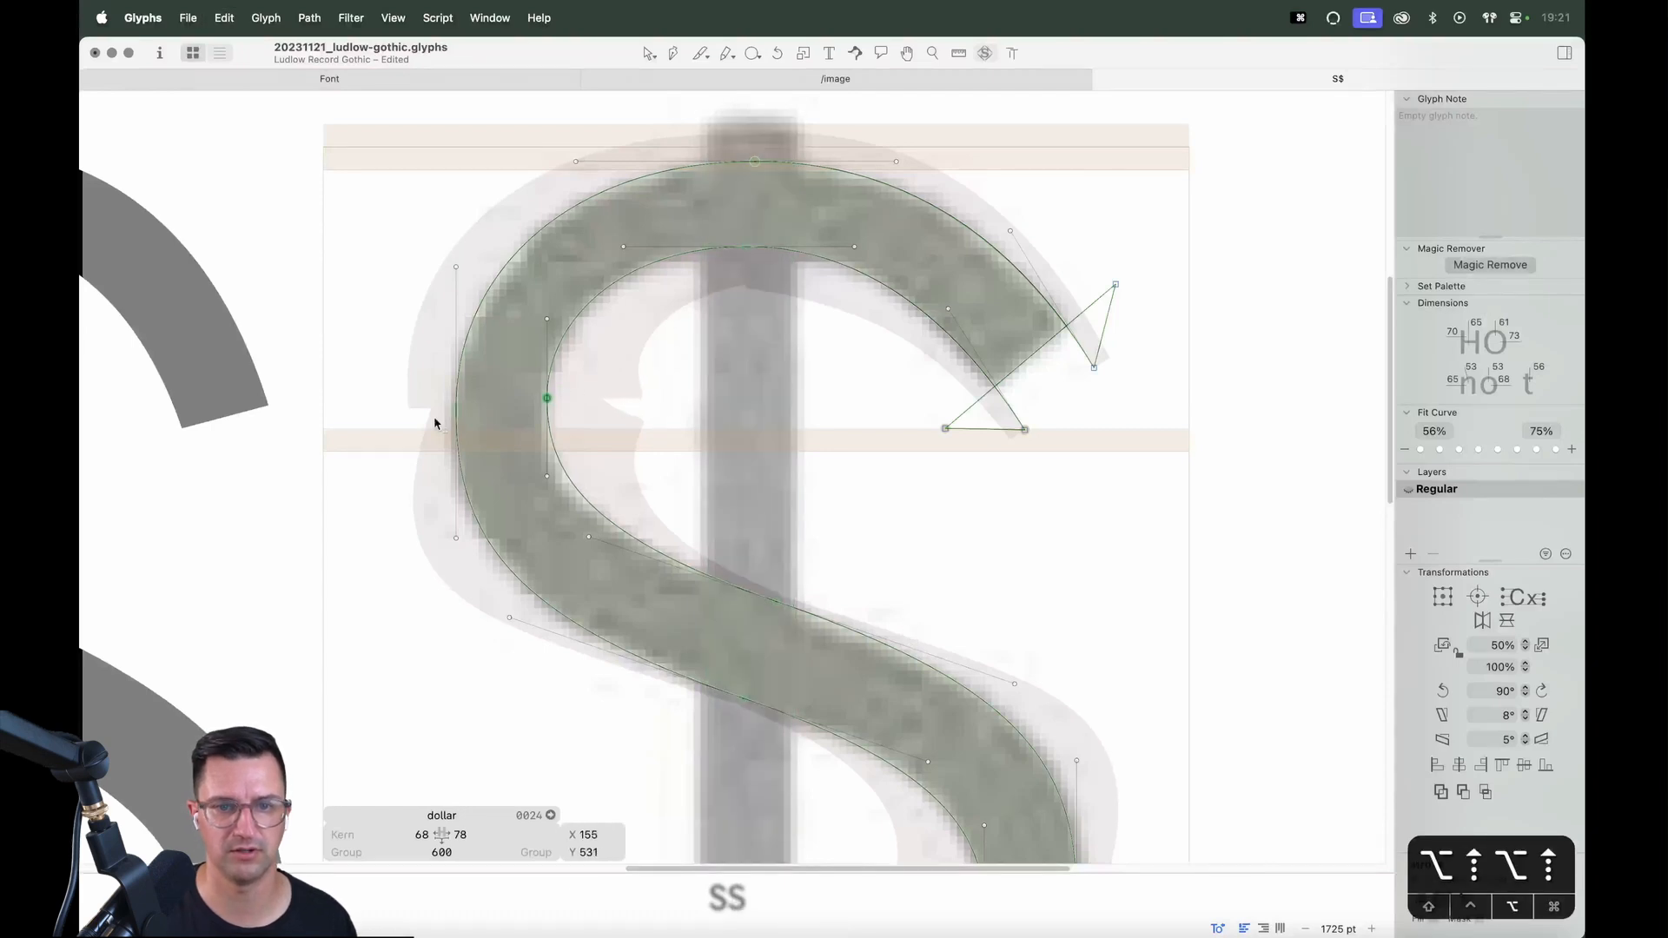
pyautogui.hotkey('alt', 'Down')
pyautogui.hotkey('alt', 'Down')
pyautogui.hotkey('alt', 'Down')
pyautogui.hotkey('alt', 'Down')
pyautogui.hotkey('alt', 'Down')
pyautogui.hotkey('alt', 'Down')
pyautogui.hotkey('alt', 'Down')
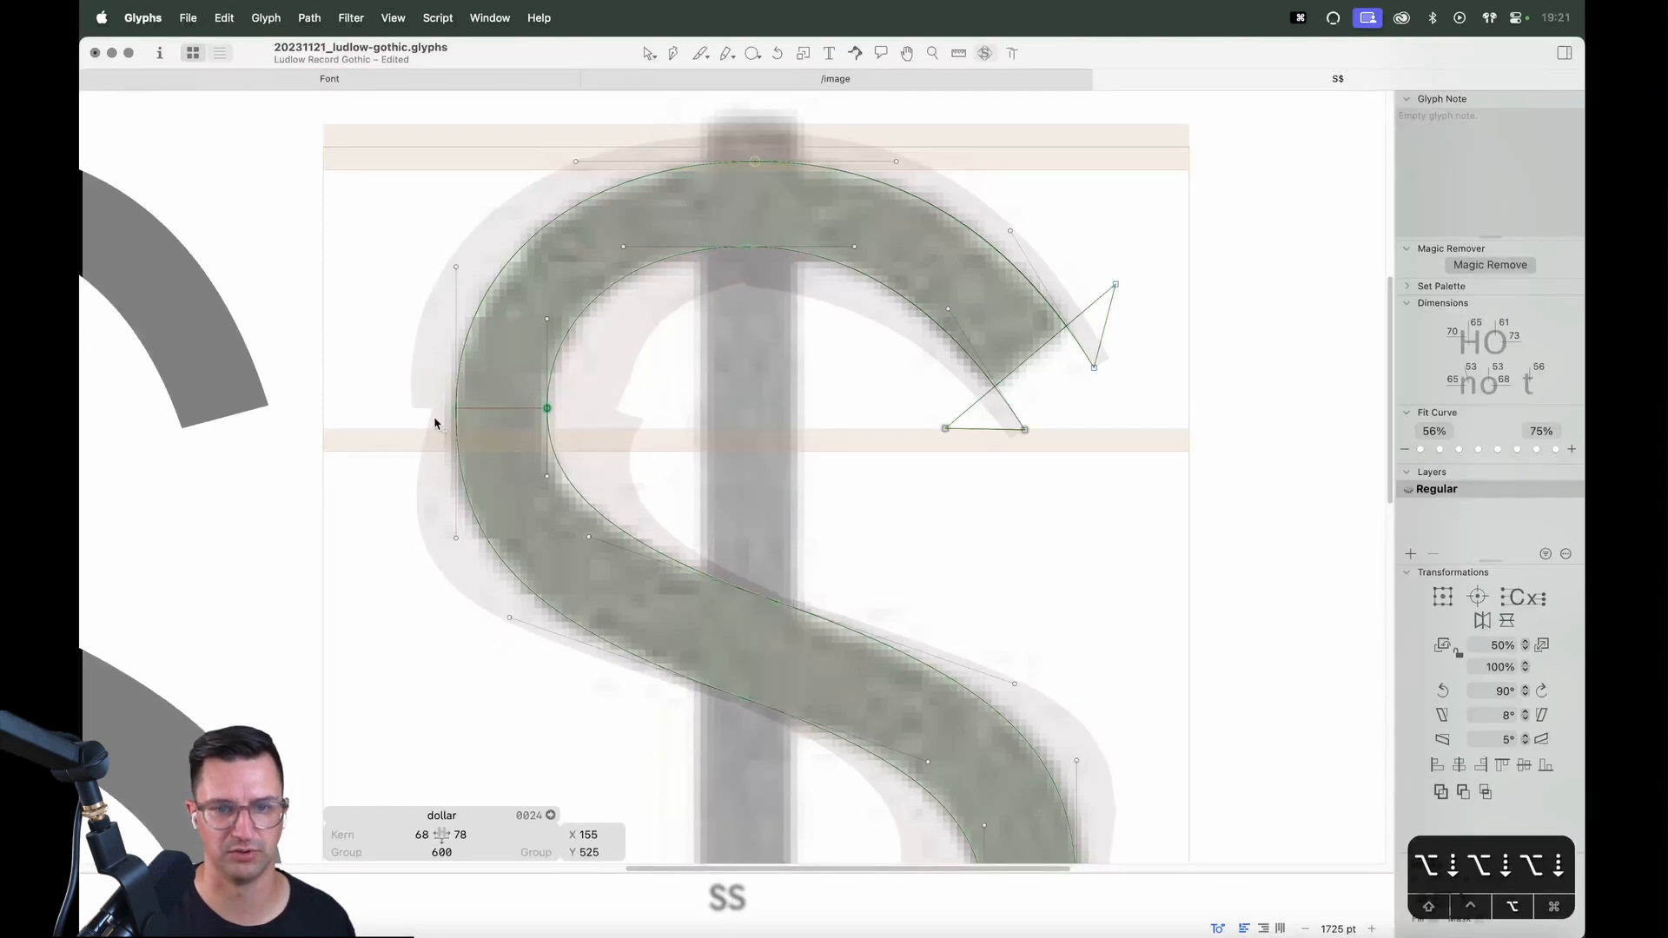
pyautogui.press('space')
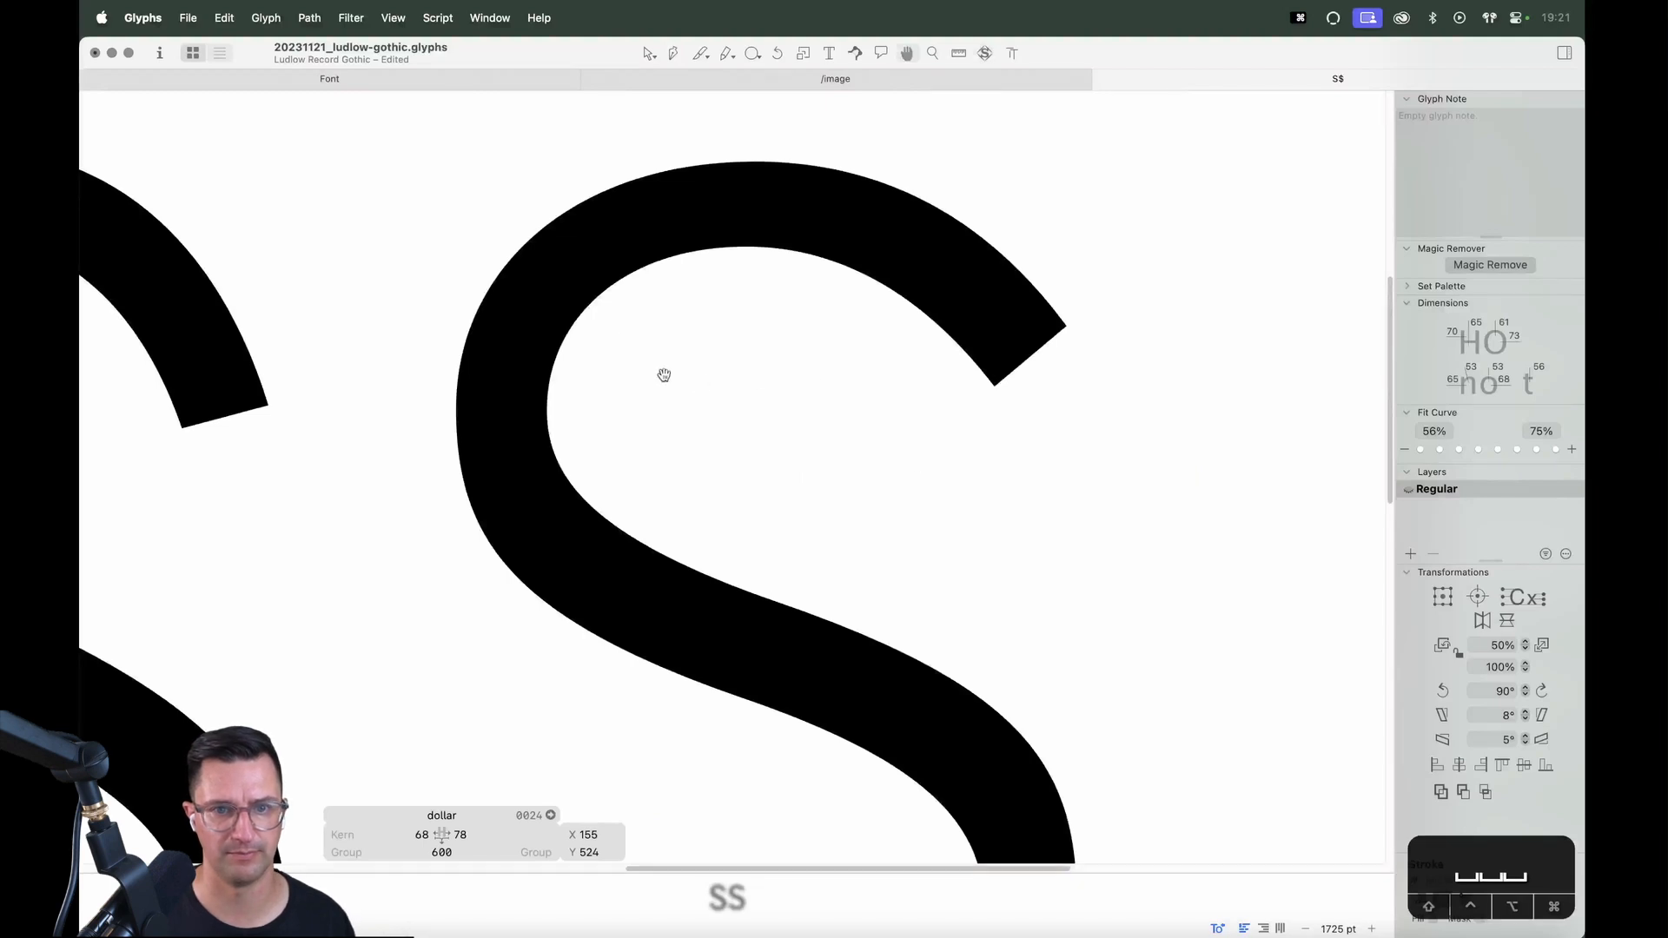
# Pull in the upper bowl's lower outer left curve by shortening its handles, and paste the vertical stem back
pyautogui.click(512, 574)
pyautogui.moveTo(516, 571); pyautogui.dragTo(519, 568)
pyautogui.press('space')
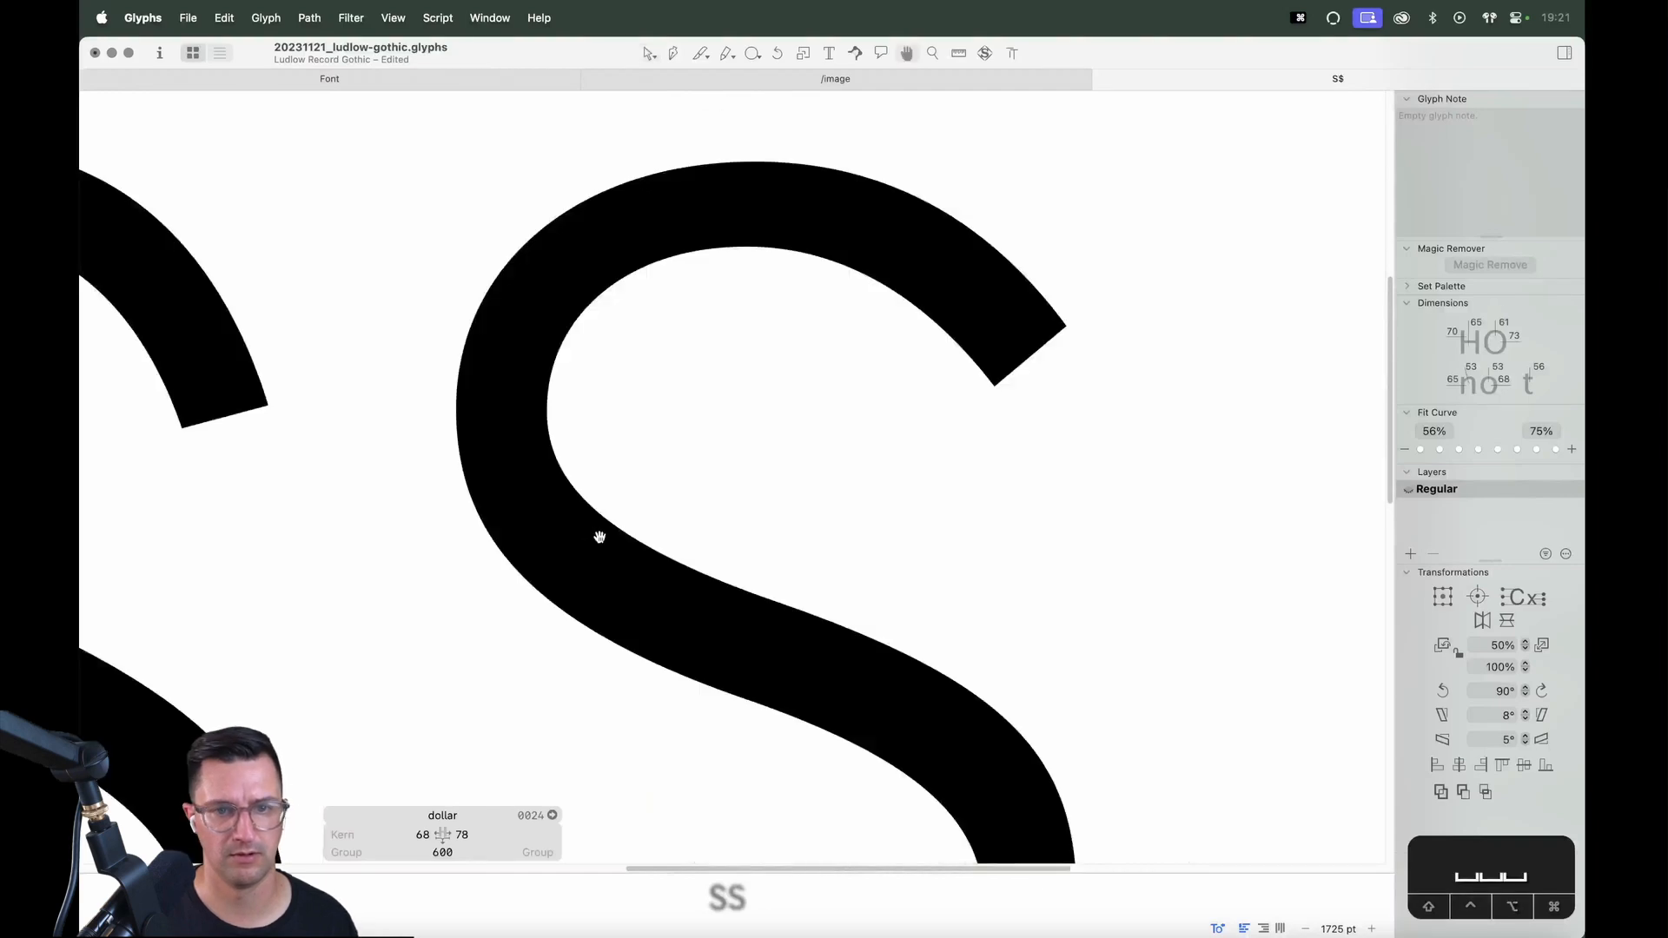
pyautogui.press('super+v')
# Pull in the lower bowl's upper outer right curve by shortening its diagonal and vertical handles, and check it in preview
pyautogui.press('space')
pyautogui.moveTo(645, 529); pyautogui.dragTo(641, 130)
pyautogui.click(914, 488)
pyautogui.press('space')
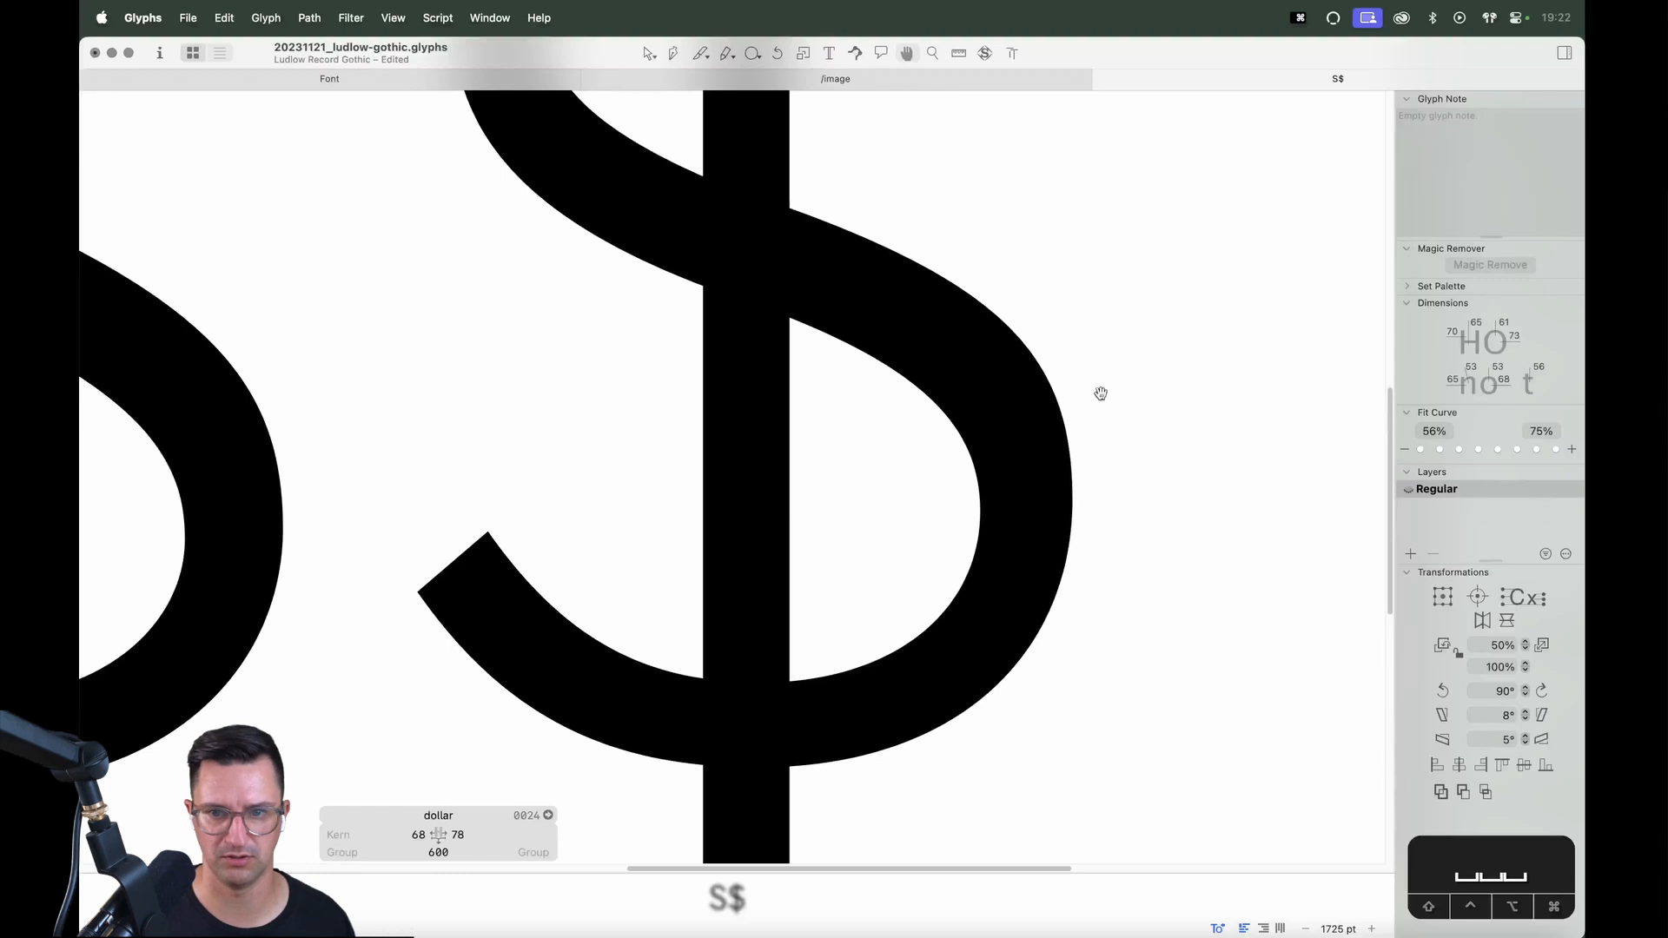
pyautogui.keyDown('alt'); pyautogui.click(1029, 363); pyautogui.keyUp('alt')
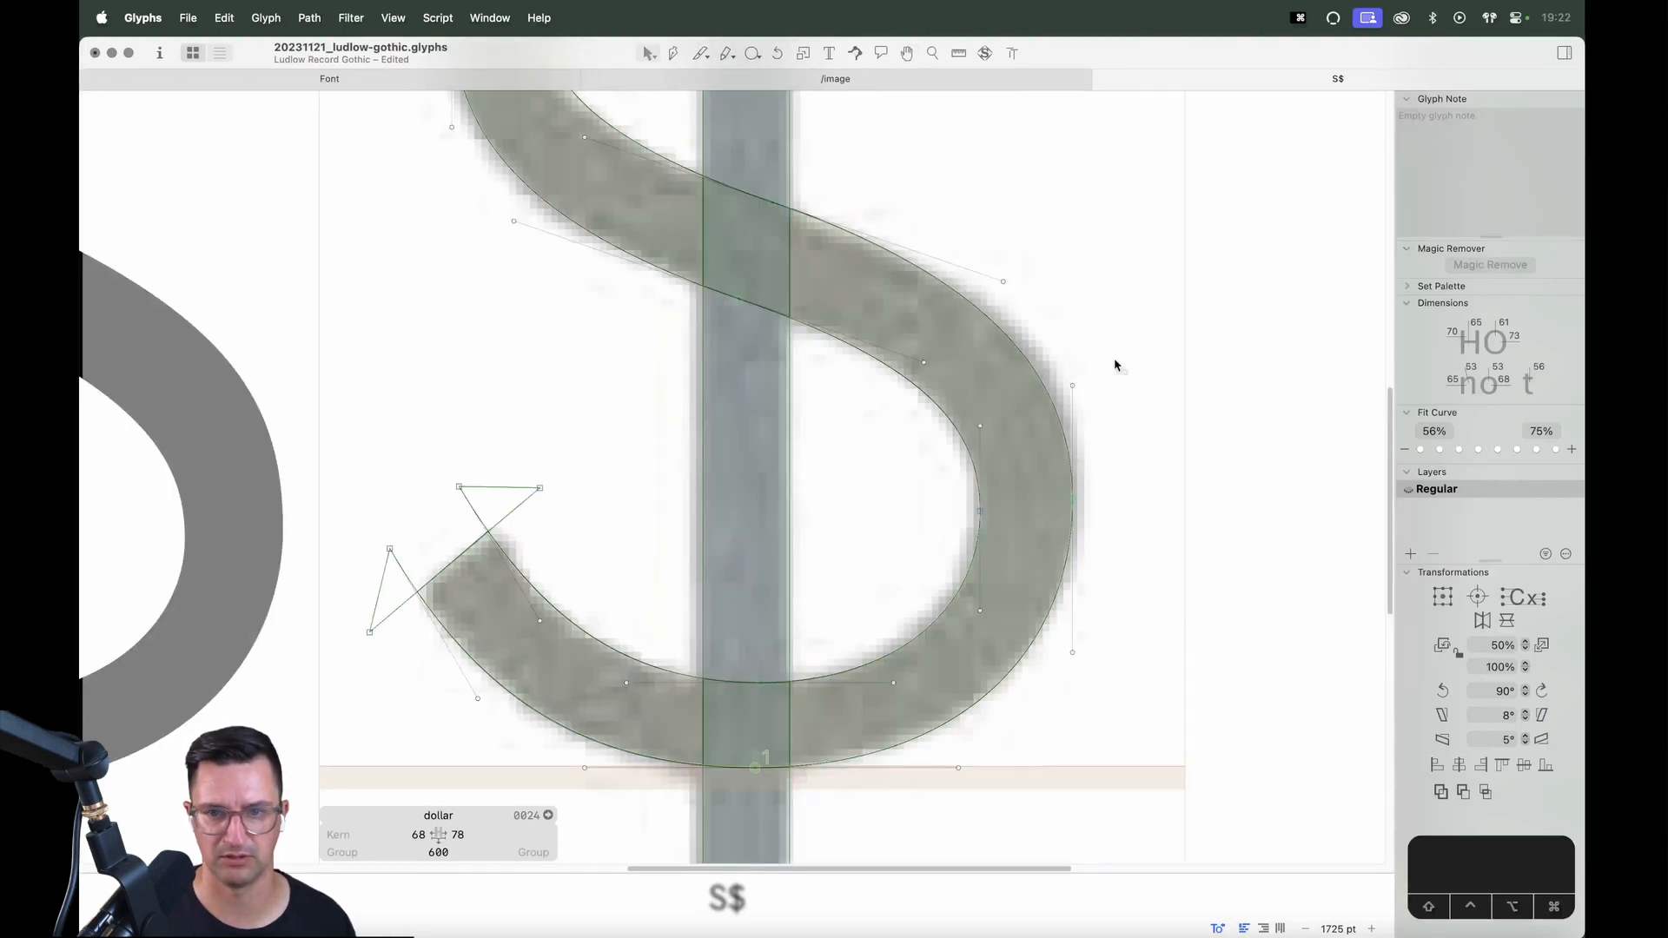
pyautogui.press('space')
# Refine the handles of the lower bowl's outer right curves while comparing the whole dollar with the S in preview
pyautogui.press('super+minus')
pyautogui.press('super+minus')
pyautogui.press('super+minus')
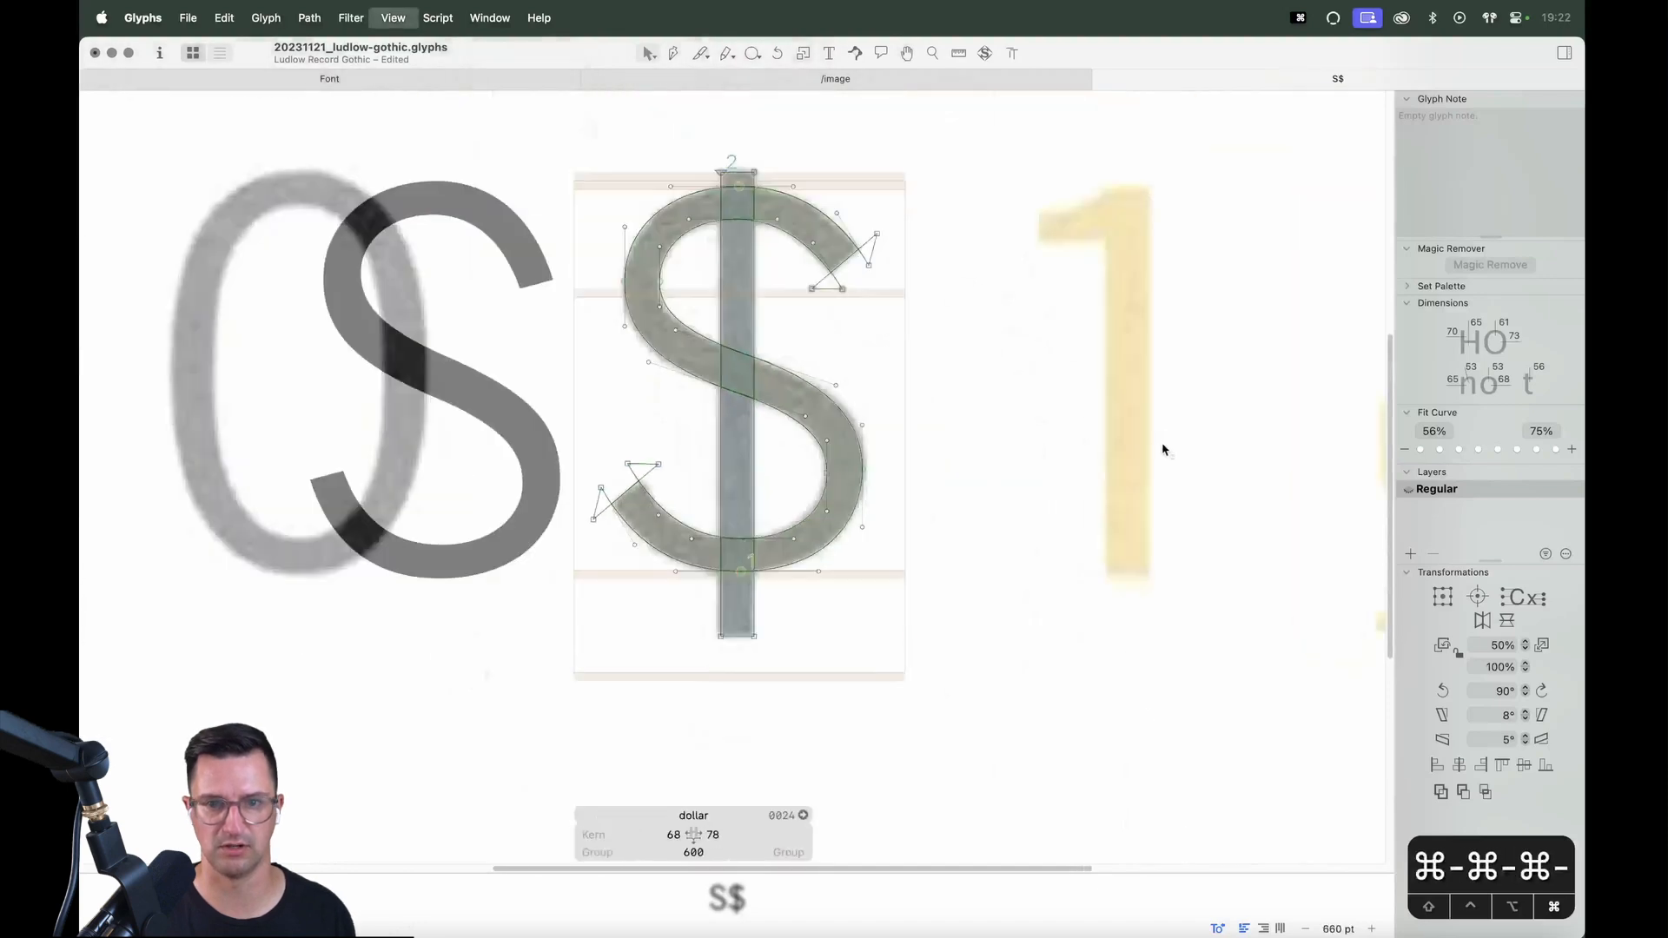
pyautogui.press('space')
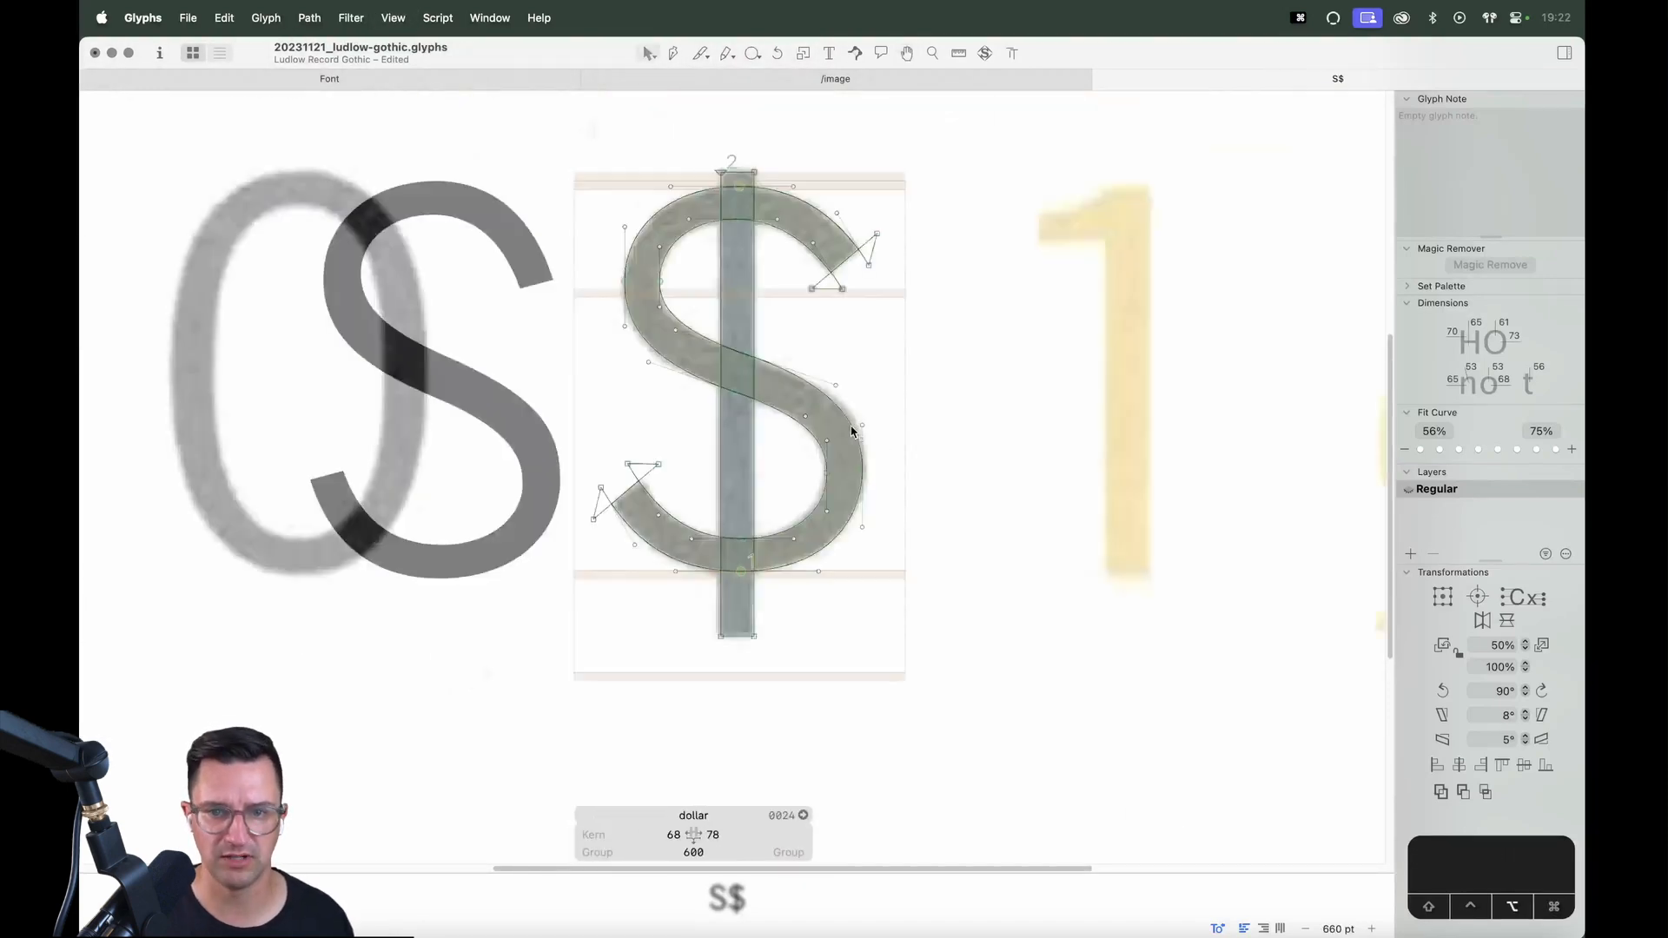
pyautogui.press('space')
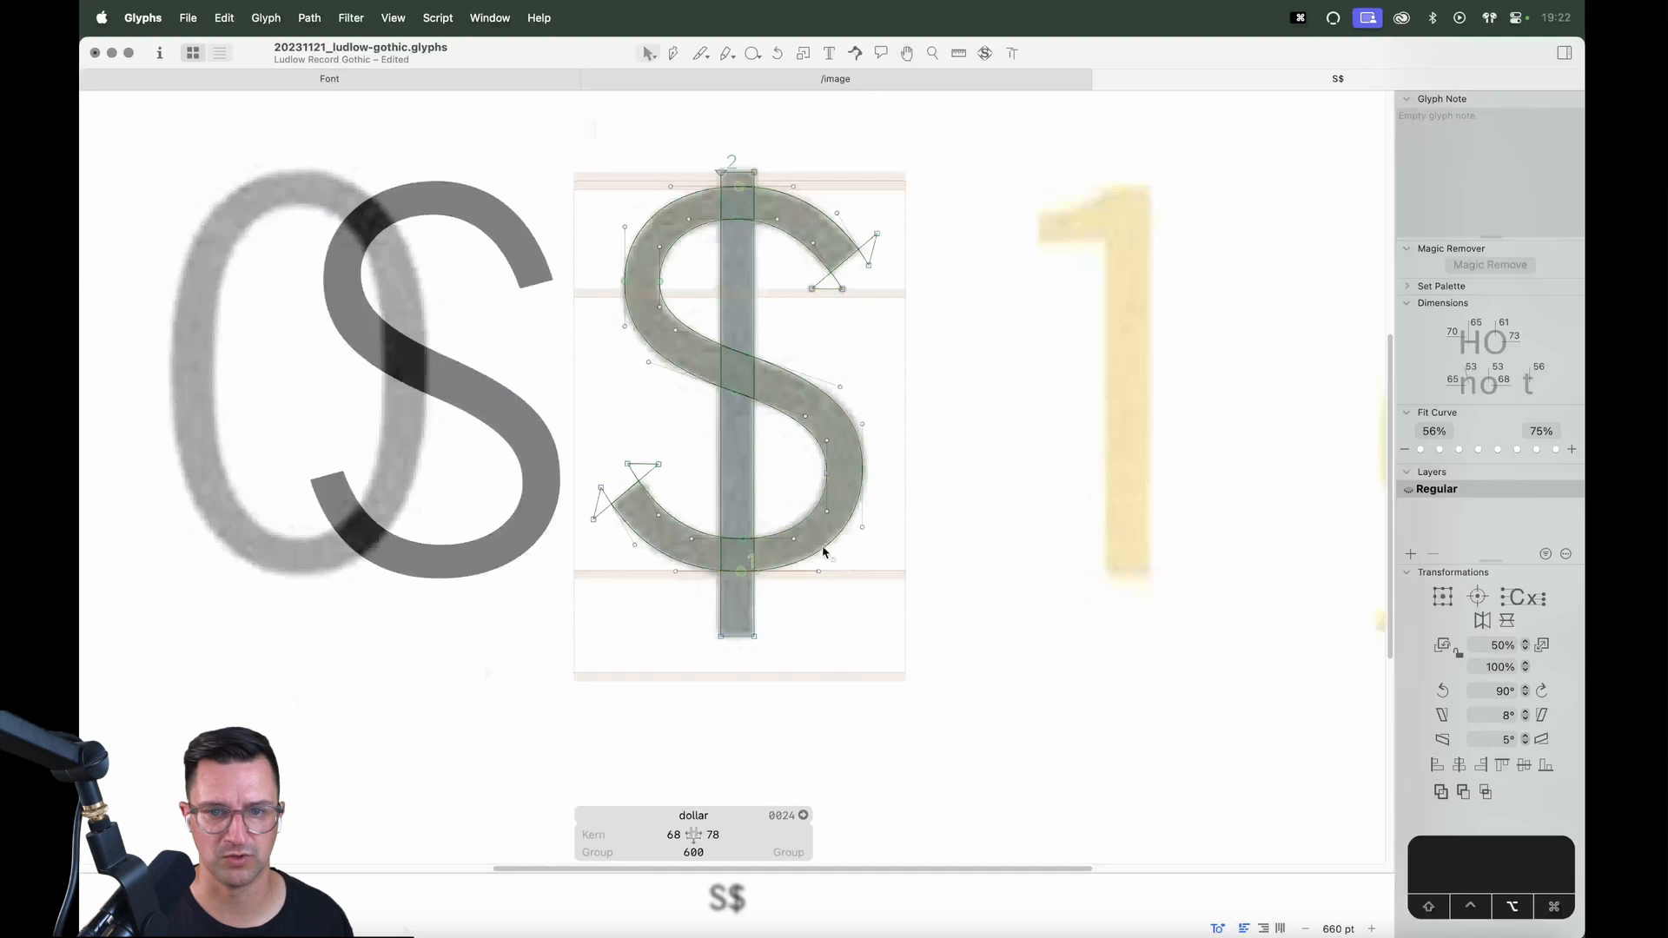
pyautogui.press('space')
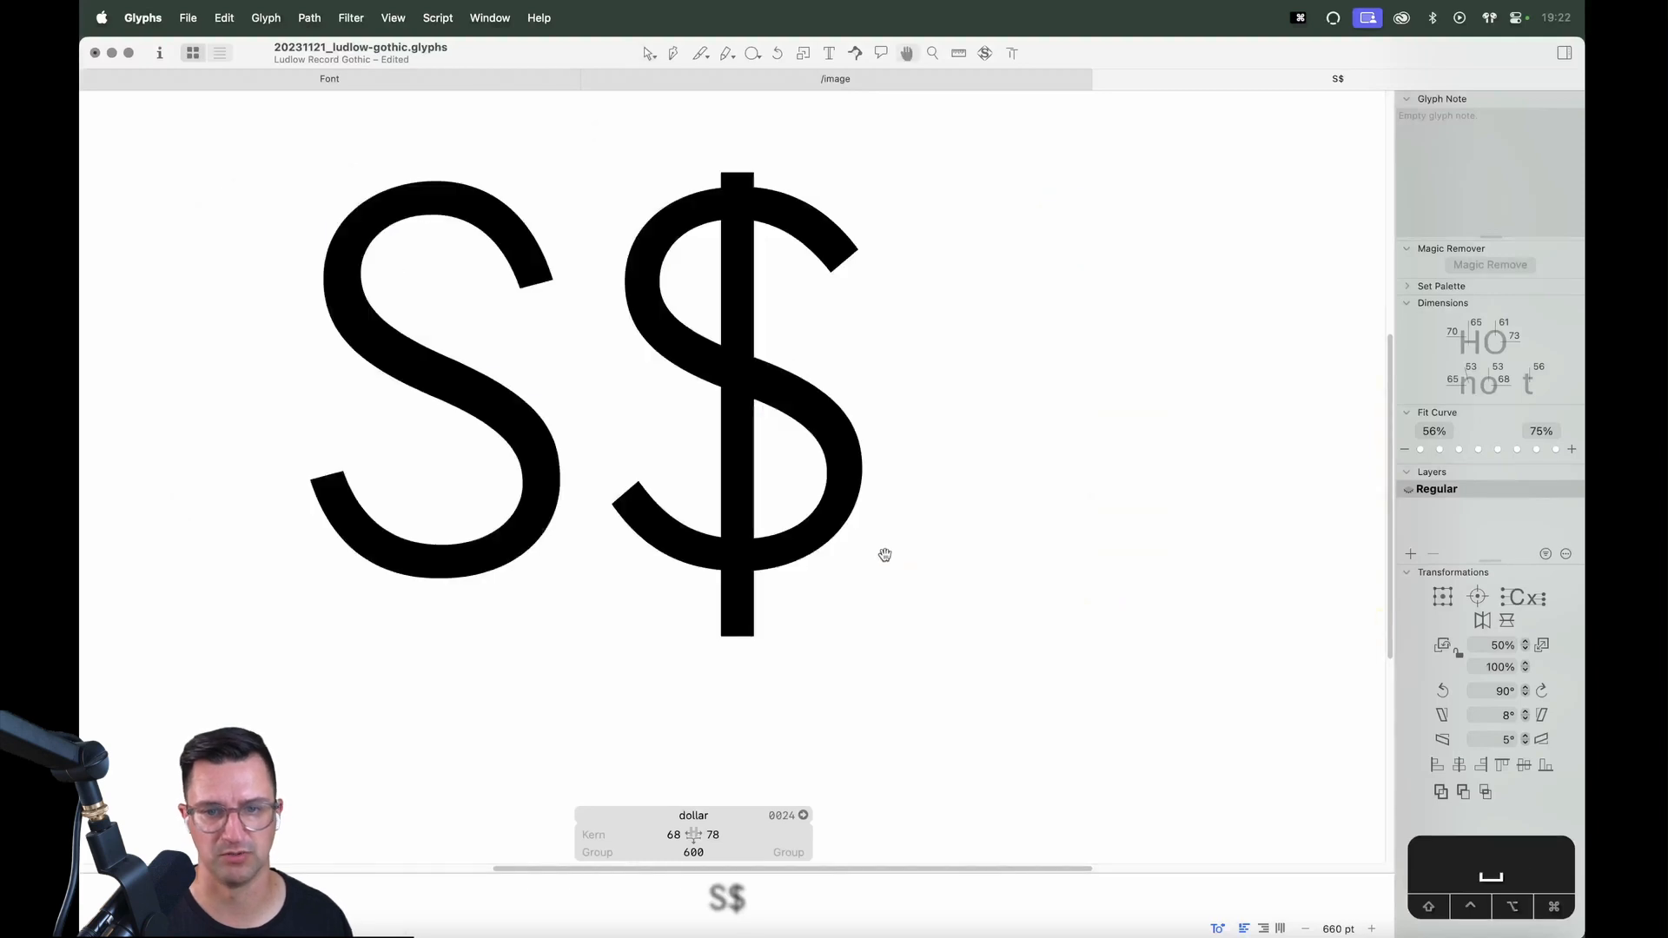
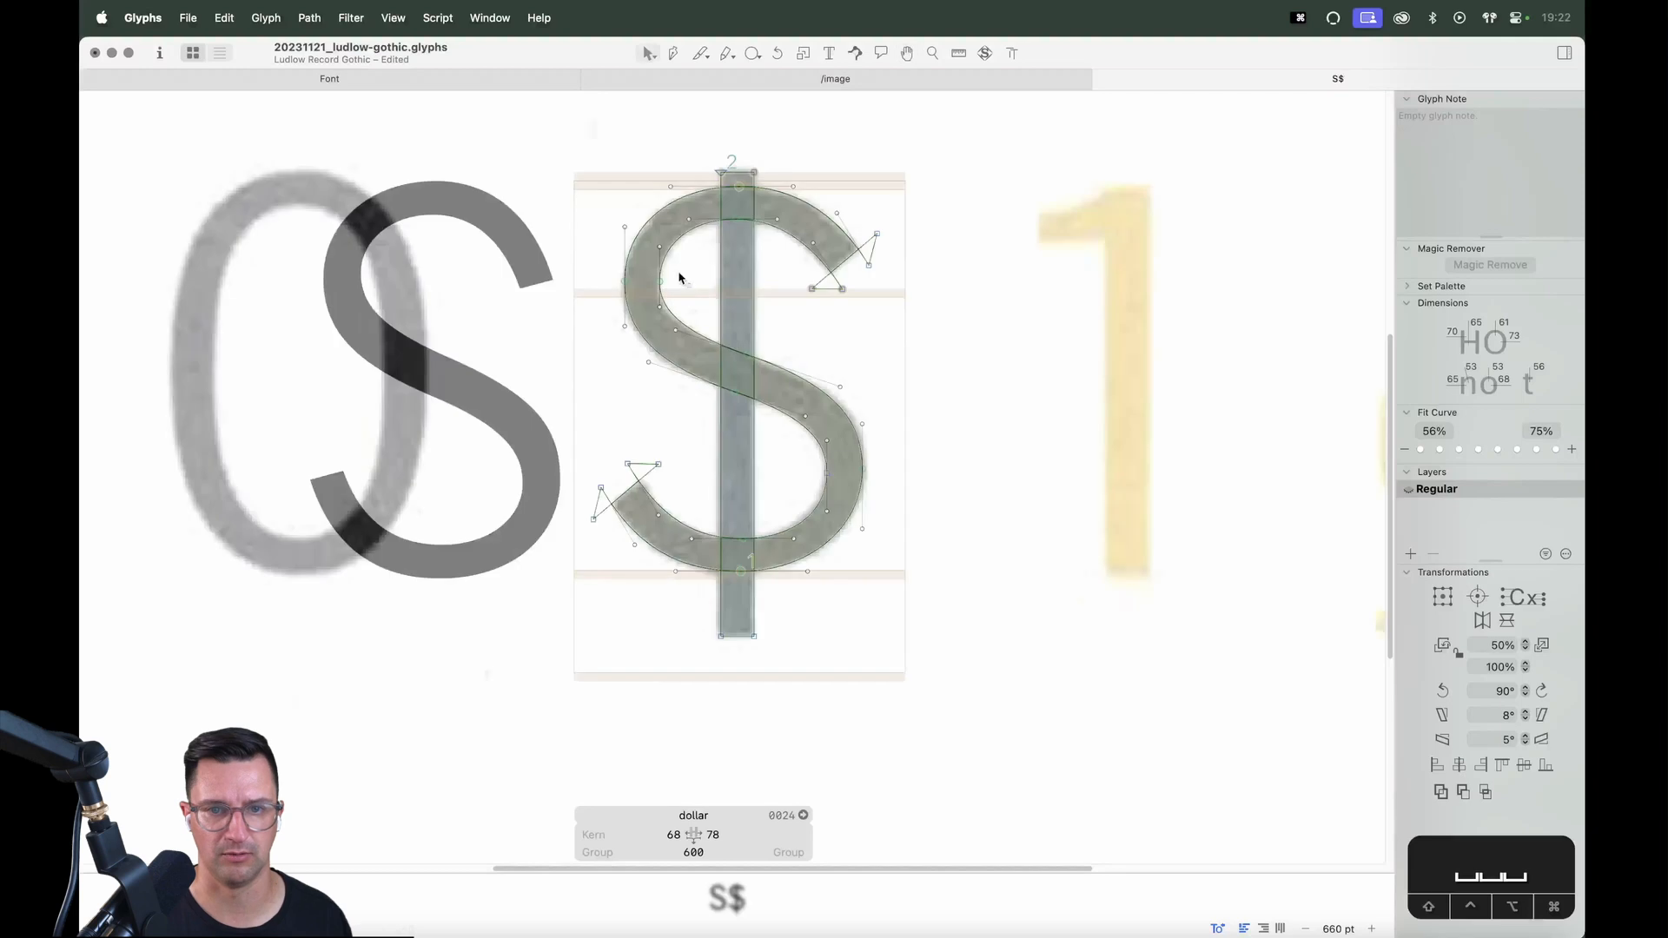
# Move the upper bowl's inner left node to X 156, Y 534, leaving its handle heights in place, and preview the result
pyautogui.moveTo(678, 271); pyautogui.dragTo(641, 293)
pyautogui.hotkey('alt', 'shift', 'Up')
pyautogui.hotkey('alt', 'shift', 'Up')
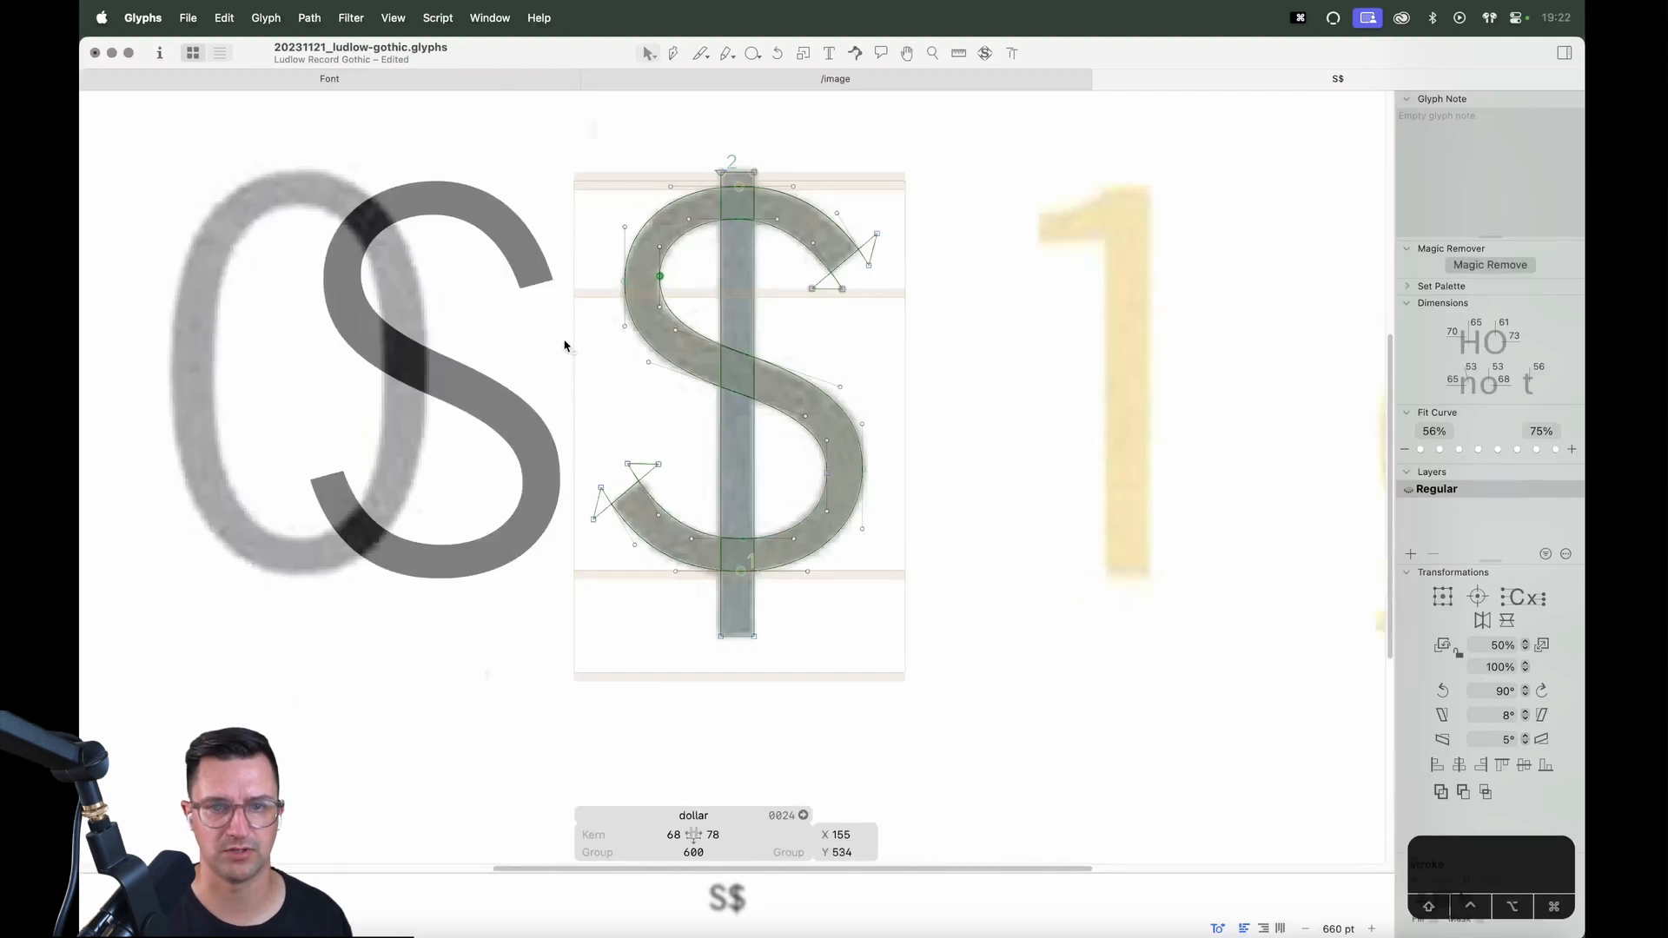
pyautogui.press('space')
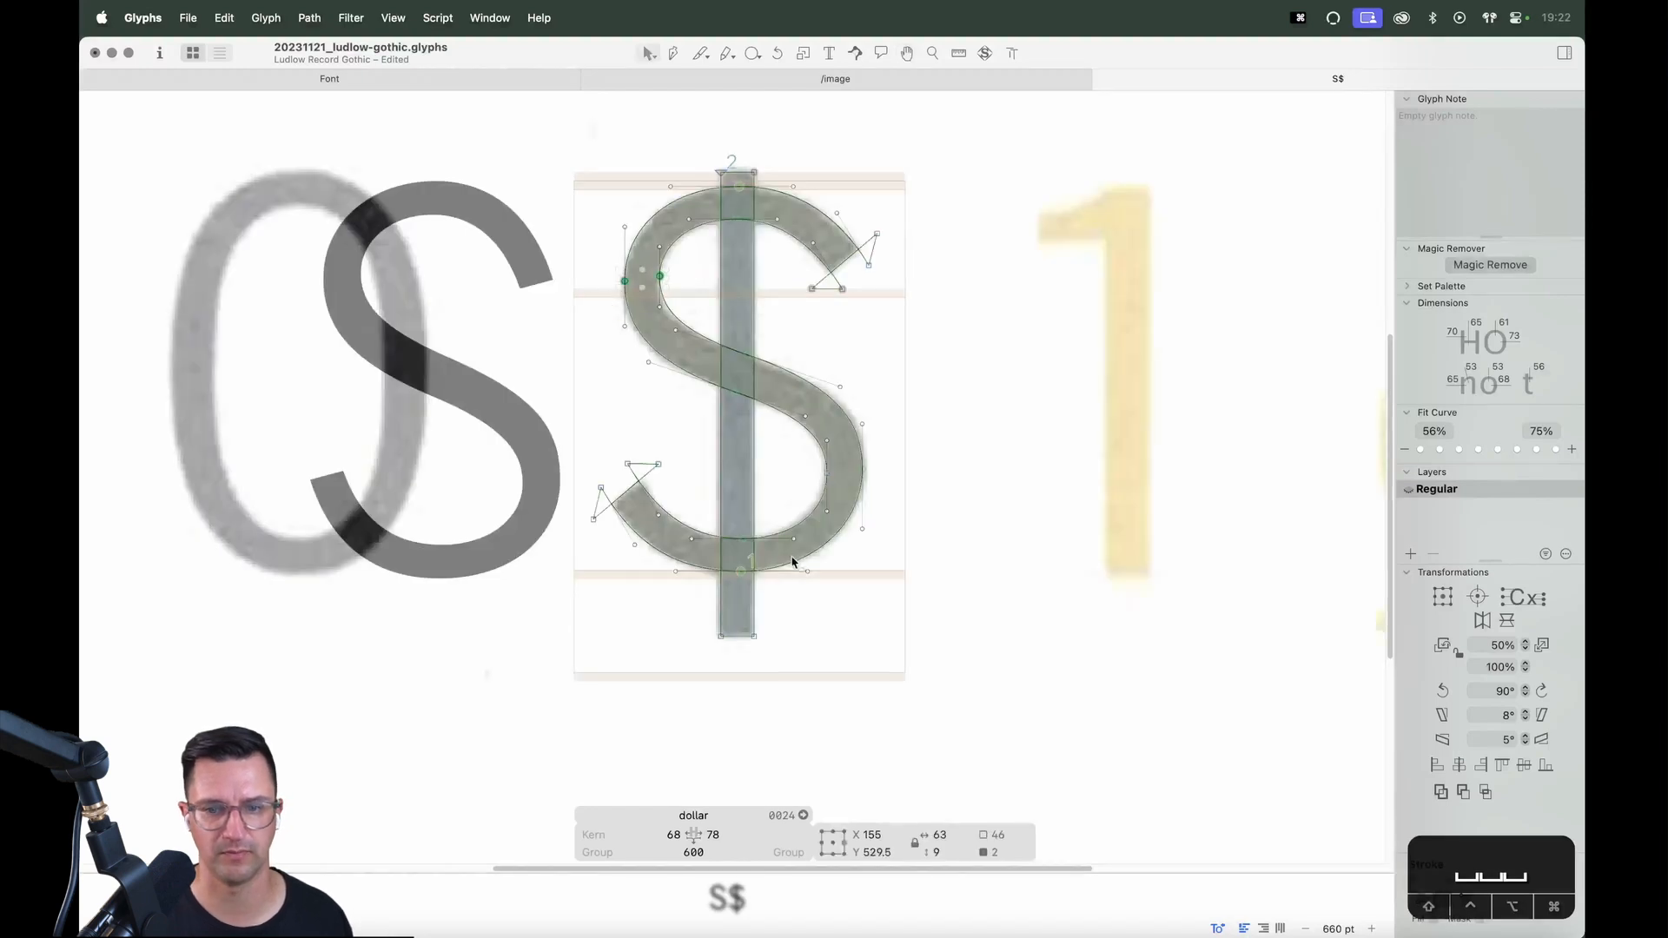
pyautogui.moveTo(890, 462); pyautogui.dragTo(806, 484)
pyautogui.press('space')
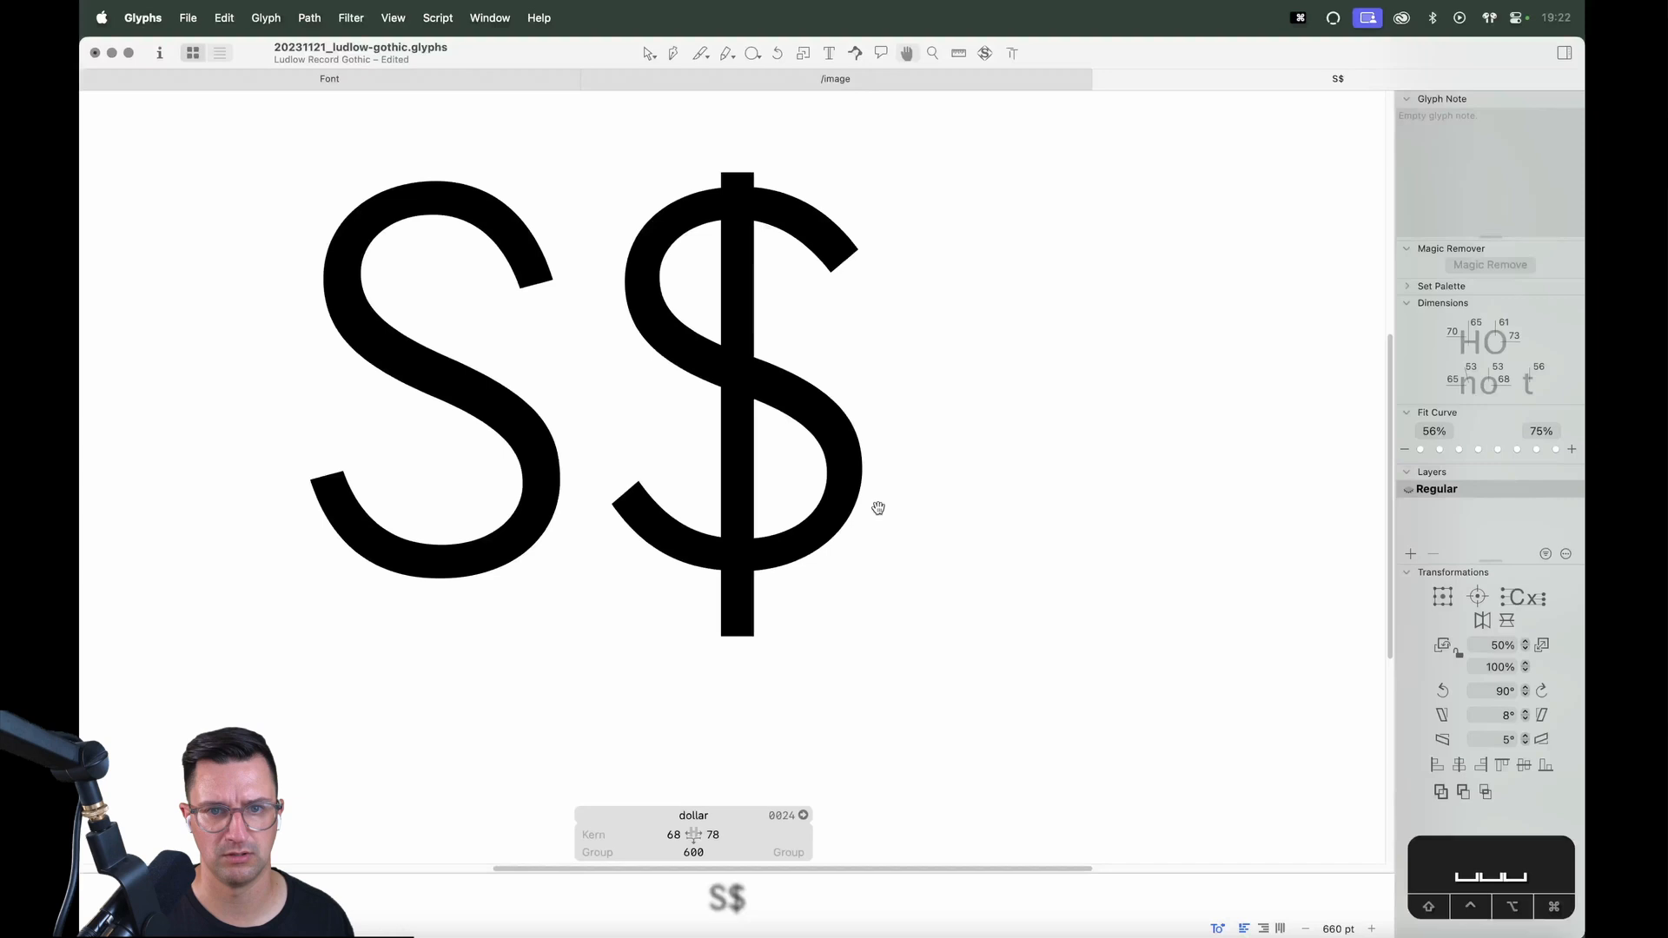
pyautogui.press('space')
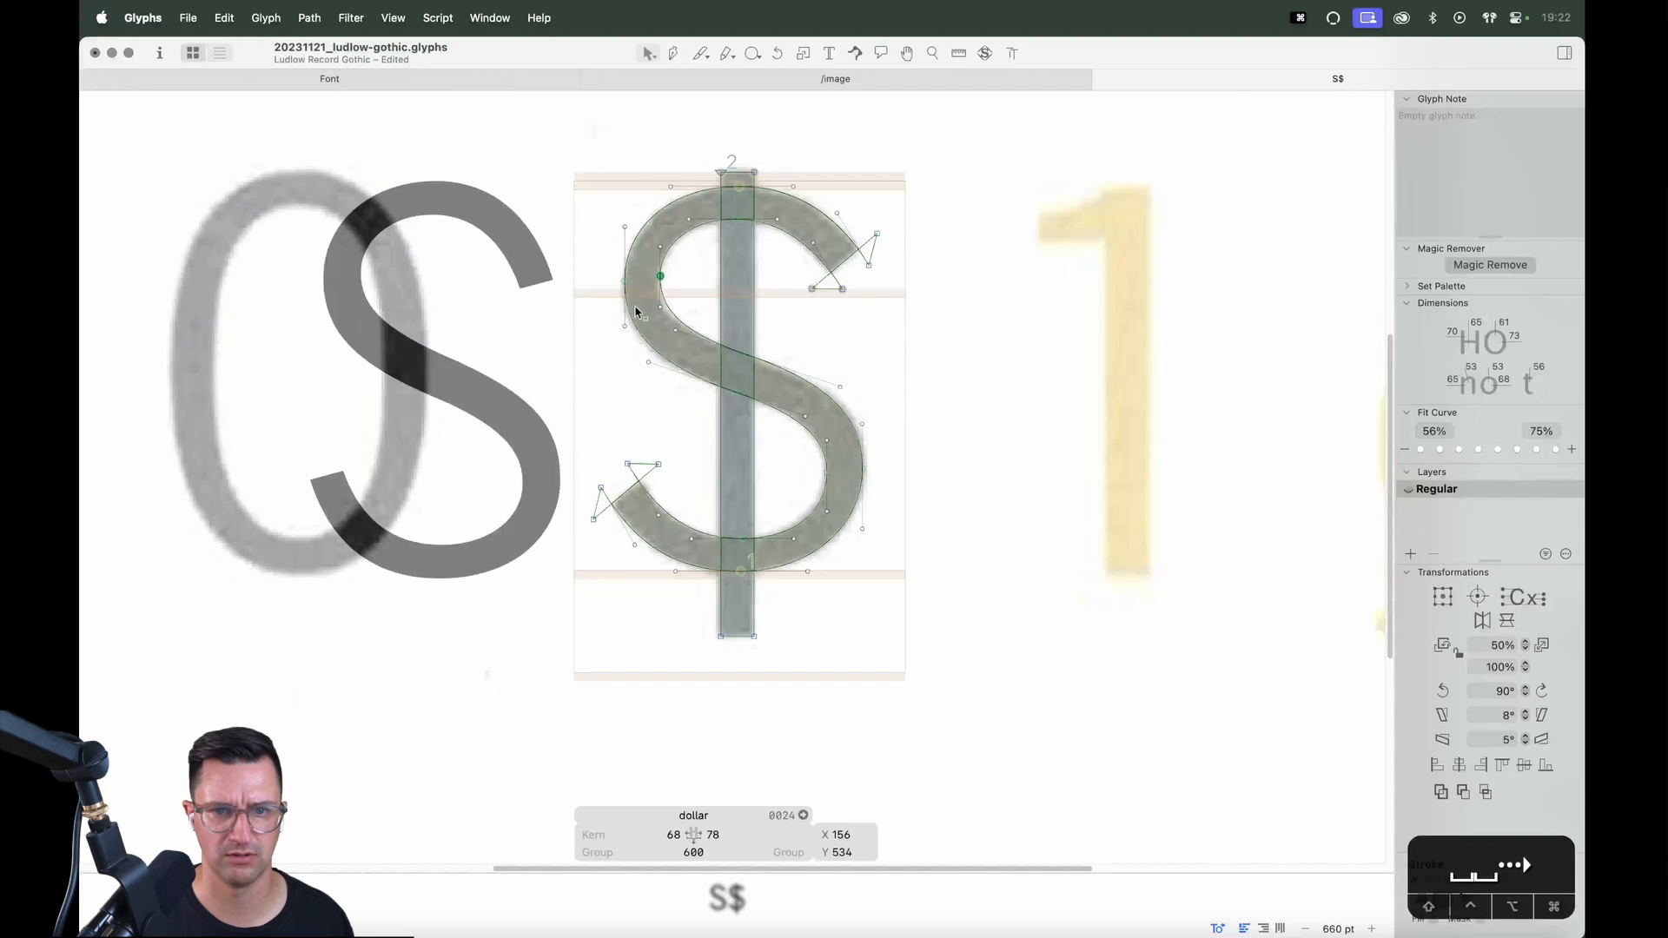
pyautogui.press('space')
# Slide the upper bowl's outer left node up to Y 530 between its handles, and check the shape in preview
pyautogui.moveTo(603, 305); pyautogui.dragTo(639, 264)
pyautogui.hotkey('alt', 'Up')
pyautogui.hotkey('alt', 'Up')
pyautogui.press('space')
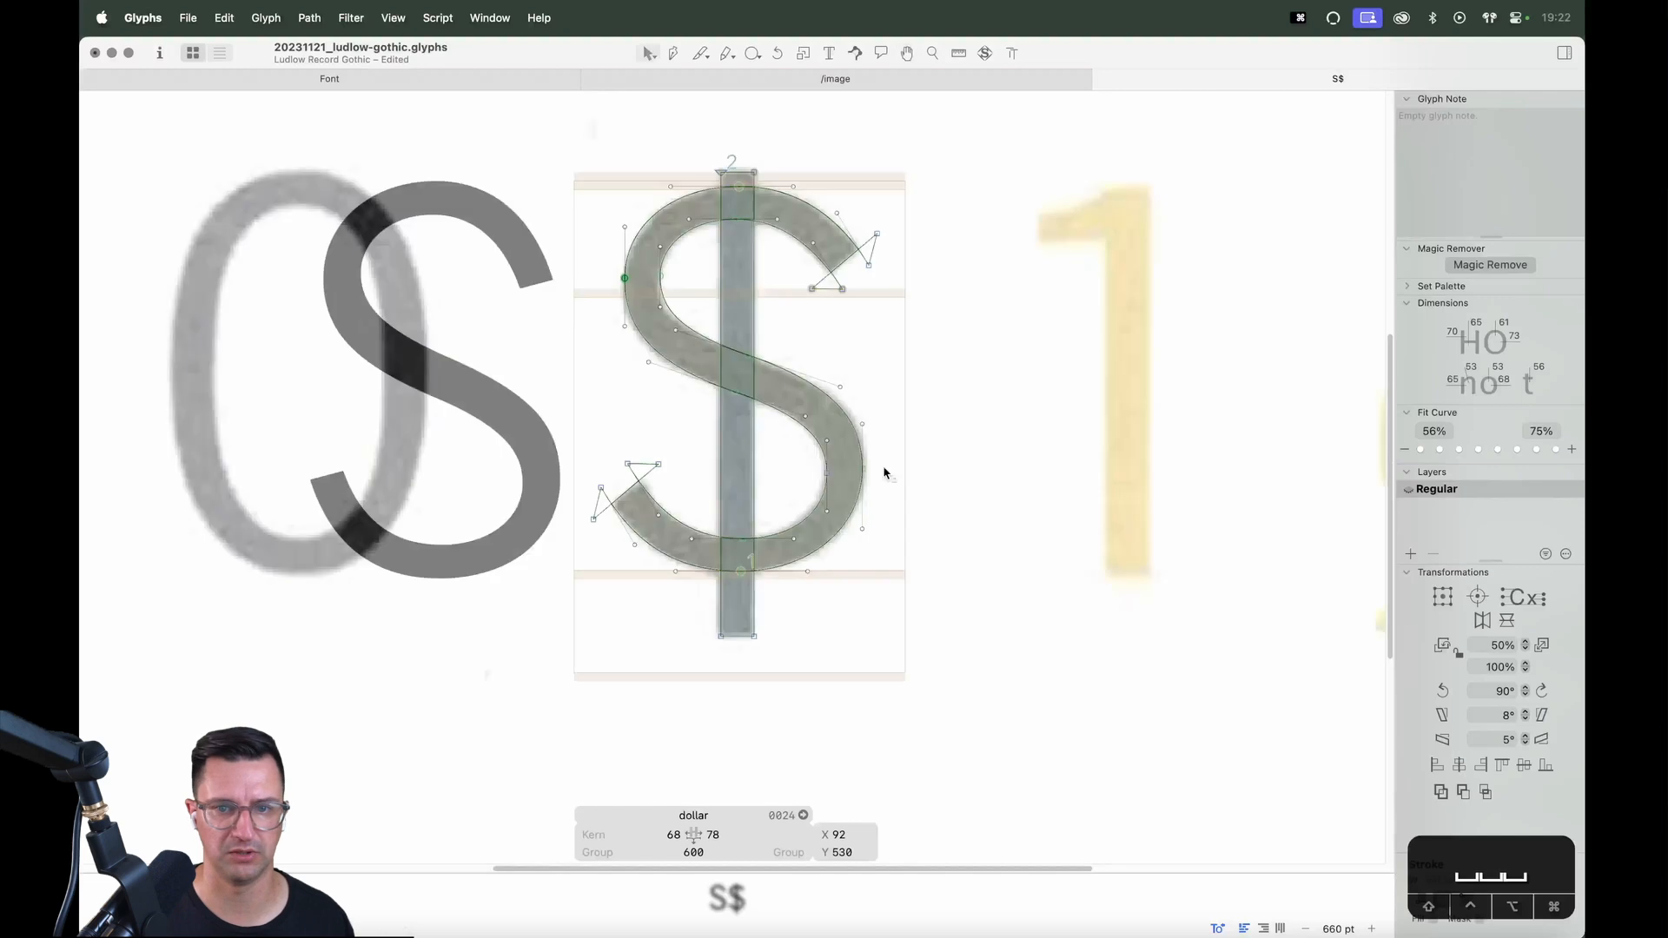
pyautogui.press('space')
# Move the inner corner node at the overlapping end of the lower terminal to X 88, Y 191, and preview it
pyautogui.click(826, 511)
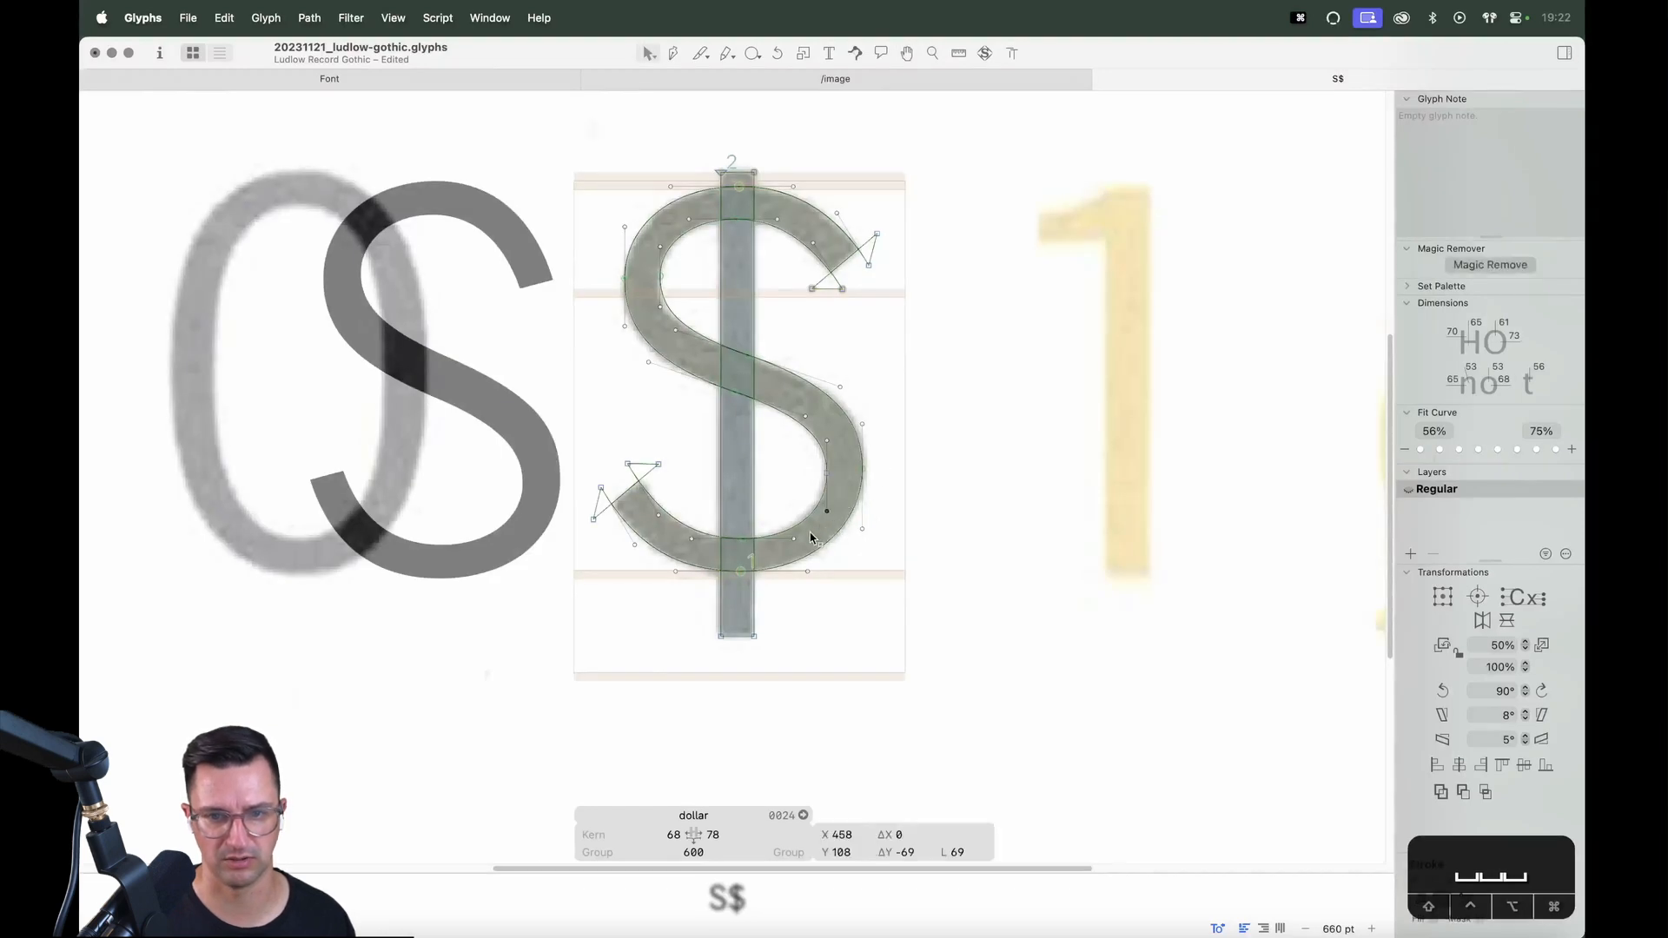
pyautogui.press('space')
pyautogui.press('z')
pyautogui.moveTo(924, 332); pyautogui.dragTo(483, 692)
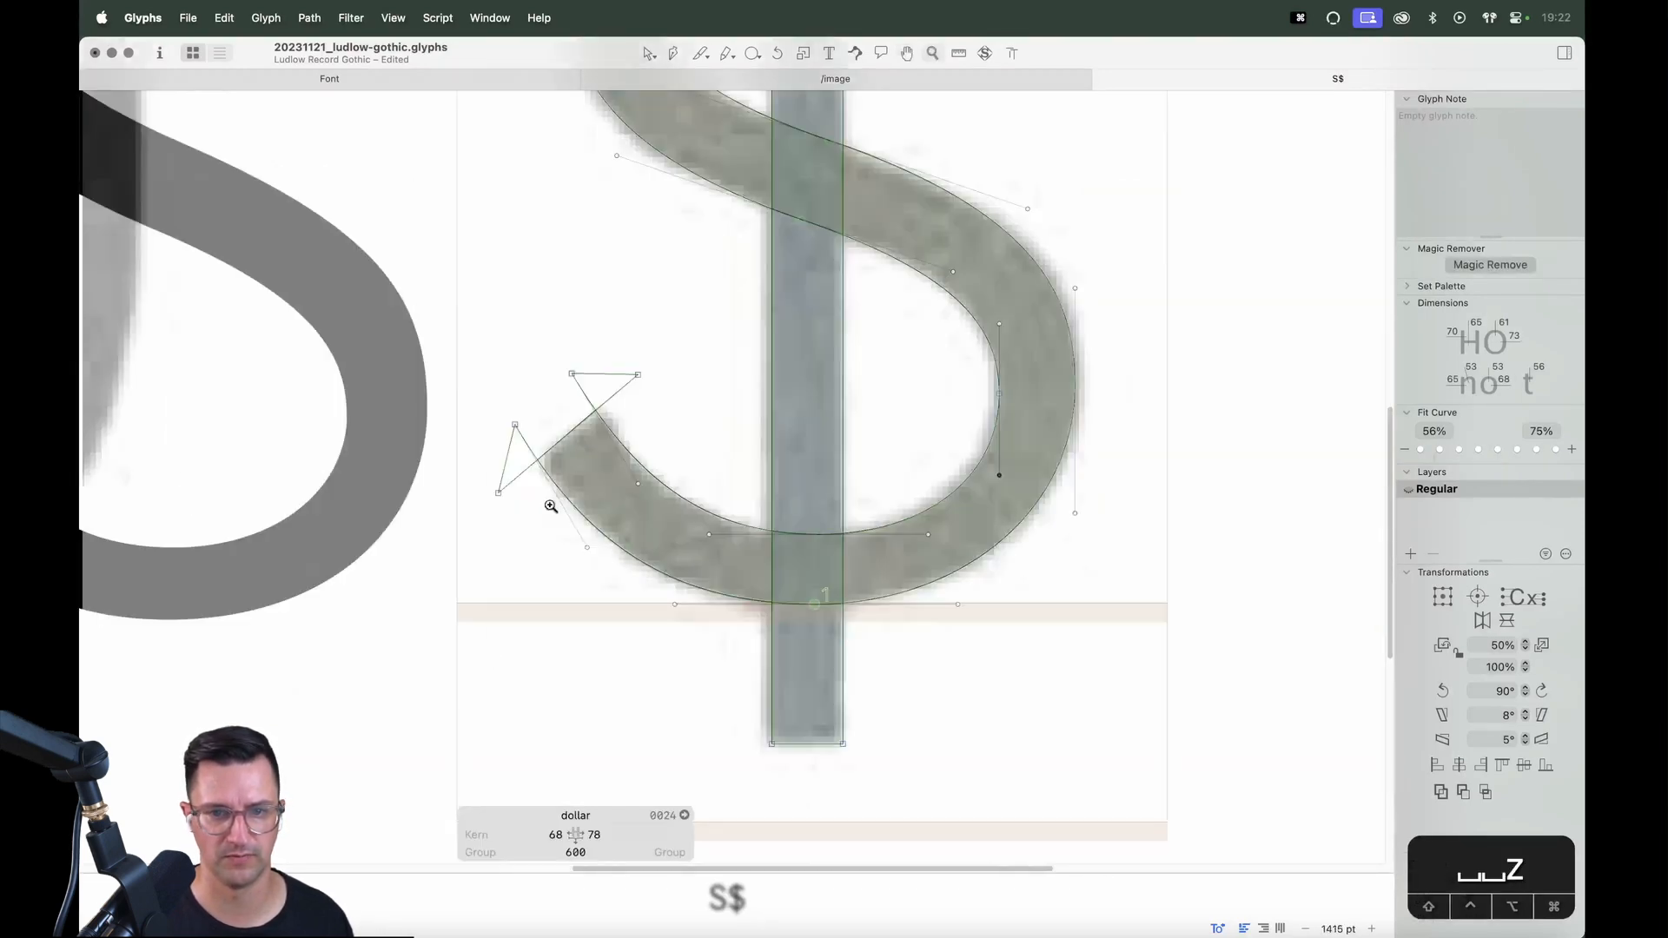
pyautogui.press('v')
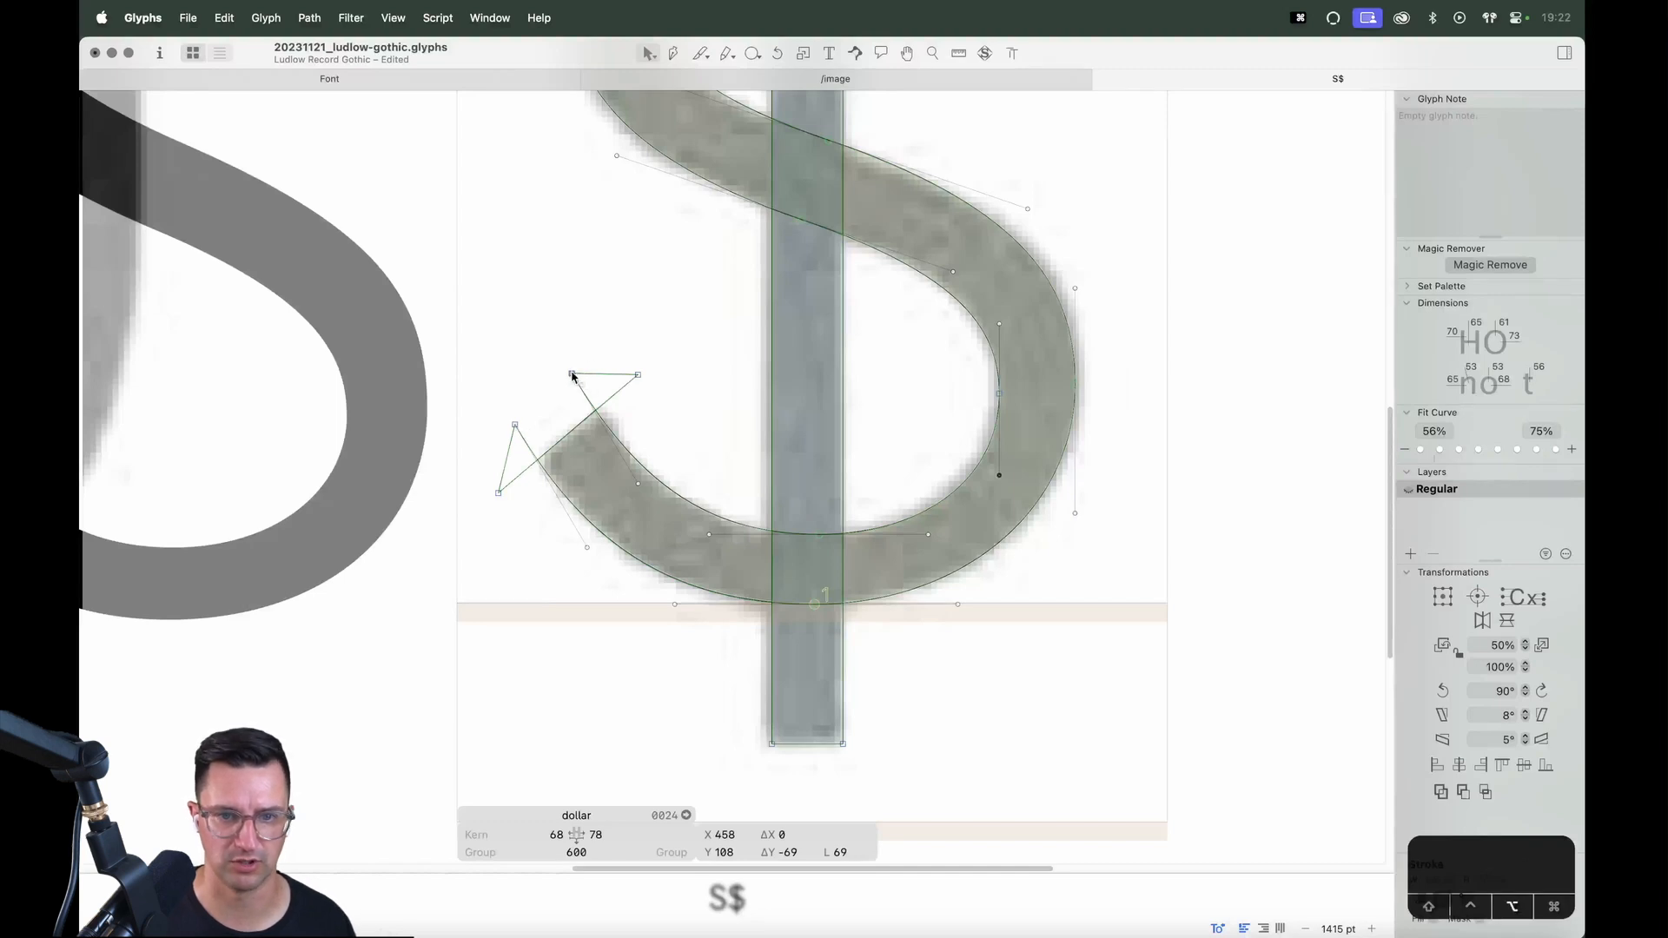
pyautogui.moveTo(572, 376); pyautogui.dragTo(562, 380)
pyautogui.press('space')
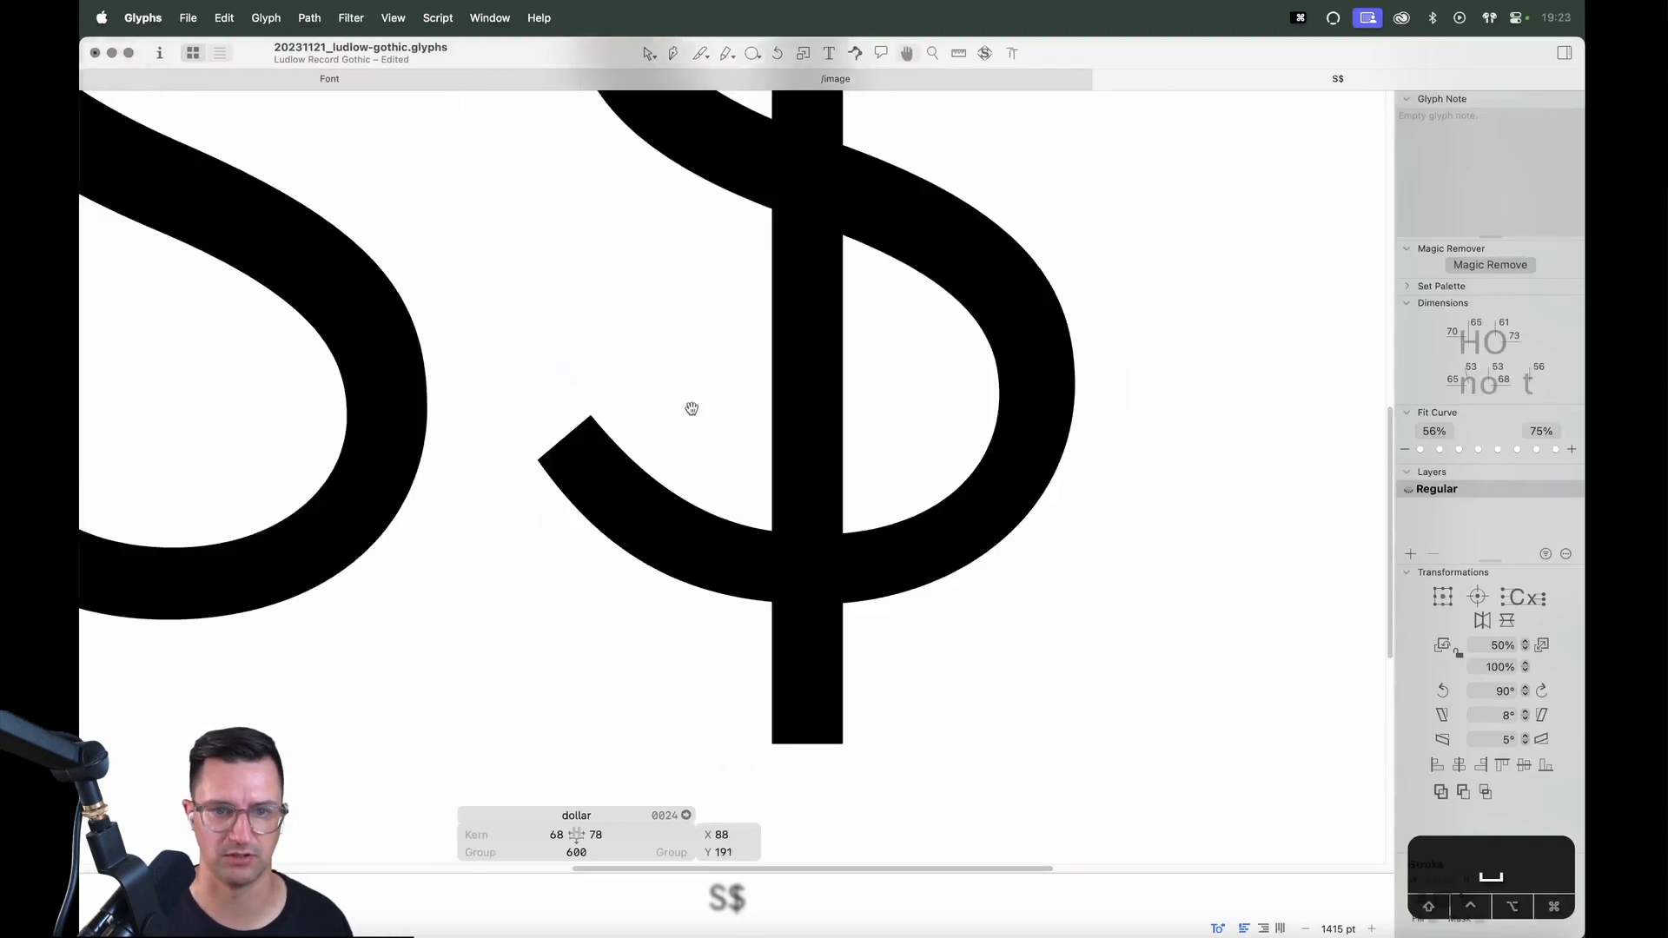
# Lengthen the horizontal handle of the lower bowl's inner left curve to fill out the bend, and preview it
pyautogui.moveTo(679, 501); pyautogui.dragTo(670, 510)
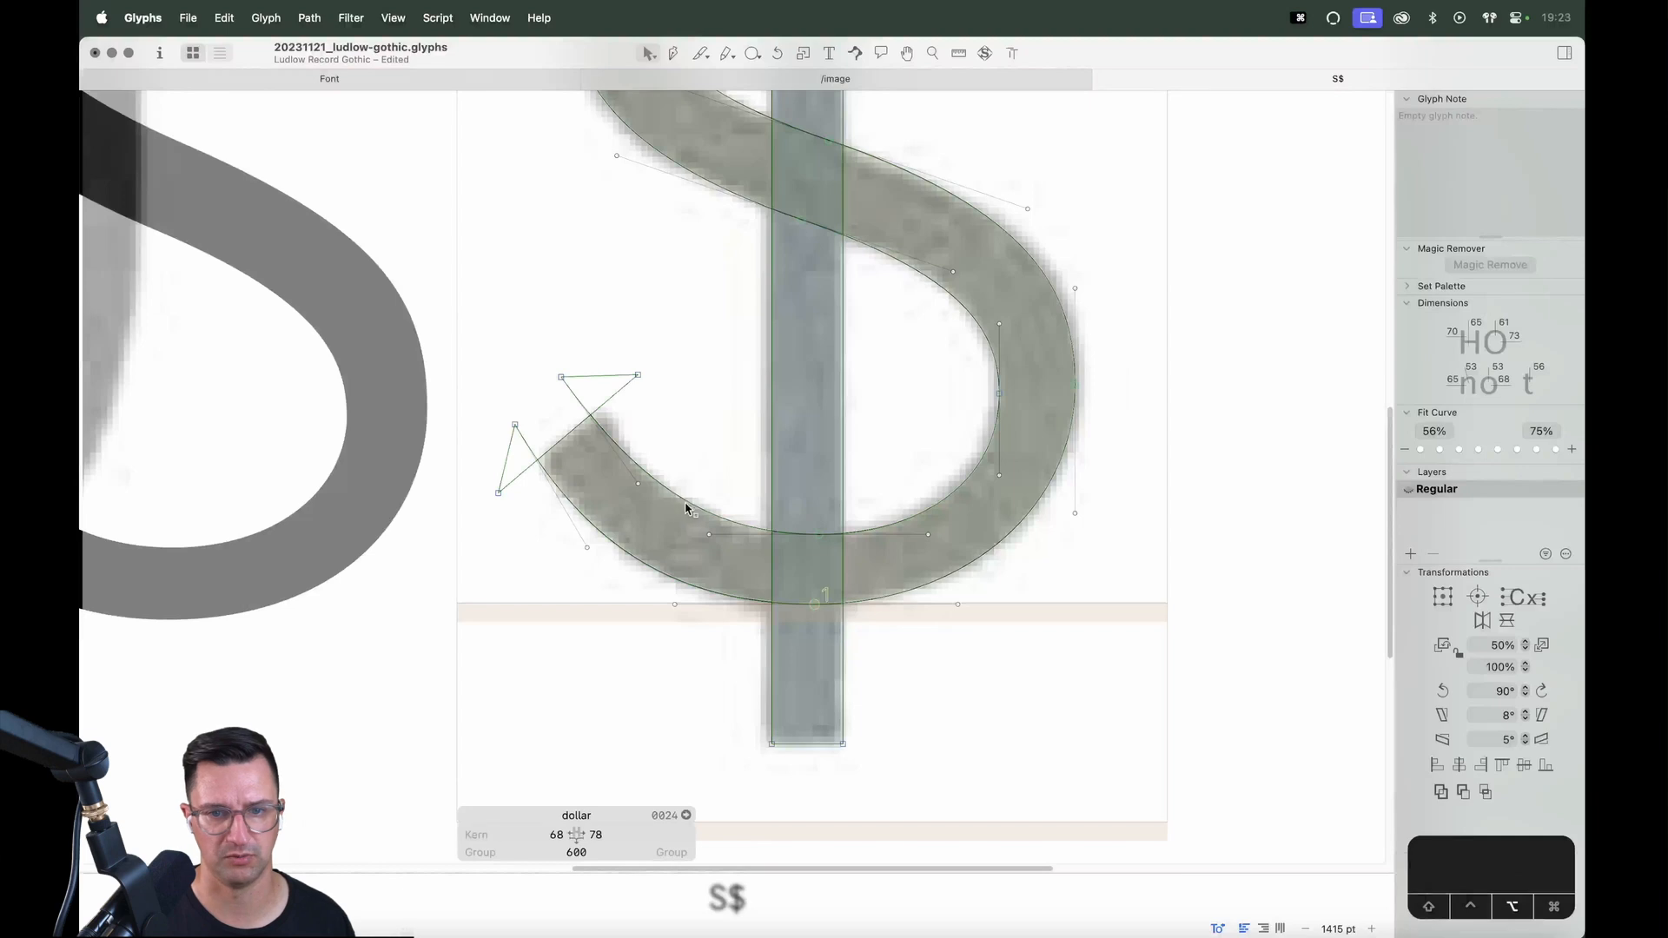
pyautogui.keyDown('alt'); pyautogui.click(681, 502); pyautogui.keyUp('alt')
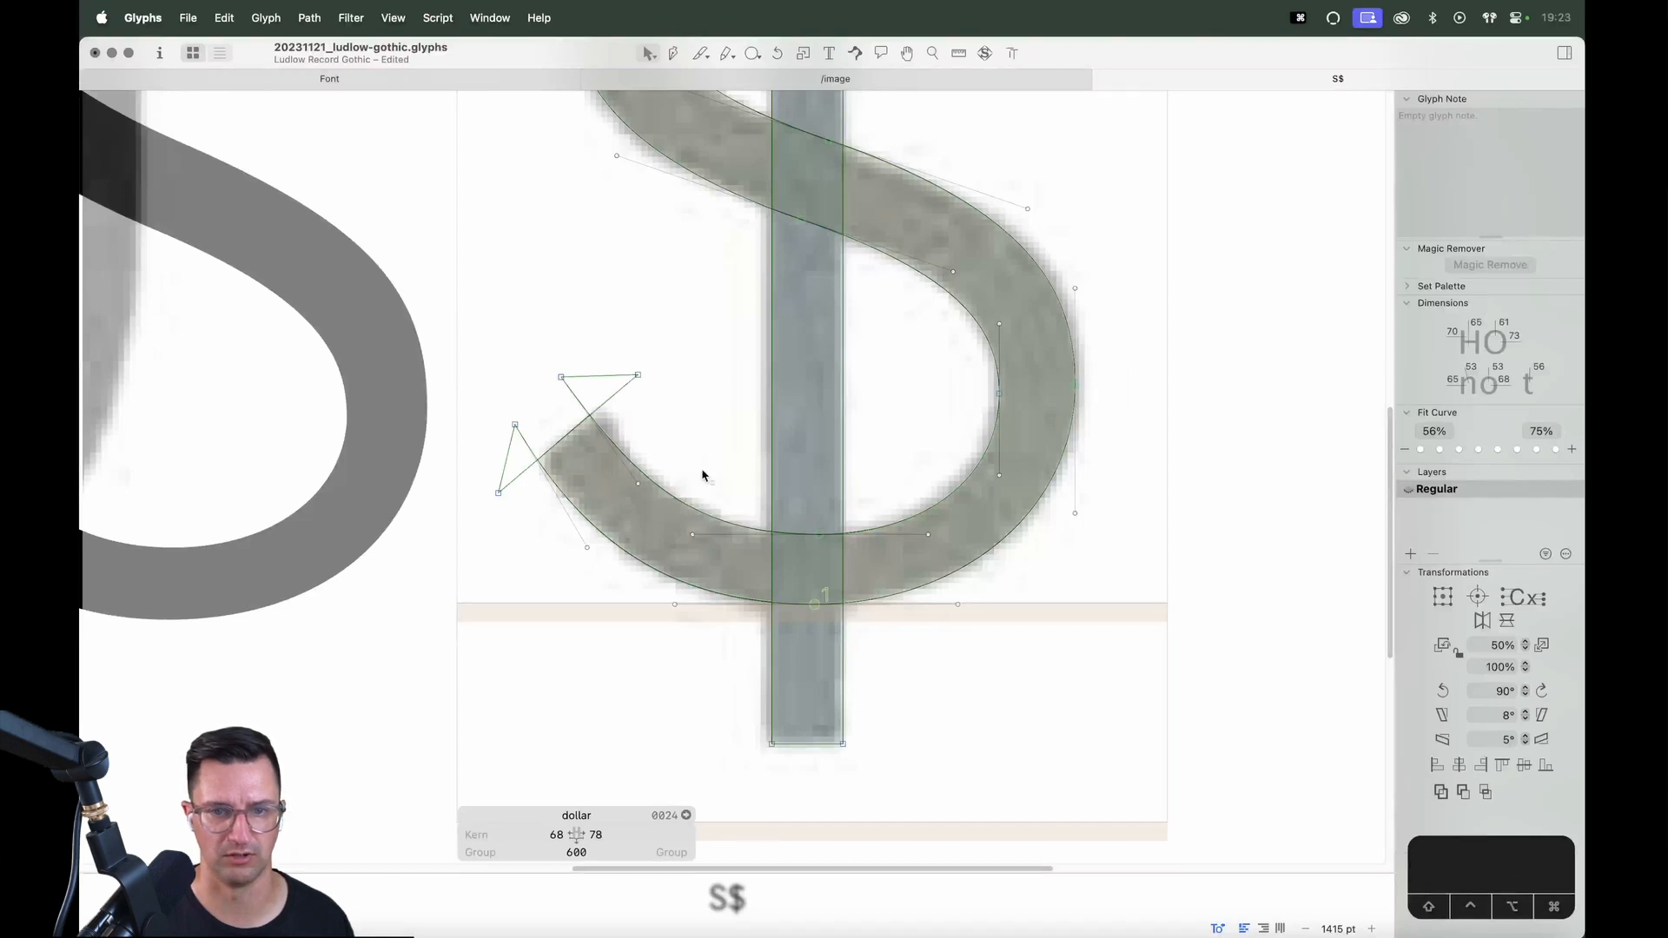
pyautogui.press('space')
# Shorten the lower bowl's outer left curve's horizontal handle and move the terminal's outer corner node to X 51, Y 157
pyautogui.keyDown('alt'); pyautogui.click(642, 558); pyautogui.keyUp('alt')
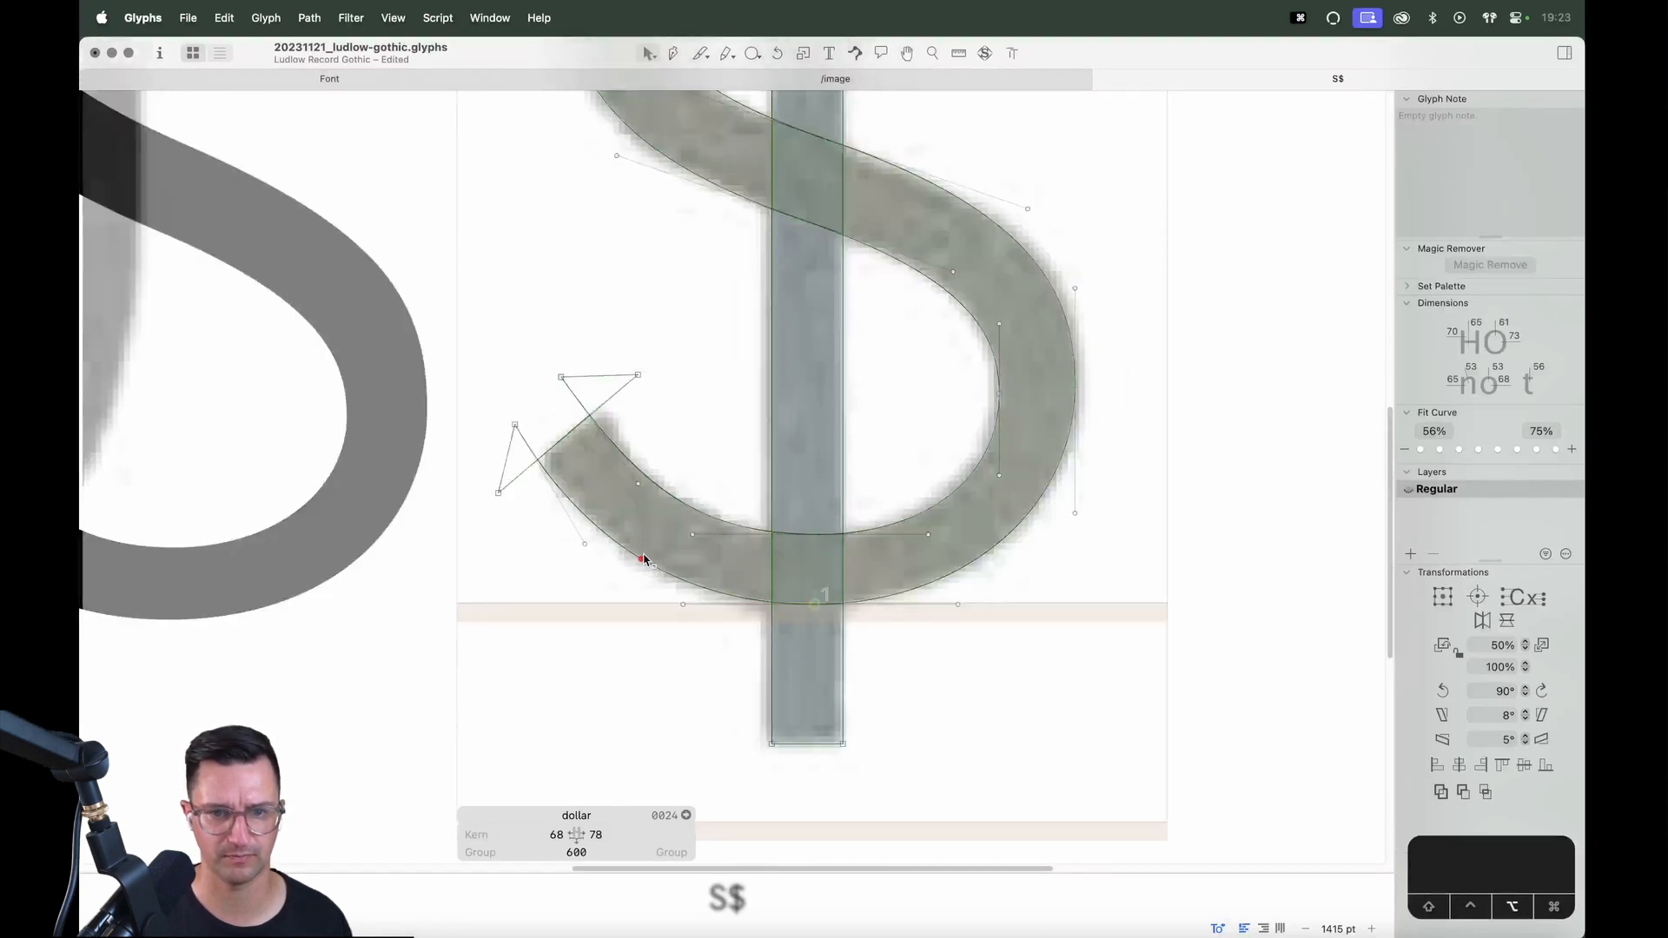
pyautogui.moveTo(516, 426); pyautogui.dragTo(518, 418)
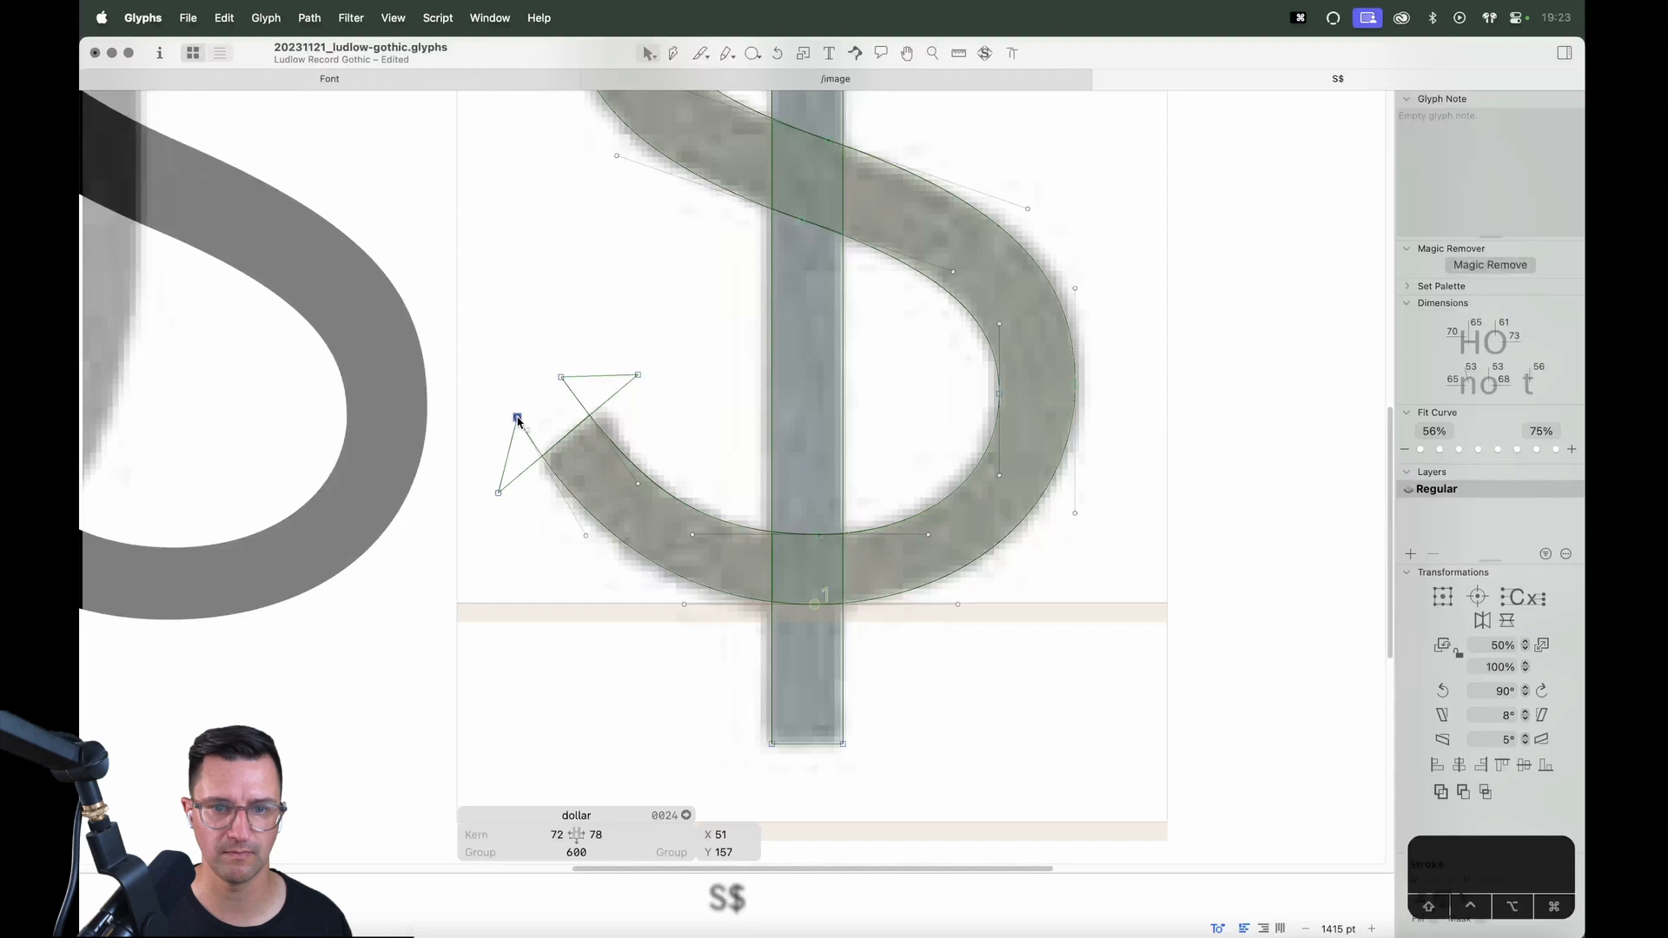
pyautogui.press('space')
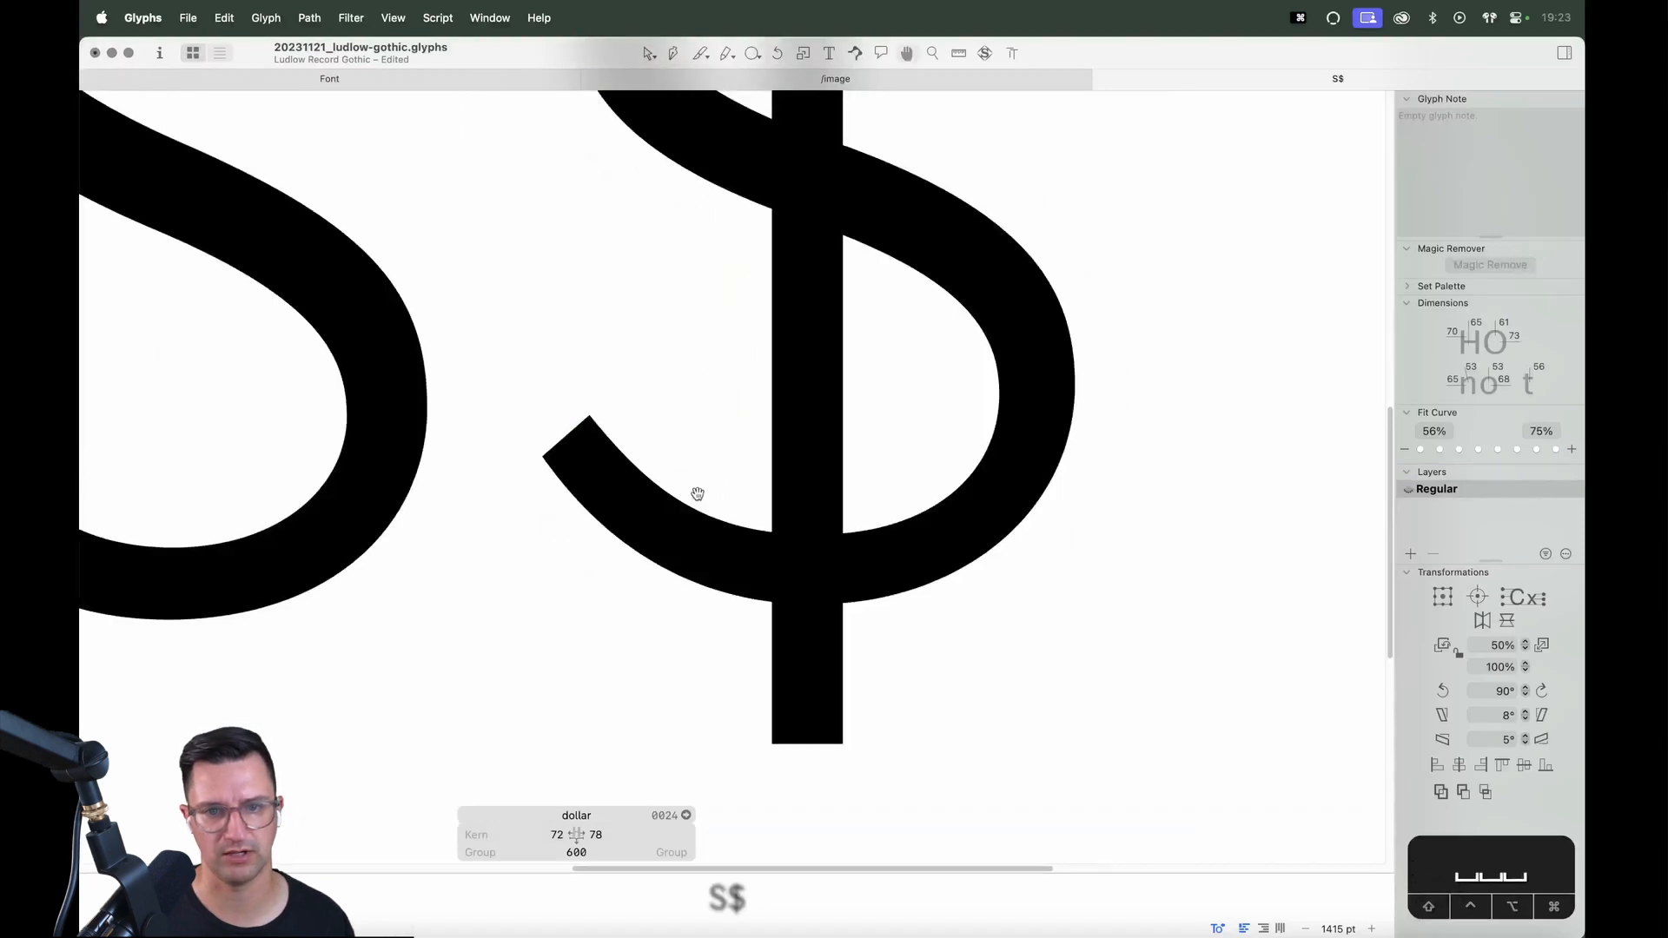
# Reshape the lower bowl's inner left curve by shortening its horizontal handle, and preview the result
pyautogui.click(595, 487)
pyautogui.press('space')
pyautogui.moveTo(594, 487); pyautogui.dragTo(894, 455)
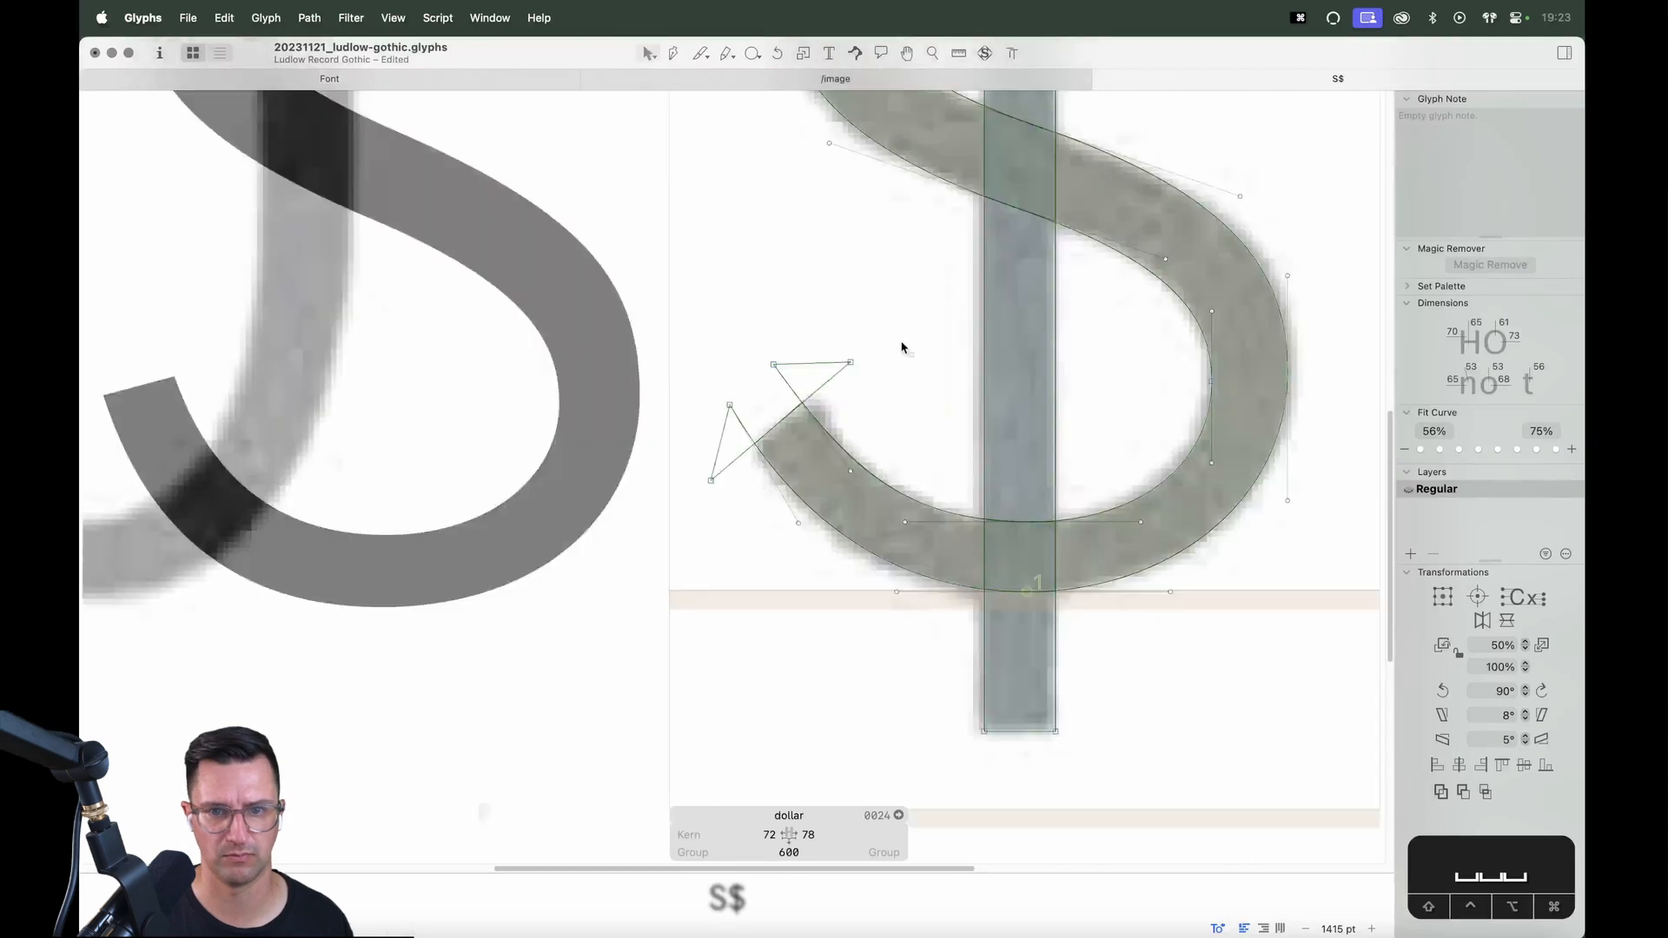
pyautogui.press('space')
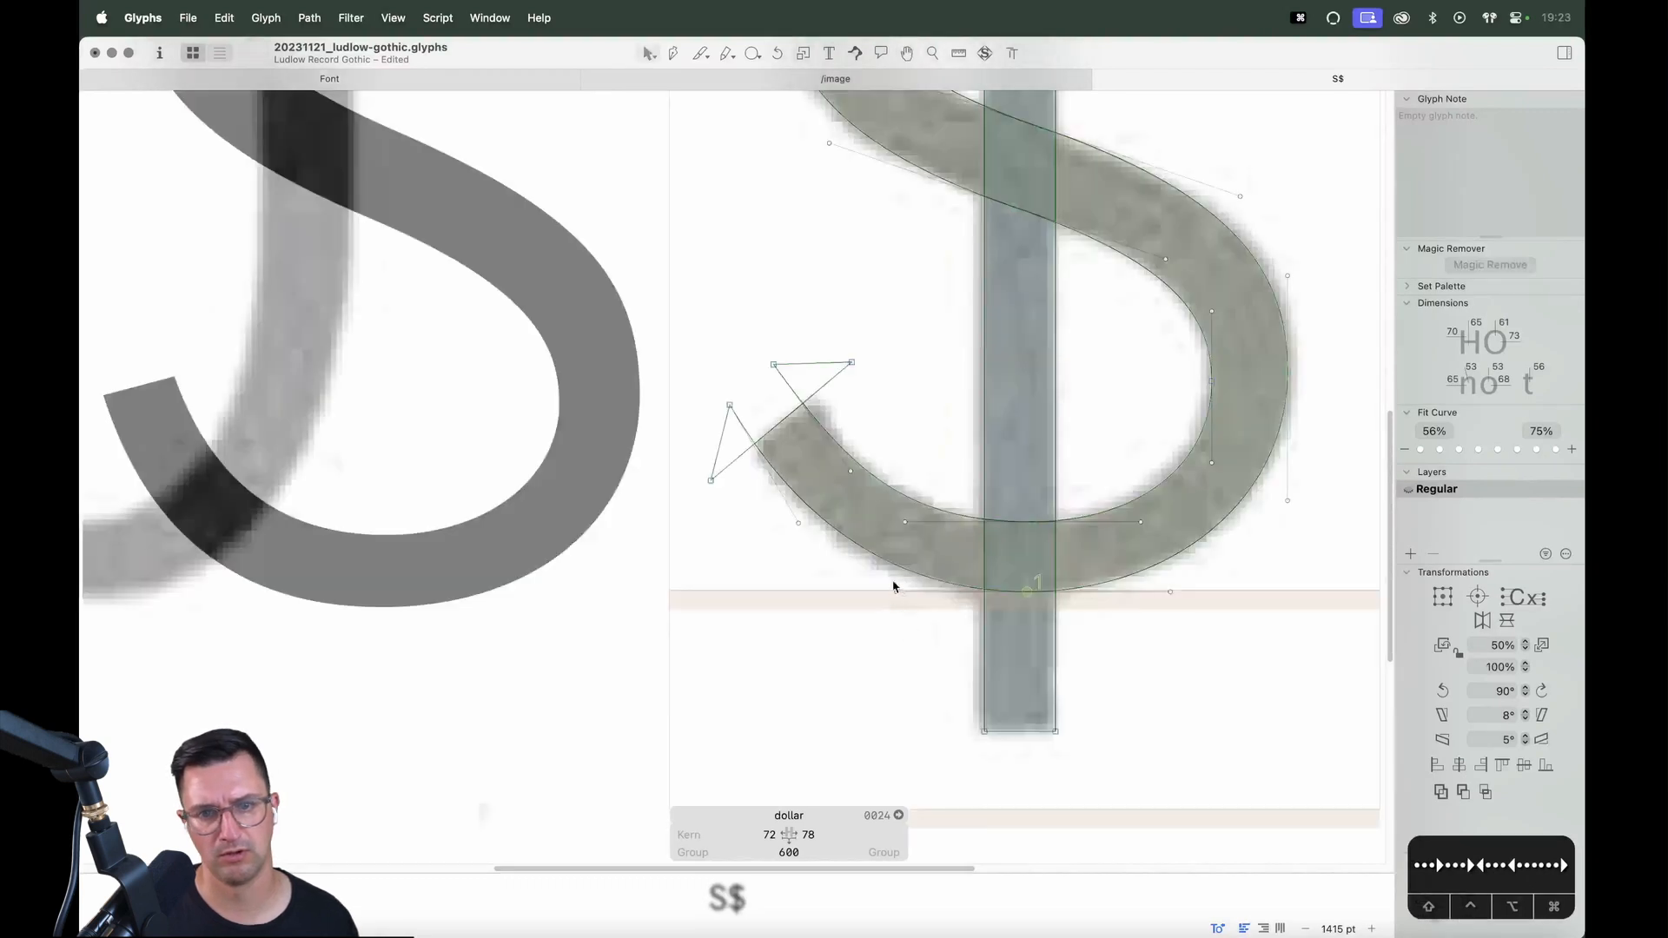
pyautogui.moveTo(910, 522); pyautogui.dragTo(909, 497)
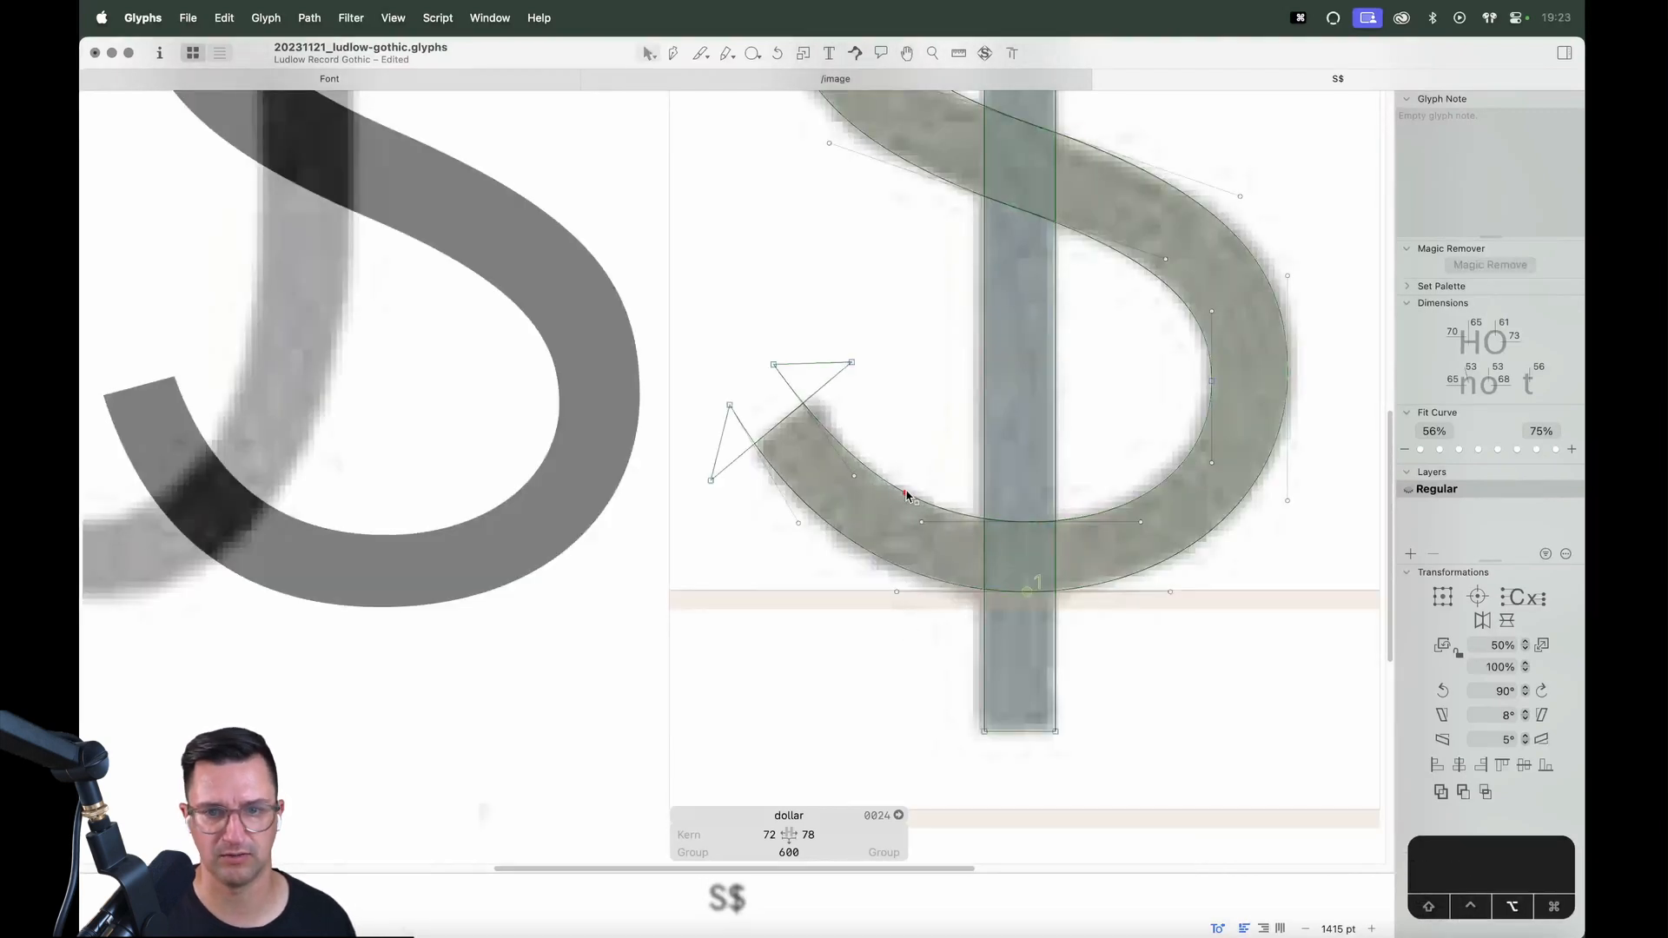
pyautogui.press('space')
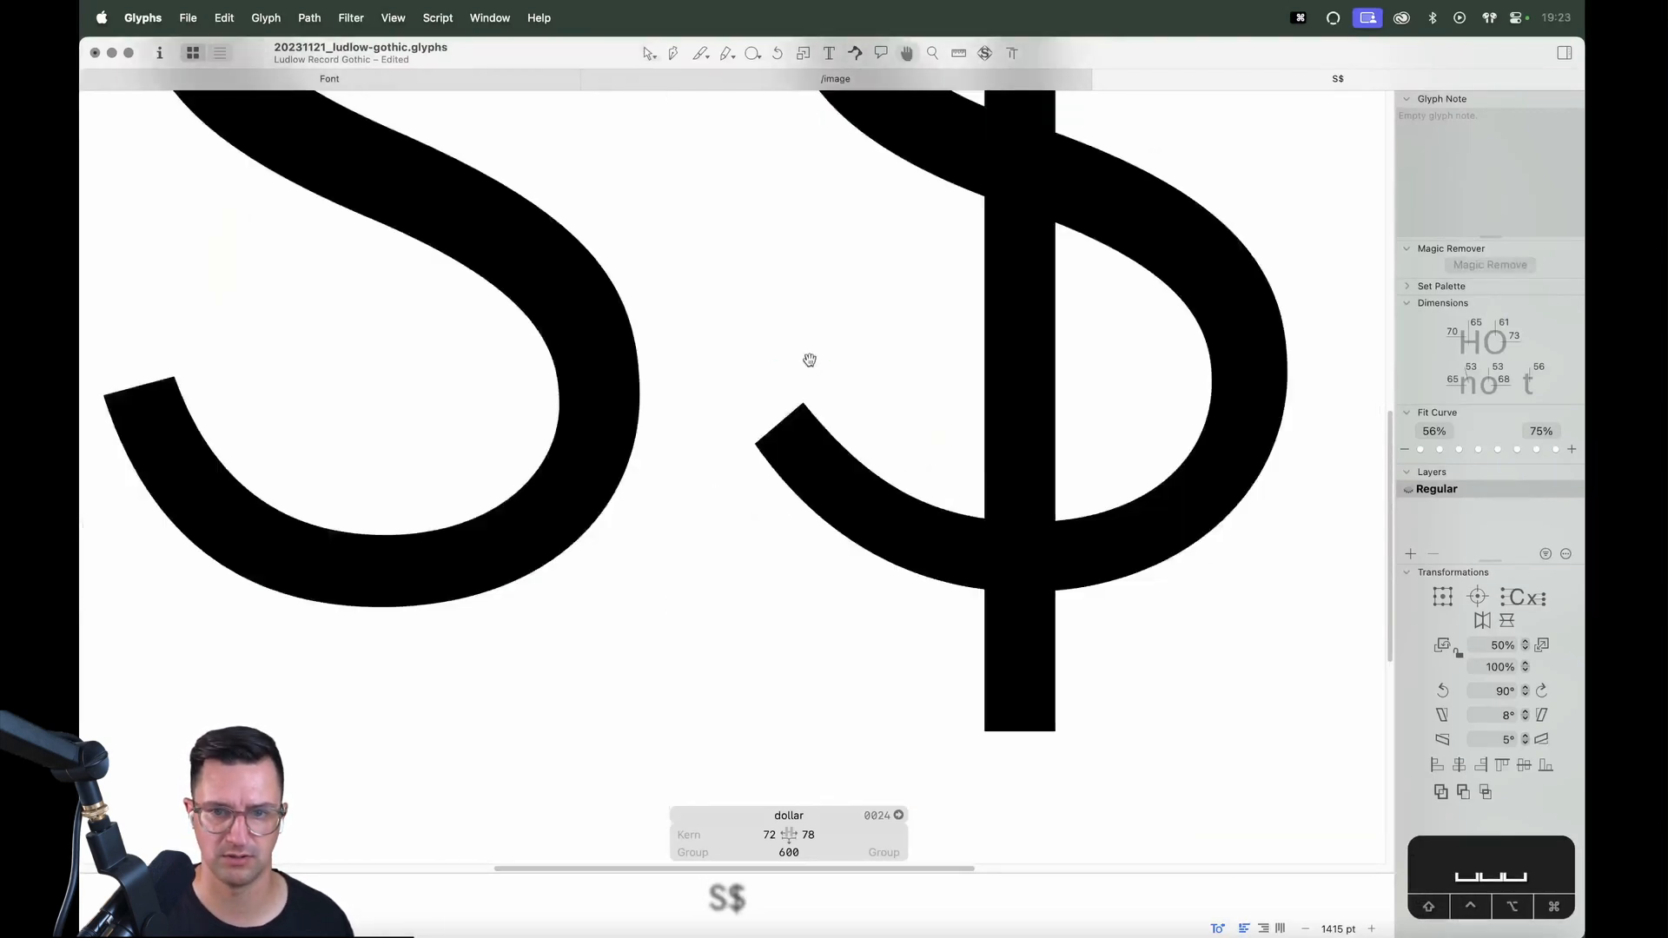
# Slide the lower bowl's inner bottom node to X 301, Y 58
pyautogui.click(1036, 522)
pyautogui.press('Left')
pyautogui.press('Left')
pyautogui.press('Left')
pyautogui.press('Left')
pyautogui.press('Left')
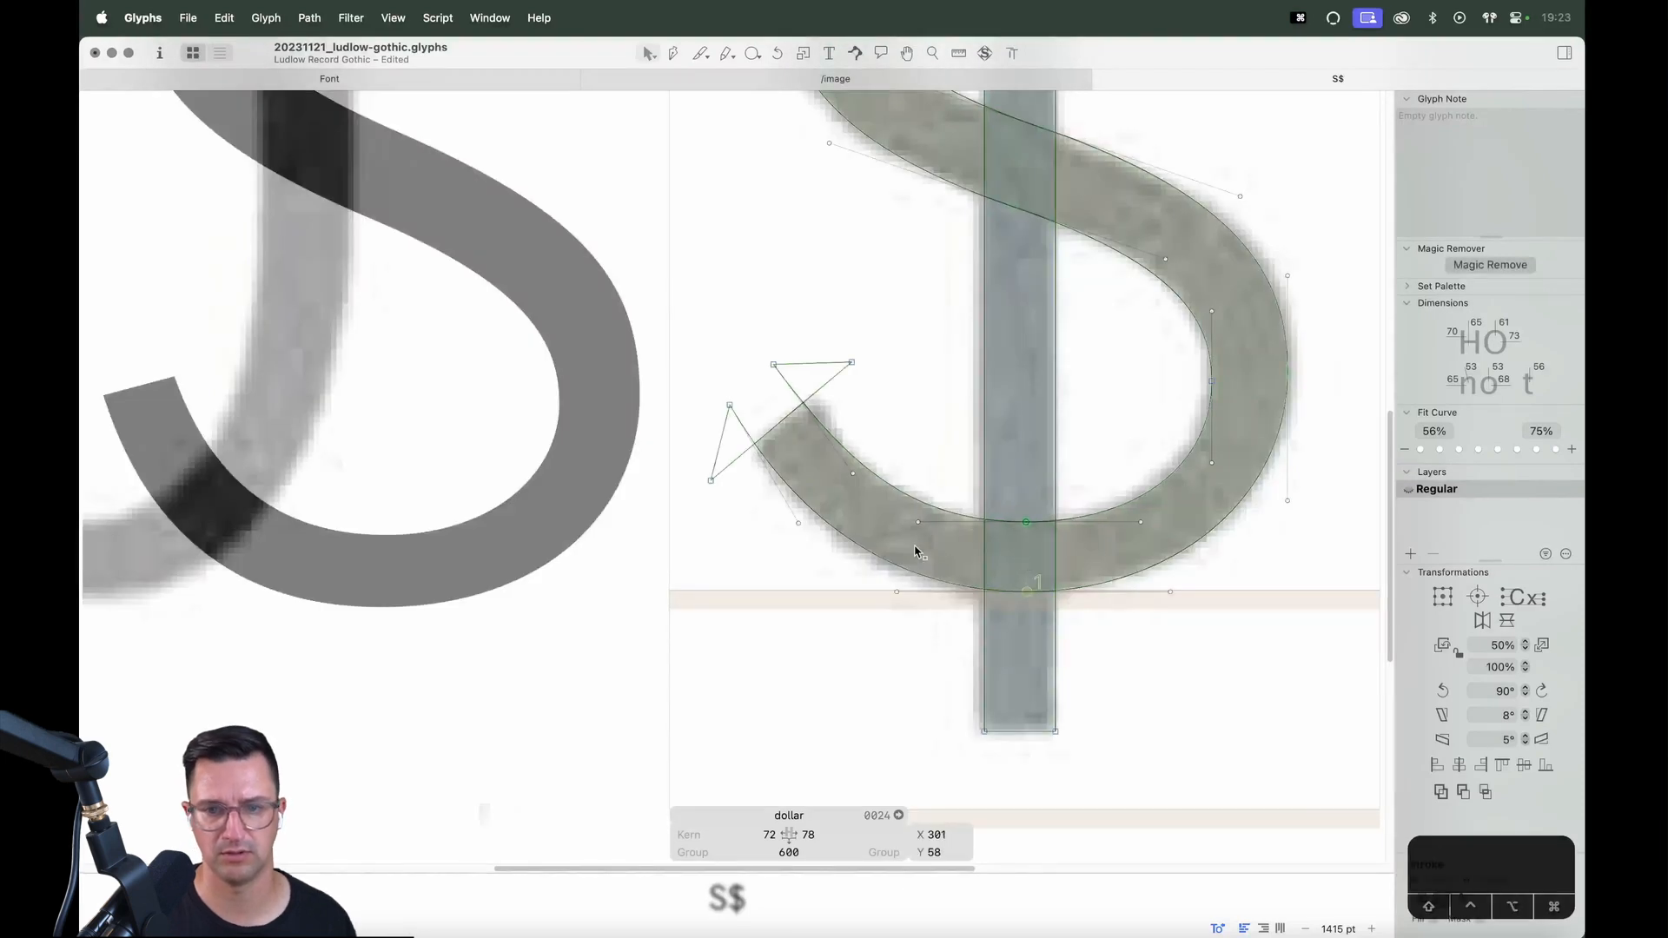
# Reshape the lower bowl's outer left curve slightly and slide its bottom node between its handles to X 297, Y -1
pyautogui.click(864, 550)
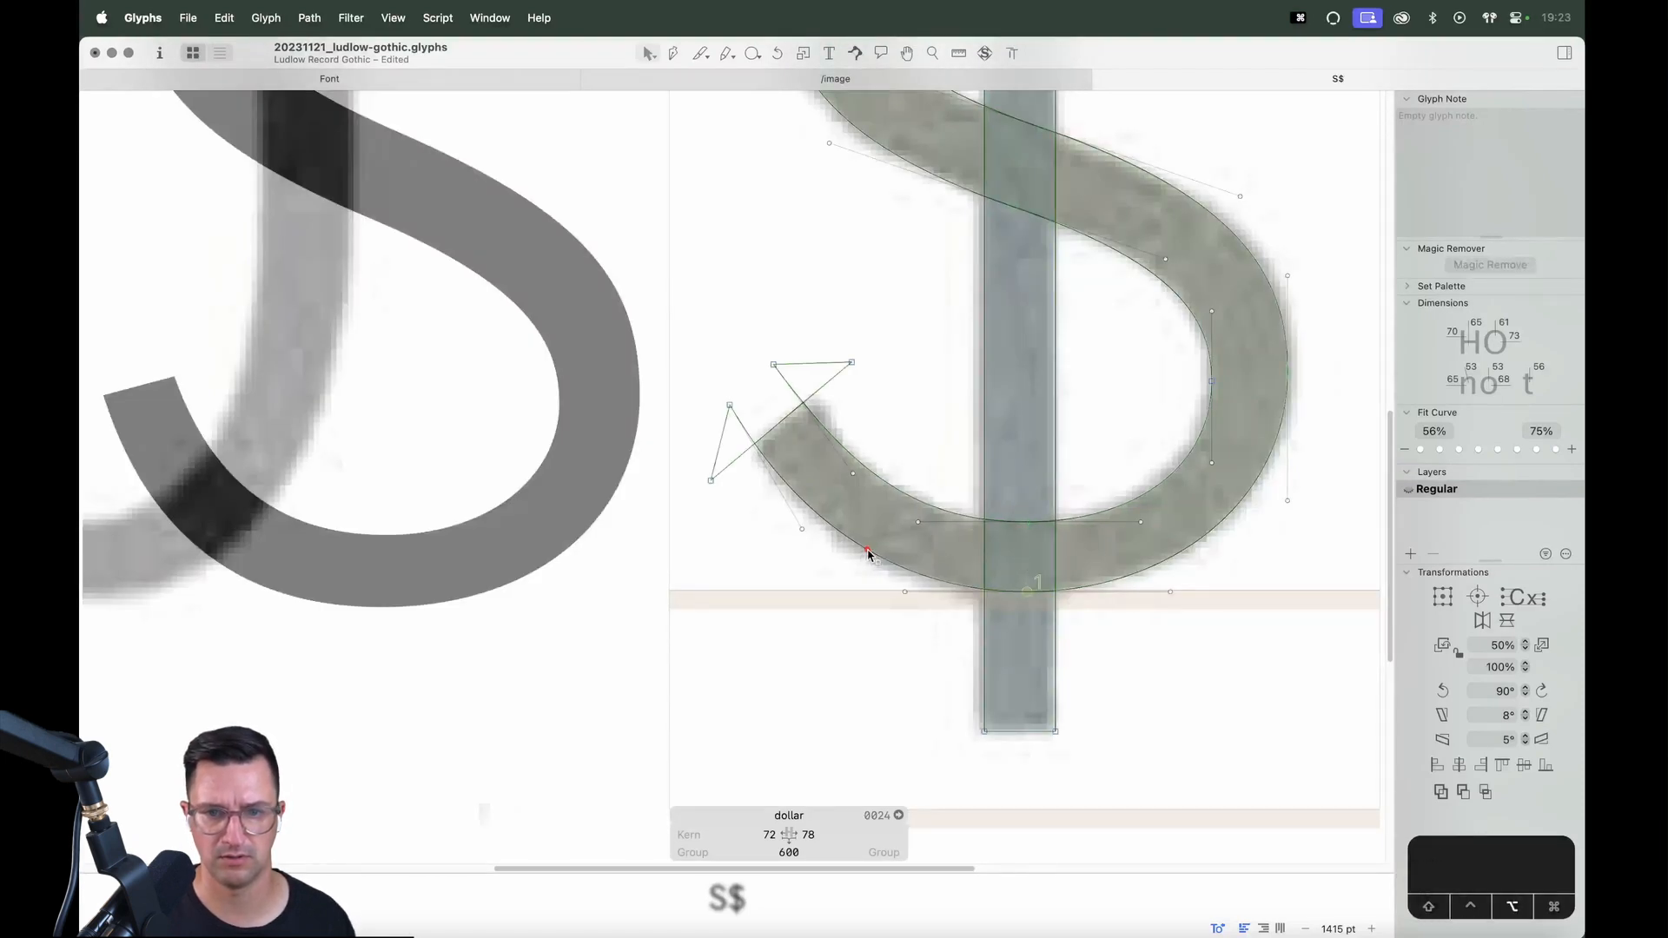
pyautogui.click(1026, 592)
pyautogui.hotkey('alt', 'shift', 'Left')
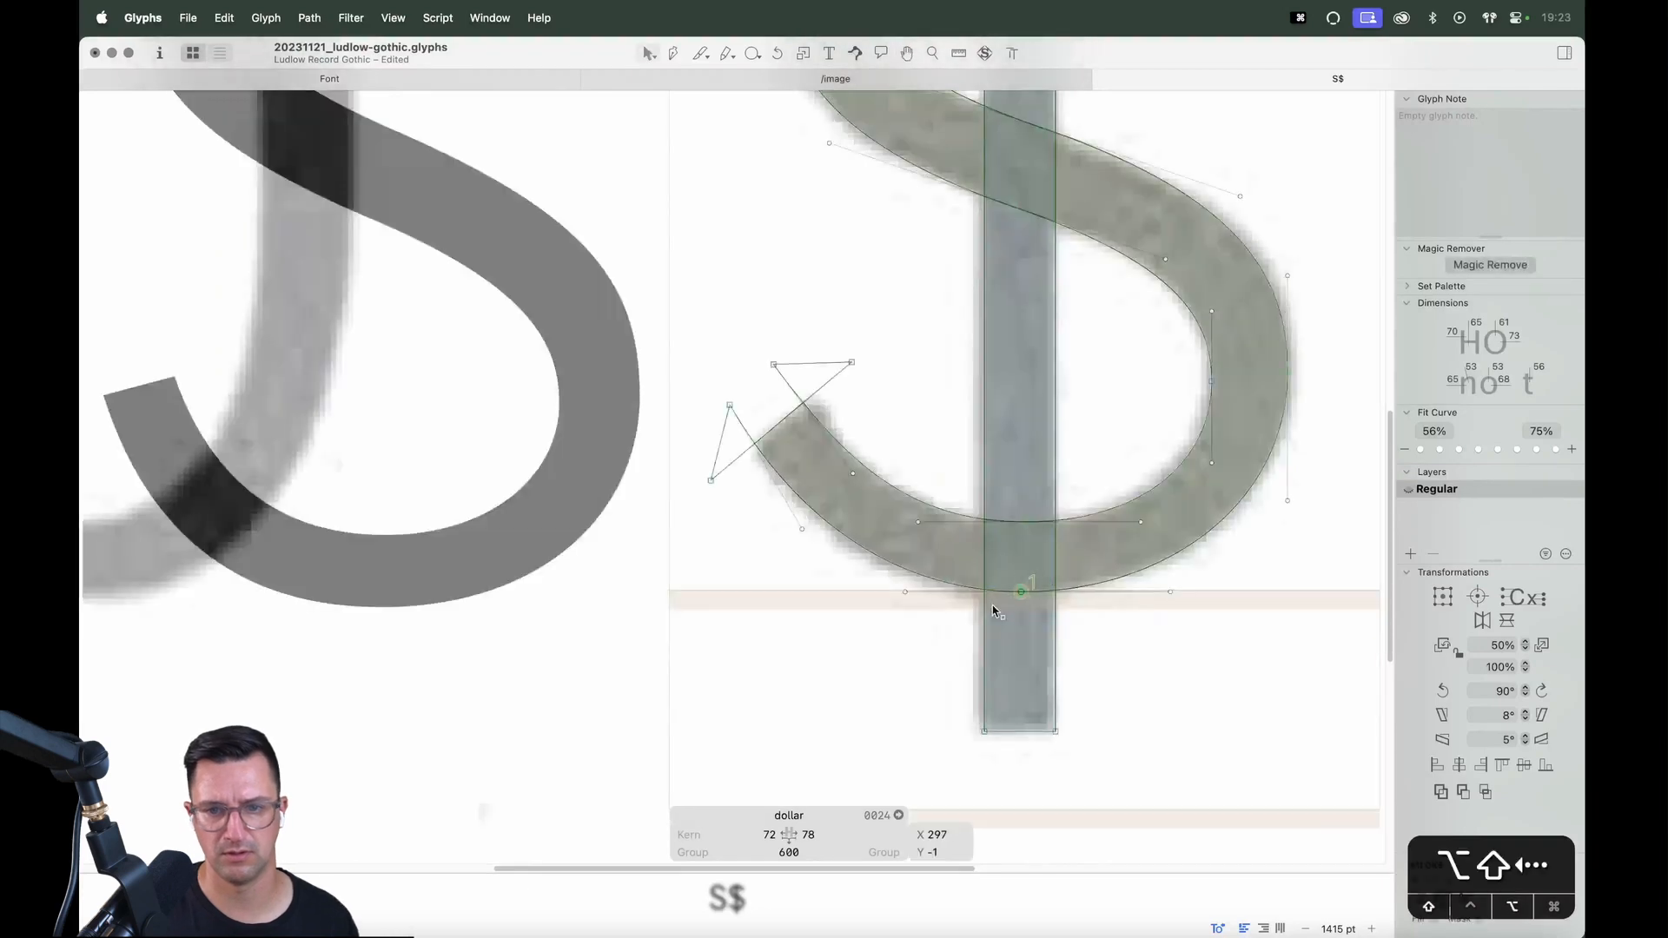
# Move the inner corner node at the lower terminal to X 91, Y 191 while previewing the shape
pyautogui.press('space')
pyautogui.moveTo(1117, 443); pyautogui.dragTo(957, 458)
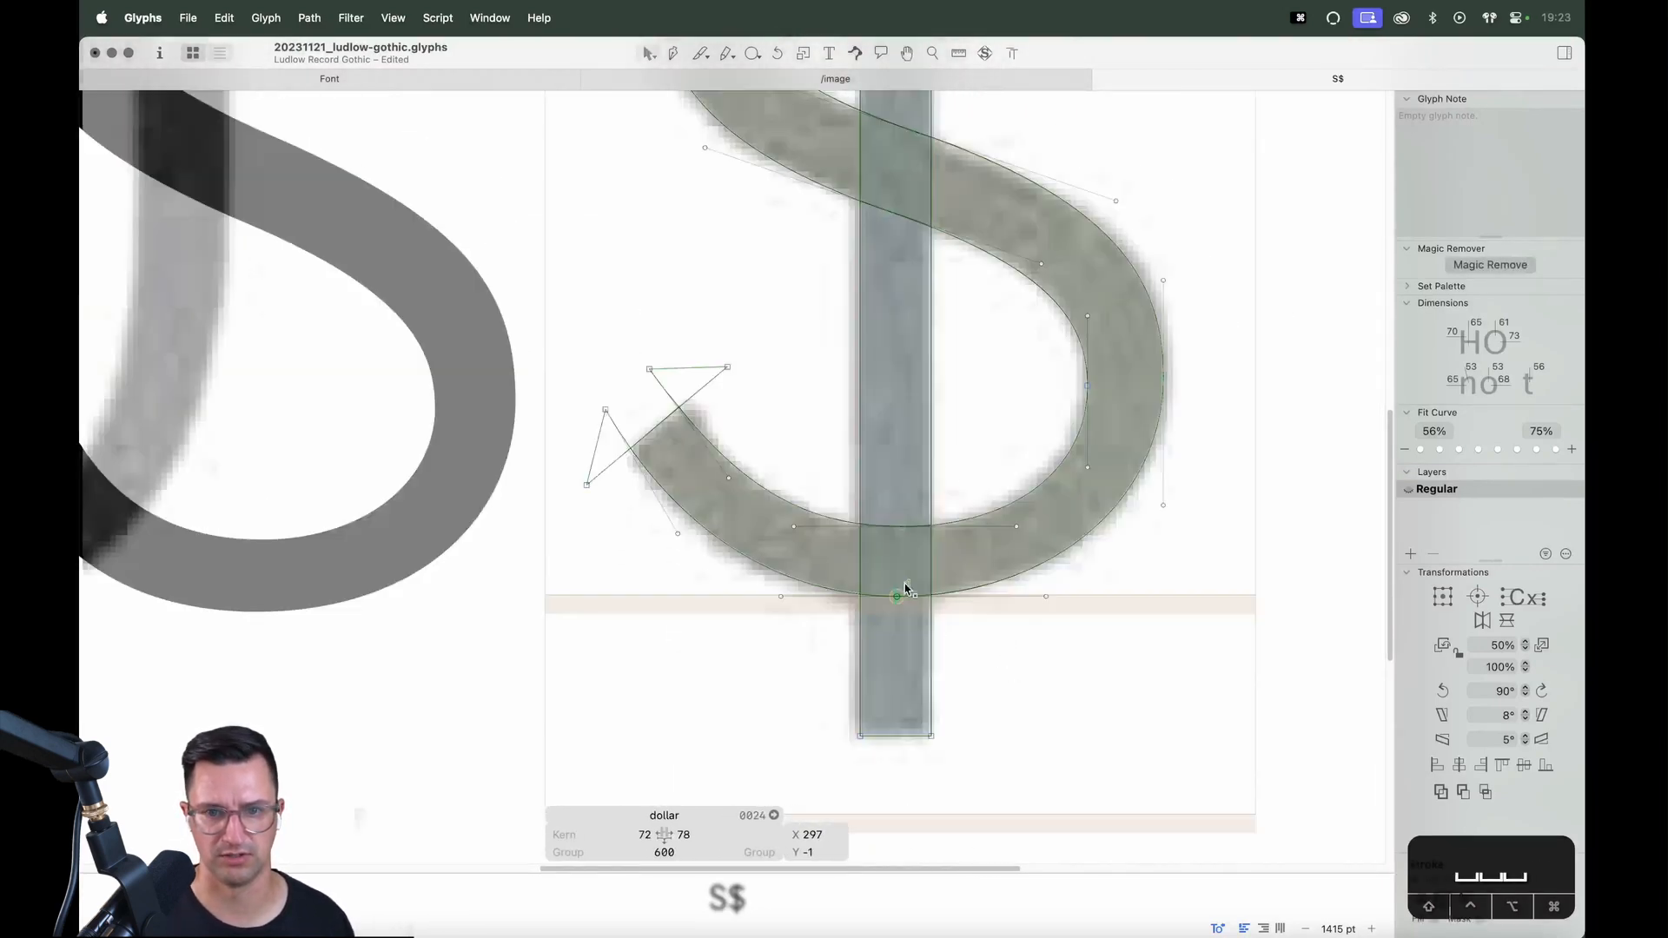
pyautogui.press('space')
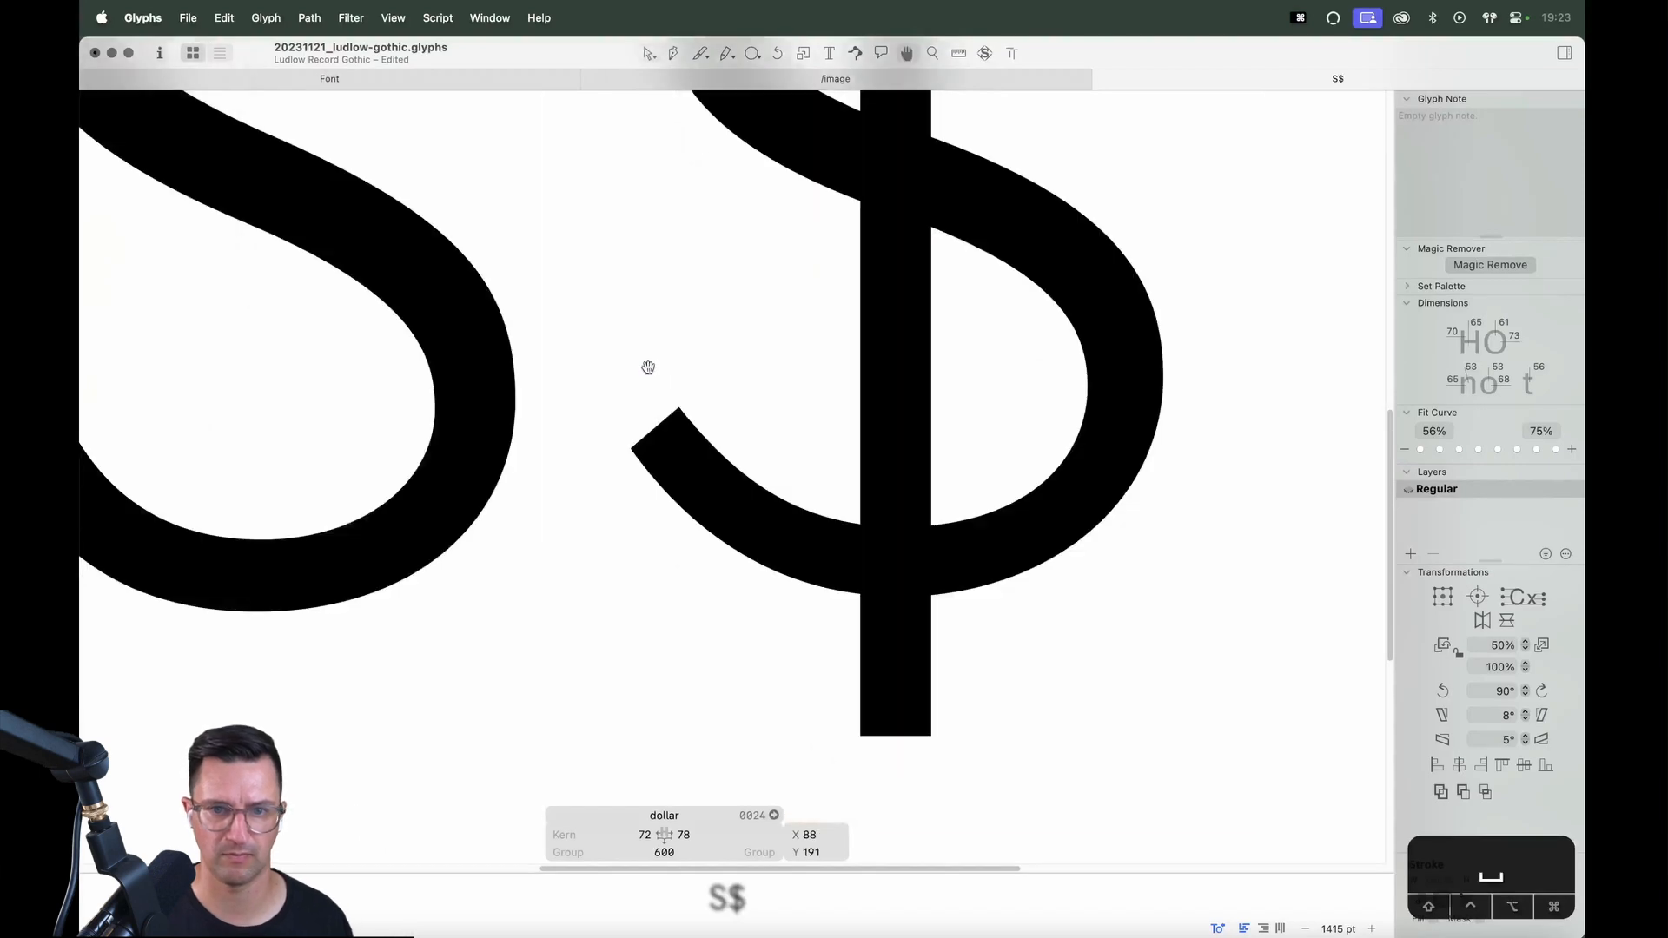
pyautogui.press('Right')
pyautogui.press('Right')
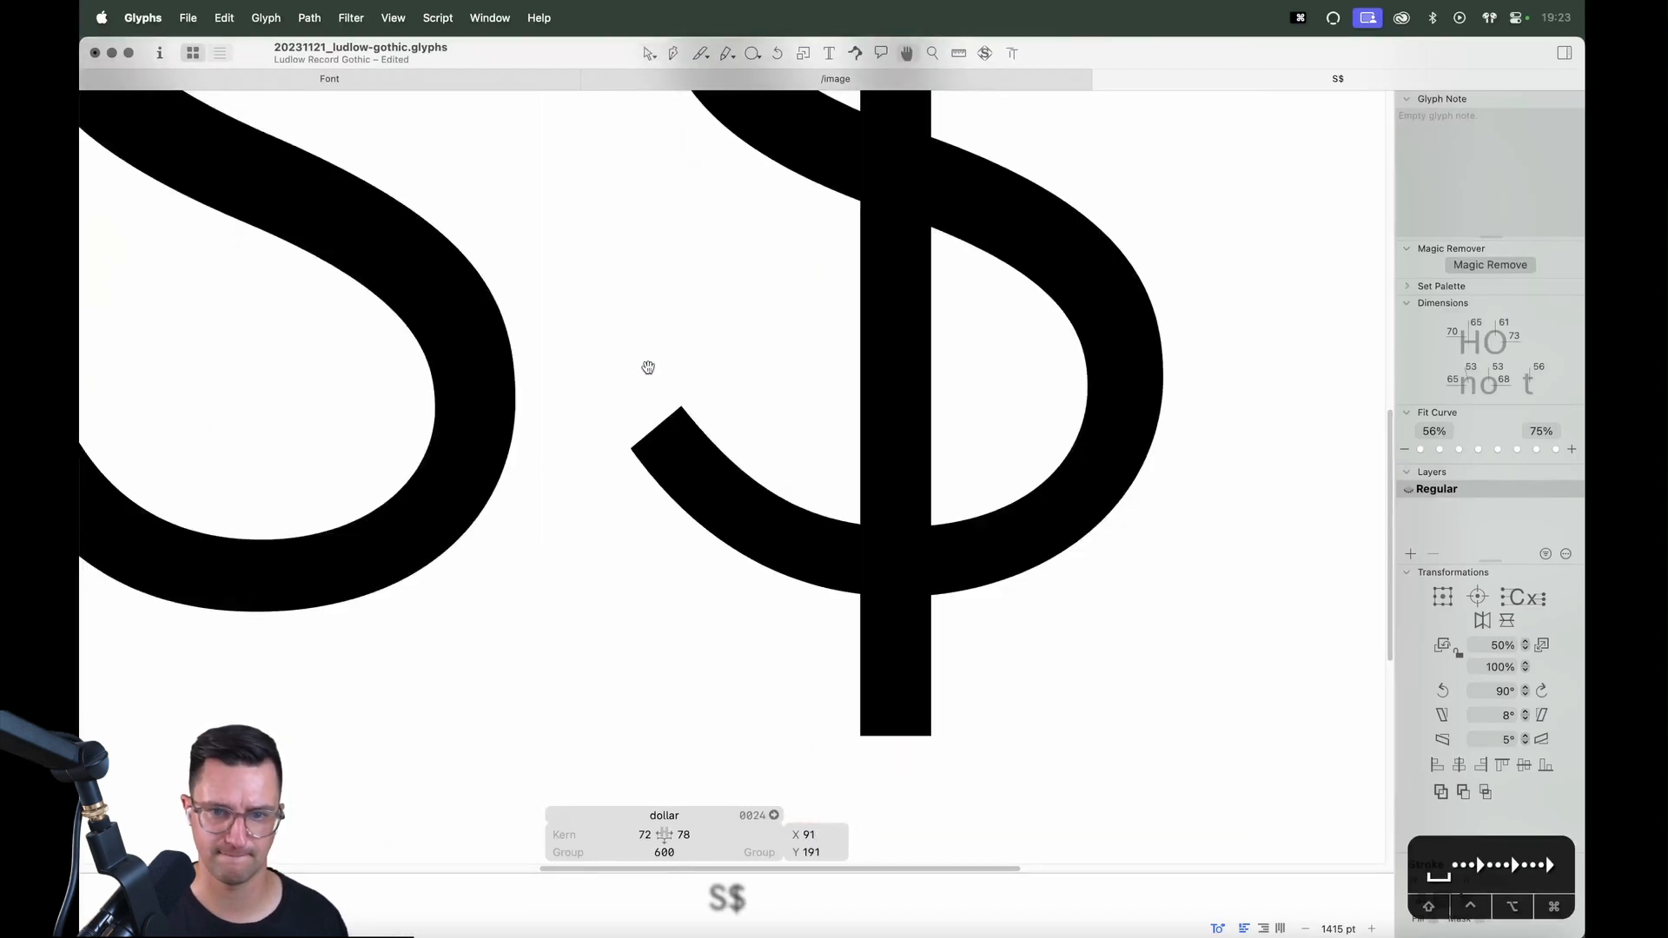
# Preview the whole dollar sign beside the S and move the lower terminal's outer corner node to X 48, Y 157
pyautogui.press('super+minus')
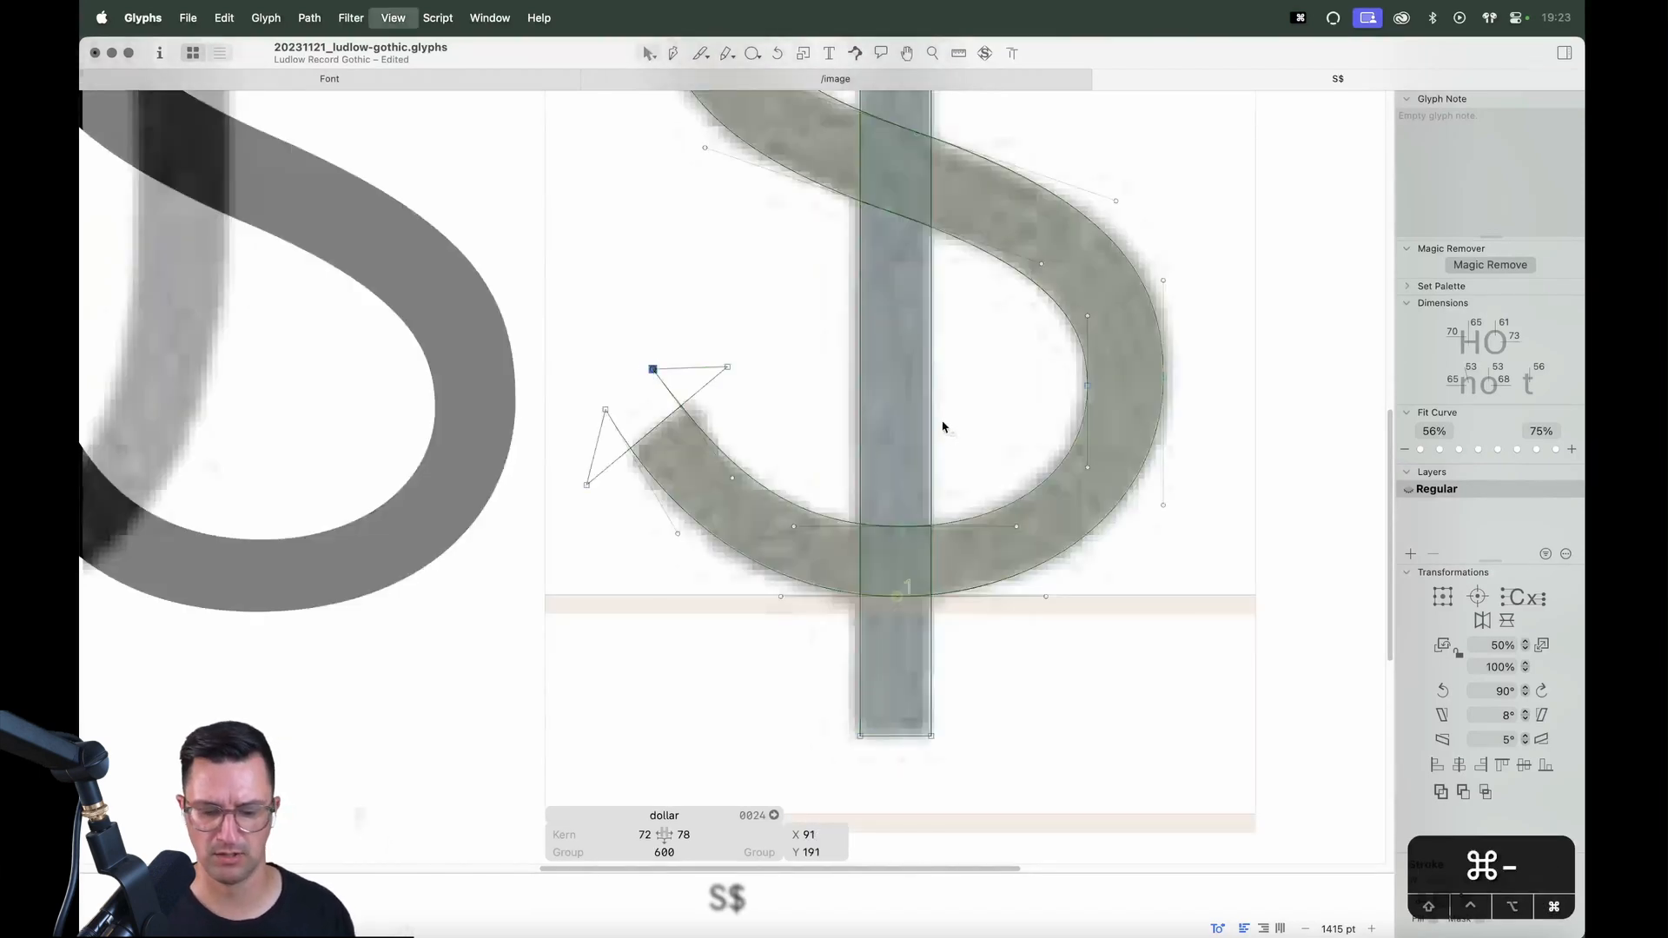
pyautogui.press('space')
pyautogui.moveTo(930, 394); pyautogui.dragTo(954, 459)
pyautogui.press('space')
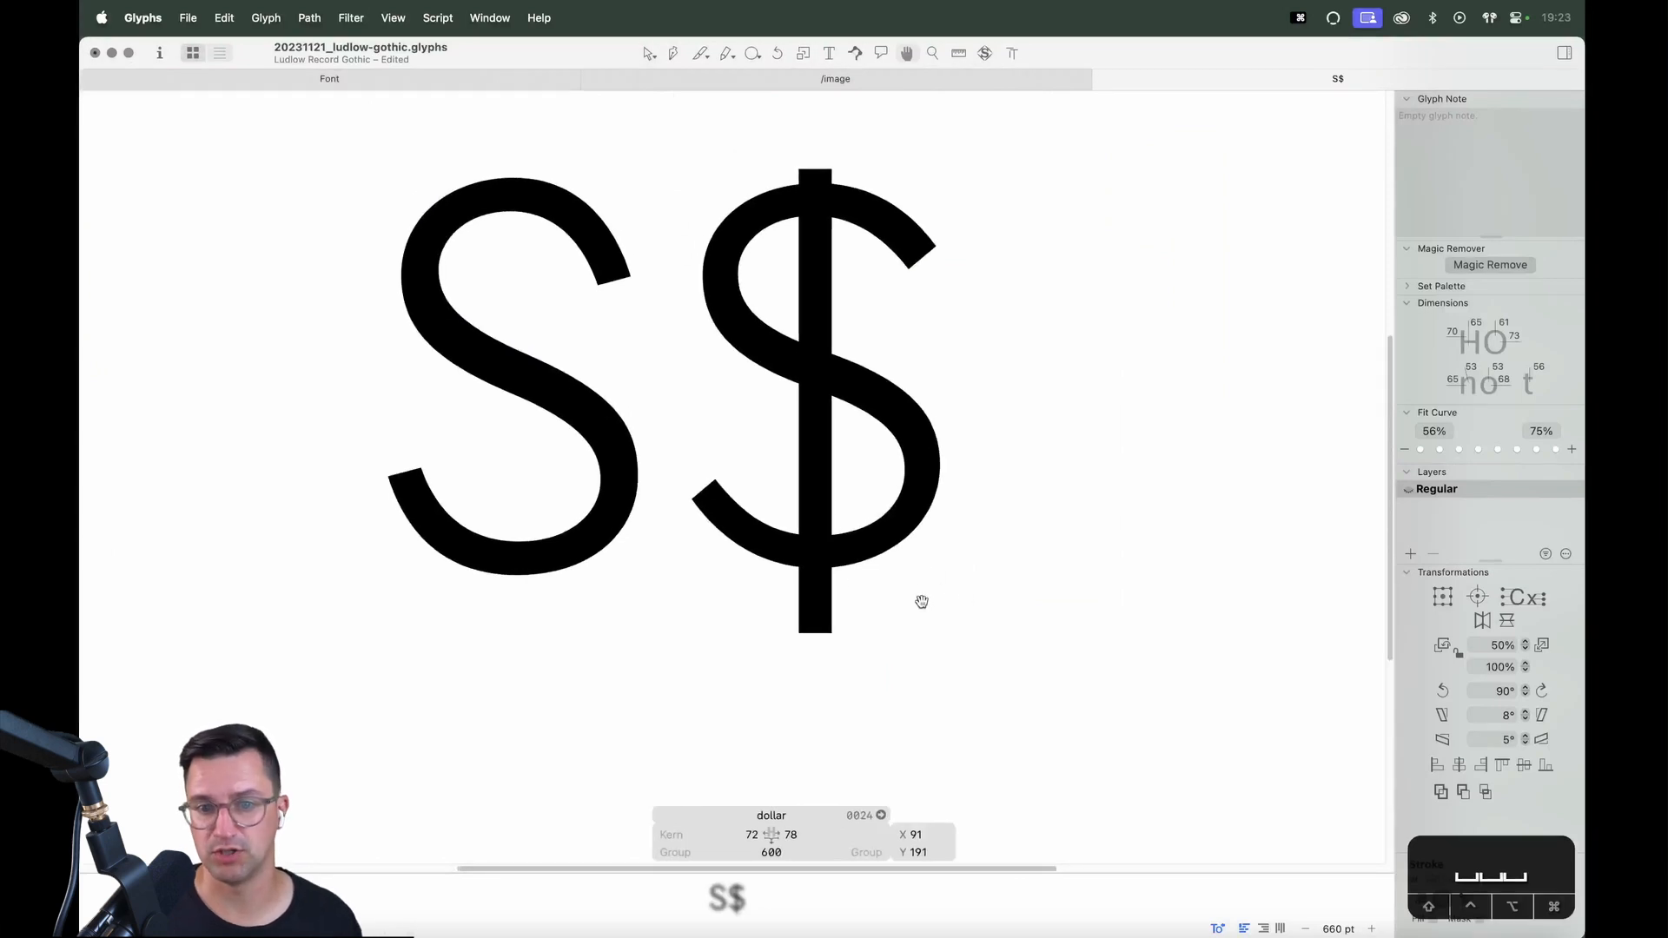
pyautogui.click(665, 512)
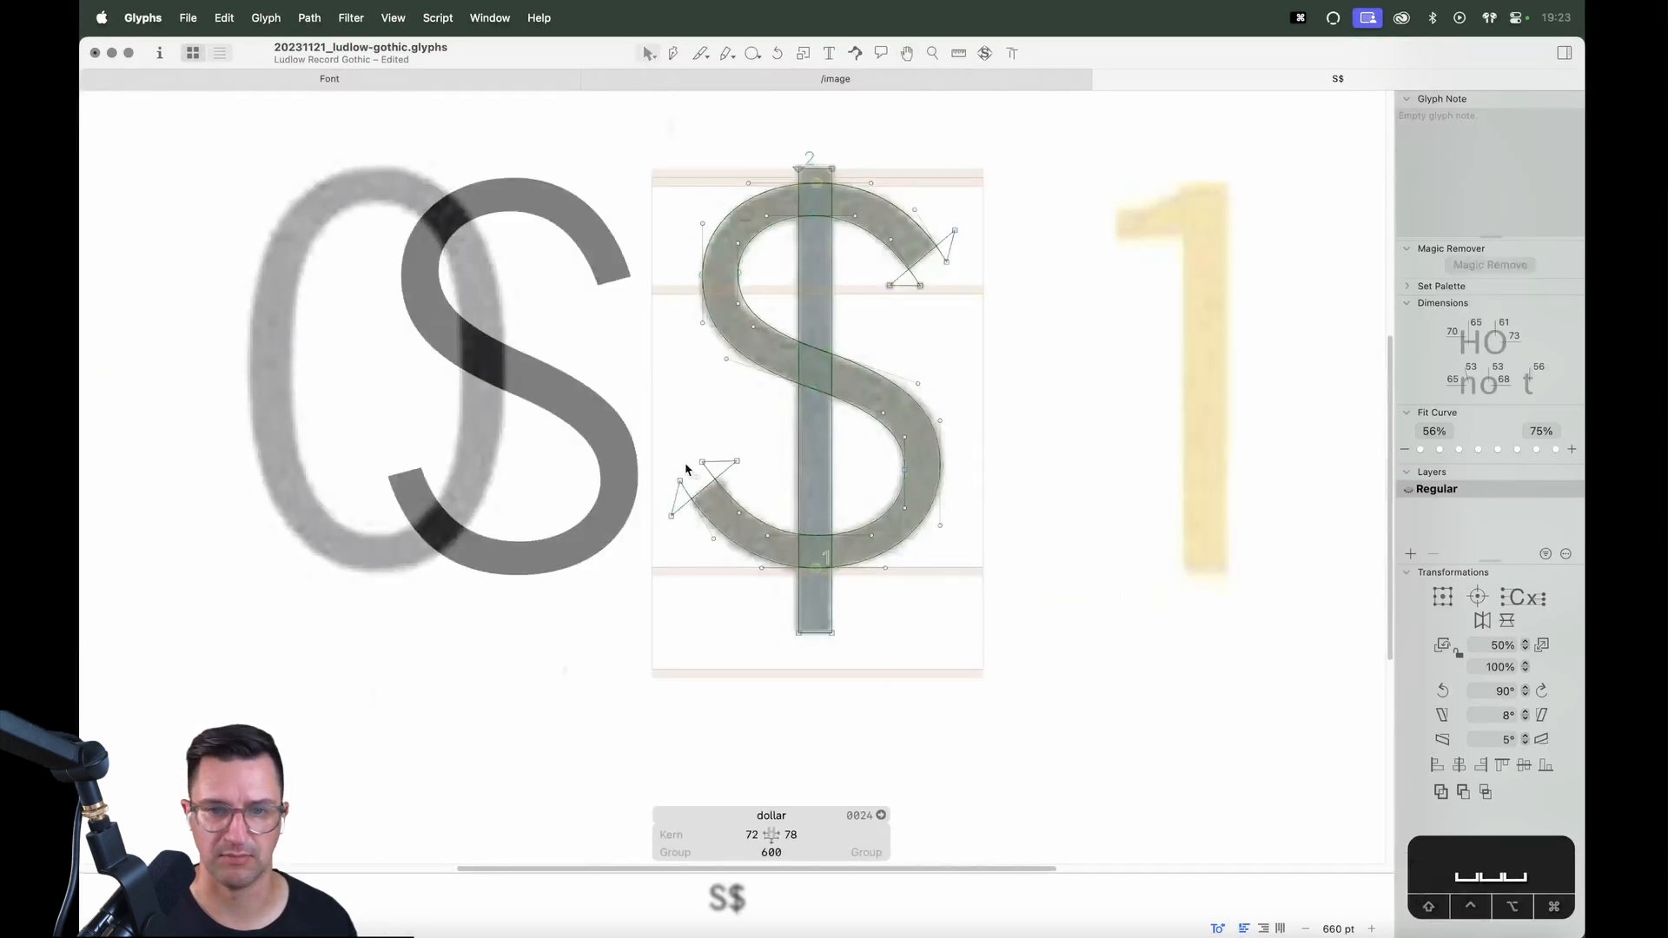
pyautogui.click(680, 480)
pyautogui.hotkey('alt', 'space')
pyautogui.hotkey('alt', 'Left')
pyautogui.hotkey('alt', 'Left')
pyautogui.hotkey('alt', 'Left')
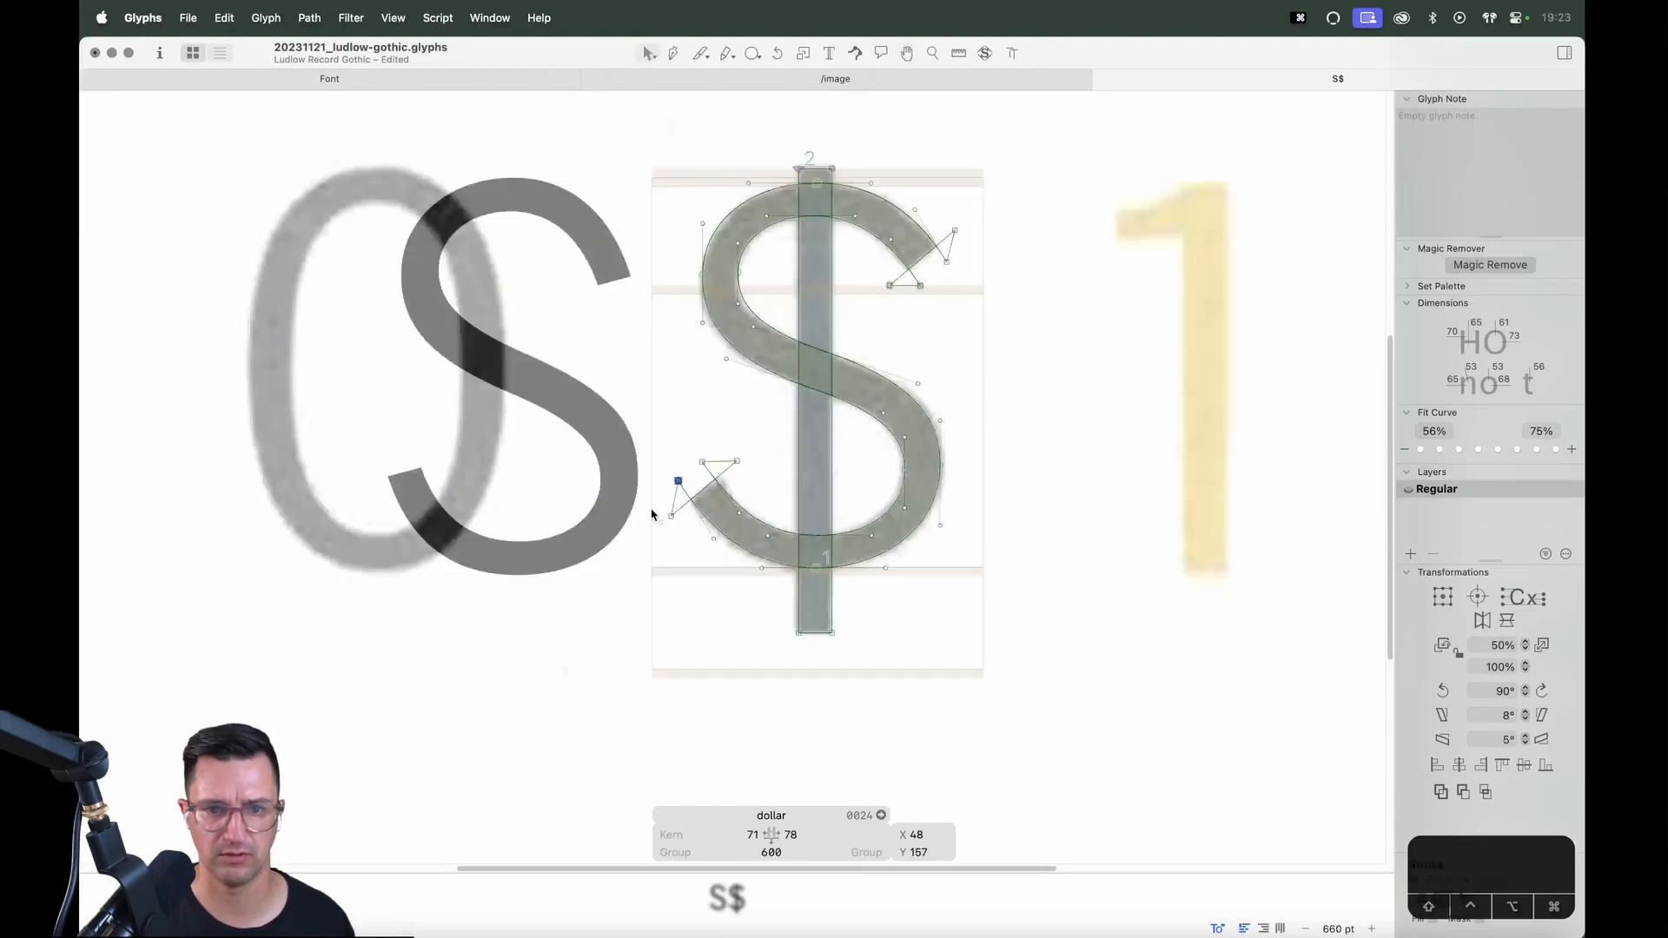
# Move the other outer corner node of the lower terminal to X 38, Y 90 while previewing the shape
pyautogui.press('space')
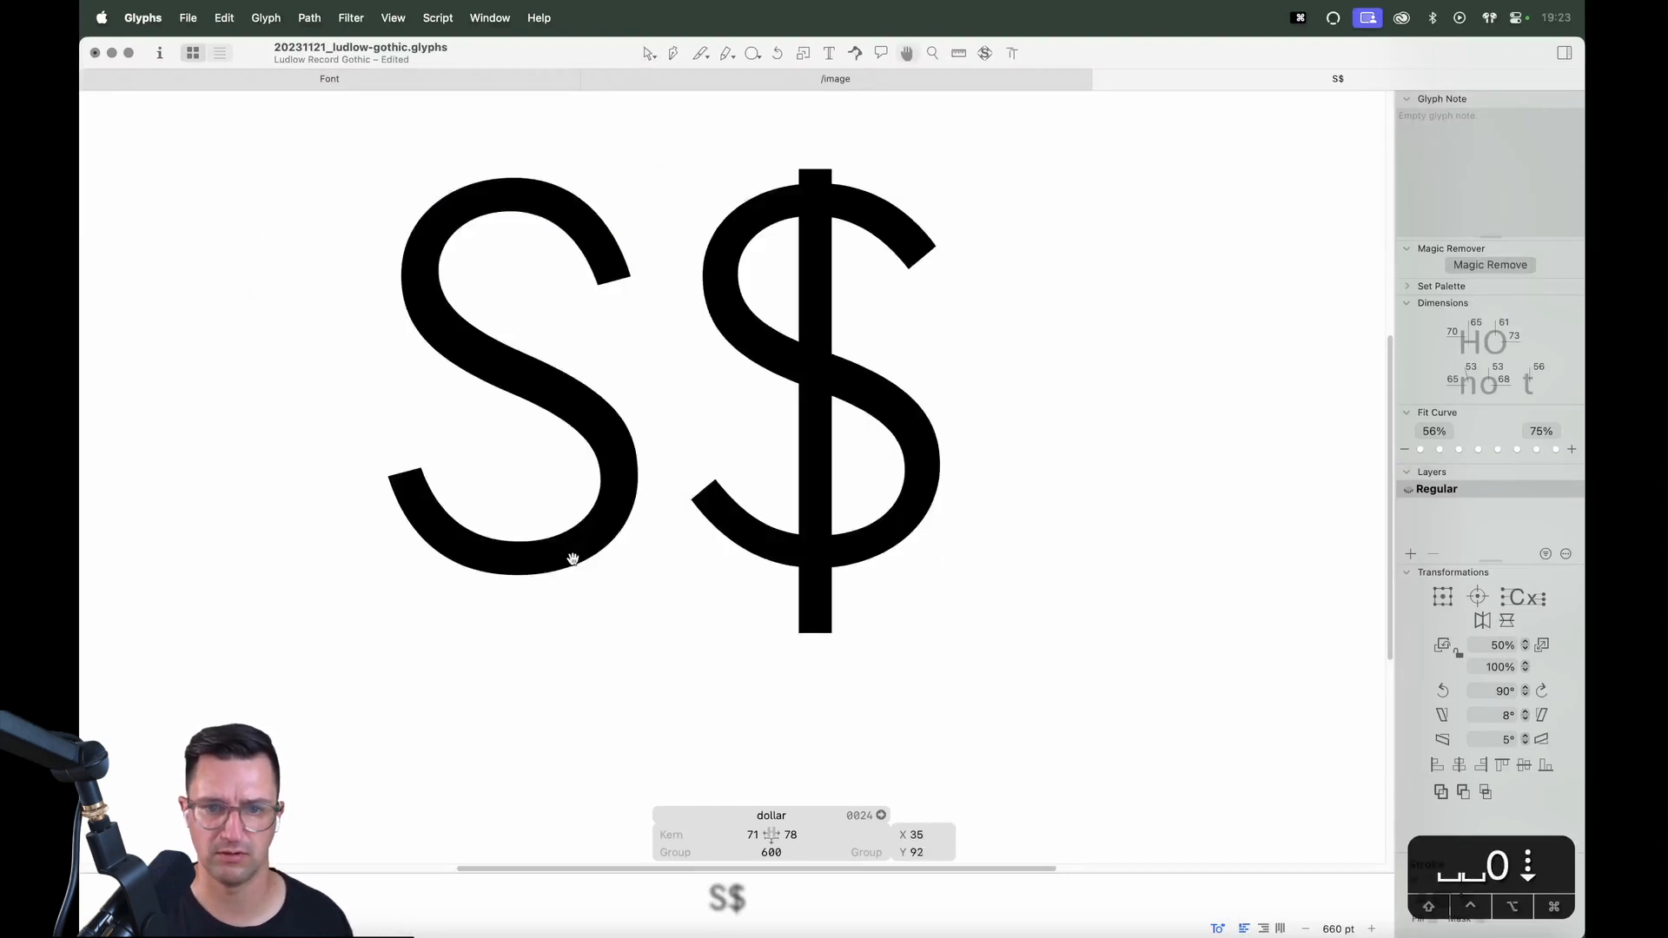
pyautogui.press('Down')
pyautogui.press('Down')
pyautogui.press('Right')
pyautogui.press('Right')
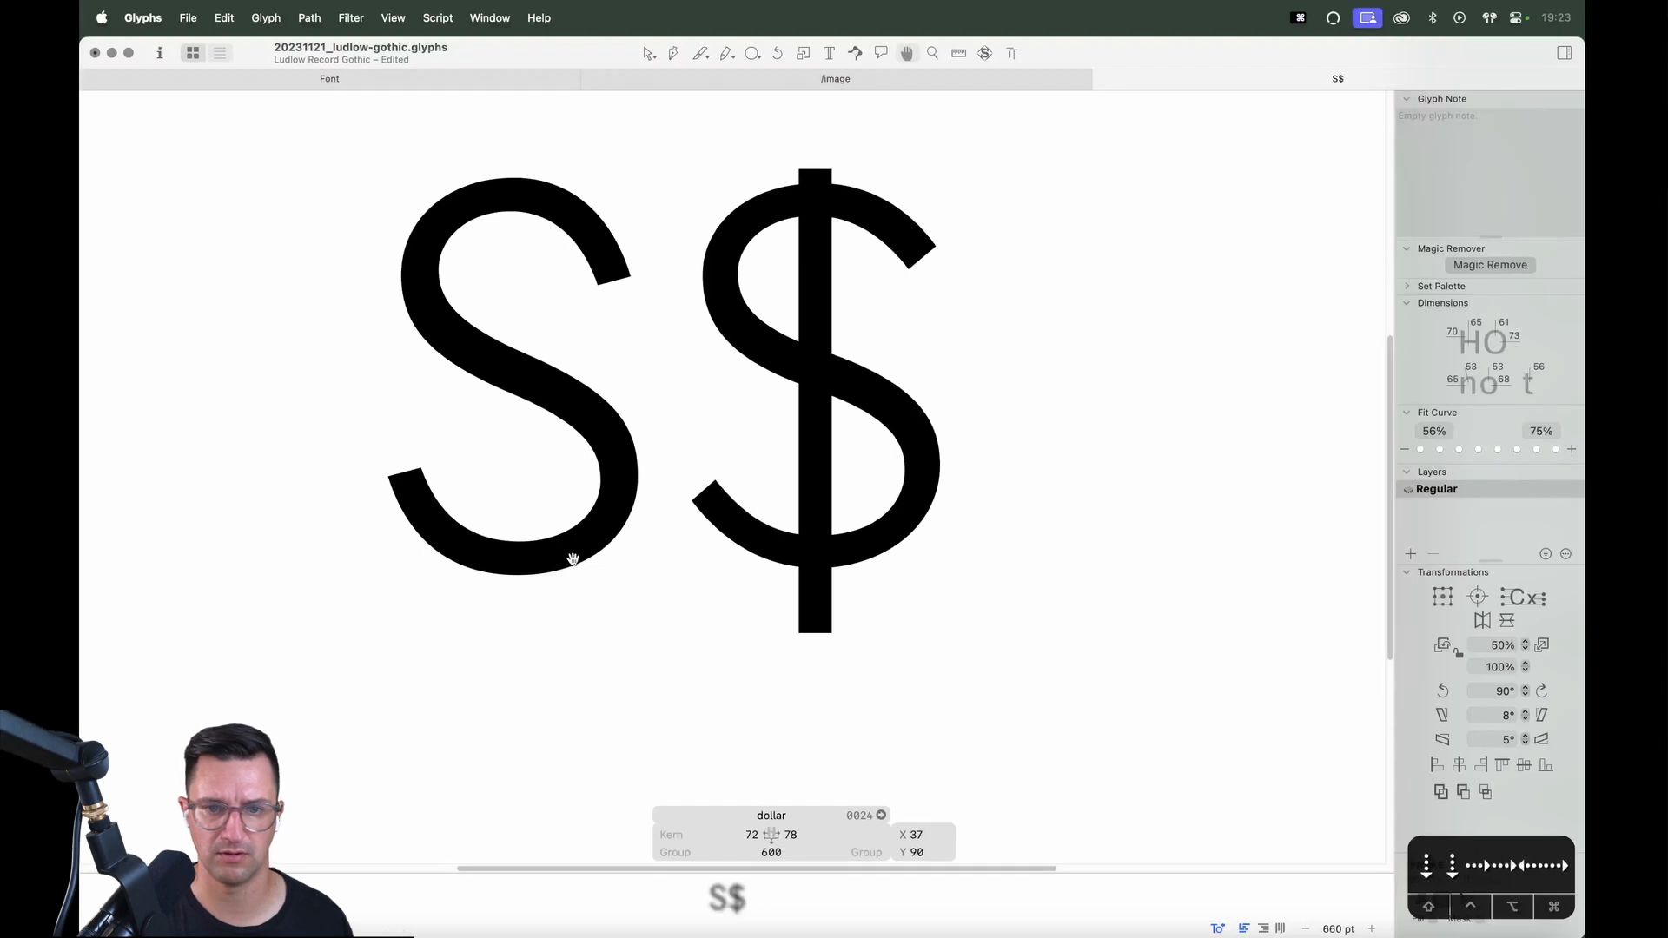
pyautogui.press('Right')
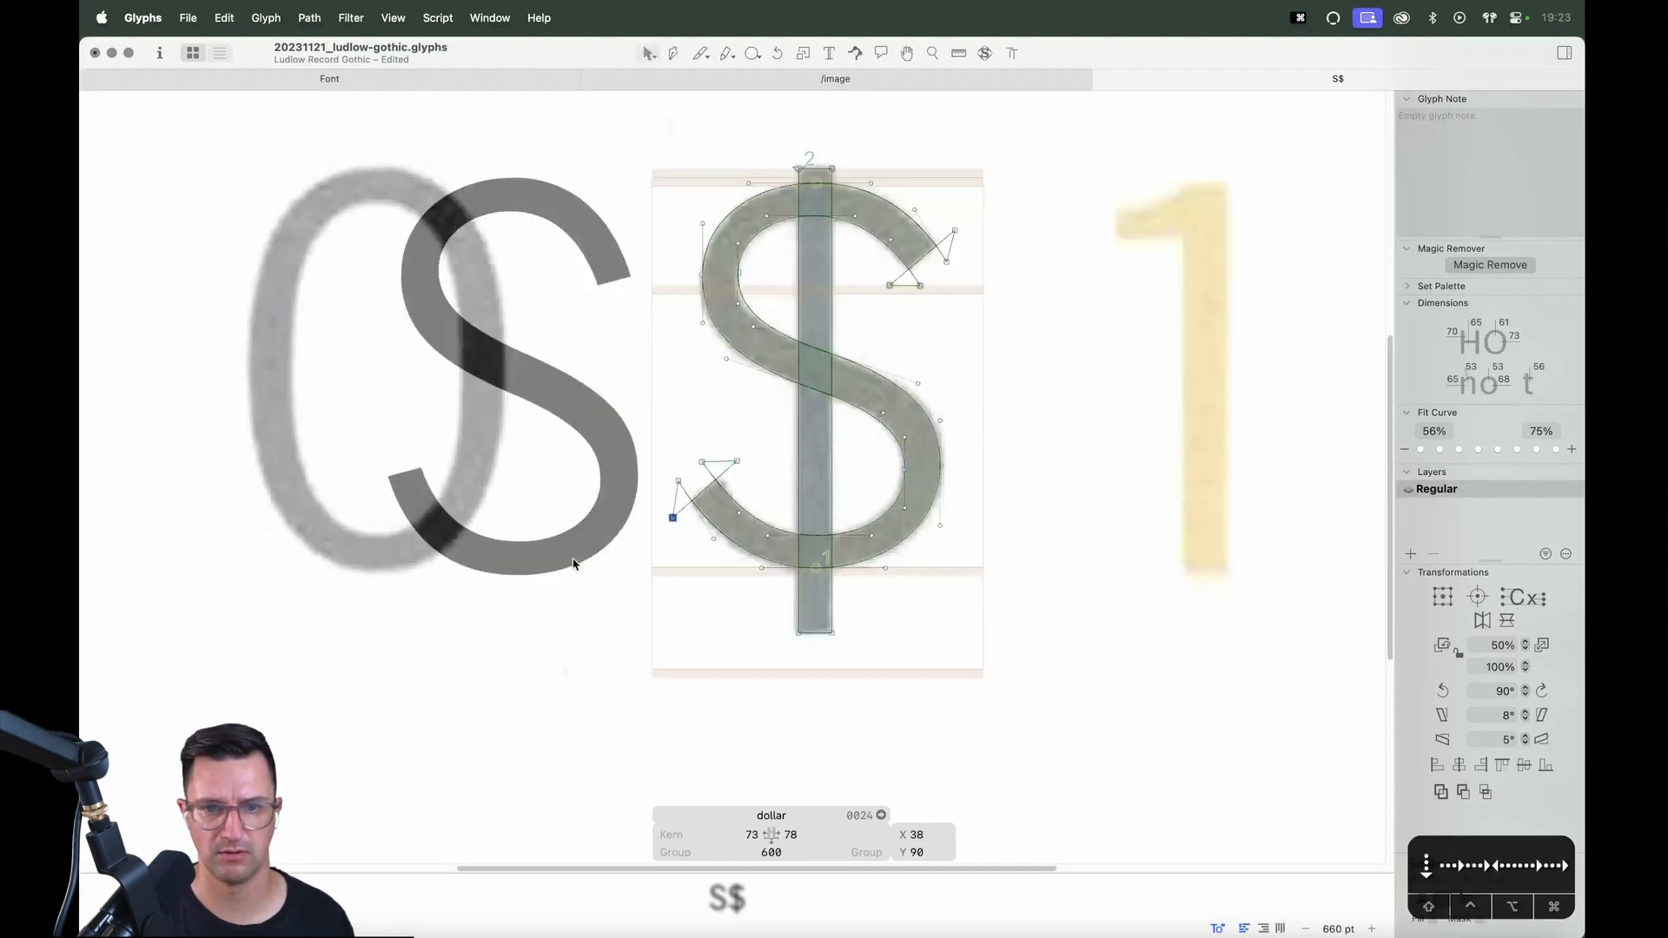
# Shift both handles of the lower bowl's outer left curve together to X 194, judging the curve in preview
pyautogui.press('space')
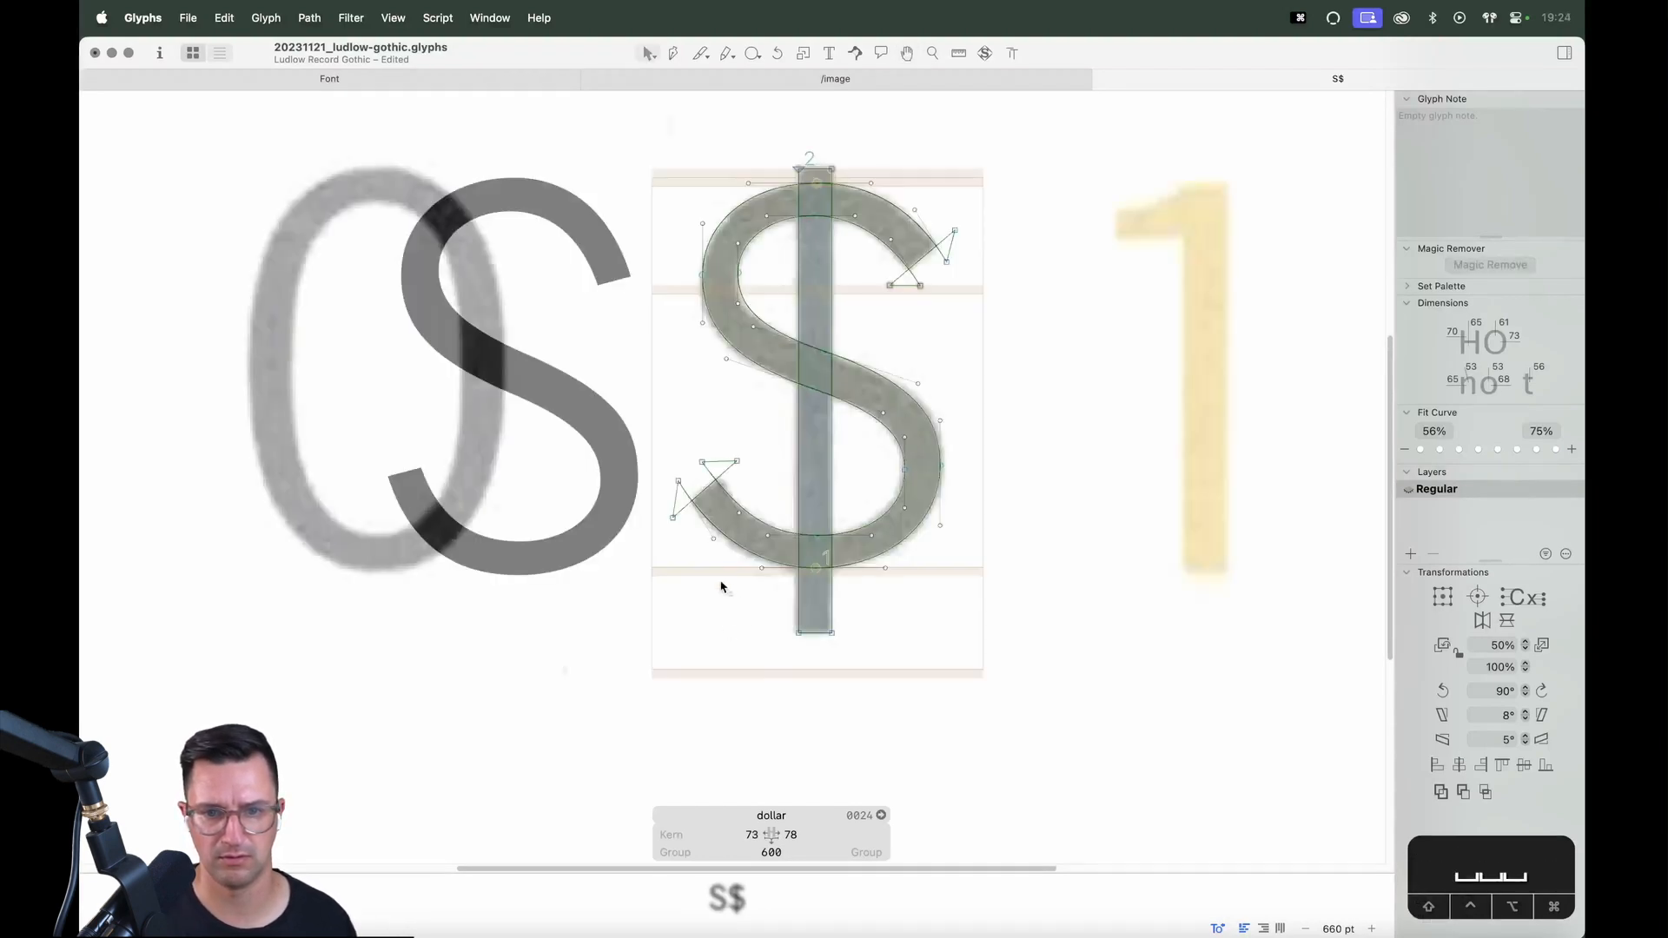
pyautogui.moveTo(711, 568); pyautogui.dragTo(775, 542)
pyautogui.press('space')
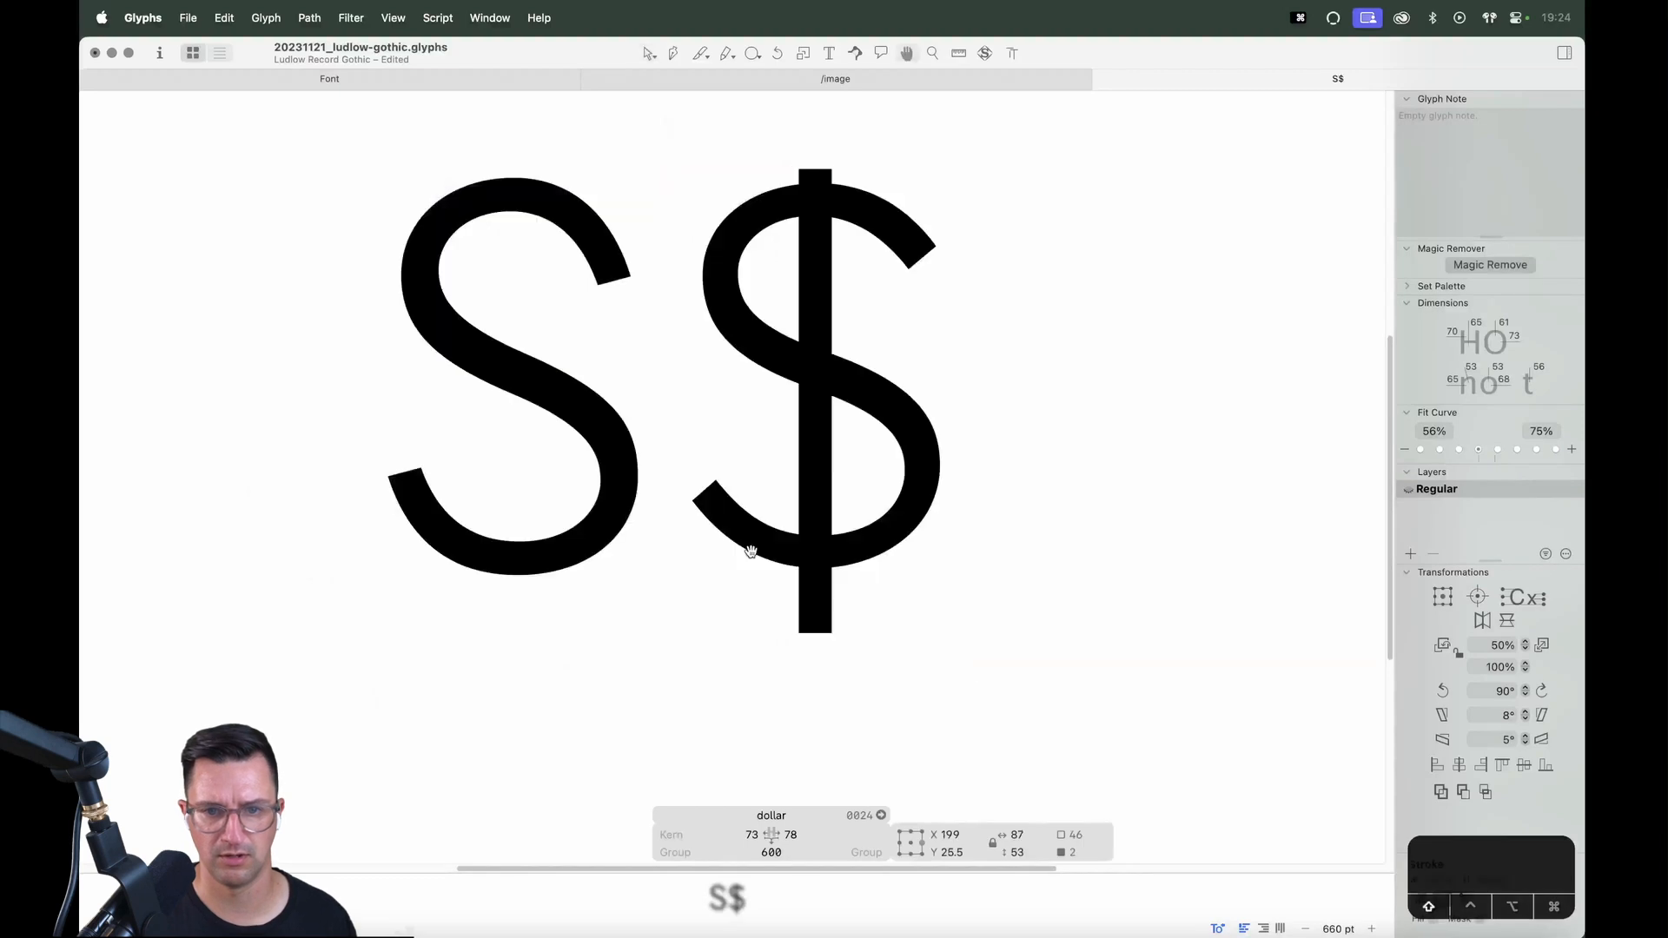
pyautogui.hotkey('shift', 'Right')
pyautogui.hotkey('shift', 'Left')
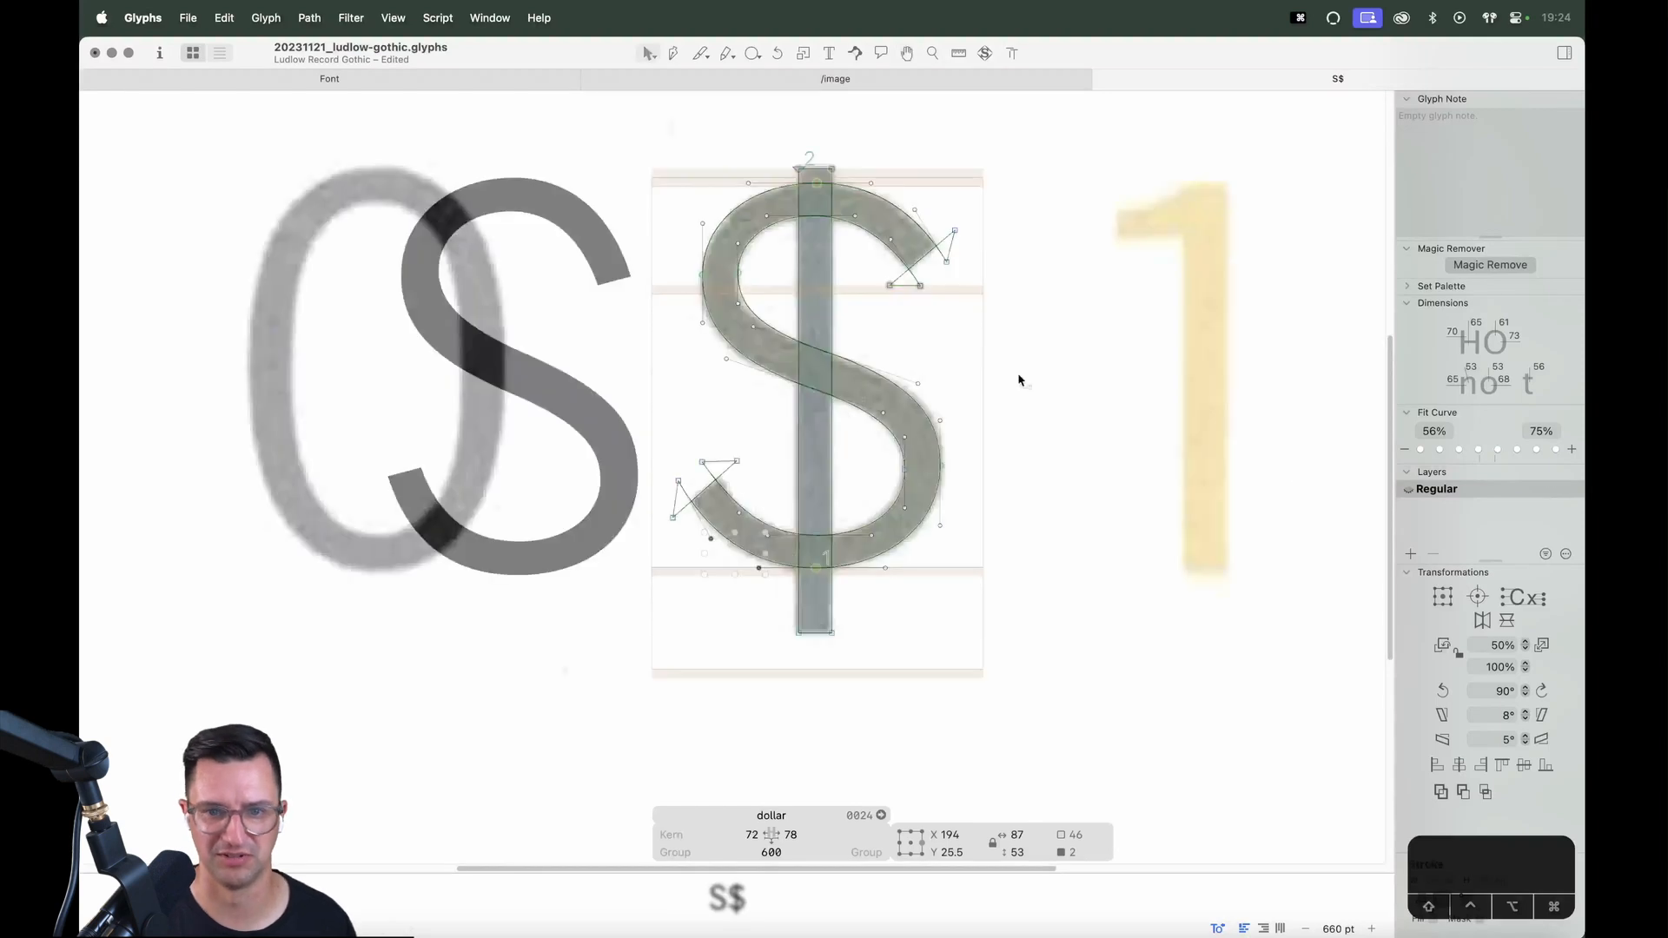
# Copy the lower terminal with its curves up to the bowl's two bottom nodes and paste a duplicate in the dollar glyph
pyautogui.press('z')
pyautogui.moveTo(1013, 259); pyautogui.dragTo(601, 664)
pyautogui.press('v')
pyautogui.moveTo(626, 406); pyautogui.dragTo(433, 647)
pyautogui.moveTo(674, 594); pyautogui.dragTo(635, 687)
pyautogui.moveTo(765, 575); pyautogui.dragTo(731, 690)
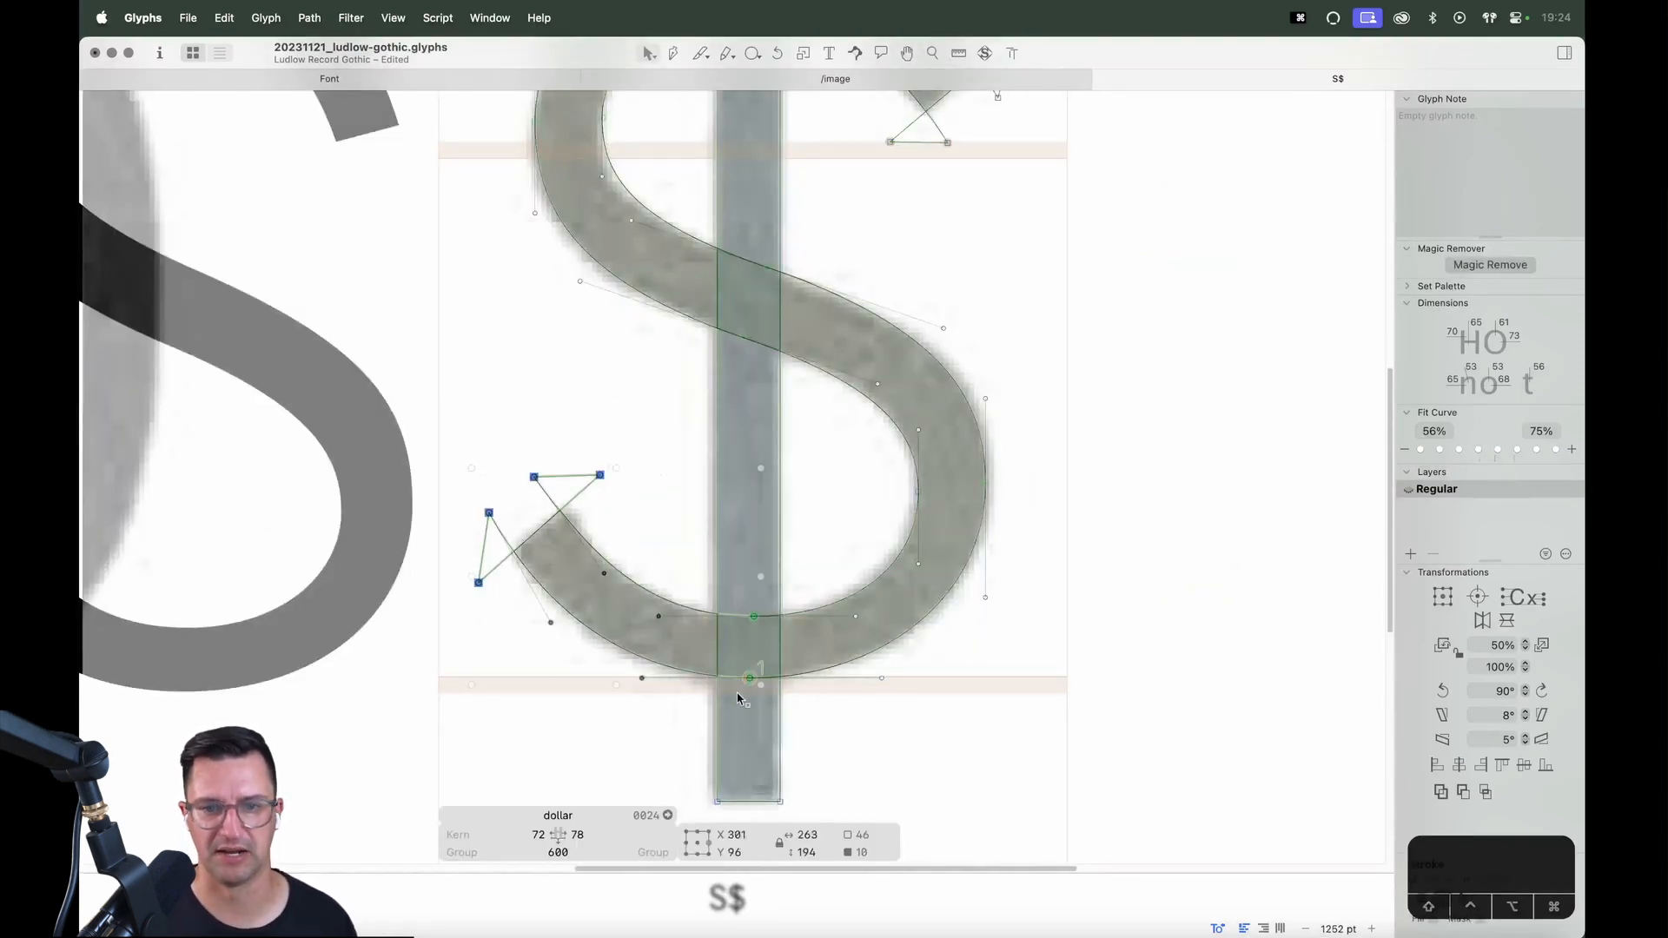
pyautogui.press('super+c')
pyautogui.click(1102, 331)
pyautogui.press('super+v')
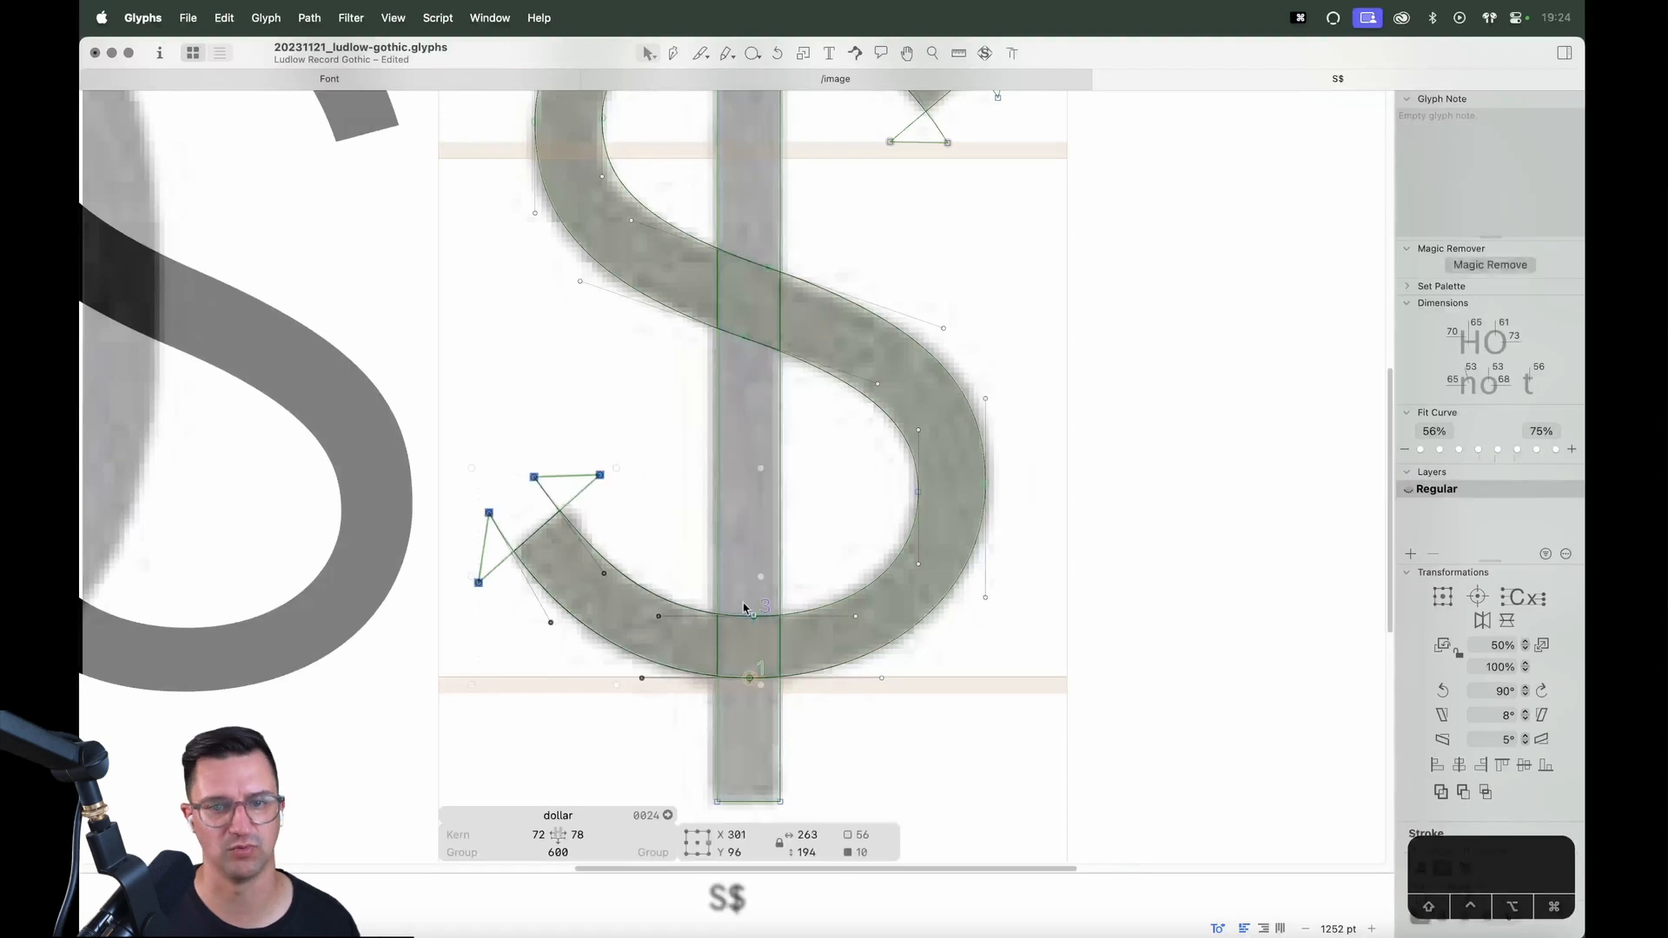
pyautogui.click(753, 626)
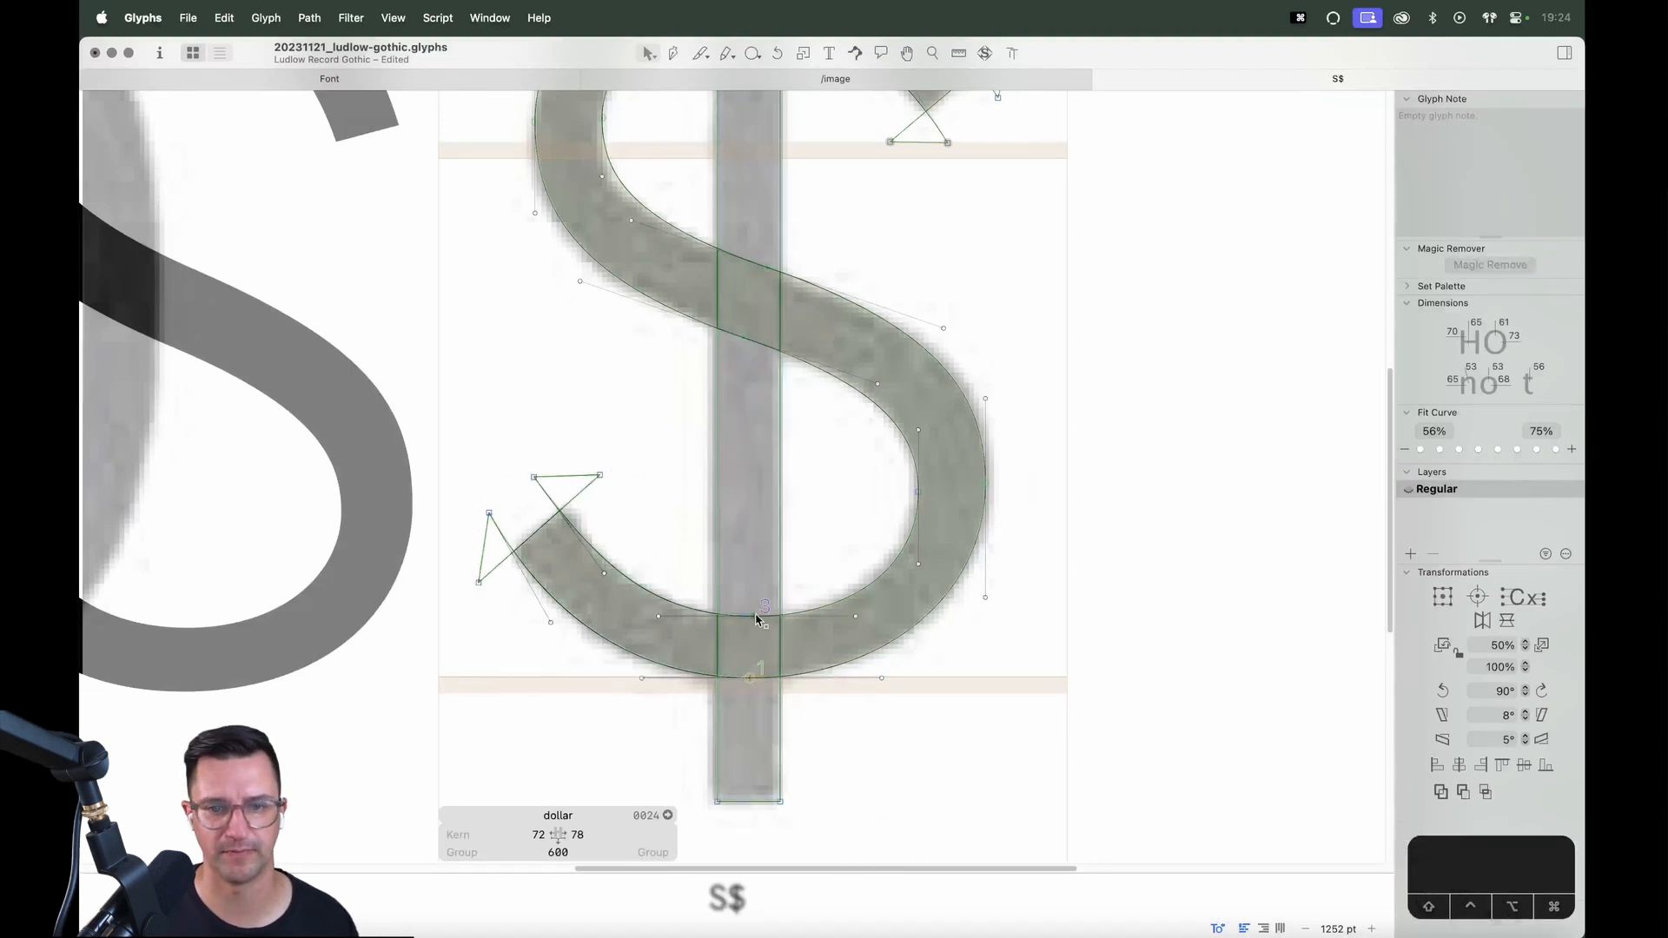
pyautogui.click(754, 615)
pyautogui.doubleClick(738, 618)
pyautogui.moveTo(752, 615); pyautogui.dragTo(1254, 330)
pyautogui.press('space')
pyautogui.press('super+z')
# Move the pasted terminal segment clear of the dollar sign to its right side, at X 807, Y 367
pyautogui.click(641, 498)
pyautogui.doubleClick(587, 488)
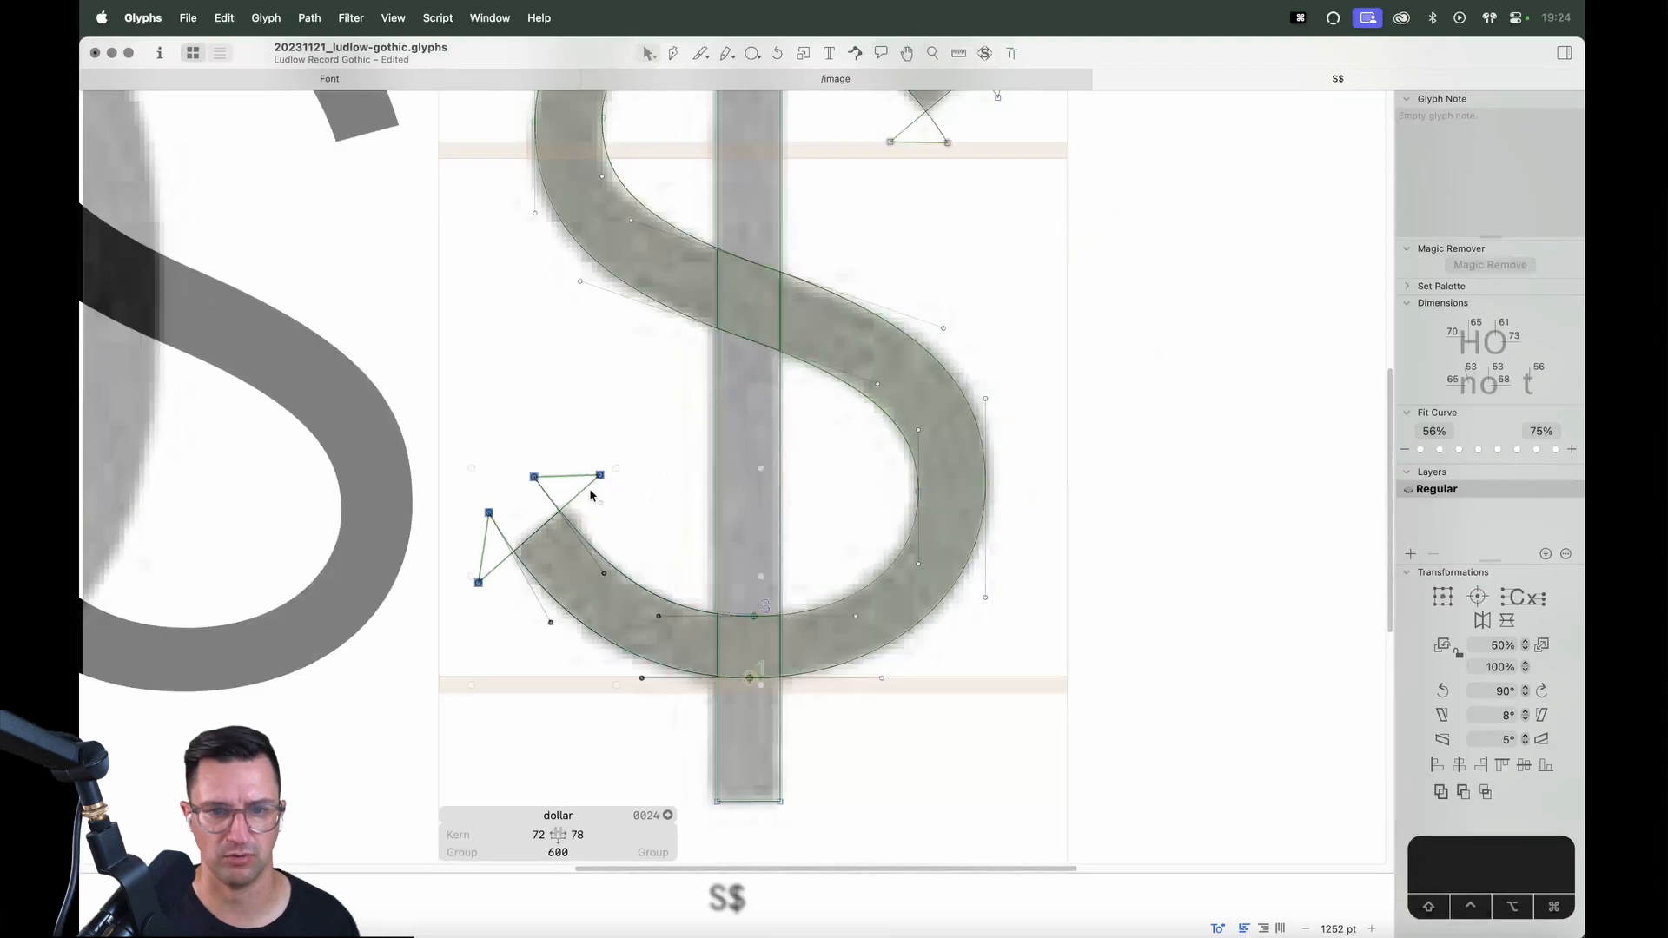
pyautogui.moveTo(600, 475); pyautogui.dragTo(1132, 194)
pyautogui.press('space')
pyautogui.moveTo(1092, 195); pyautogui.dragTo(1025, 510)
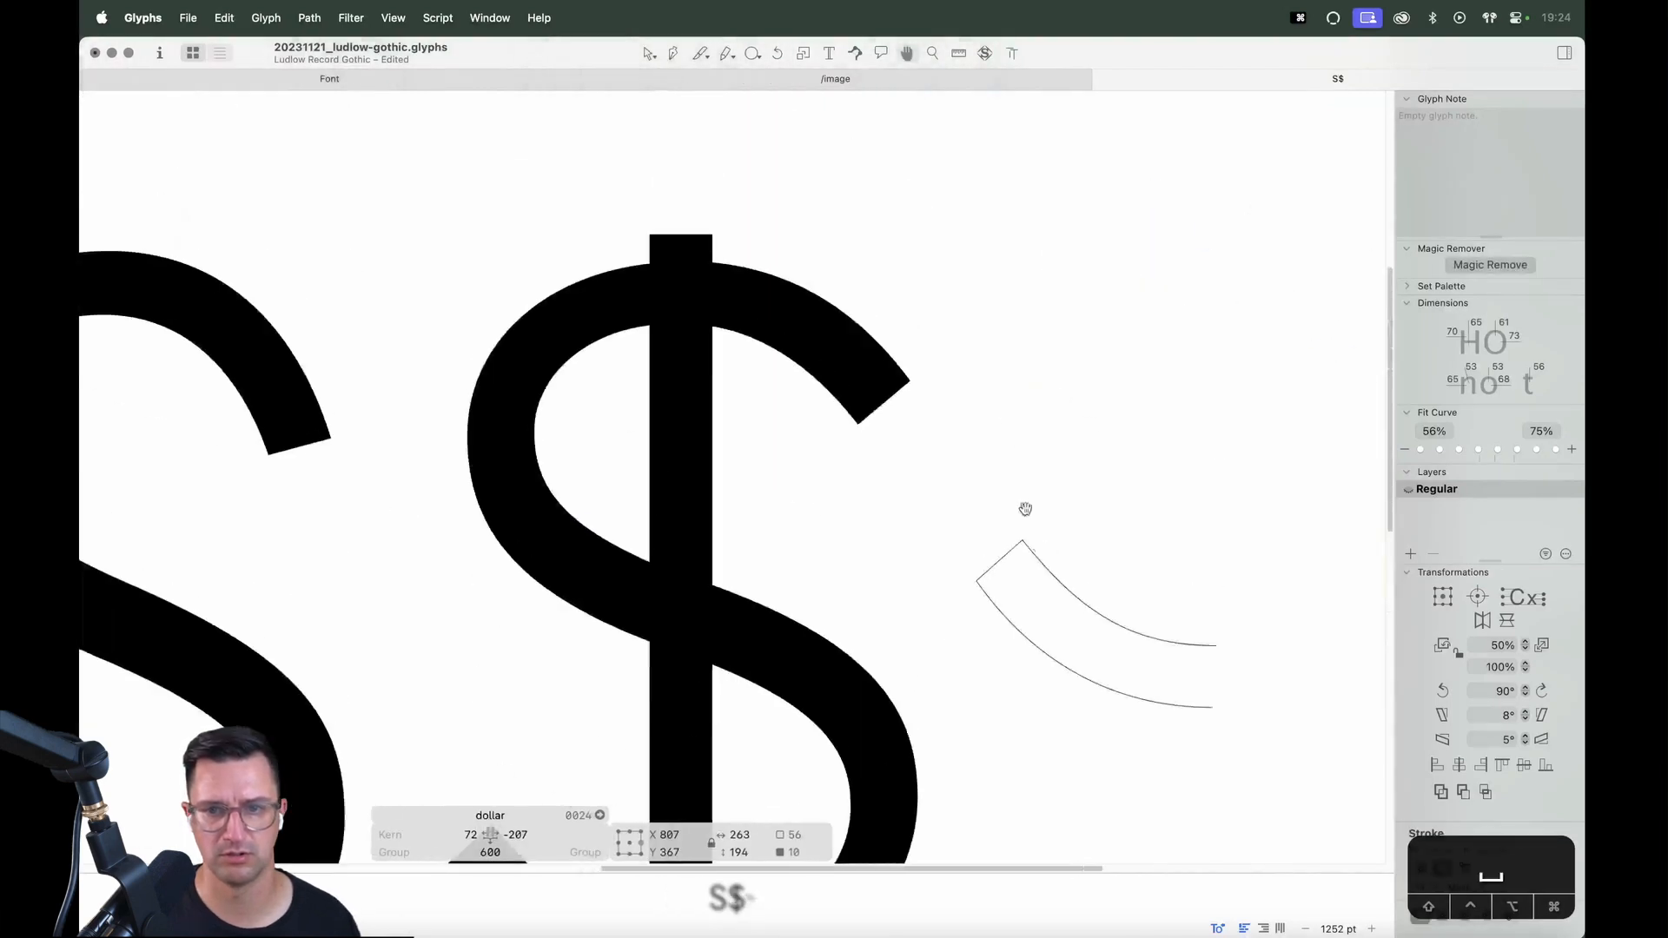
# Delete the dollar sign's upper terminal and its curves, leaving the upper bowl open at the stem
pyautogui.click(837, 292)
pyautogui.moveTo(693, 254); pyautogui.dragTo(668, 337)
pyautogui.moveTo(968, 291); pyautogui.dragTo(790, 485)
pyautogui.hotkey('alt', 'BackSpace')
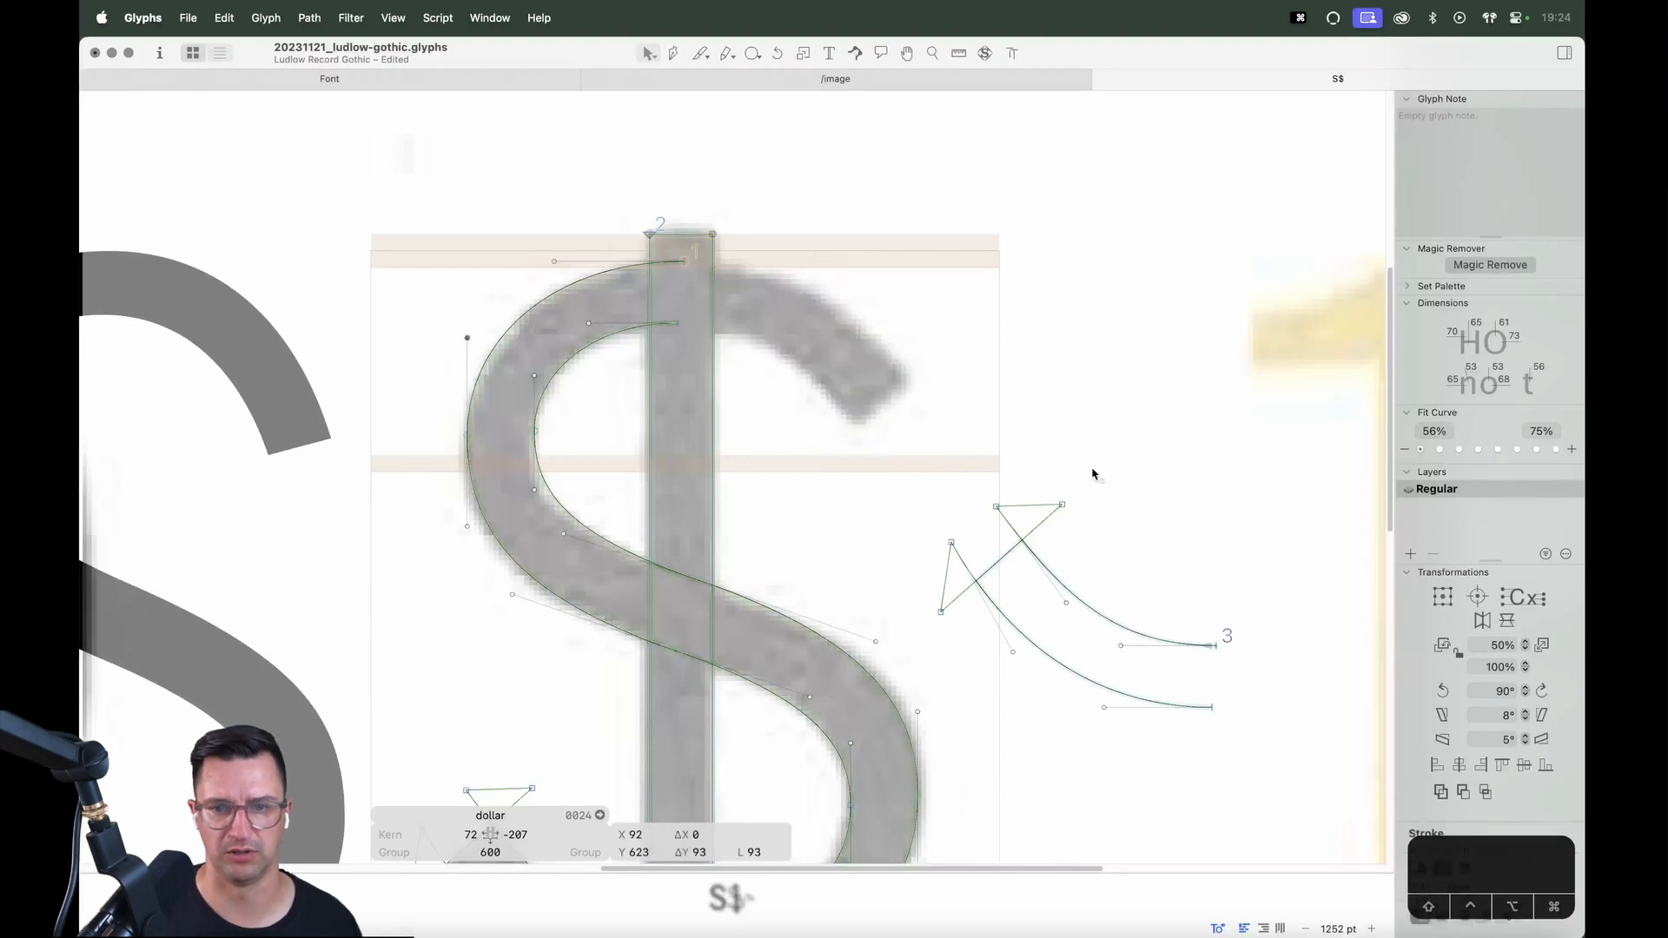
# Flip the copied terminal segment both horizontally and vertically
pyautogui.moveTo(956, 476); pyautogui.dragTo(1277, 778)
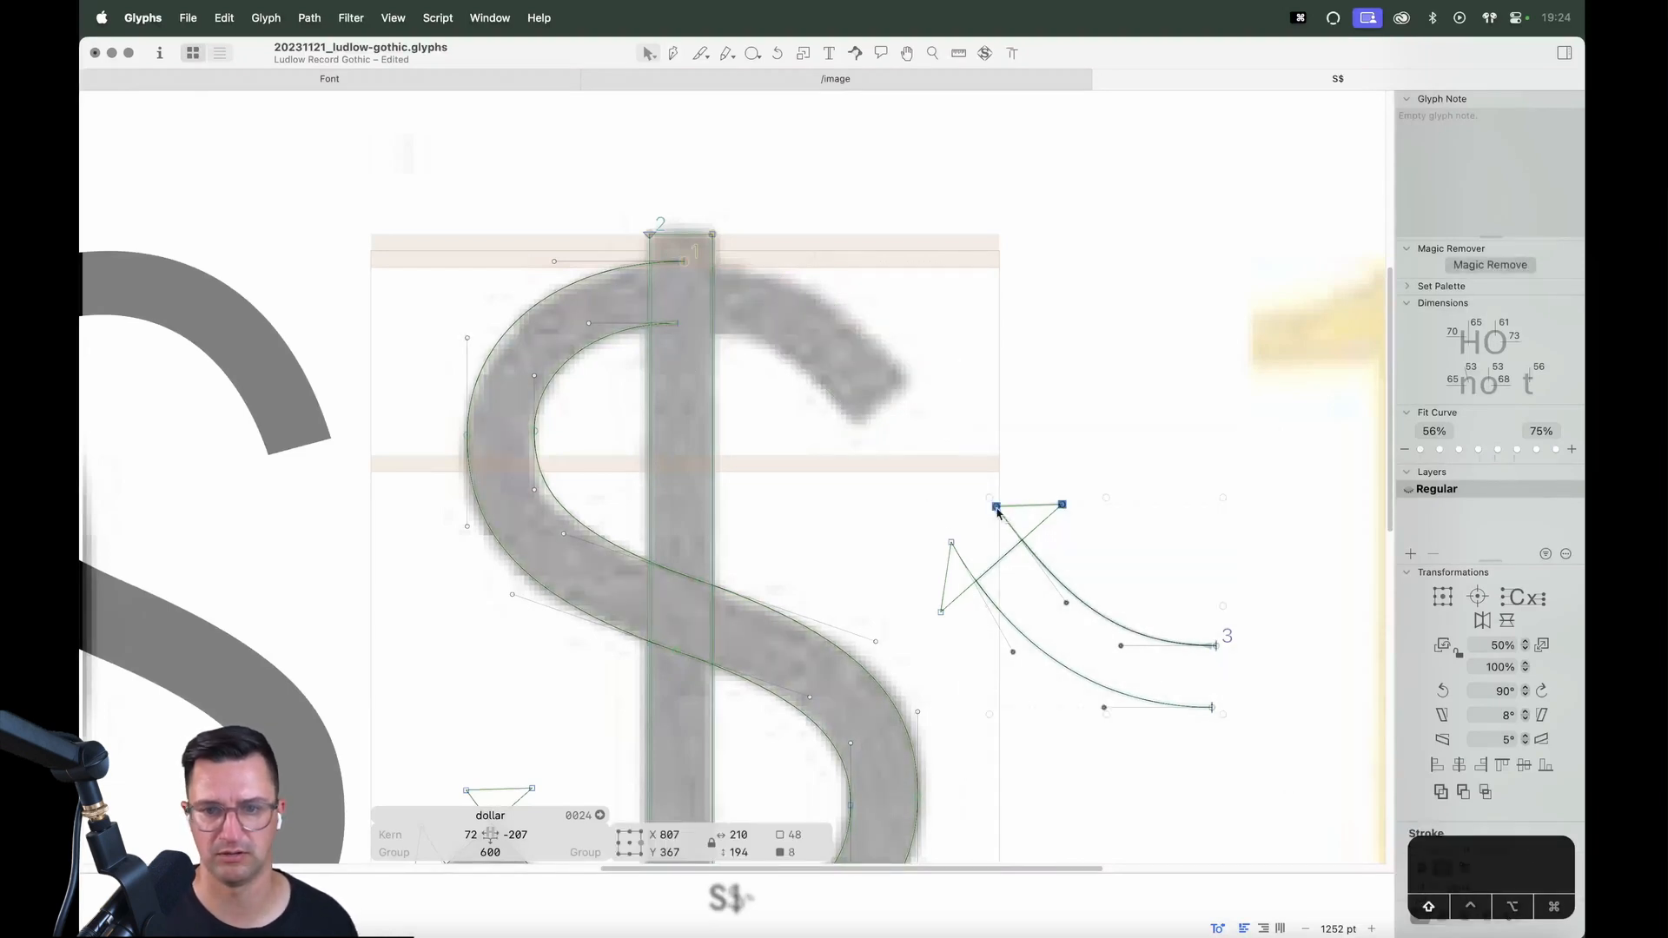
pyautogui.click(1482, 619)
pyautogui.click(1508, 620)
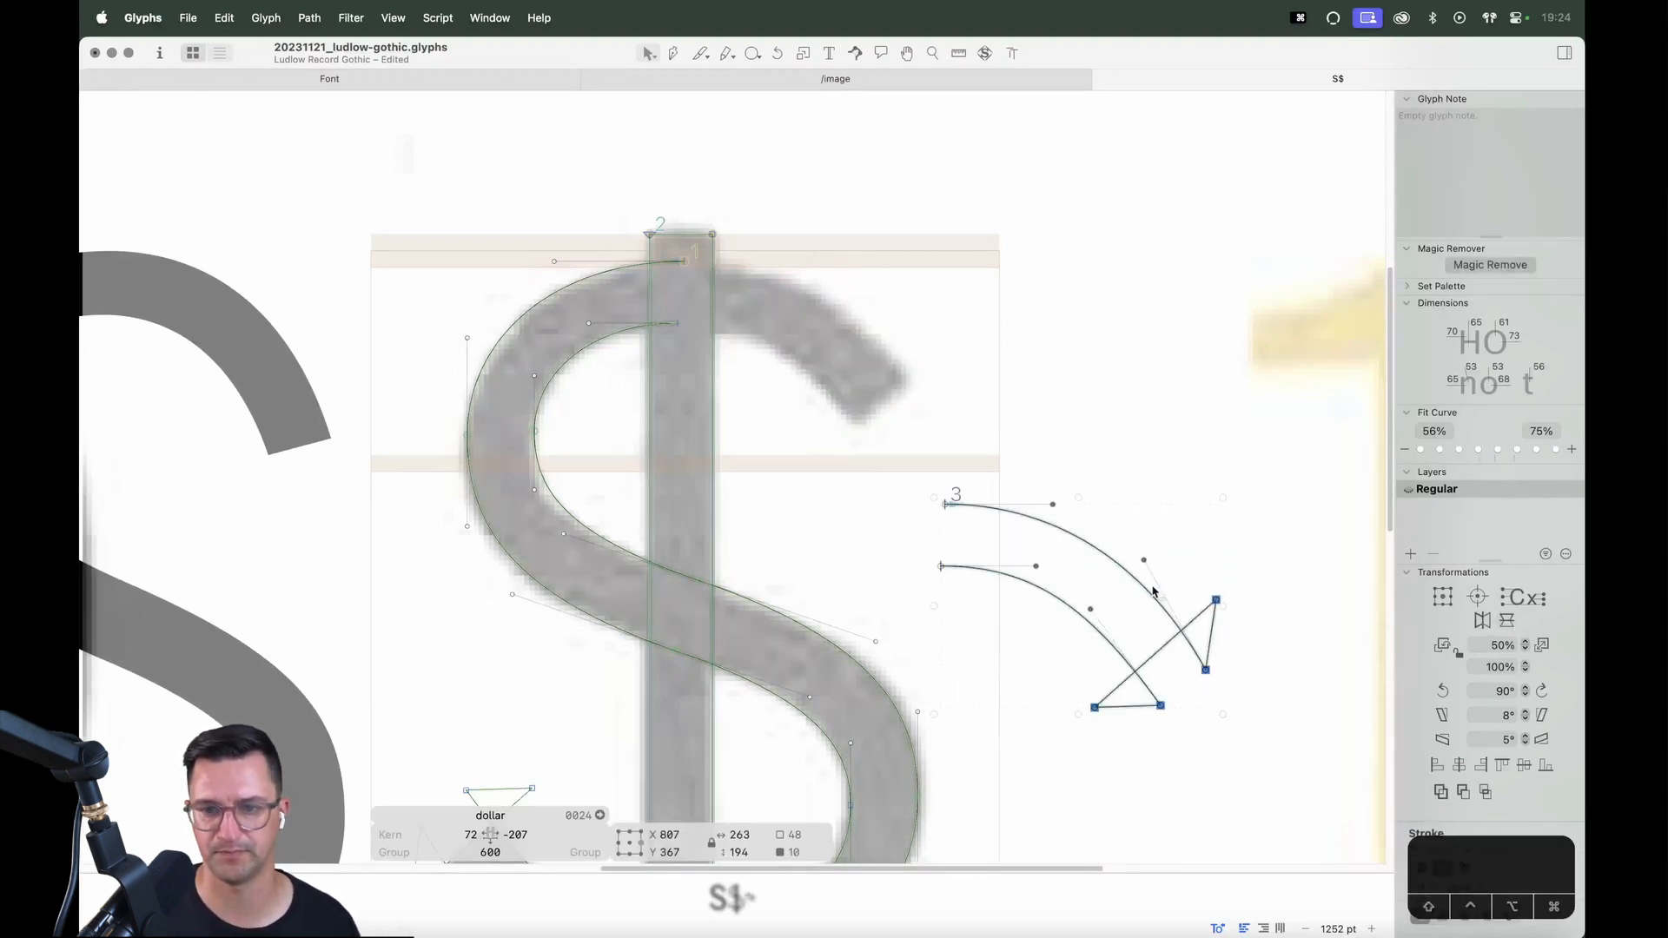
# Place the flipped terminal at the open upper bowl and nudge it into line until the outer curve ends join at the stem
pyautogui.moveTo(999, 515); pyautogui.dragTo(750, 273)
pyautogui.press('z')
pyautogui.moveTo(781, 252); pyautogui.dragTo(585, 372)
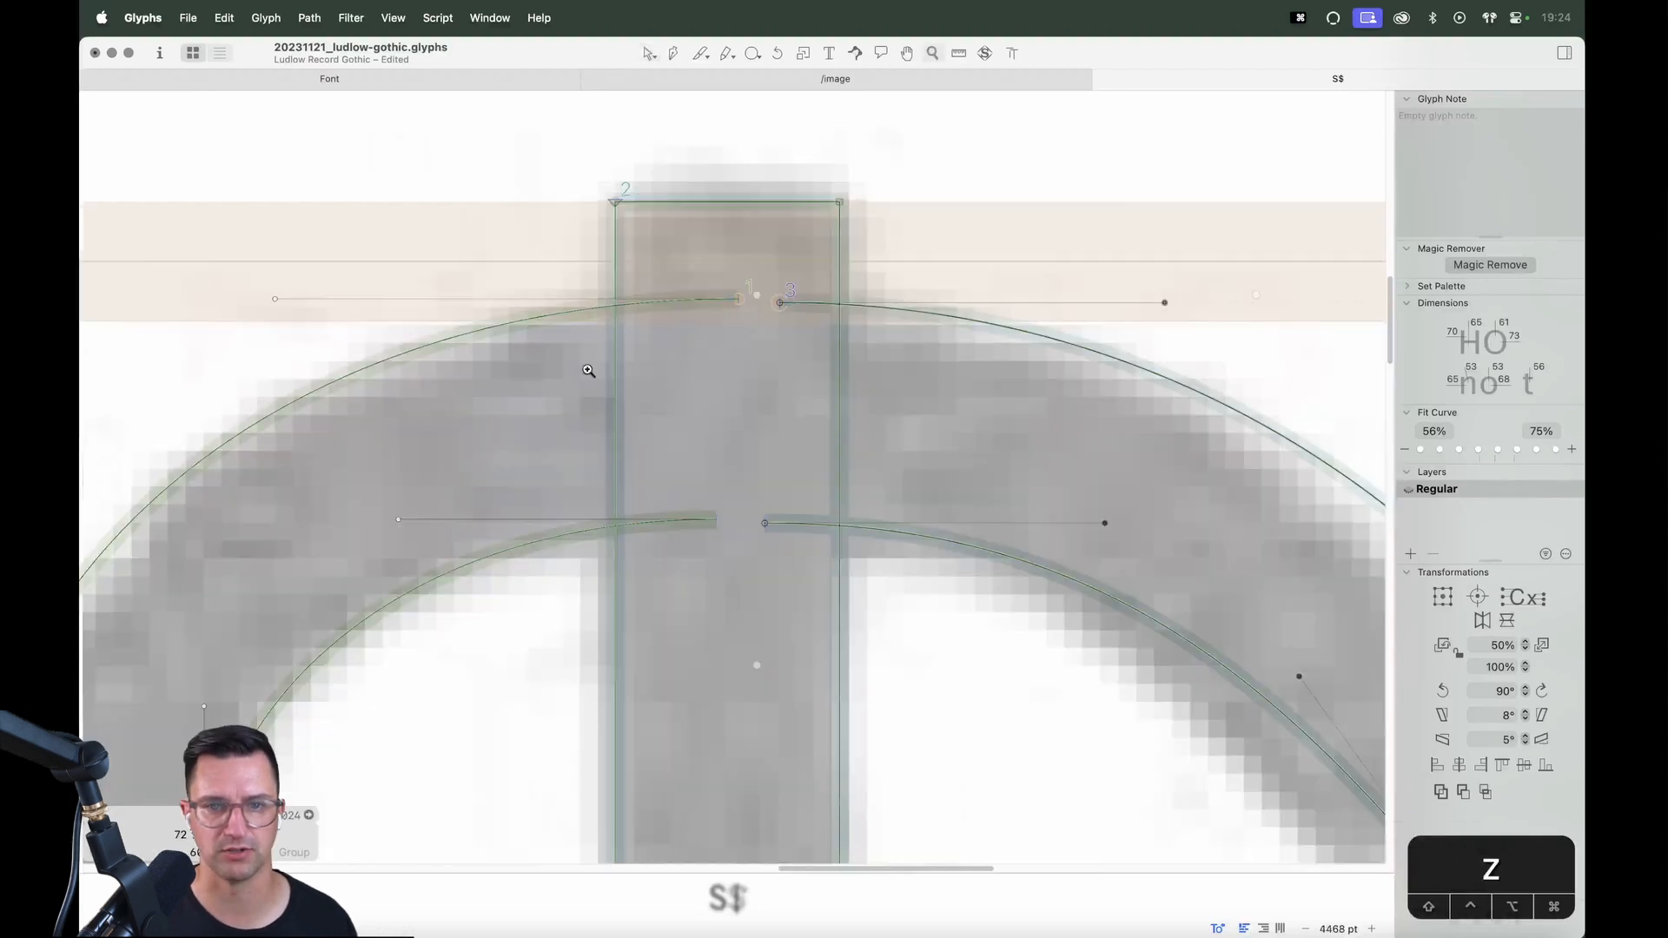
pyautogui.press('v')
pyautogui.press('Up')
pyautogui.press('Left')
pyautogui.press('Left')
pyautogui.press('Left')
pyautogui.press('Left')
pyautogui.press('Left')
pyautogui.press('Left')
pyautogui.press('Left')
pyautogui.press('Left')
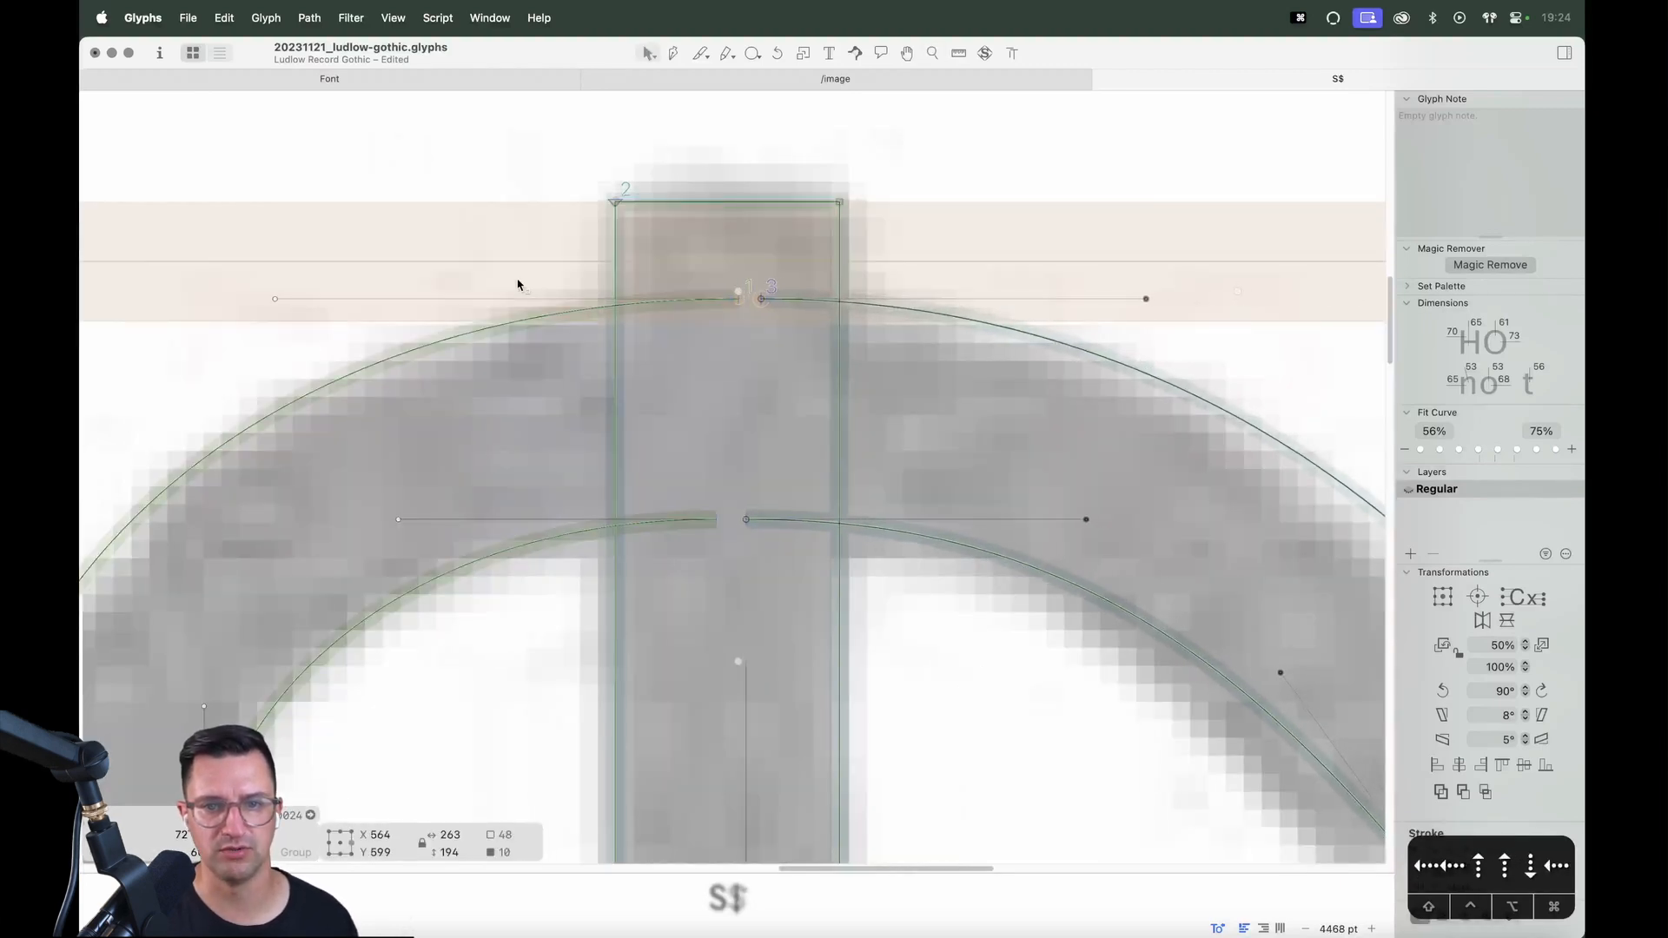
pyautogui.press('Left')
pyautogui.press('Left')
pyautogui.click(758, 468)
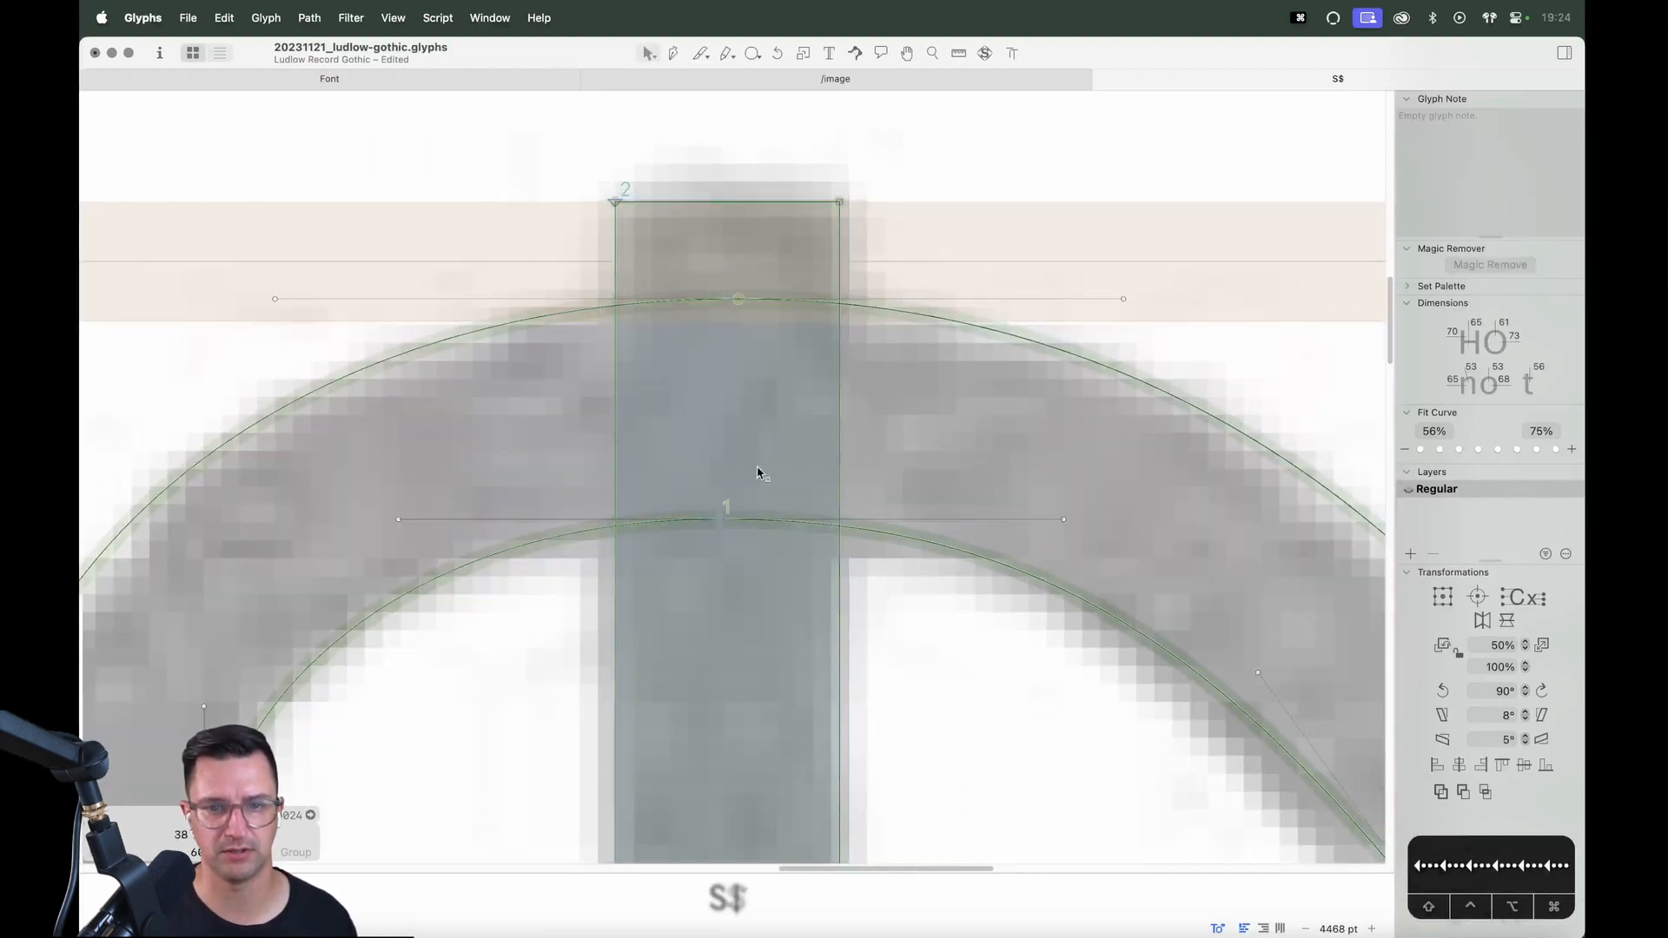
# Slide the upper bowl's inner end node across to meet the new terminal's inner curve and close the outline
pyautogui.click(716, 519)
pyautogui.hotkey('alt', 'Right')
pyautogui.hotkey('alt', 'Right')
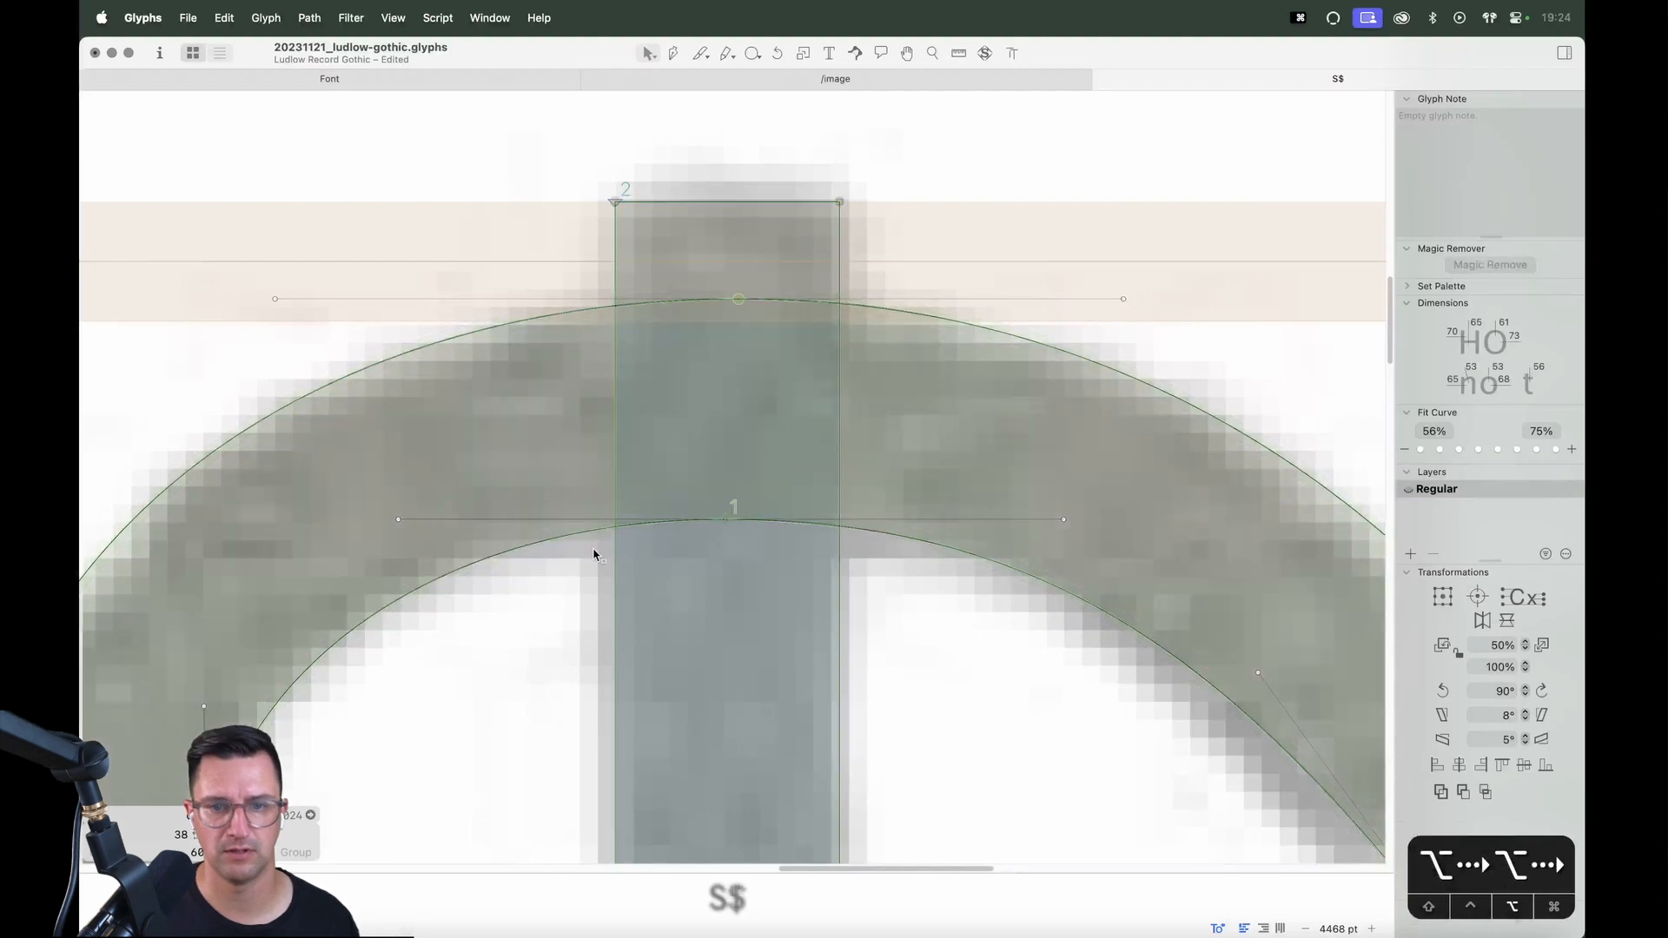
# Select the whole dollar outline, correct its path directions, and preview it beside the S
pyautogui.press('super+minus')
pyautogui.press('super+minus')
pyautogui.press('super+minus')
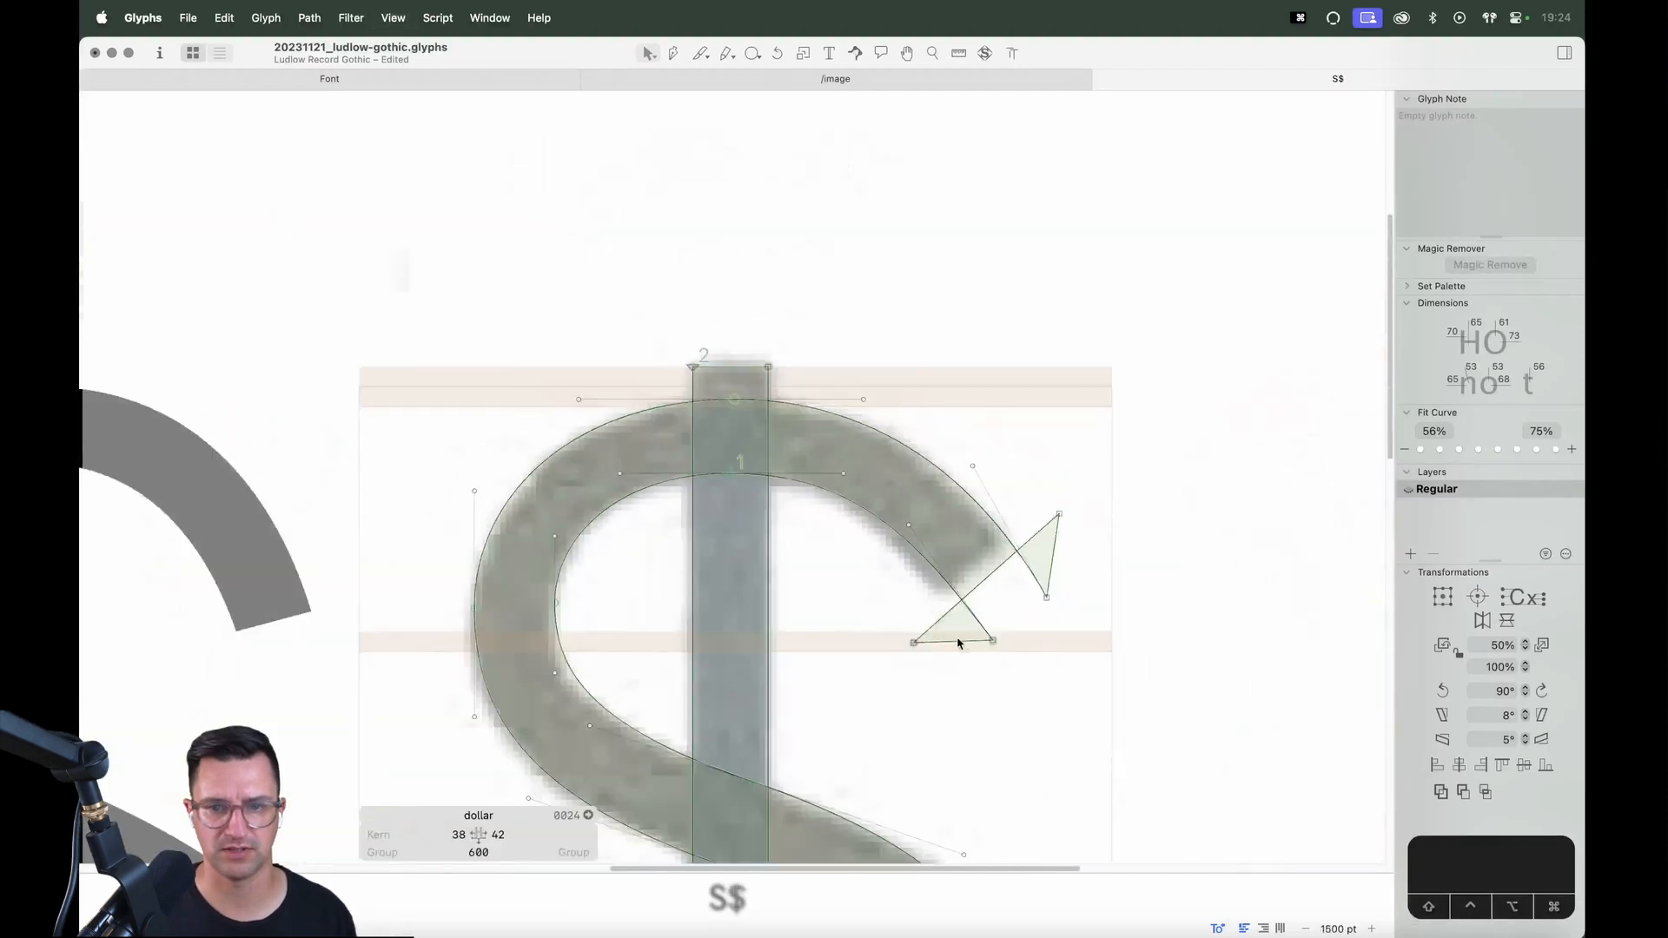
pyautogui.press('space')
pyautogui.press('super+a')
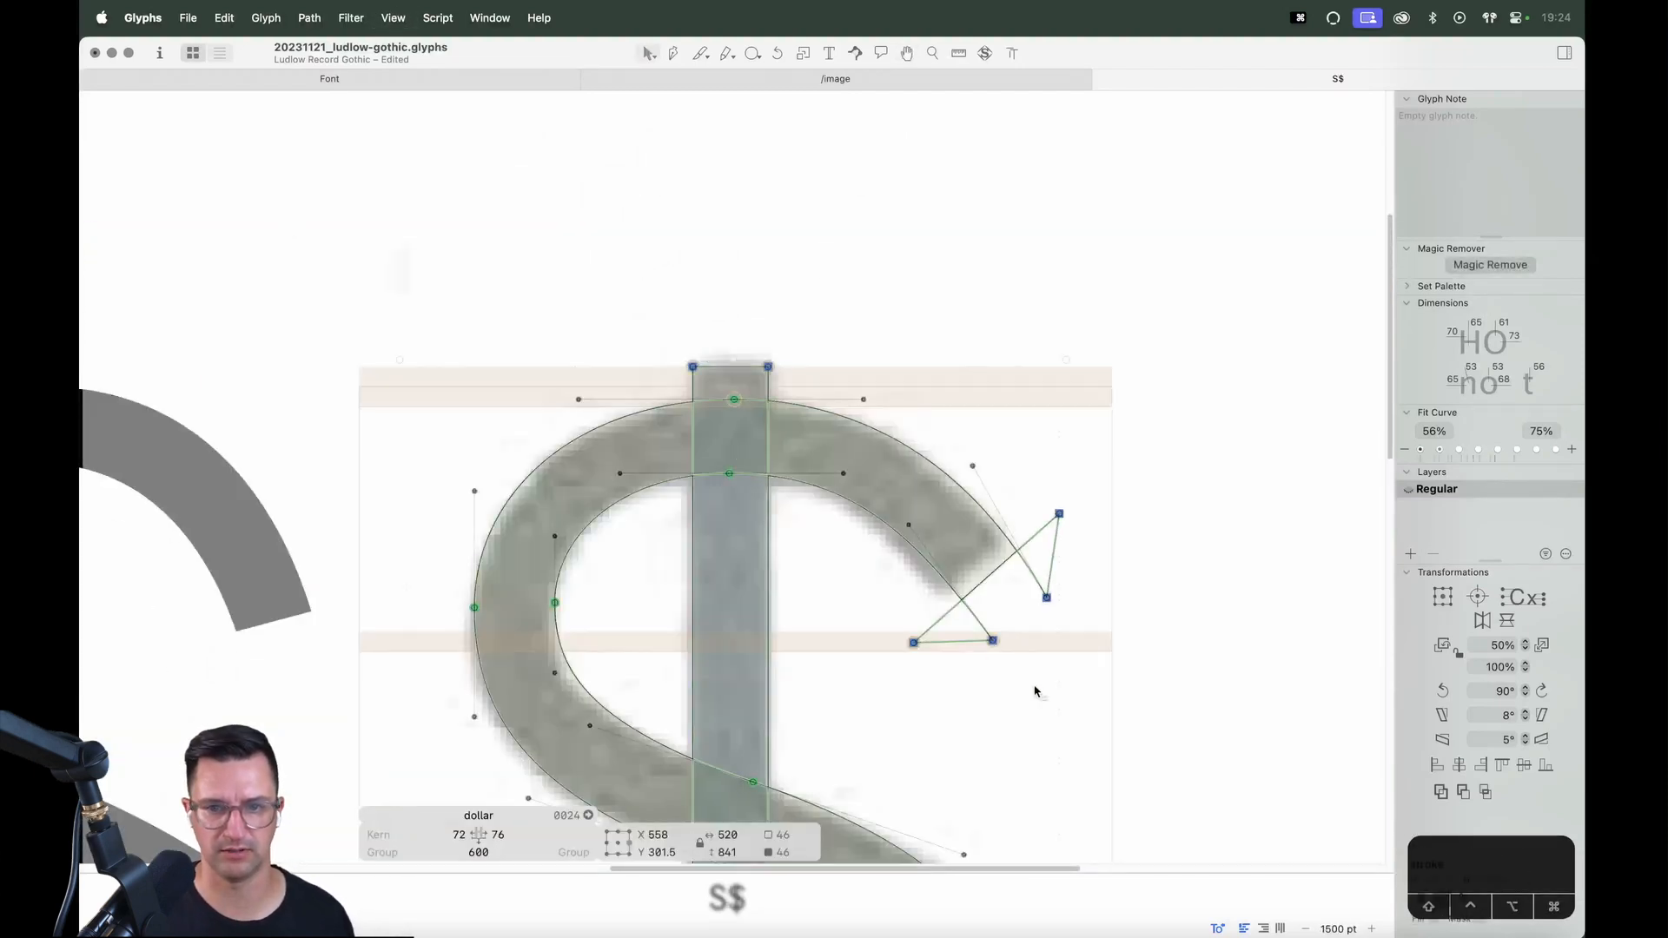
pyautogui.press('super+minus')
pyautogui.press('super+minus')
pyautogui.press('space')
pyautogui.moveTo(898, 713); pyautogui.dragTo(964, 699)
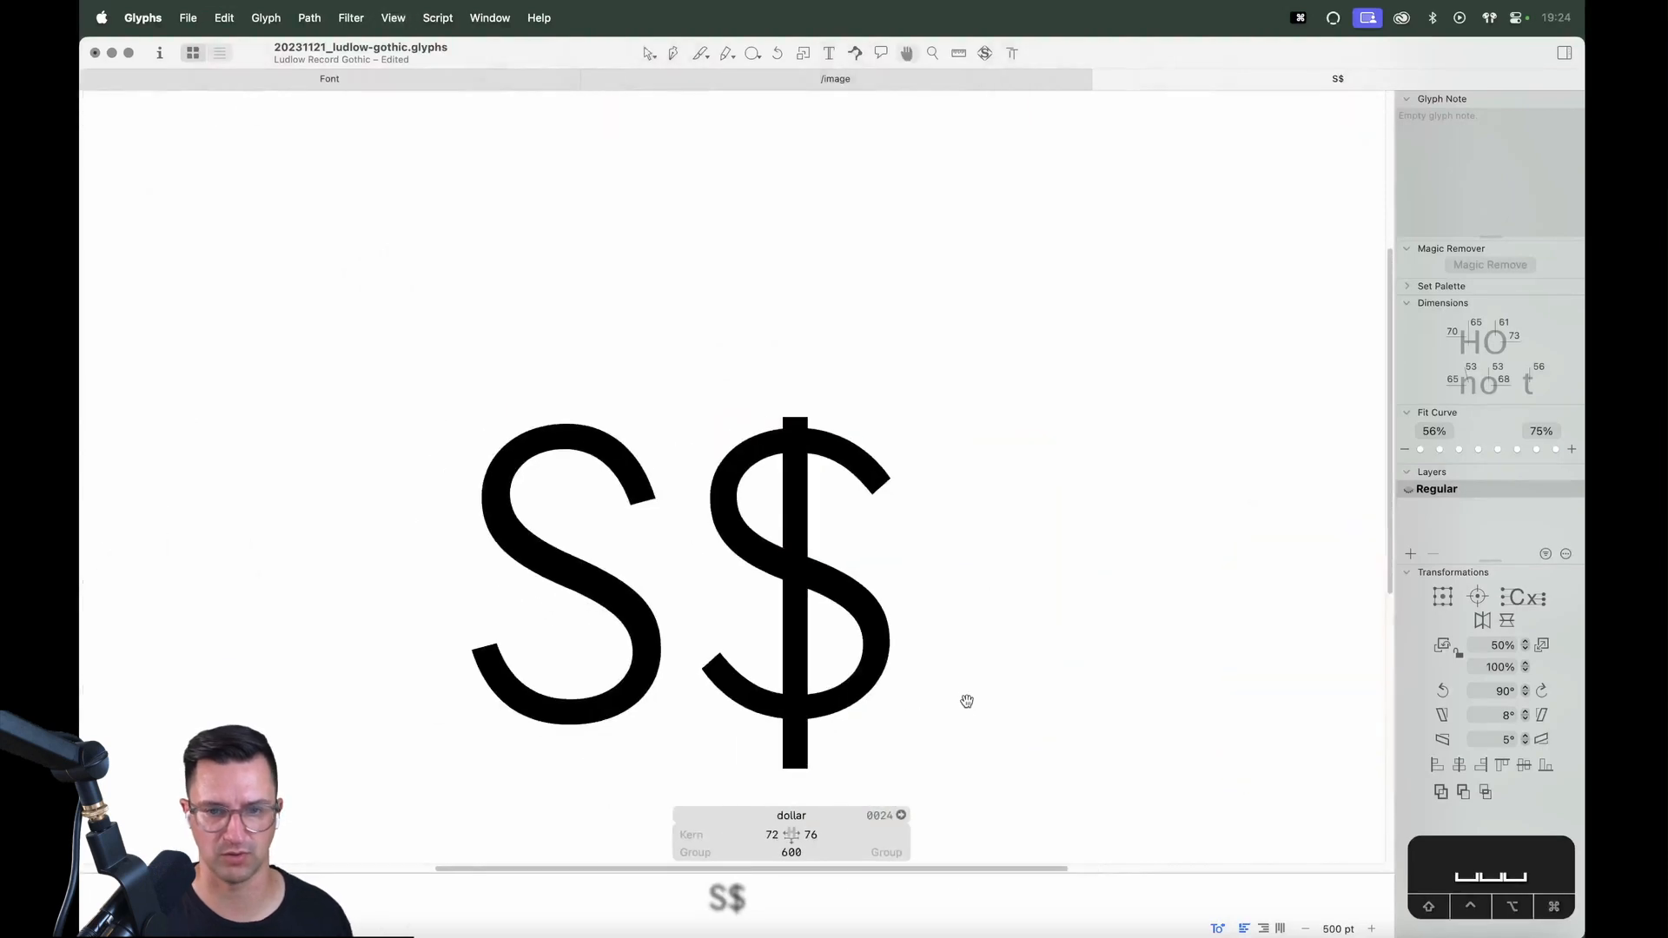
# Nudge the two outer corner nodes of the dollar's upper terminal left to X 541
pyautogui.press('z')
pyautogui.moveTo(1026, 304); pyautogui.dragTo(693, 673)
pyautogui.press('v')
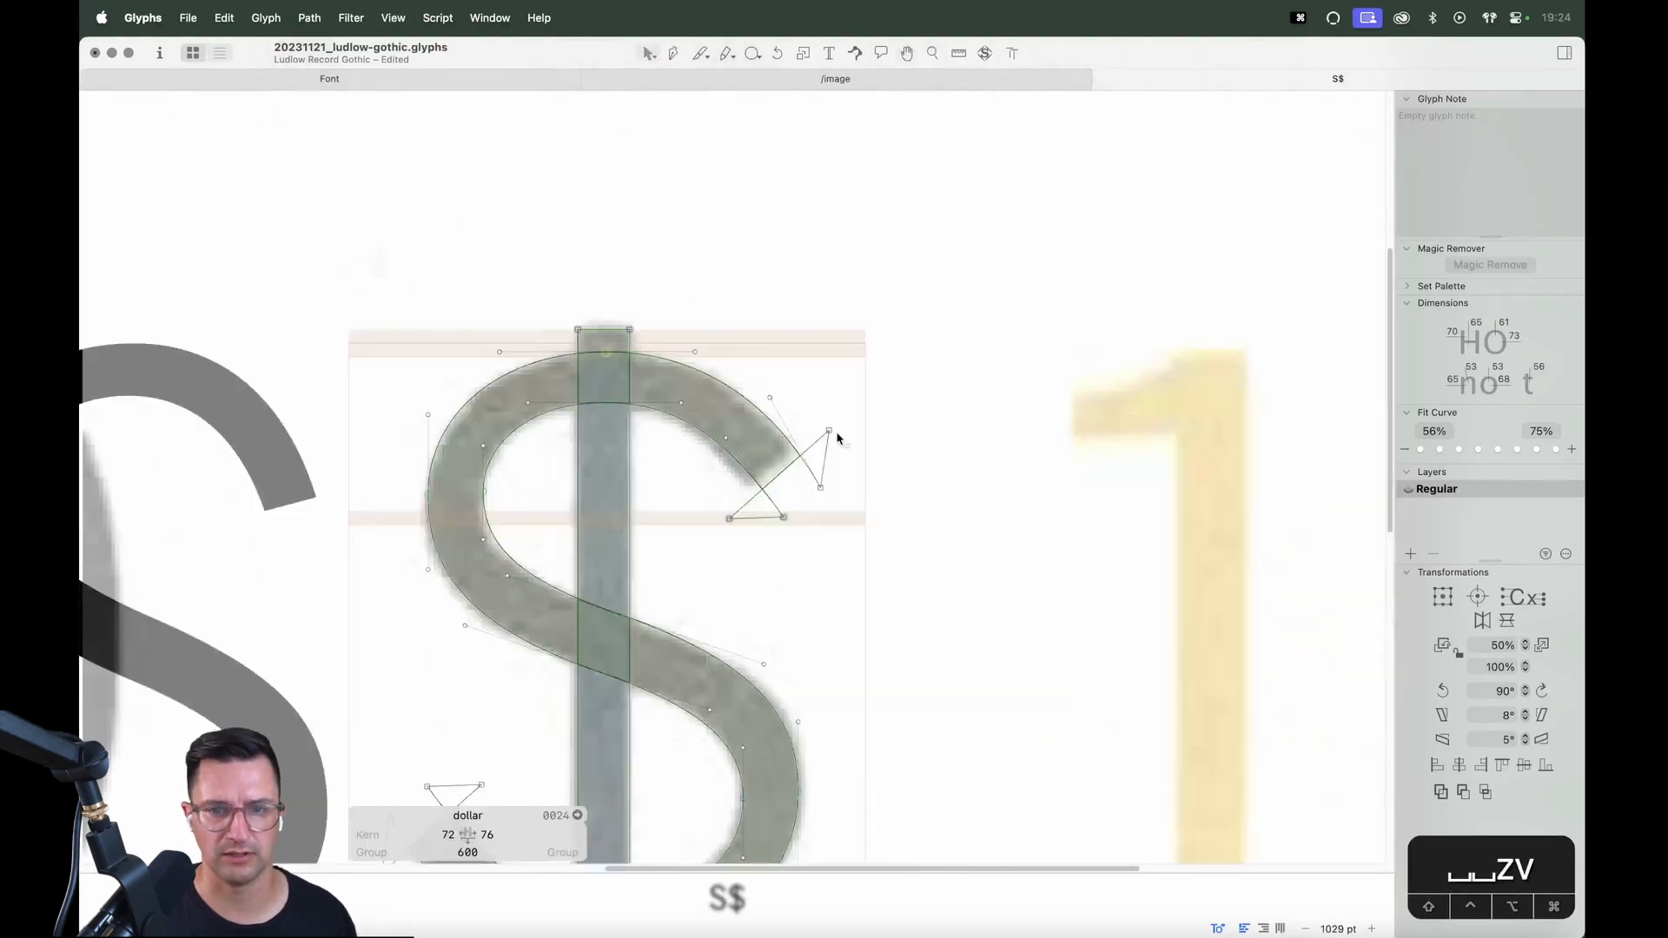
pyautogui.click(813, 449)
pyautogui.moveTo(815, 449); pyautogui.dragTo(1013, 245)
pyautogui.press('space')
pyautogui.hotkey('shift', 'space')
pyautogui.hotkey('shift', 'Left')
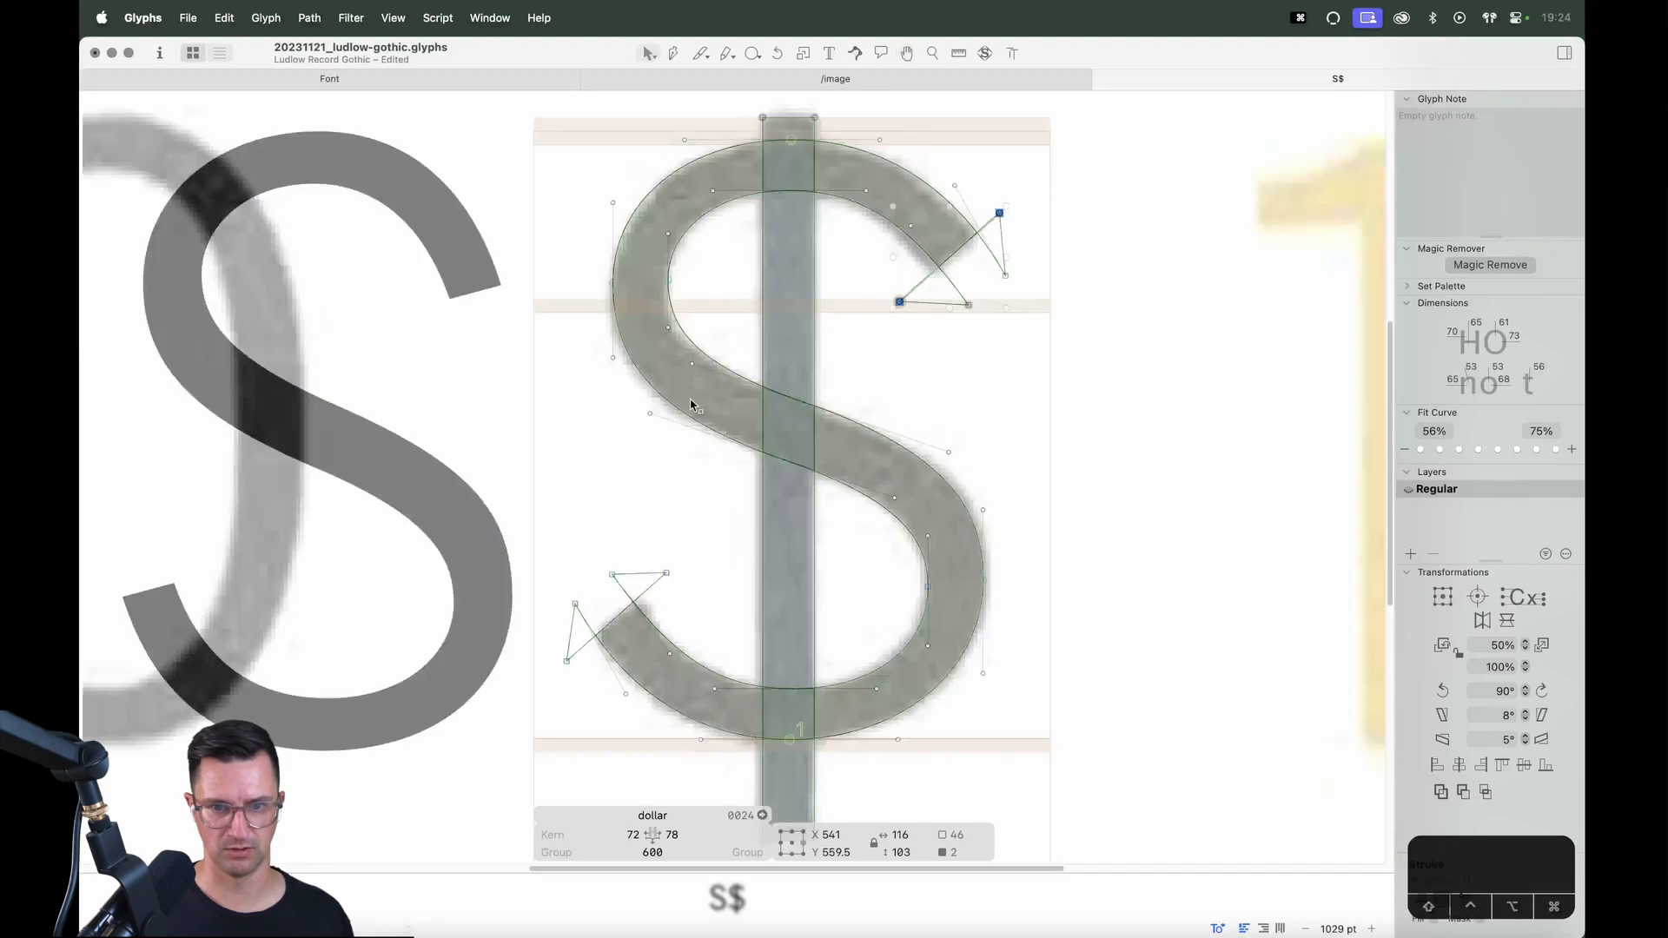
# Select the dollar's central spine nodes at the stem and nudge them up to Y 362.5
pyautogui.moveTo(810, 358); pyautogui.dragTo(756, 475)
pyautogui.hotkey('shift', 'space')
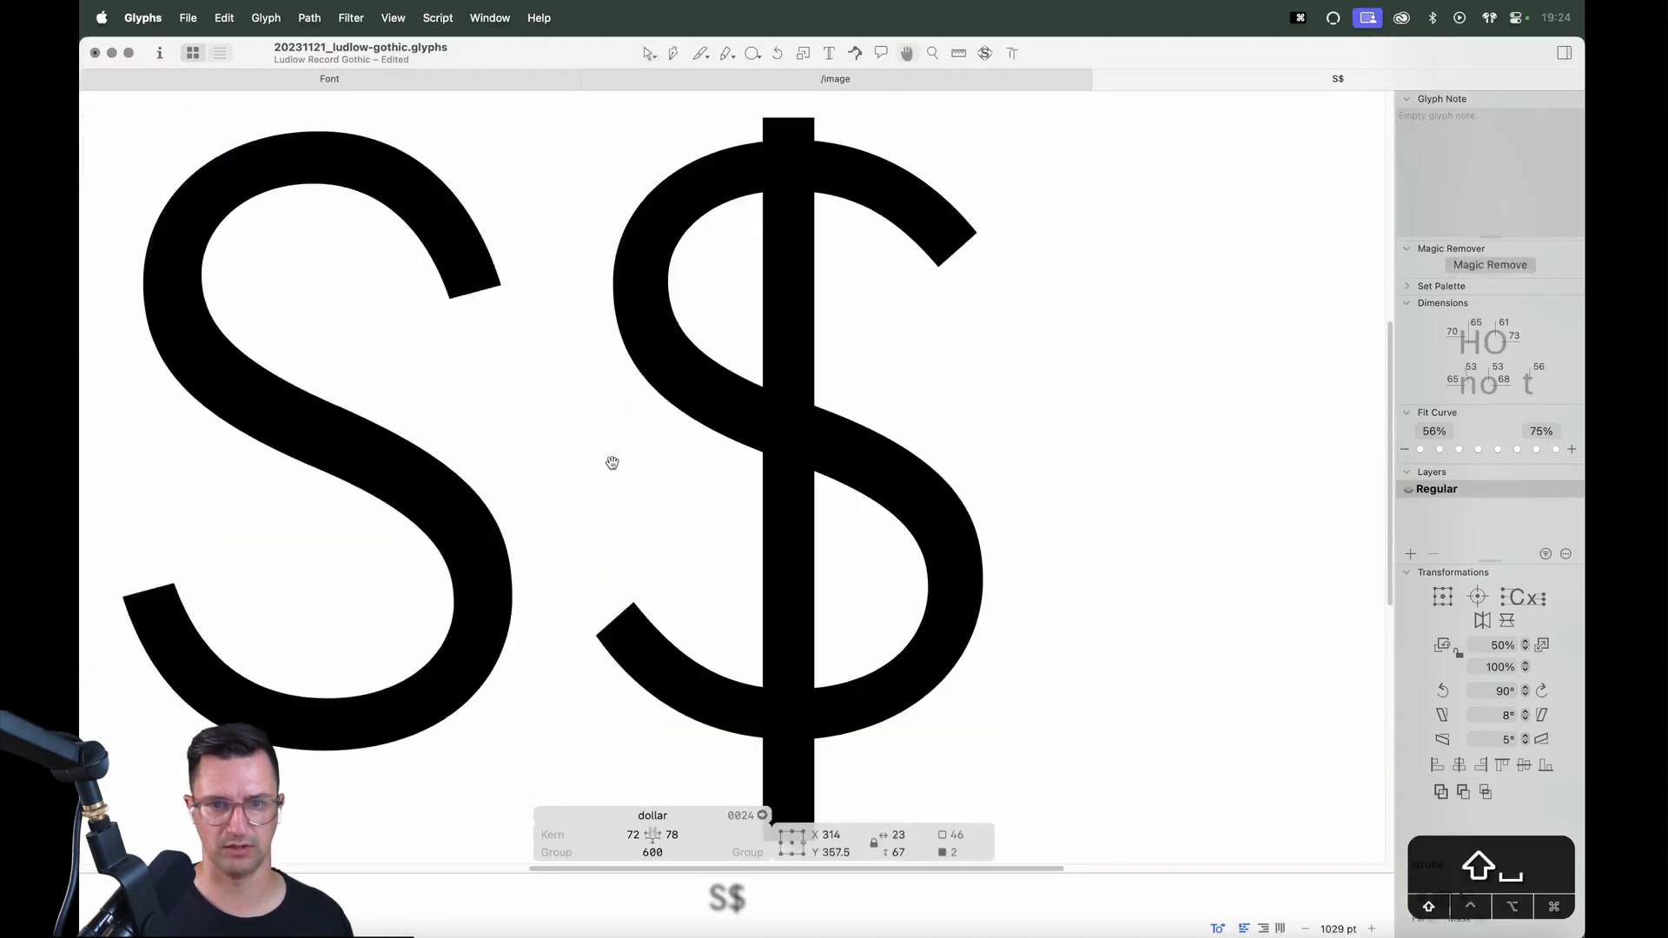
pyautogui.hotkey('shift', 'Up')
pyautogui.hotkey('shift', 'Up')
pyautogui.hotkey('shift', 'Down')
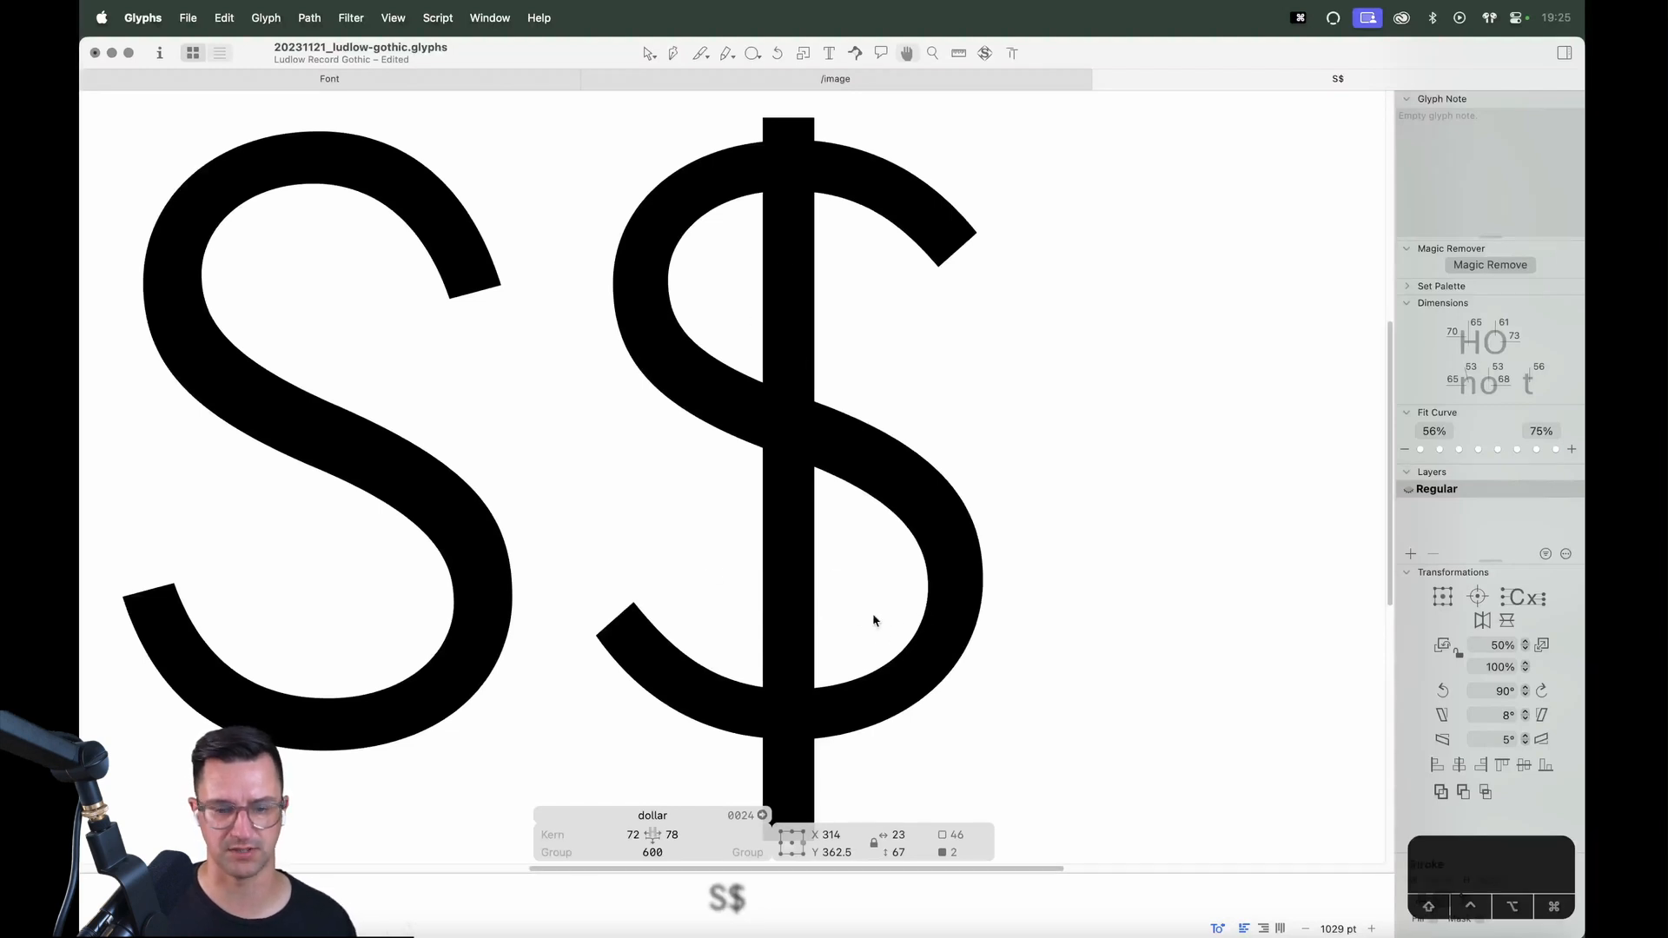
# Set both sidebearings of the dollar glyph to reference S
pyautogui.press('super+minus')
pyautogui.press('super+minus')
pyautogui.press('super+minus')
pyautogui.click(767, 834)
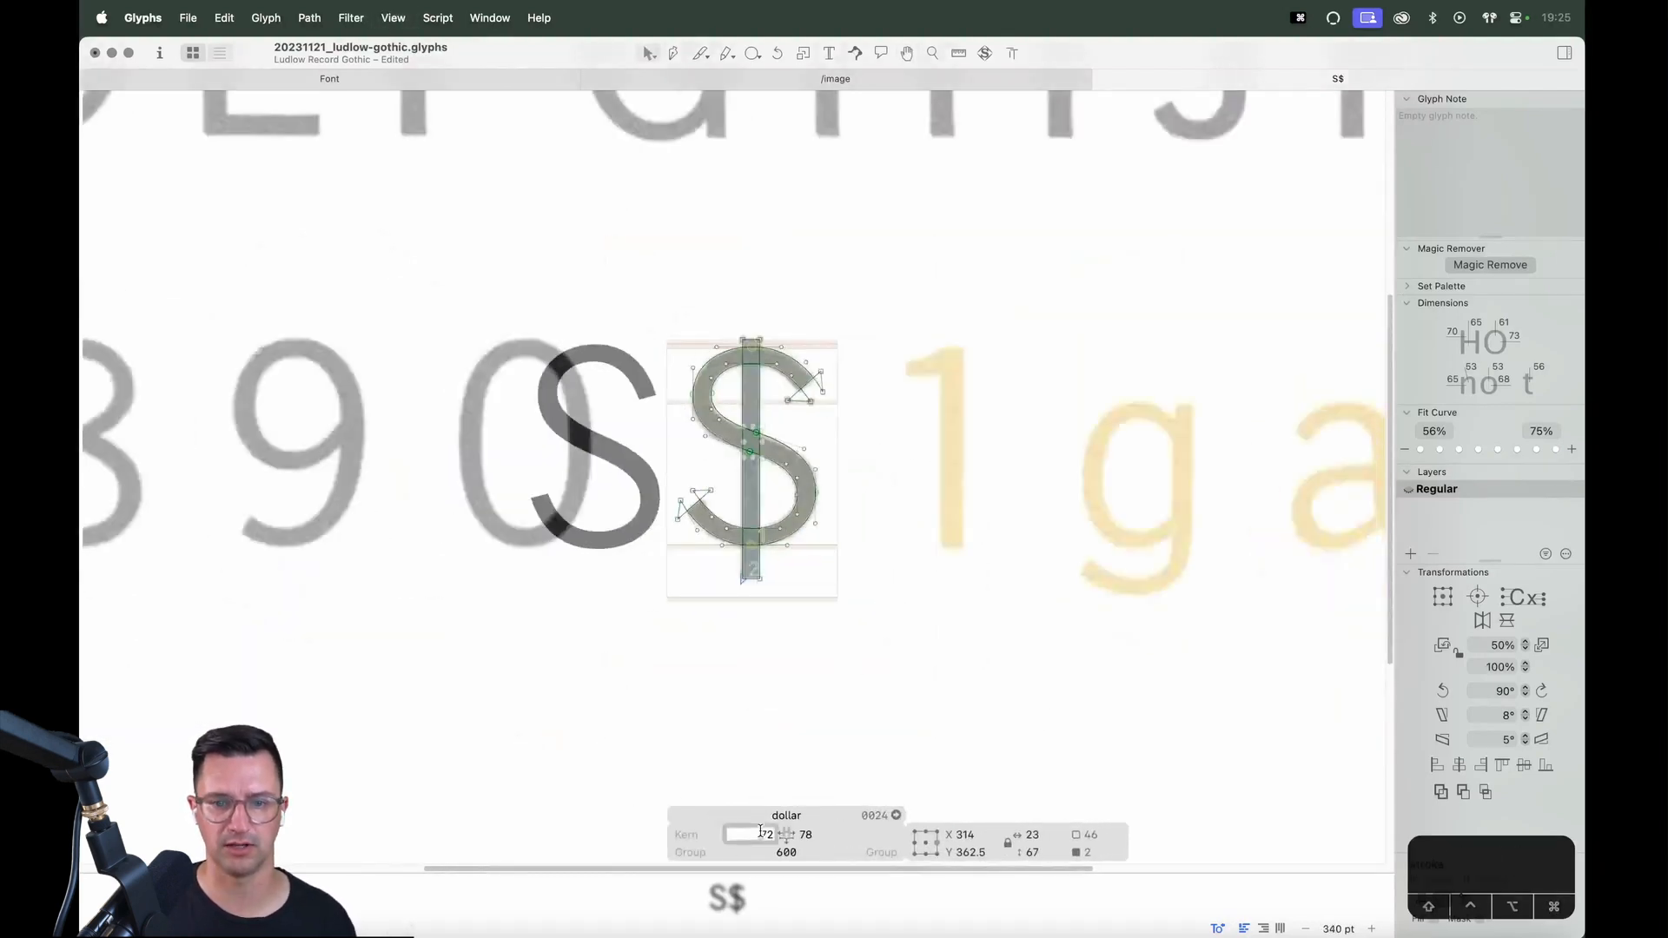
pyautogui.press('super+a')
pyautogui.write('S')
pyautogui.press('Tab')
pyautogui.write('S')
pyautogui.press('Return')
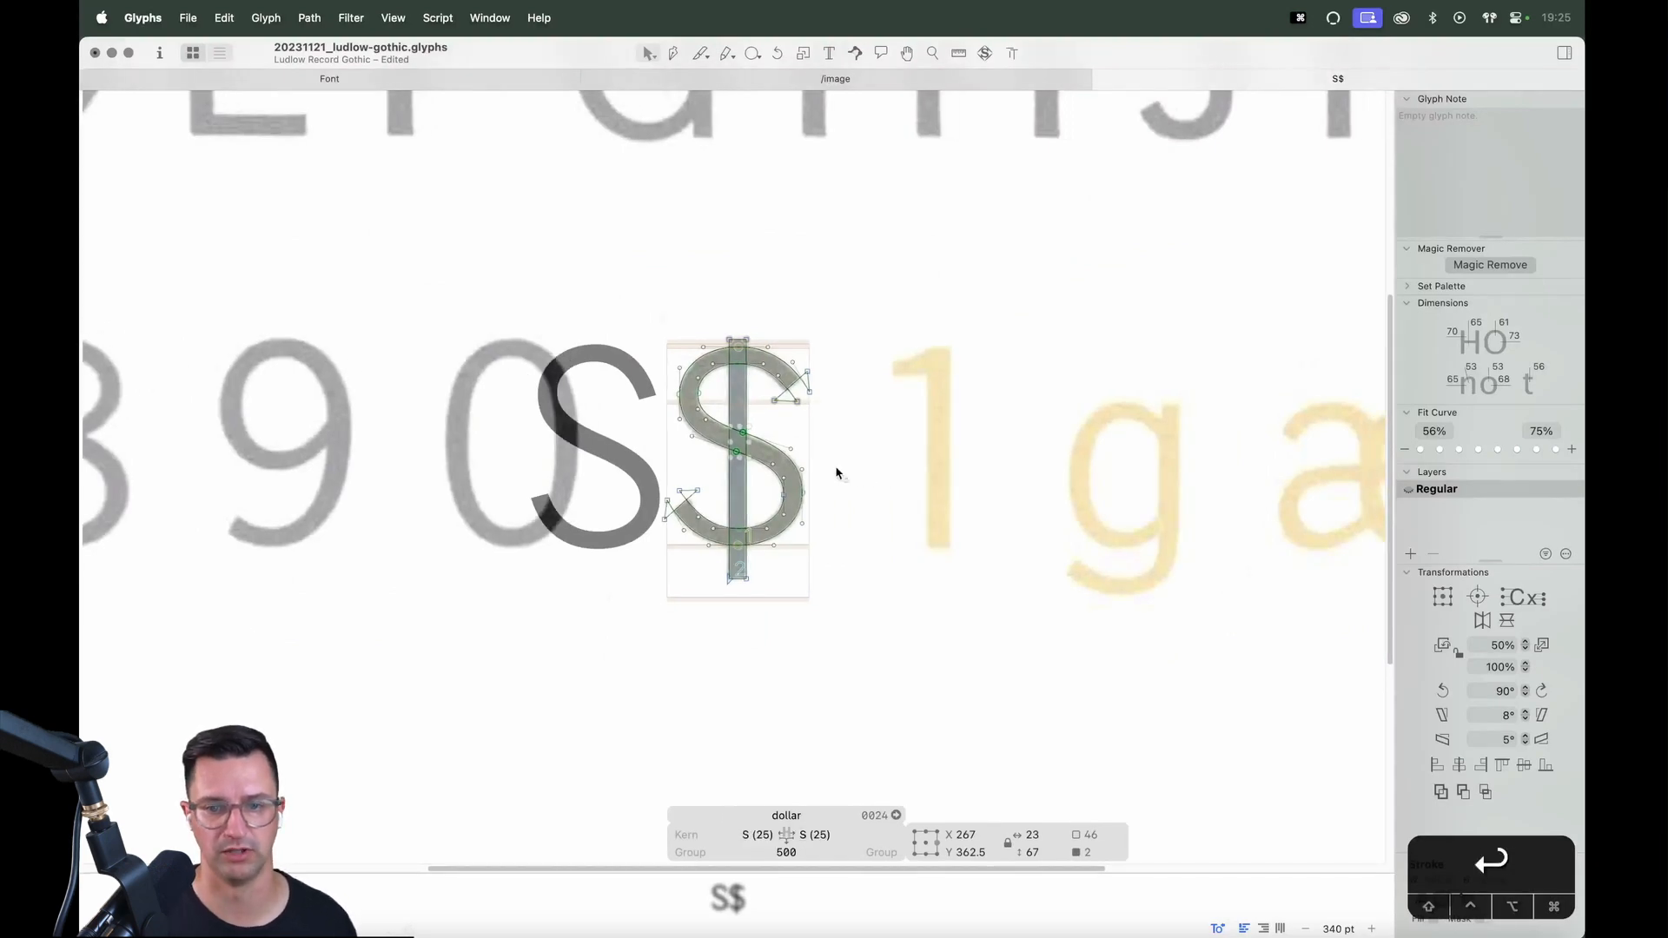
# Open the neighbouring S glyph for outline editing and preview its lower terminal up close
pyautogui.press('t')
pyautogui.click(570, 458)
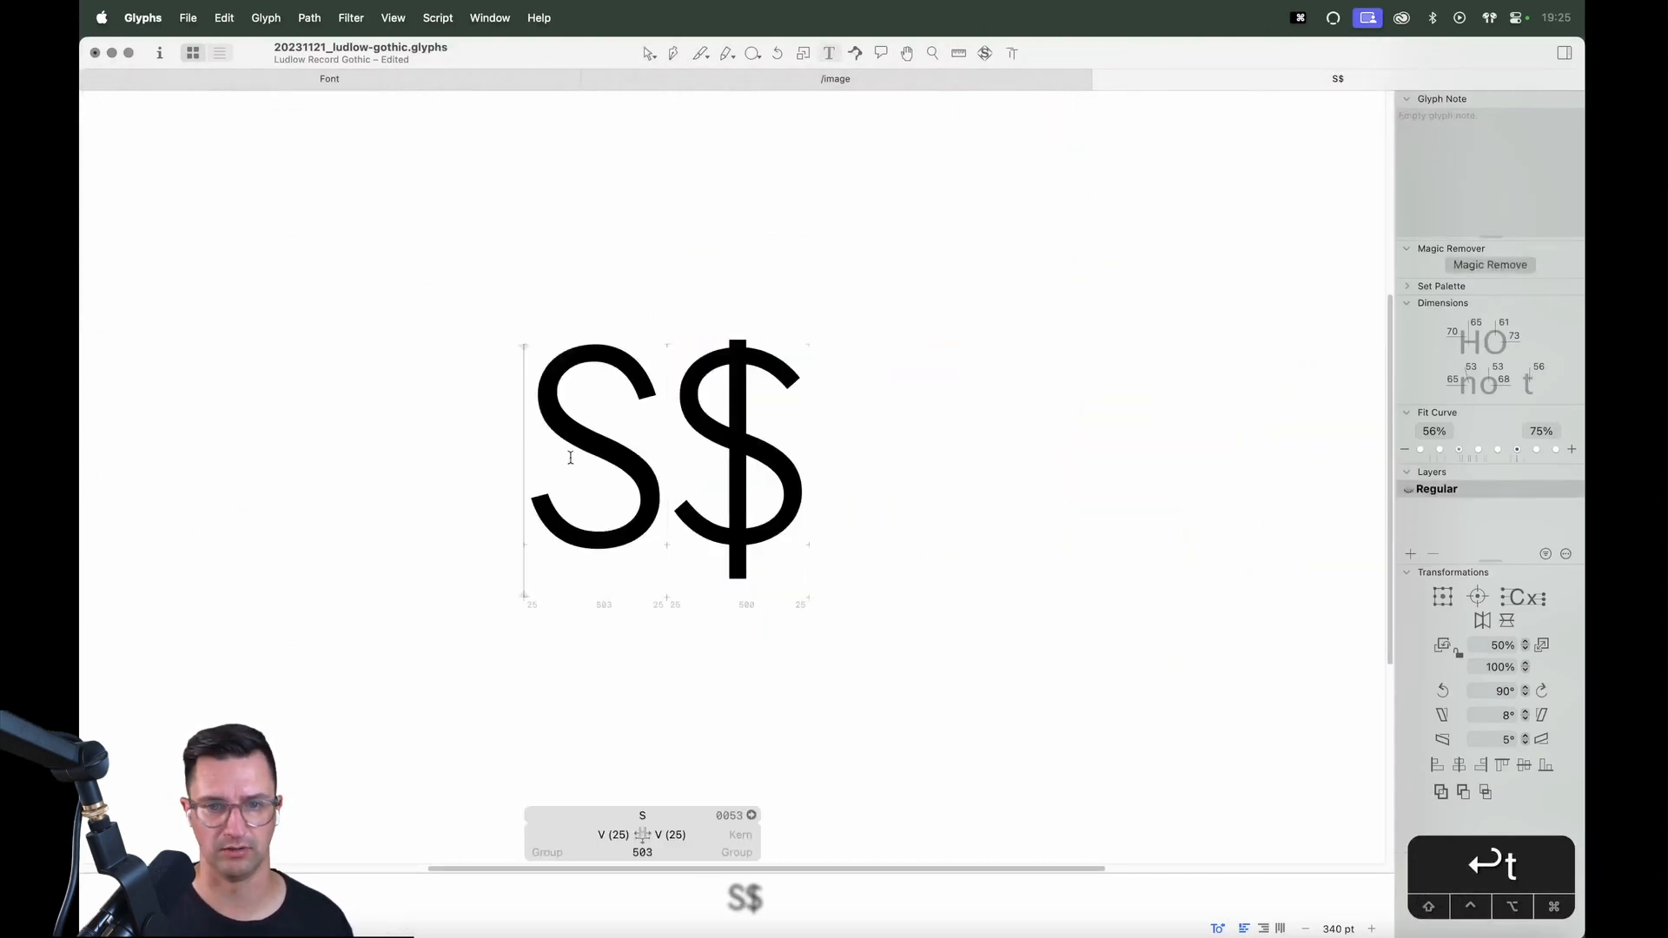
pyautogui.press('Escape')
pyautogui.press('z')
pyautogui.click(467, 601)
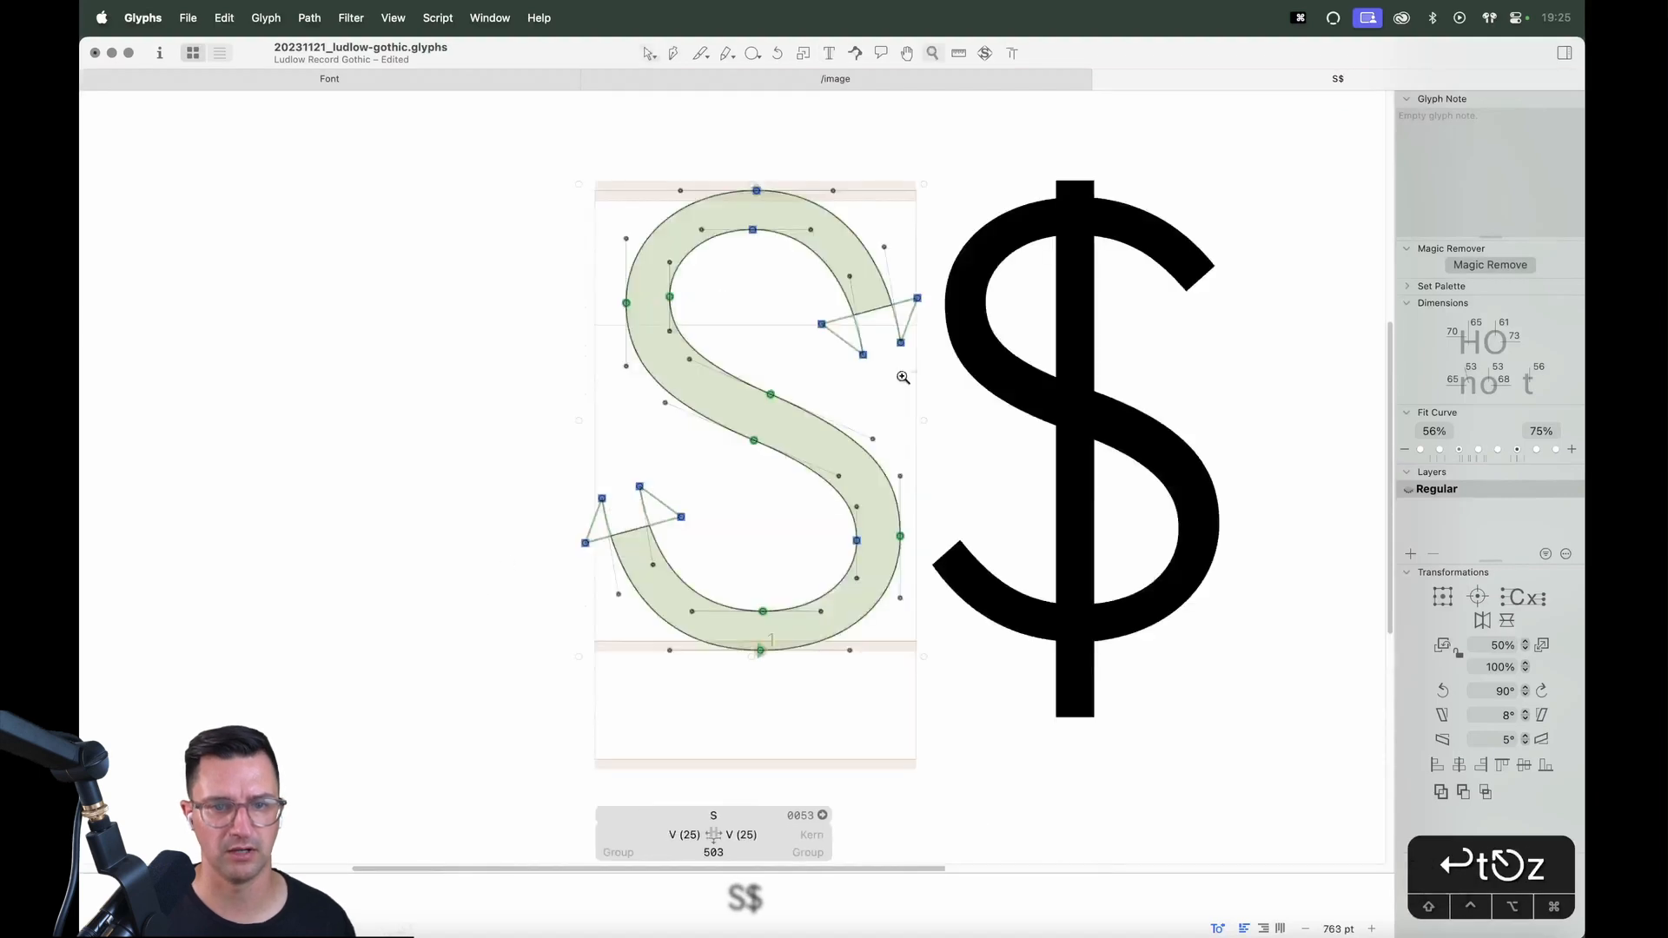
pyautogui.moveTo(903, 377); pyautogui.dragTo(490, 695)
pyautogui.press('v')
pyautogui.doubleClick(570, 399)
pyautogui.press('space')
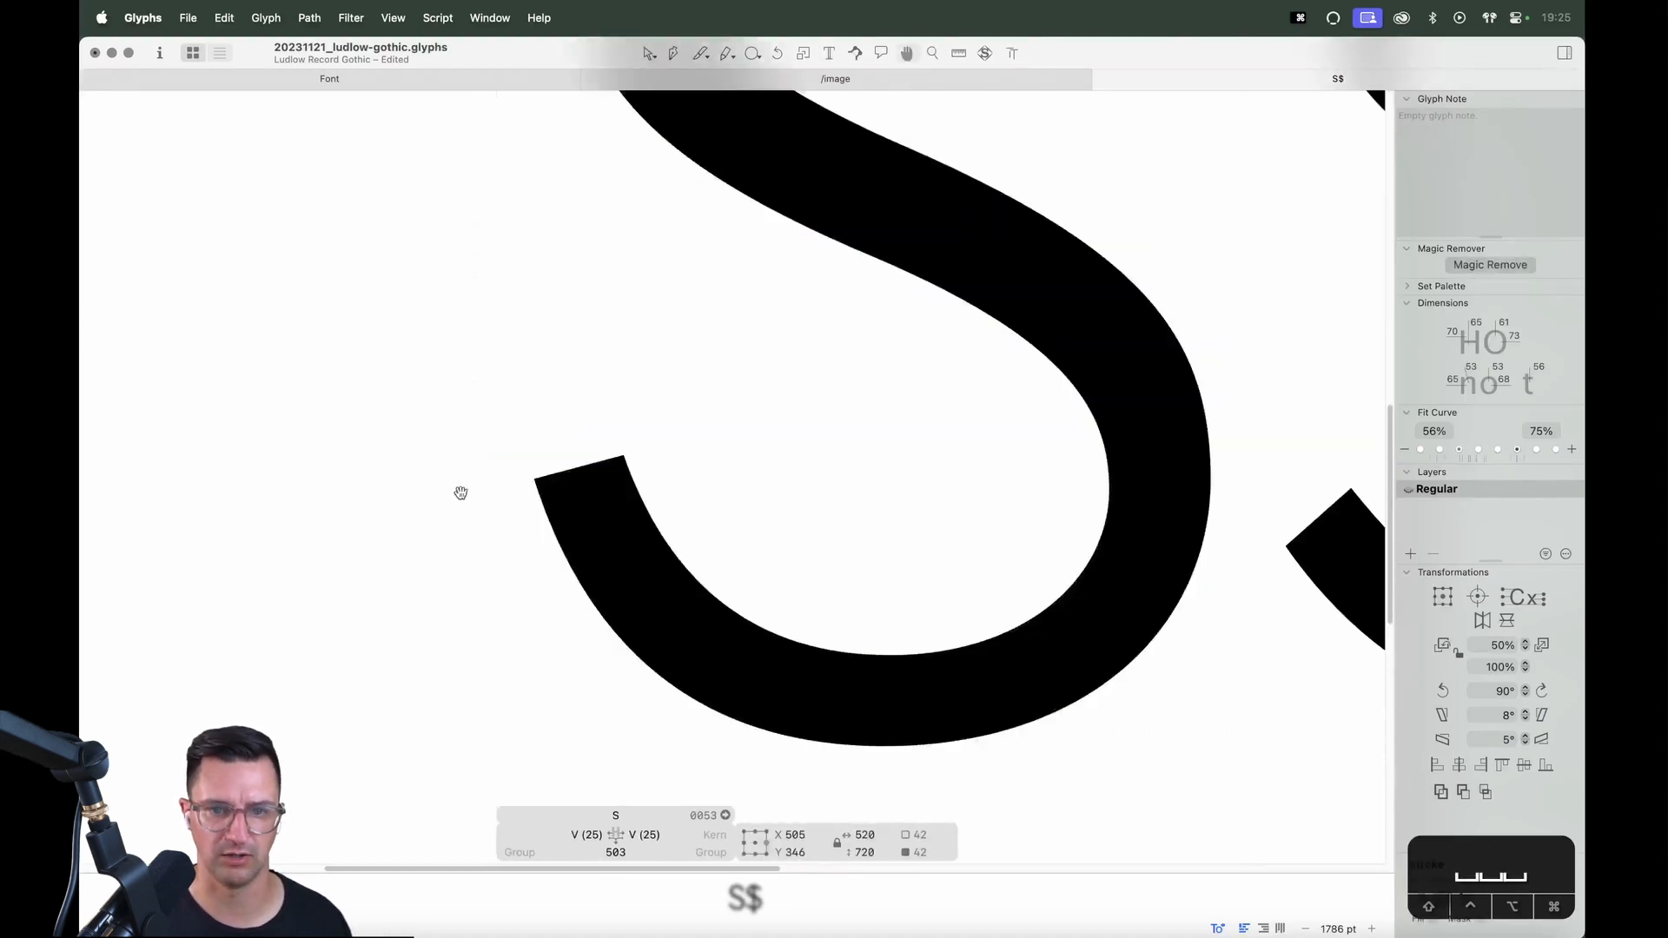
# Raise the inner corner node of the S's lower terminal to Y 197
pyautogui.moveTo(458, 527); pyautogui.dragTo(500, 467)
pyautogui.moveTo(748, 383); pyautogui.dragTo(678, 462)
pyautogui.press('space')
pyautogui.press('Up')
pyautogui.press('Up')
pyautogui.press('Up')
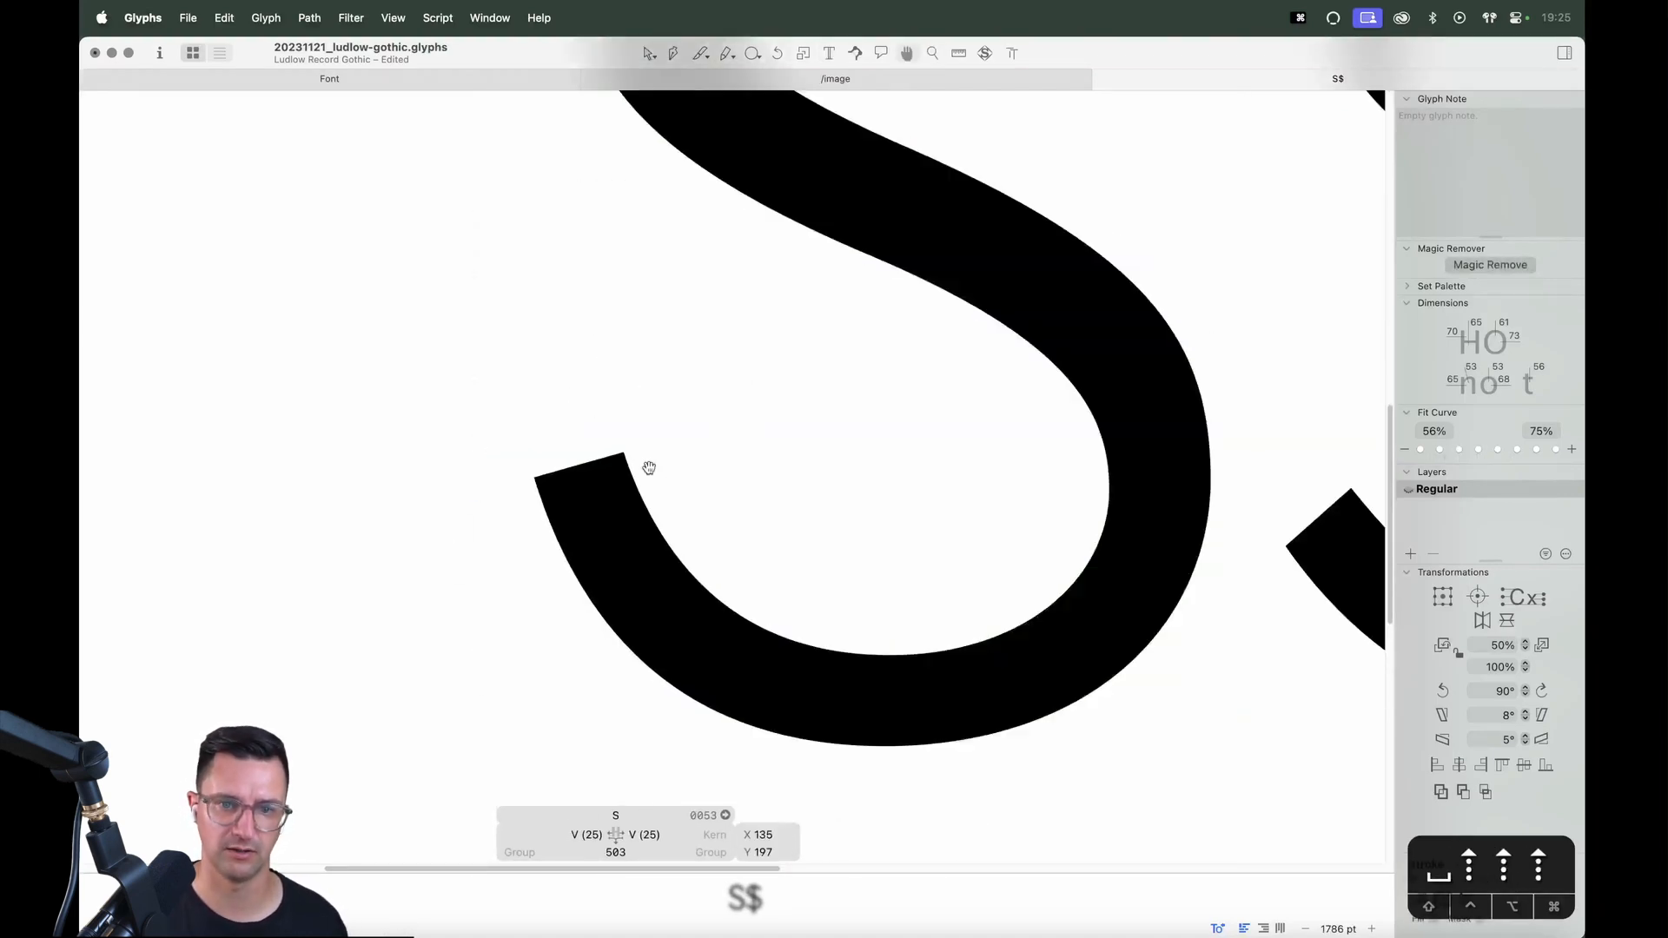
# Lower the outer corner node of the S's lower terminal to Y 152
pyautogui.press('space')
pyautogui.press('Down')
pyautogui.press('Down')
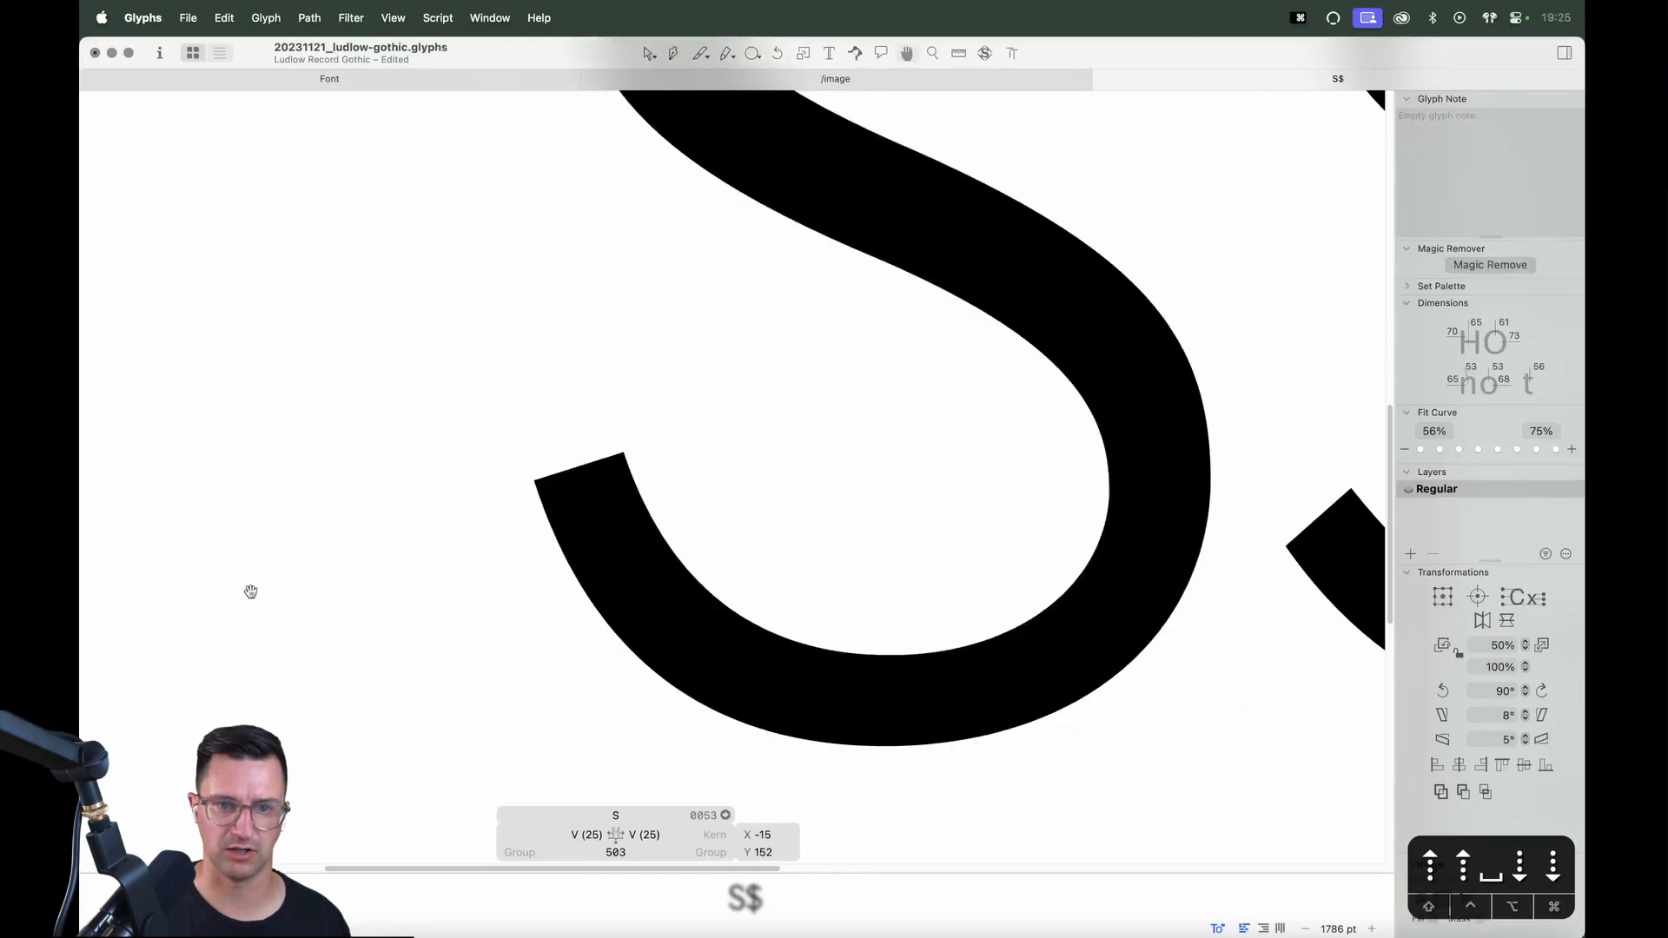
pyautogui.press('Down')
pyautogui.press('Up')
pyautogui.press('Up')
pyautogui.press('Down')
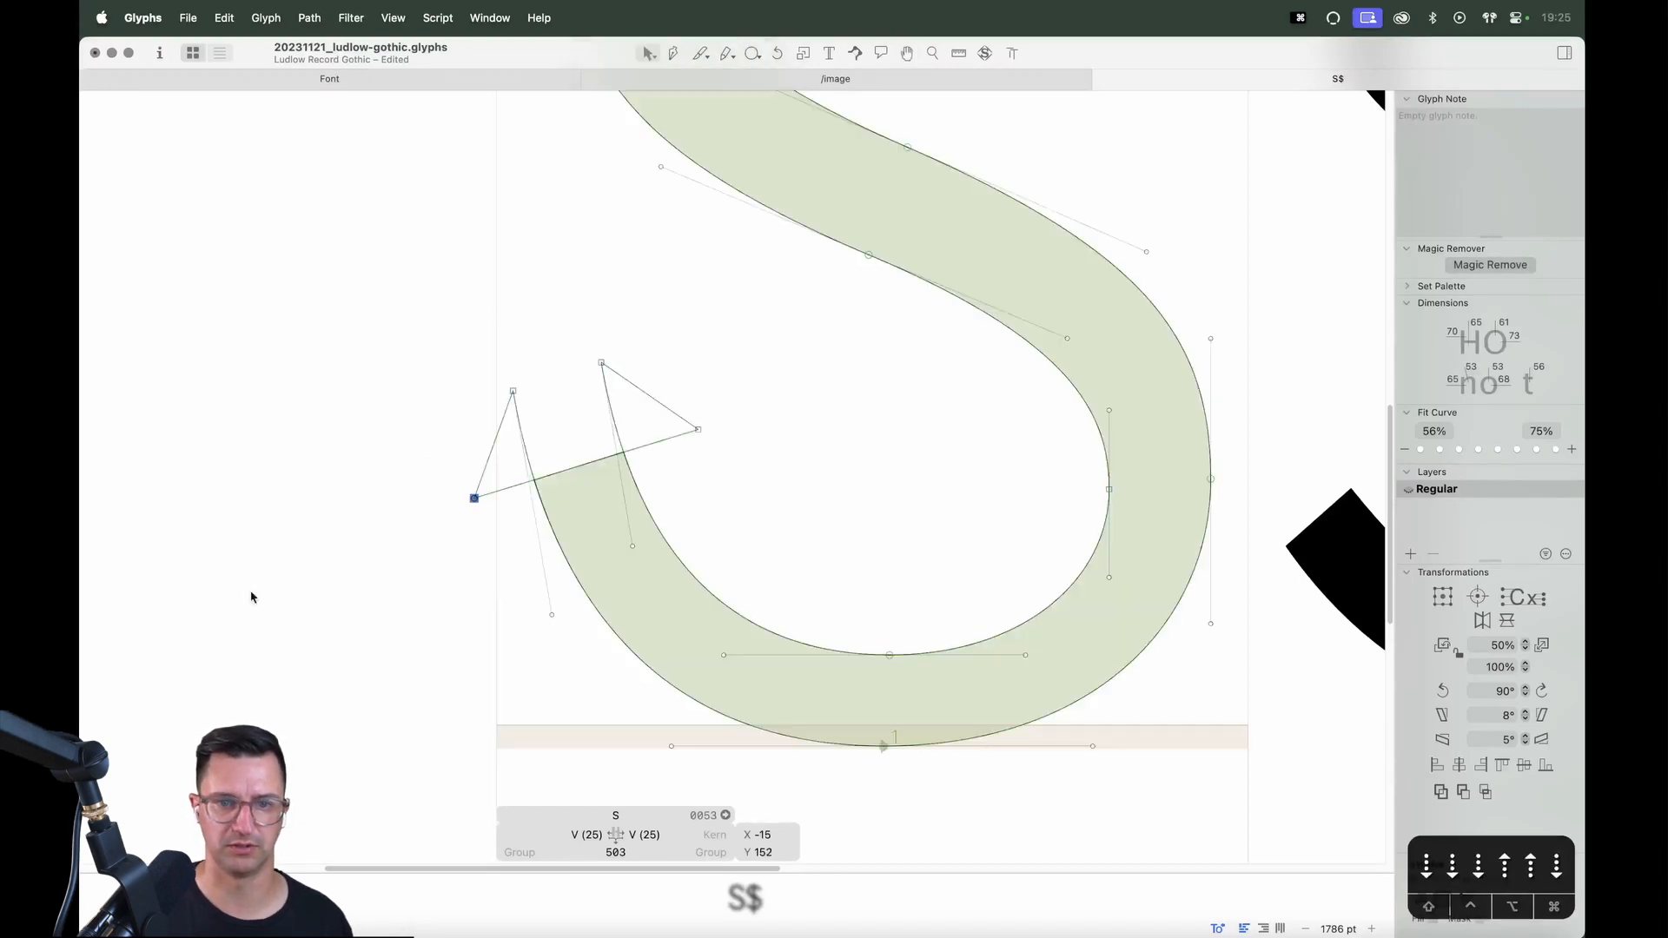
# Raise the inner corner node of the S's lower terminal further to Y 202
pyautogui.press('space')
pyautogui.press('Up')
pyautogui.press('Up')
pyautogui.press('Up')
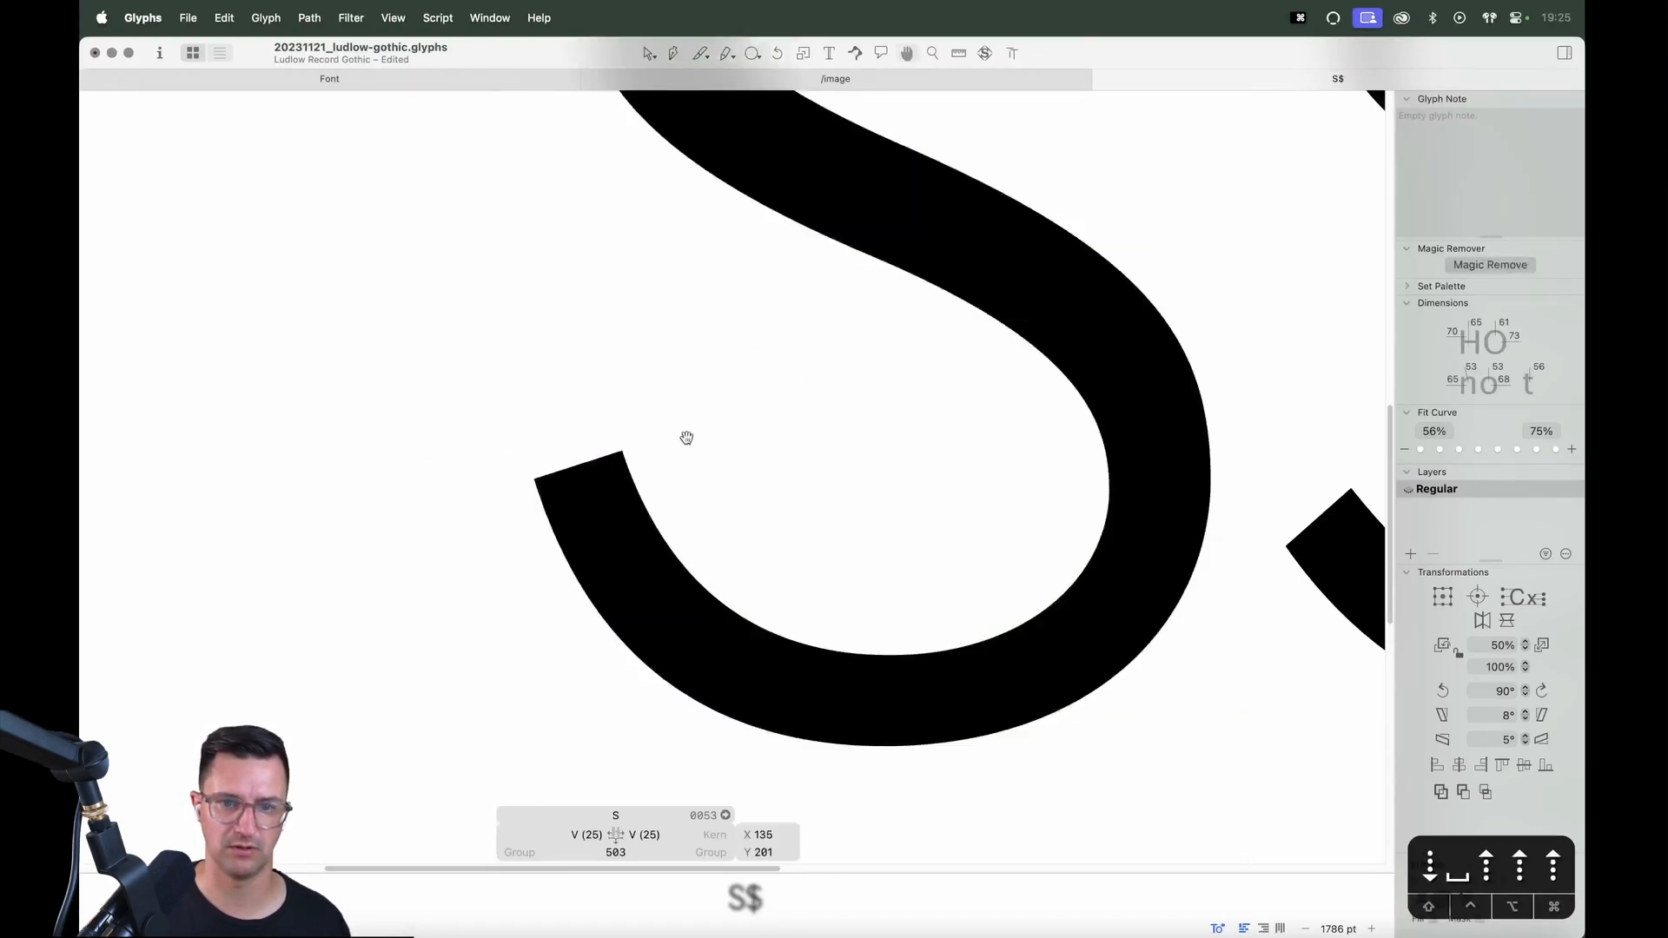
pyautogui.press('Up')
pyautogui.press('space')
# Preview the S's upper terminal and the whole letter beside the dollar, and switch to text editing at the line's end
pyautogui.moveTo(875, 214); pyautogui.dragTo(741, 644)
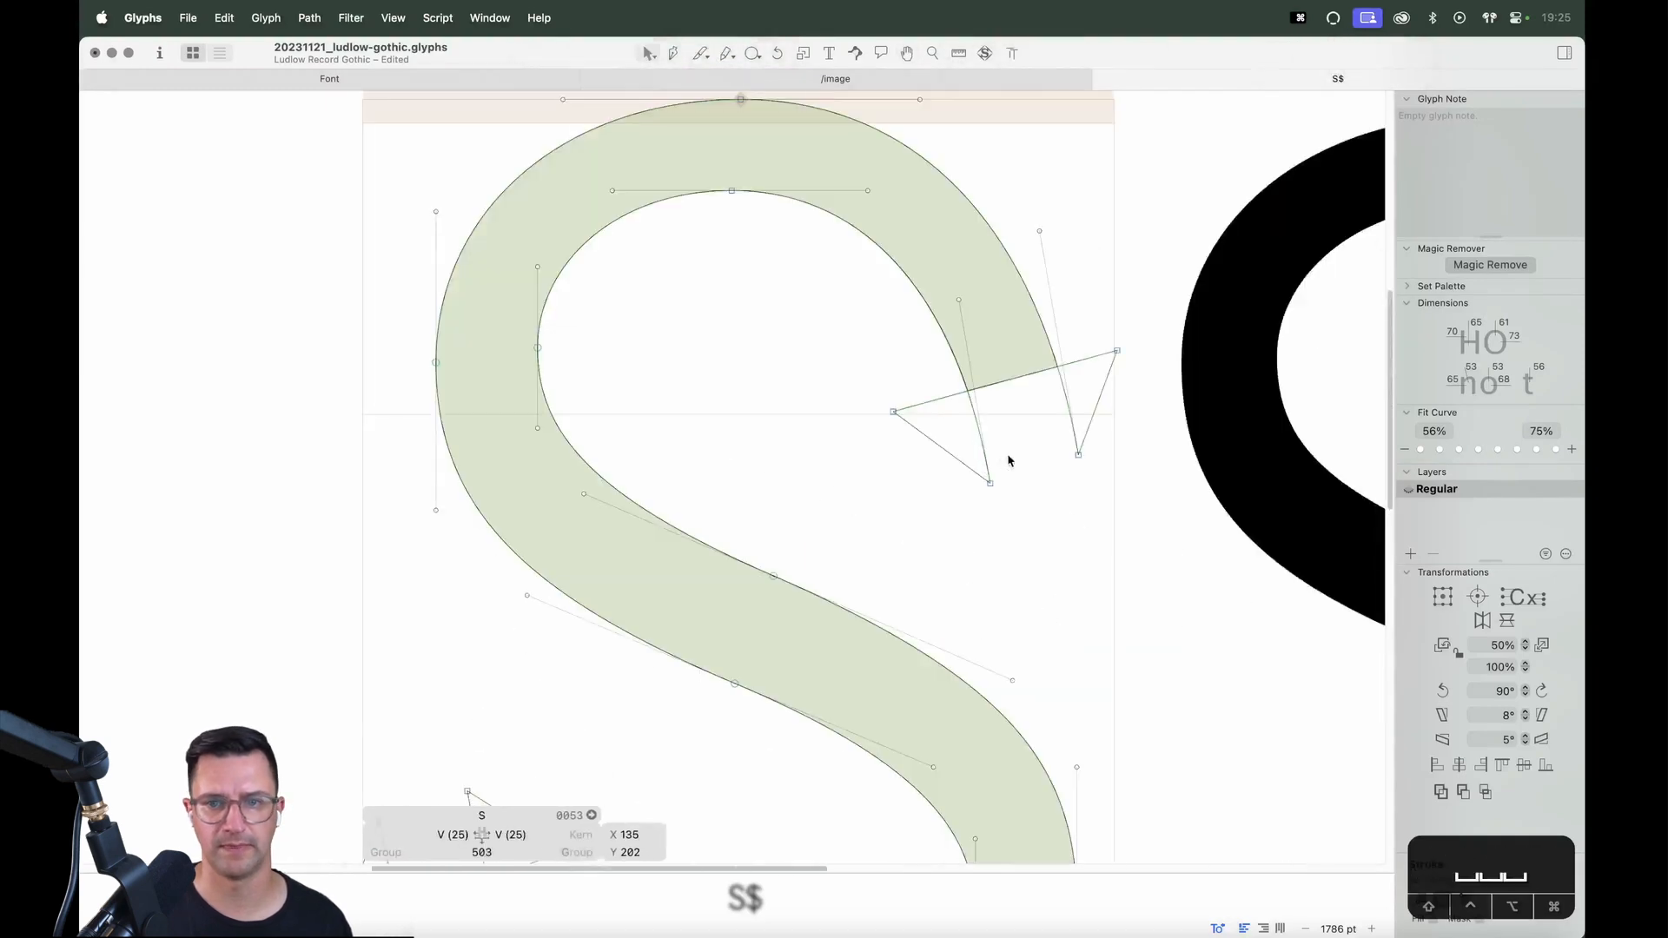
pyautogui.press('space')
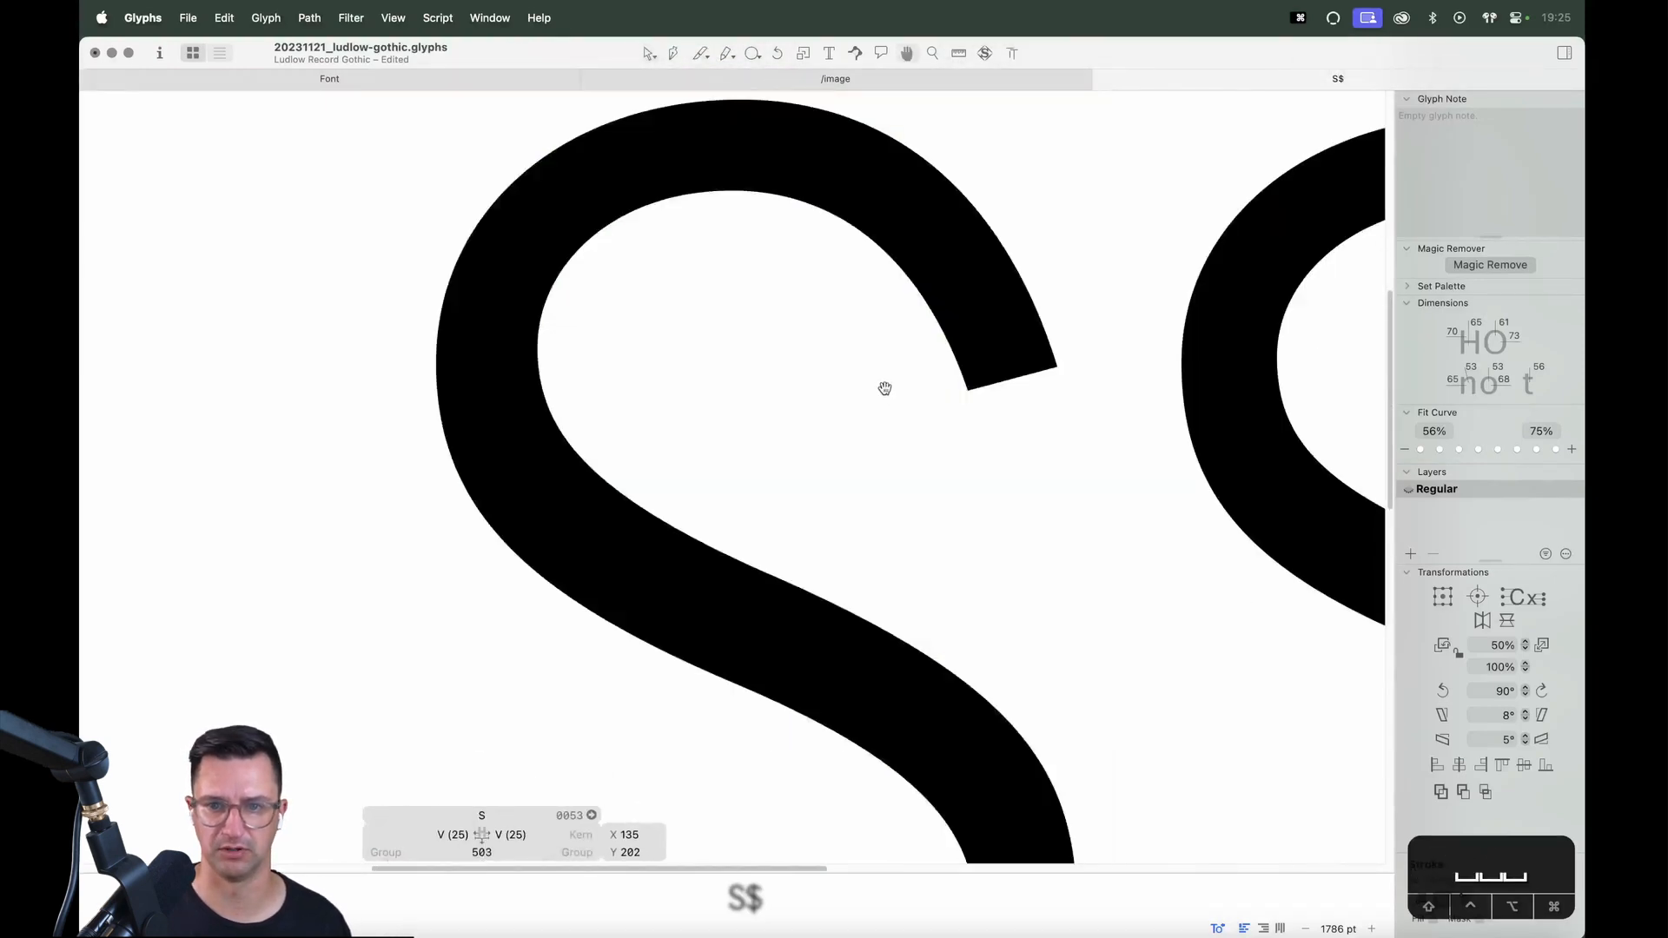
pyautogui.press('super+minus')
pyautogui.press('super+minus')
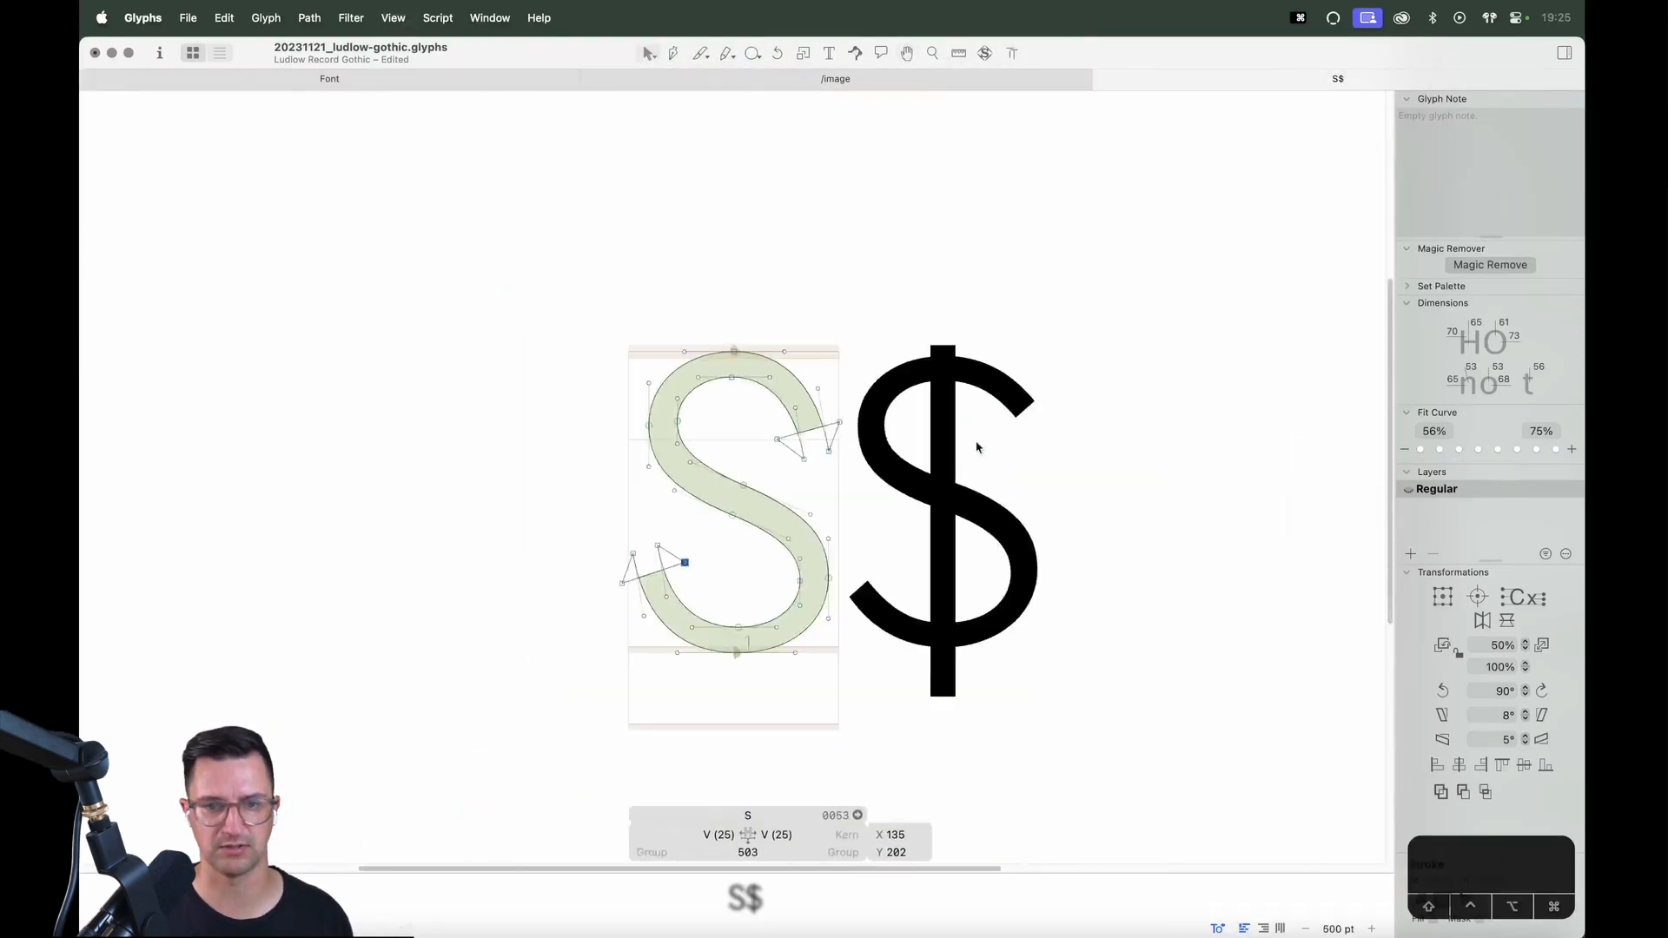
pyautogui.press('space')
pyautogui.write('t')
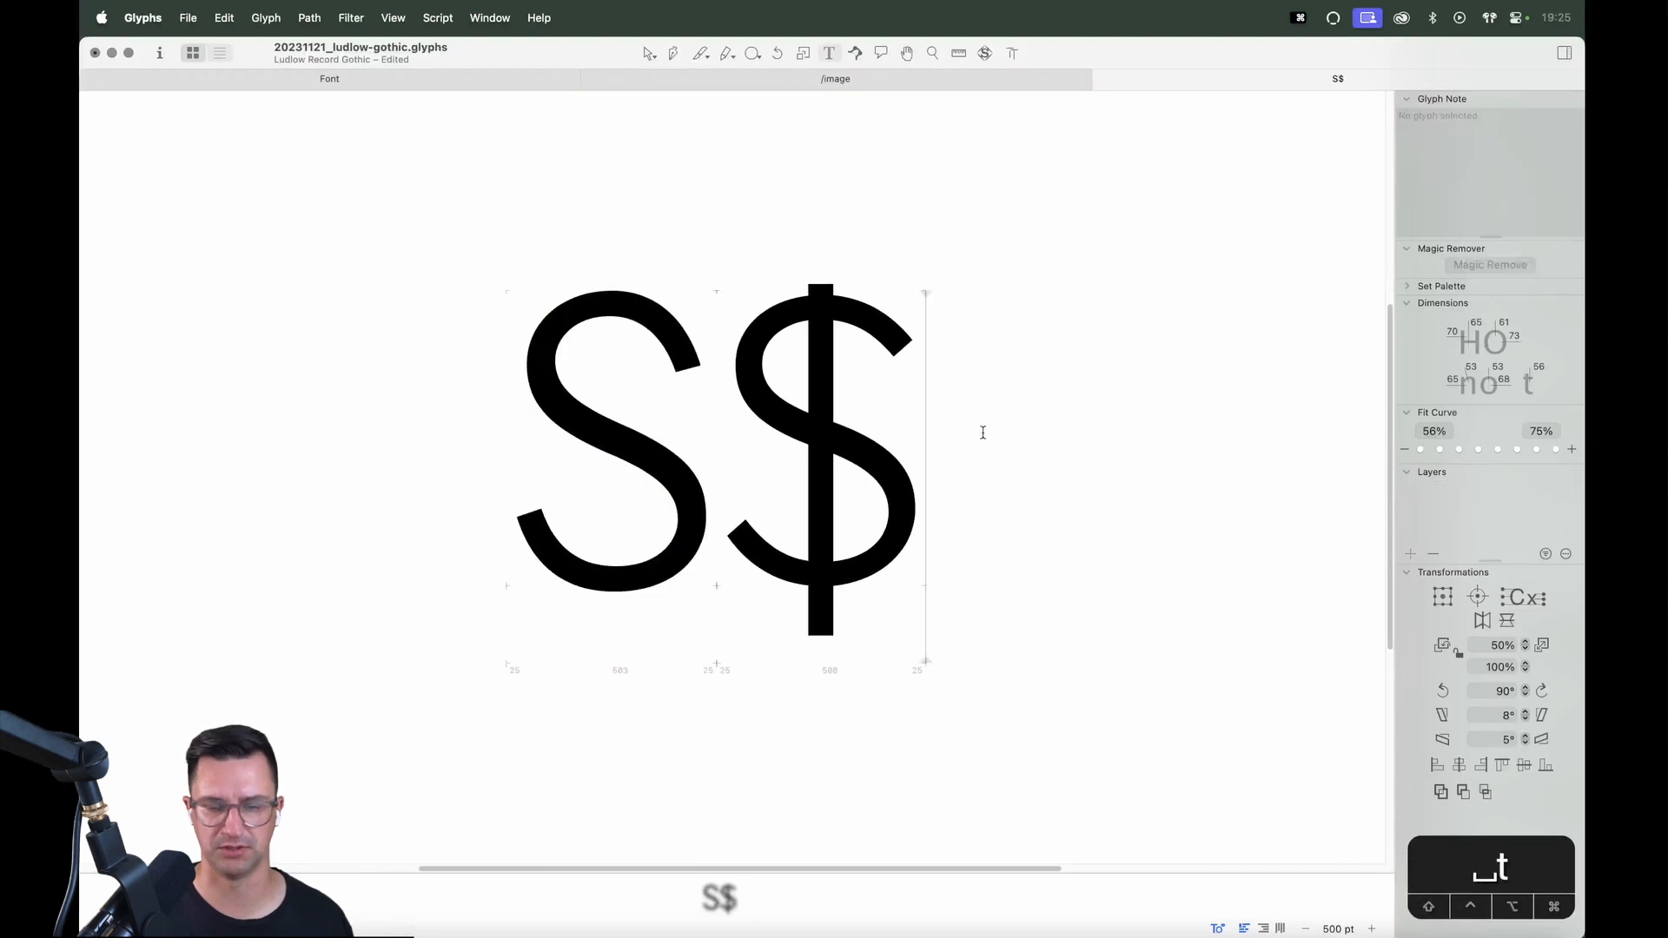
pyautogui.write('123')
pyautogui.press('BackSpace')
pyautogui.press('BackSpace')
pyautogui.press('BackSpace')
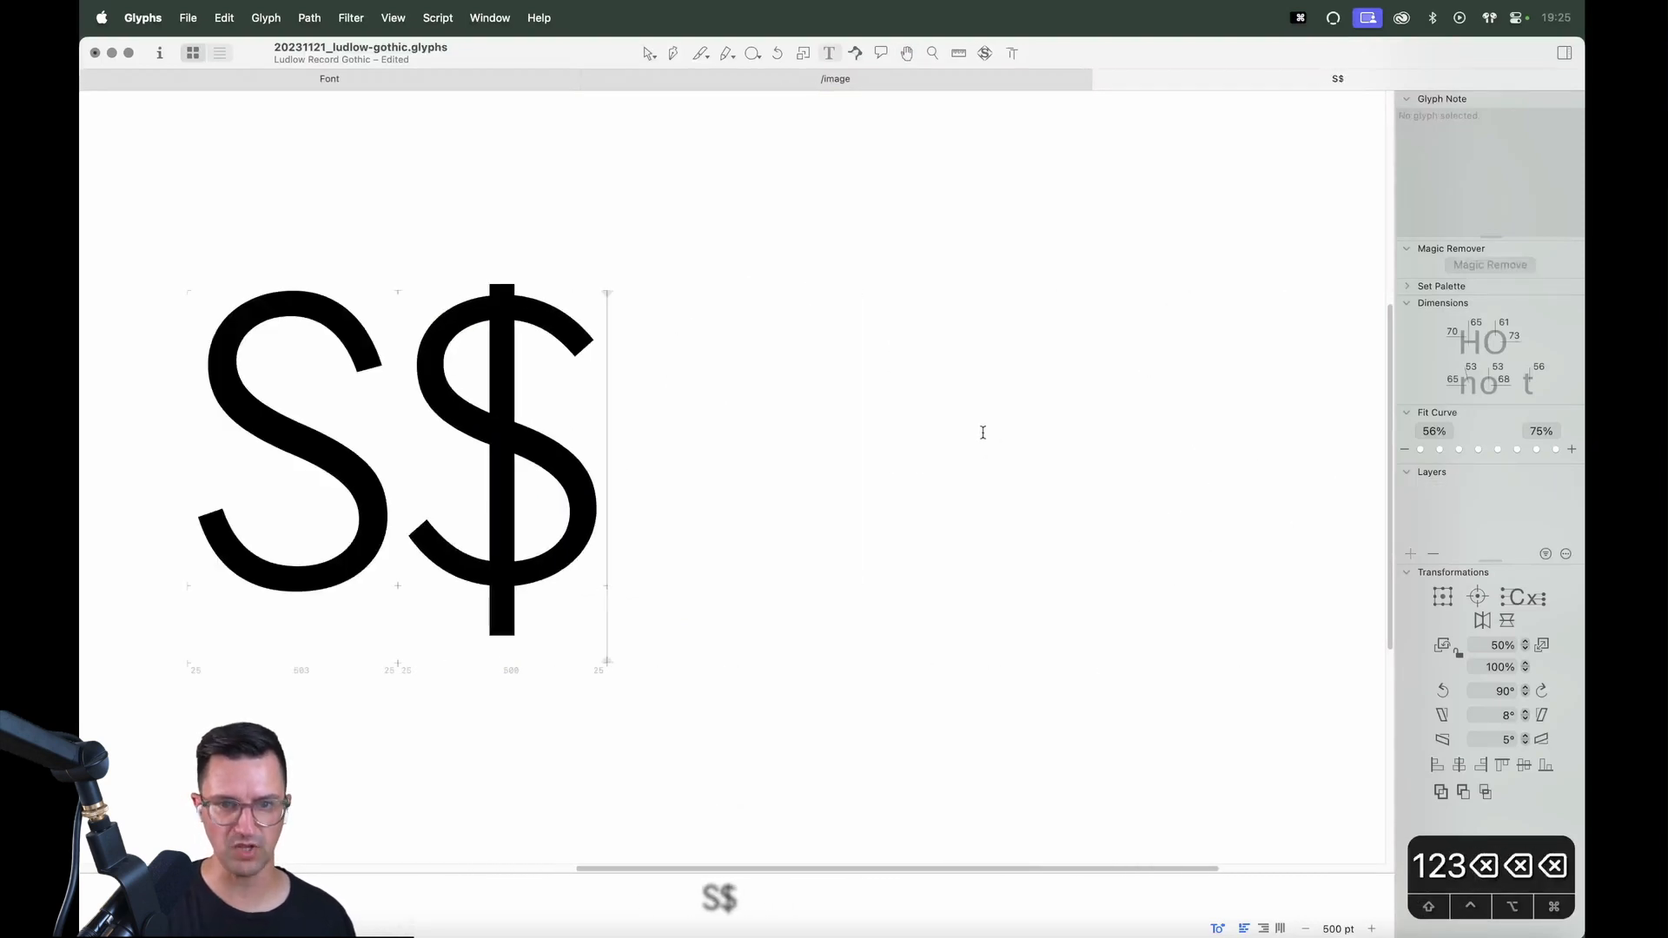
# Add OOO after the dollar sign and insert a capital I before them as stand-in numerals
pyautogui.write('OOO')
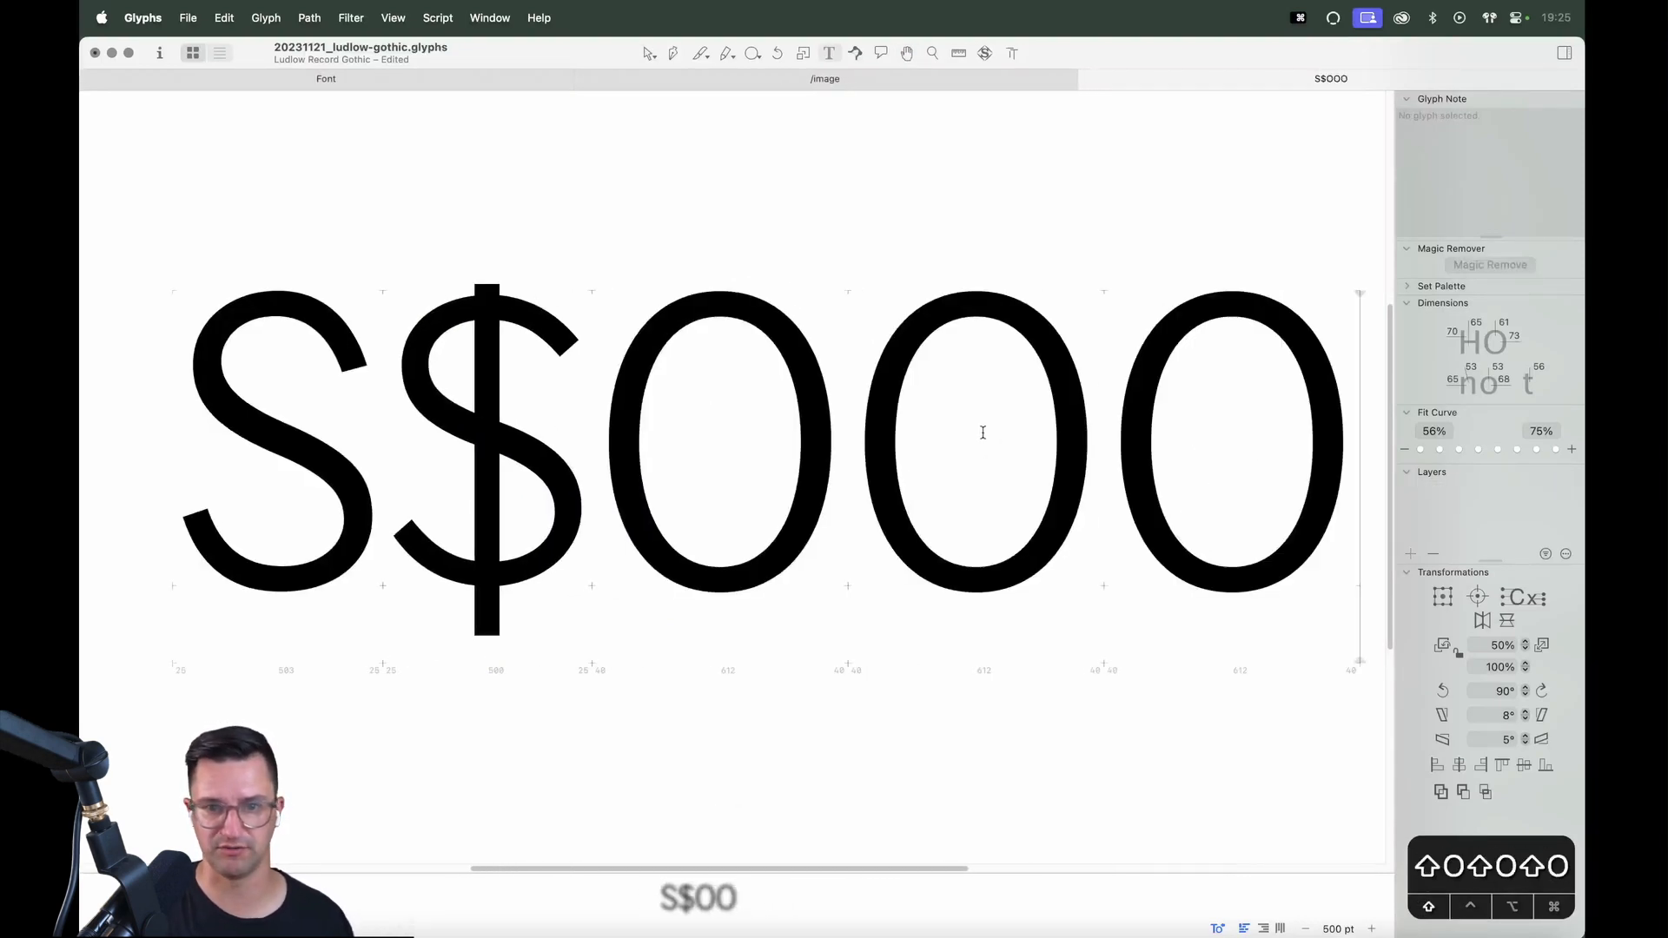
pyautogui.press('super+minus')
pyautogui.press('super+minus')
pyautogui.press('super+minus')
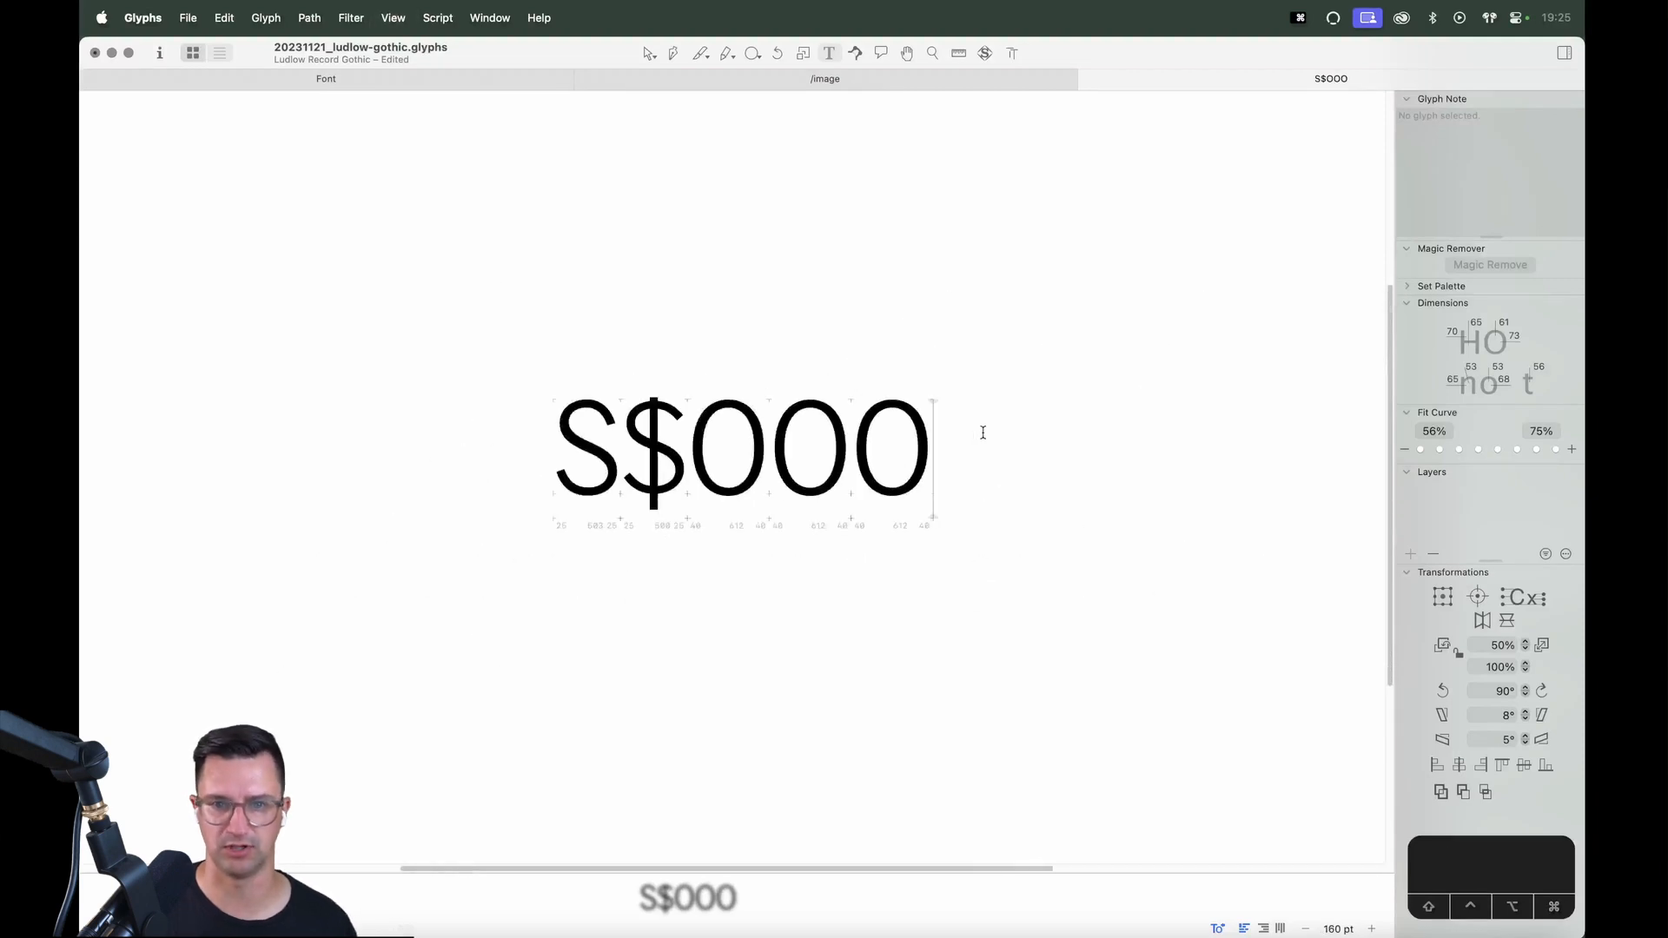
pyautogui.press('Left')
pyautogui.press('Left')
pyautogui.press('Left')
pyautogui.write('I')
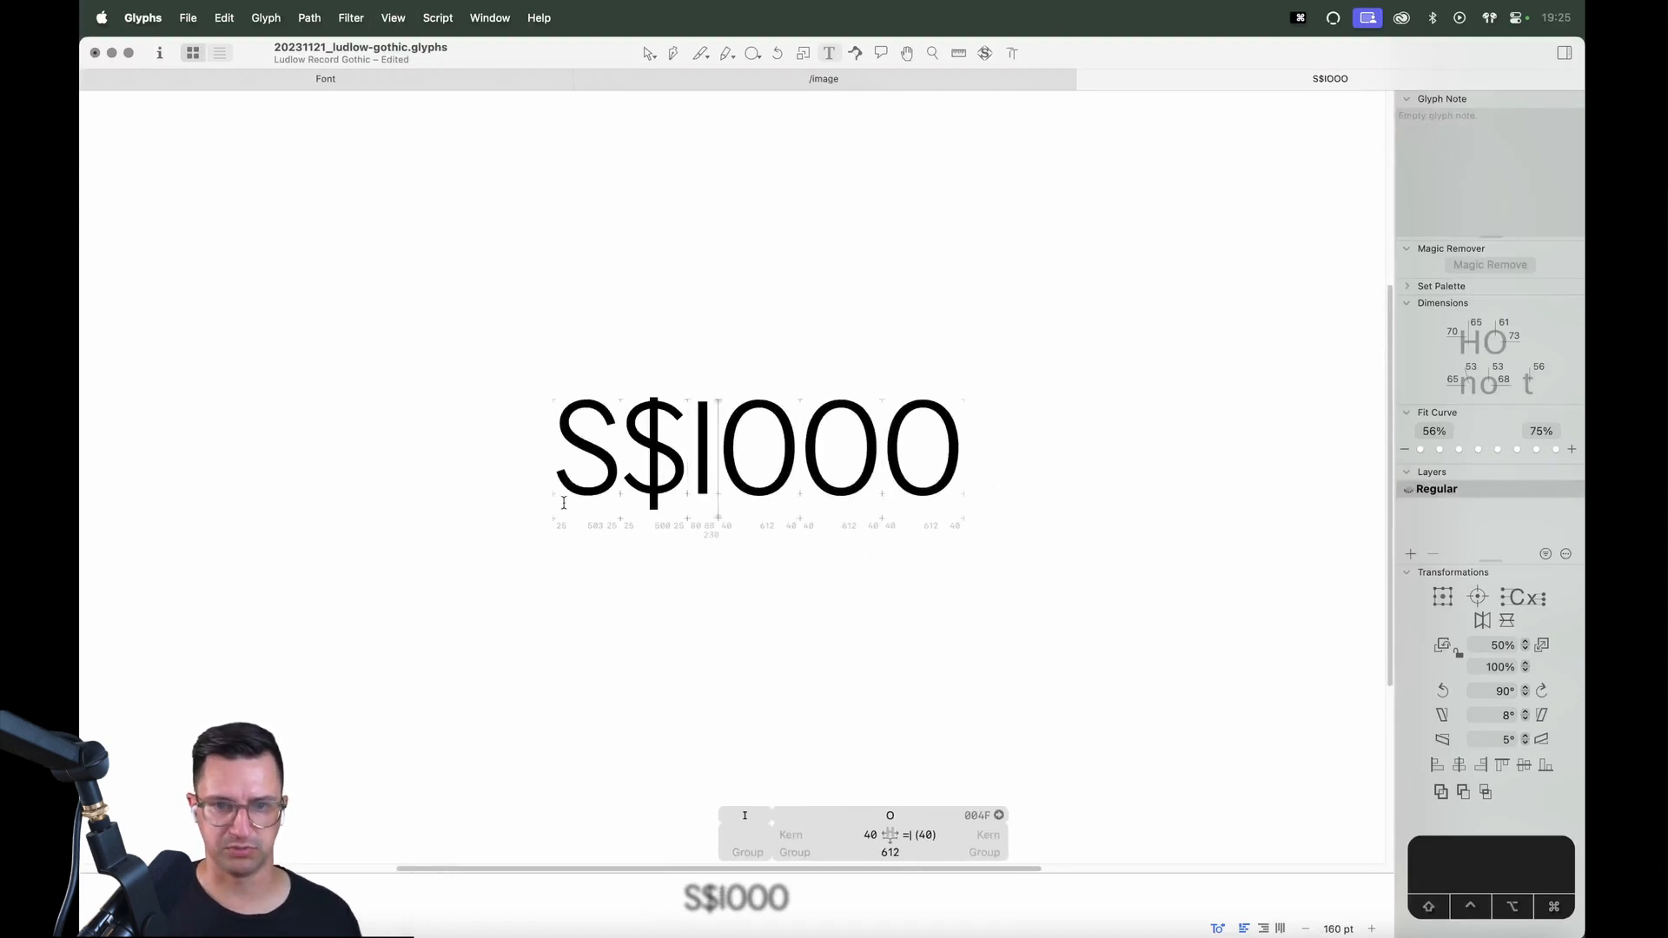
# Delete the S from the test string and insert a comma after the I to make $I,OOO
pyautogui.click(595, 447)
pyautogui.press('BackSpace')
pyautogui.press('Escape')
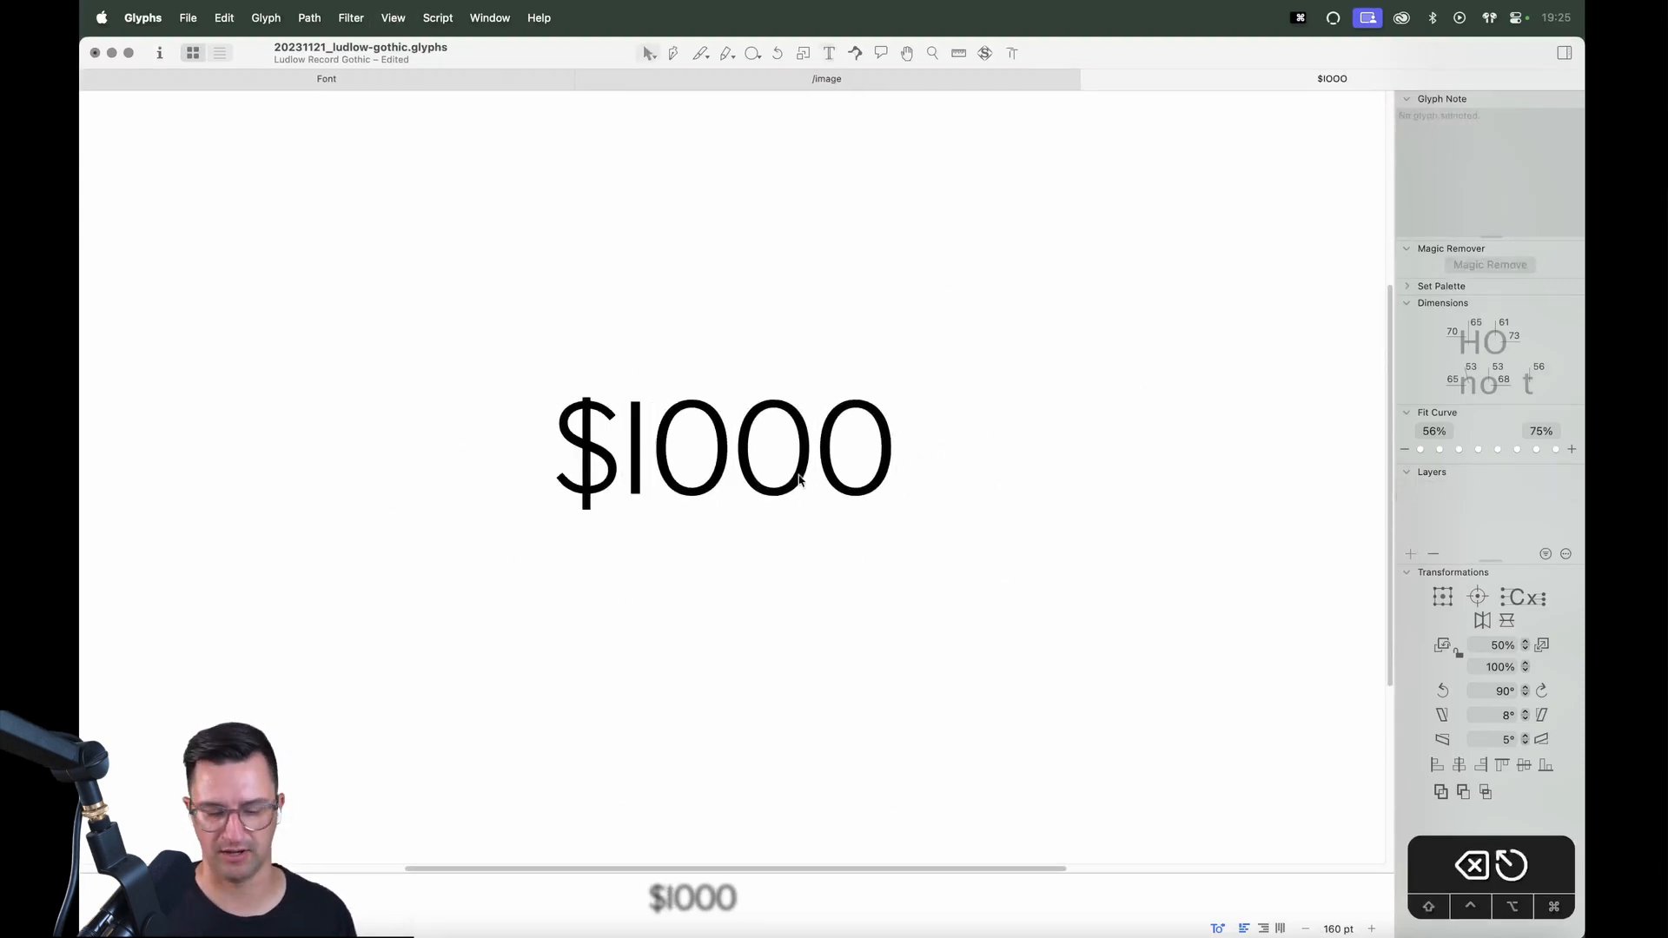
pyautogui.write('t')
pyautogui.write(',')
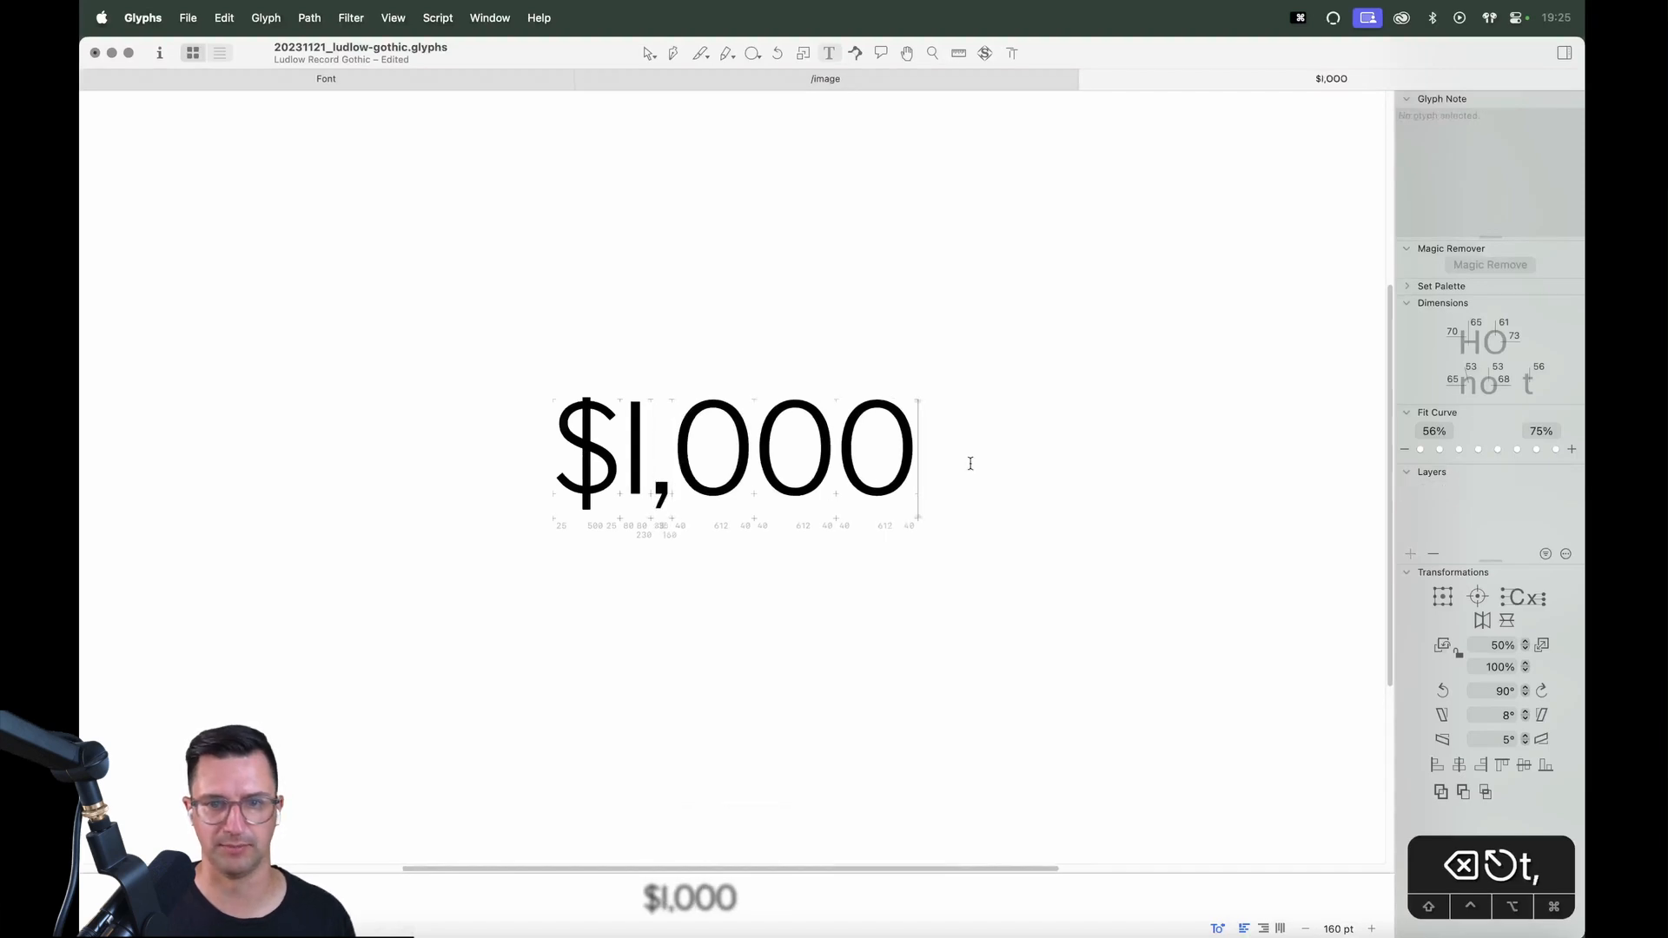
pyautogui.press('Escape')
pyautogui.press('super+minus')
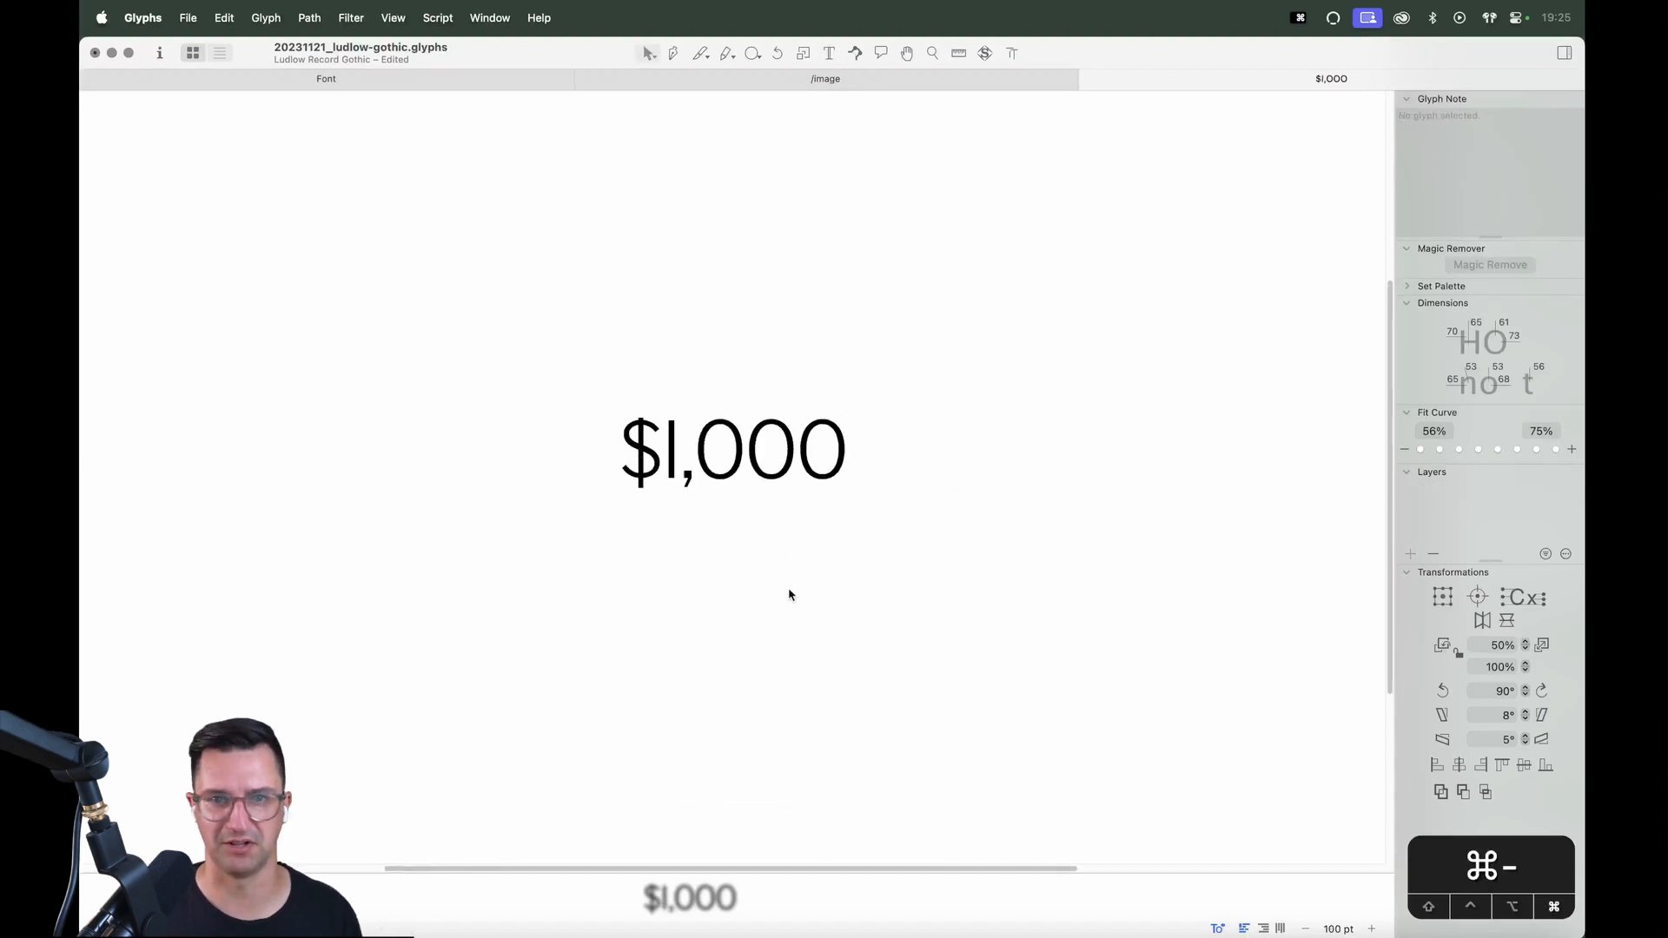
# Examine the dollar sign's weight and spacing in the $I,OOO string at small and larger preview sizes
pyautogui.press('space')
pyautogui.moveTo(782, 508); pyautogui.dragTo(820, 549)
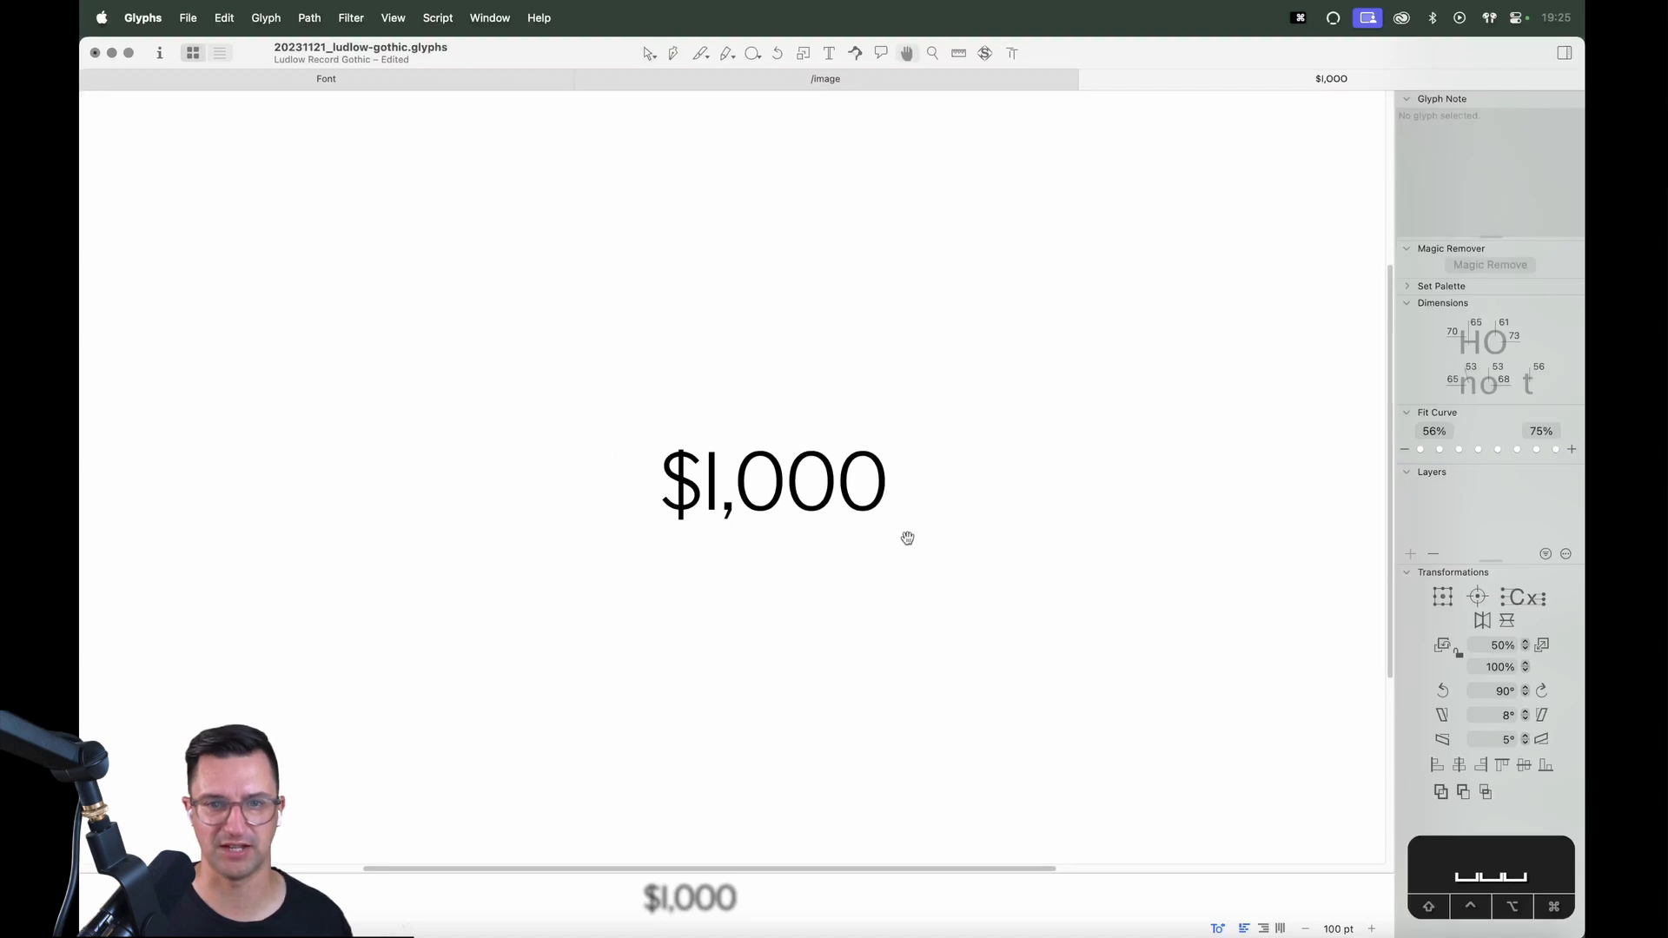
pyautogui.moveTo(941, 527); pyautogui.dragTo(957, 510)
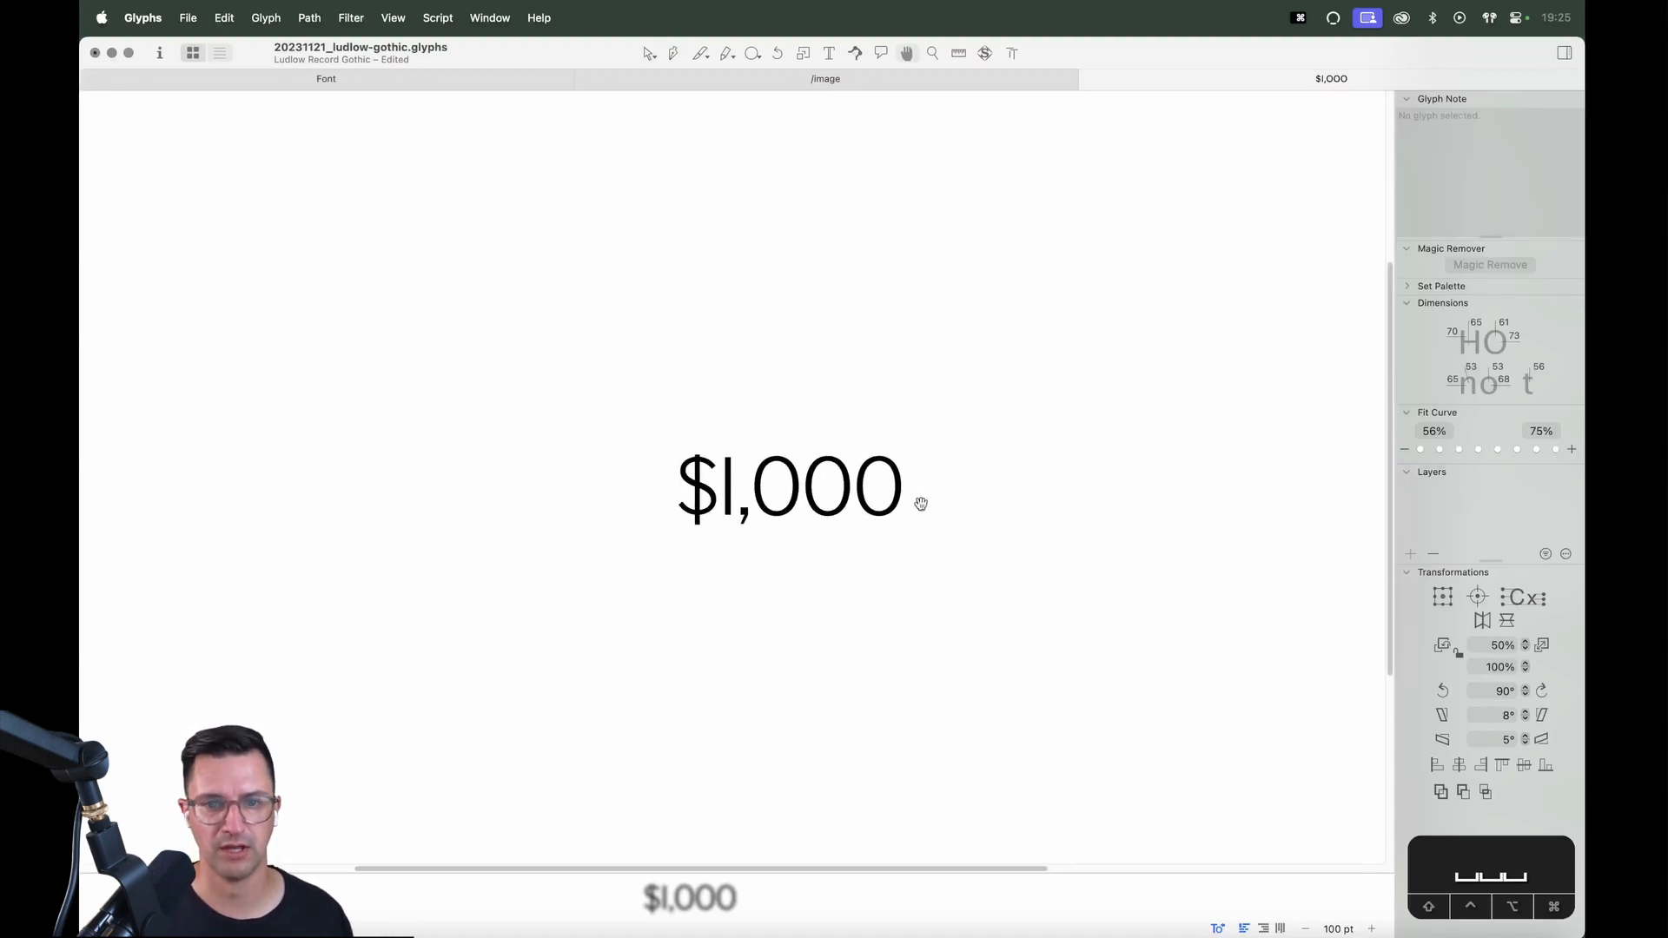
pyautogui.press('v')
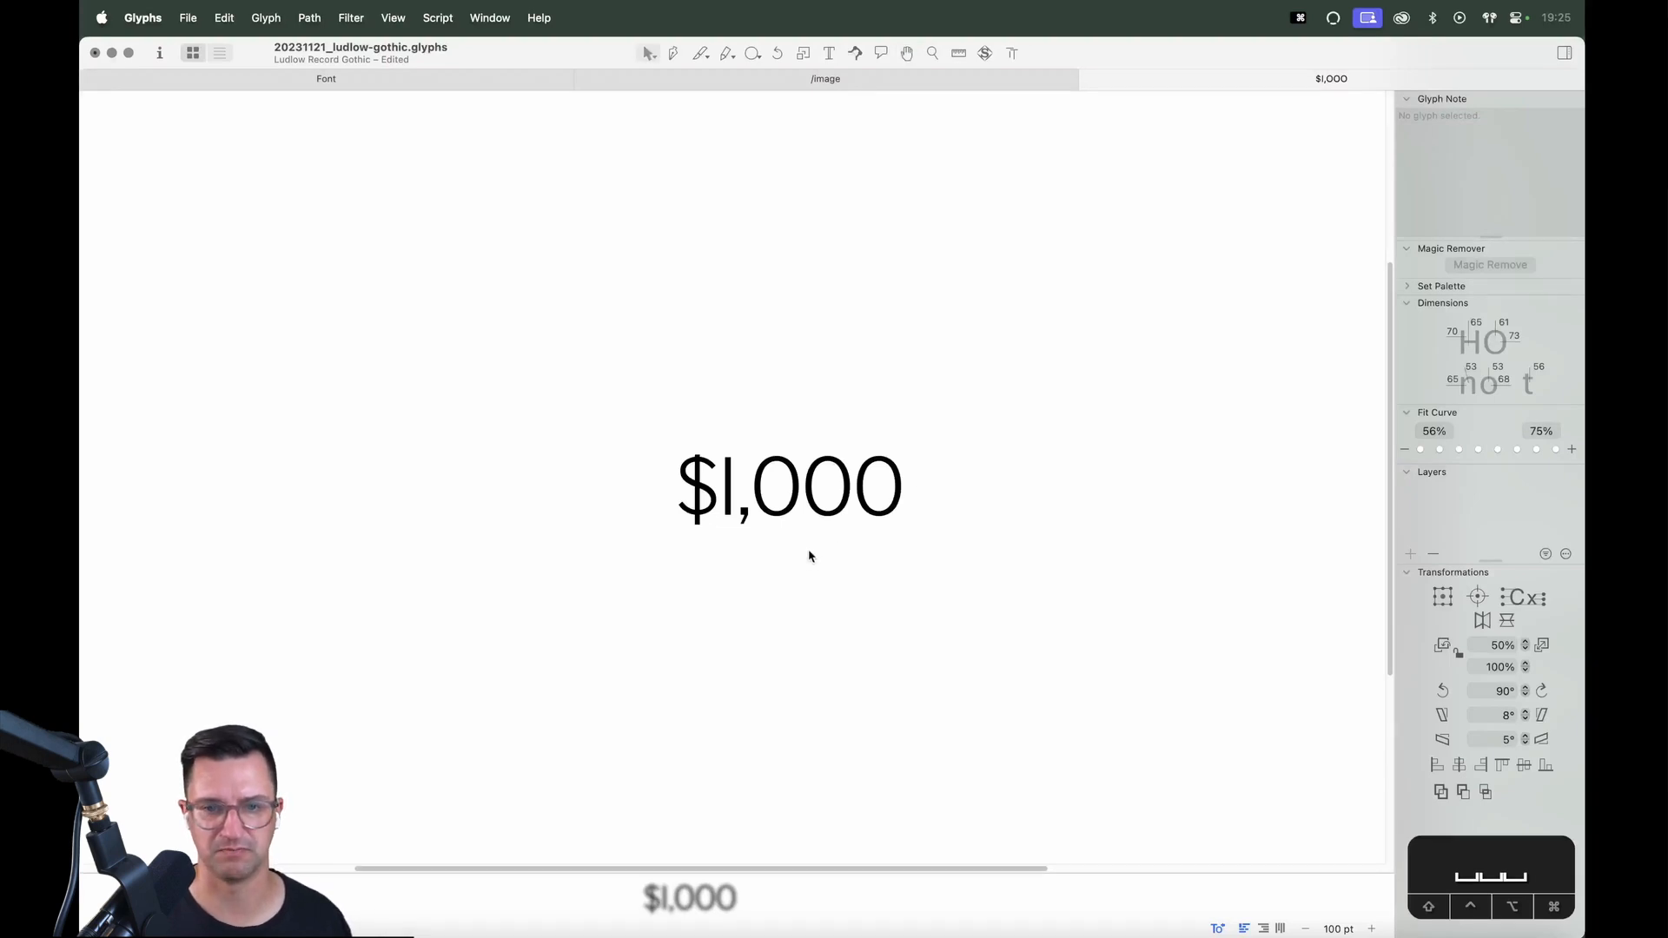
pyautogui.press('z')
pyautogui.moveTo(942, 428); pyautogui.dragTo(629, 575)
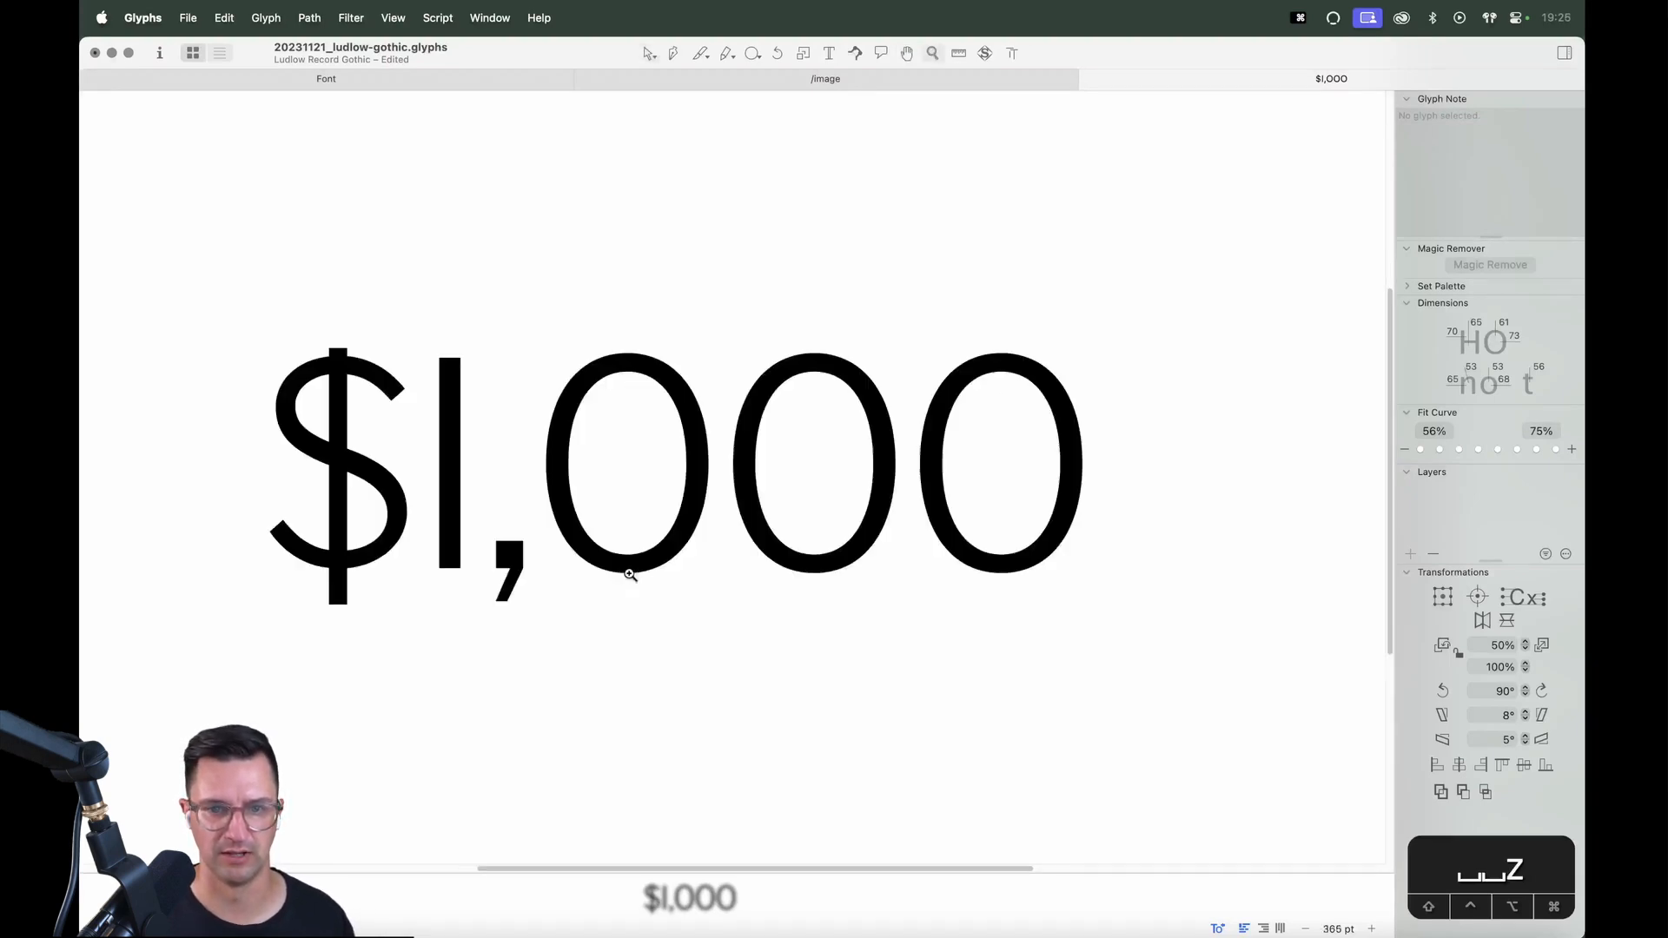
pyautogui.press('space')
pyautogui.moveTo(788, 493); pyautogui.dragTo(941, 476)
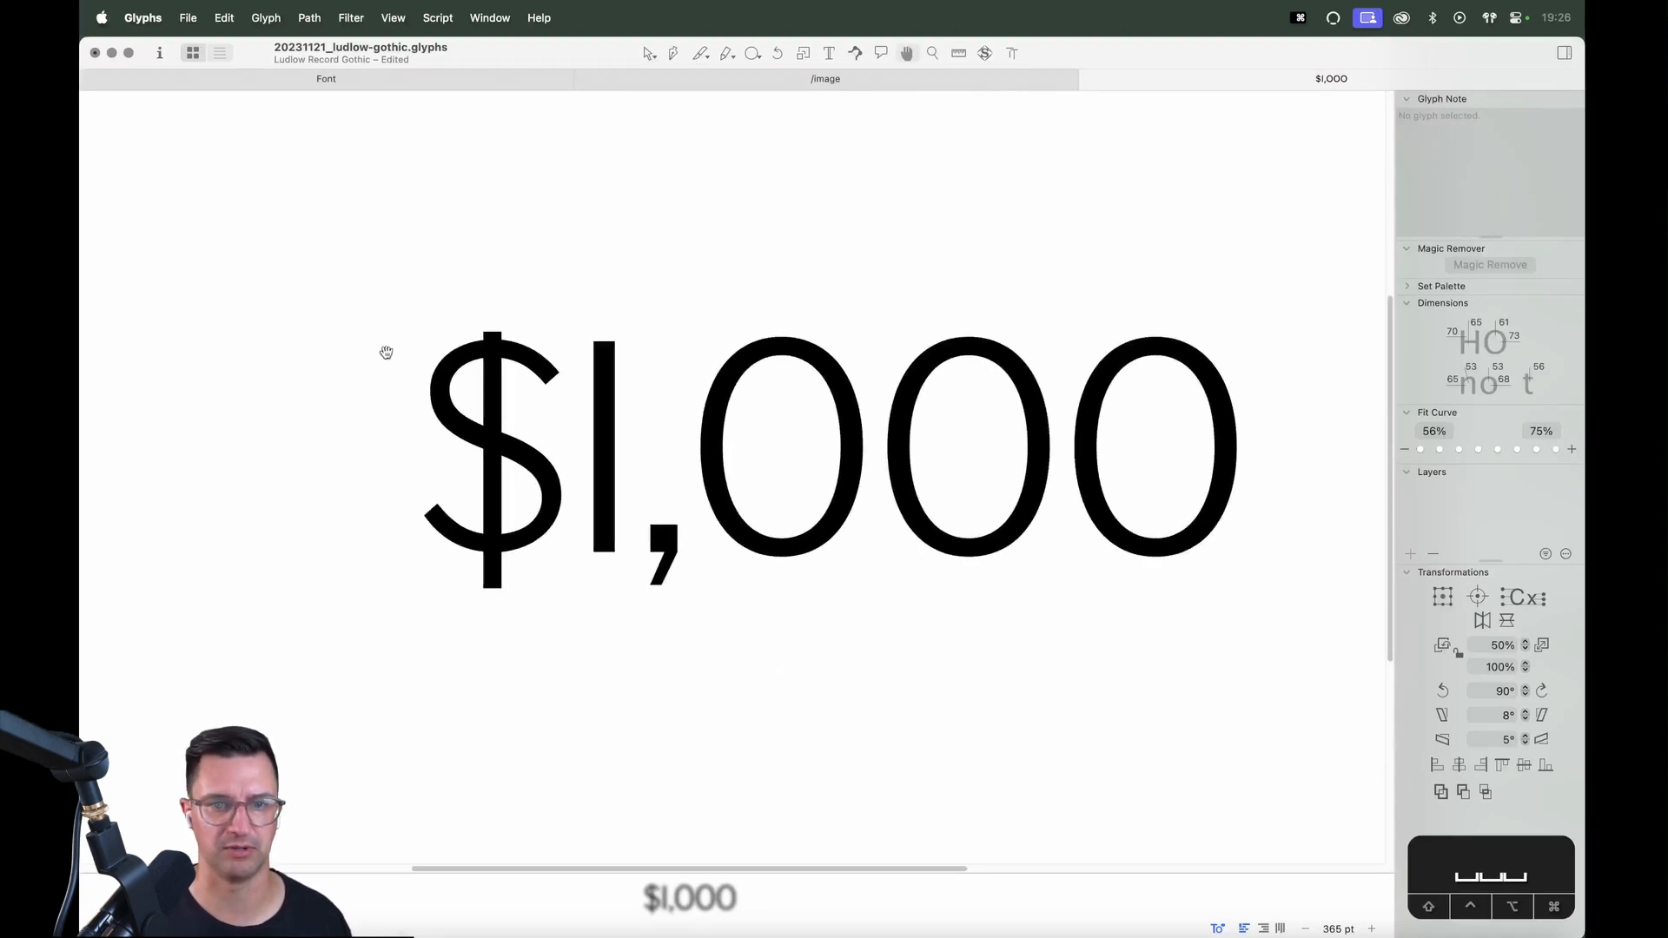
# Open the dollar glyph in the $I,OOO string for outline editing at close range
pyautogui.press('z')
pyautogui.moveTo(581, 316); pyautogui.dragTo(431, 638)
pyautogui.press('v')
pyautogui.doubleClick(770, 384)
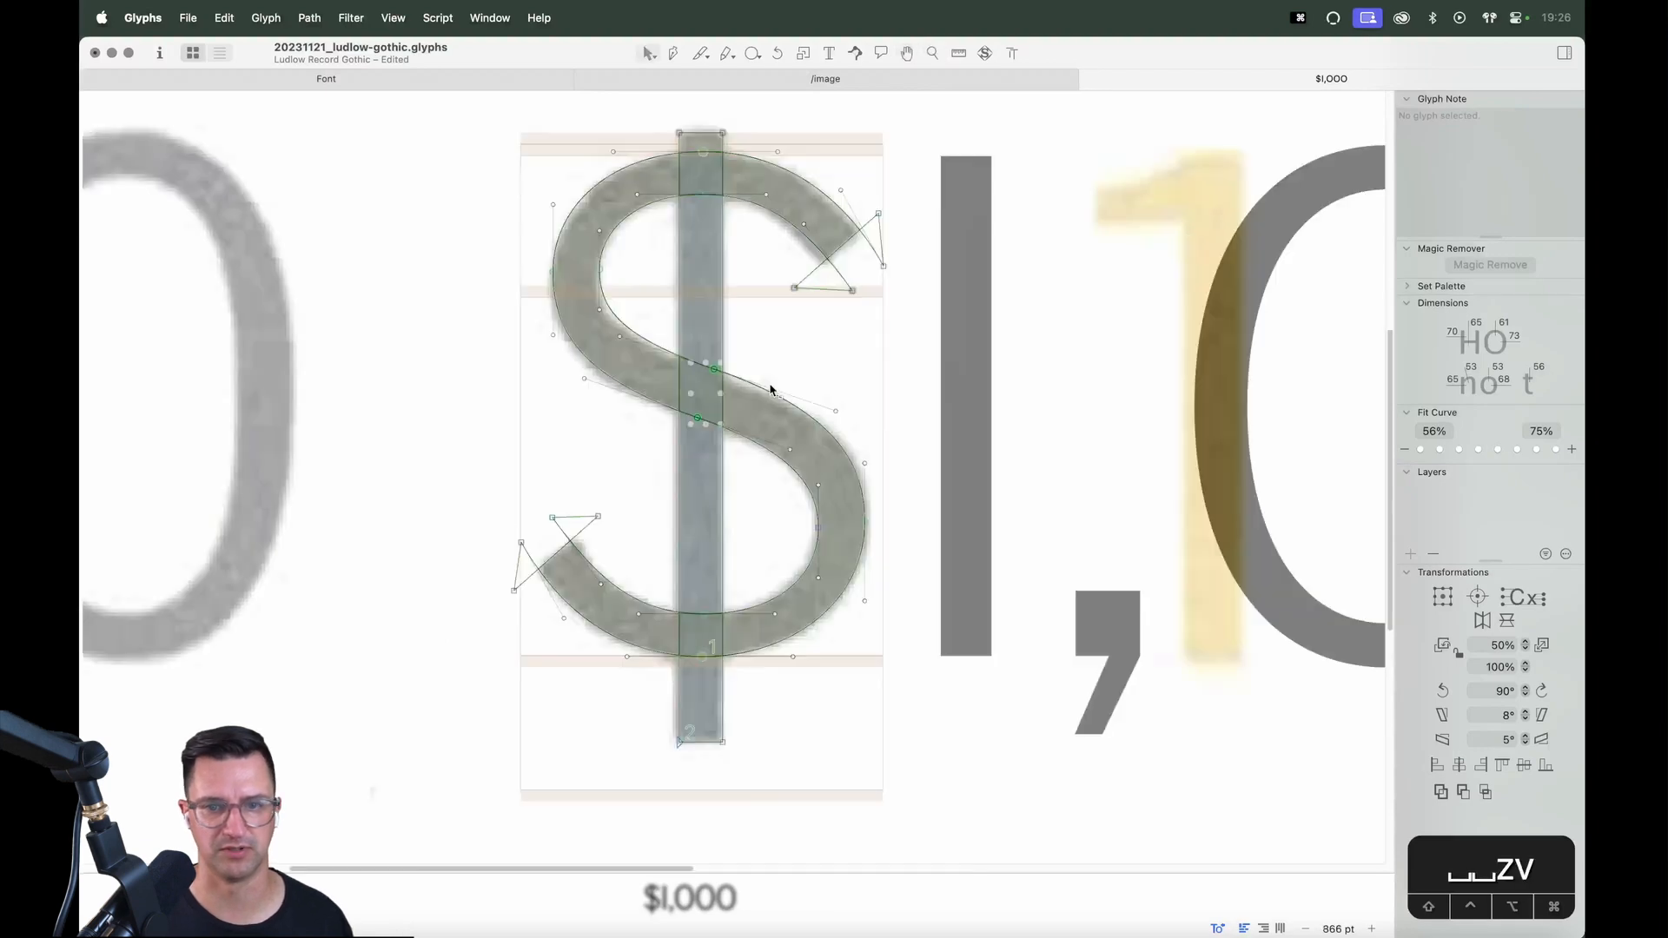
# Deselect the dollar's spine nodes and hide the scanned specimen image behind the outline
pyautogui.rightClick(503, 317)
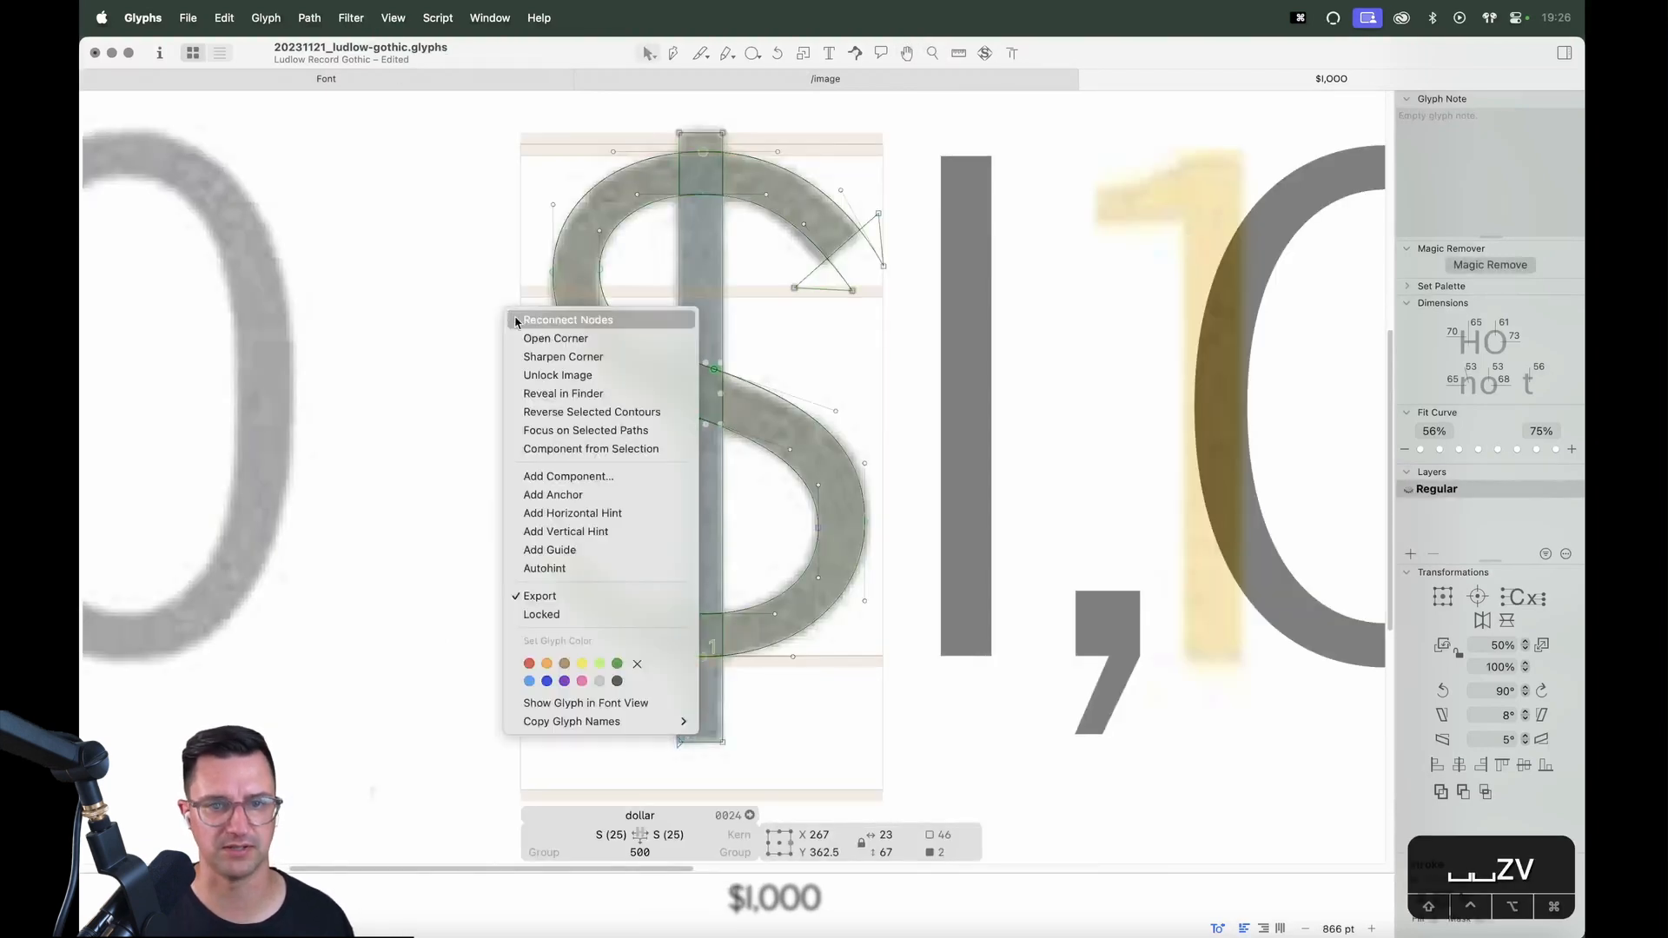
pyautogui.click(417, 350)
pyautogui.rightClick(546, 409)
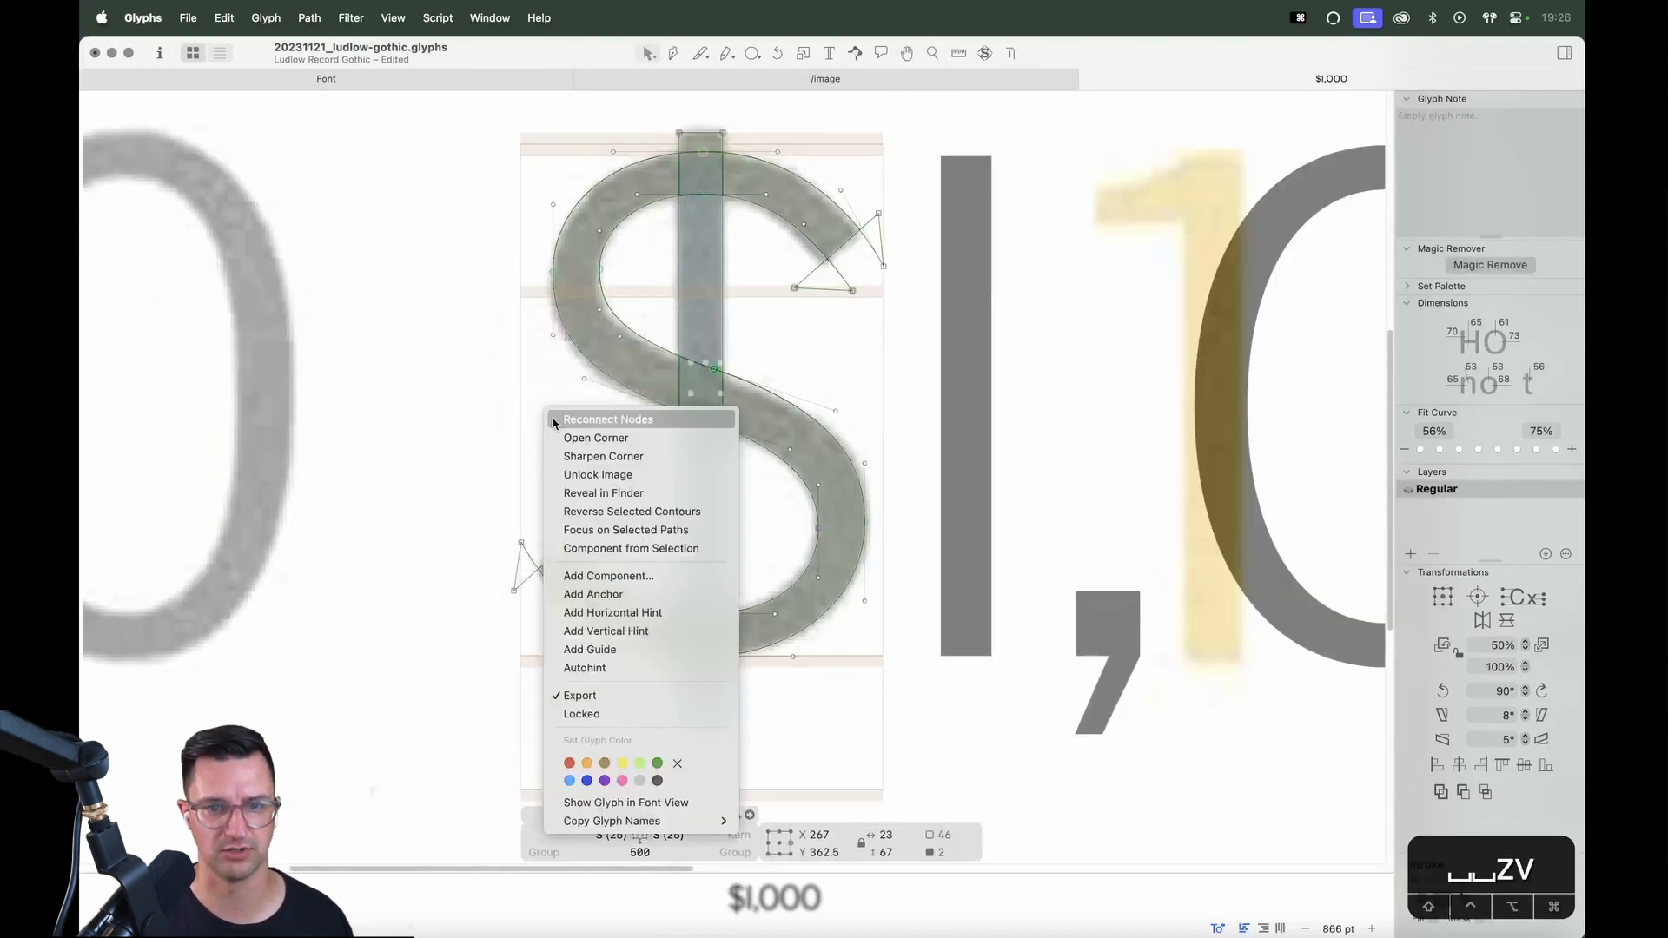
pyautogui.click(513, 378)
pyautogui.press('v')
pyautogui.click(516, 379)
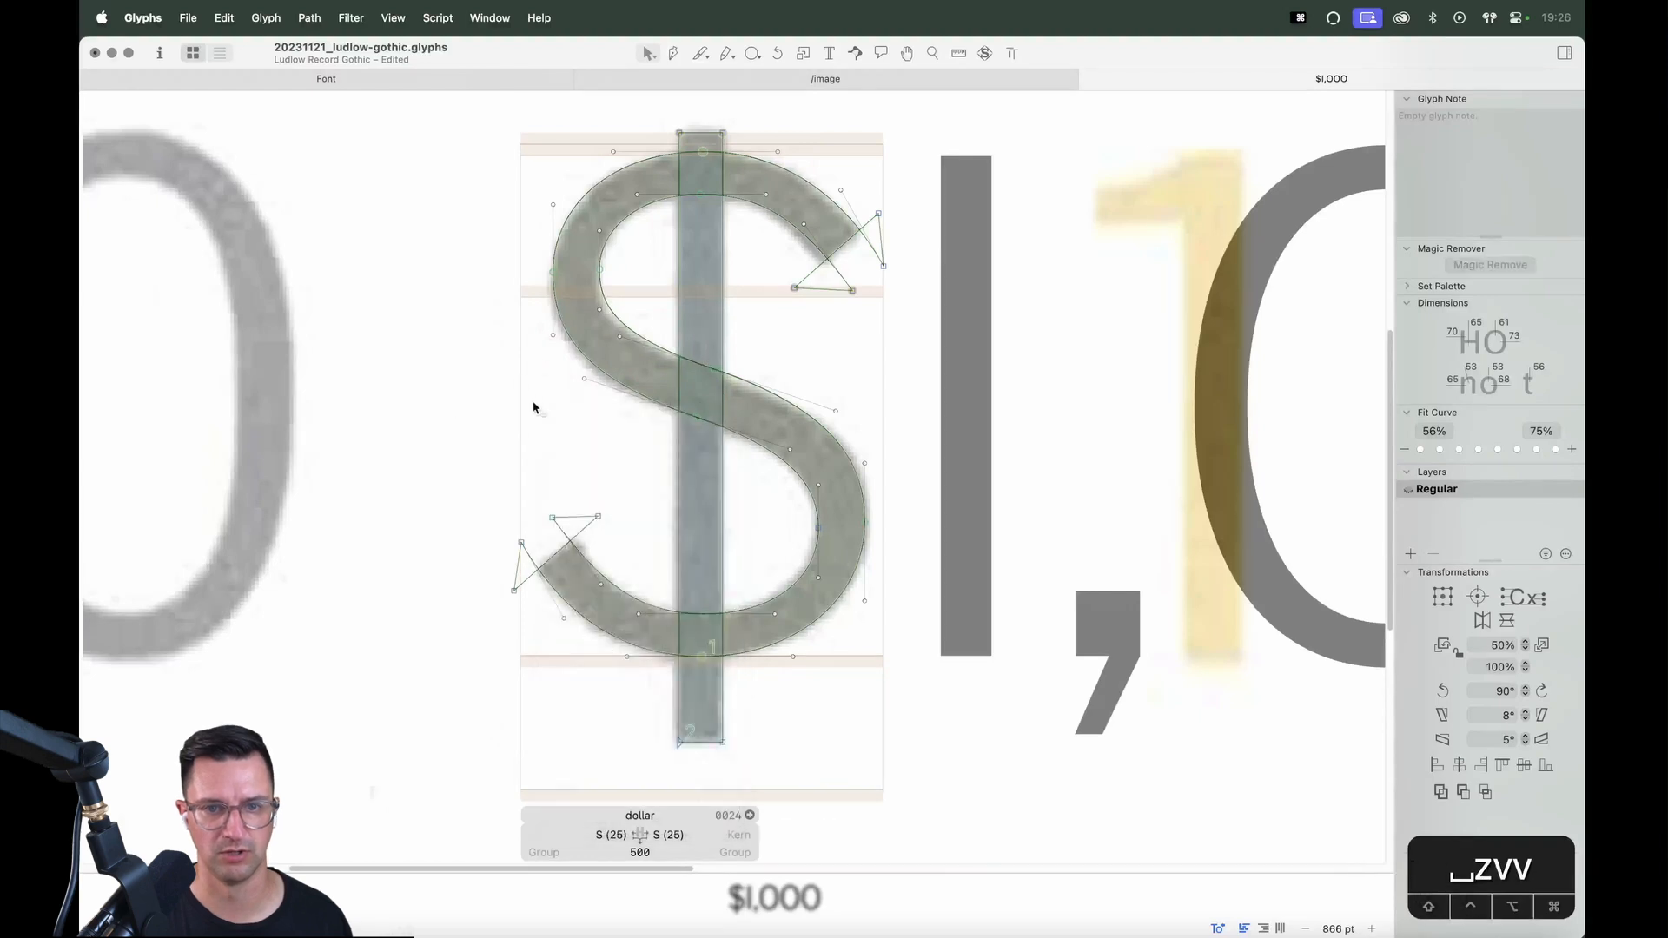
pyautogui.rightClick(542, 403)
pyautogui.click(547, 424)
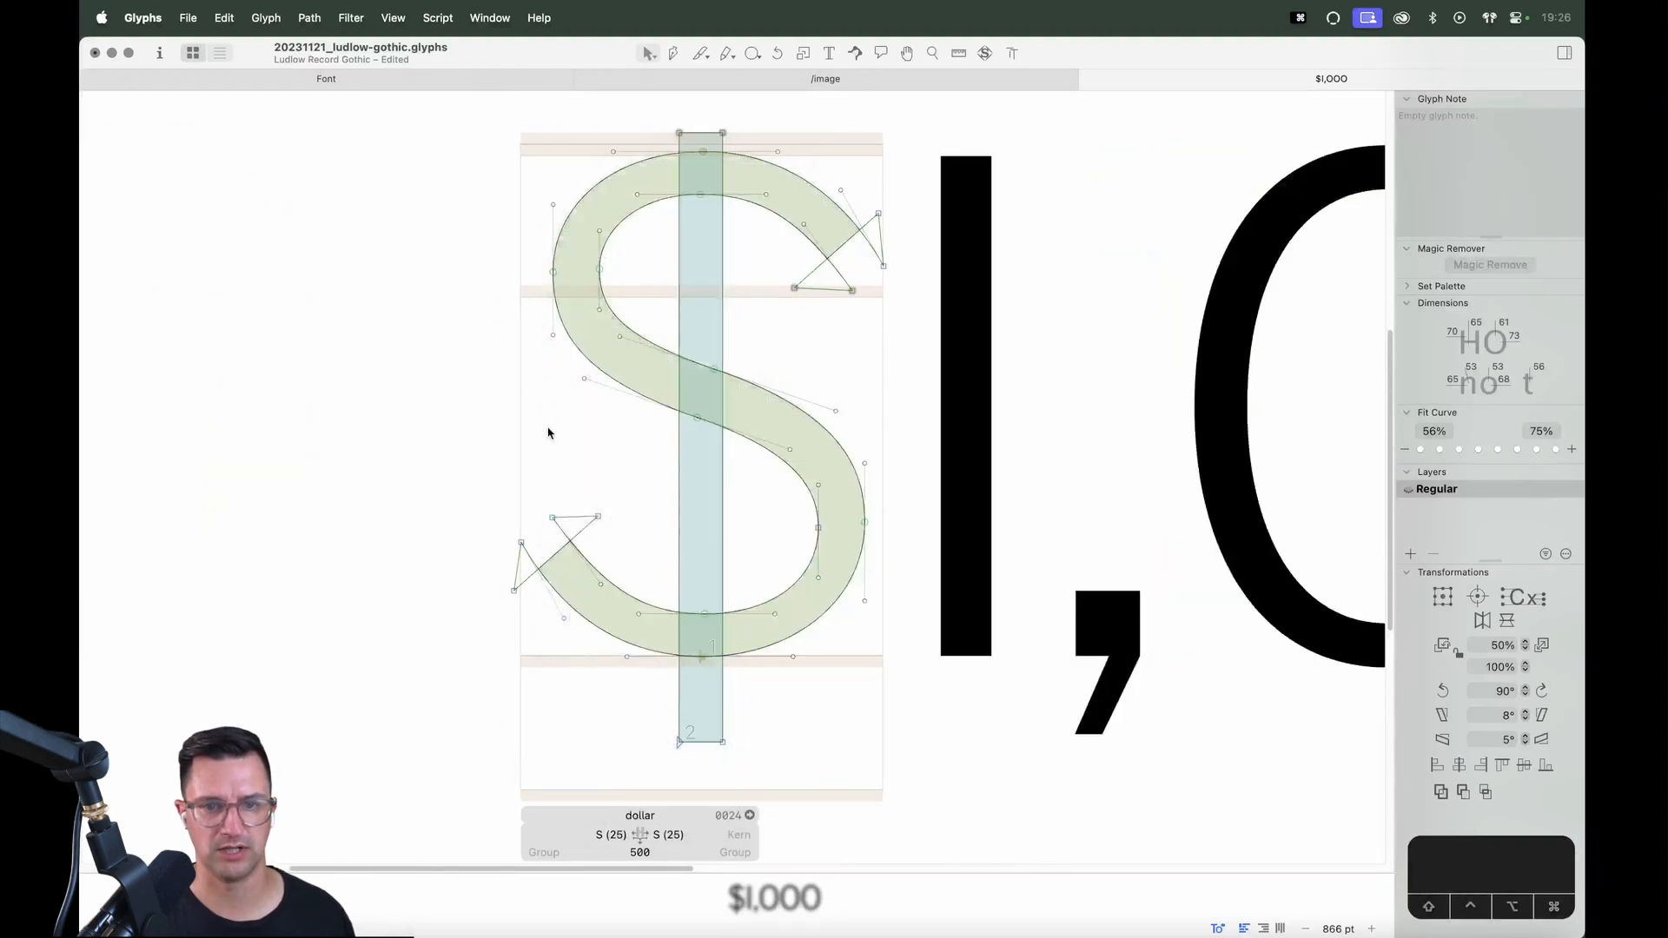
pyautogui.click(371, 17)
pyautogui.moveTo(382, 17)
pyautogui.click(433, 539)
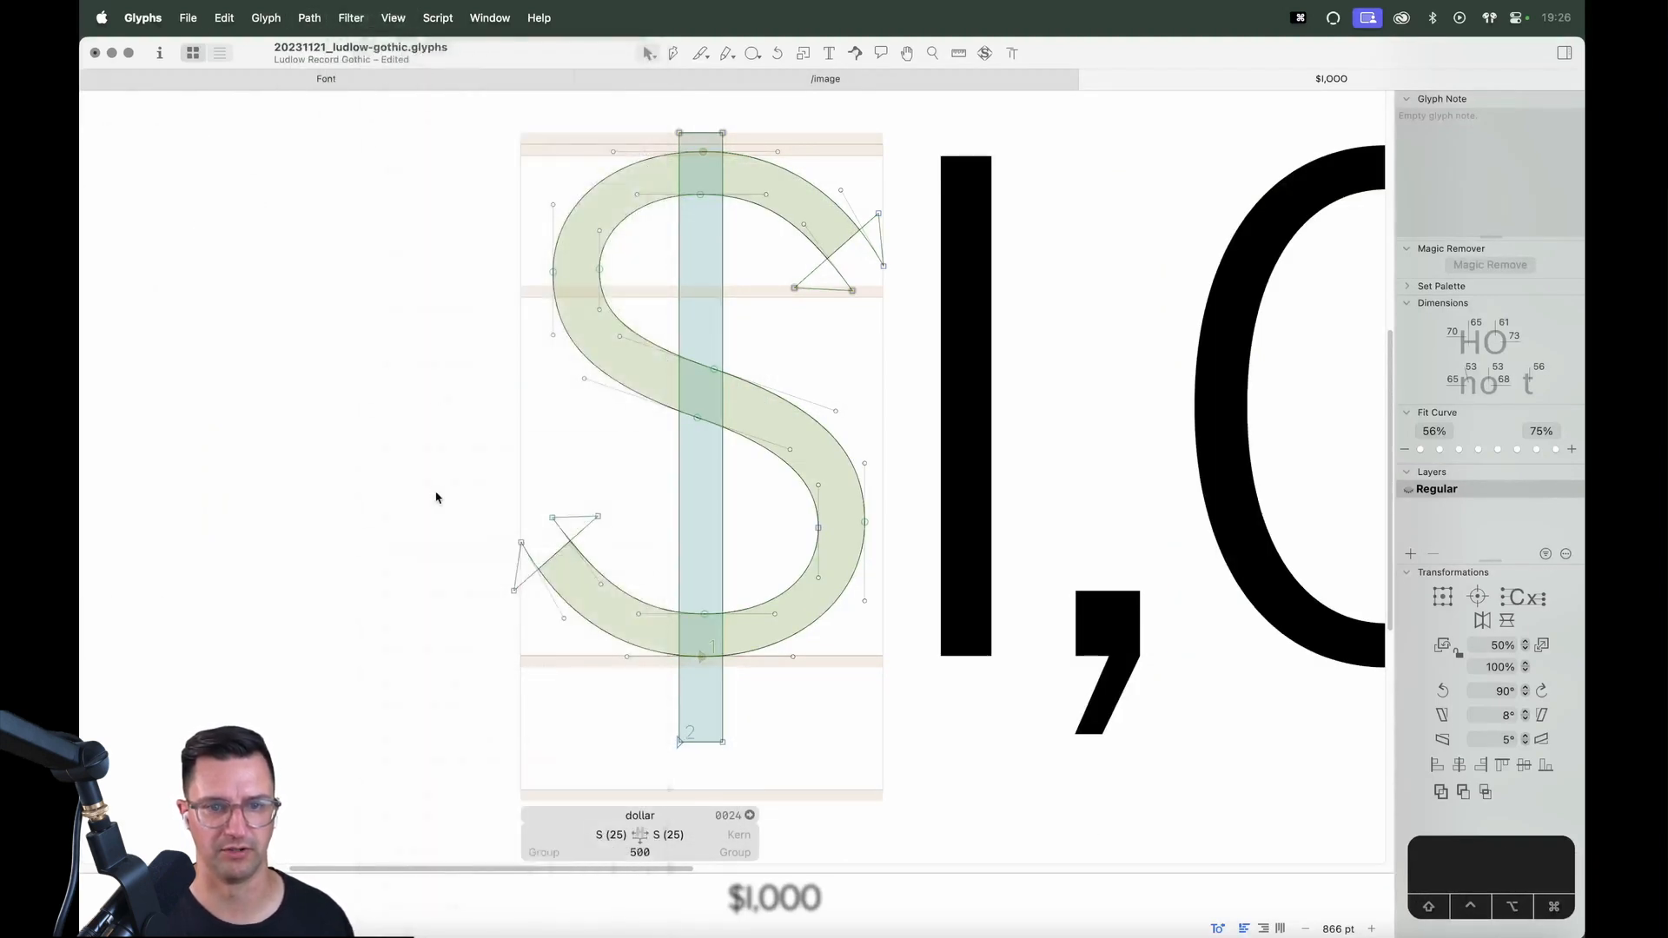
# Show the heatmap and shorten the dollar's inner curve handles to 92 units on the lower bowl and 82 on the upper bowl
pyautogui.click(397, 22)
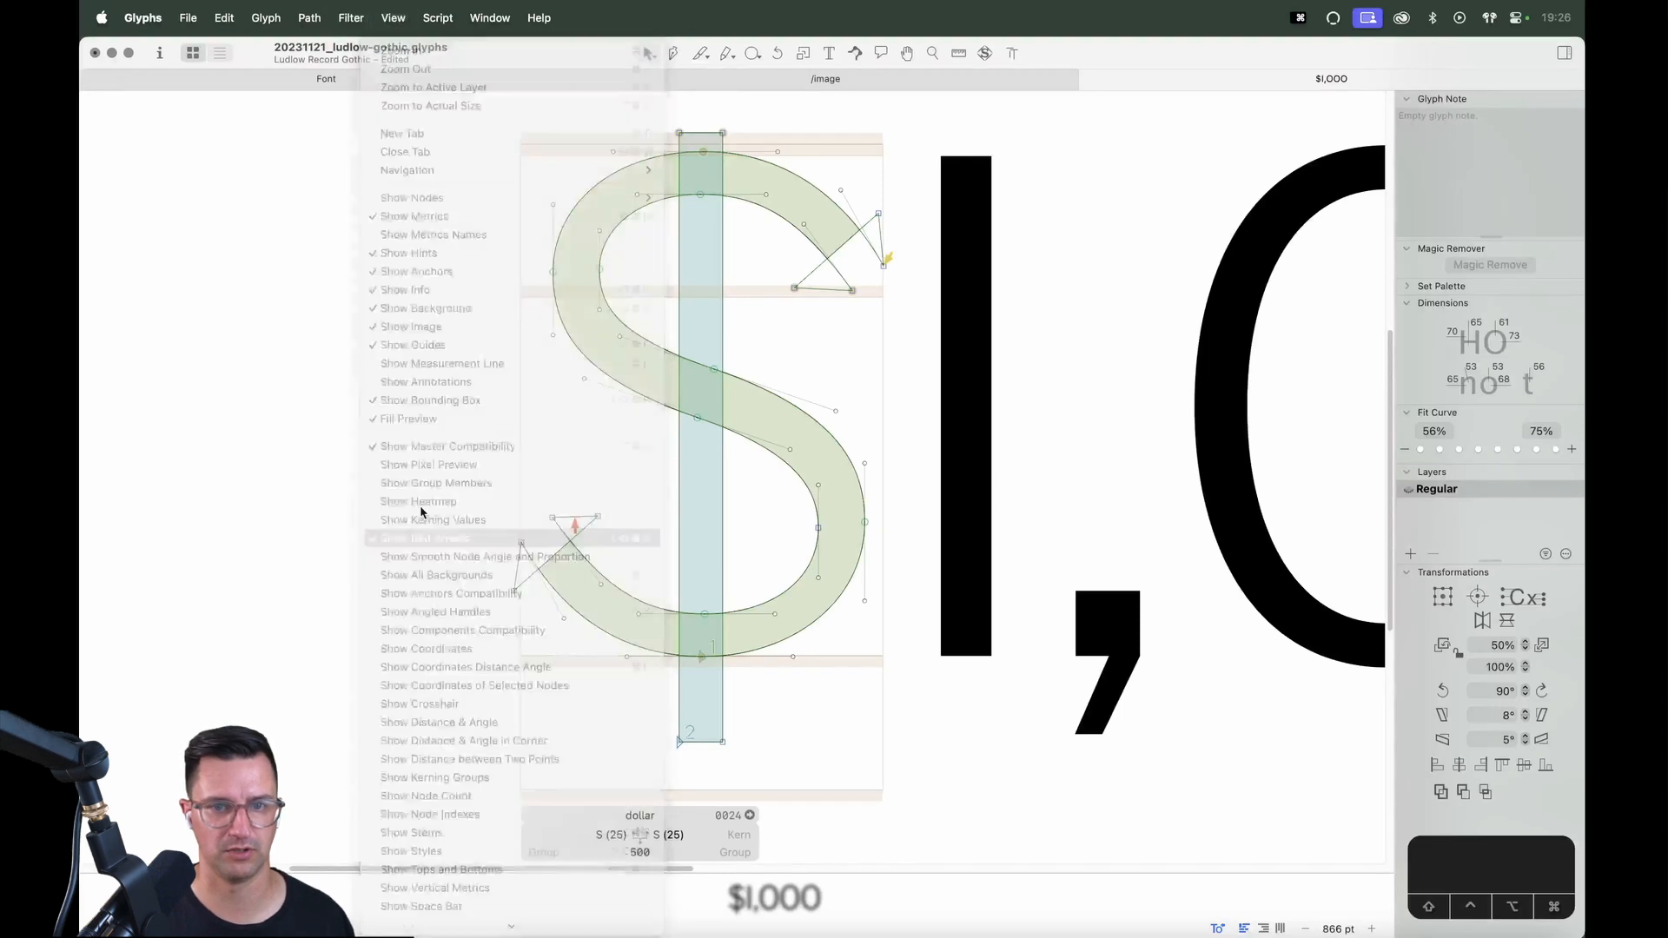
pyautogui.click(374, 26)
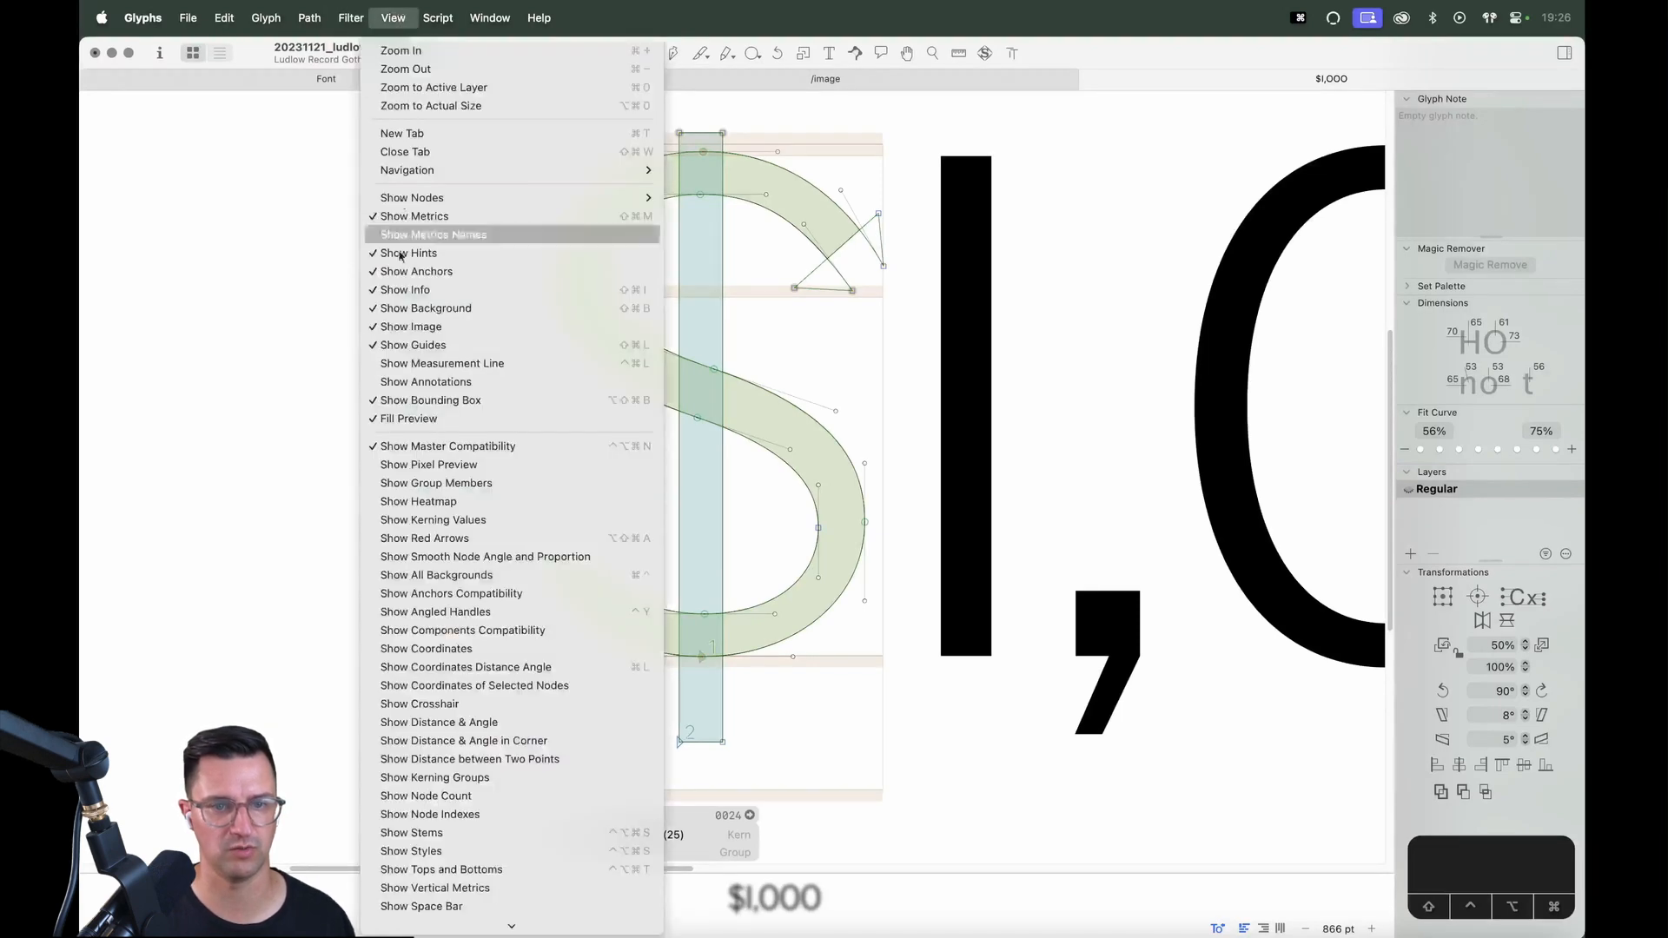
pyautogui.click(432, 503)
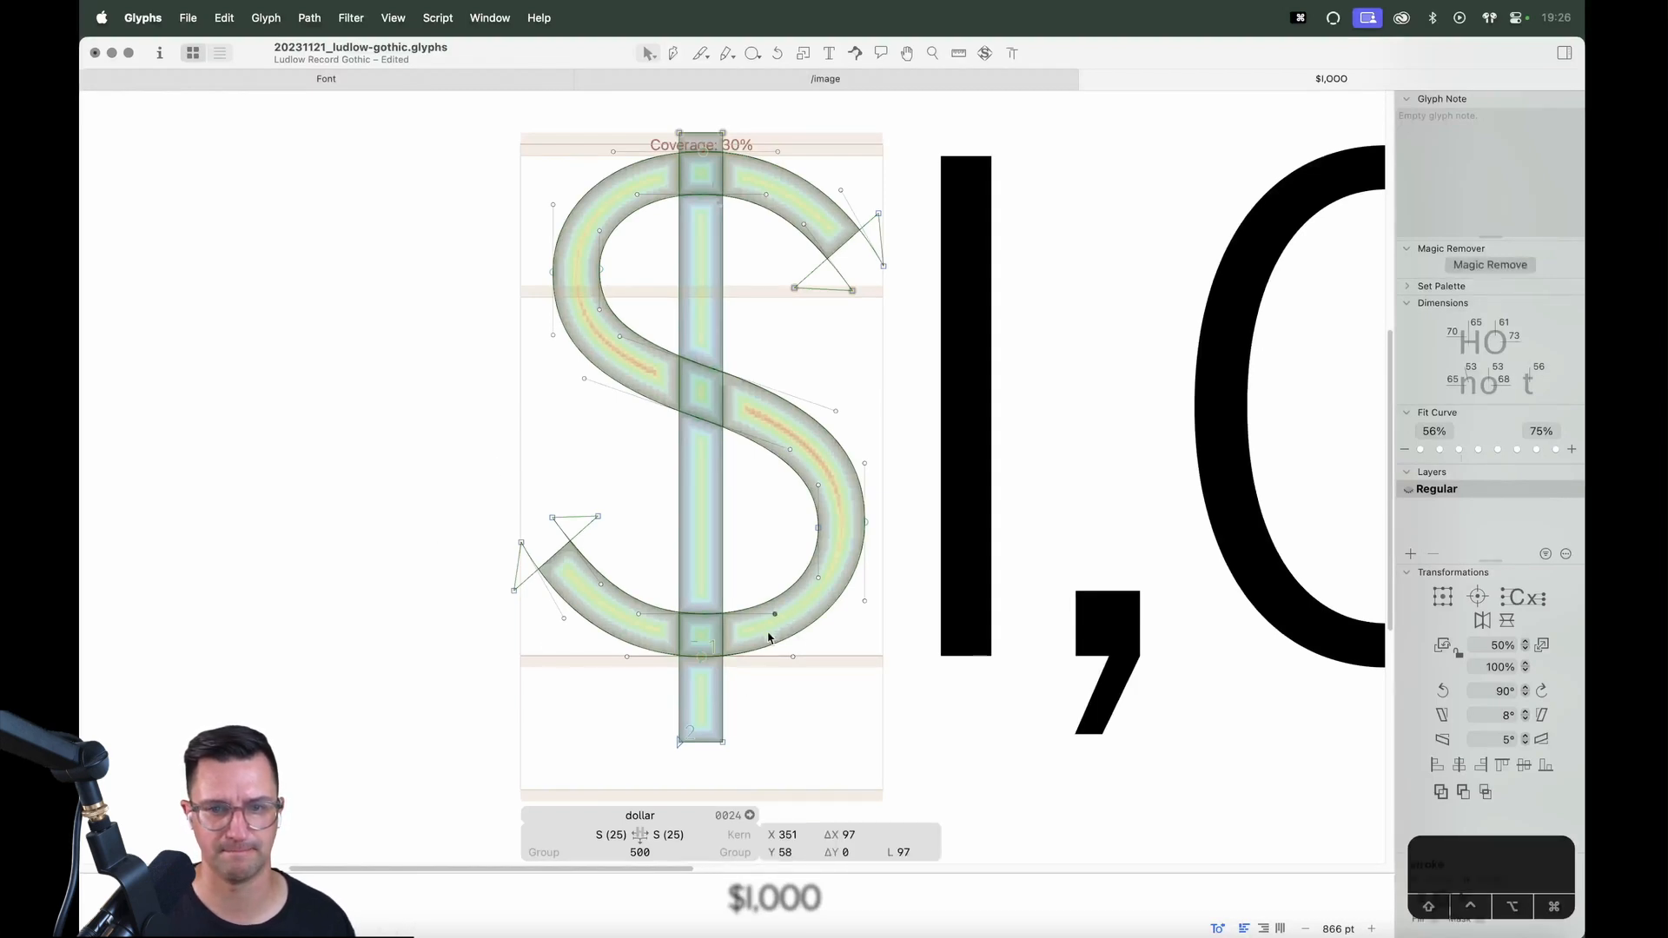
pyautogui.press('space')
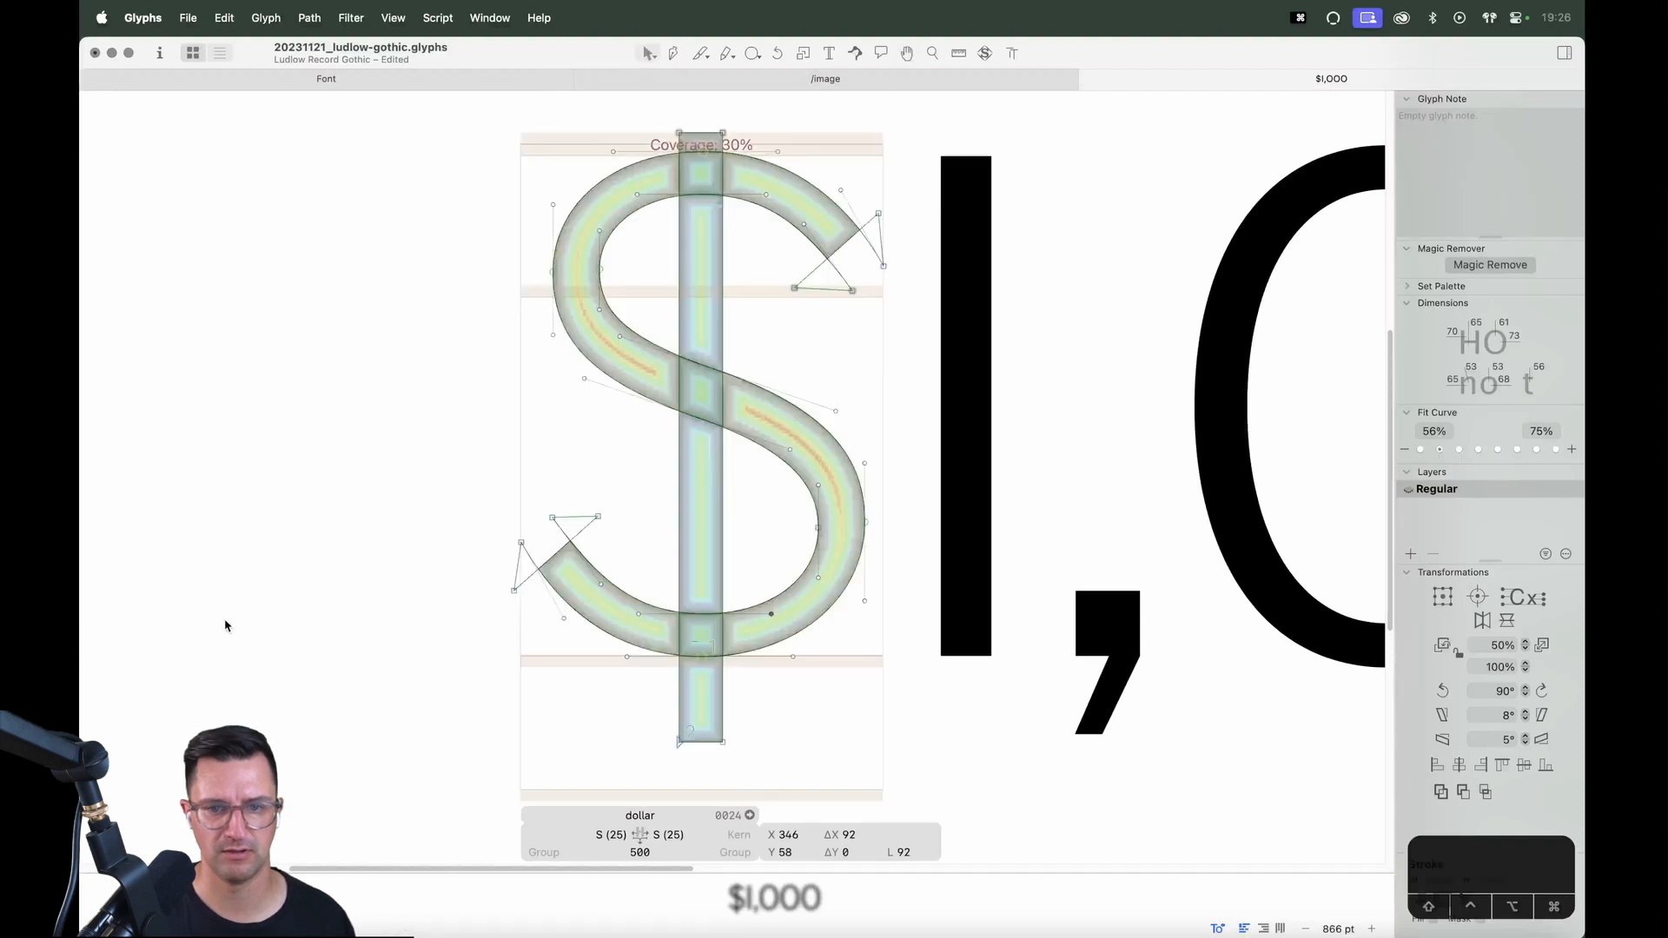
pyautogui.click(640, 194)
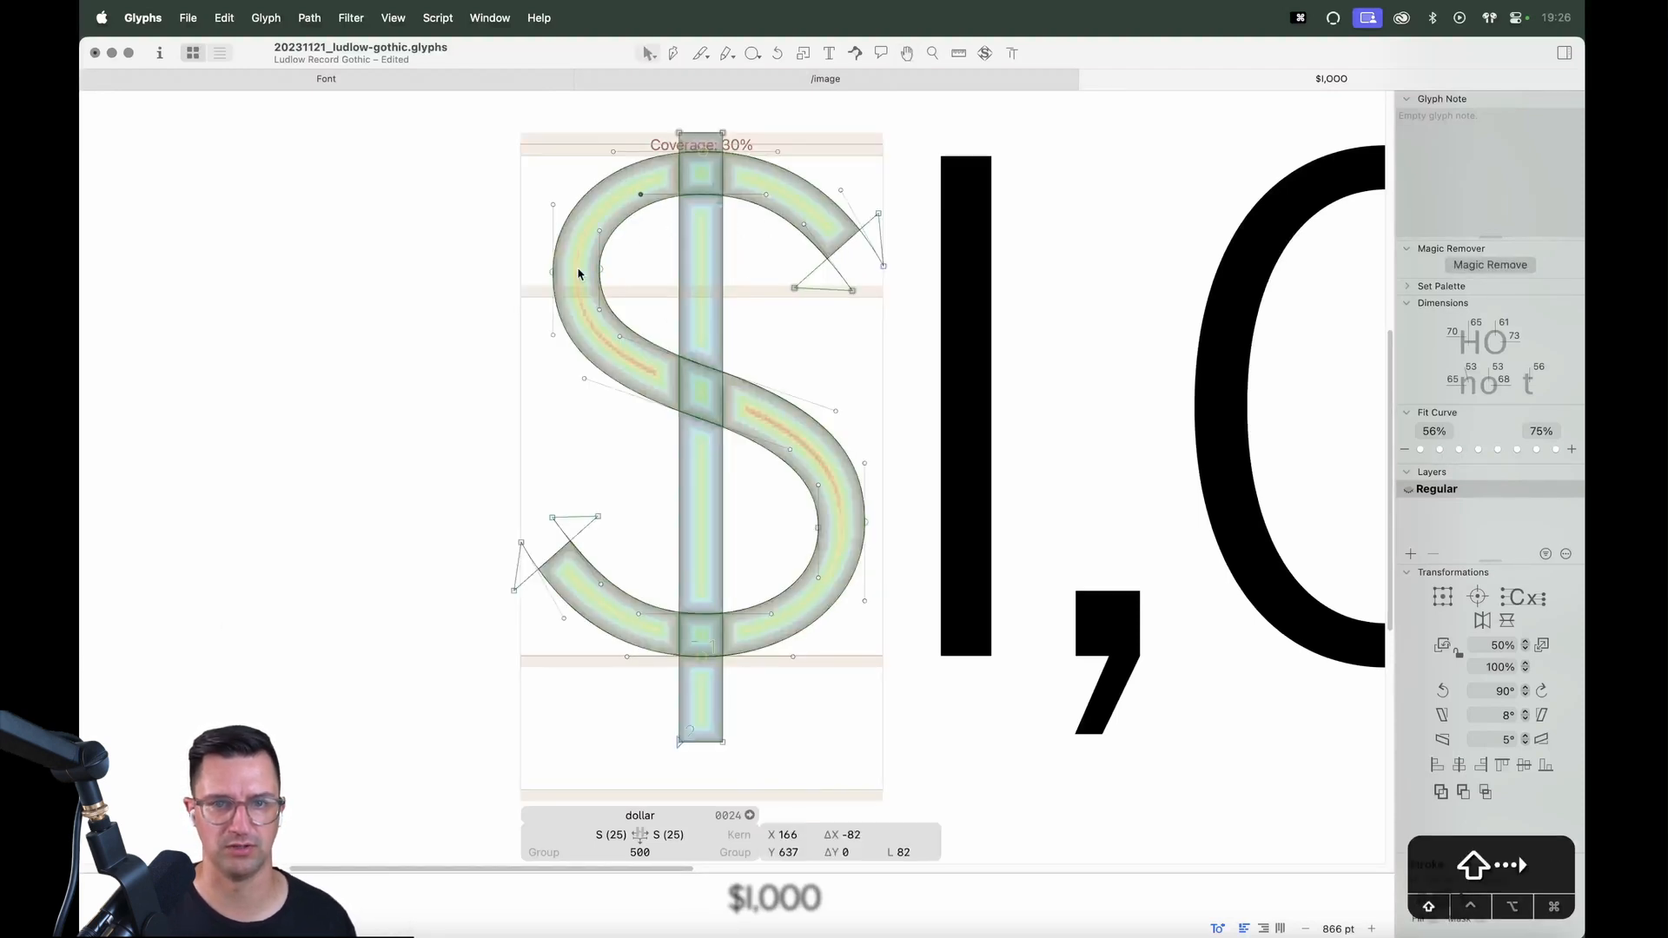
pyautogui.press('space')
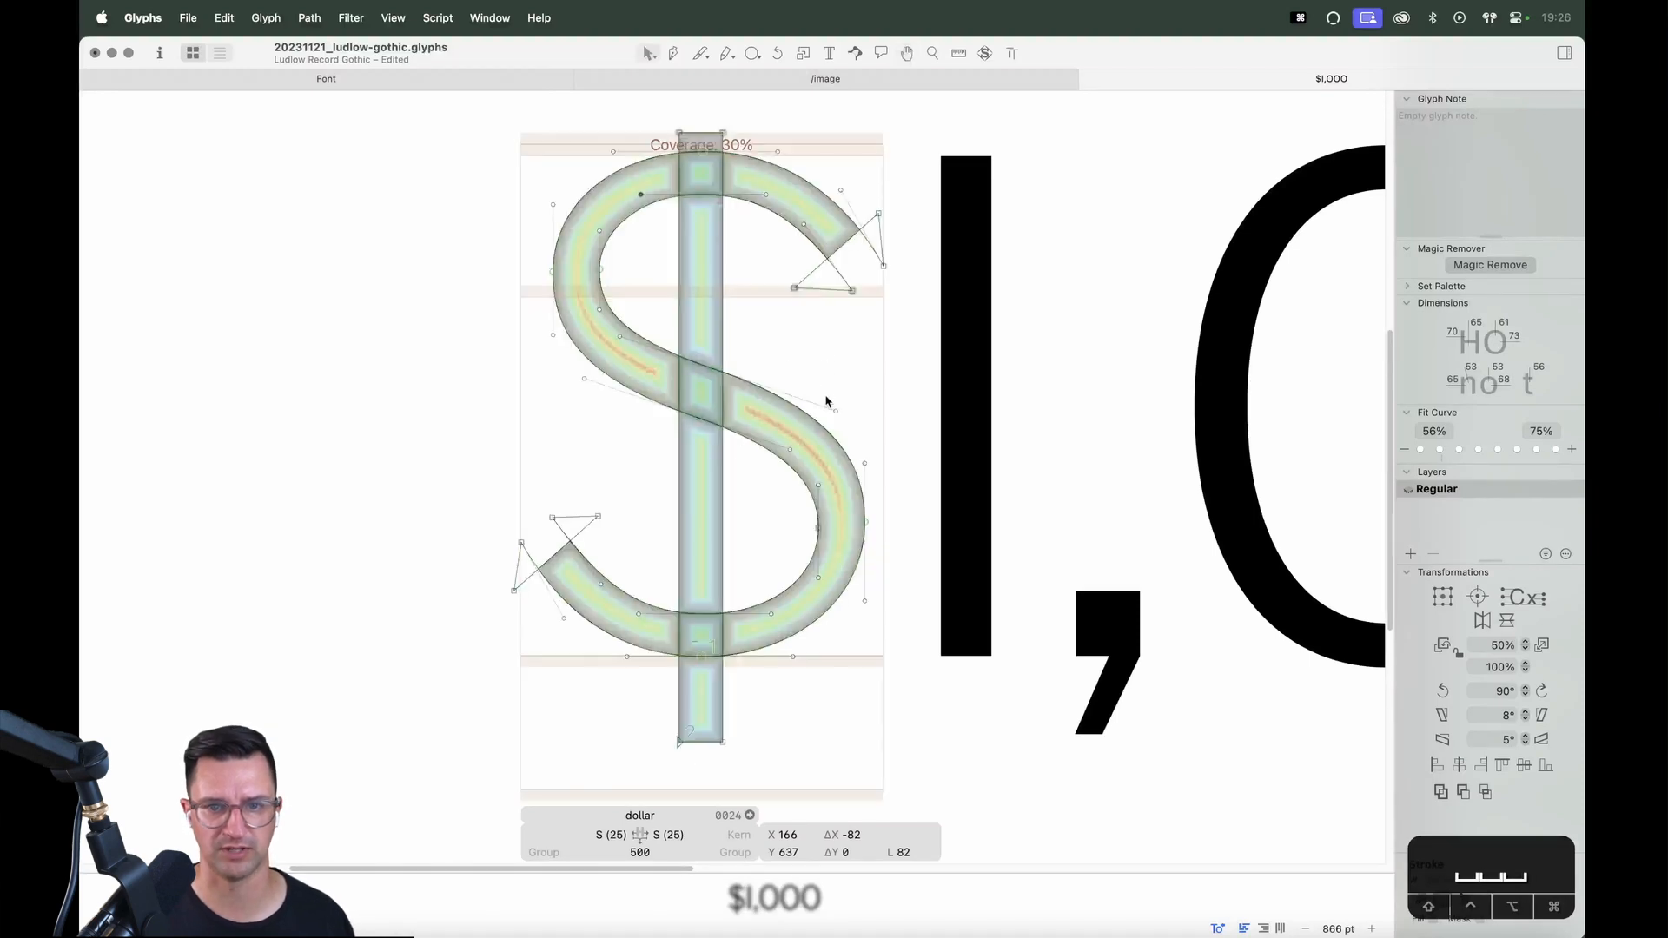
# Cut the dollar's vertical stem and move the lower terminal's upper corner node left to X 39
pyautogui.doubleClick(724, 520)
pyautogui.press('cmd+x')
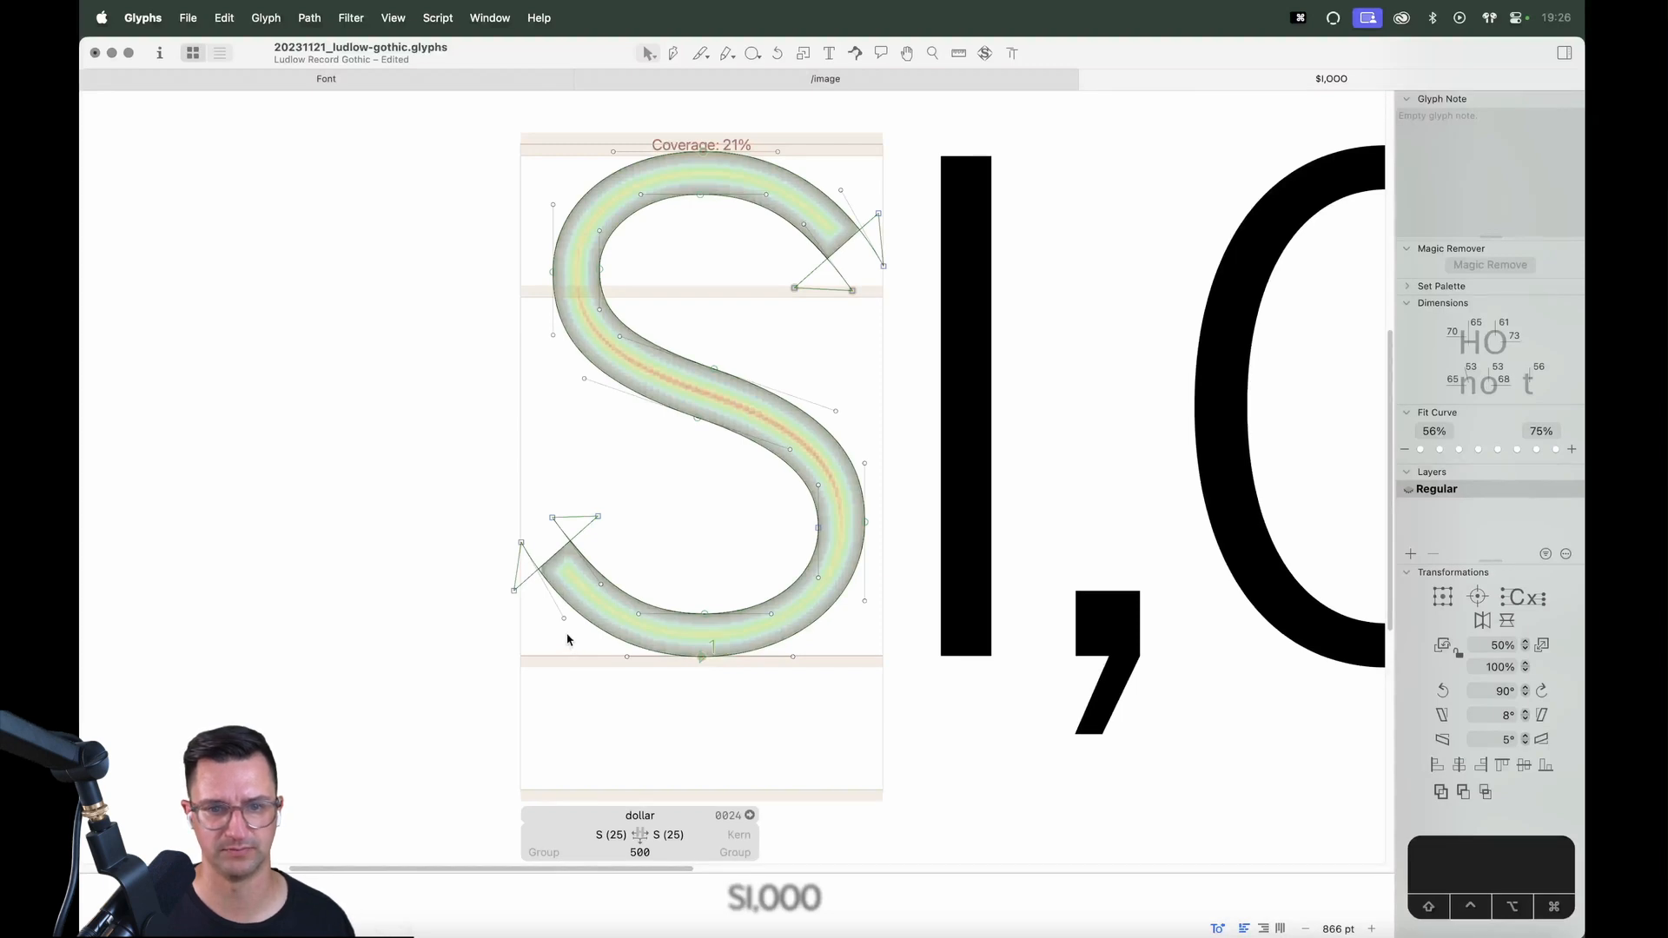
pyautogui.moveTo(523, 541); pyautogui.dragTo(521, 541)
pyautogui.hotkey('alt', 'shift', 'Left')
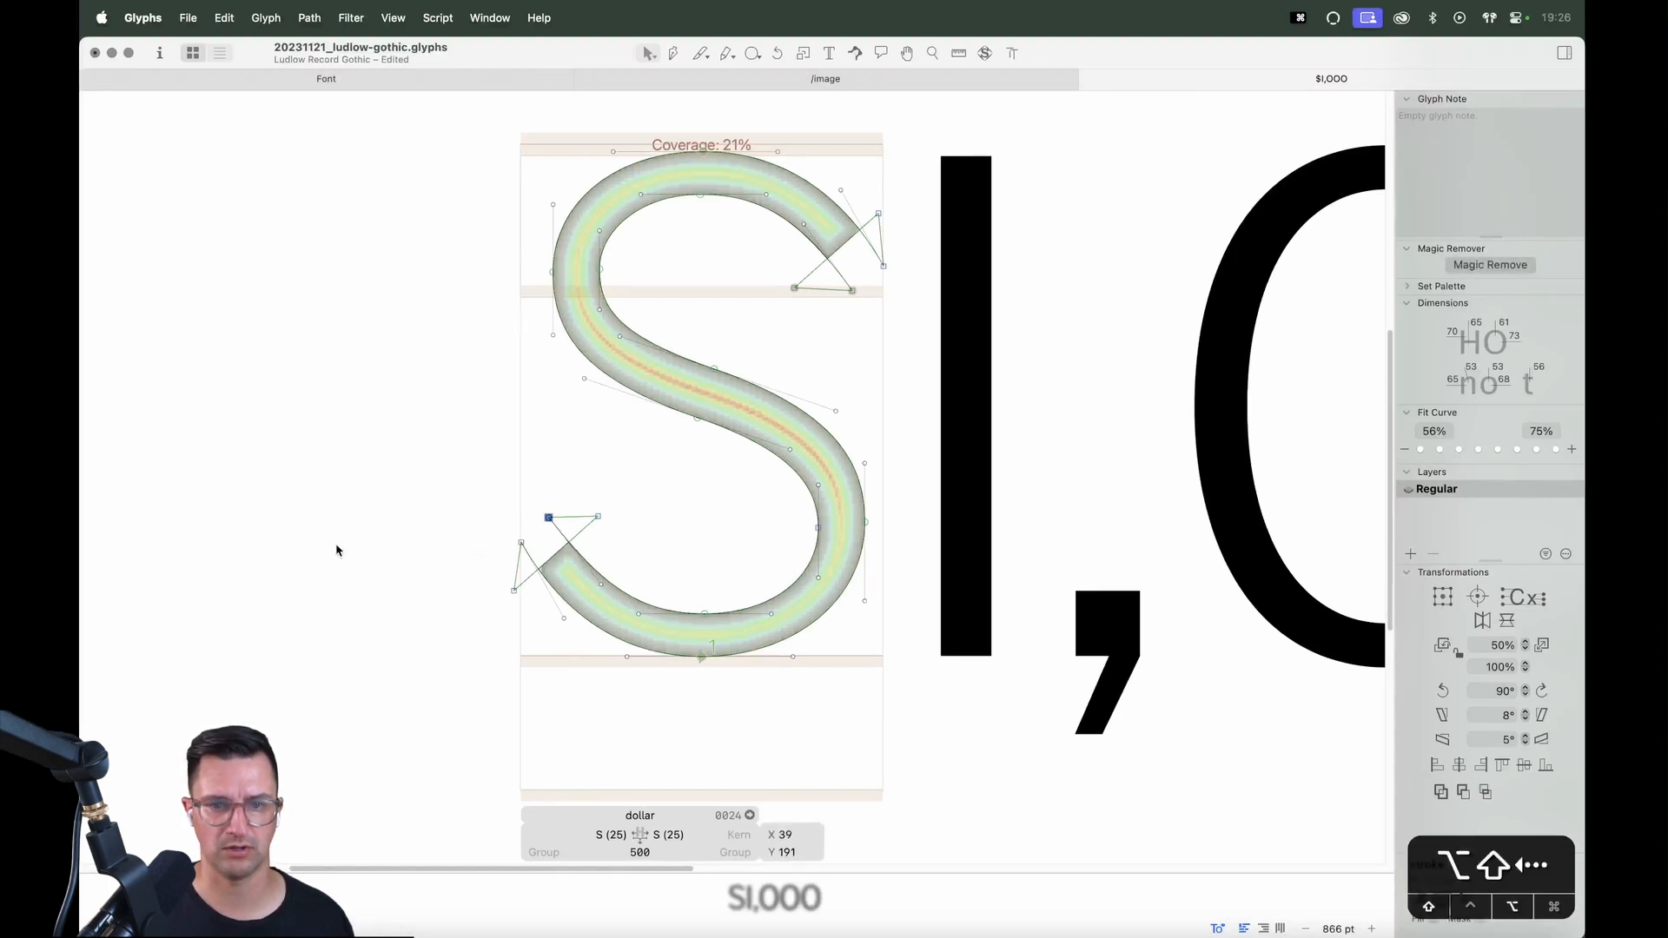
pyautogui.press('space')
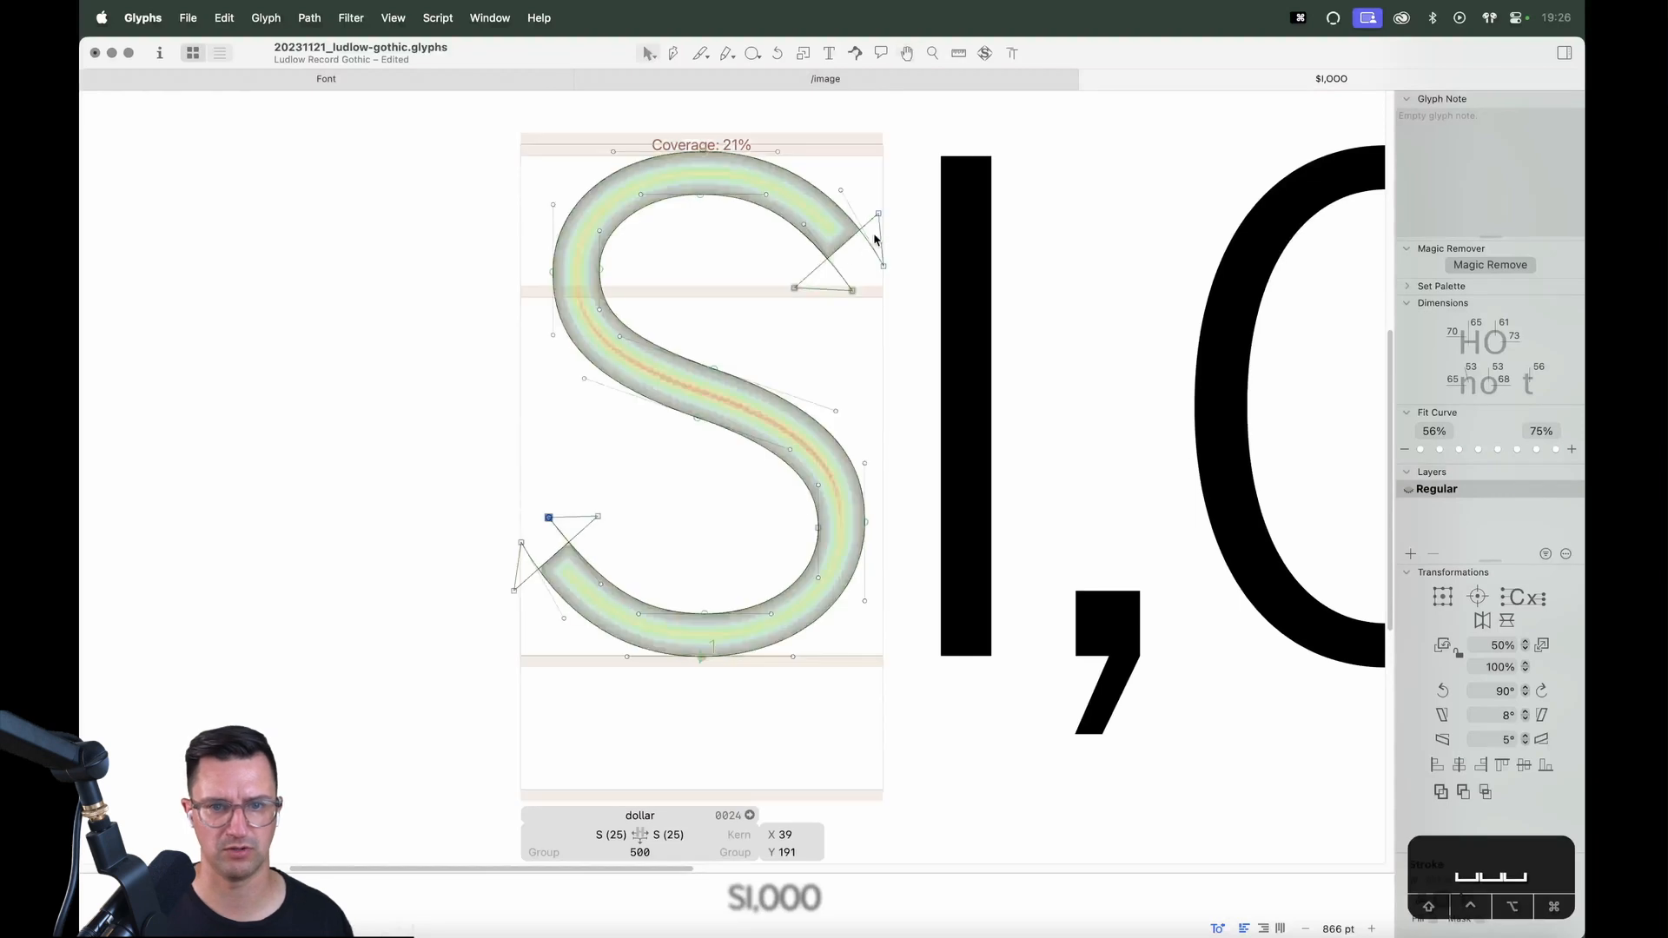
# Move the upper terminal's lower corner node right to X 463 and paste the vertical stem back
pyautogui.click(859, 289)
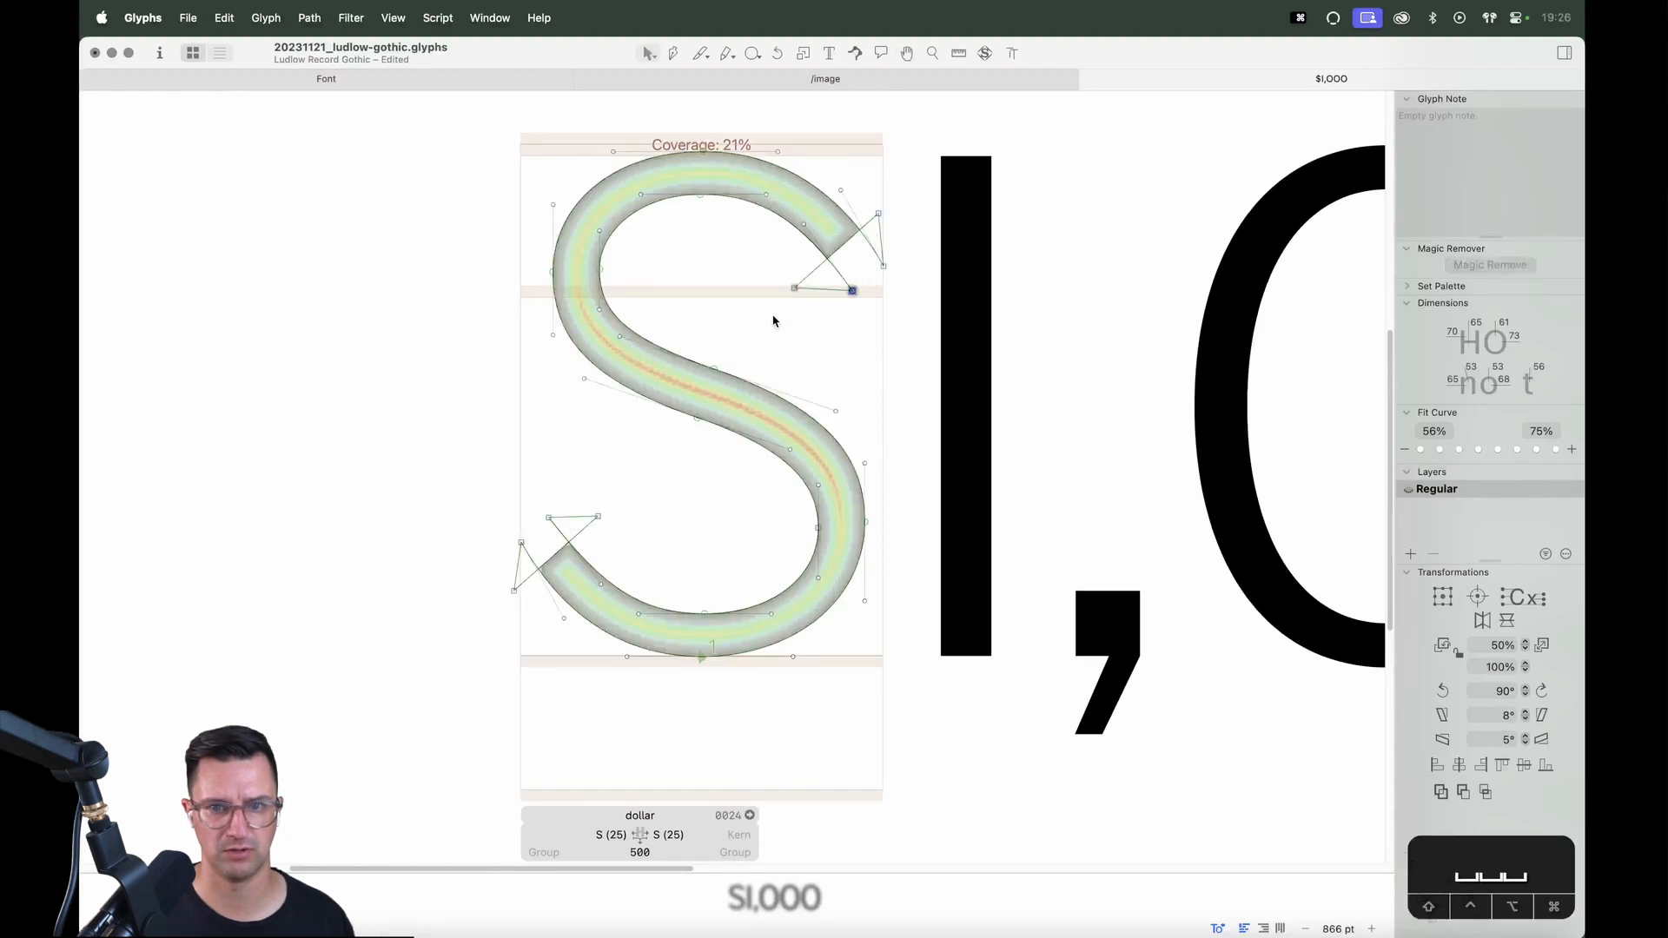
pyautogui.hotkey('alt', 'shift', 'Right')
pyautogui.press('space')
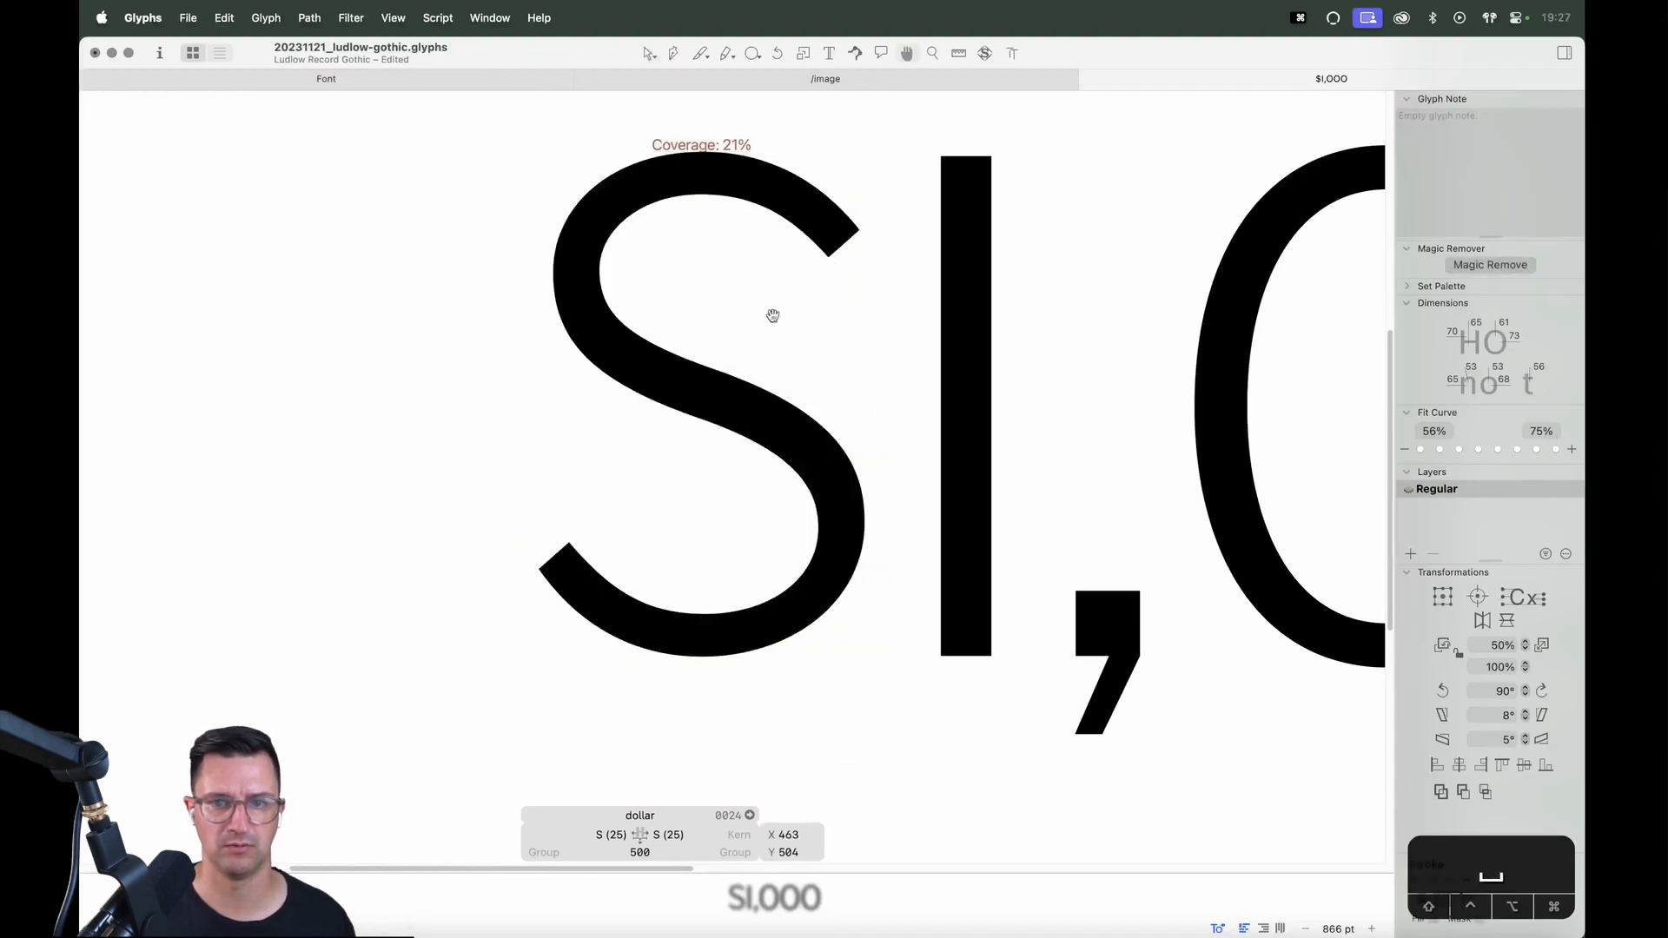
pyautogui.click(894, 379)
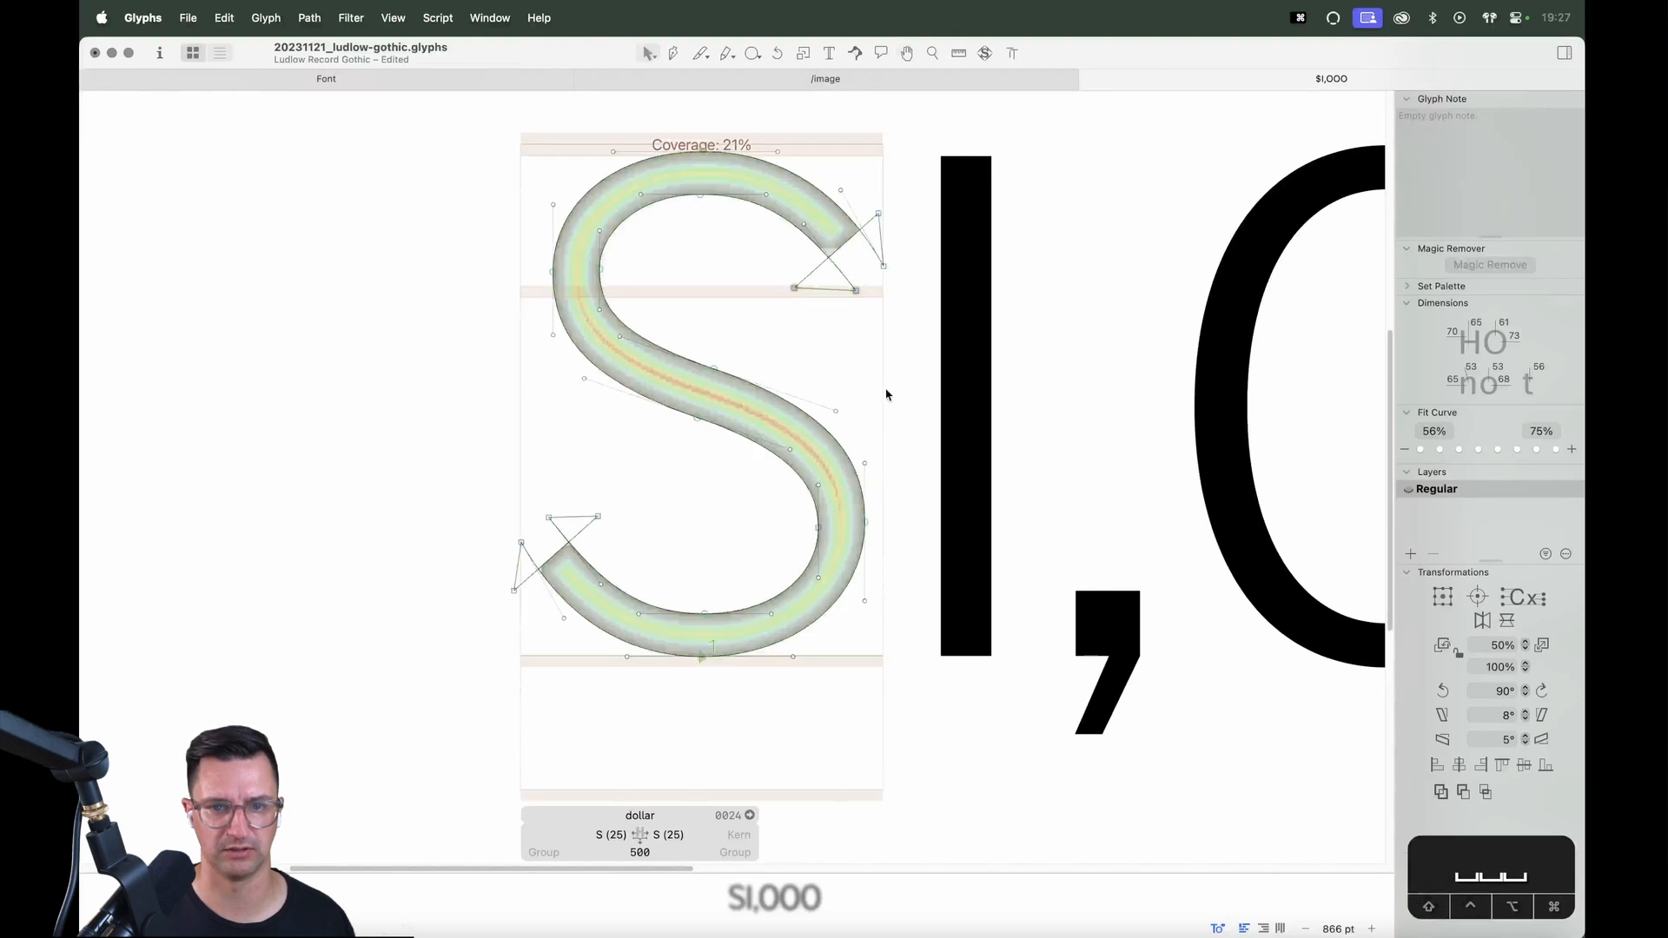
pyautogui.press('space')
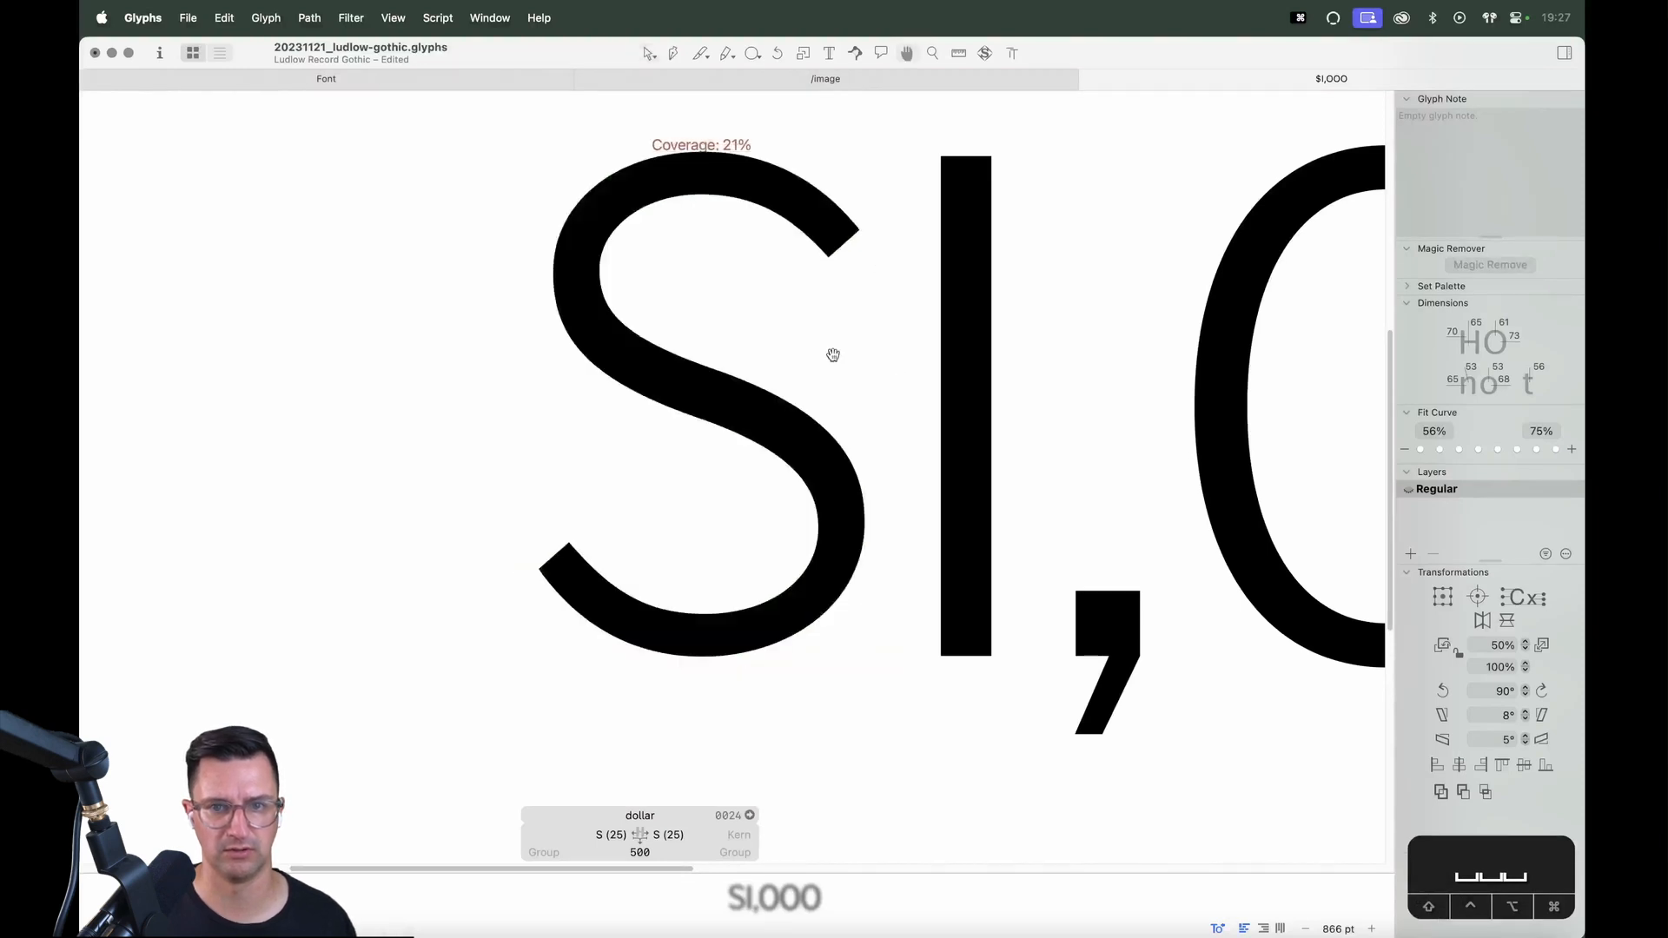
pyautogui.press('super+v')
pyautogui.click(755, 330)
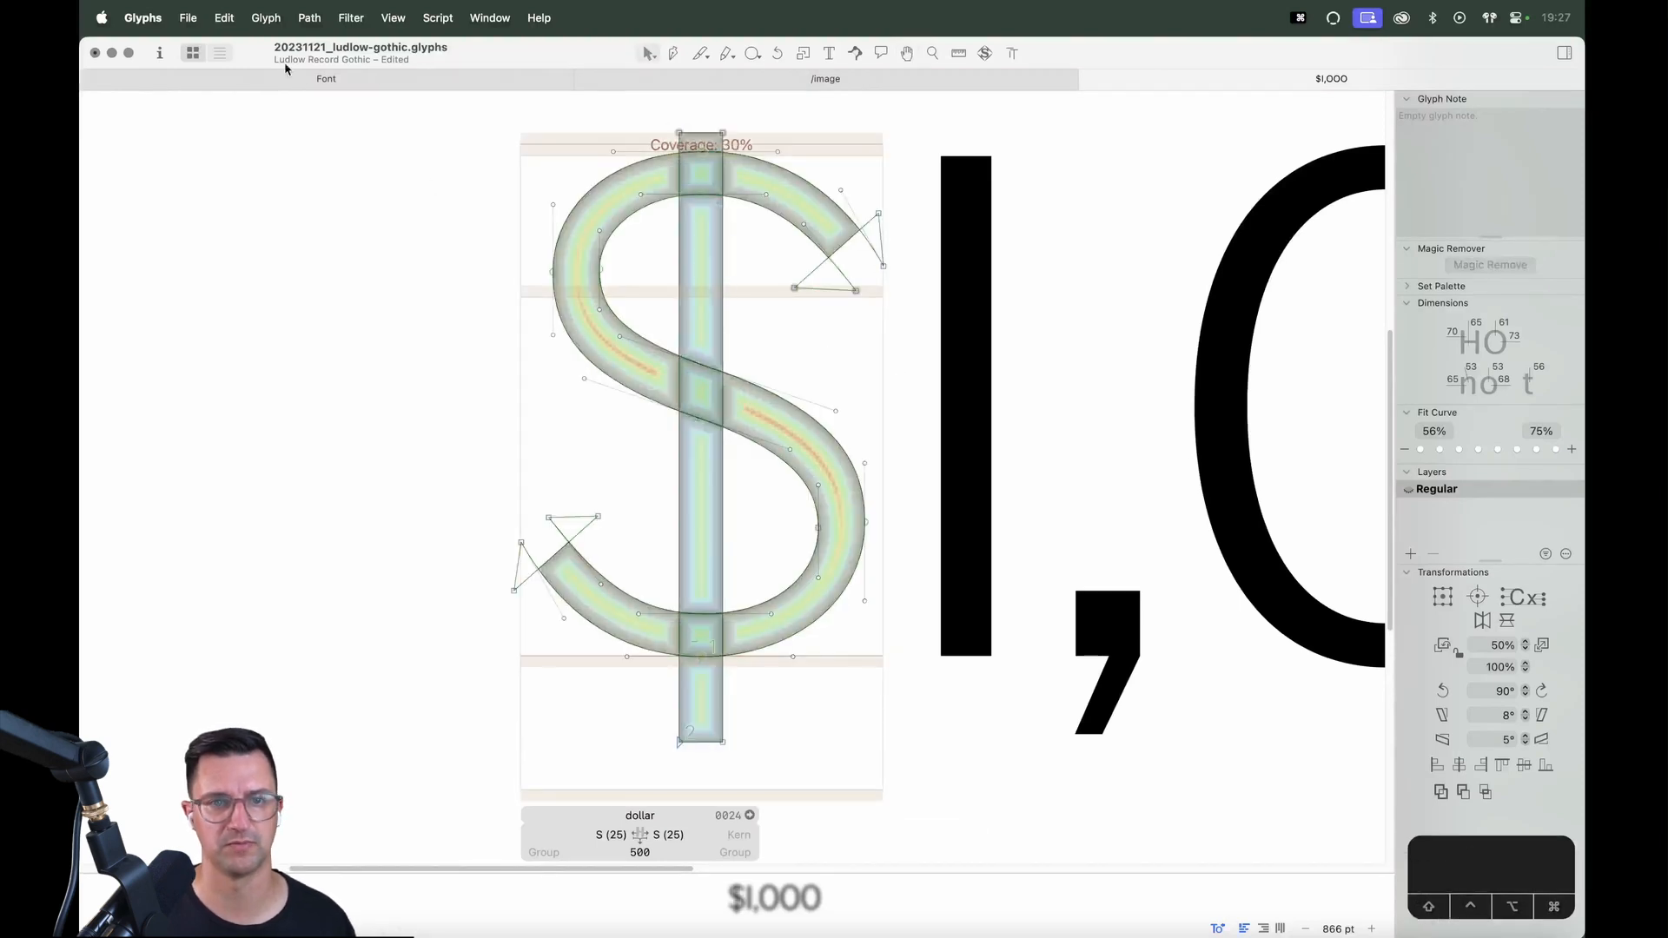
# Hide the heatmap and examine the dollar in the $I,OOO string at a smaller size before closing the string
pyautogui.click(351, 18)
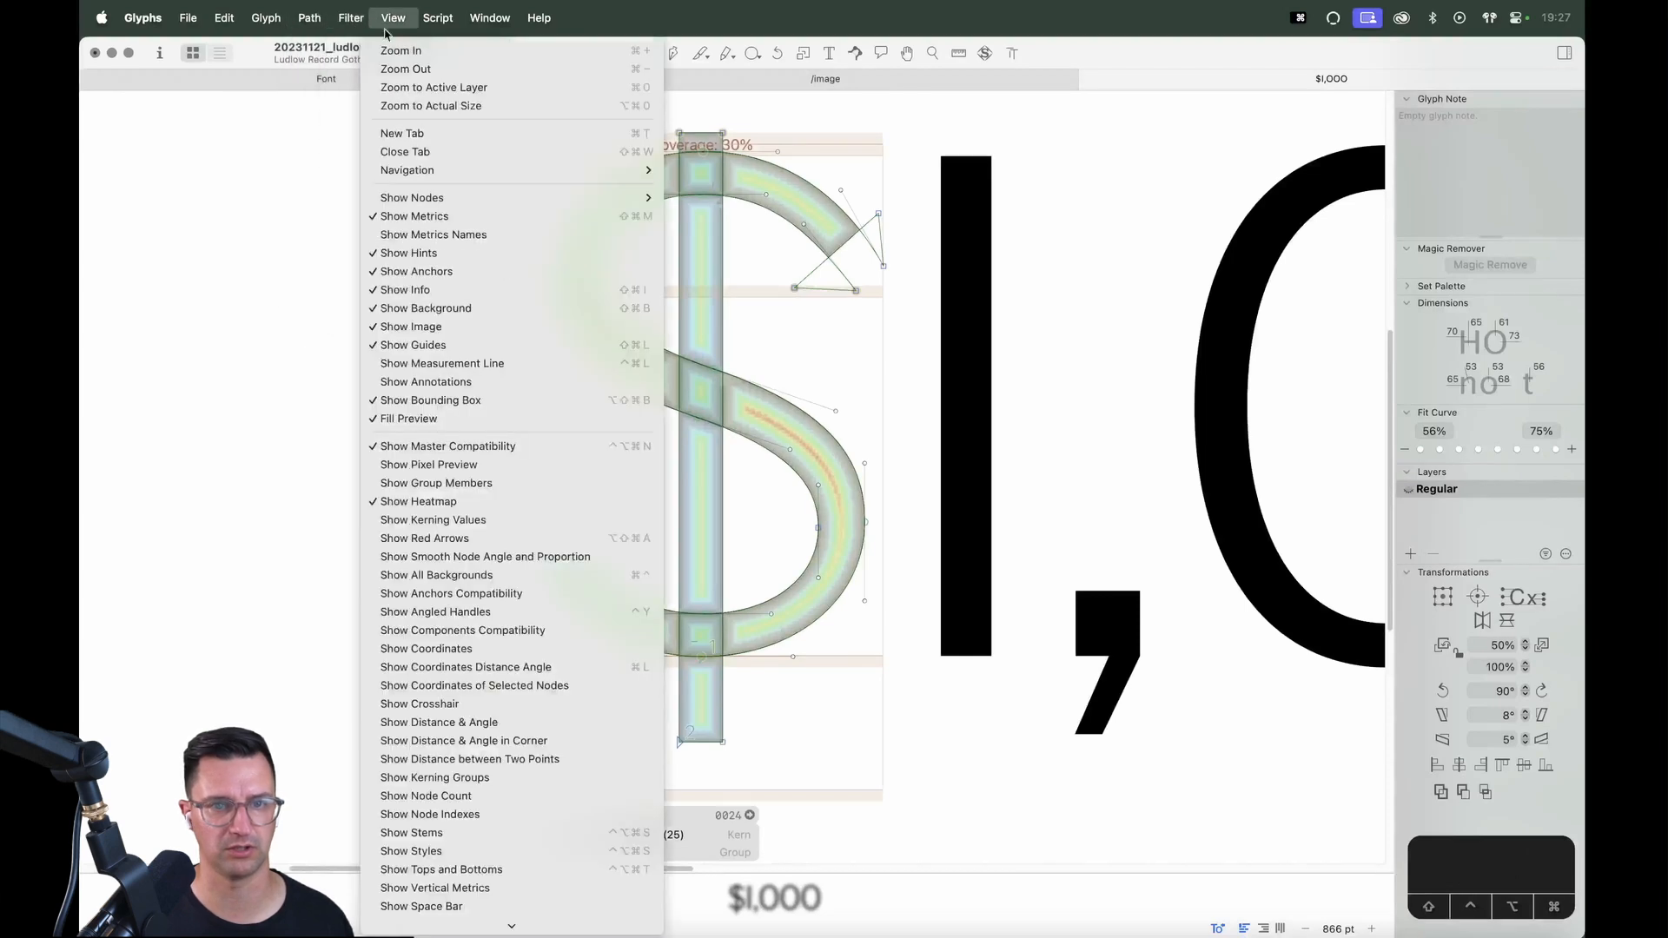
pyautogui.click(385, 501)
pyautogui.press('super+minus')
pyautogui.press('super+minus')
pyautogui.press('super+minus')
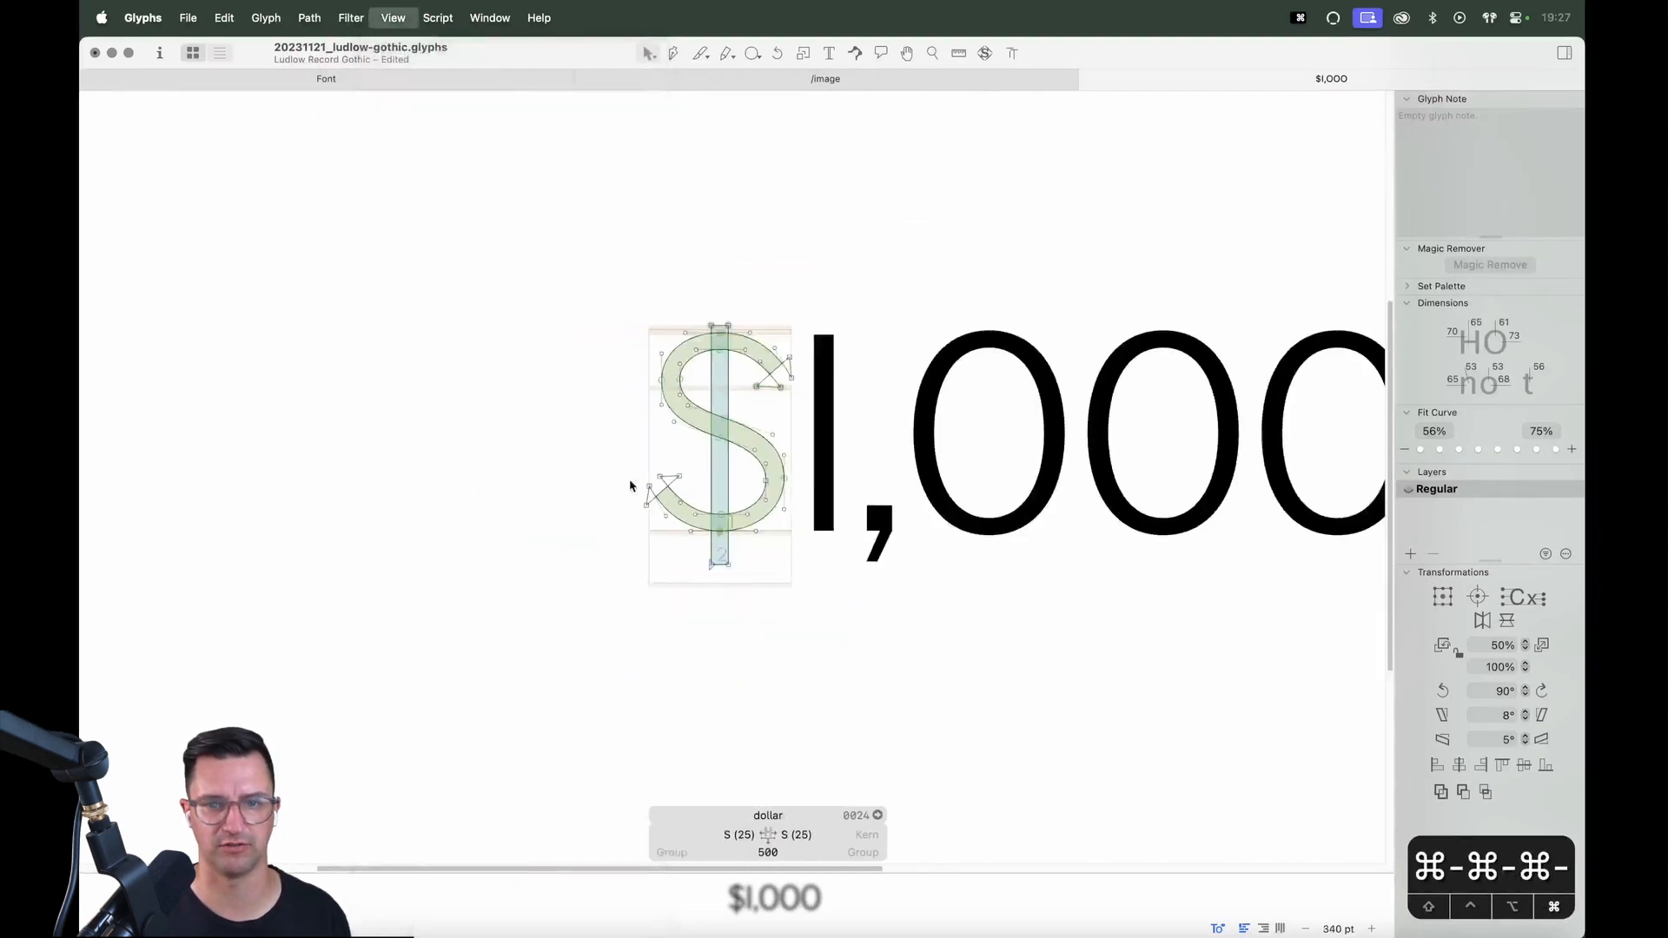
pyautogui.press('super+minus')
pyautogui.press('super+minus')
pyautogui.press('space')
pyautogui.moveTo(1070, 448); pyautogui.dragTo(982, 435)
pyautogui.press('t')
pyautogui.click(989, 436)
pyautogui.press('Escape')
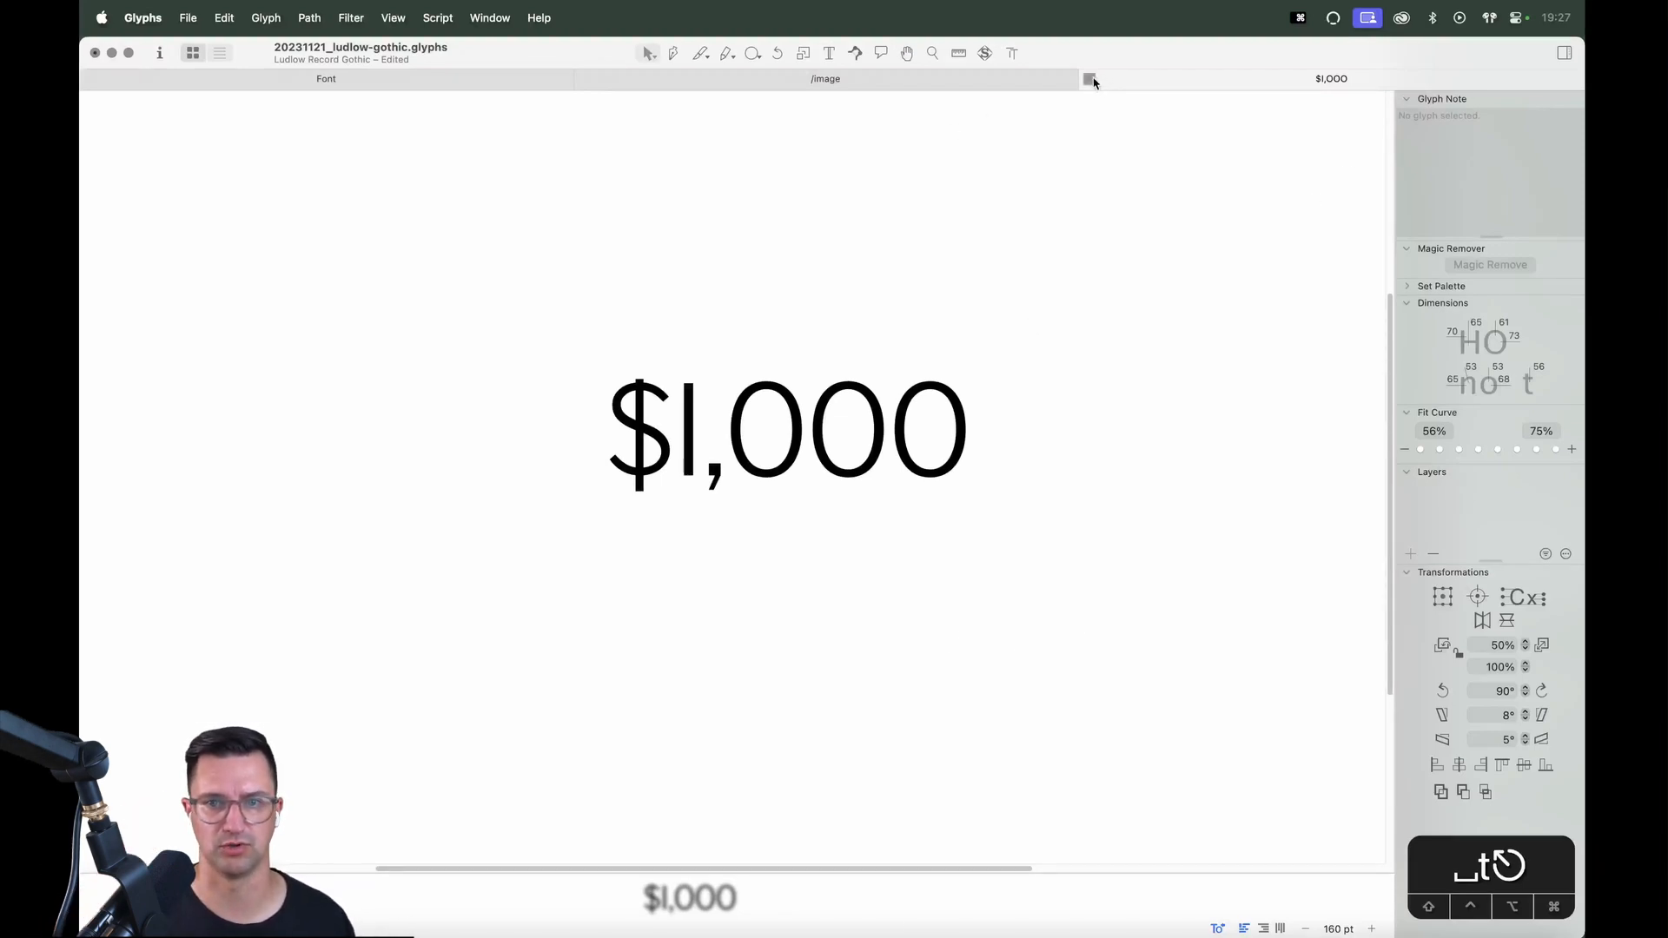
pyautogui.click(1089, 79)
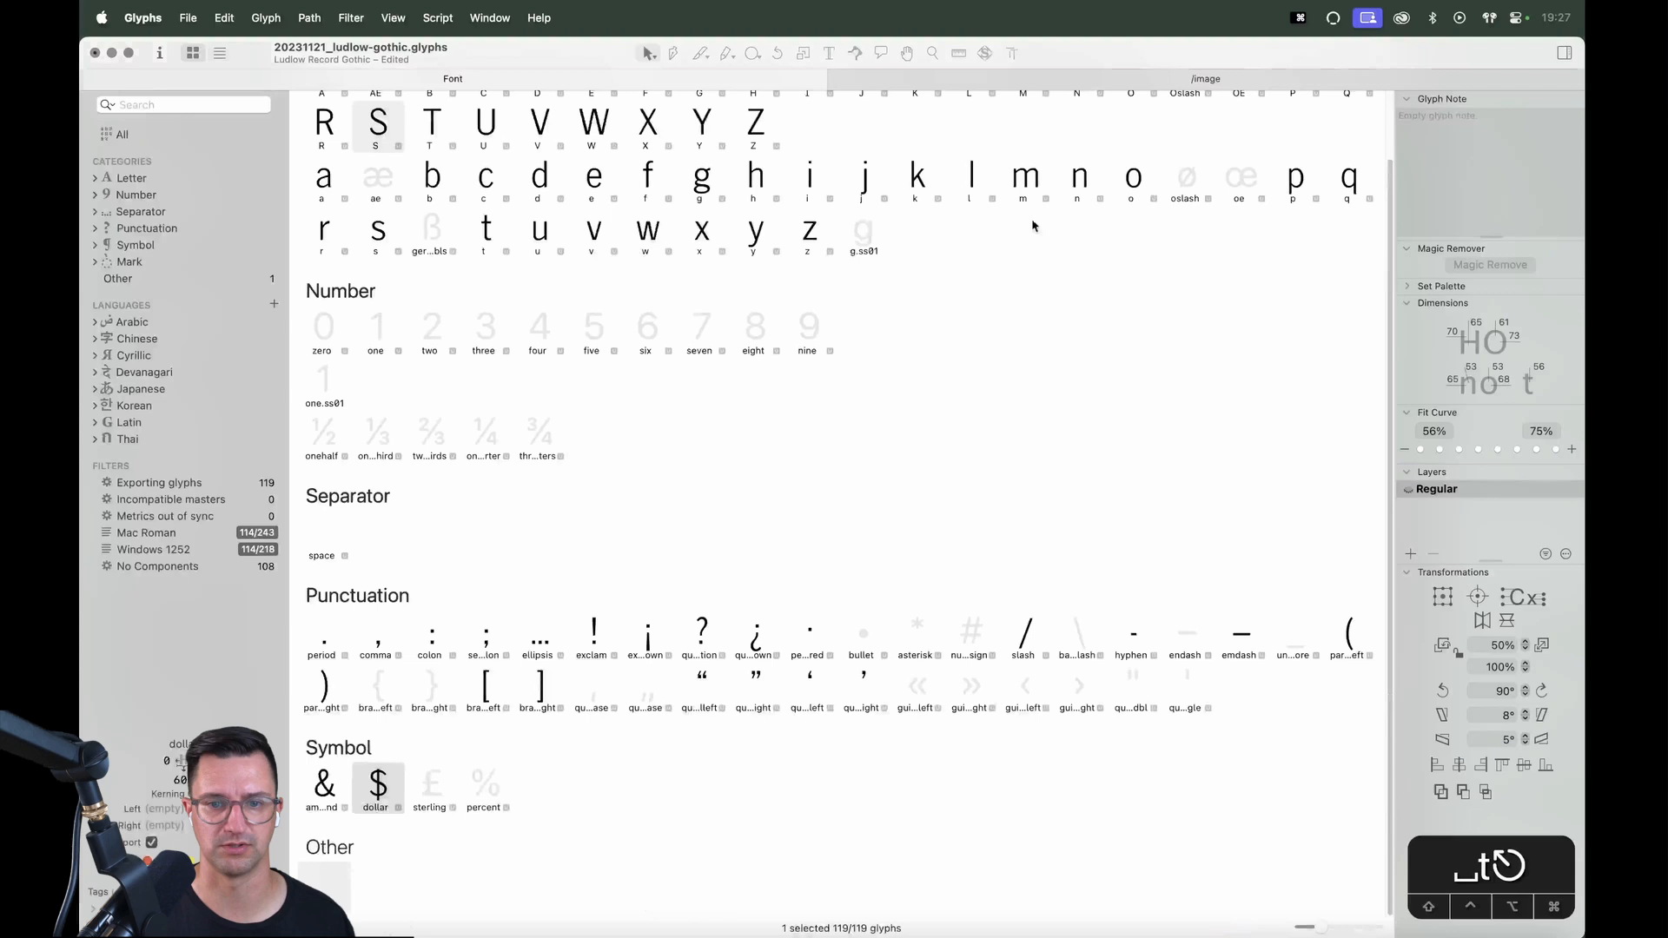
pyautogui.doubleClick(344, 859)
pyautogui.press('super+v')
pyautogui.press('super+z')
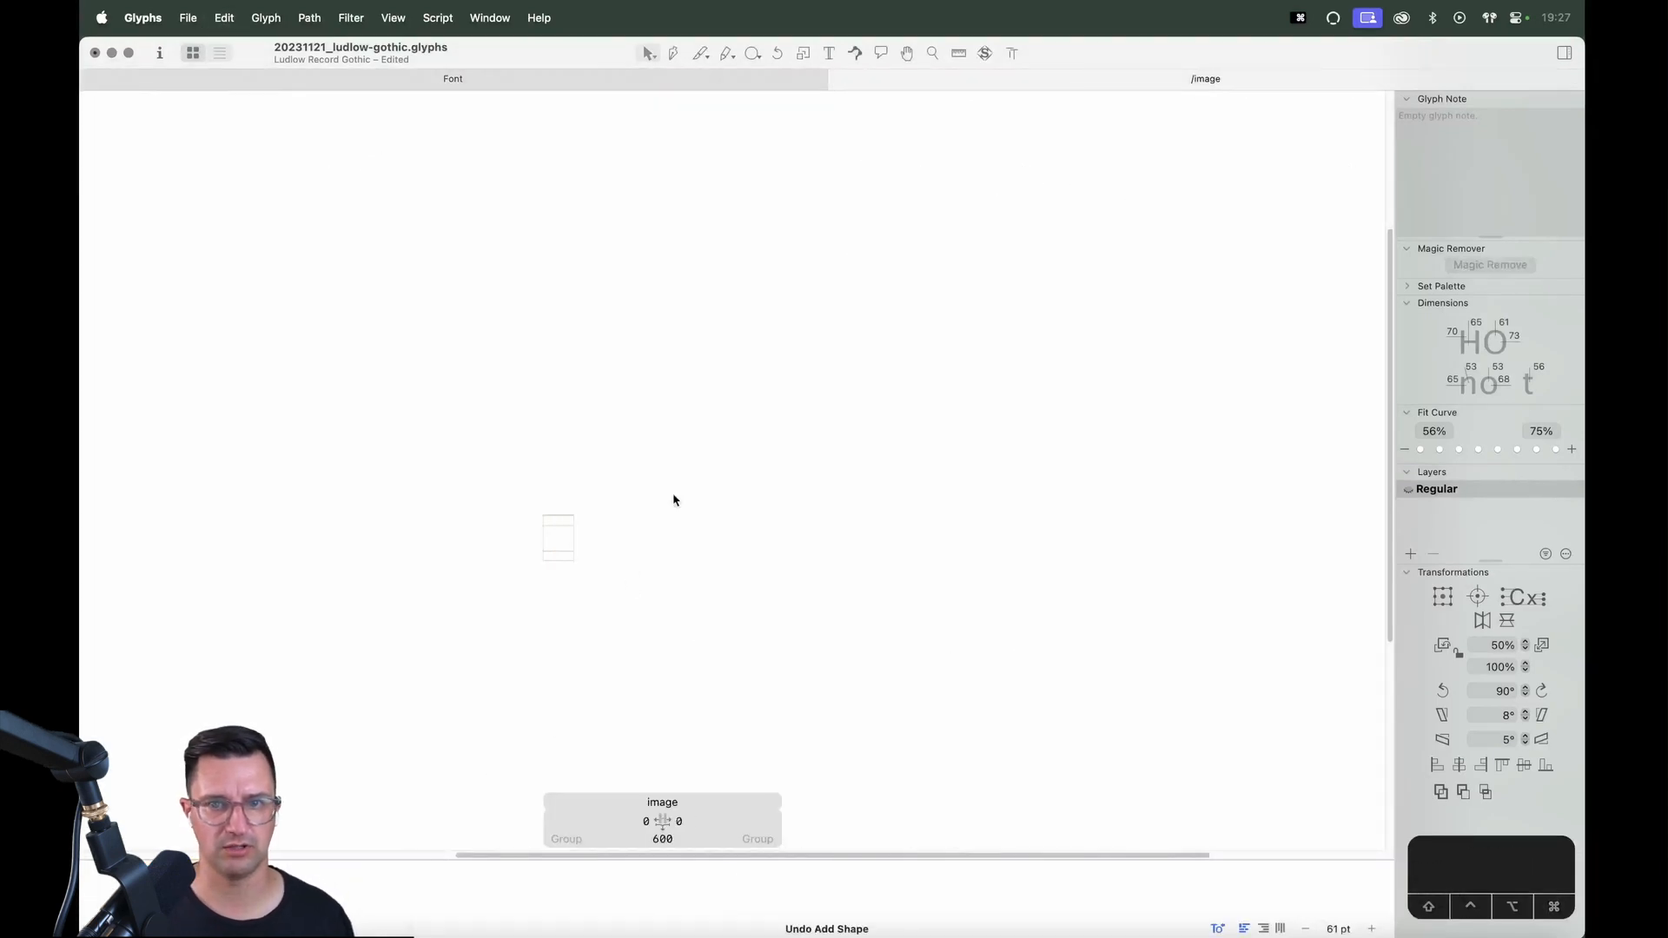
pyautogui.click(702, 76)
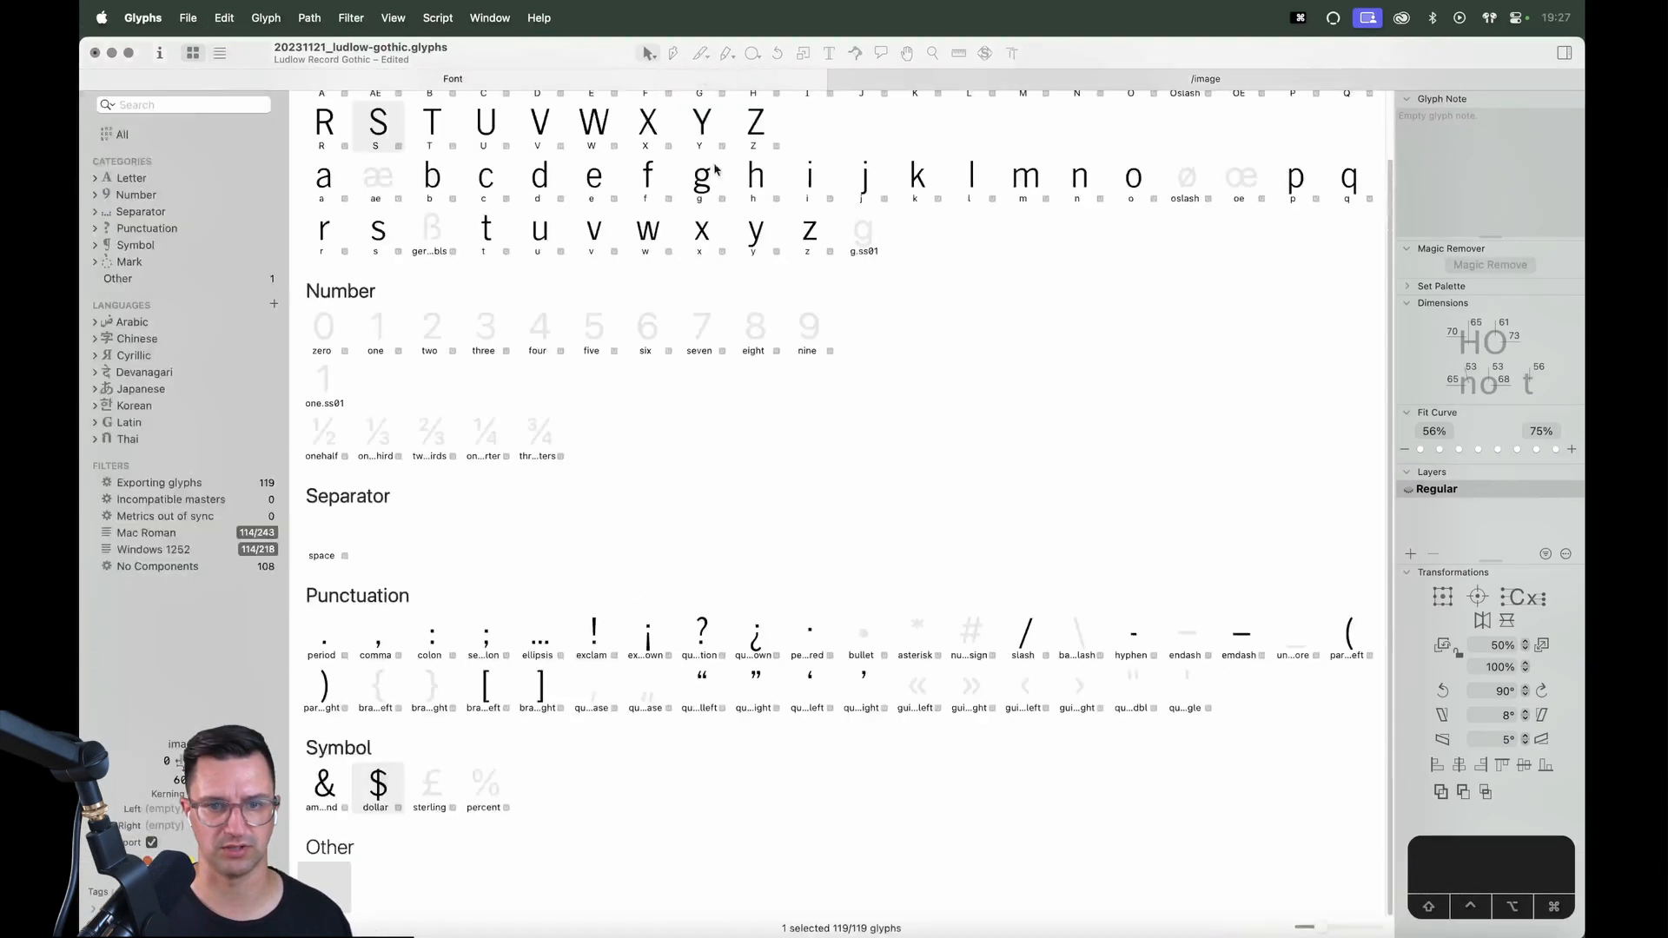
# Reopen the dollar glyph and undo its recent edits to bring back the scanned specimen image
pyautogui.doubleClick(389, 778)
pyautogui.press('super+z')
pyautogui.press('super+z')
pyautogui.press('super+z')
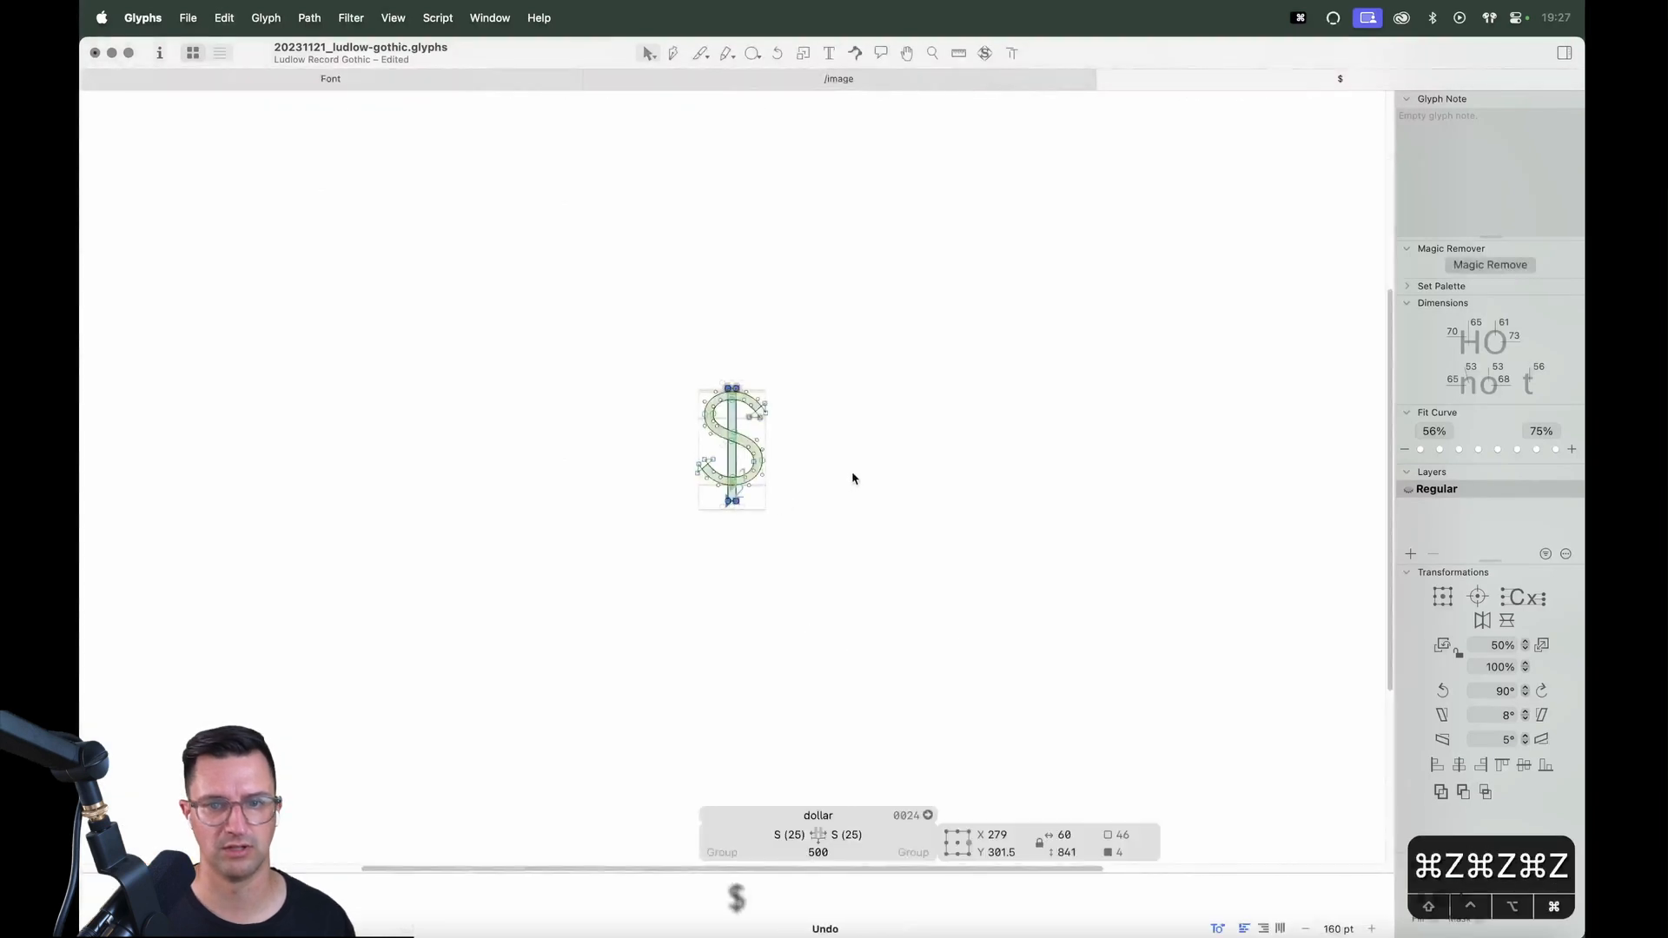
# Unlock the scanned specimen image in the dollar glyph and cut it from the layer
pyautogui.click(862, 475)
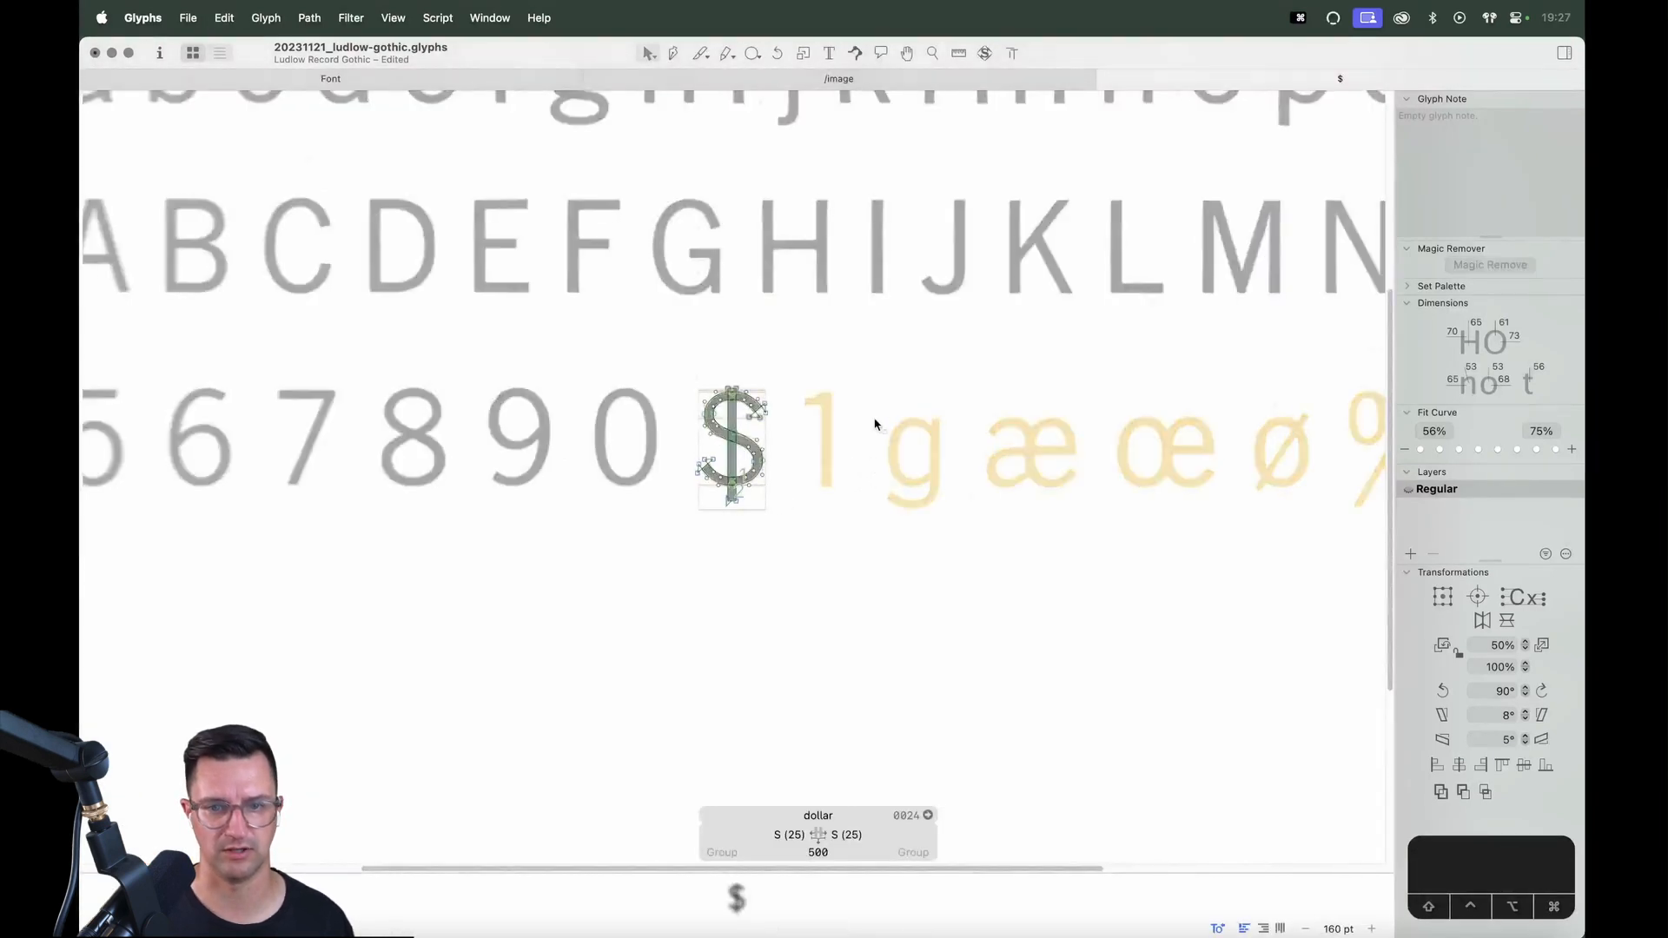
pyautogui.rightClick(869, 404)
pyautogui.click(883, 413)
pyautogui.click(849, 455)
pyautogui.press('super+x')
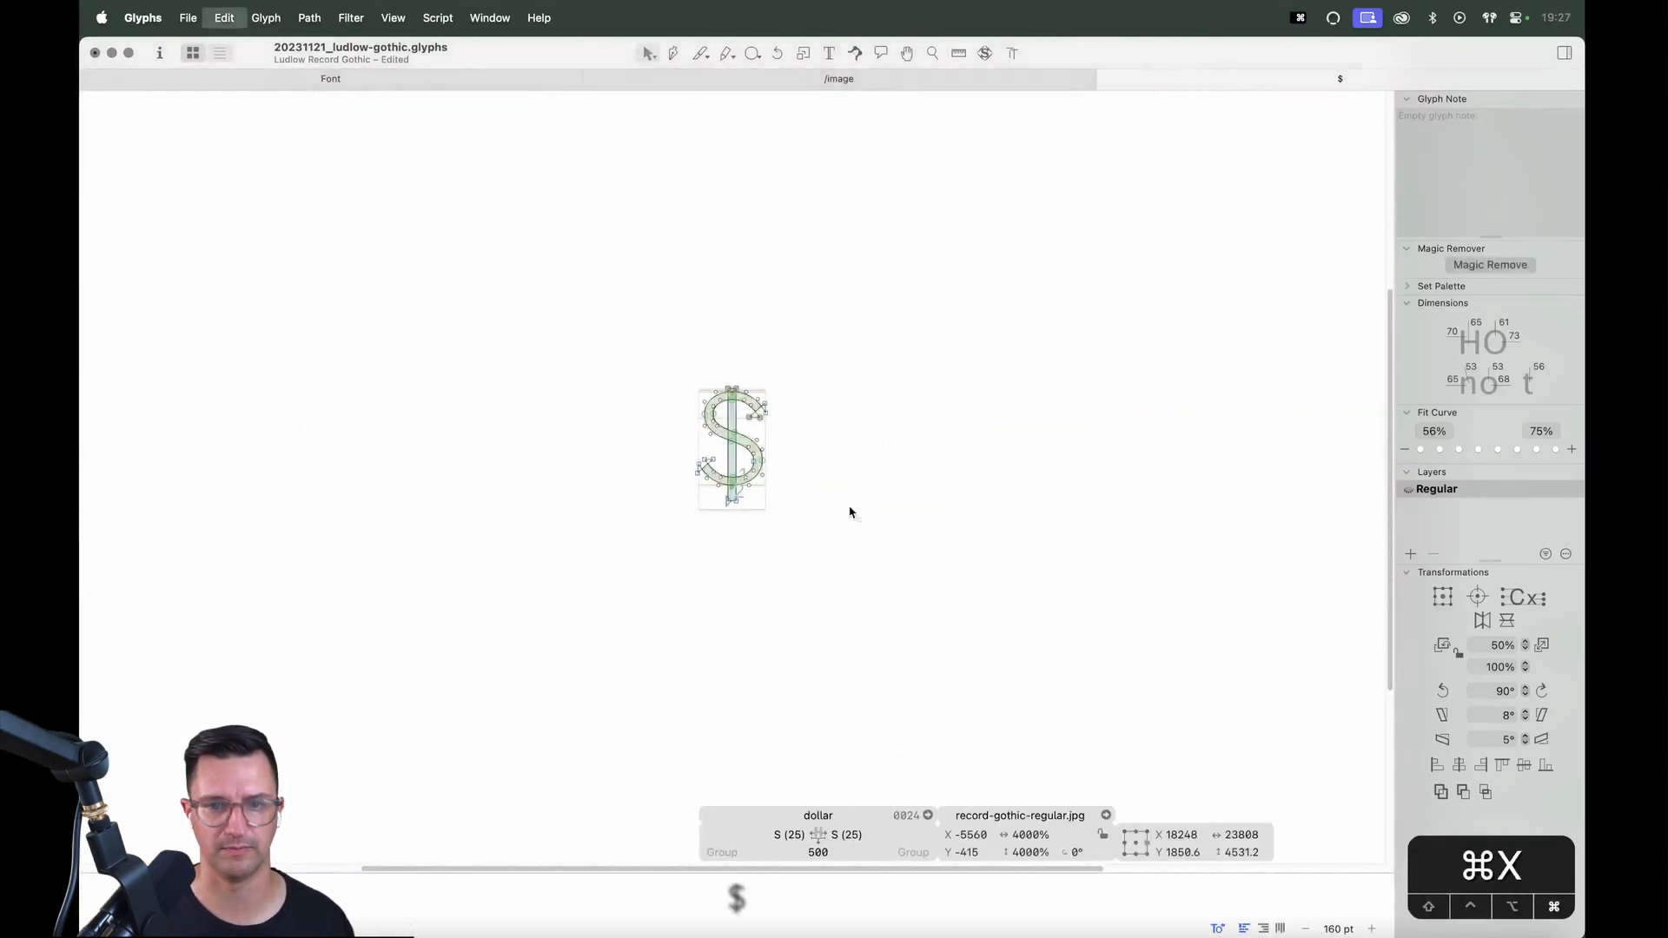
pyautogui.press('z')
pyautogui.moveTo(830, 310); pyautogui.dragTo(591, 565)
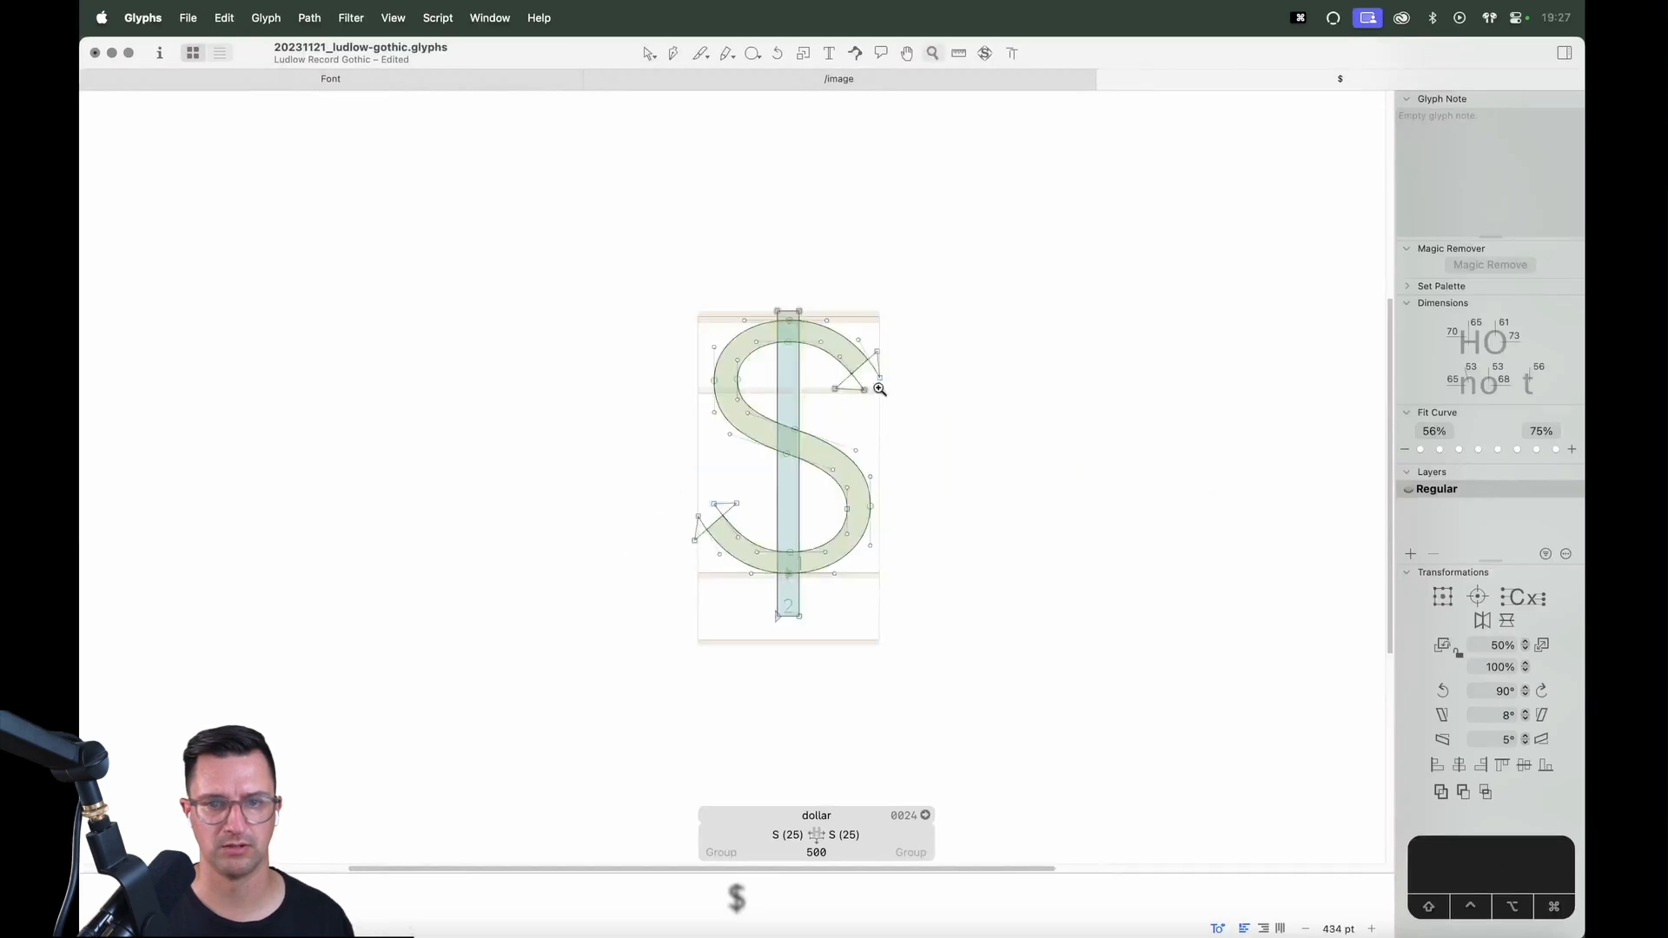
# Close the dollar glyph and paste the record-gothic-regular.jpg specimen into the image glyph
pyautogui.press('super+w')
pyautogui.hotkey('ctrl', 'Tab')
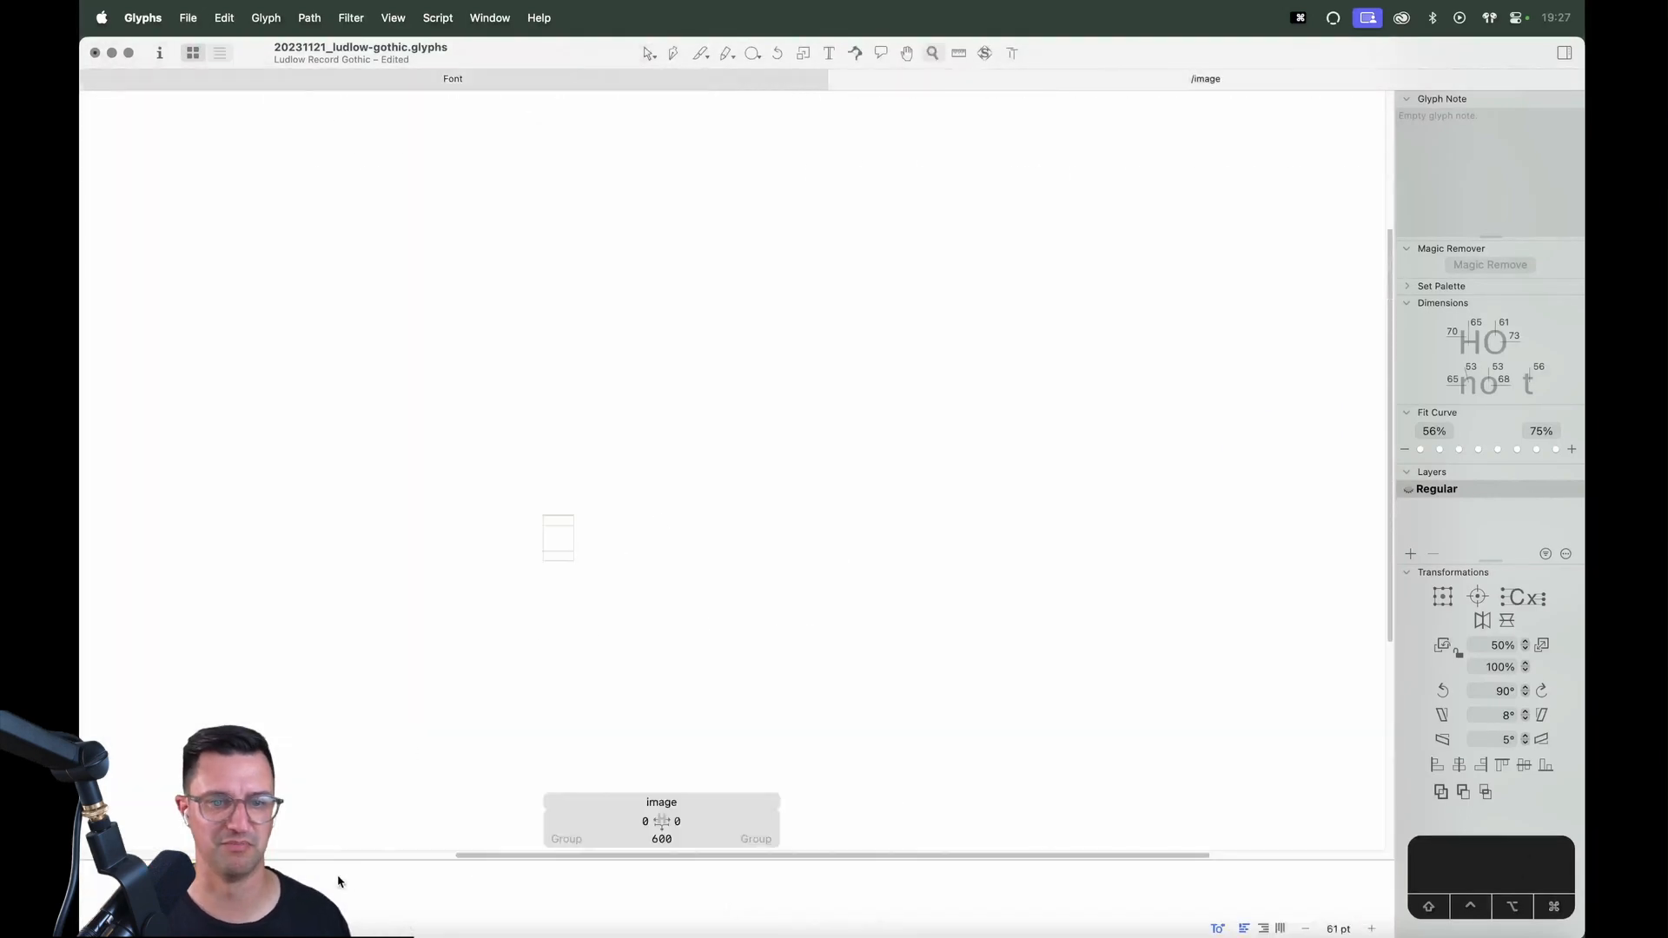
pyautogui.press('super+v')
pyautogui.click(766, 635)
pyautogui.press('v')
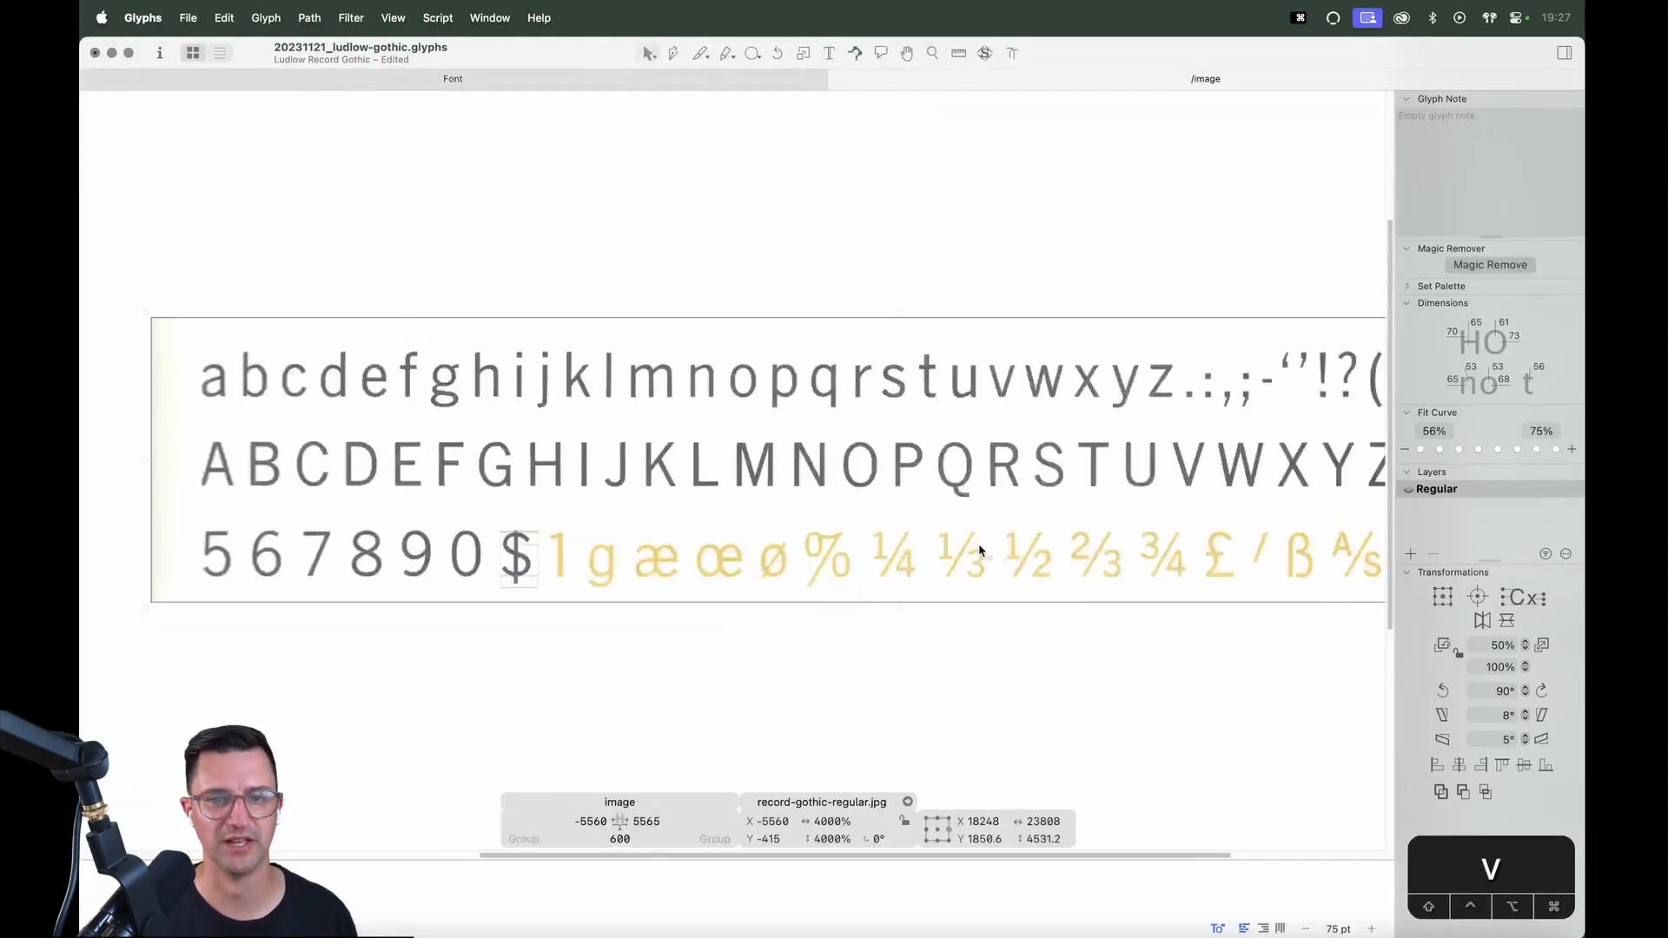
# Shift the pasted specimen image left in large increments to about X -7312, then deselect it
pyautogui.press('super+minus')
pyautogui.press('super+minus')
pyautogui.hotkey('shift', 'Left')
pyautogui.hotkey('shift', 'Left')
pyautogui.hotkey('shift', 'Left')
pyautogui.hotkey('shift', 'Left')
pyautogui.hotkey('shift', 'Left')
pyautogui.hotkey('shift', 'Left')
pyautogui.hotkey('shift', 'Left')
pyautogui.hotkey('shift', 'Left')
pyautogui.hotkey('shift', 'Left')
pyautogui.hotkey('shift', 'Left')
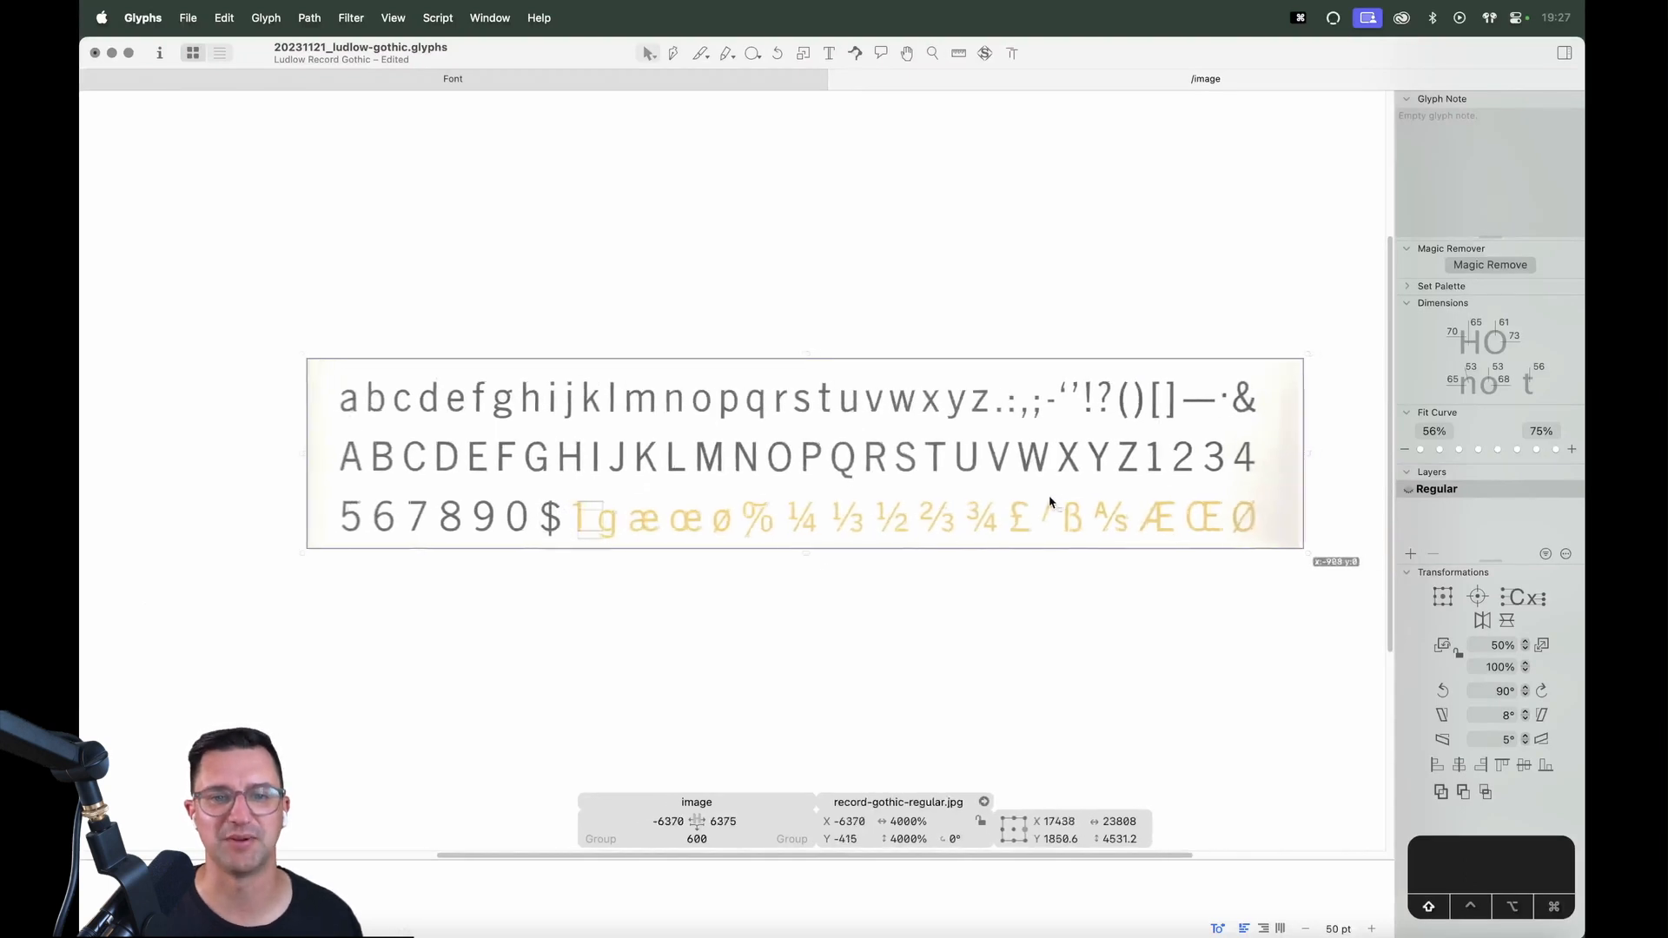
pyautogui.click(839, 613)
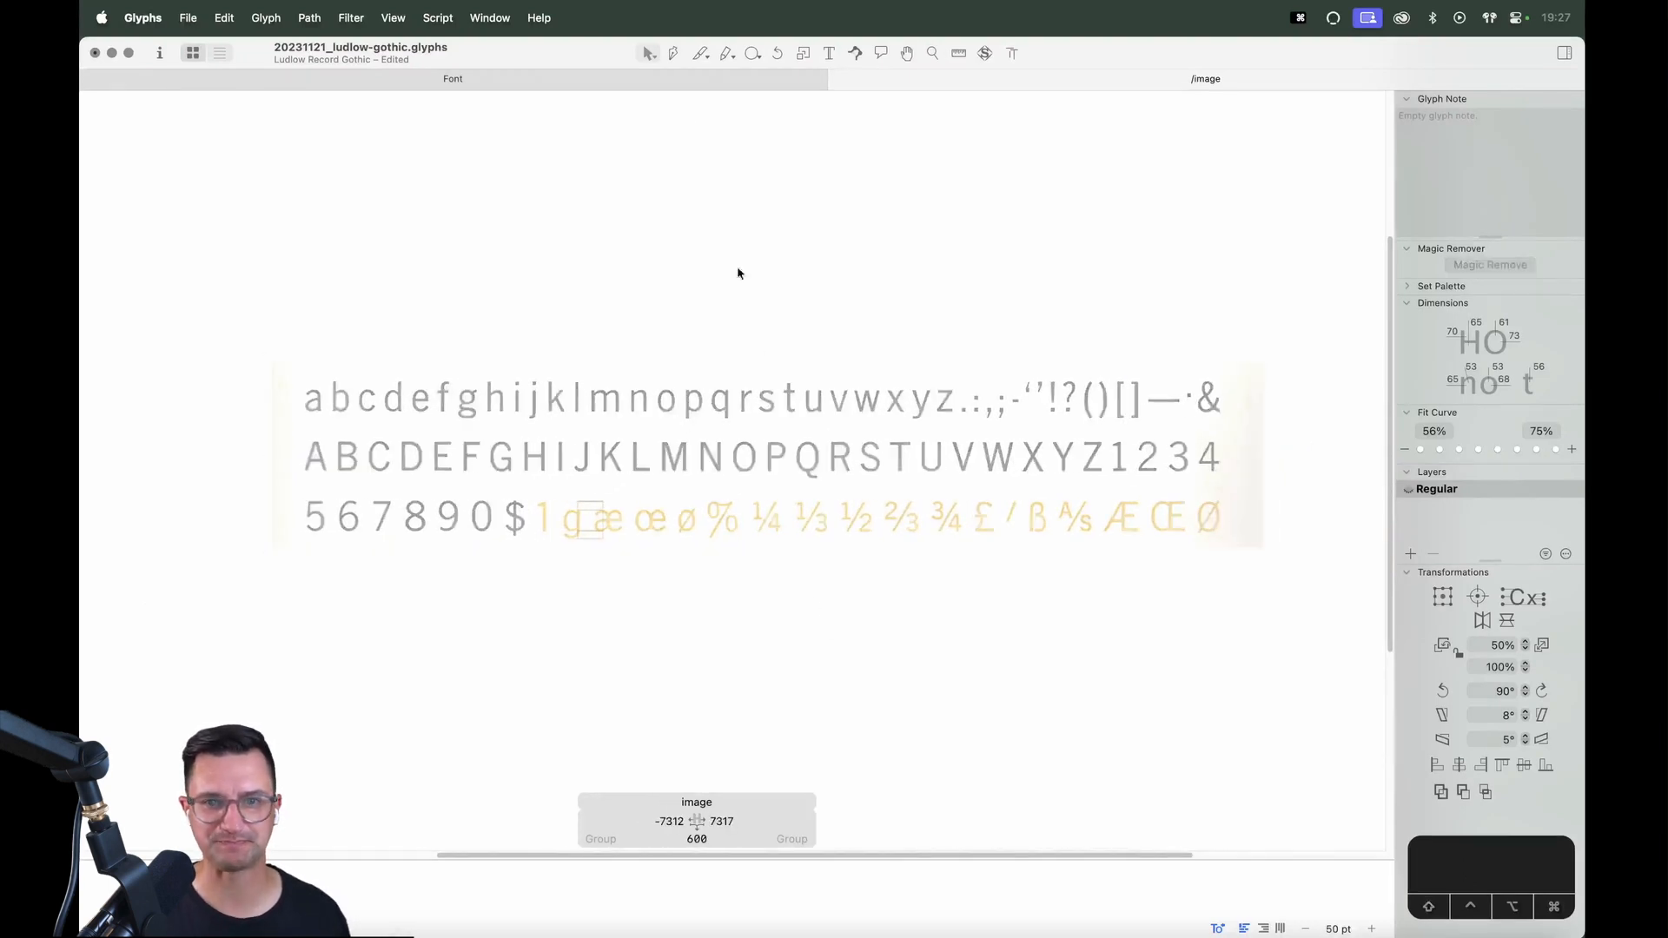
# Reopen the dollar glyph and move the upper terminal's lower corner node right to X 463
pyautogui.click(700, 80)
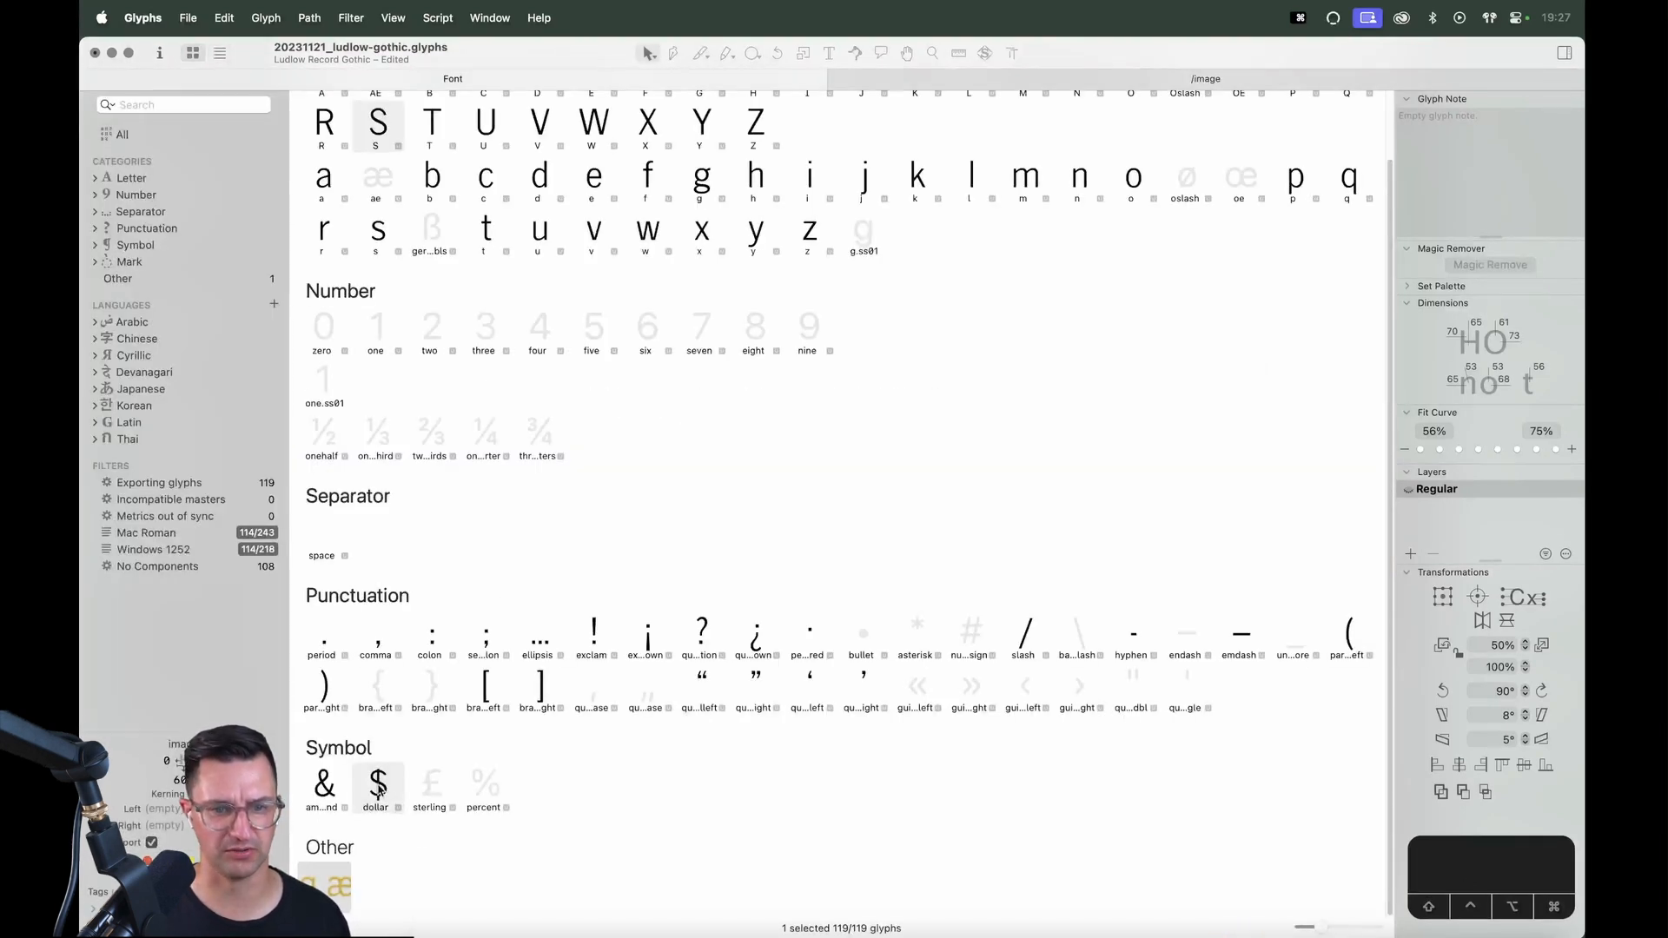
pyautogui.doubleClick(378, 789)
pyautogui.press('z')
pyautogui.moveTo(778, 406); pyautogui.dragTo(663, 497)
pyautogui.moveTo(957, 294); pyautogui.dragTo(594, 595)
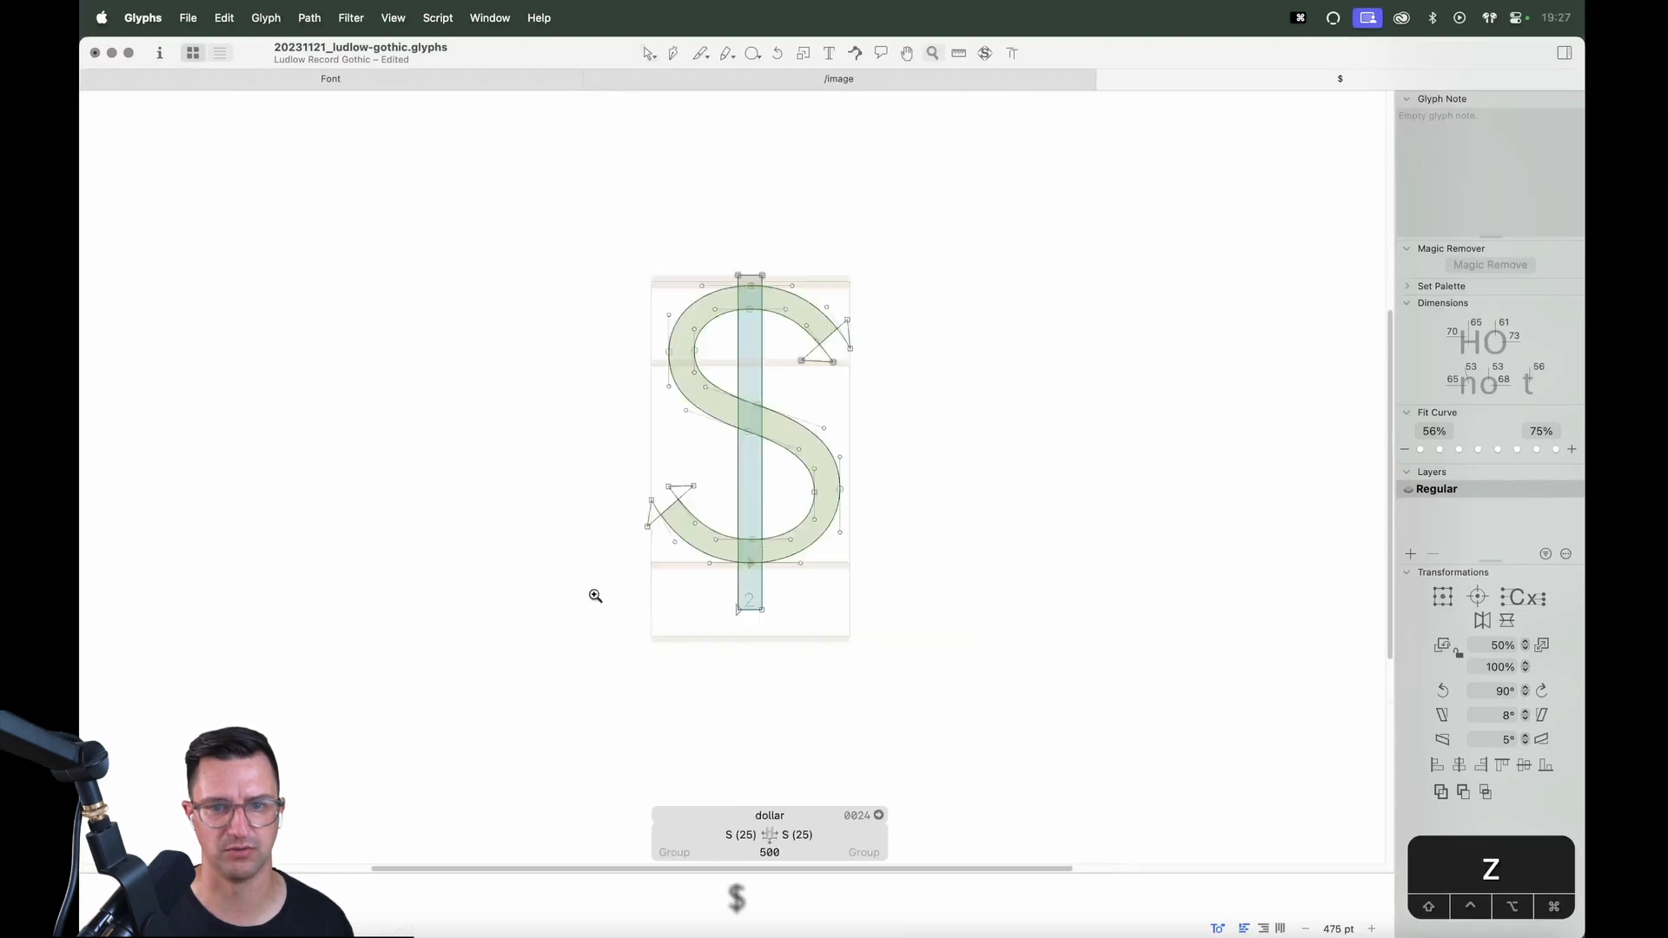
pyautogui.press('v')
pyautogui.click(834, 362)
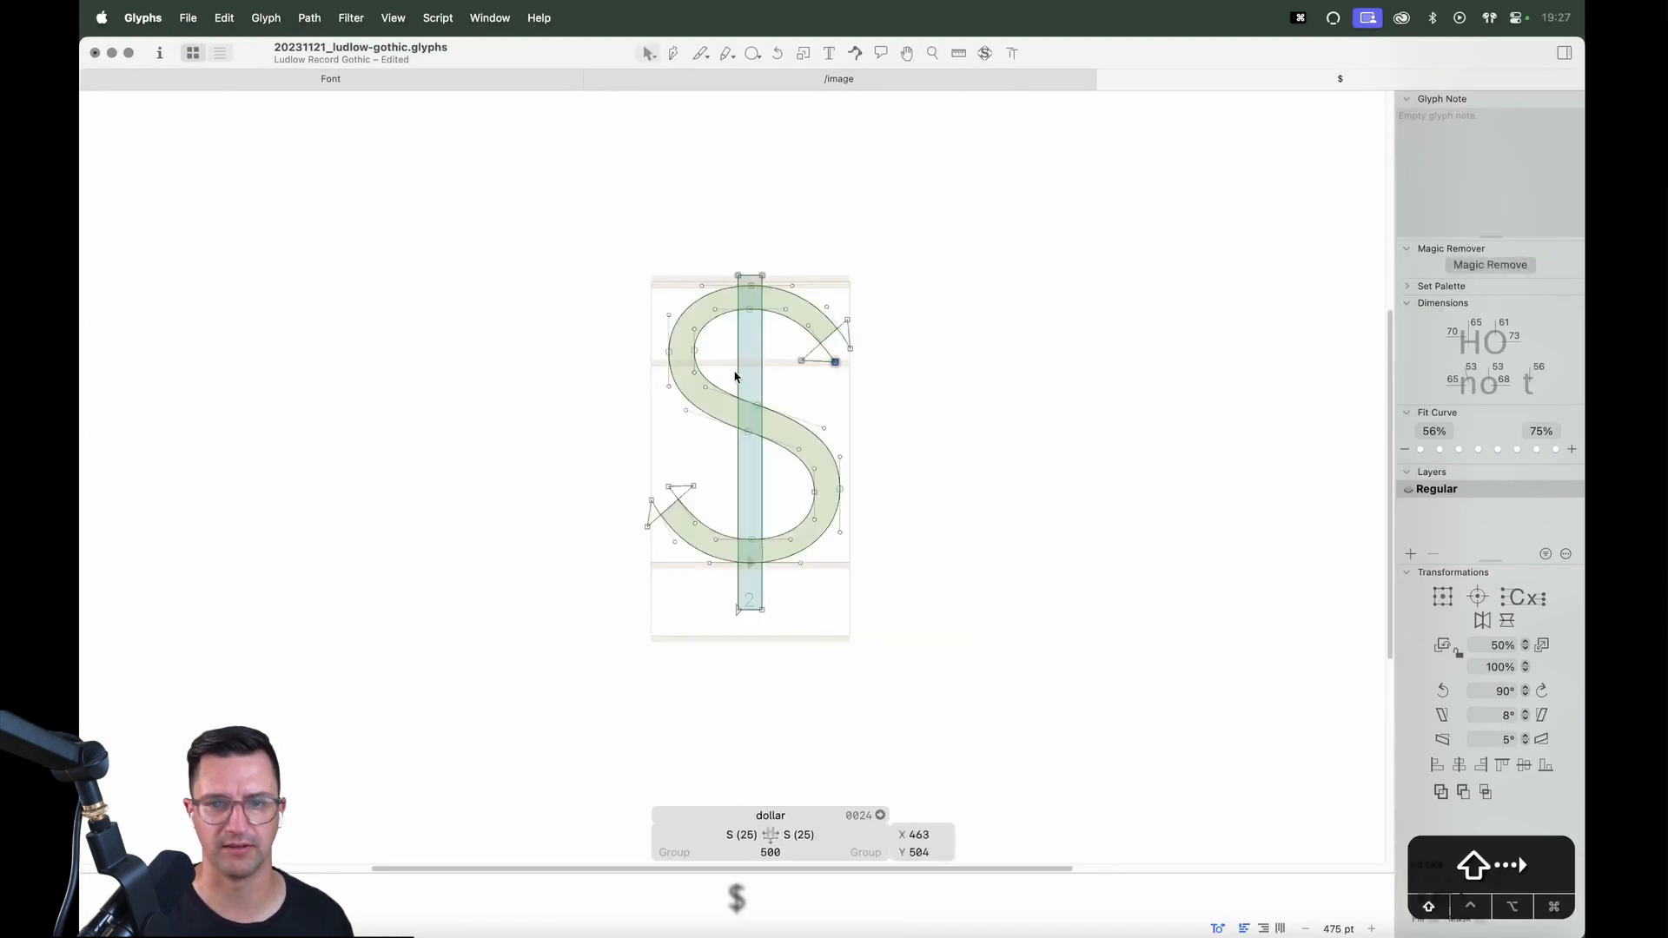
pyautogui.press('super+z')
pyautogui.hotkey('alt', 'shift', 'Right')
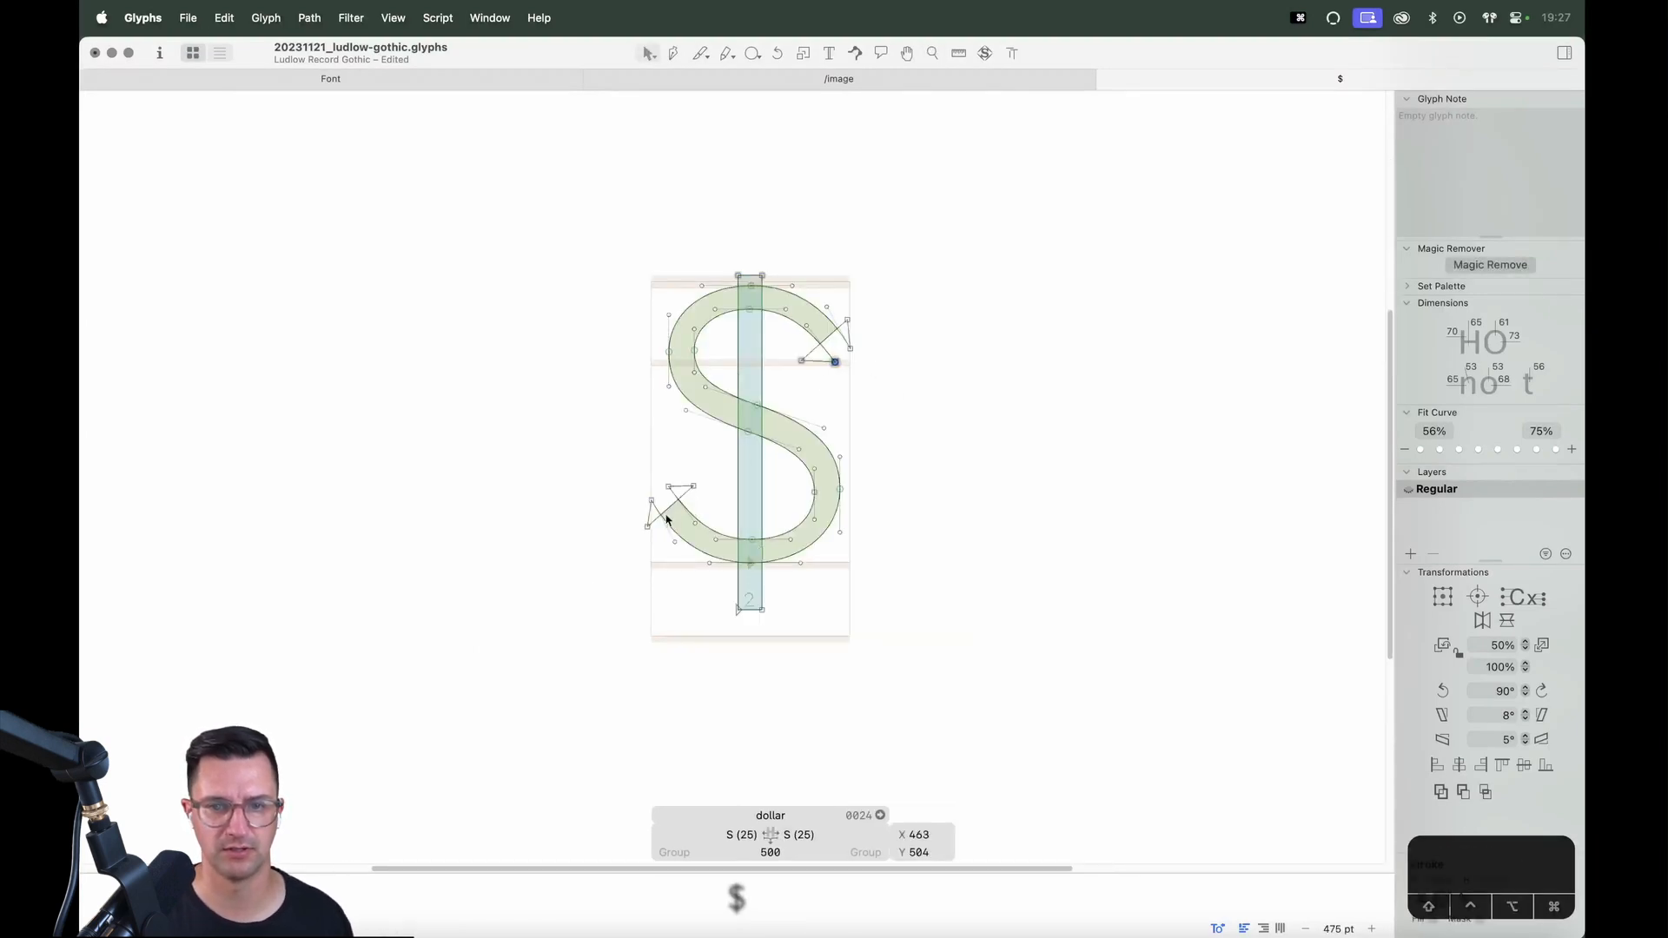
# Move the lower terminal's upper corner node left to X 39, preview the dollar sign filled, and close the glyph
pyautogui.click(693, 486)
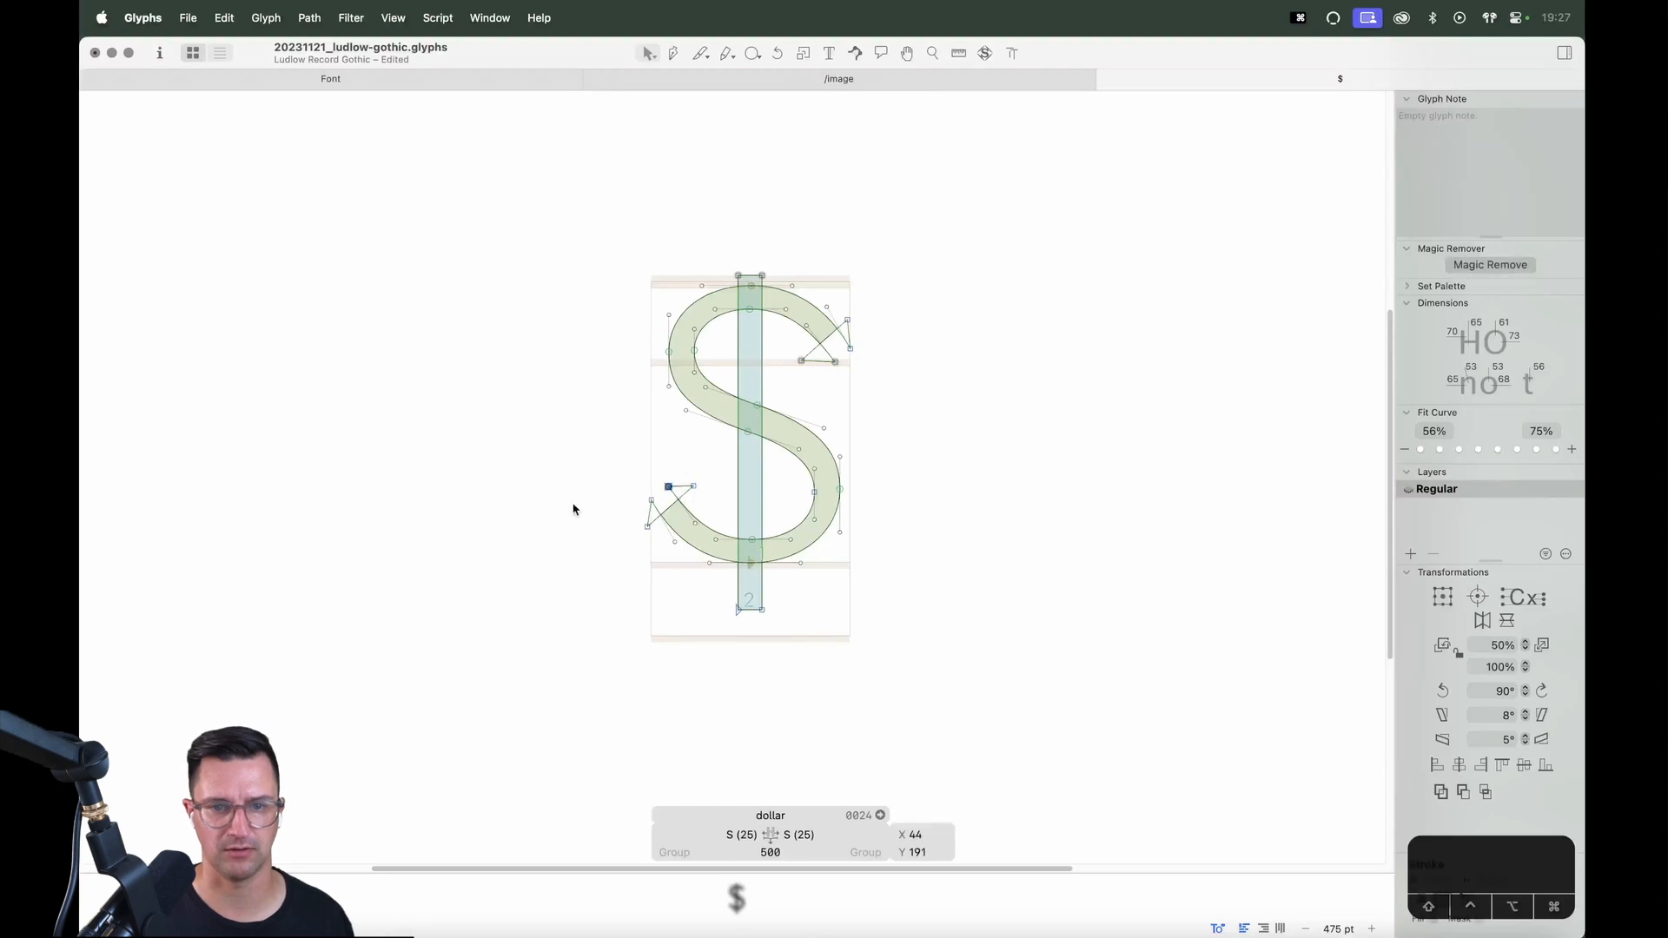
pyautogui.hotkey('shift', 'Tab')
pyautogui.press('space')
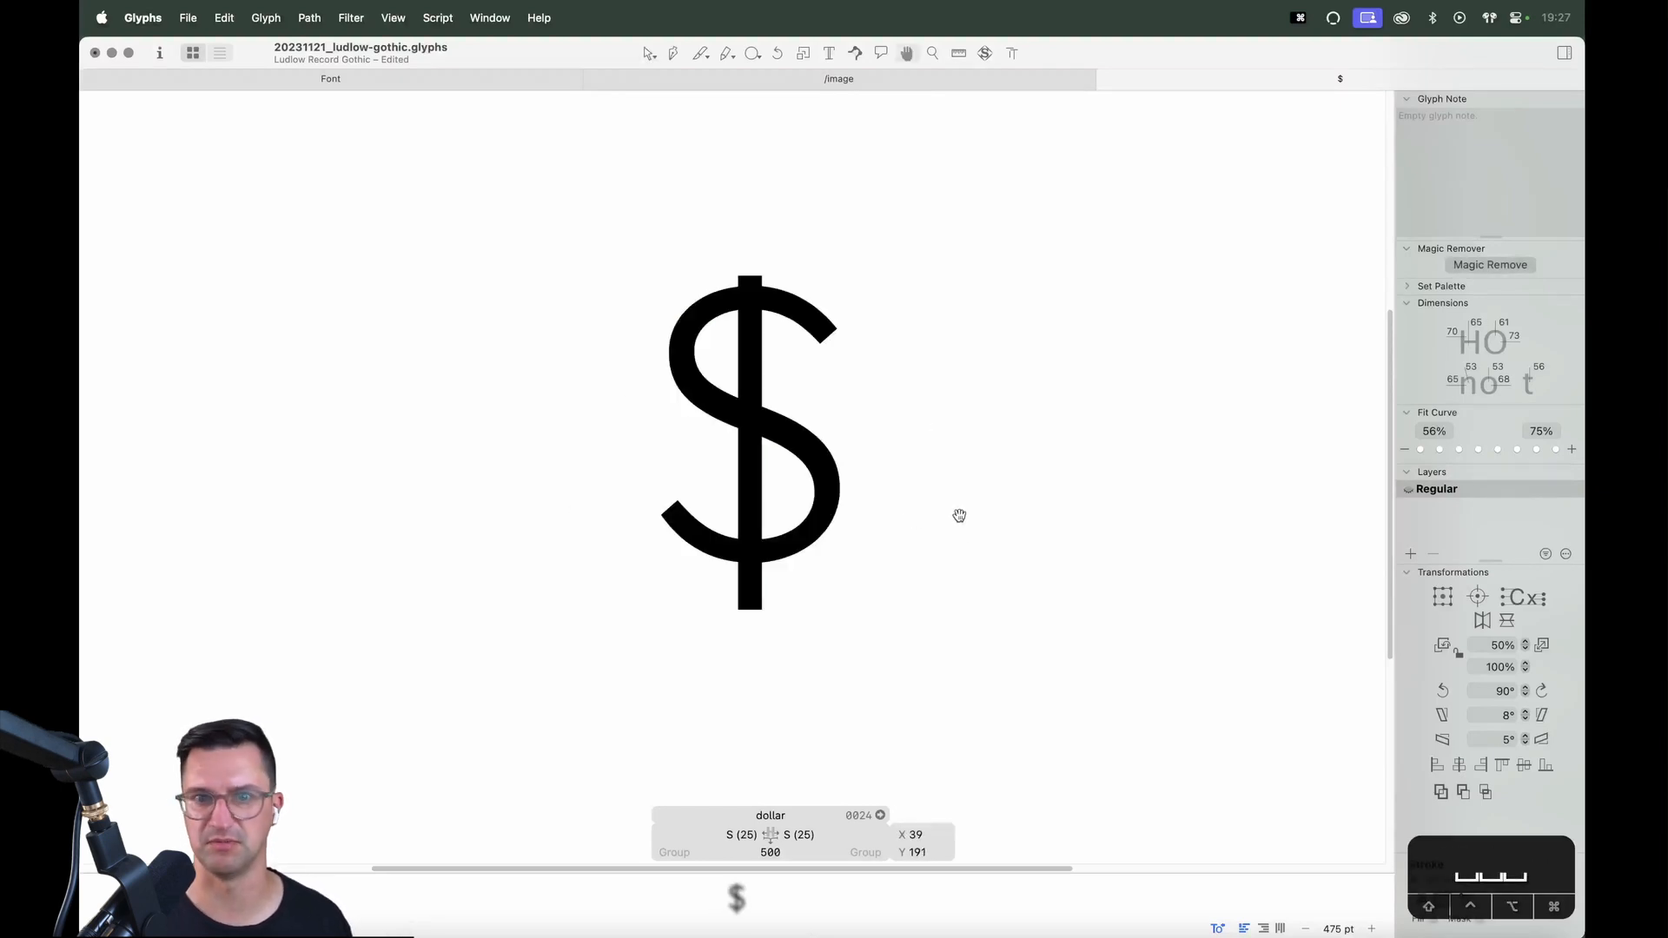
pyautogui.press('super+w')
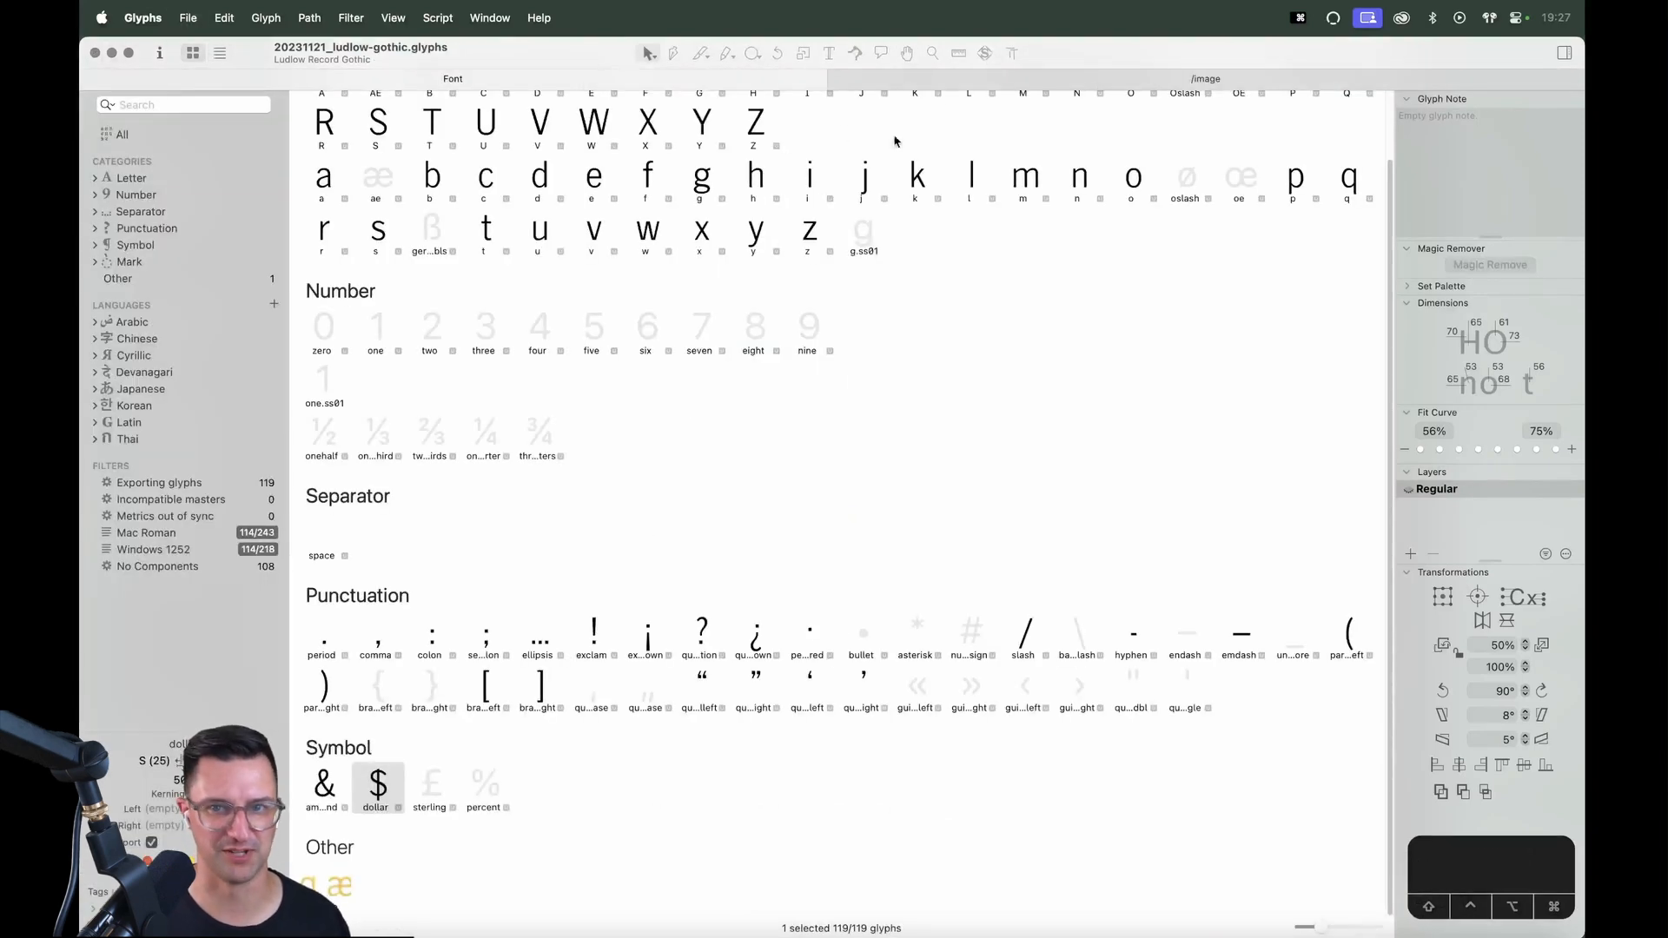
# Examine the full specimen scan in the image glyph, then close it and return to the font overview
pyautogui.click(956, 80)
pyautogui.press('z')
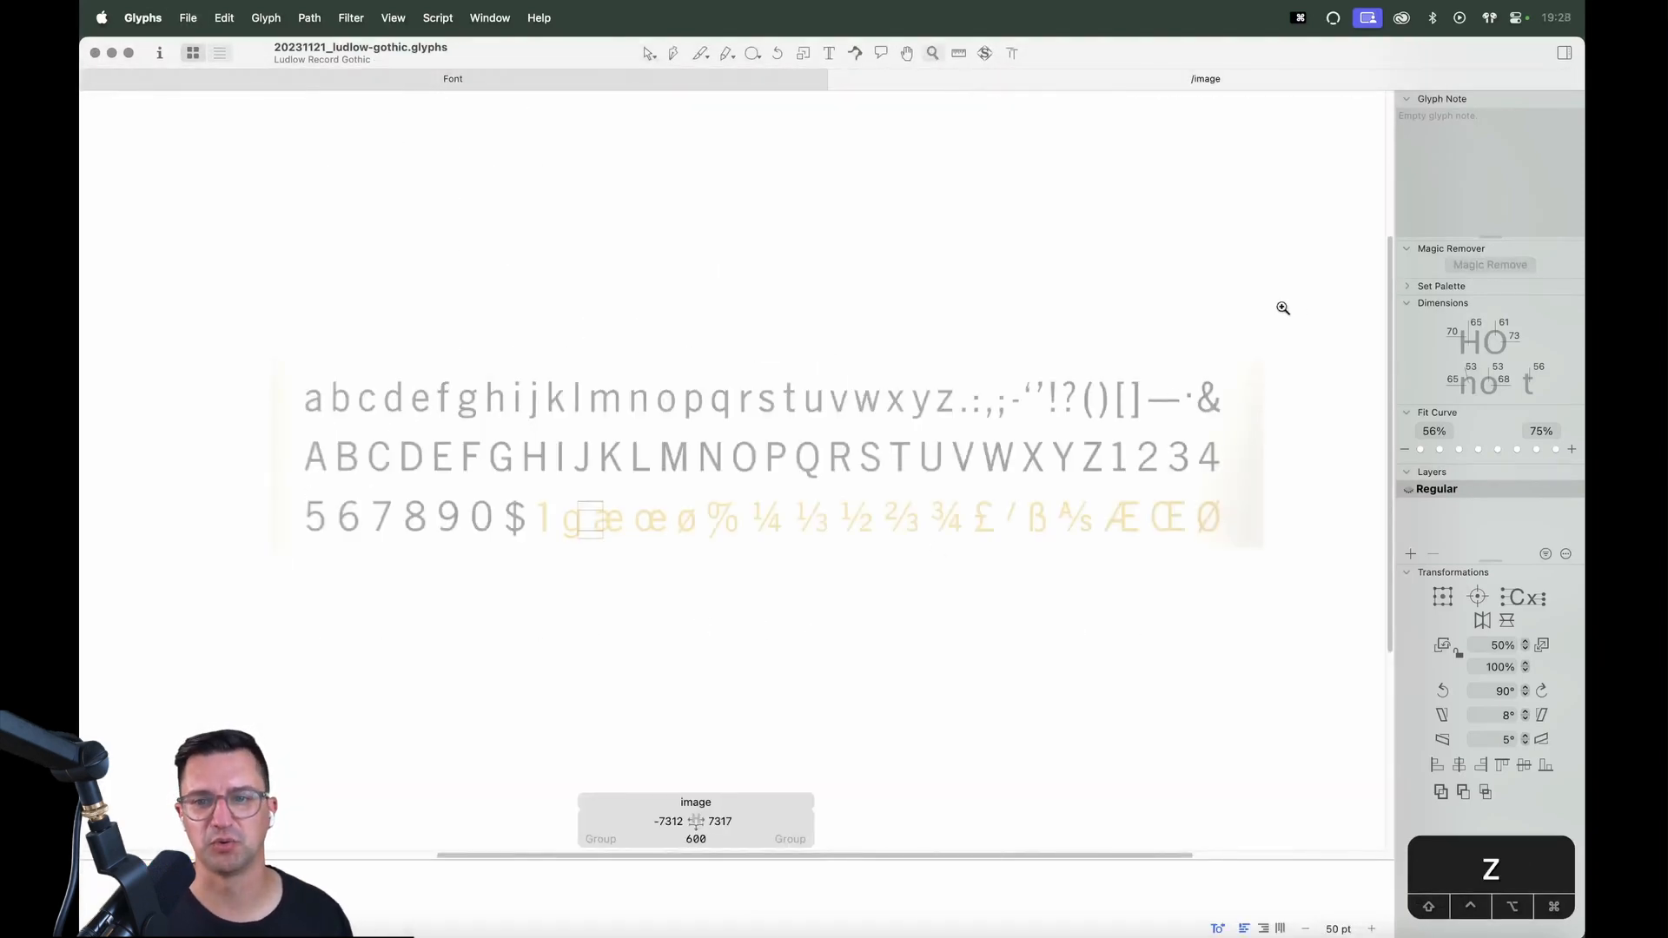
pyautogui.moveTo(1296, 302); pyautogui.dragTo(252, 656)
pyautogui.press('v')
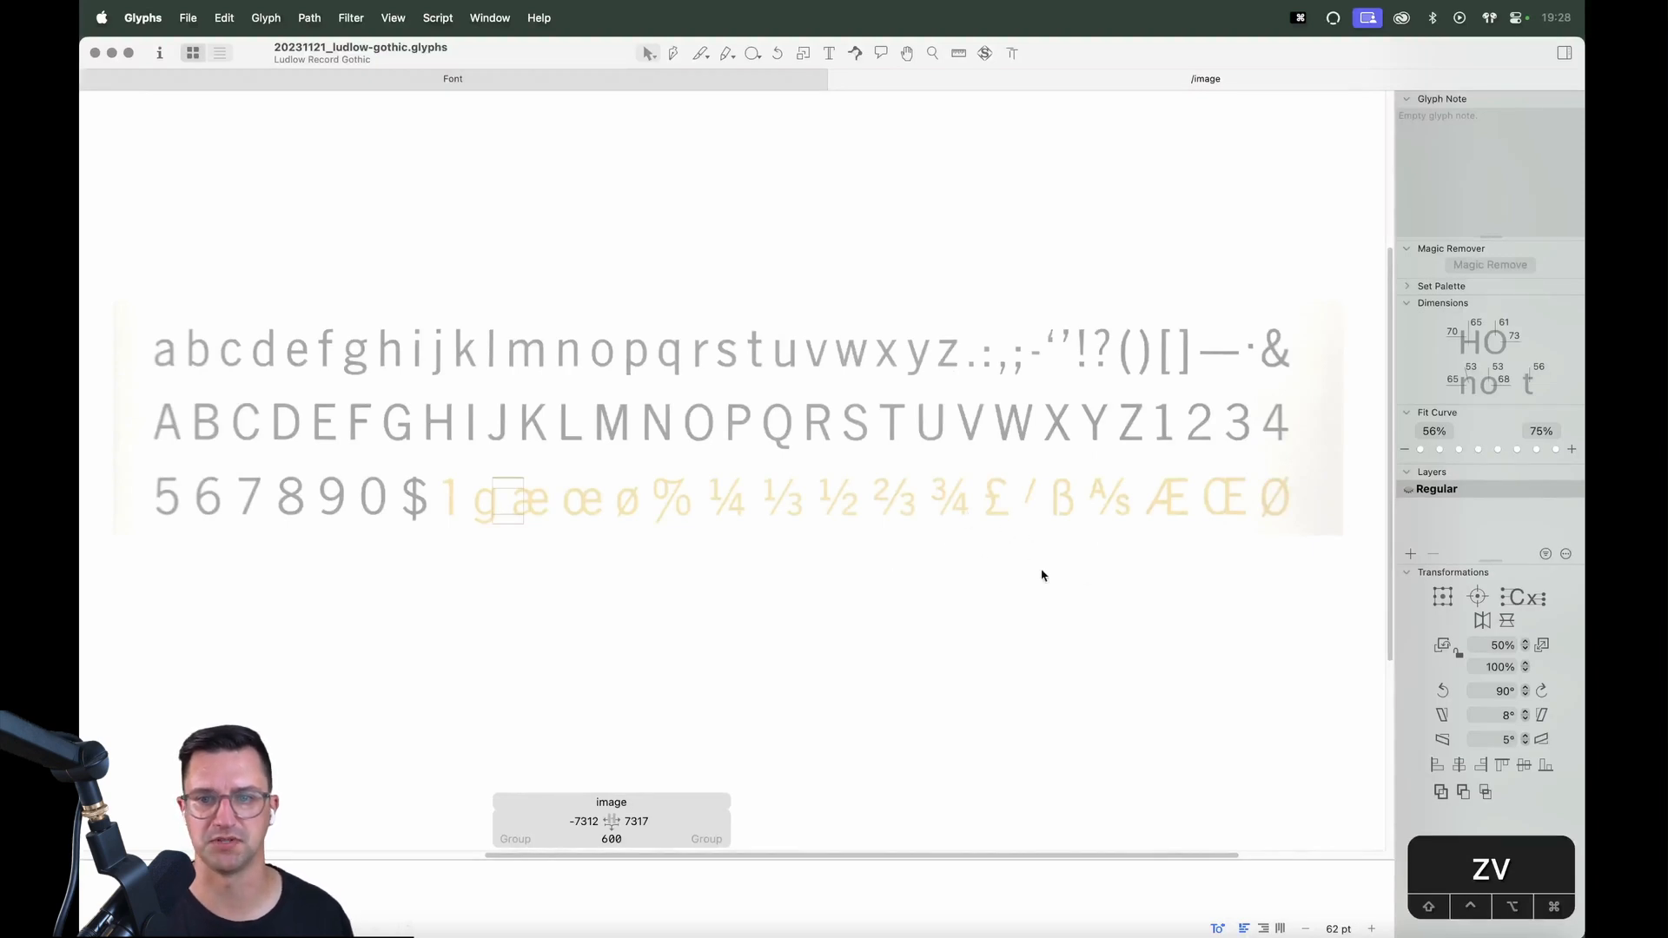
pyautogui.click(642, 80)
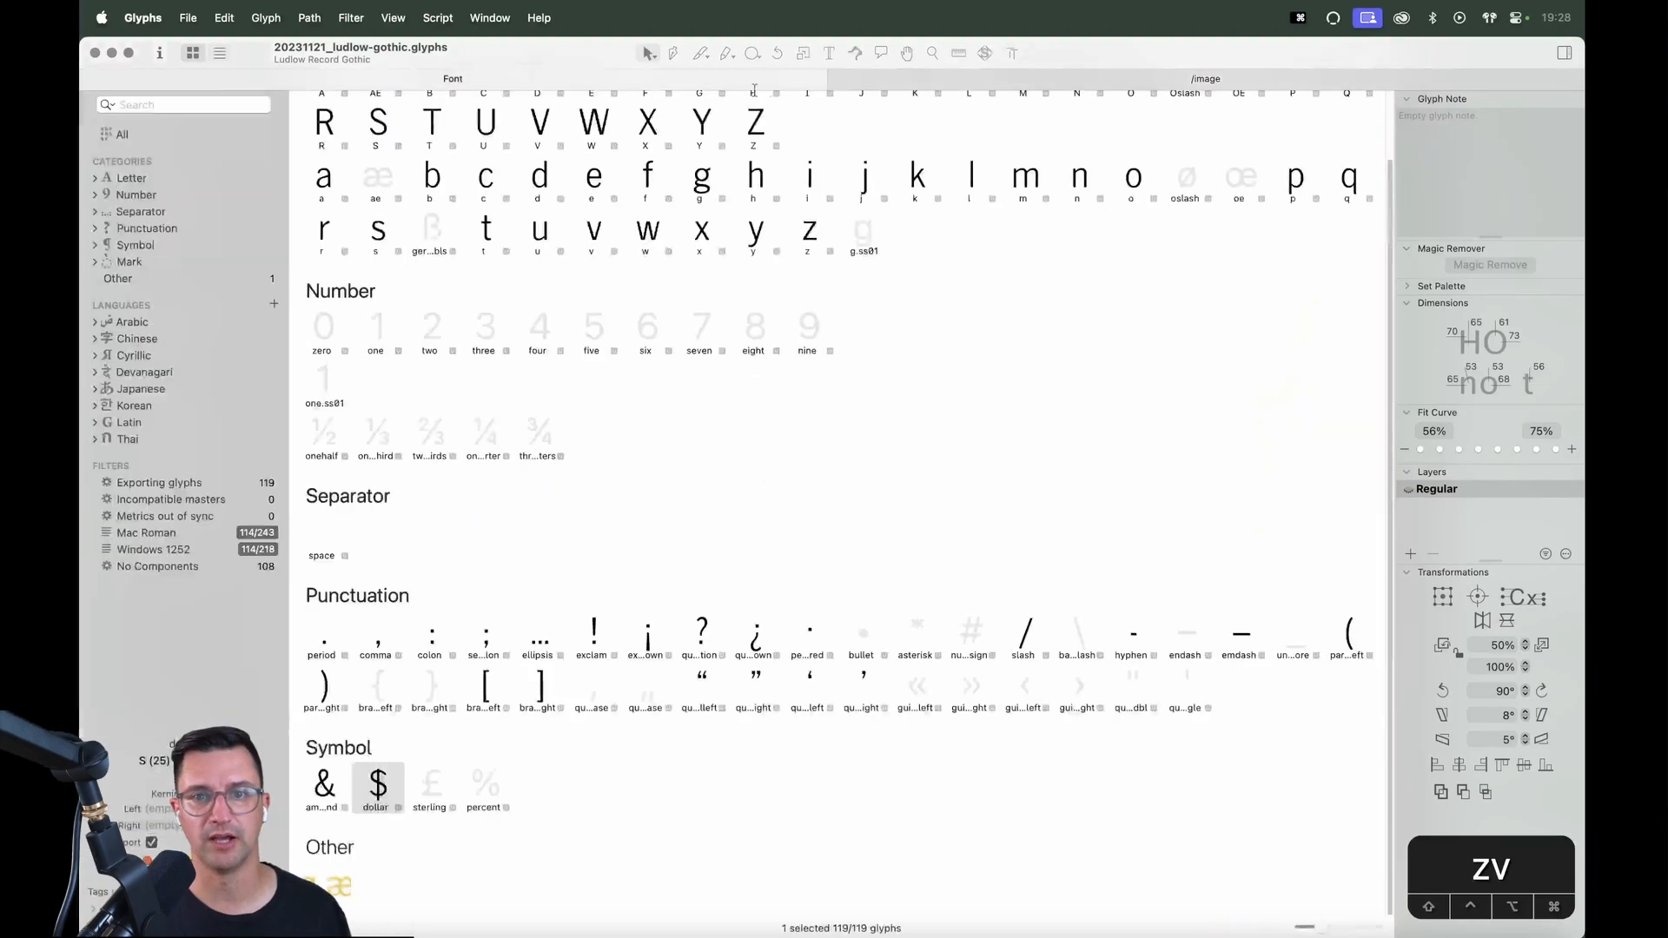
pyautogui.click(836, 78)
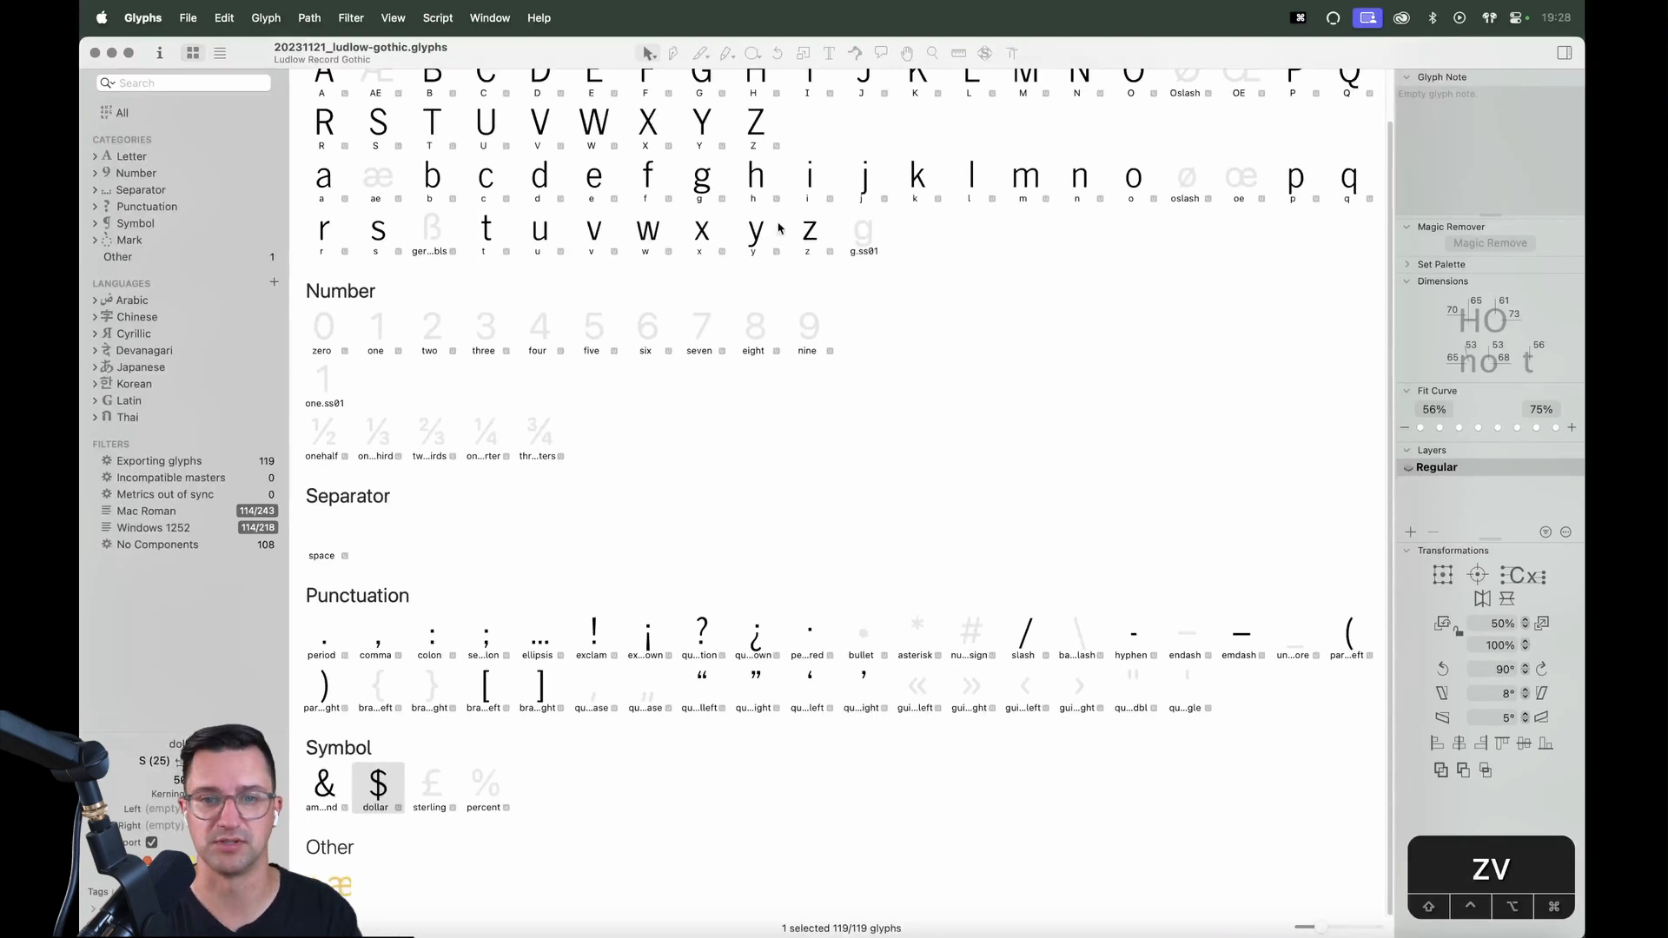